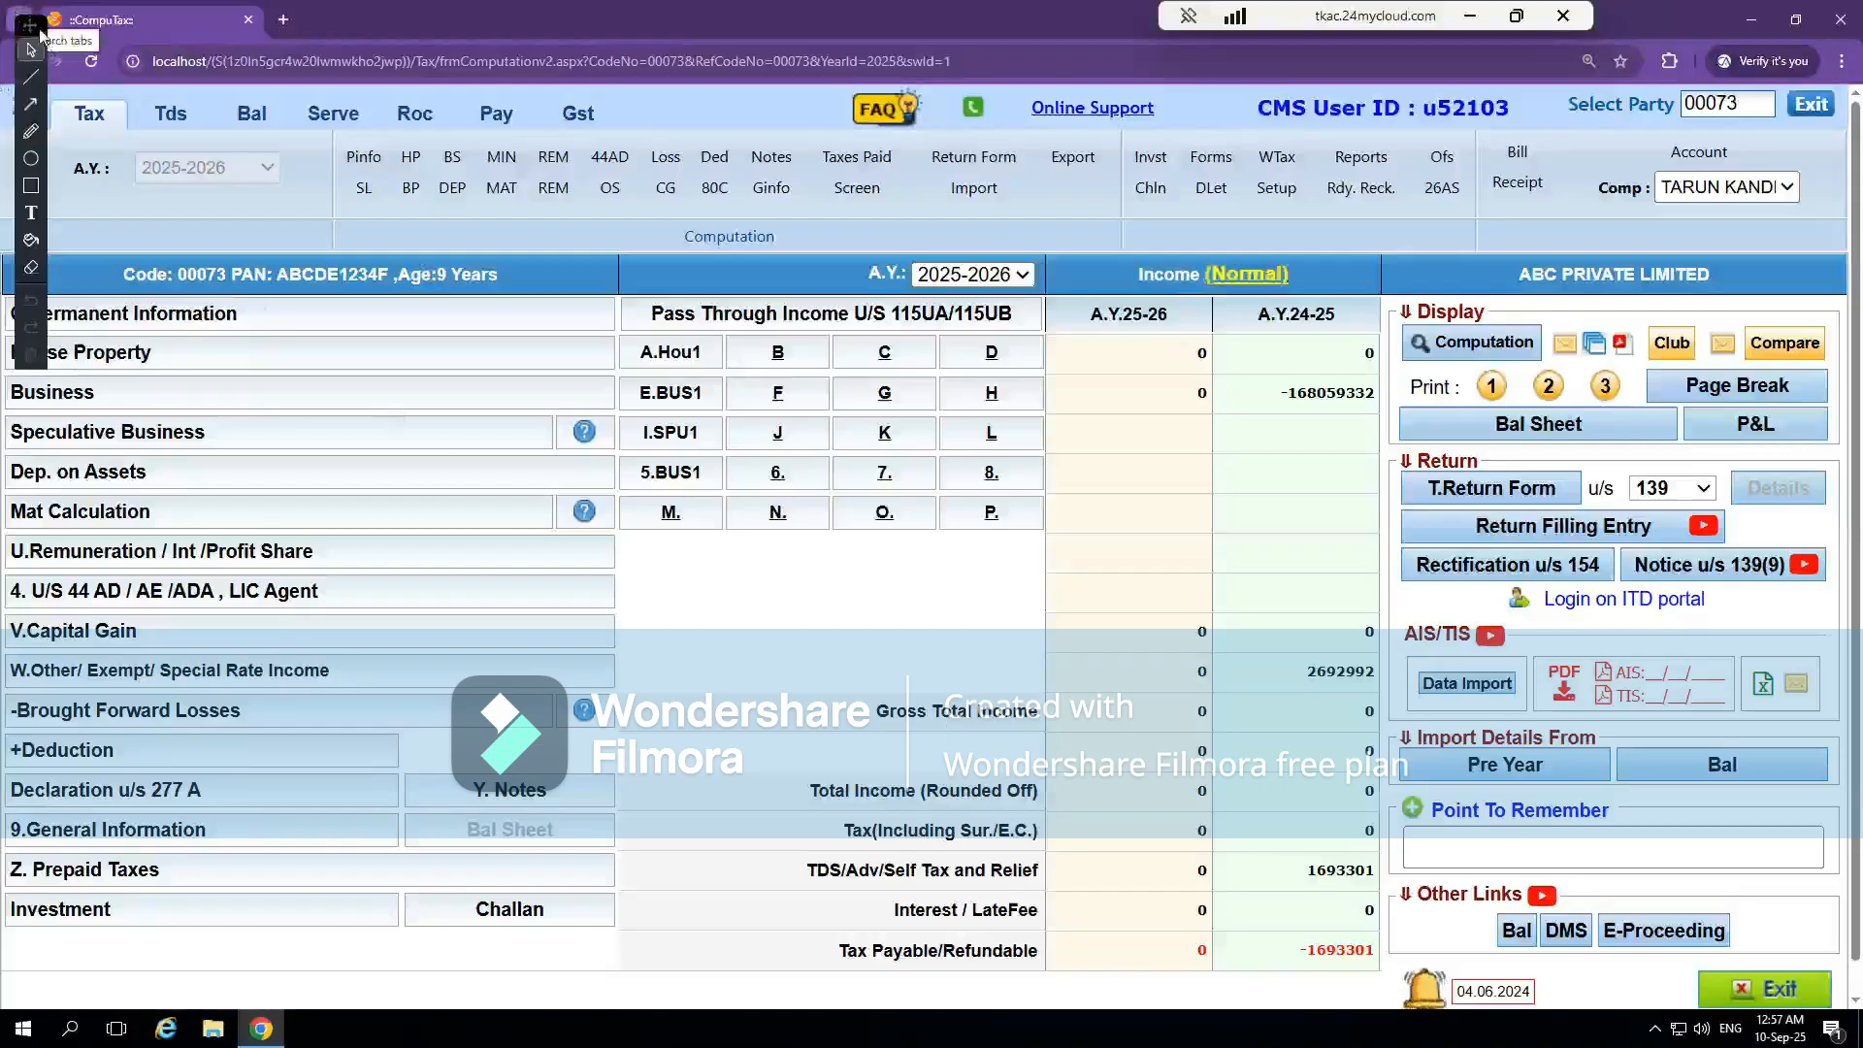
Review the company's Permanent Information, clear Whether Indian Accounting Standards Apply, and return to the computation page
left_click(135, 313)
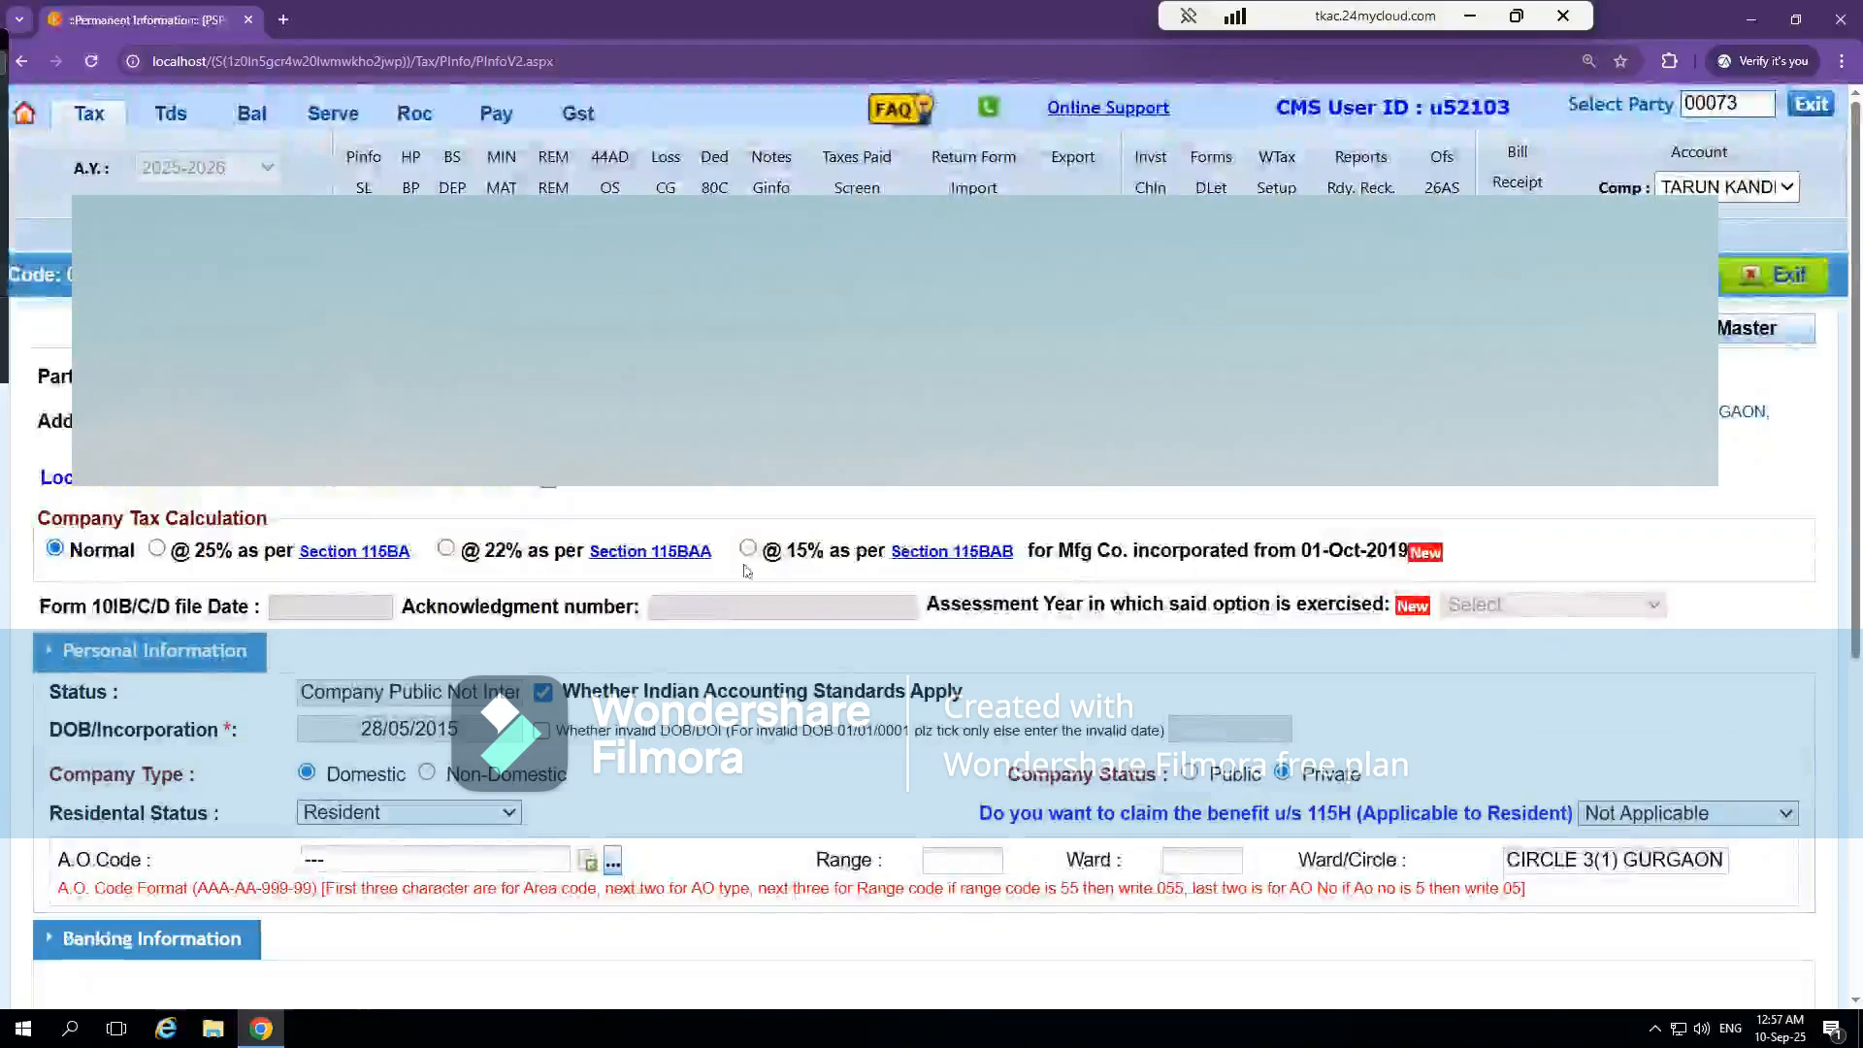
scroll(645, 695, "down", 5)
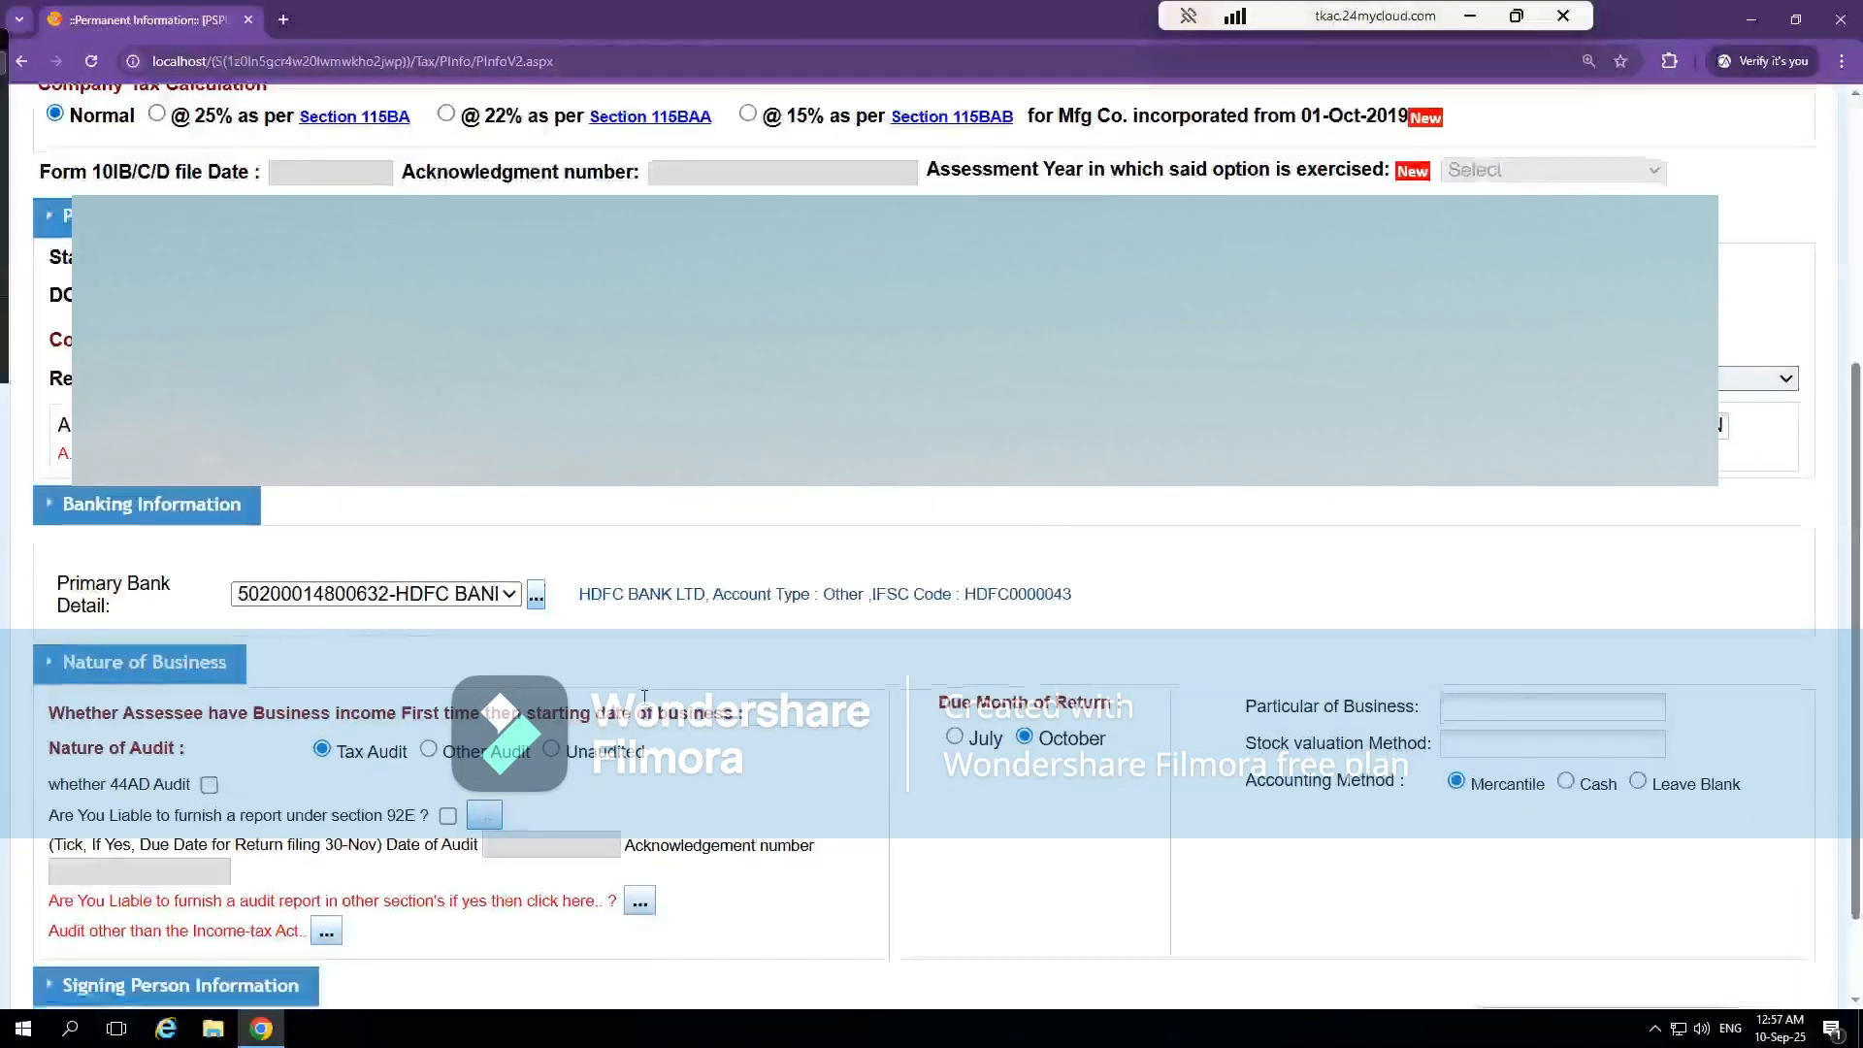
scroll(641, 701, "up", 5)
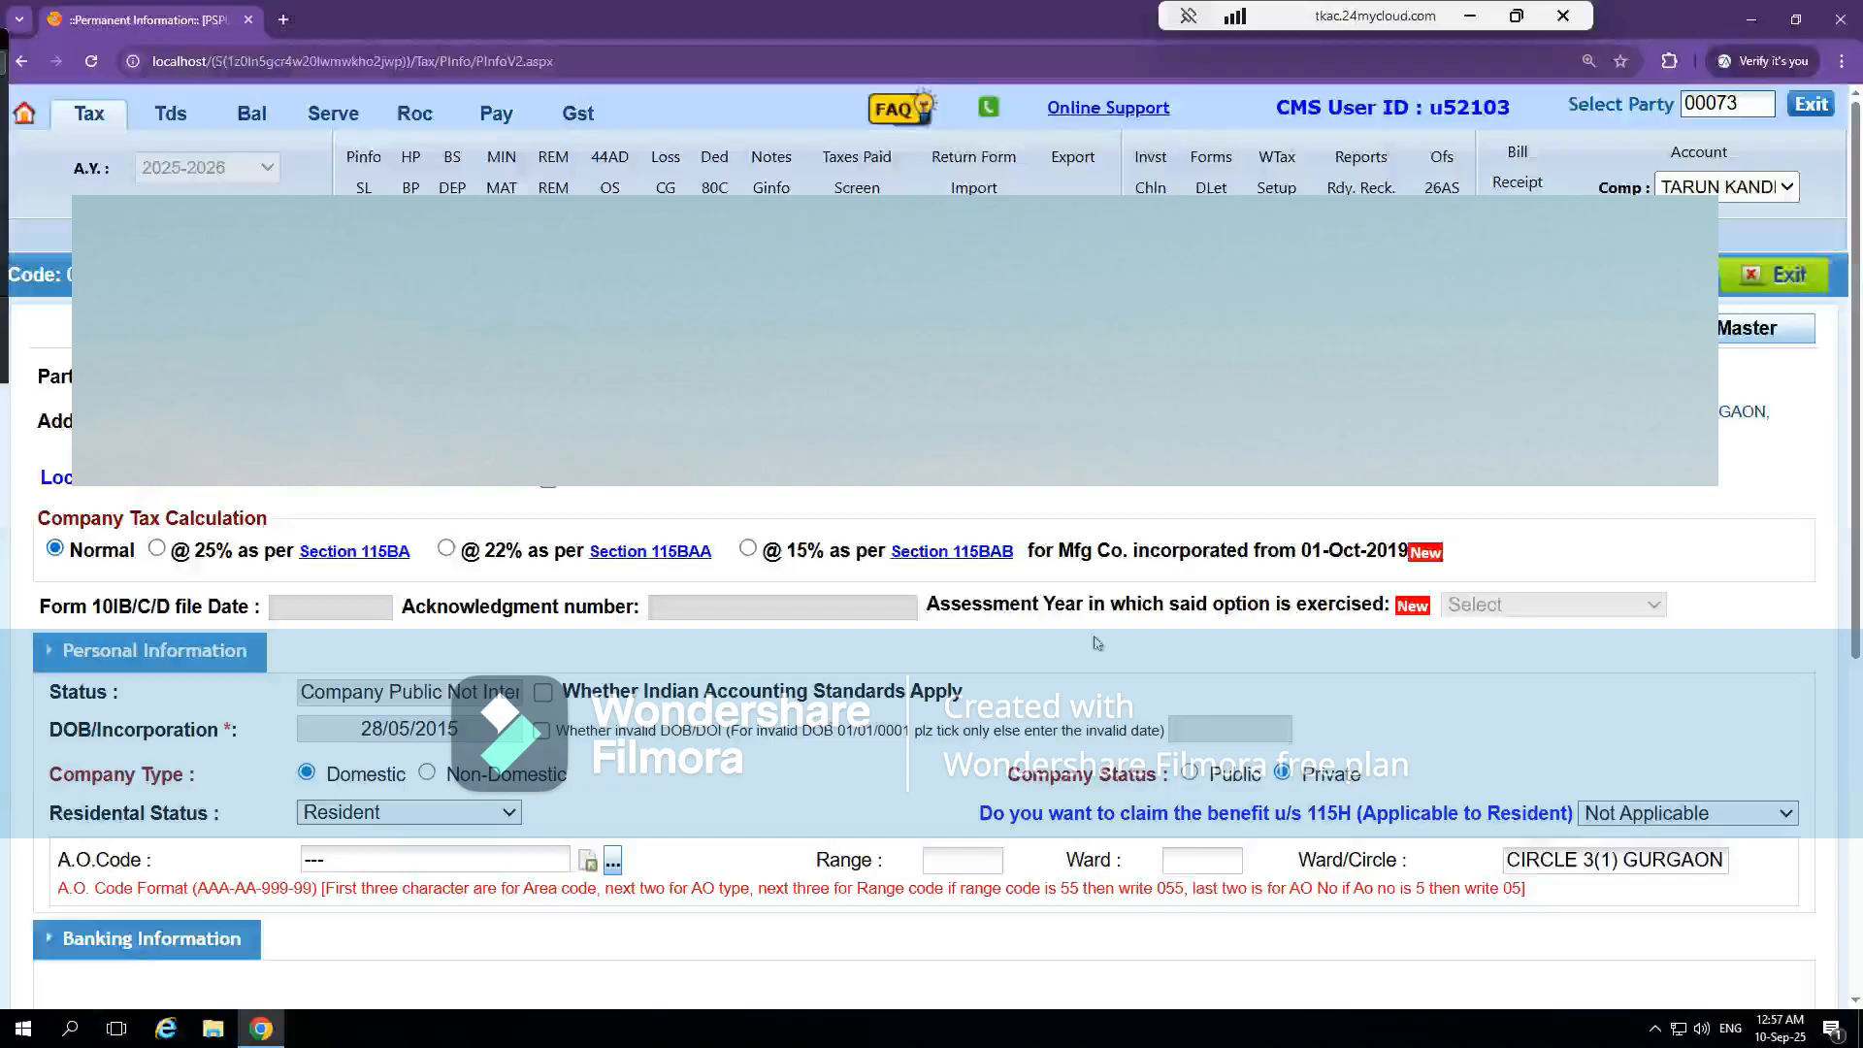
left_click(1774, 279)
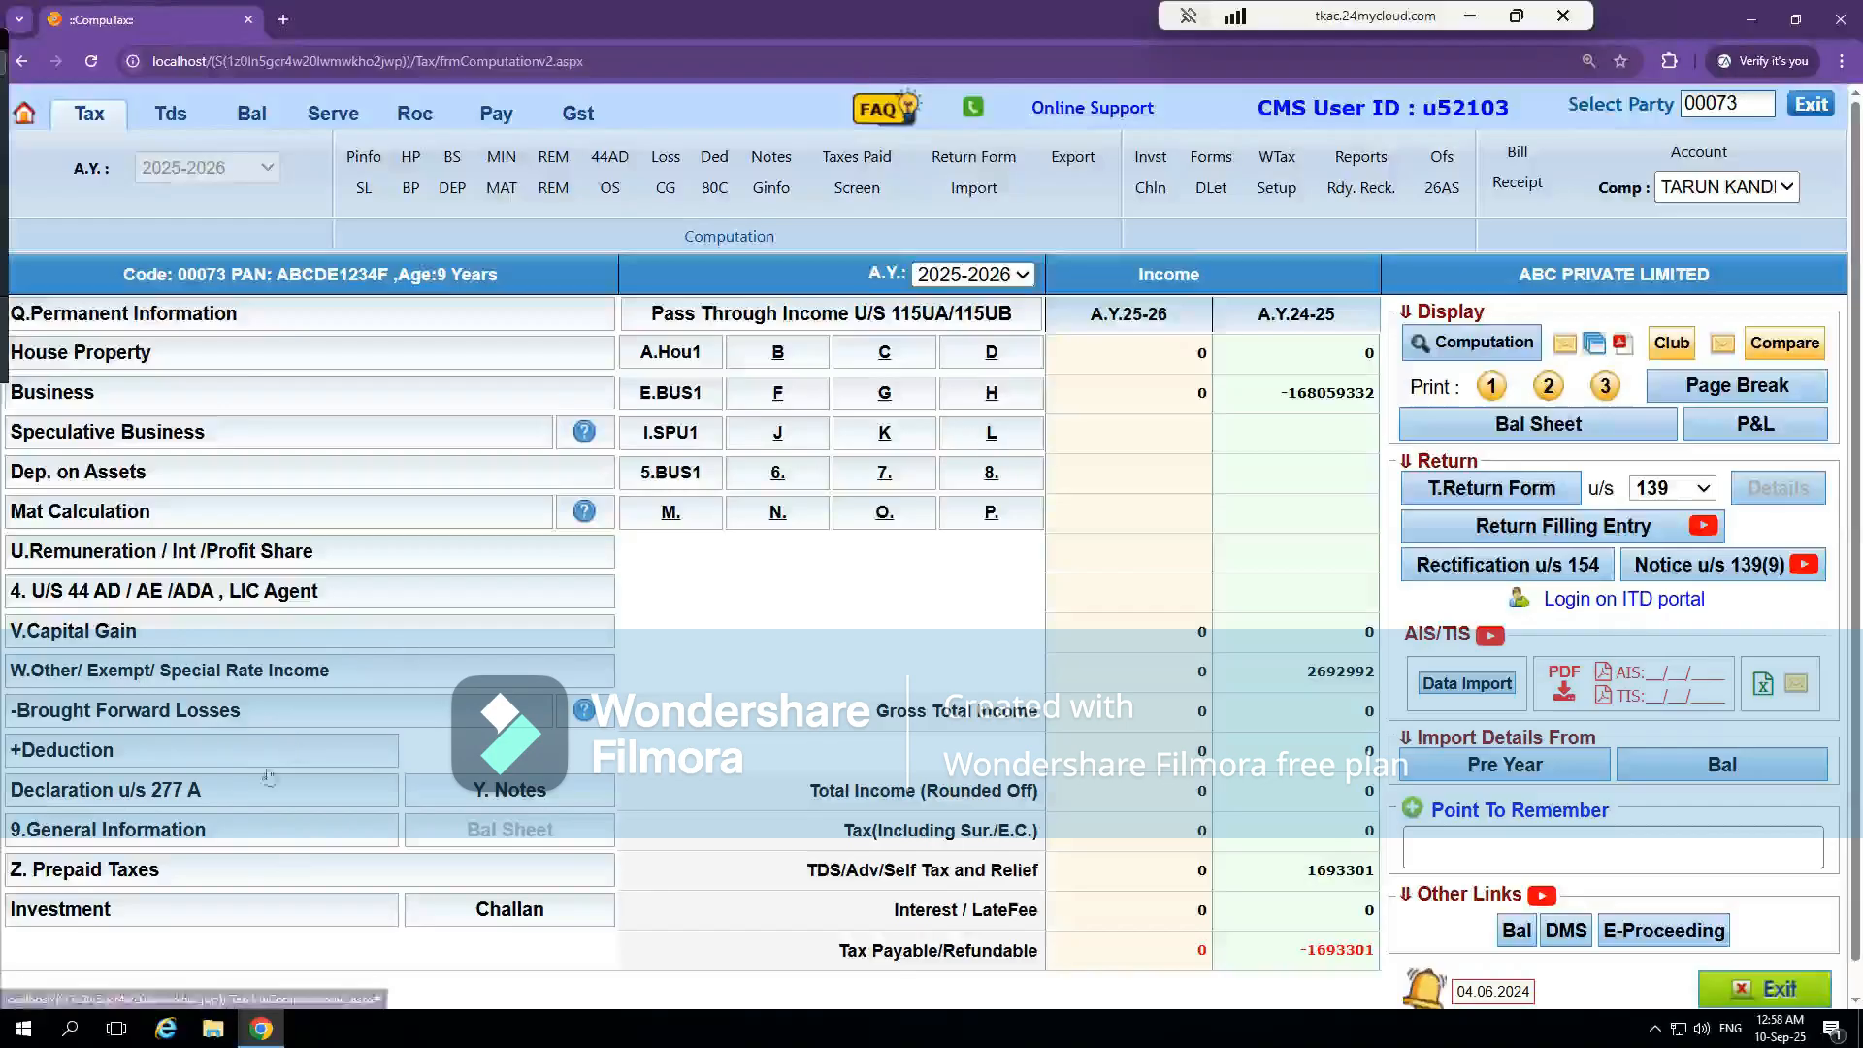
Try to open Balance Sheet & Profit and Loss A/C (IAS) from the General Information section
left_click(88, 832)
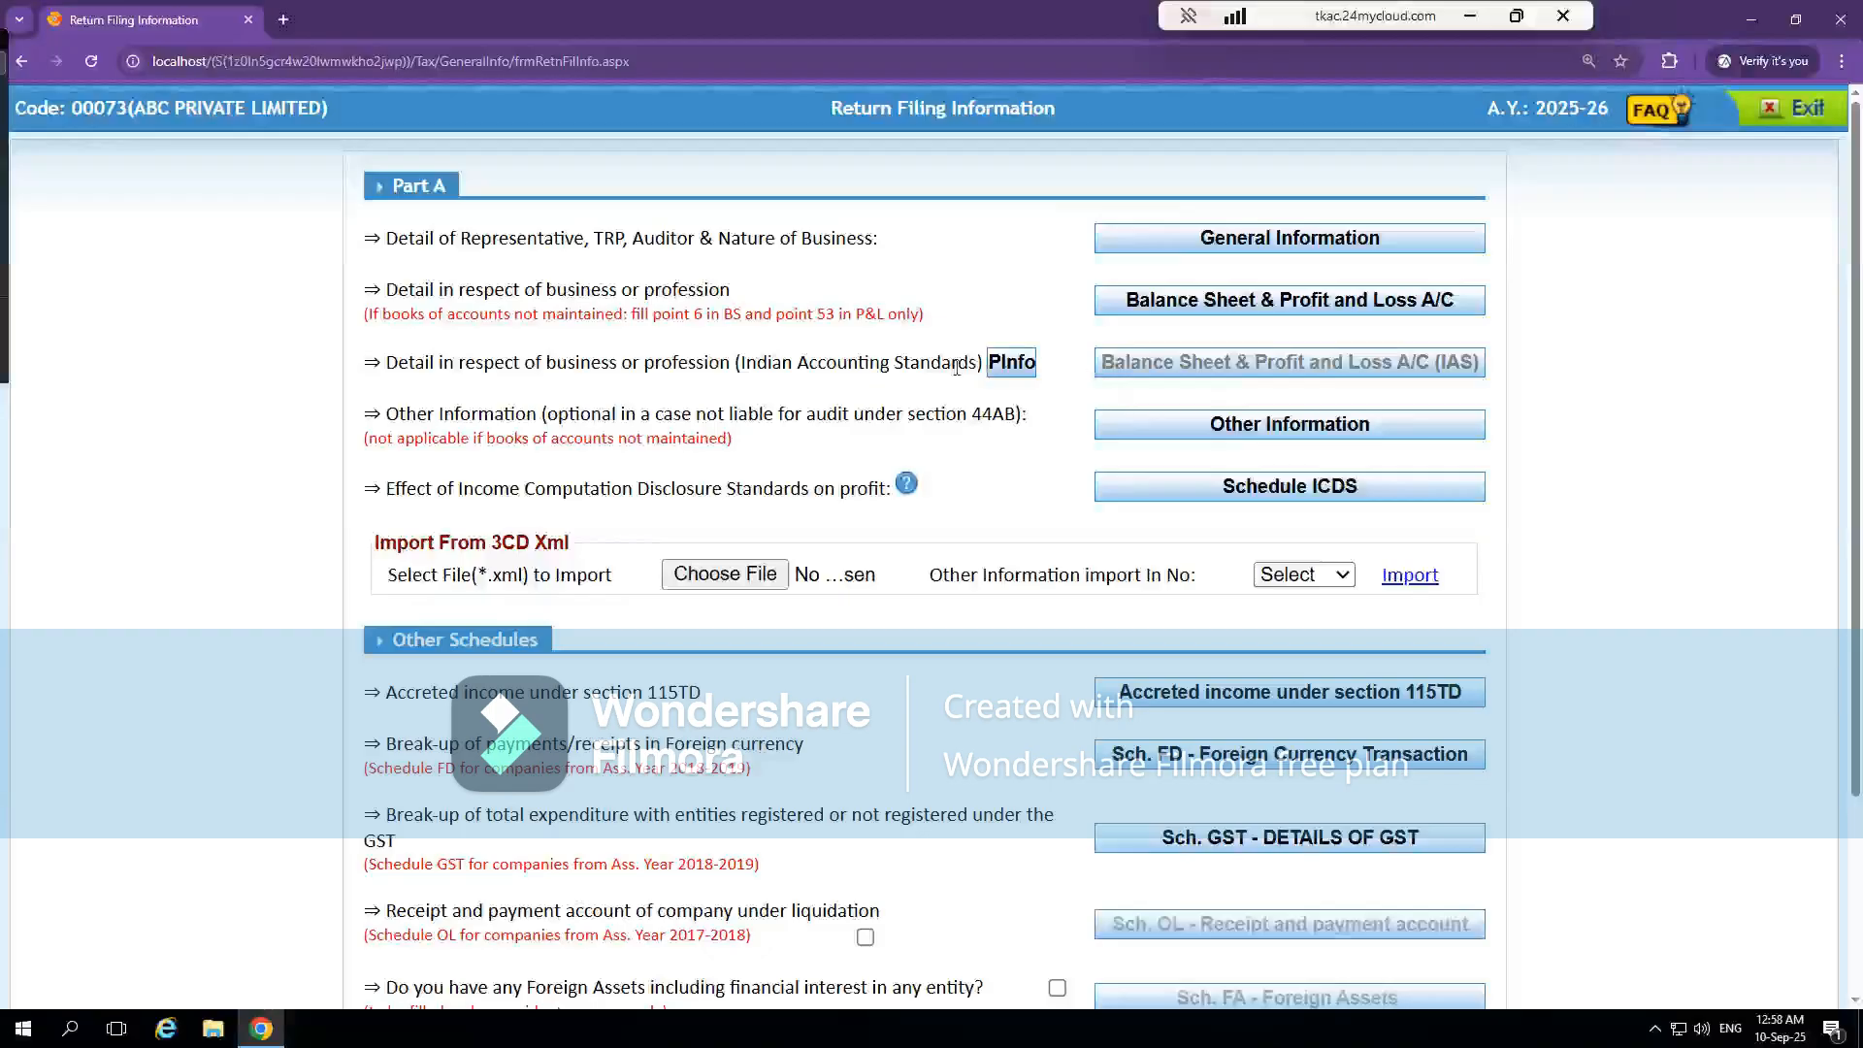
left_click(1206, 365)
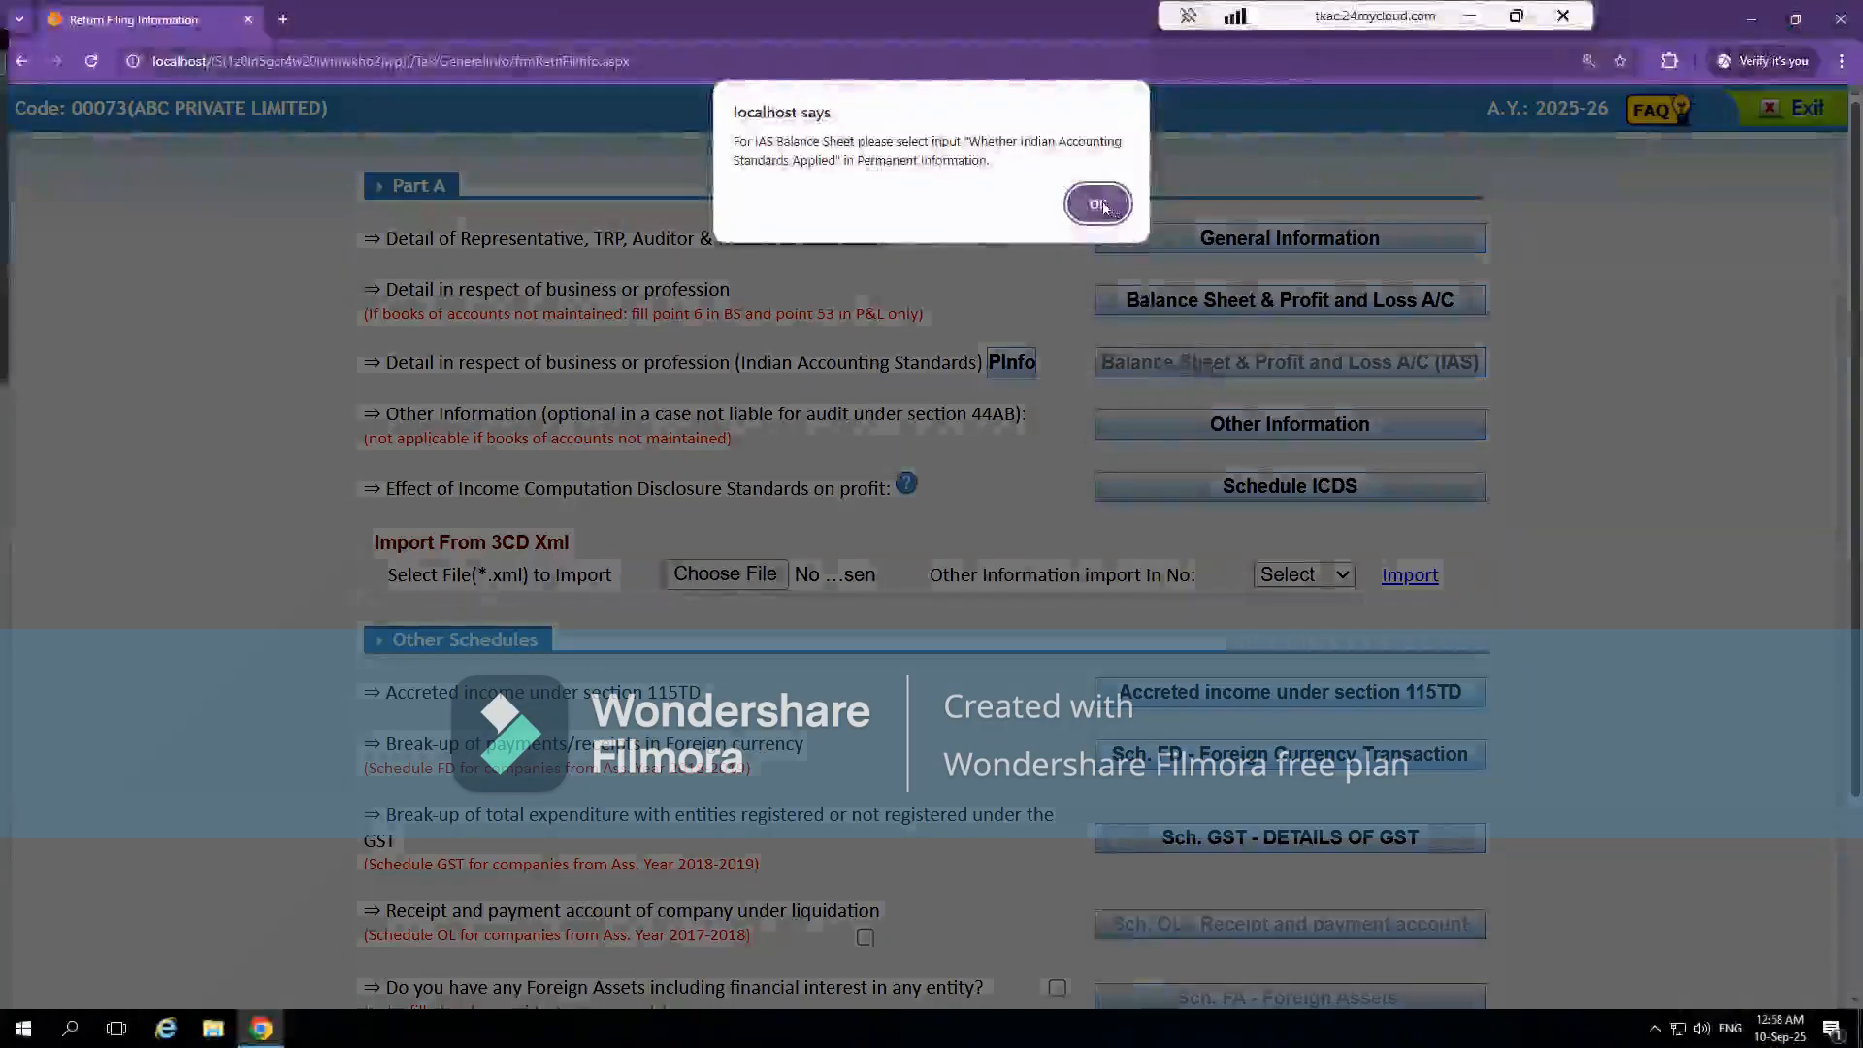
left_click(1095, 200)
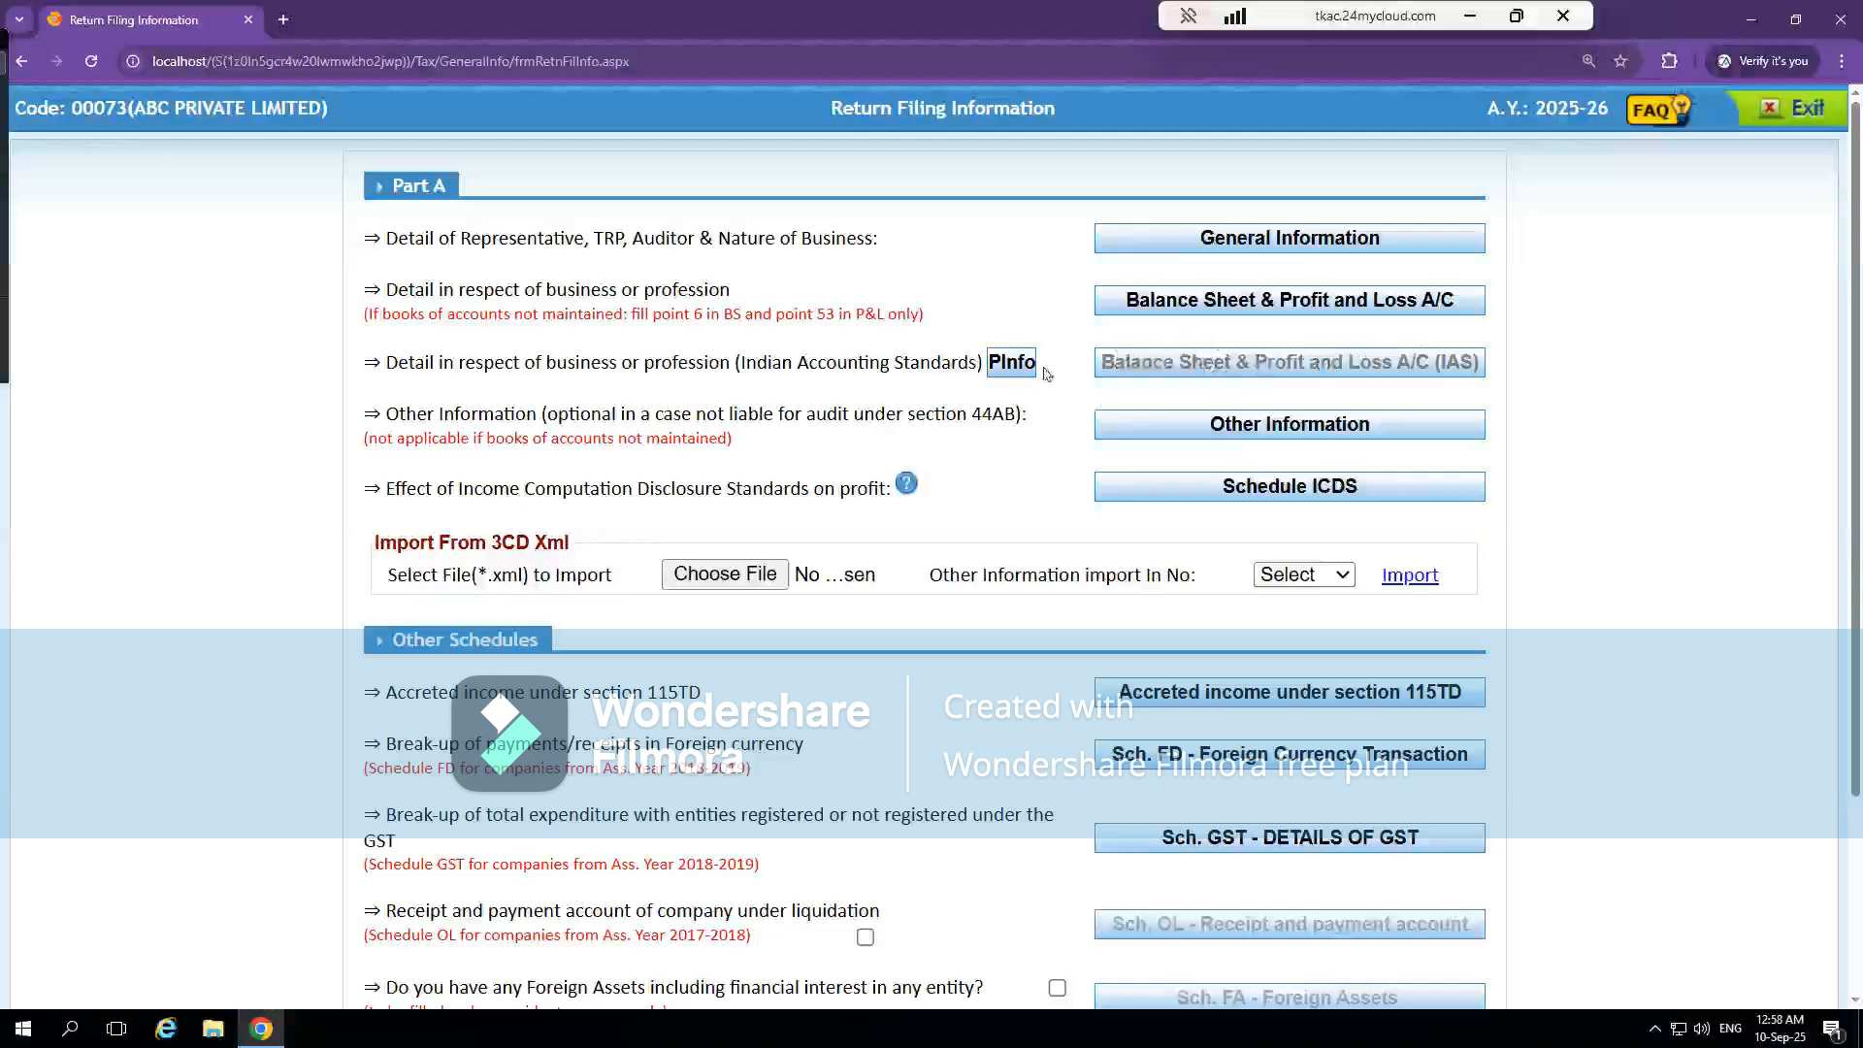
Enable Whether Indian Accounting Standards Apply in Permanent Information, then return to the General Information section
left_click(1013, 365)
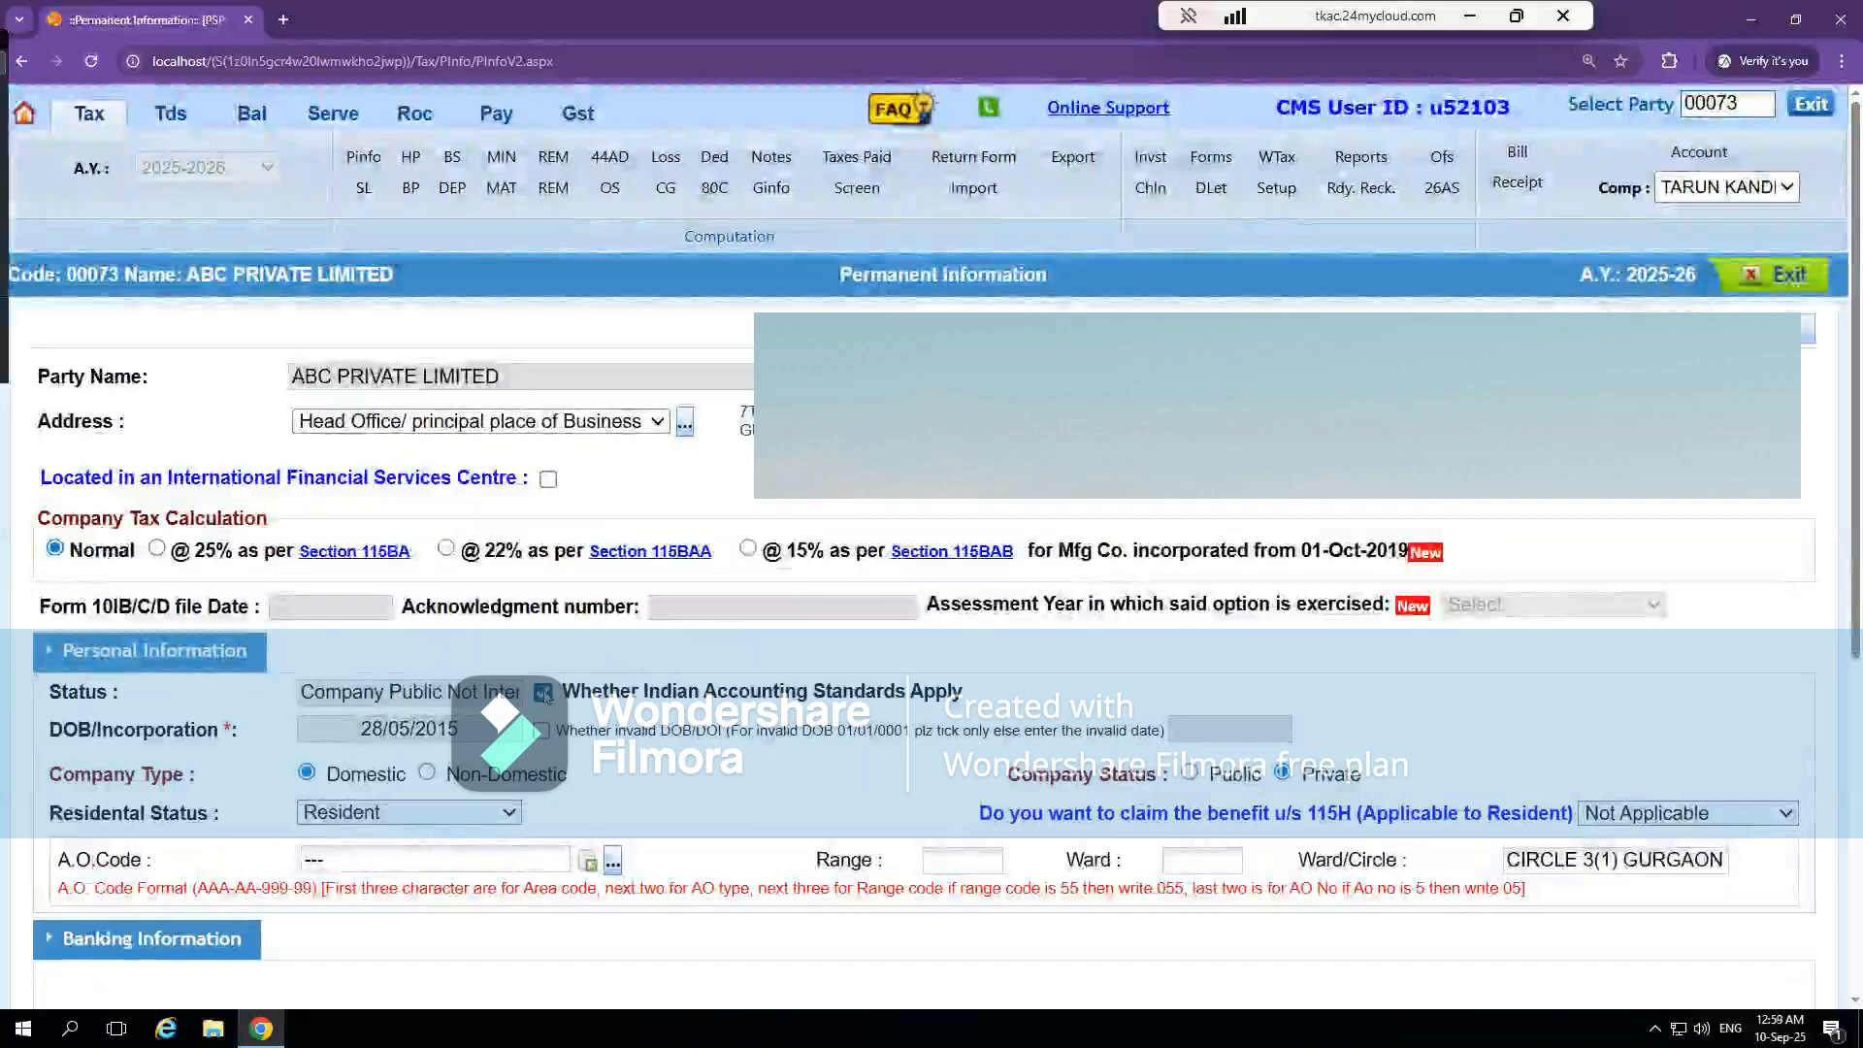
left_click(1783, 283)
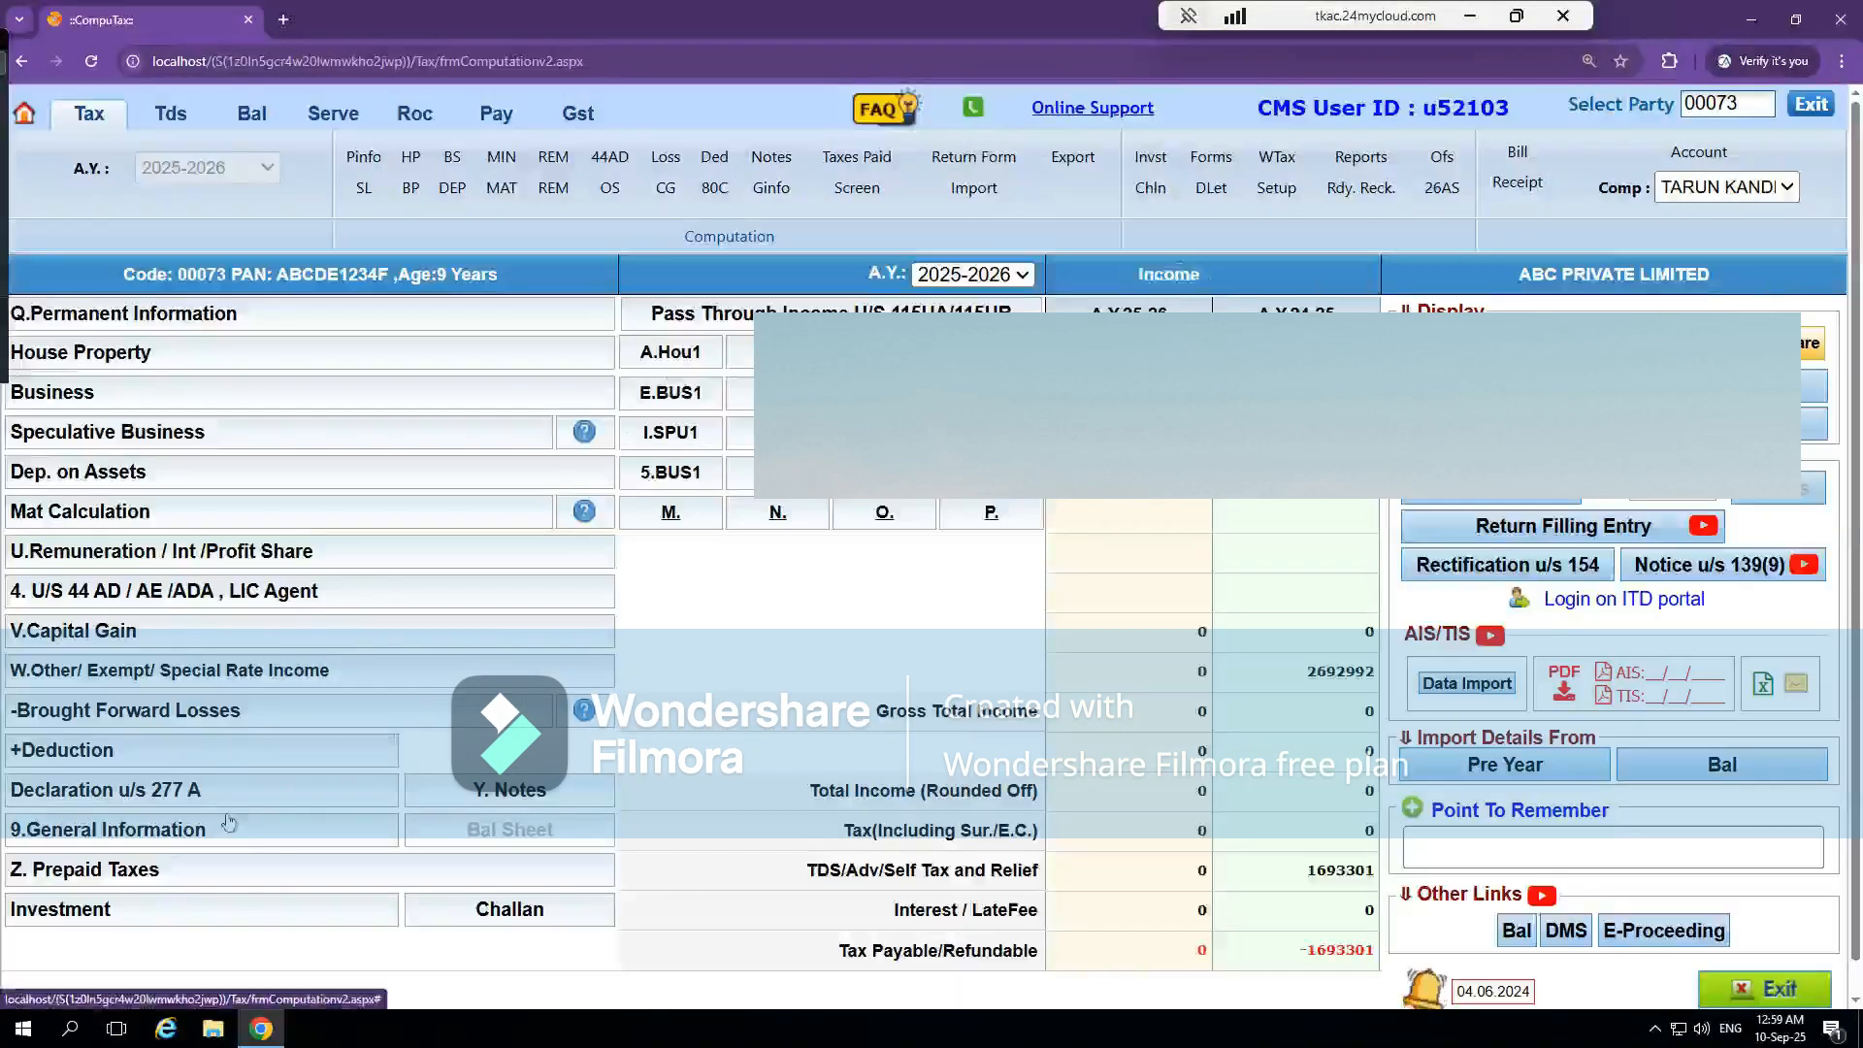
left_click(219, 826)
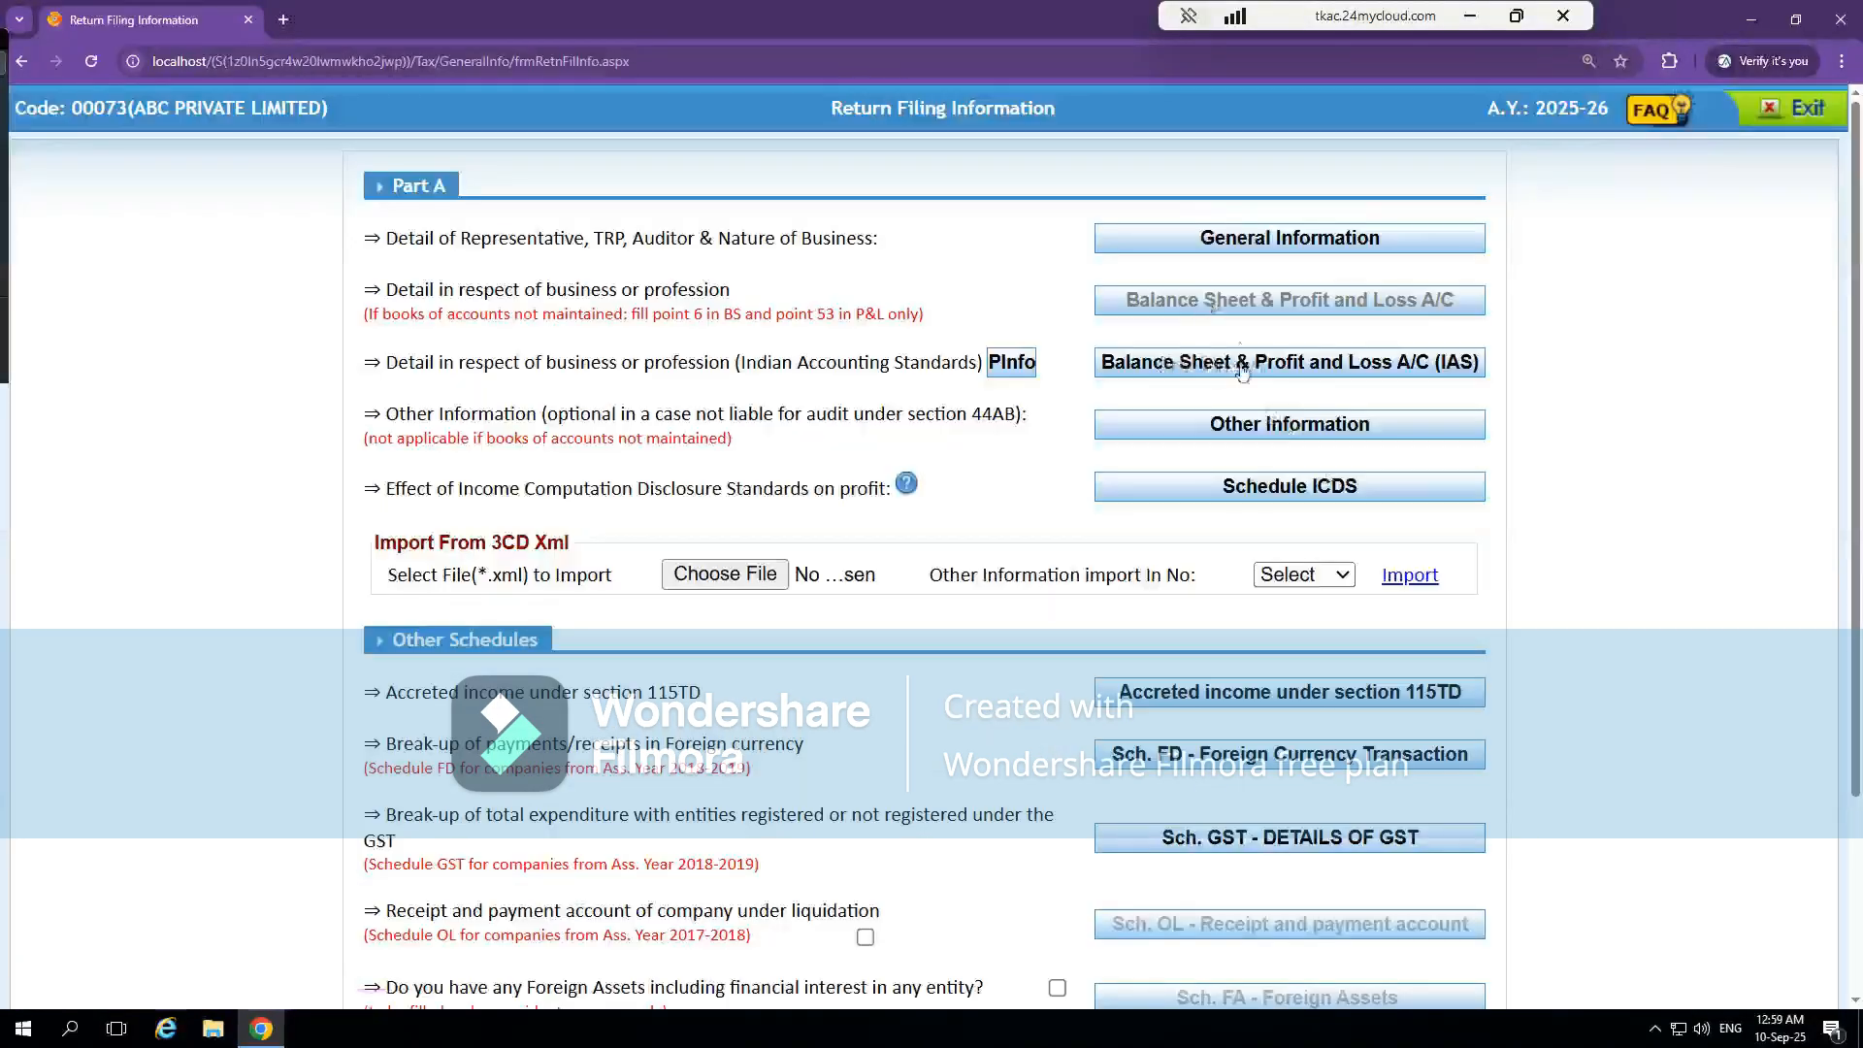
Disable Whether Indian Accounting Standards Apply in Permanent Information, then open the regular Balance Sheet & Profit and Loss A/C from General Information
left_click(1010, 363)
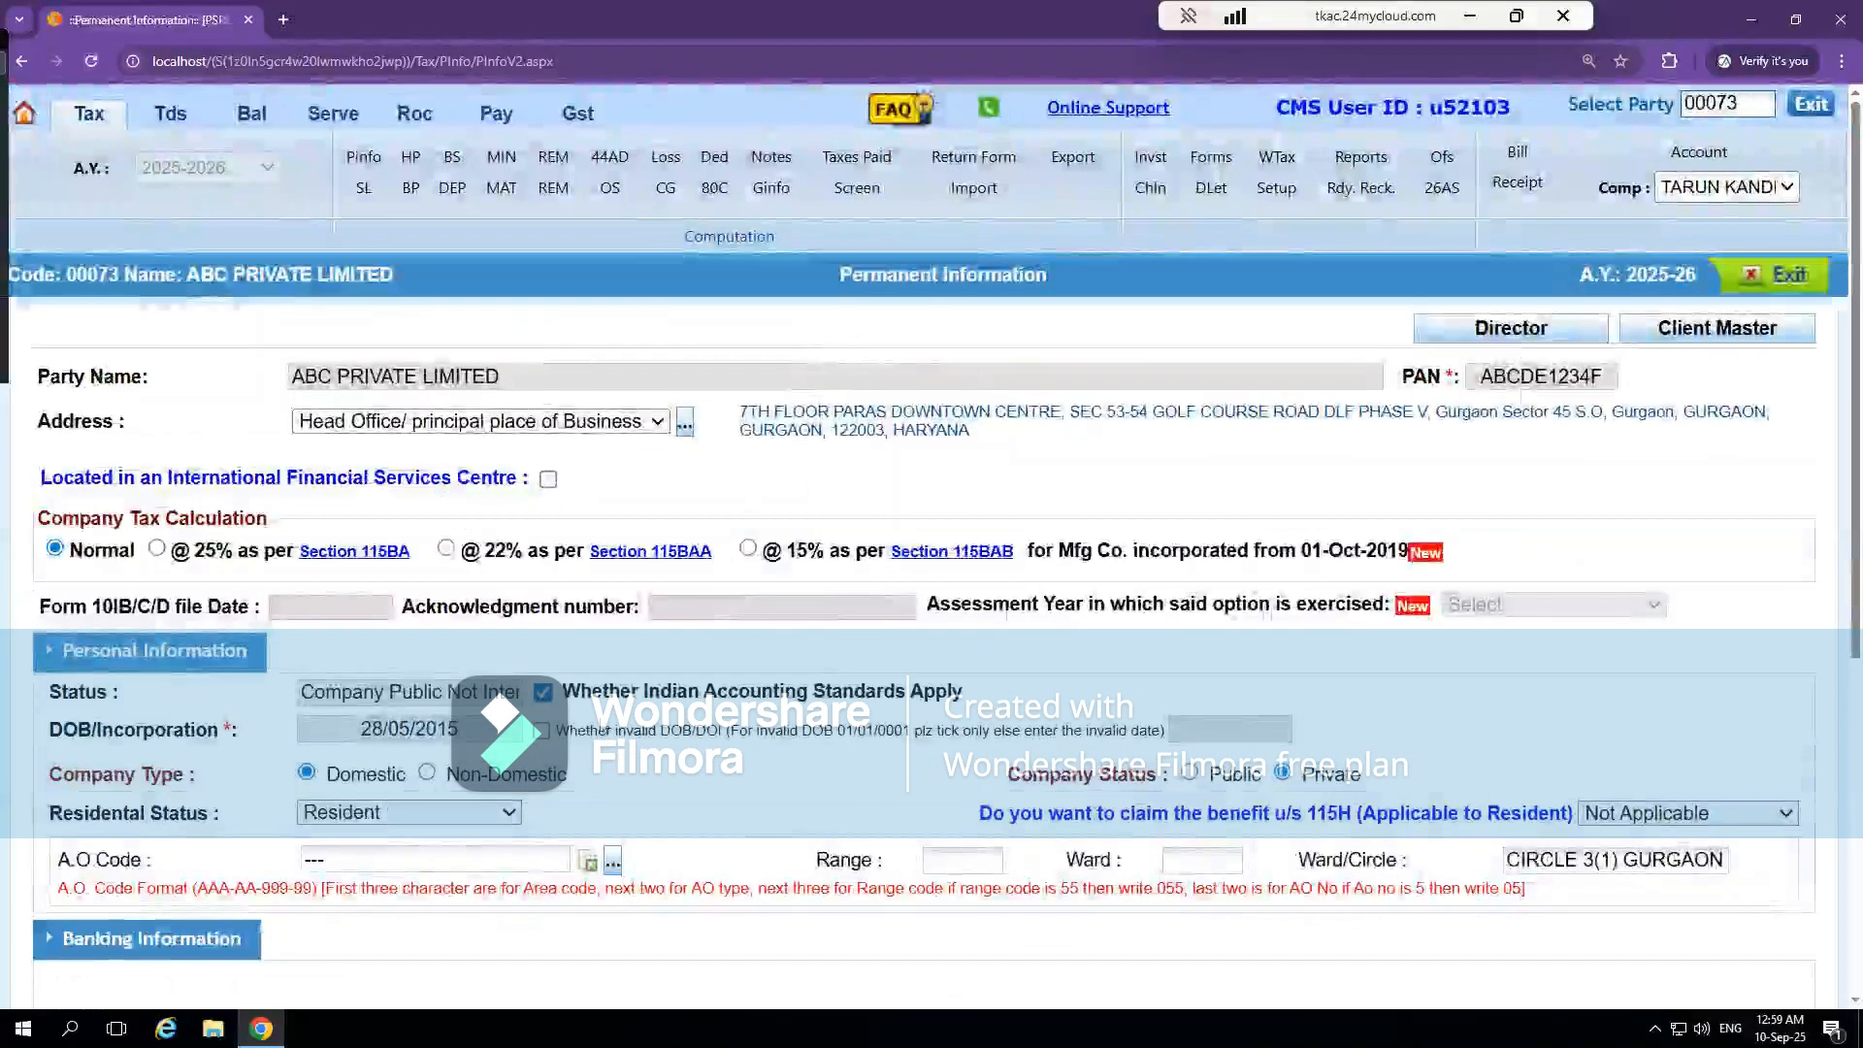
left_click(544, 694)
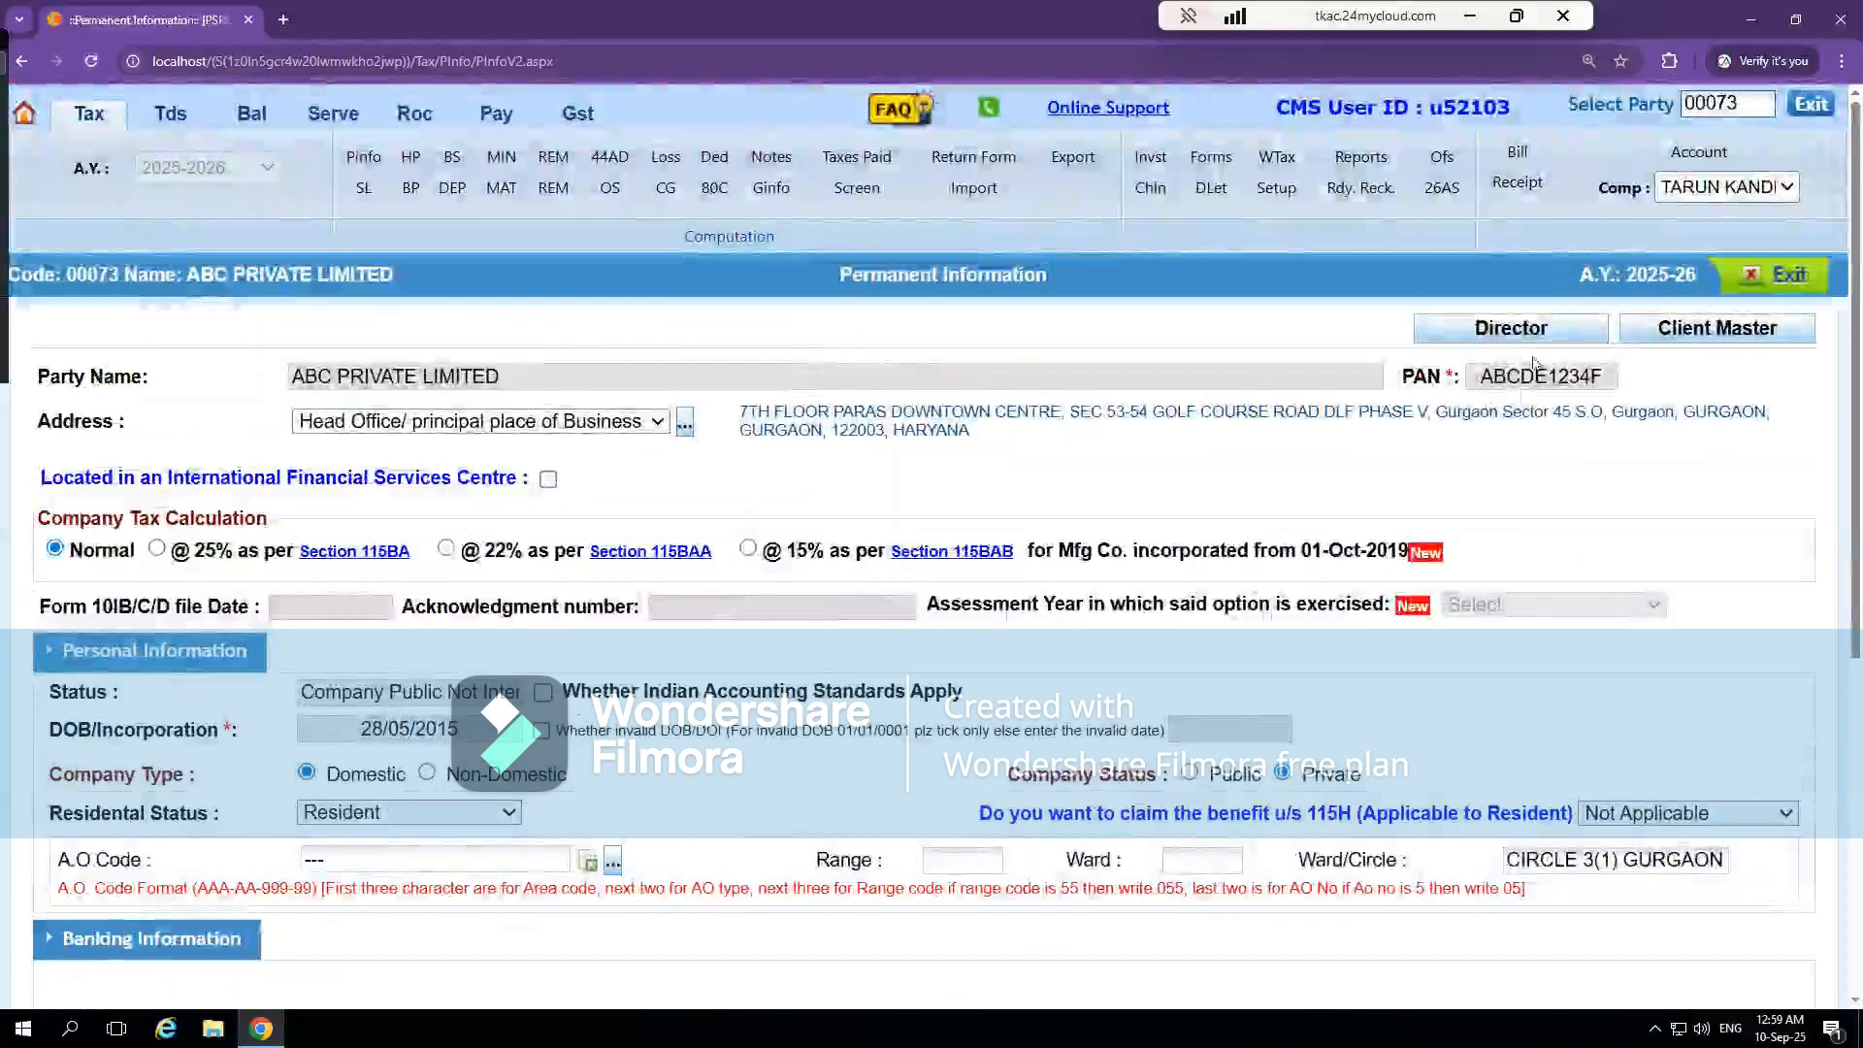
left_click(1768, 279)
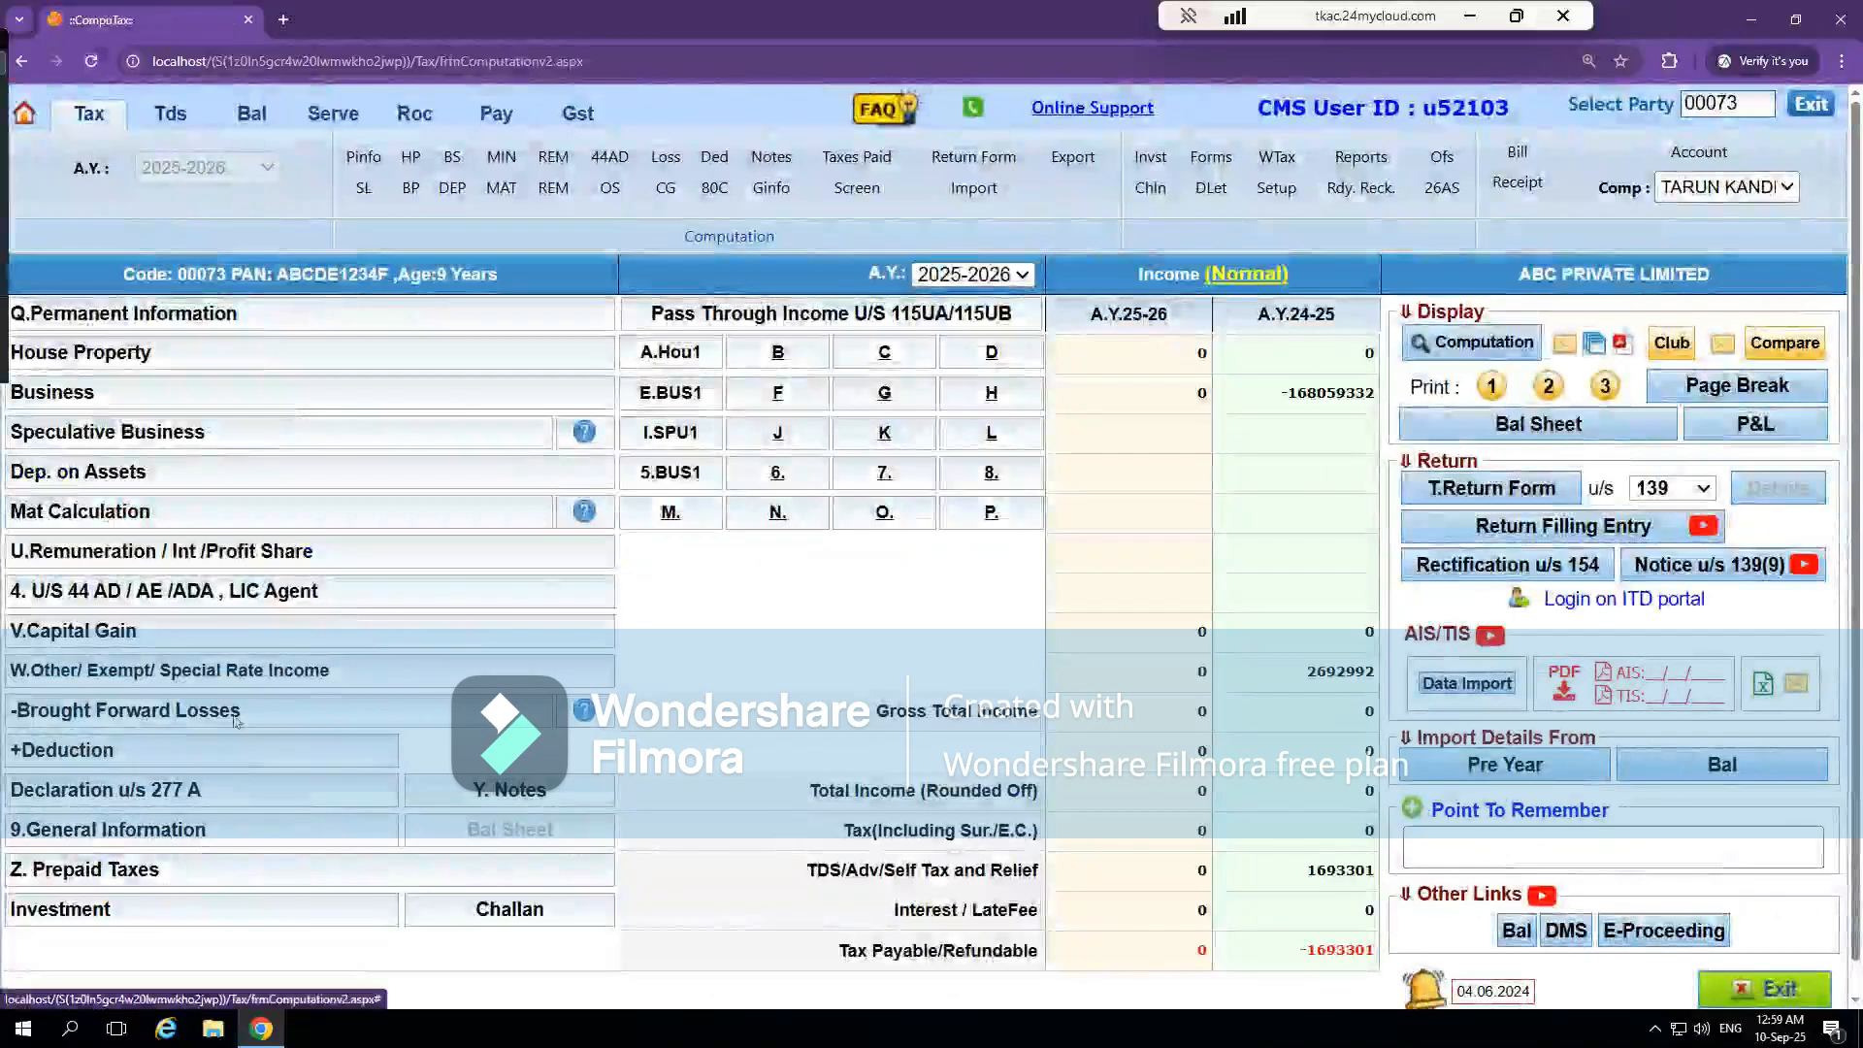
left_click(68, 832)
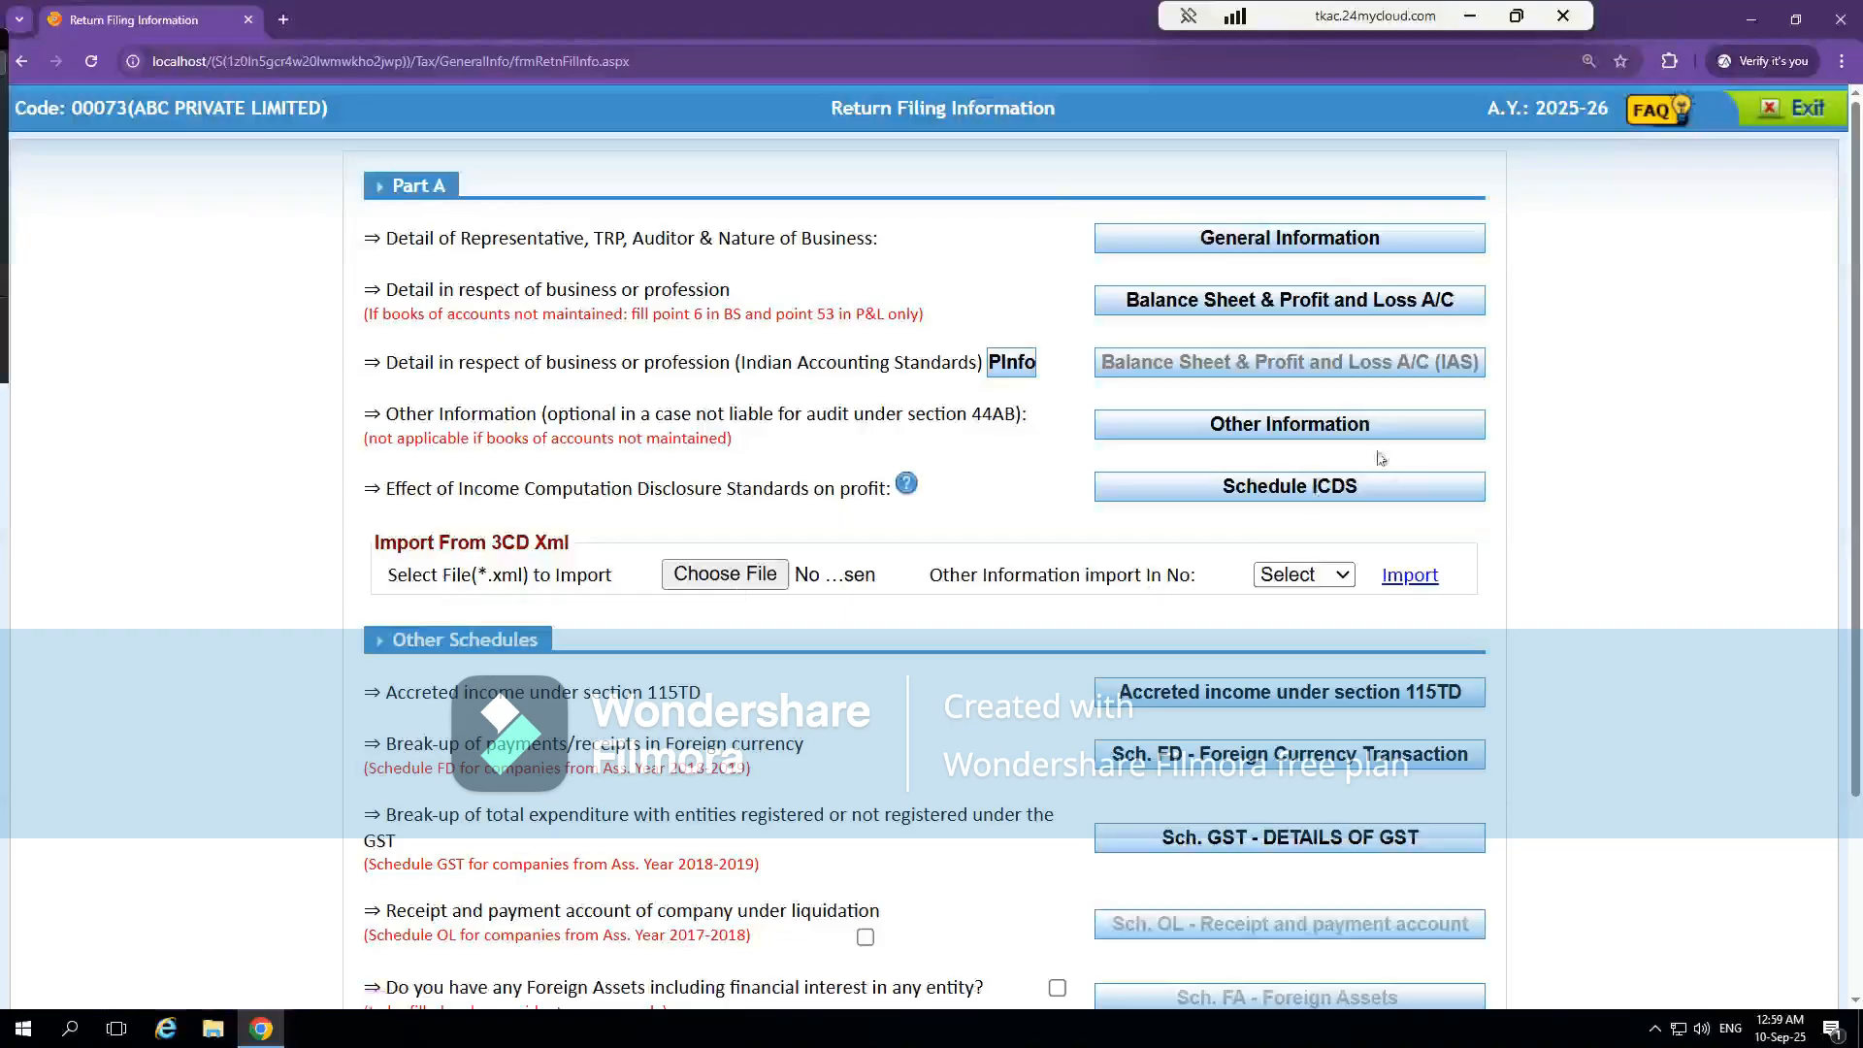
left_click(1242, 303)
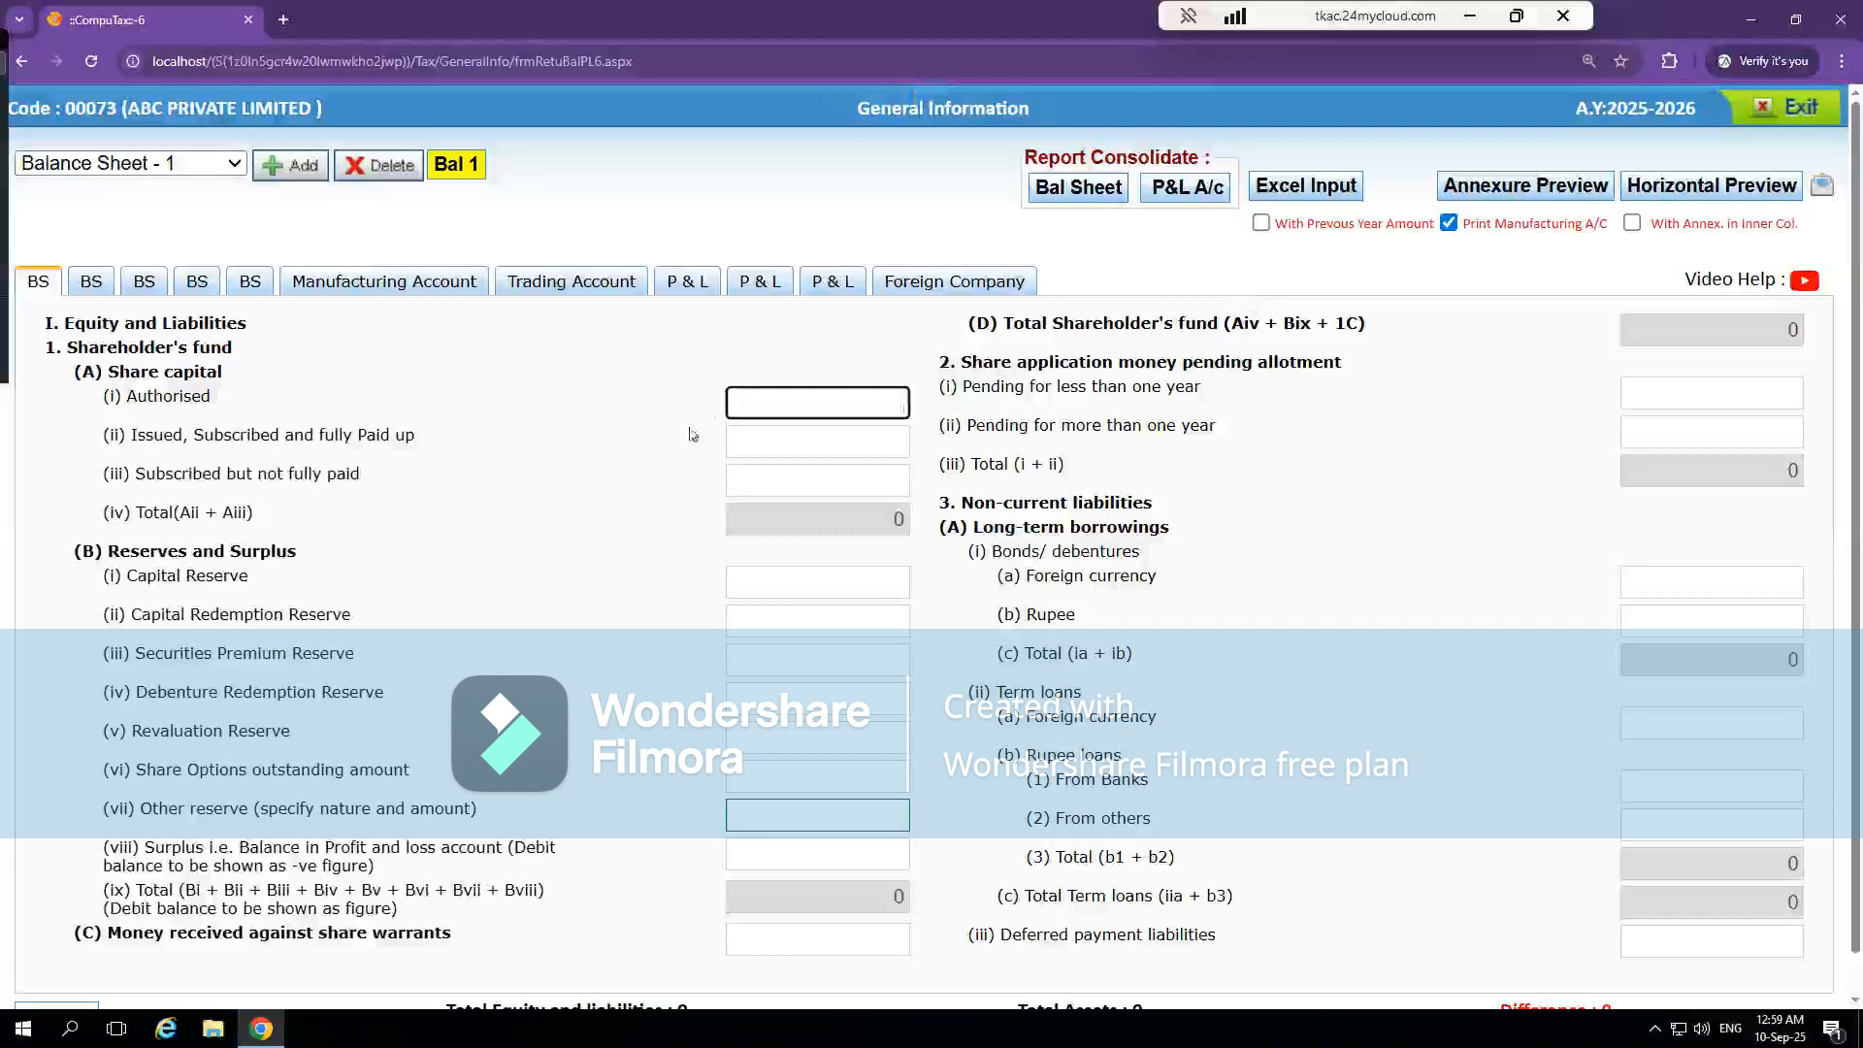
Examine the Equity and Liabilities fields on the first page of the balance sheet form
scroll(618, 563, "down", 1)
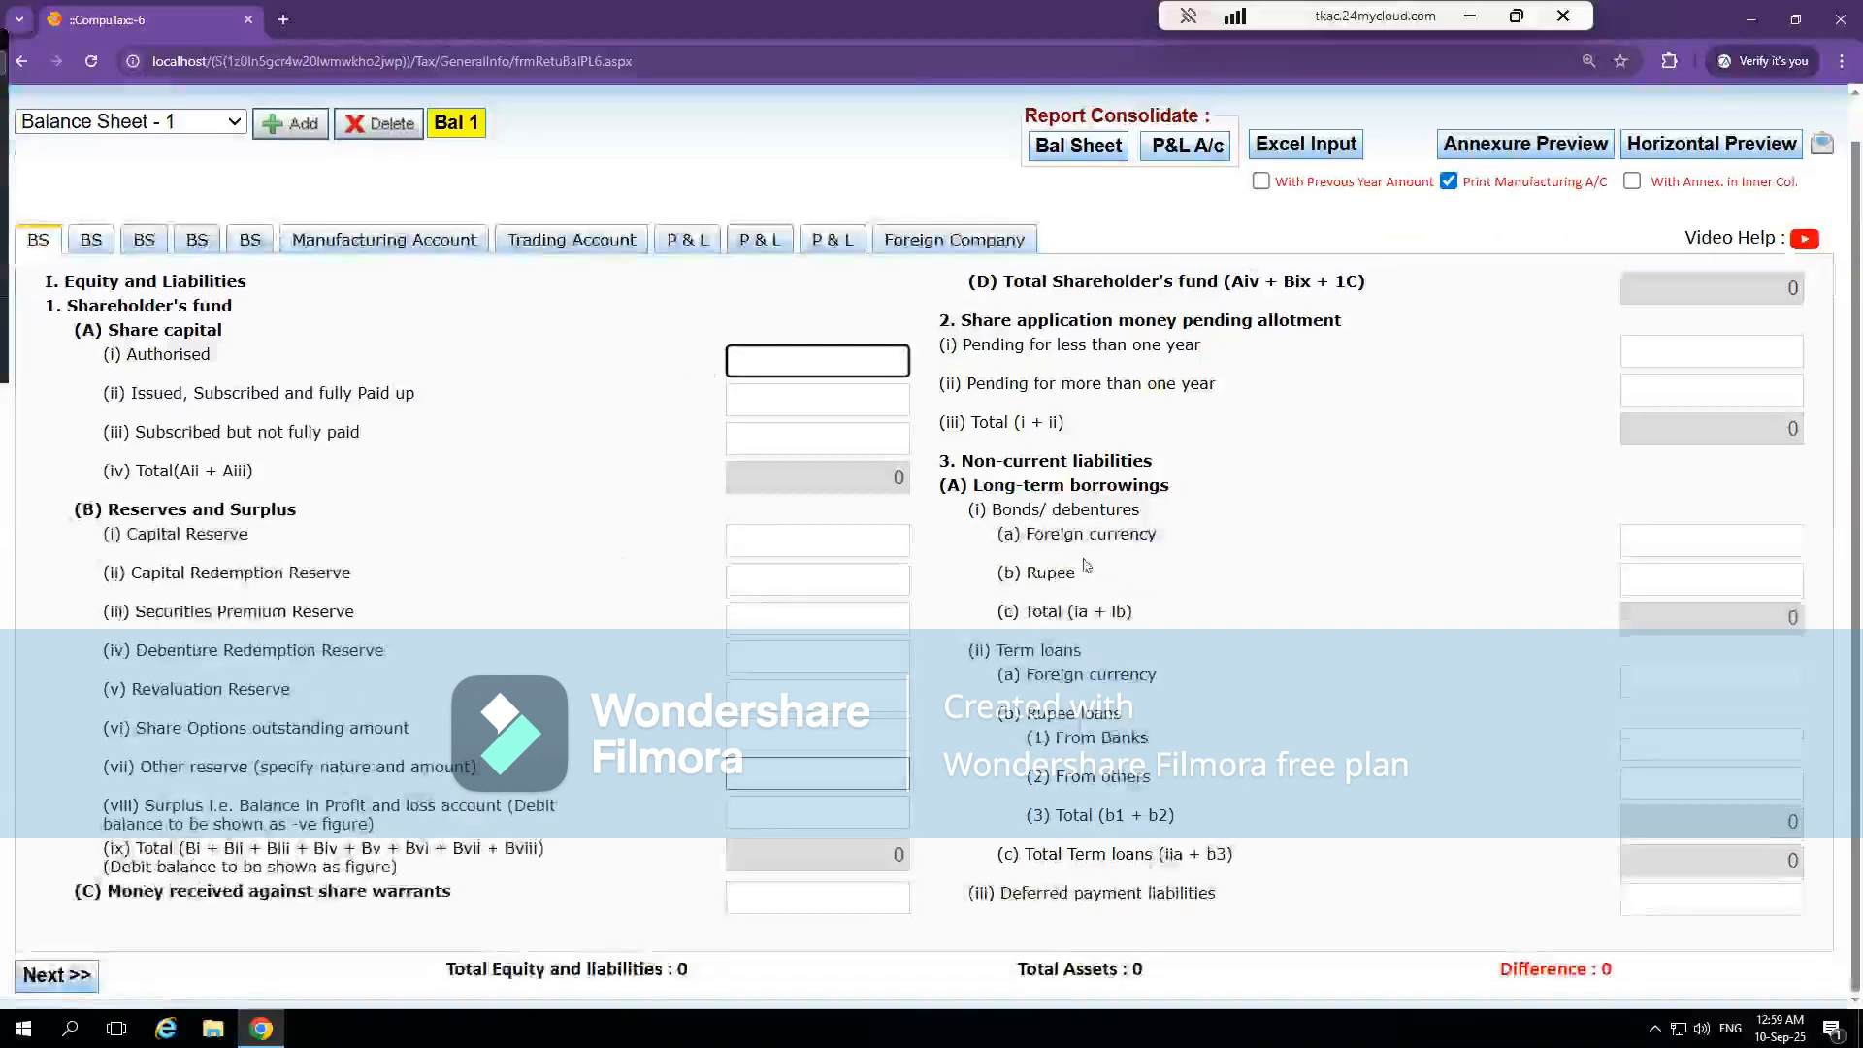
left_click(1295, 499)
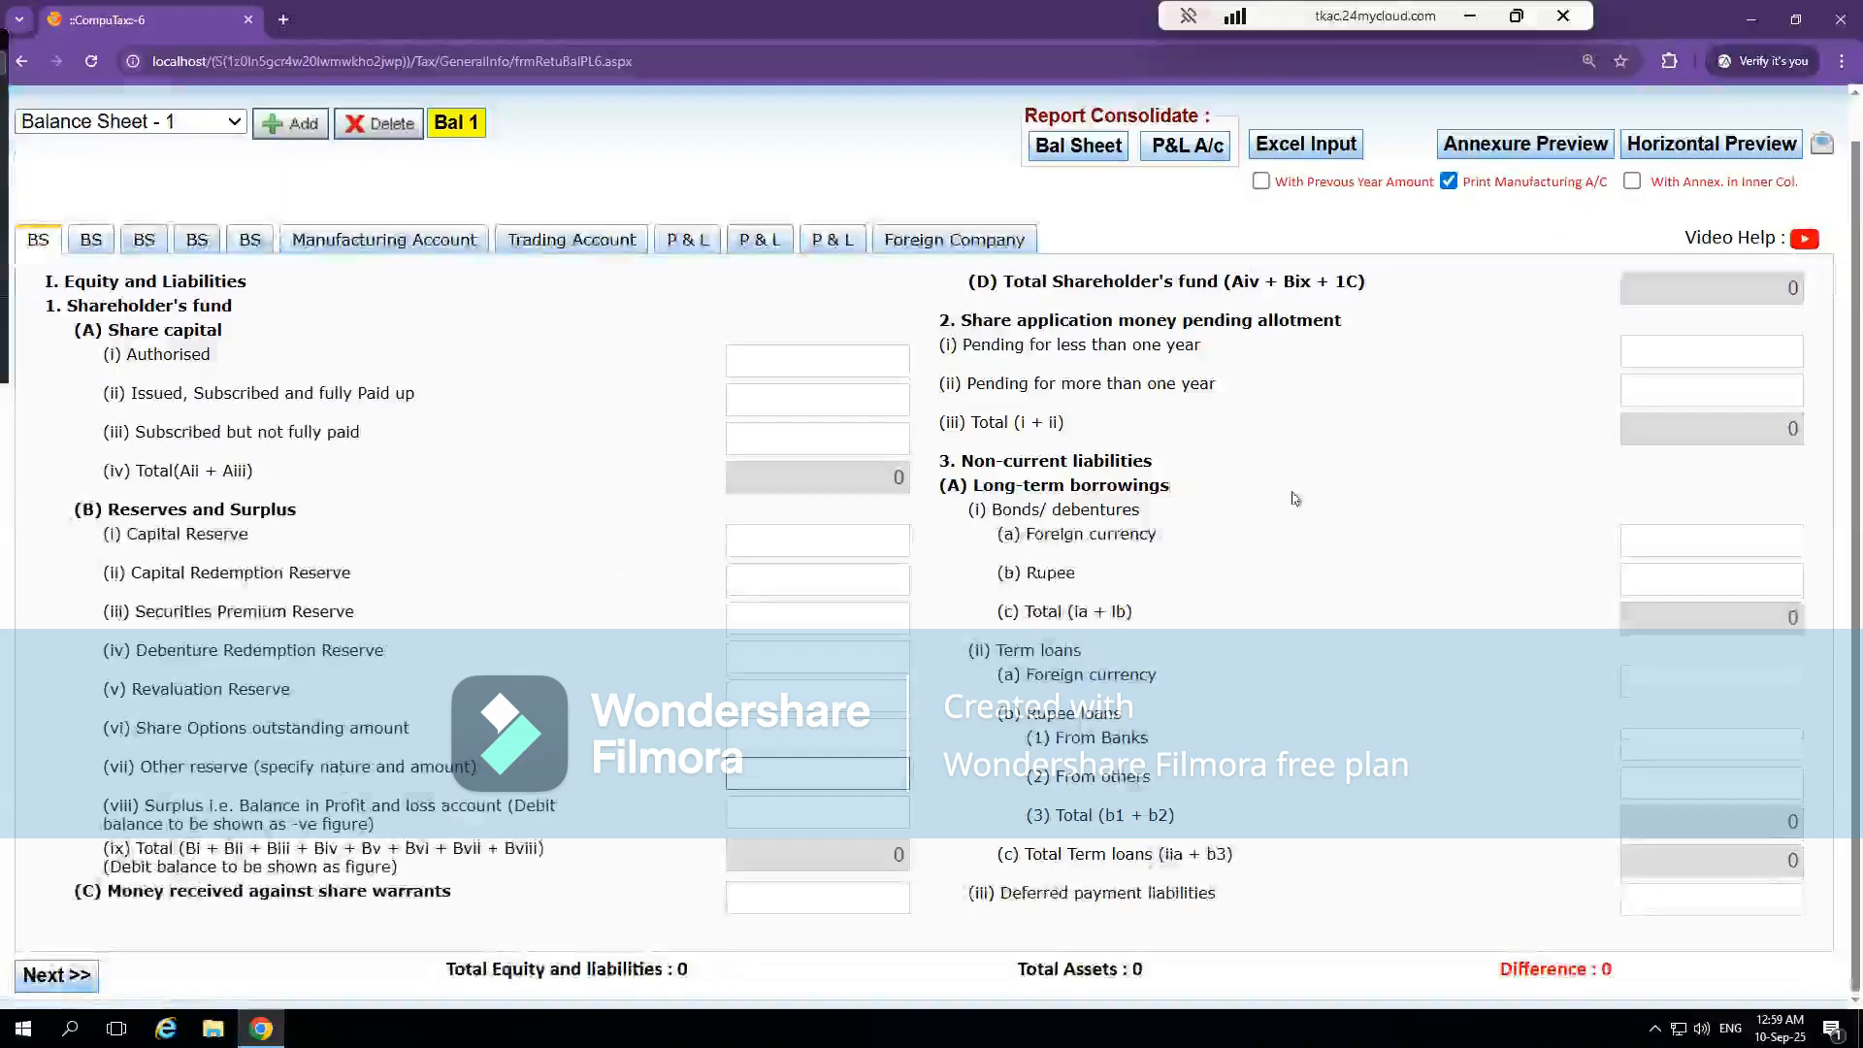
scroll(1295, 499, "up", 1)
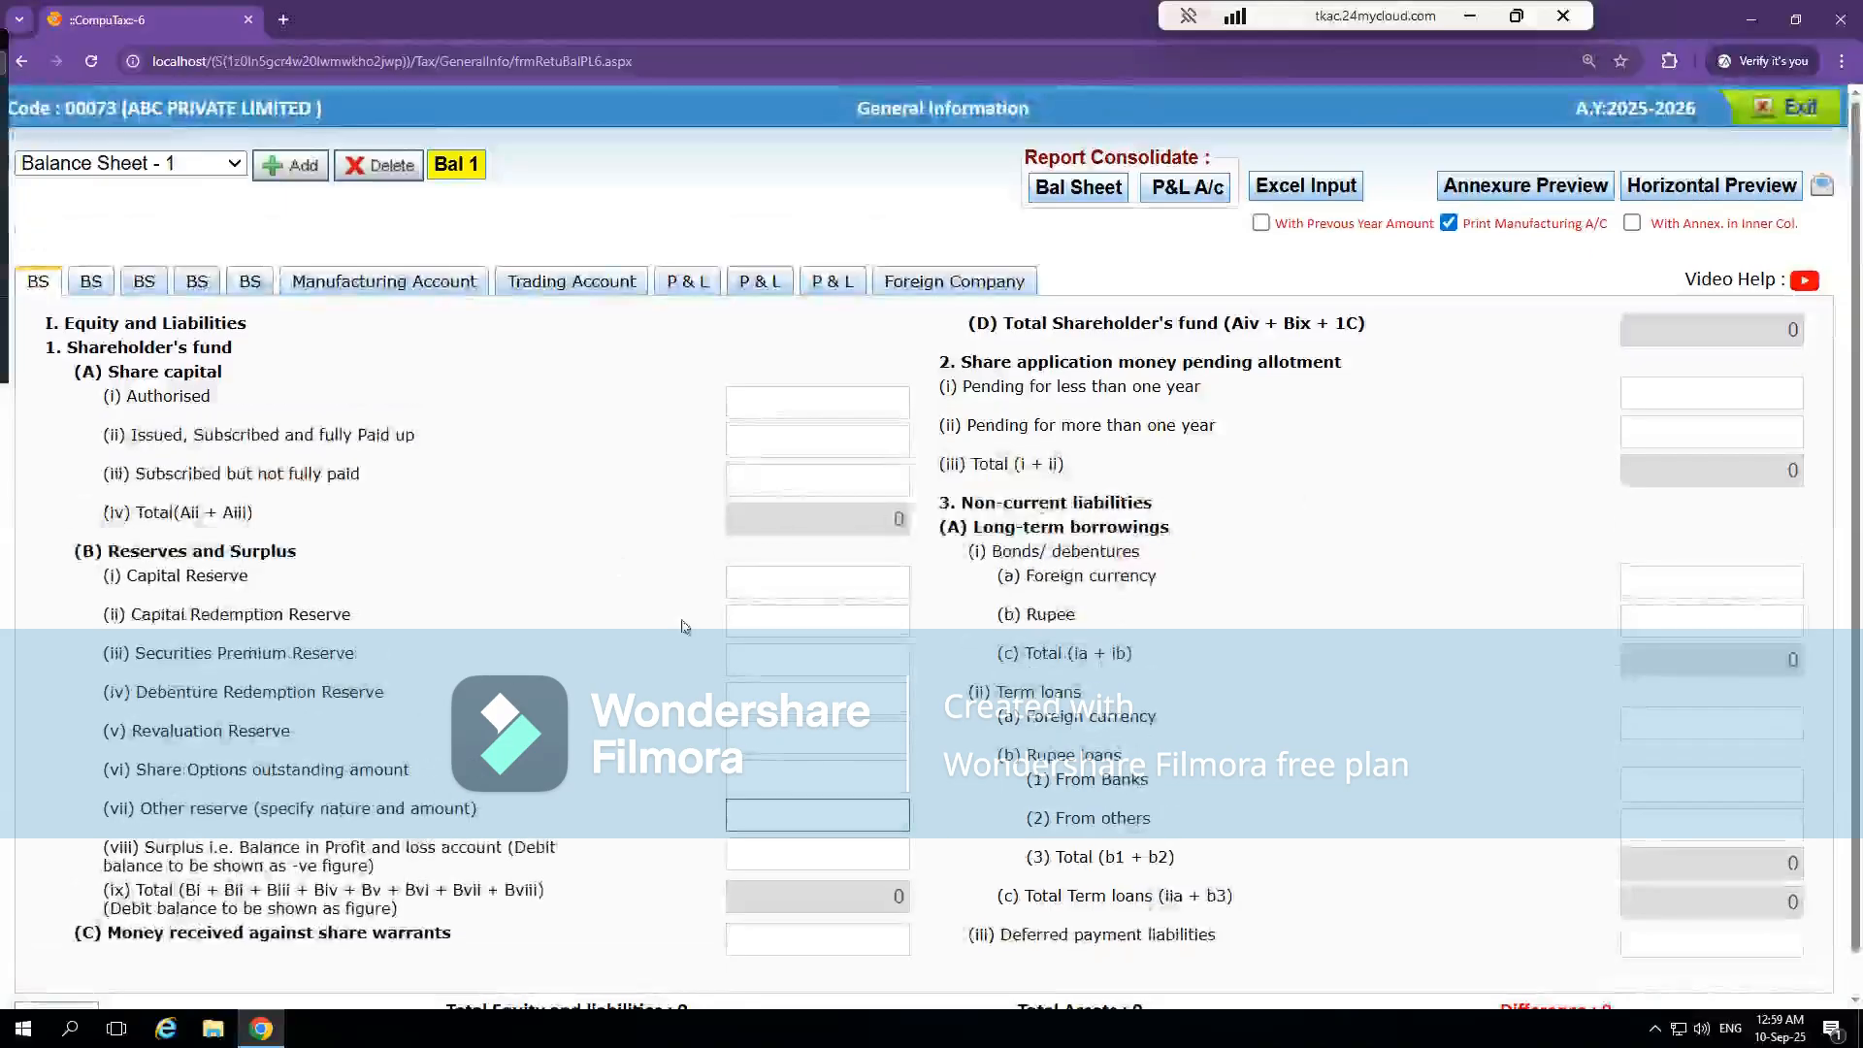
scroll(582, 652, "down", 1)
scroll(585, 655, "up", 1)
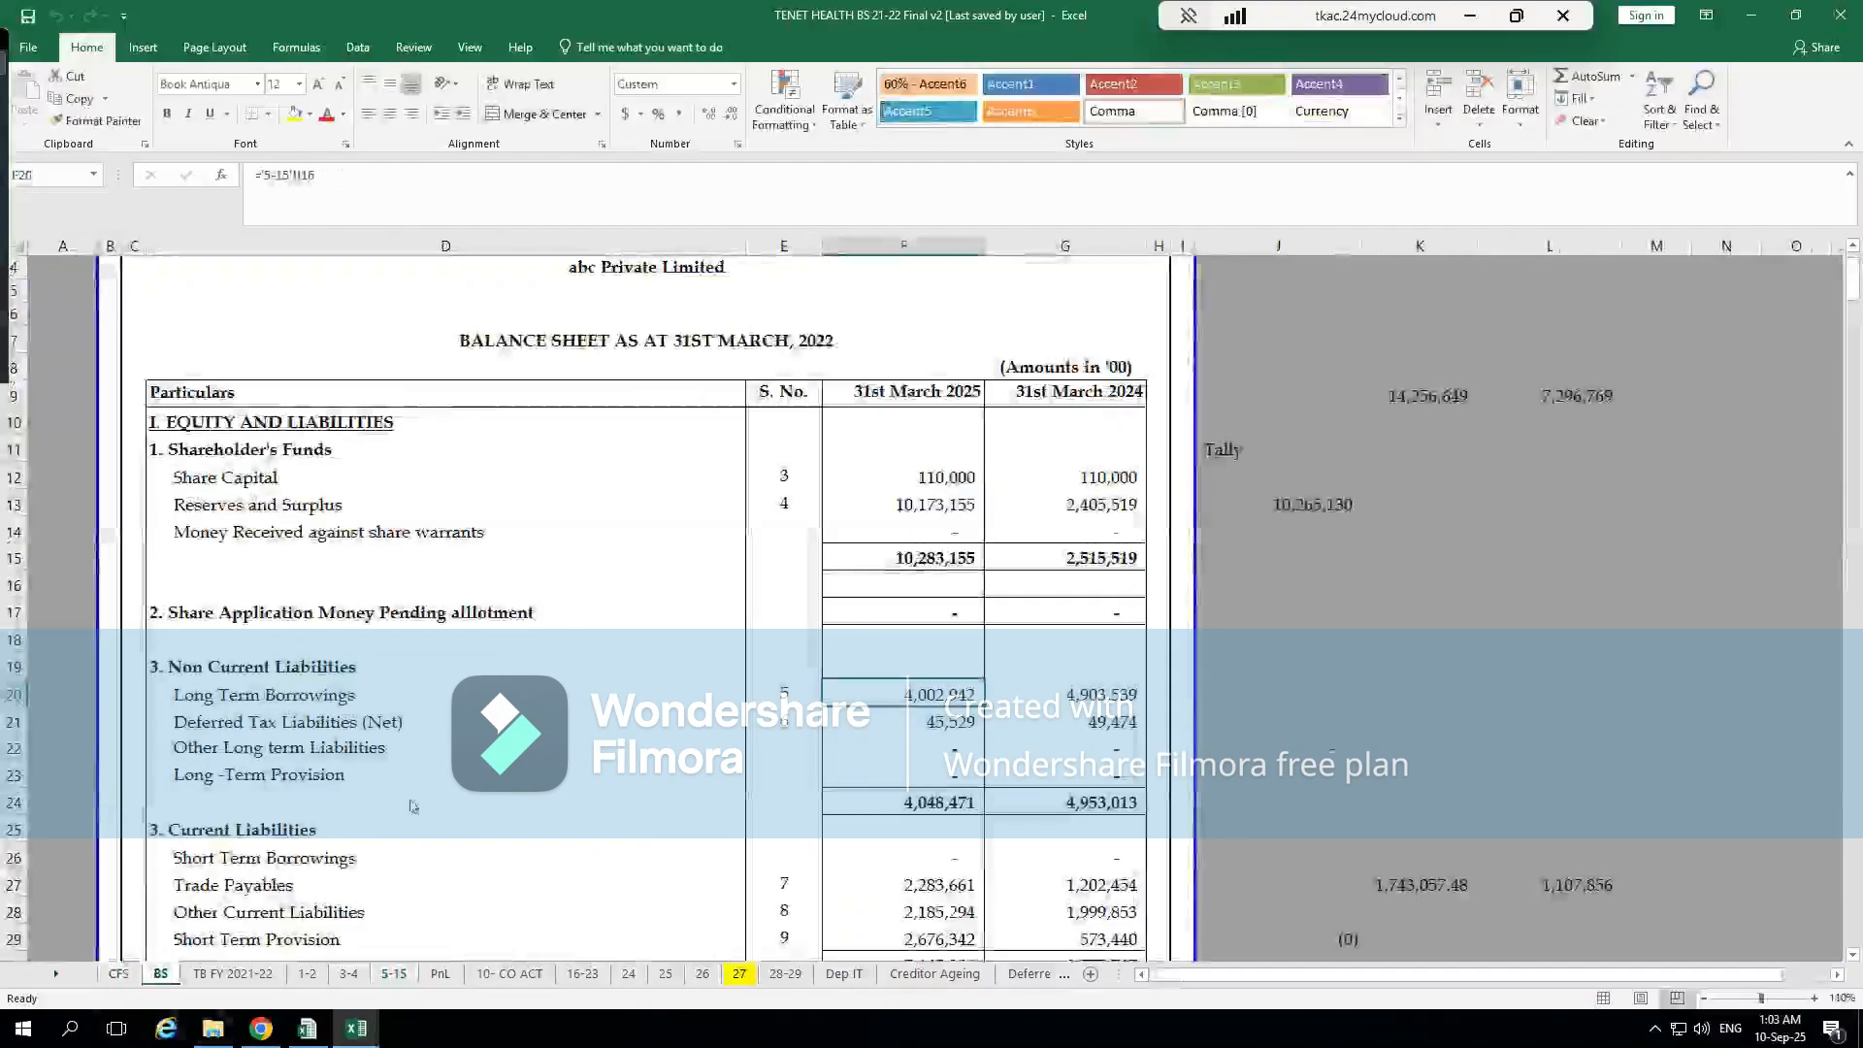
Examine the shareholders' funds and liabilities lines on the BS sheet of the Excel workbook
left_click(1337, 545)
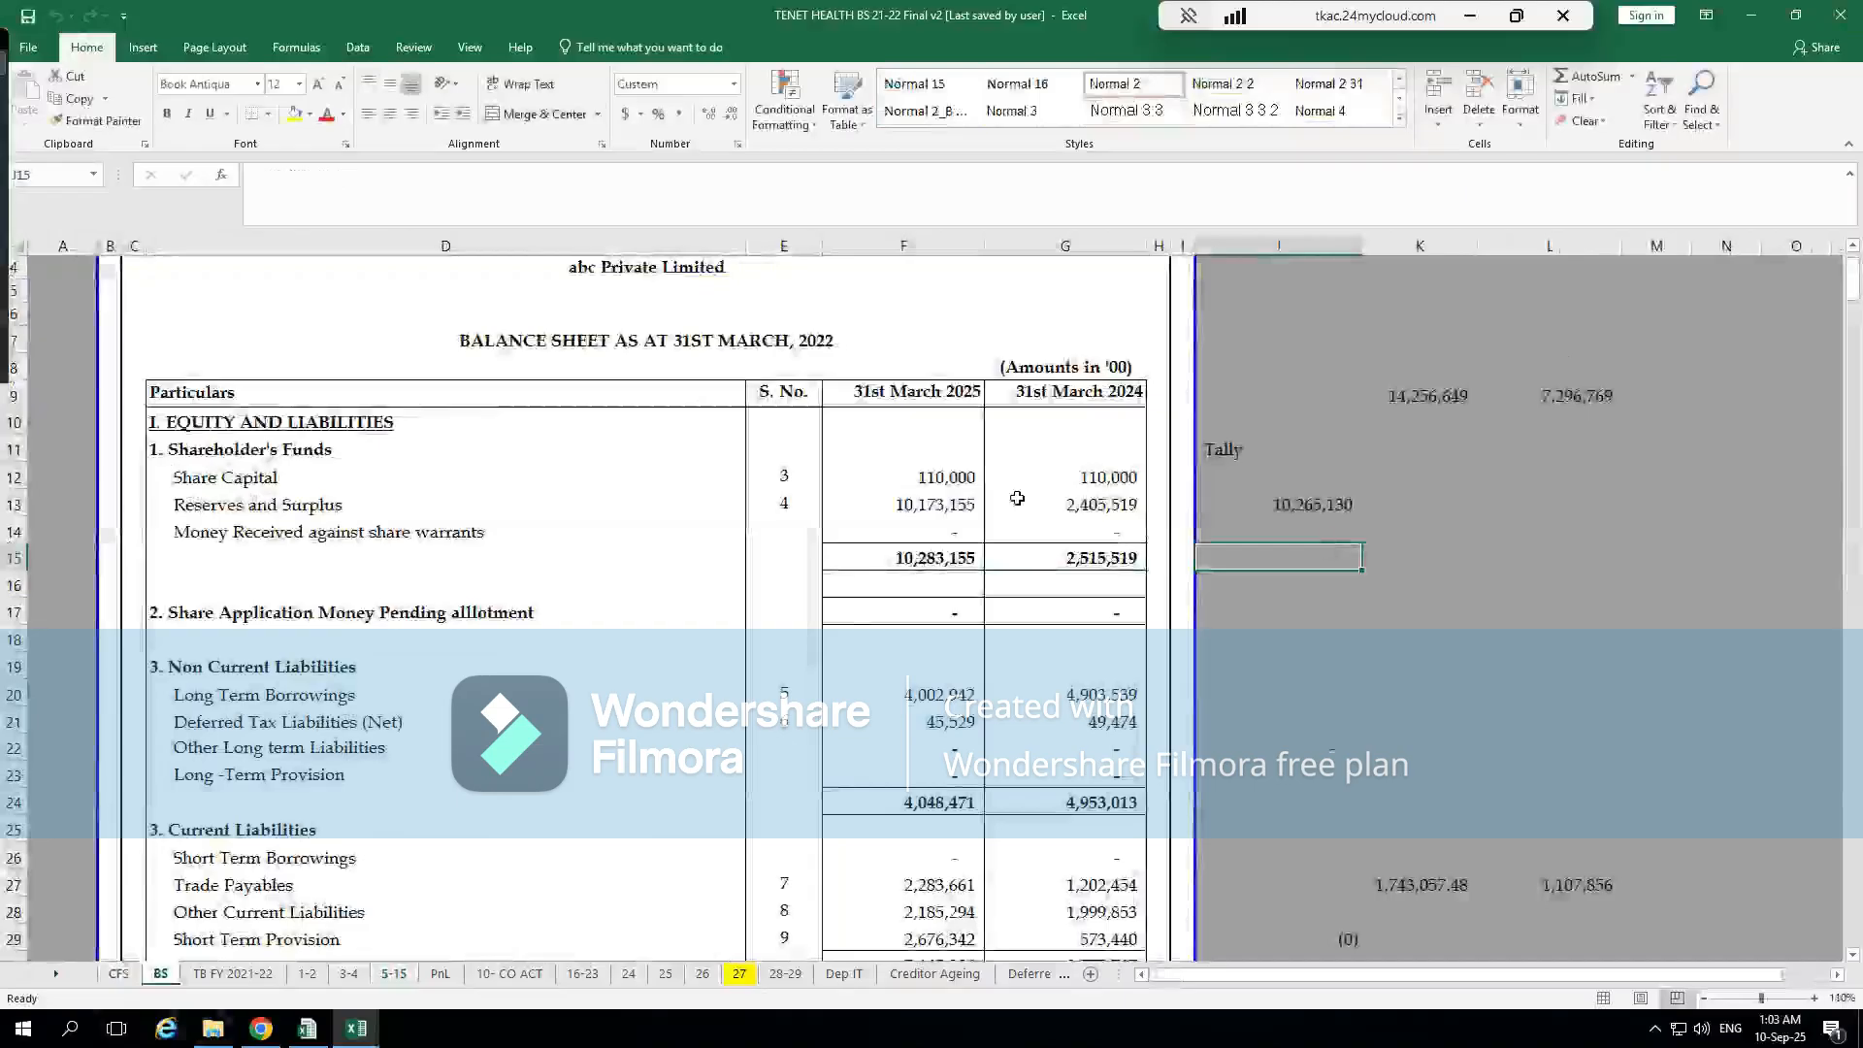
left_click(767, 328)
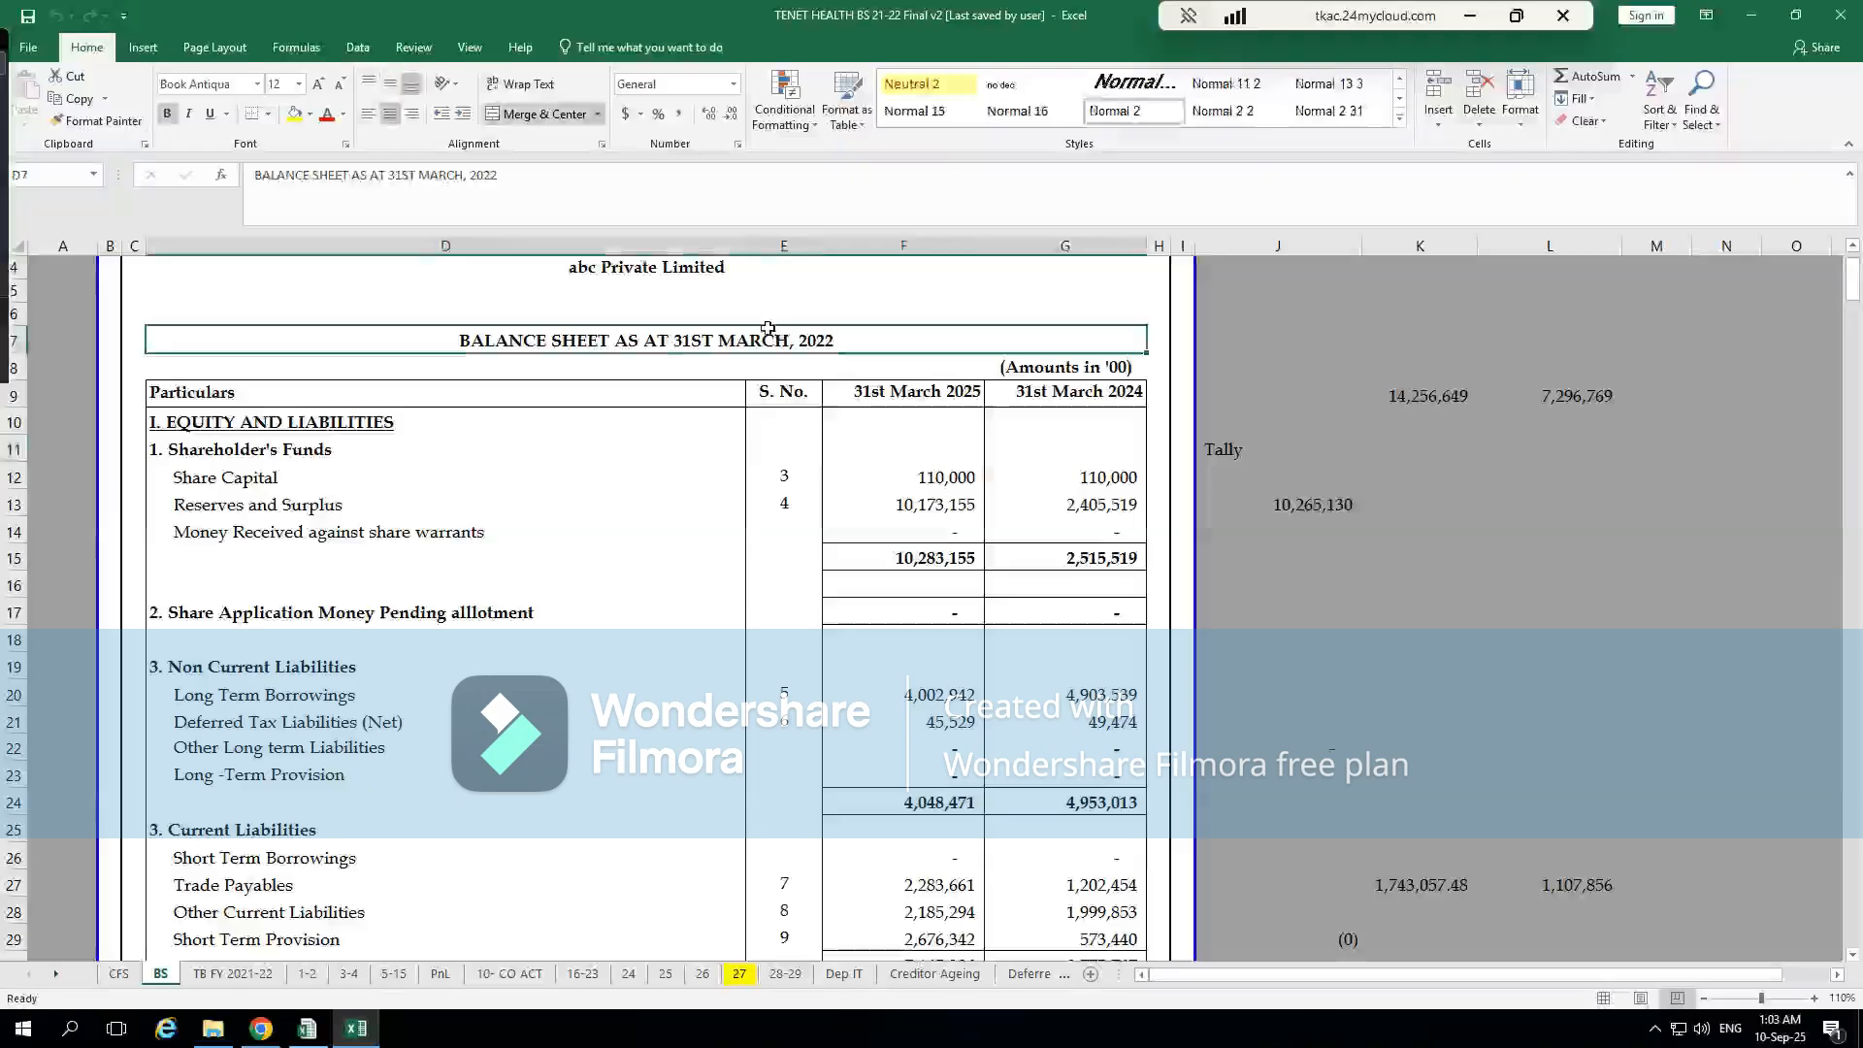
left_click(563, 522)
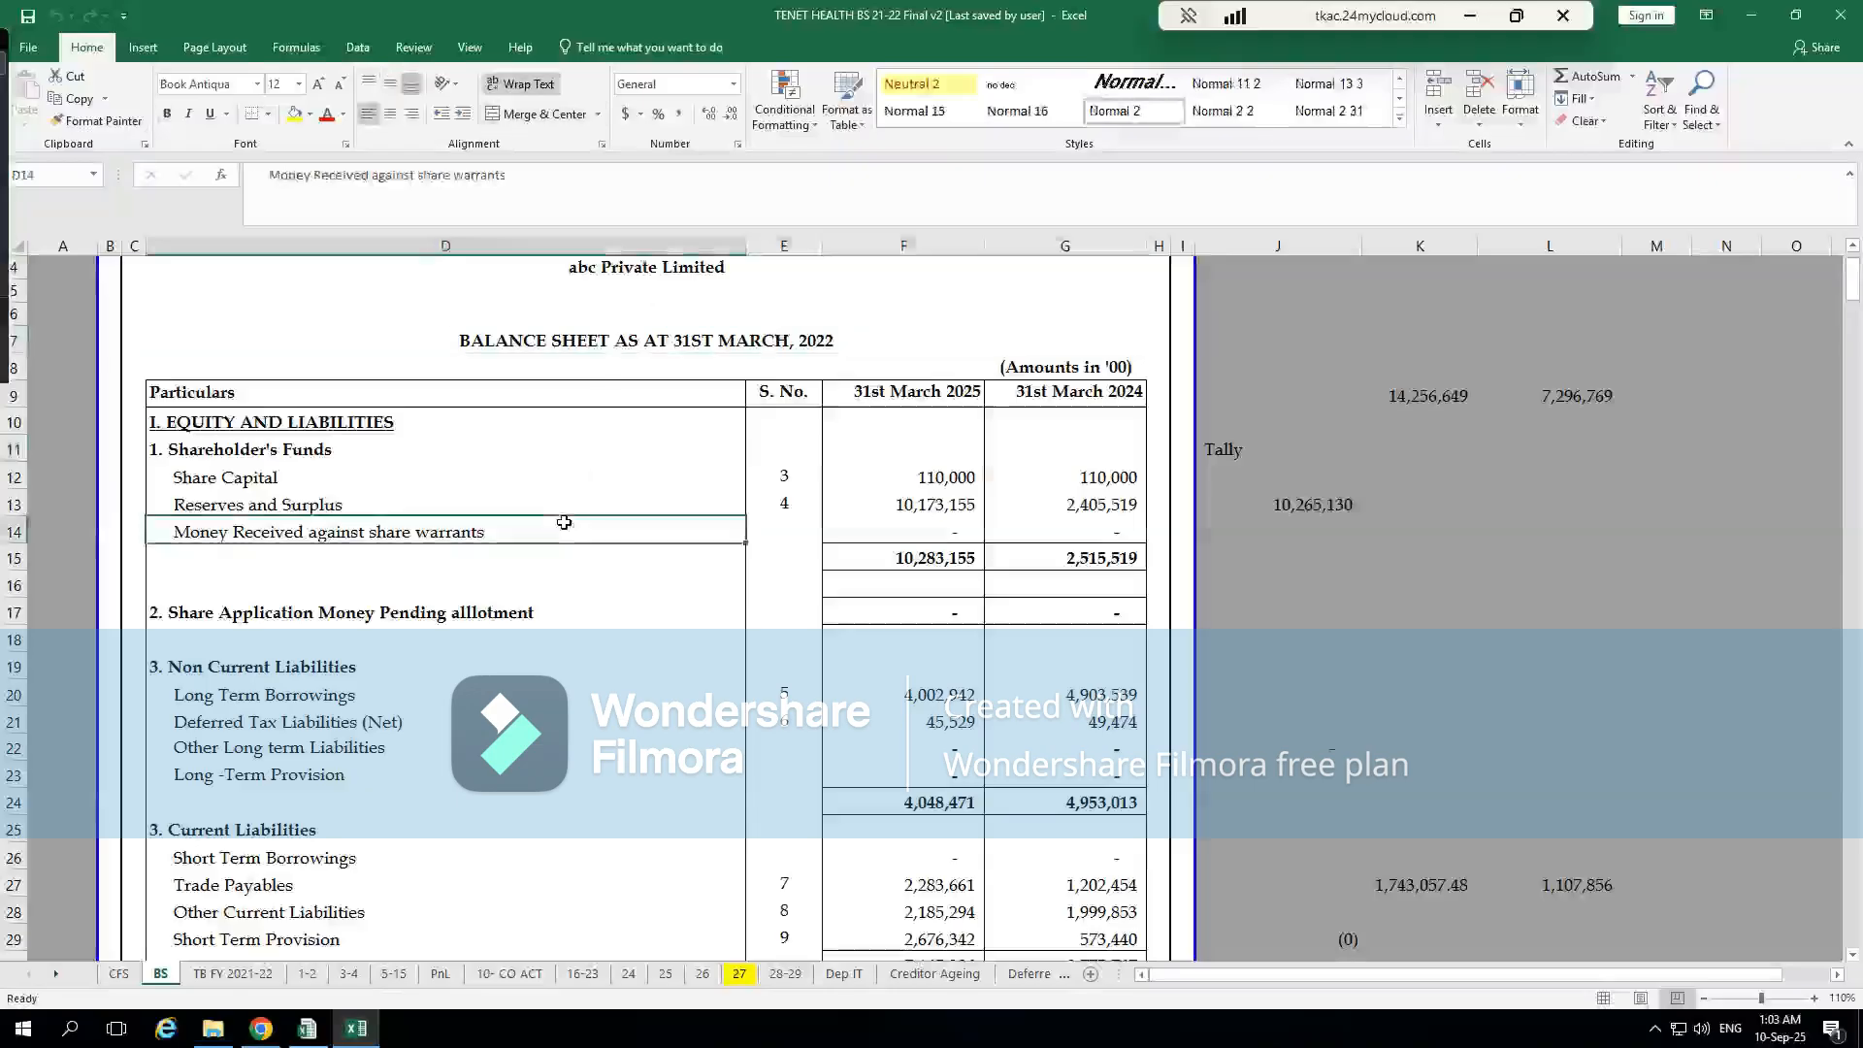
scroll(564, 522, "up", 1)
scroll(559, 612, "down", 1)
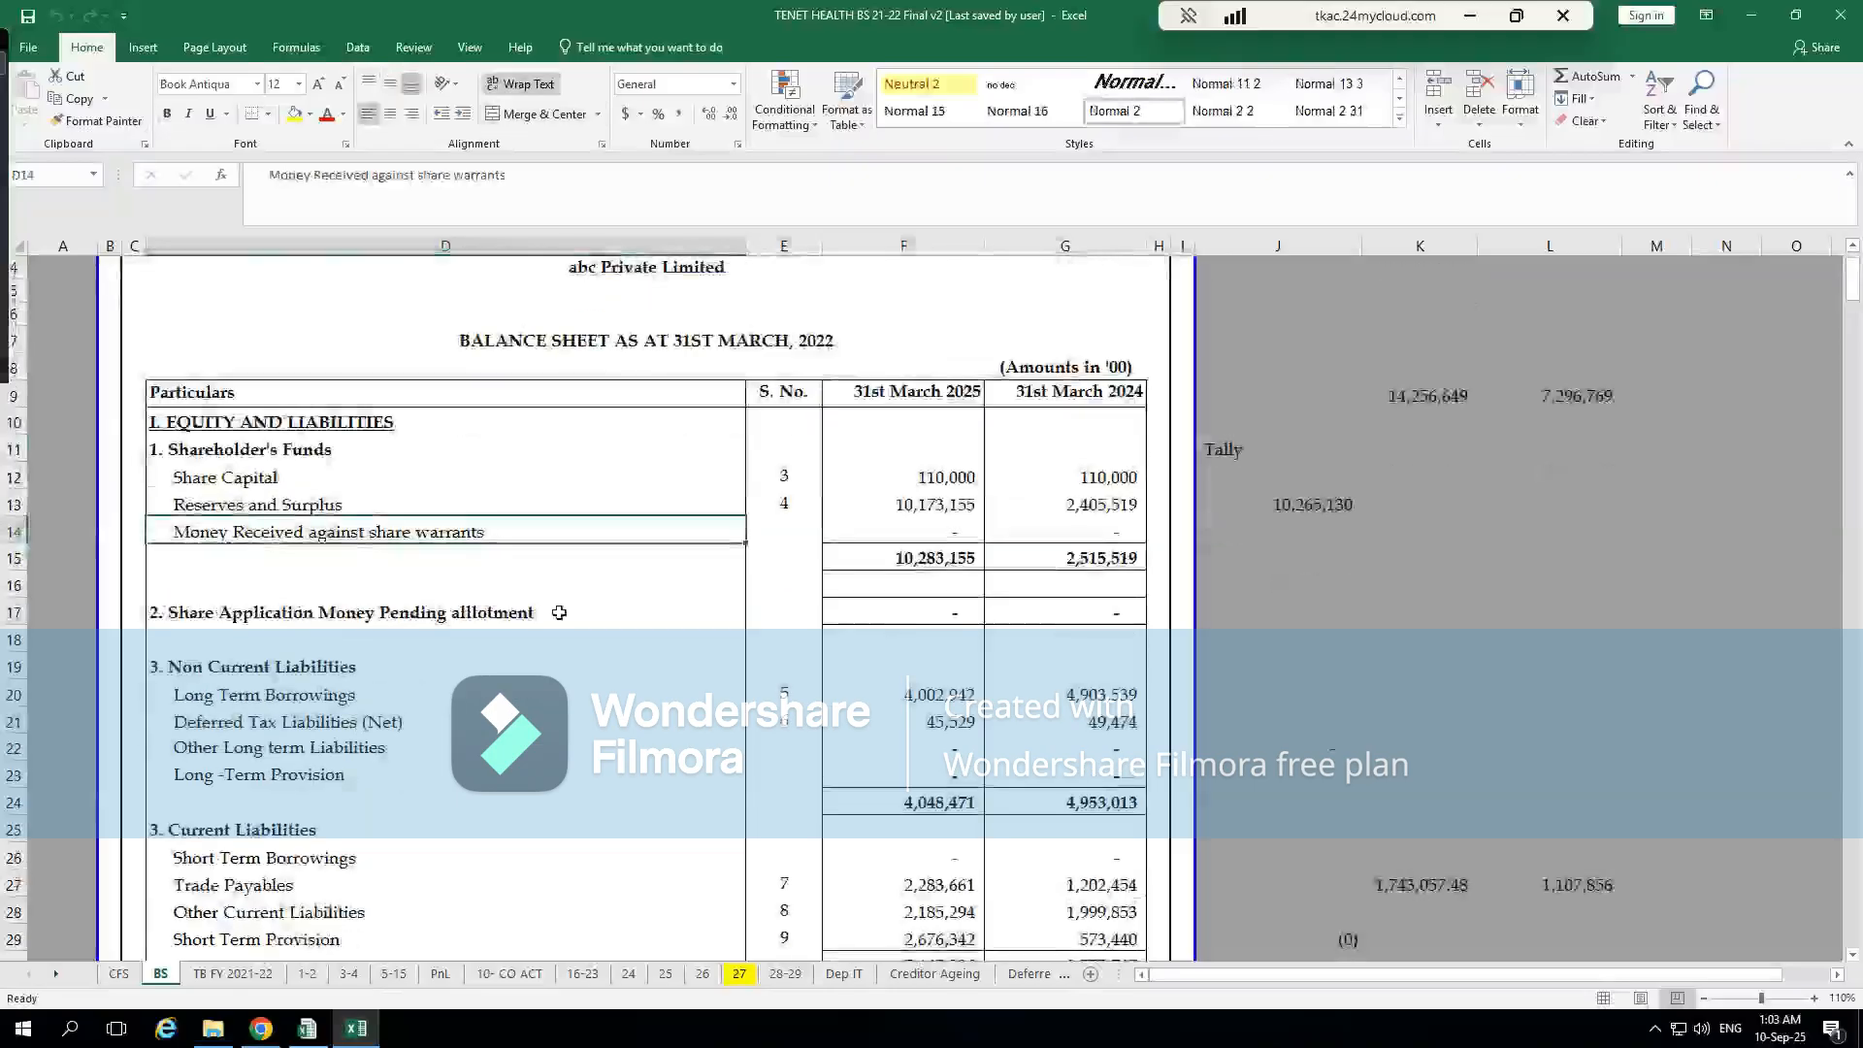
scroll(559, 613, "up", 1)
Switch to CompuTax in Chrome and place the cursor in the Authorised share capital field
key("alt+Tab")
key("alt+Tab")
key("alt+Tab")
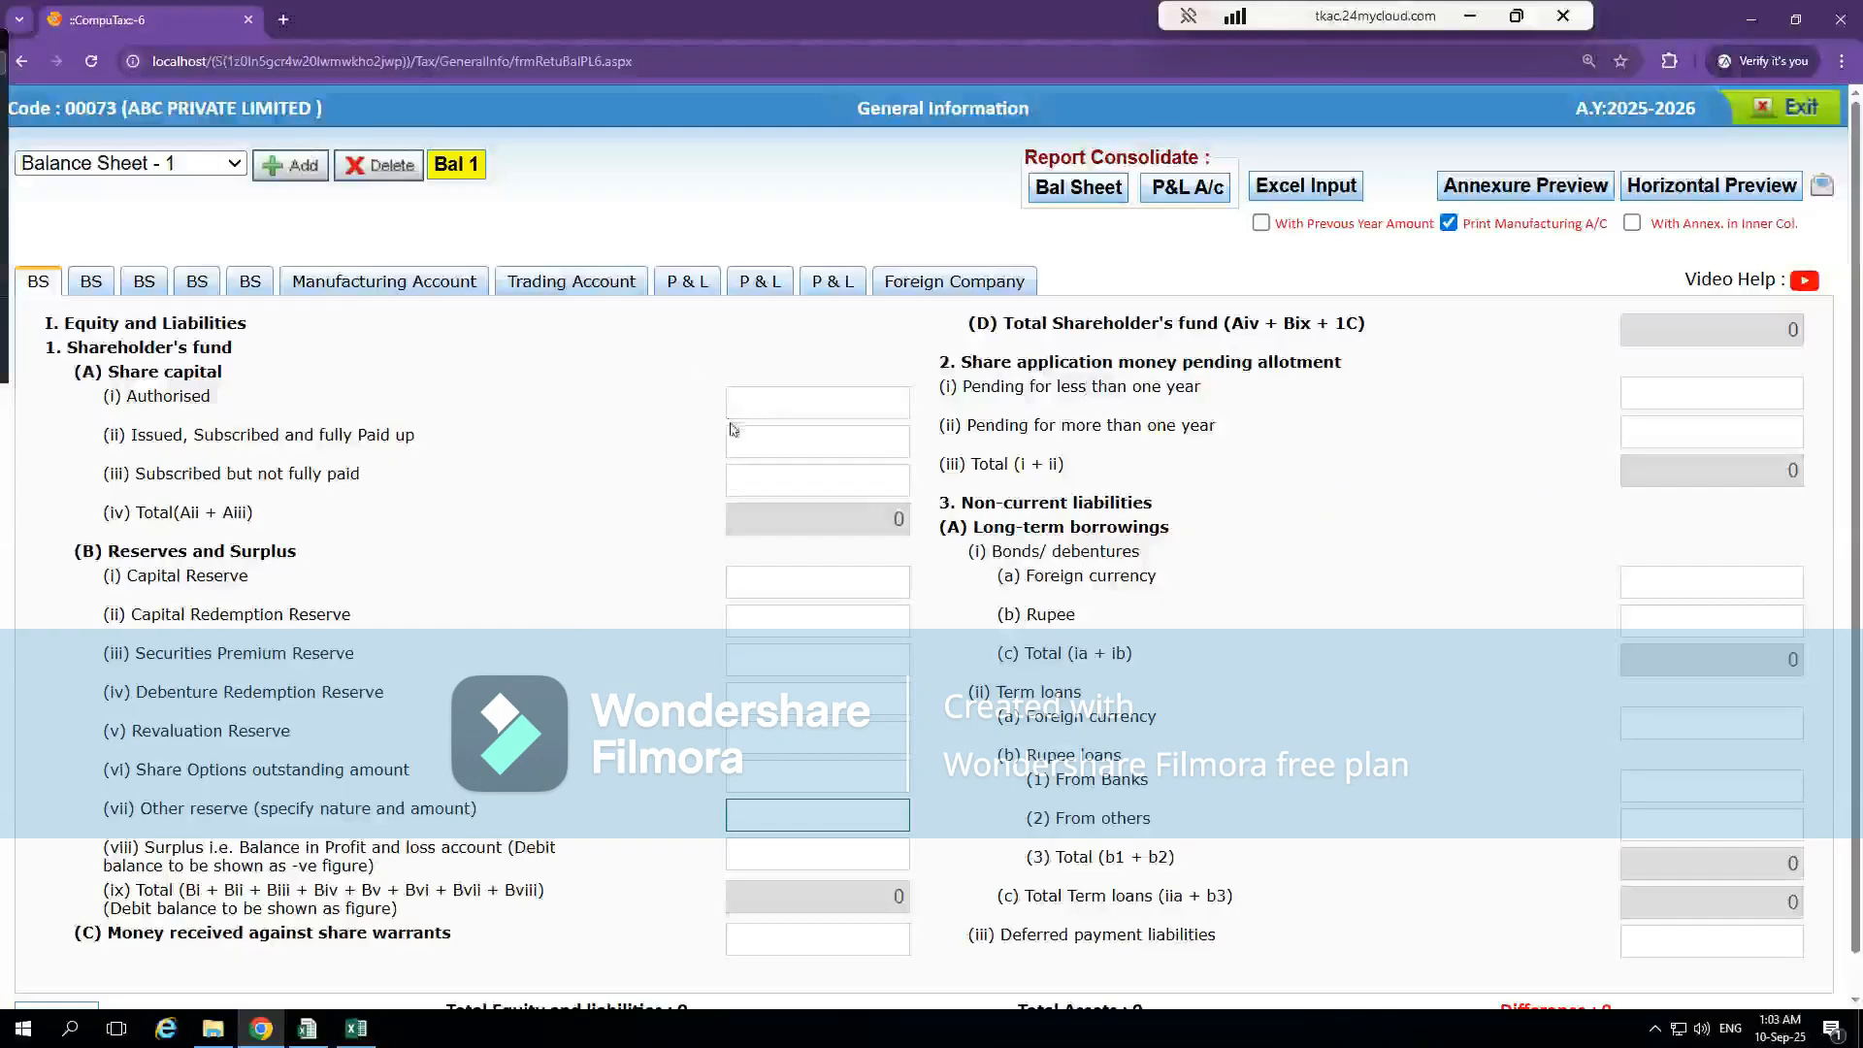
left_click(773, 414)
left_click(829, 438)
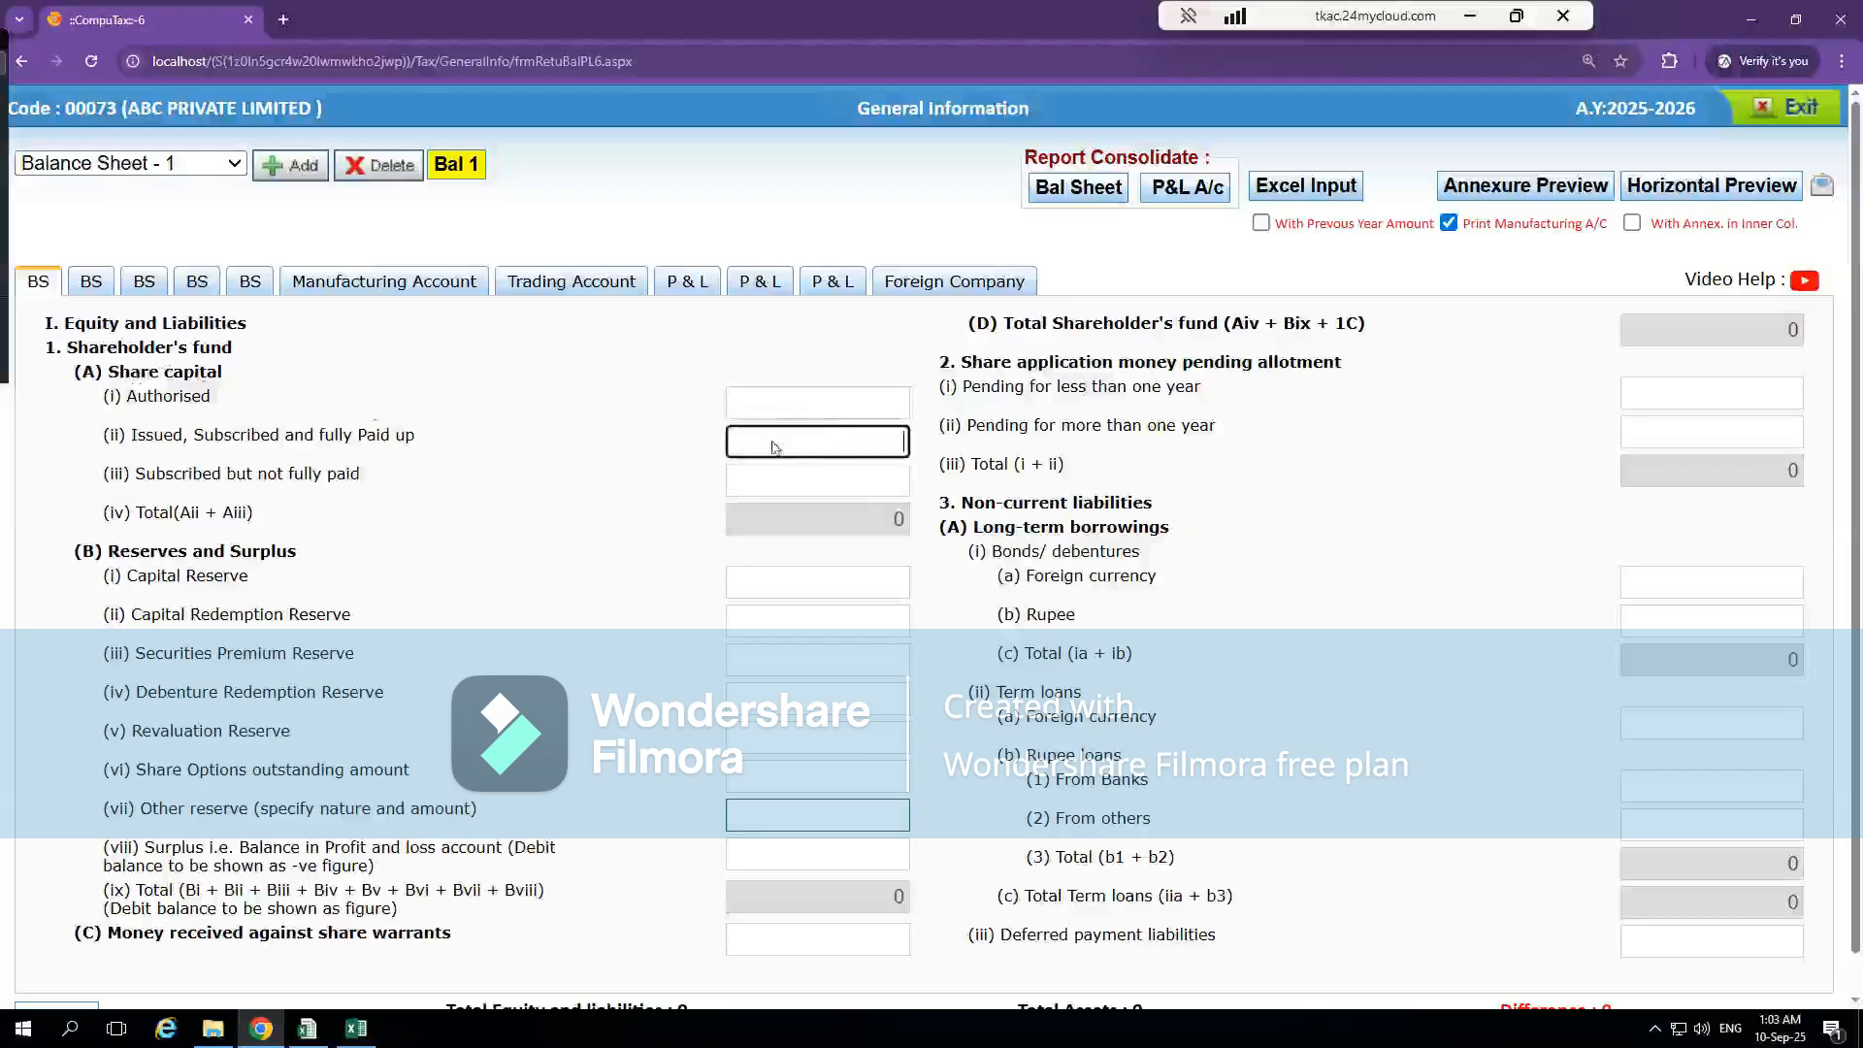
left_click(837, 482)
left_click(818, 404)
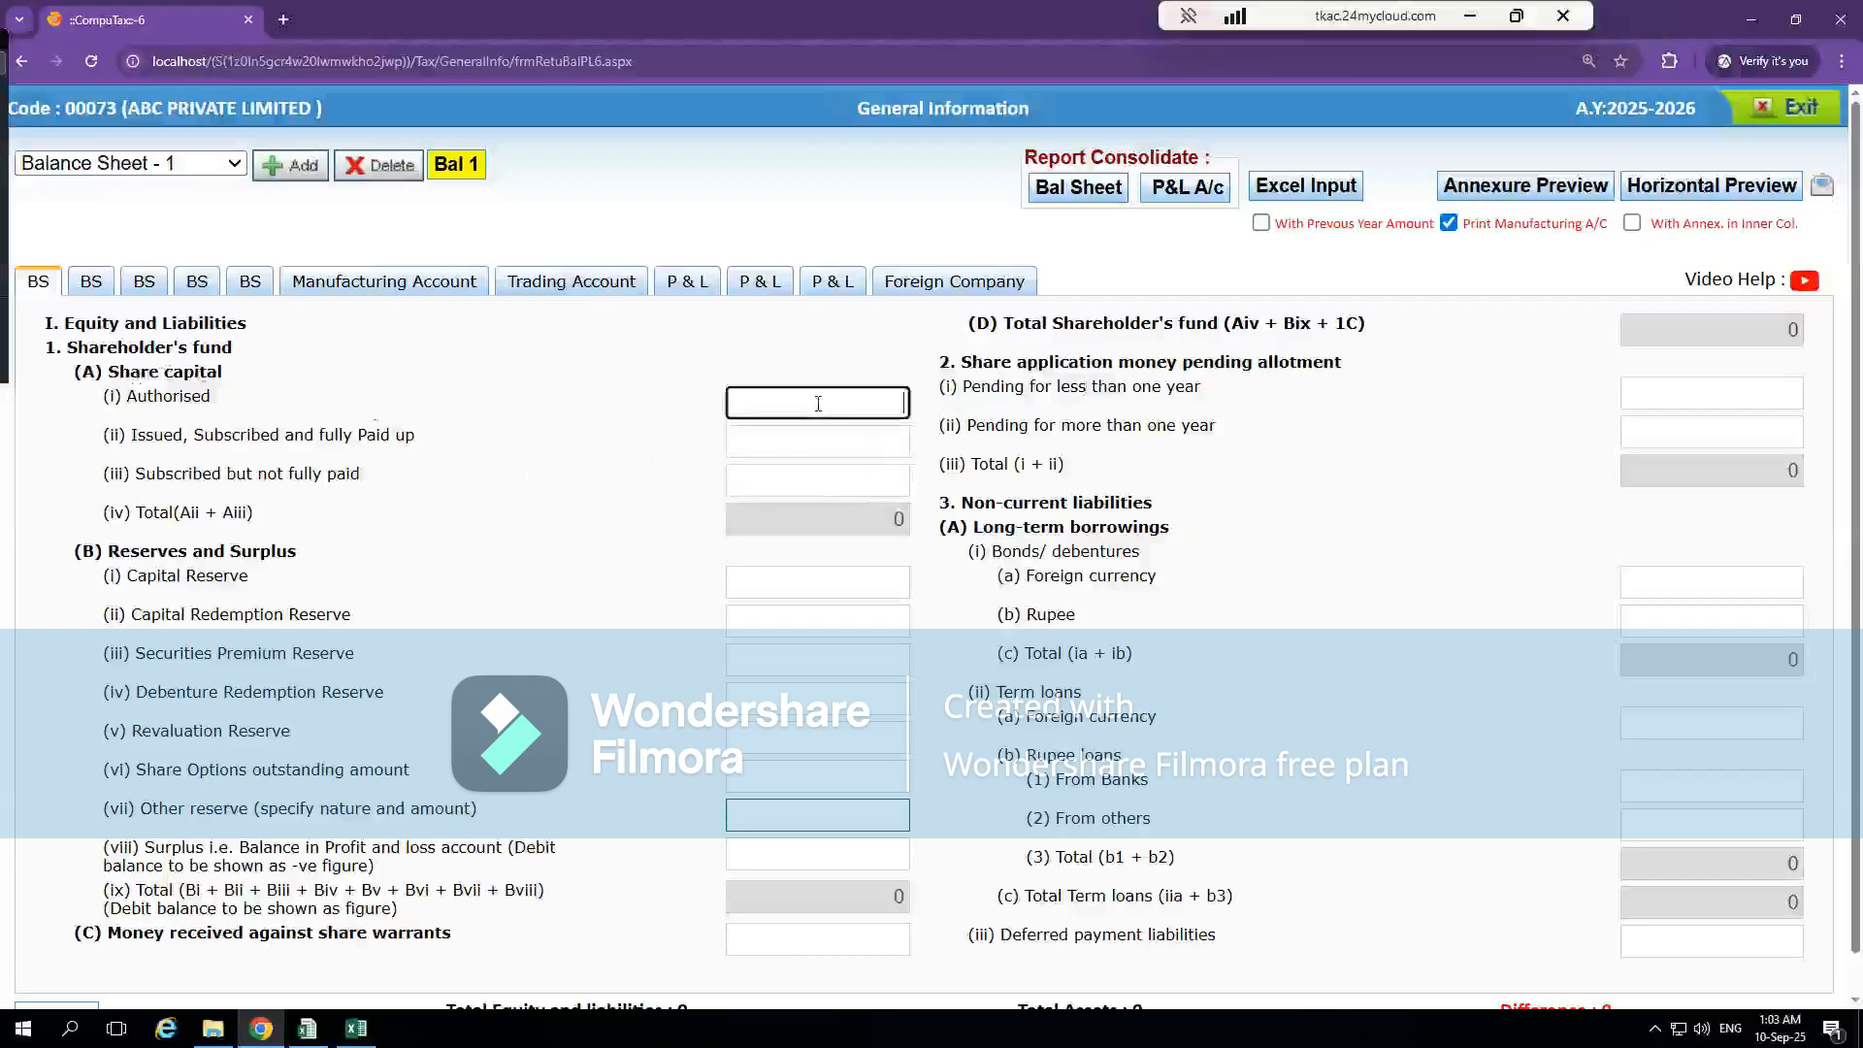
Switch to the Excel workbook and look up the authorised and paid-up capital for 31st March 2025 in the Share Capital note
key("alt+Tab")
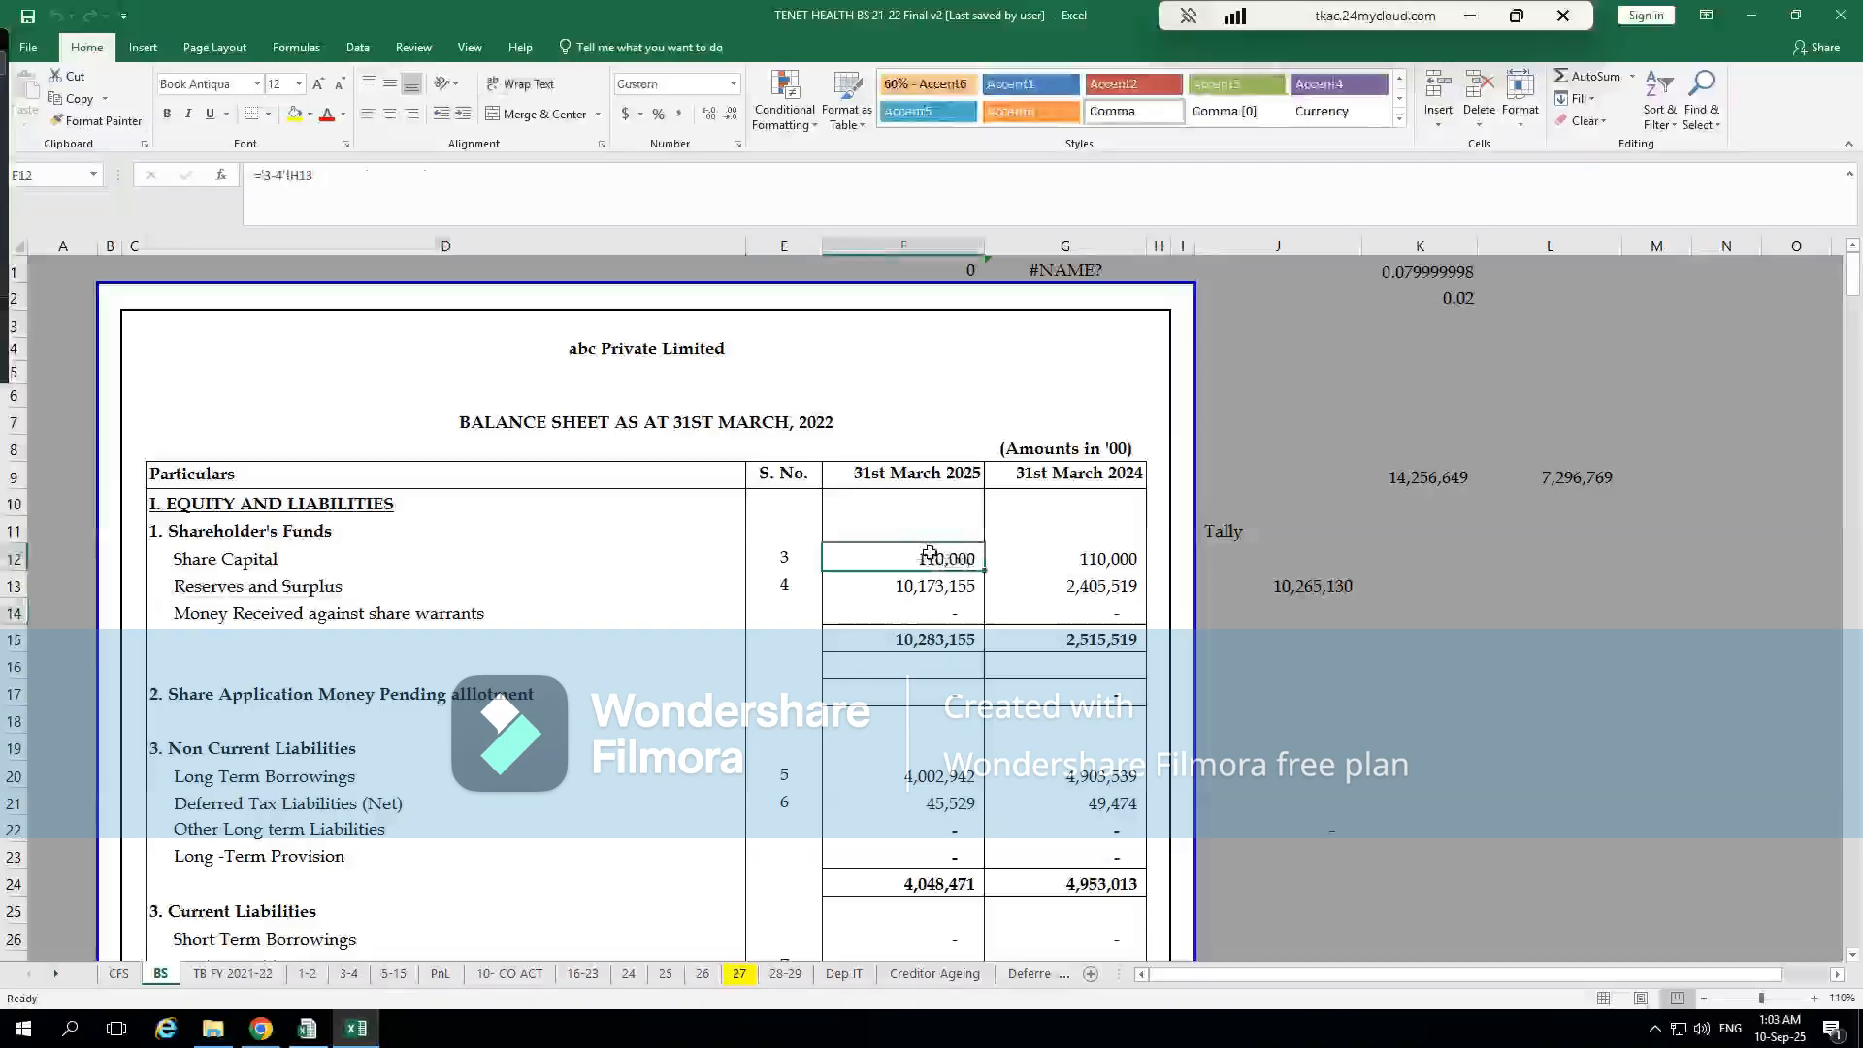
double_click(930, 553)
left_click(905, 519)
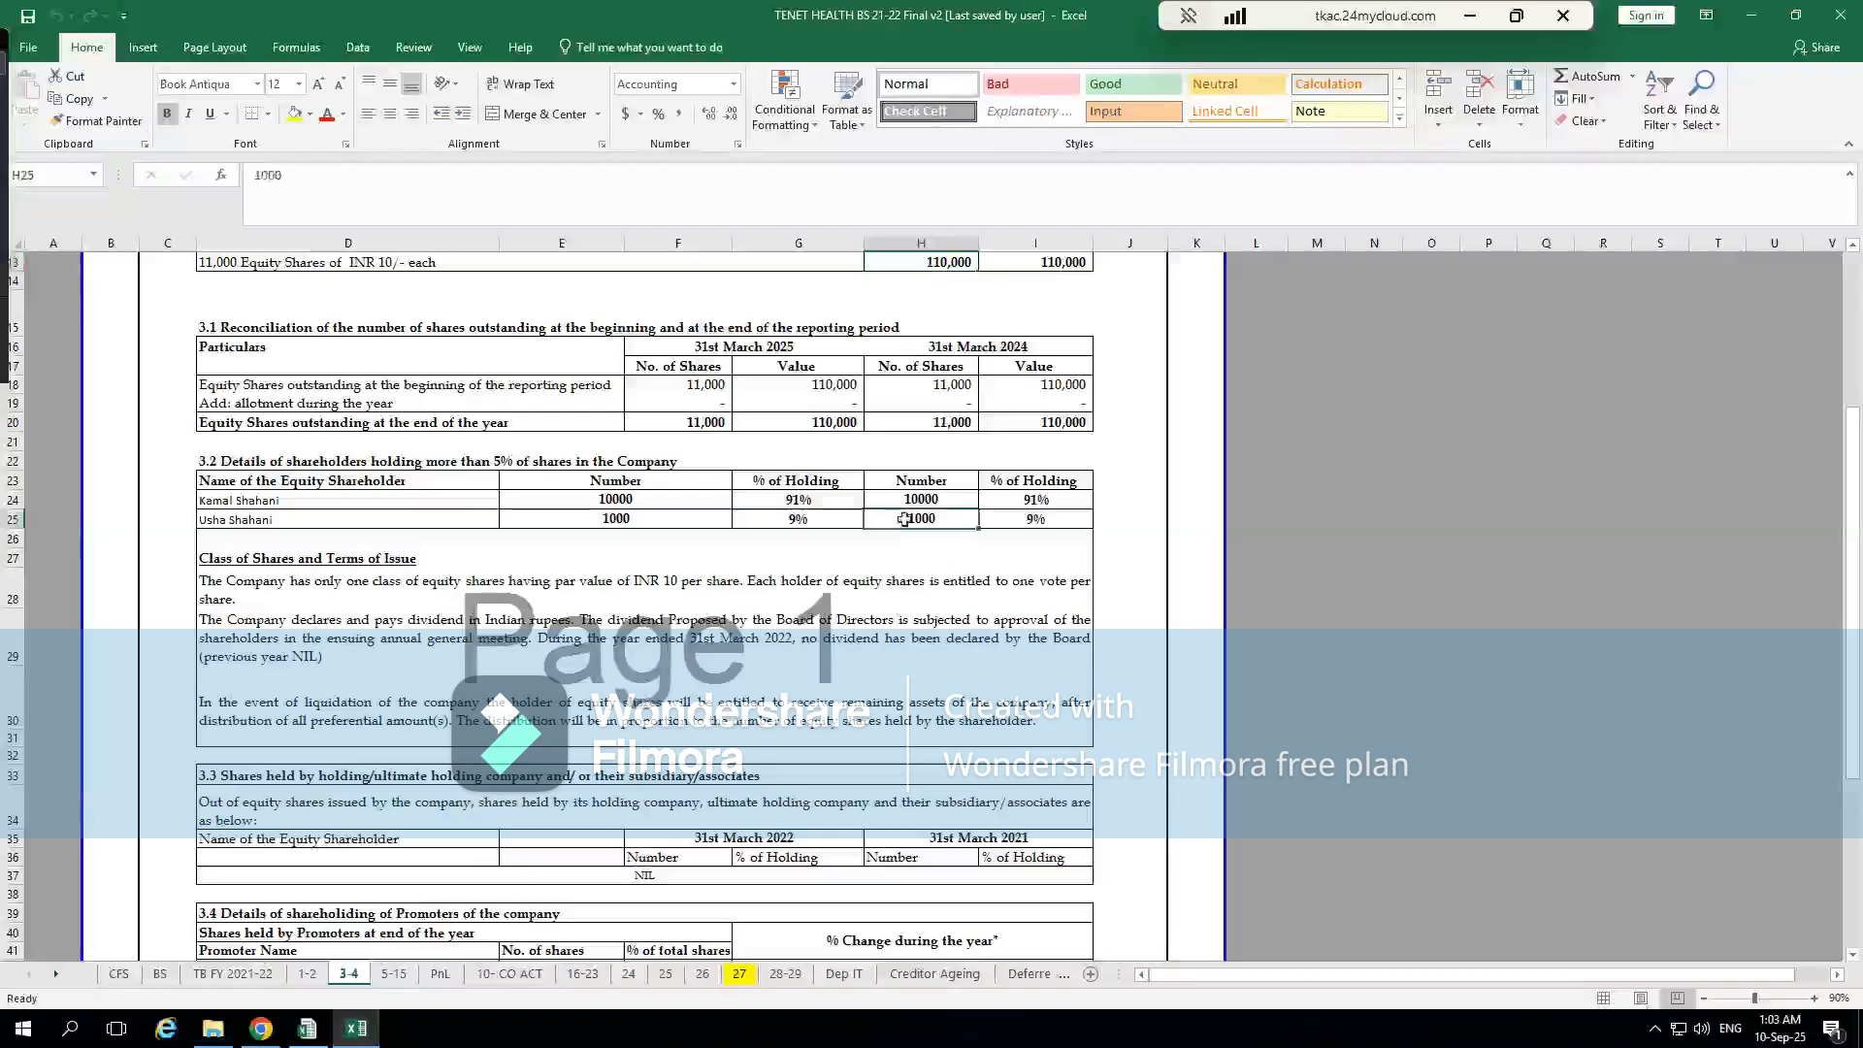
scroll(905, 519, "up", 4)
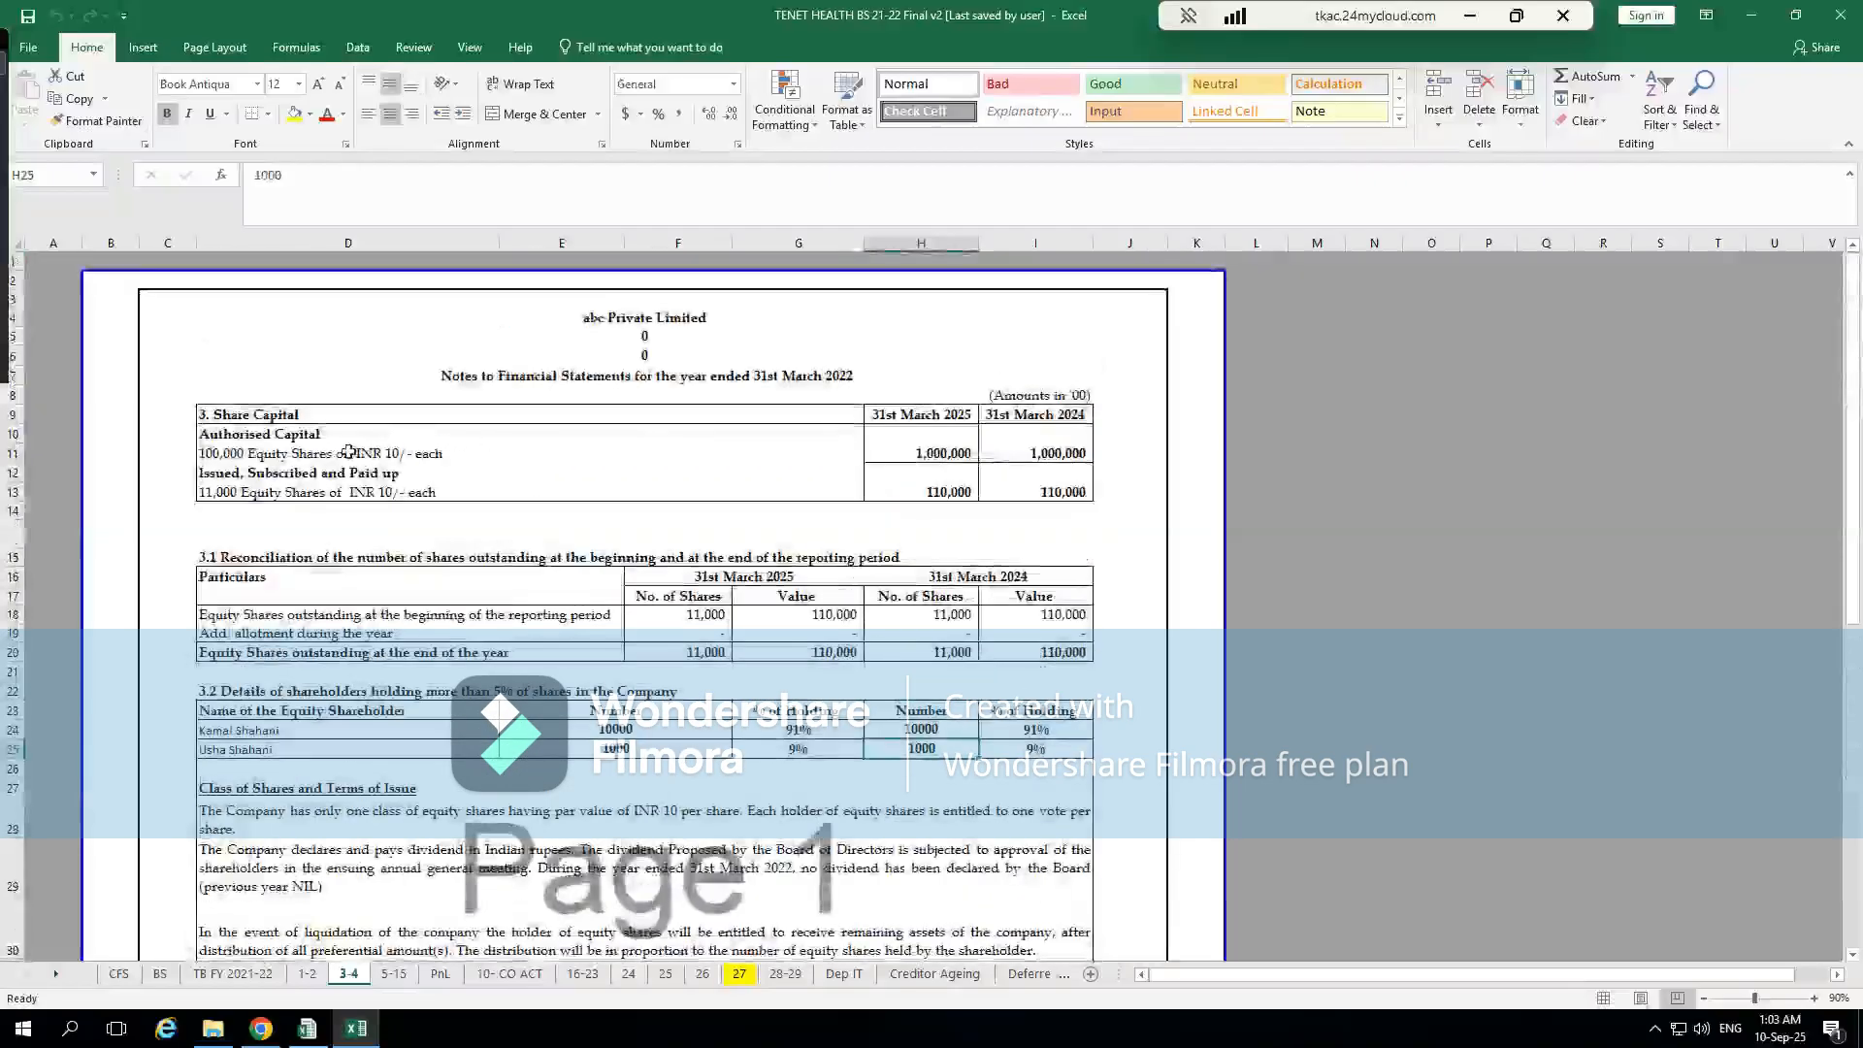
left_click(348, 452)
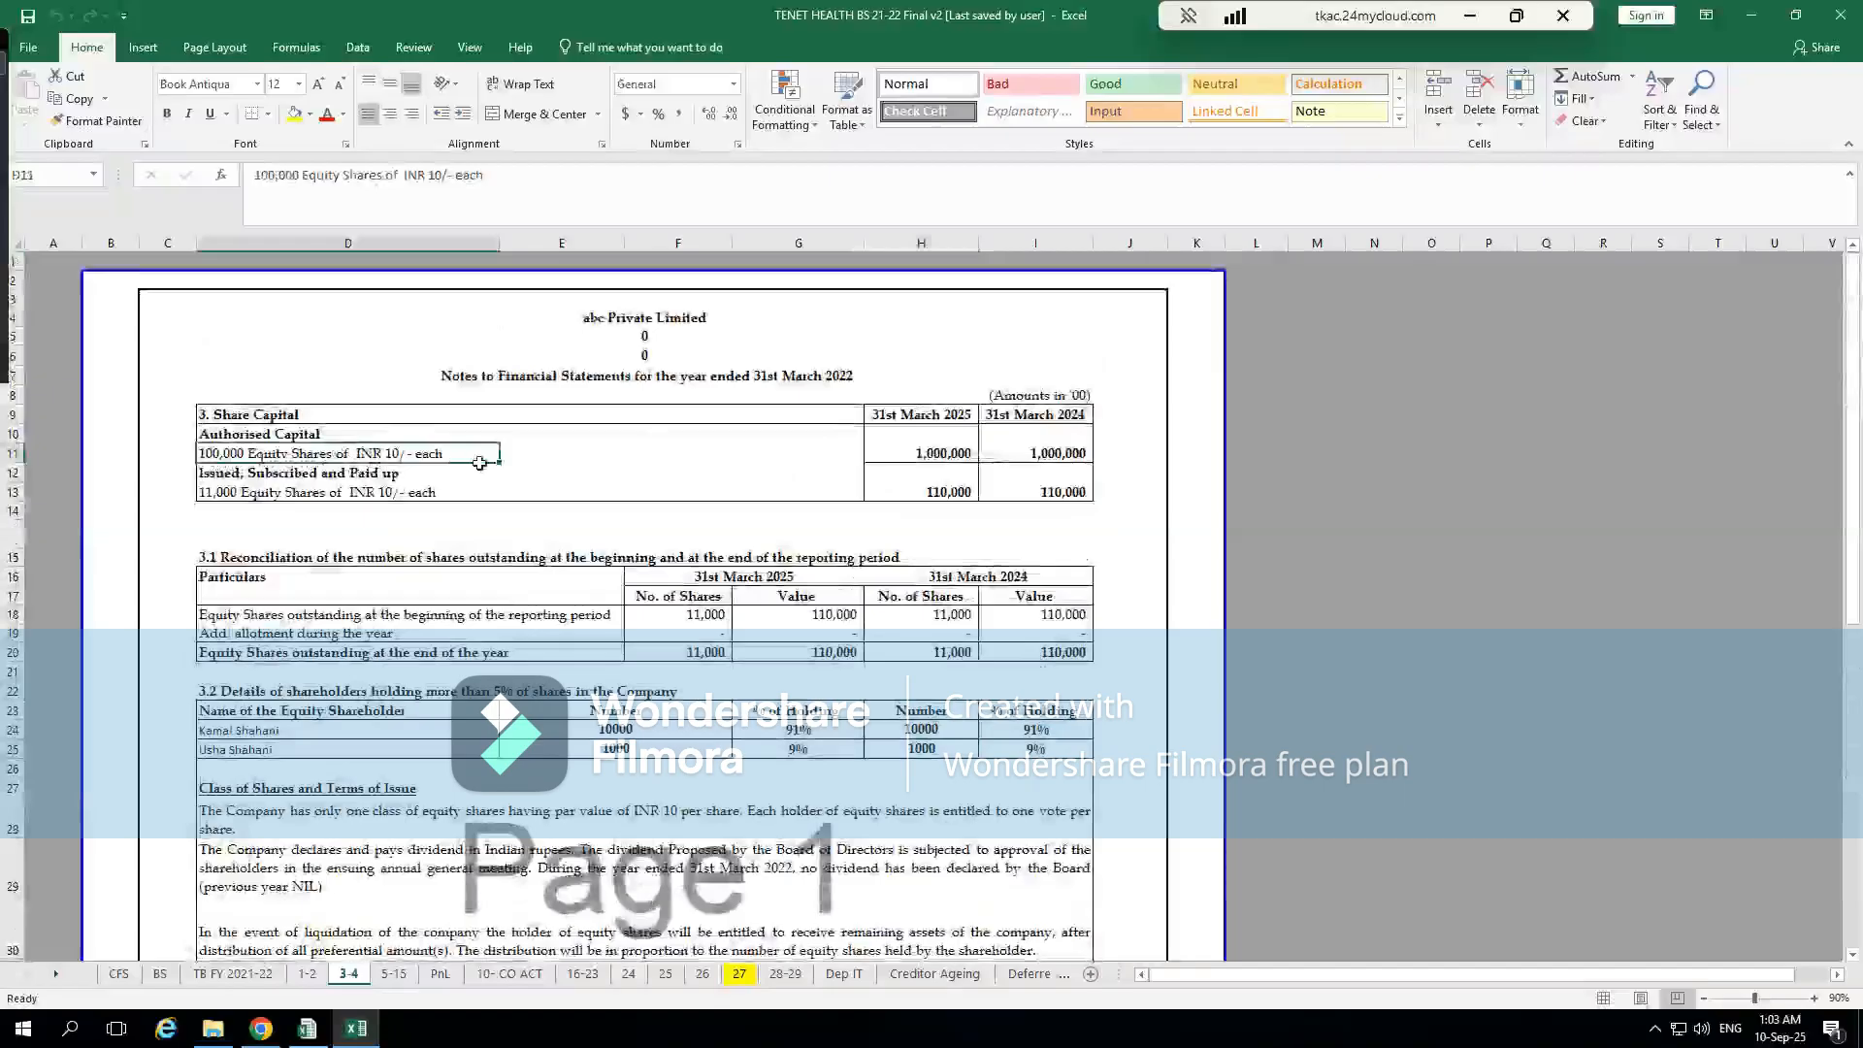
left_click(961, 456)
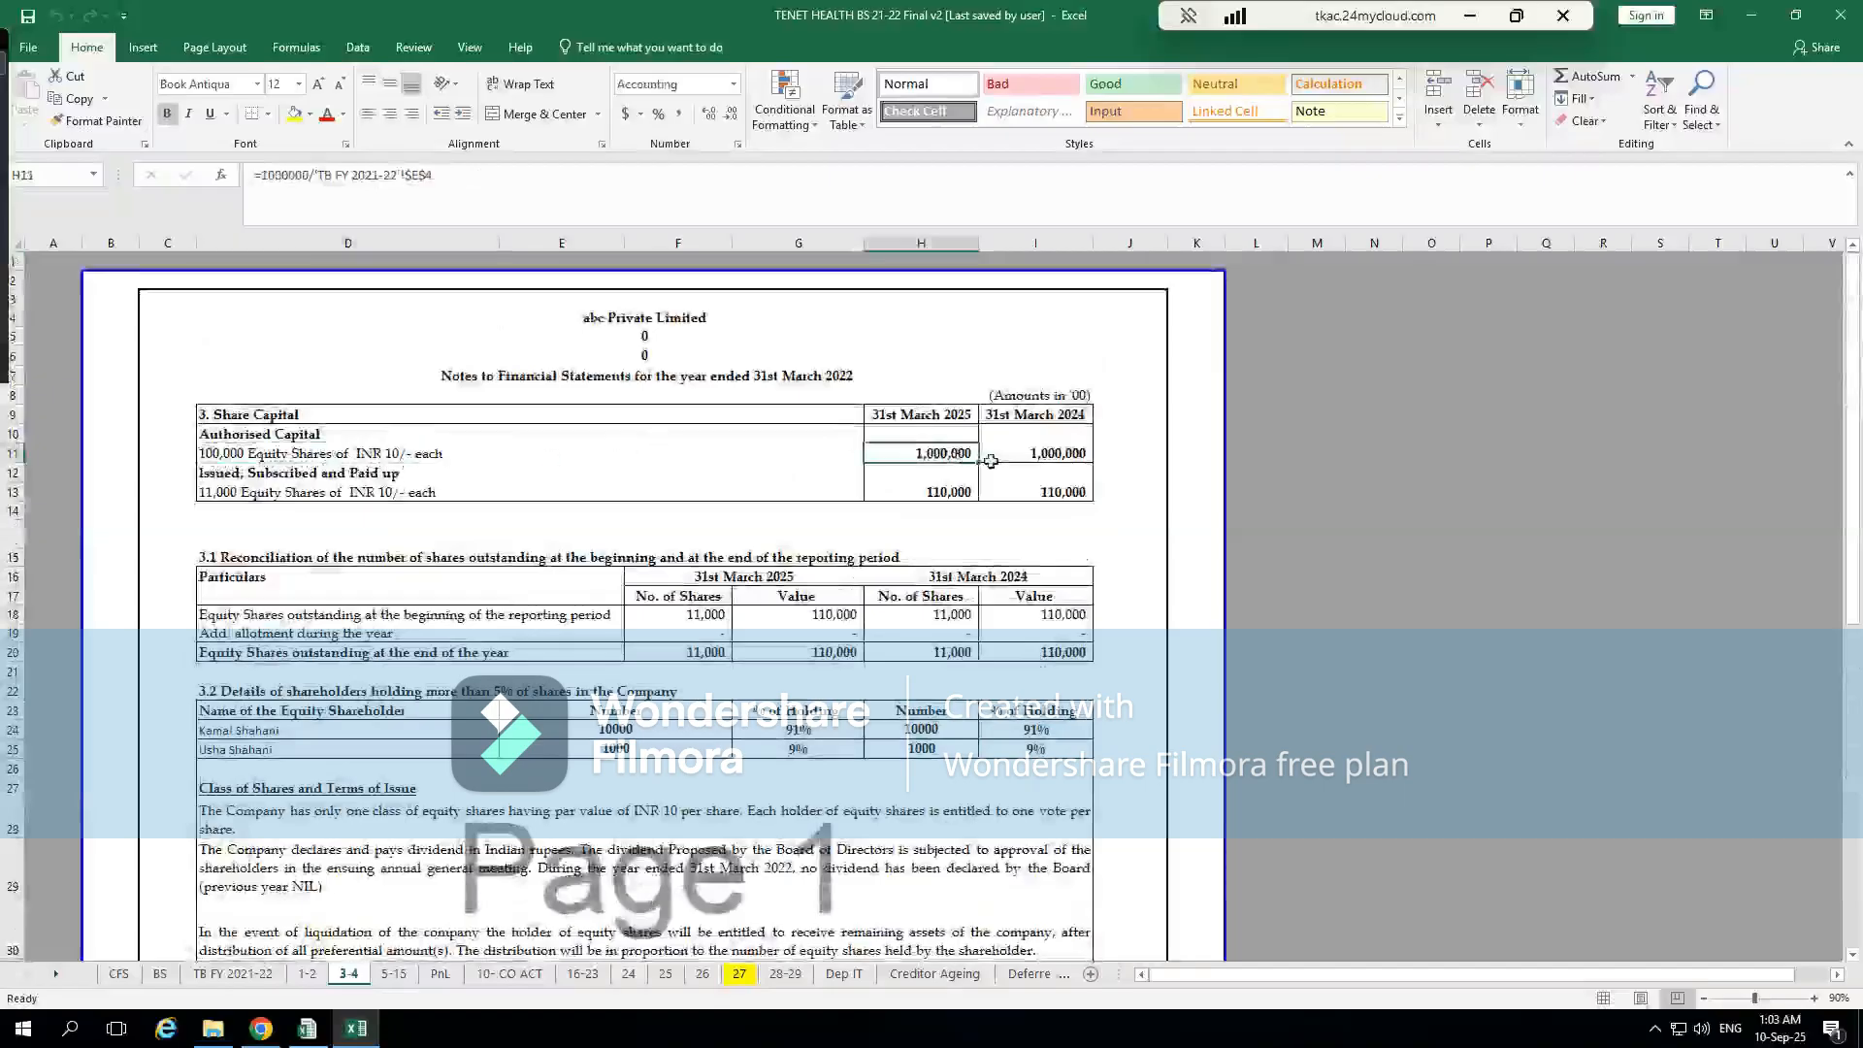
left_click(413, 490)
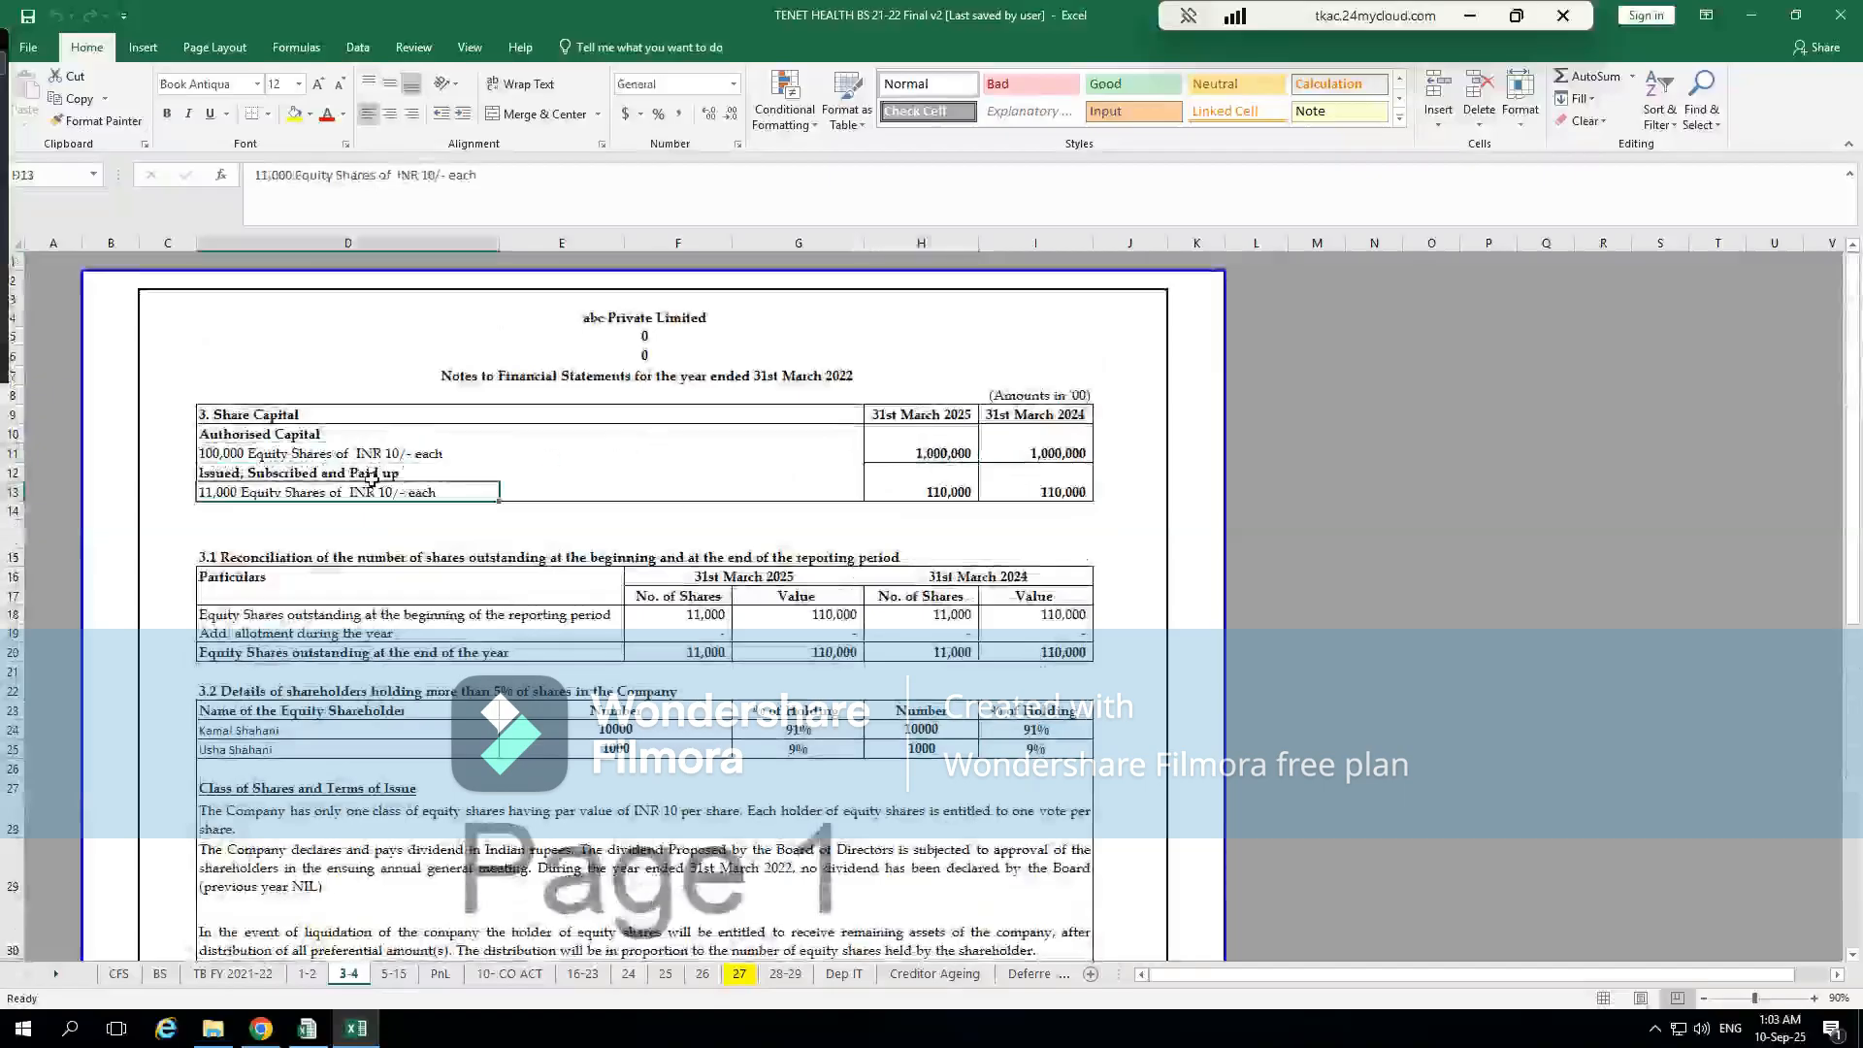
left_click(310, 452)
left_click(968, 454)
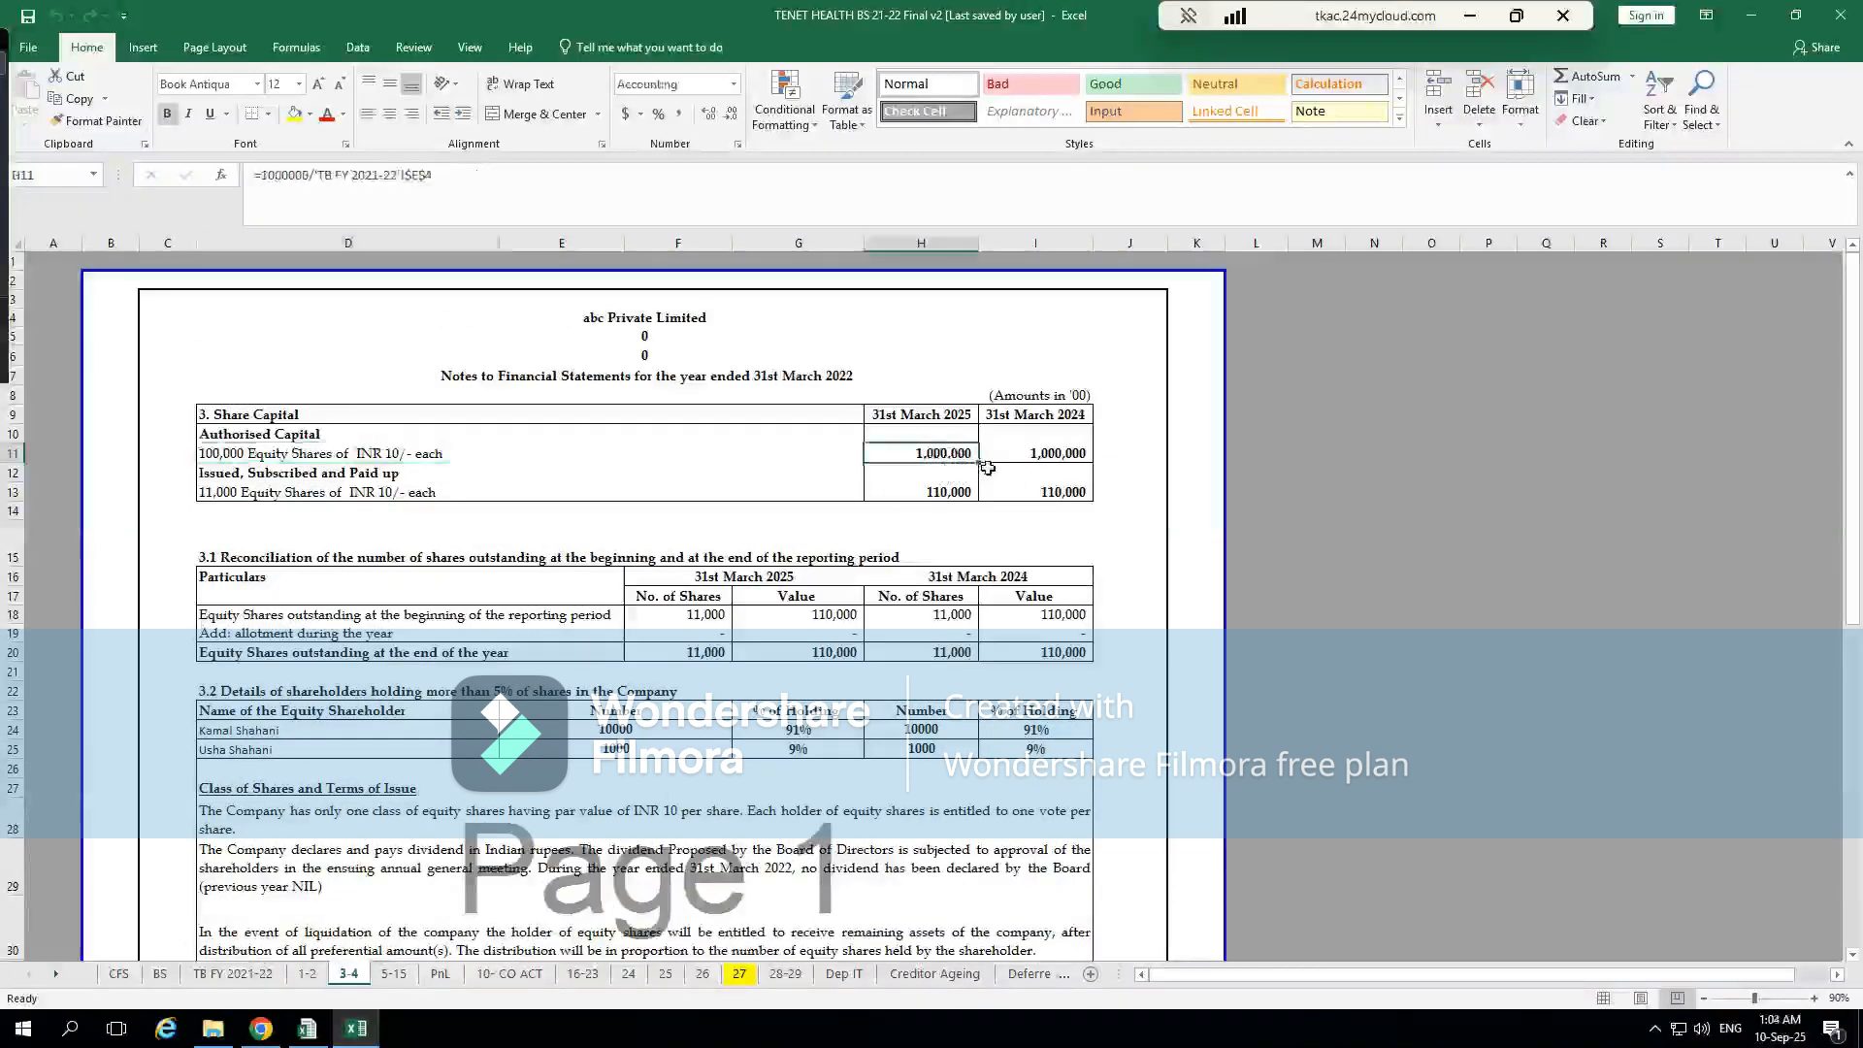
Return to CompuTax and enter share capital of 1000000 as Authorised and 110000 as Issued, Subscribed and fully Paid up
key("alt+Tab")
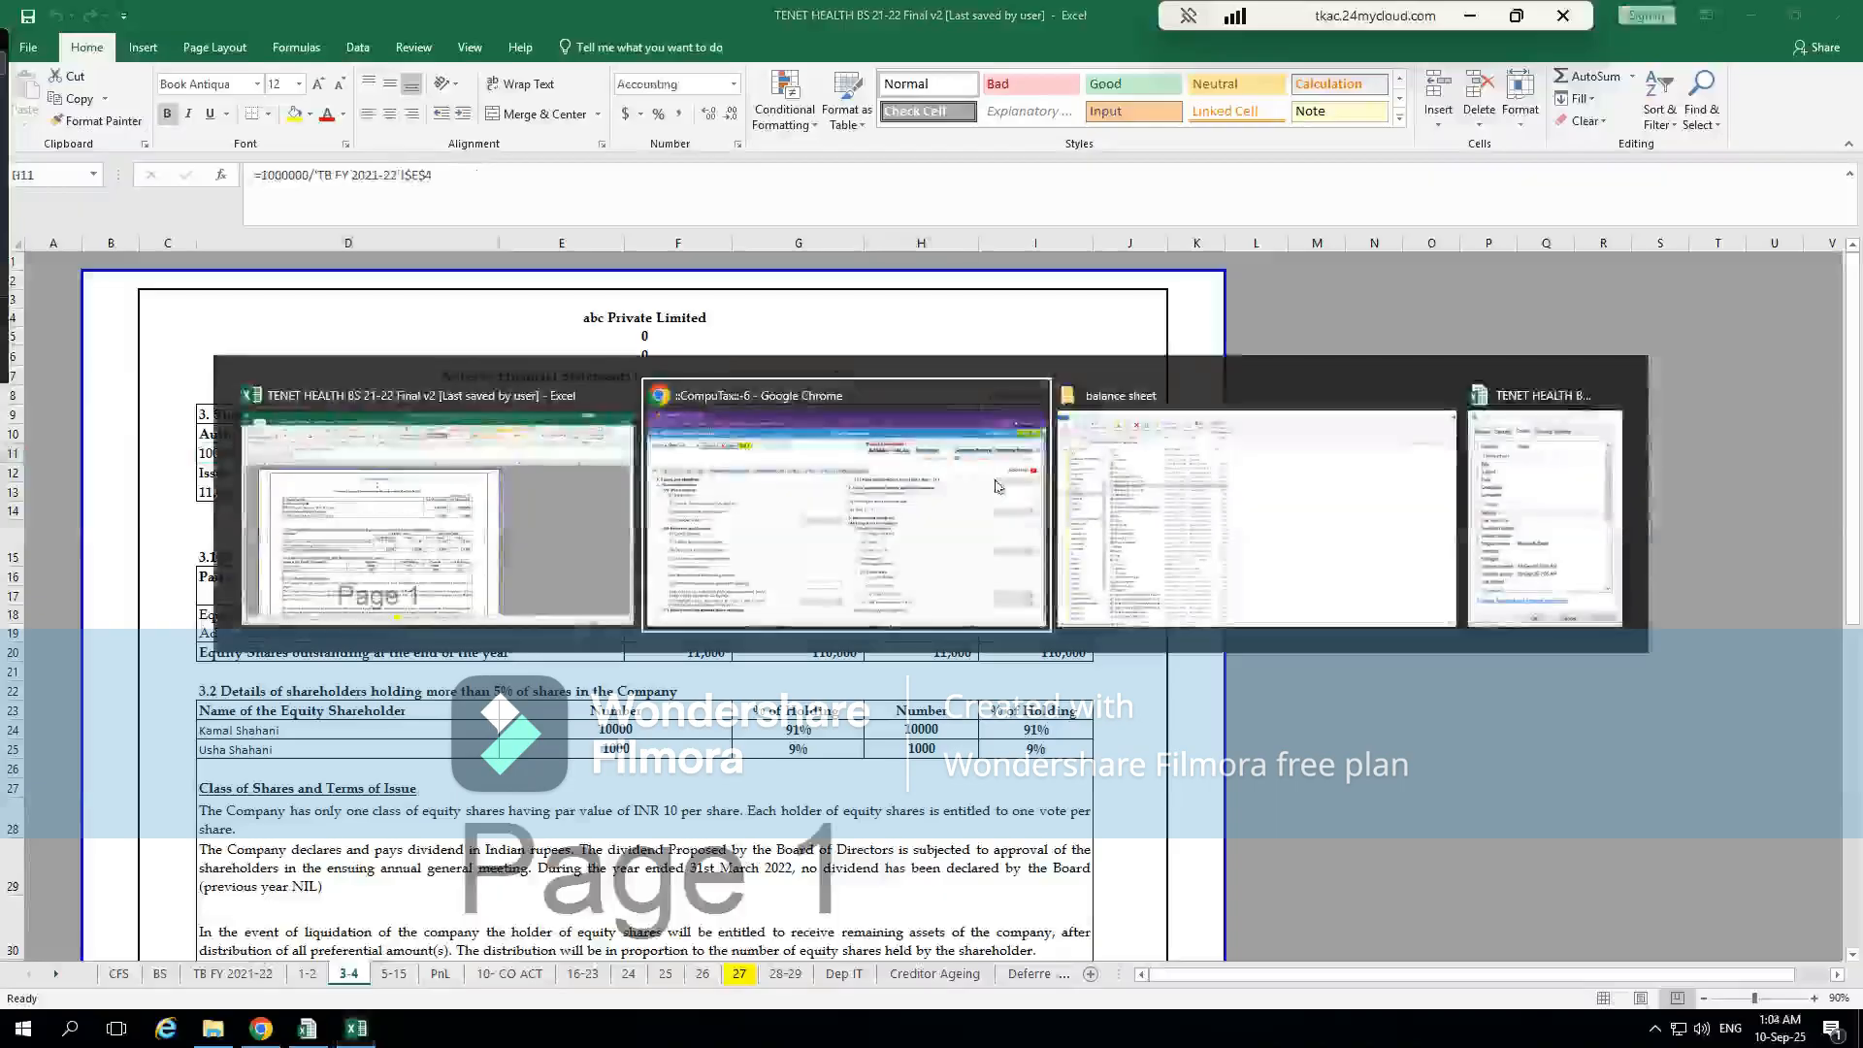
type("1000000")
left_click(1261, 656)
left_click(858, 454)
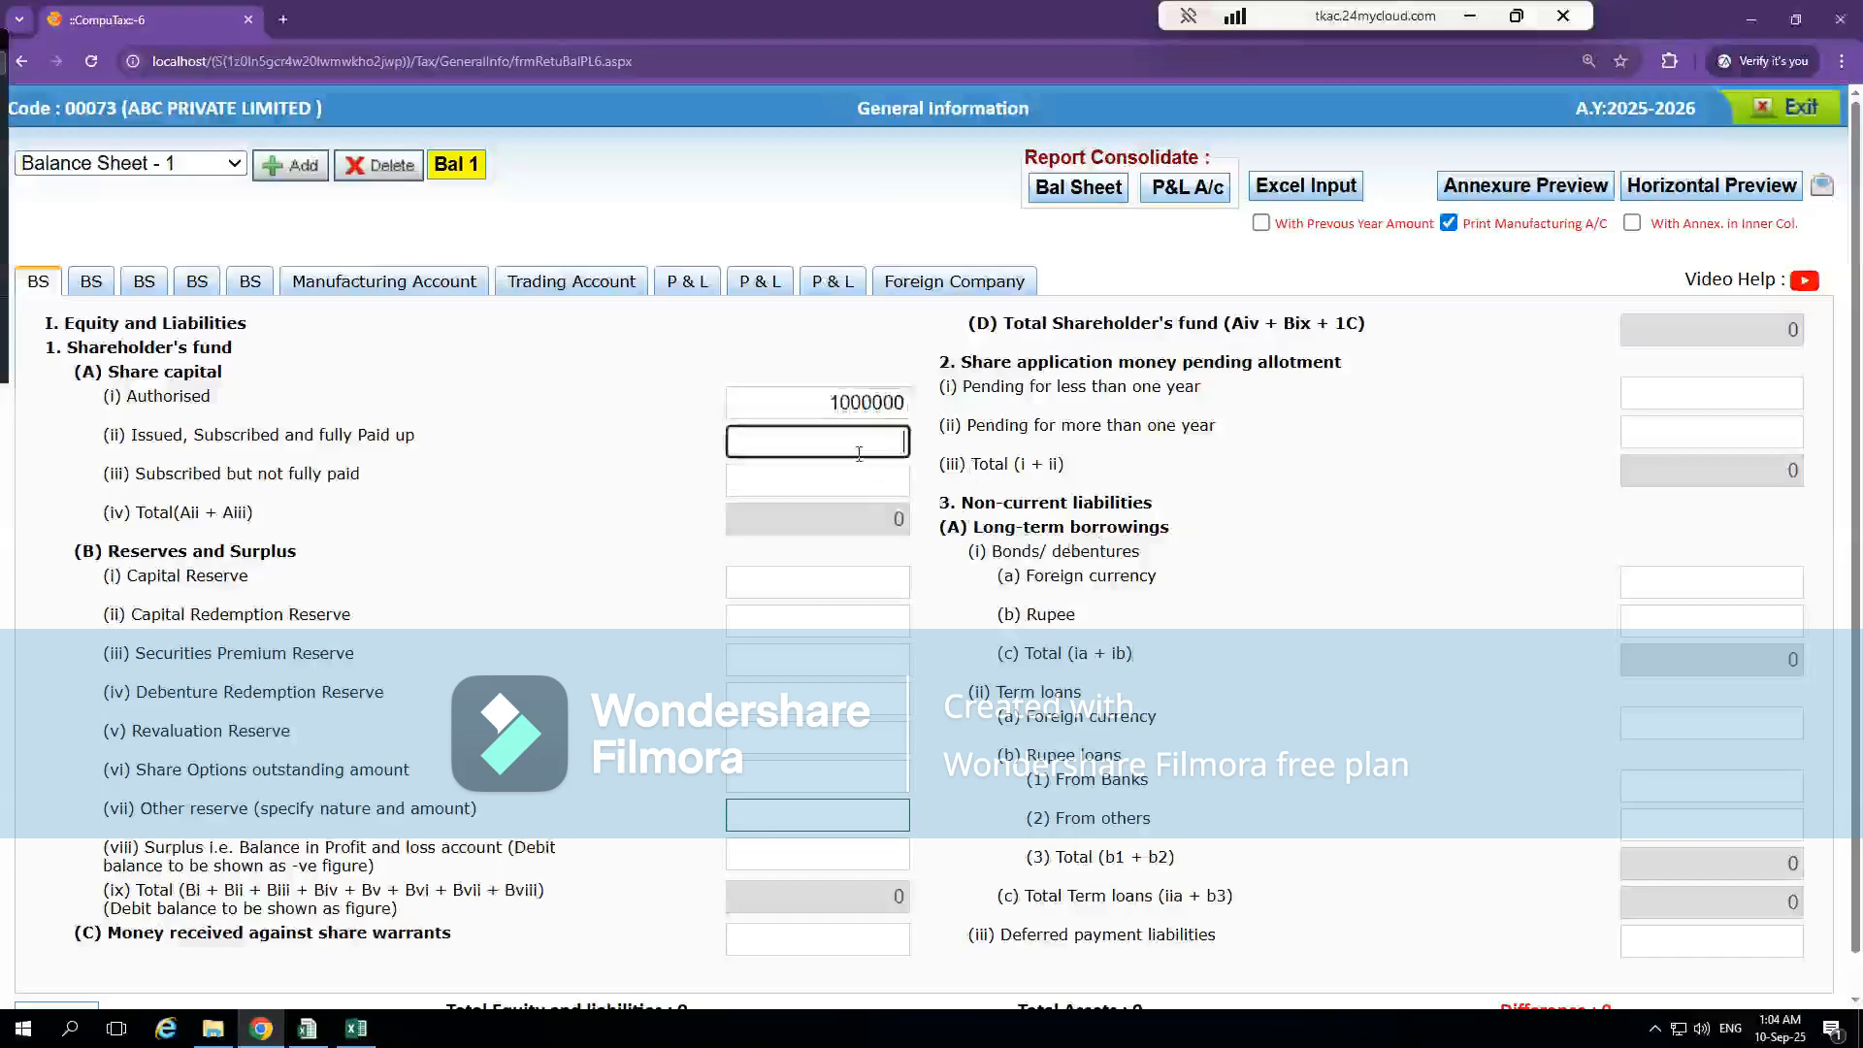
type("110000")
left_click(1332, 603)
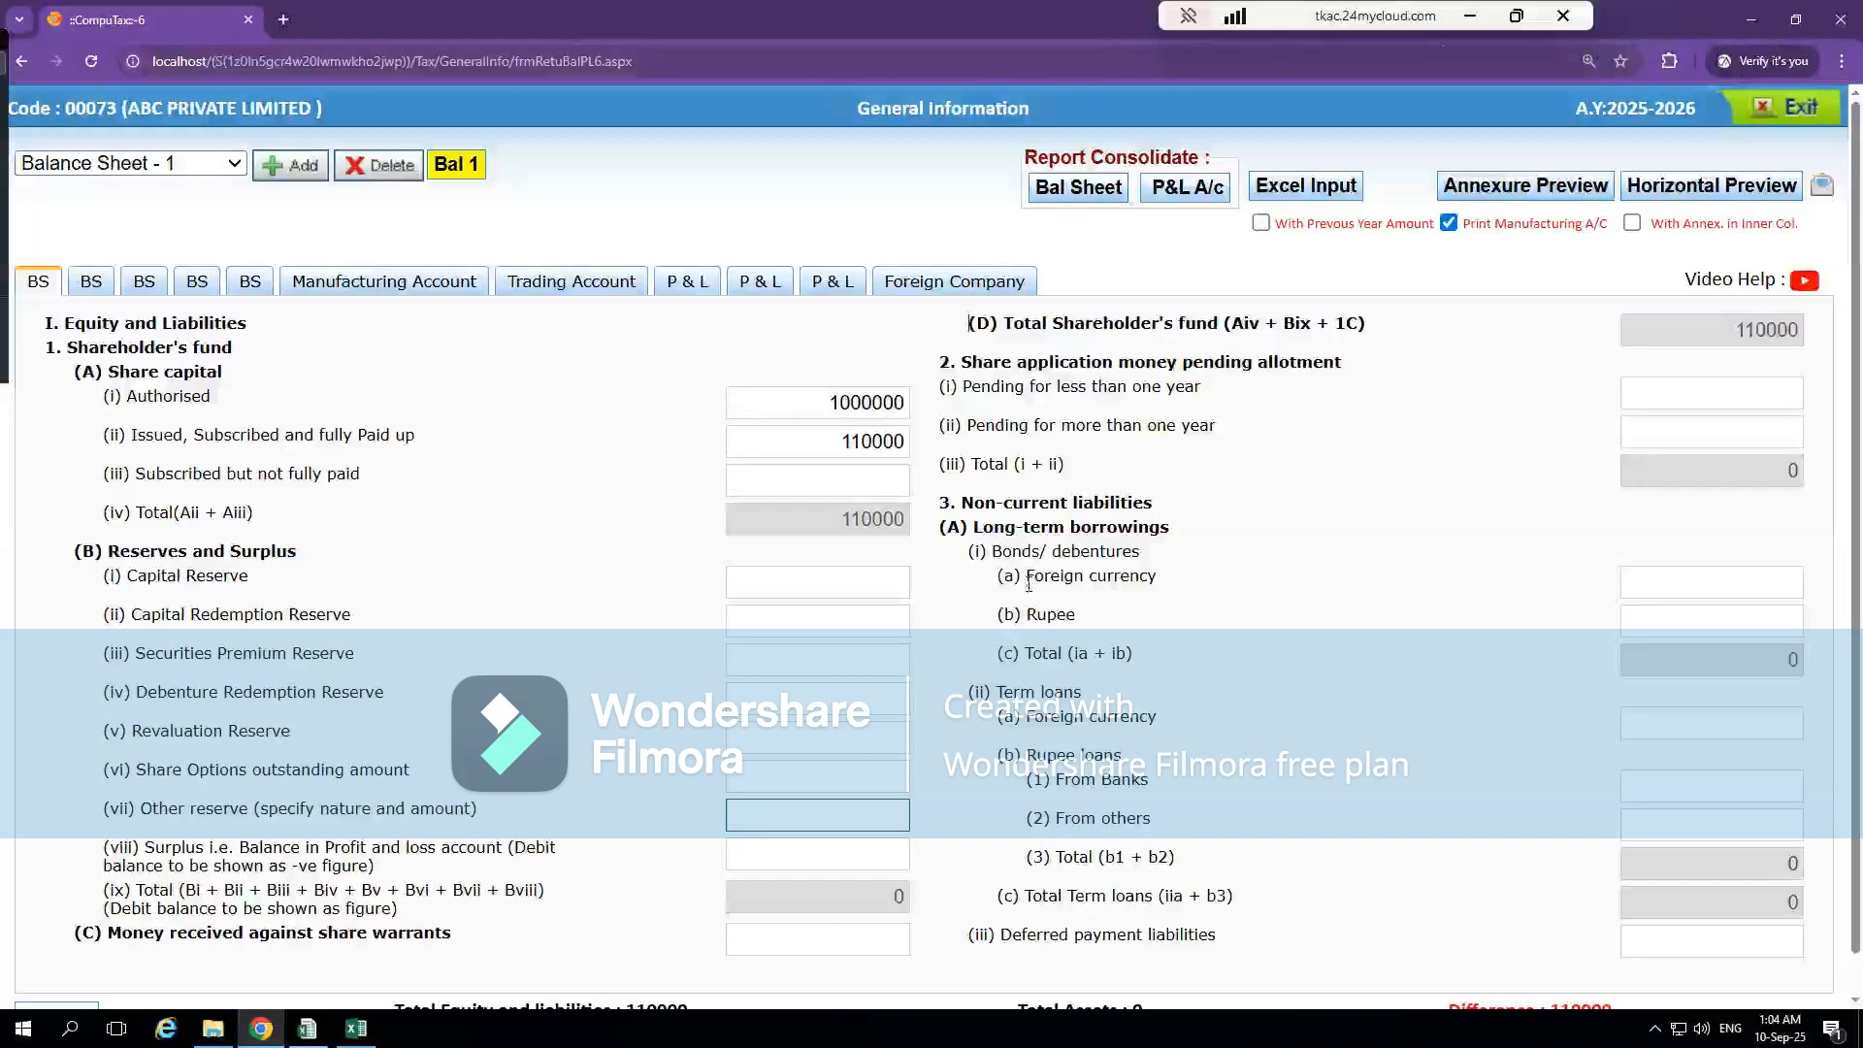
Switch to the Excel workbook and trace the Reserves and Surplus figure on the BS sheet to its breakdown in note 4
key("alt+Tab")
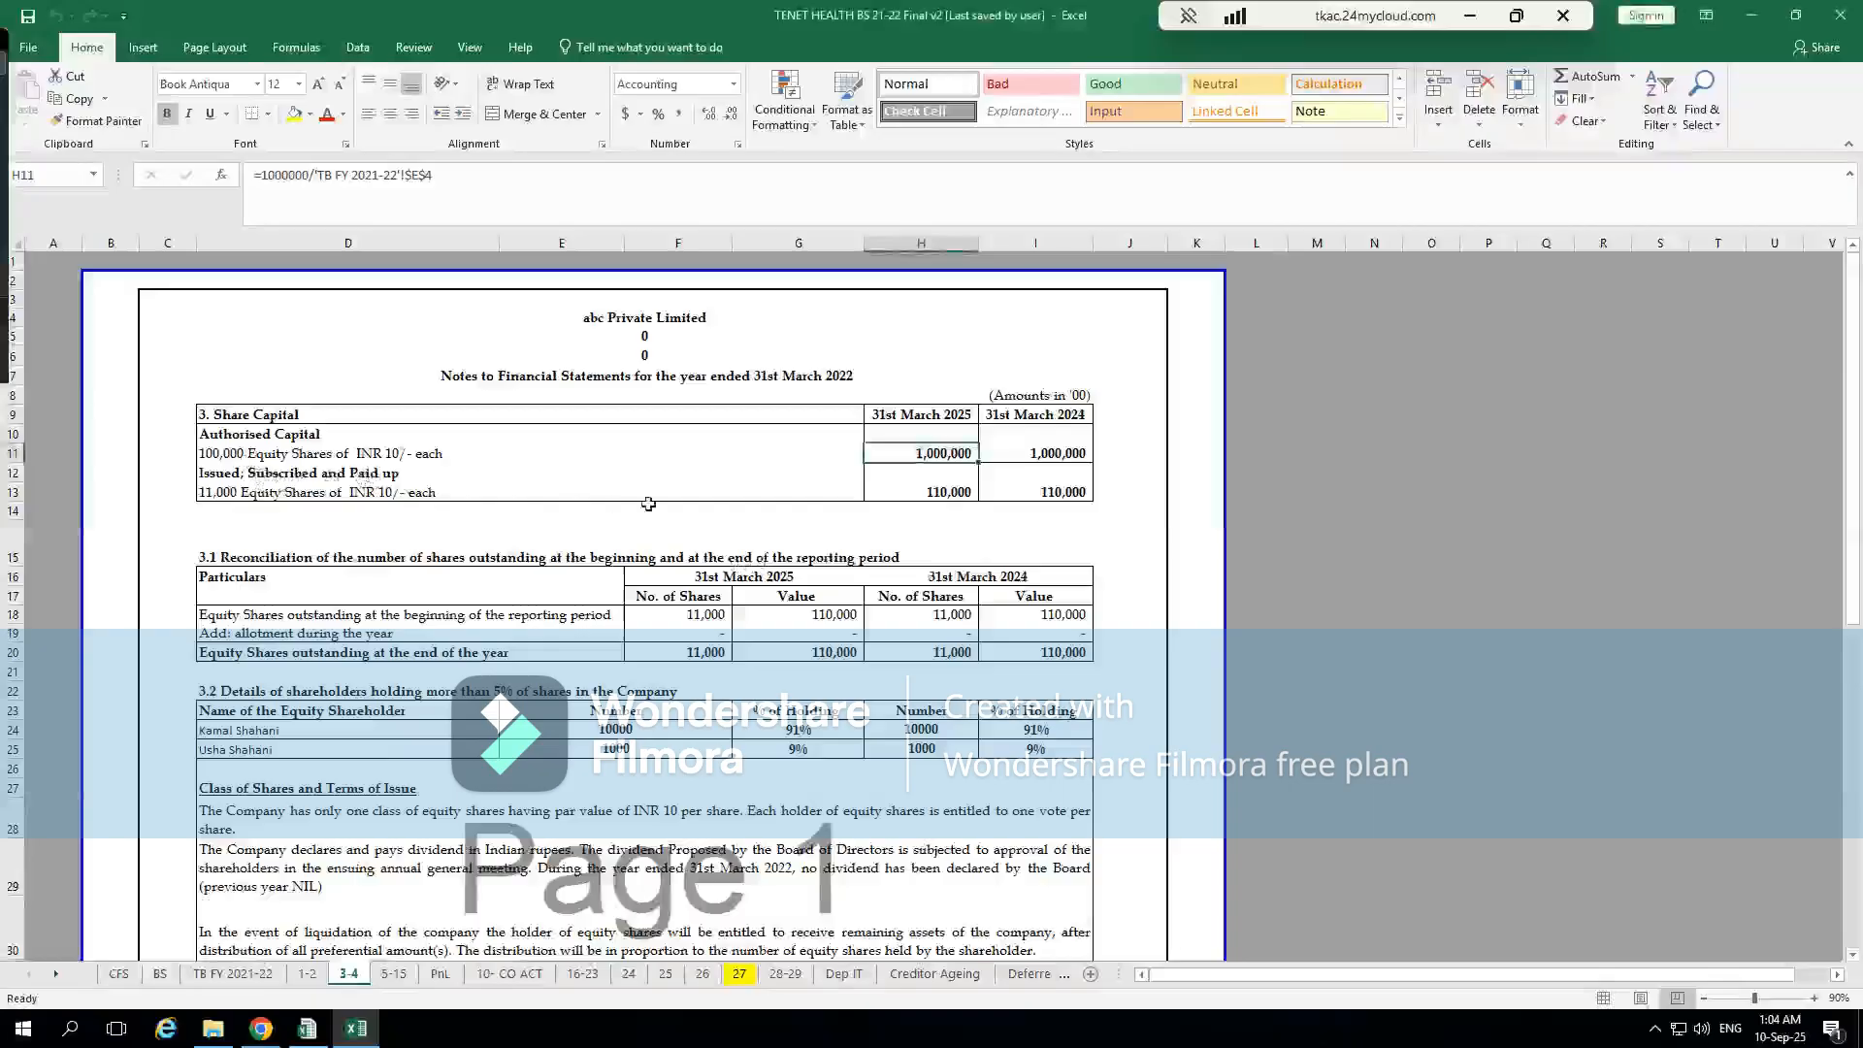
left_click(716, 492)
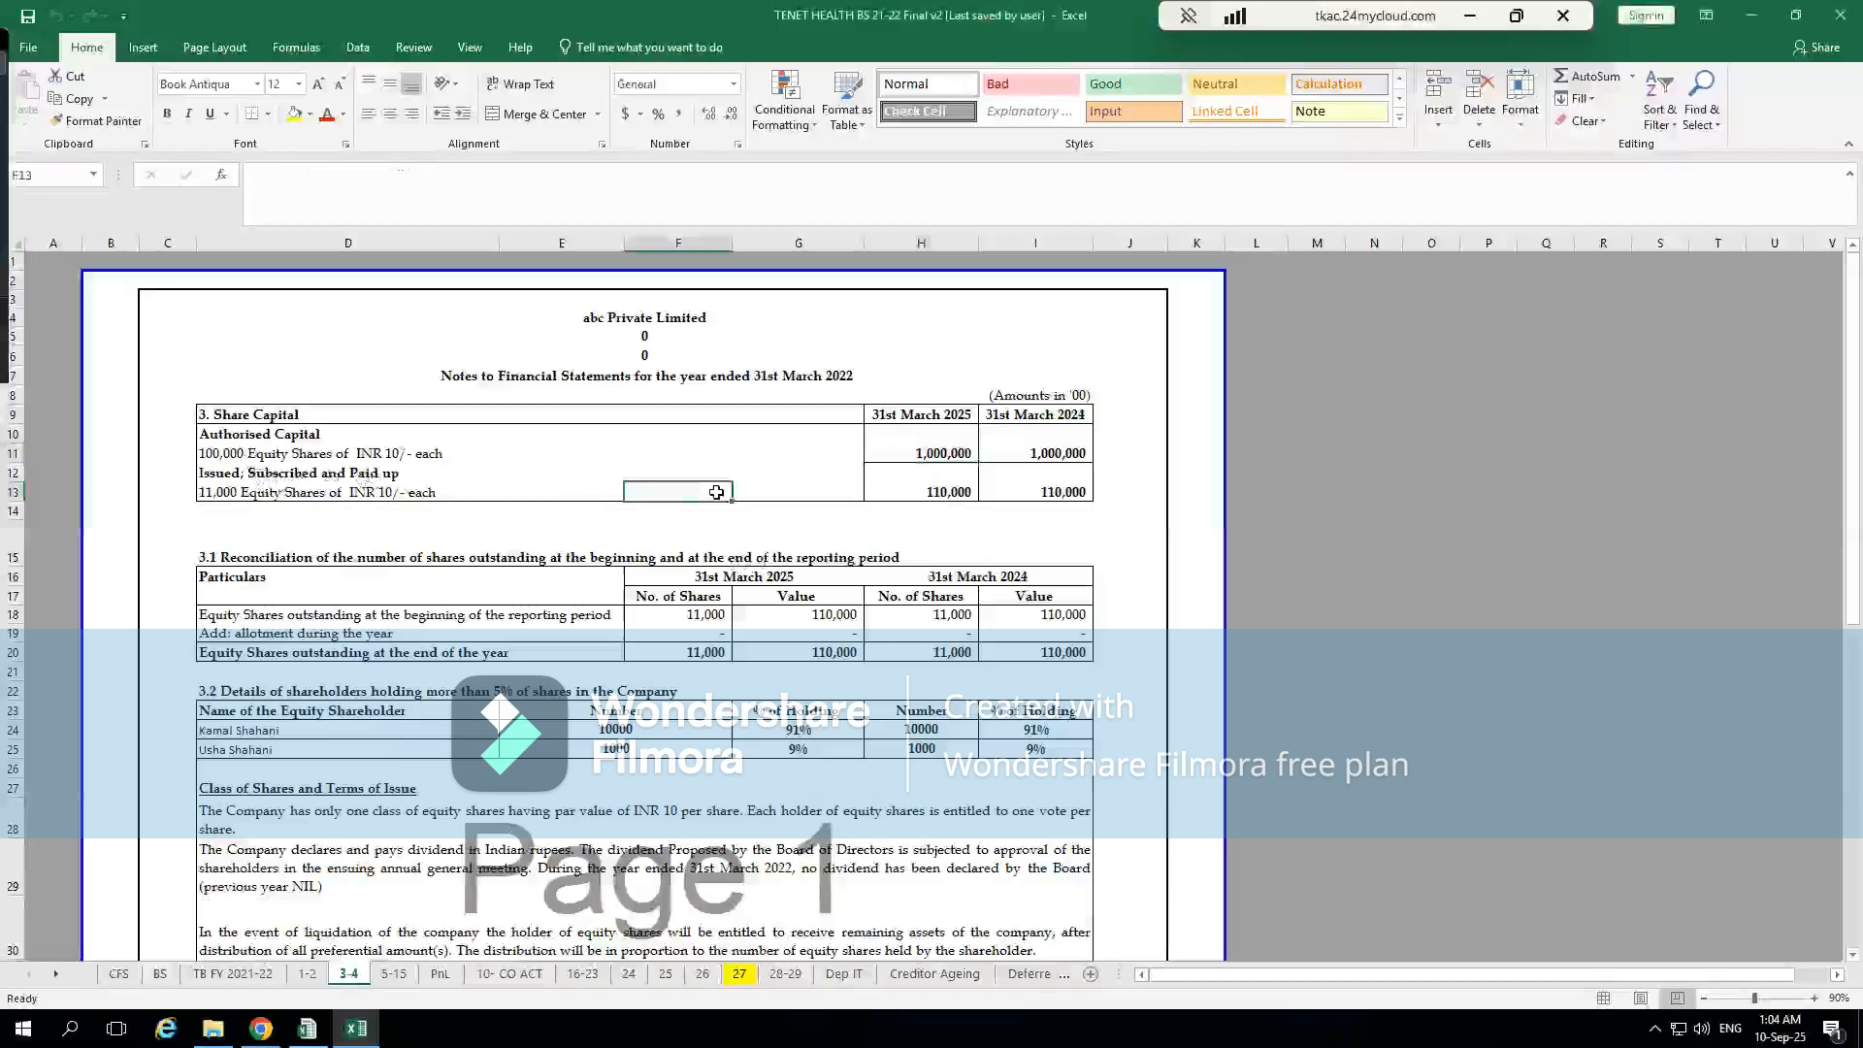
left_click(165, 976)
left_click(932, 588)
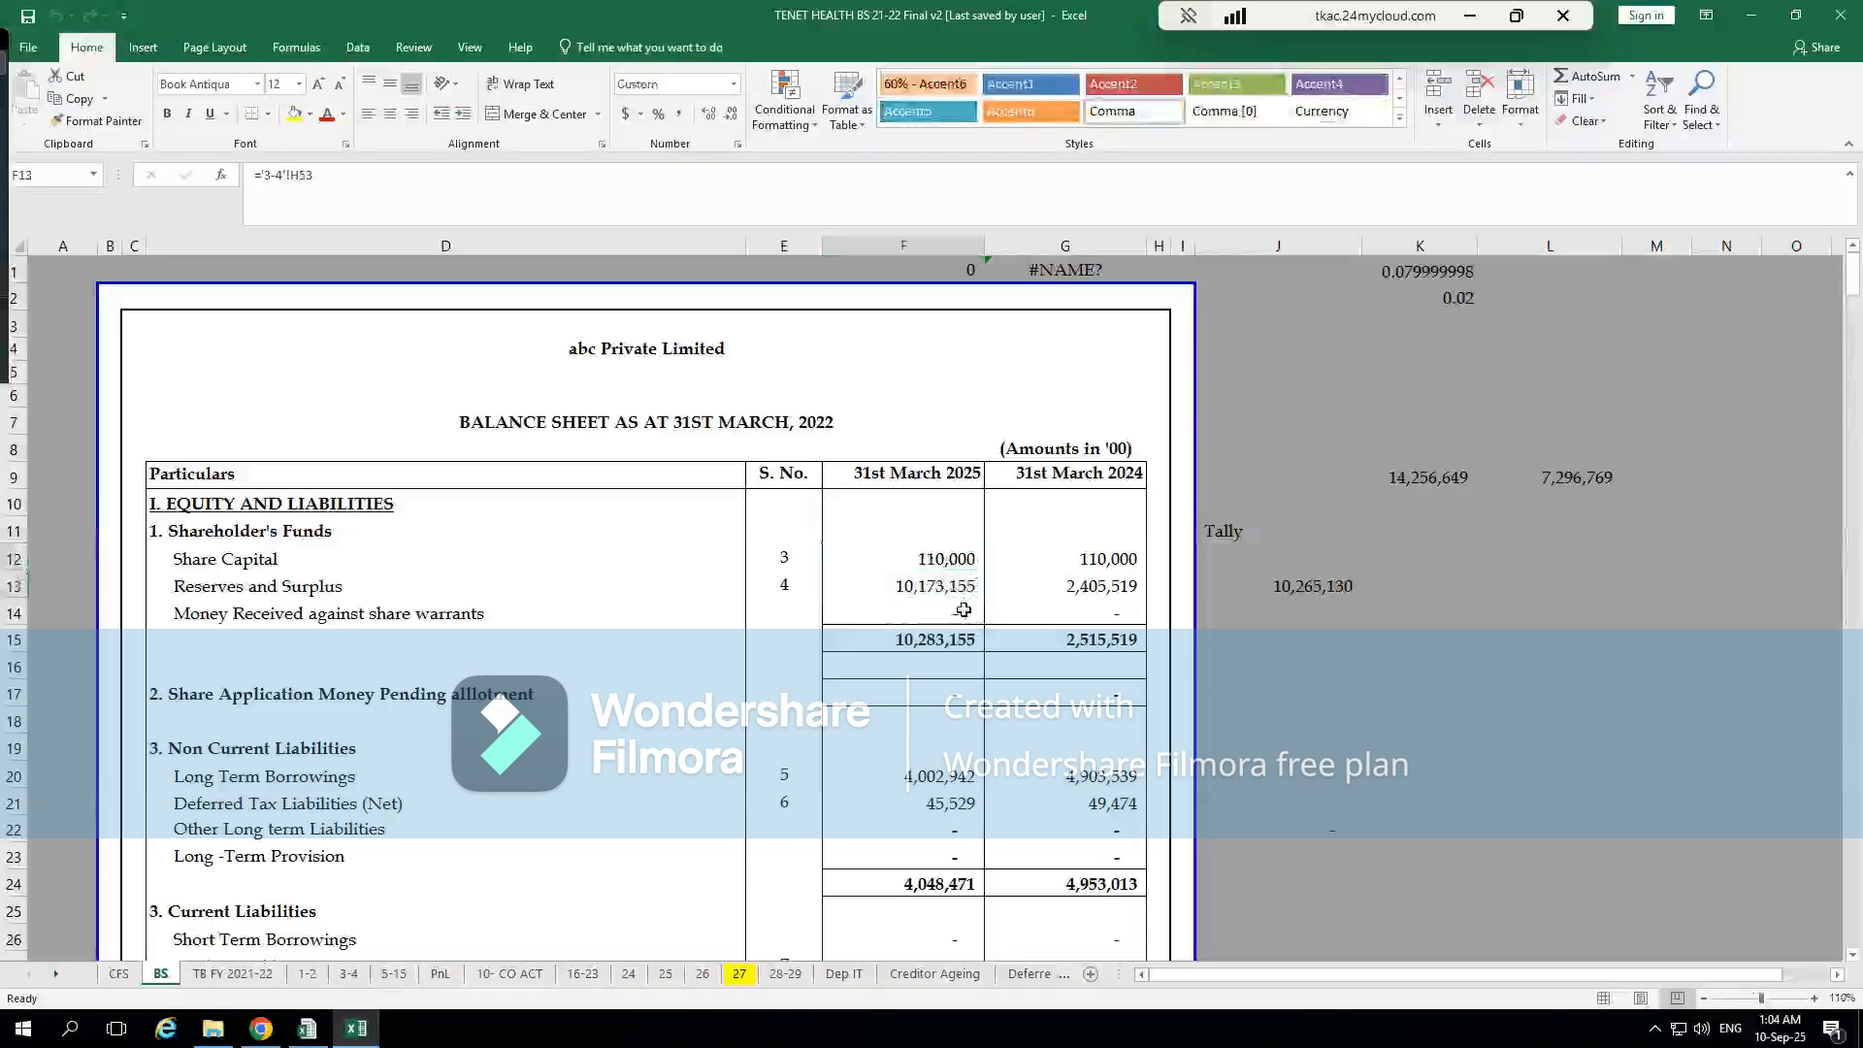
key("ctrl+bracketleft")
scroll(871, 765, "down", 1)
scroll(871, 765, "down", 3)
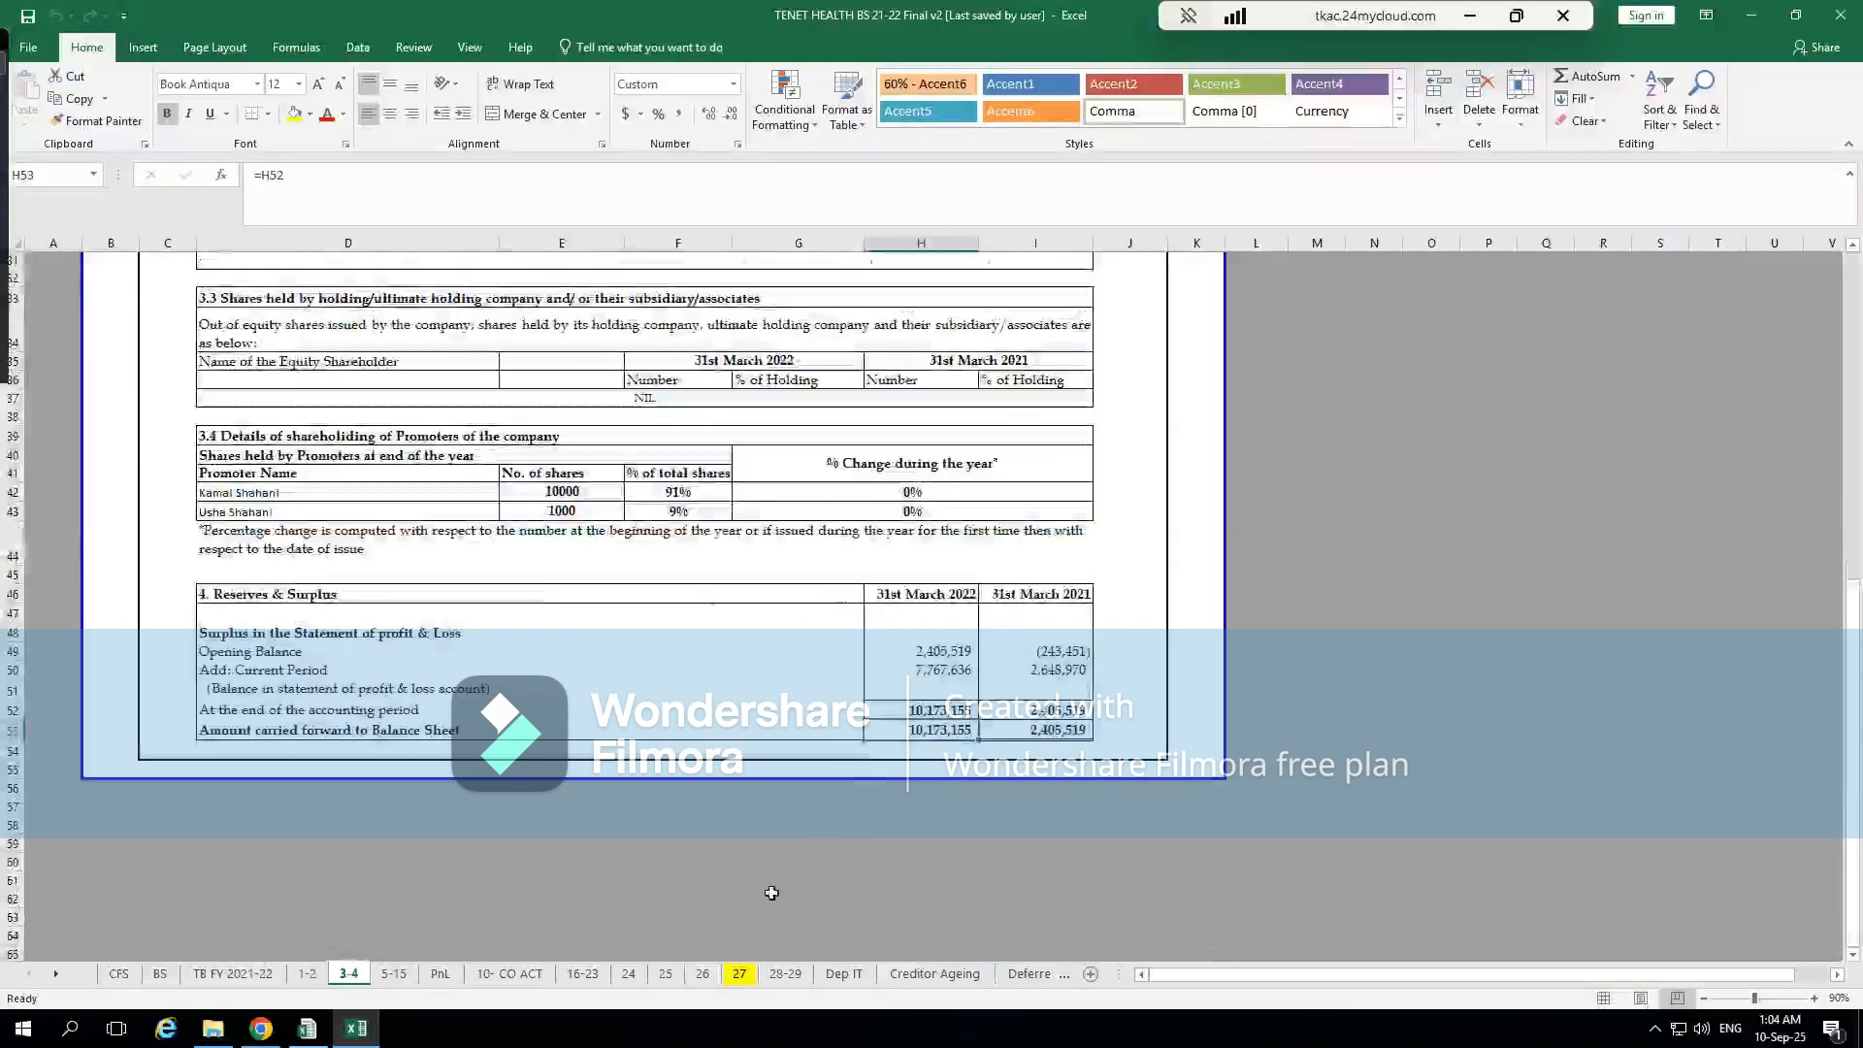
left_click(832, 751)
left_click(899, 661)
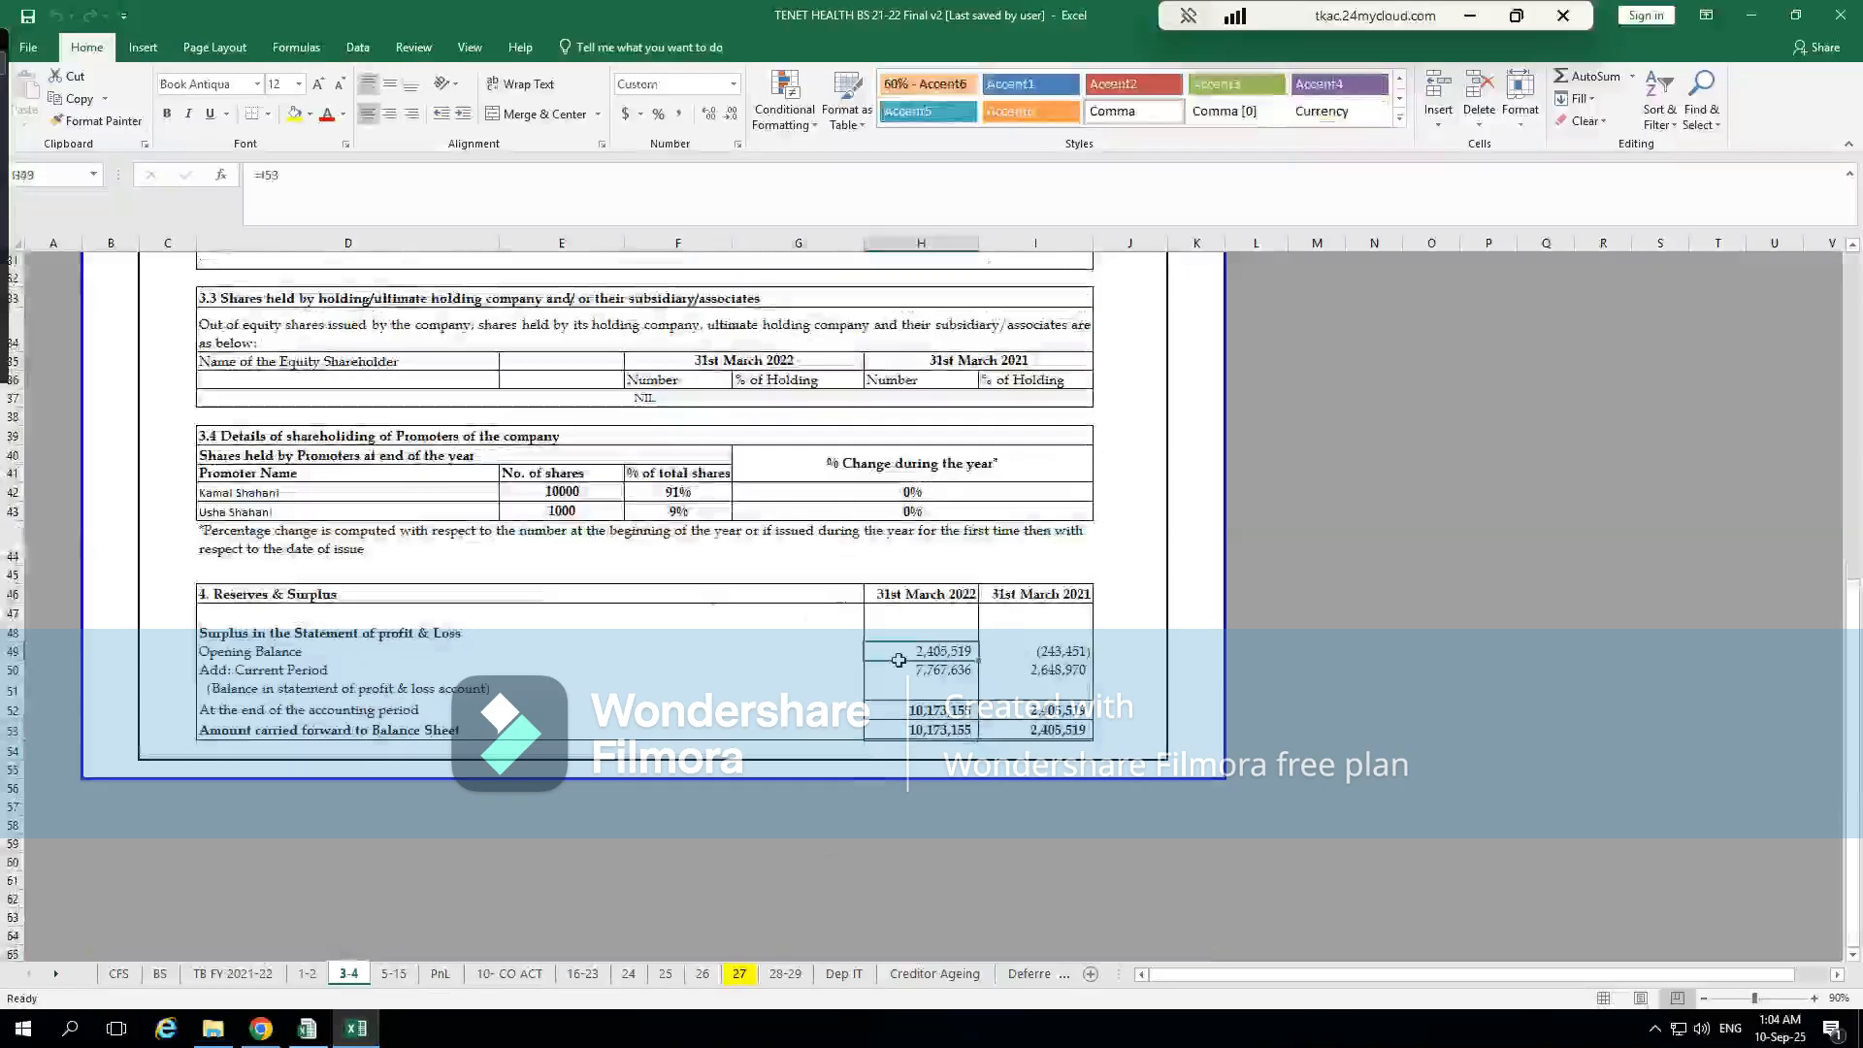
Go through the reserve fields under Reserves and Surplus in CompuTax, from Capital Reserve to Share Options outstanding, comparing them with the Excel note
key("alt+Tab")
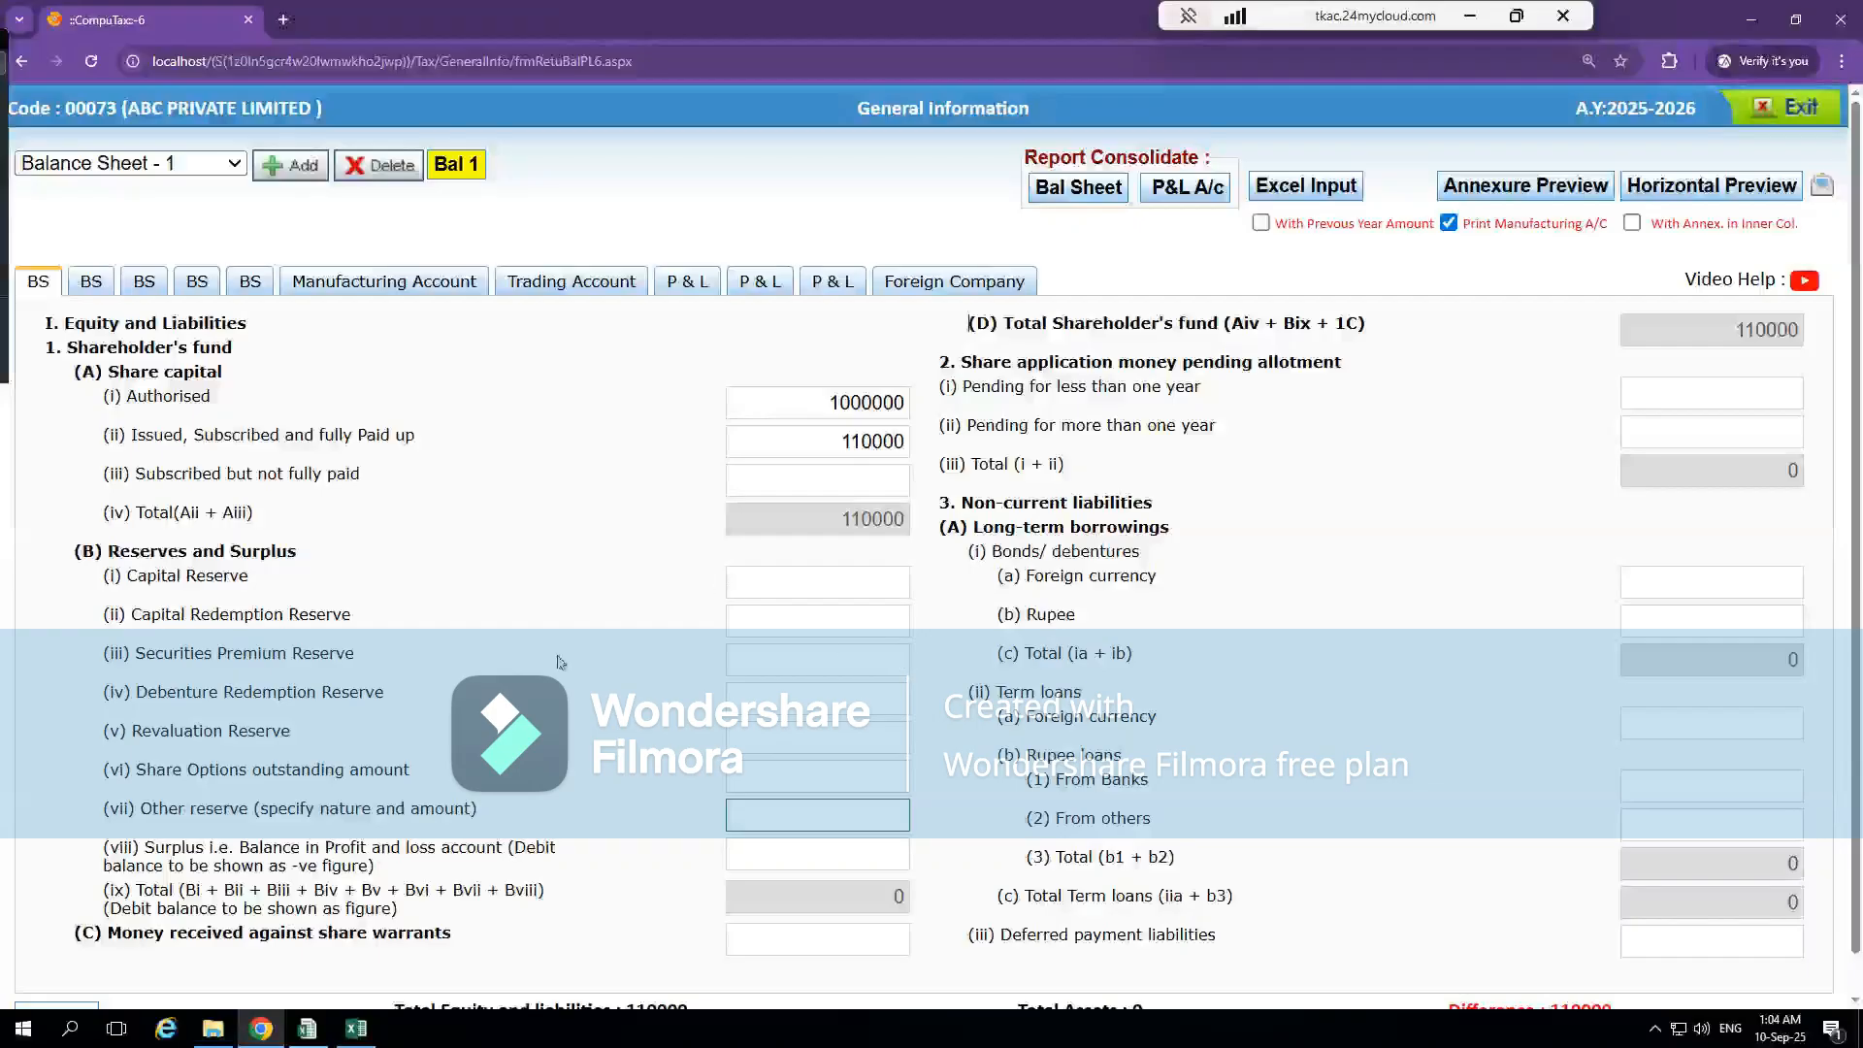
scroll(558, 663, "down", 1)
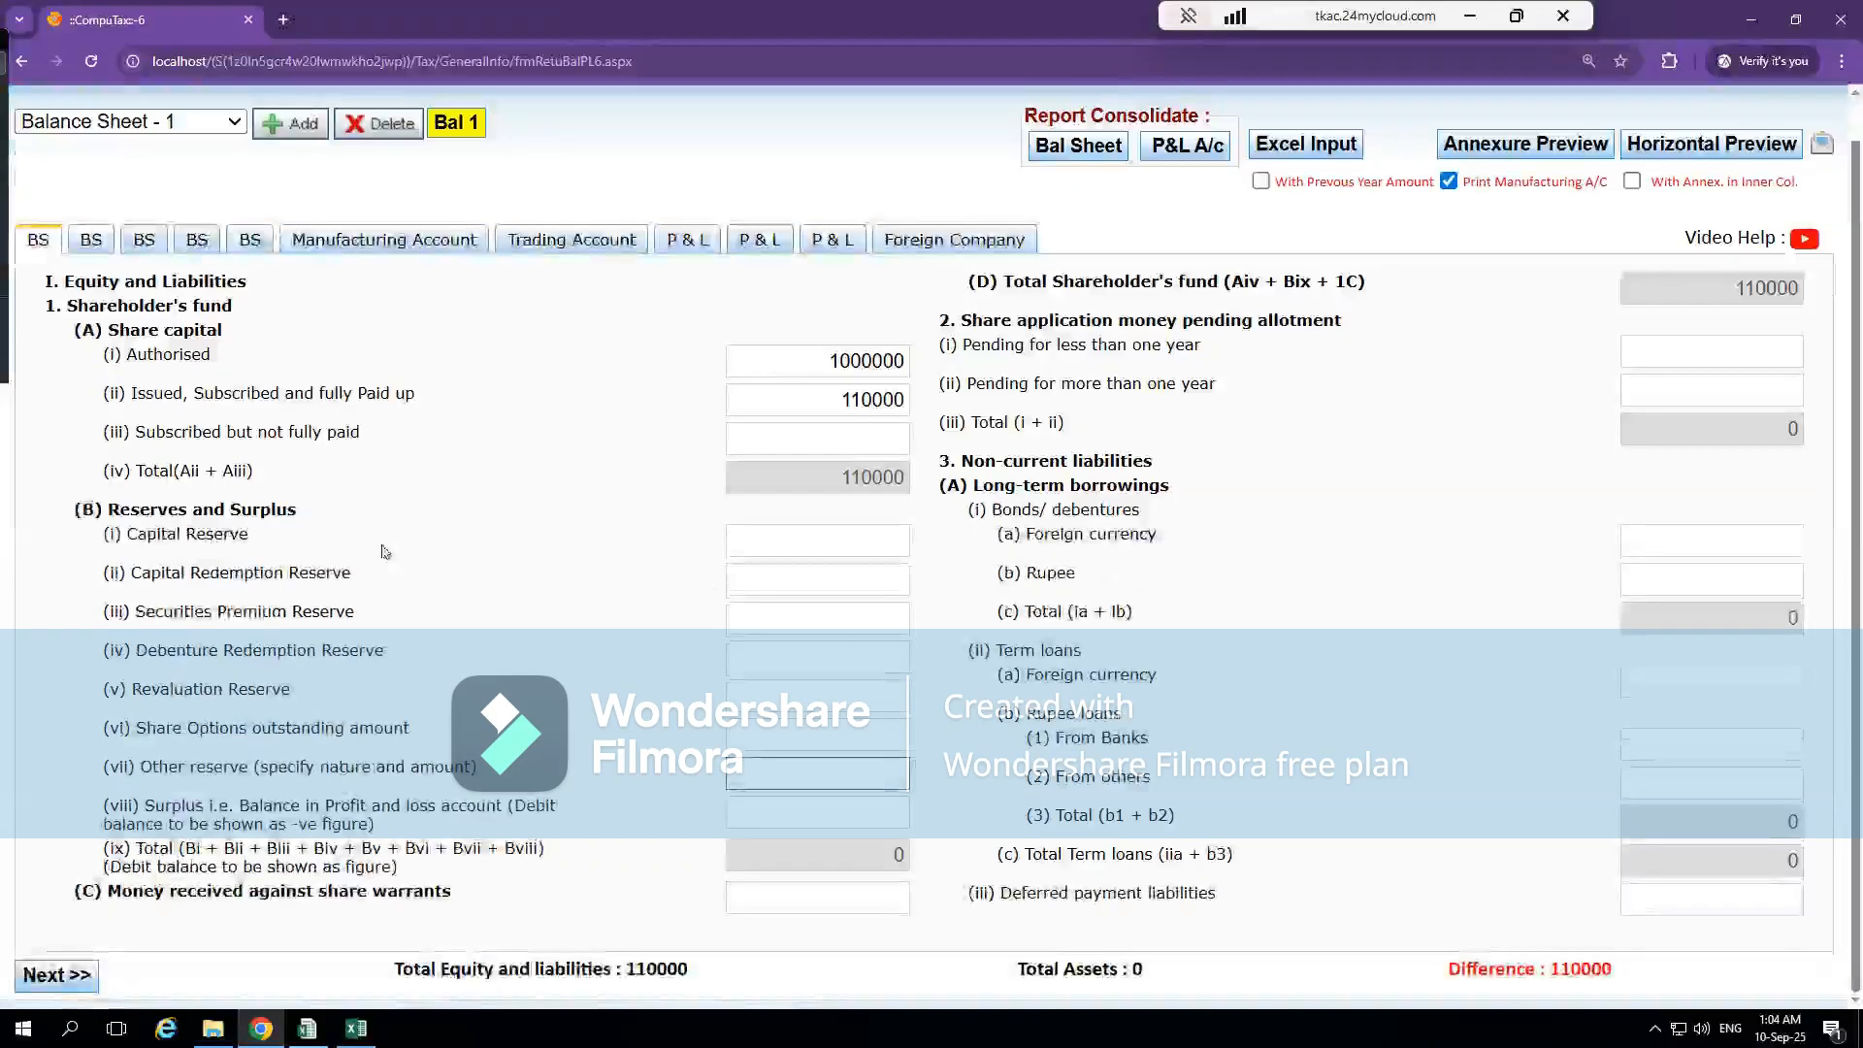
left_click(796, 546)
left_click(821, 577)
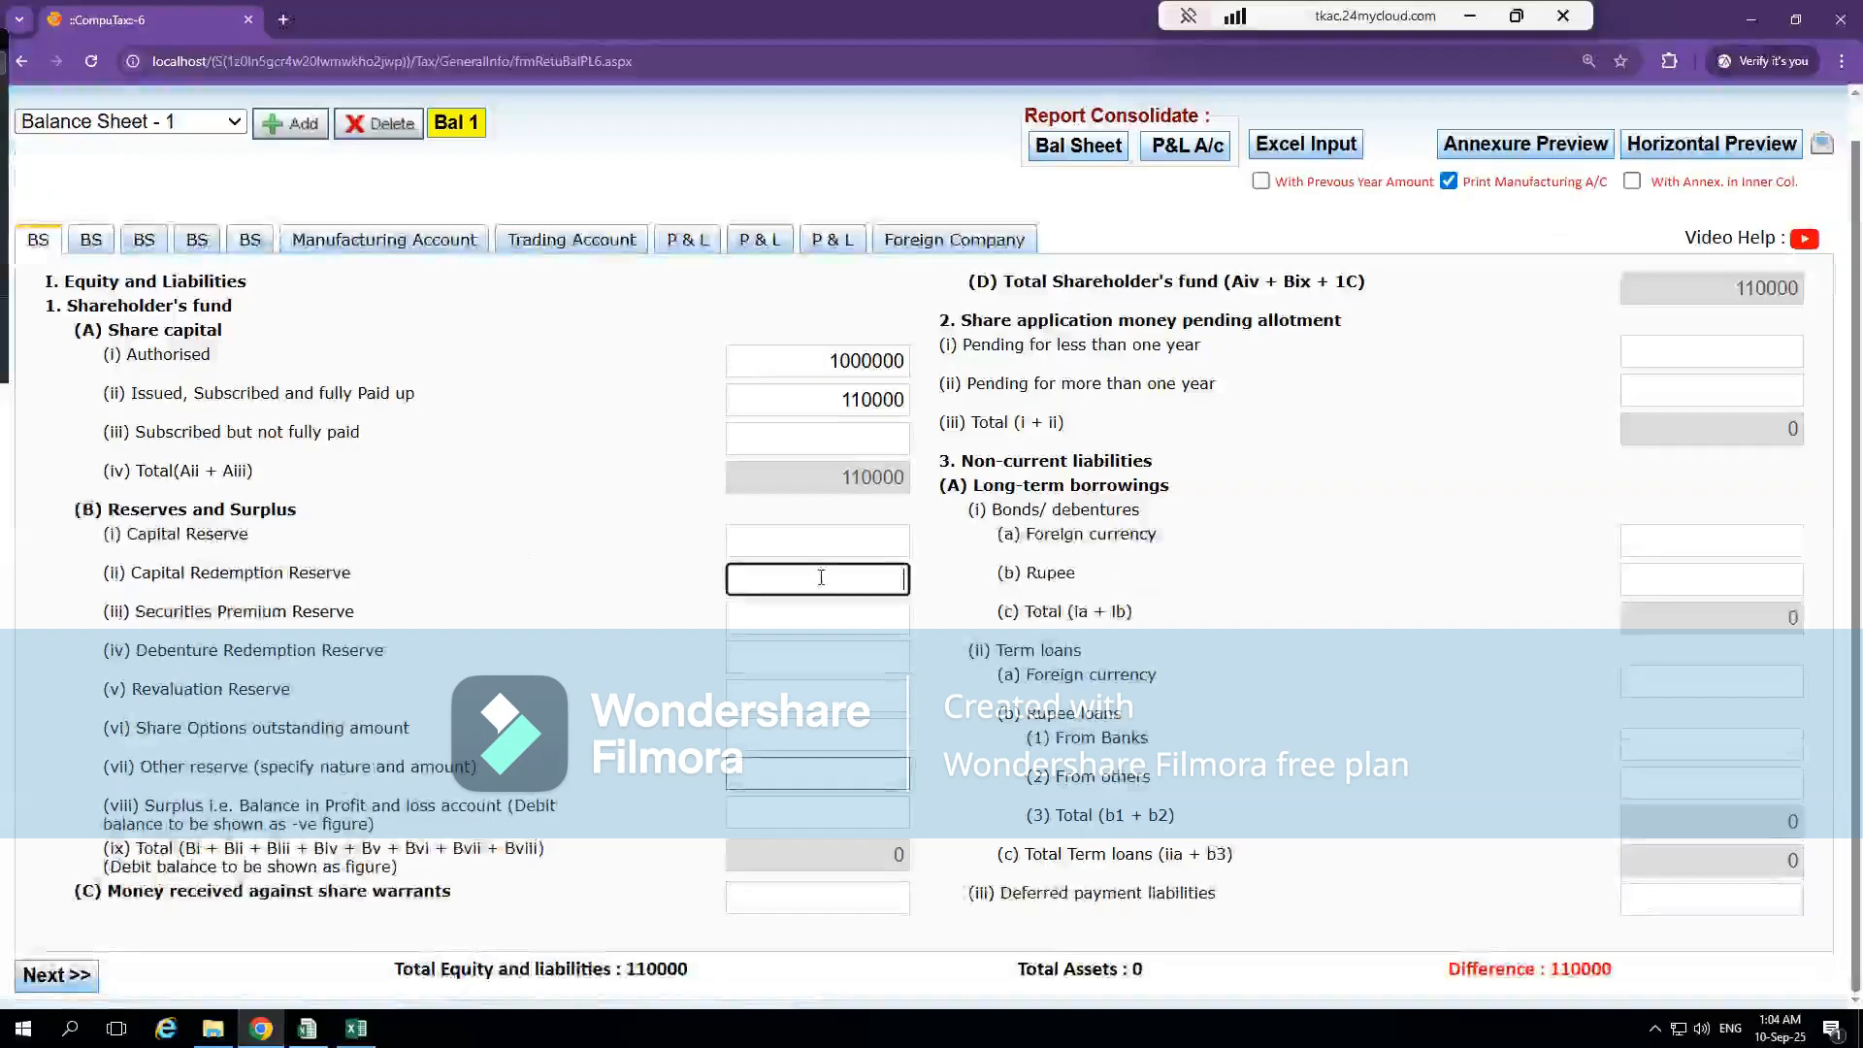
left_click(826, 619)
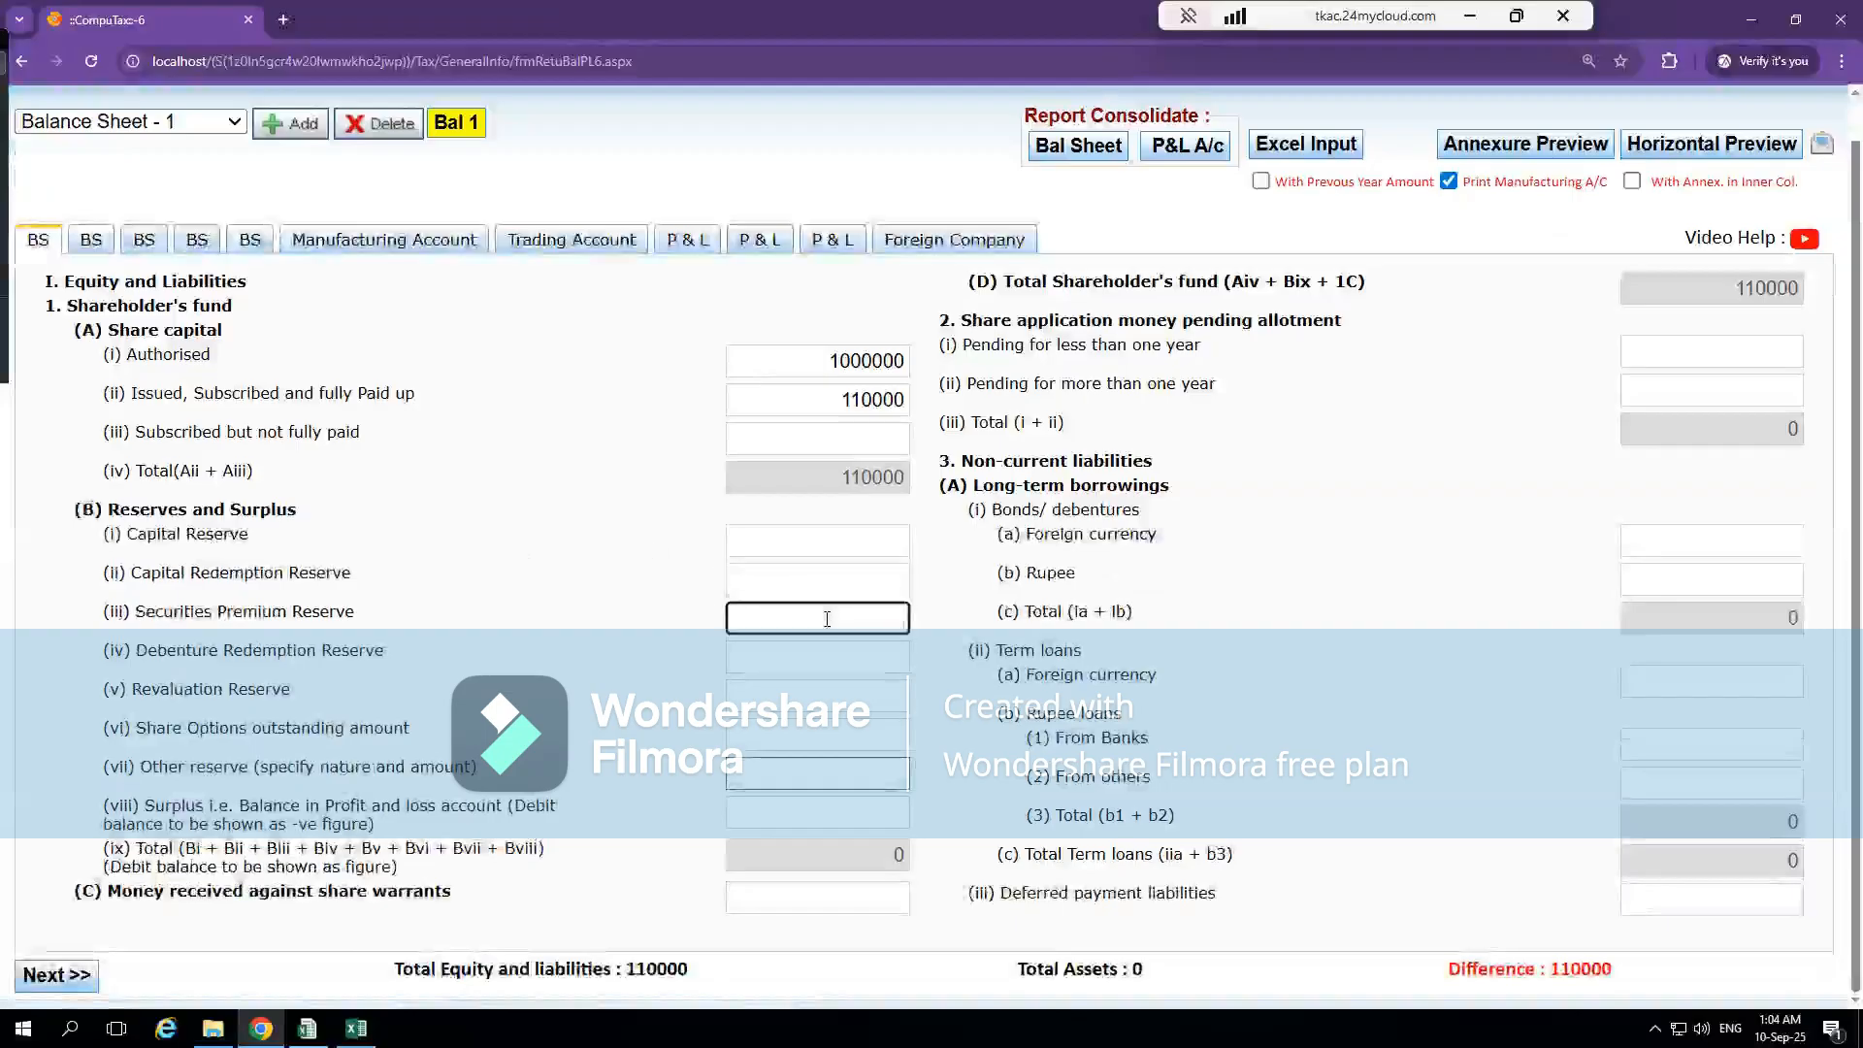
key("alt+Tab")
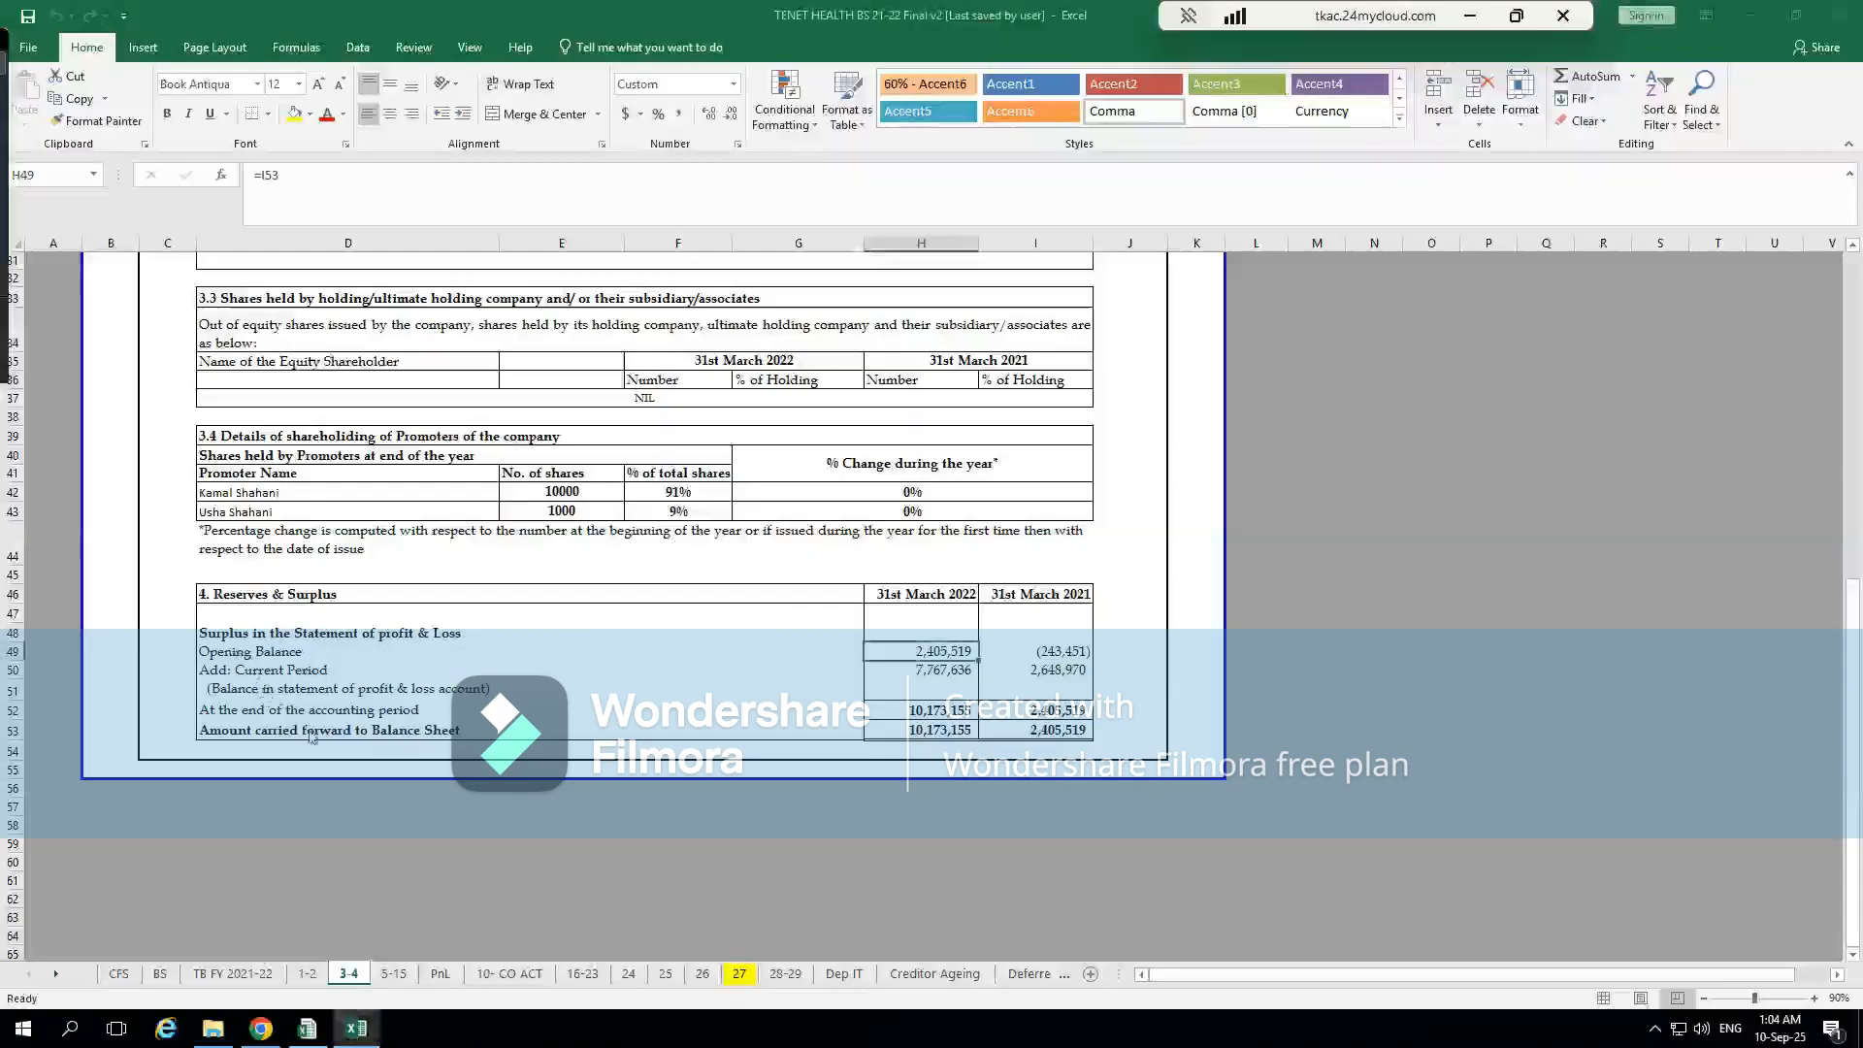
key("alt+Tab")
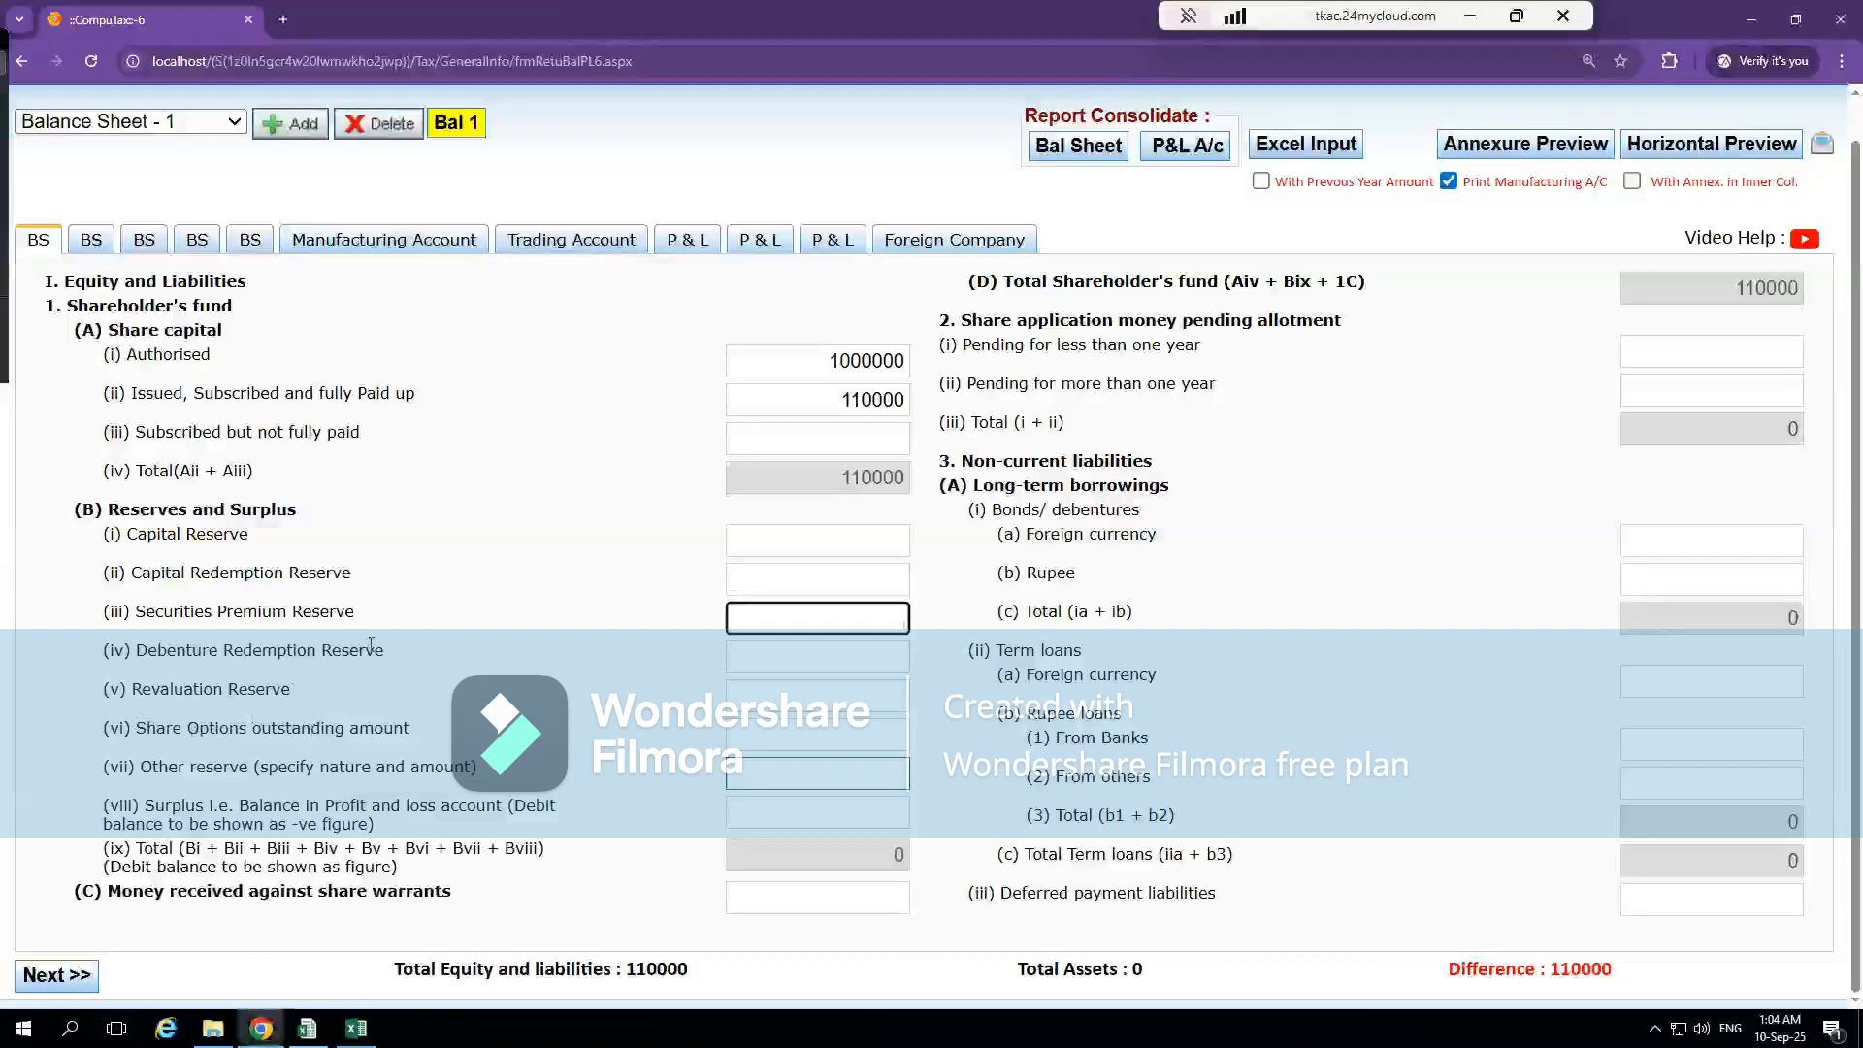
left_click(796, 650)
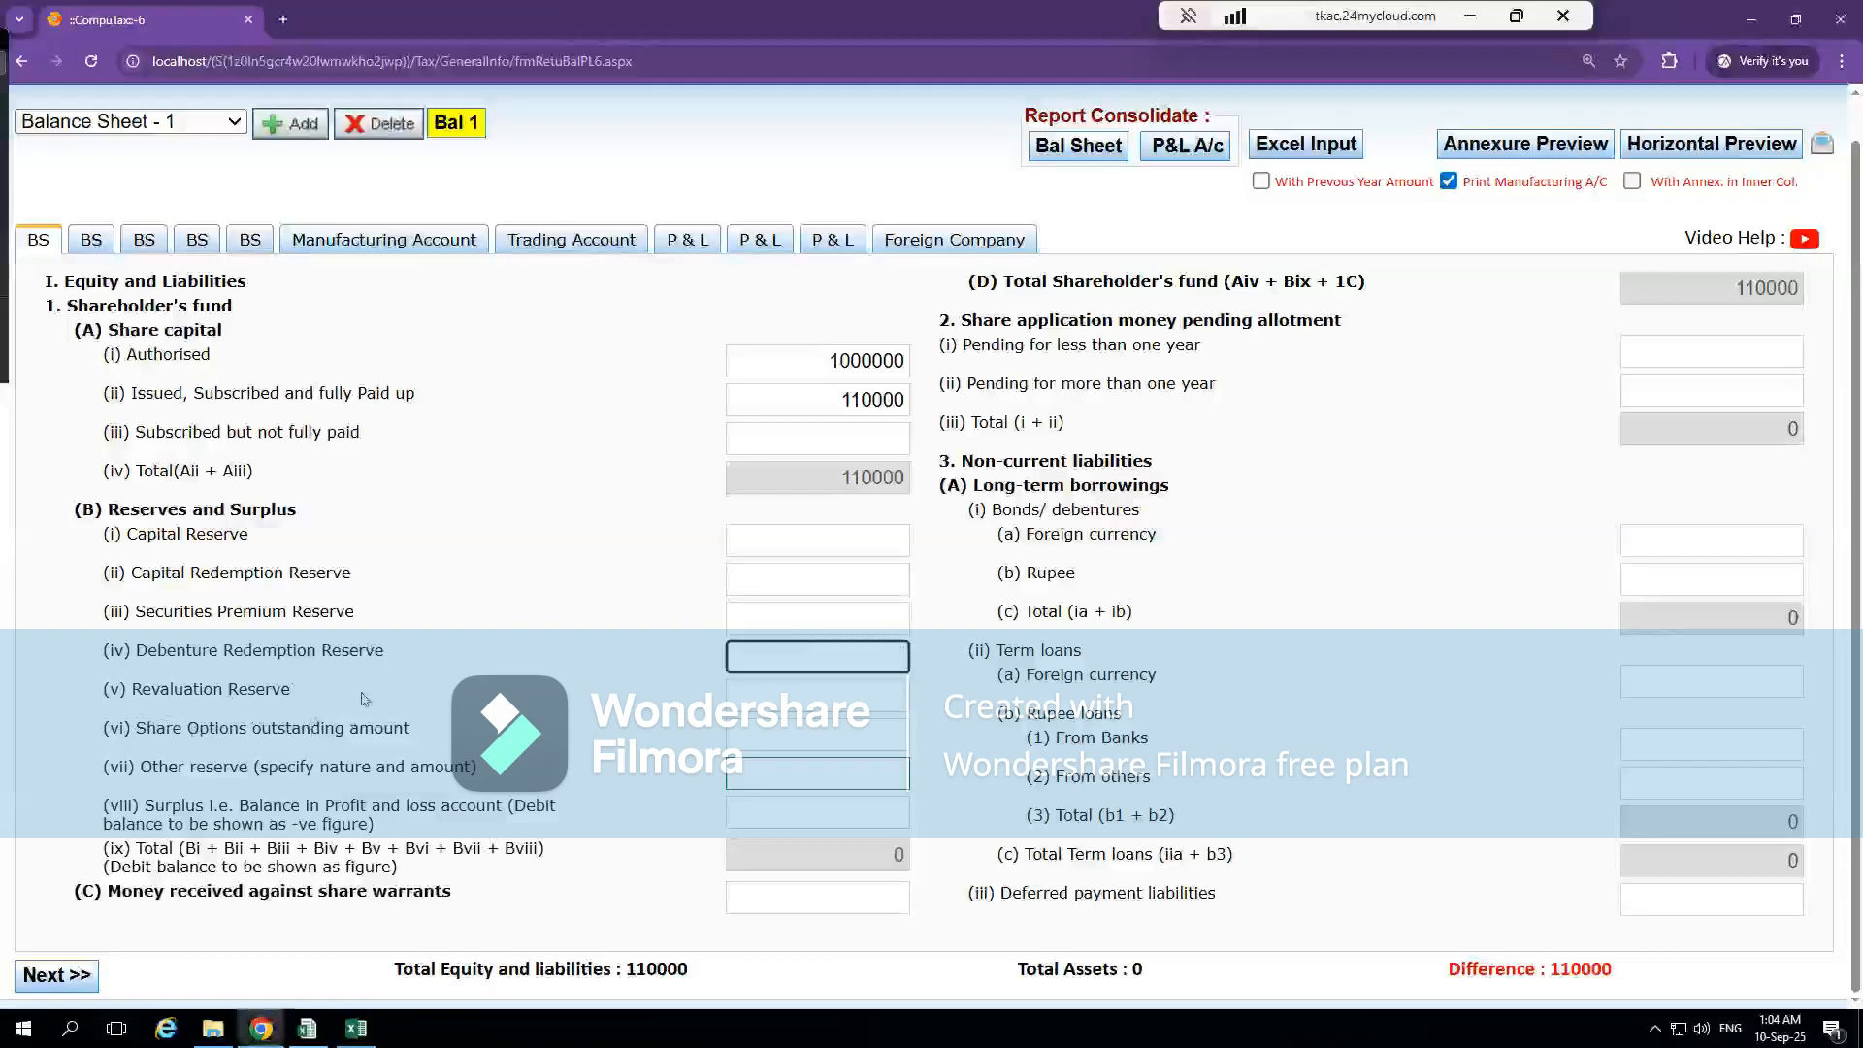
left_click(820, 698)
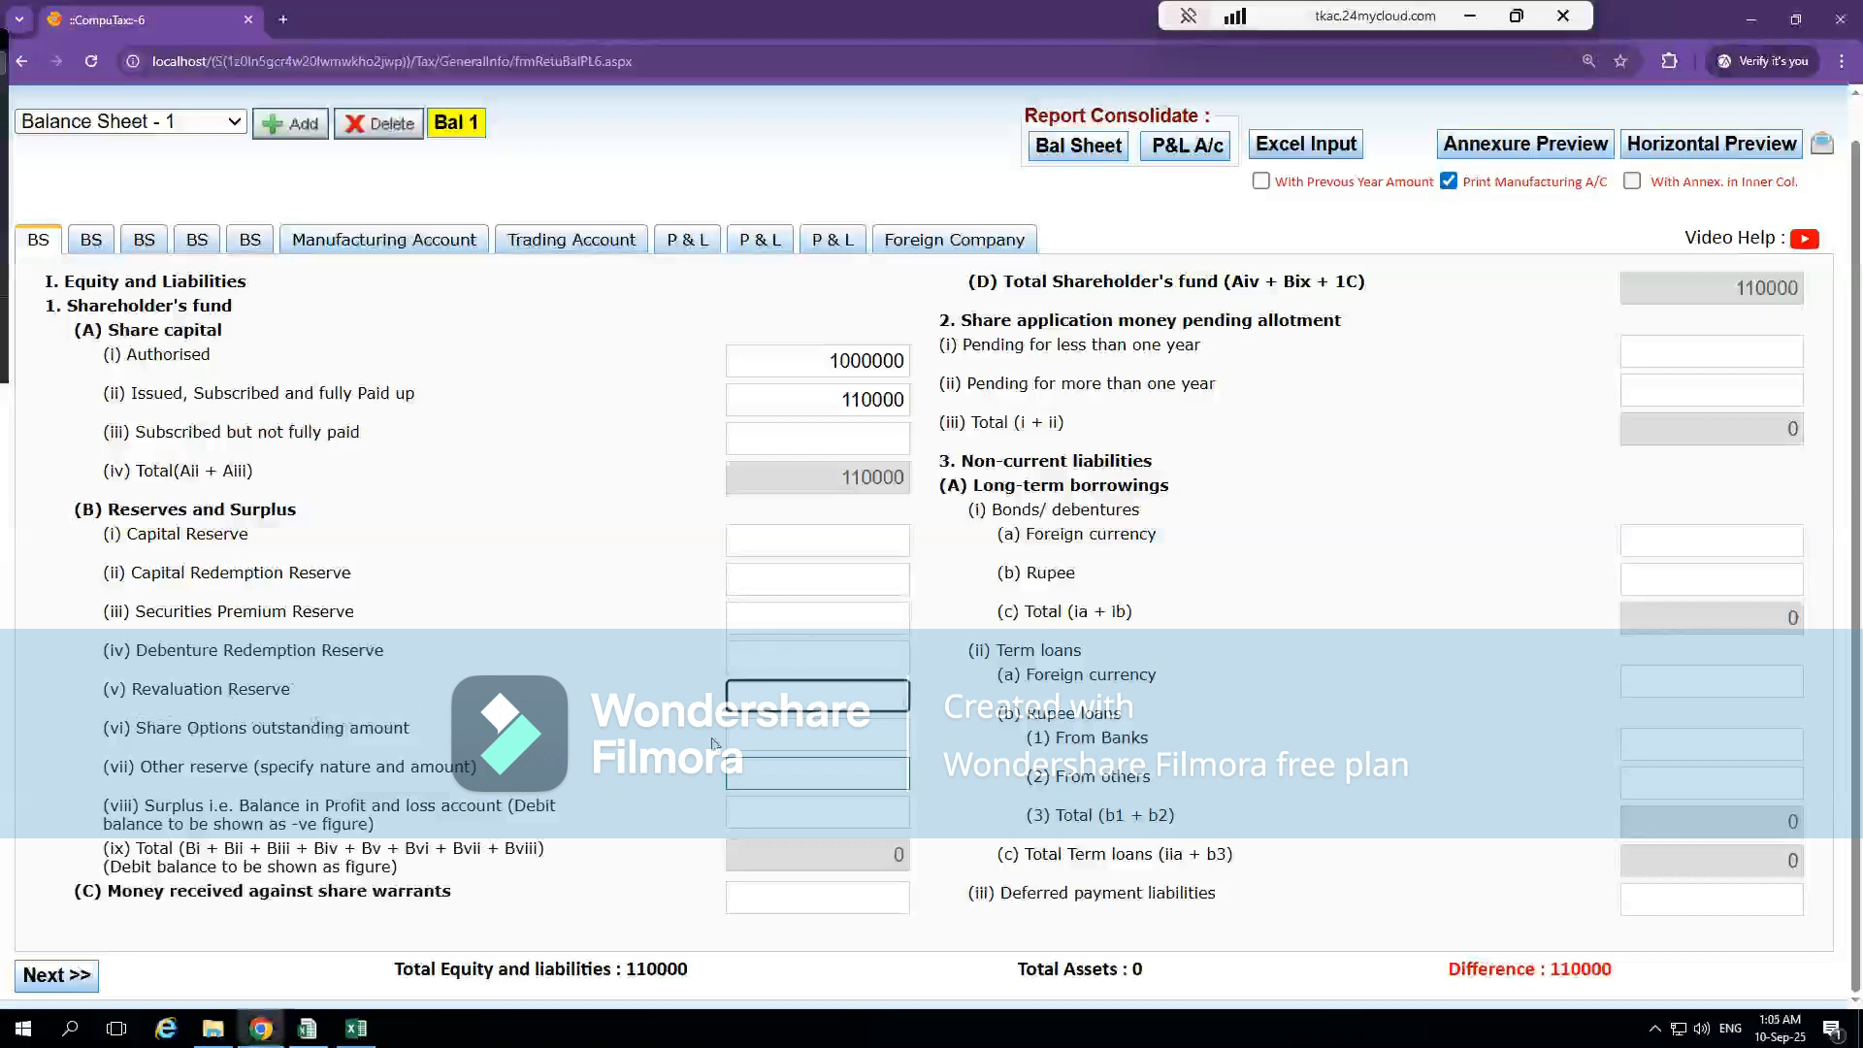
left_click(792, 738)
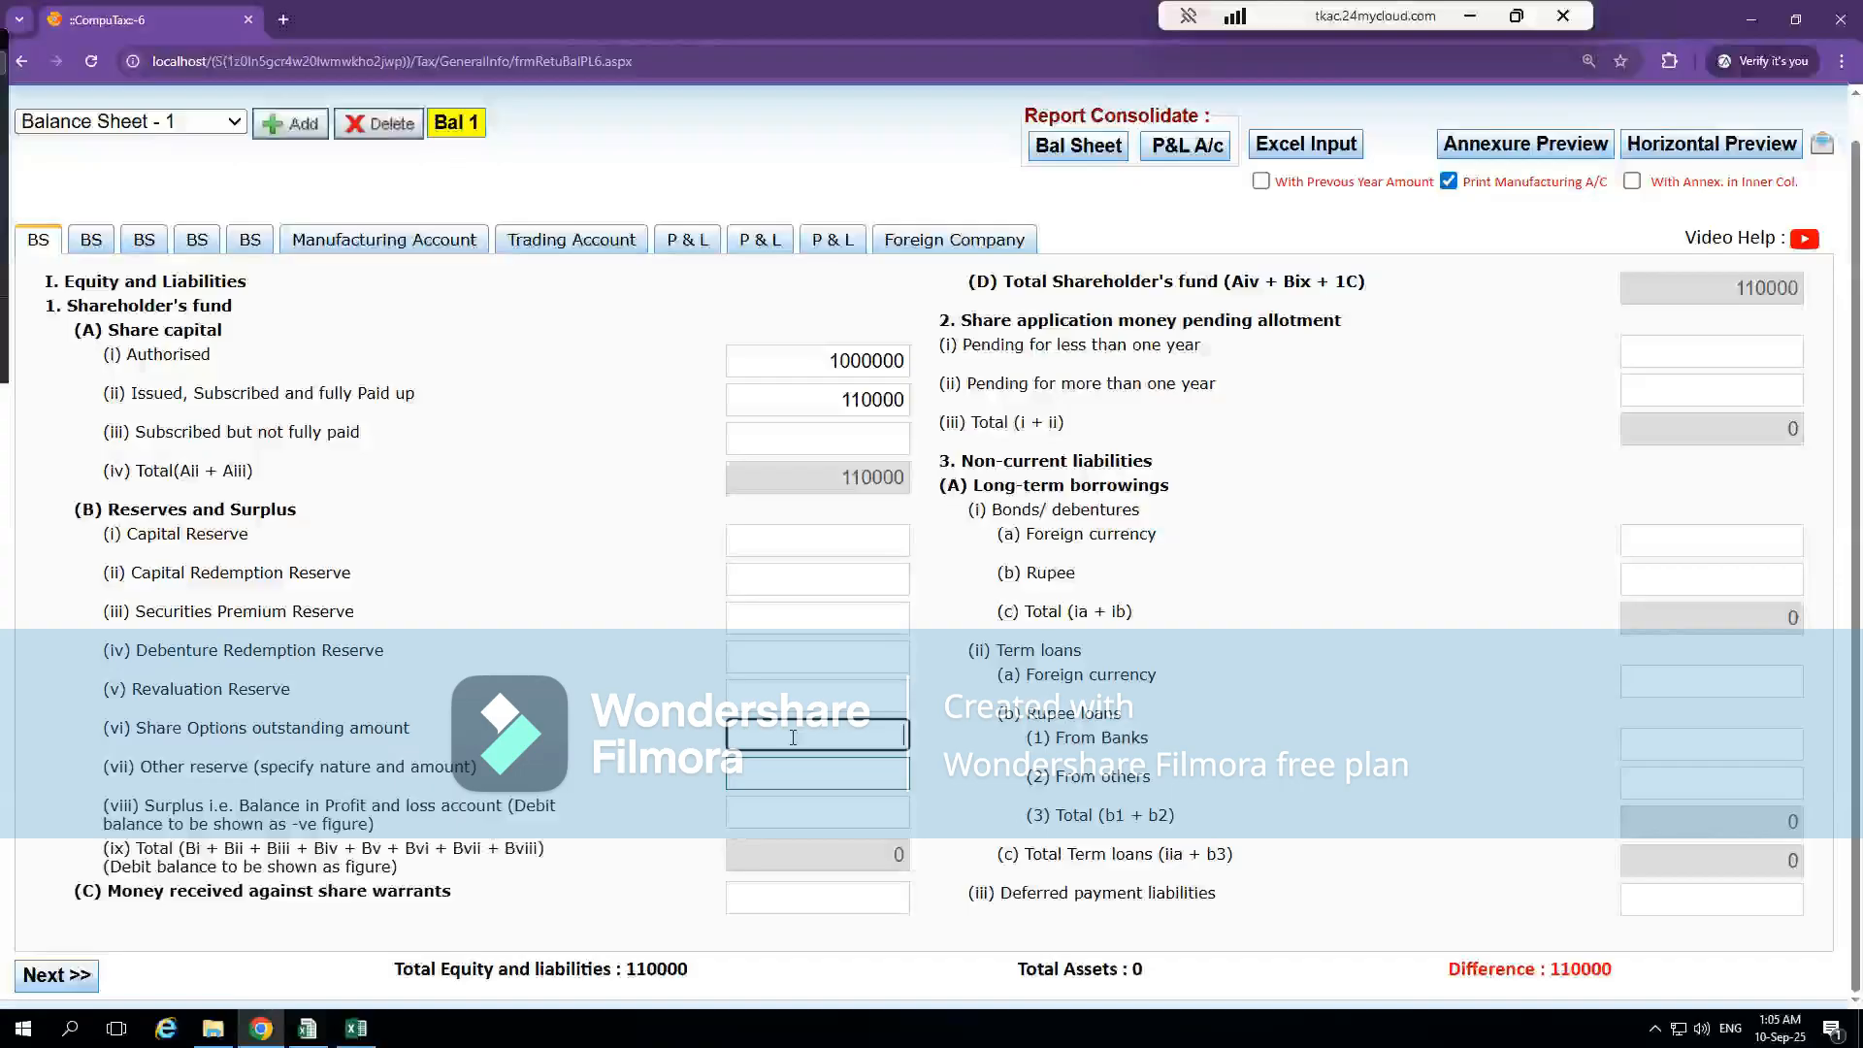
key("alt+Tab")
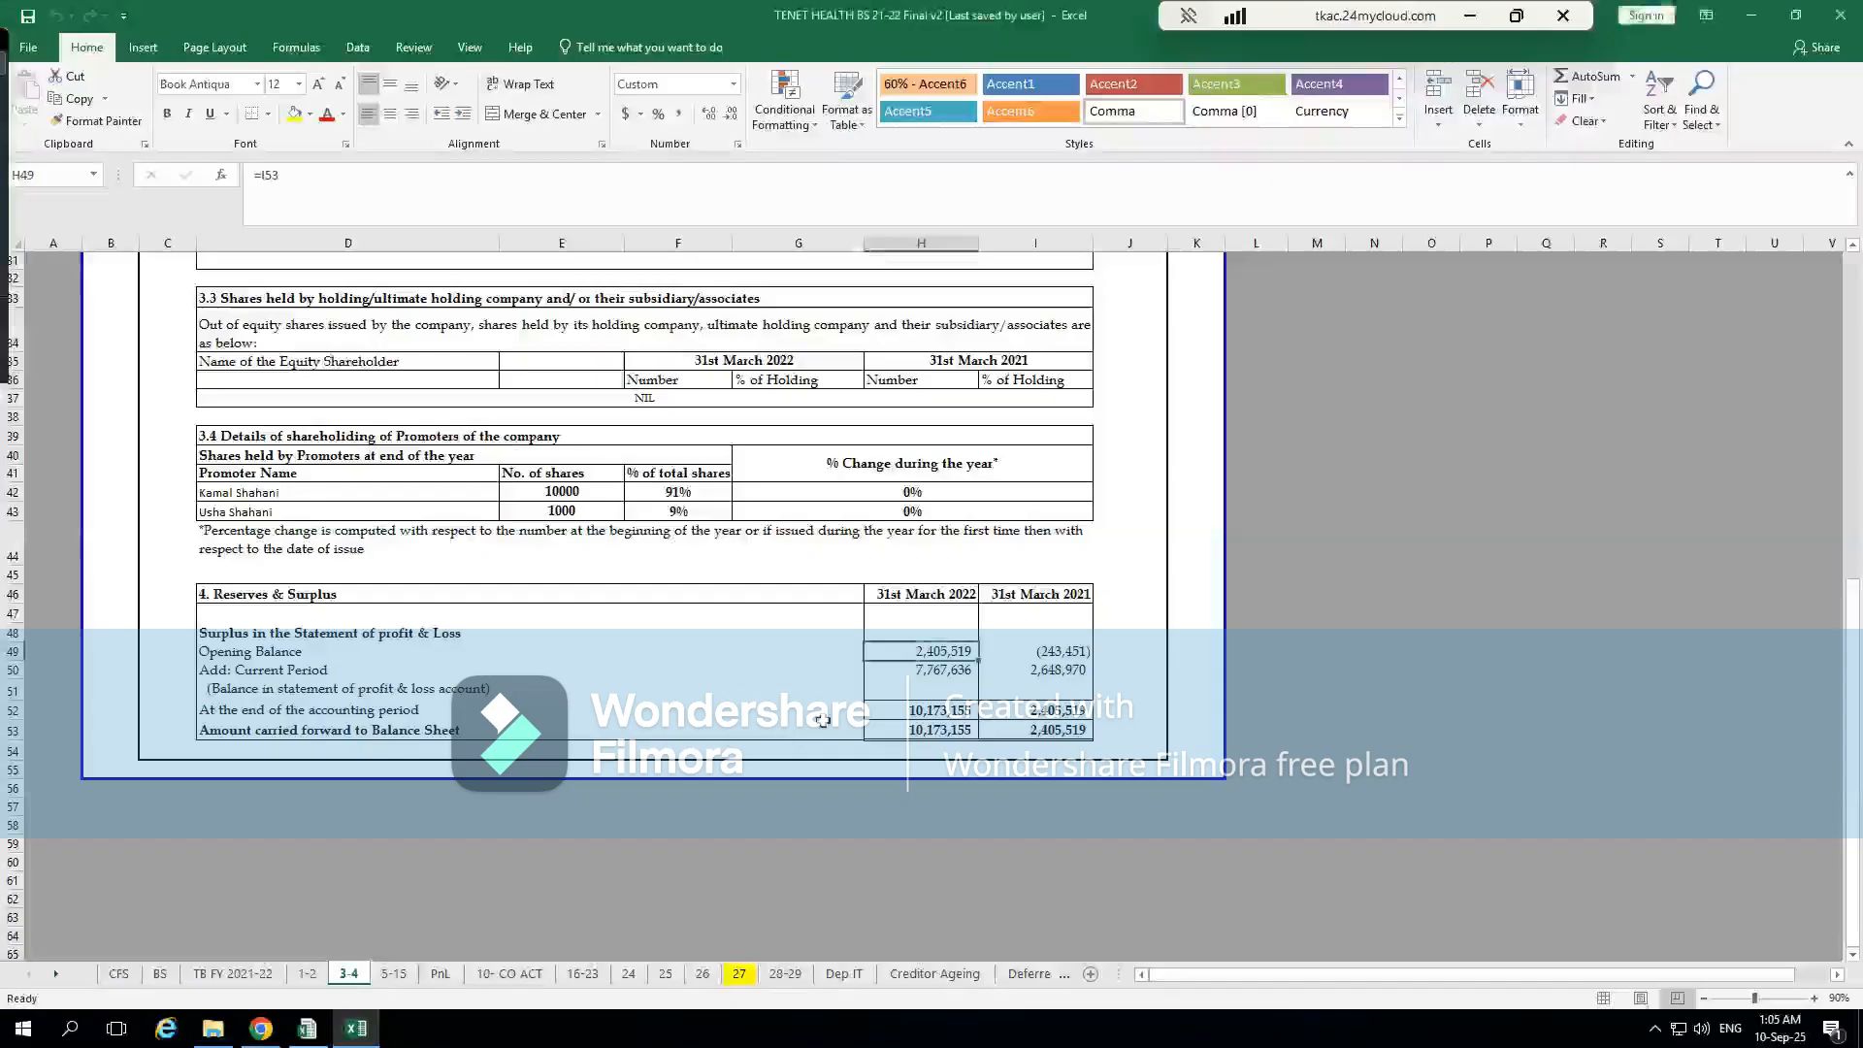
key("alt+Tab")
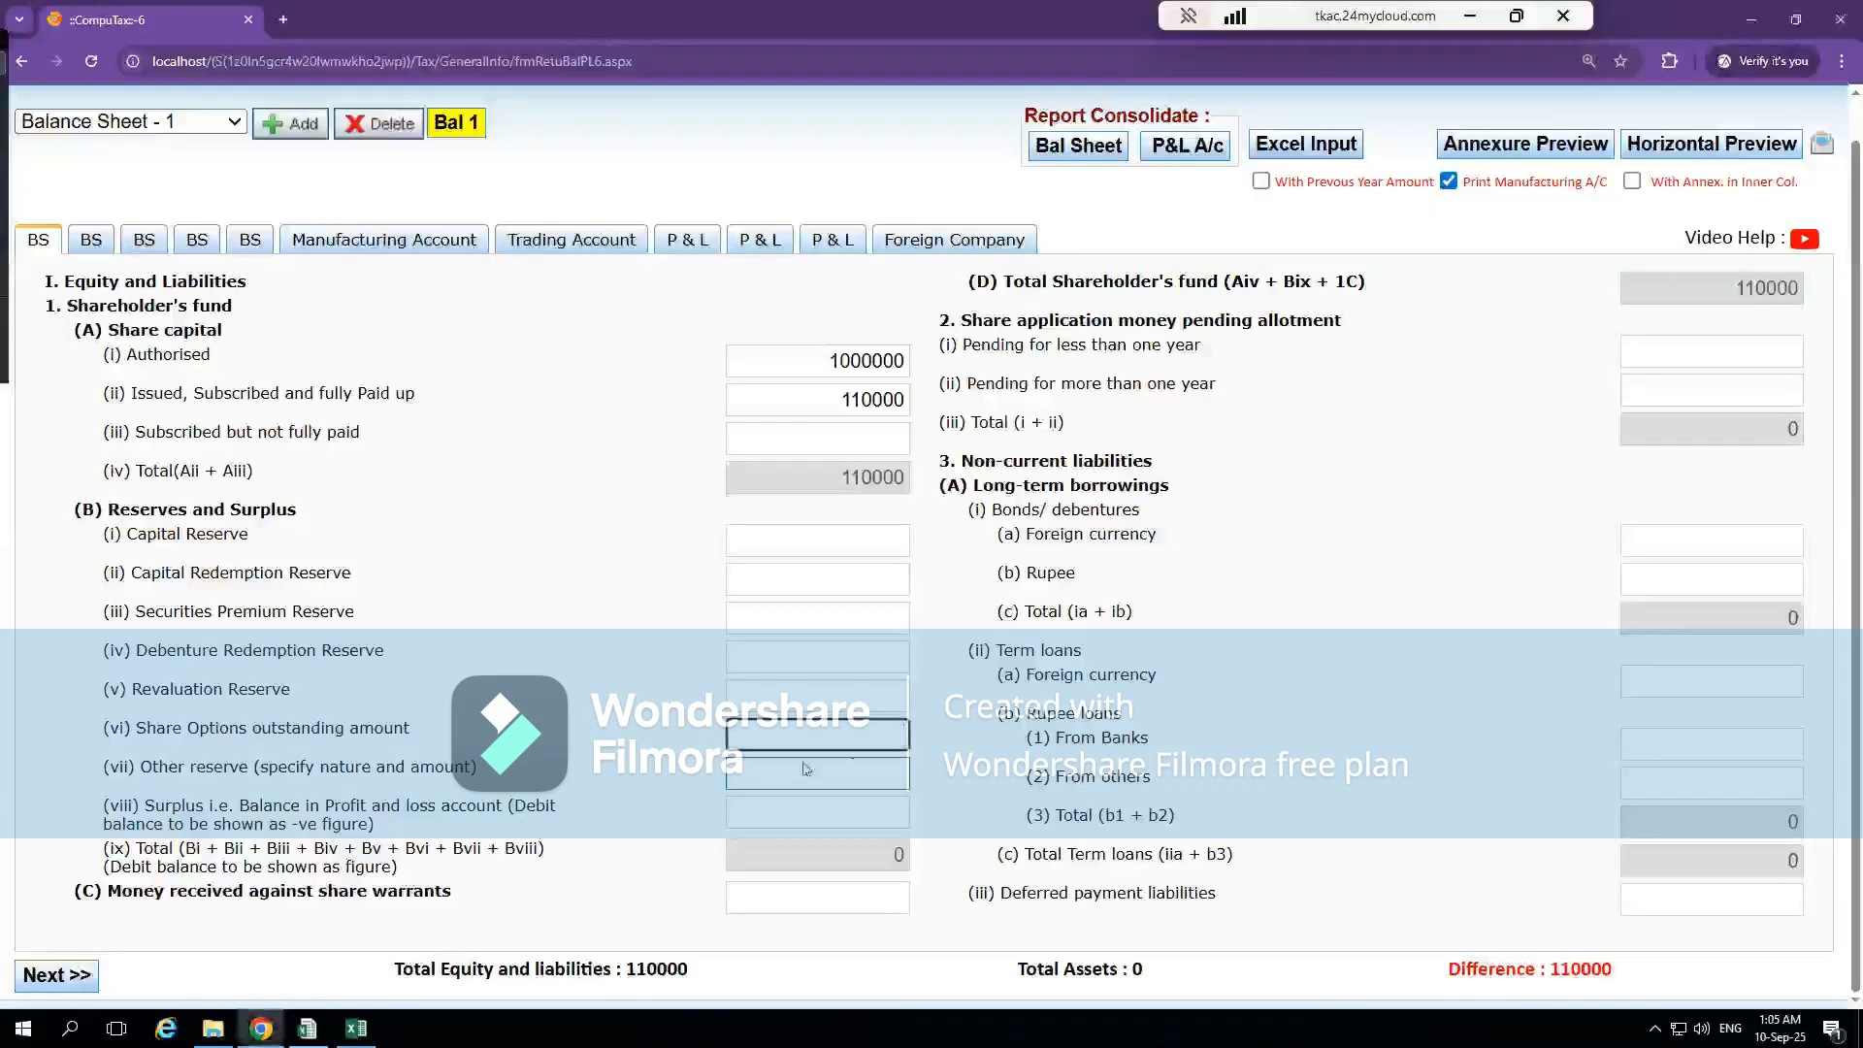
Enter the closing profit and loss balance from the Excel Reserves & Surplus note, 10173155, as the Surplus in CompuTax
left_click(785, 811)
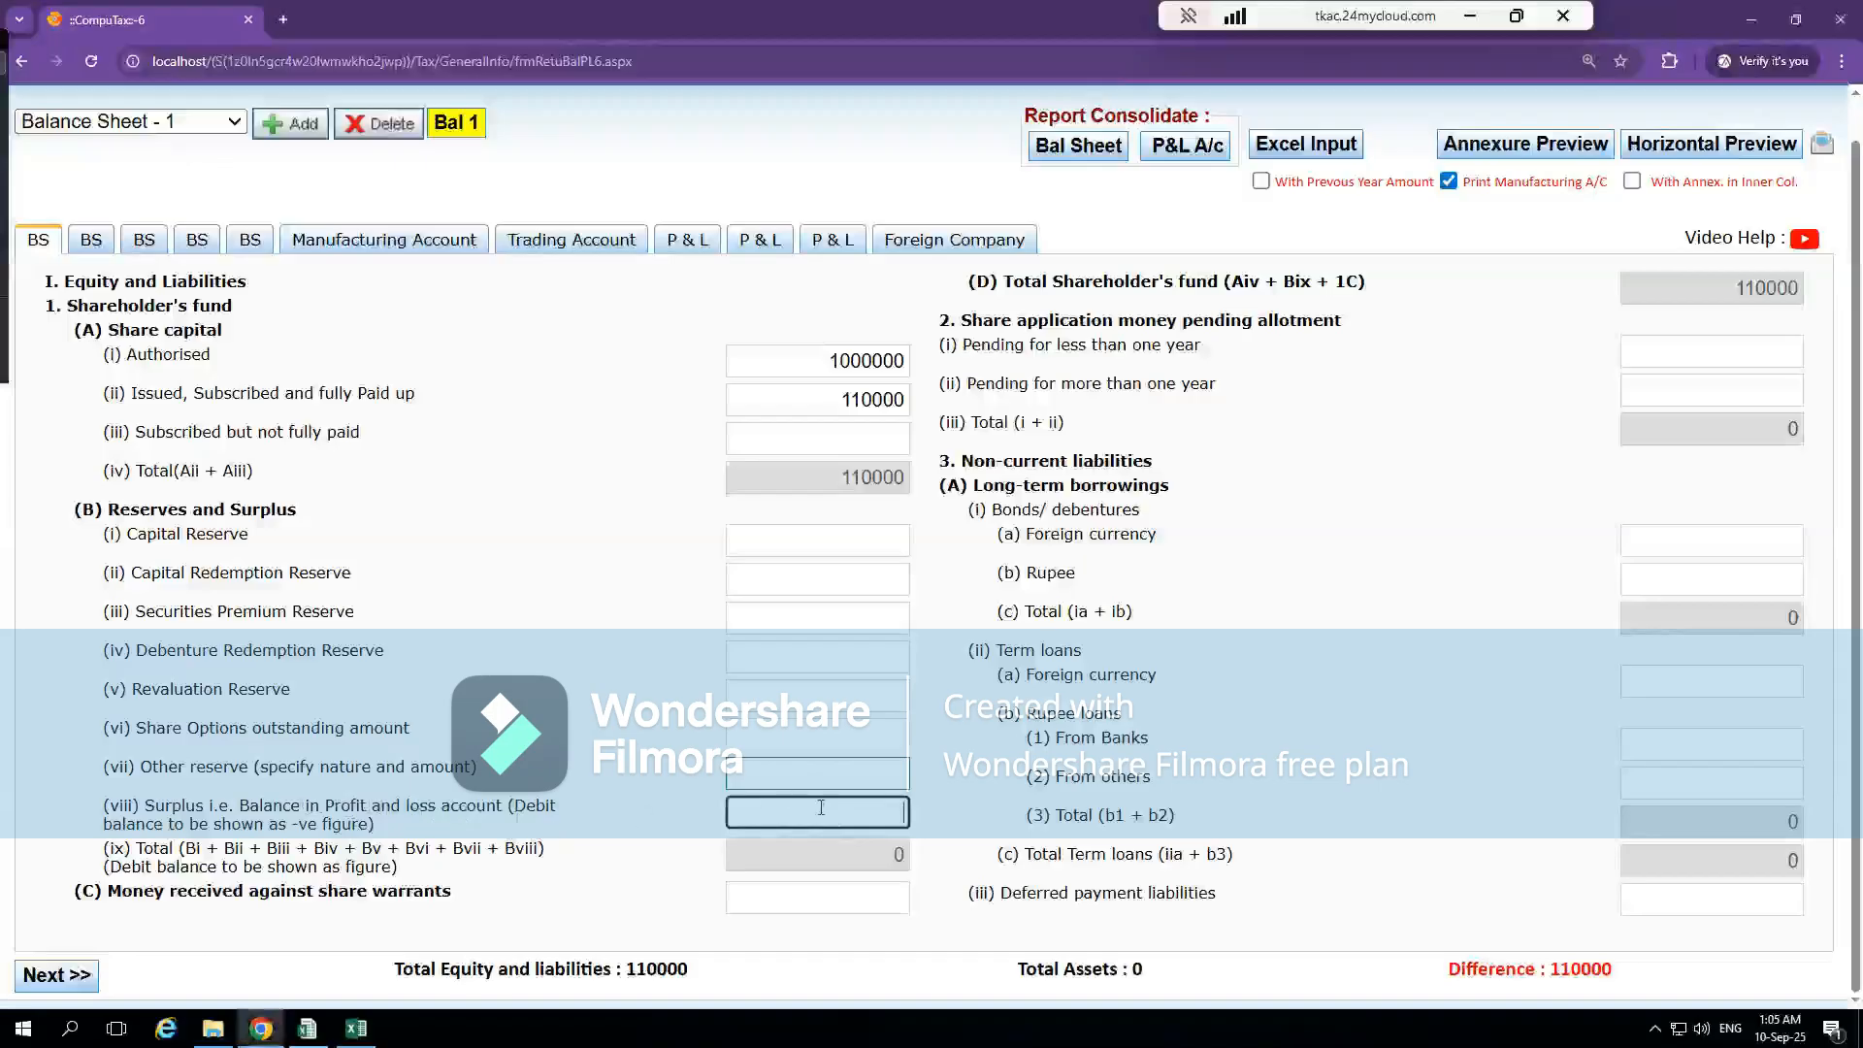
key("alt+Tab")
left_click(942, 730)
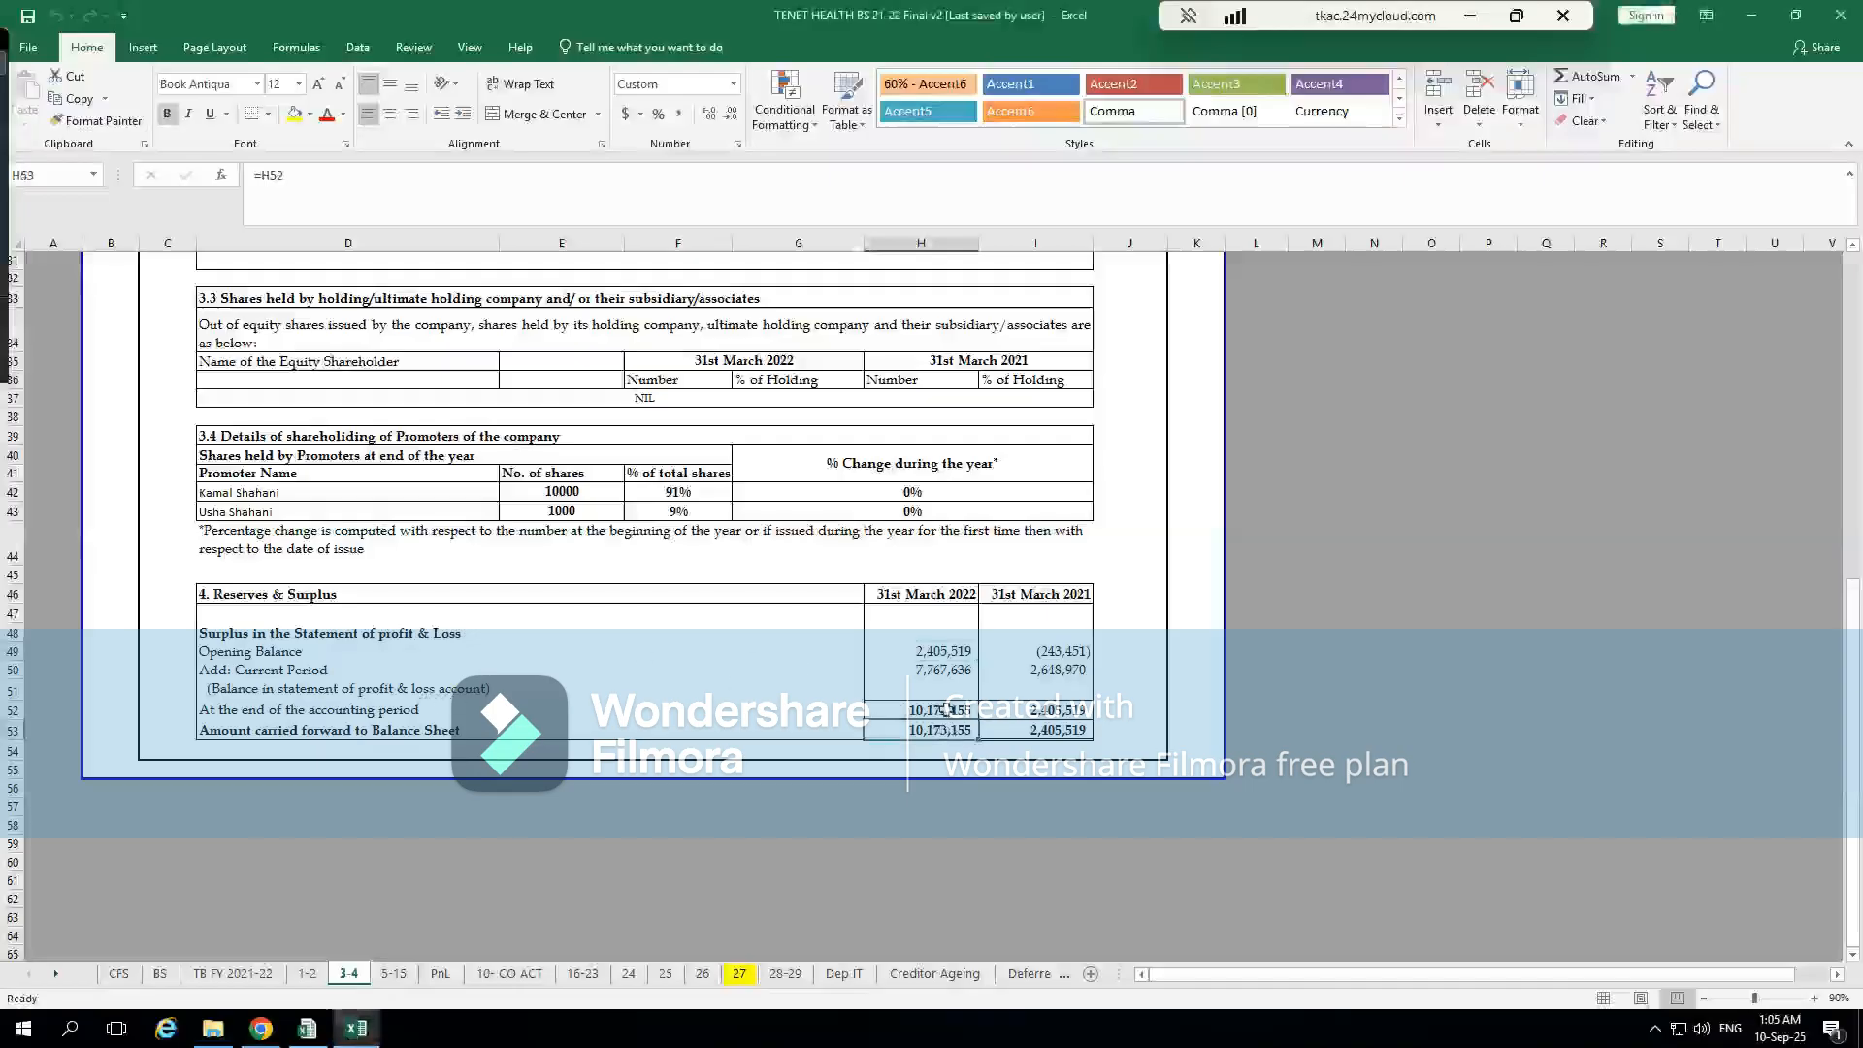
left_click(966, 745)
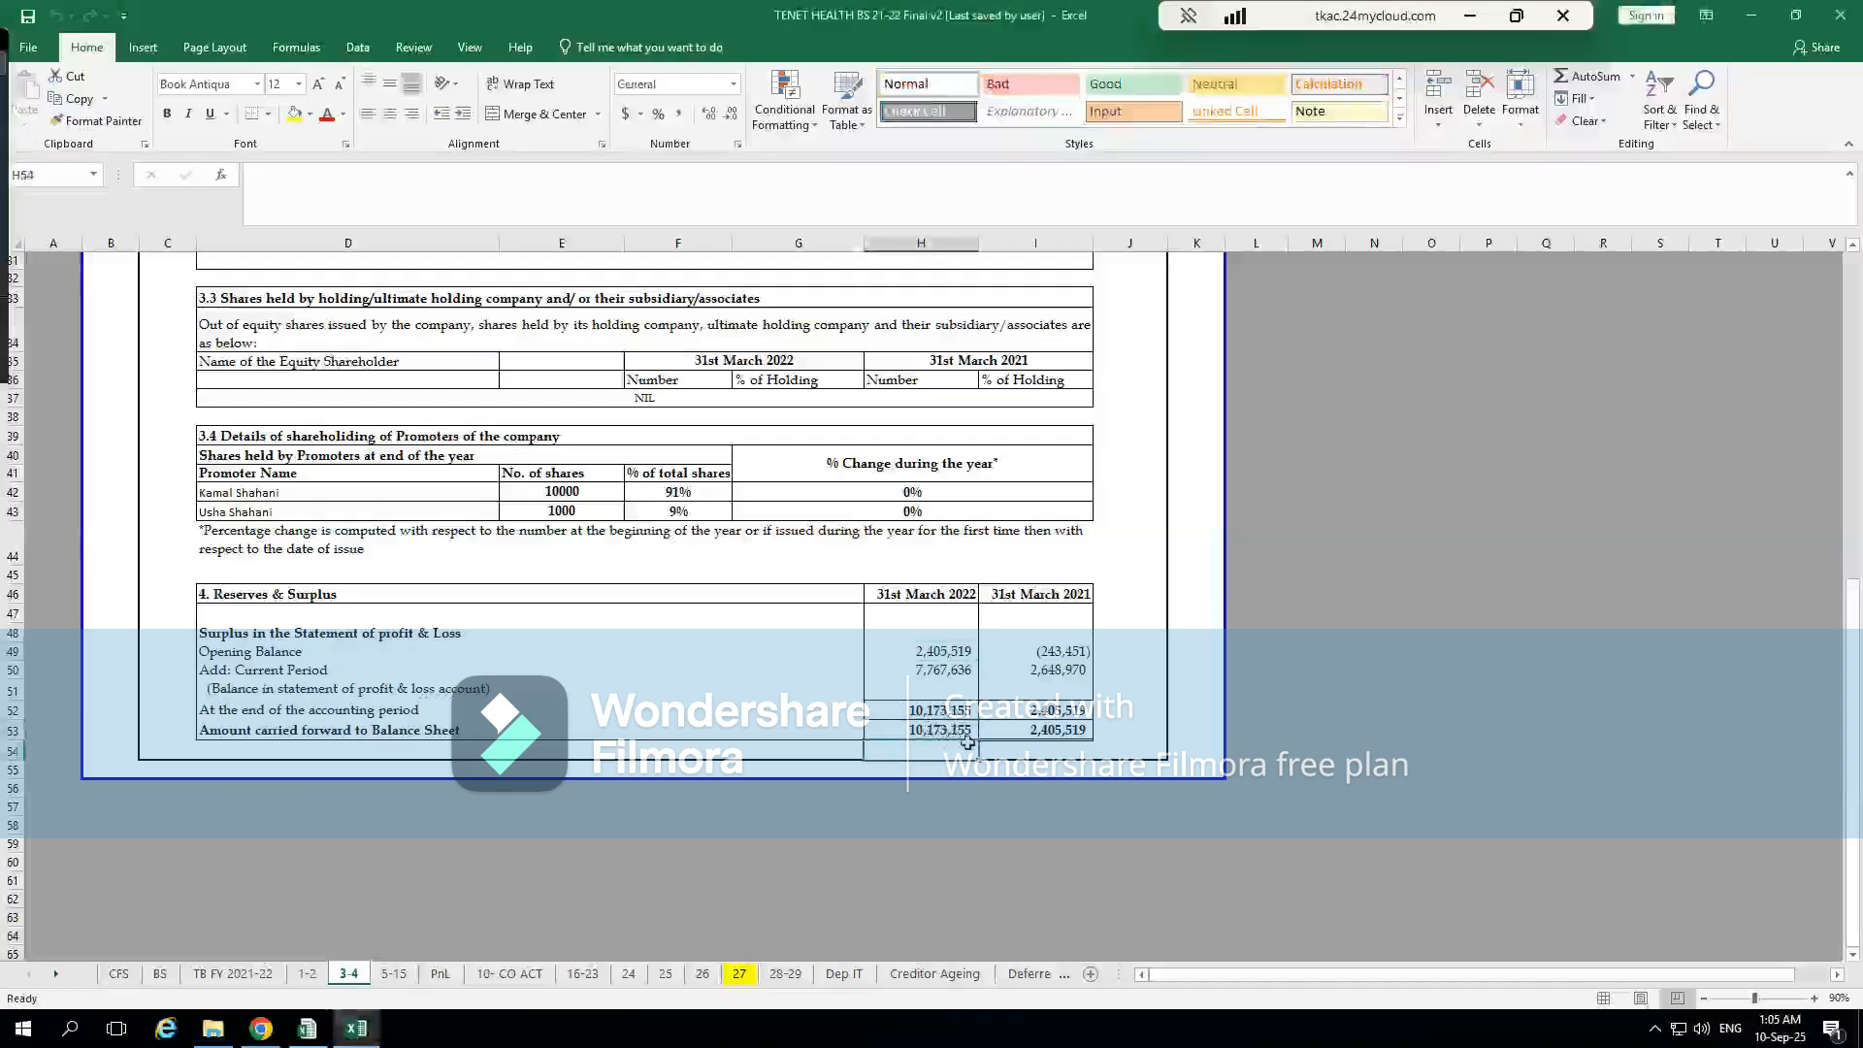
key("alt+Tab")
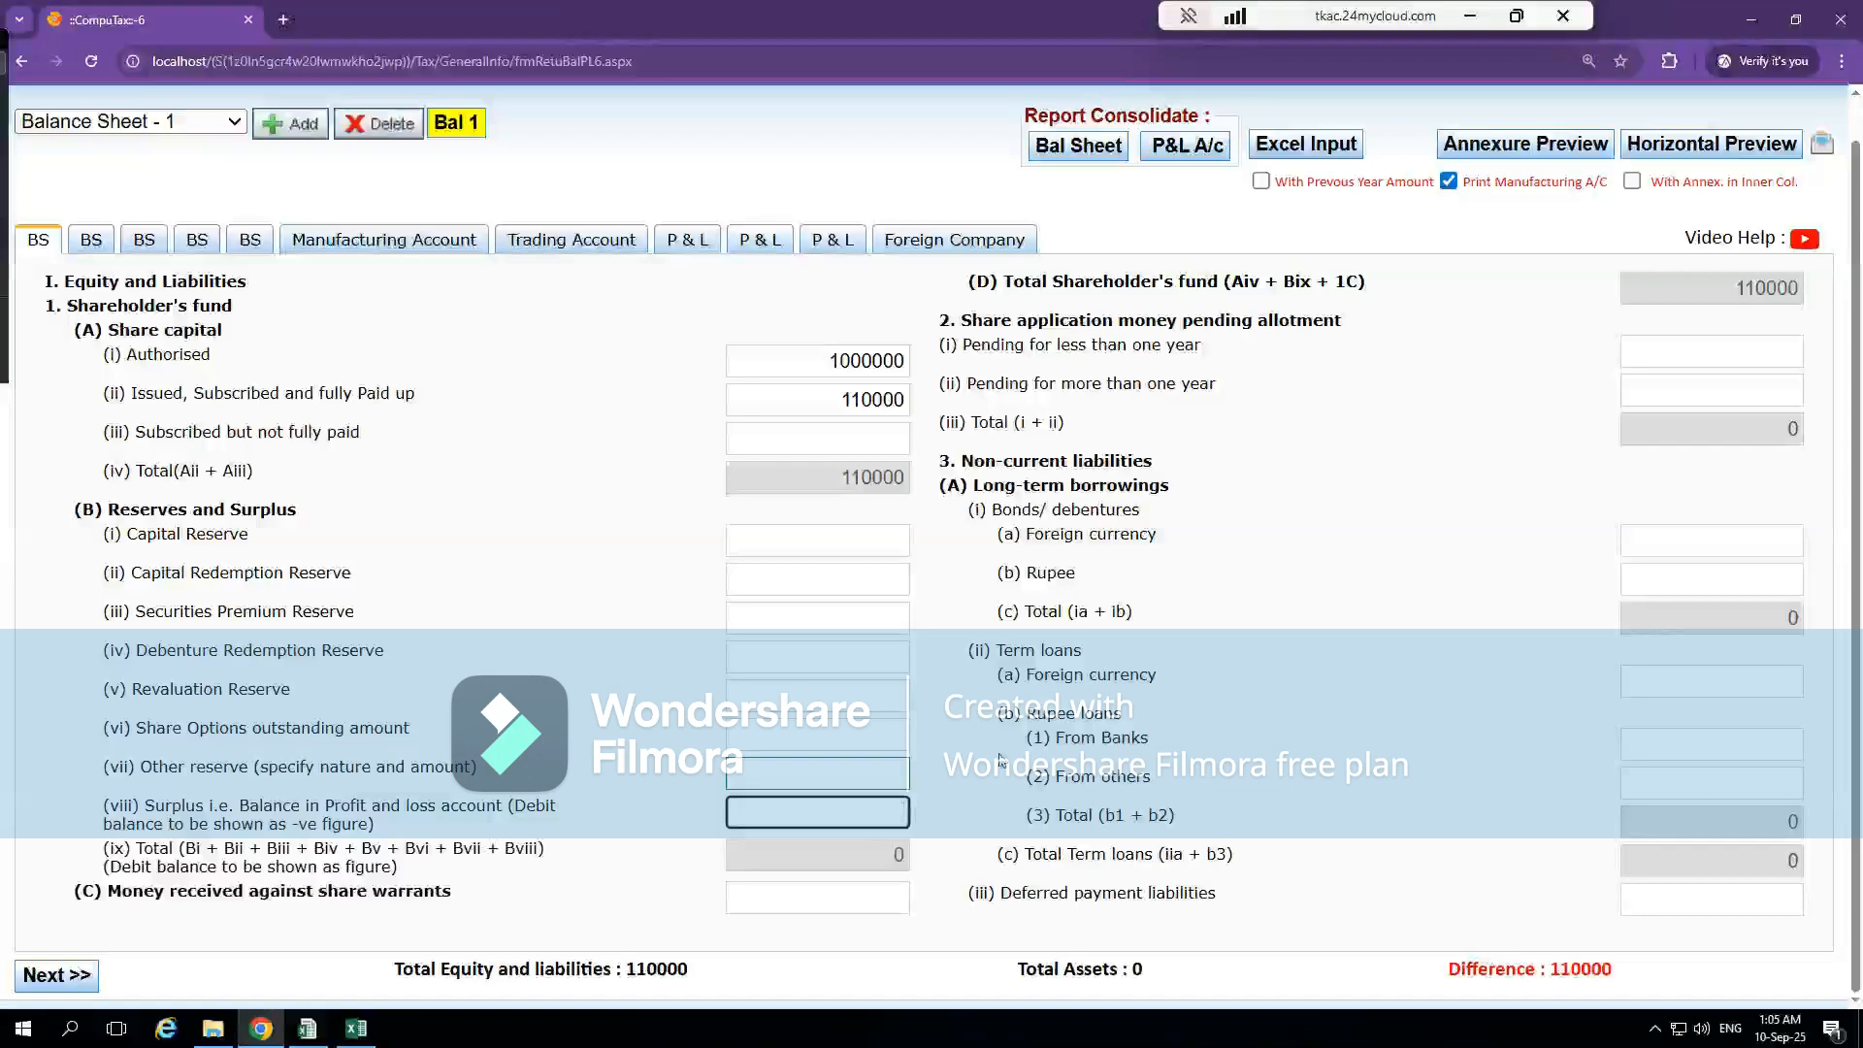
type("10173155")
left_click(1423, 584)
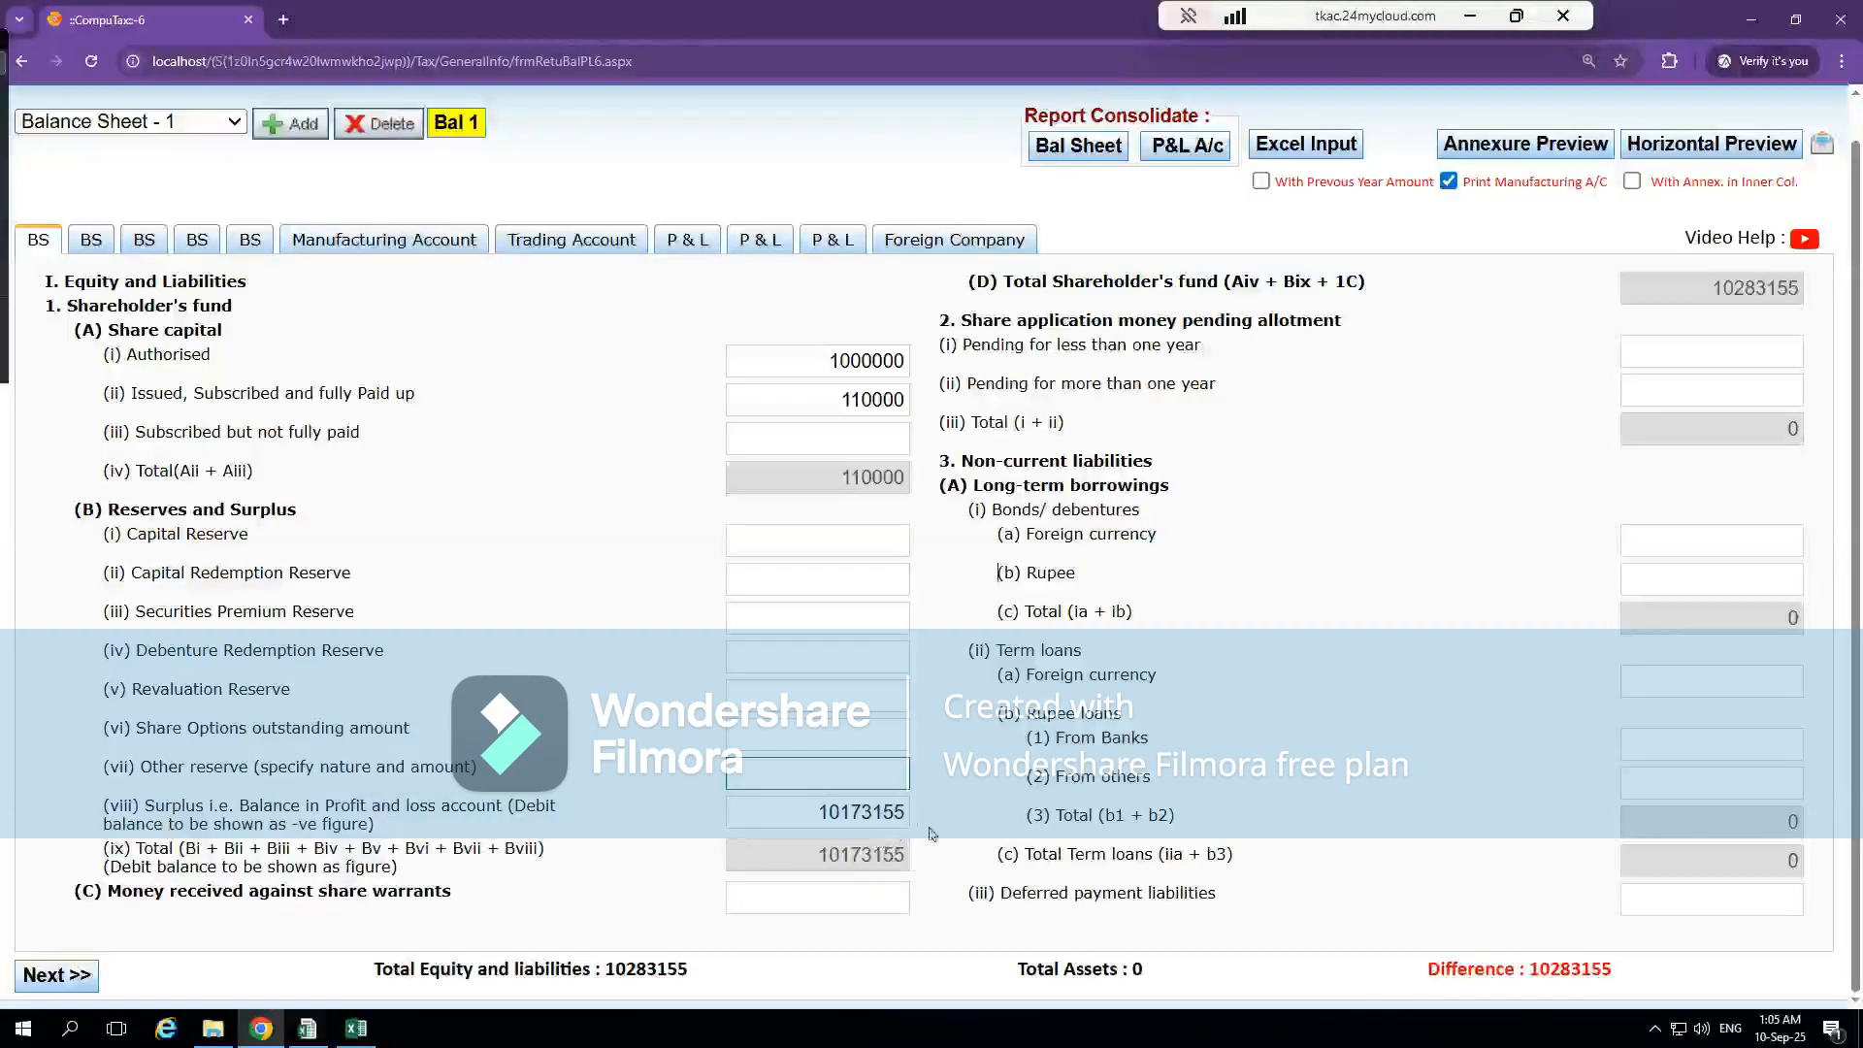
Switch to the Excel BS sheet and check the shareholders' funds total and the share application money line
key("alt+Tab")
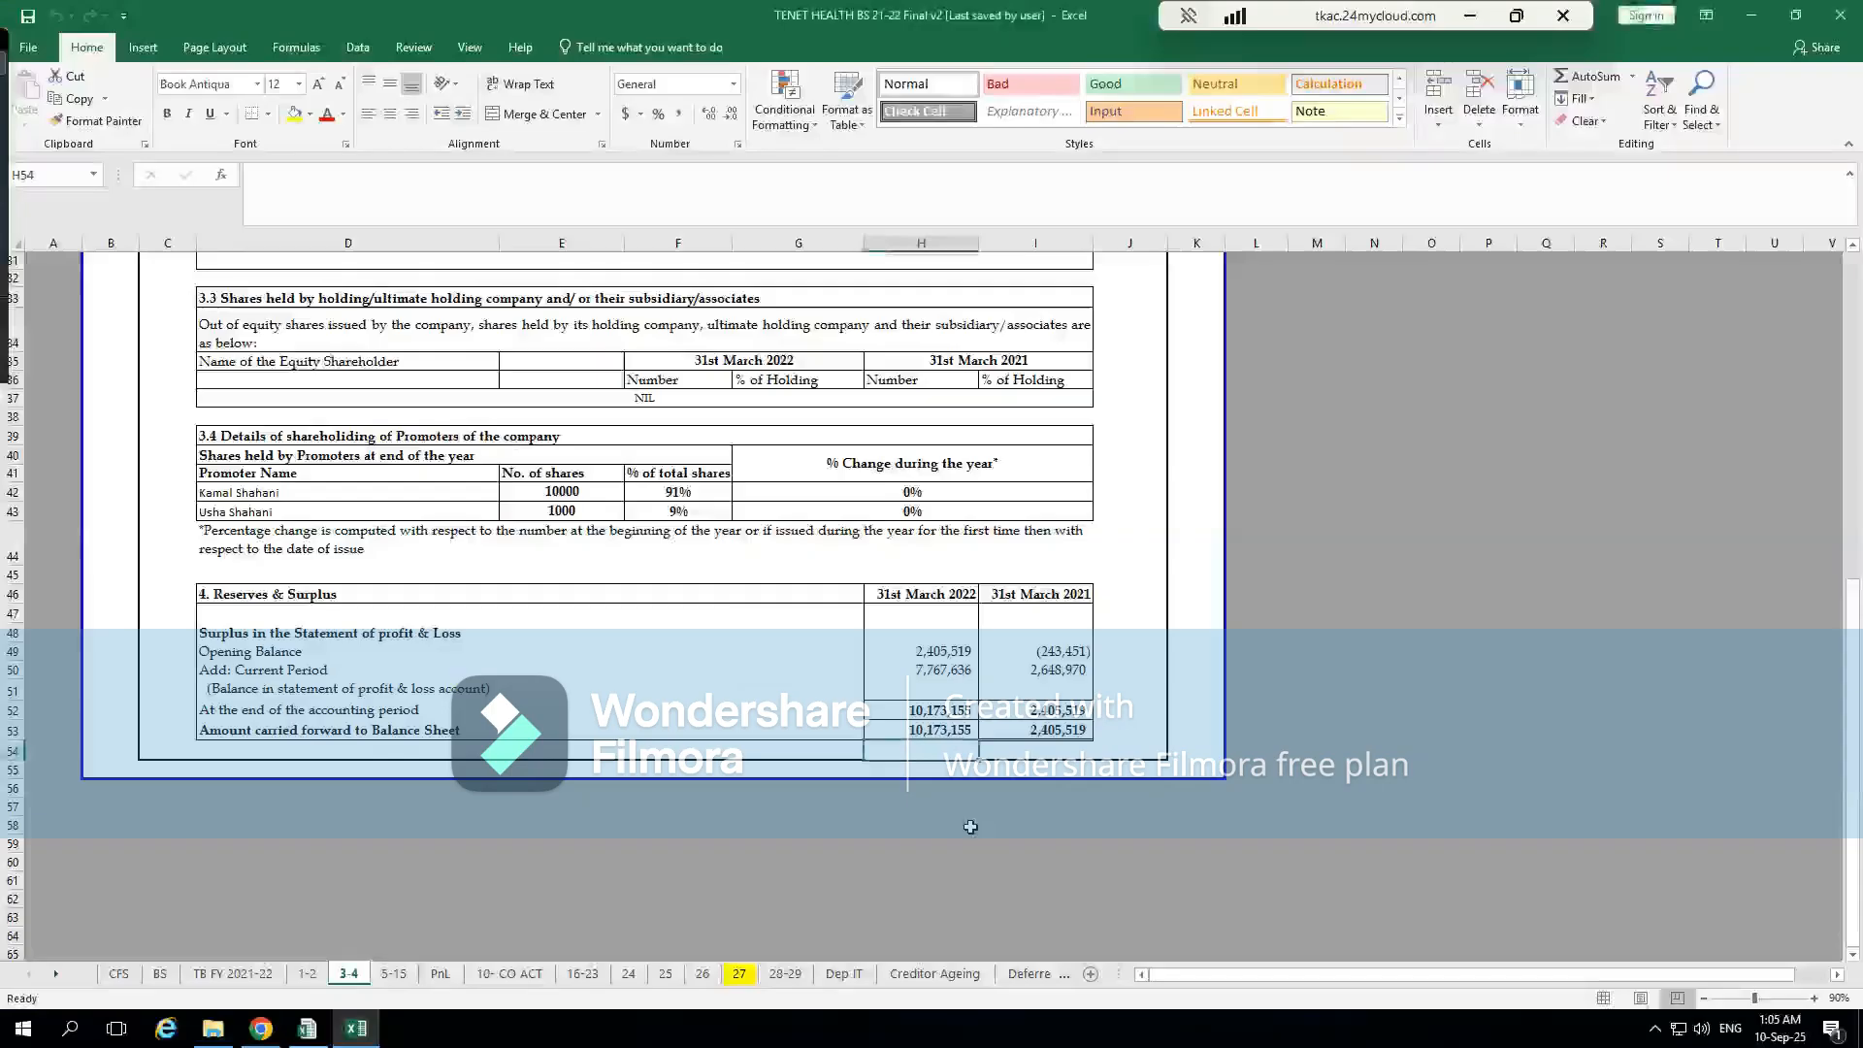
left_click(160, 973)
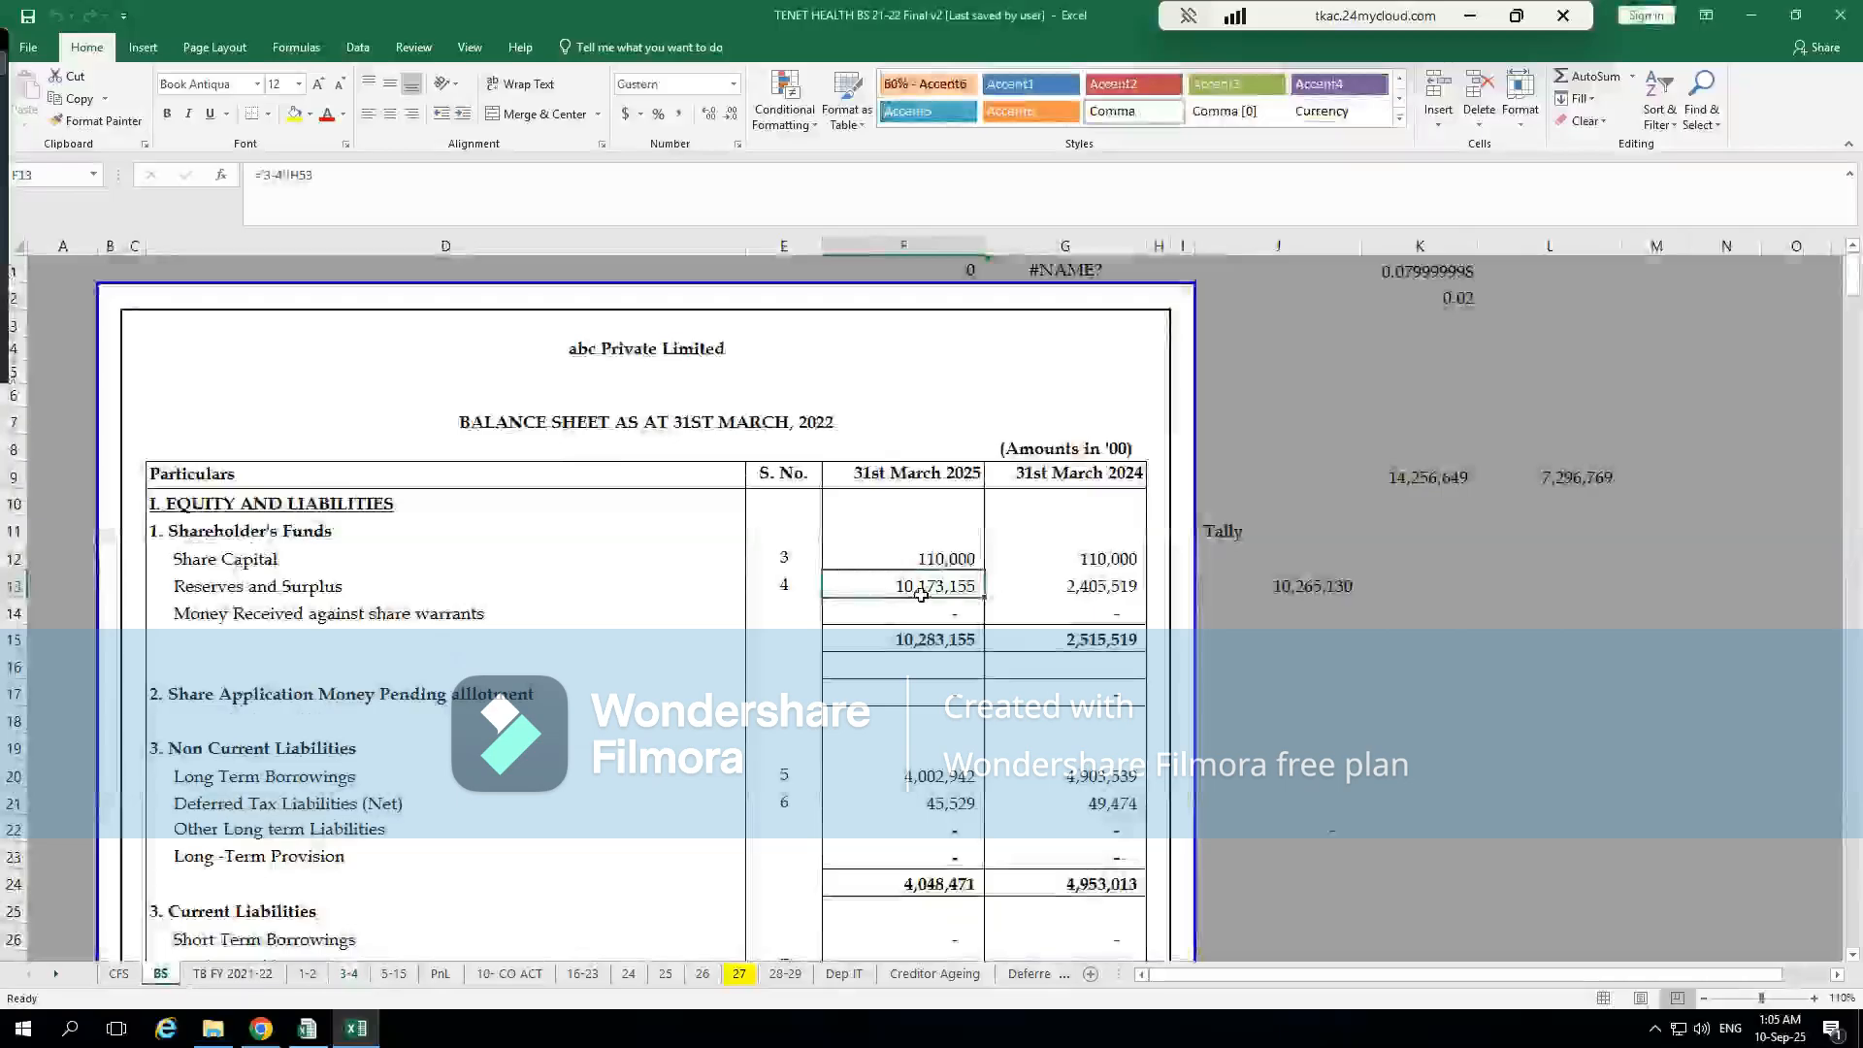
left_click(946, 641)
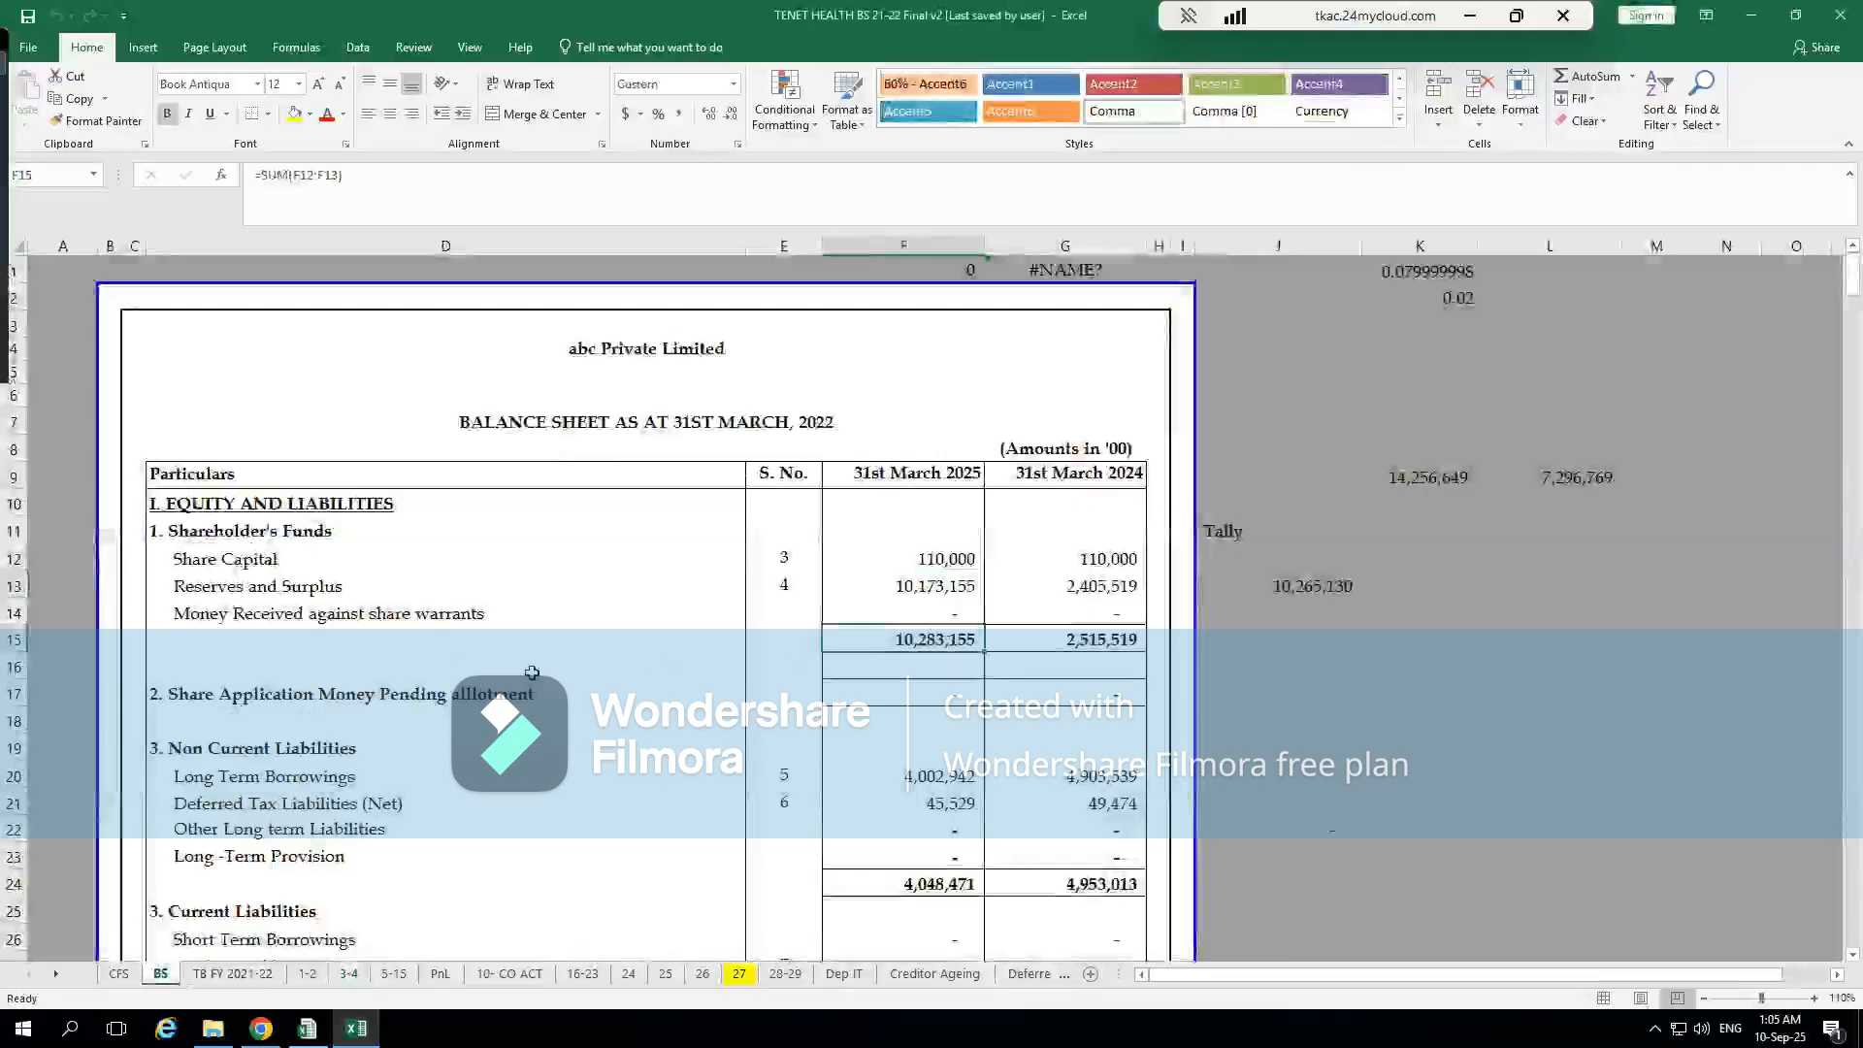
left_click(491, 691)
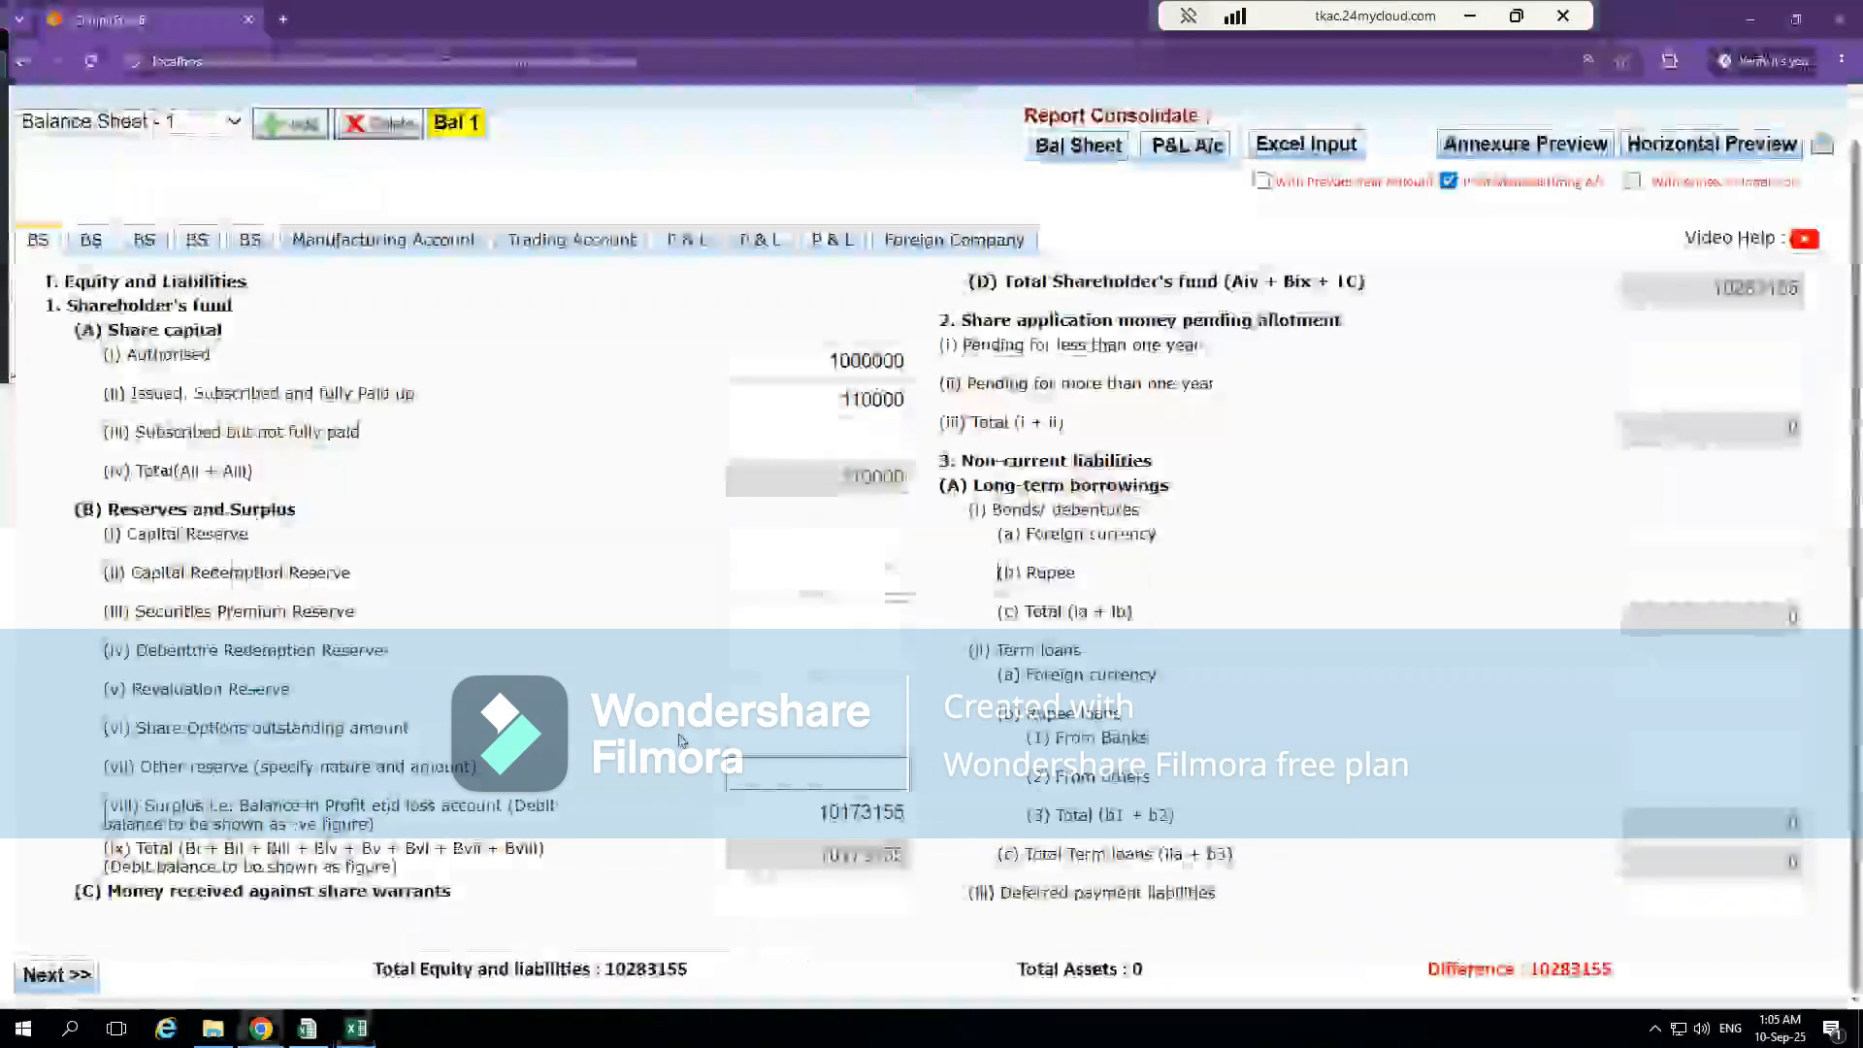
Return to CompuTax and review the share warrants field and both share application money pending allotment fields
key("alt+Tab")
left_click(838, 906)
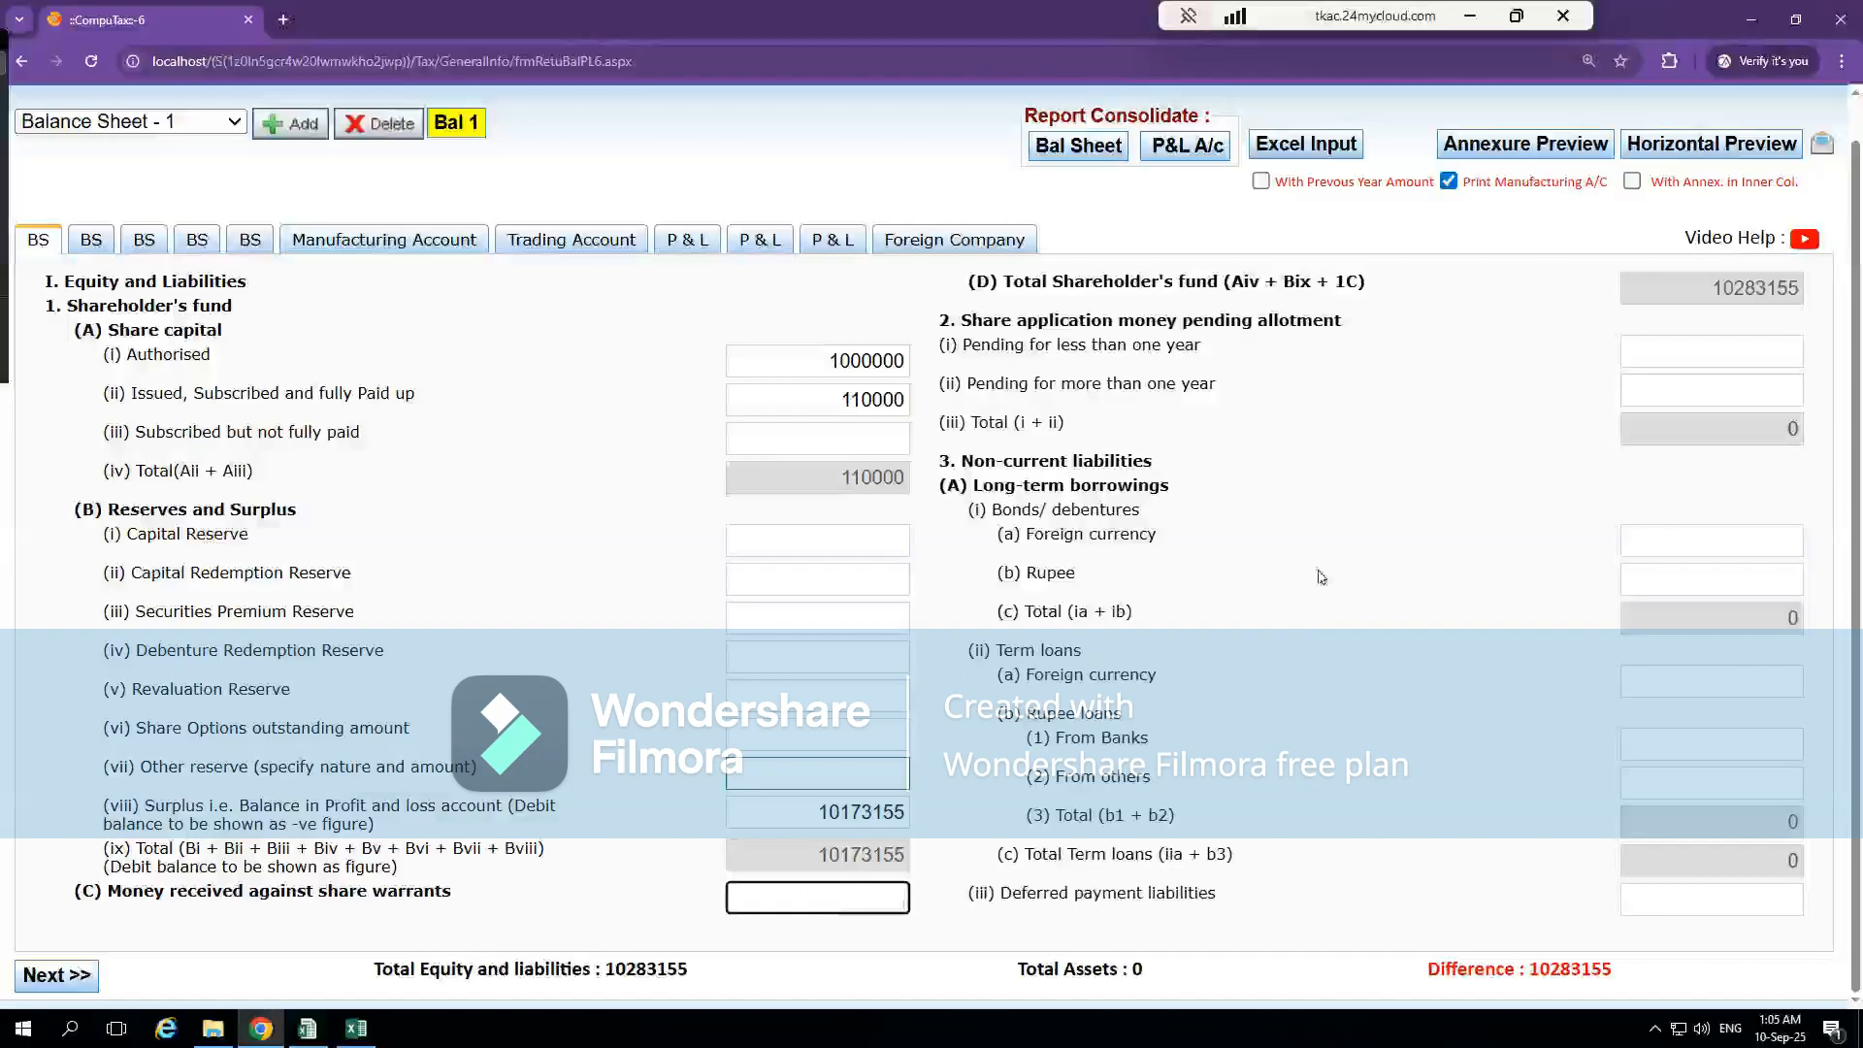
left_click(1240, 362)
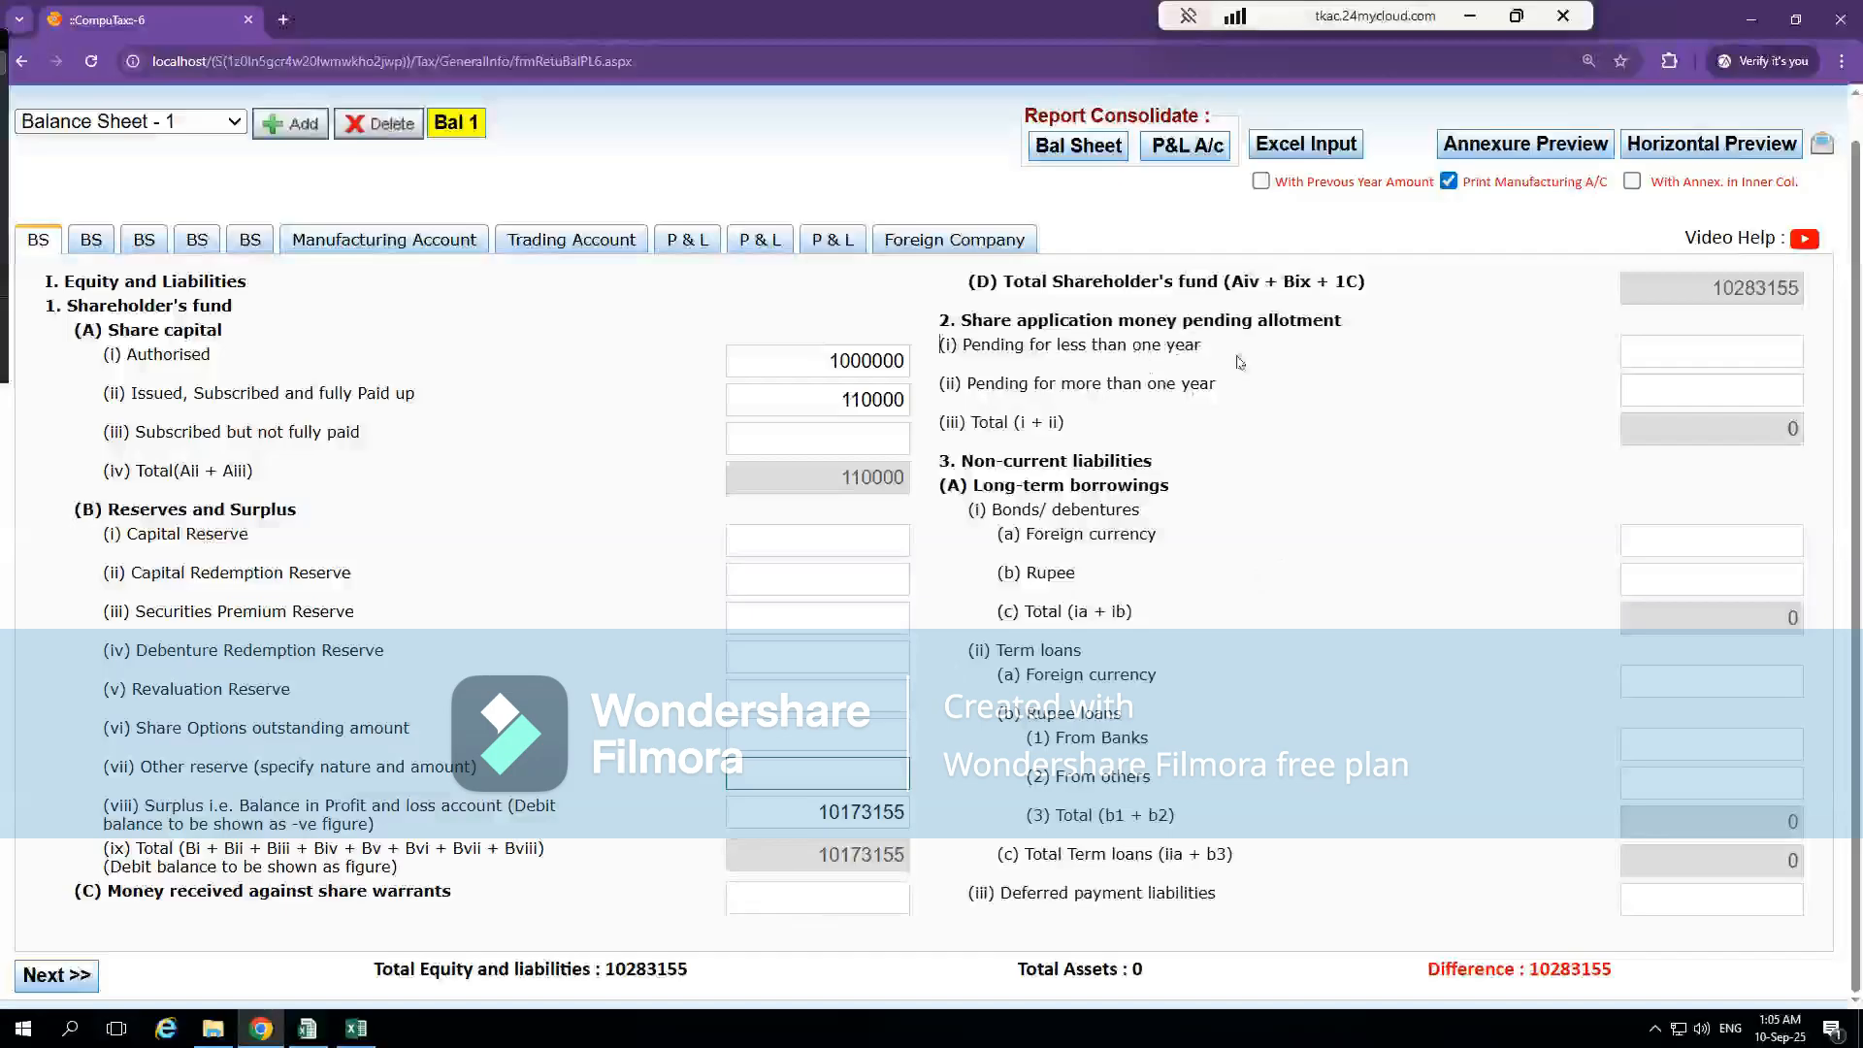
left_click(1751, 350)
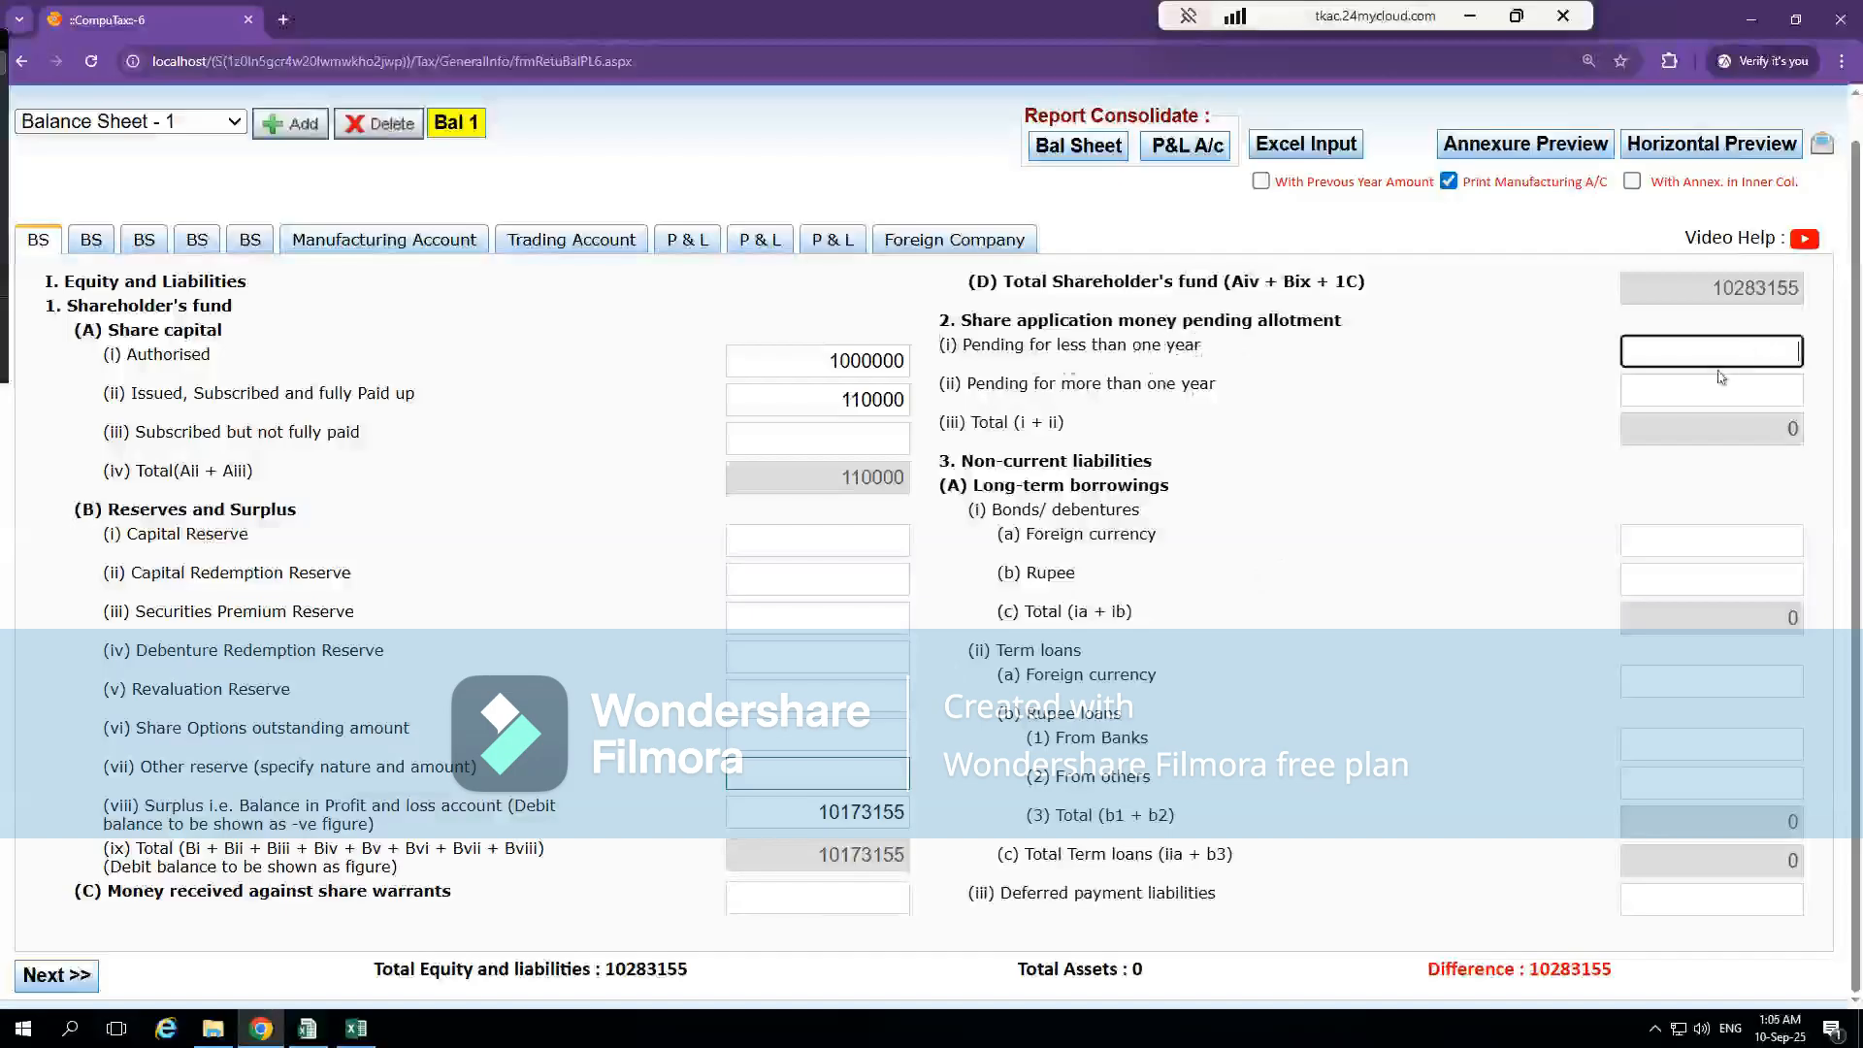
left_click(1725, 388)
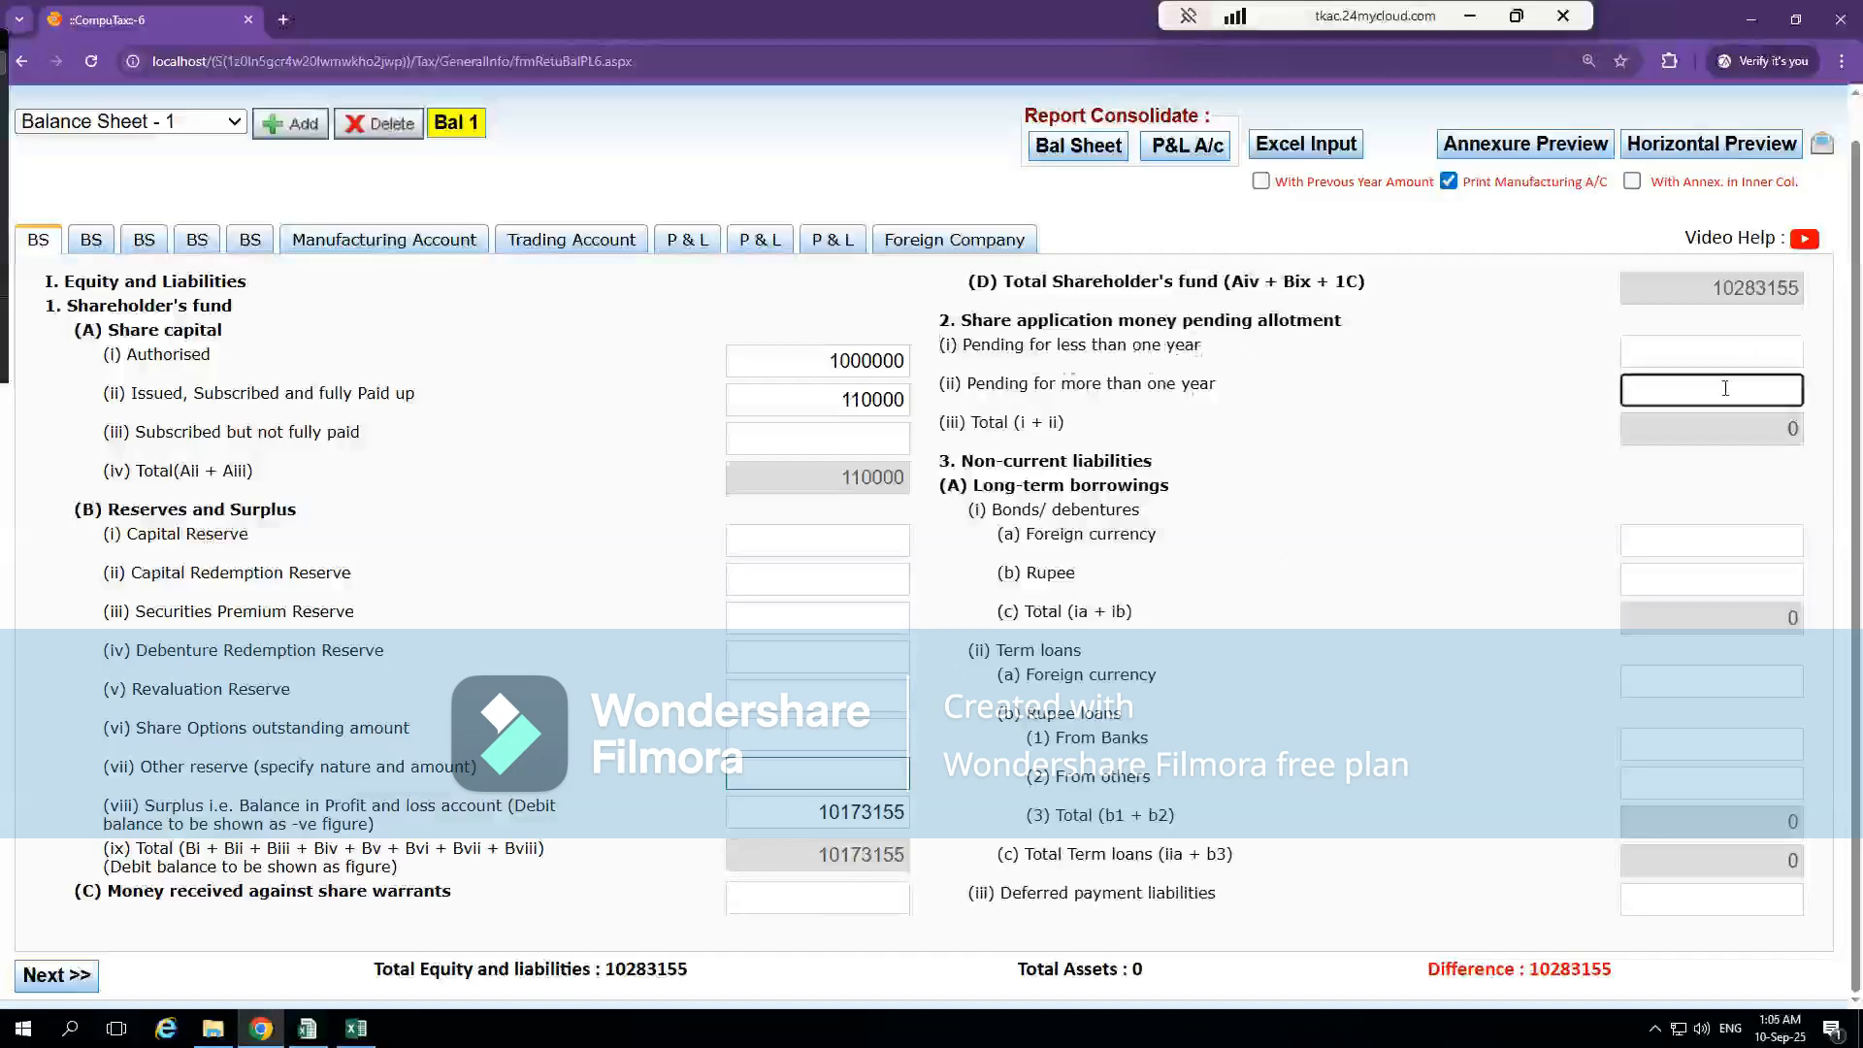
Switch to the Excel BS sheet and check the lines for money received against share warrants and share application money
key("alt+Tab")
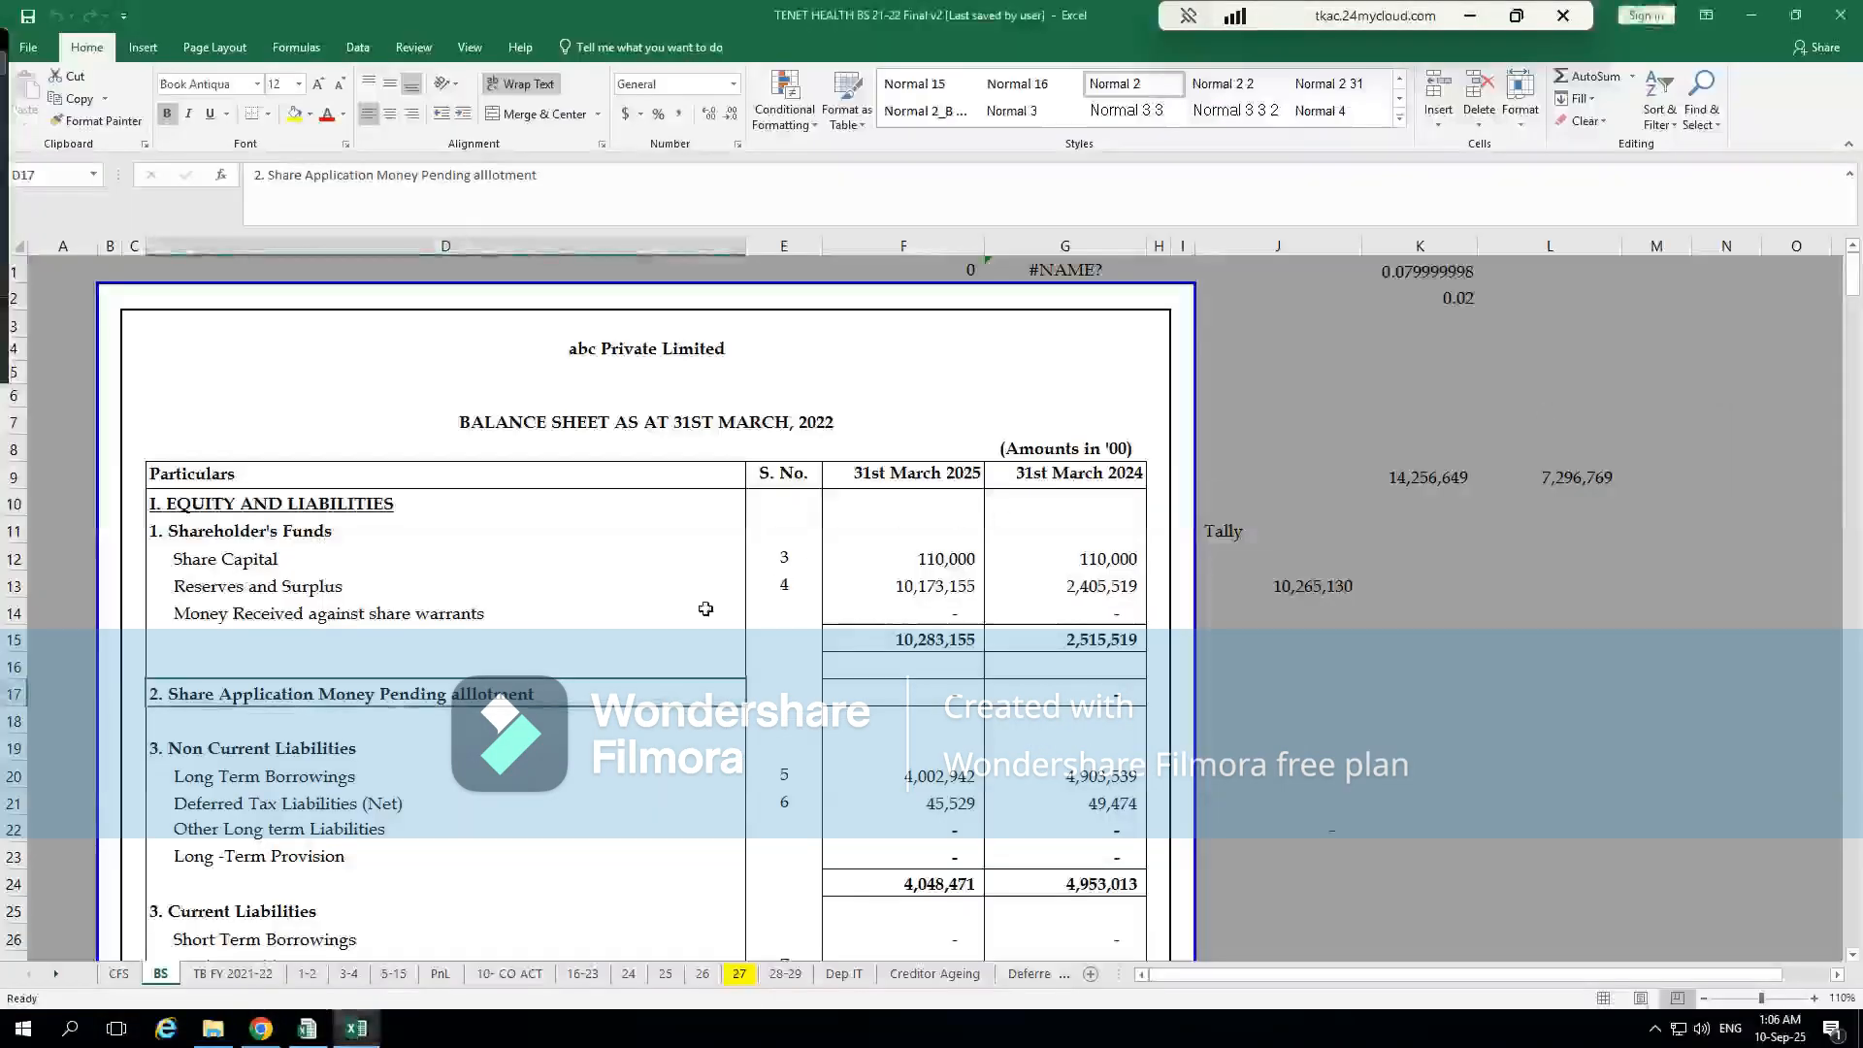
left_click(450, 632)
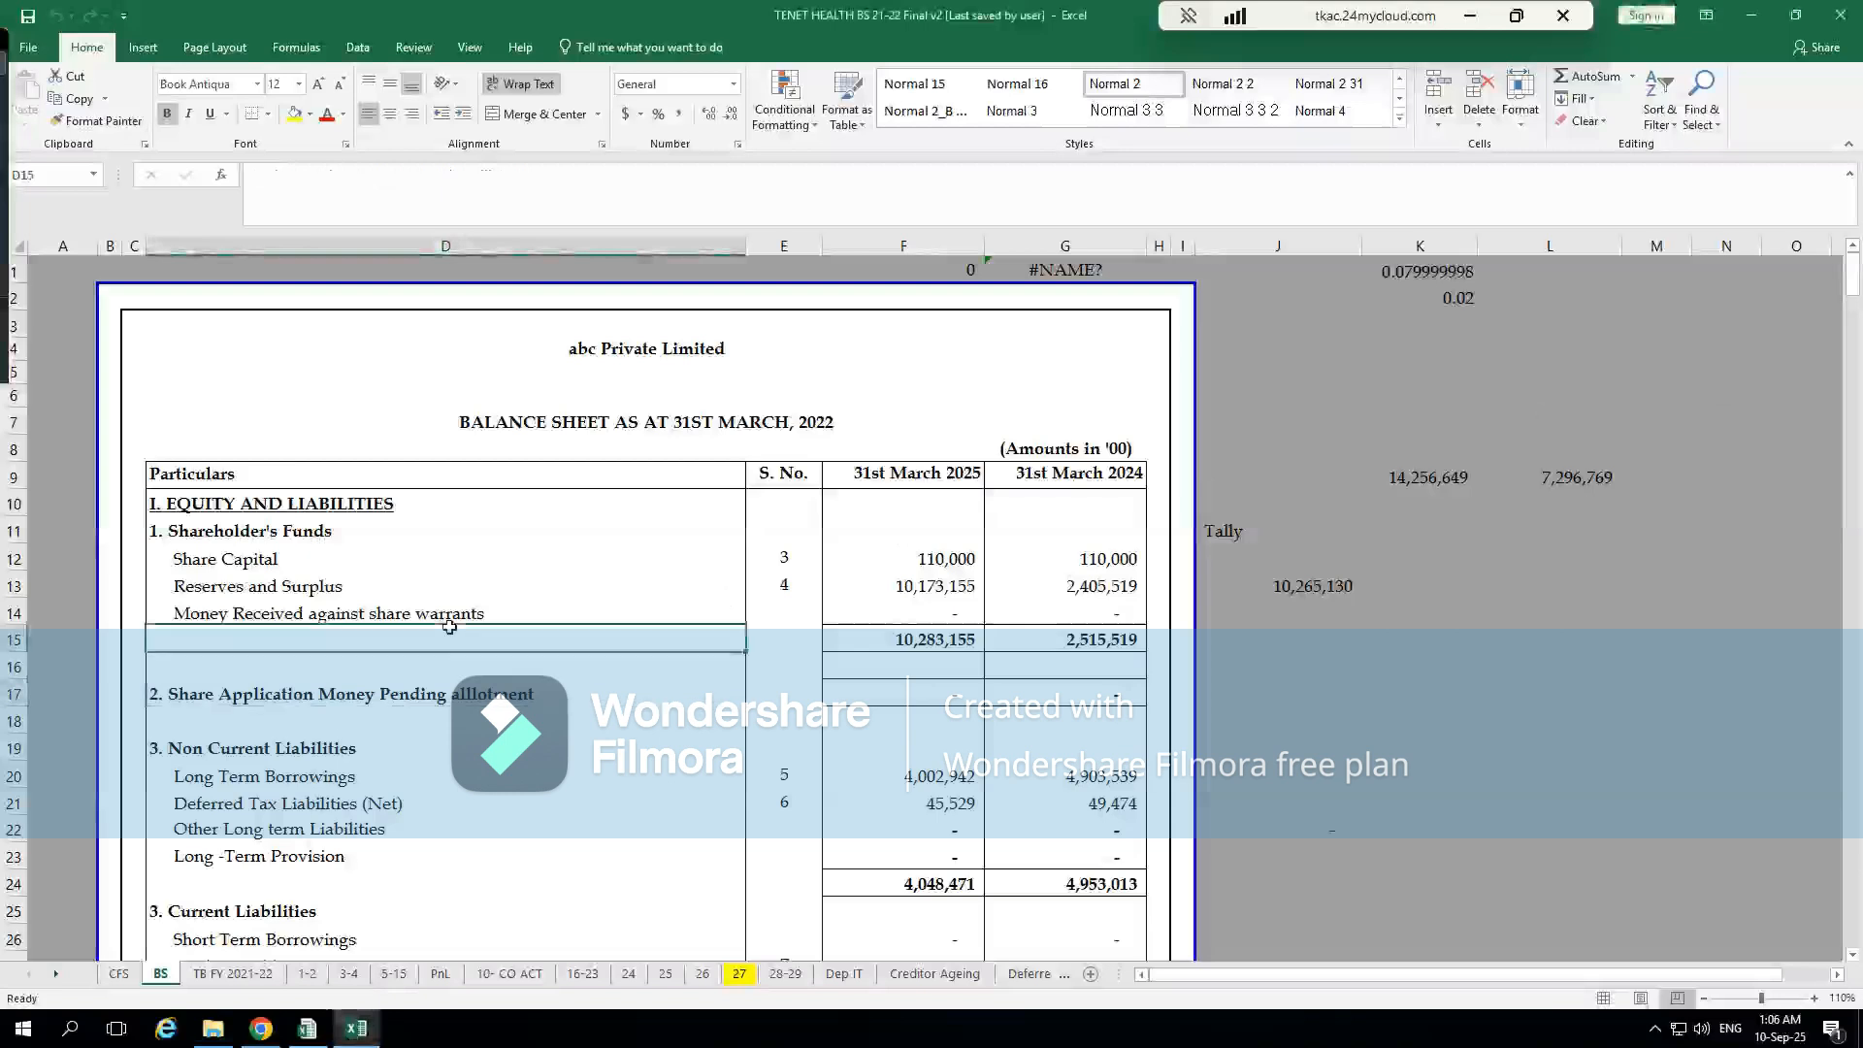
left_click(400, 613)
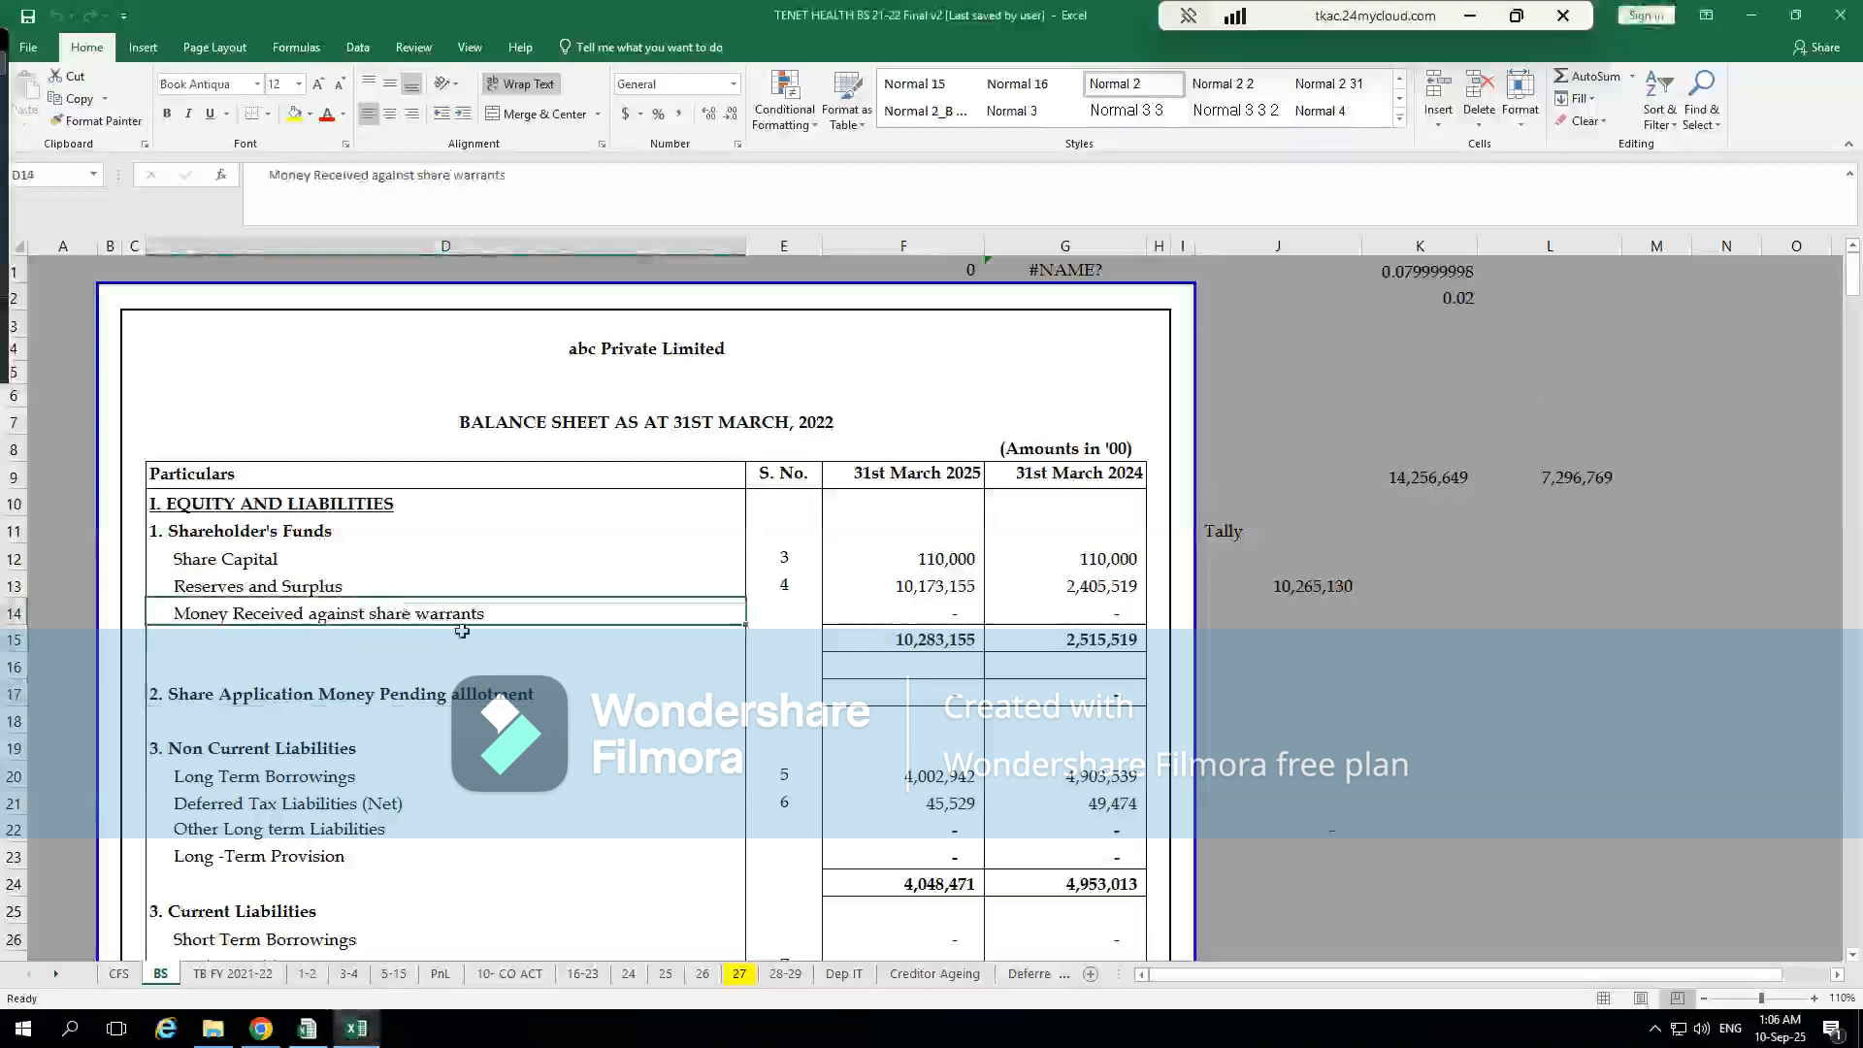
left_click(490, 655)
left_click(502, 698)
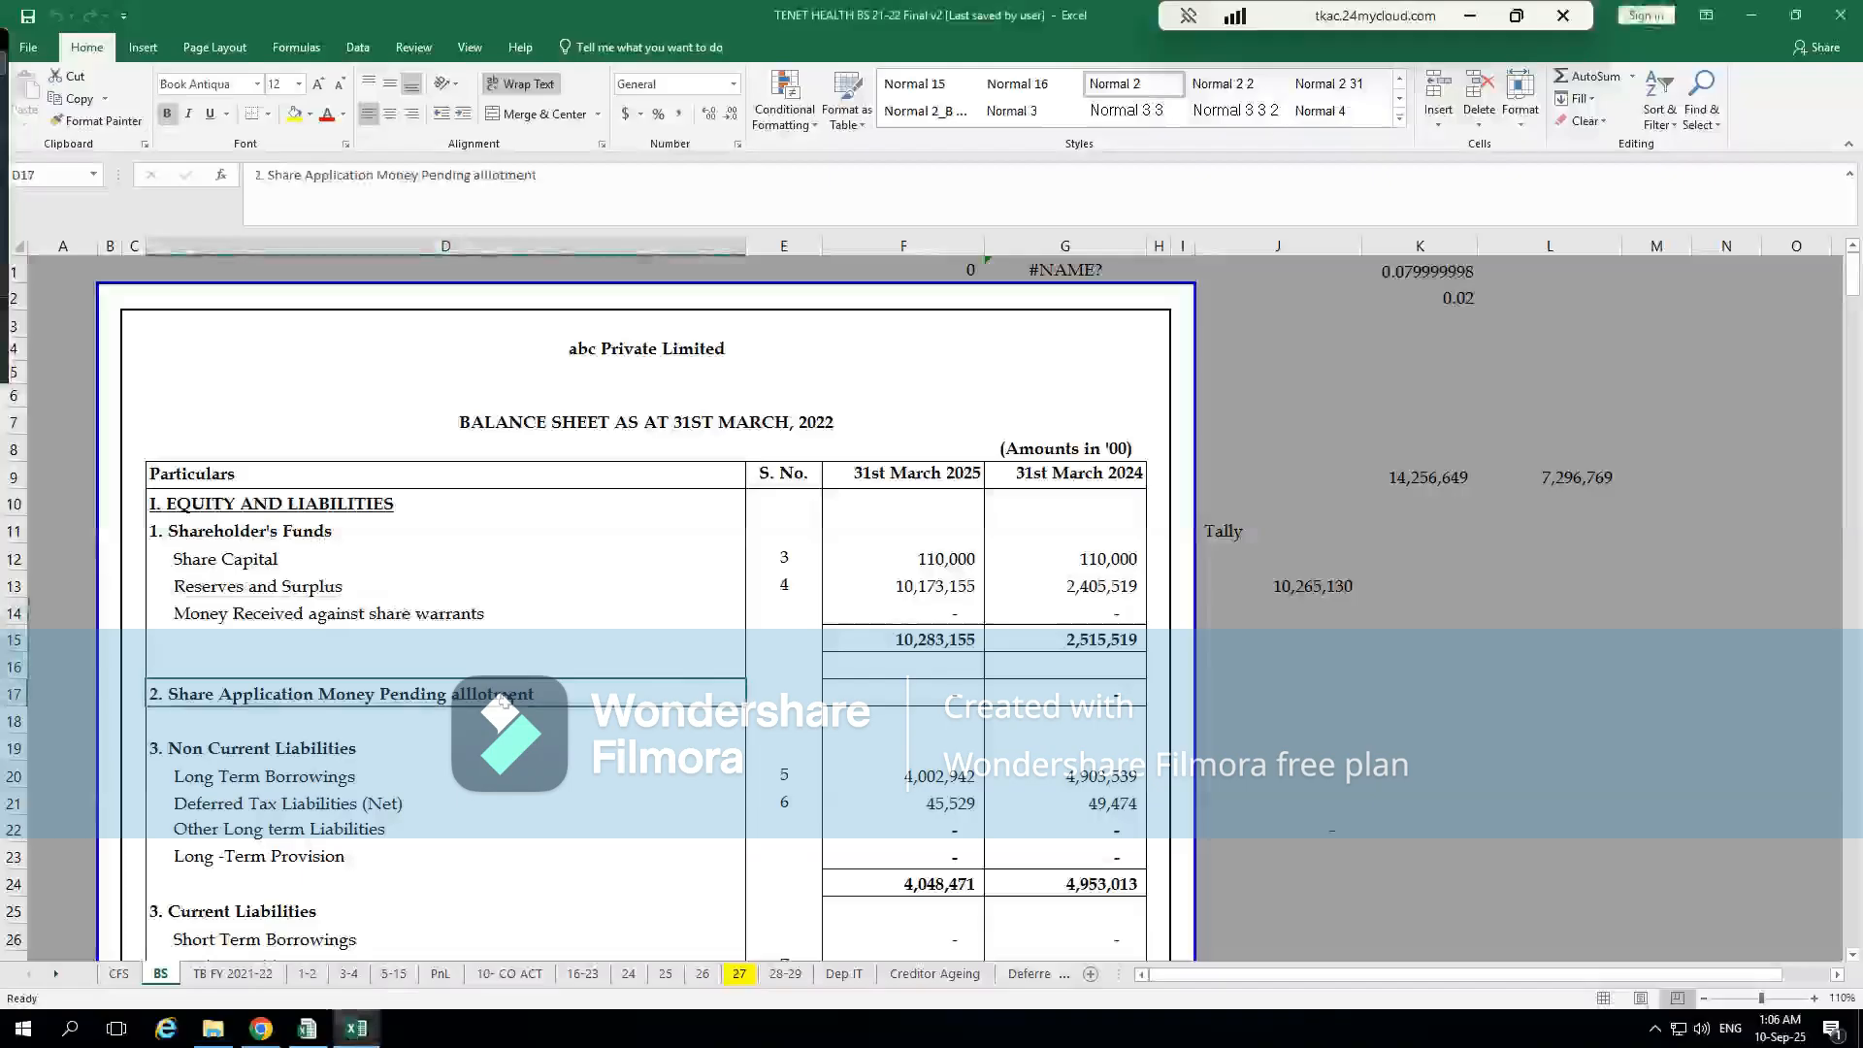
Switch back to CompuTax and place the cursor in the Money received against share warrants field
key("alt+Tab")
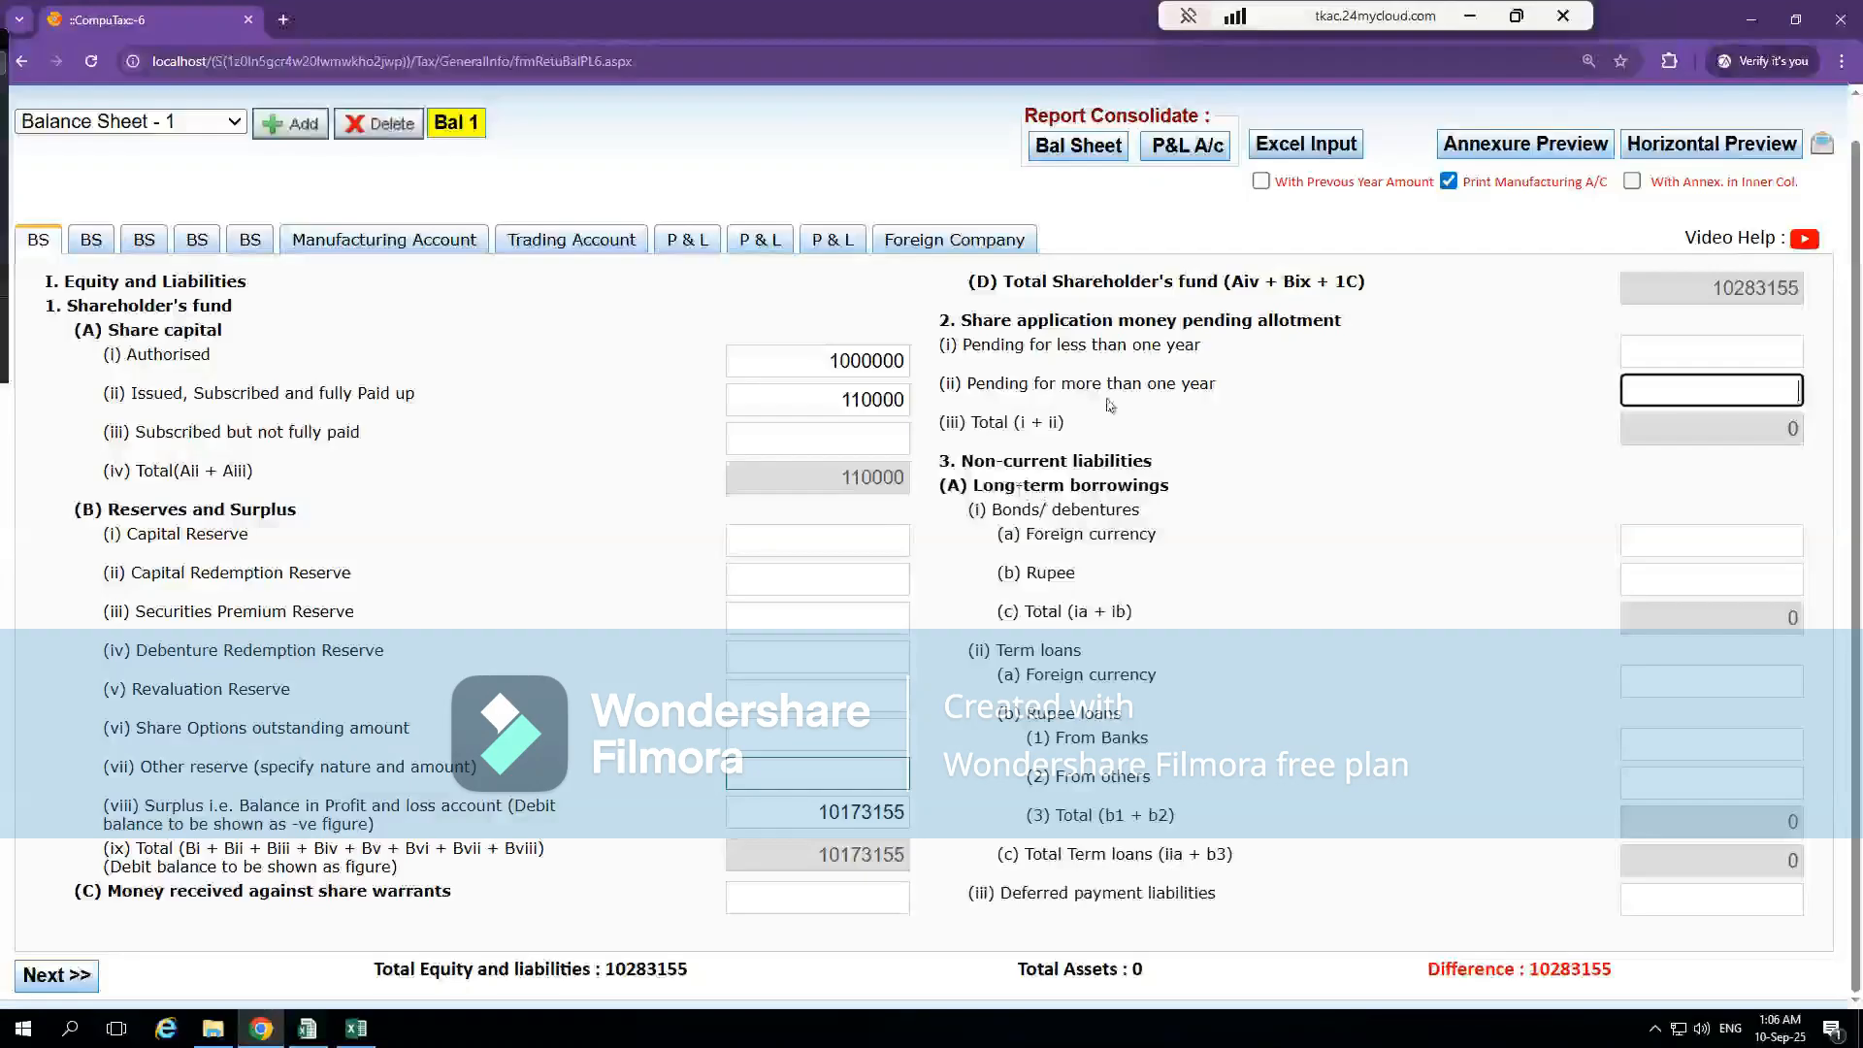
key("alt")
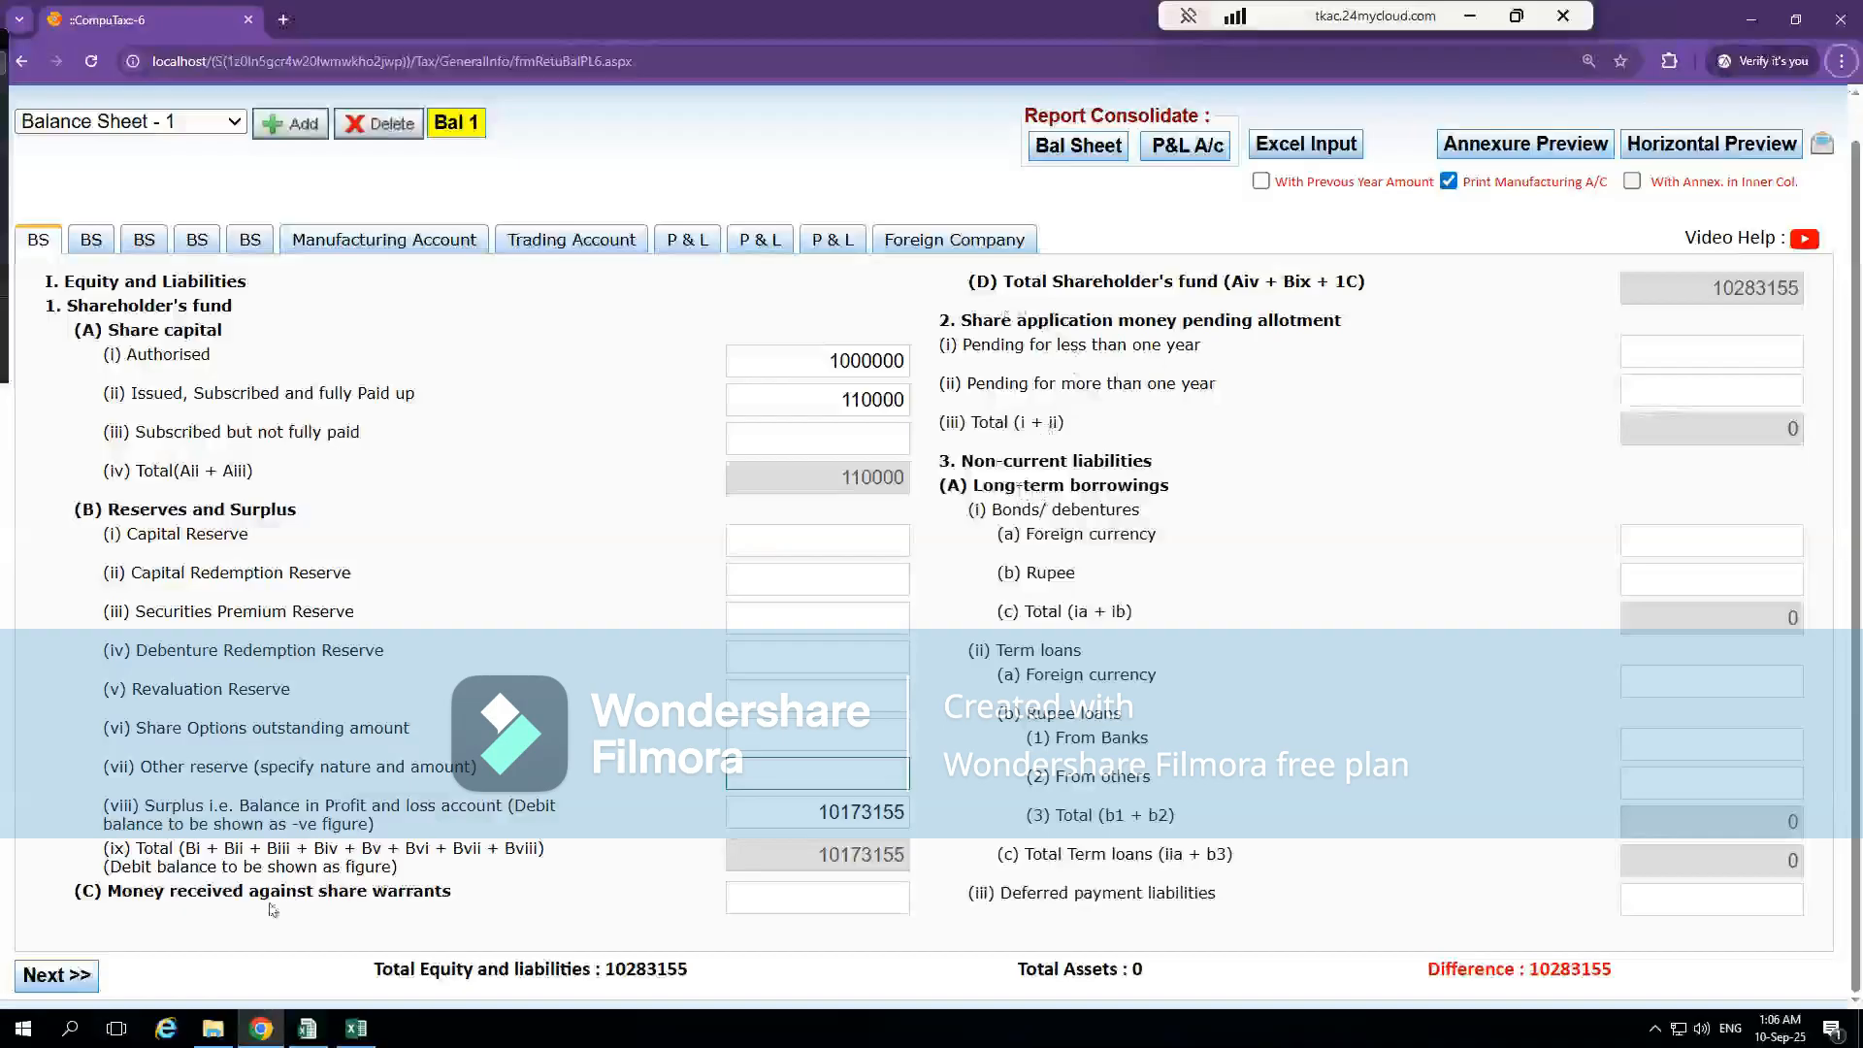
left_click(811, 907)
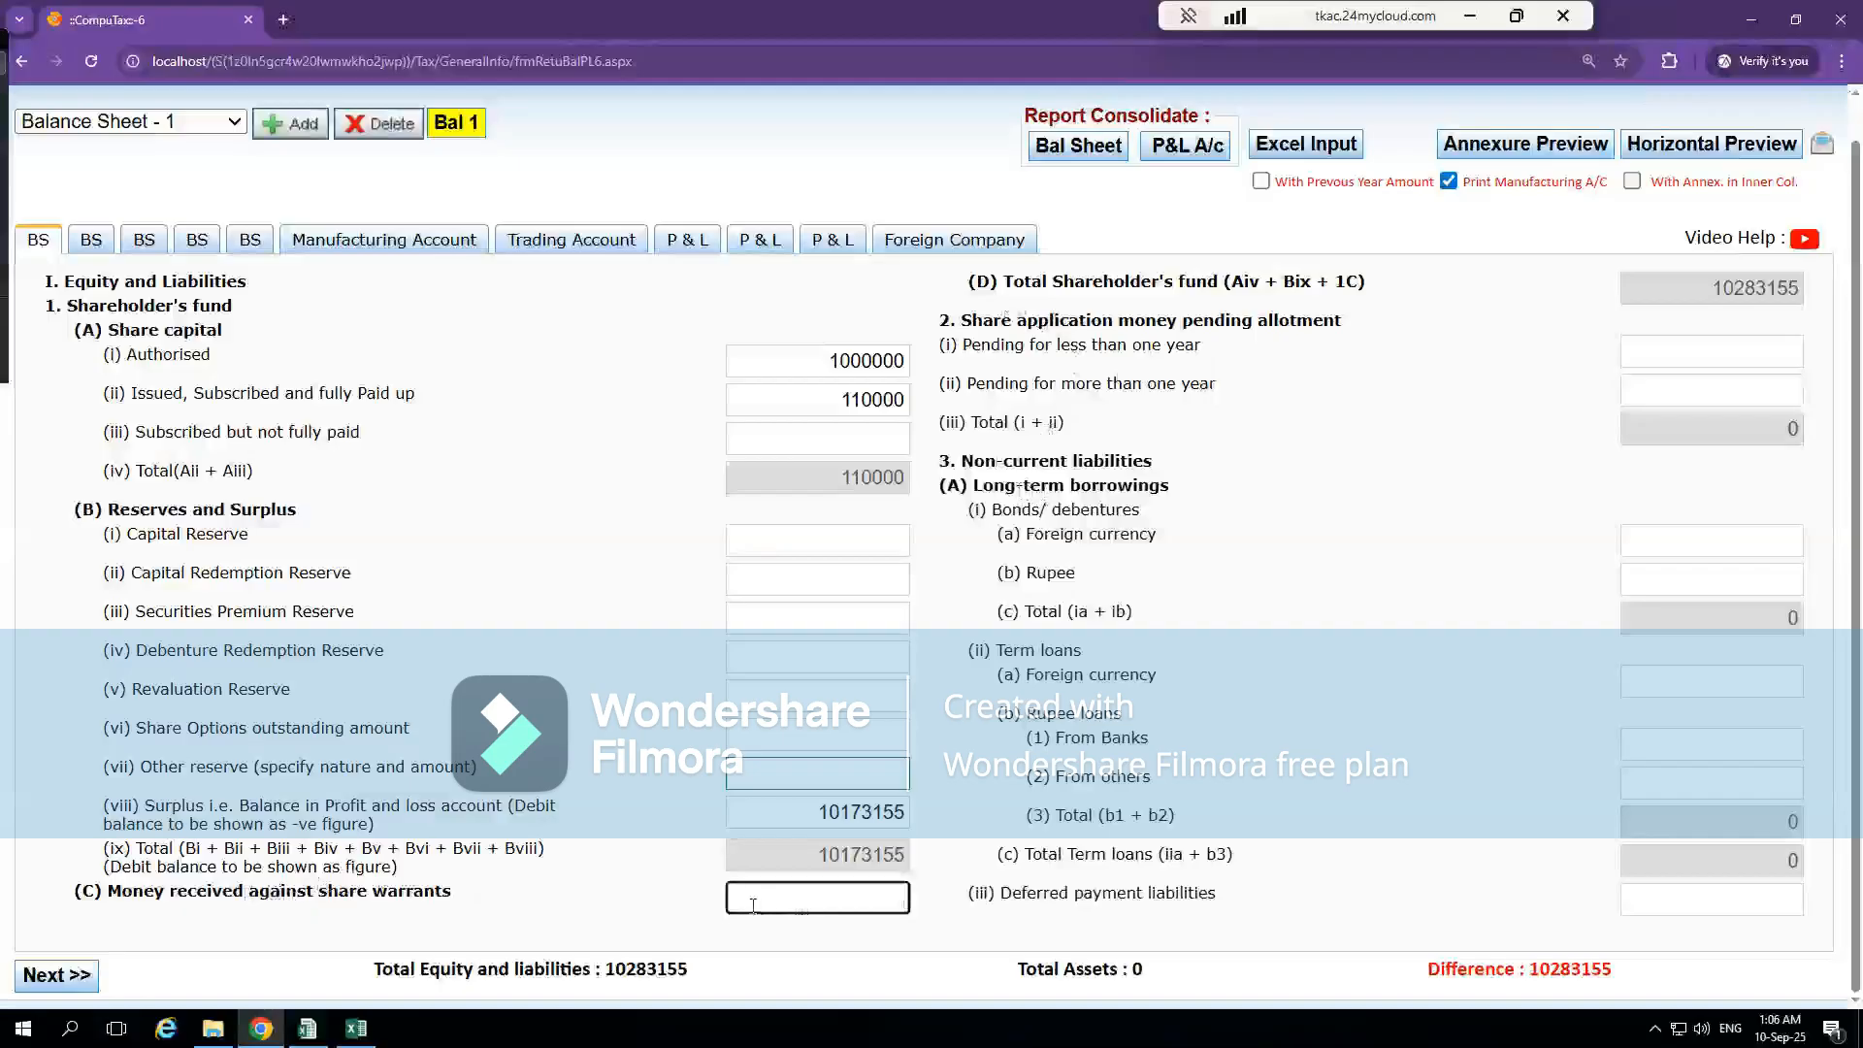
Switch to the Excel BS sheet and trace the 31st March 2025 Long Term Borrowings amount to its loan-wise breakdown in note 5
key("alt+Tab")
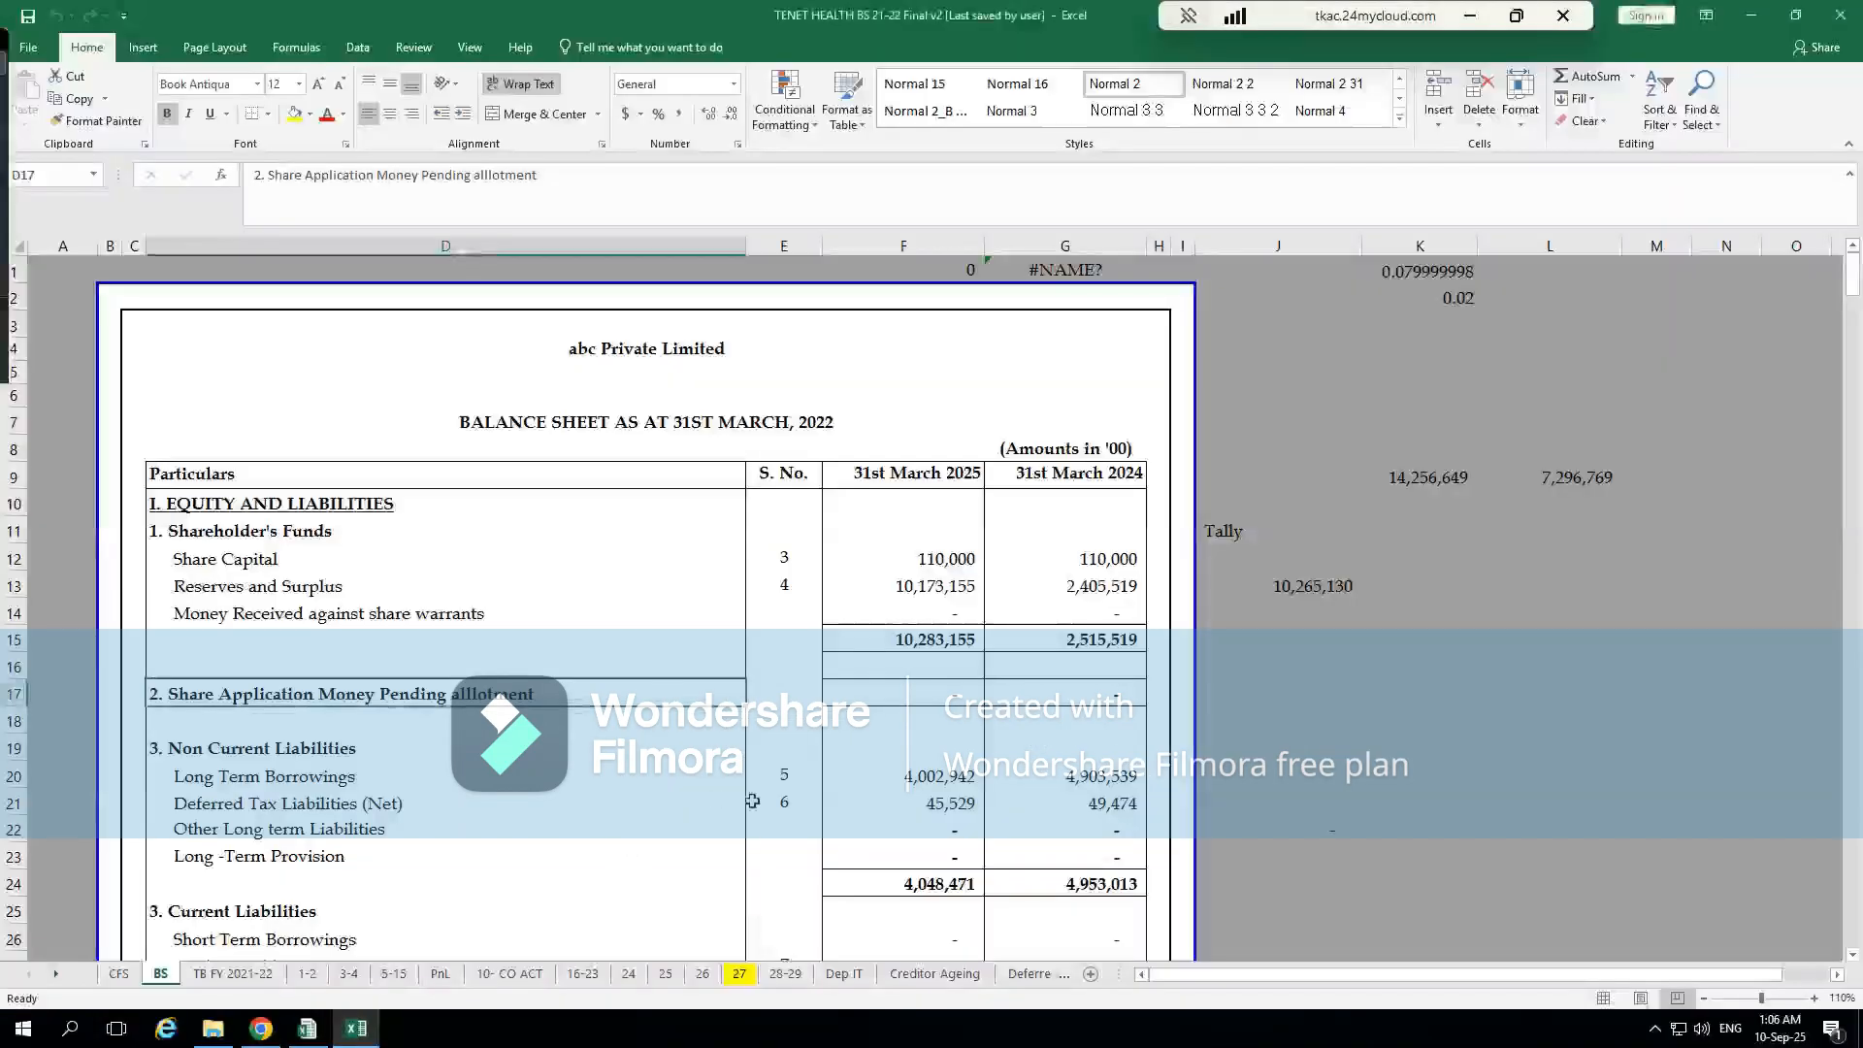
scroll(753, 800, "down", 2)
left_click(339, 605)
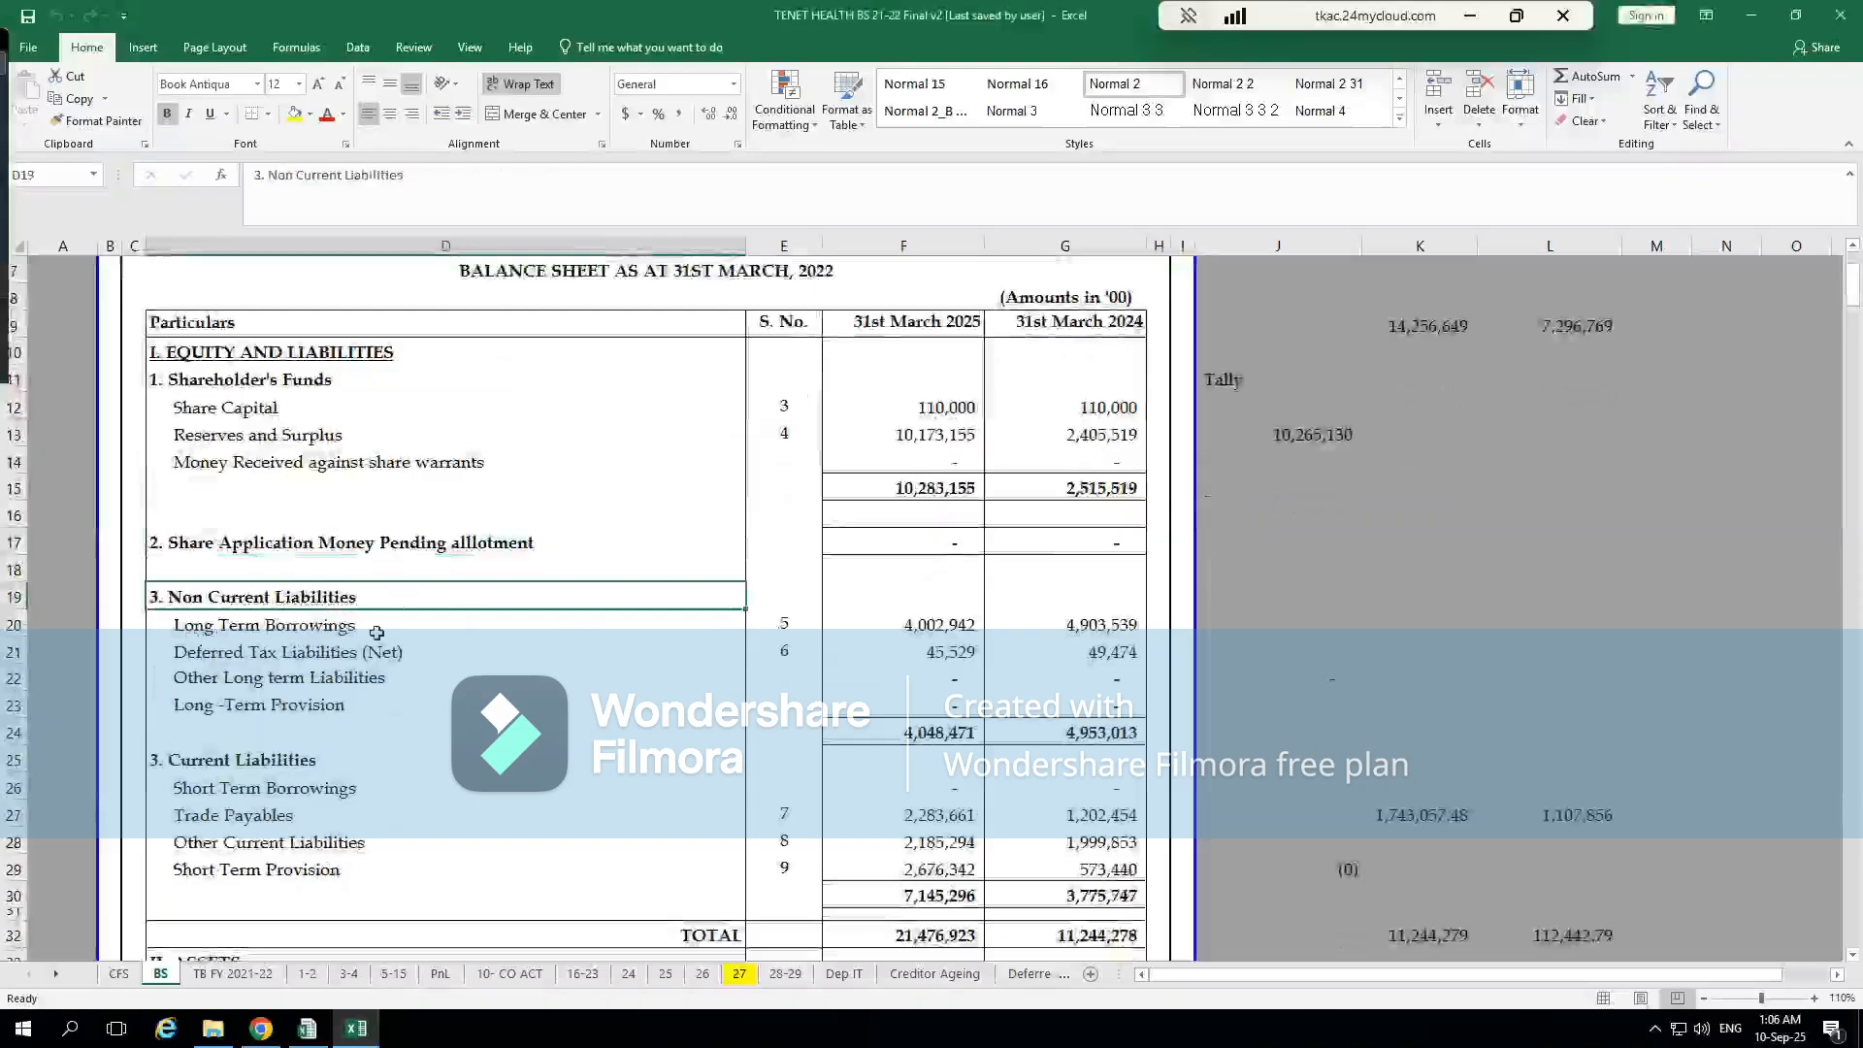
left_click(950, 630)
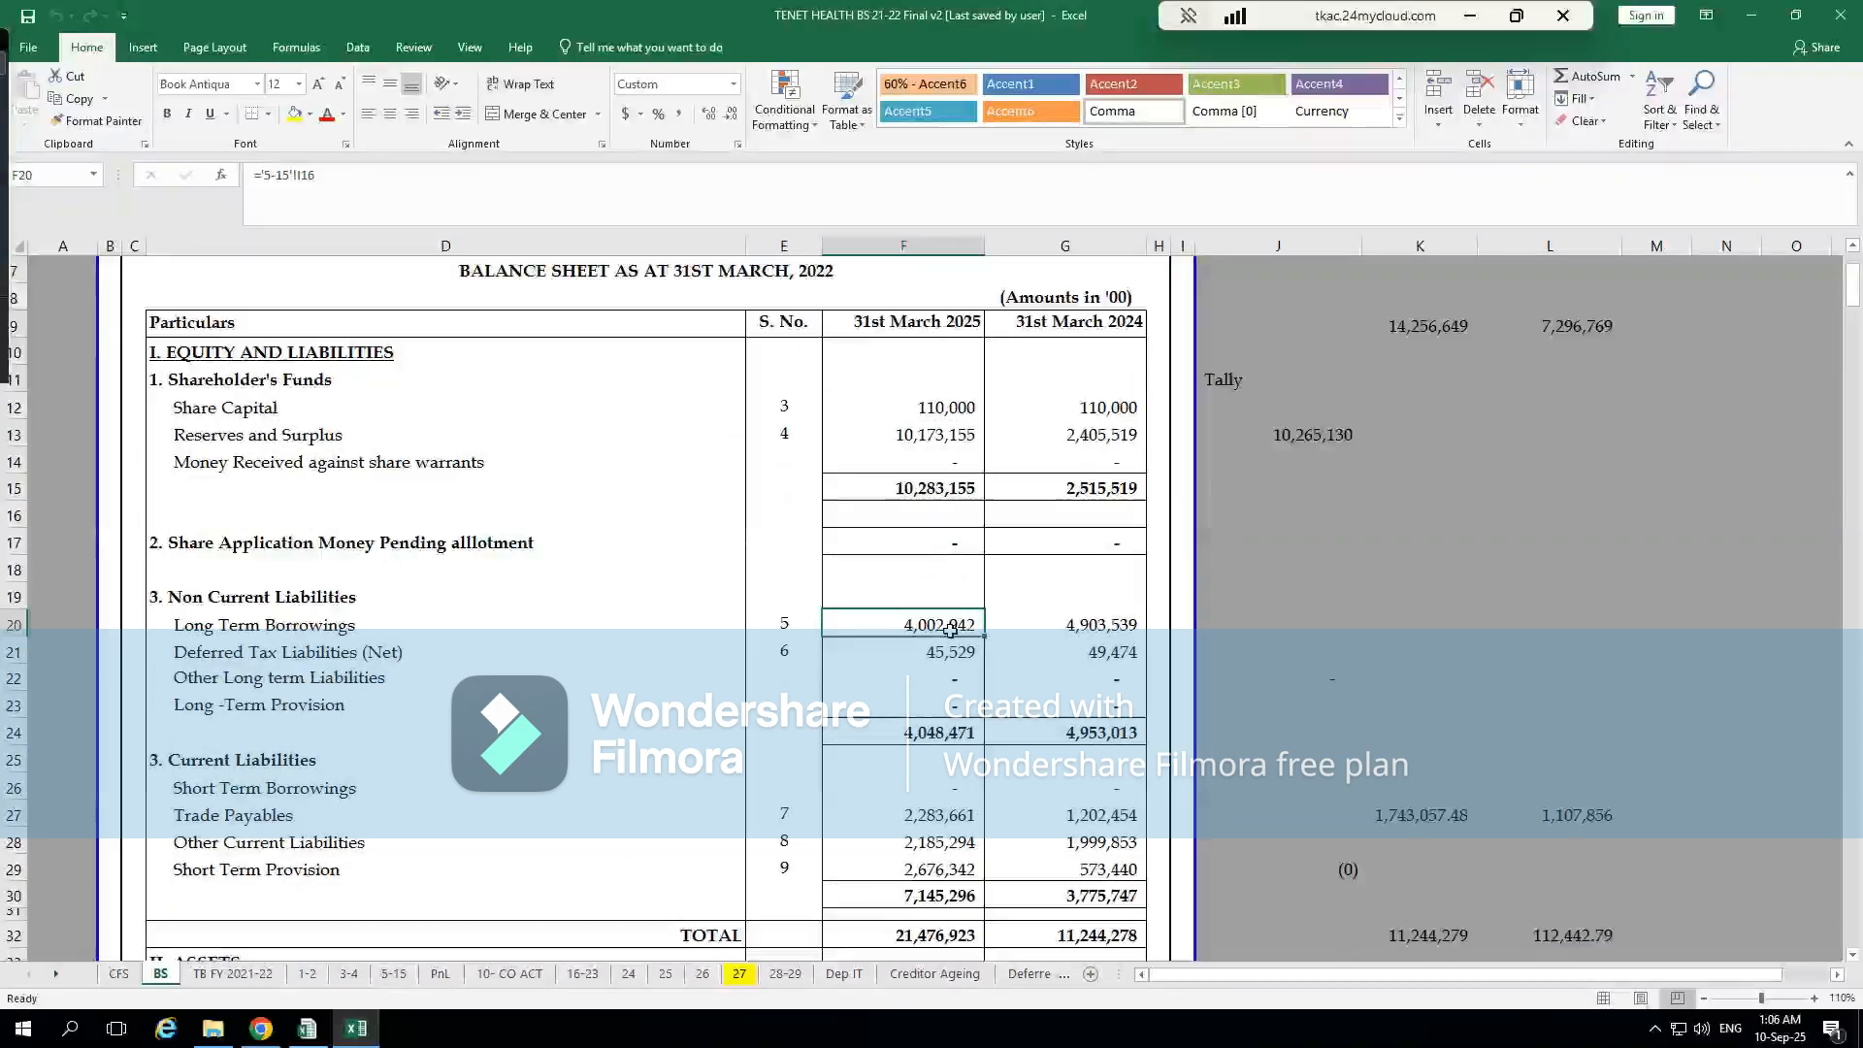
double_click(950, 630)
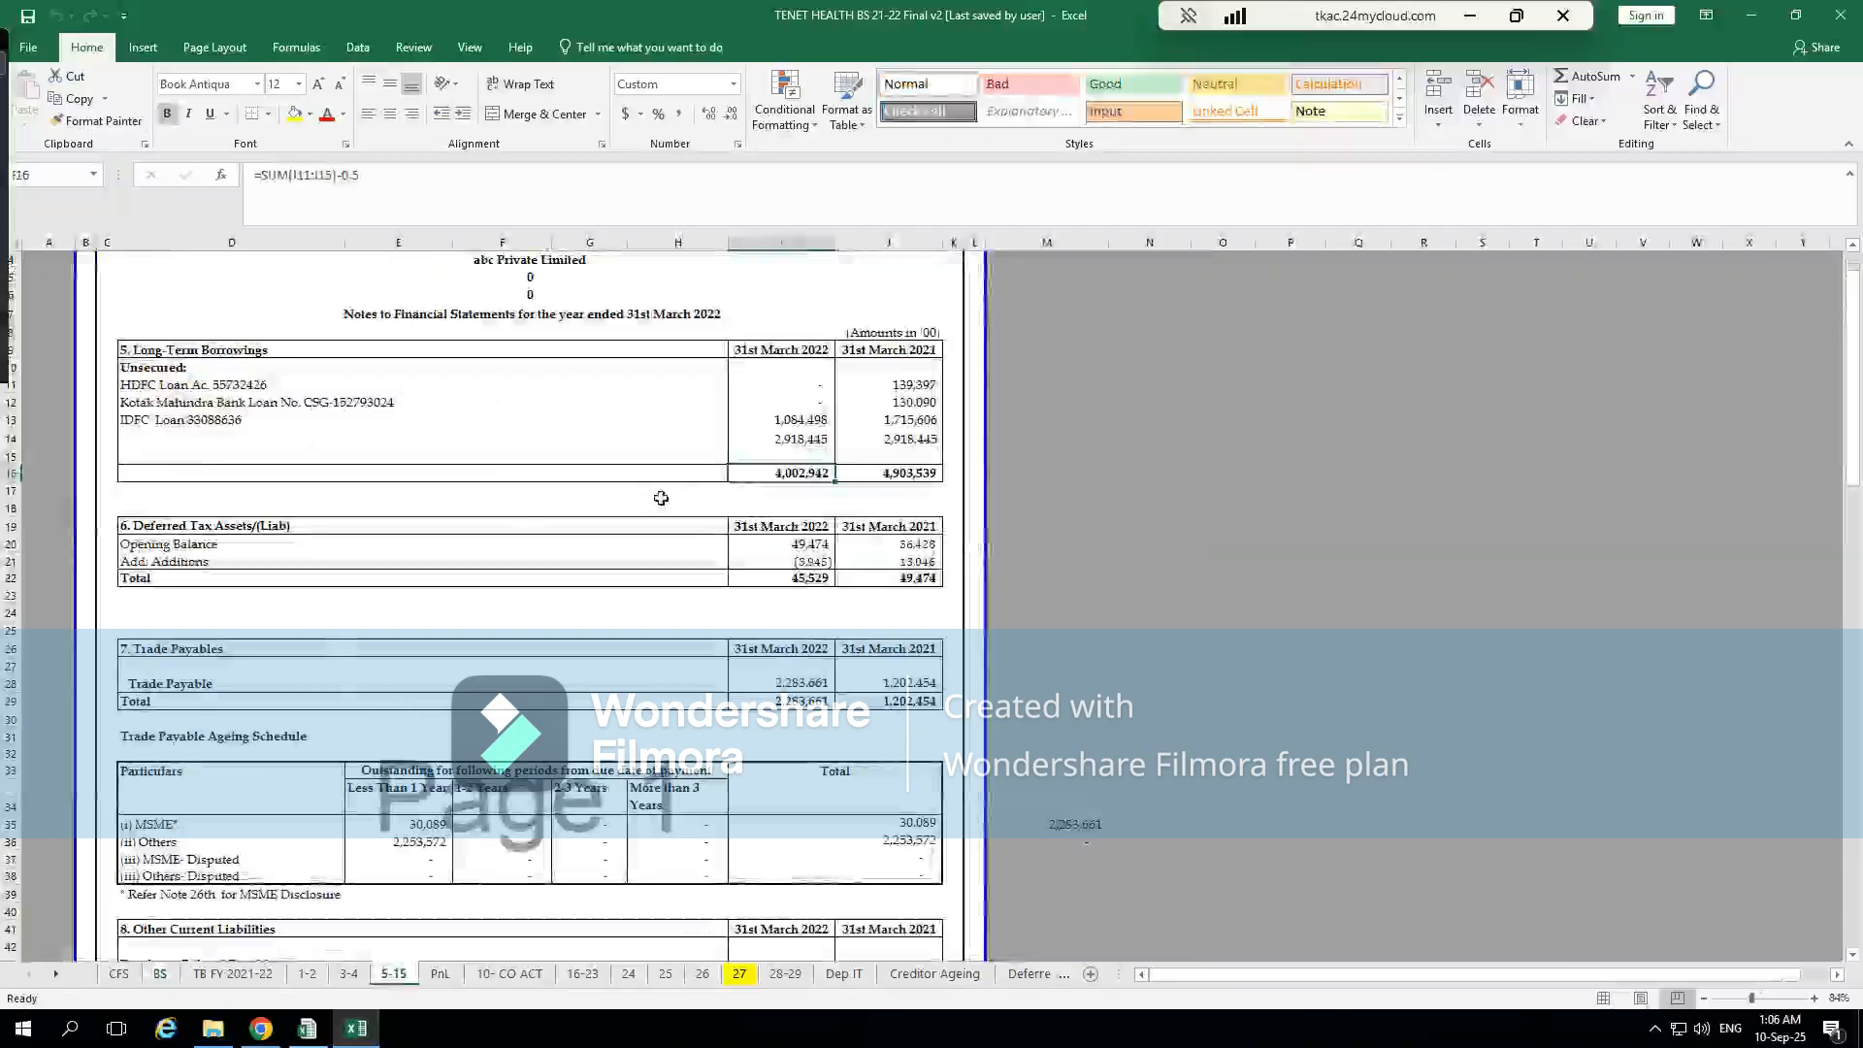
left_click(321, 413)
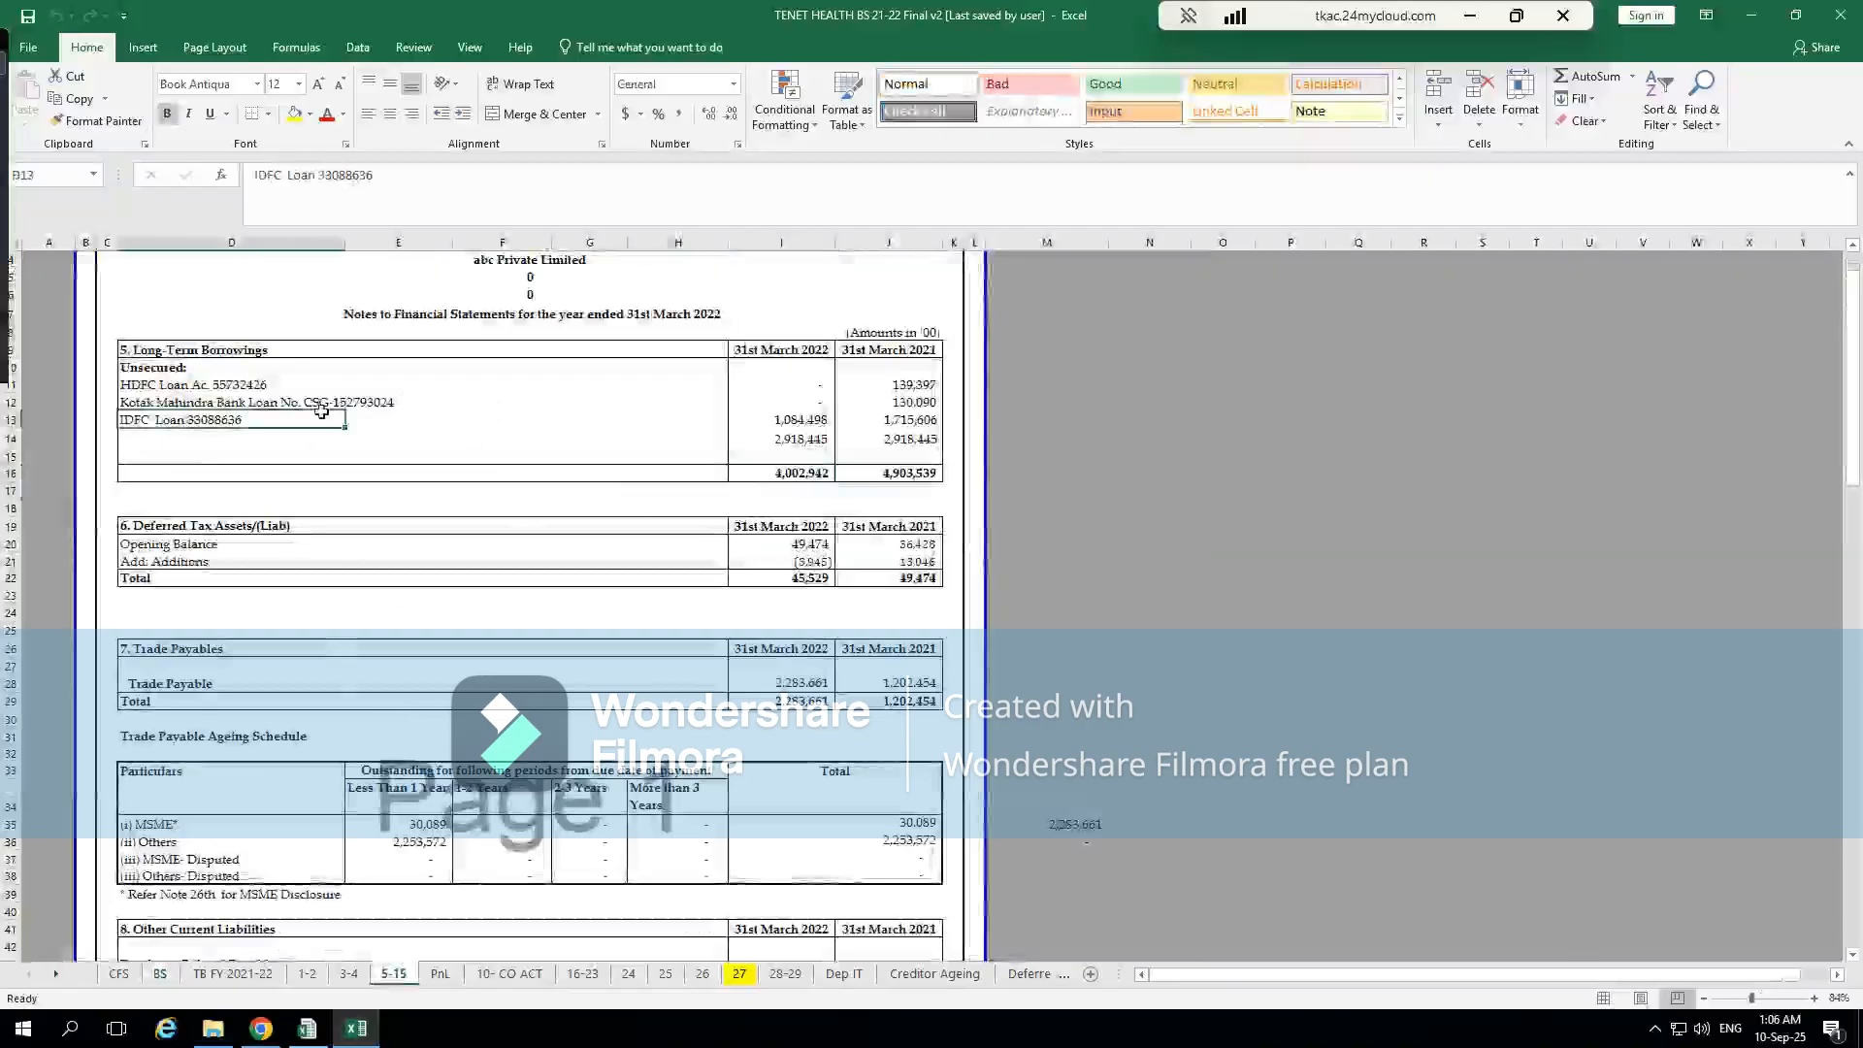
left_click(810, 489)
left_click(811, 472)
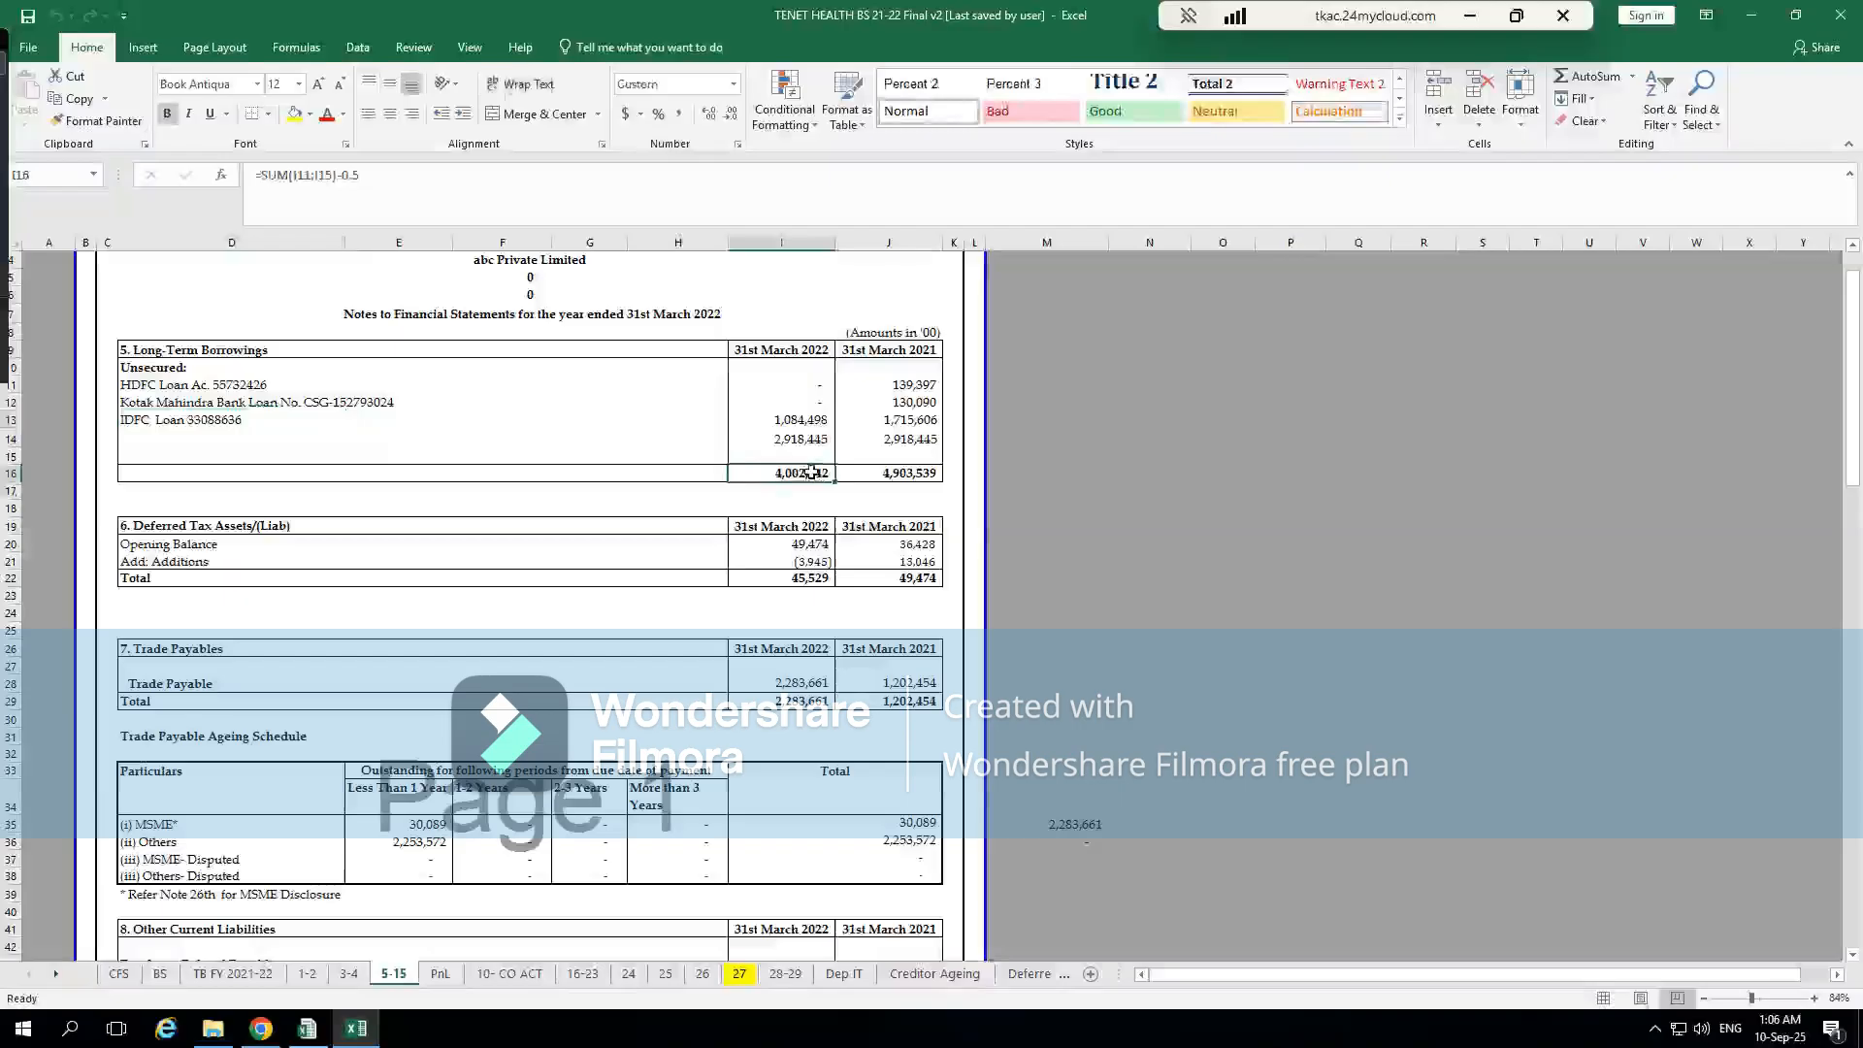
Return to CompuTax and check the long-term borrowings section on the first balance sheet page
key("alt+Tab")
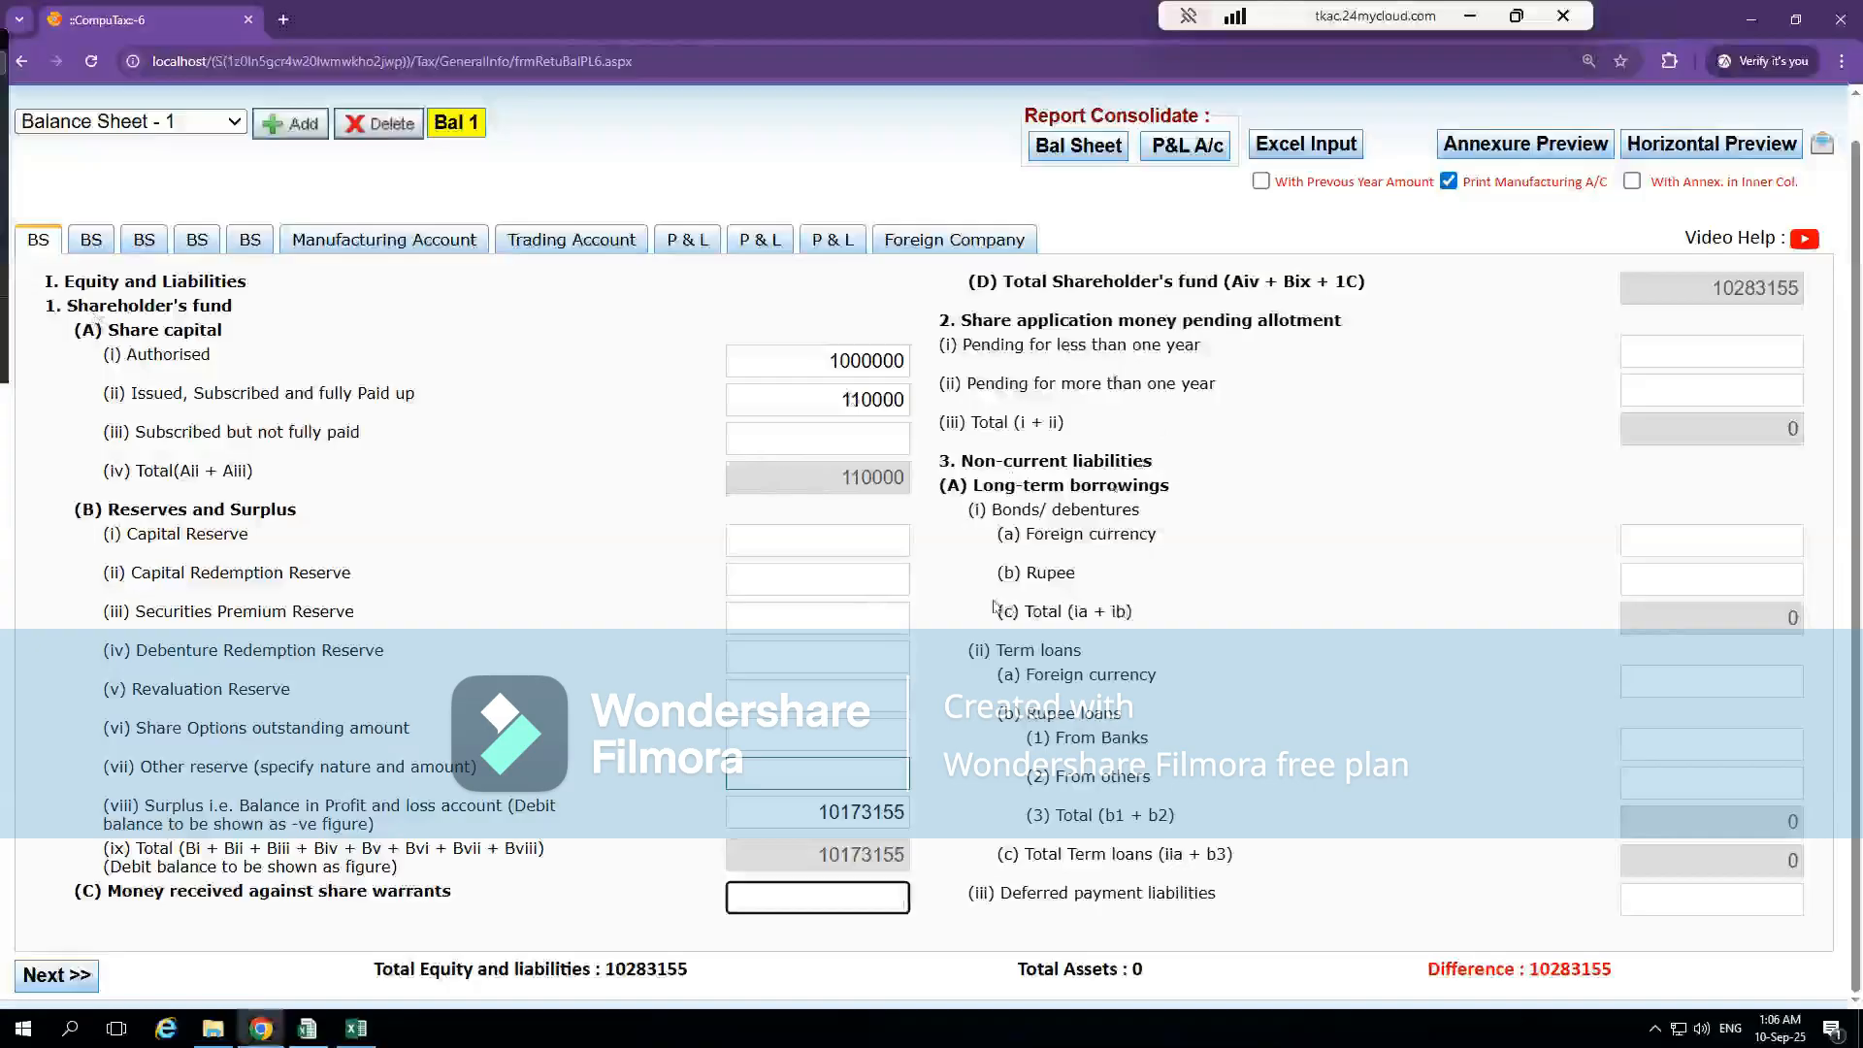
left_click(76, 243)
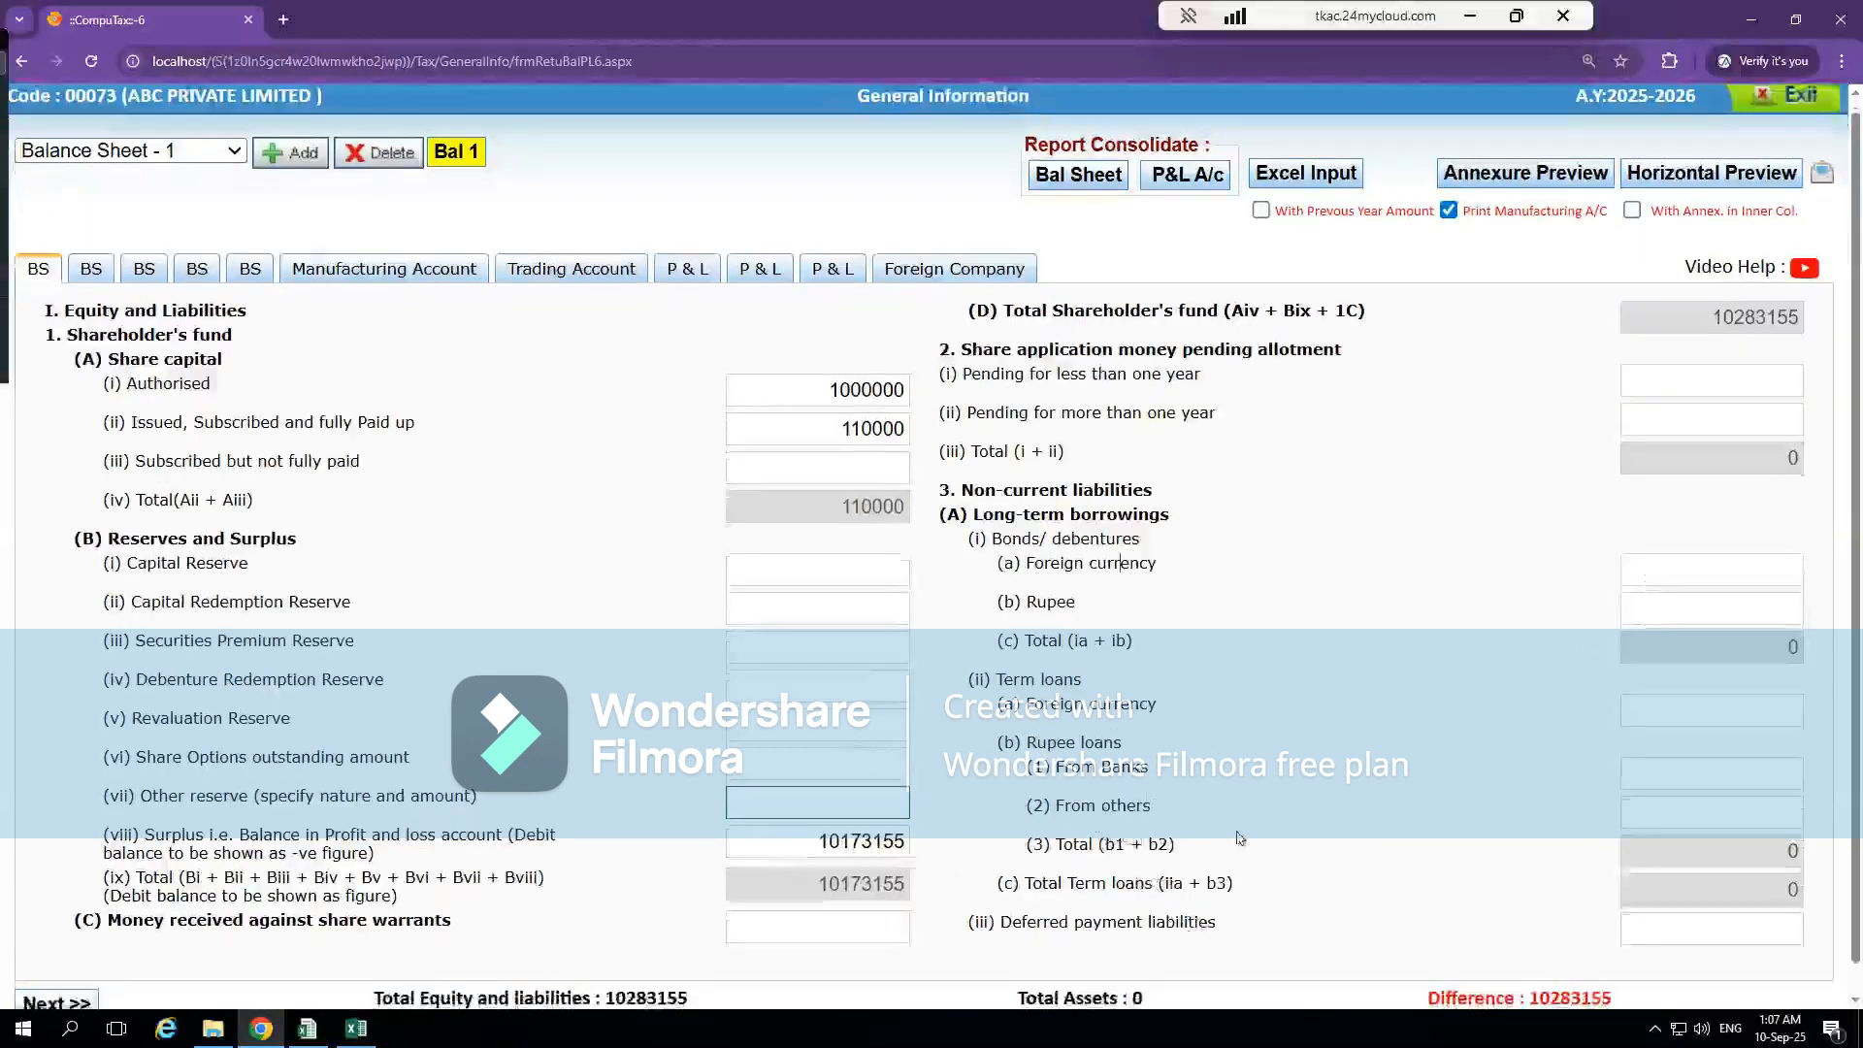
Switch to Excel and check the Kotak Mahindra Bank and IDFC loan lines in the Long-Term Borrowings note
key("alt+Tab")
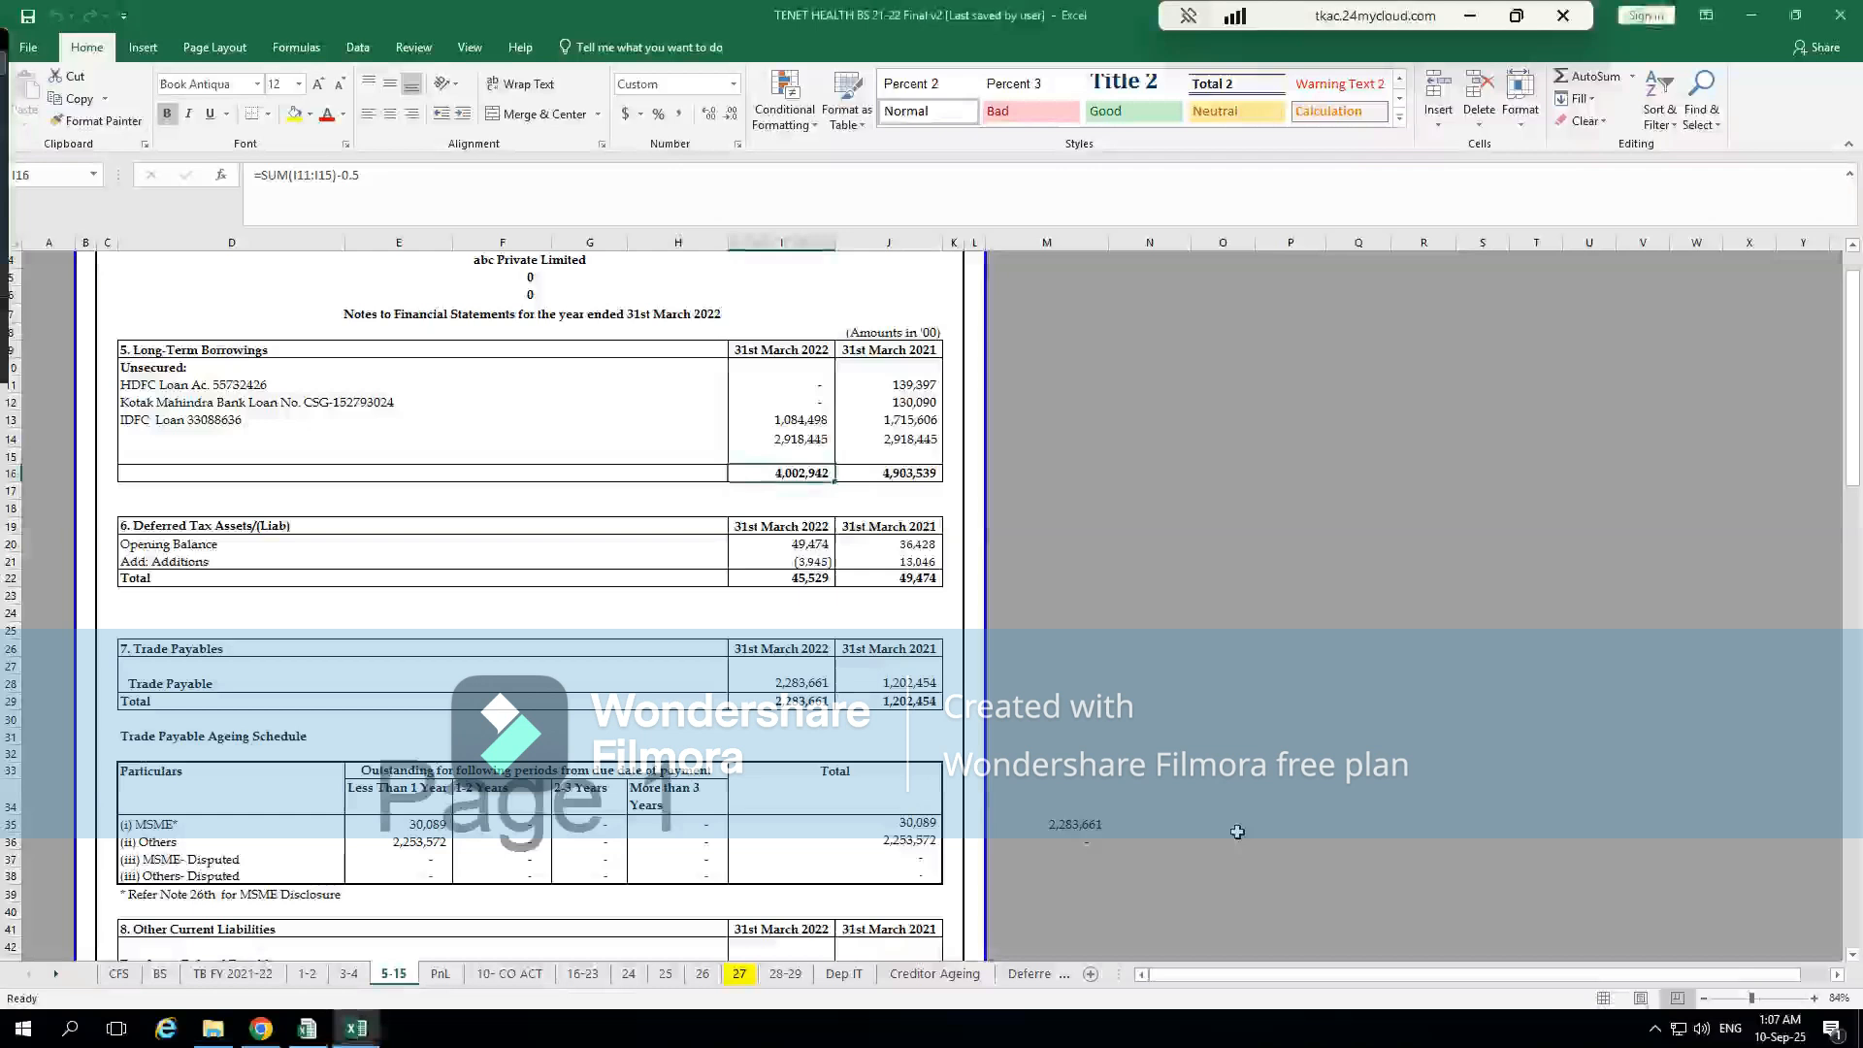
left_click(334, 405)
key("ctrl+c")
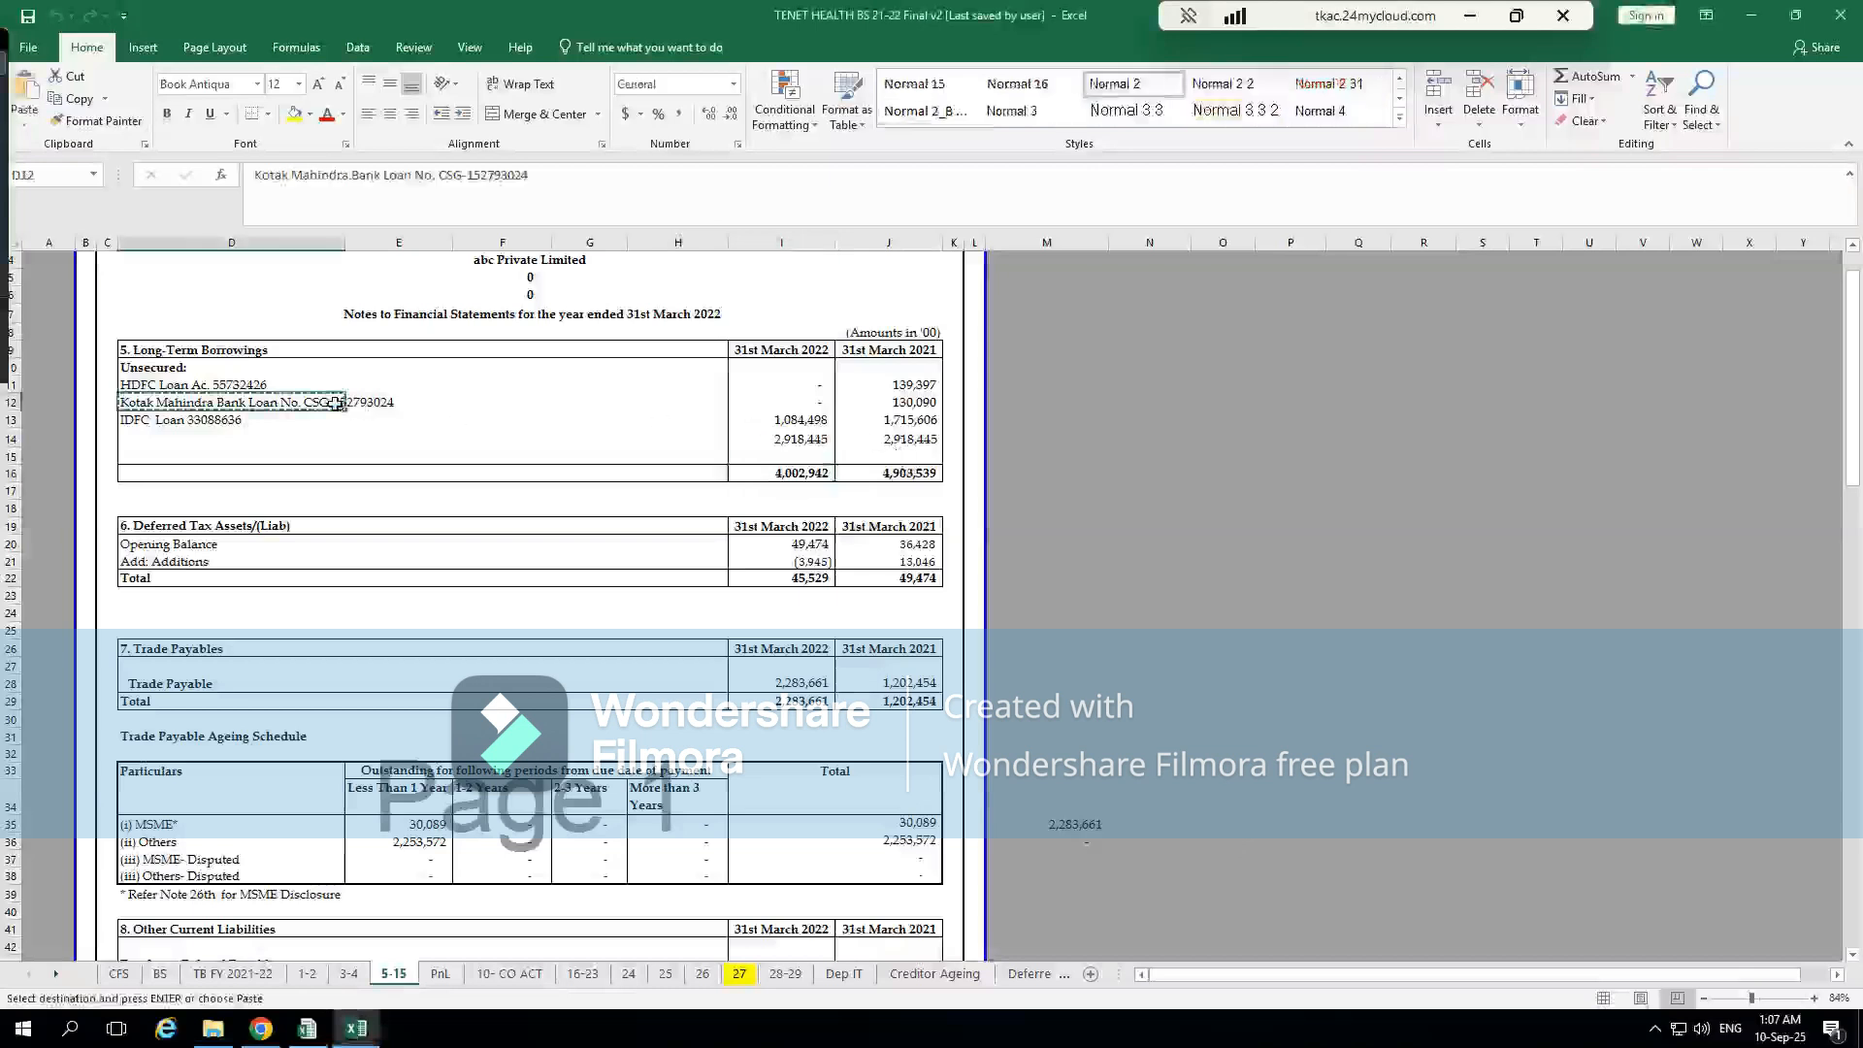
left_click(249, 417)
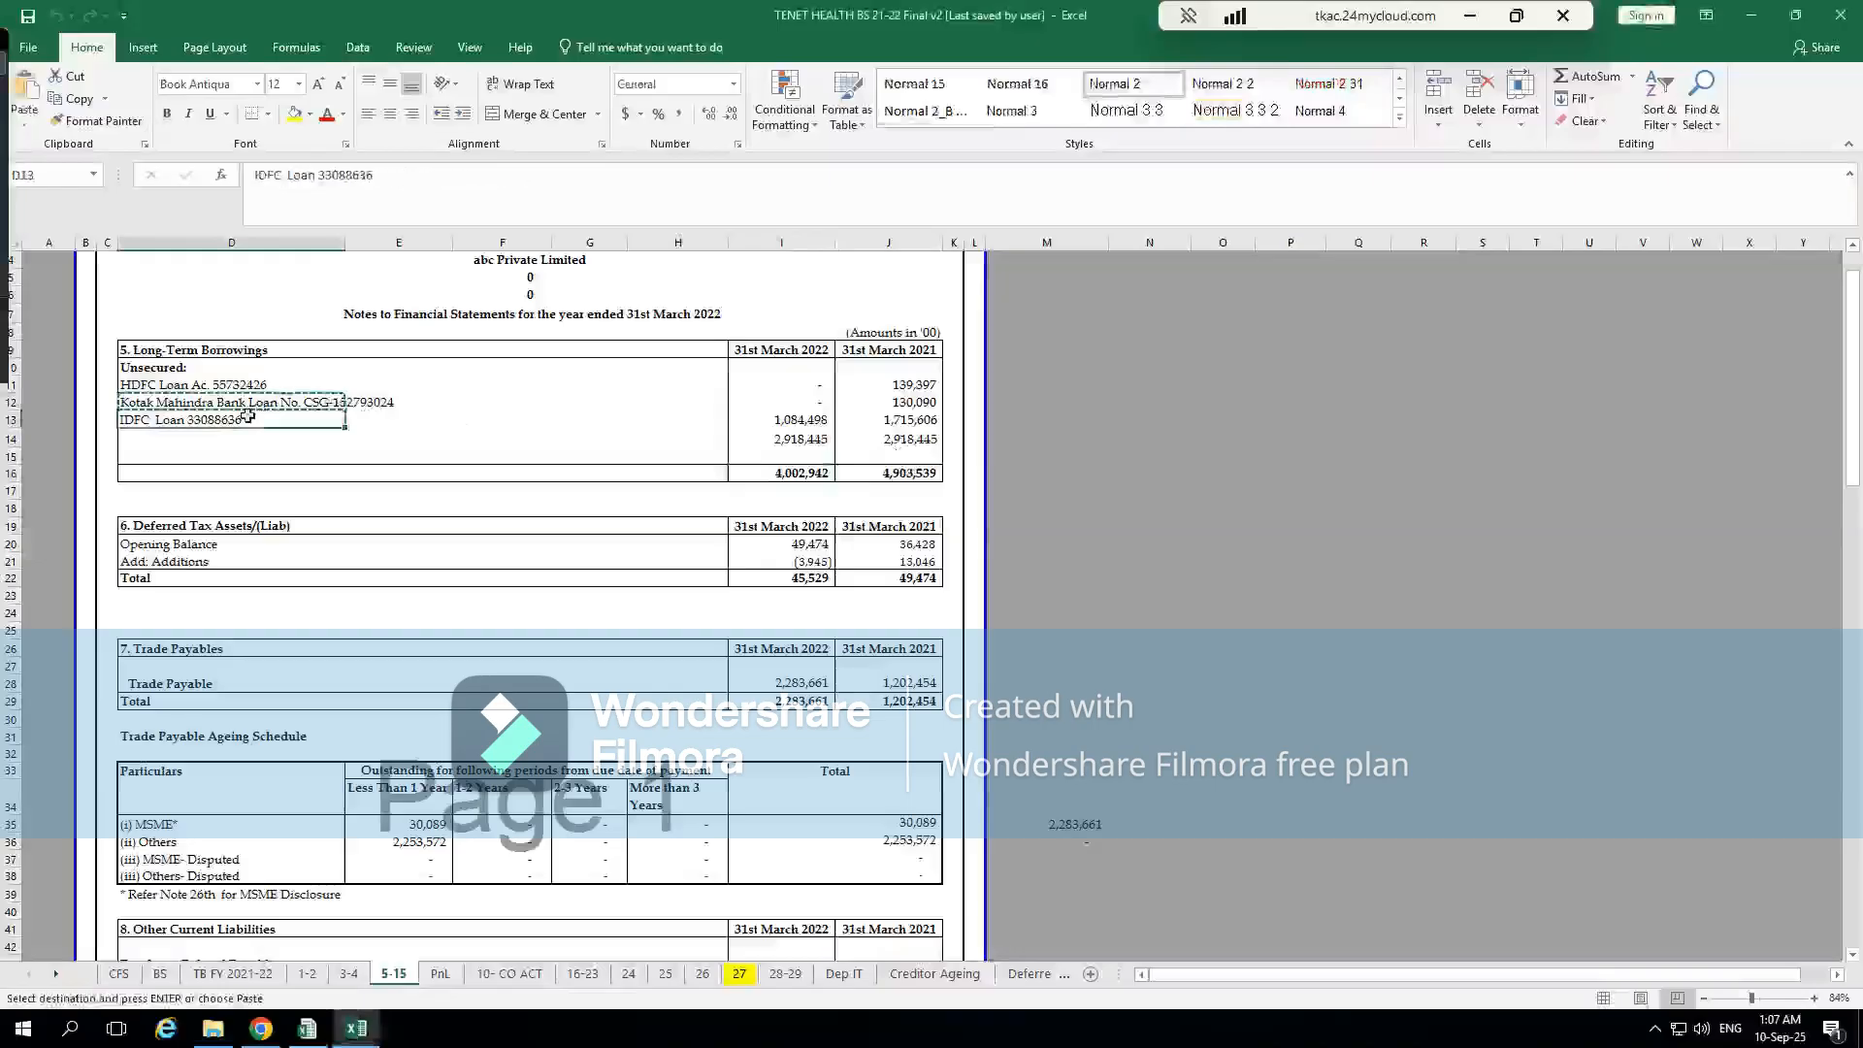
Return to CompuTax and review the remaining long-term borrowings fields on the second balance sheet page, from related-party deposits to finance lease maturities
key("alt+Tab")
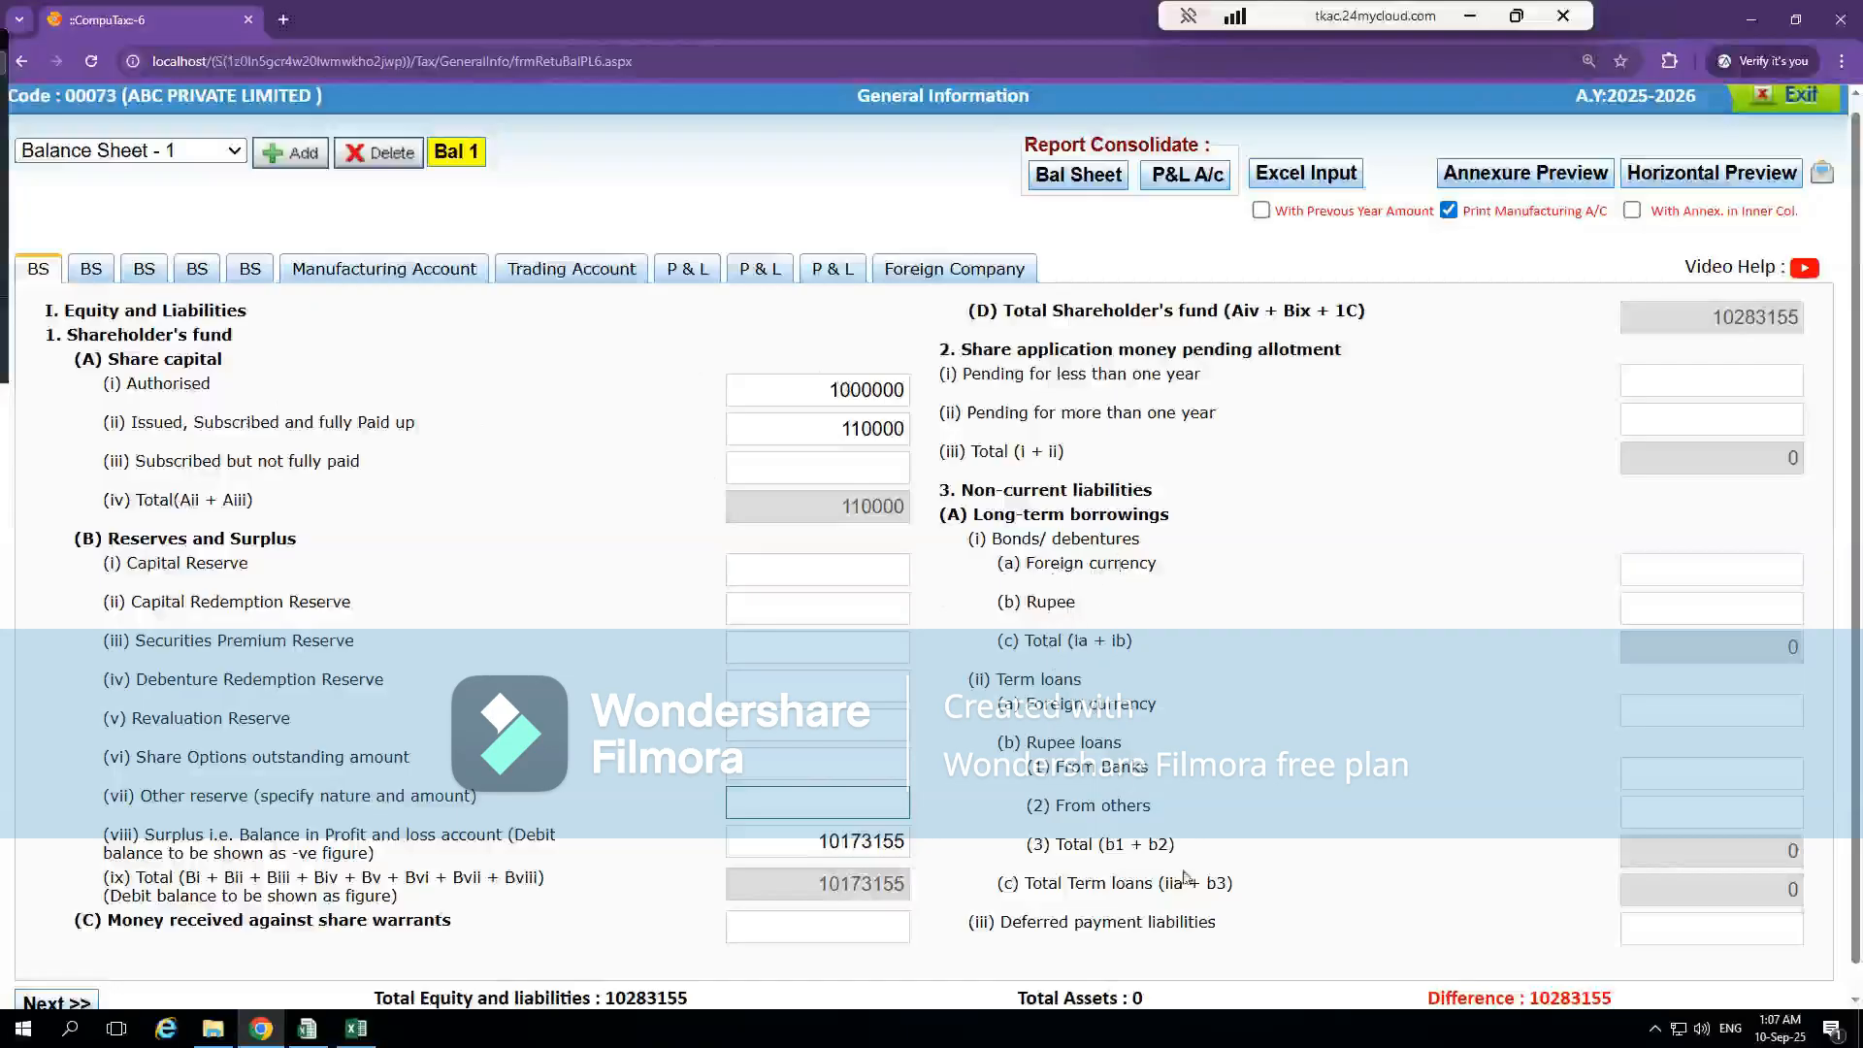
scroll(1192, 891, "down", 1)
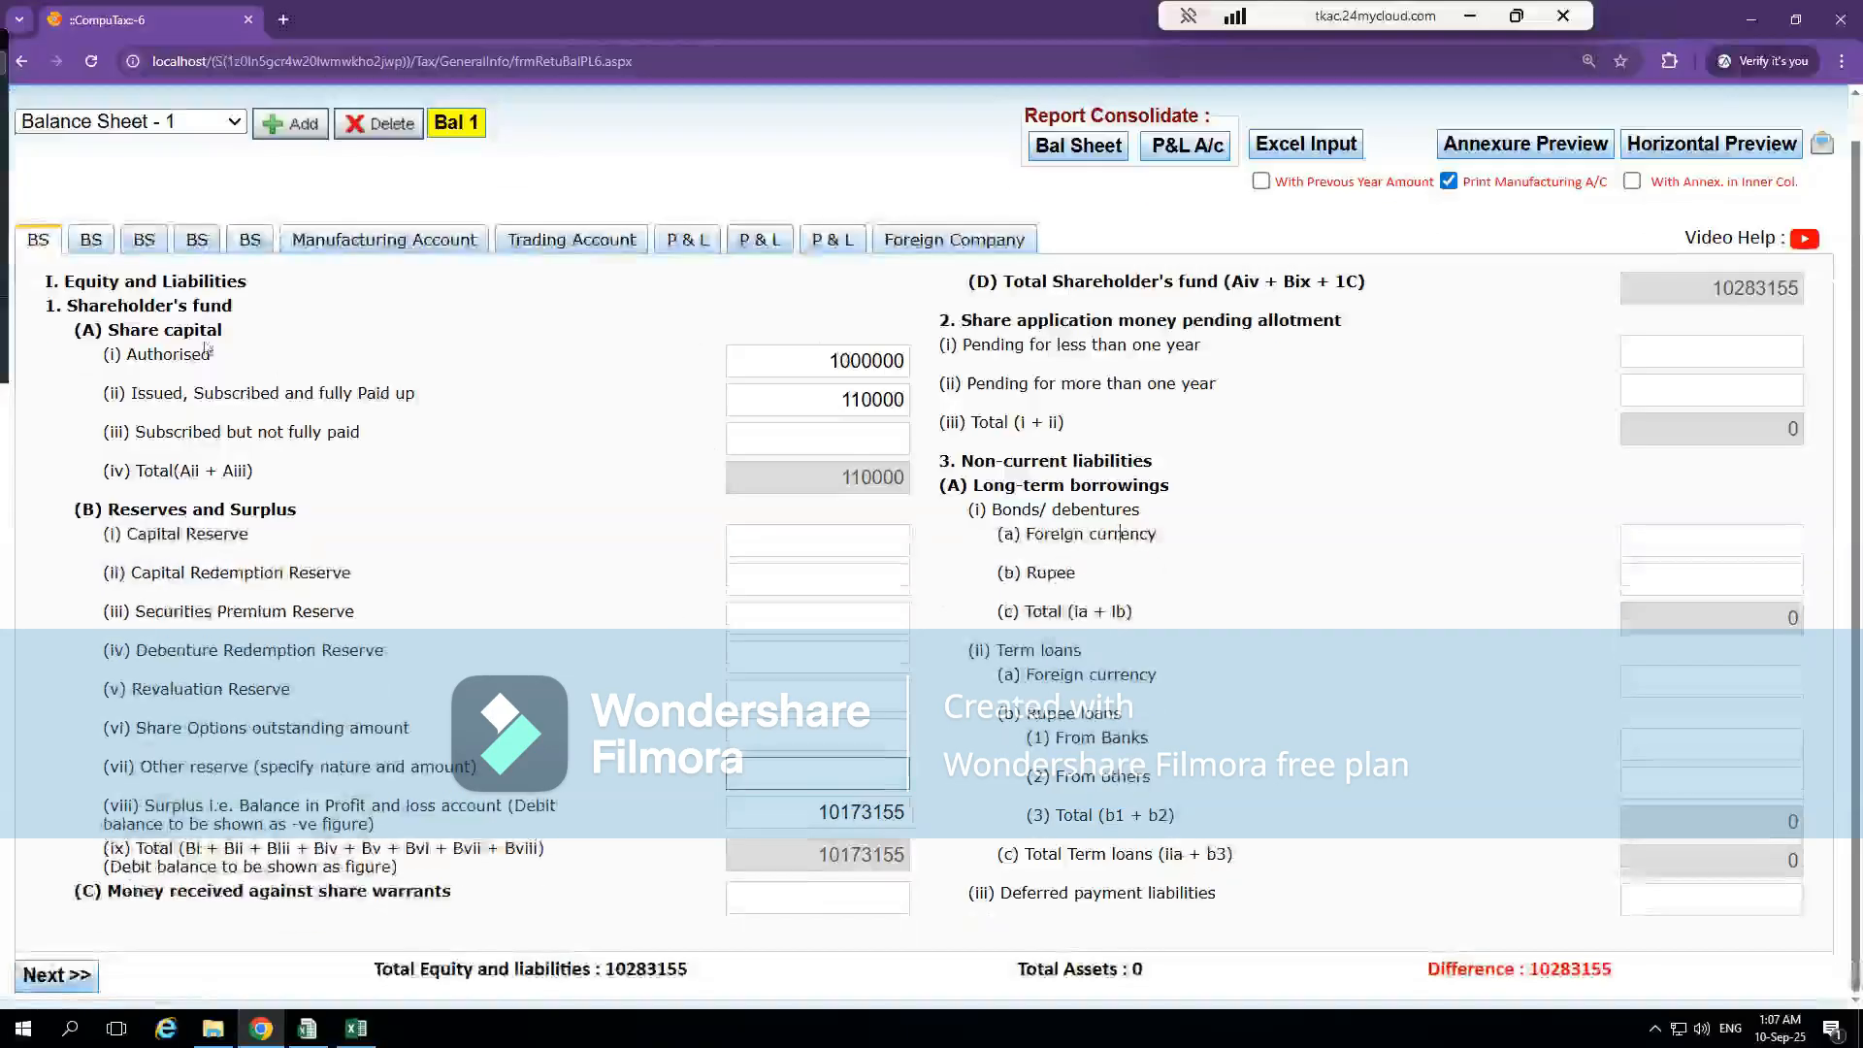
left_click(91, 238)
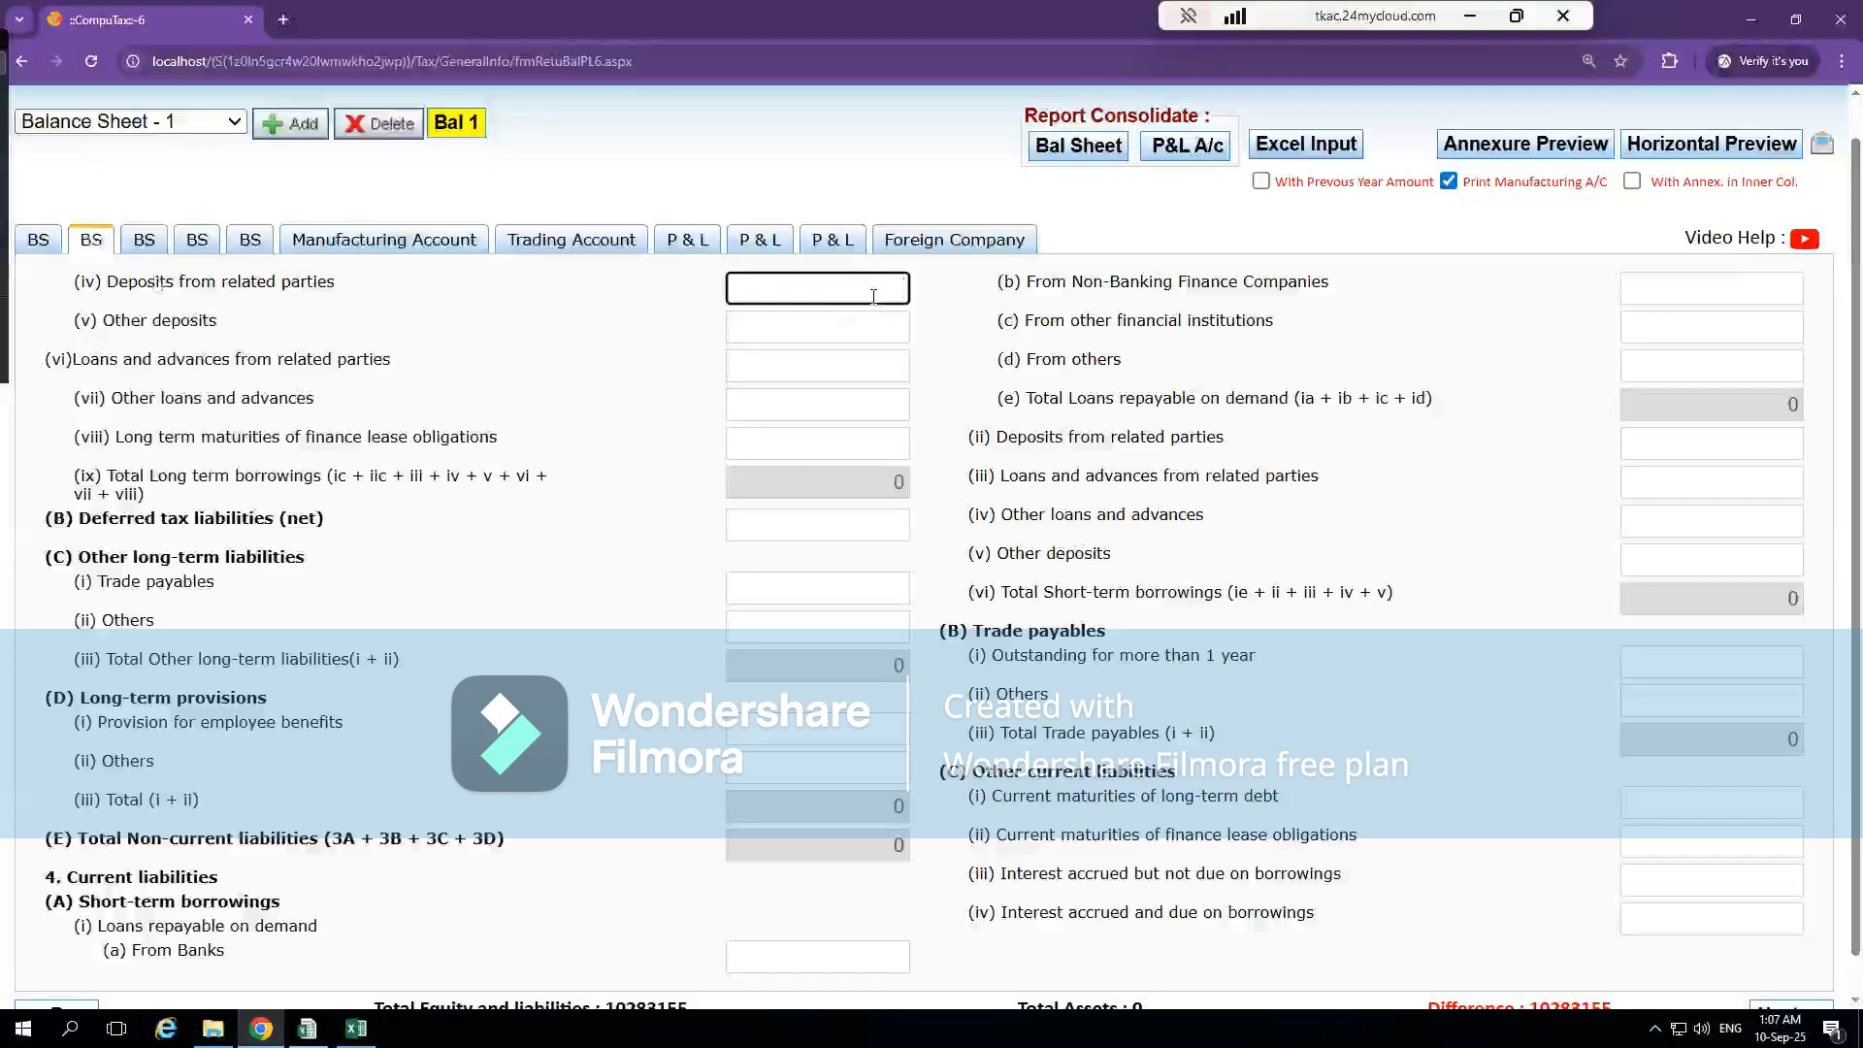
left_click(774, 335)
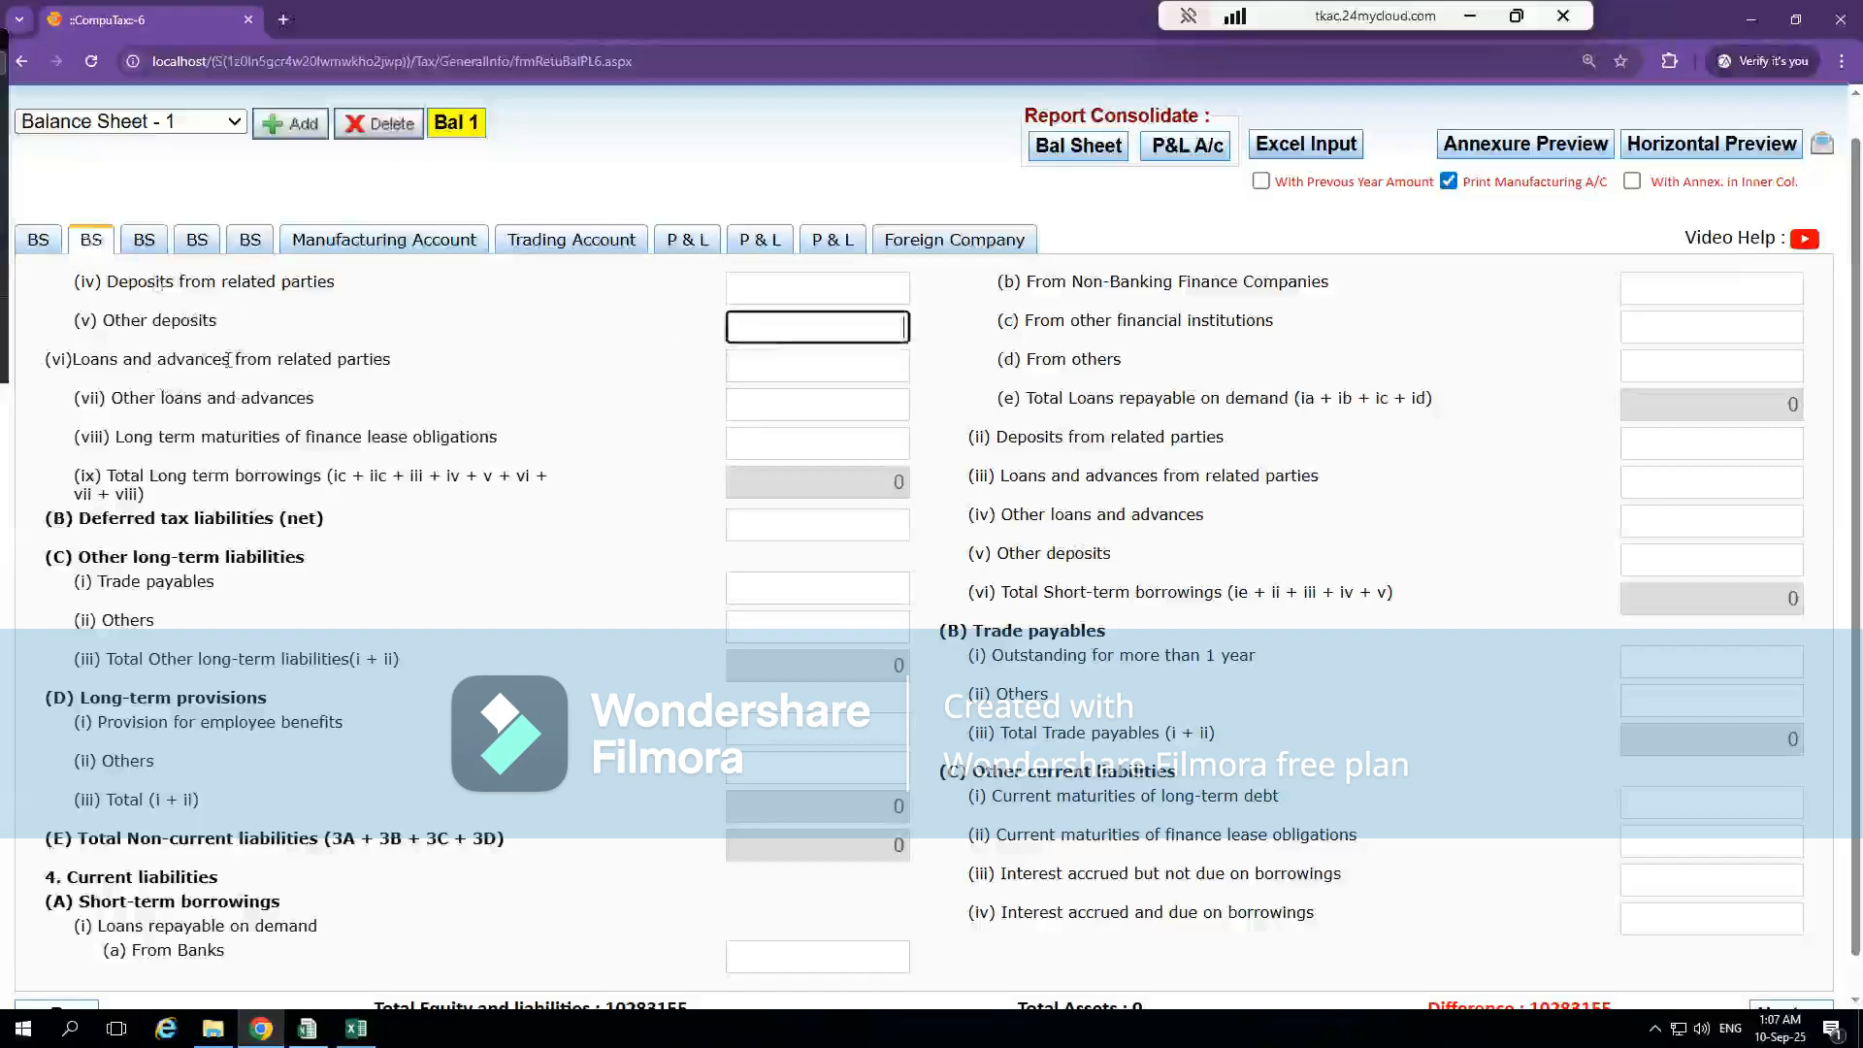
left_click(840, 424)
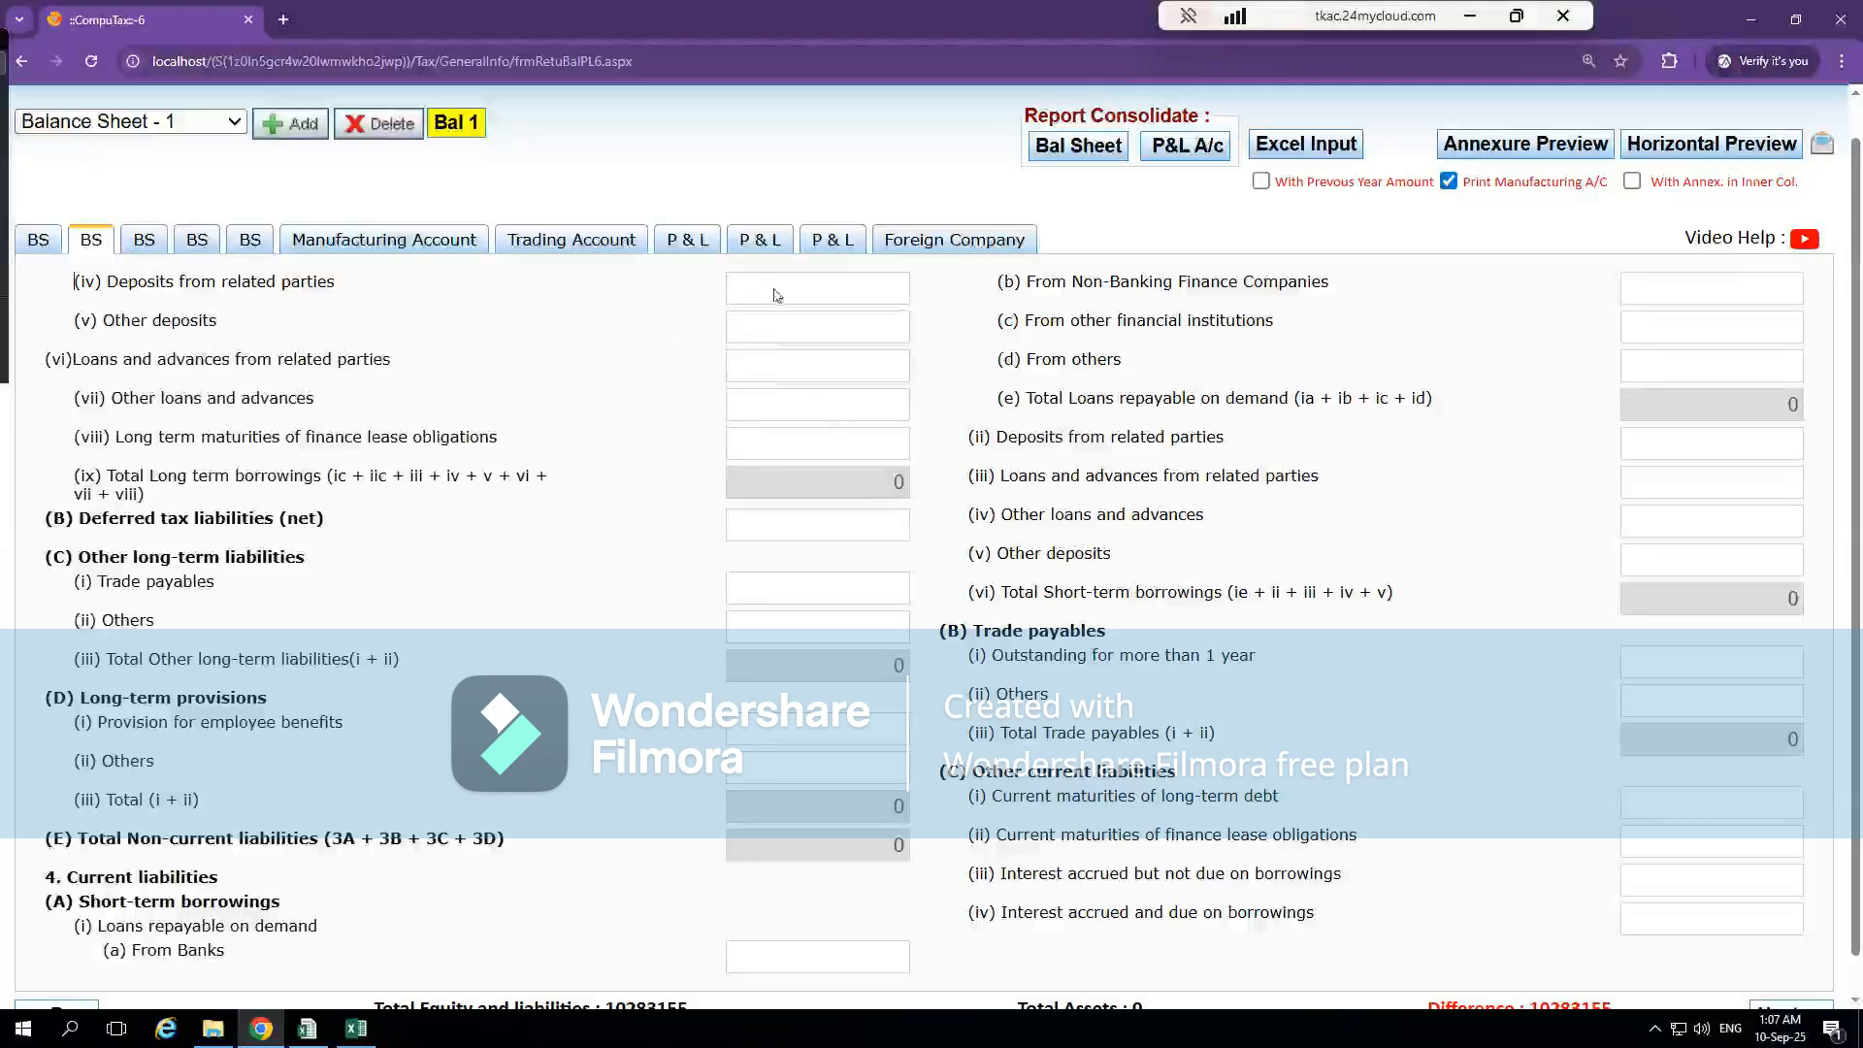
left_click(805, 289)
left_click(787, 329)
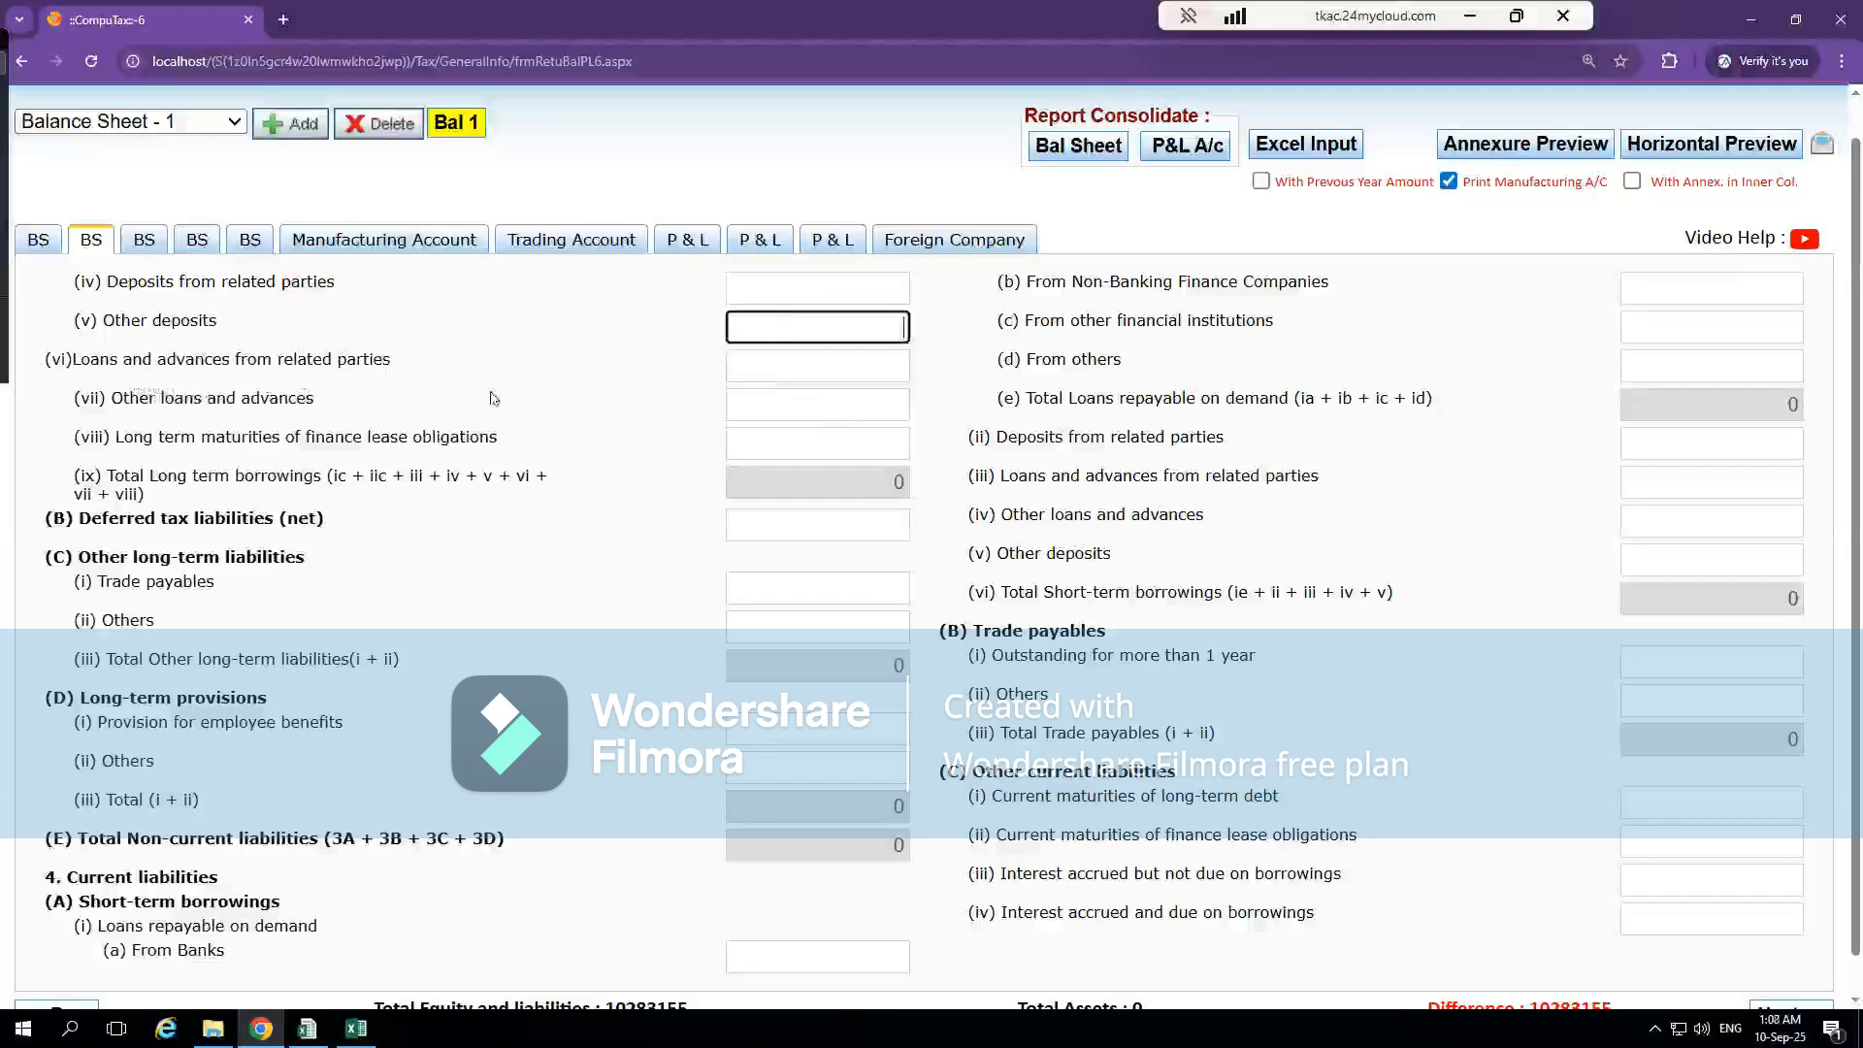
left_click(809, 403)
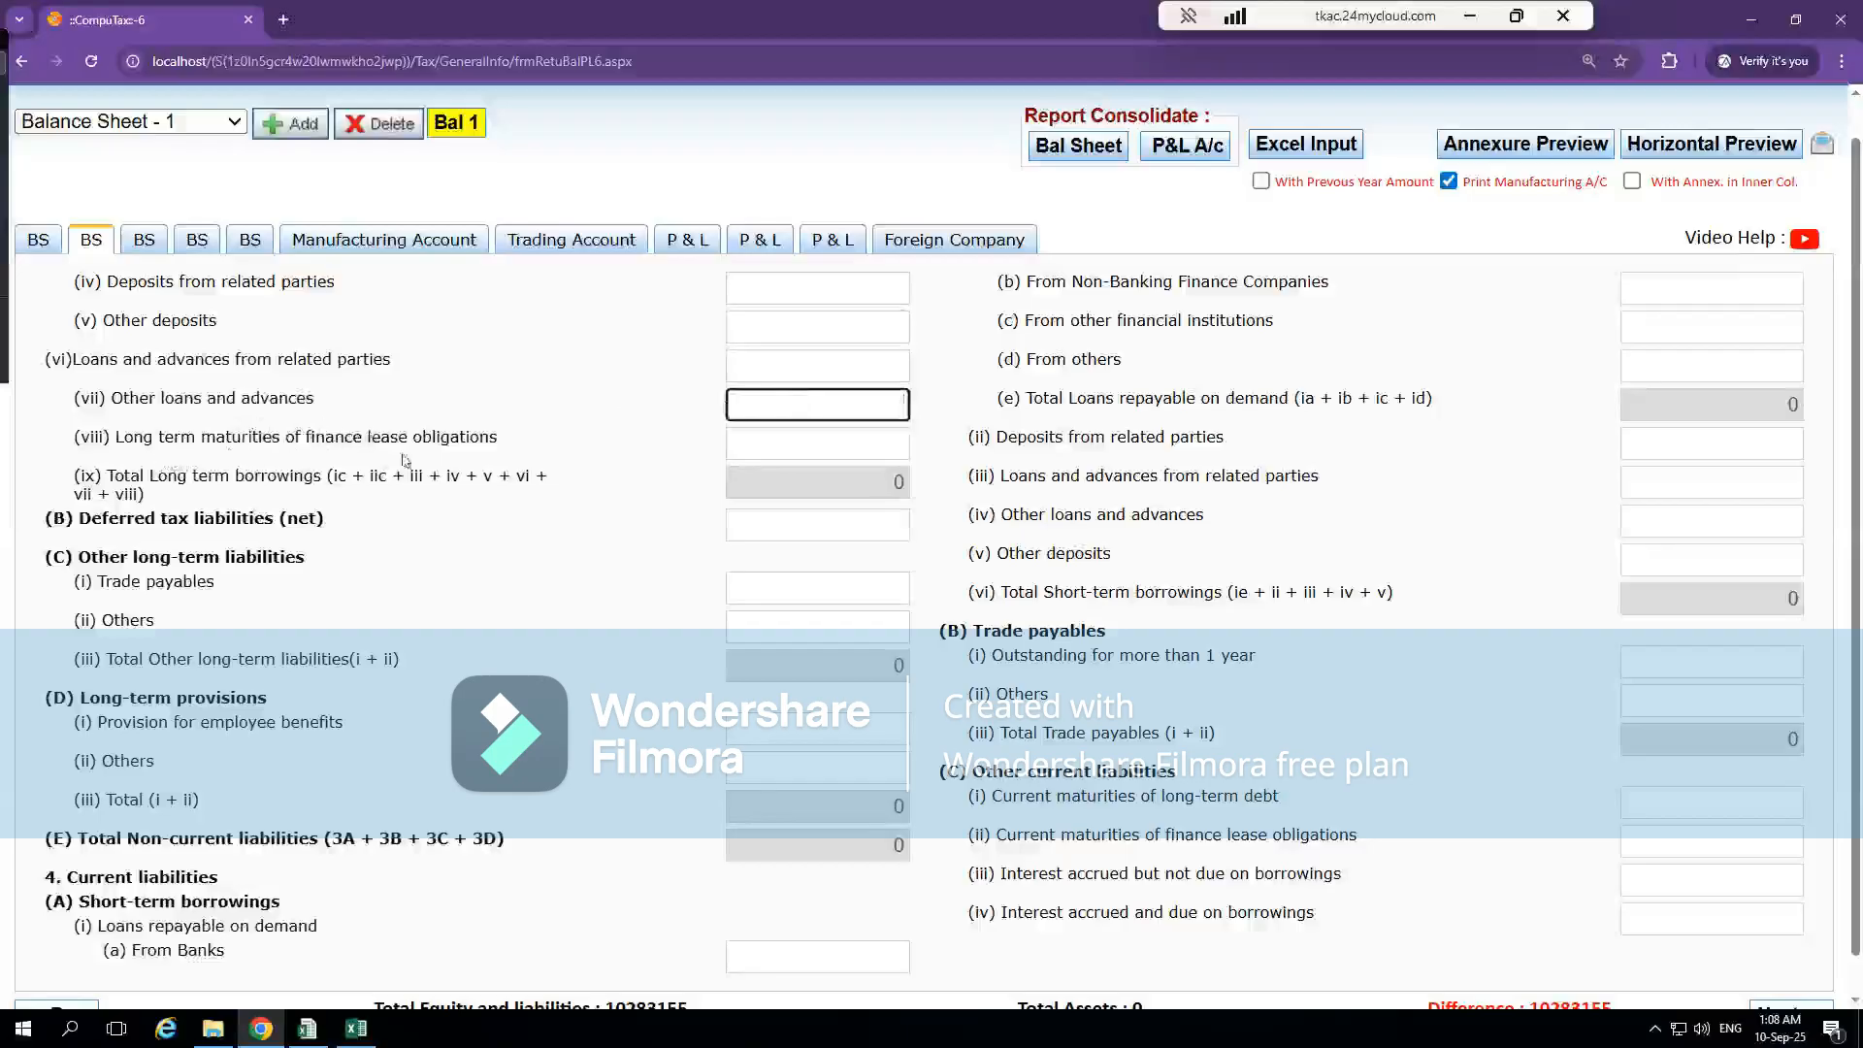
left_click(782, 444)
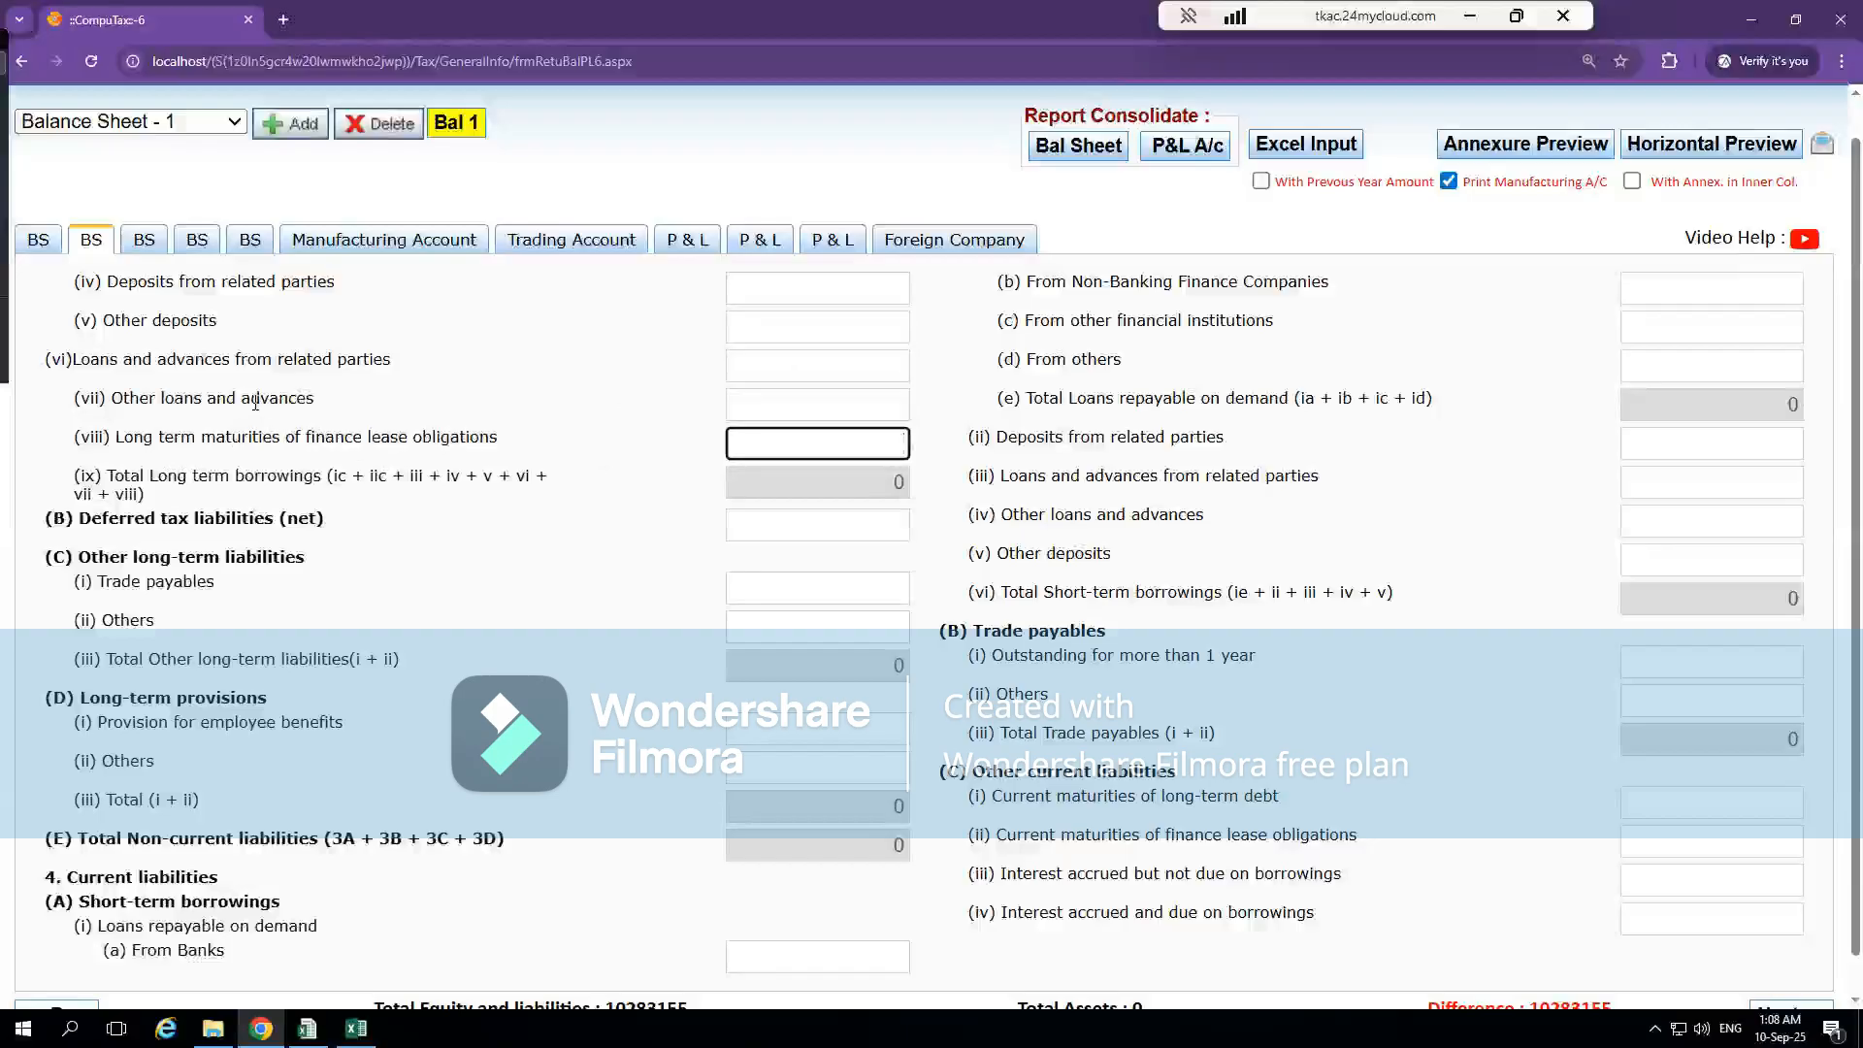
Copy the Kotak Mahindra Bank loan description from Excel into the first row of CompuTax's From others annexure under Rupee term loans
key("alt+Tab")
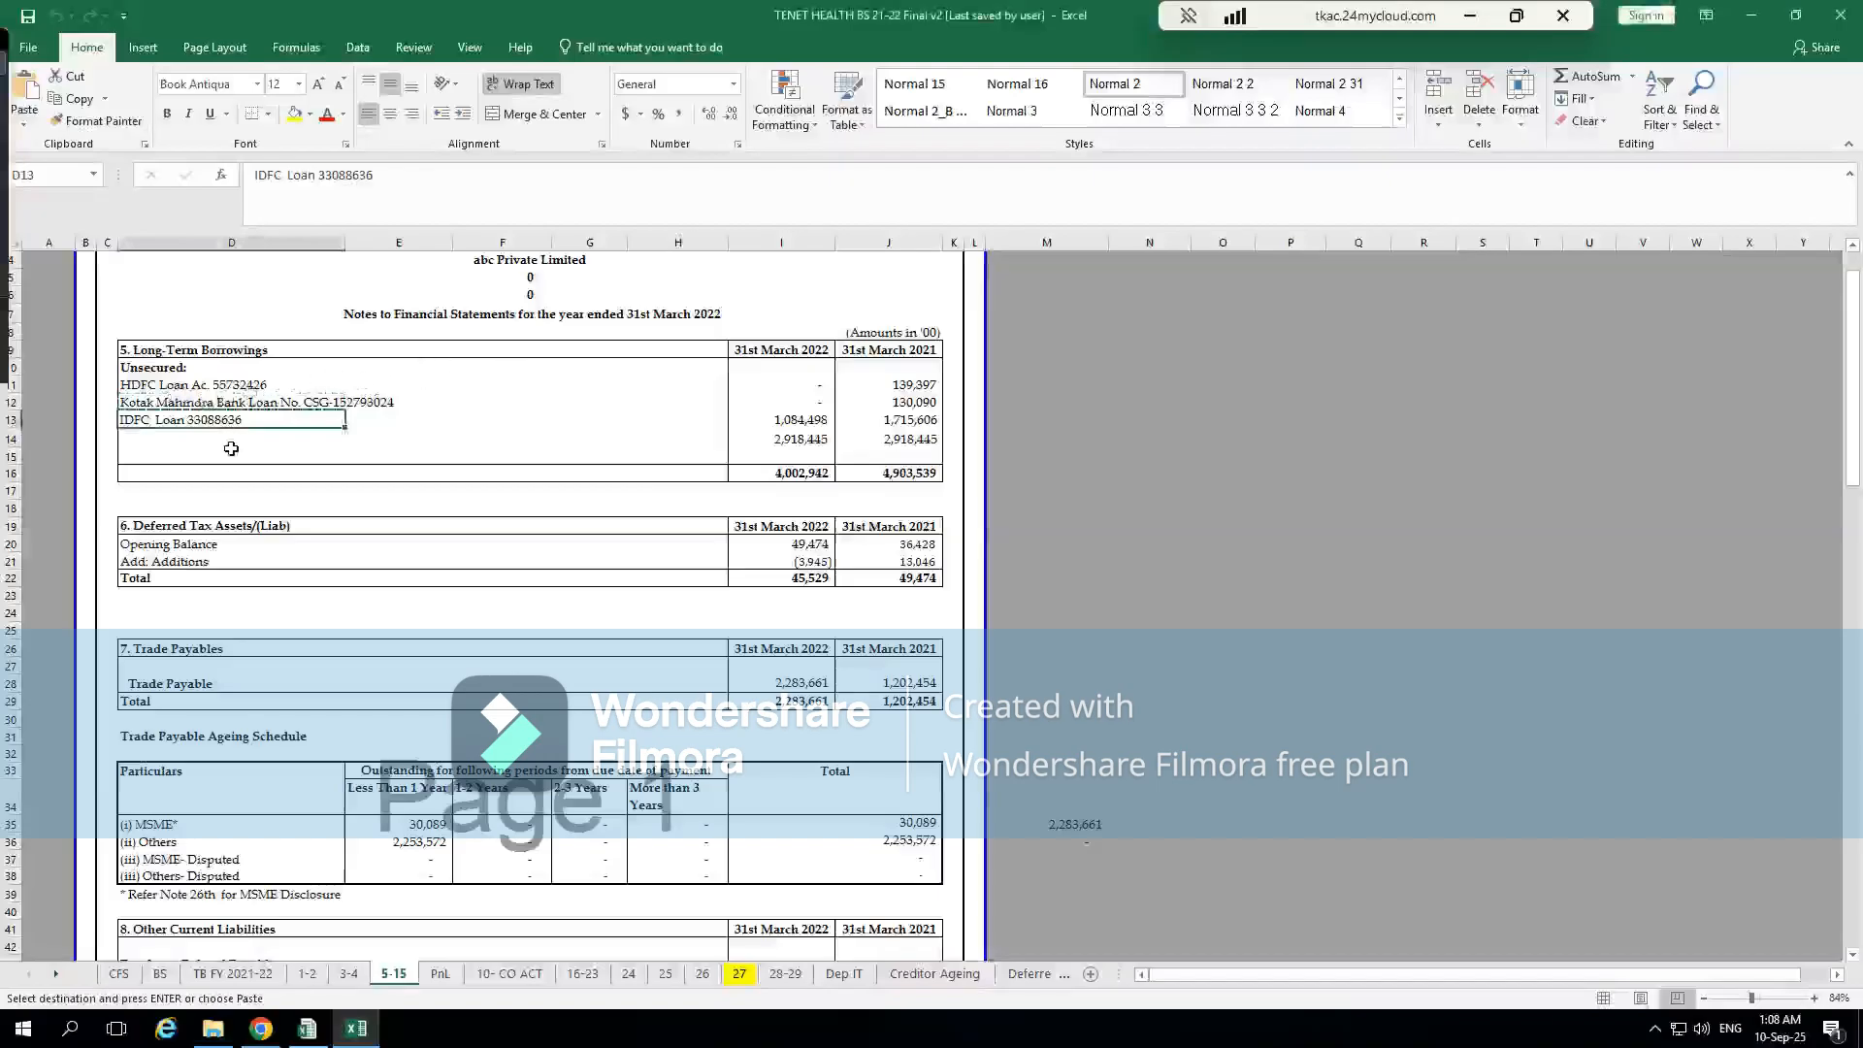
left_click(184, 405)
key("ctrl+c")
key("alt+Tab")
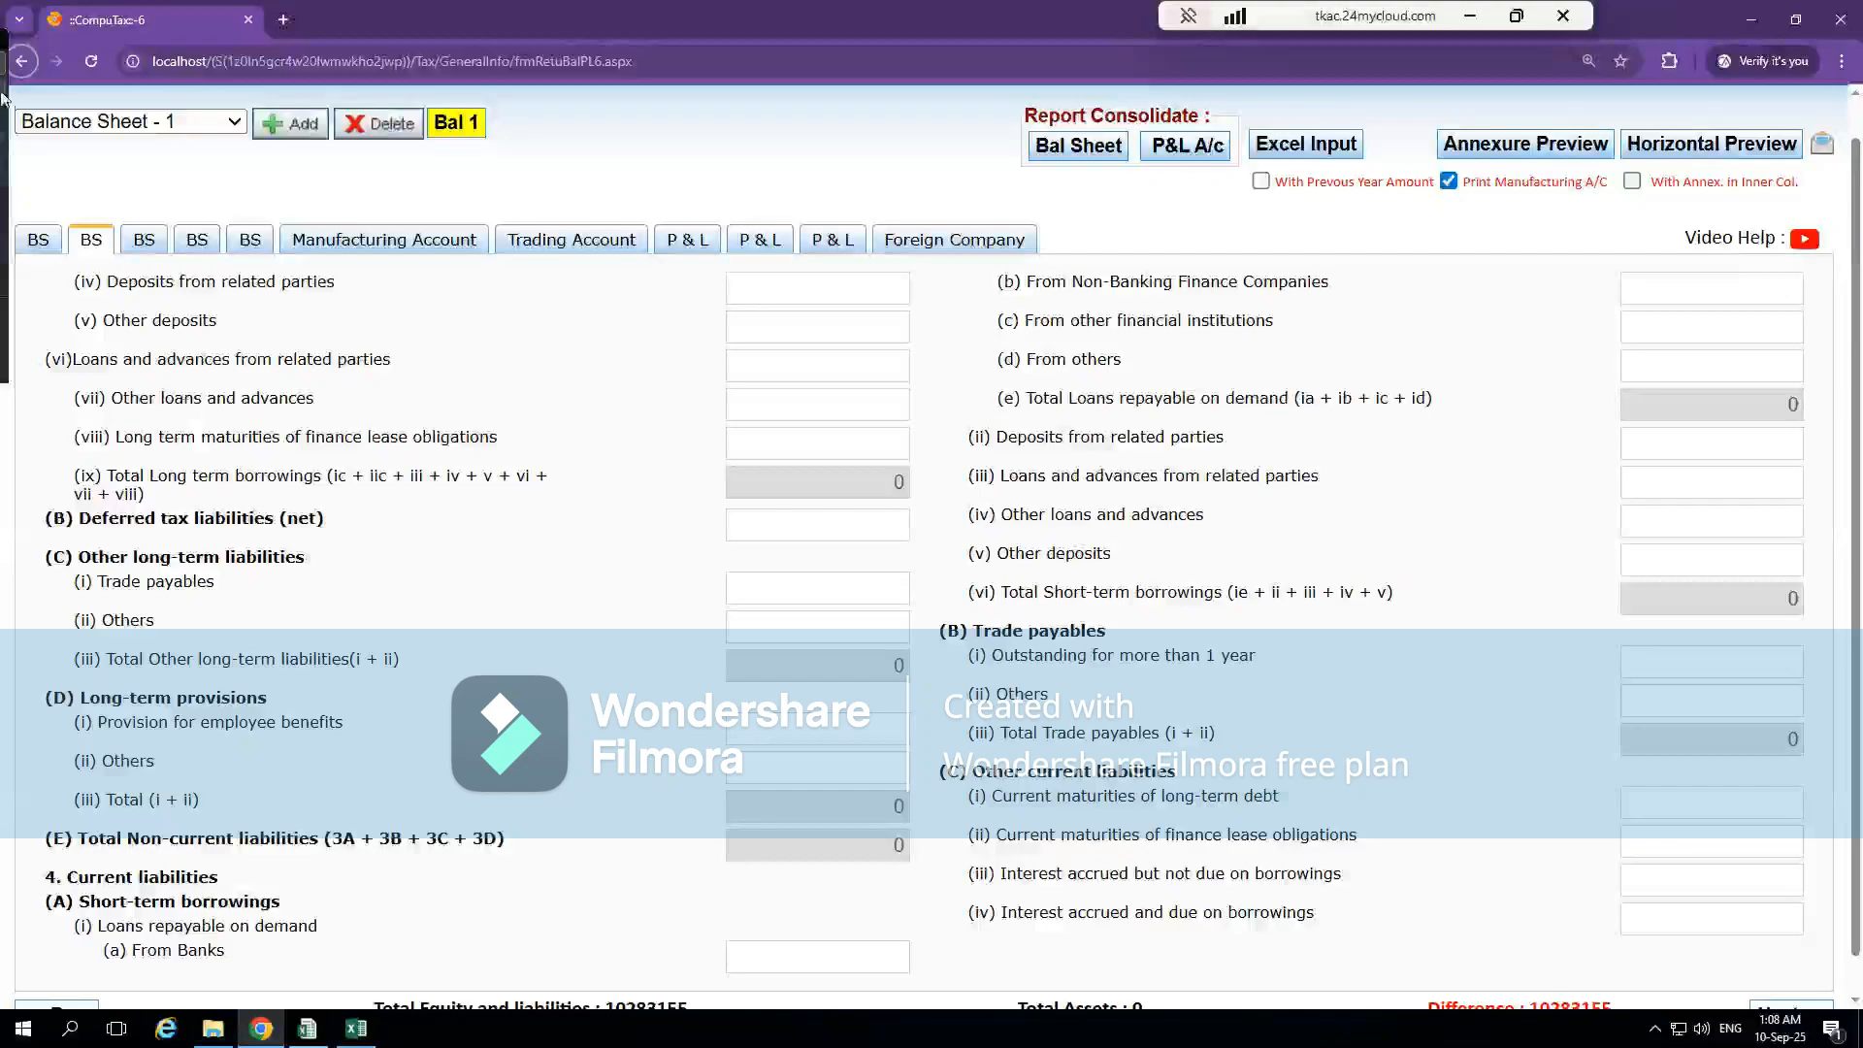
left_click(38, 239)
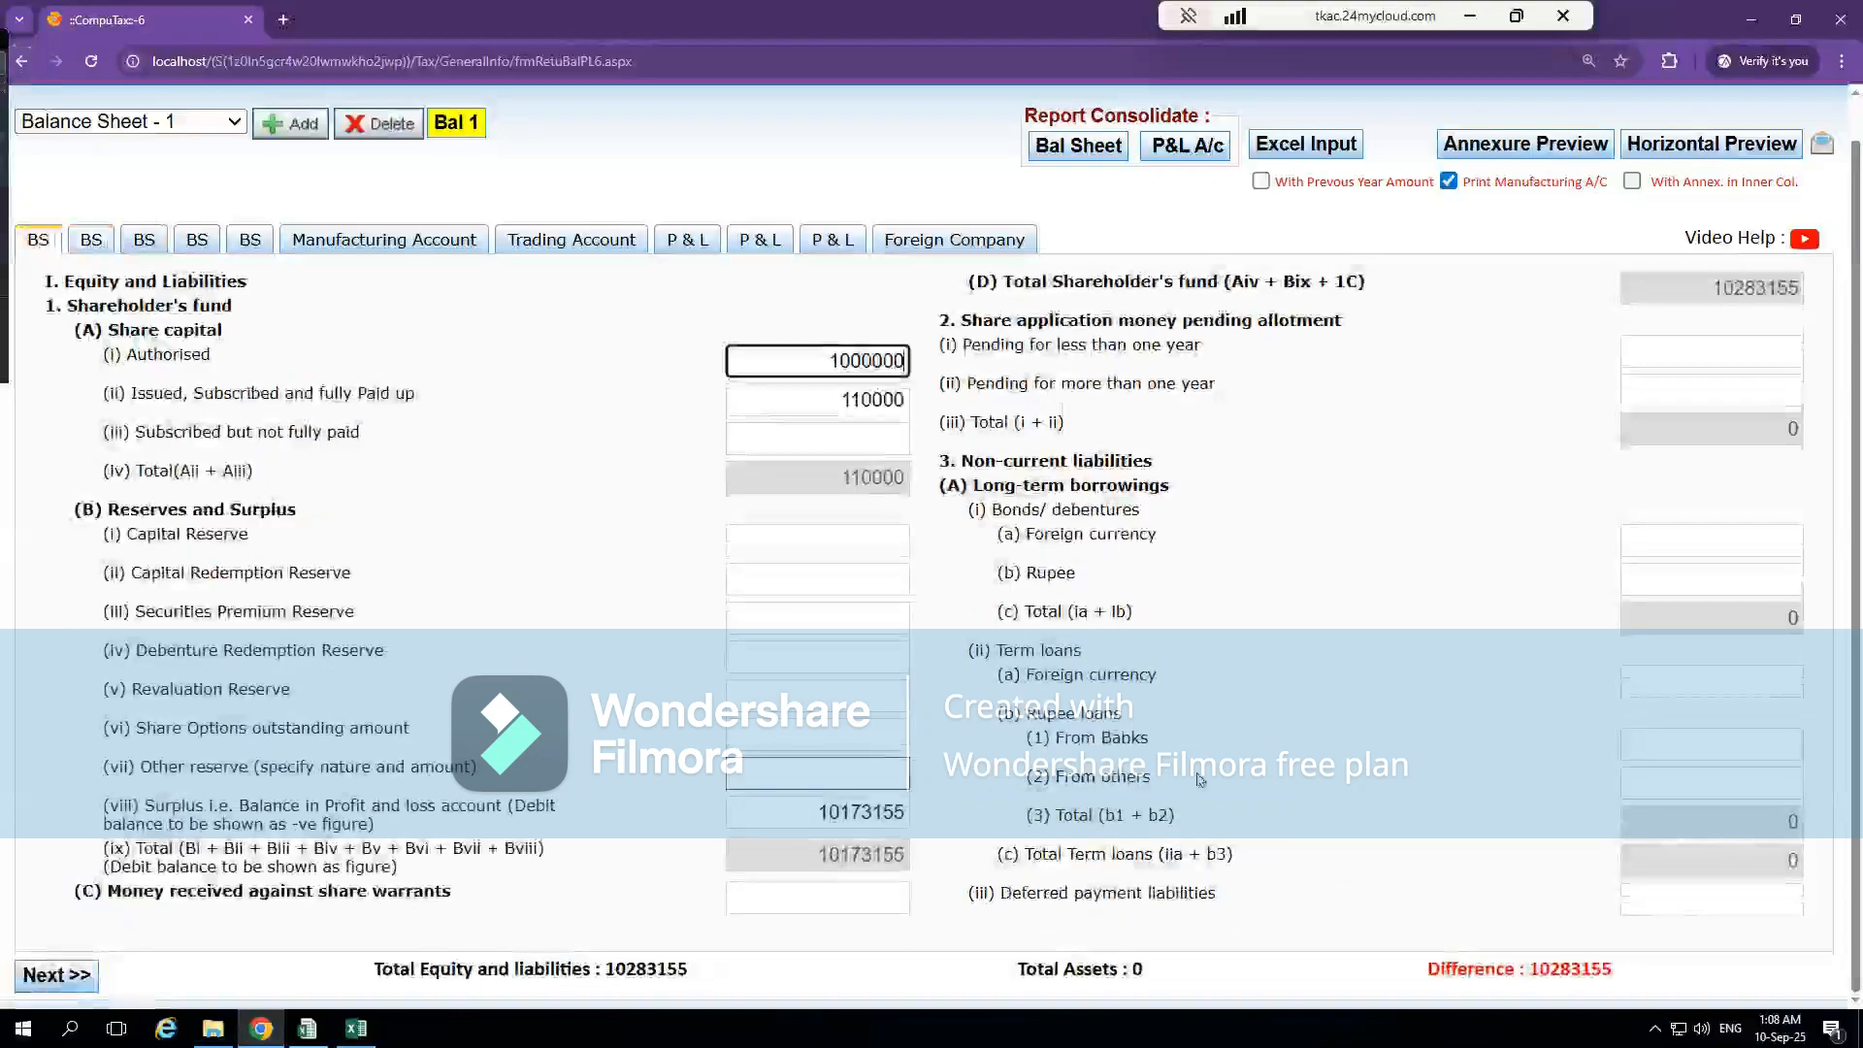
left_click(1719, 782)
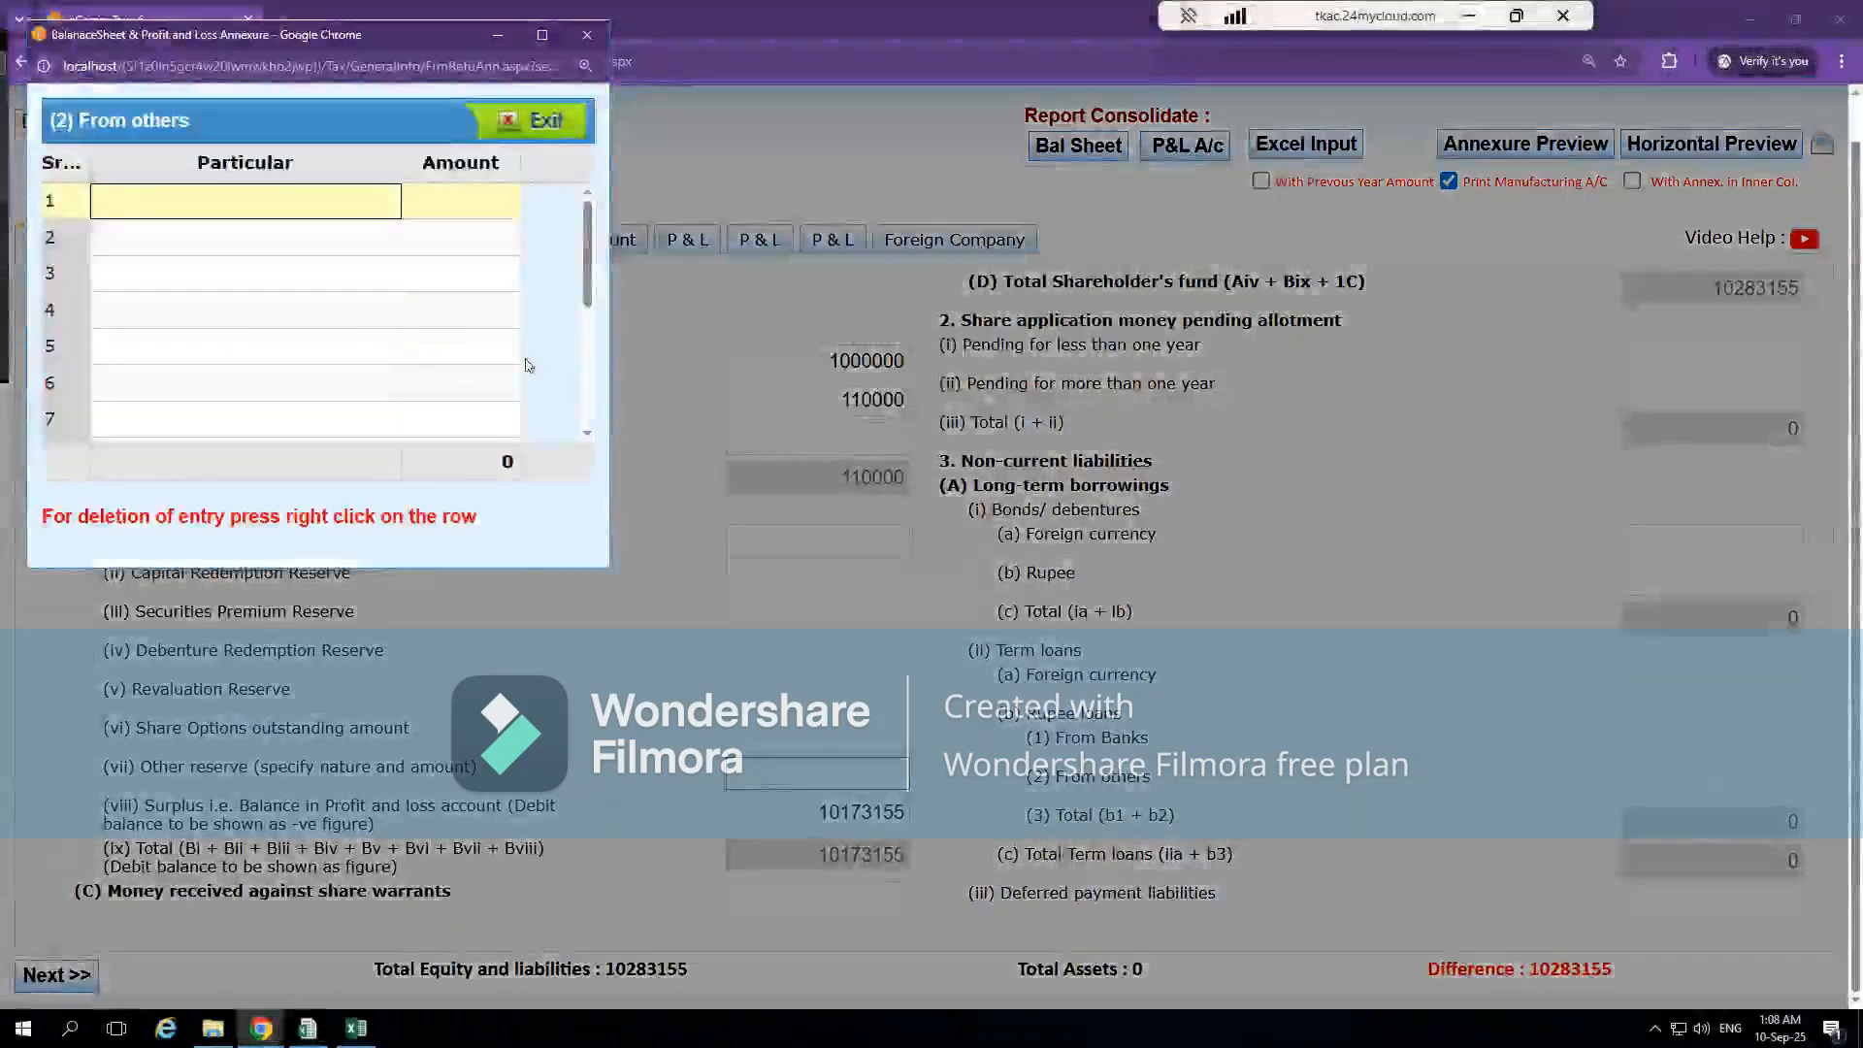
key("ctrl+v")
key("Tab")
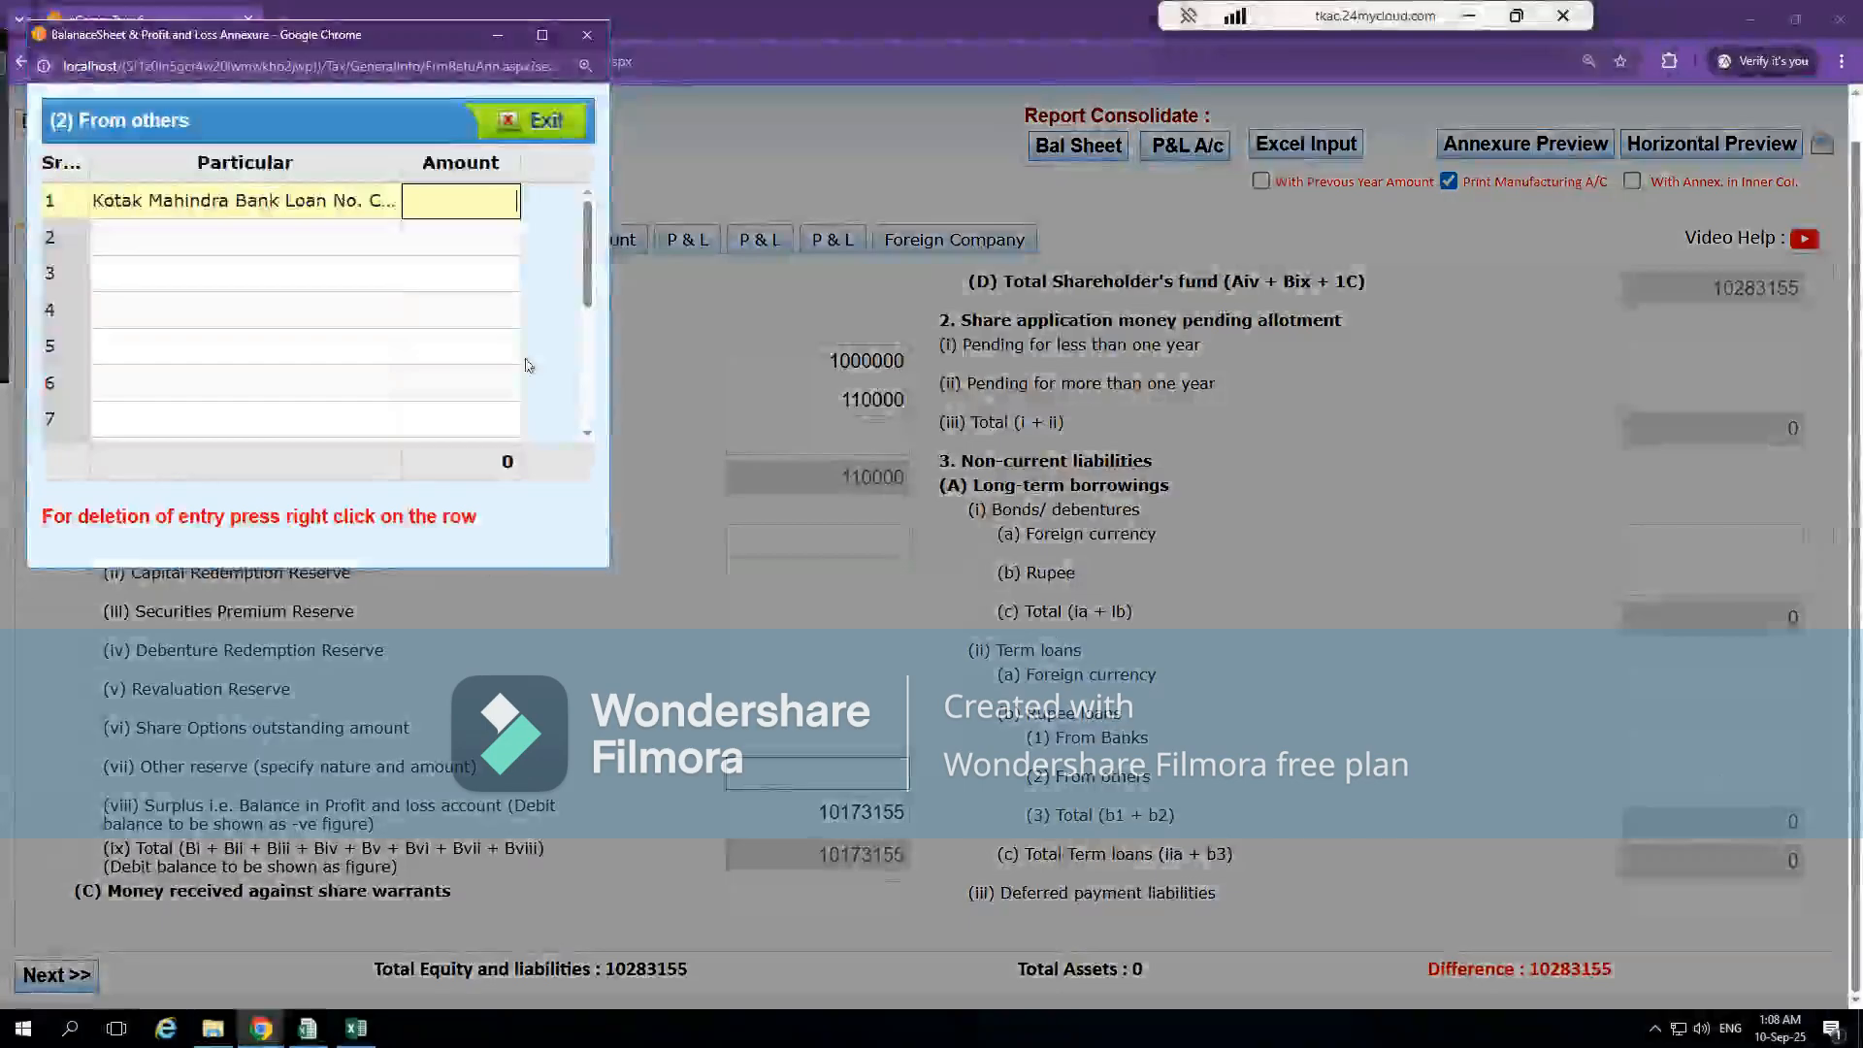
Copy the 1,084,498 amount from the Excel Long-Term Borrowings note into the first annexure row's Amount in CompuTax
key("alt+Tab")
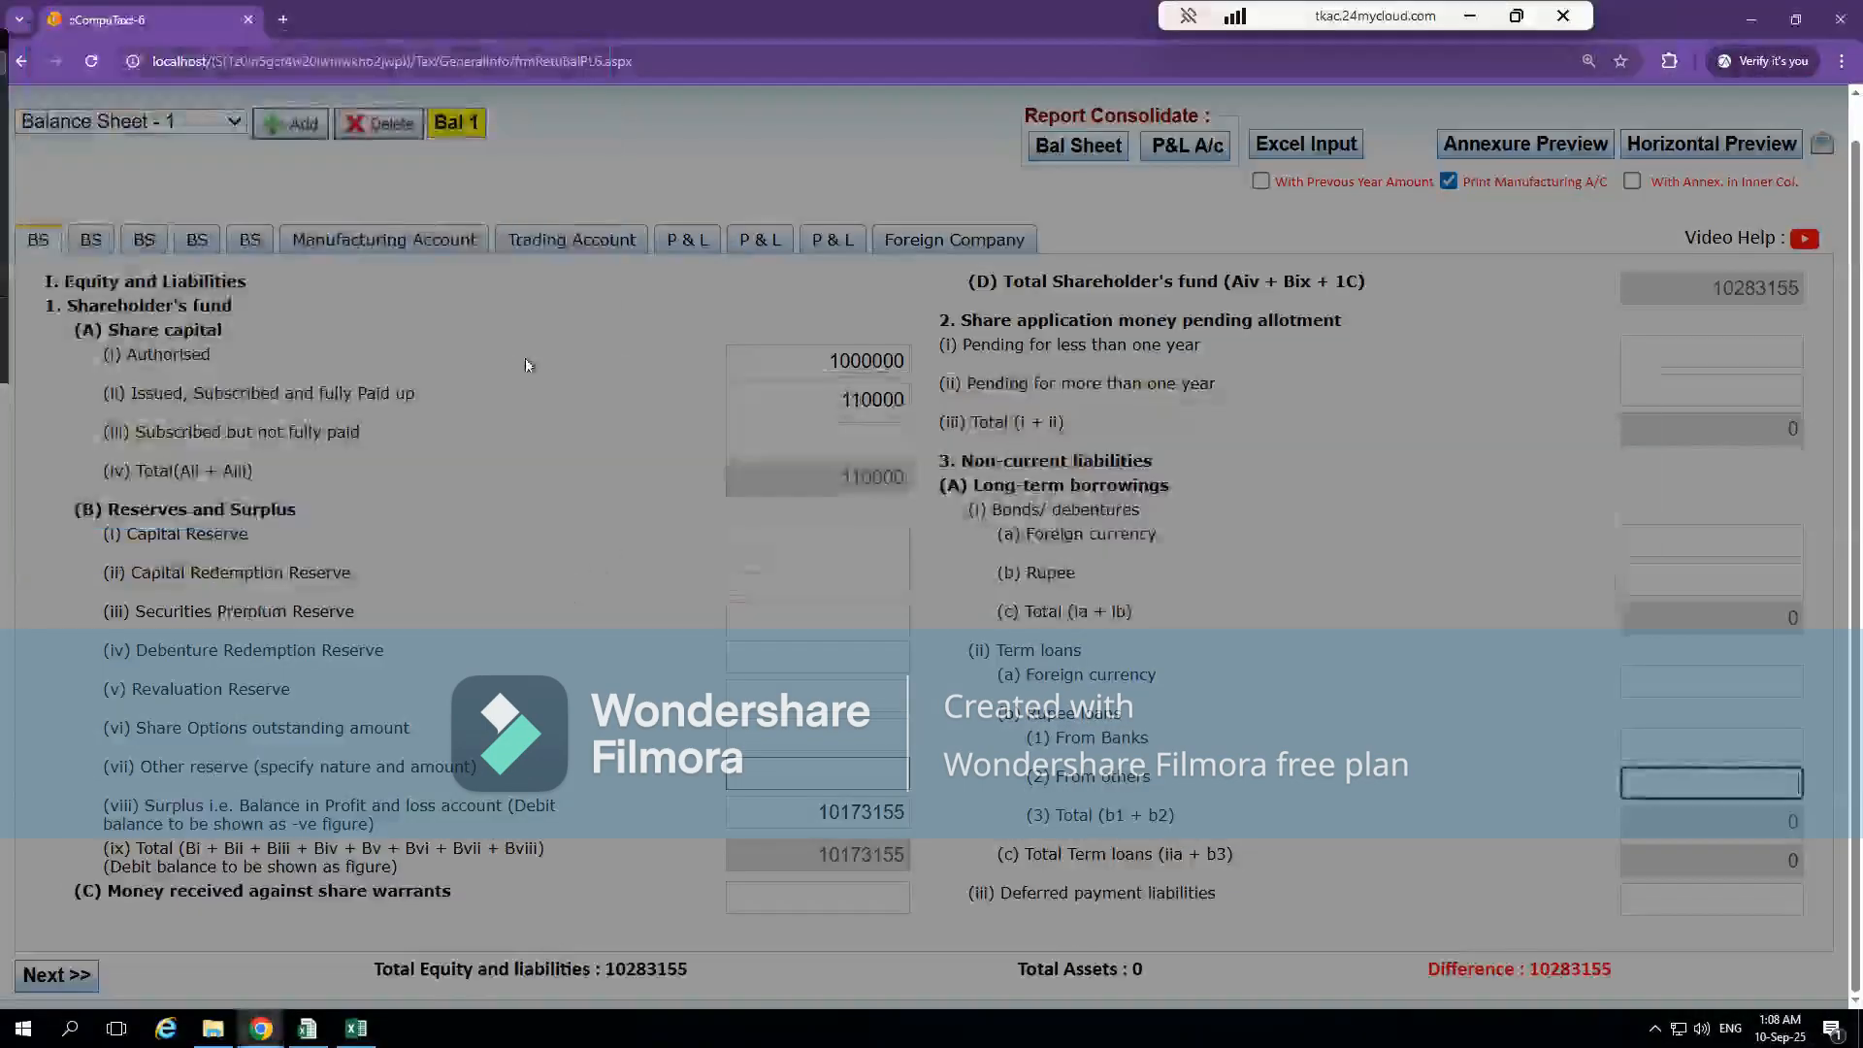
key("alt+Tab")
key("alt+Tab")
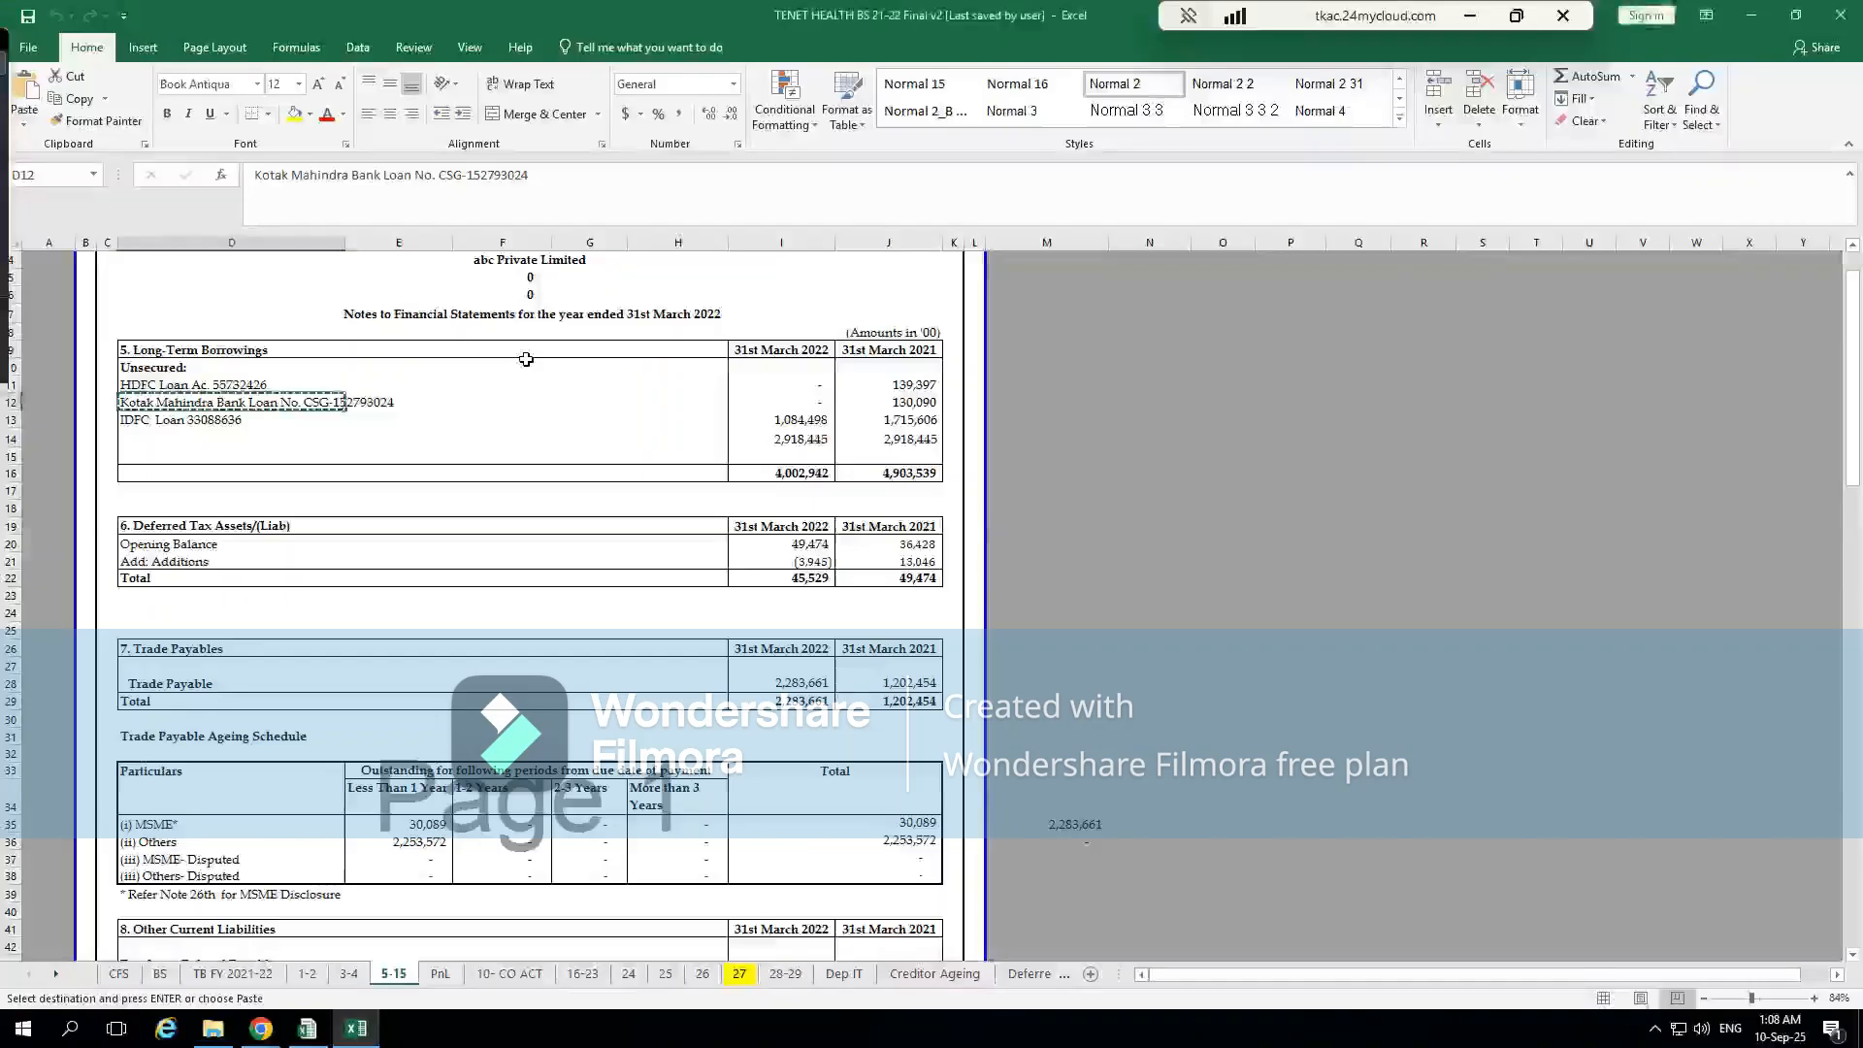
left_click(806, 421)
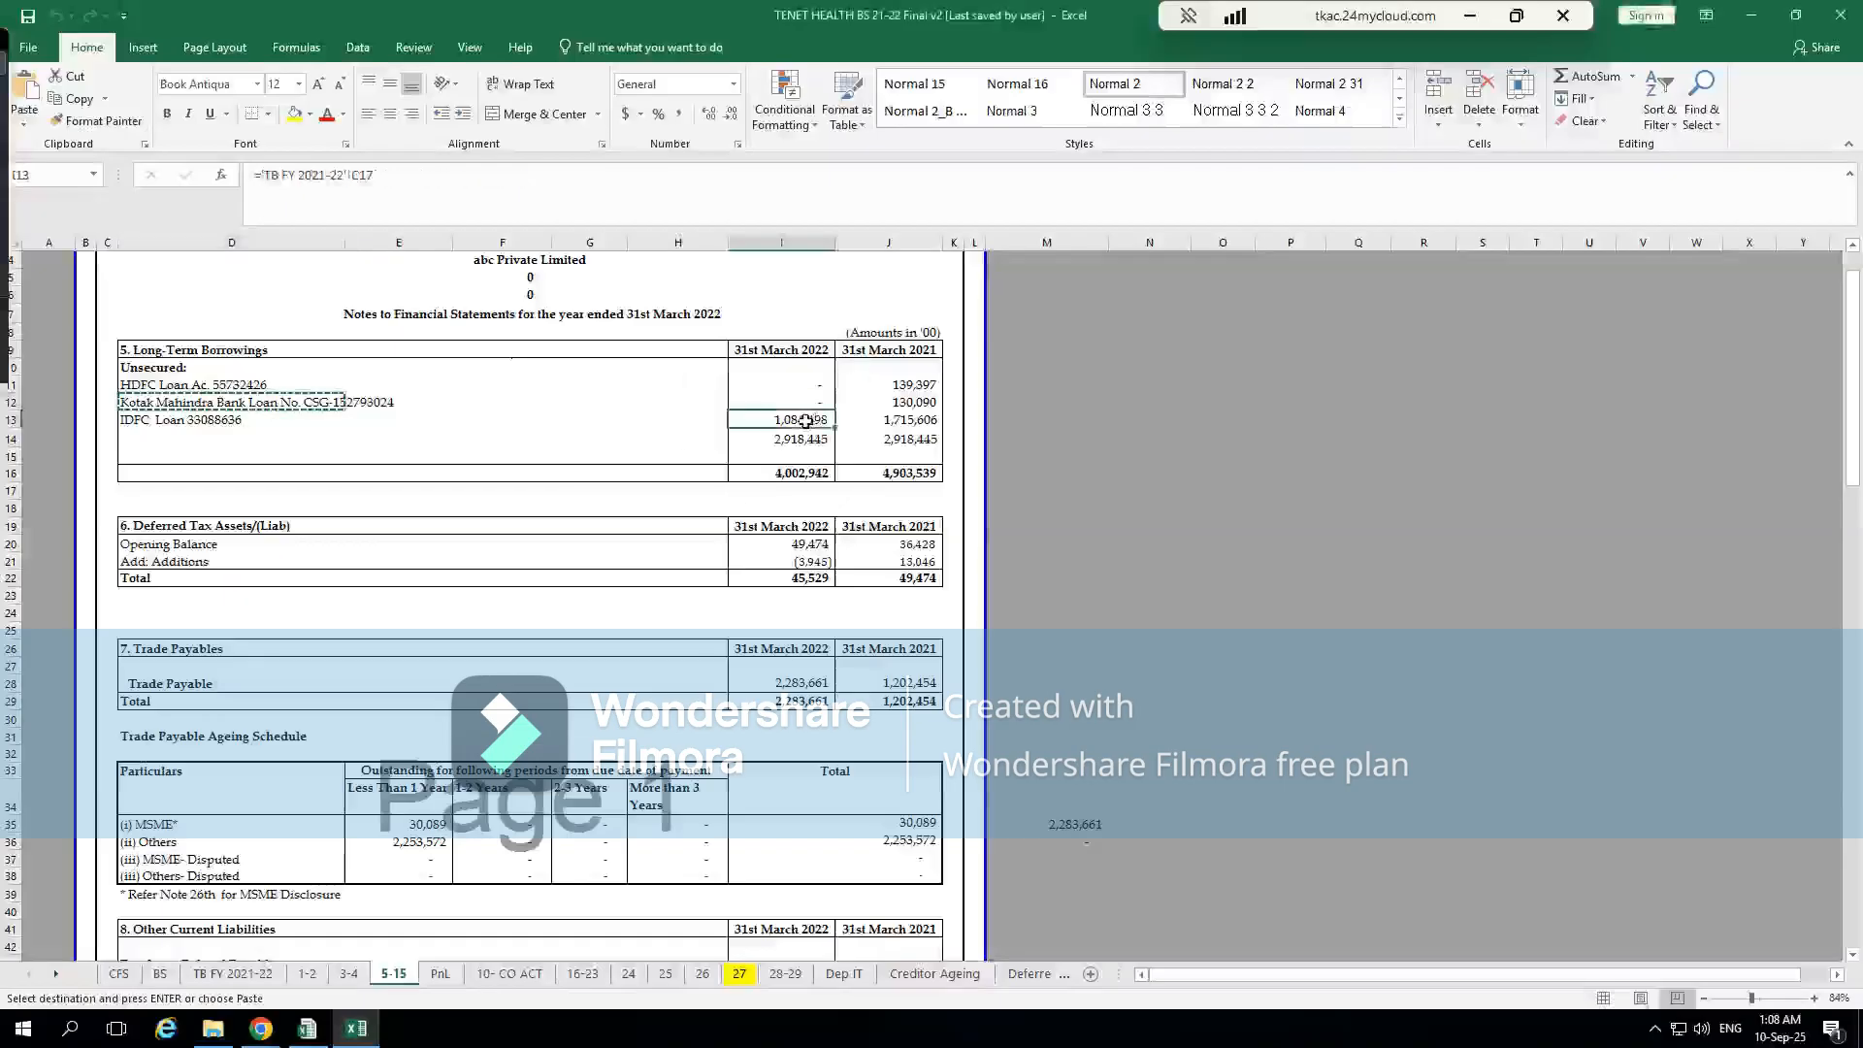
key("ctrl+c")
key("alt+Tab")
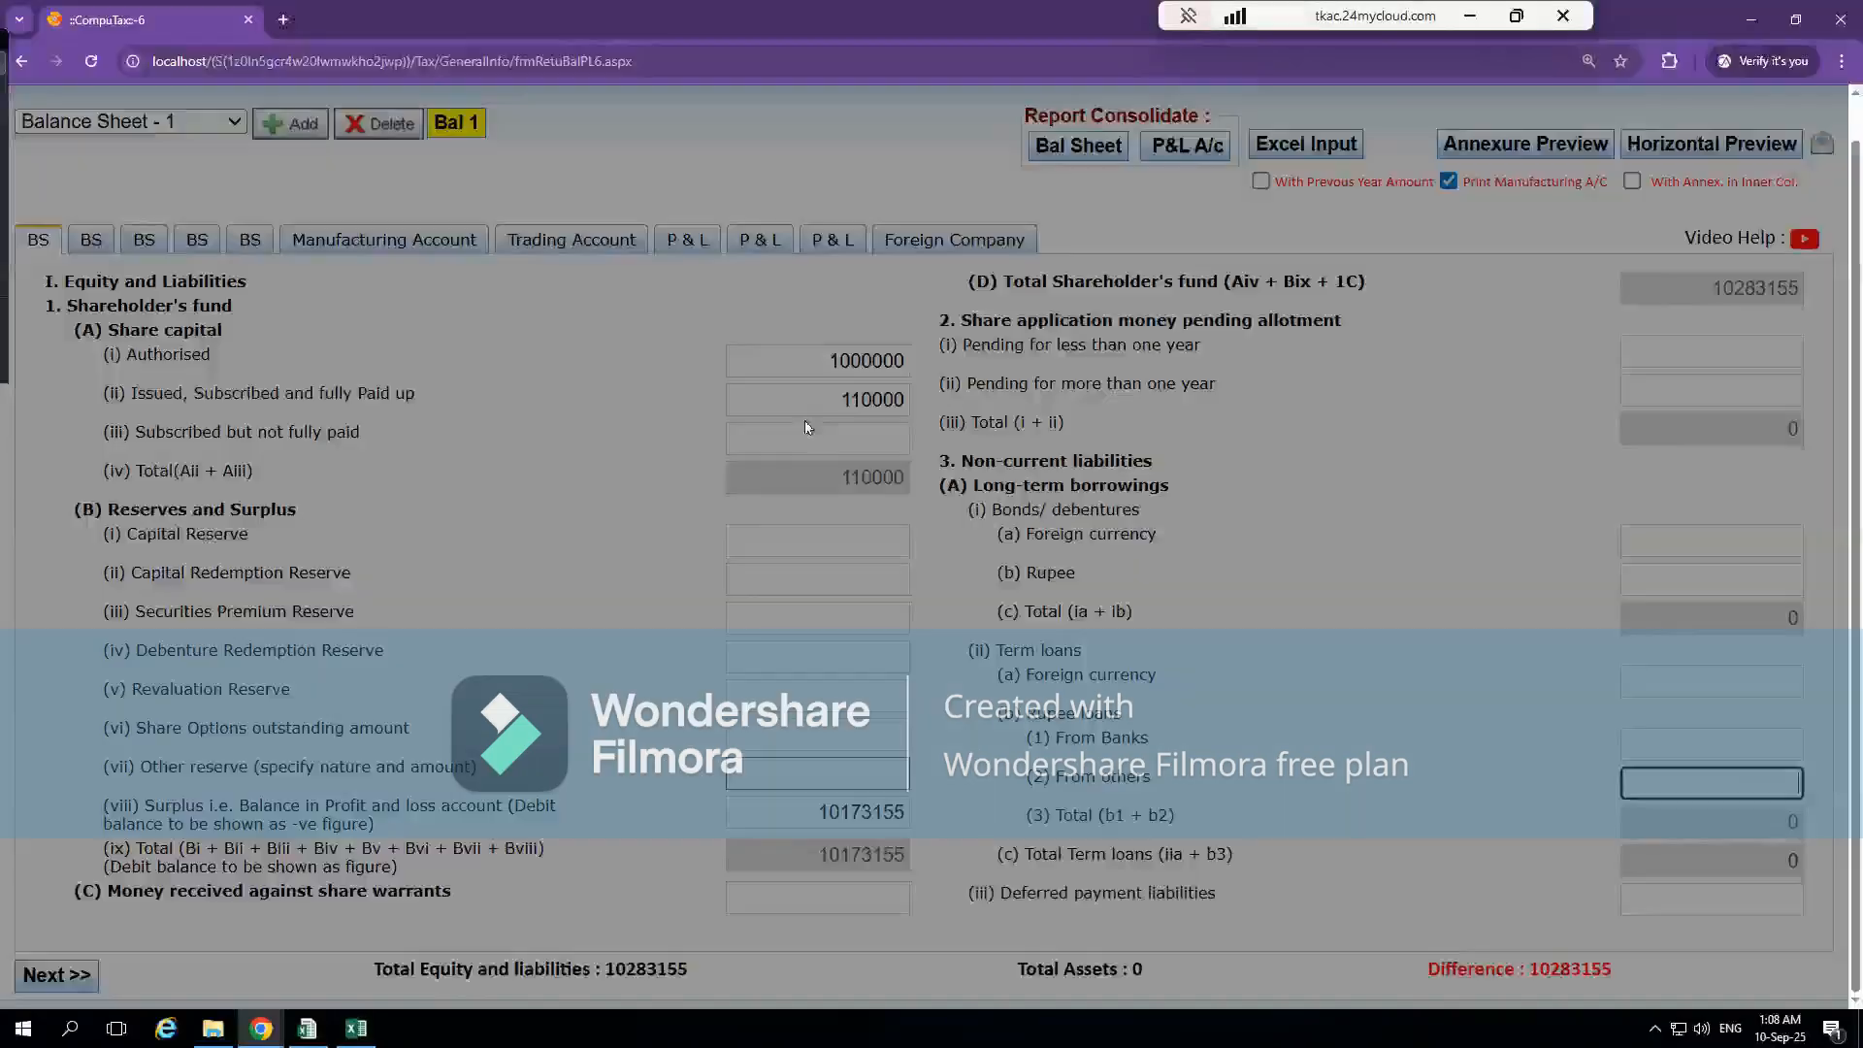
key("alt+Tab")
key("ctrl+v")
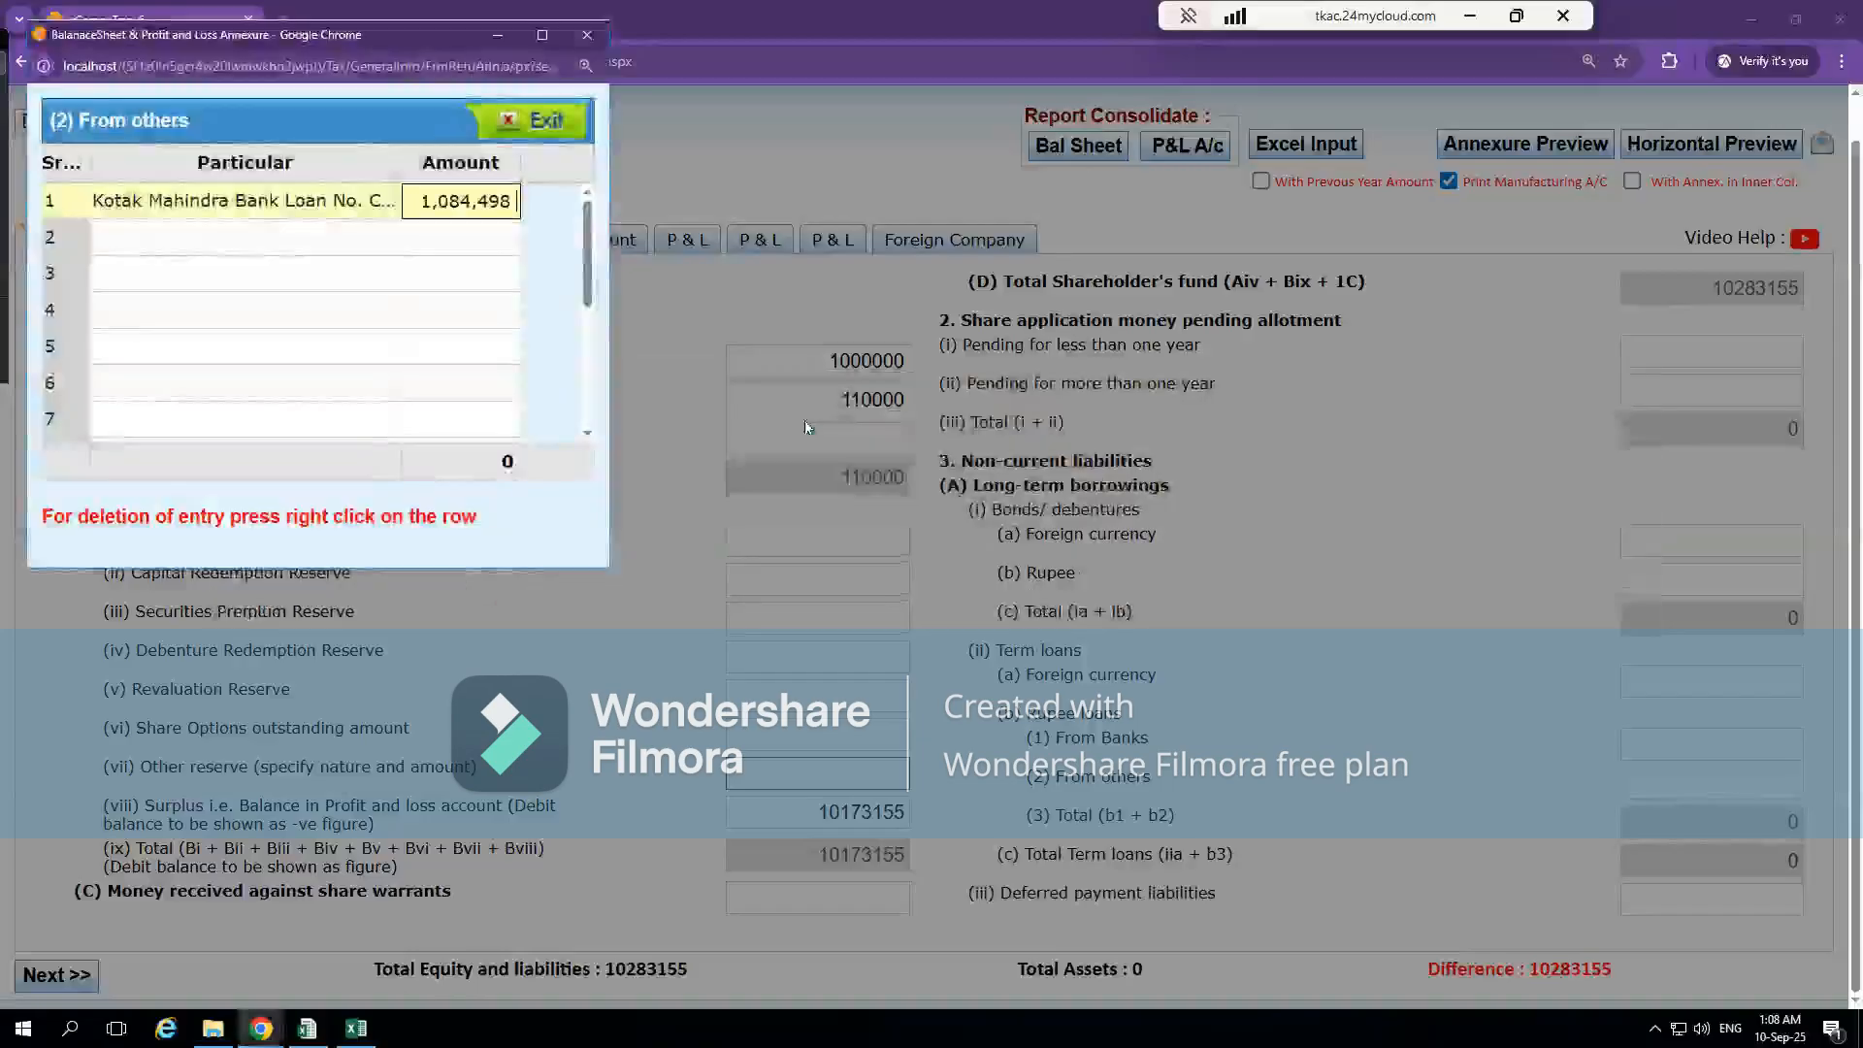
key("Return")
Remove the thousands separators from the first annexure row's amount so it is entered as 1084498
left_click(480, 208)
key("BackSpace")
left_click(445, 209)
key("BackSpace")
left_click(449, 316)
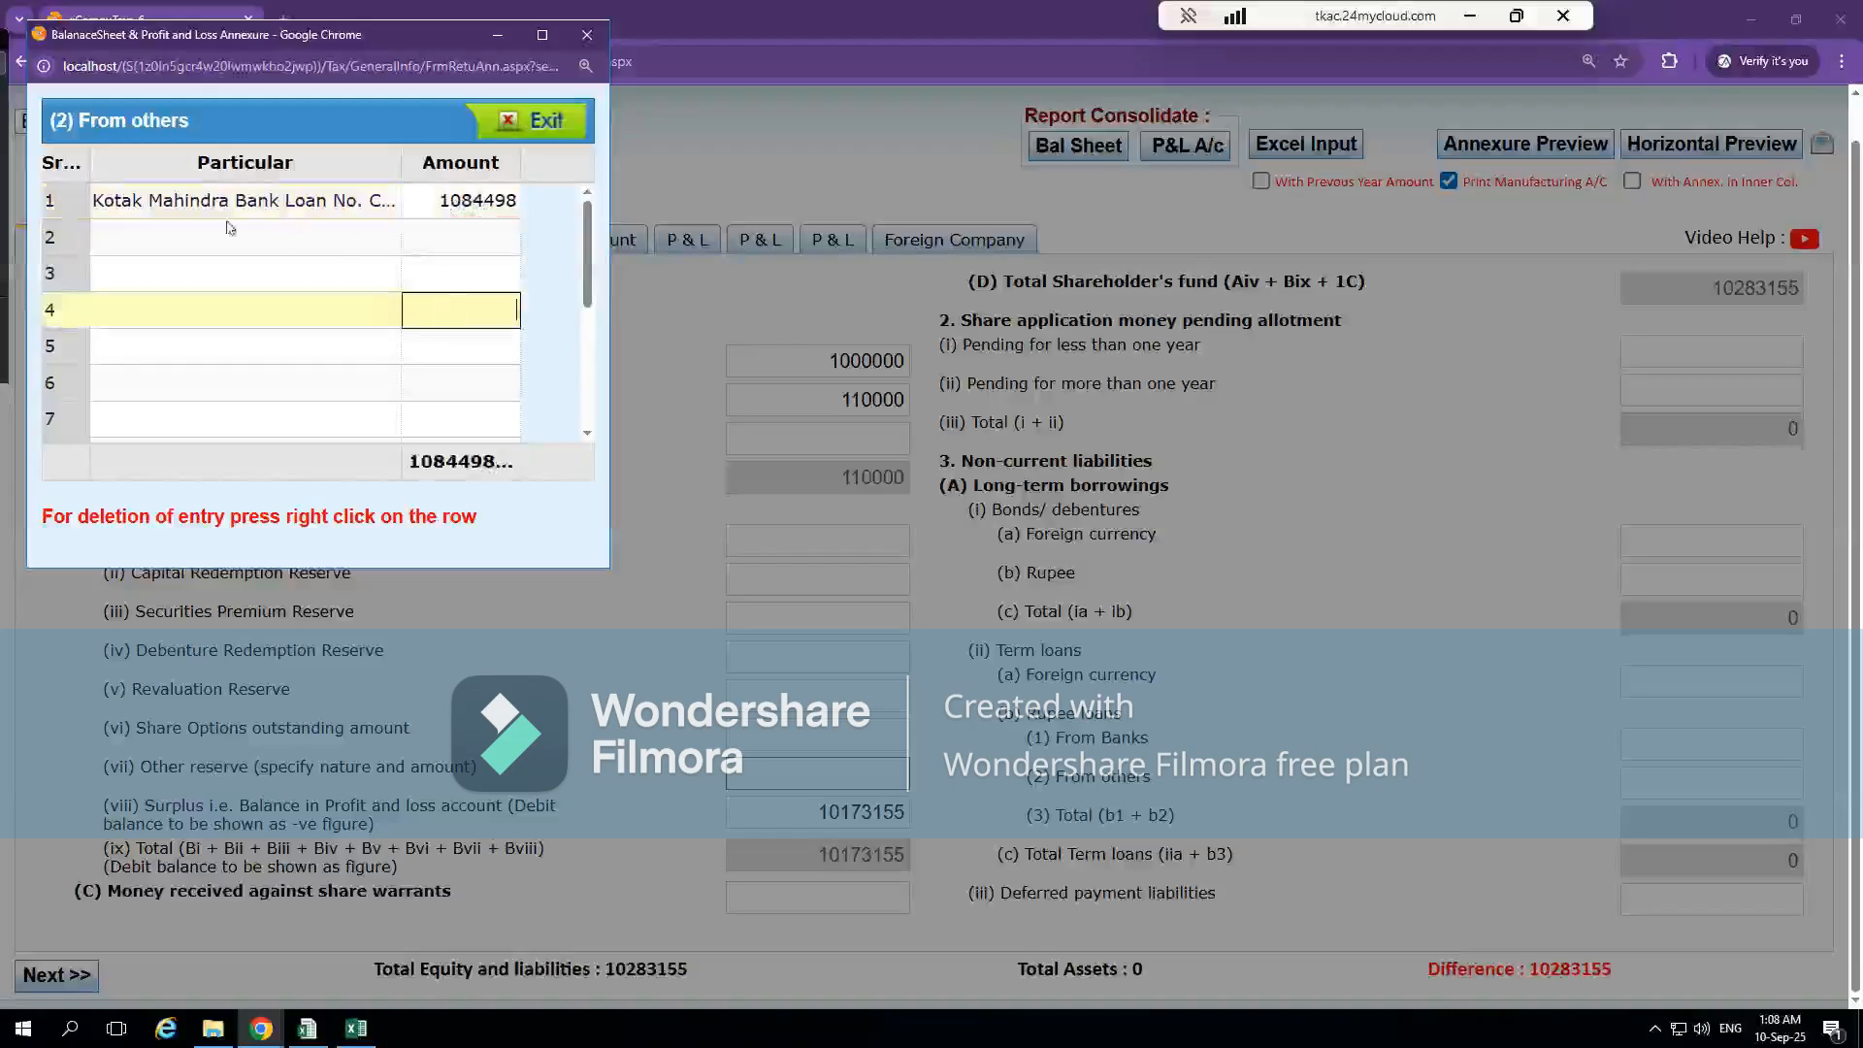
Copy the IDFC loan description from the Excel note into the second row's Particular in the From others annexure
left_click(204, 242)
key("alt+Tab")
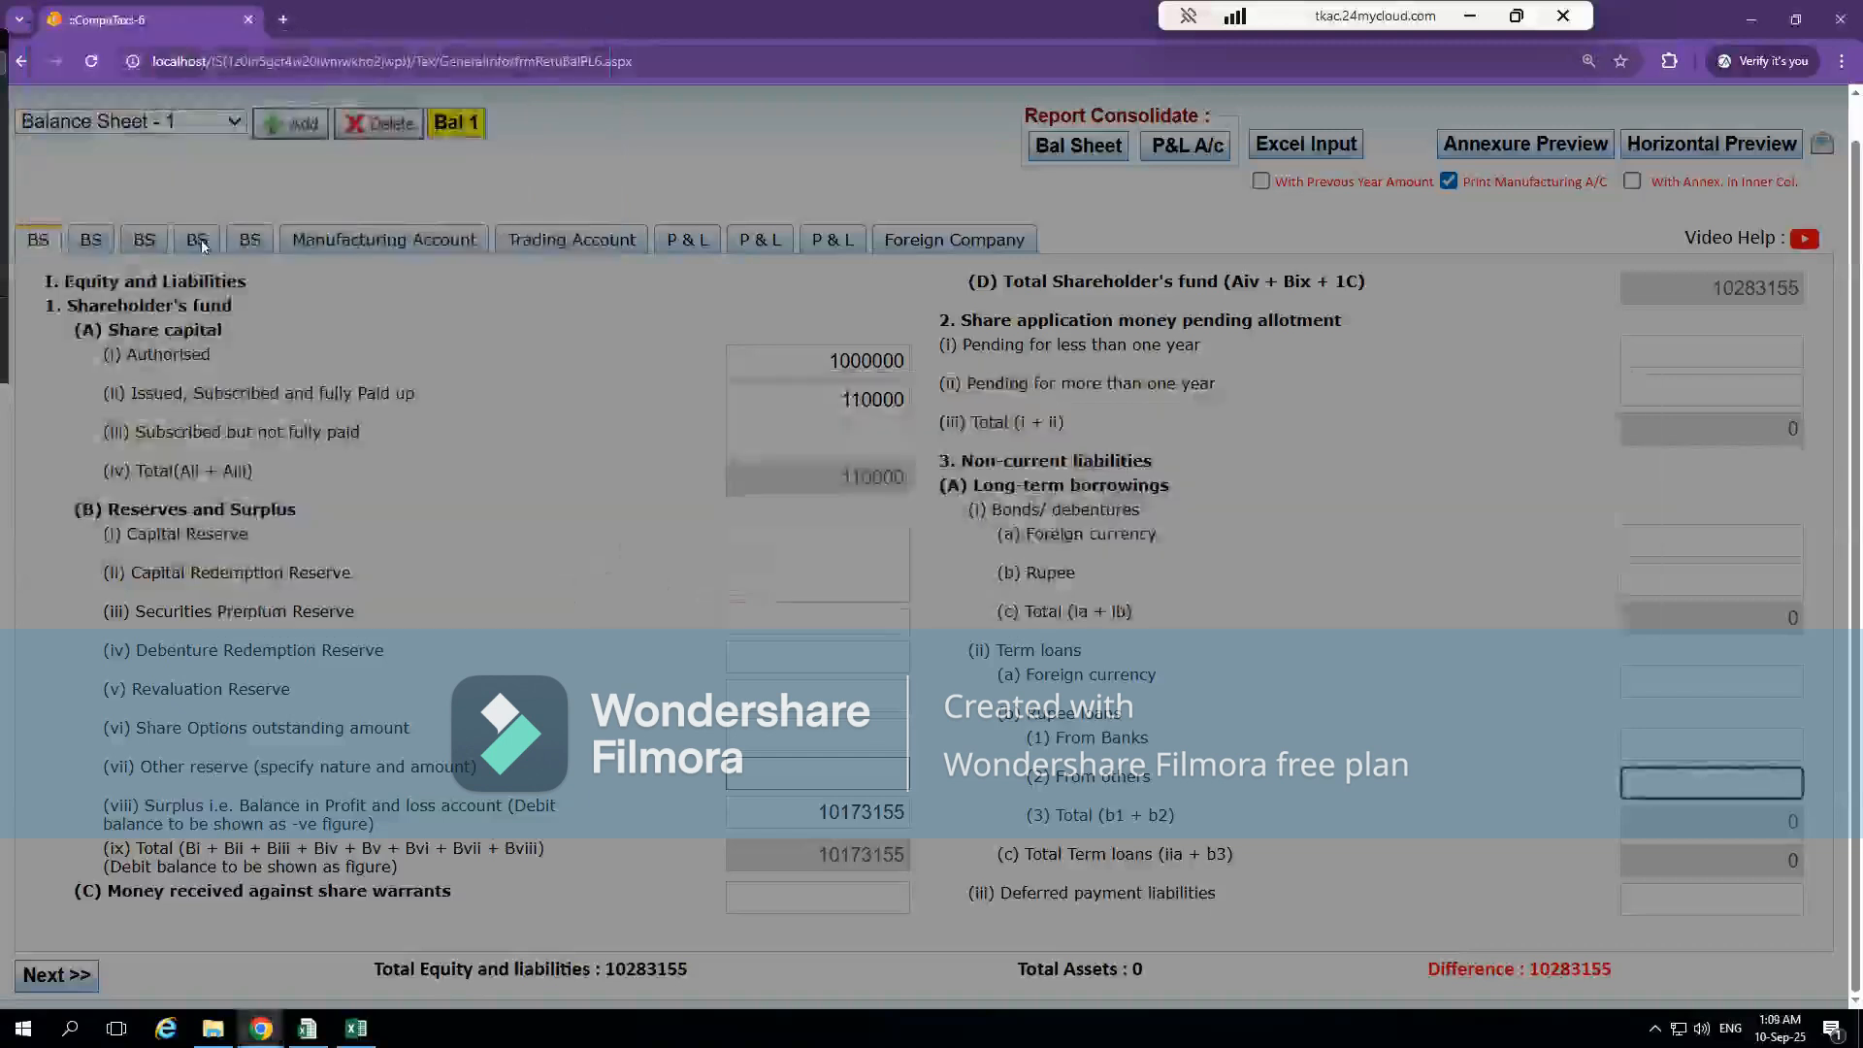
key("alt+Tab")
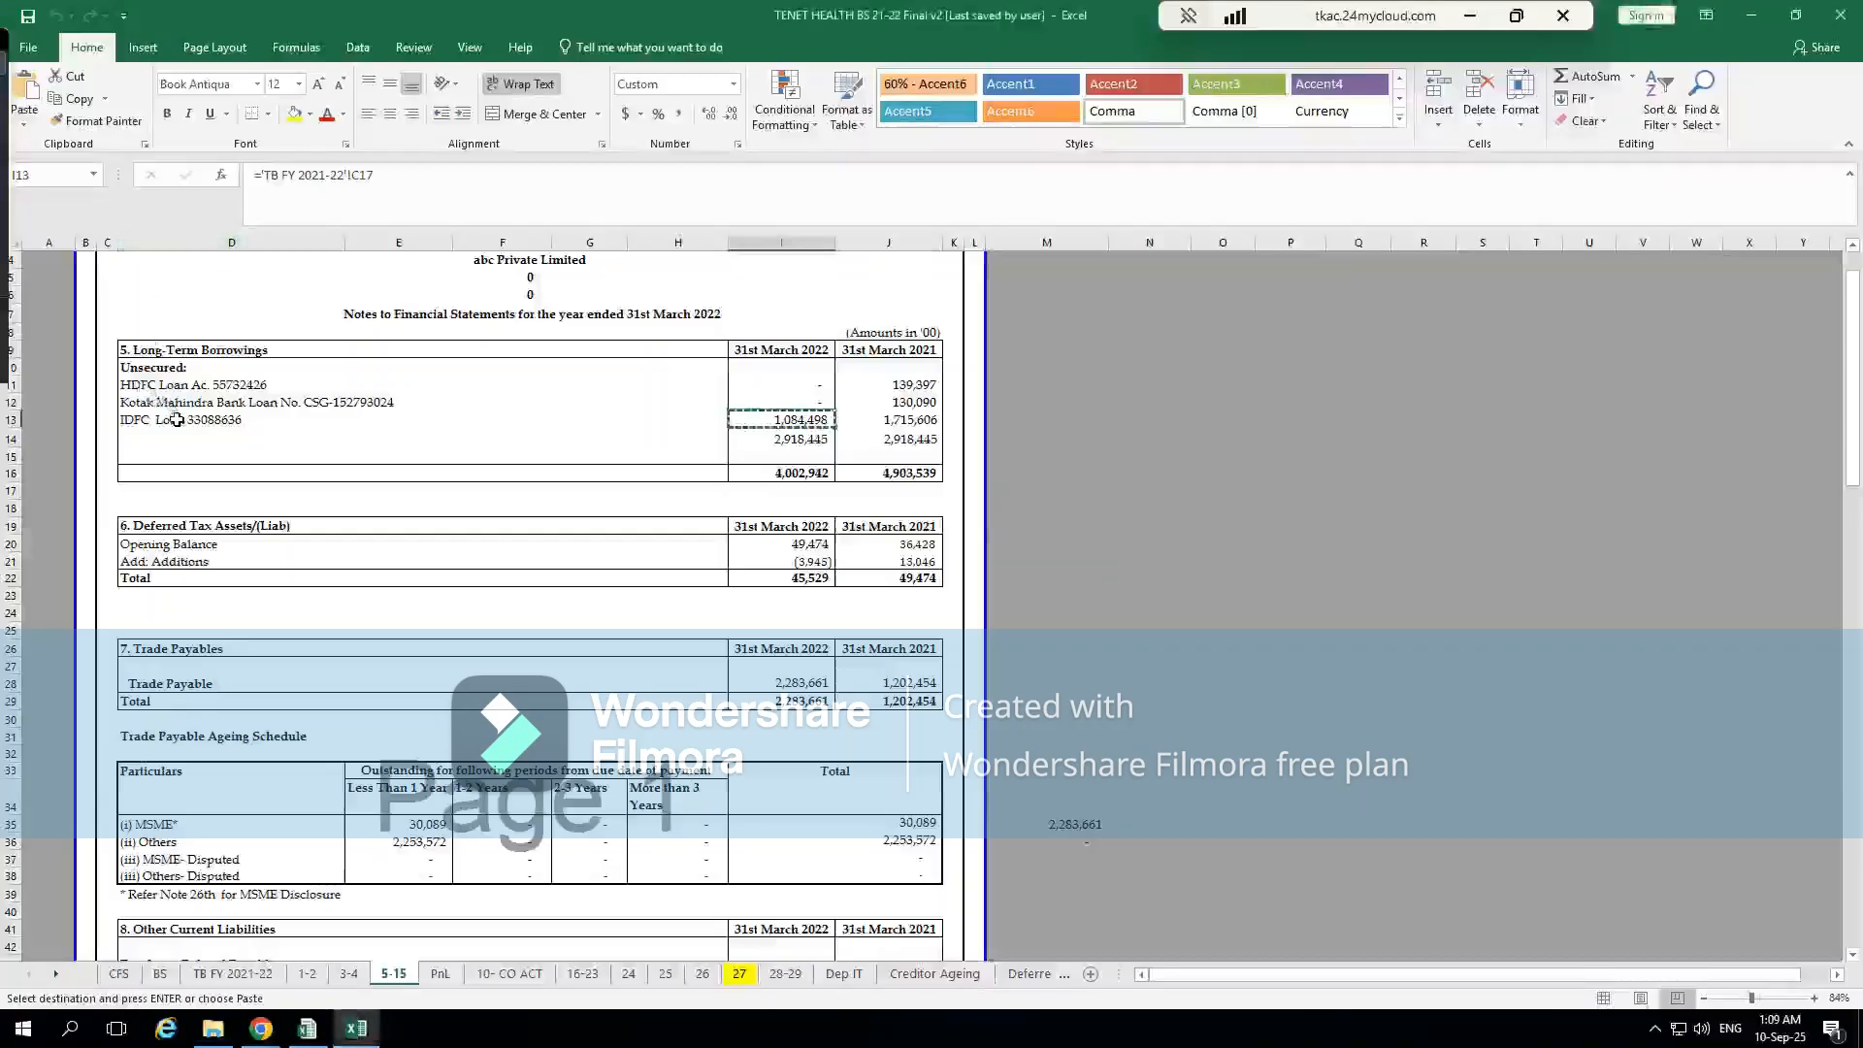
left_click(176, 420)
key("ctrl+c")
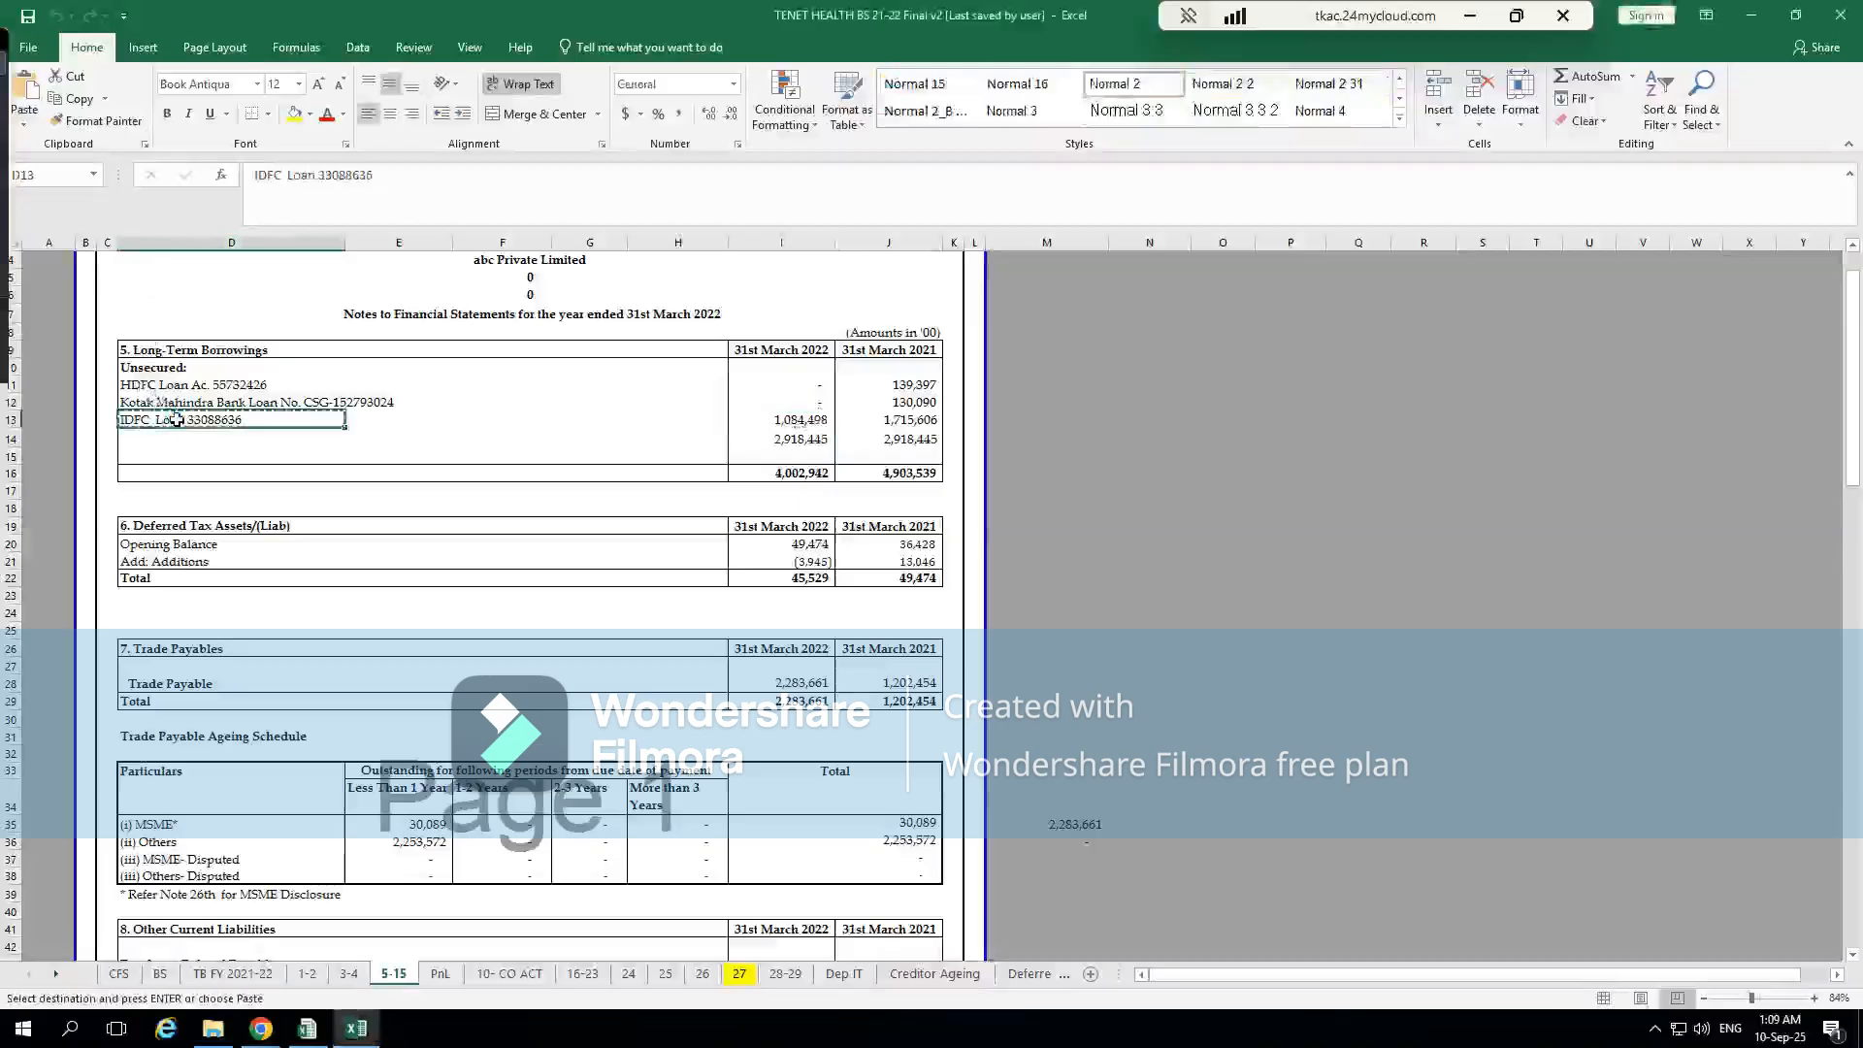
key("alt+Tab")
Enter 2918445 as the Amount of the IDFC loan row, close the From others annexure and return to CompuTax's balance sheet
key("alt+Tab")
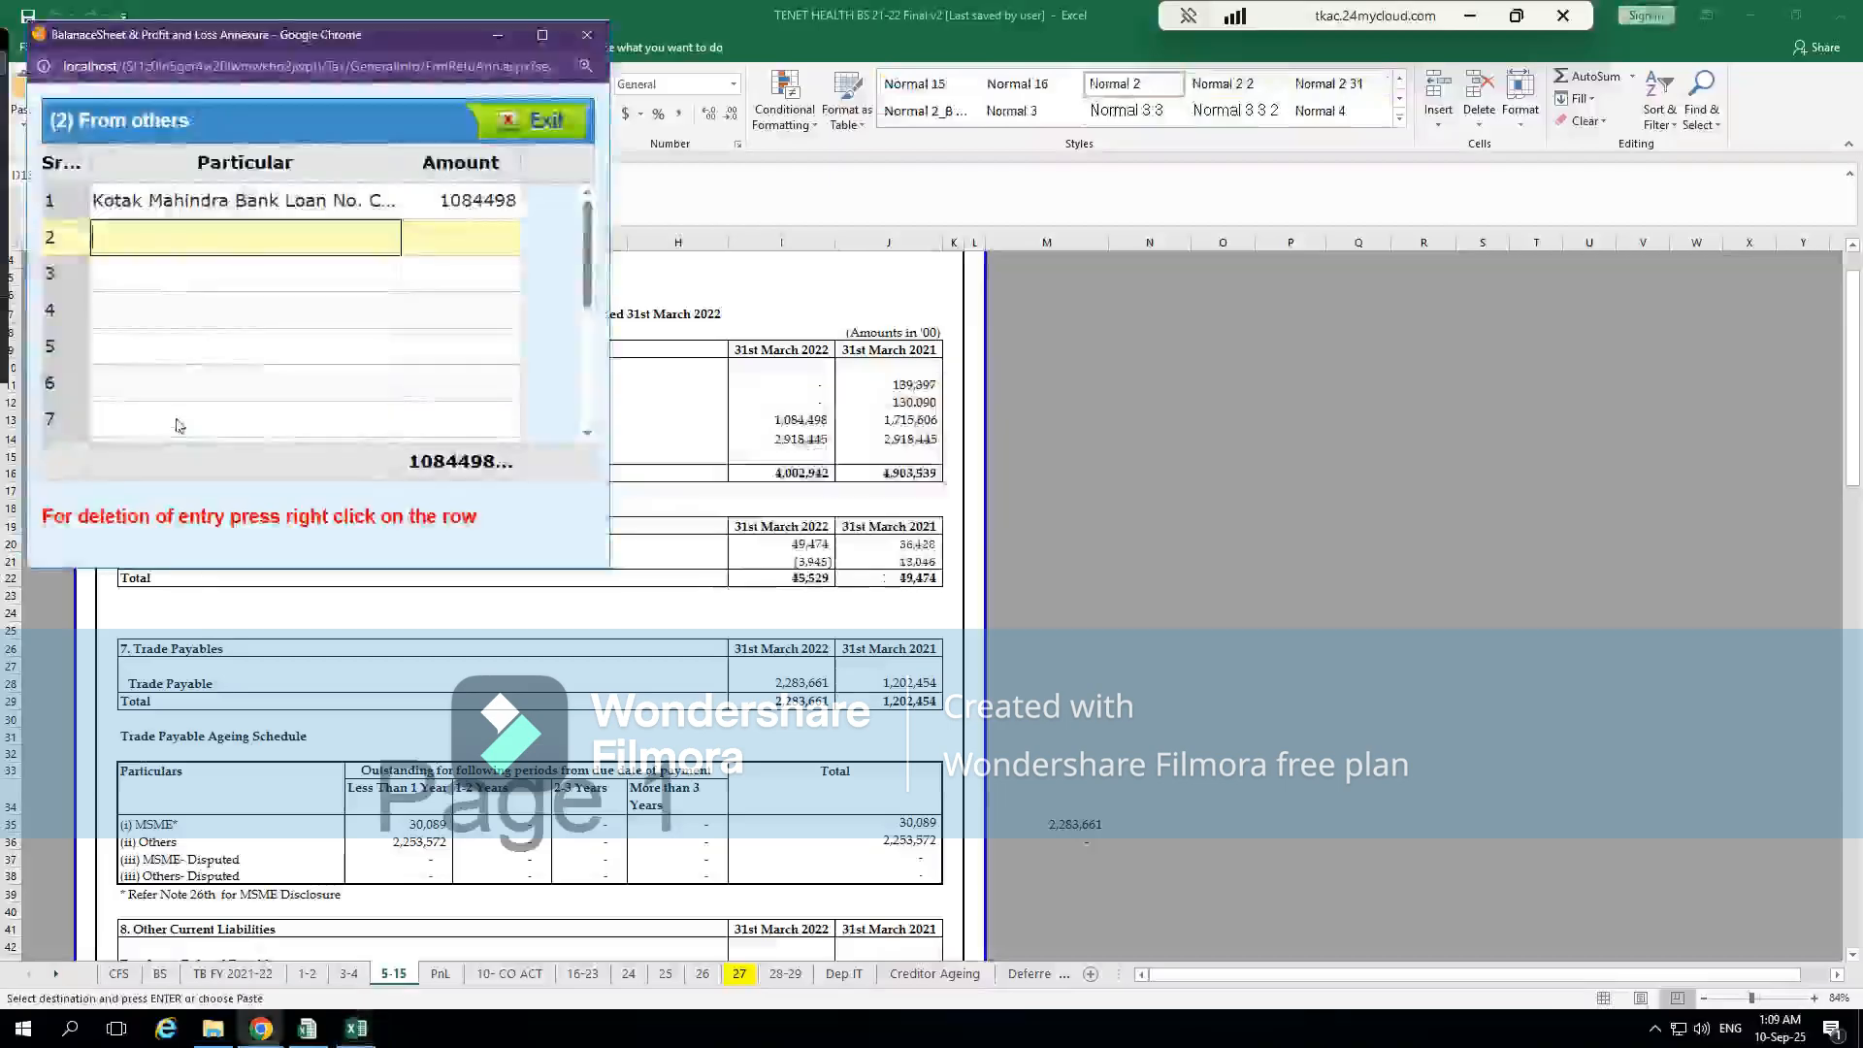
key("ctrl+v")
key("Tab")
key("alt+Tab")
key("alt+Tab")
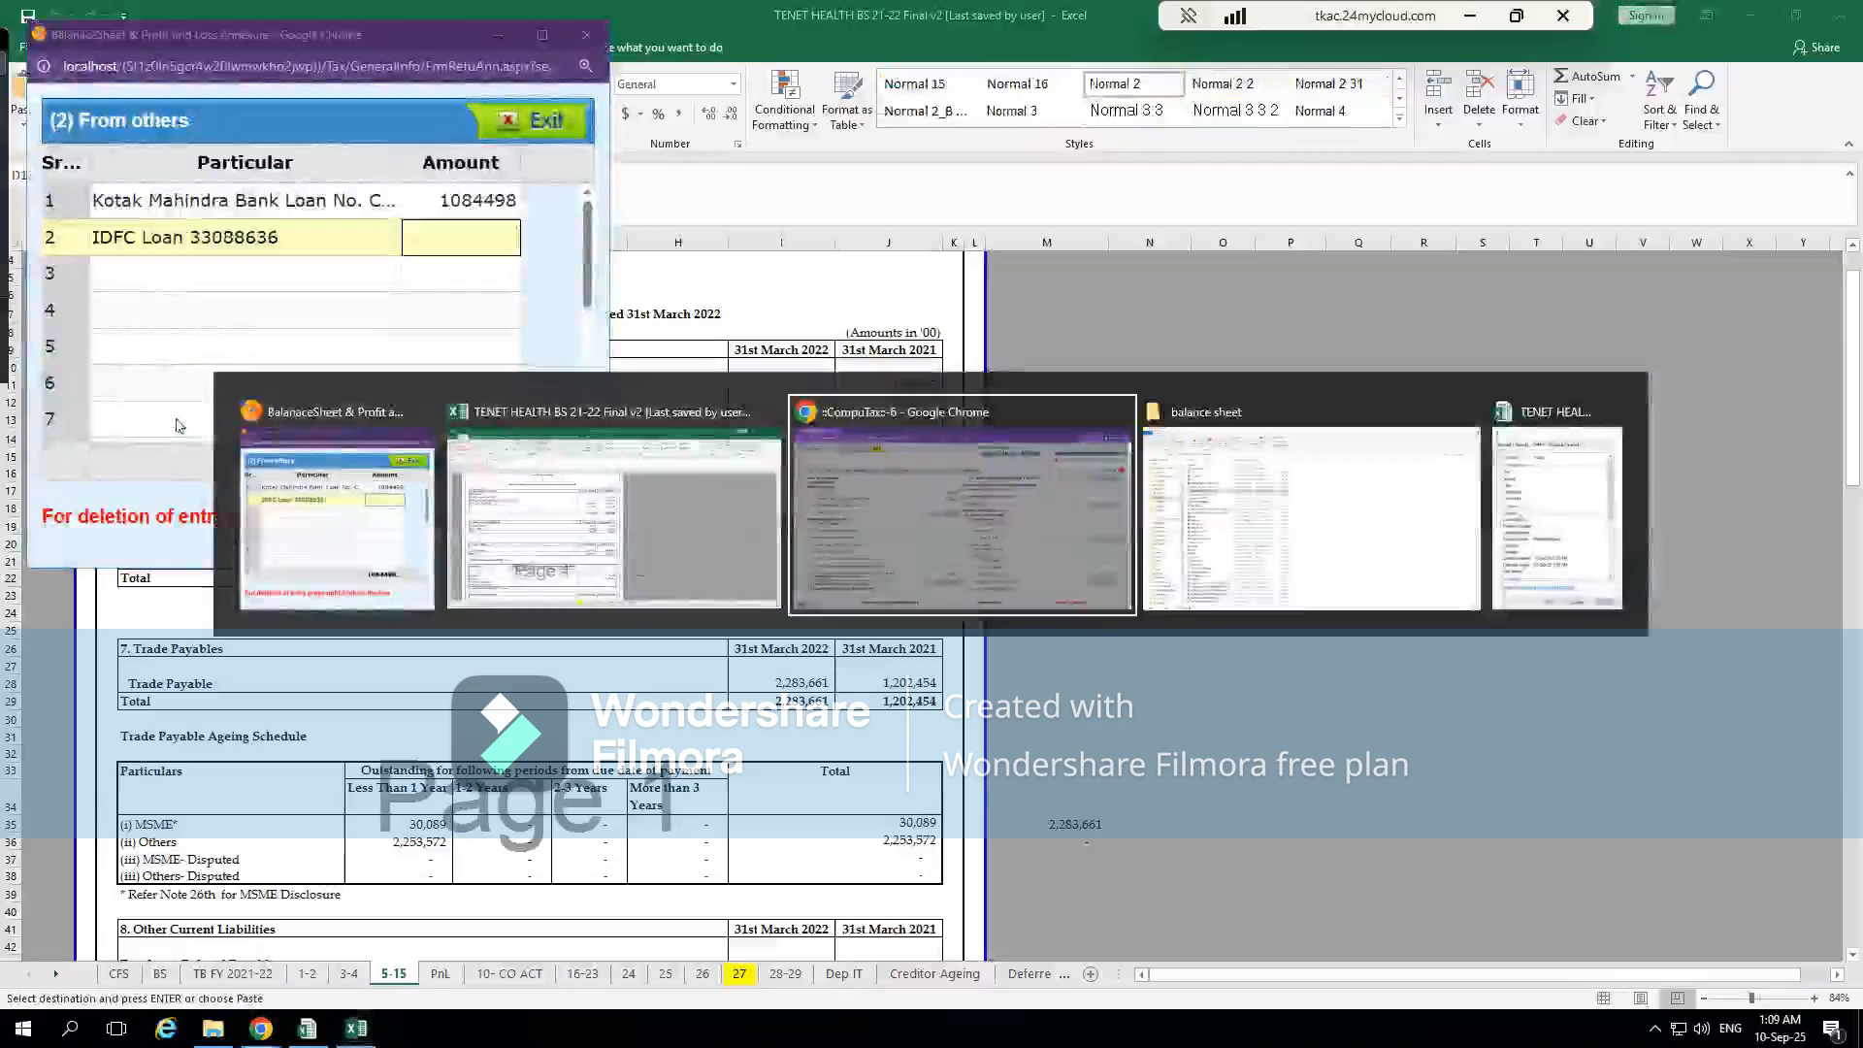
key("alt+Tab")
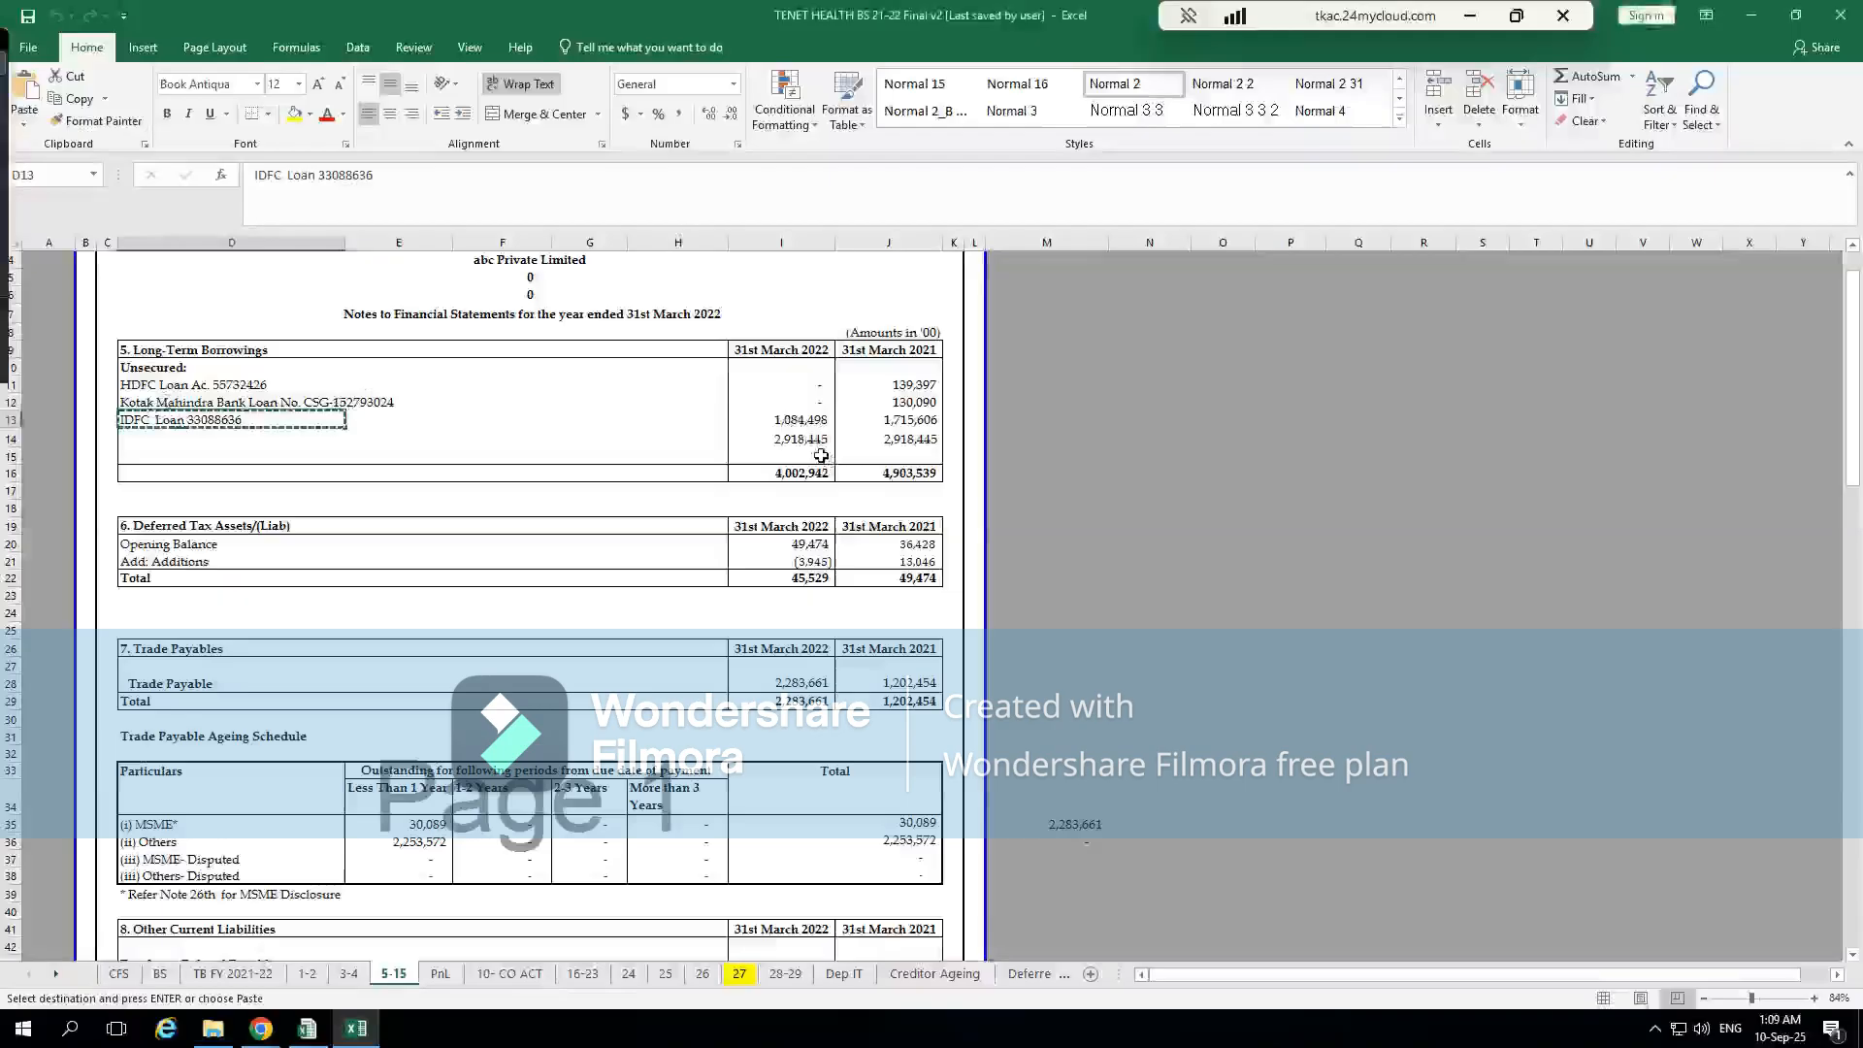
key("alt+Tab")
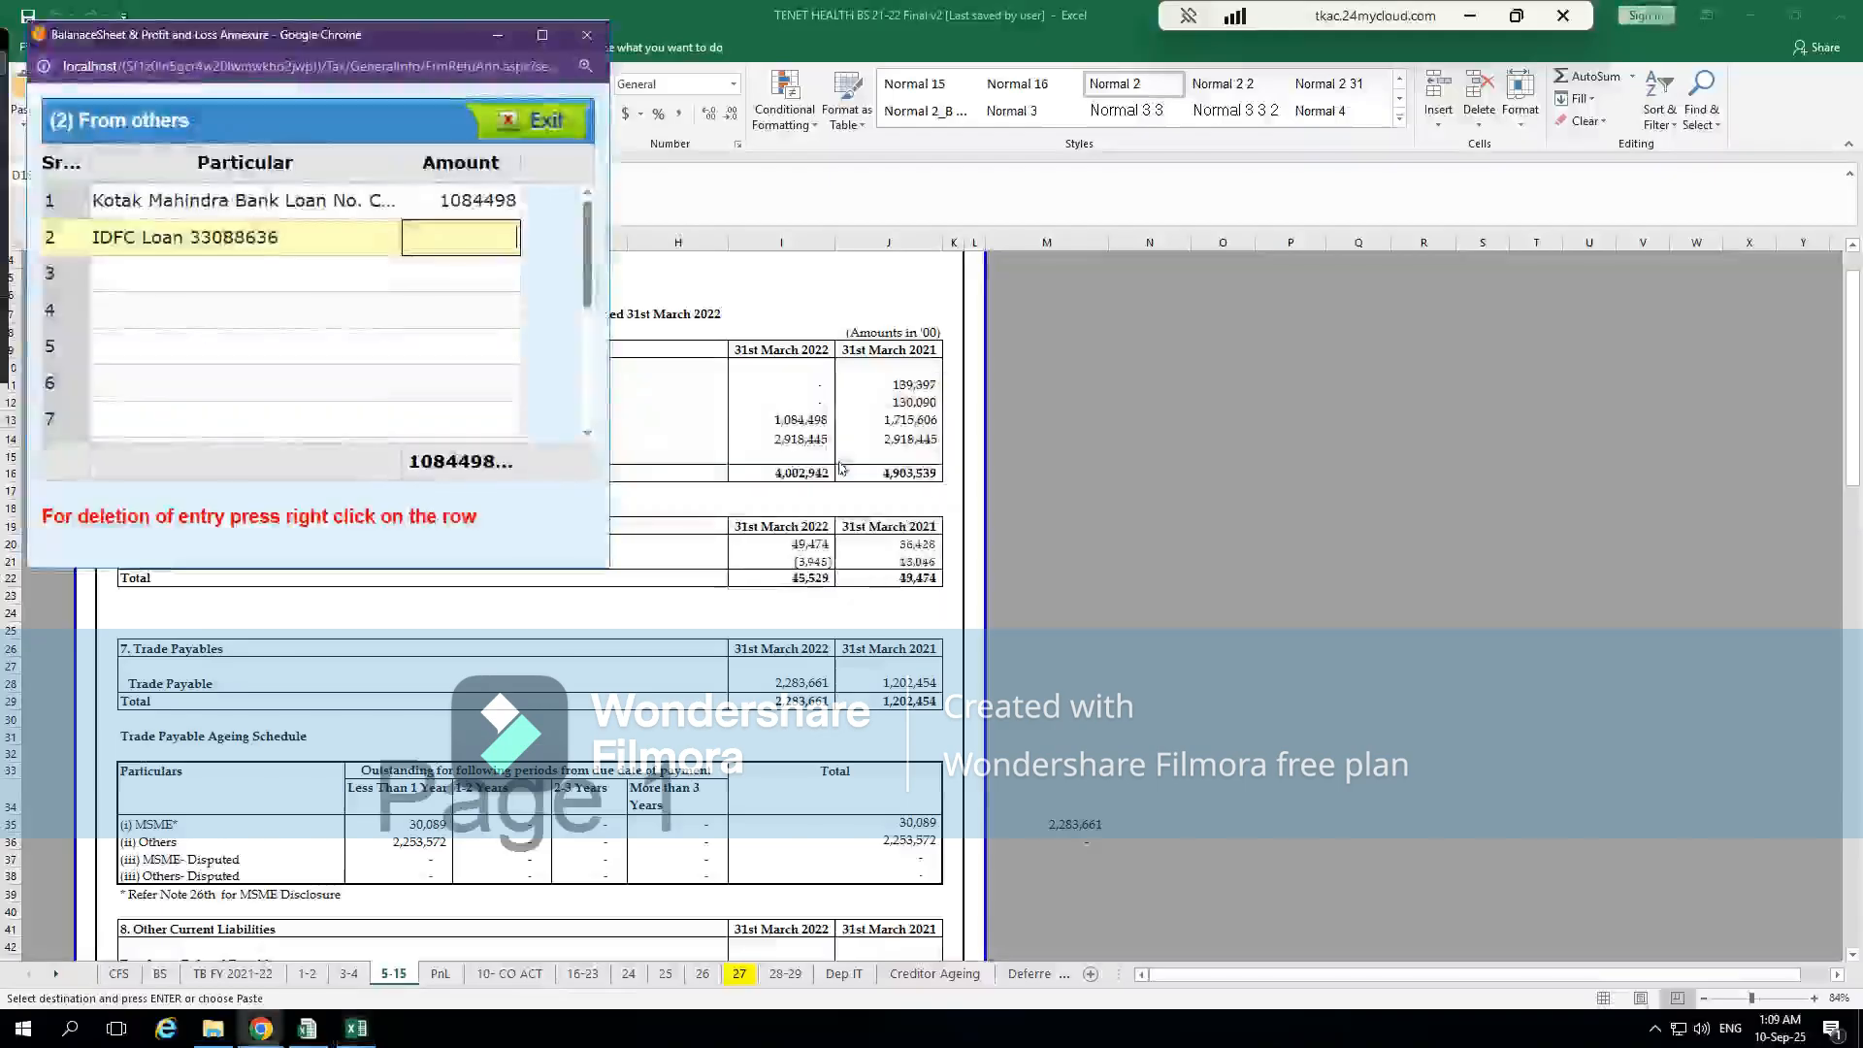
key("BackSpace")
type("918445")
left_click(406, 319)
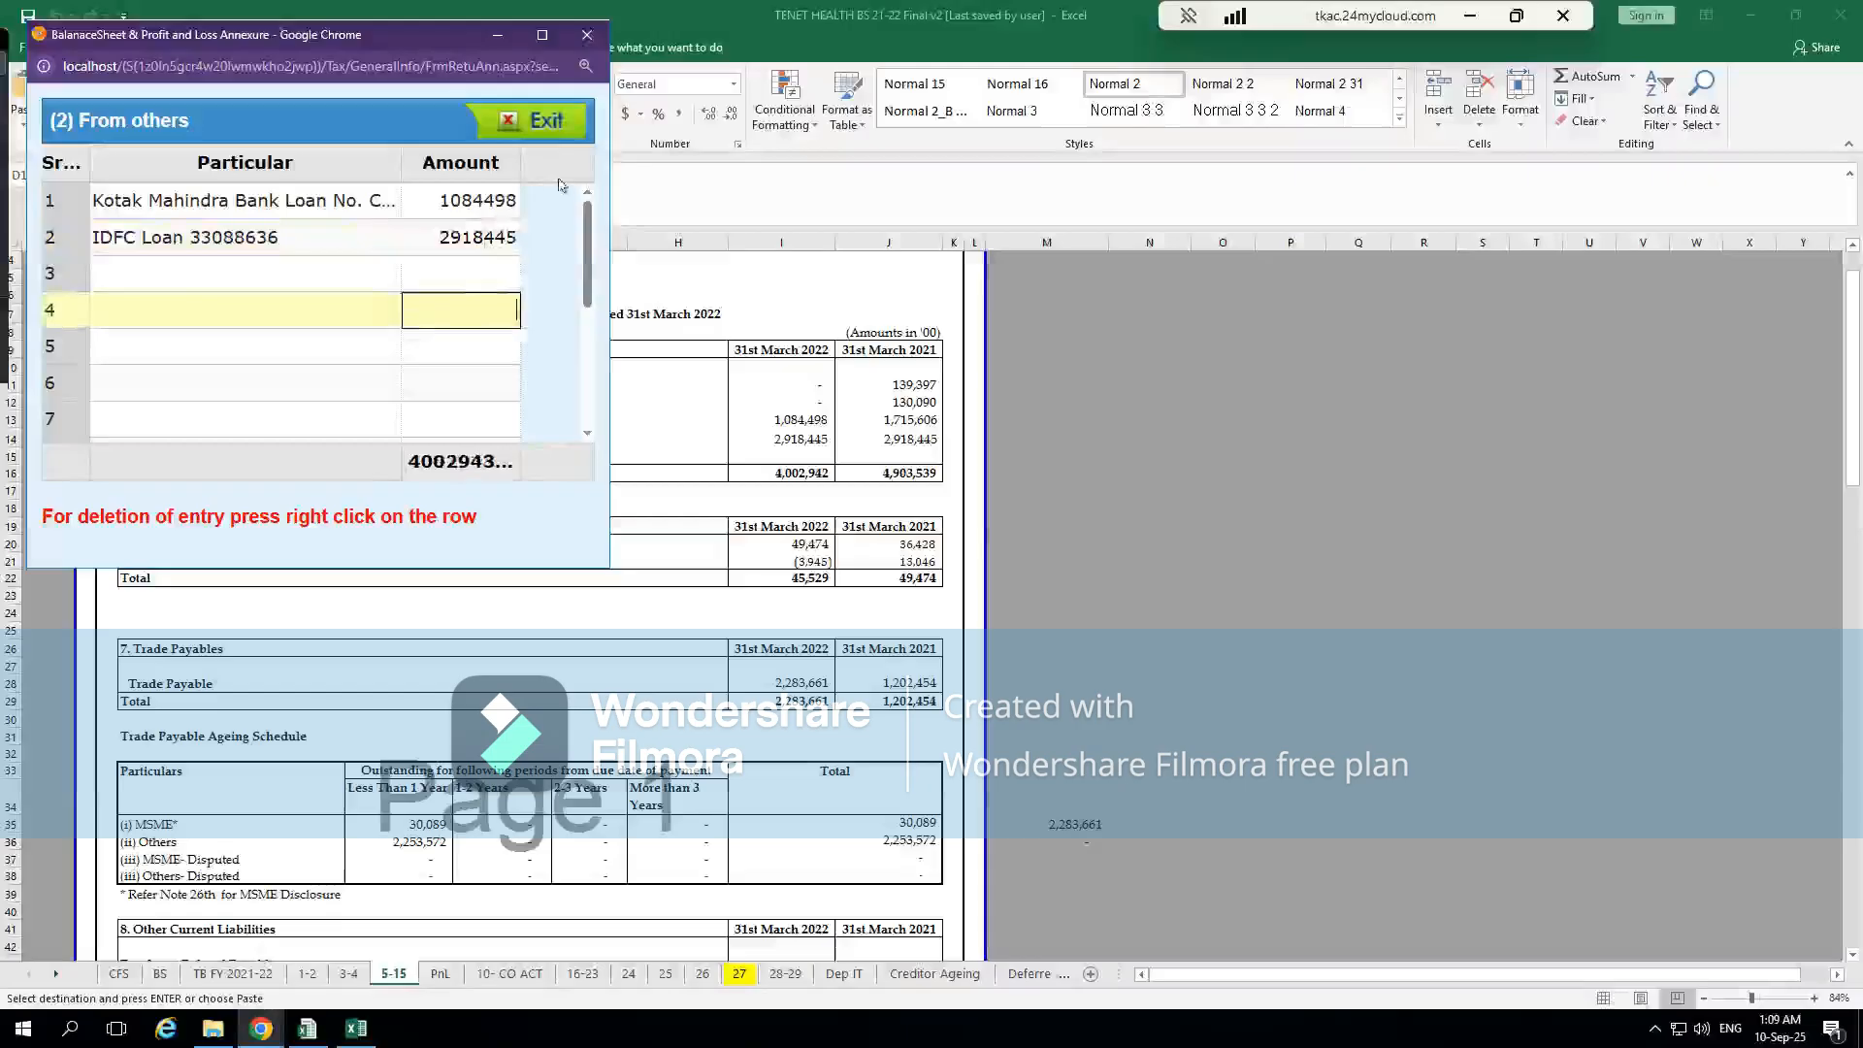
left_click(540, 136)
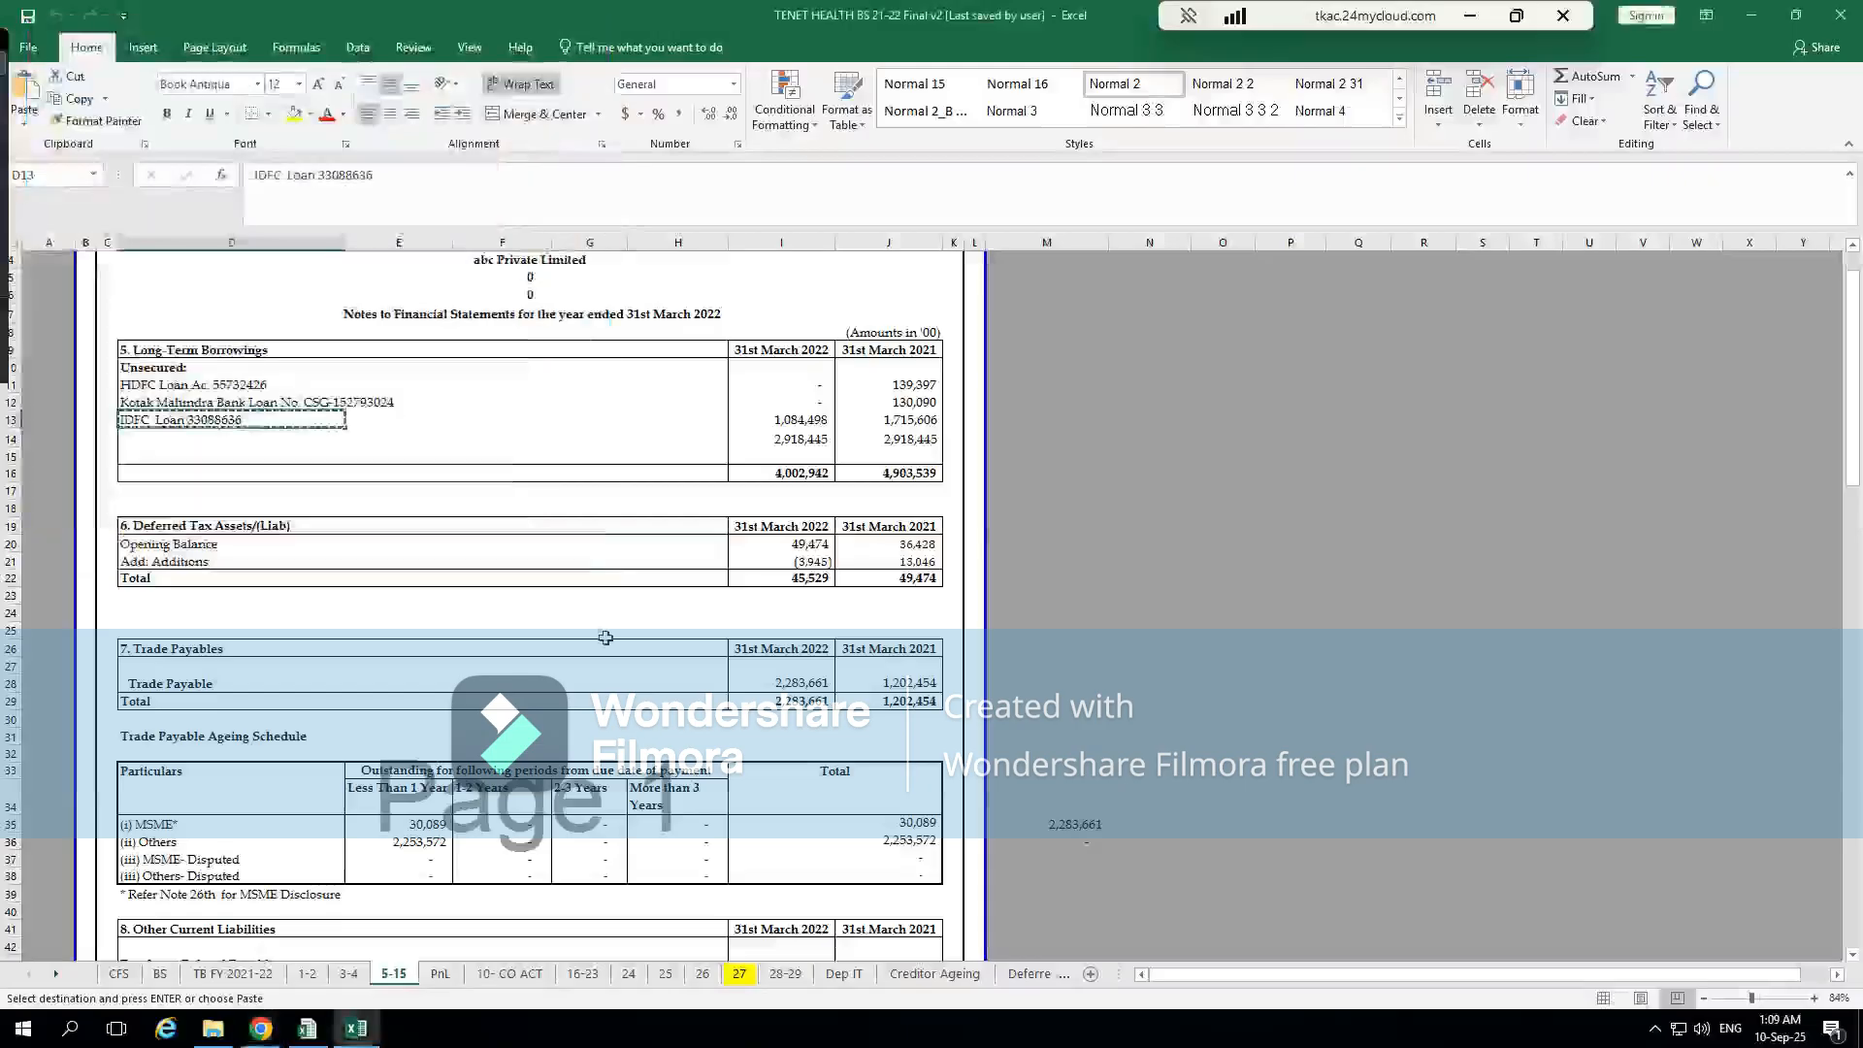
key("alt+Tab")
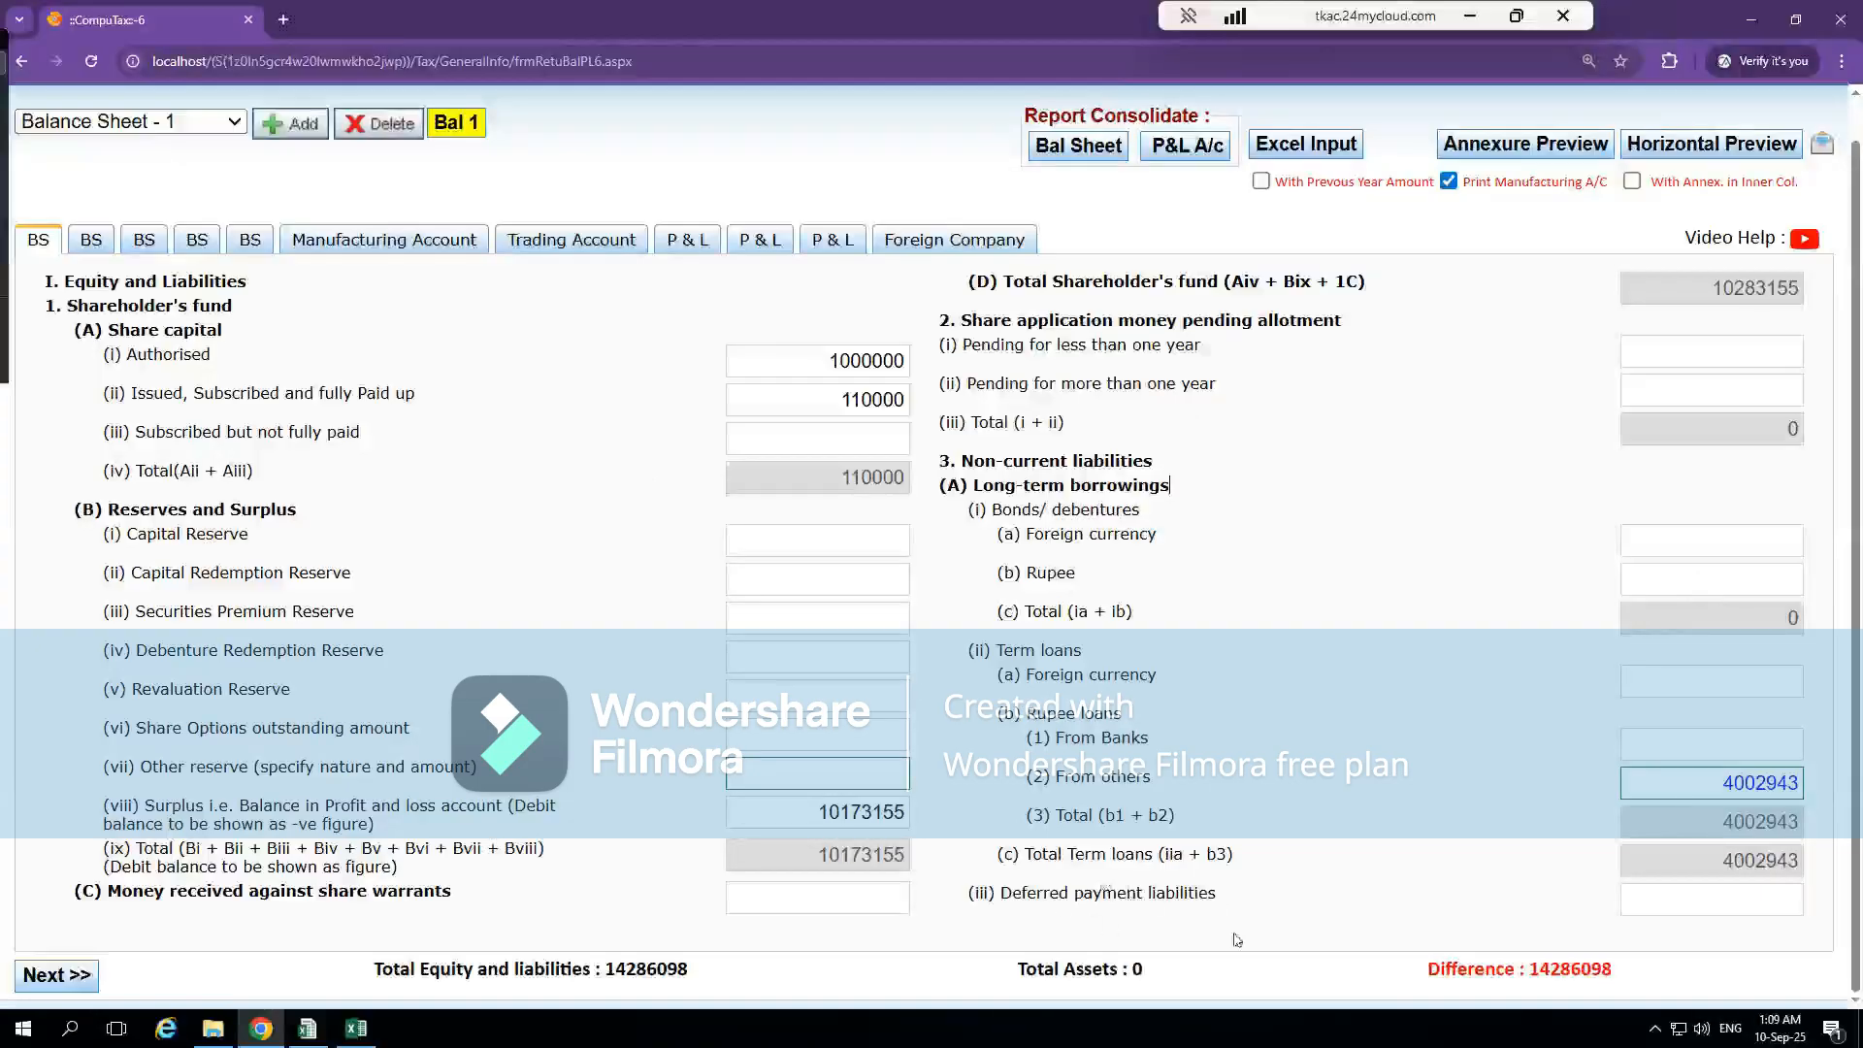
Open the second BS page of the balance sheet and go through its remaining long-term borrowings fields
left_click(93, 243)
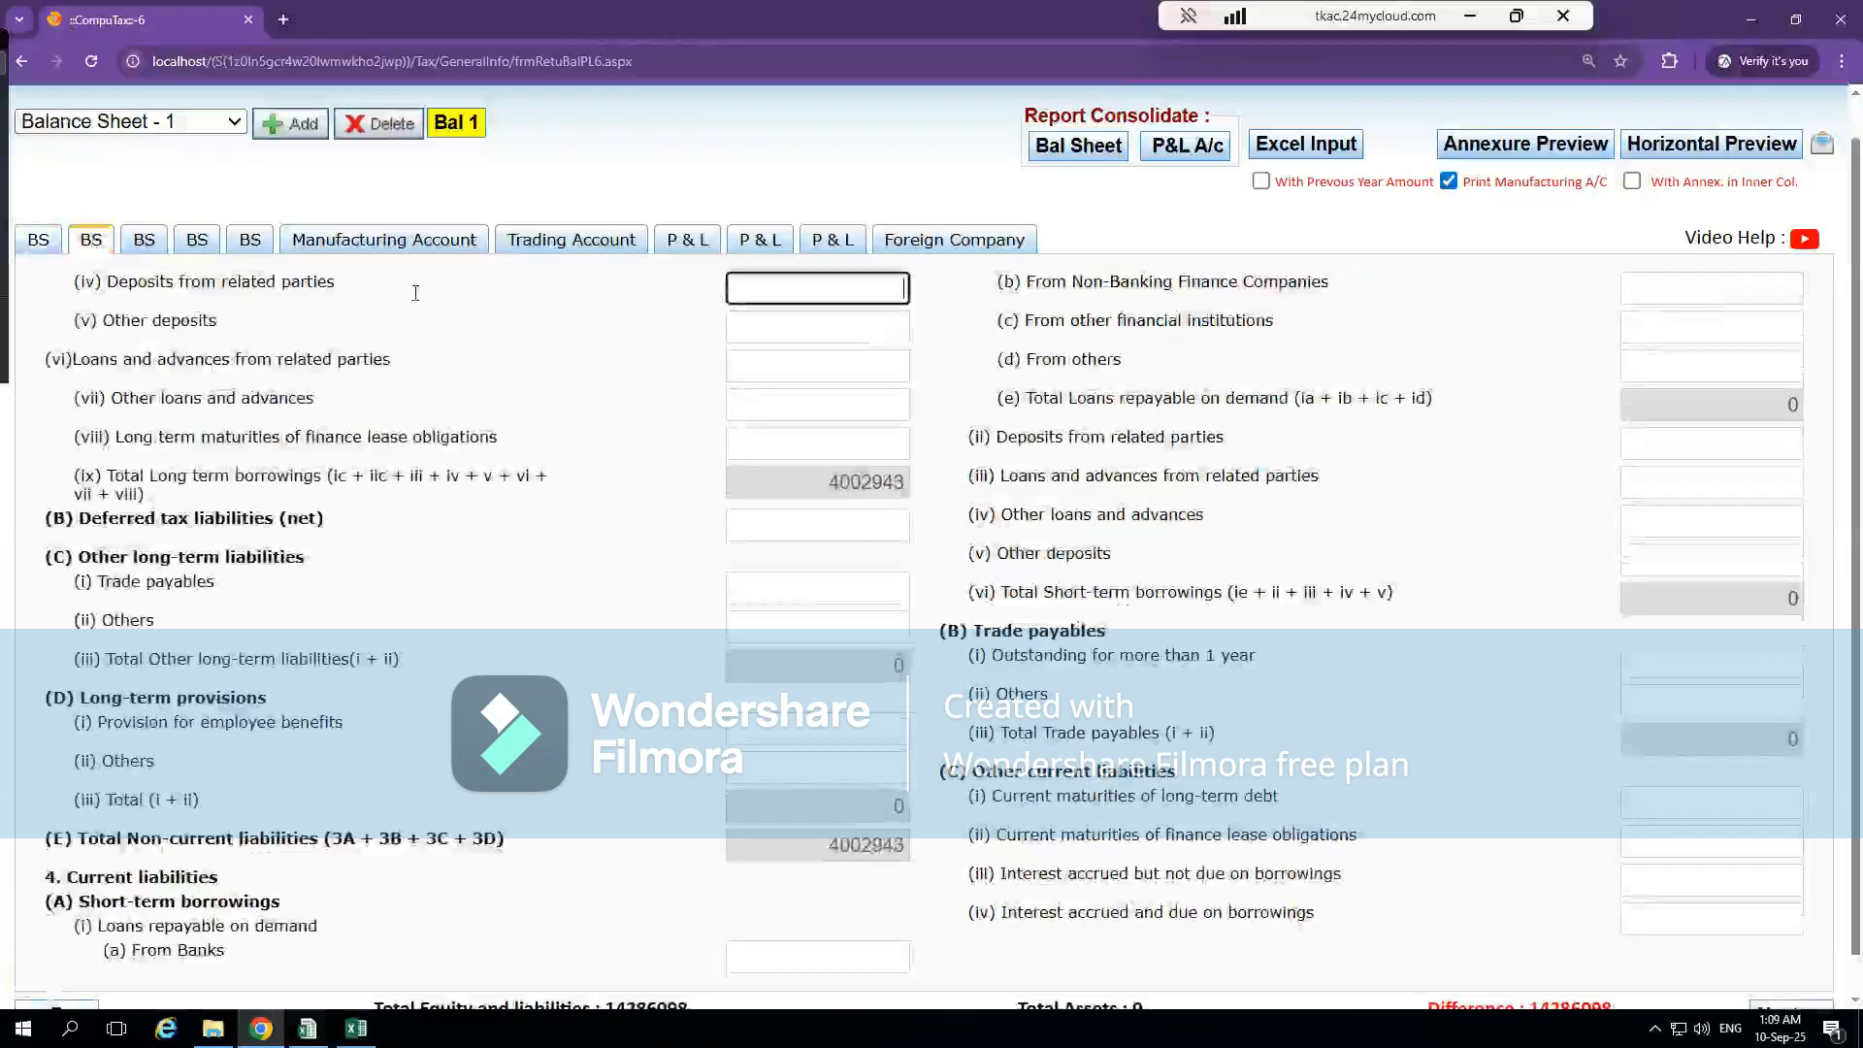
left_click(800, 322)
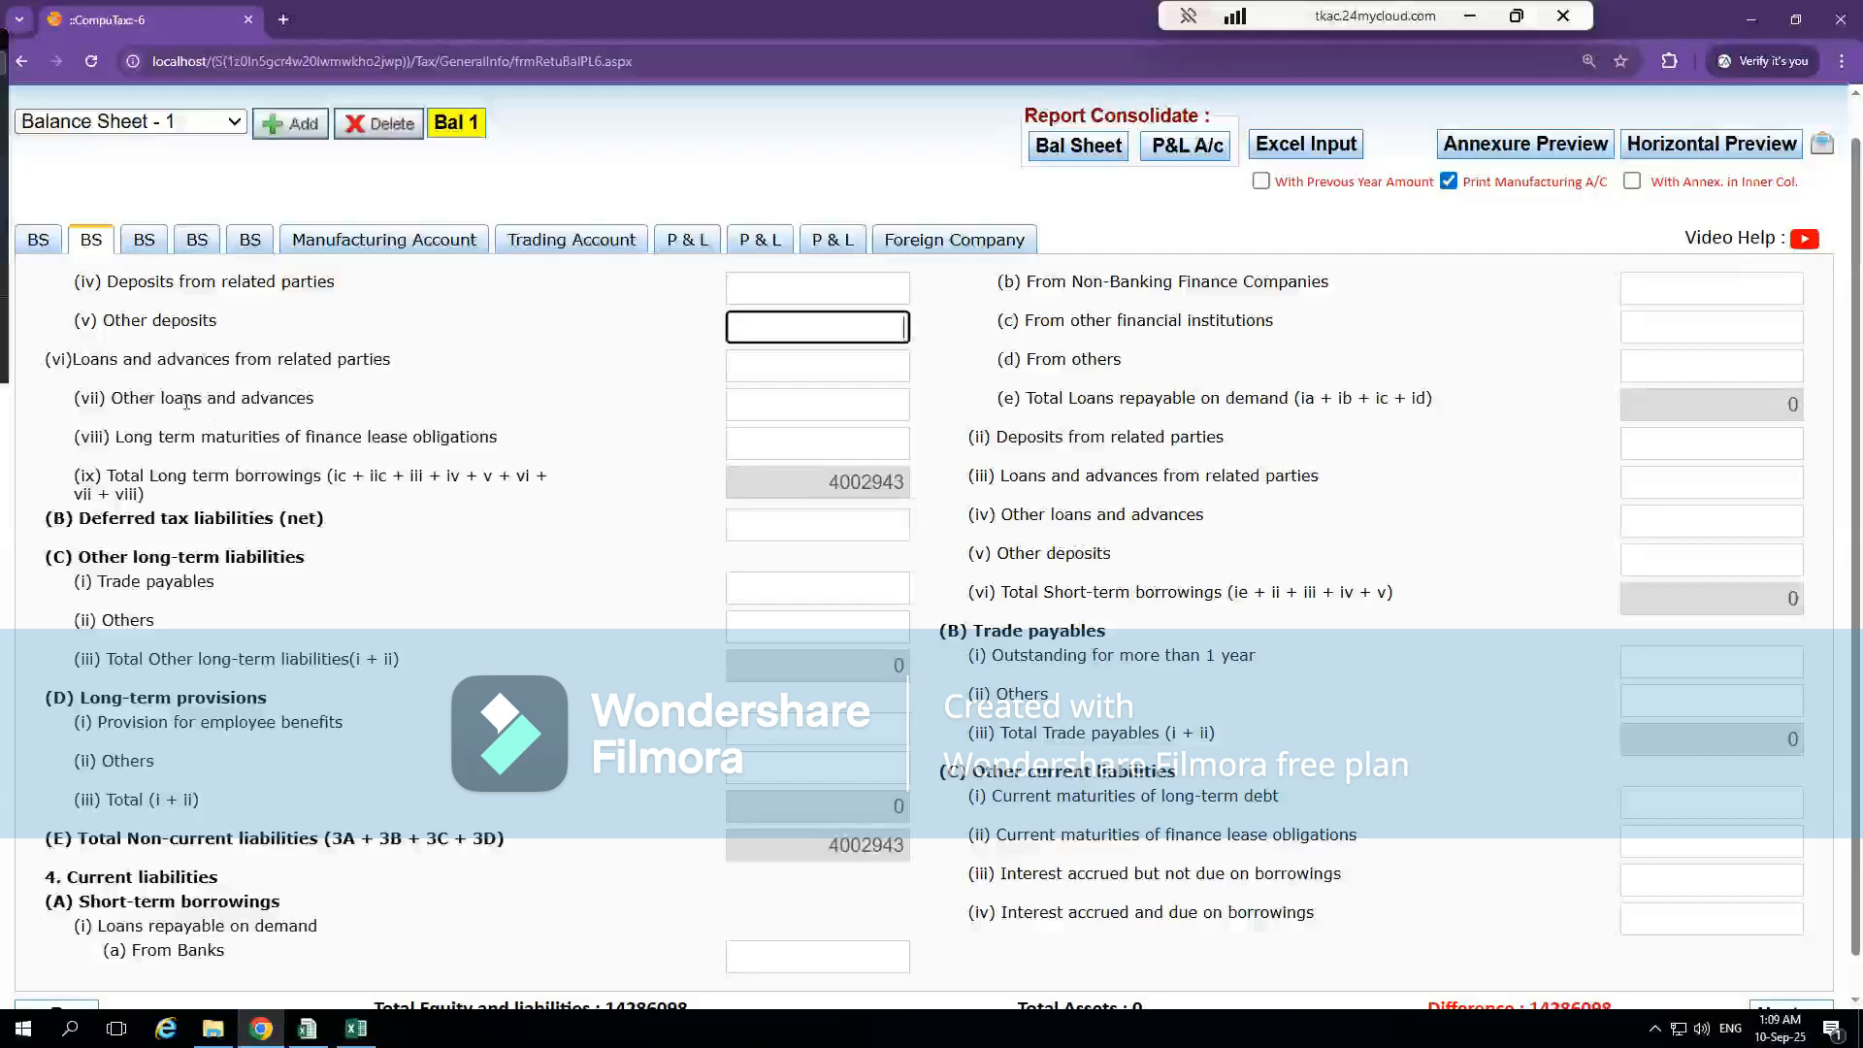
left_click(798, 410)
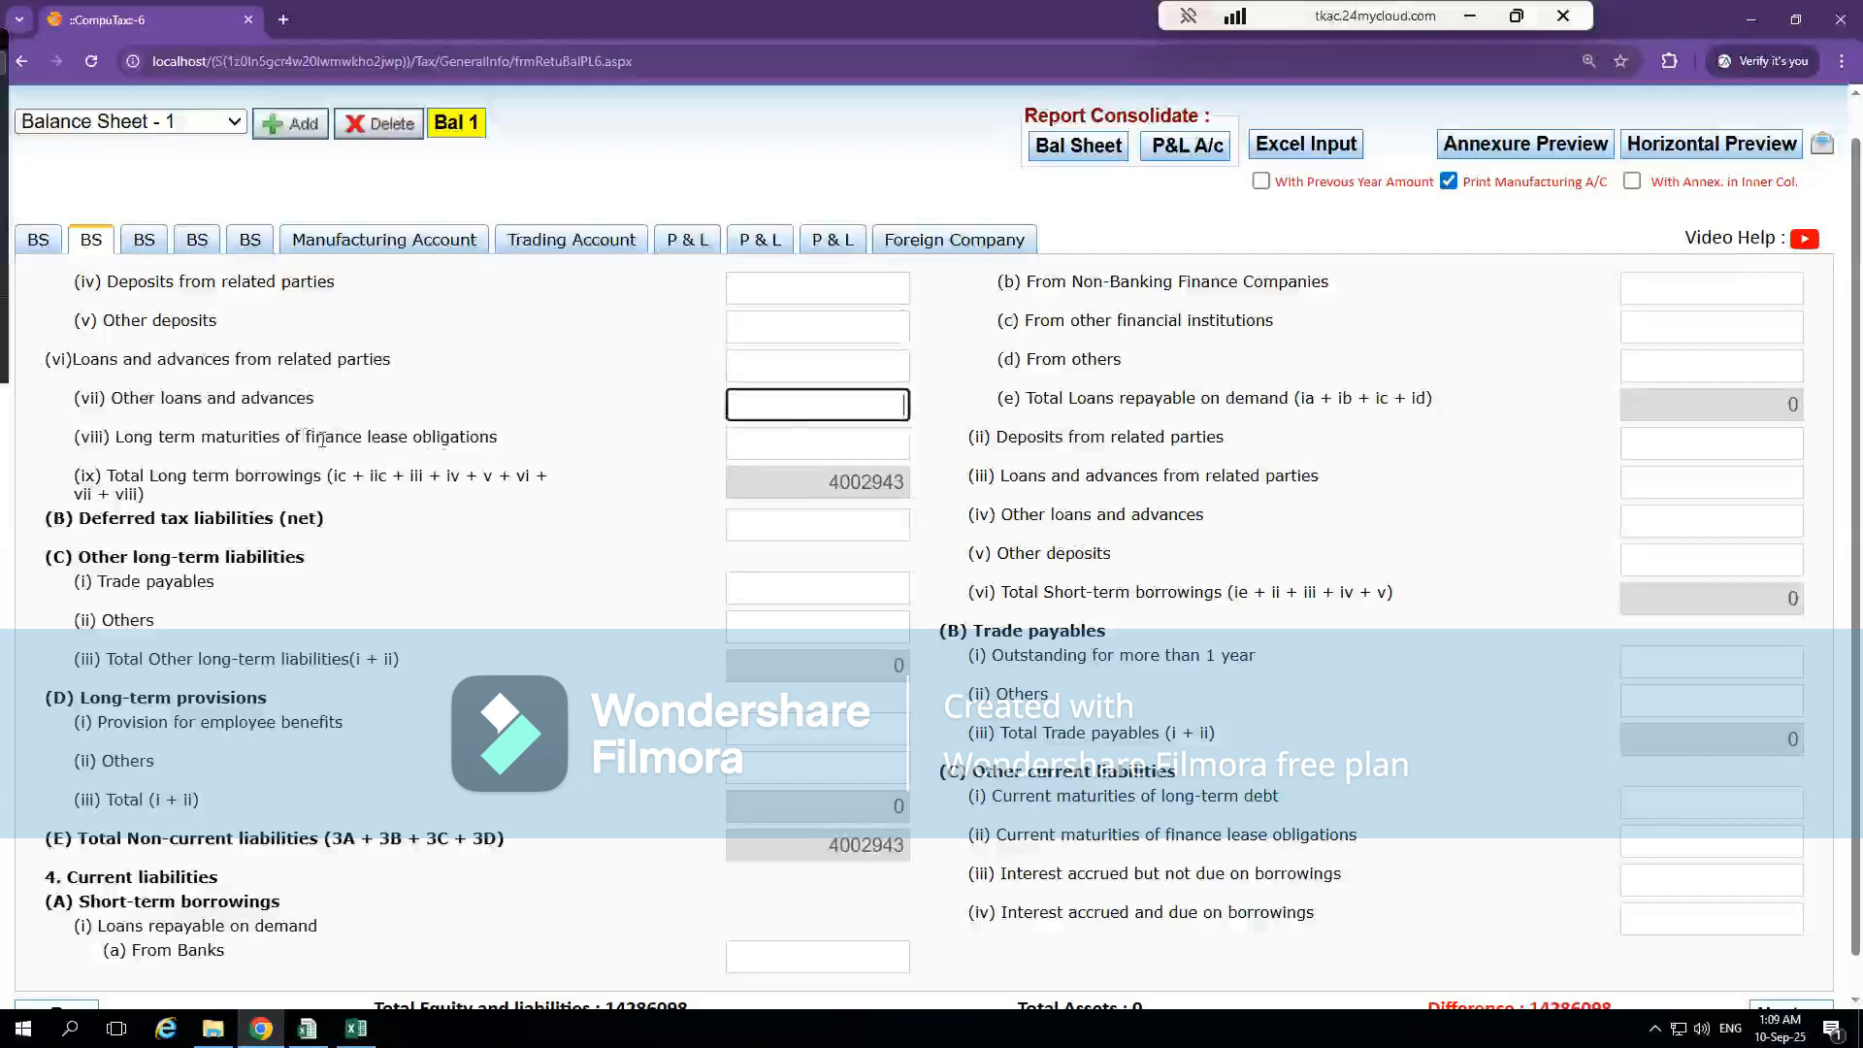
left_click(810, 429)
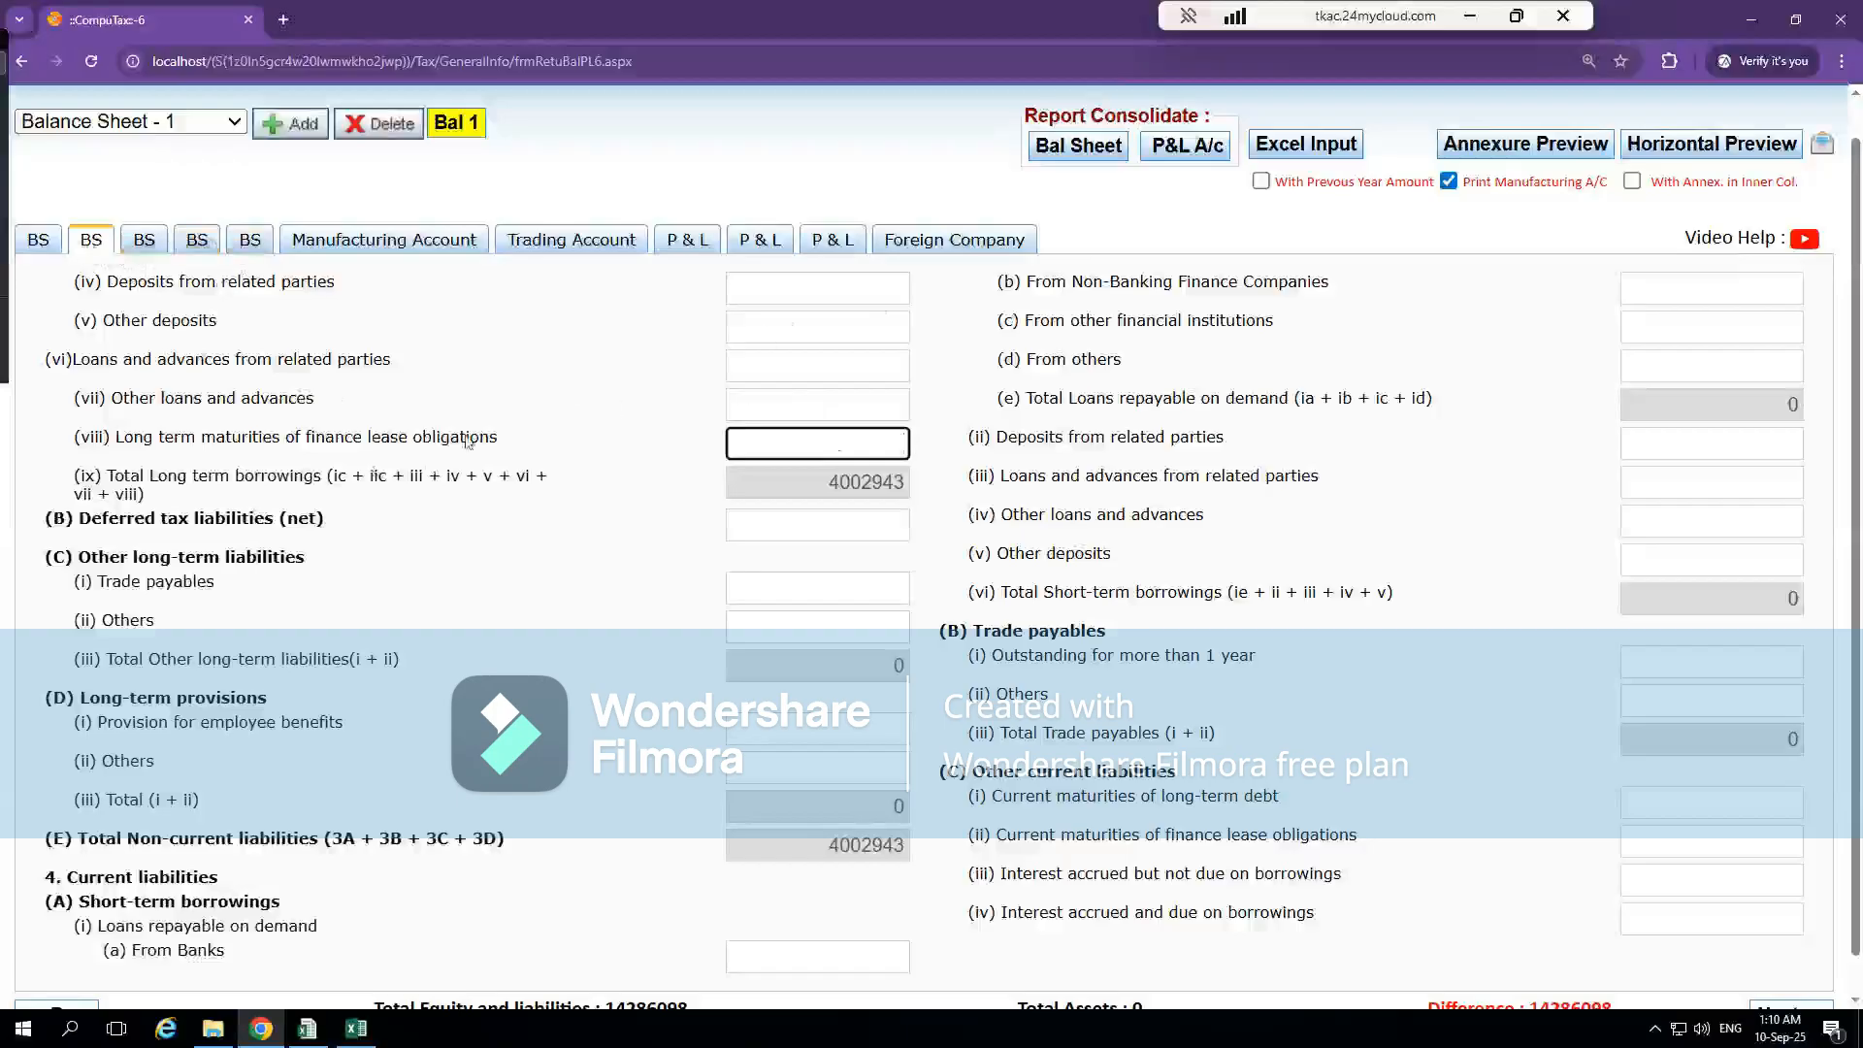
Match the Deferred Tax Assets/(Liab) note in Excel with the Deferred tax liabilities (net) field in CompuTax
key("alt+Tab")
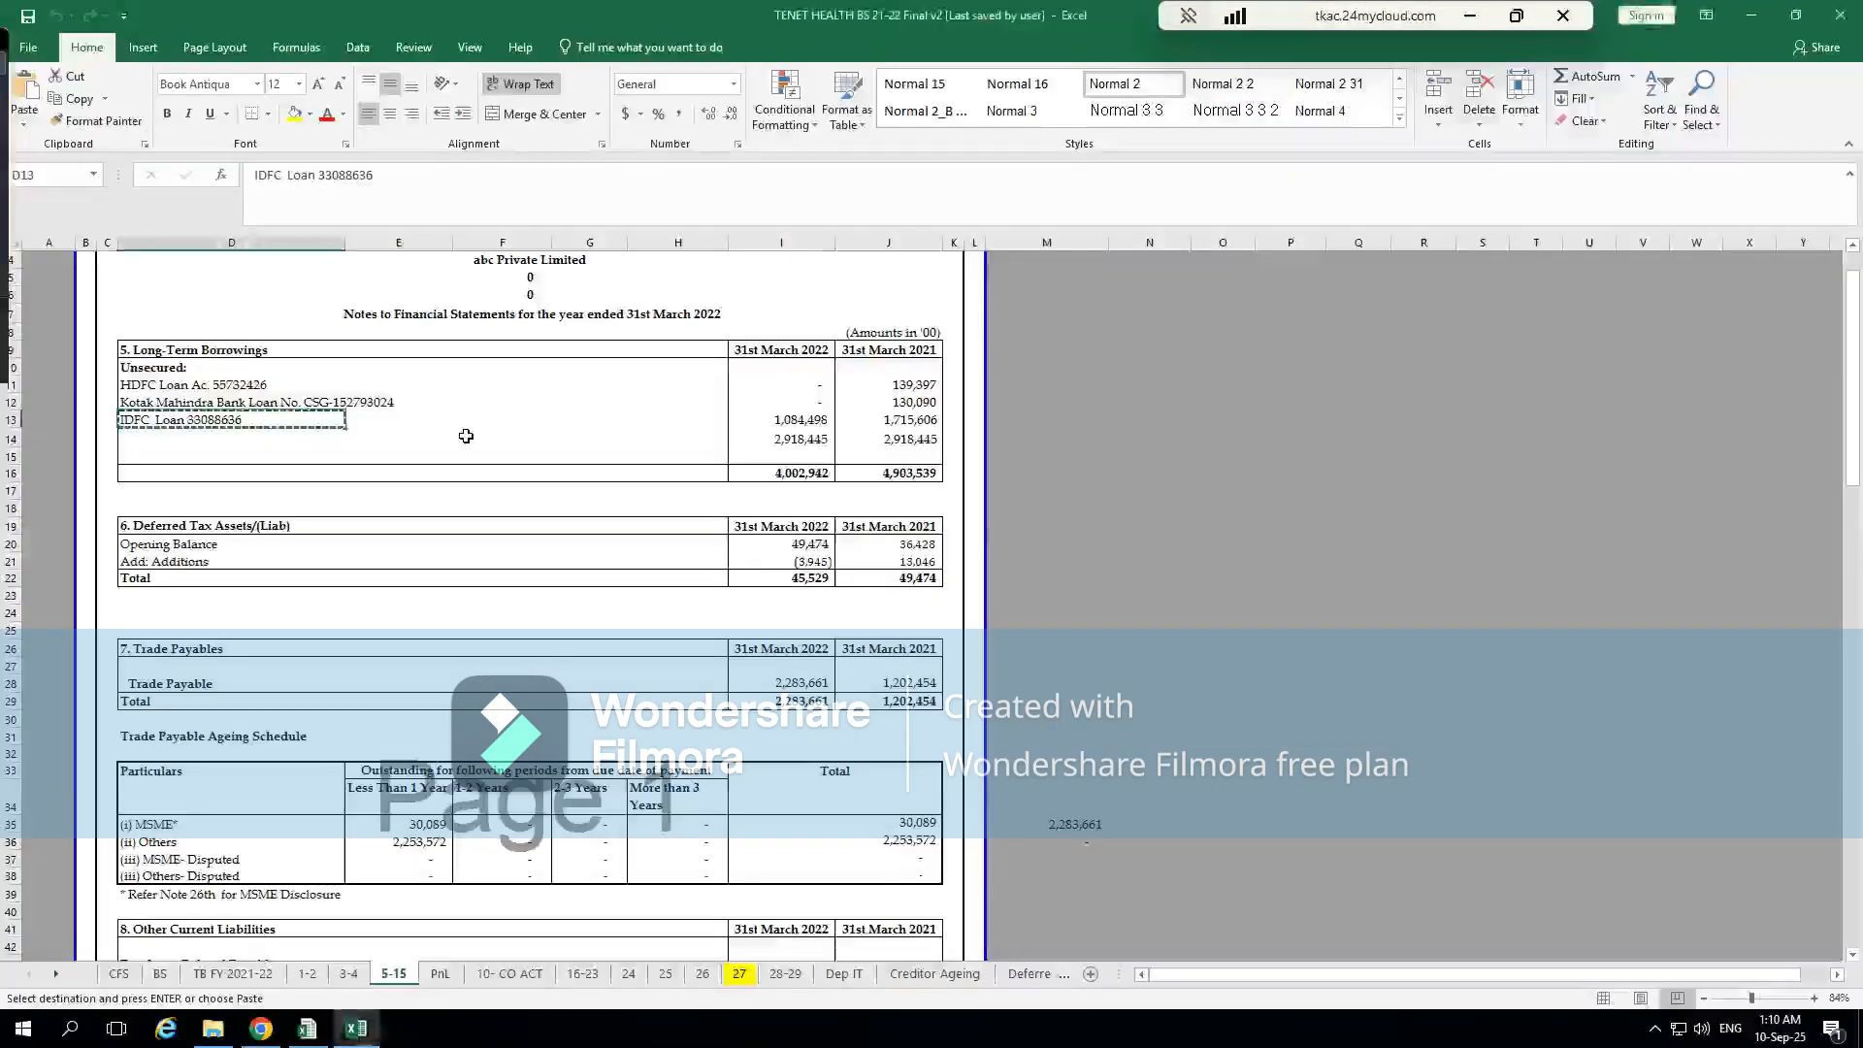
left_click(405, 538)
left_click(249, 528)
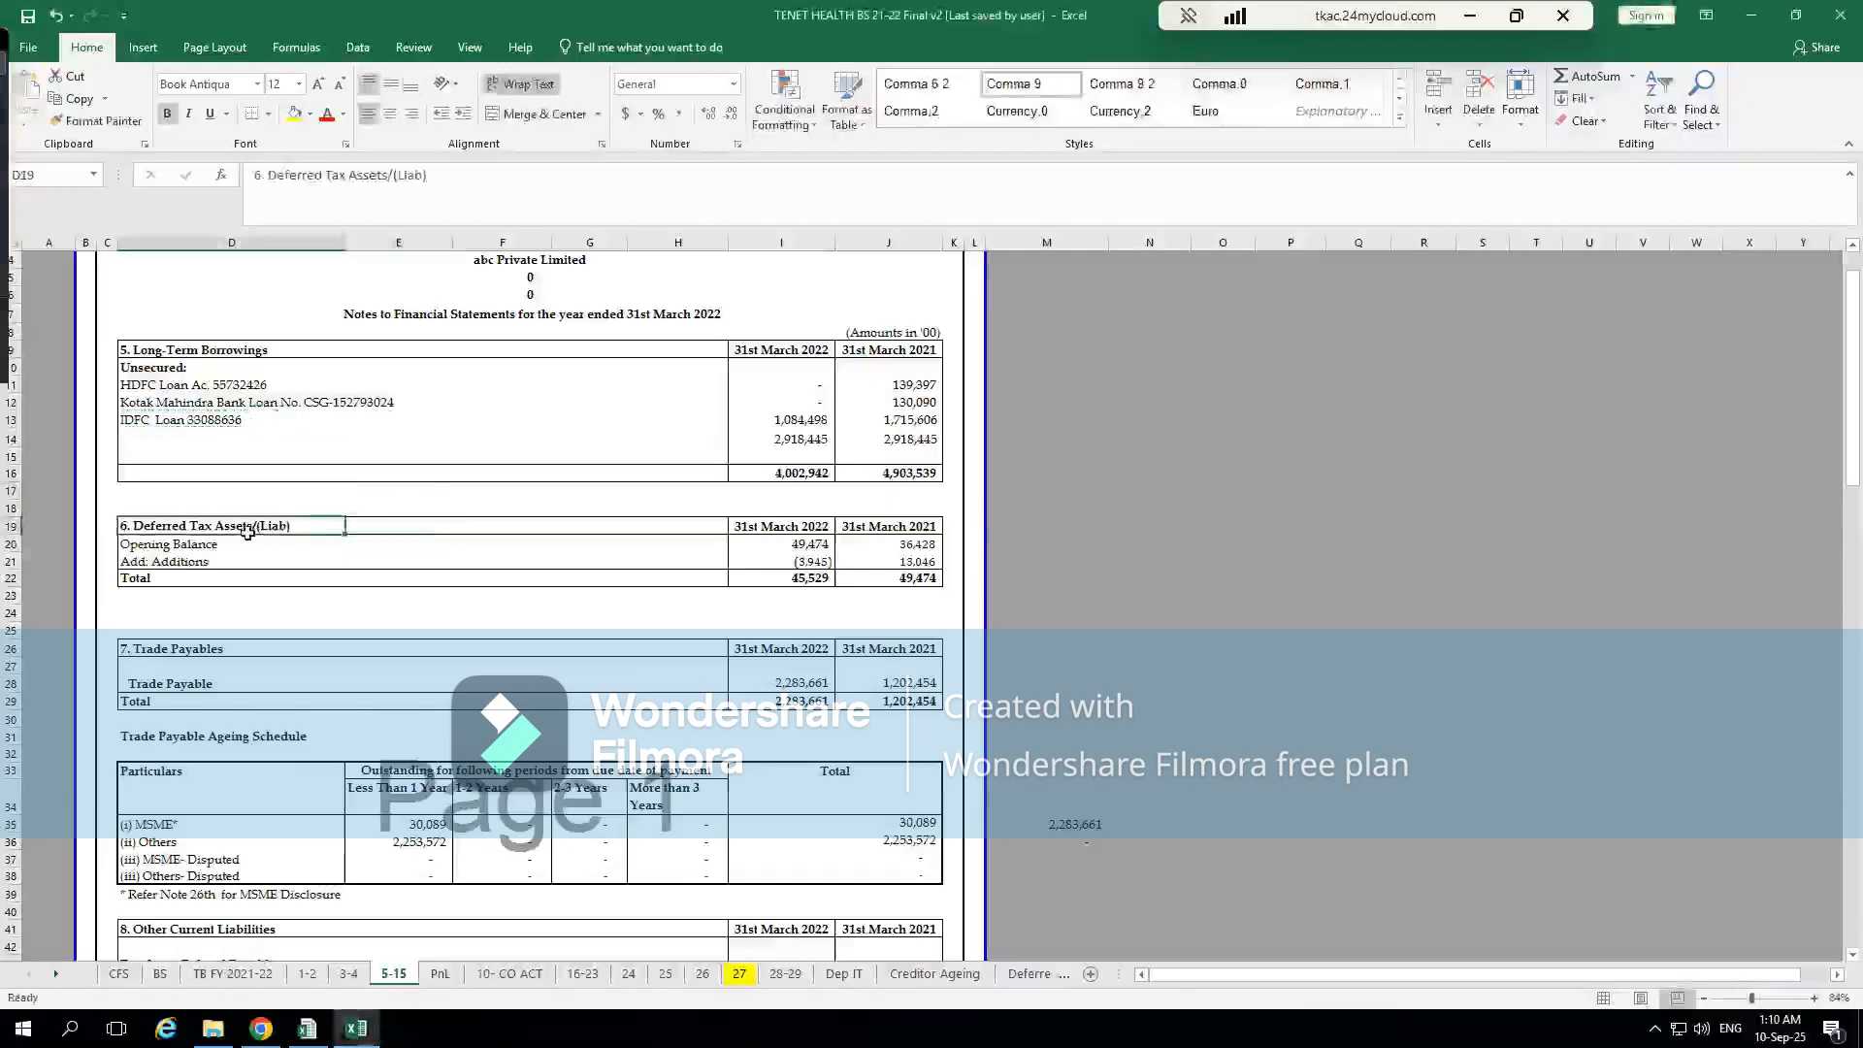
key("alt+Tab")
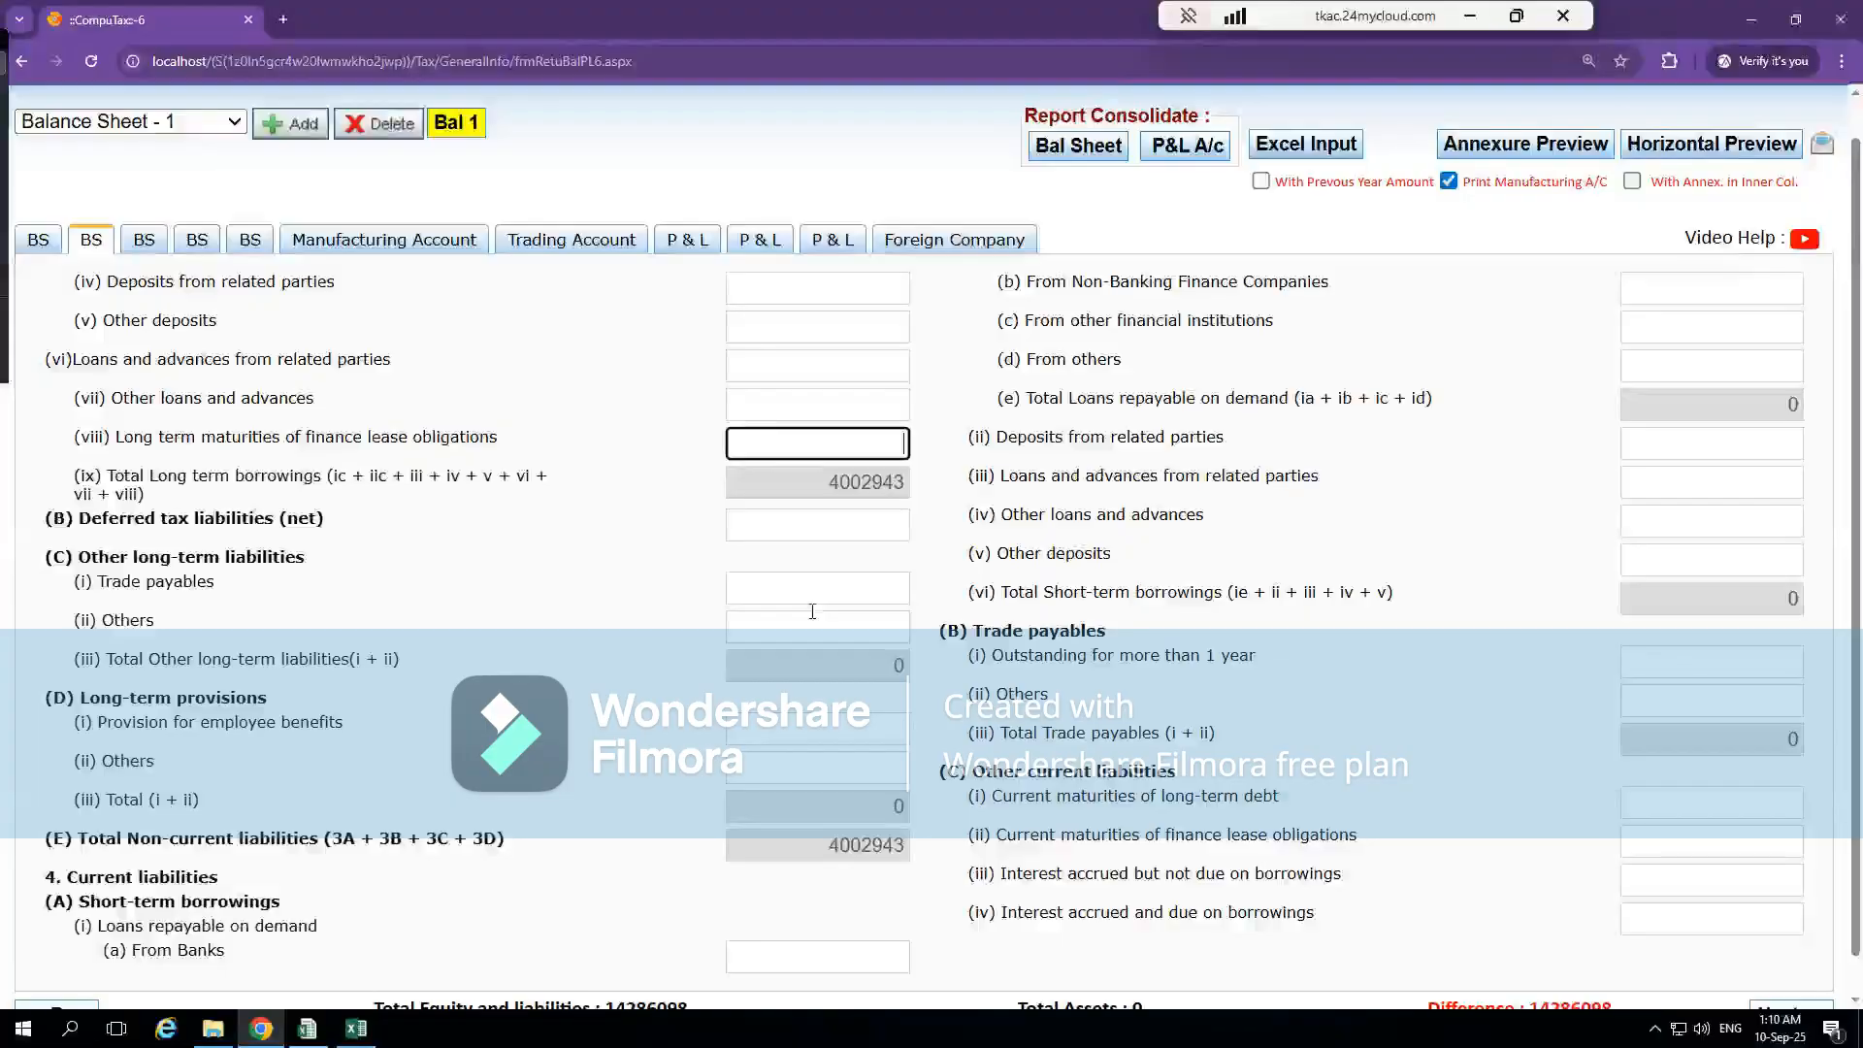
left_click(833, 522)
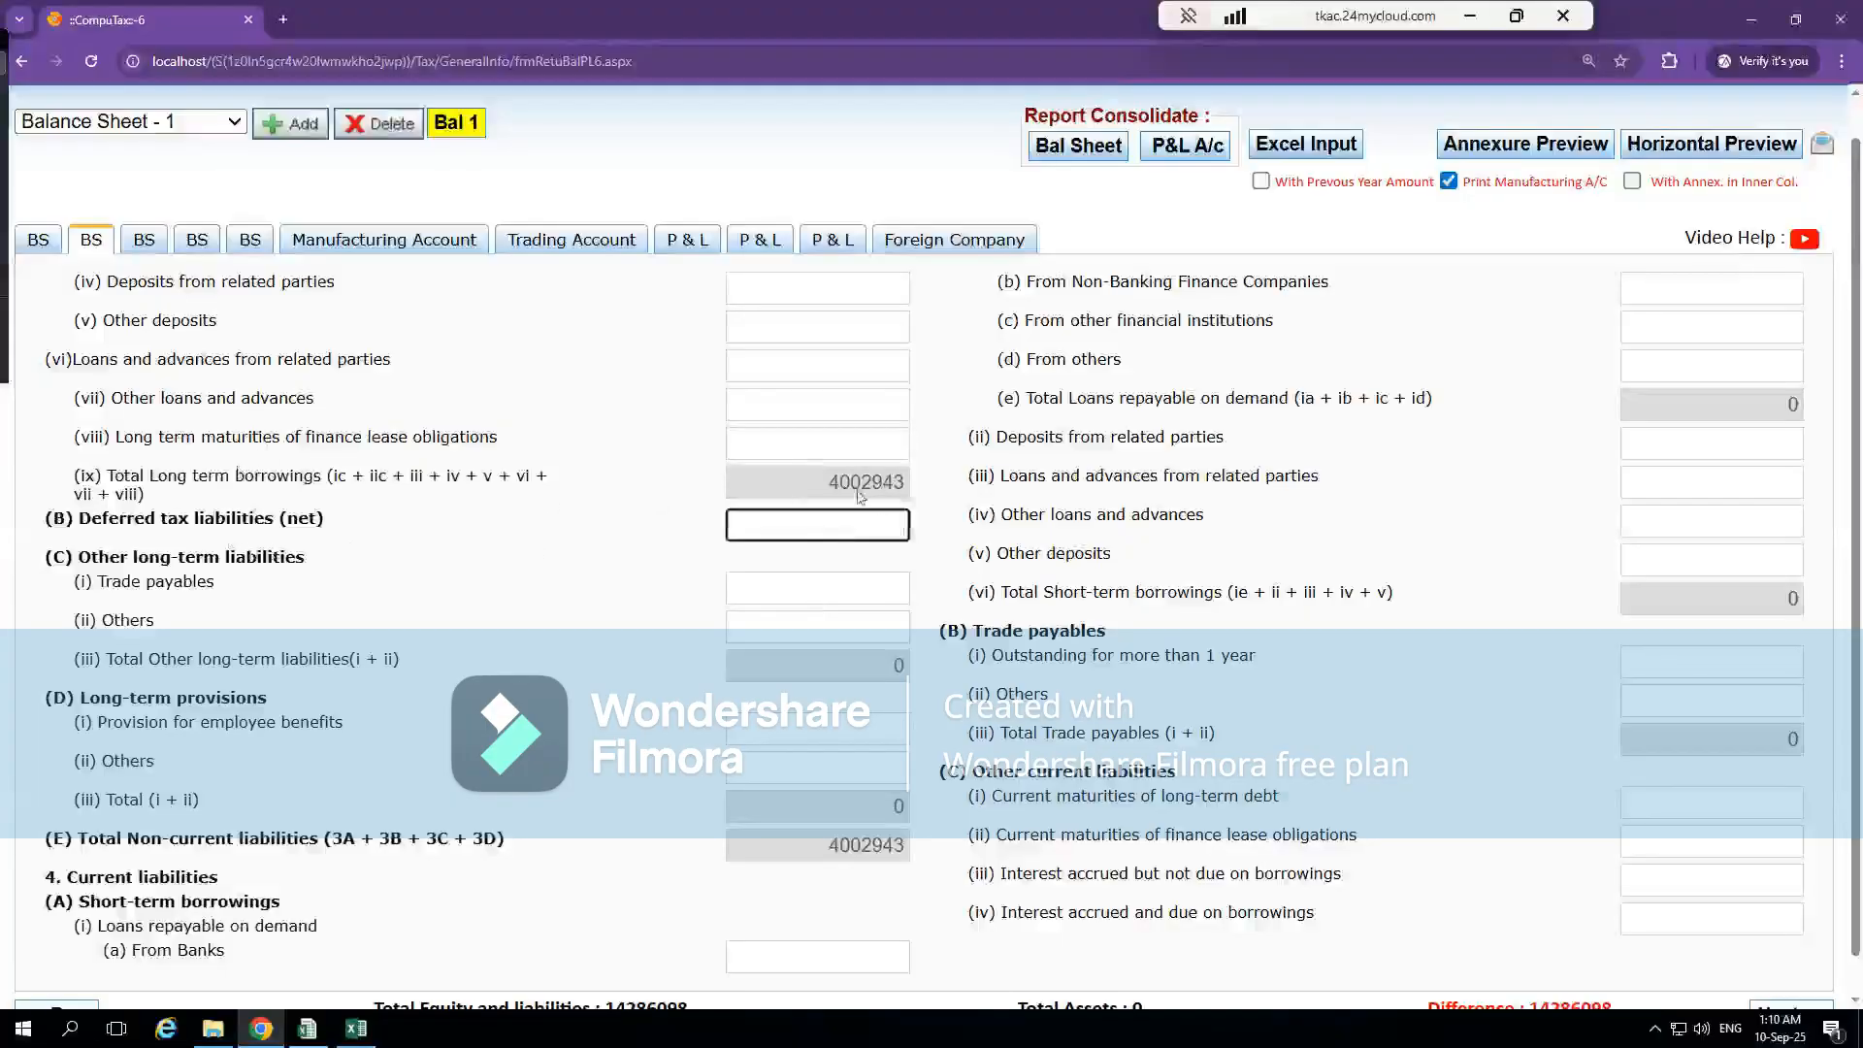
Trace Deferred Tax Liabilities (Net) from Excel's BS sheet to its note and enter 45529 as Deferred tax liabilities (net) in CompuTax
key("alt+Tab")
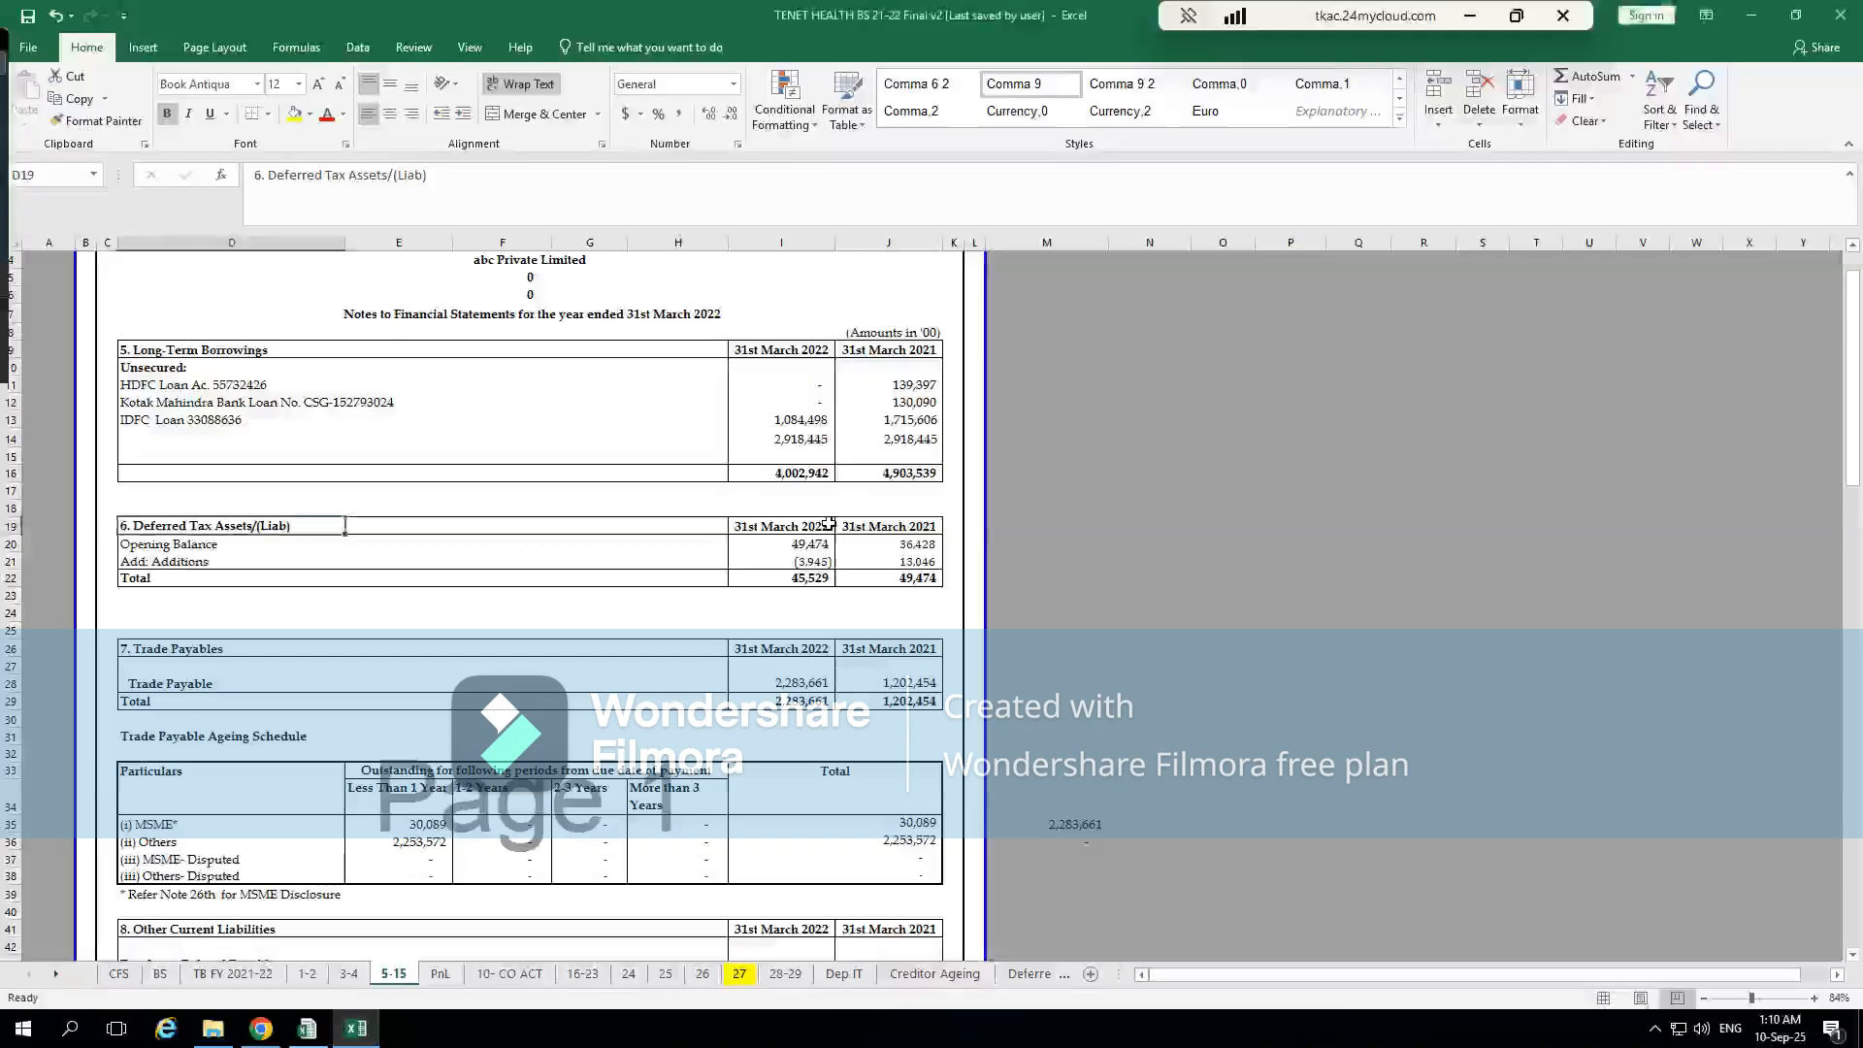
key("Down")
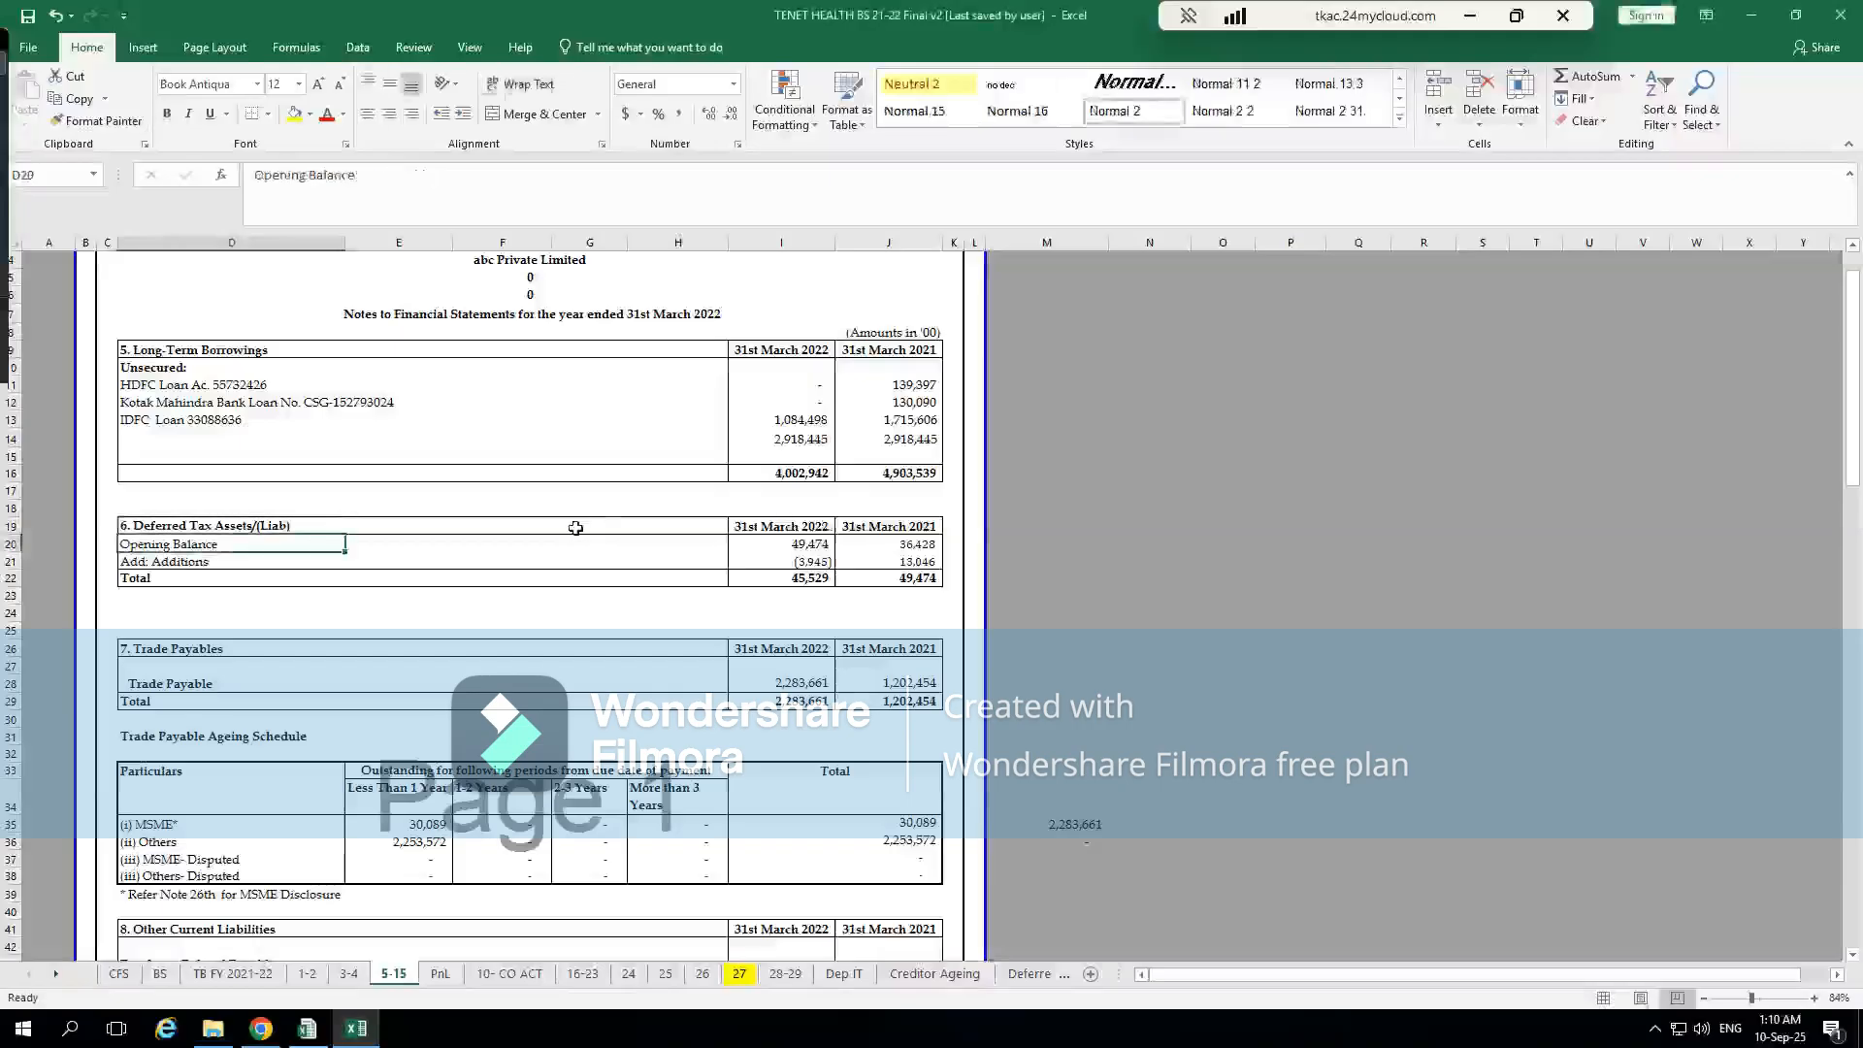
left_click(160, 973)
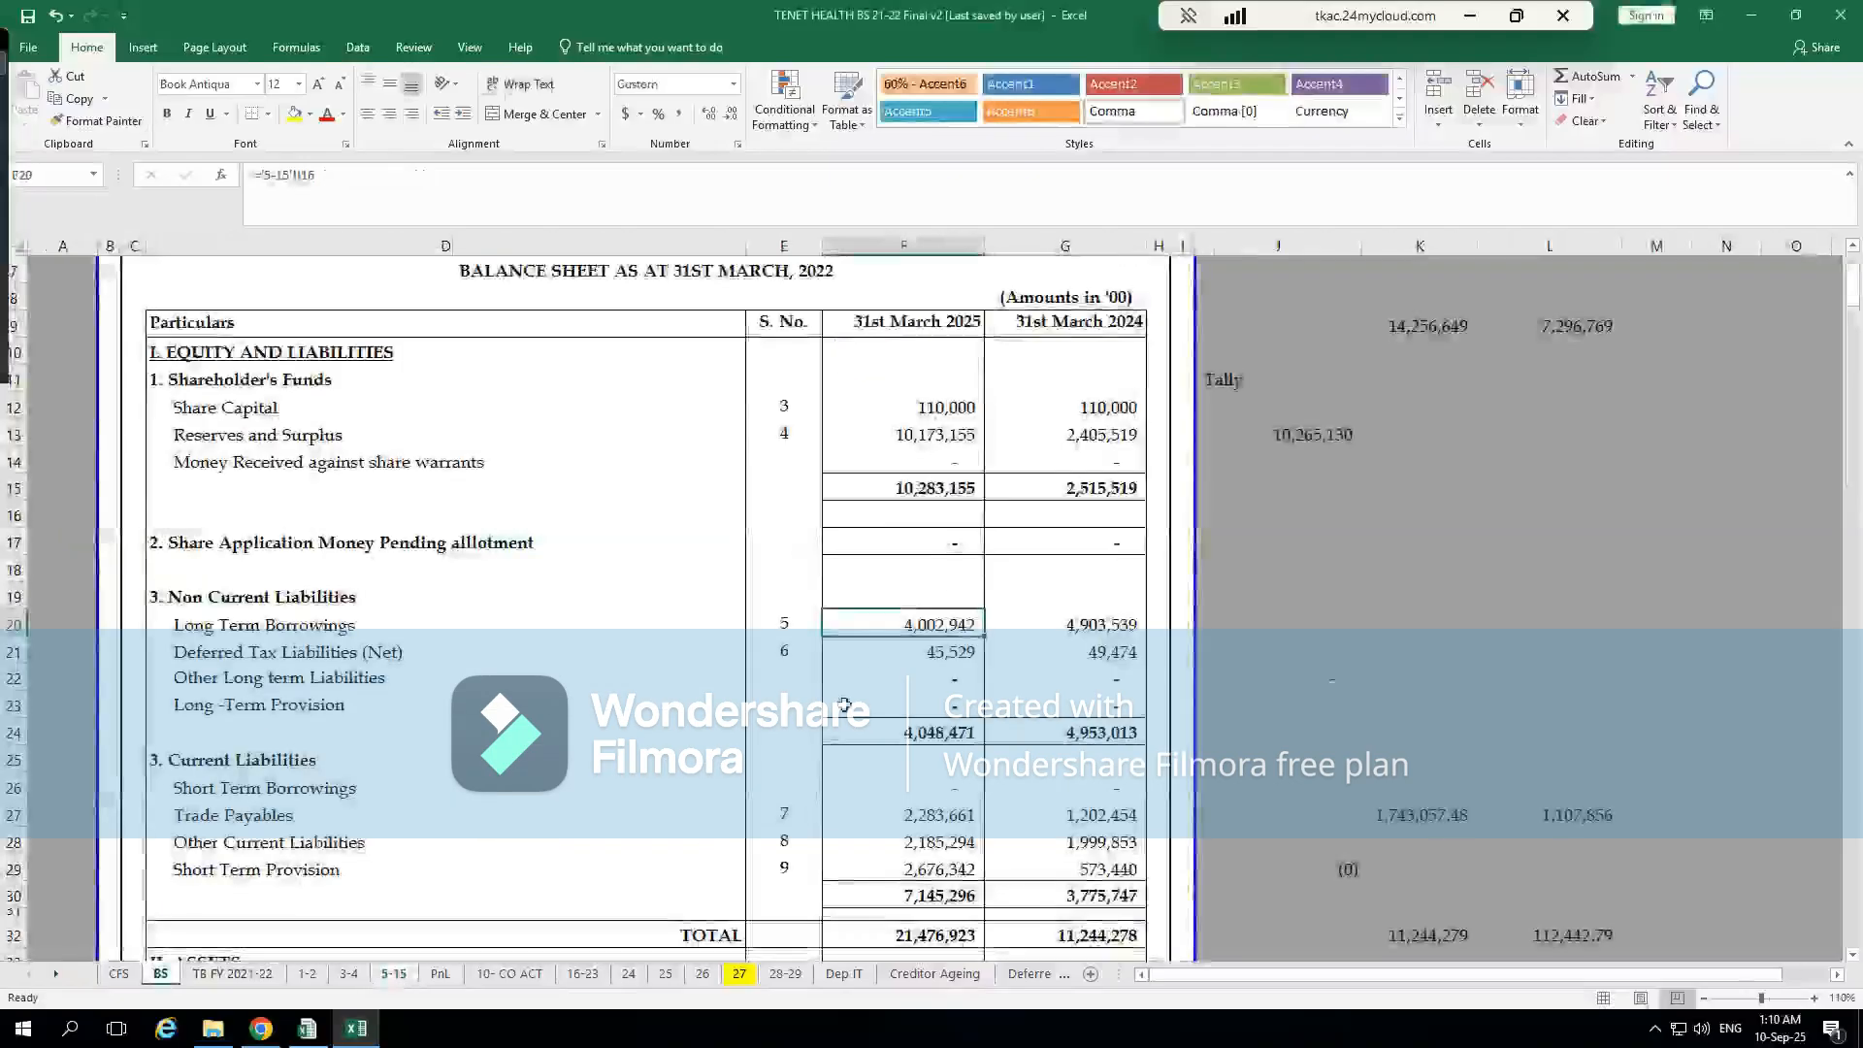
left_click(946, 653)
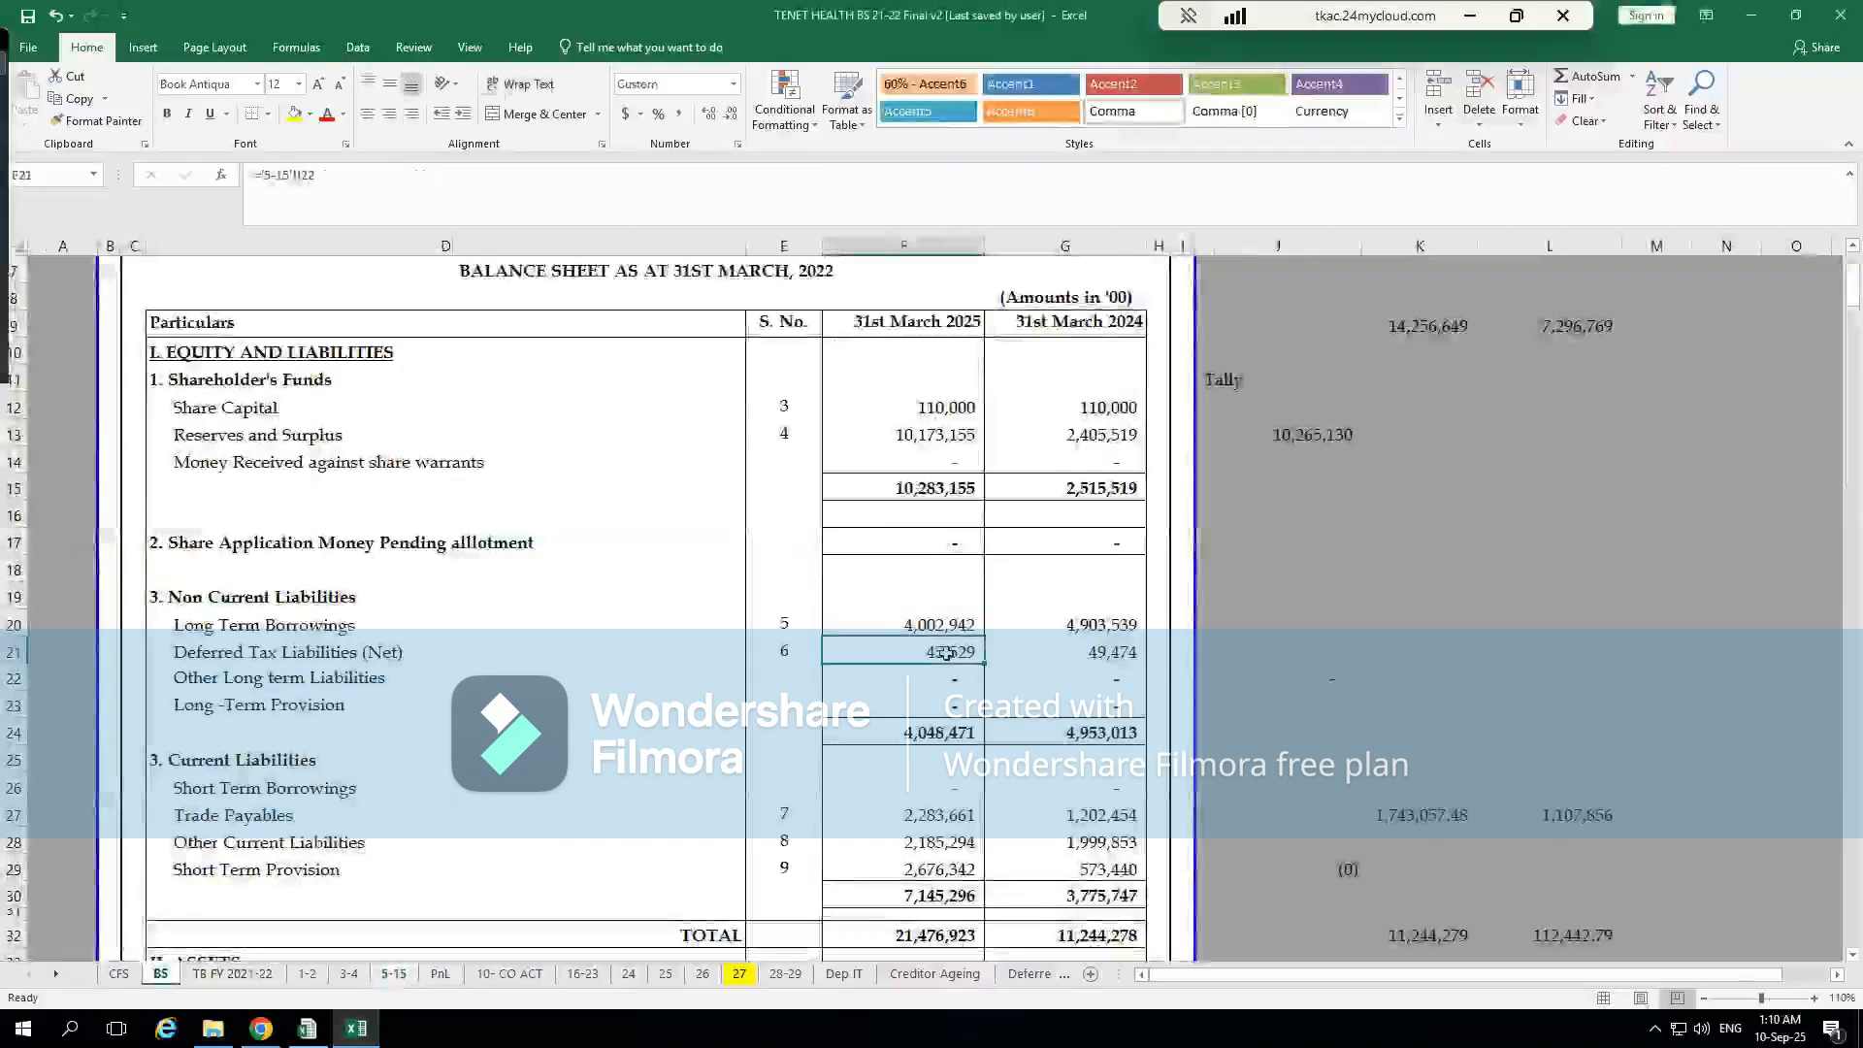
key("ctrl+bracketleft")
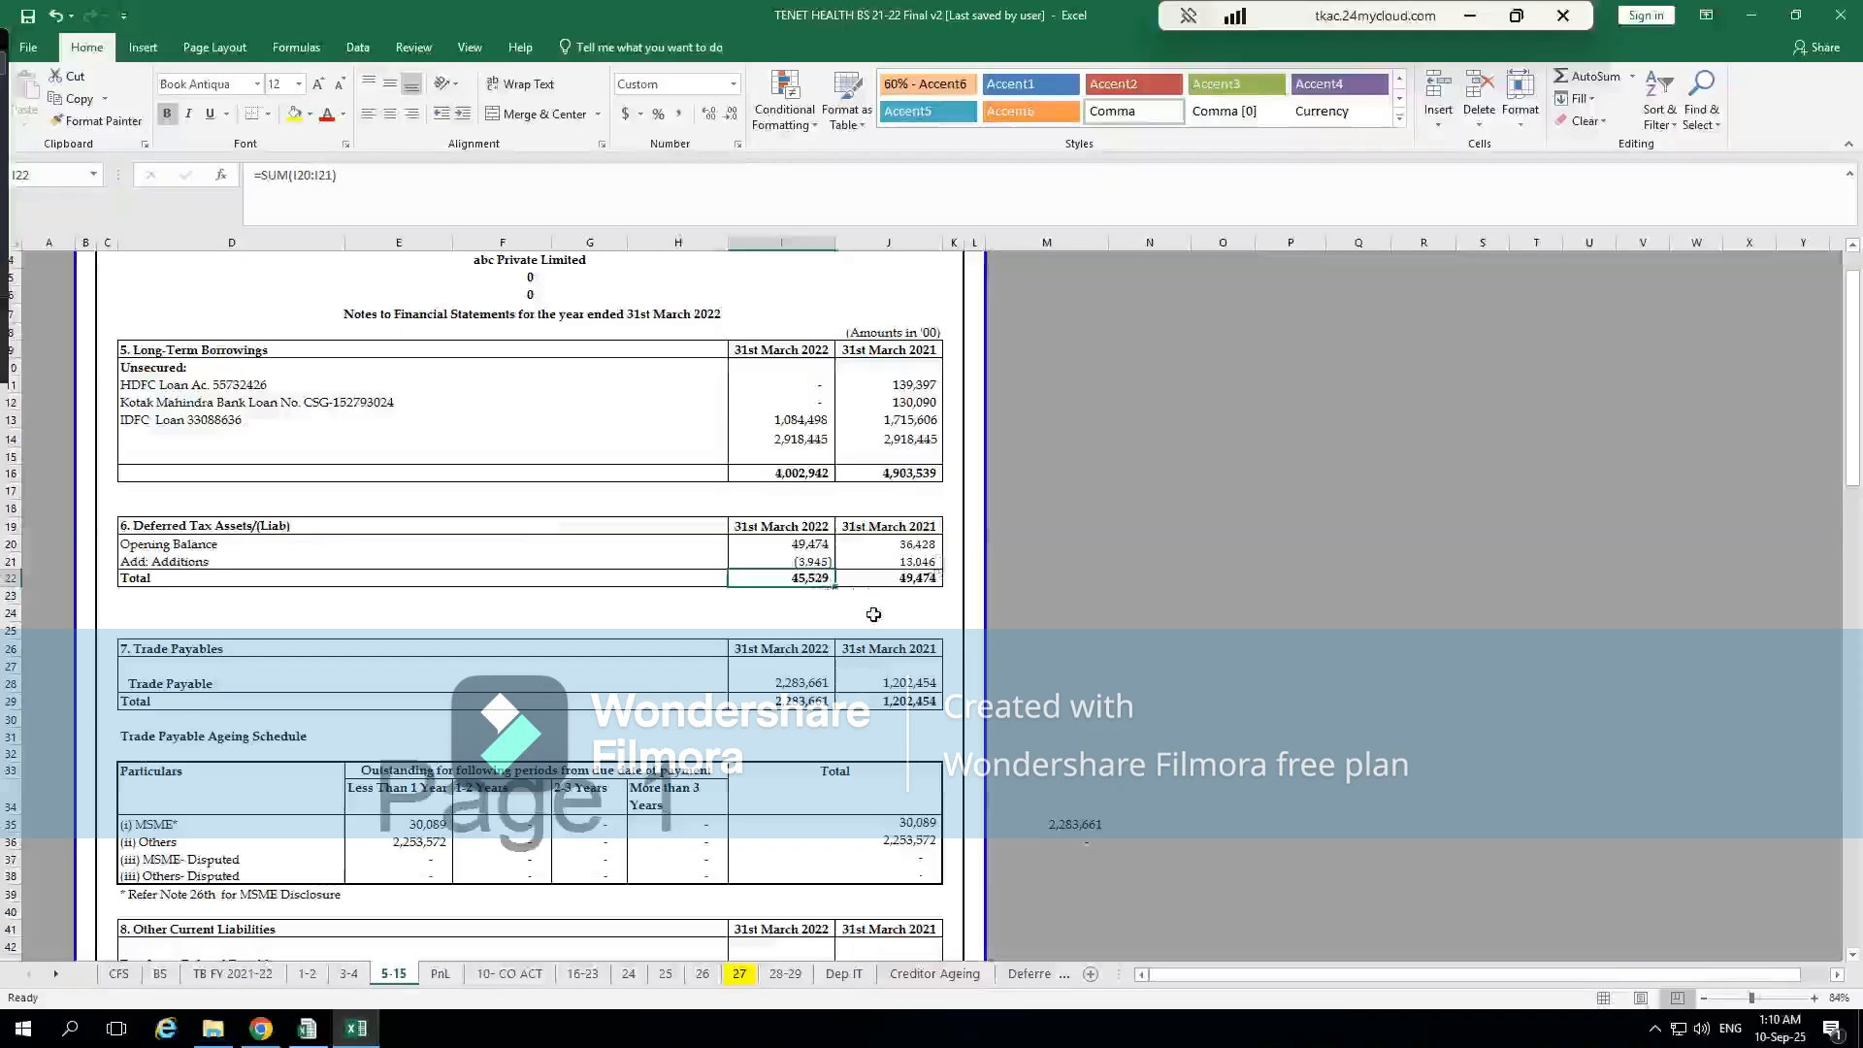
key("alt+Tab")
type("45529")
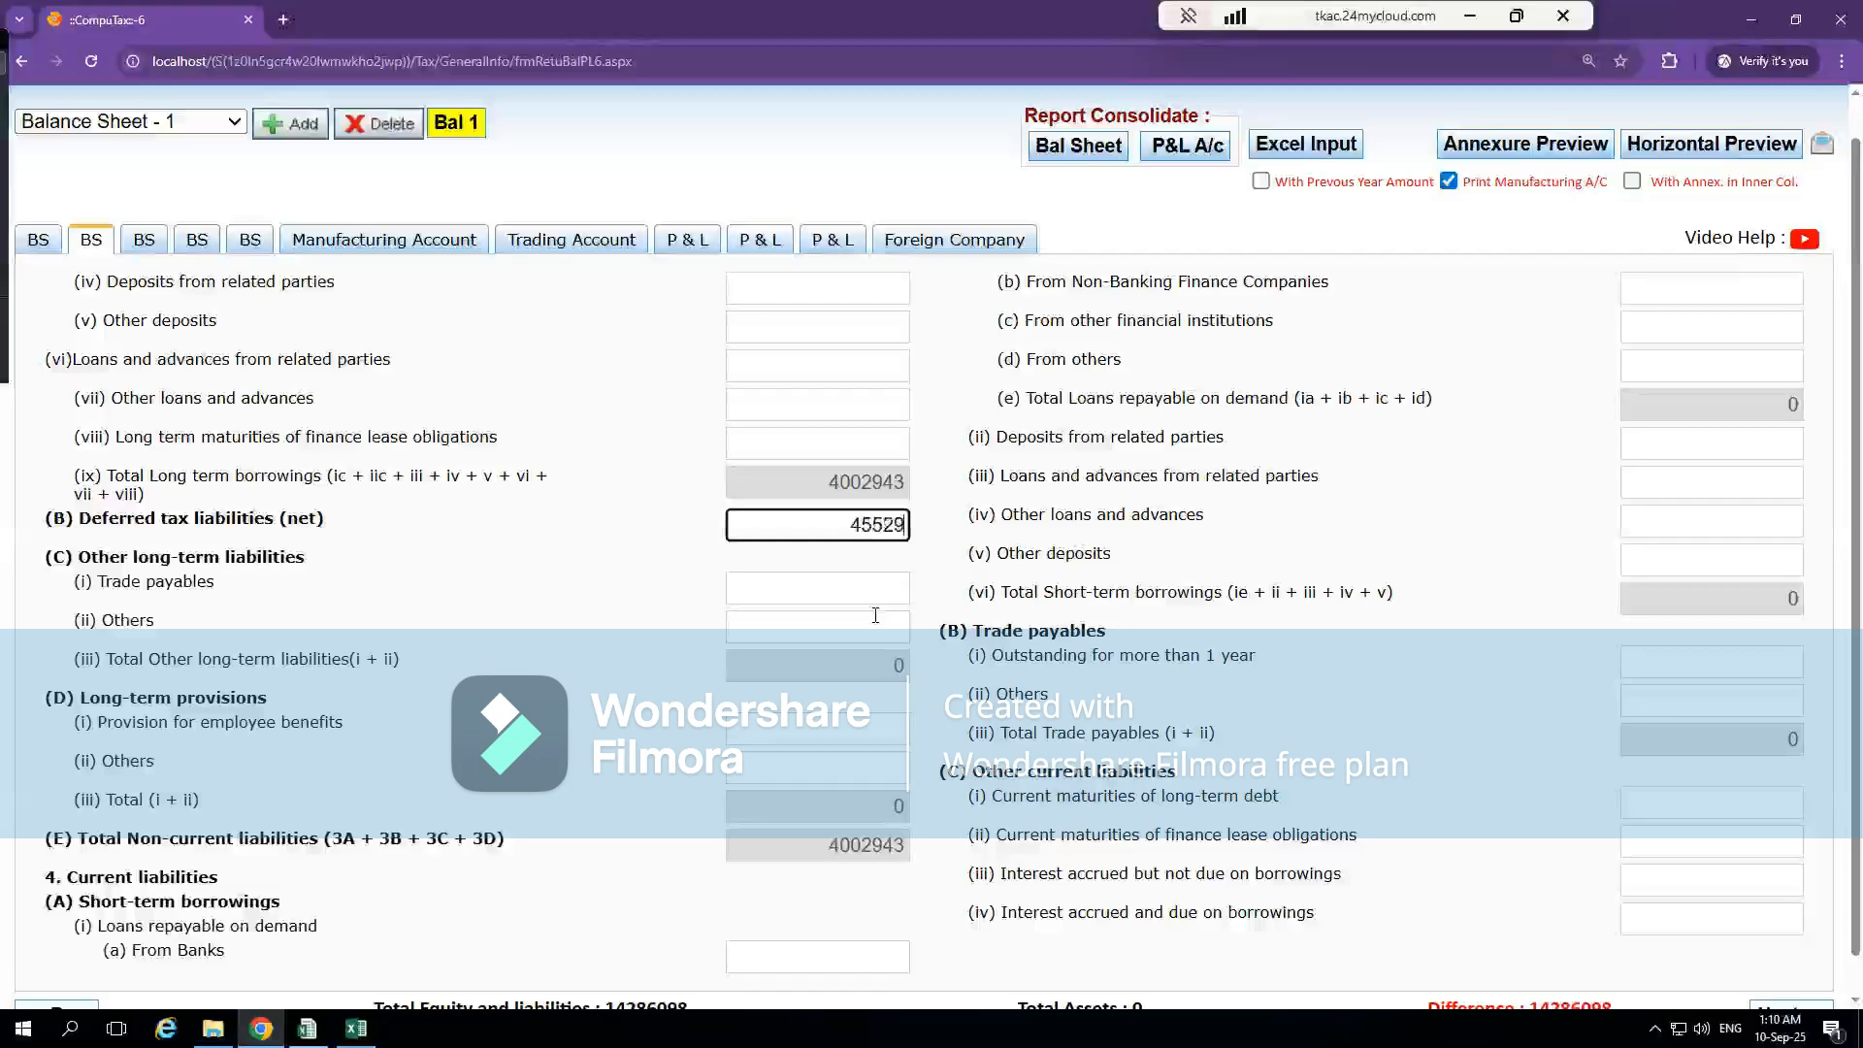
left_click(918, 589)
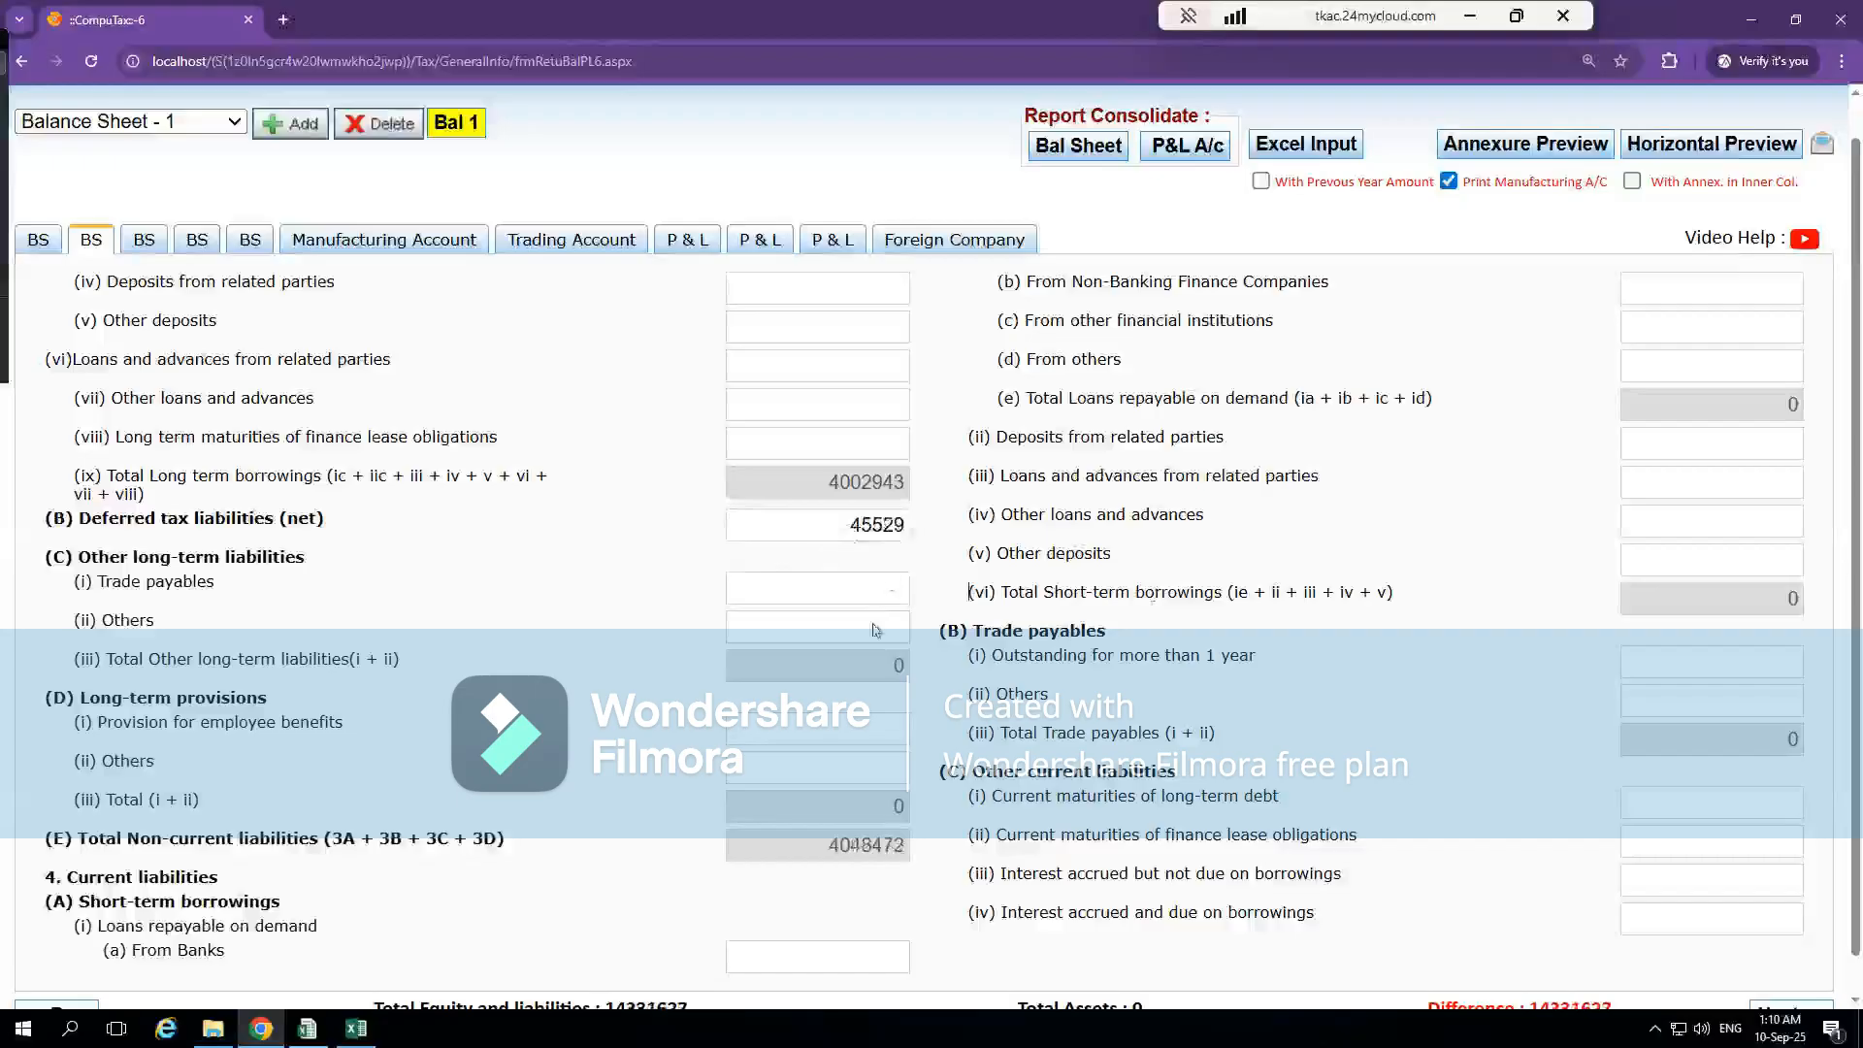
Check the non-current liabilities on Excel's BS sheet against the figures and totals on CompuTax's second BS page
key("alt+Tab")
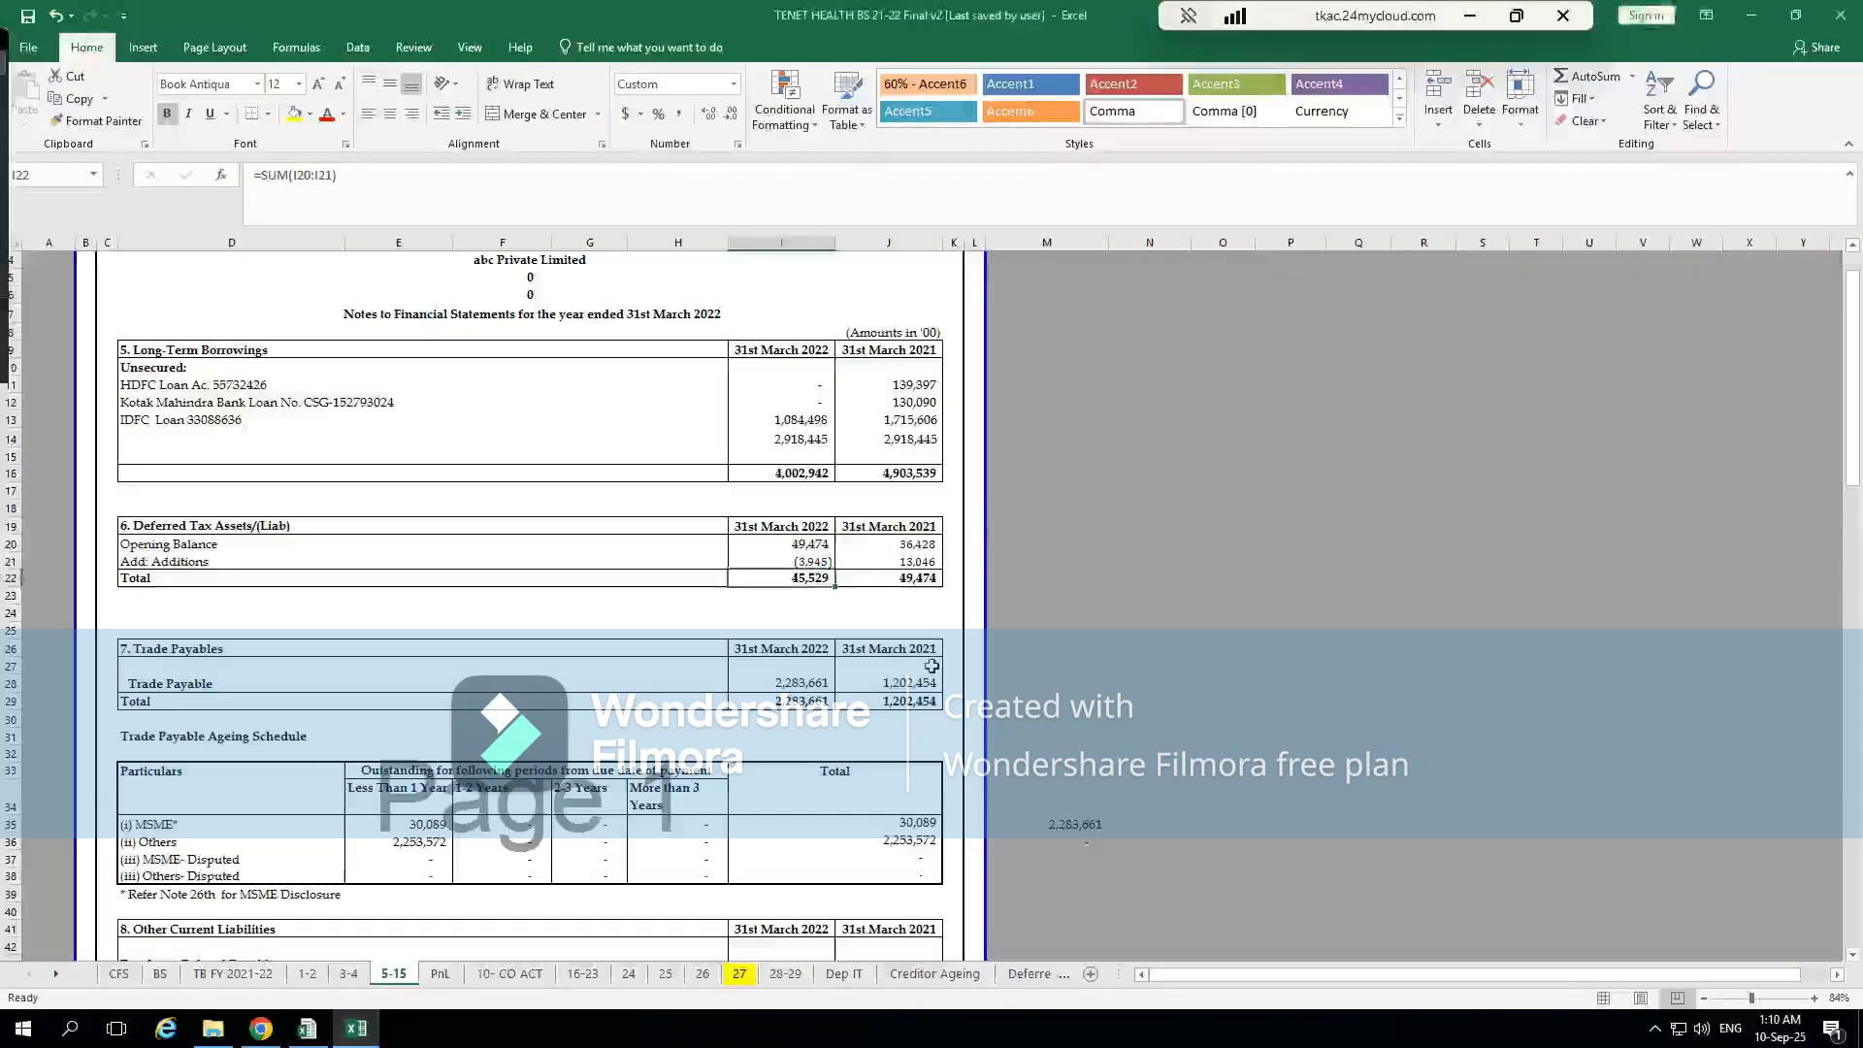
left_click(160, 973)
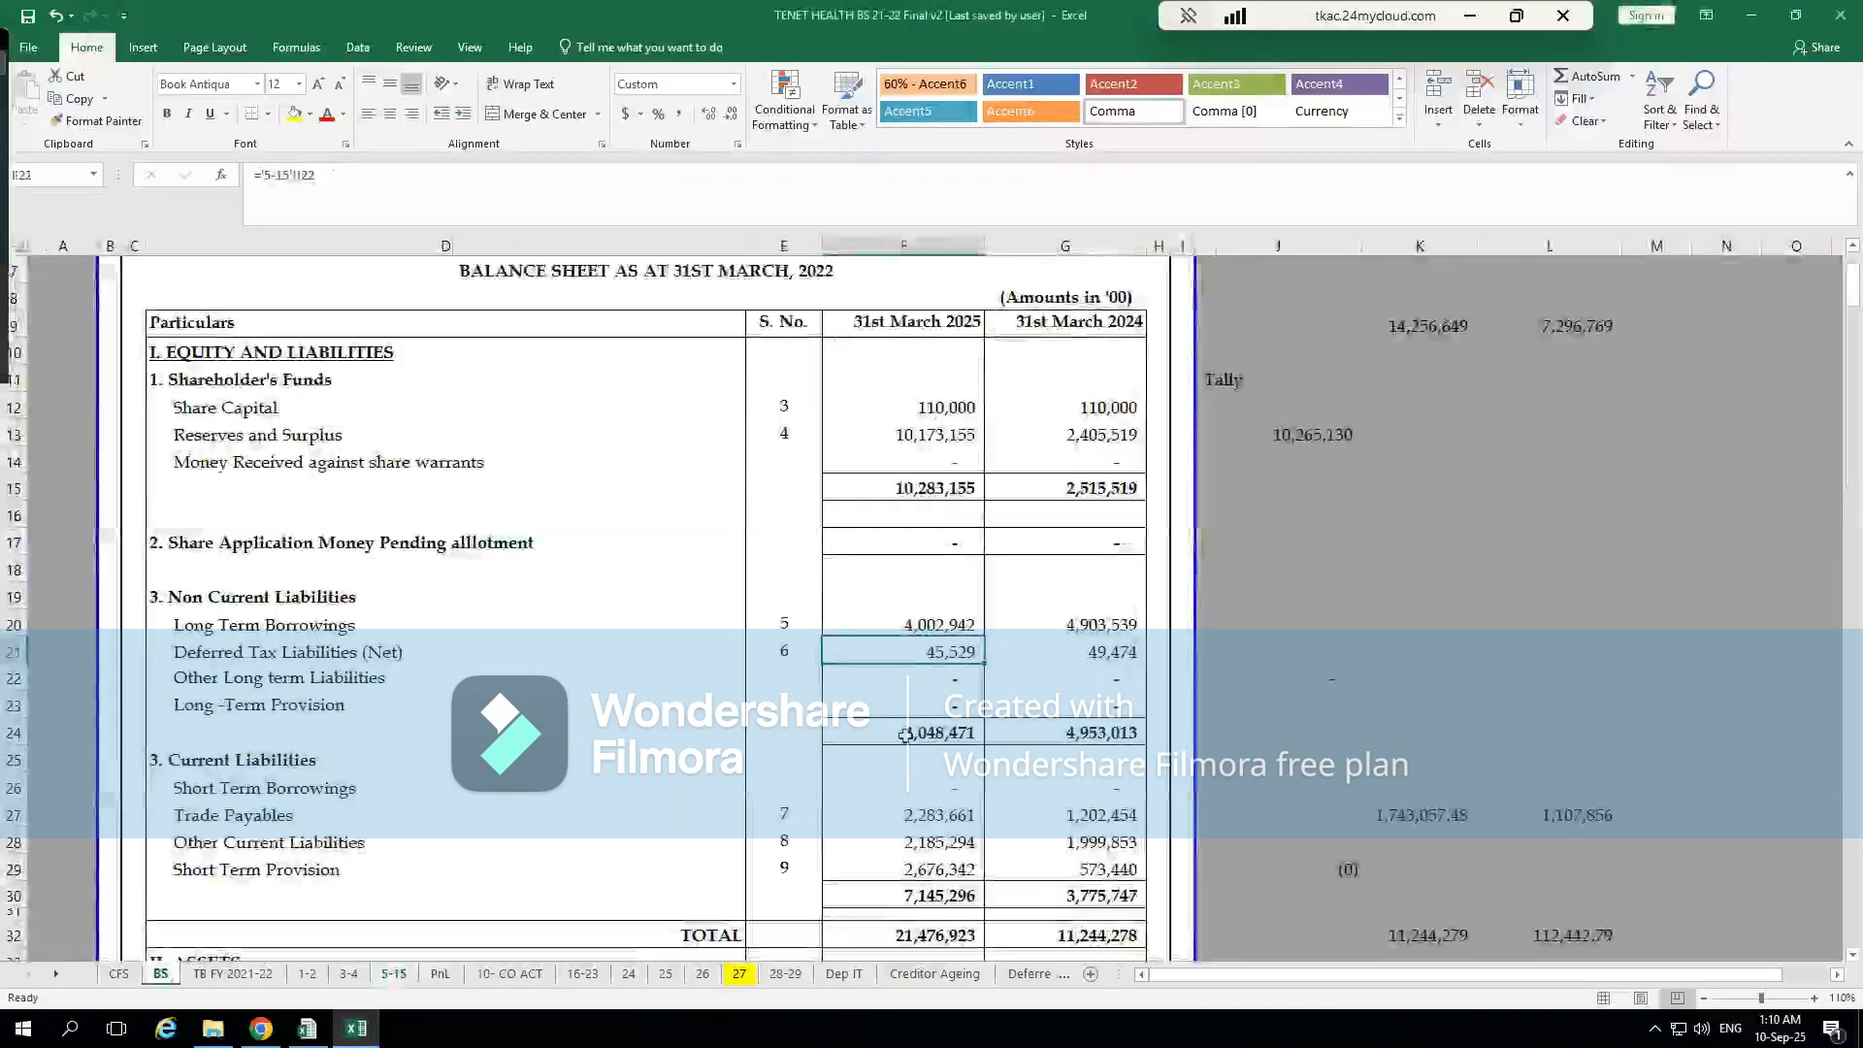
scroll(905, 735, "up", 2)
left_click(941, 734)
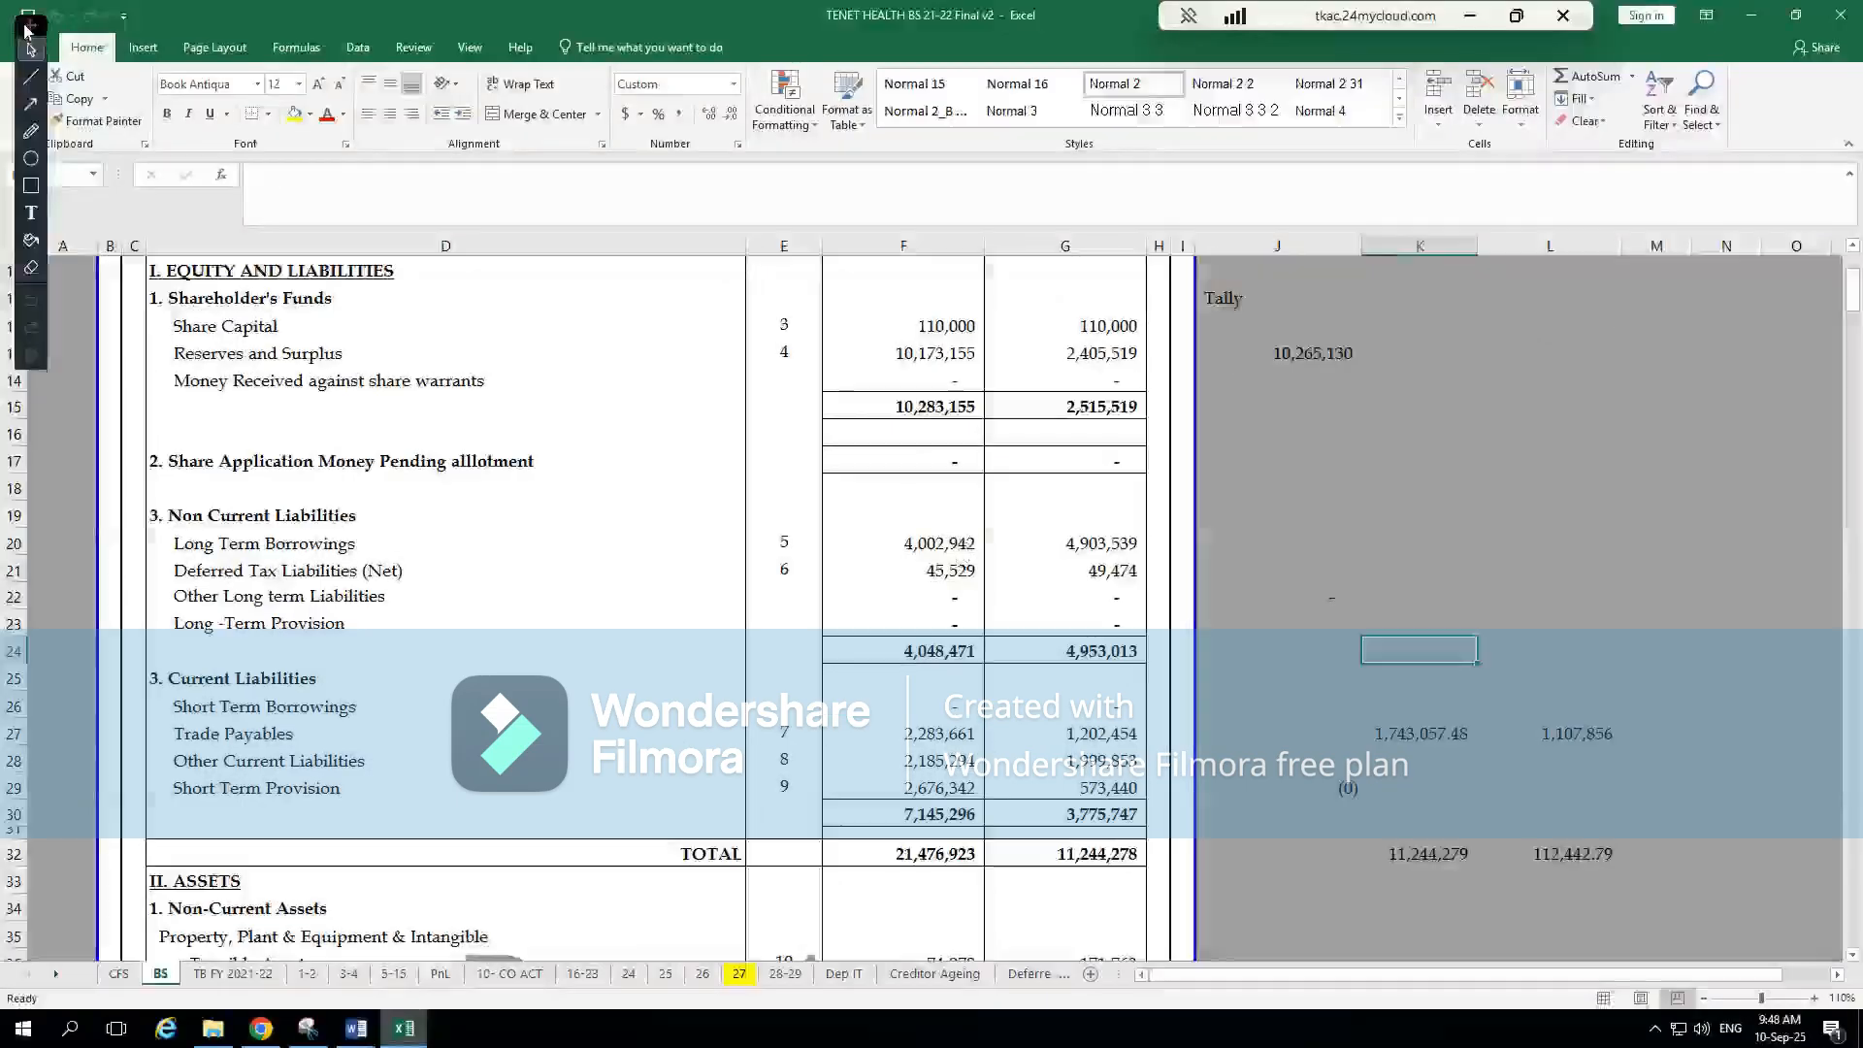
left_click(953, 572)
key("alt+Tab")
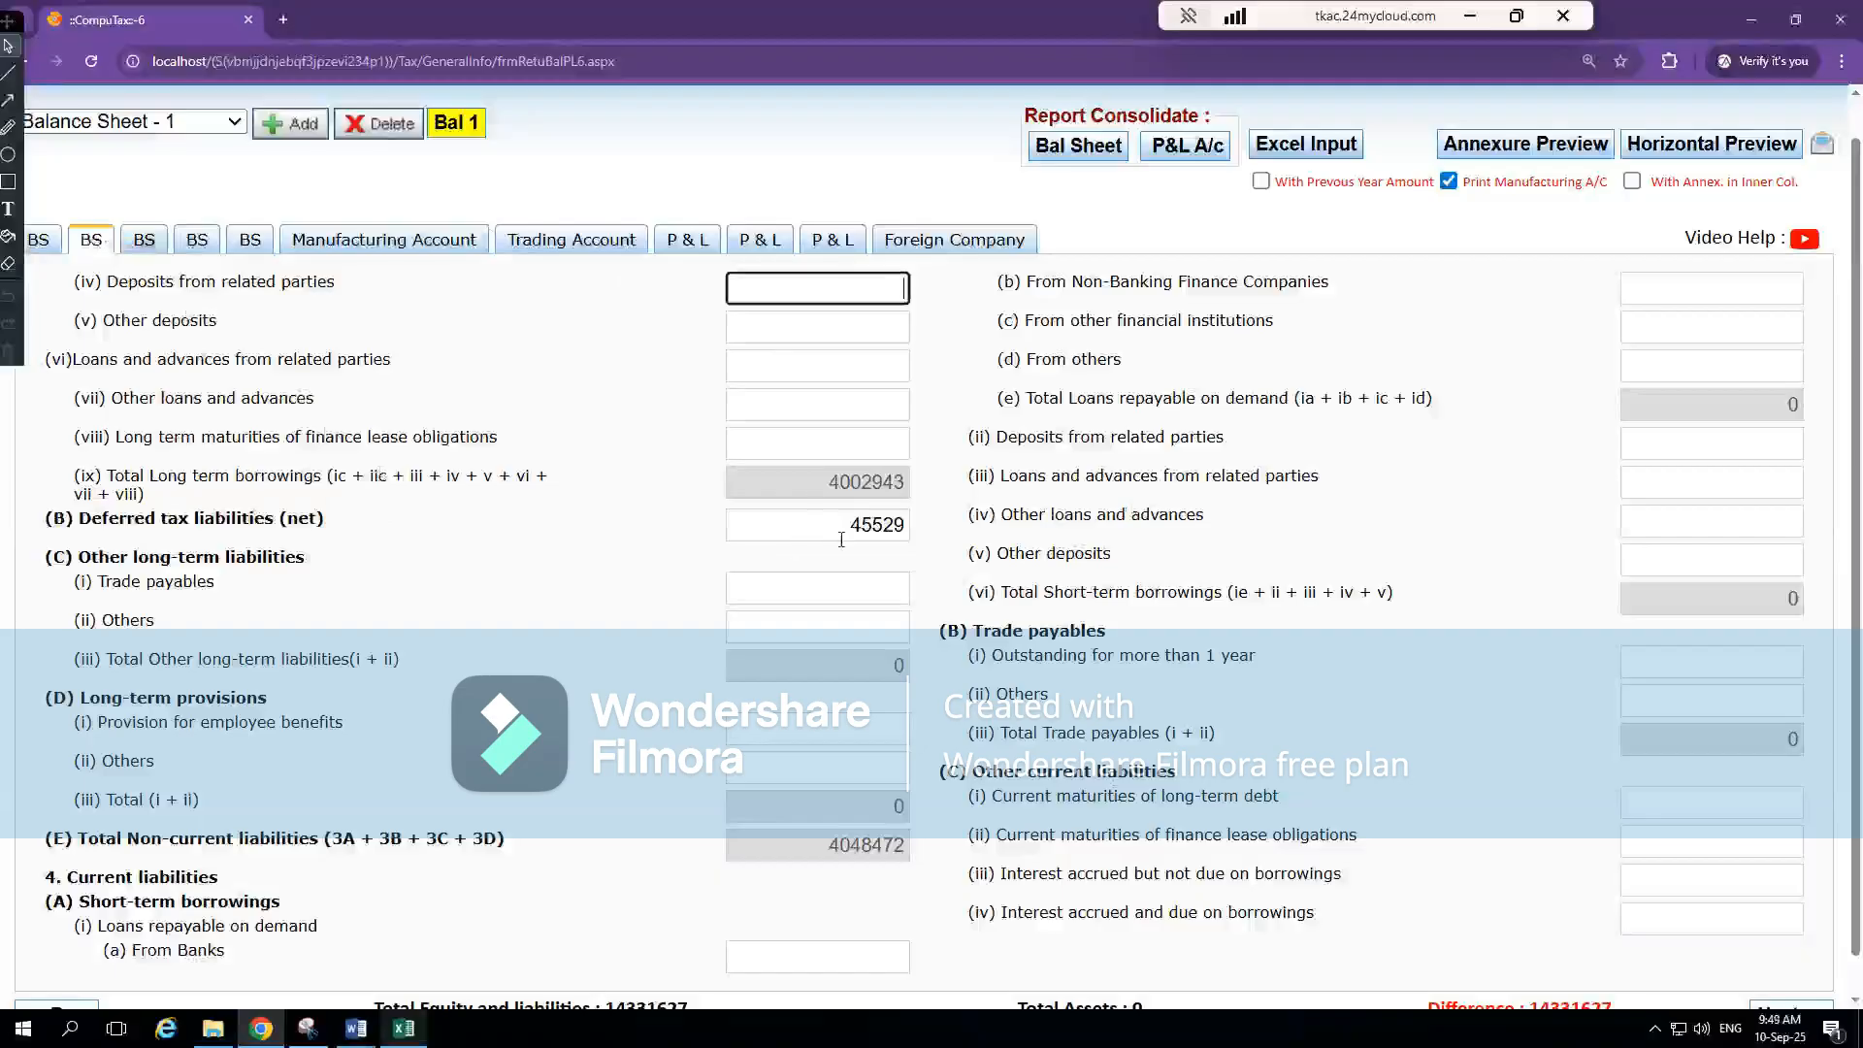
scroll(958, 776, "down", 1)
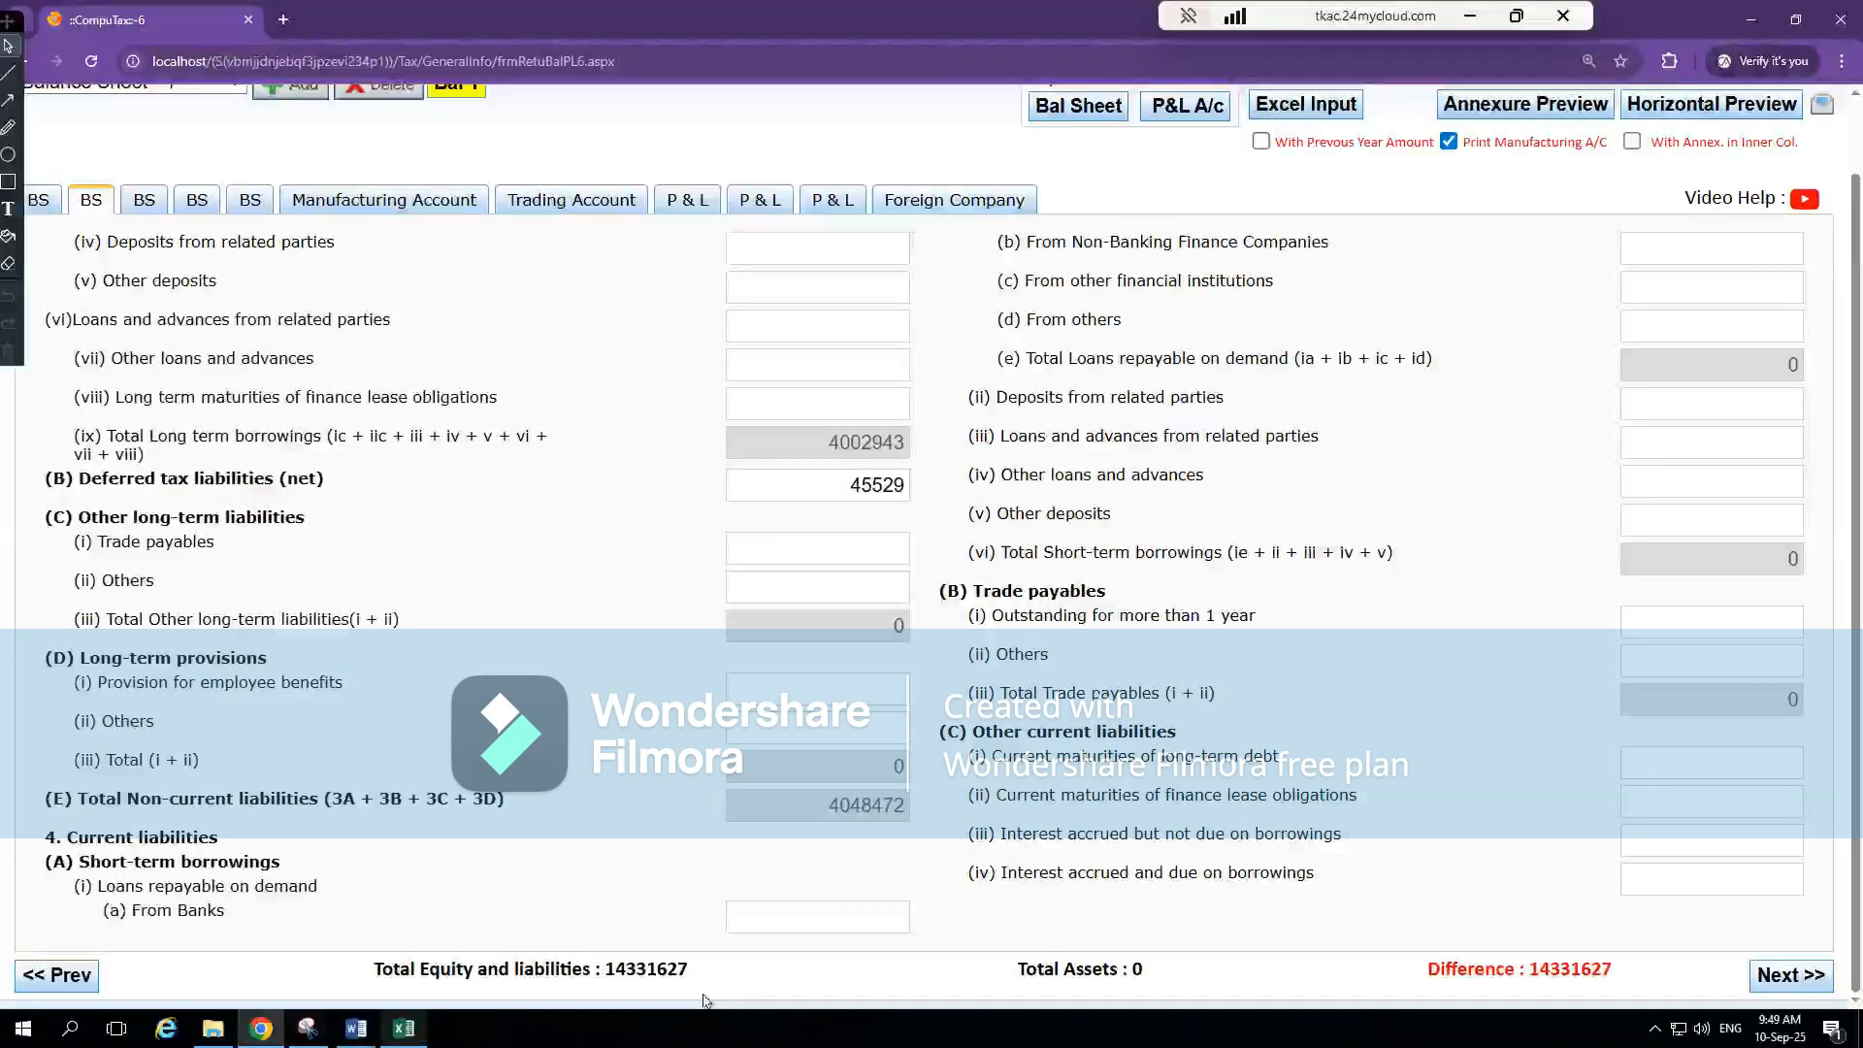
Sum the shareholders' funds and non-current liabilities totals in cell J24 with +F15+F24 and compare with CompuTax's Total Equity and liabilities
key("alt+Tab")
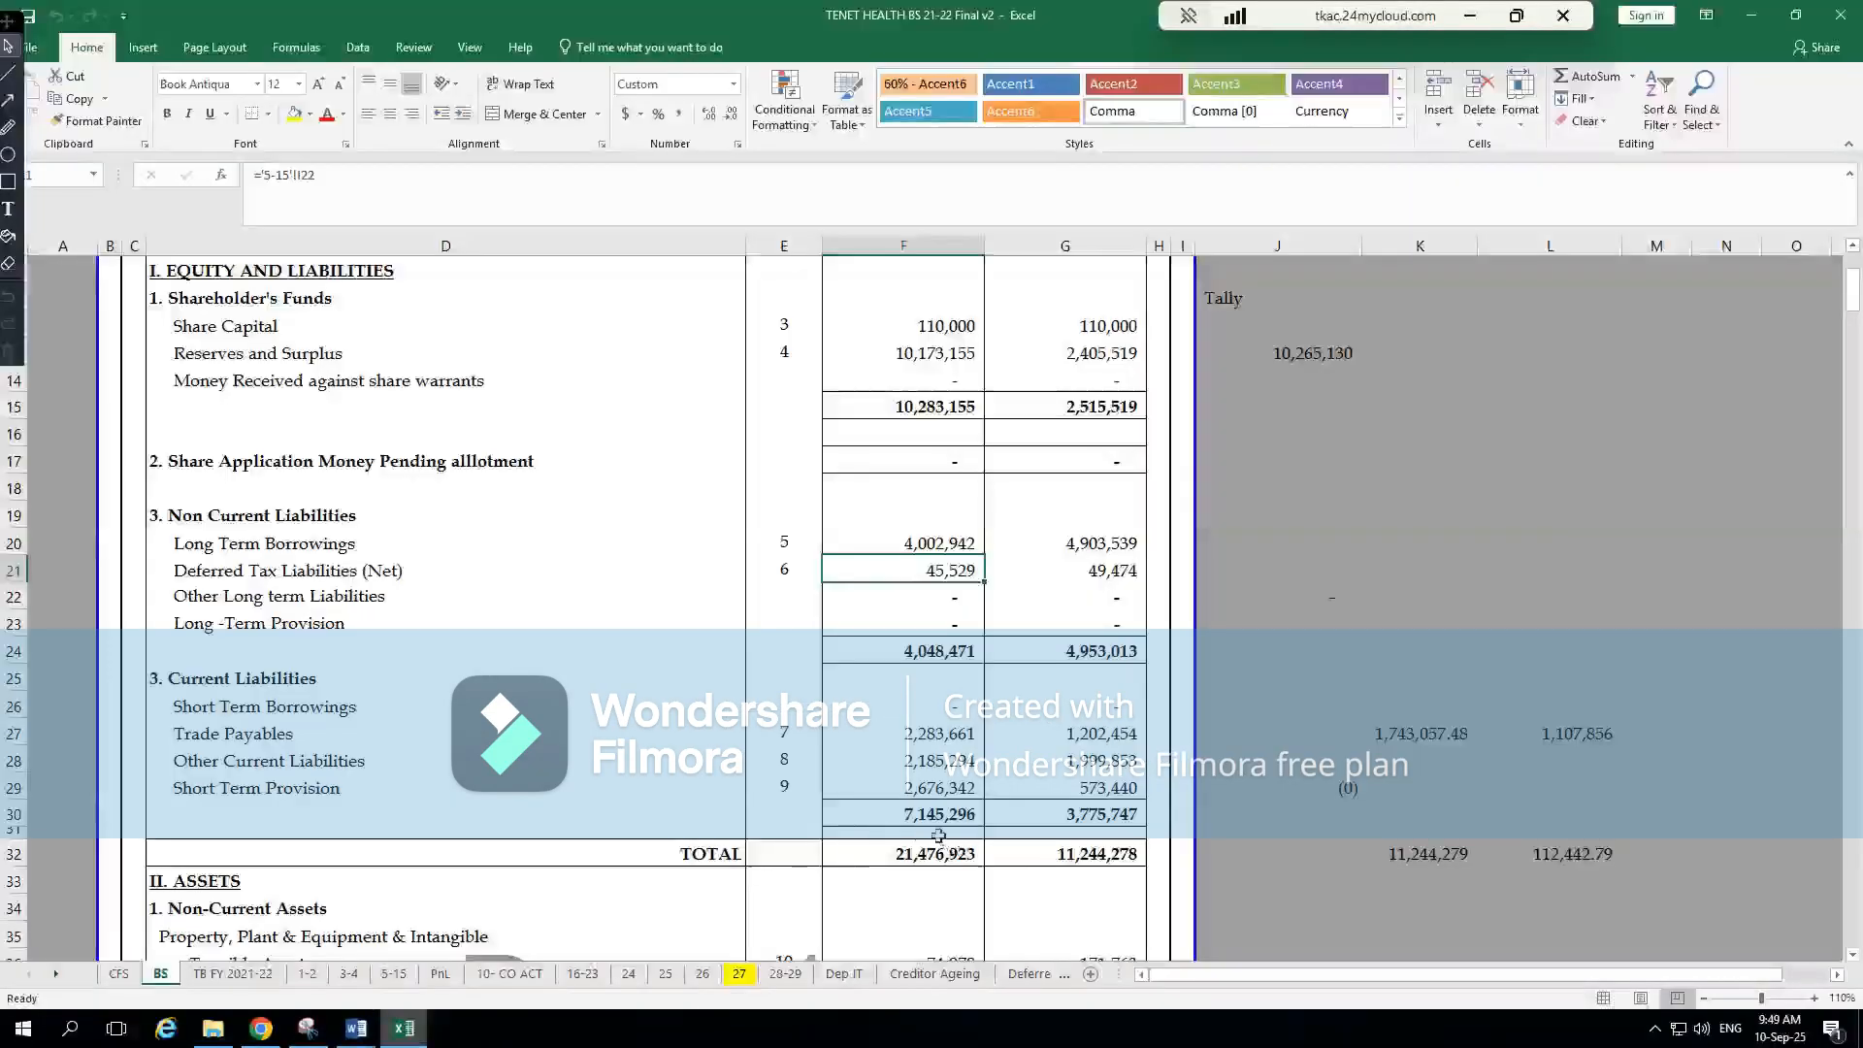
left_click(990, 738)
left_click(946, 648)
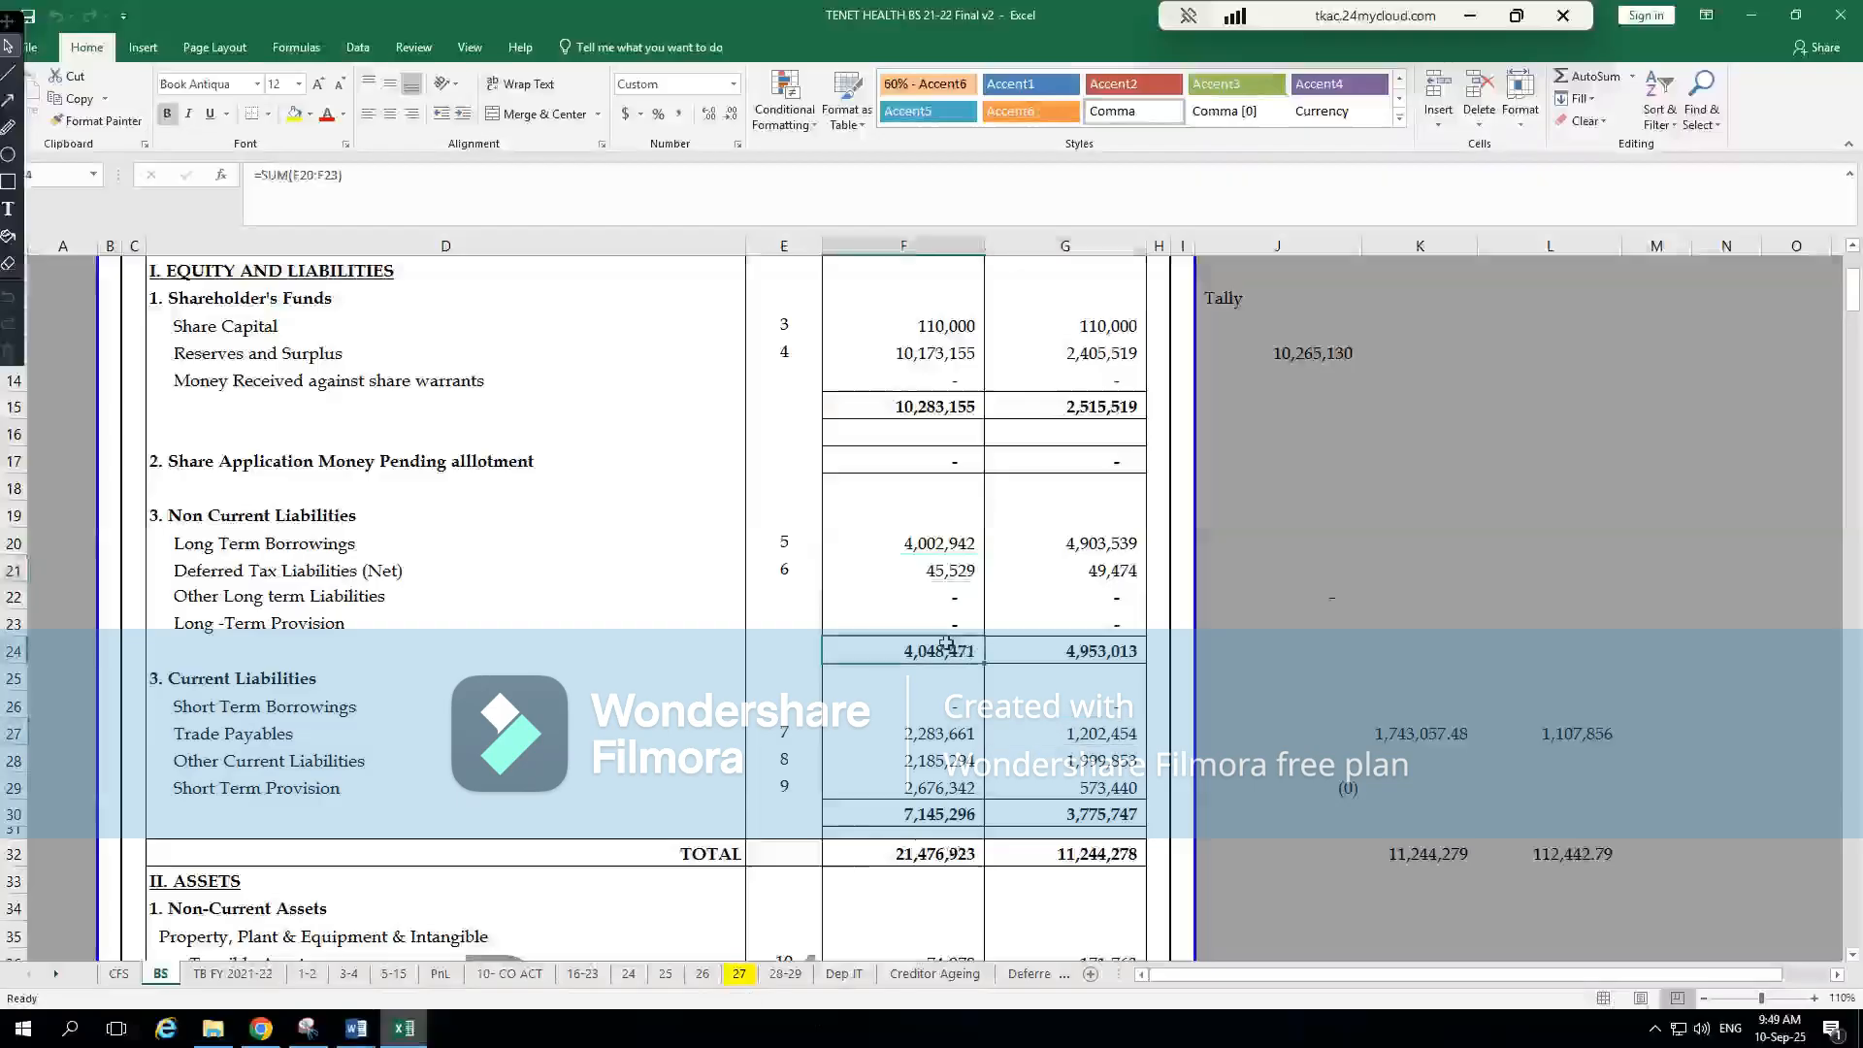
left_click(1280, 660)
type("+")
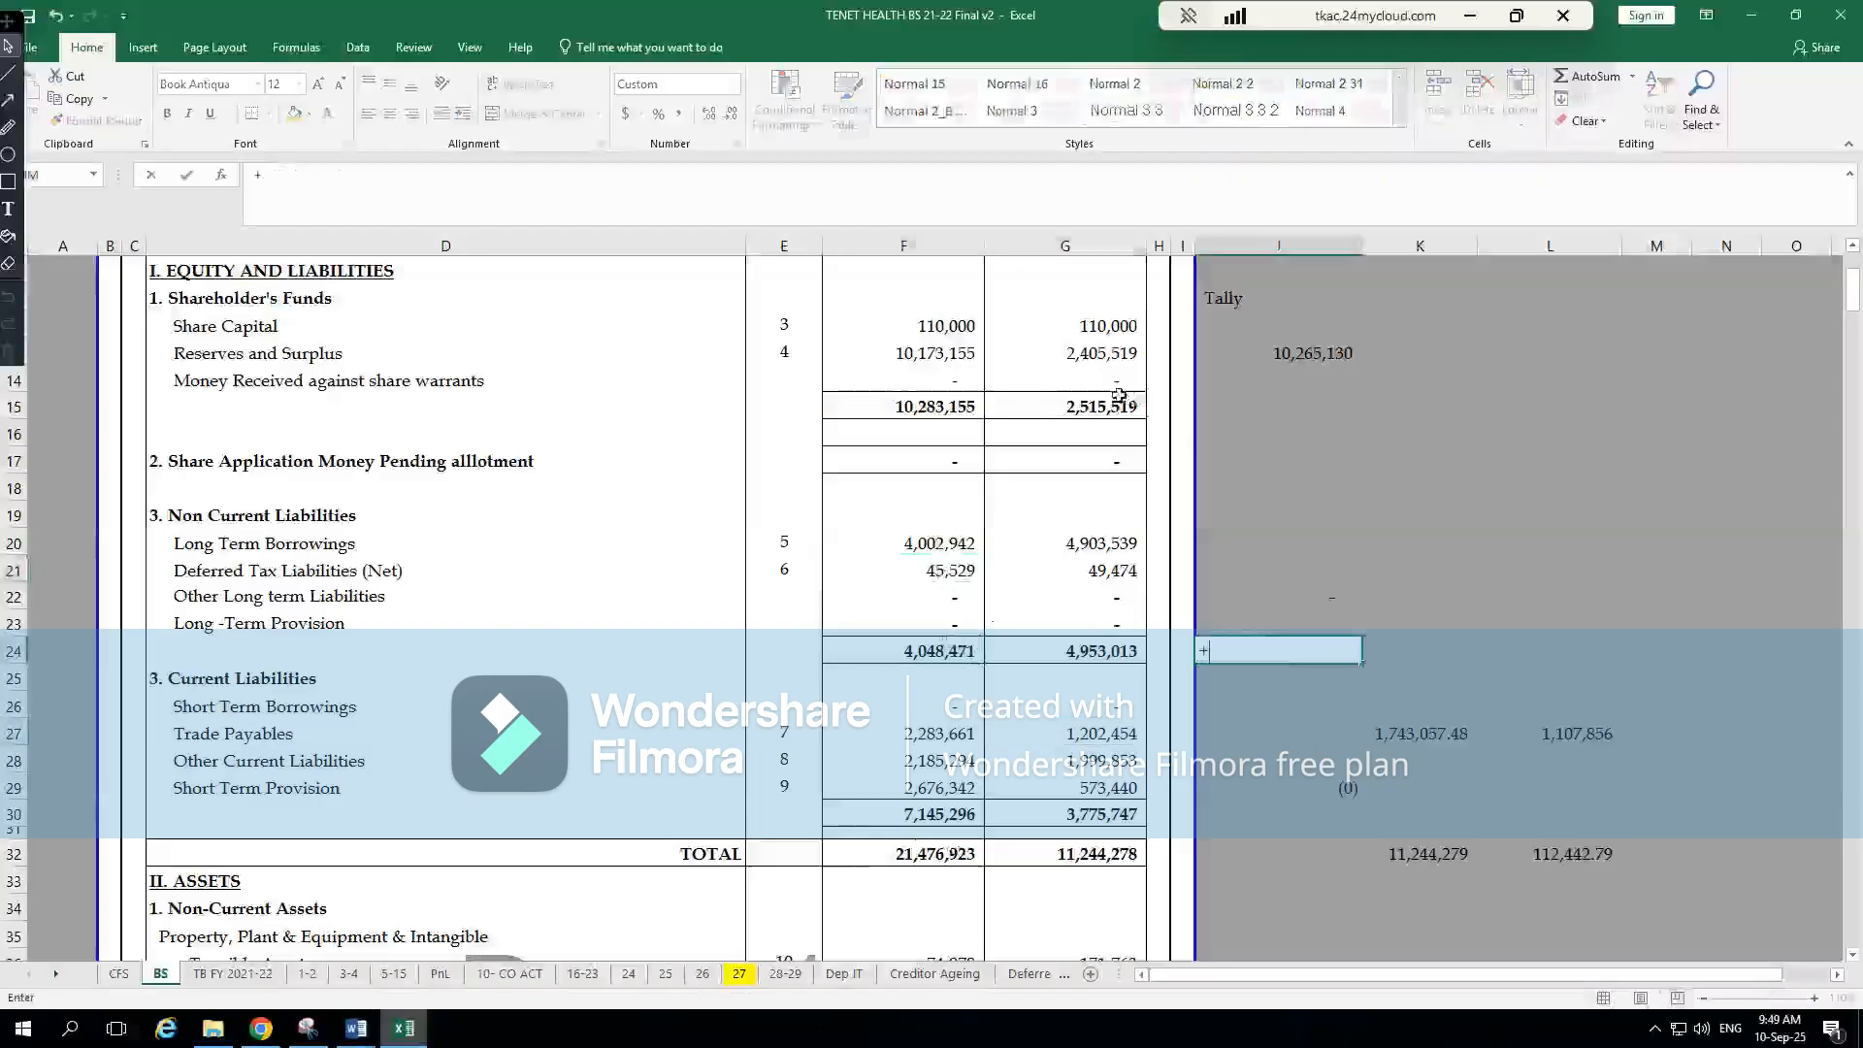
left_click(950, 403)
type("+")
left_click(915, 656)
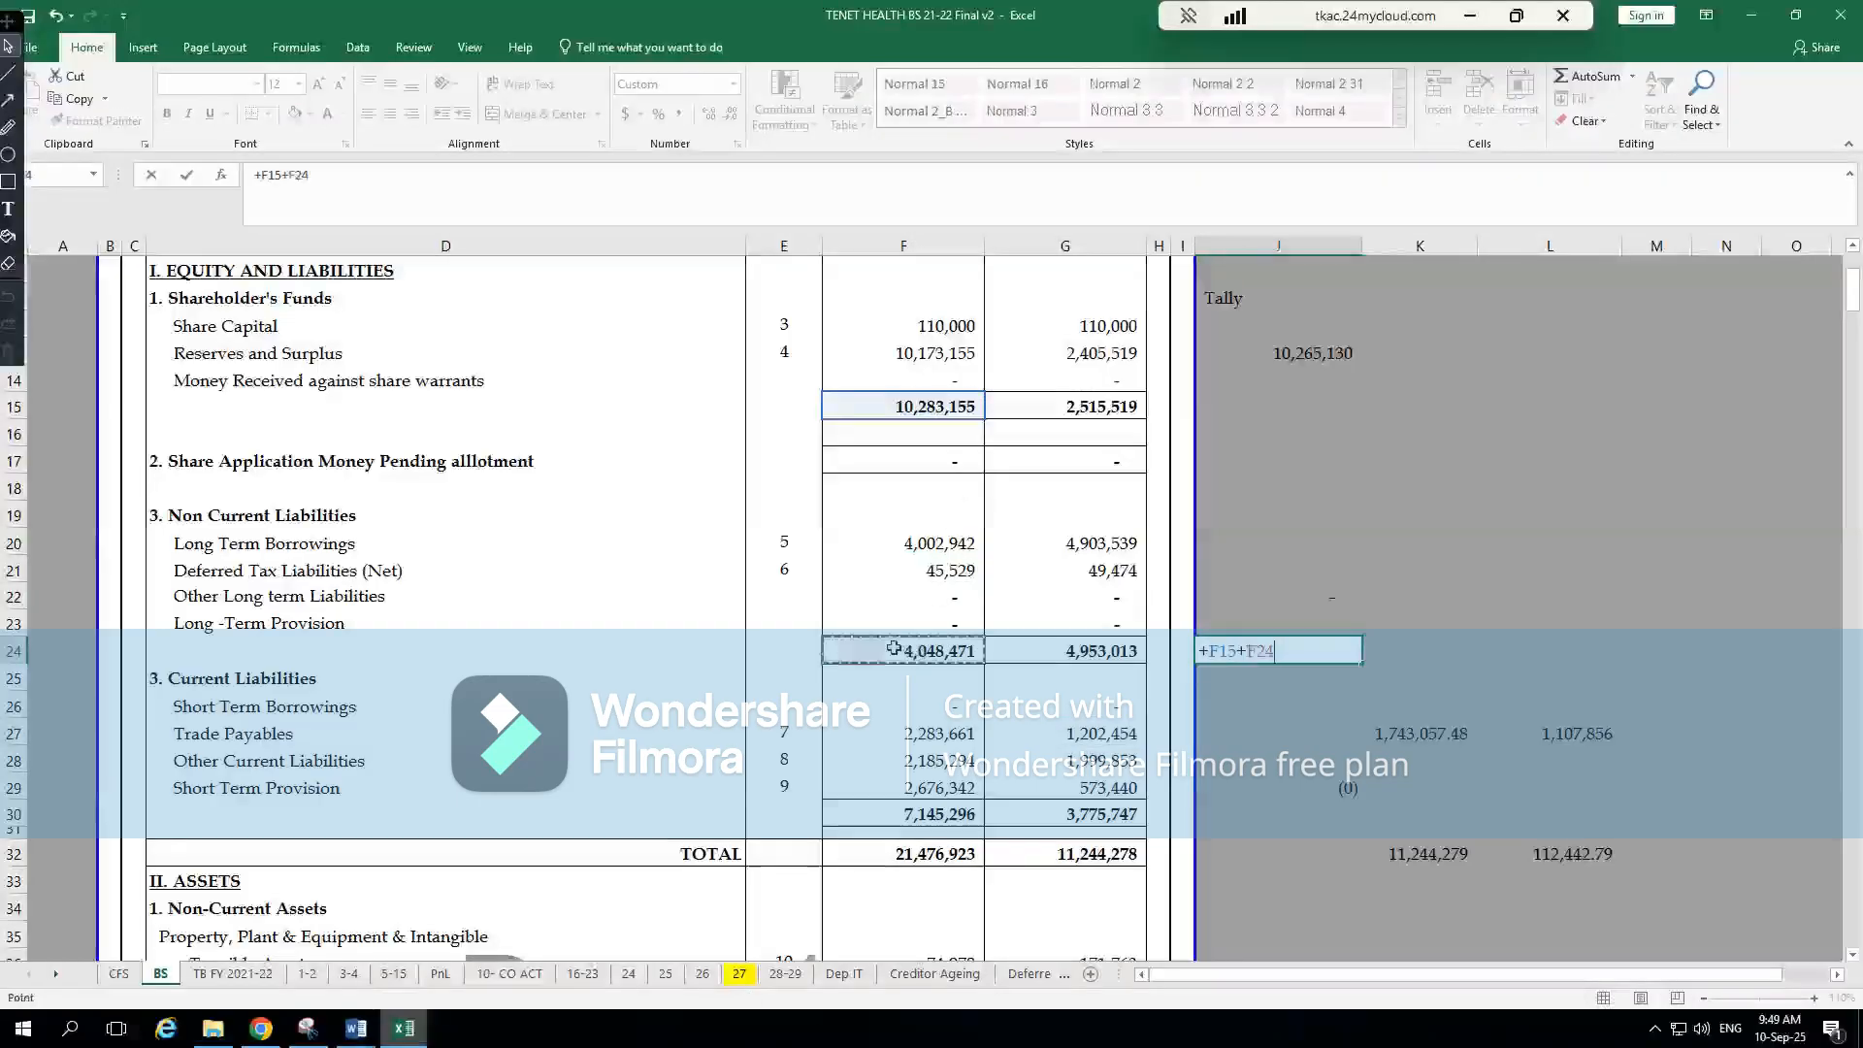
key("Return")
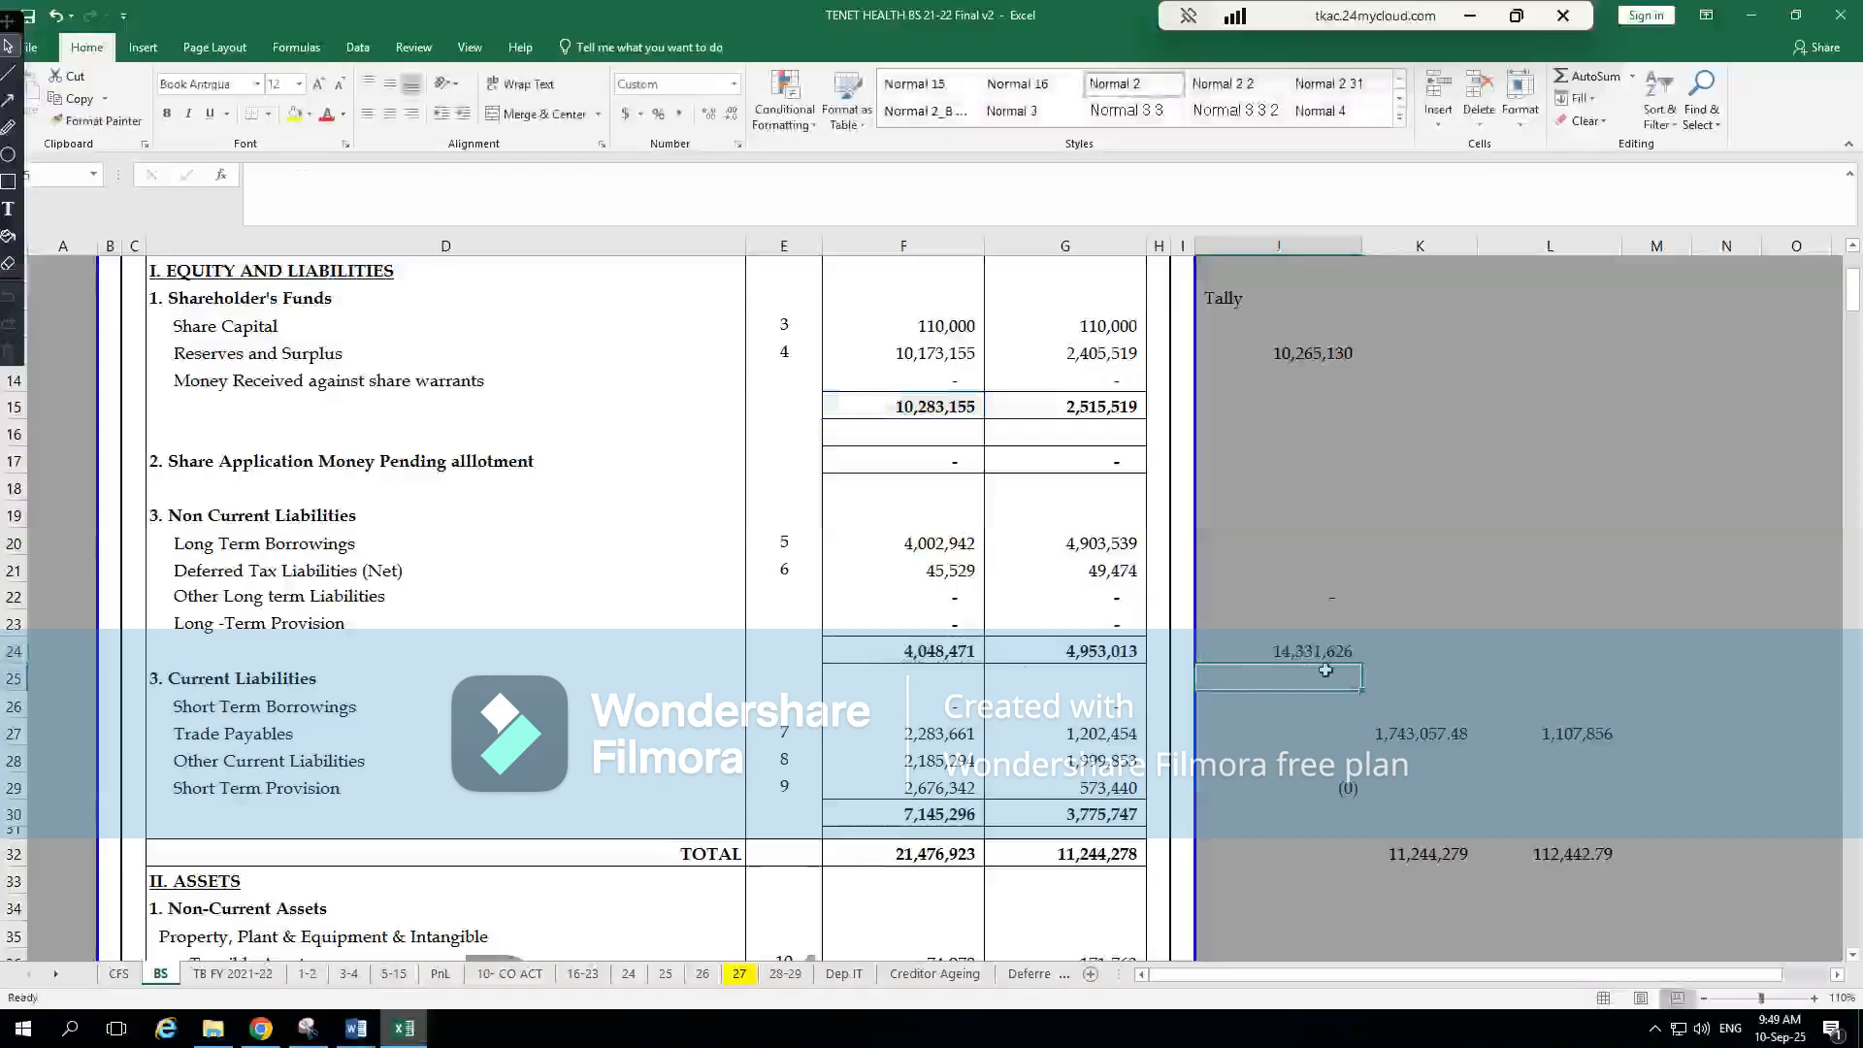
key("alt+Tab")
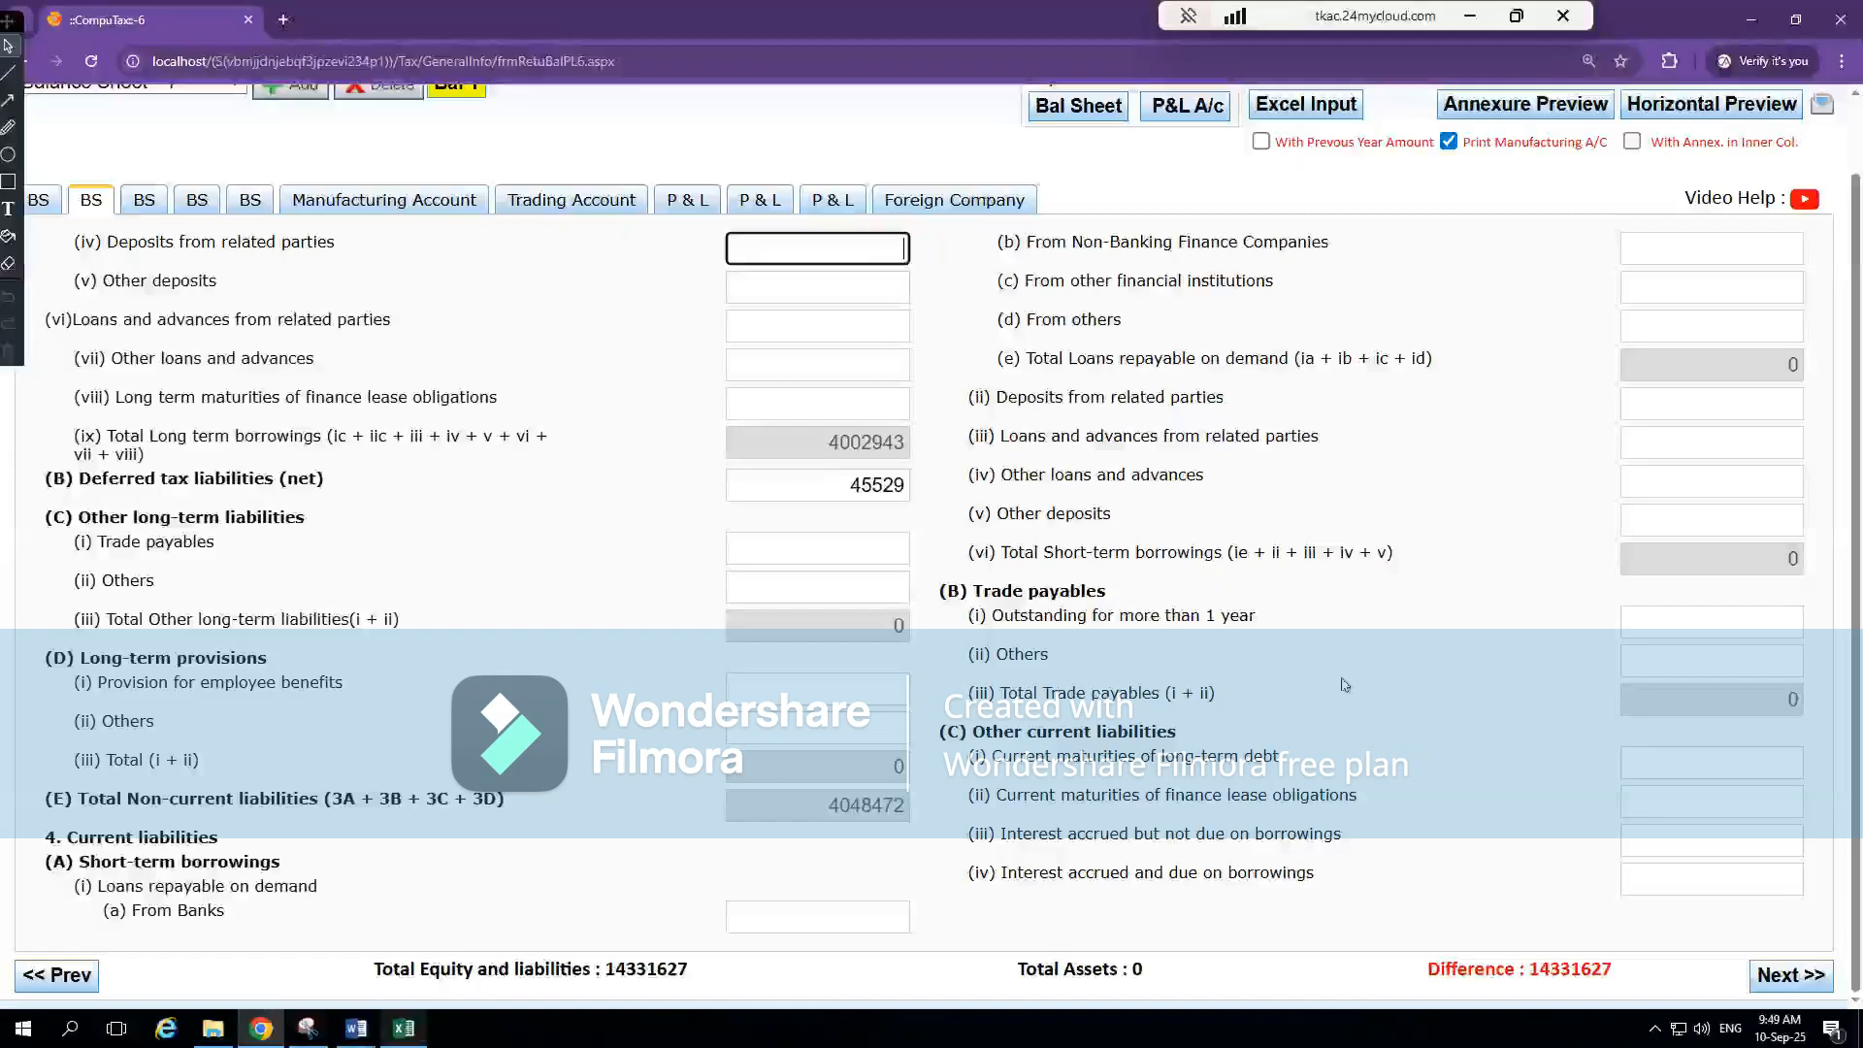
Examine the Trade Payables row under Current Liabilities on Excel's BS sheet, including its current-year and previous-year amounts
key("alt+Tab")
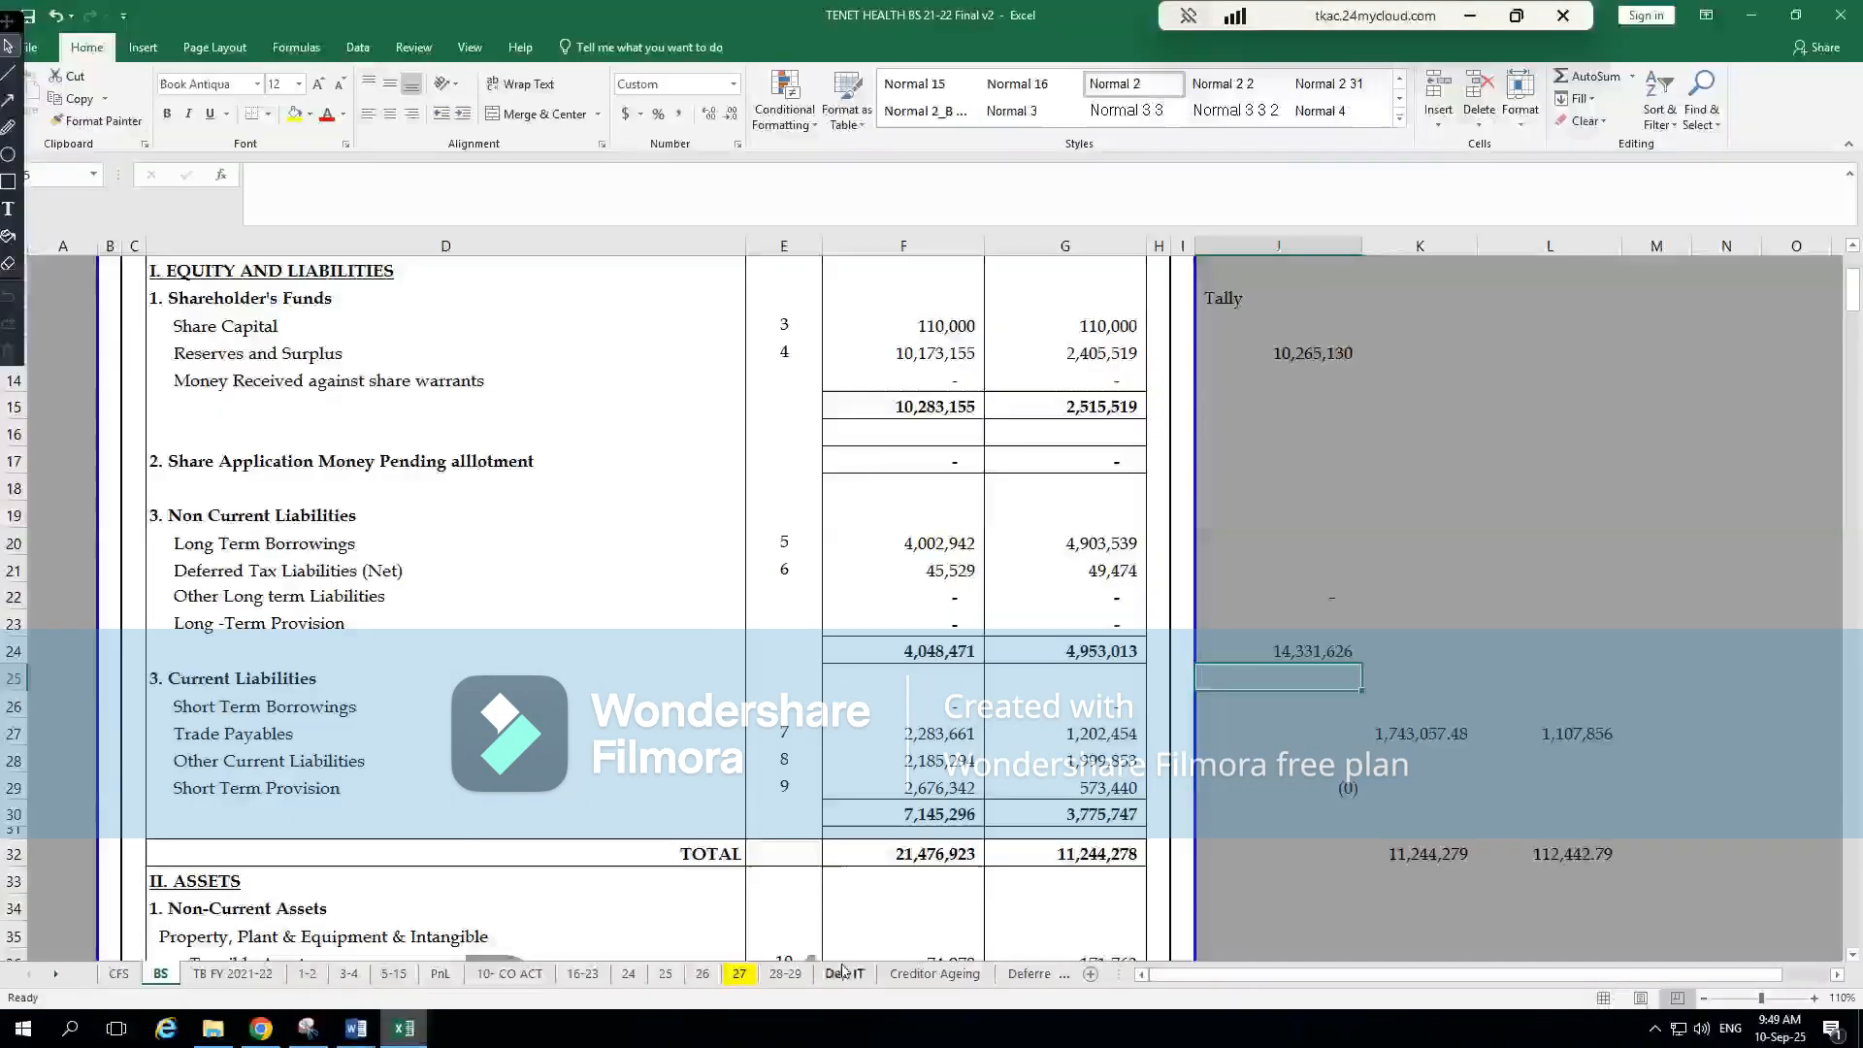
left_click(924, 737)
key("Left")
key("Left")
key("Left")
key("Left")
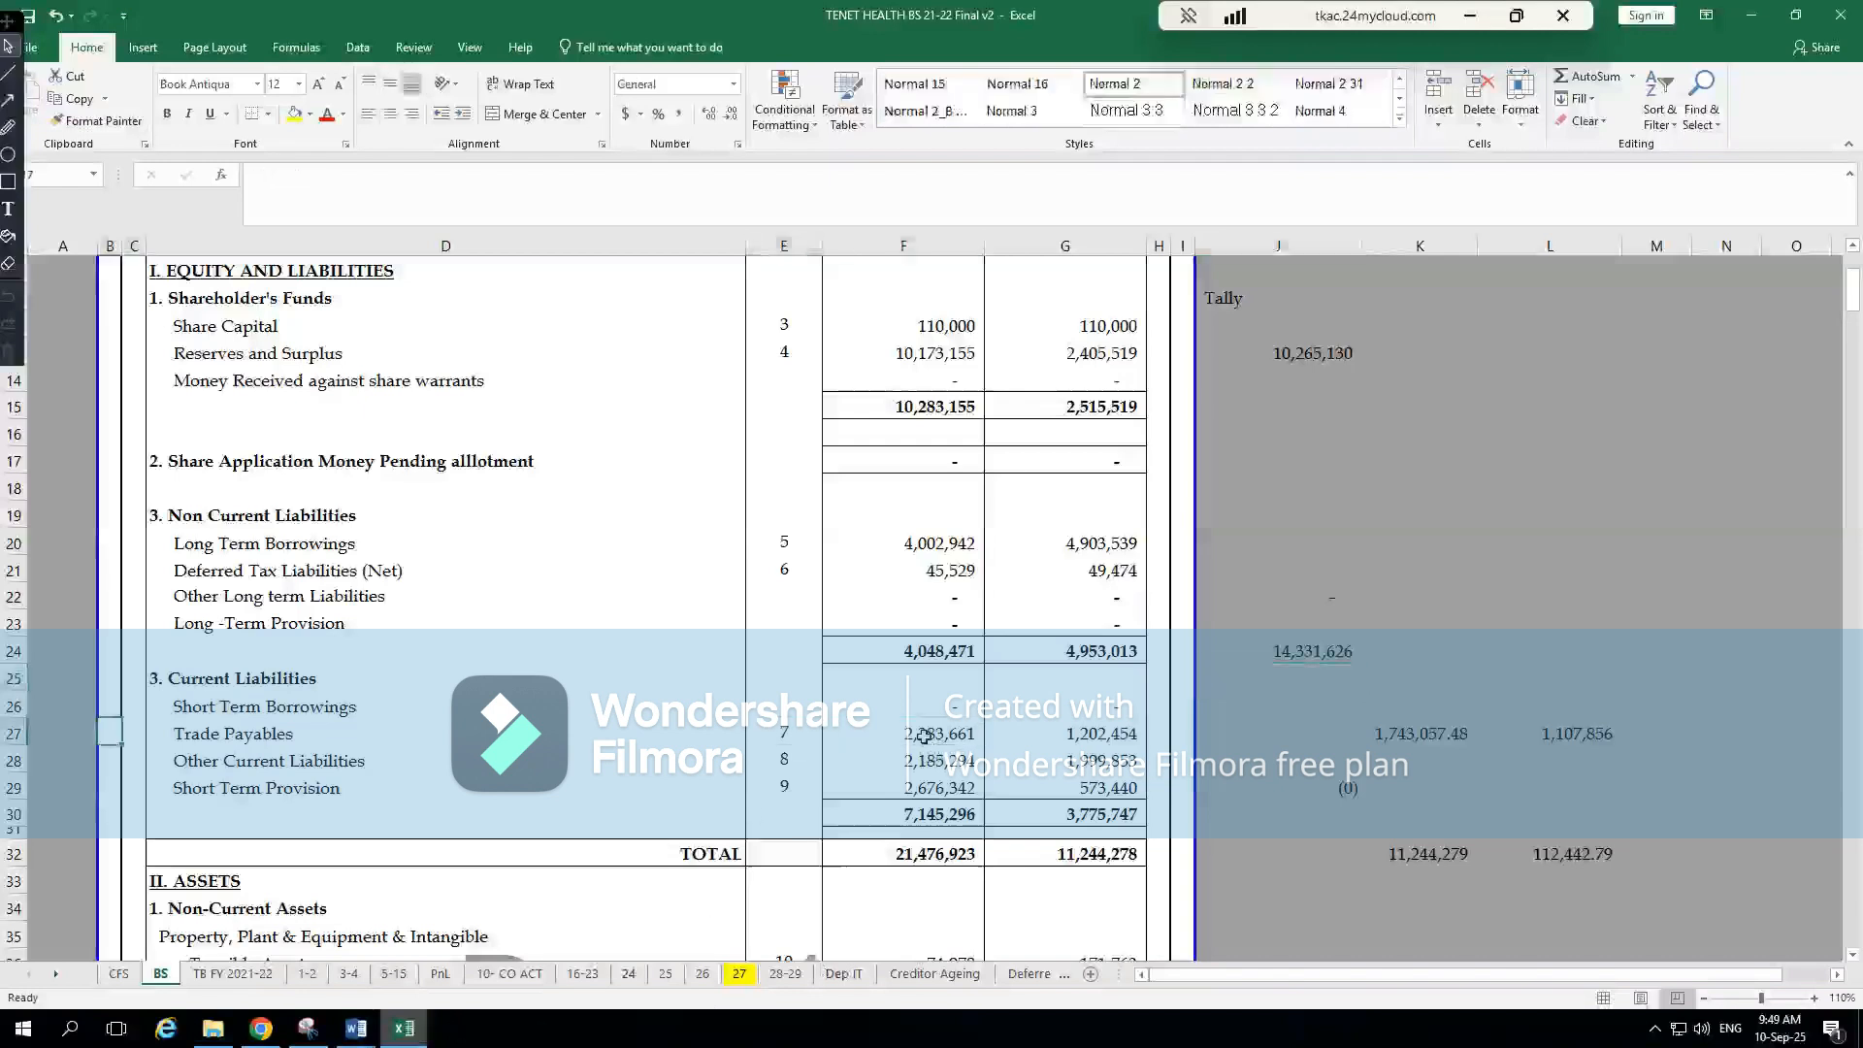
key("Right")
key("Right")
key("Right")
key("Right")
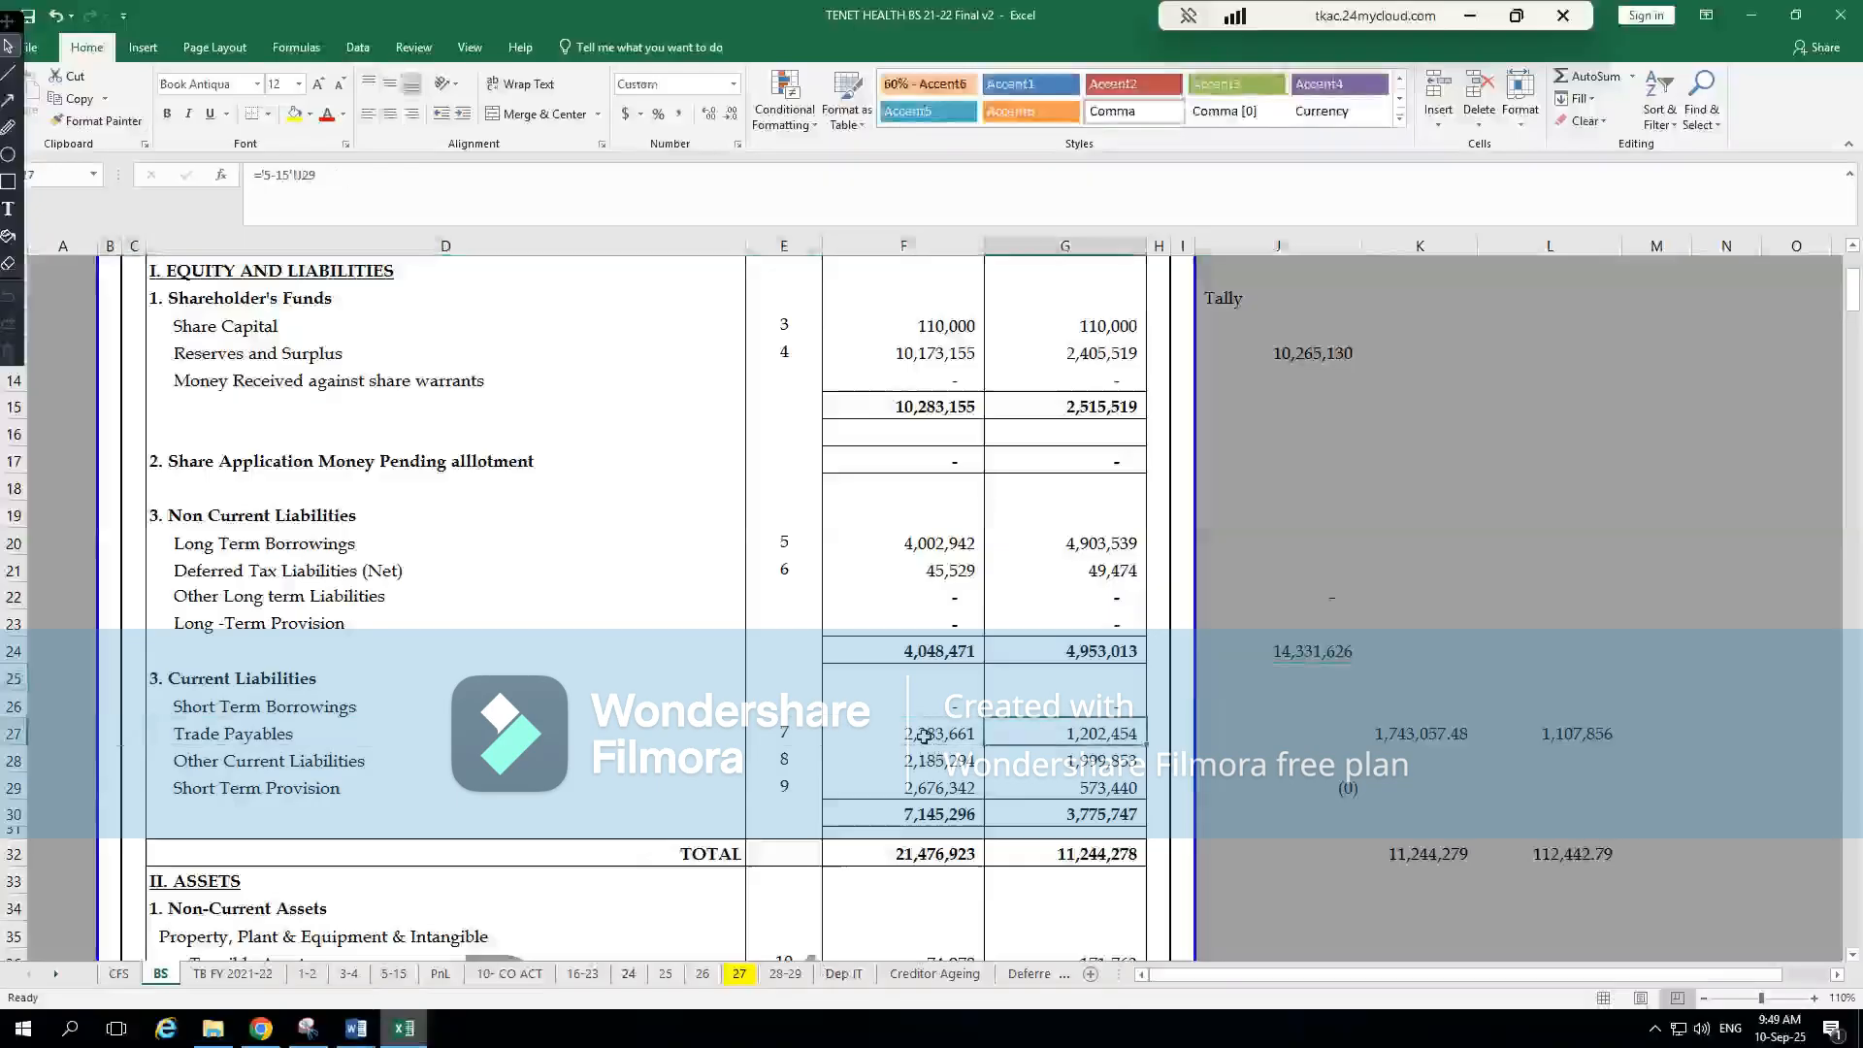
key("Left")
key("Left")
key("Left")
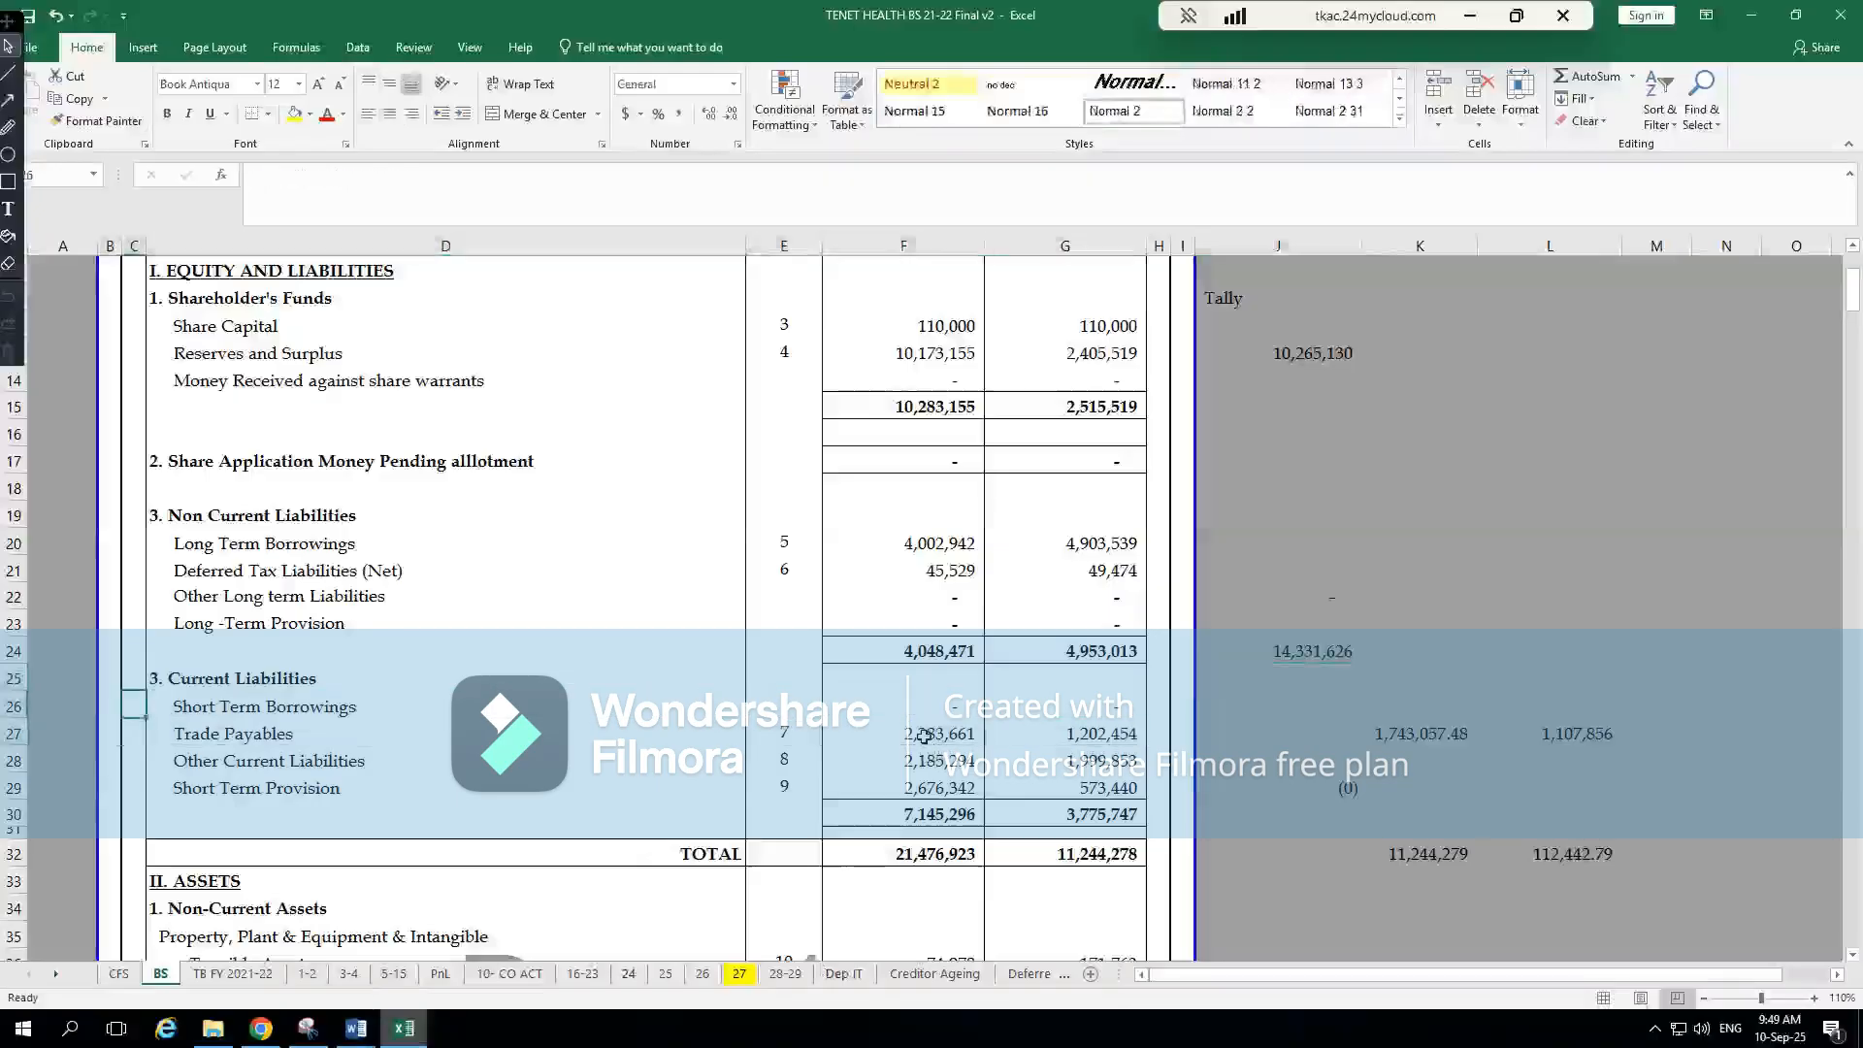
key("Right")
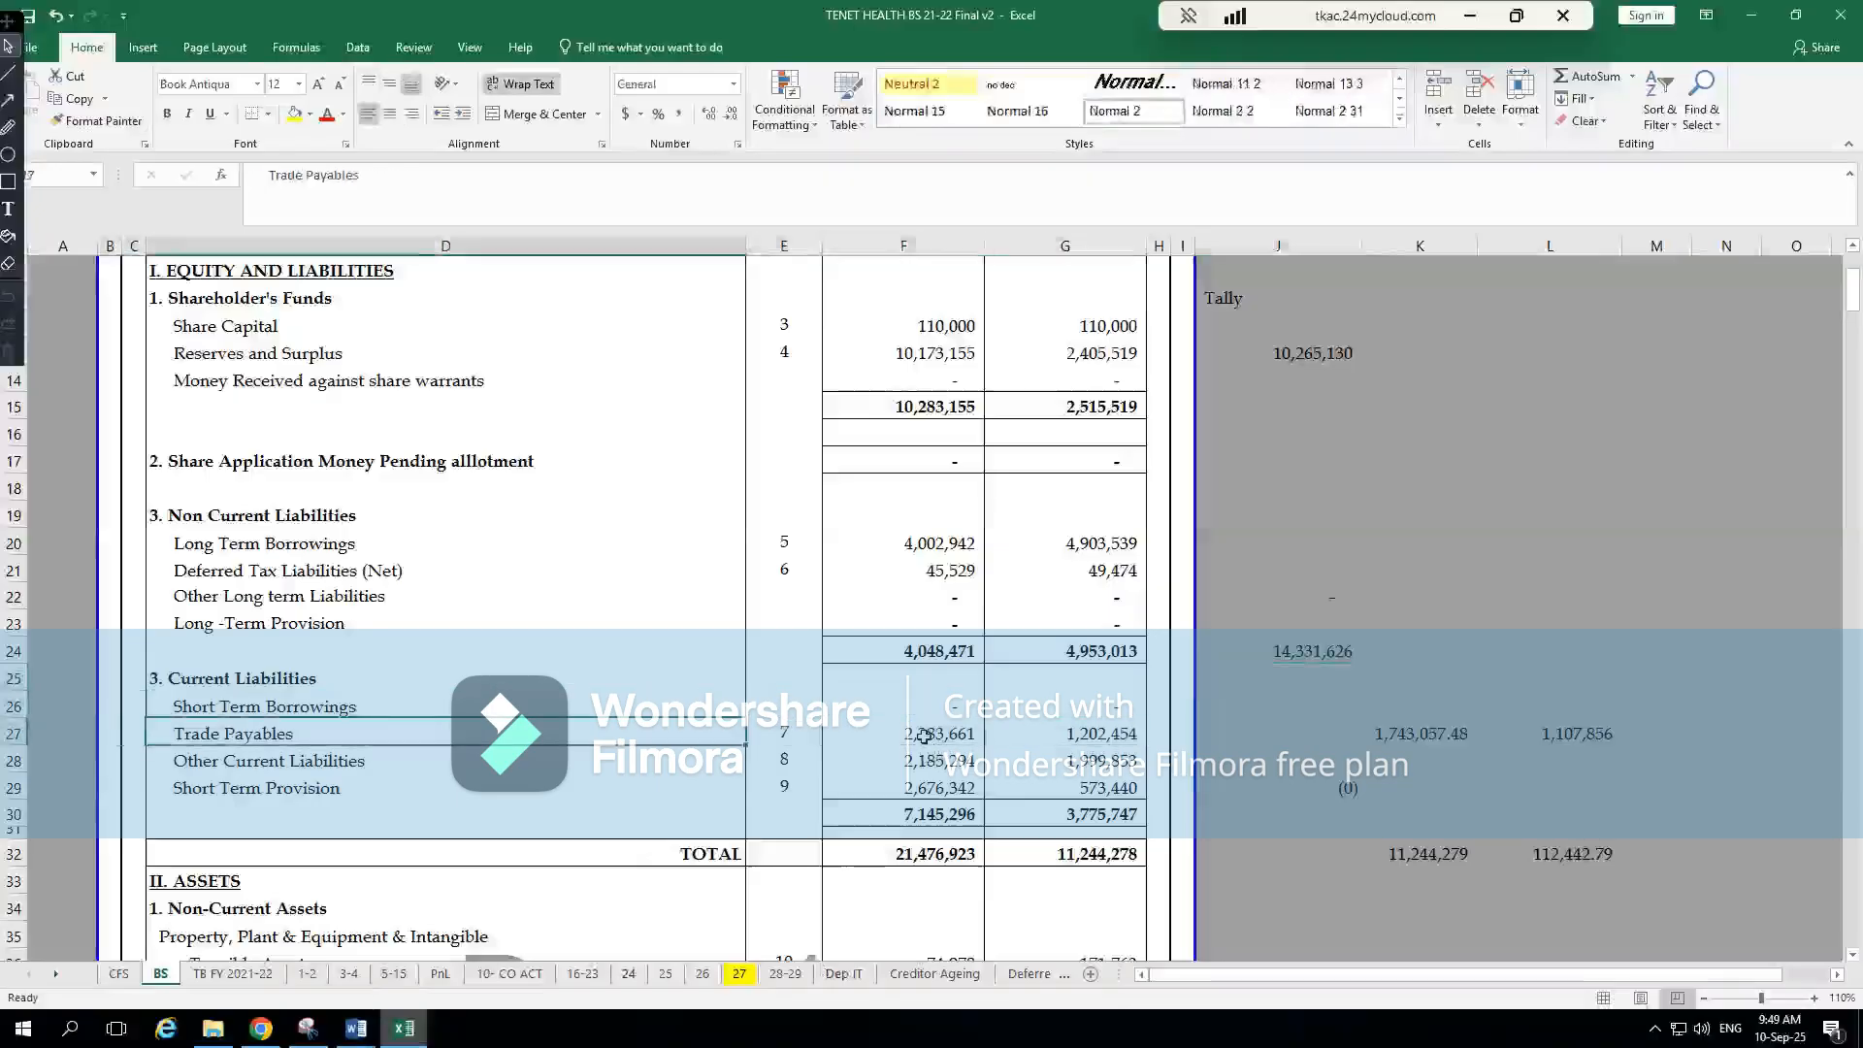
Match the current-year Trade Payables amount in Excel with the Trade payables section on CompuTax's second BS page
key("alt+Tab")
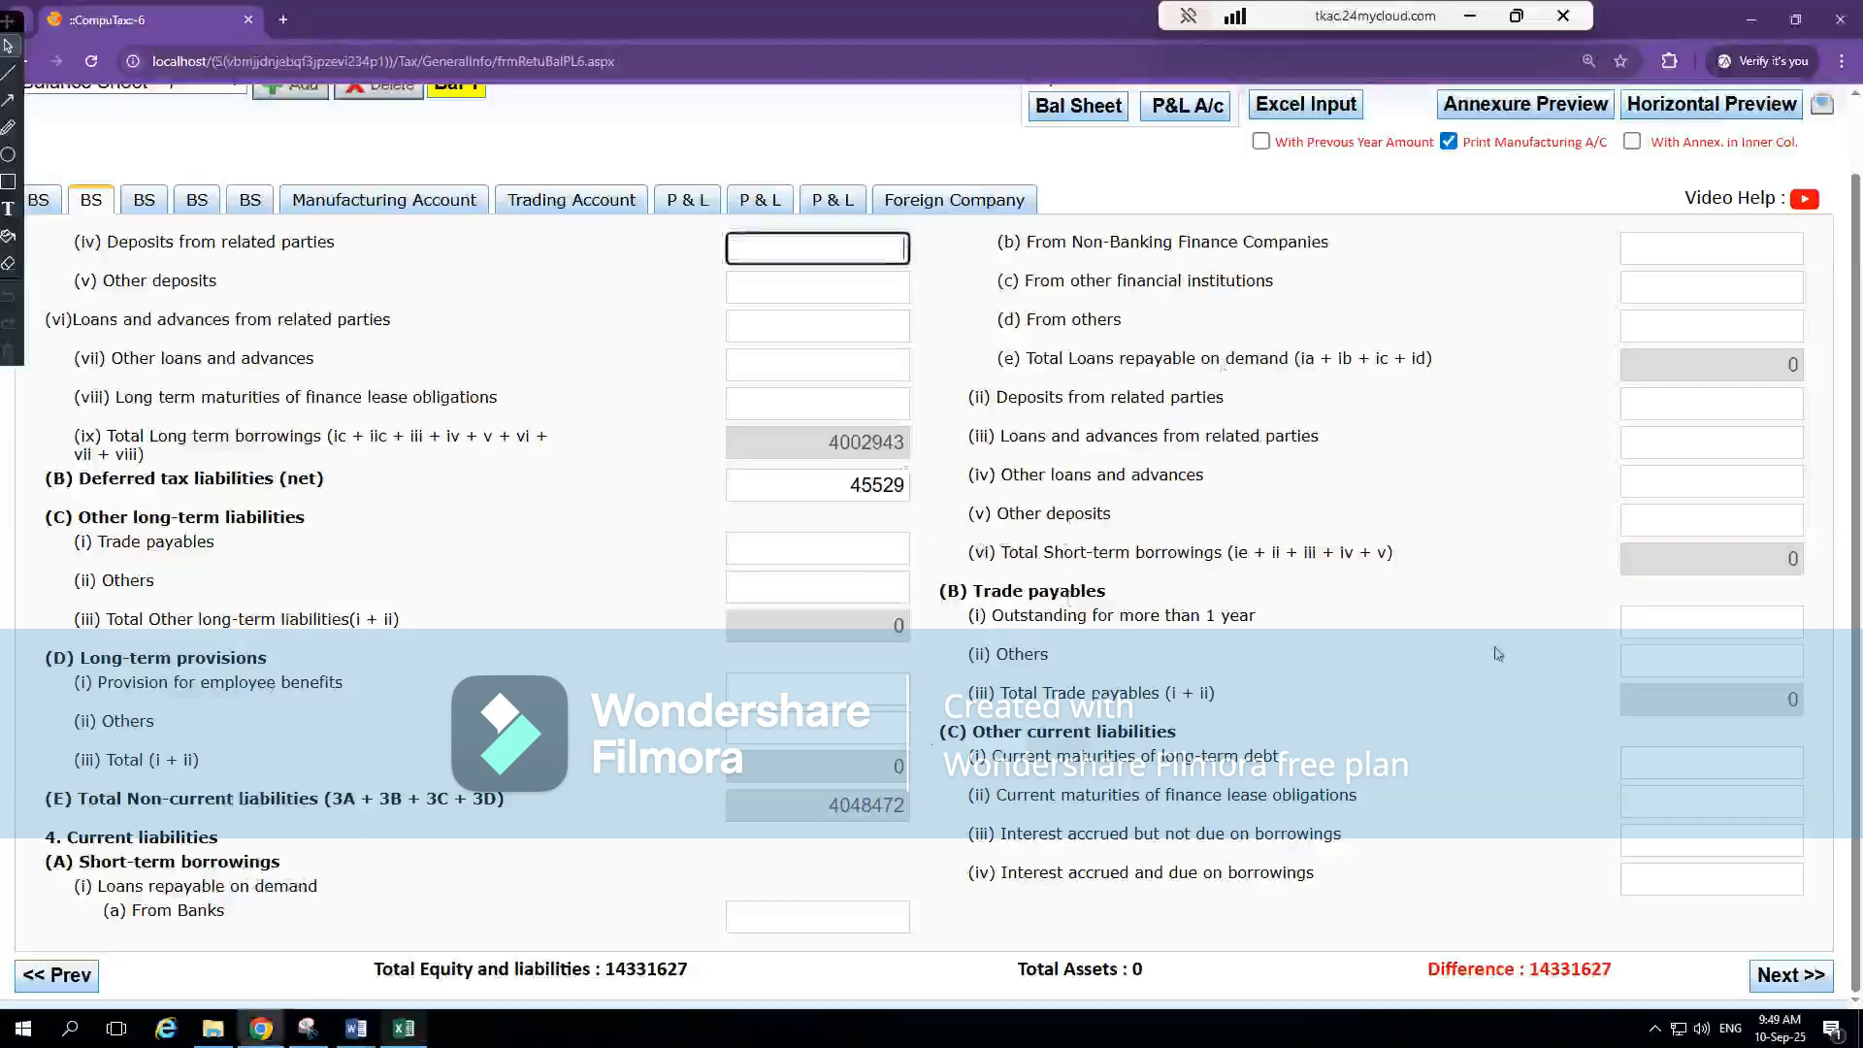
key("alt+Tab")
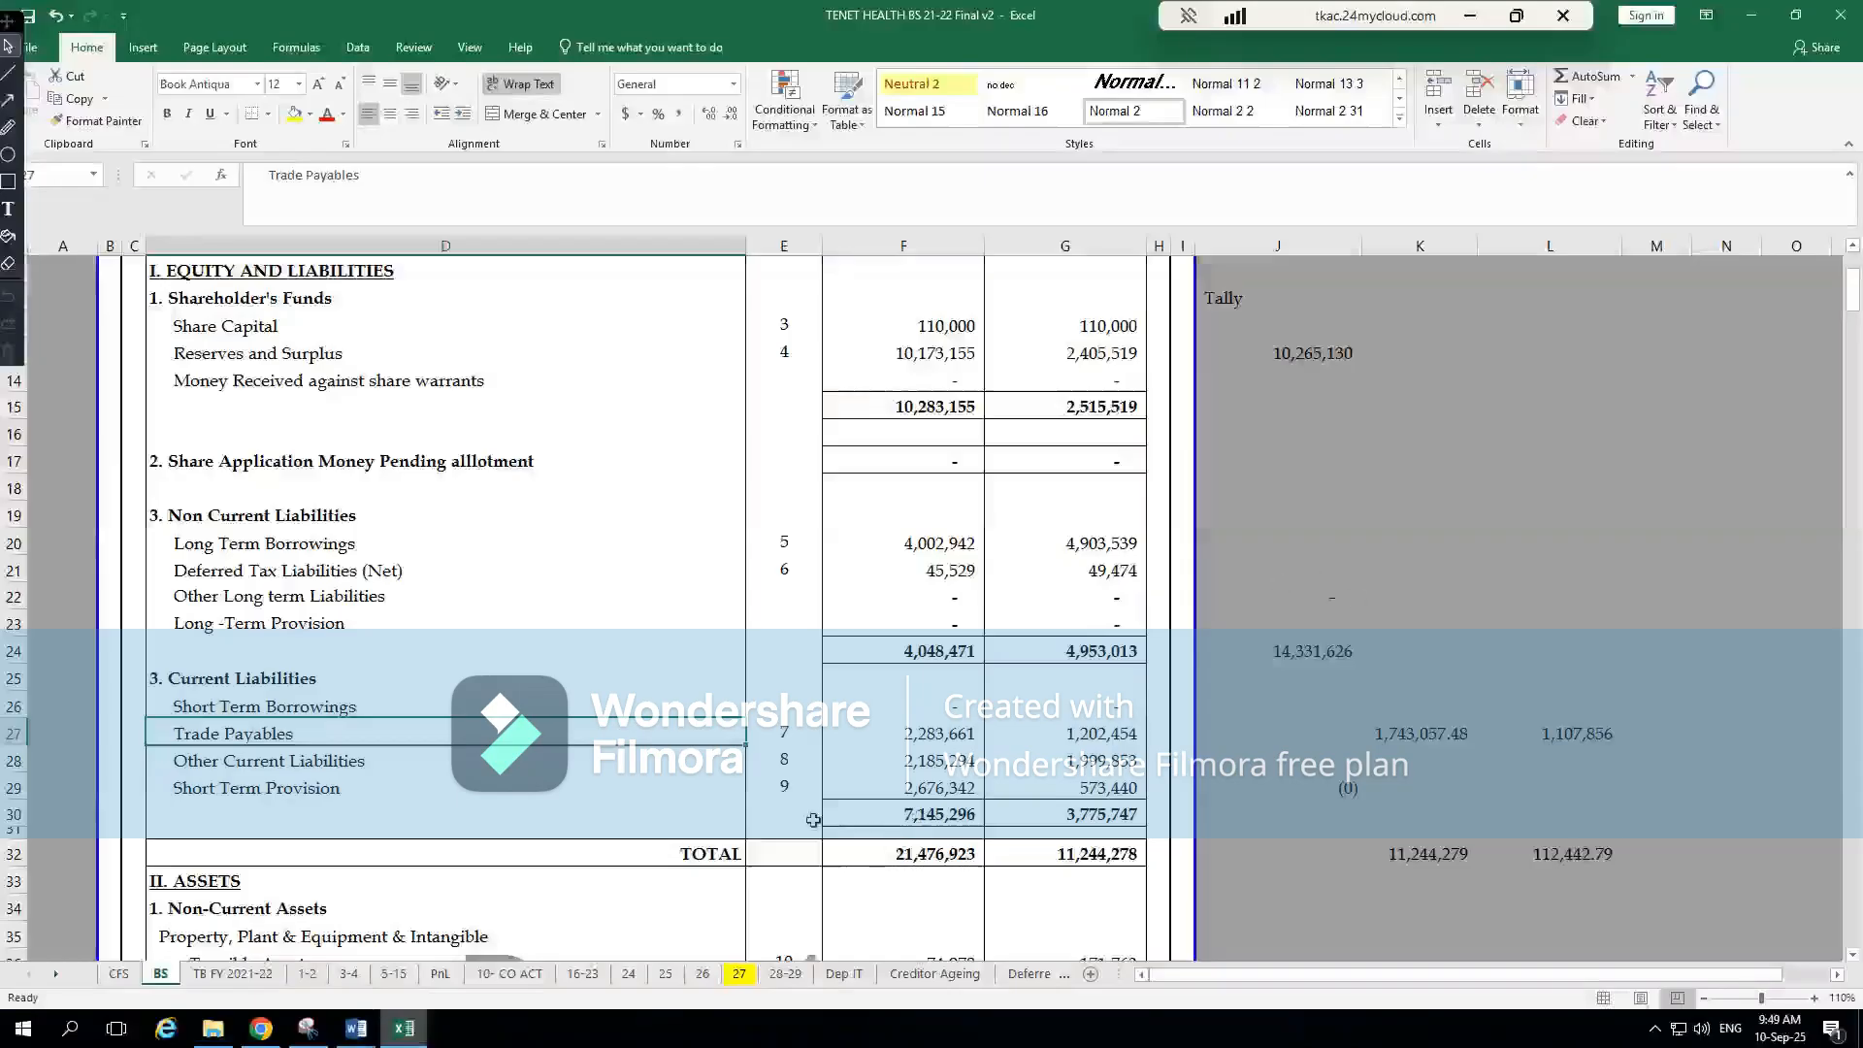
left_click(944, 734)
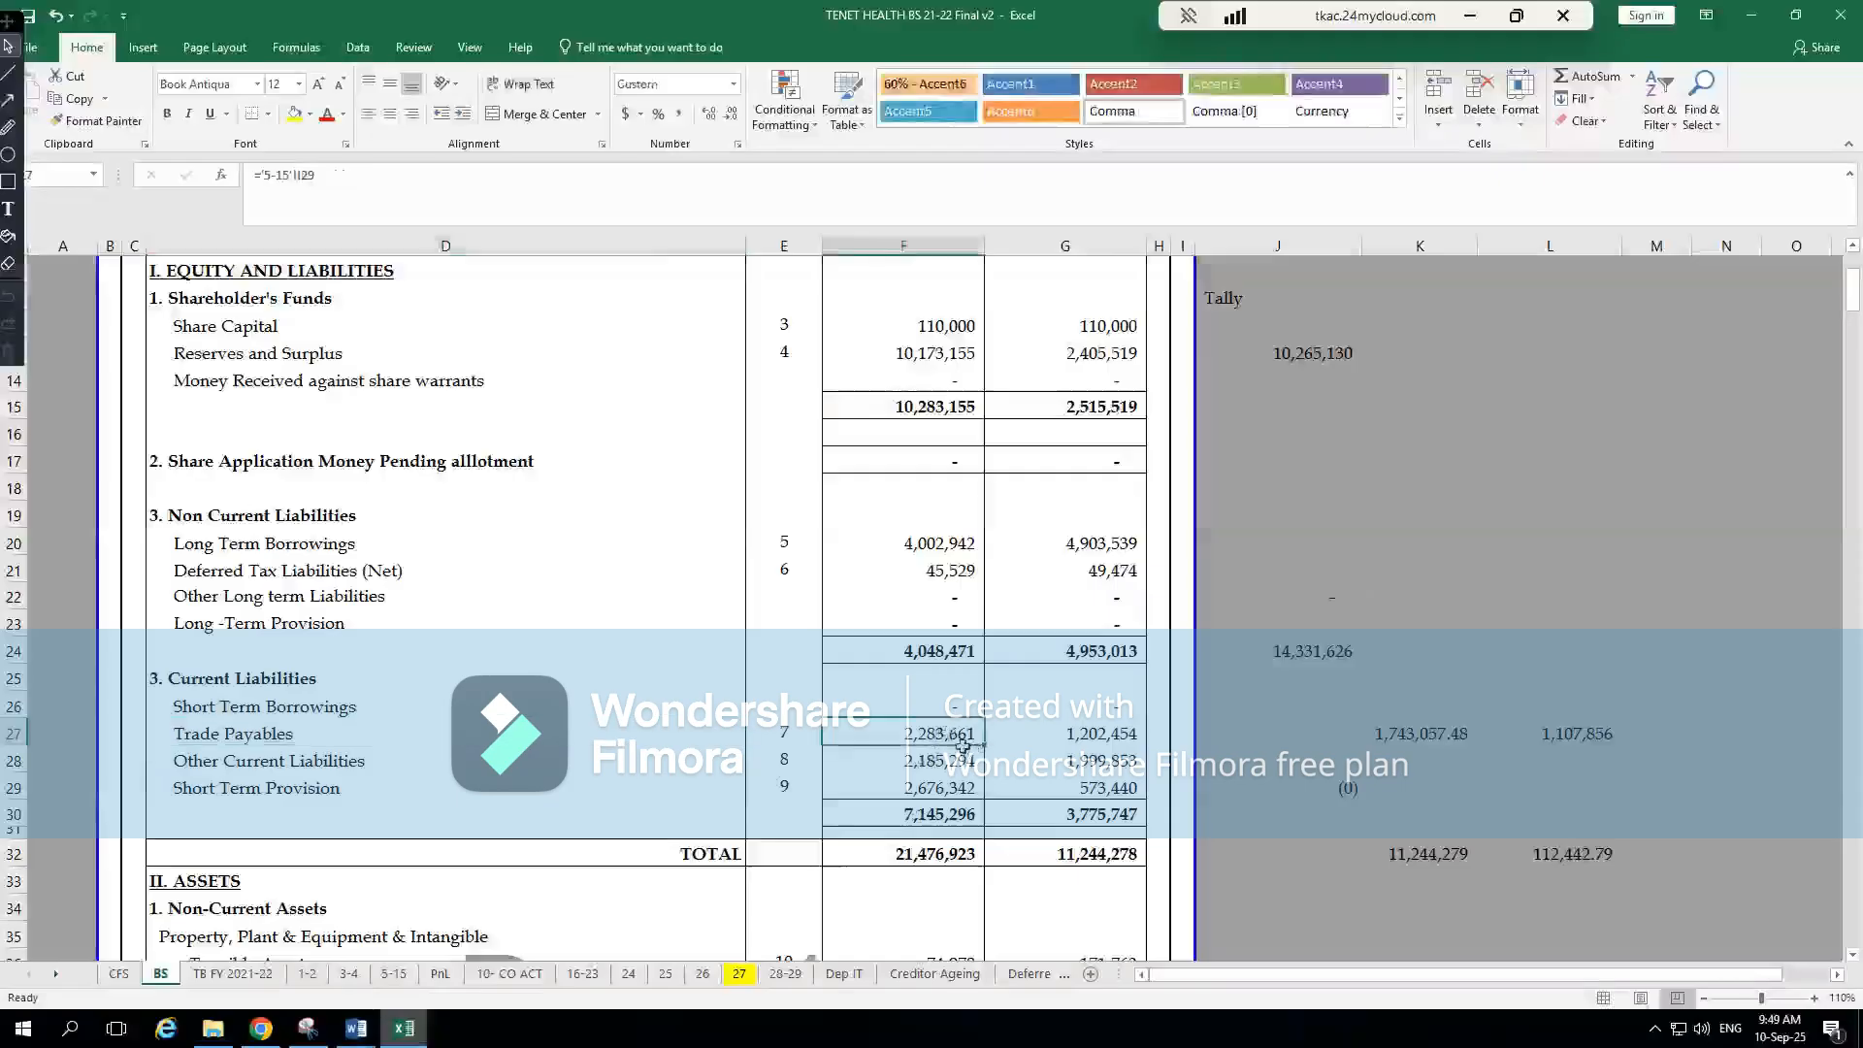
key("alt+Tab")
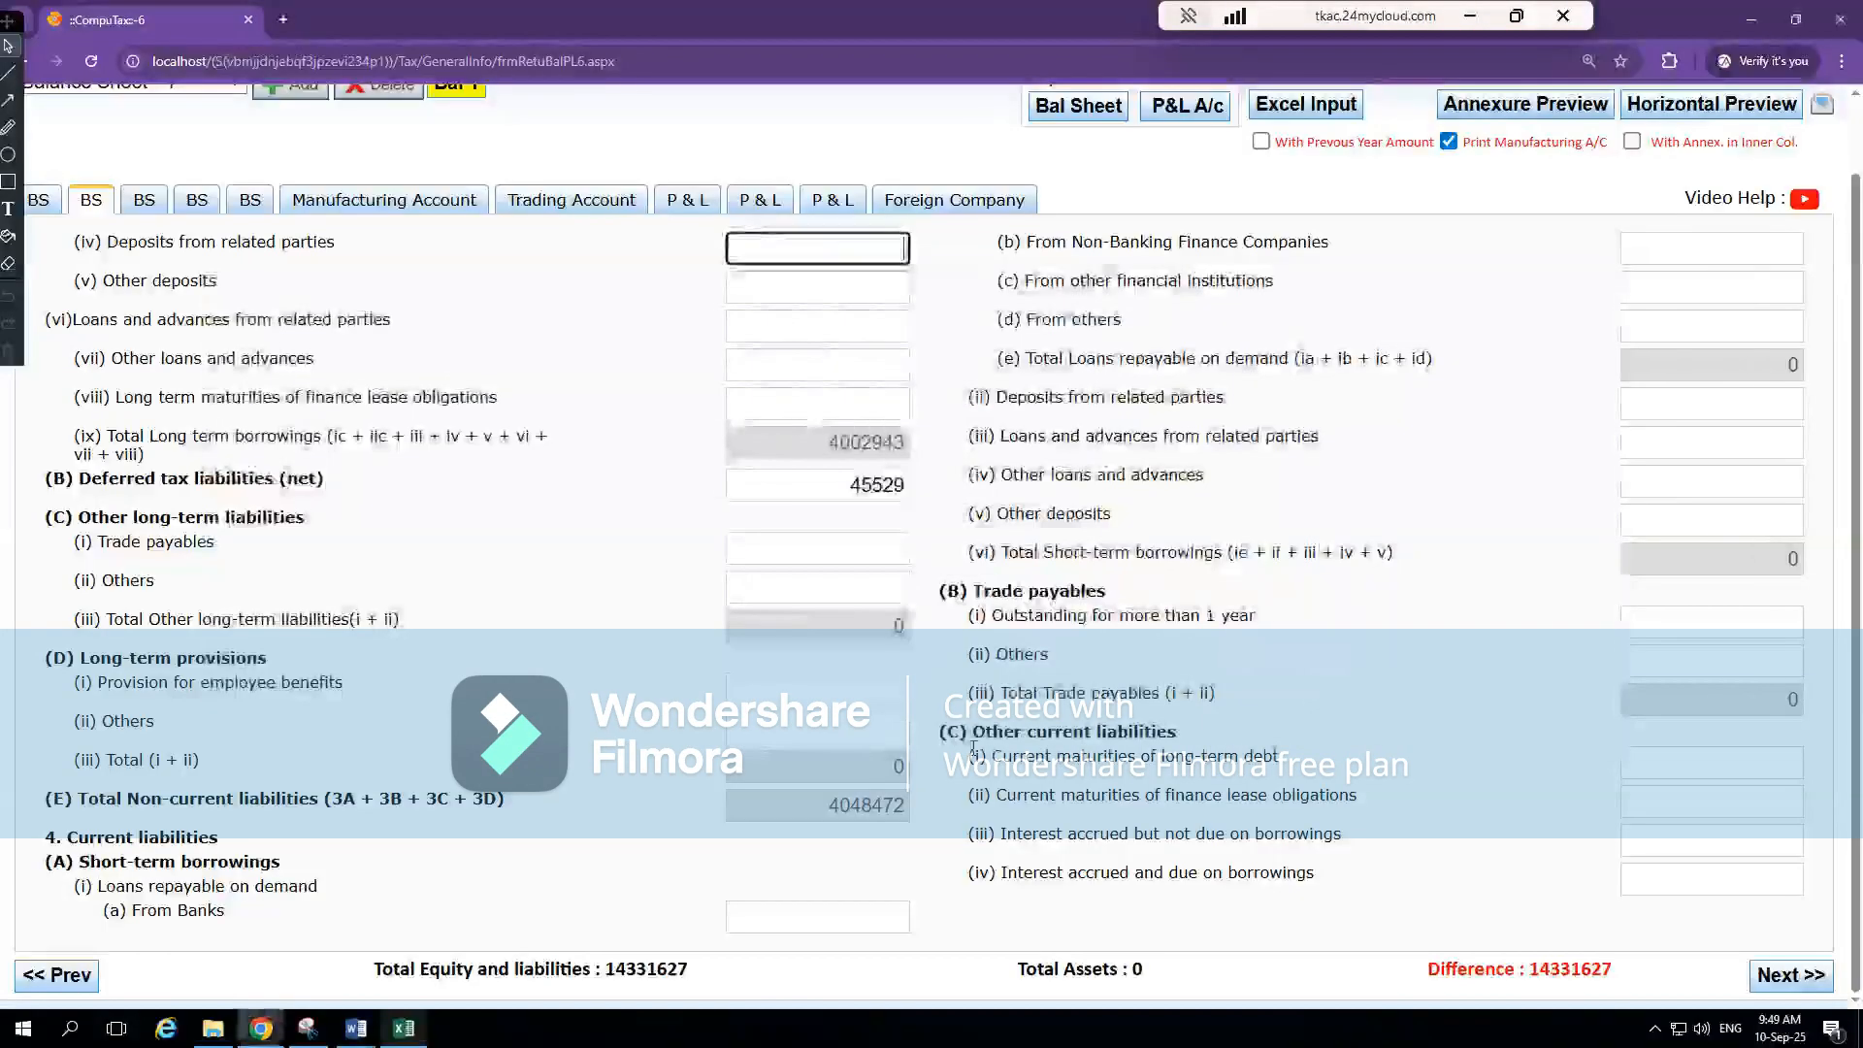
left_click(1756, 664)
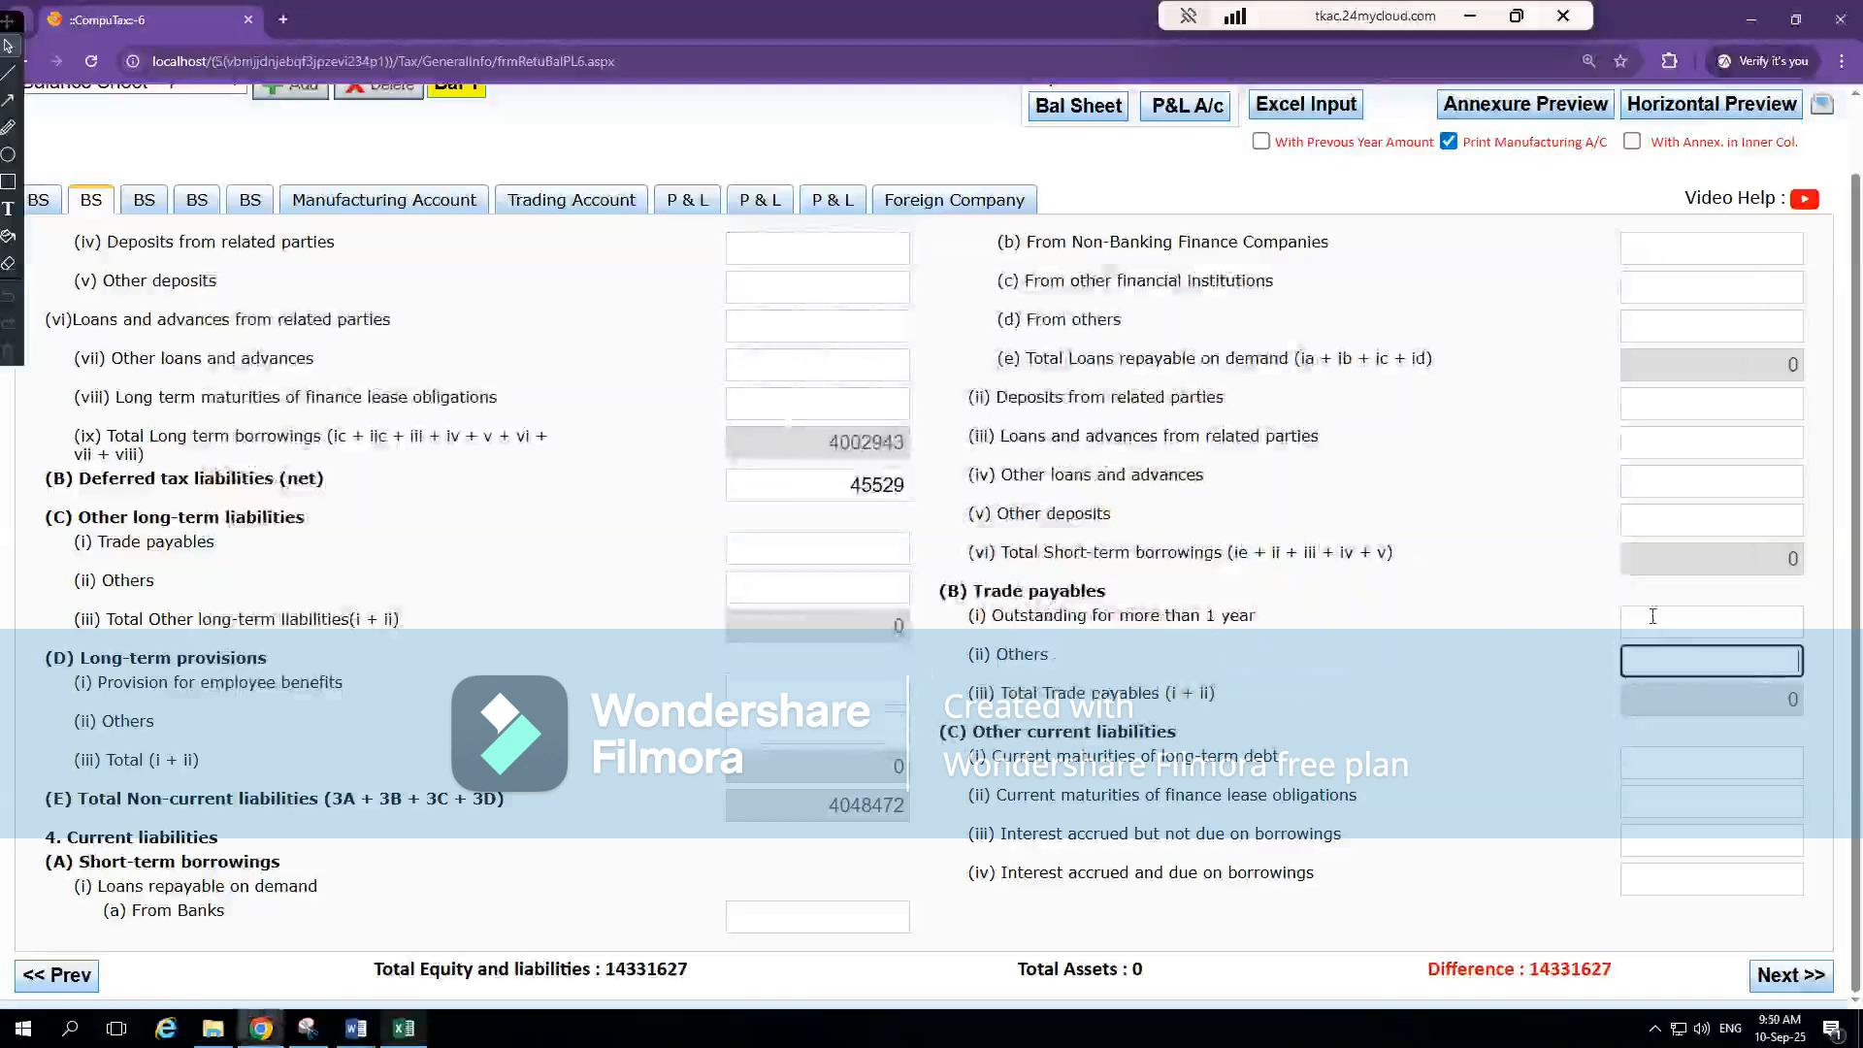
left_click(1683, 615)
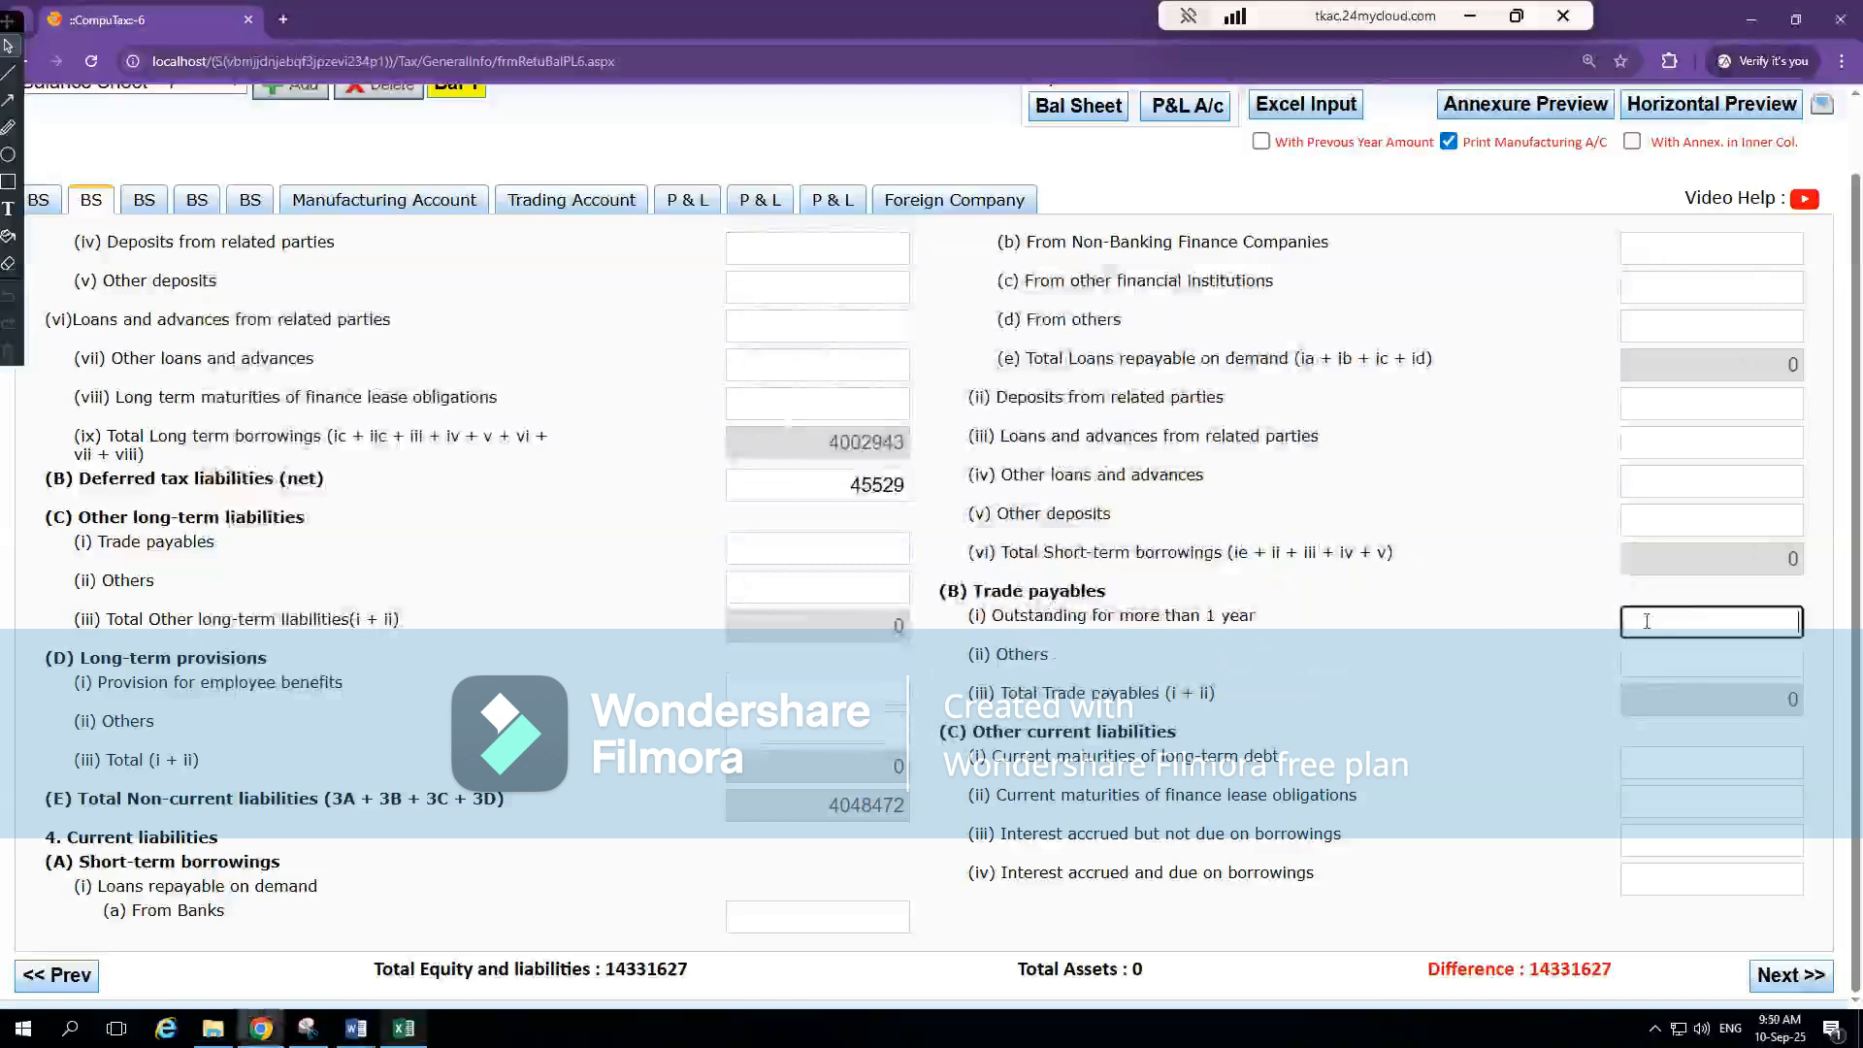
left_click(1706, 665)
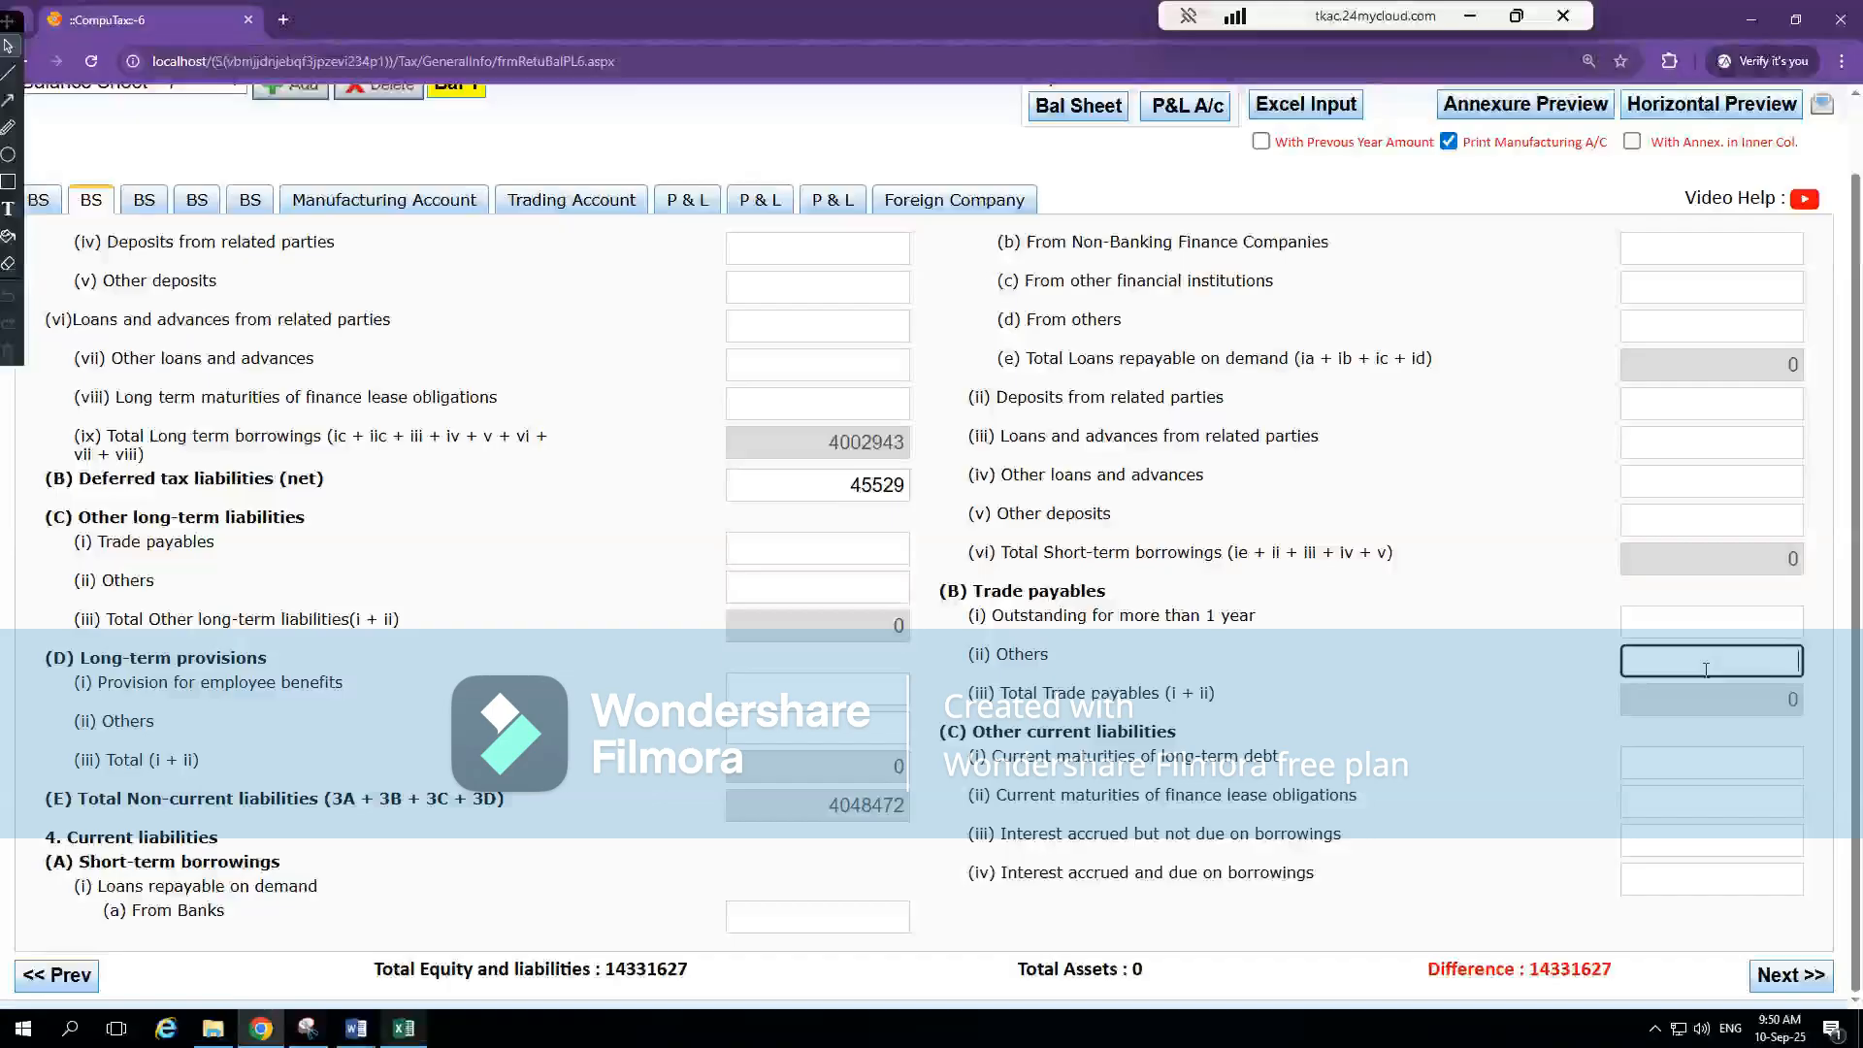
double_click(1705, 670)
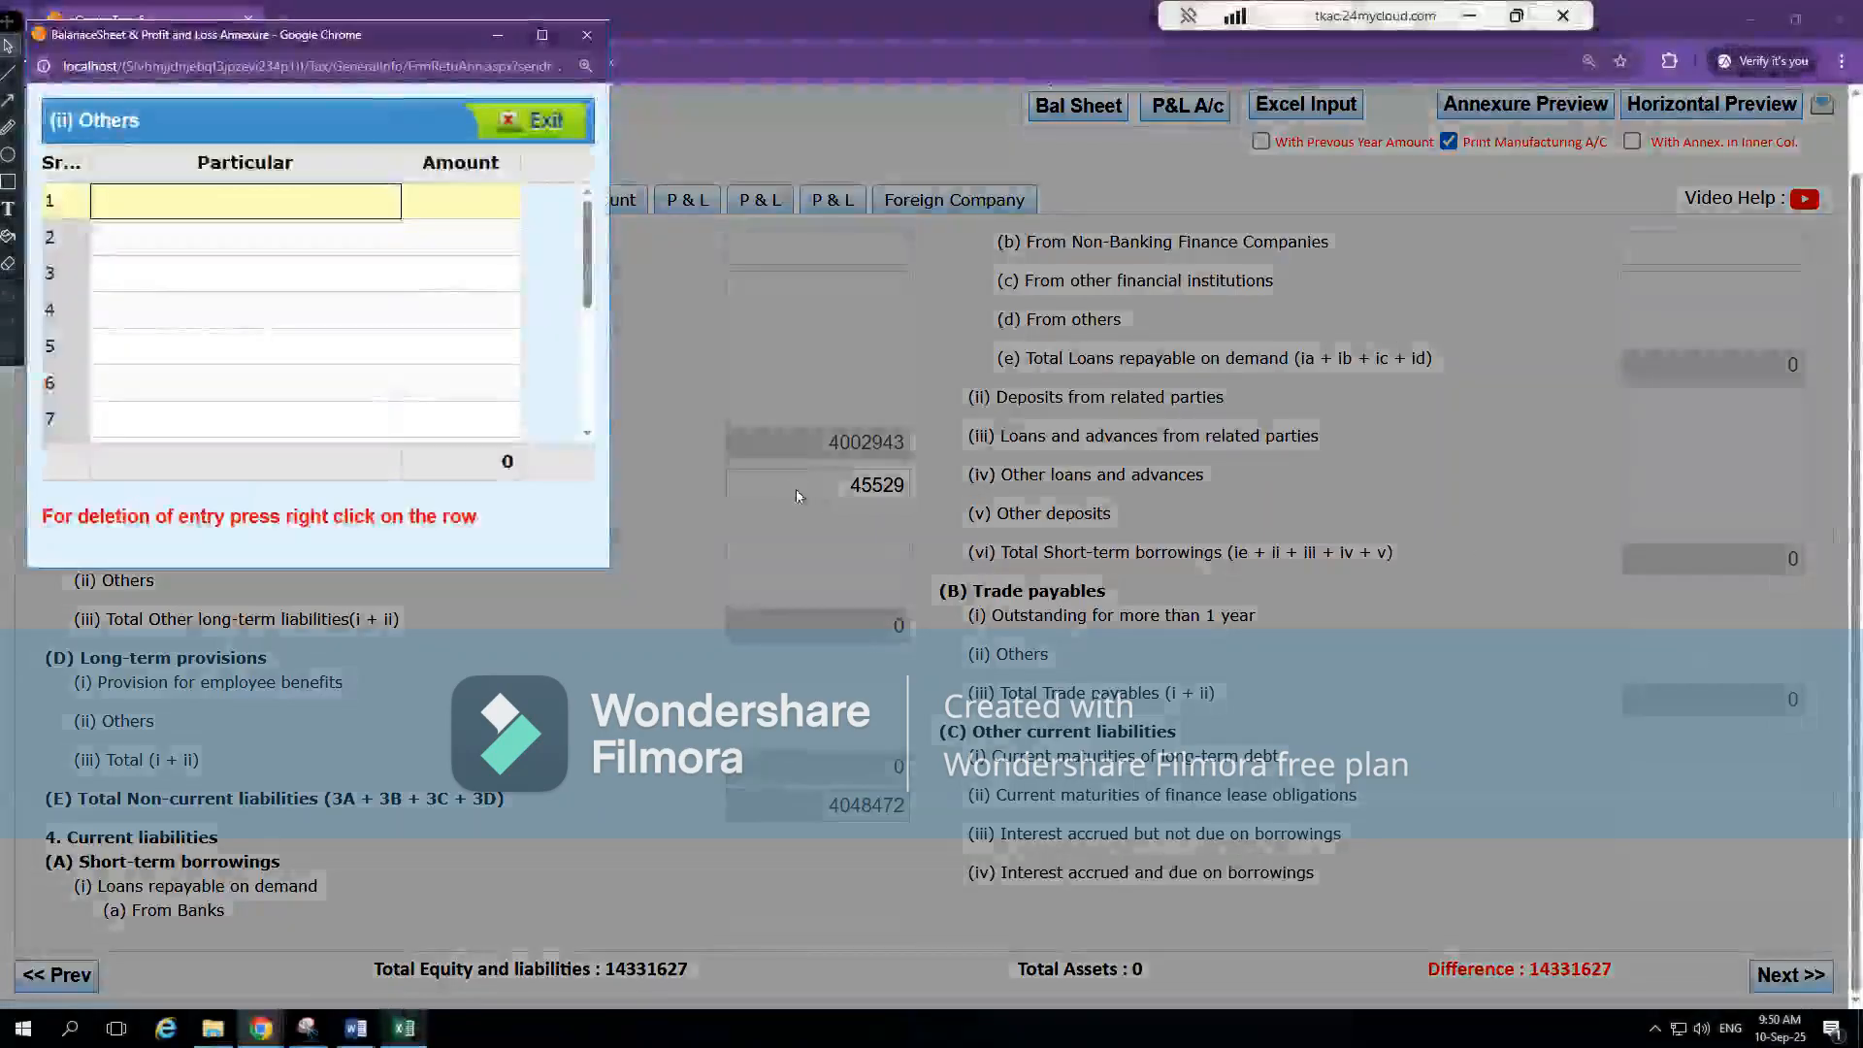
key("alt+Tab")
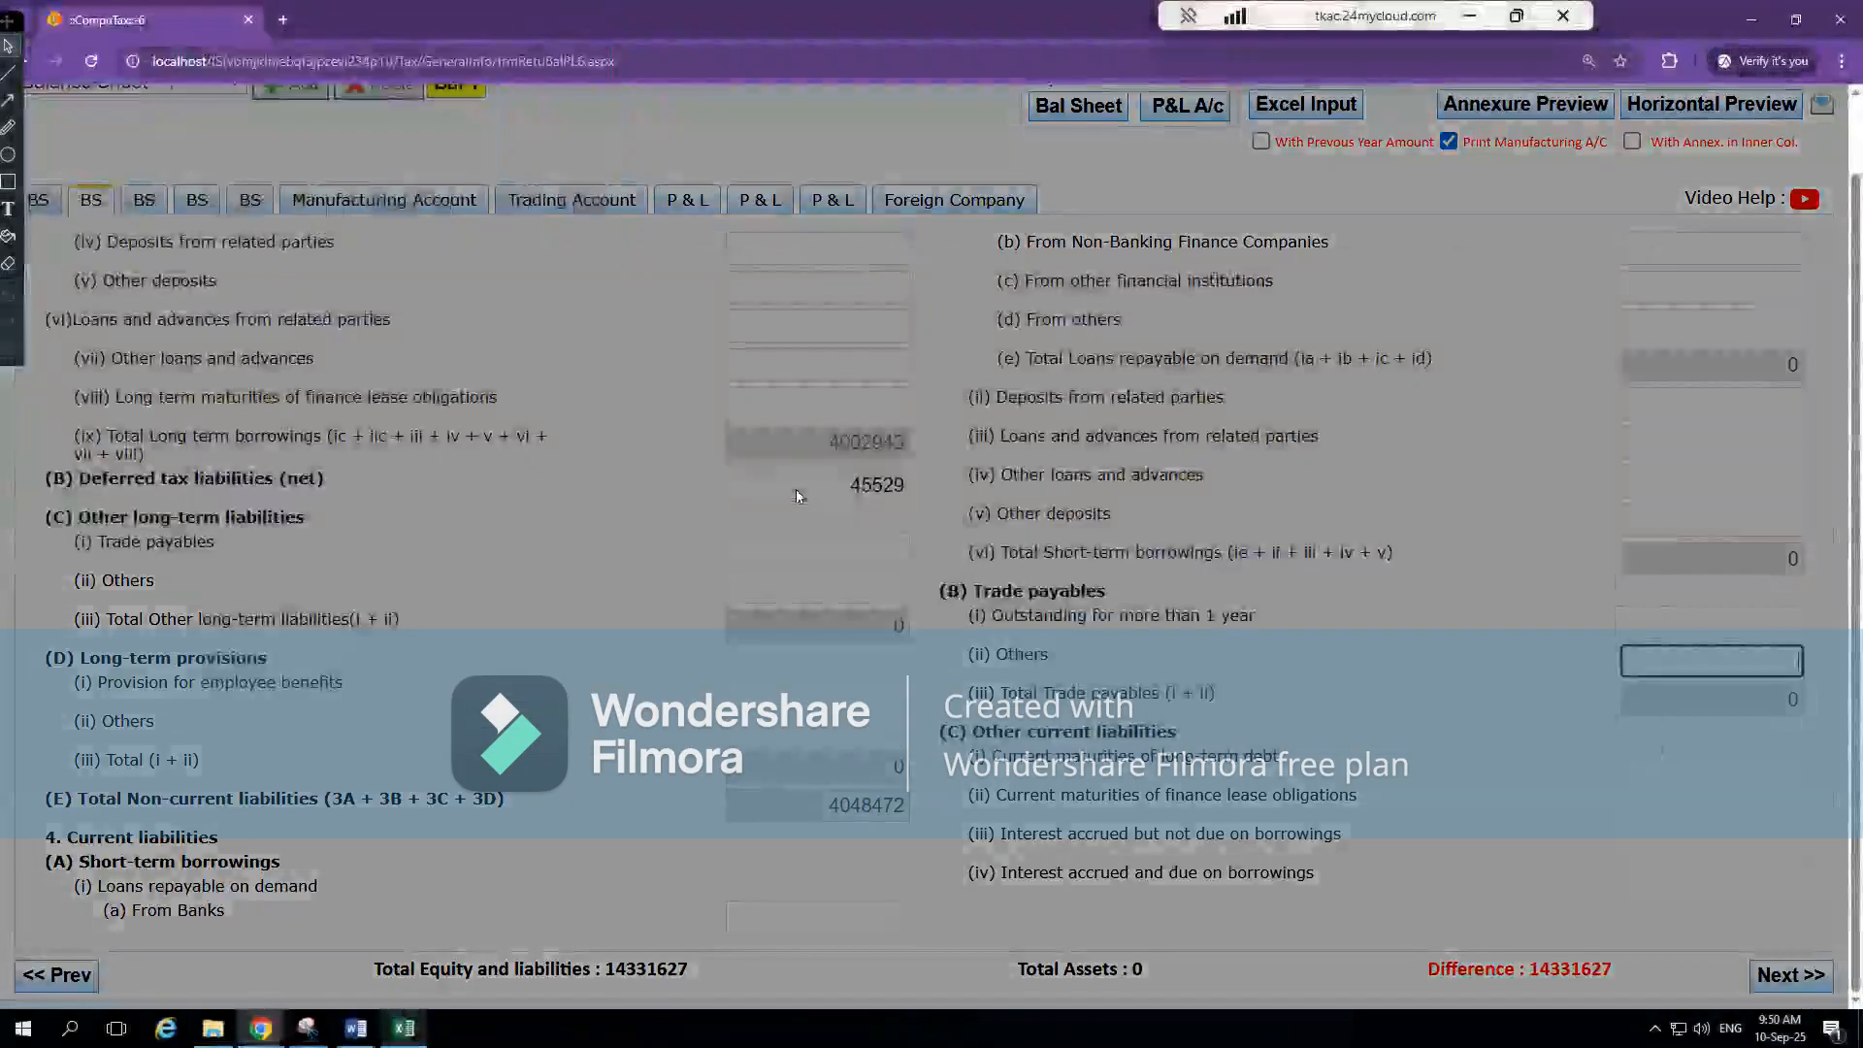
key("alt+Tab")
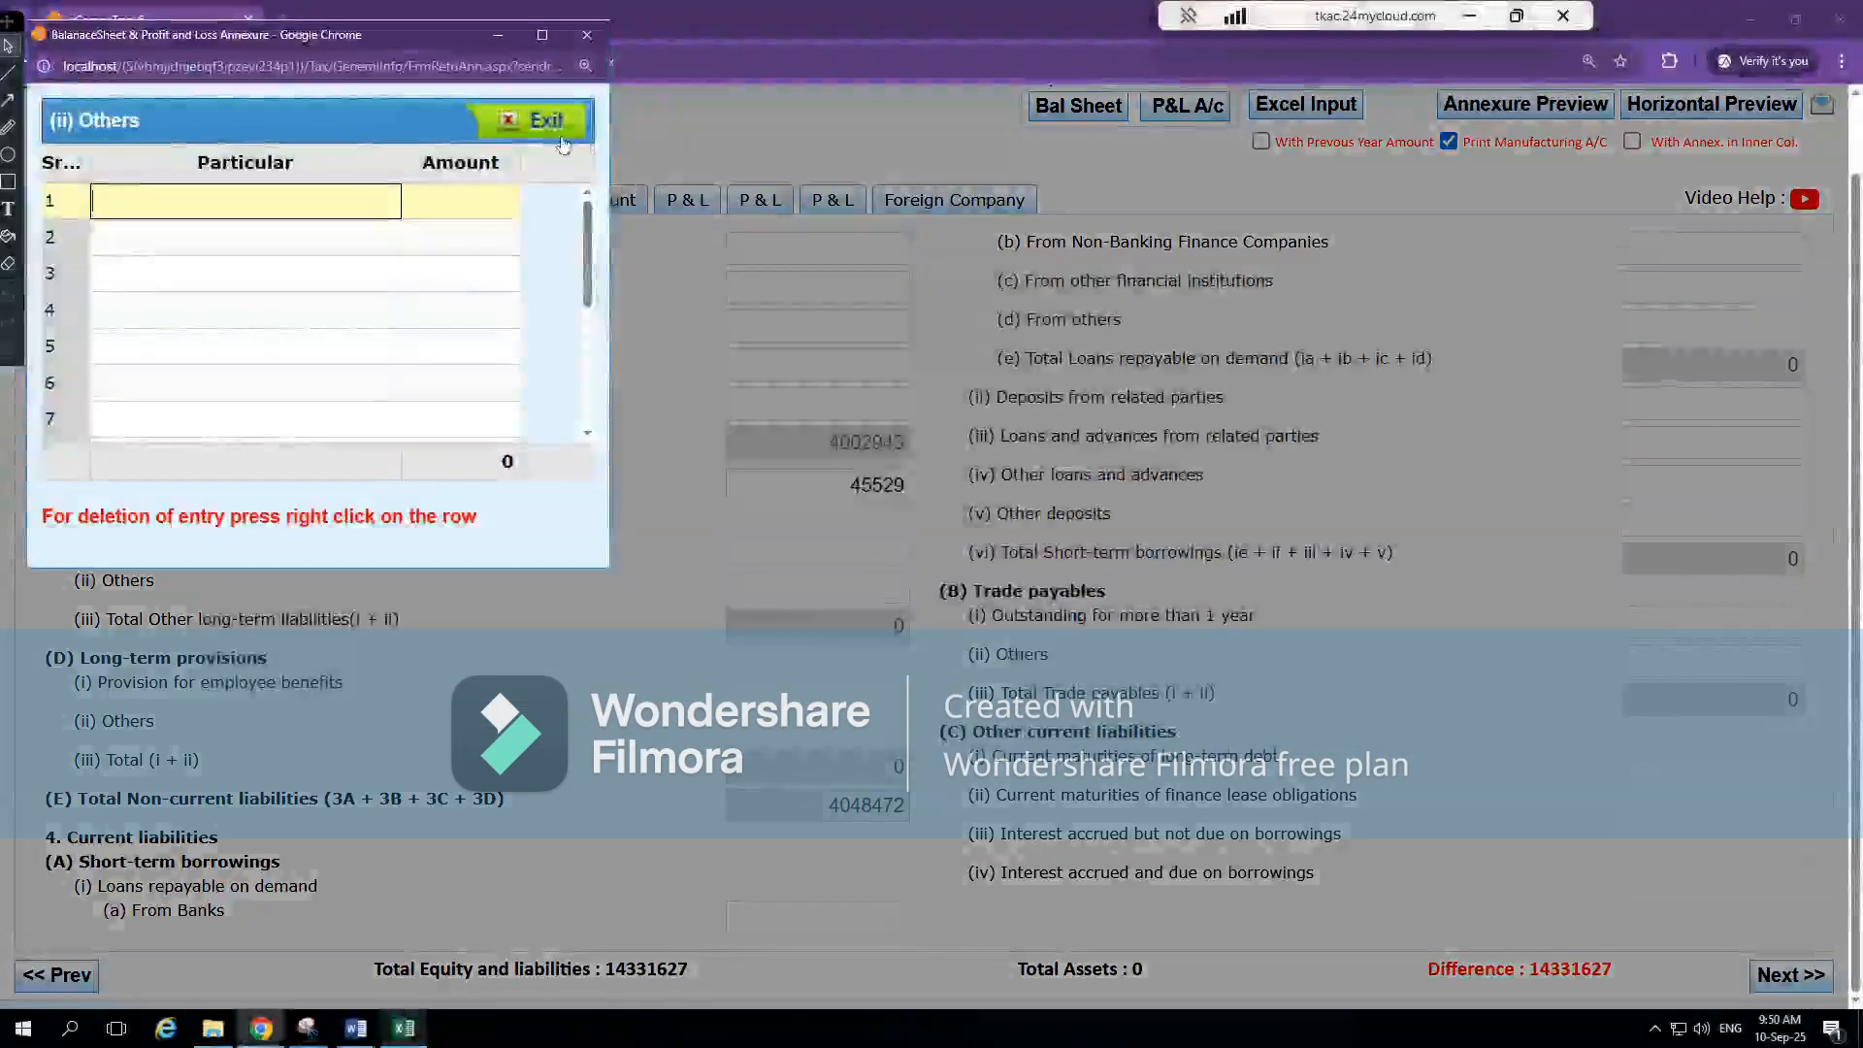
left_click(545, 120)
Trace Trade Payables from Excel's BS sheet to note 7 and copy its Trade Payable label into the Trade payables Others annexure in CompuTax
key("alt+Tab")
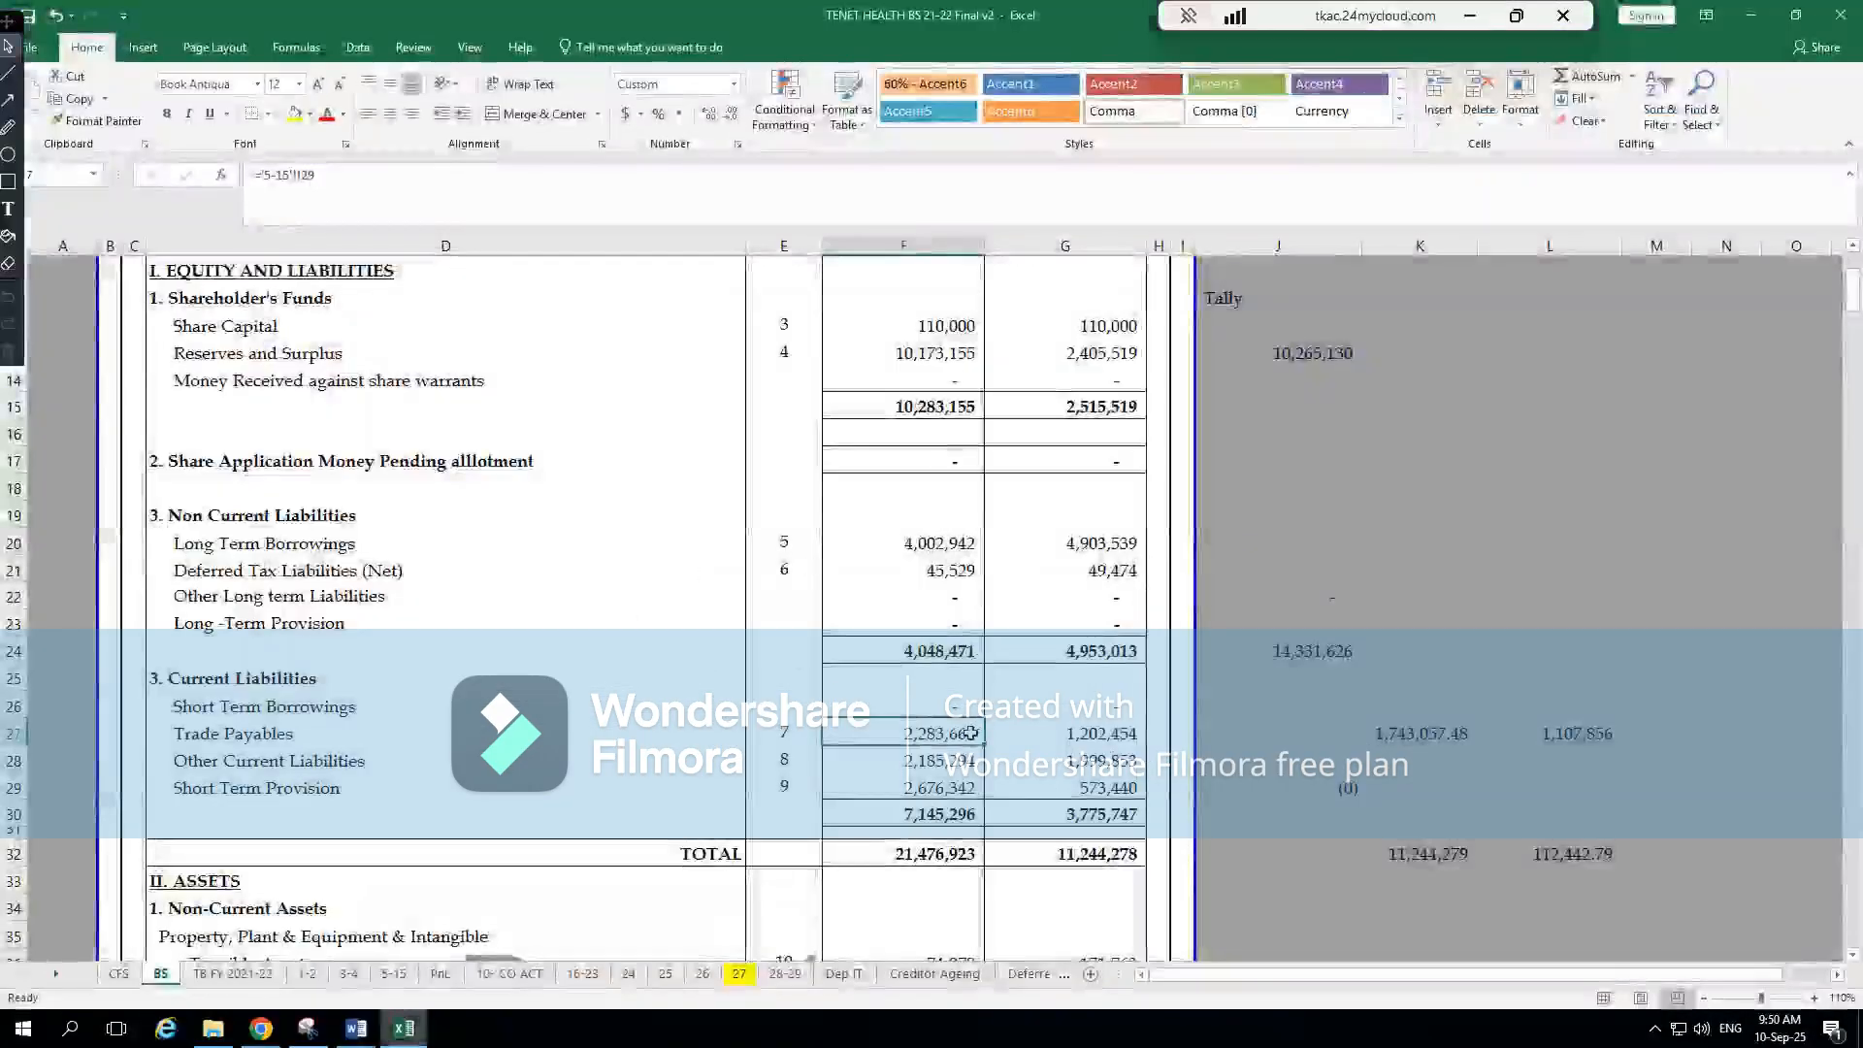
double_click(970, 733)
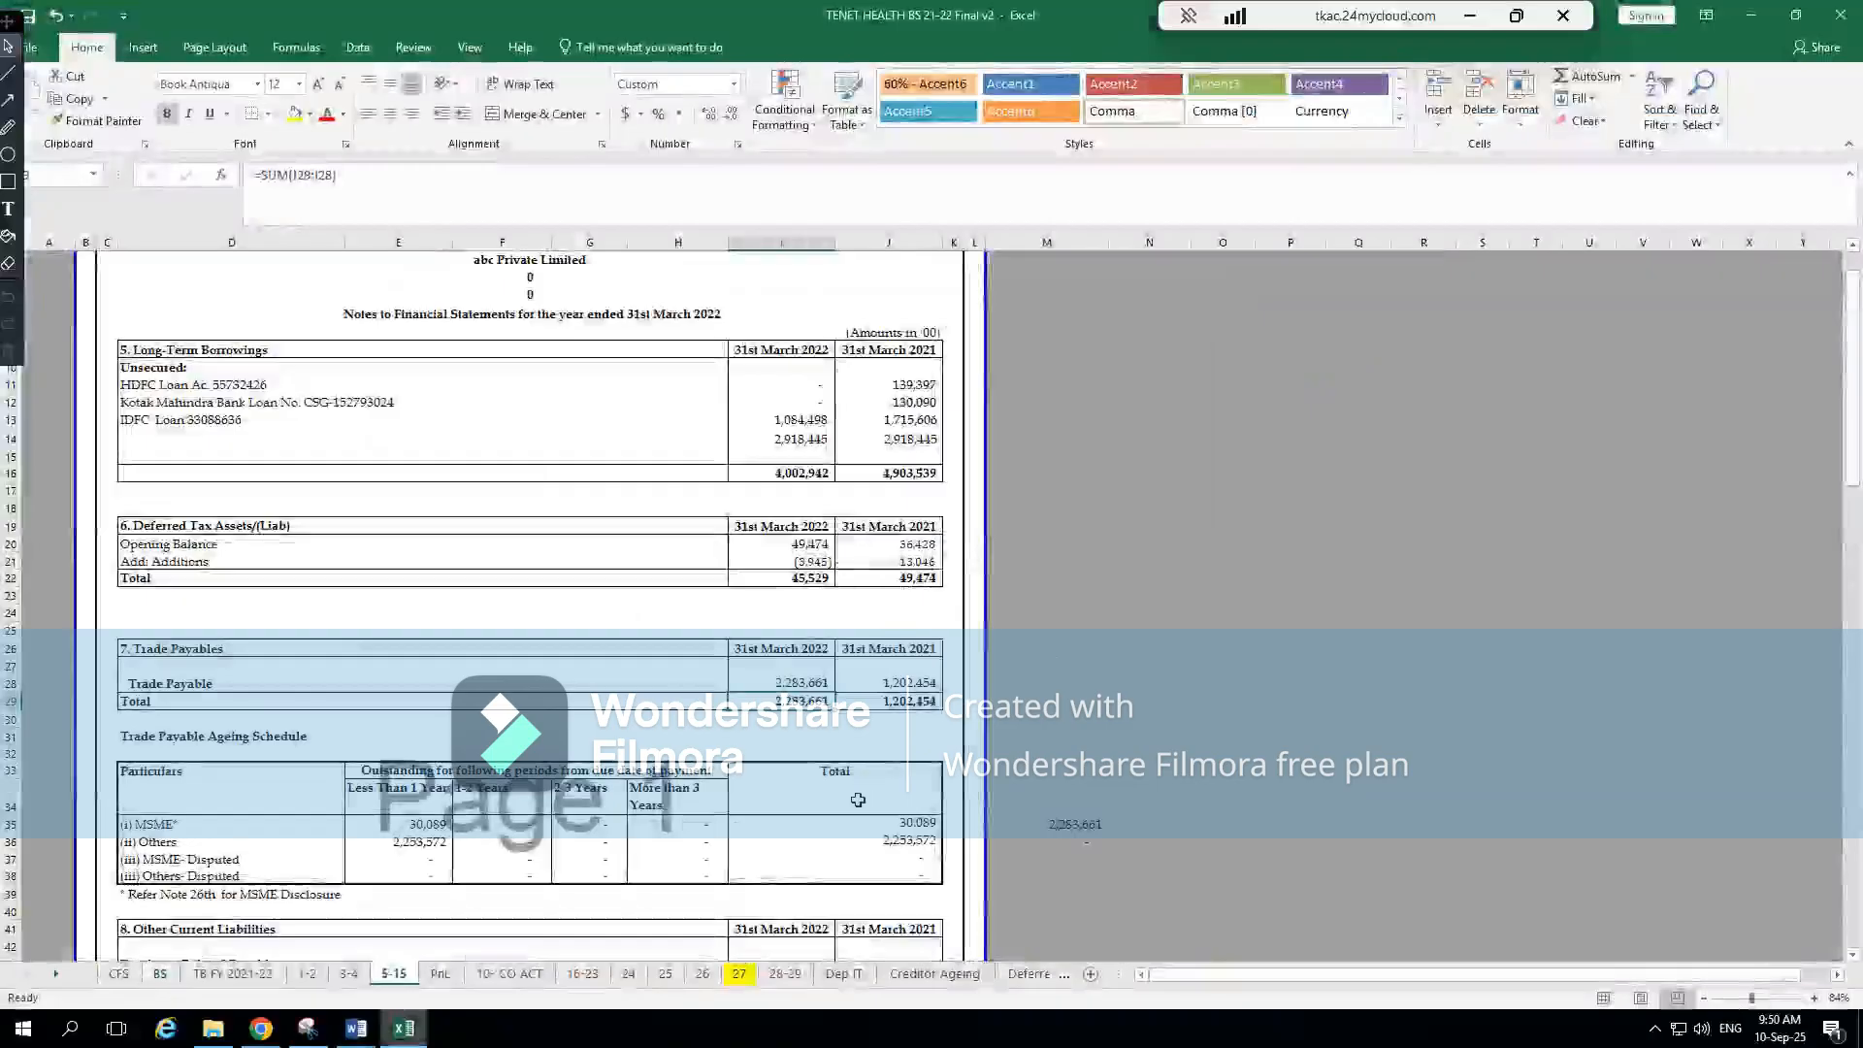
left_click(805, 682)
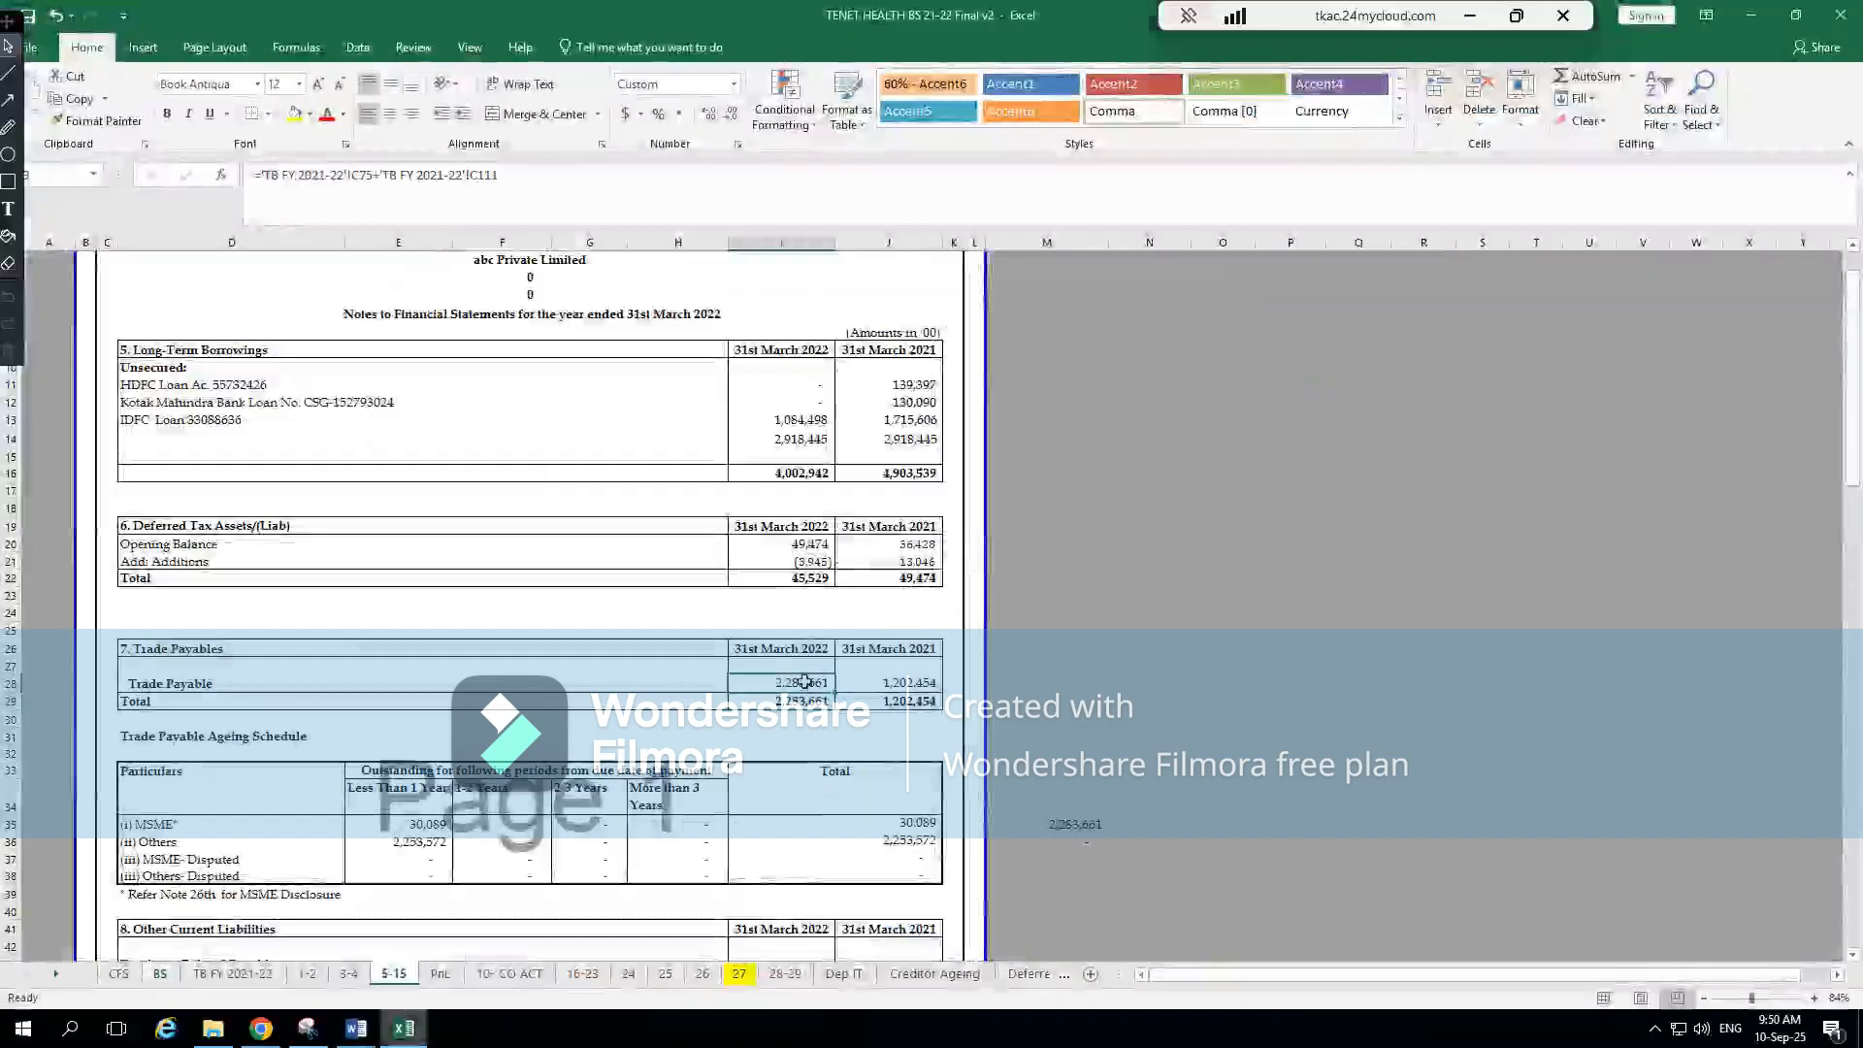
key("Left")
key("Left")
key("Left")
key("Left")
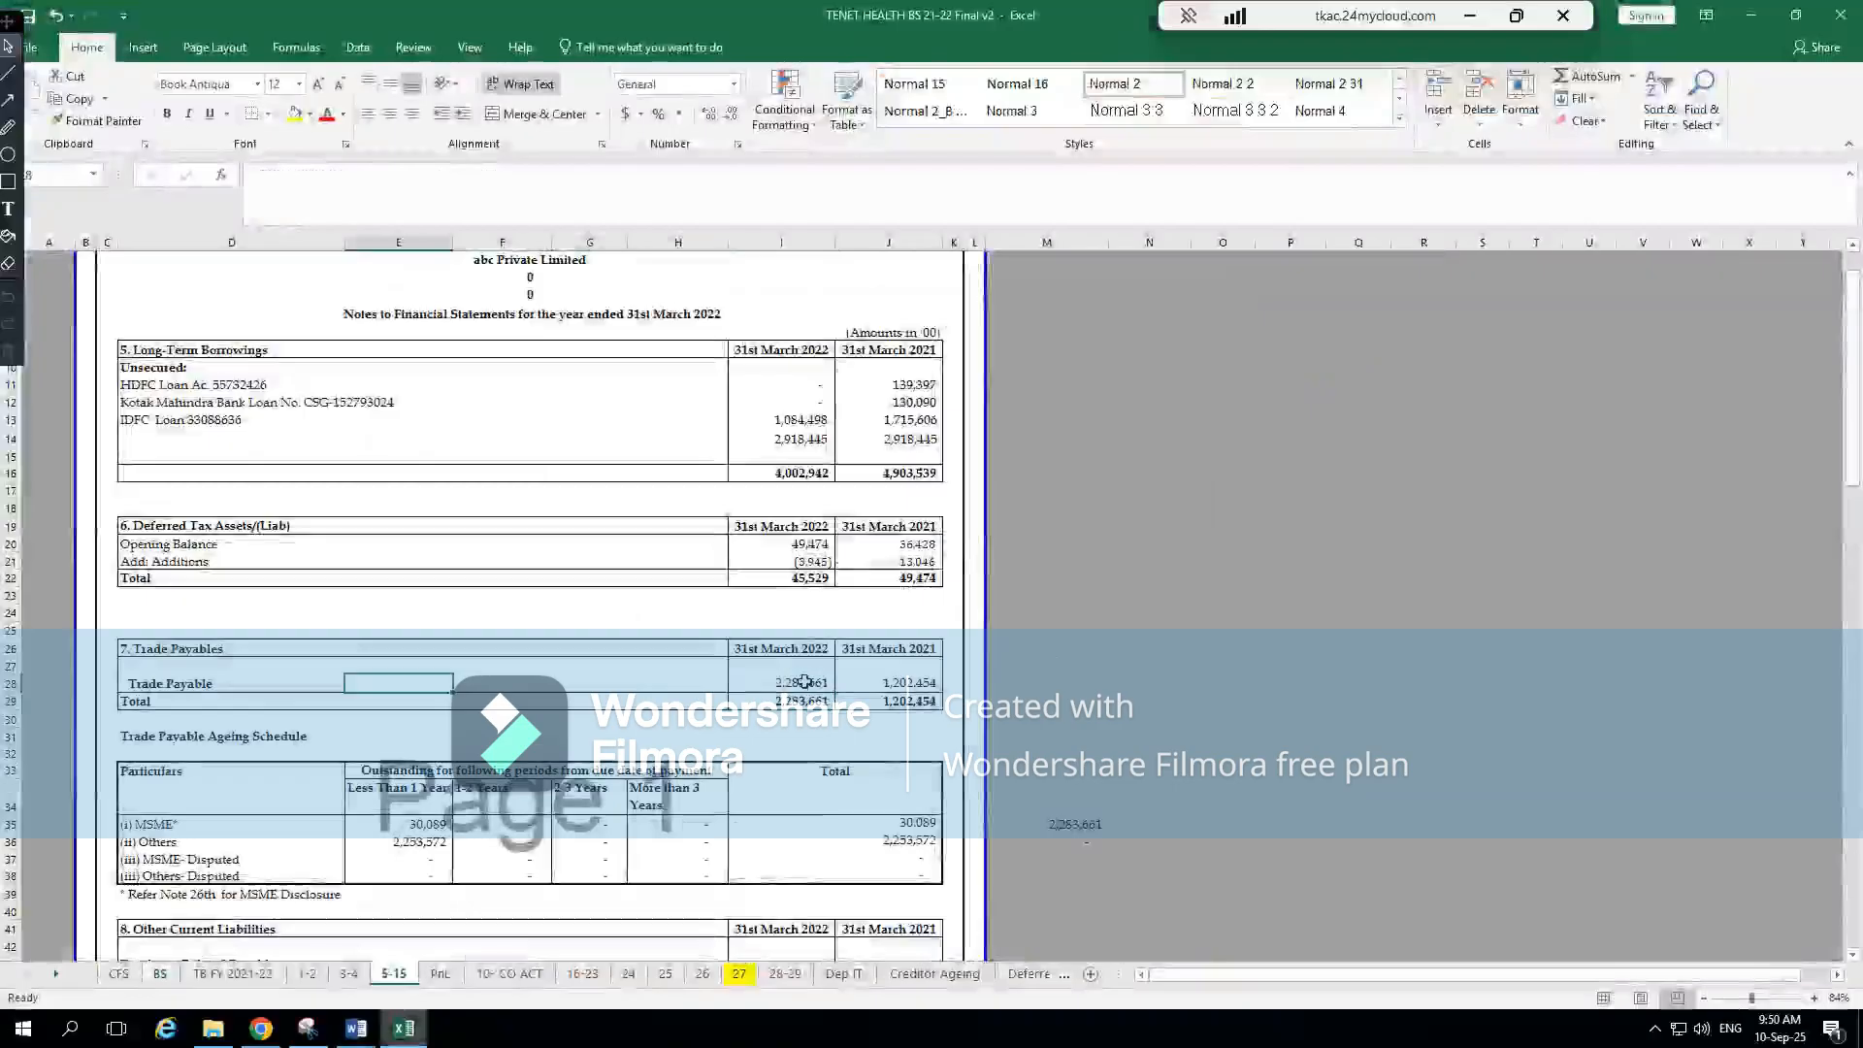
key("Left")
key("ctrl+c")
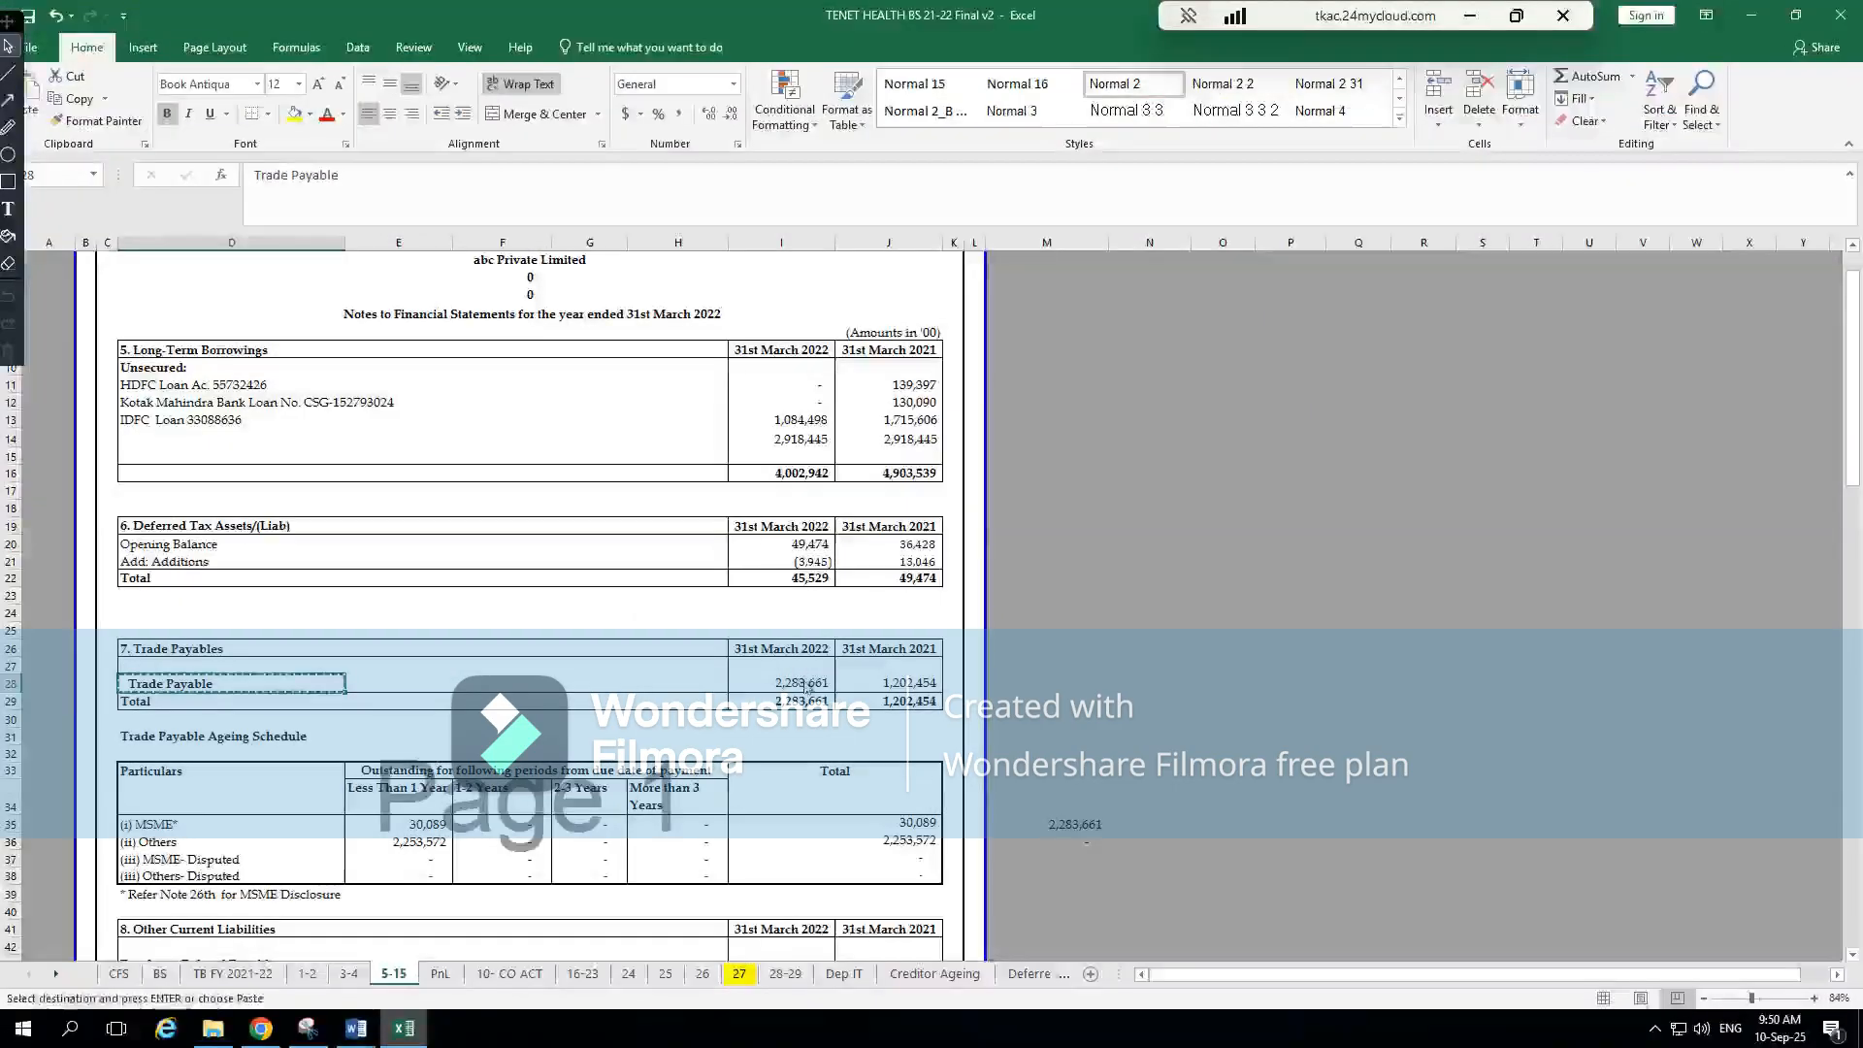
key("alt+Tab")
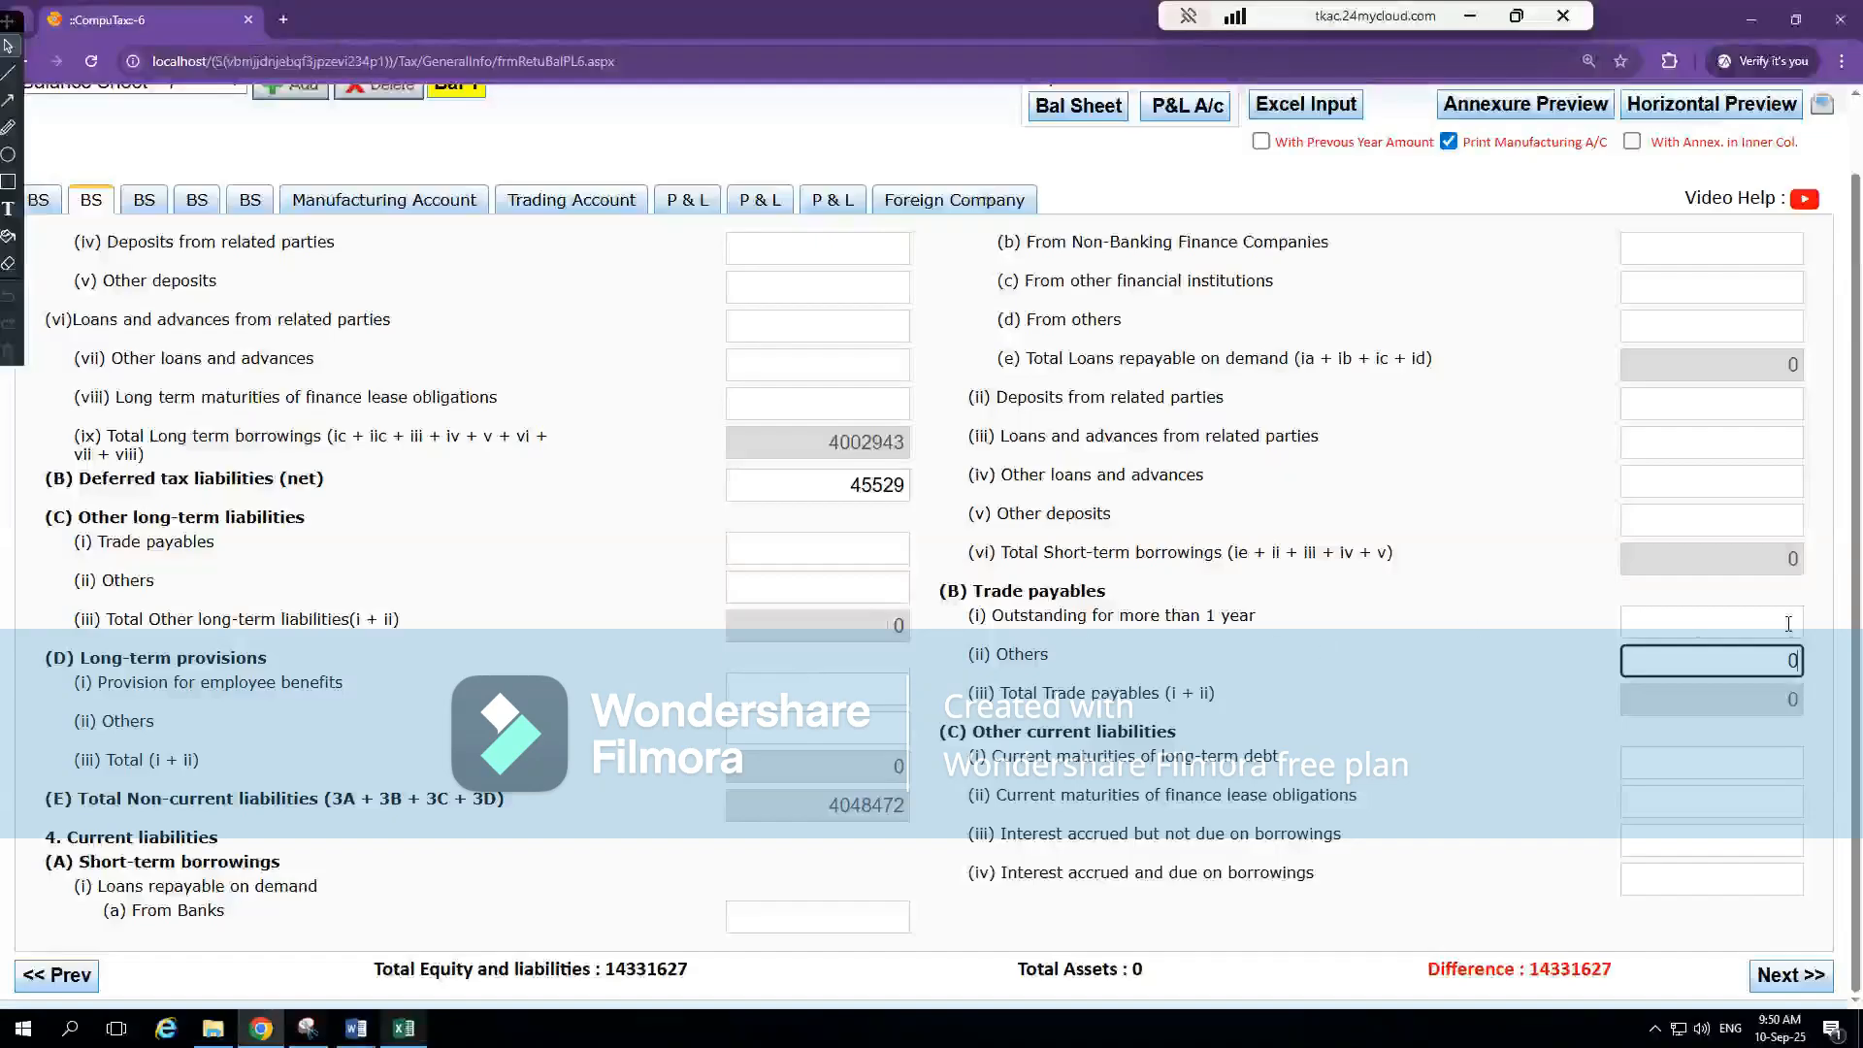
double_click(1761, 659)
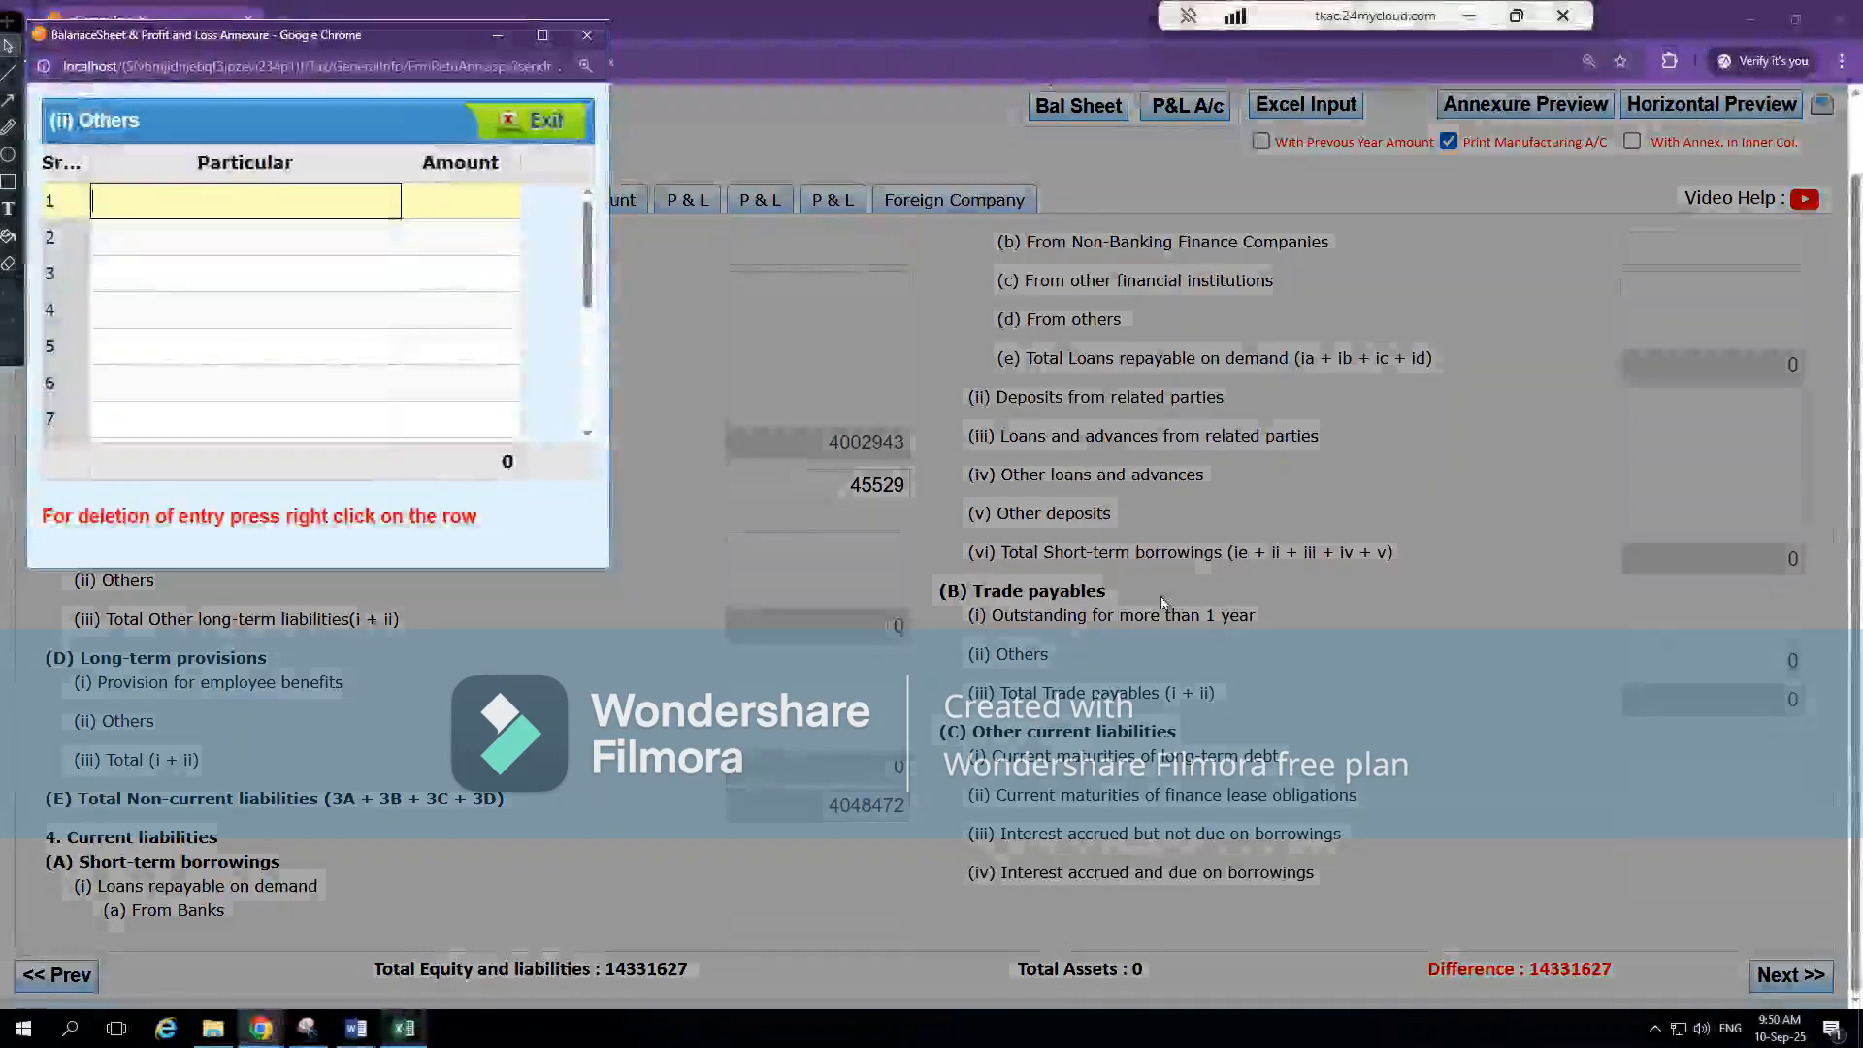
key("ctrl+v")
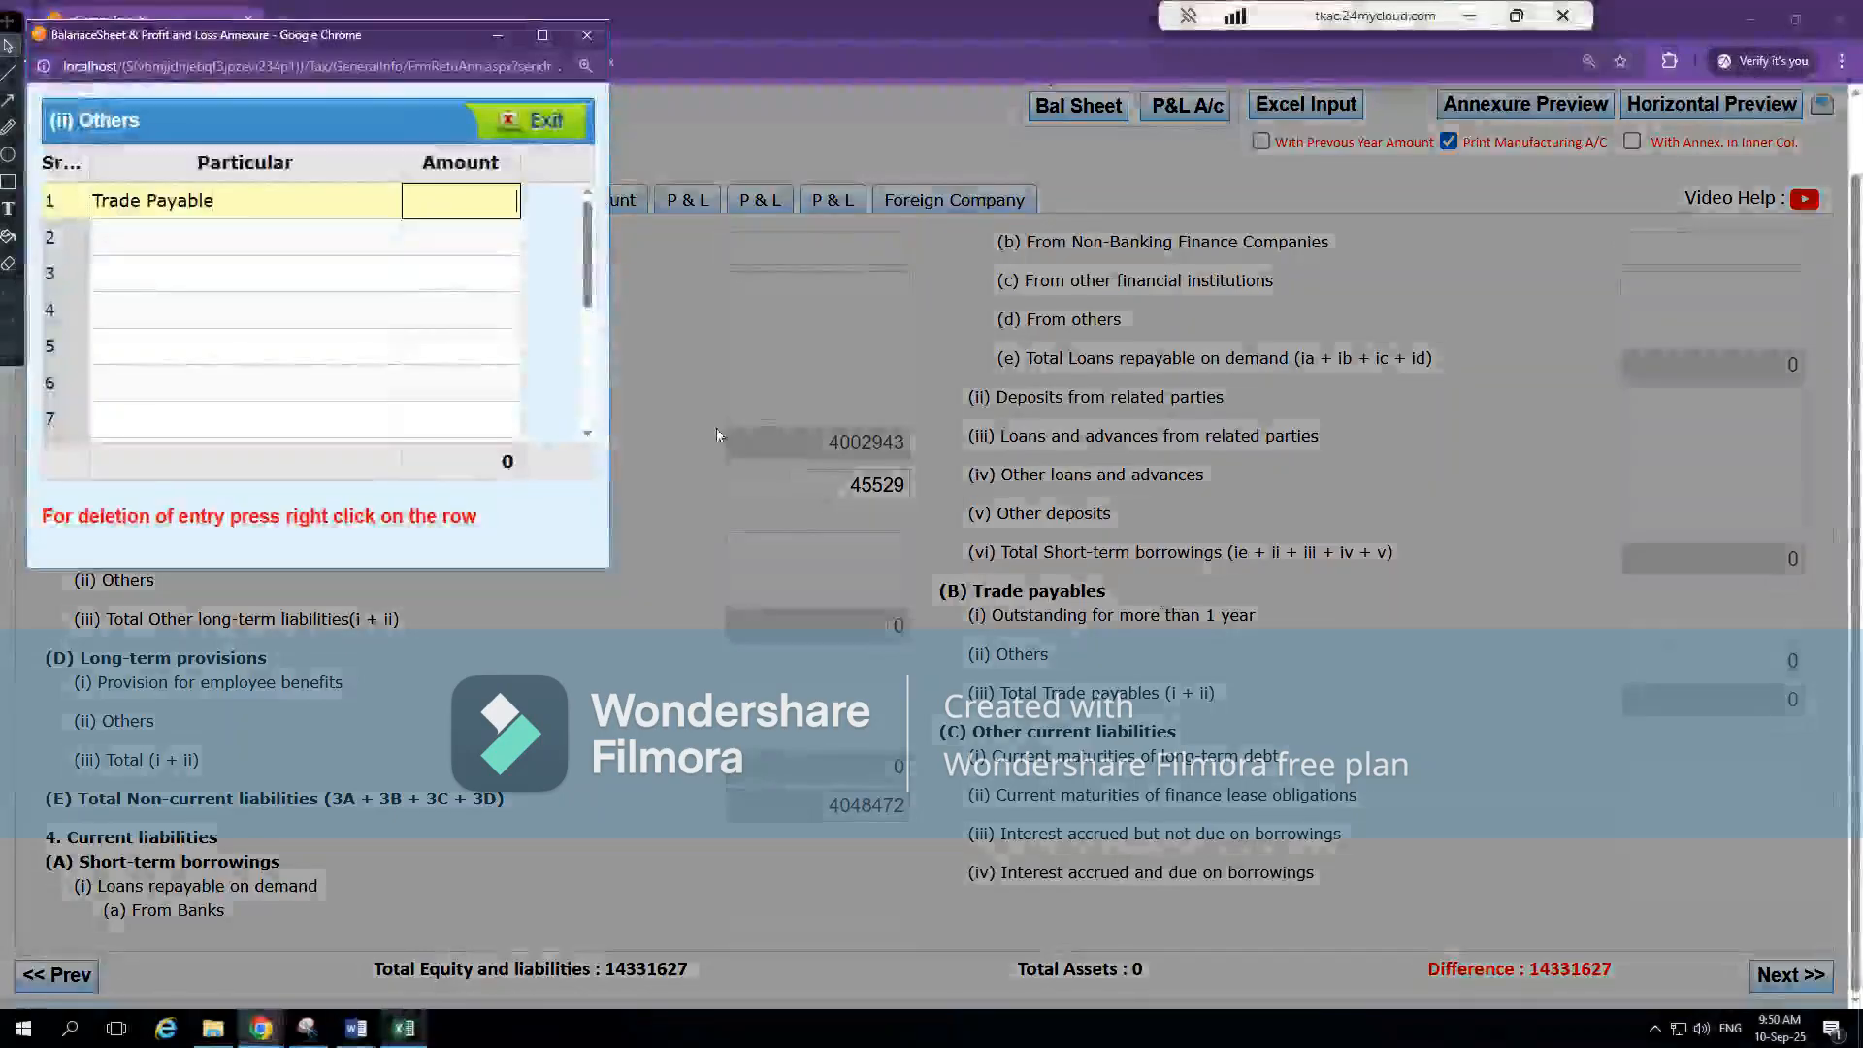
Enter 2283661 from Excel's note 7 as the amount for Trade Payable and close the Others annexure
key("alt+Tab")
key("alt+Tab")
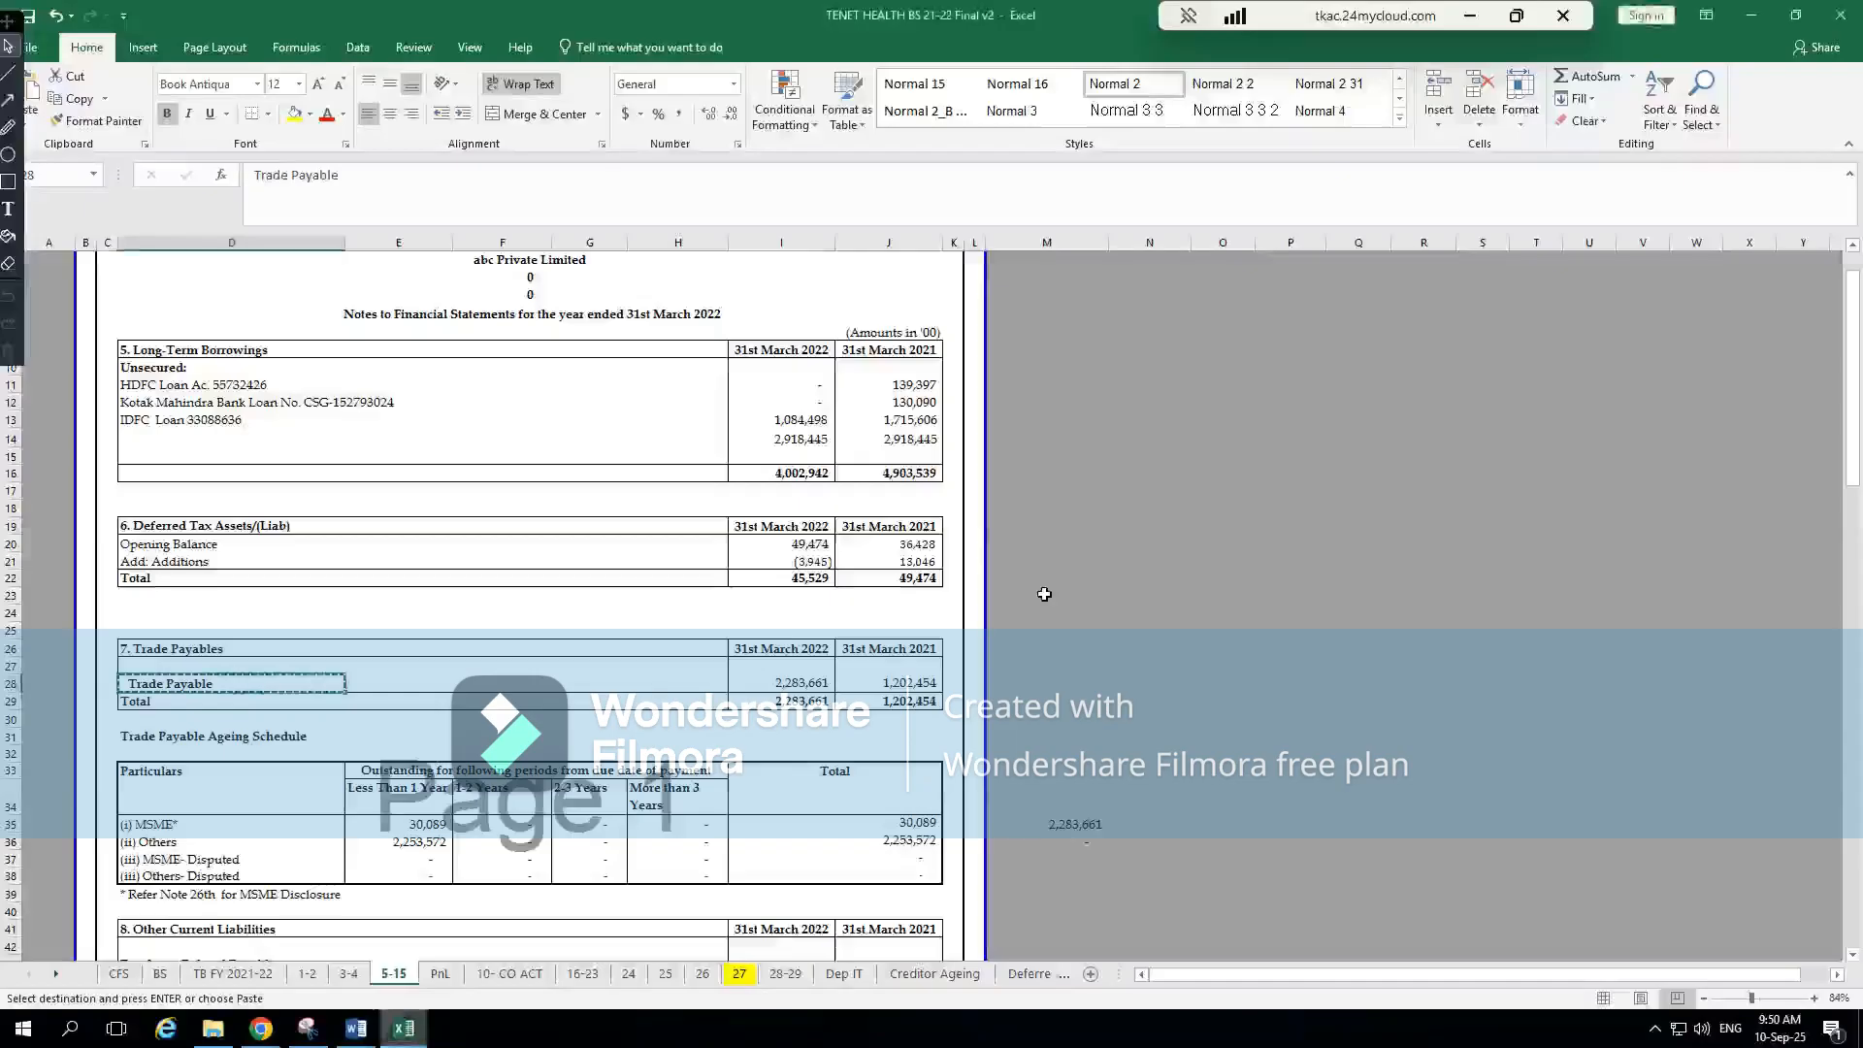
key("alt+Tab")
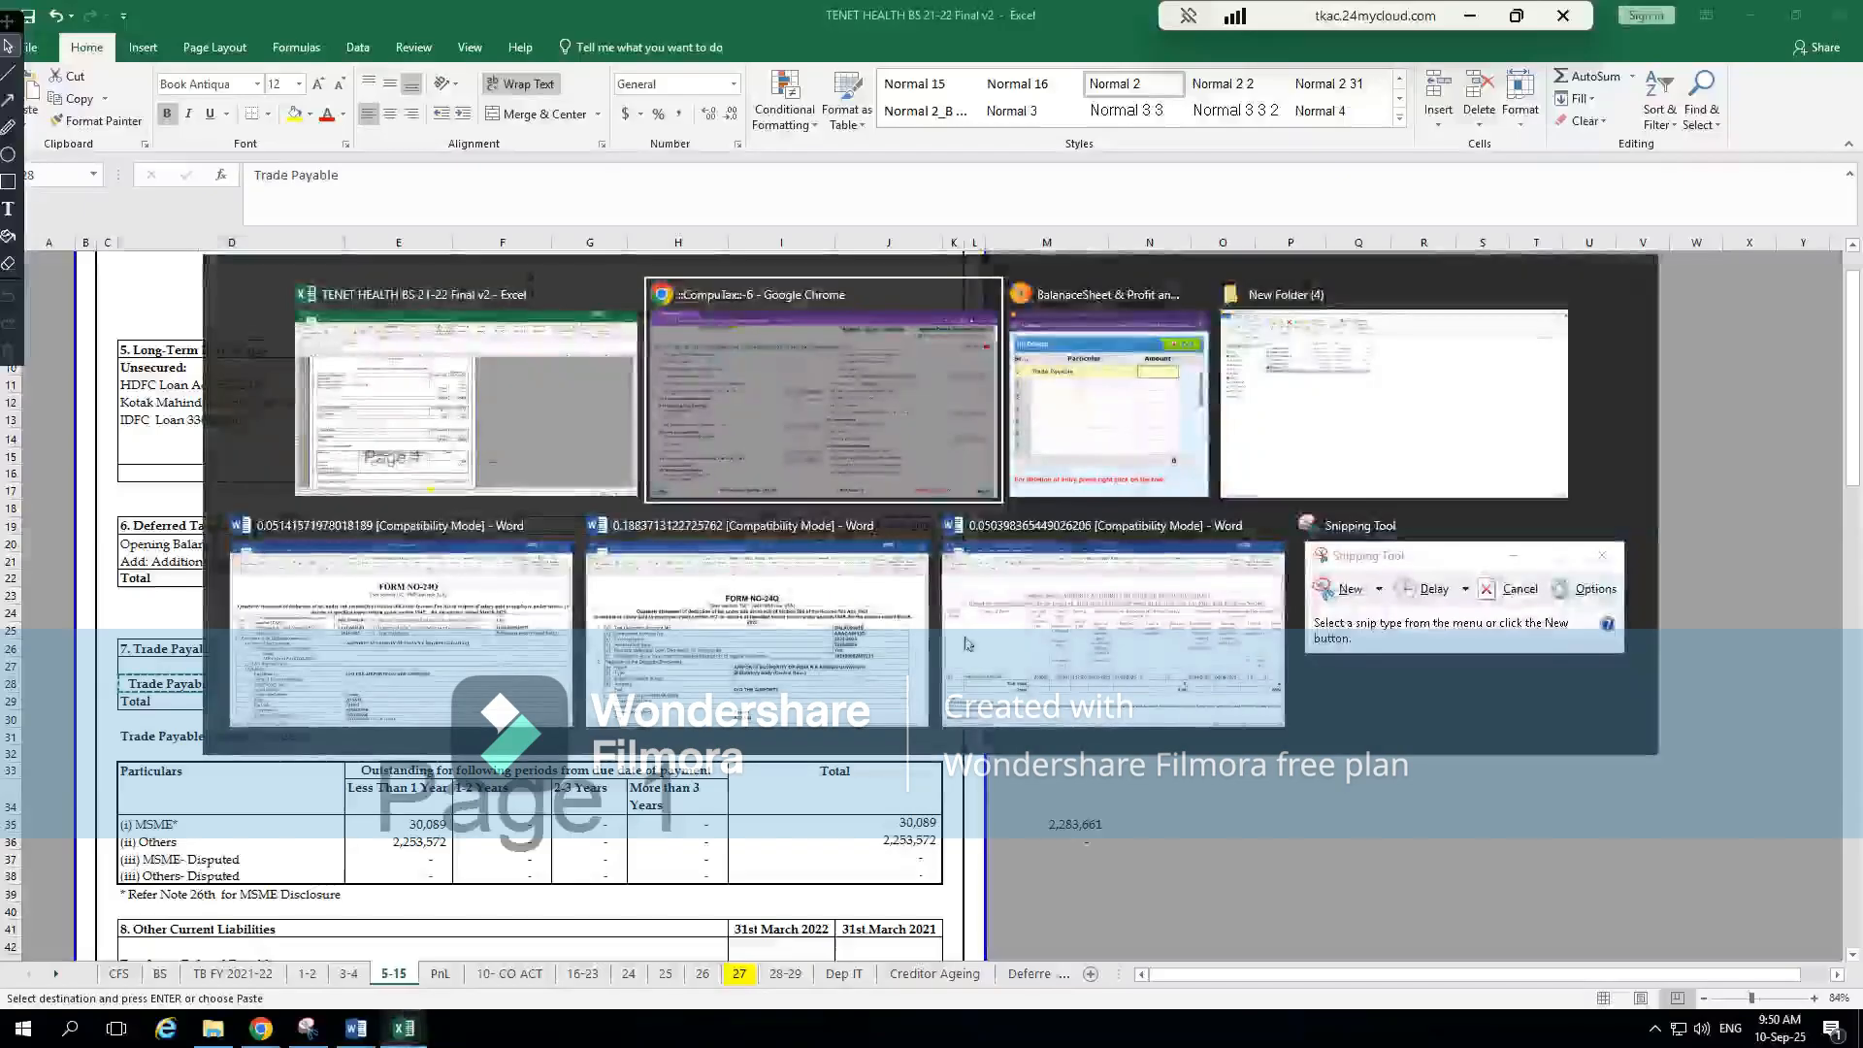
key("alt+Tab")
type("2283661")
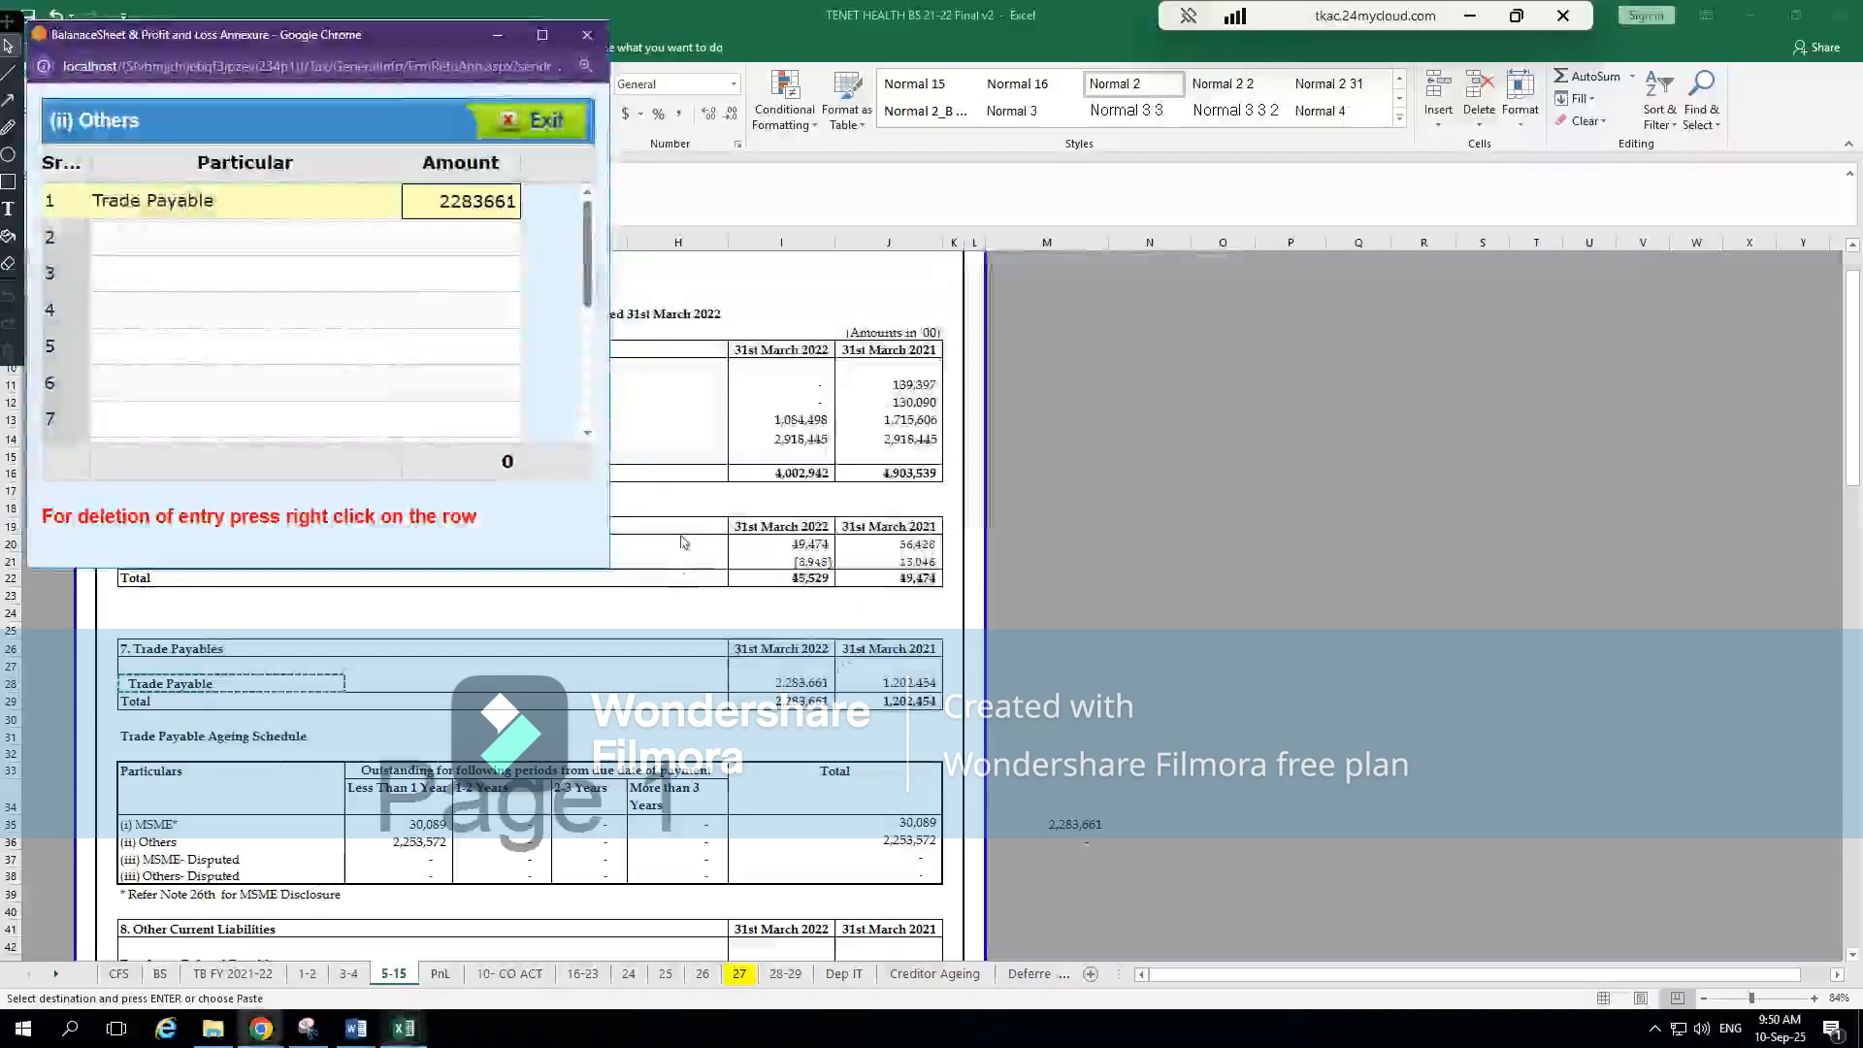
left_click(408, 352)
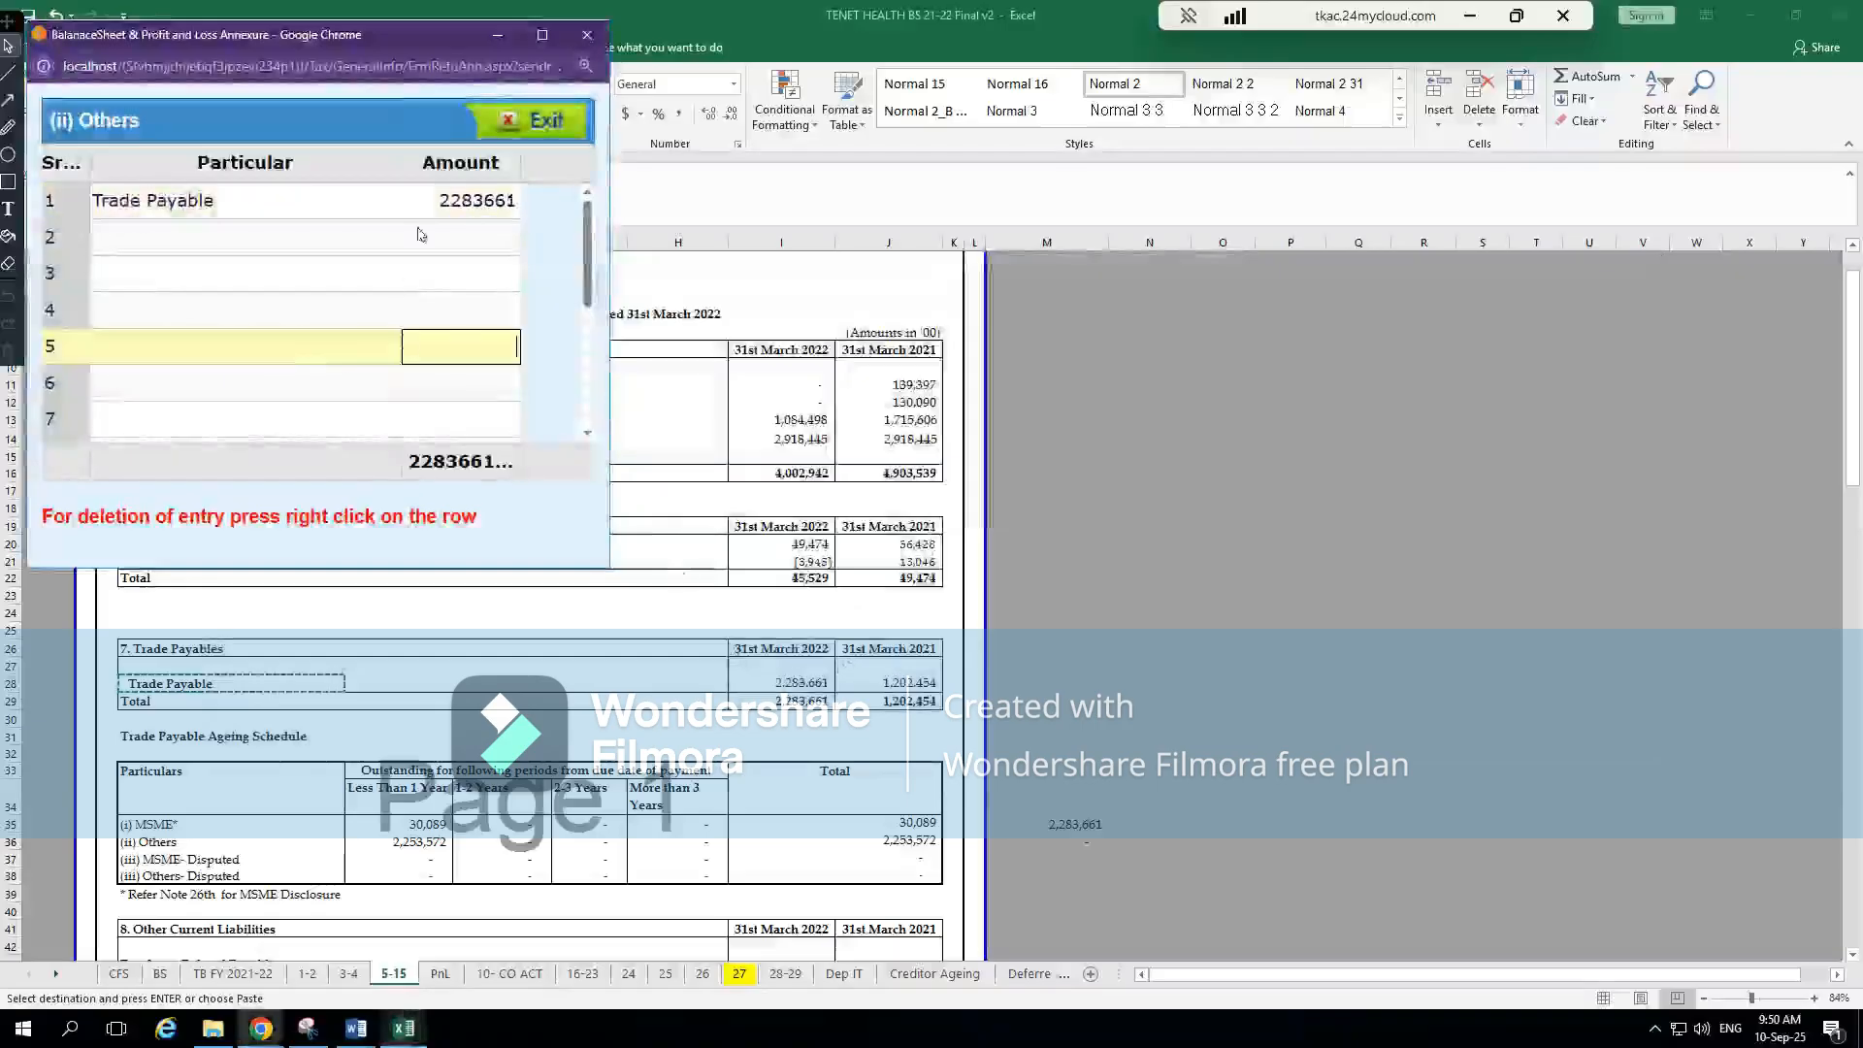
left_click(544, 126)
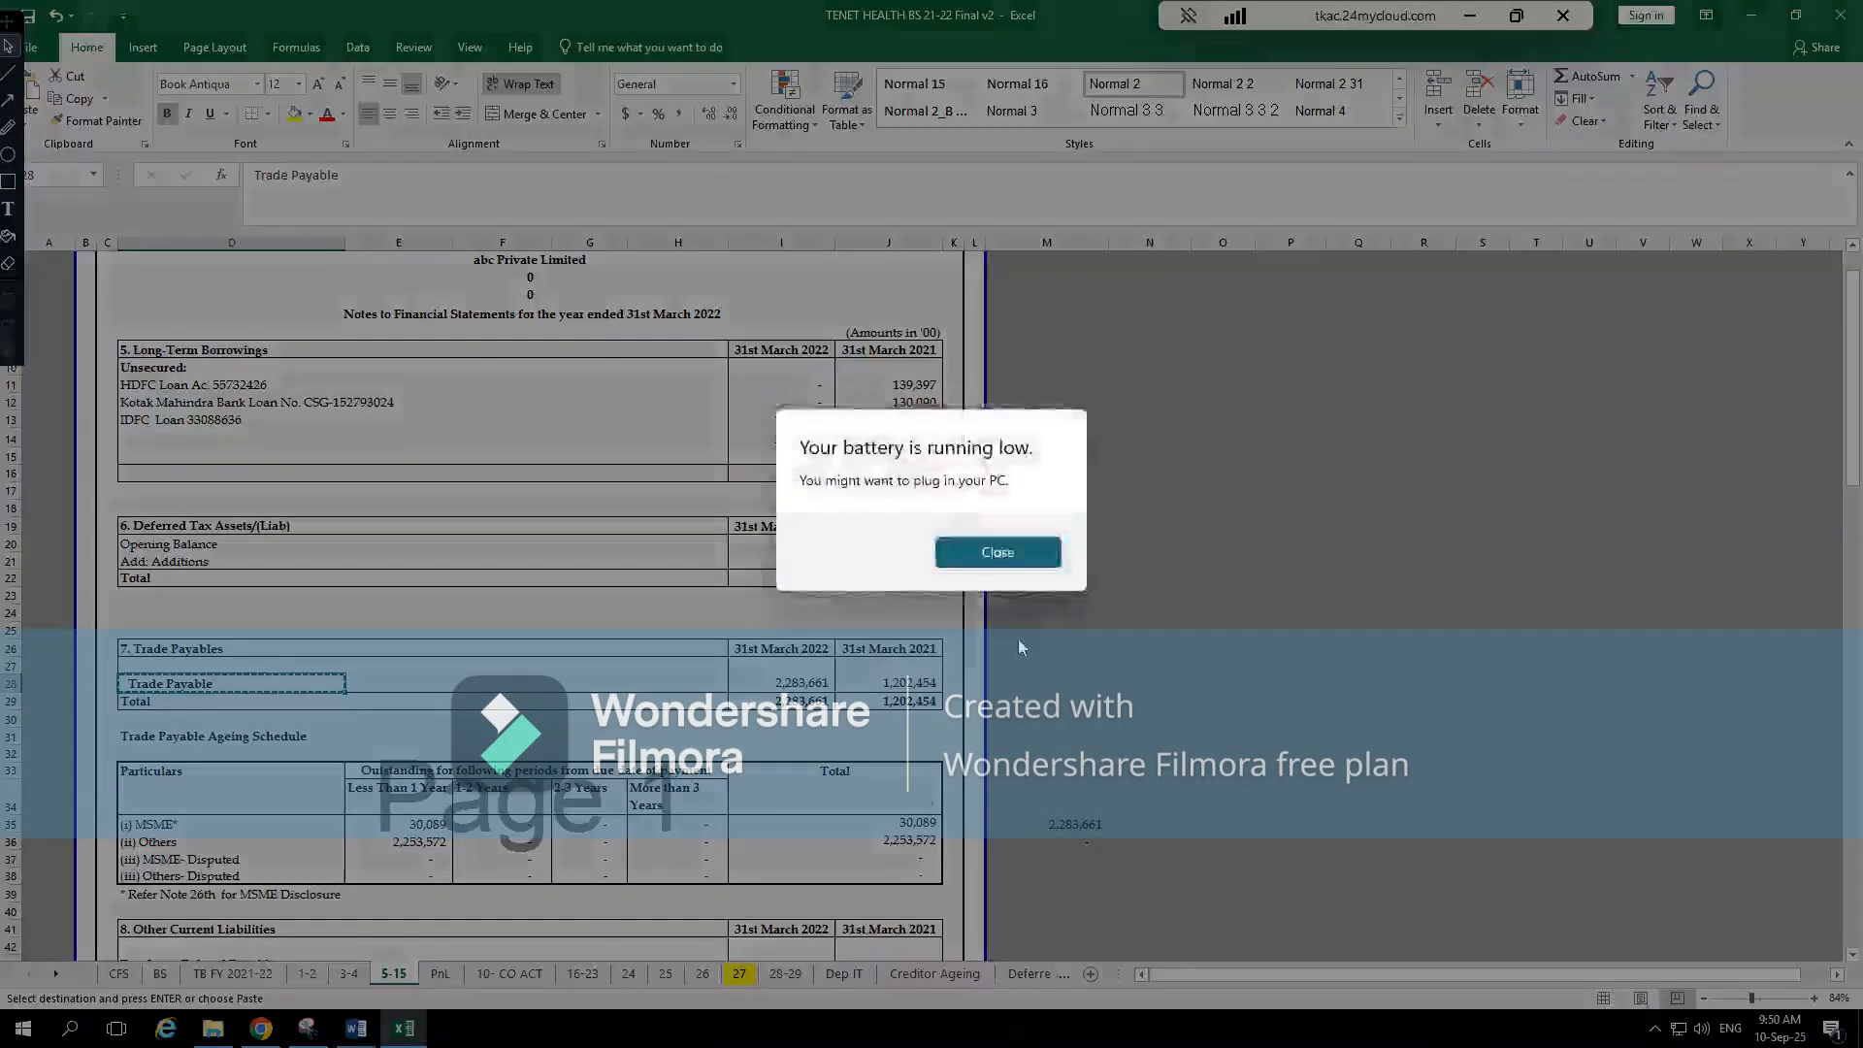
left_click(1014, 551)
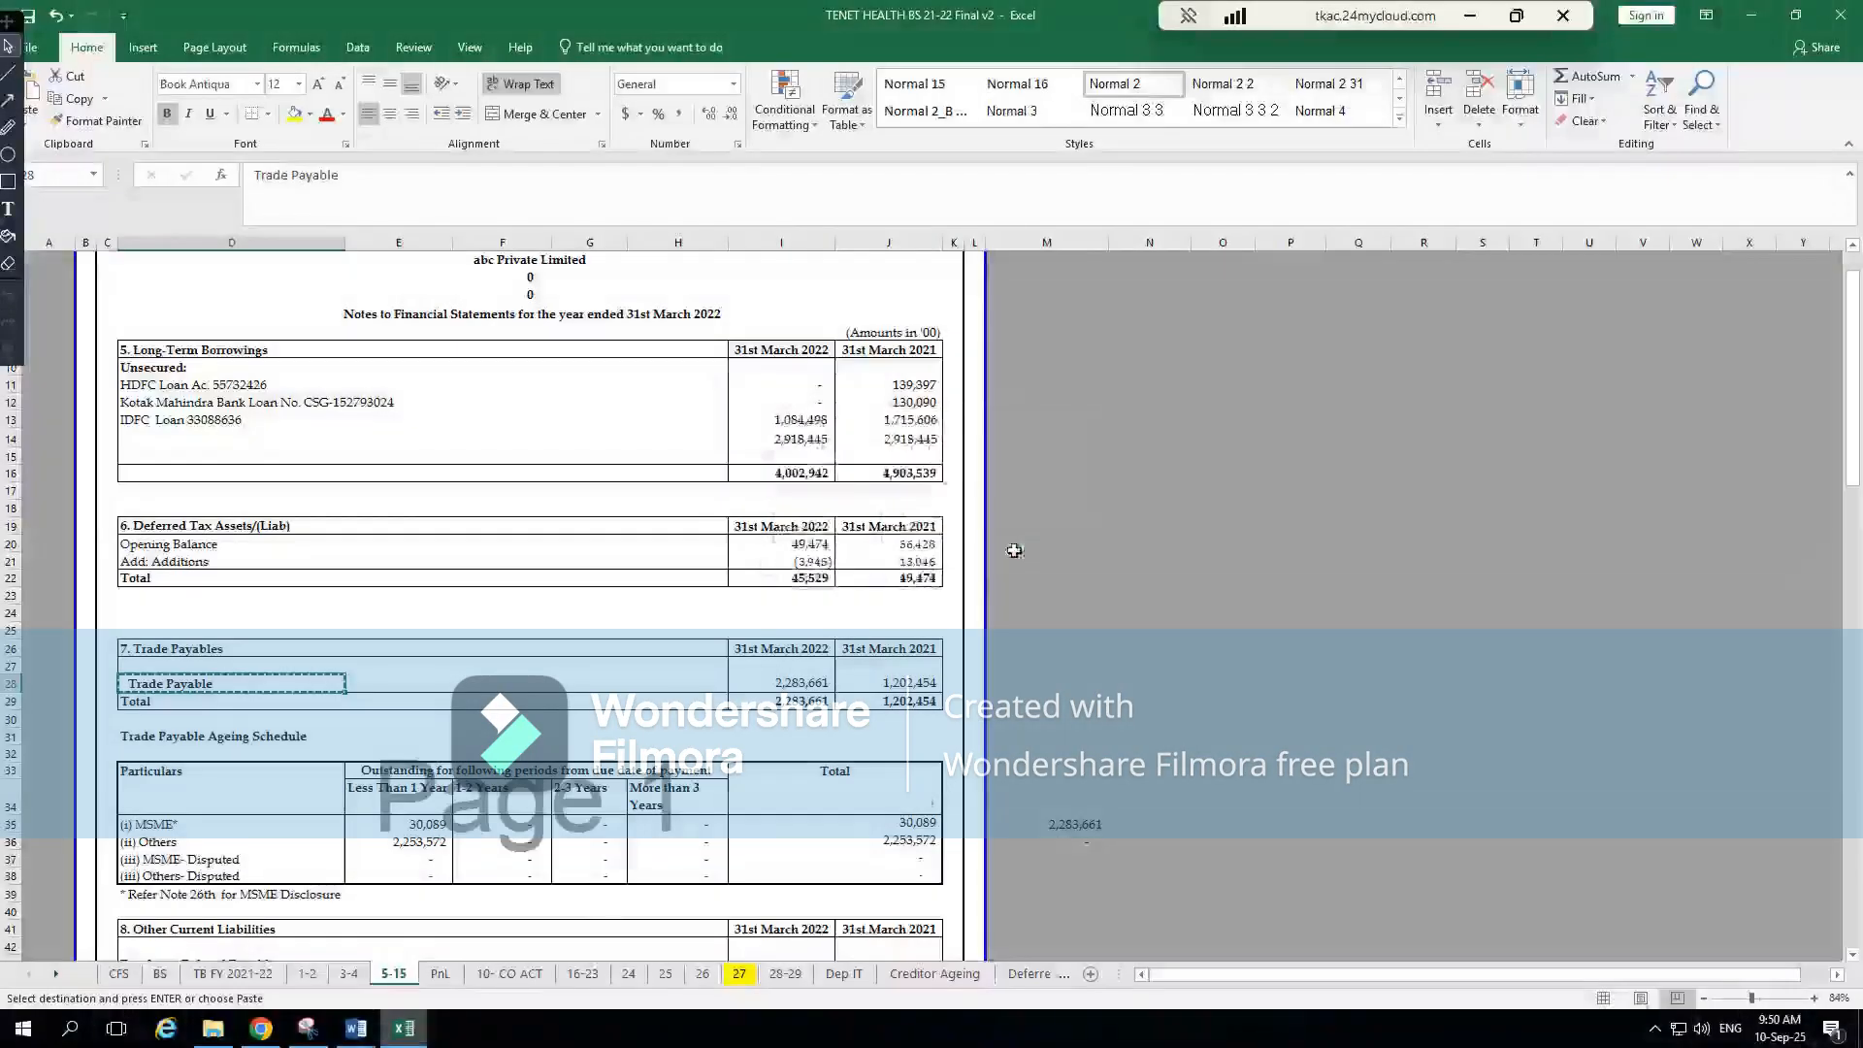
left_click(1472, 13)
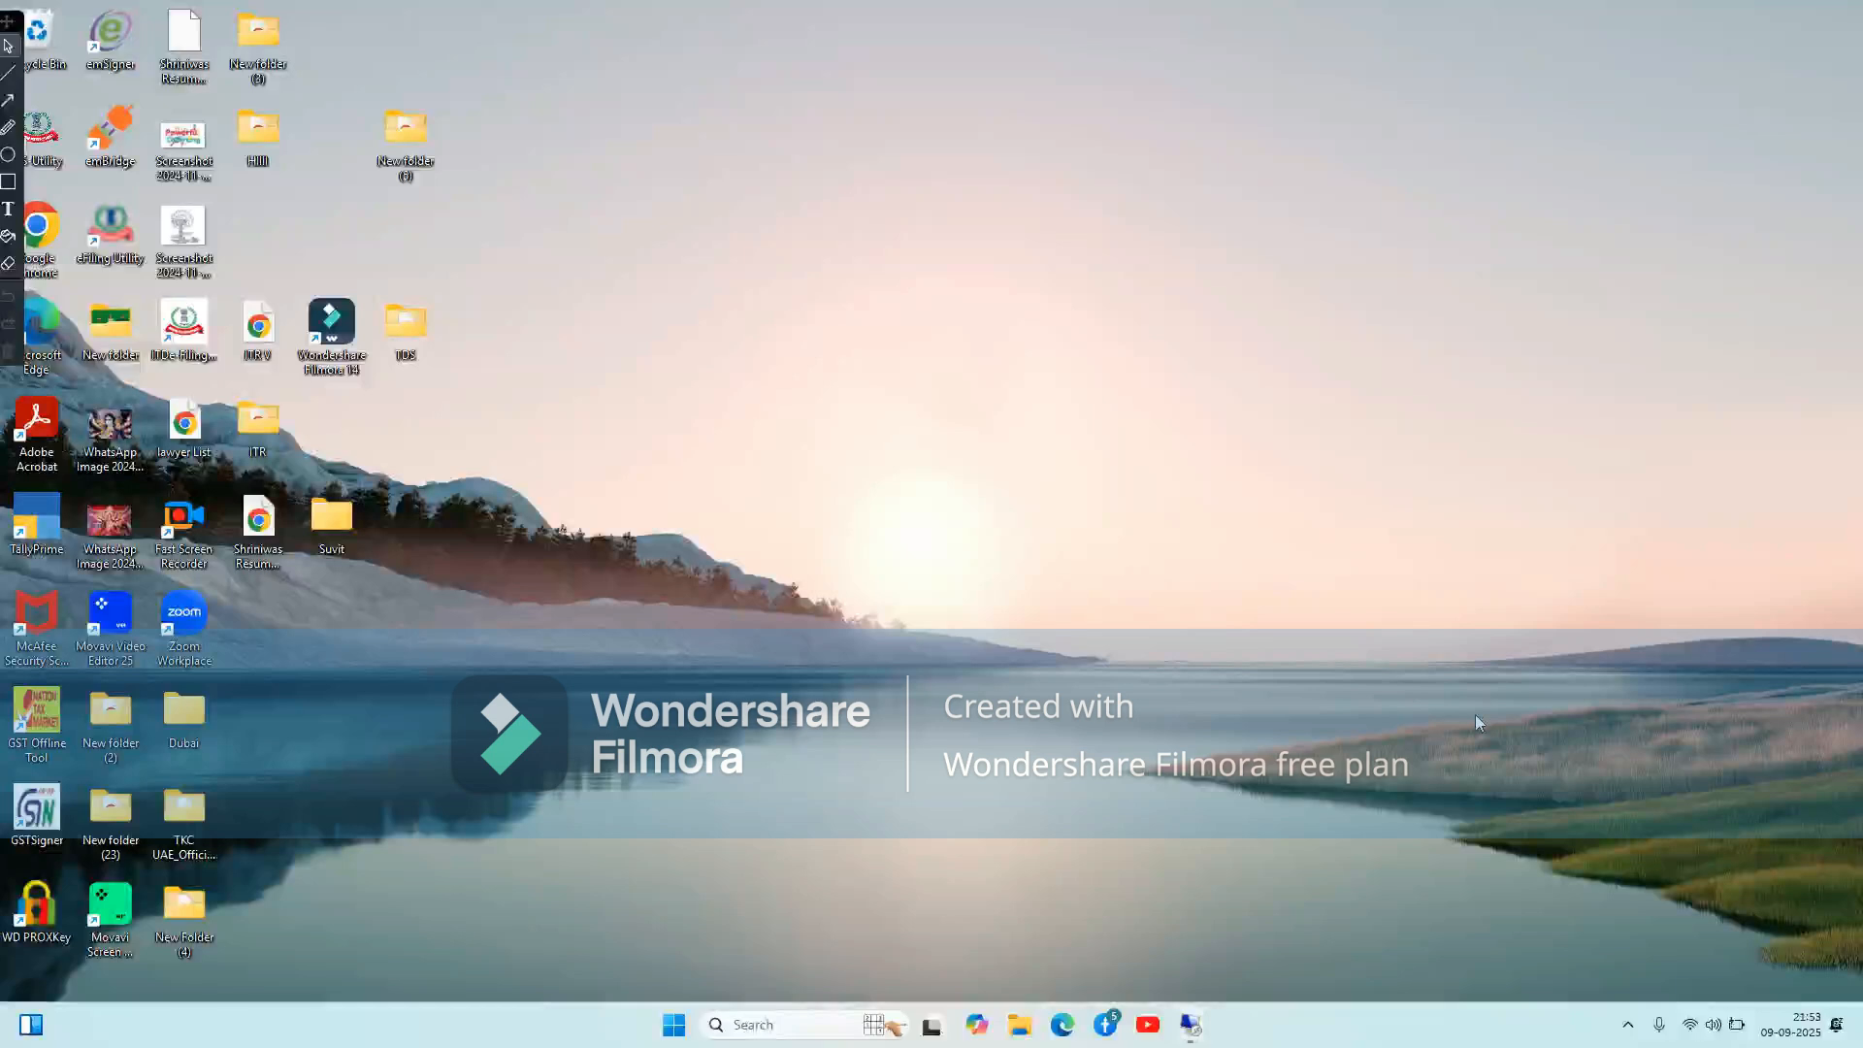
left_click(1191, 1024)
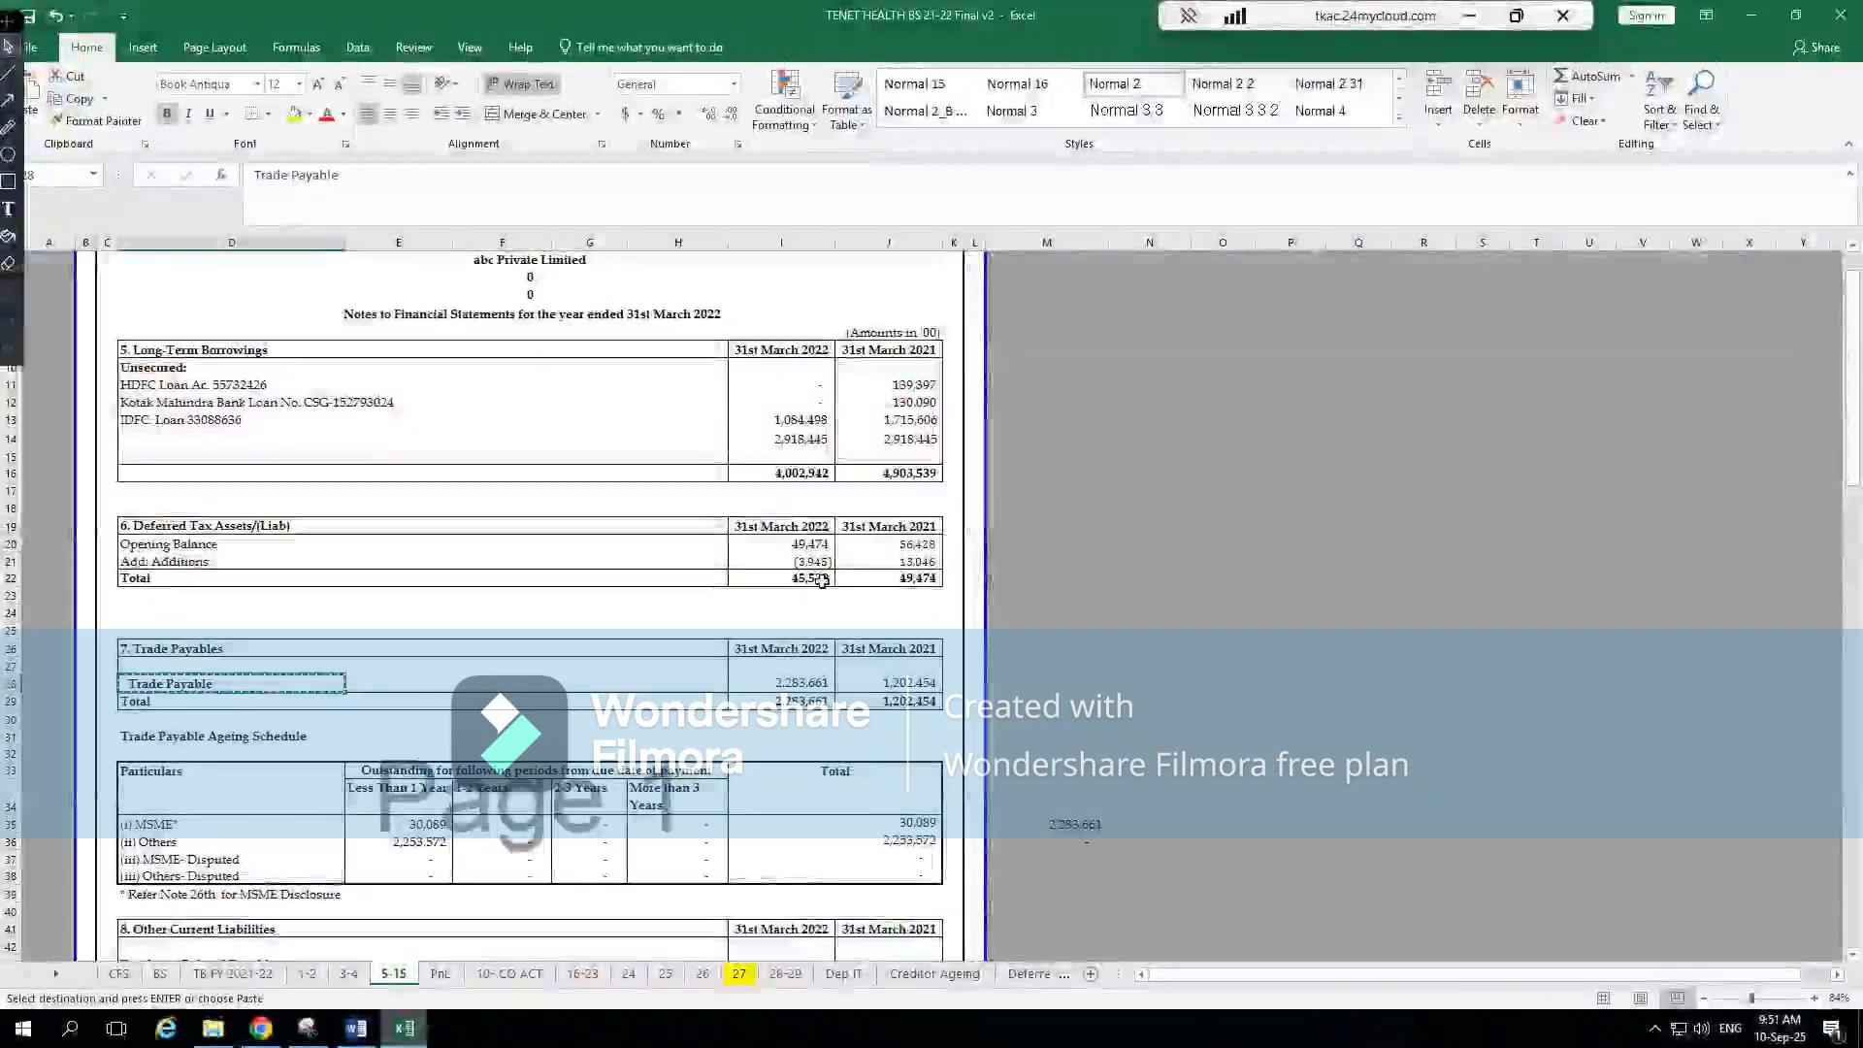
Return to Excel's BS sheet and locate the Other Current Liabilities row and its current-year amount
left_click(161, 974)
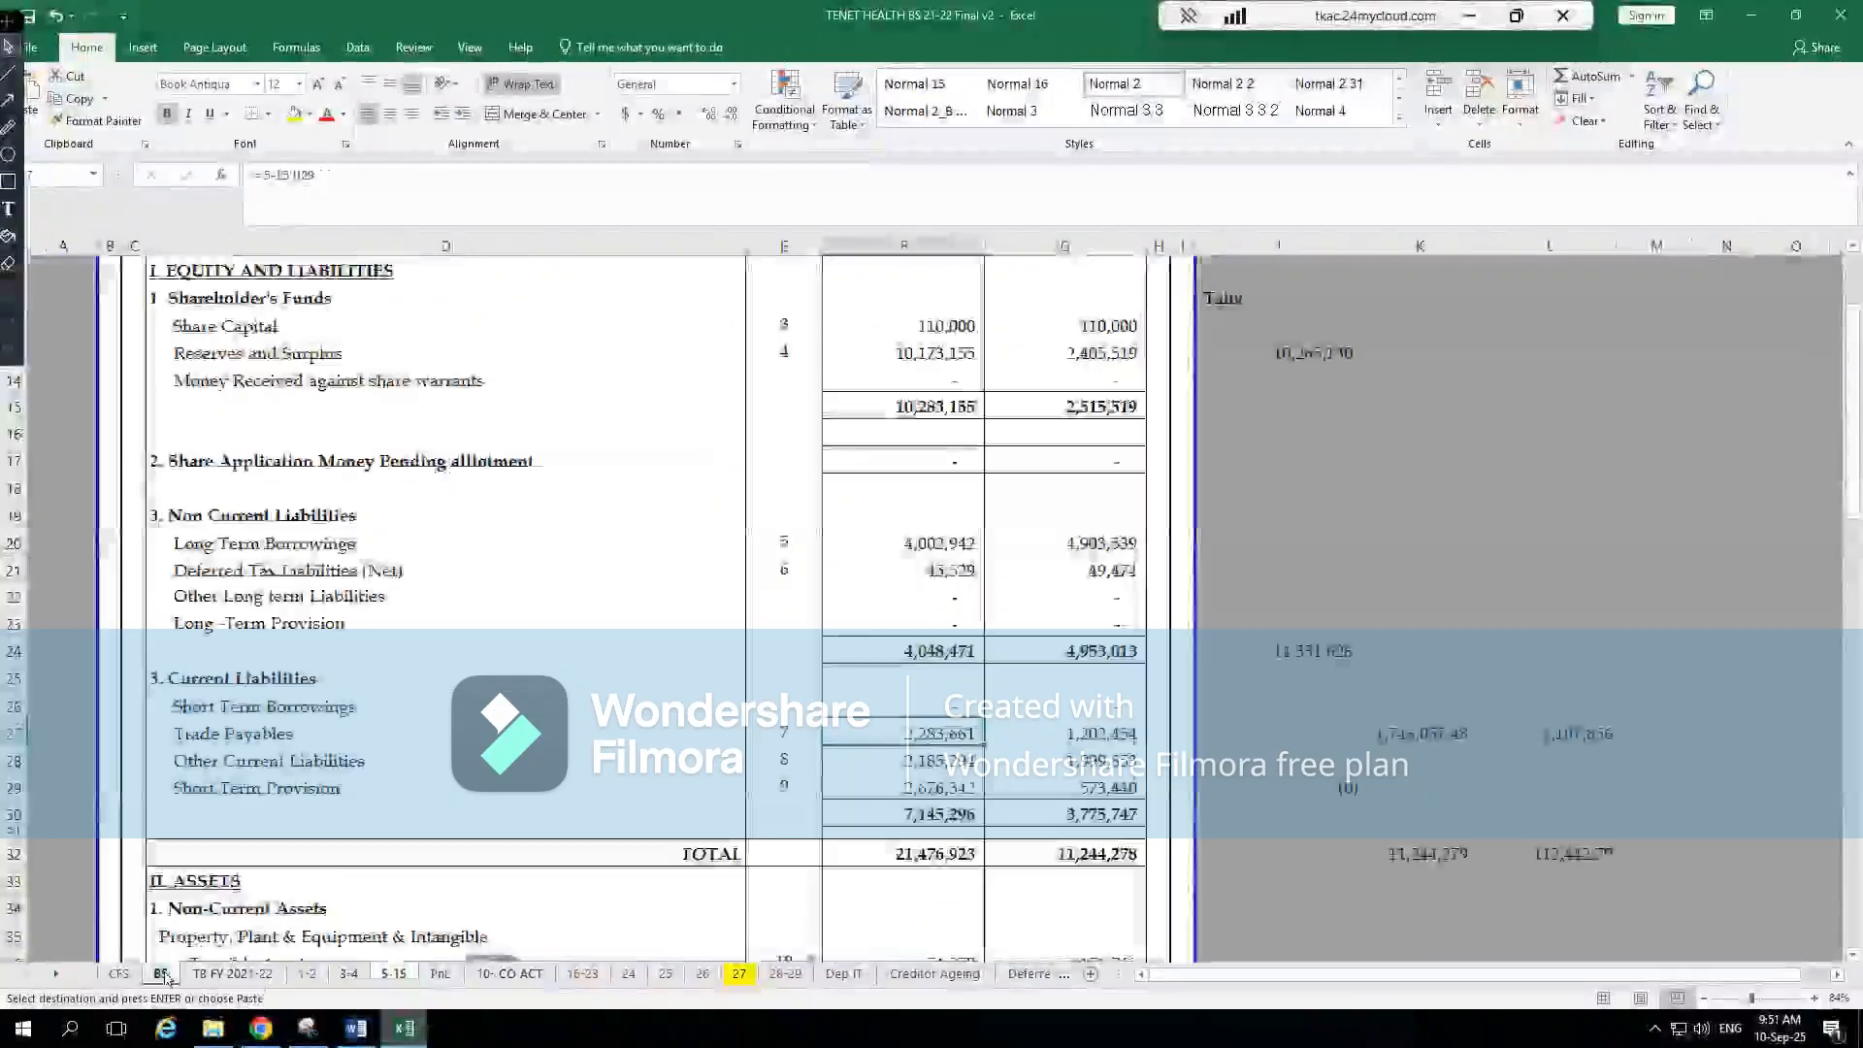
left_click(955, 752)
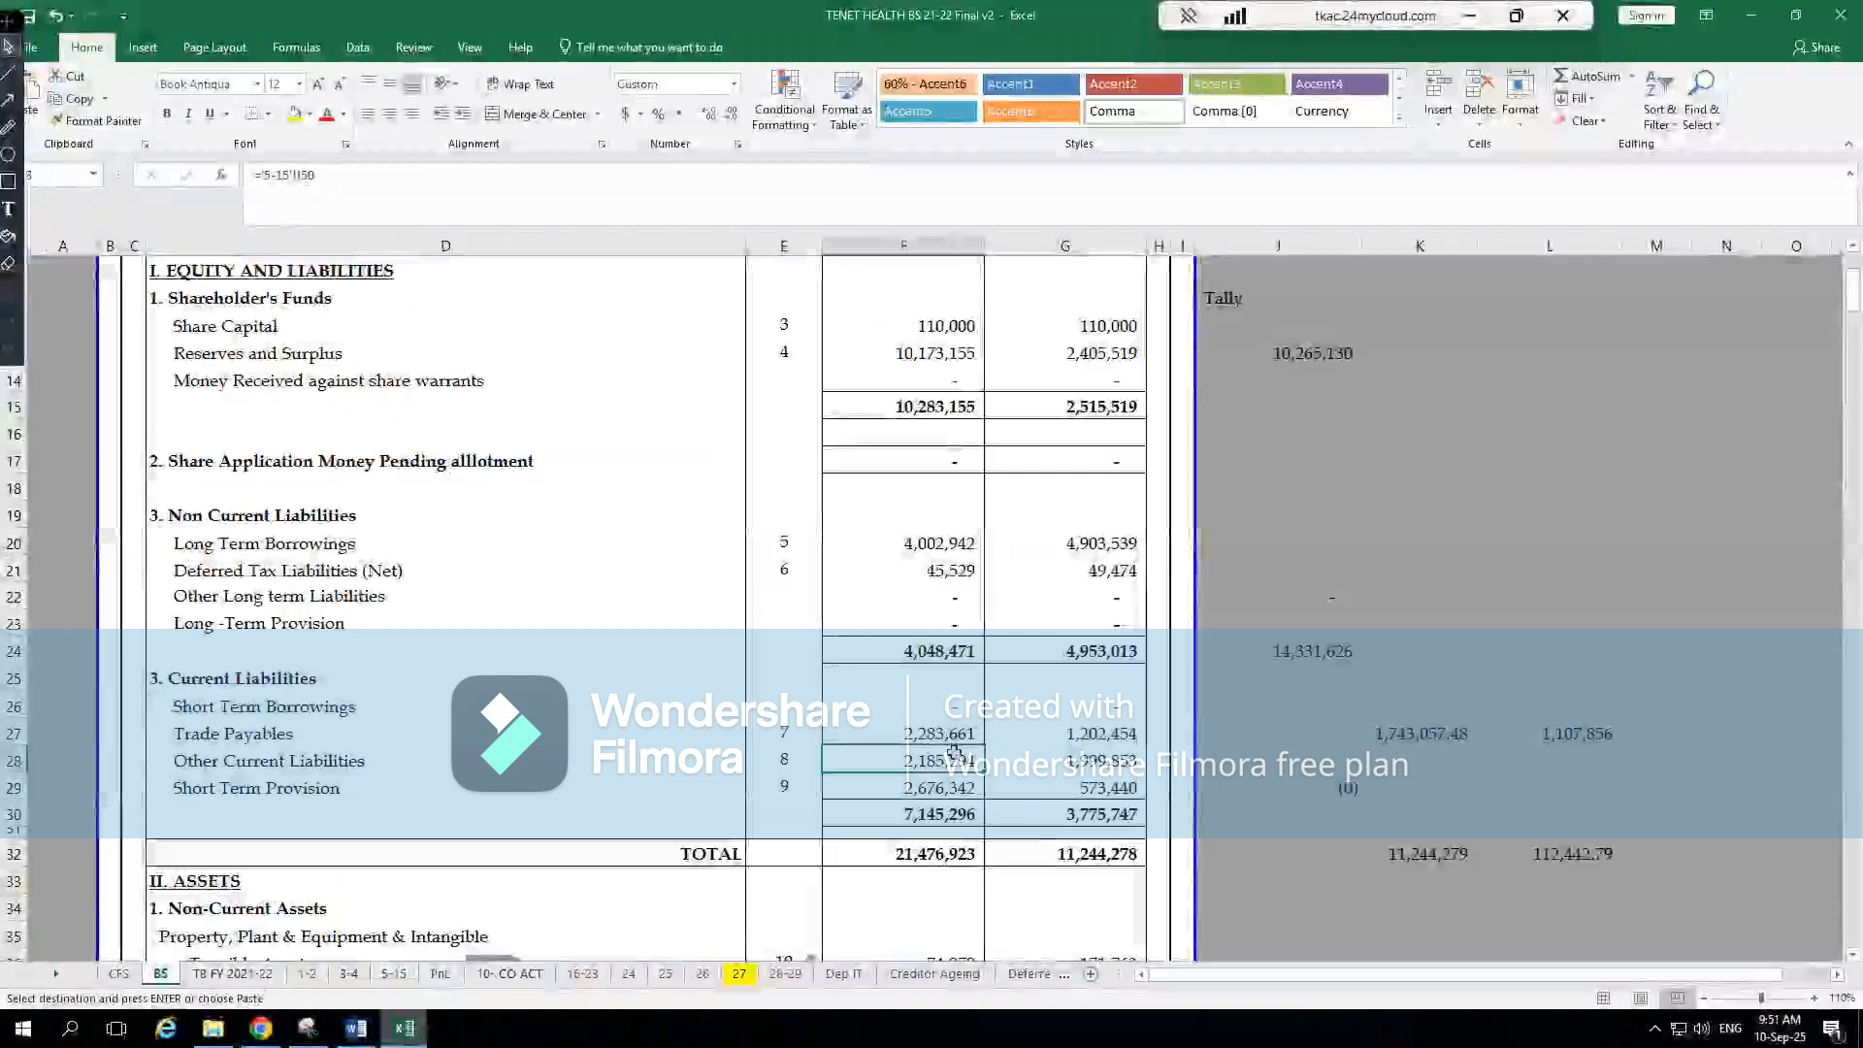
key("Left")
key("Left")
key("Return")
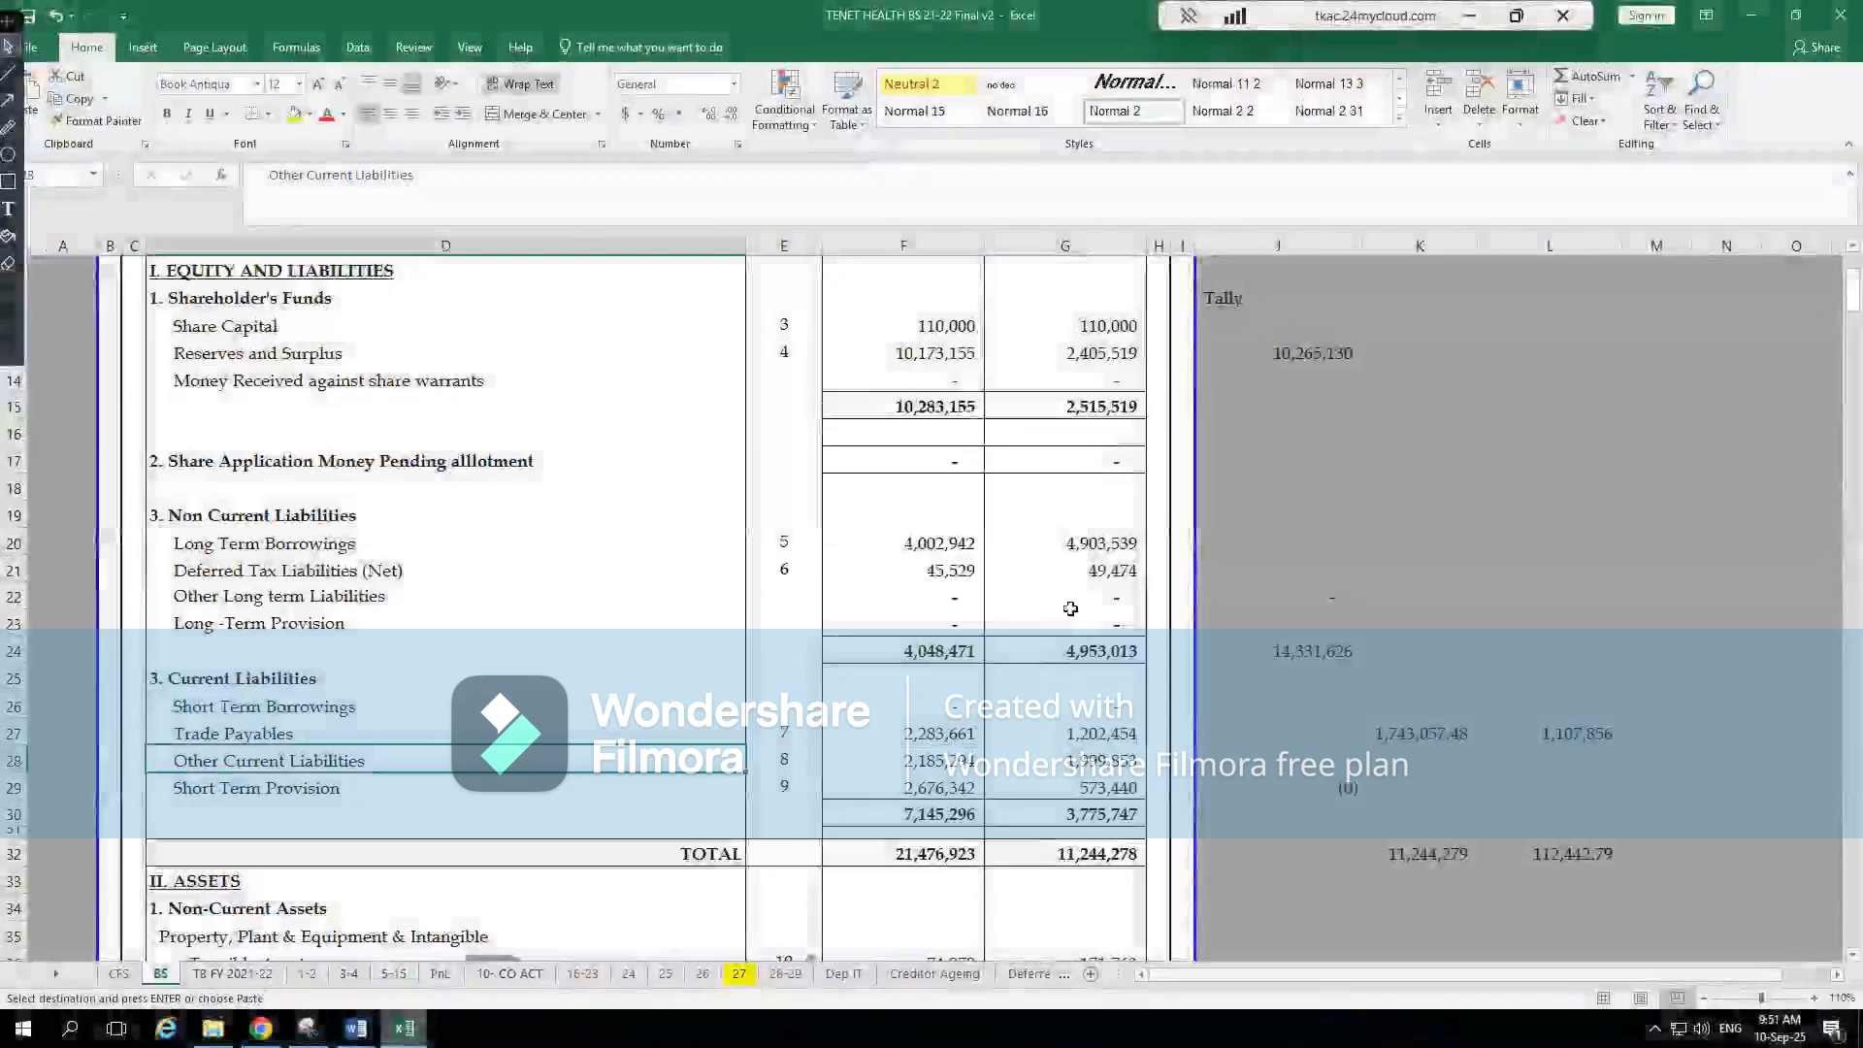
left_click(1469, 16)
key("alt+Tab")
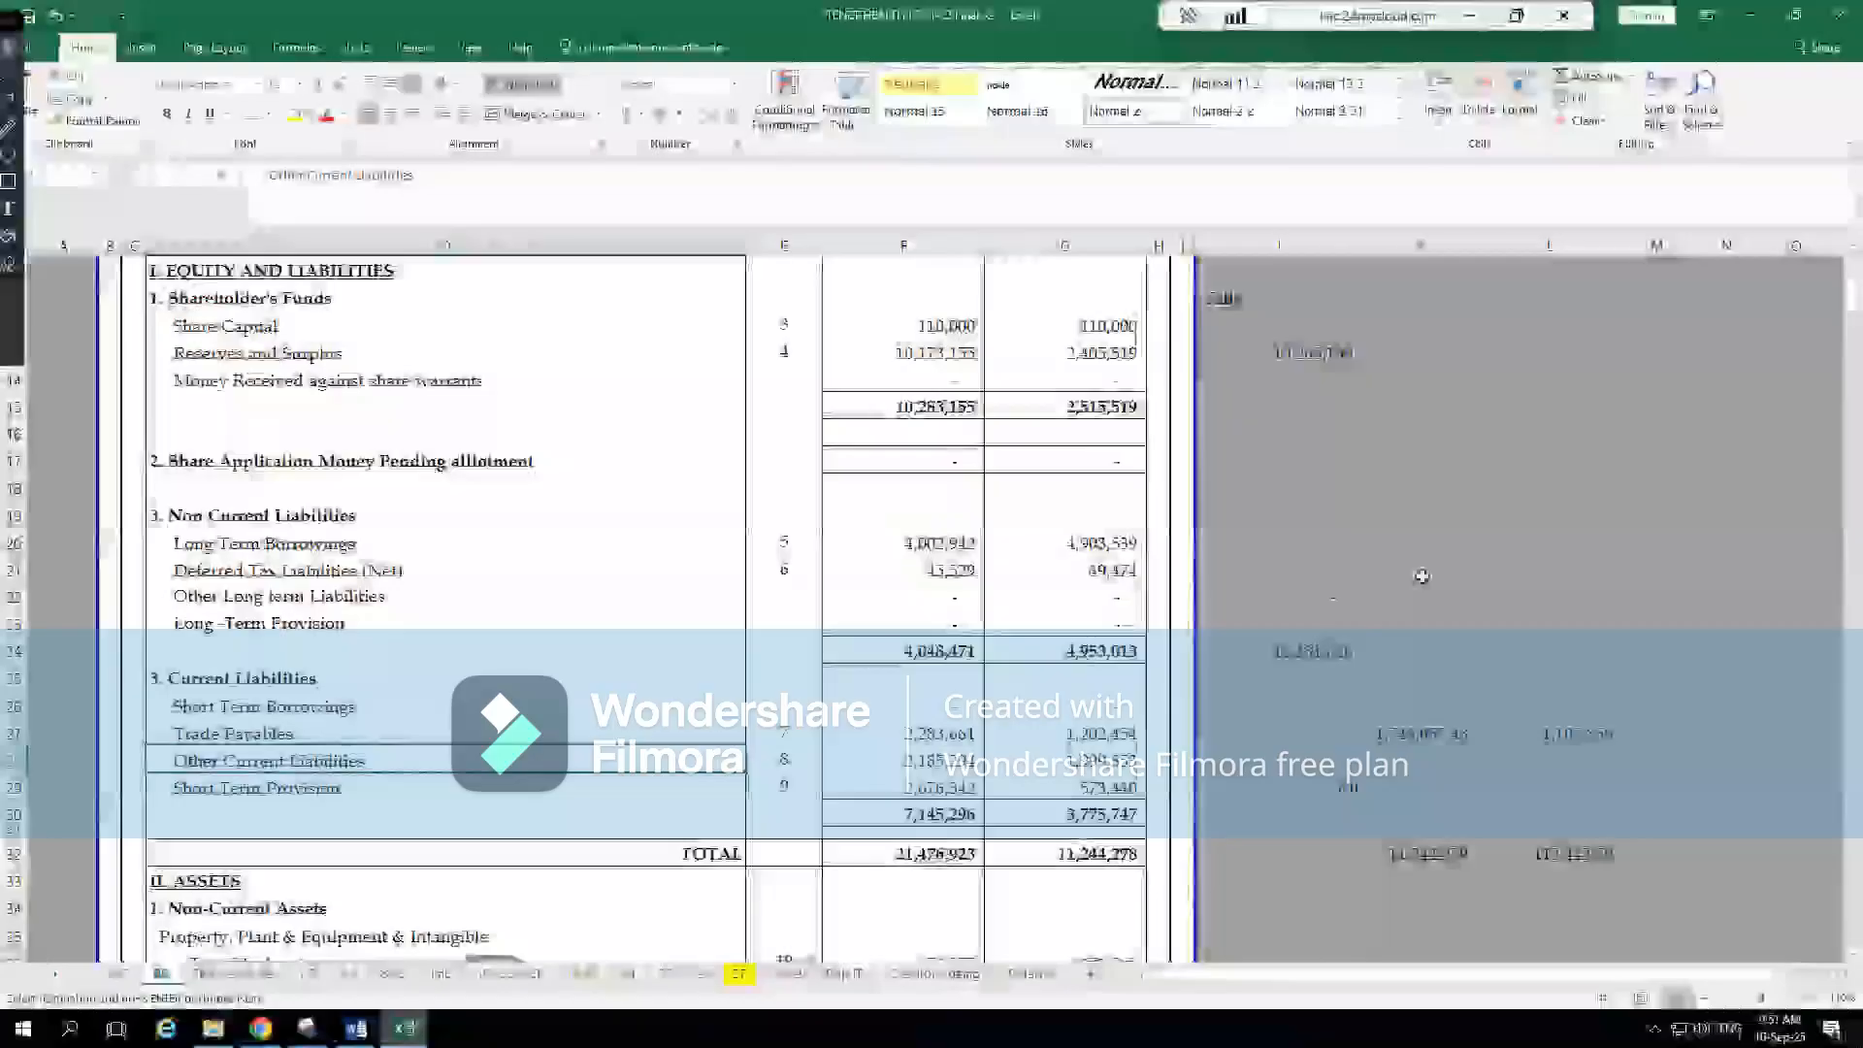
Trace the current-year Other Current Liabilities amount from Excel's BS sheet to note 8 and examine its breakdown
left_click(969, 758)
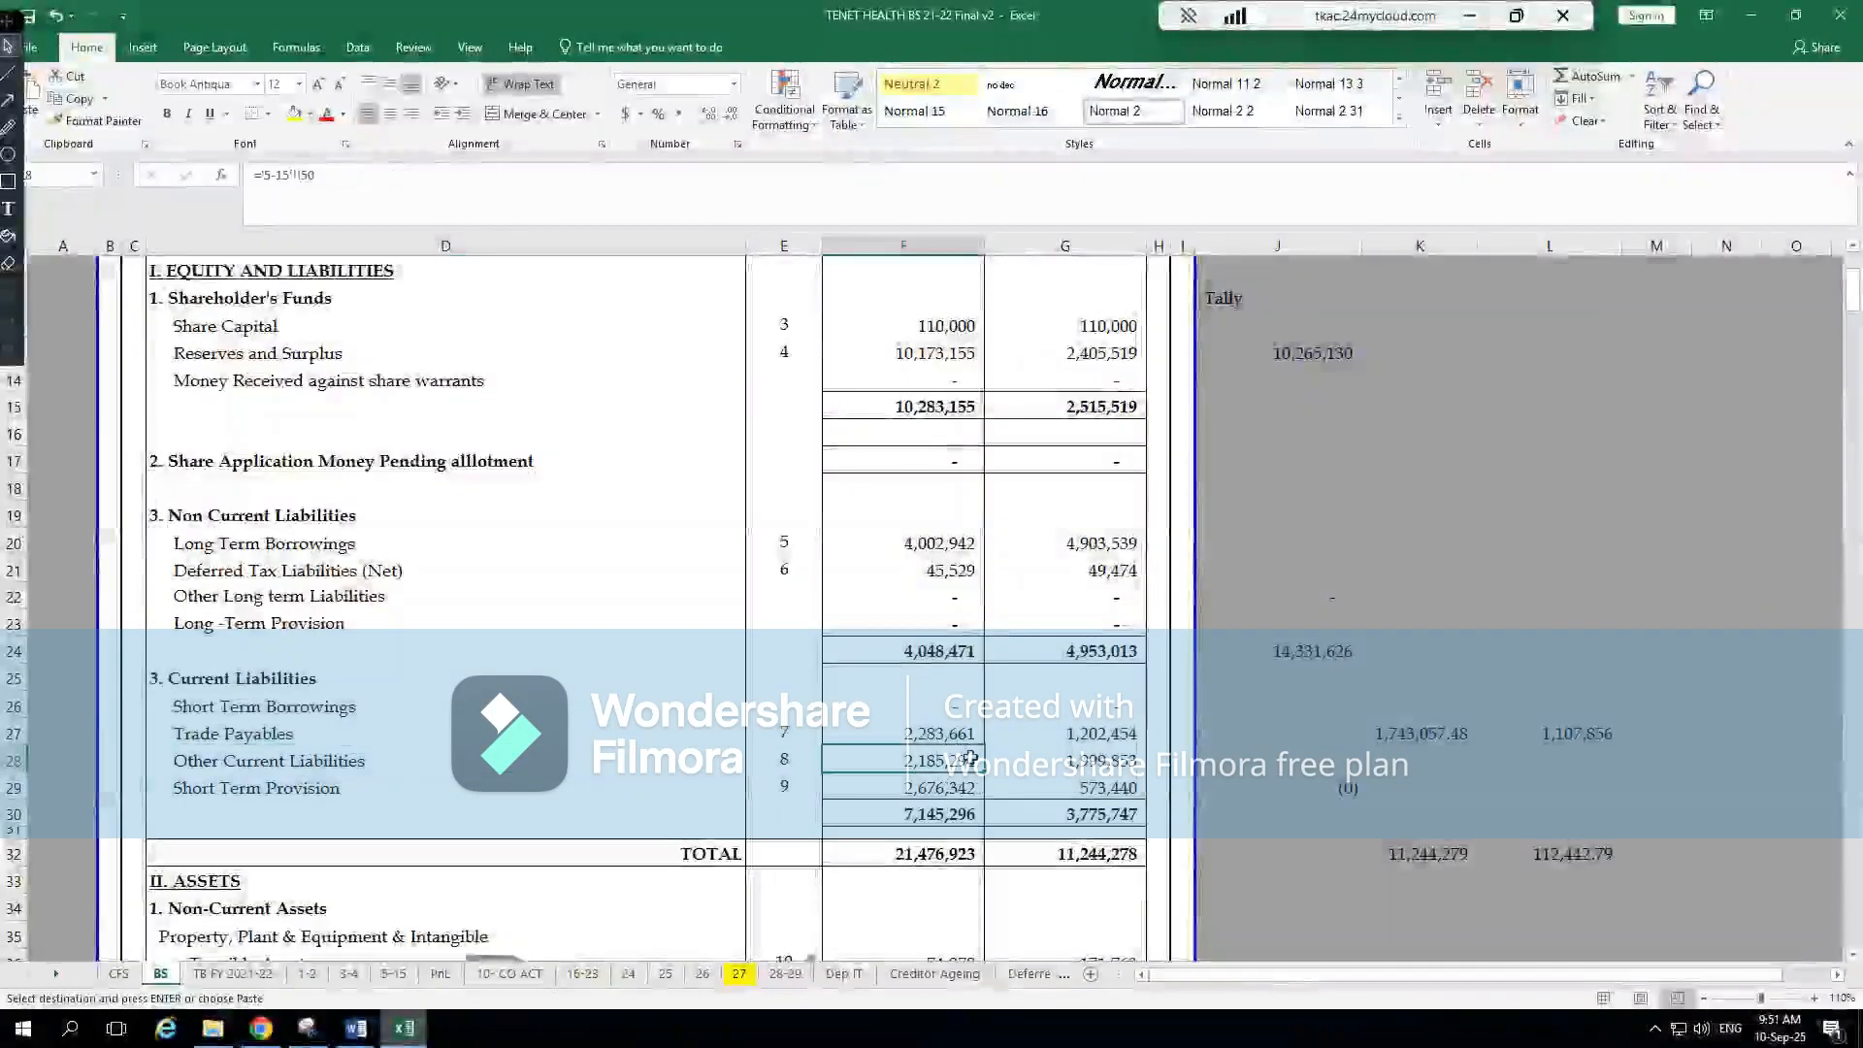
key("alt+Tab")
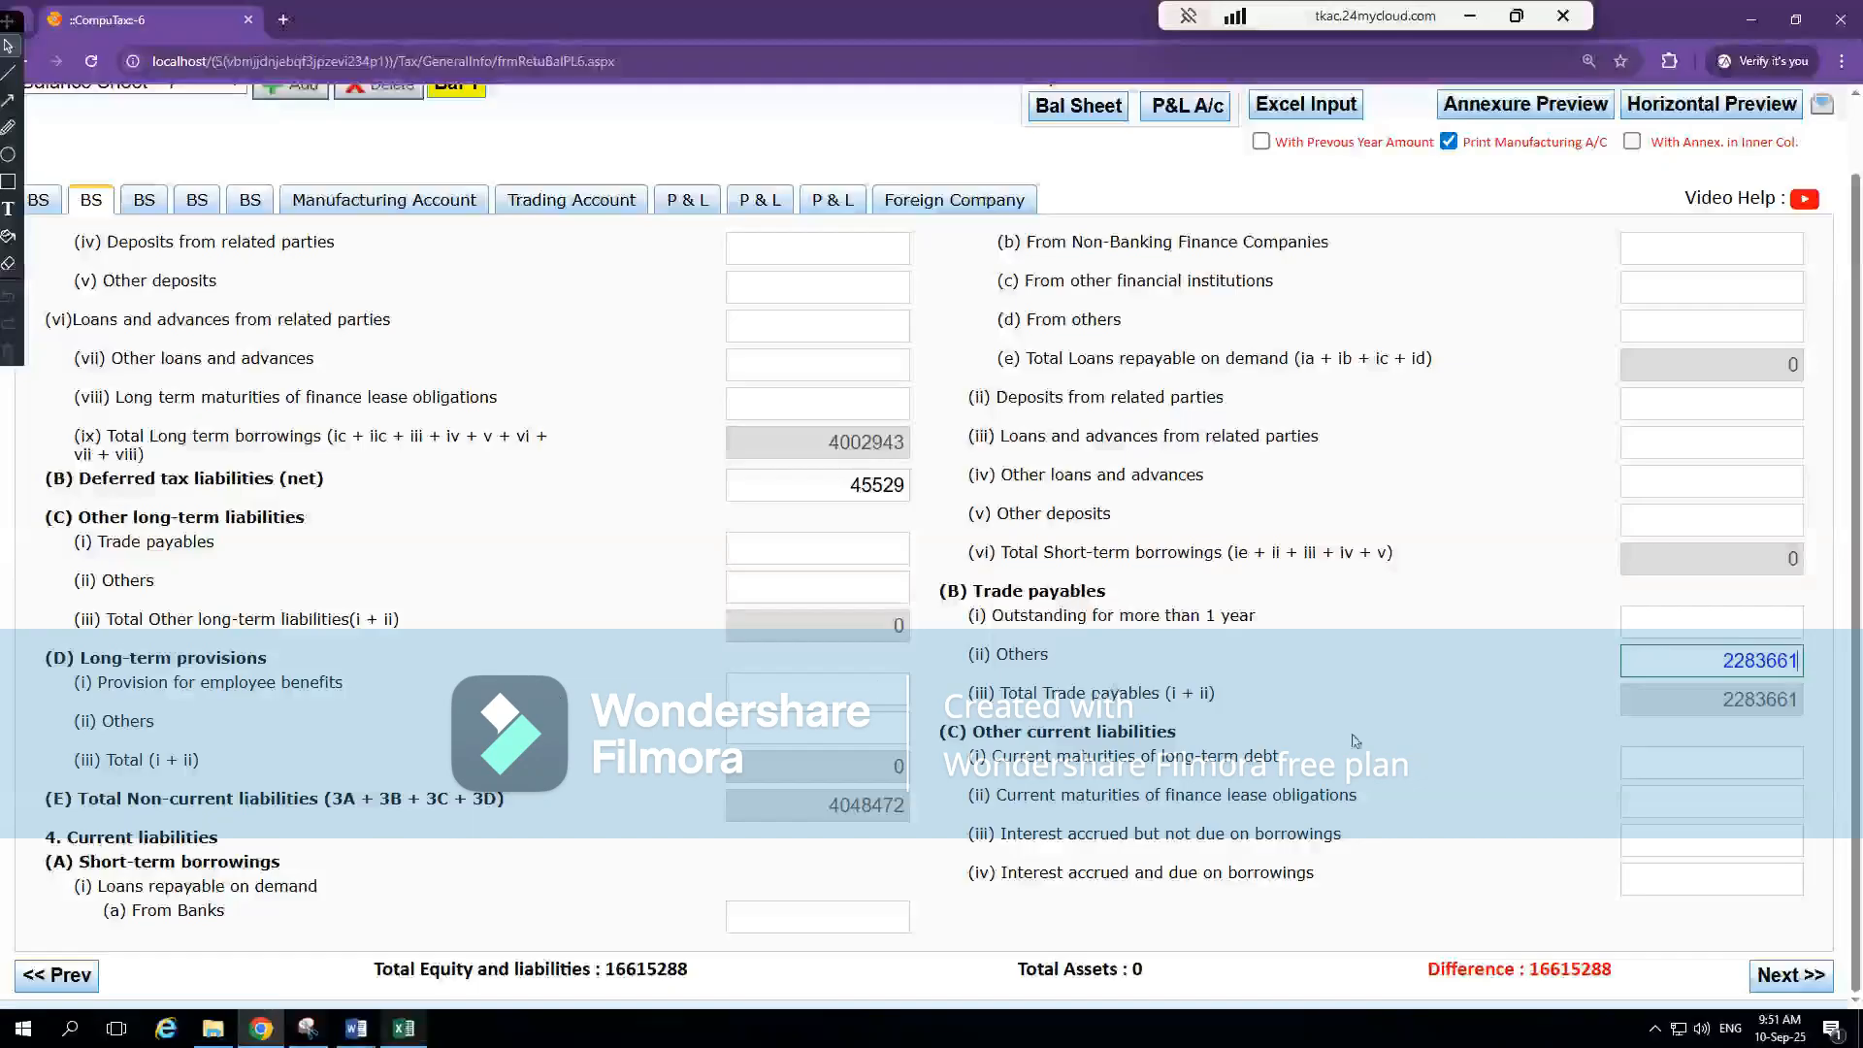
key("alt+Tab")
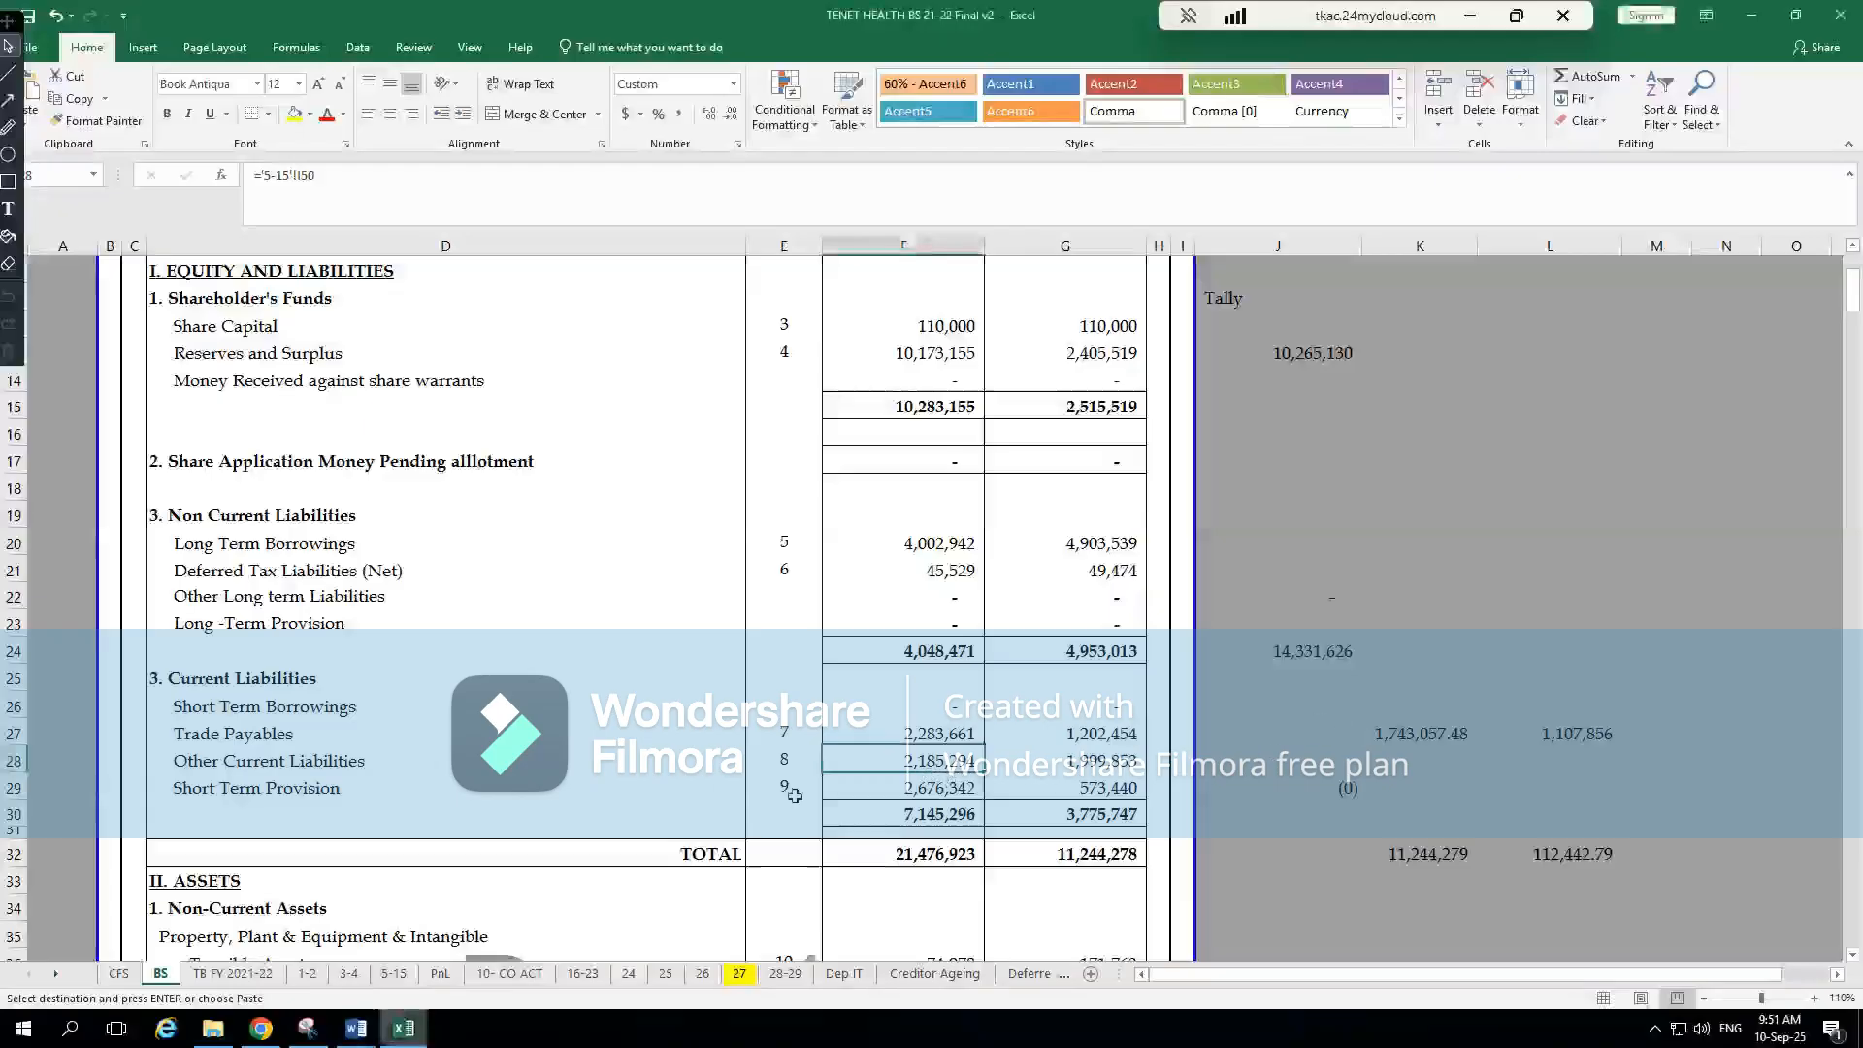
key("ctrl+bracketleft")
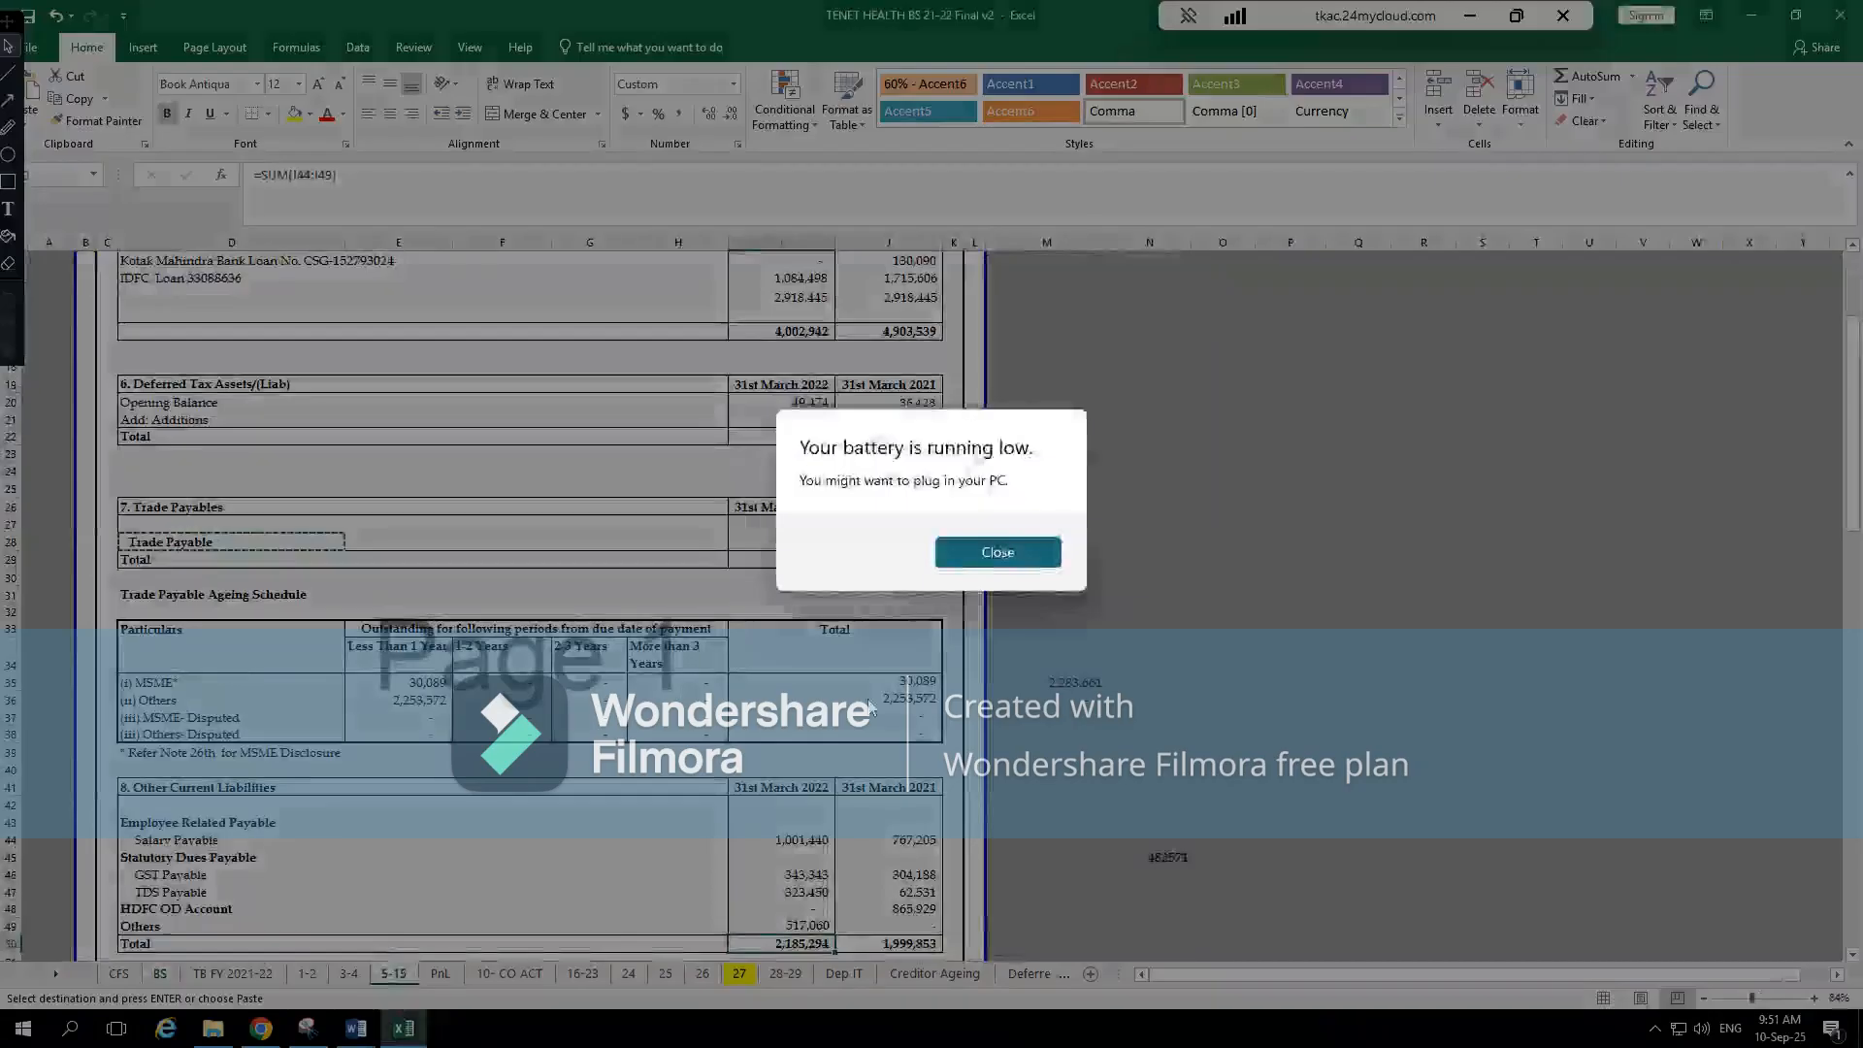
left_click(999, 548)
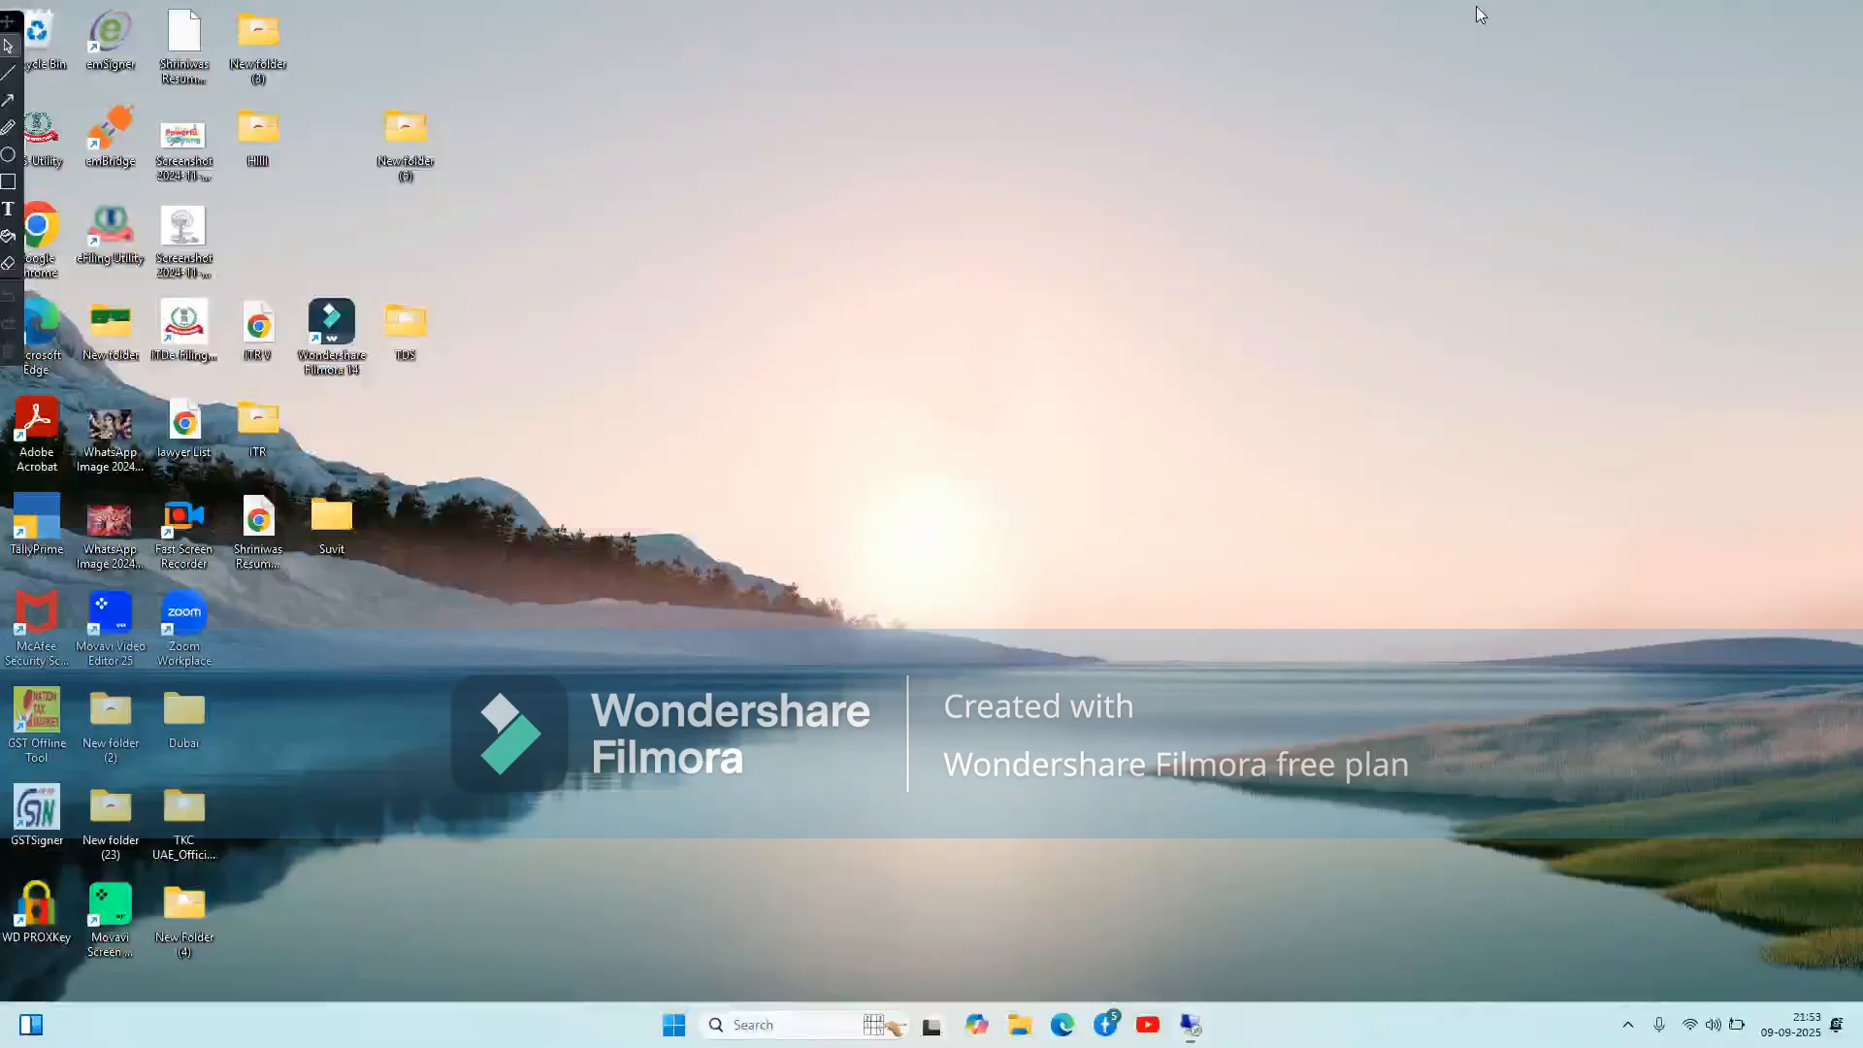
left_click(1471, 15)
key("alt+Tab")
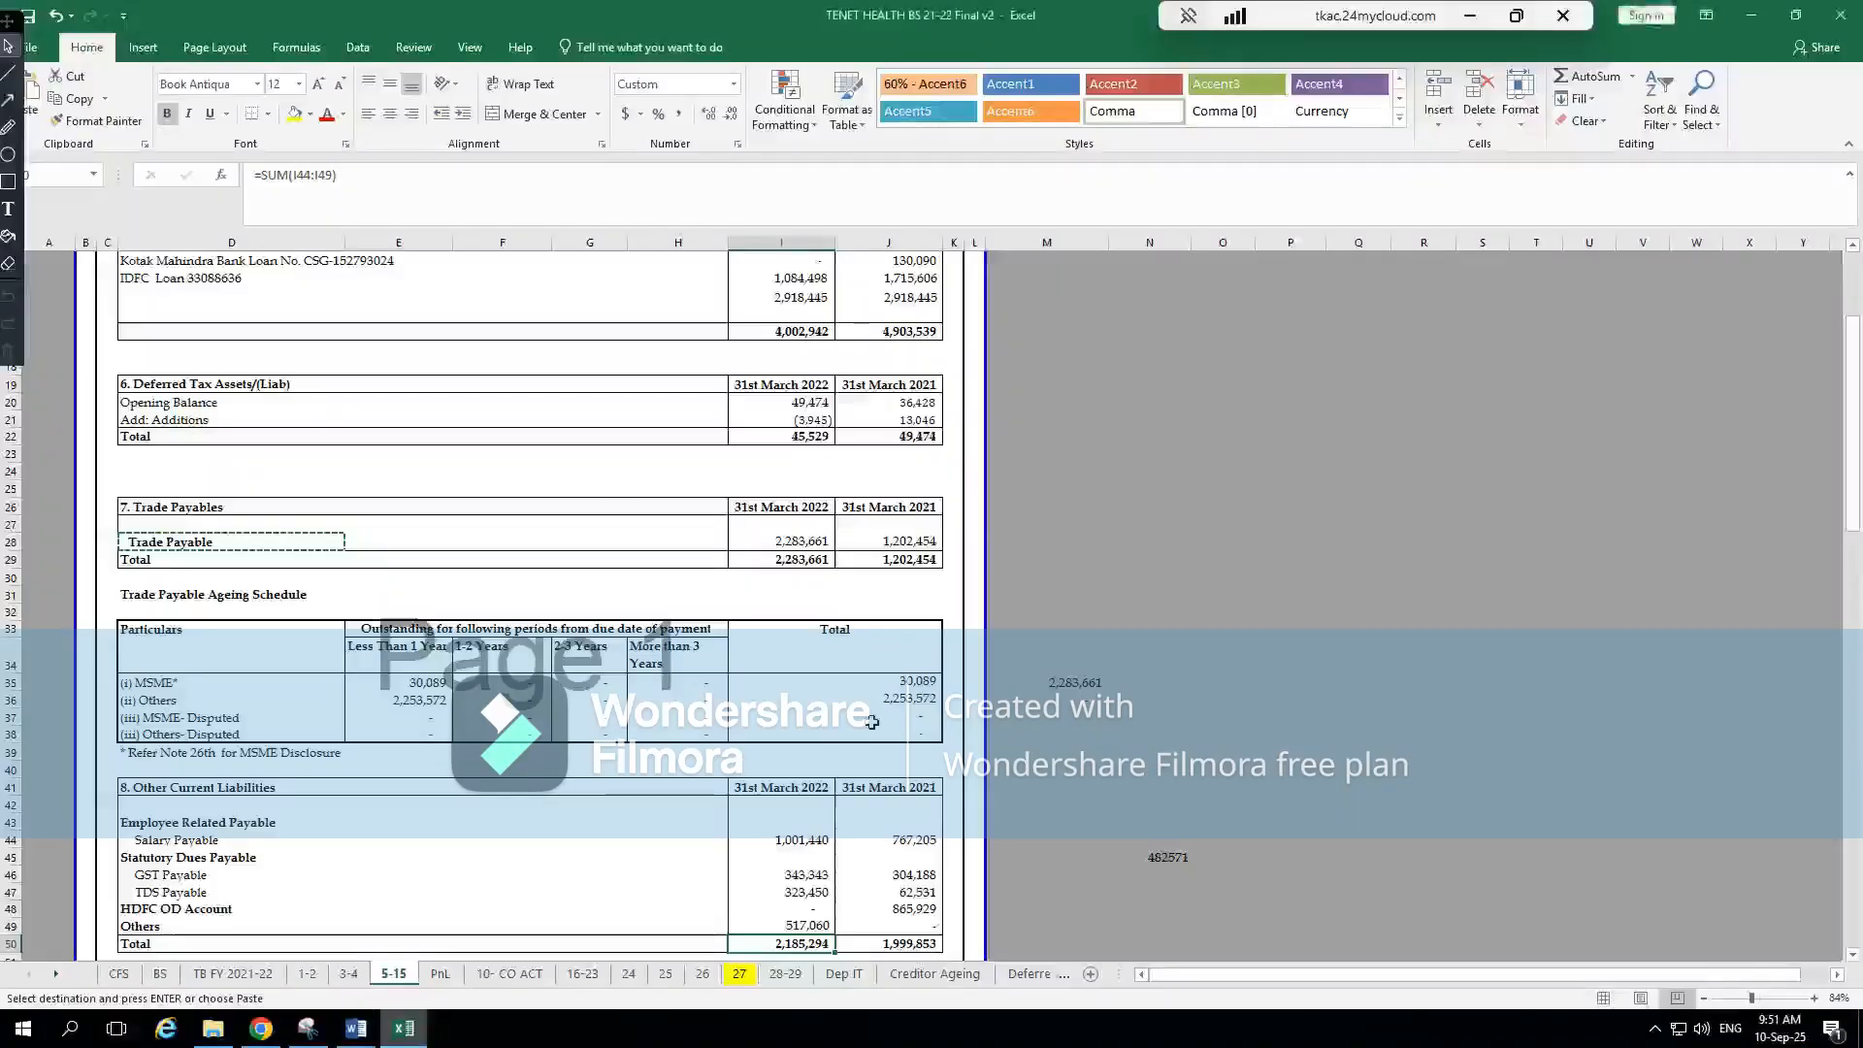
scroll(684, 932, "down", 4)
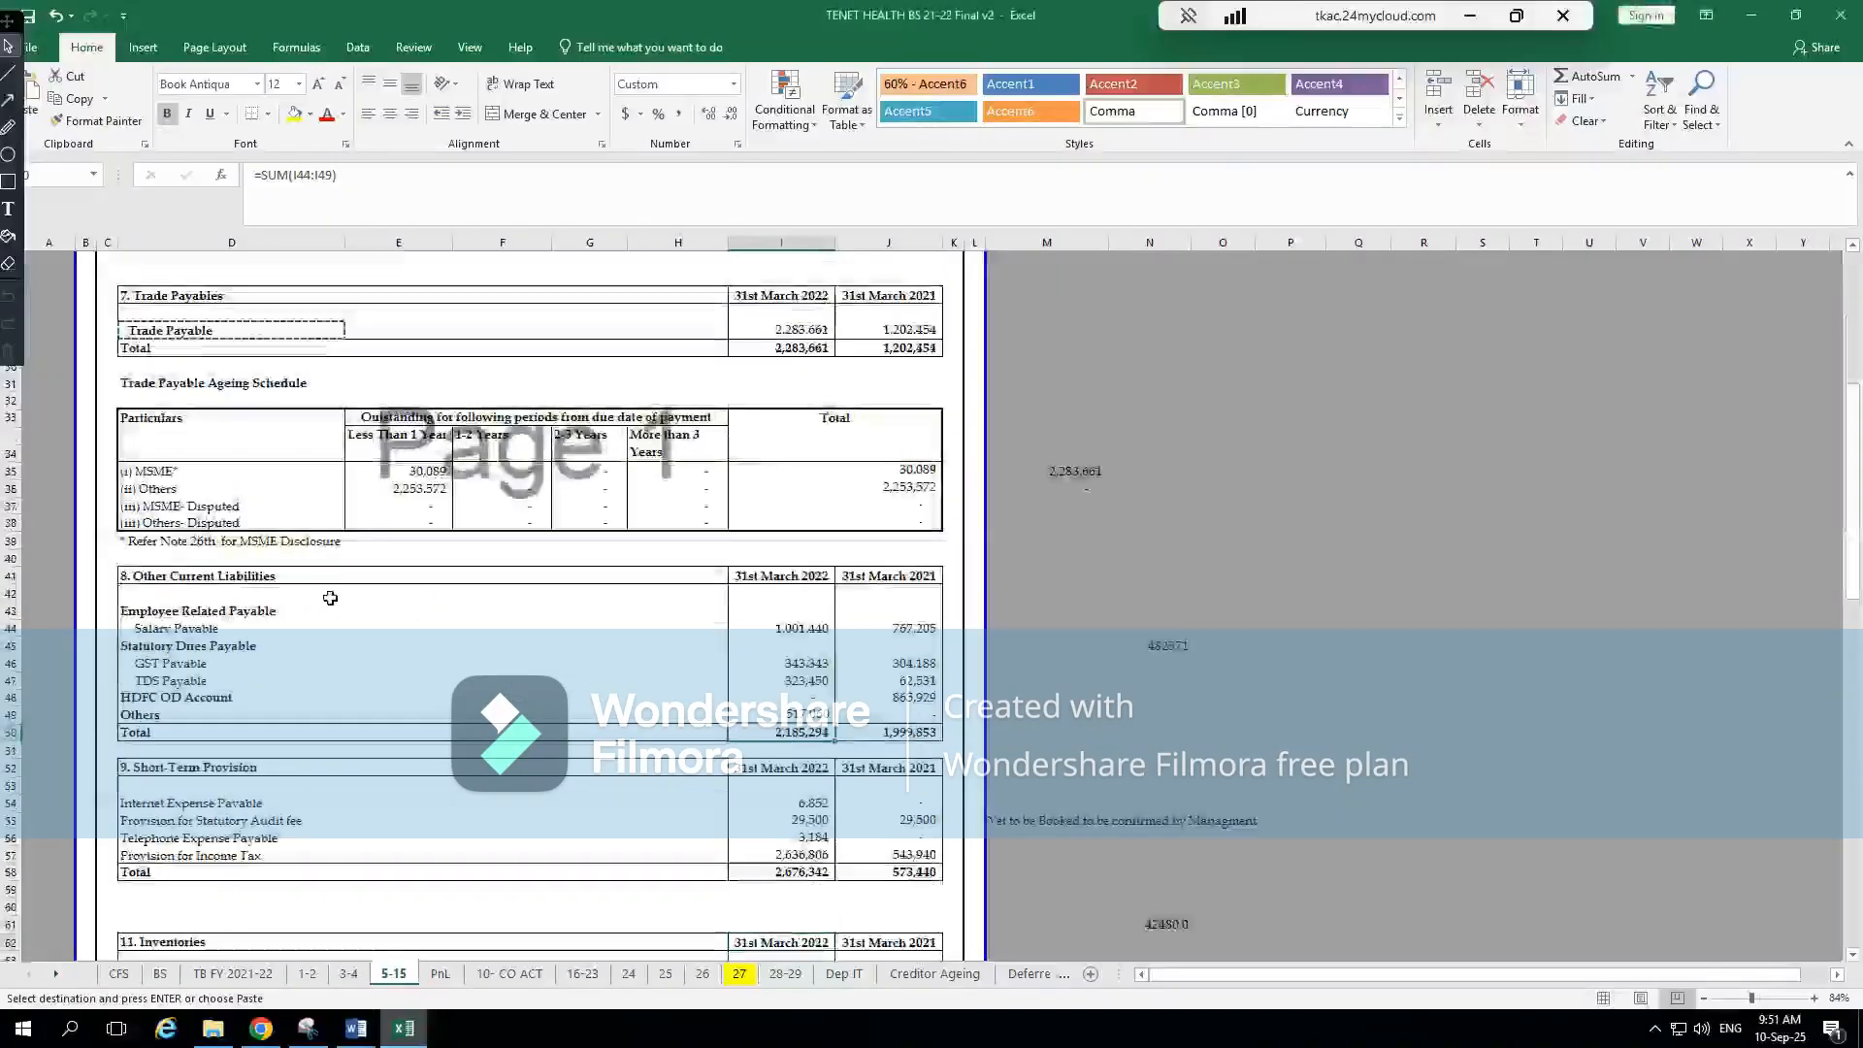
left_click(430, 631)
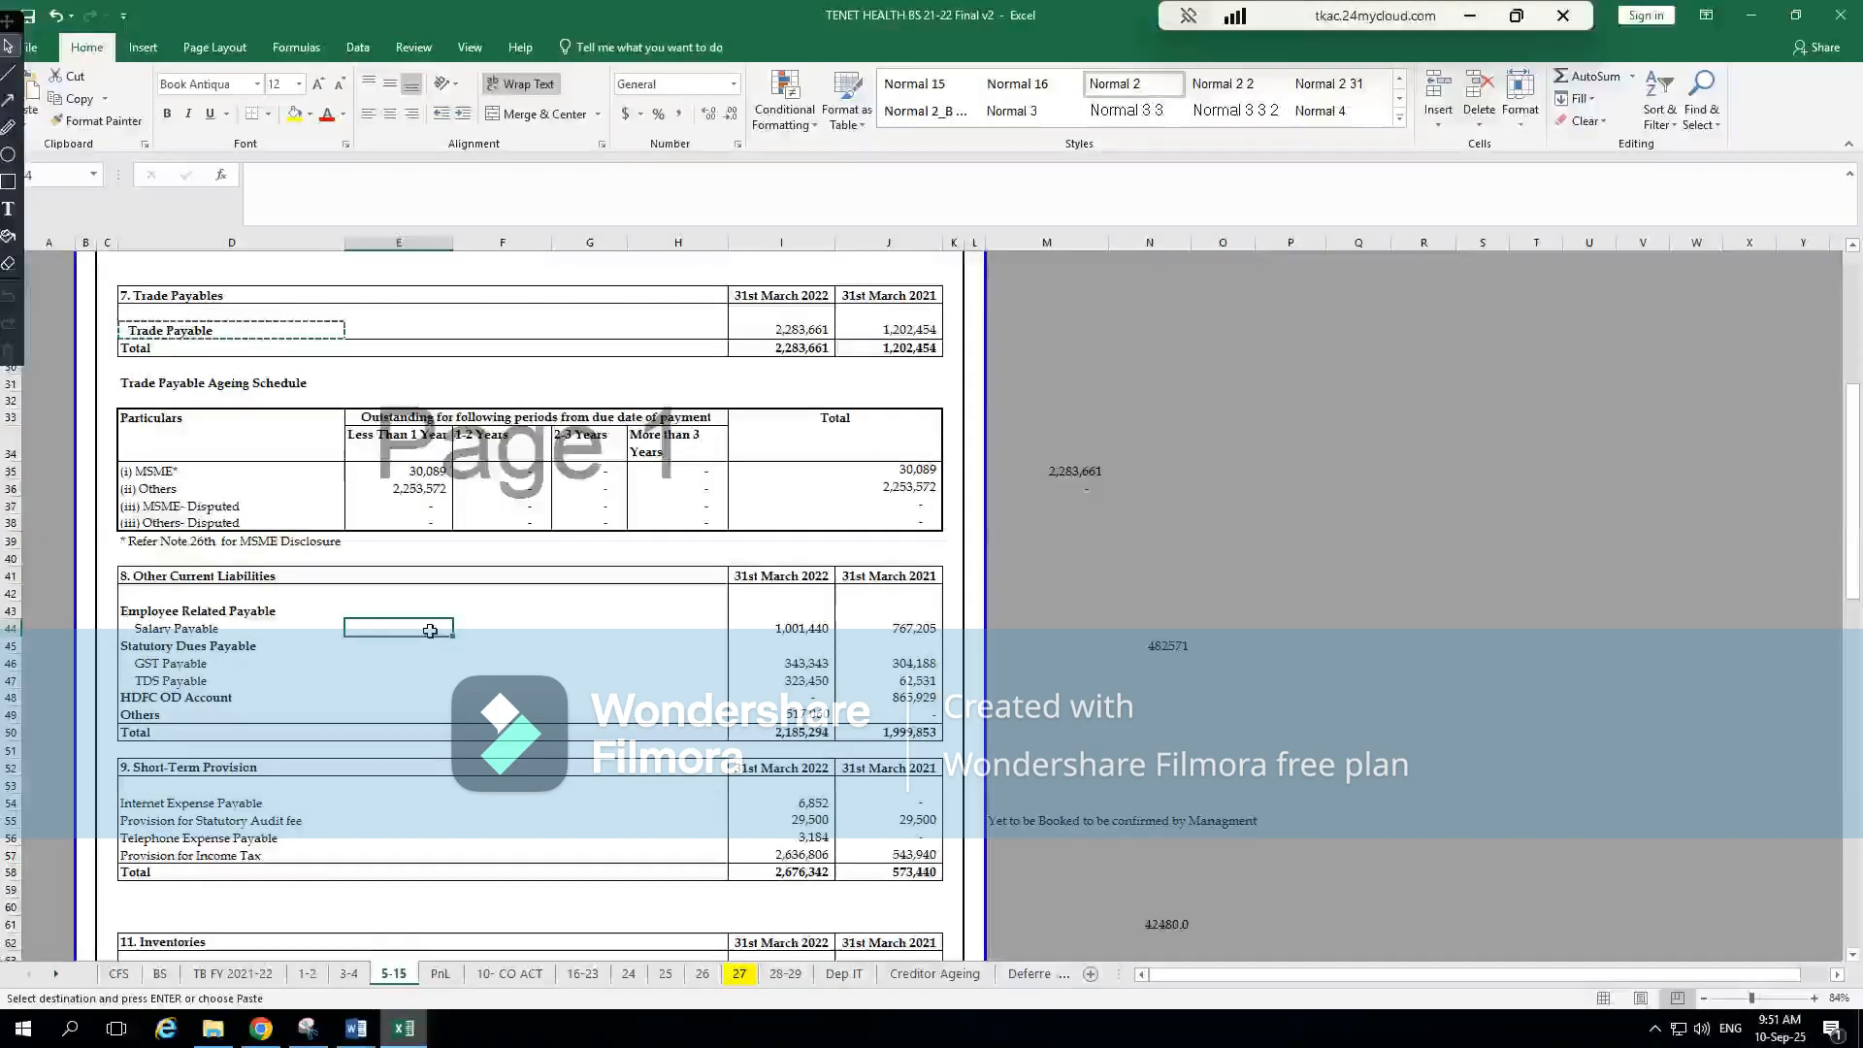
Switch to CompuTax and open the Other payables annexure on the third BS page
left_click(1472, 16)
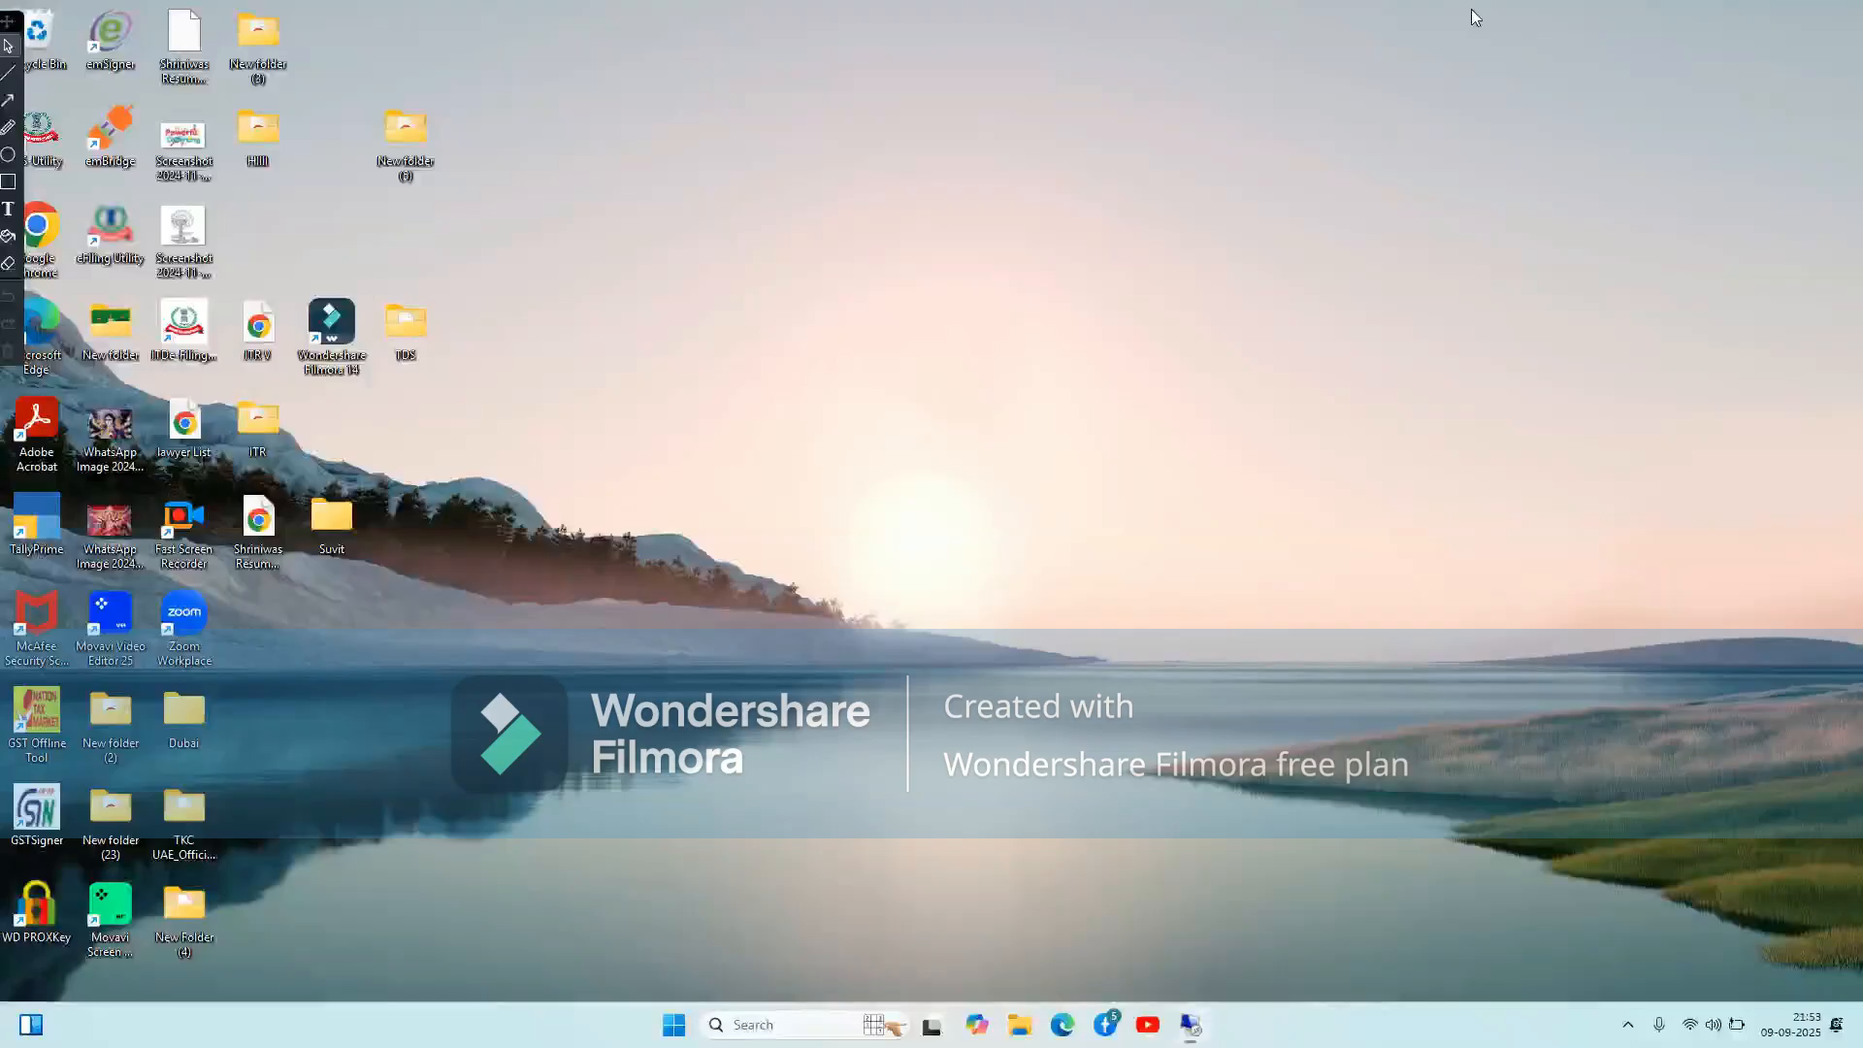
left_click(1199, 1036)
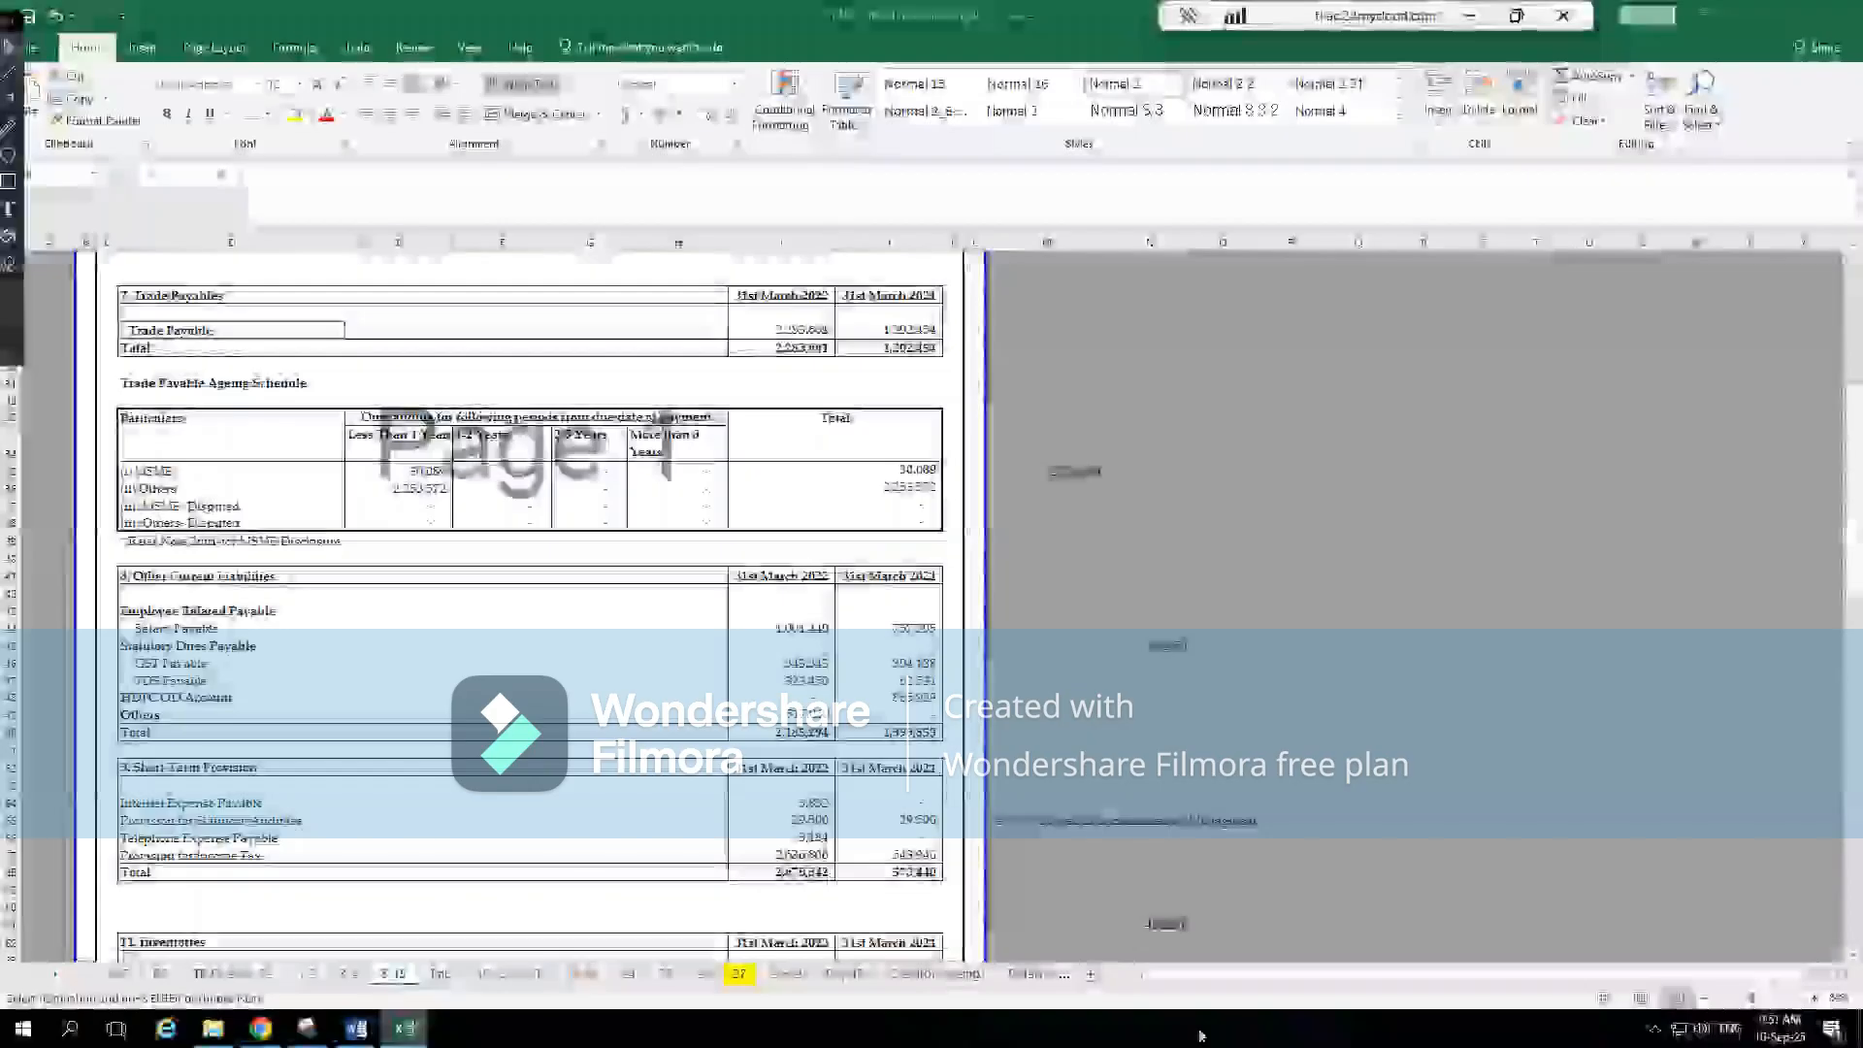
left_click(260, 1026)
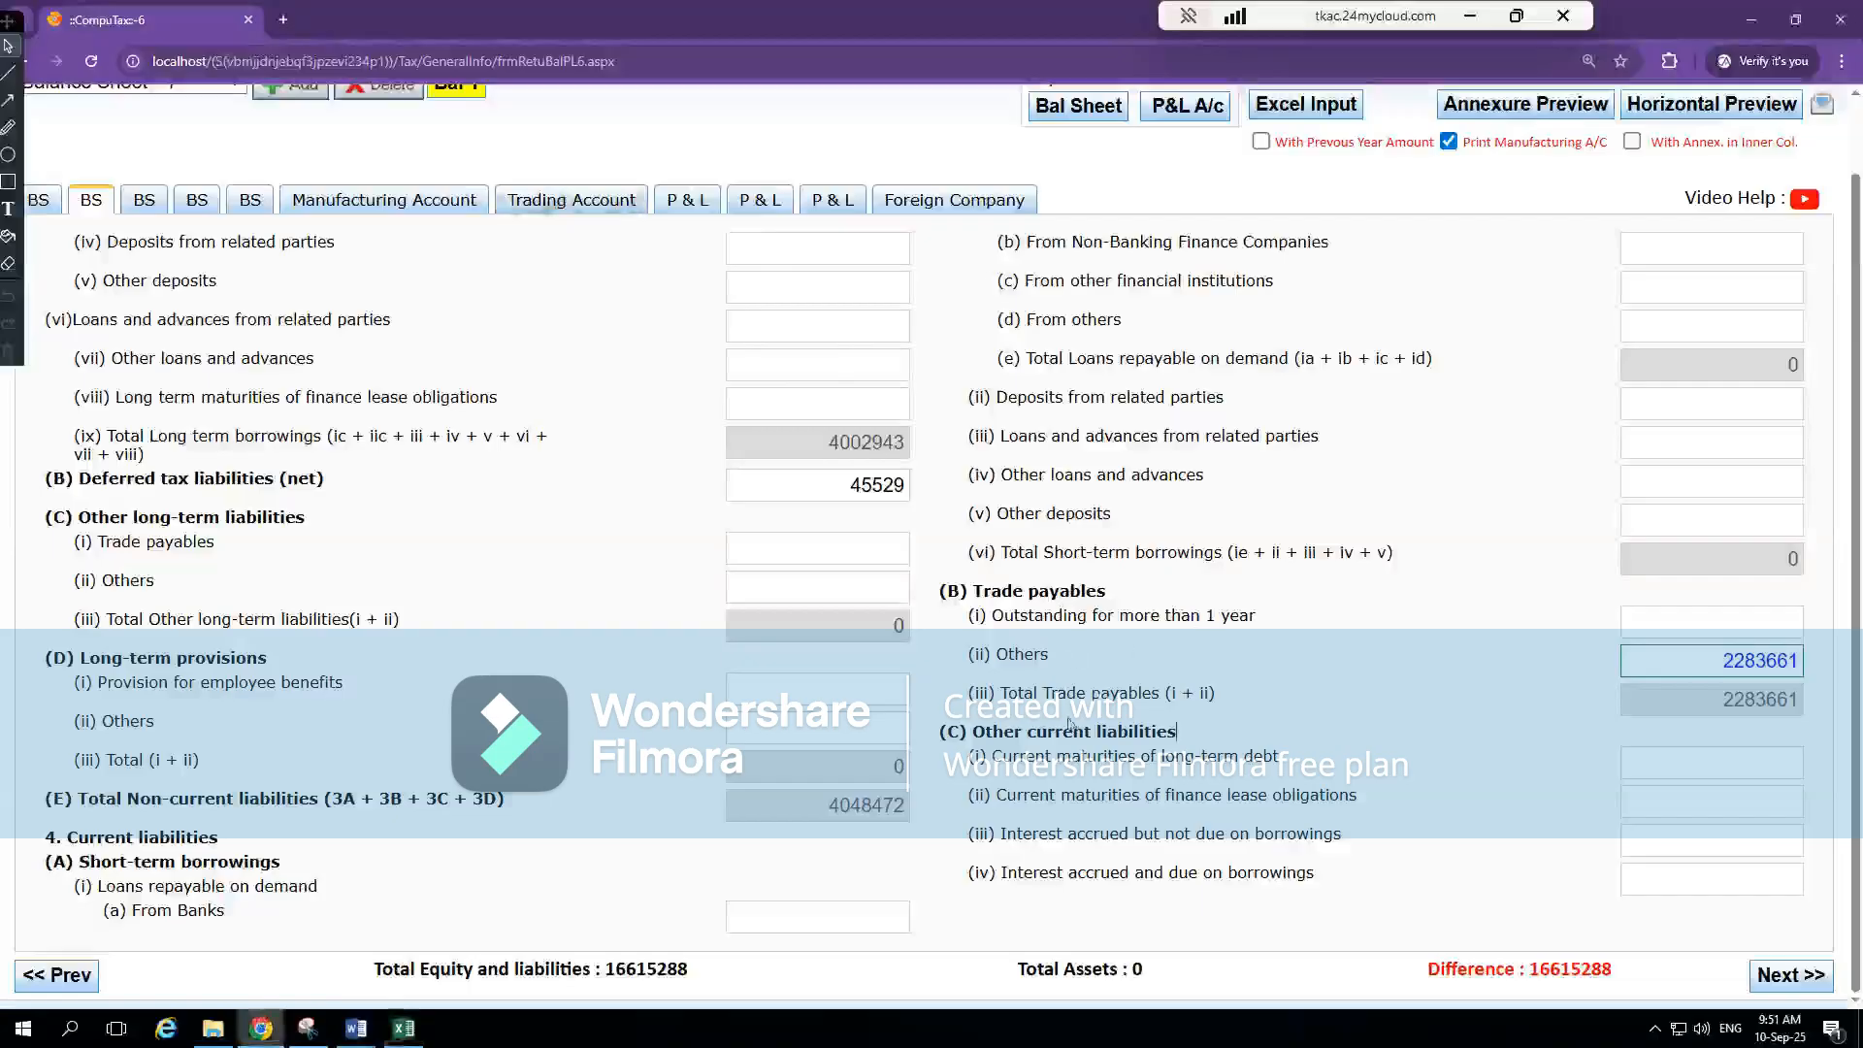
left_click(143, 199)
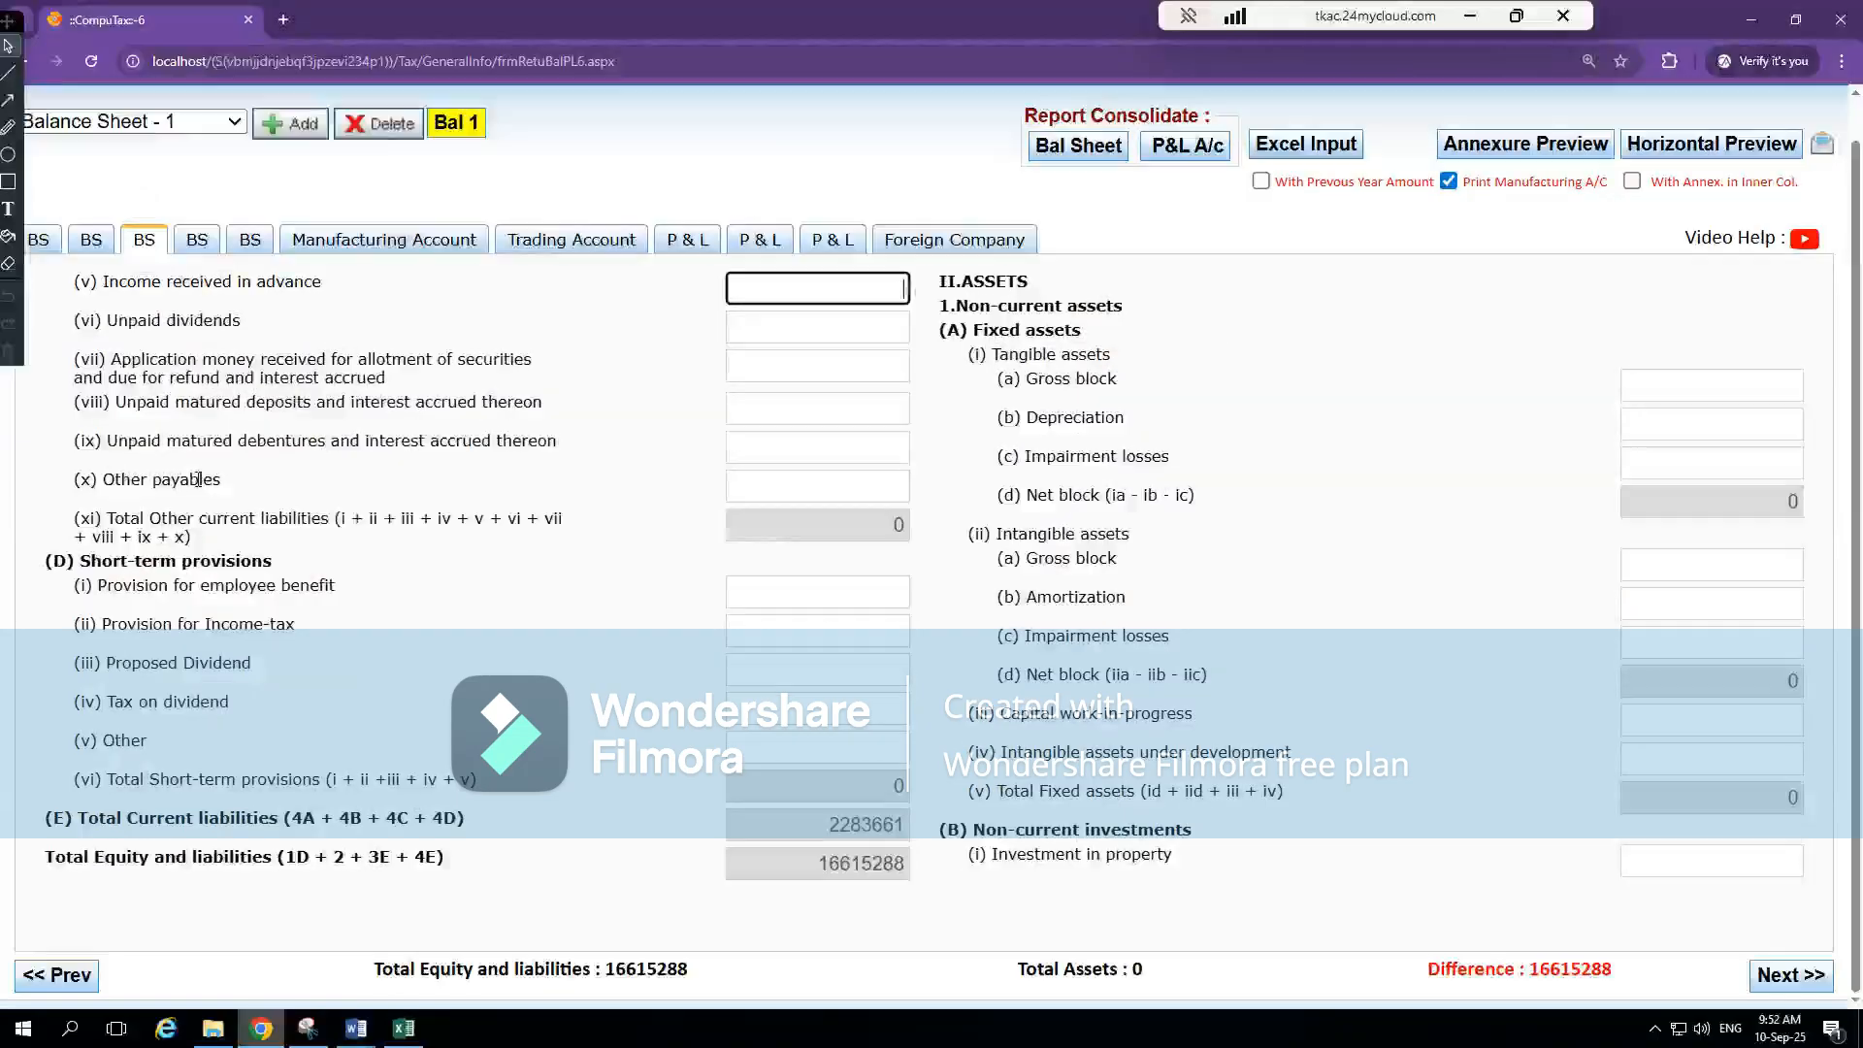
left_click(783, 481)
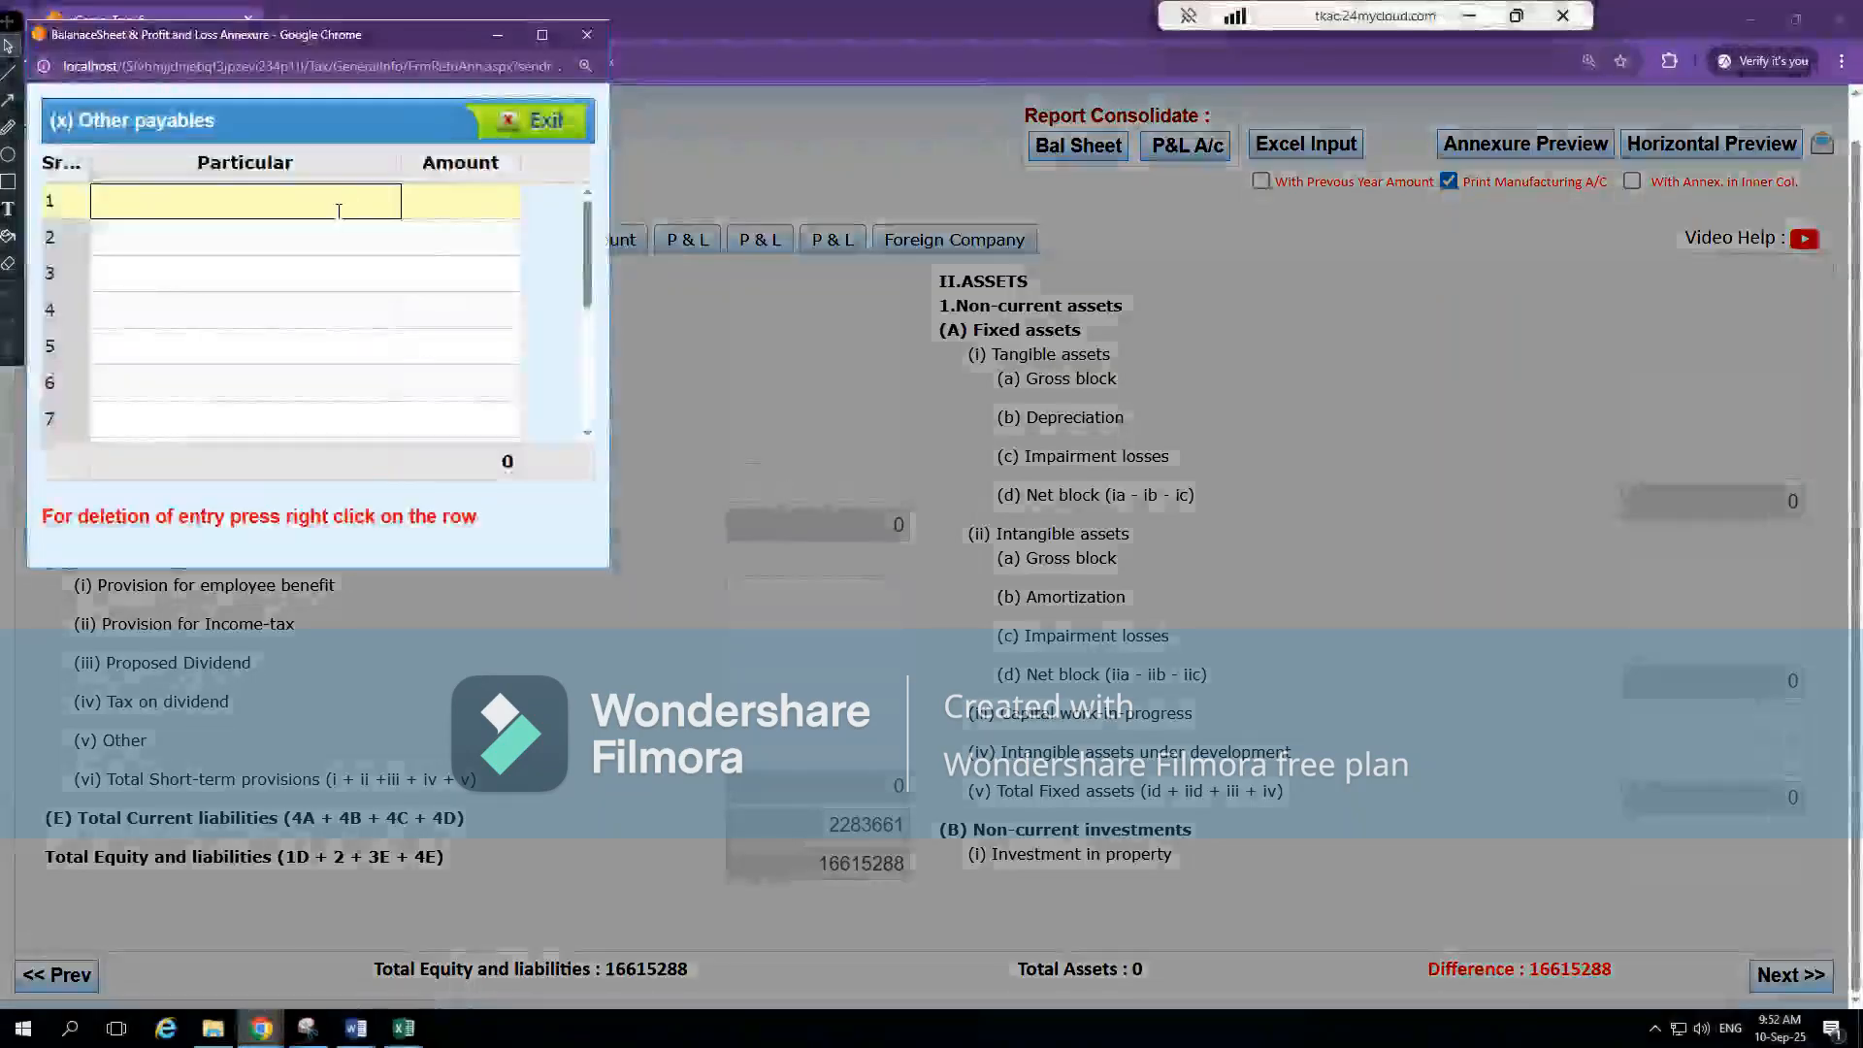
Copy the Salary Payable label from Excel's note 8 into the first row of CompuTax's Other payables annexure
key("alt+Tab")
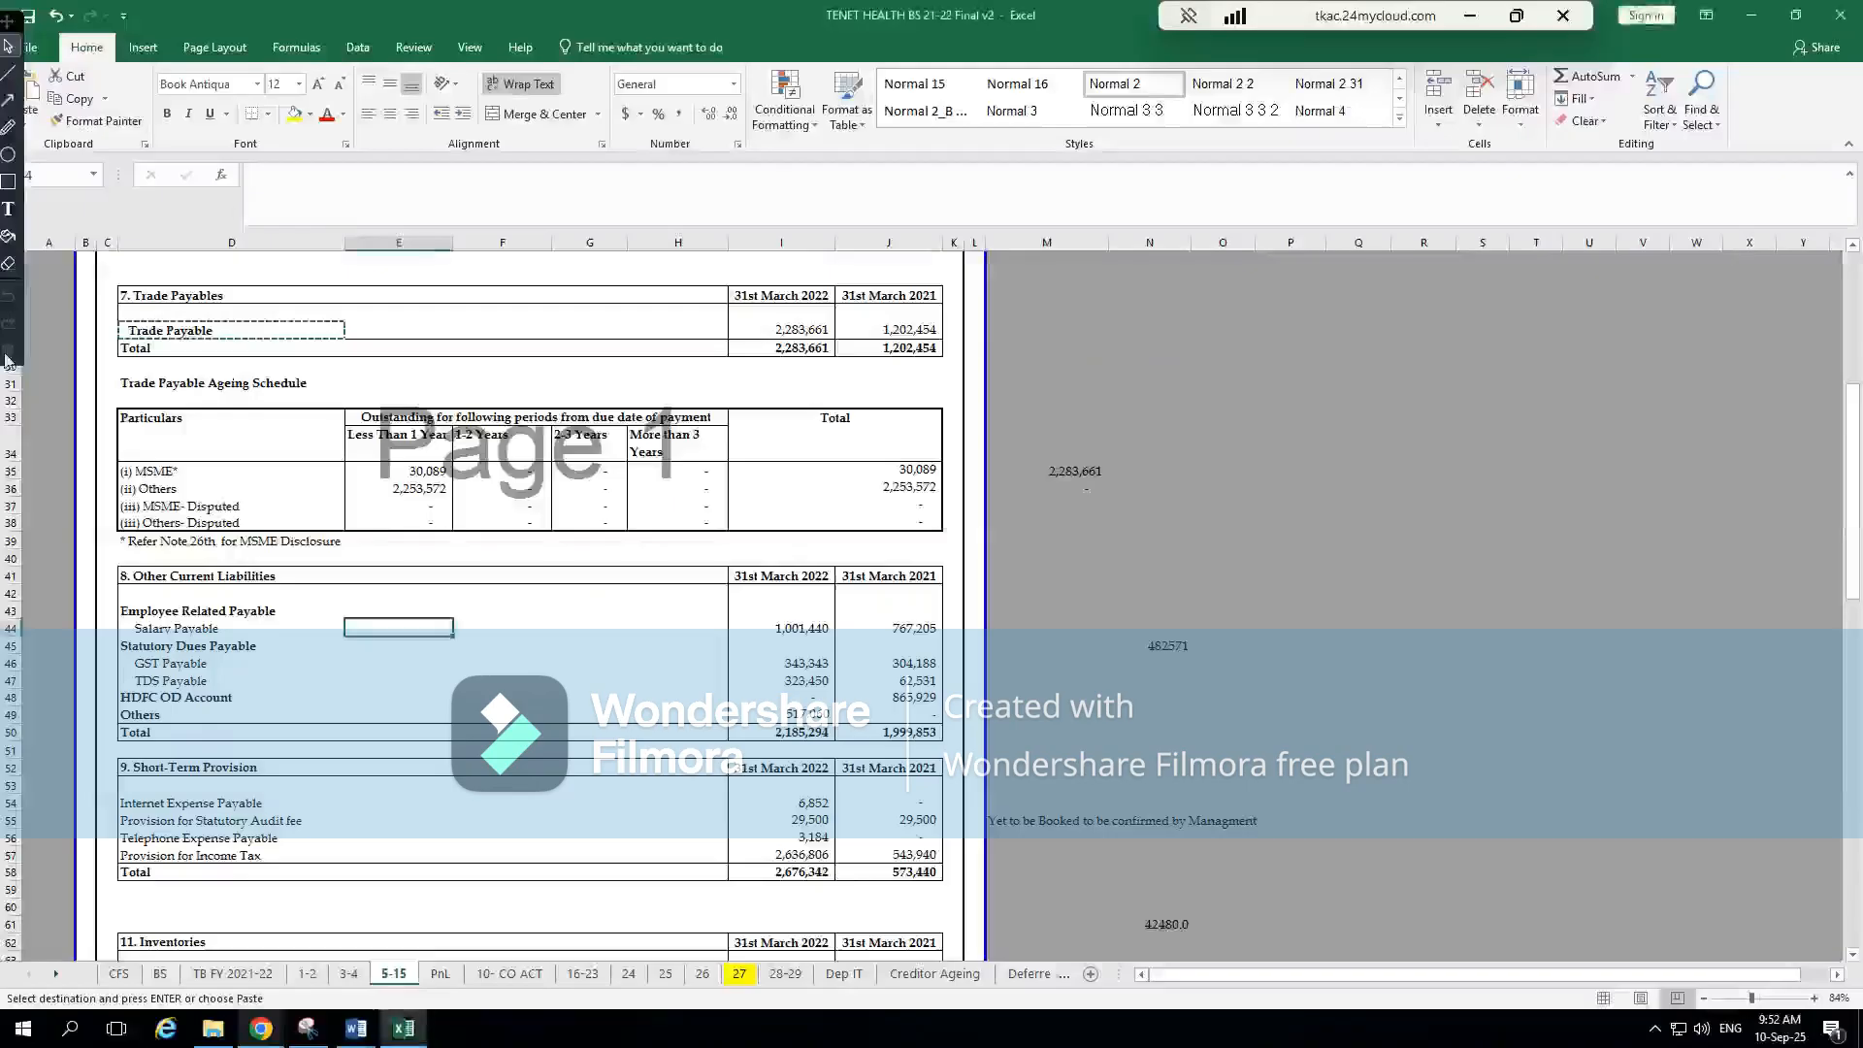
left_click(201, 629)
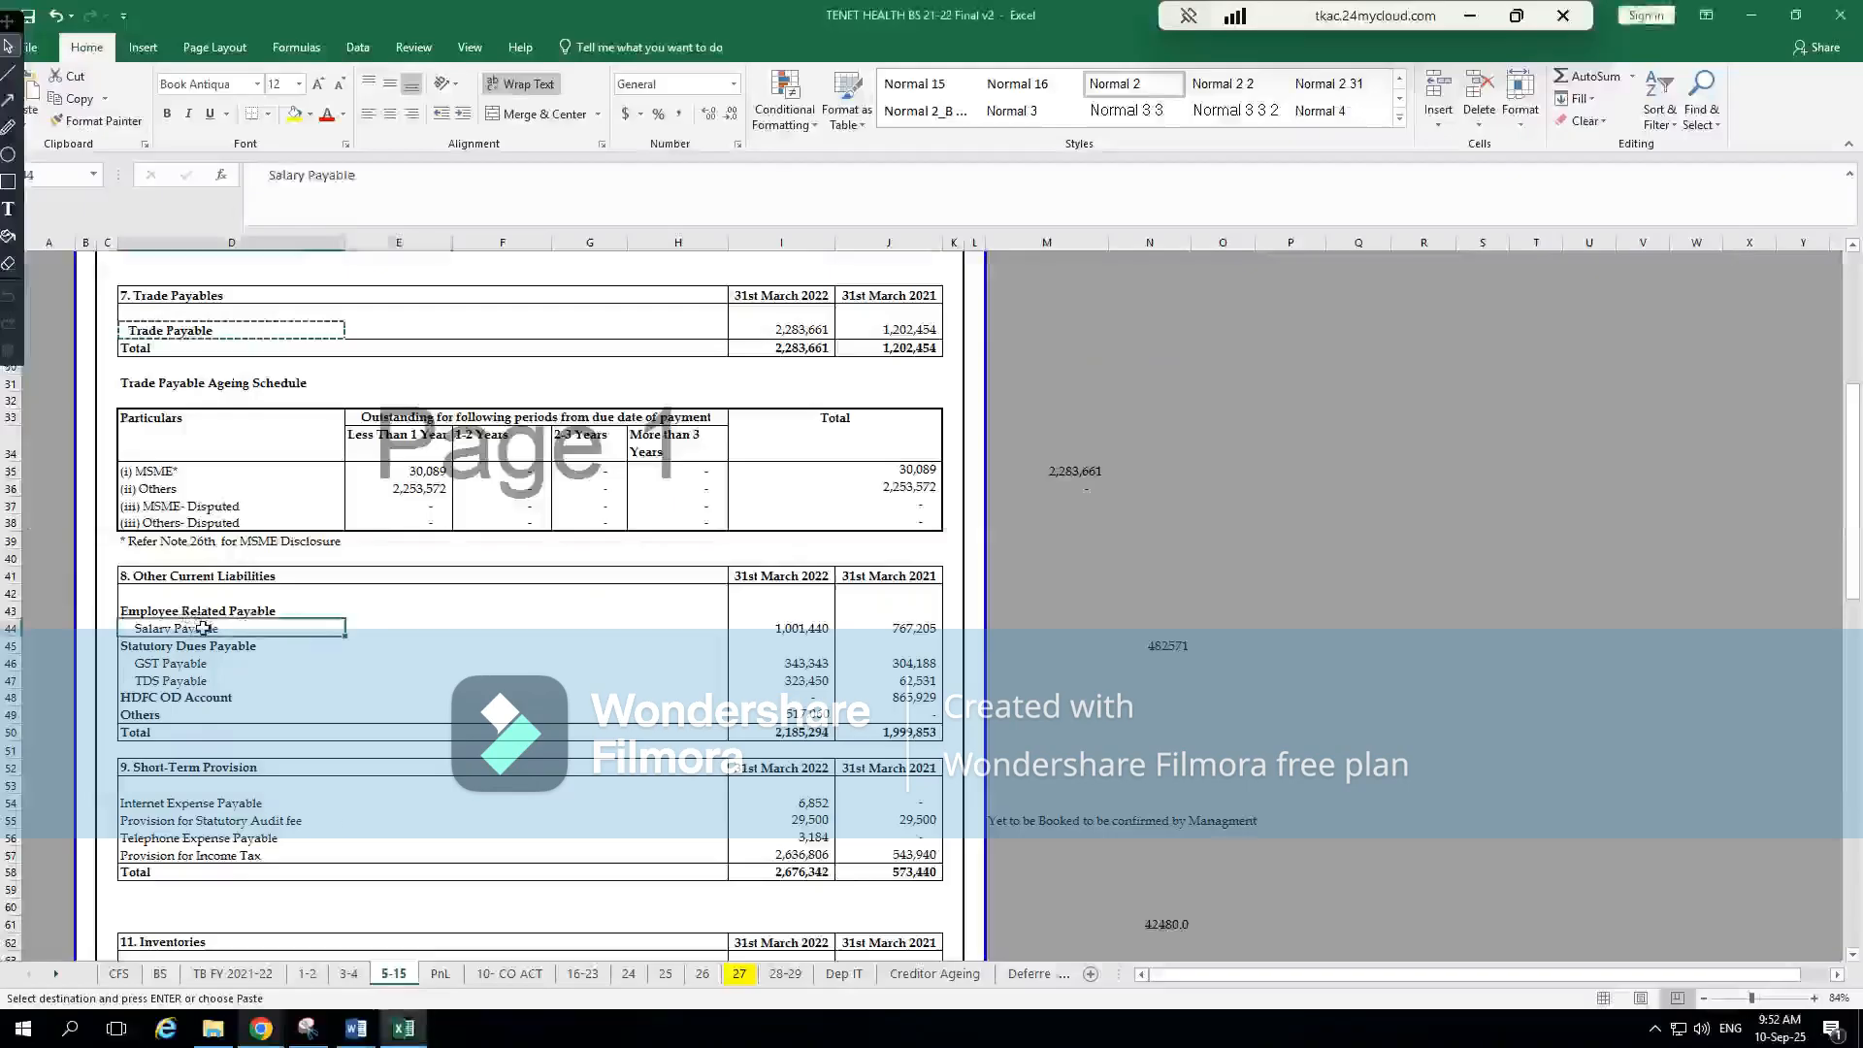
key("ctrl+c")
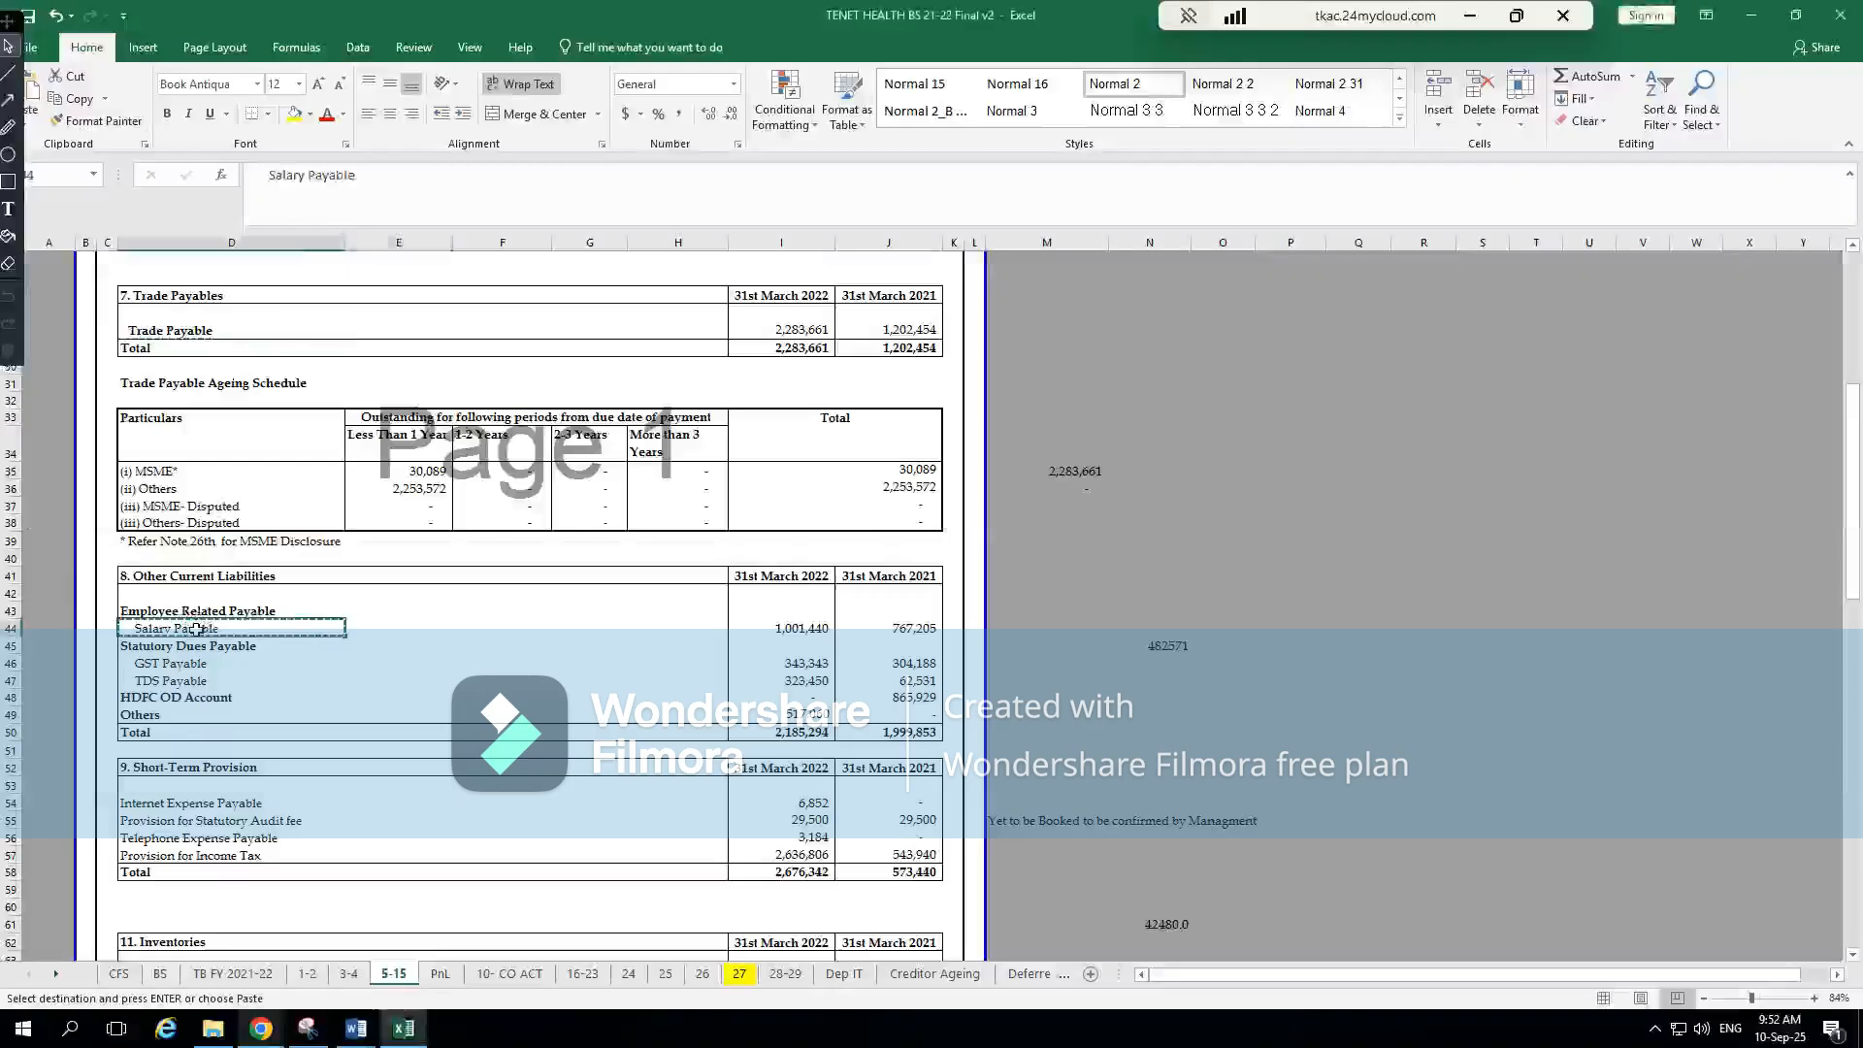
key("alt+Tab")
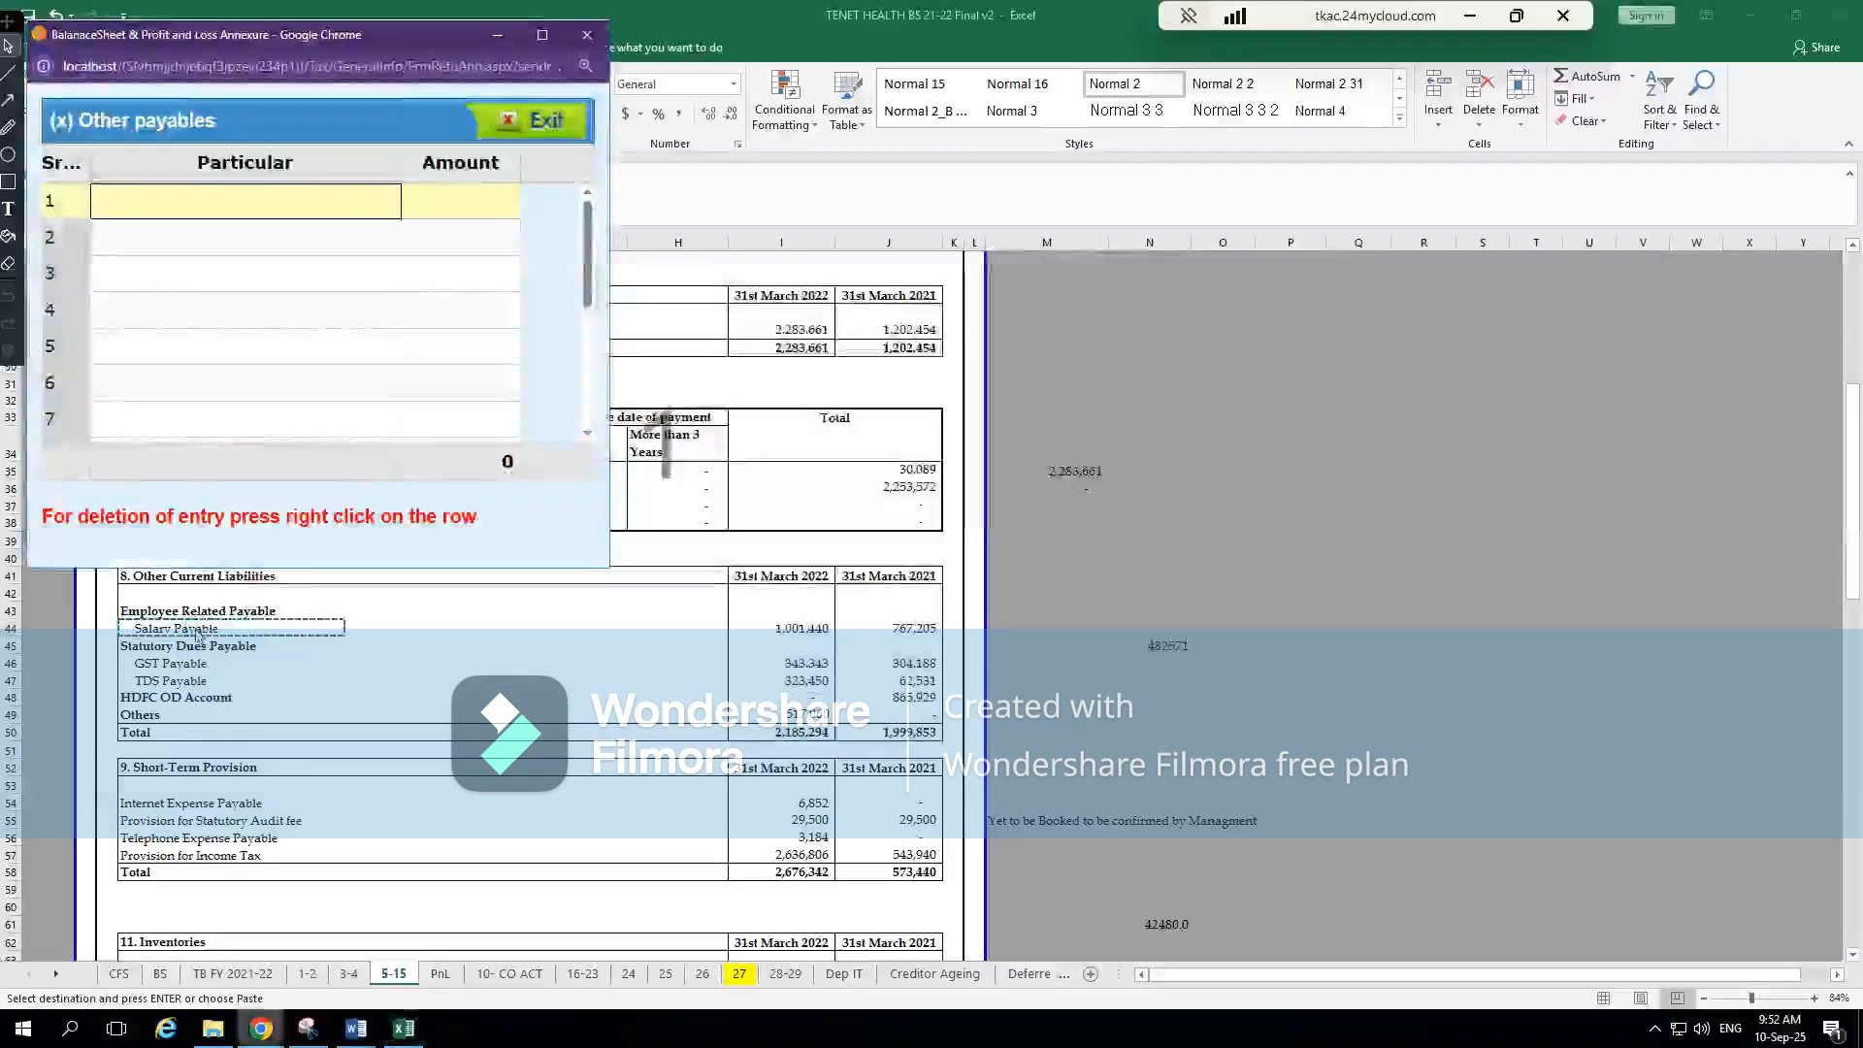
key("ctrl+v")
key("Tab")
Enter 1001440 from Excel's note 8 as the Salary Payable amount in the Other payables annexure
key("alt+Tab")
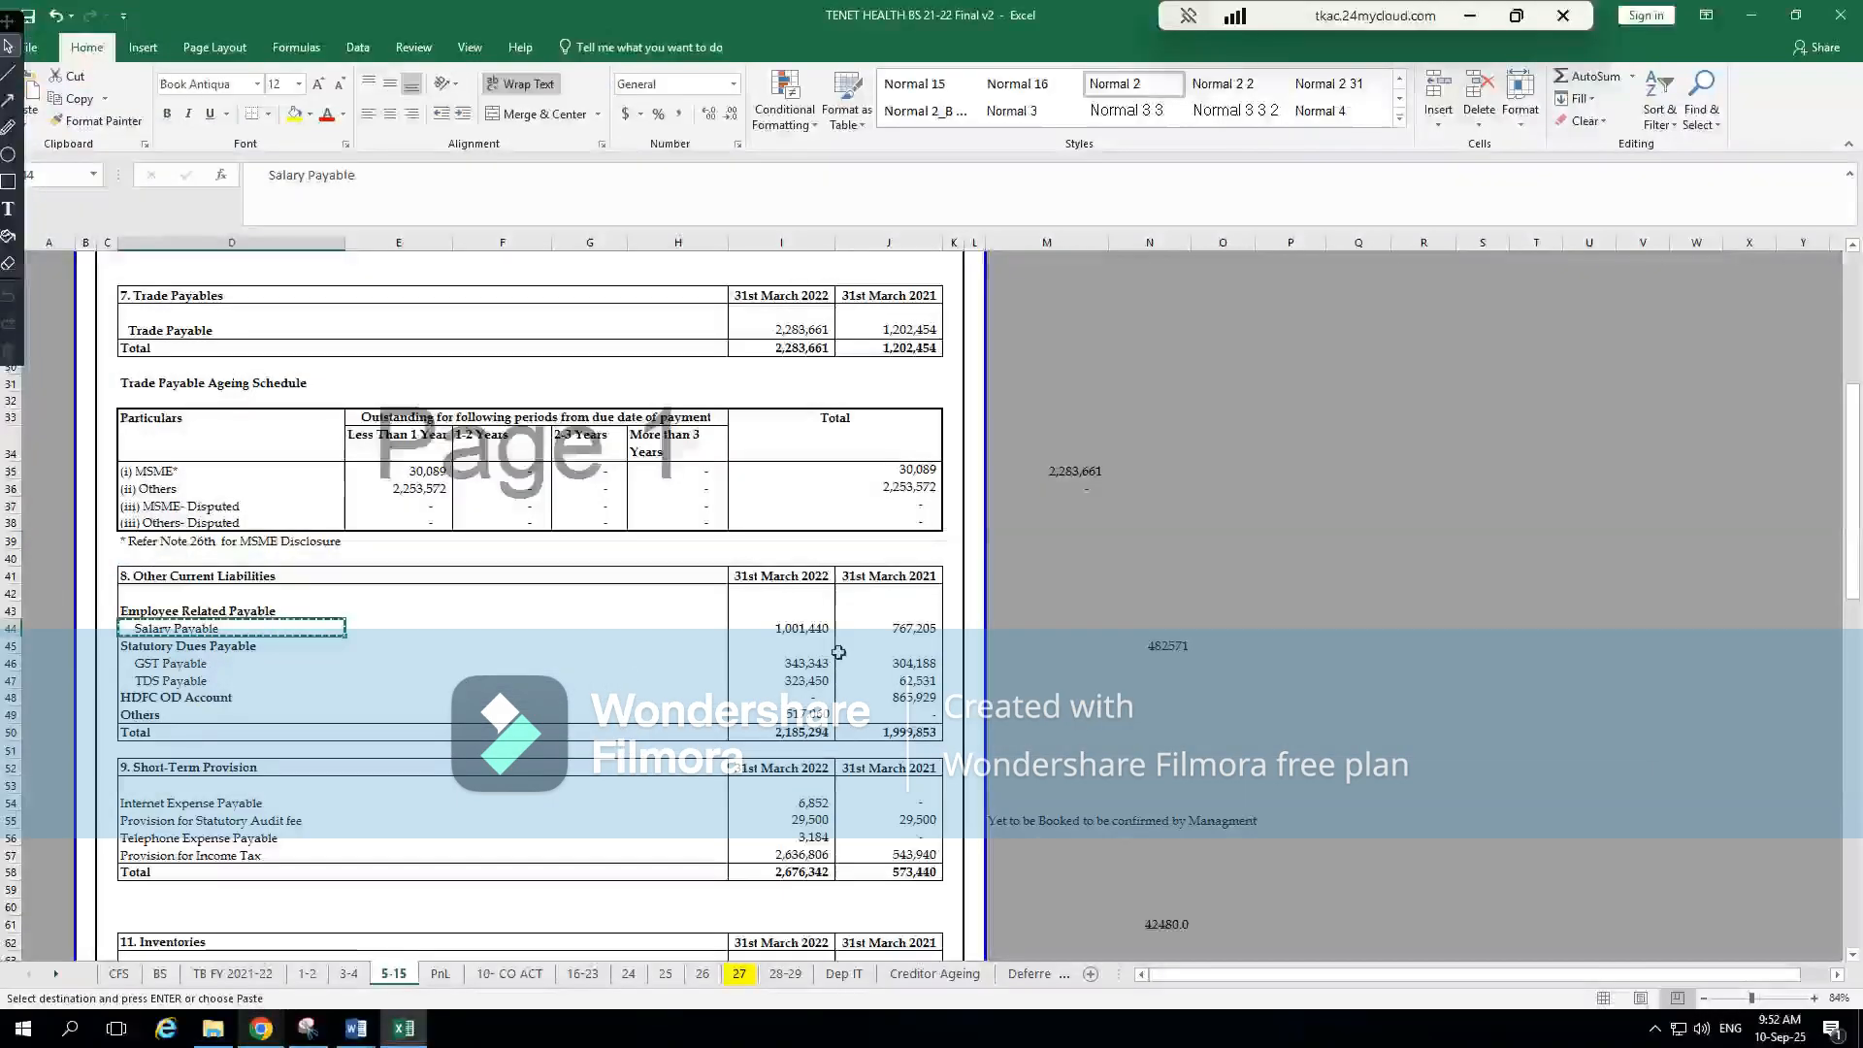
key("alt+Tab")
type("1001440")
left_click(361, 394)
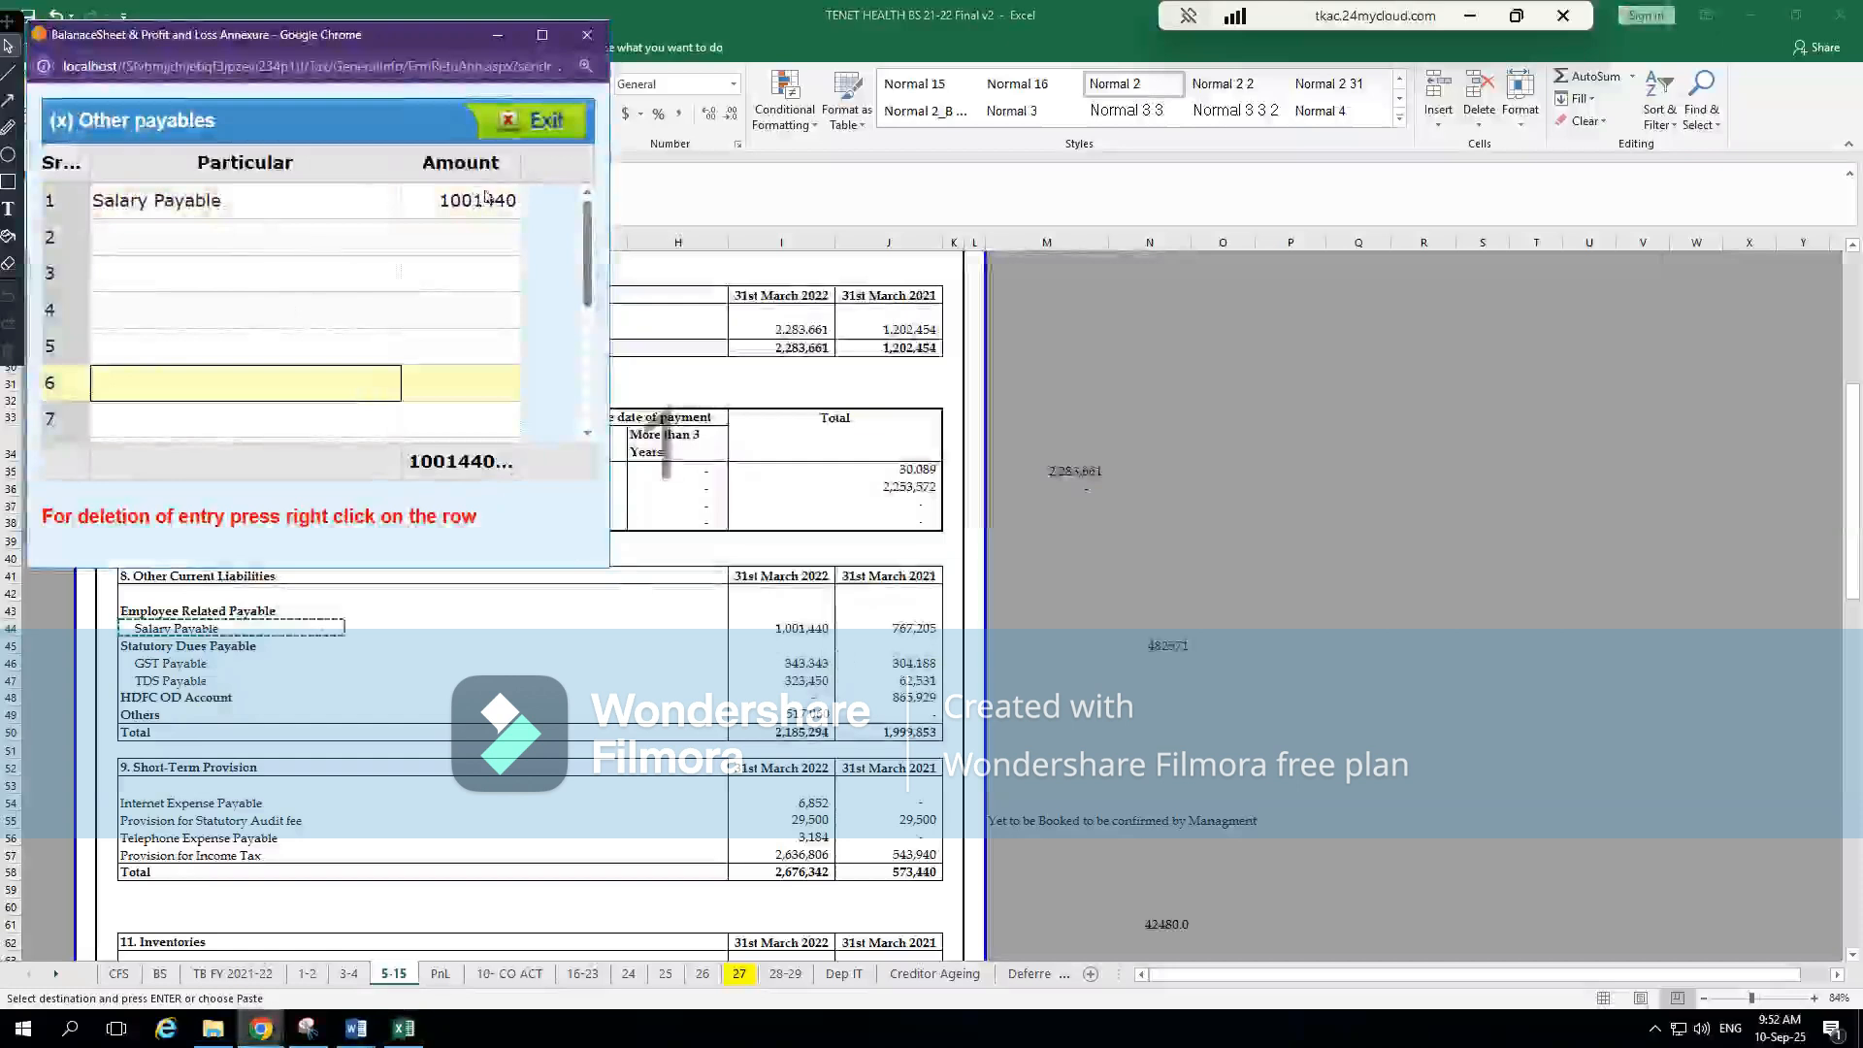
Replace the Salary Payable particular in the Other payables annexure with Other Current Liab
left_click(283, 191)
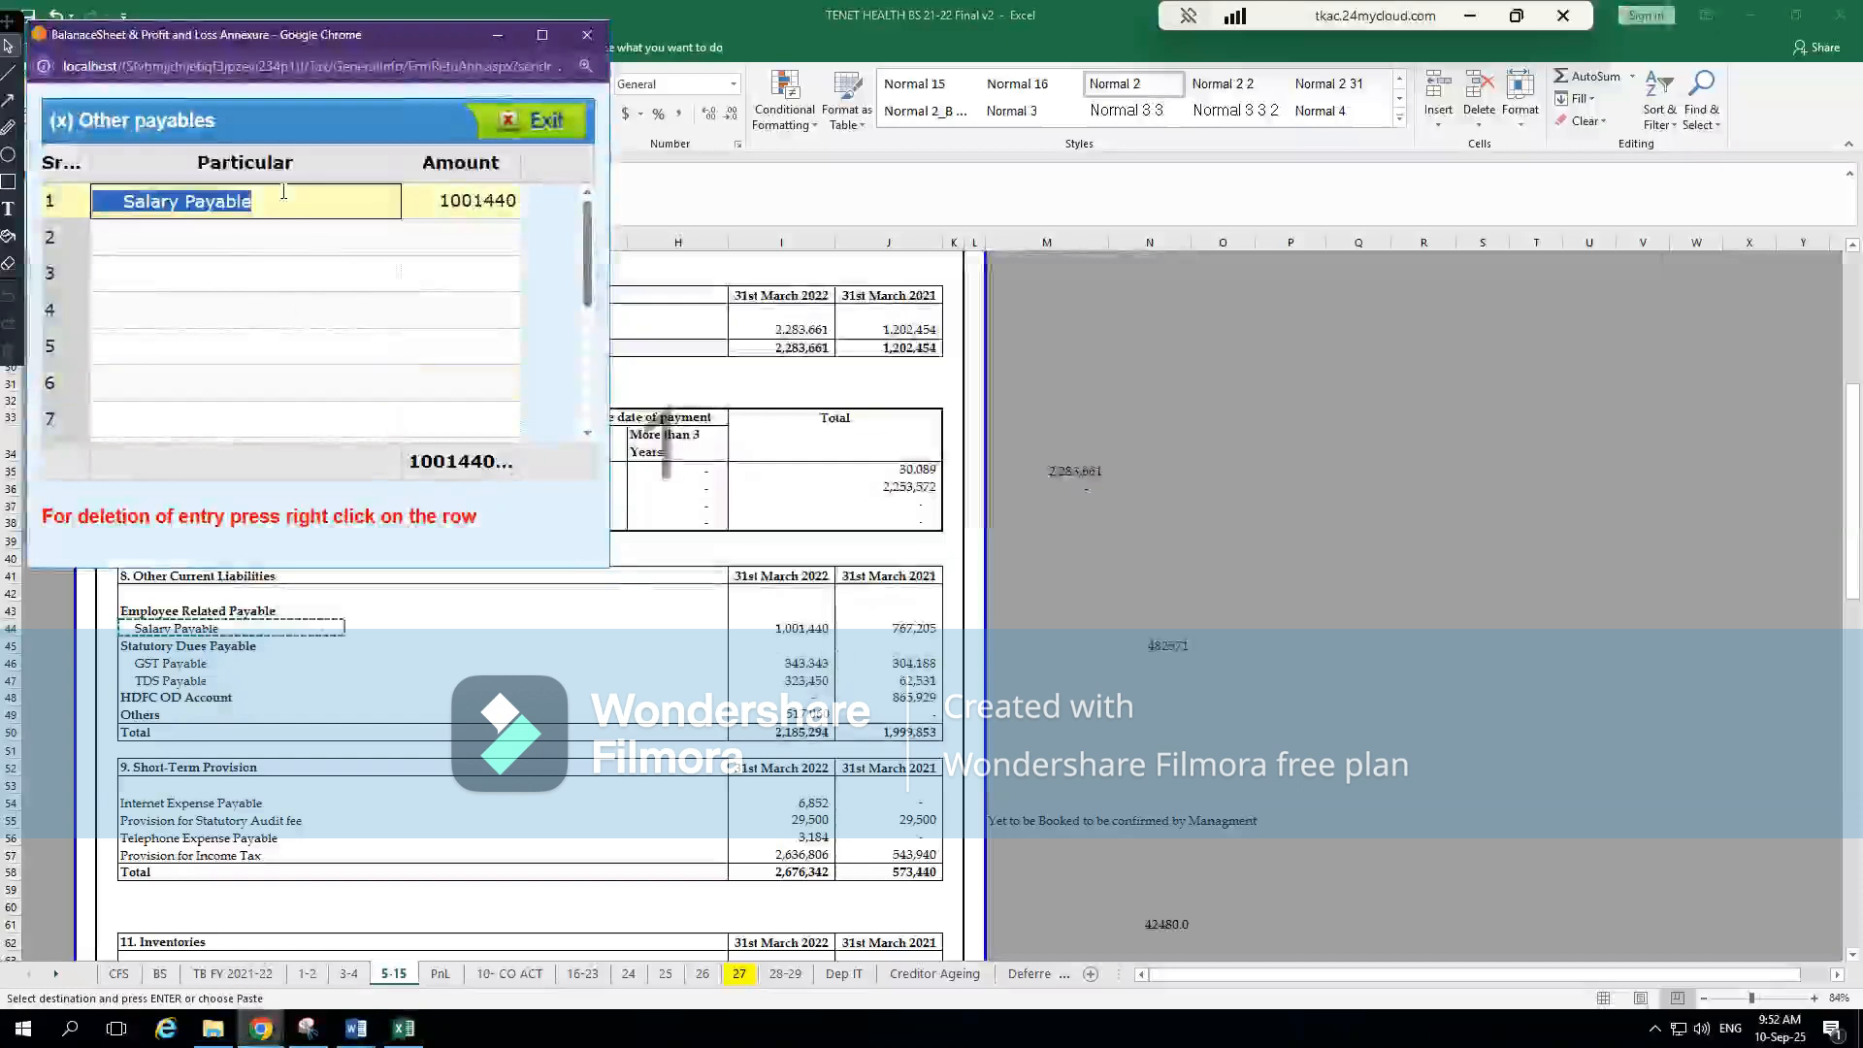
type("Other Current Liab")
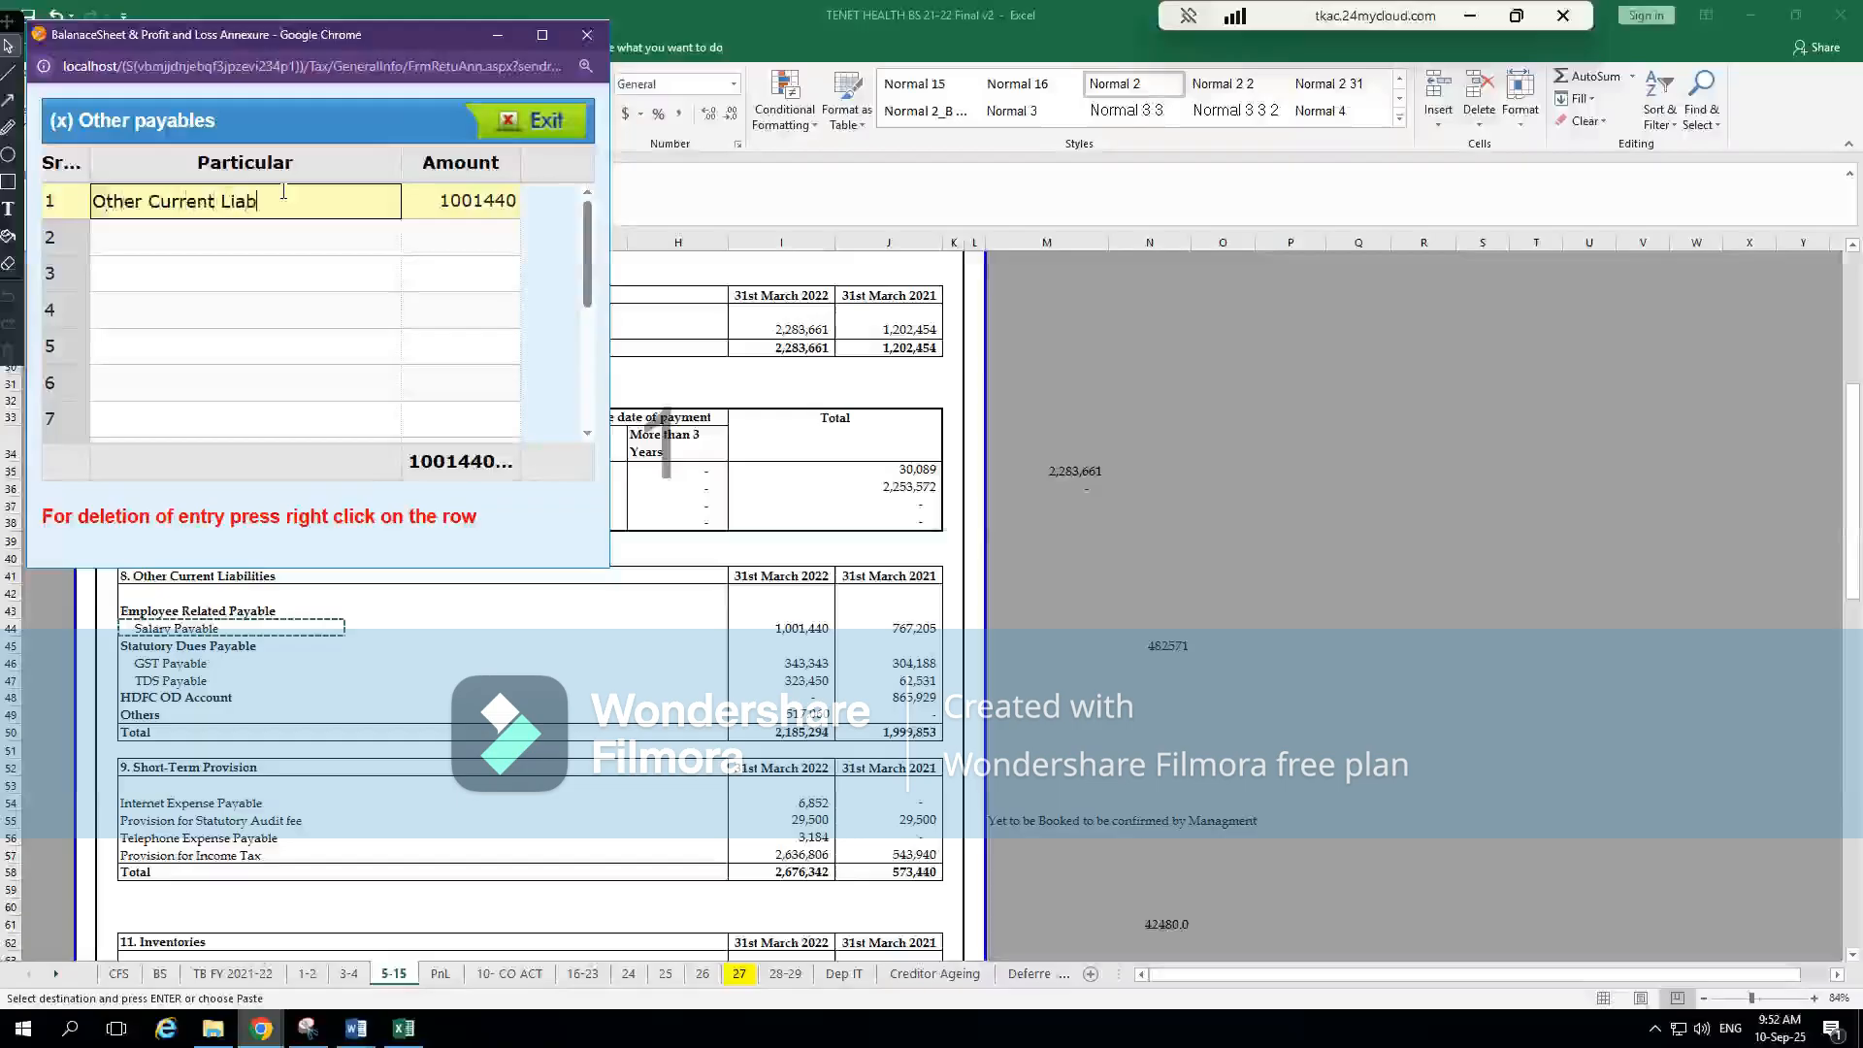
key("Tab")
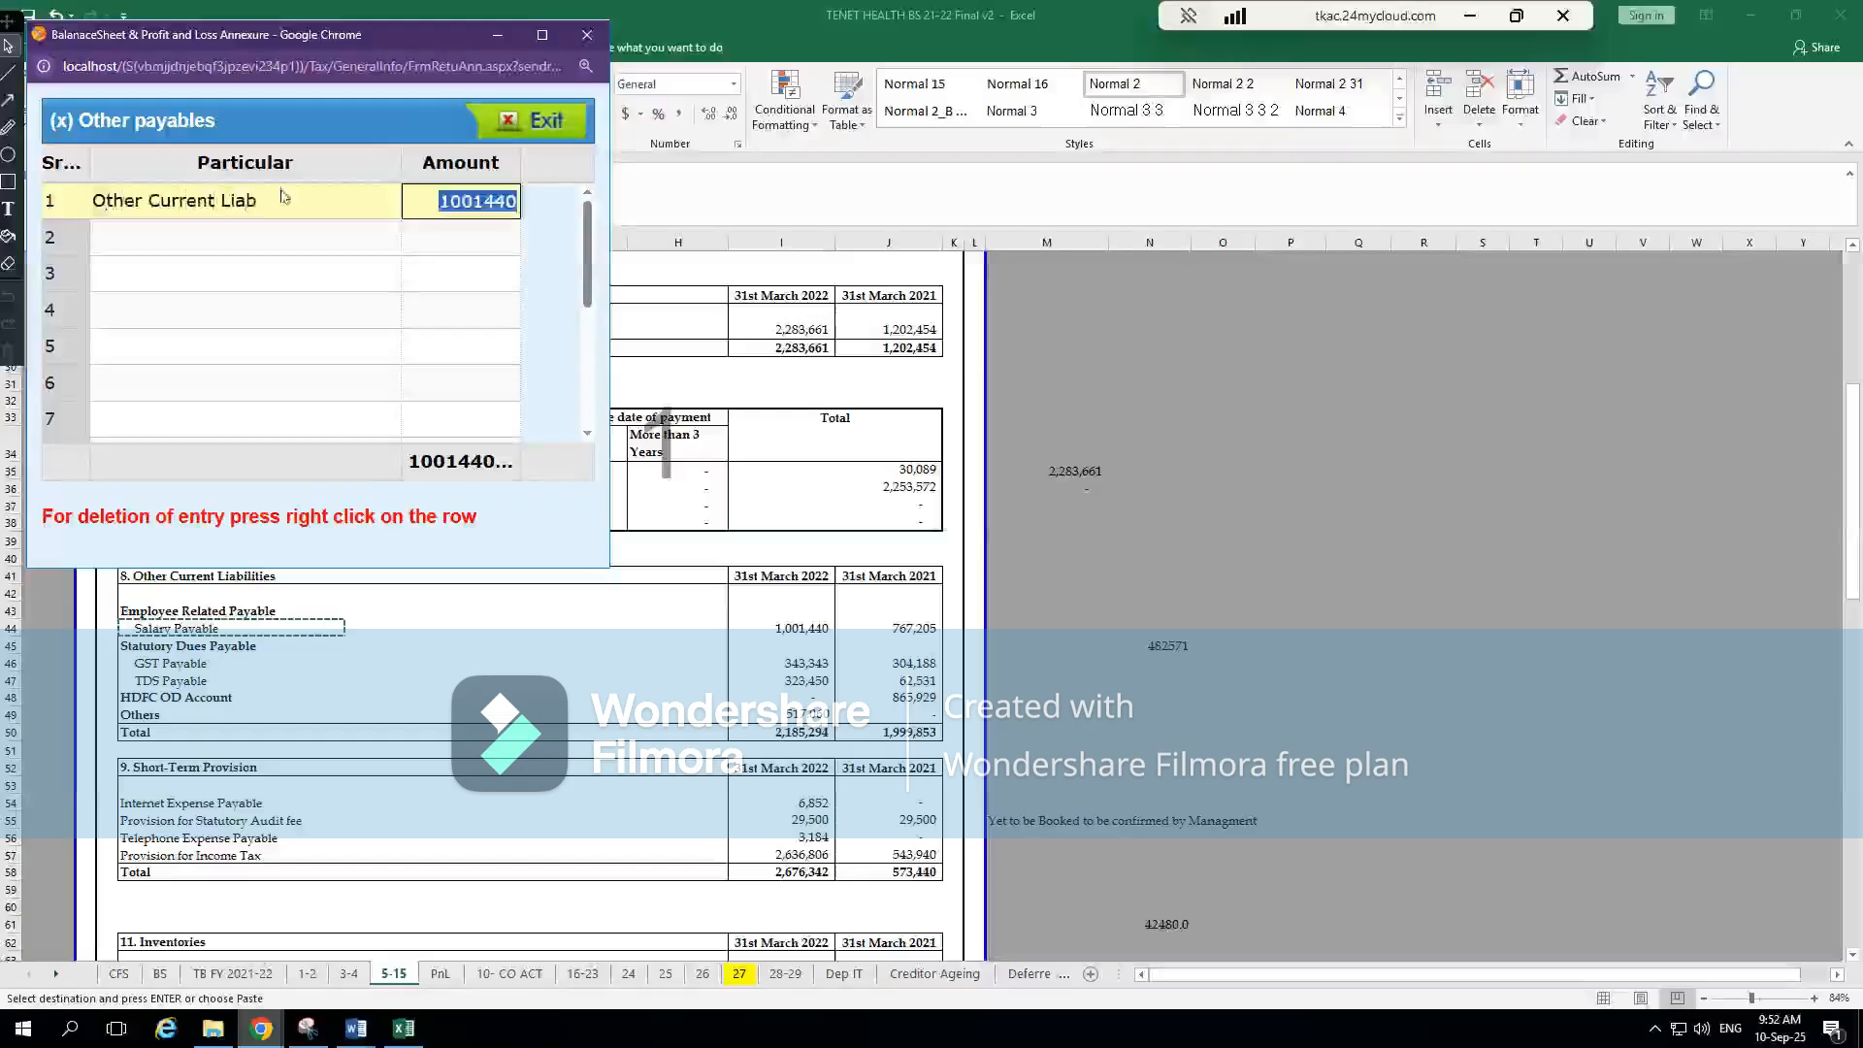
Review the individual items under Other Current Liabilities in Excel's note 8 and copy the current-year total
key("alt+Tab")
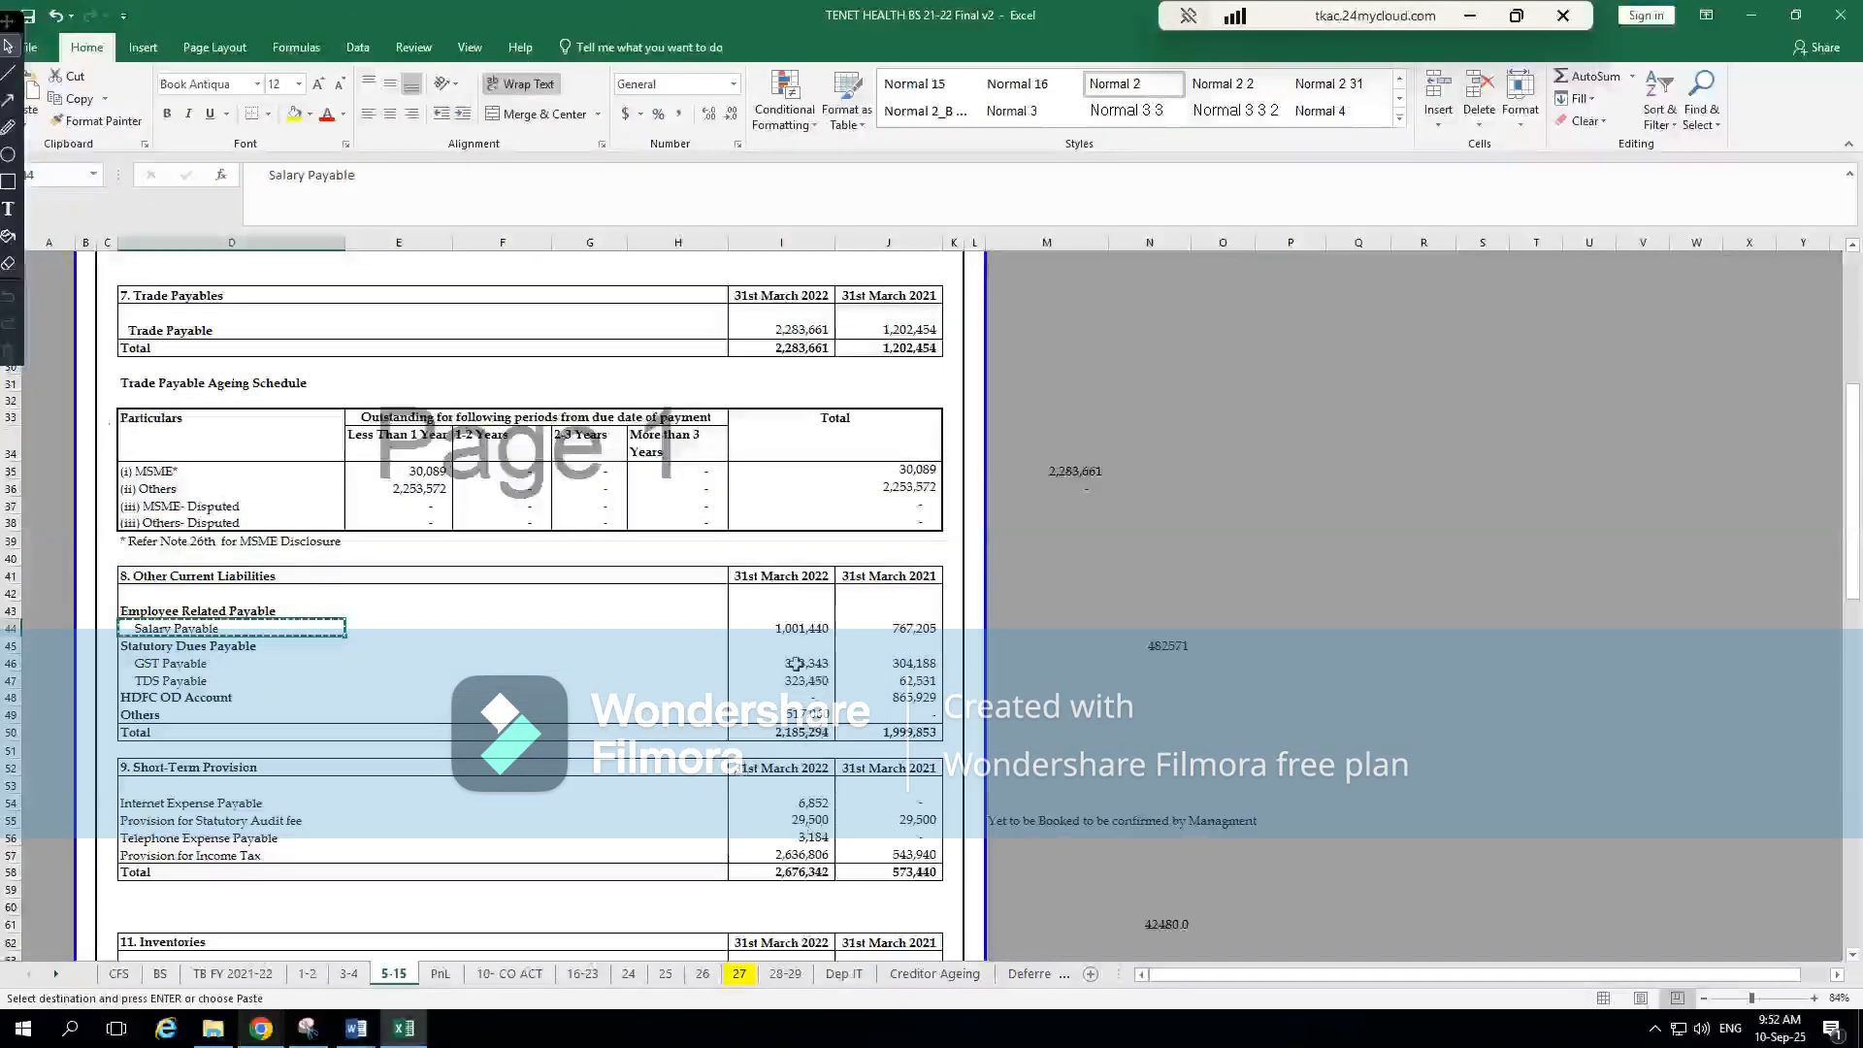
left_click(189, 666)
left_click(188, 682)
left_click(199, 698)
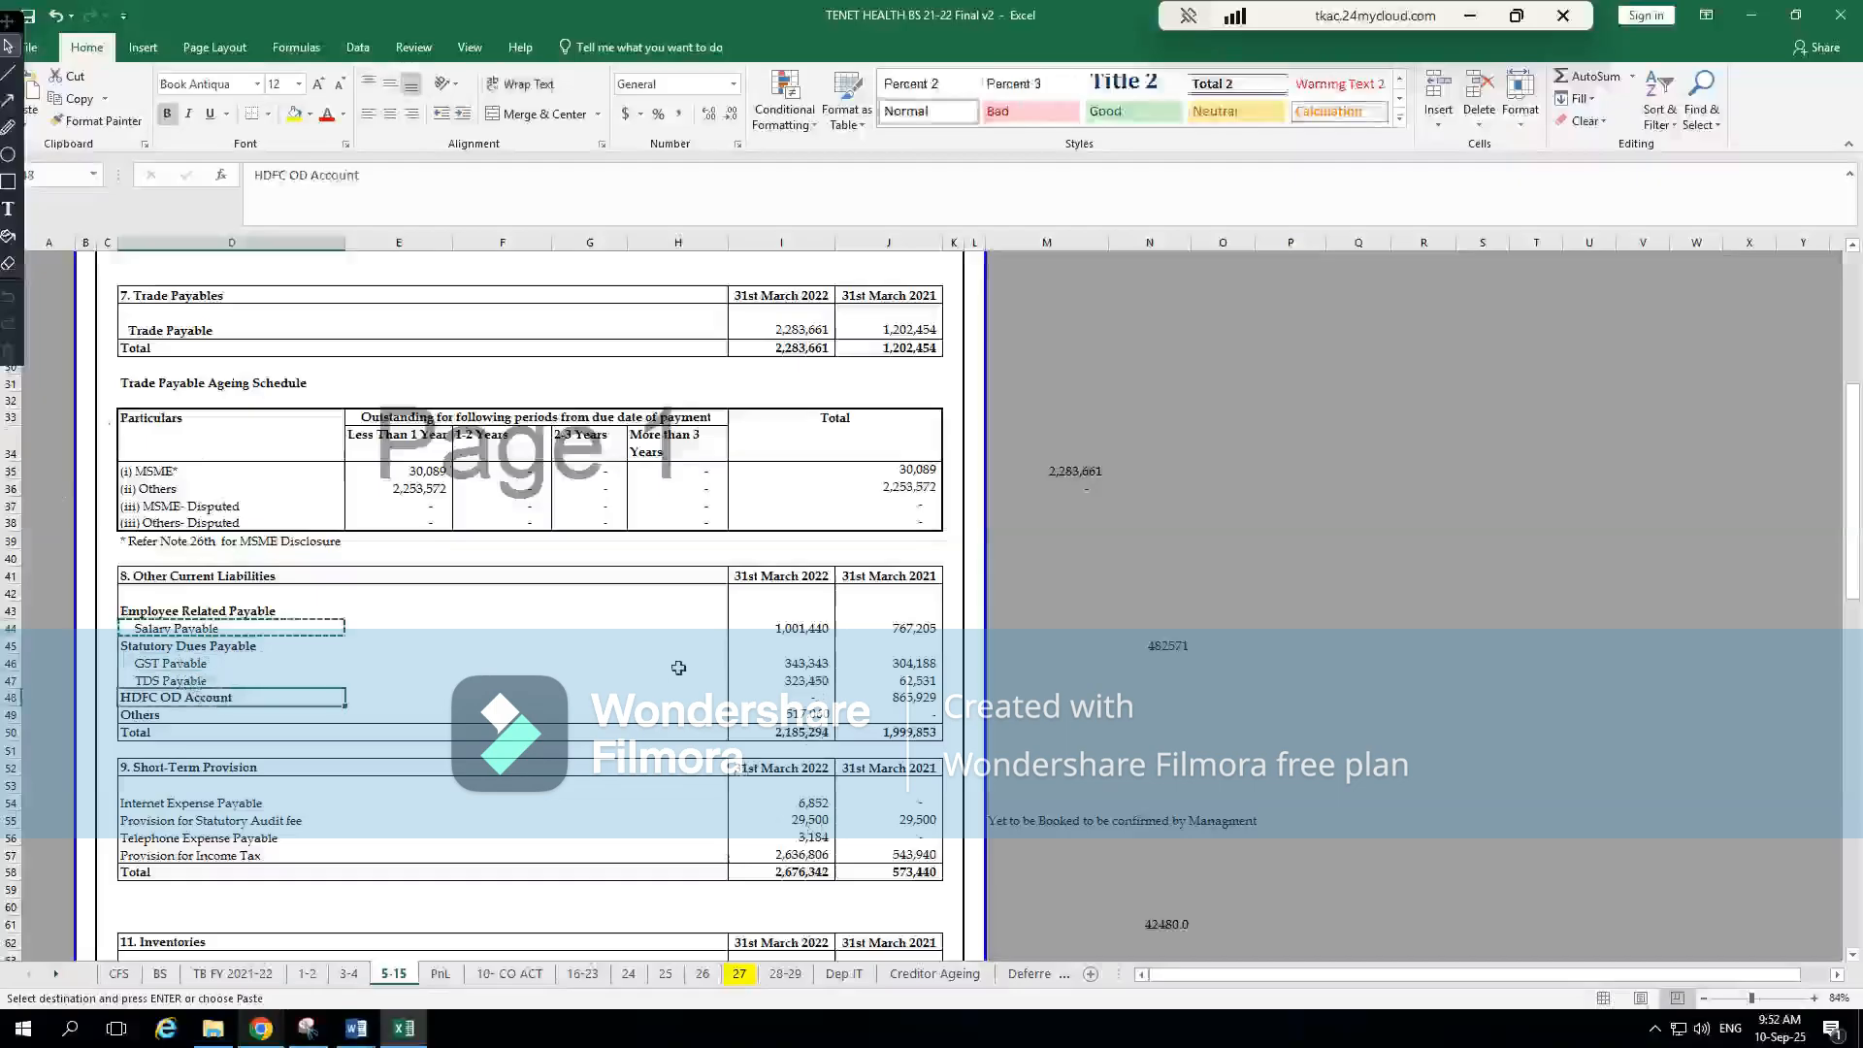
left_click(808, 715)
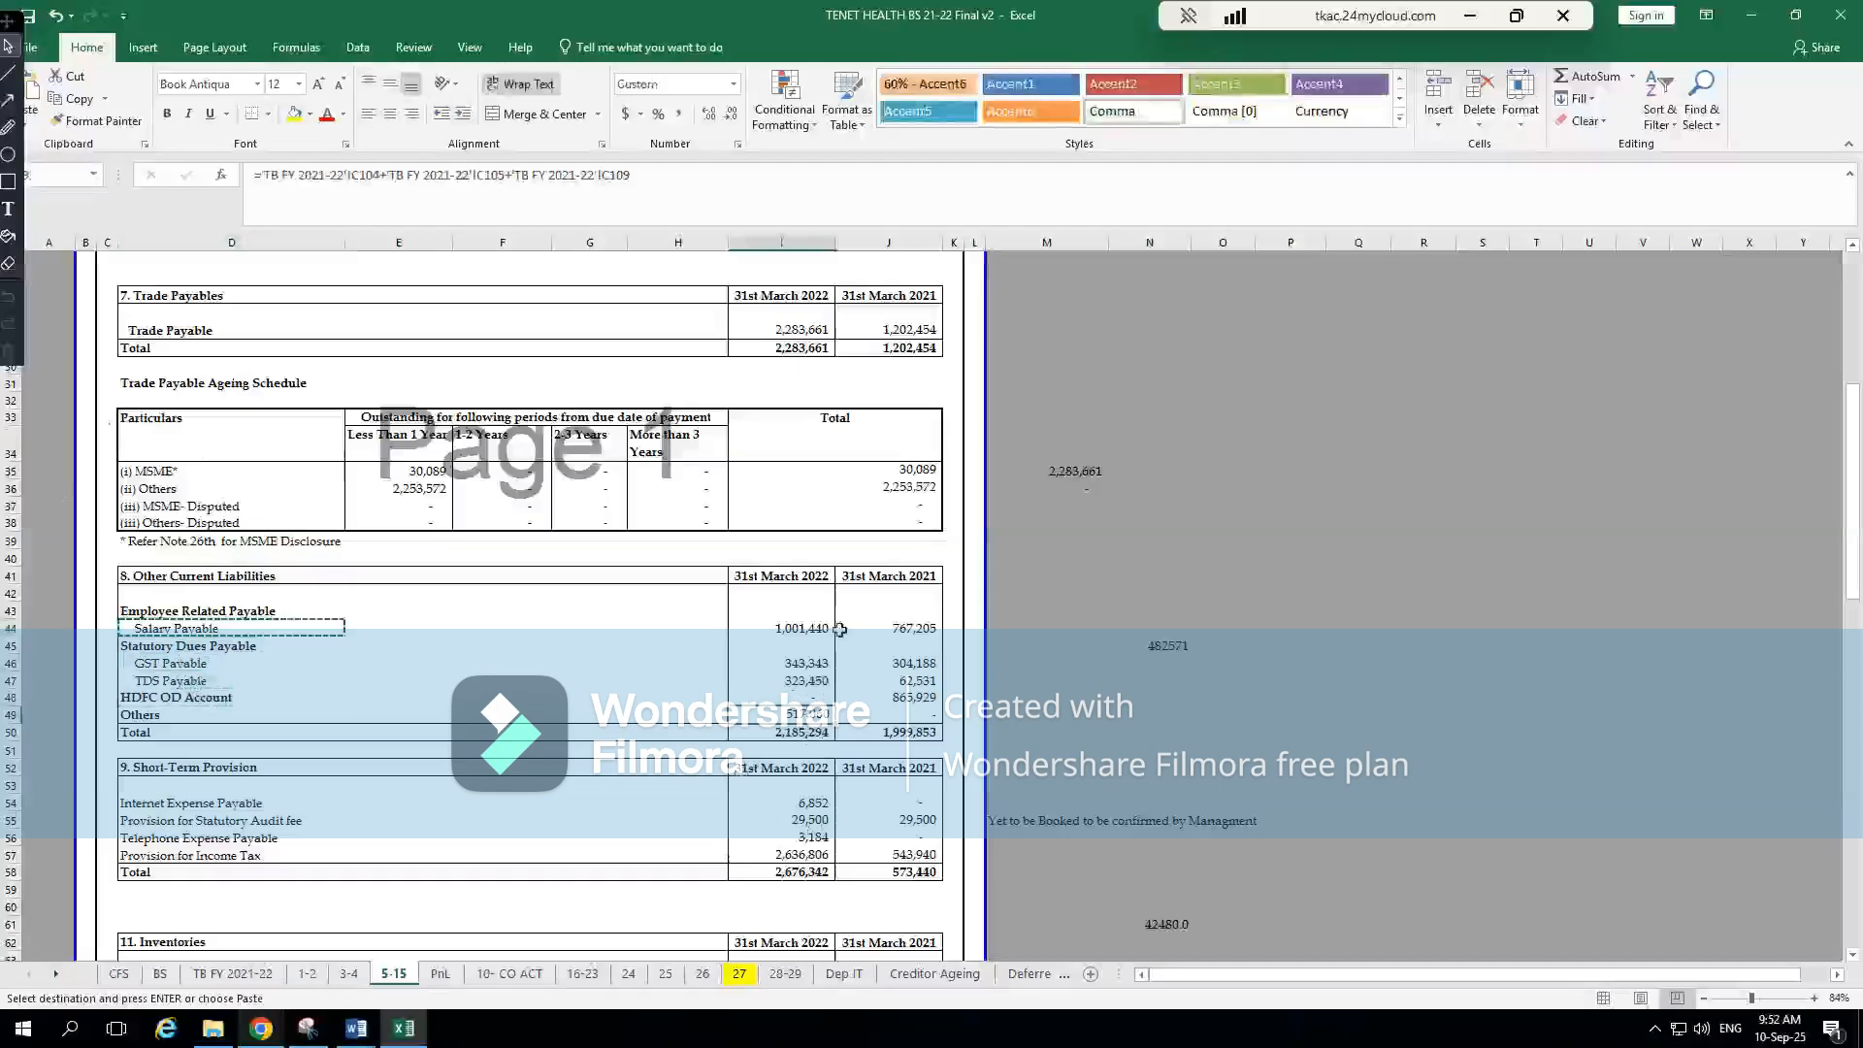
left_click(786, 733)
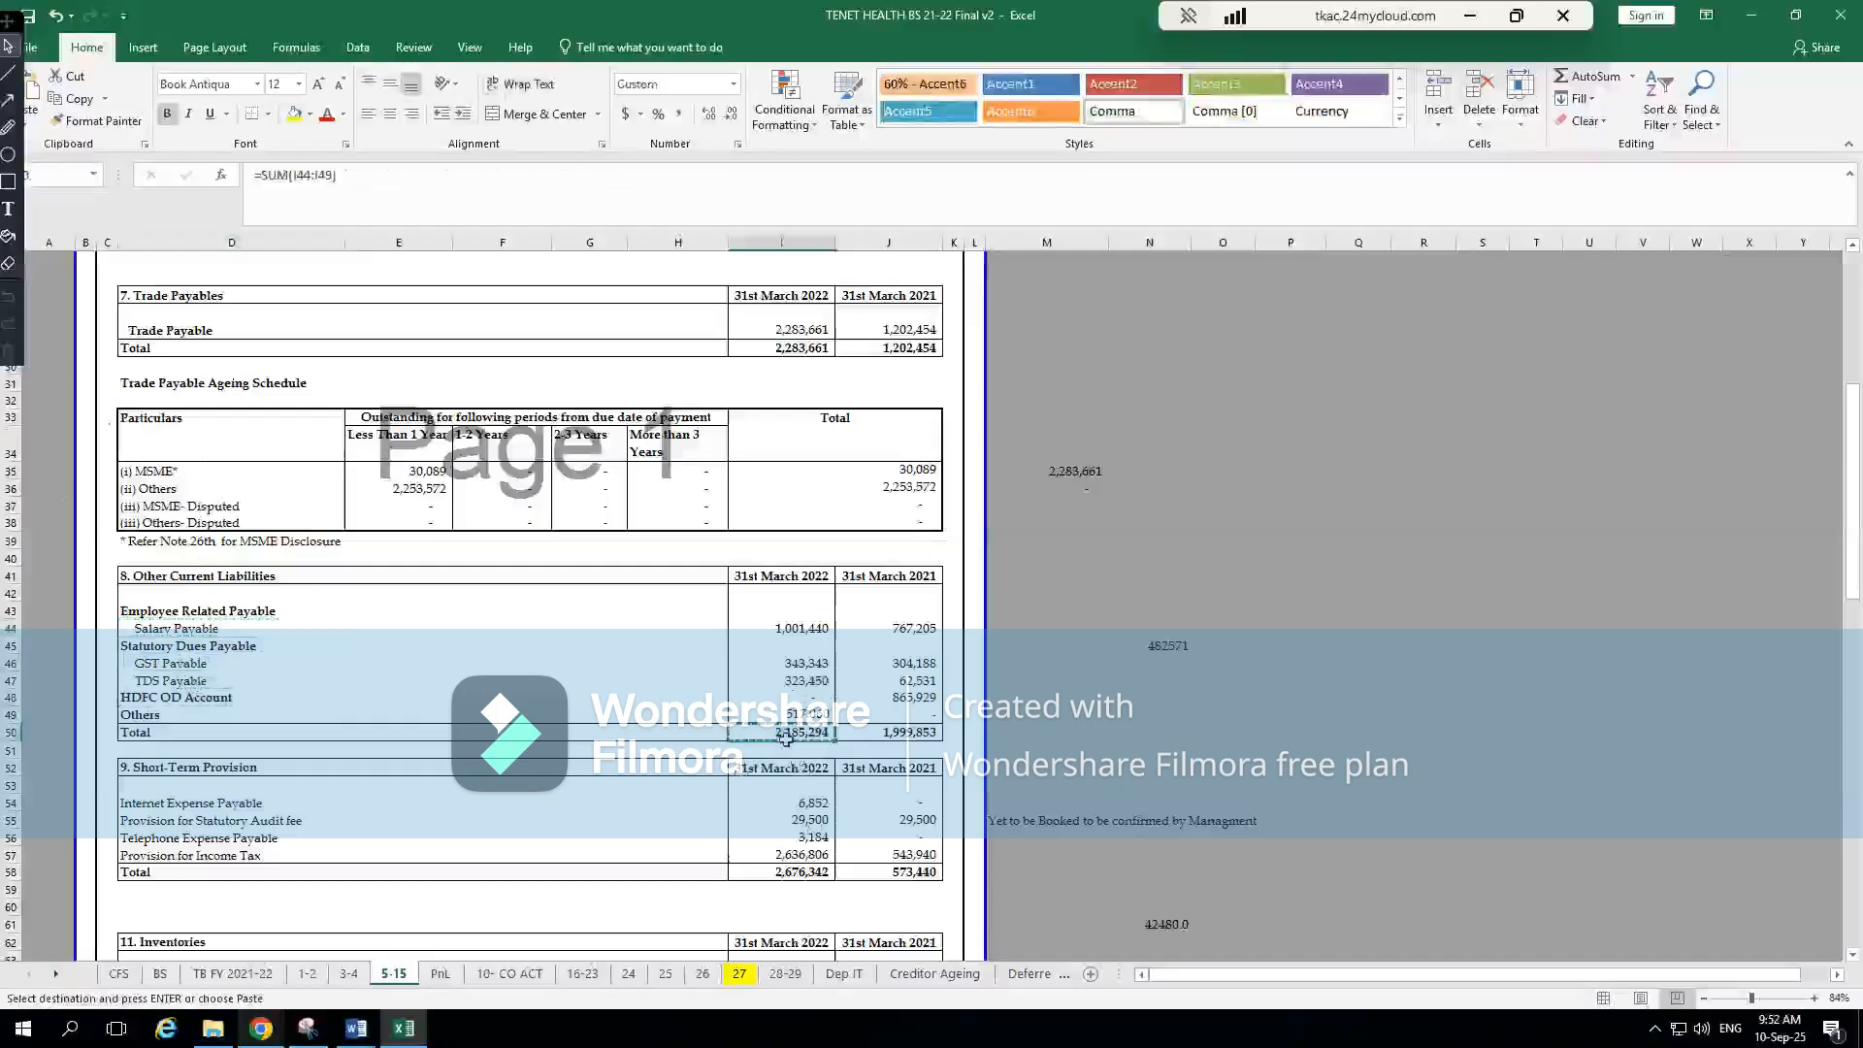
Set the Other Current Liab amount to 2185294 without commas and close the Other payables annexure
key("alt+Tab")
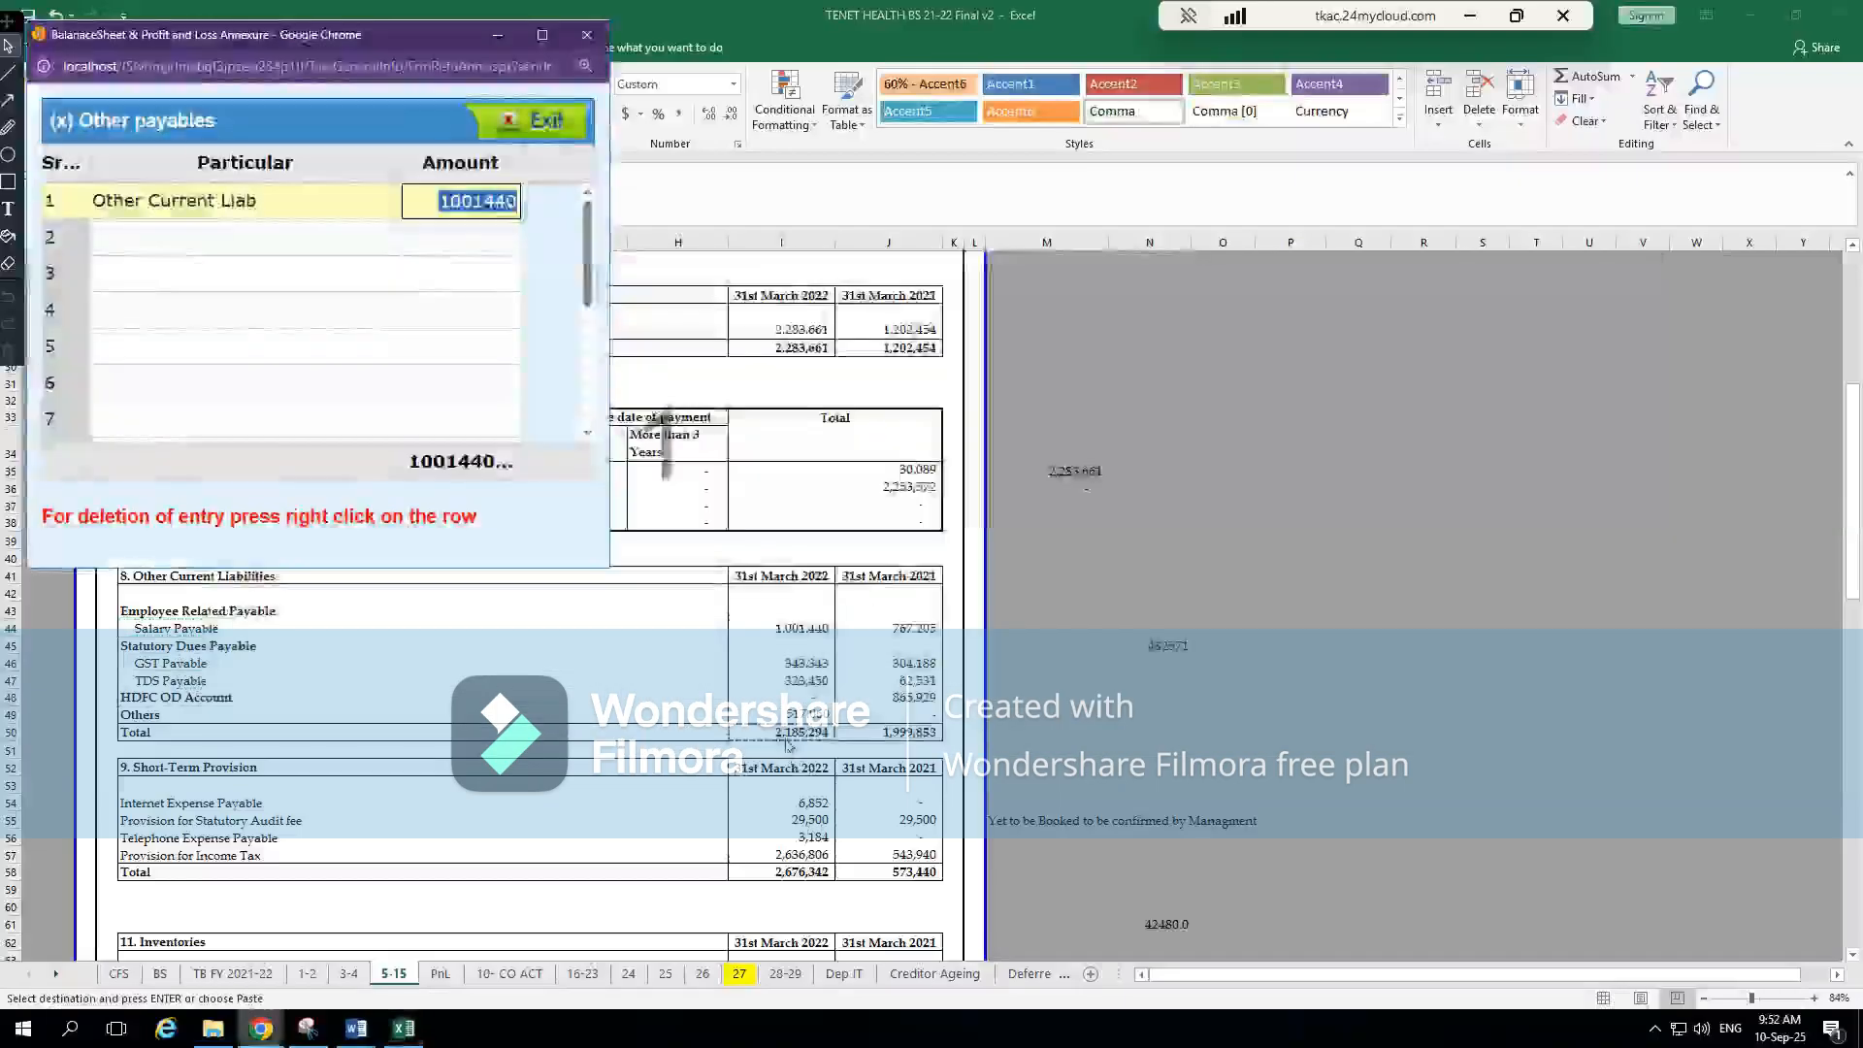
key("ctrl+v")
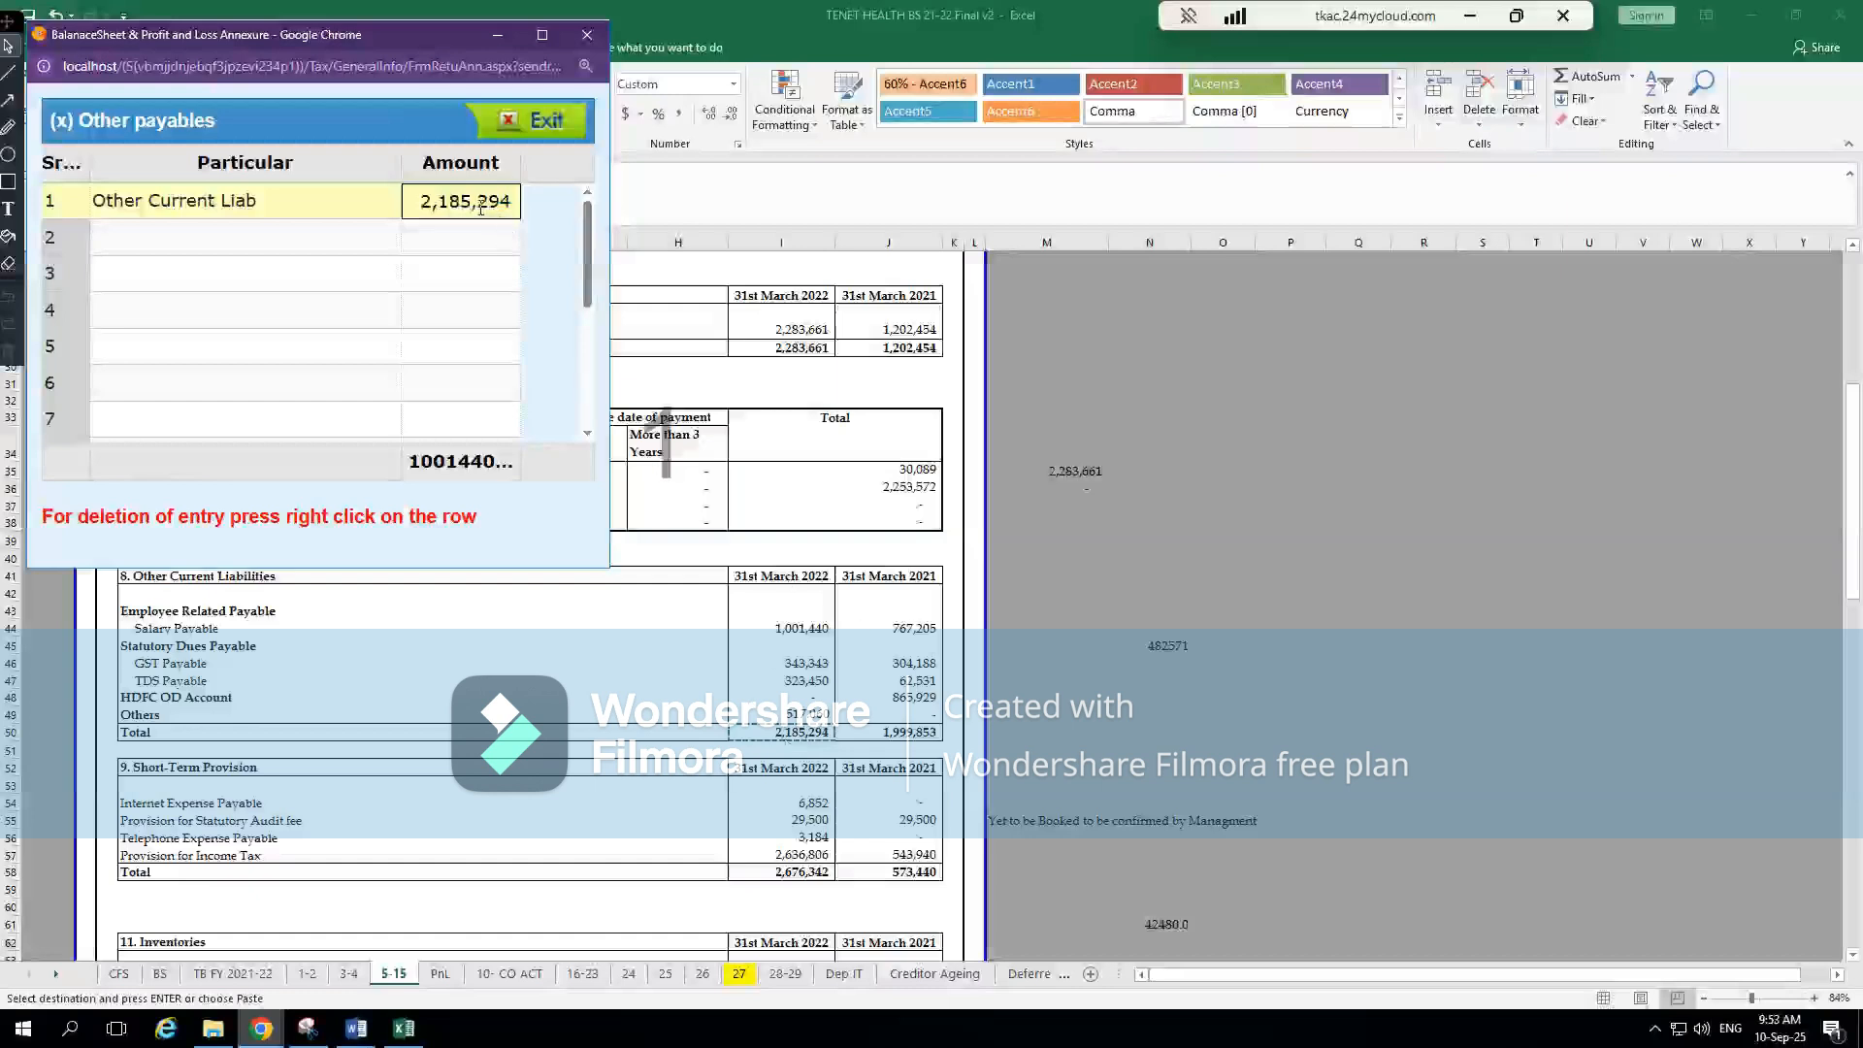
key("BackSpace")
key("BackSpace")
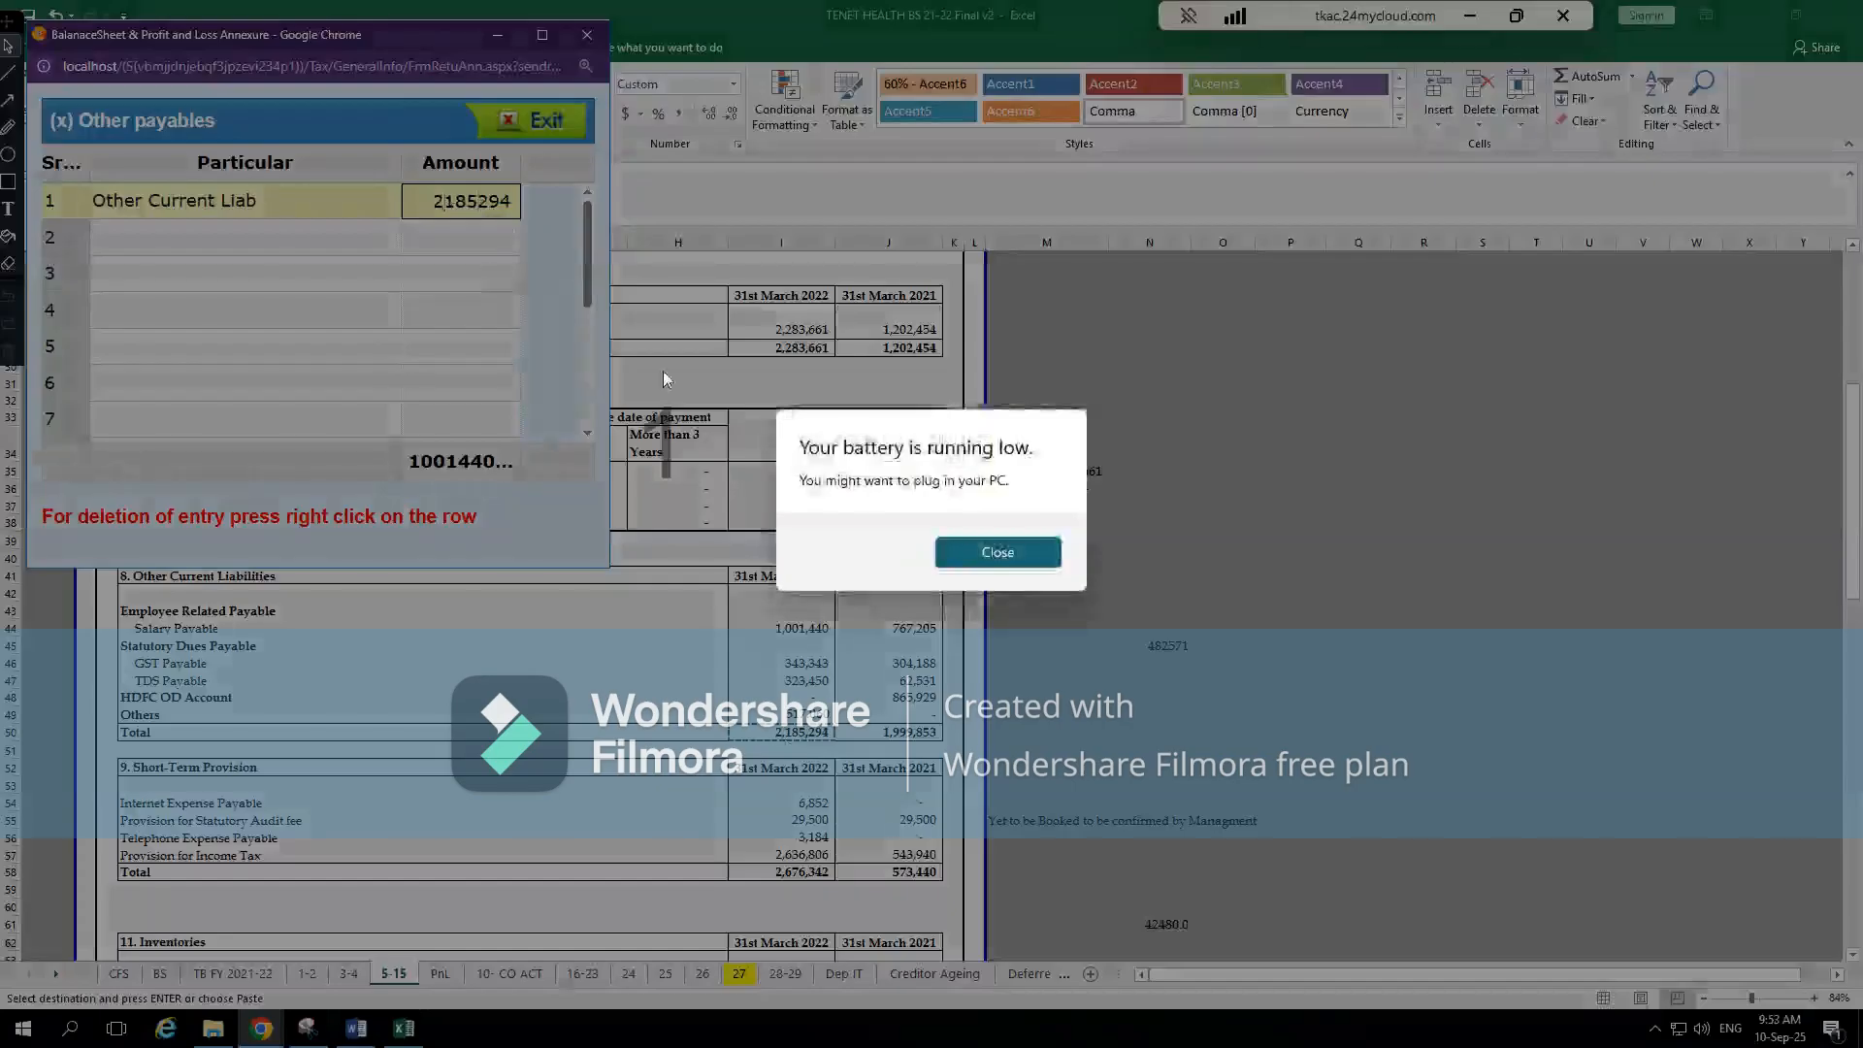
left_click(514, 134)
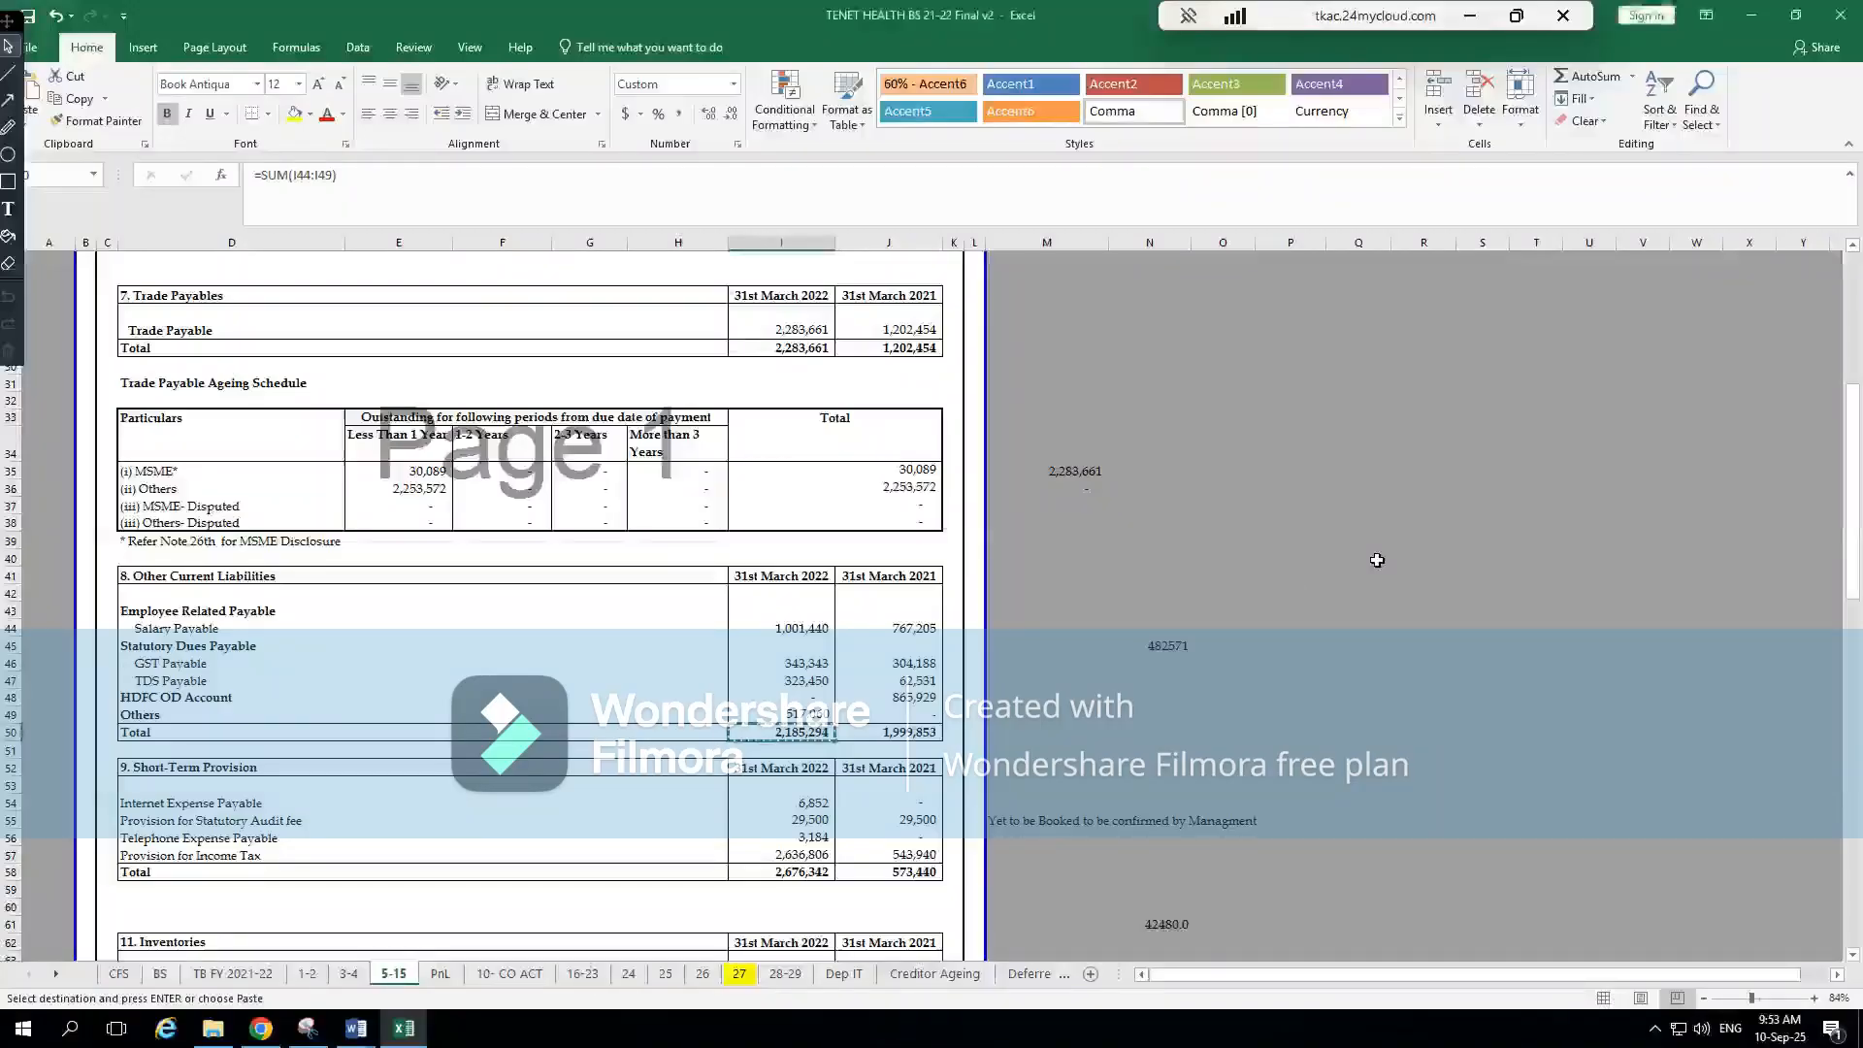
Return to CompuTax's third BS page and check the Other payables amount against note 8
left_click(698, 937)
left_click(853, 745)
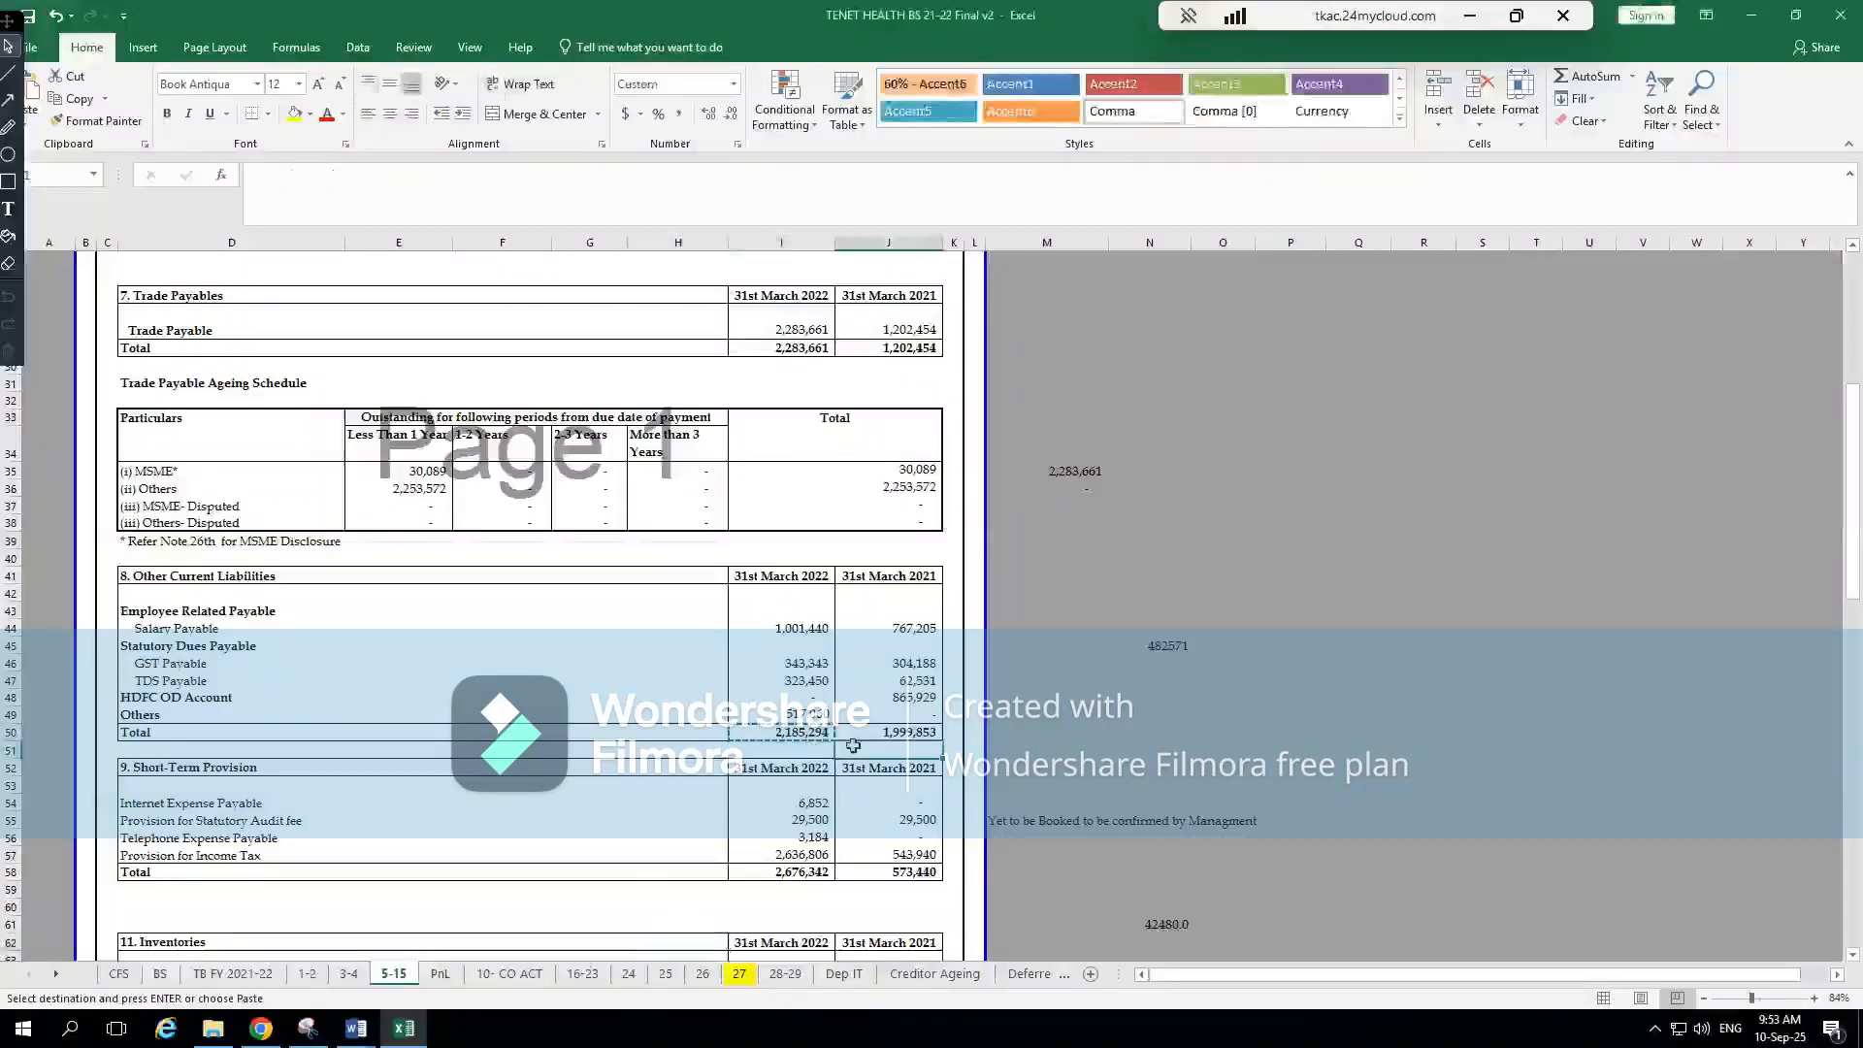
key("alt+Tab")
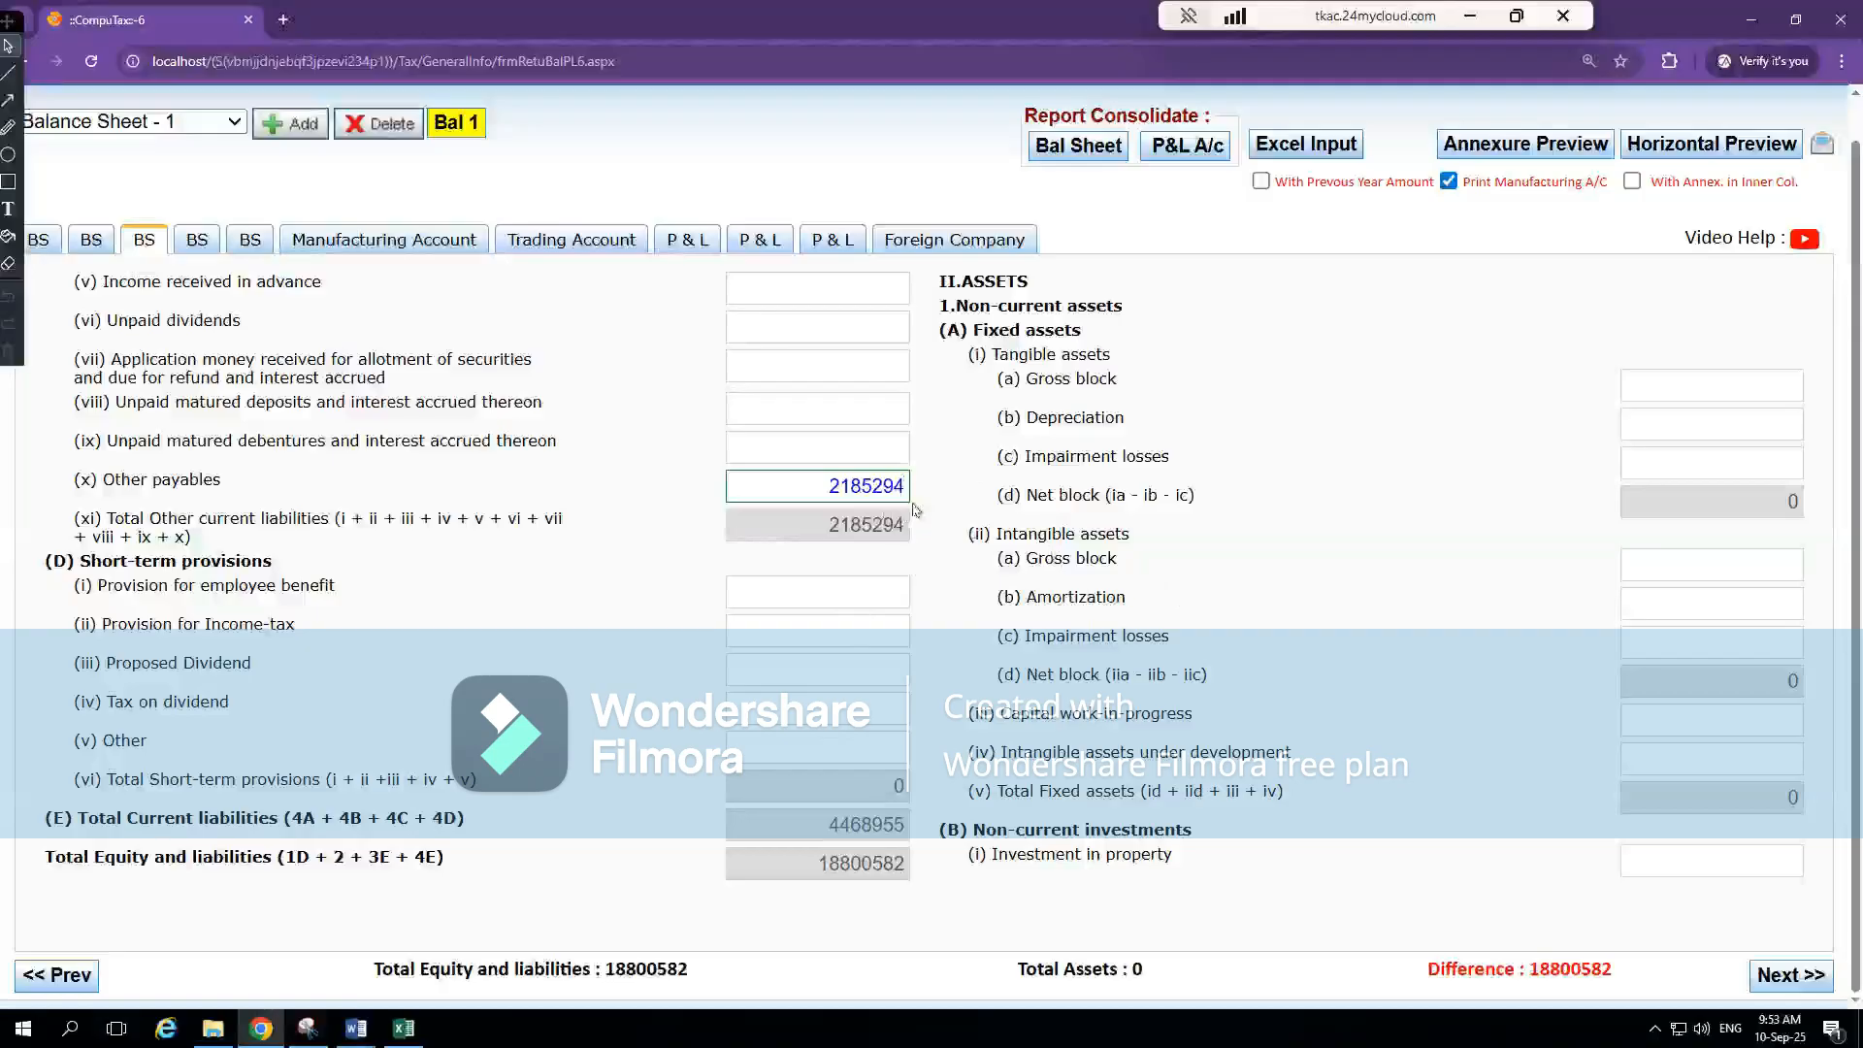
Locate the current-year Short-Term Provision total in Excel's note 9 and match it with CompuTax's Short-term provisions section
key("alt+Tab")
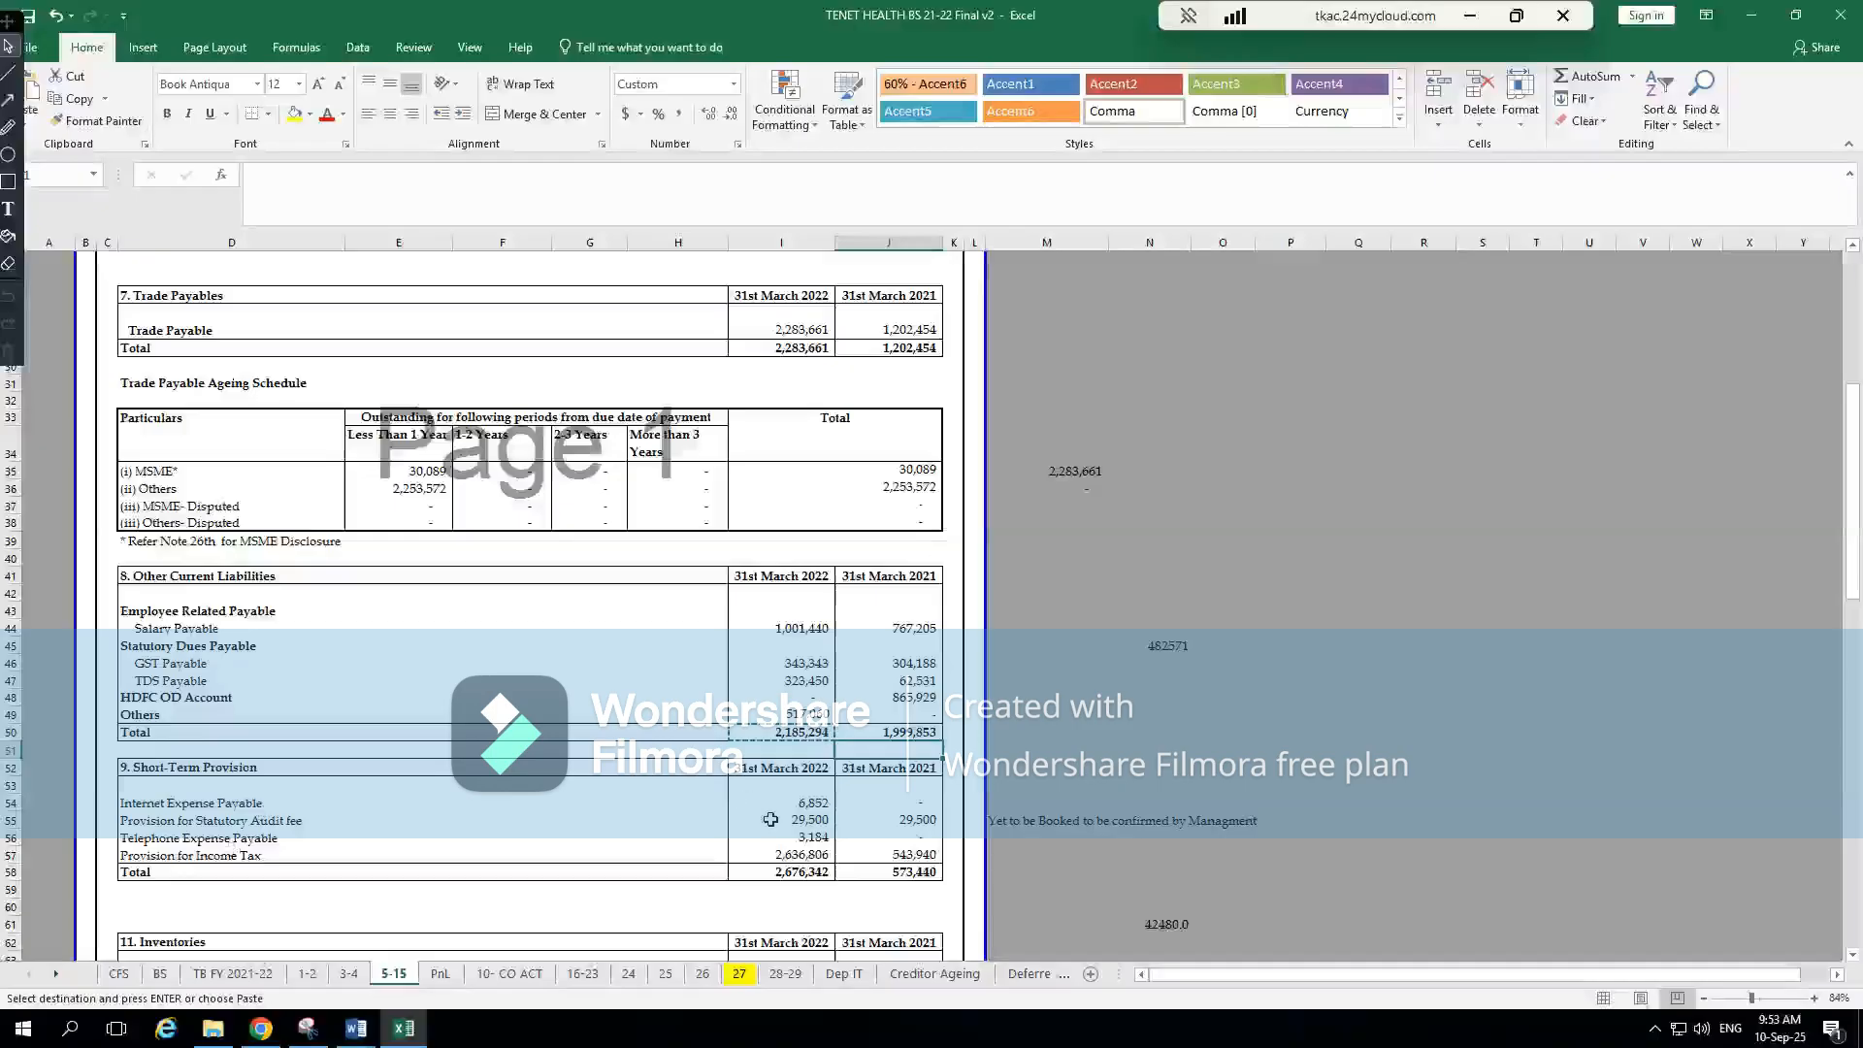
left_click(805, 873)
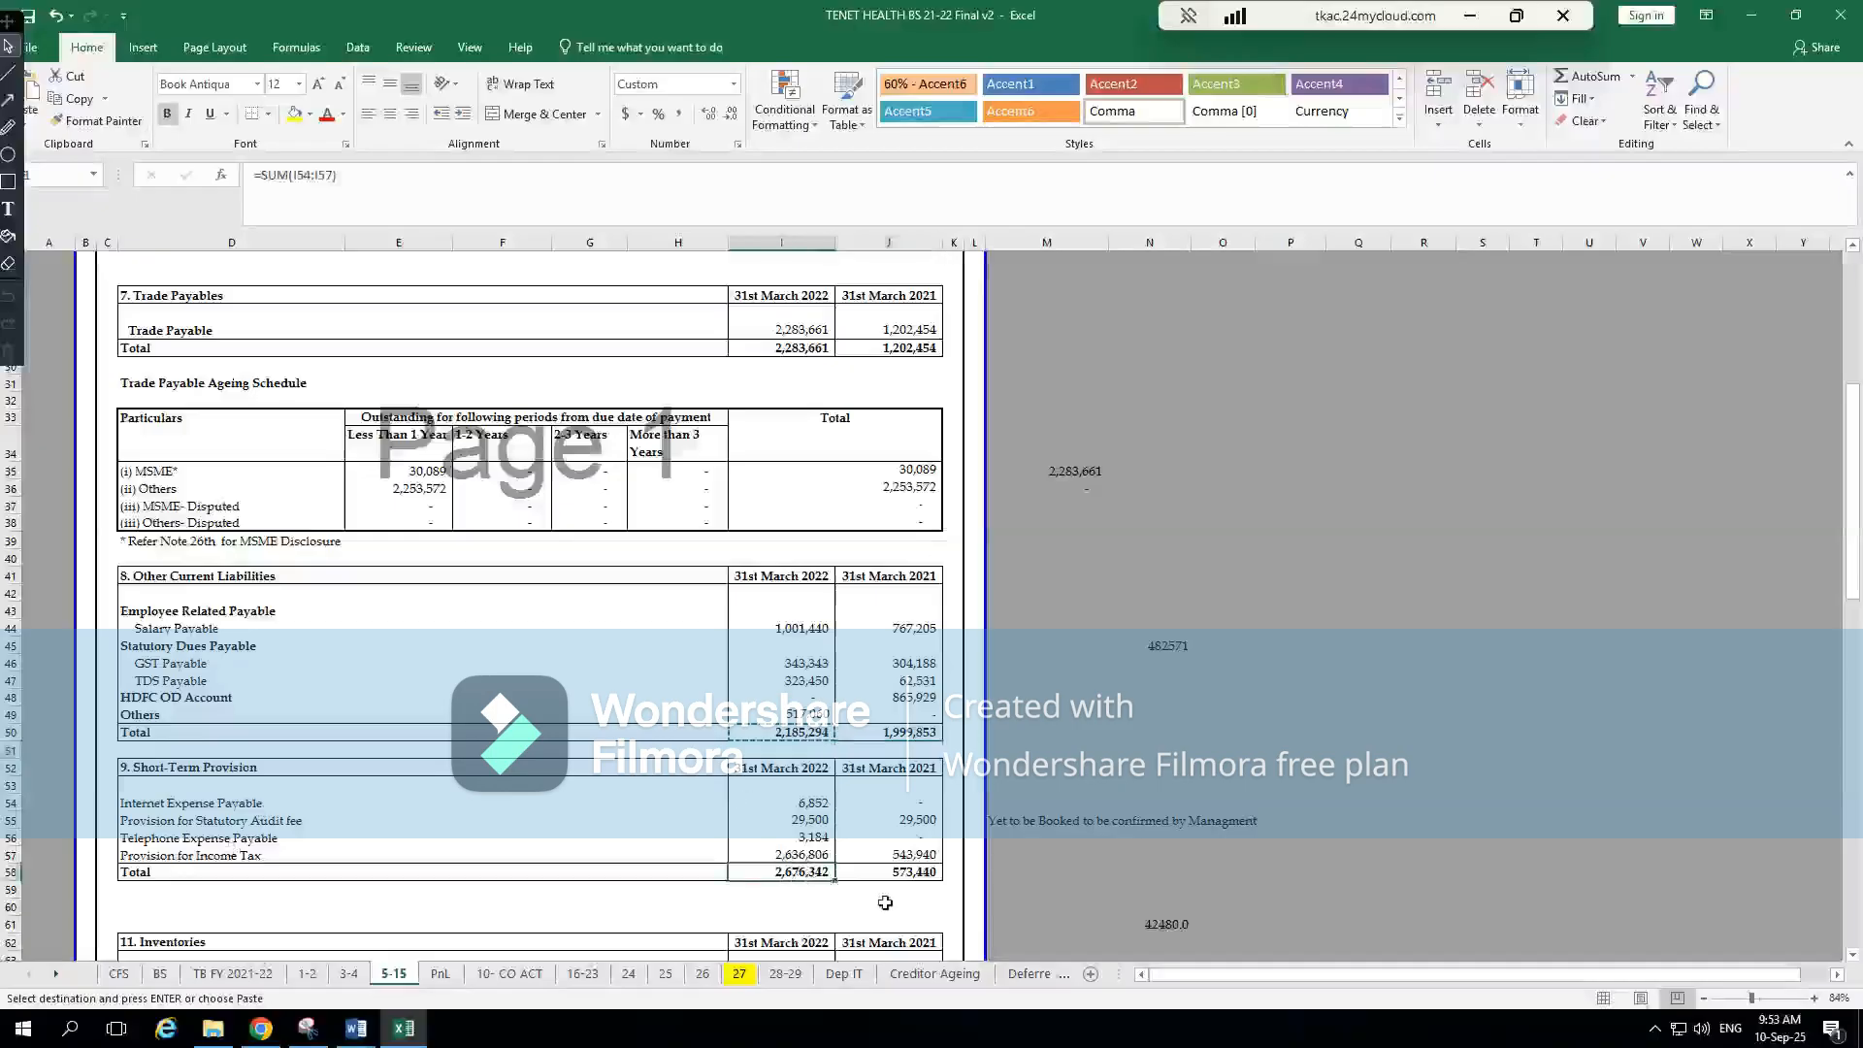
key("alt+Tab")
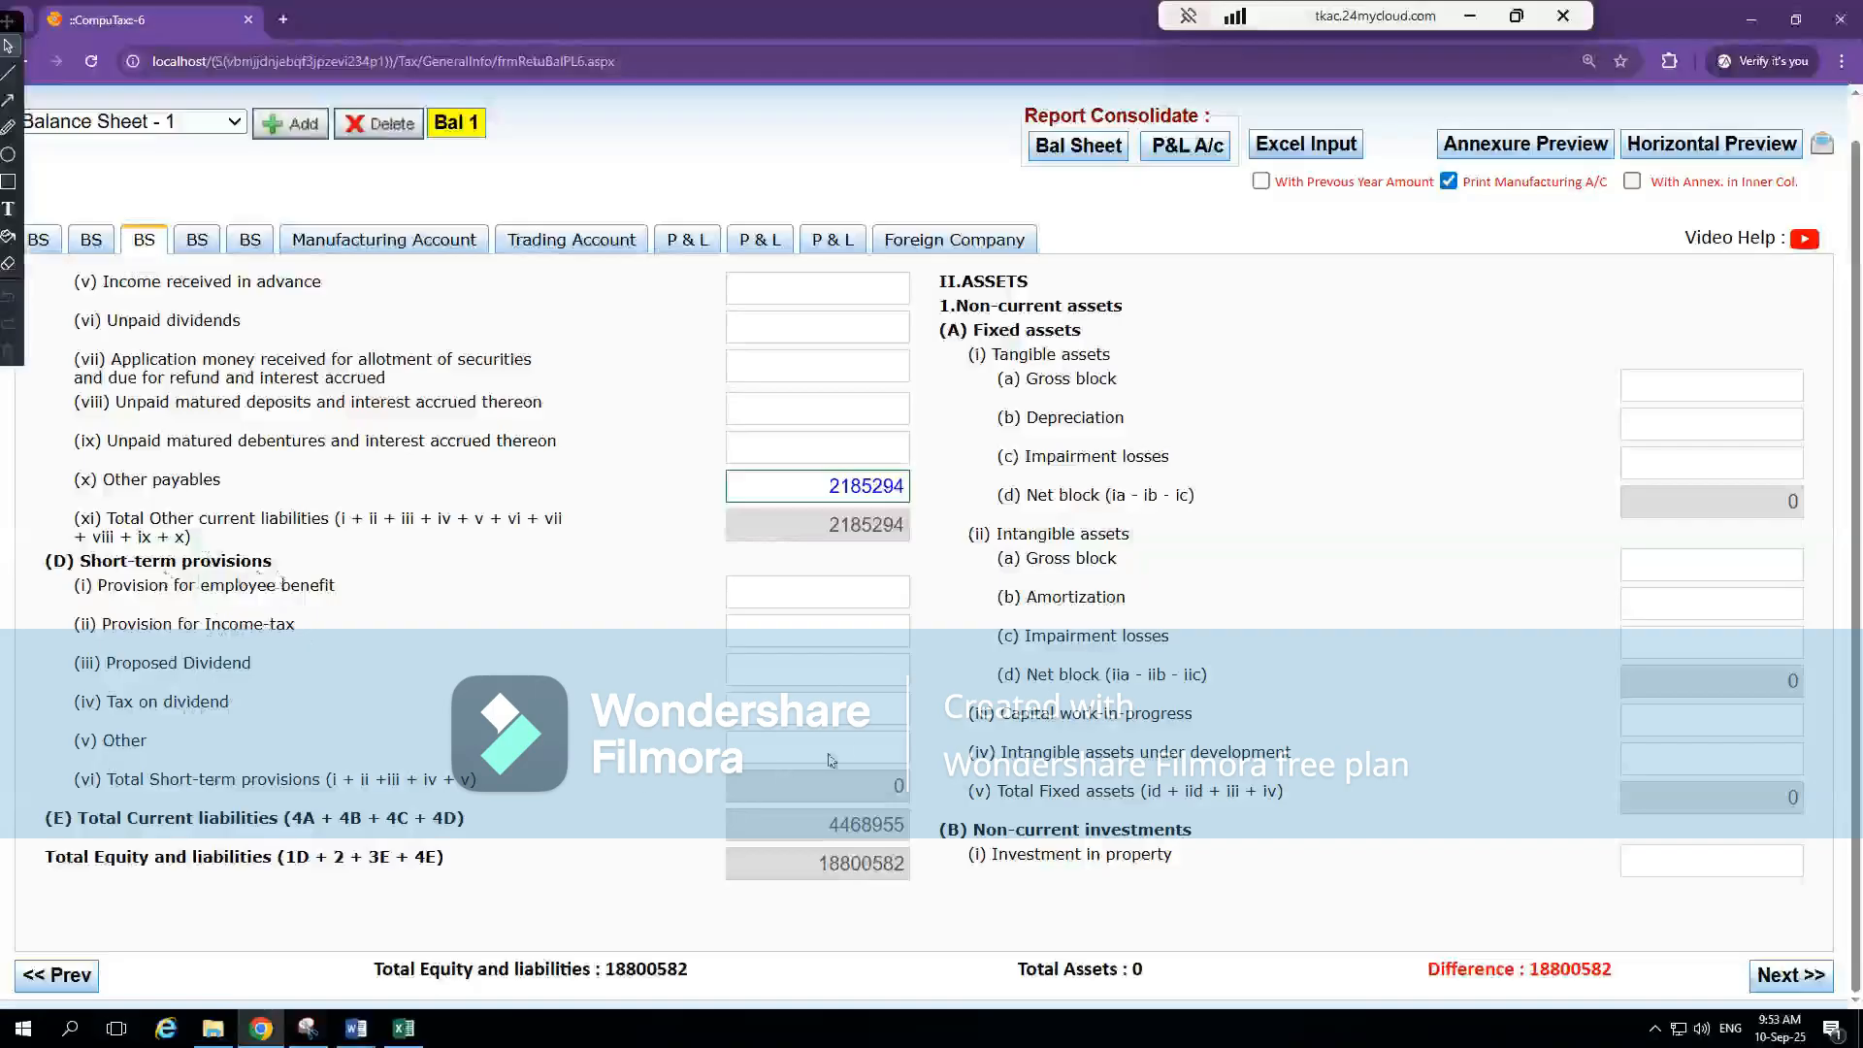
Open the Other annexure under Short-term provisions and name its first entry Short term pro
left_click(858, 752)
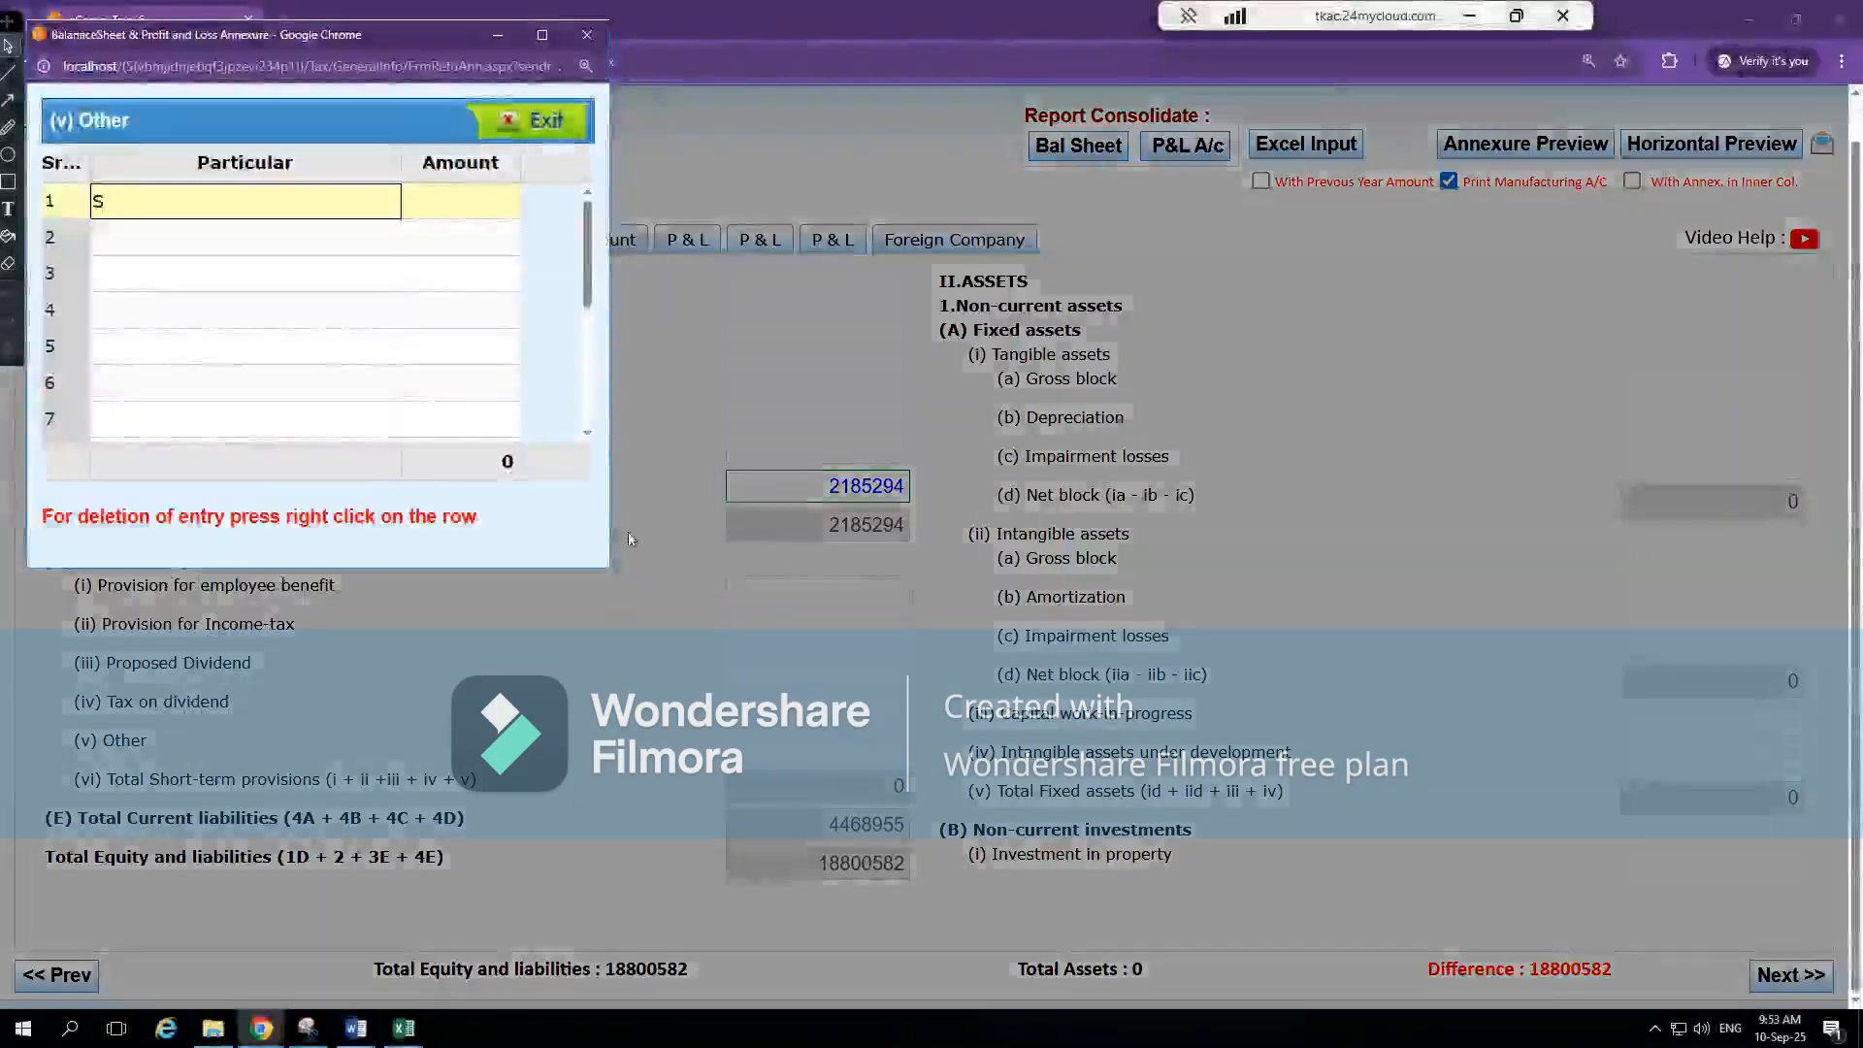
type("Short term pro")
key("Tab")
Copy the current-year total from Excel's note 9, enter it as 2676342 without commas for Short term pro, and close the annexure
key("alt+Tab")
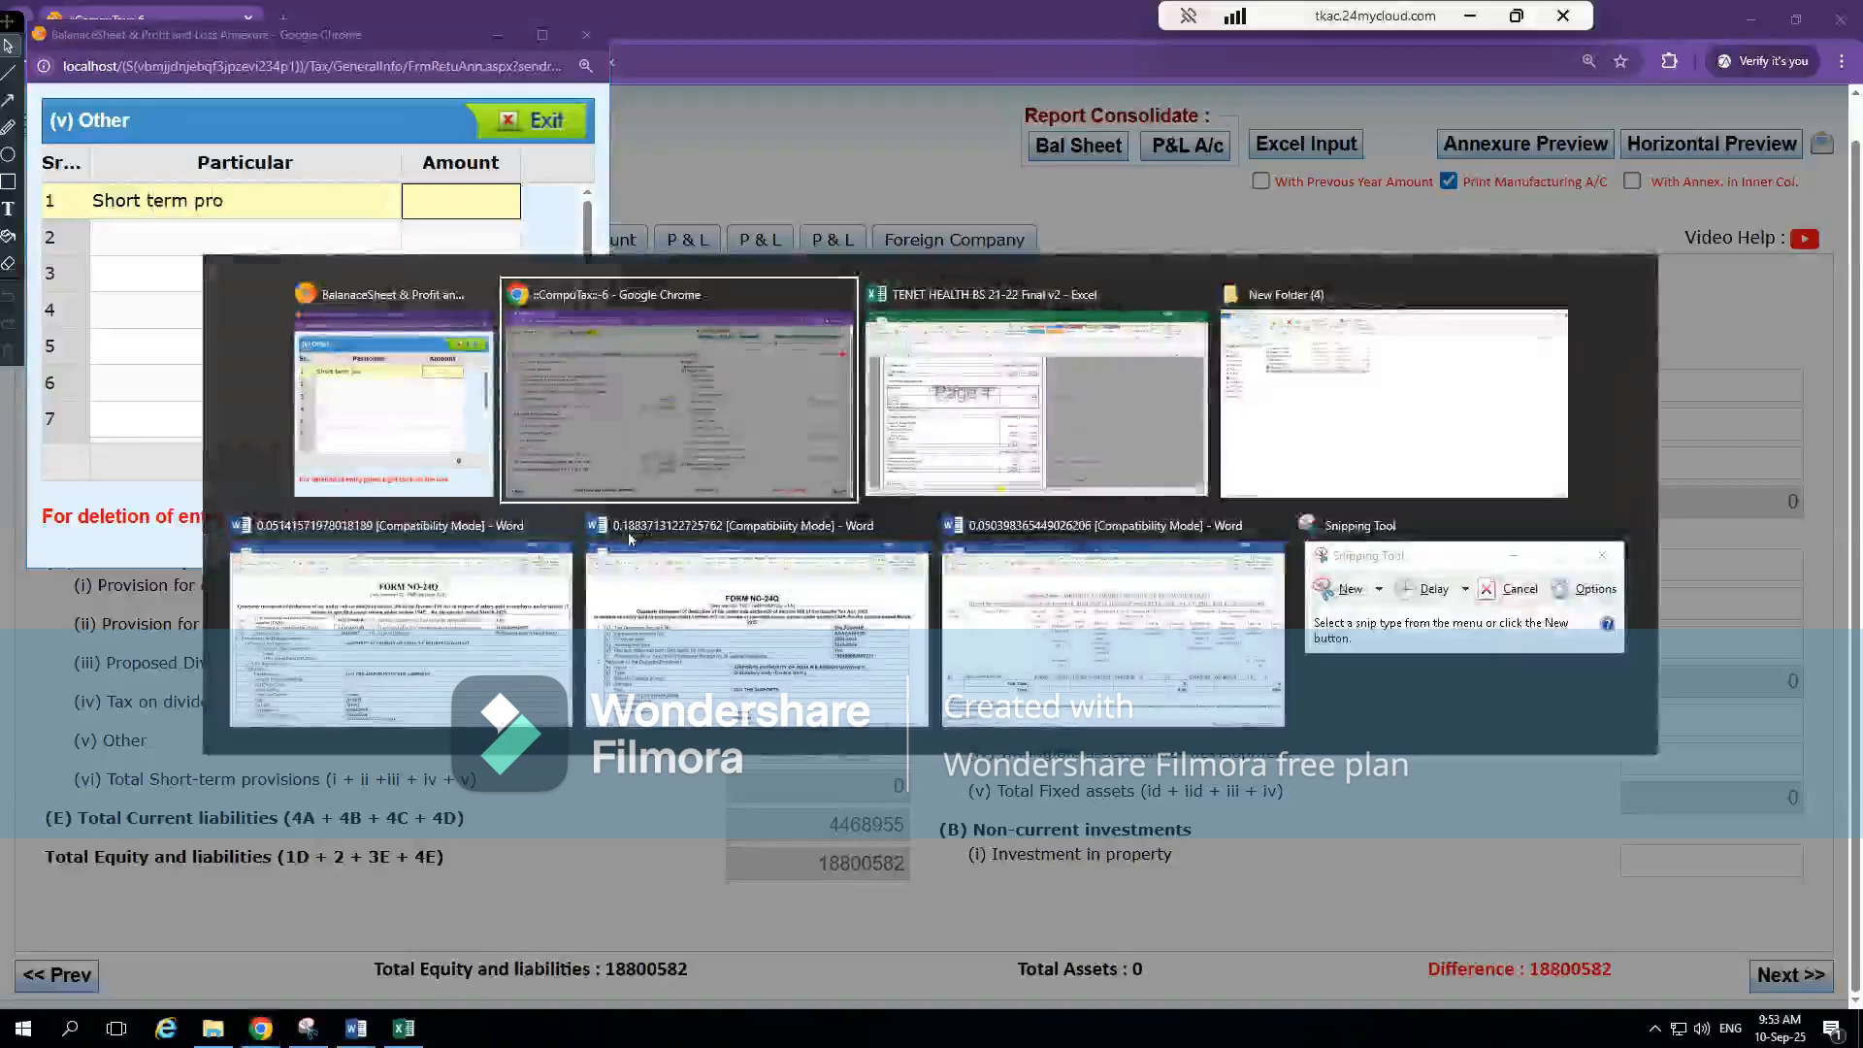
key("alt+Tab")
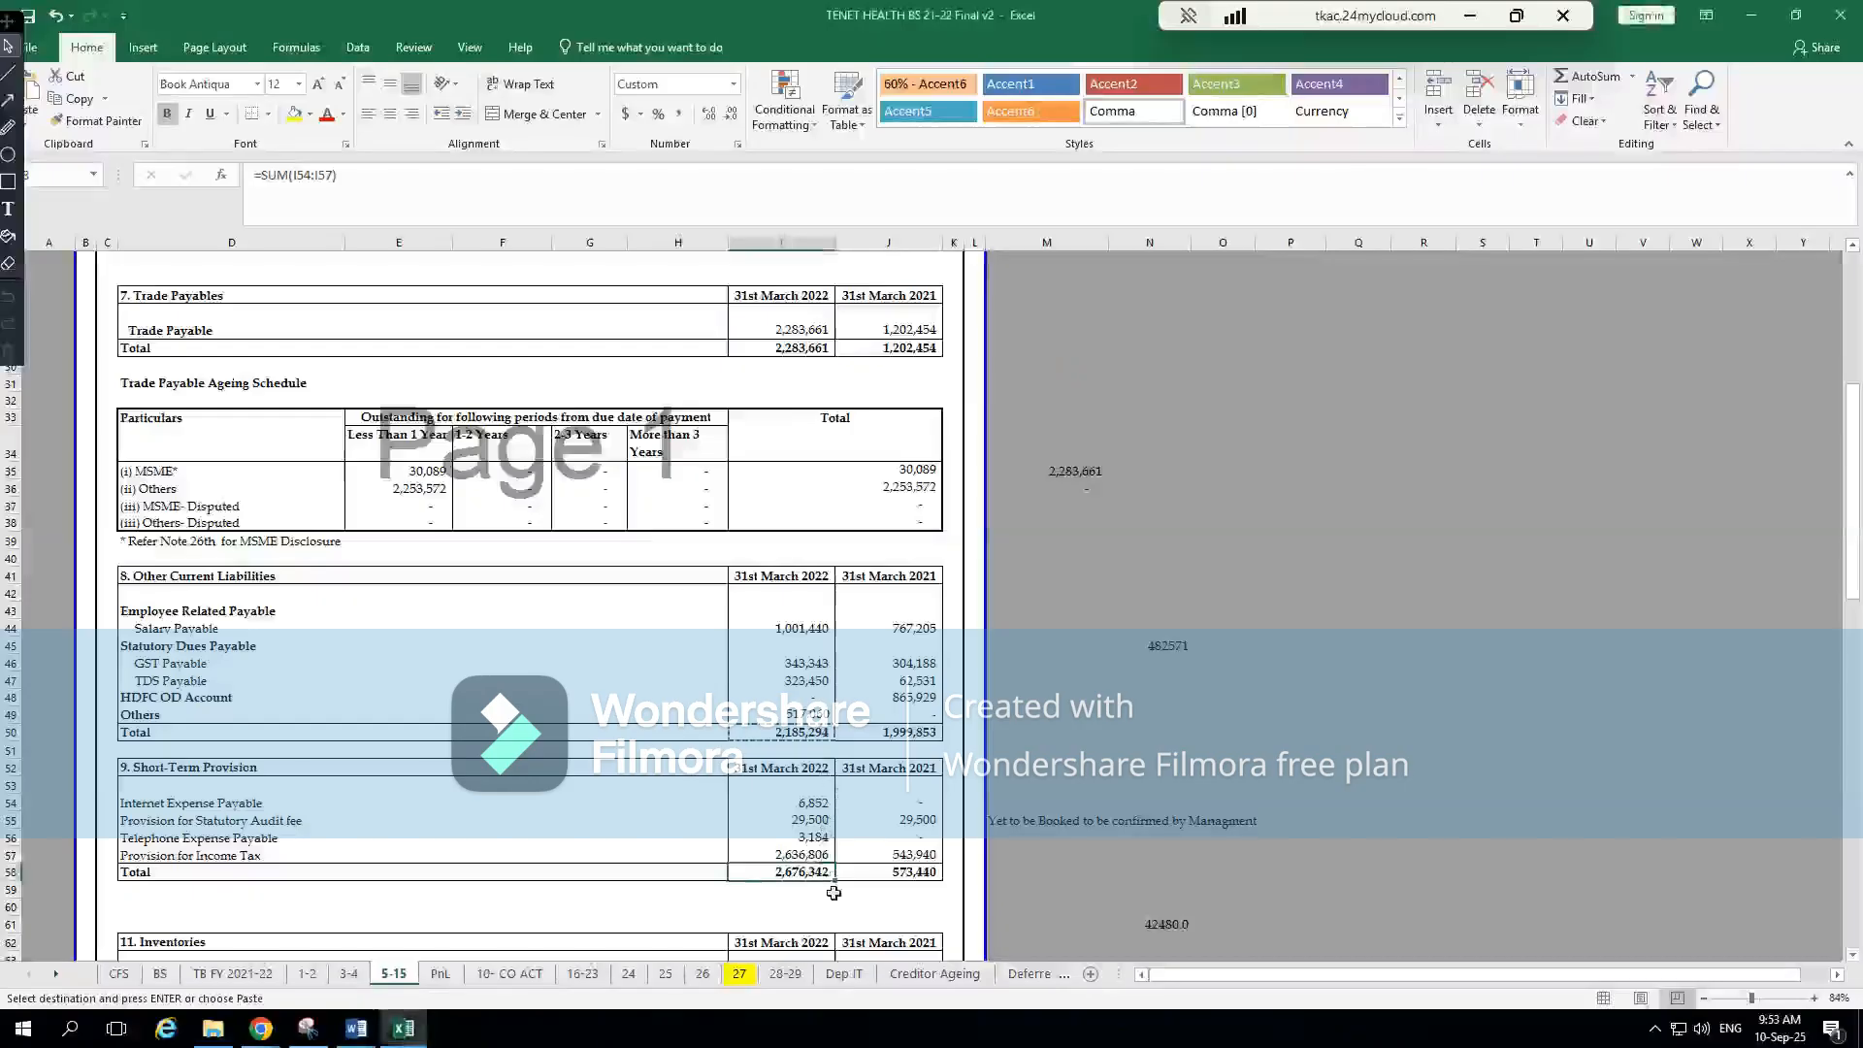
key("ctrl+c")
key("alt+Tab")
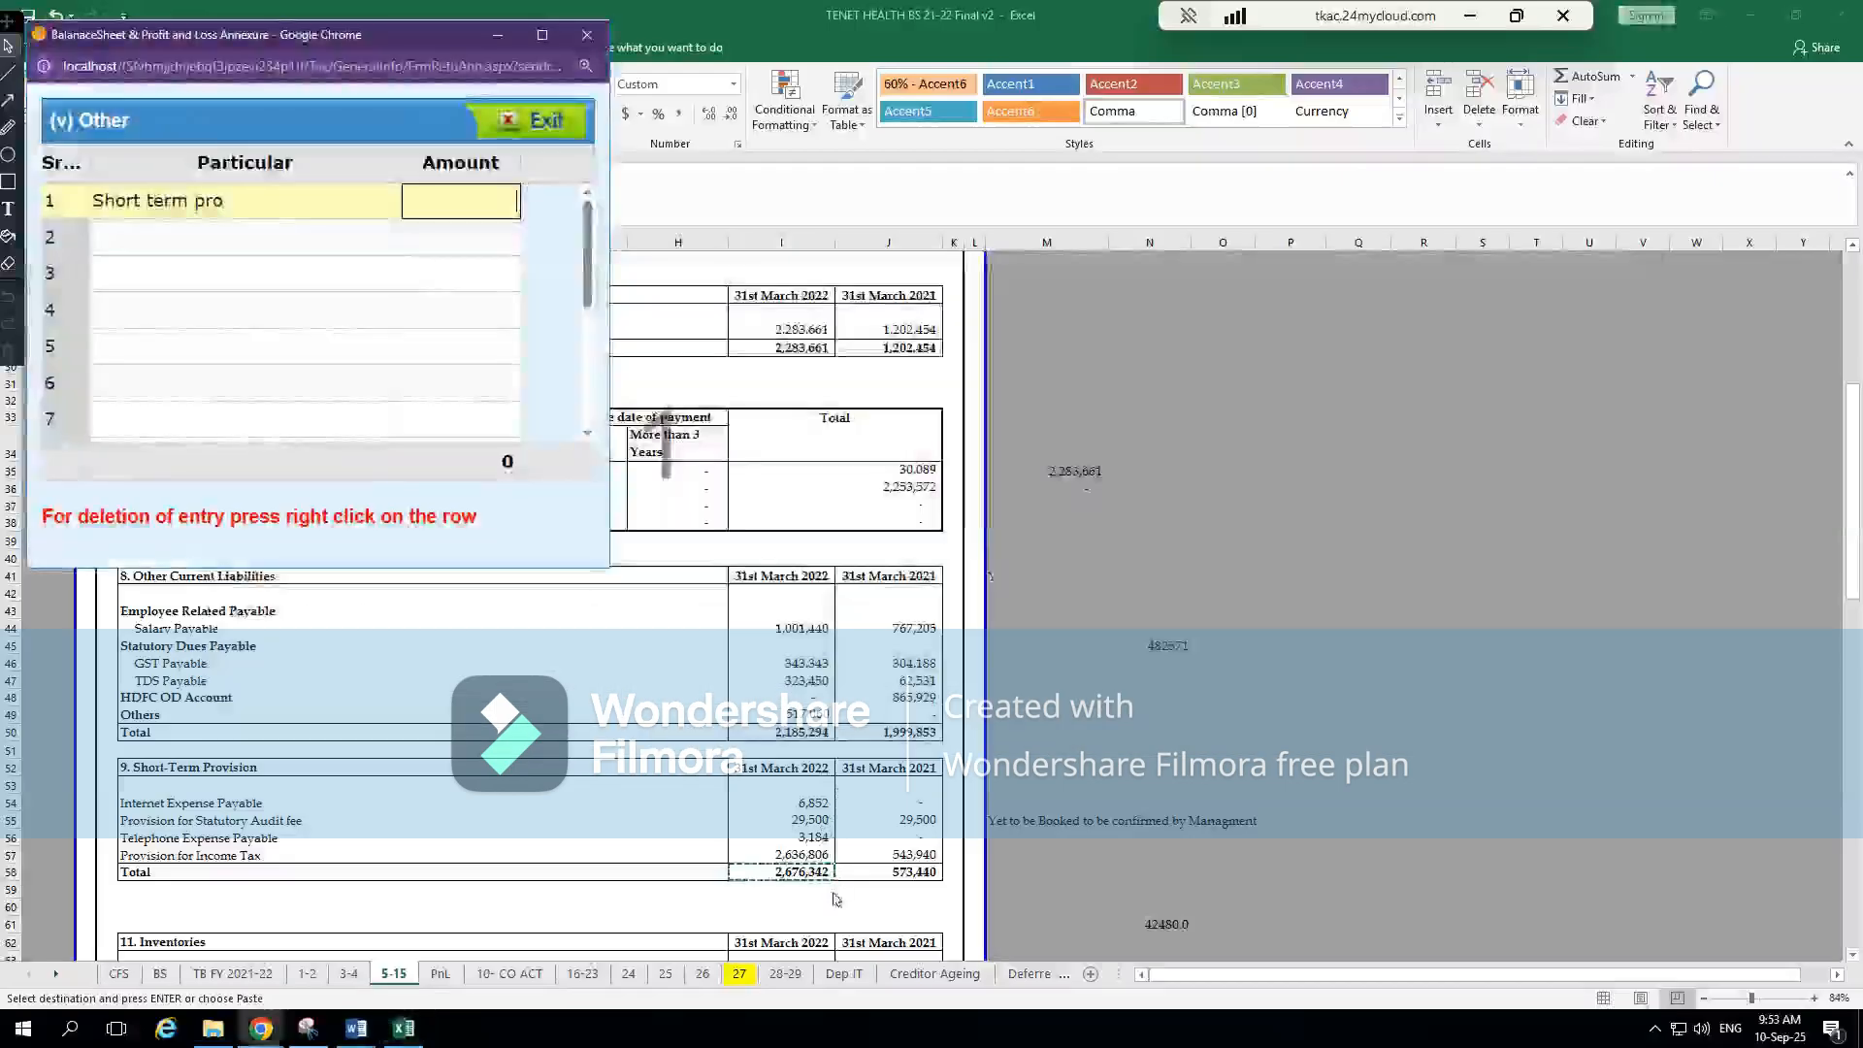
key("ctrl+v")
left_click(479, 202)
key("BackSpace")
left_click(463, 277)
left_click(529, 121)
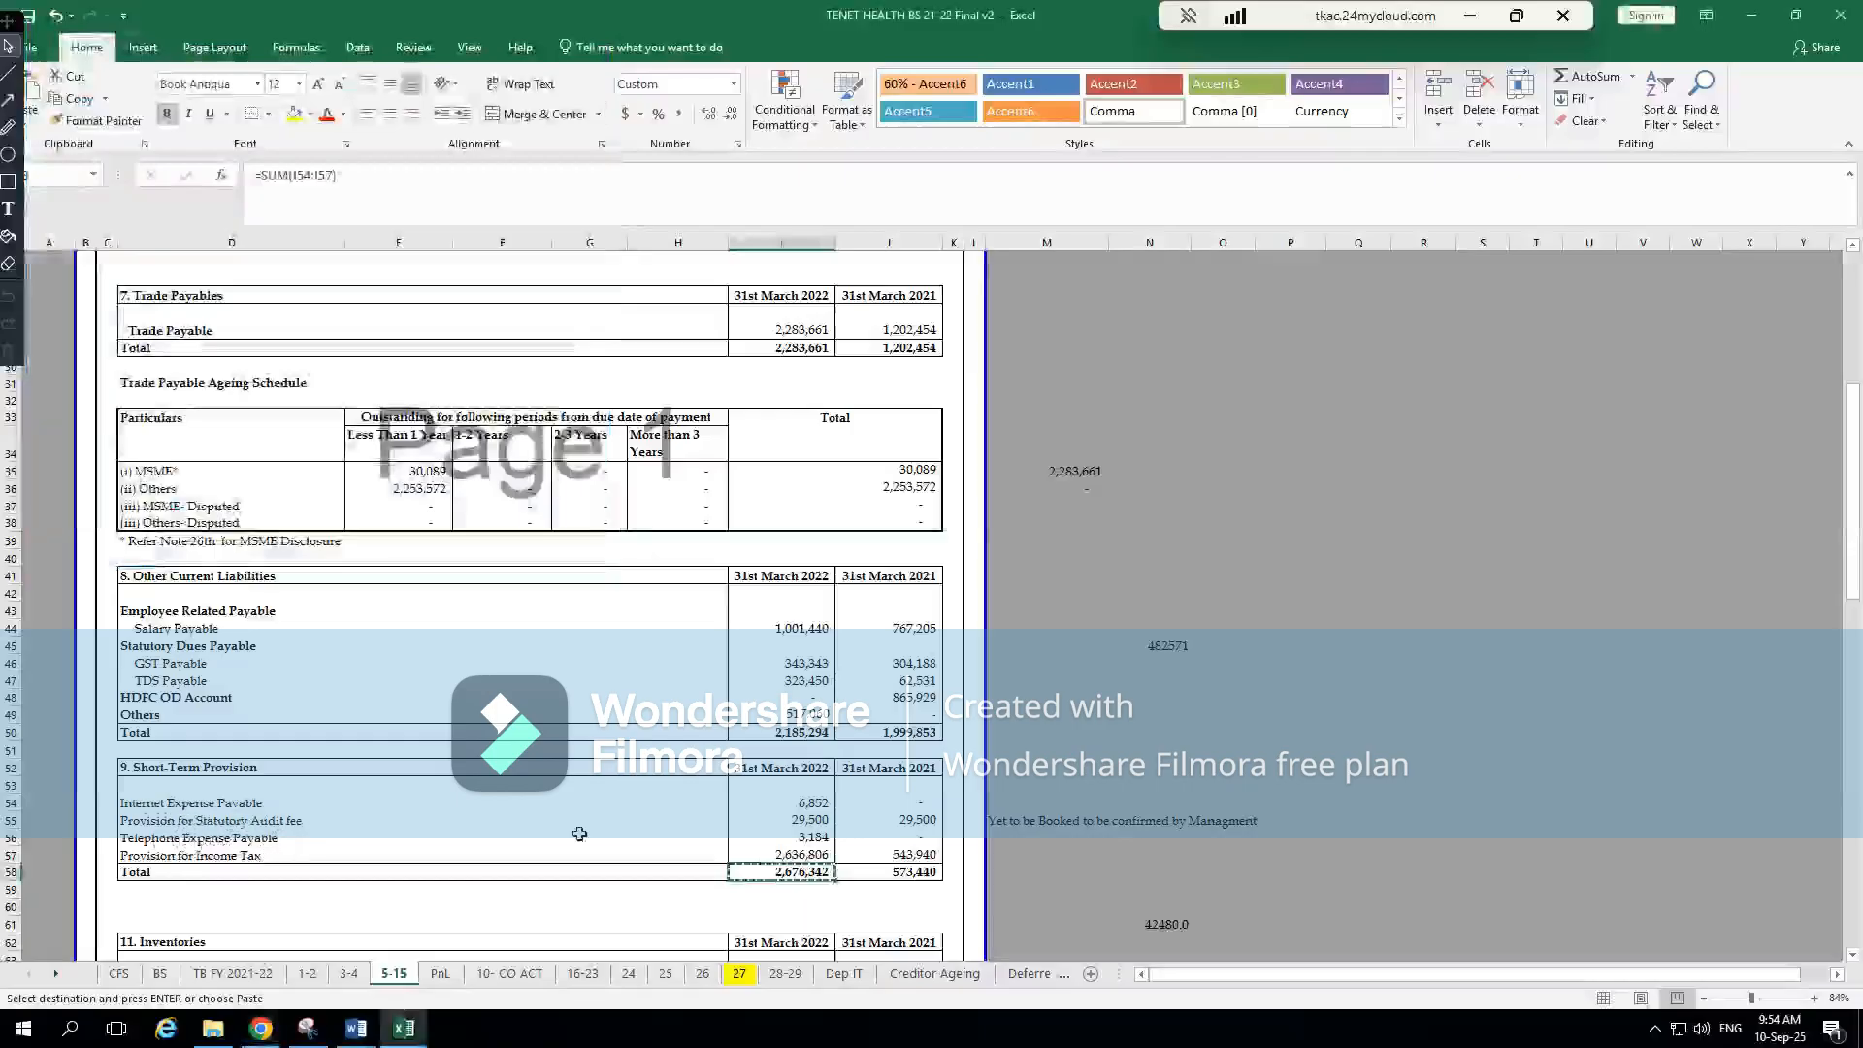
key("alt+Tab")
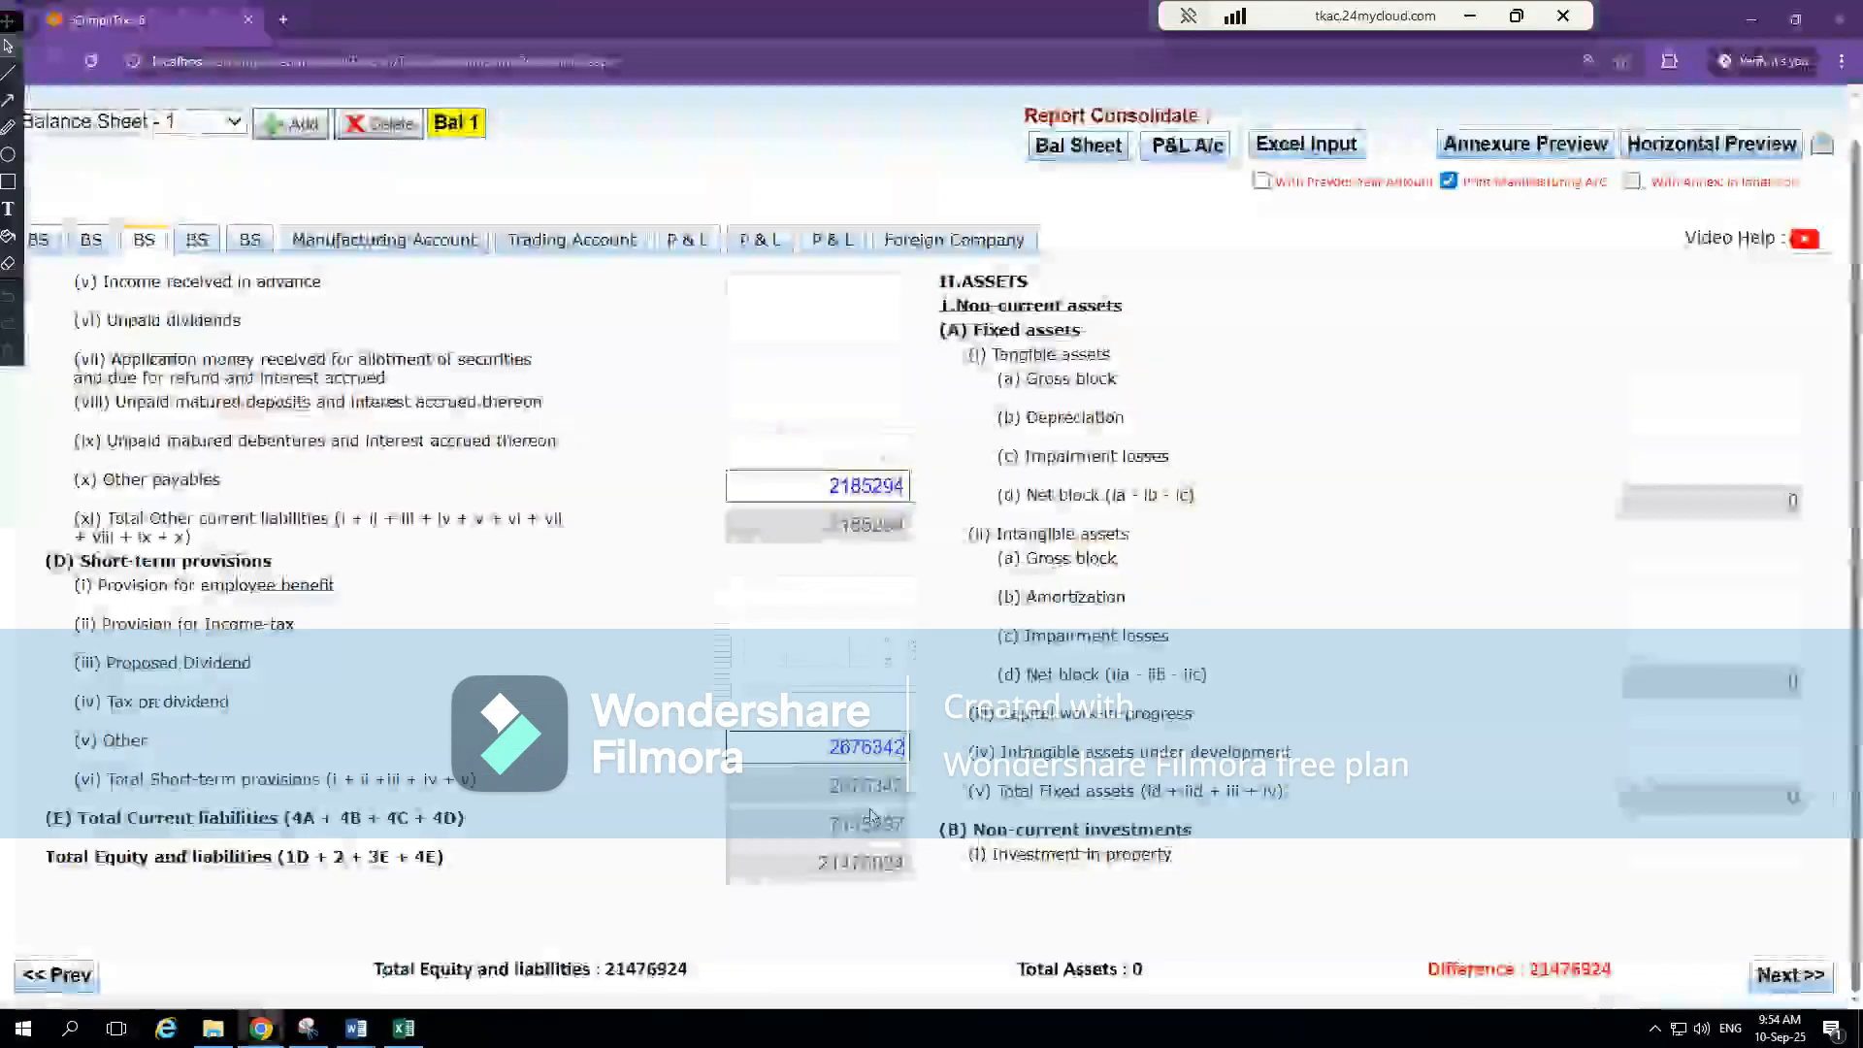
Reopen the Other annexure under Short-term provisions to check the entered item and amount, and close it
left_click(878, 632)
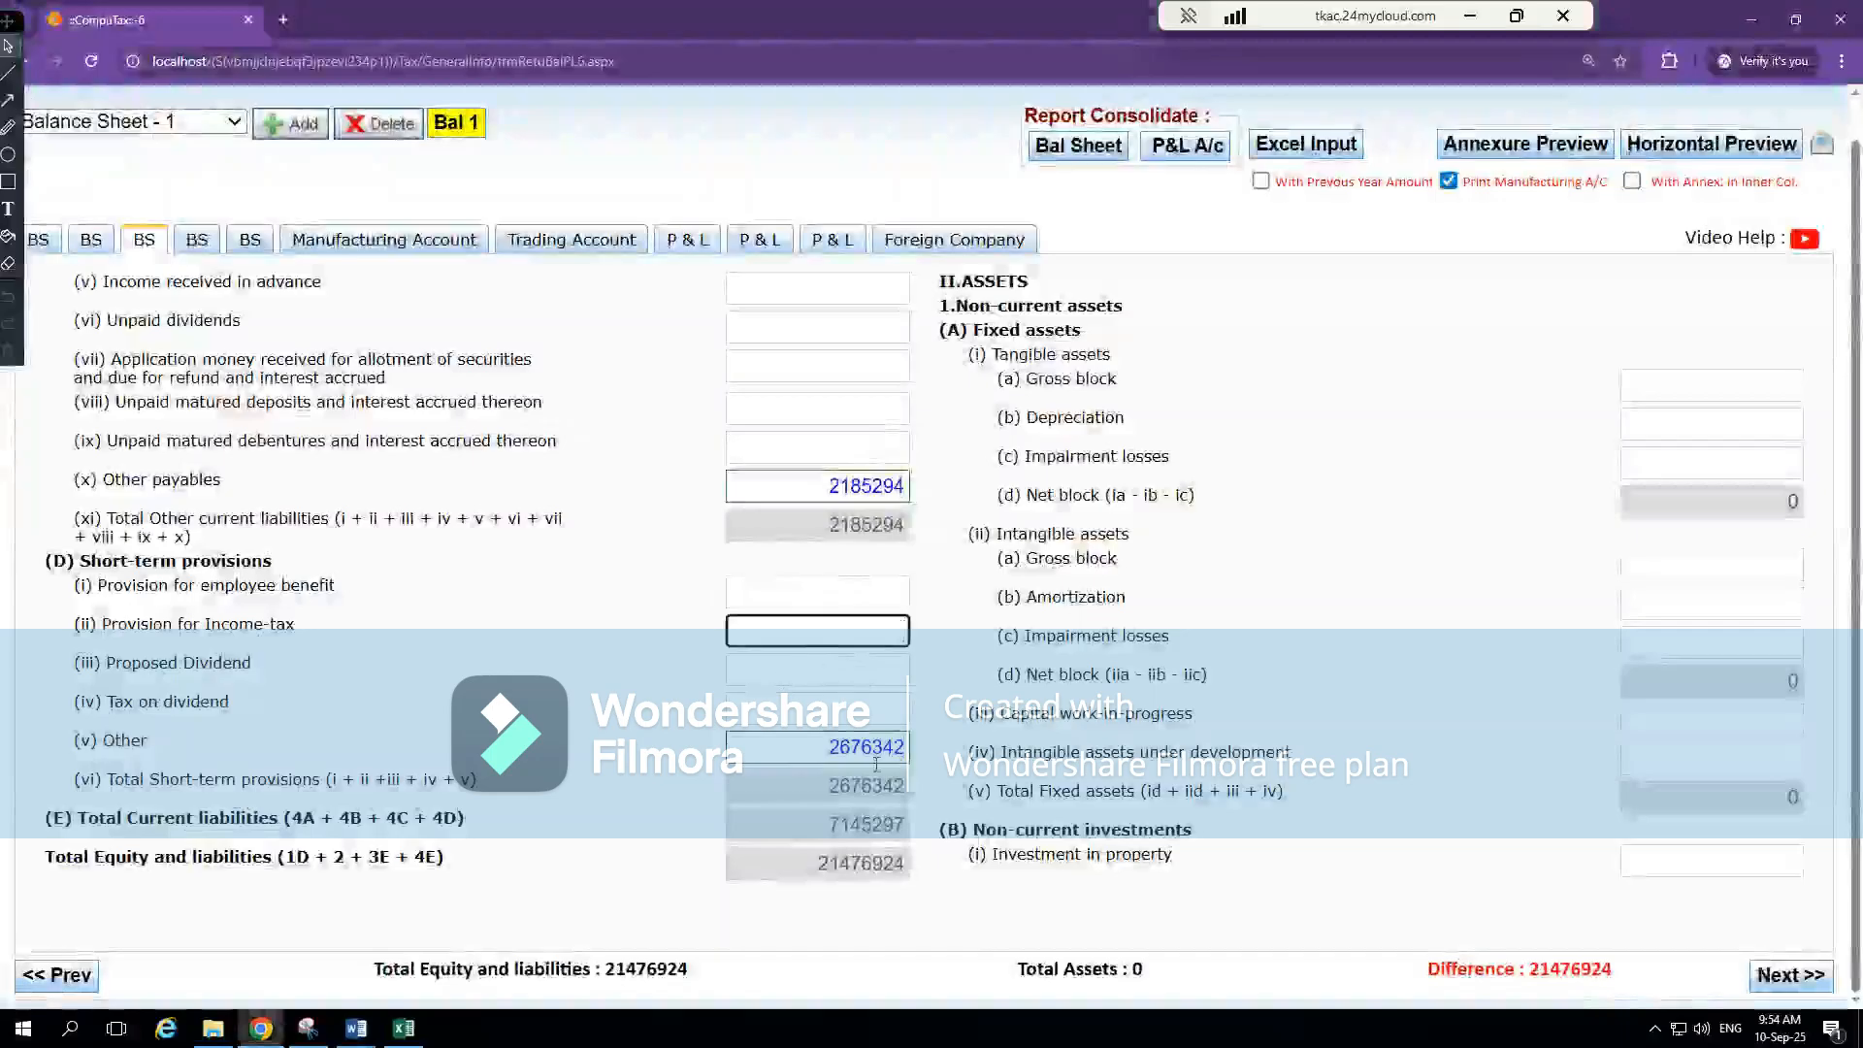
left_click(783, 755)
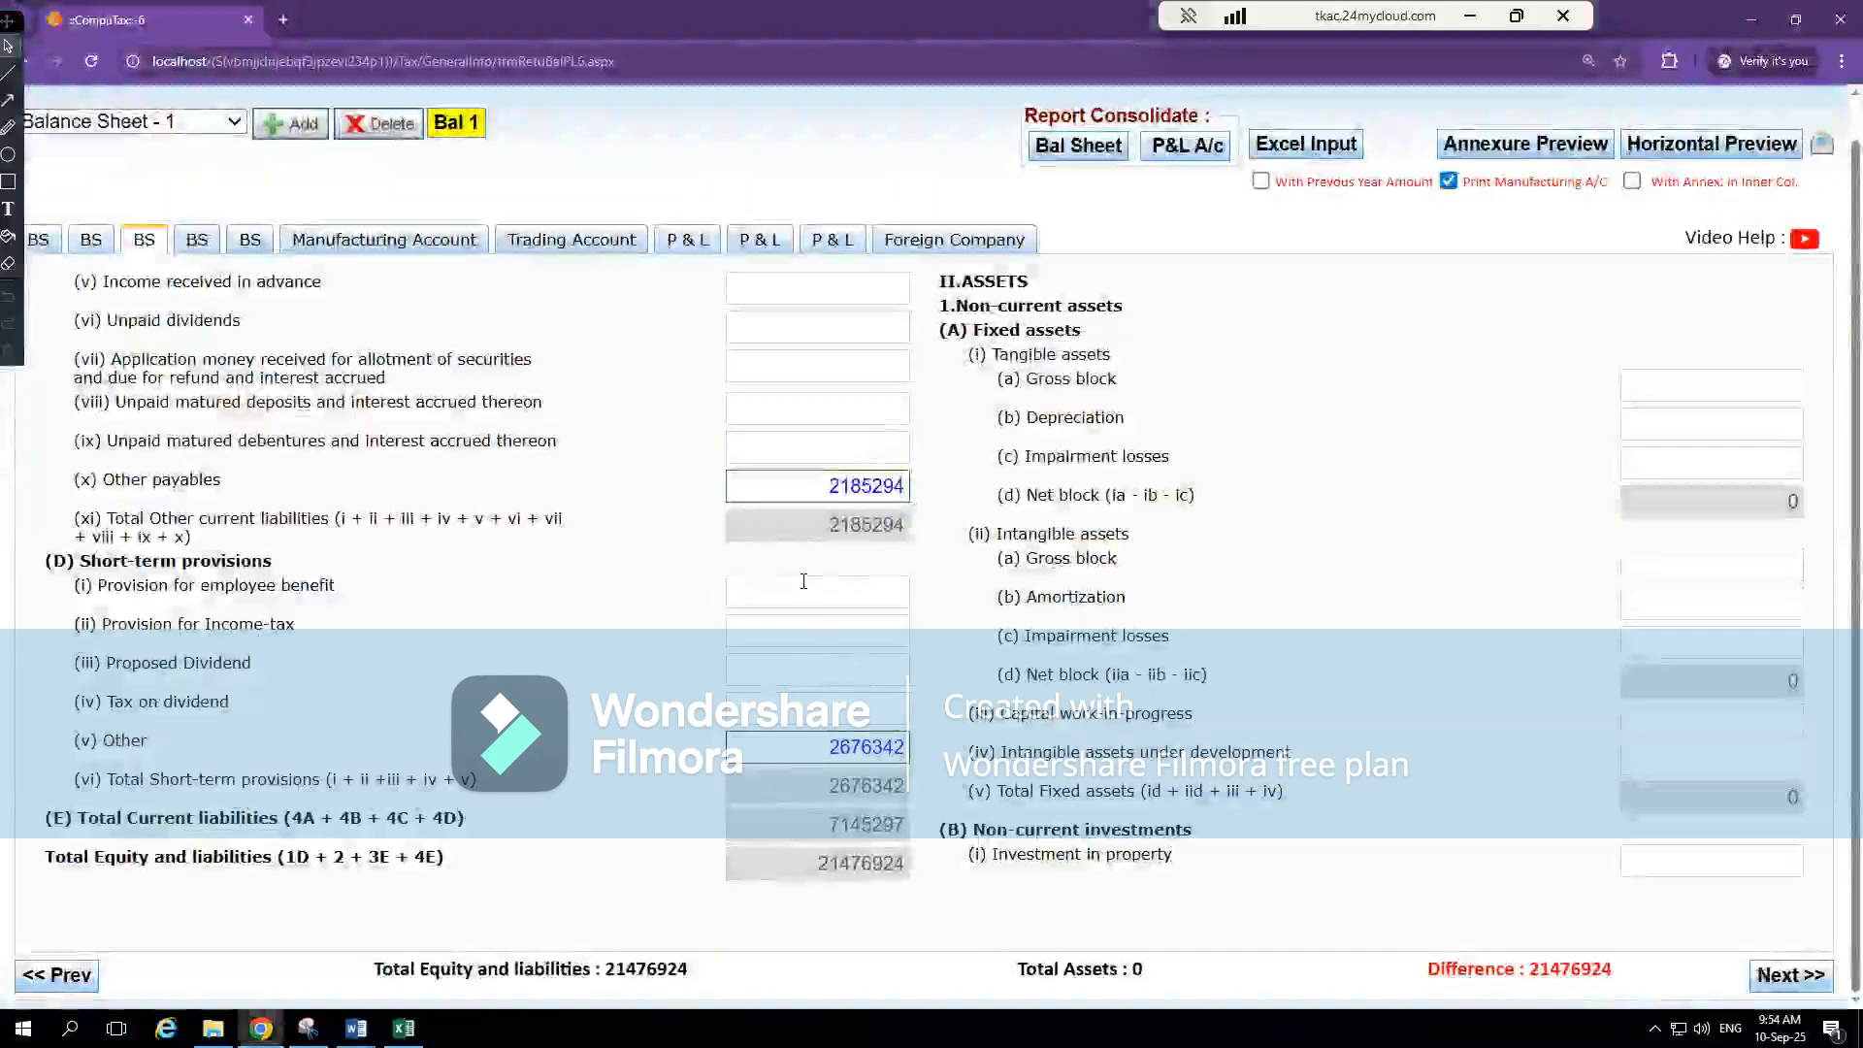
double_click(802, 749)
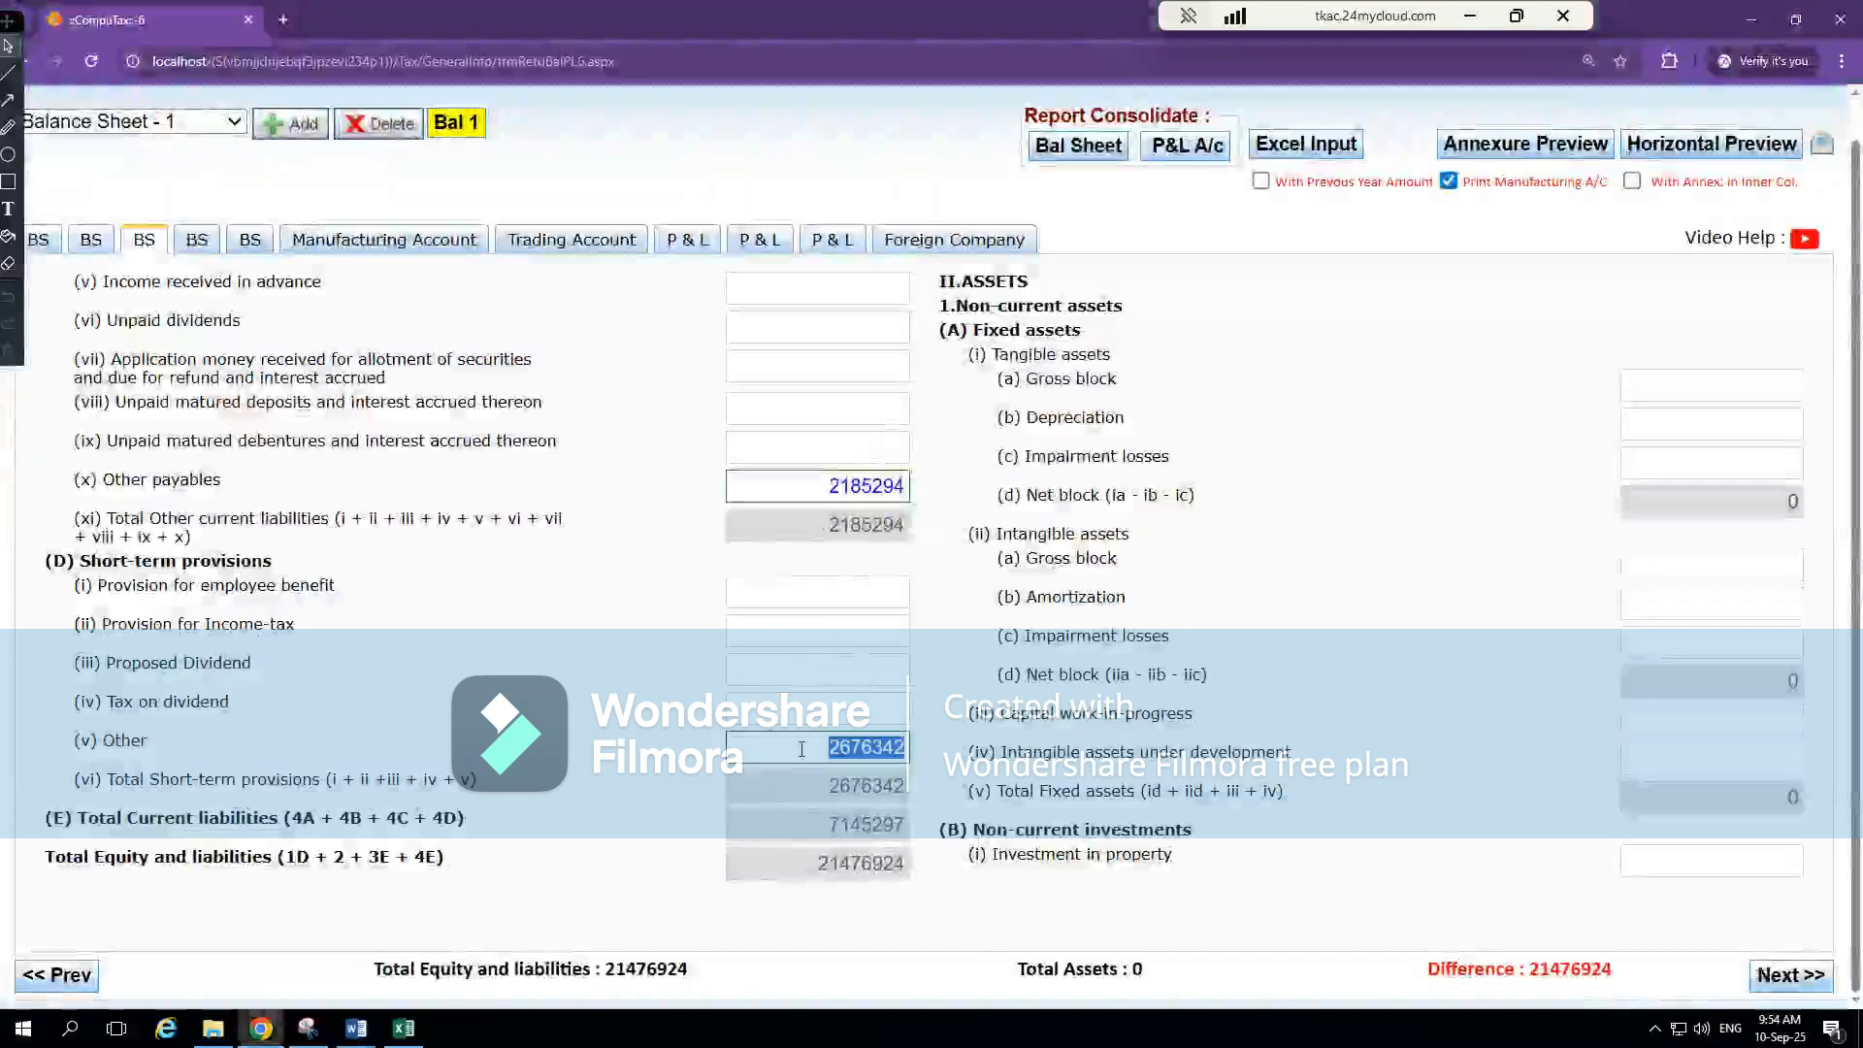
left_click(270, 272)
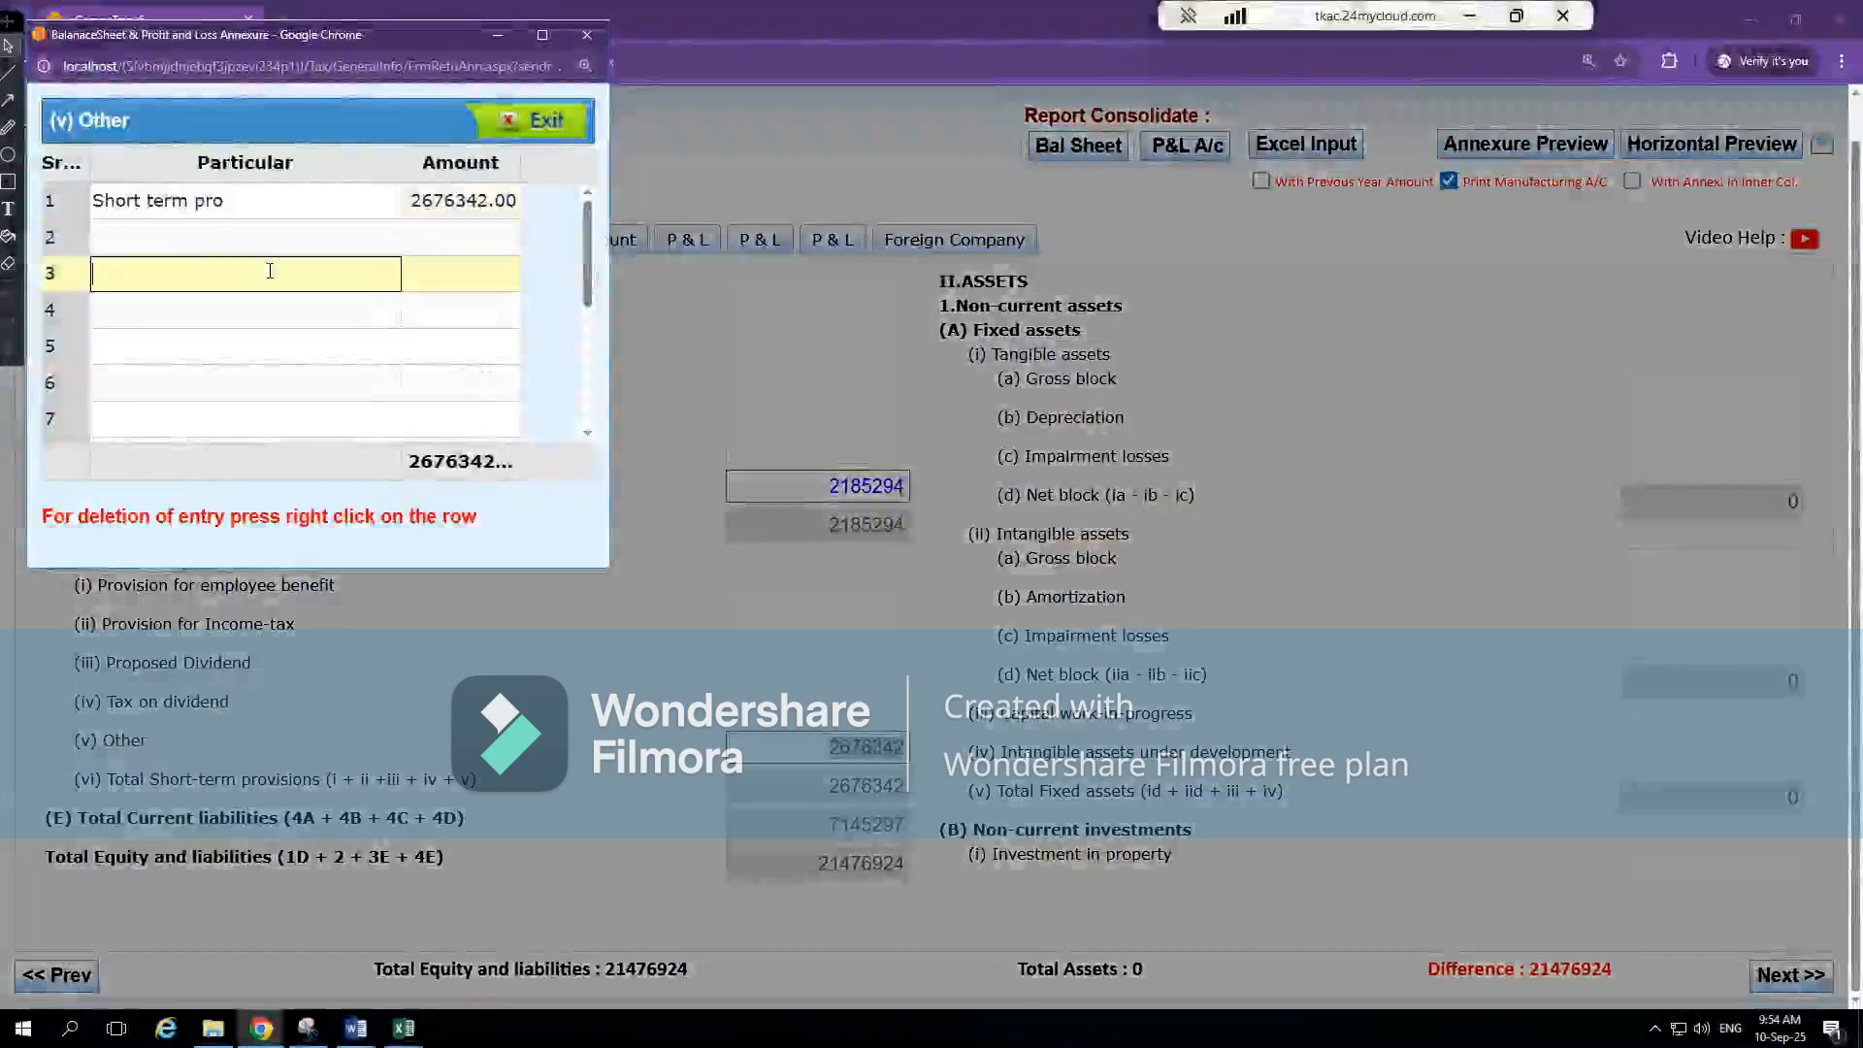
left_click(469, 242)
left_click(551, 134)
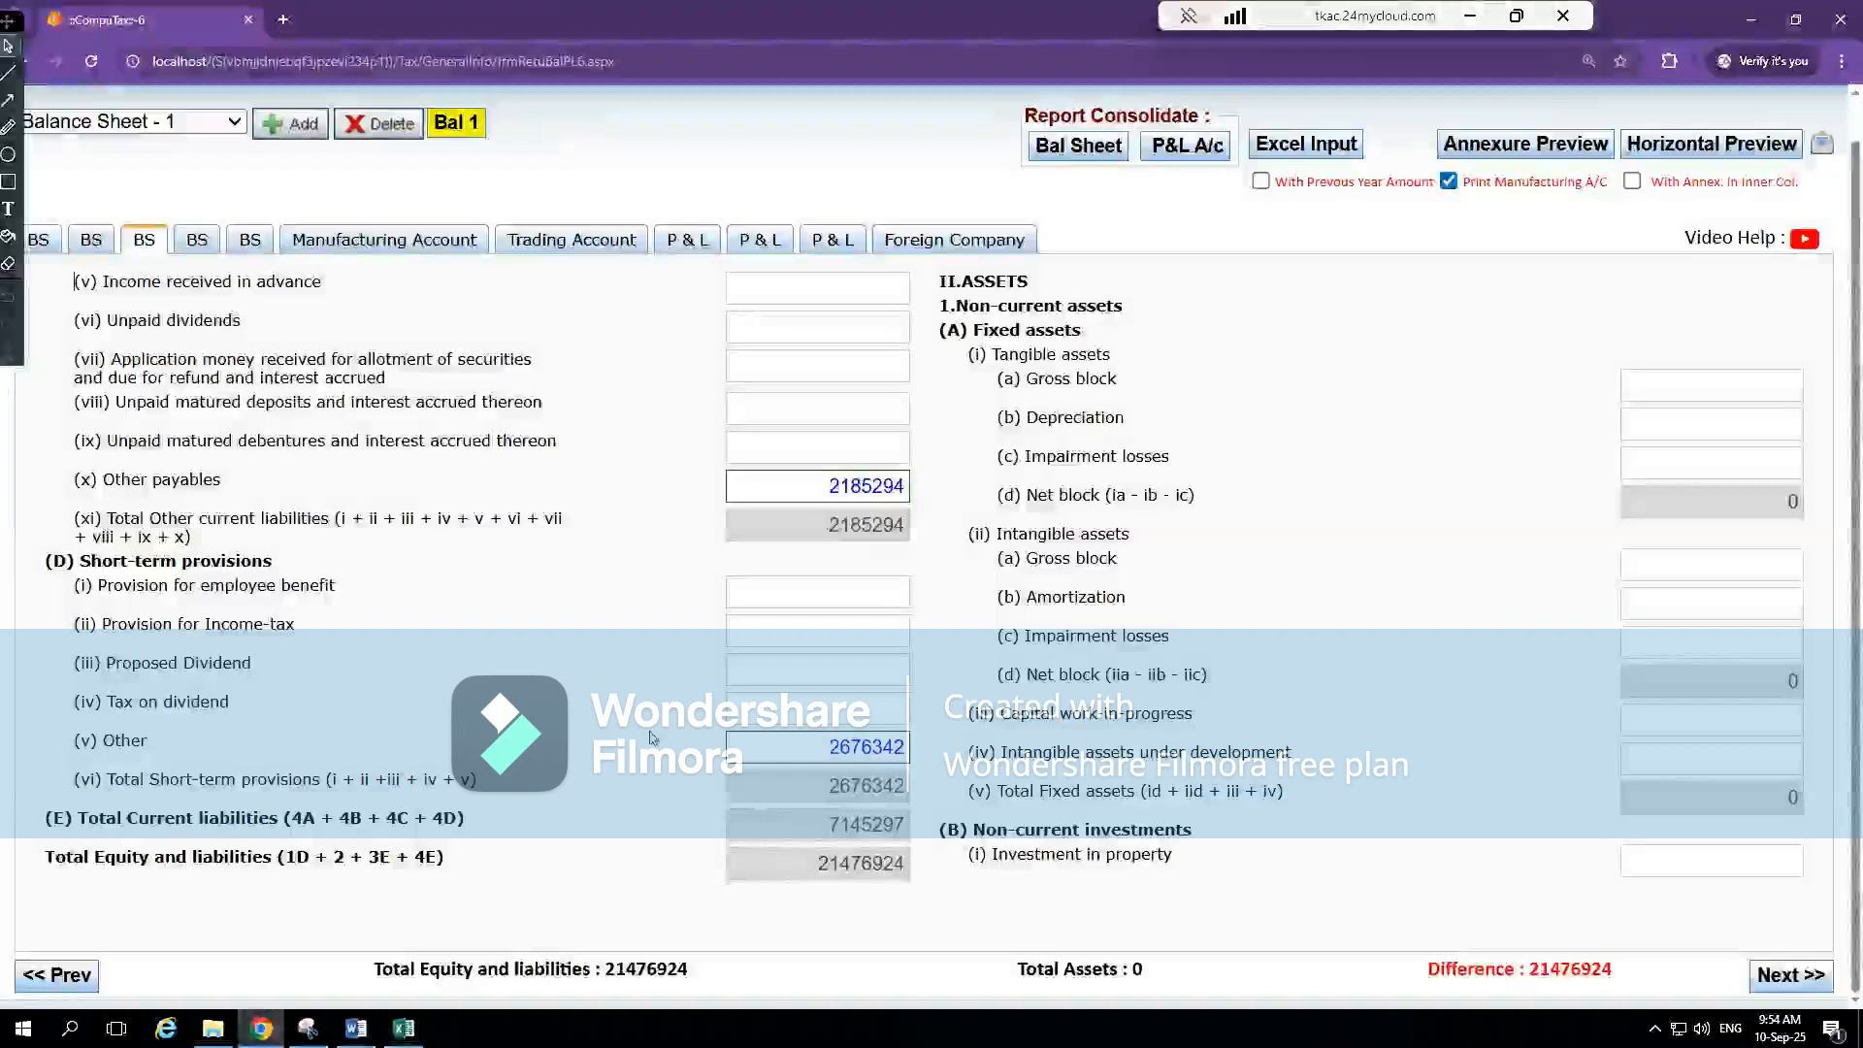
Compare the current-year equity and liabilities total on Excel's BS sheet with CompuTax's Total Equity and liabilities
key("alt+Tab")
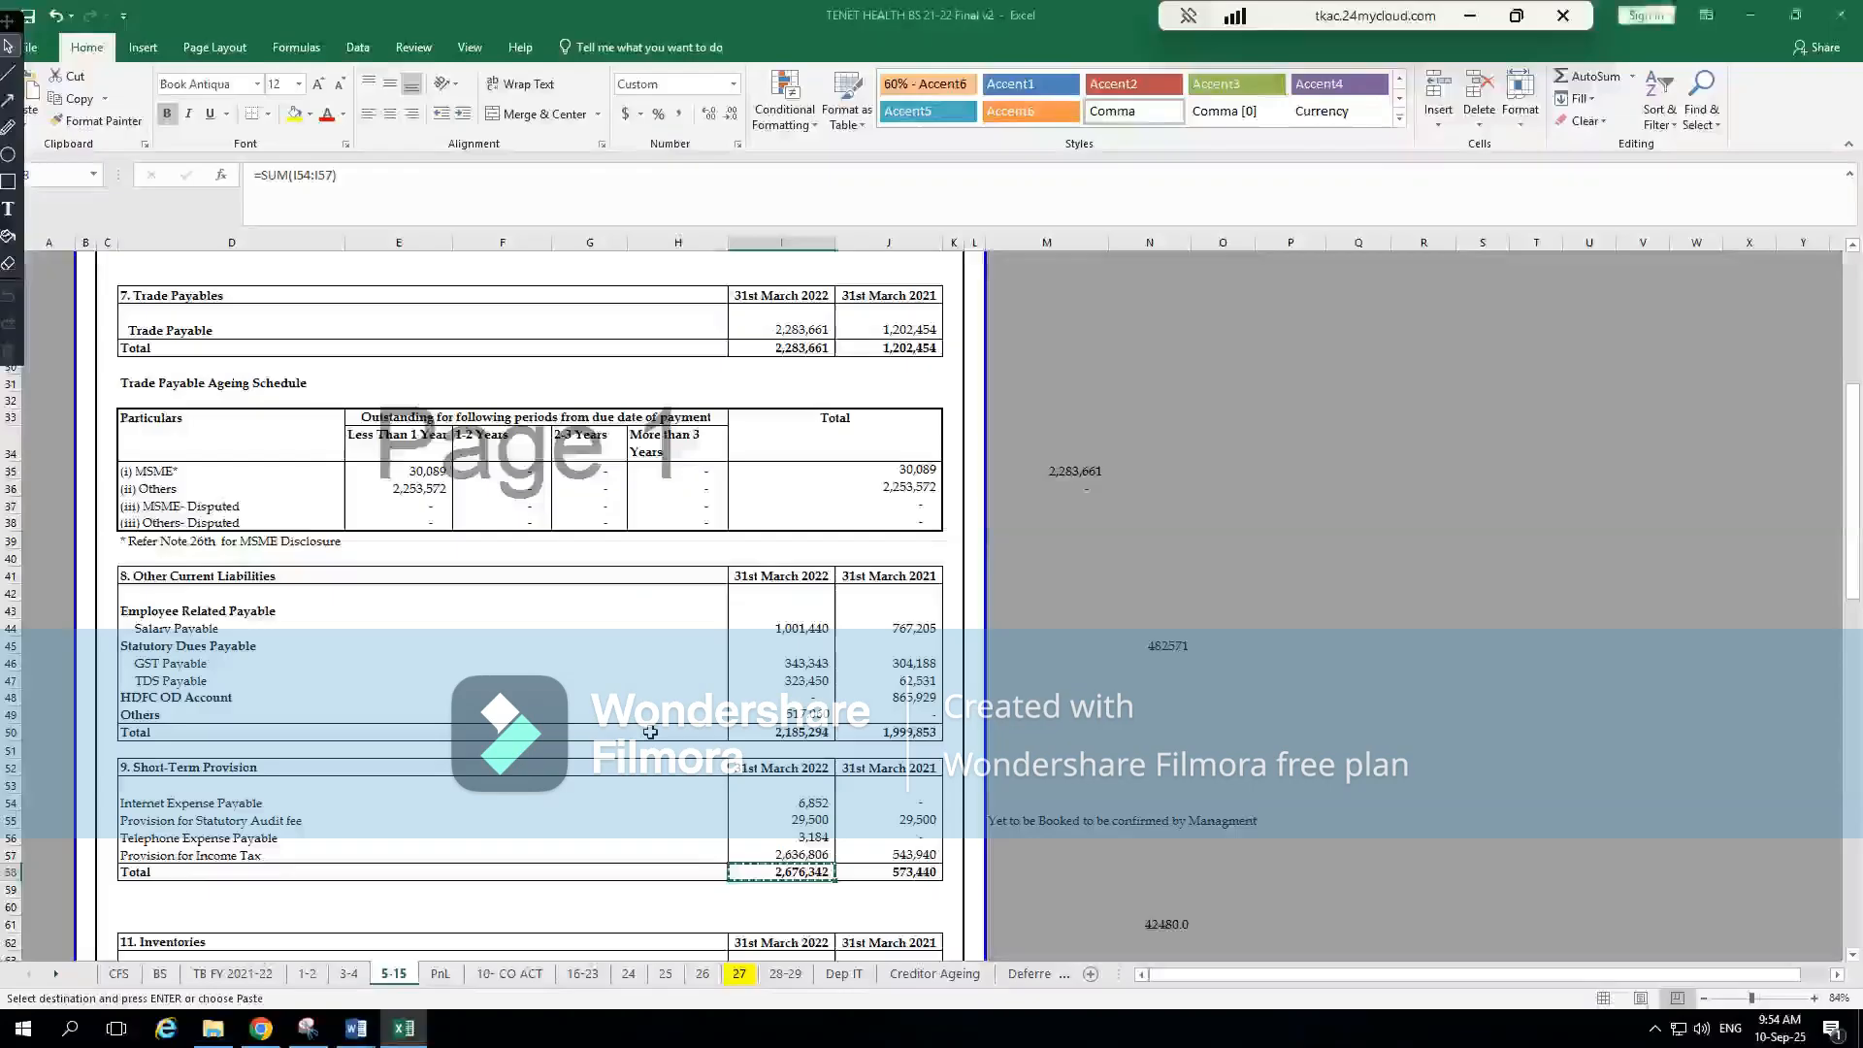
left_click(160, 973)
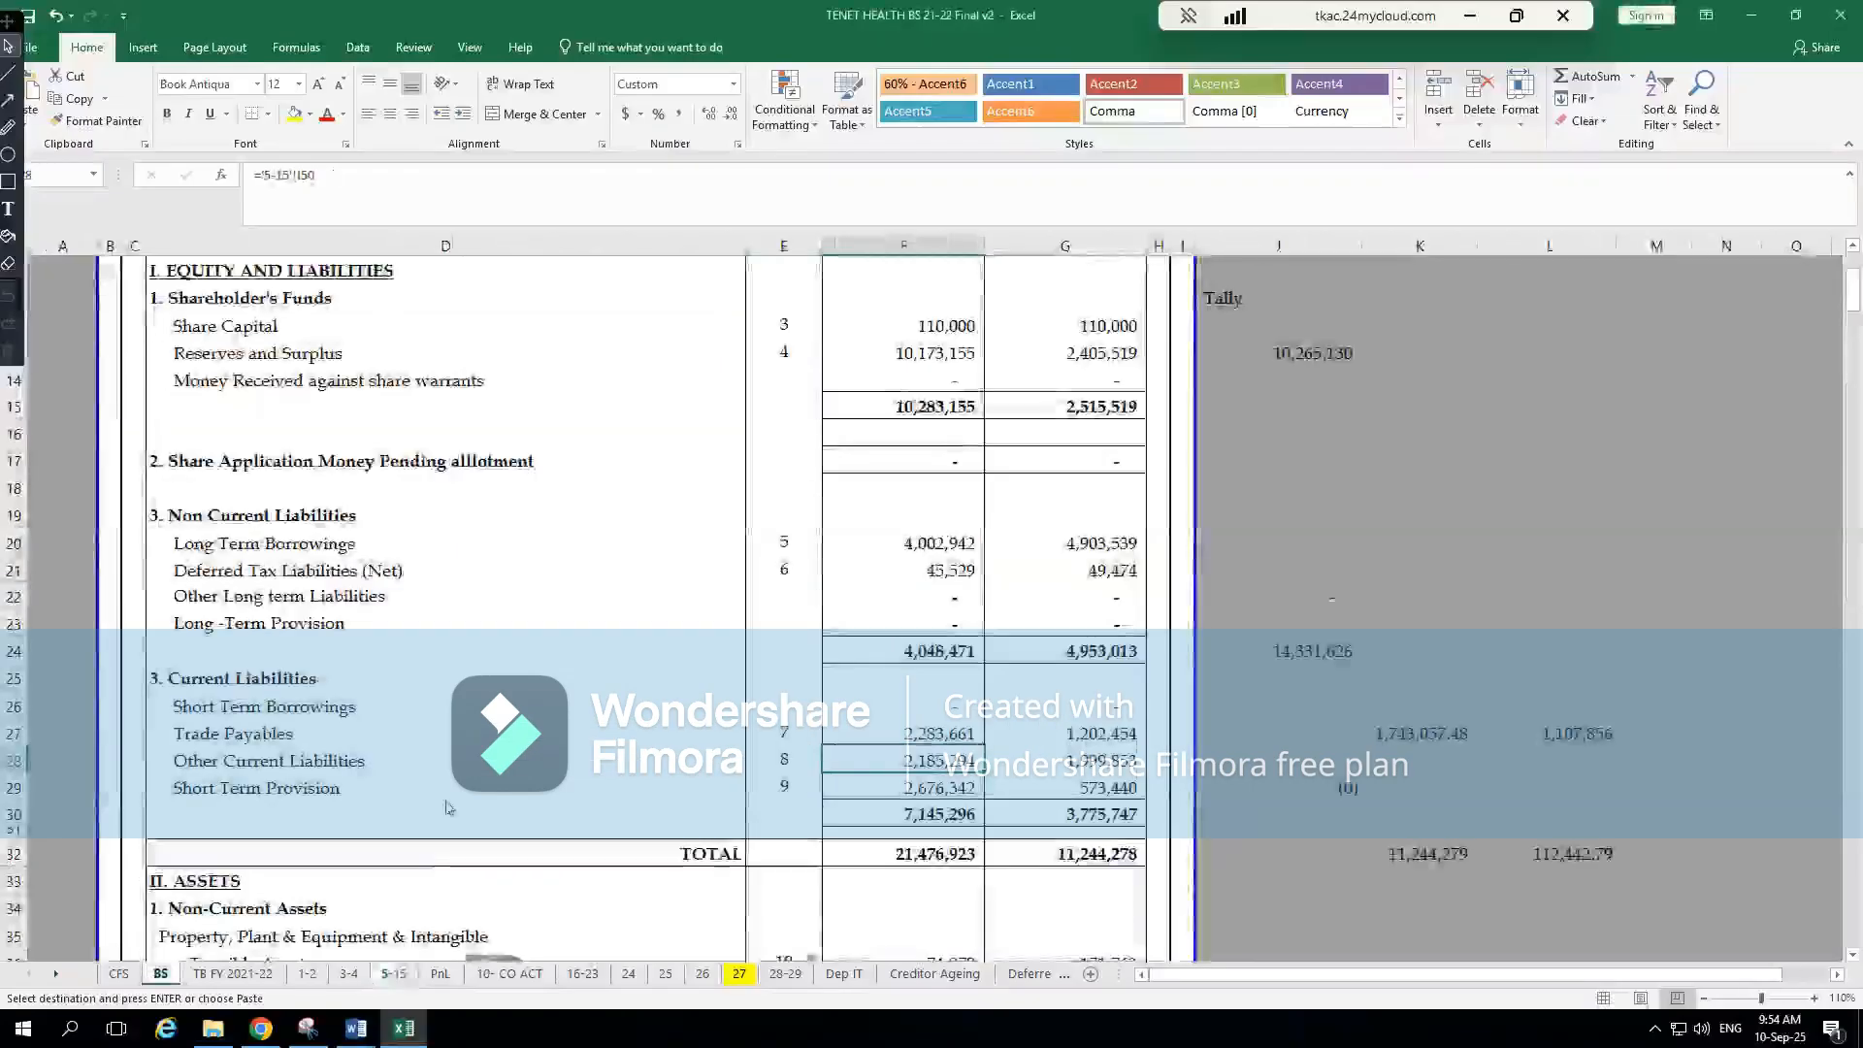
left_click(957, 850)
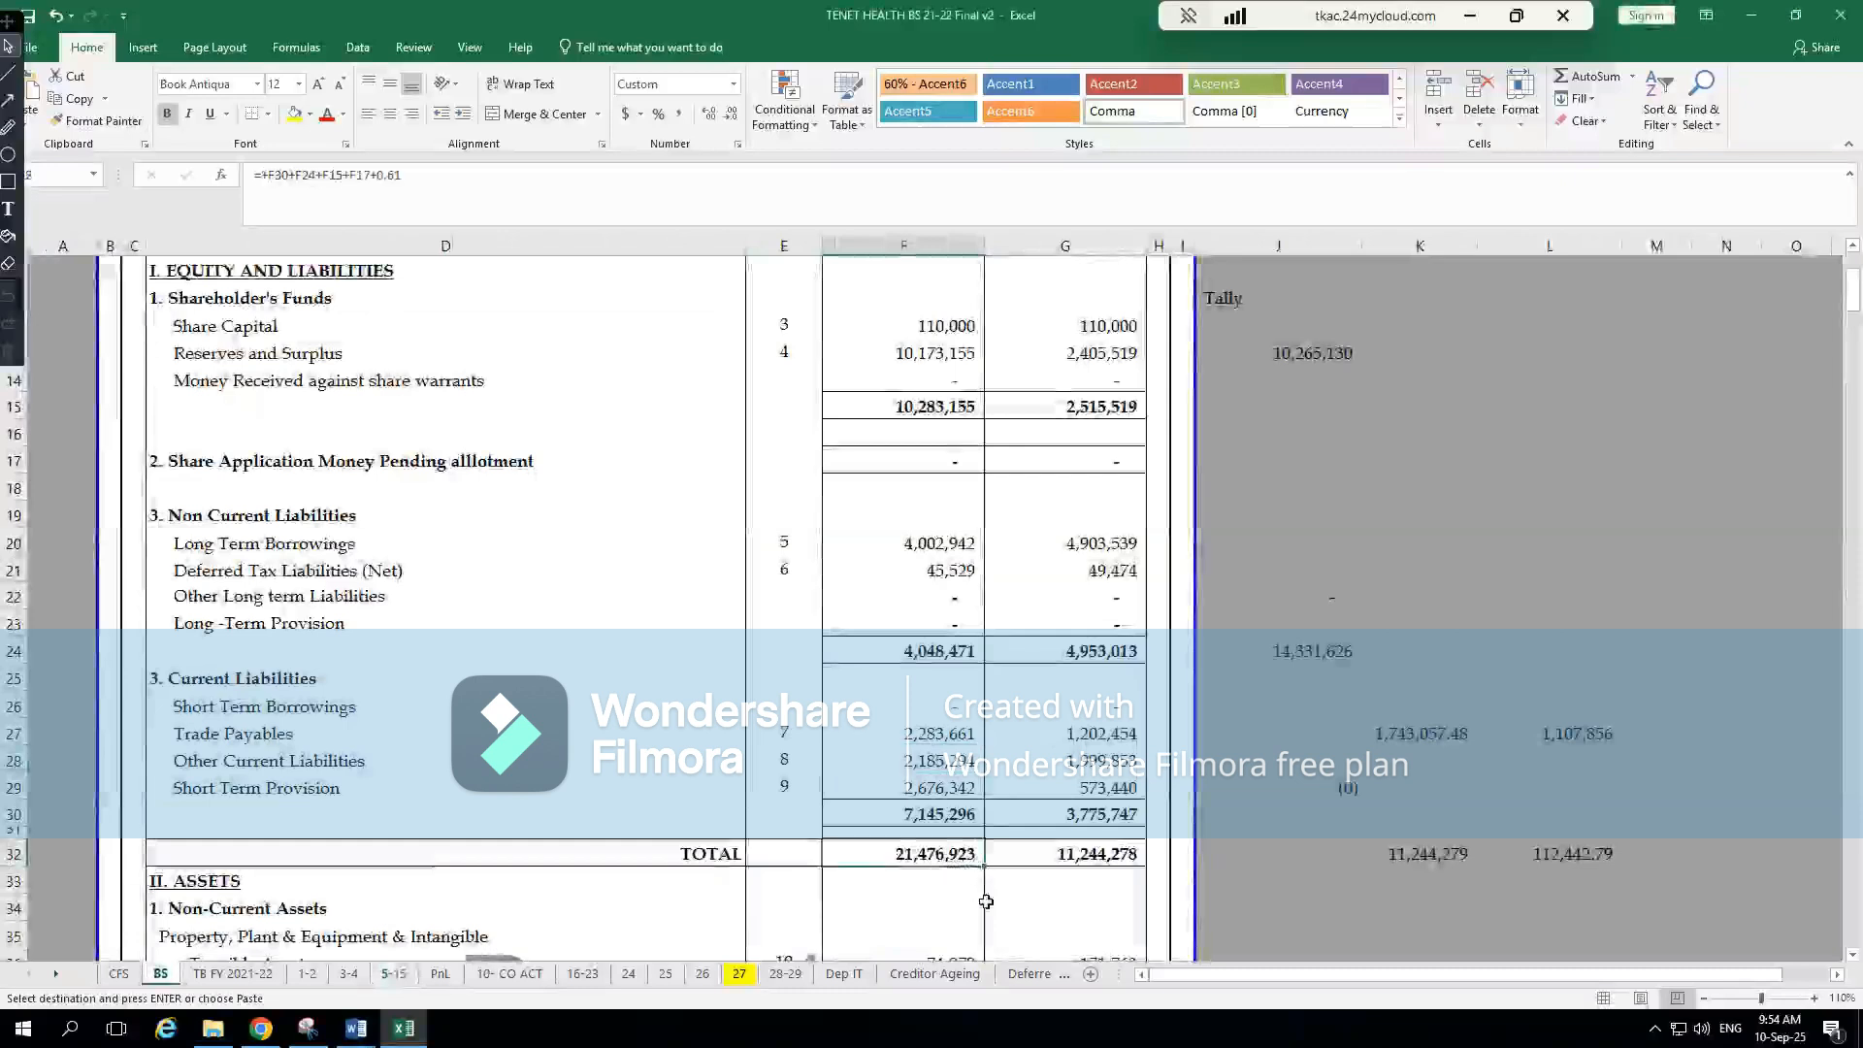
key("alt+Tab")
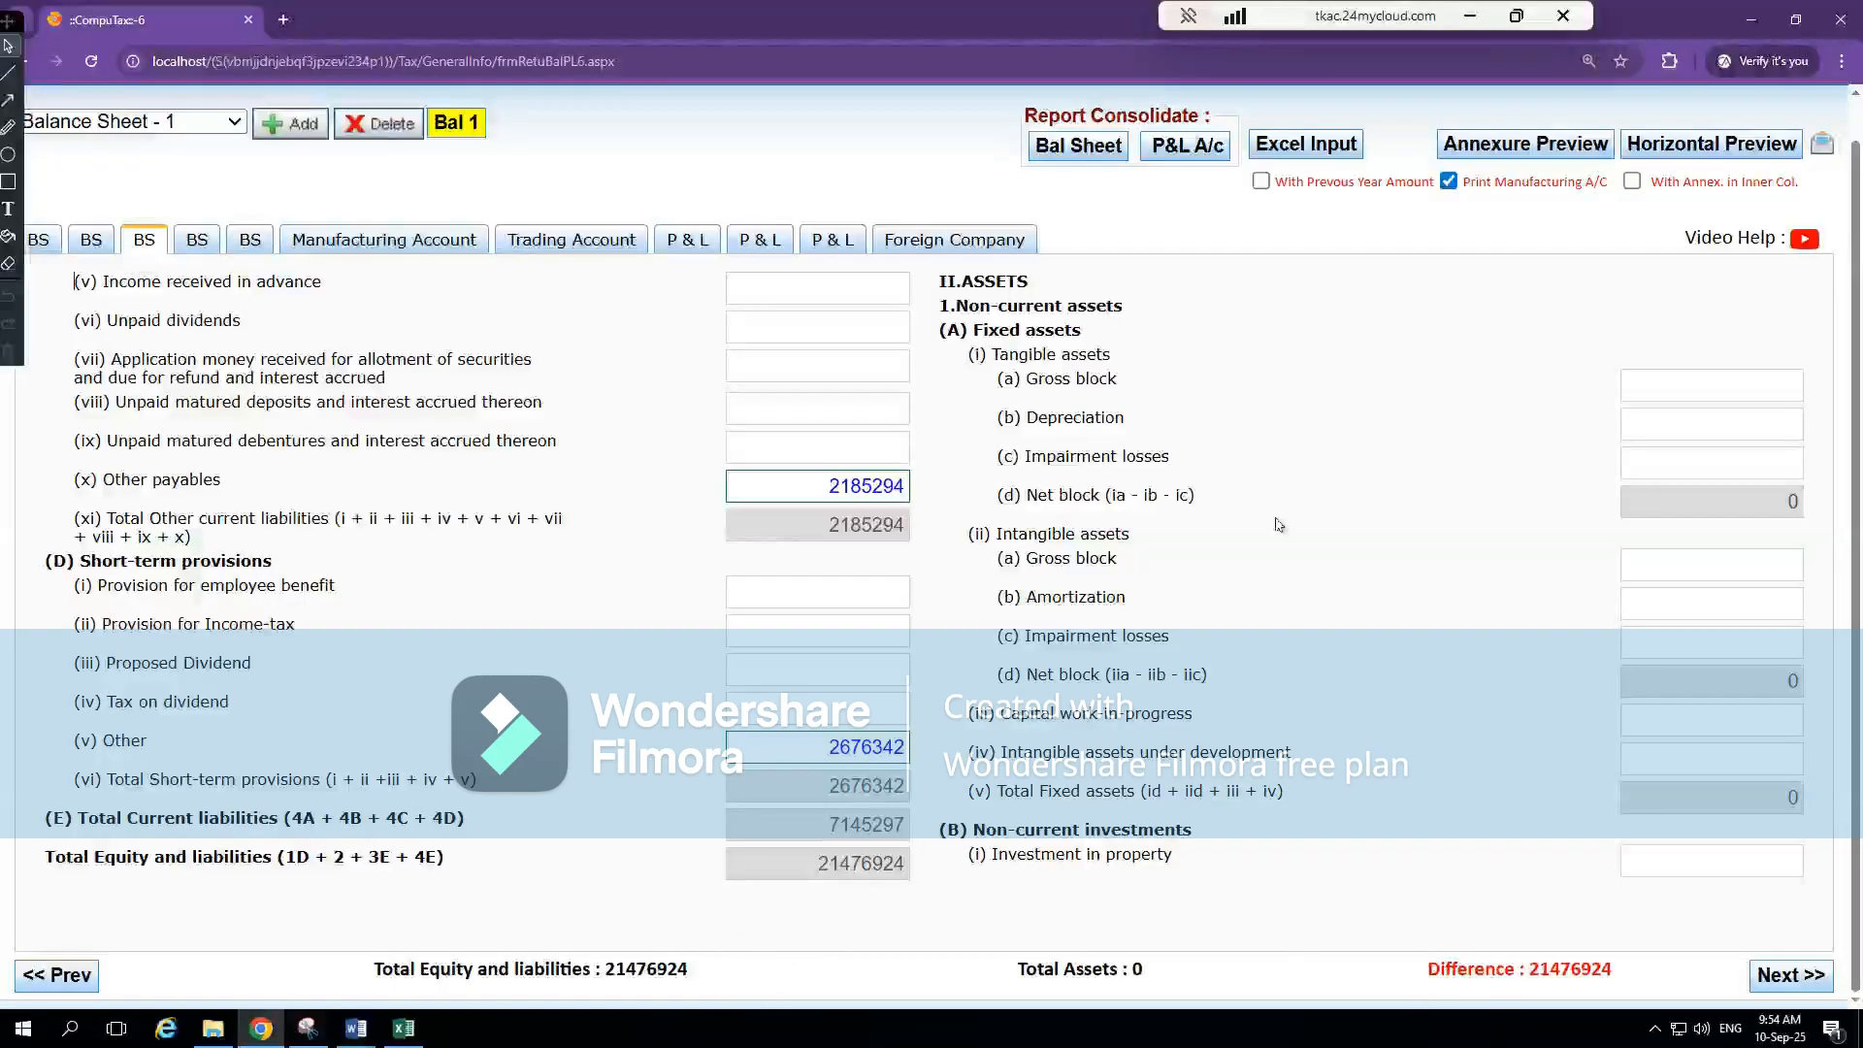
Locate the current-year Tangible Assets figure under Non-Current Assets on Excel's BS sheet
key("alt+Tab")
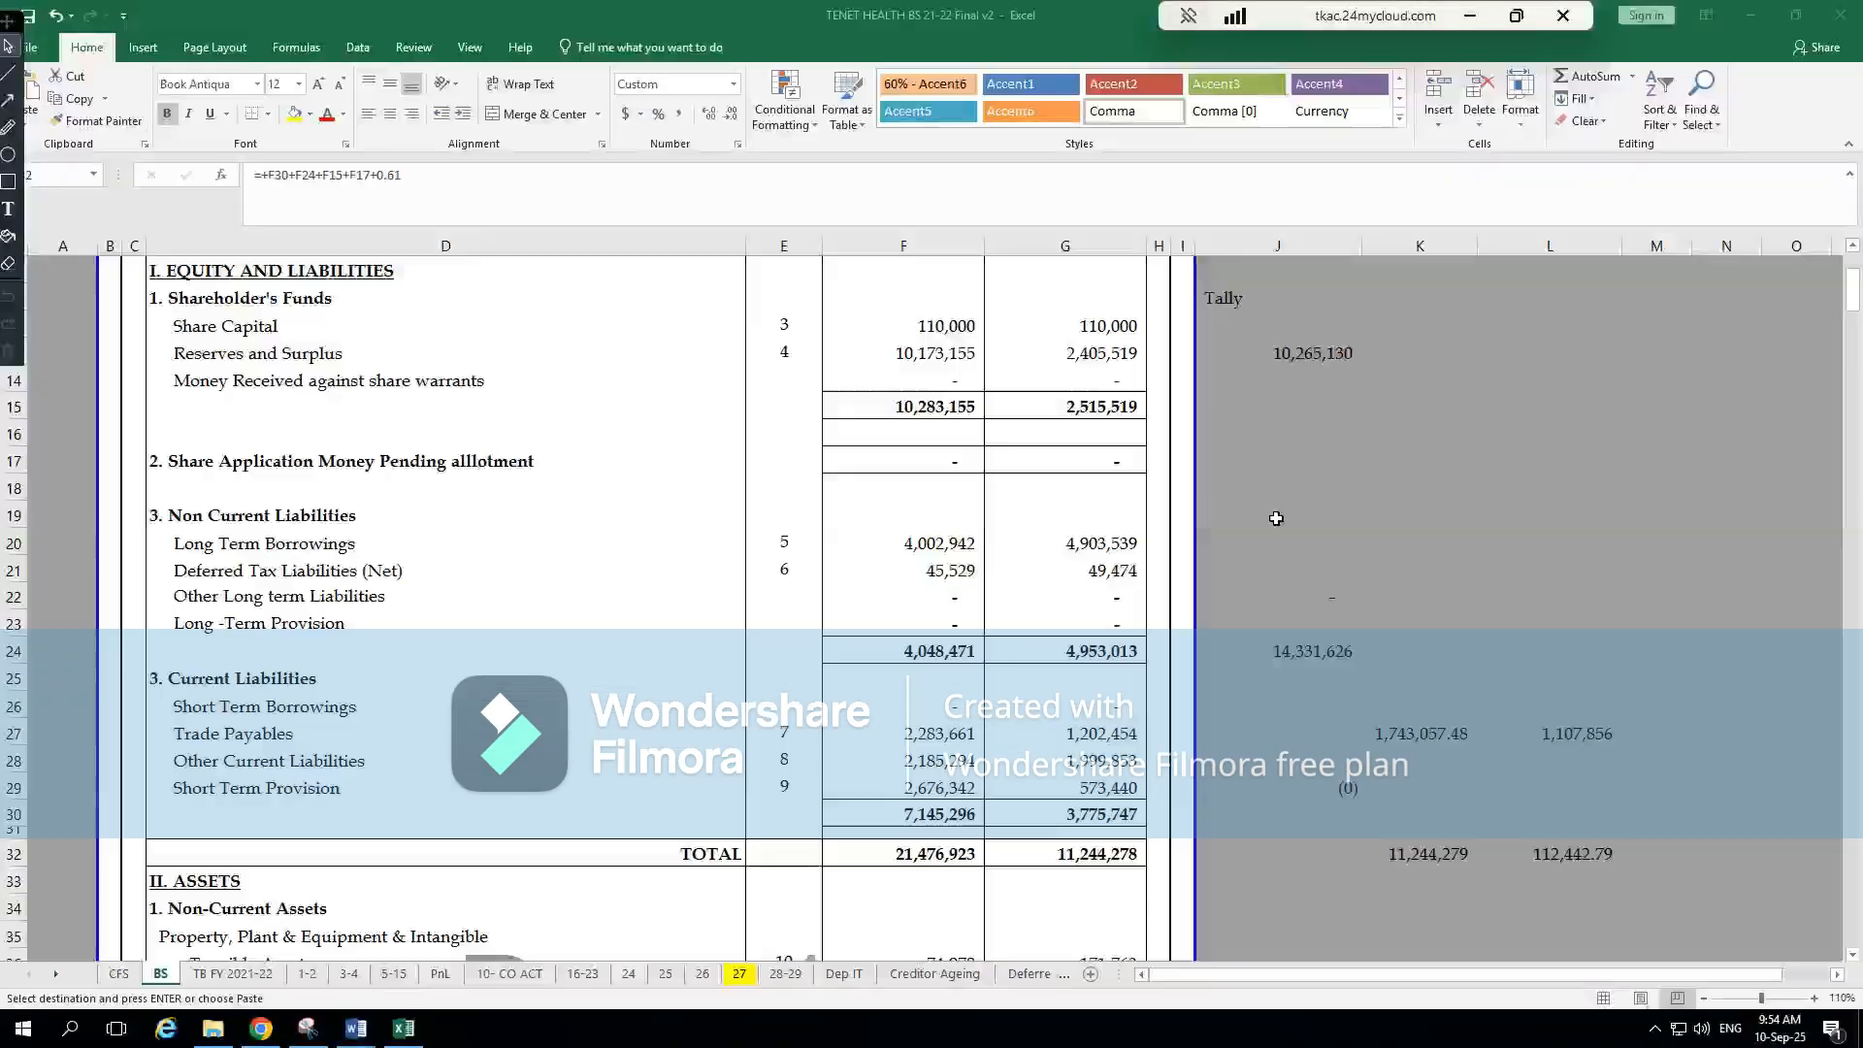
scroll(831, 762, "down", 8)
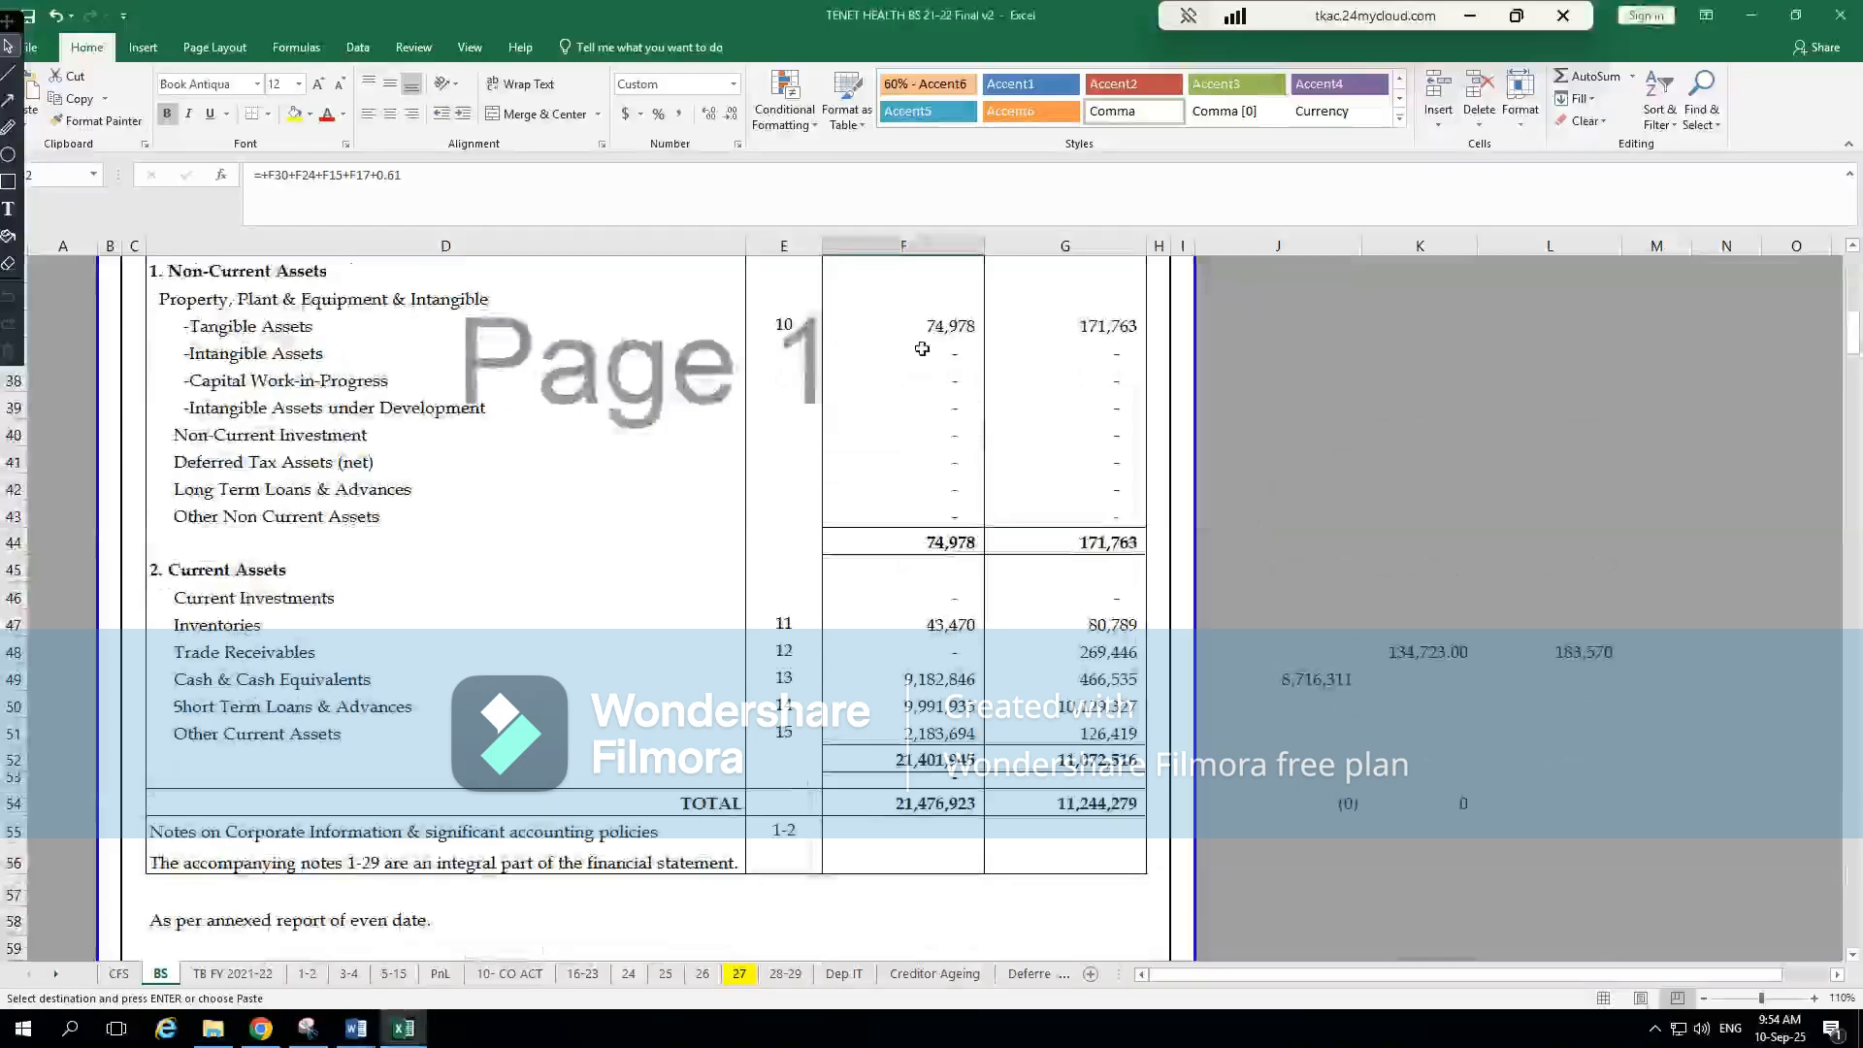
left_click(920, 346)
left_click(936, 324)
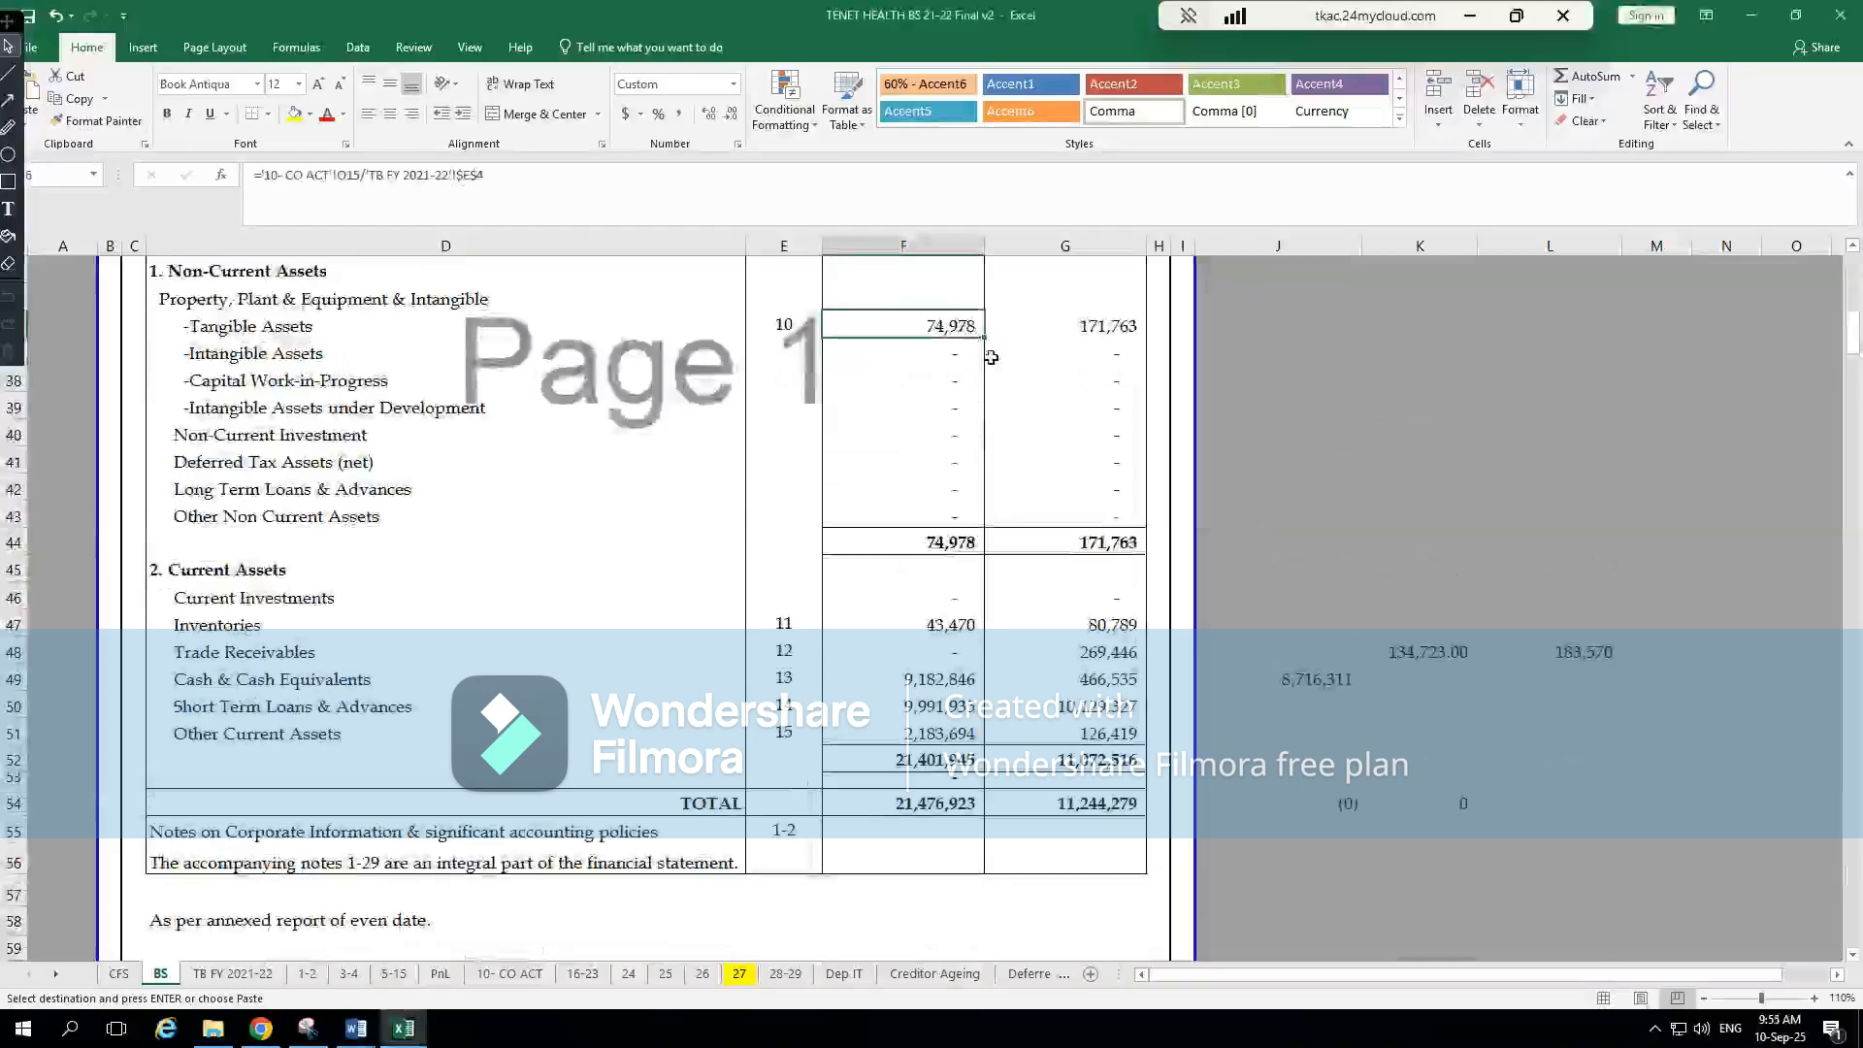
Return to CompuTax's third BS page and go through the Gross block, Depreciation and Impairment losses fields for tangible assets
key("alt+Tab")
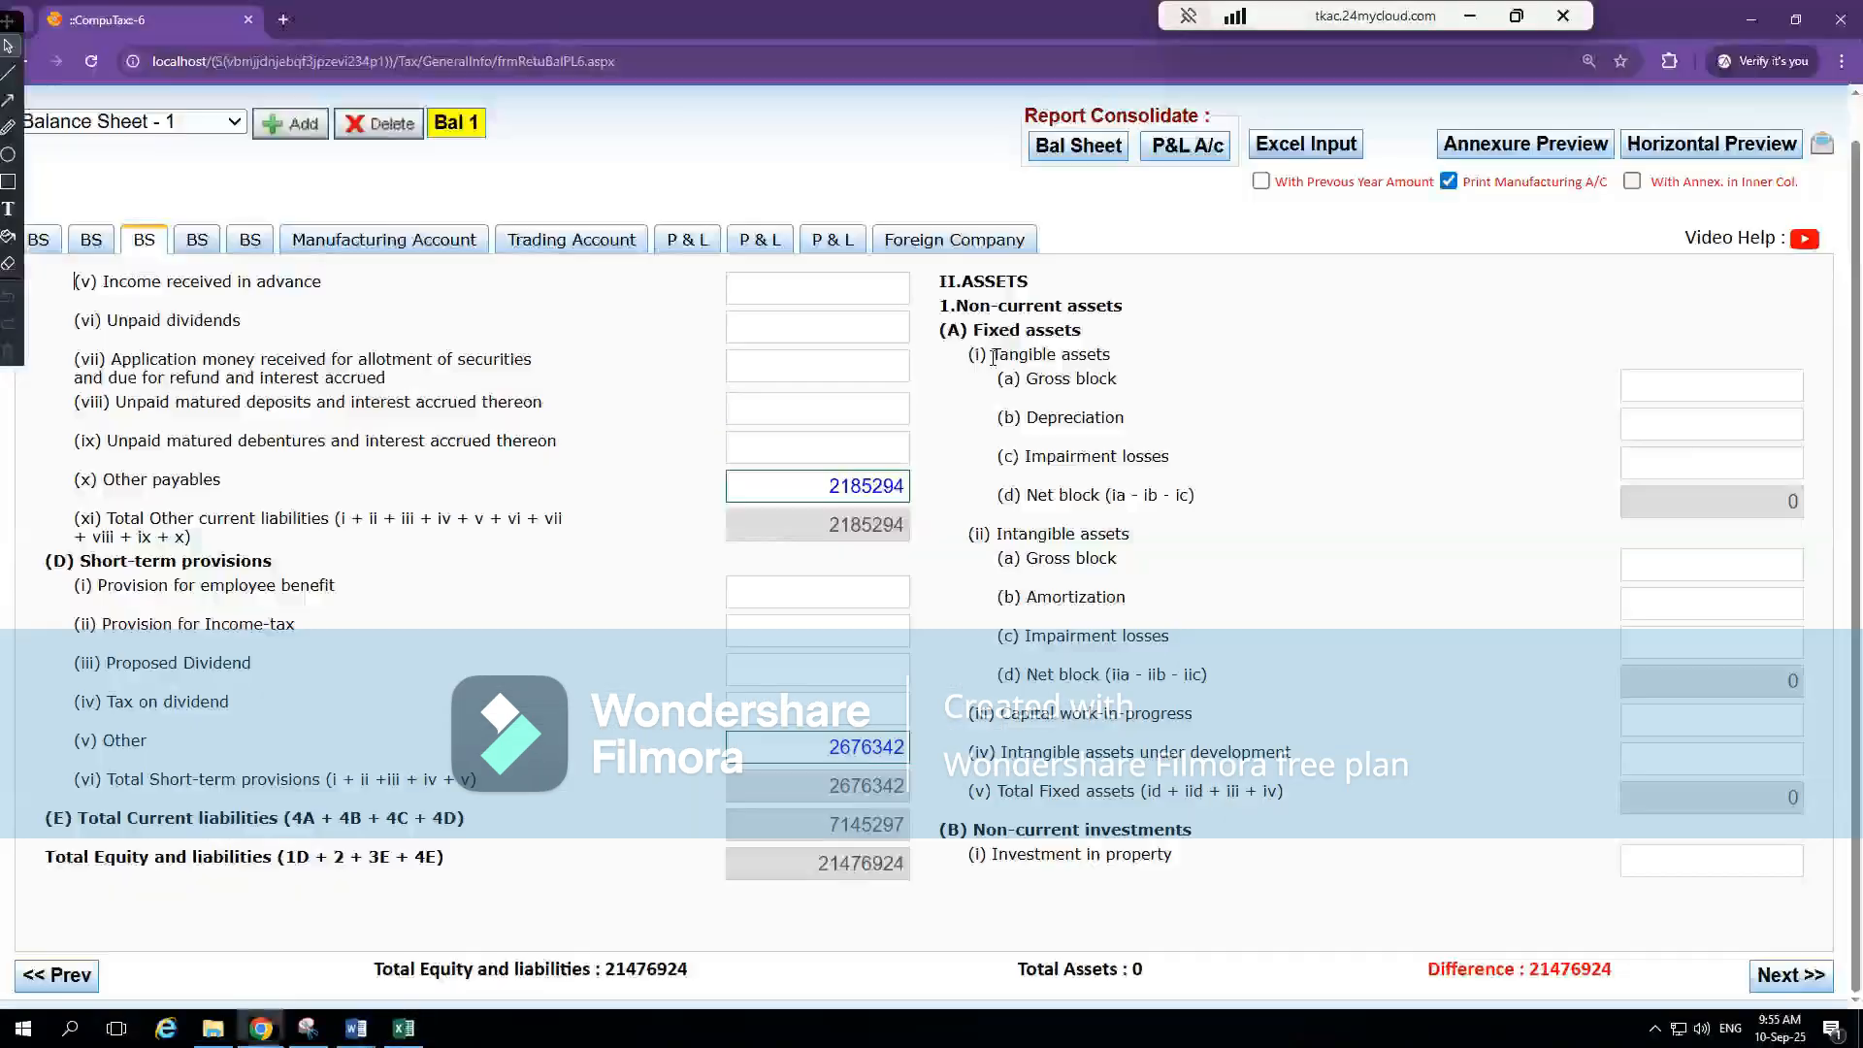
left_click(566, 244)
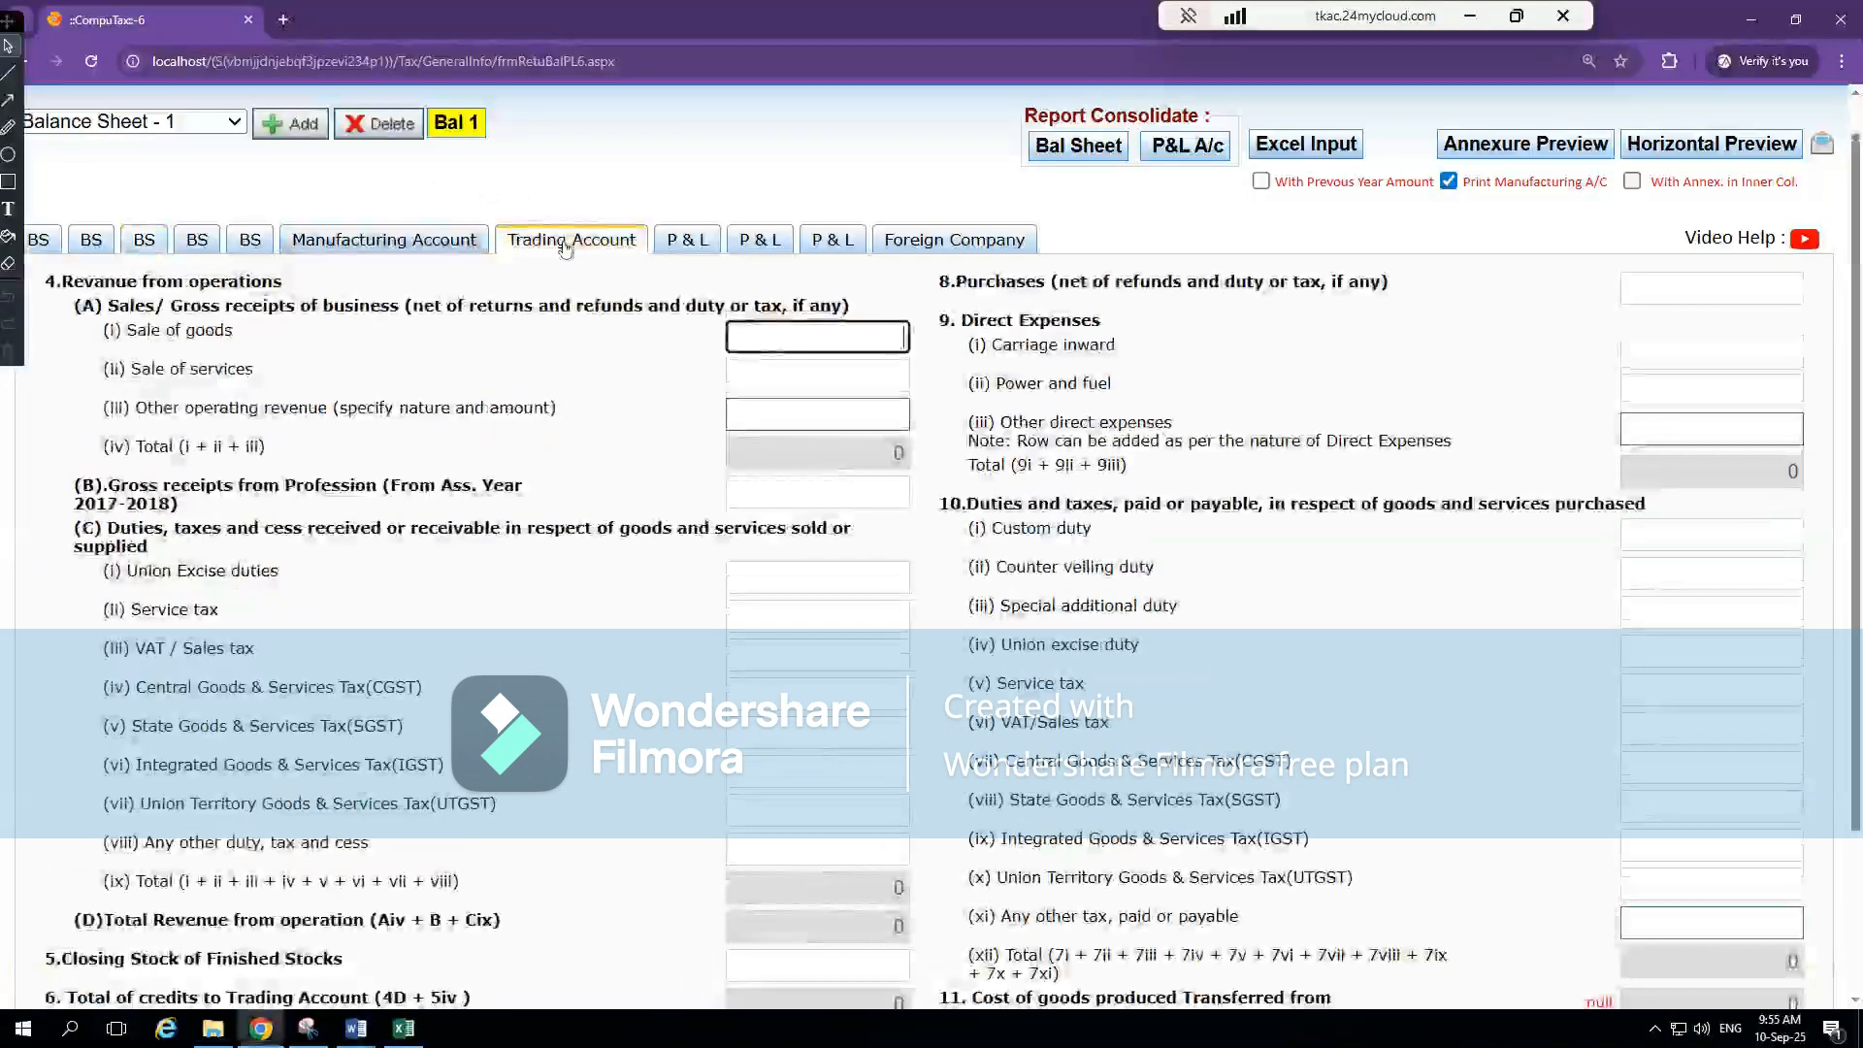
left_click(147, 242)
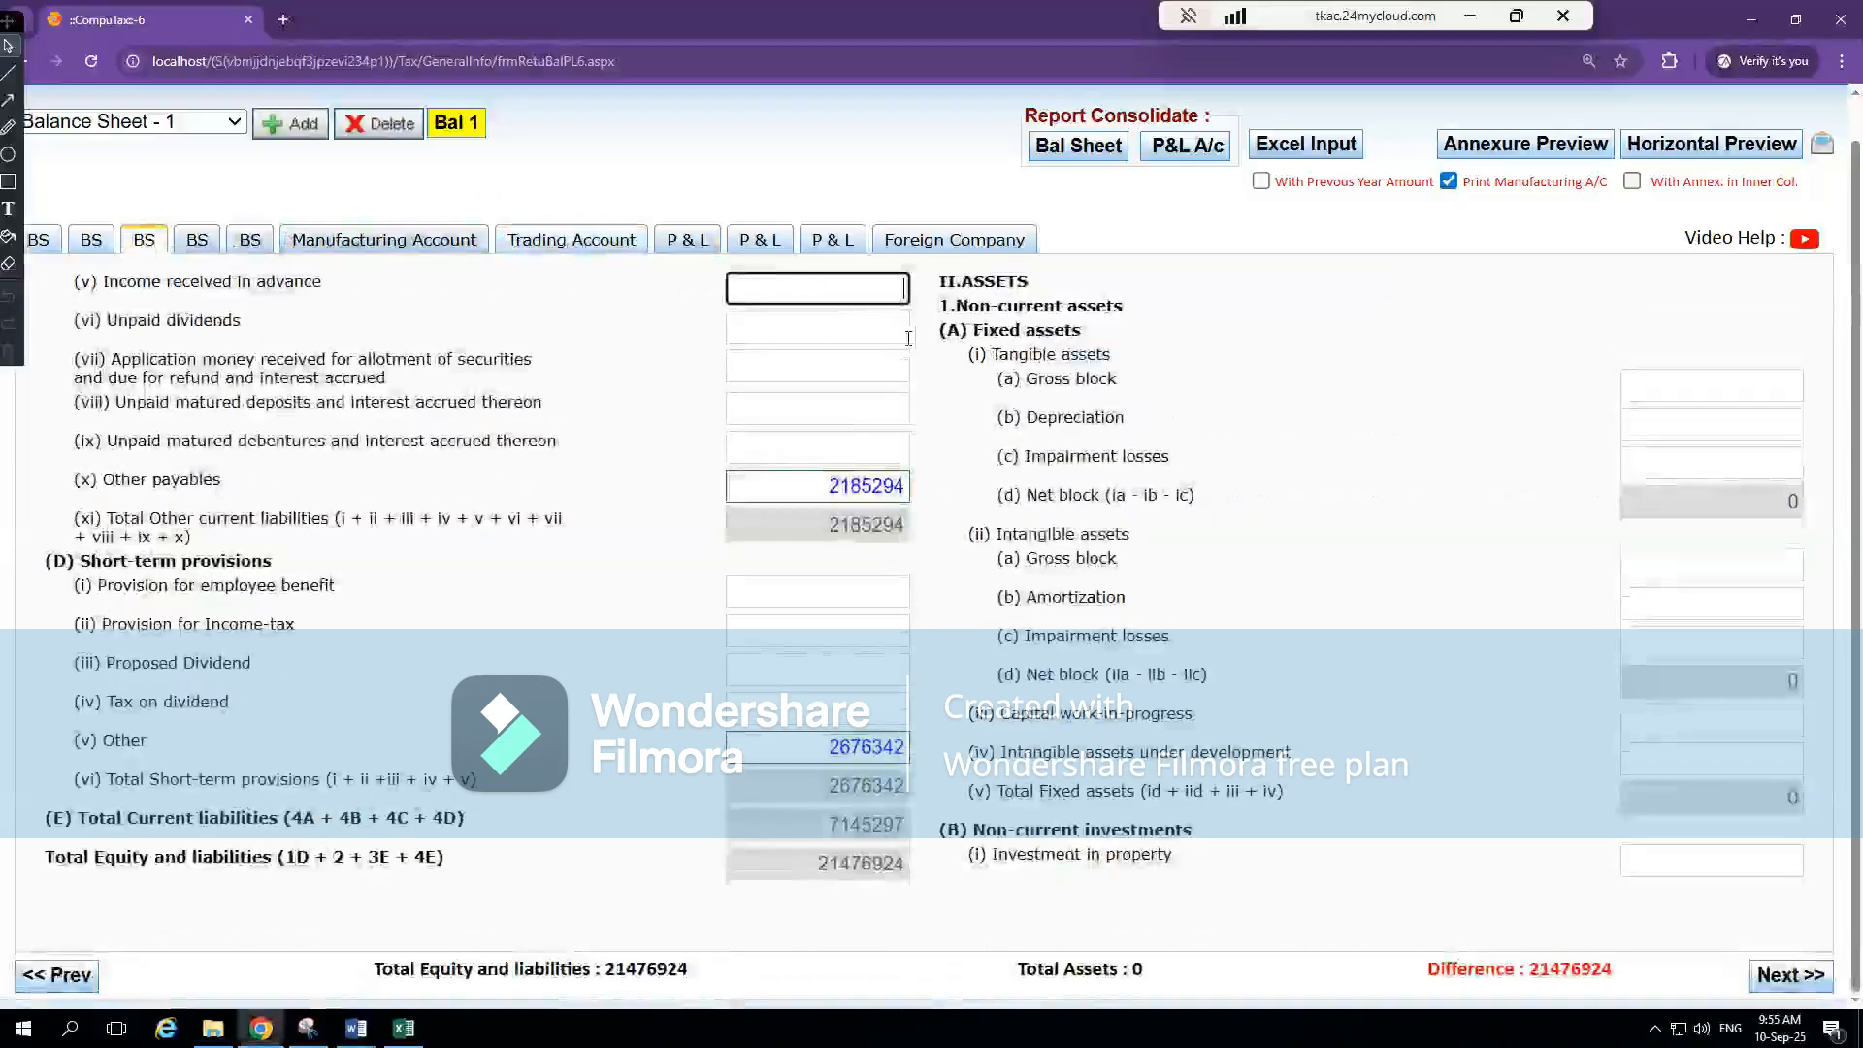
left_click(1758, 389)
left_click(1719, 425)
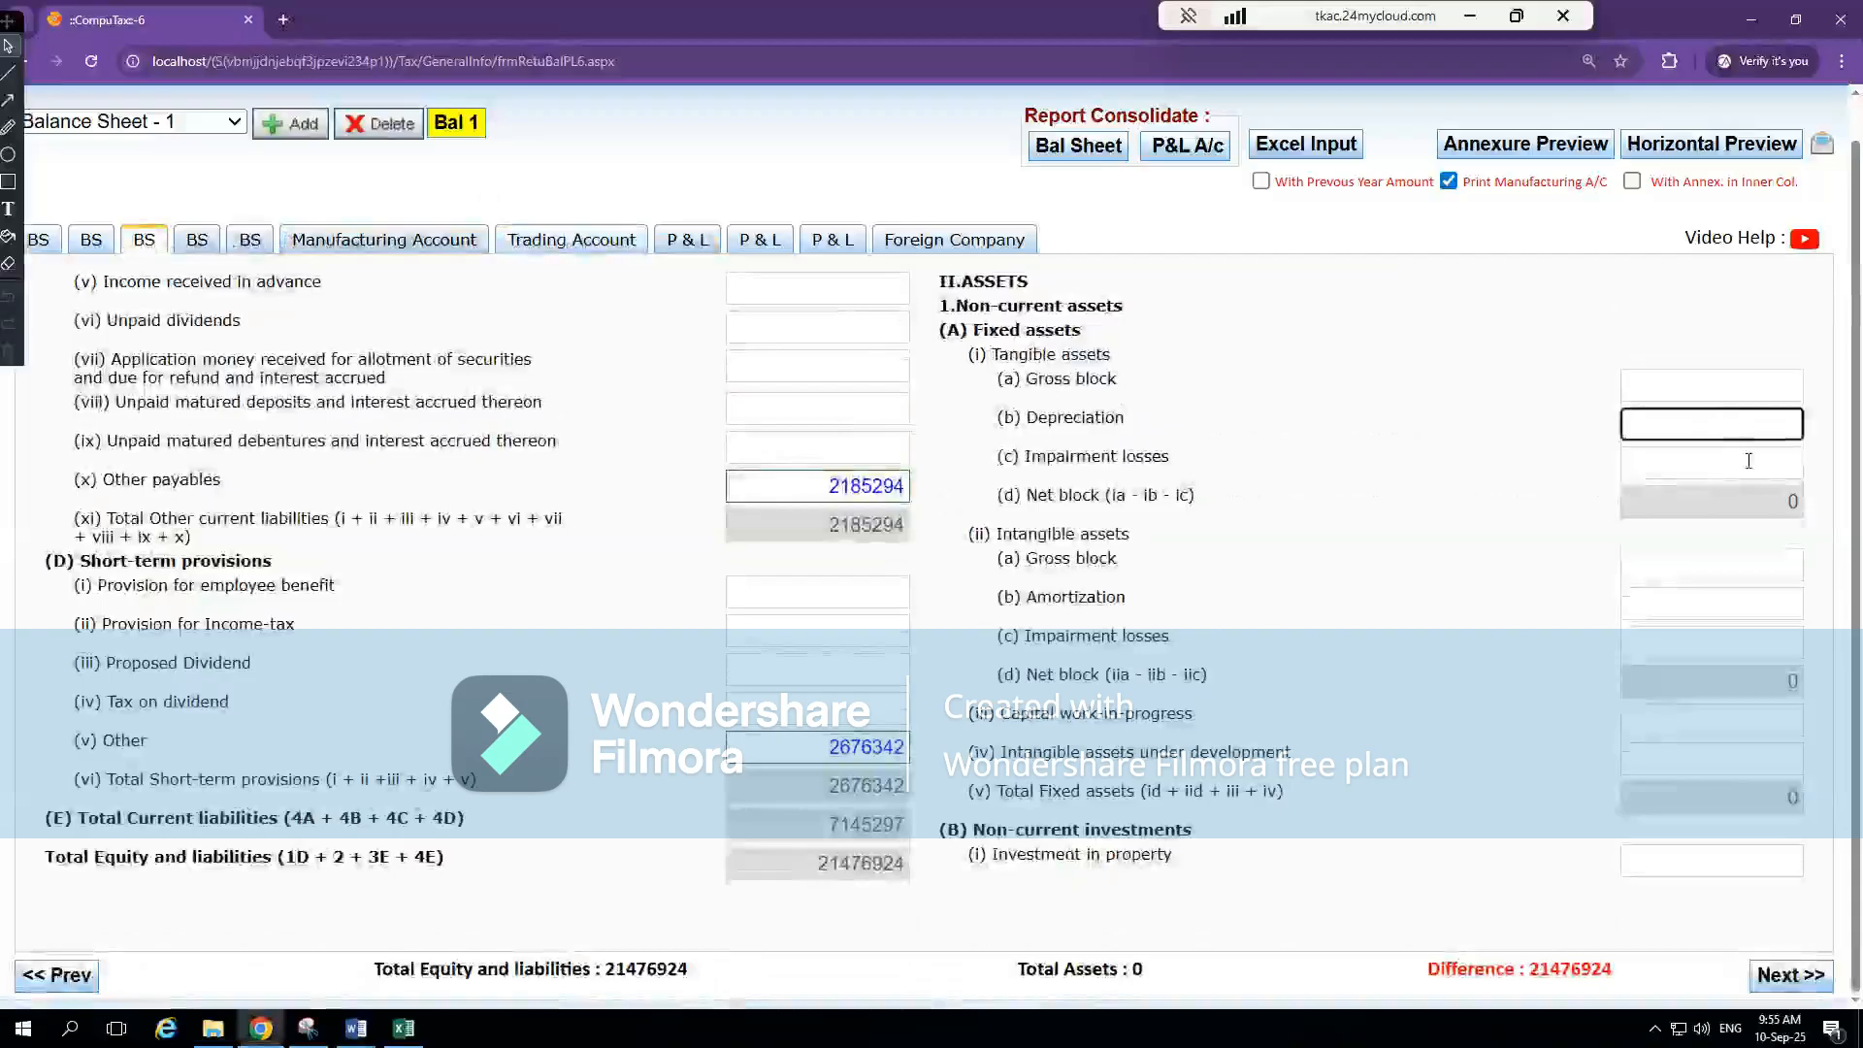
left_click(1706, 463)
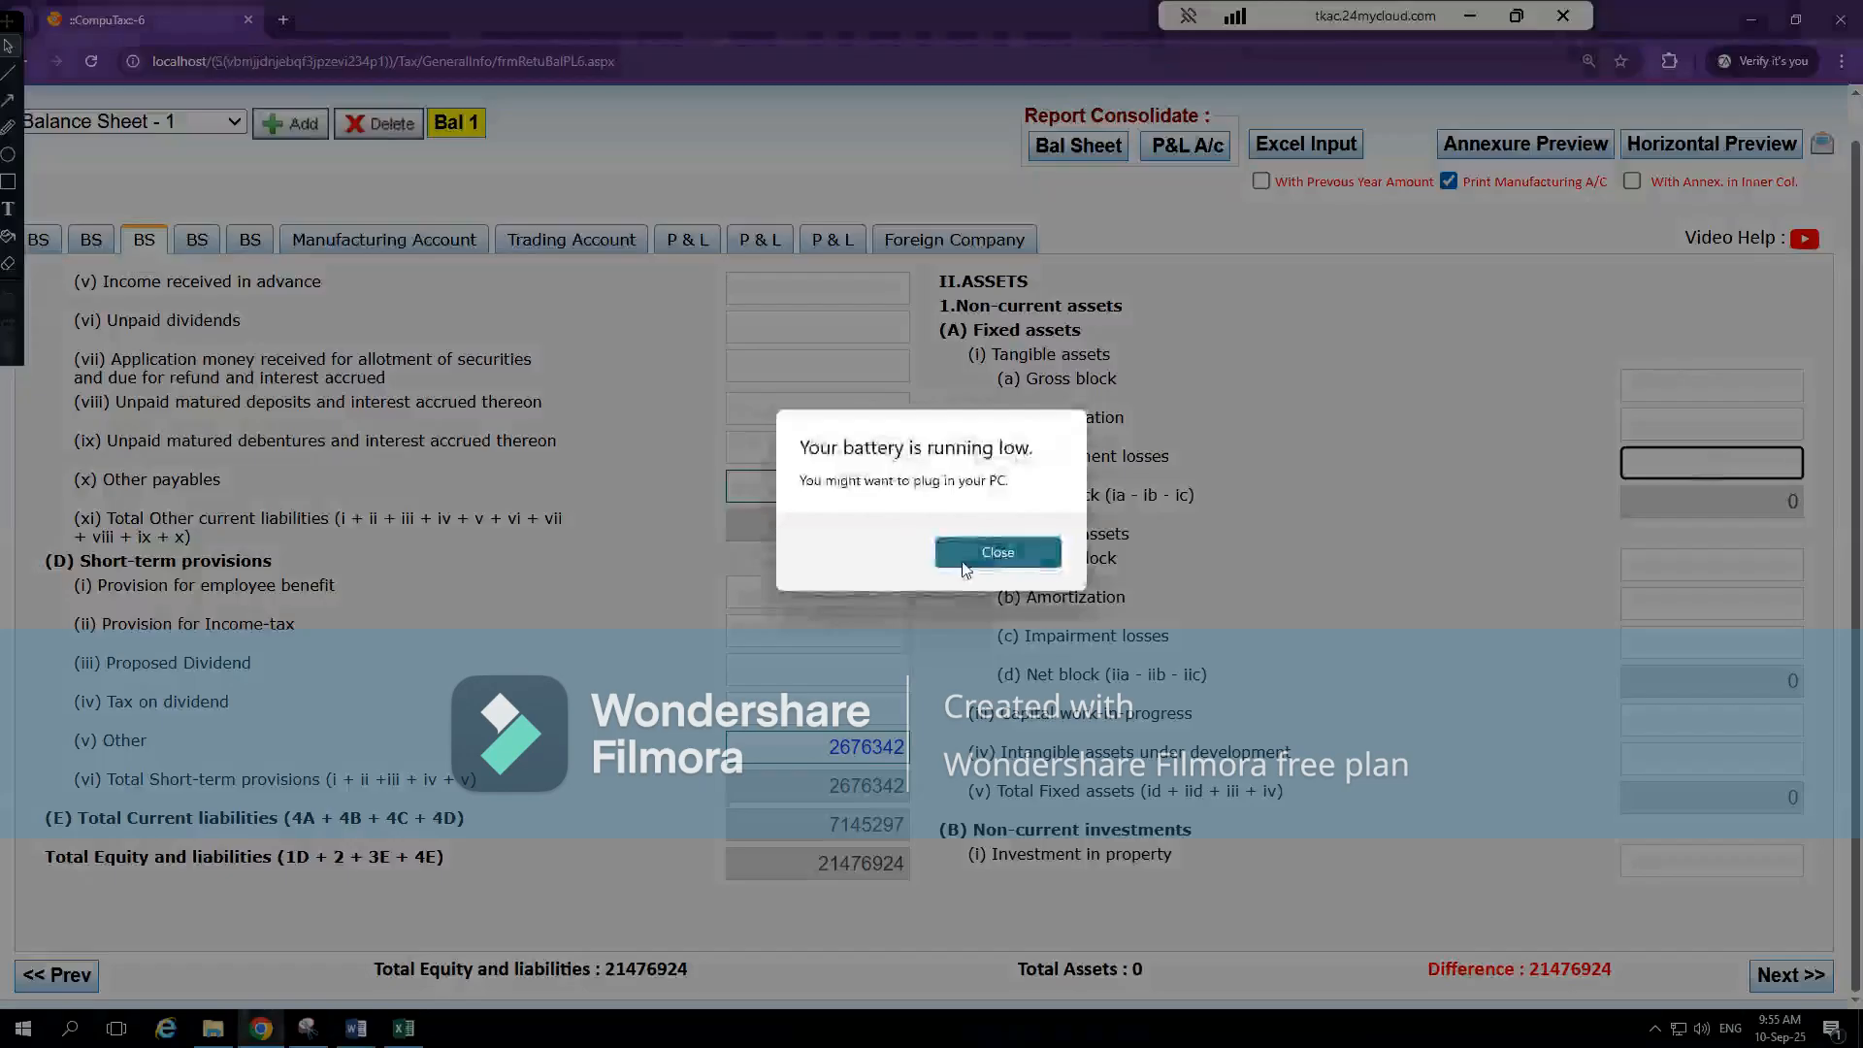
Dismiss the low-battery warning and return to the remote CompuTax session
left_click(981, 568)
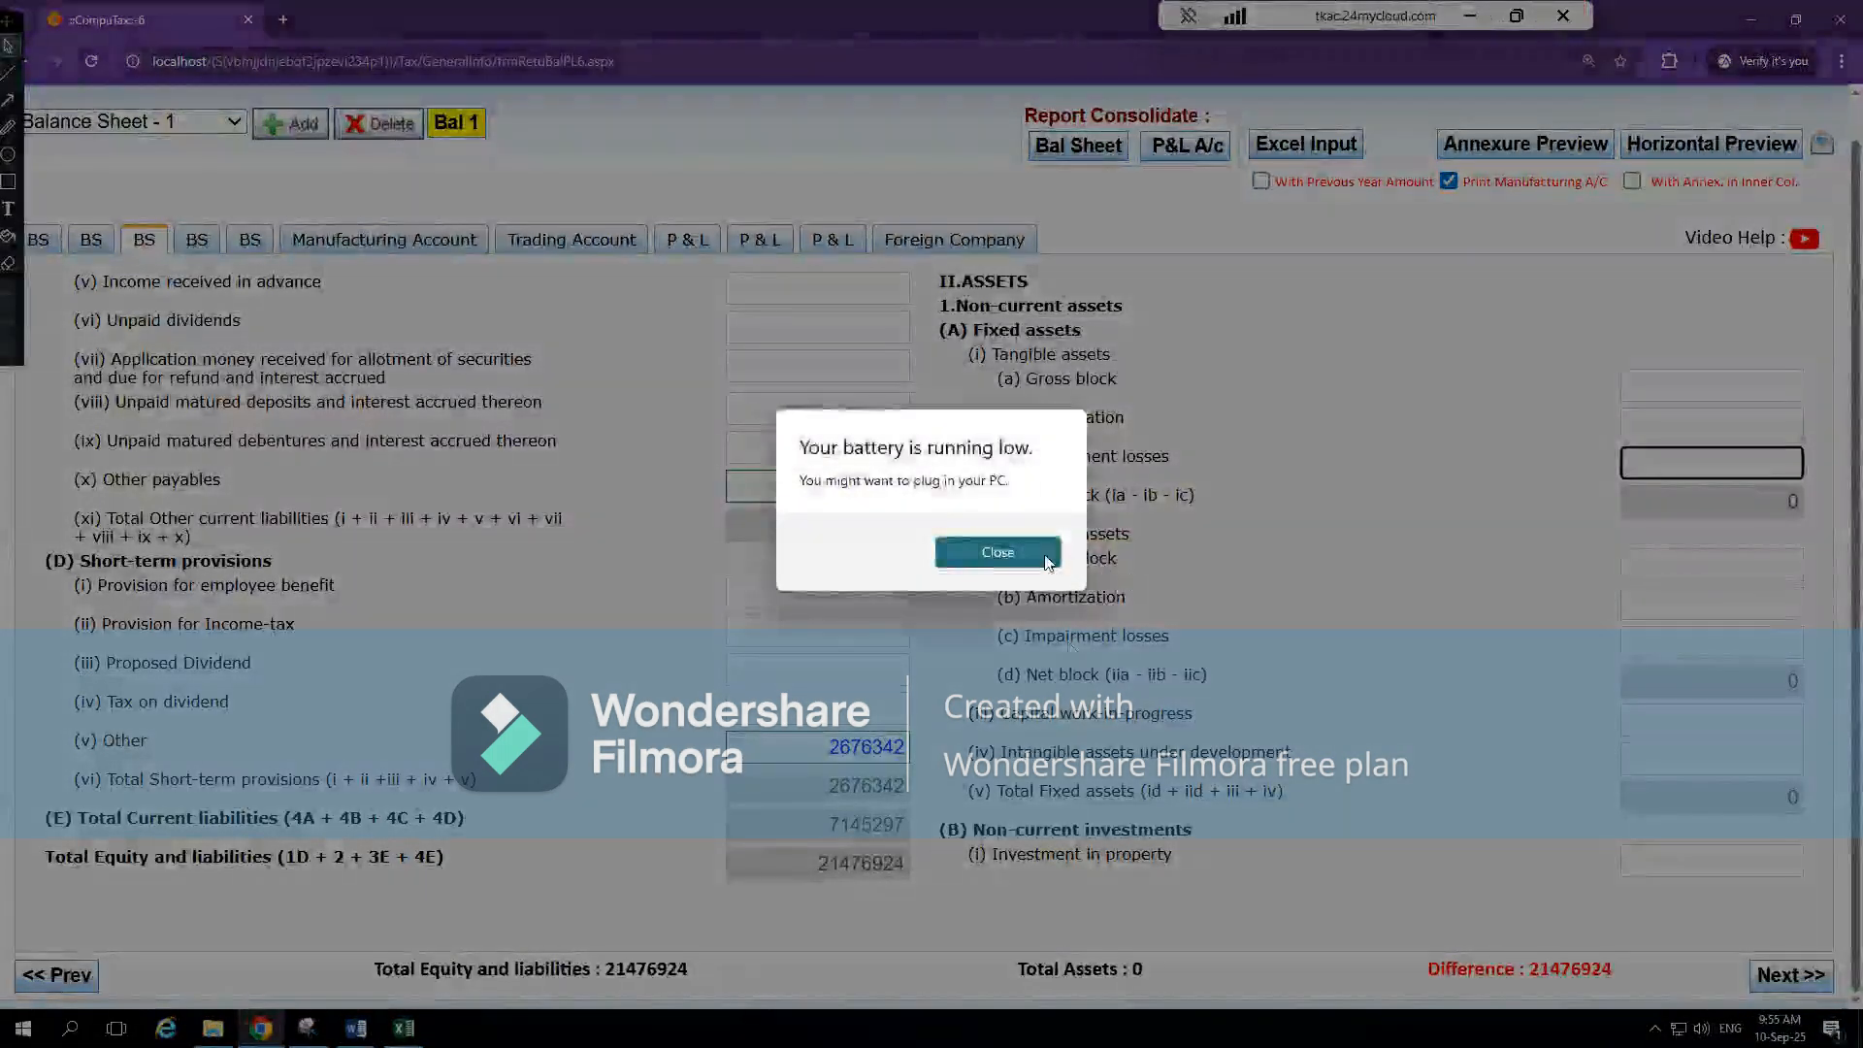
left_click(1038, 561)
left_click(1467, 15)
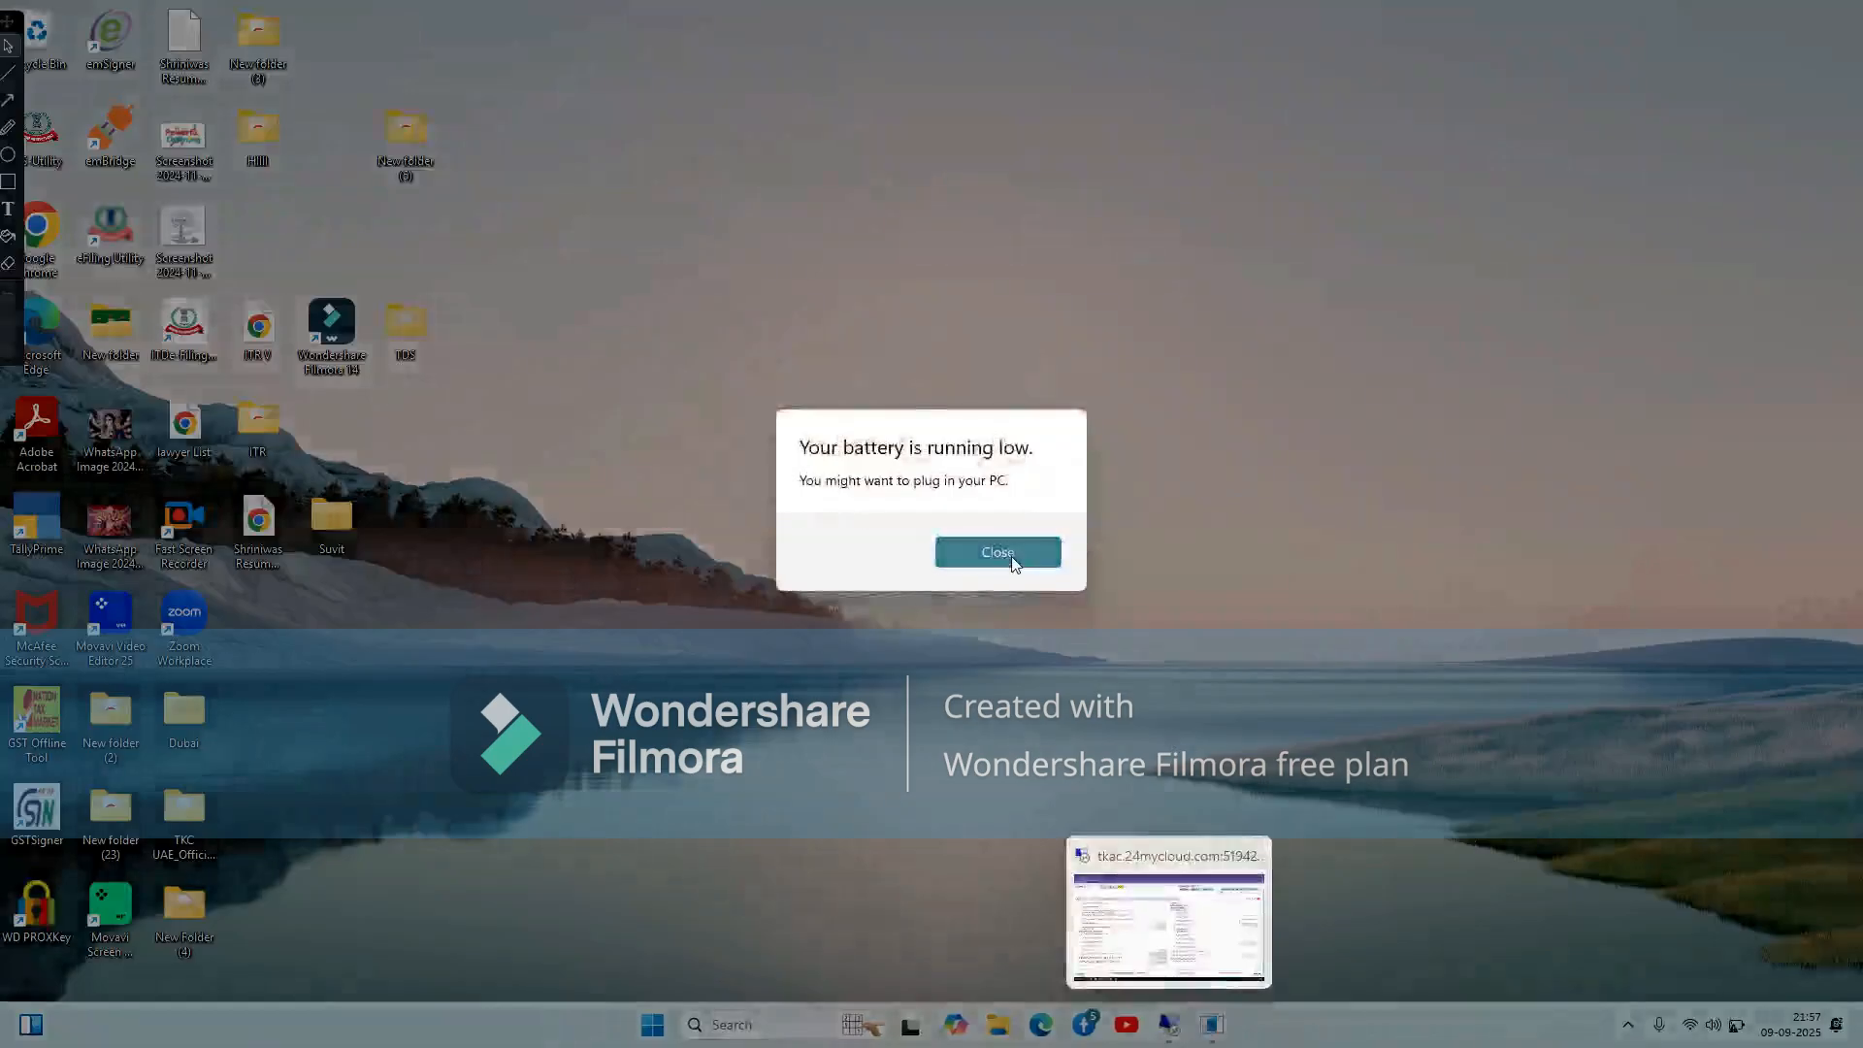
left_click(1013, 560)
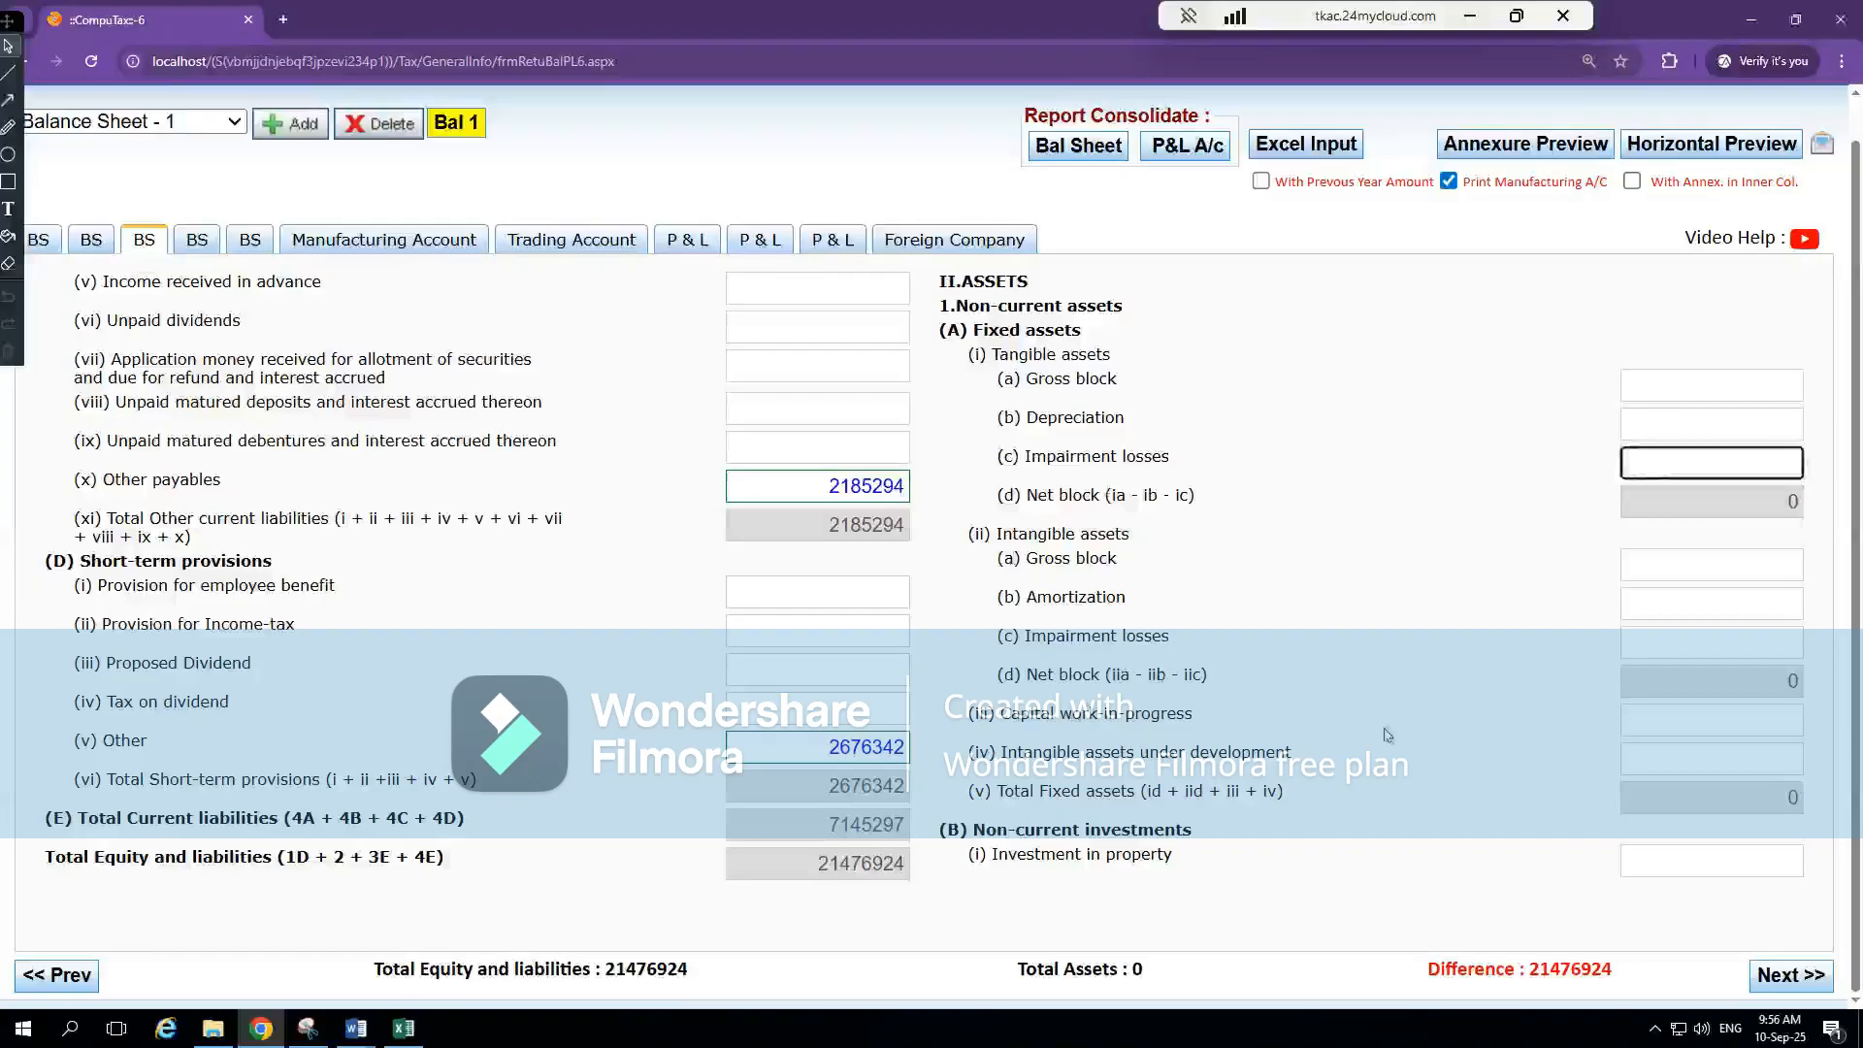
Review the Capital work-in-progress and Intangible assets under development fields, and the tangible assets' Gross block, Depreciation and Impairment losses fields
left_click(1684, 725)
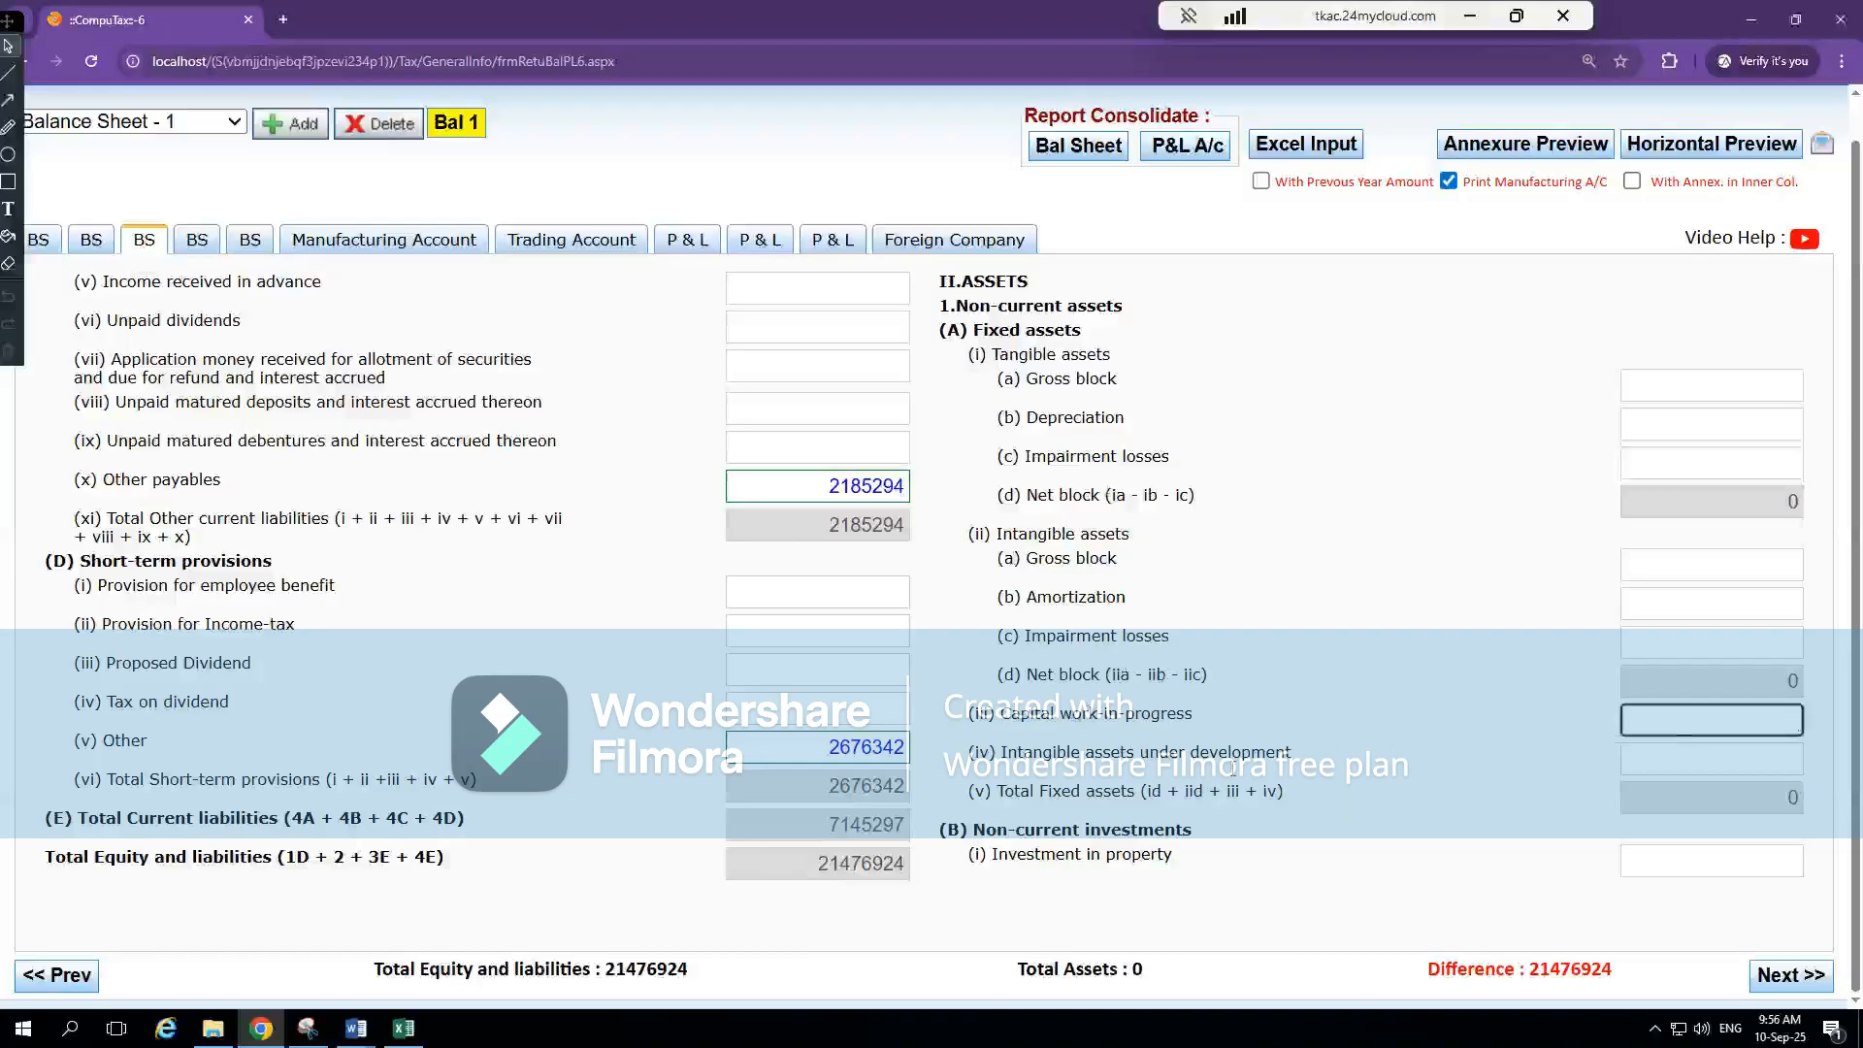
left_click(1665, 764)
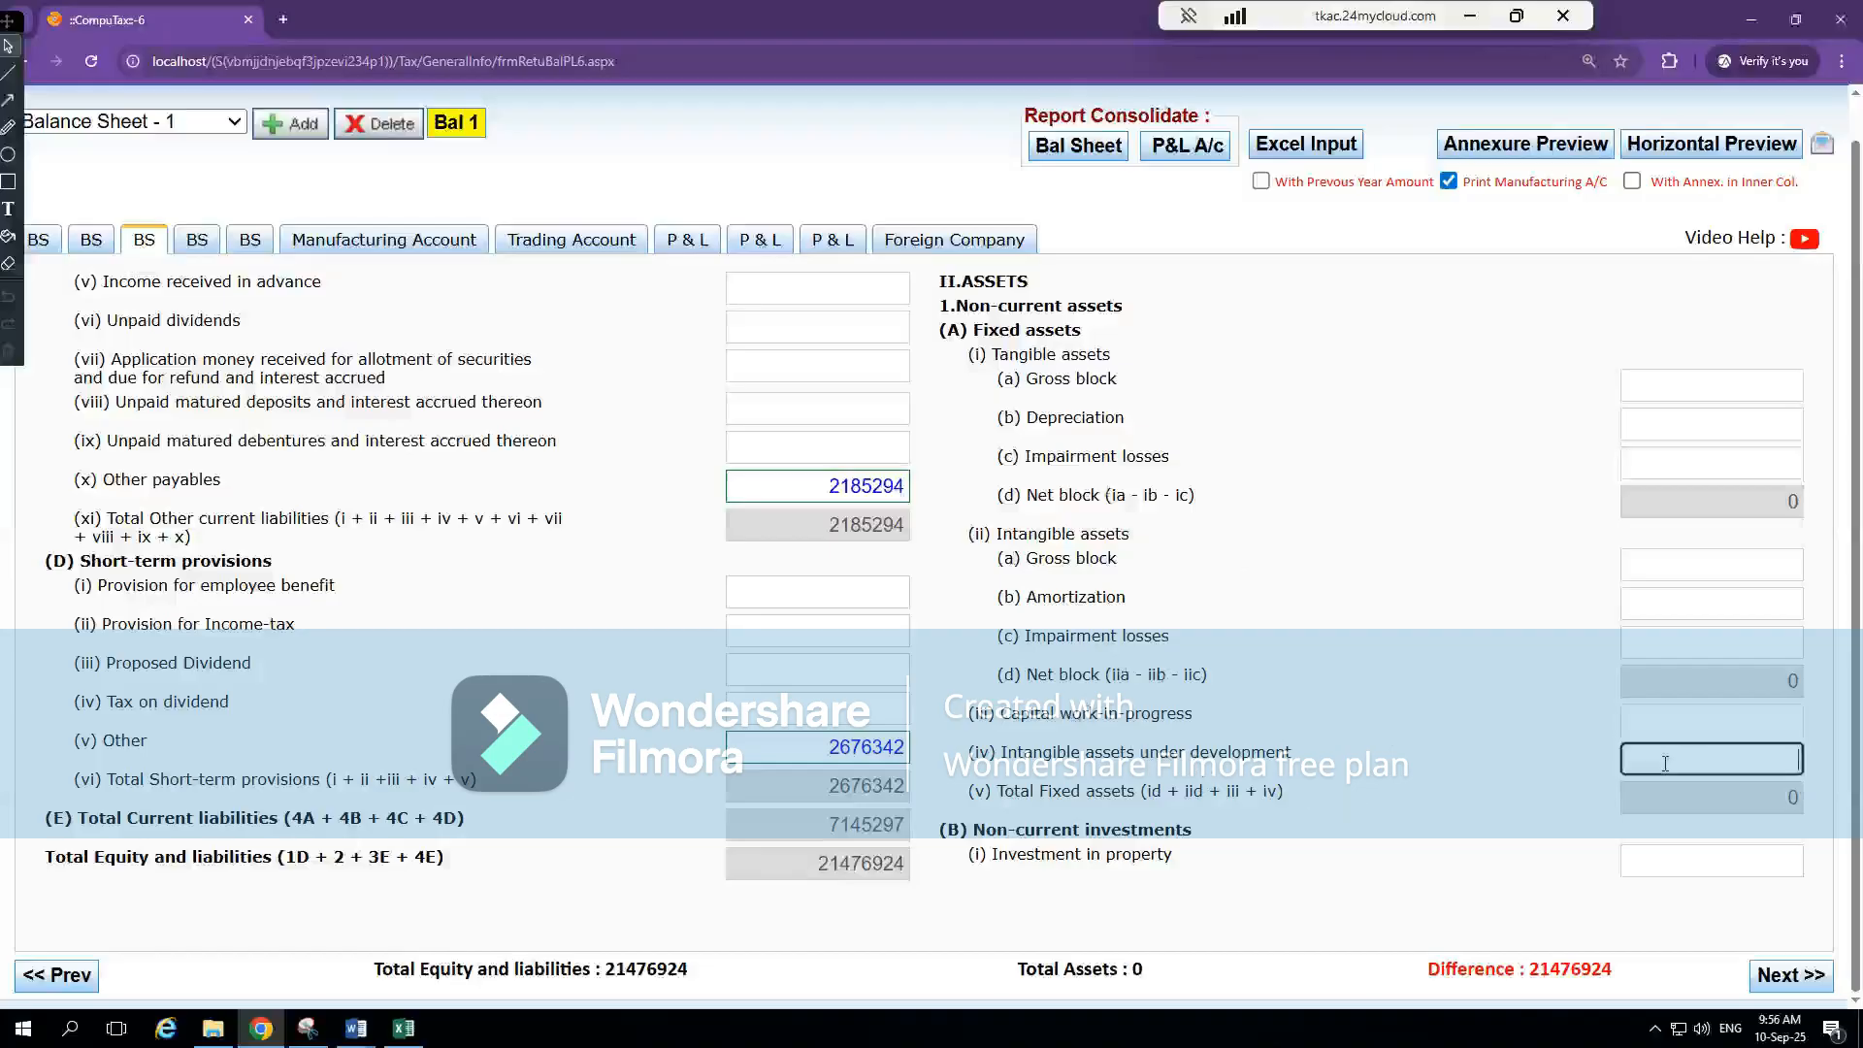
left_click(1708, 722)
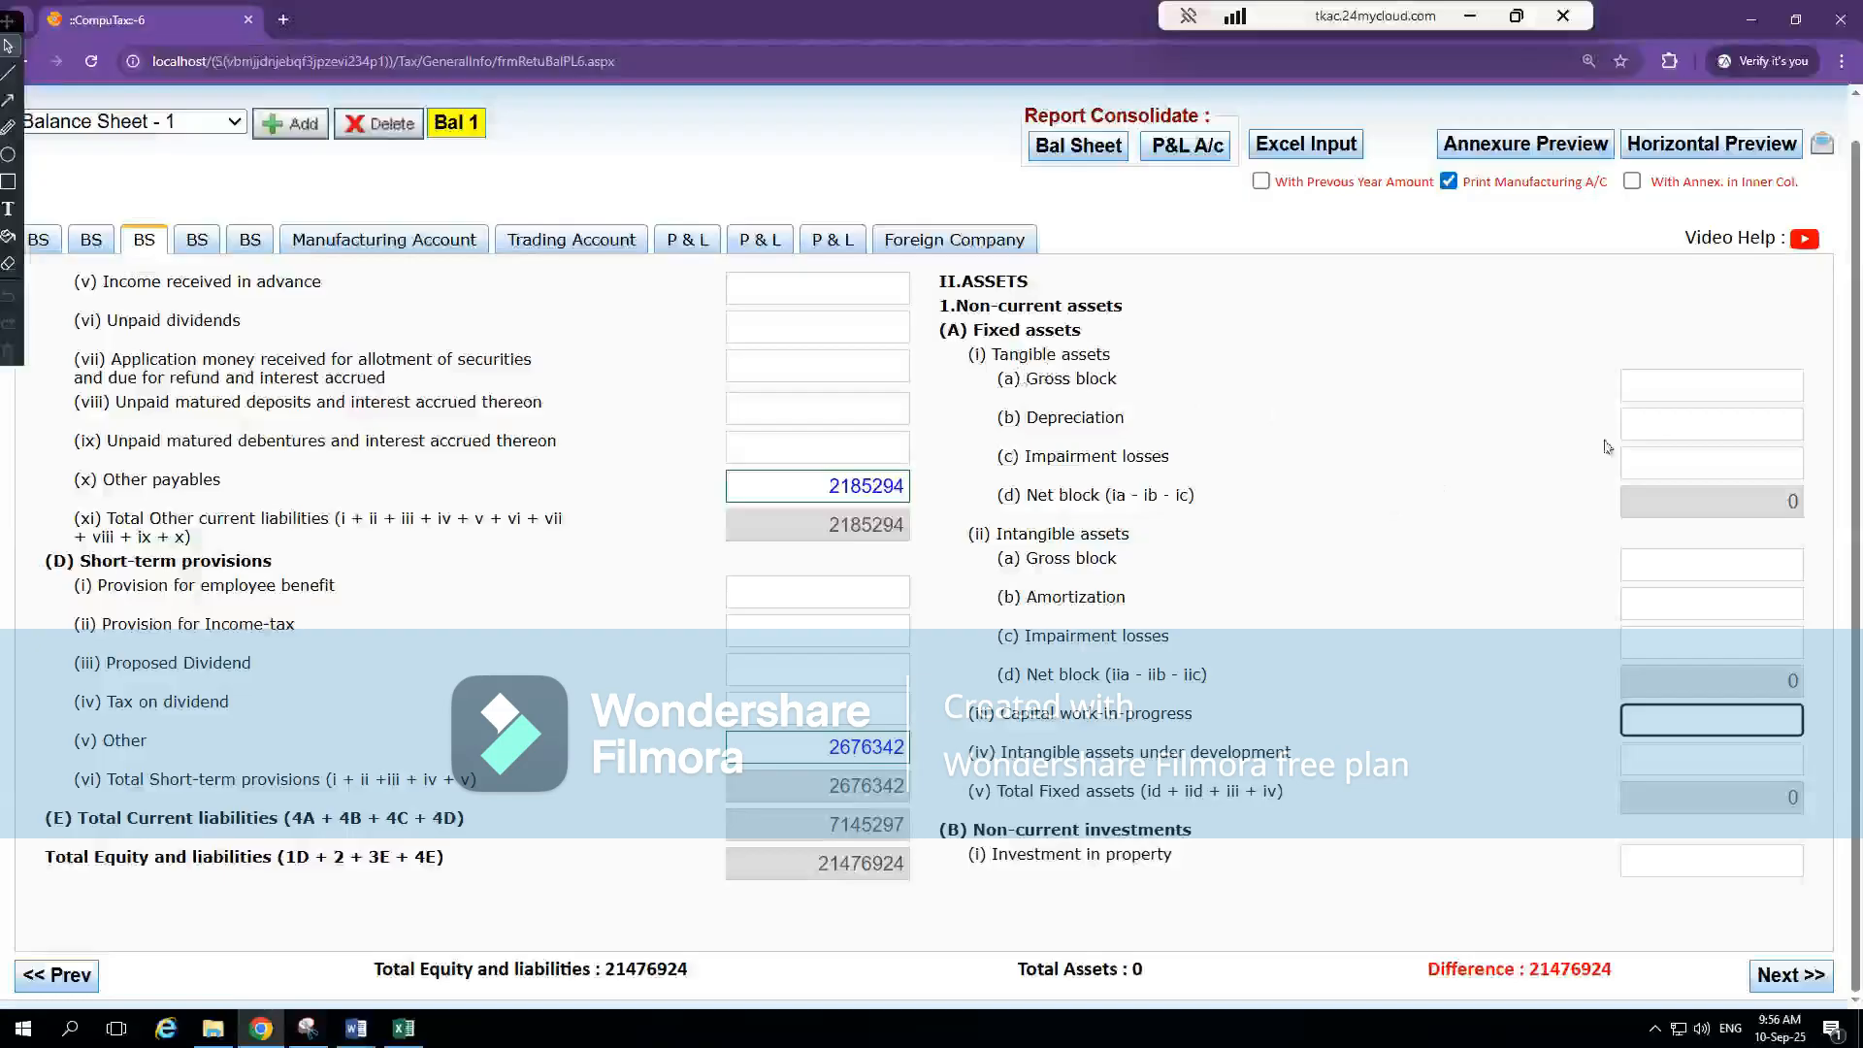
left_click(1742, 400)
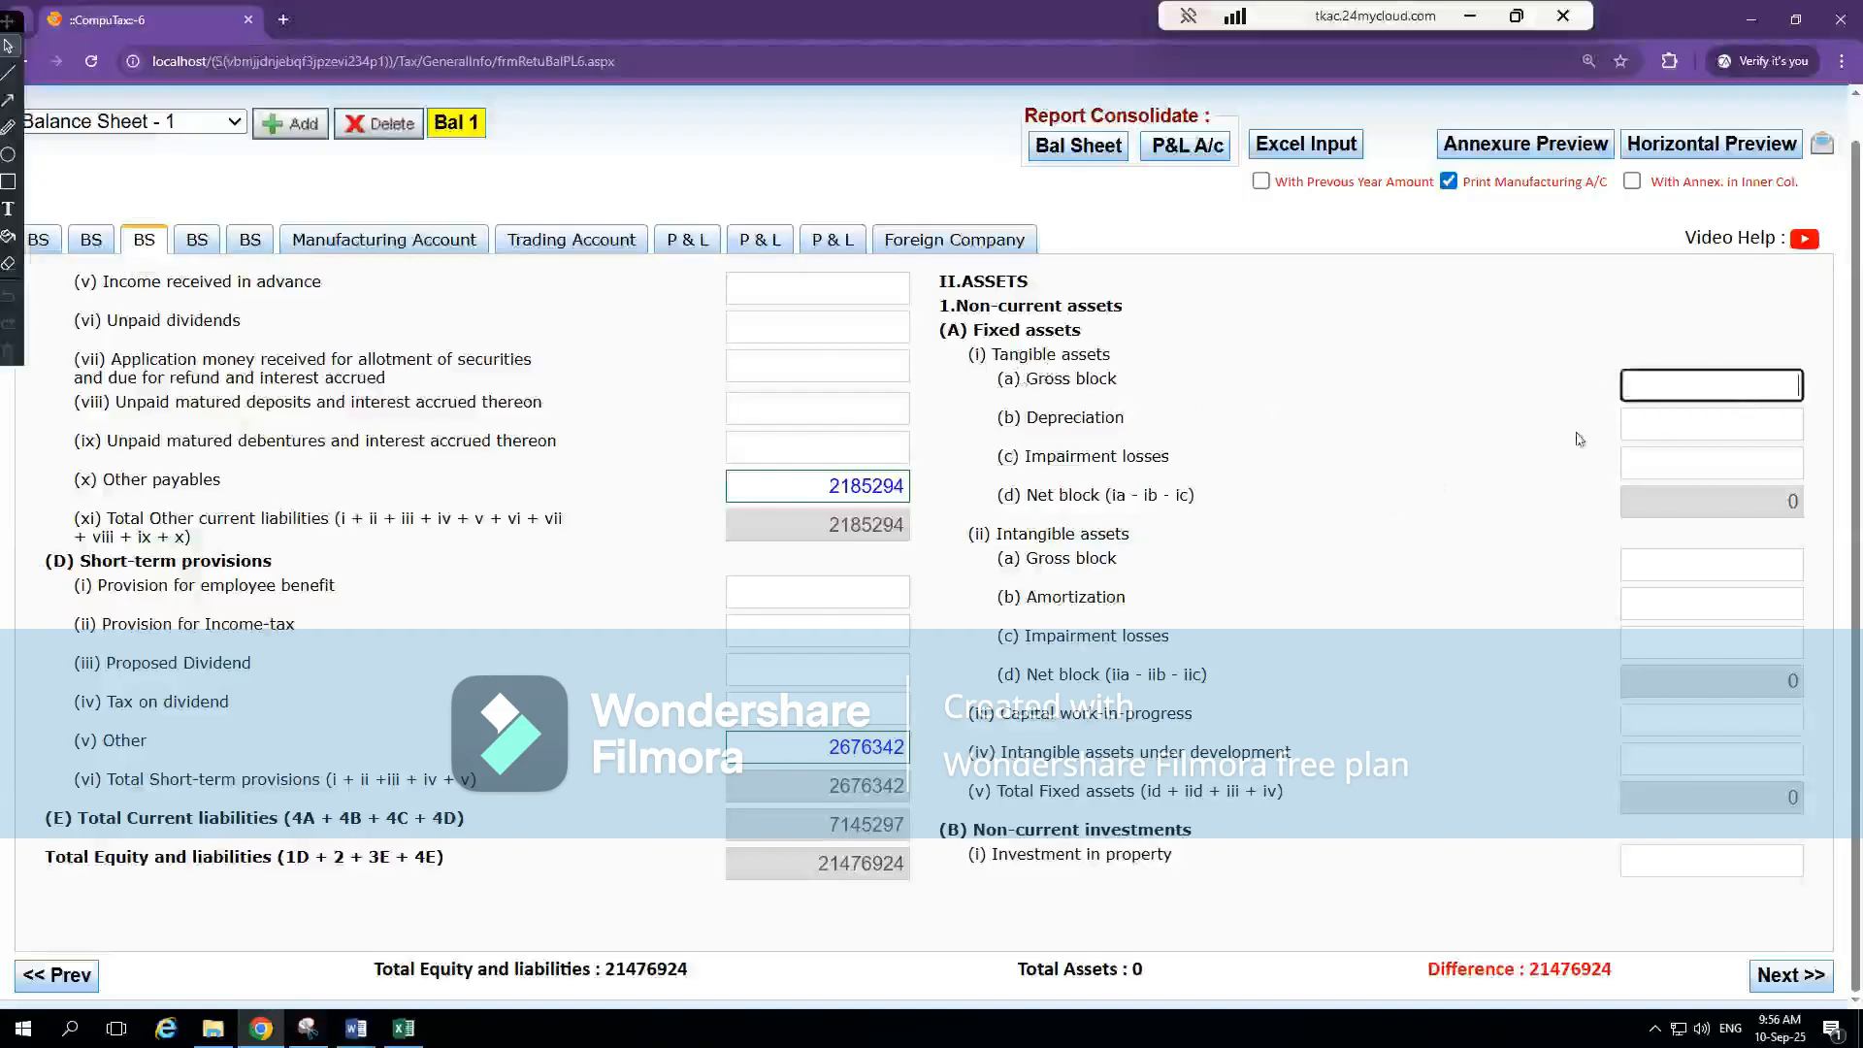
left_click(1725, 421)
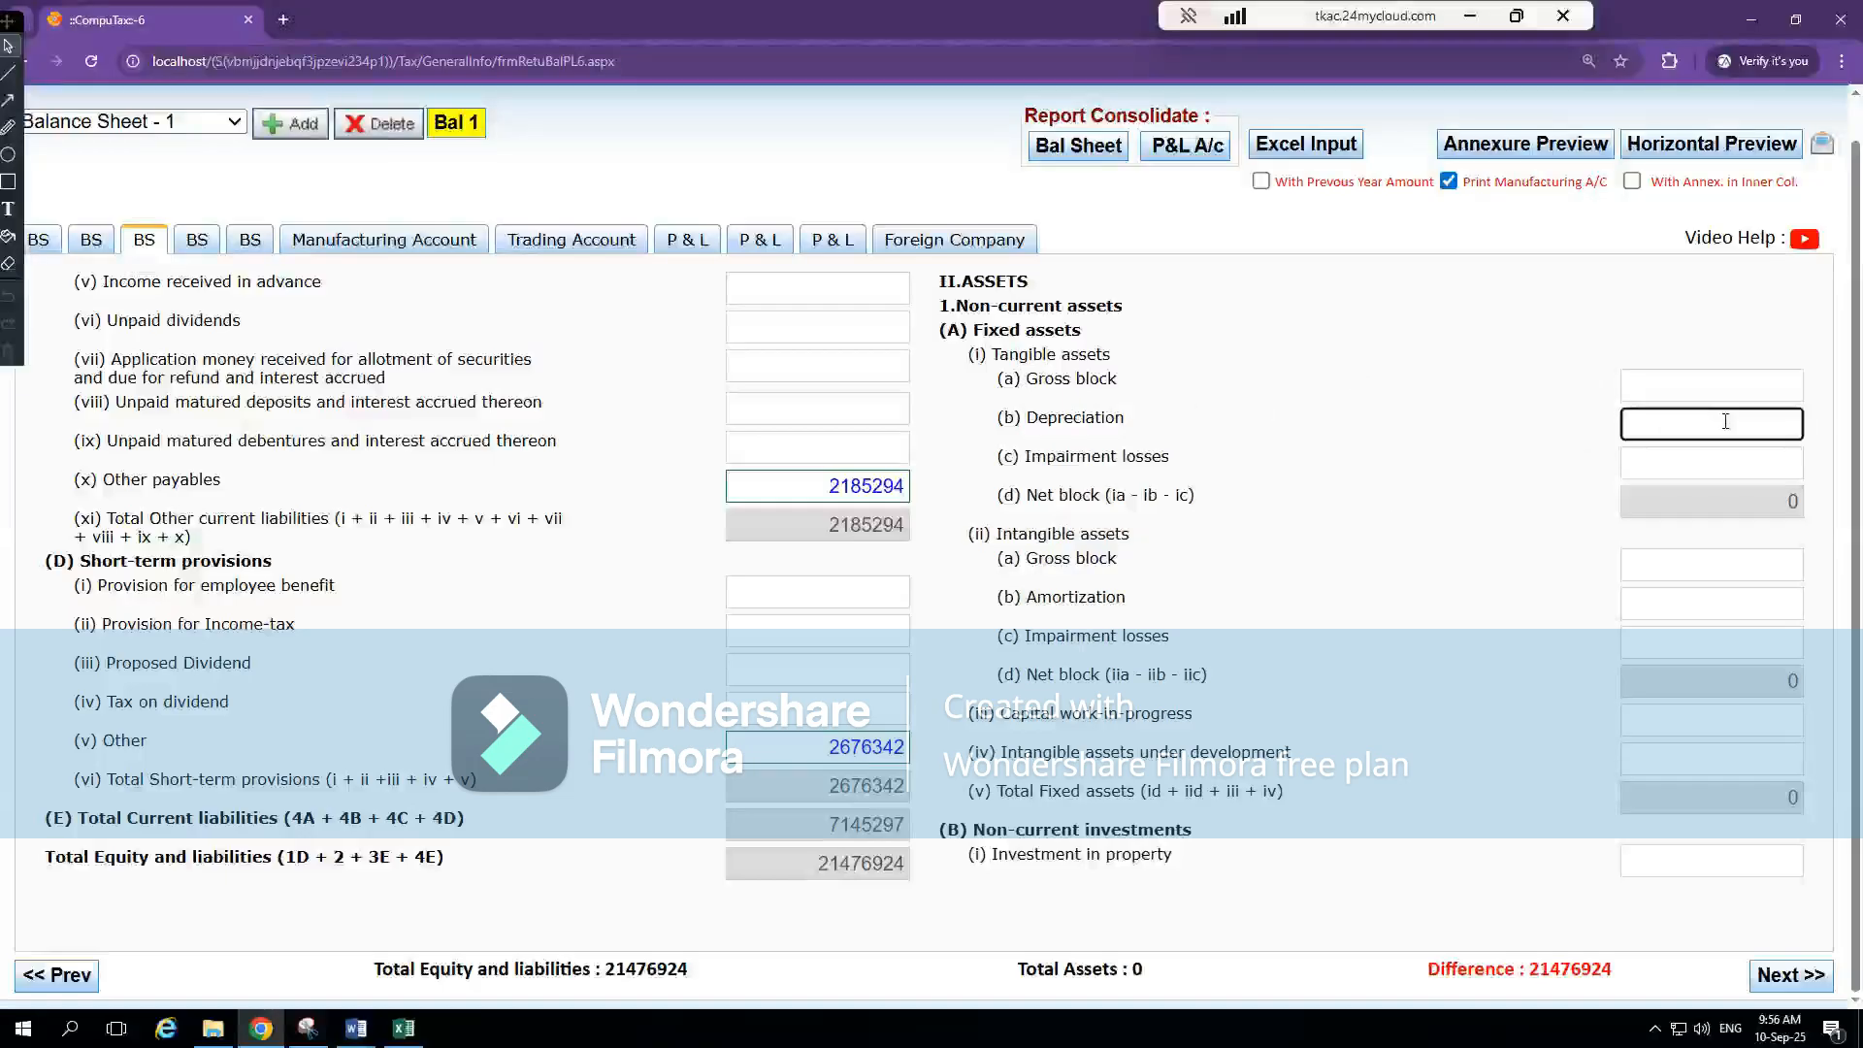
left_click(1696, 461)
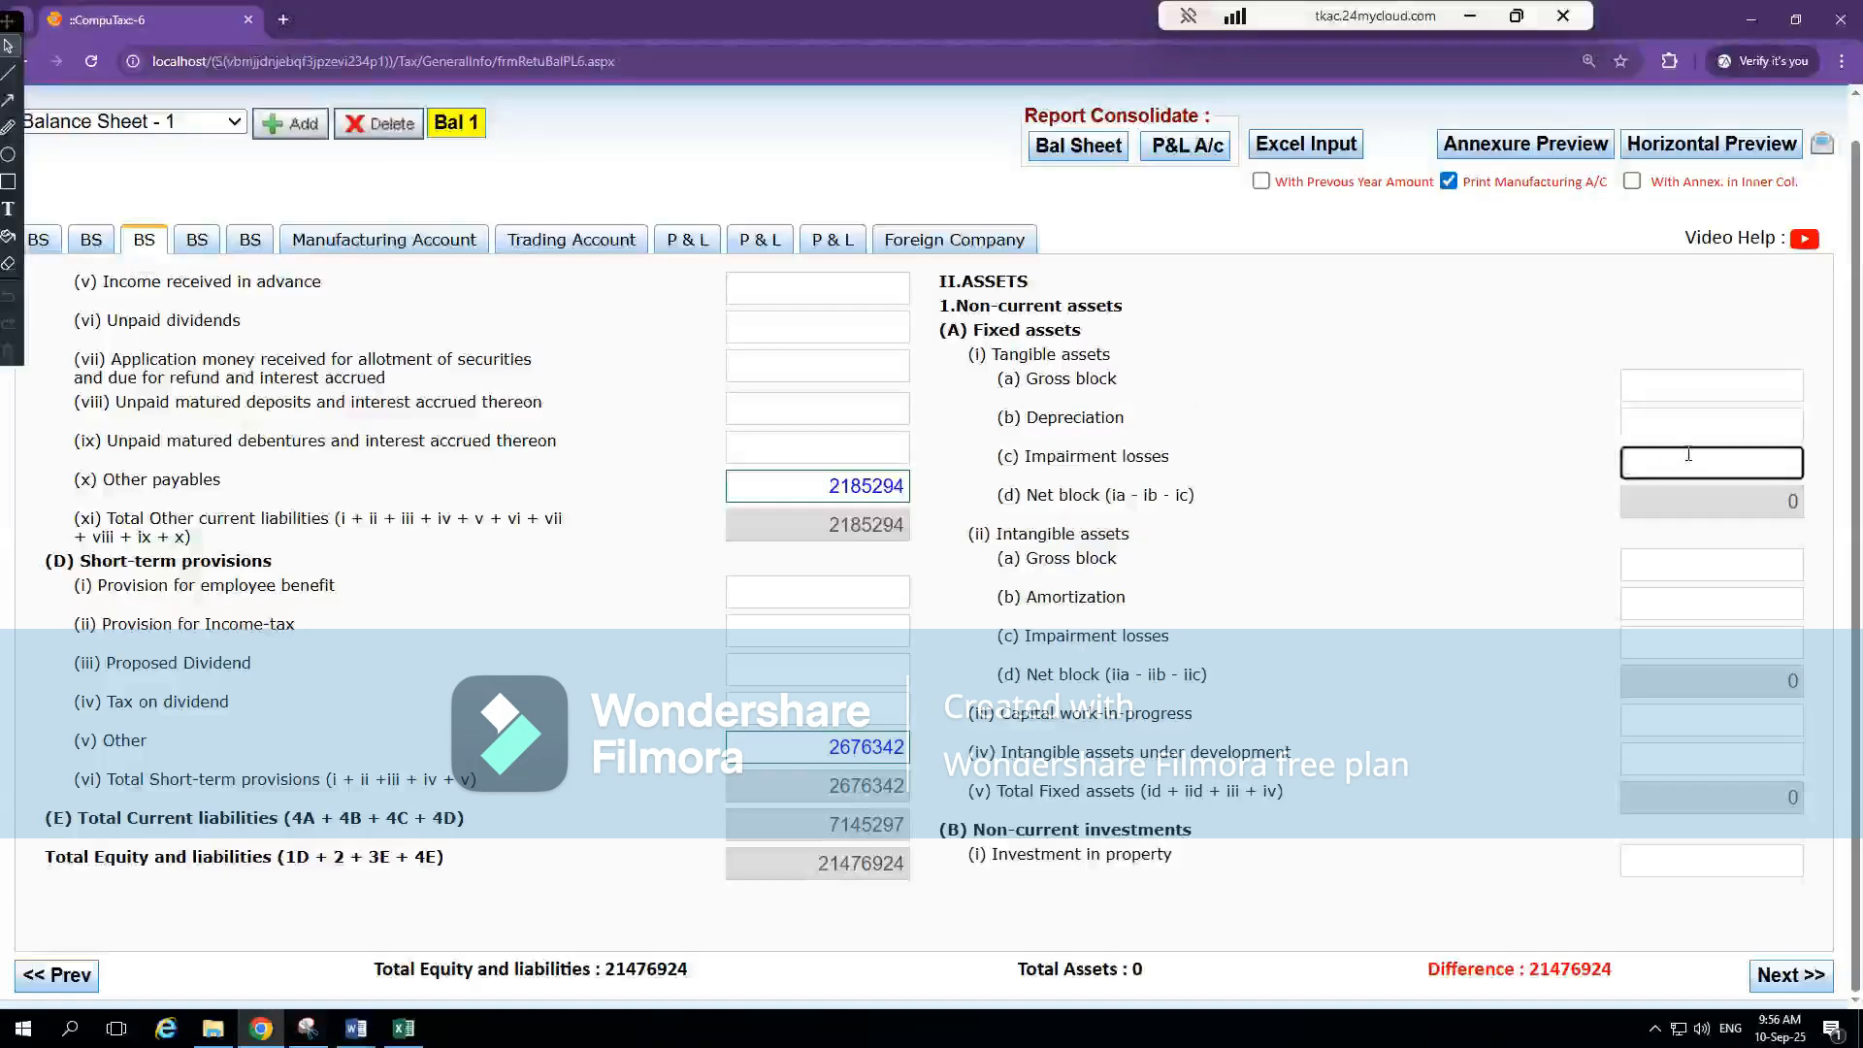
Set the tangible assets' Gross block to 74978
key("Tab")
left_click(1709, 394)
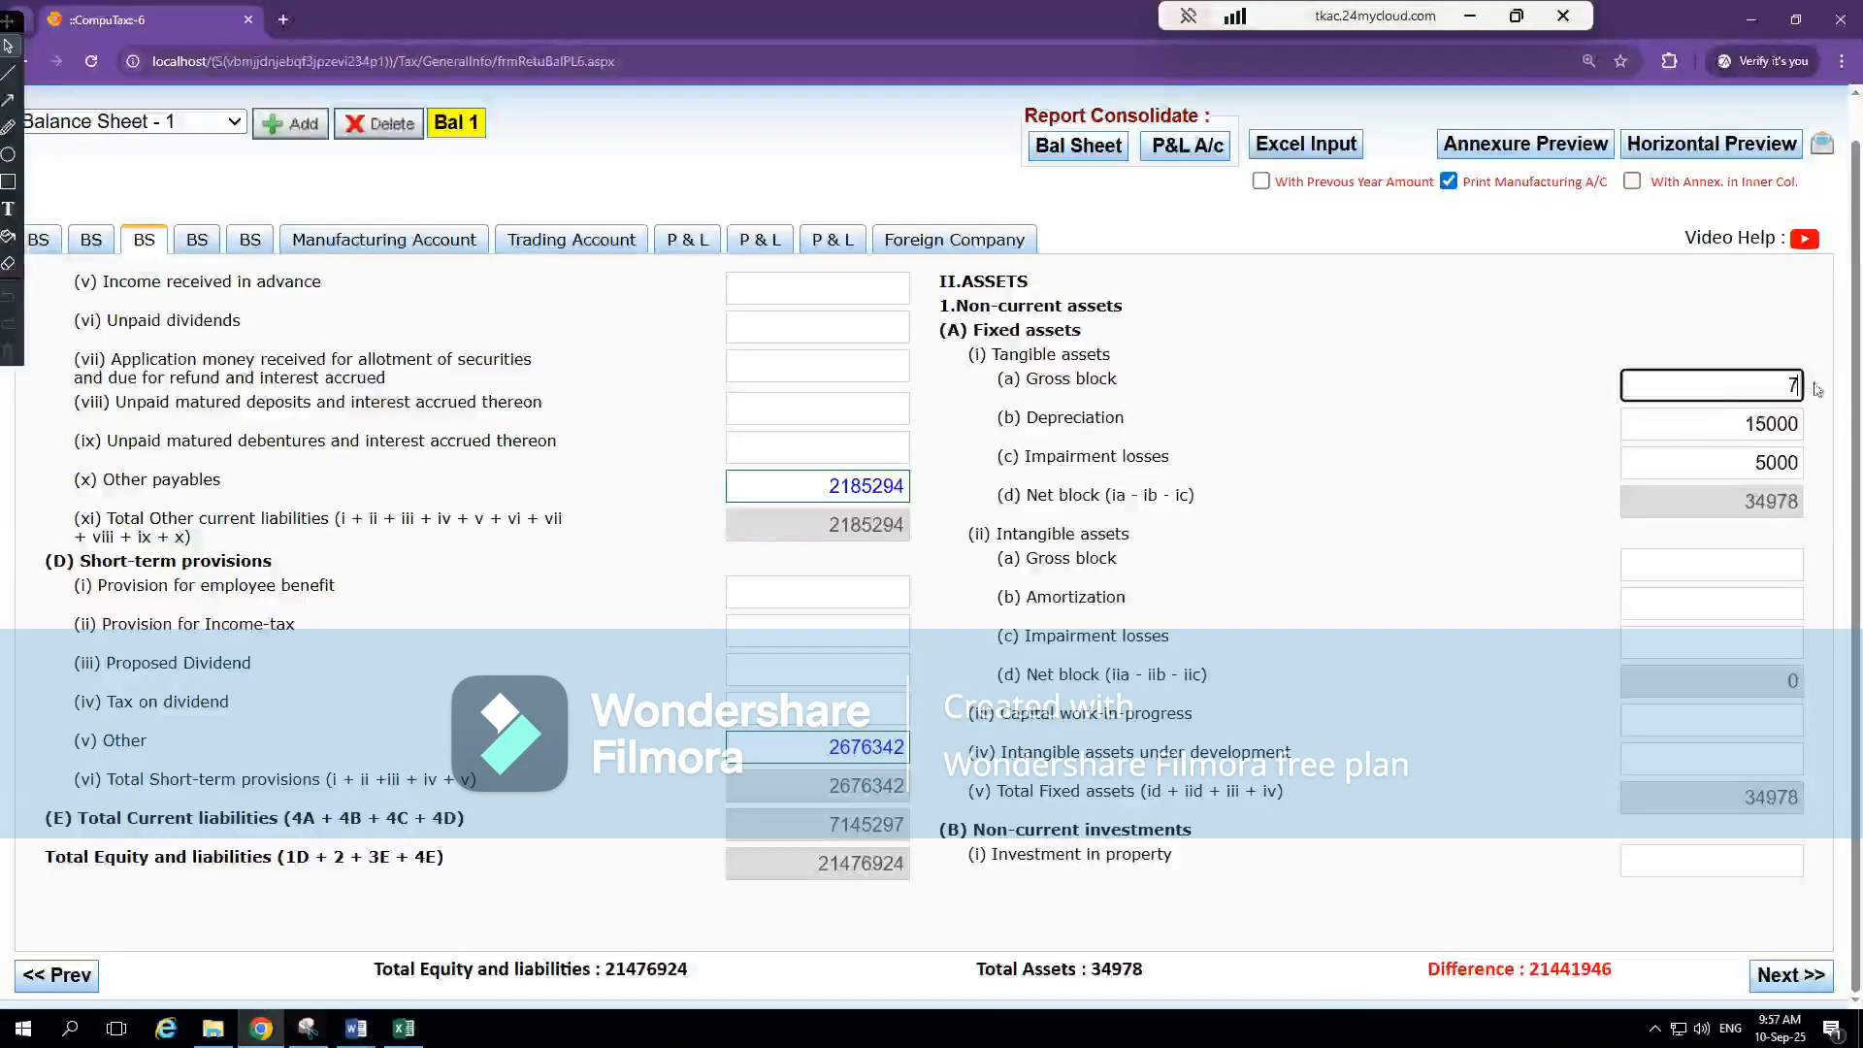
type("7478")
key("BackSpace")
key("BackSpace")
key("BackSpace")
key("BackSpace")
type("74978")
key("Tab")
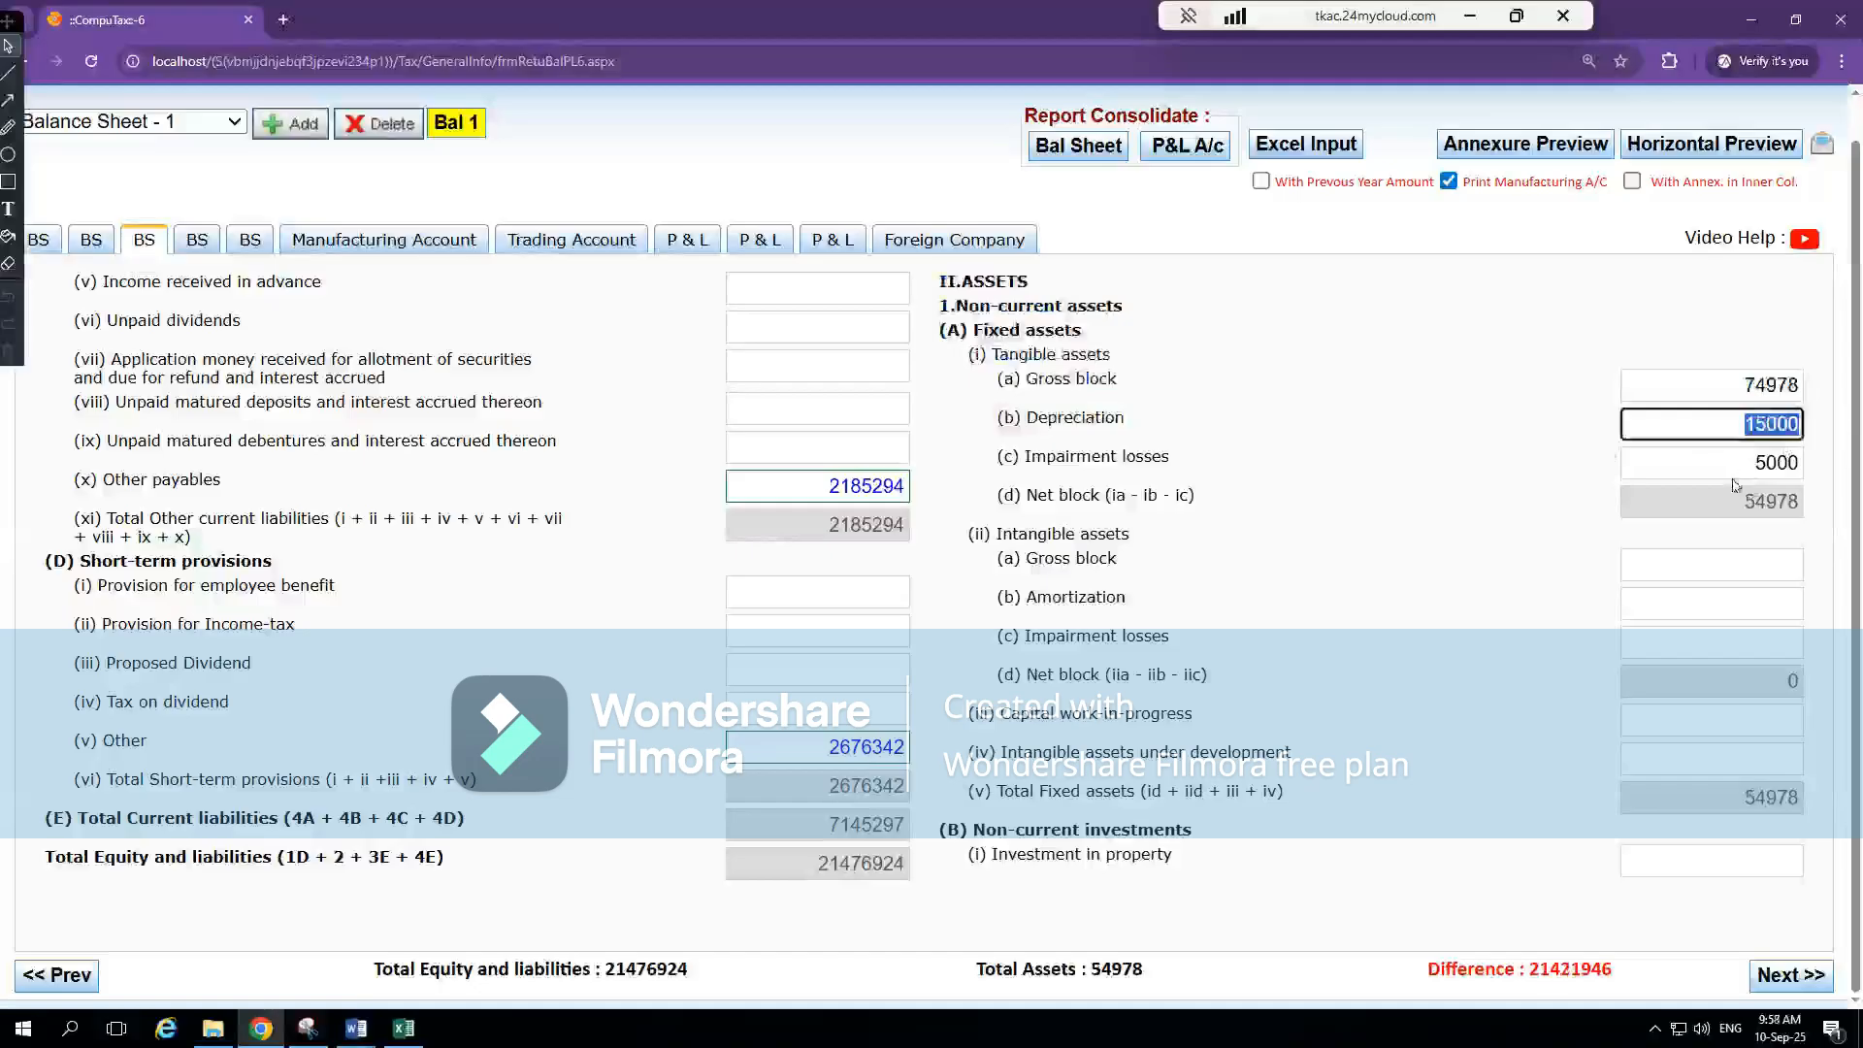
Clear the tangible assets' Depreciation and Impairment losses amounts, and set Depreciation to 20000
left_click_drag(1752, 464, 1829, 424)
key("BackSpace")
key("BackSpace")
key("BackSpace")
left_click(1598, 388)
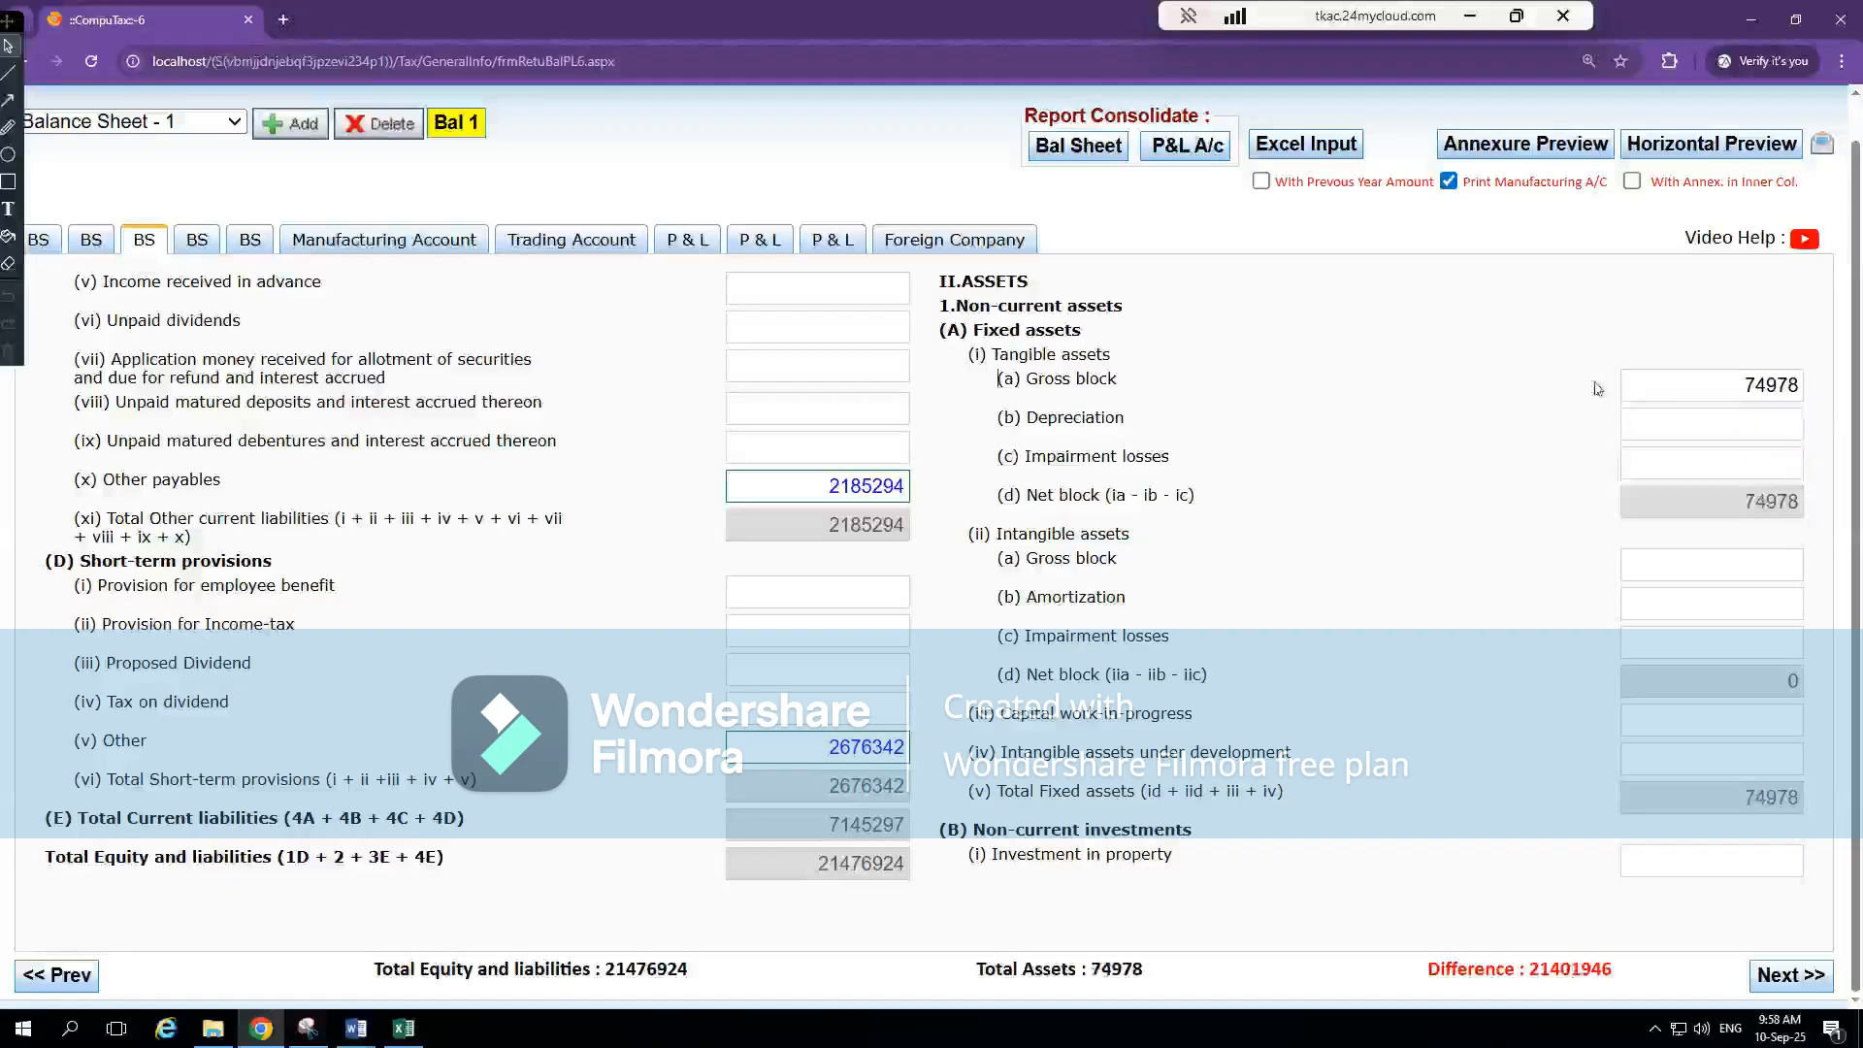
left_click(1749, 427)
type("20000")
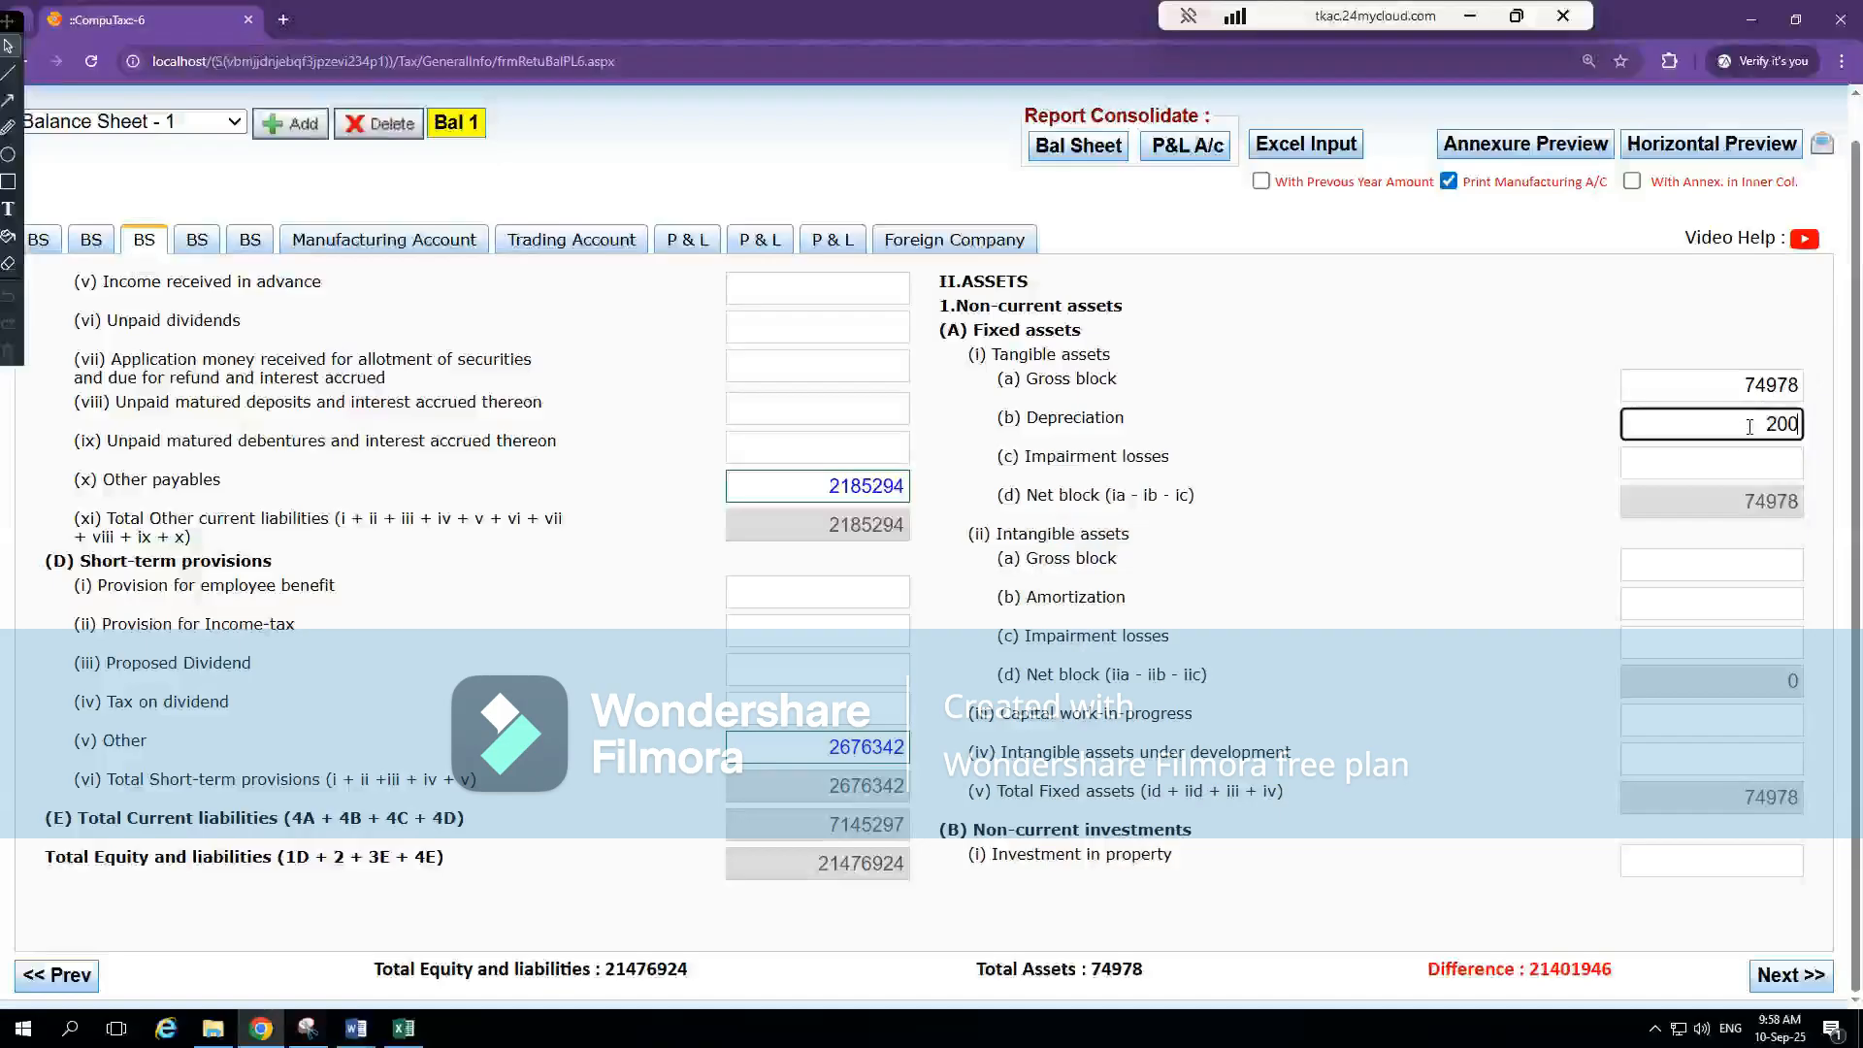
left_click(1508, 336)
Set the tangible assets' Depreciation to 15000 and Impairment losses to 5000
double_click(1741, 427)
type("15000")
left_click(1780, 468)
type("5000")
left_click(1578, 439)
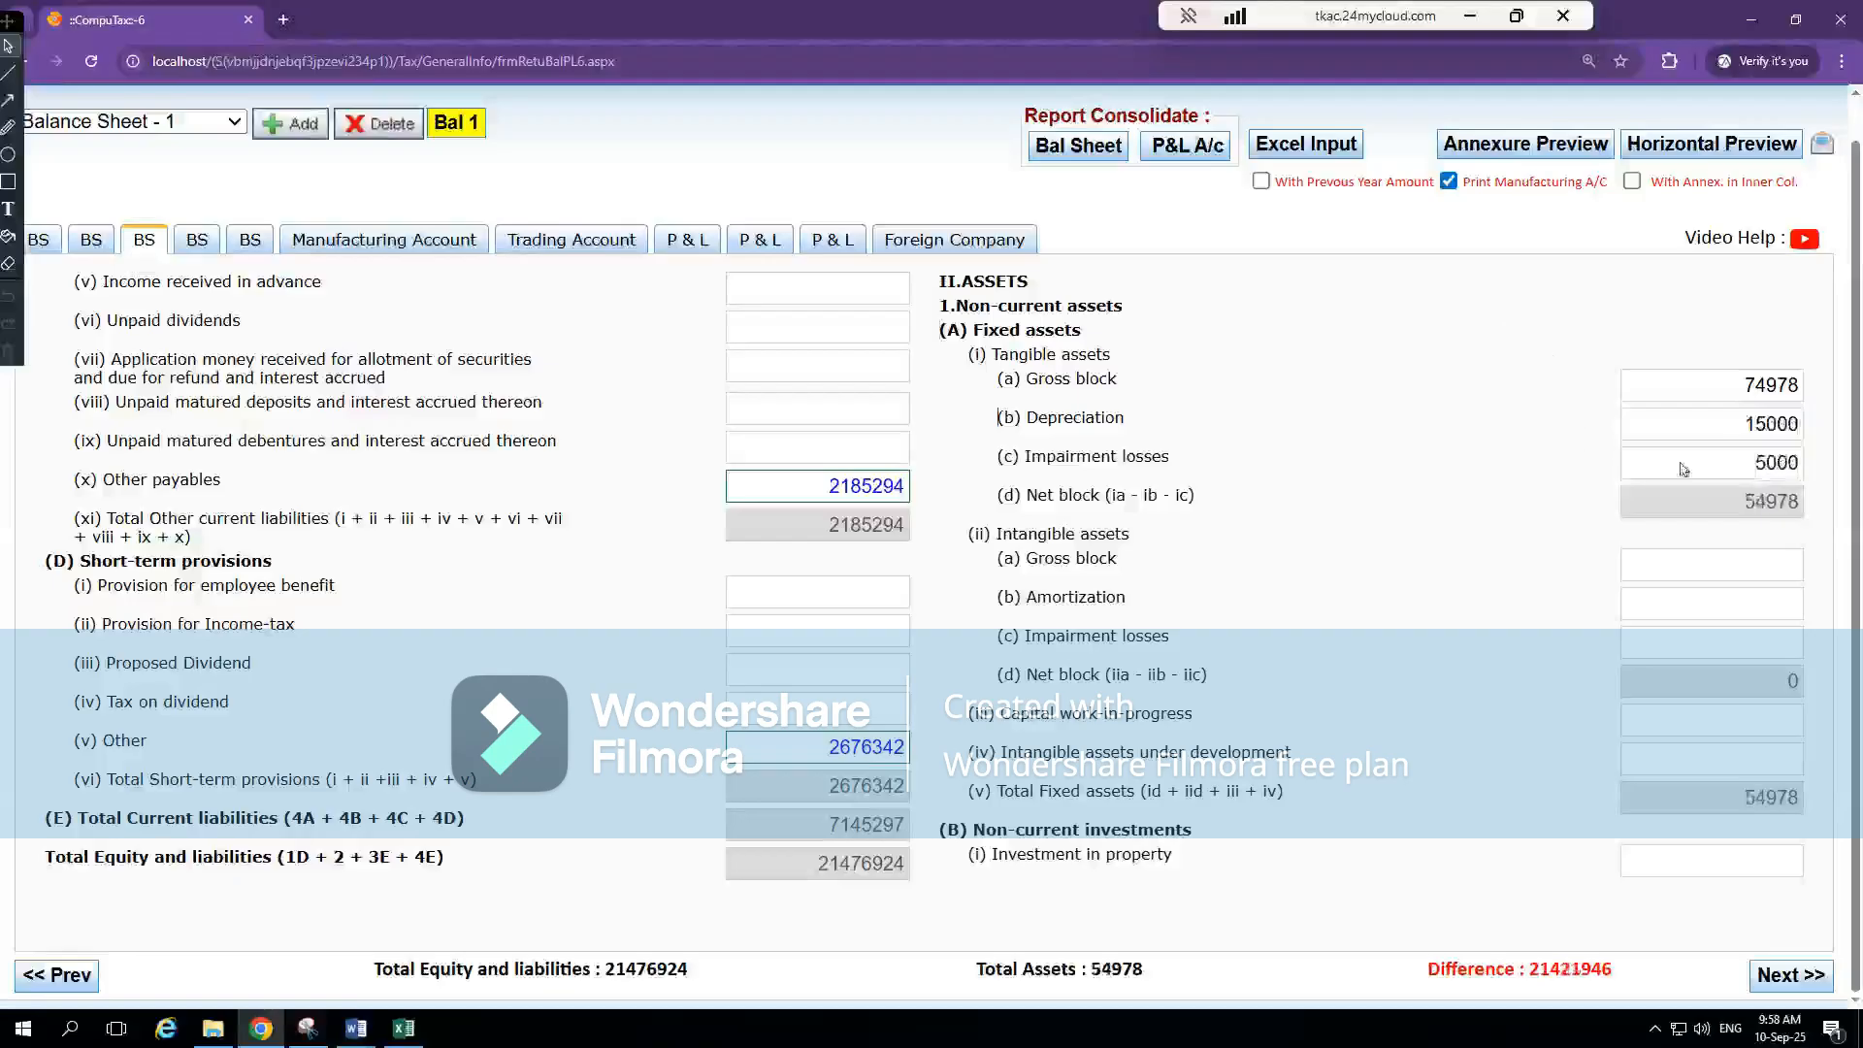
Set the tangible assets' Gross block under Fixed assets to 94978
left_click(1744, 383)
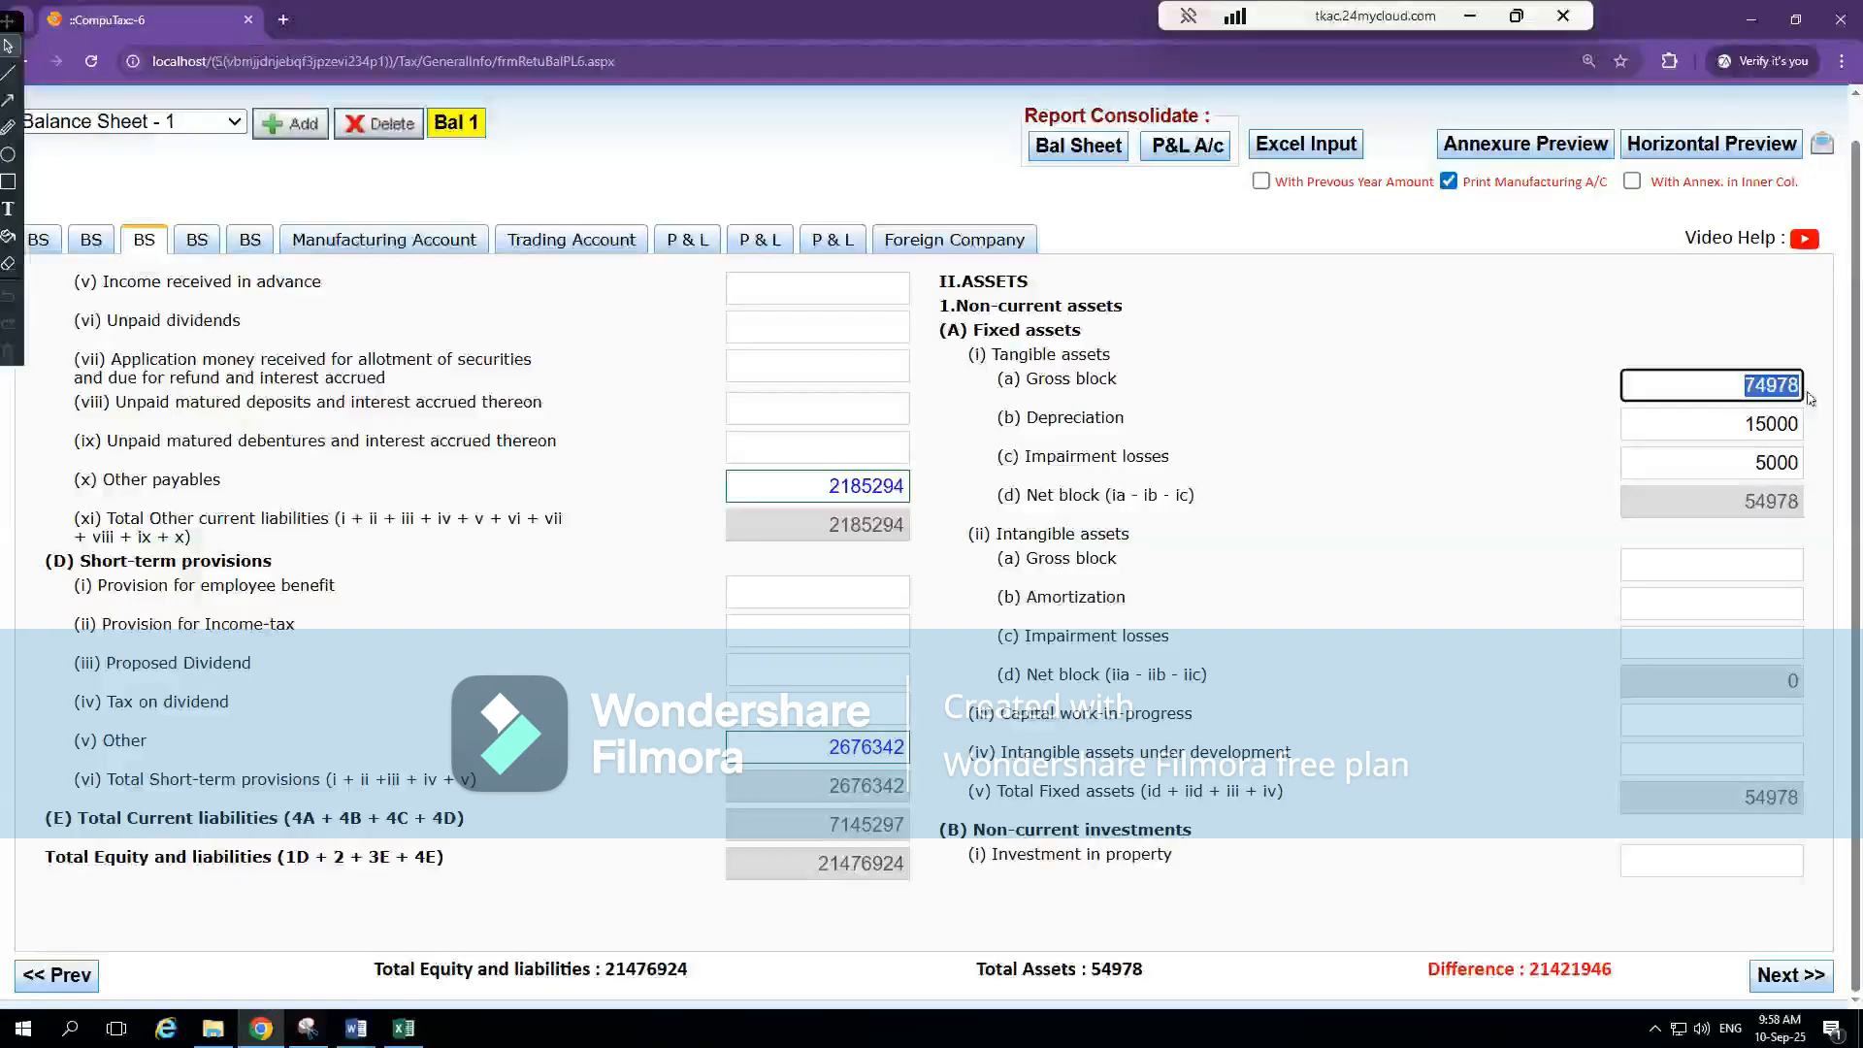
type("97478")
left_click(1606, 357)
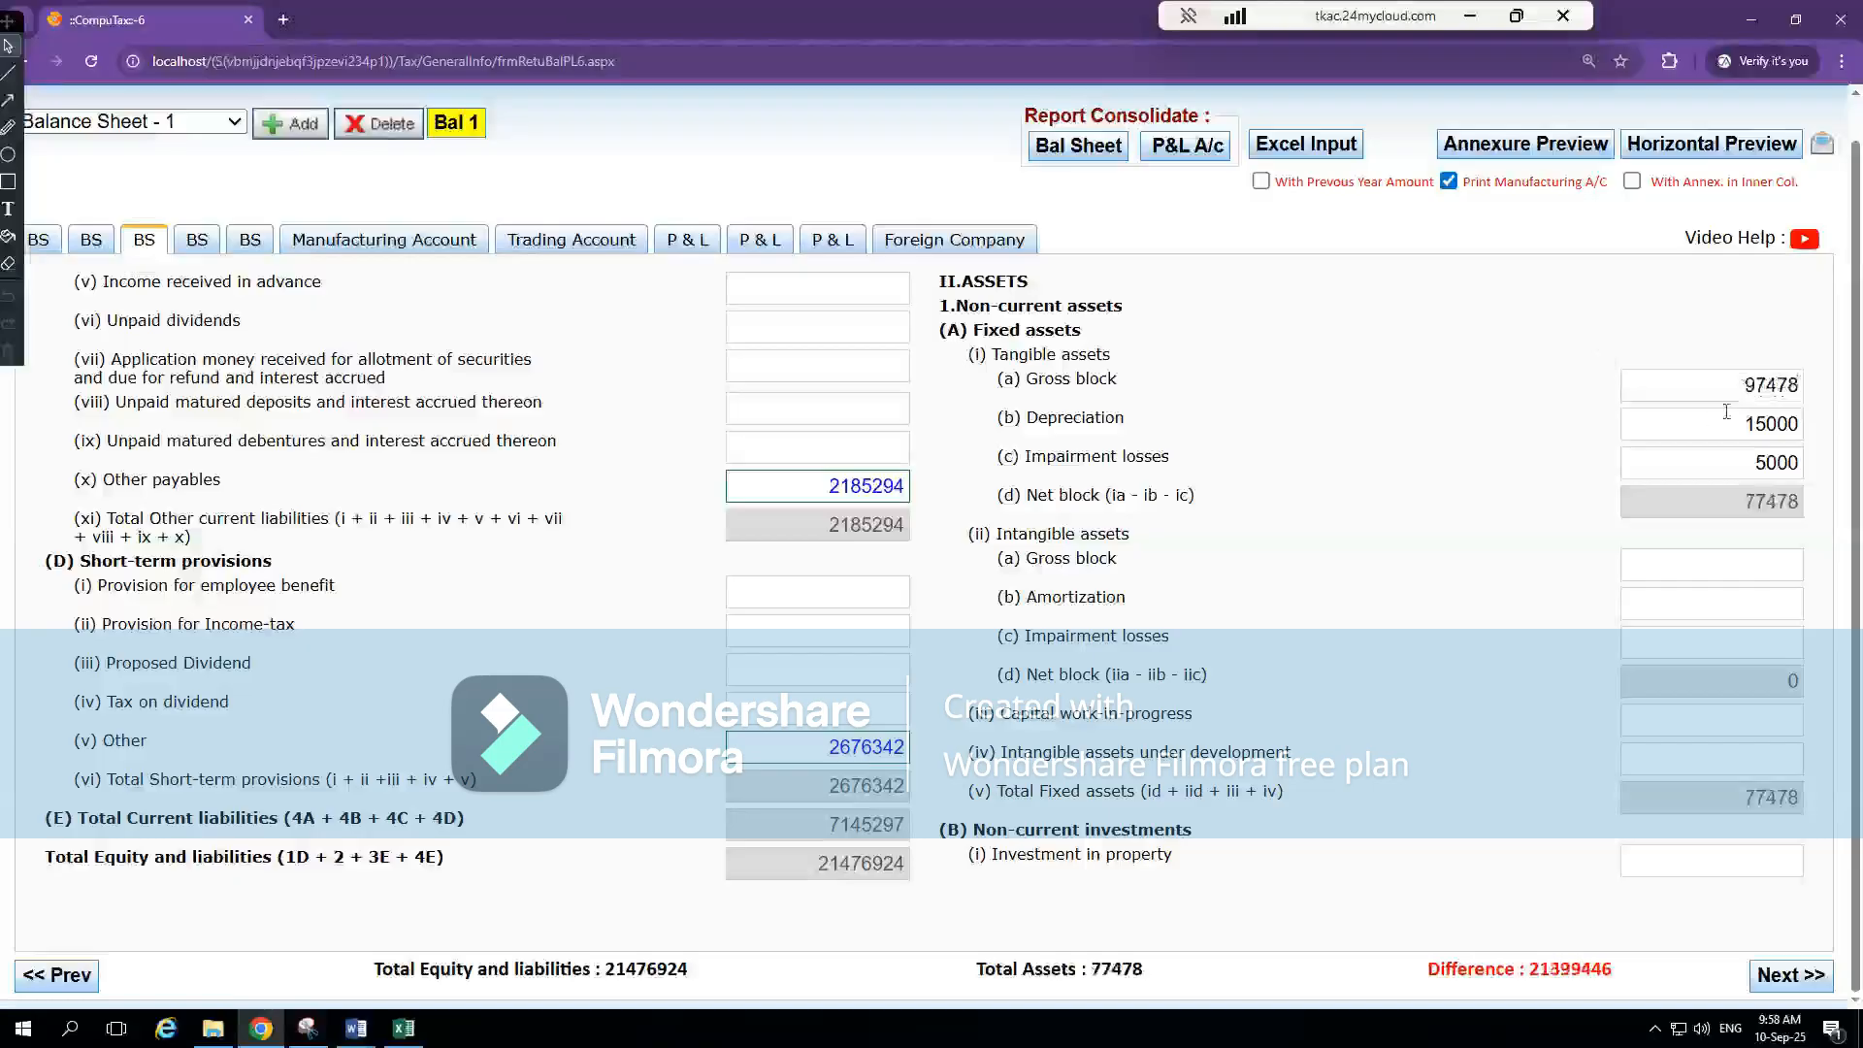
left_click(1762, 386)
key("BackSpace")
type("4")
left_click(1516, 383)
left_click(1775, 388)
key("BackSpace")
type("94")
left_click(1581, 375)
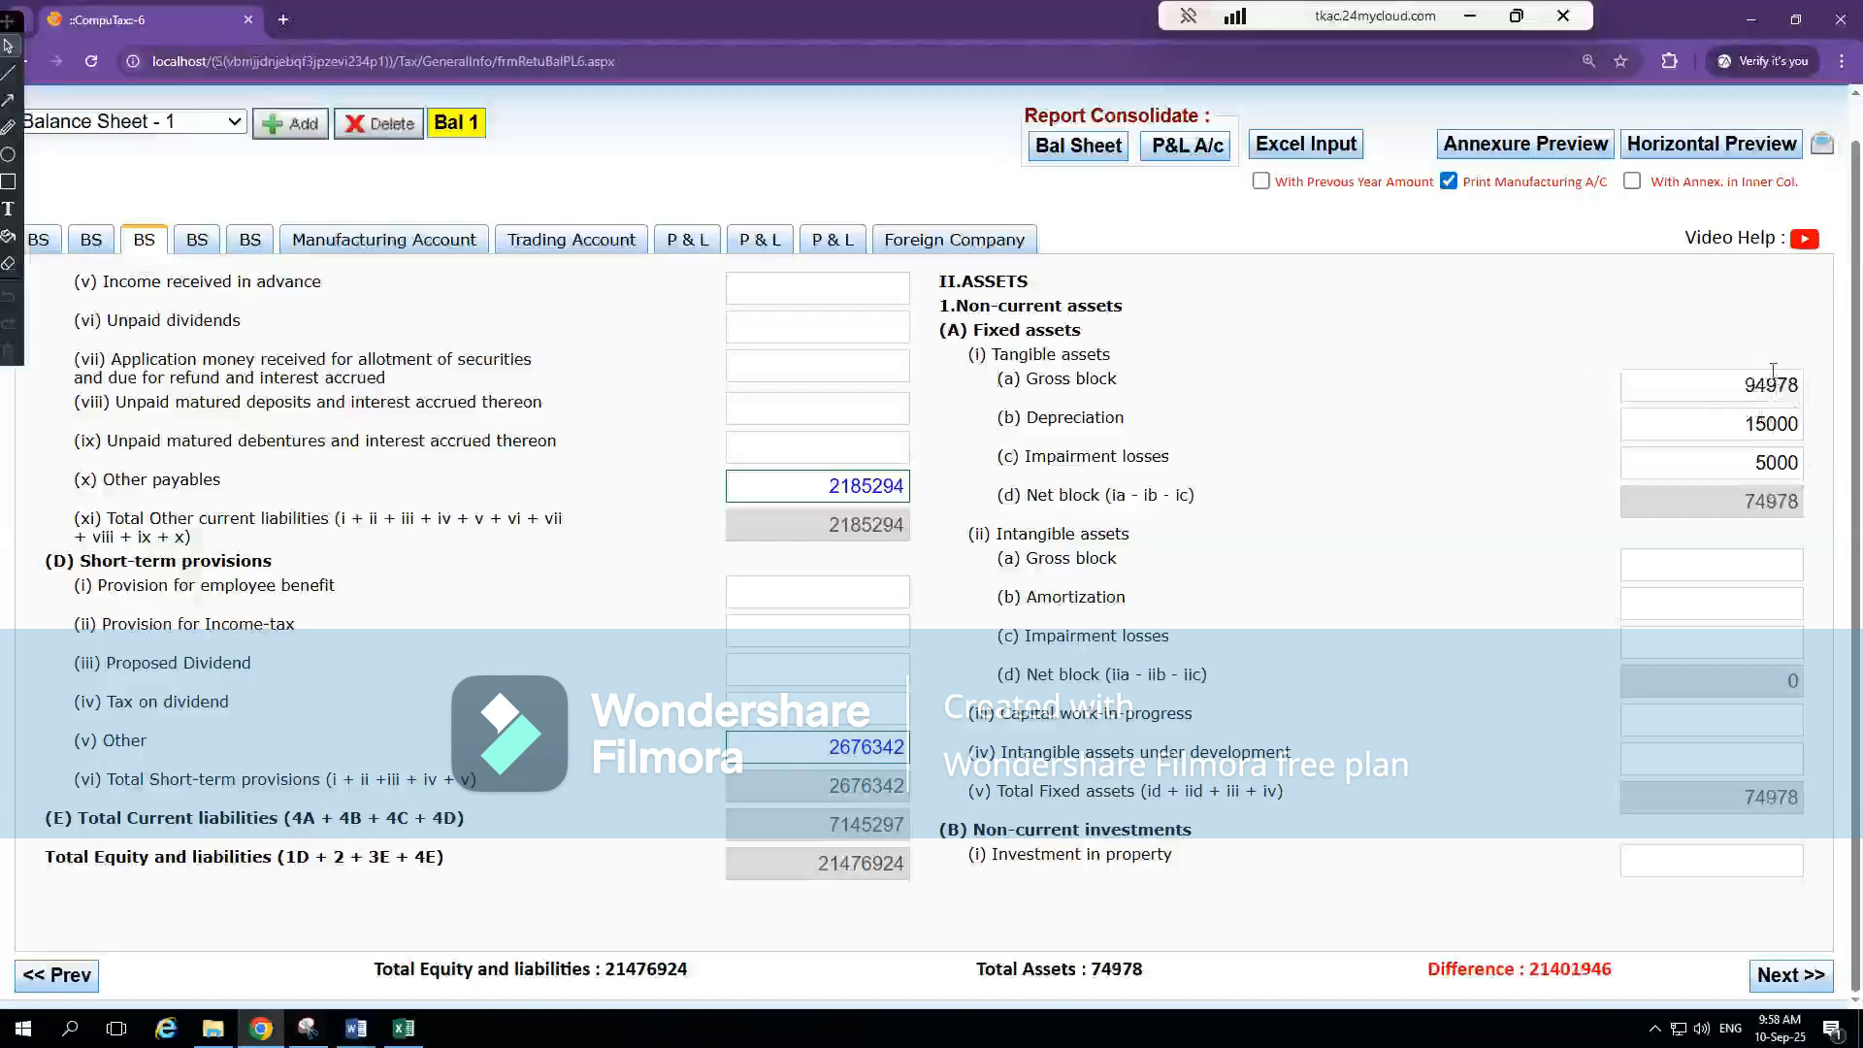
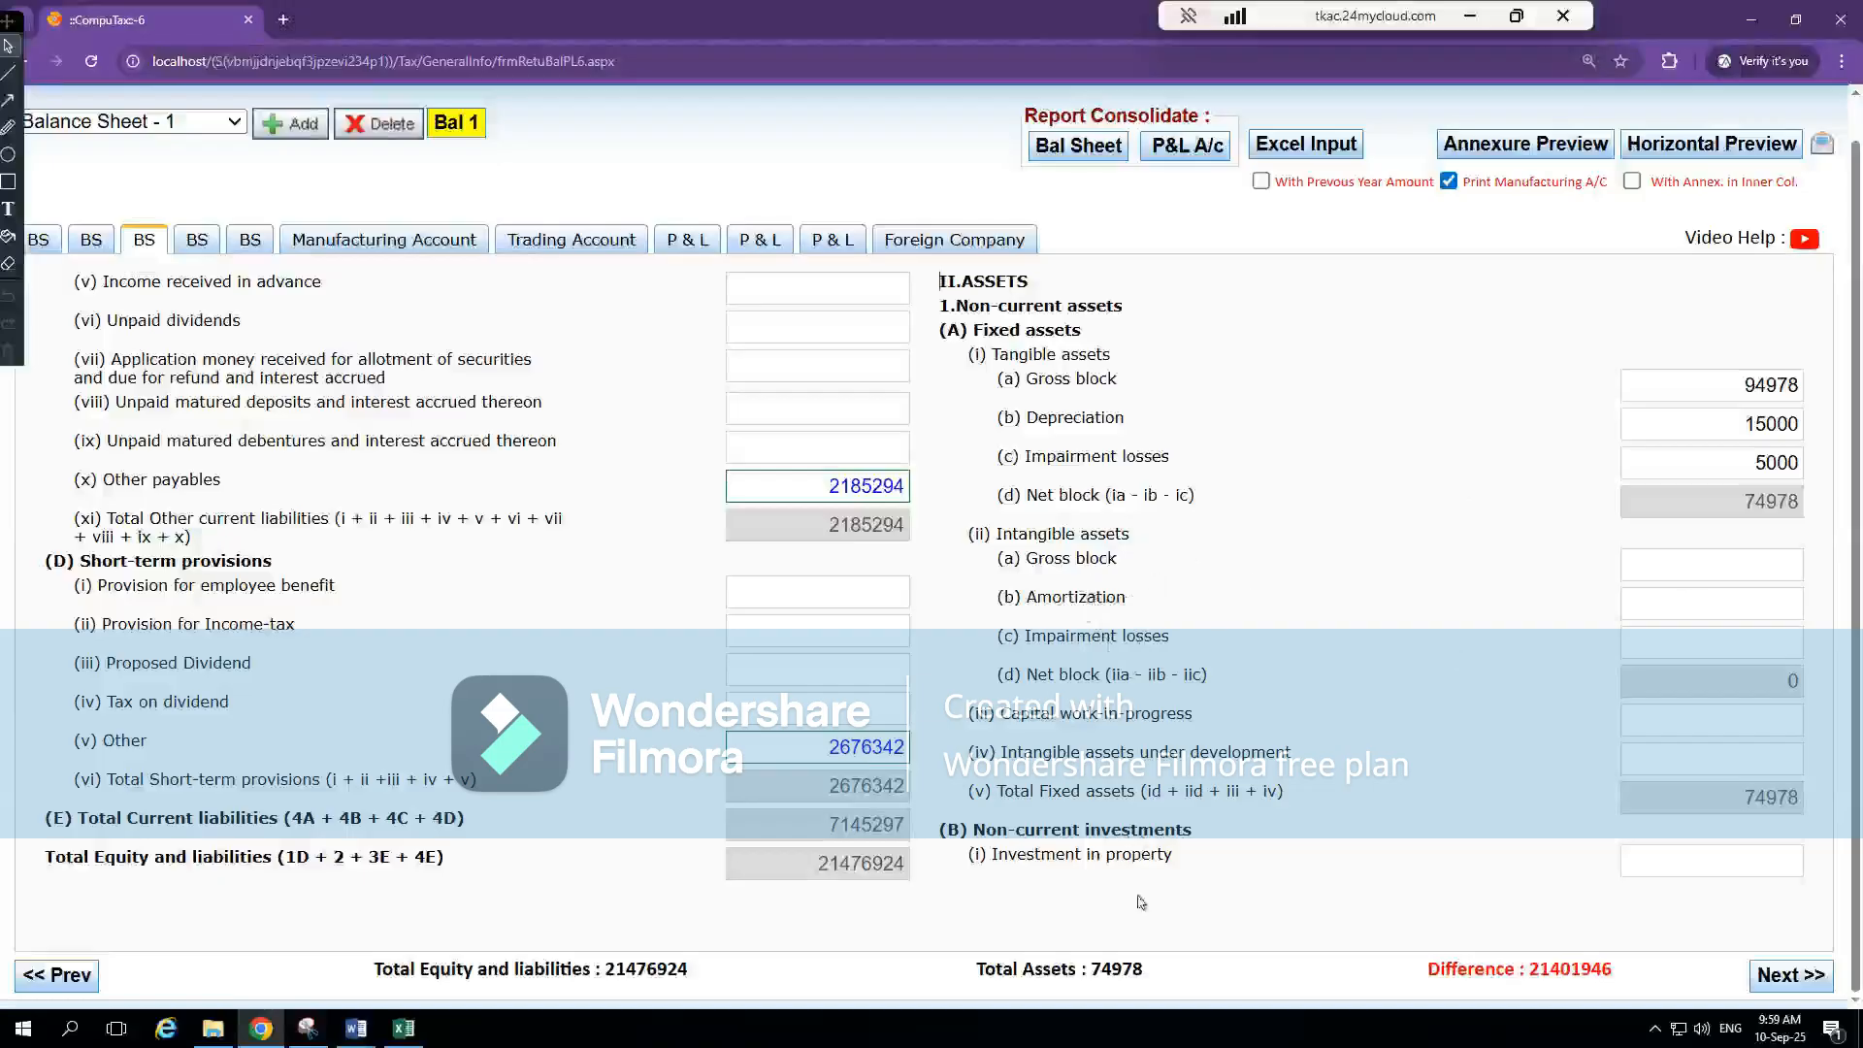
Look up the current-year Inventories figure in the Excel workbook's BS sheet and return to CompuTax
key("alt+Tab")
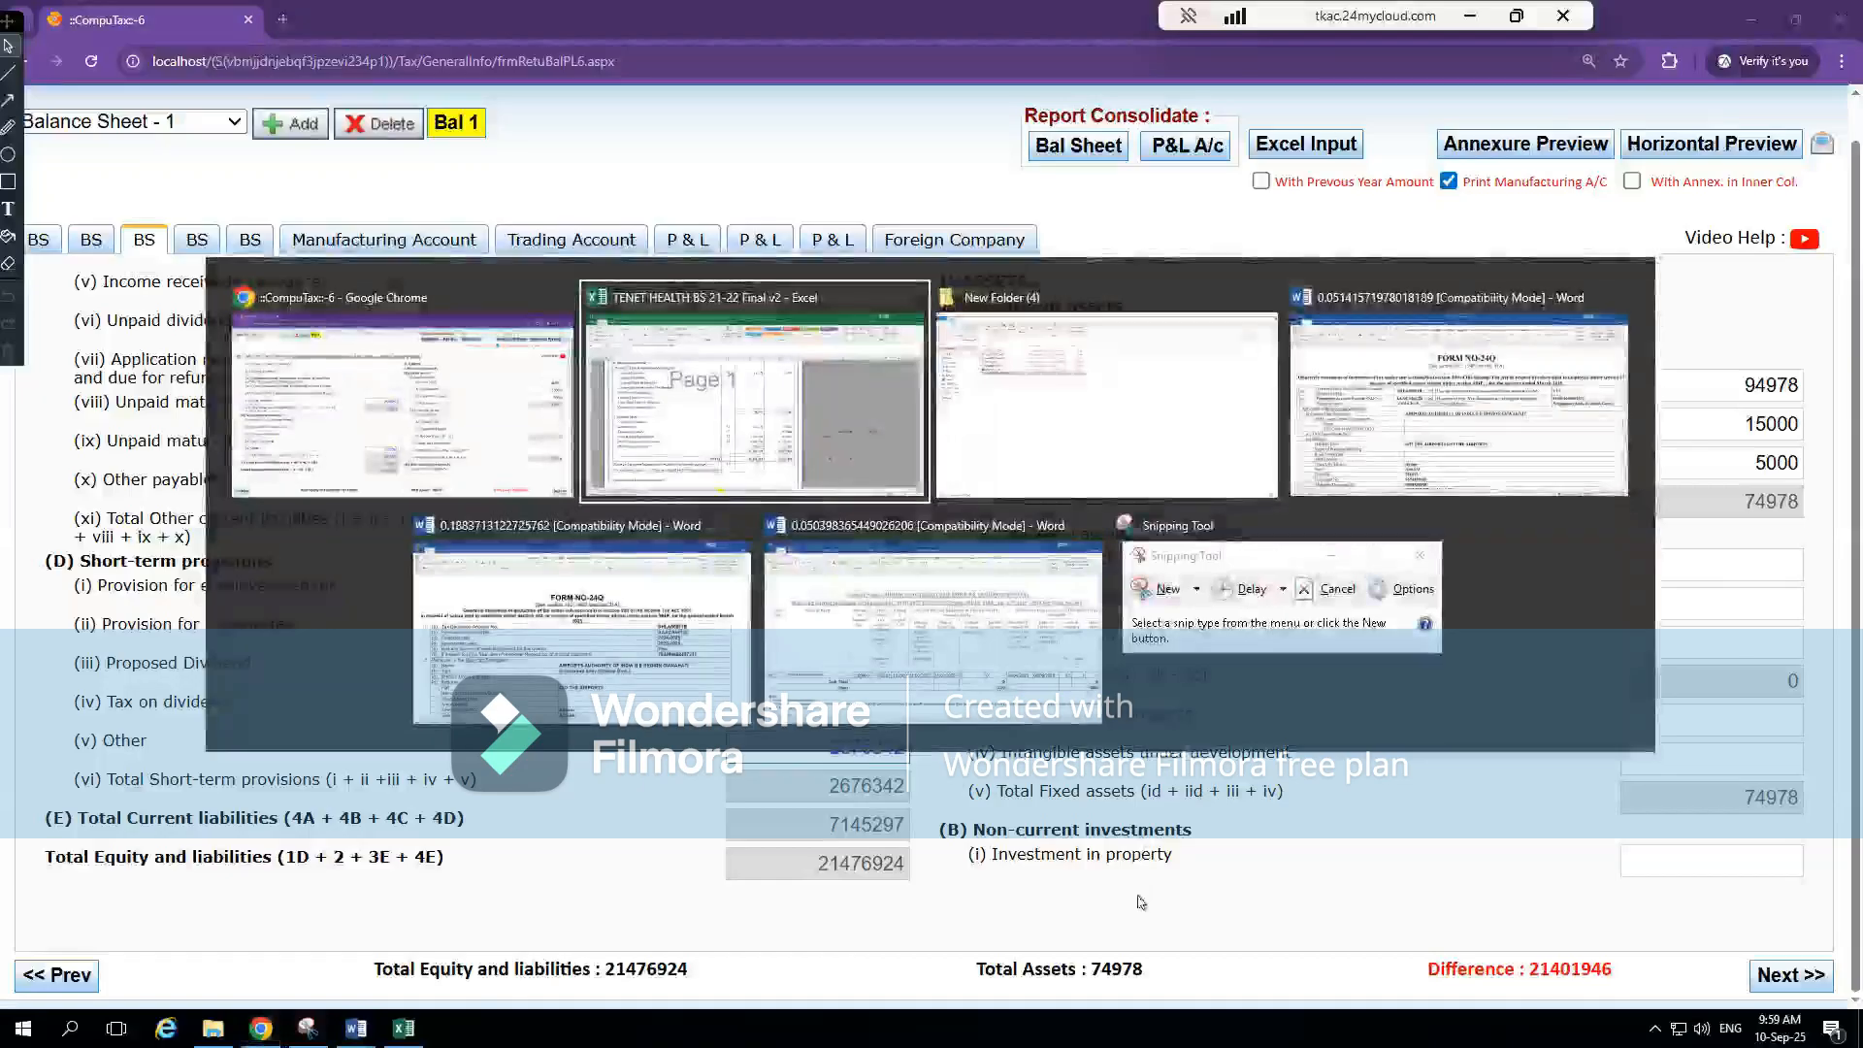
left_click(949, 618)
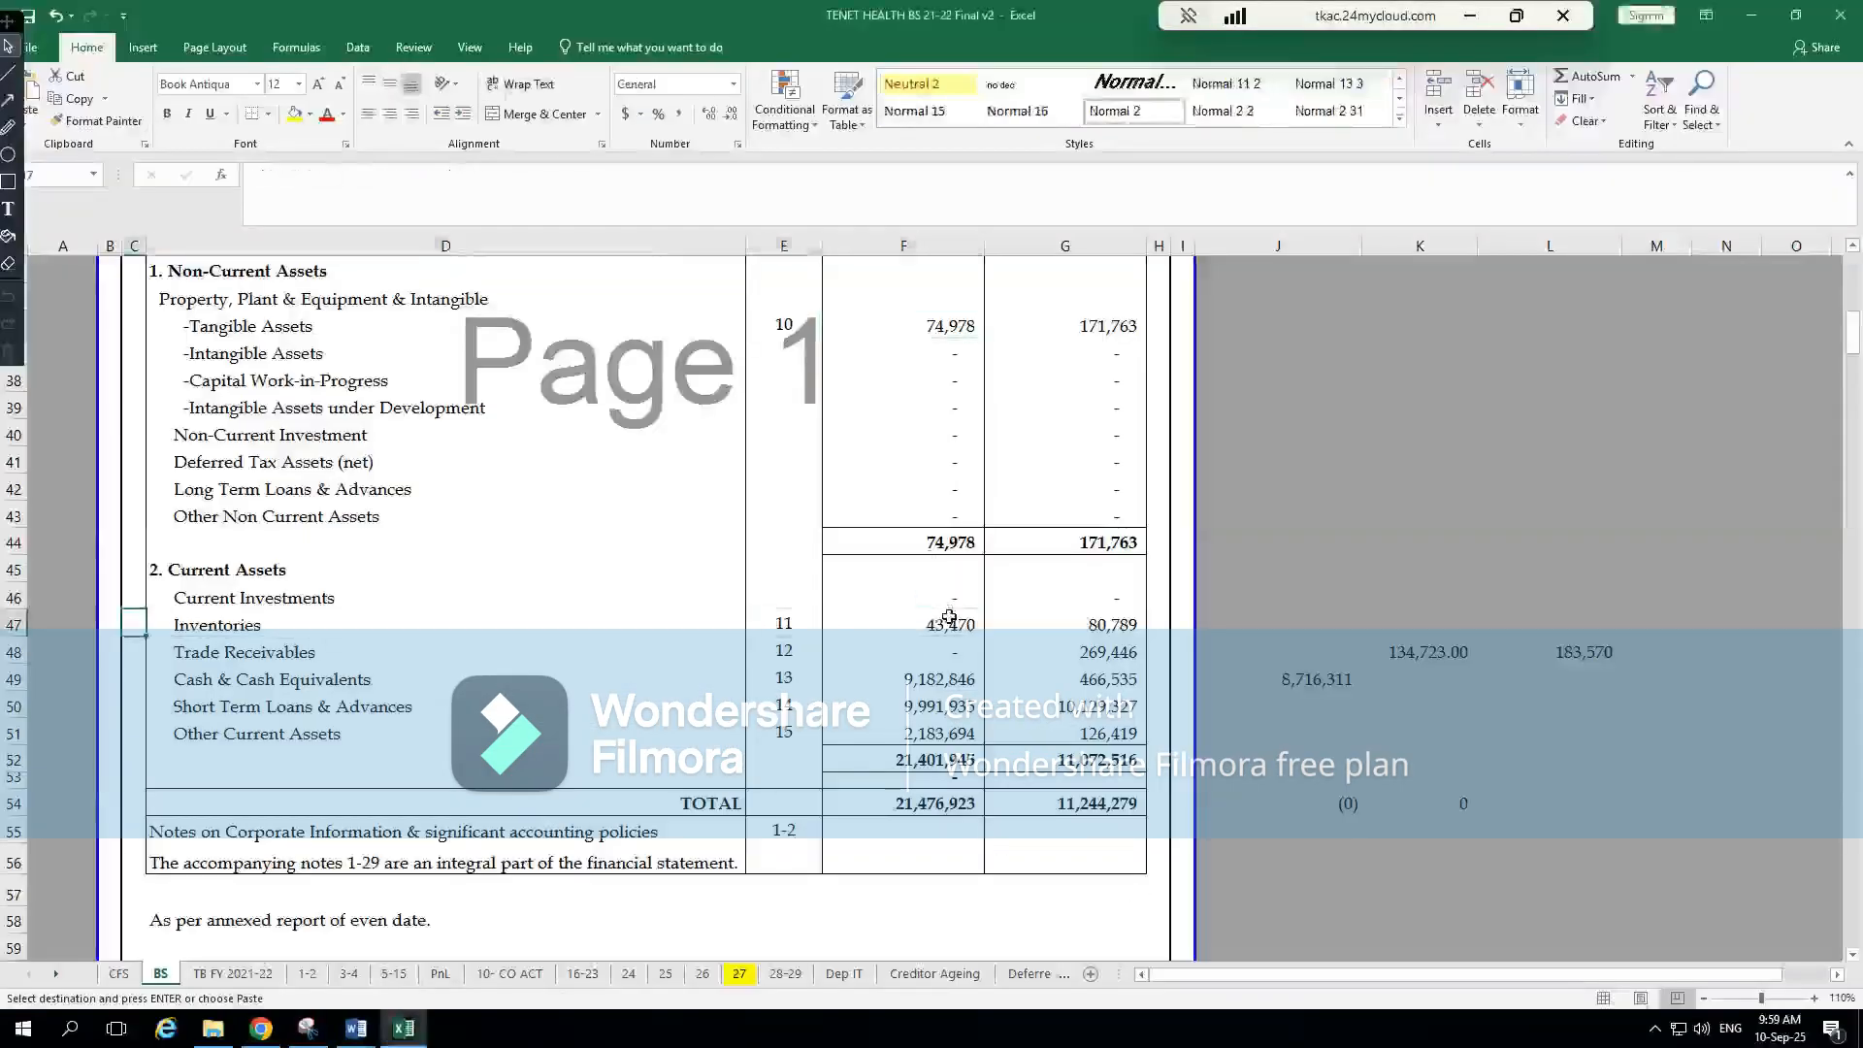
key("Right")
key("Left")
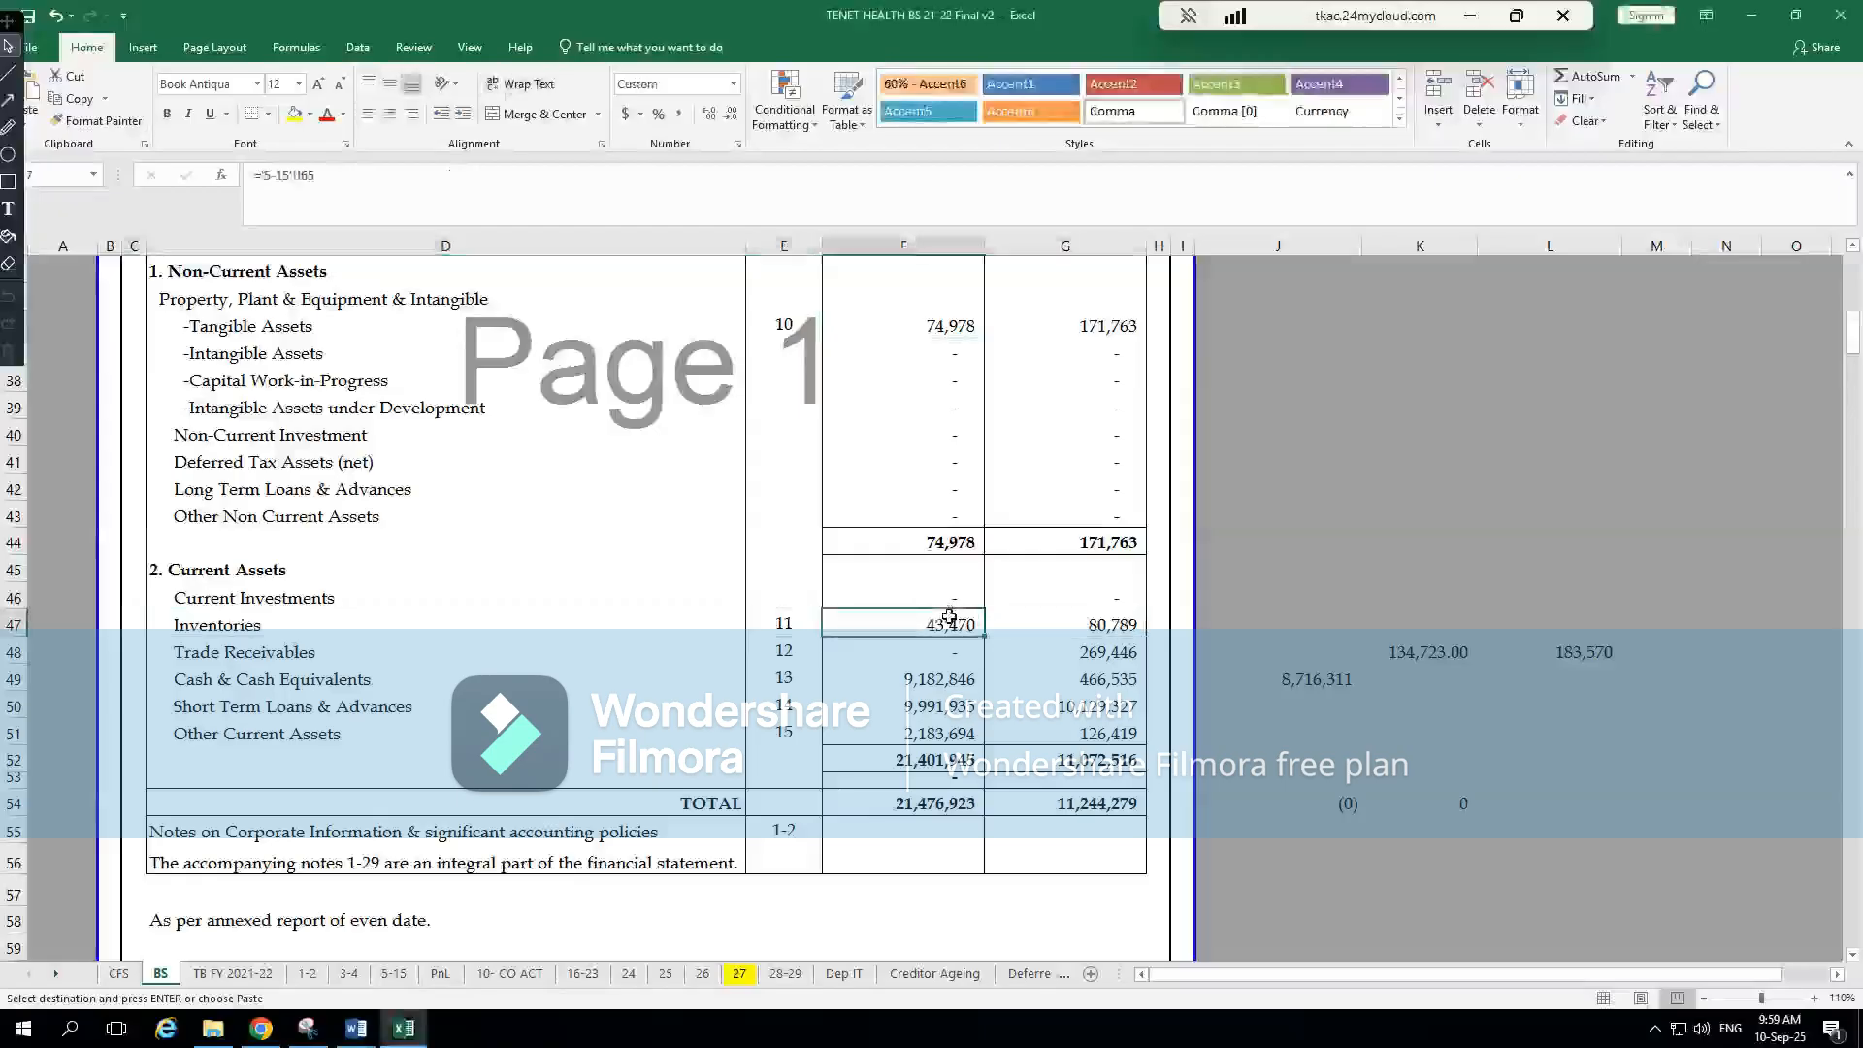
key("alt+Tab")
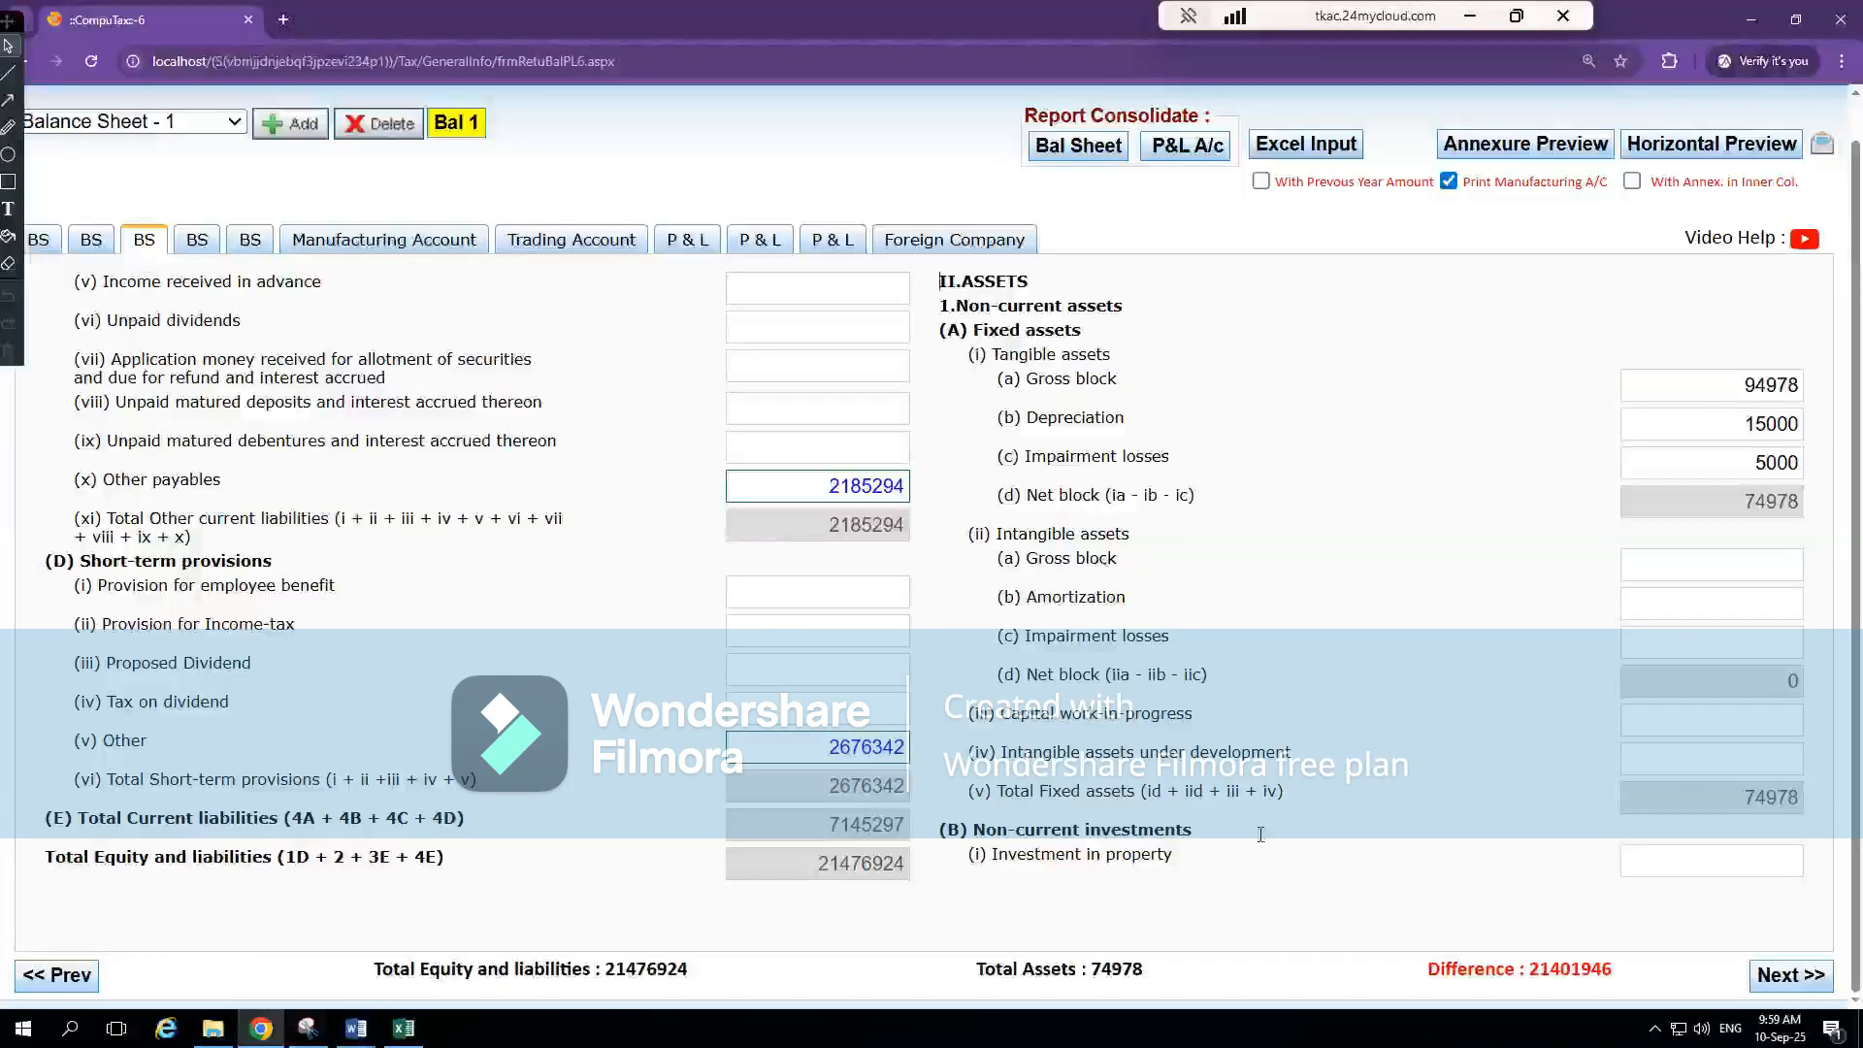
Go to the balance sheet page with current assets and open the breakdown for Others under Inventories
left_click(250, 239)
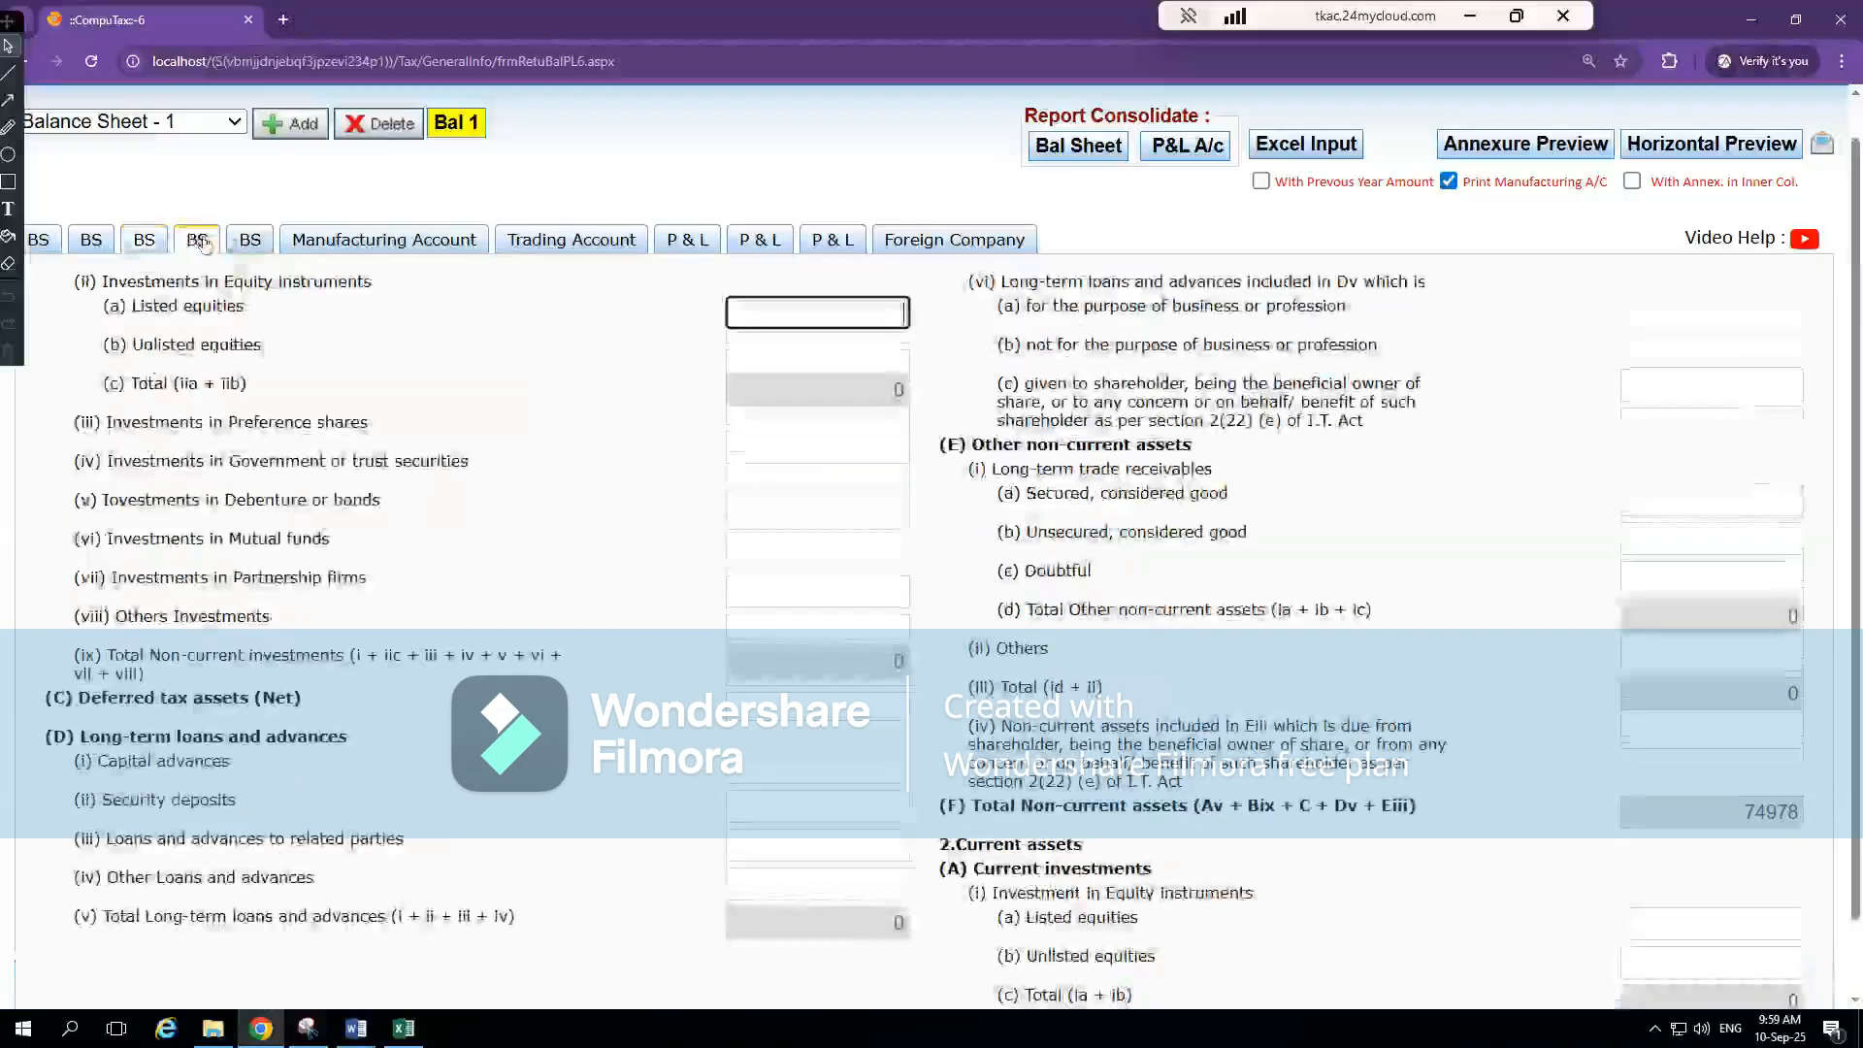
left_click(830, 539)
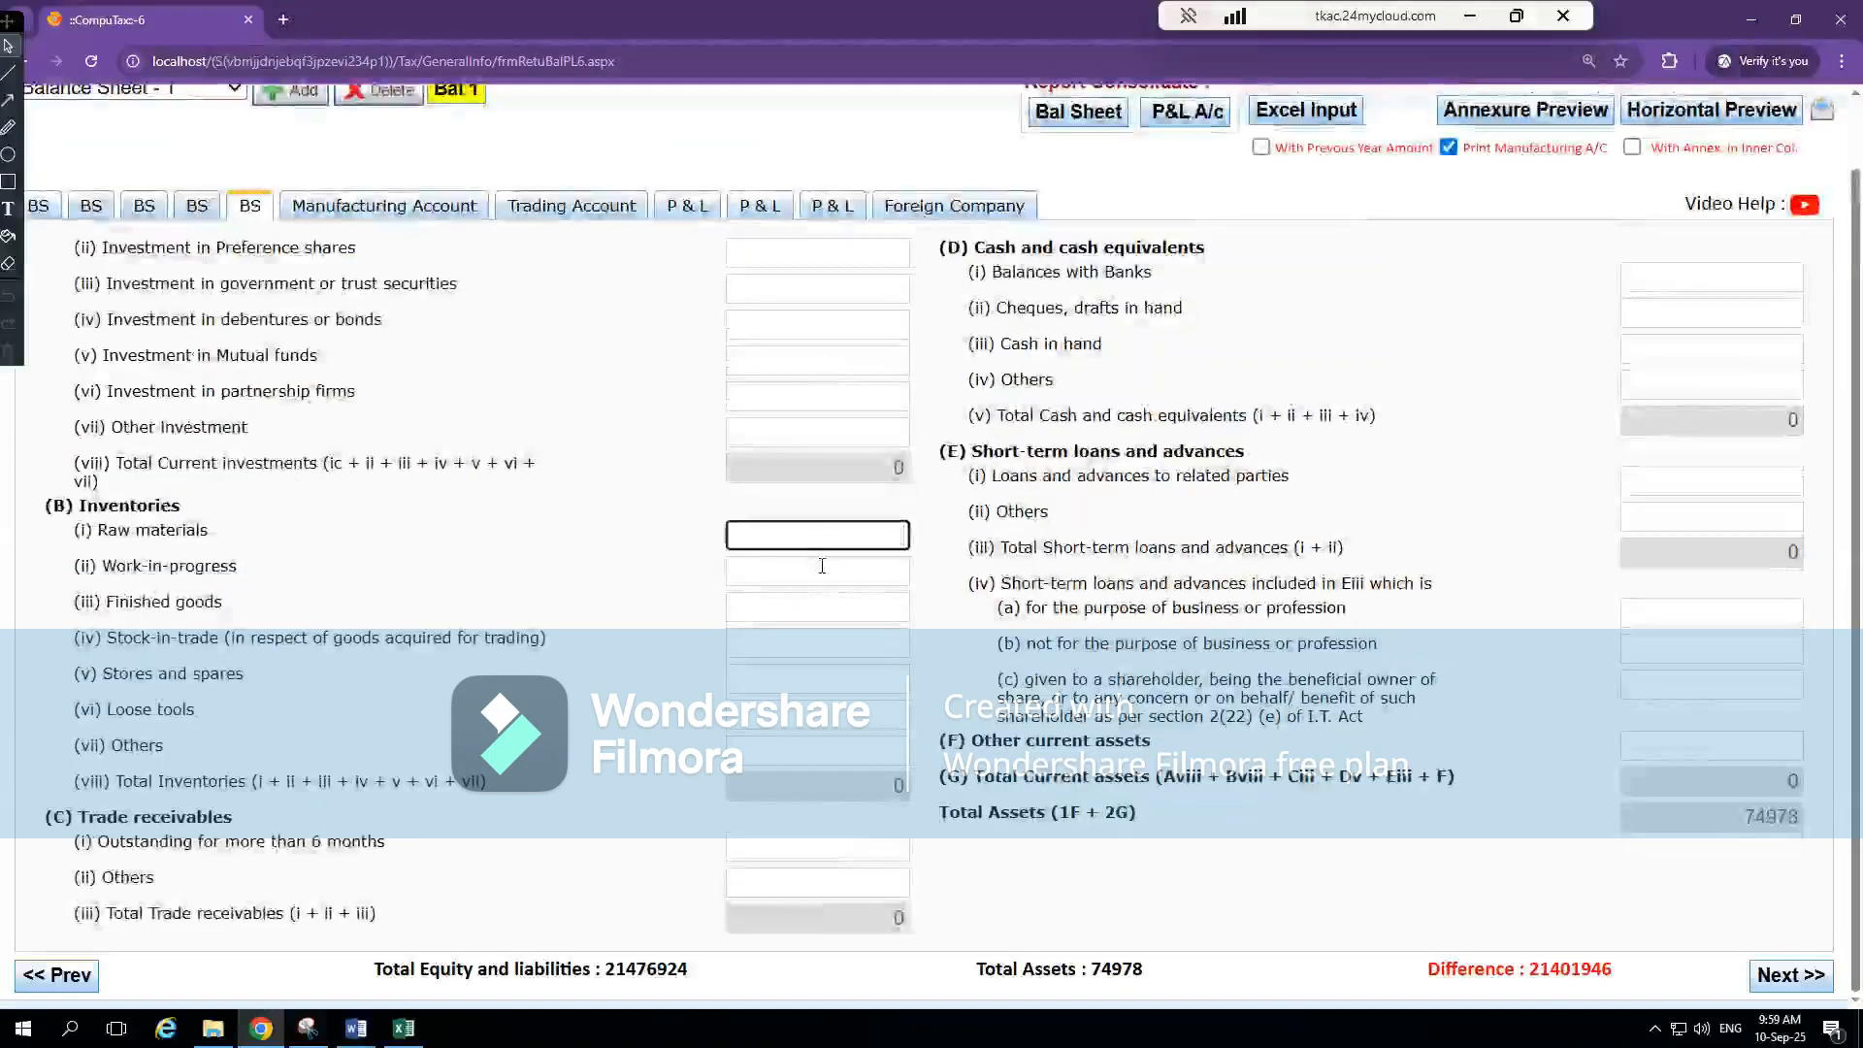
left_click(820, 571)
left_click(843, 609)
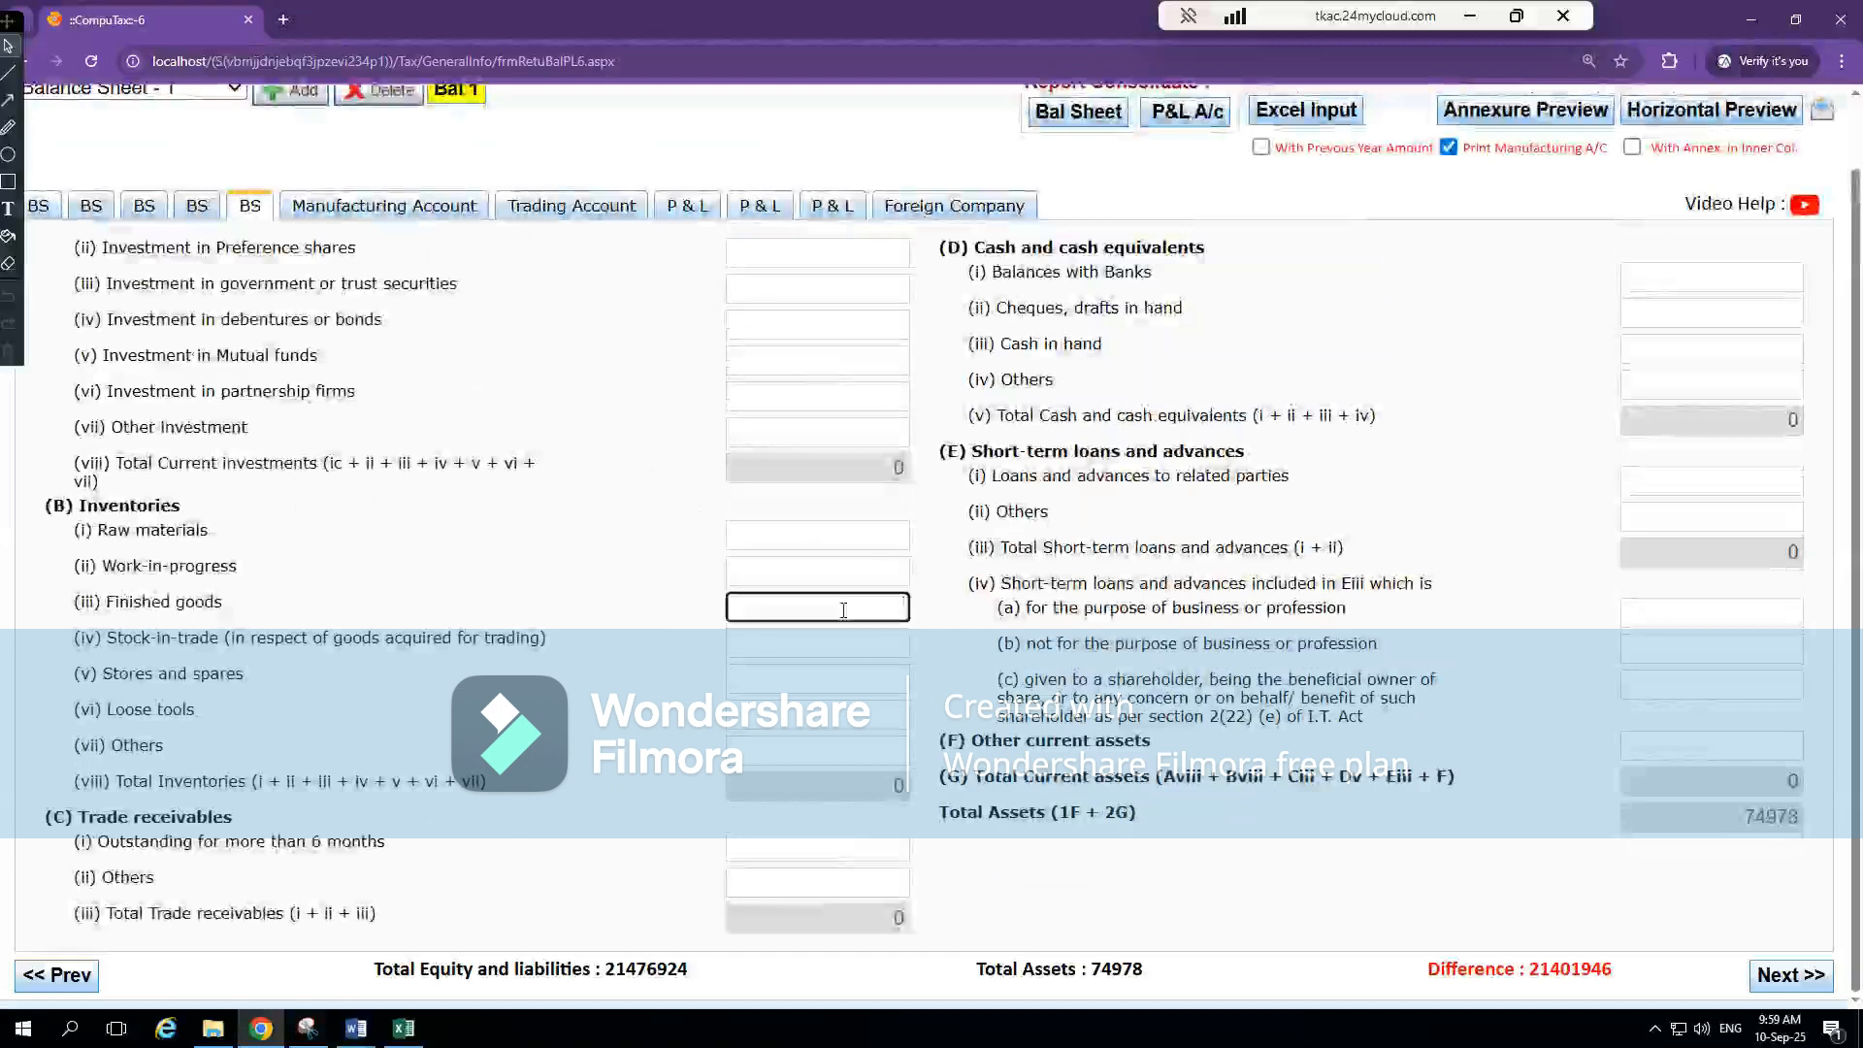
left_click(828, 645)
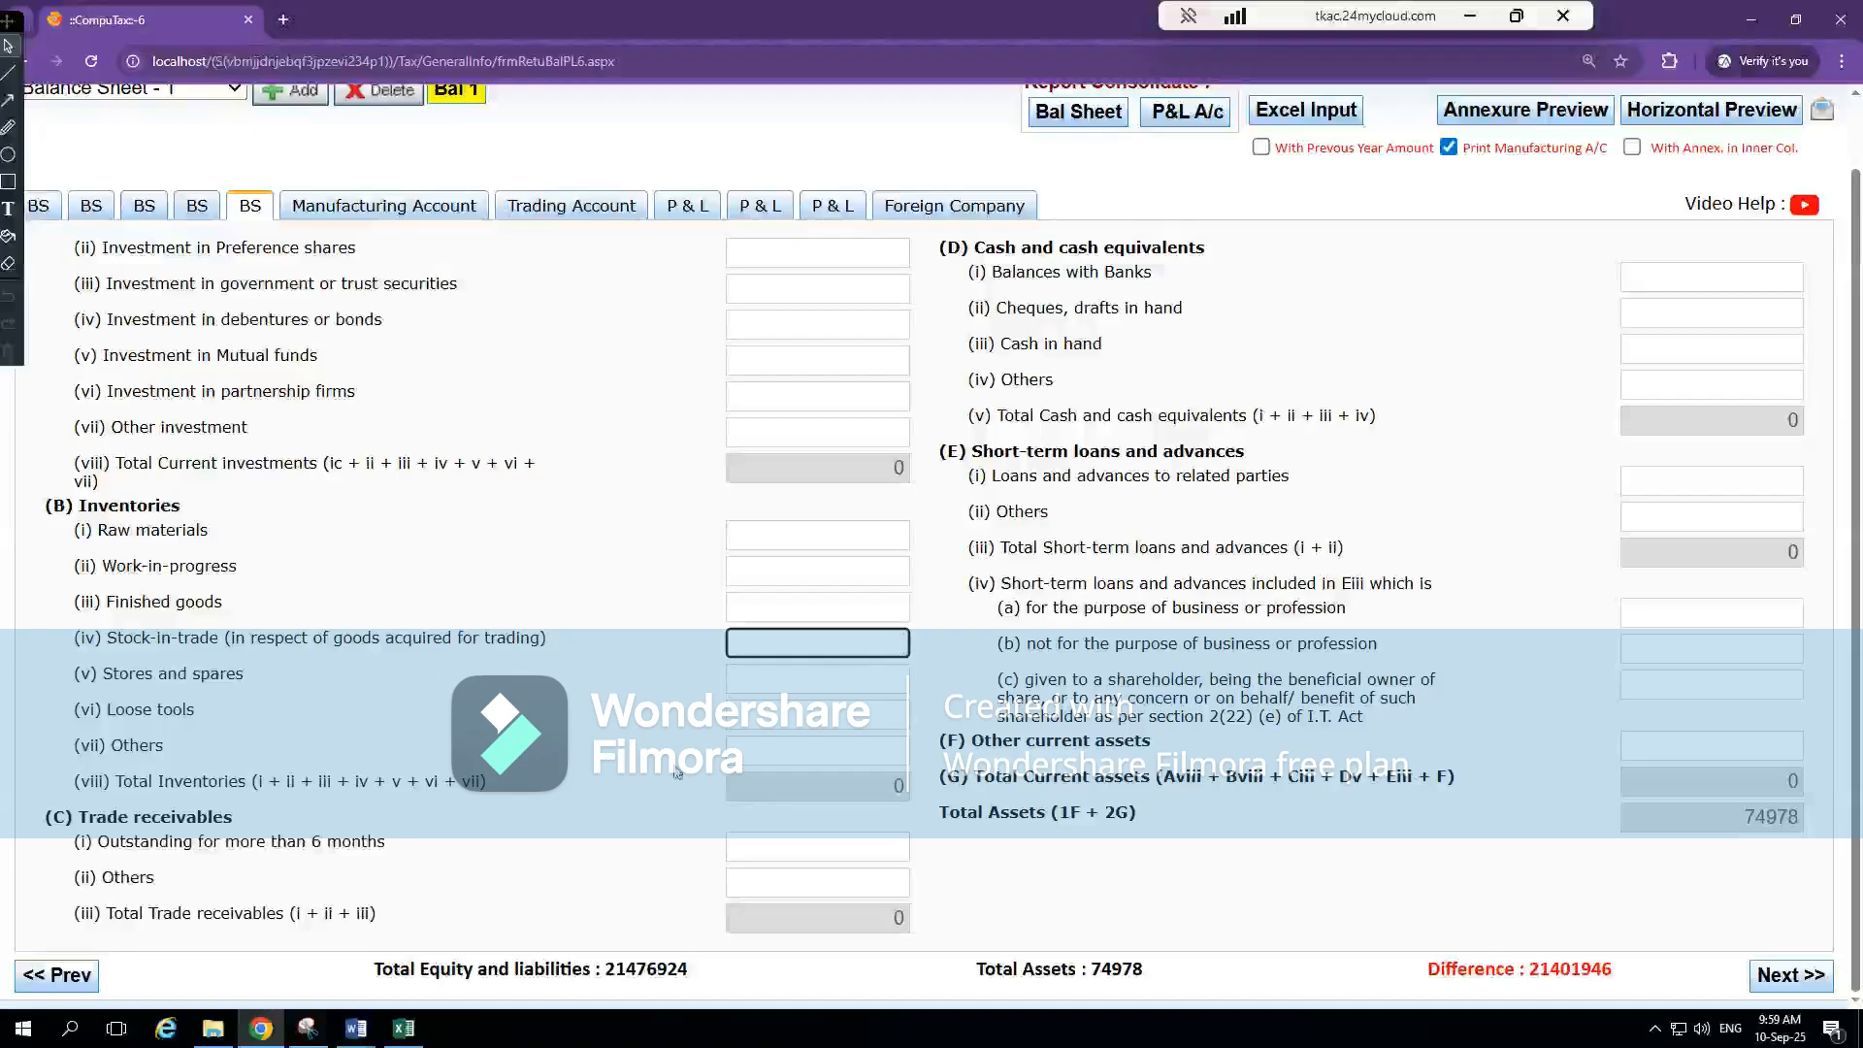
left_click(849, 746)
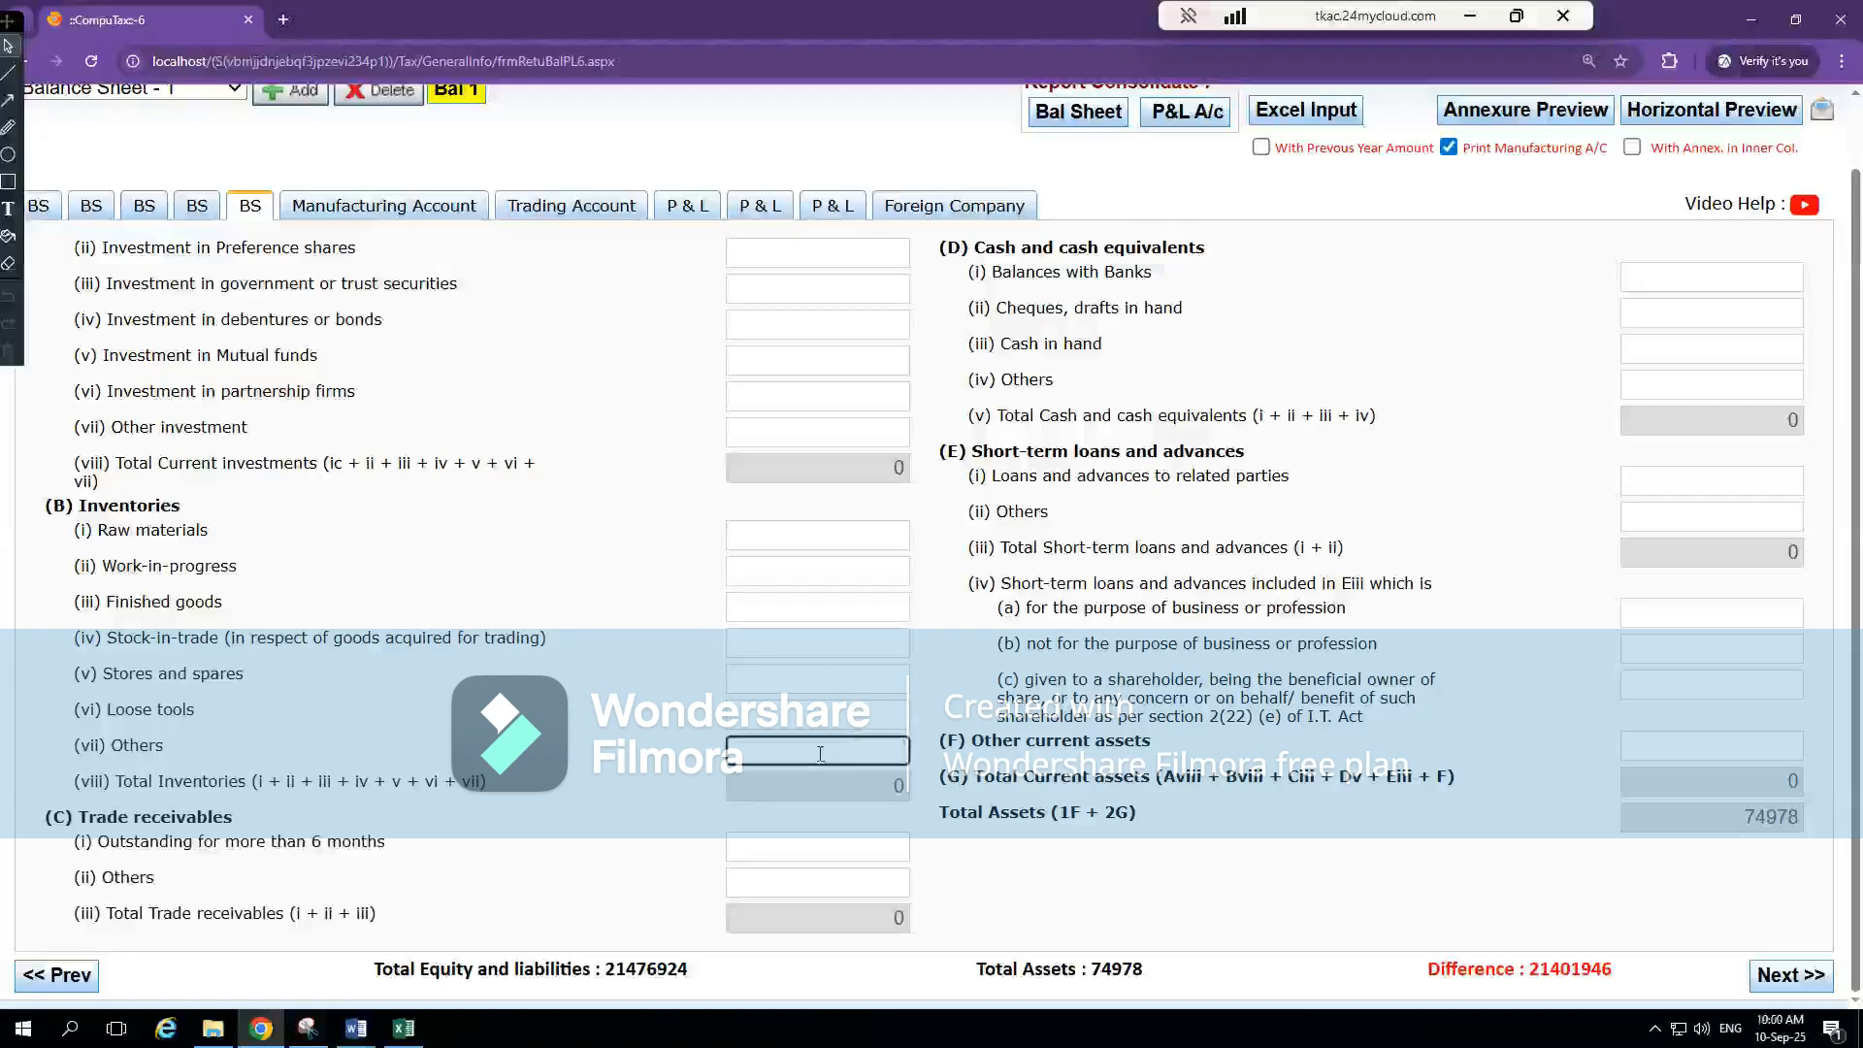
double_click(820, 754)
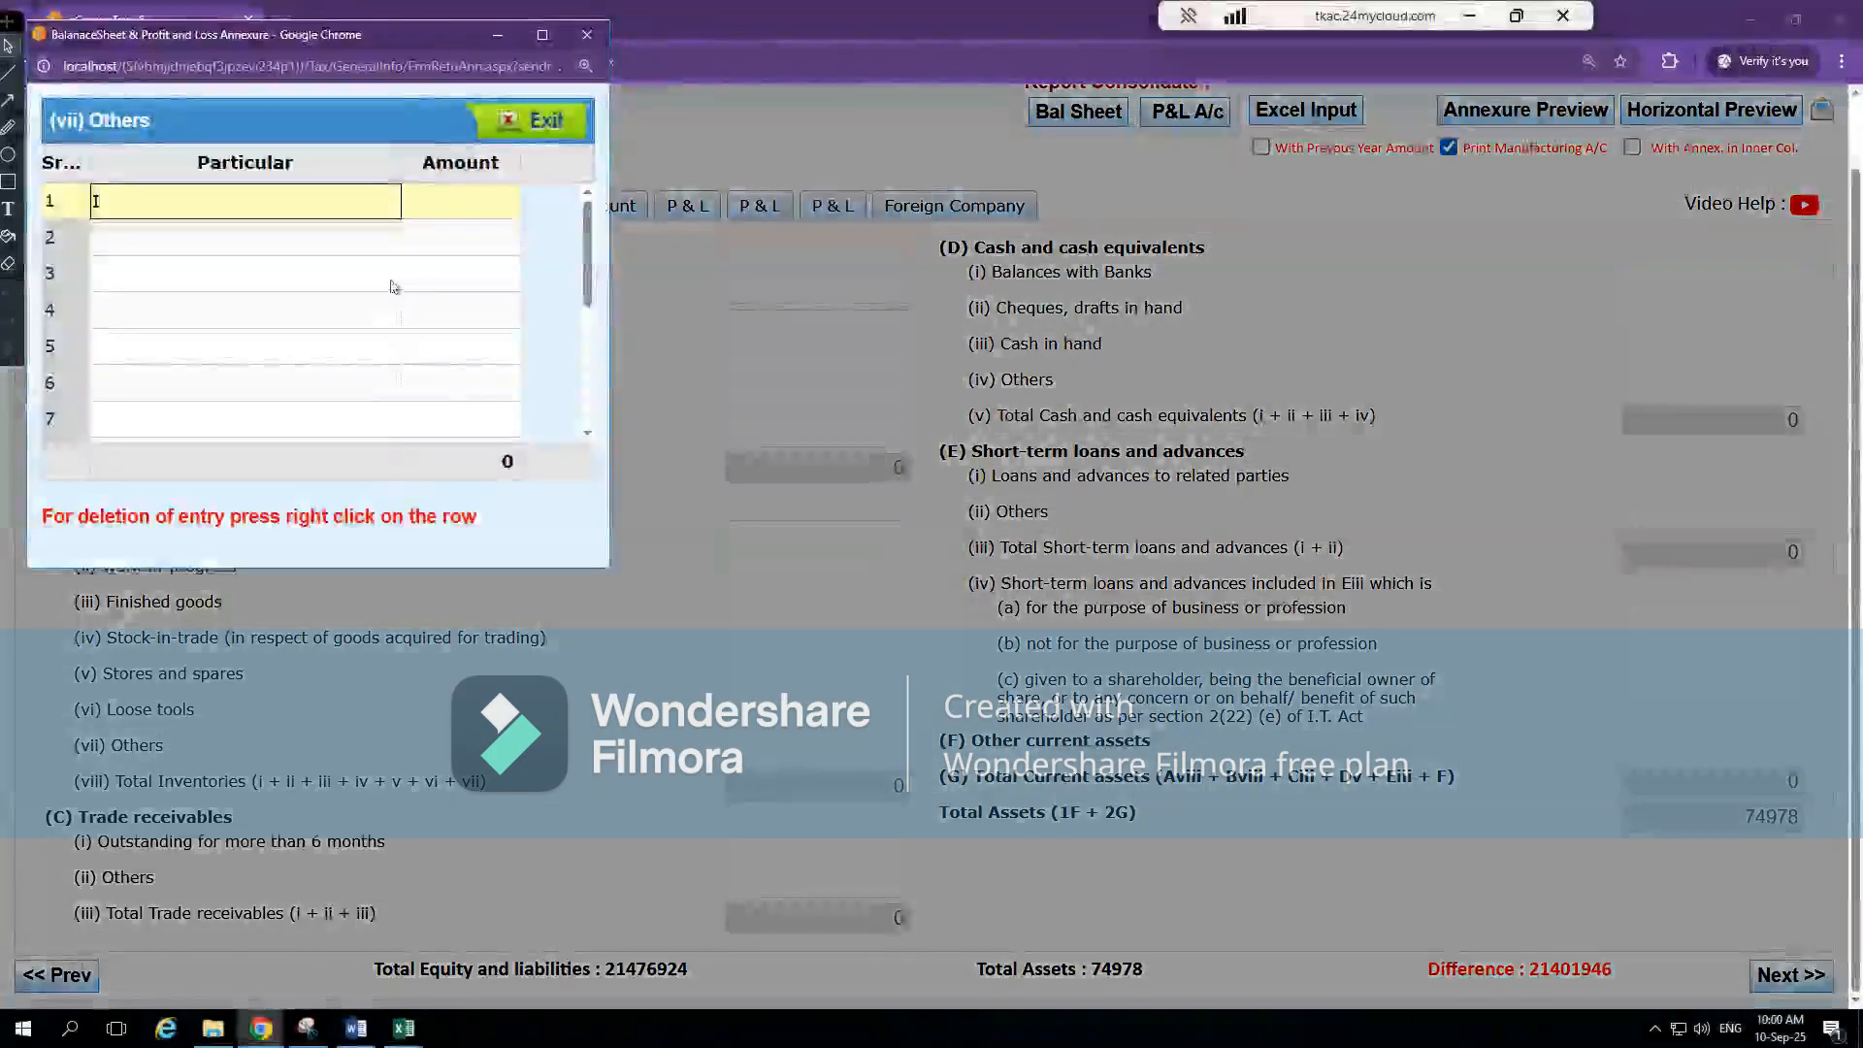
Add the particular "Inven" with an amount of 43470 to the inventories' Others breakdown and close it
type("Inven")
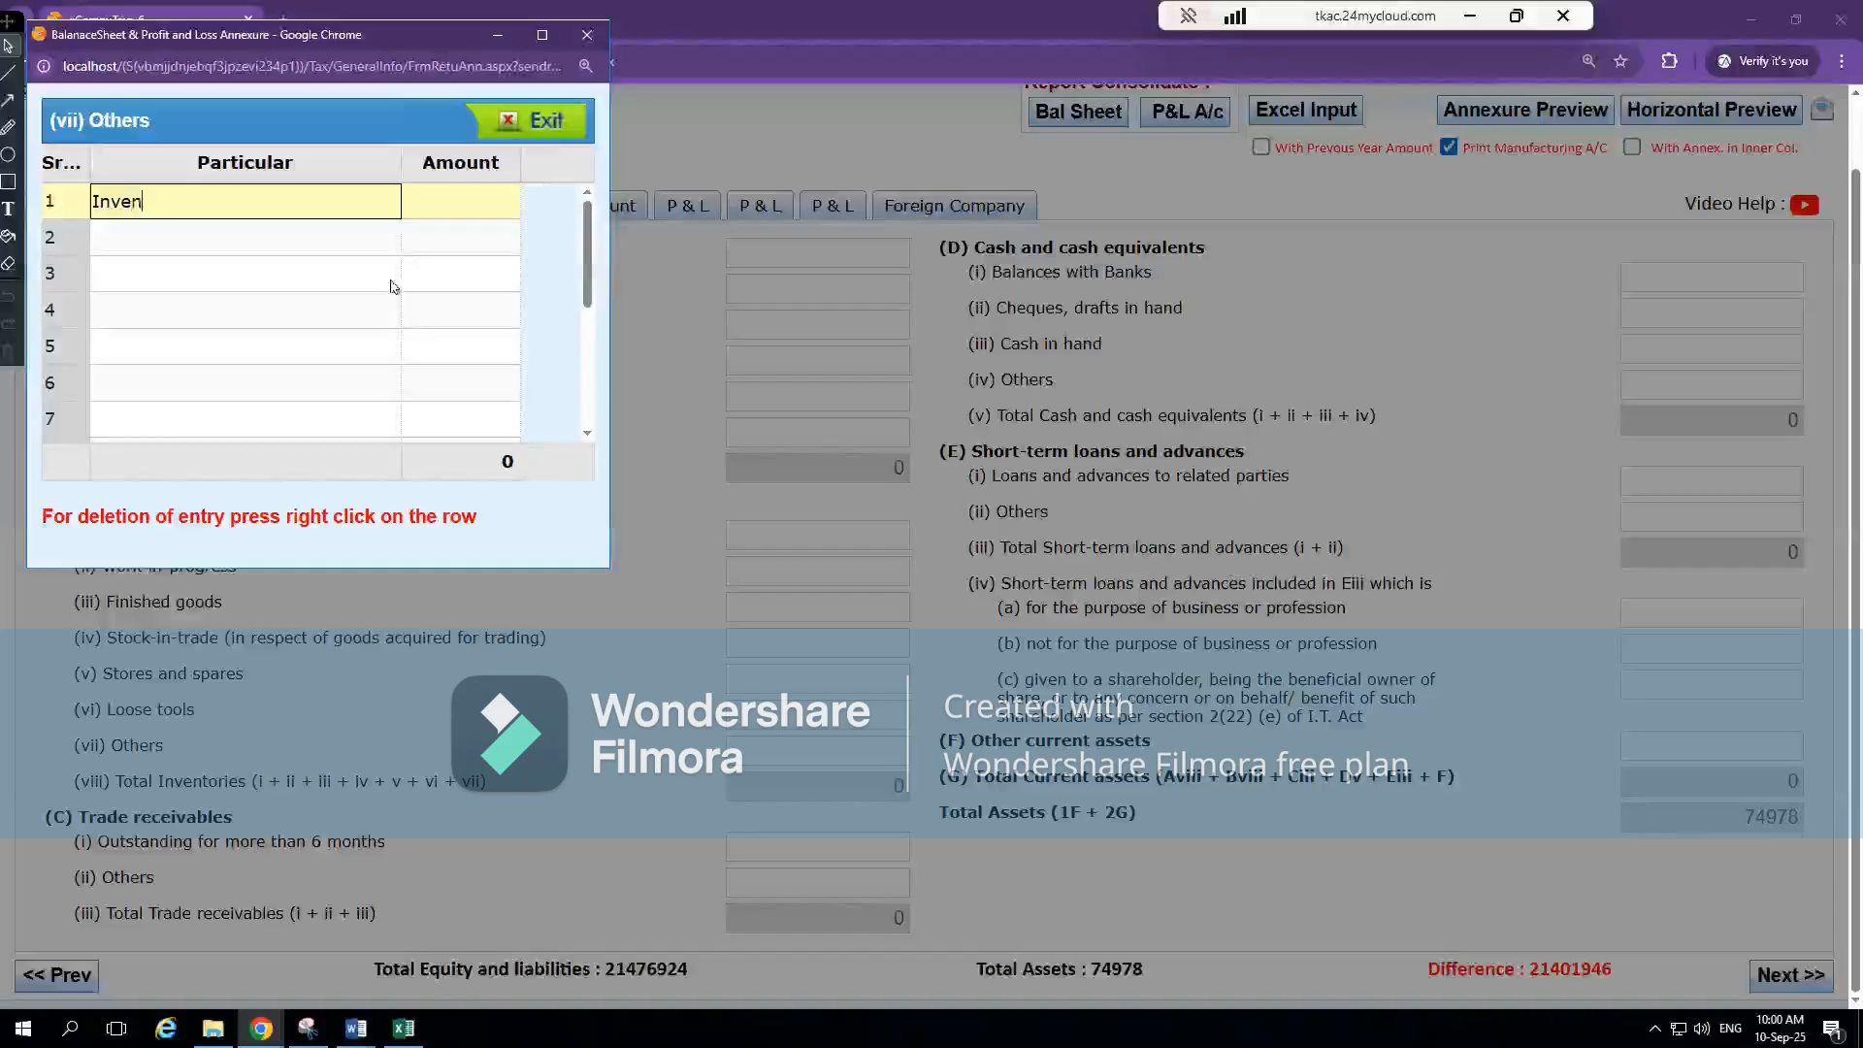
key("Tab")
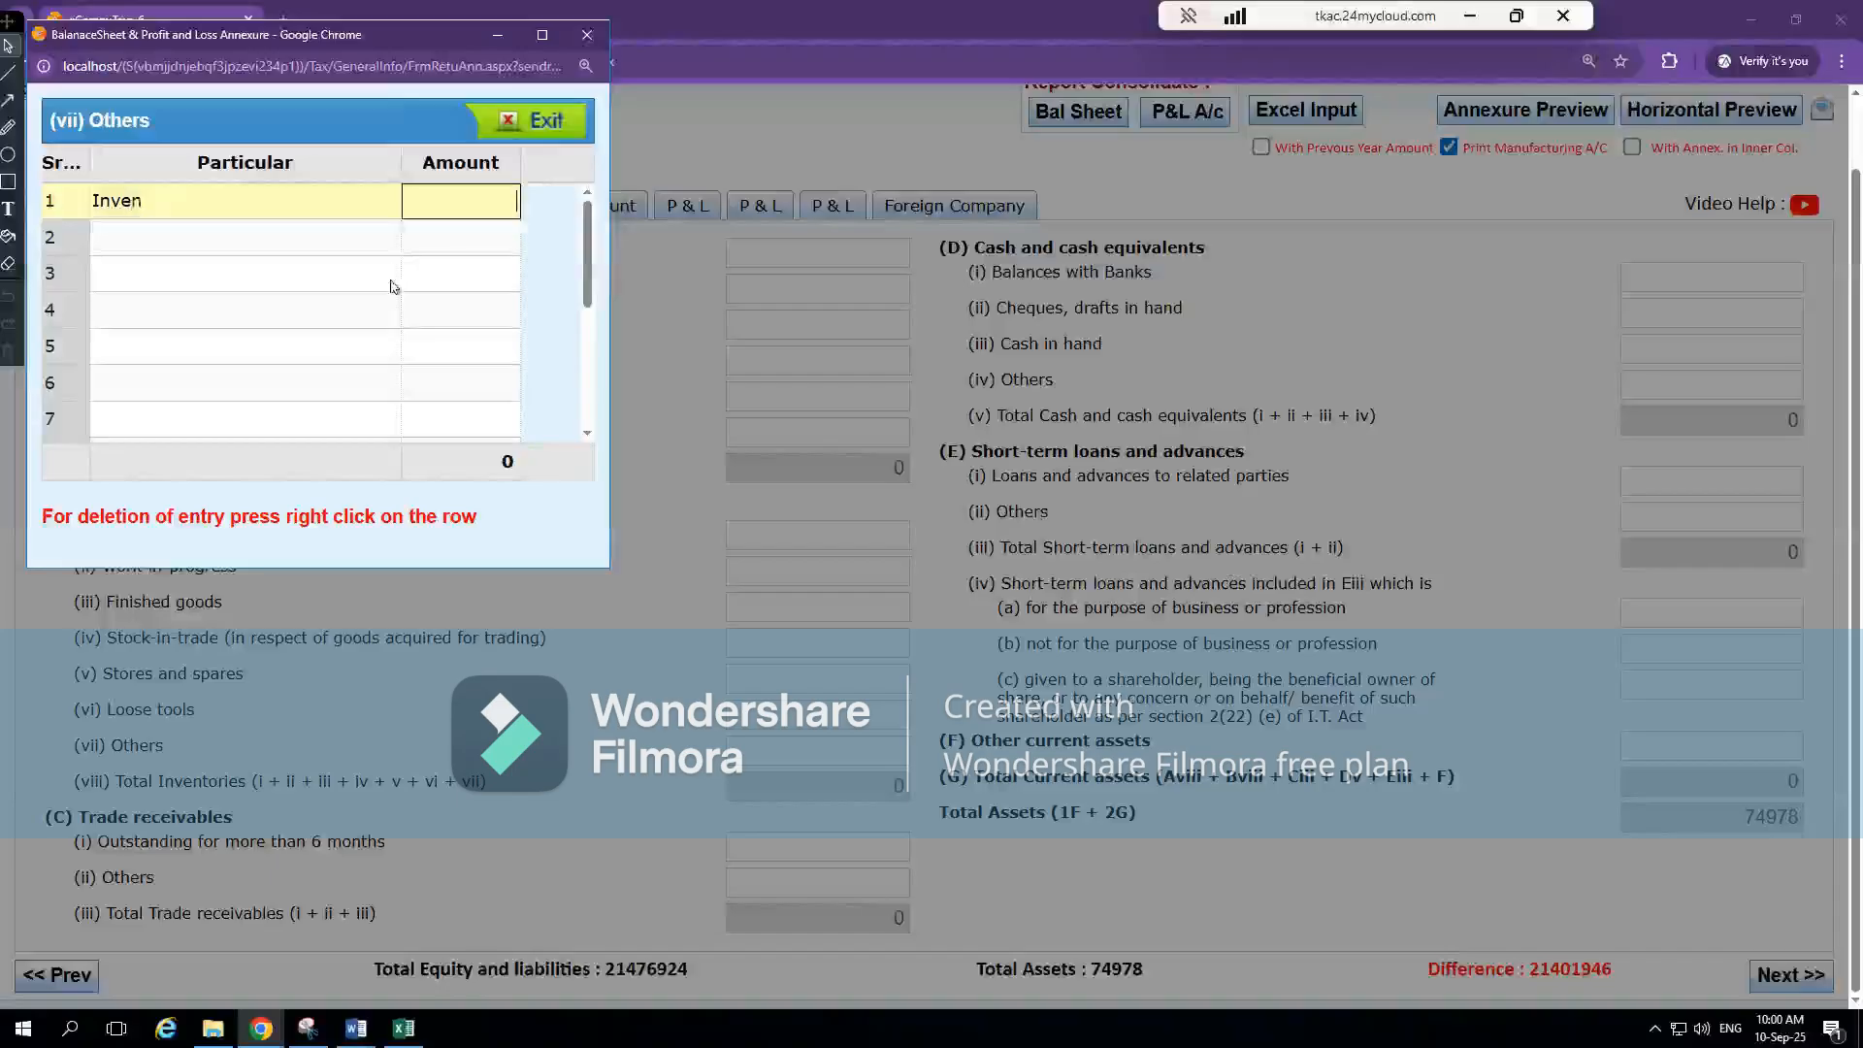
key("alt+Tab")
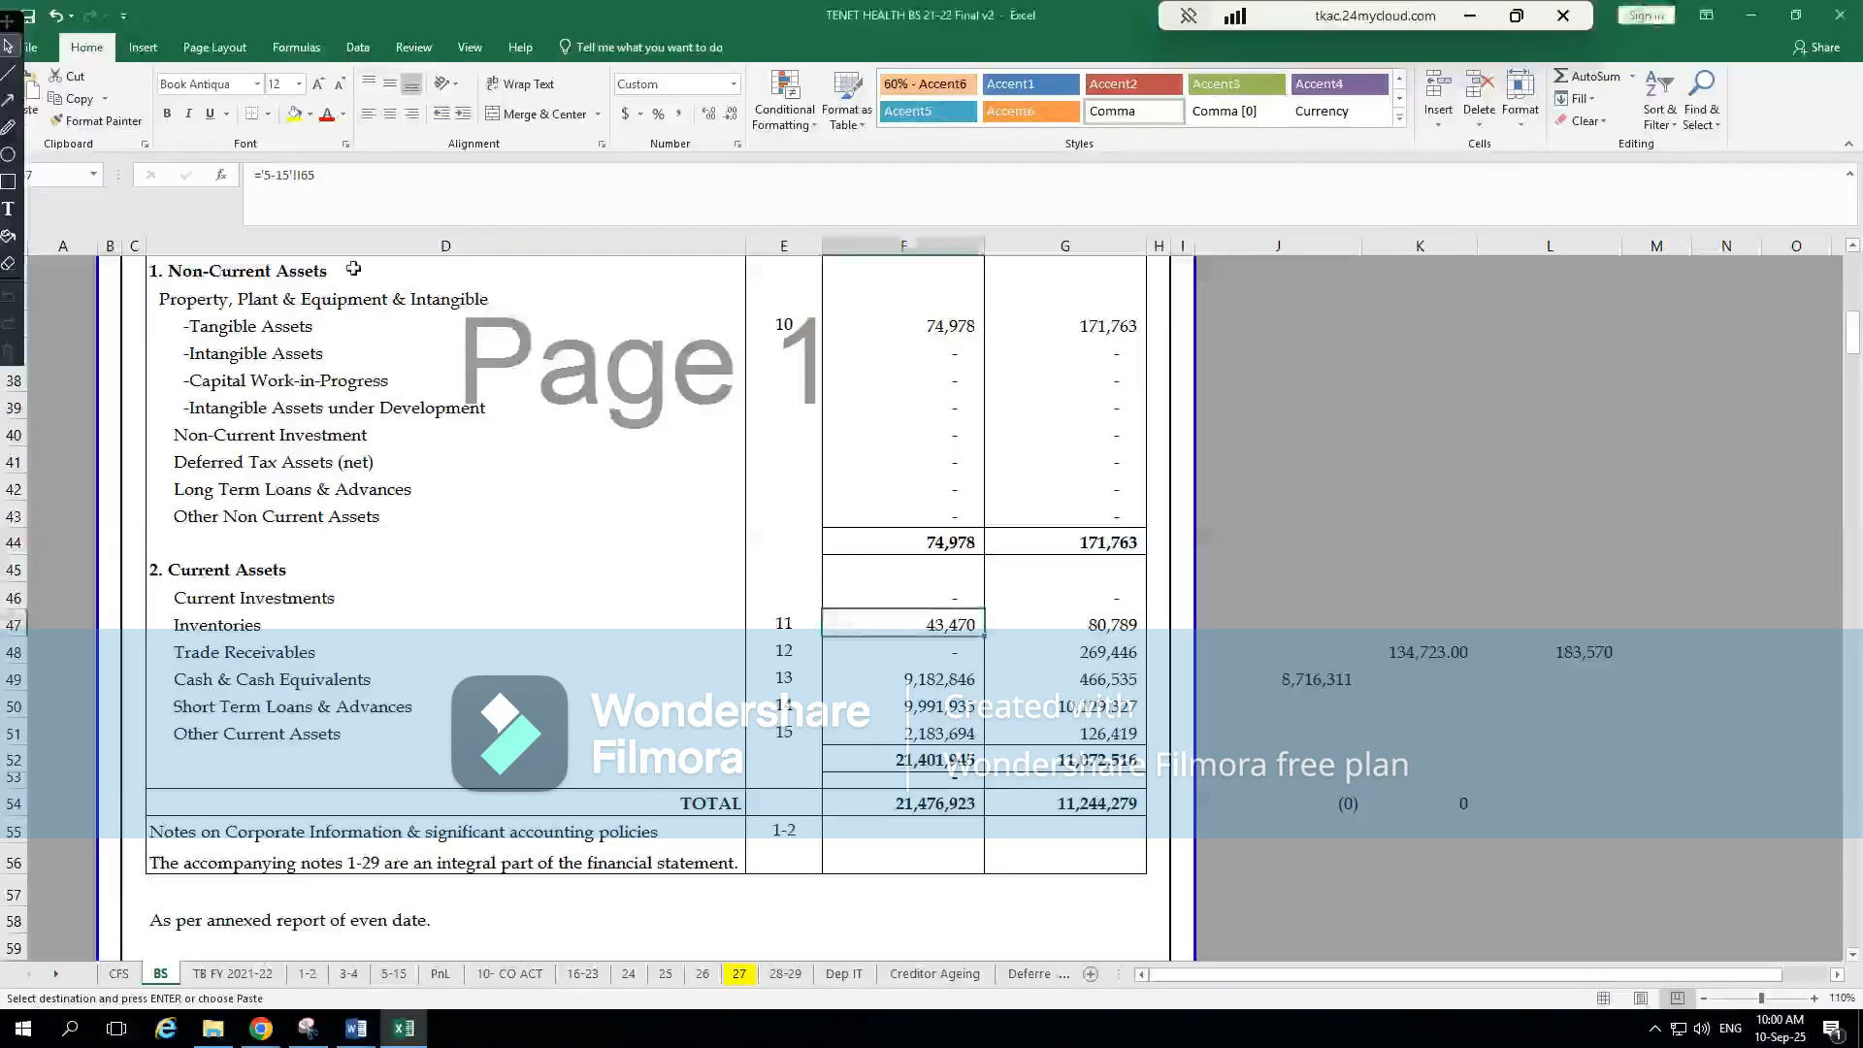
key("alt+Tab")
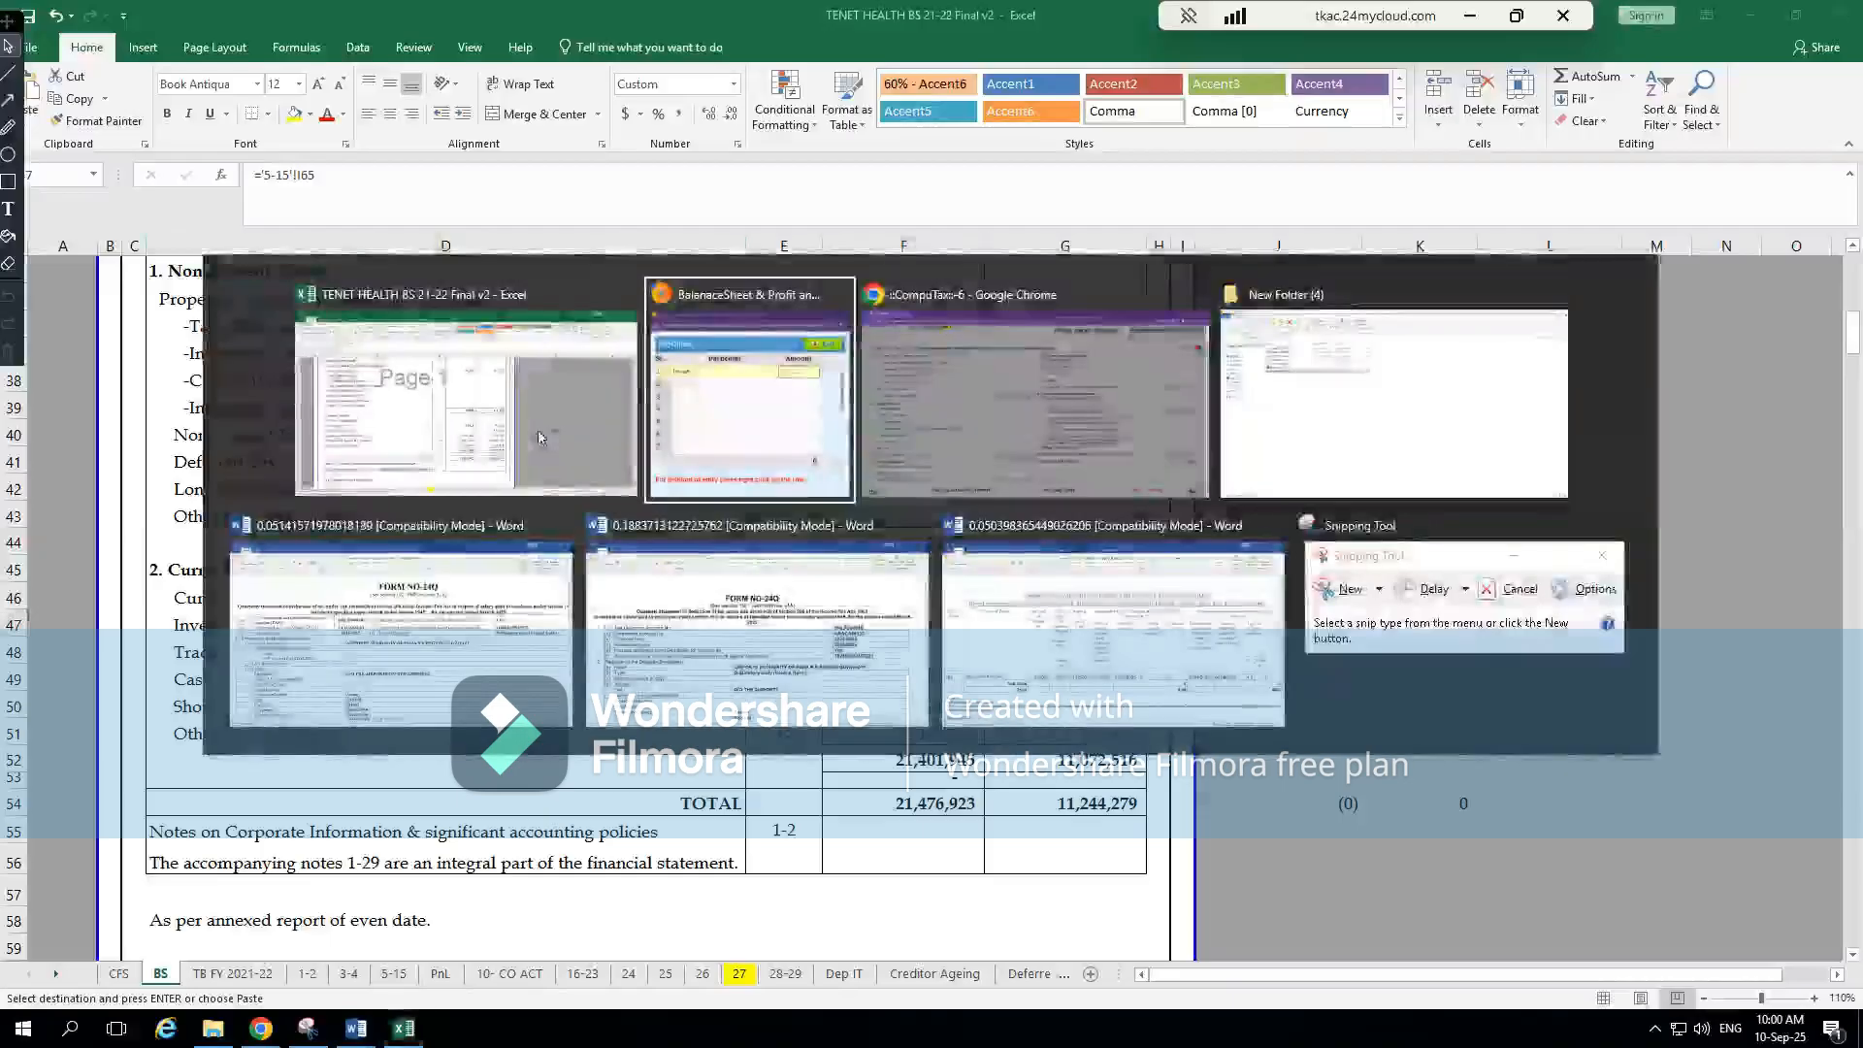
type("43470")
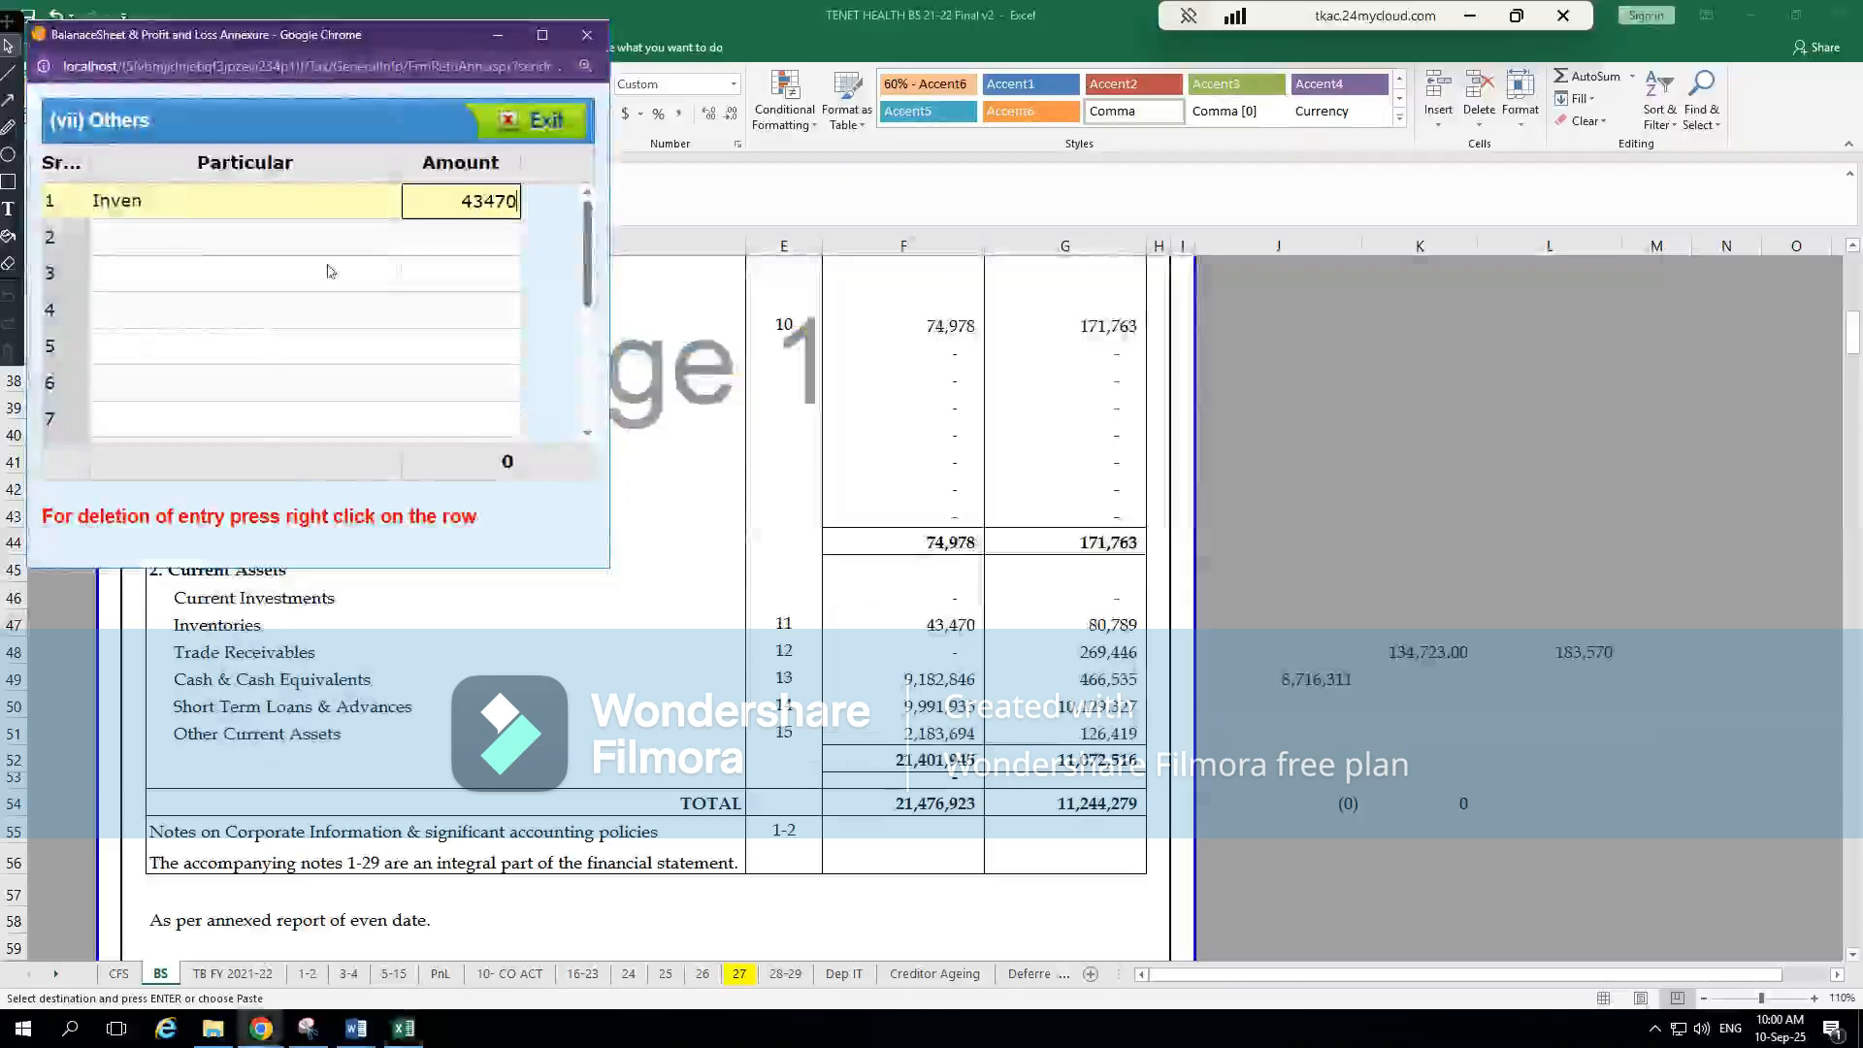
key("Return")
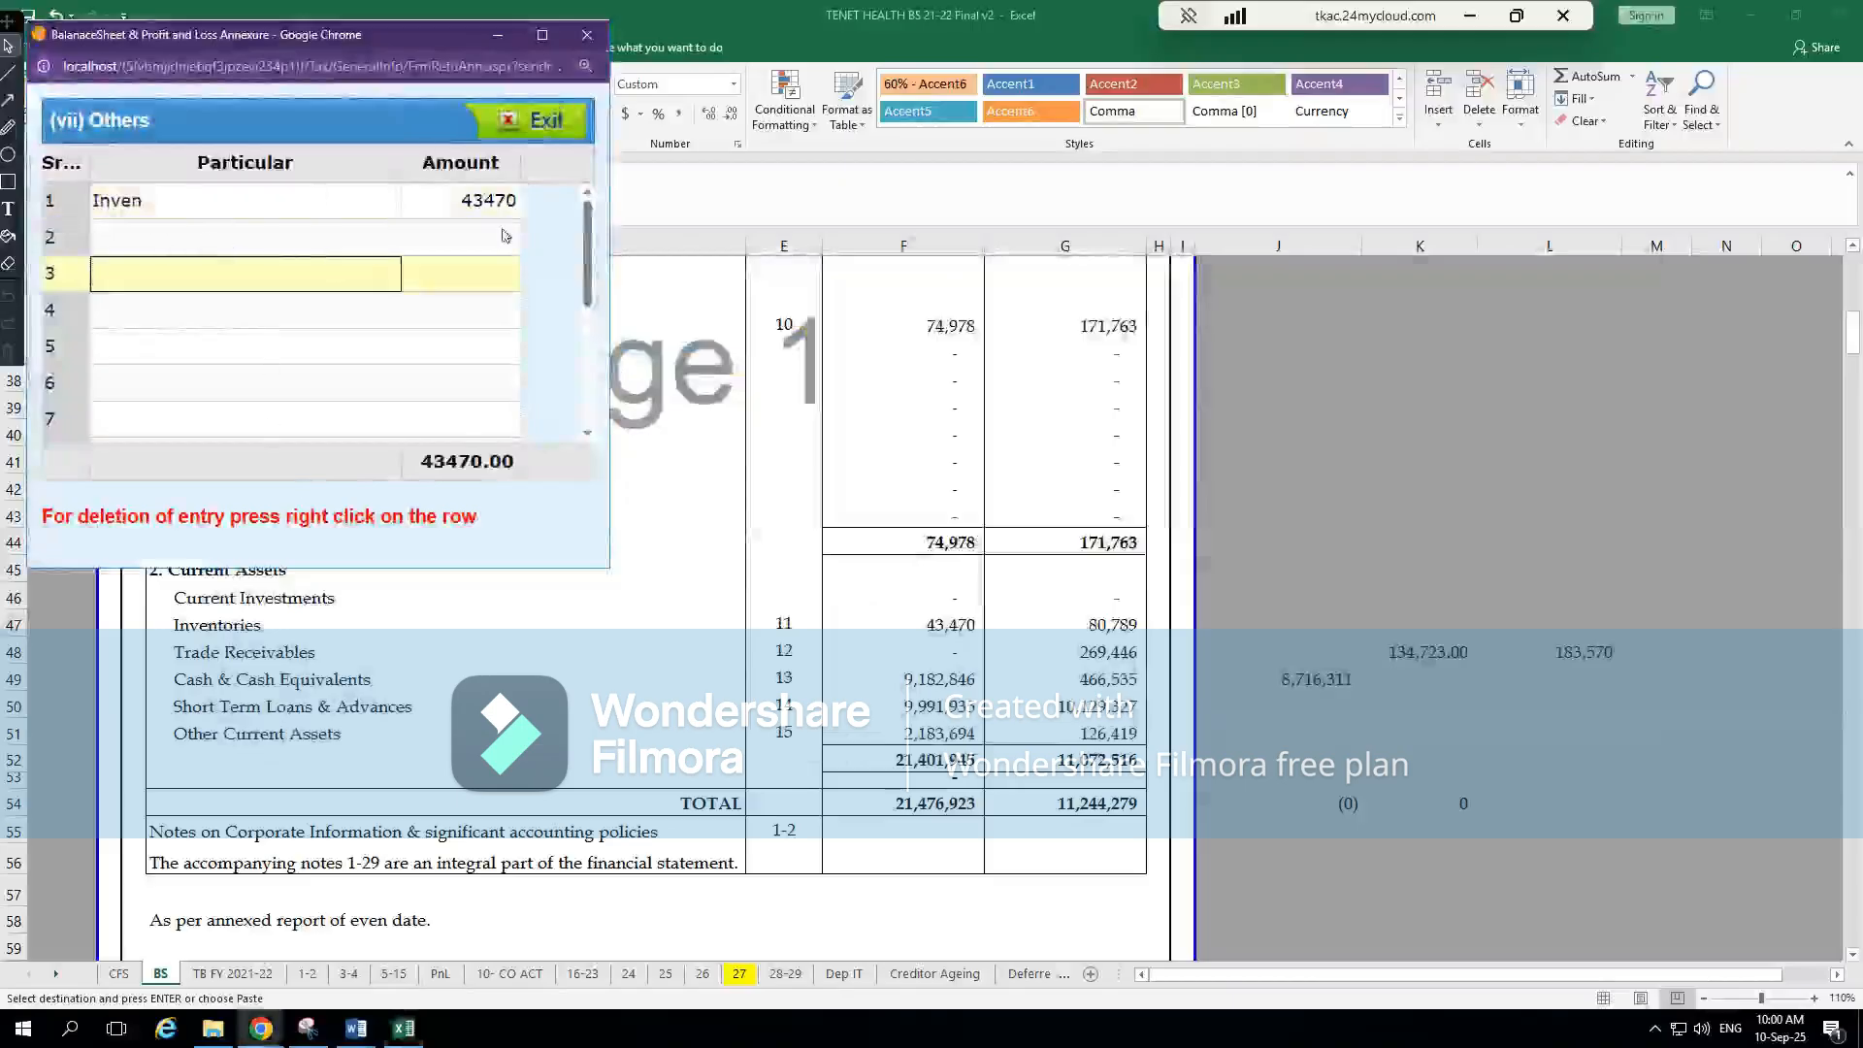
left_click(540, 120)
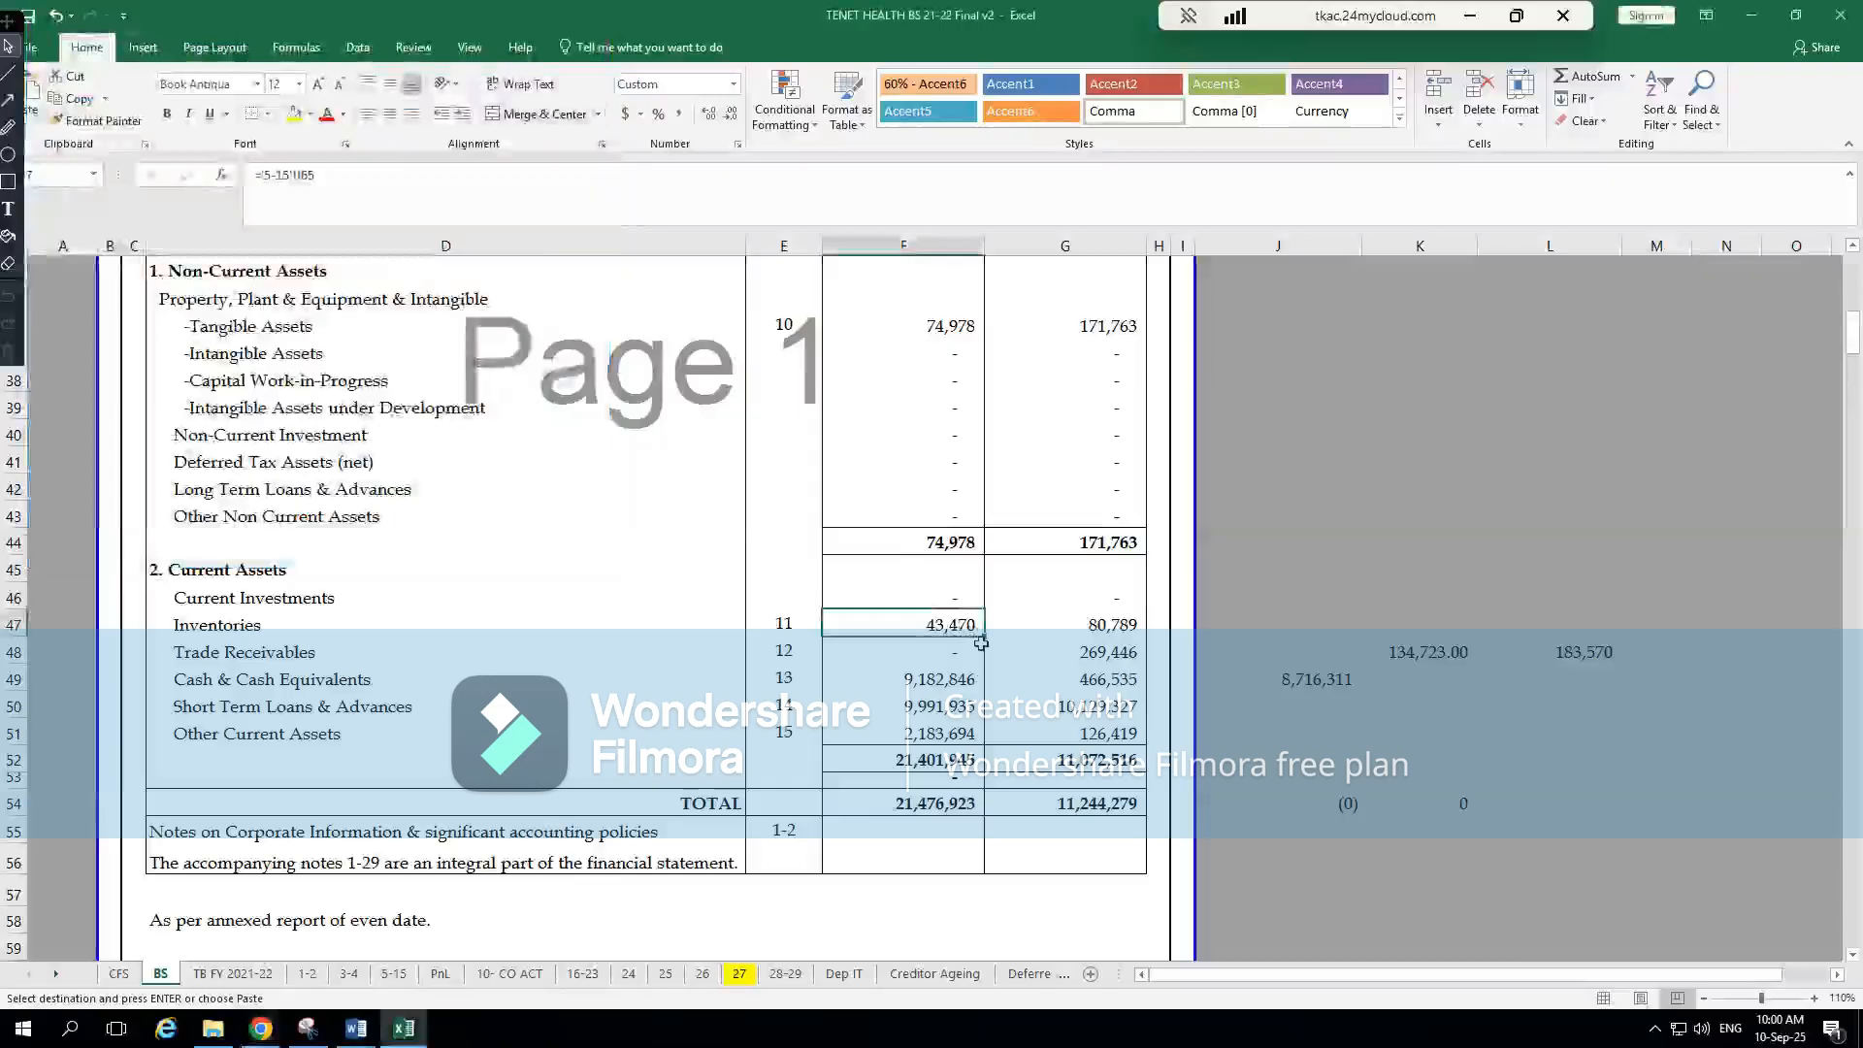
Trace the Inventories figure to its note on the 5-15 sheet and return to the BS sheet
key("ctrl+bracketleft")
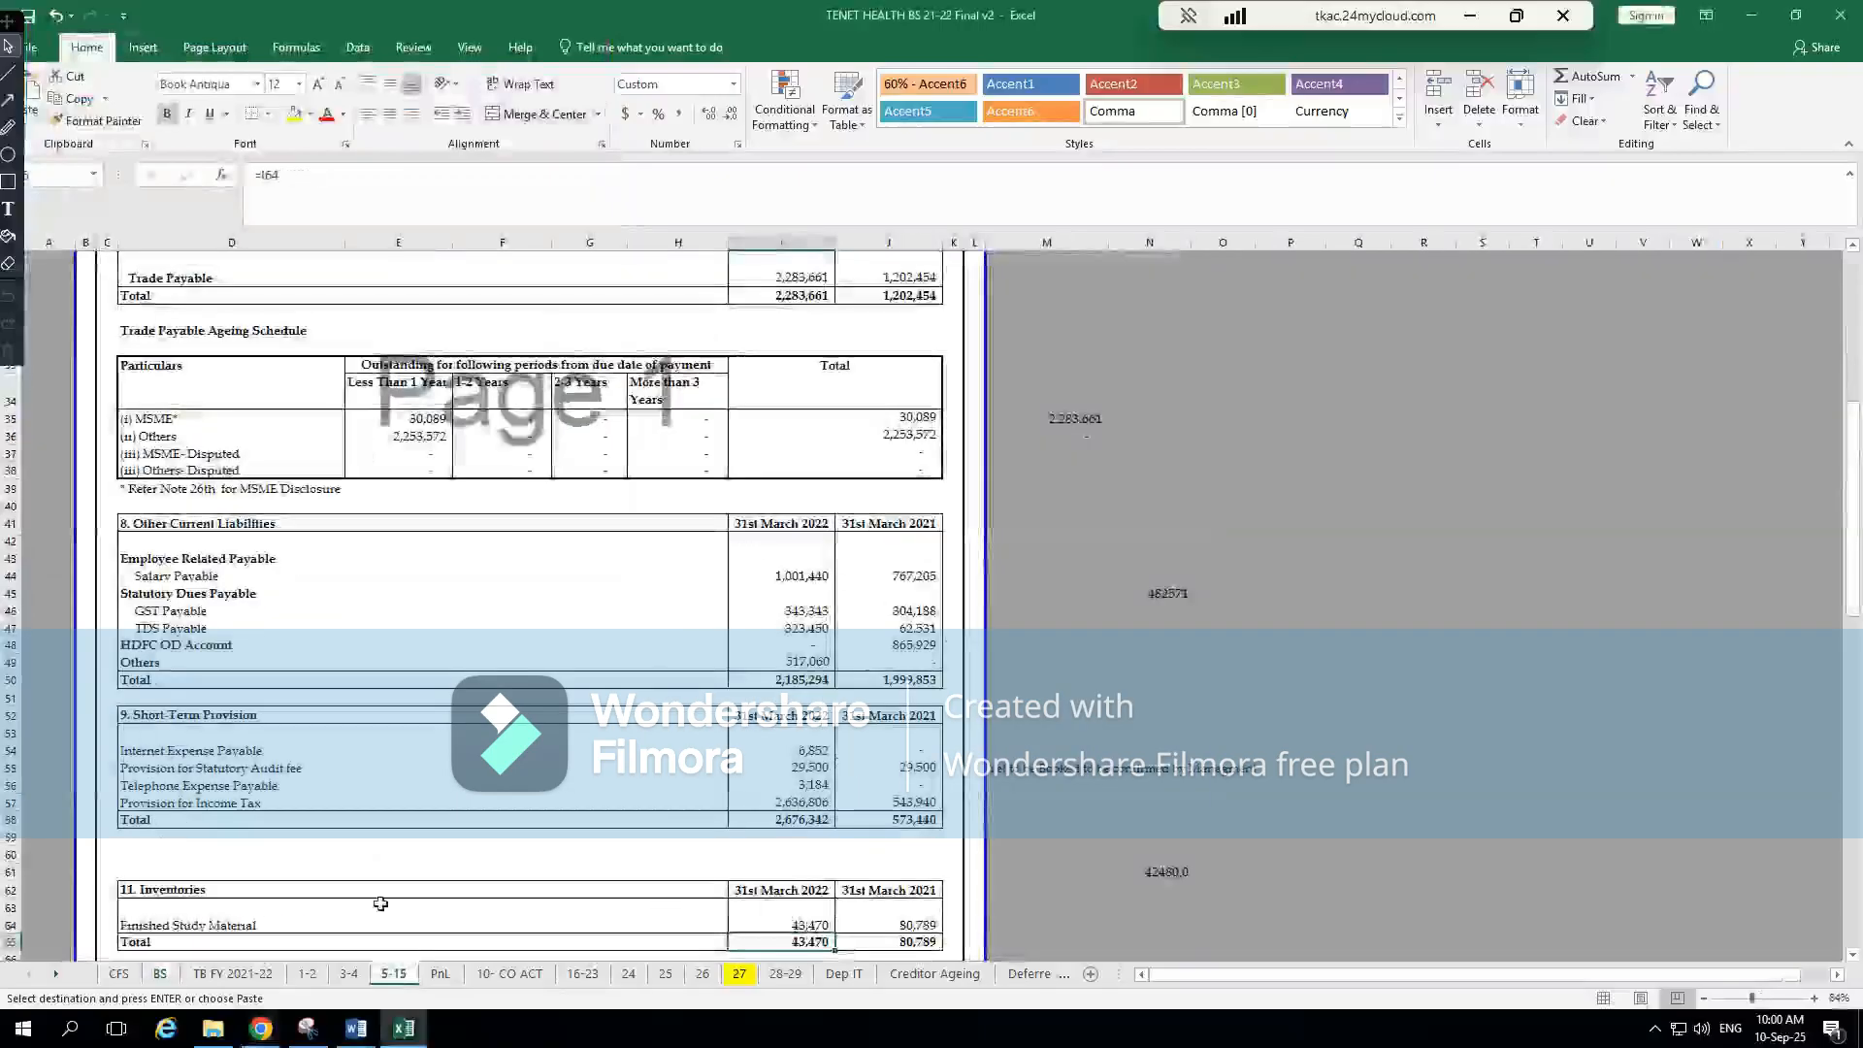
left_click(238, 925)
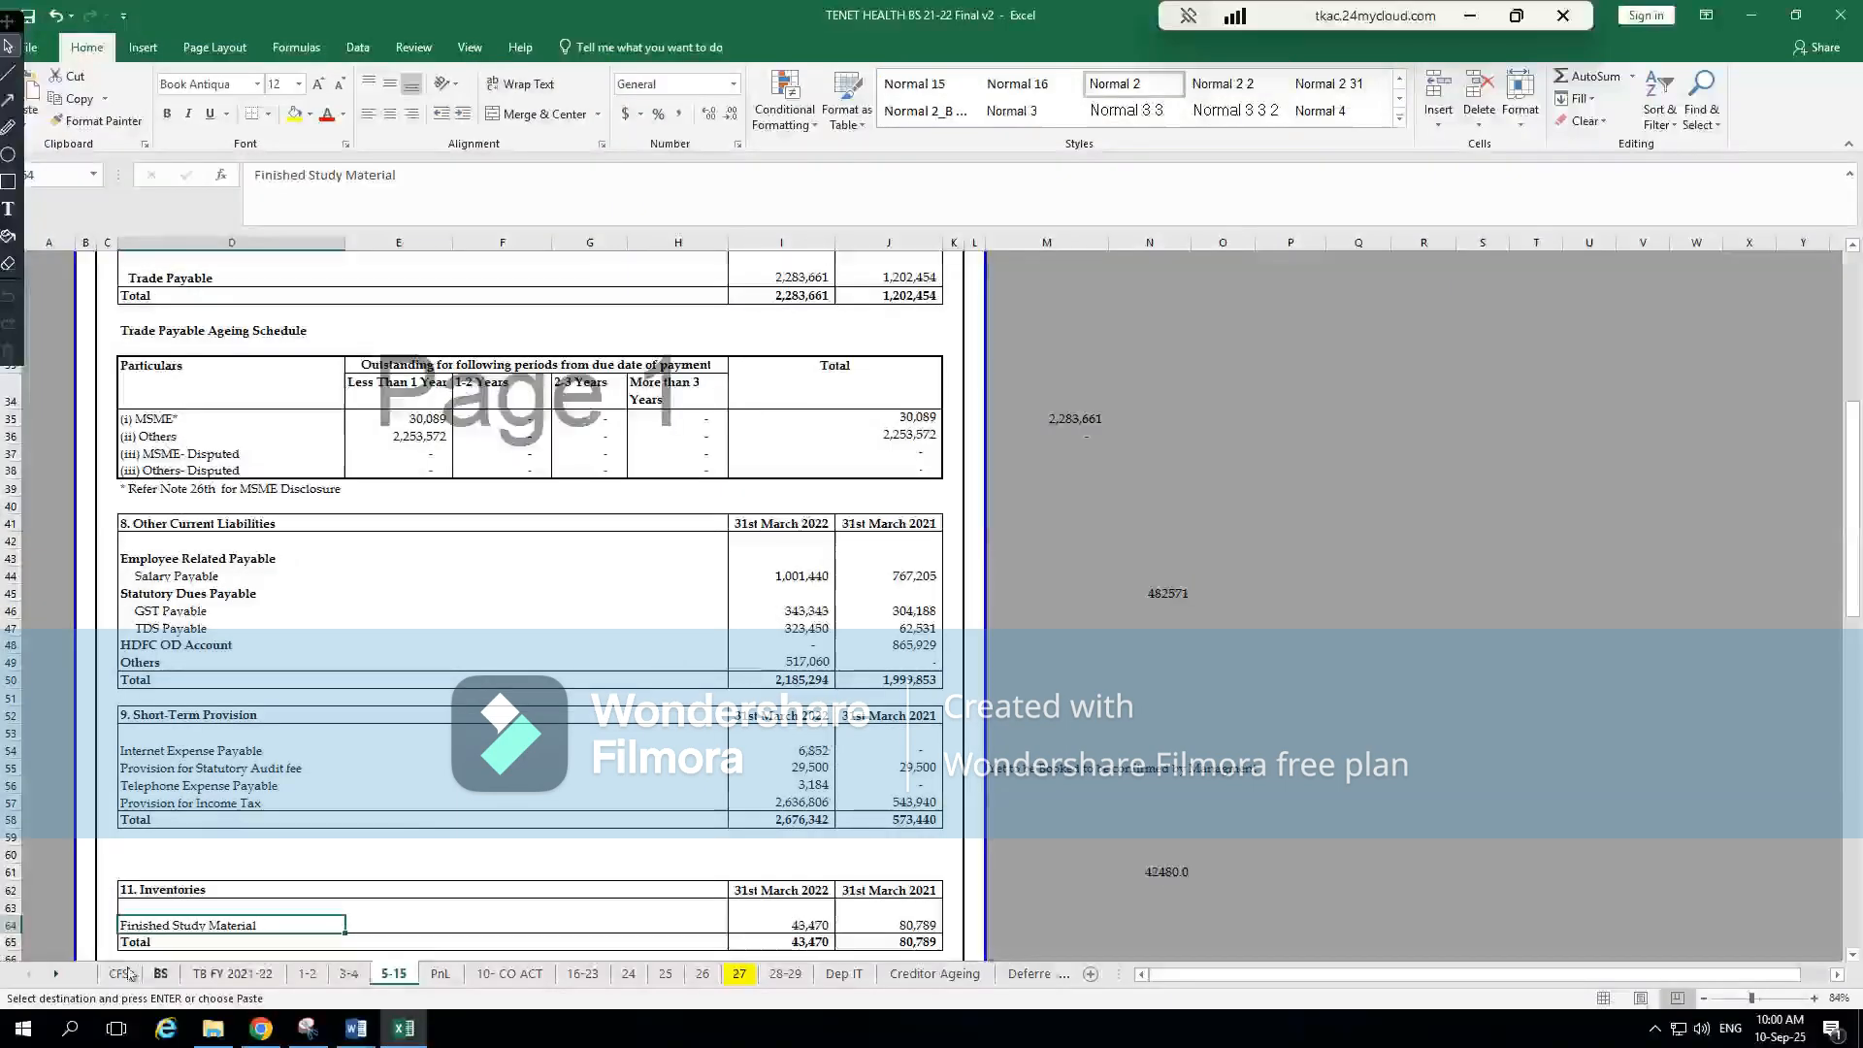
left_click(167, 974)
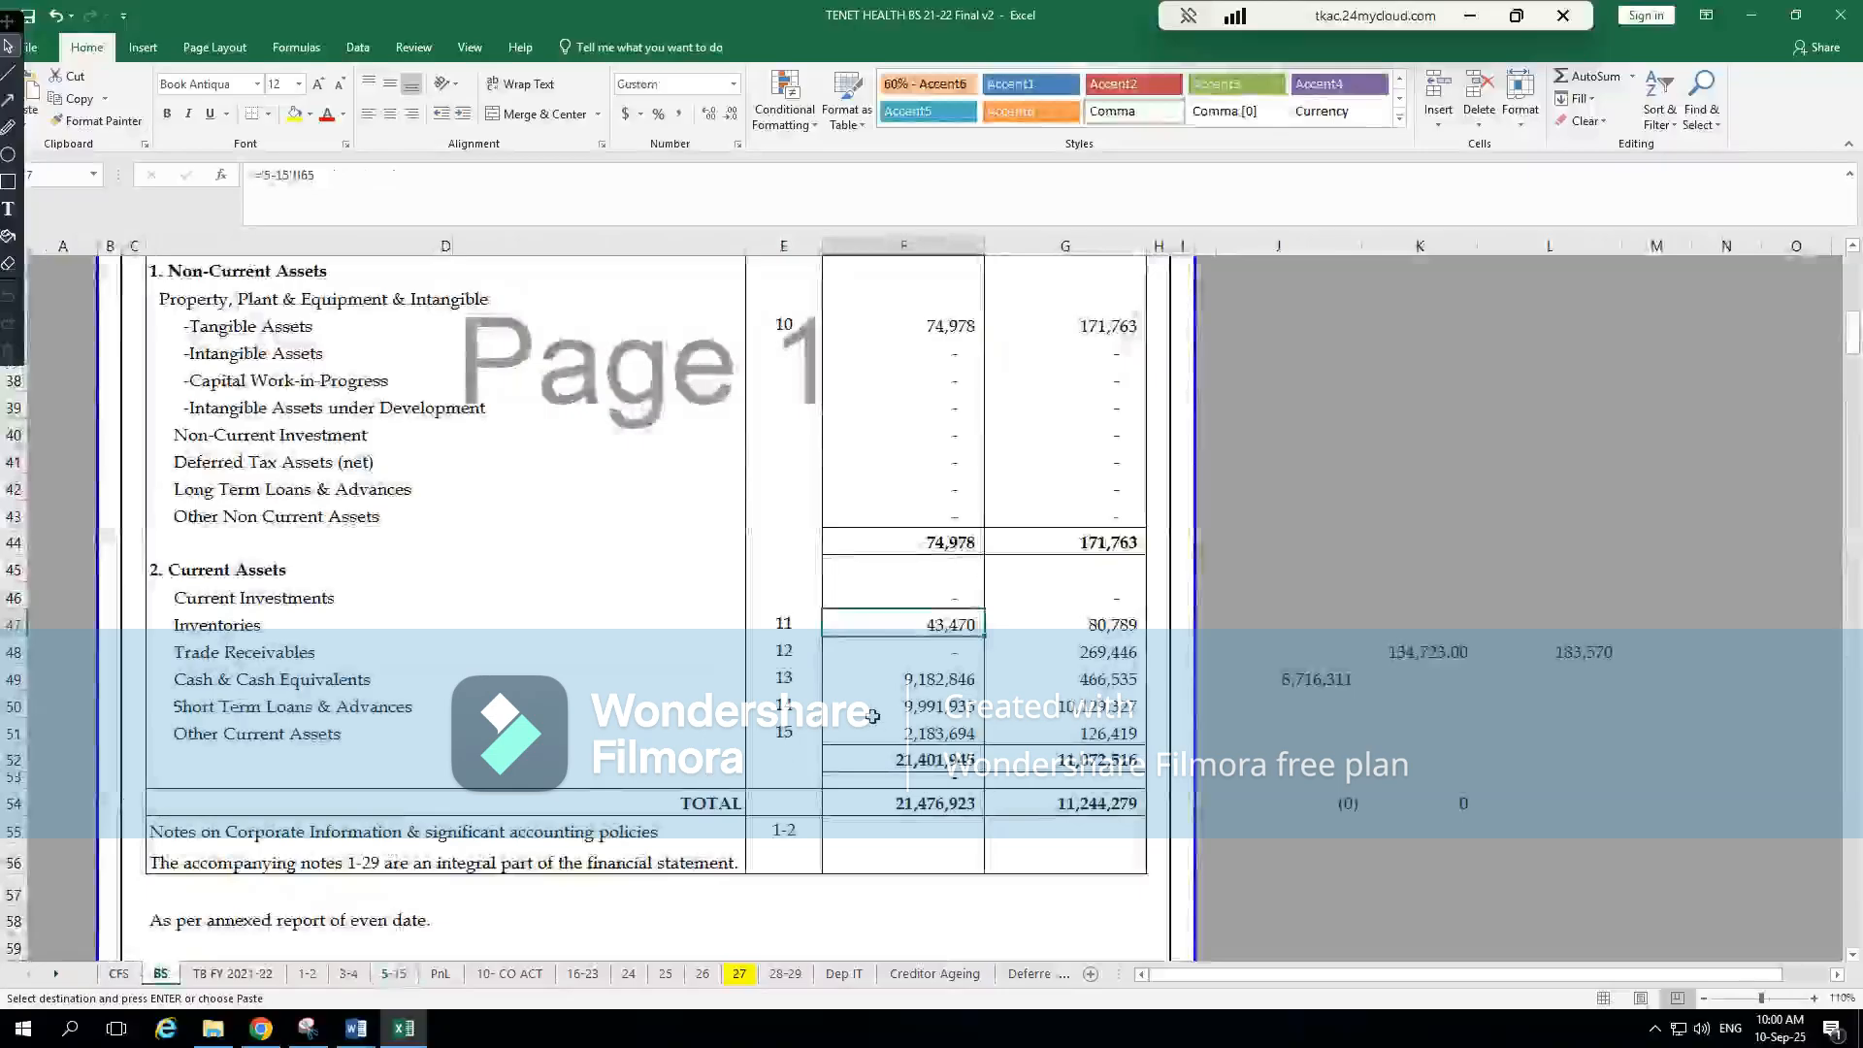
Copy the current-year Cash & Cash Equivalents amount from Excel and open the Others breakdown under Cash and cash equivalents in CompuTax
left_click(941, 679)
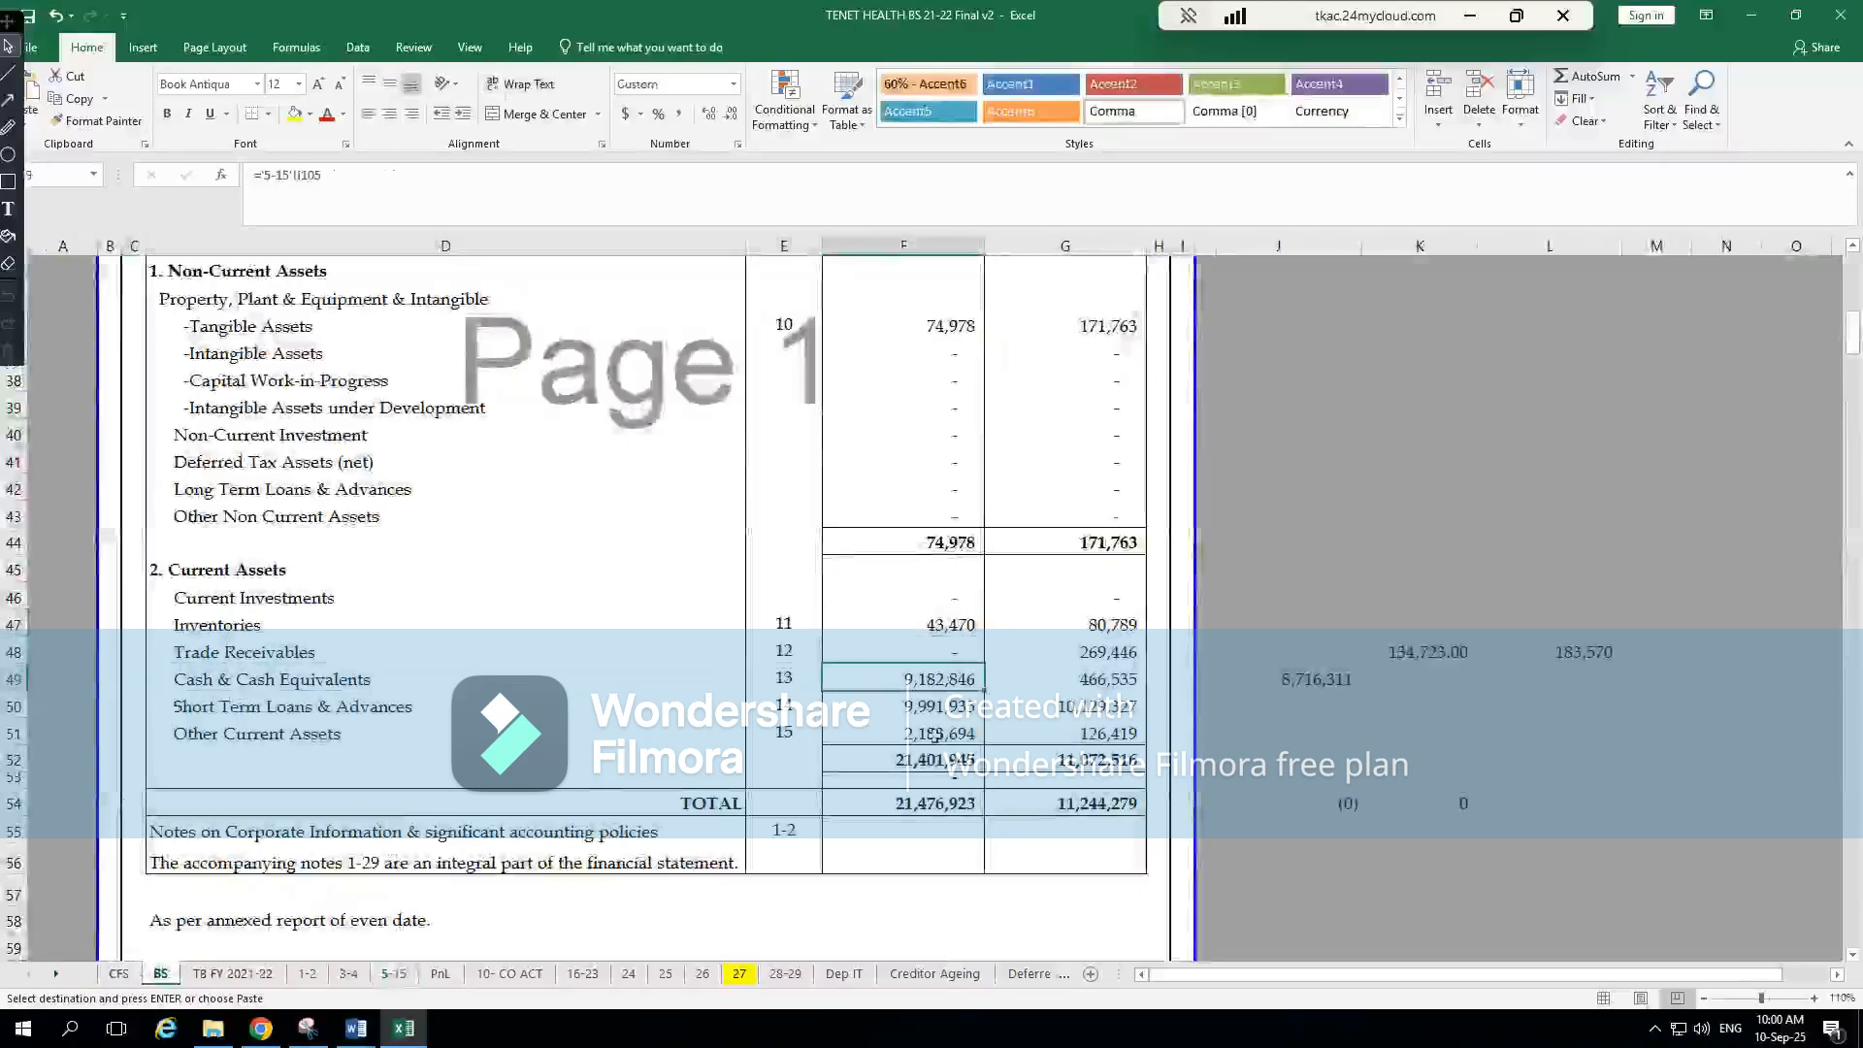
key("ctrl+c")
key("alt+Tab")
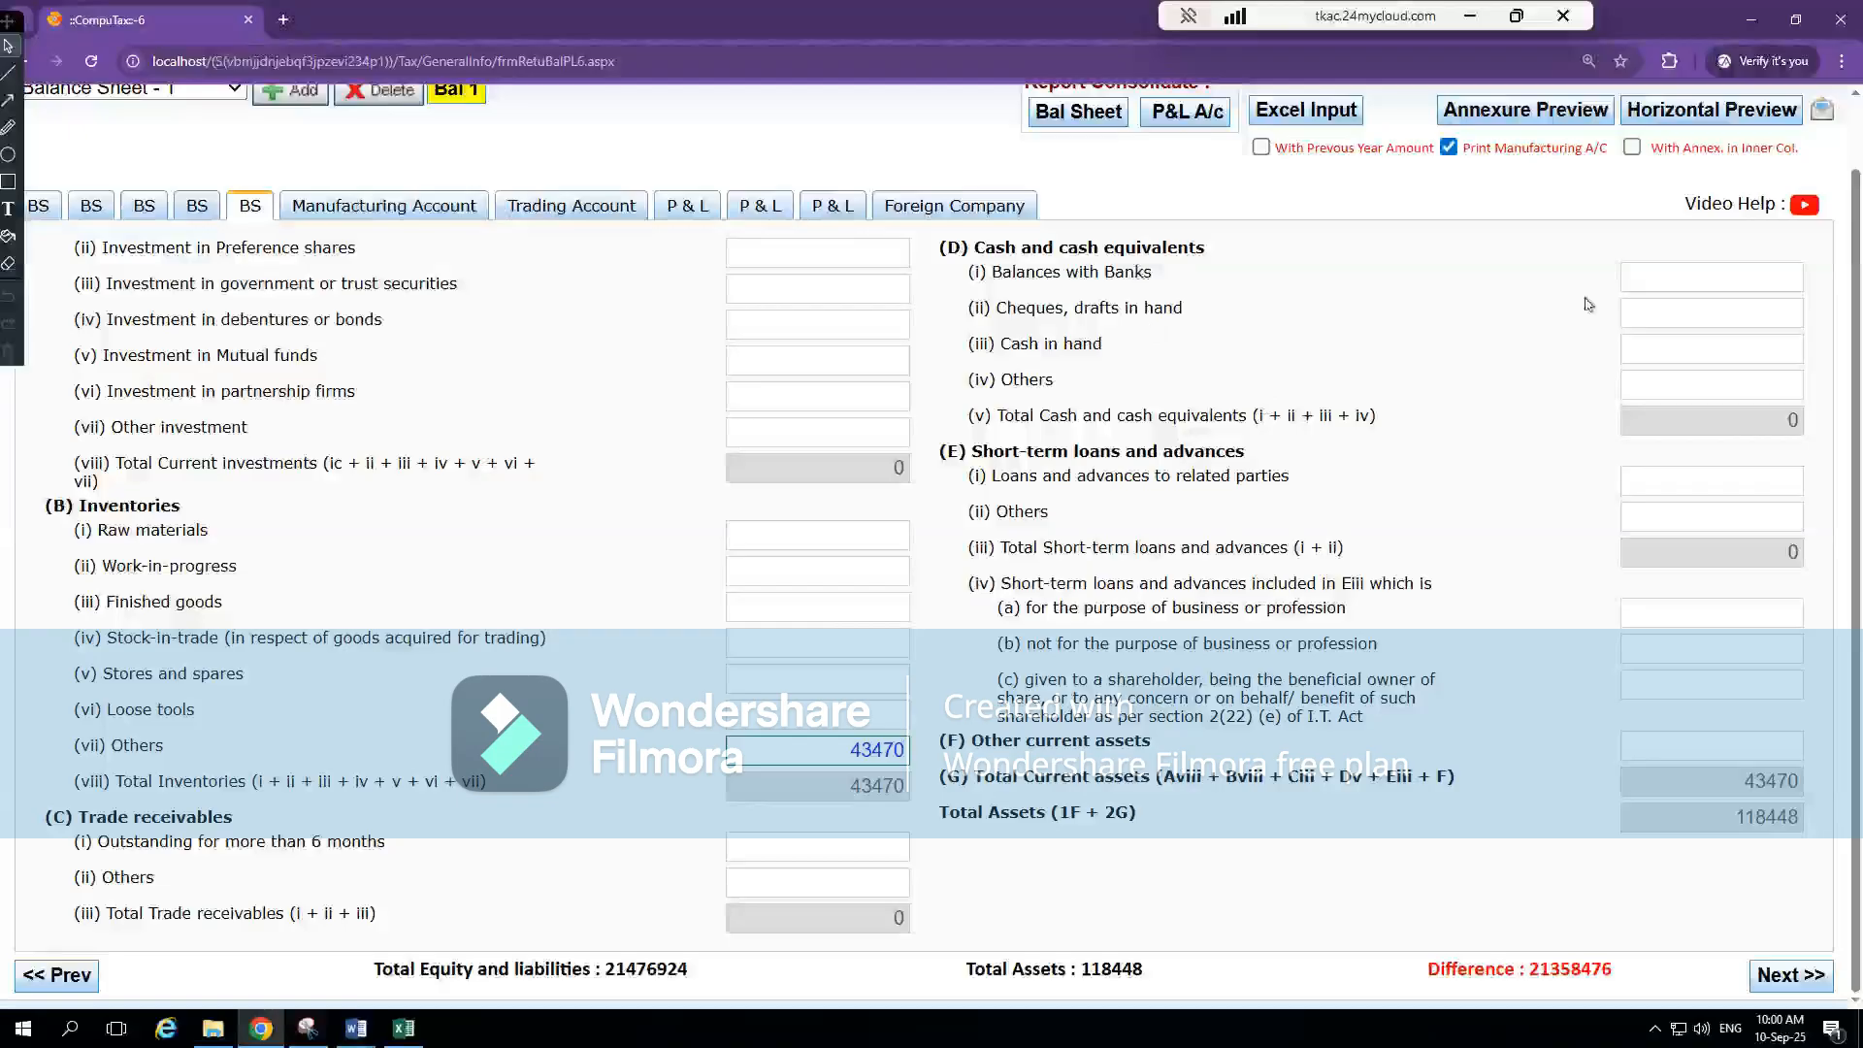
left_click(1693, 279)
left_click(1712, 346)
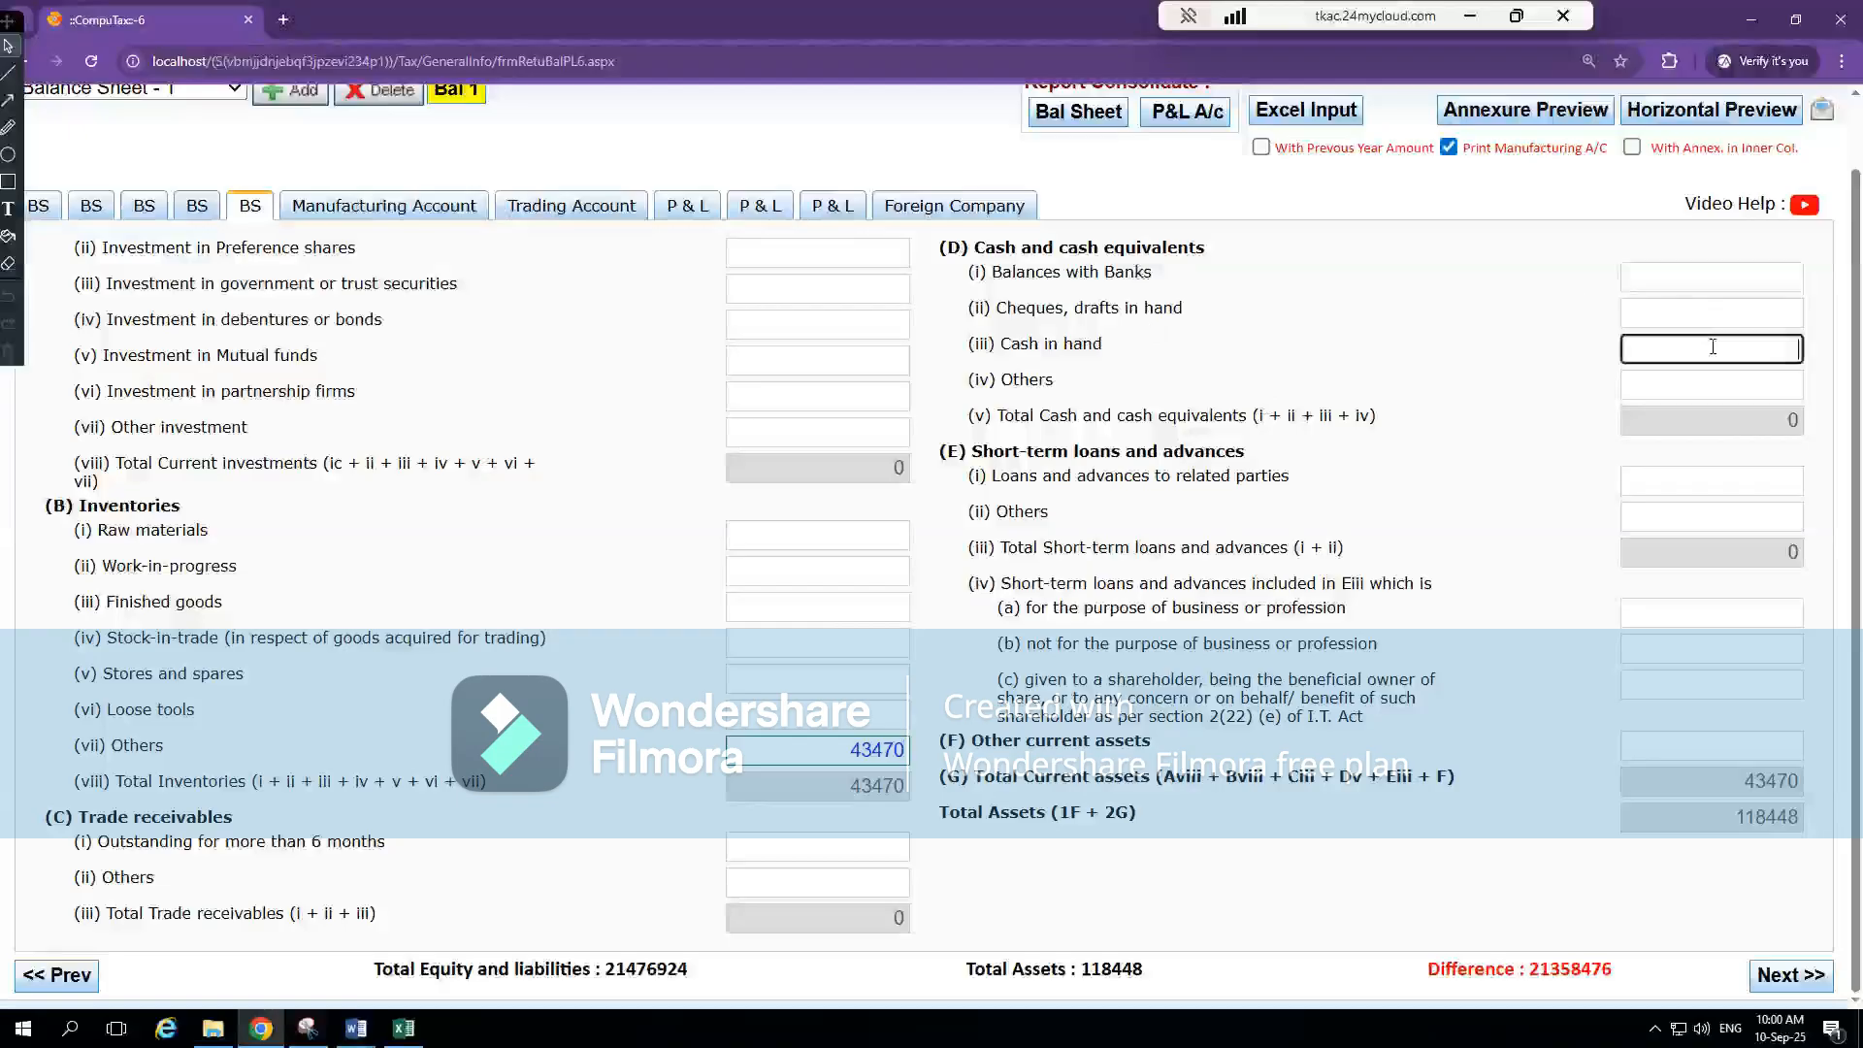
left_click(1725, 387)
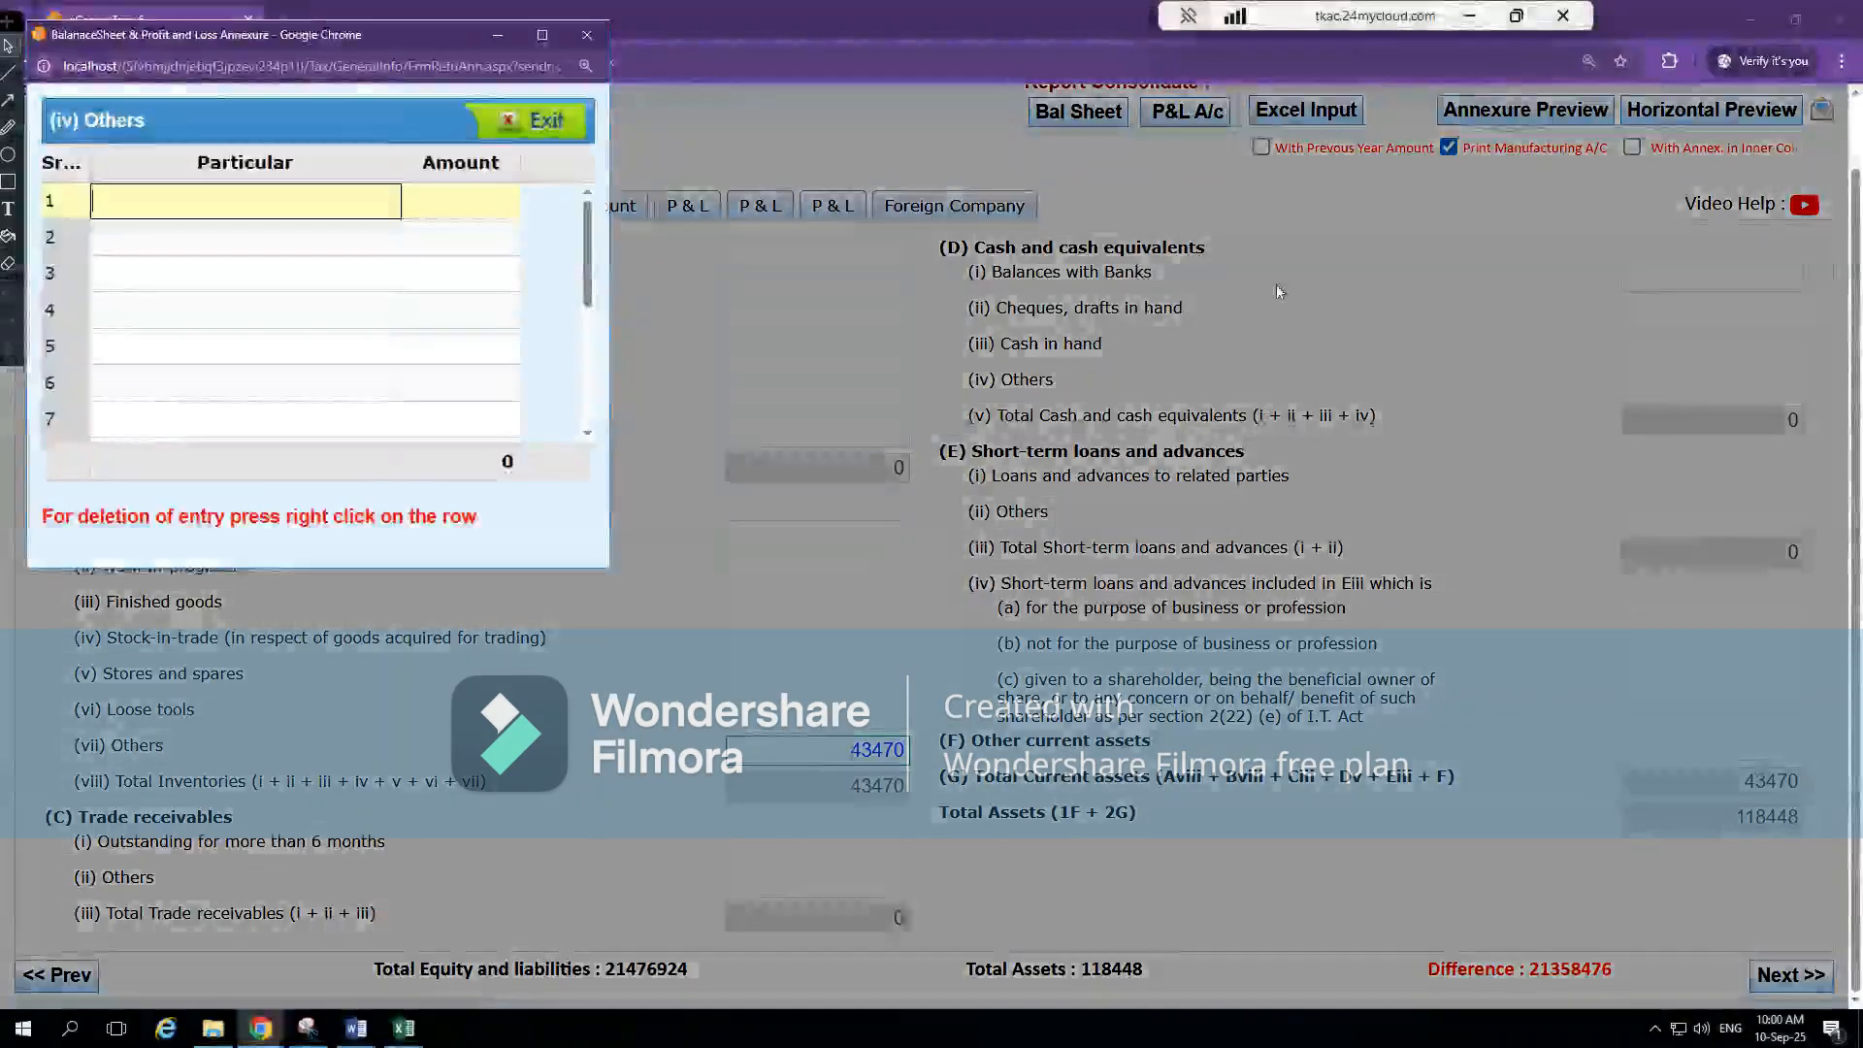
Enter "Cash & Cash Equi" as the first particular in the cash and cash equivalents' Others breakdown
type("Cash ")
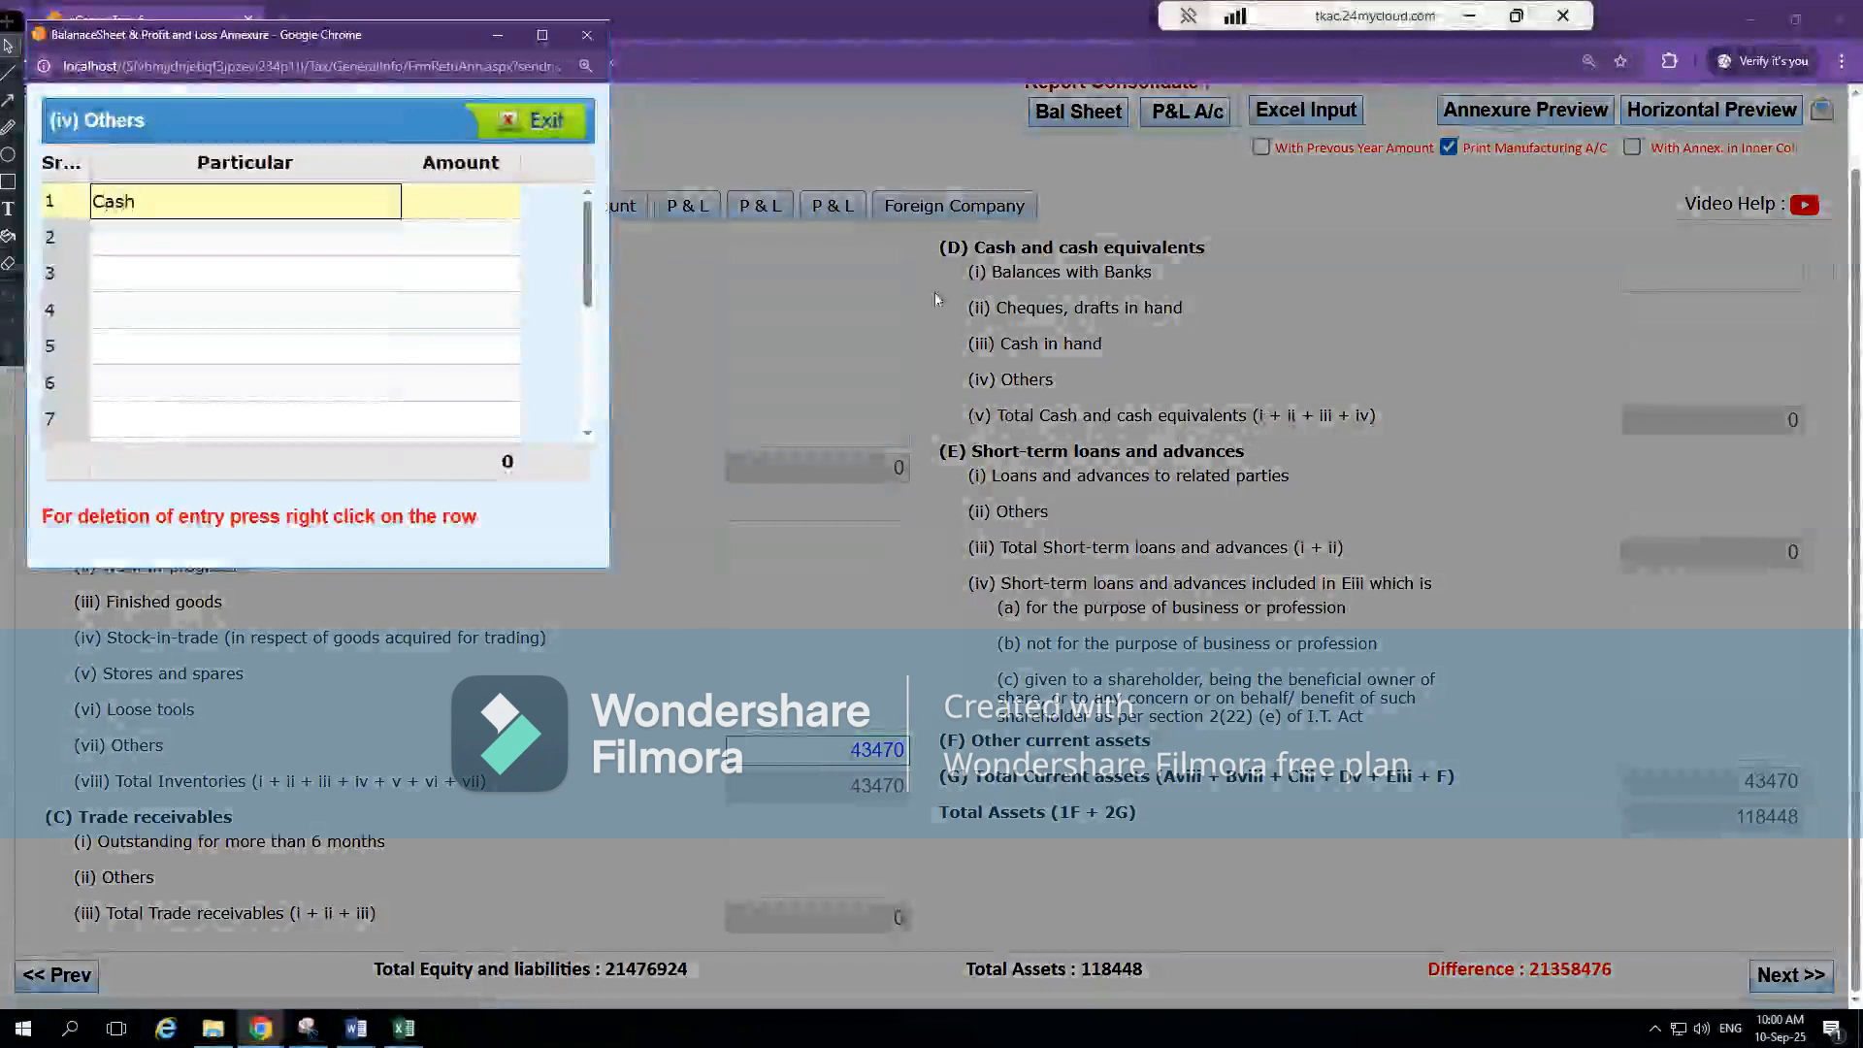
type("& Cash Equa")
key("Tab")
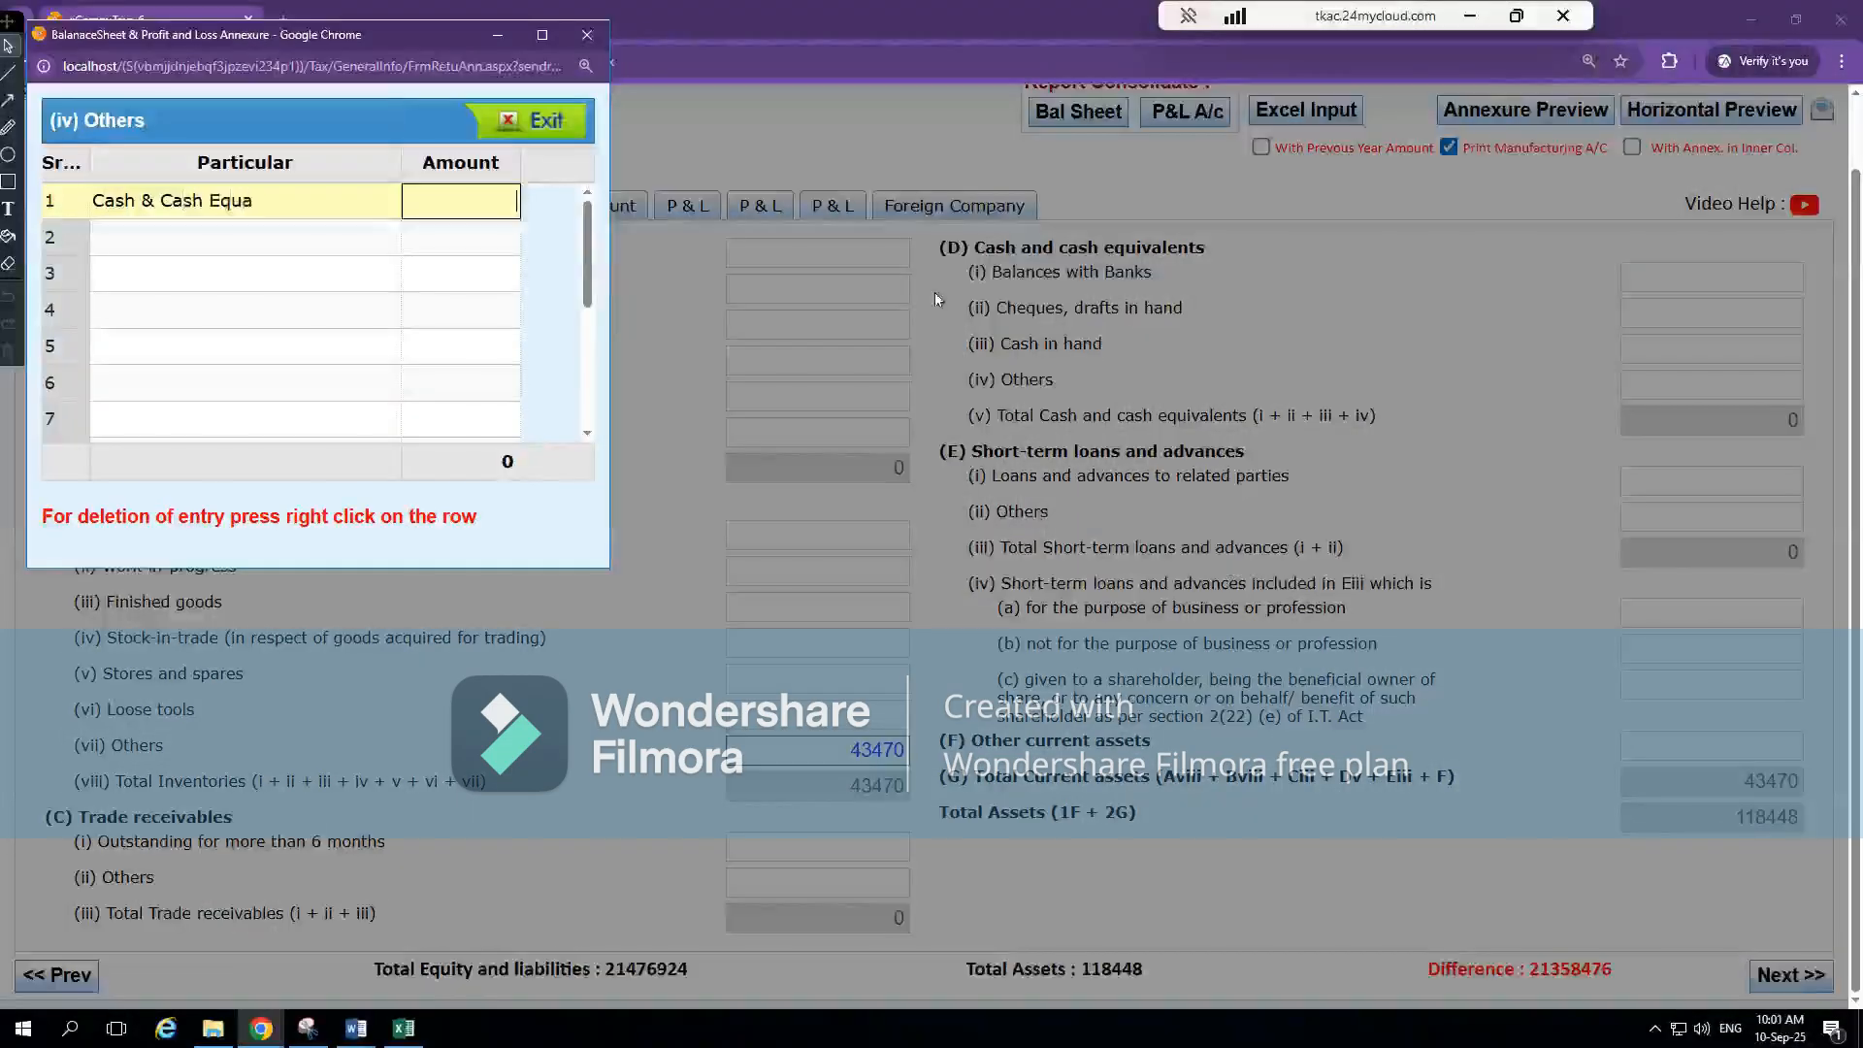
key("alt+Tab")
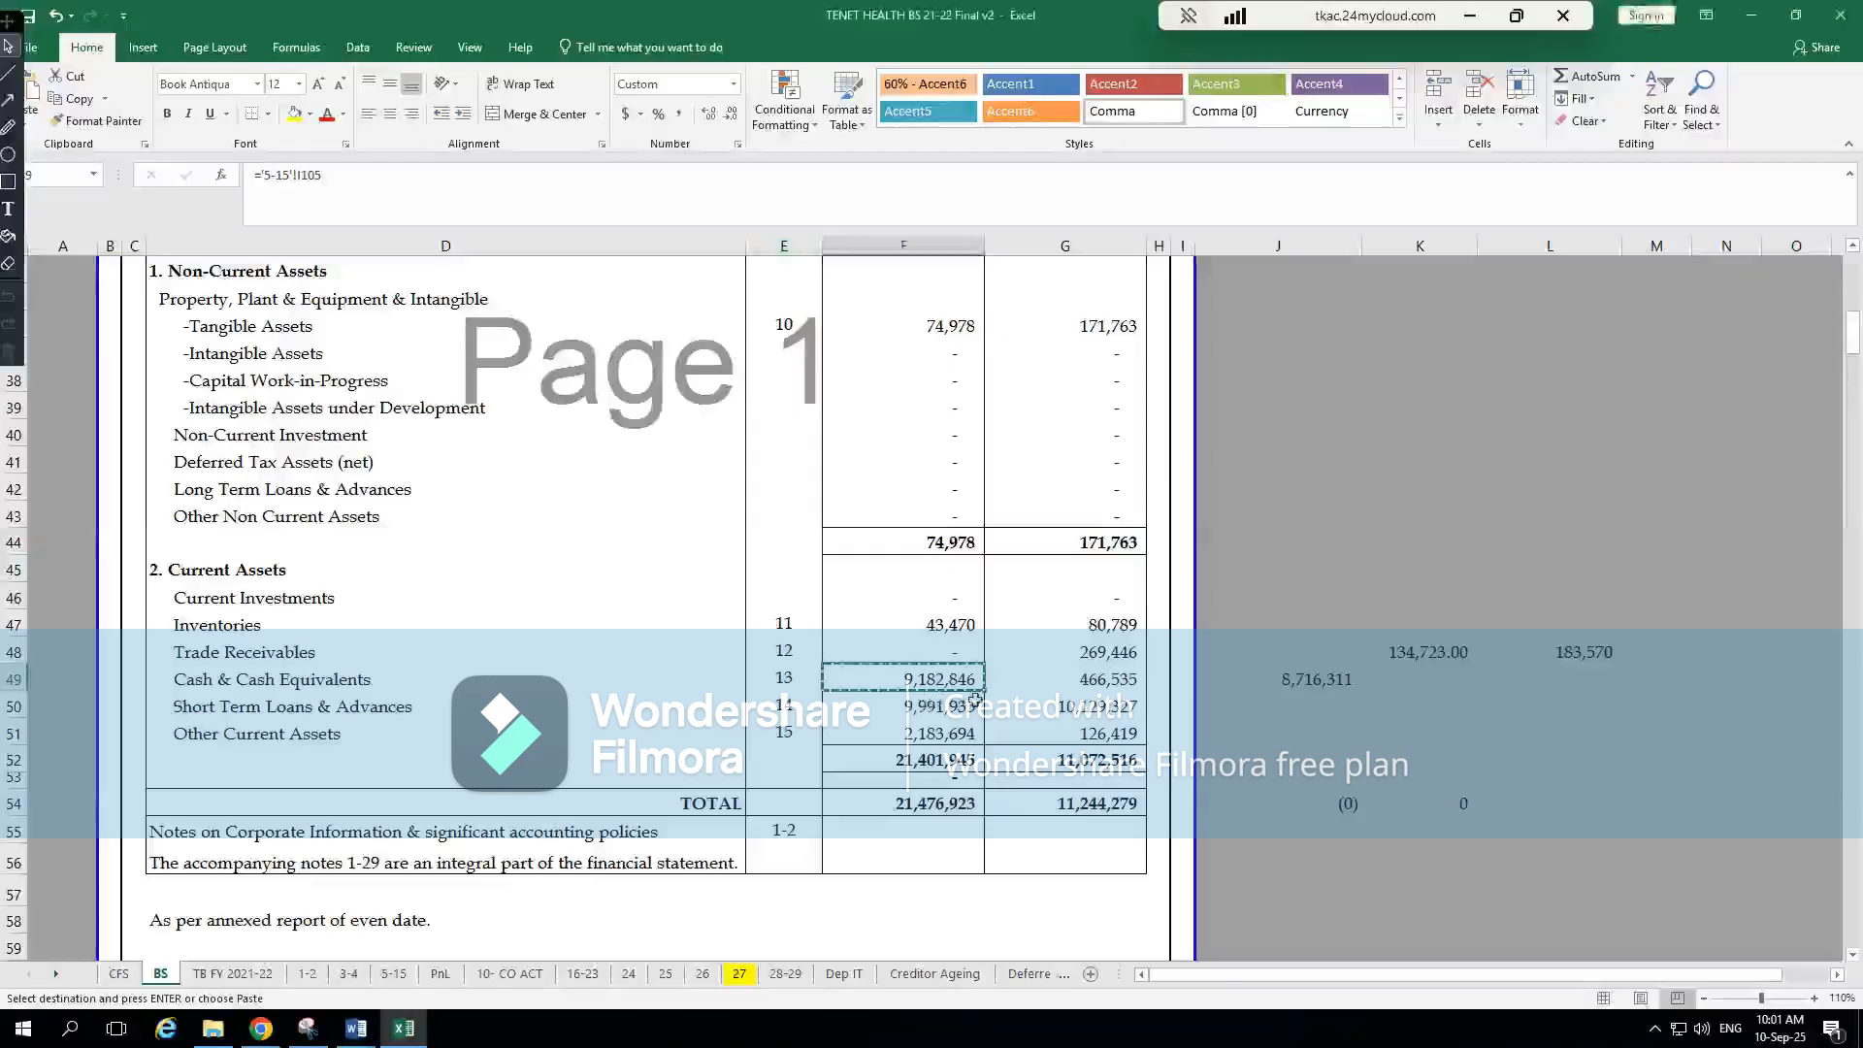
key("alt+Tab")
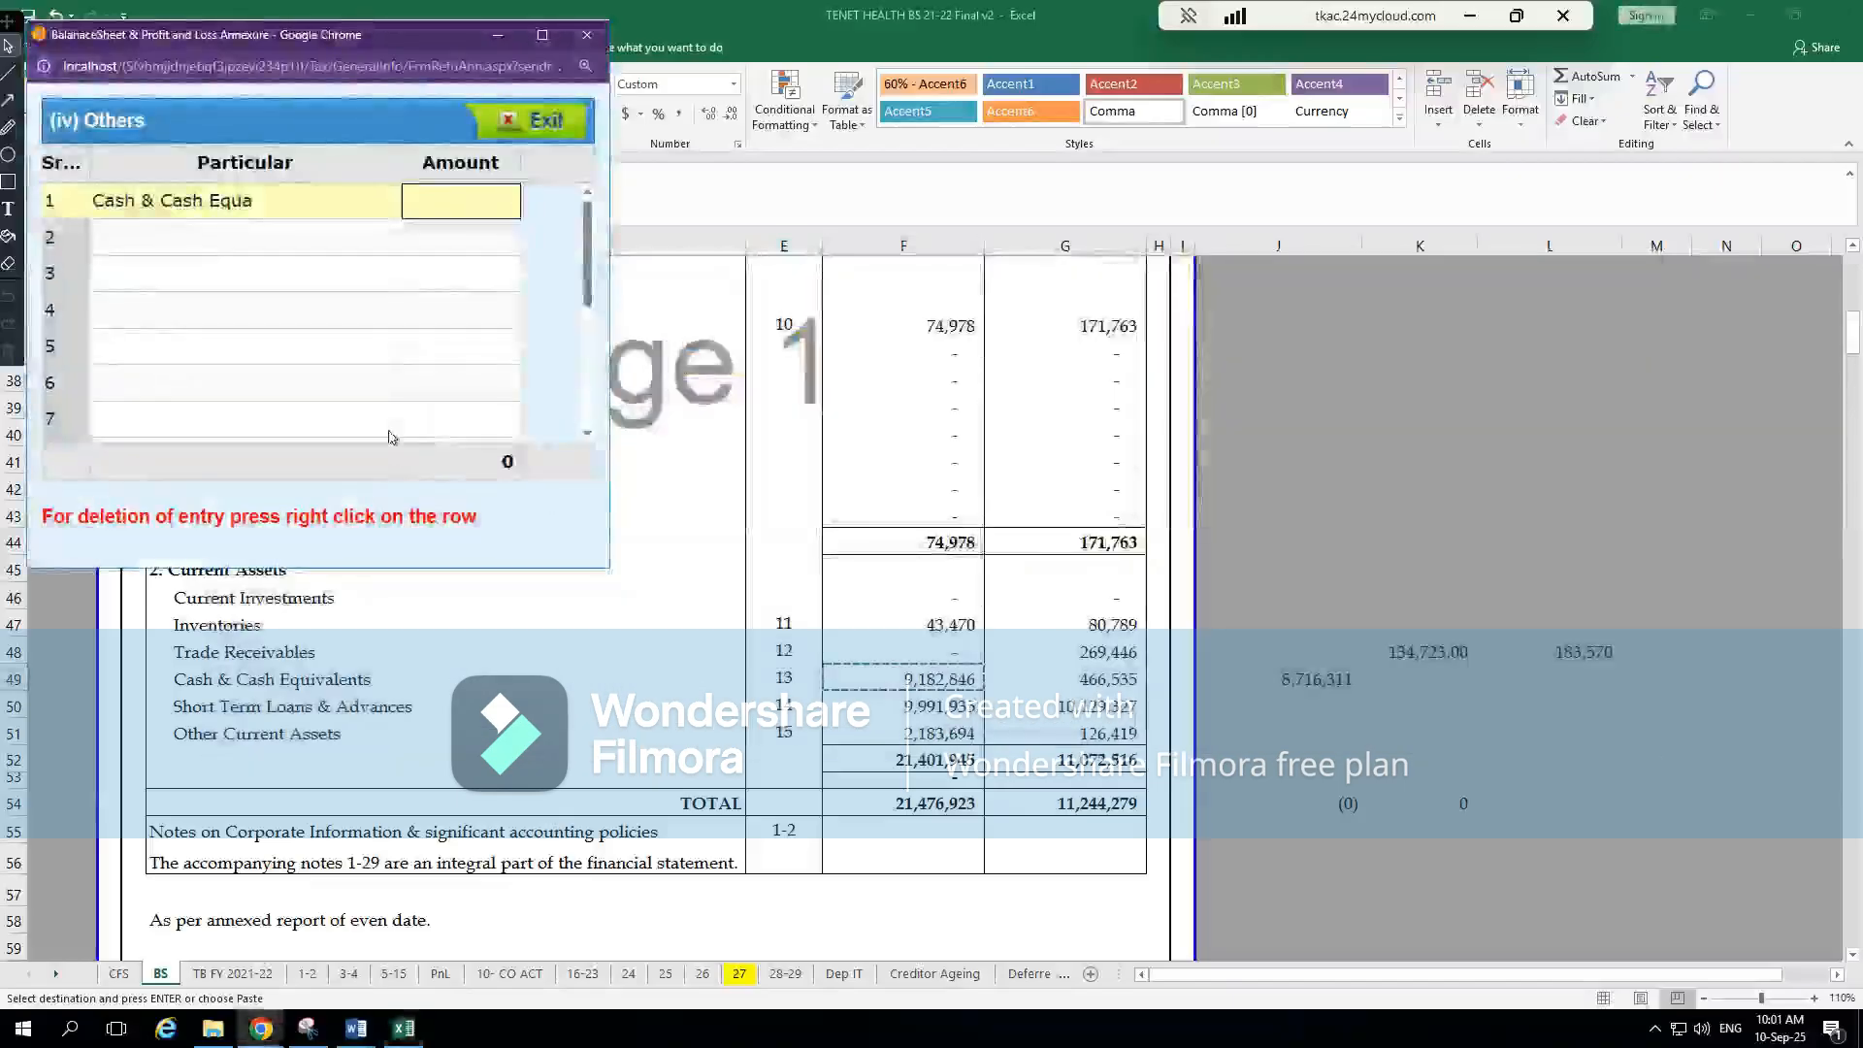
left_click(288, 201)
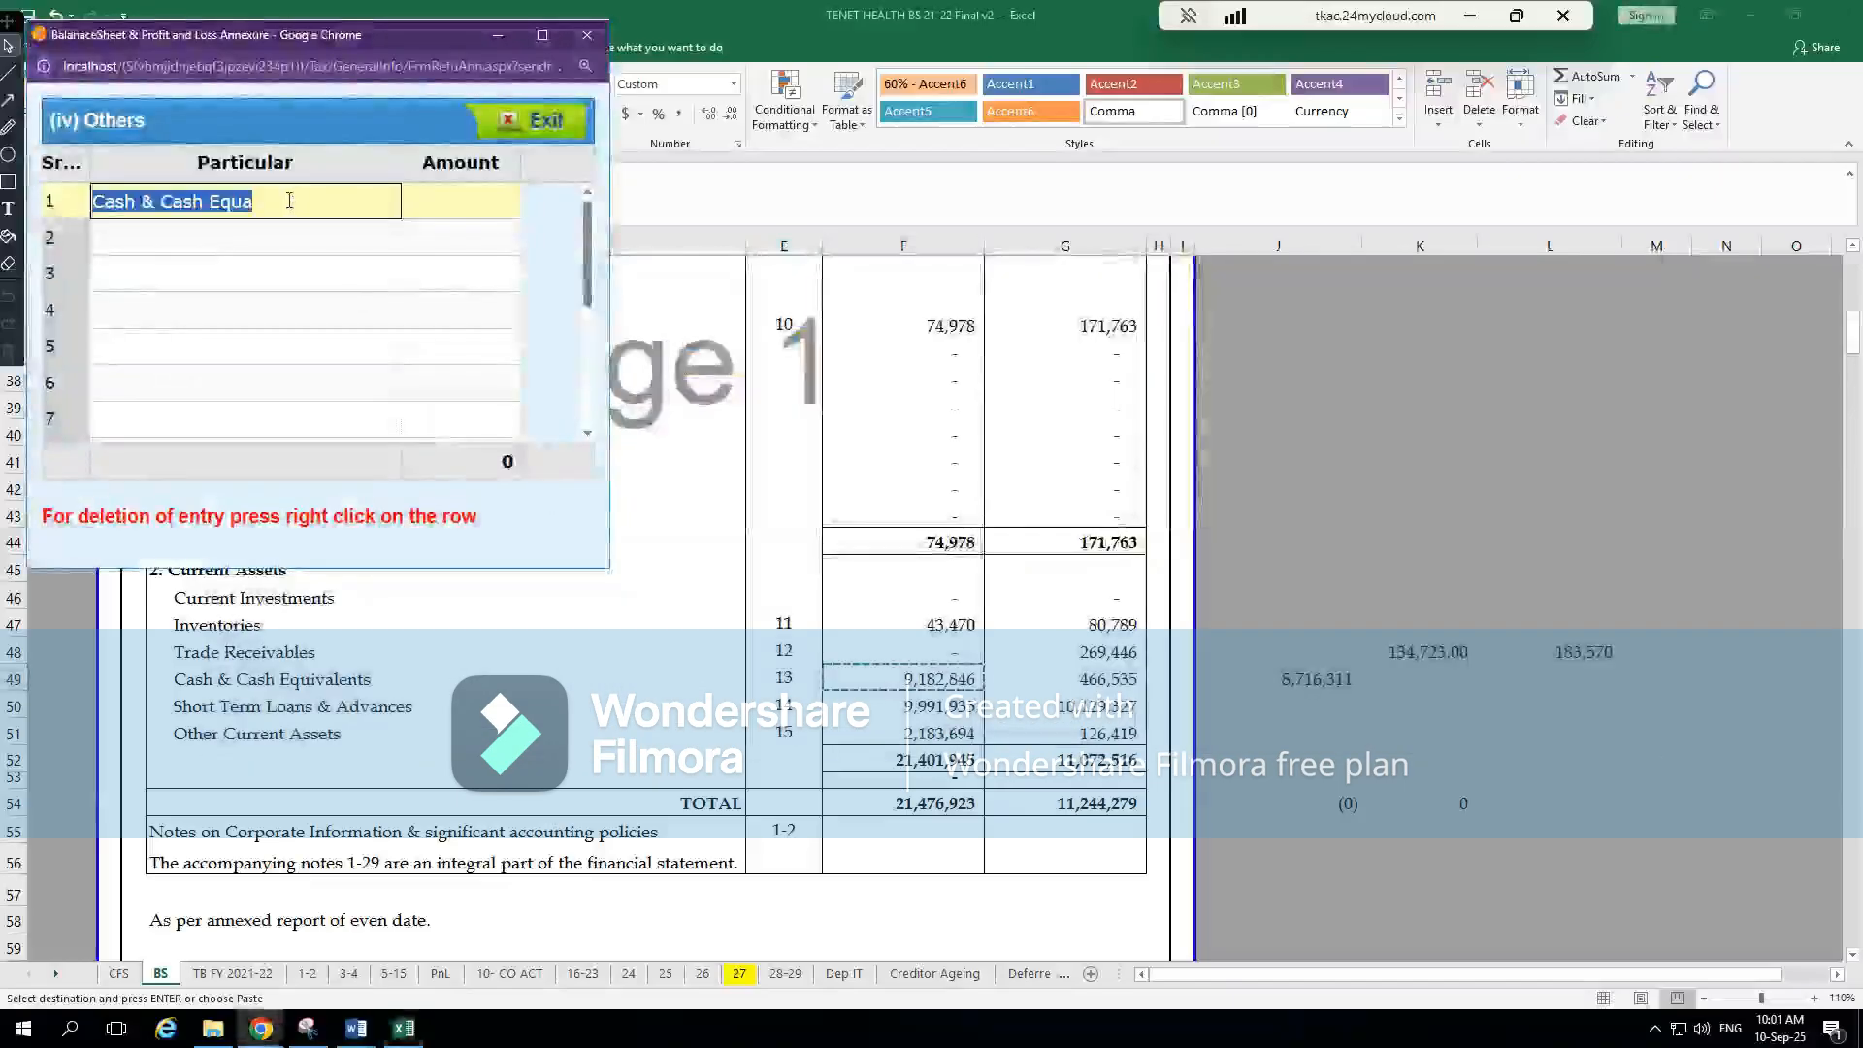
left_click(289, 200)
Set the Cash & Cash Equi amount to 9182846 using the copied figure, and close the breakdown
left_click(446, 208)
key("ctrl+v")
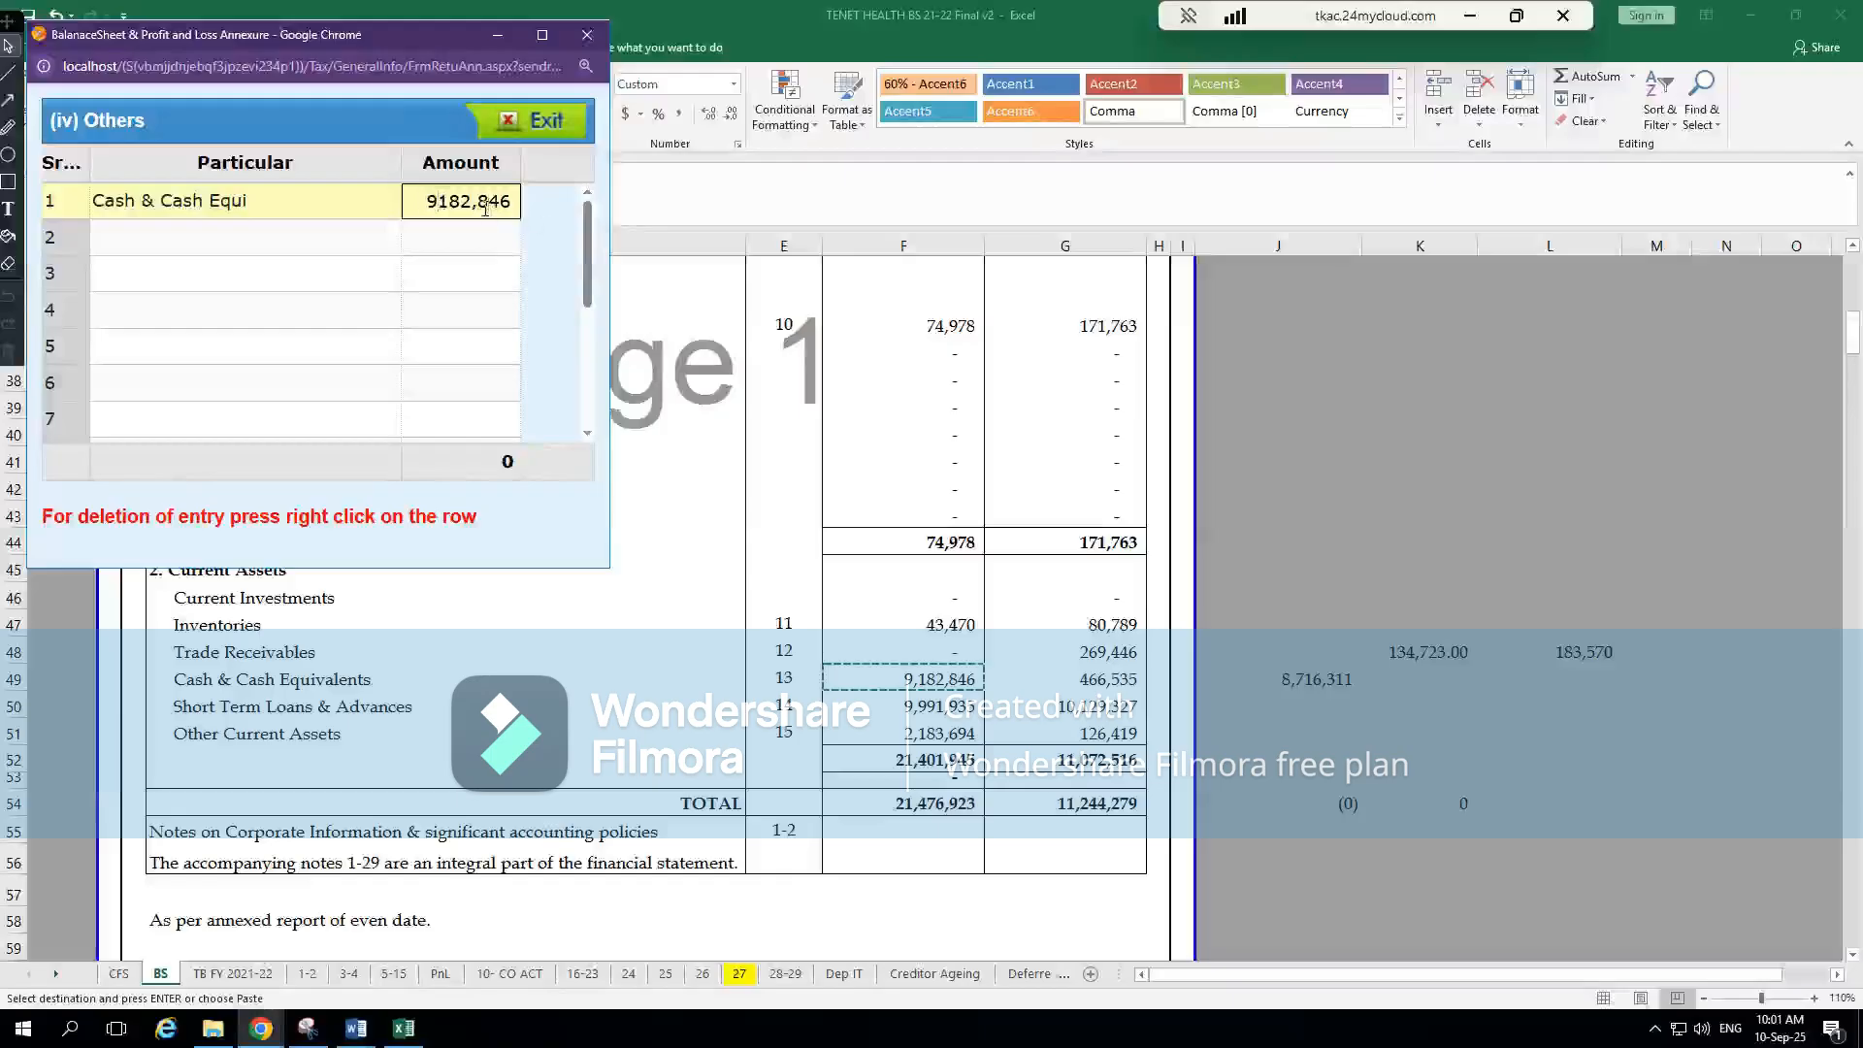
key("BackSpace")
left_click(492, 298)
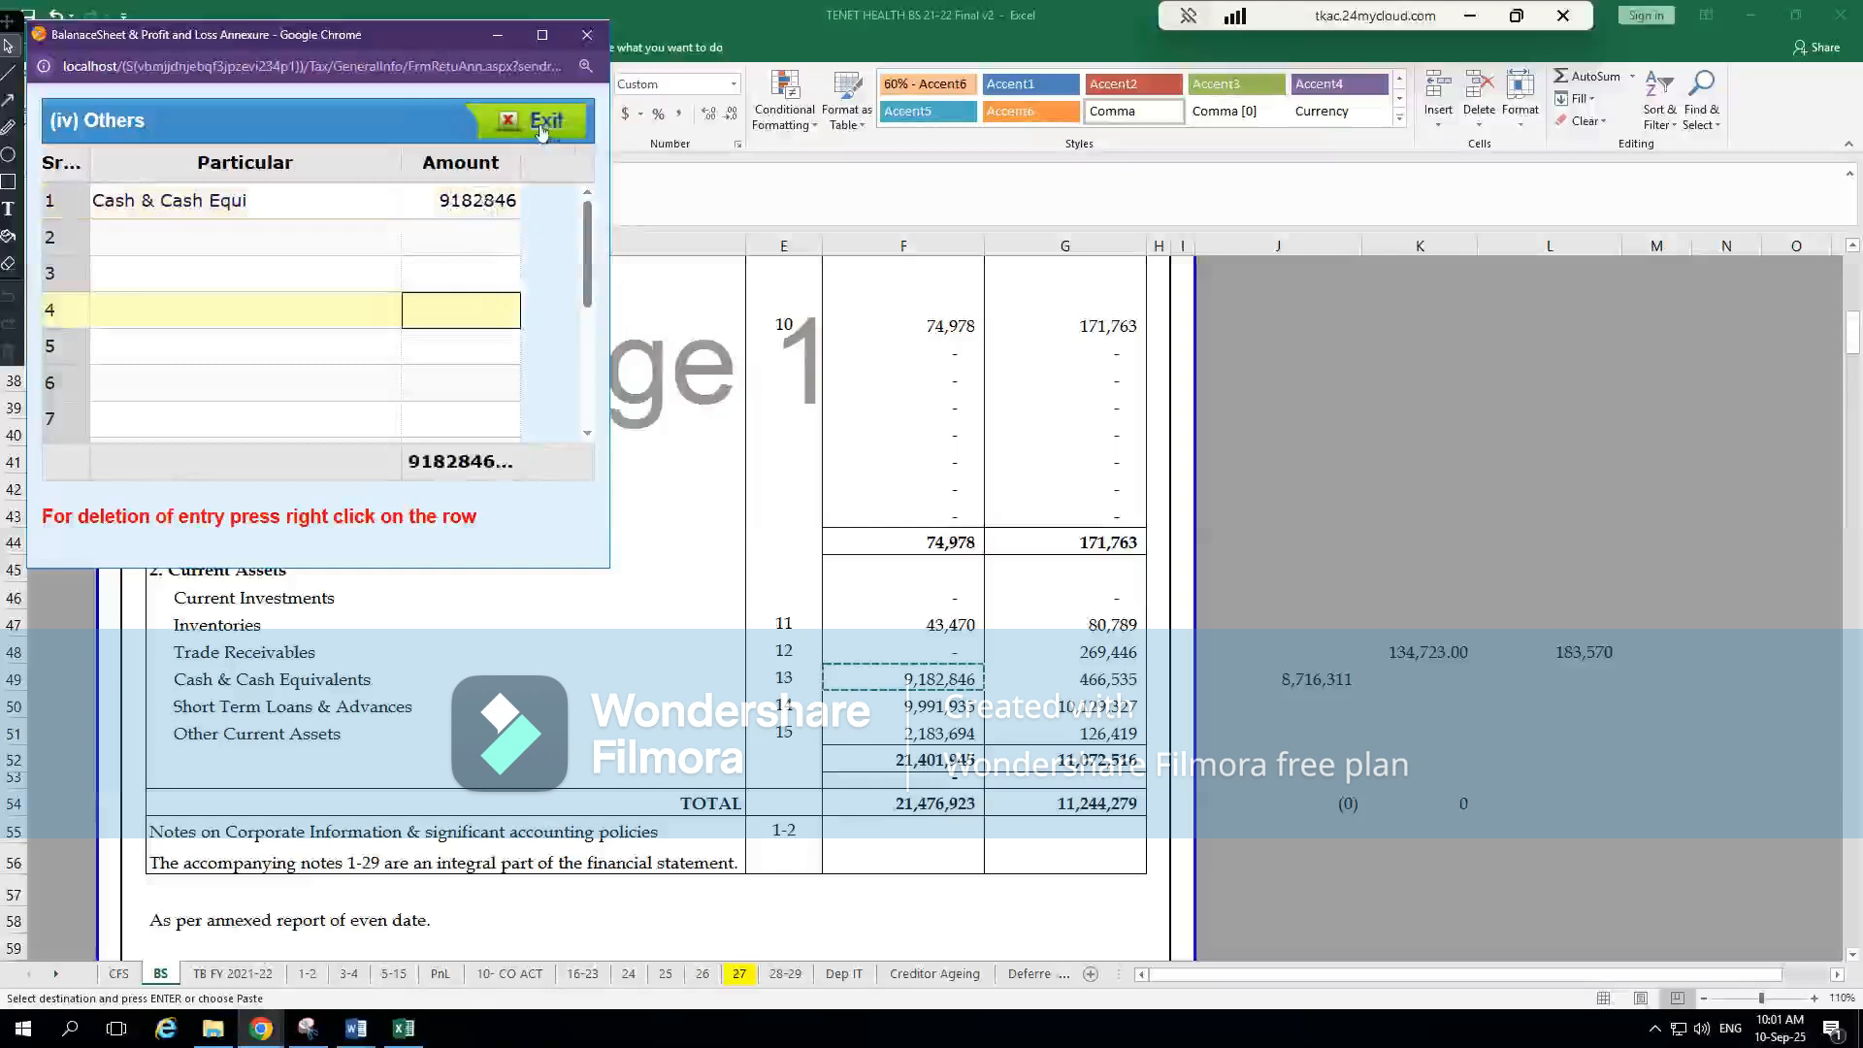
left_click(527, 128)
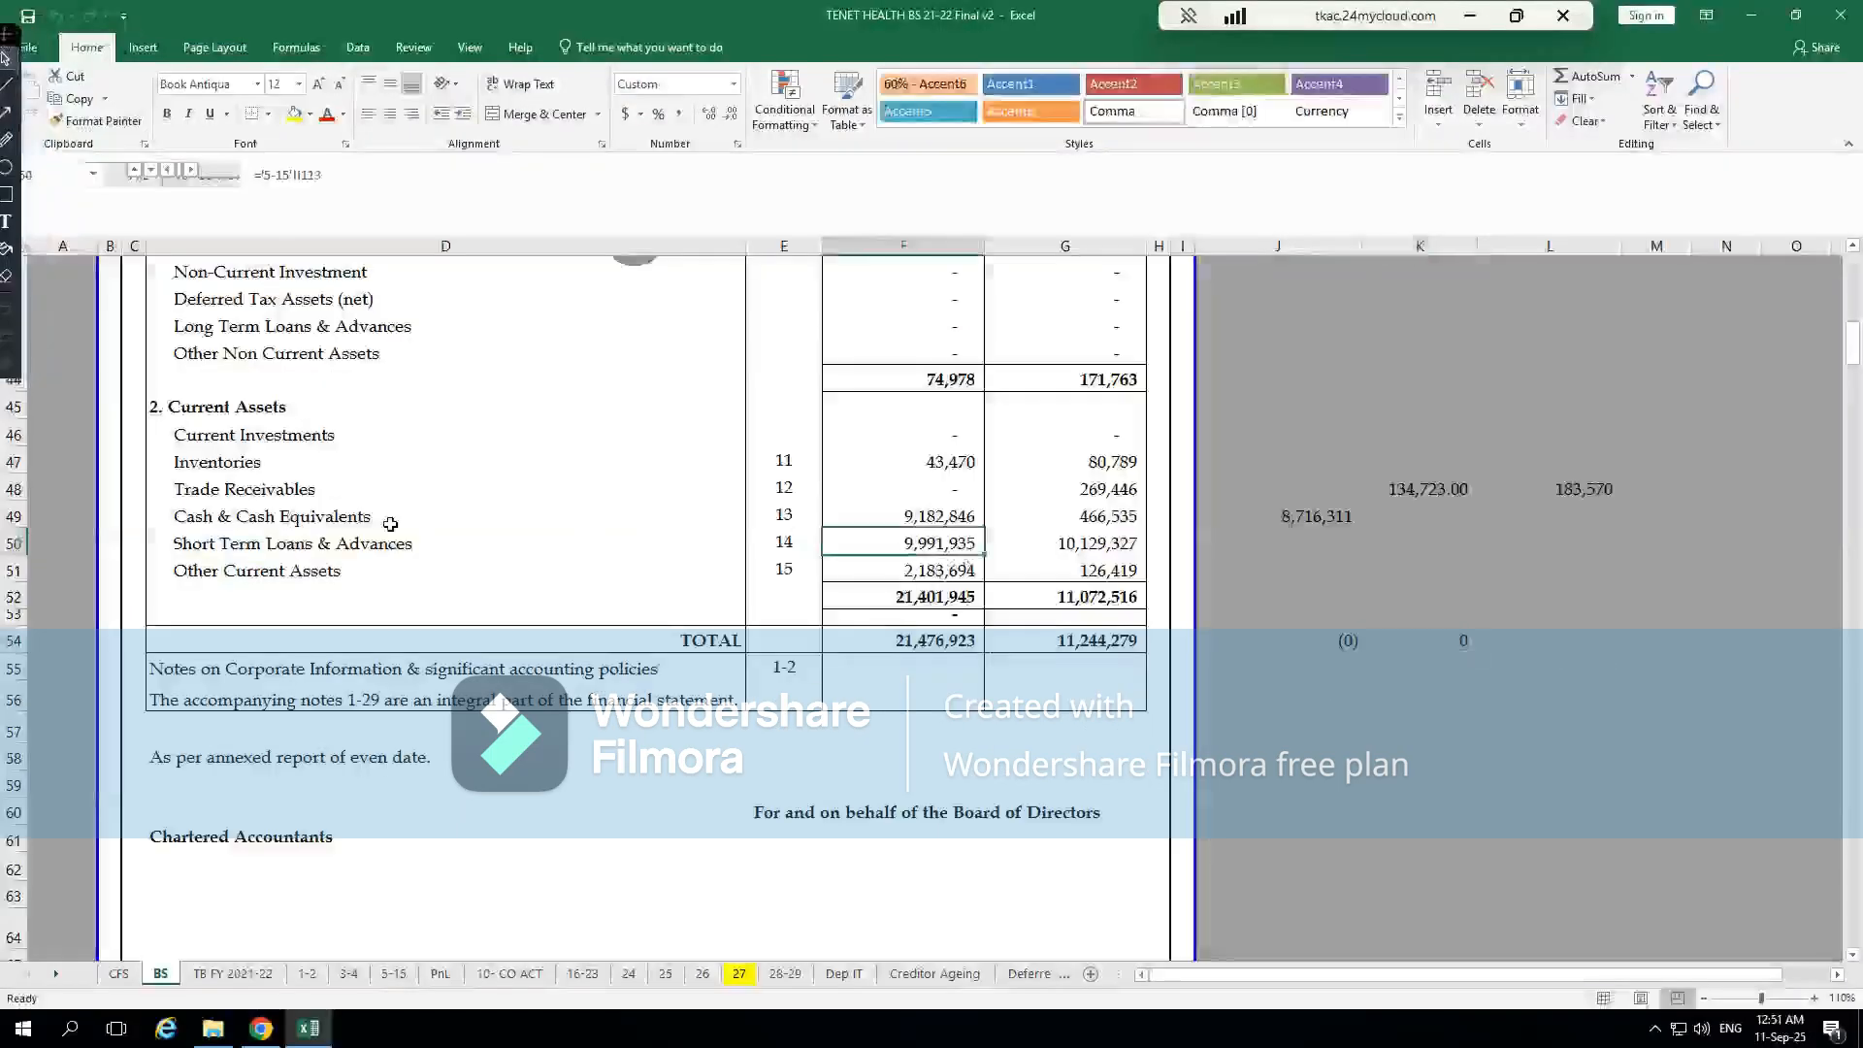
Trace the current-year Short Term Loans & Advances figure on the BS sheet to its source note
left_click(250, 543)
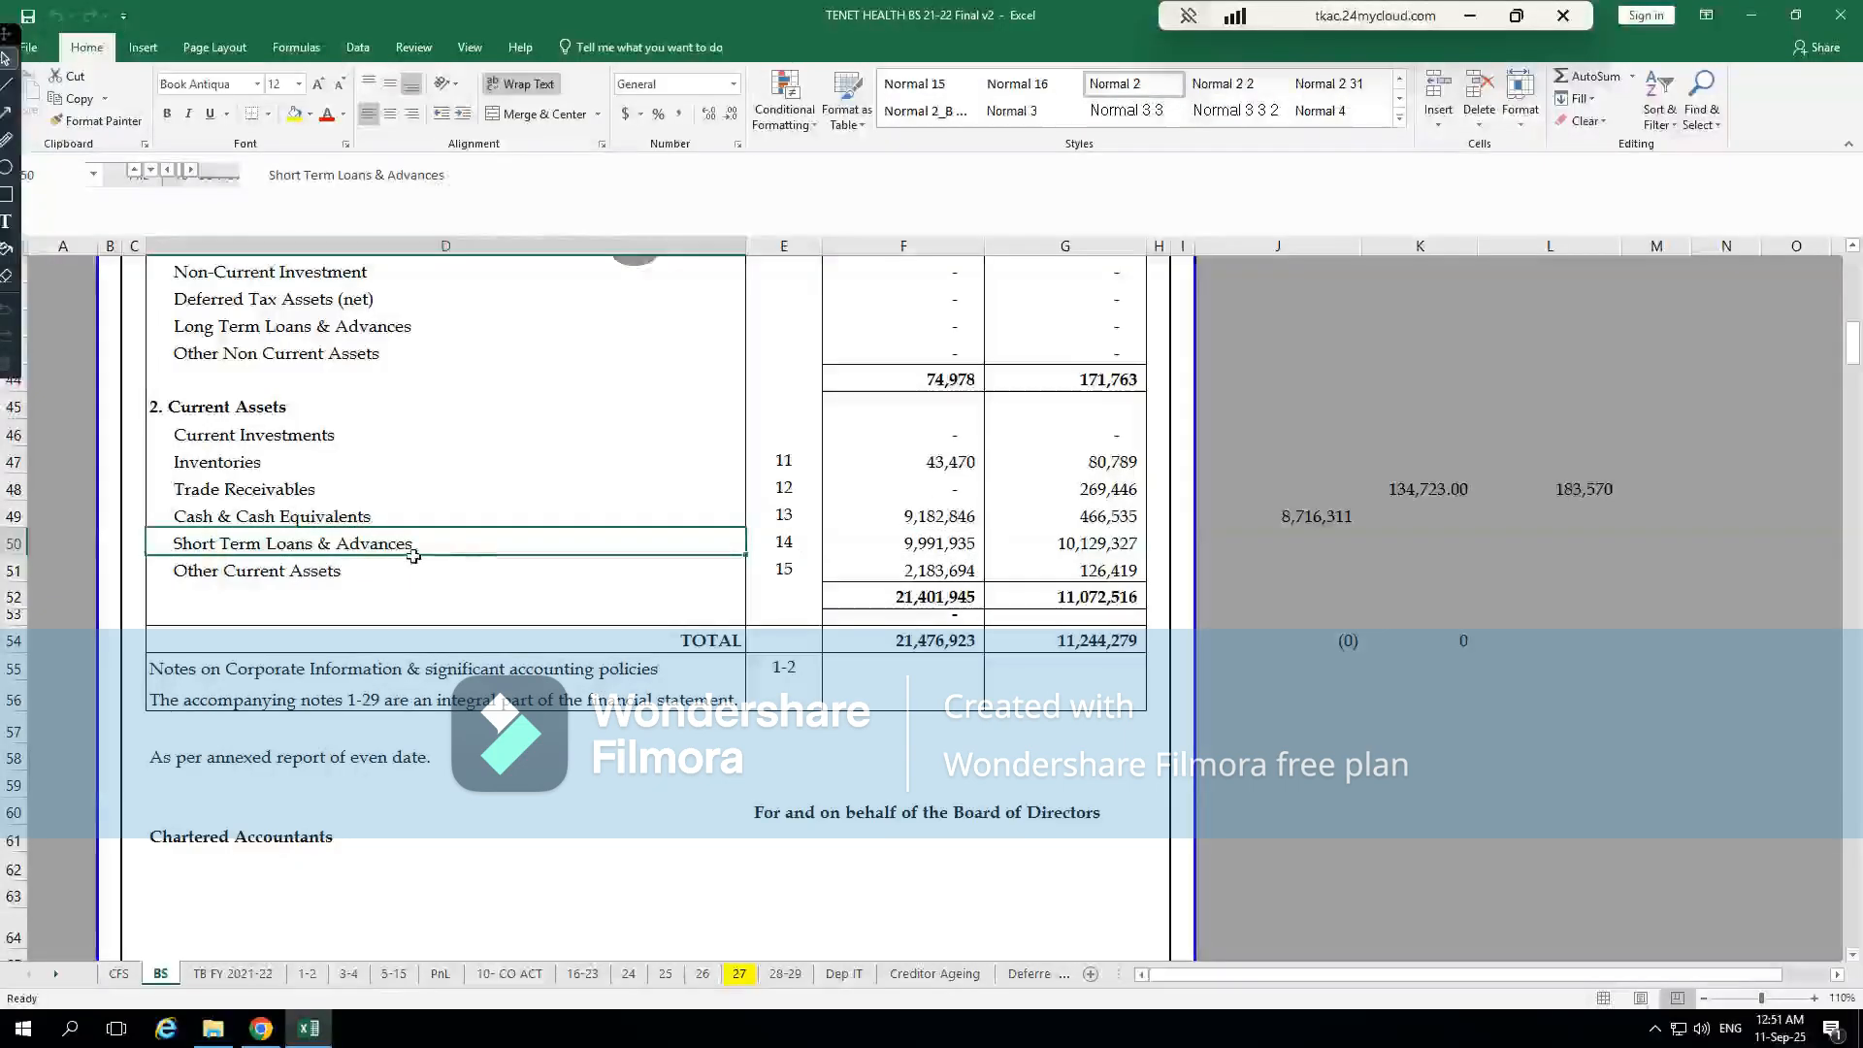
left_click(934, 543)
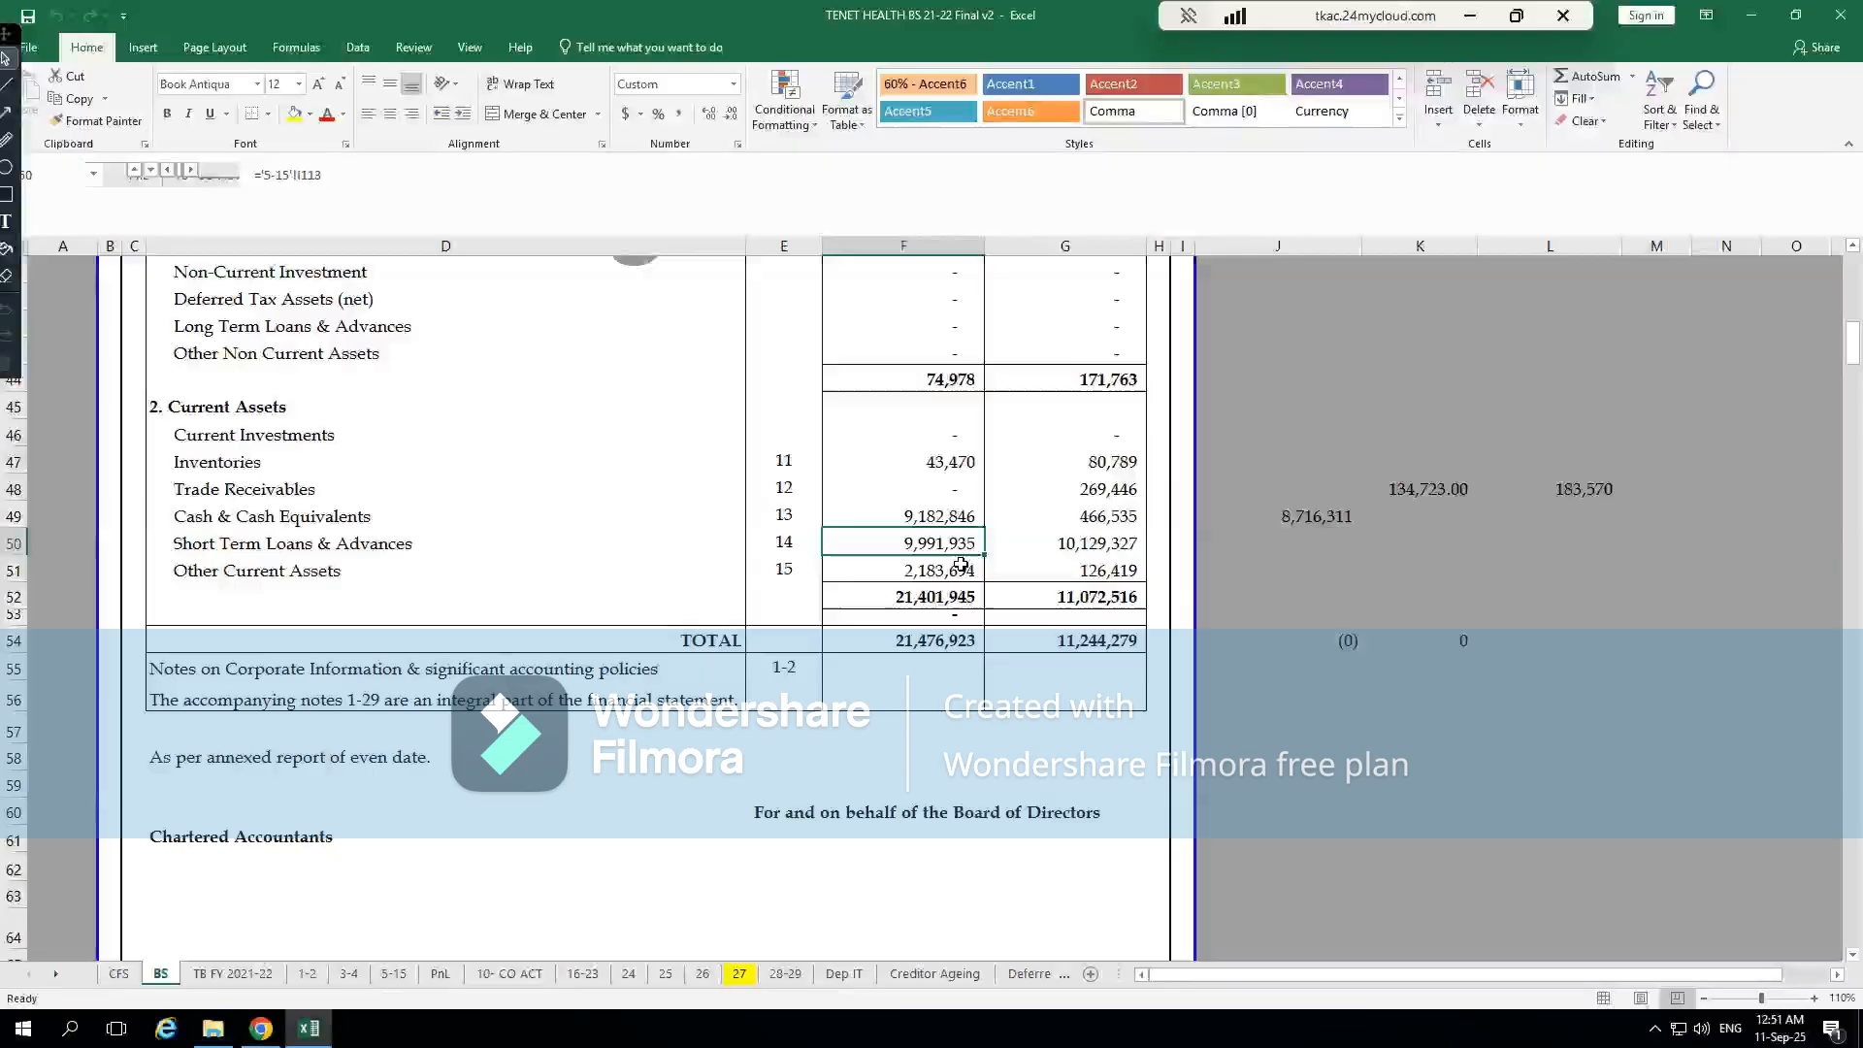
key("ctrl+bracketleft")
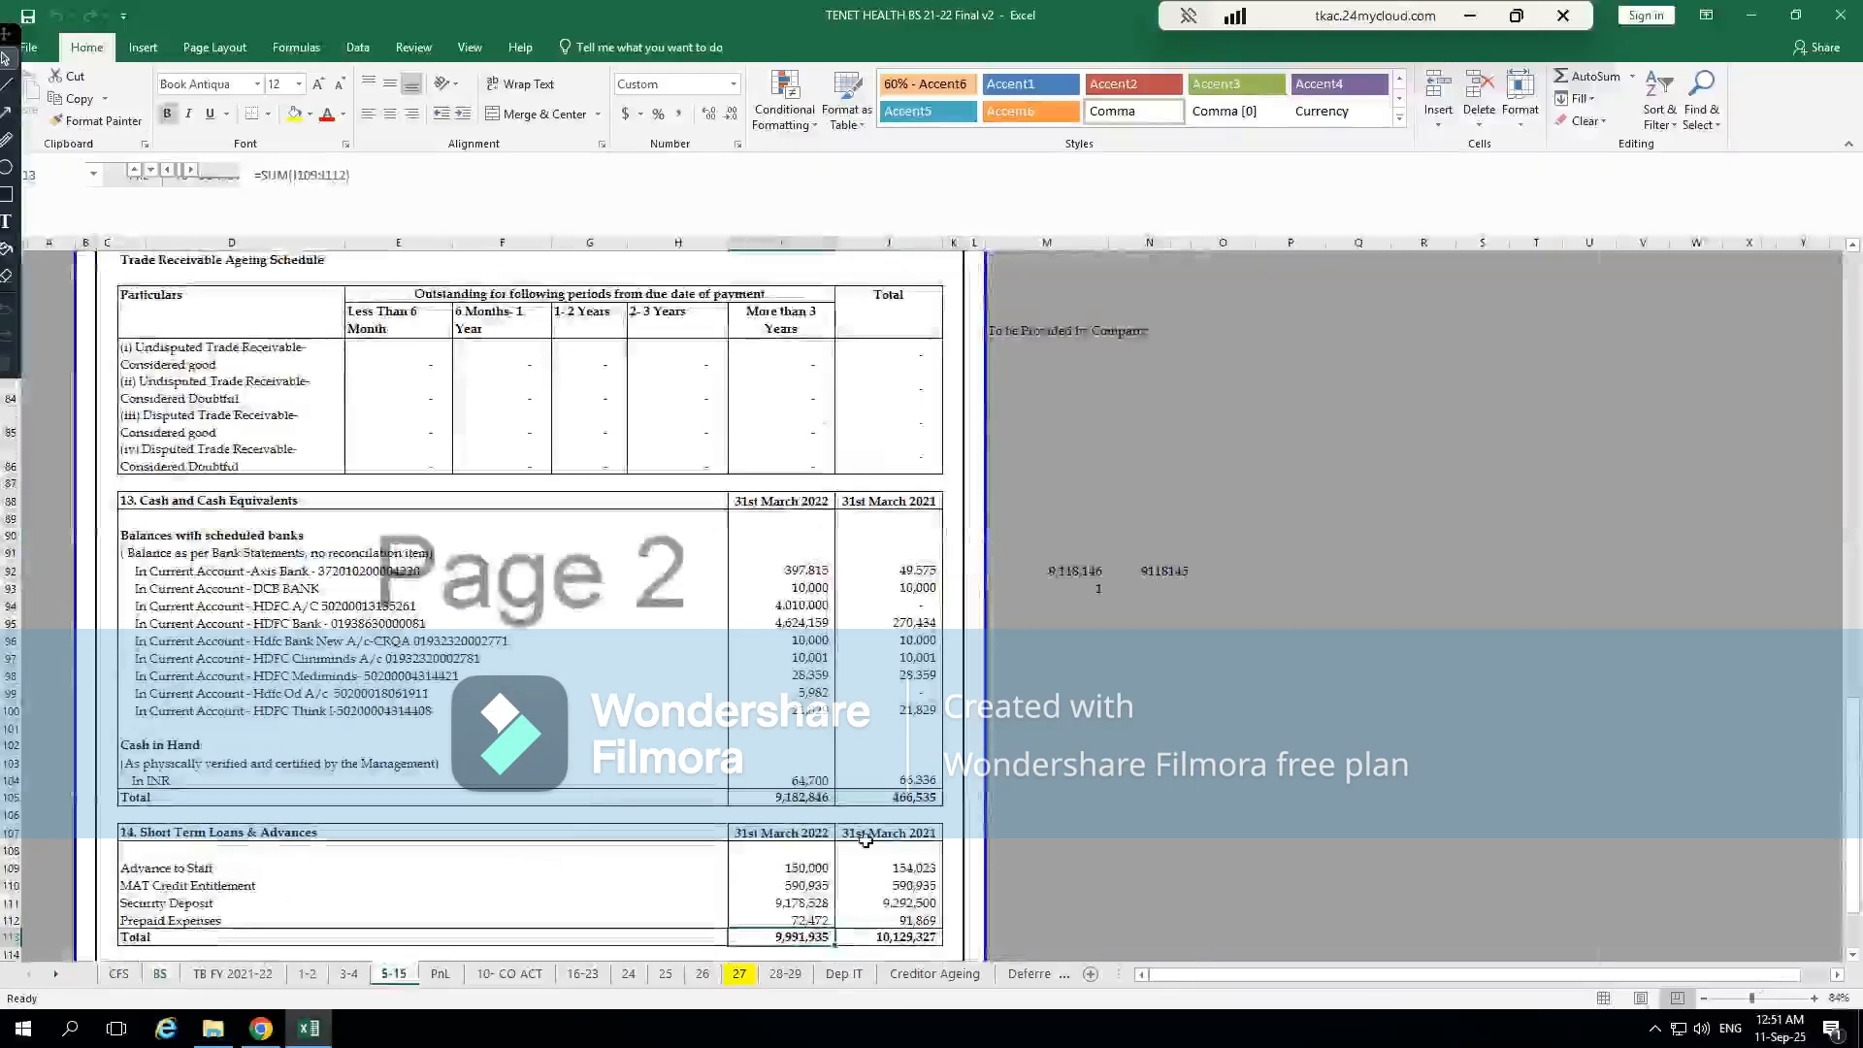
Review the Advance to Staff, MAT Credit Entitlement, Security Deposit and Prepaid Expenses items in Note 14 Short Term Loans & Advances
left_click(223, 875)
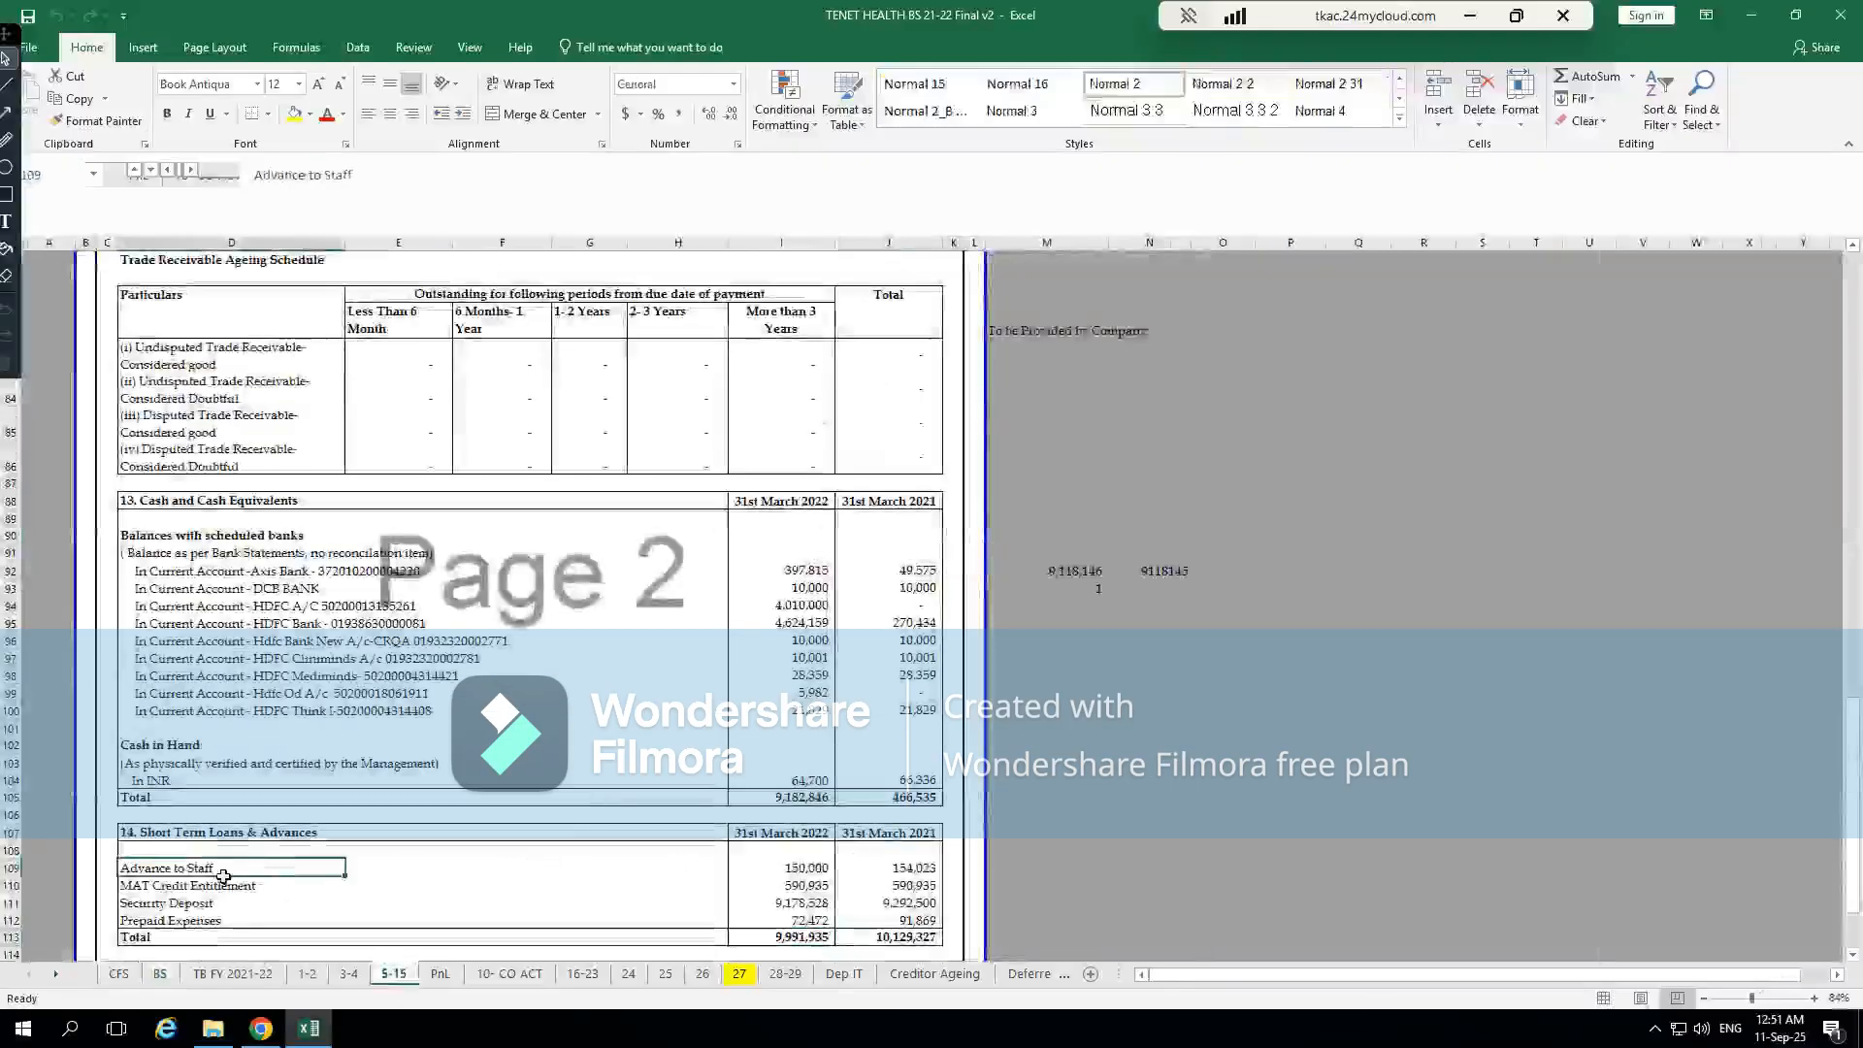
left_click(204, 886)
left_click(207, 907)
left_click(228, 924)
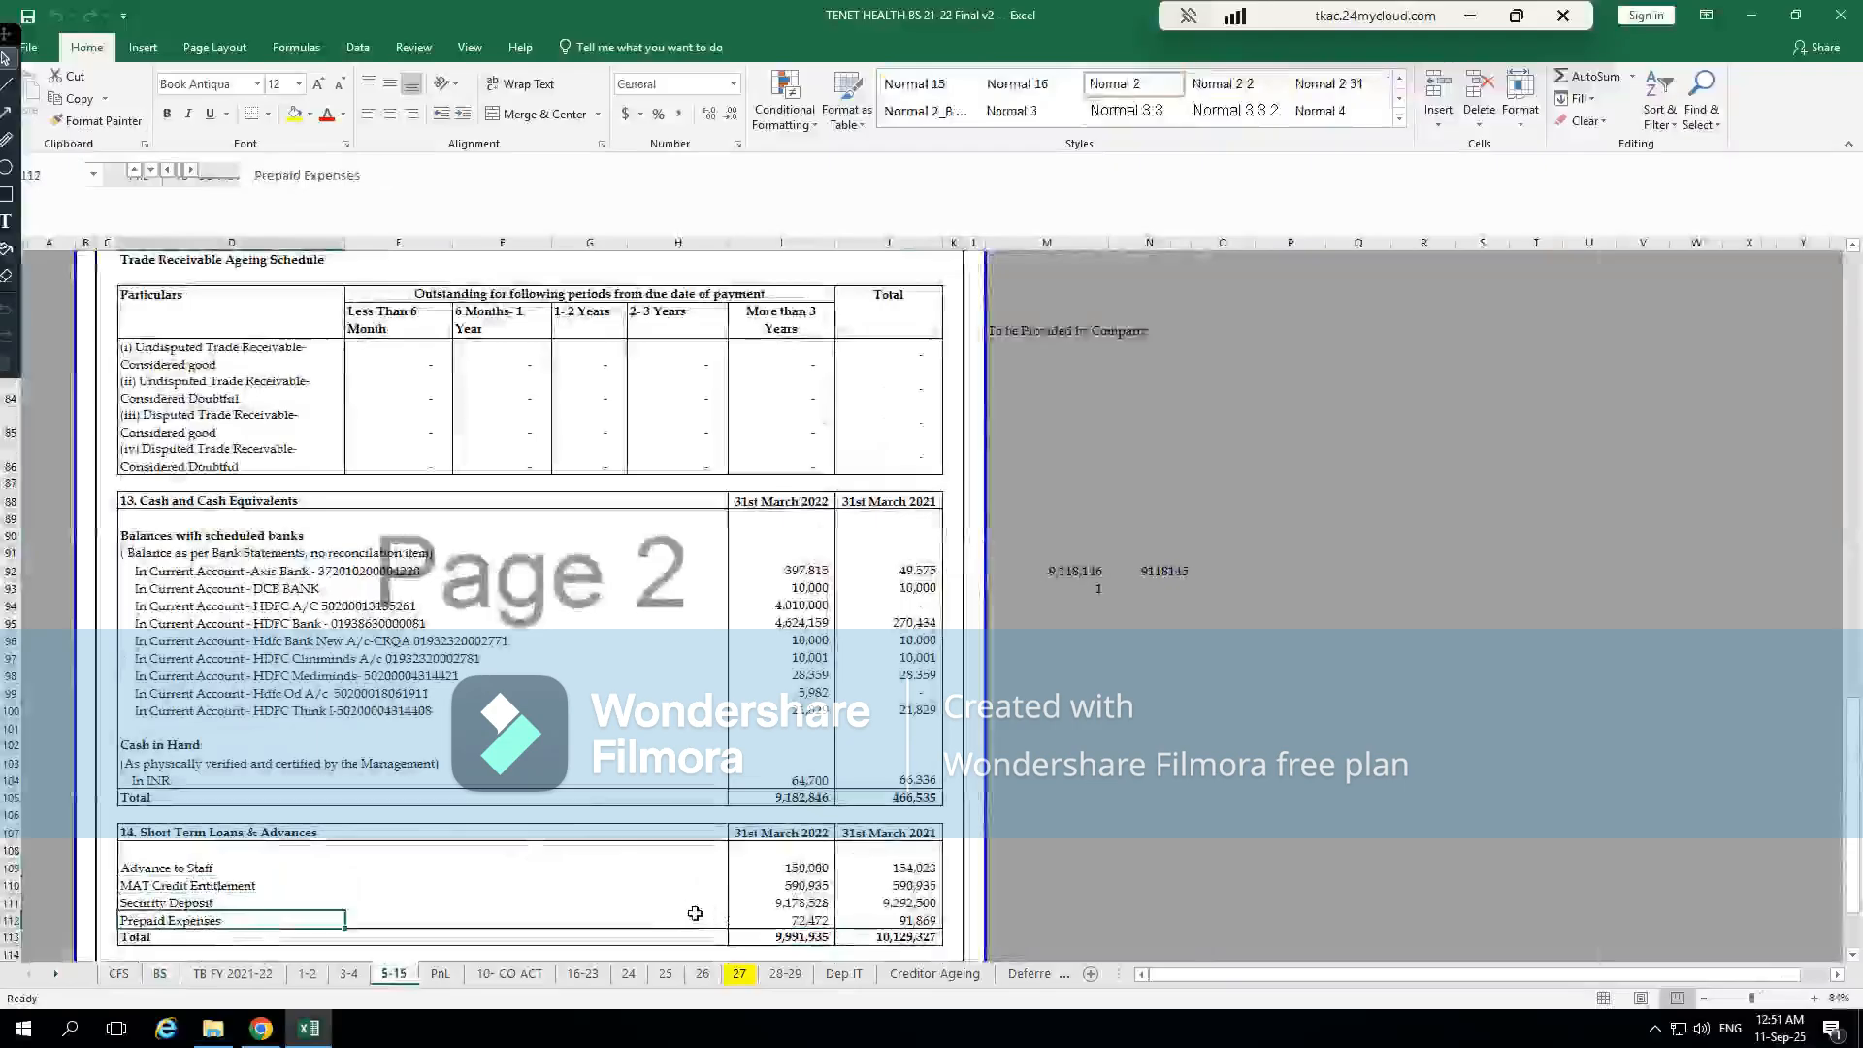
Switch to CompuTax and go through the balance sheet pages to the short-term loans and advances' Others amount
key("alt+Tab")
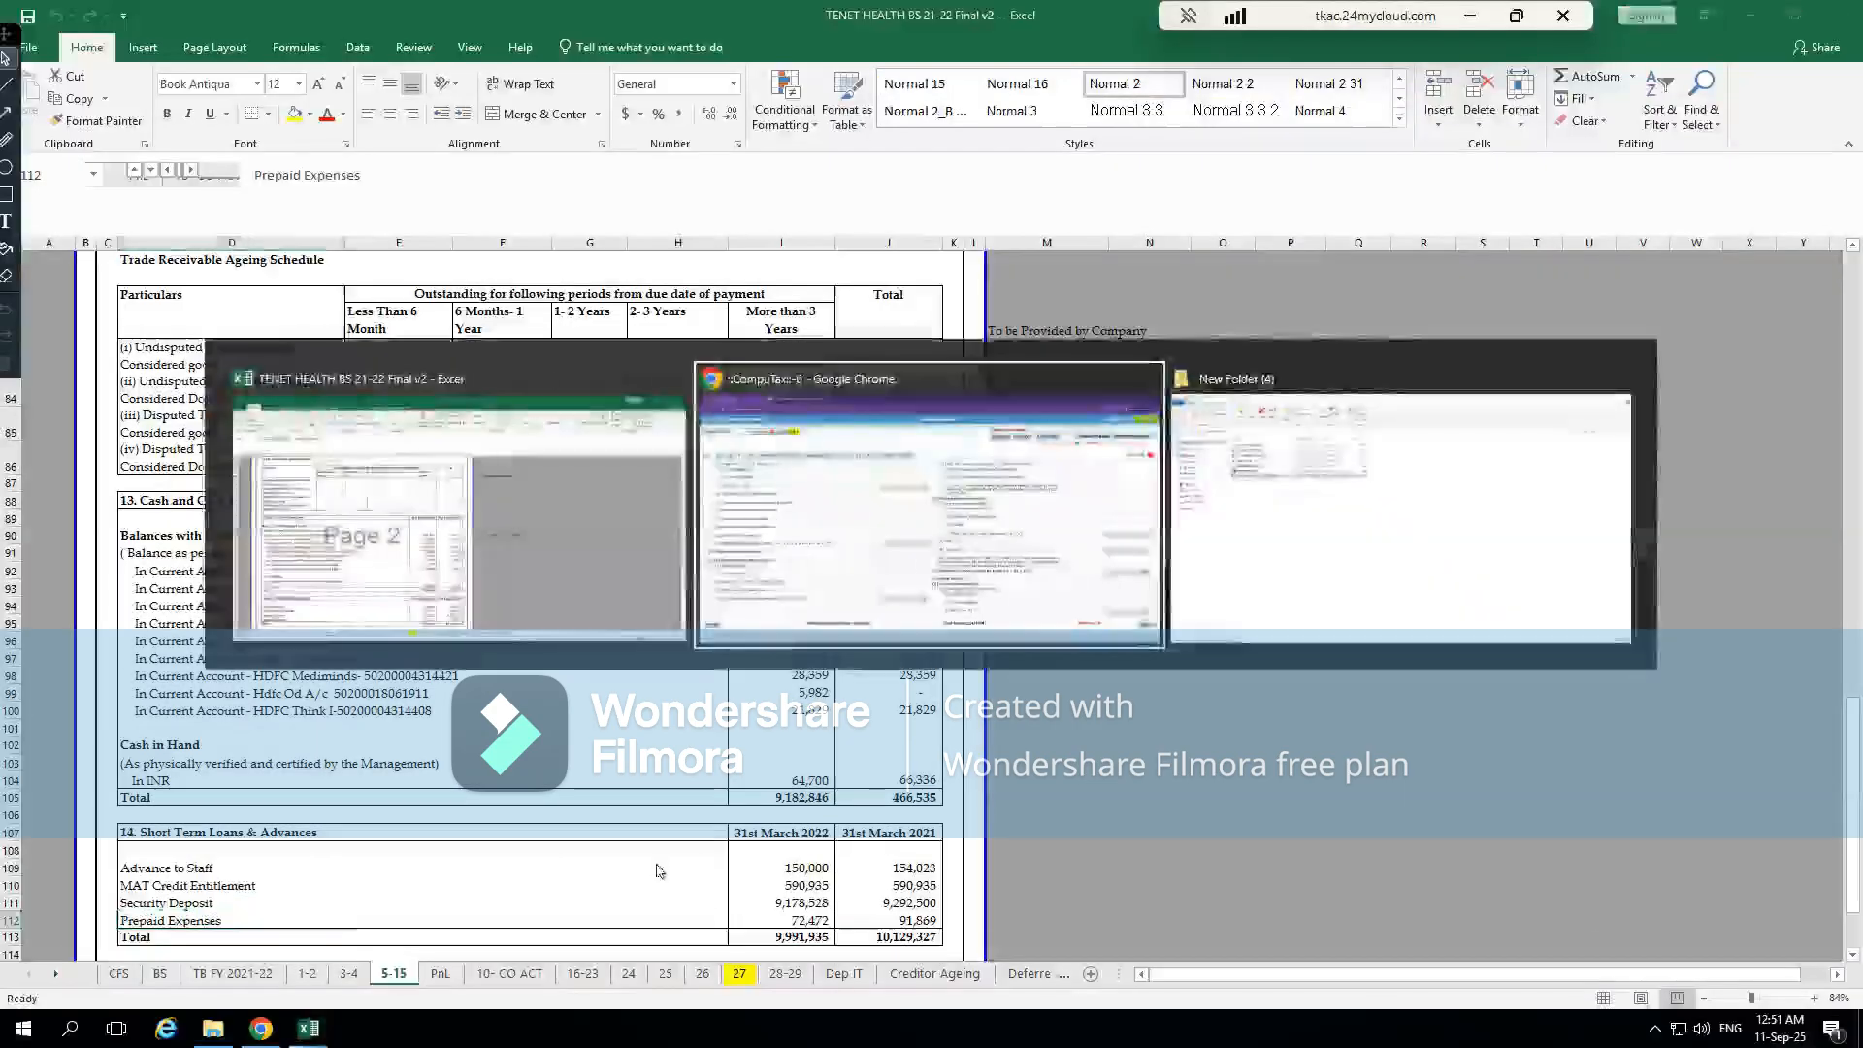
left_click(121, 254)
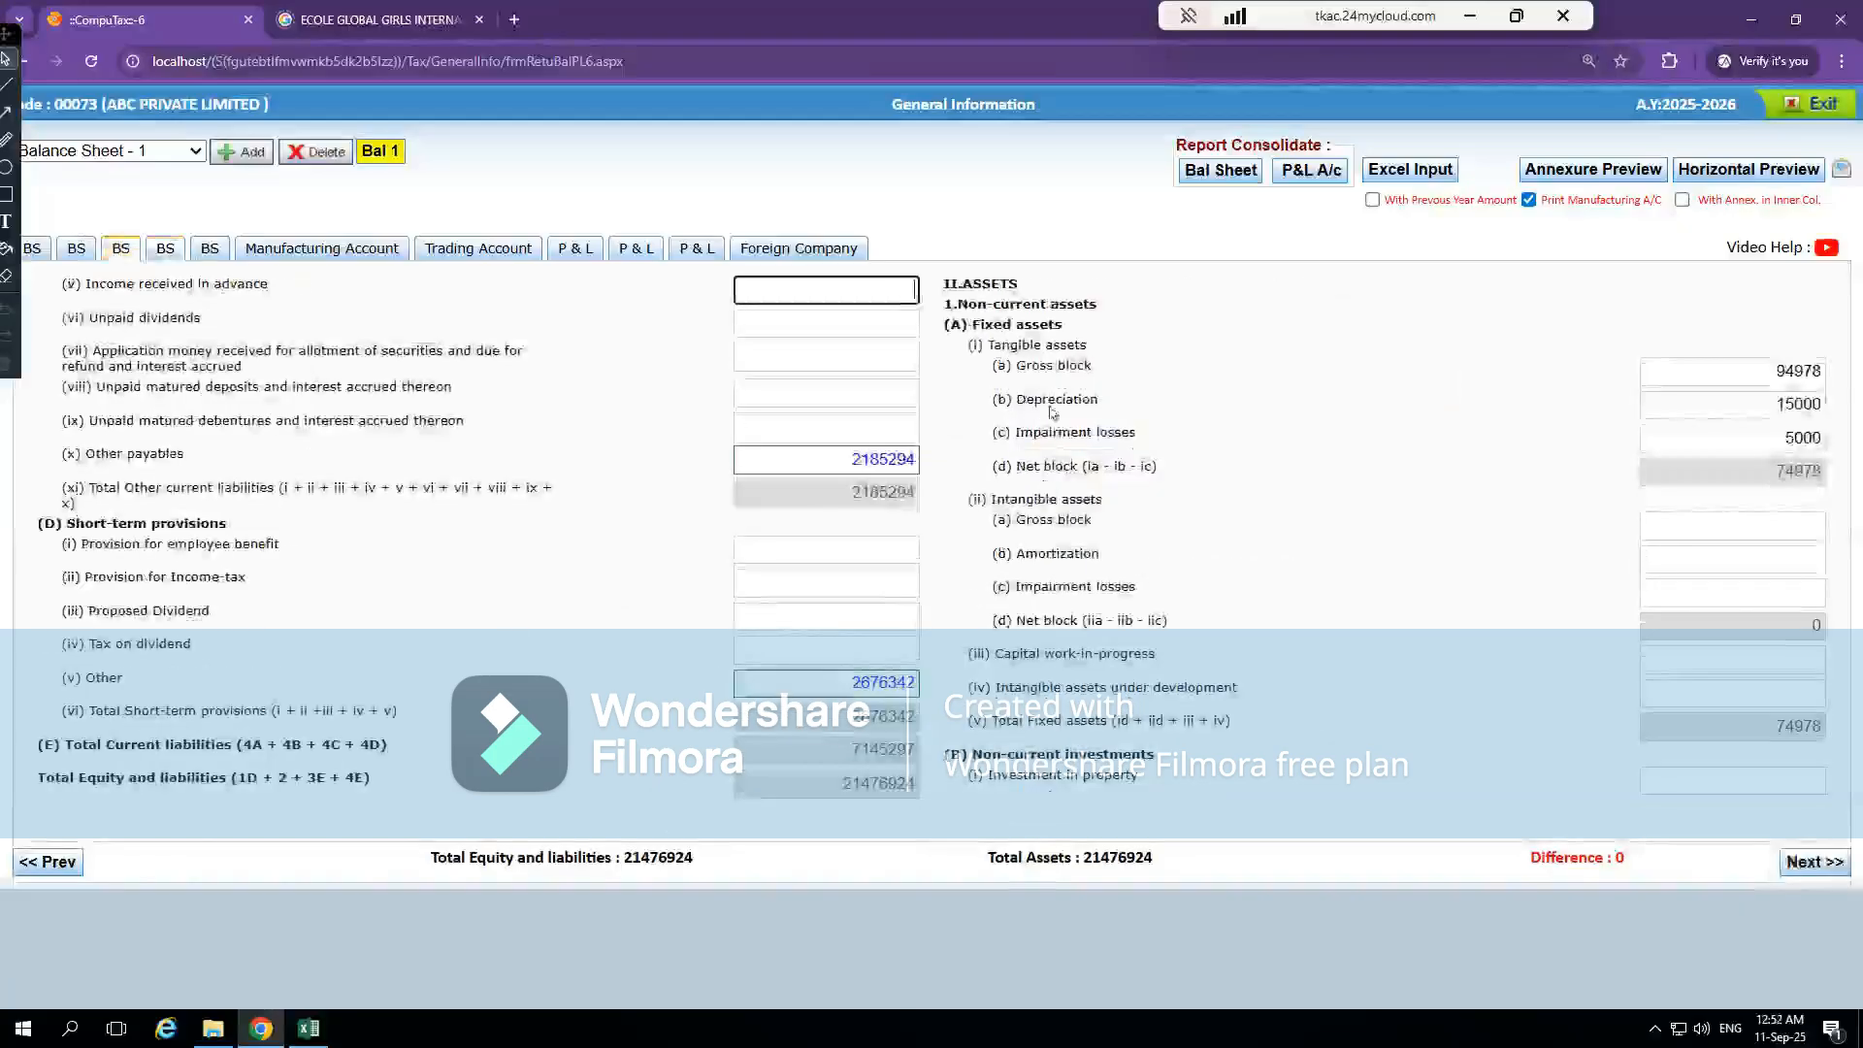
left_click(149, 254)
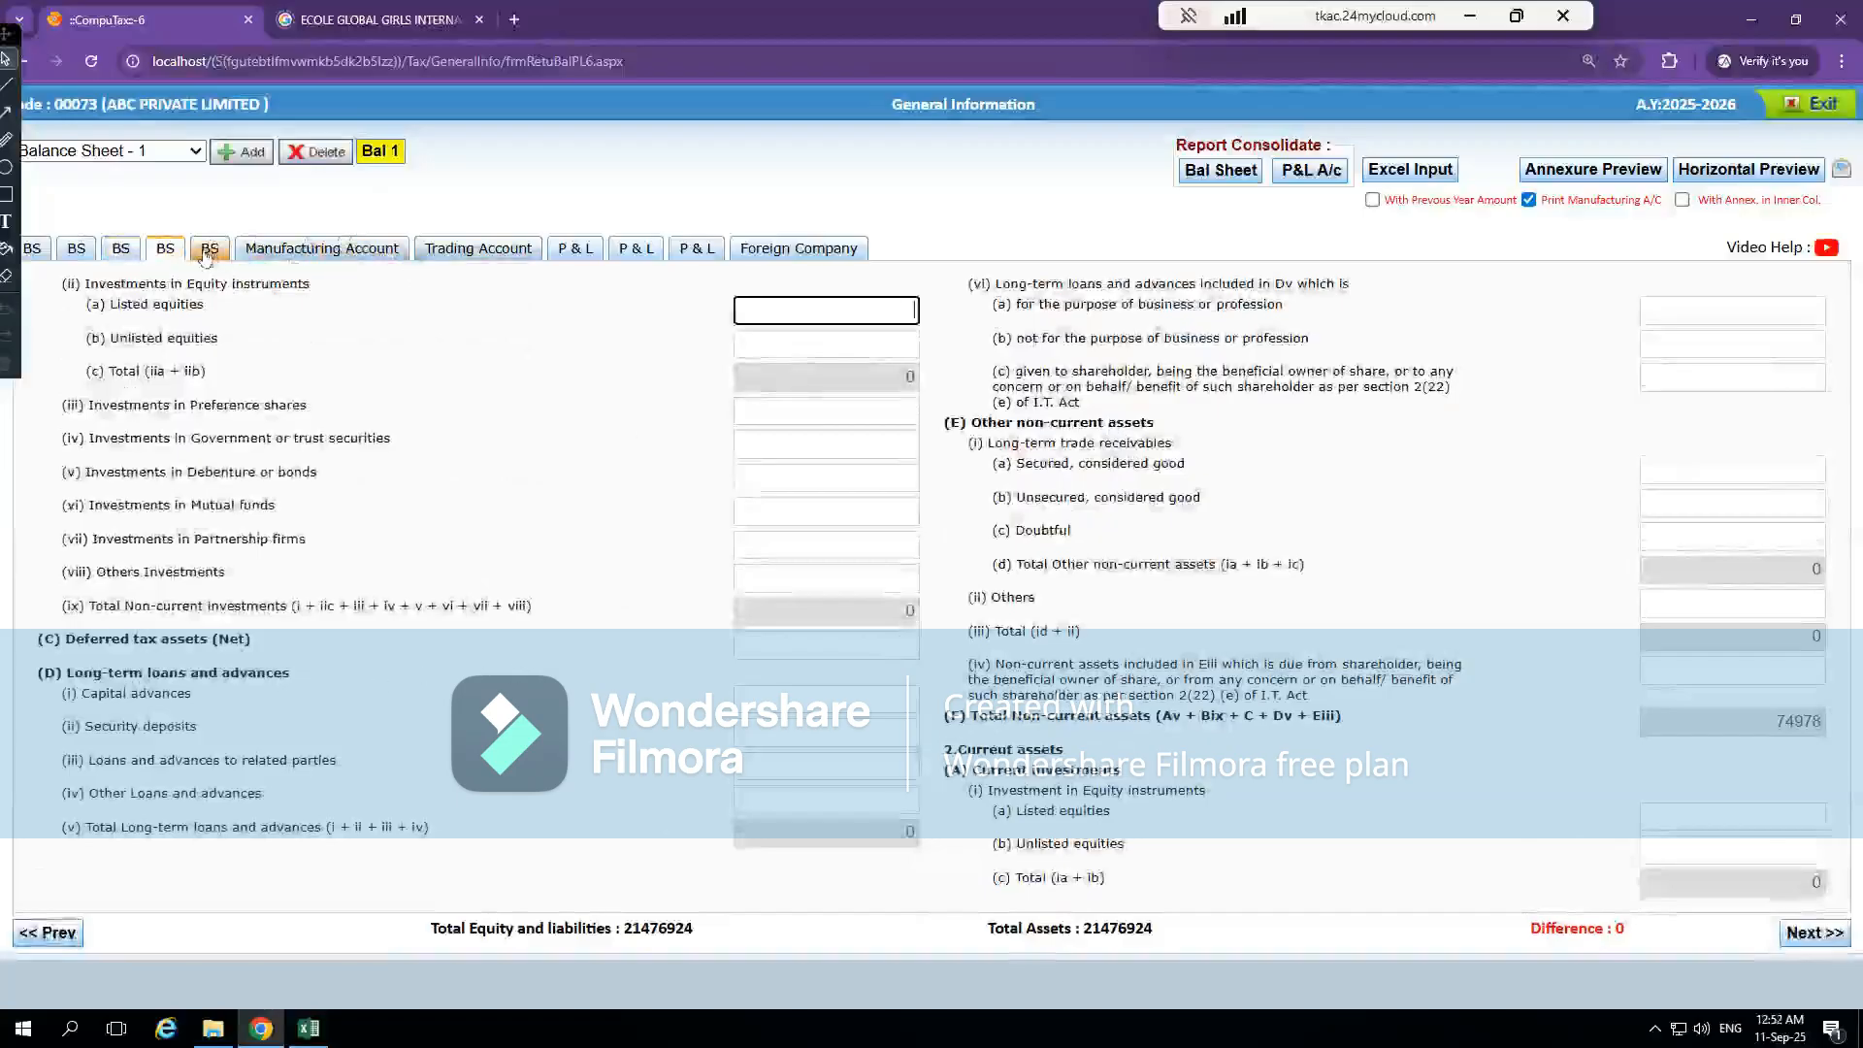
left_click(207, 249)
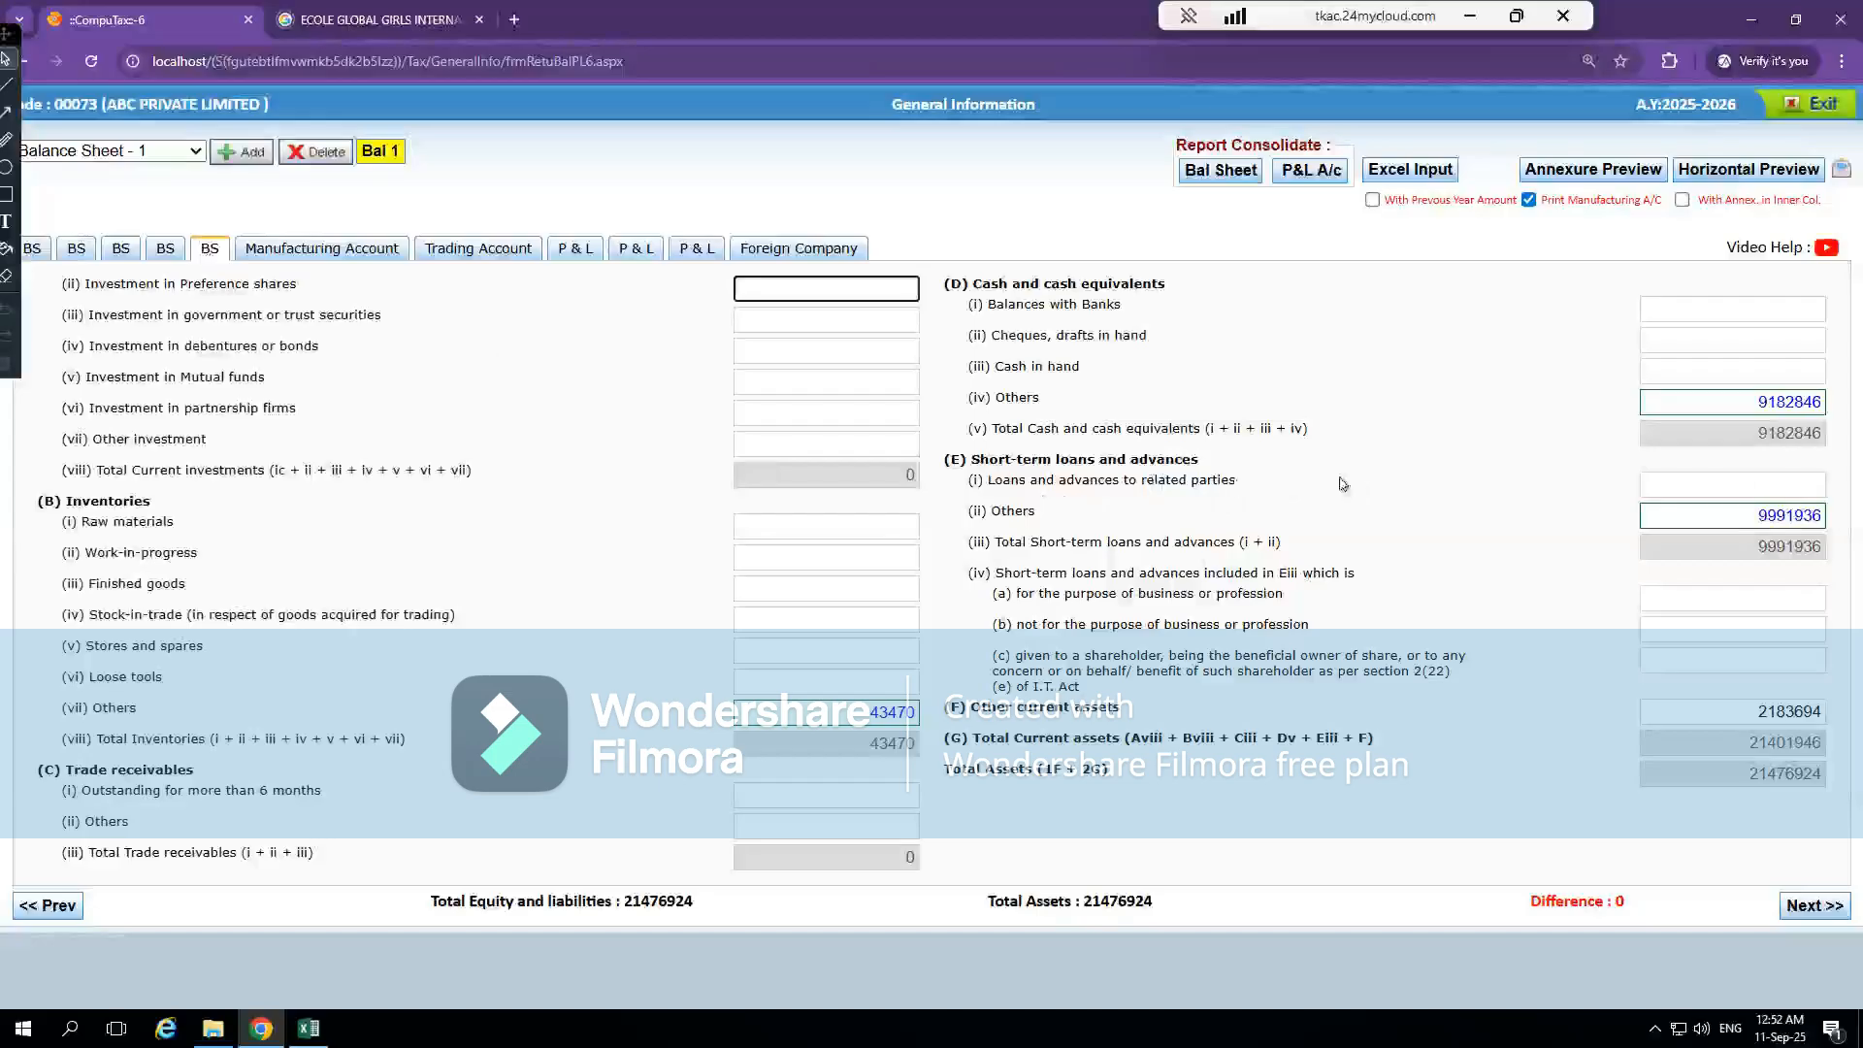
left_click(1807, 478)
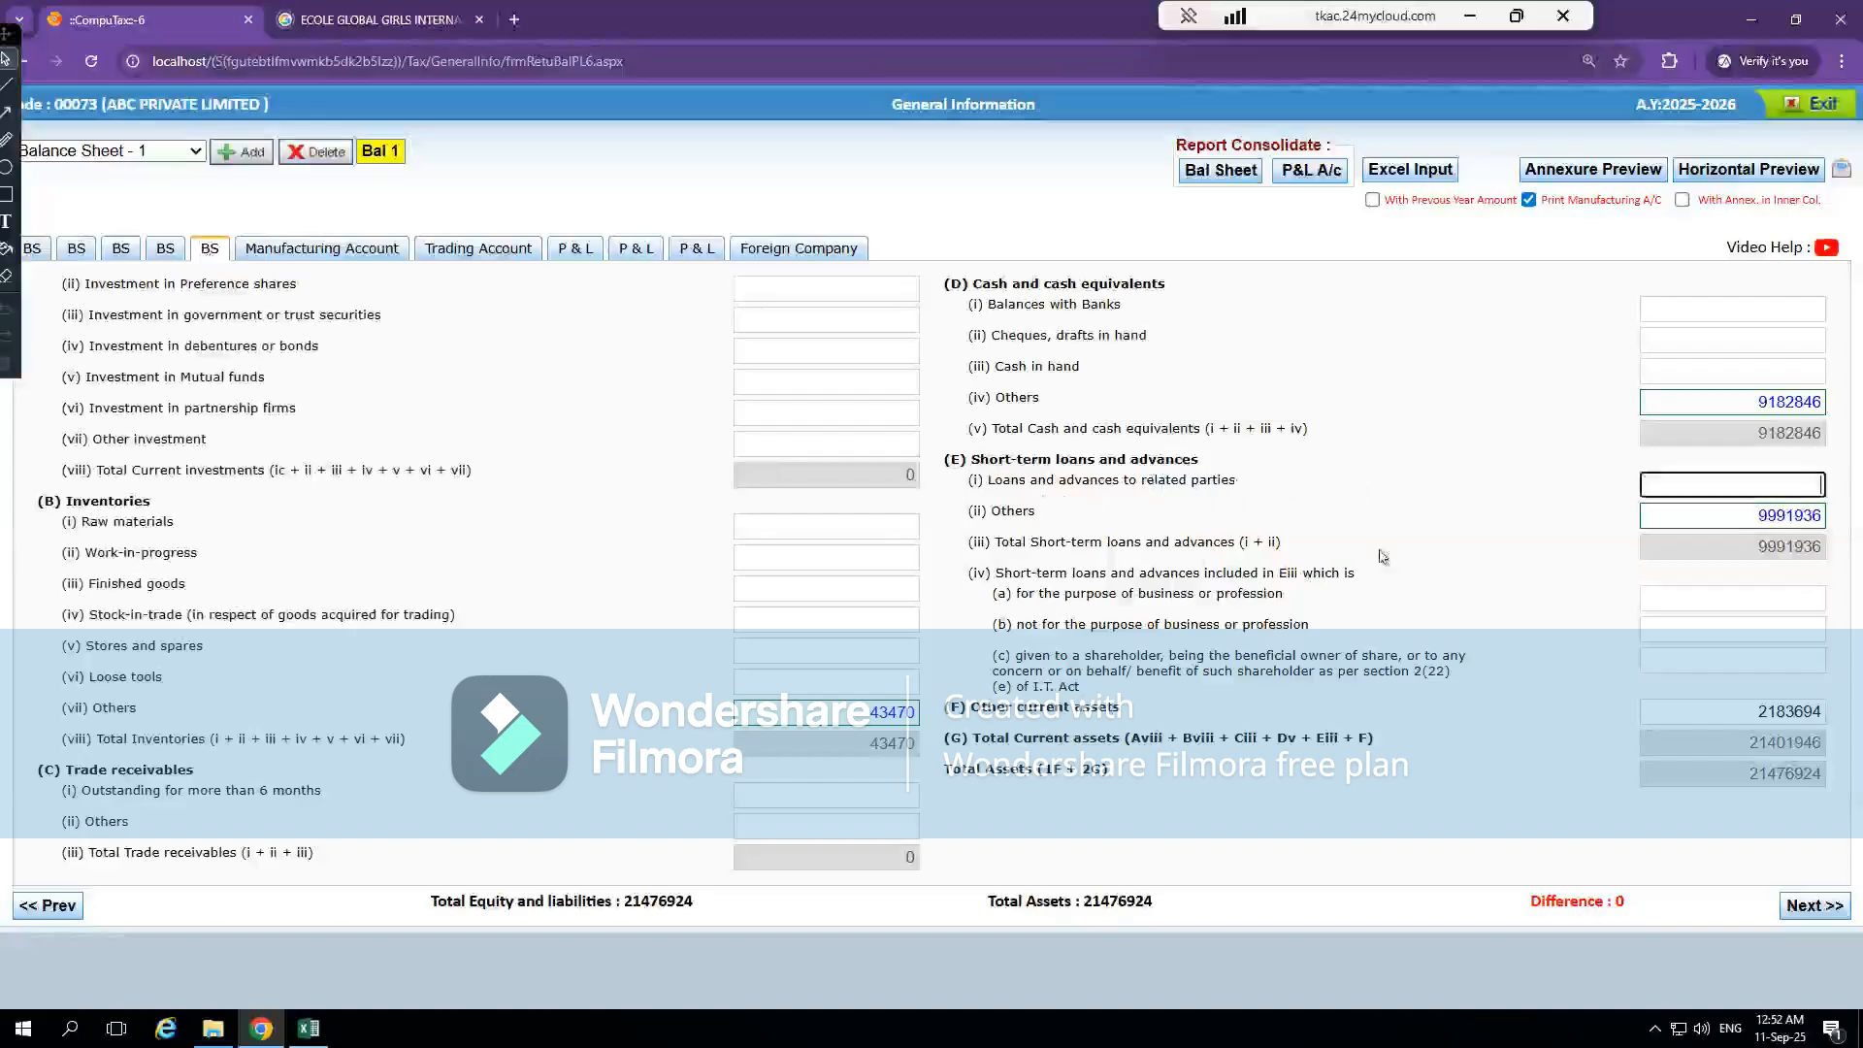
left_click(1709, 516)
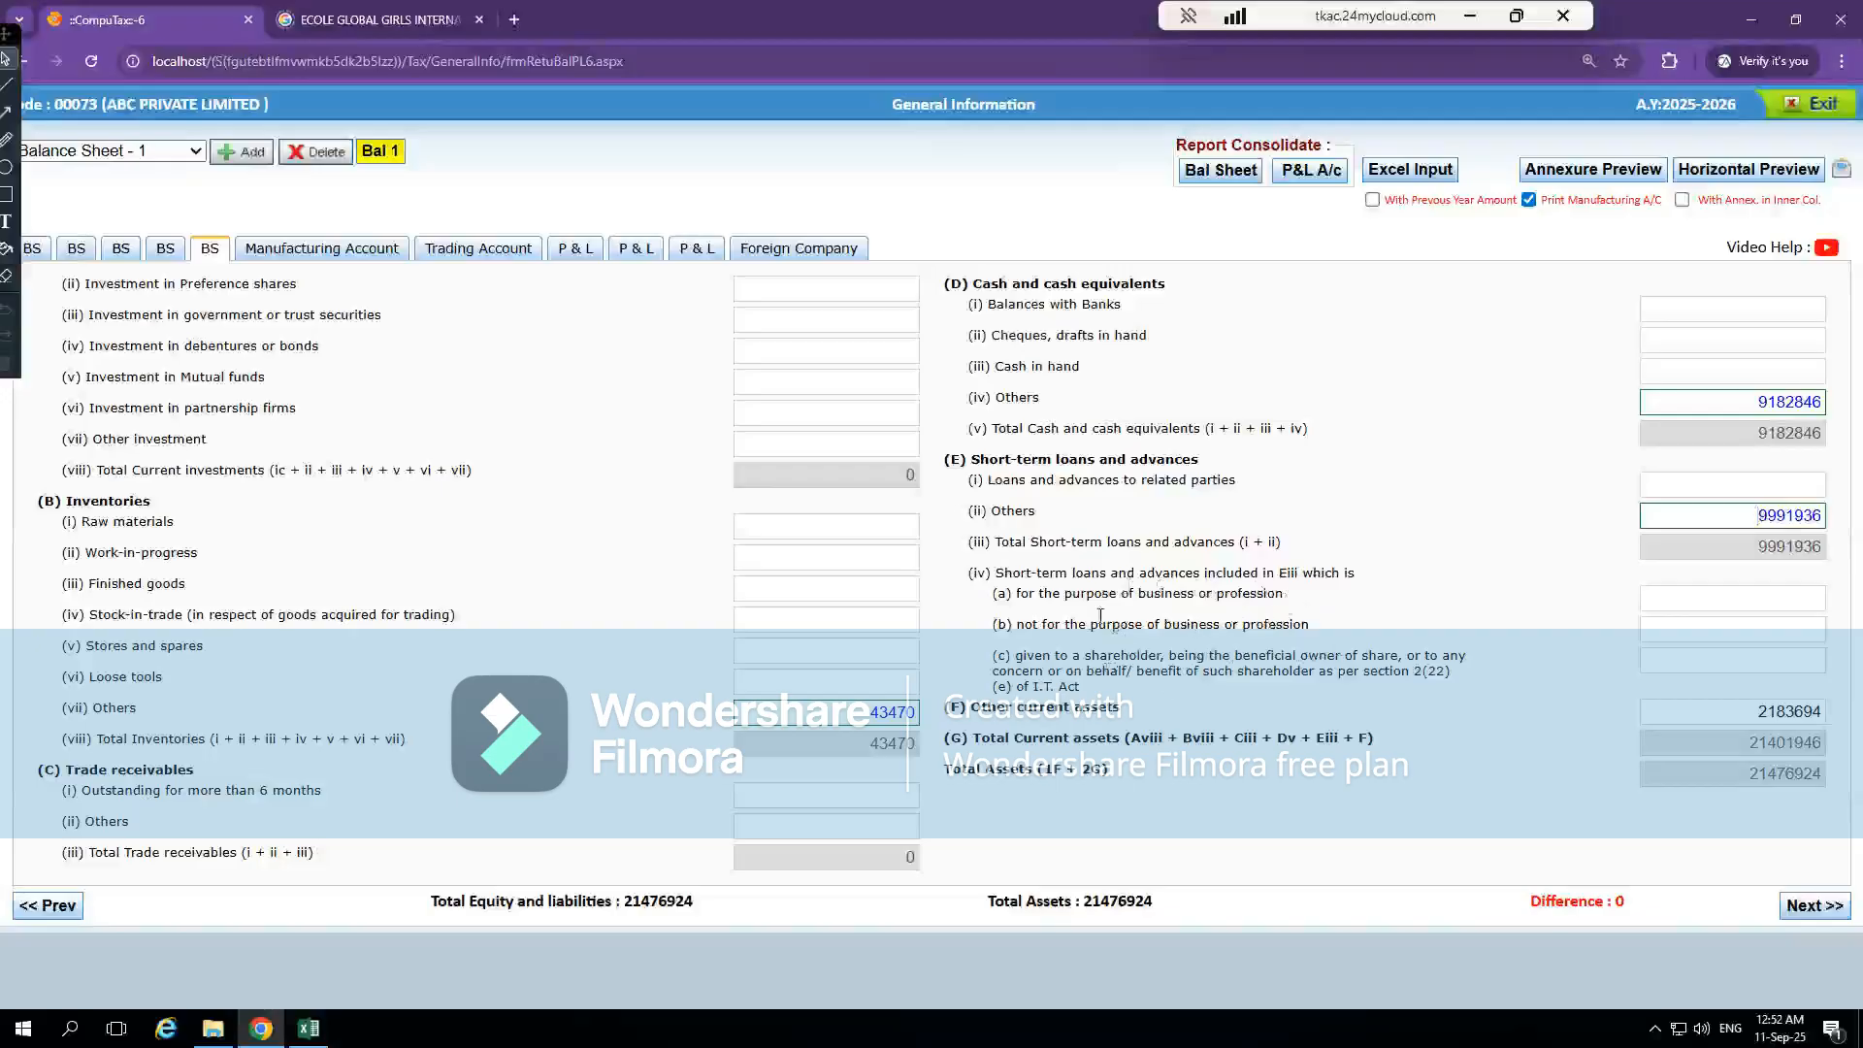
Open the Others breakdown under Short-term loans and advances and examine its Short term entry
double_click(1762, 518)
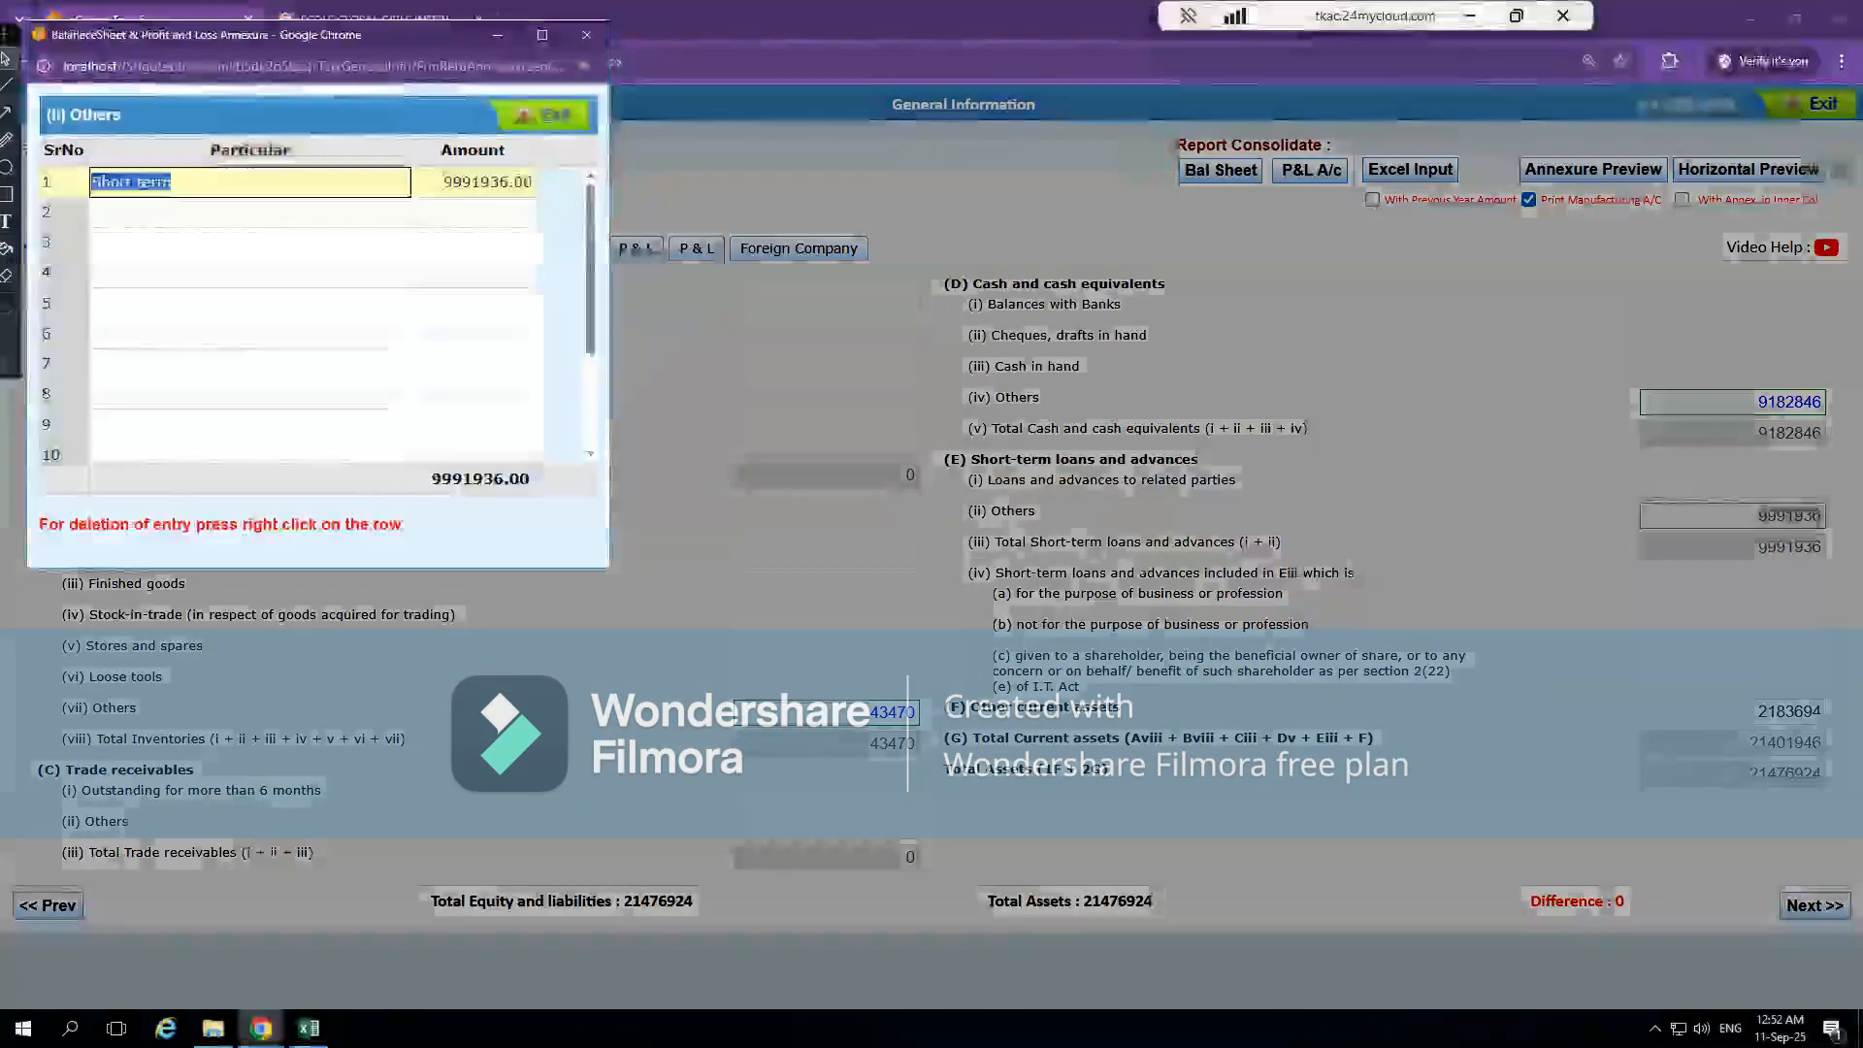
left_click(297, 250)
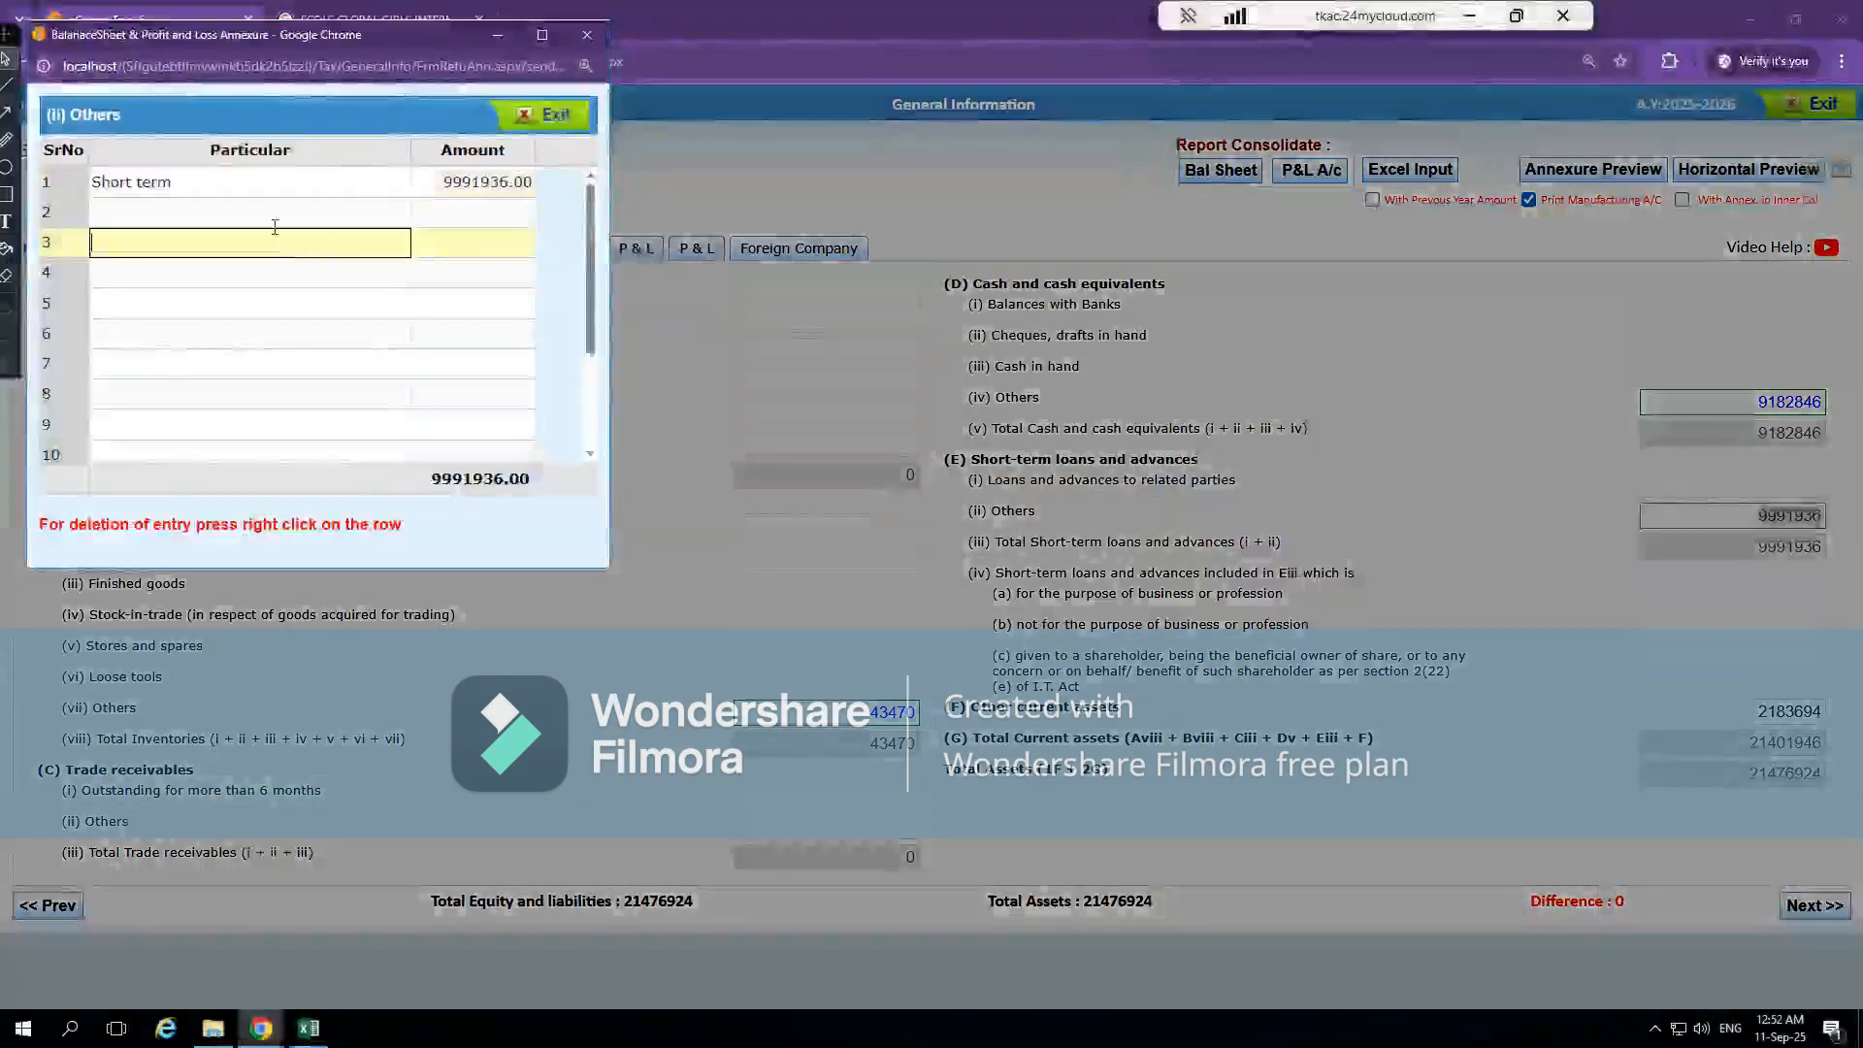
left_click(226, 187)
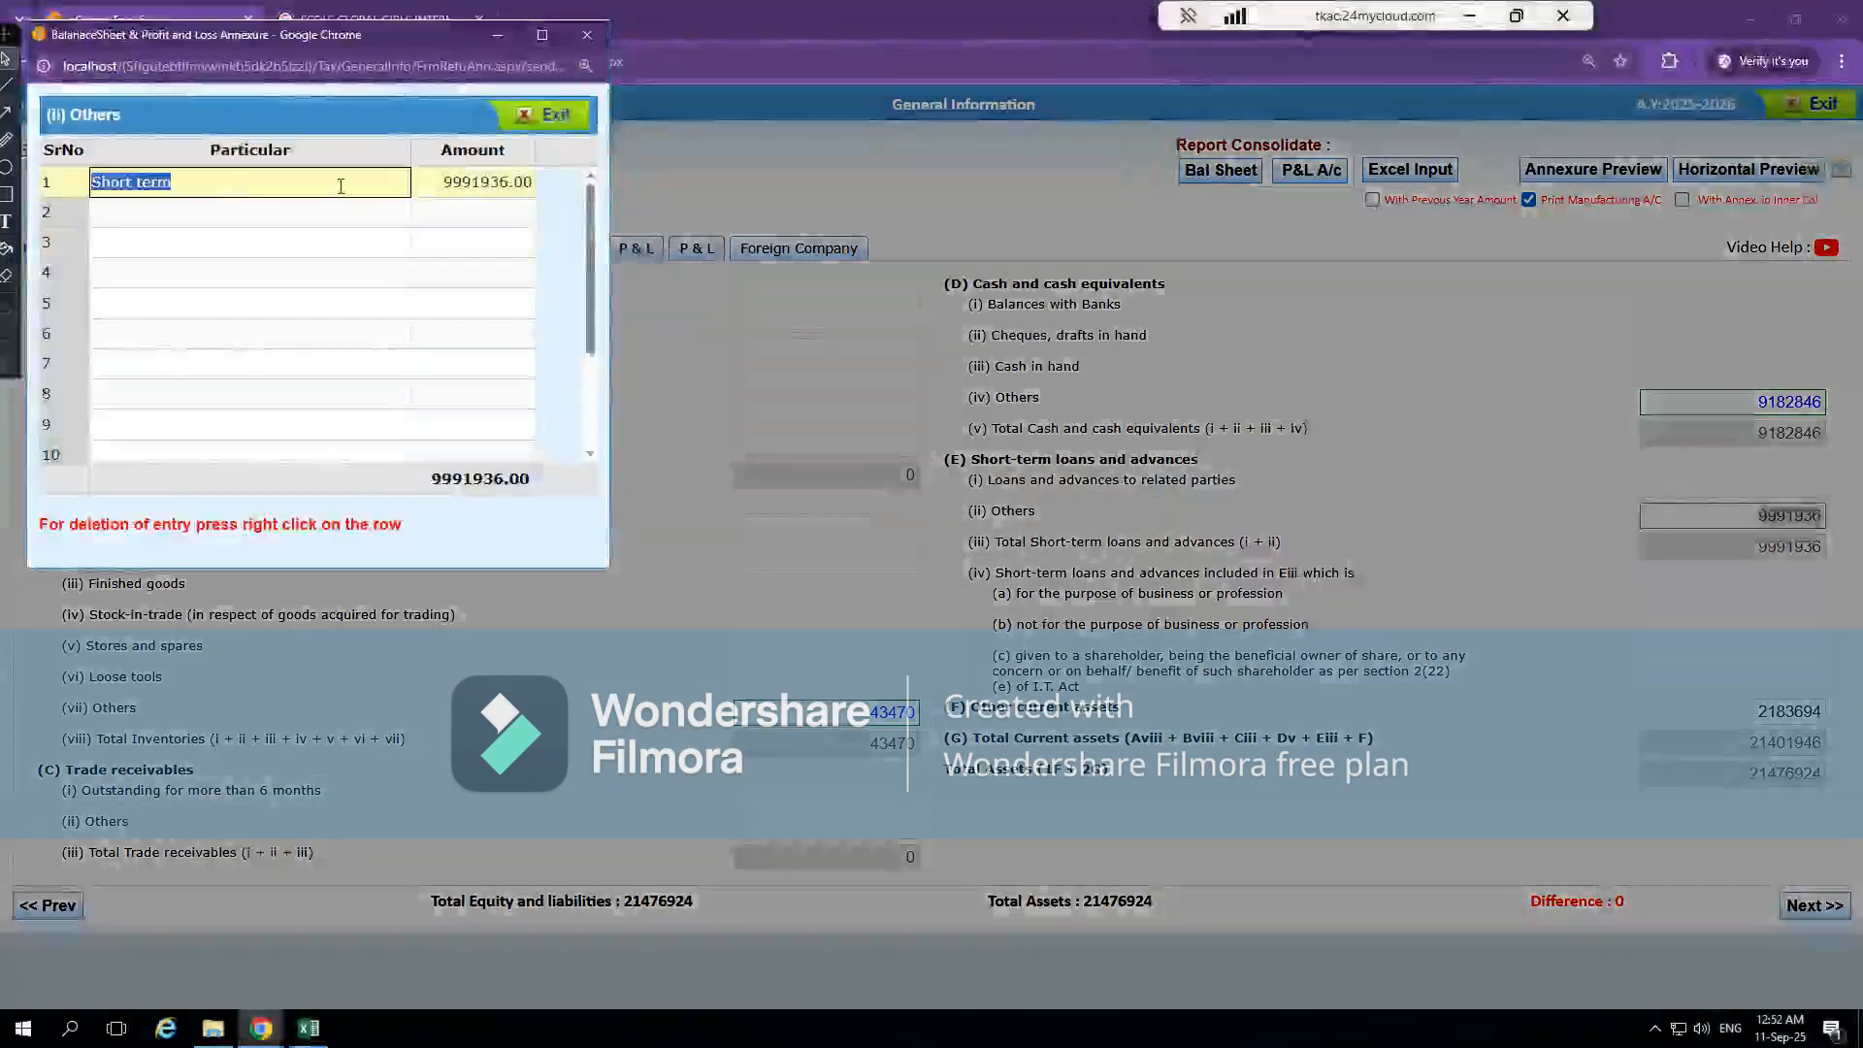
left_click(492, 187)
Compare the Others breakdown with the Advance to Staff line of Note 14 in Excel, and close the breakdown
key("alt+Tab")
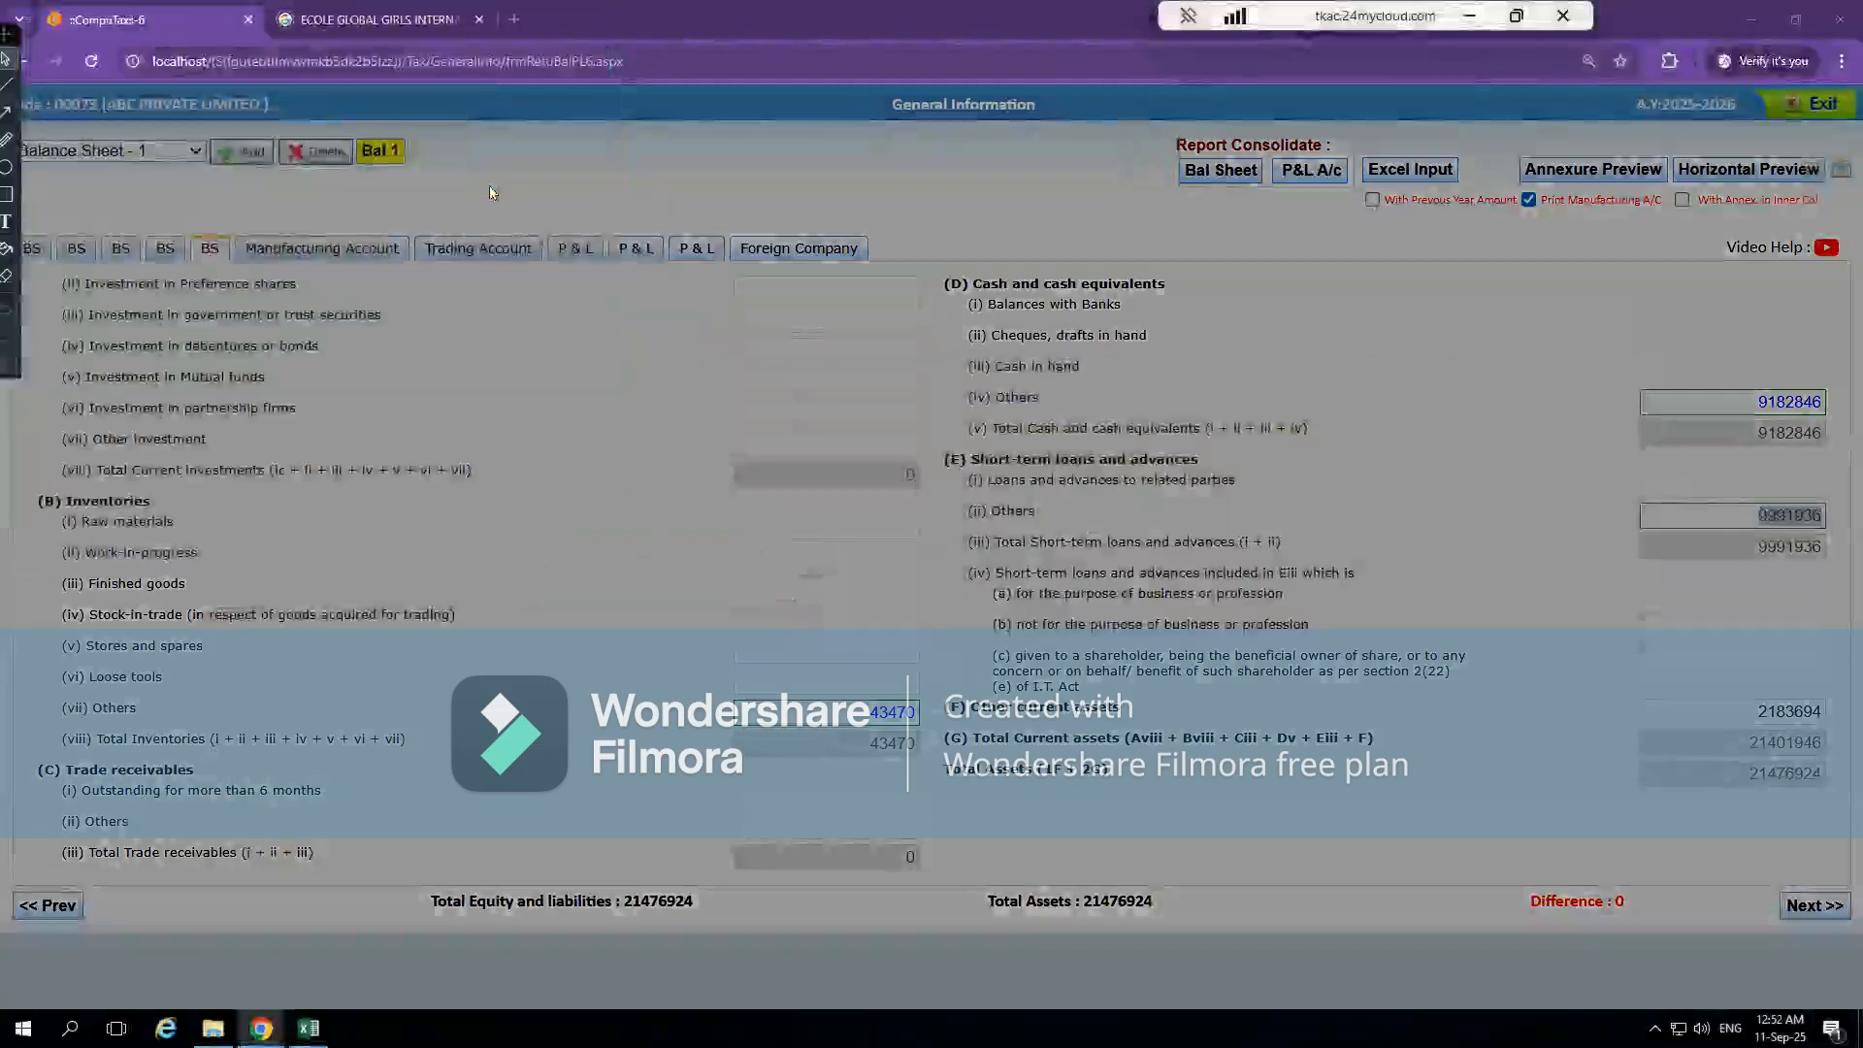
key("alt+Tab")
key("alt+Tab")
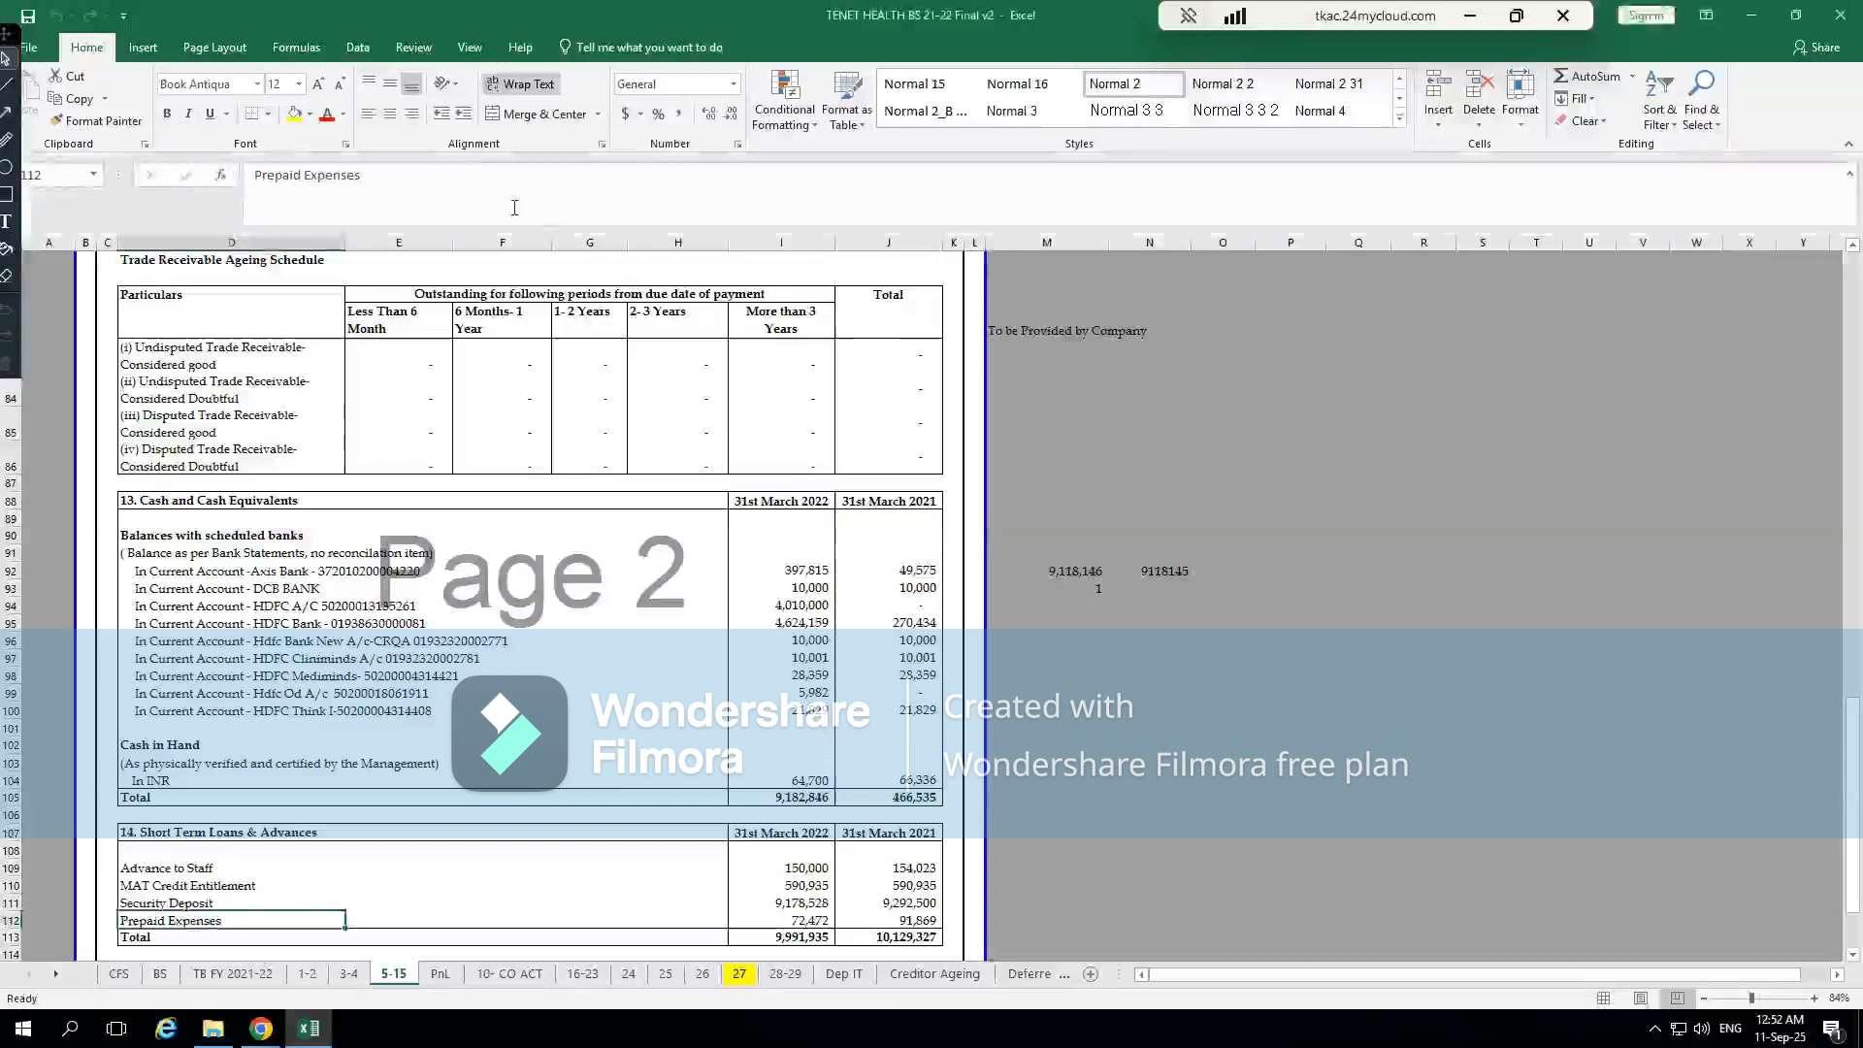
left_click(201, 868)
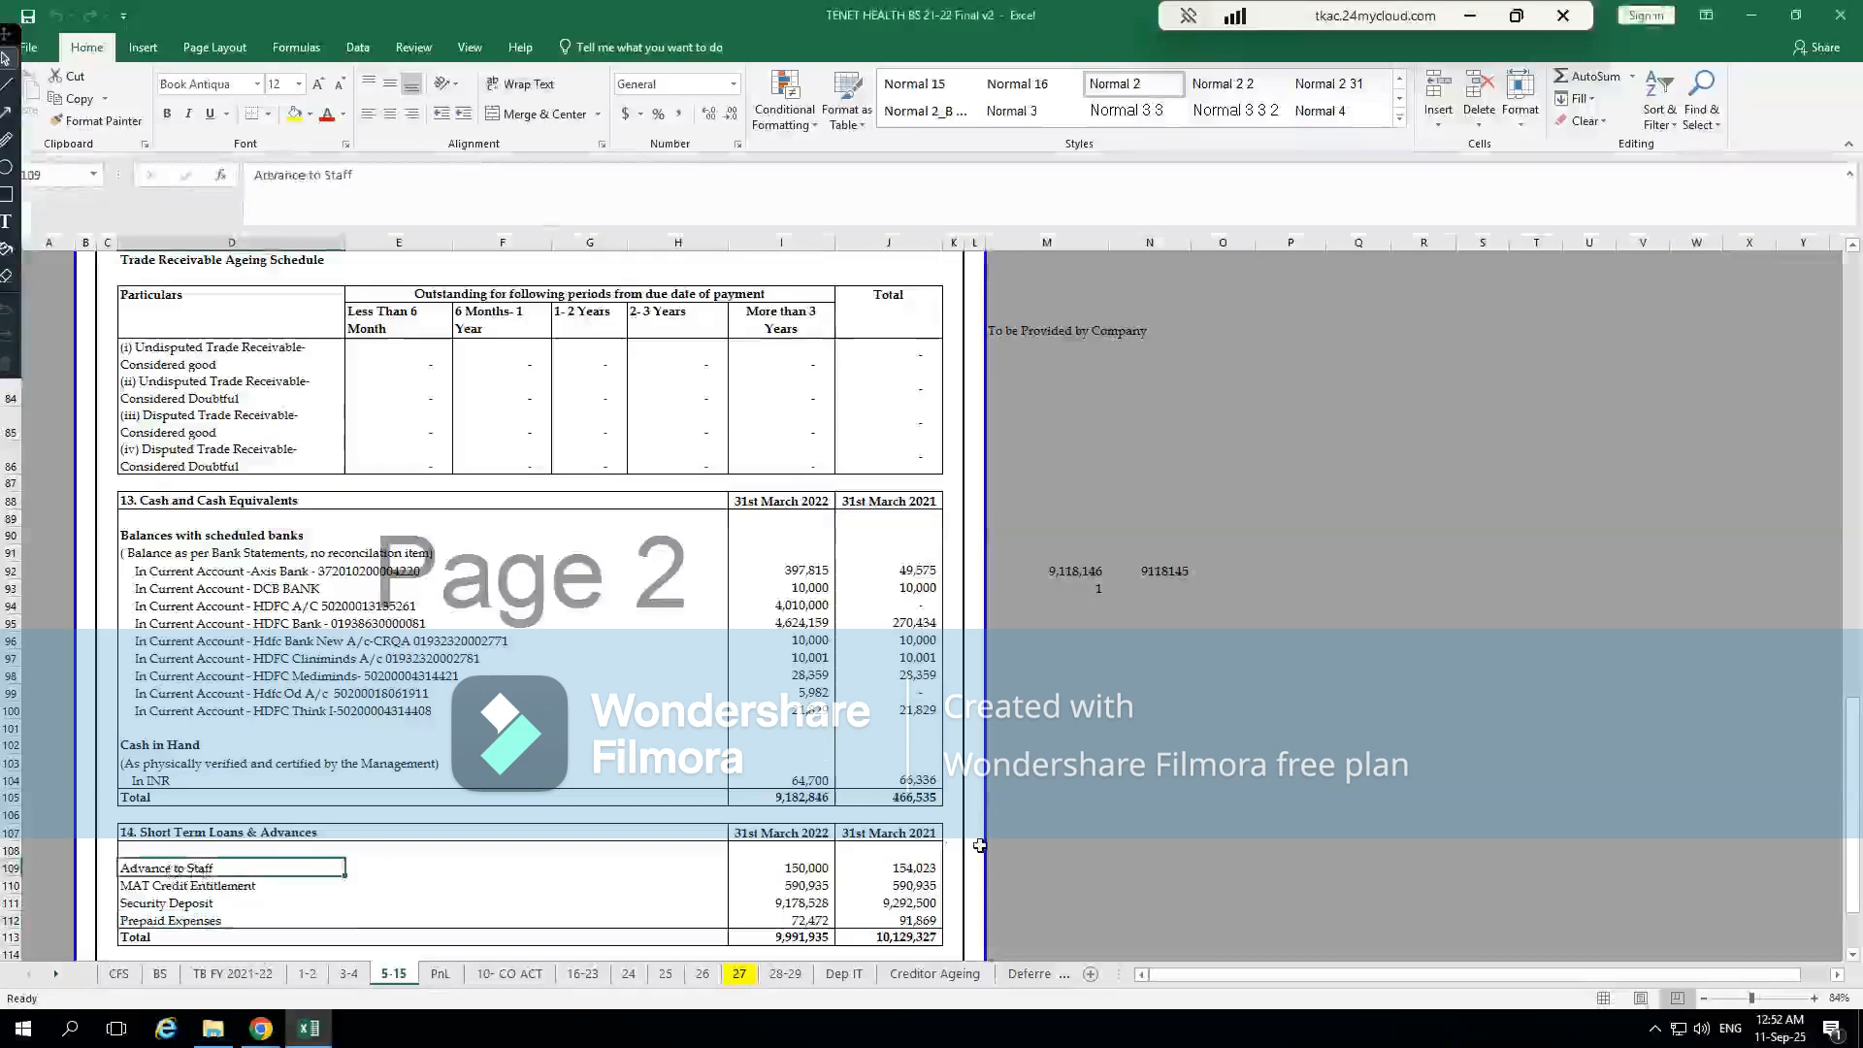
key("alt+Tab")
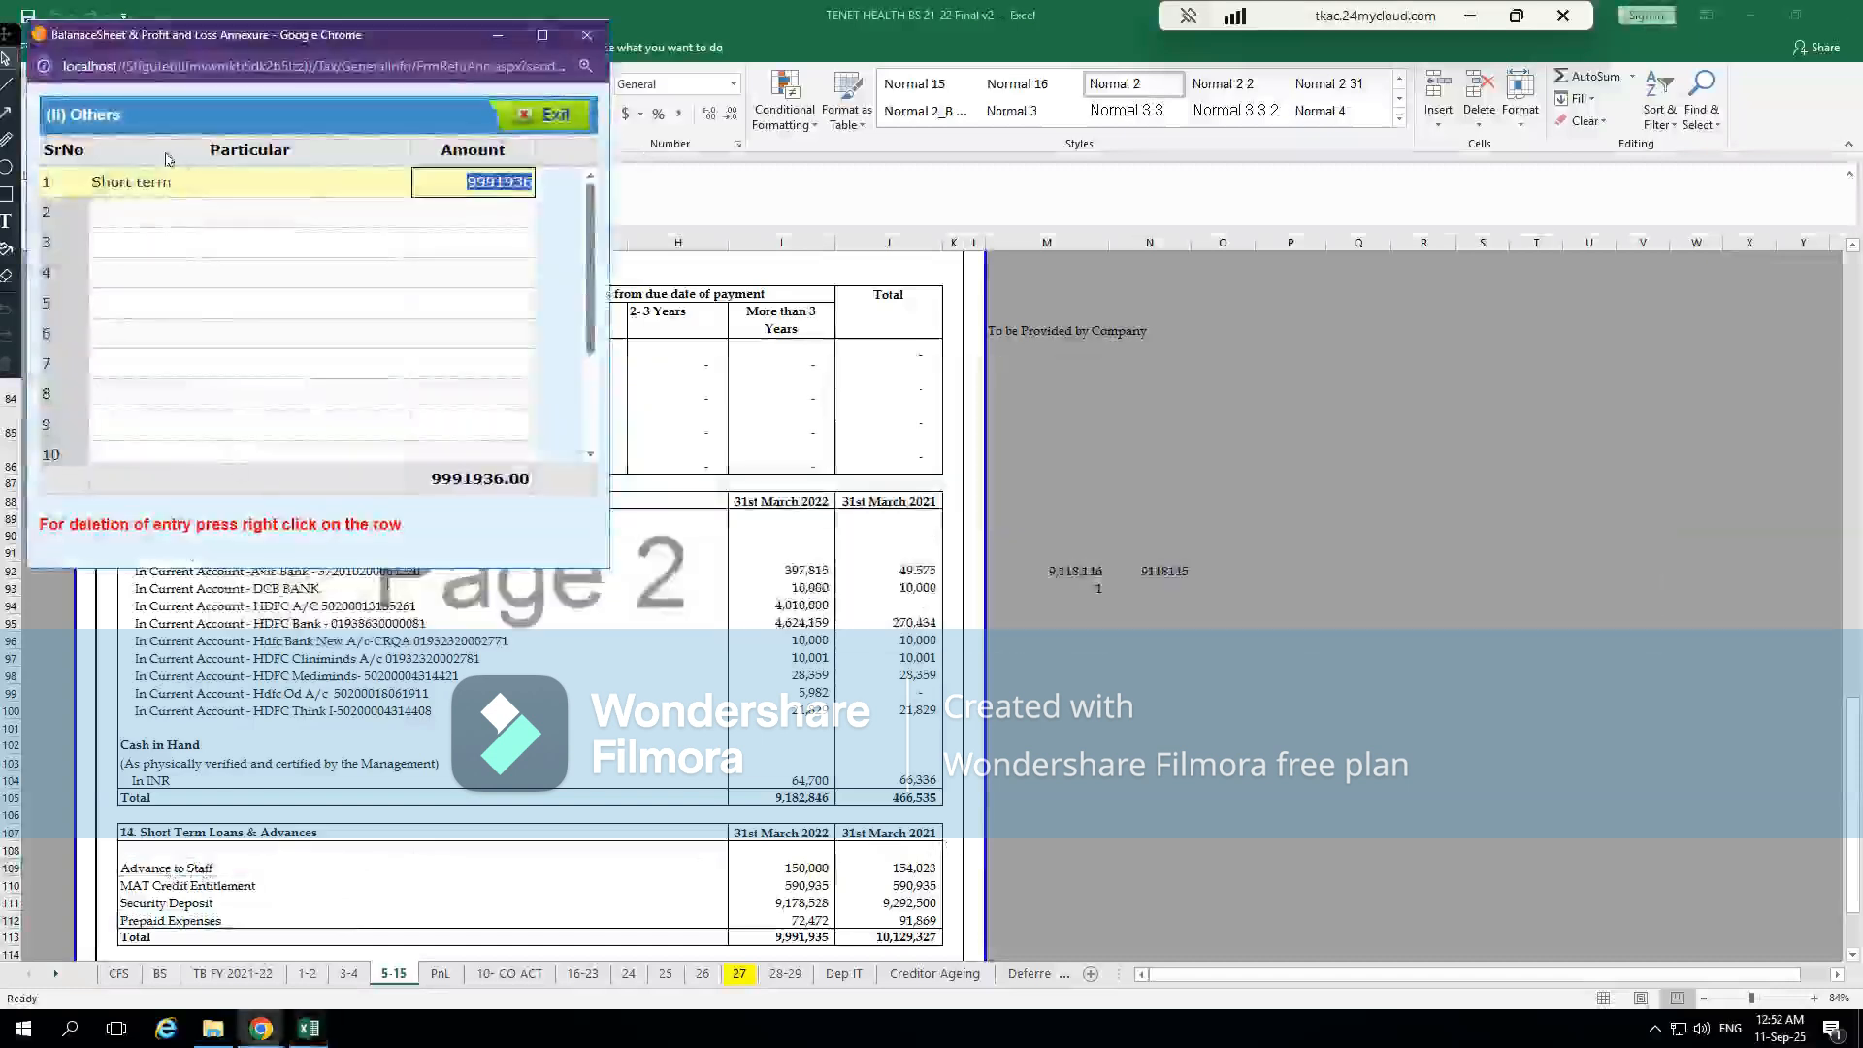
left_click(249, 206)
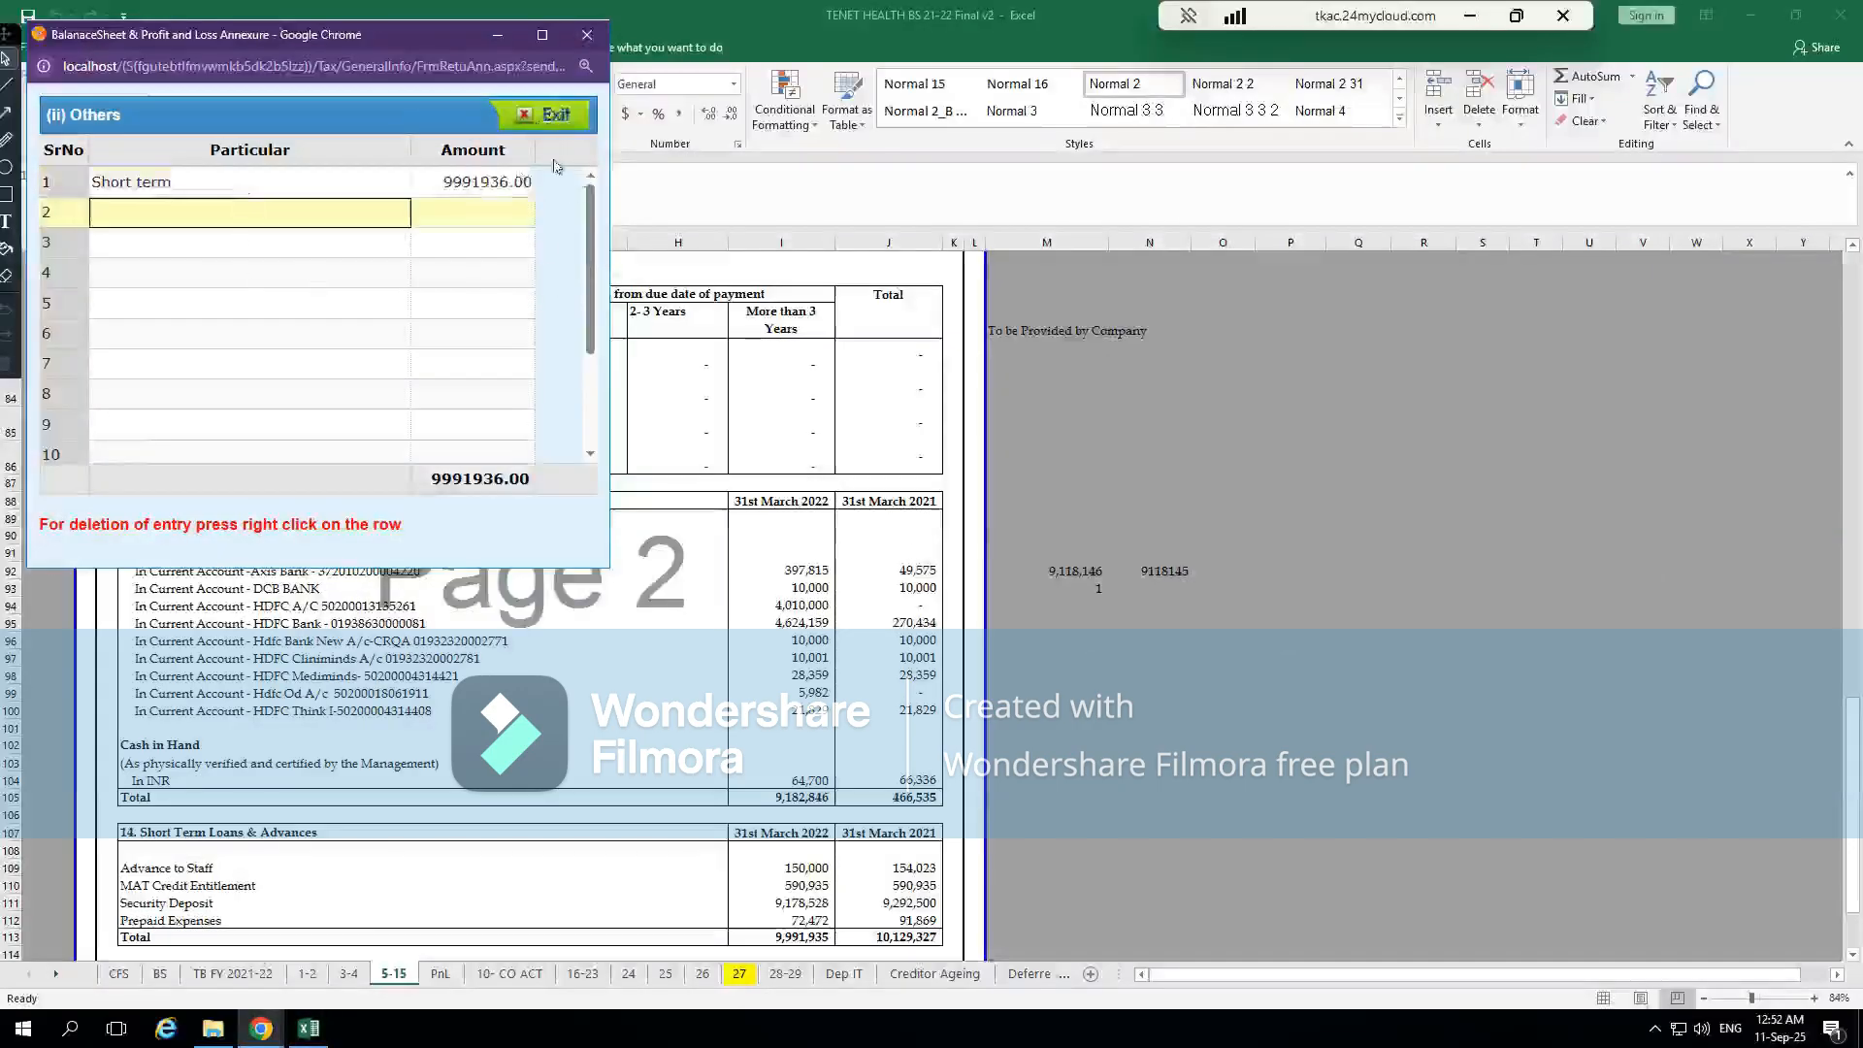
left_click(526, 116)
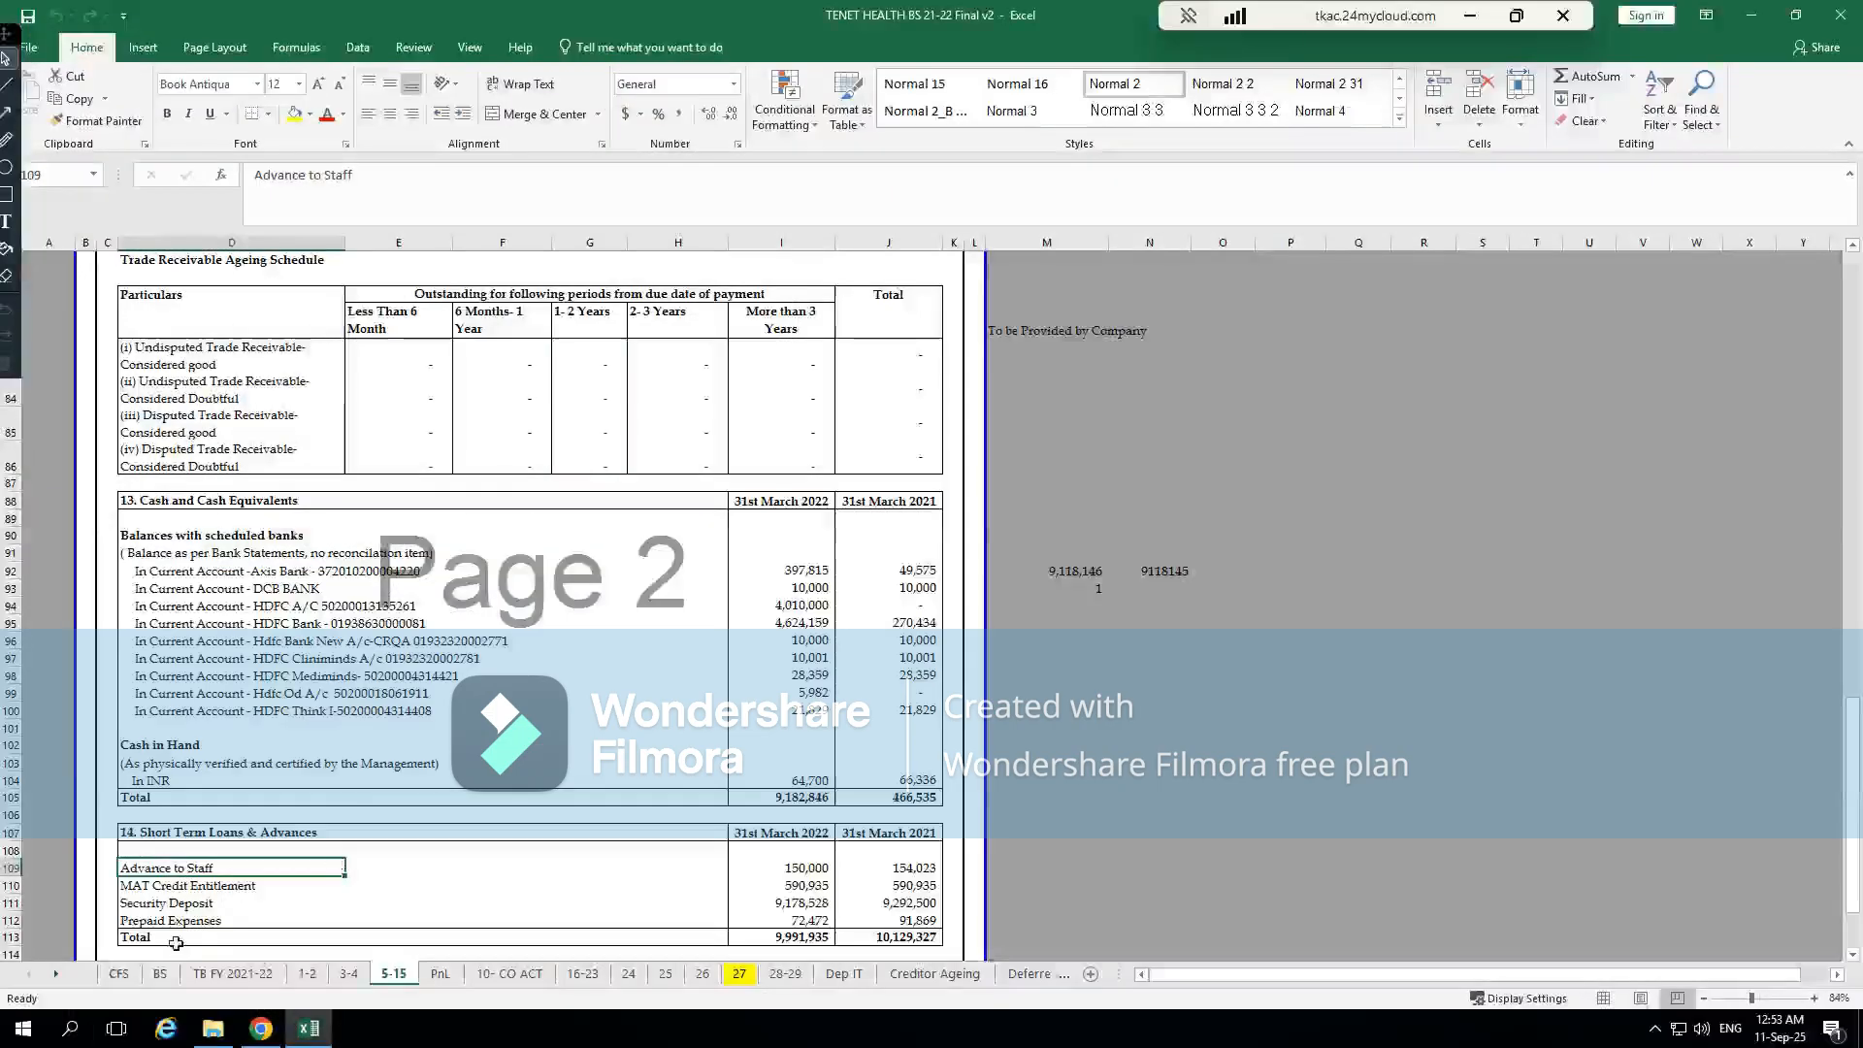
Check the Short Term Loans & Advances figure on Excel's BS sheet against the Short term amount in CompuTax's Others breakdown, and close the breakdown
left_click(160, 973)
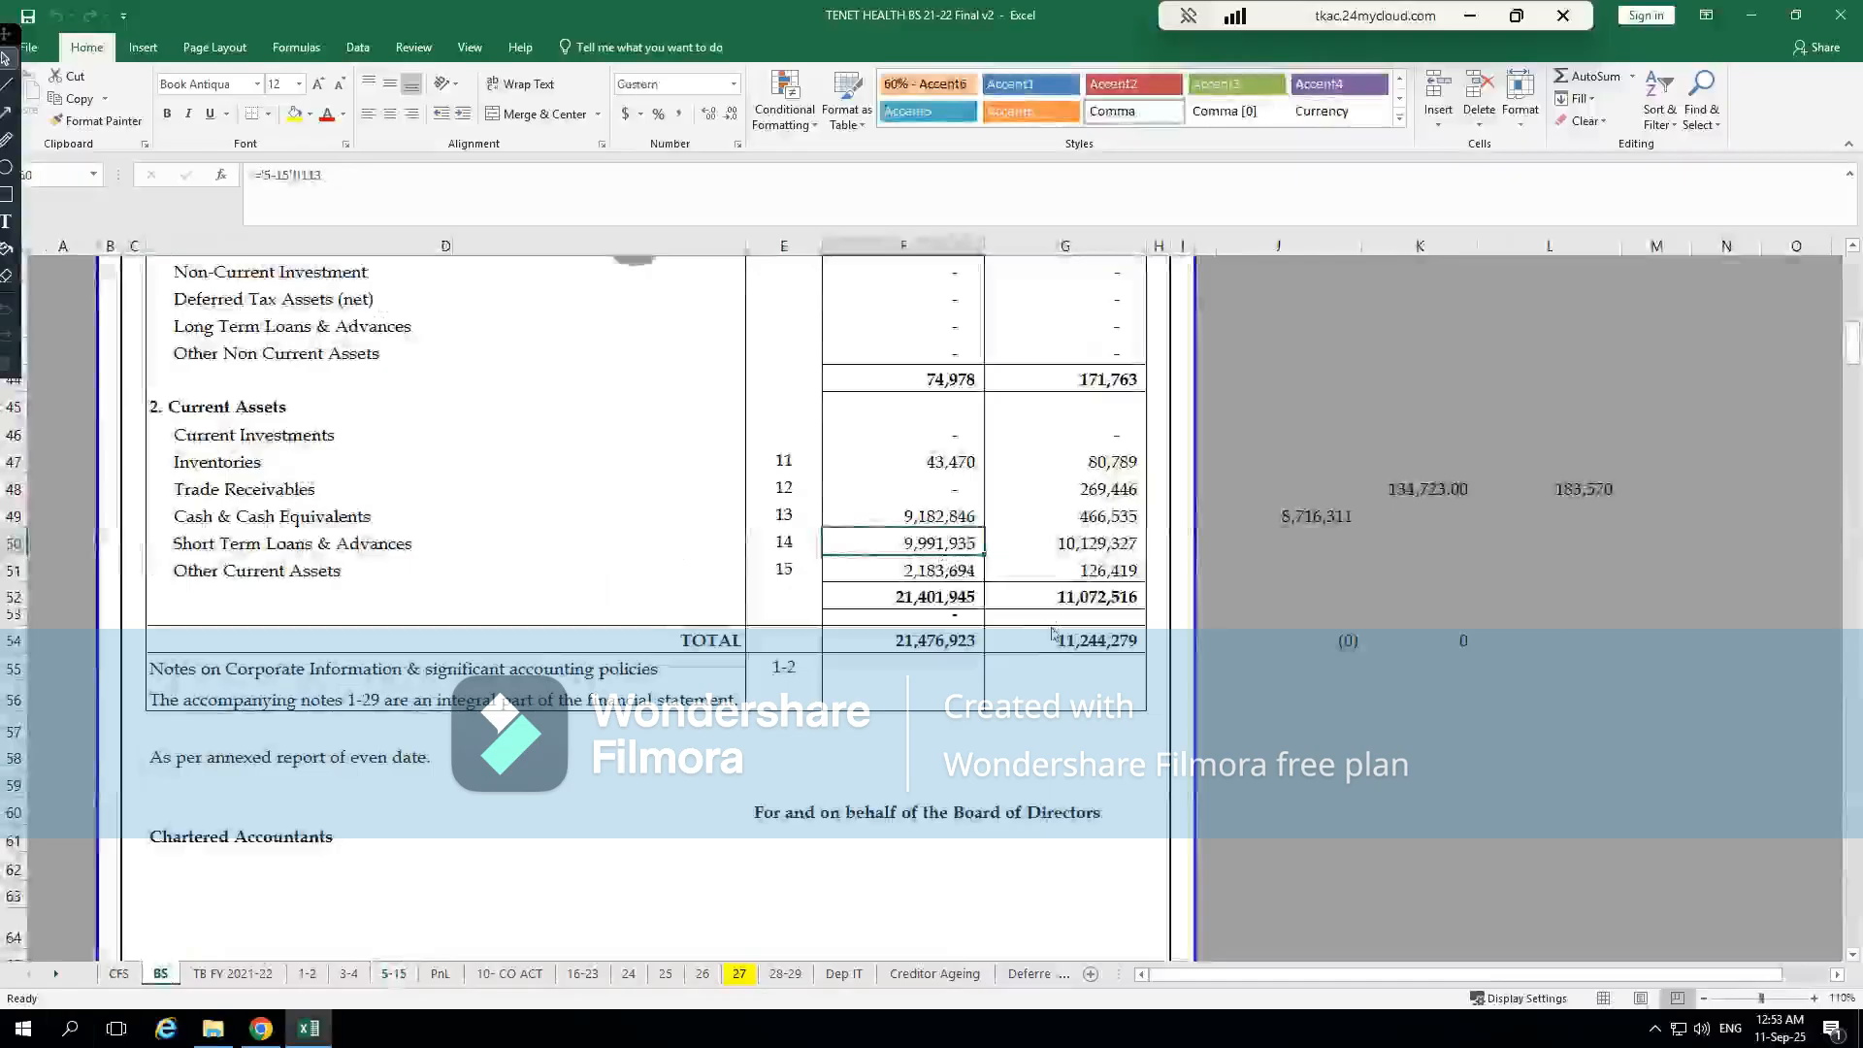
key("alt+Tab")
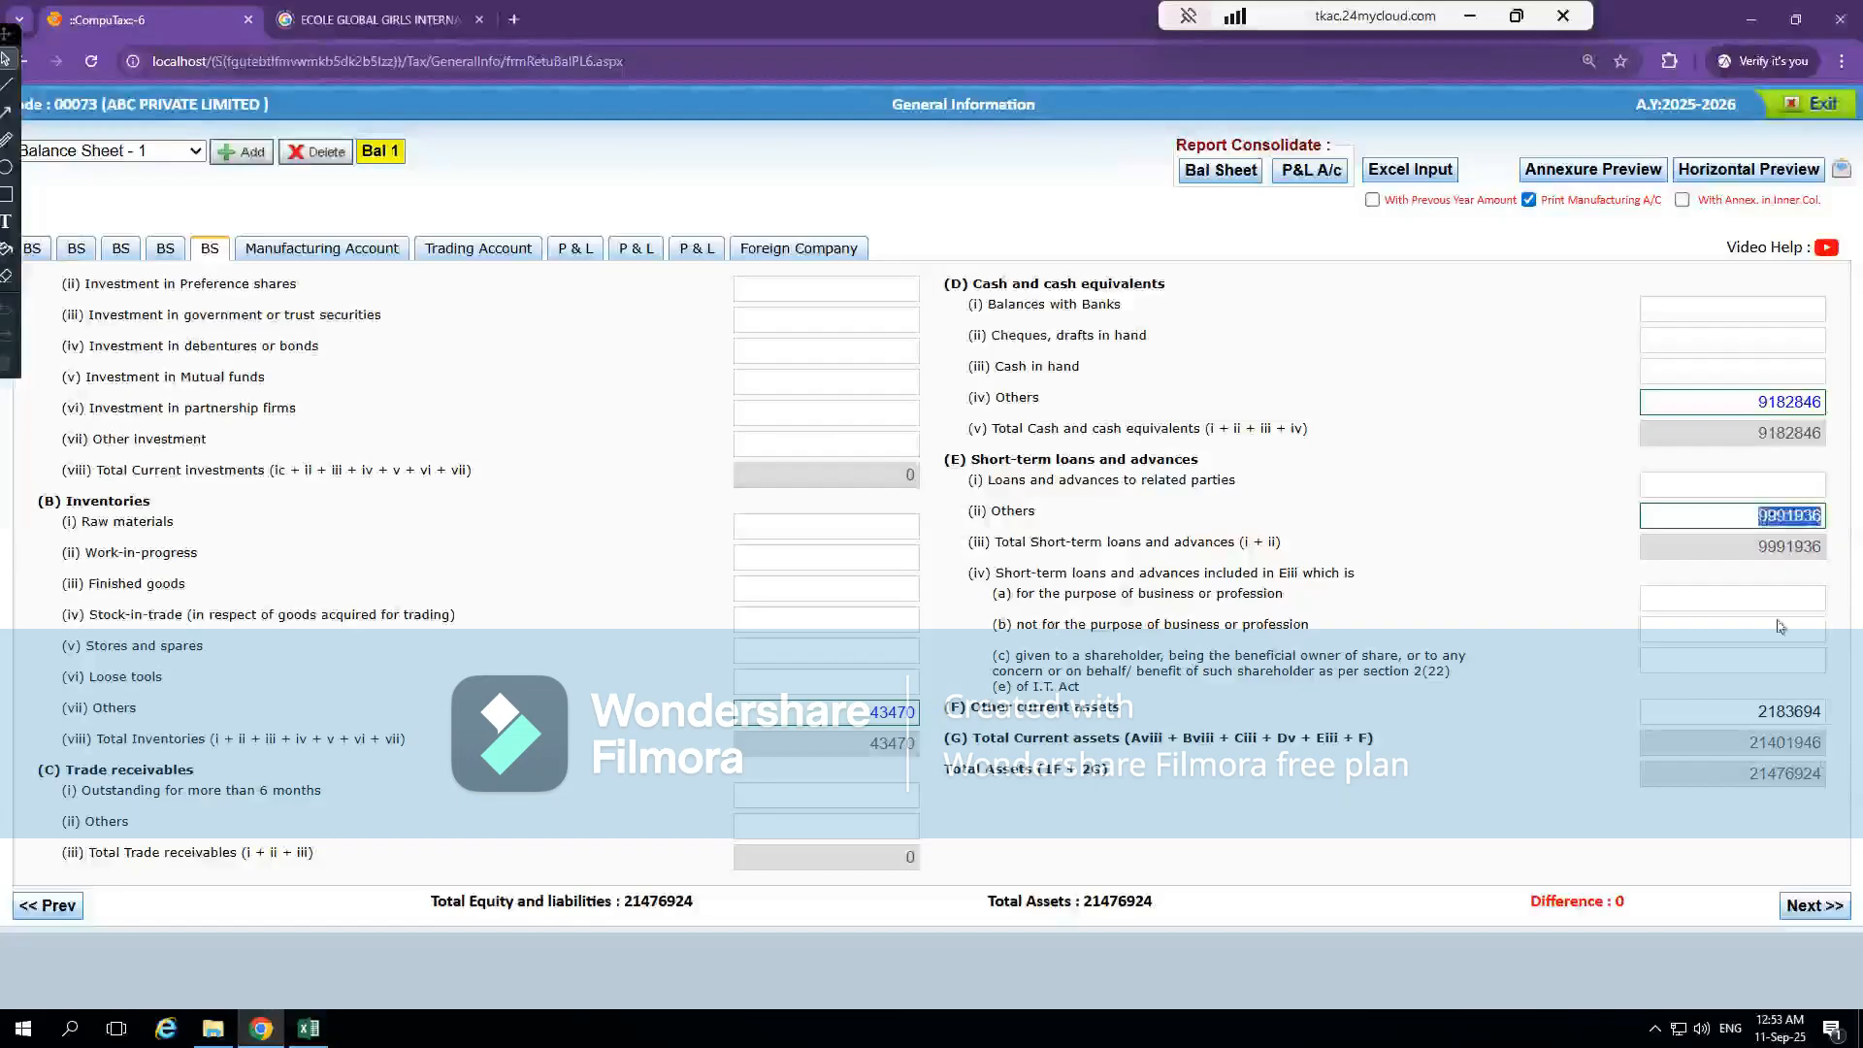
left_click(1550, 565)
double_click(1806, 513)
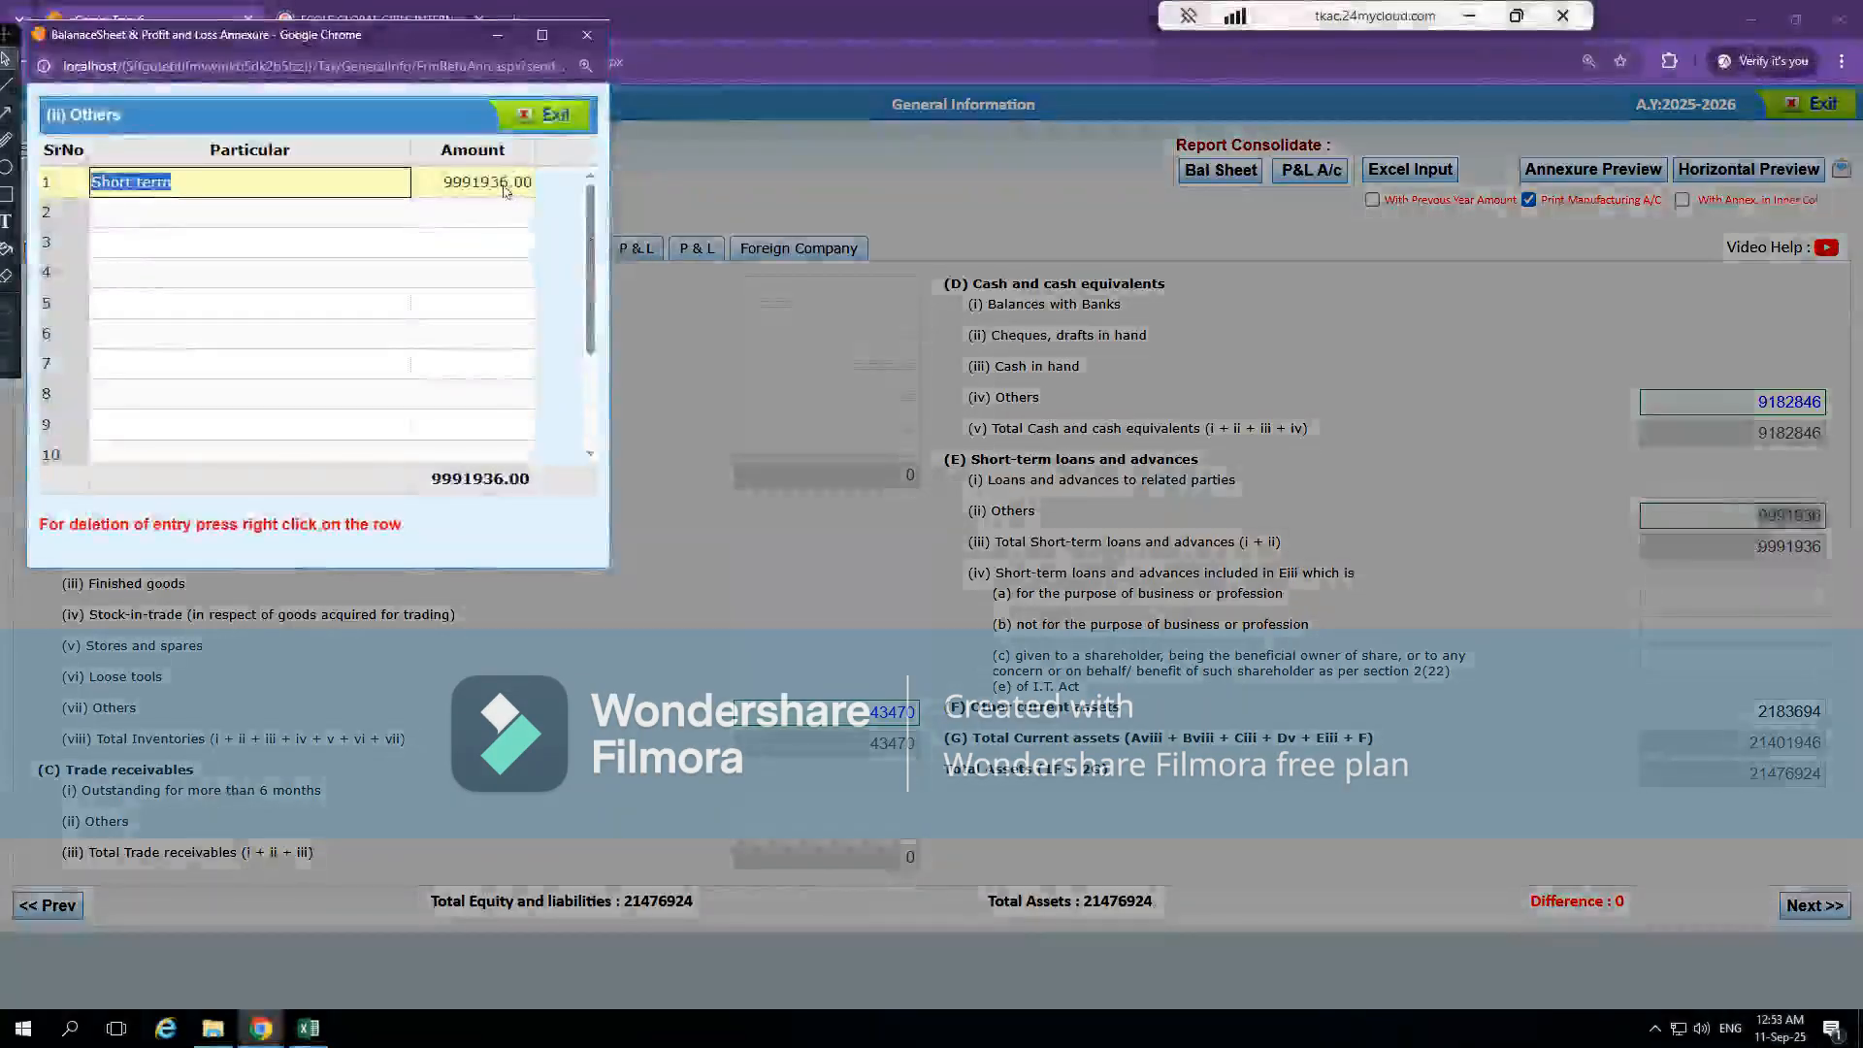
left_click(505, 184)
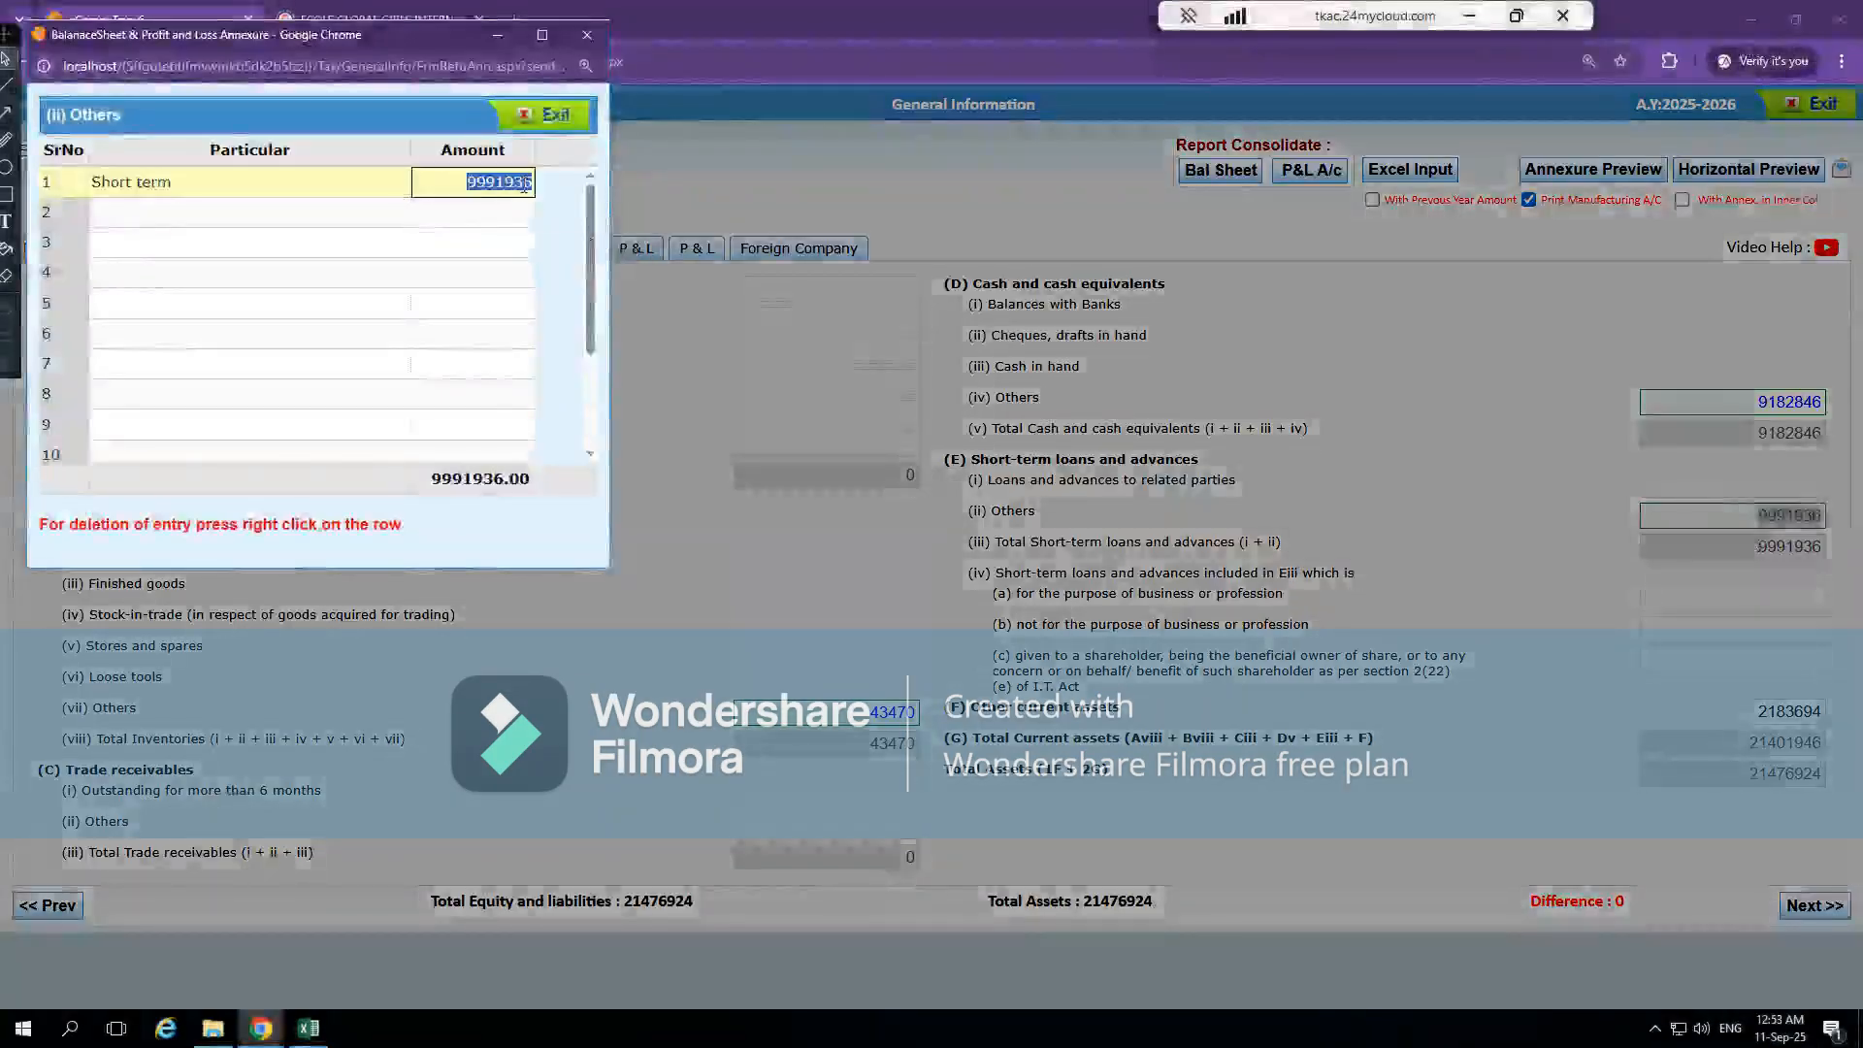
left_click(548, 115)
left_click(642, 536)
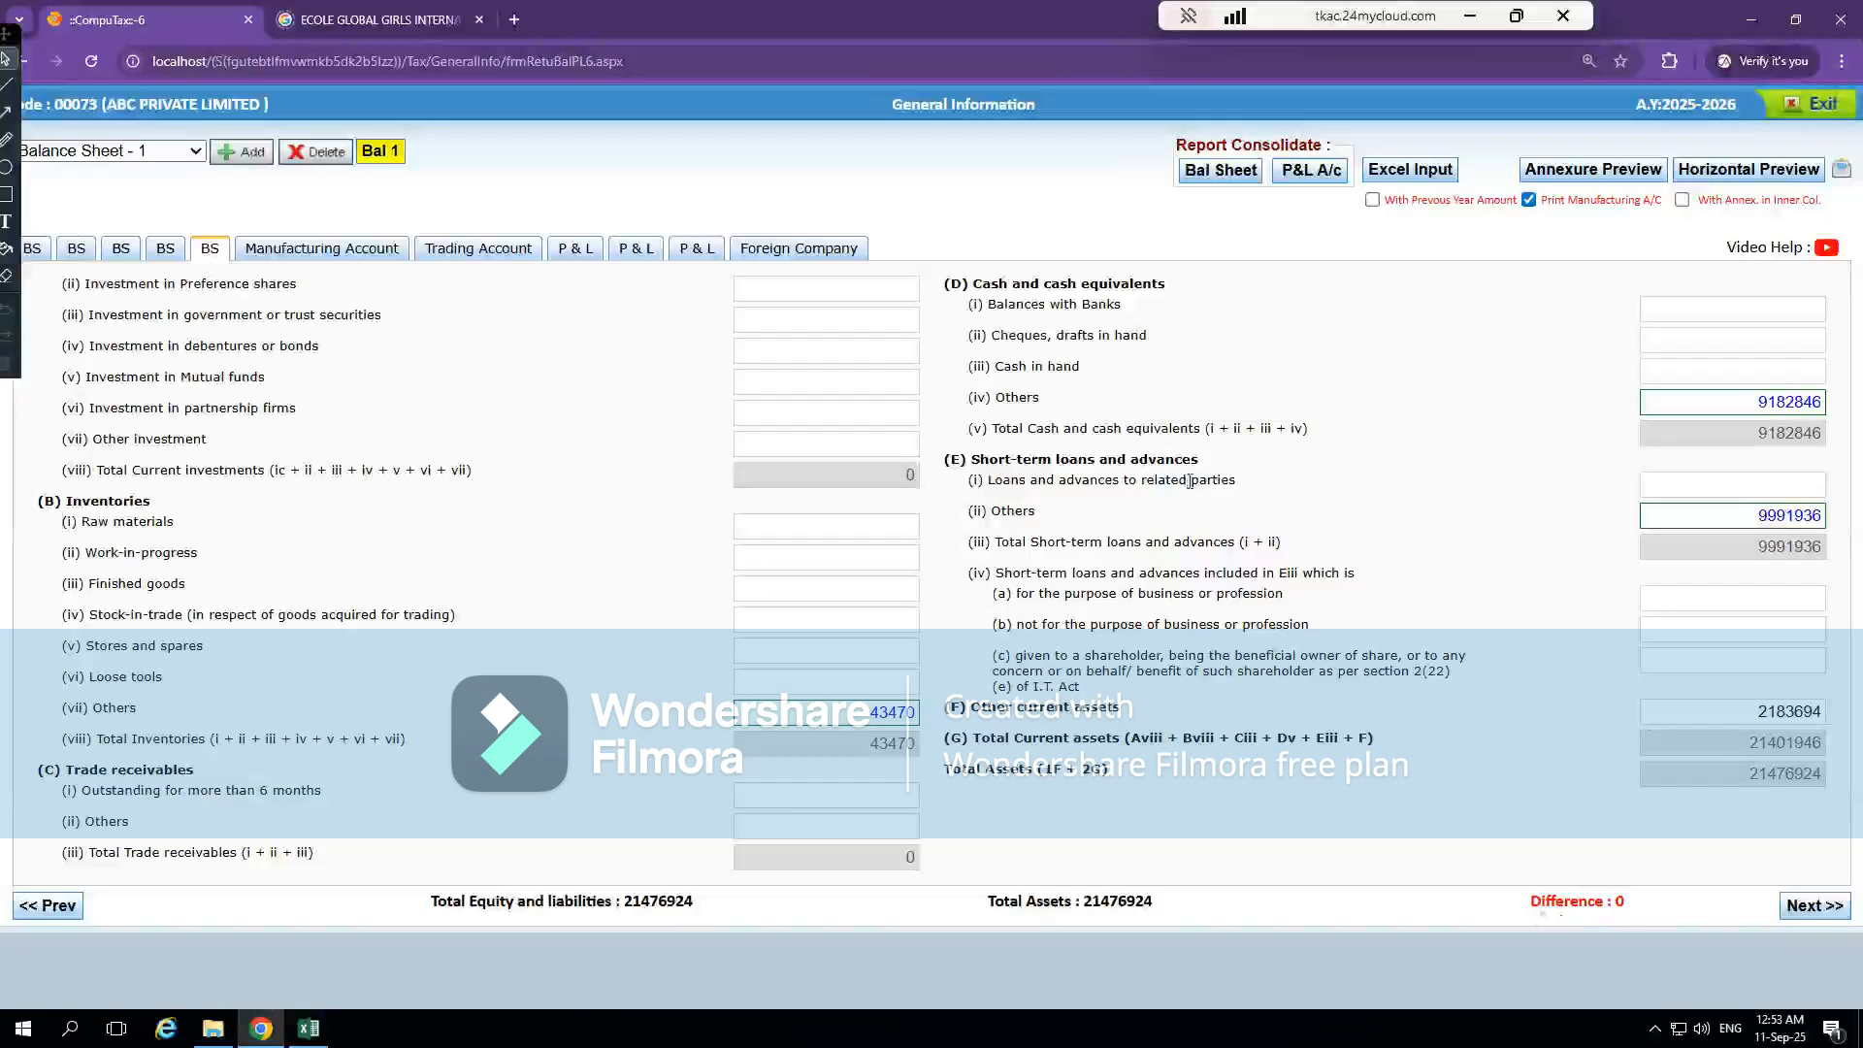
Trace the current-year Other Current Assets figure on Excel's BS sheet to Note 15 and review its TDS Receivable item
key("alt+Tab")
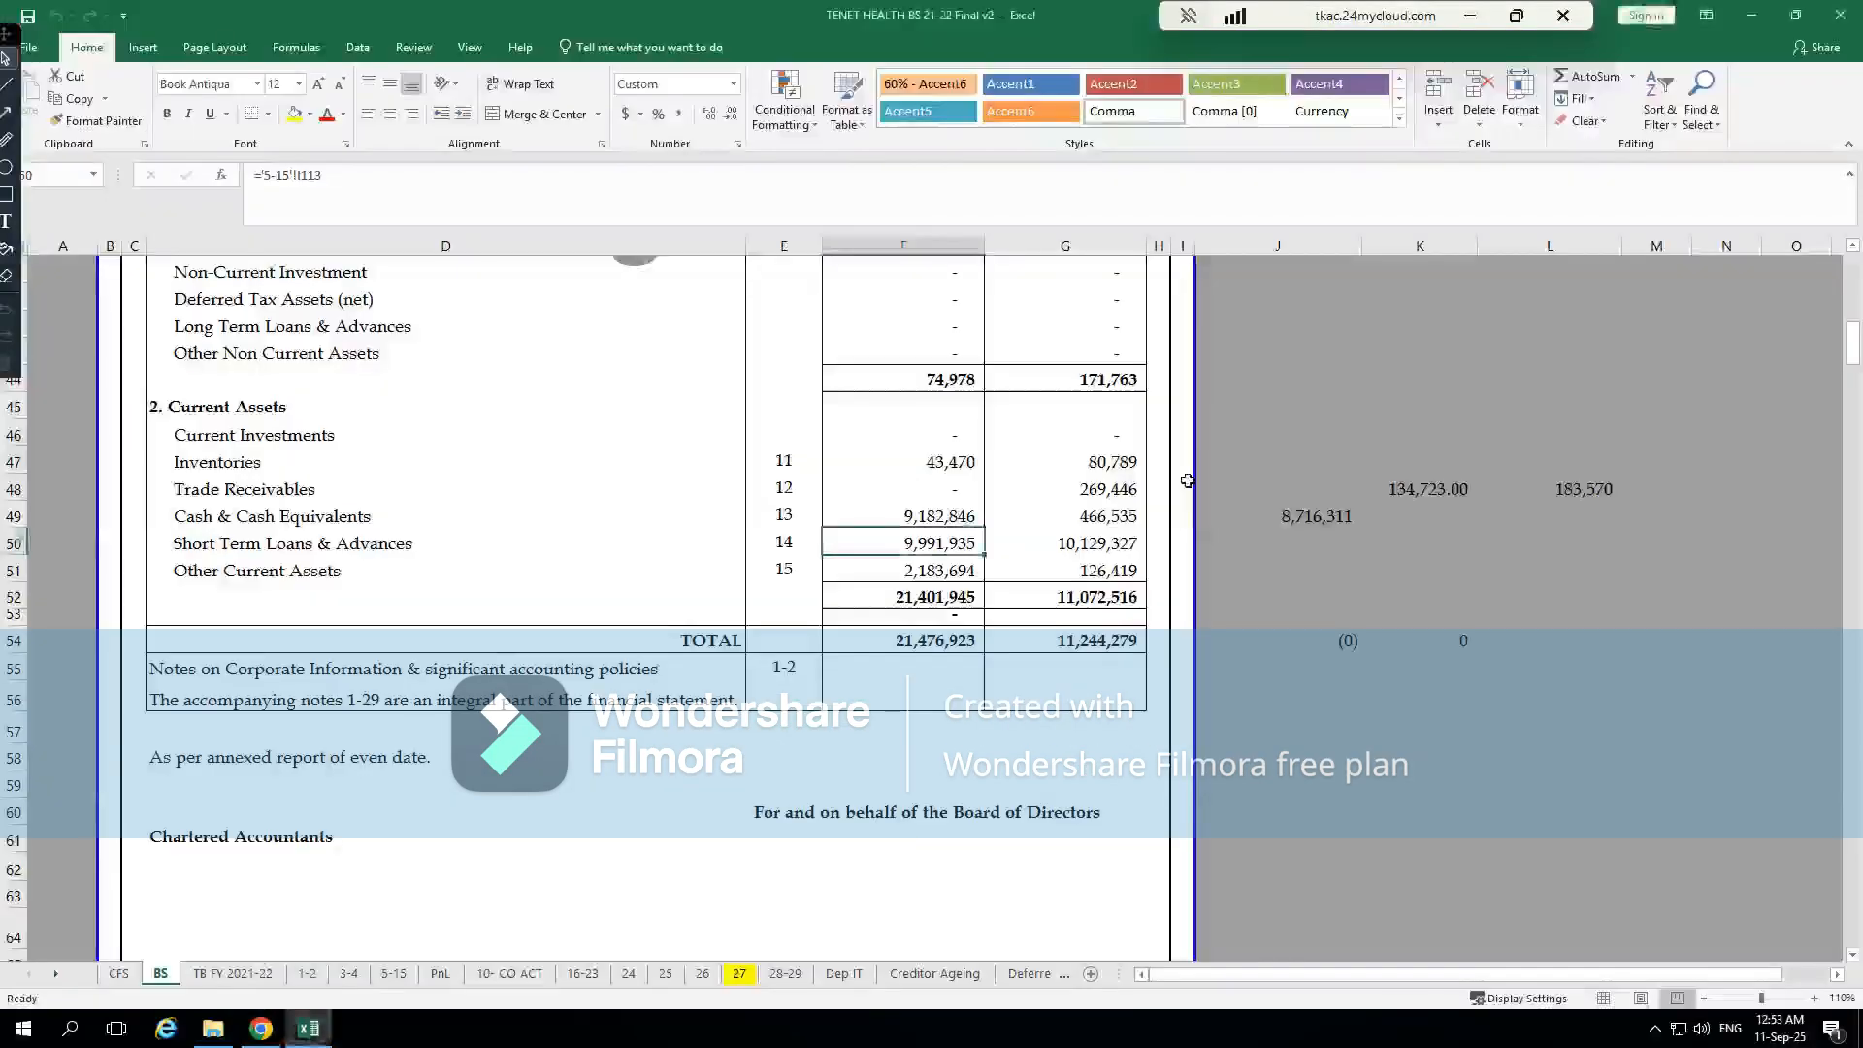
left_click(952, 570)
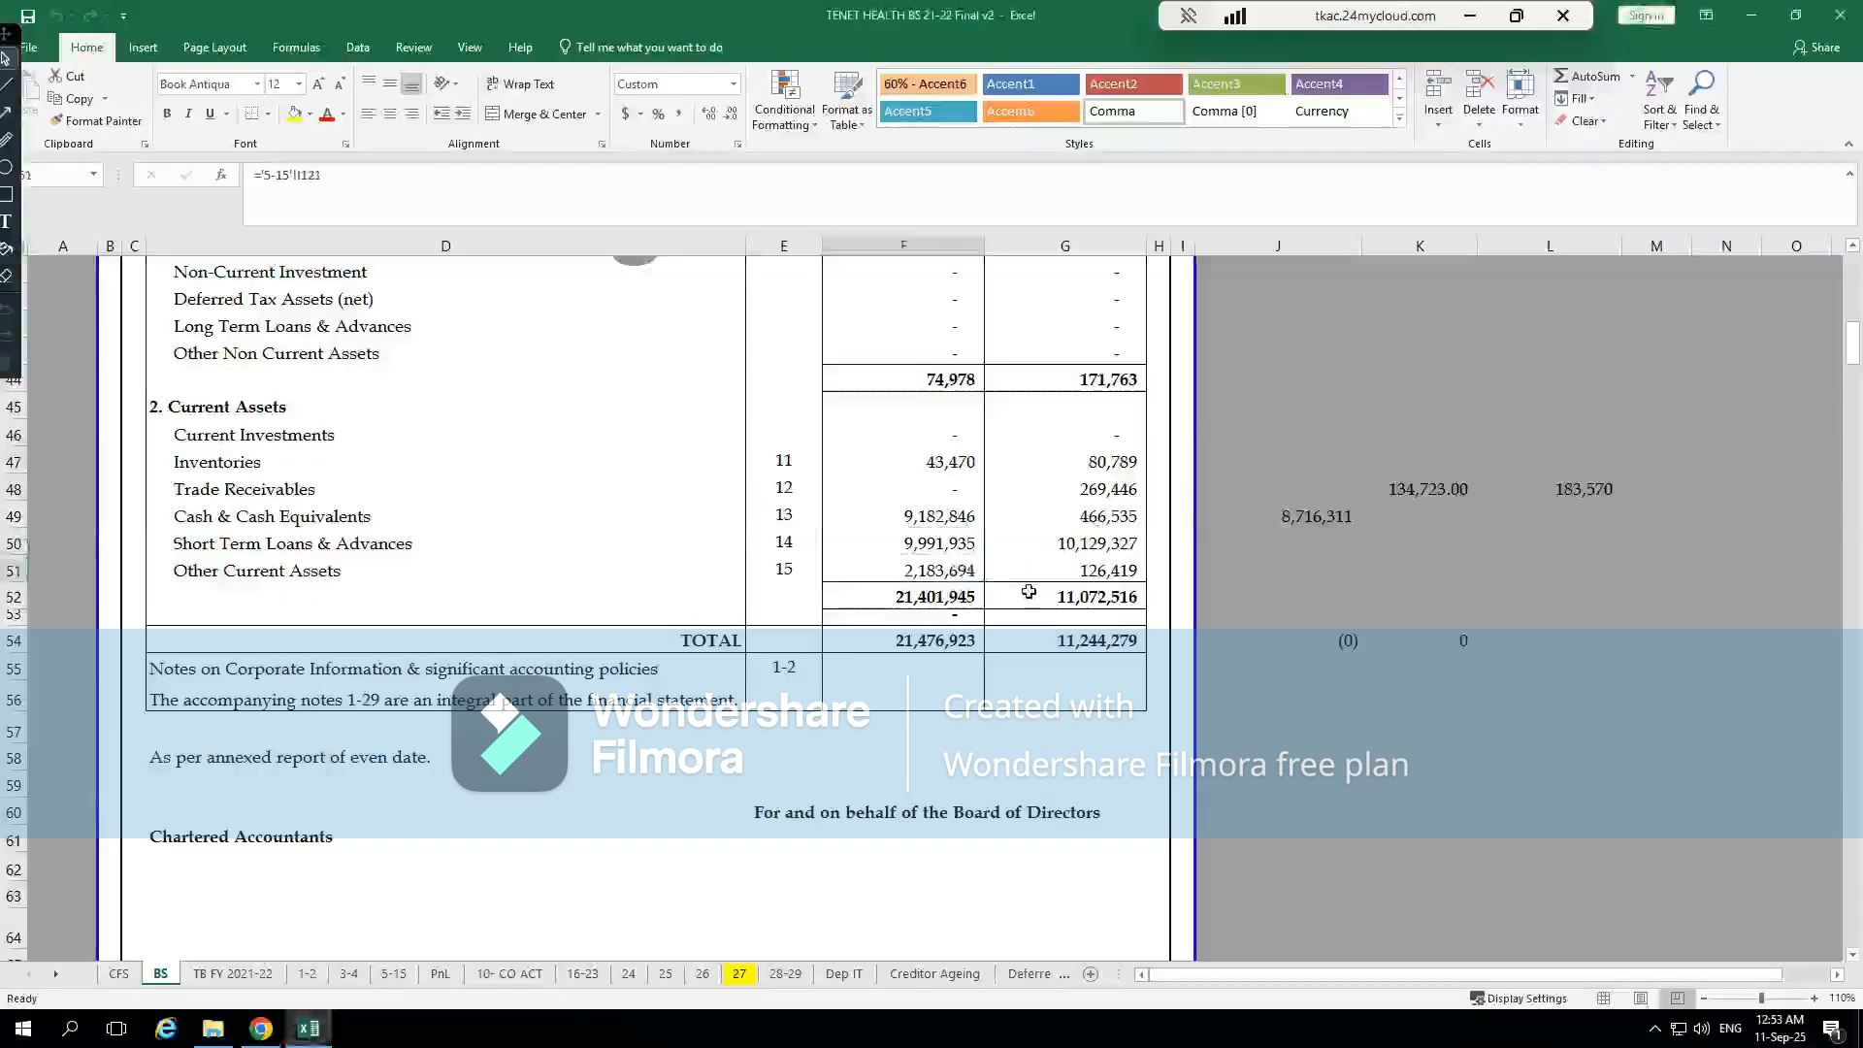
key("ctrl+bracketleft")
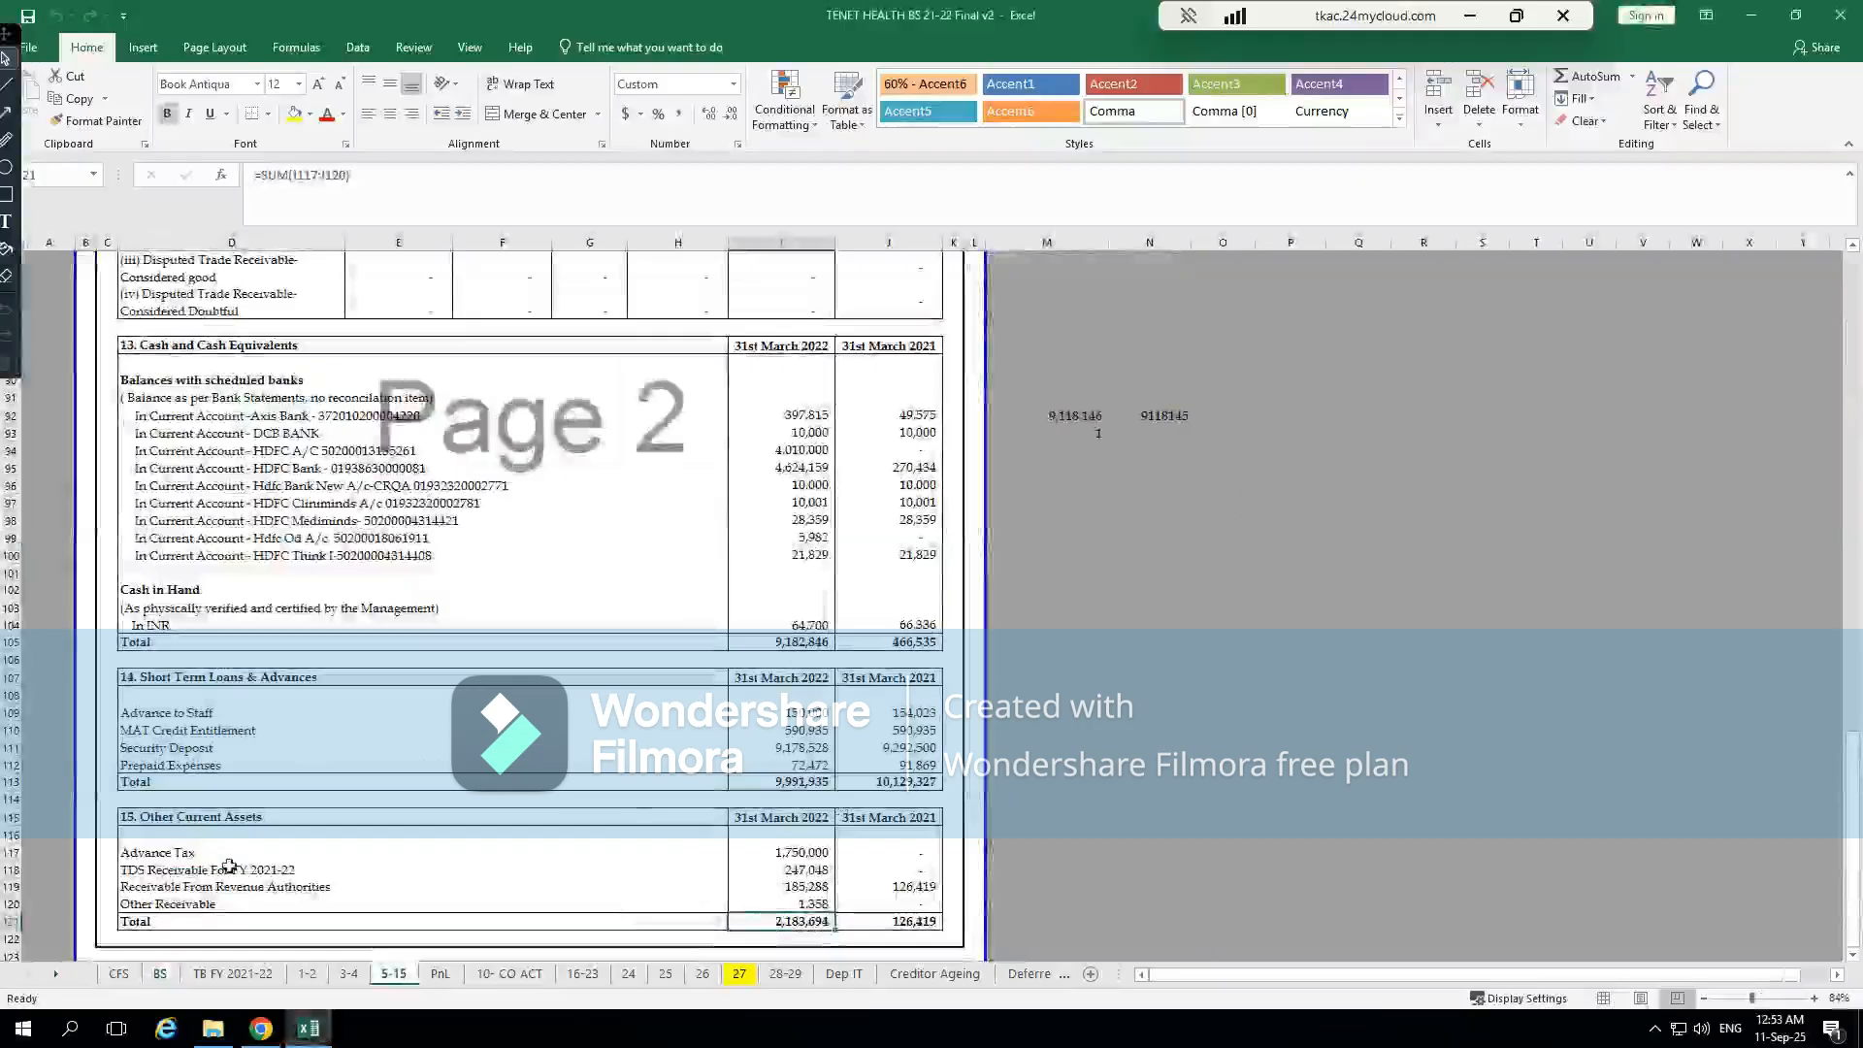
left_click(194, 866)
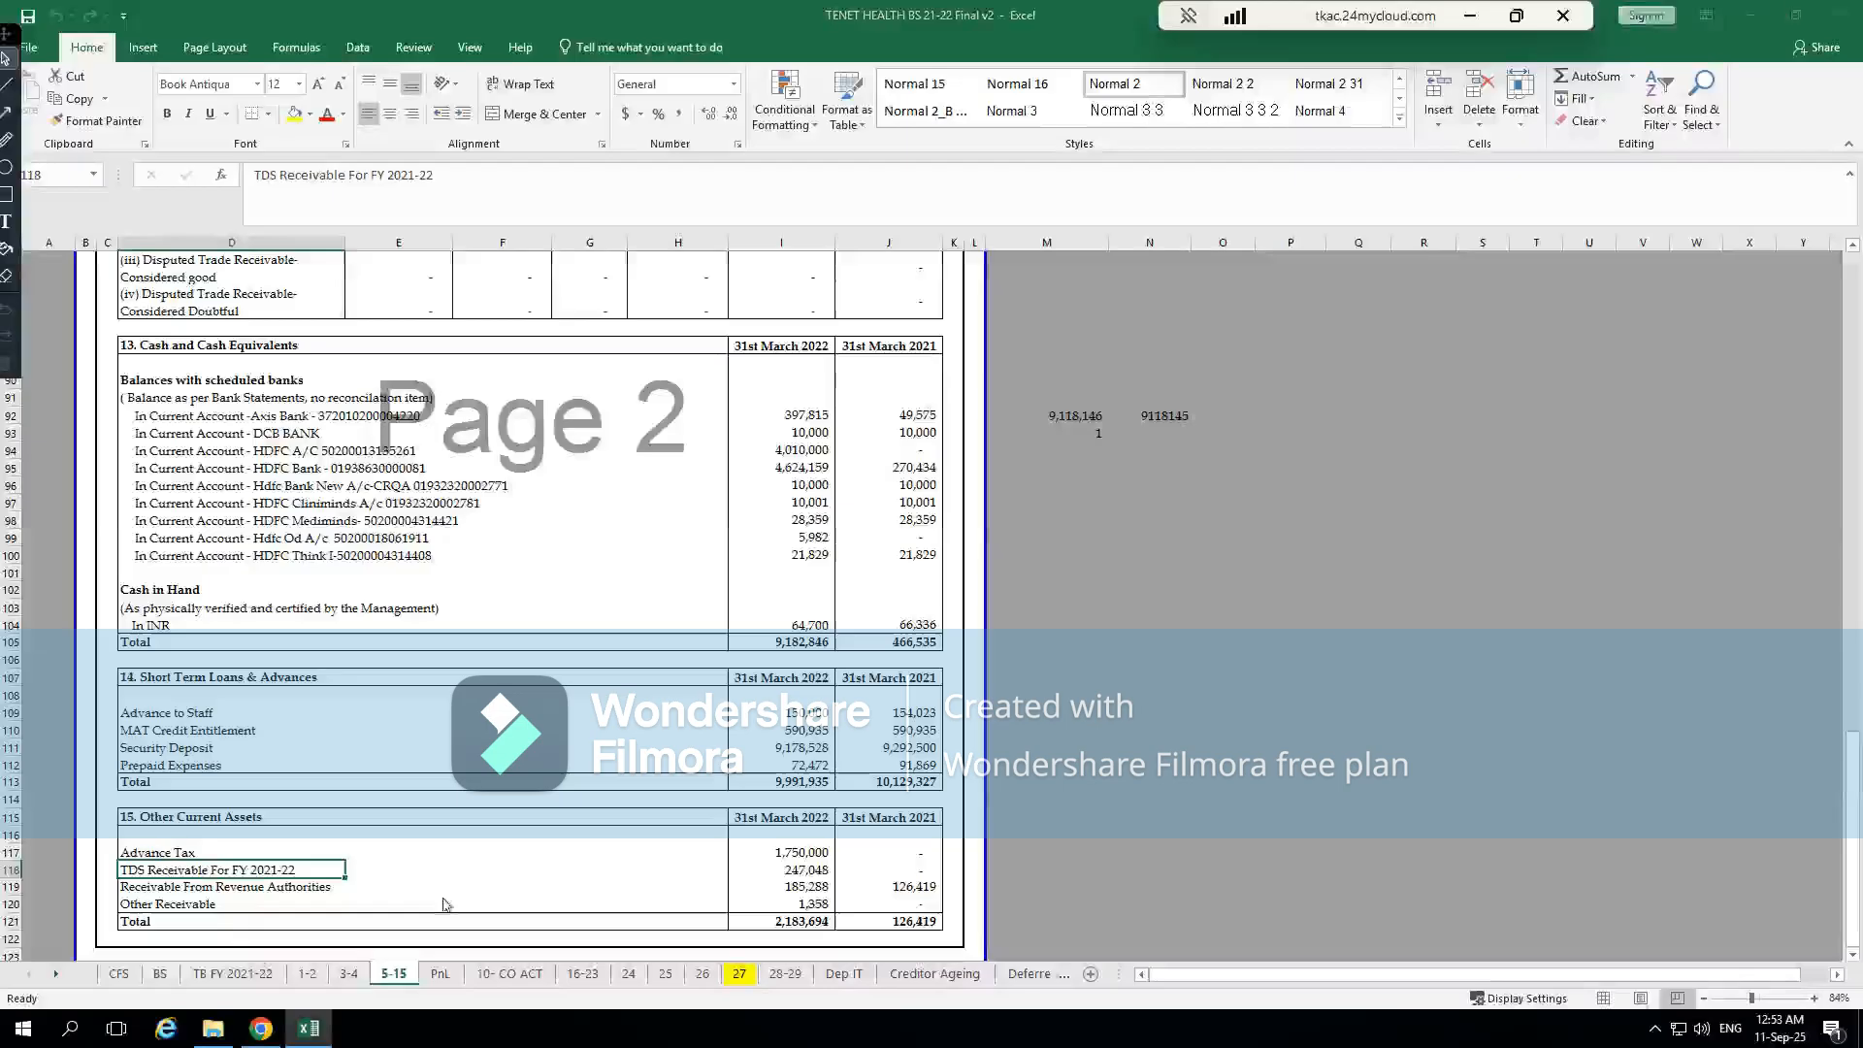
Try to open a breakdown for Other current assets in CompuTax, and compare its amount with the Note 15 total in Excel
key("alt+Tab")
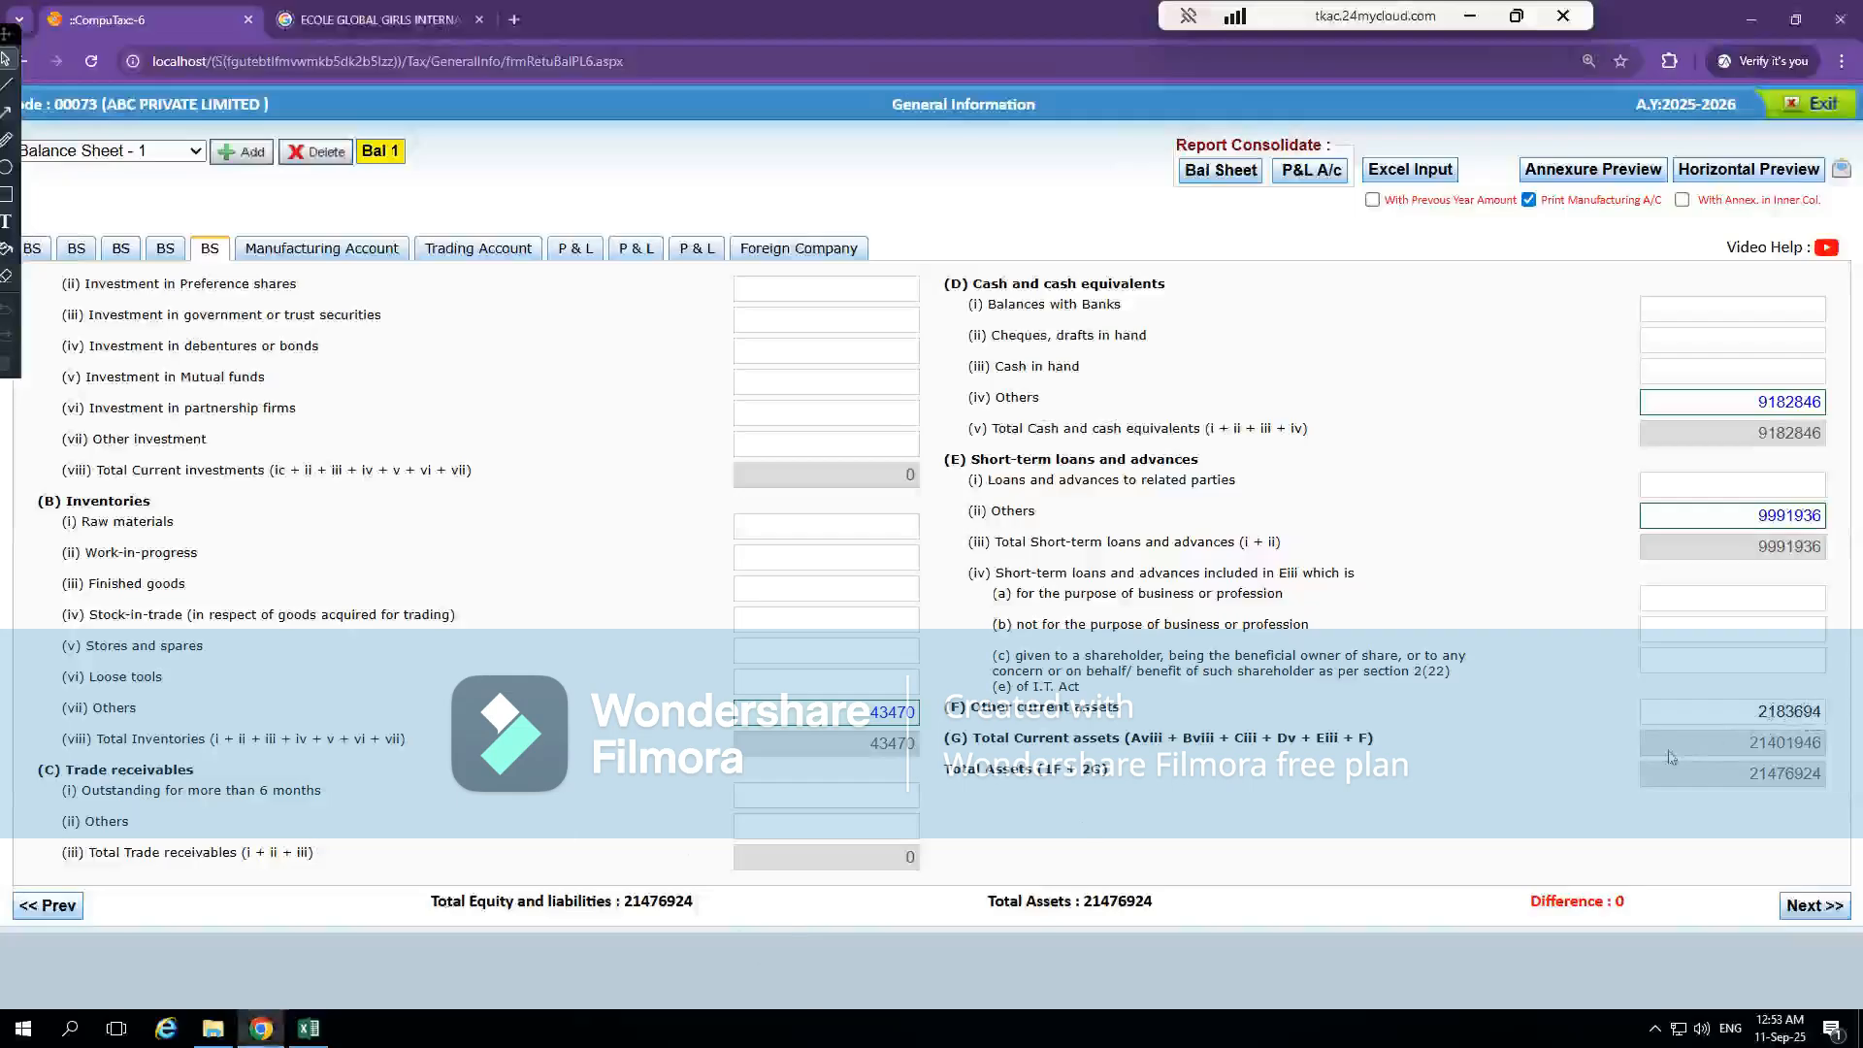
double_click(1743, 710)
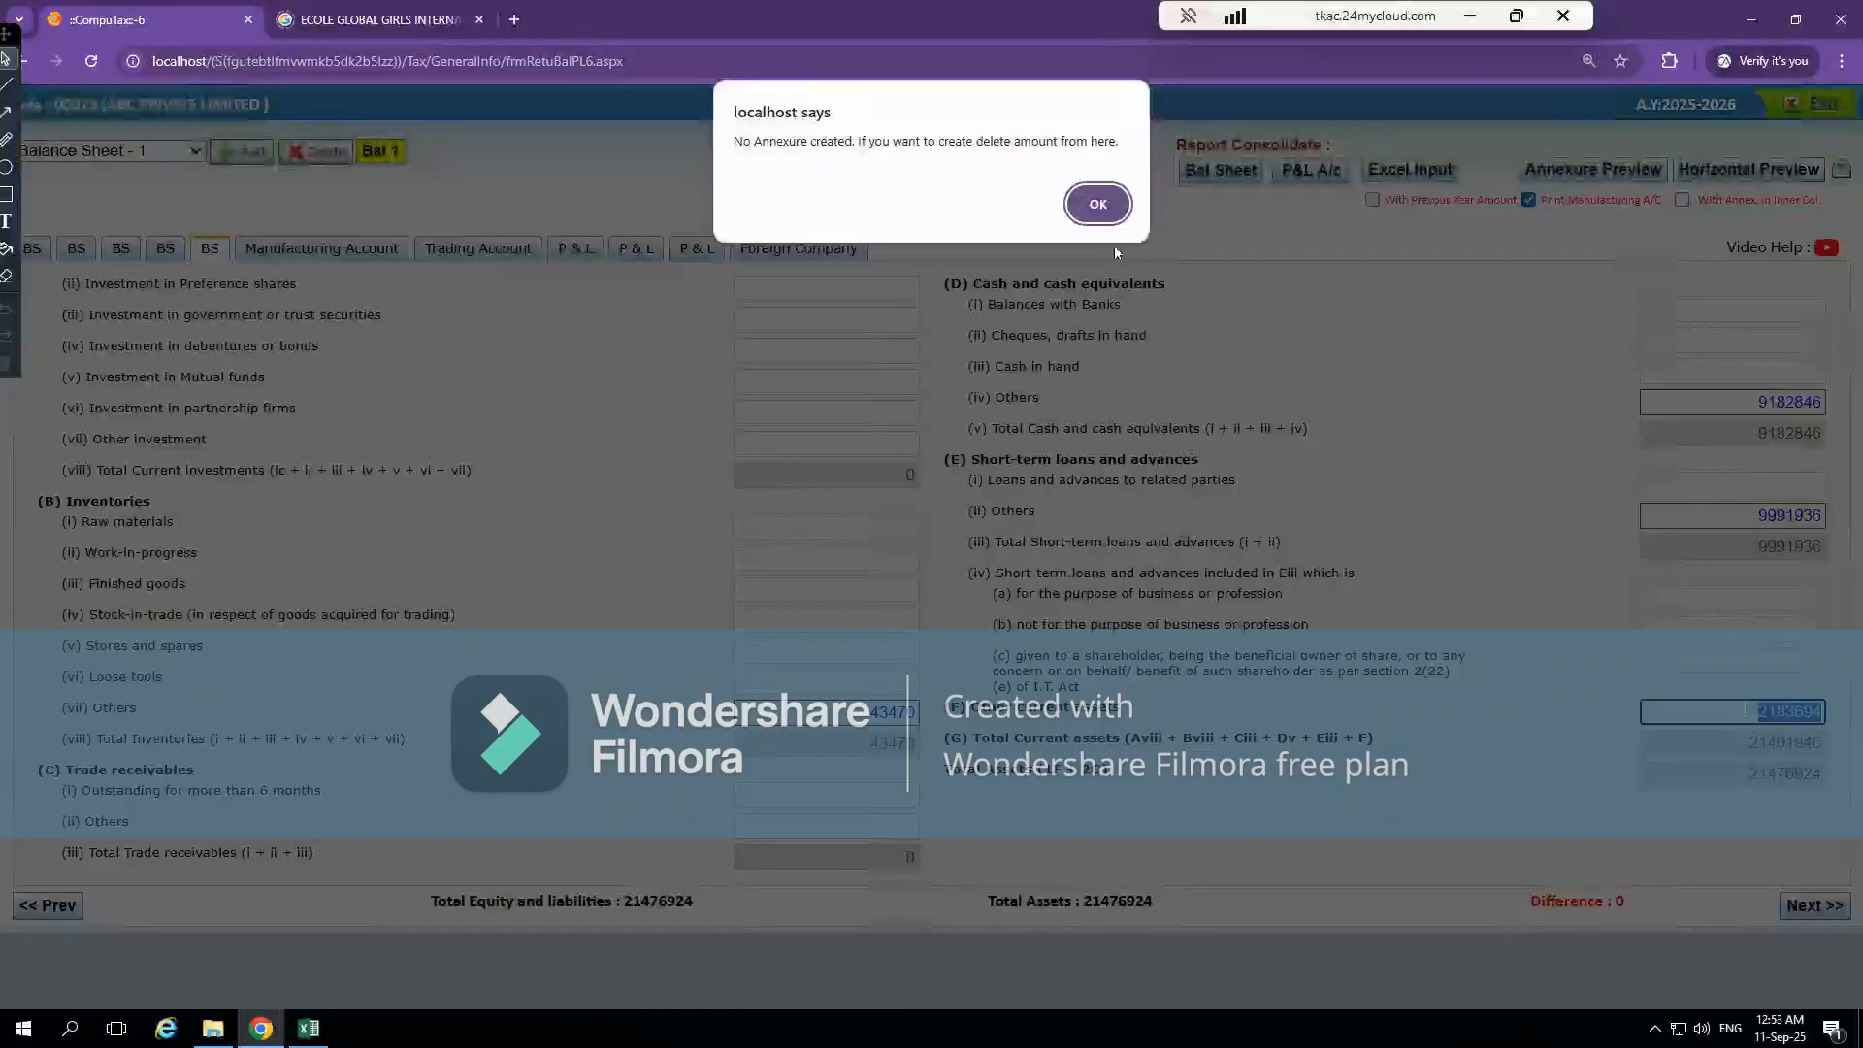
left_click(1097, 204)
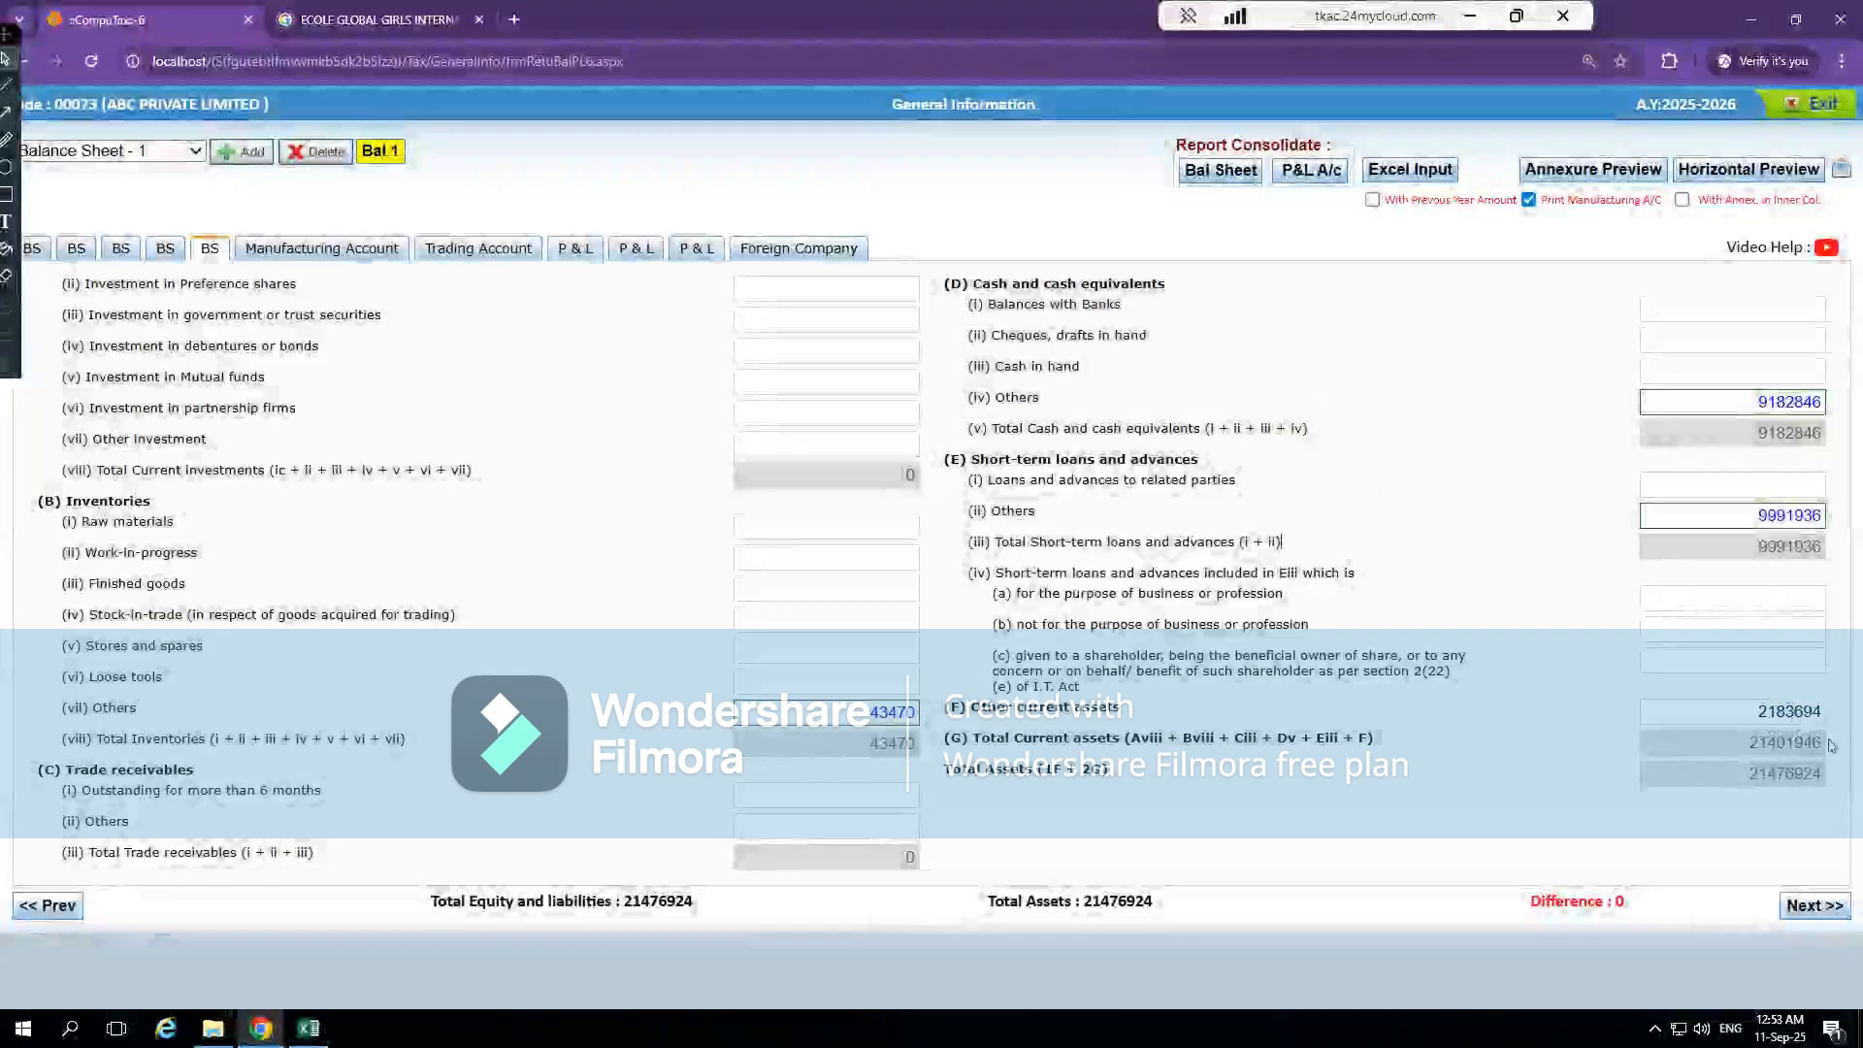
key("alt+Tab")
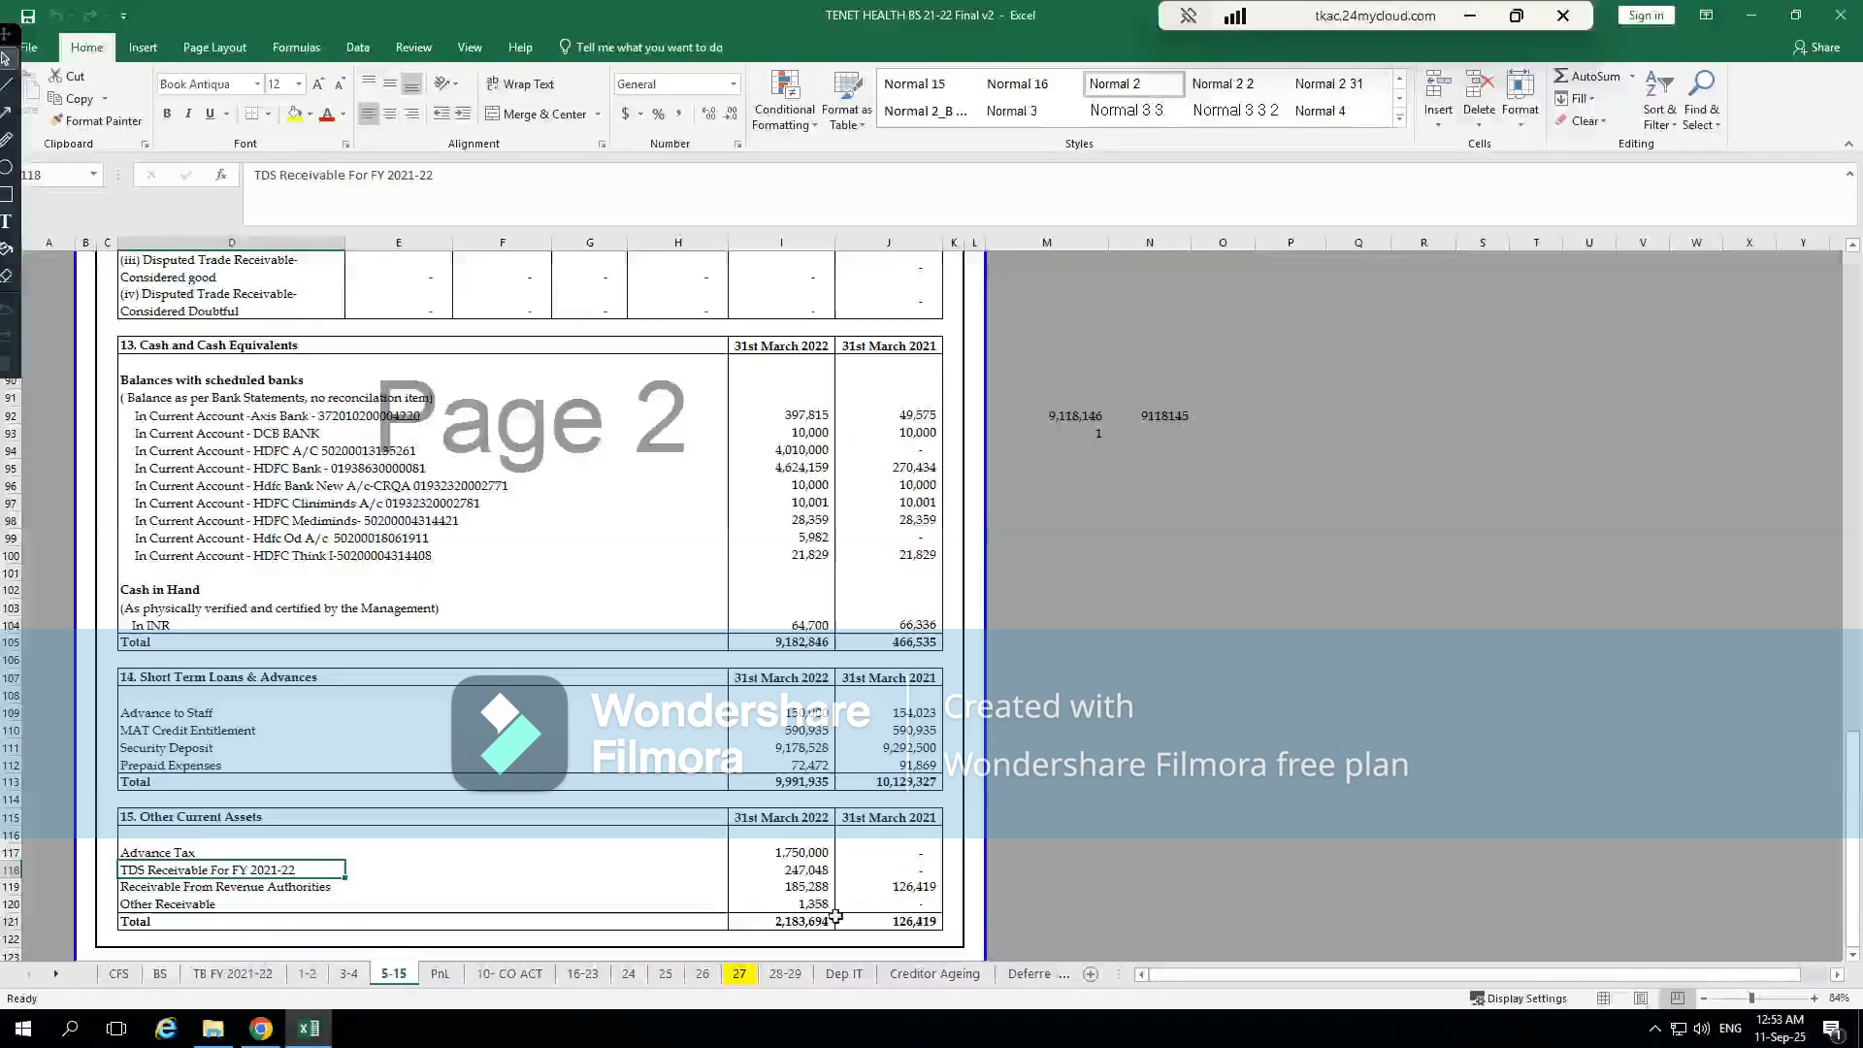
key("alt+Tab")
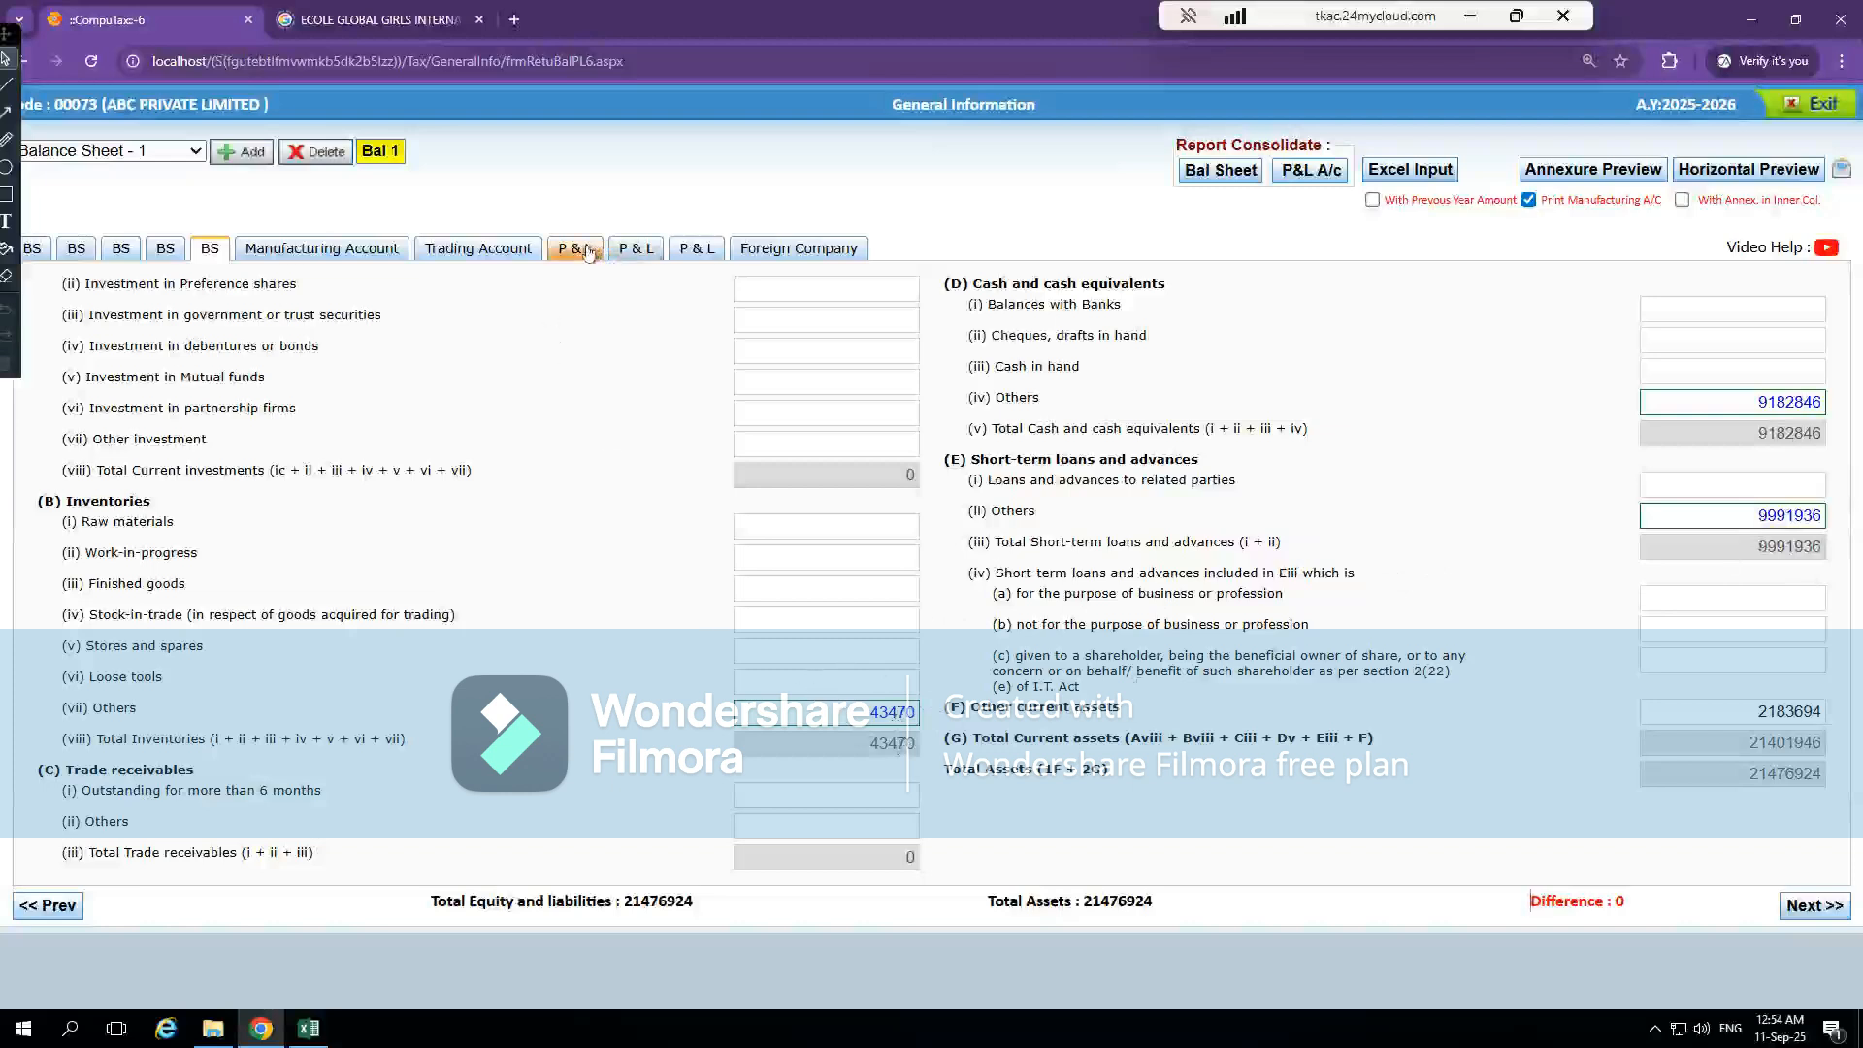
Go to the Trading Account and review its sale of goods, sale of services and other operating revenue fields
left_click(479, 248)
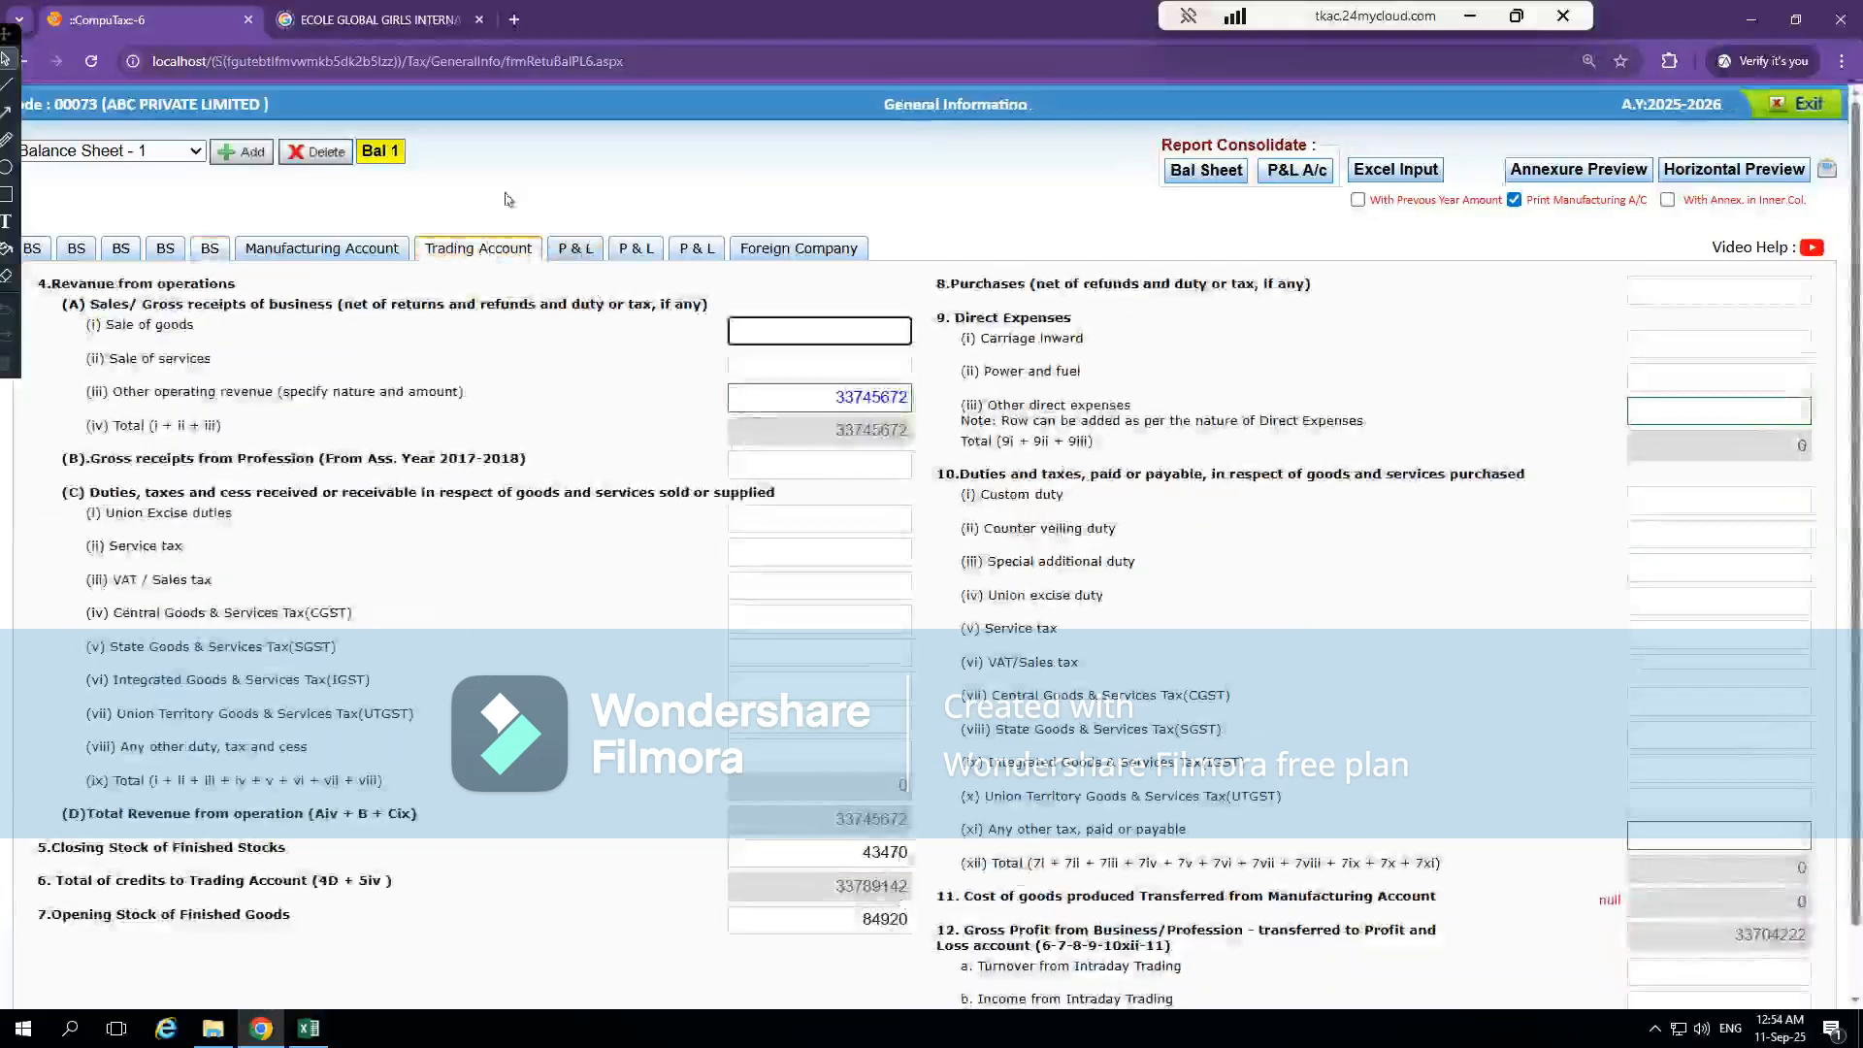
left_click(209, 250)
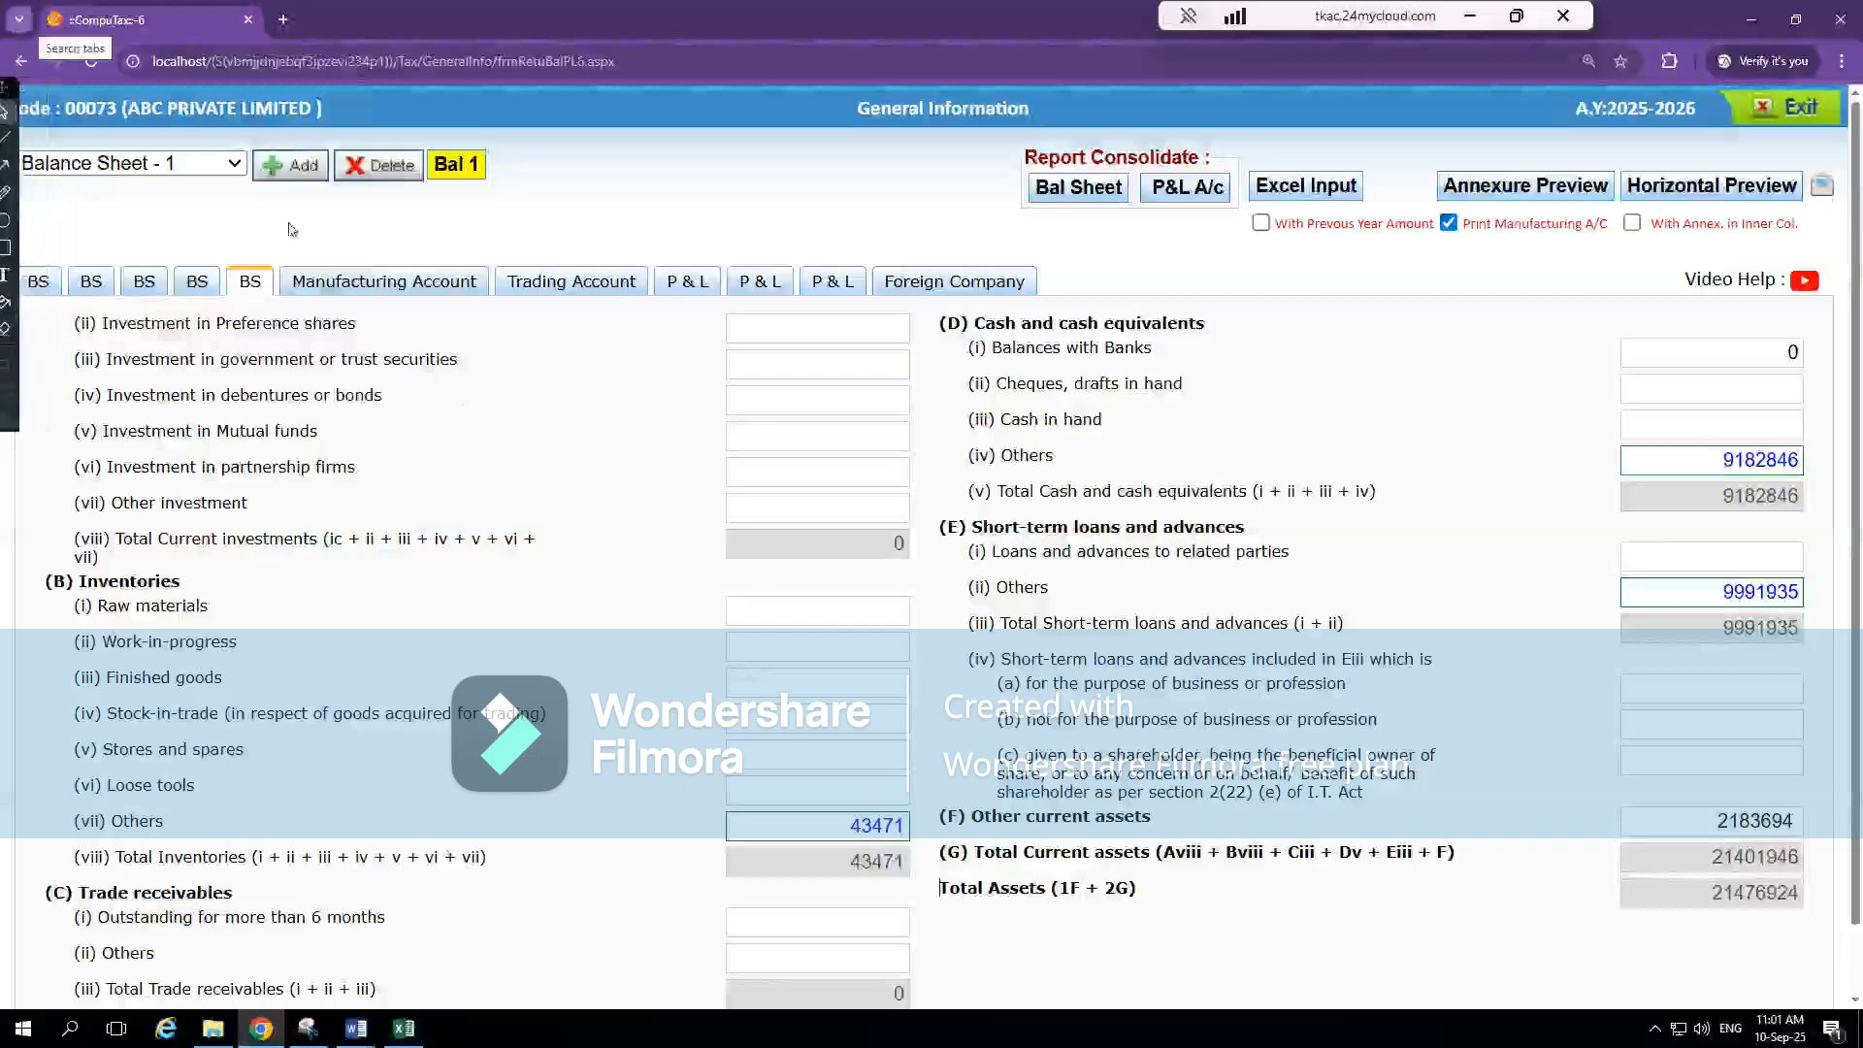
left_click(601, 282)
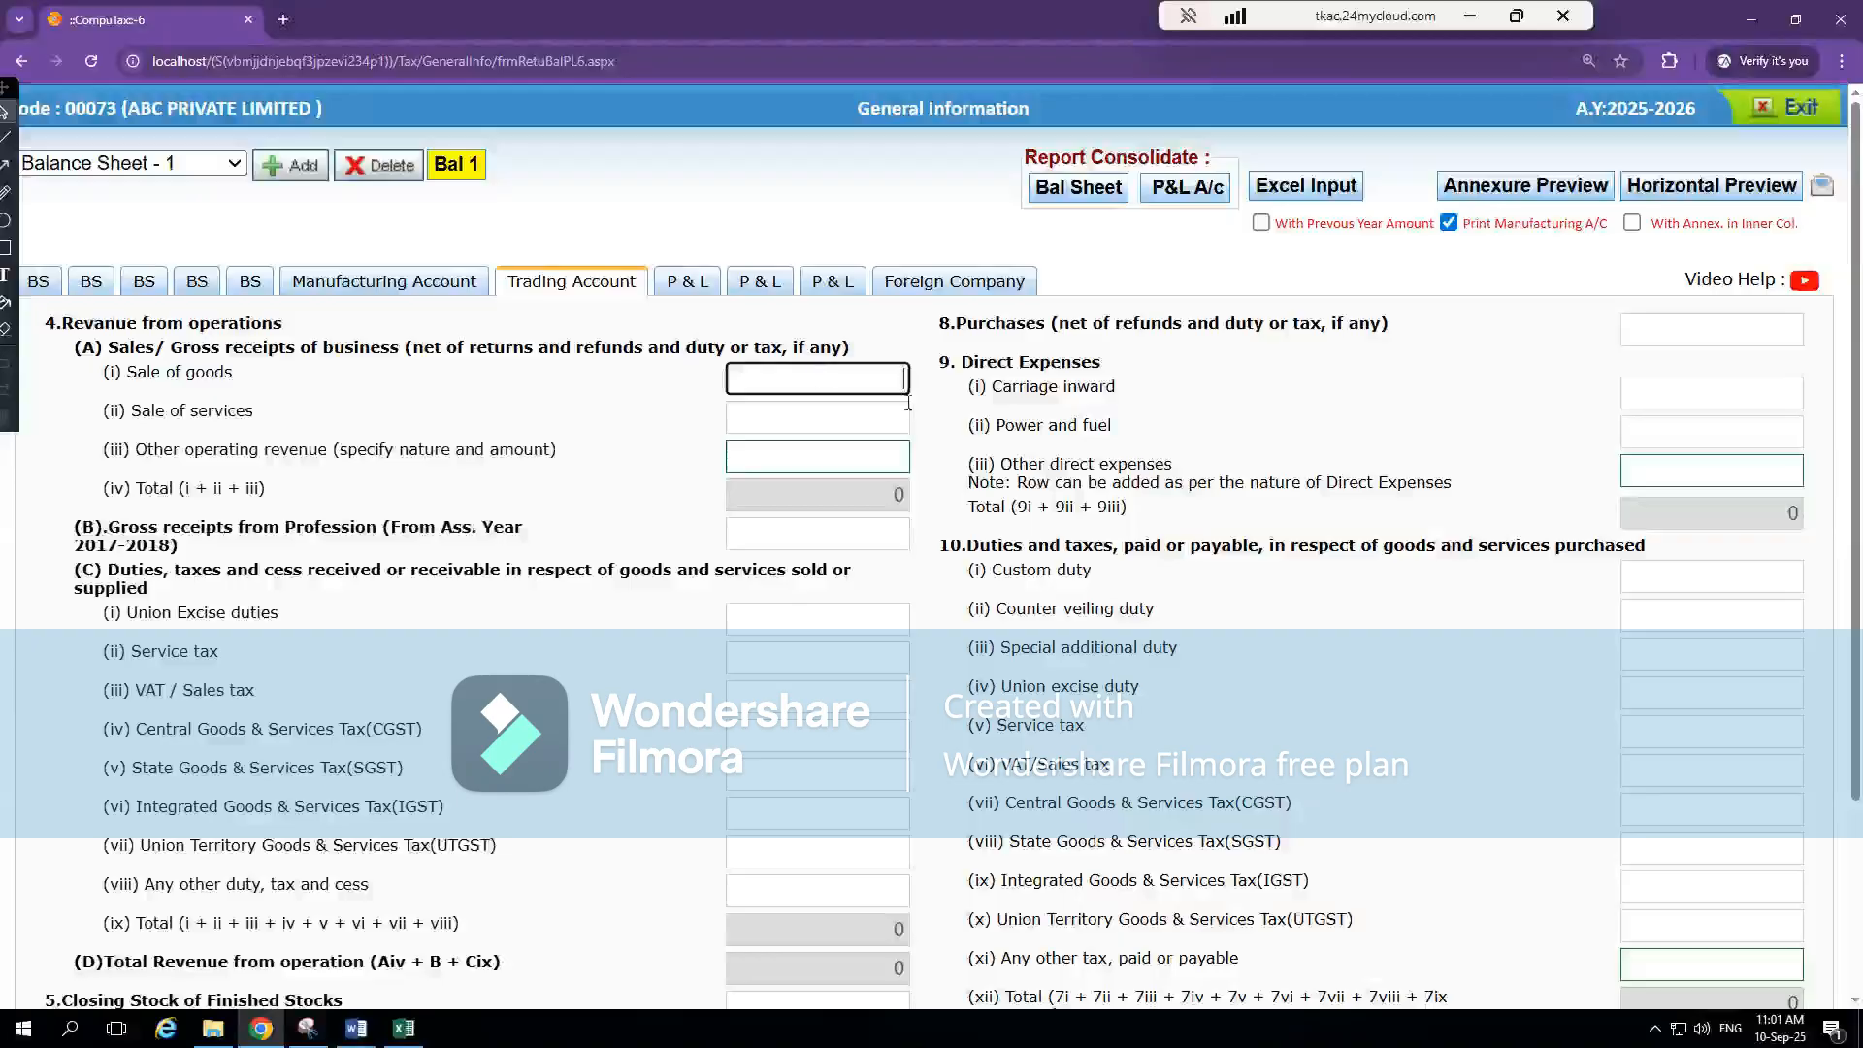
left_click(848, 418)
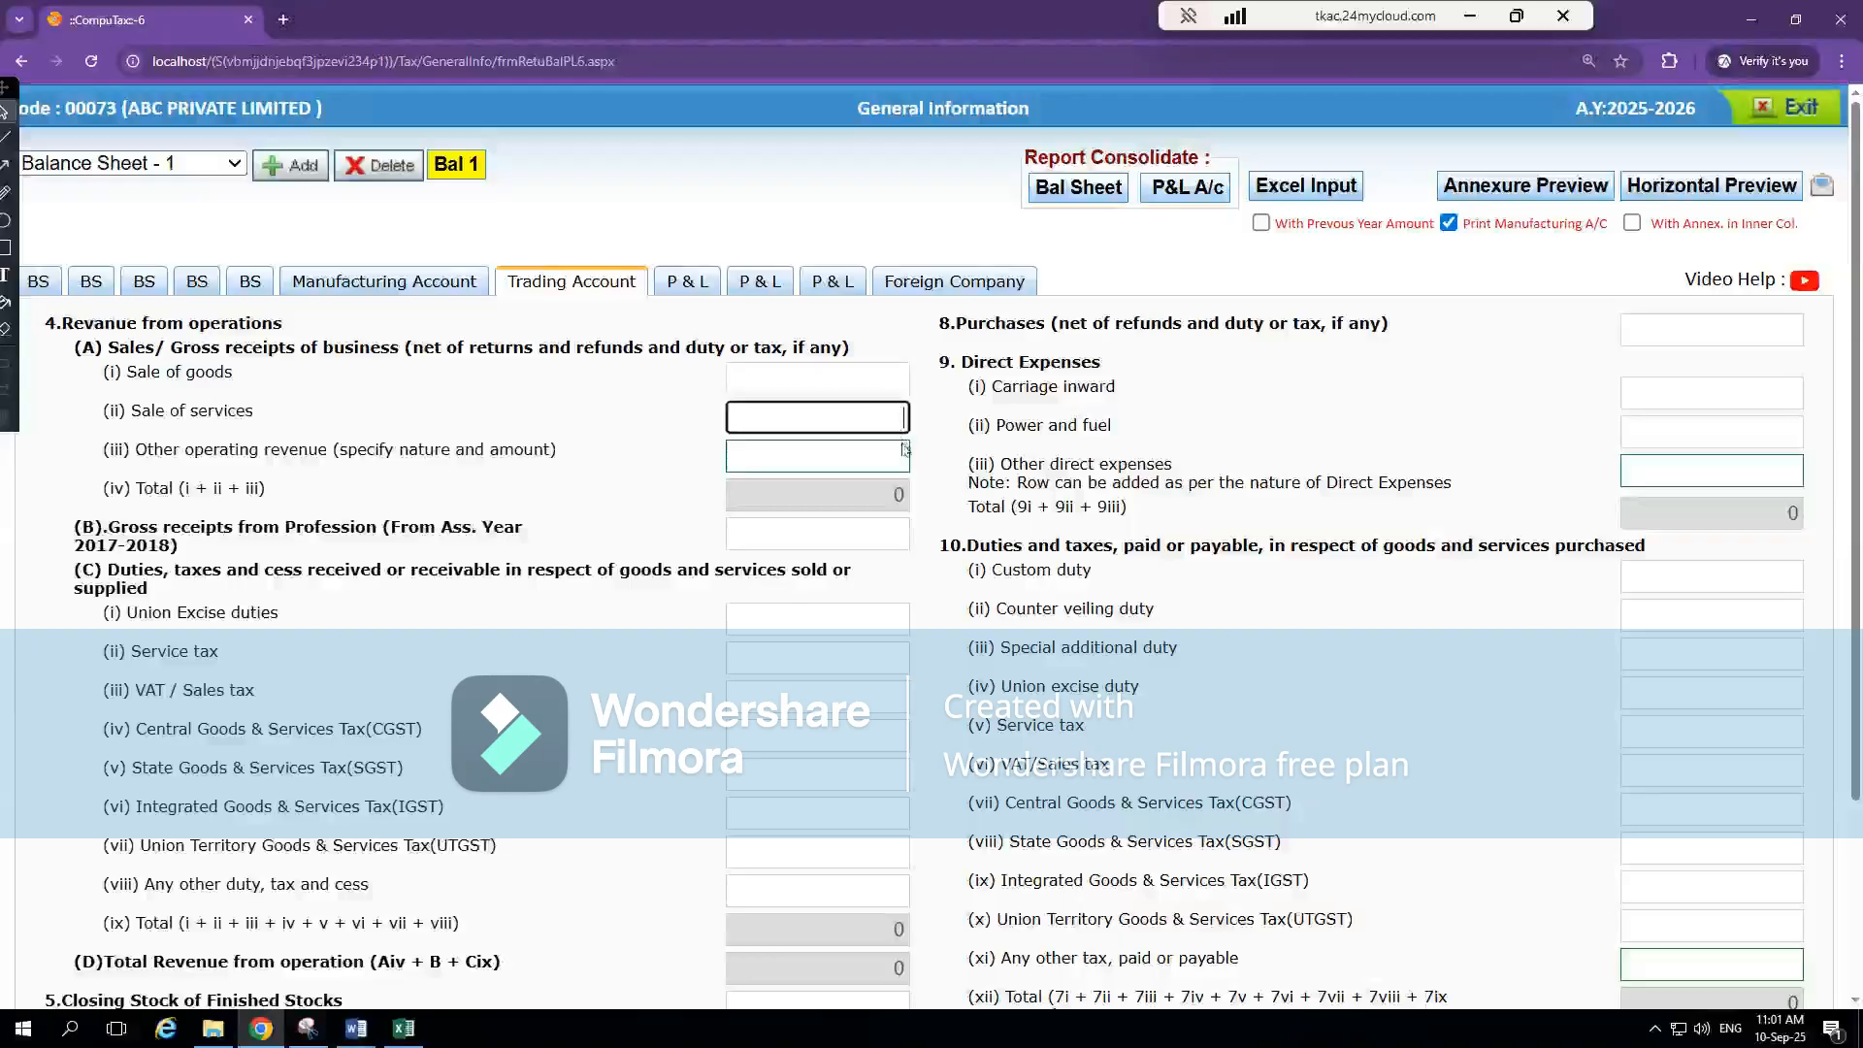
left_click(838, 457)
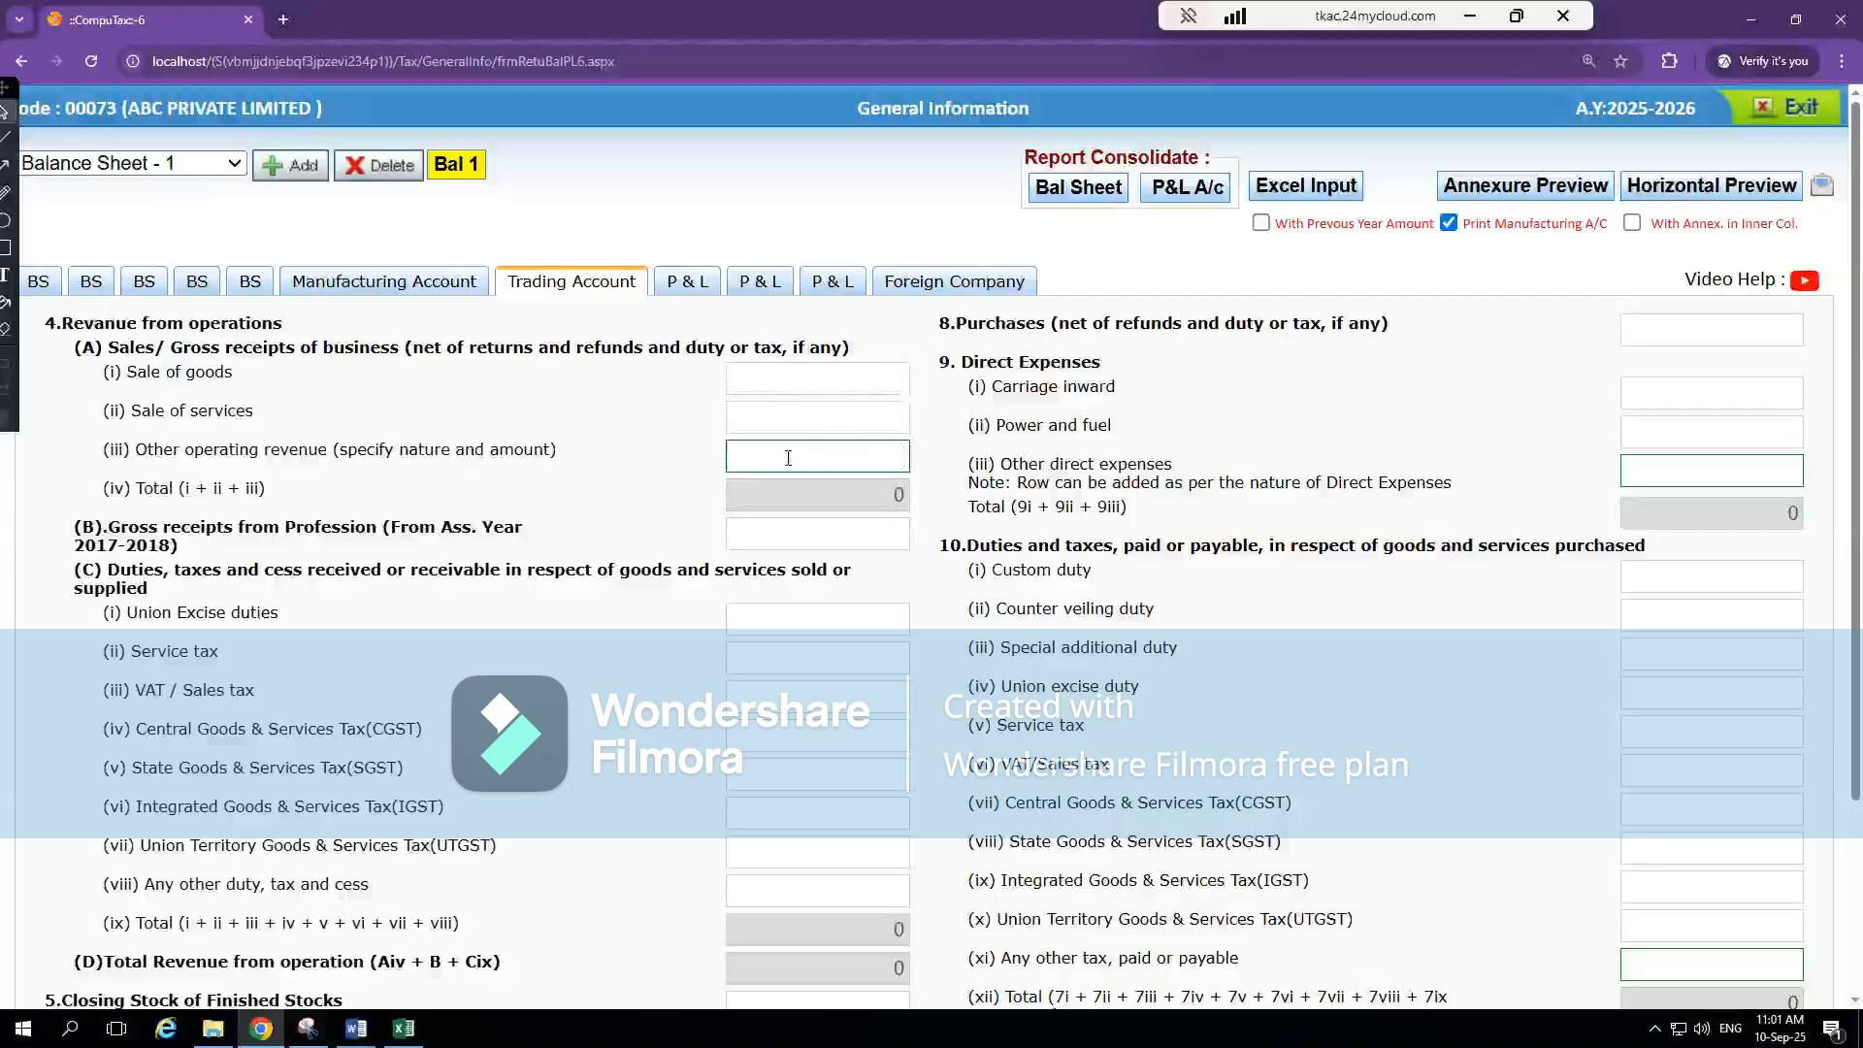
Switch to Excel and find the current-year Revenue From Operations figure on the PnL sheet
key("alt+Tab")
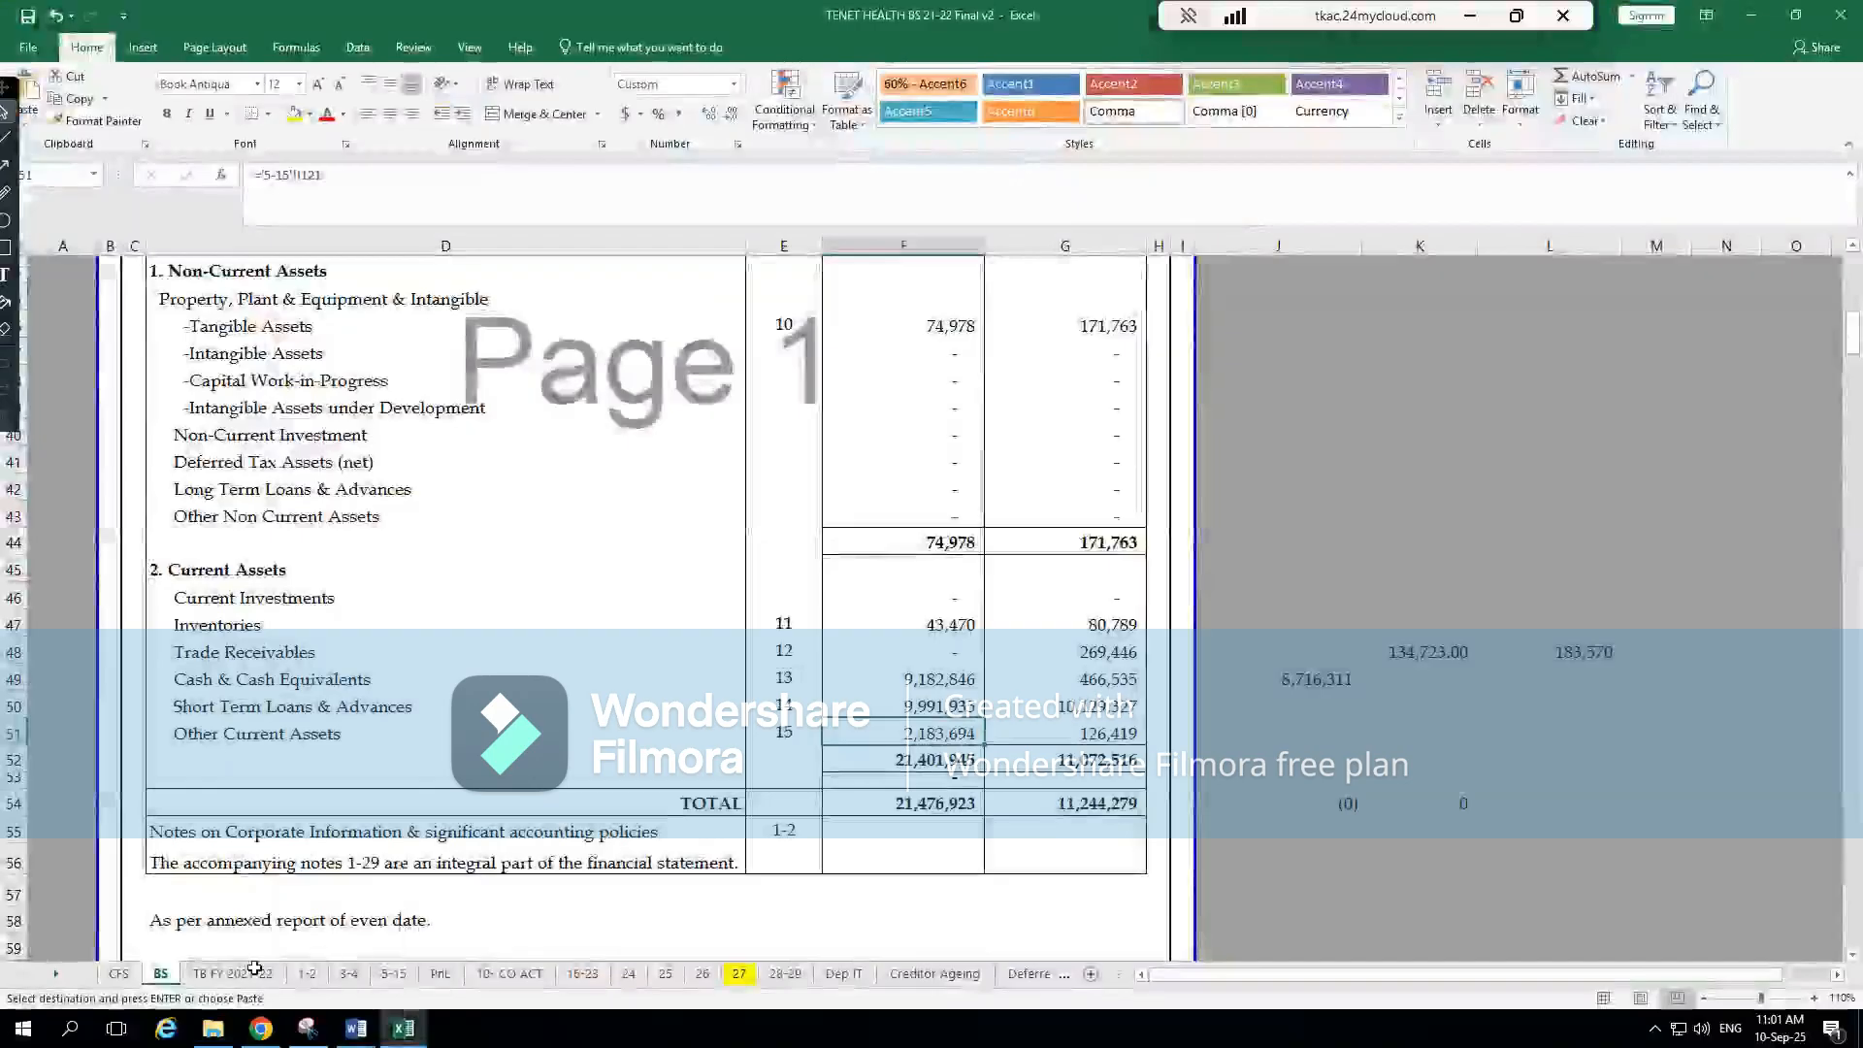
left_click(442, 983)
scroll(865, 512, "up", 3)
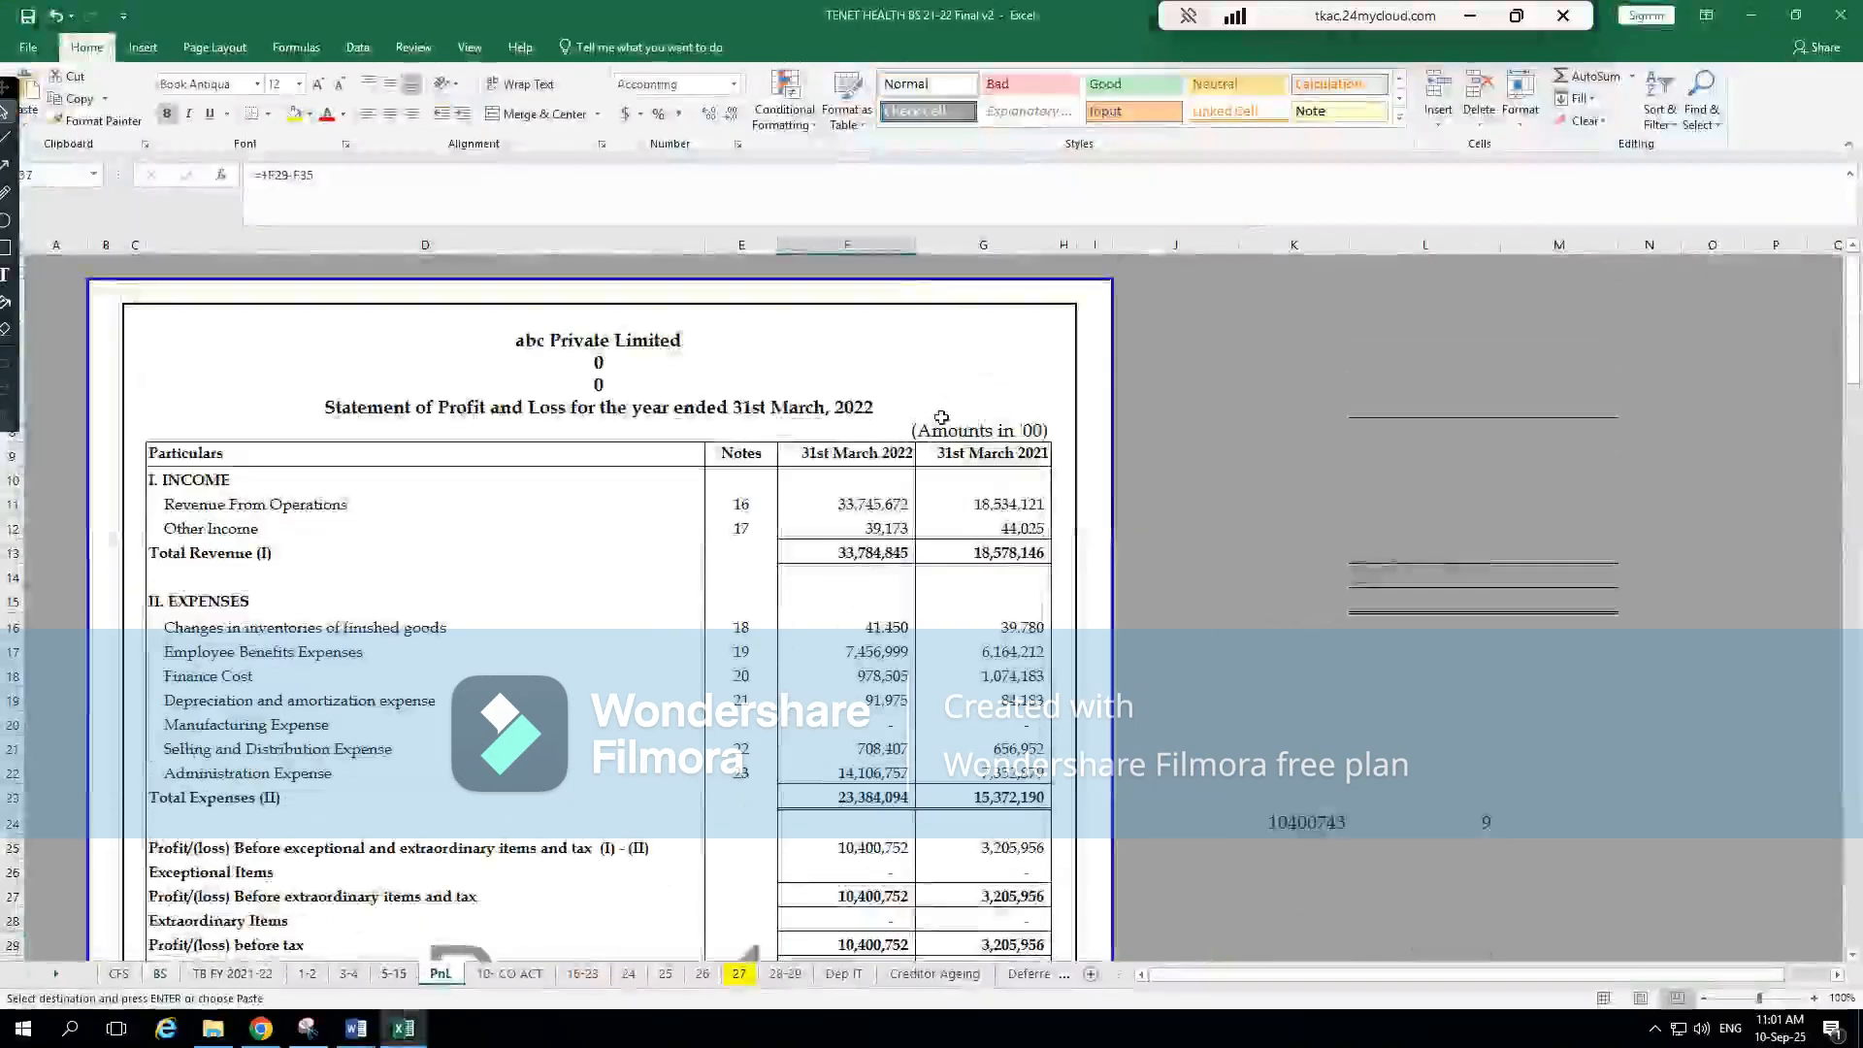
left_click(866, 509)
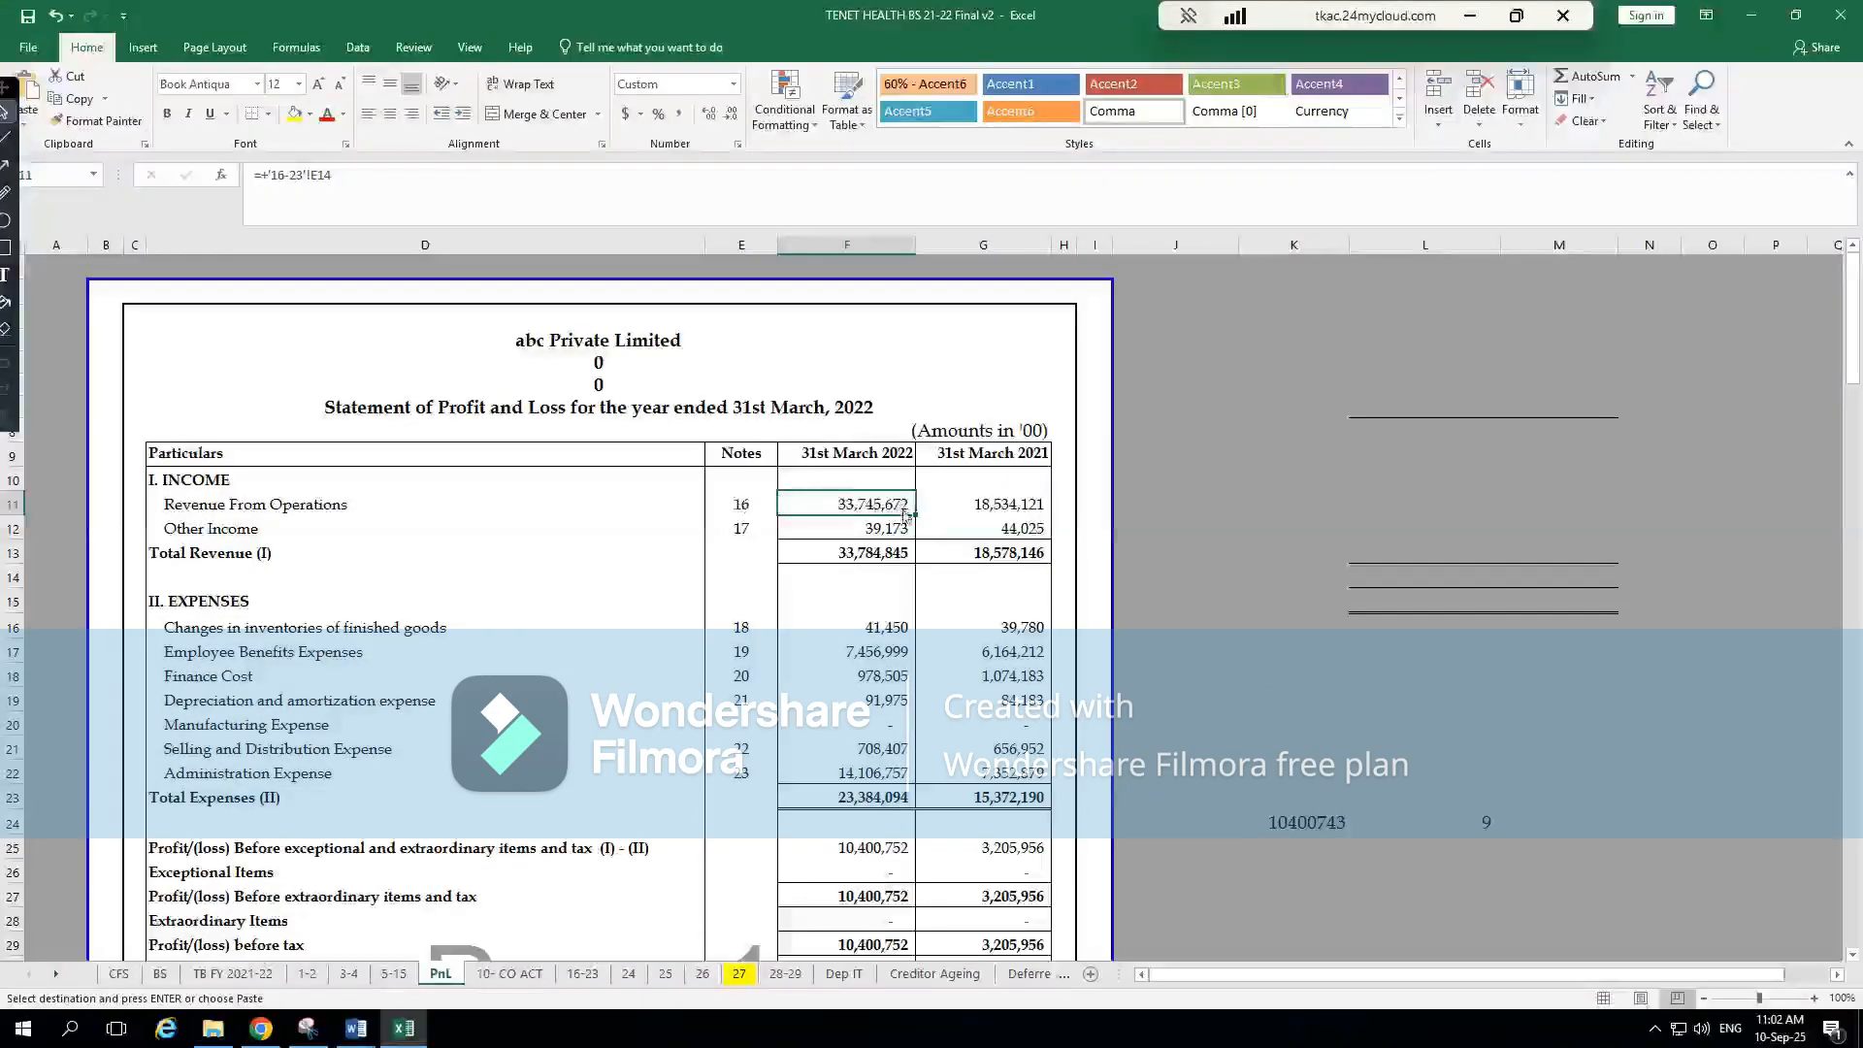
Compare CompuTax's Trading Account revenue fields with Revenue From Operations in Excel to decide where the sales belong
key("alt+Tab")
left_click(782, 388)
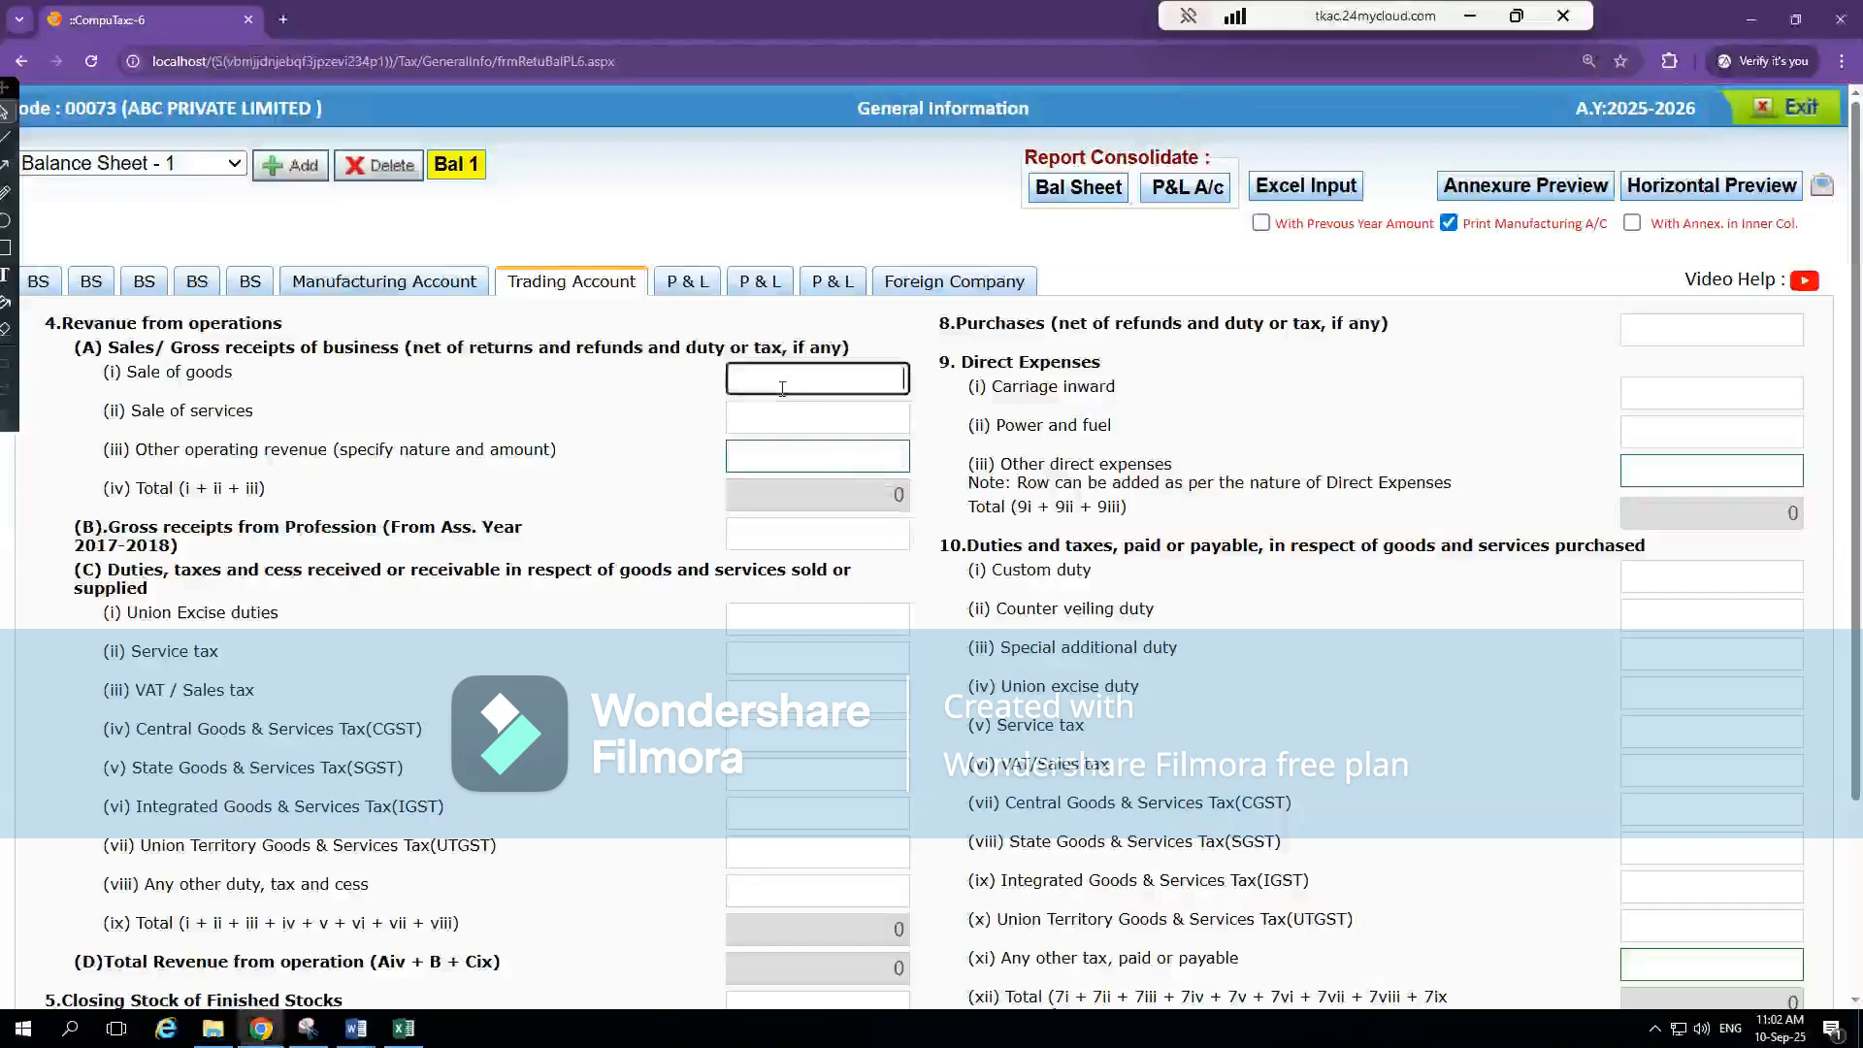
left_click(813, 415)
left_click(836, 455)
key("alt+Tab")
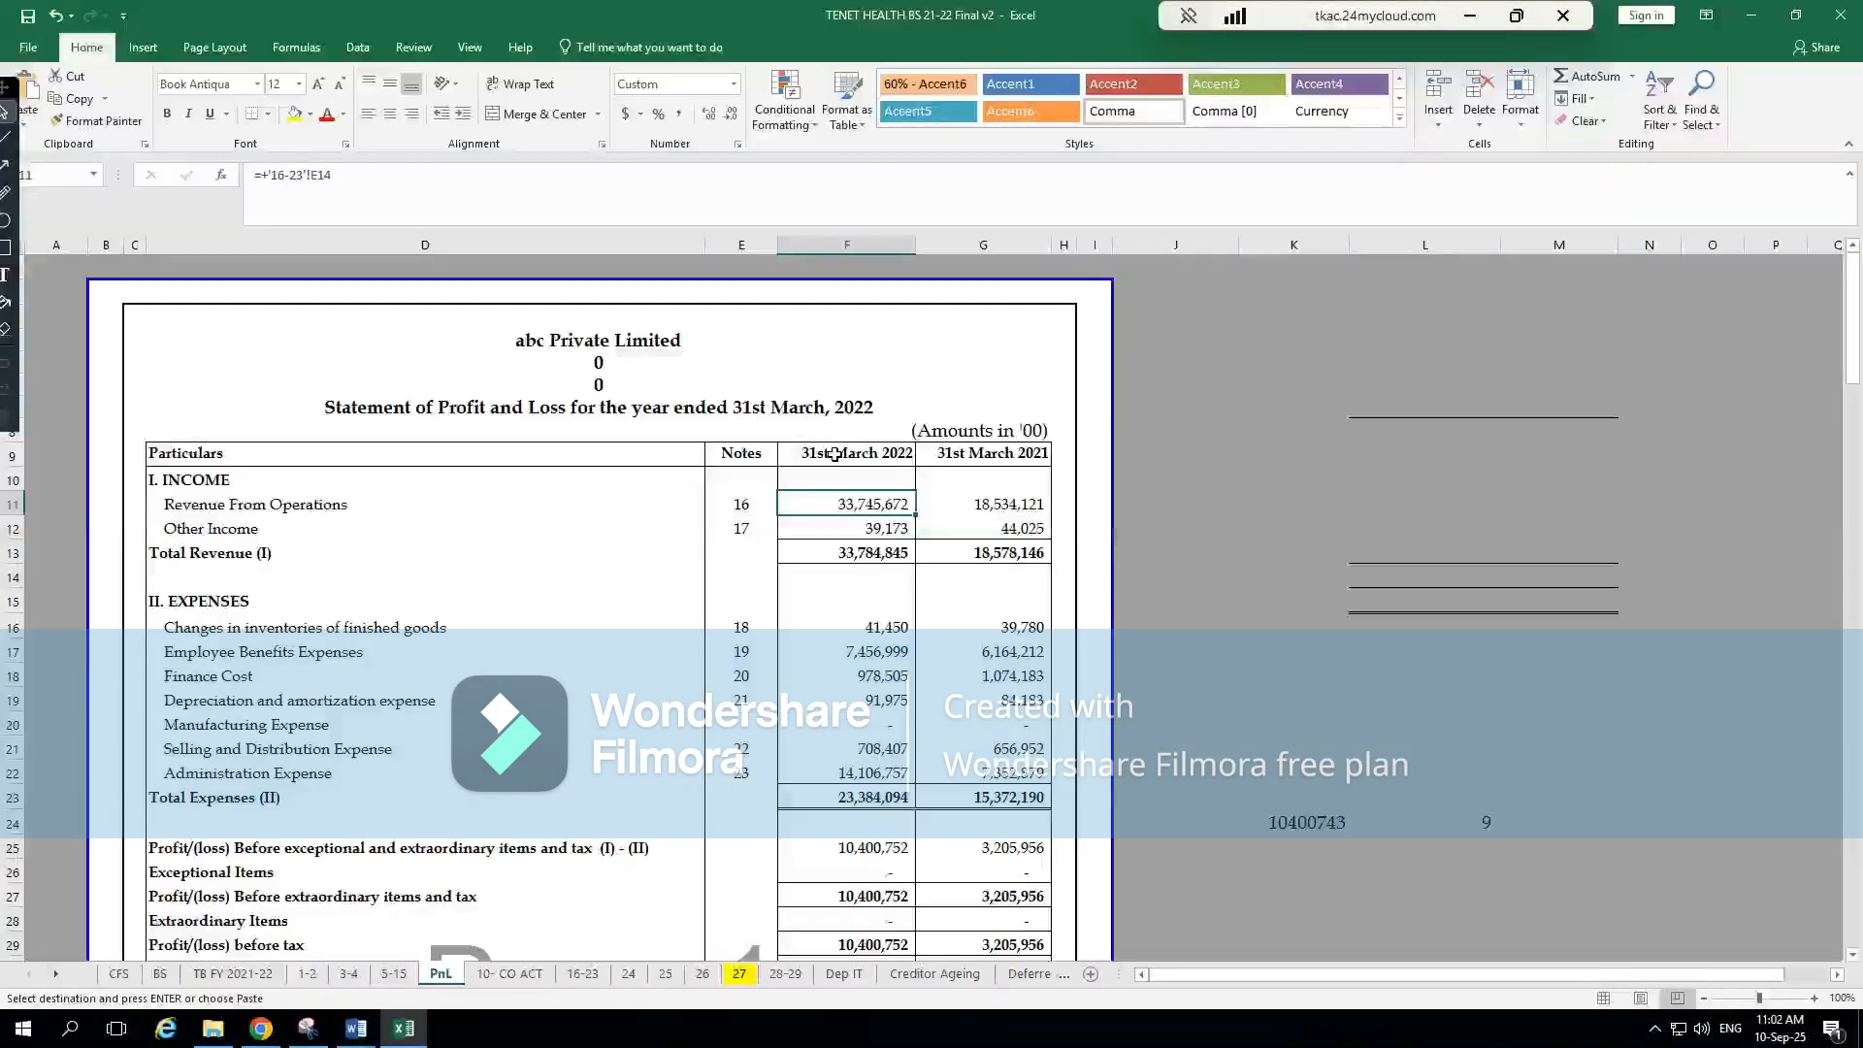
key("alt+Tab")
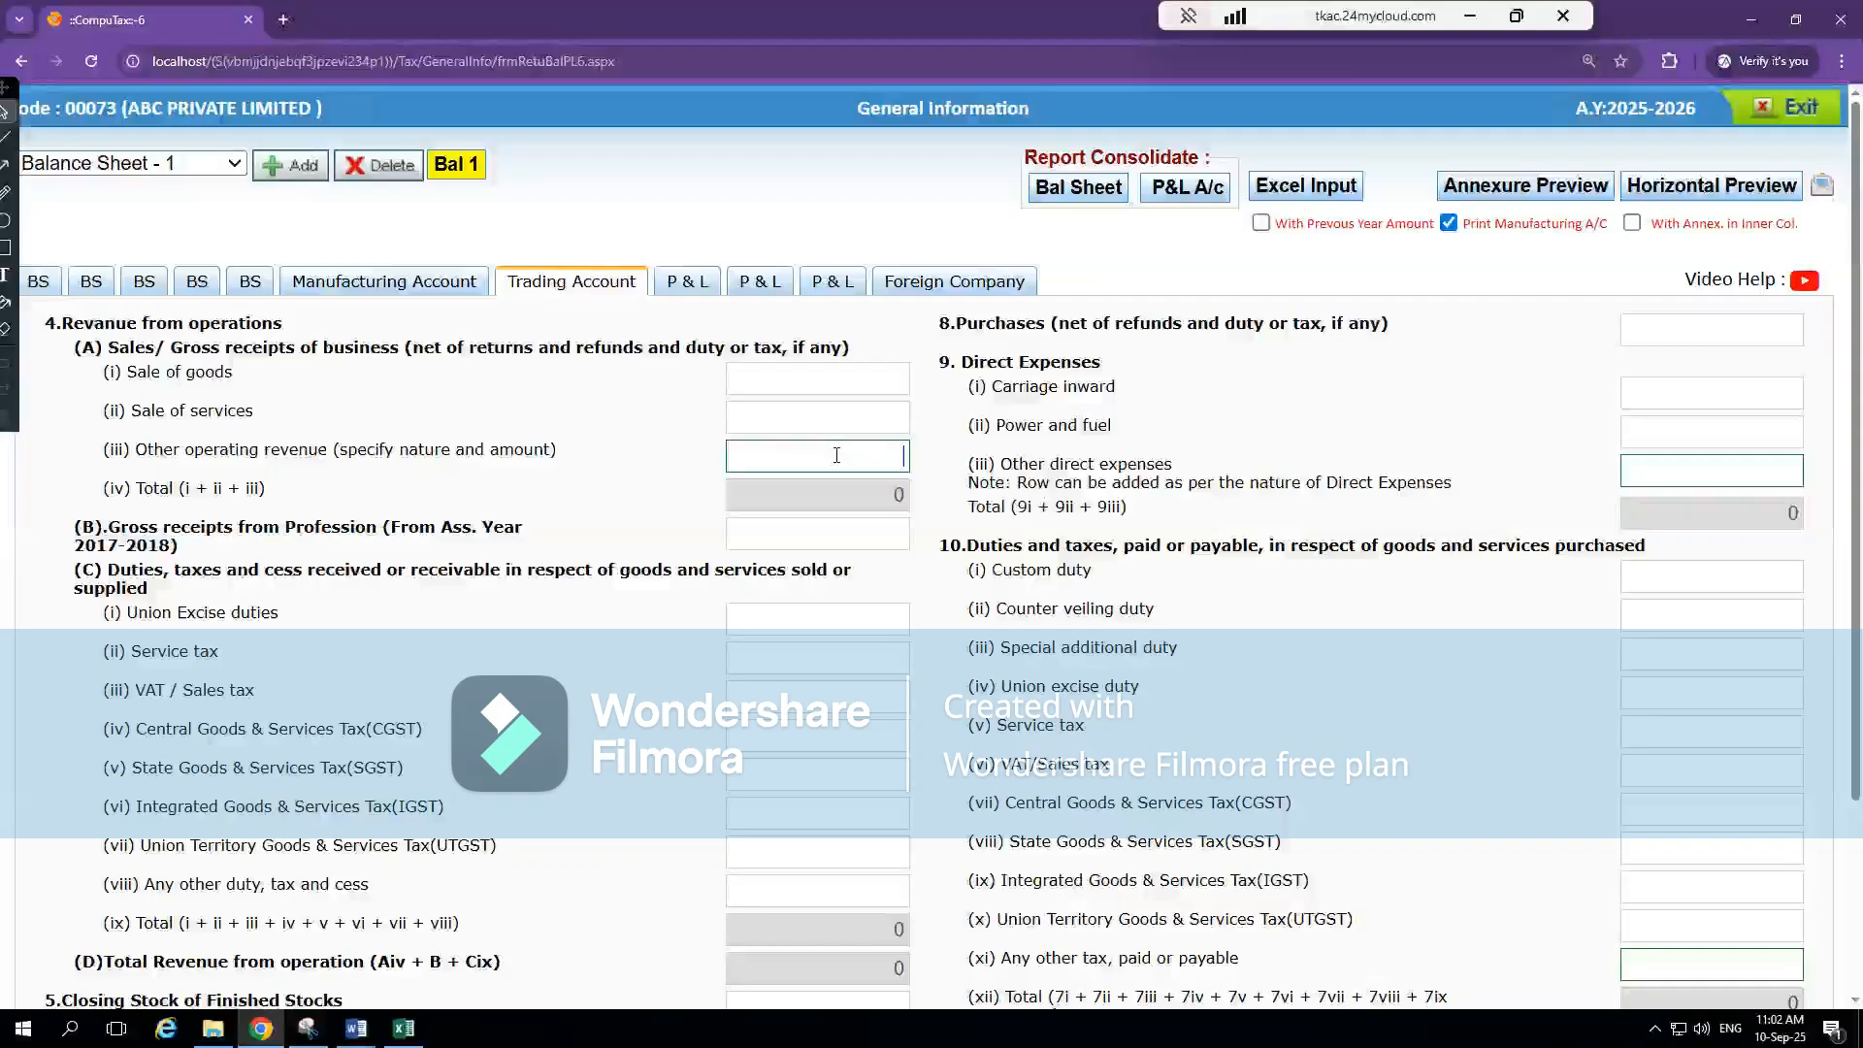
Add a Sales entry of 33745672 to the Other operating revenue breakdown, checking the amount against Excel, and close the breakdown
double_click(837, 455)
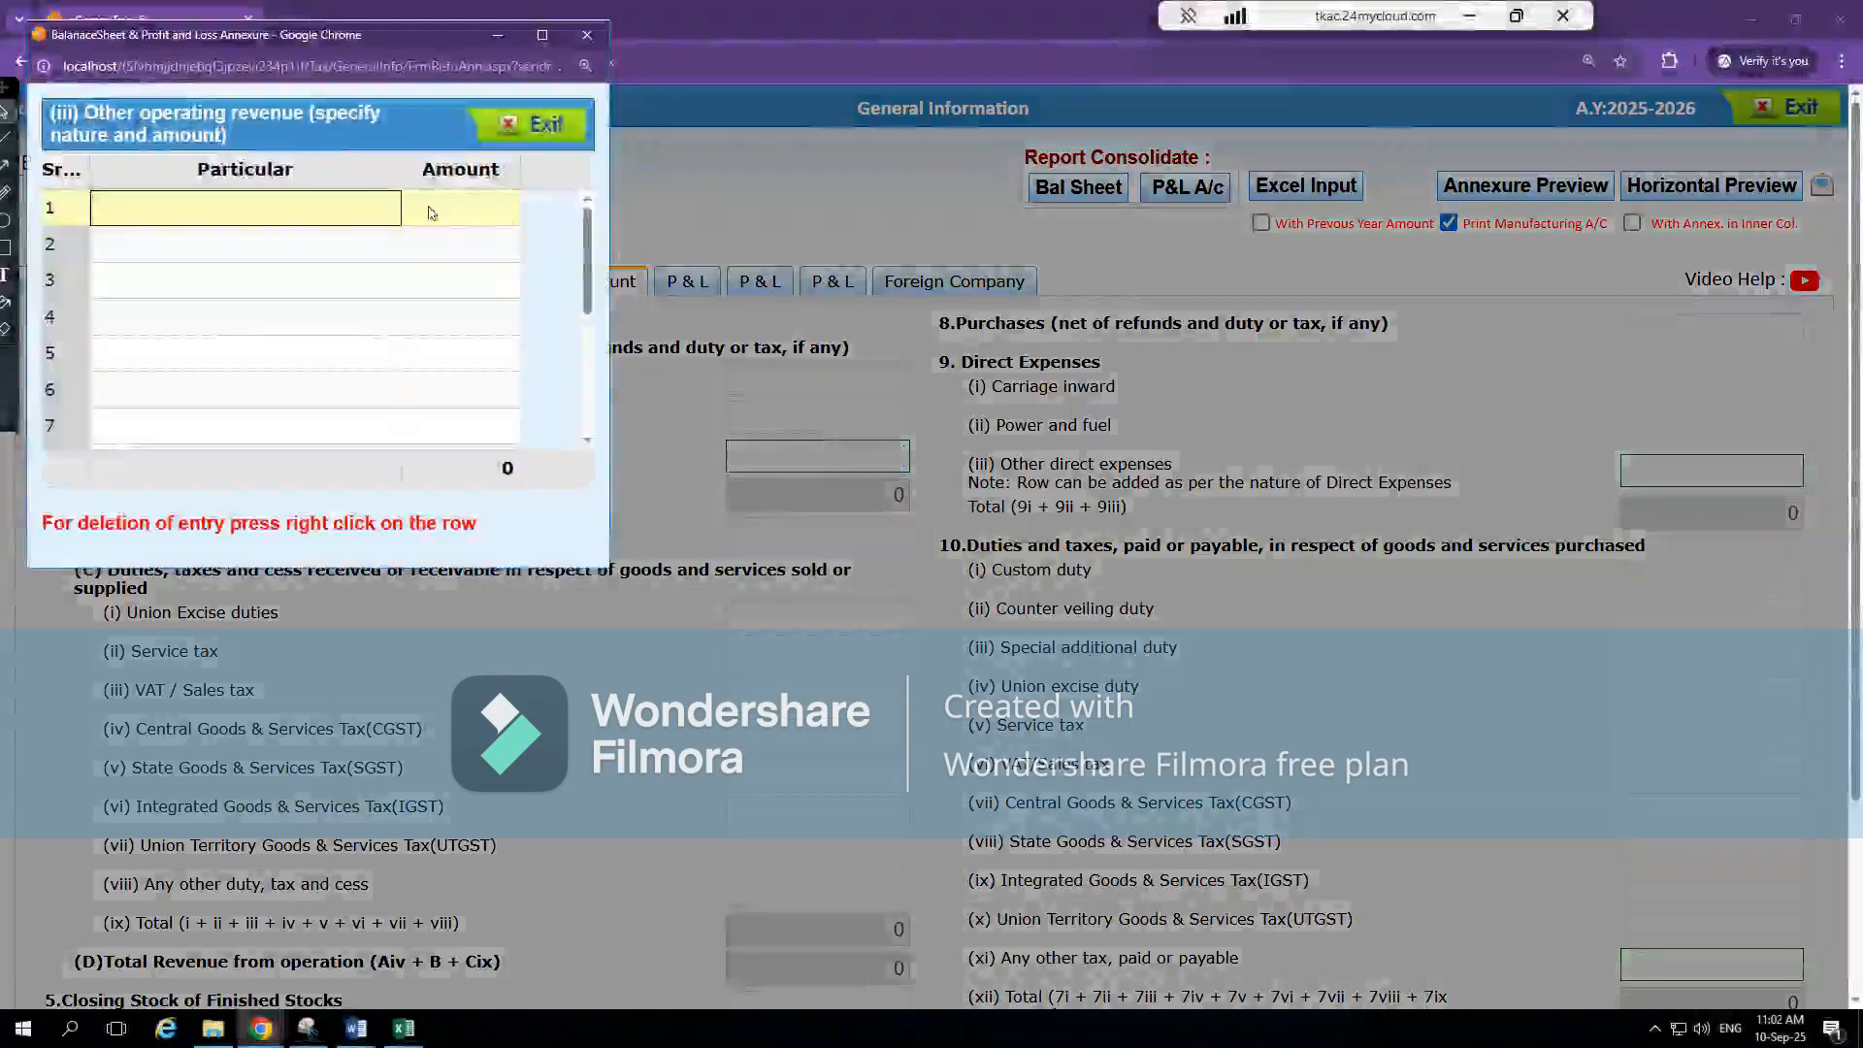
type("Sales")
left_click(431, 207)
type("337545")
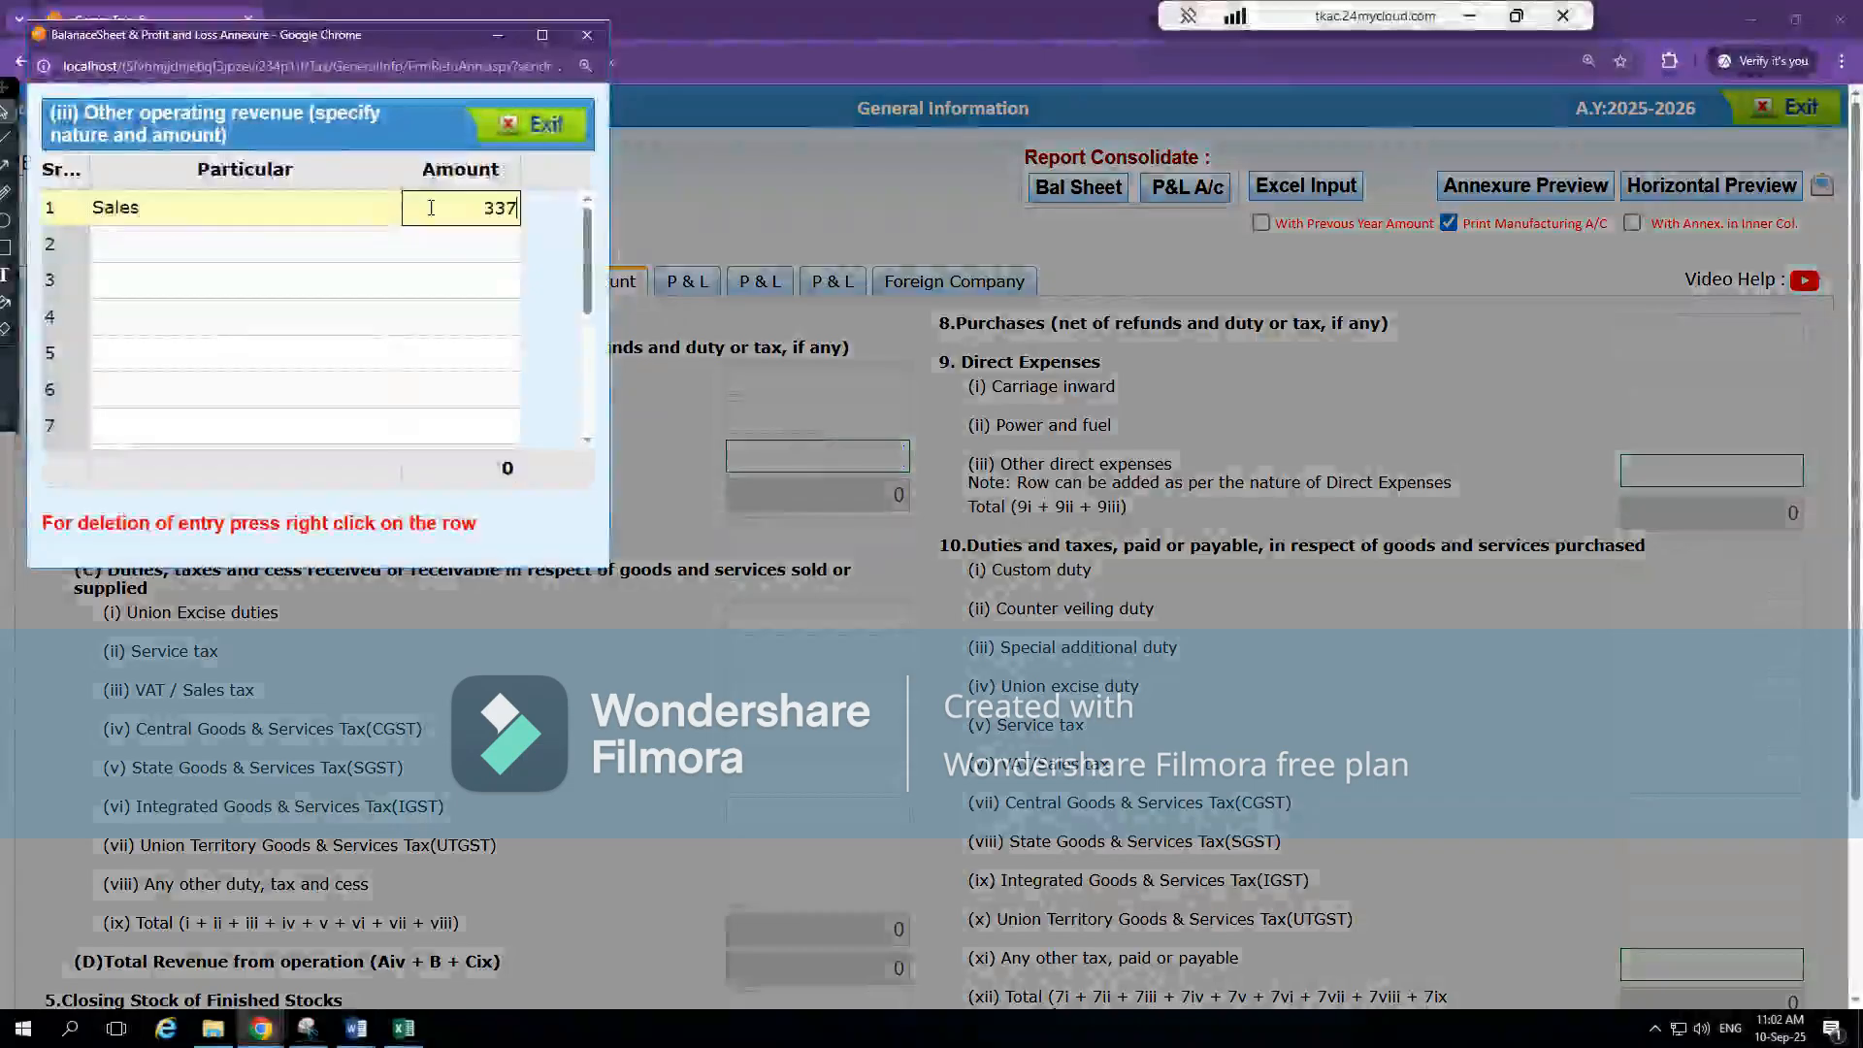
key("BackSpace")
key("BackSpace")
key("BackSpace")
key("BackSpace")
type("745")
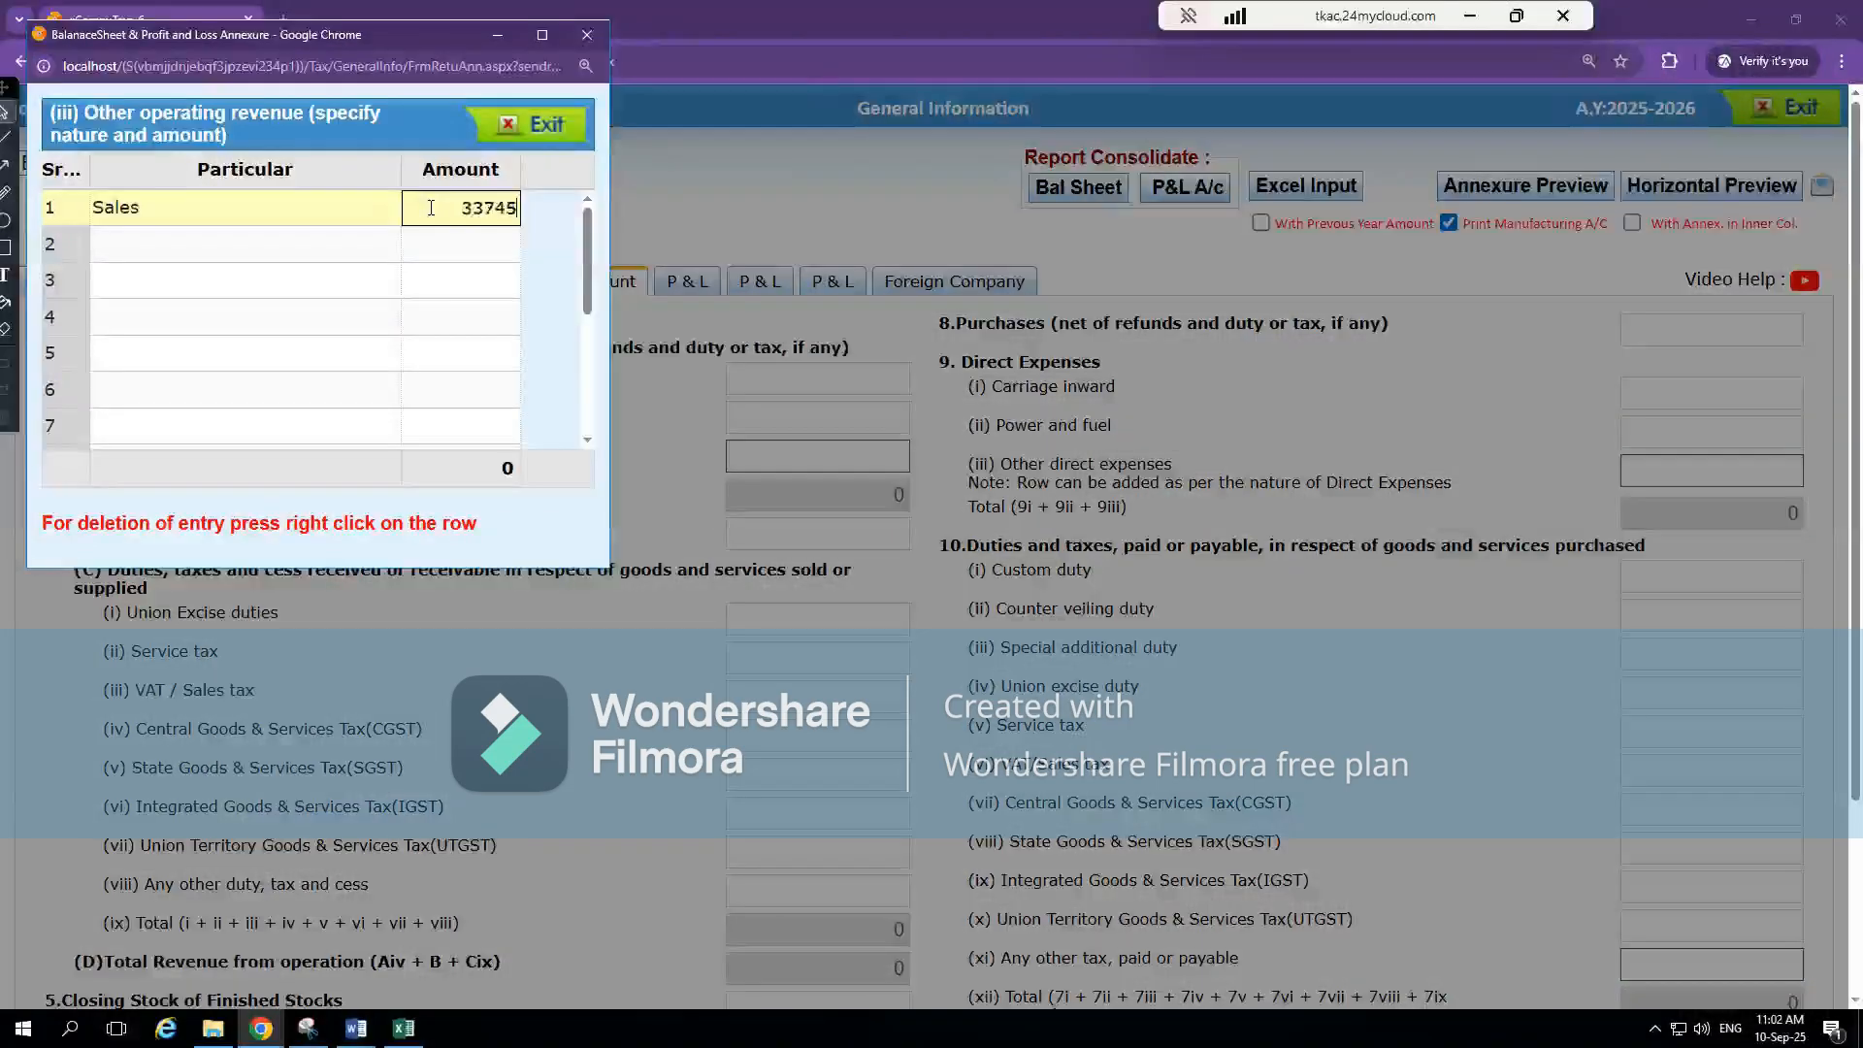
key("alt+Tab")
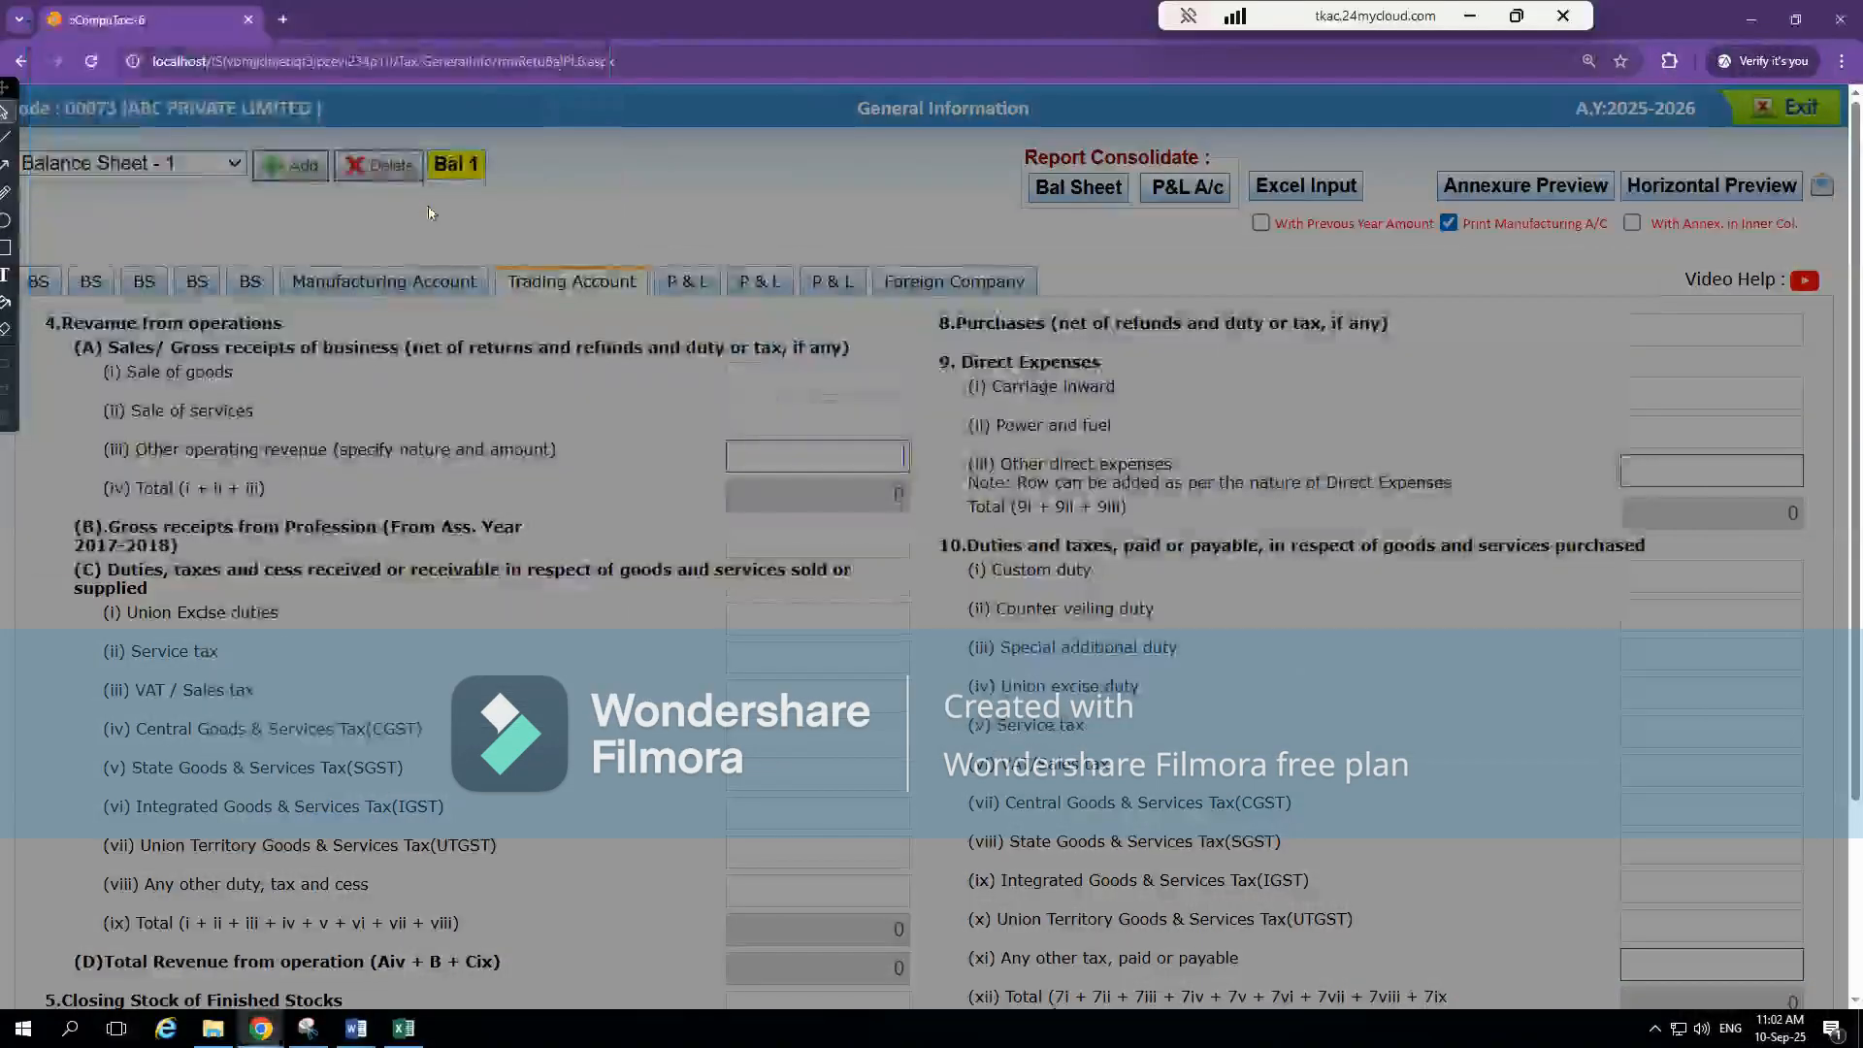
key("alt+Tab")
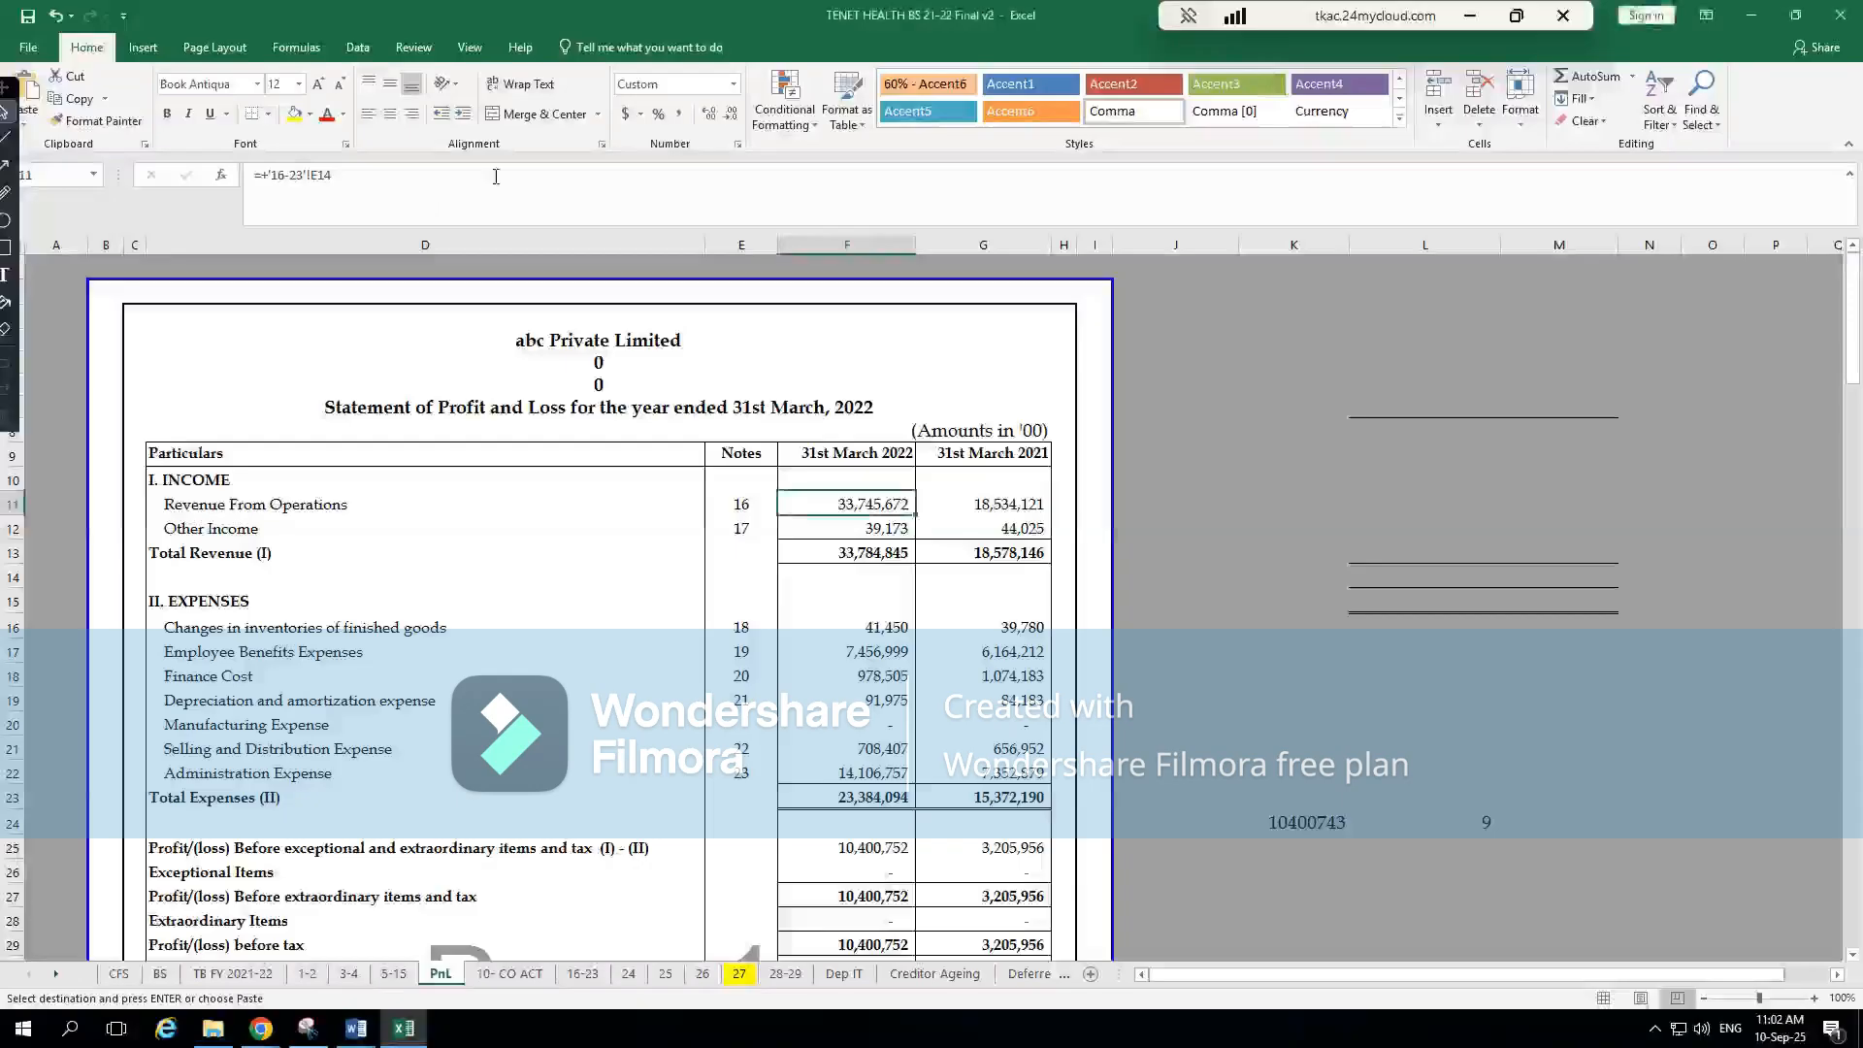
key("alt+Tab")
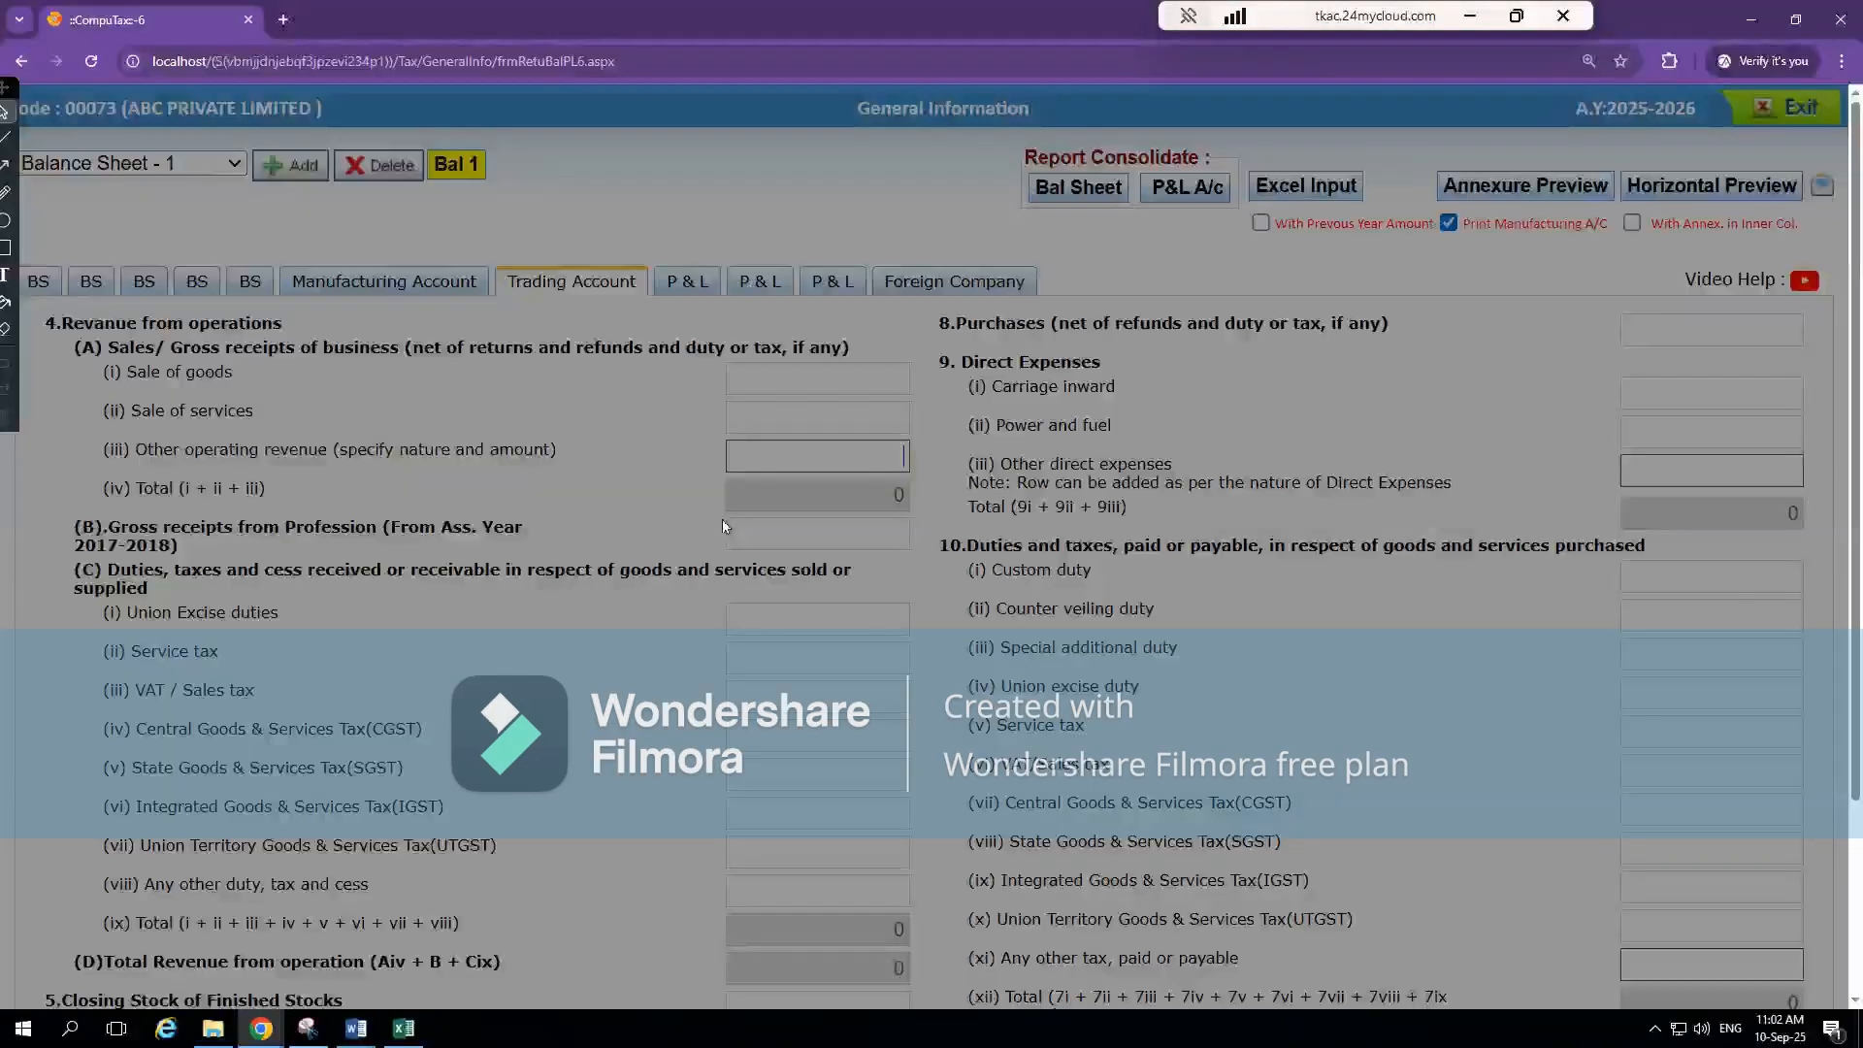
key("alt+Tab")
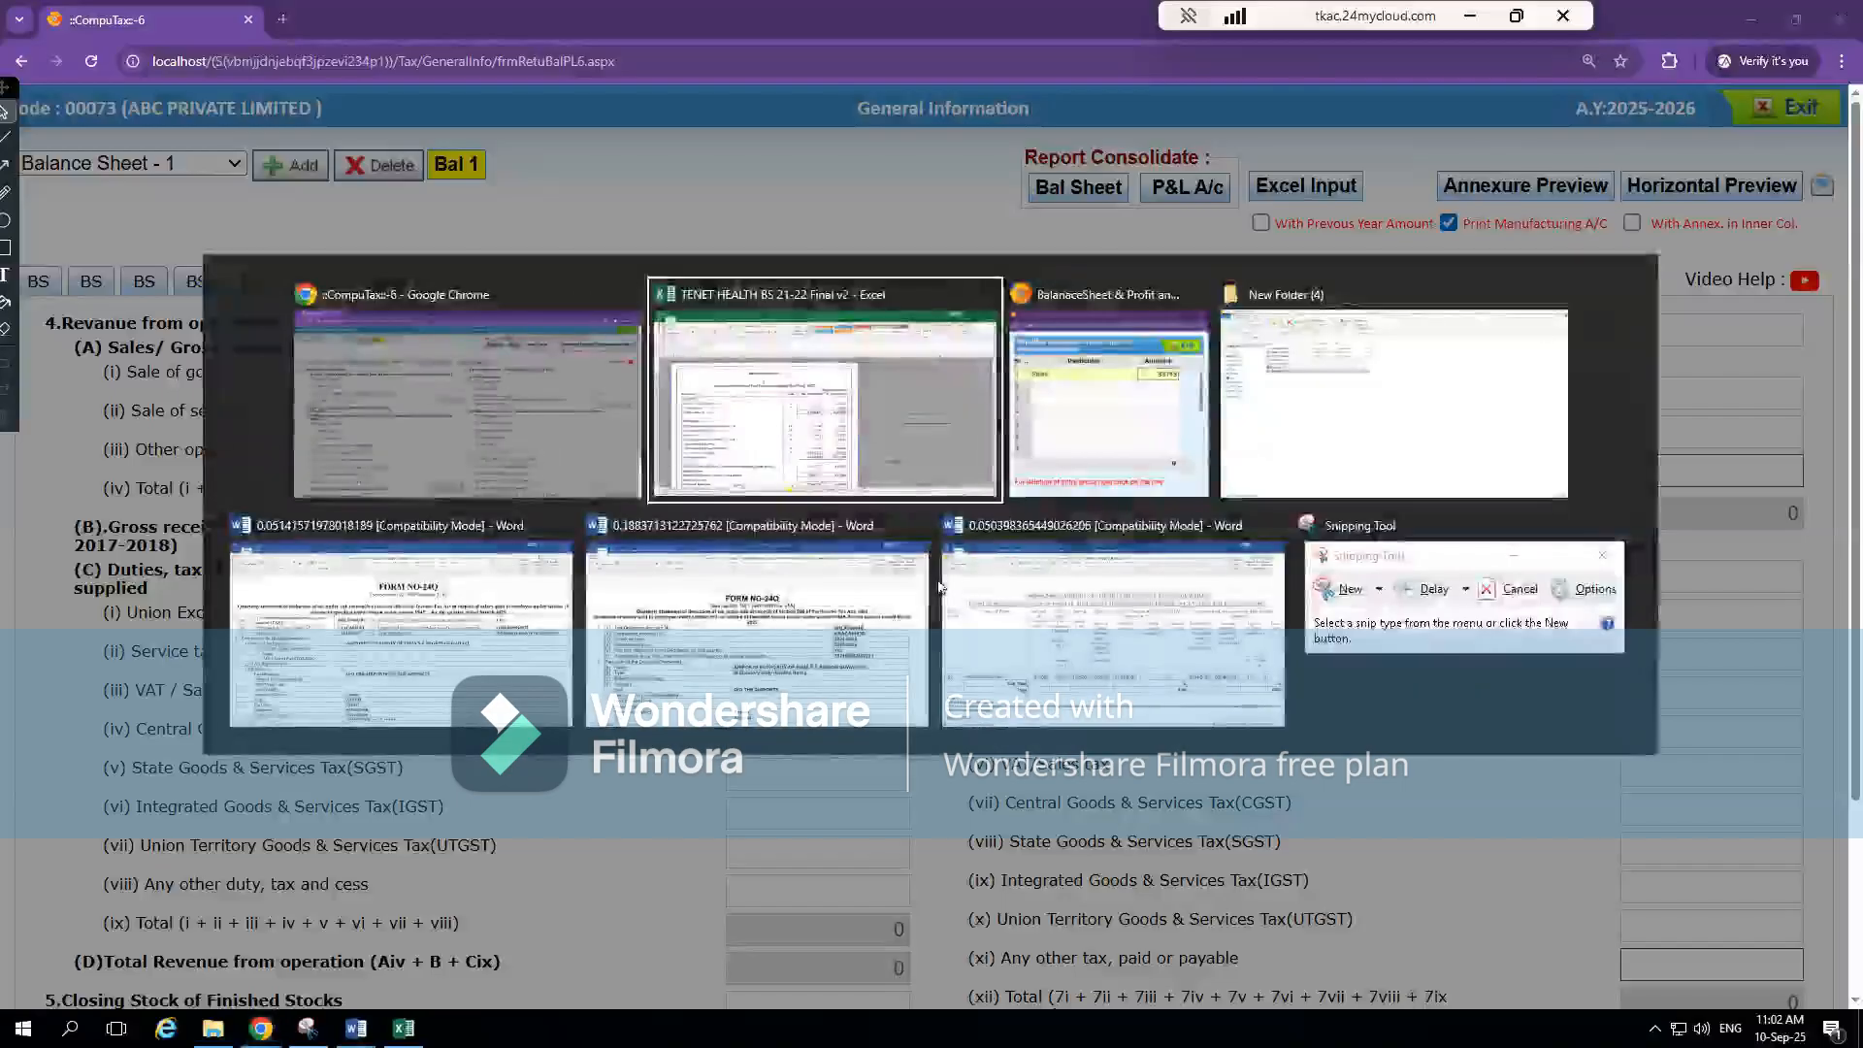
type("672")
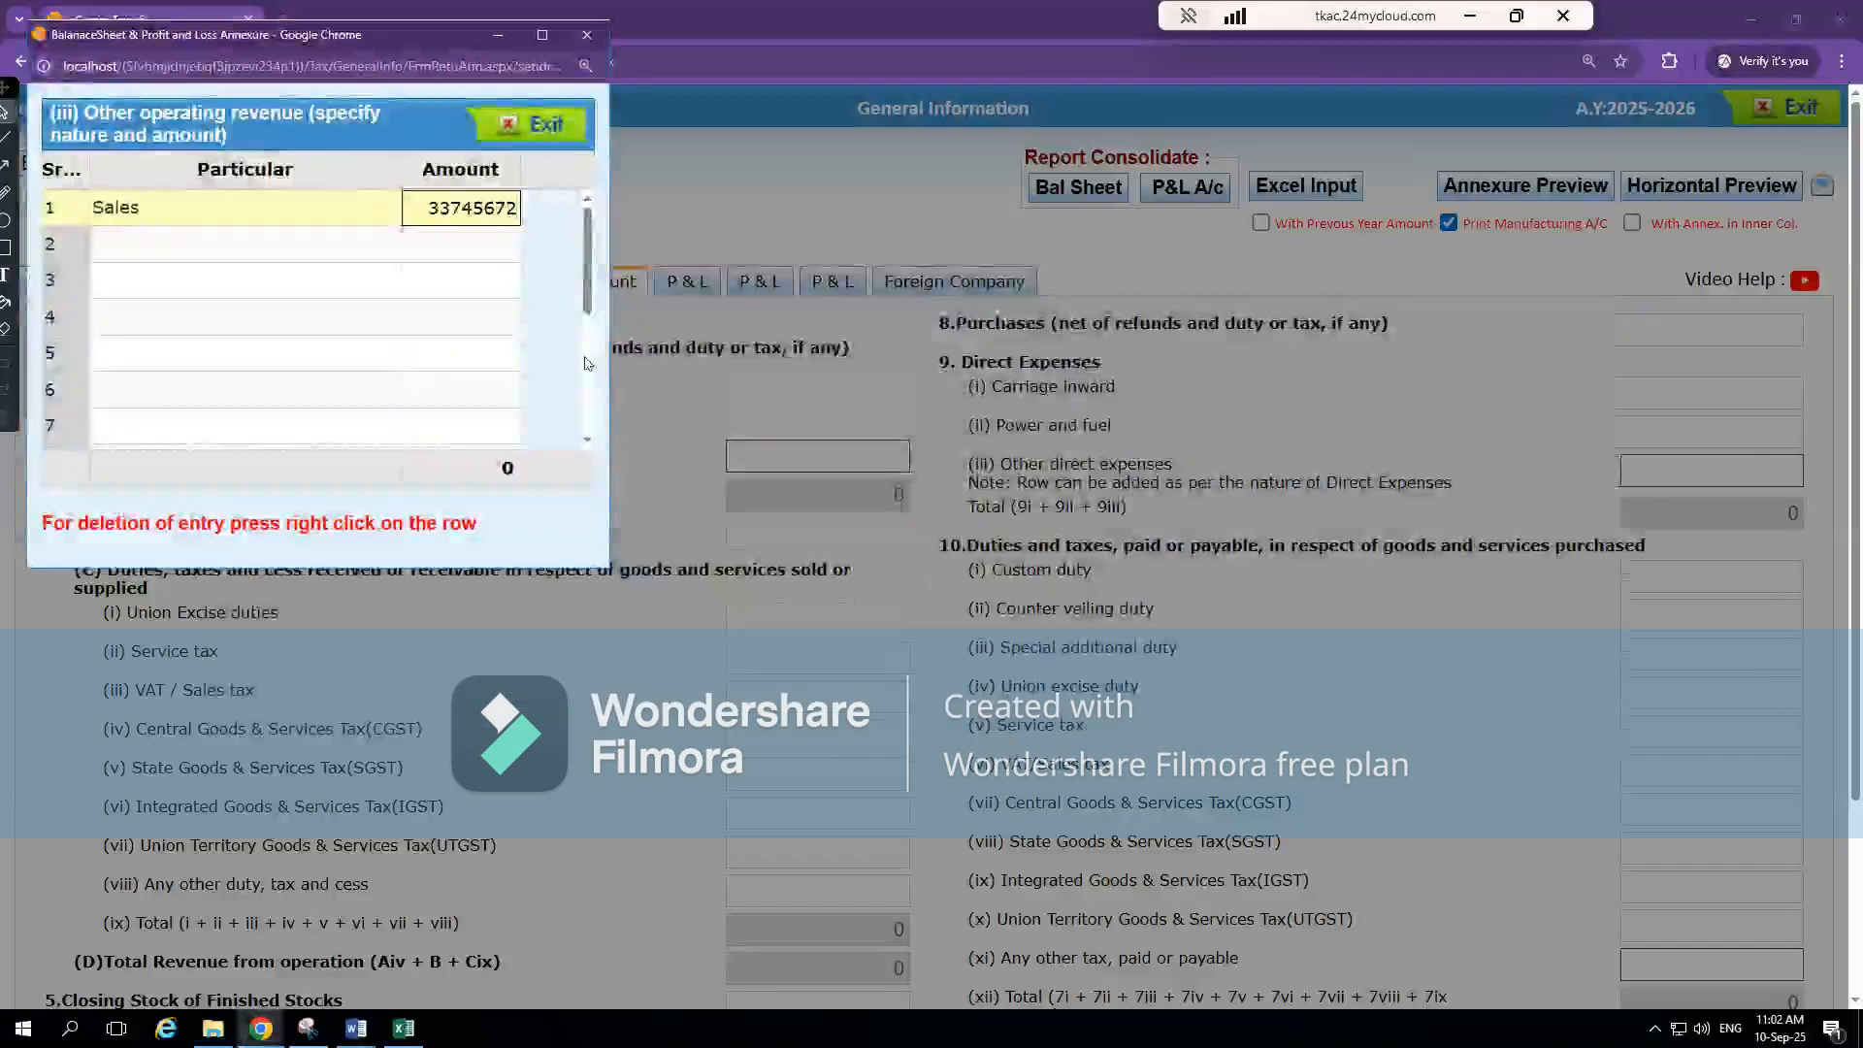
left_click(485, 316)
left_click(544, 126)
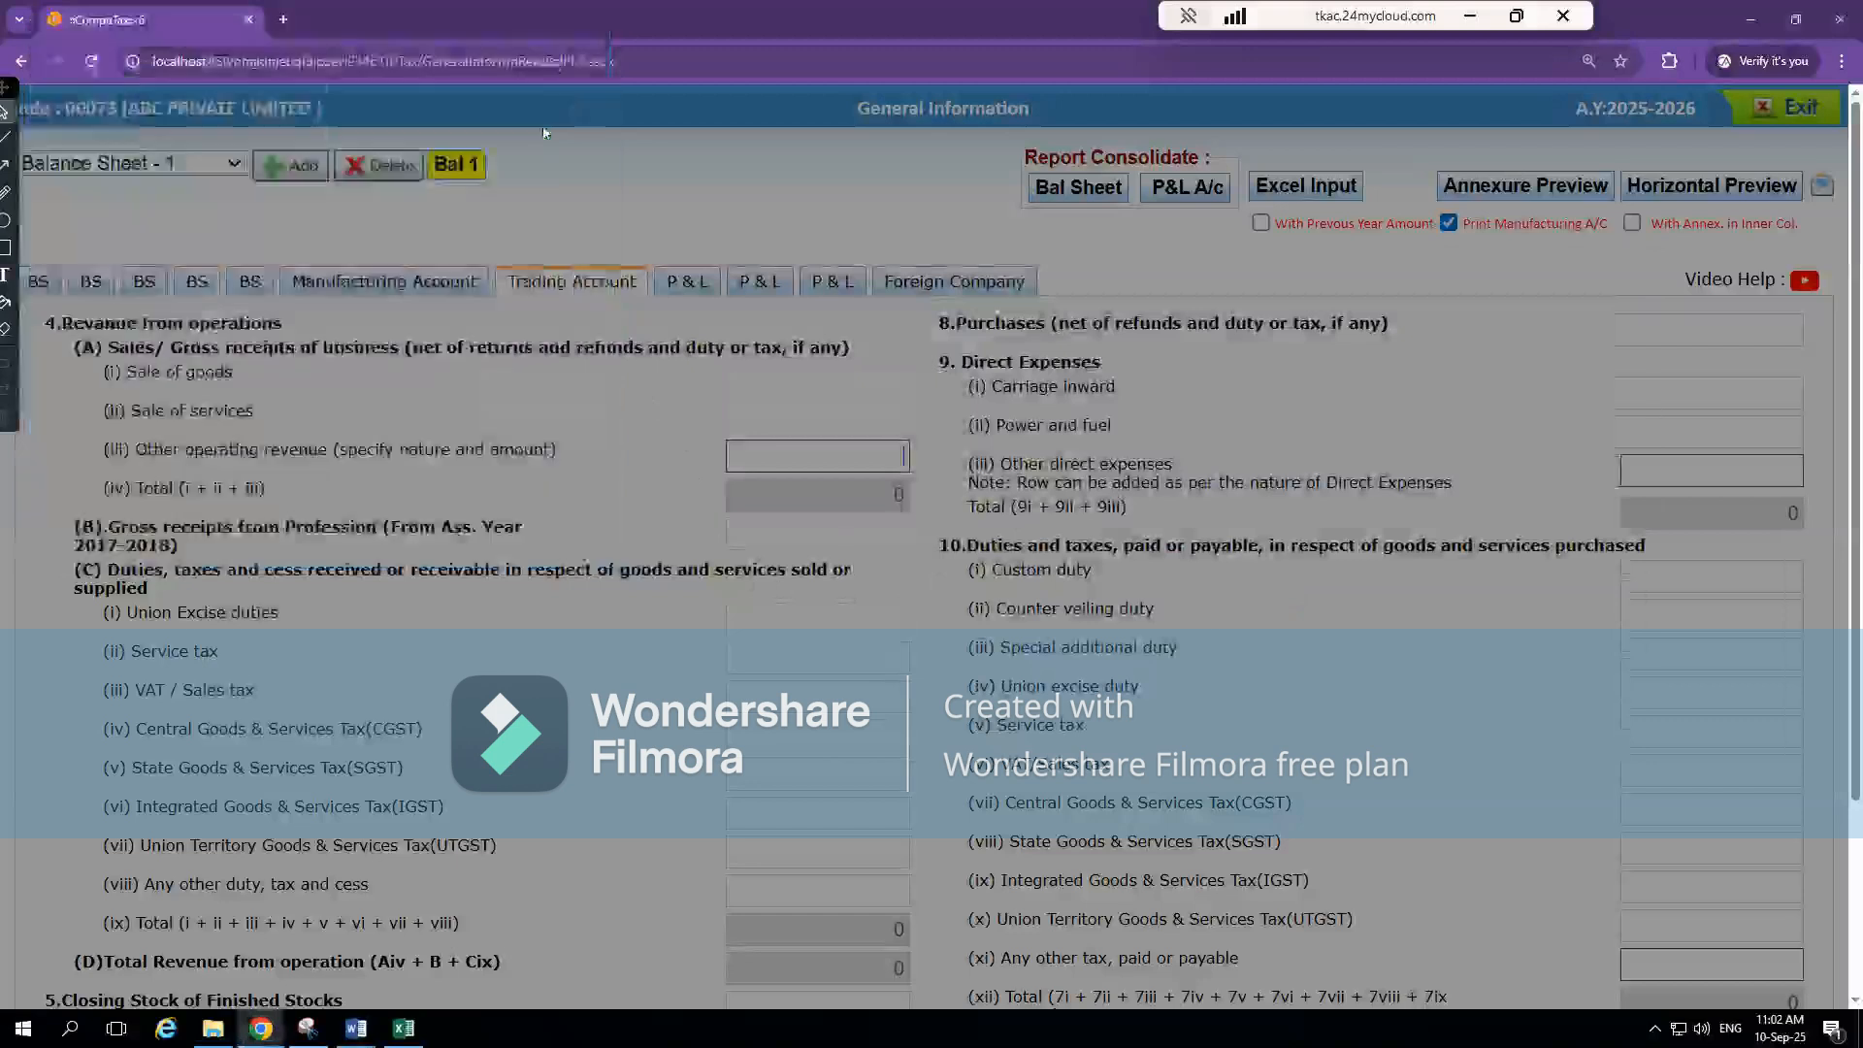
left_click(739, 629)
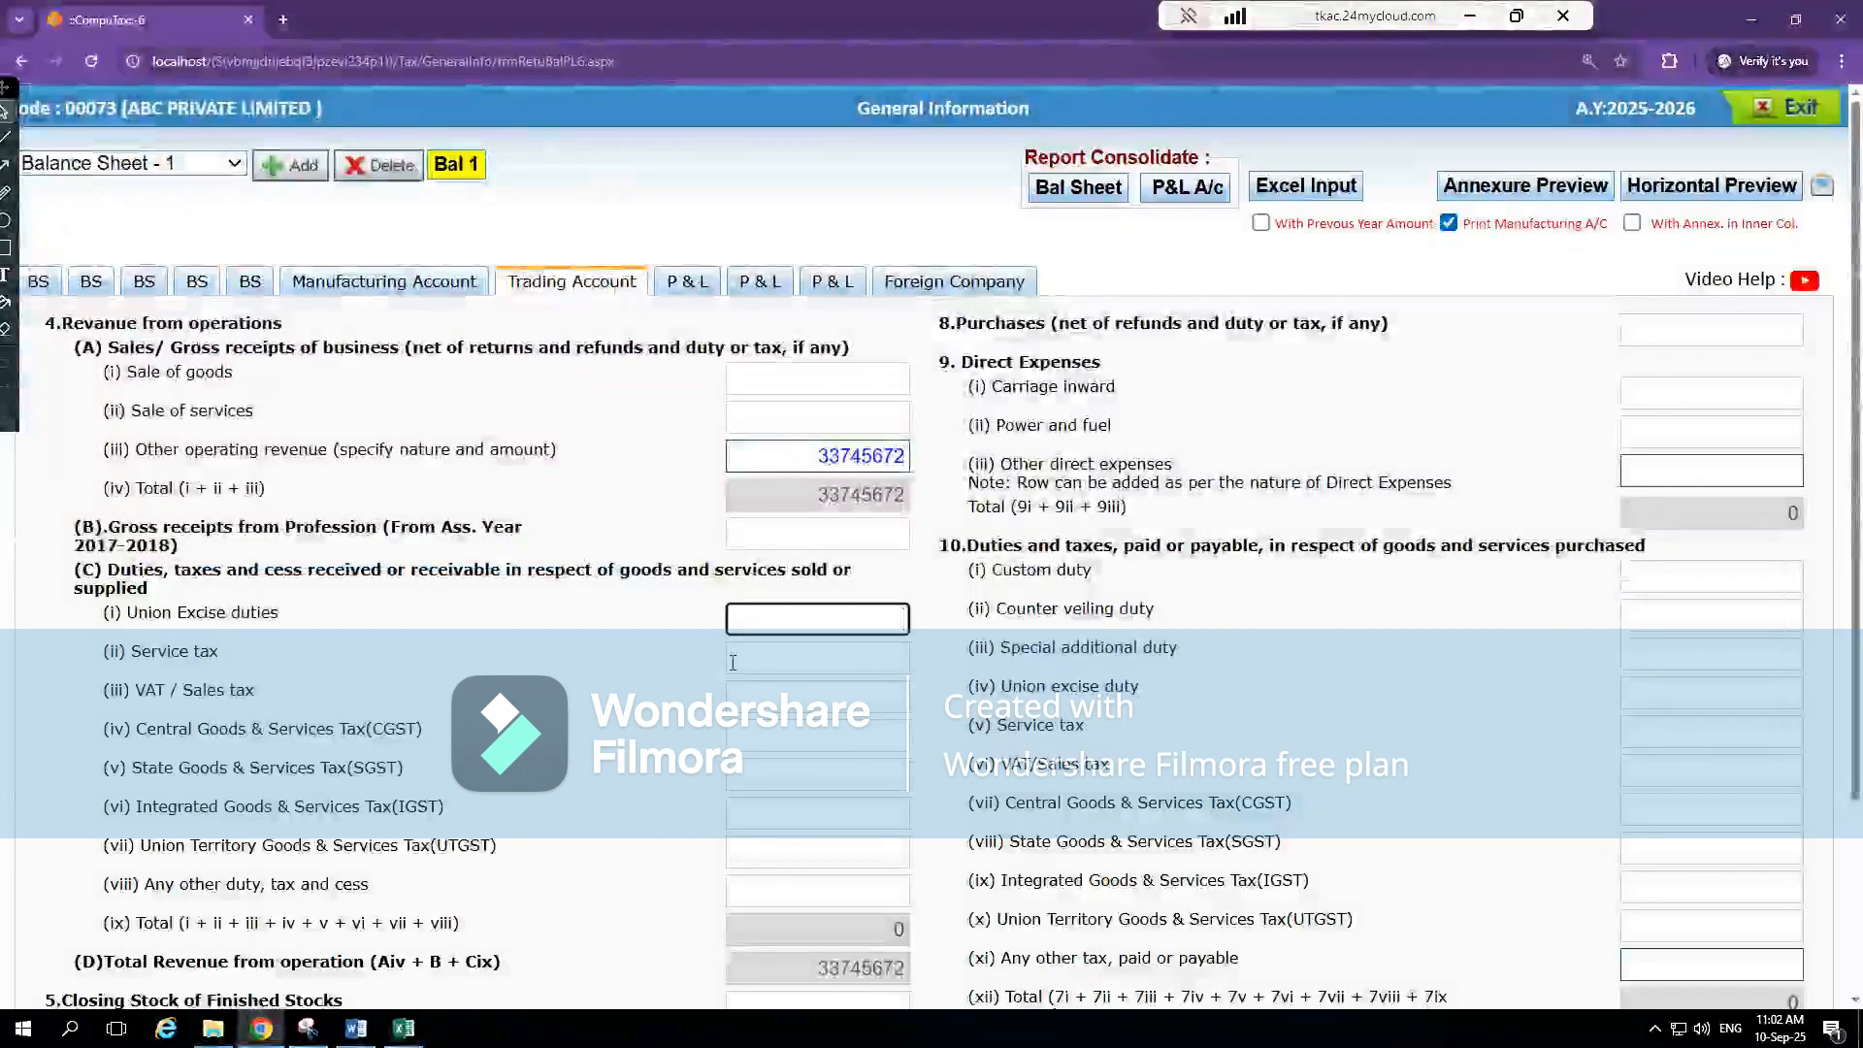
Check the current-year Other Income on Excel's PnL sheet, and review the remaining Trading Account rows in CompuTax
key("alt+Tab")
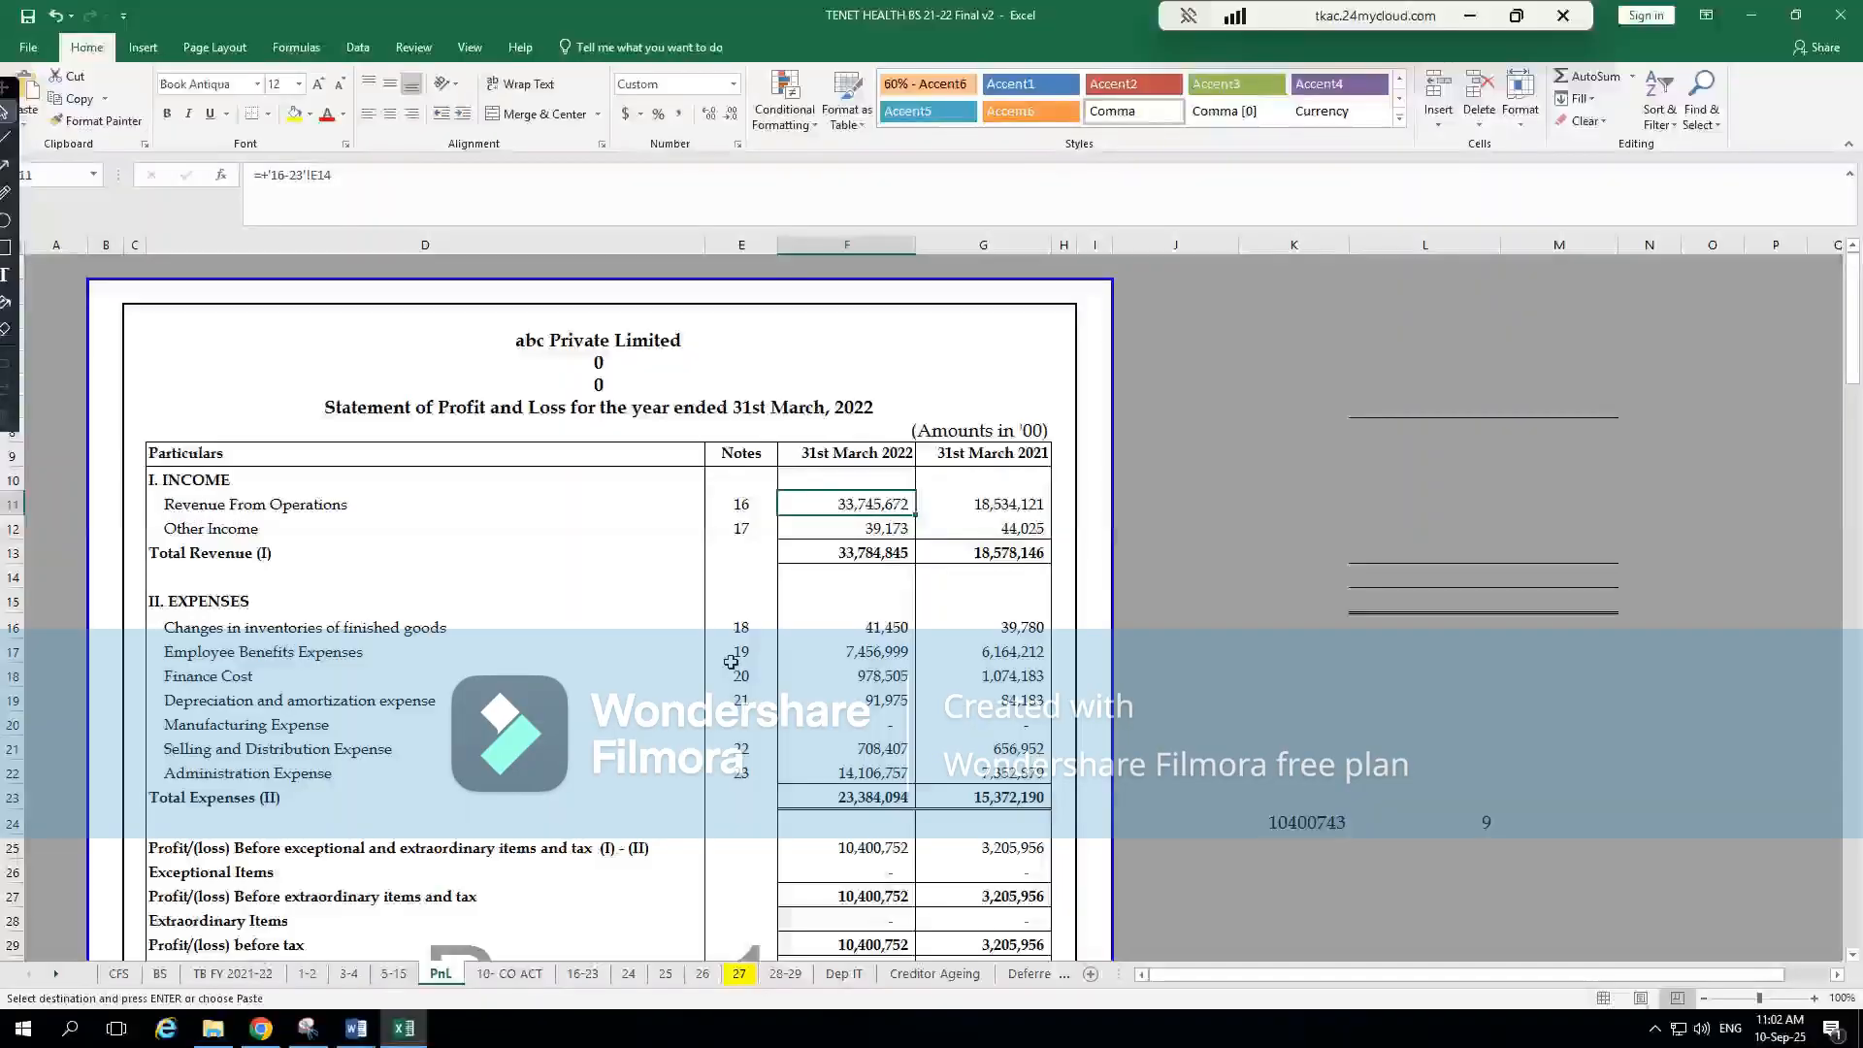
left_click(908, 528)
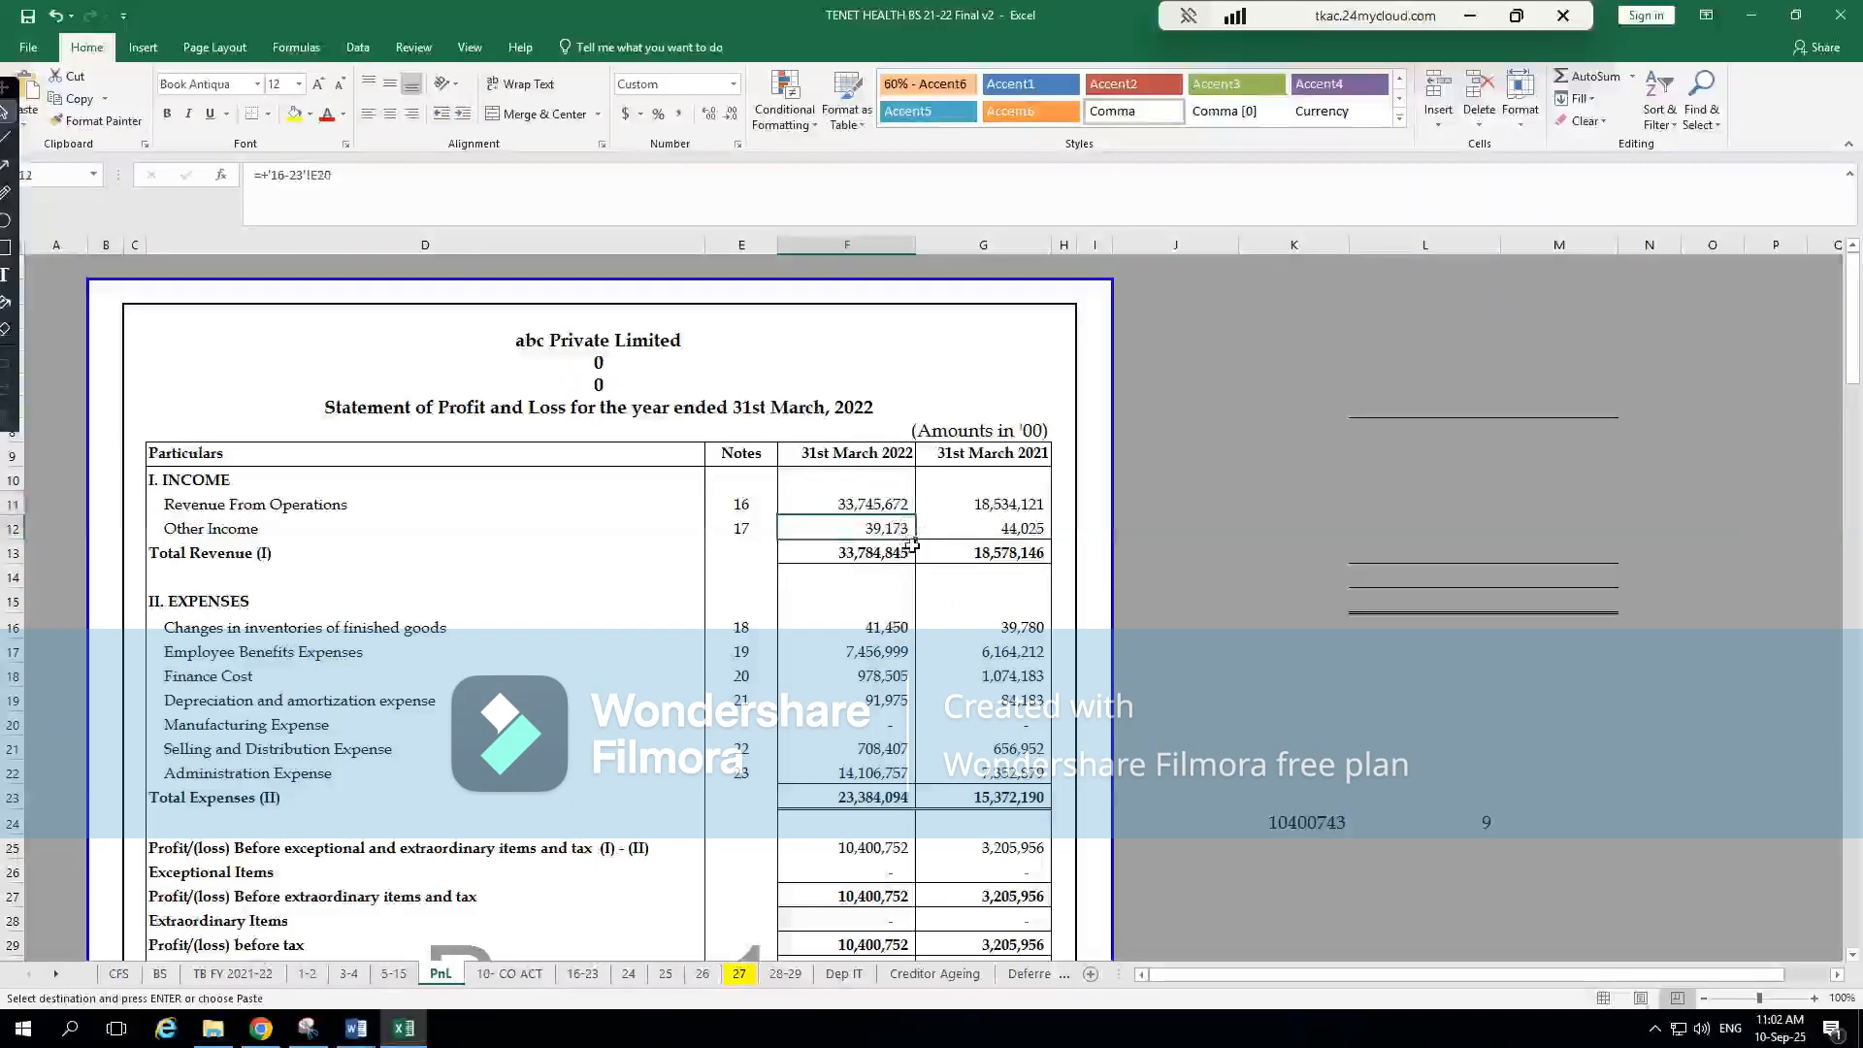
key("alt+Tab")
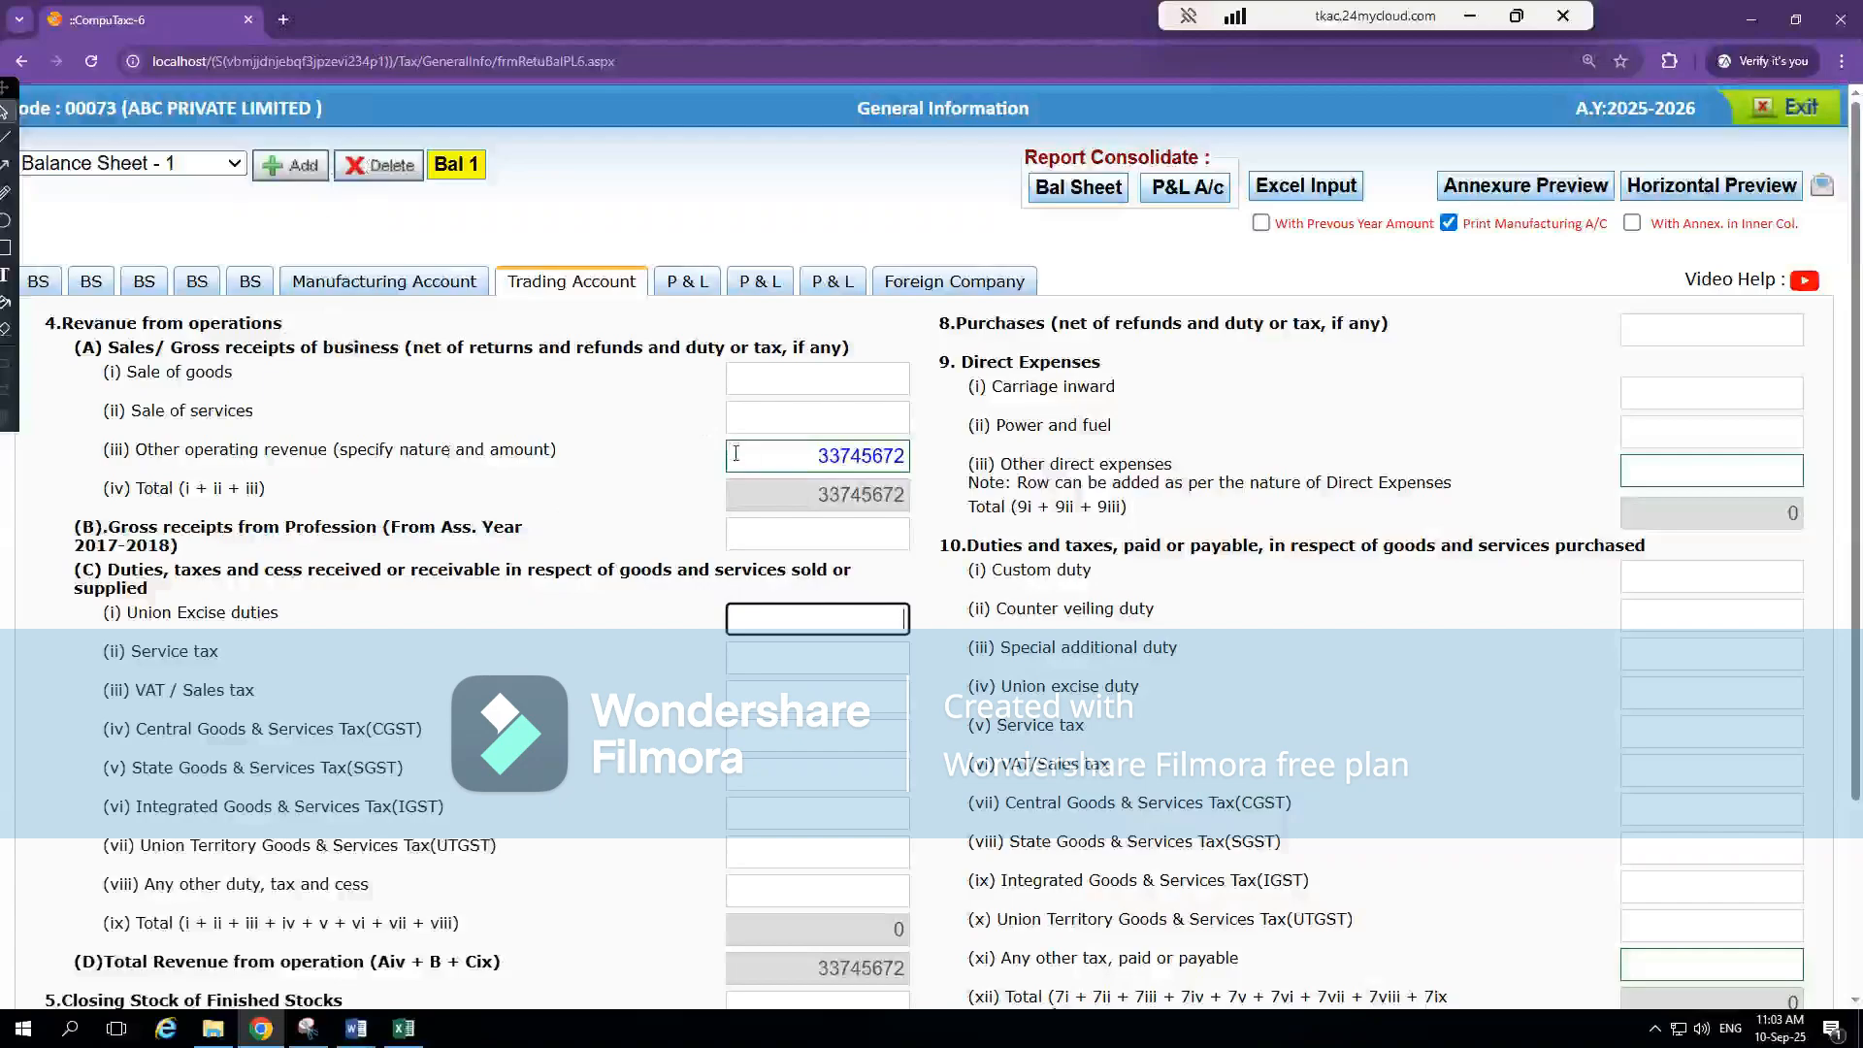
scroll(490, 773, "down", 3)
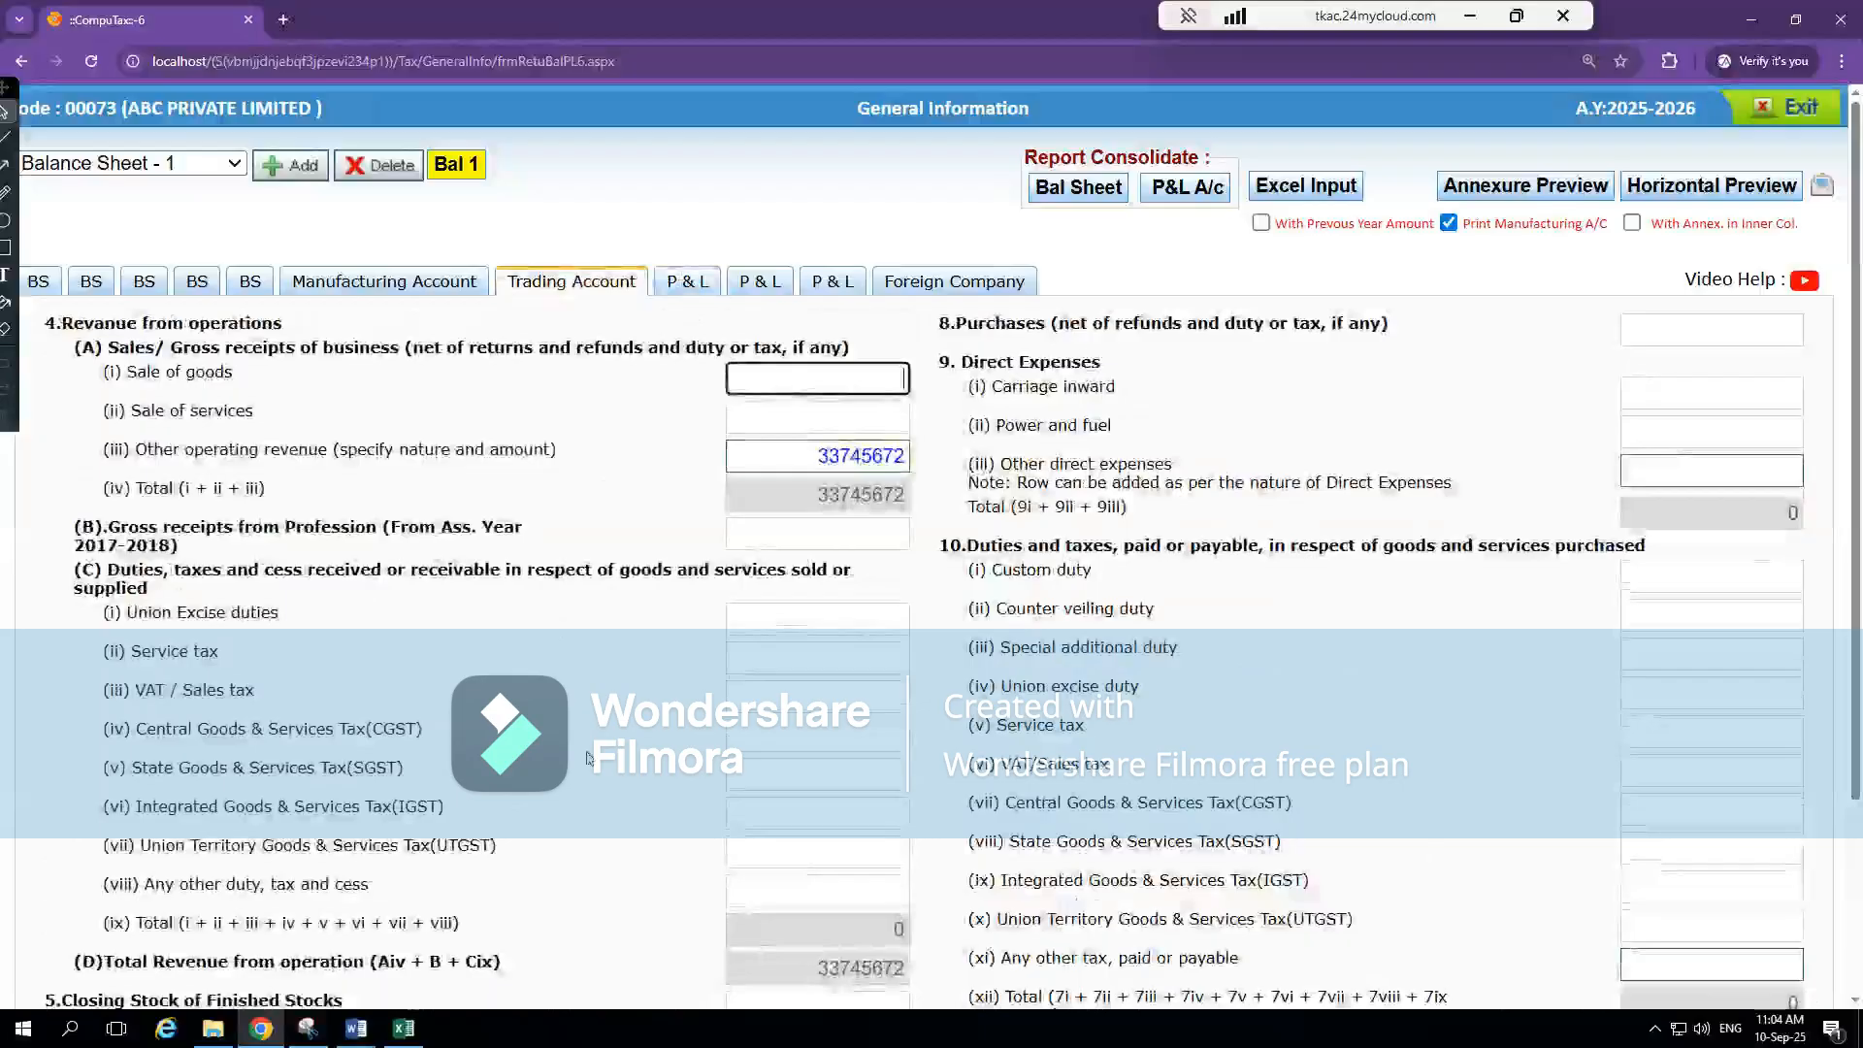
scroll(587, 756, "down", 1)
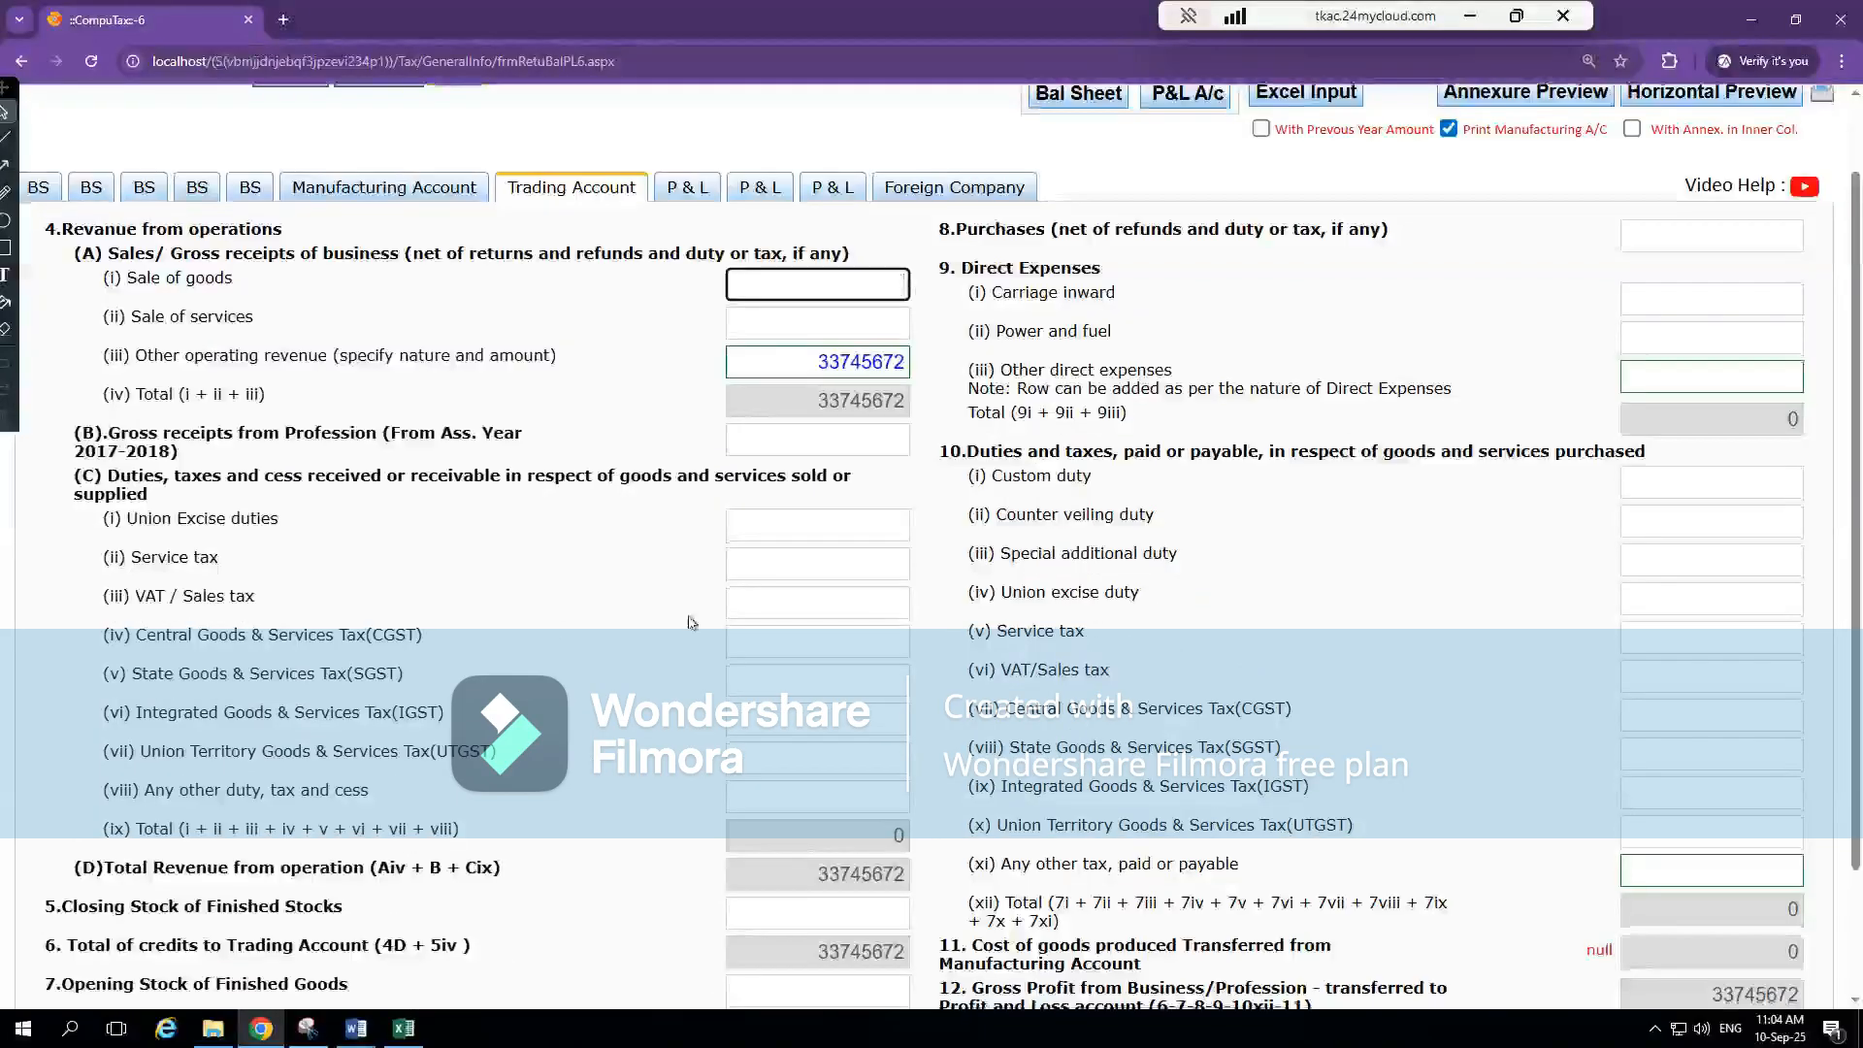
In the first P & L section, add an Other Income entry of 39173 under Any other income, and close the breakdown
left_click(691, 191)
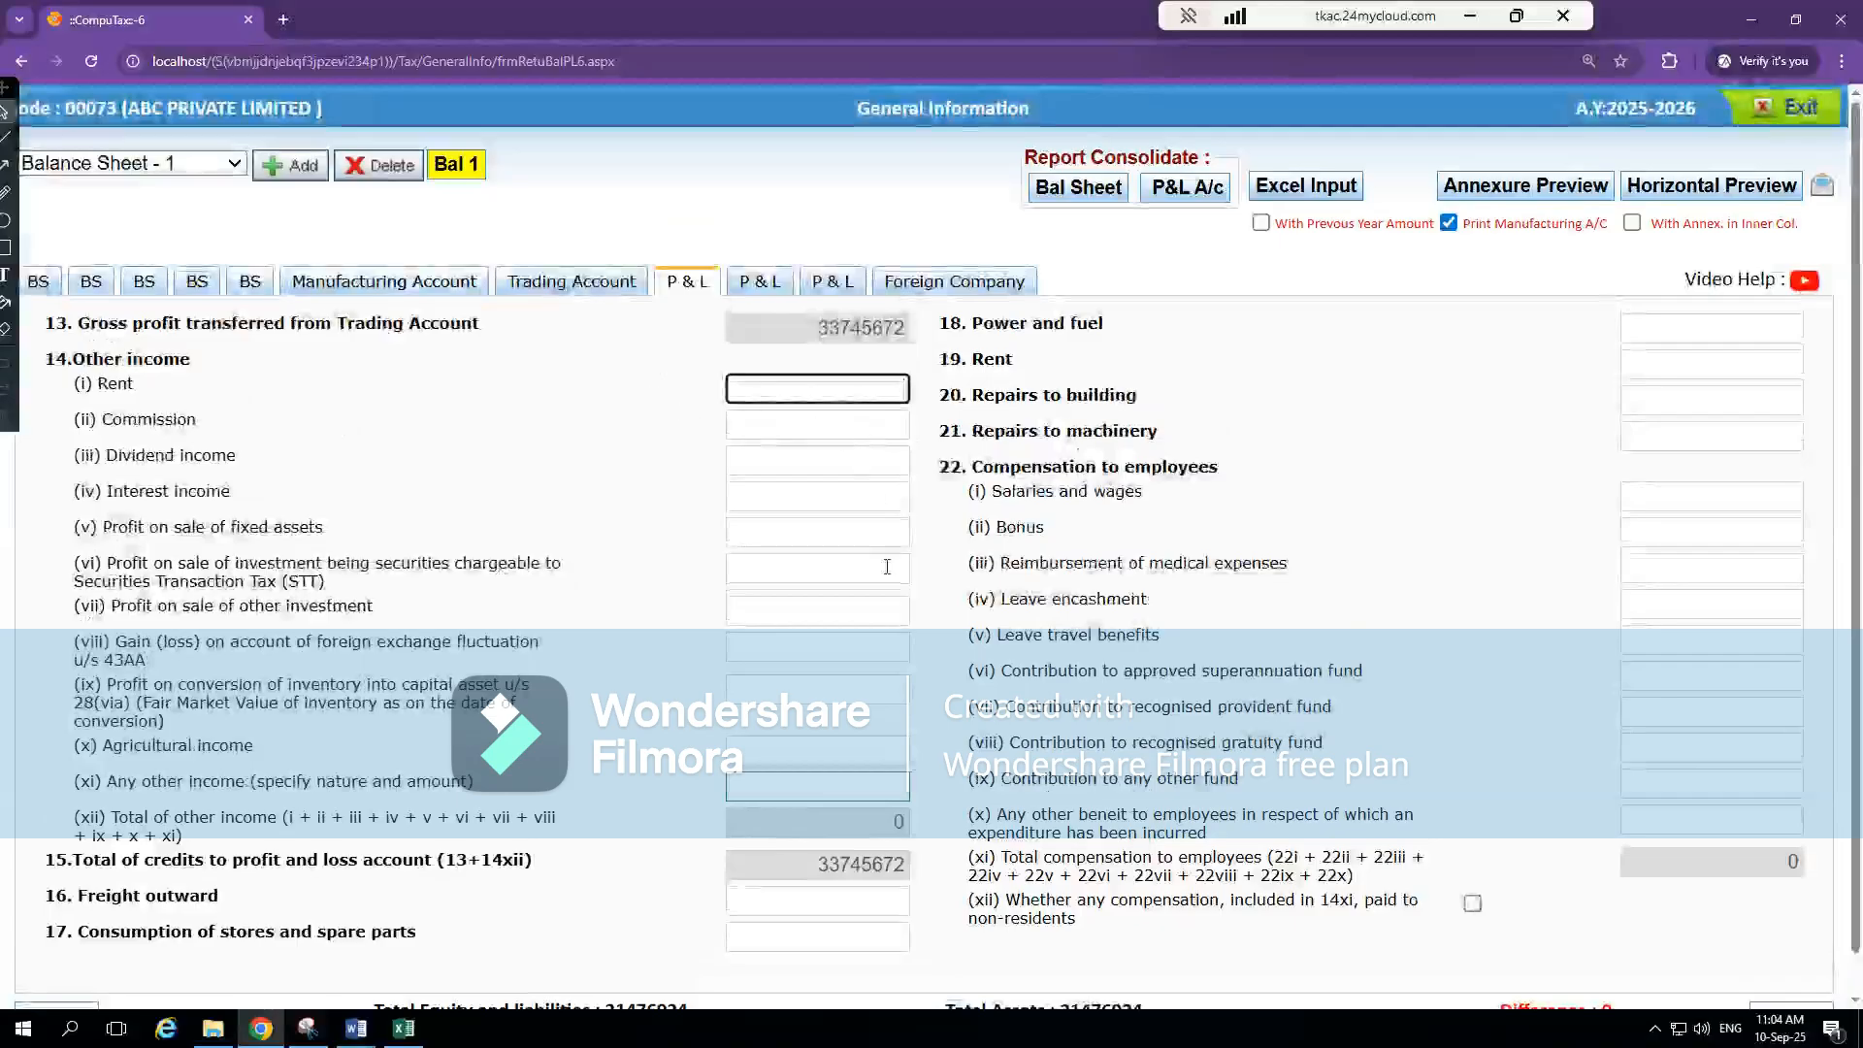
left_click(217, 490)
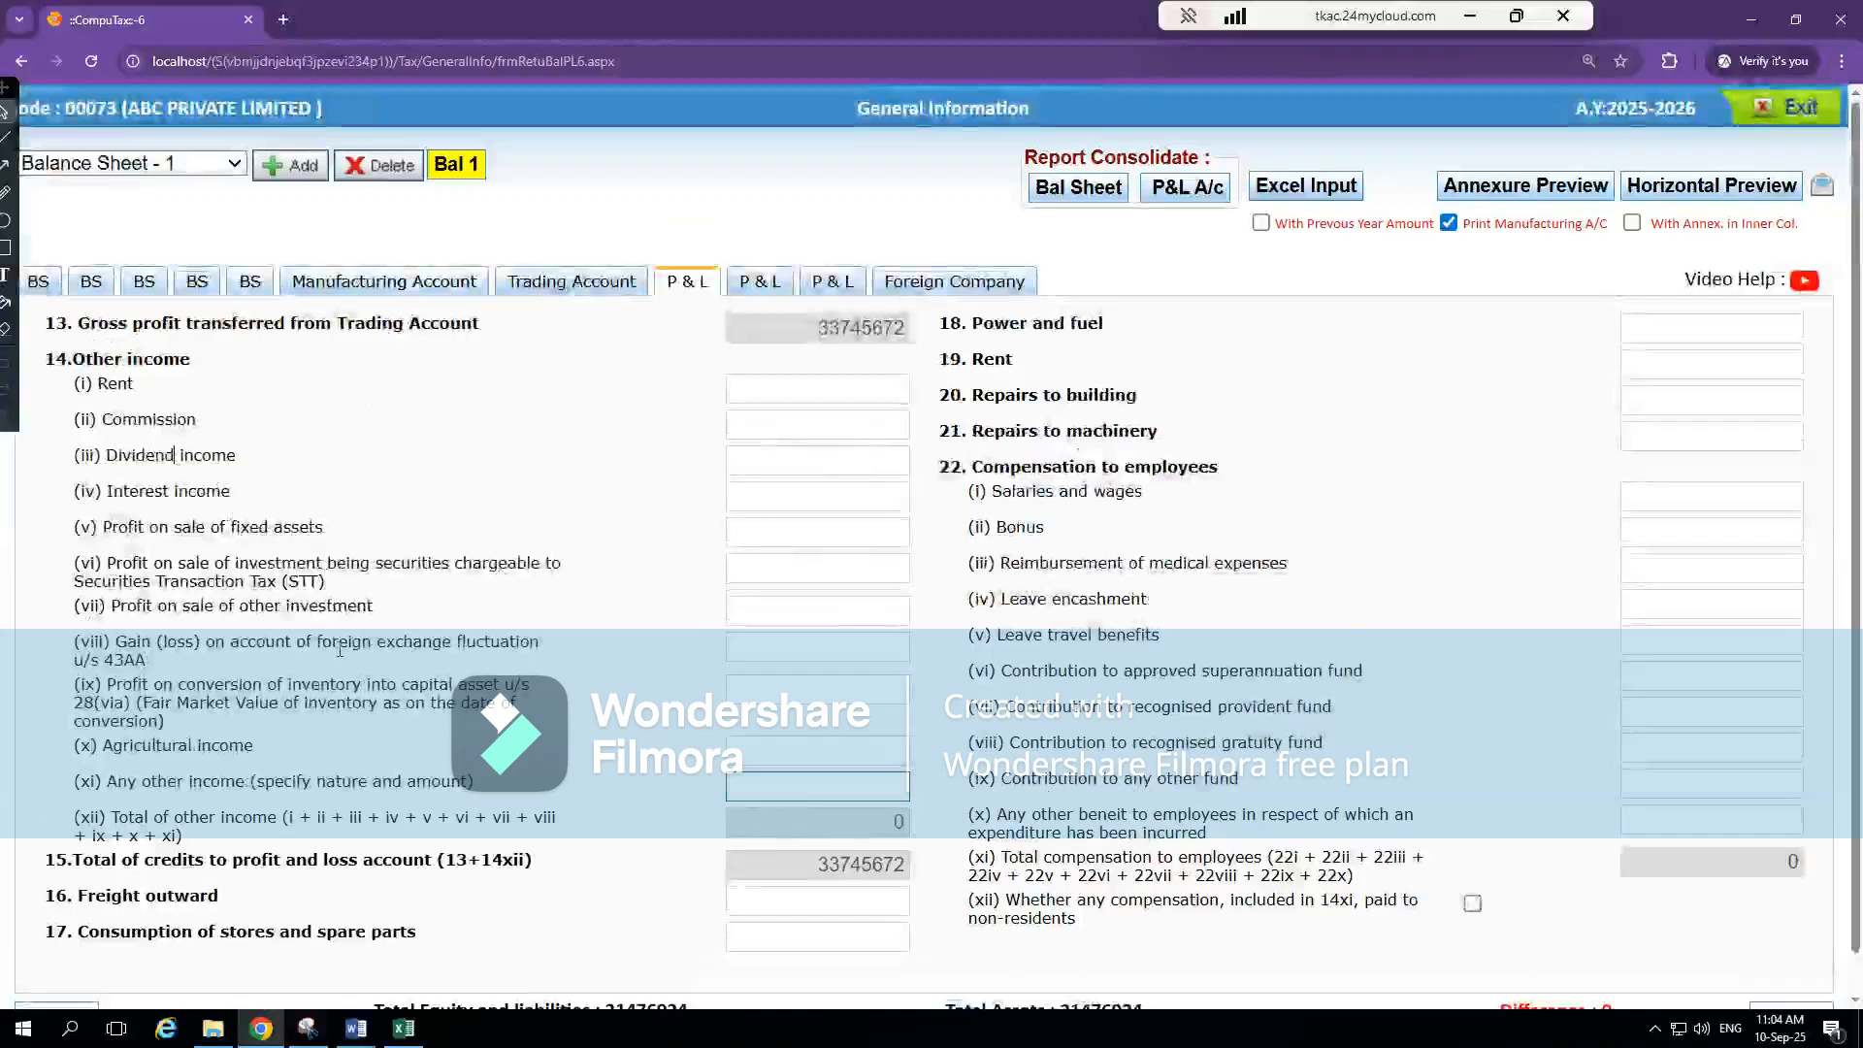
left_click(846, 784)
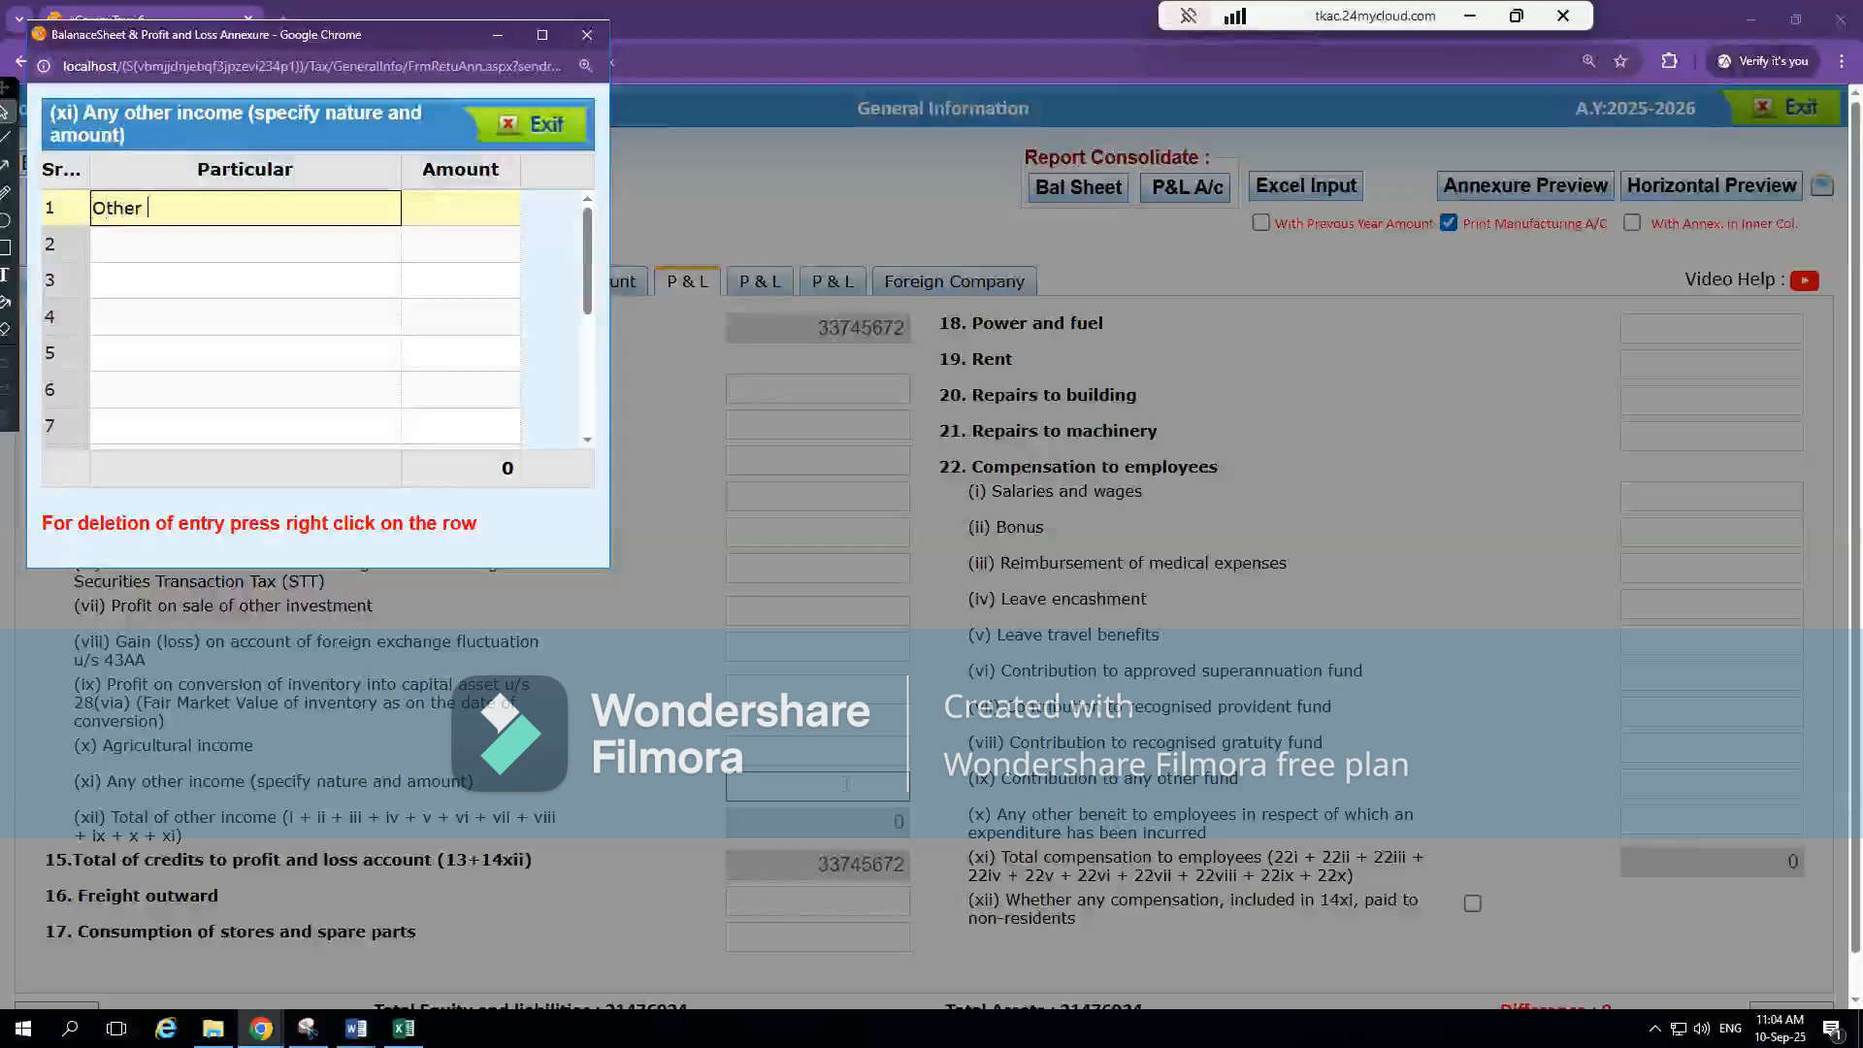
type("Other Income")
key("Tab")
key("alt+Tab")
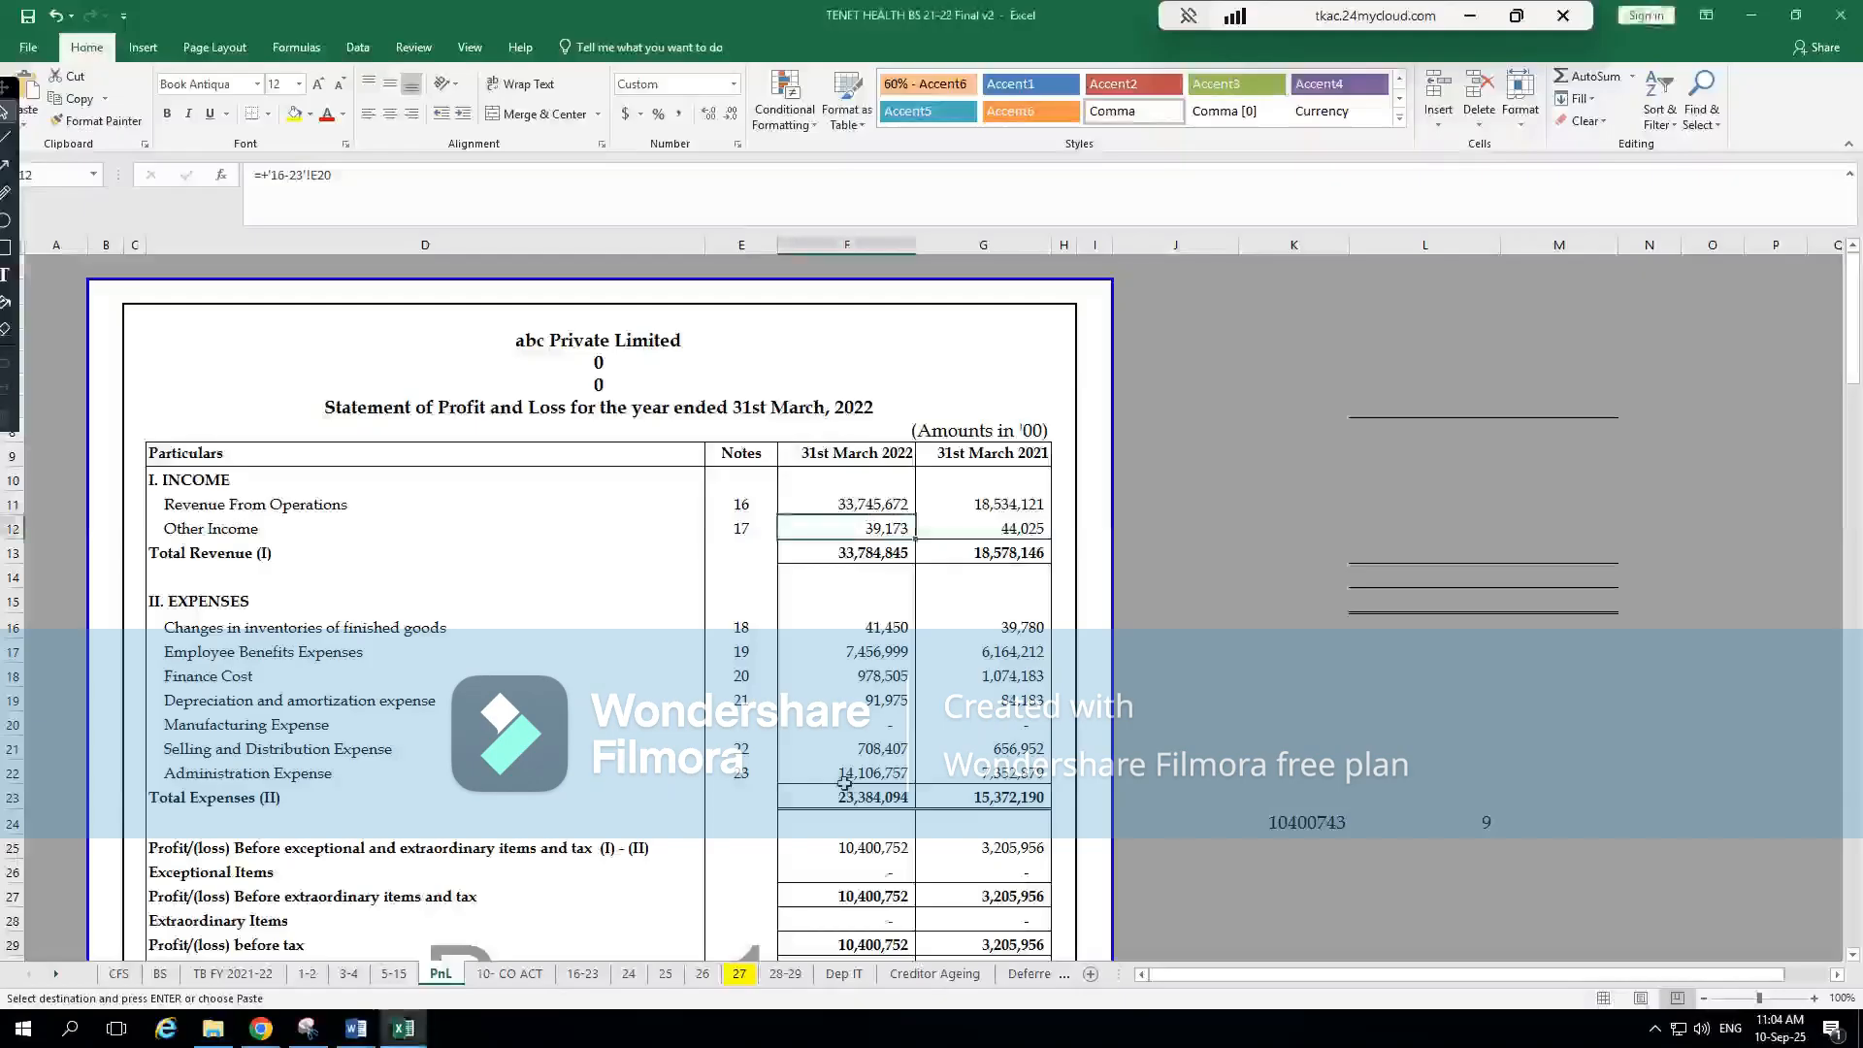
key("alt+Tab")
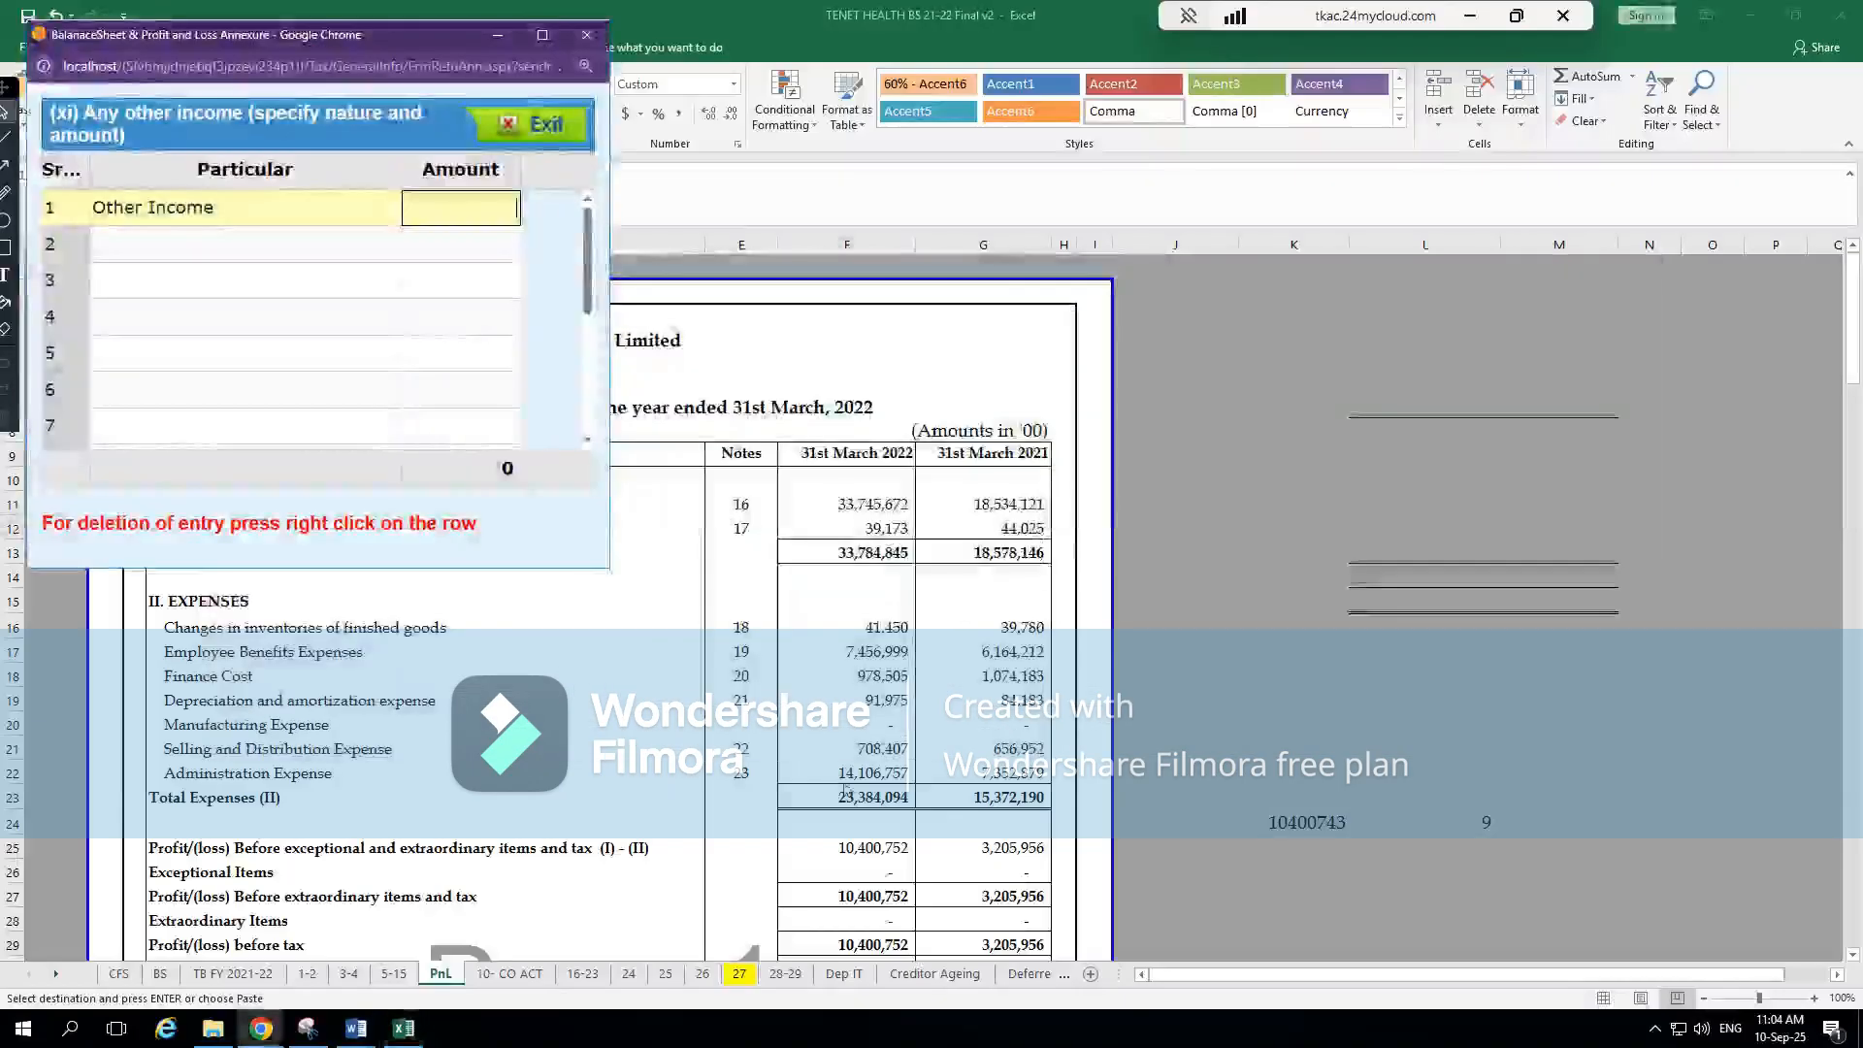
type("39173")
left_click(397, 334)
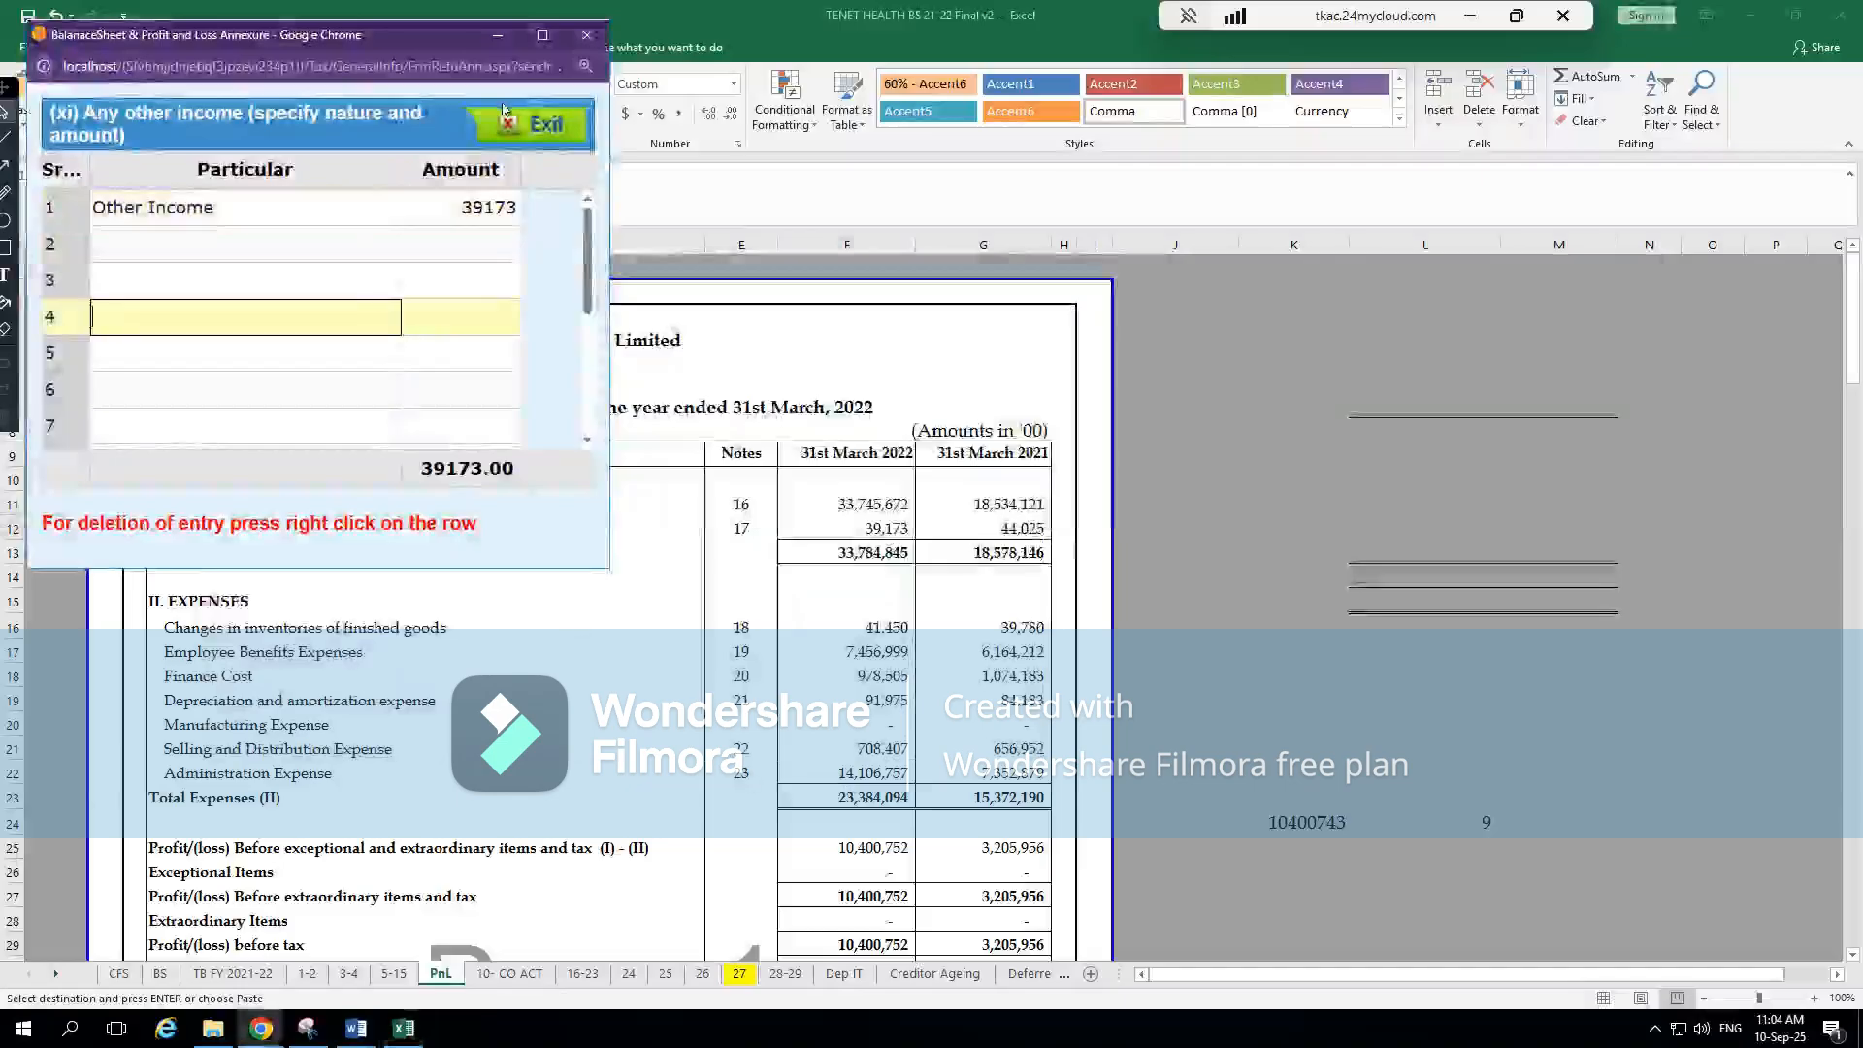
left_click(509, 124)
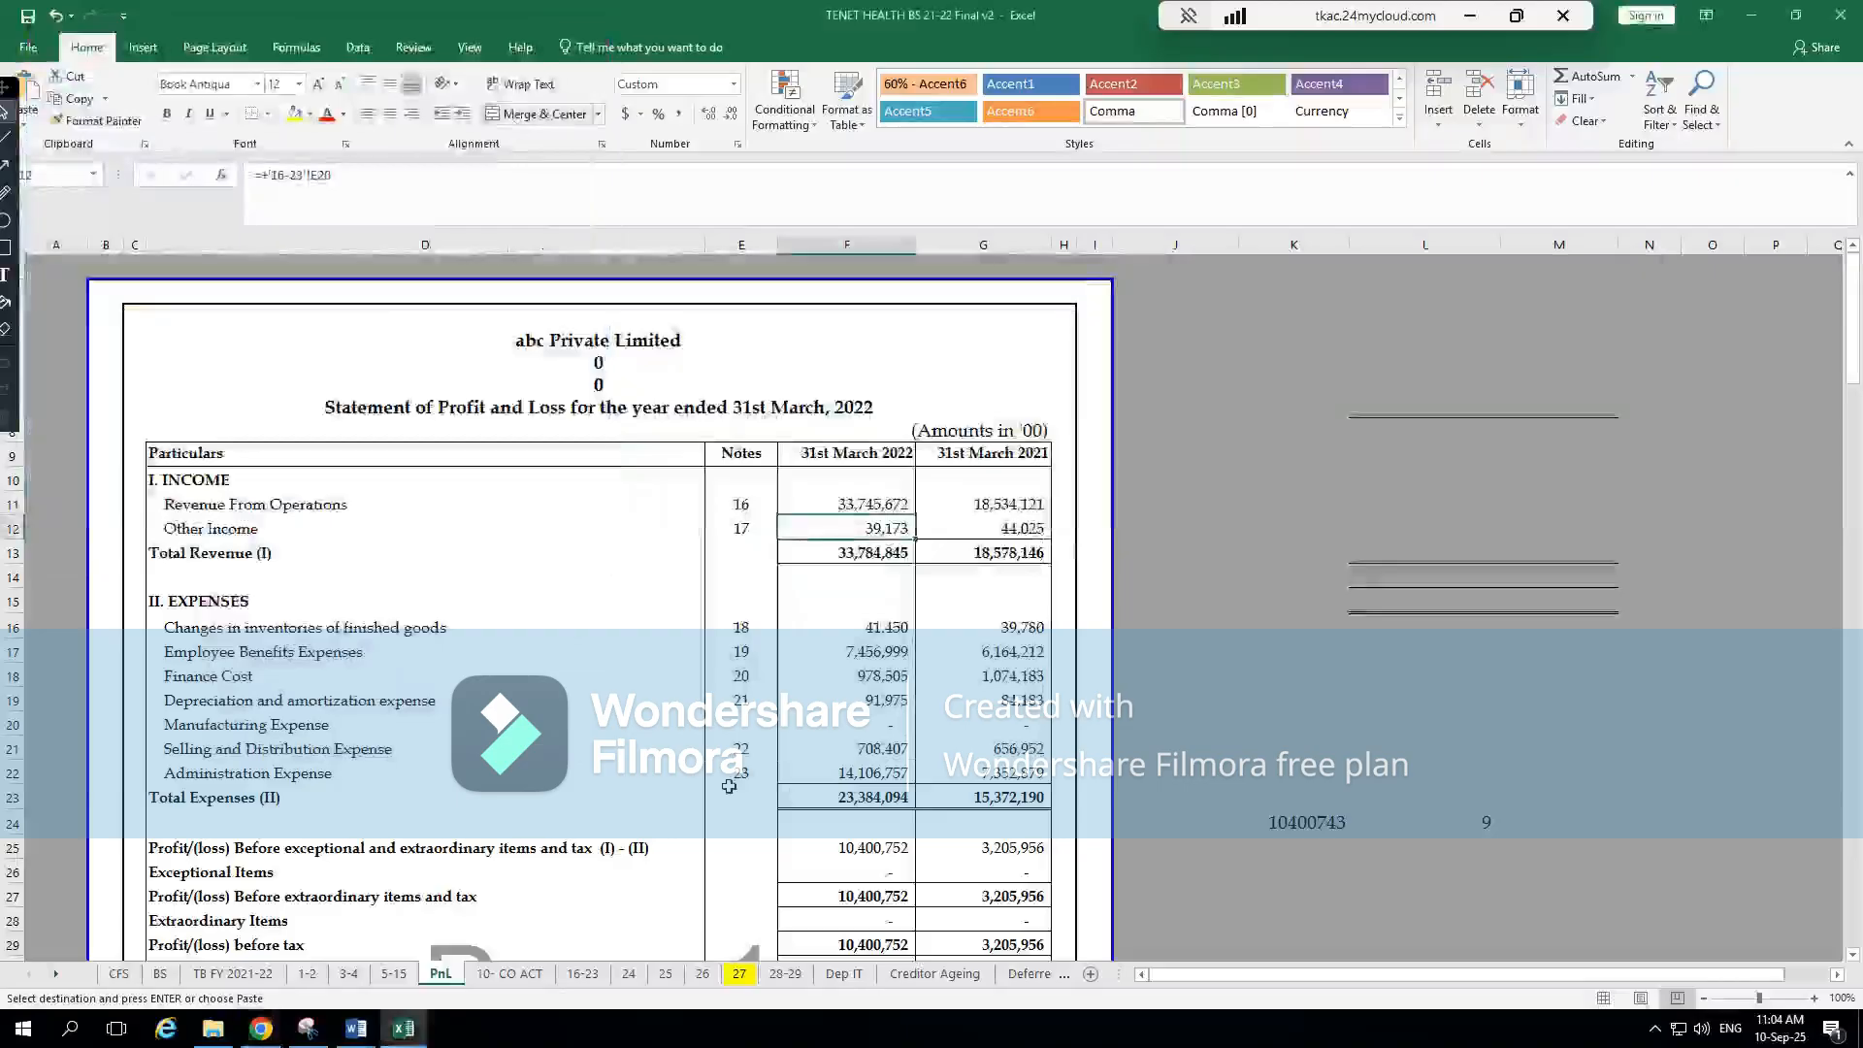
key("alt+Tab")
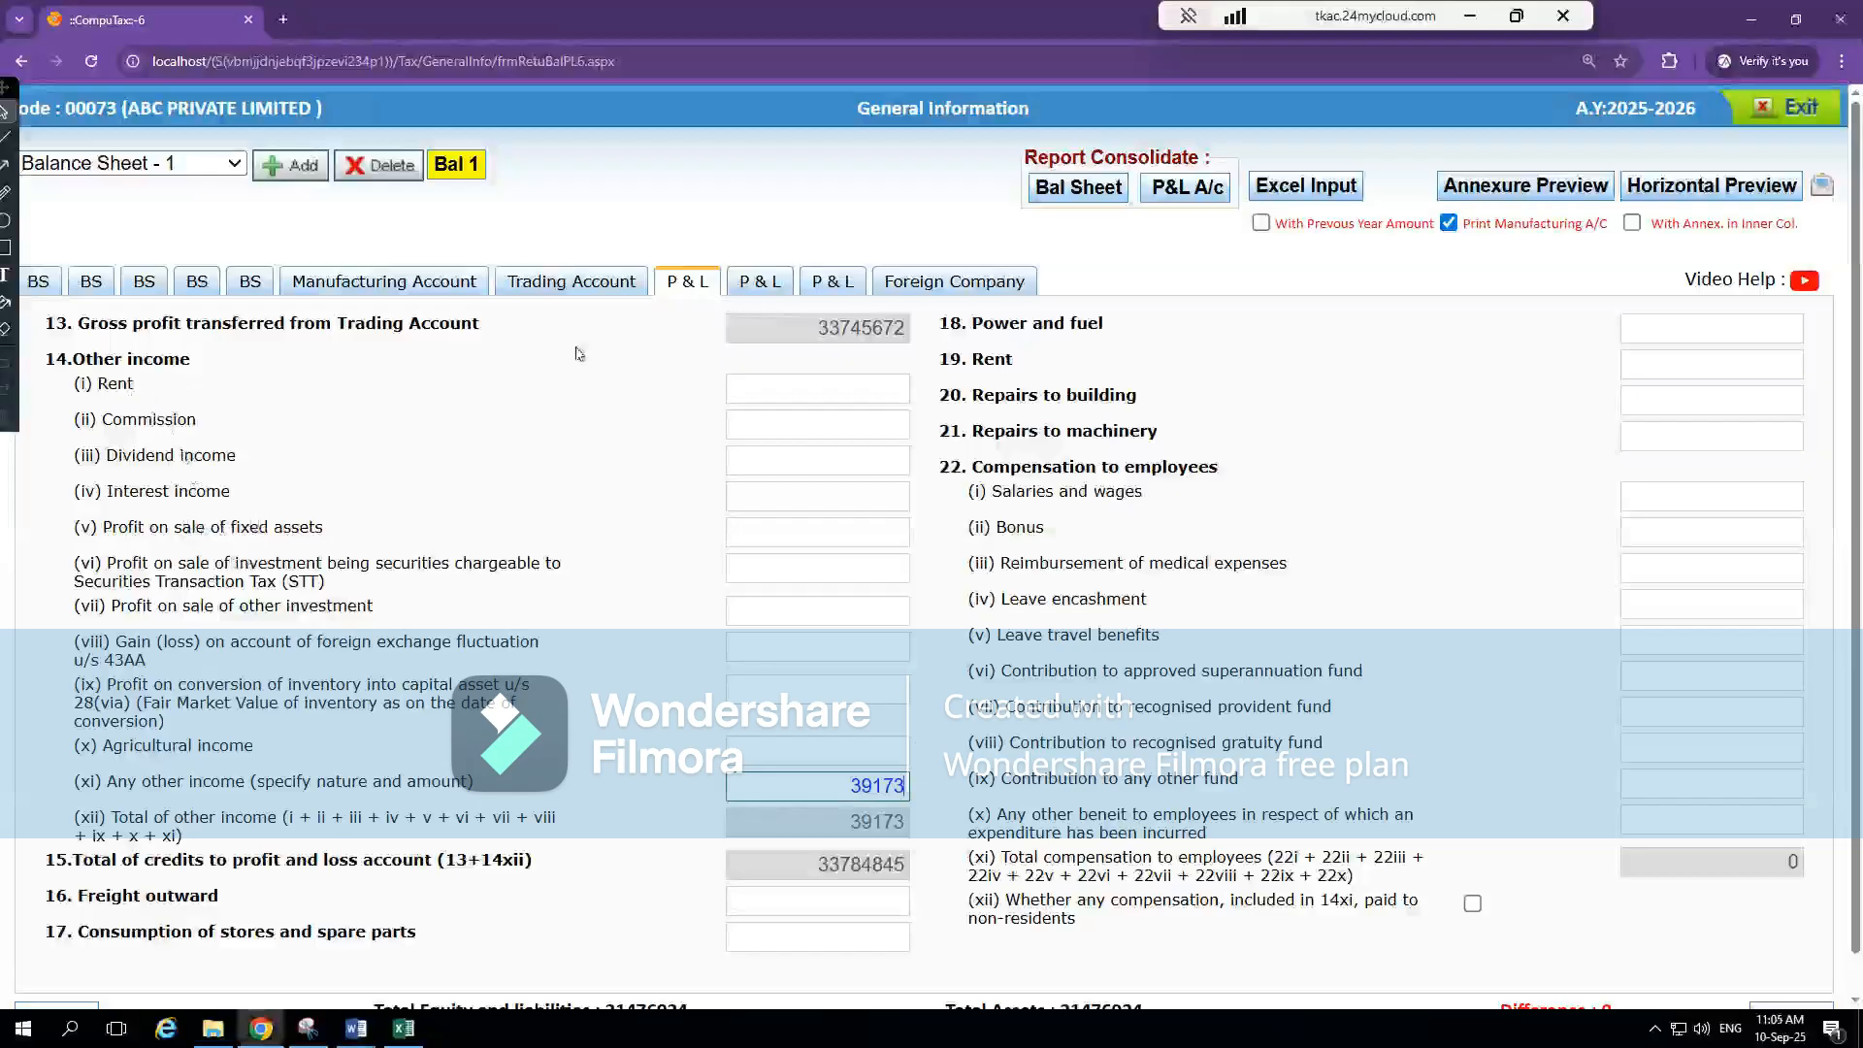
Review the sale of goods, sale of services and Other operating revenue rows in the Trading Account, and return to the first P & L section
left_click(571, 280)
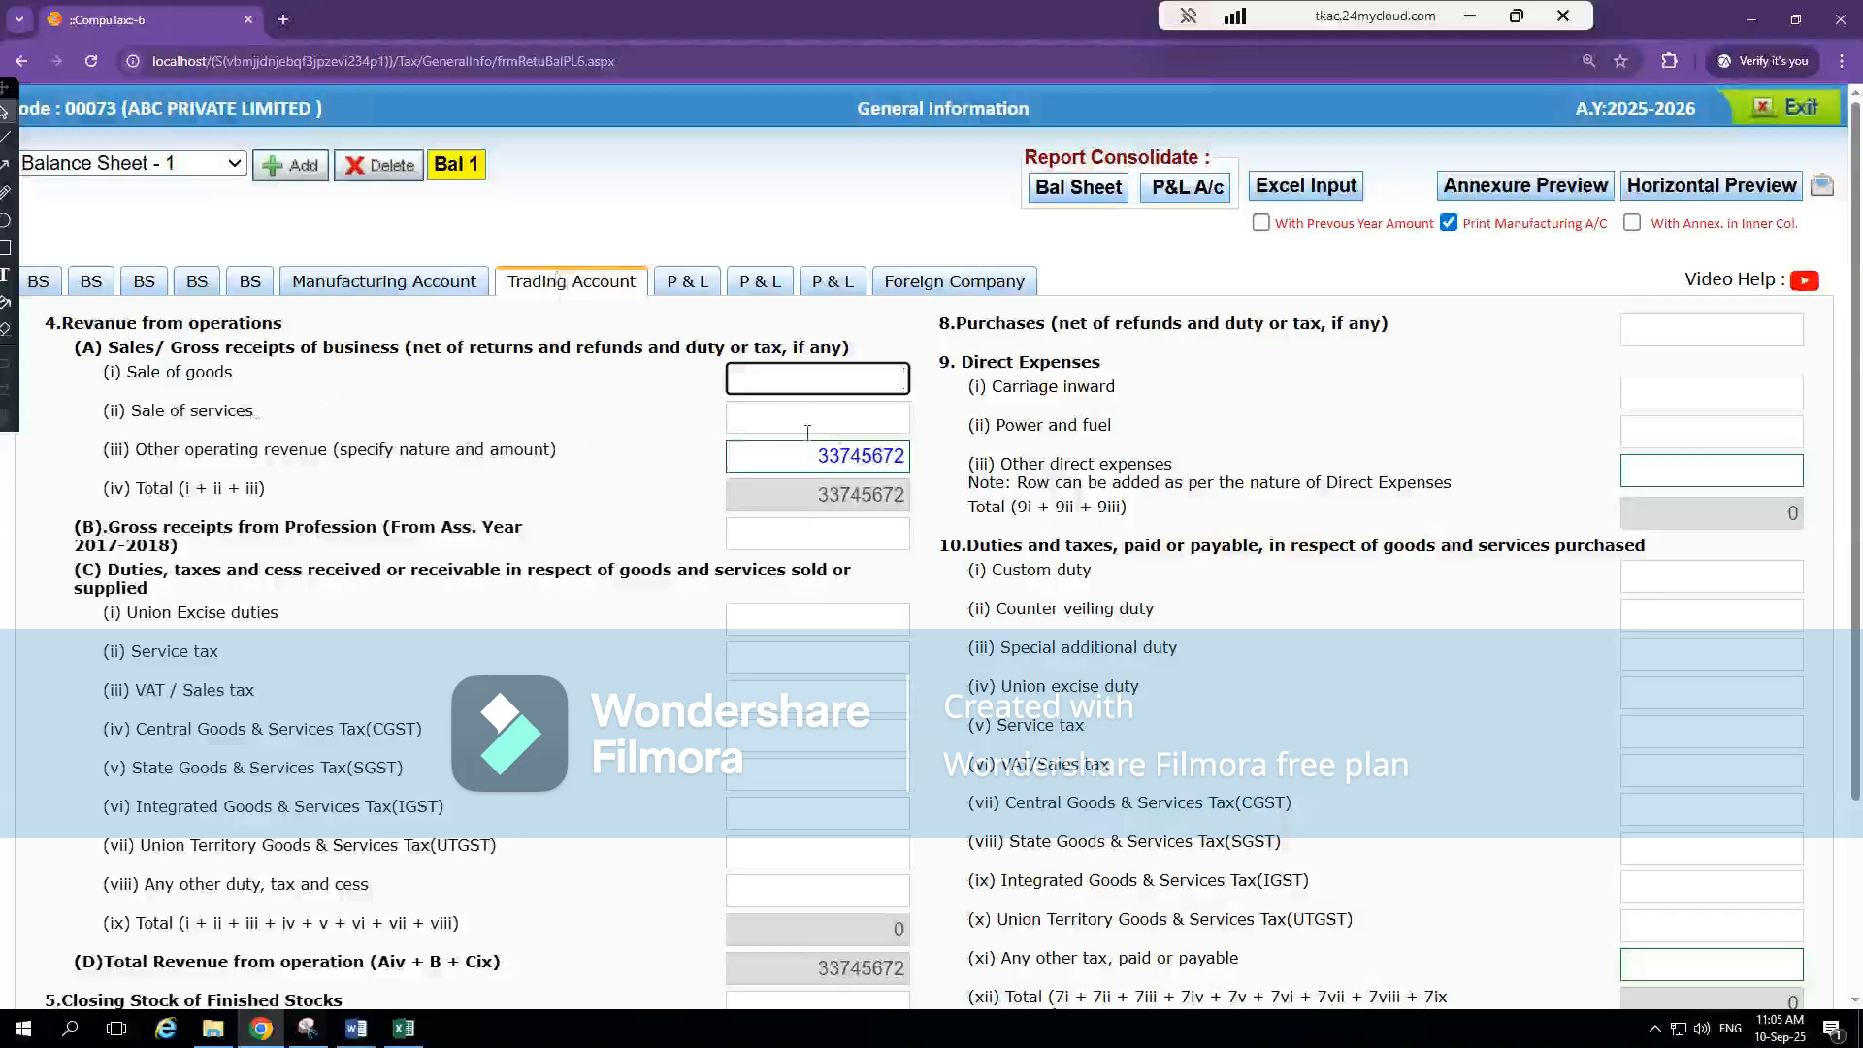
left_click(849, 423)
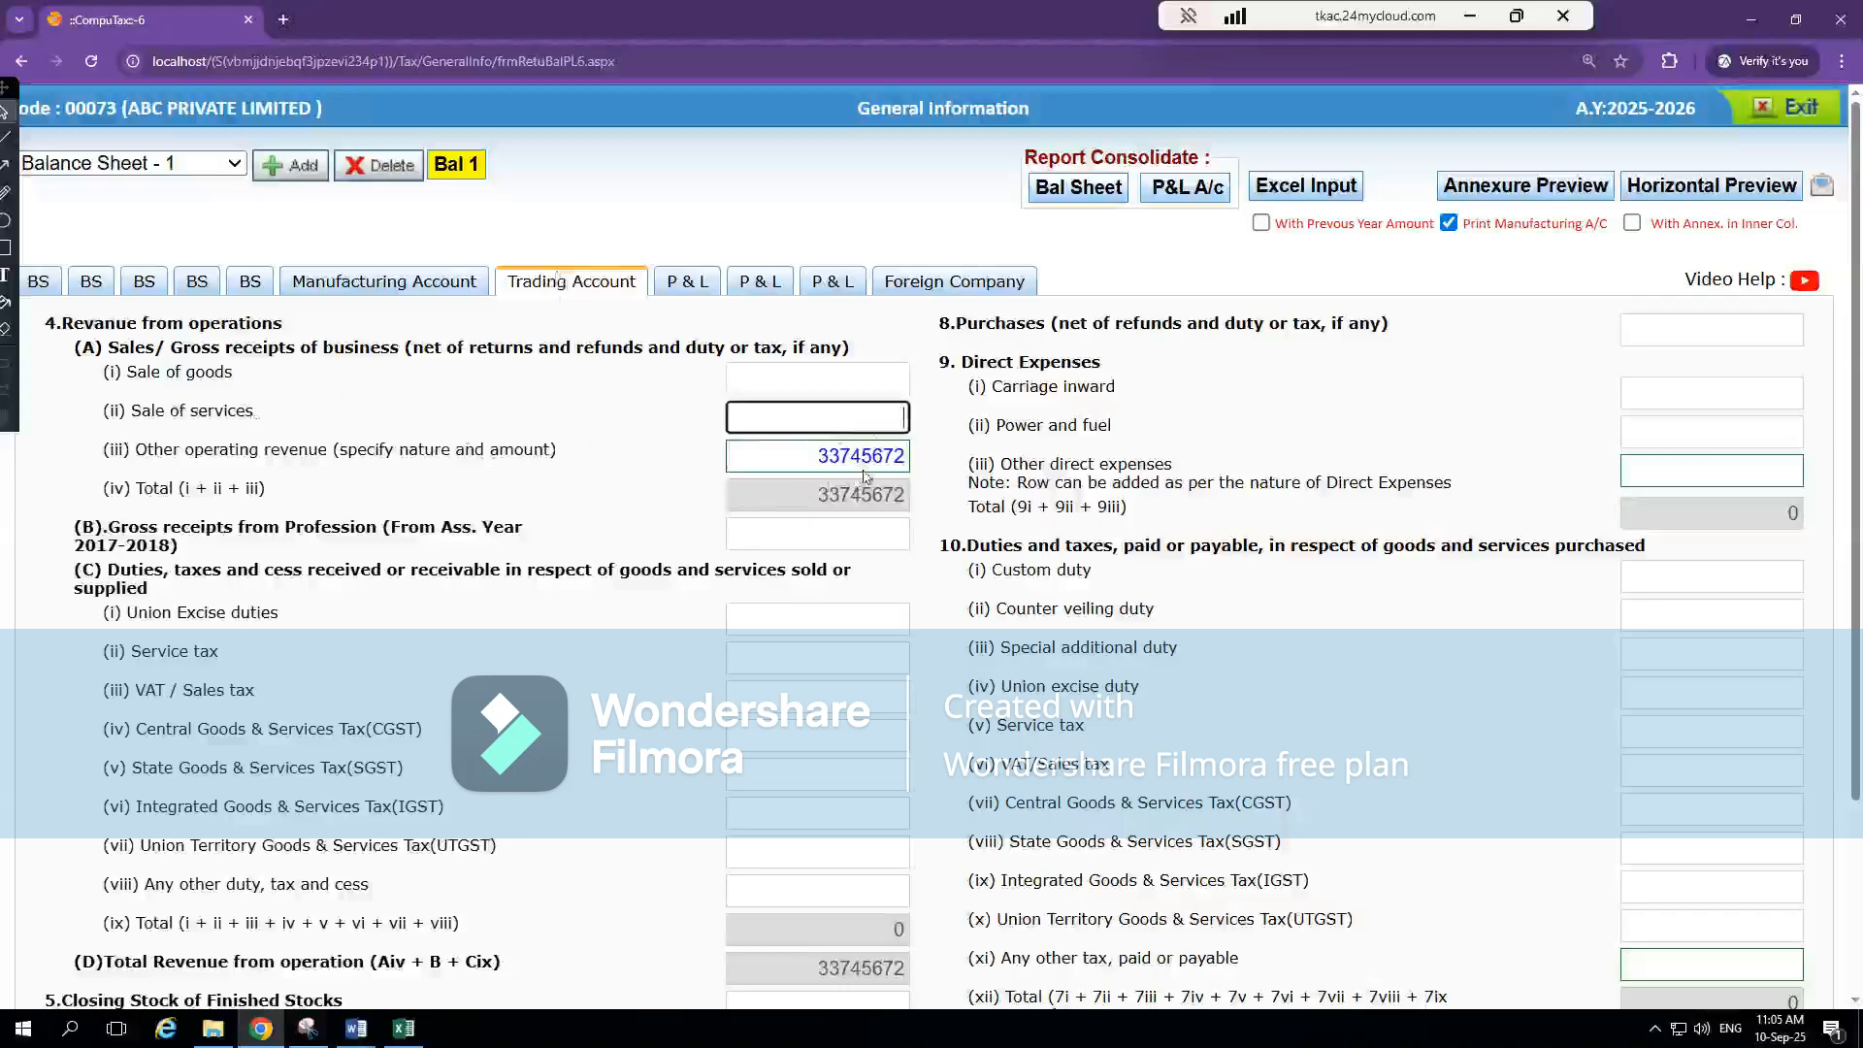
left_click(865, 458)
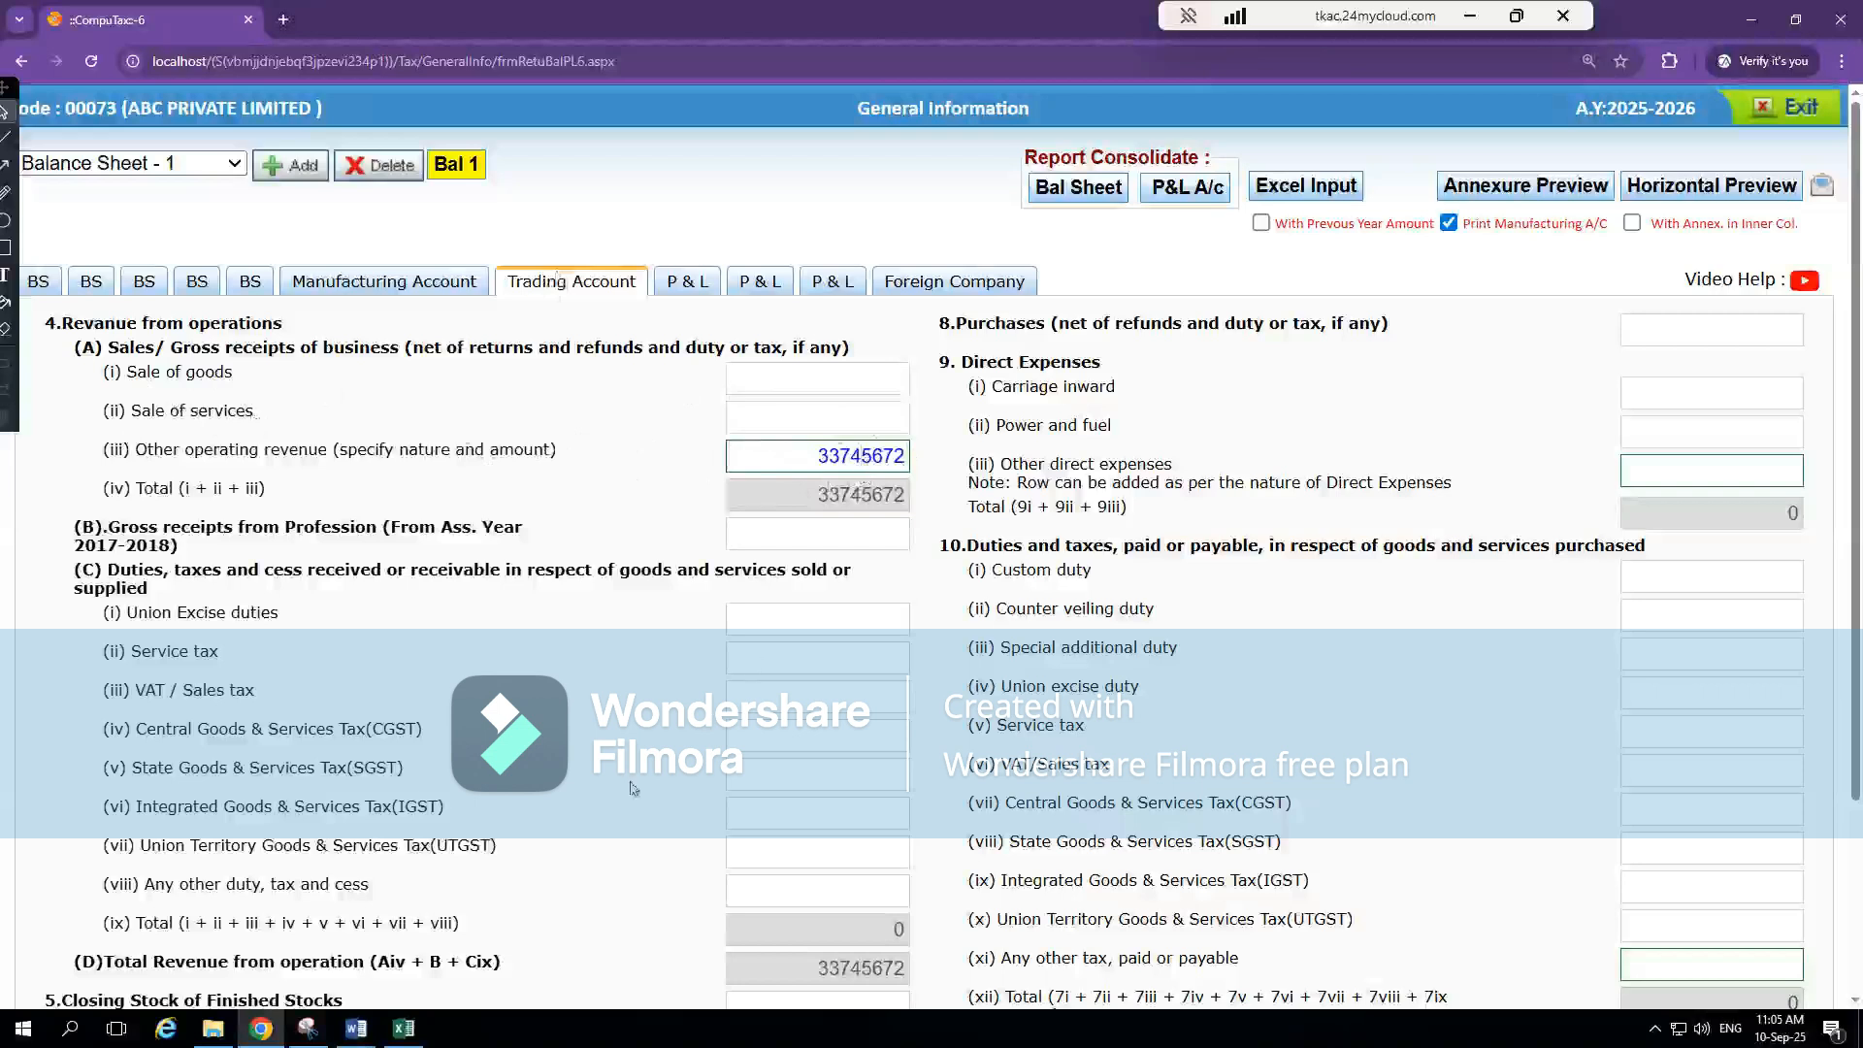
left_click(688, 282)
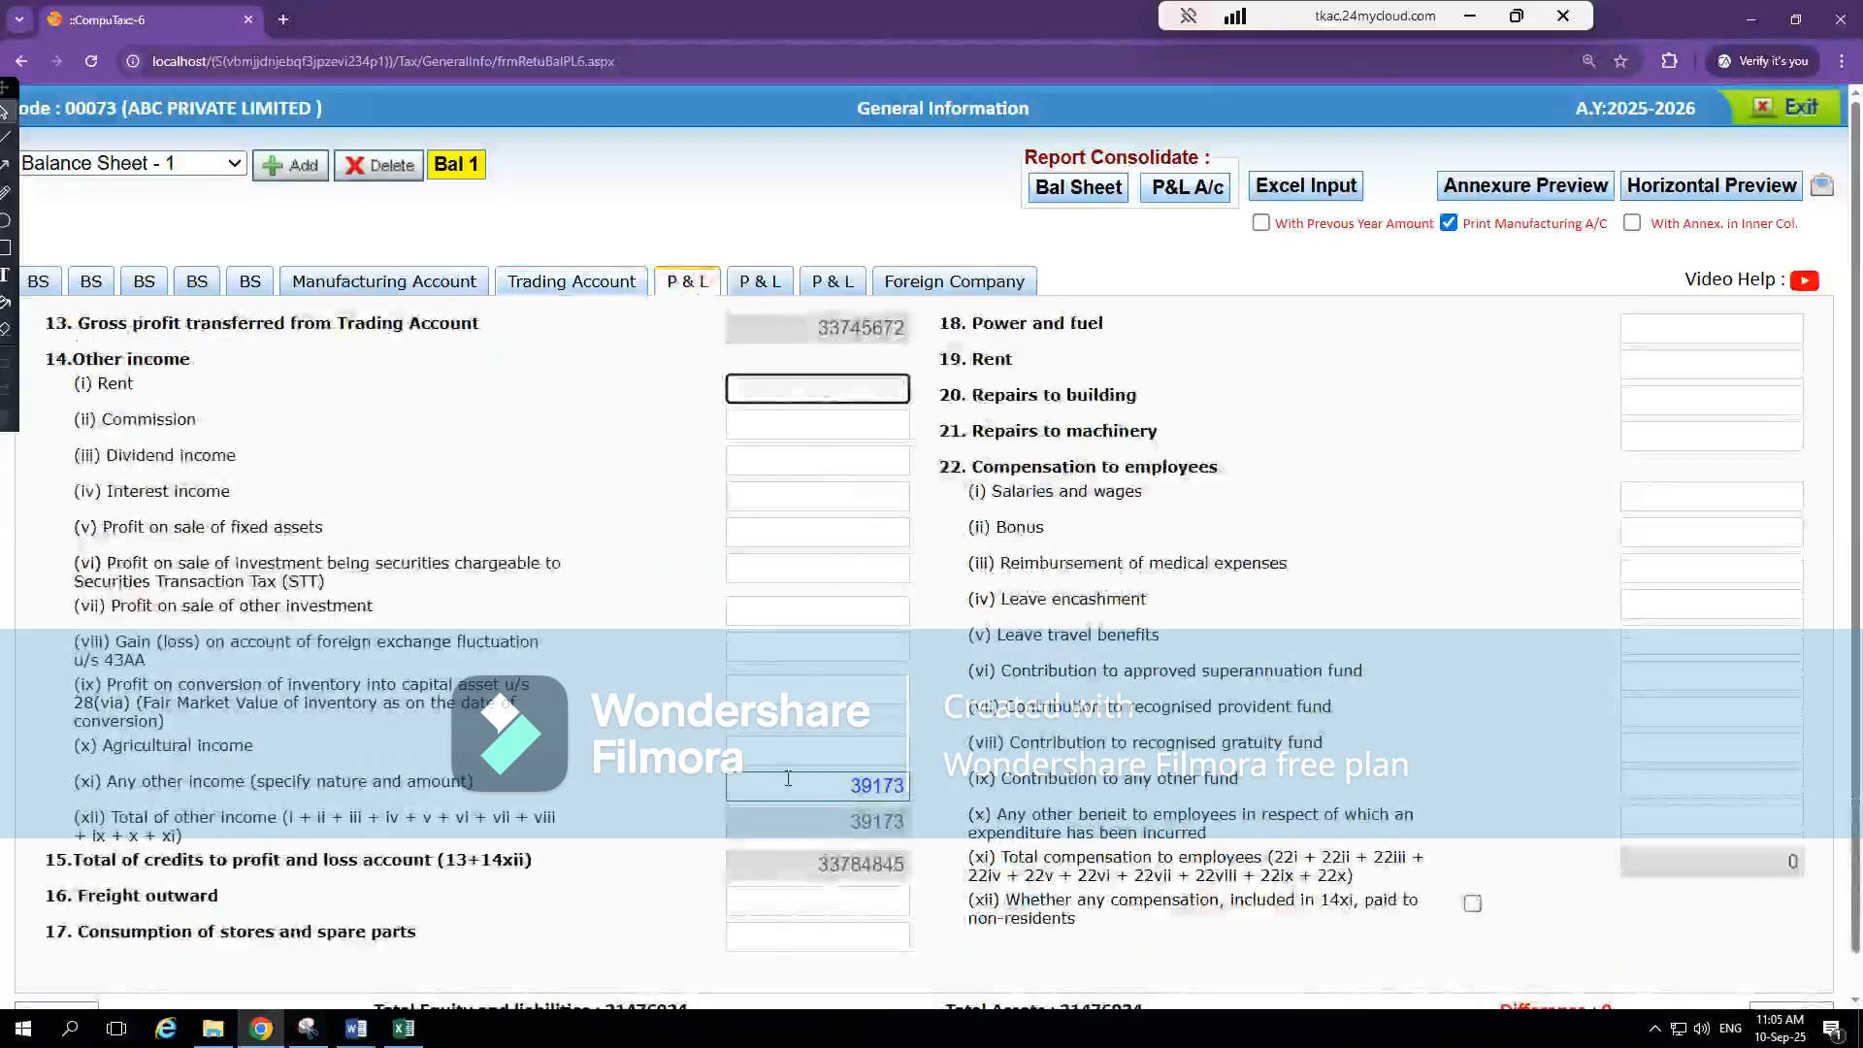
In Excel, trace the current-year Changes in inventories figure to note 18 and examine its opening stock, closing stock and change in inventory
key("alt+Tab")
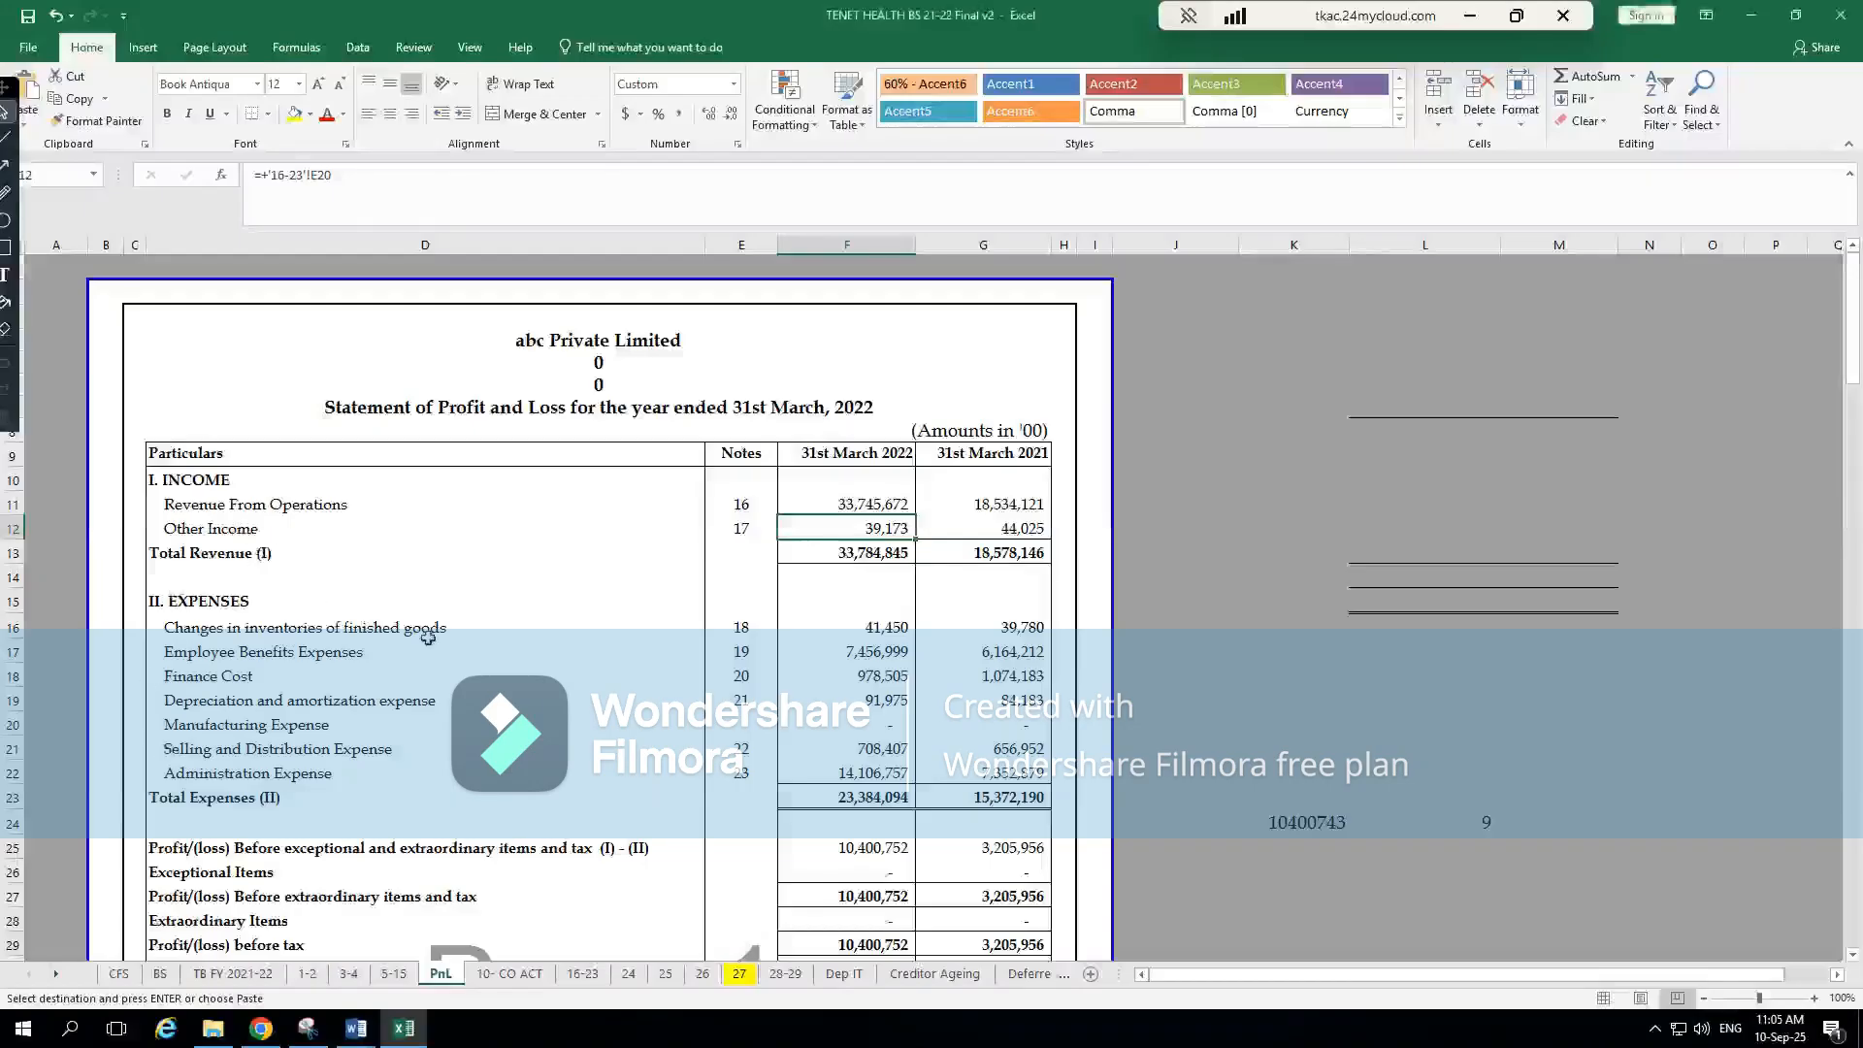
left_click(894, 622)
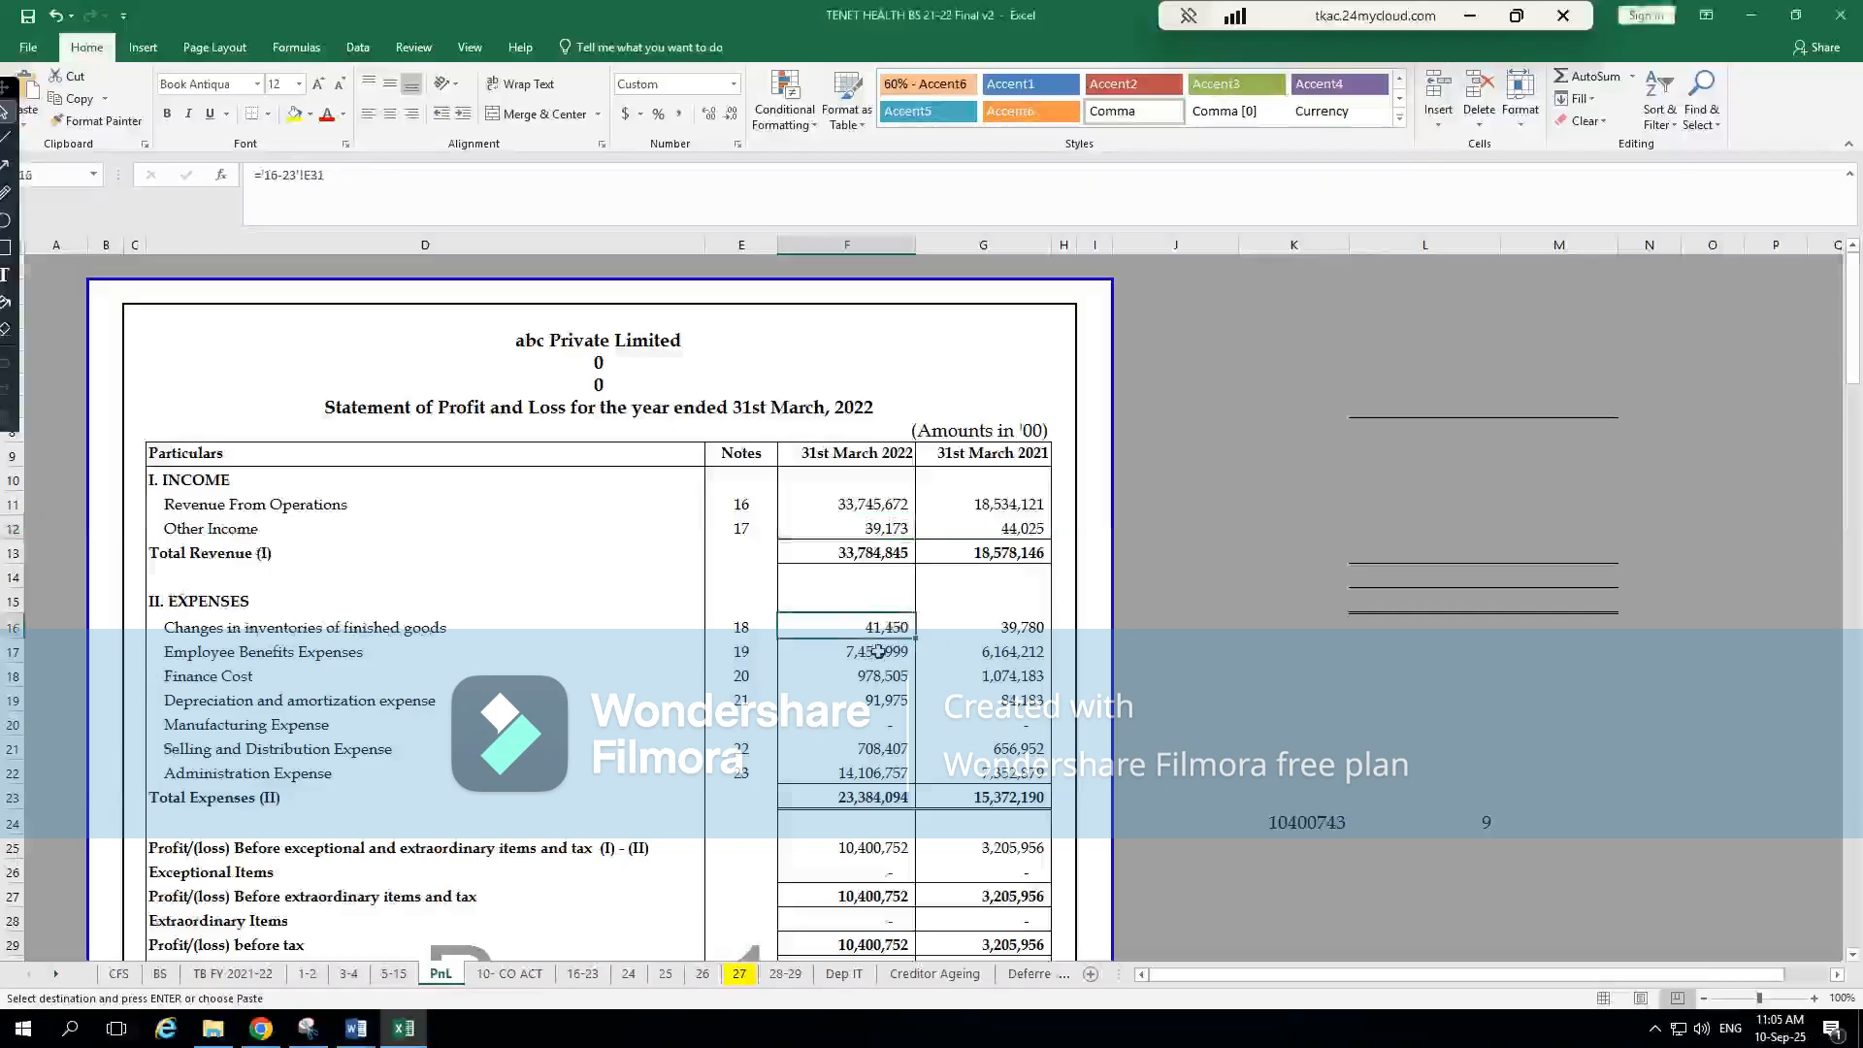
key("alt+Tab")
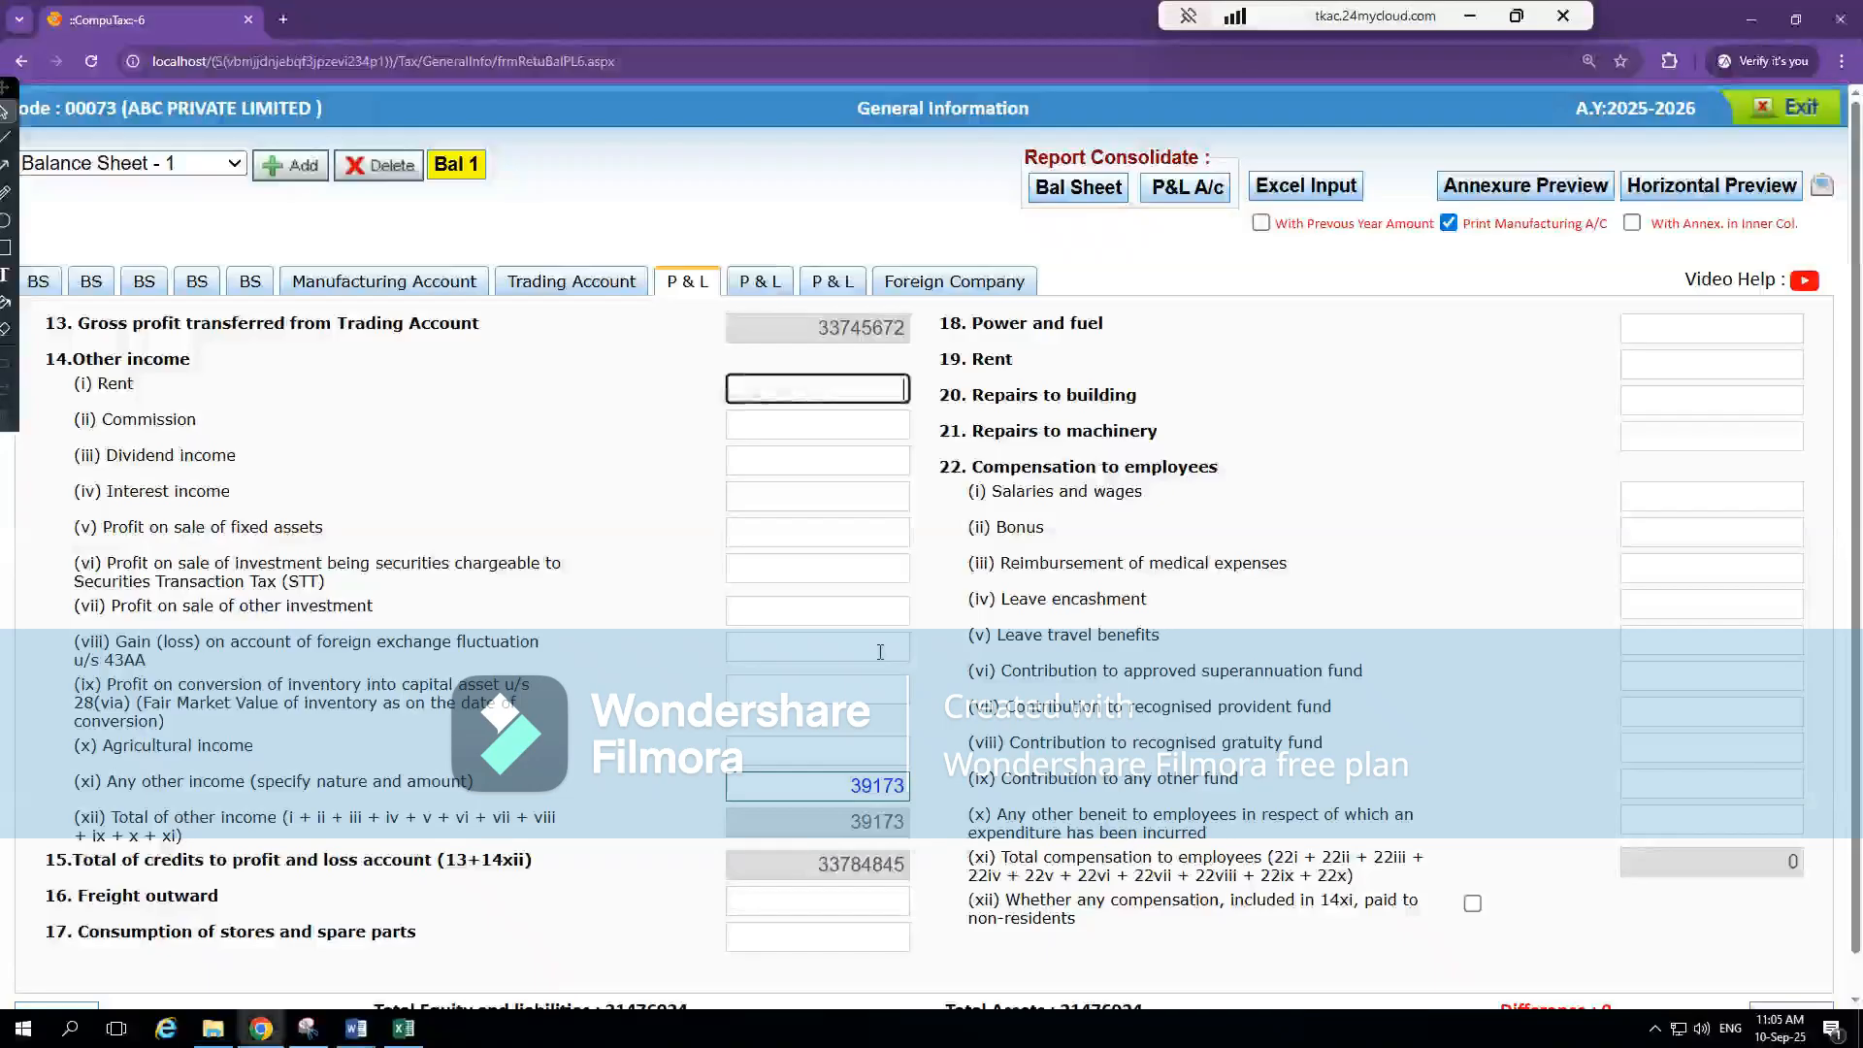
key("alt+Tab")
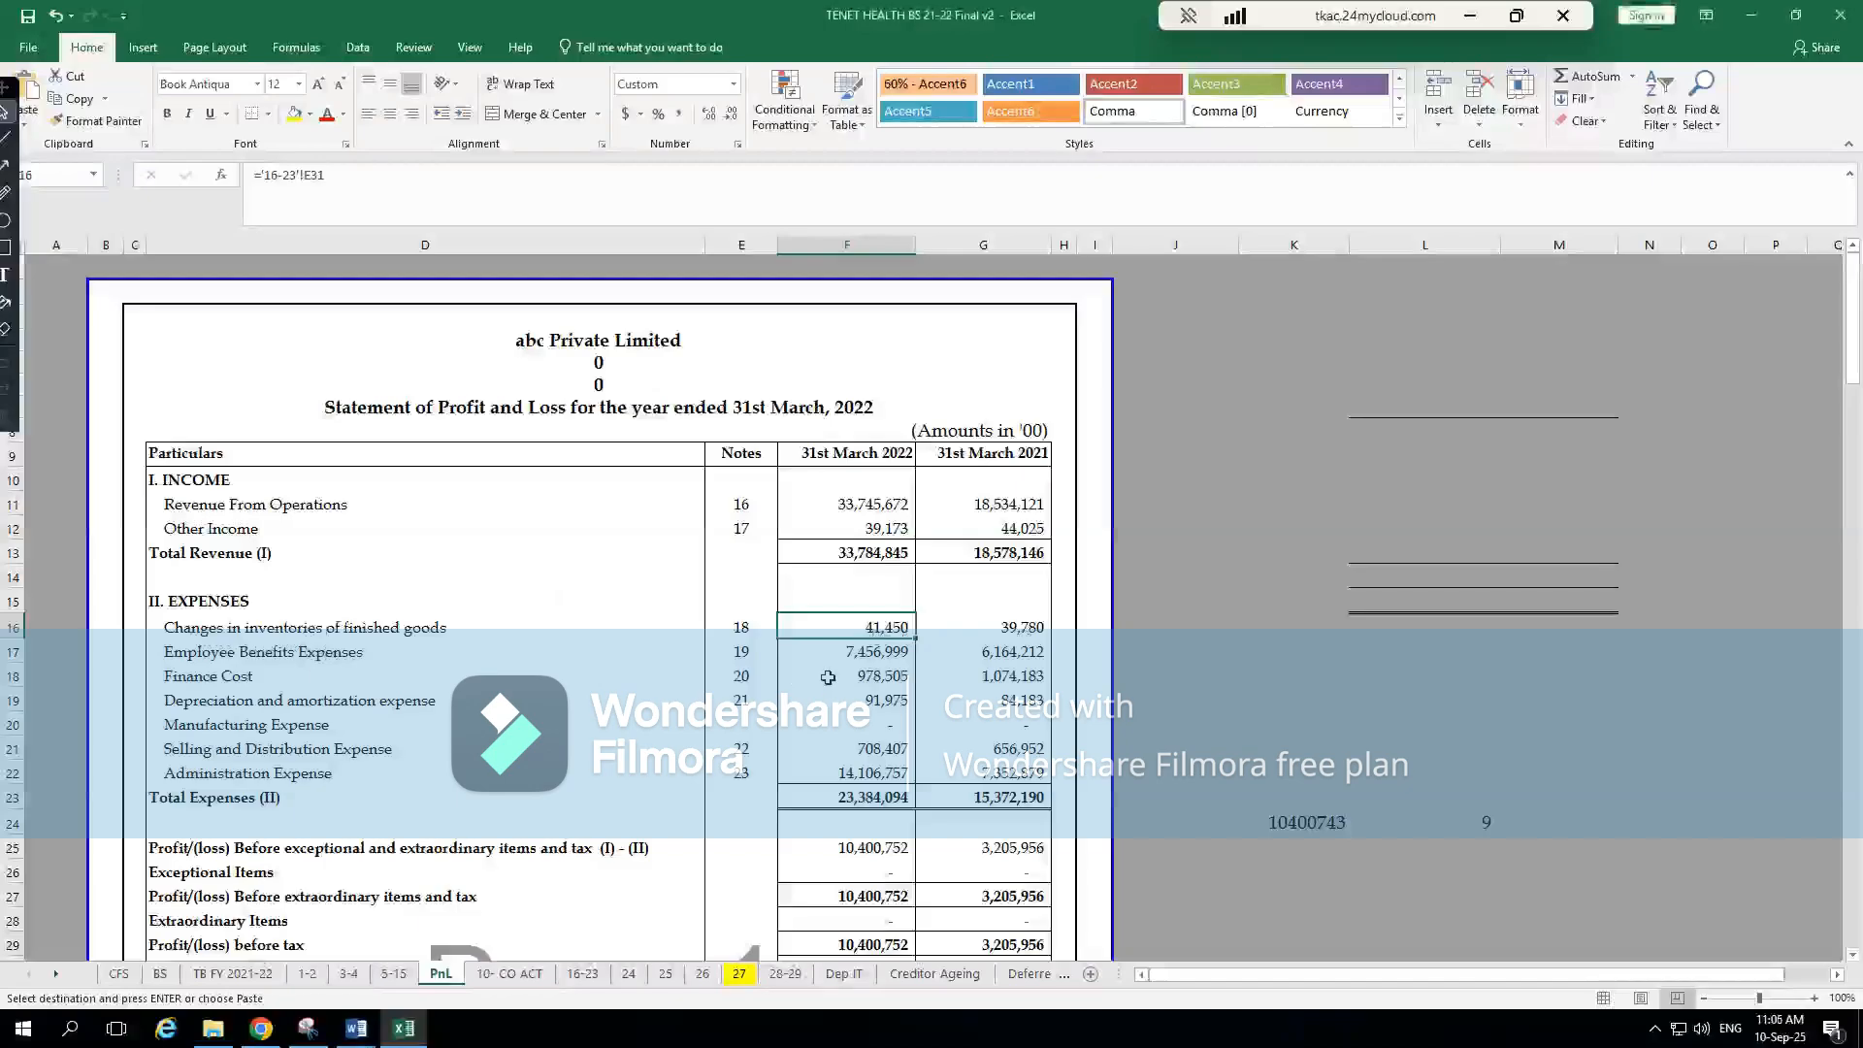
key("ctrl+bracketleft")
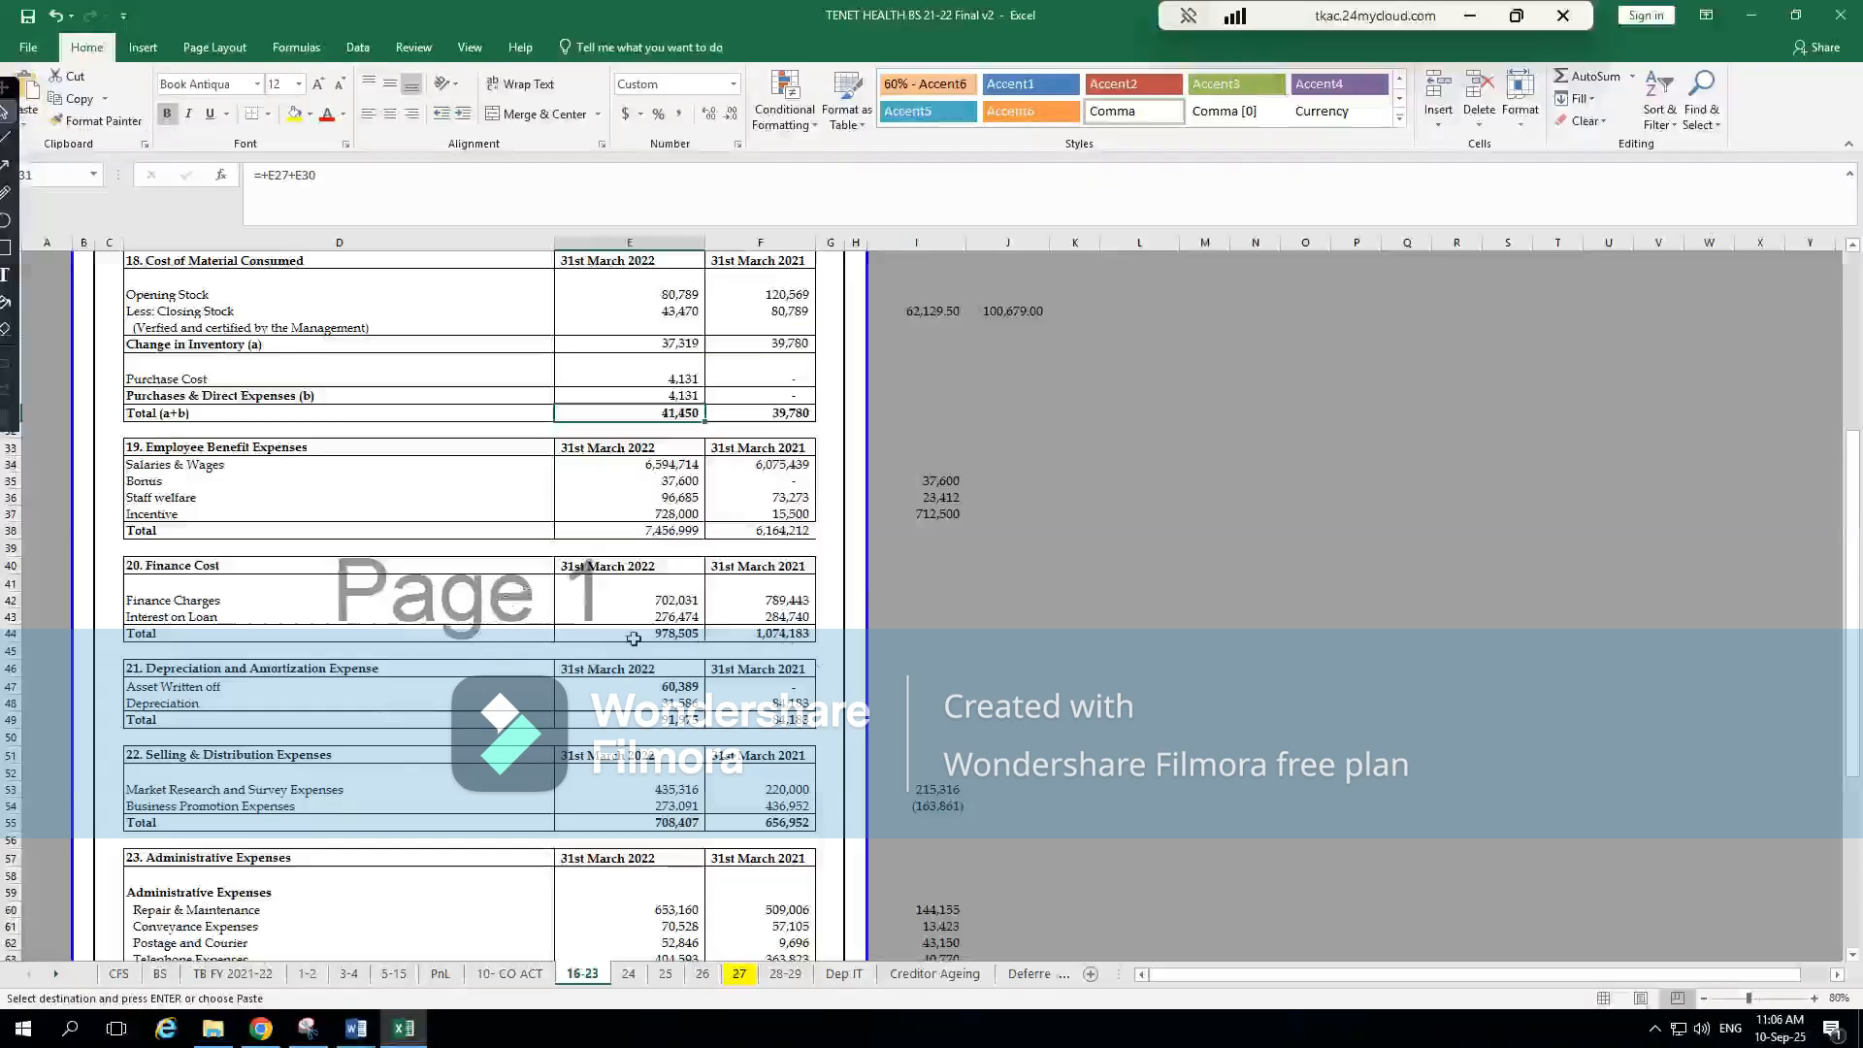
key("Up")
key("Up")
key("Up")
key("Up")
key("Up")
key("Up")
key("Up")
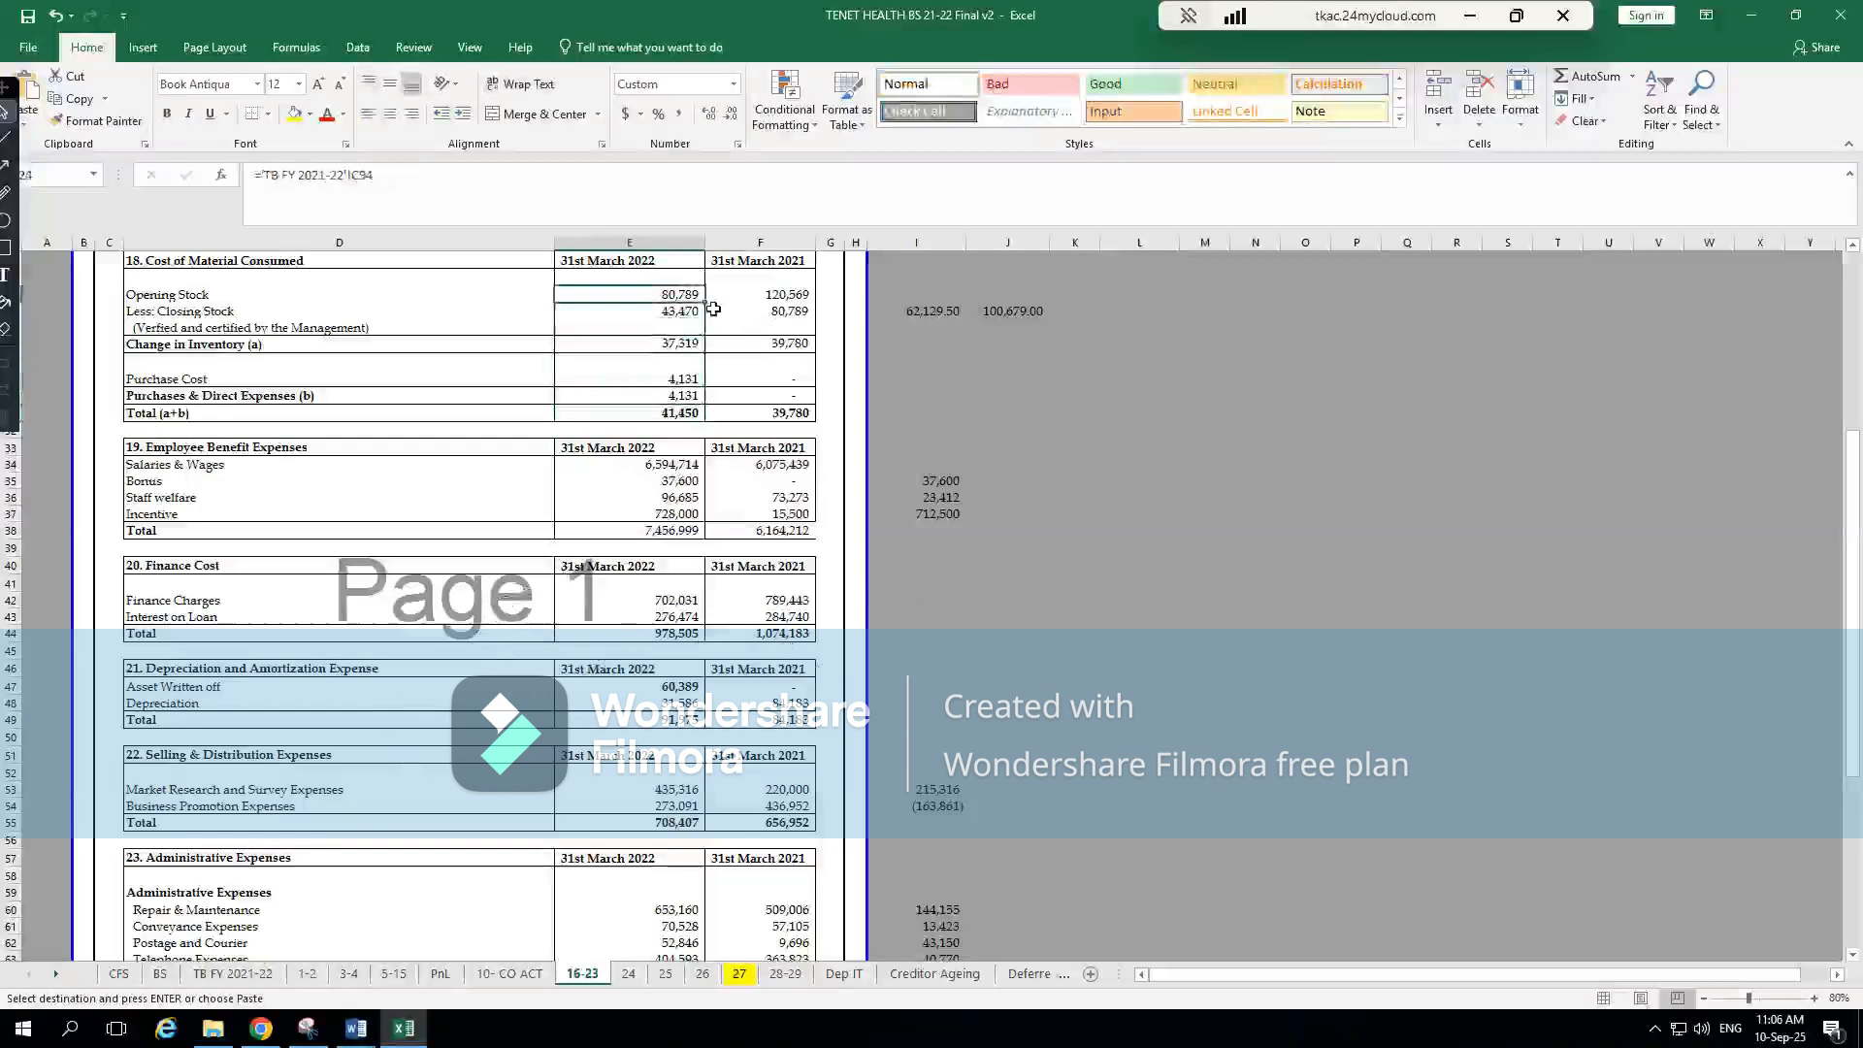
left_click(683, 311)
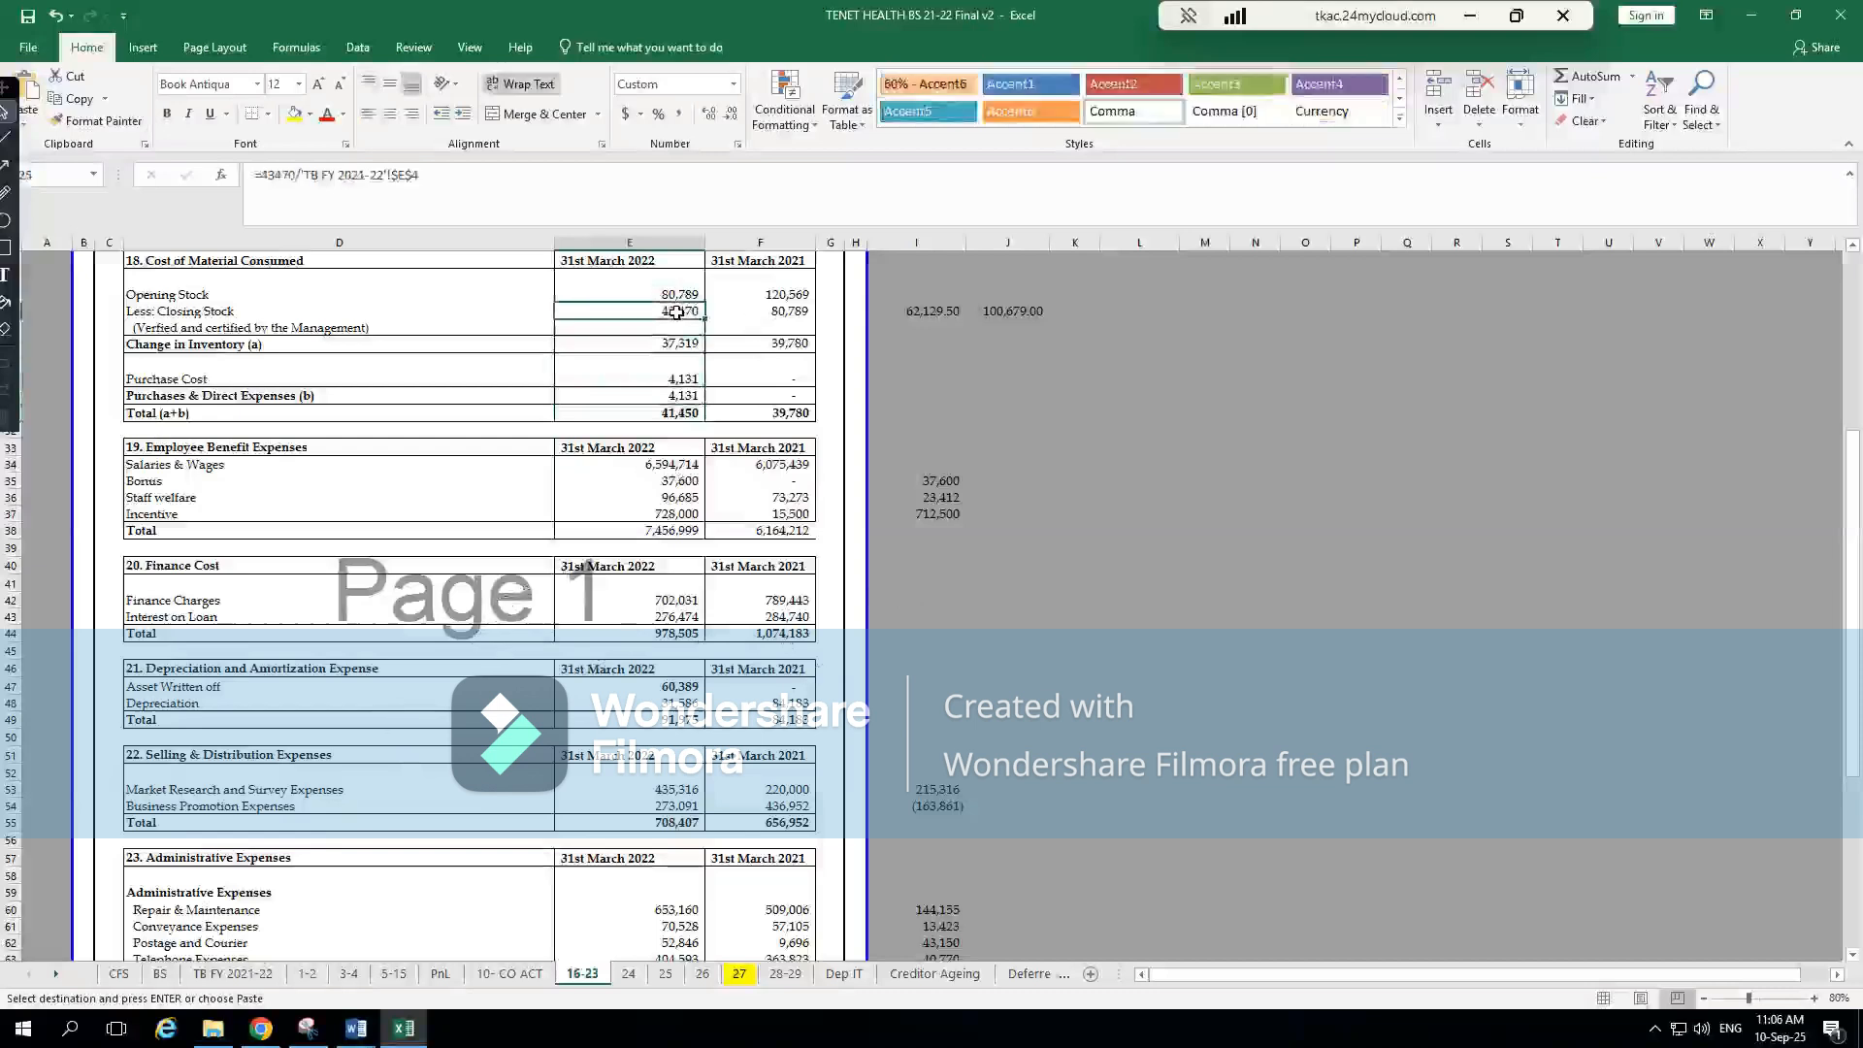
left_click(685, 343)
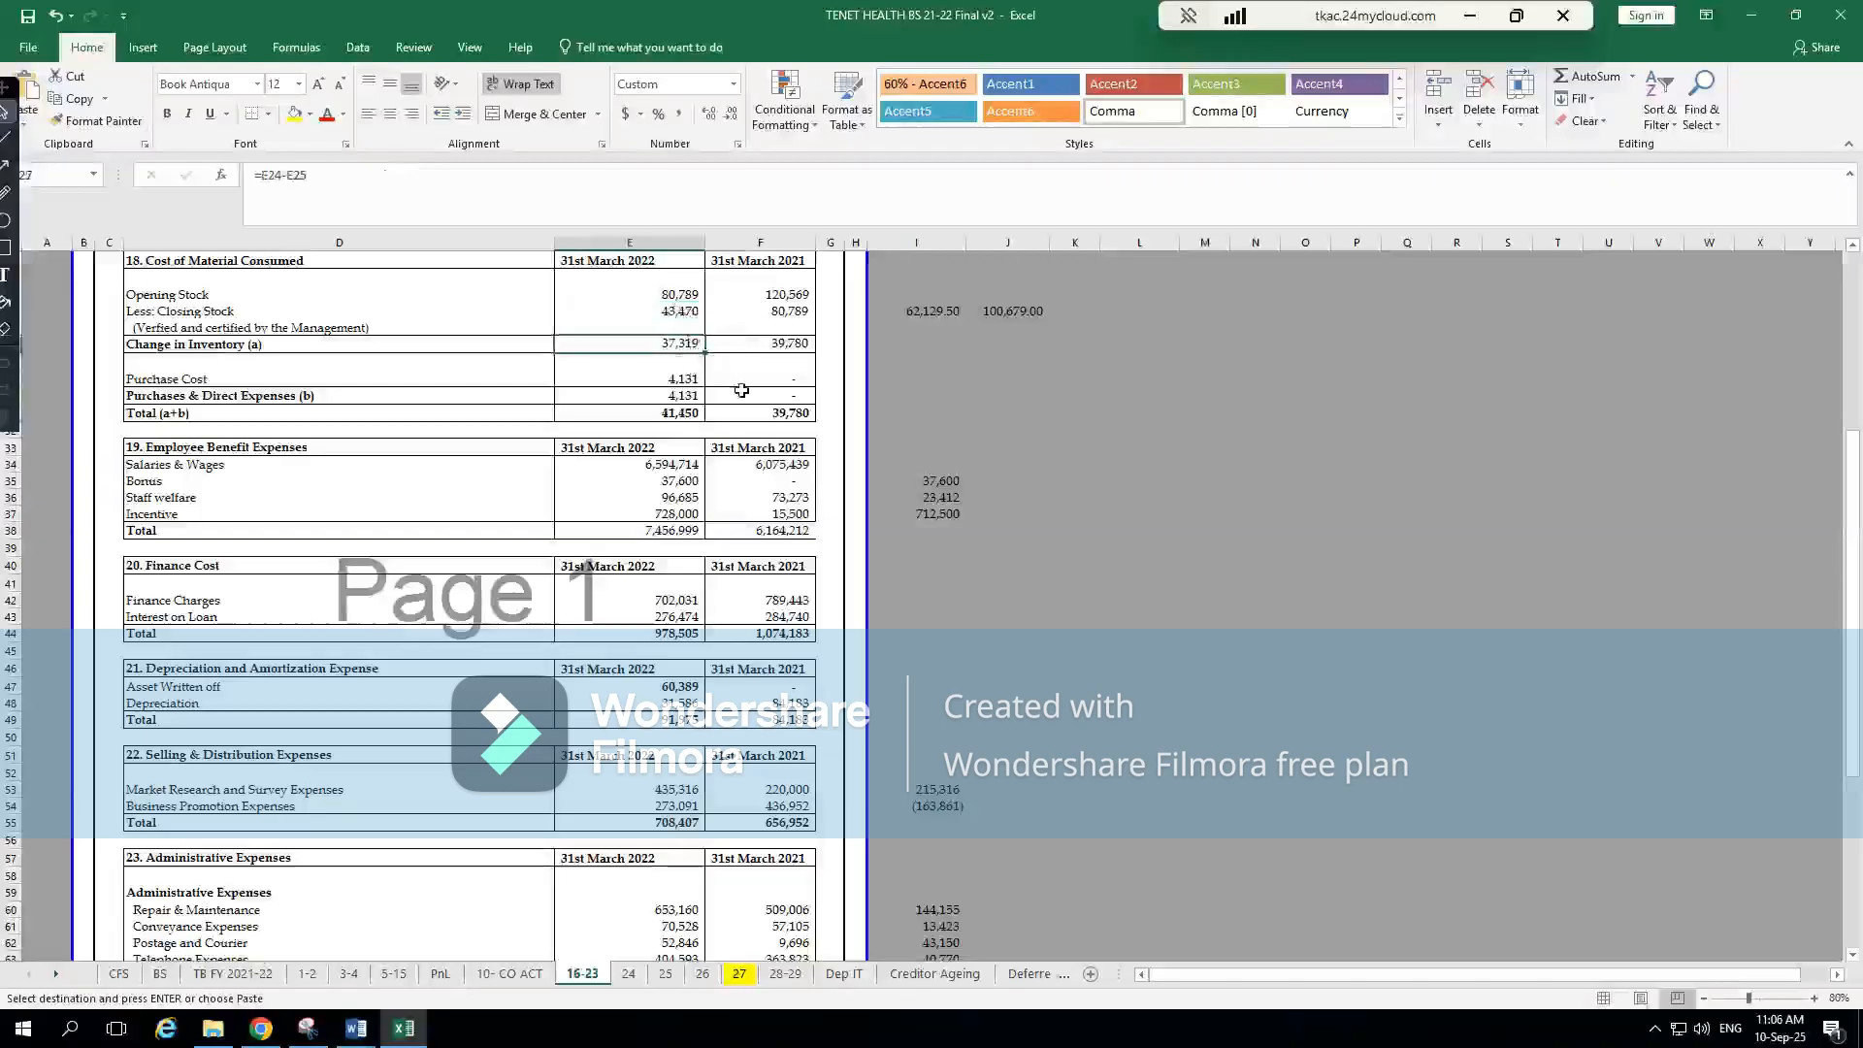
In CompuTax's Trading Account, set Opening Stock of Finished Goods to 80789, rechecking the figure in Excel
key("alt+Tab")
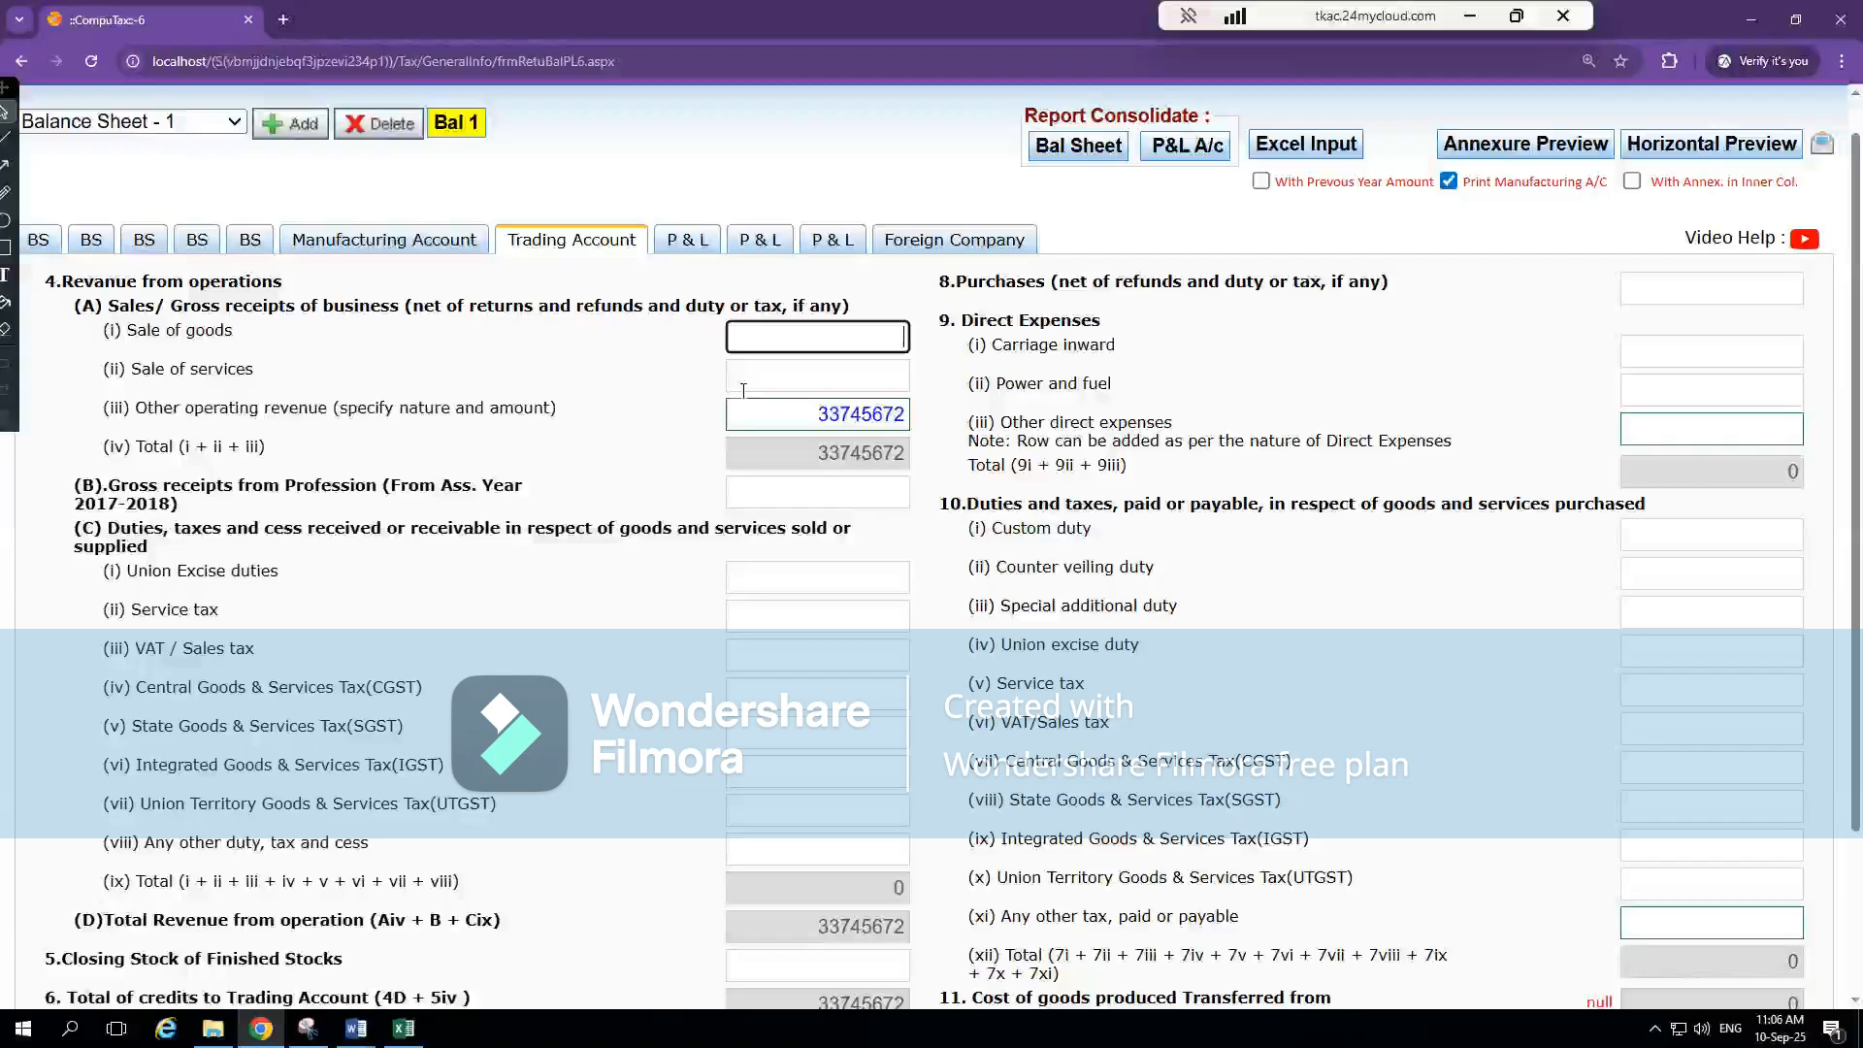
scroll(786, 874, "down", 3)
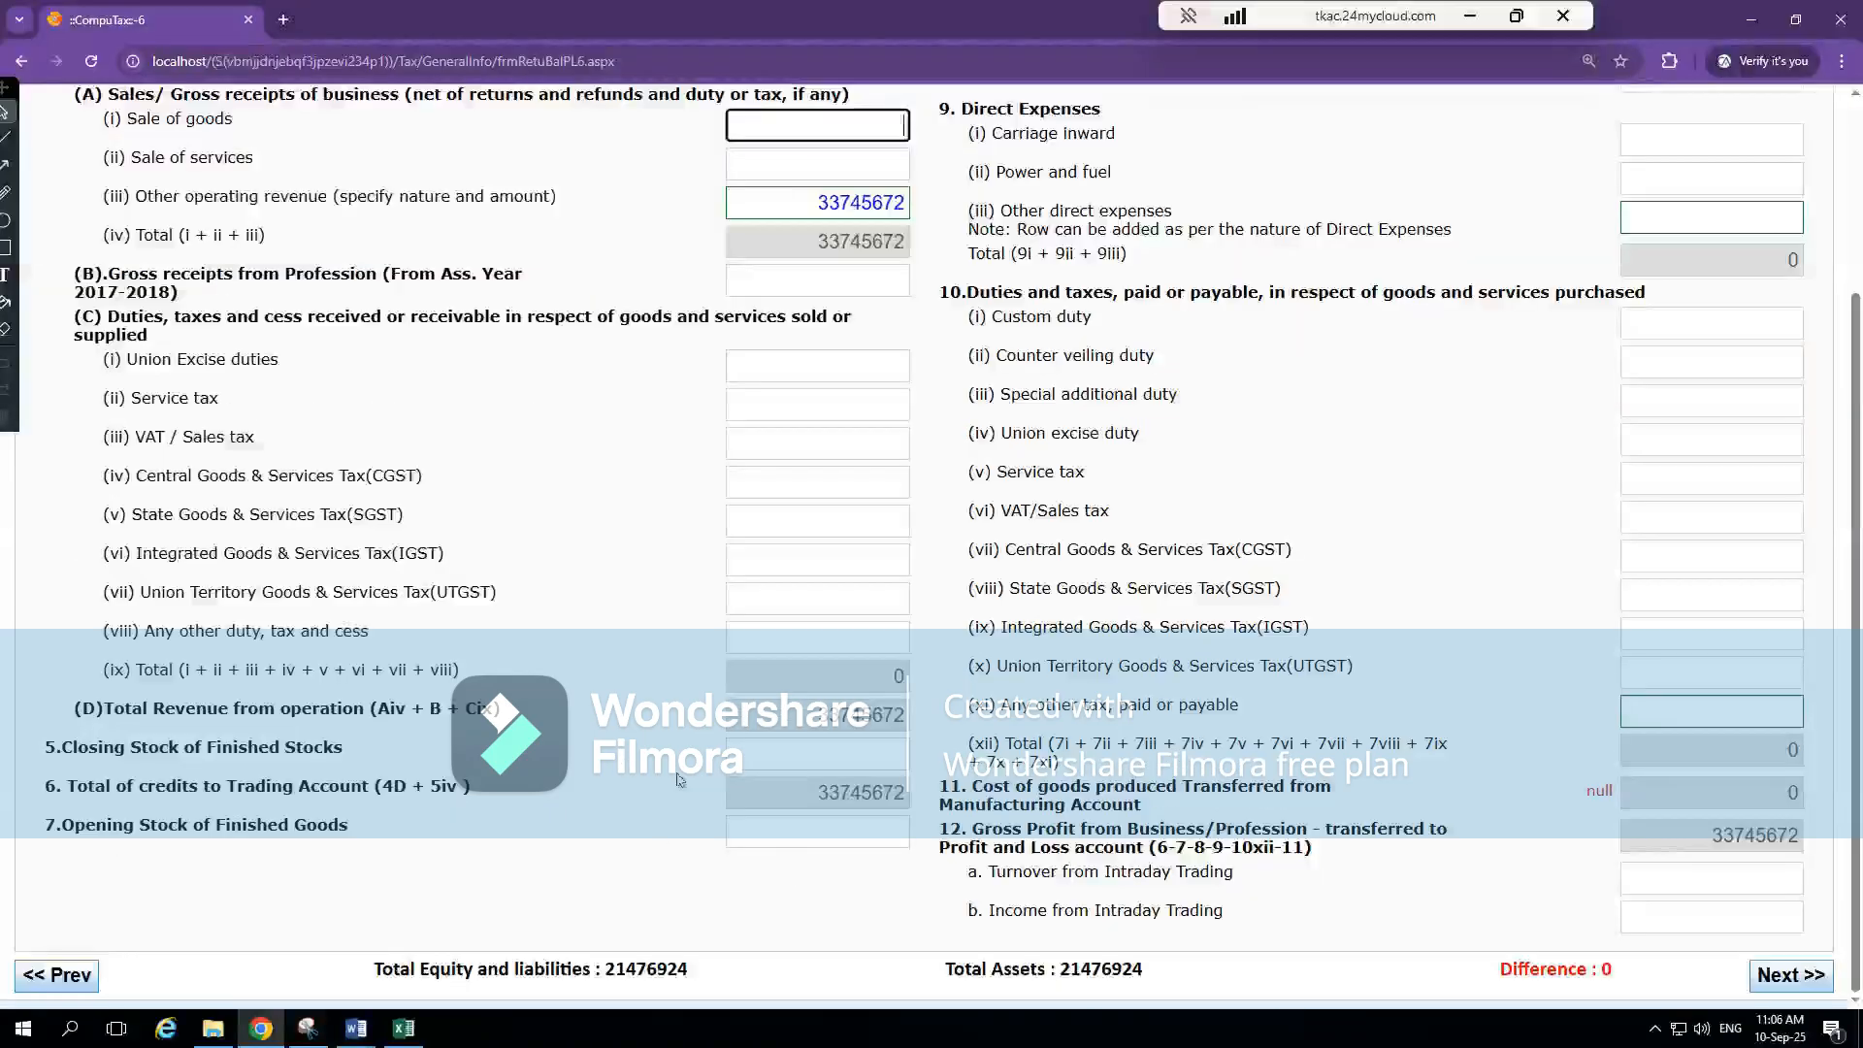
left_click(875, 830)
type("88719")
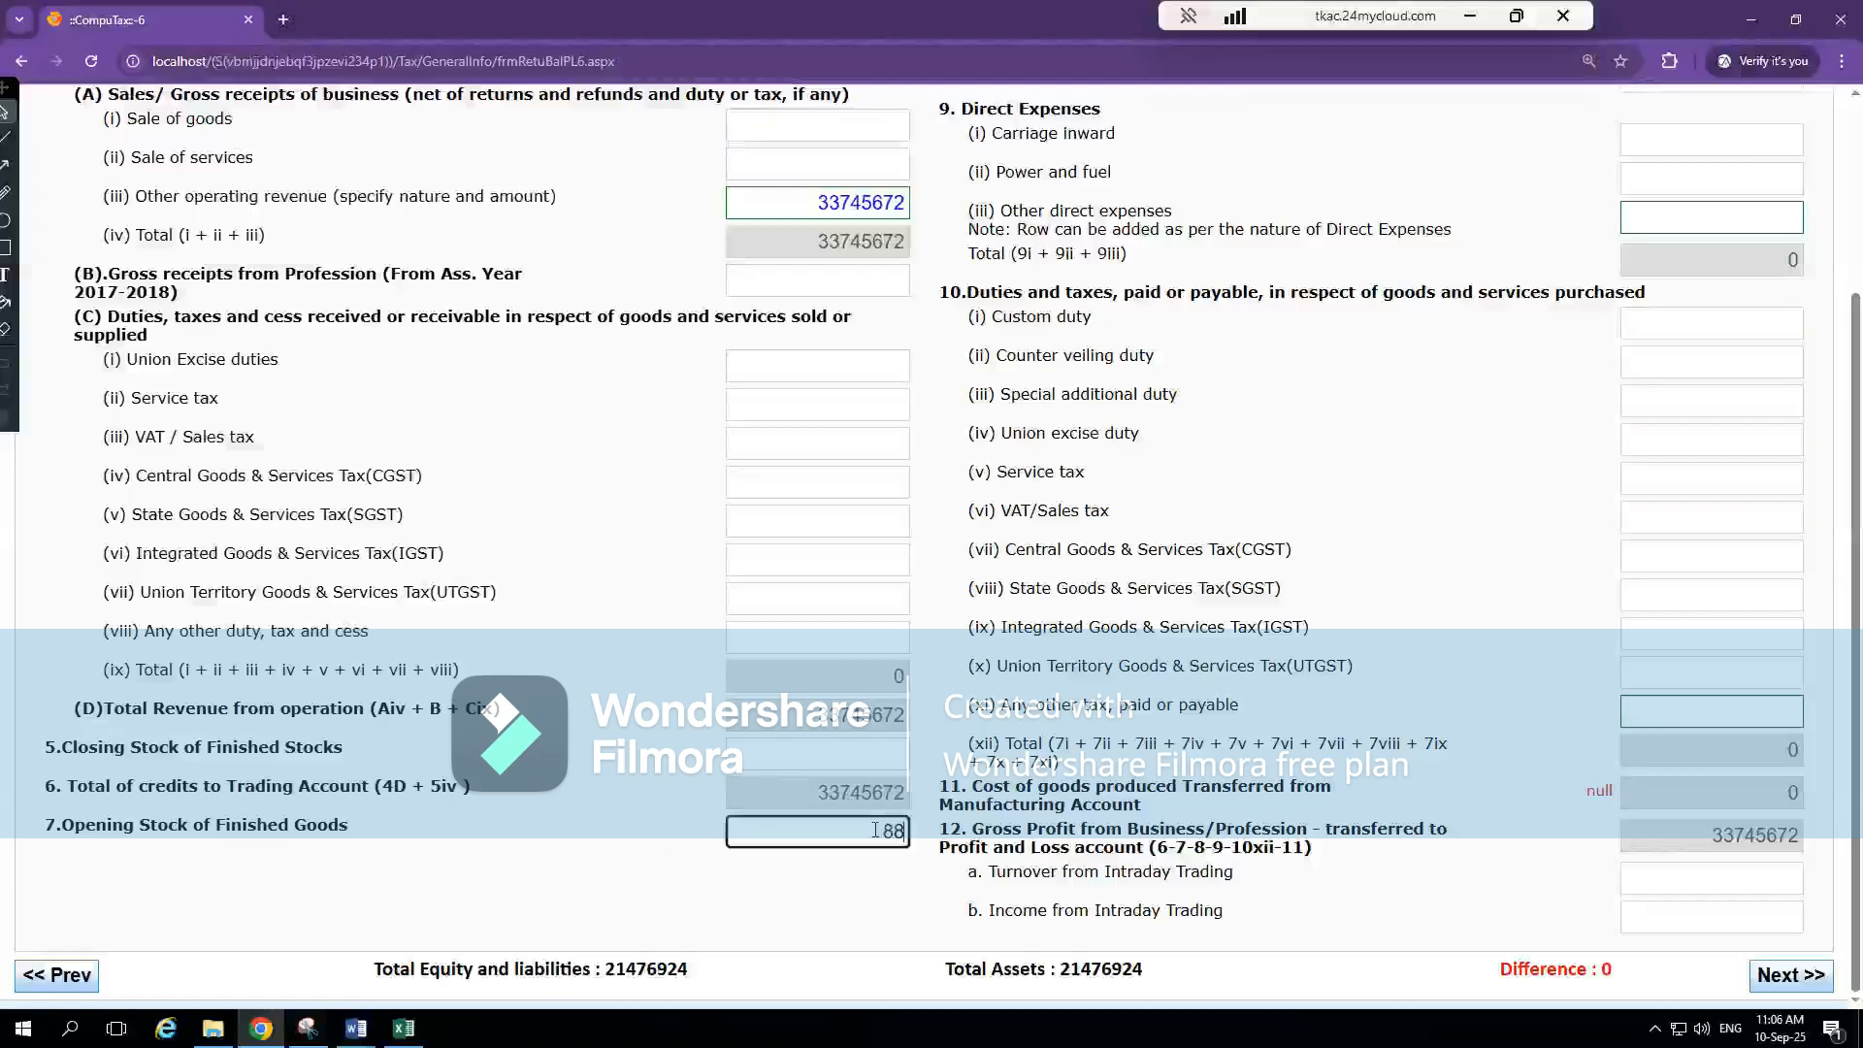
left_click(601, 690)
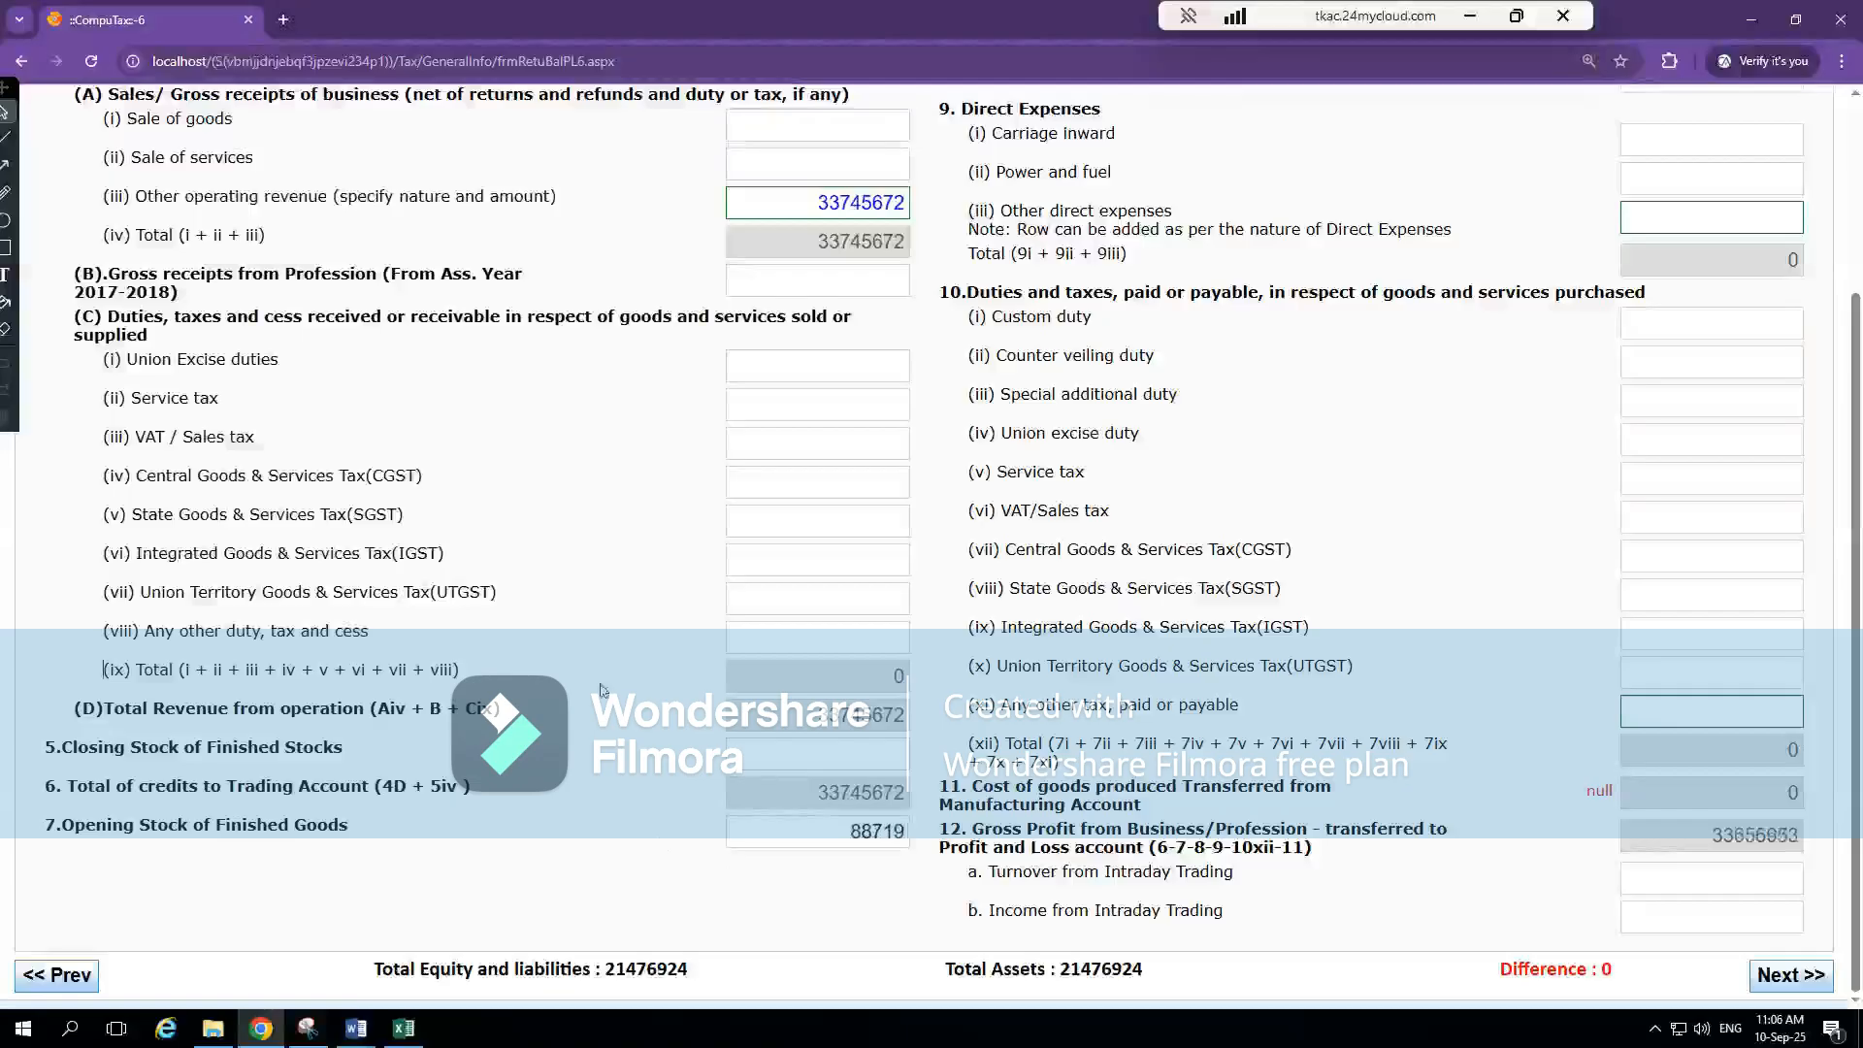
left_click(402, 1028)
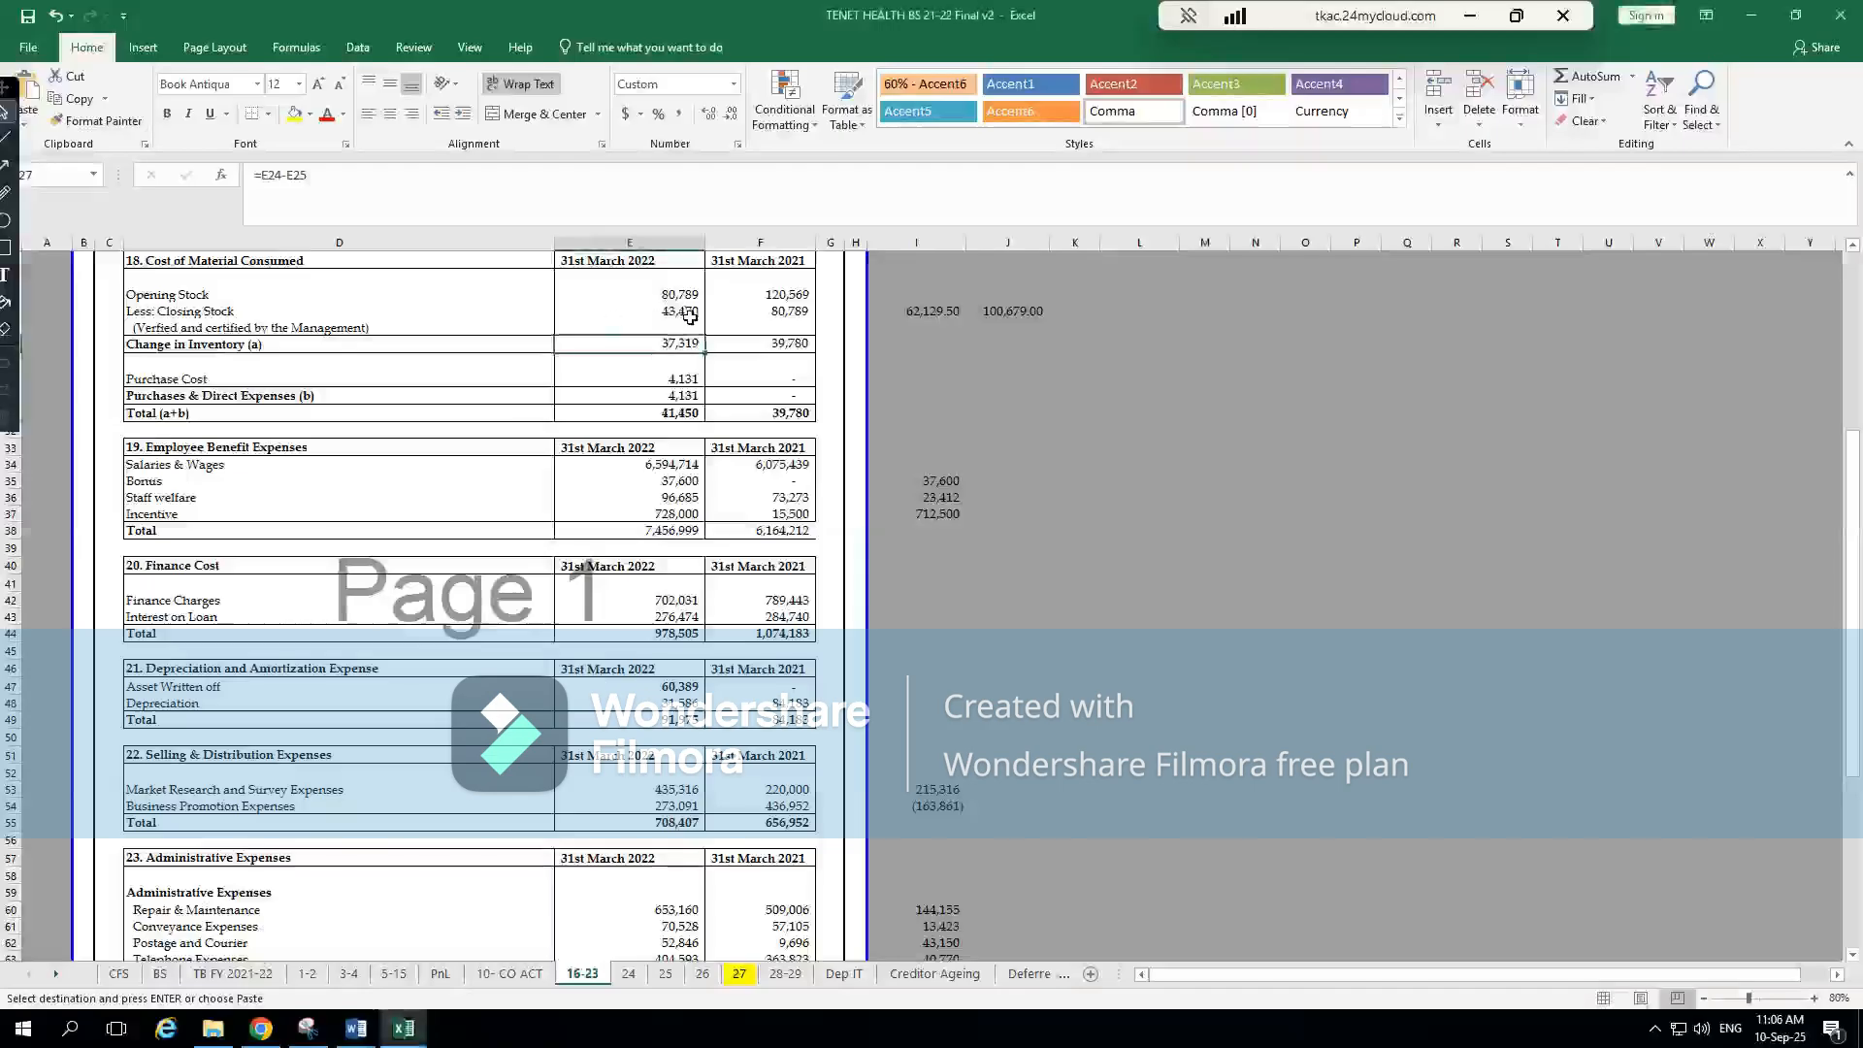
key("alt+Tab")
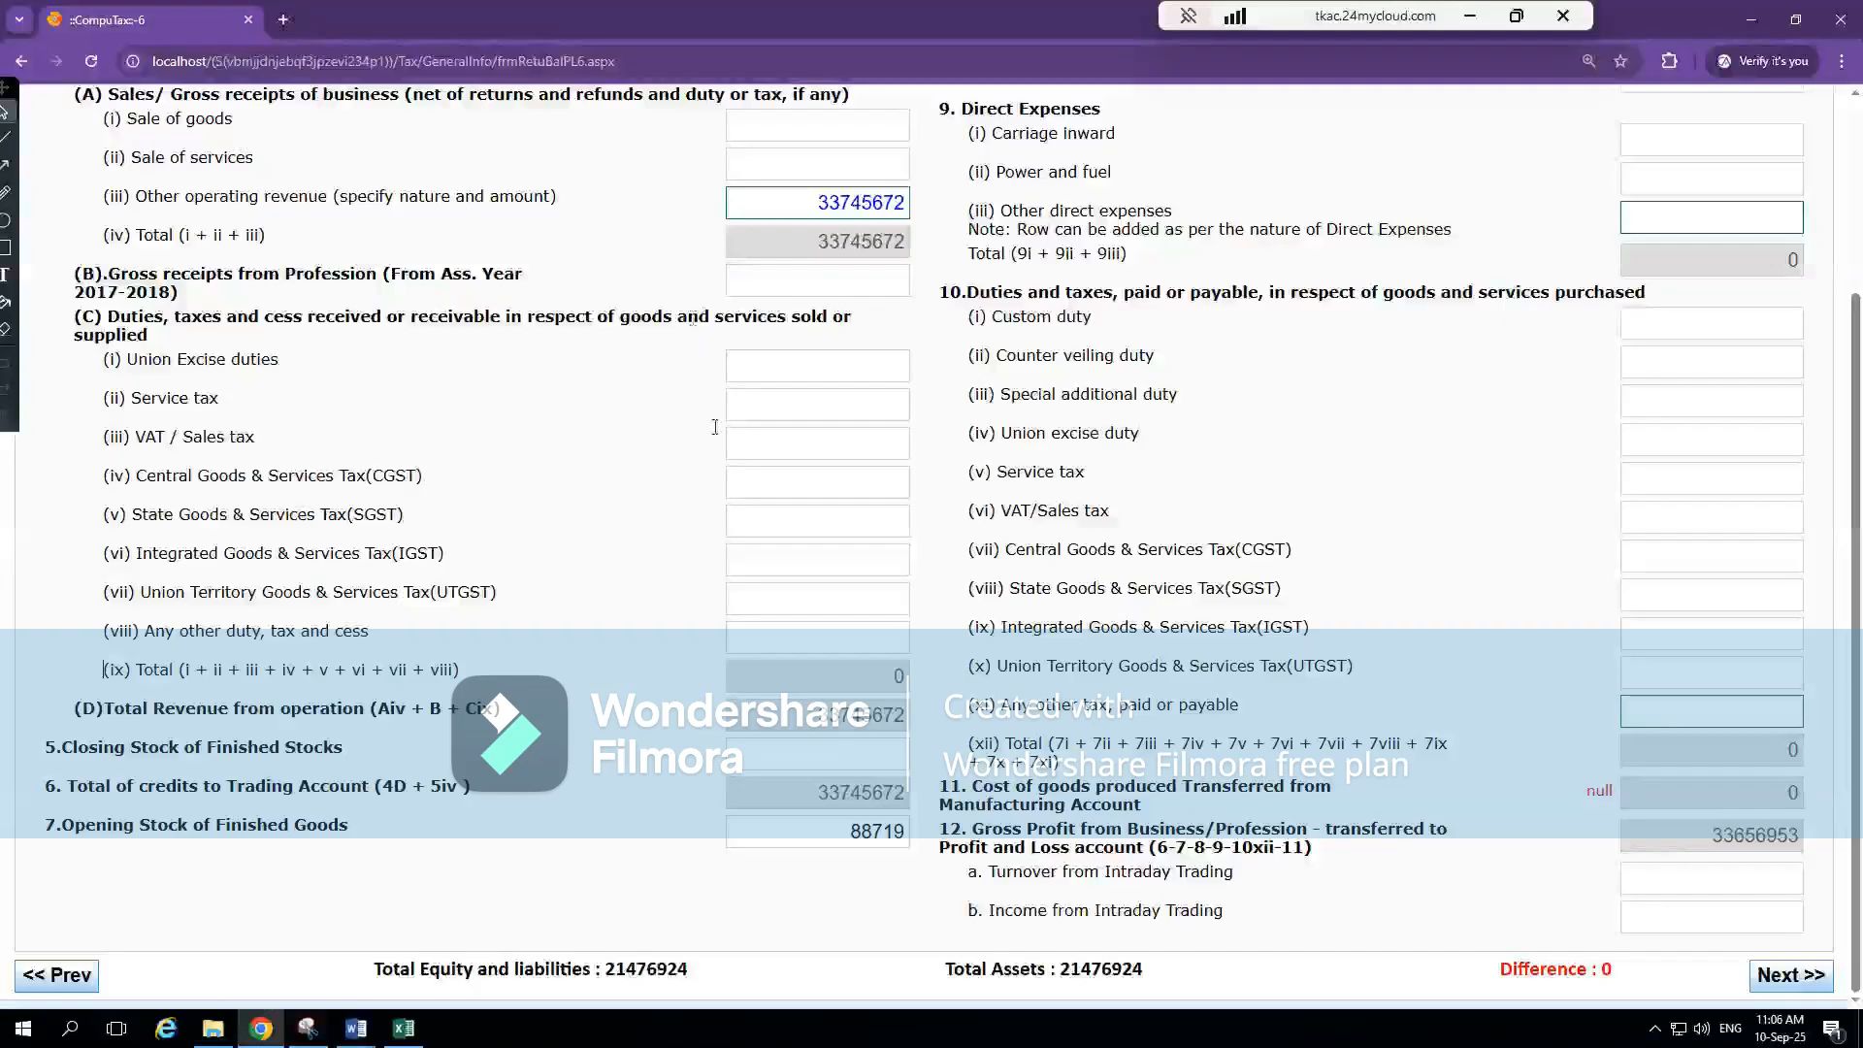
double_click(850, 826)
type("80789")
left_click(569, 586)
Check the current-year closing stock in Excel's note 18 and enter 43470 as Closing Stock of Finished Stocks in CompuTax's Trading Account
key("alt+Tab")
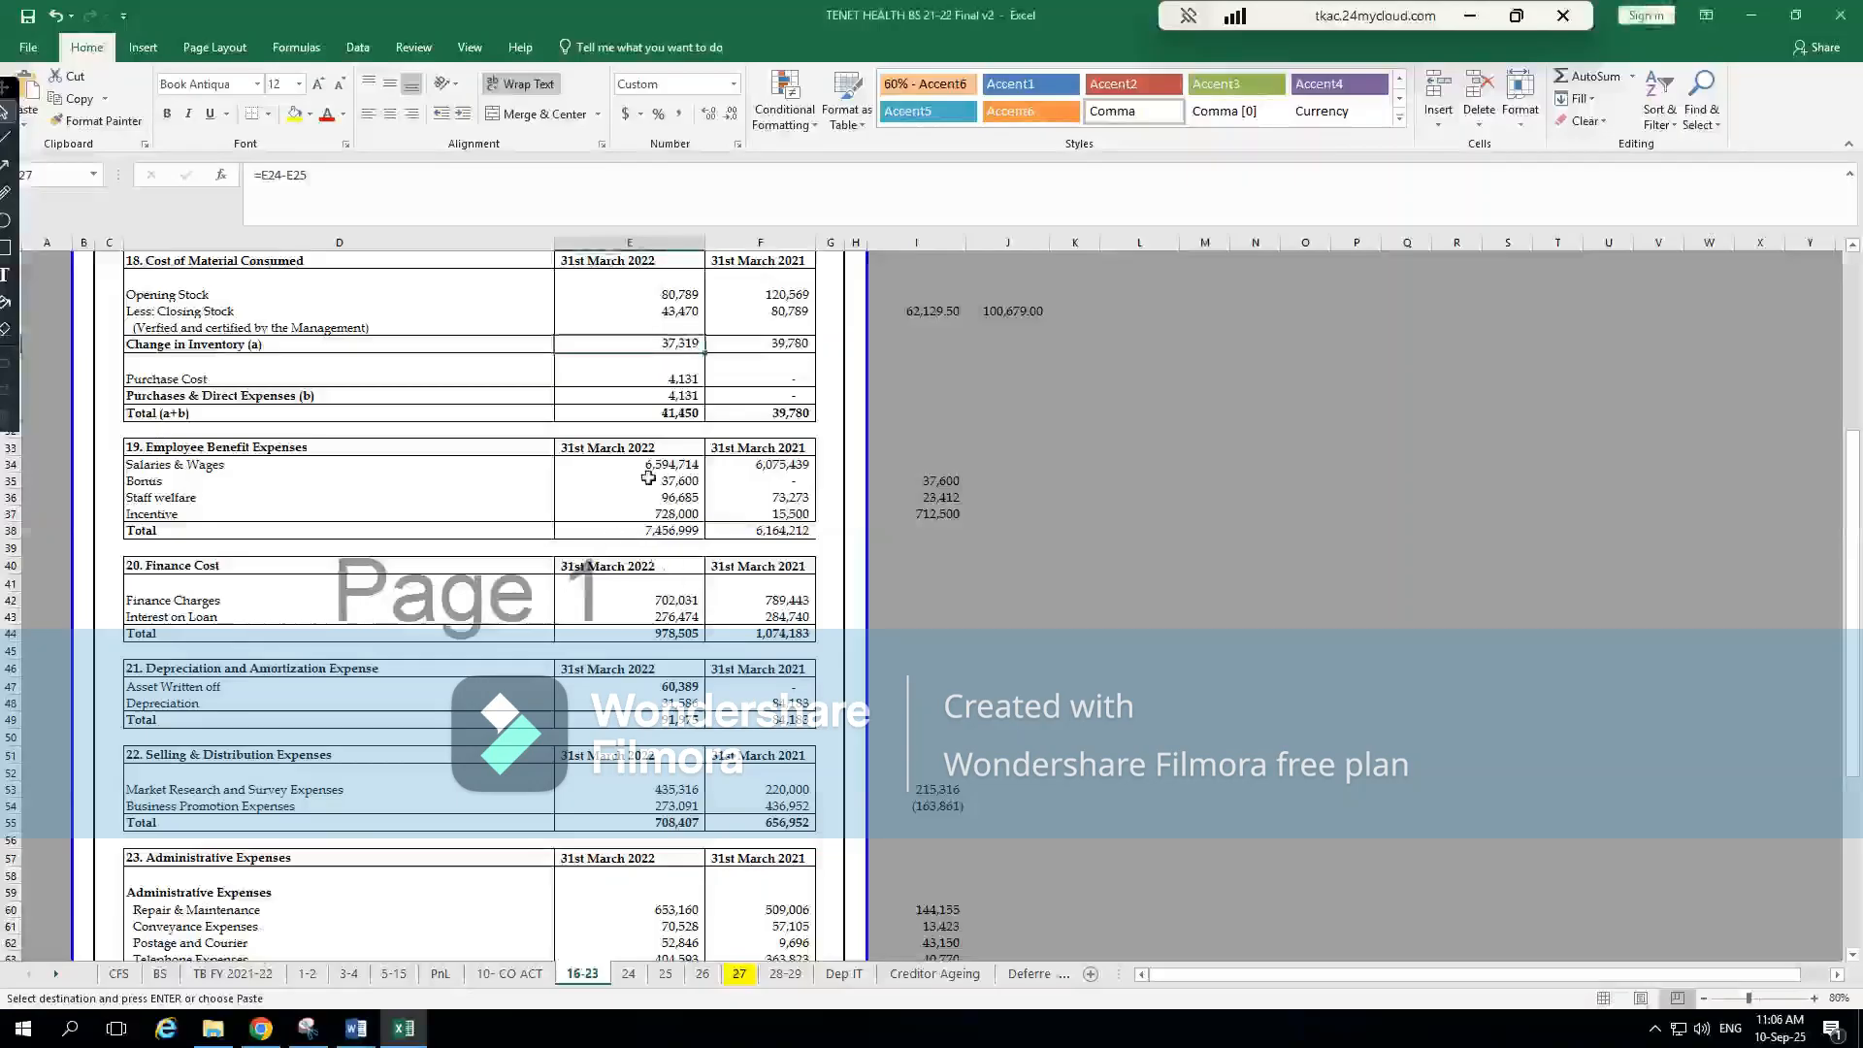
left_click(678, 307)
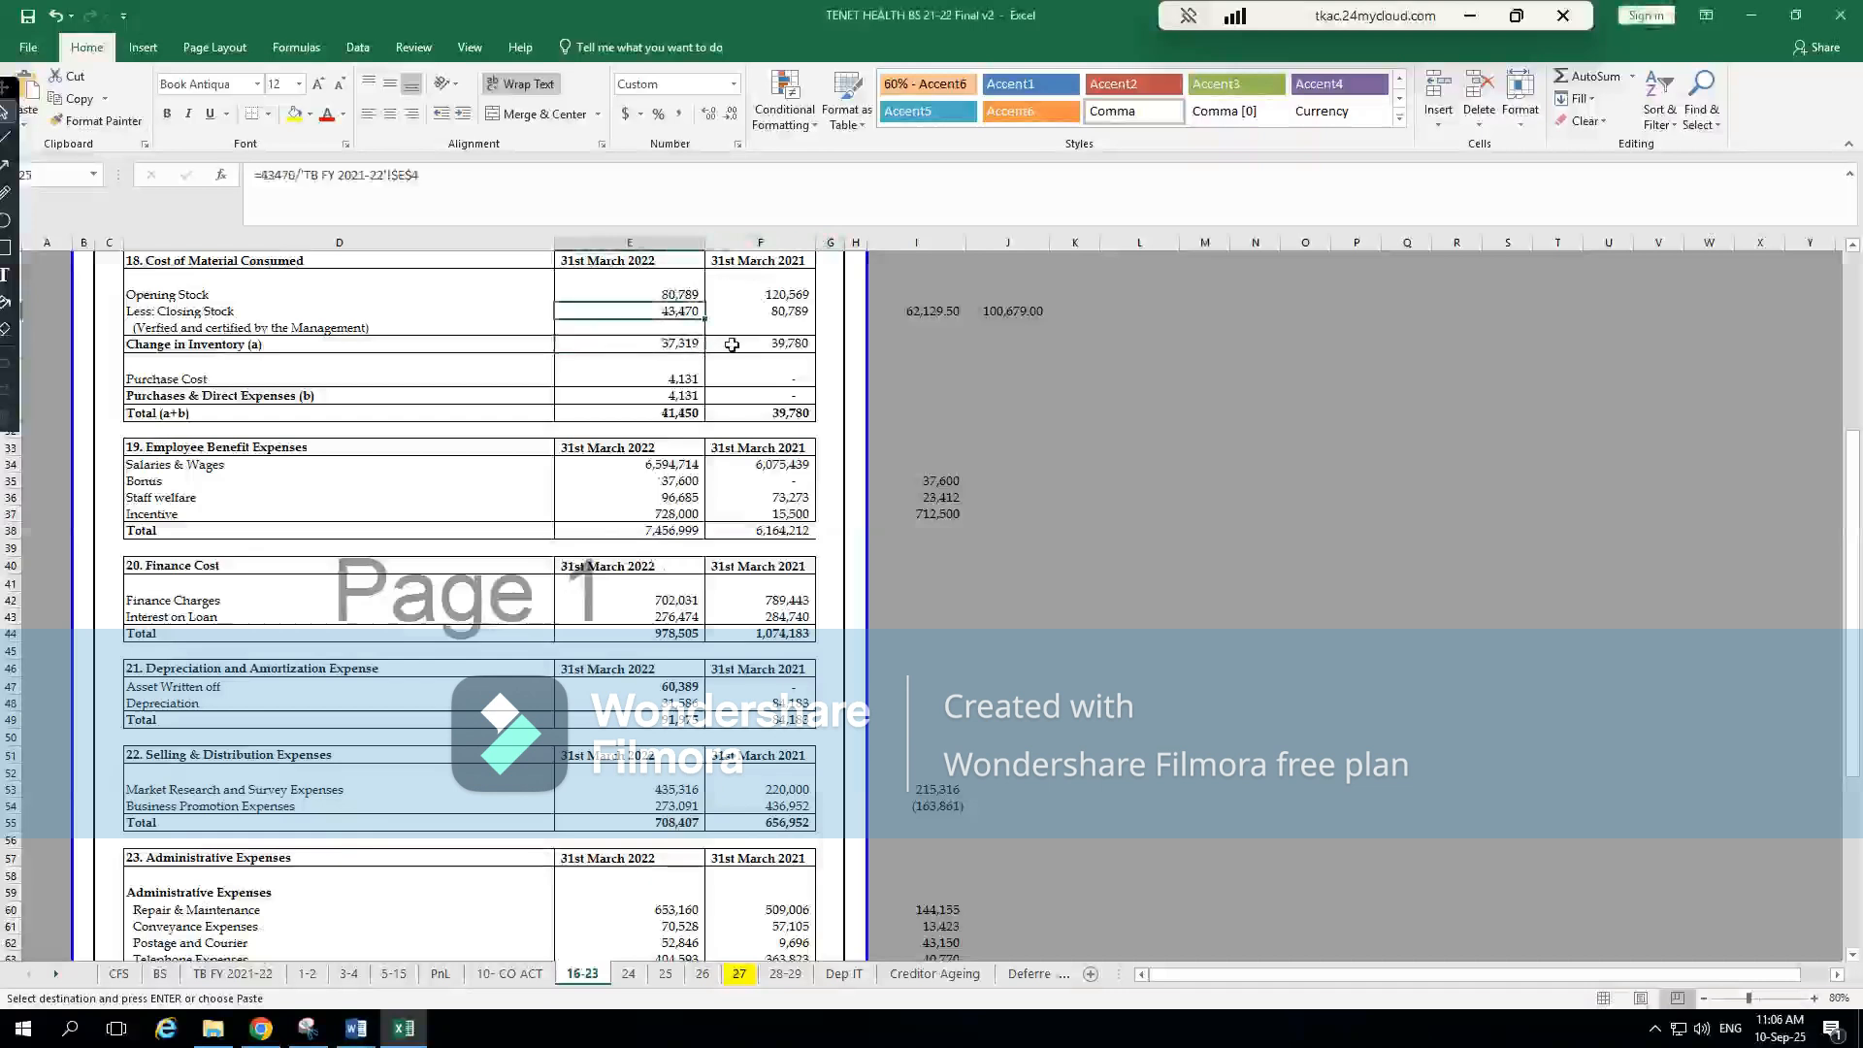
key("alt+Tab")
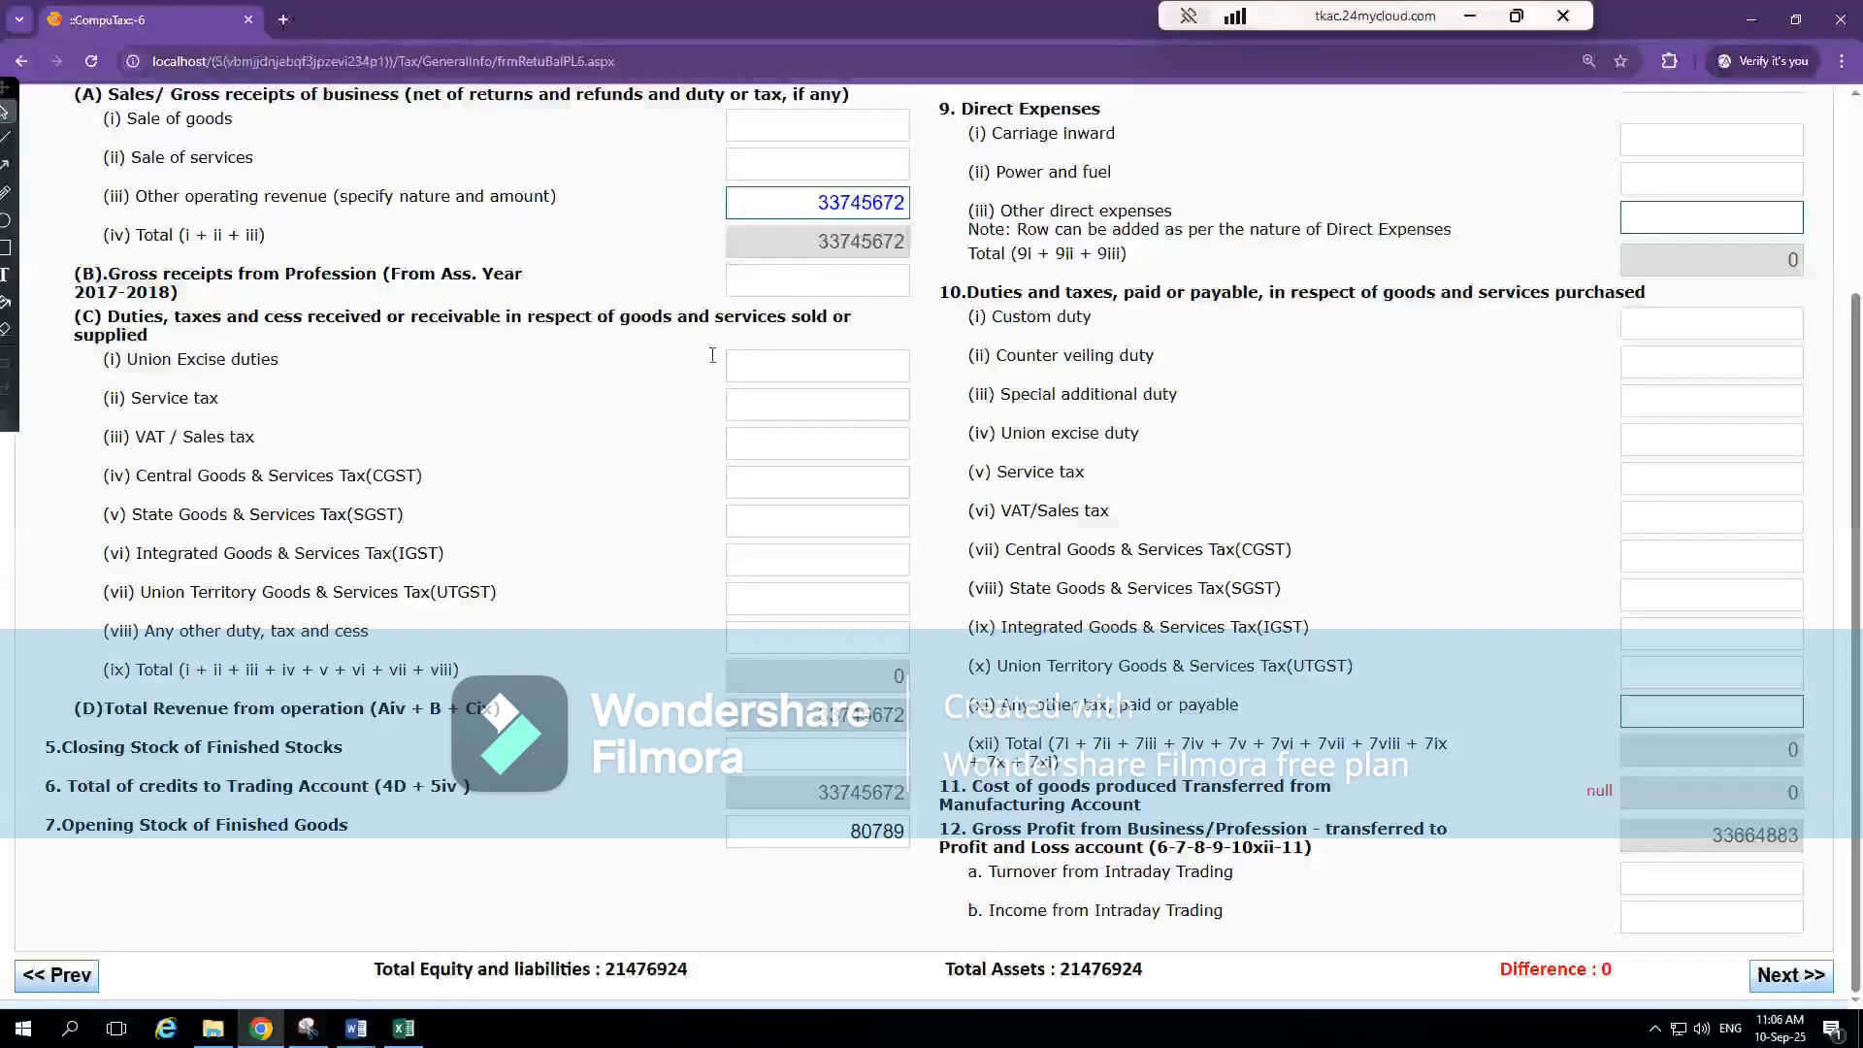
left_click(858, 765)
type("43470")
left_click(602, 480)
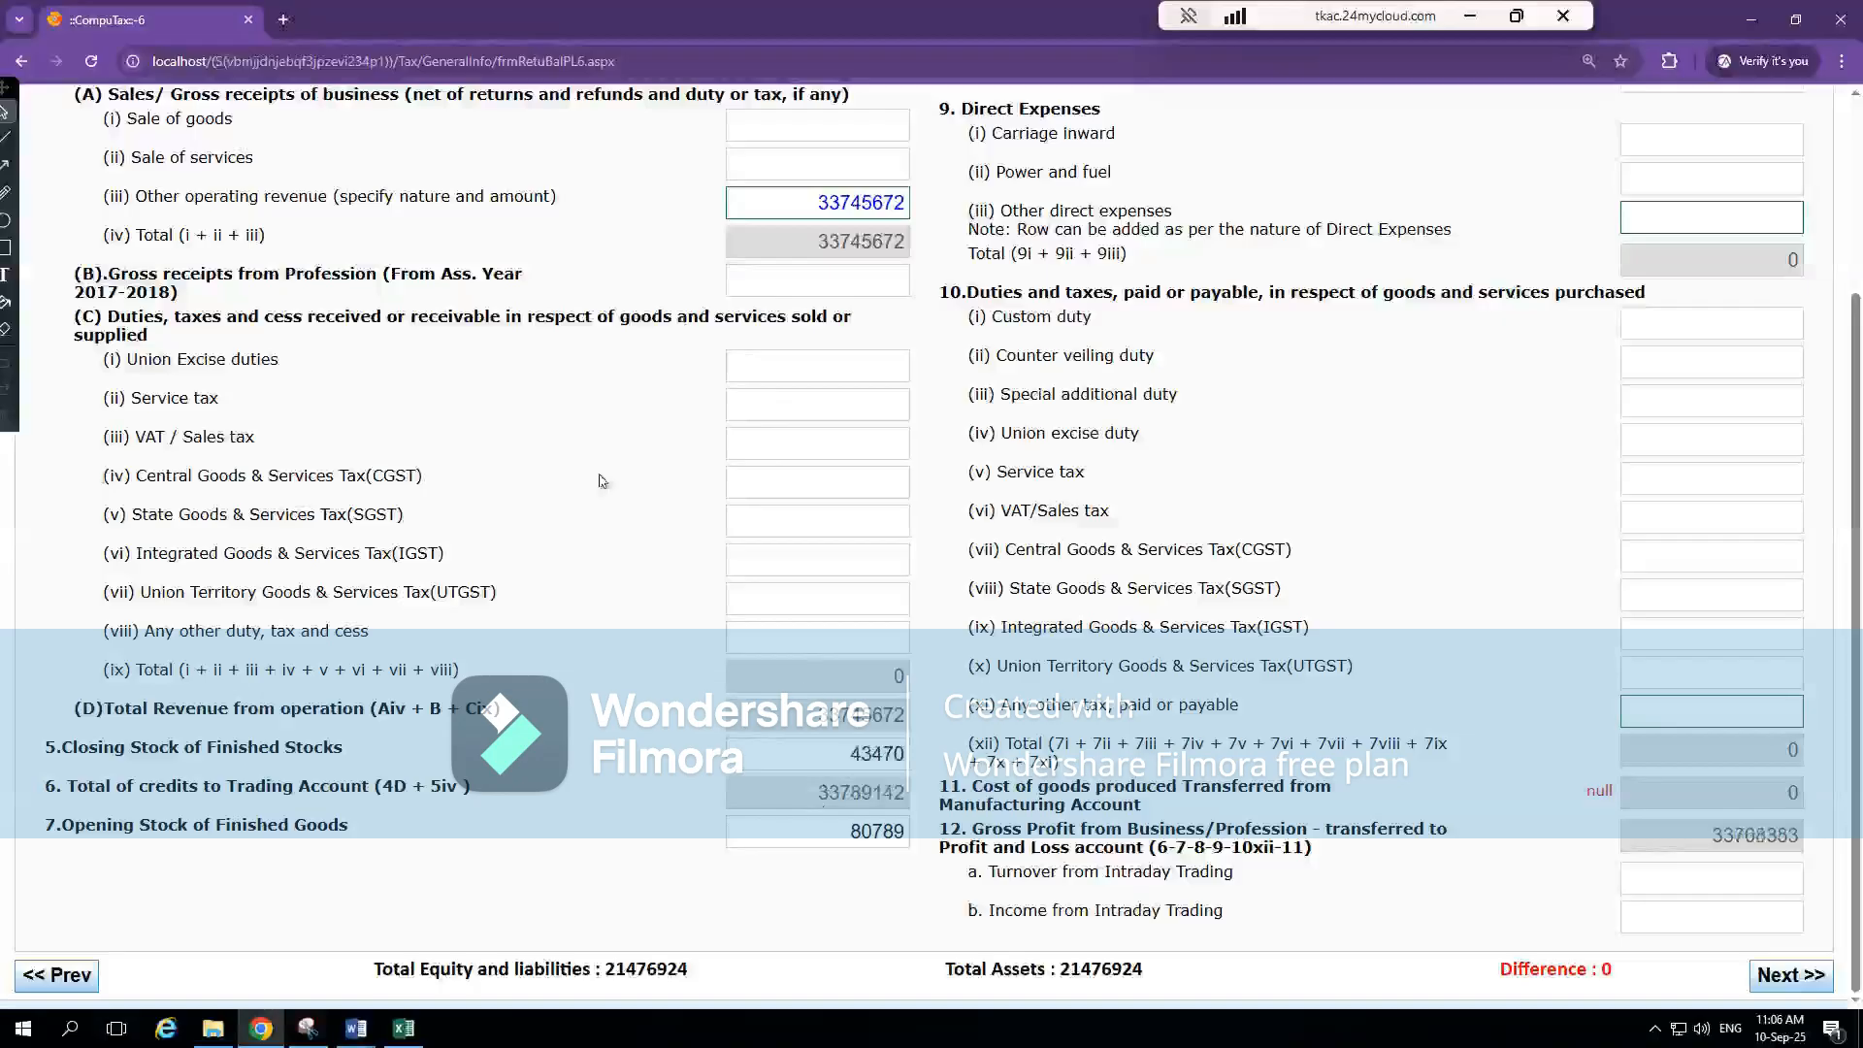
scroll(601, 480, "up", 3)
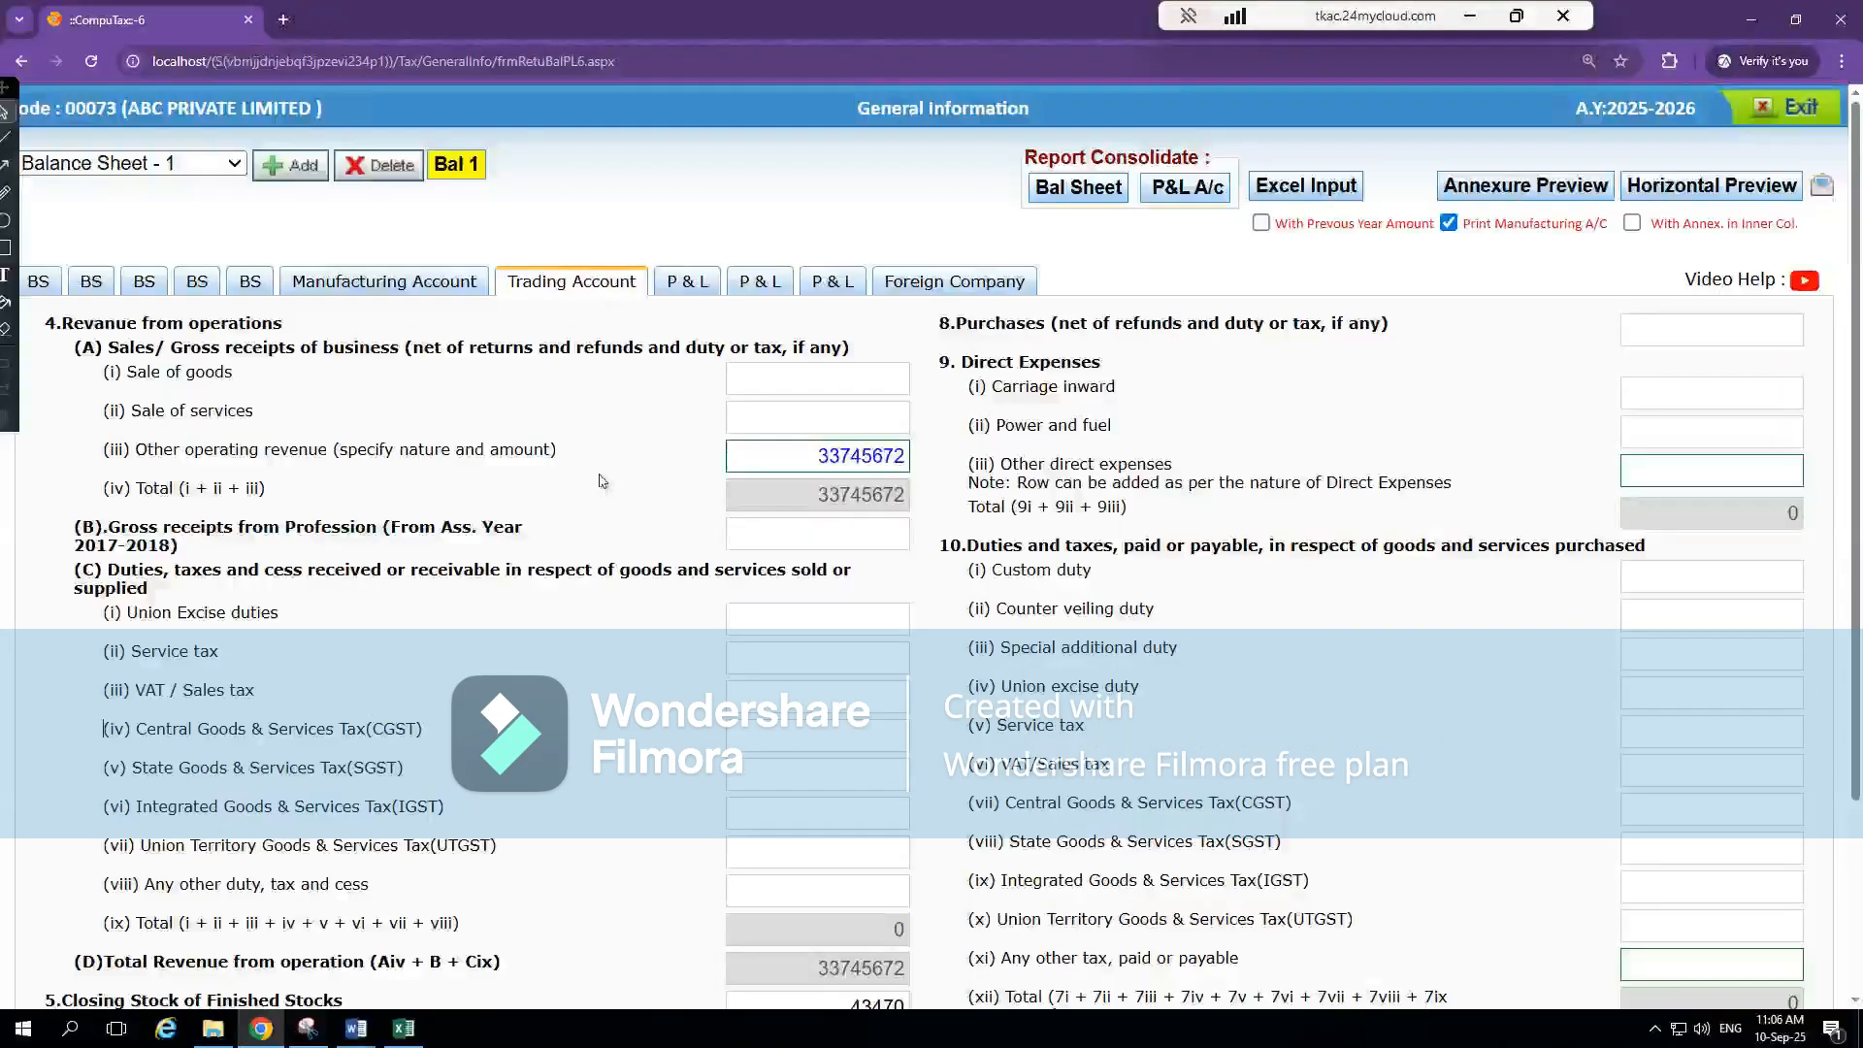
In Excel, trace Employee Benefits Expenses from the PnL sheet to note 19 and examine the salaries, bonus, staff welfare and incentive items
key("alt+Tab")
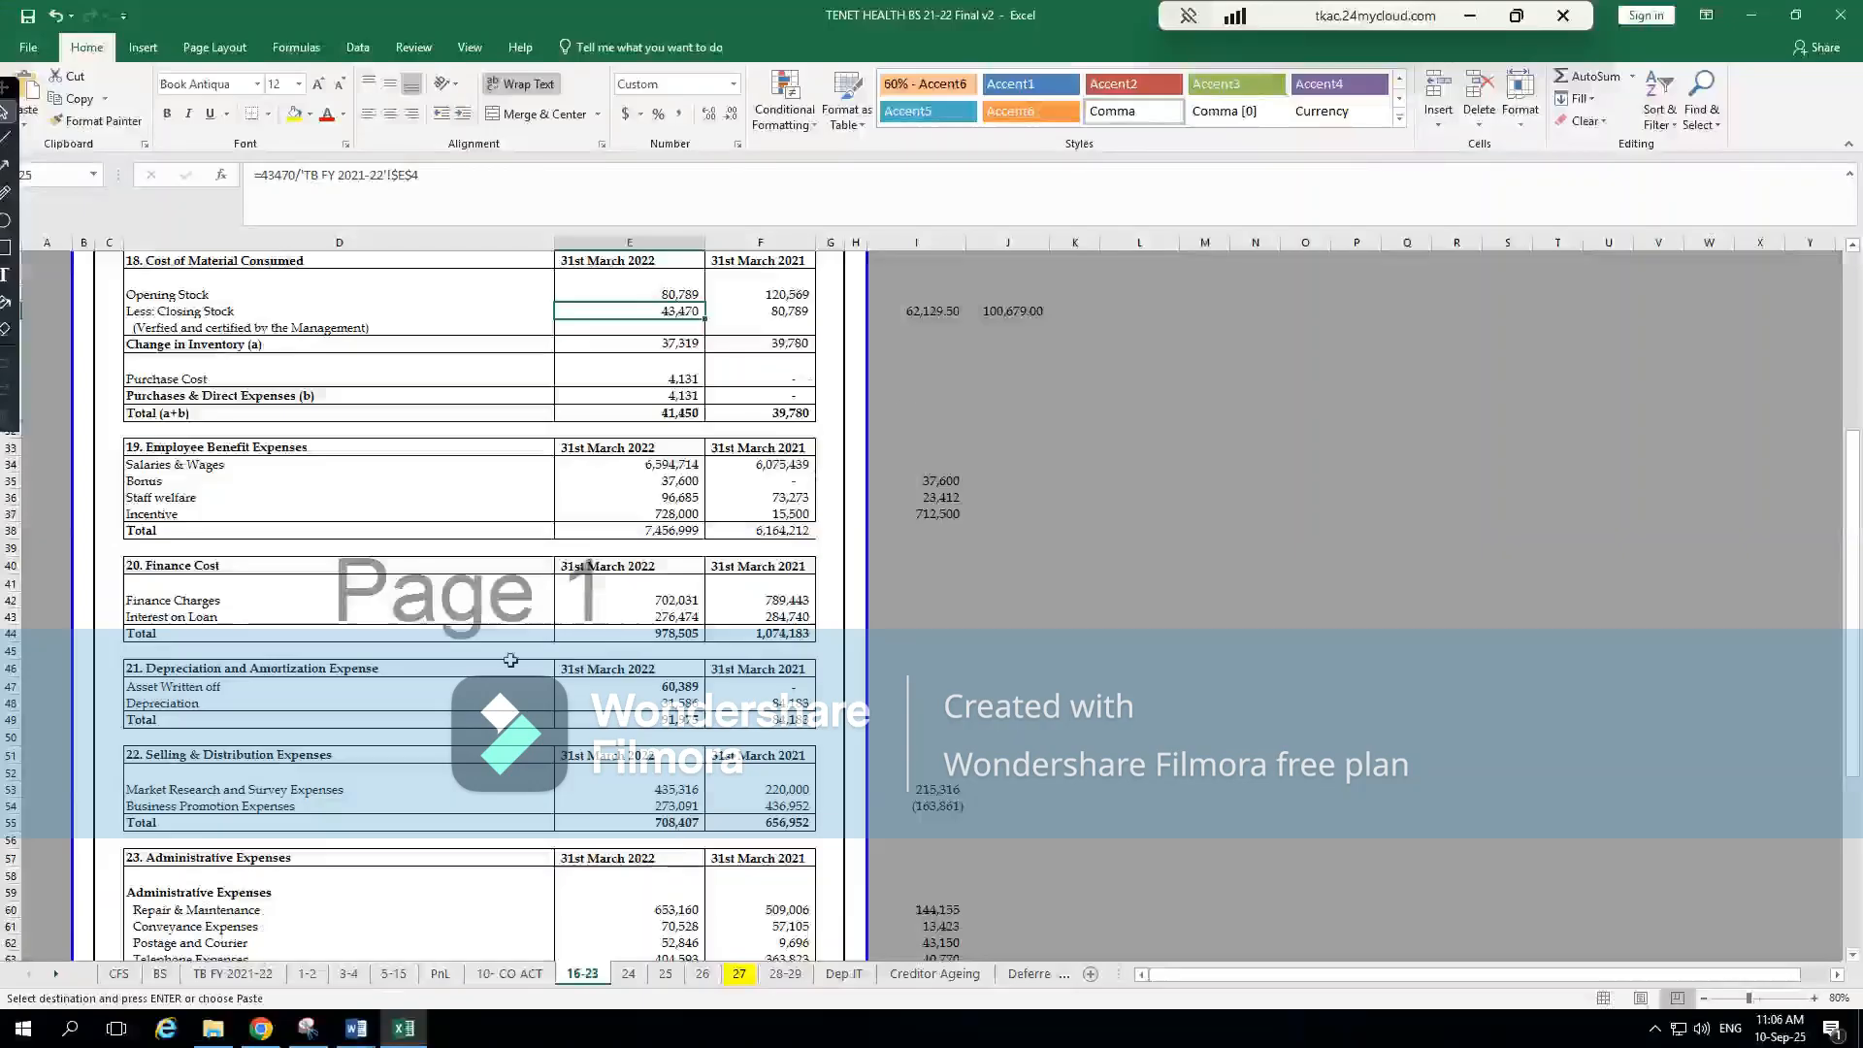
left_click(160, 973)
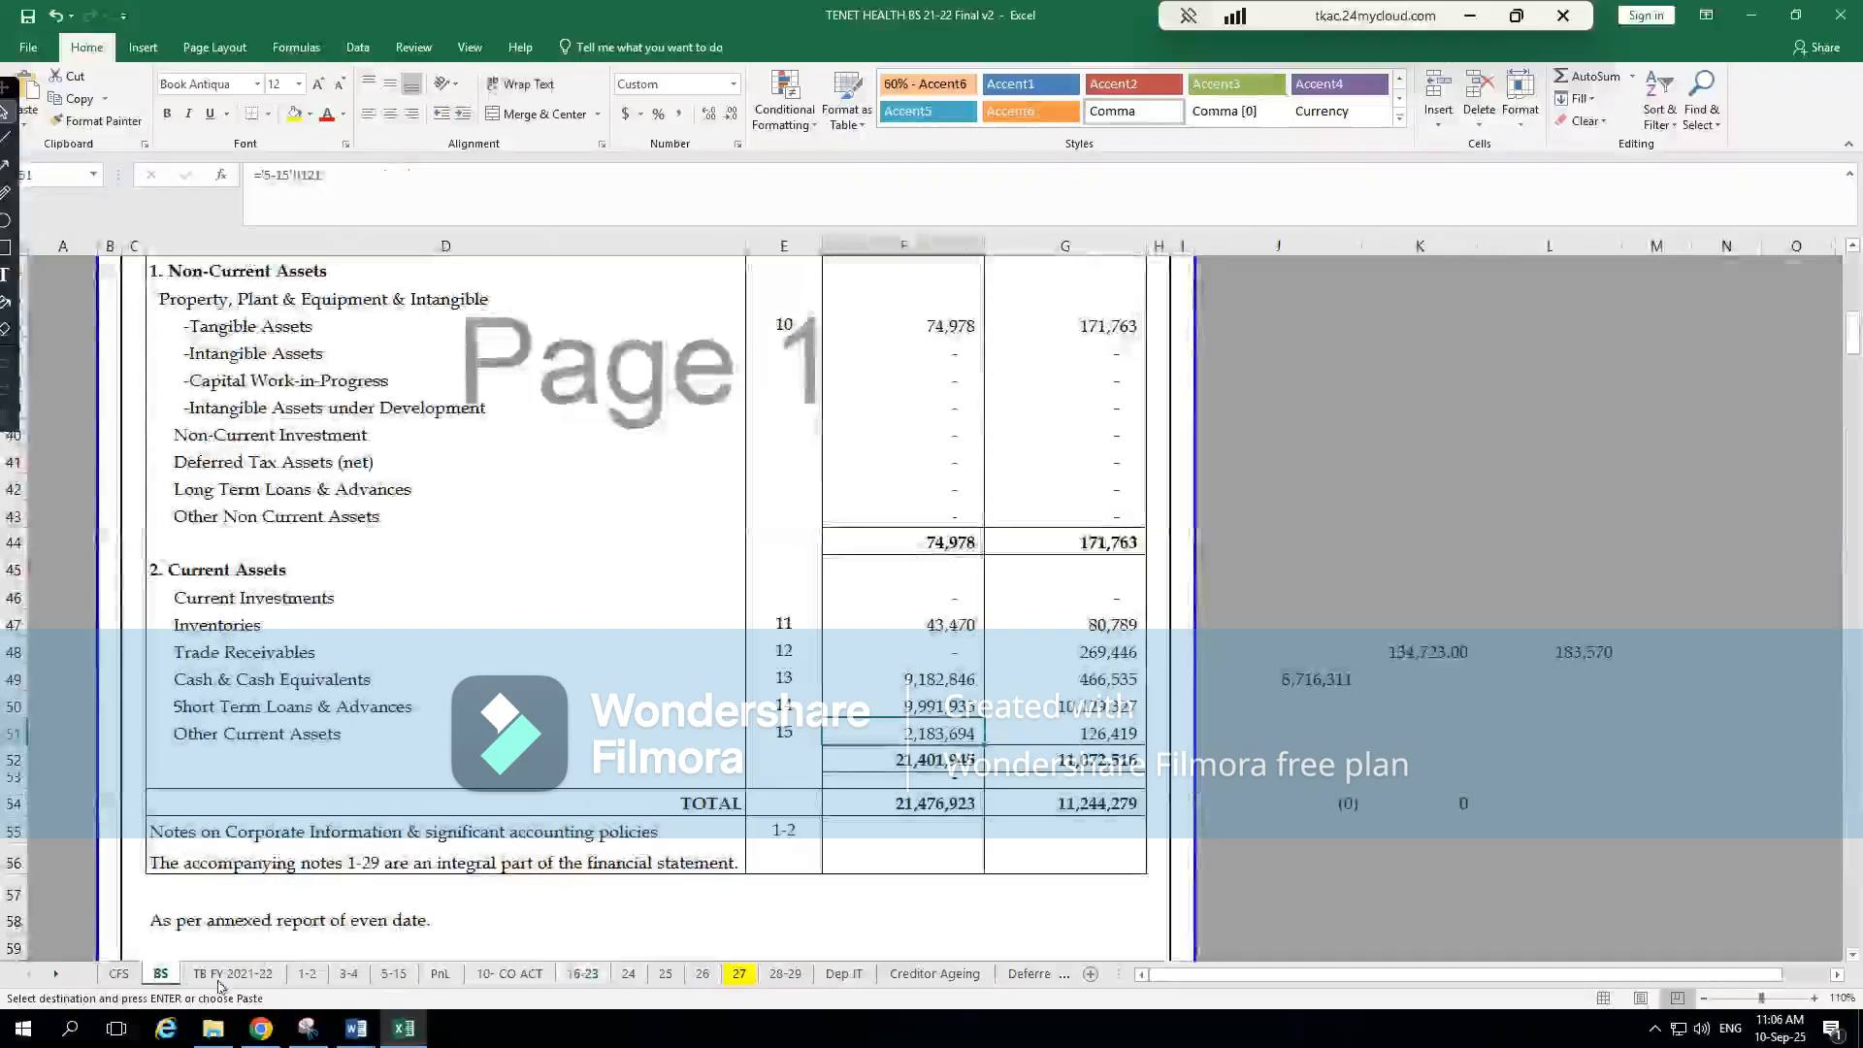
left_click(439, 973)
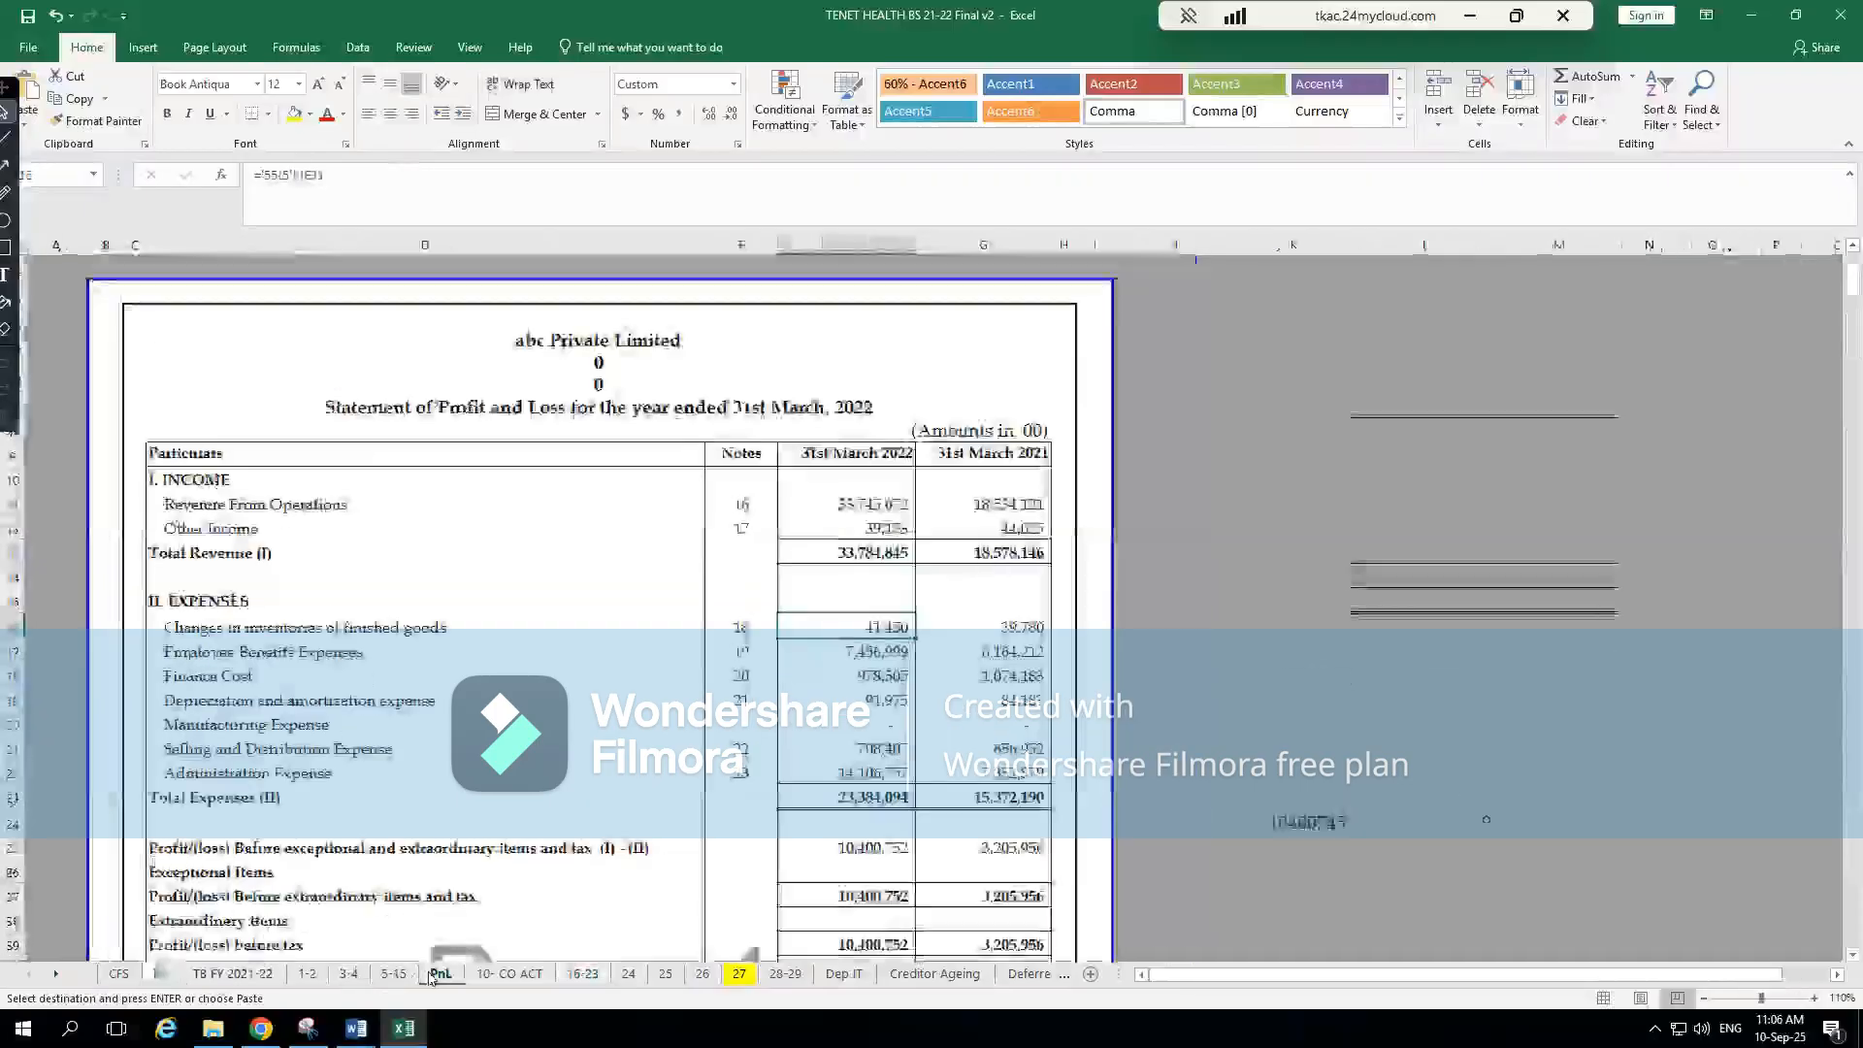
left_click(888, 652)
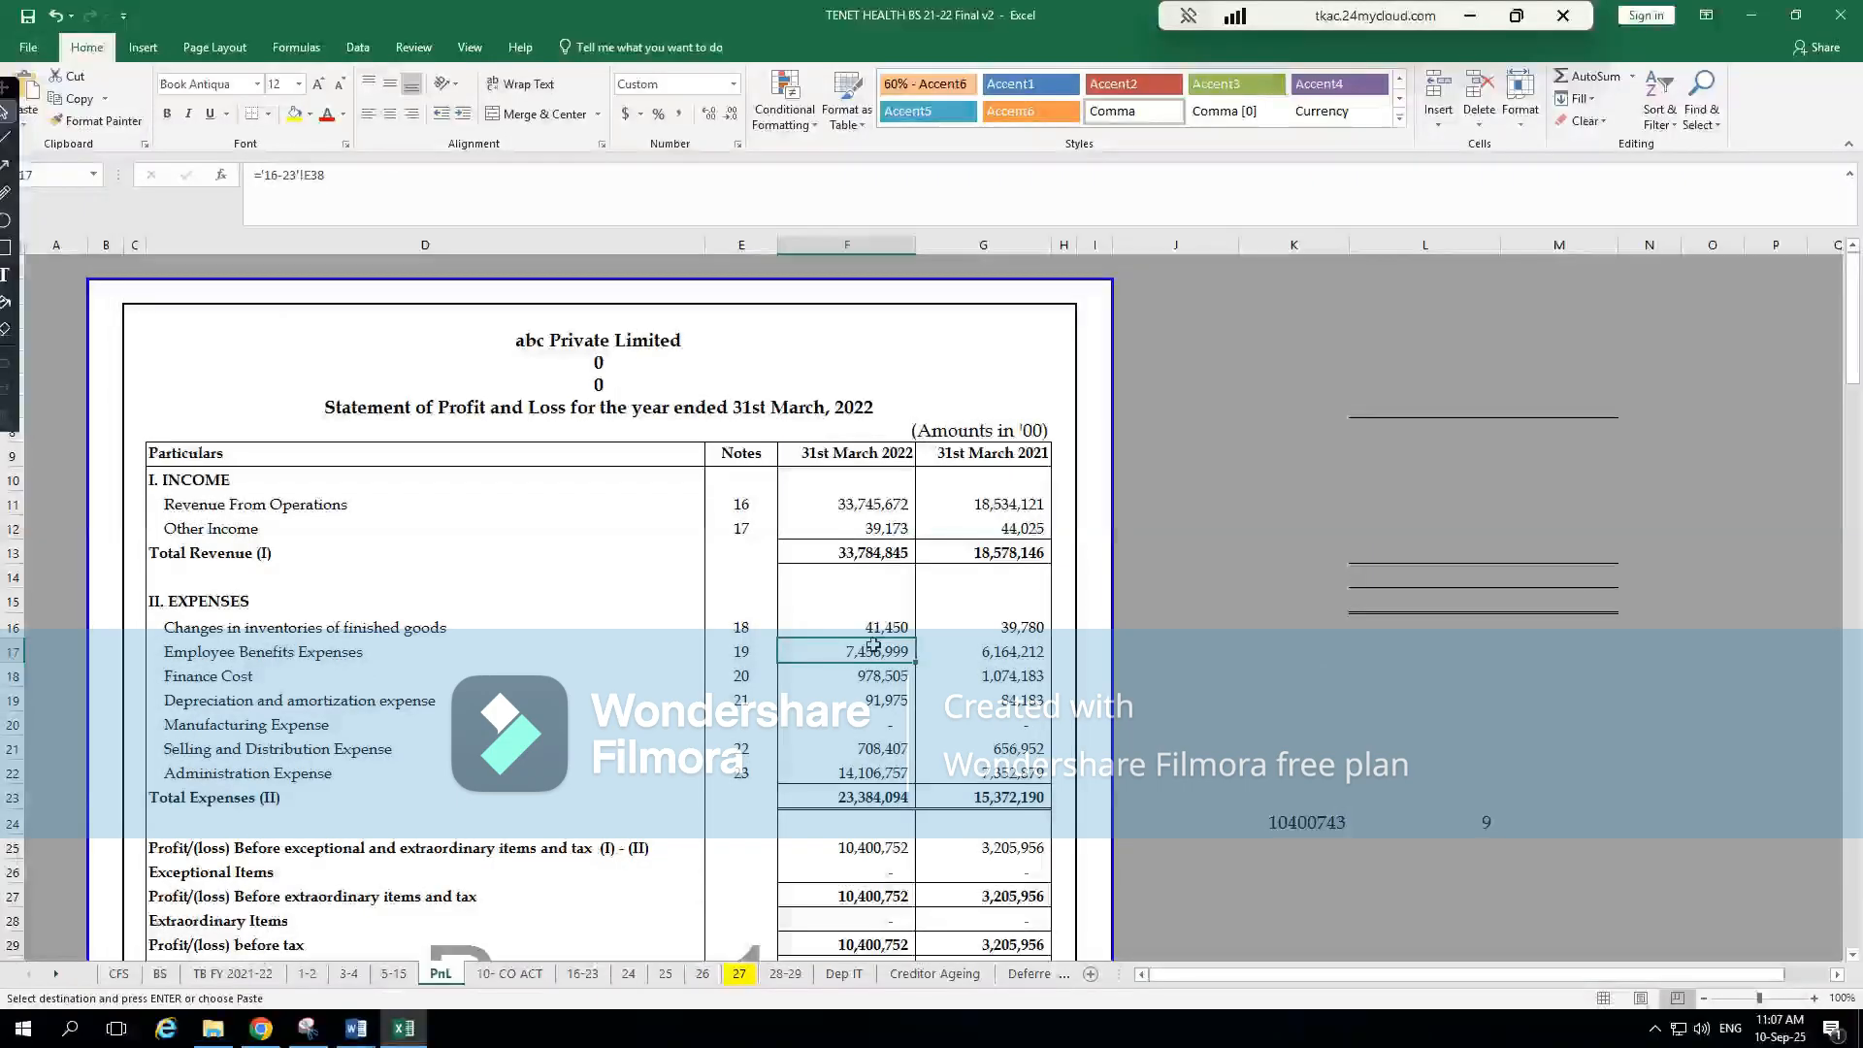
key("ctrl+bracketleft")
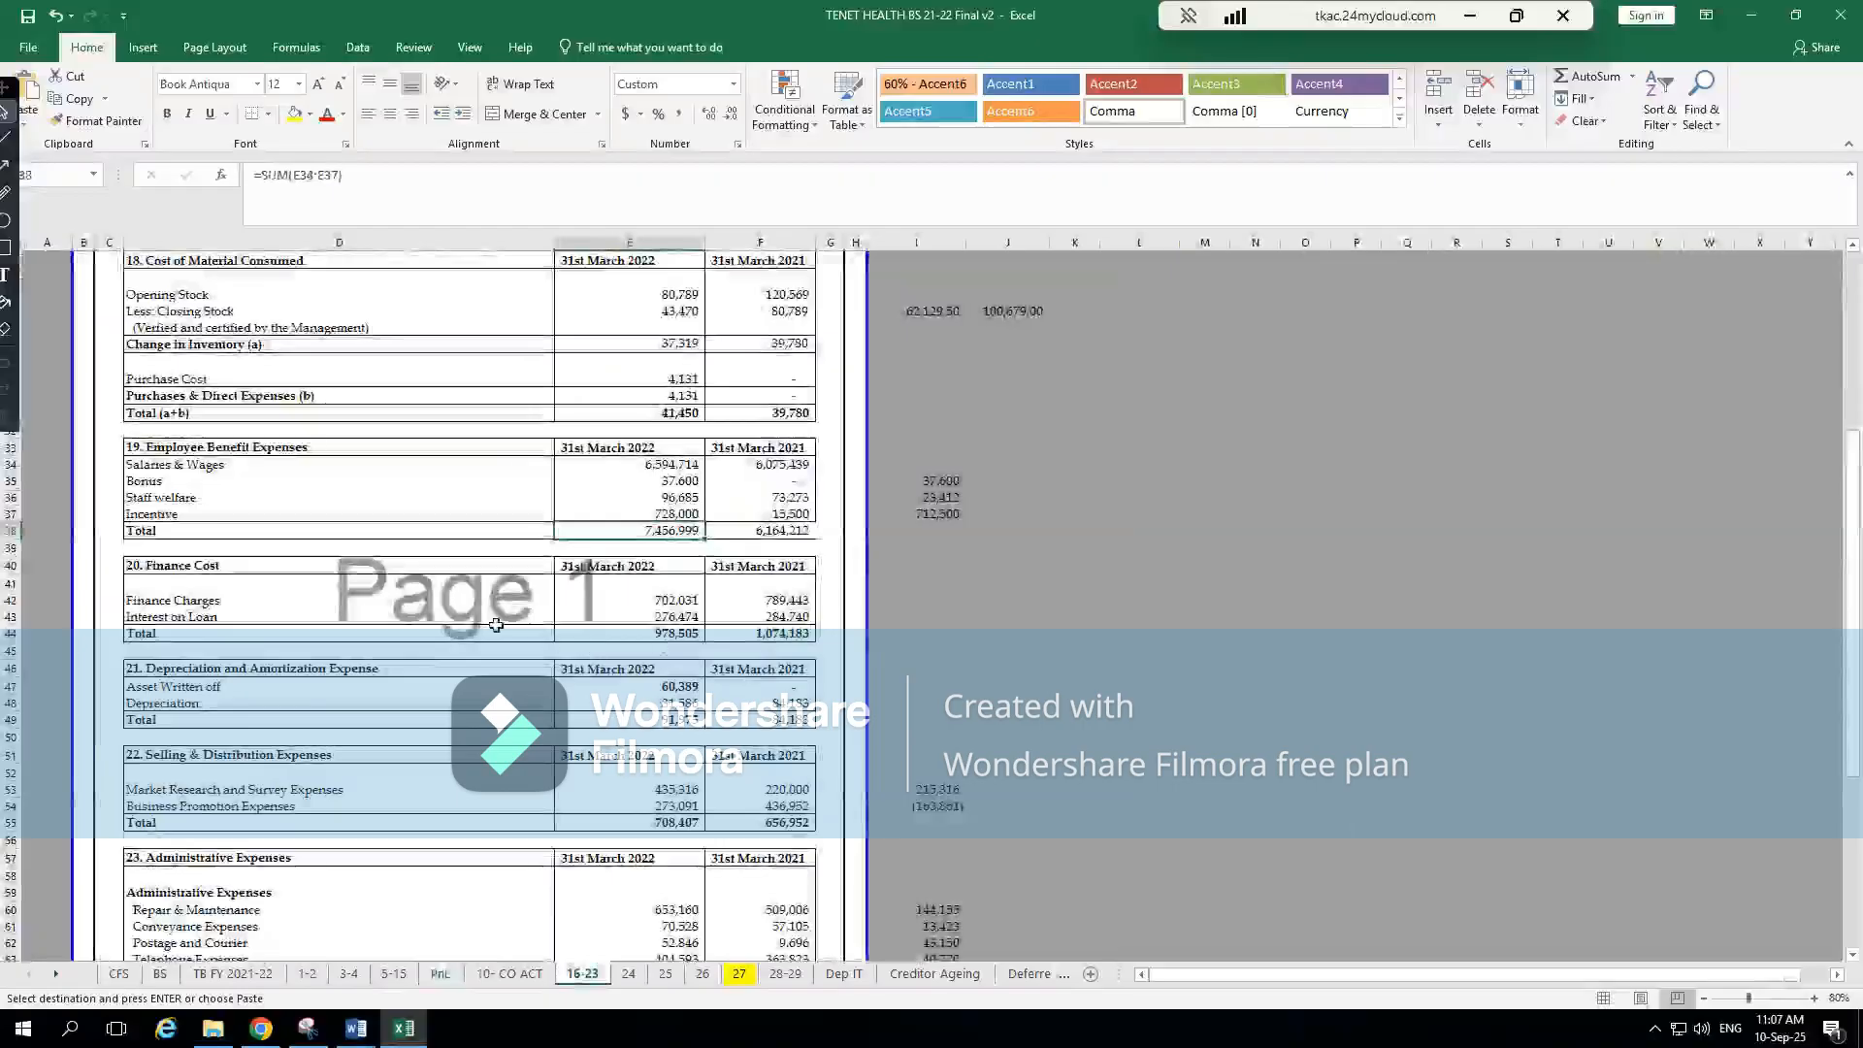
left_click(187, 468)
left_click(179, 482)
left_click(194, 499)
left_click(219, 515)
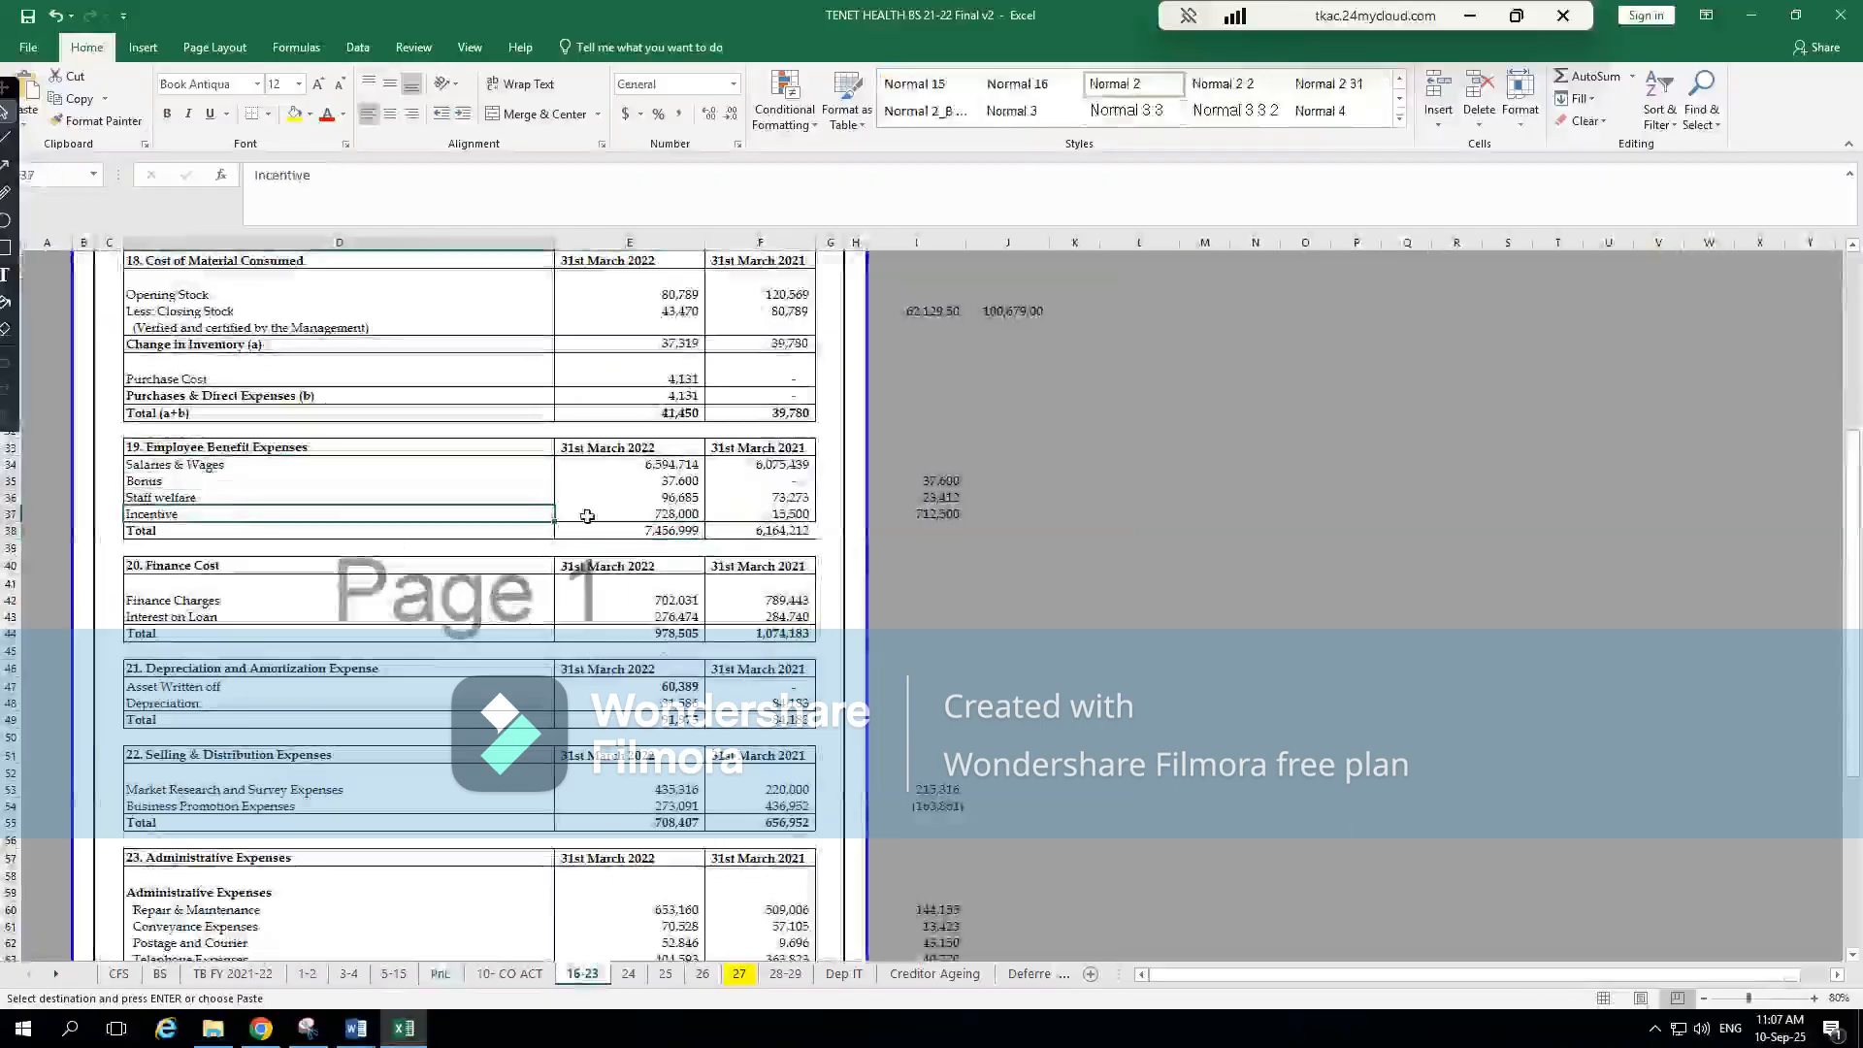
In CompuTax's first P & L section, examine the Compensation to employees fields against the salaries and bonus items in Excel's note 19
key("alt+Tab")
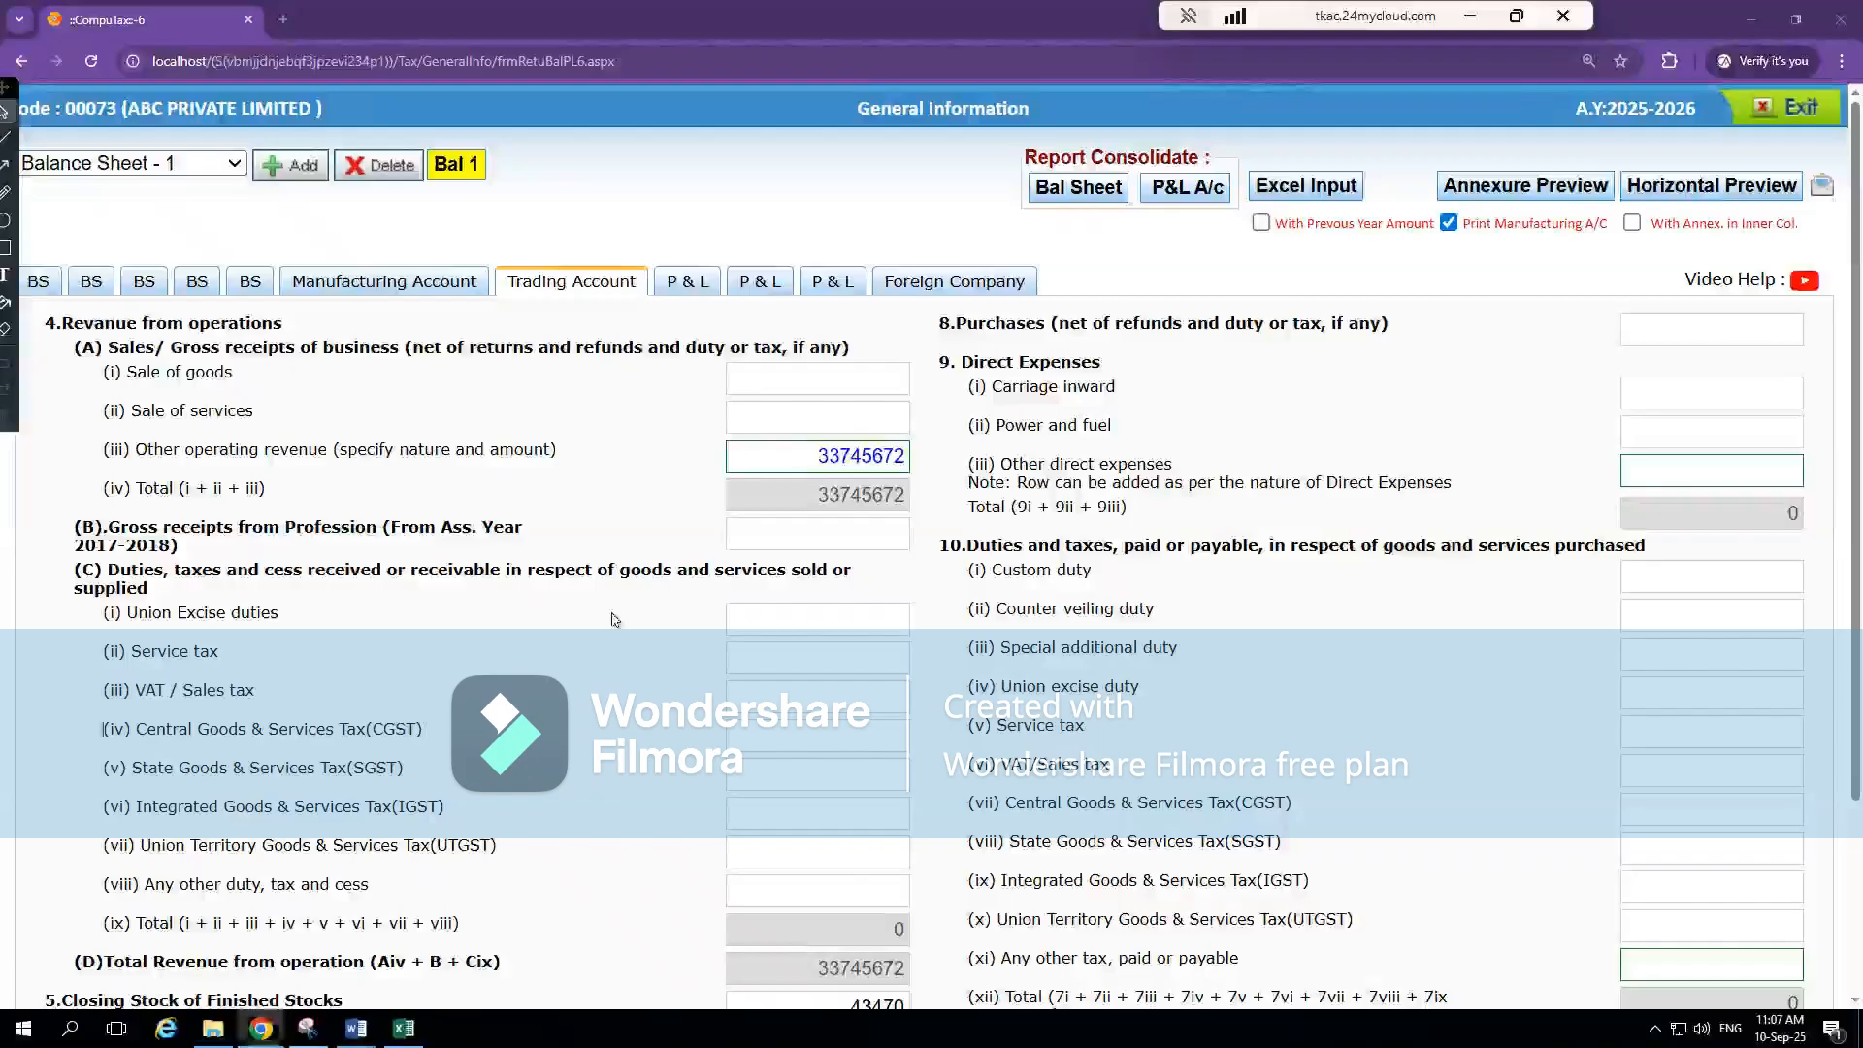
left_click(687, 286)
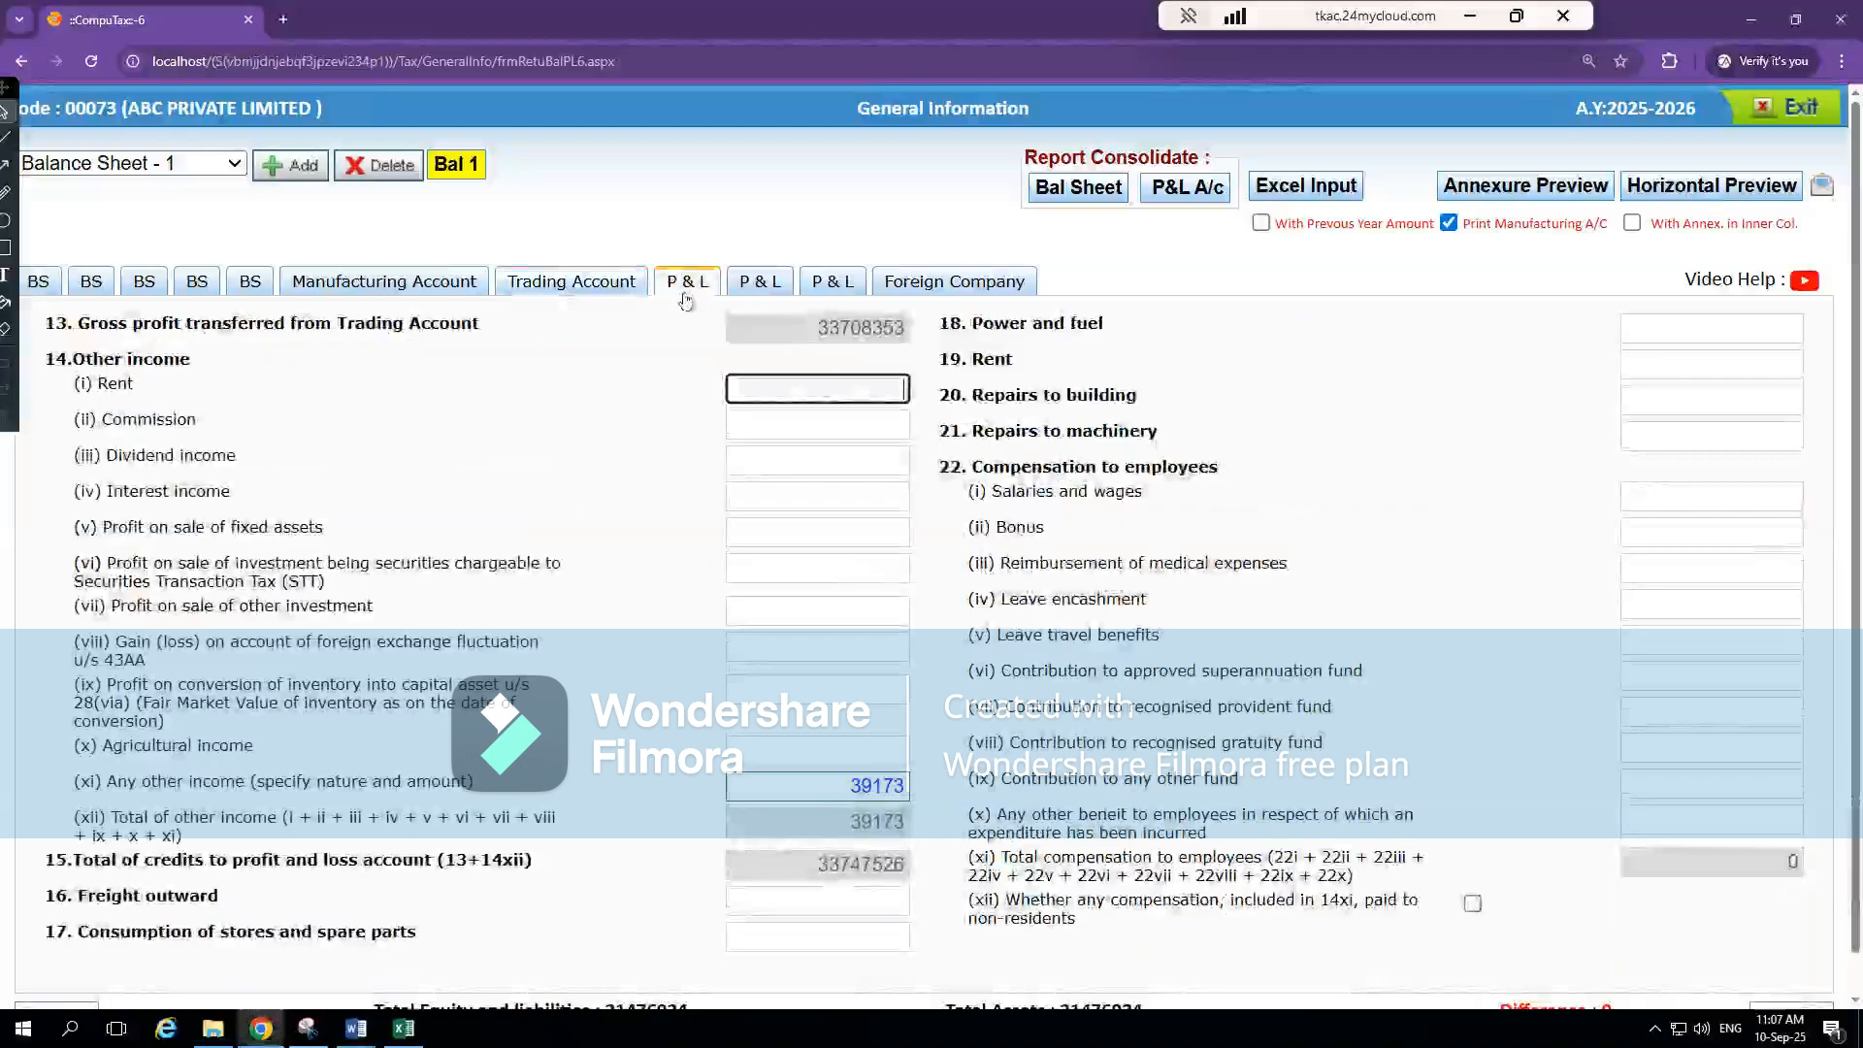
scroll(662, 543, "down", 1)
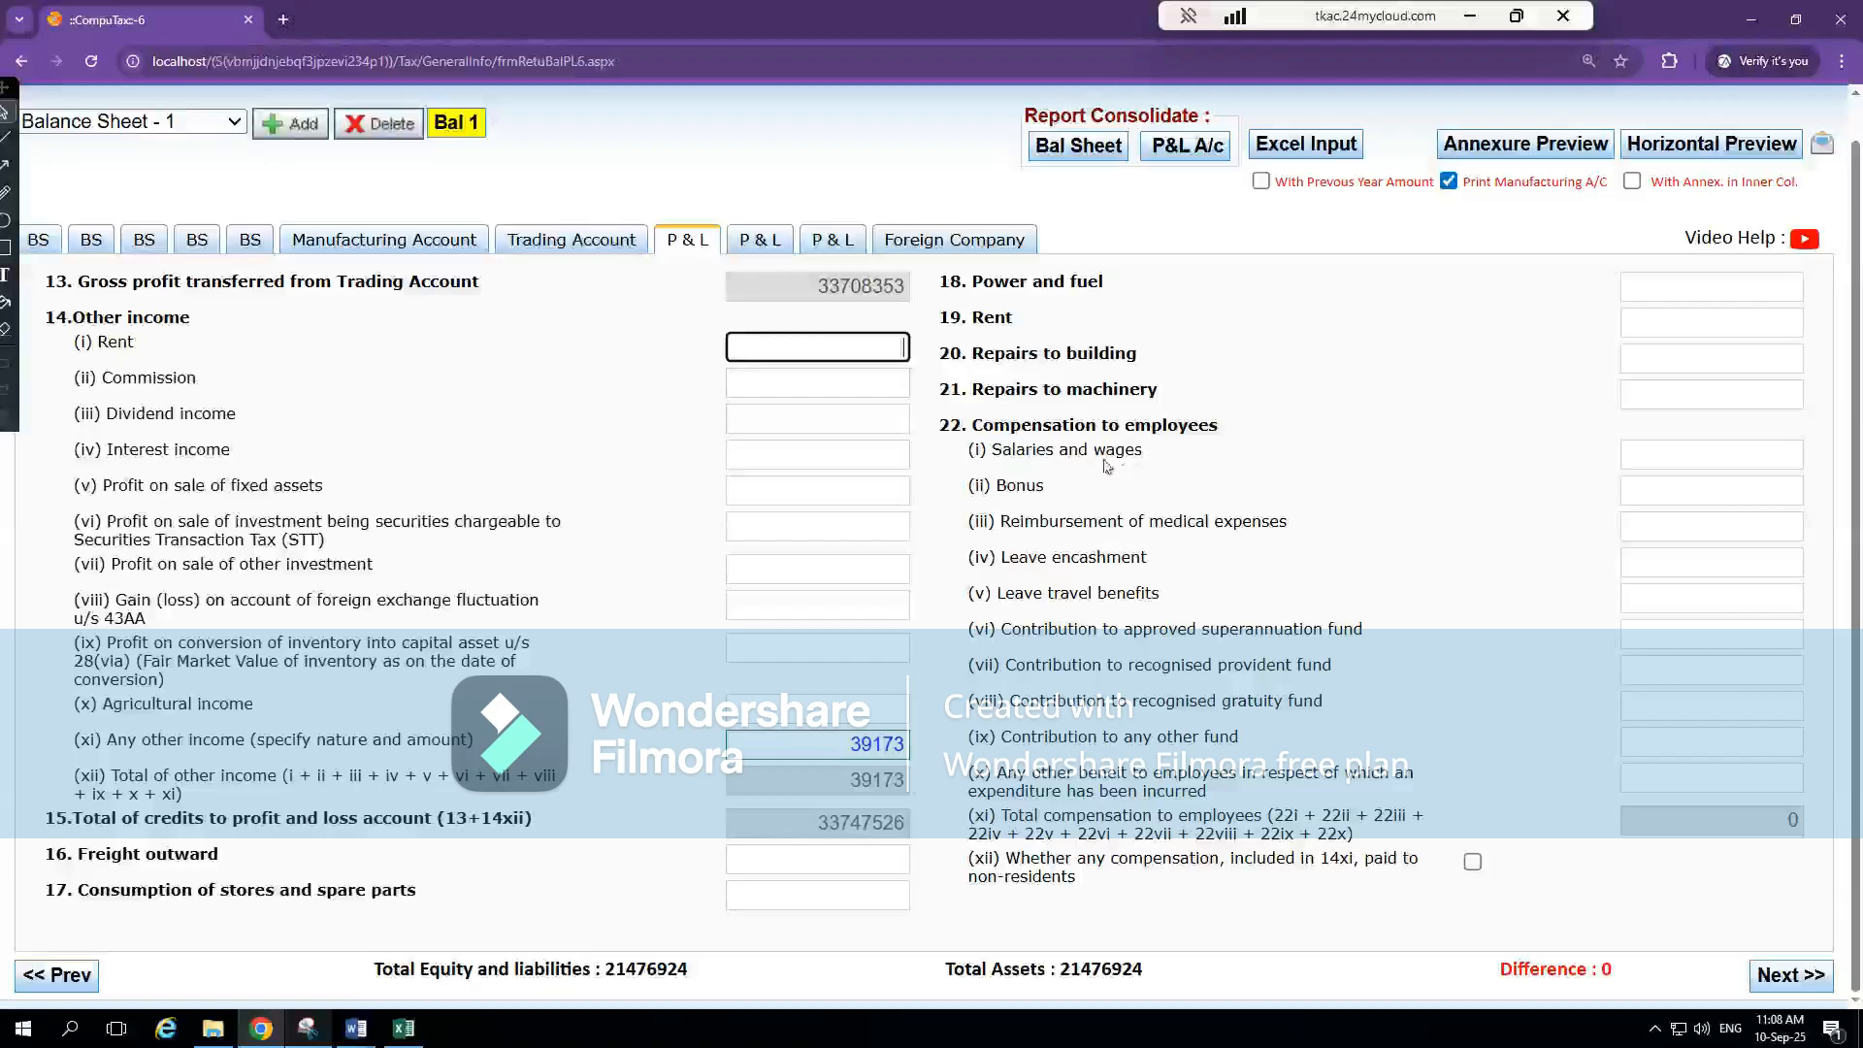
left_click(1692, 466)
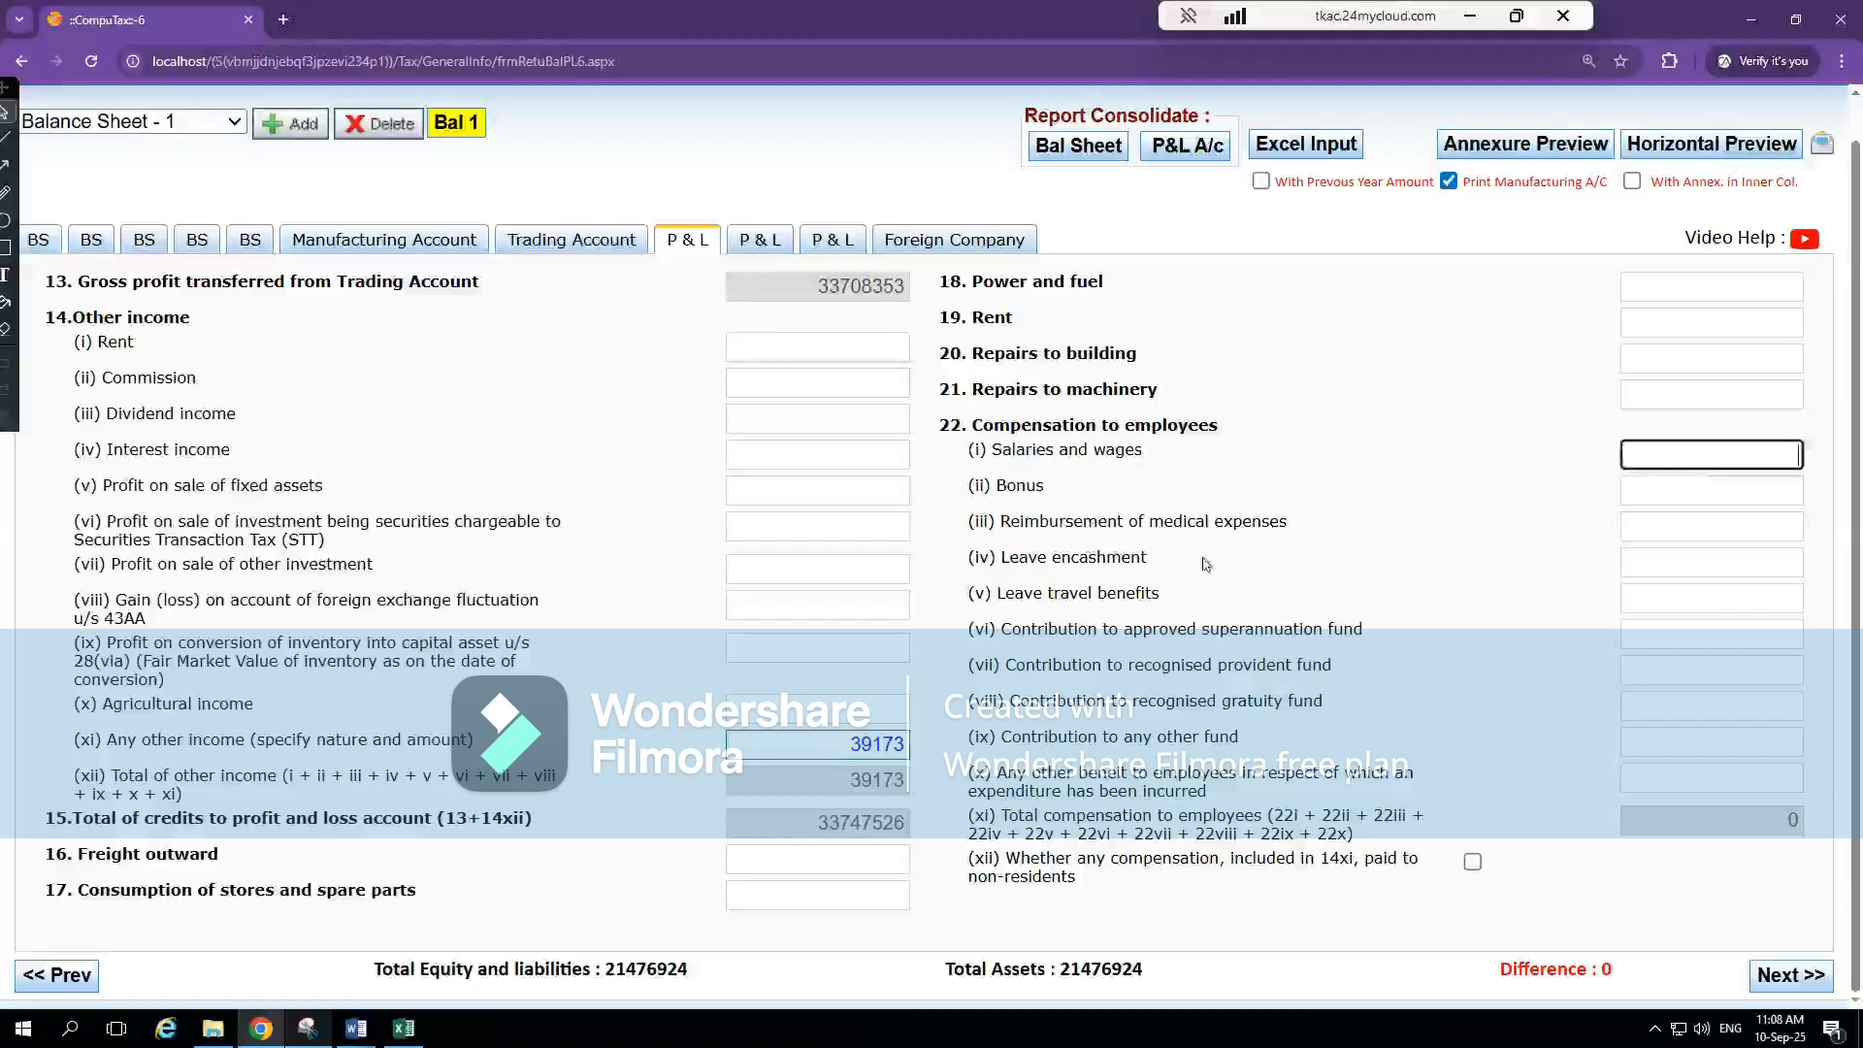
key("alt+Tab")
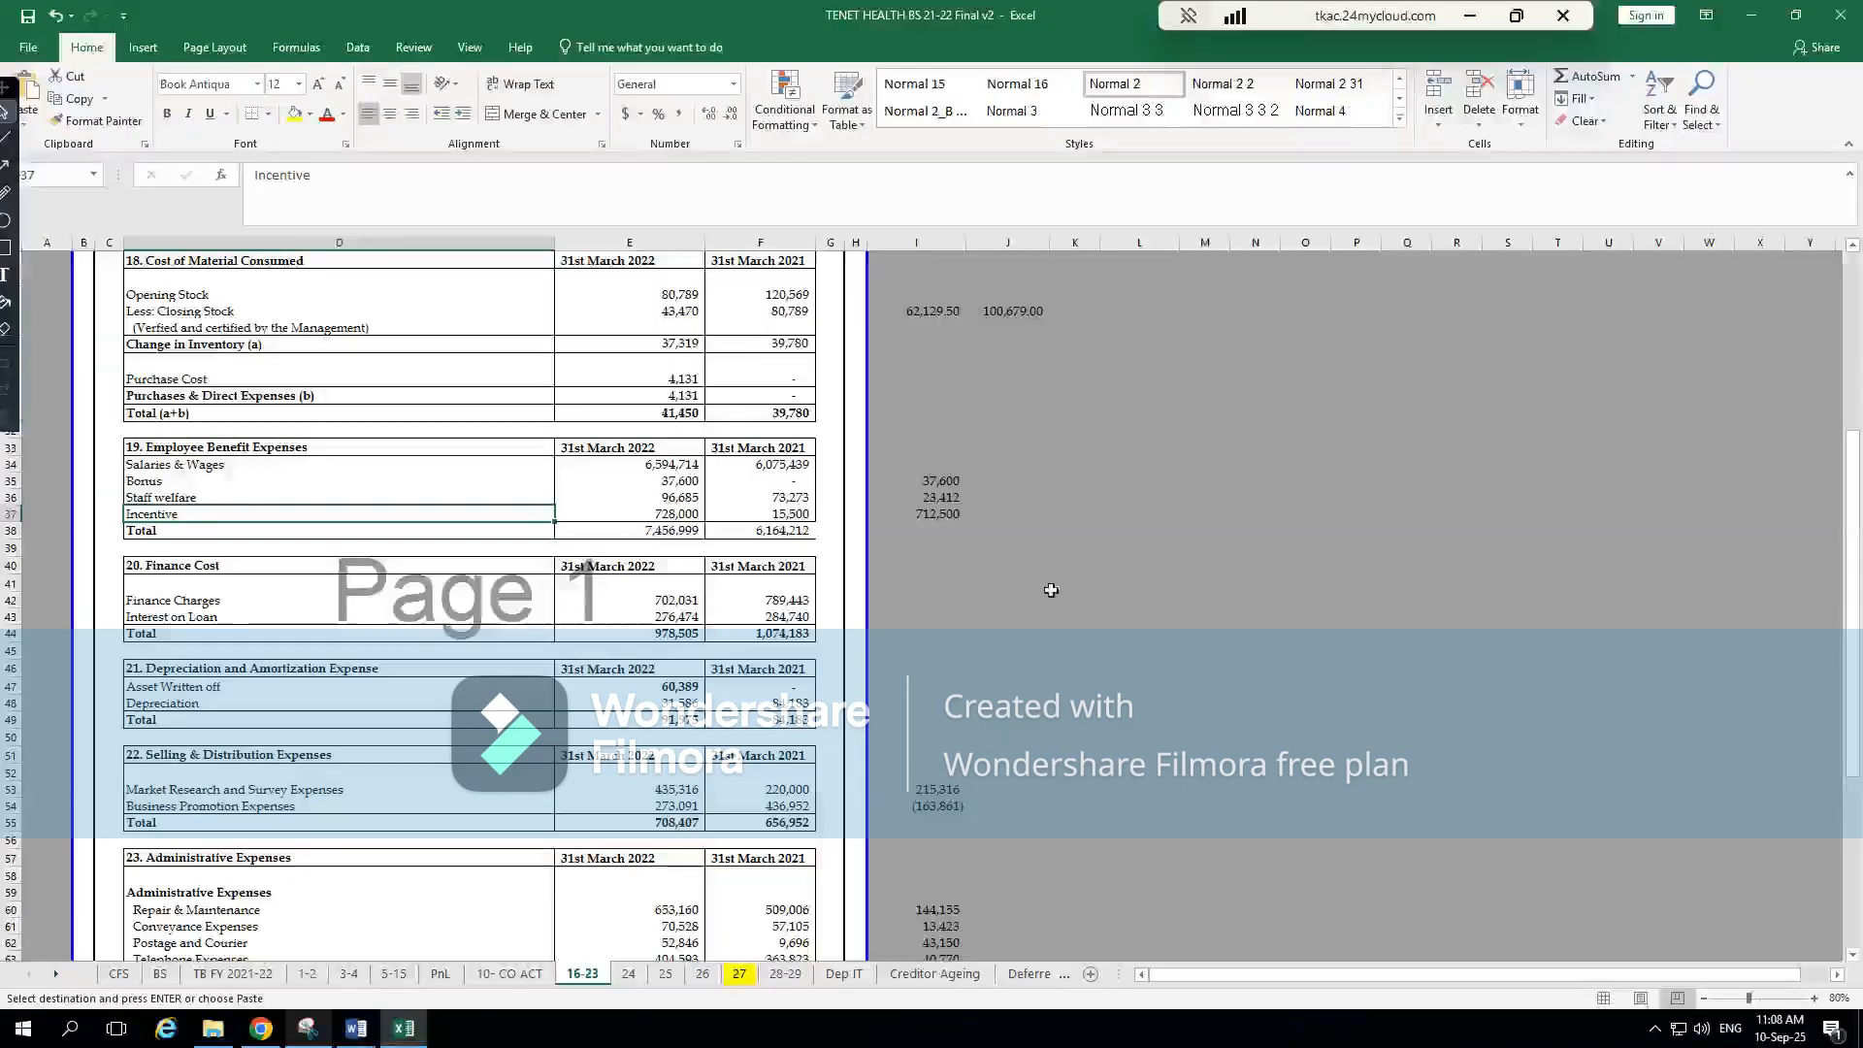
left_click(679, 481)
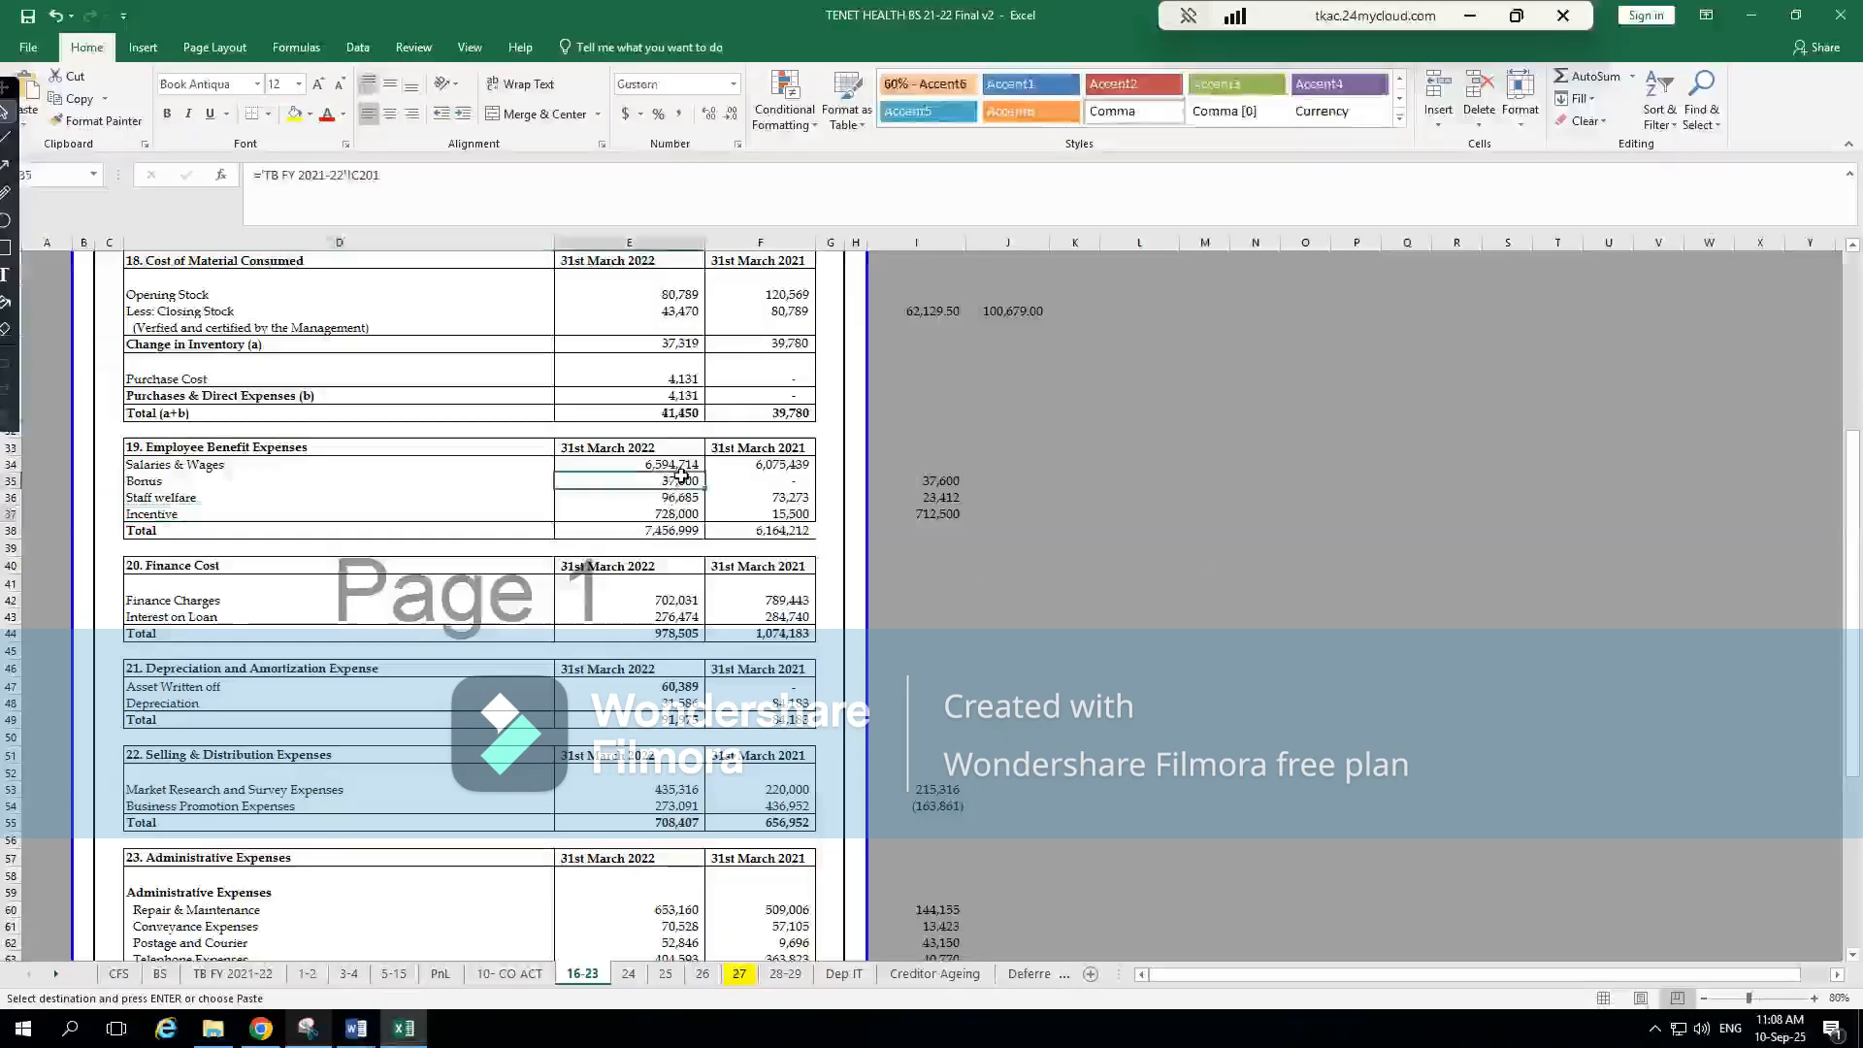
left_click(677, 465)
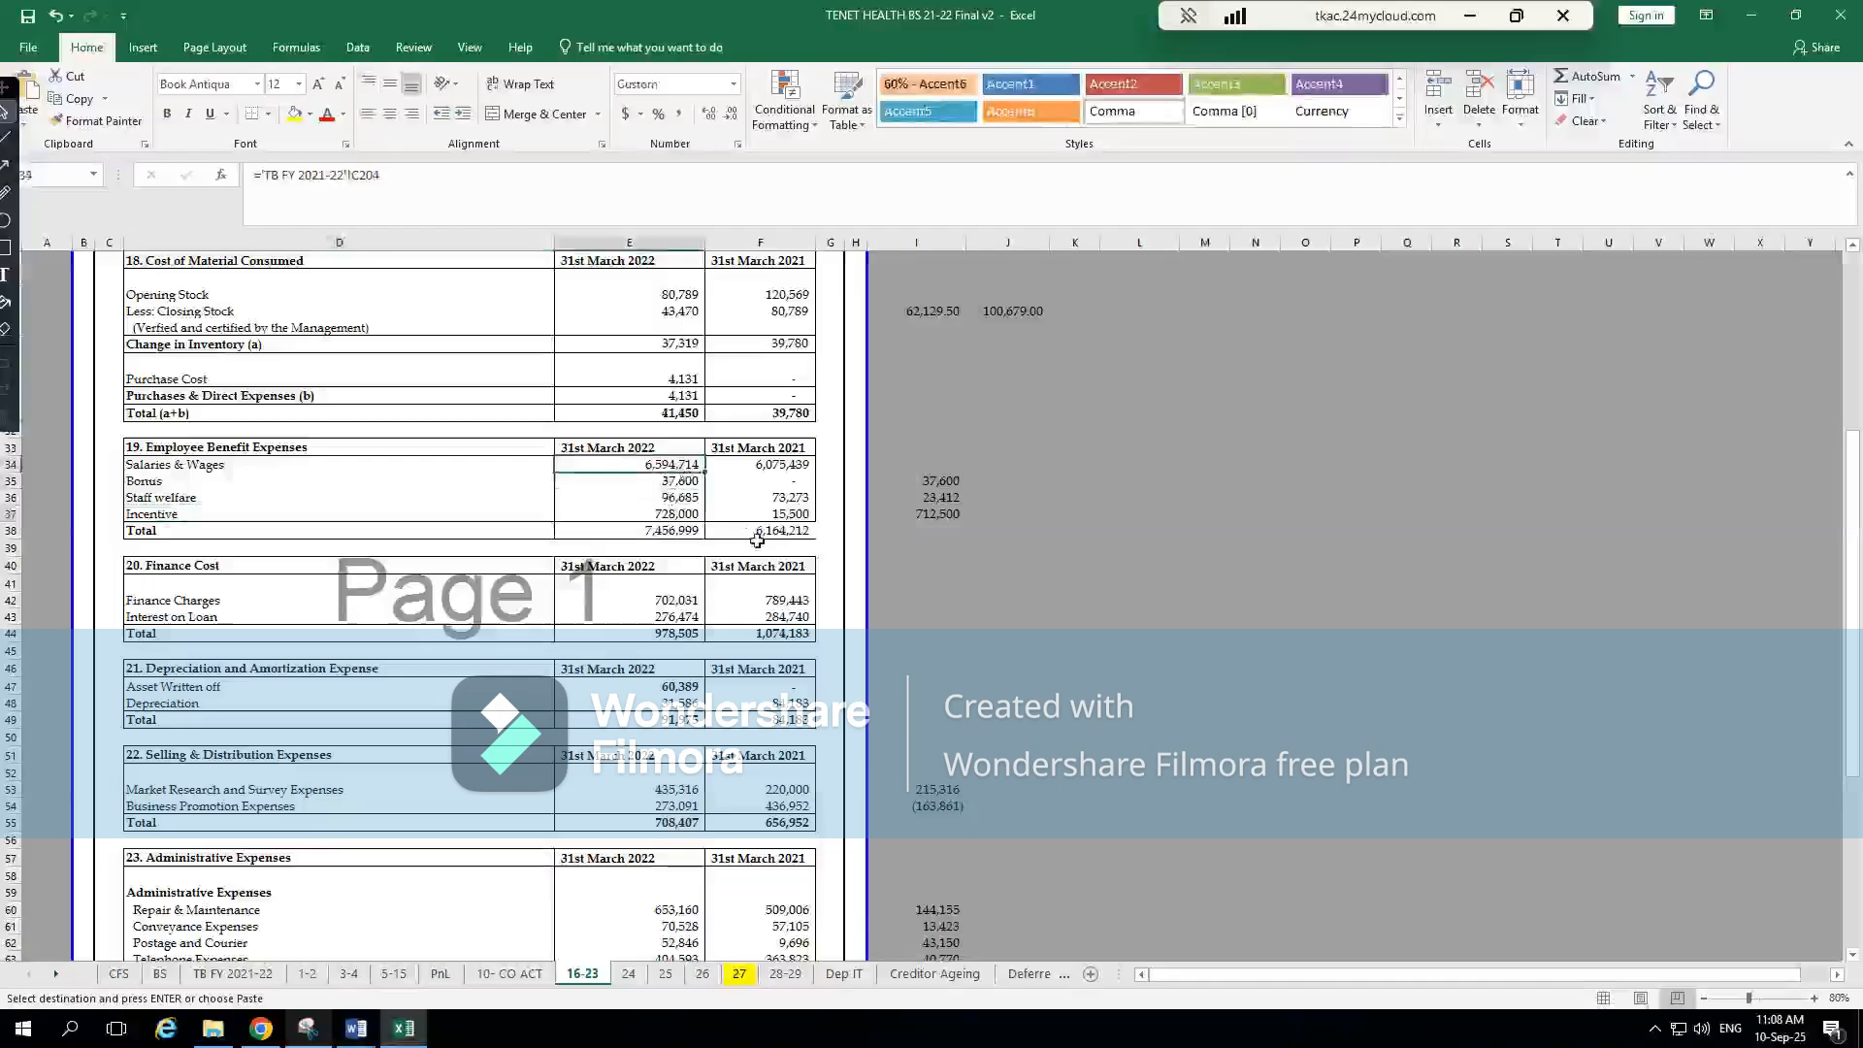
key("alt")
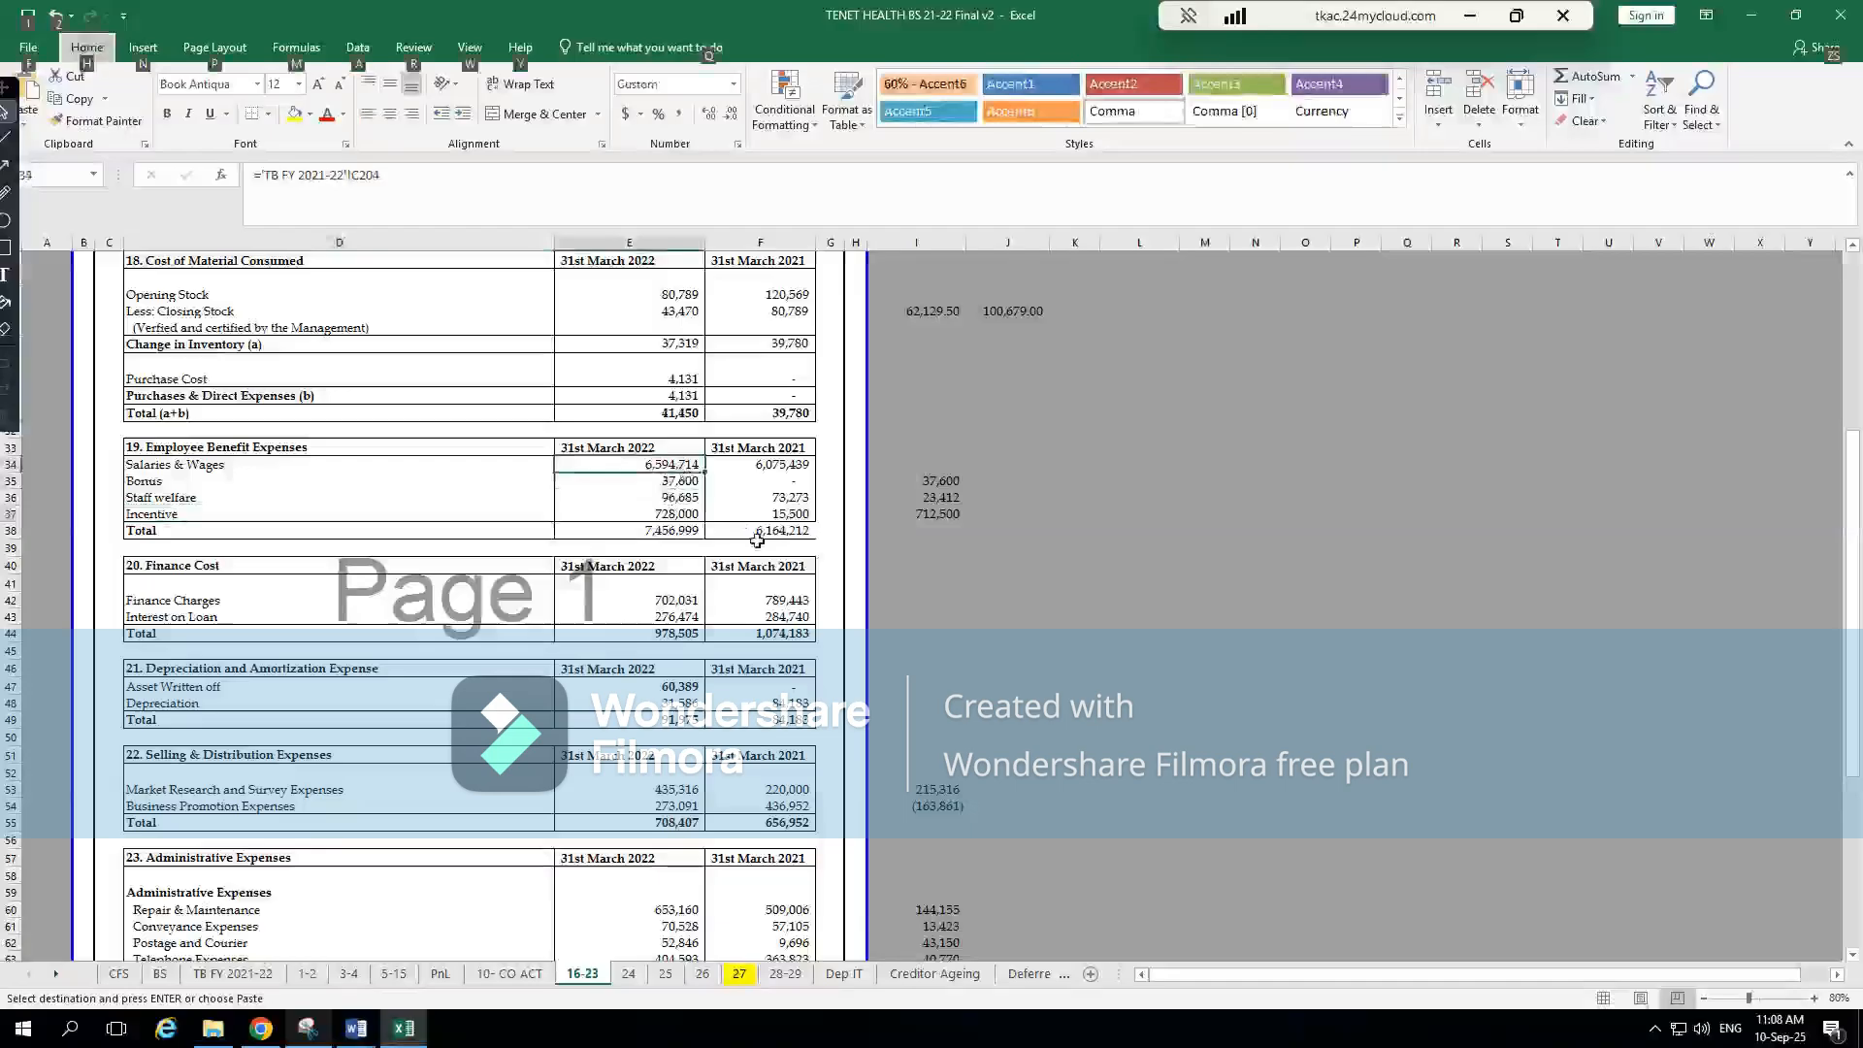
key("alt+Tab")
left_click(1724, 453)
left_click(1727, 495)
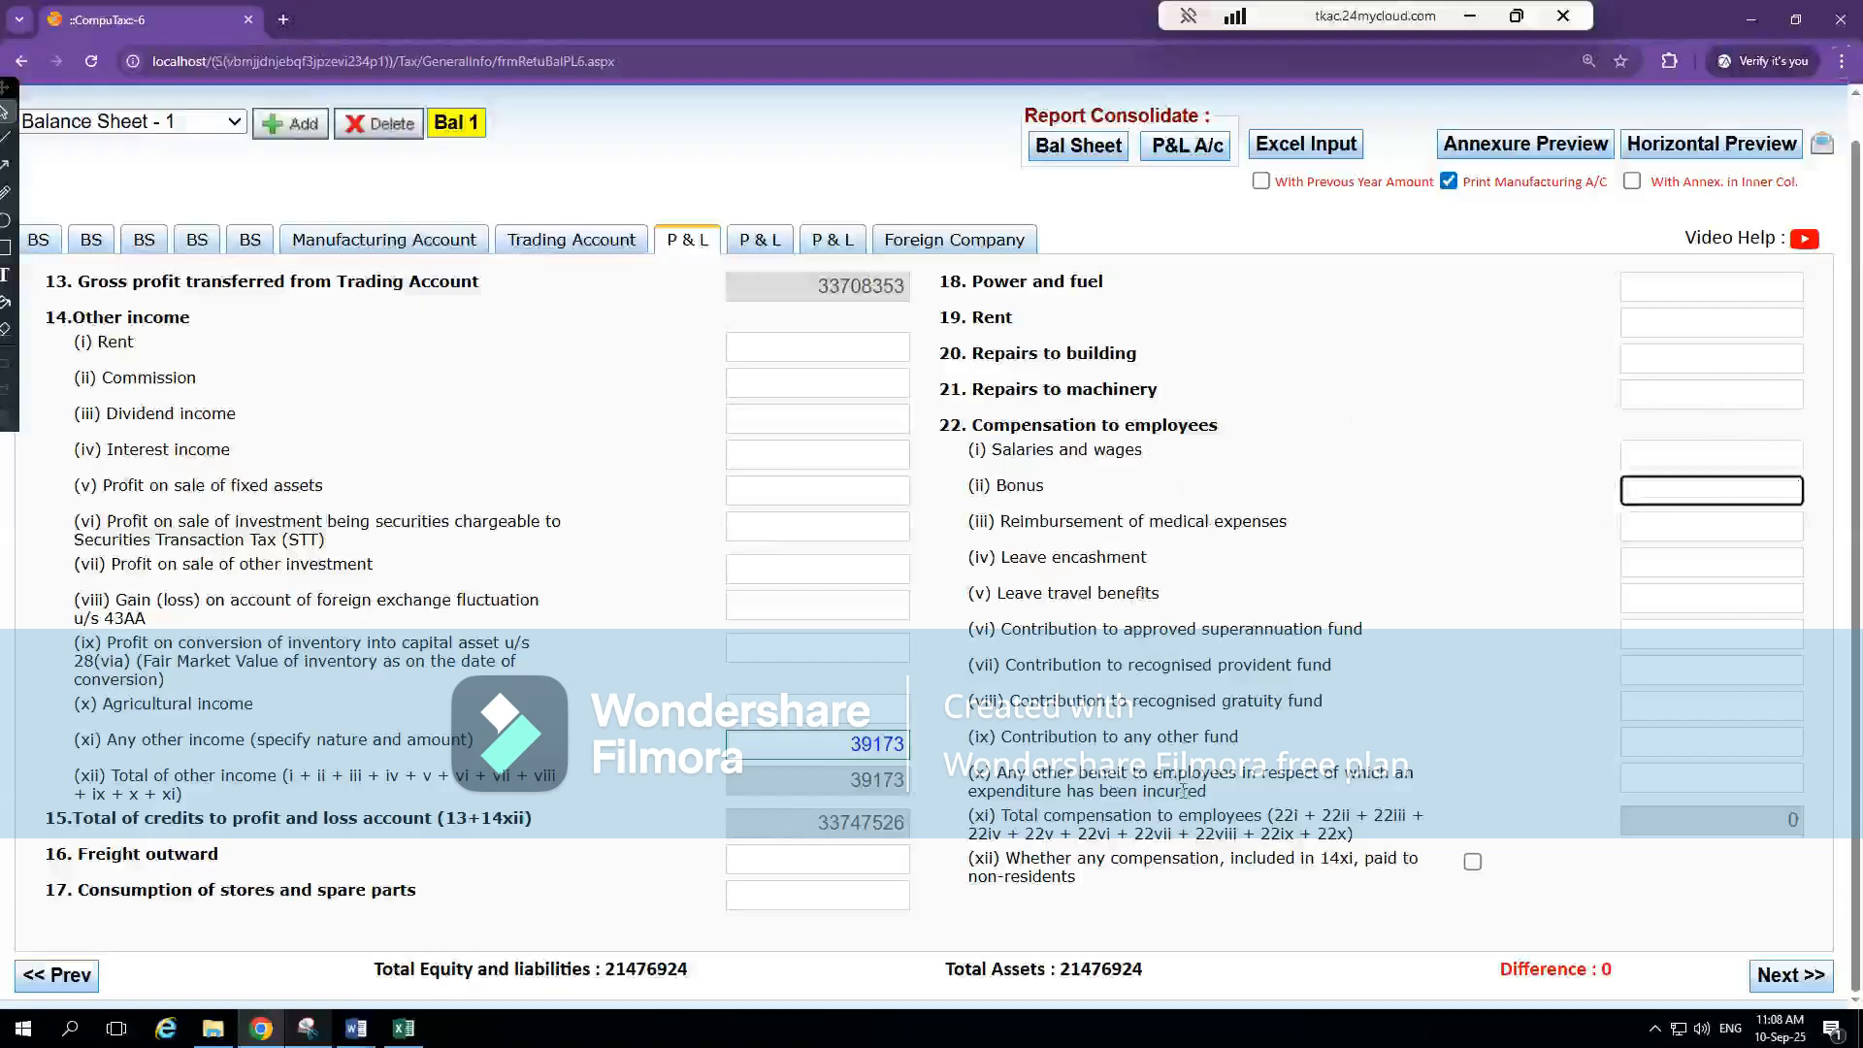
Open the annexure for any other benefit to employees and enter Employee Benefit Expenses as the first particular, copying the wording from Excel's note 19
left_click(1707, 782)
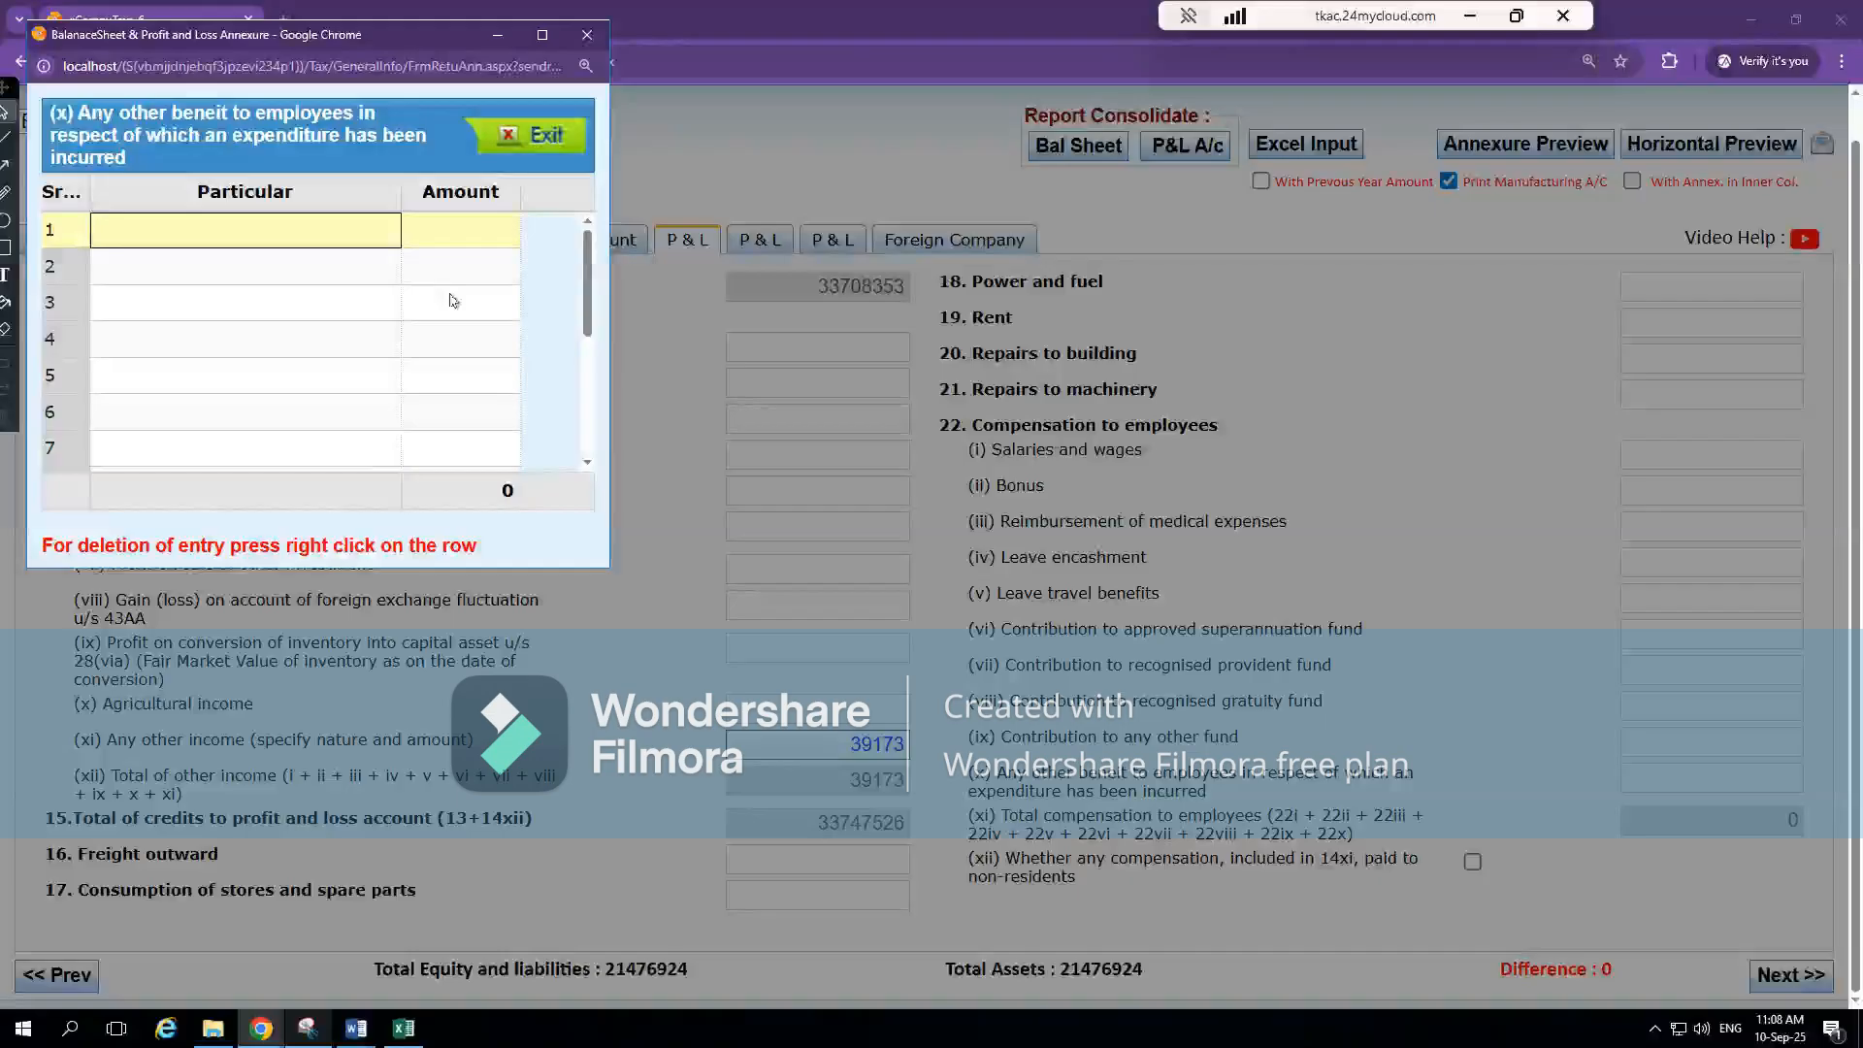
type("Employee")
key("alt+Tab")
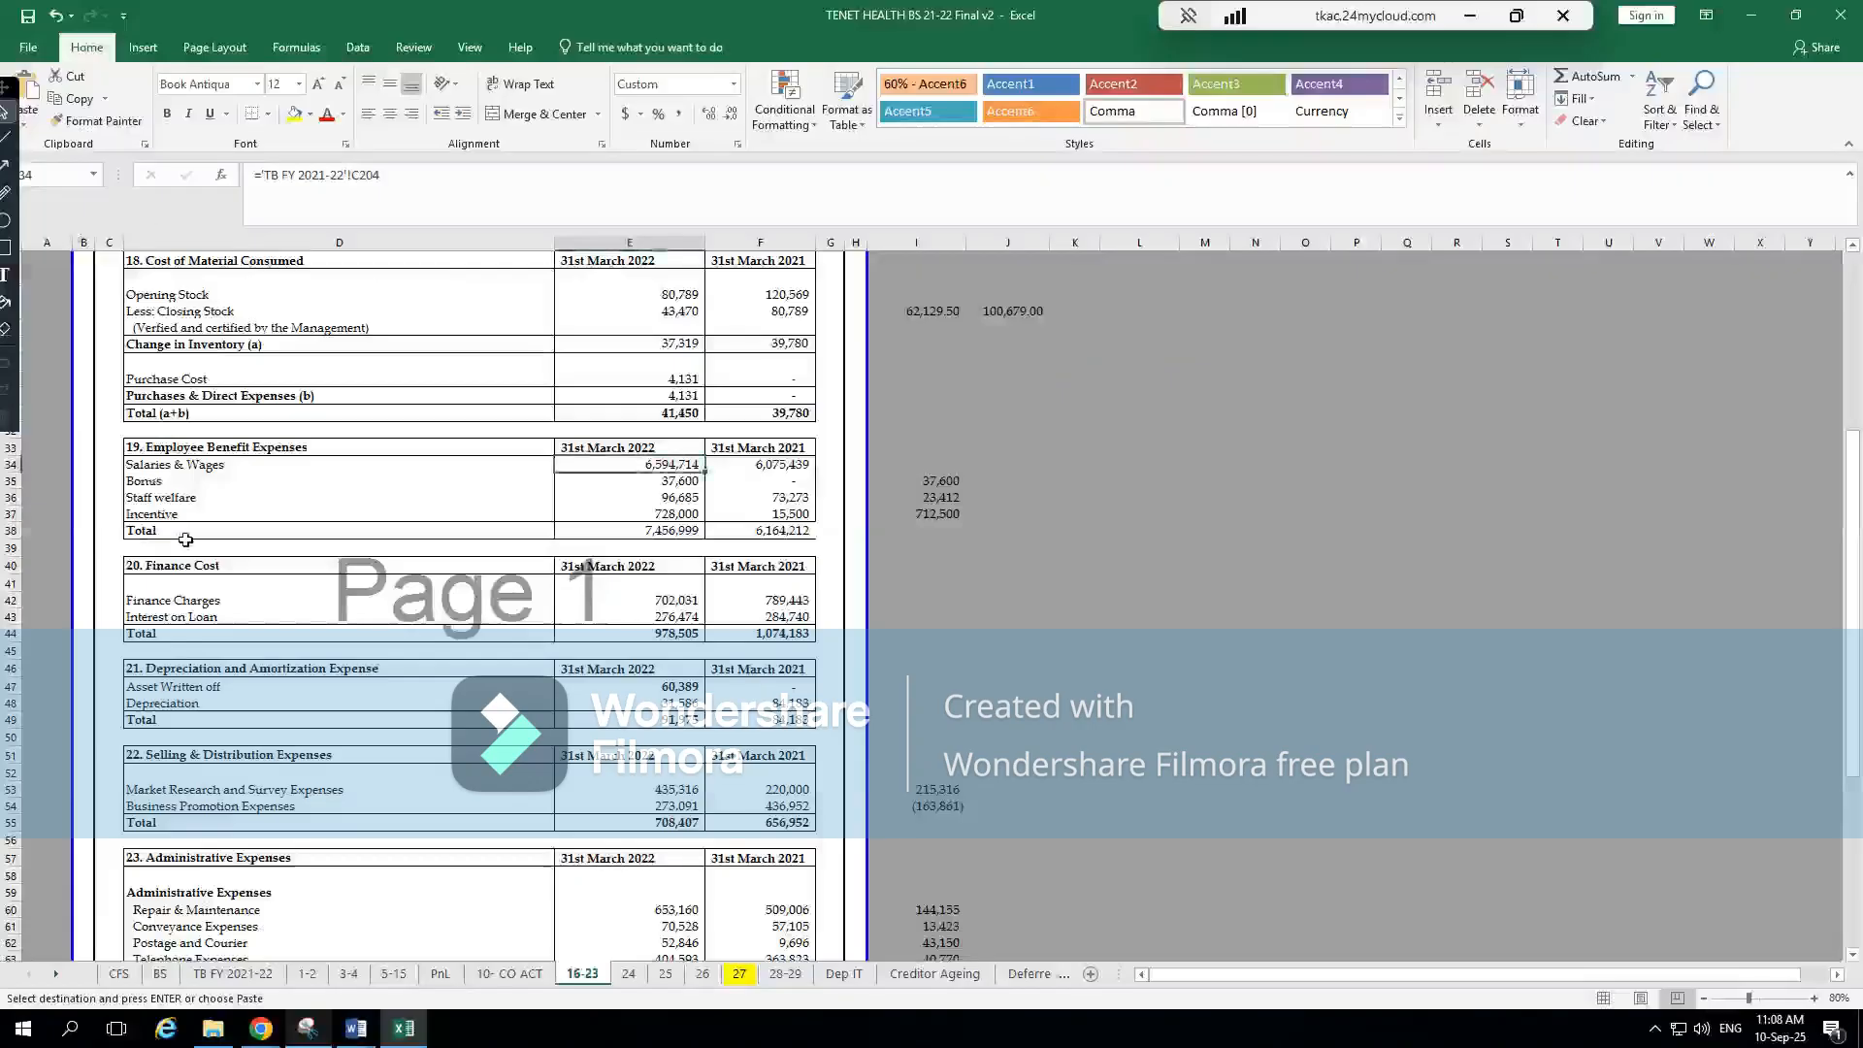
left_click(238, 449)
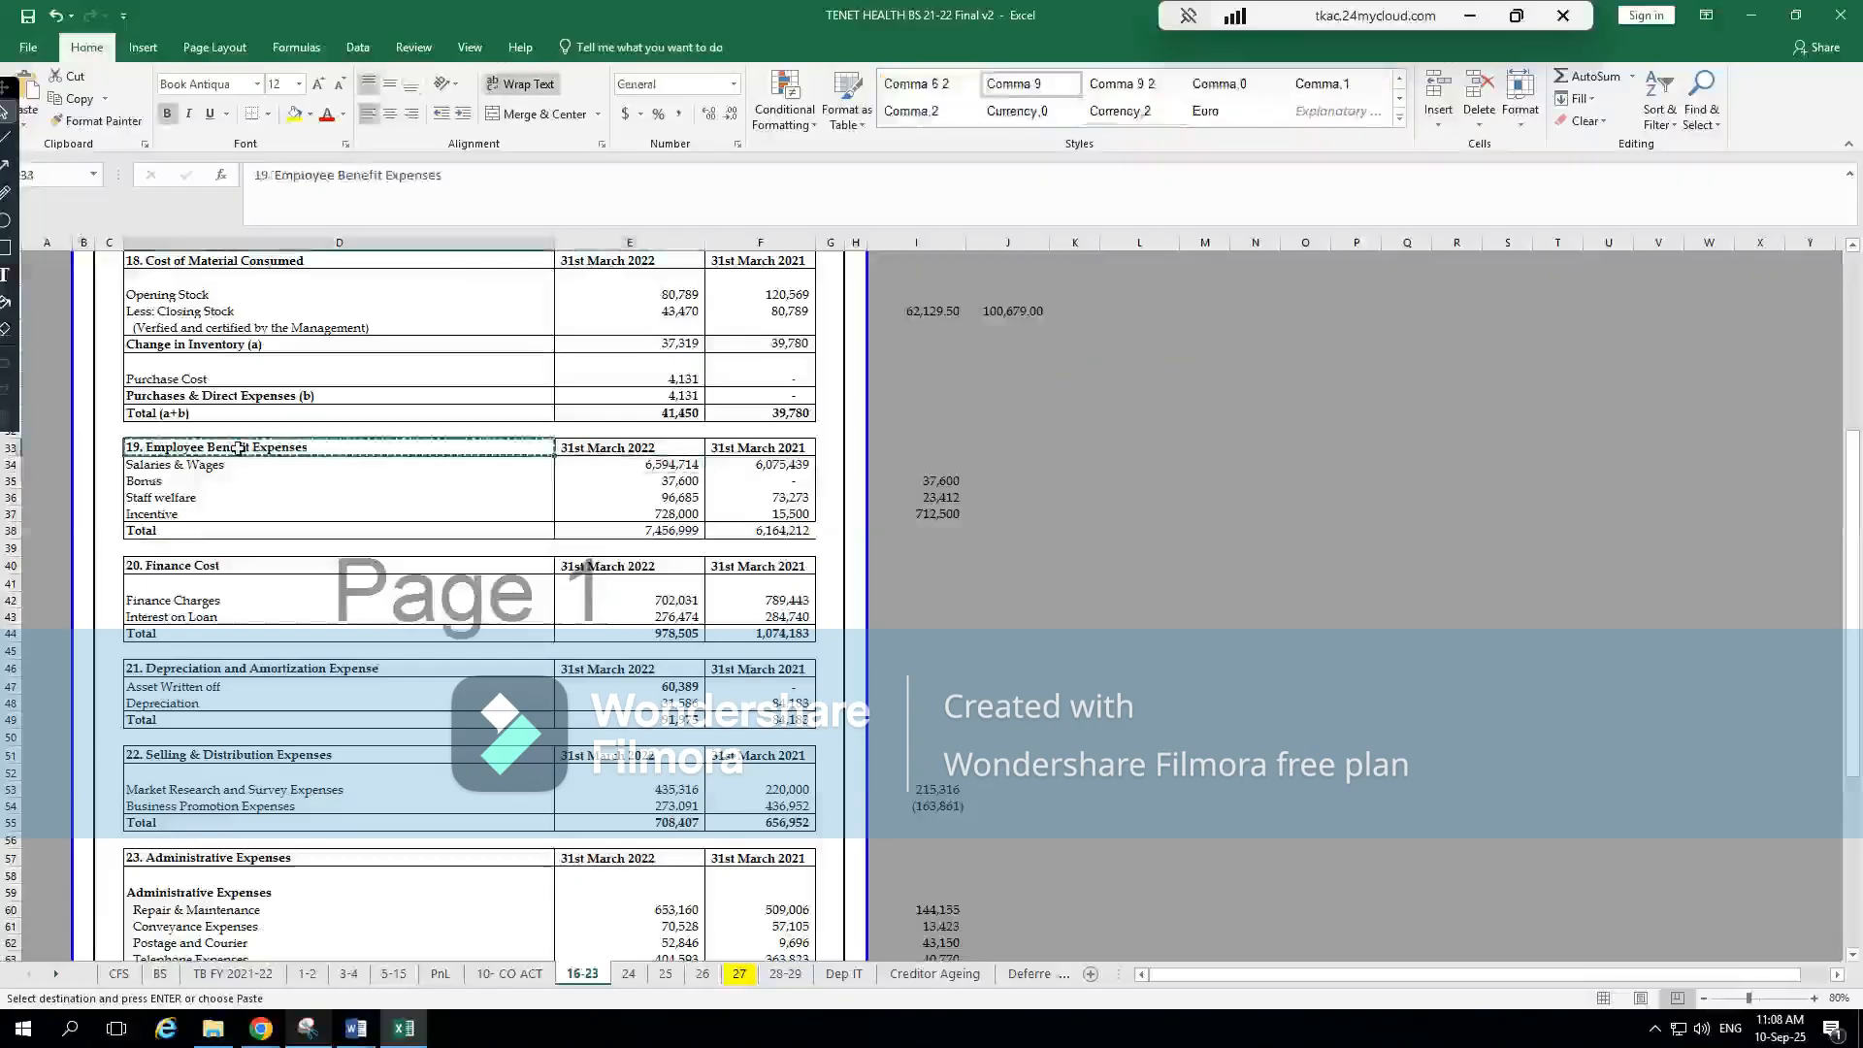
key("alt+Tab")
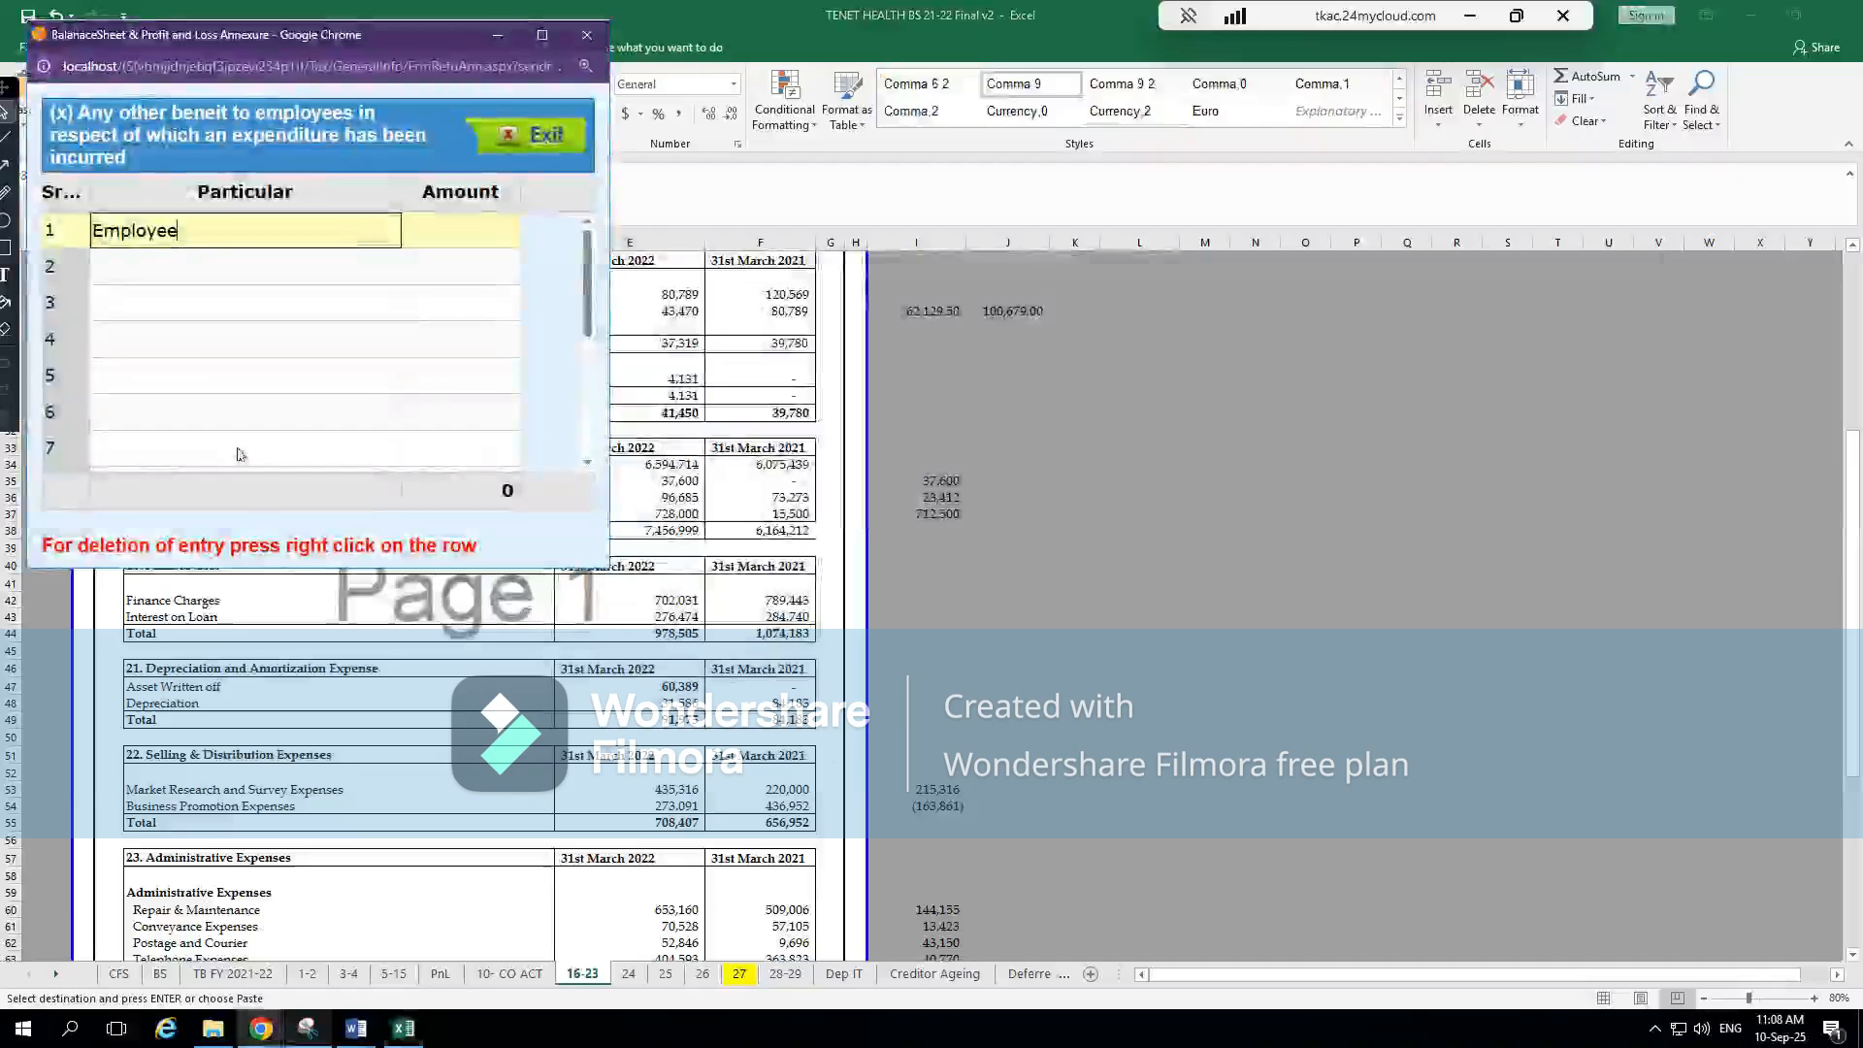
key("ctrl+a")
type("19. Employee Benefit Expenses")
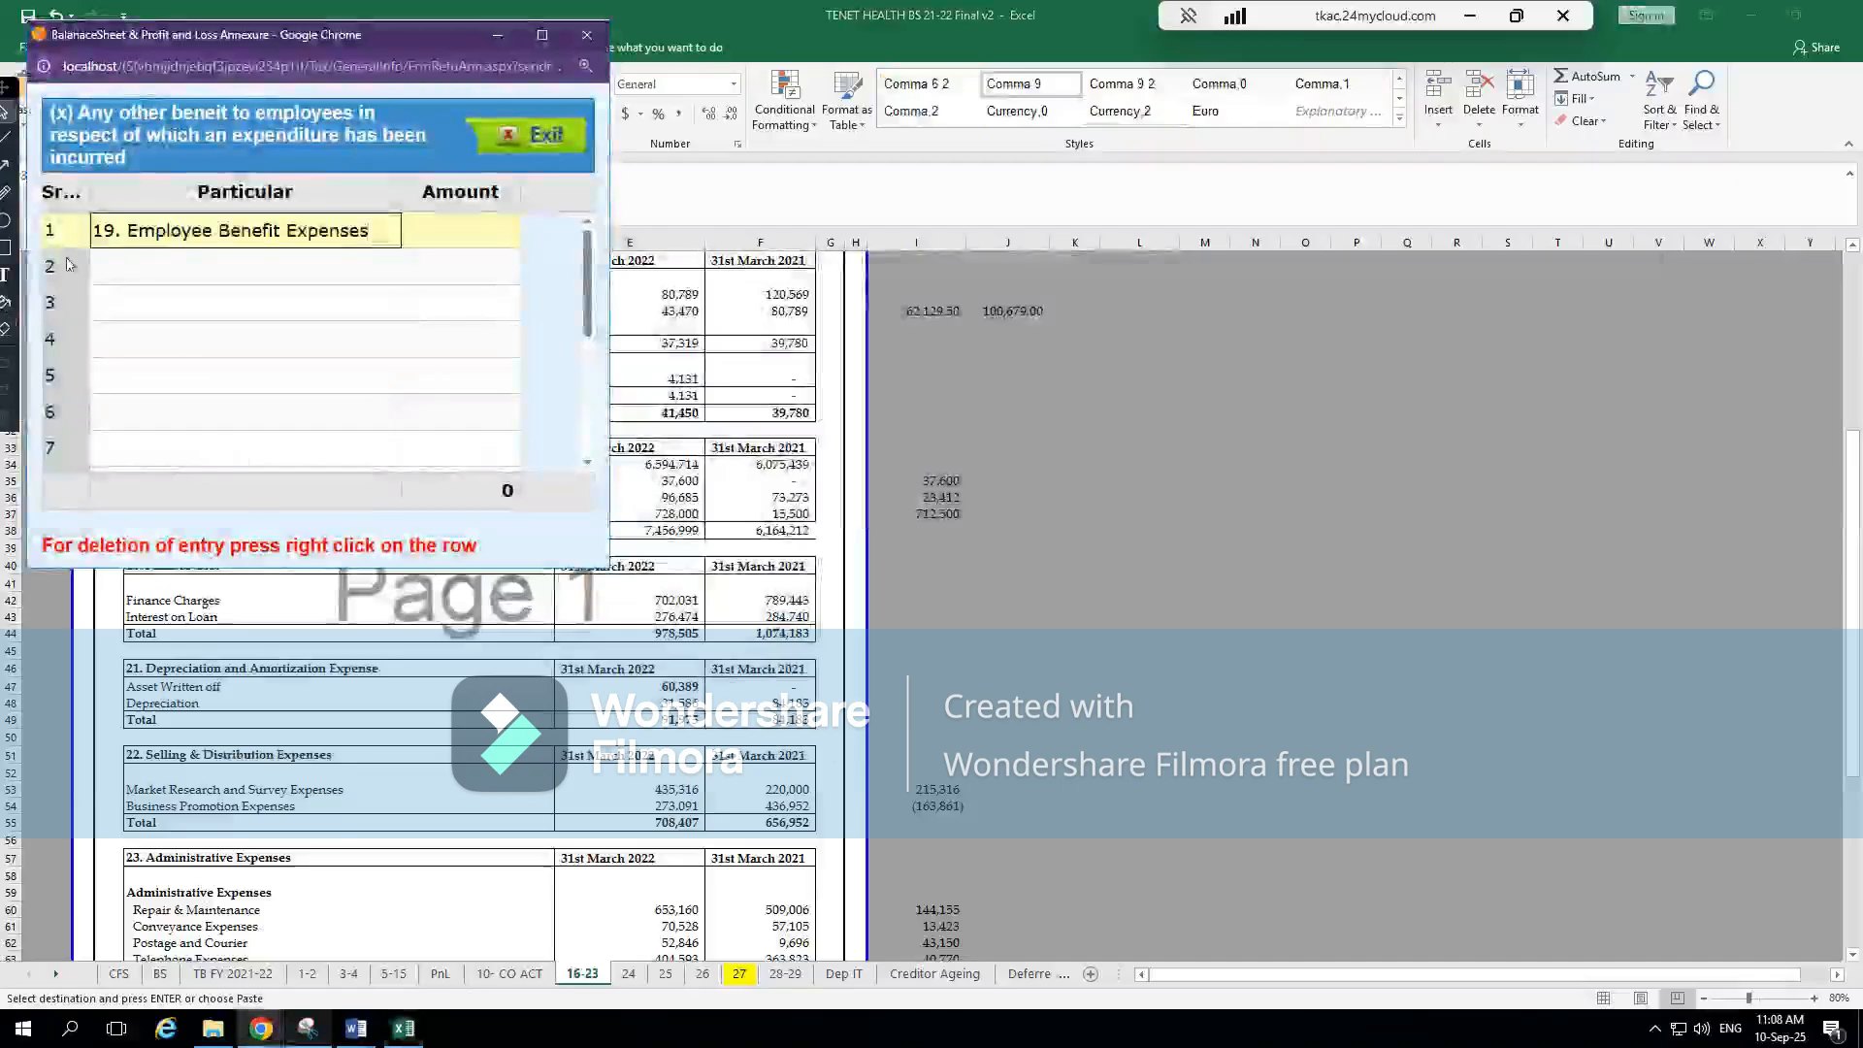
left_click(130, 228)
key("BackSpace")
key("BackSpace")
key("BackSpace")
key("BackSpace")
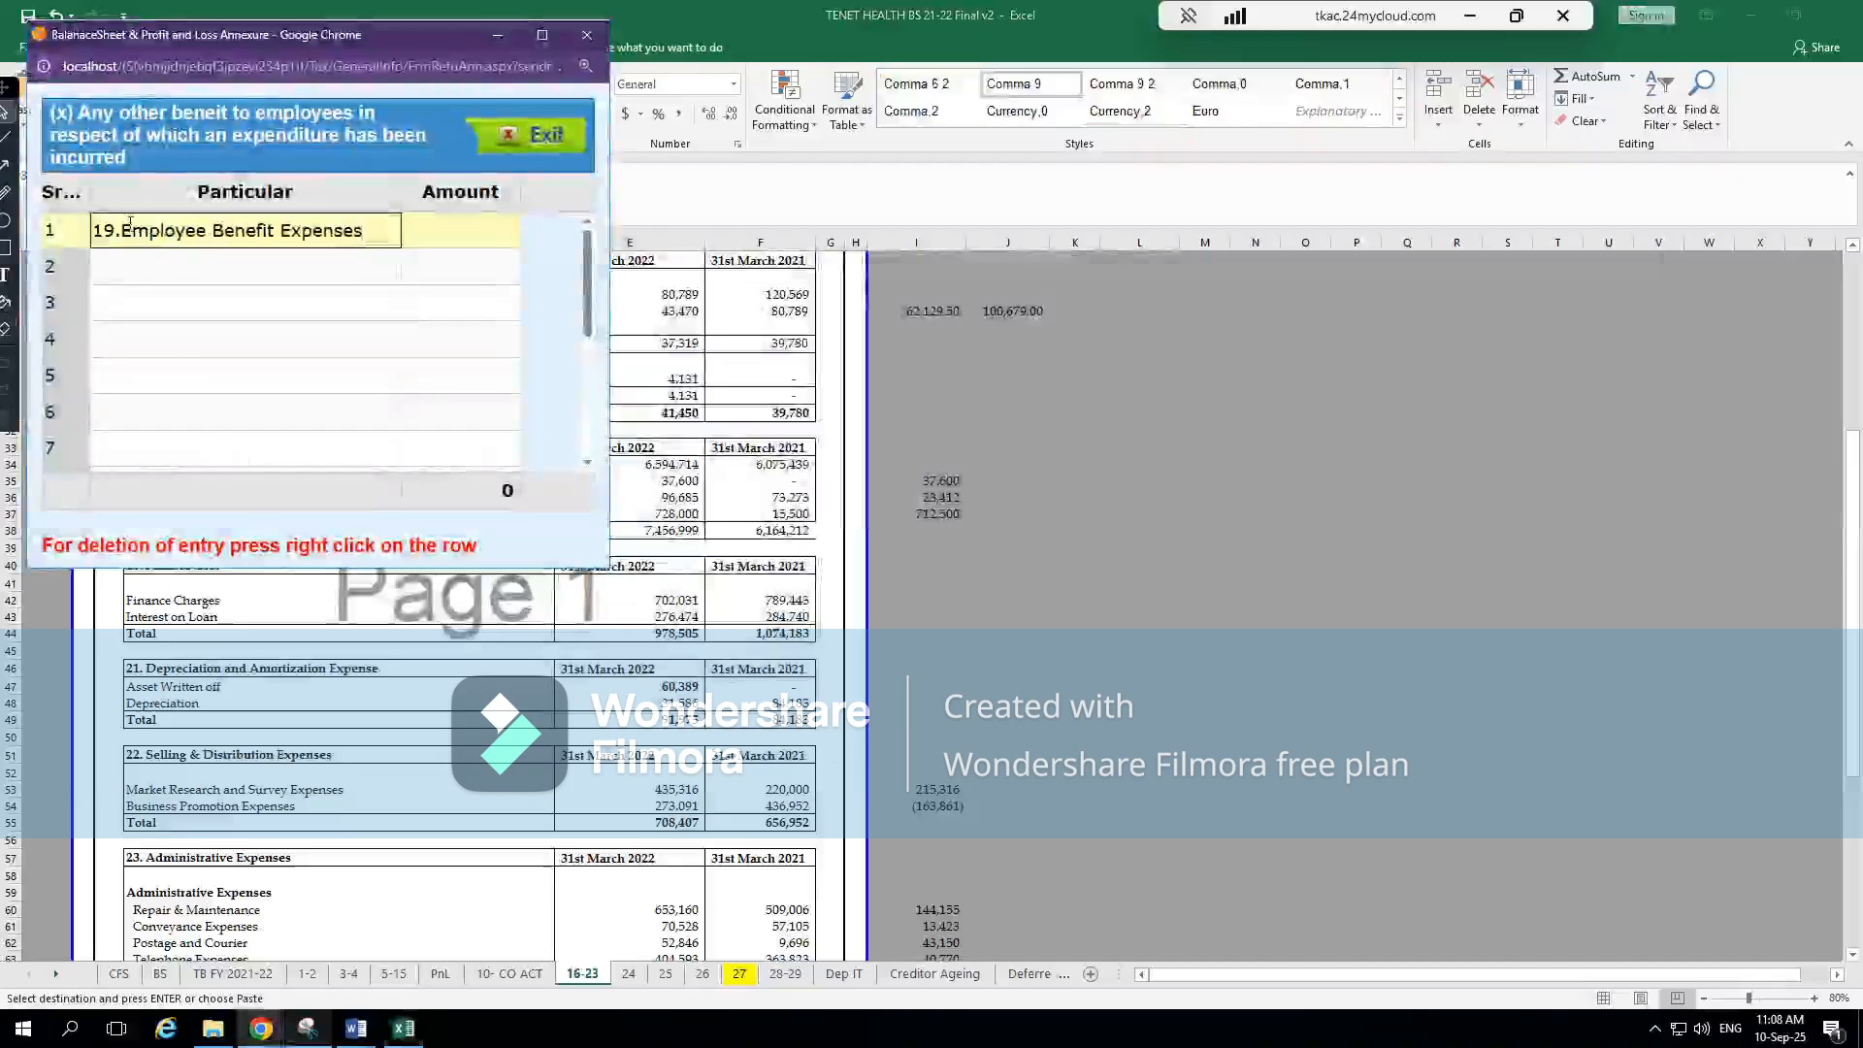
key("Tab")
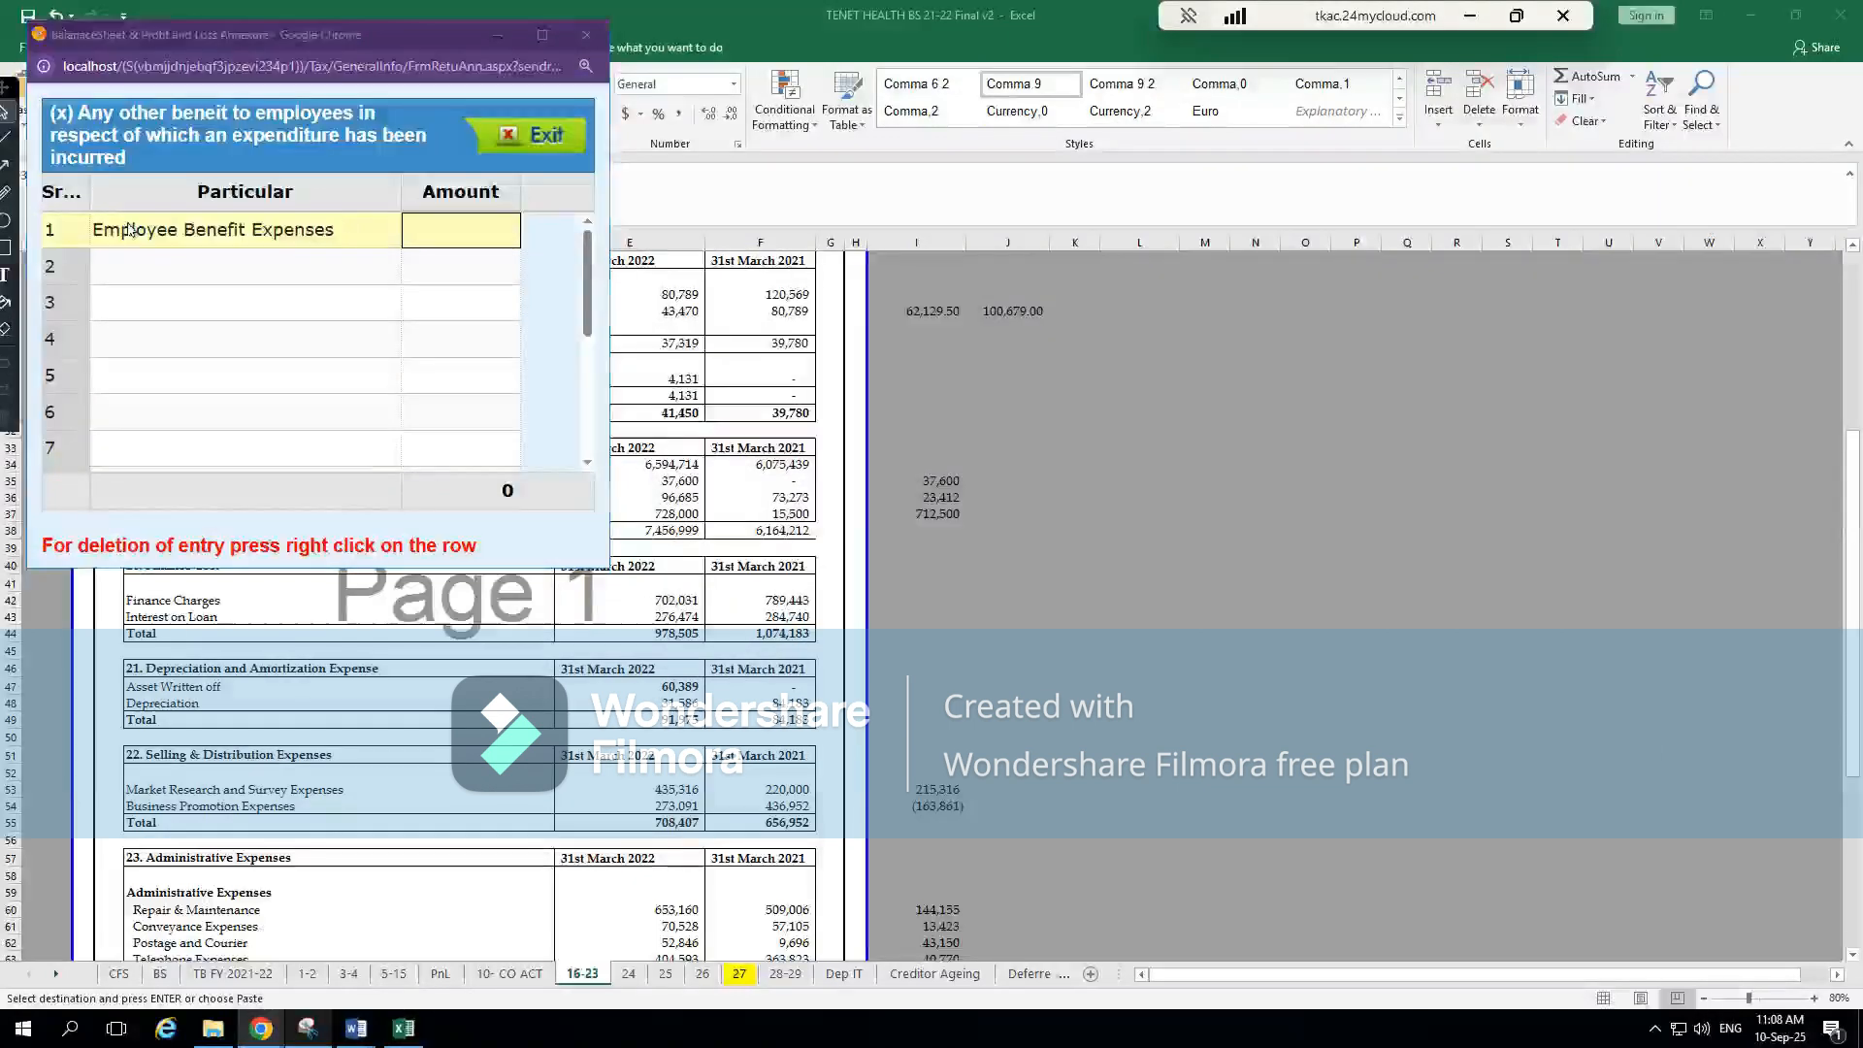
Enter 7456999 as the Employee Benefit Expenses amount, rechecking it in Excel, and close the annexure to return to the P & L
key("alt+Tab")
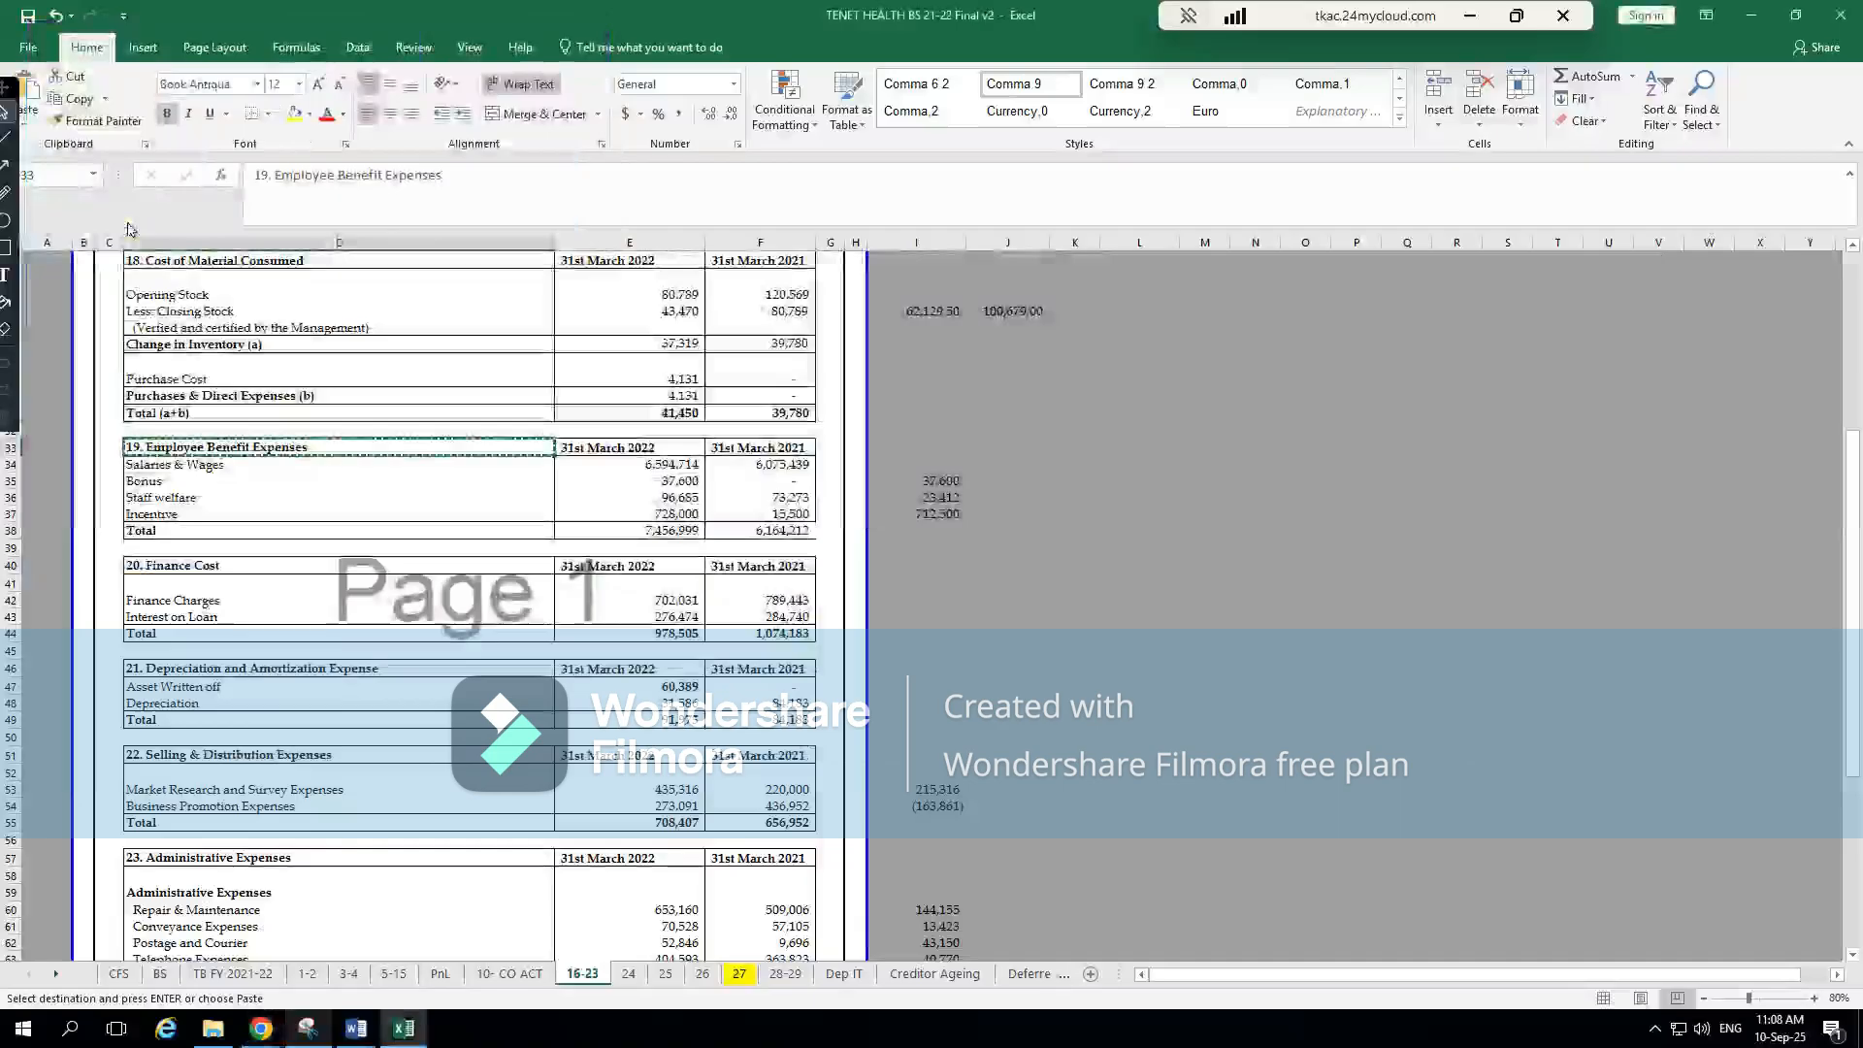
key("alt+Tab")
type("7456999")
key("Tab")
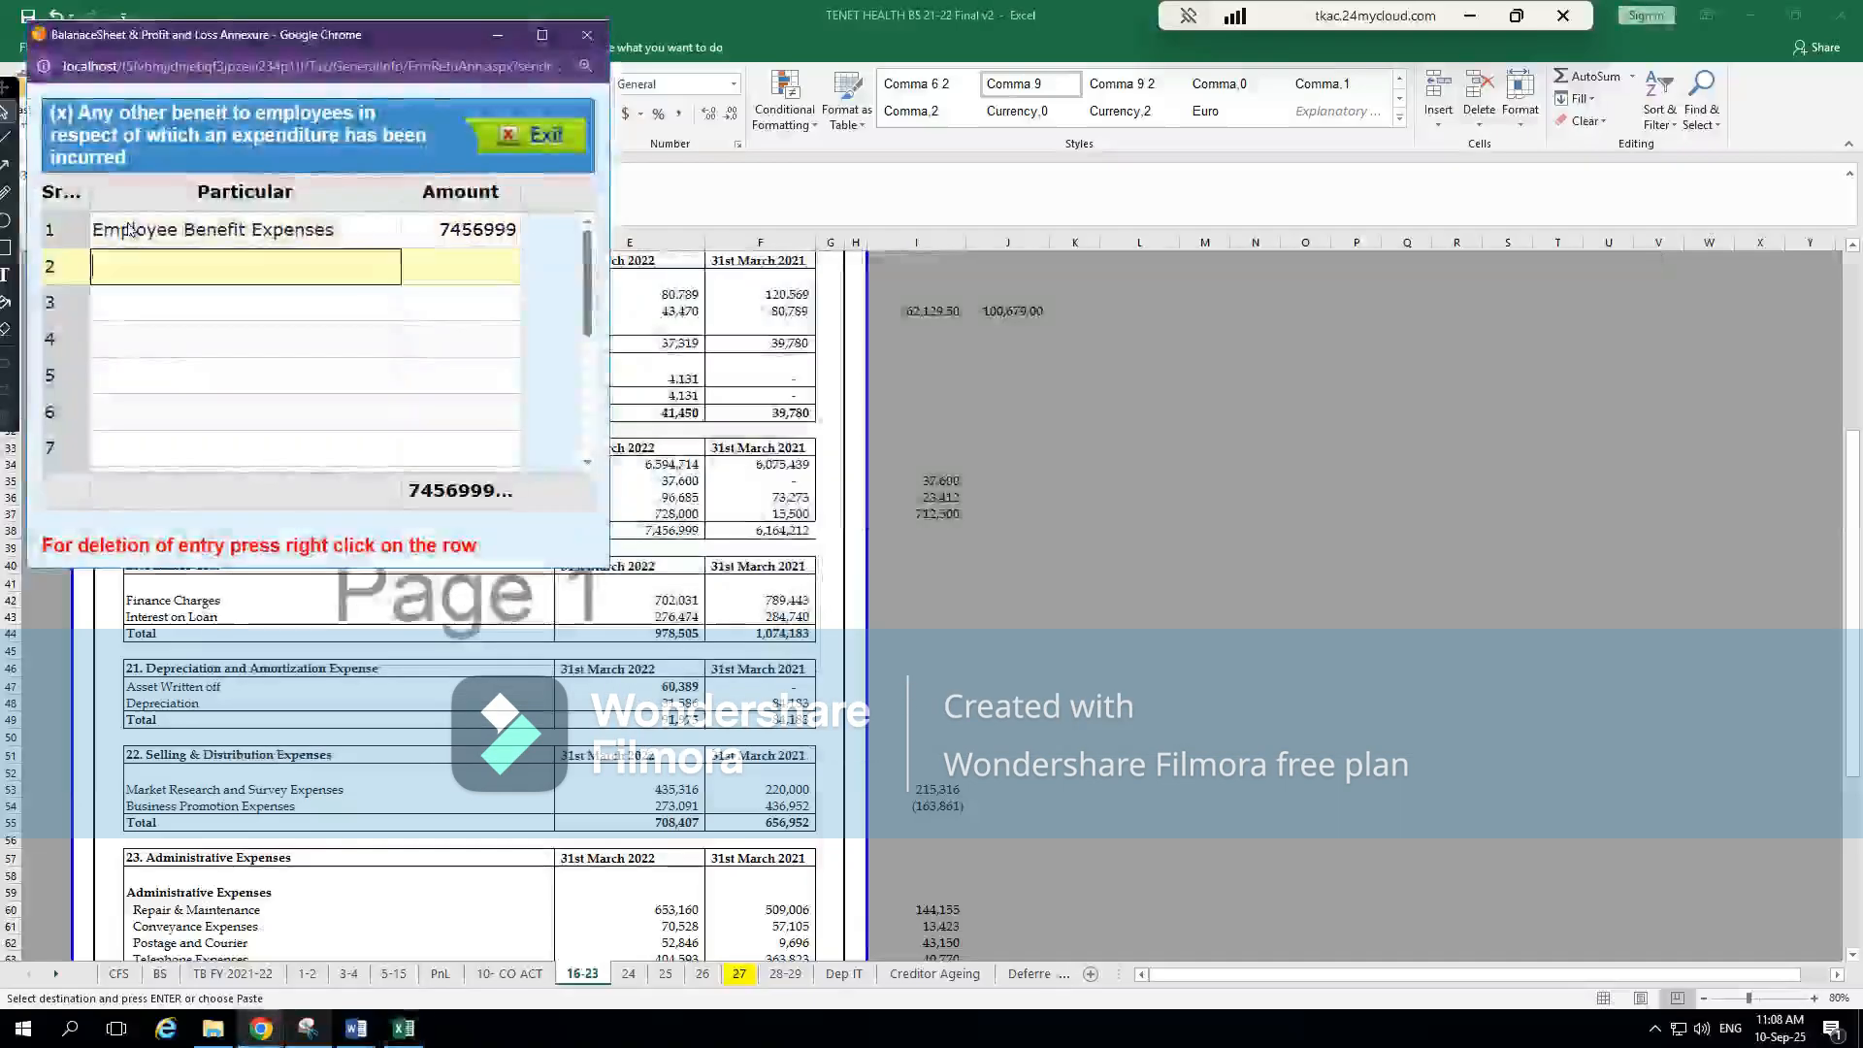
left_click(542, 139)
key("alt+Tab")
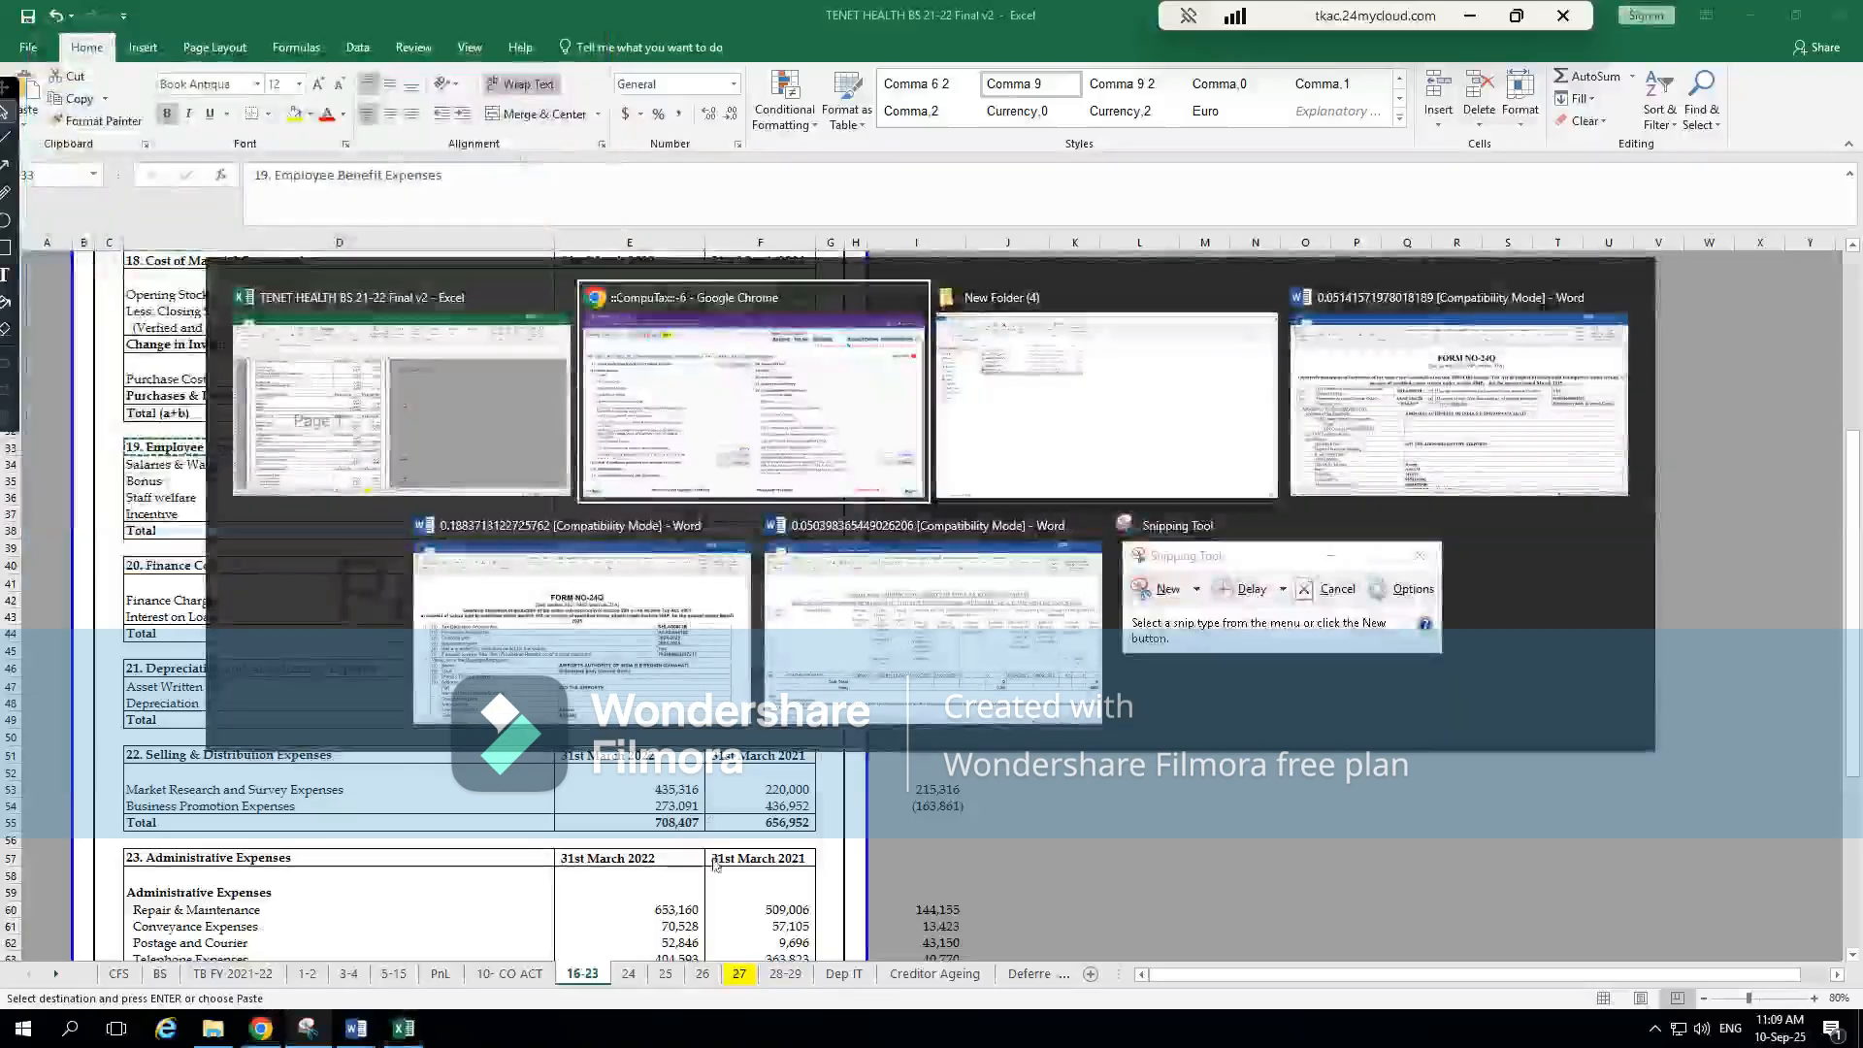
left_click(1654, 700)
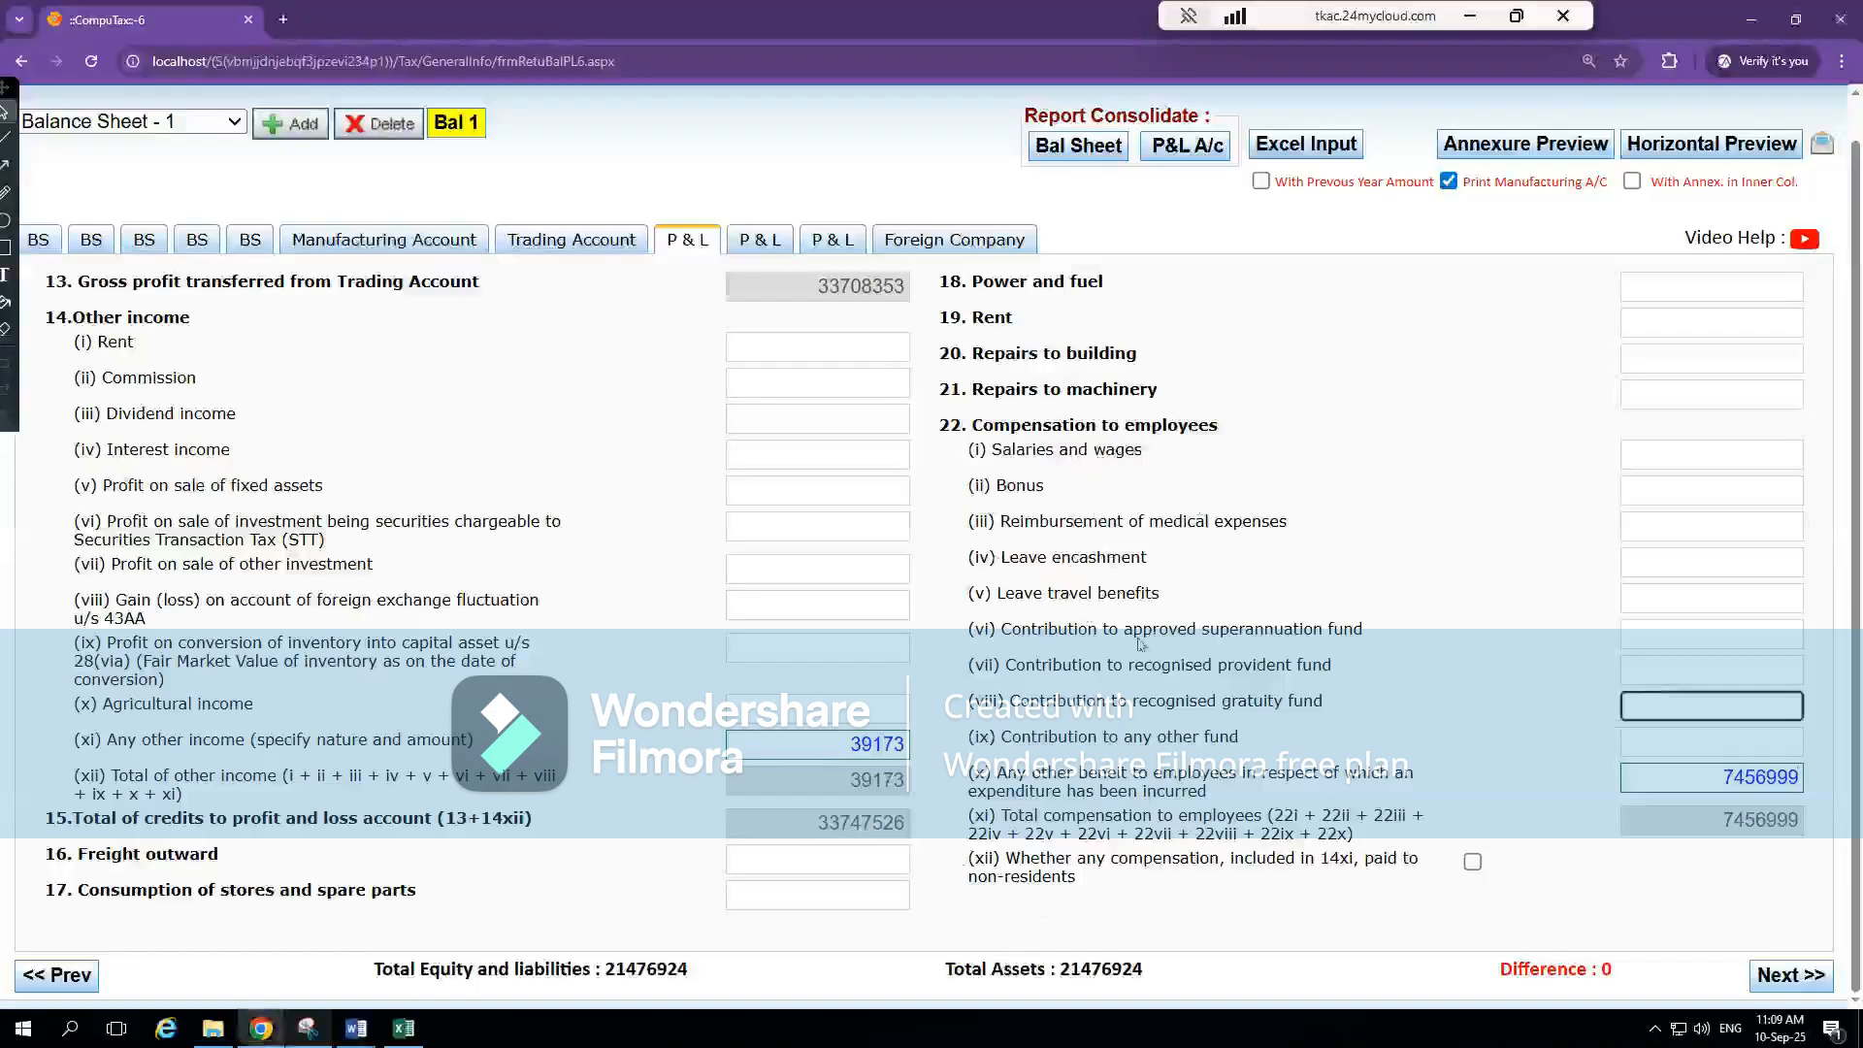
left_click(1747, 778)
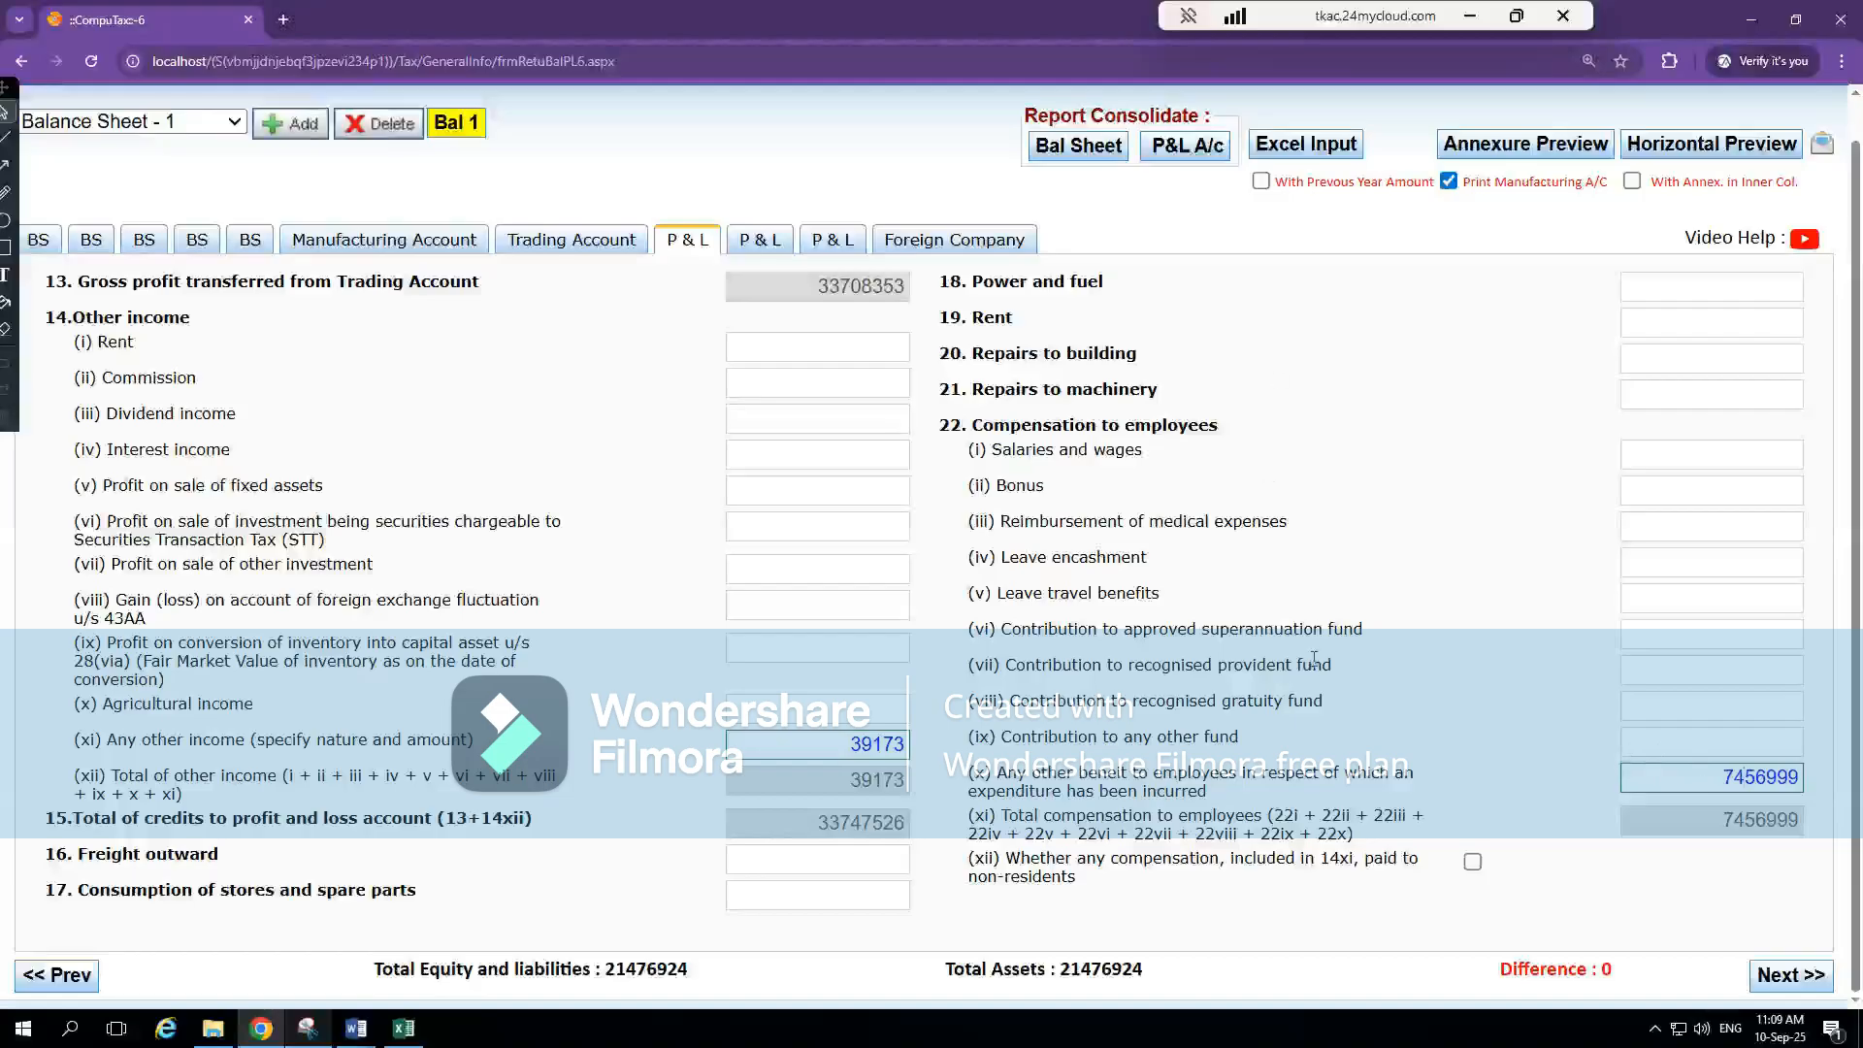
In Excel, locate the current-year Finance Cost figure on the PnL sheet
key("alt+Tab")
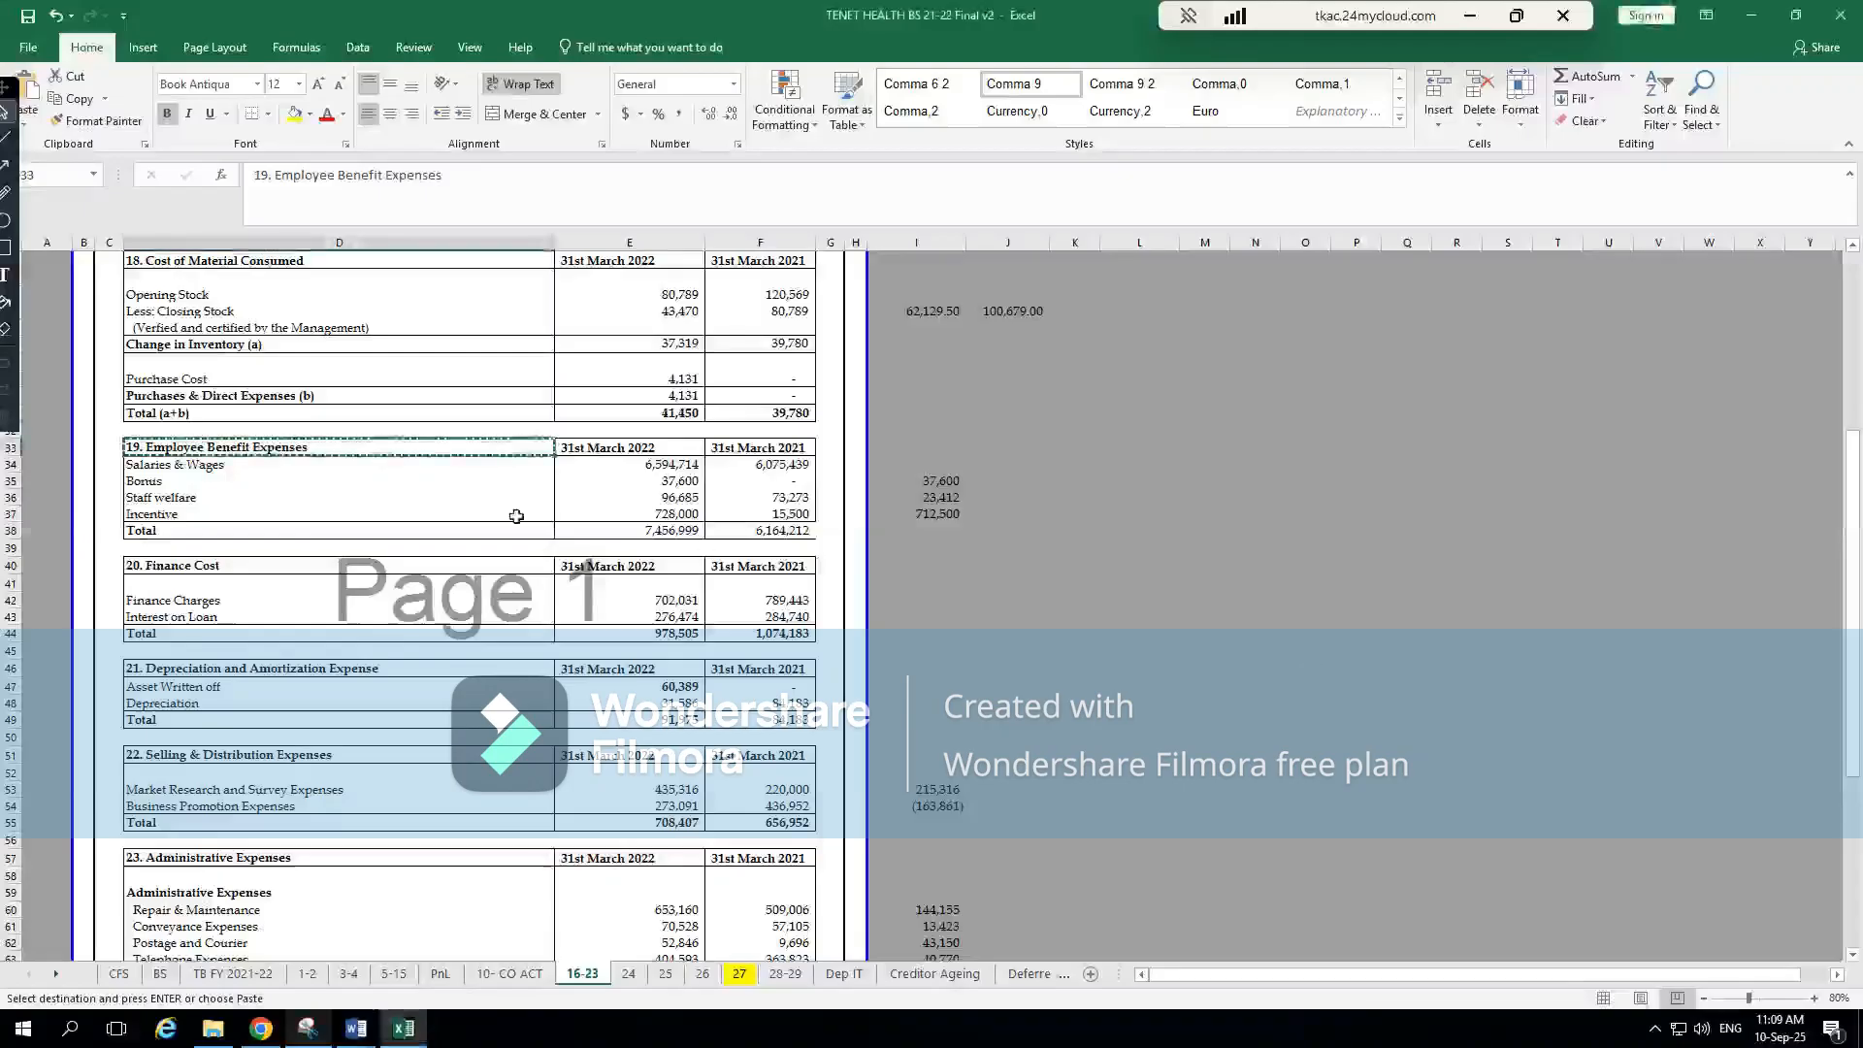
left_click(516, 516)
left_click(268, 572)
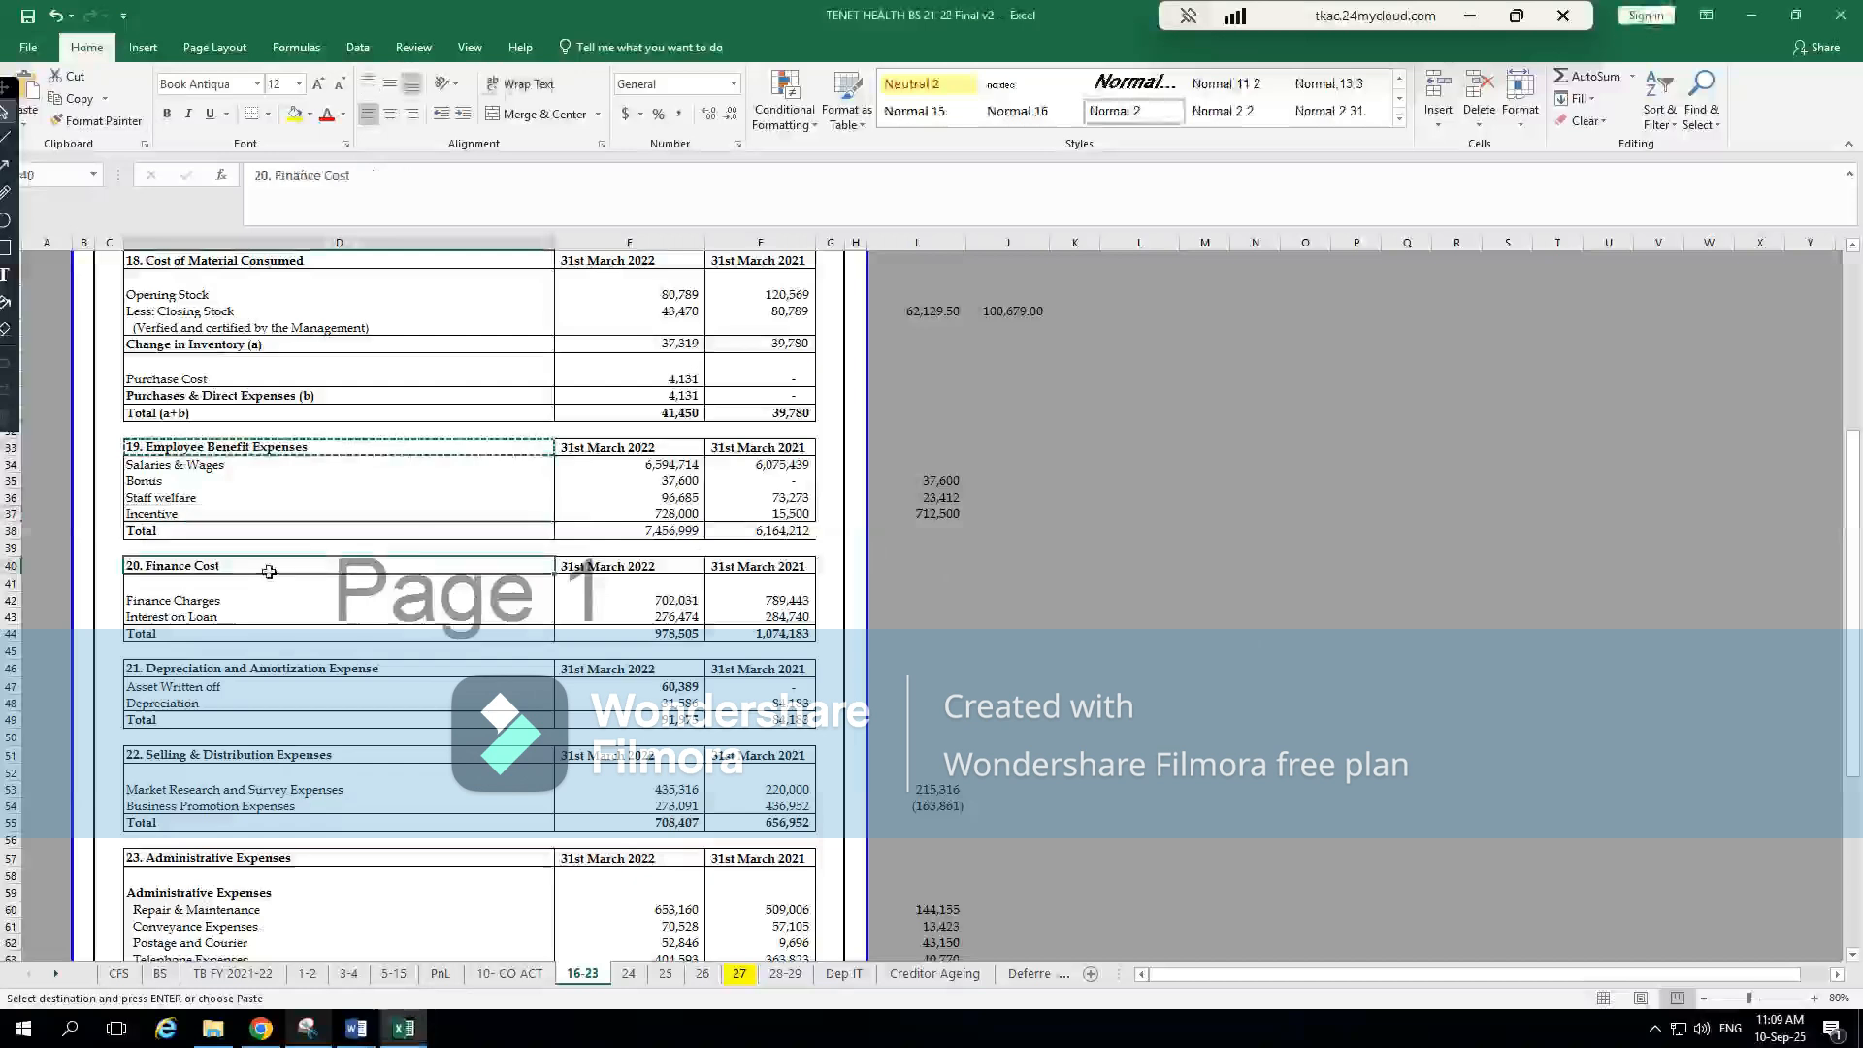
left_click(160, 978)
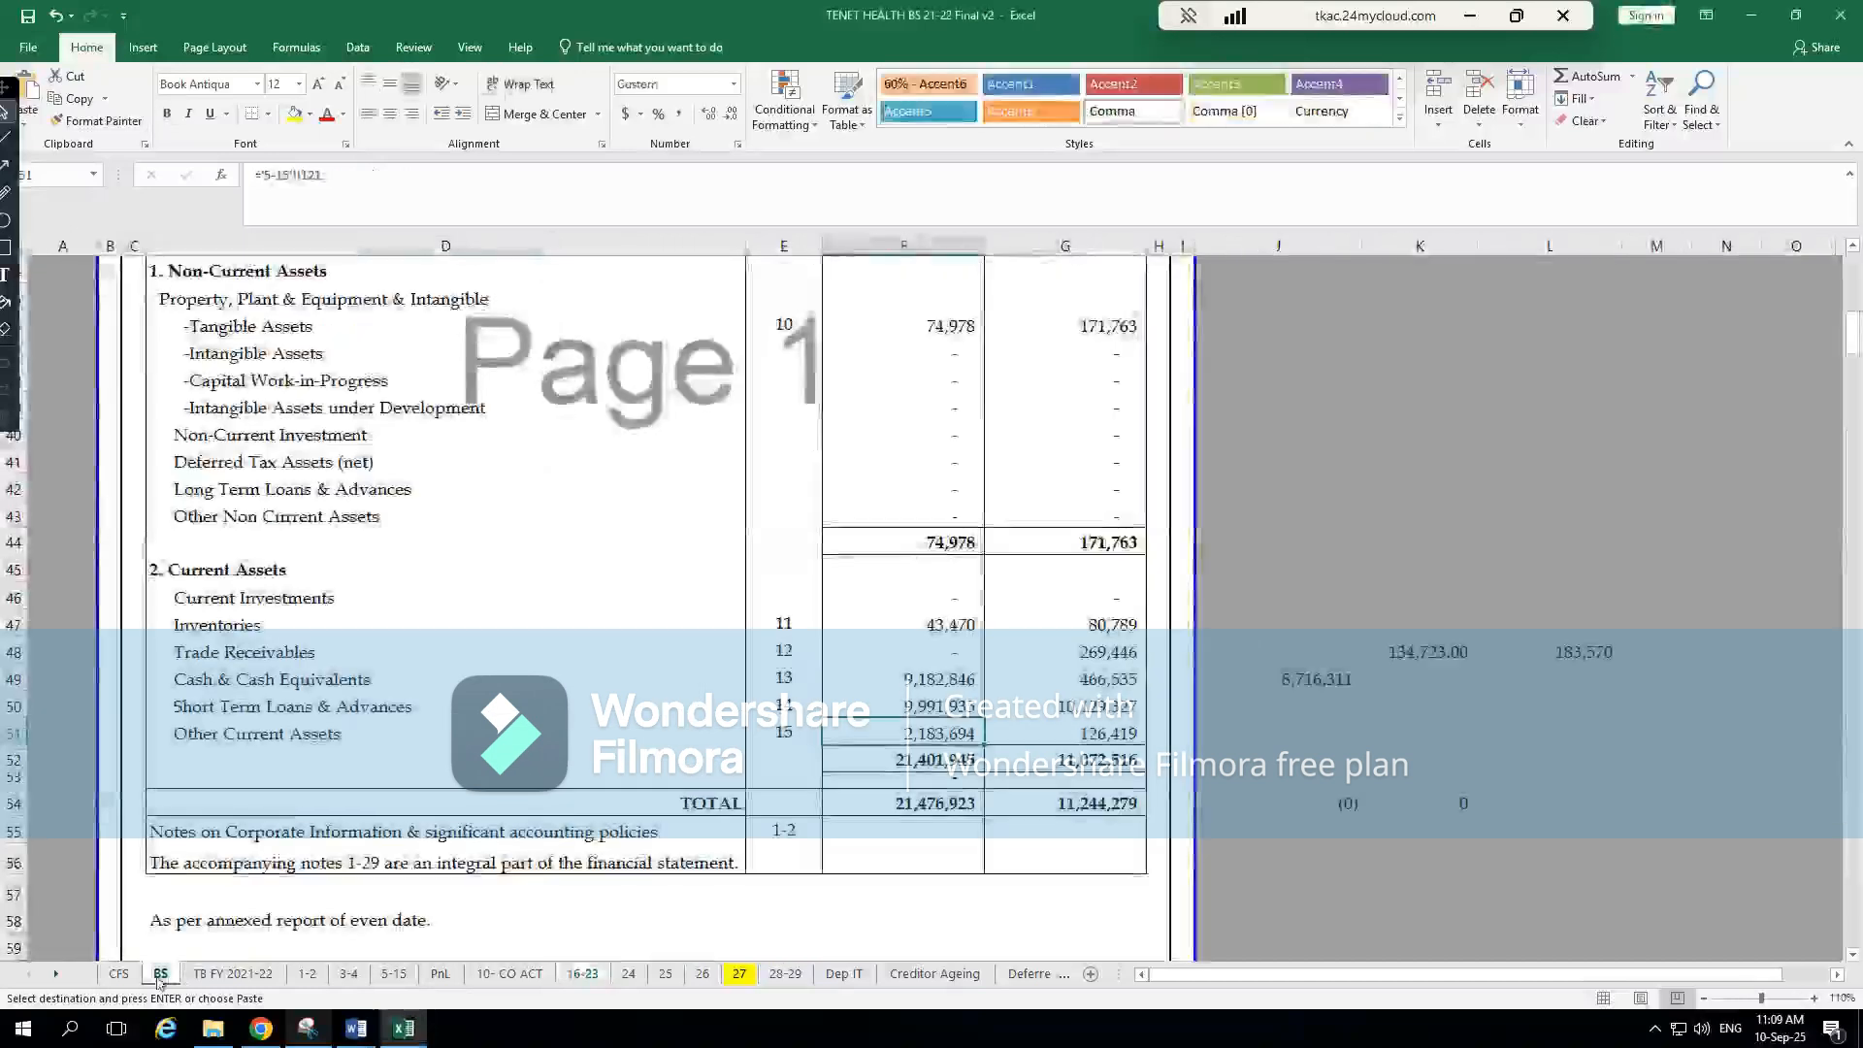
left_click(953, 683)
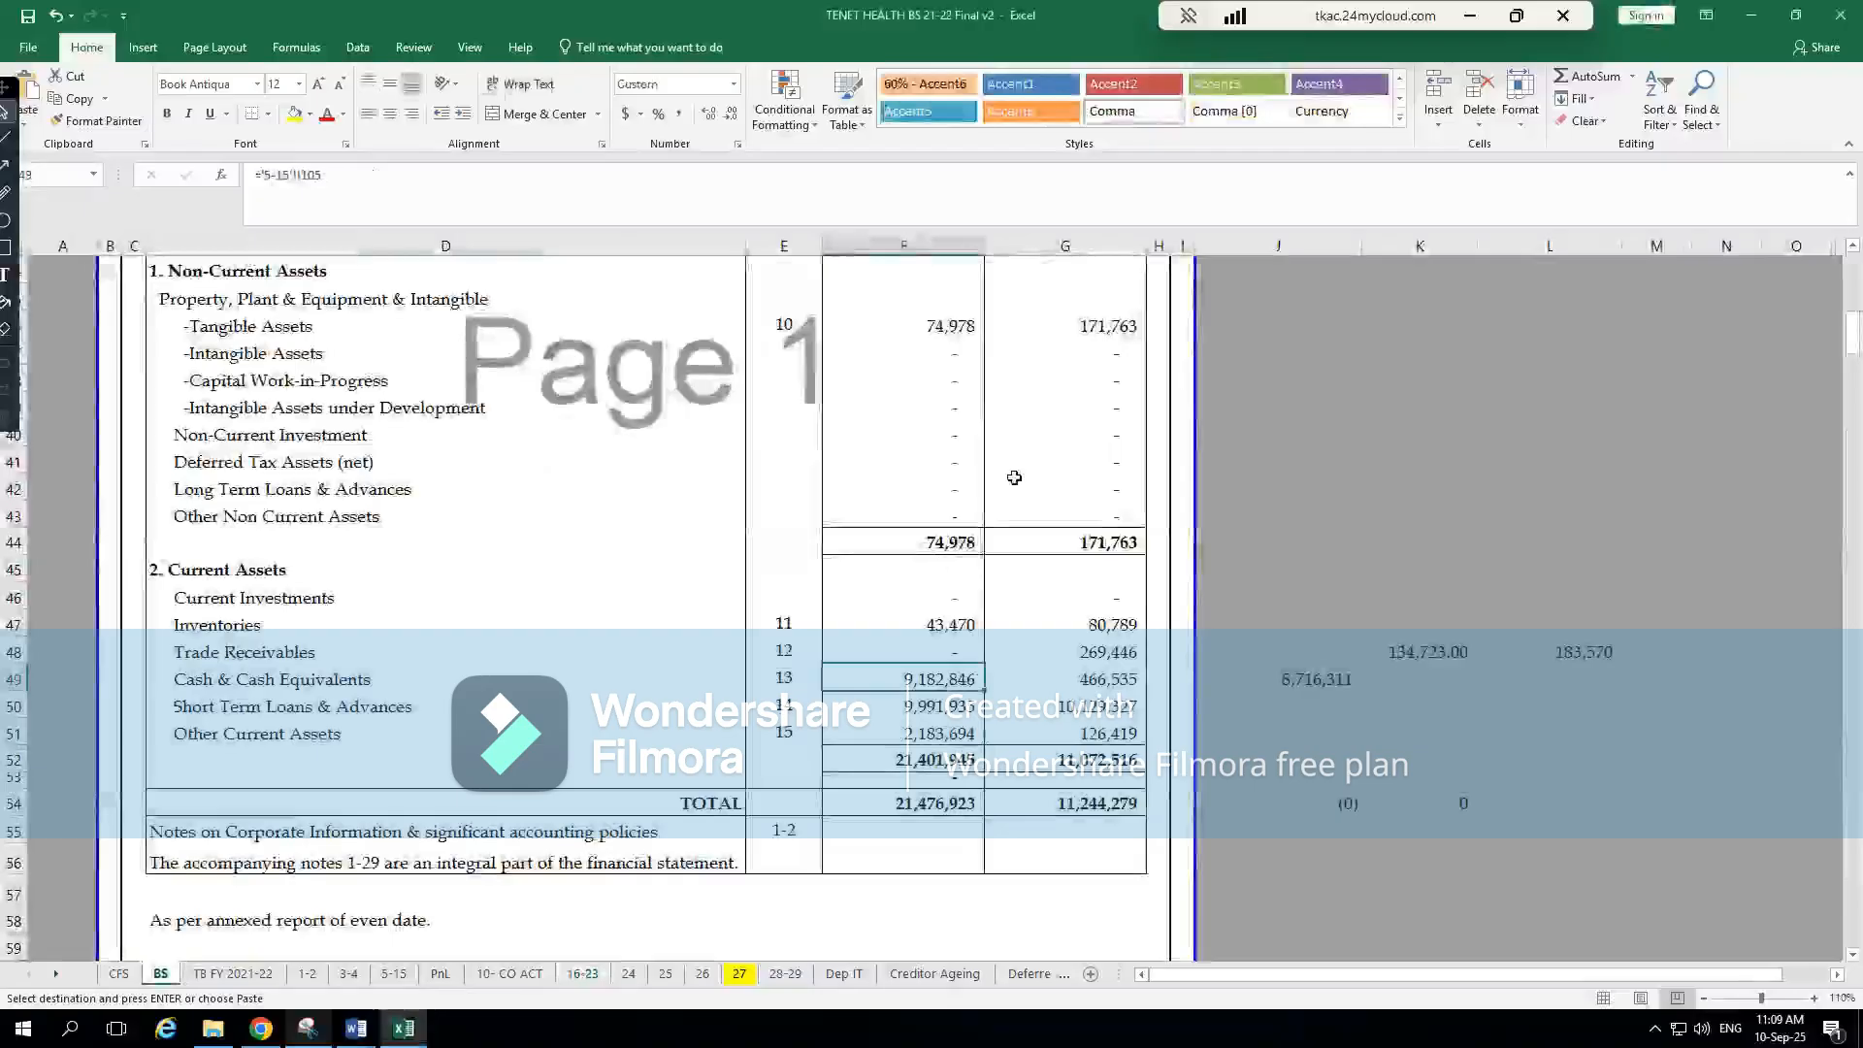
scroll(1014, 478, "up", 1)
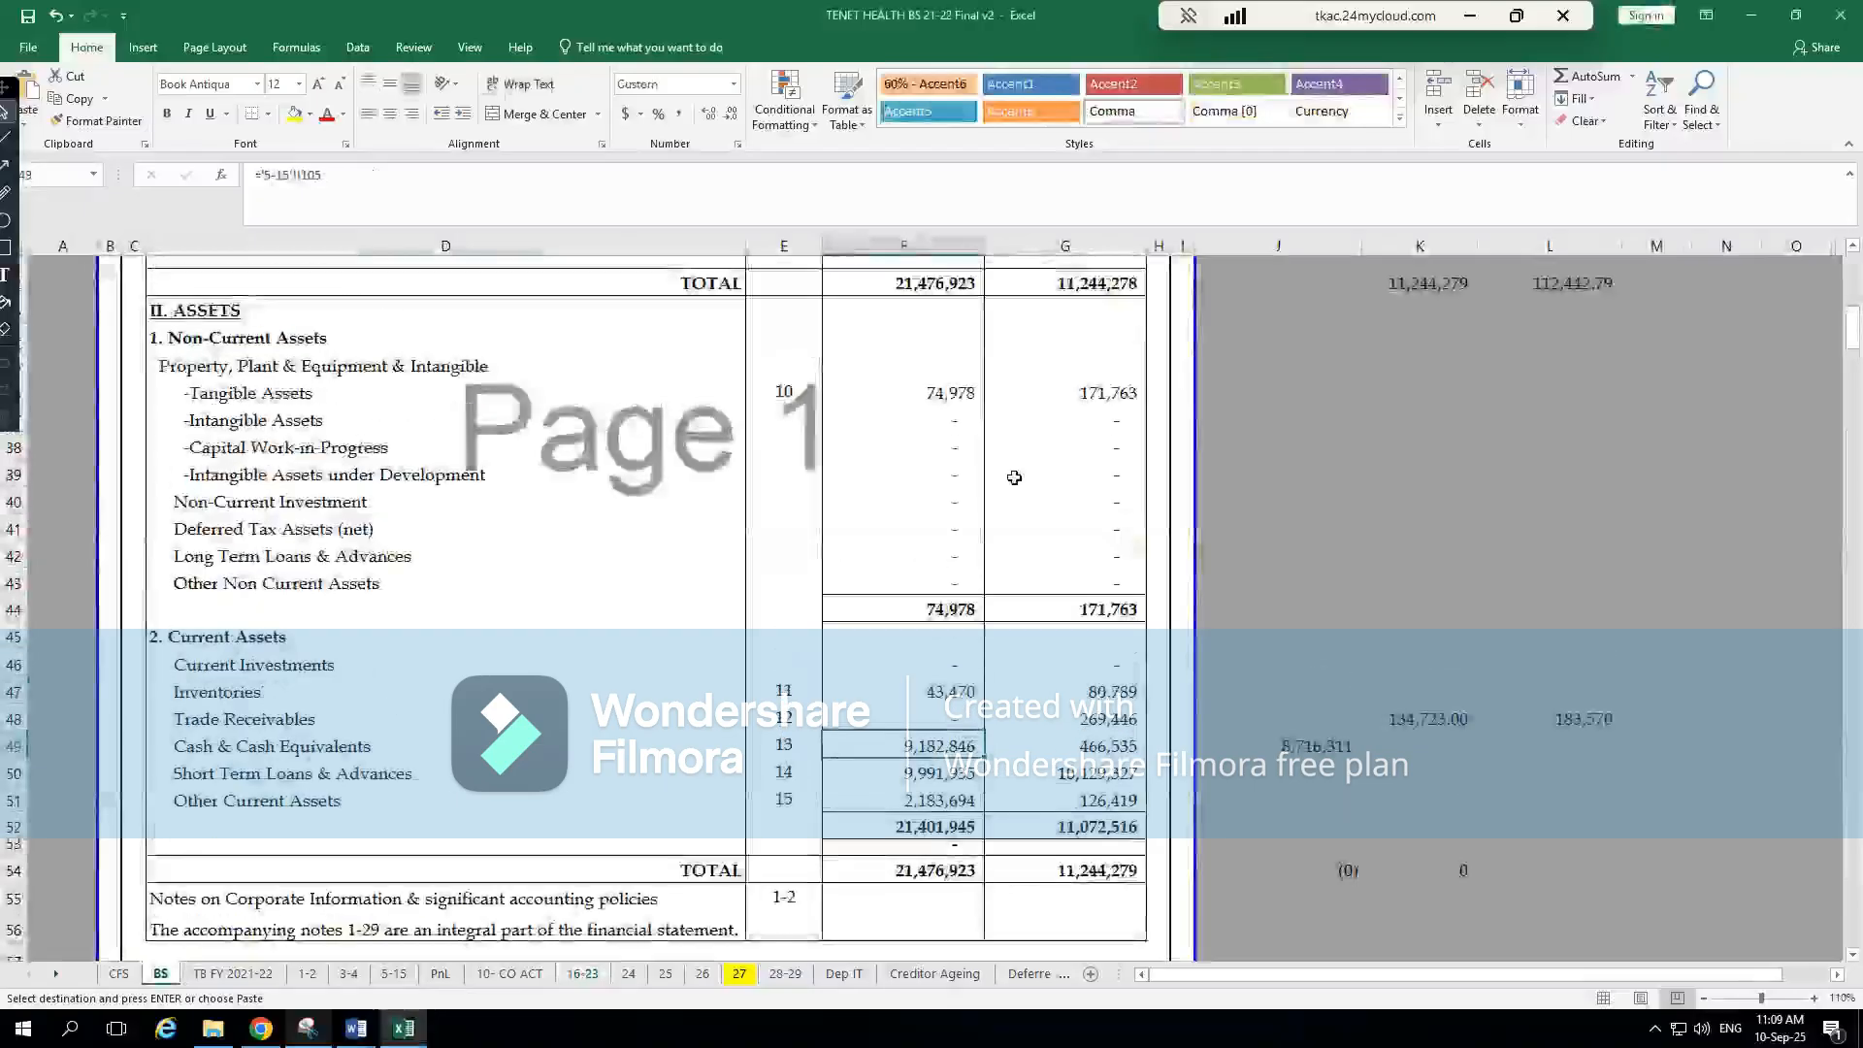
left_click(440, 974)
left_click(887, 679)
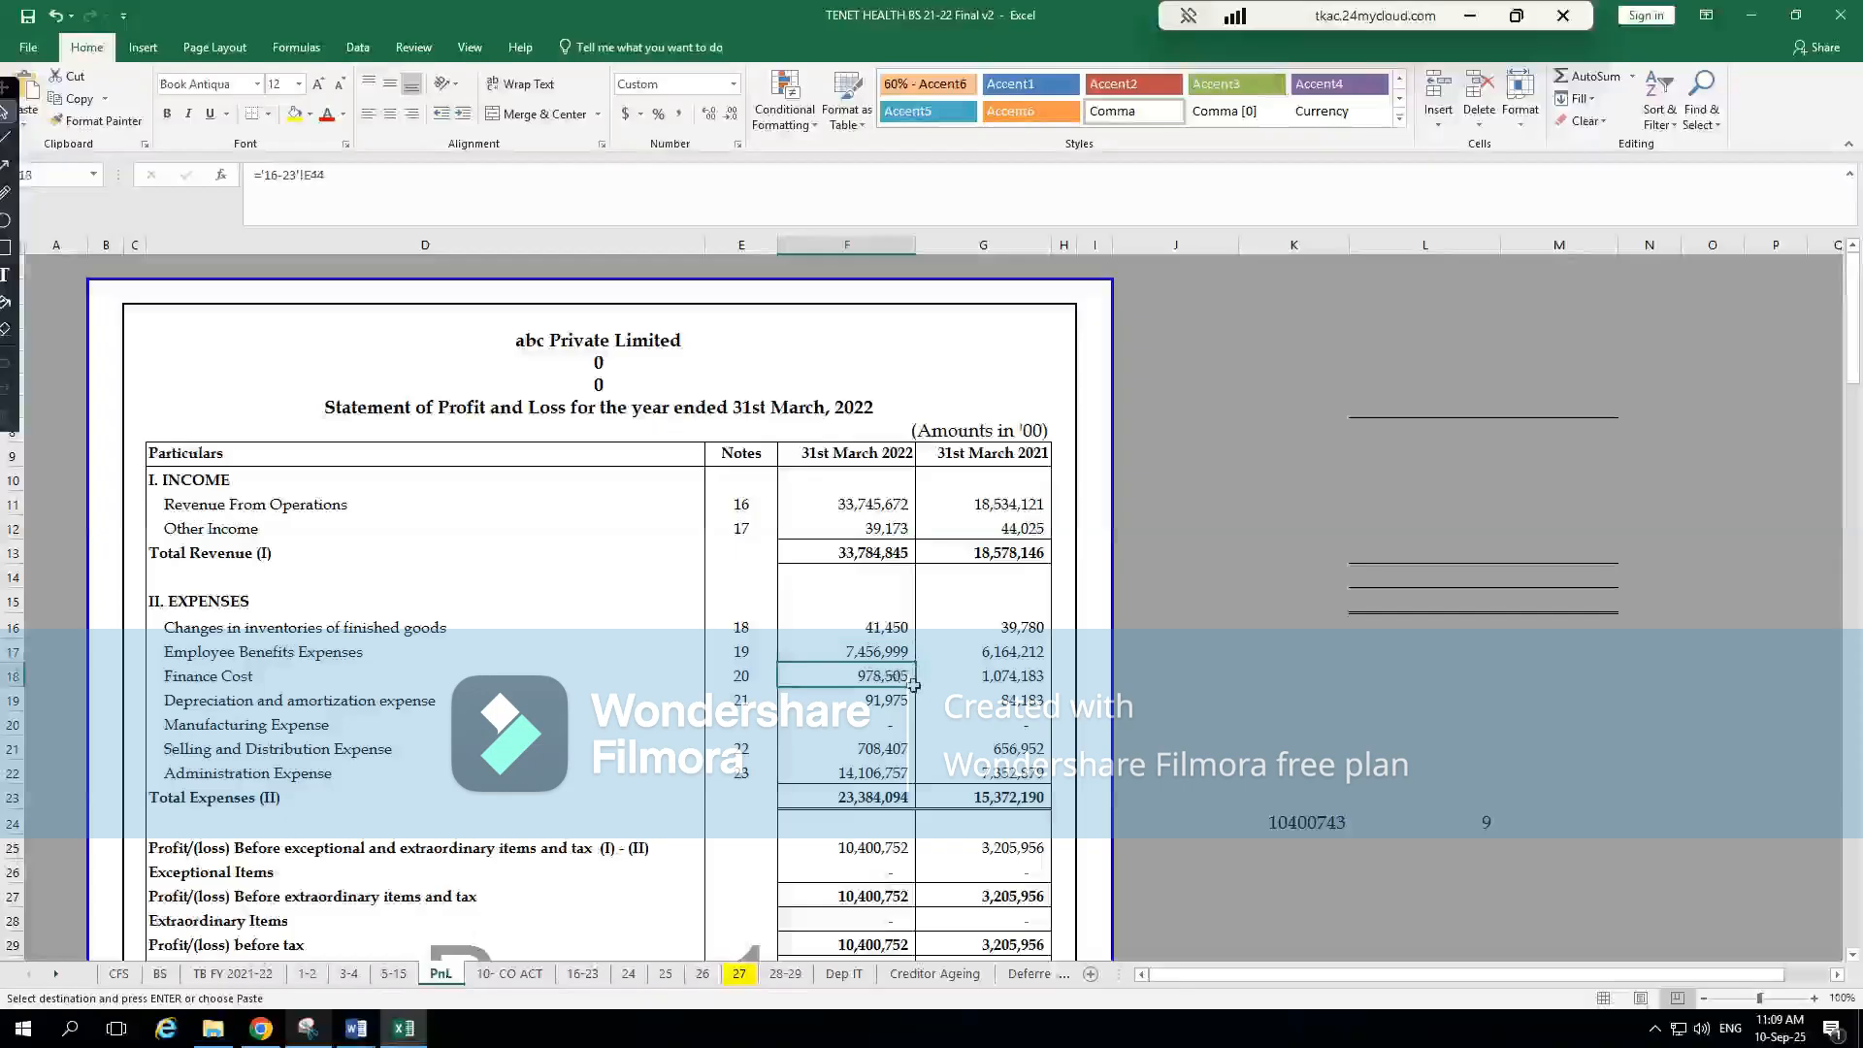
key("Left")
key("Left")
key("Left")
key("Right")
key("Right")
key("Right")
key("Right")
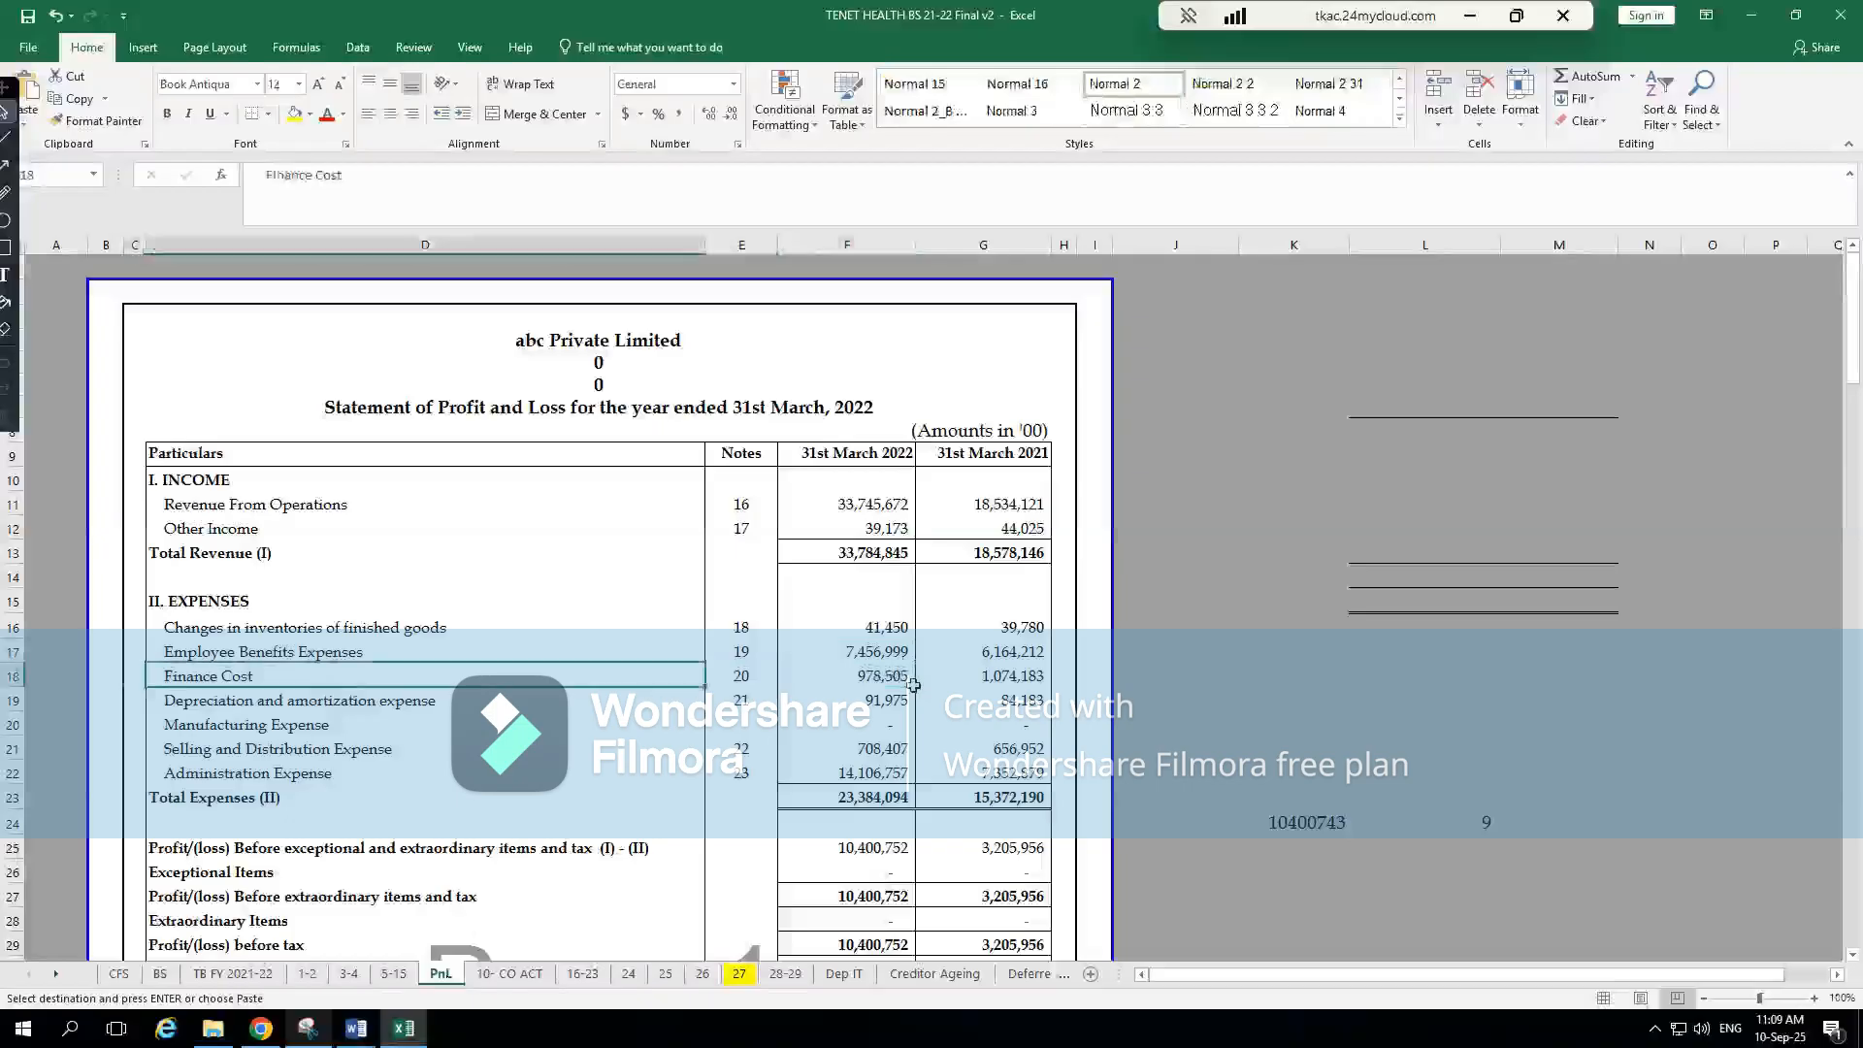
key("Left")
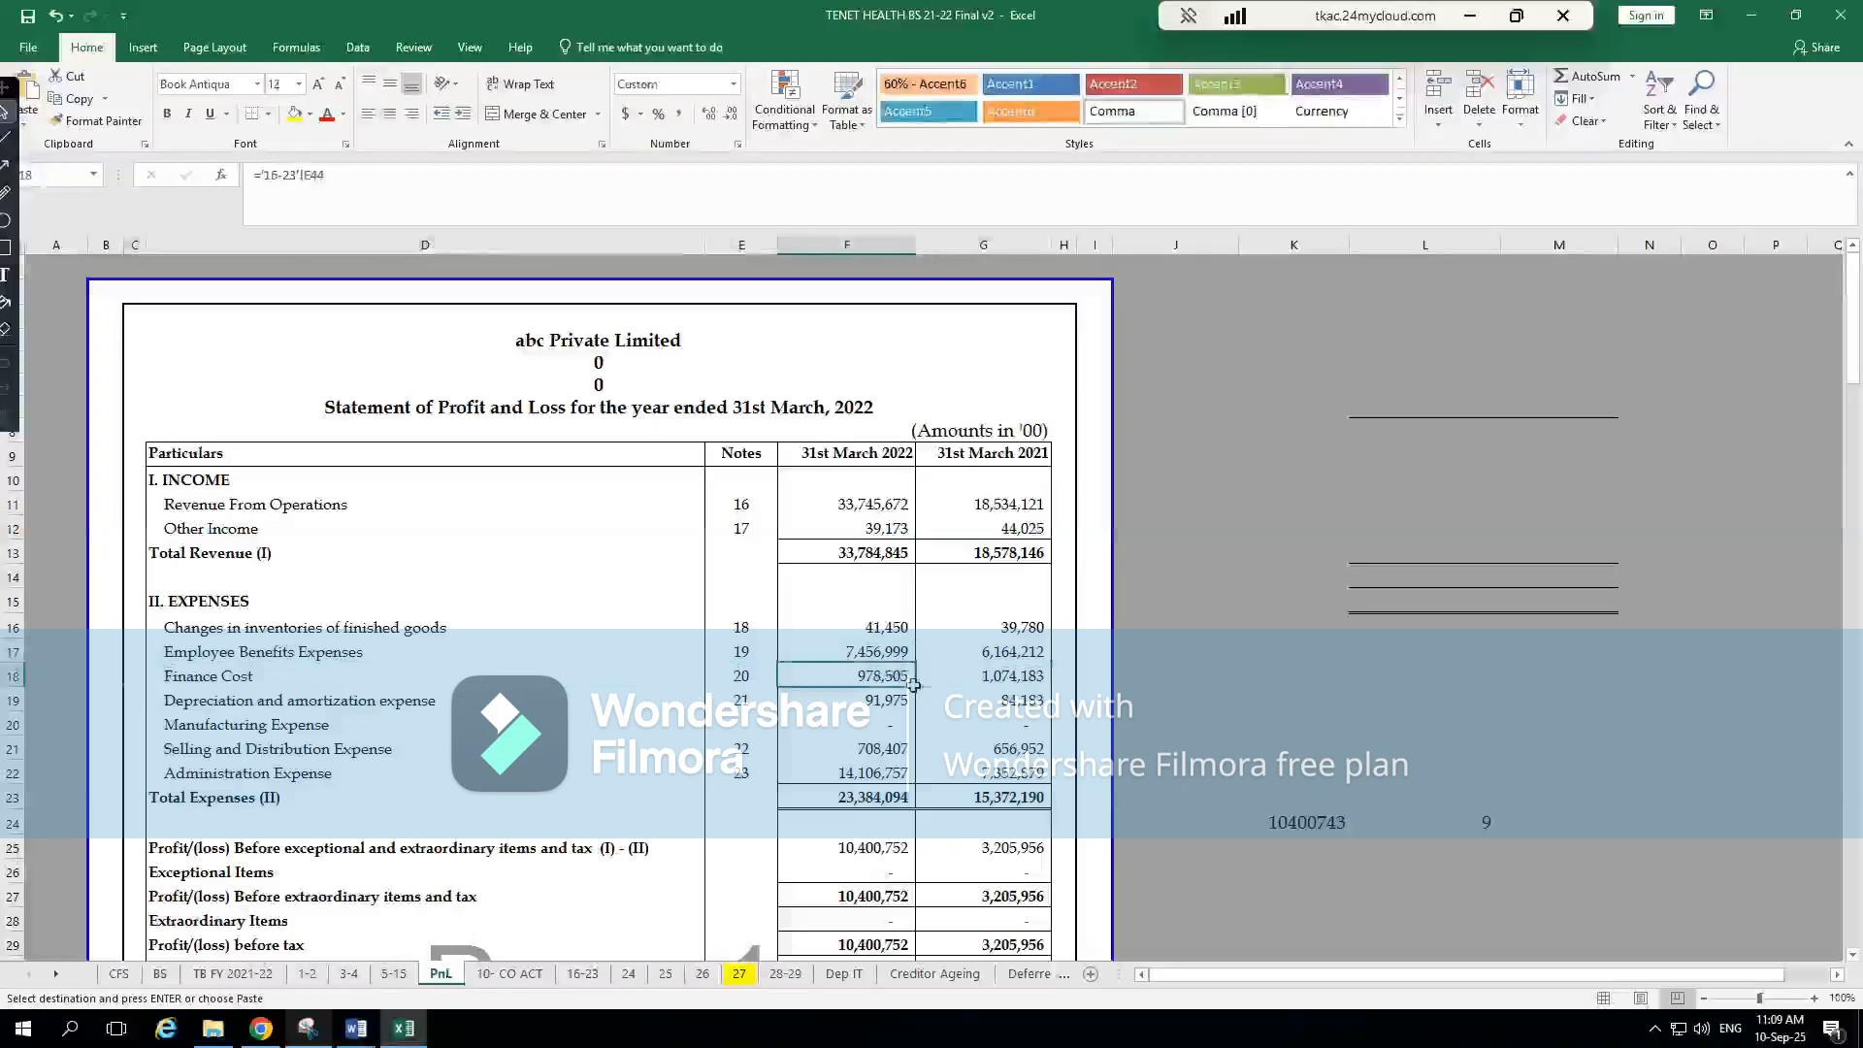
Open CompuTax's second P & L section and trace Finance Cost to Excel's note 20, examining the finance charges and interest on loan
key("alt+Tab")
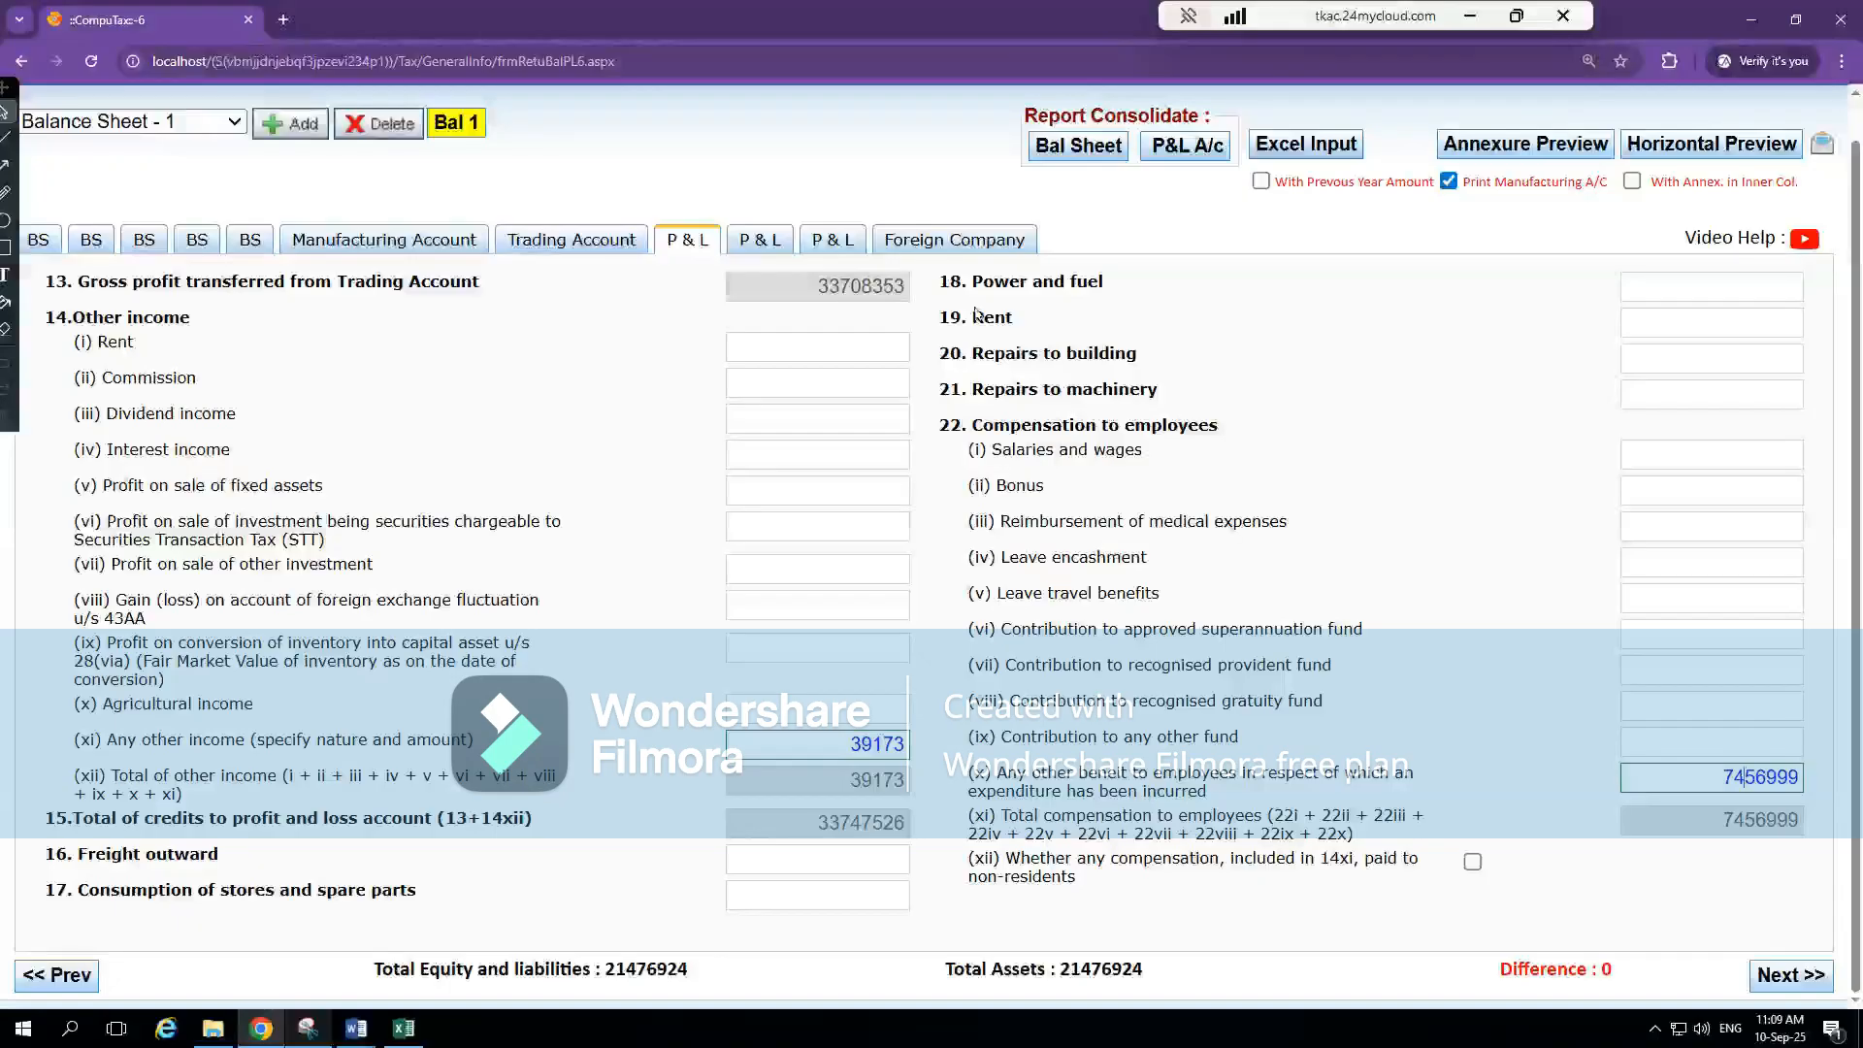
left_click(762, 239)
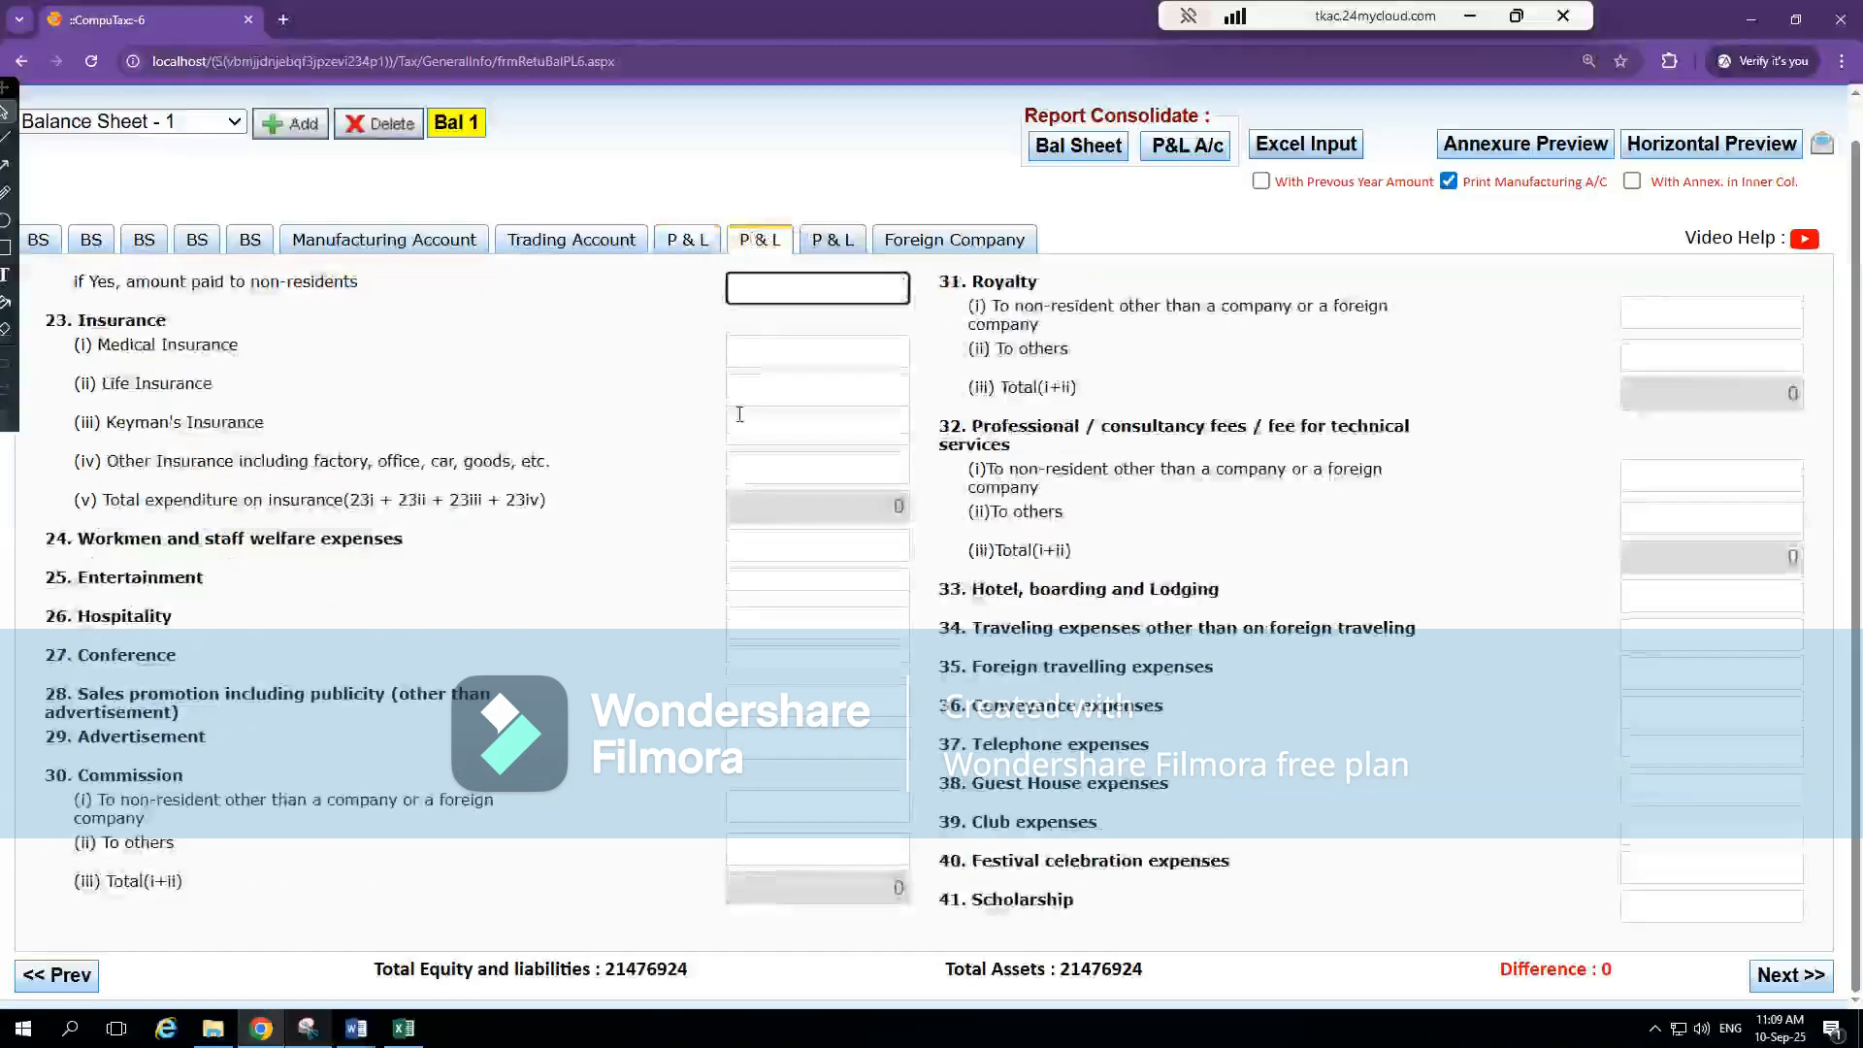
key("alt+Tab")
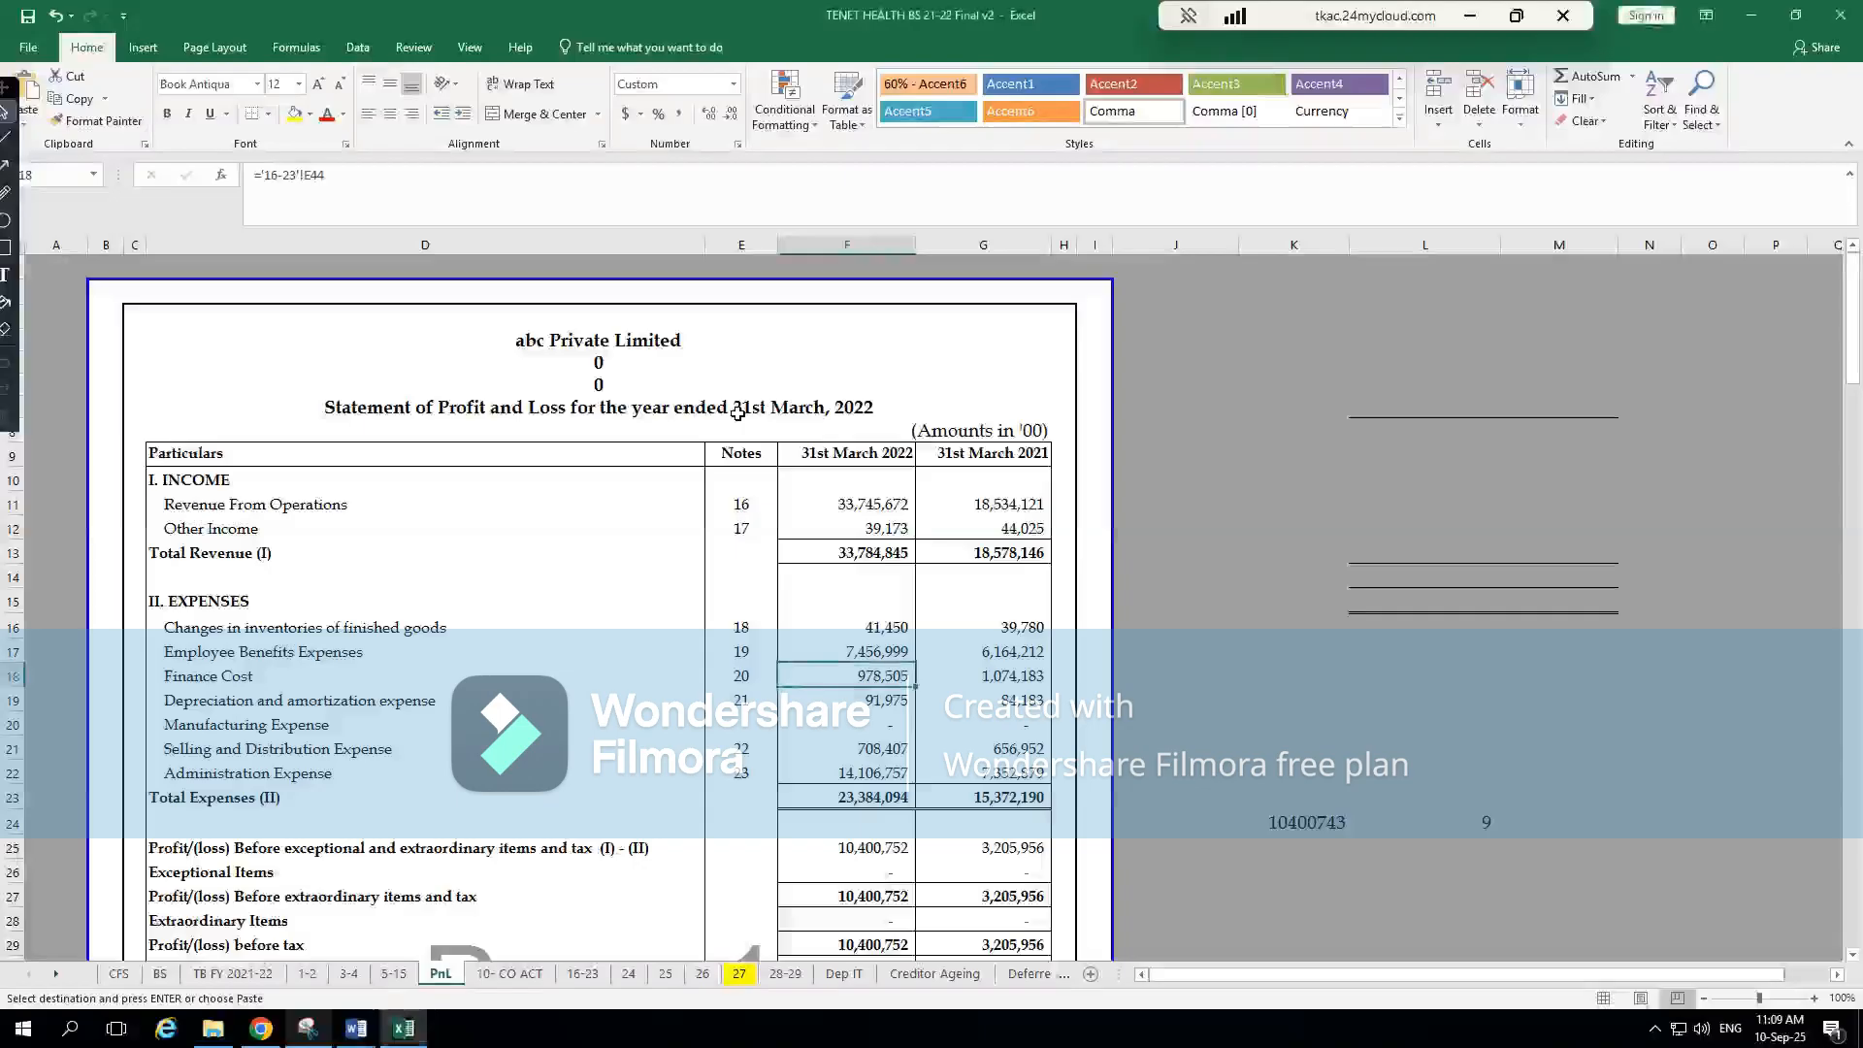
key("ctrl+bracketleft")
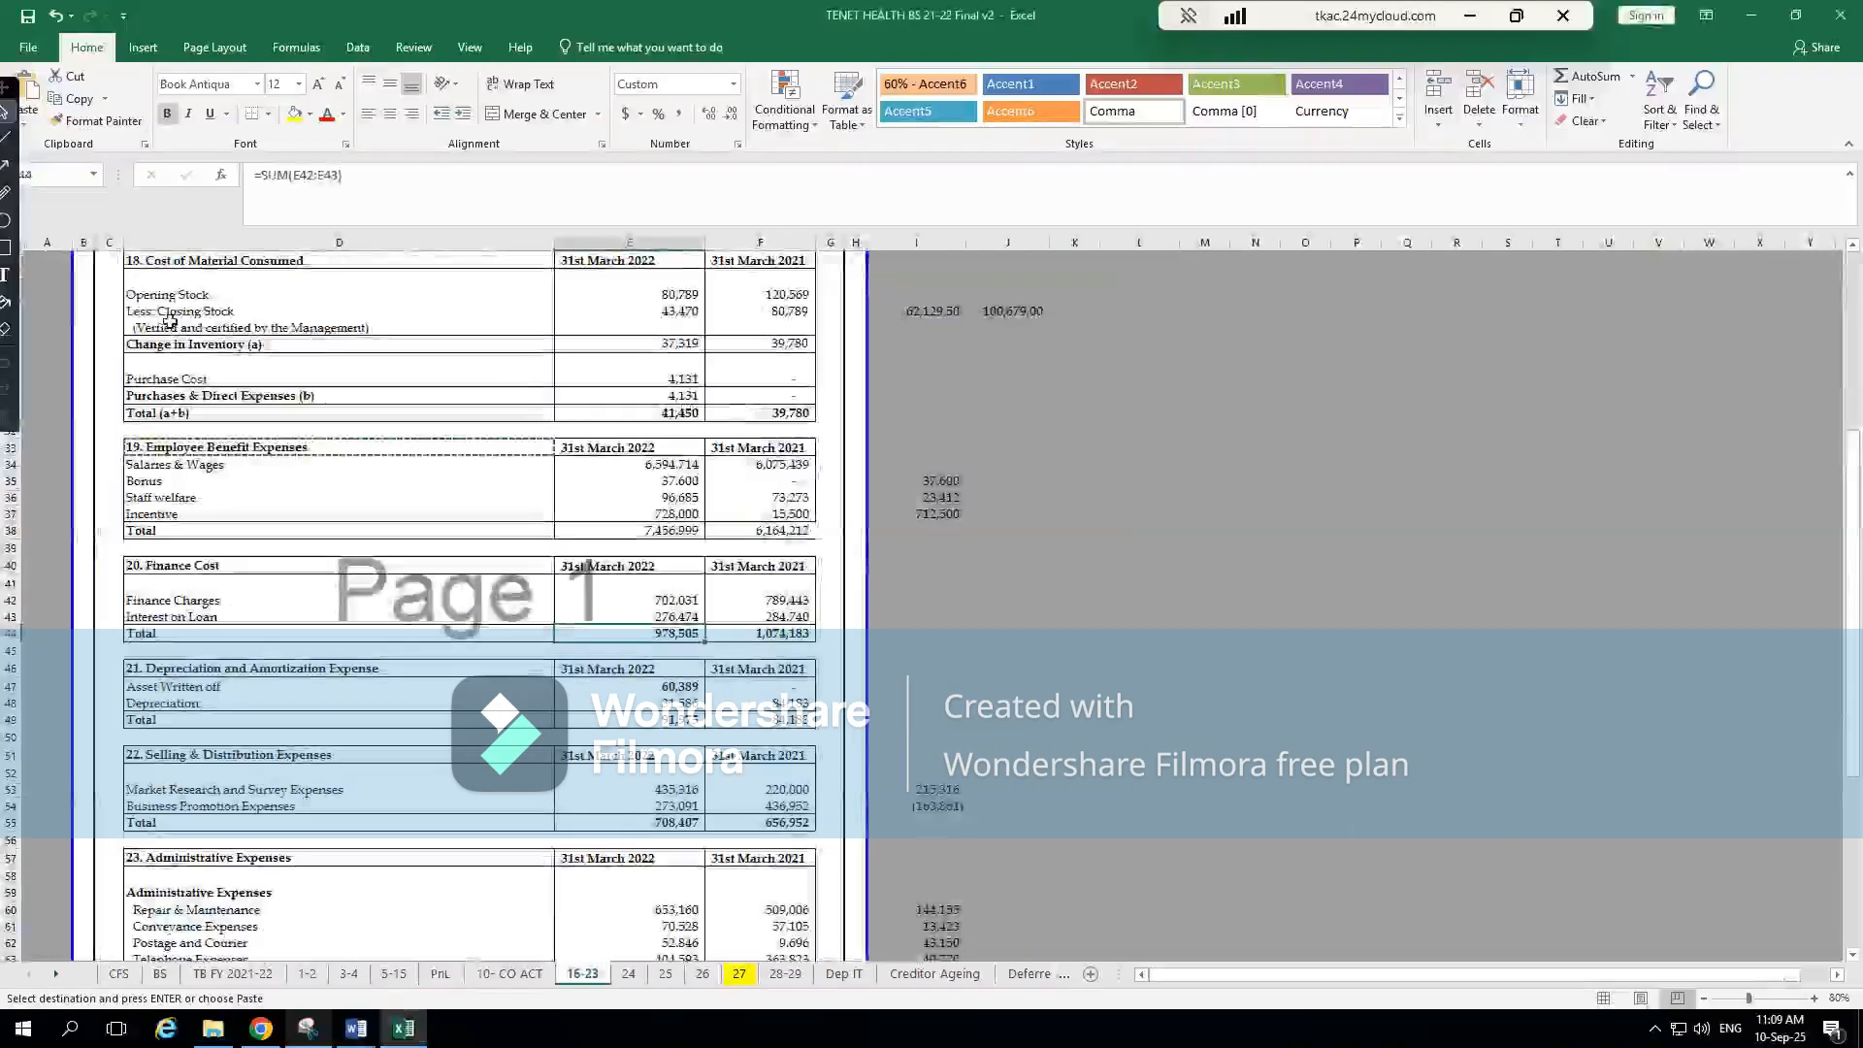
left_click(694, 599)
left_click(699, 616)
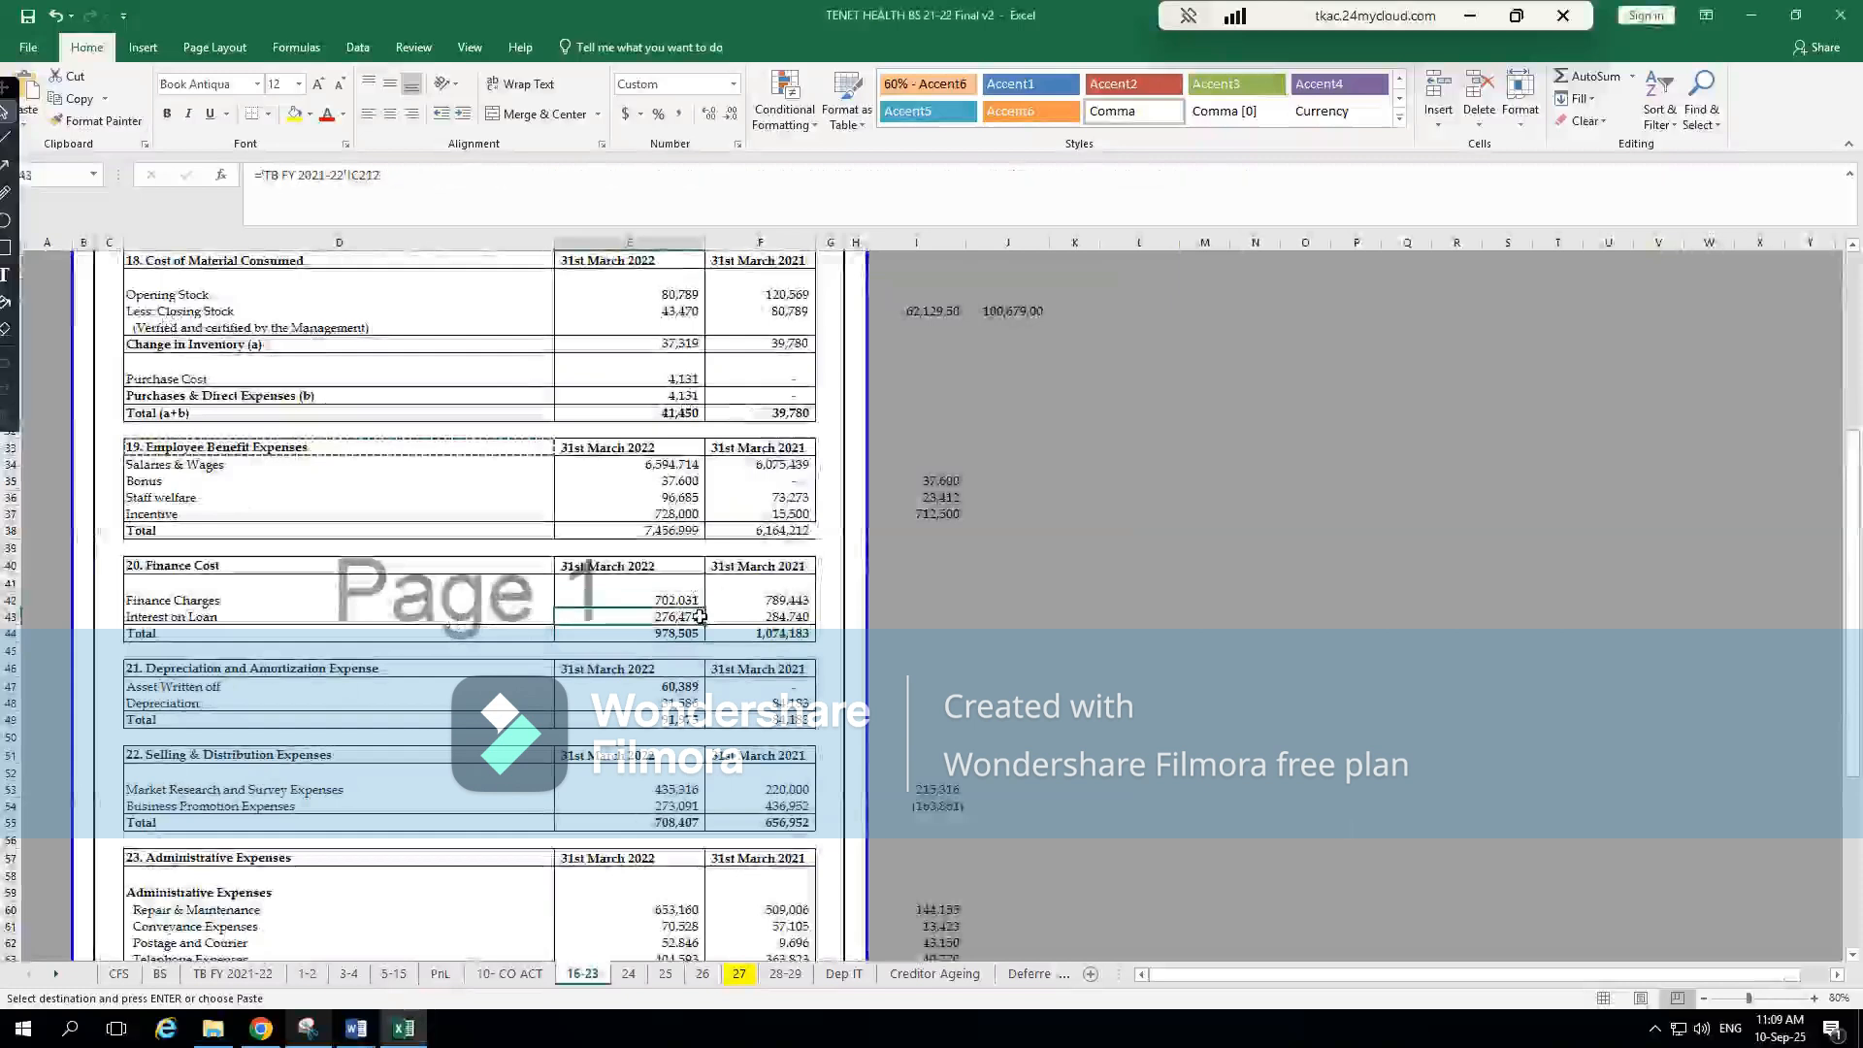
key("alt+Tab")
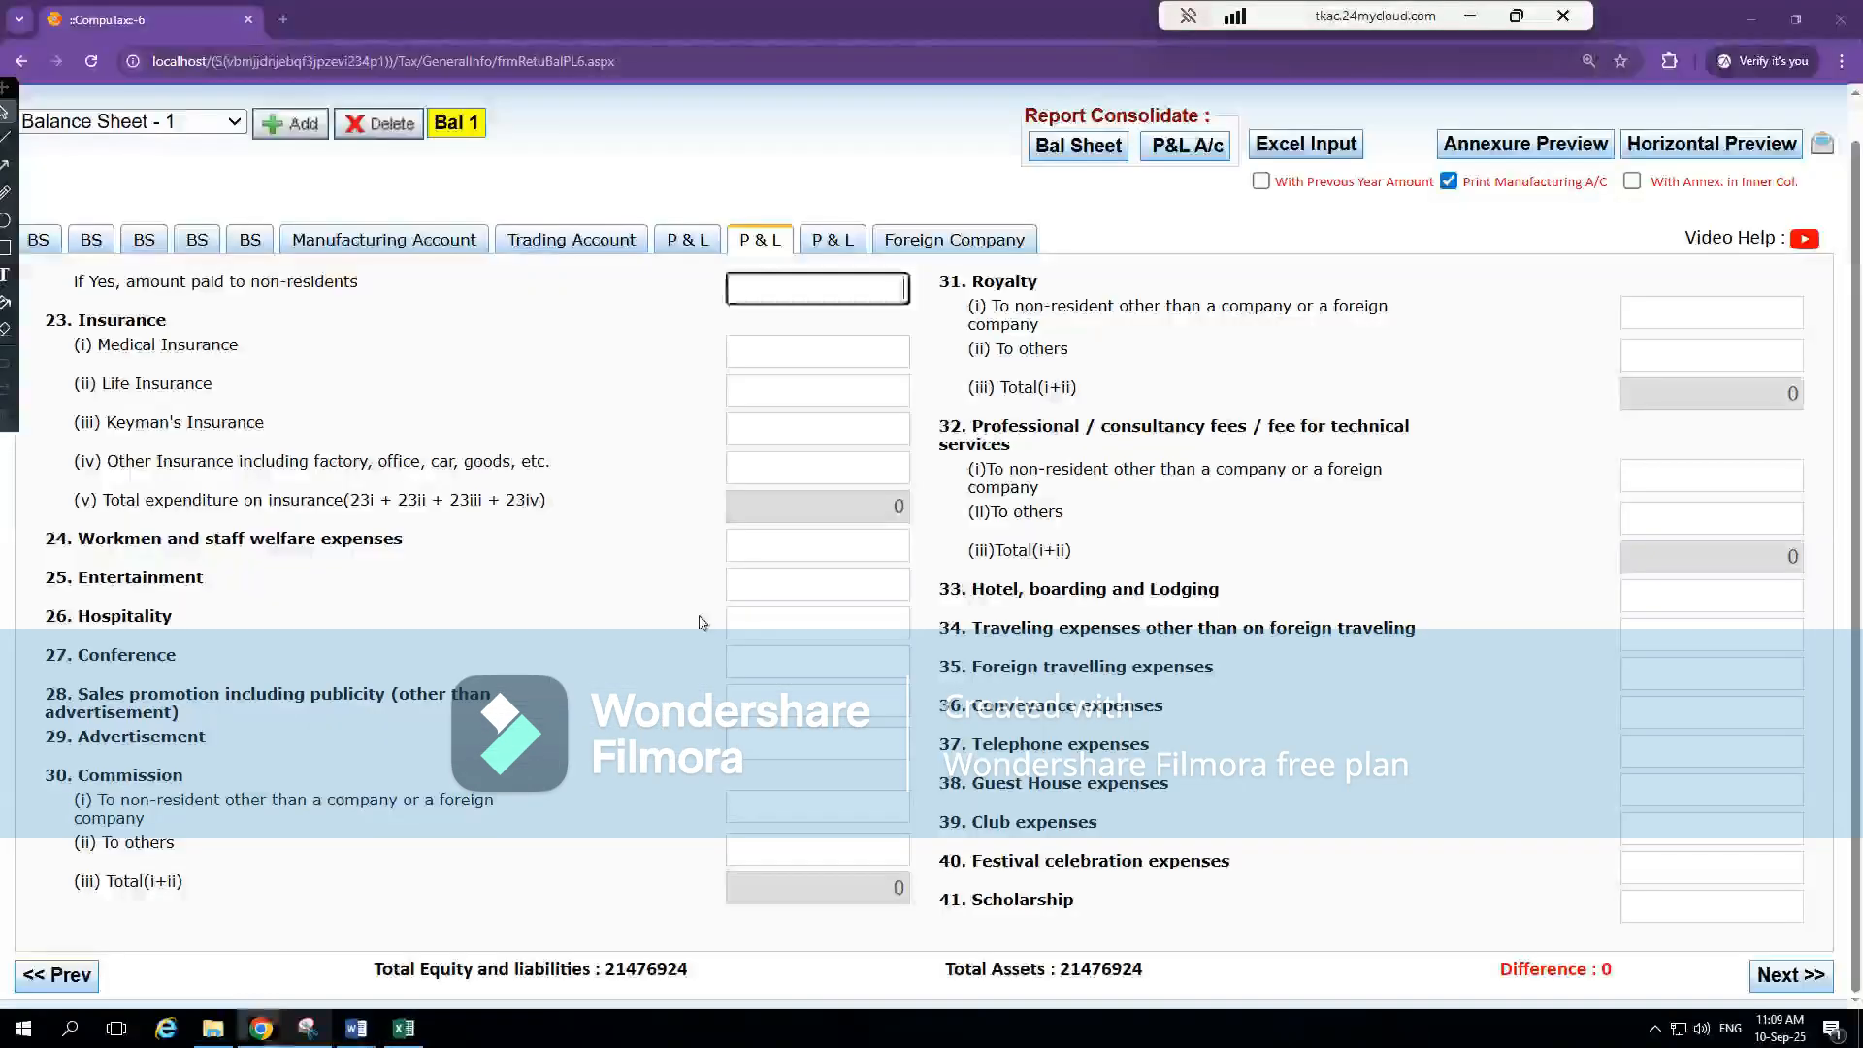
Open CompuTax's third P & L section, containing item 46 Other expenses, and recheck Finance Charges in Excel's note 20
left_click(687, 243)
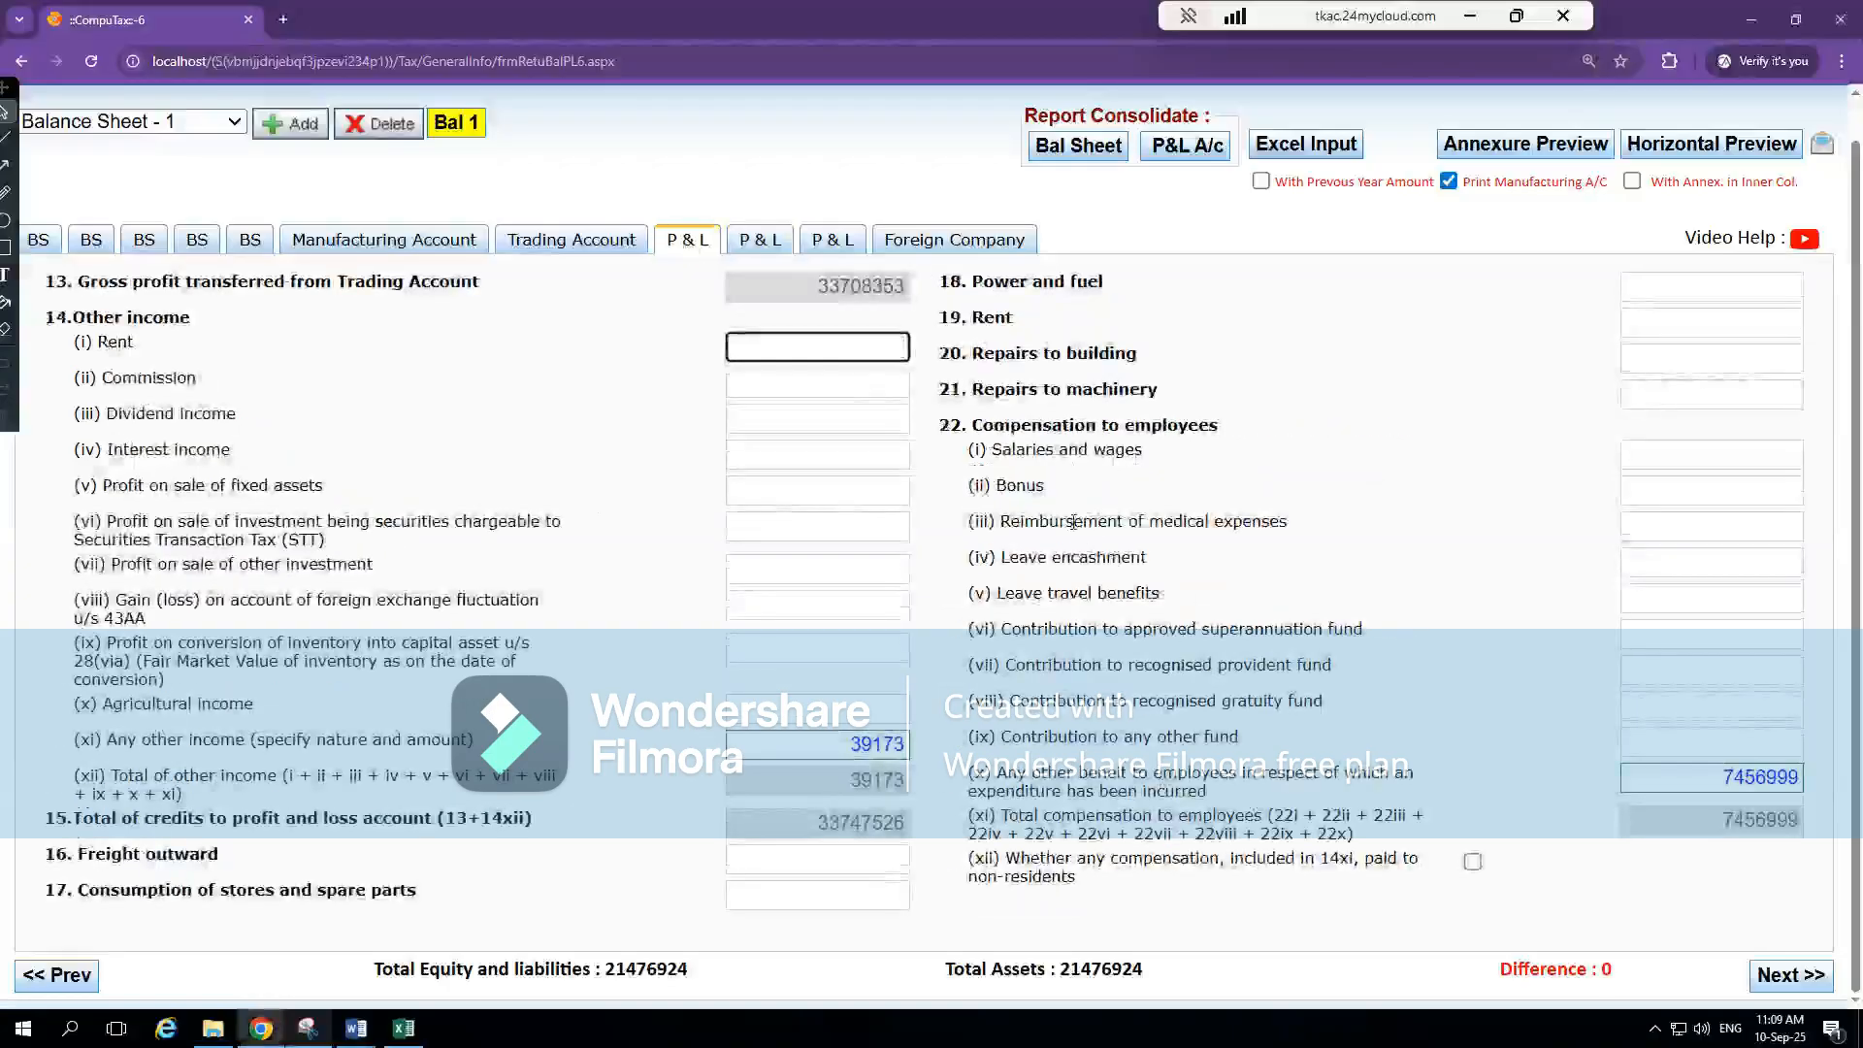
left_click(832, 240)
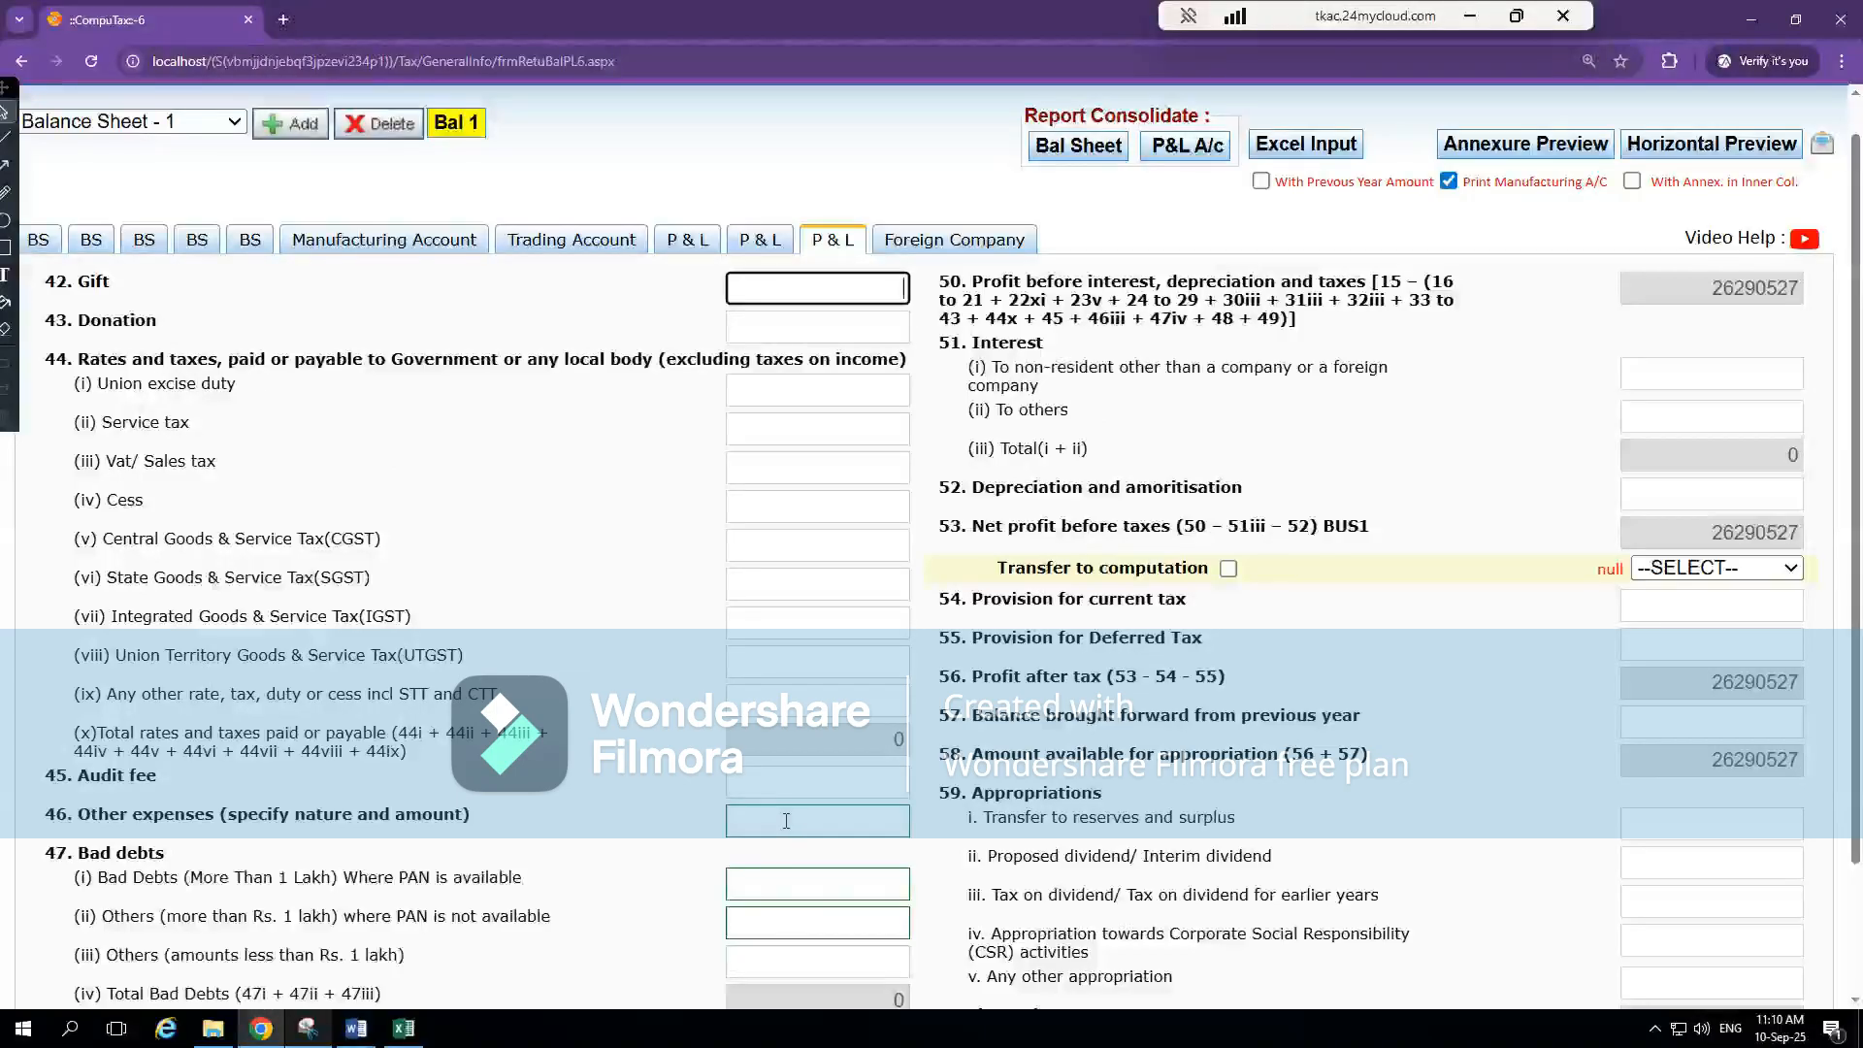
key("alt+Tab")
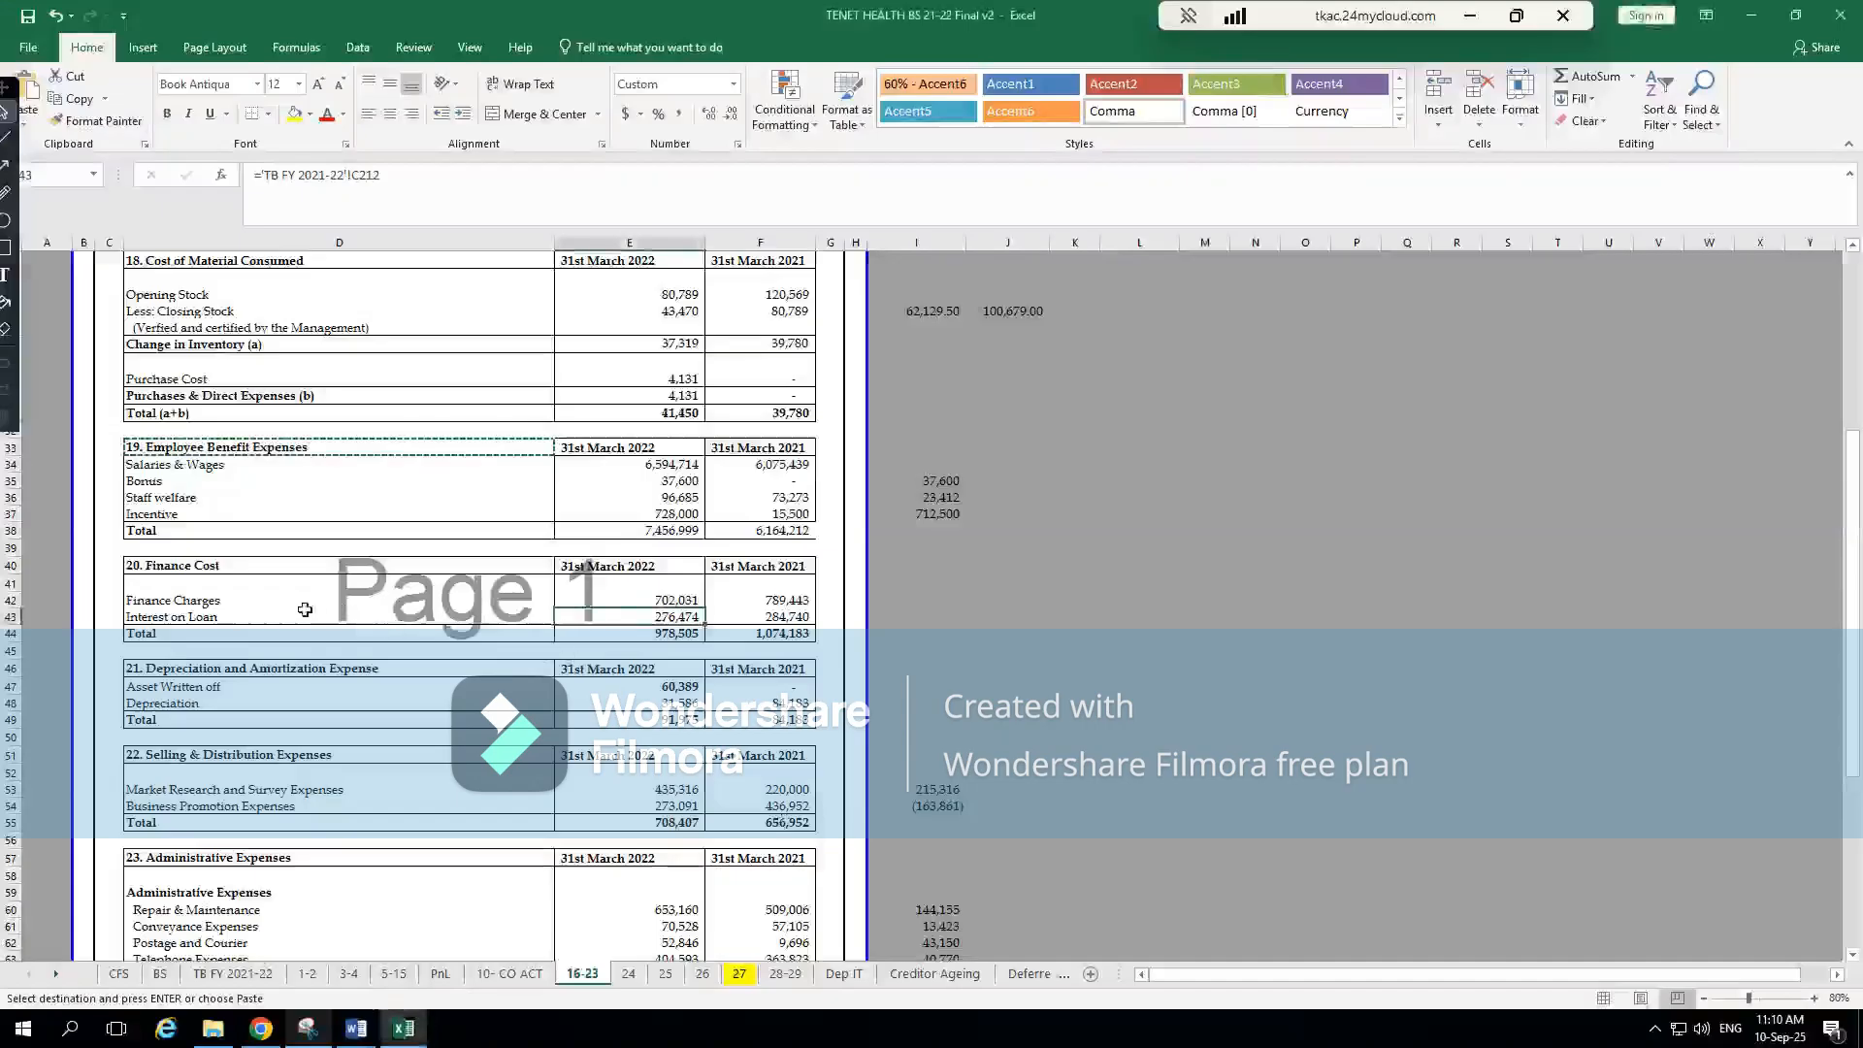
left_click(305, 611)
left_click(242, 601)
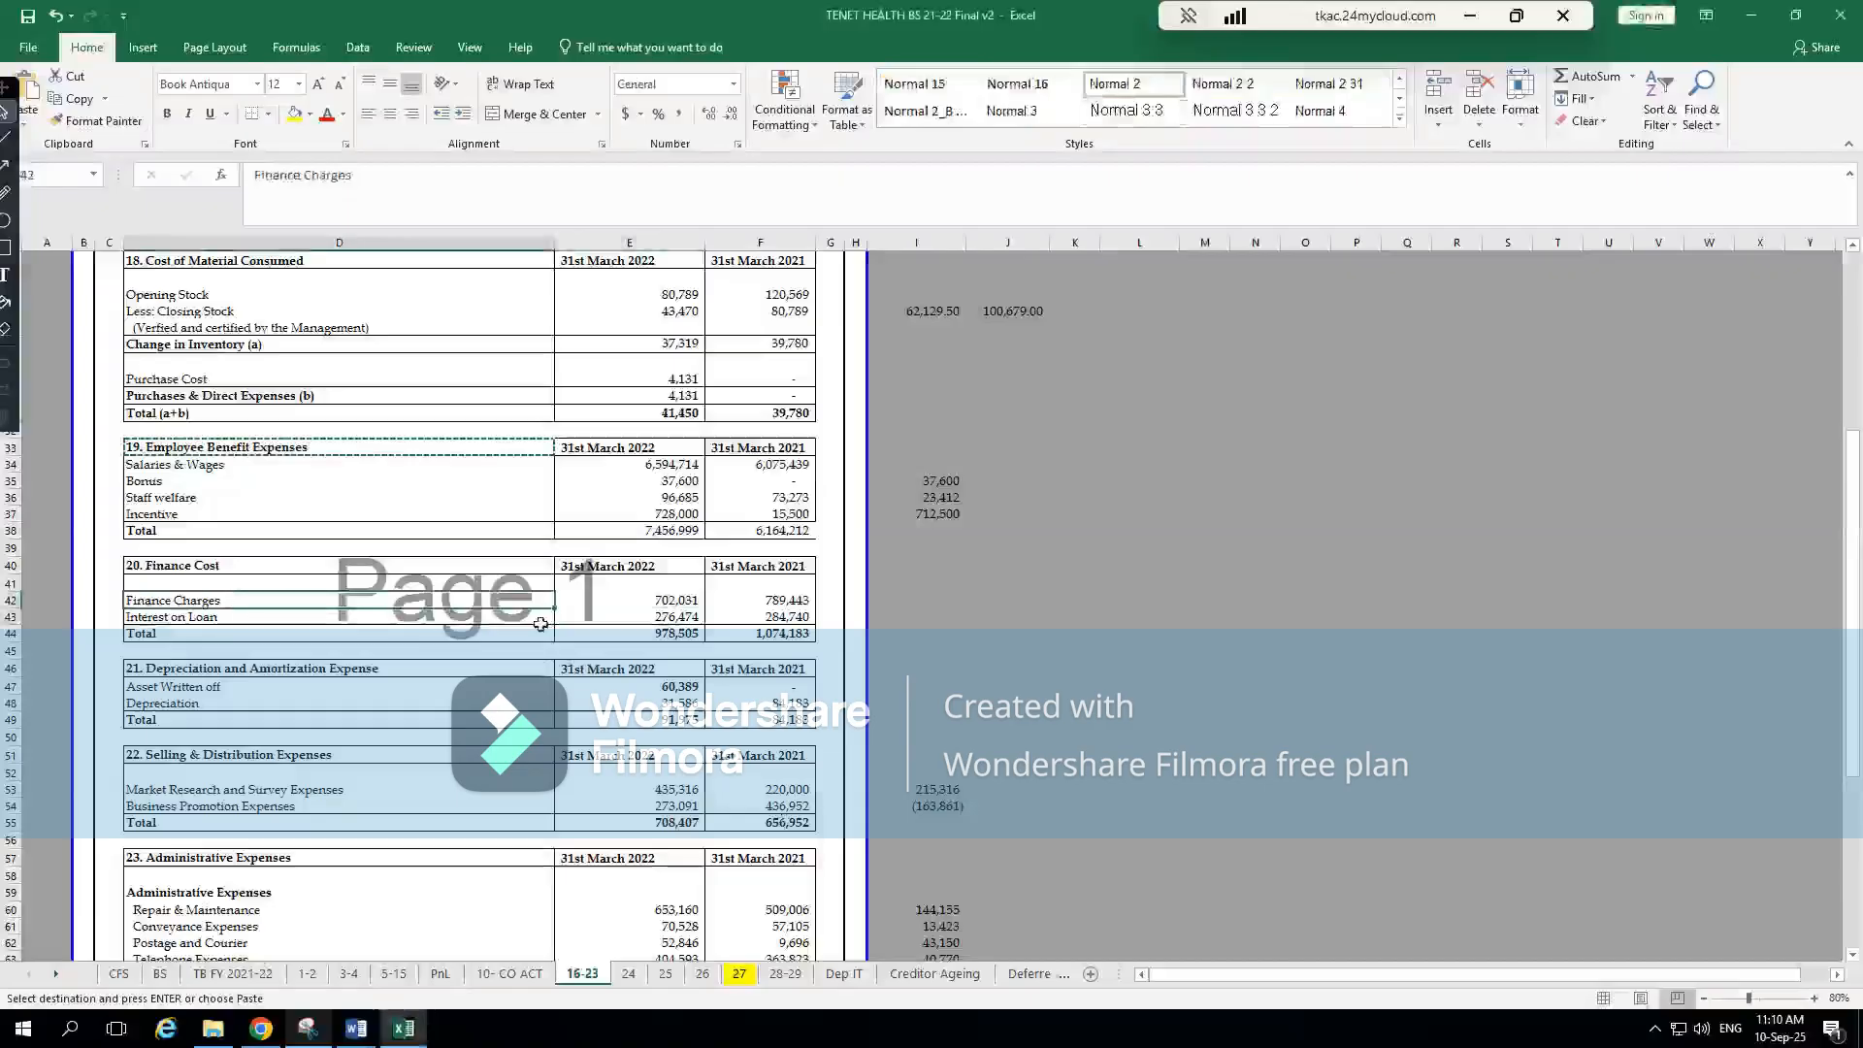
left_click(664, 603)
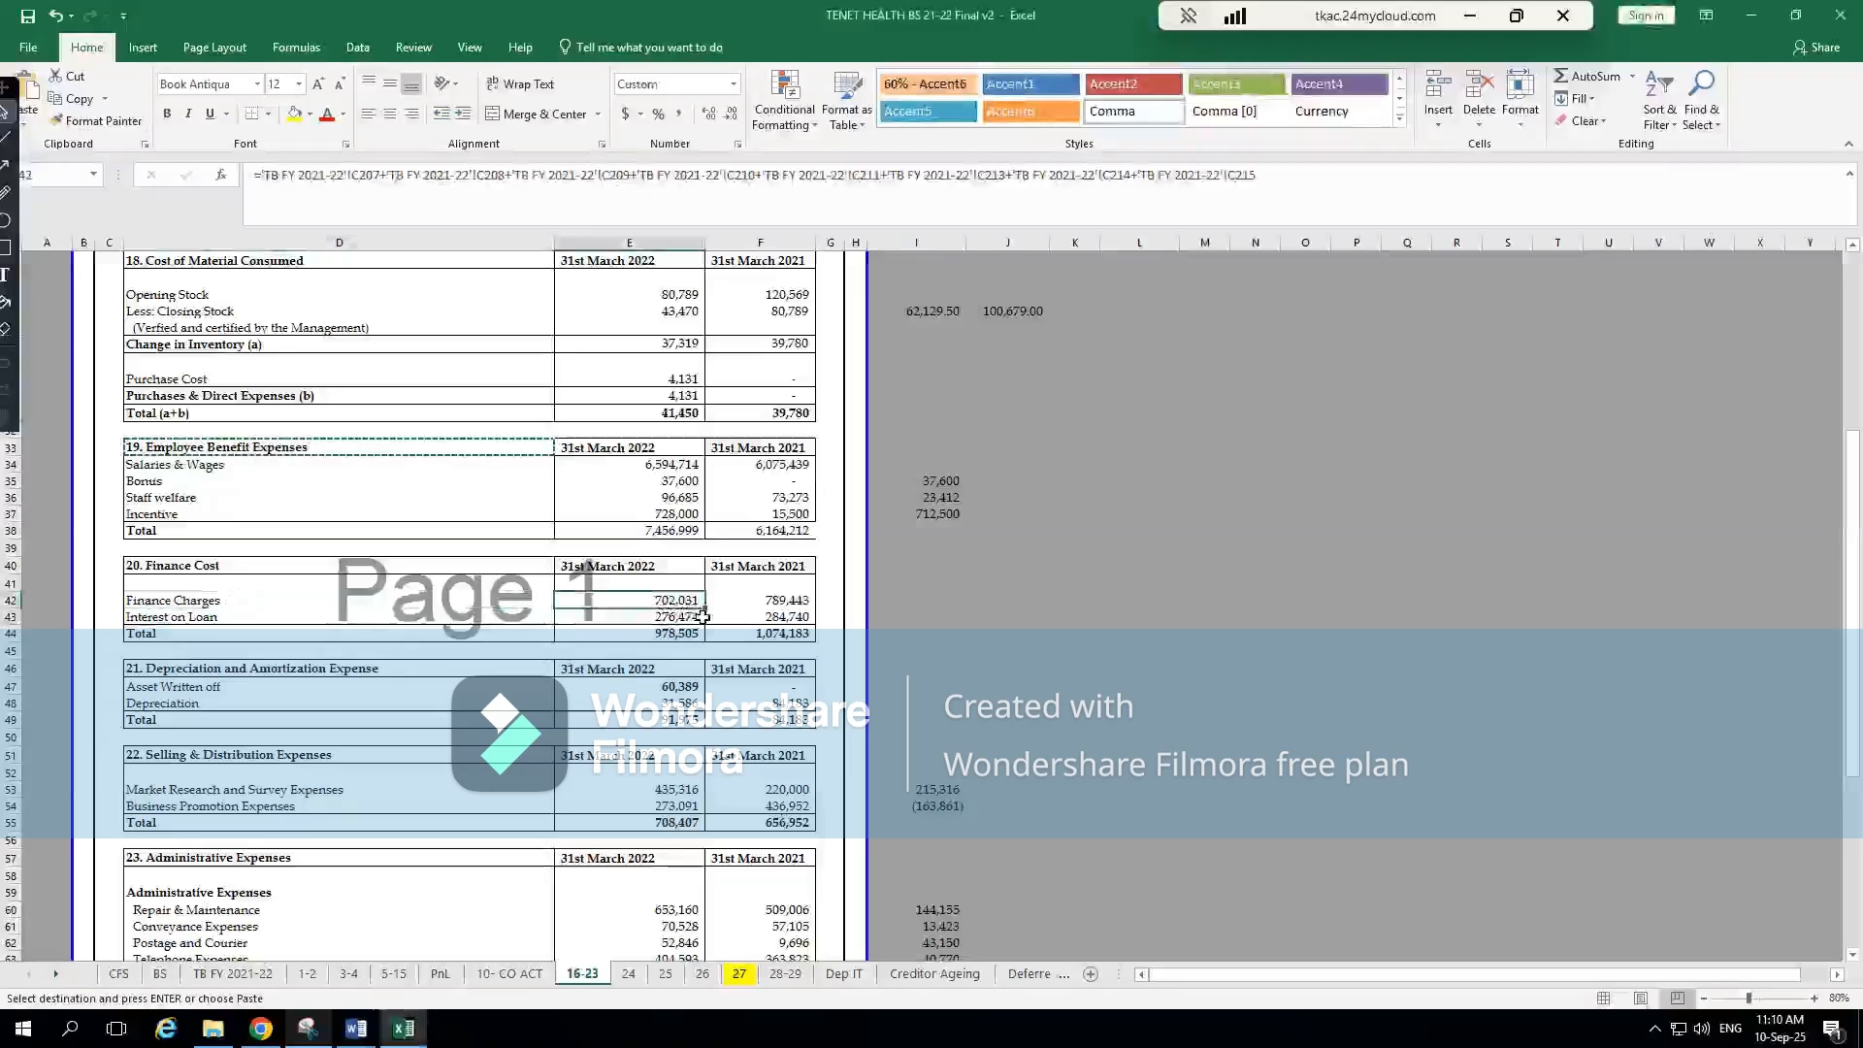
key("alt+Tab")
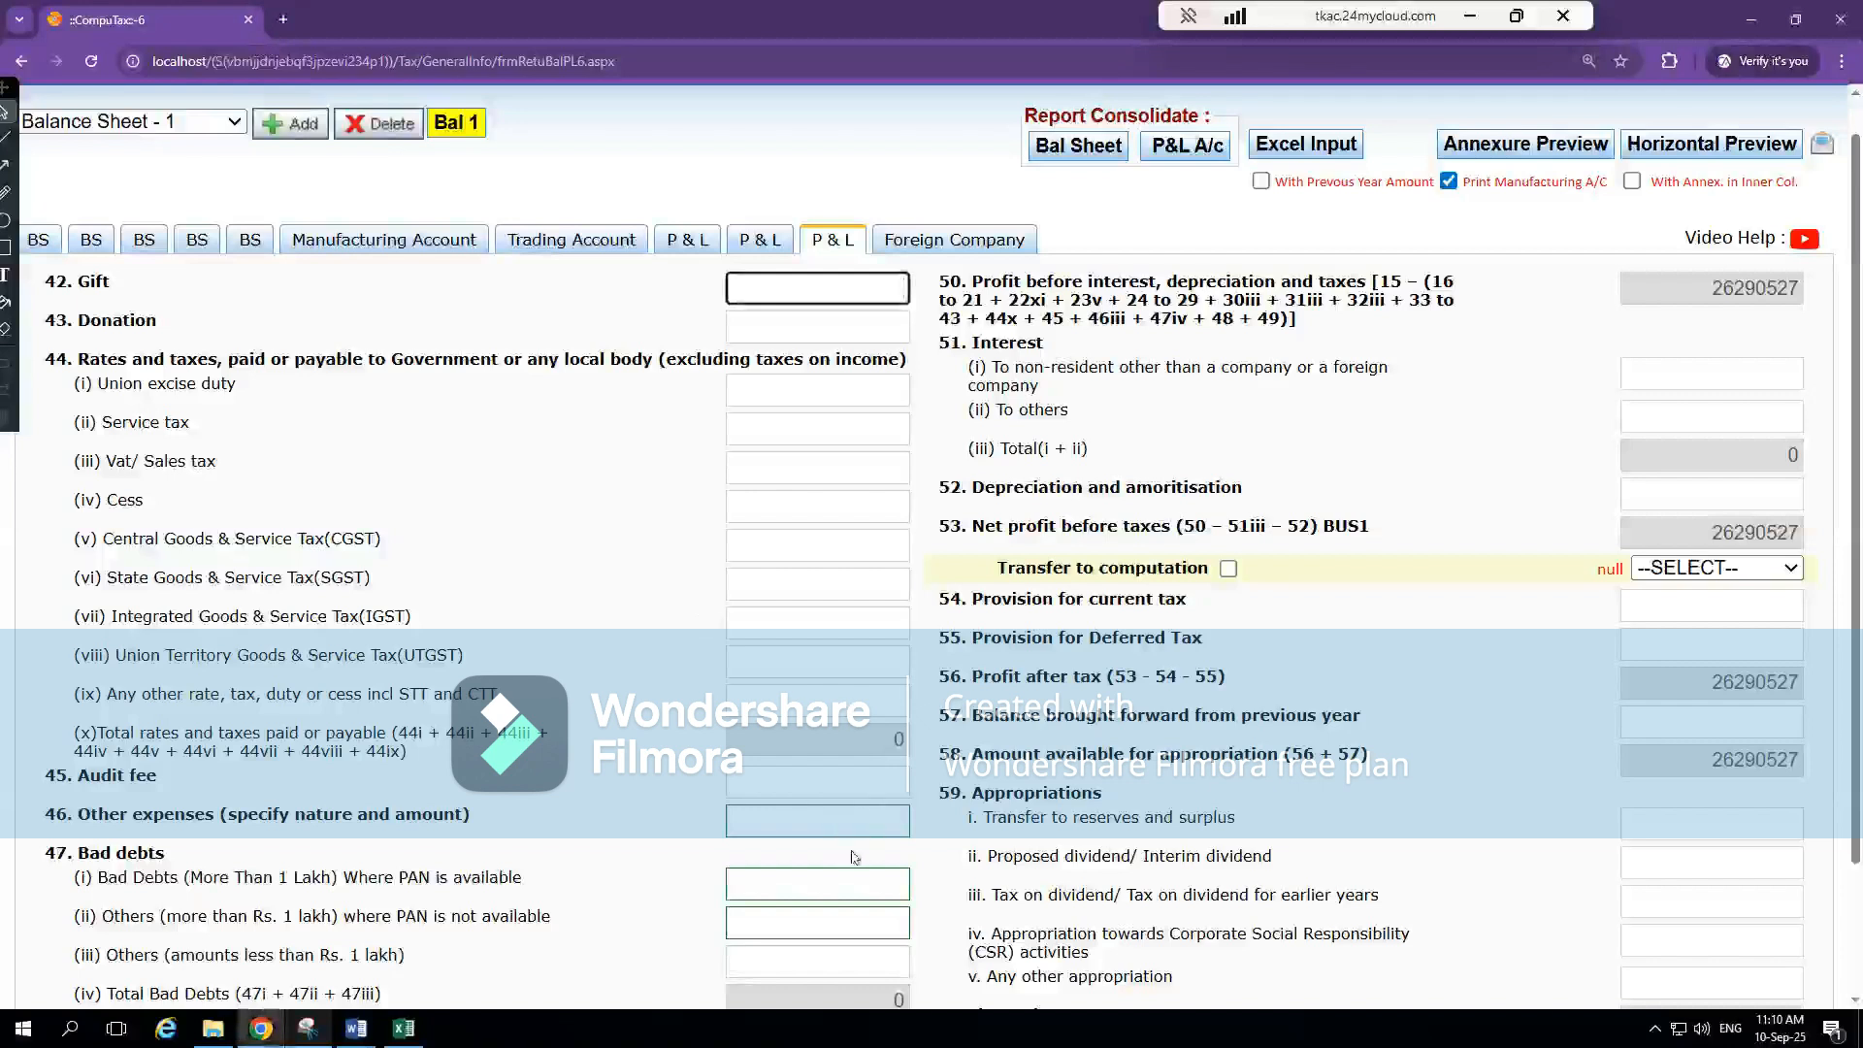
Open the annexure for item 46 Other expenses and enter Other Exp as the first particular with an amount of 978505
left_click(819, 826)
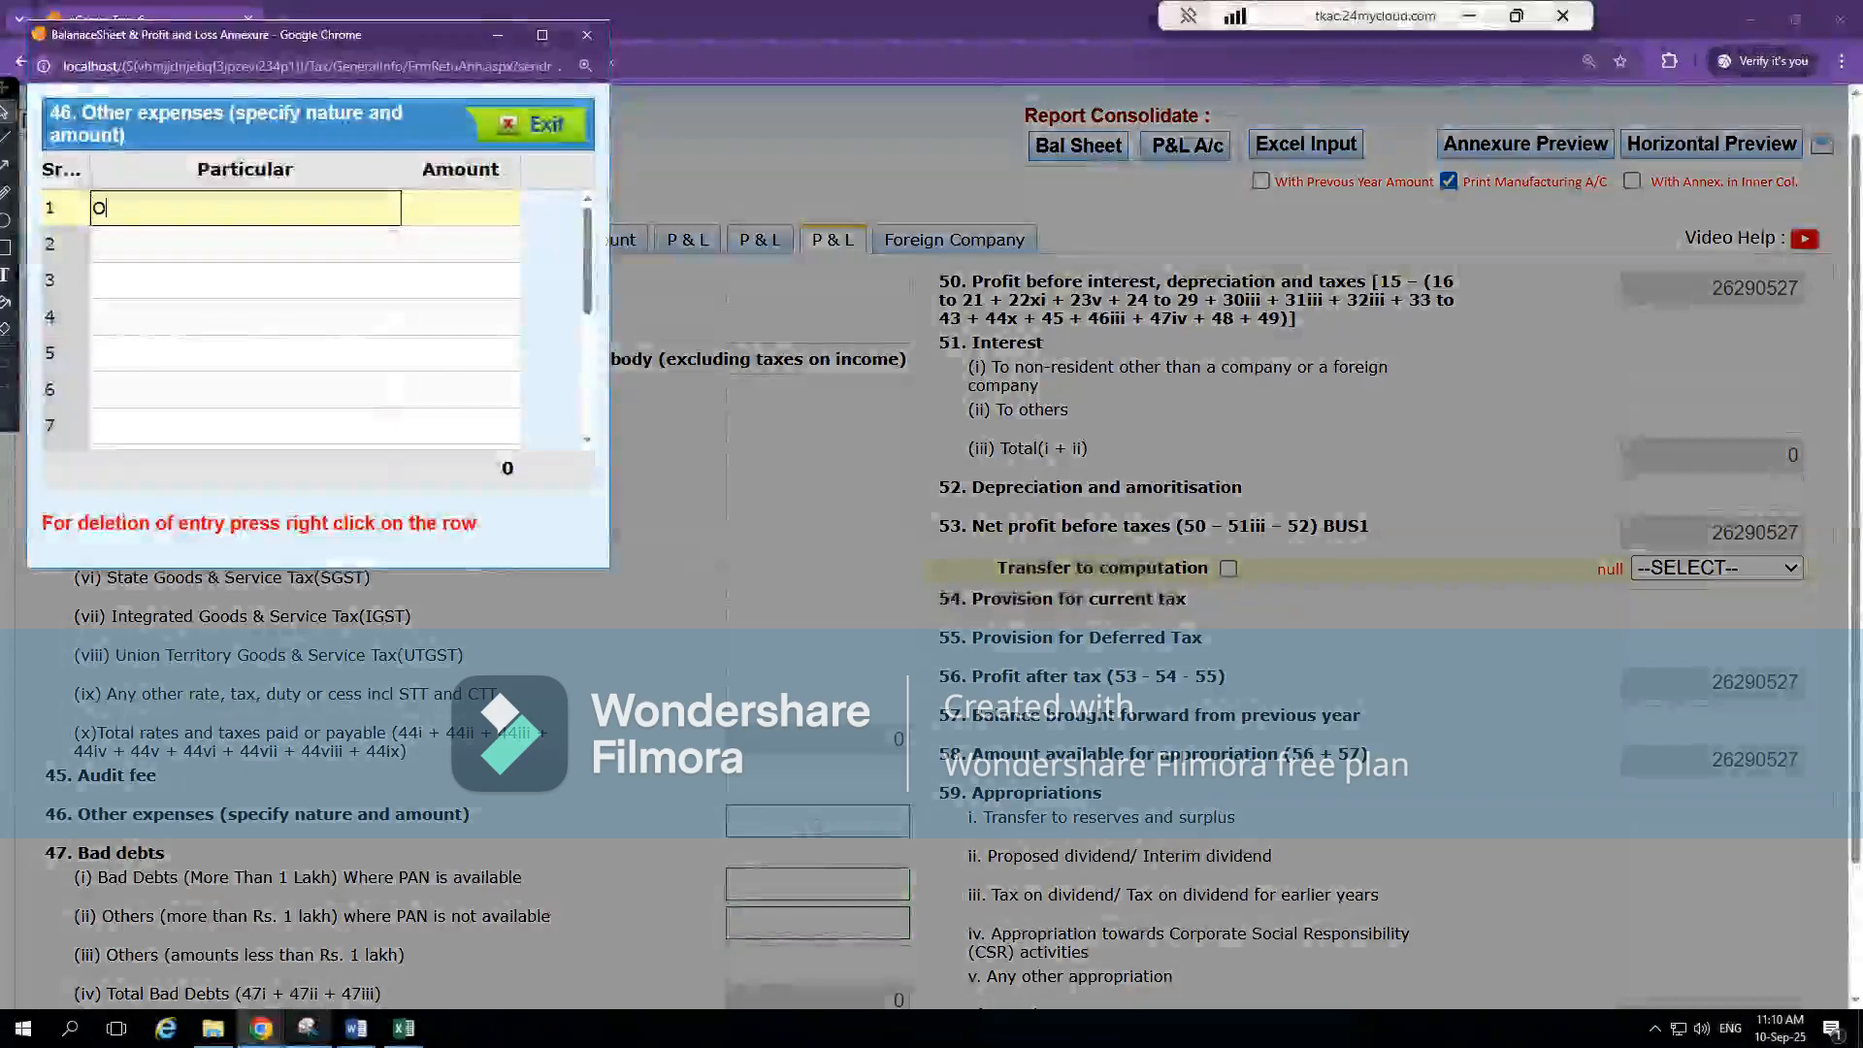
type("Other")
key("Tab")
type("978505")
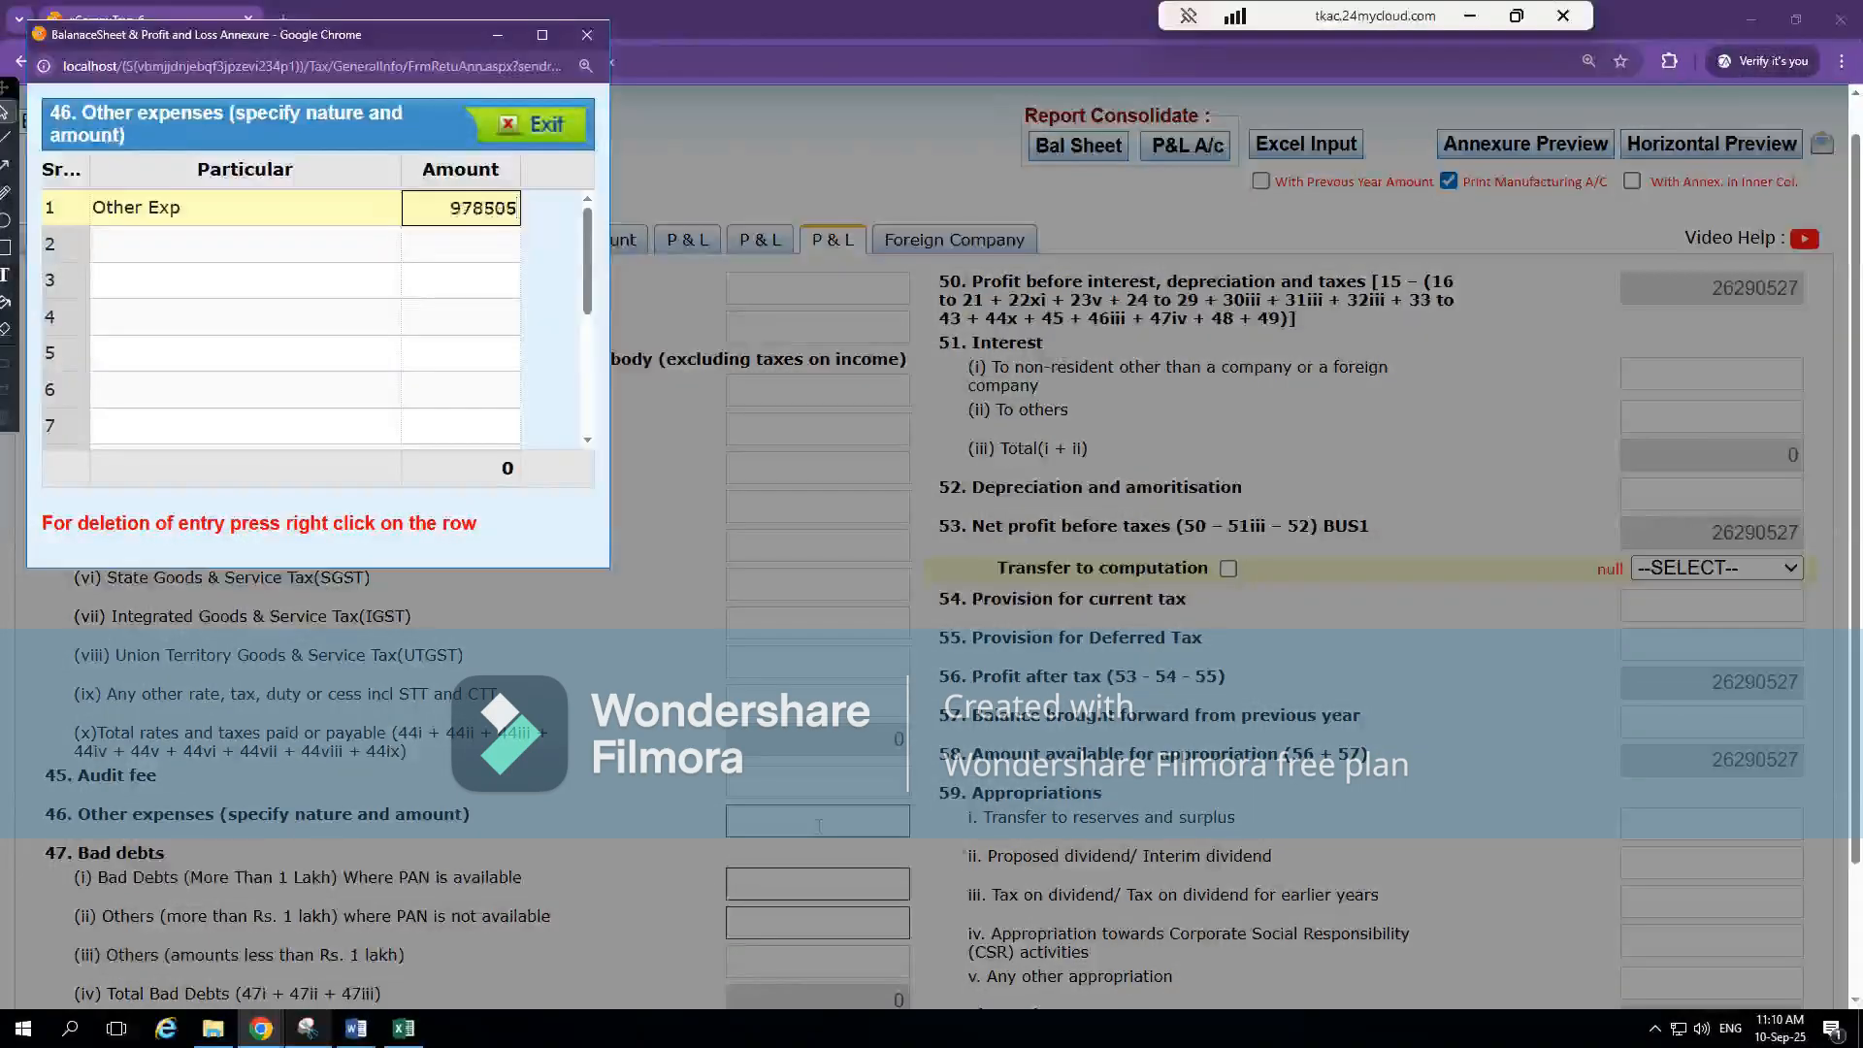
key("Tab")
Check the Depreciation and Amortization Expense total in Excel's note 21 and close the Other expenses annexure in CompuTax
key("alt+Tab")
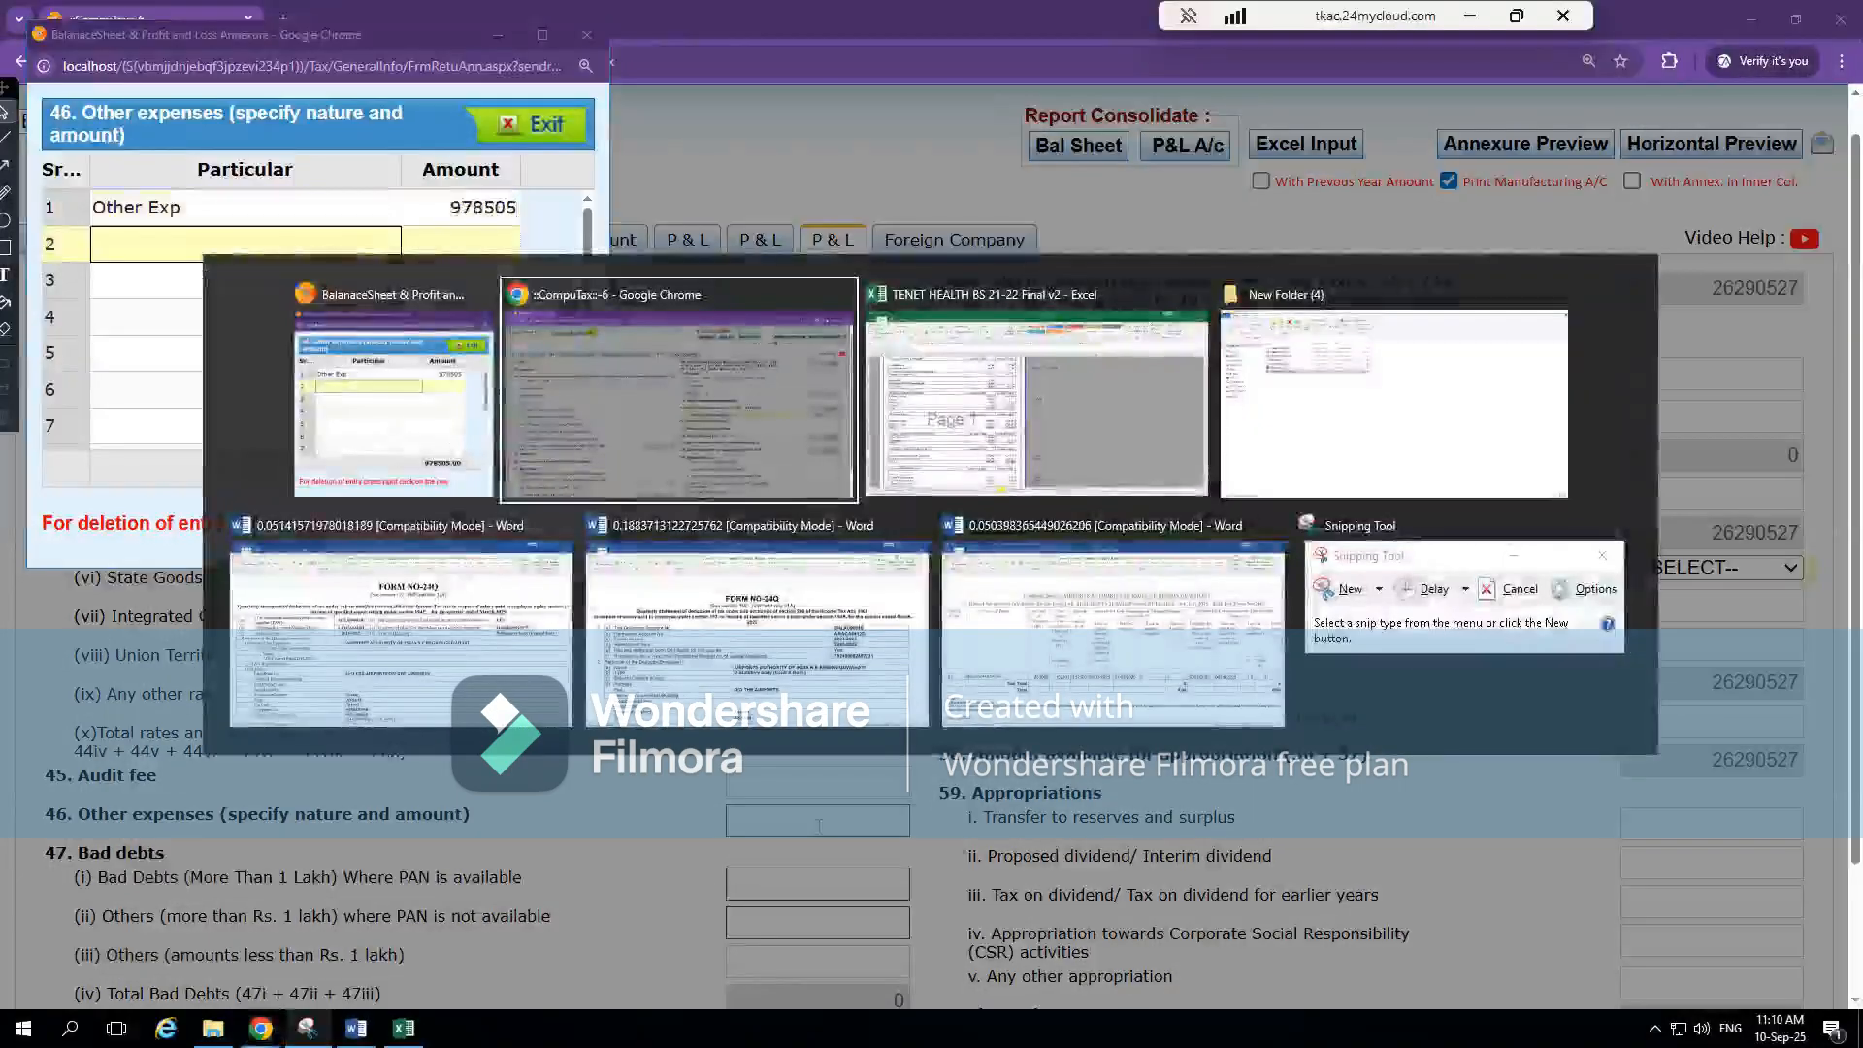
key("alt+Tab")
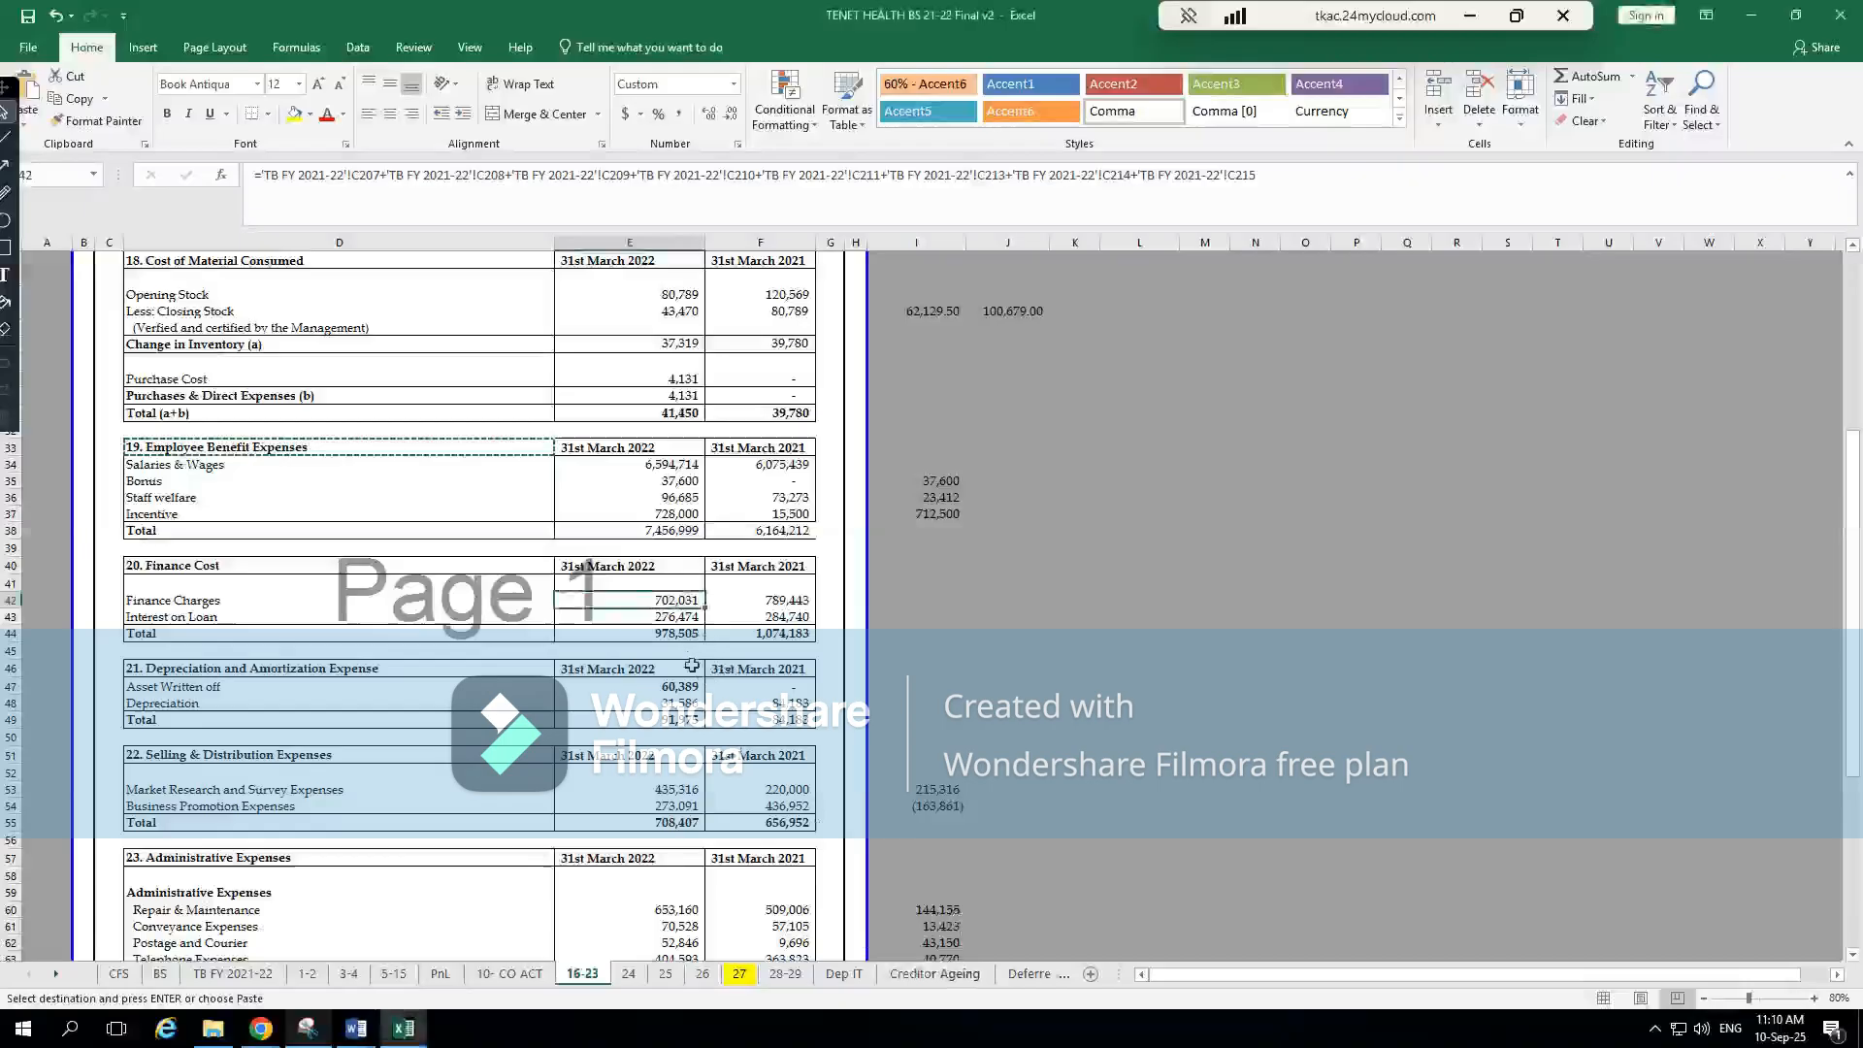
key("alt+Tab")
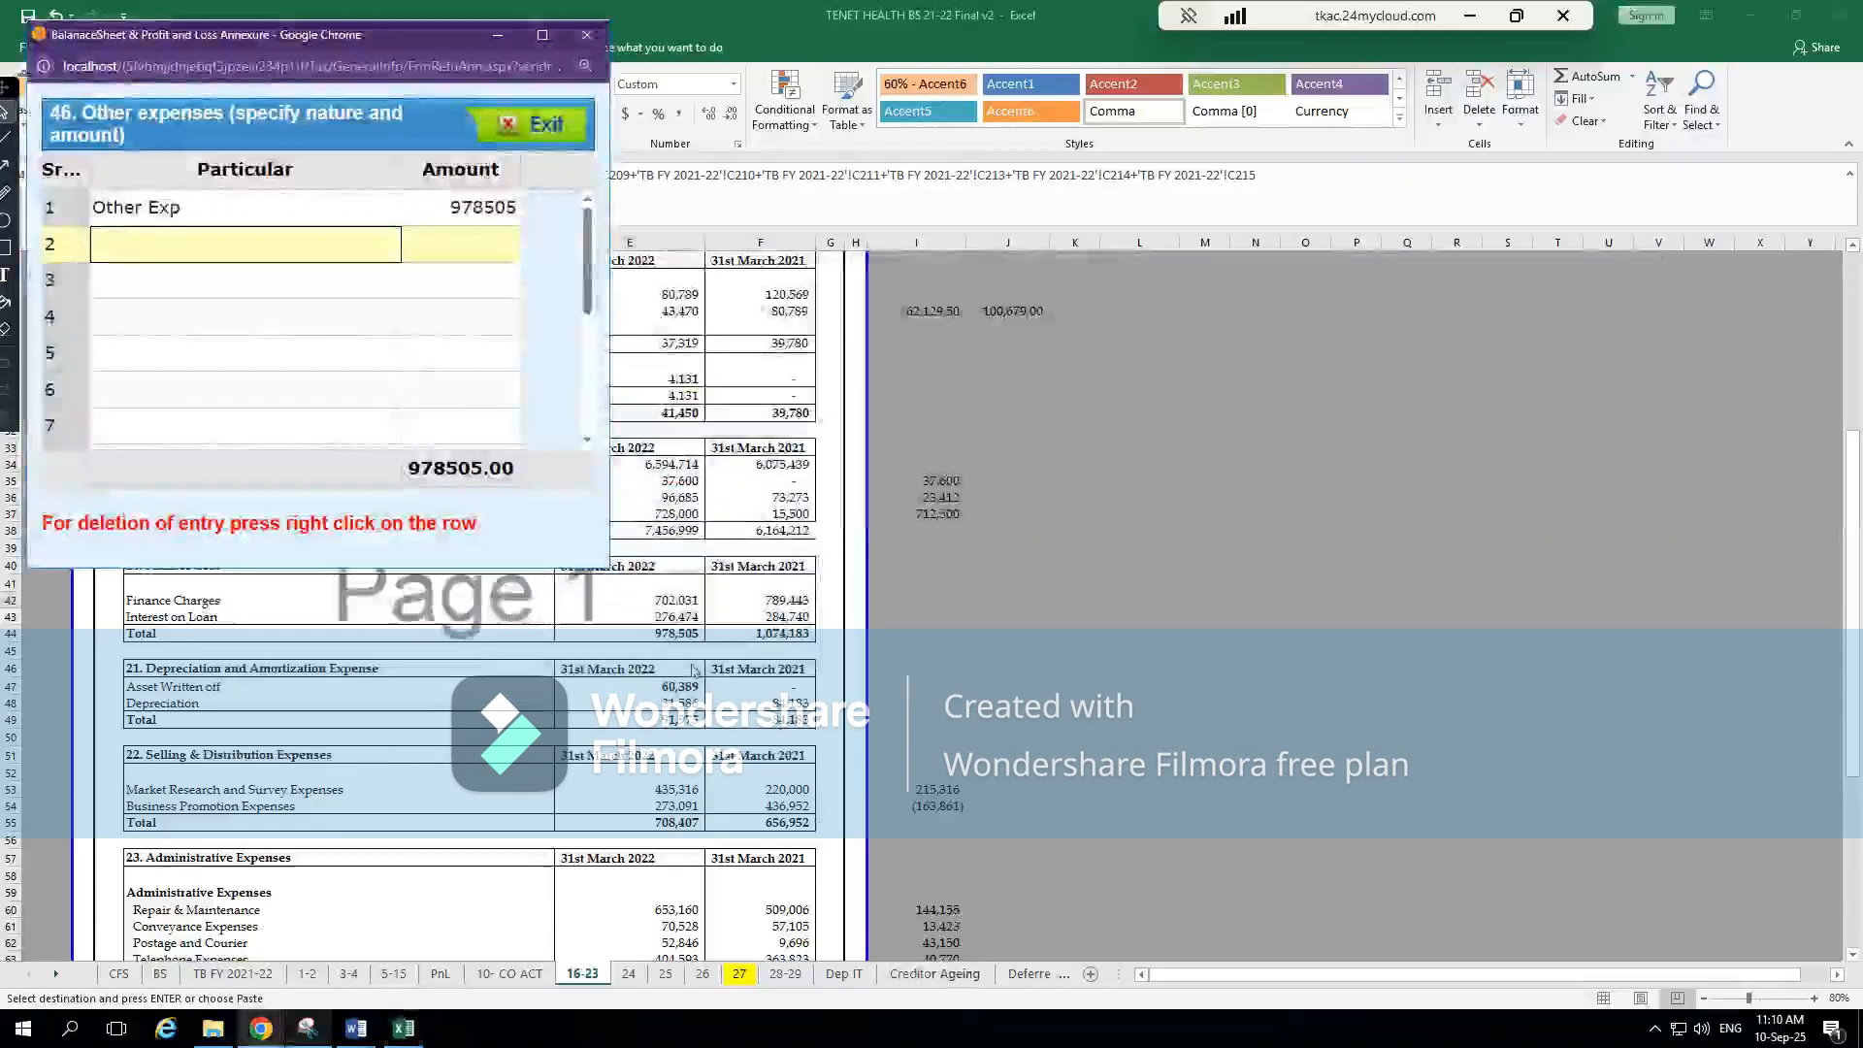
key("alt+Tab")
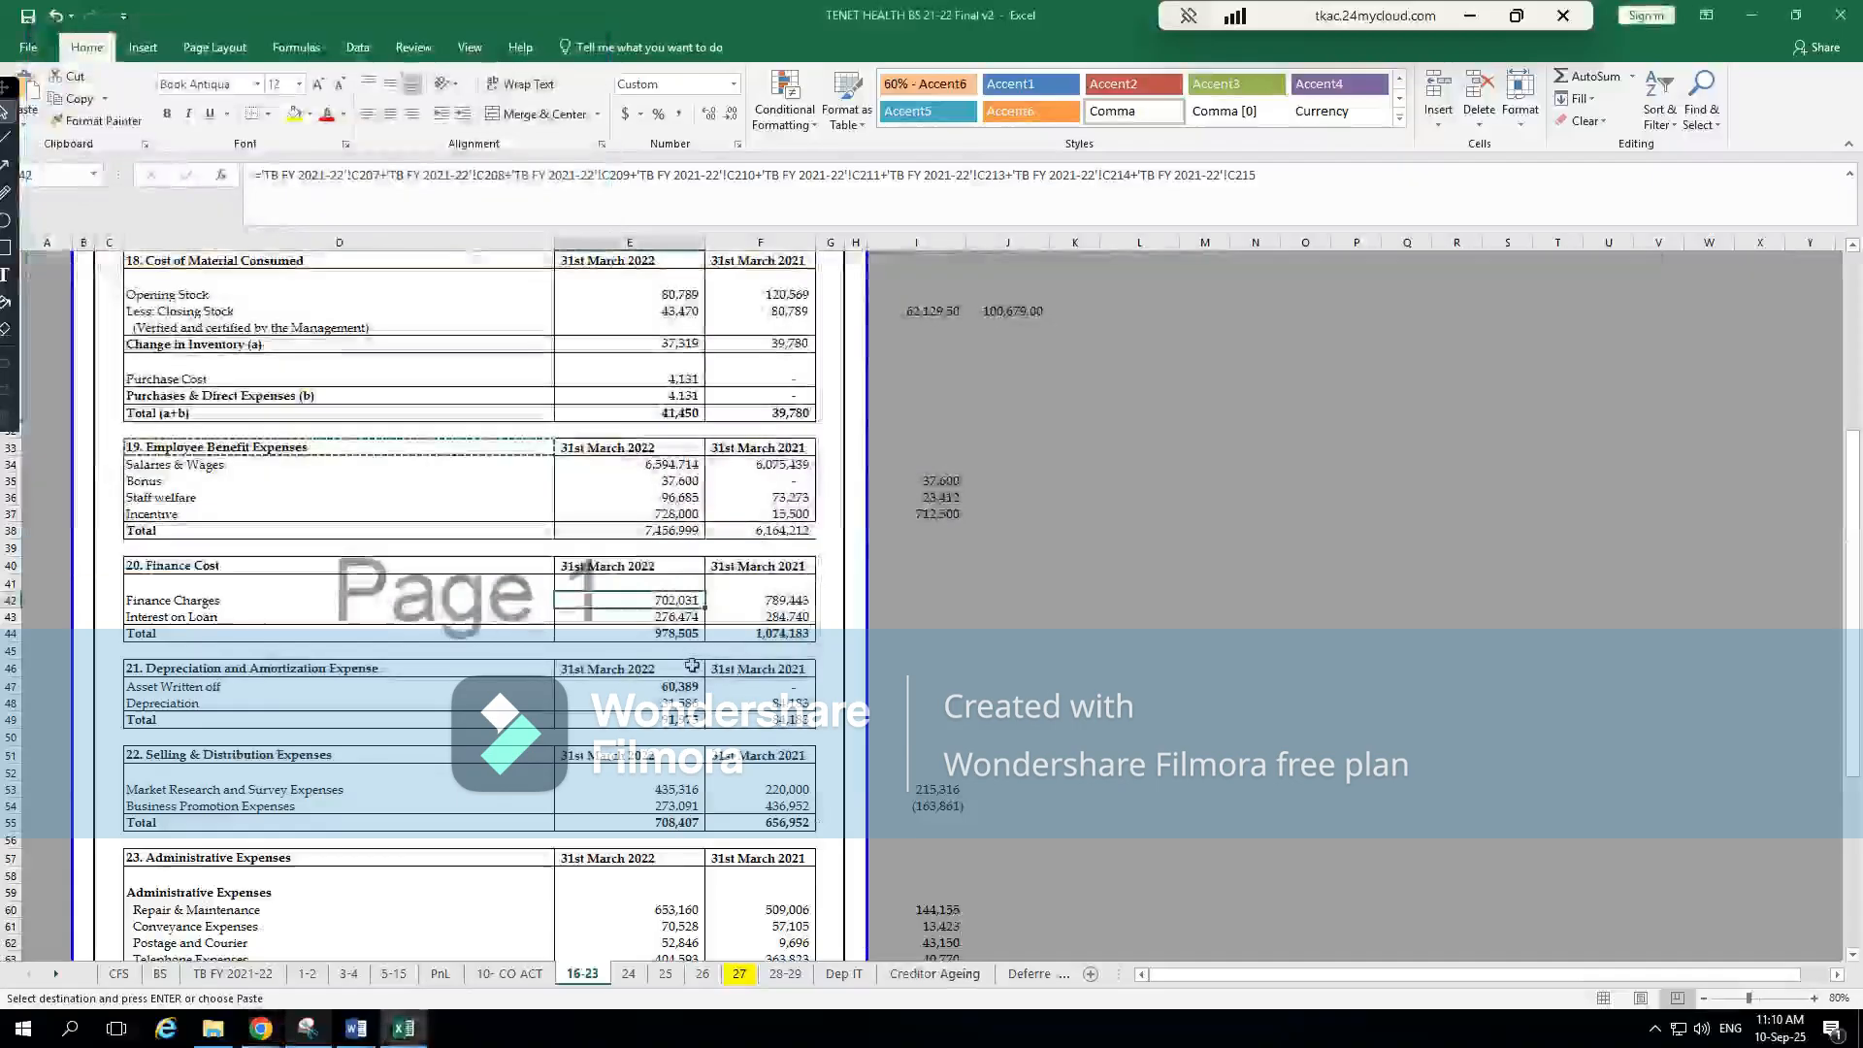
left_click(338, 682)
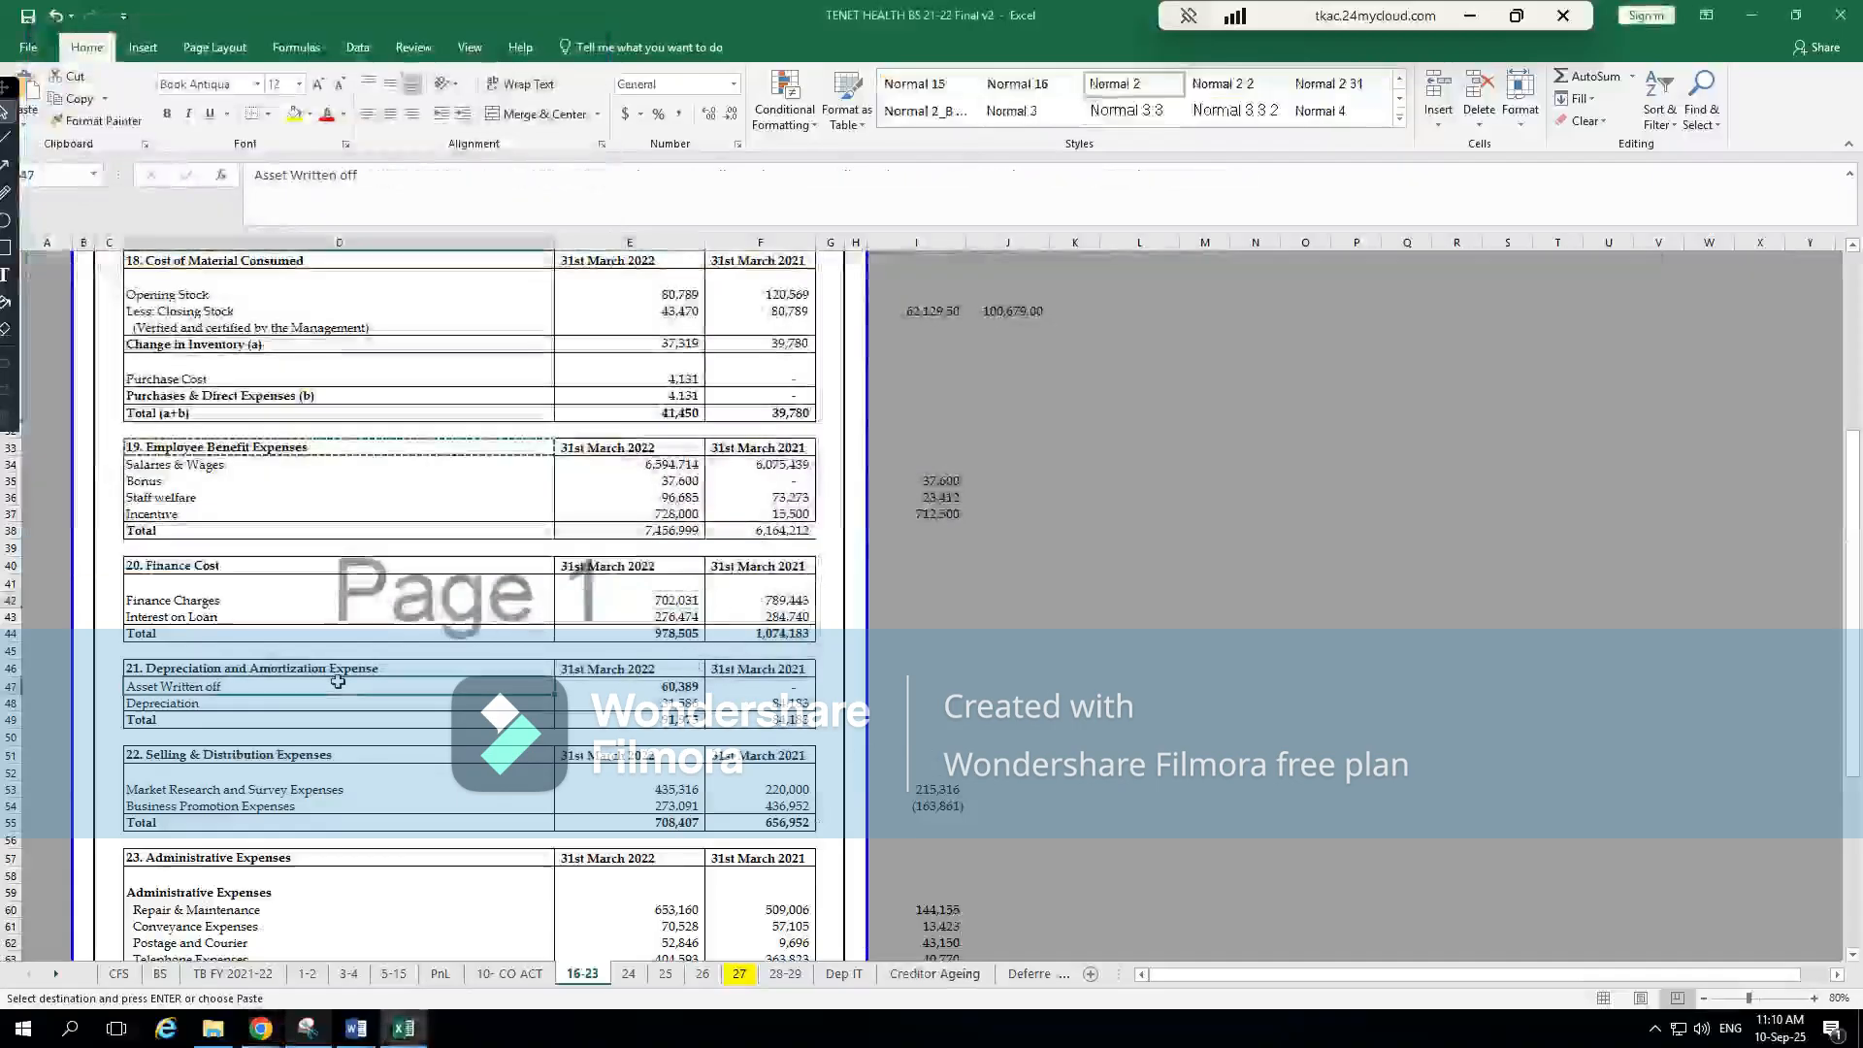
left_click(674, 718)
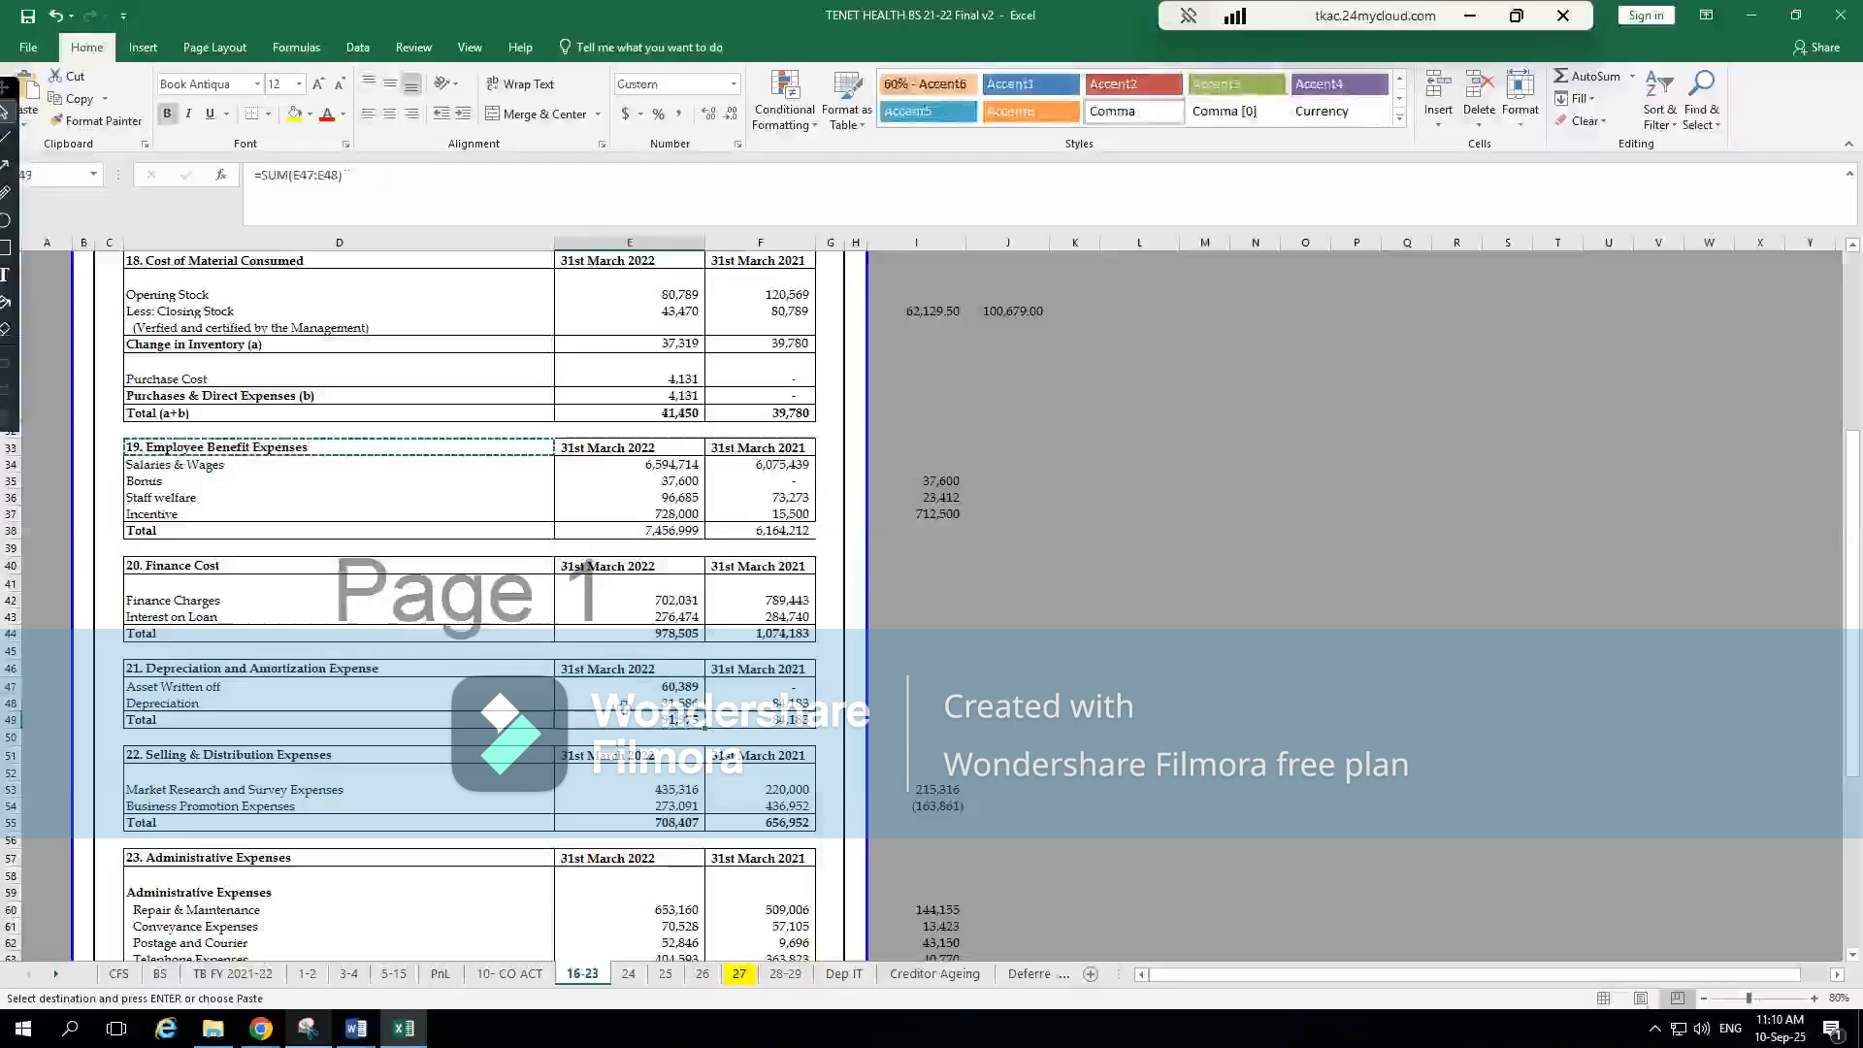
key("alt+Tab")
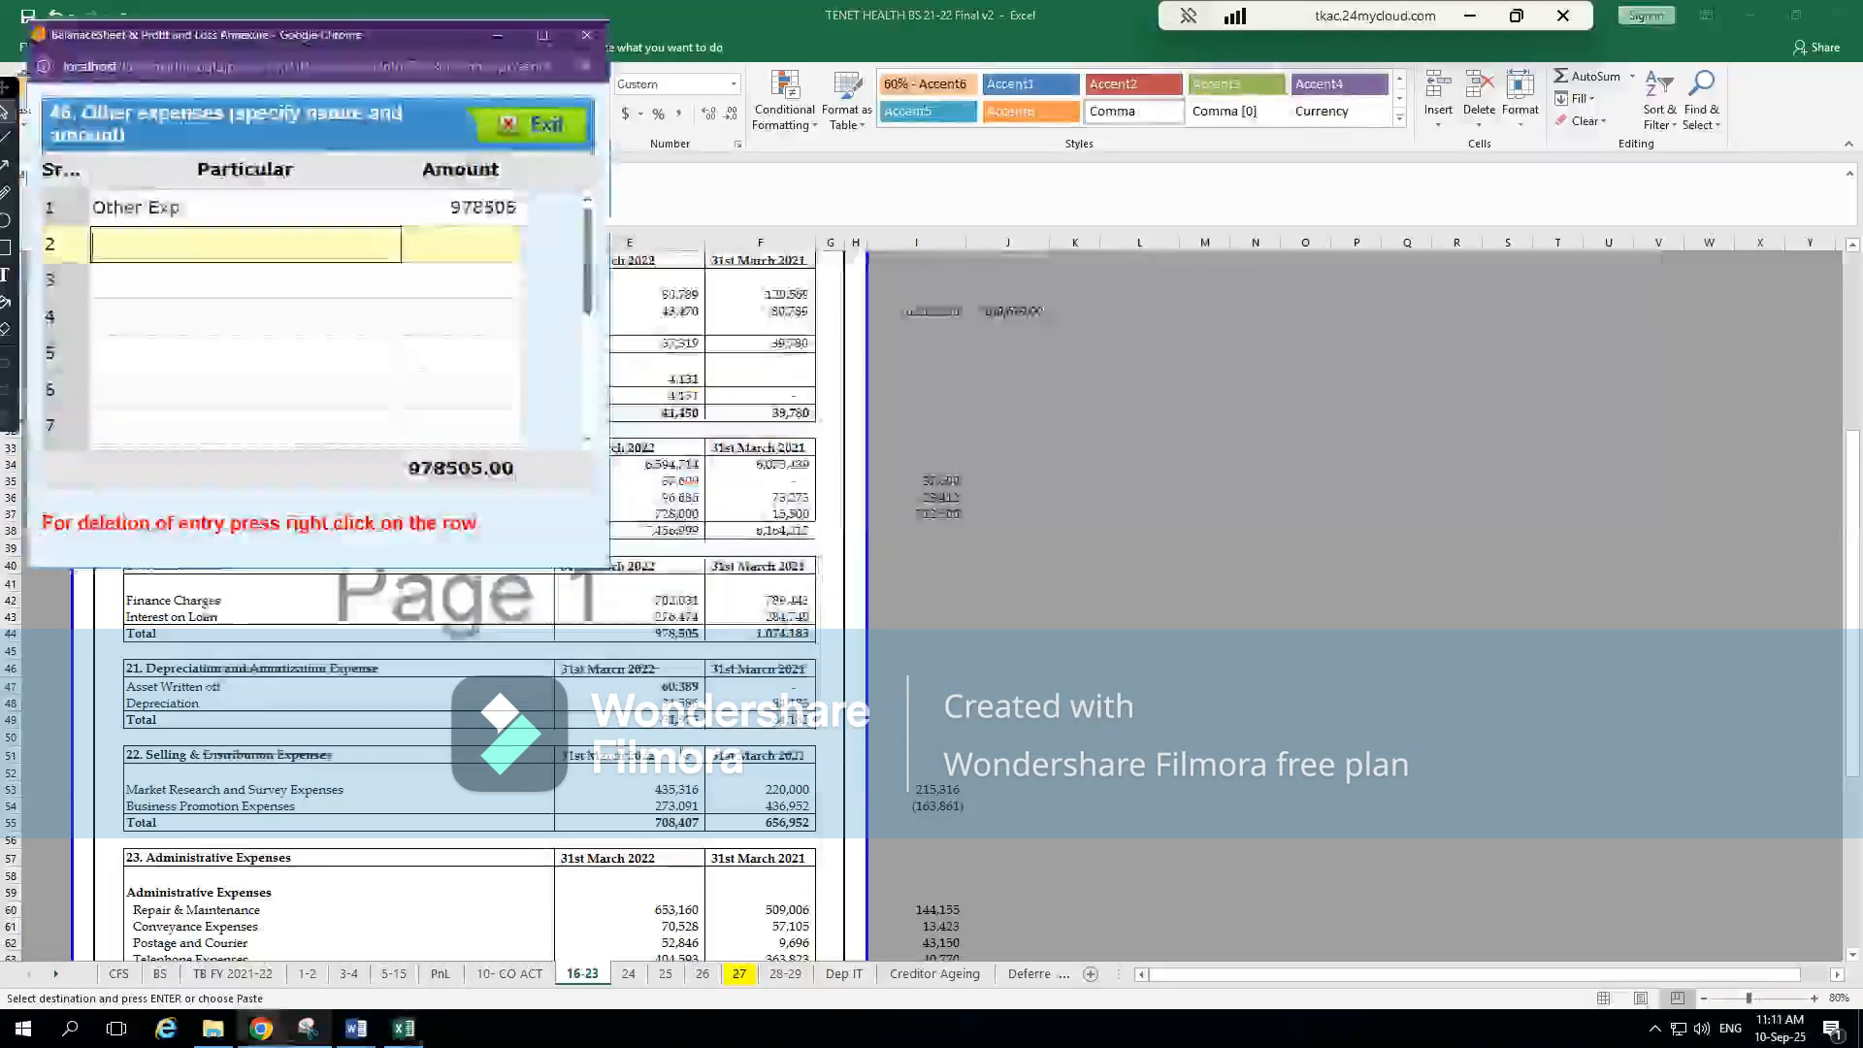
left_click(532, 114)
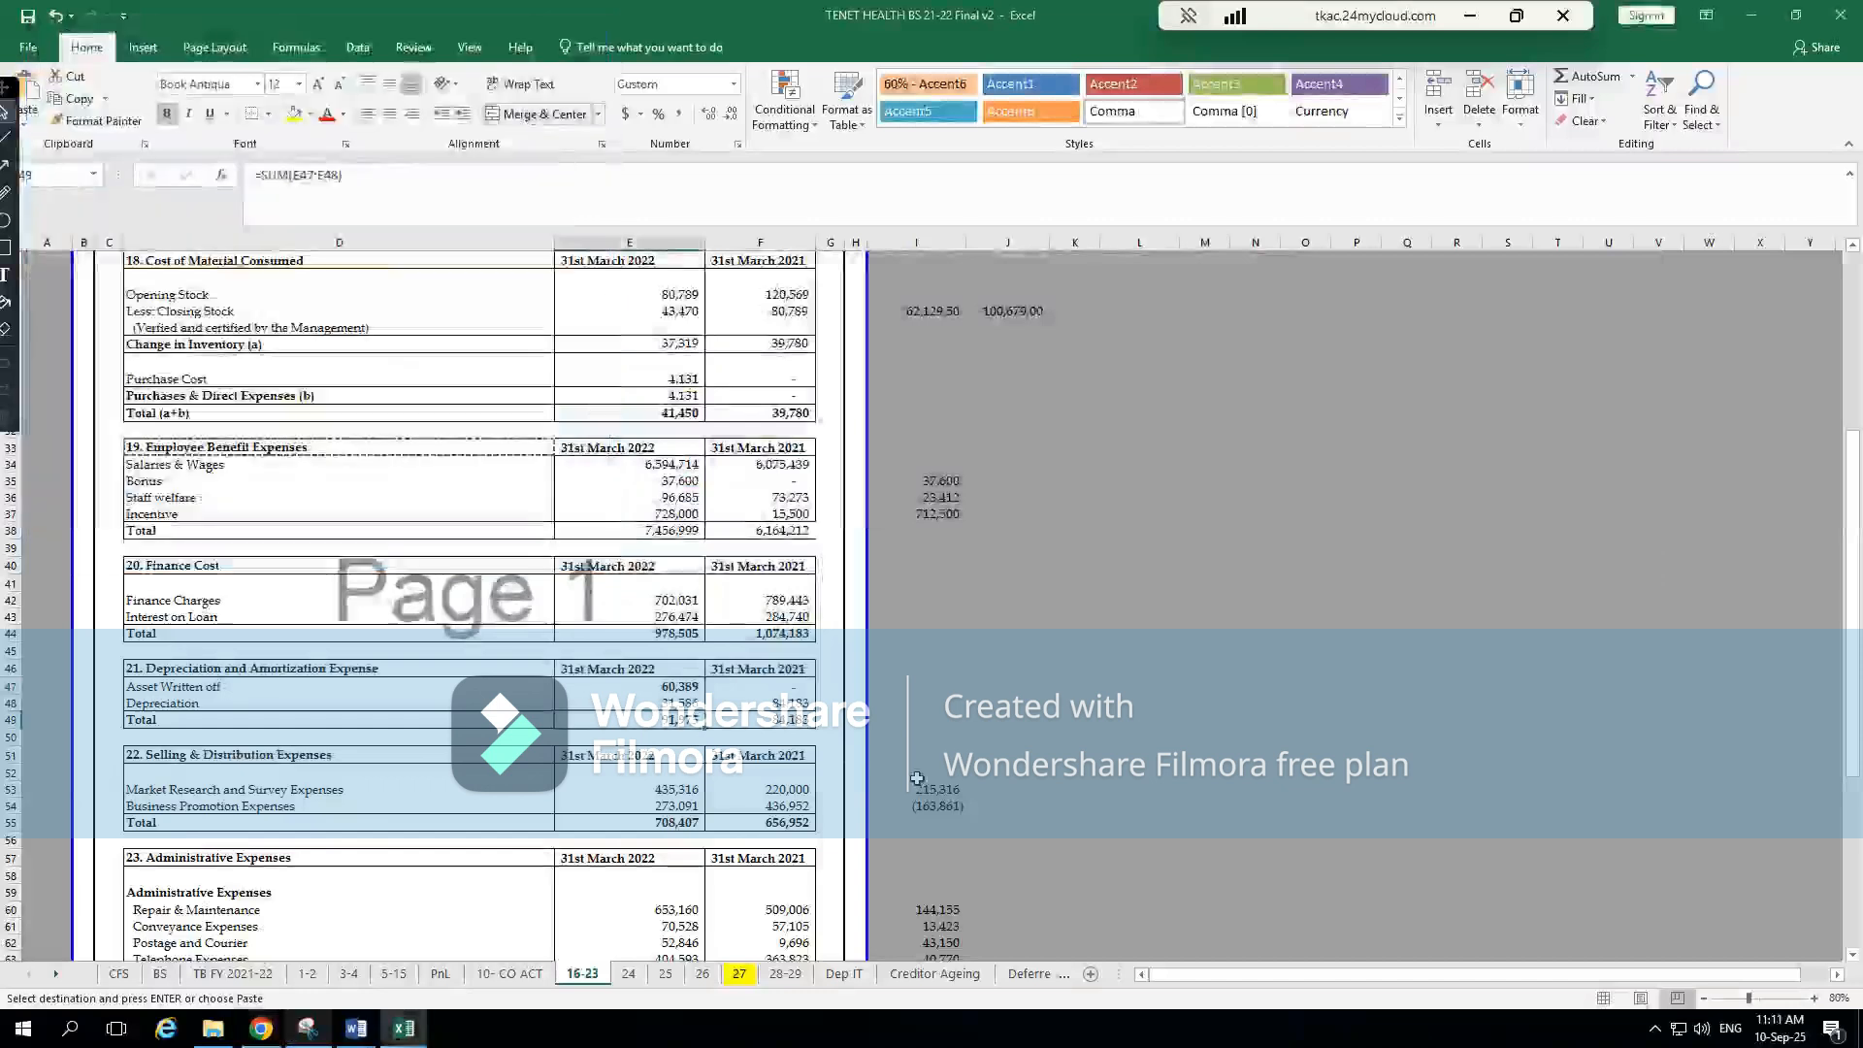
key("alt+Tab")
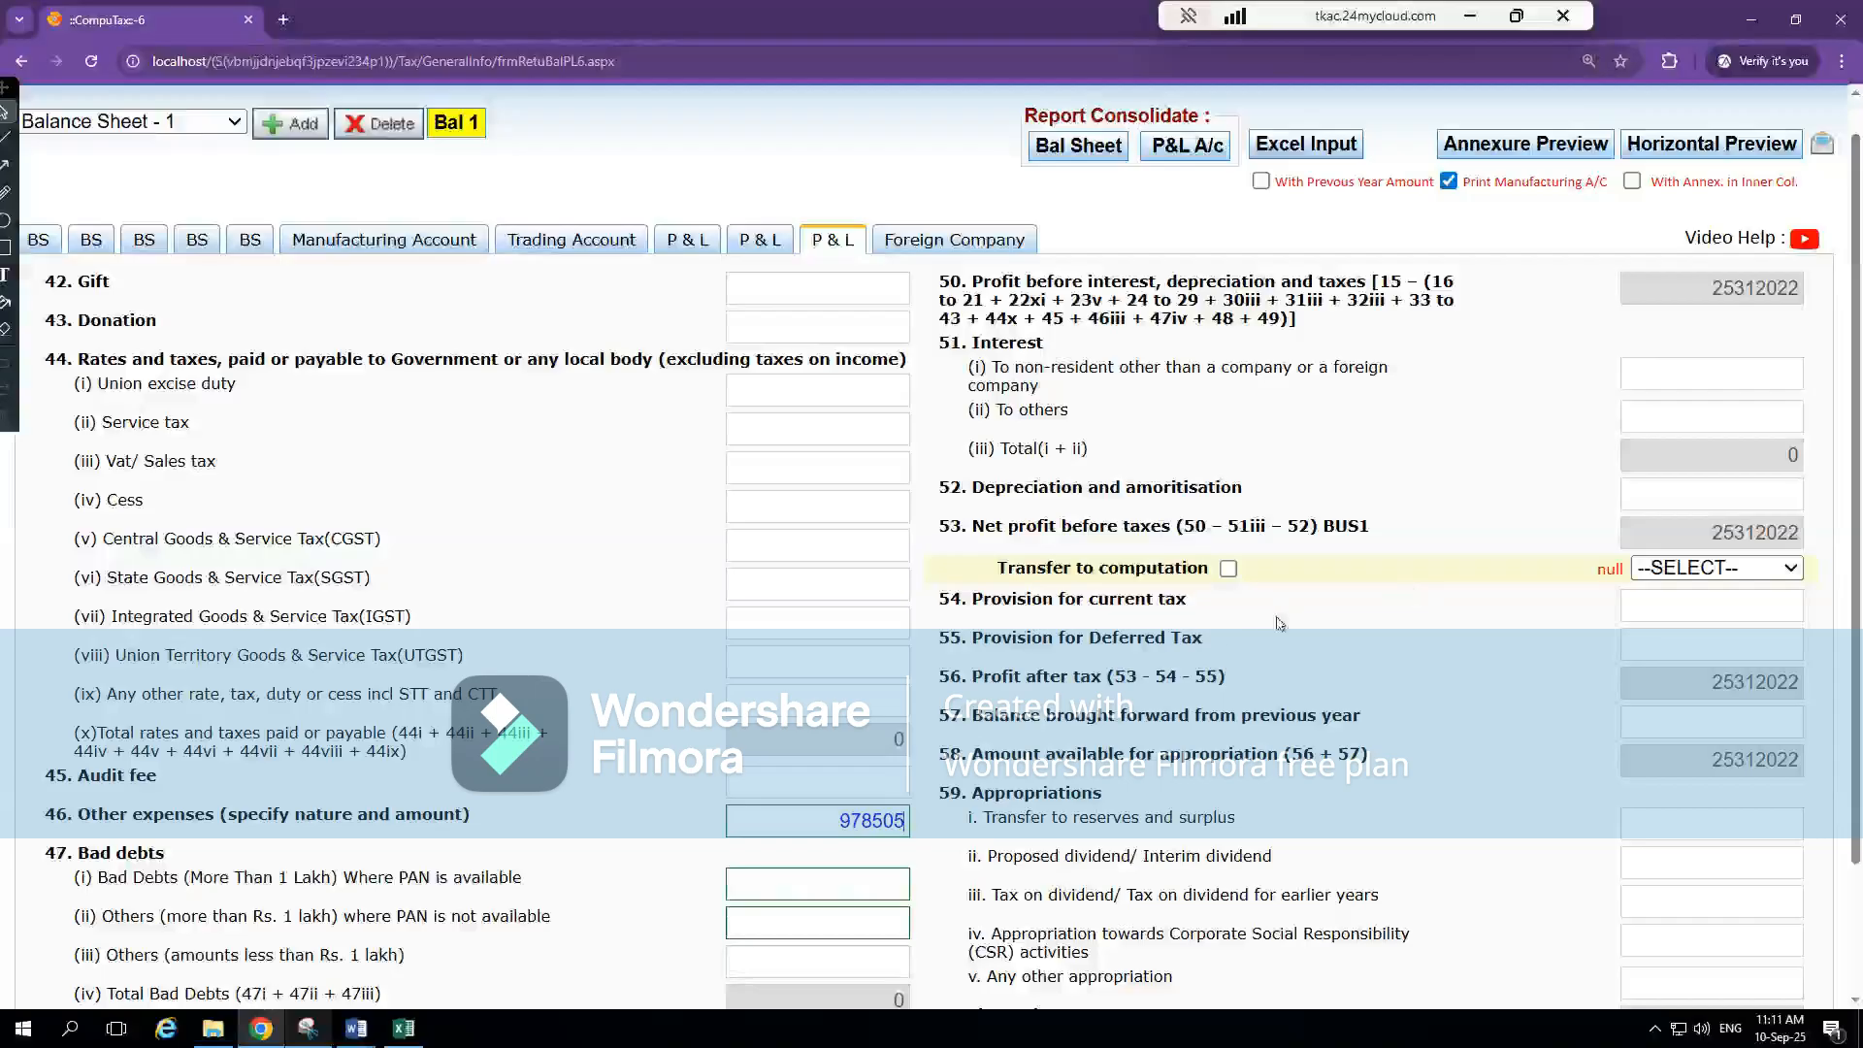
Enter 91975 for item 52 Depreciation and amortisation, taking the current-year figure from Excel's PnL sheet
scroll(1165, 388, "up", 1)
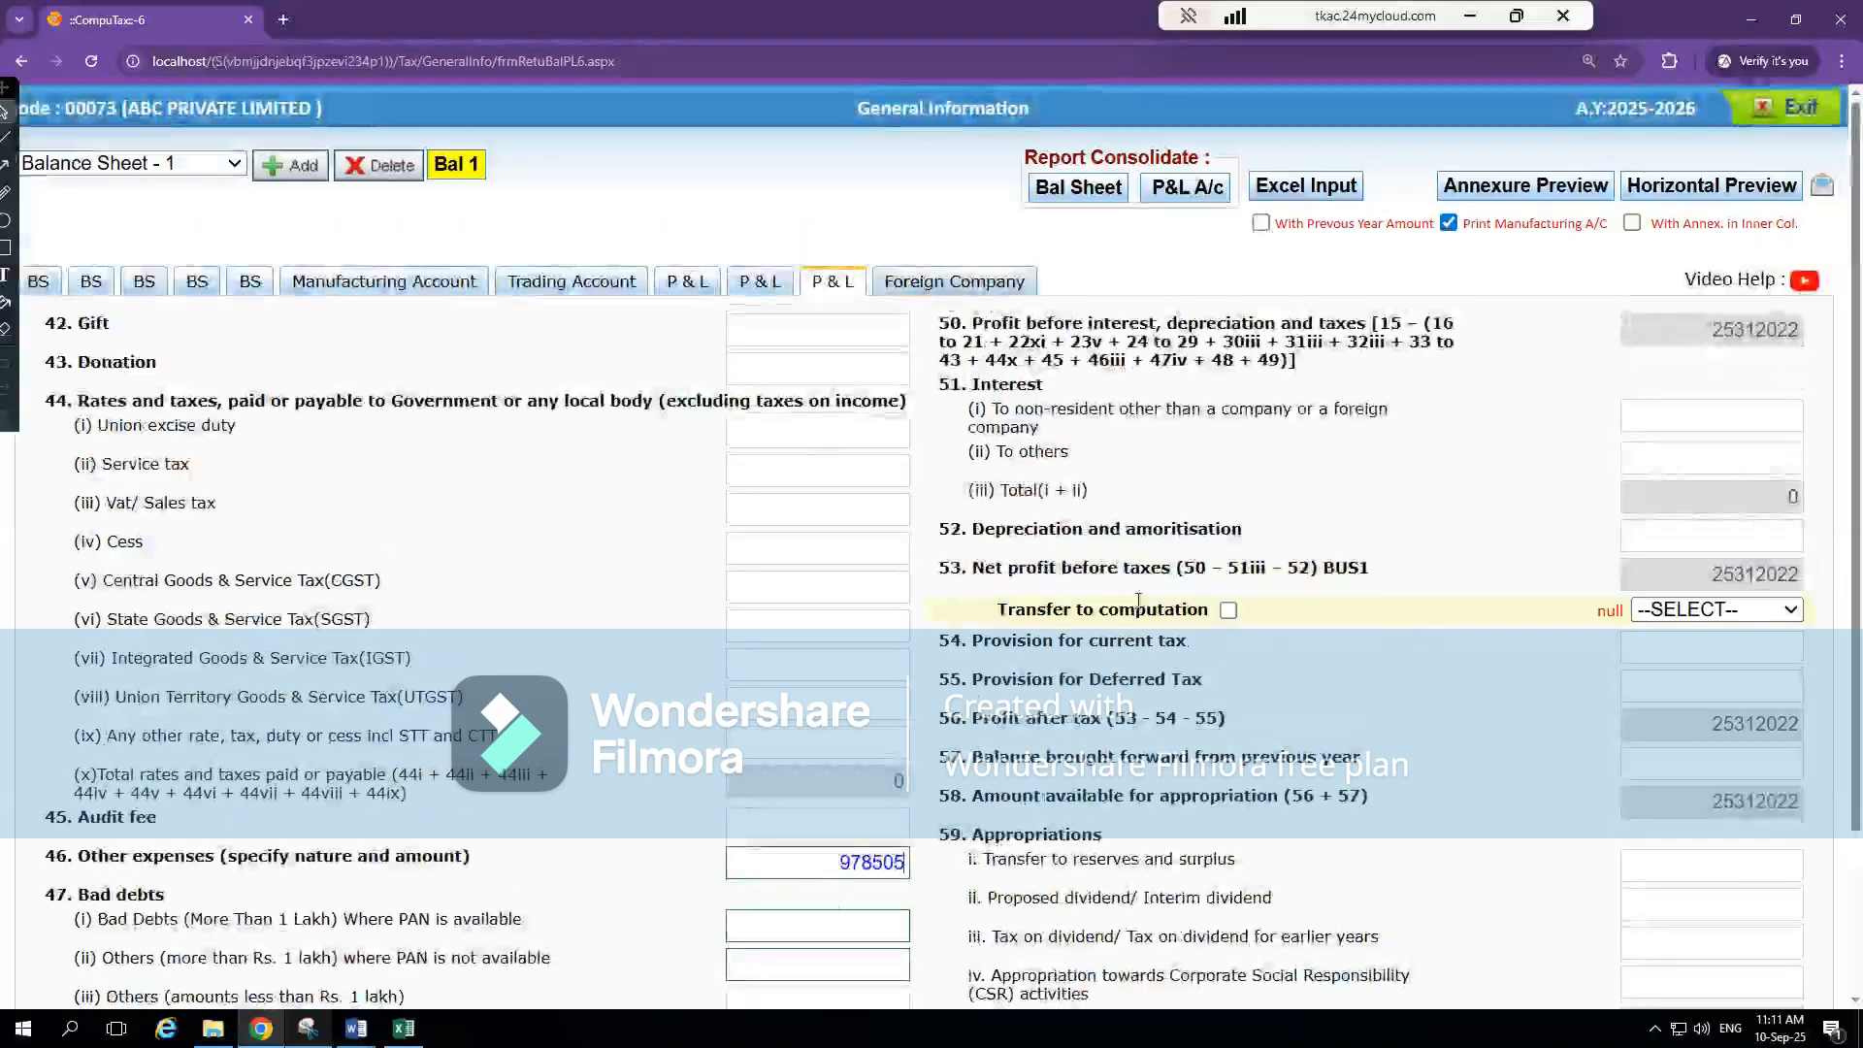
left_click(1695, 541)
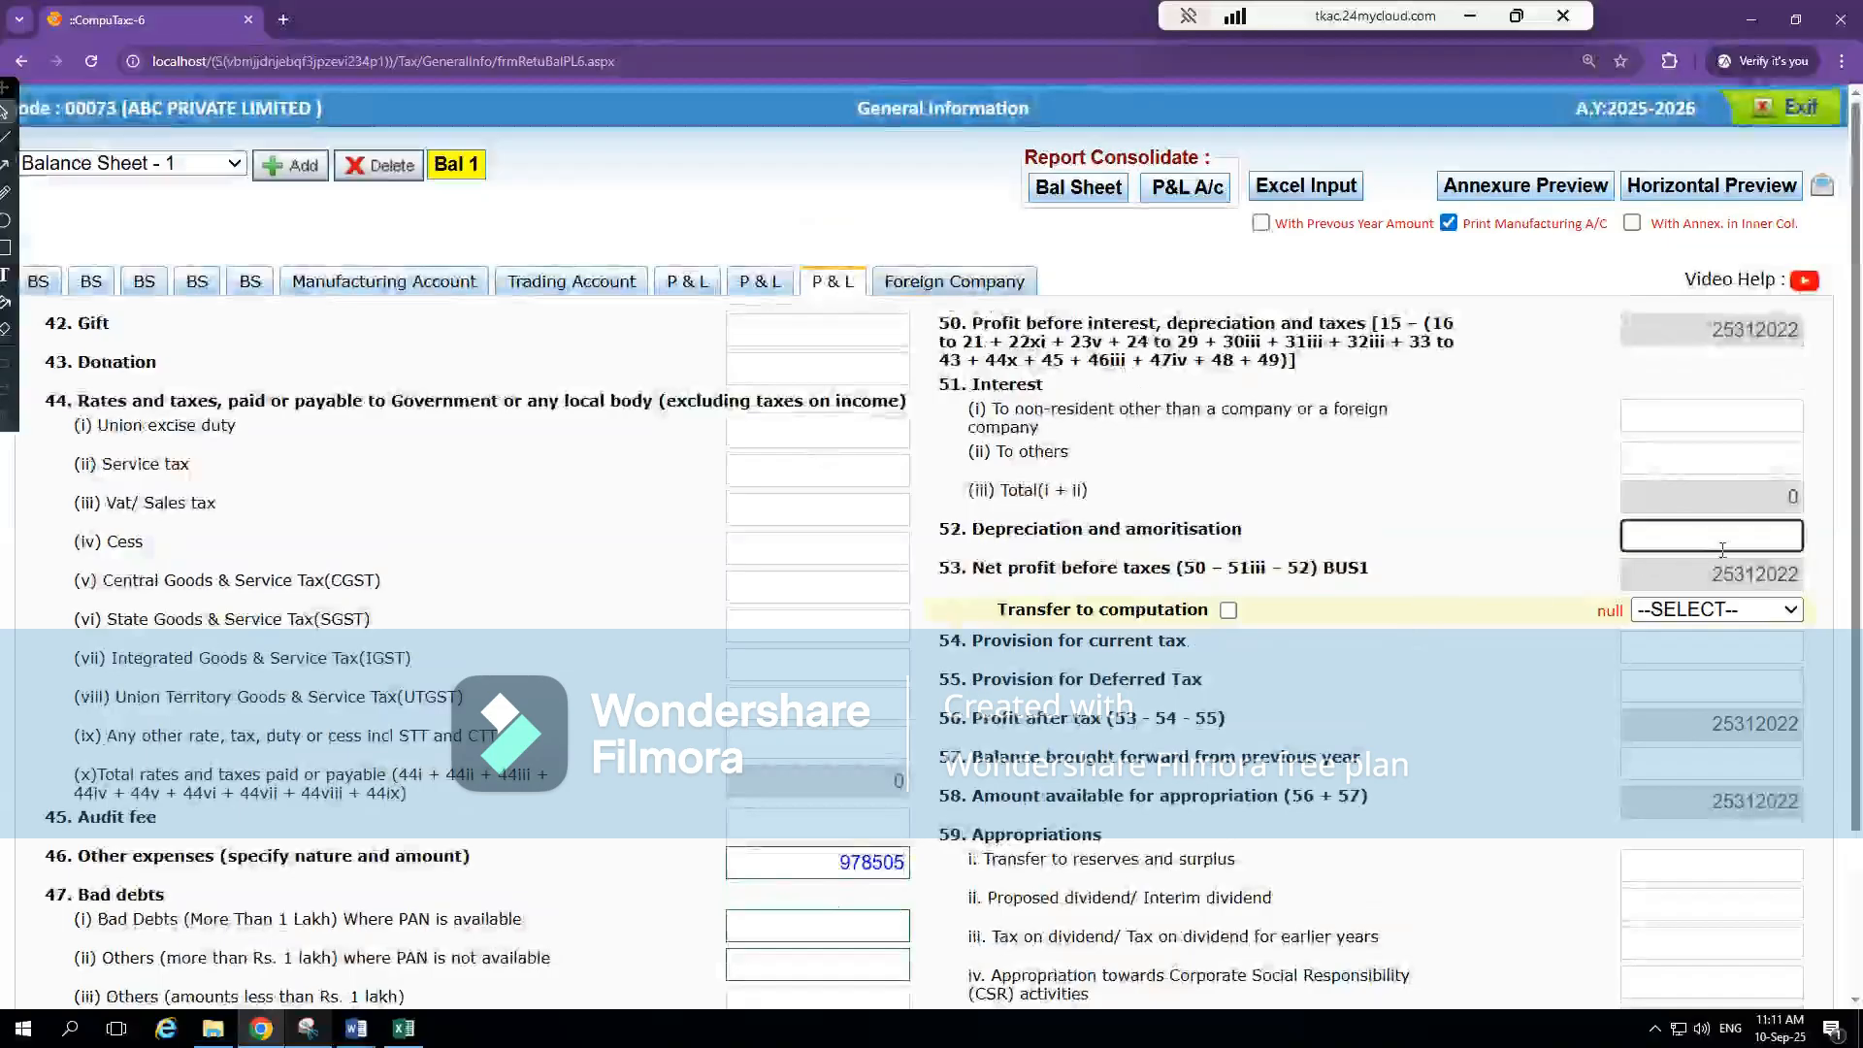
key("alt+Tab")
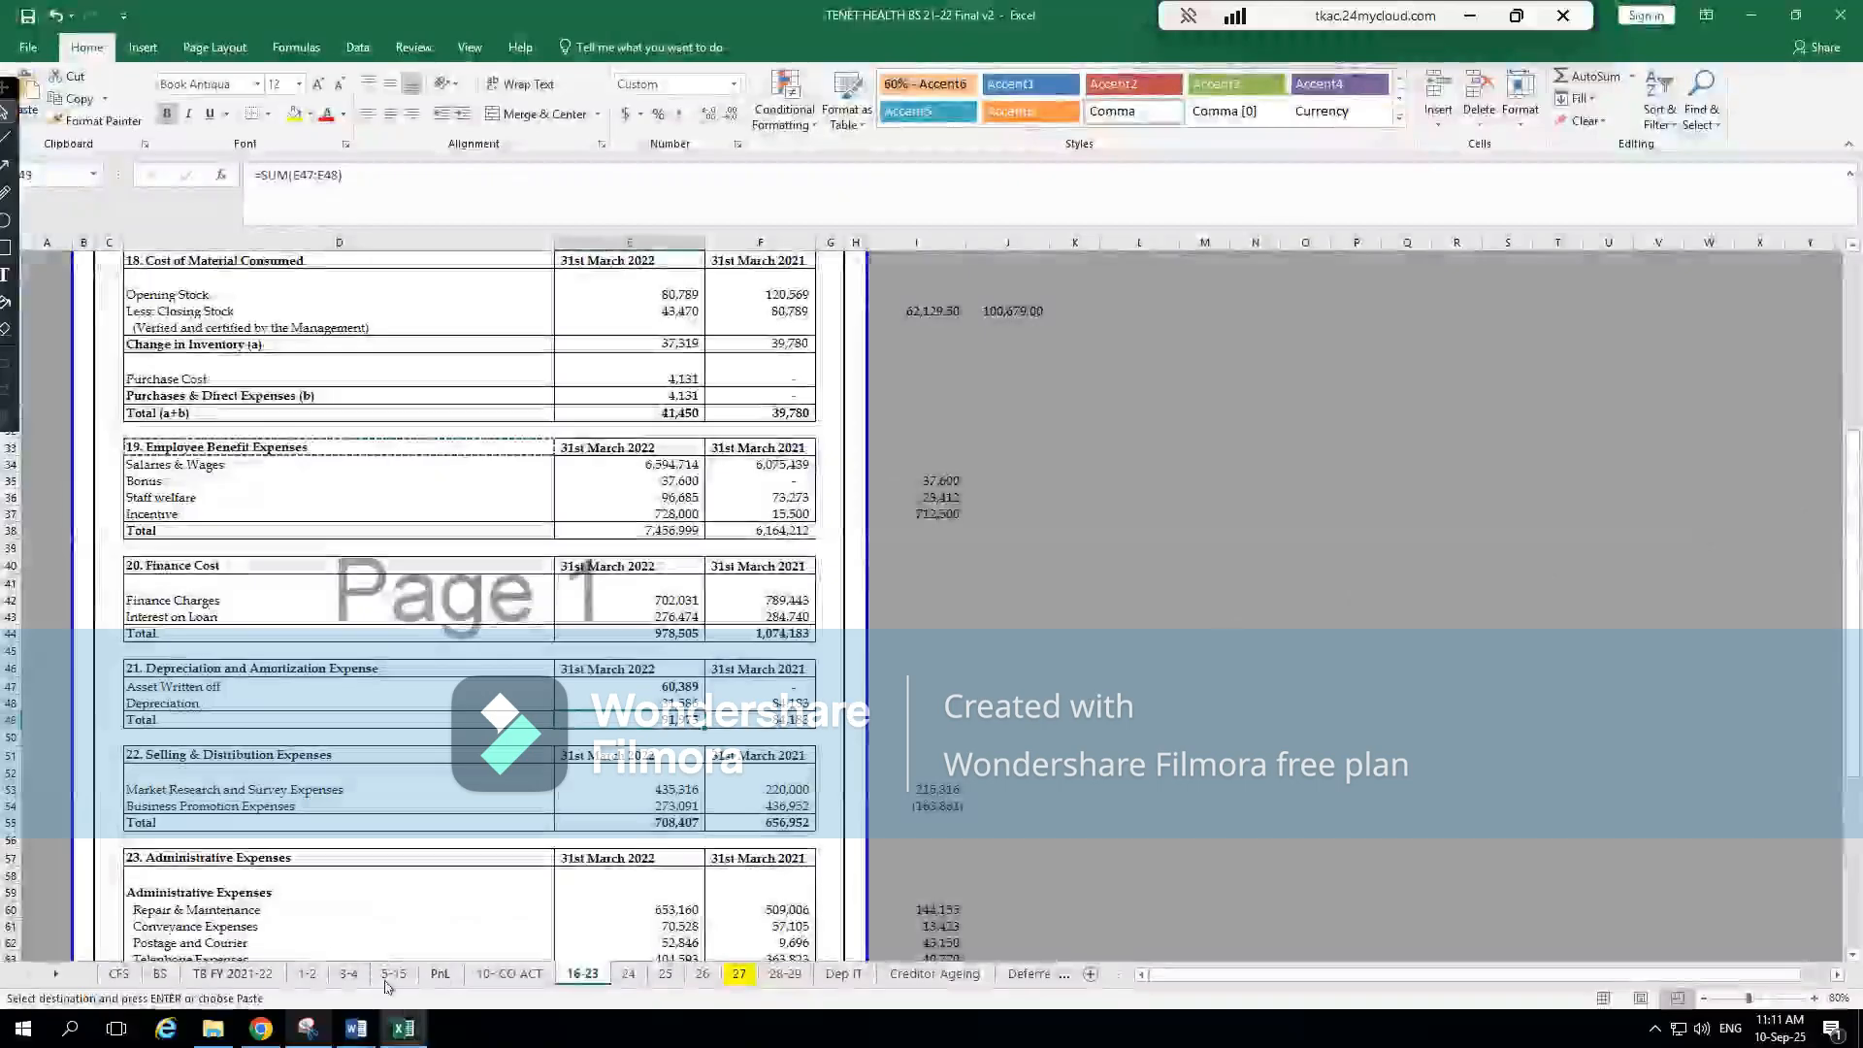
left_click(456, 981)
left_click_drag(456, 982, 853, 975)
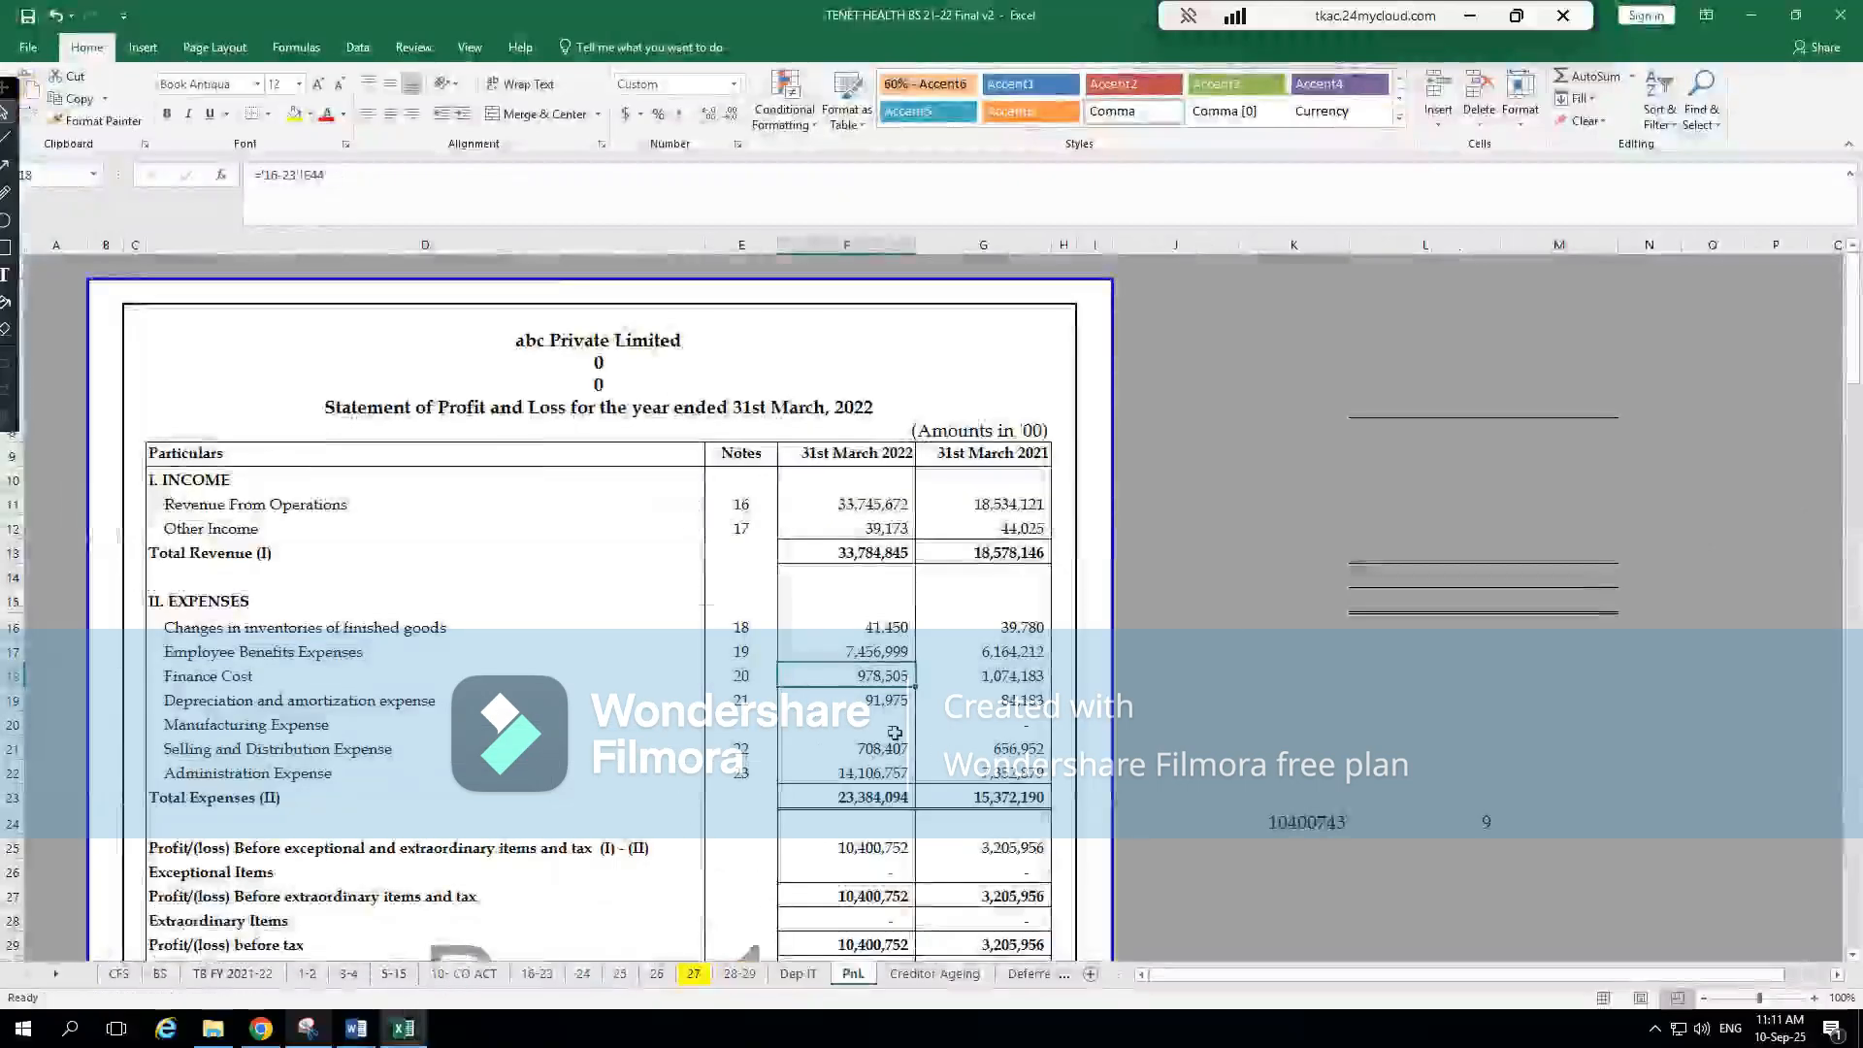
key("alt+Tab")
type("91975")
left_click(1508, 443)
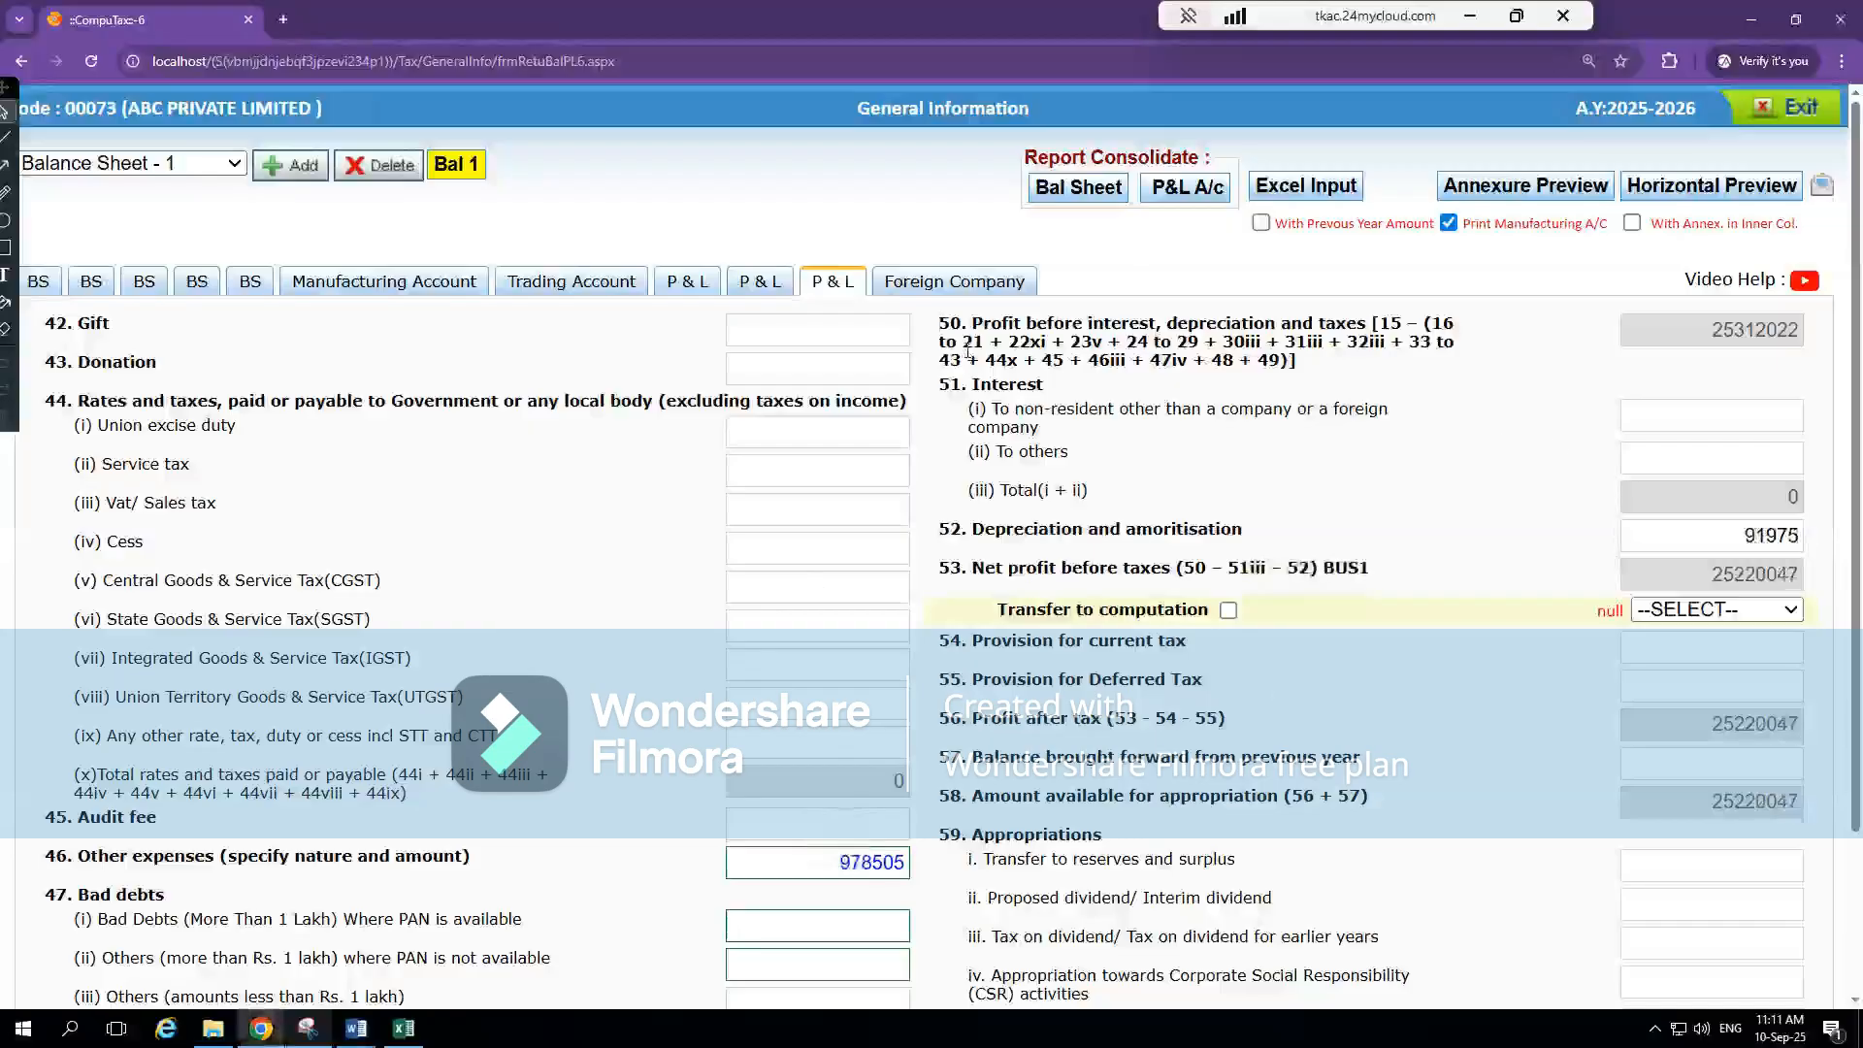
Trace Selling and Distribution Expense from Excel's PnL sheet to note 22 and look for matching heads in CompuTax's second P & L section
key("alt+Tab")
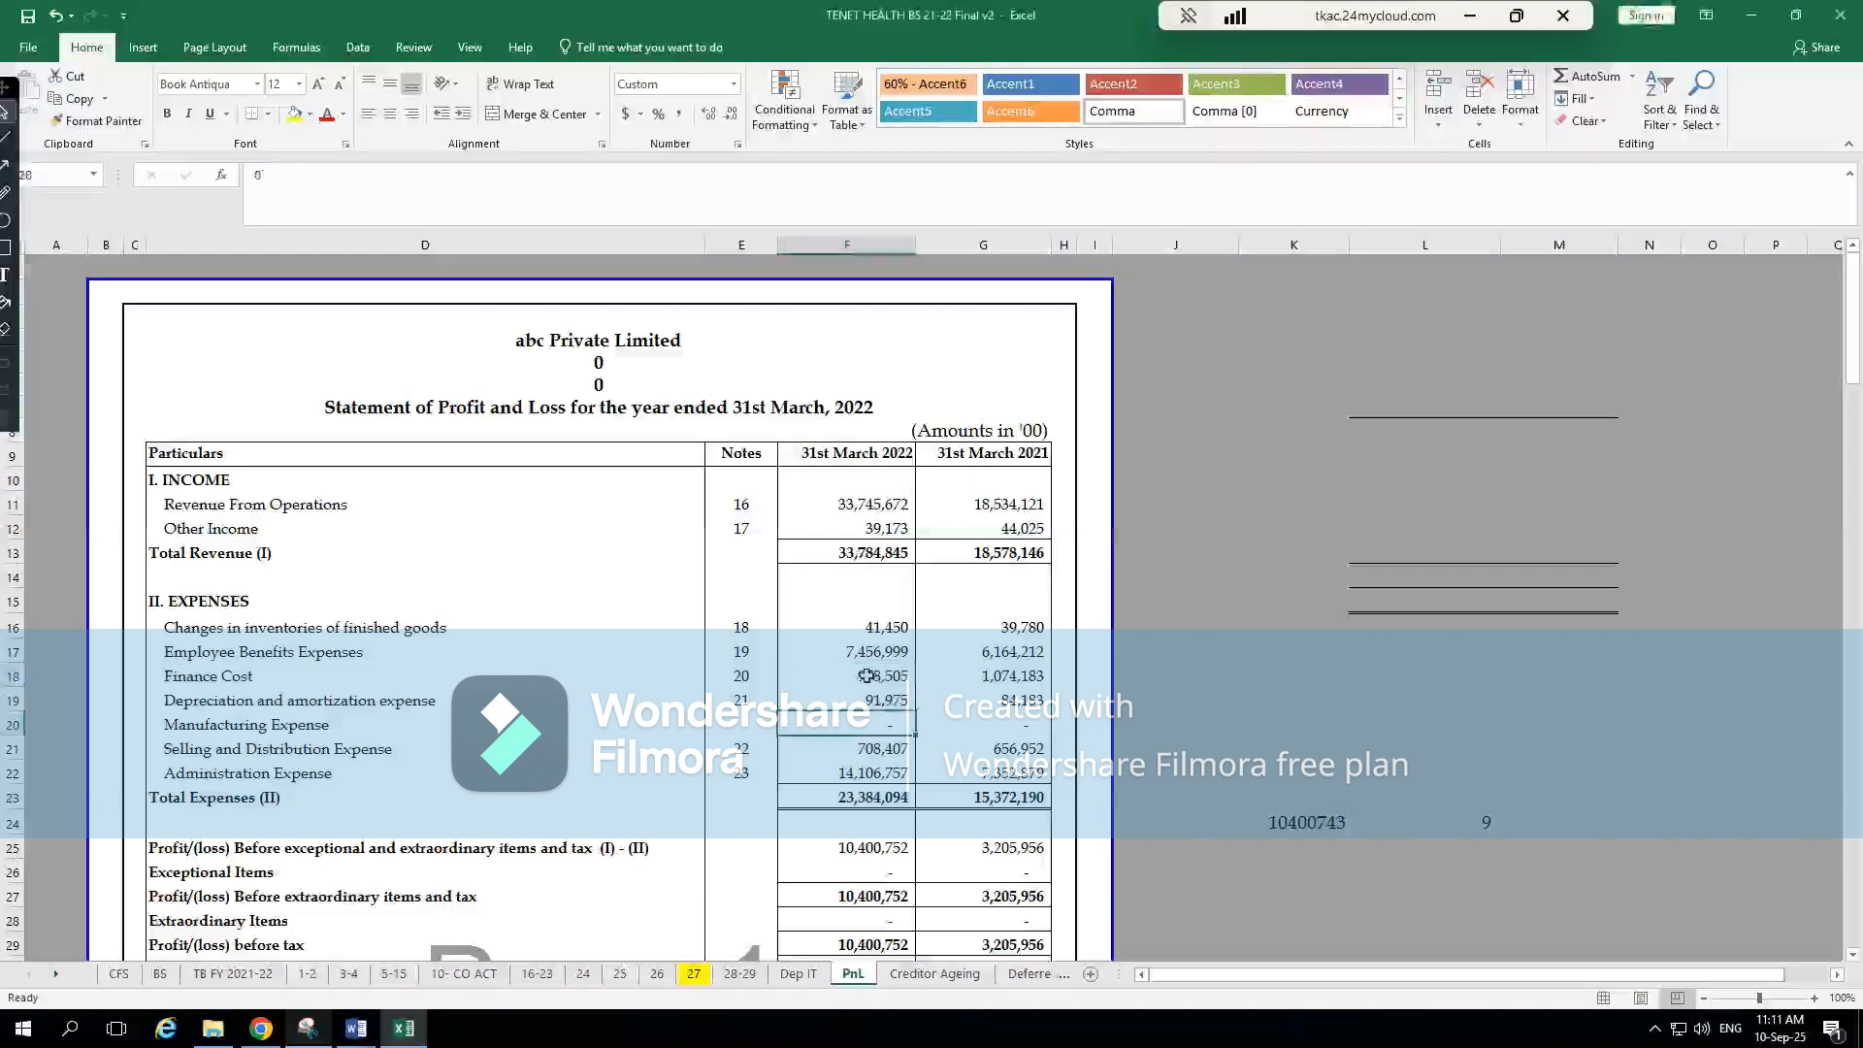
left_click(881, 750)
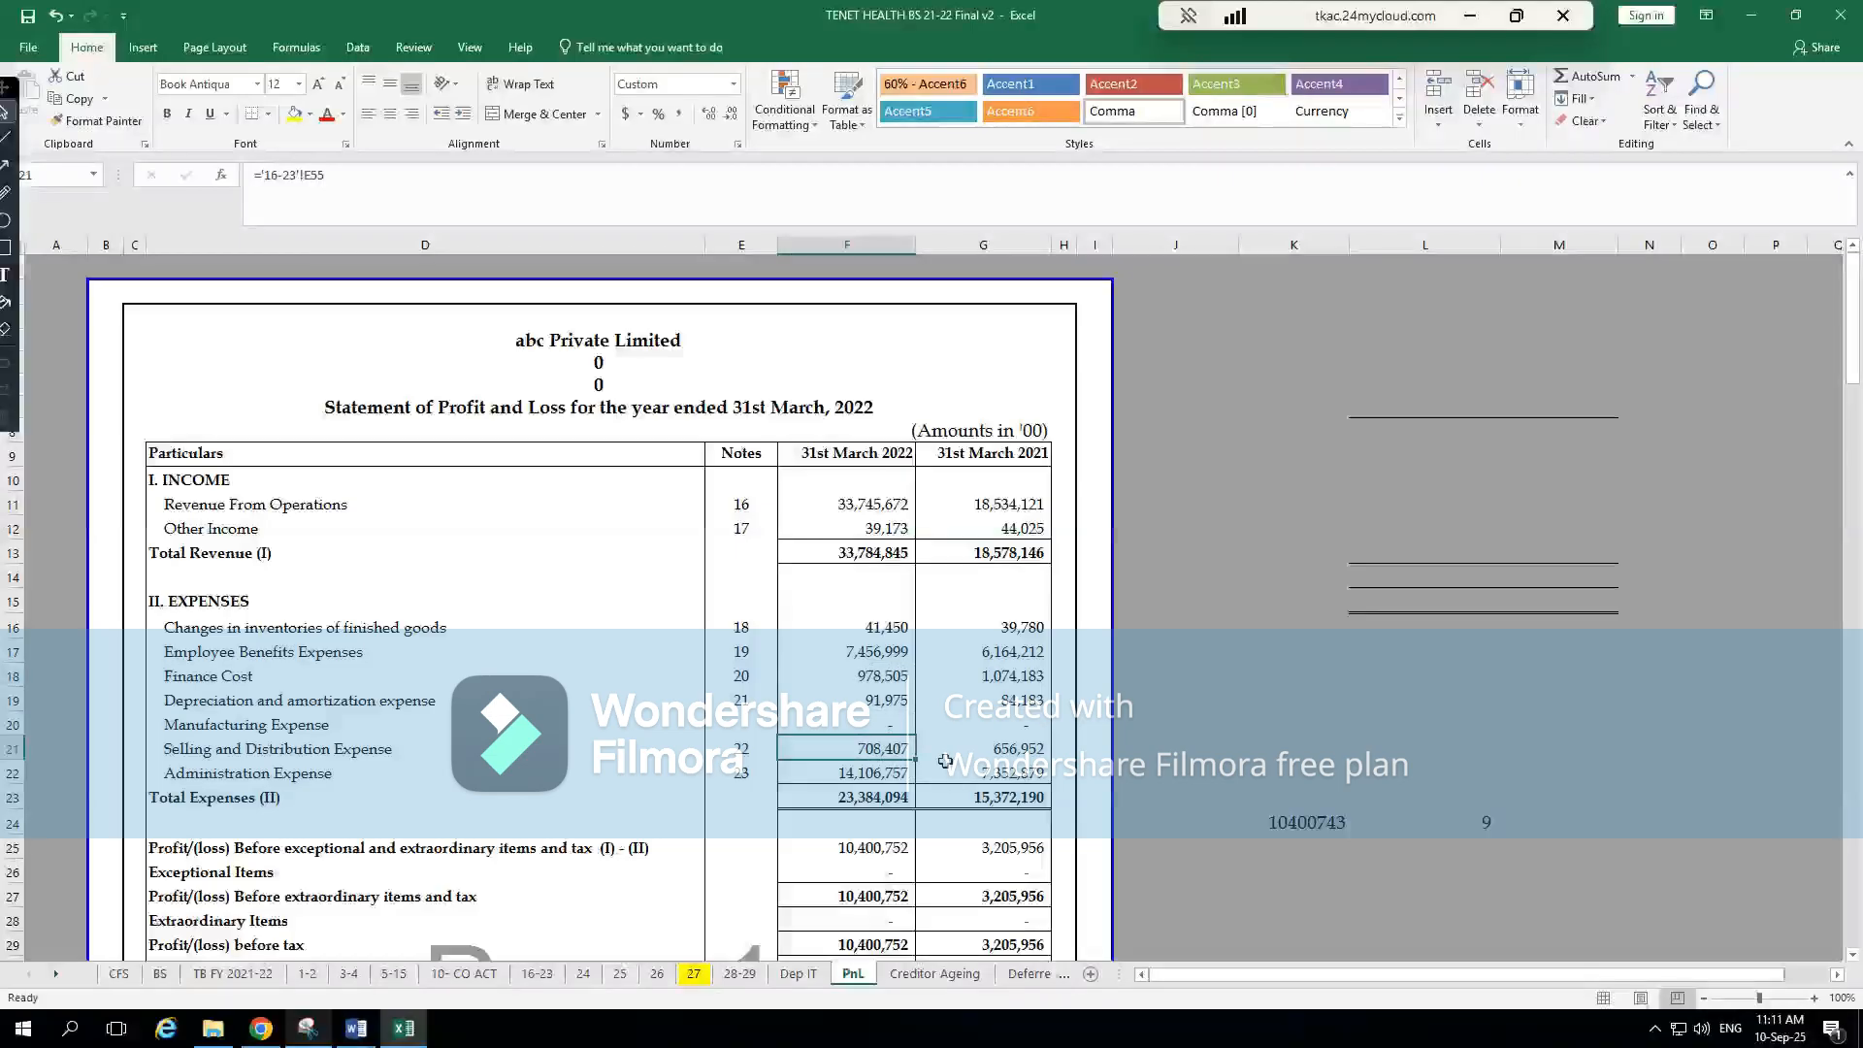
key("ctrl+bracketleft")
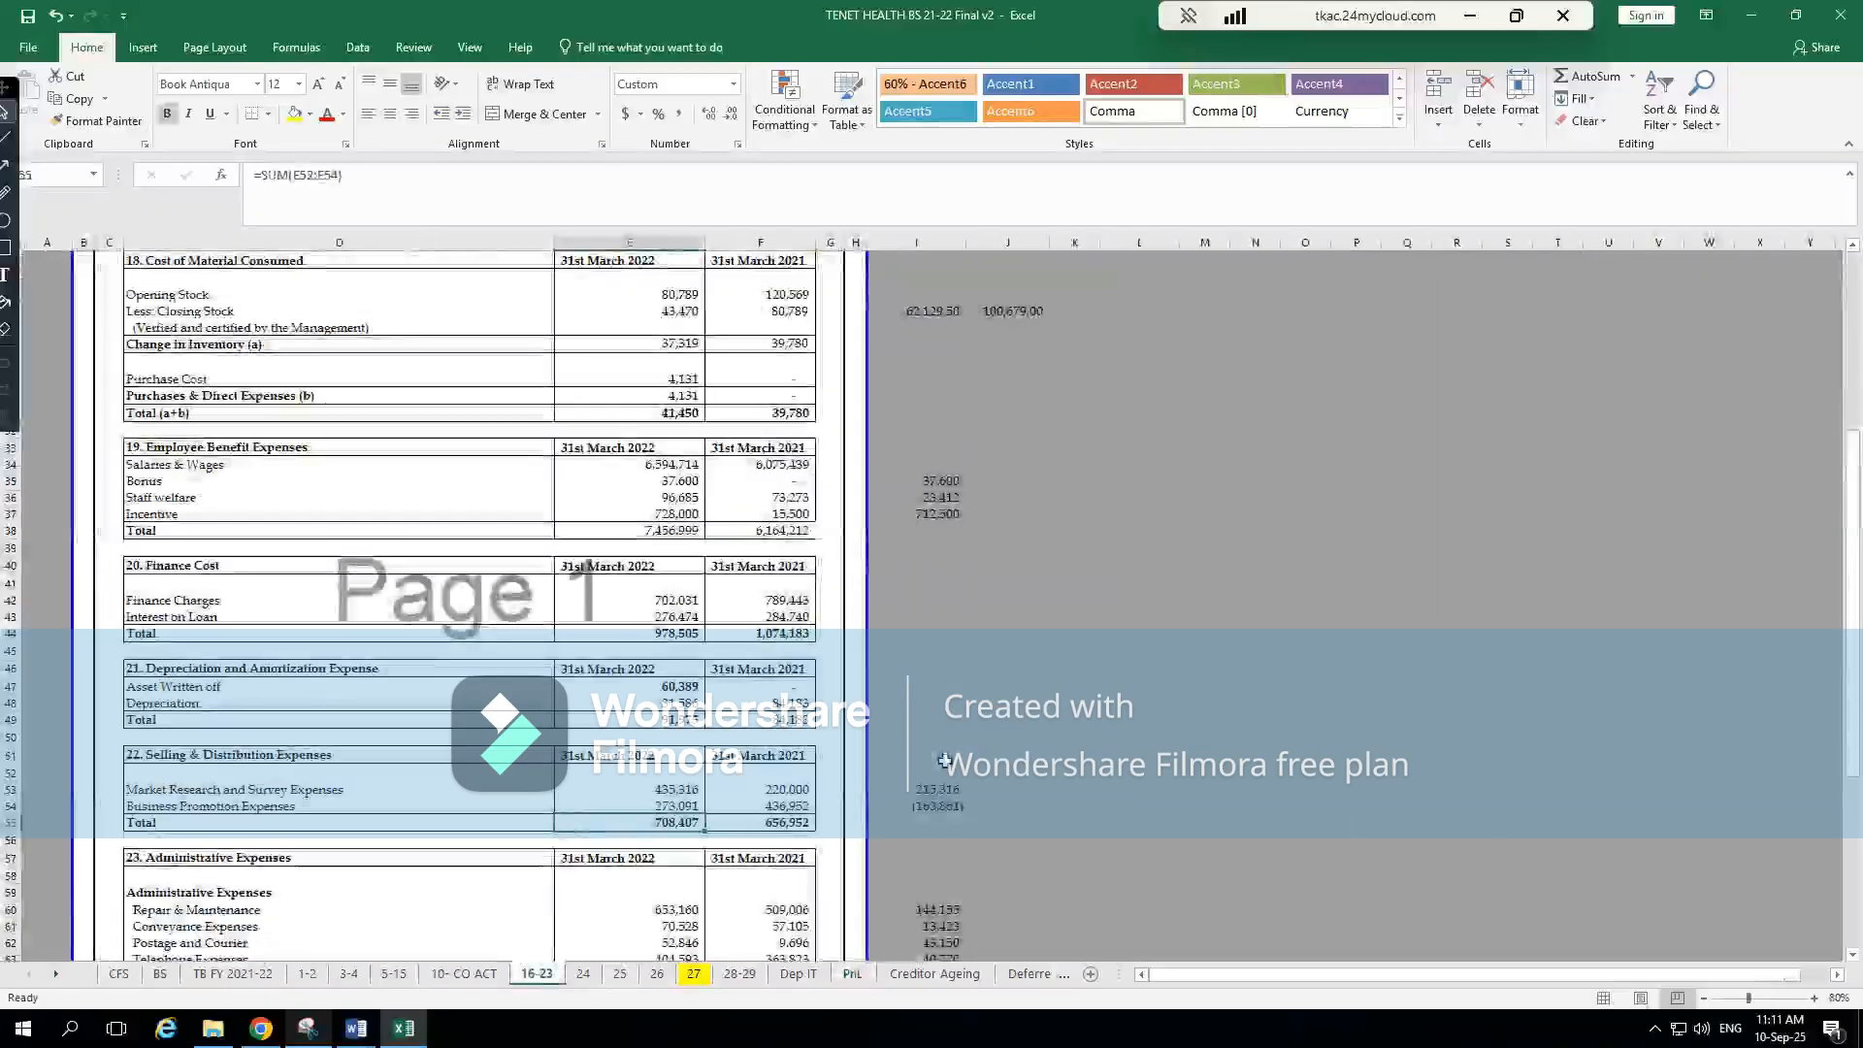
key("alt+Tab")
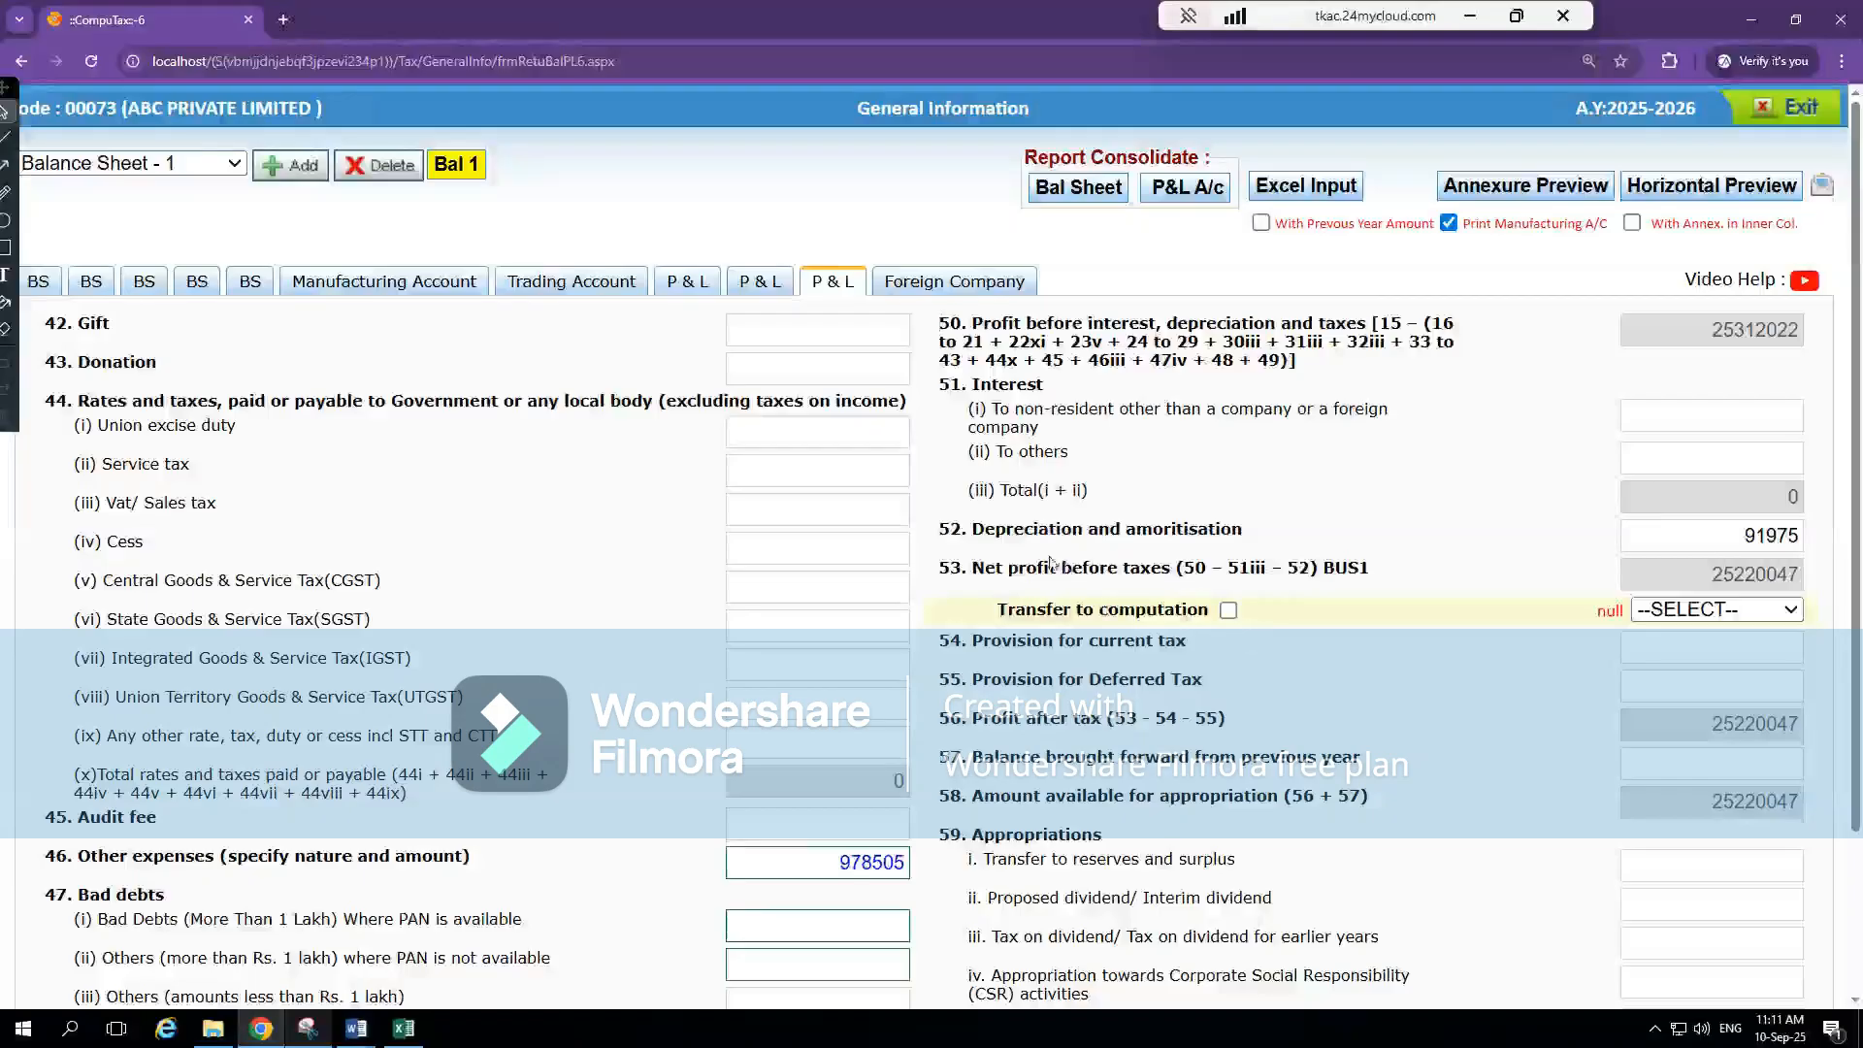
left_click(760, 281)
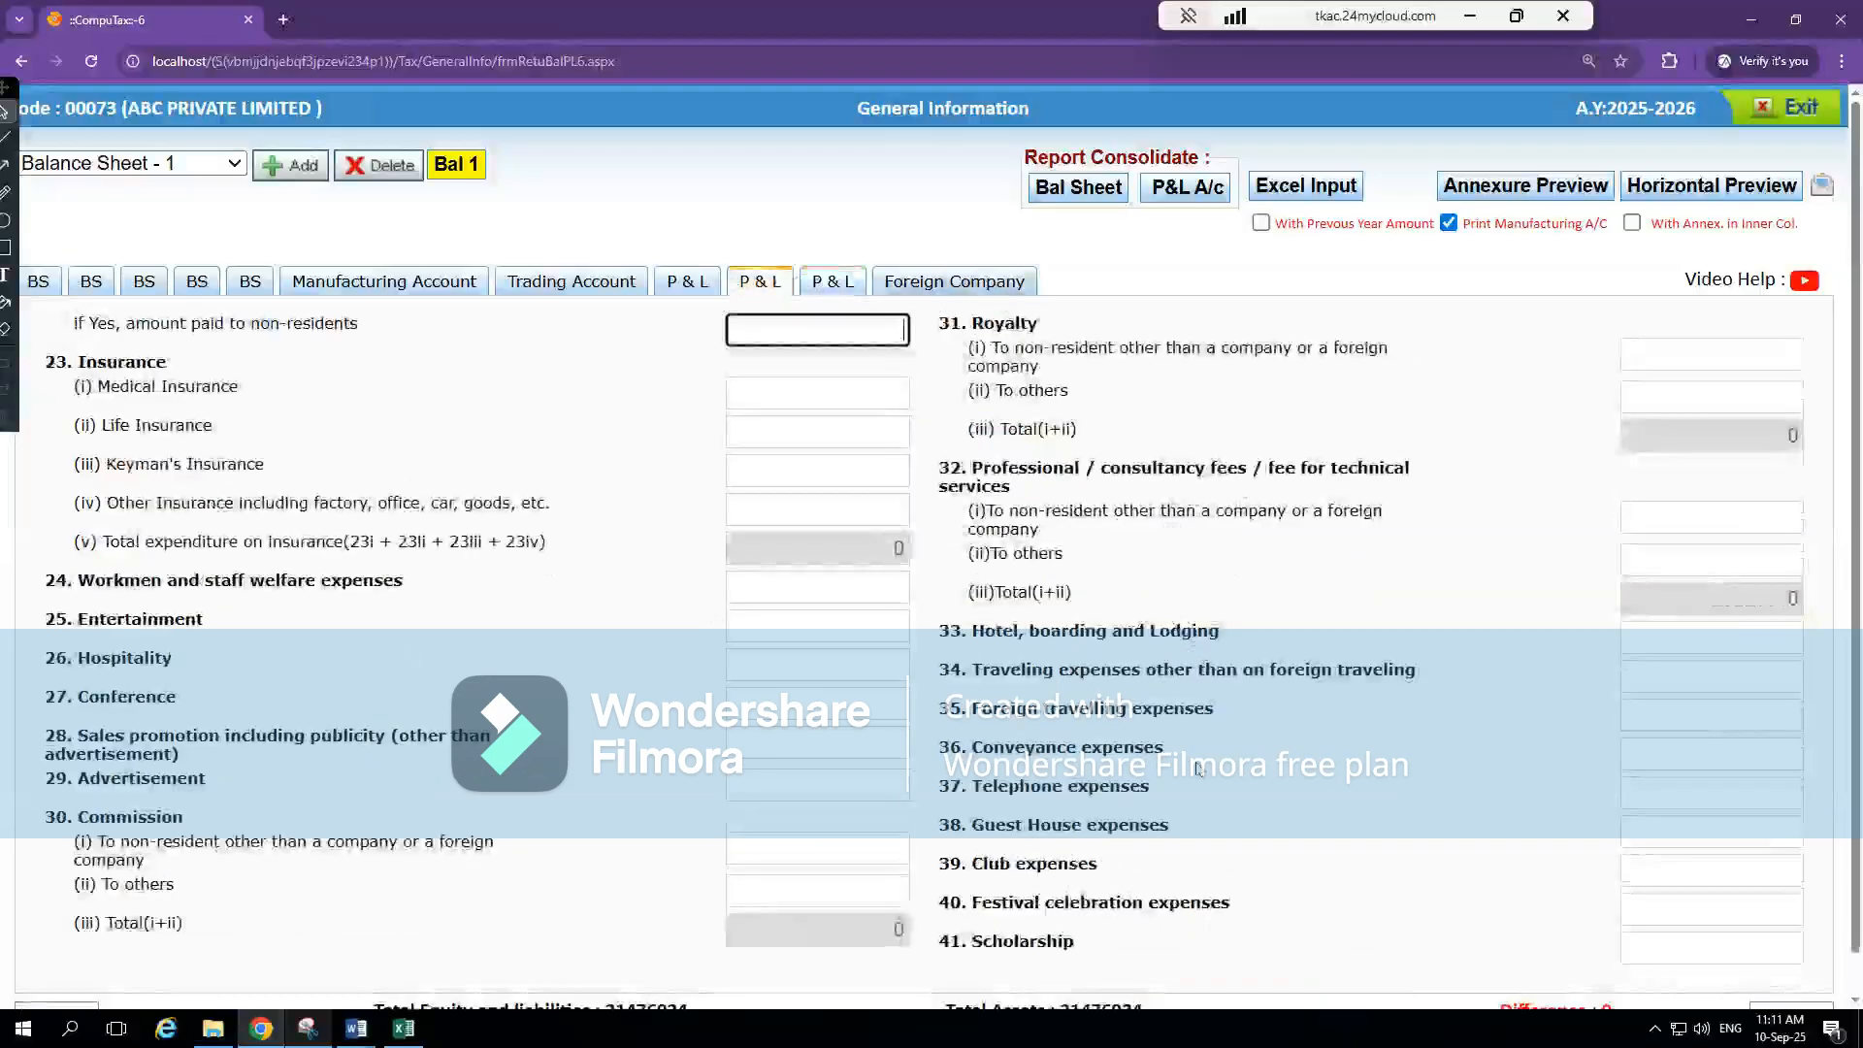
key("alt+Tab")
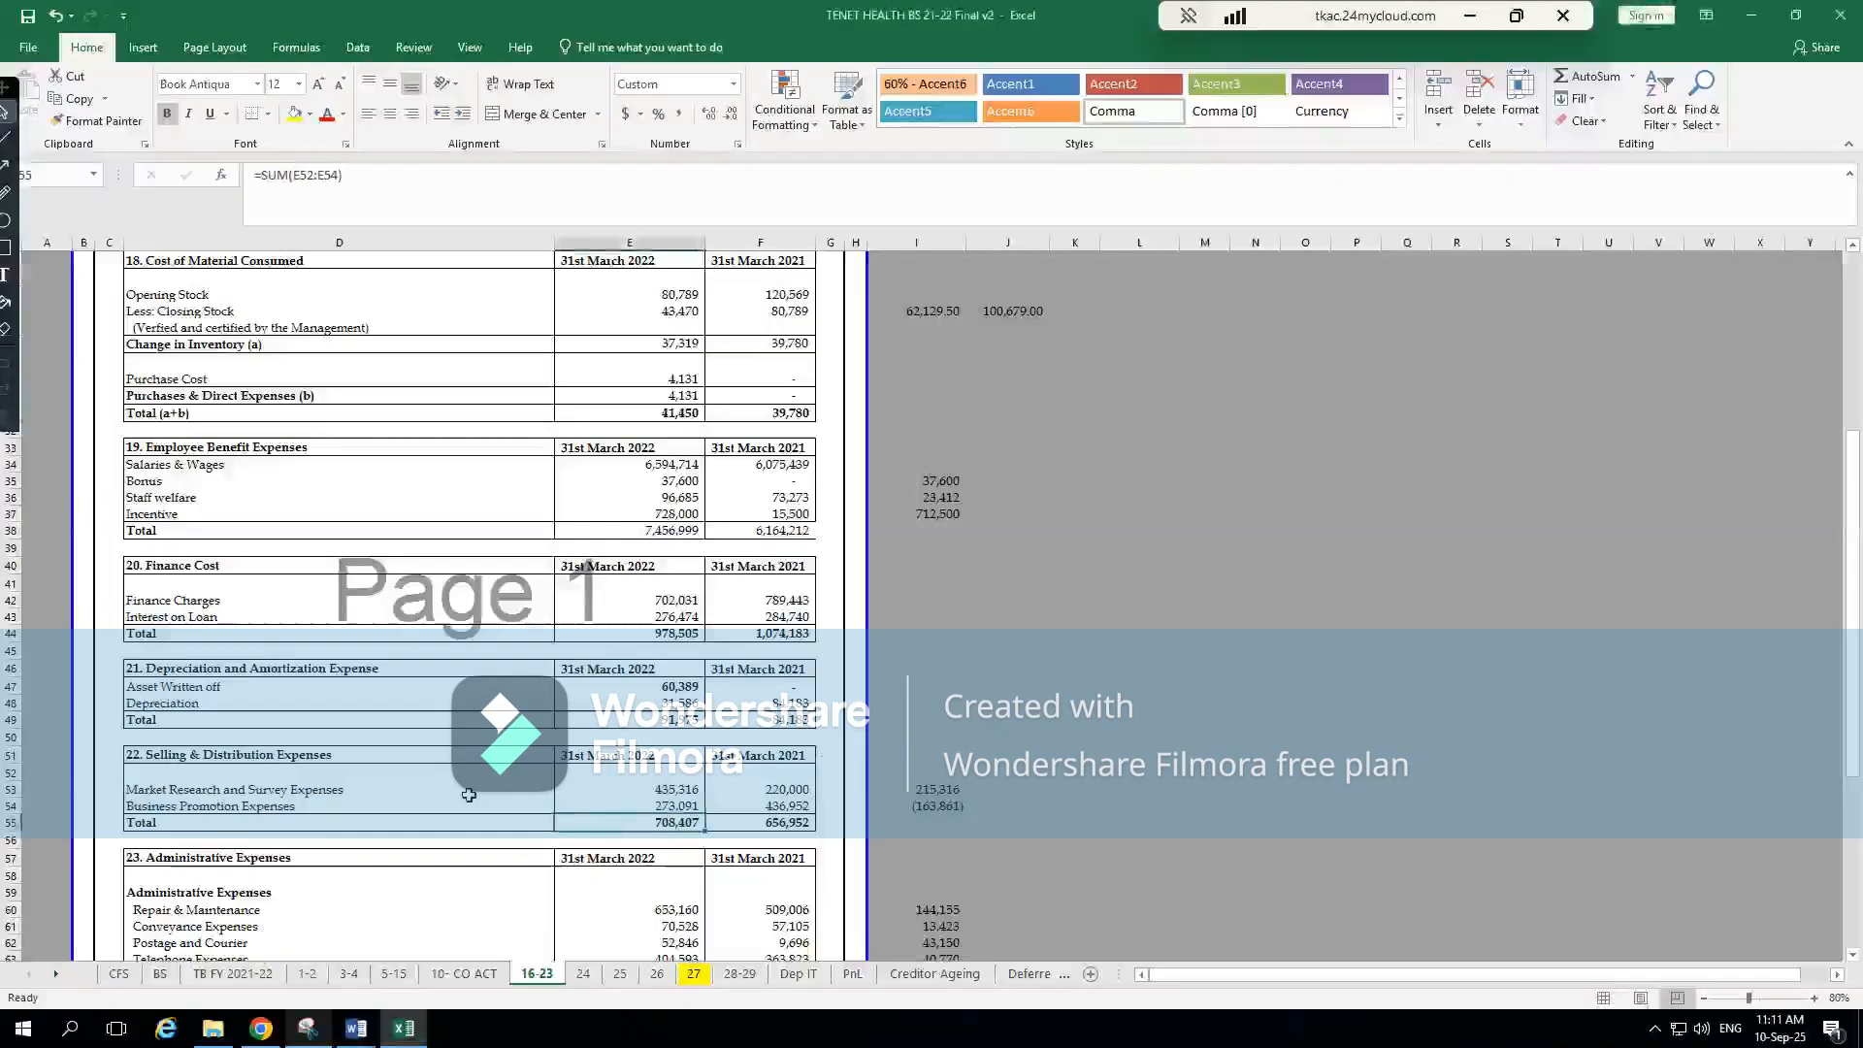
left_click(262, 791)
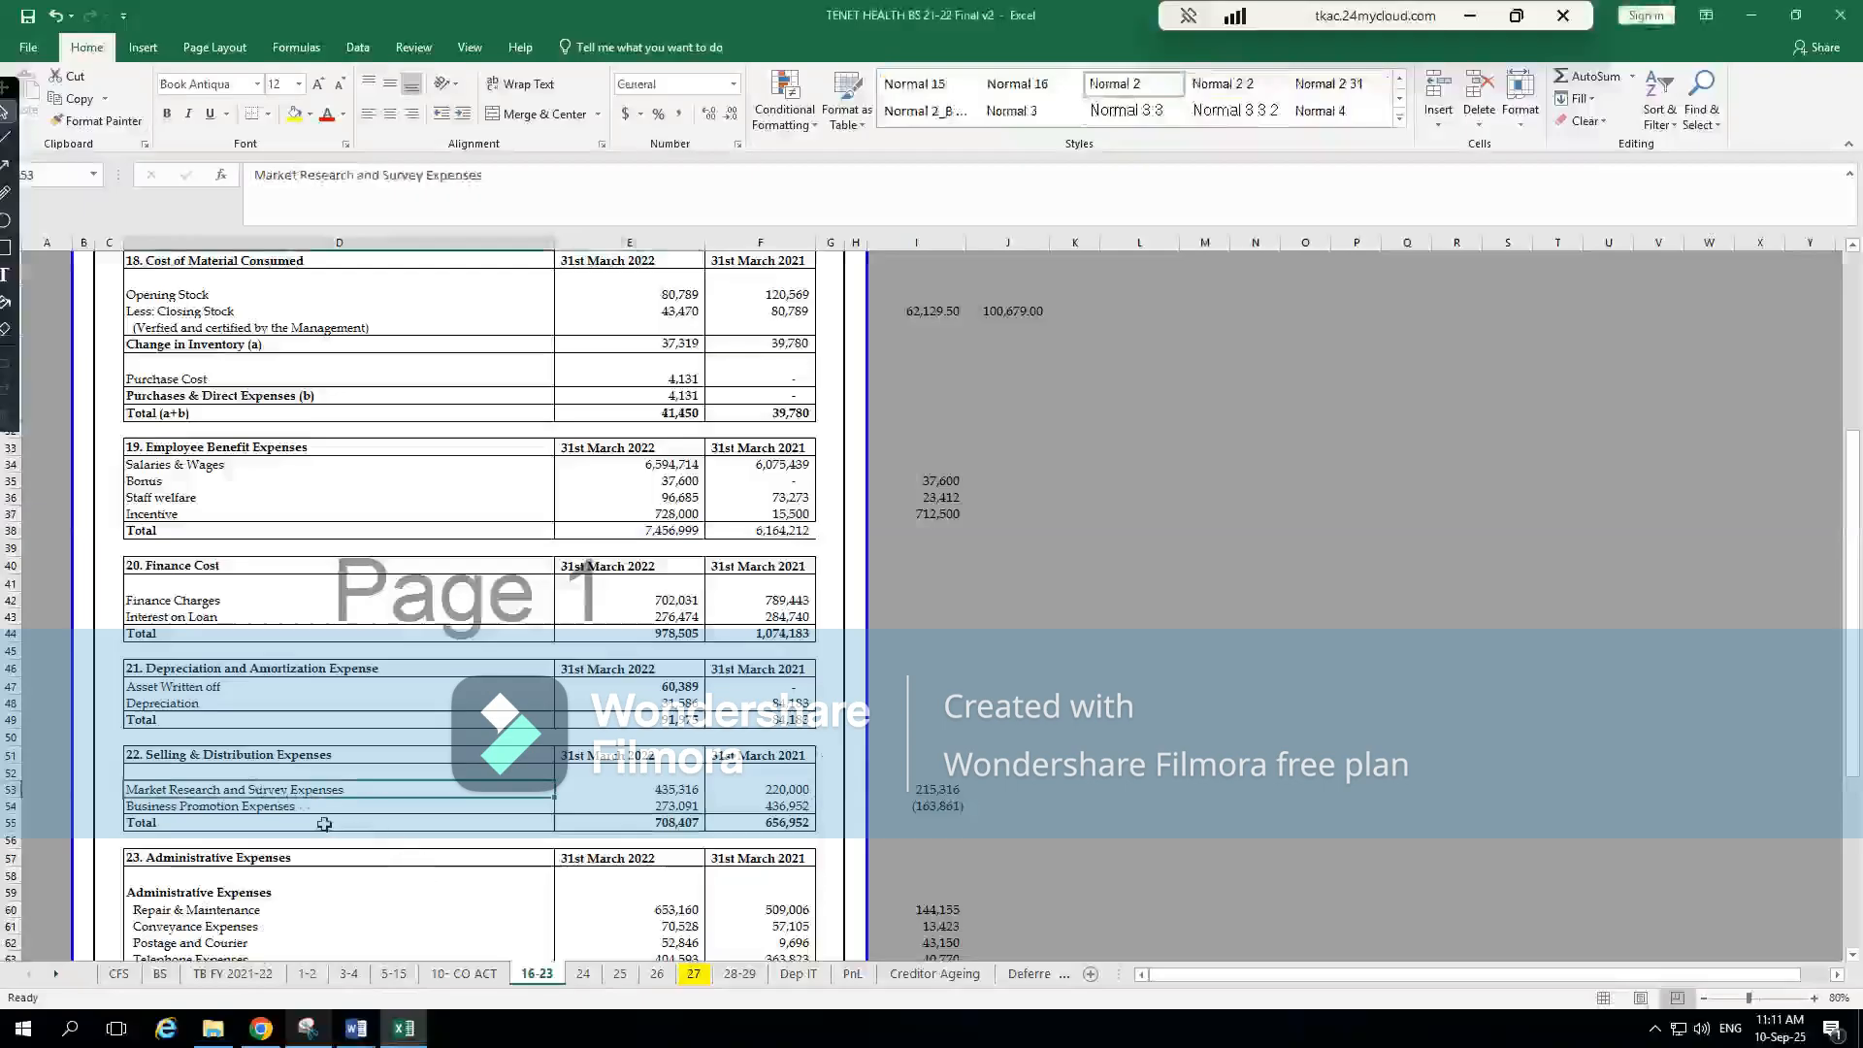
left_click(266, 814)
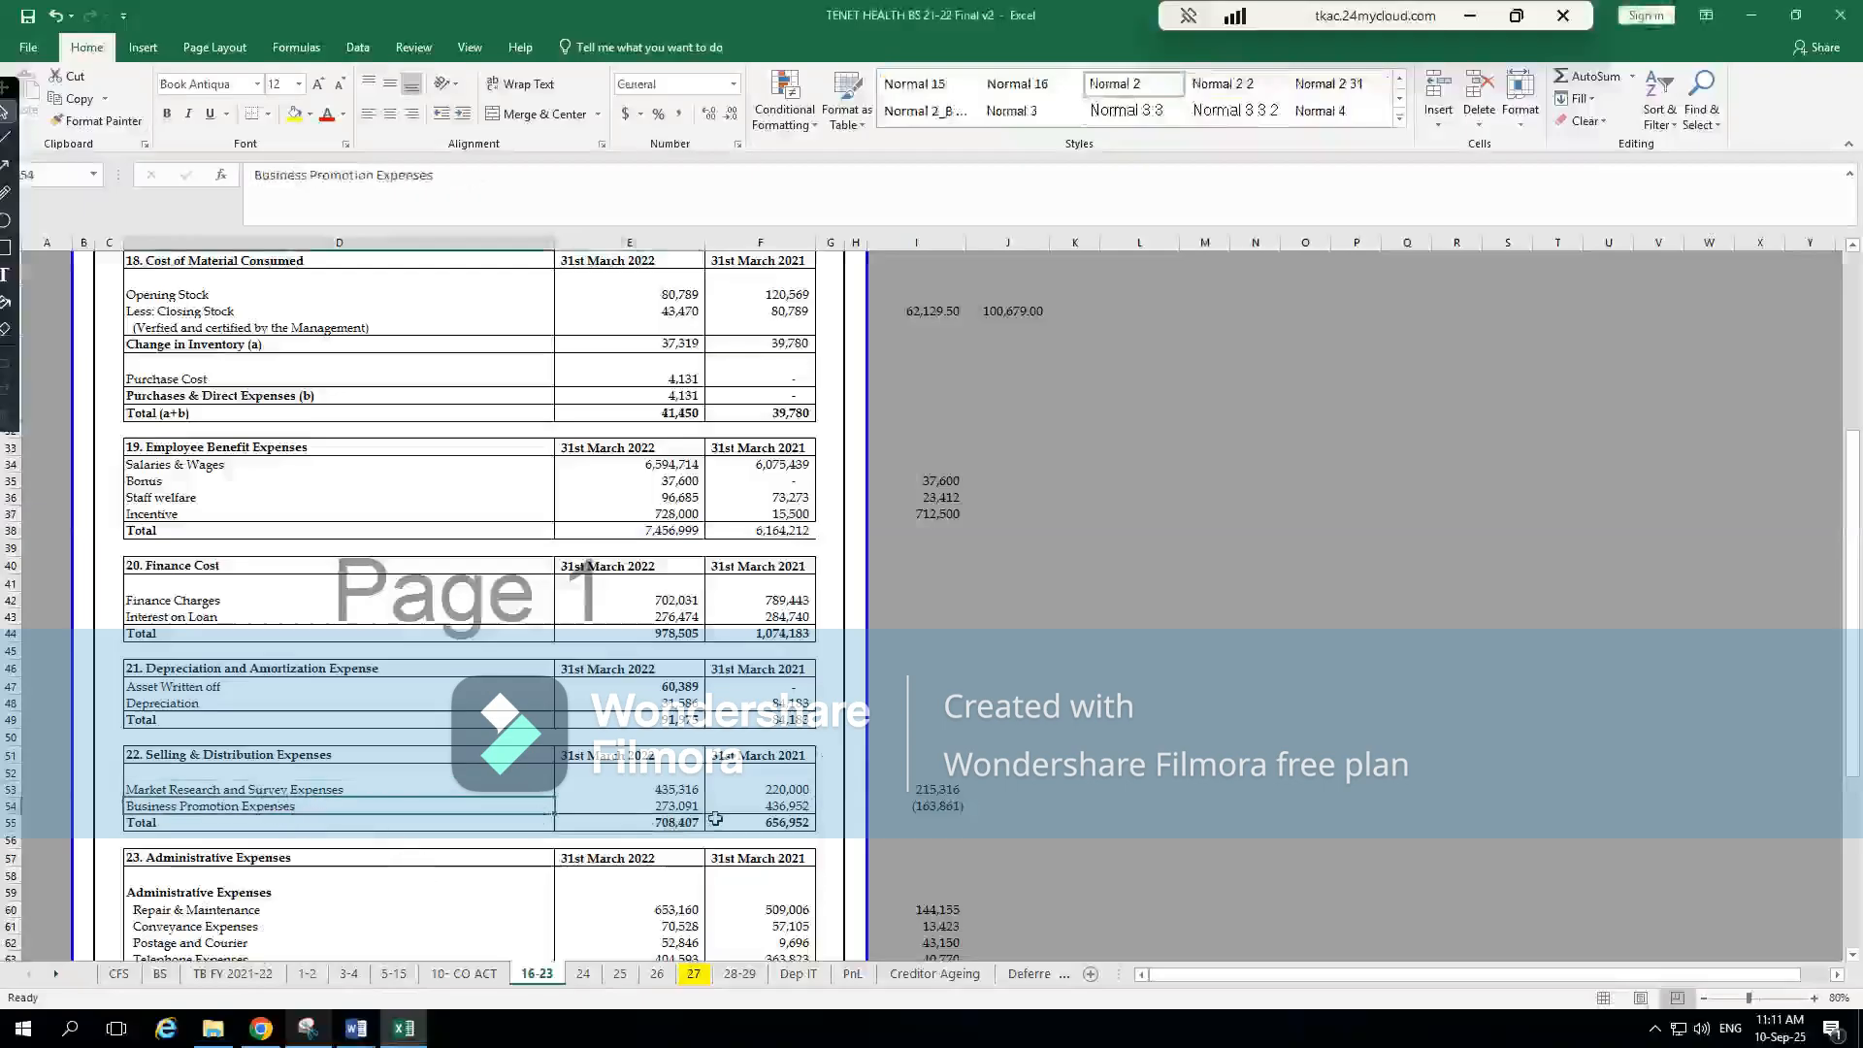
key("alt+Tab")
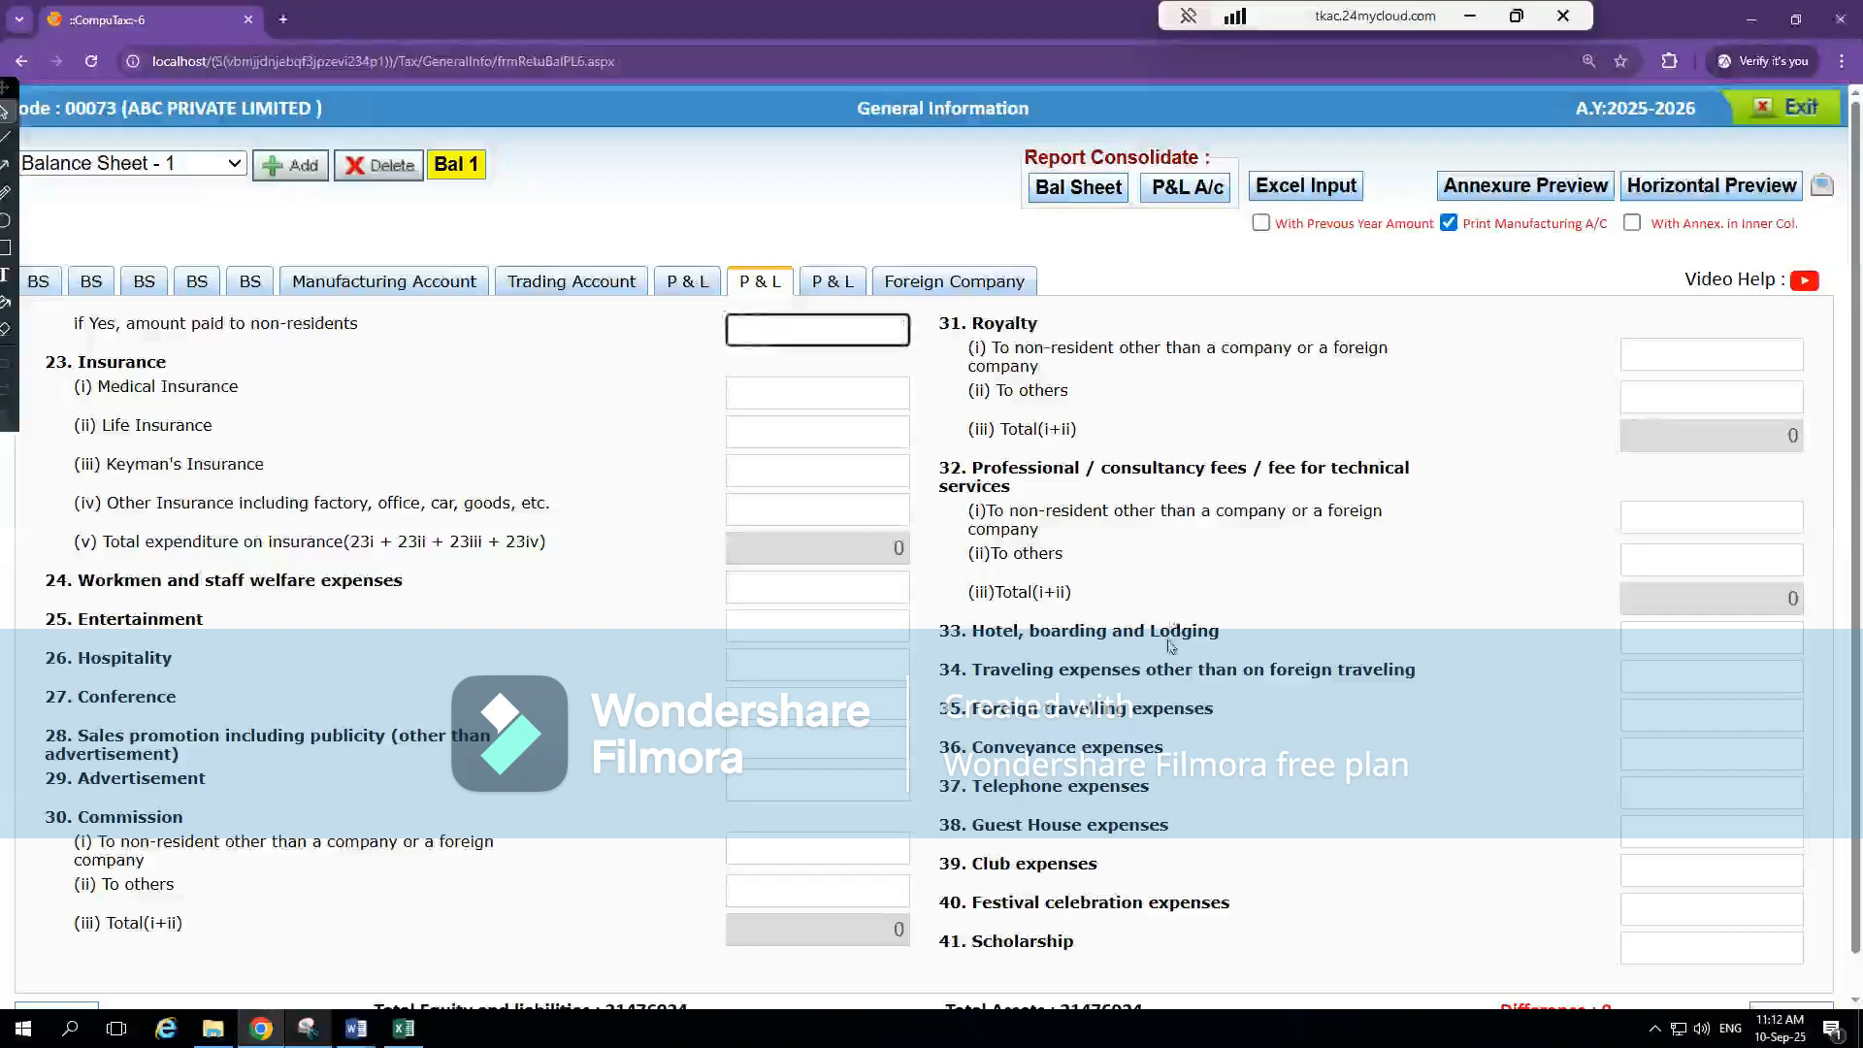
scroll(1243, 779, "down", 1)
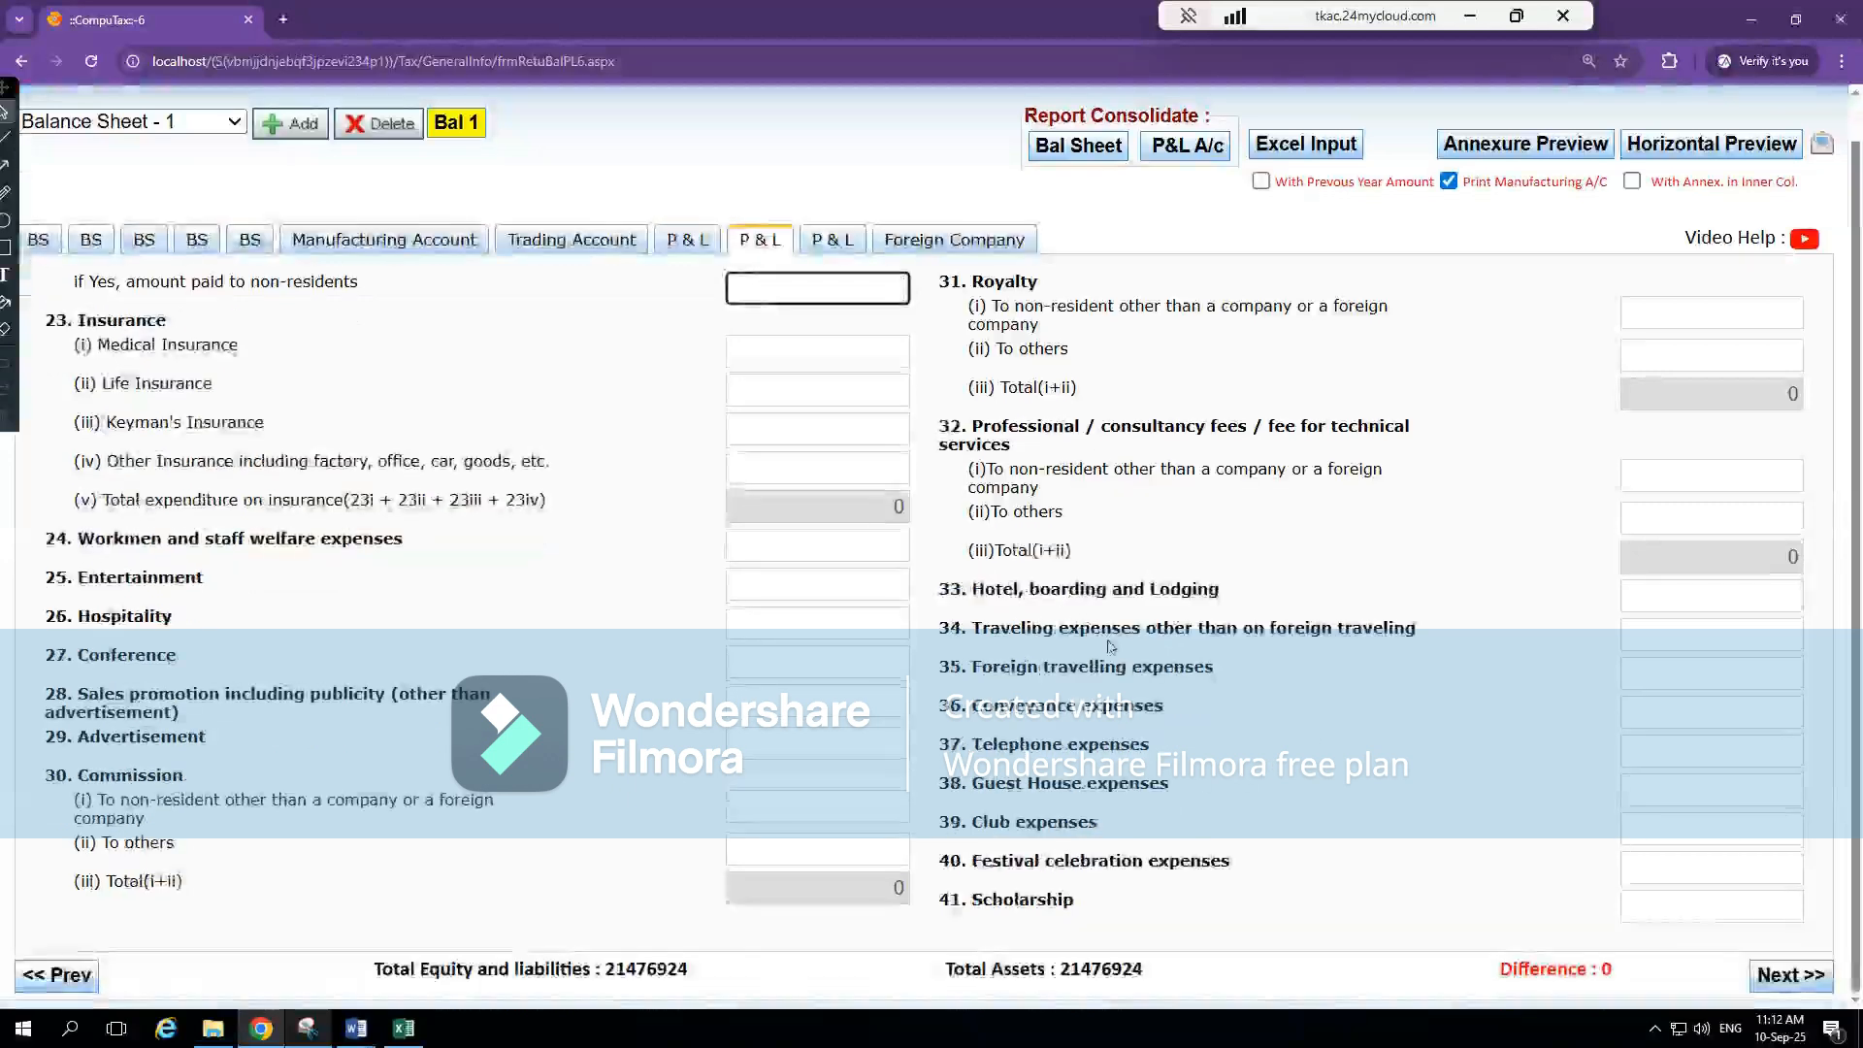
Reopen the annexure for item 46 Other expenses and paste note 22's heading from Excel as the second particular
left_click(828, 246)
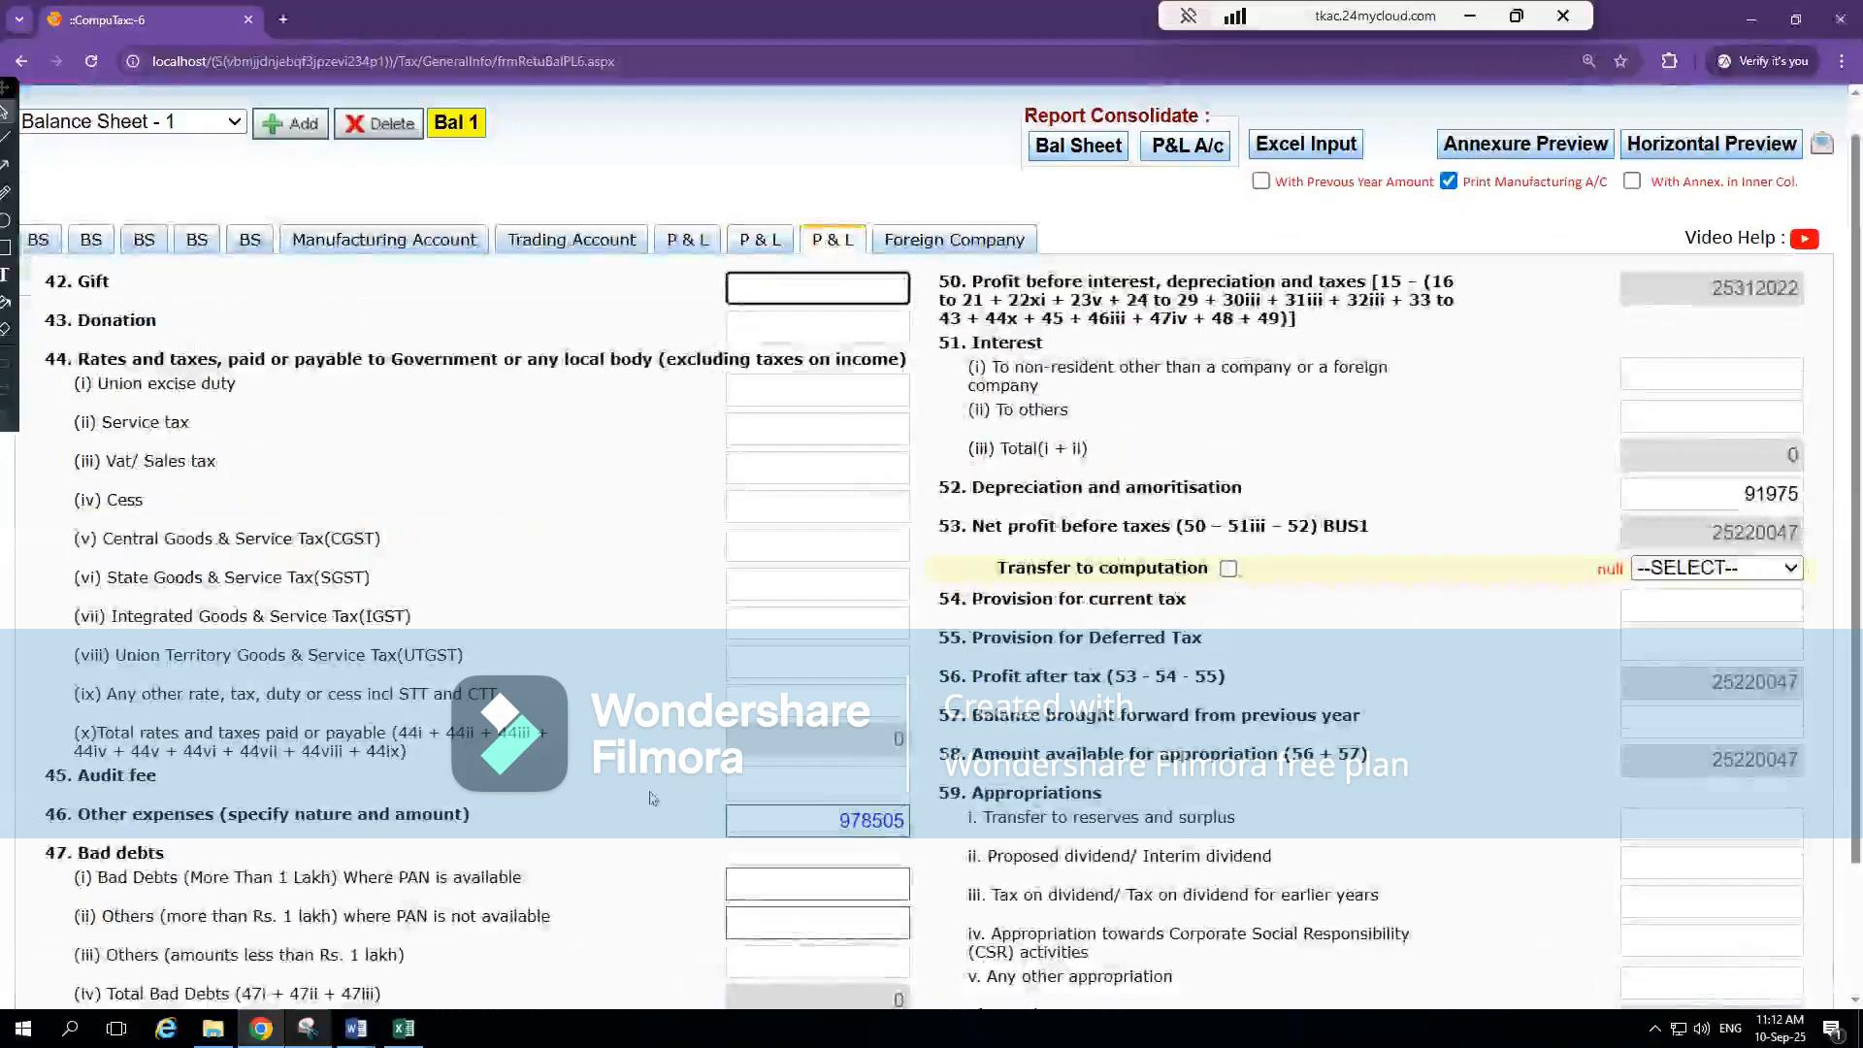
left_click(821, 825)
left_click(177, 246)
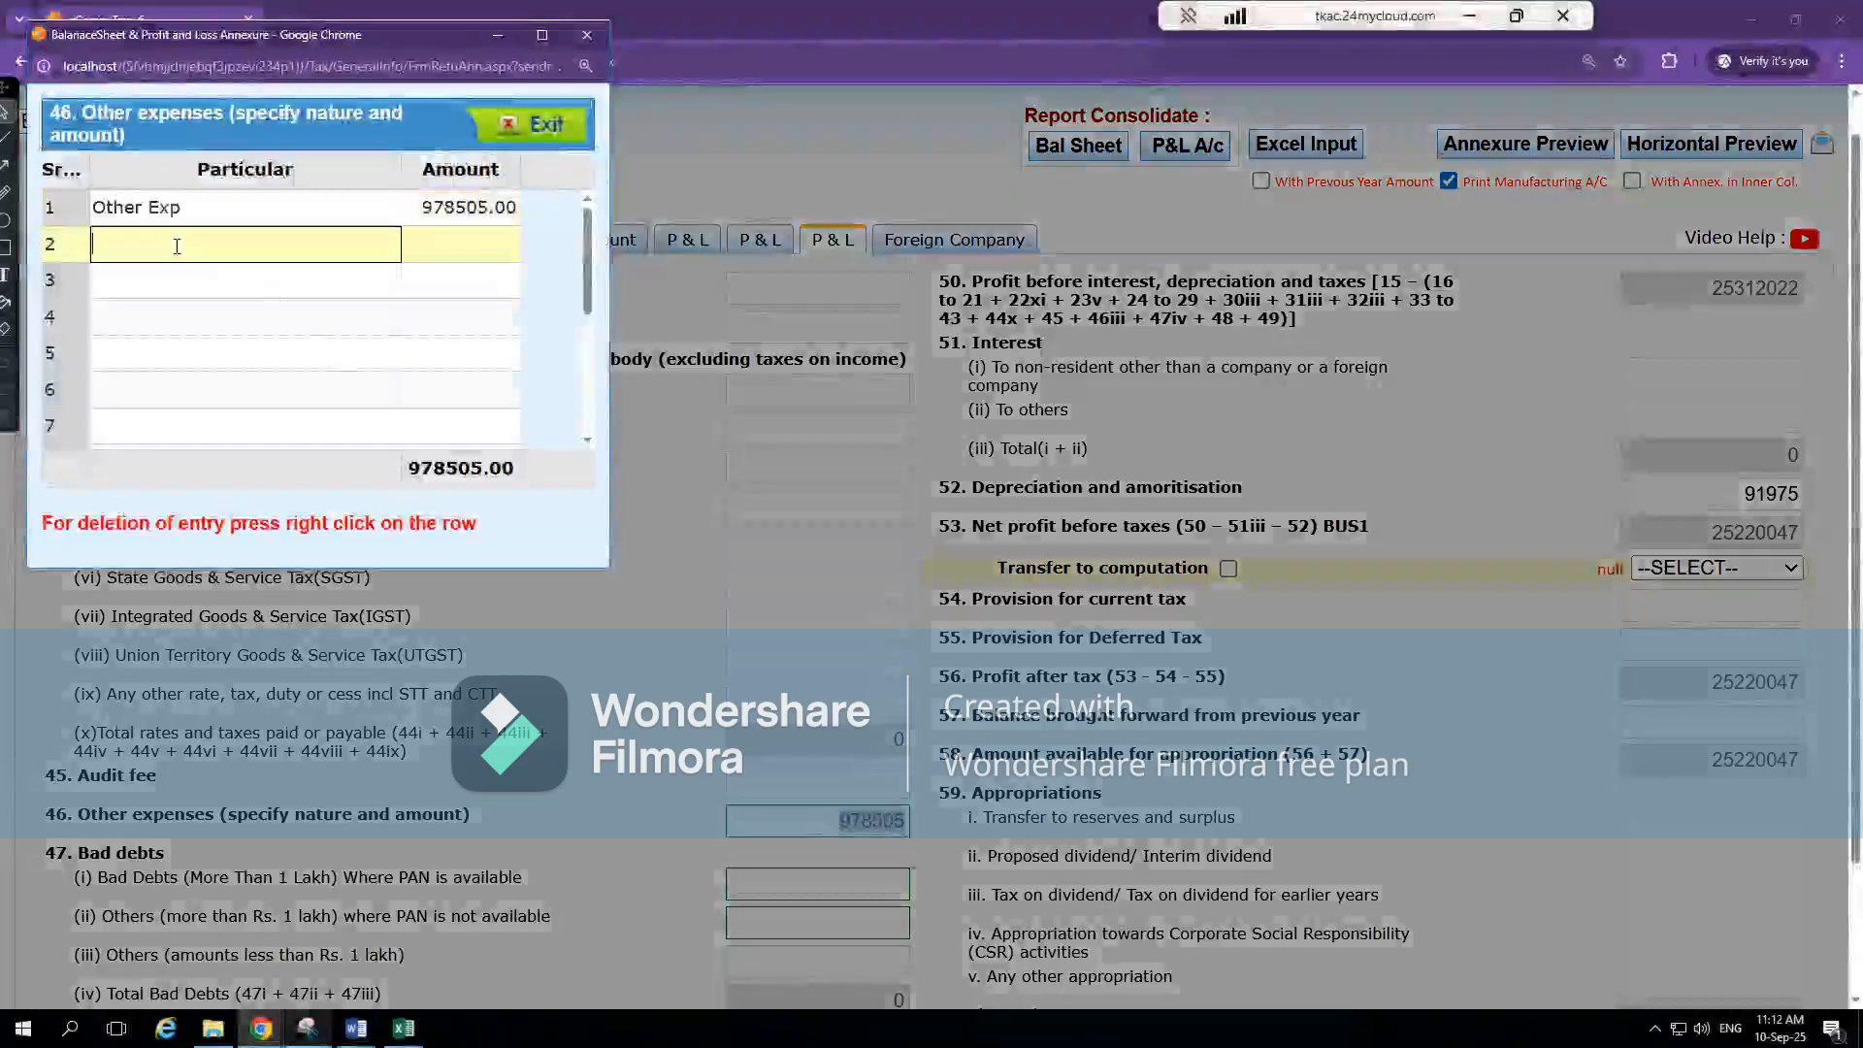
key("alt+Tab")
key("alt+Tab")
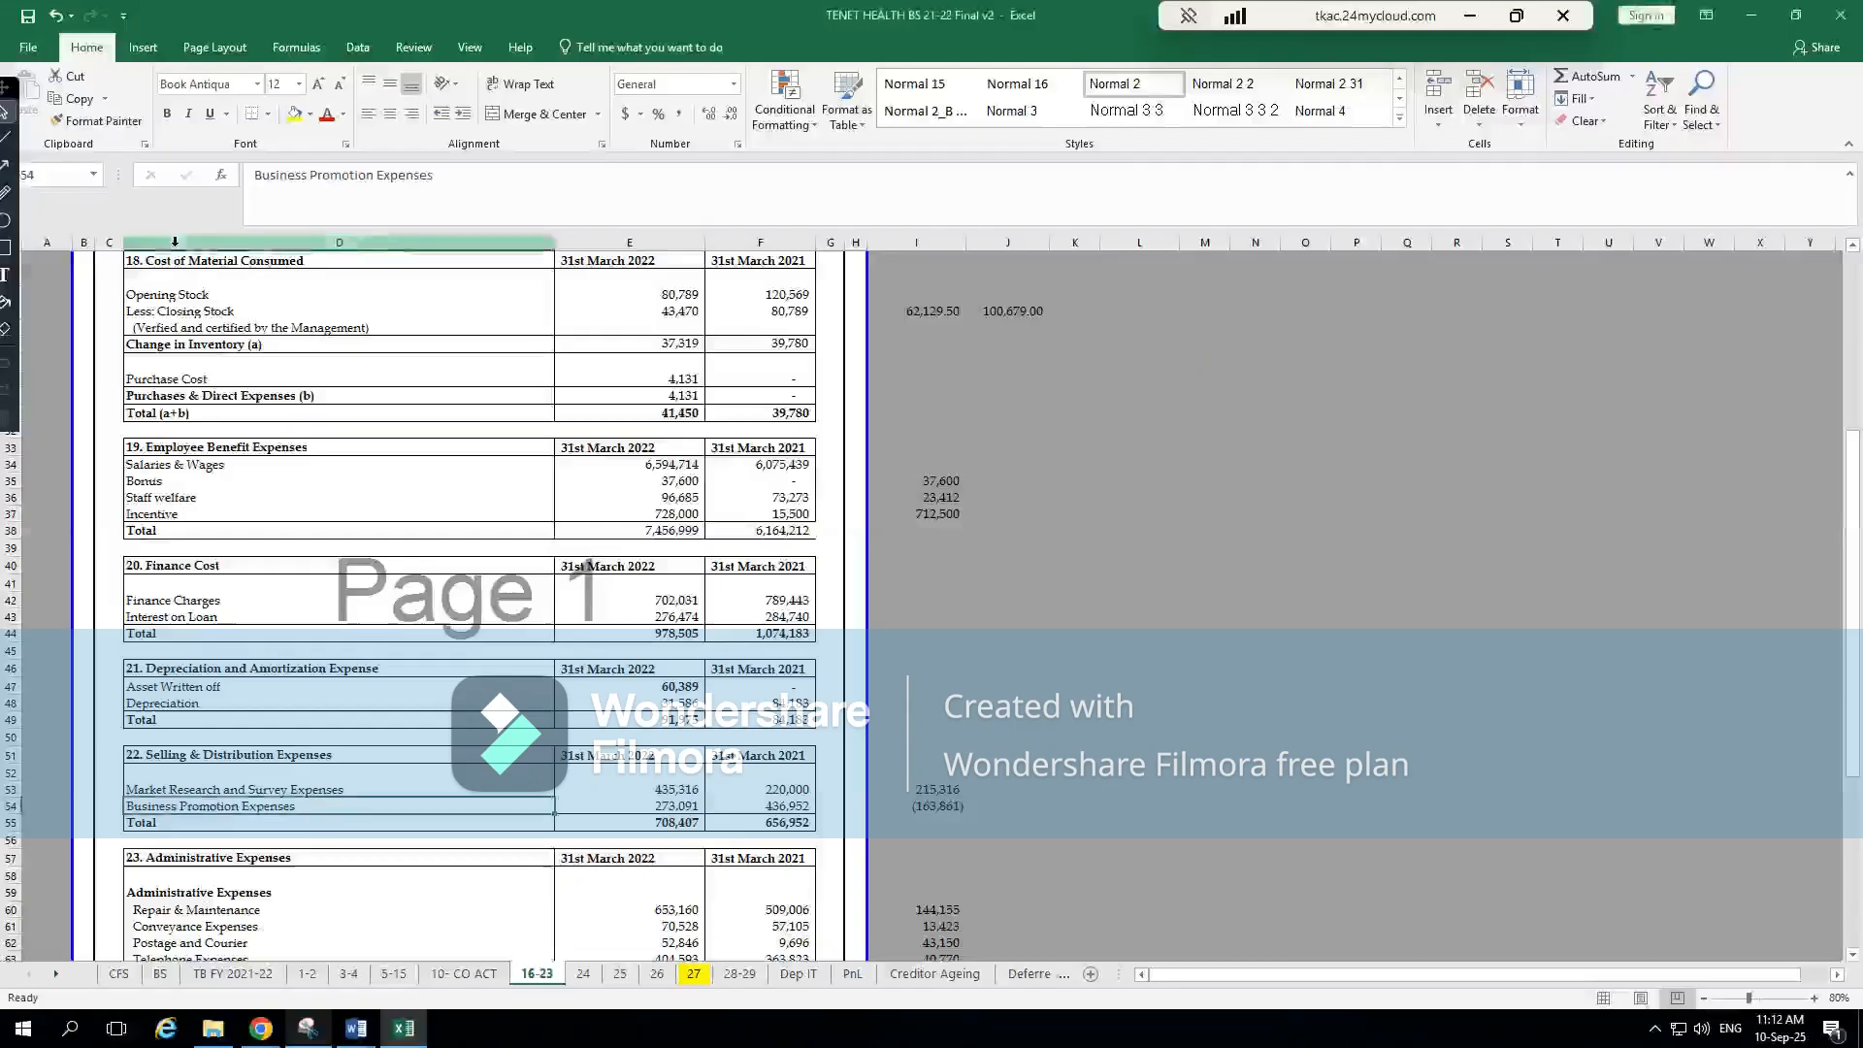
left_click(323, 756)
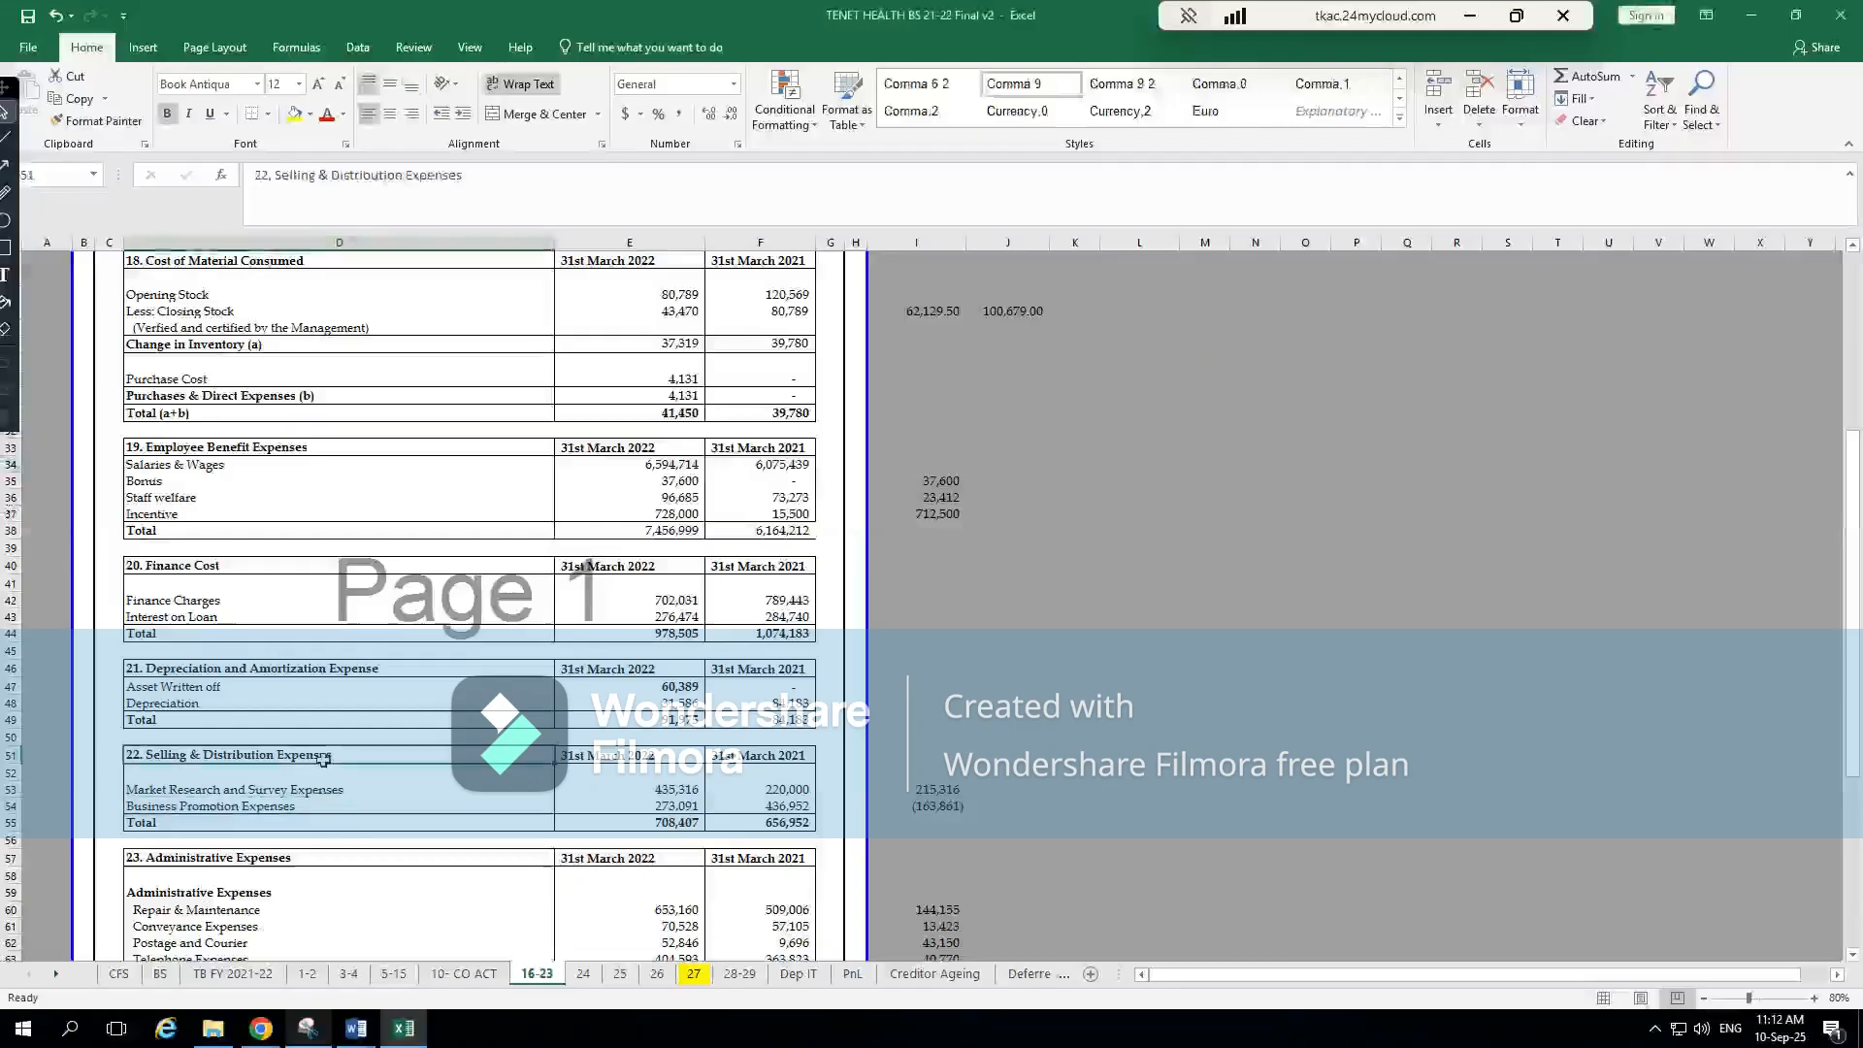
key("ctrl+c")
key("alt+Tab")
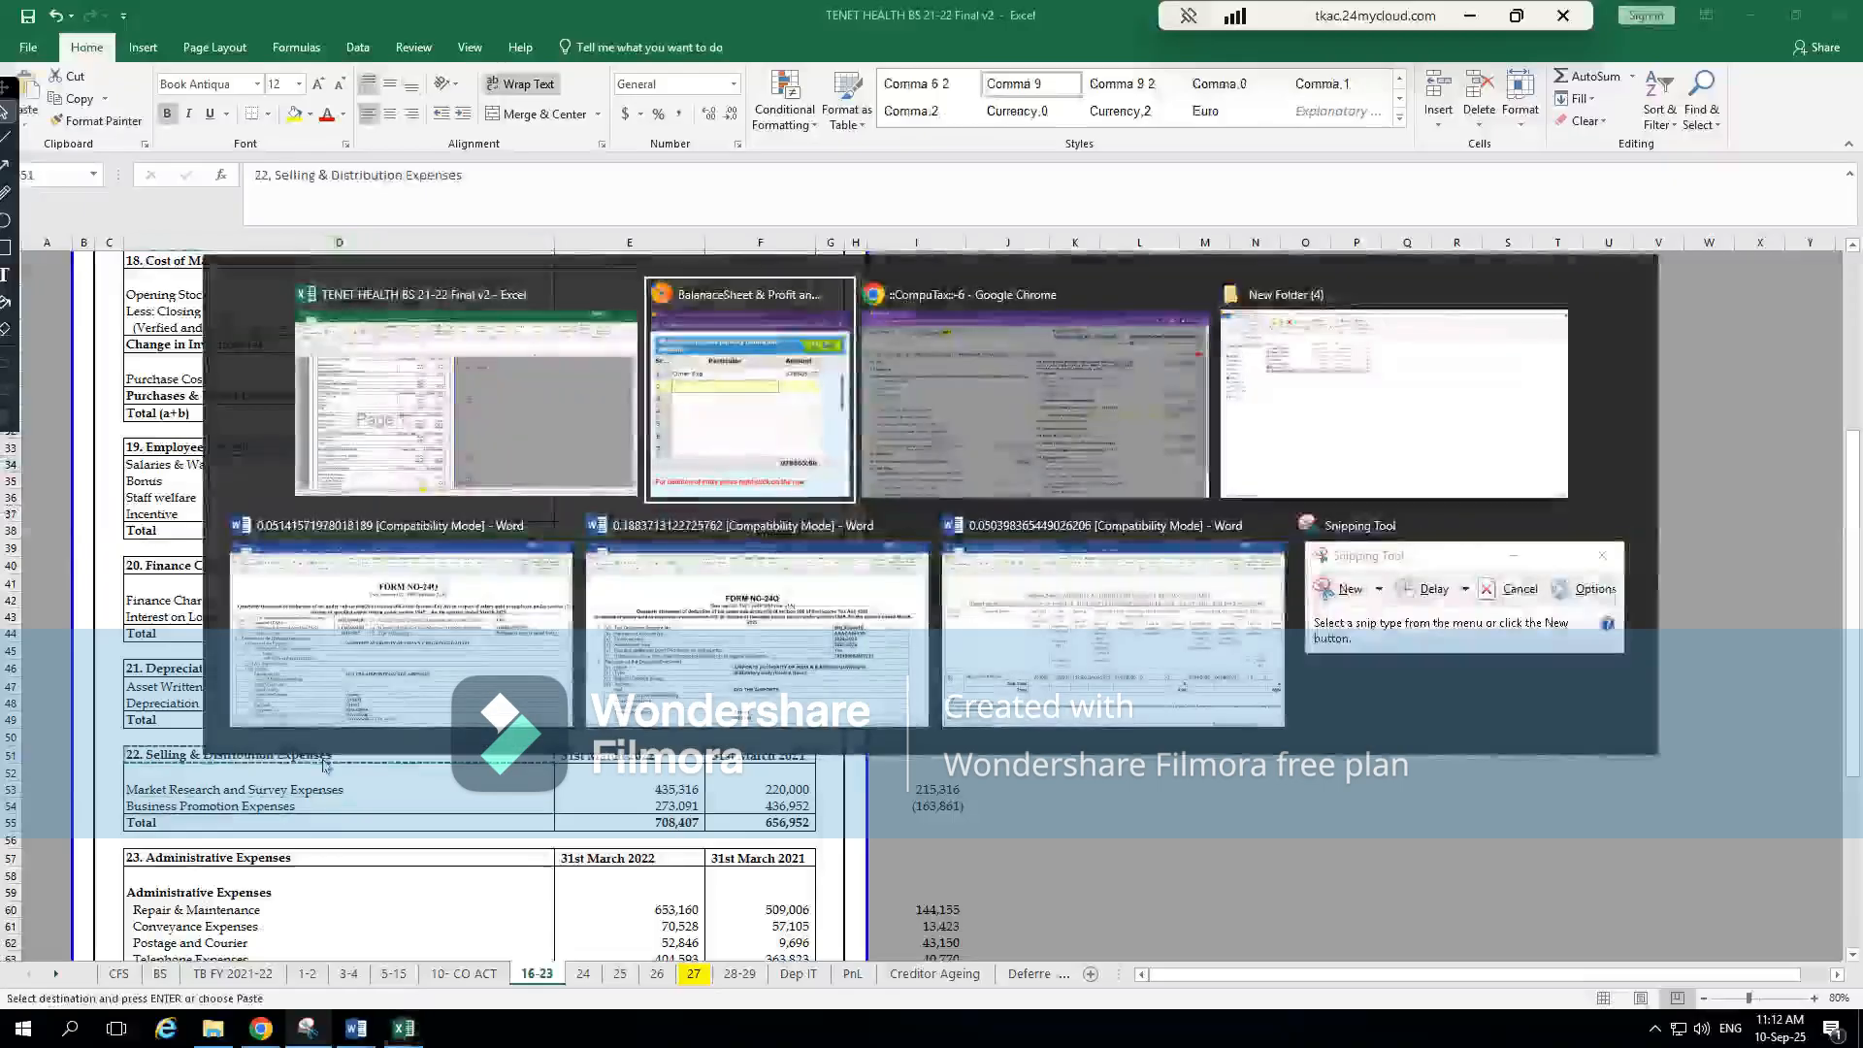
key("ctrl+v")
key("Tab")
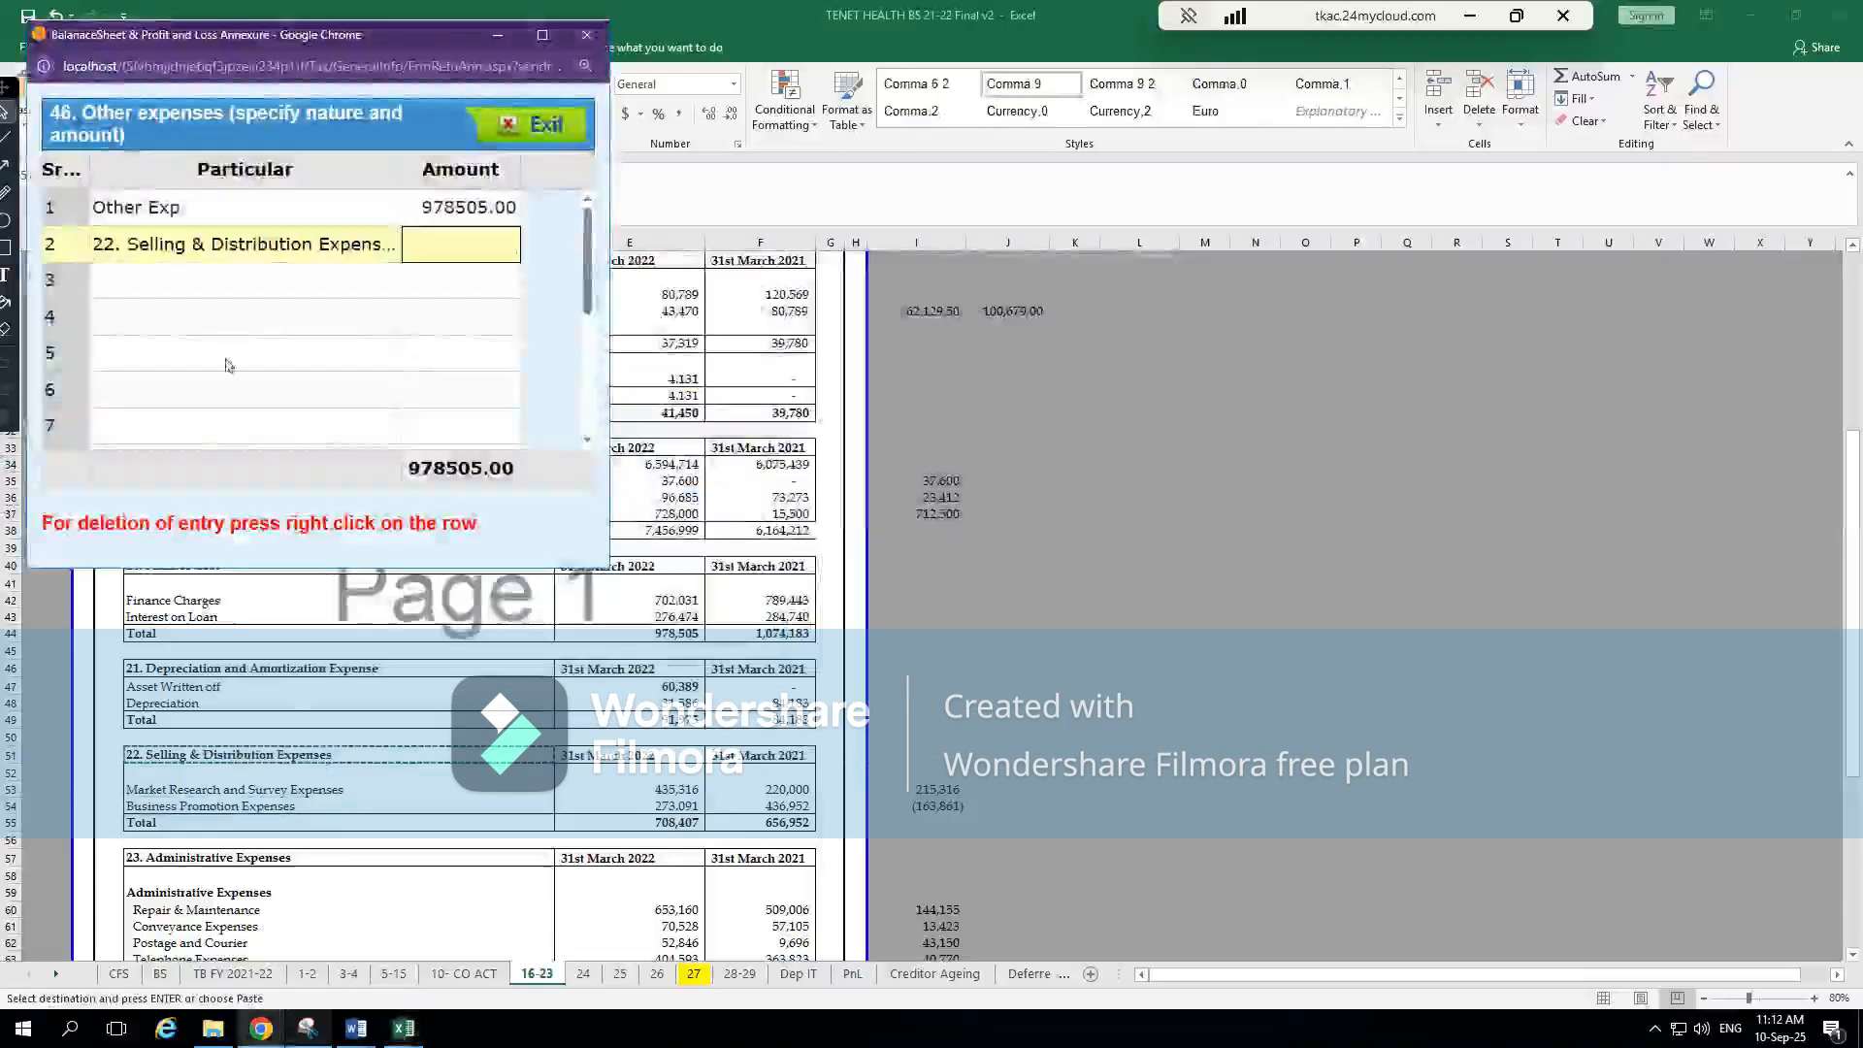
Shorten the second particular to Selling & Distribution Expenses and enter 708407, note 22's current-year total in Excel, as its amount
left_click(129, 244)
left_click(127, 244)
key("BackSpace")
key("BackSpace")
key("BackSpace")
key("BackSpace")
key("Tab")
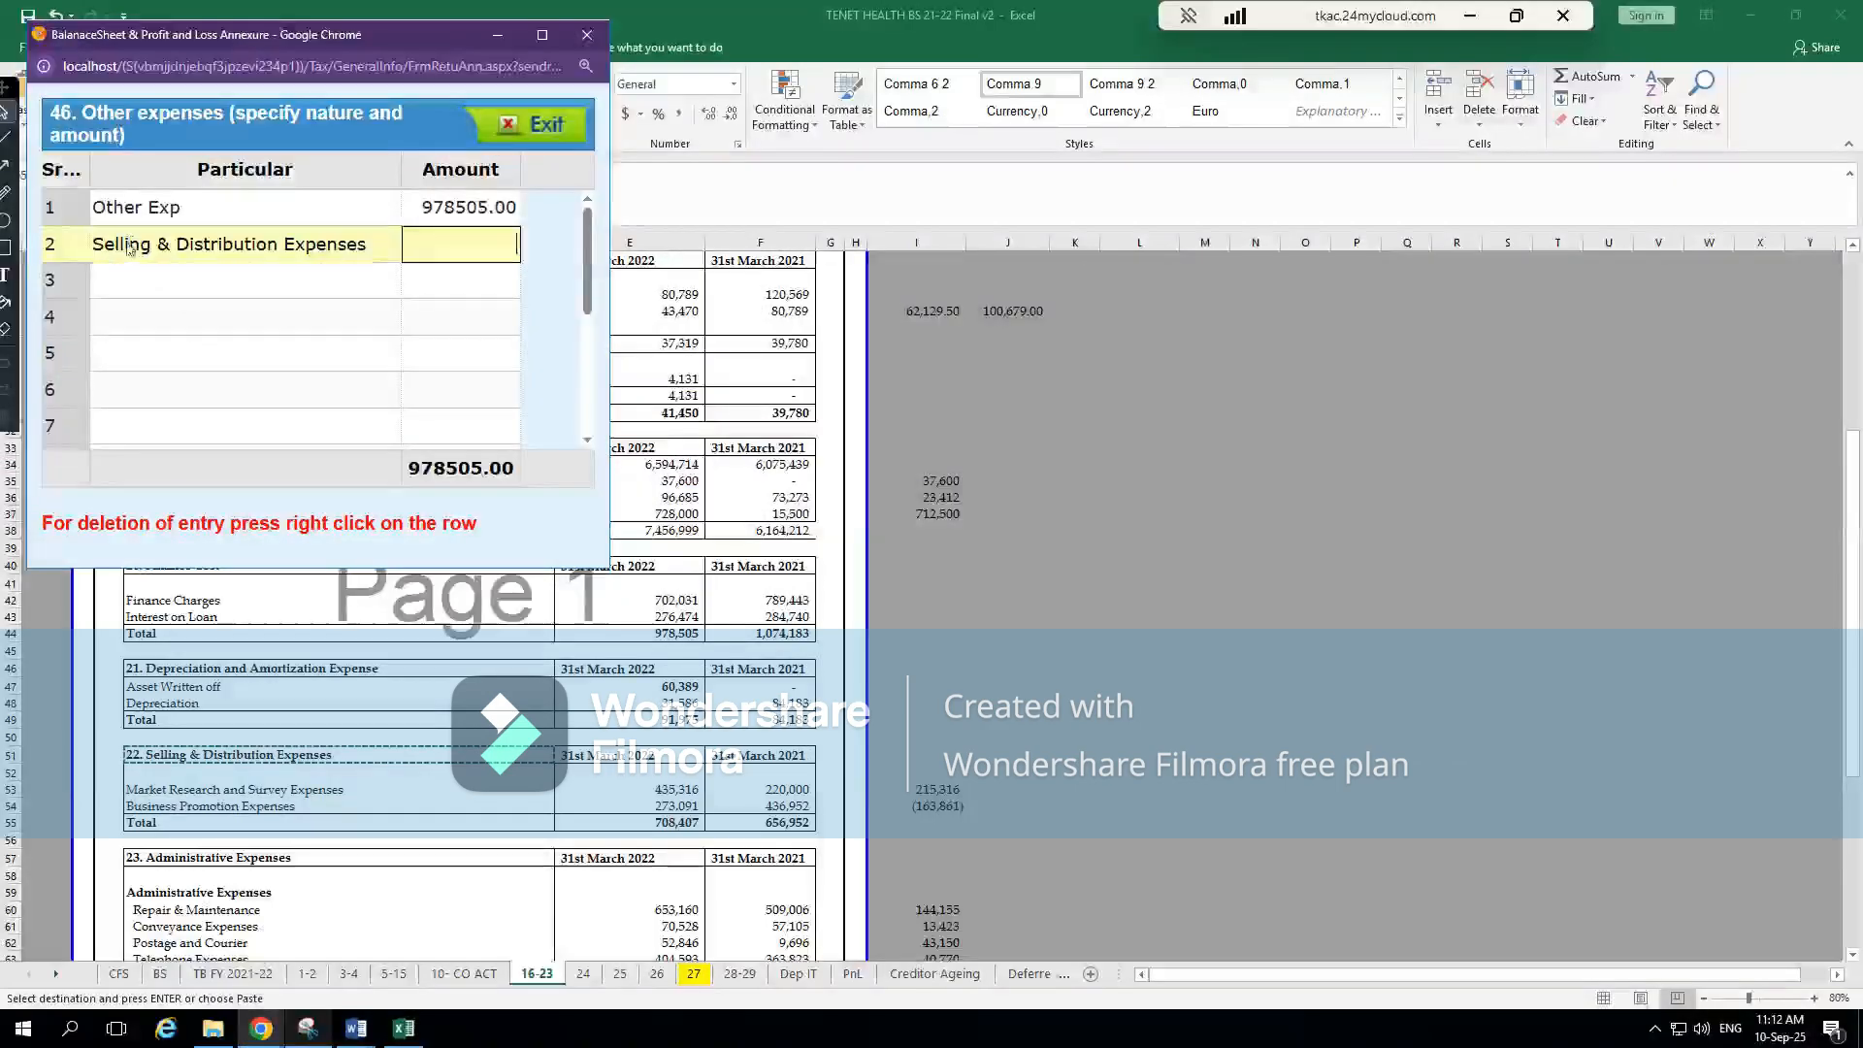
key("alt+Tab")
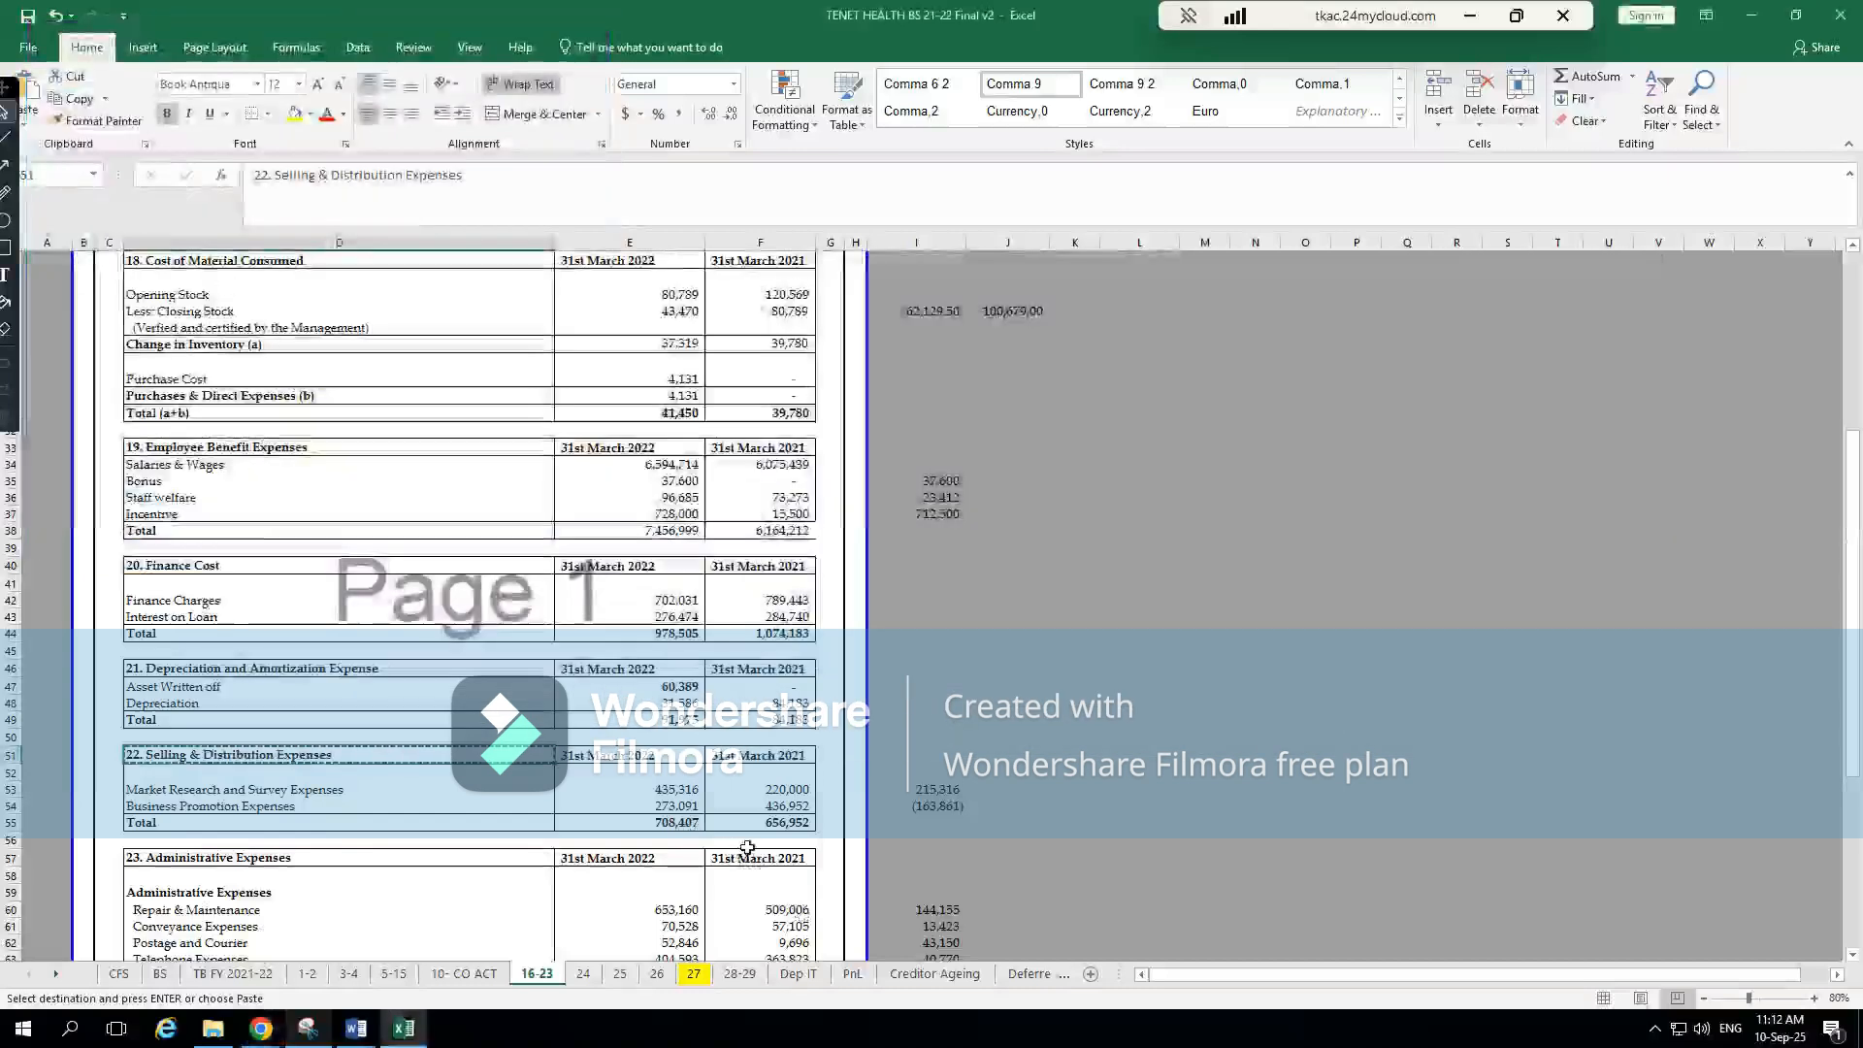
key("alt+Tab")
type("708407")
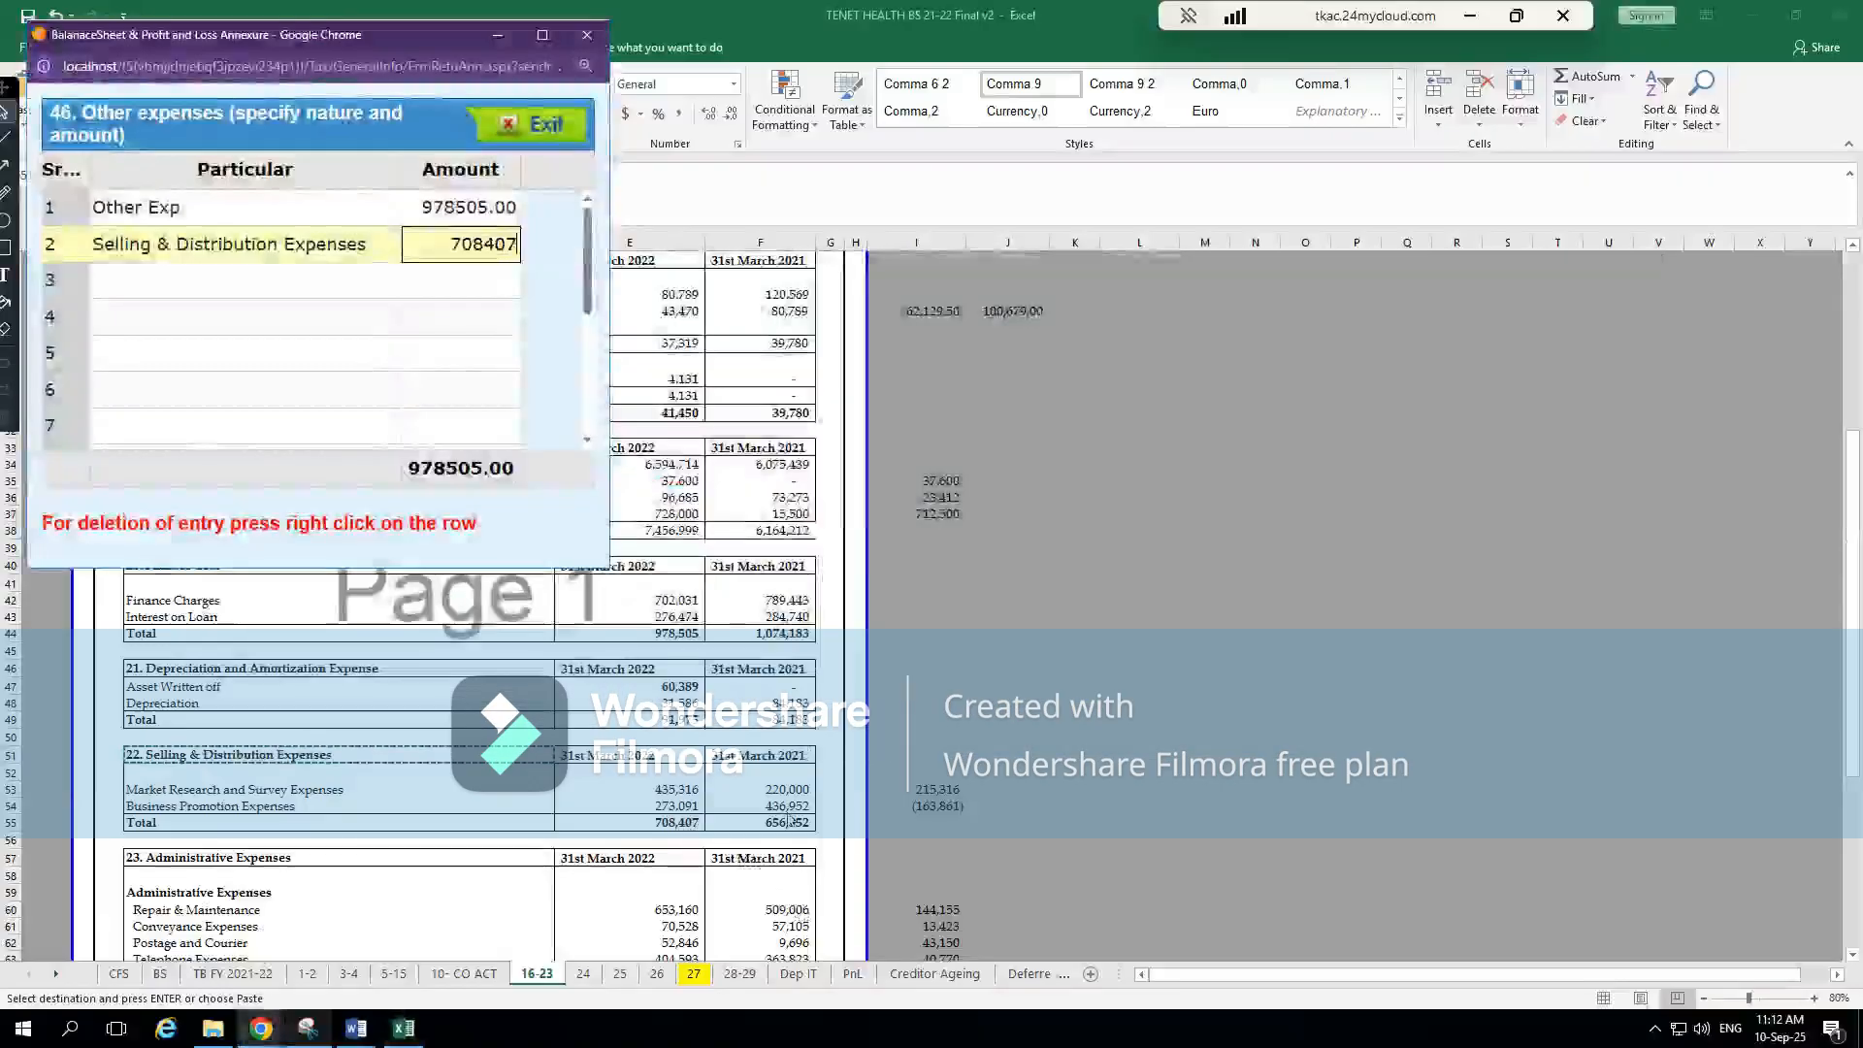
key("Tab")
Trace Administration Expense from Excel's PnL sheet to note 23 and paste that note's heading as the annexure's third particular
key("alt+Tab")
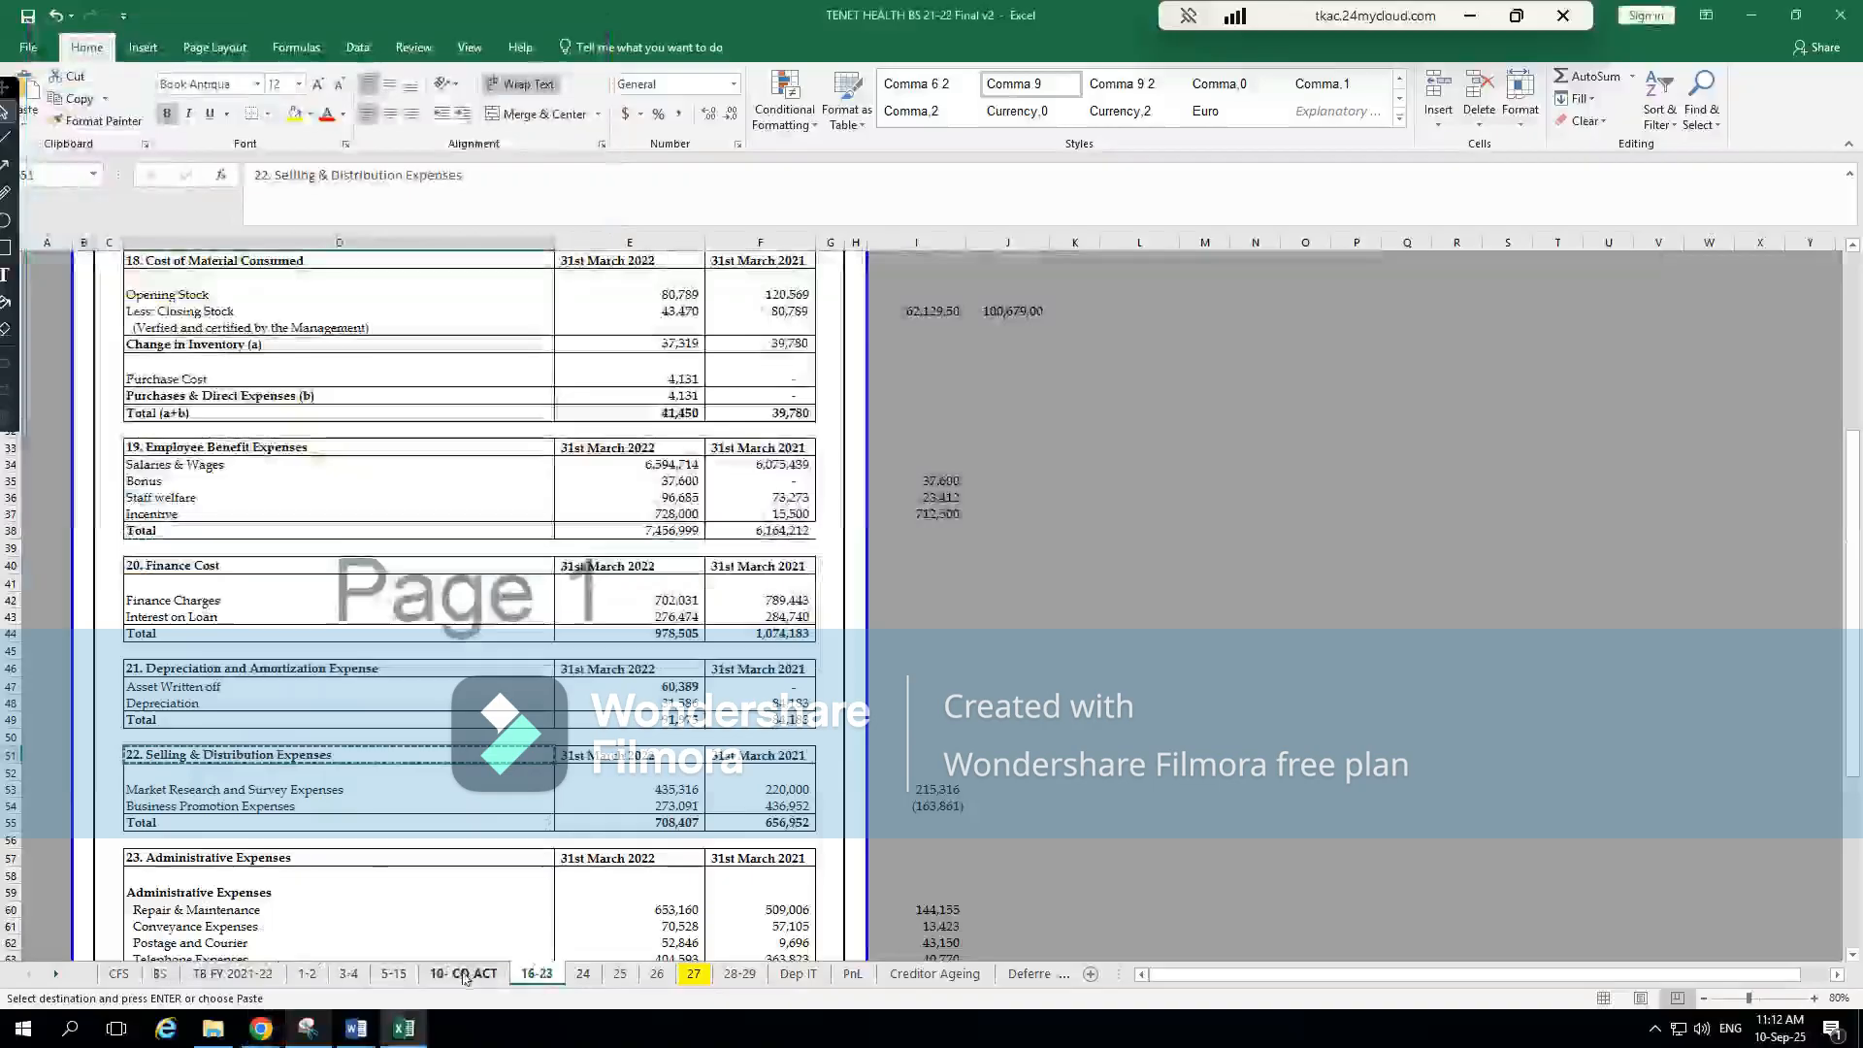
left_click(852, 973)
left_click(910, 773)
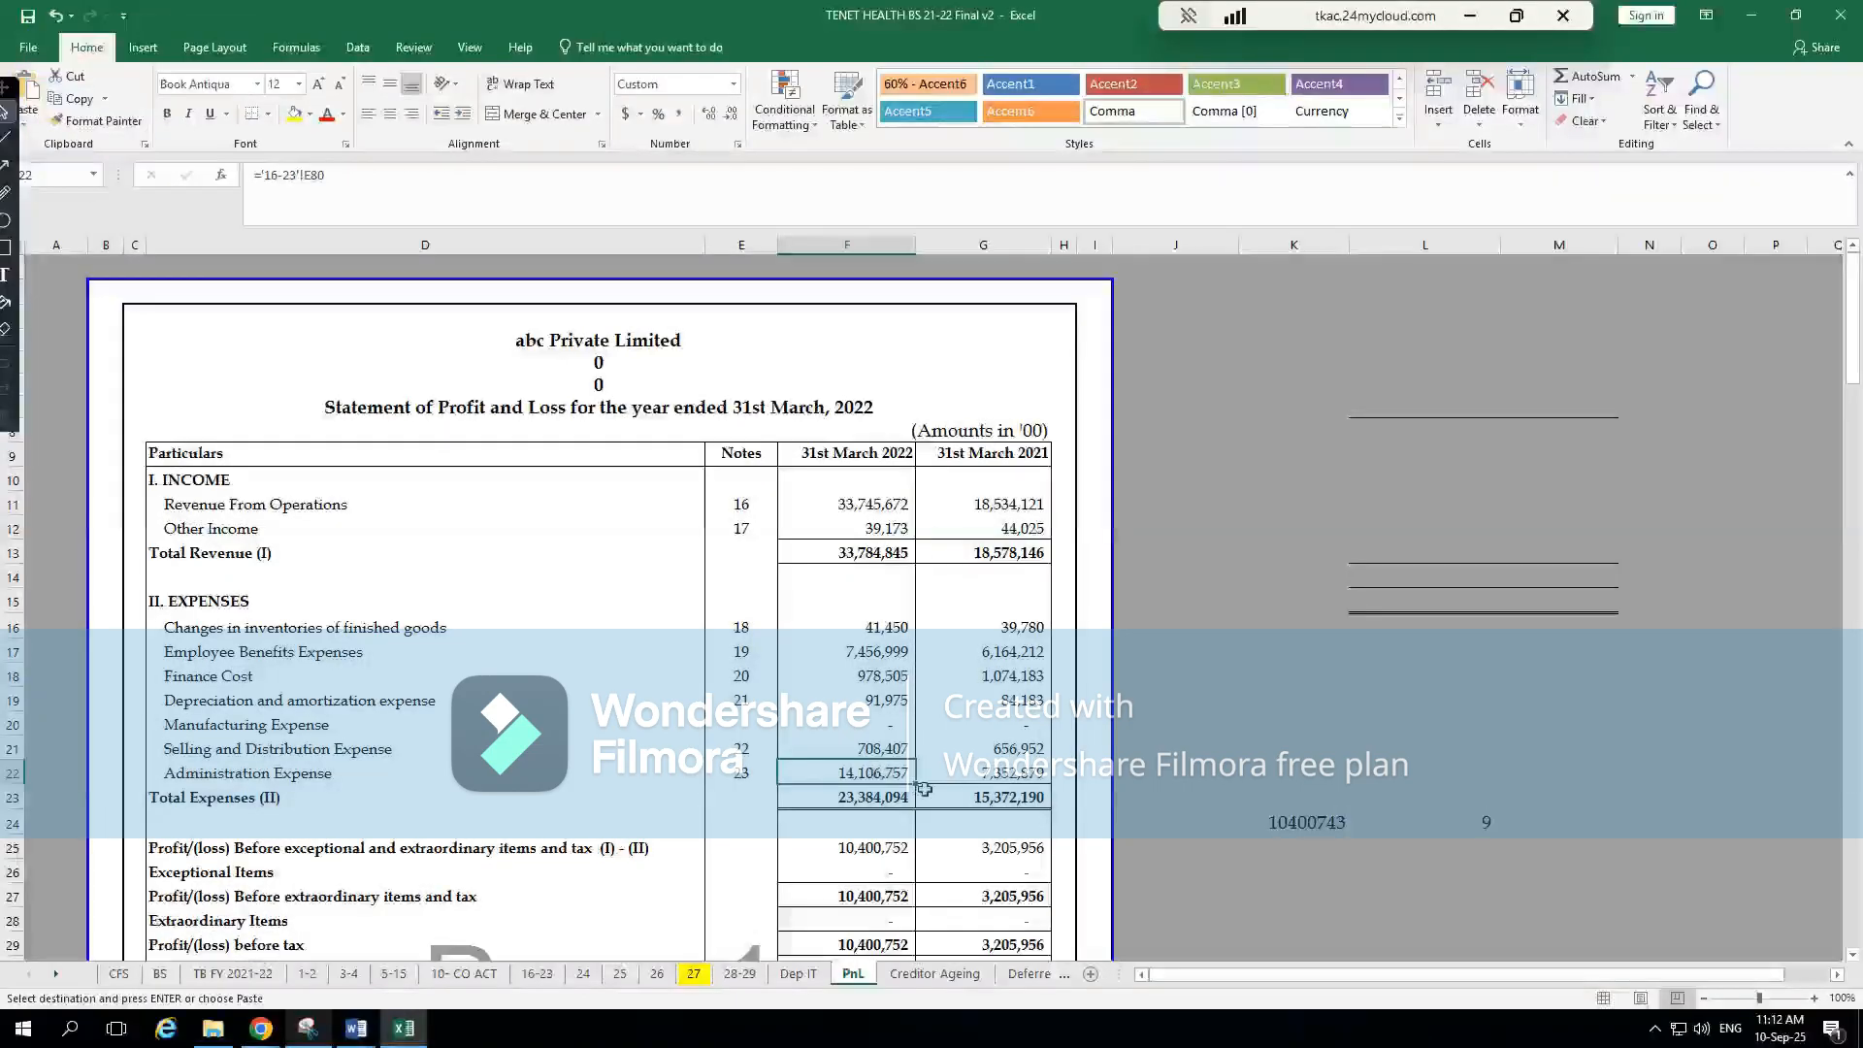
key("ctrl+bracketleft")
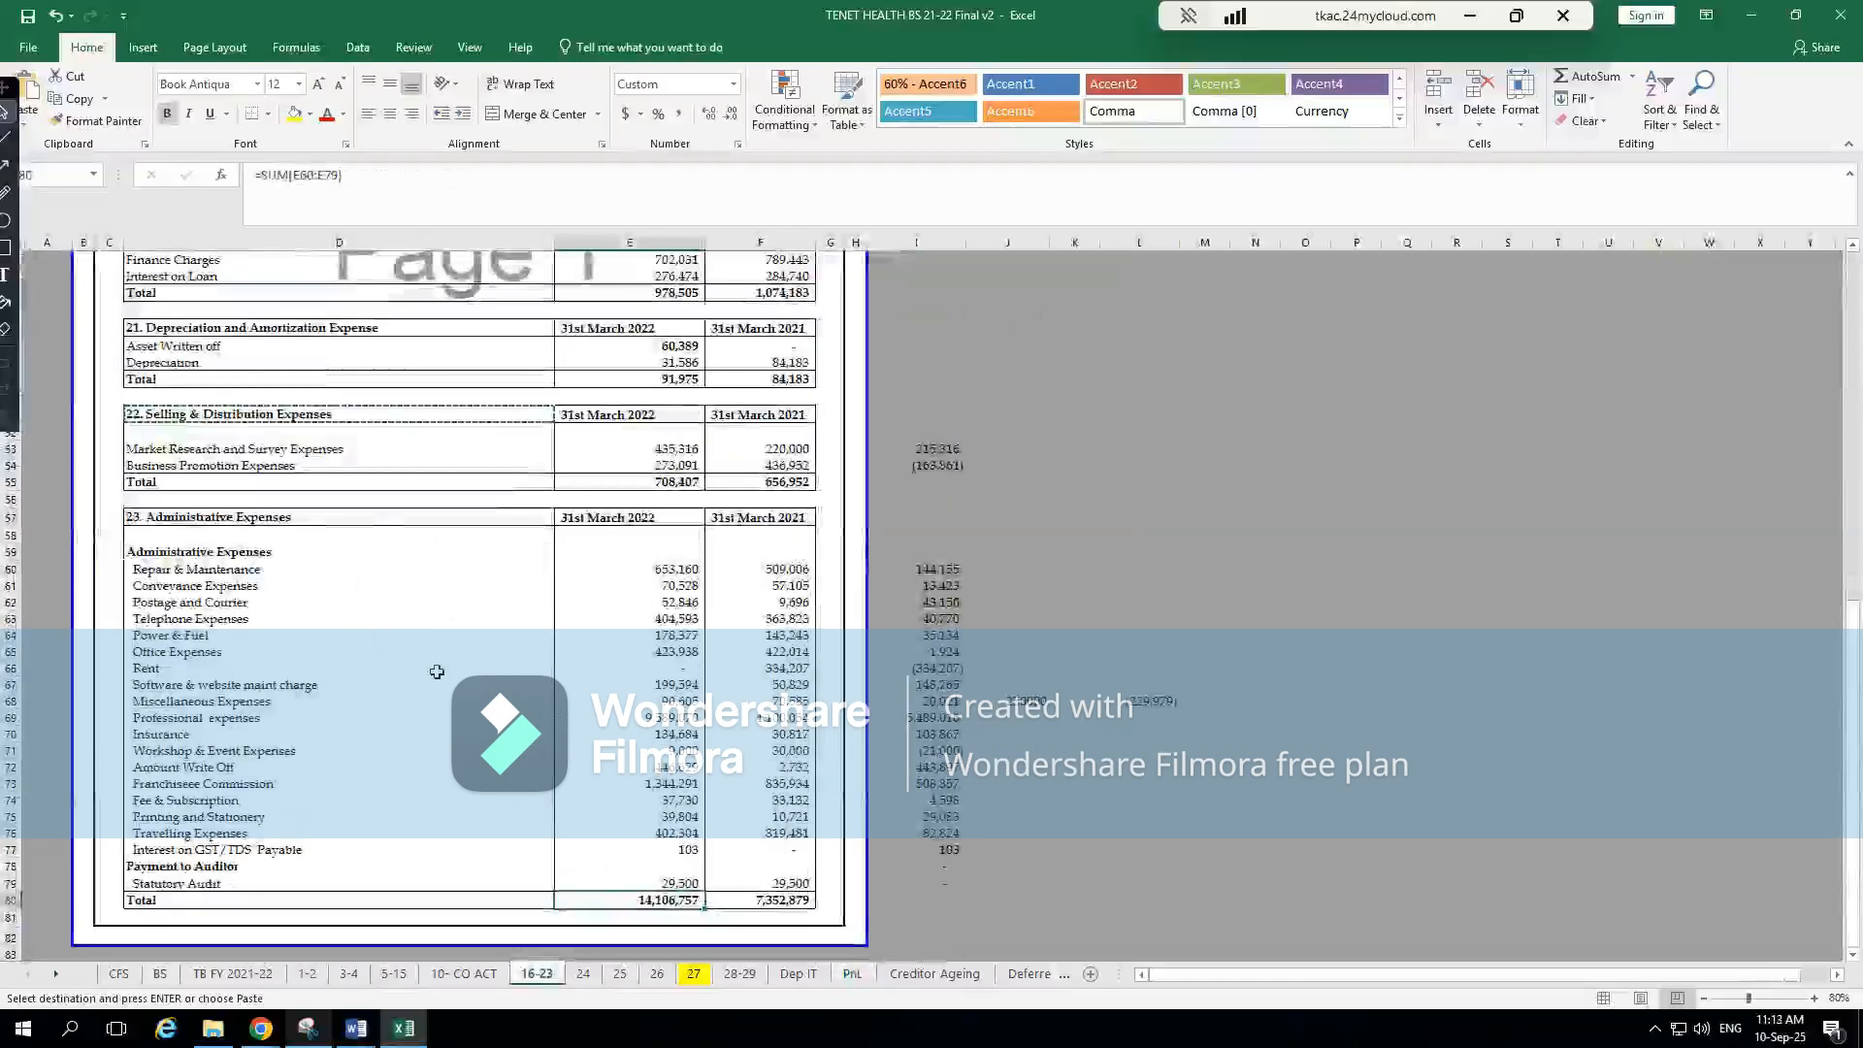
left_click(265, 521)
key("ctrl+c")
key("alt+Tab")
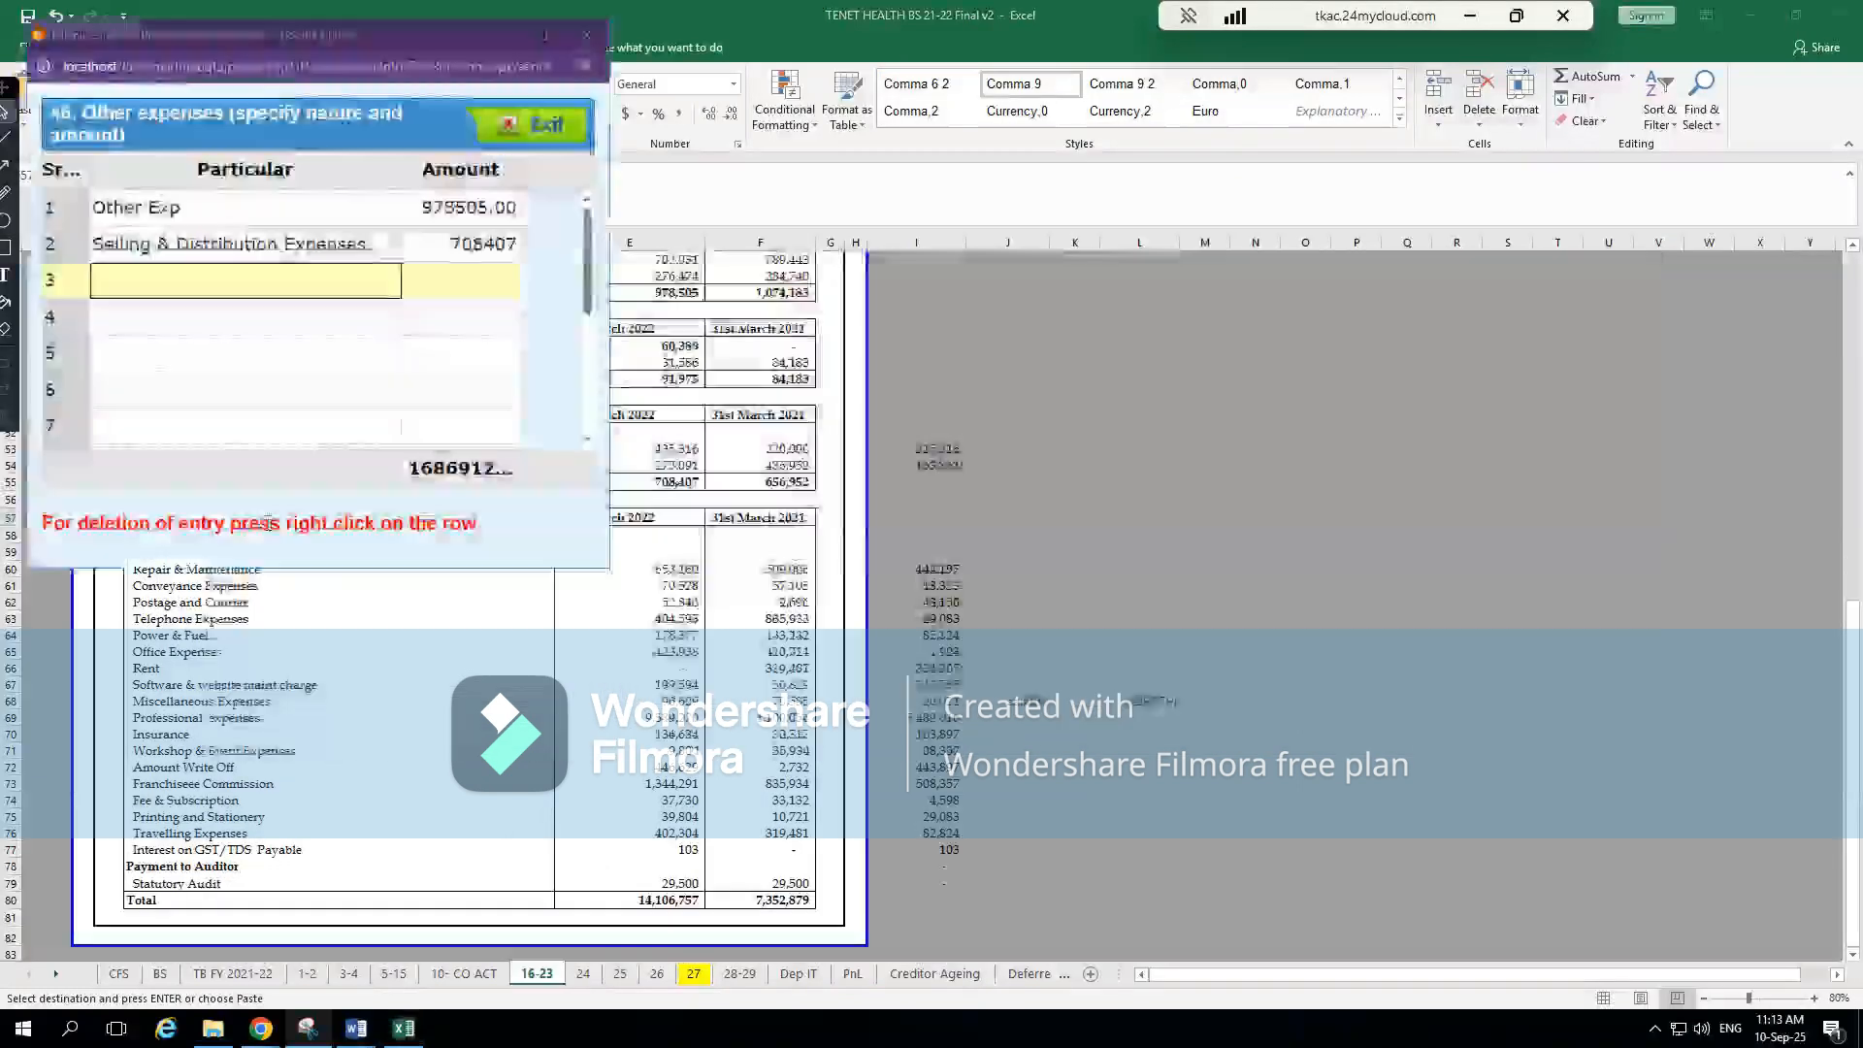
key("ctrl+v")
key("Tab")
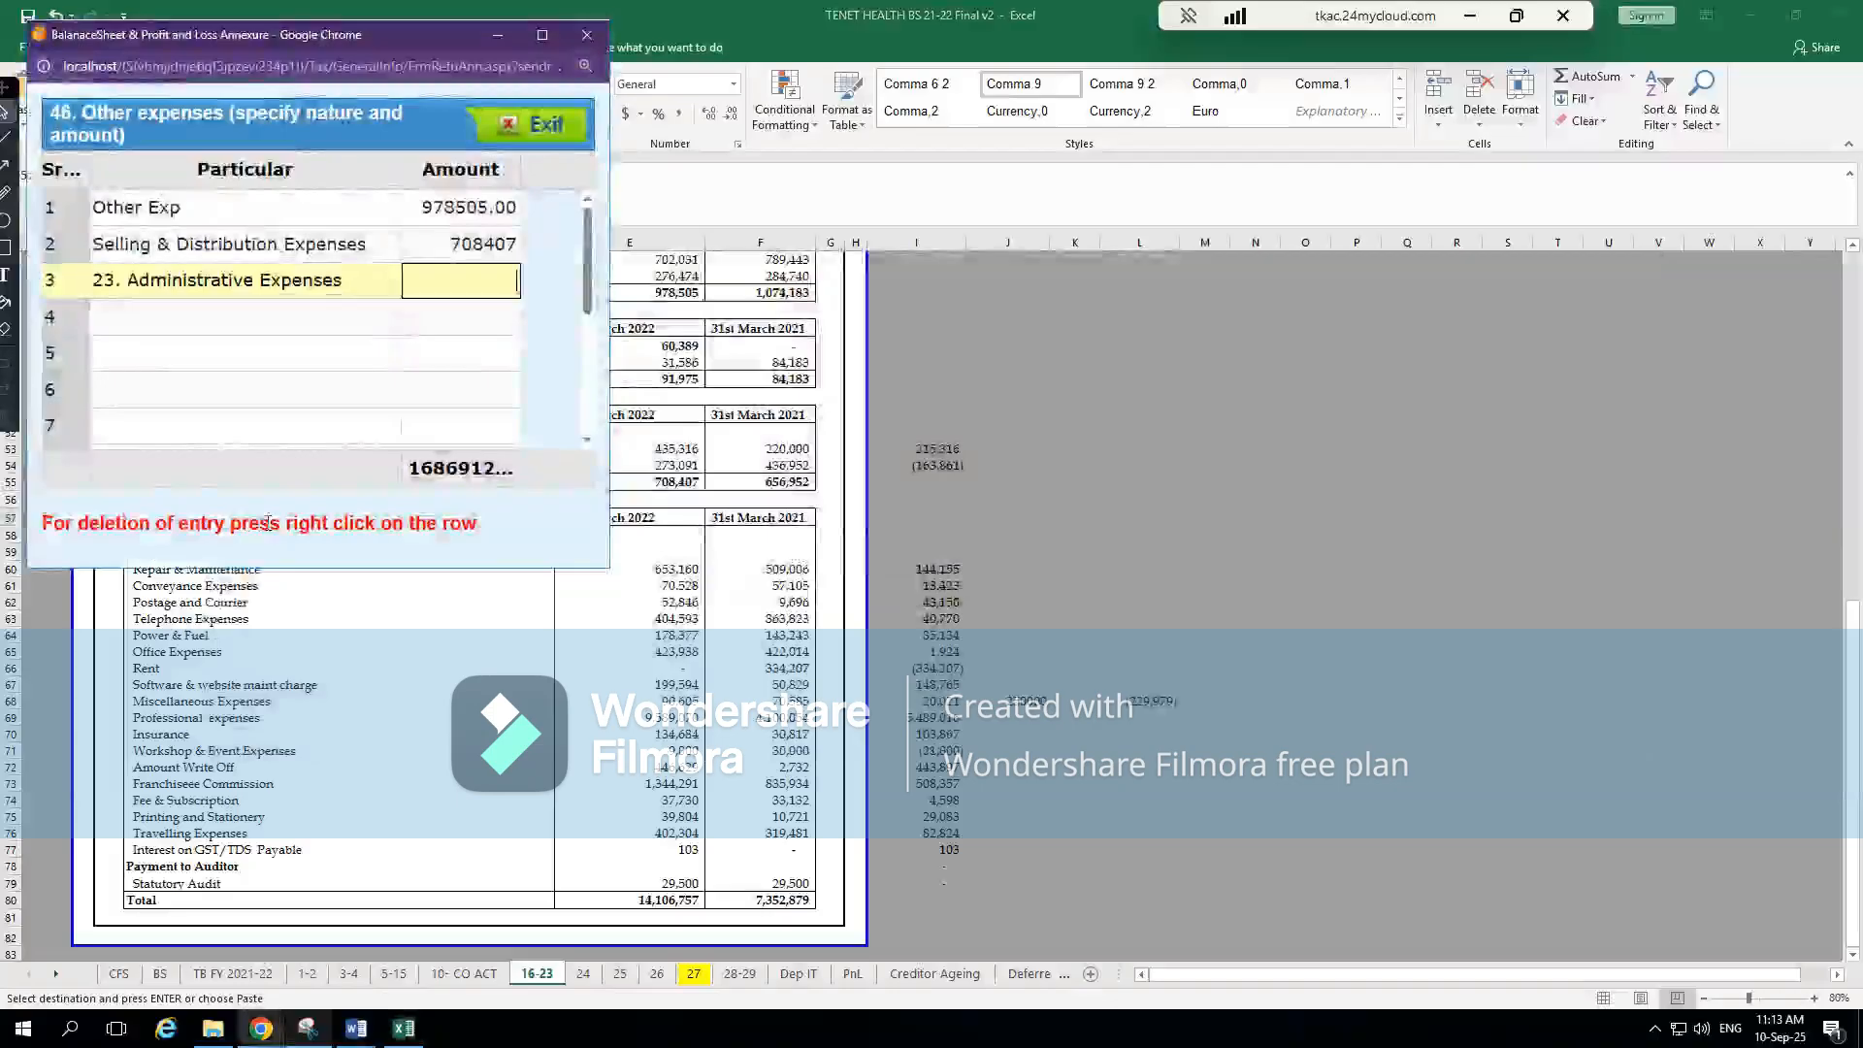
Remove the note number from the third particular so that it reads Administrative Expenses
double_click(129, 284)
key("BackSpace")
key("BackSpace")
key("BackSpace")
key("BackSpace")
key("BackSpace")
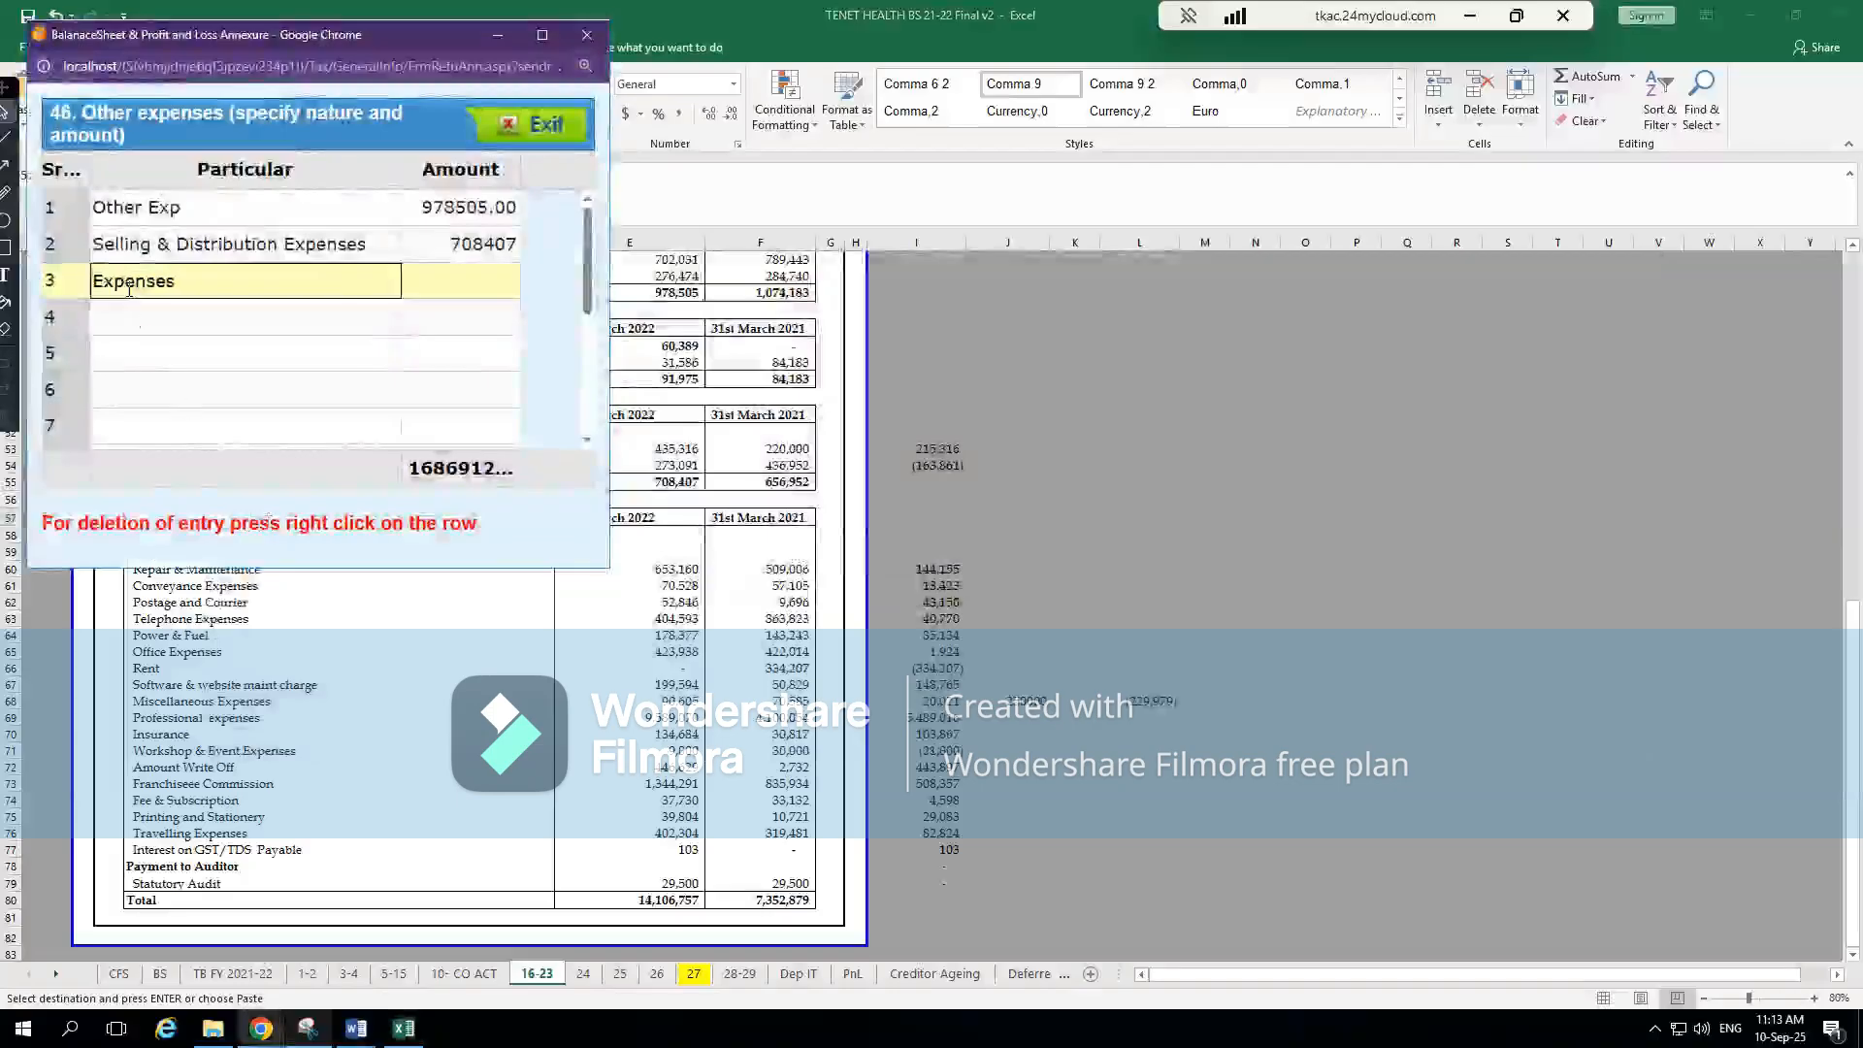
type("A")
key("BackSpace")
key("ctrl+a")
key("ctrl+v")
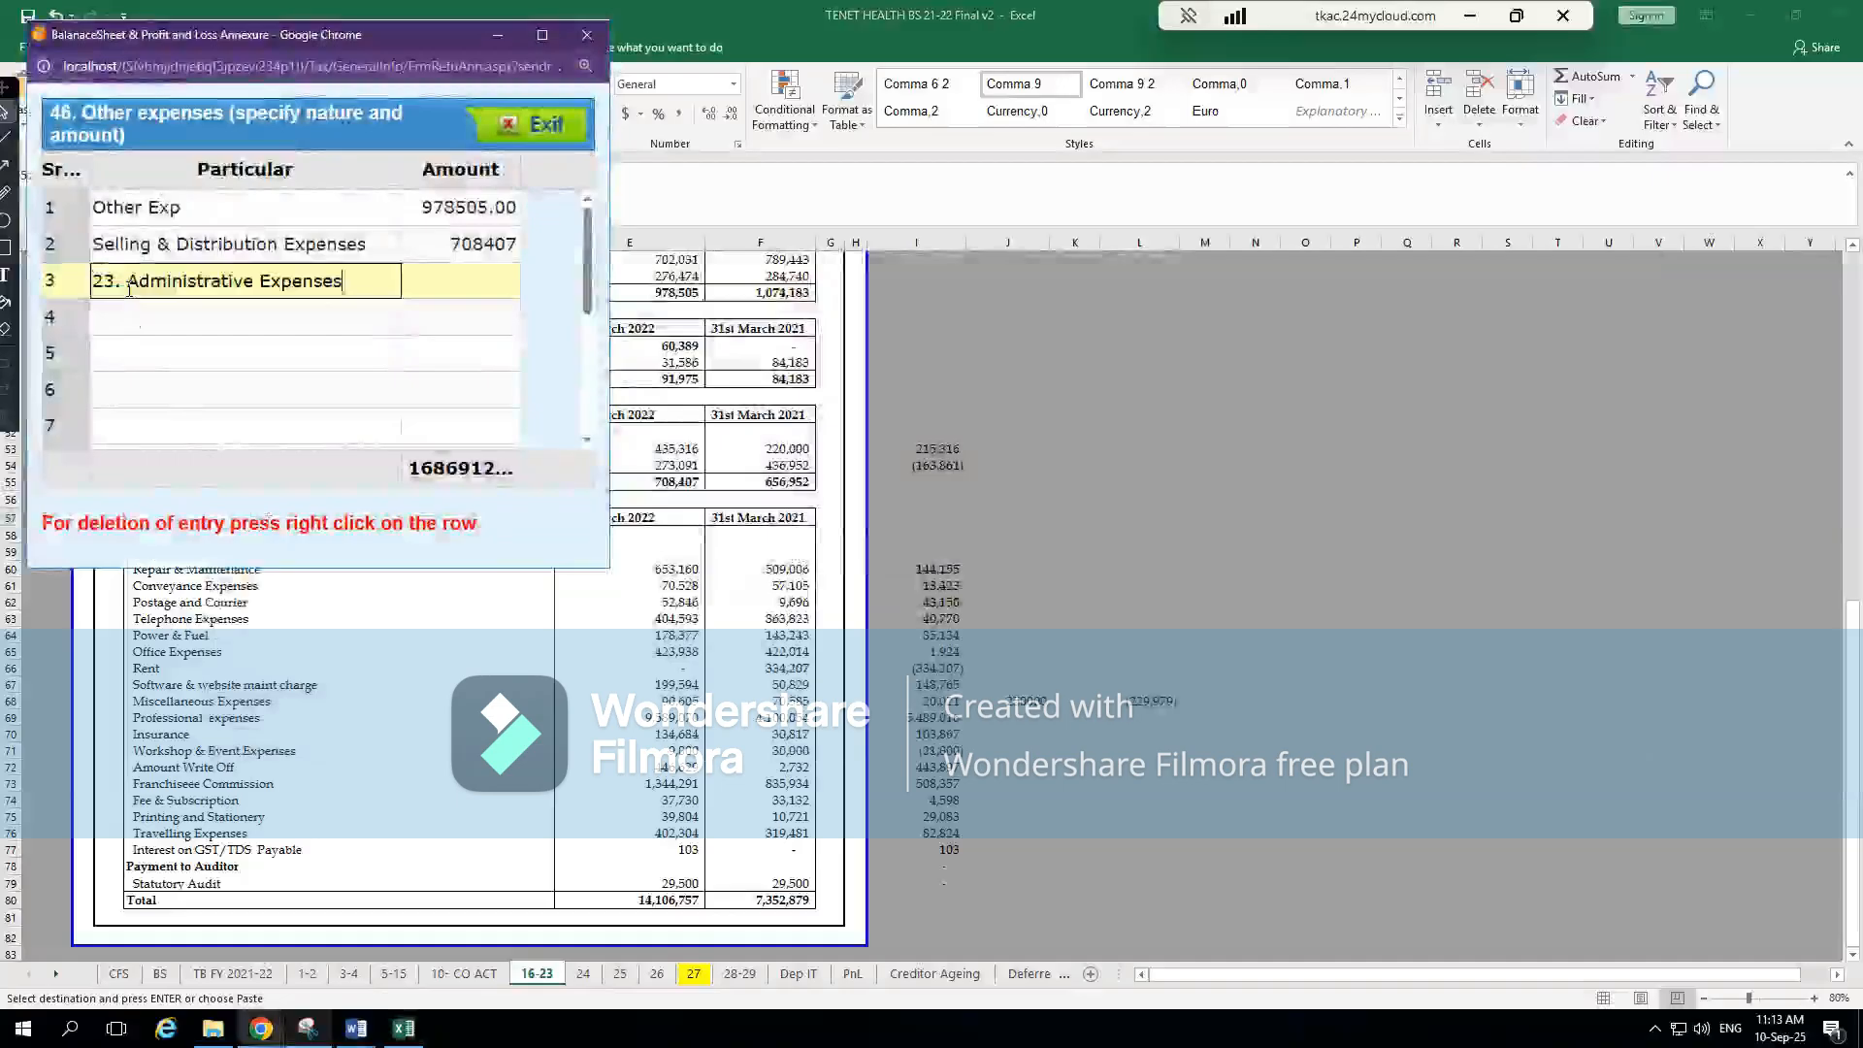
key("BackSpace")
key("BackSpace")
key("BackSpace")
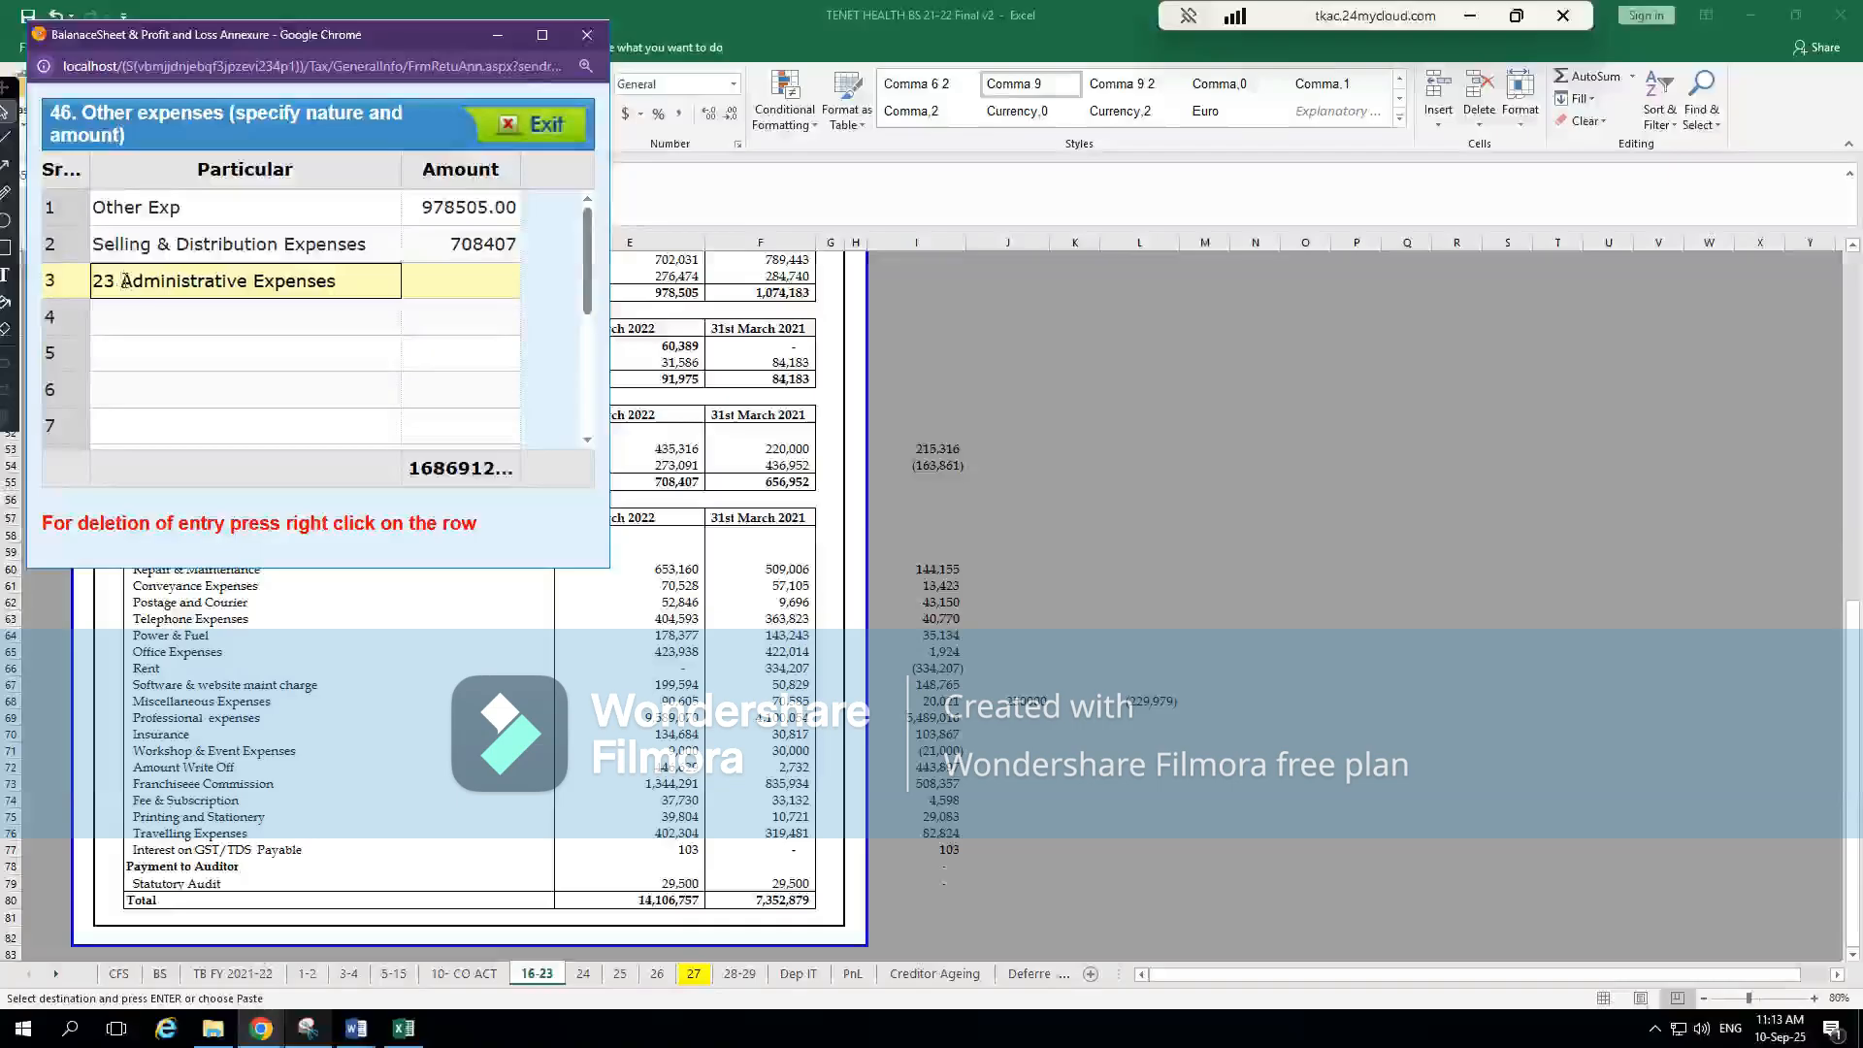
key("Tab")
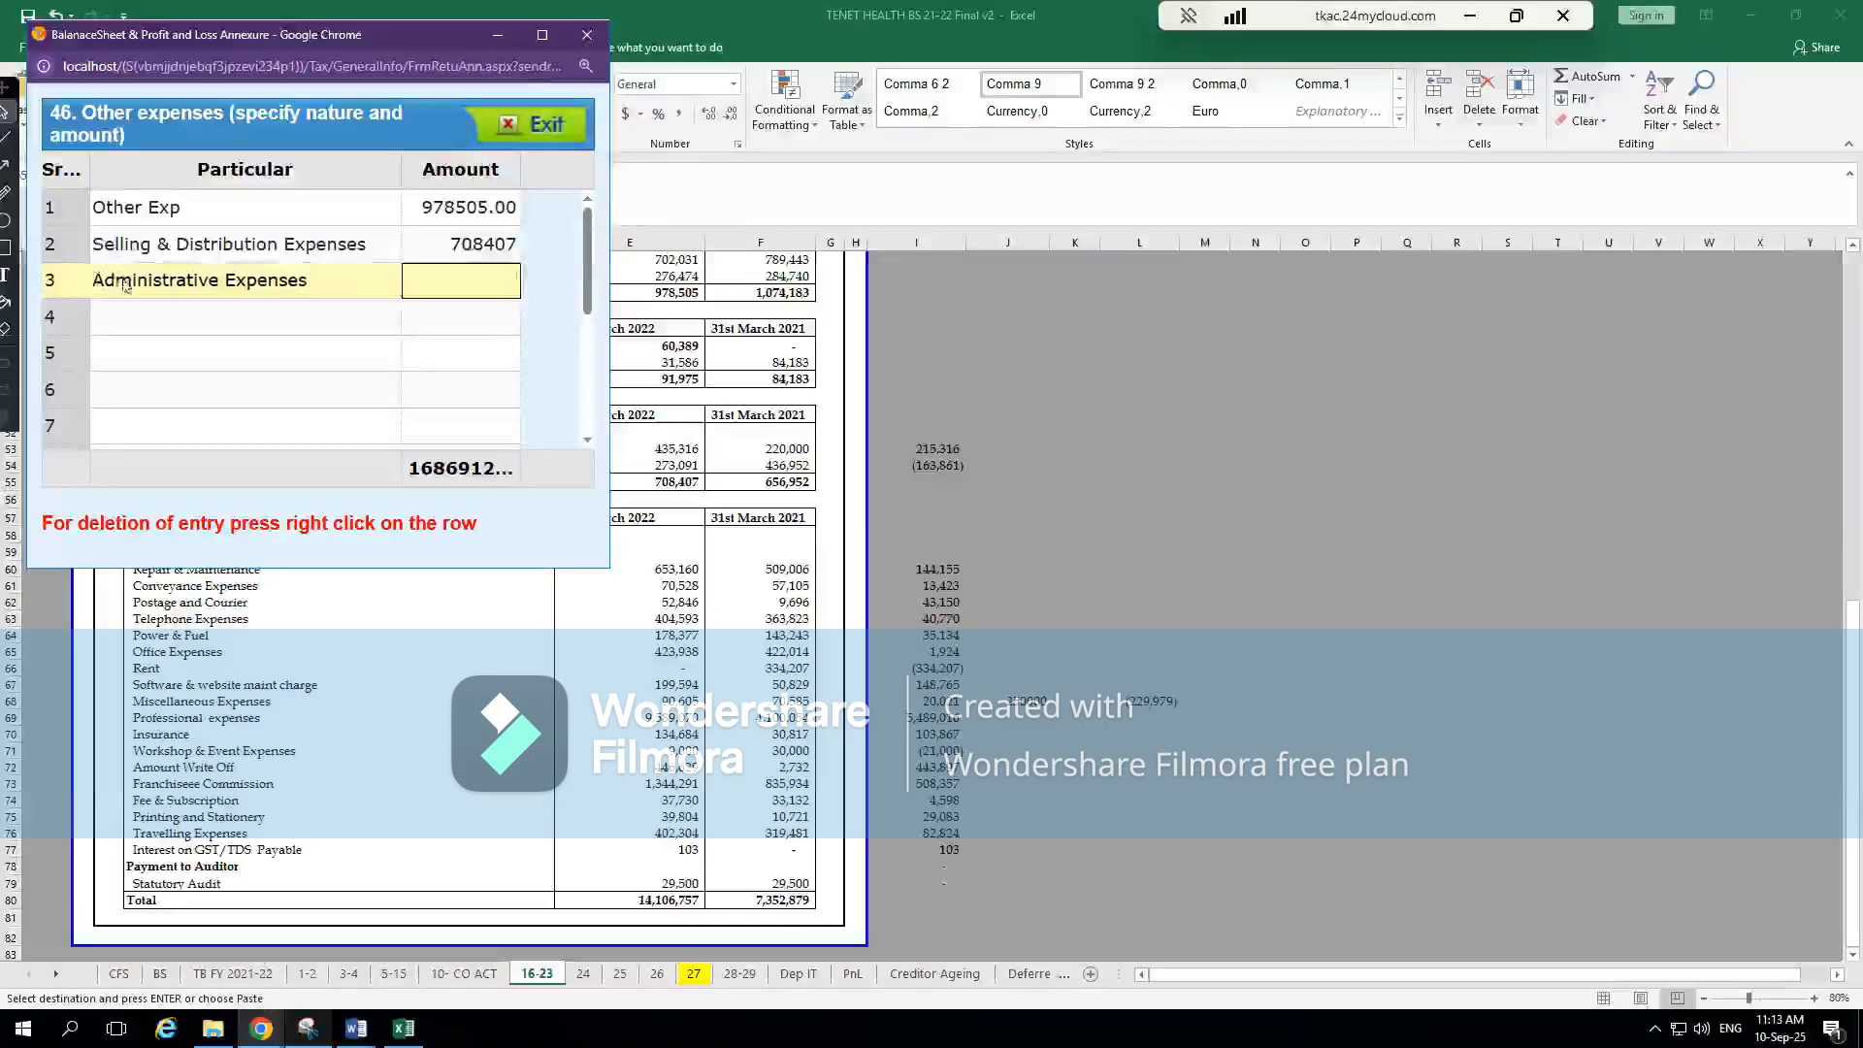
Review the individual expense heads, Statutory Audit and the total under Administrative Expenses in Excel's note 23
key("alt+Tab")
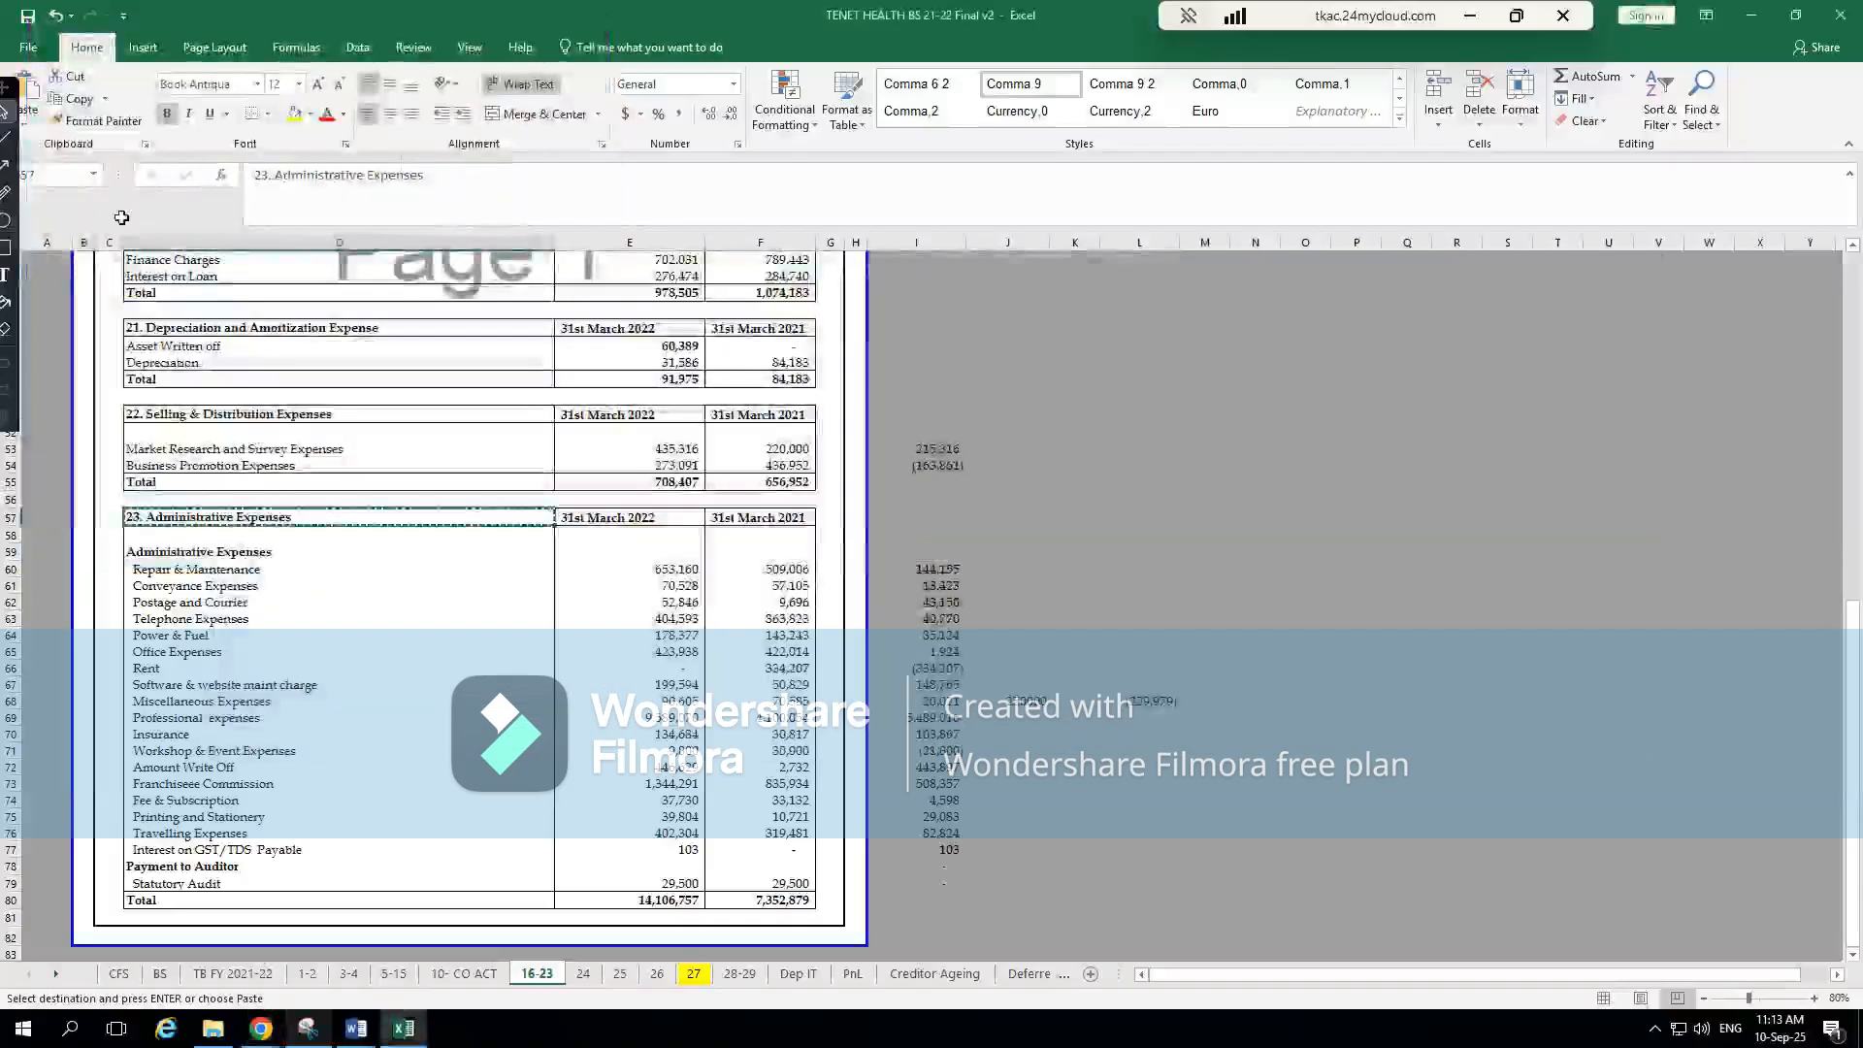
left_click(254, 571)
left_click(231, 618)
left_click(231, 682)
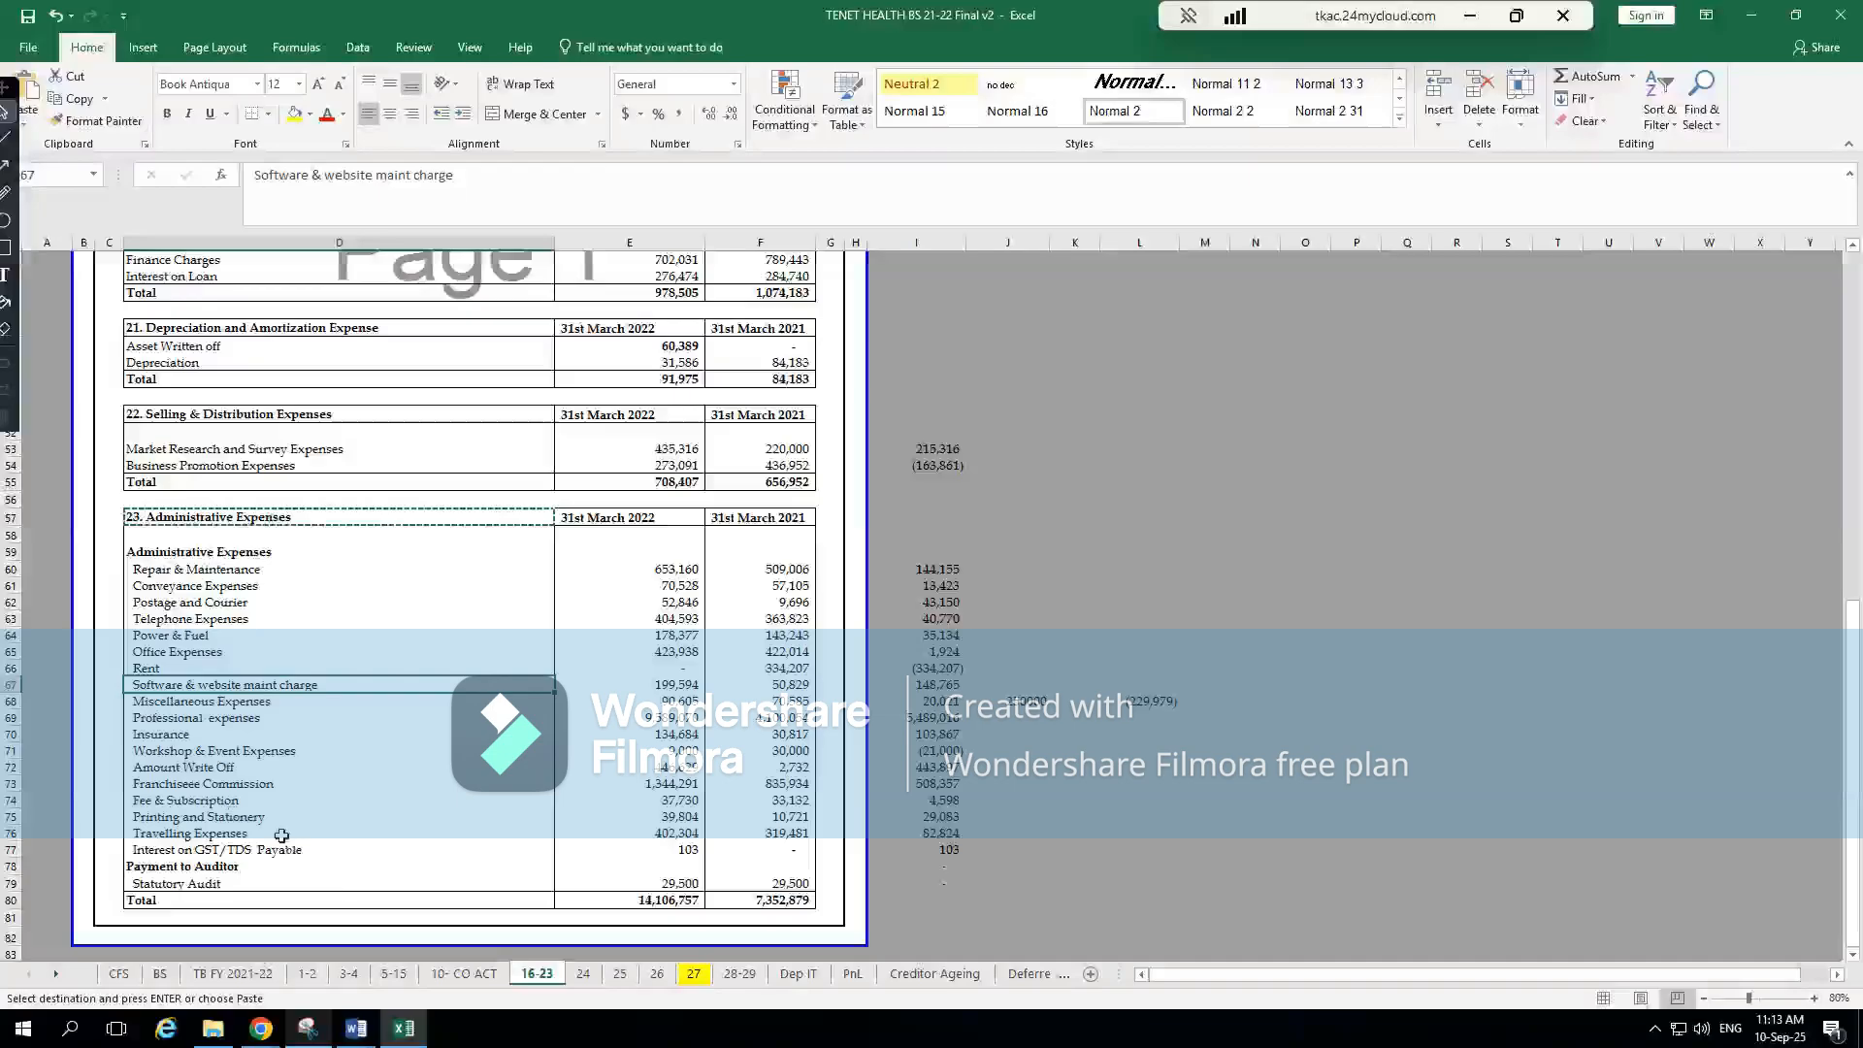
left_click(688, 885)
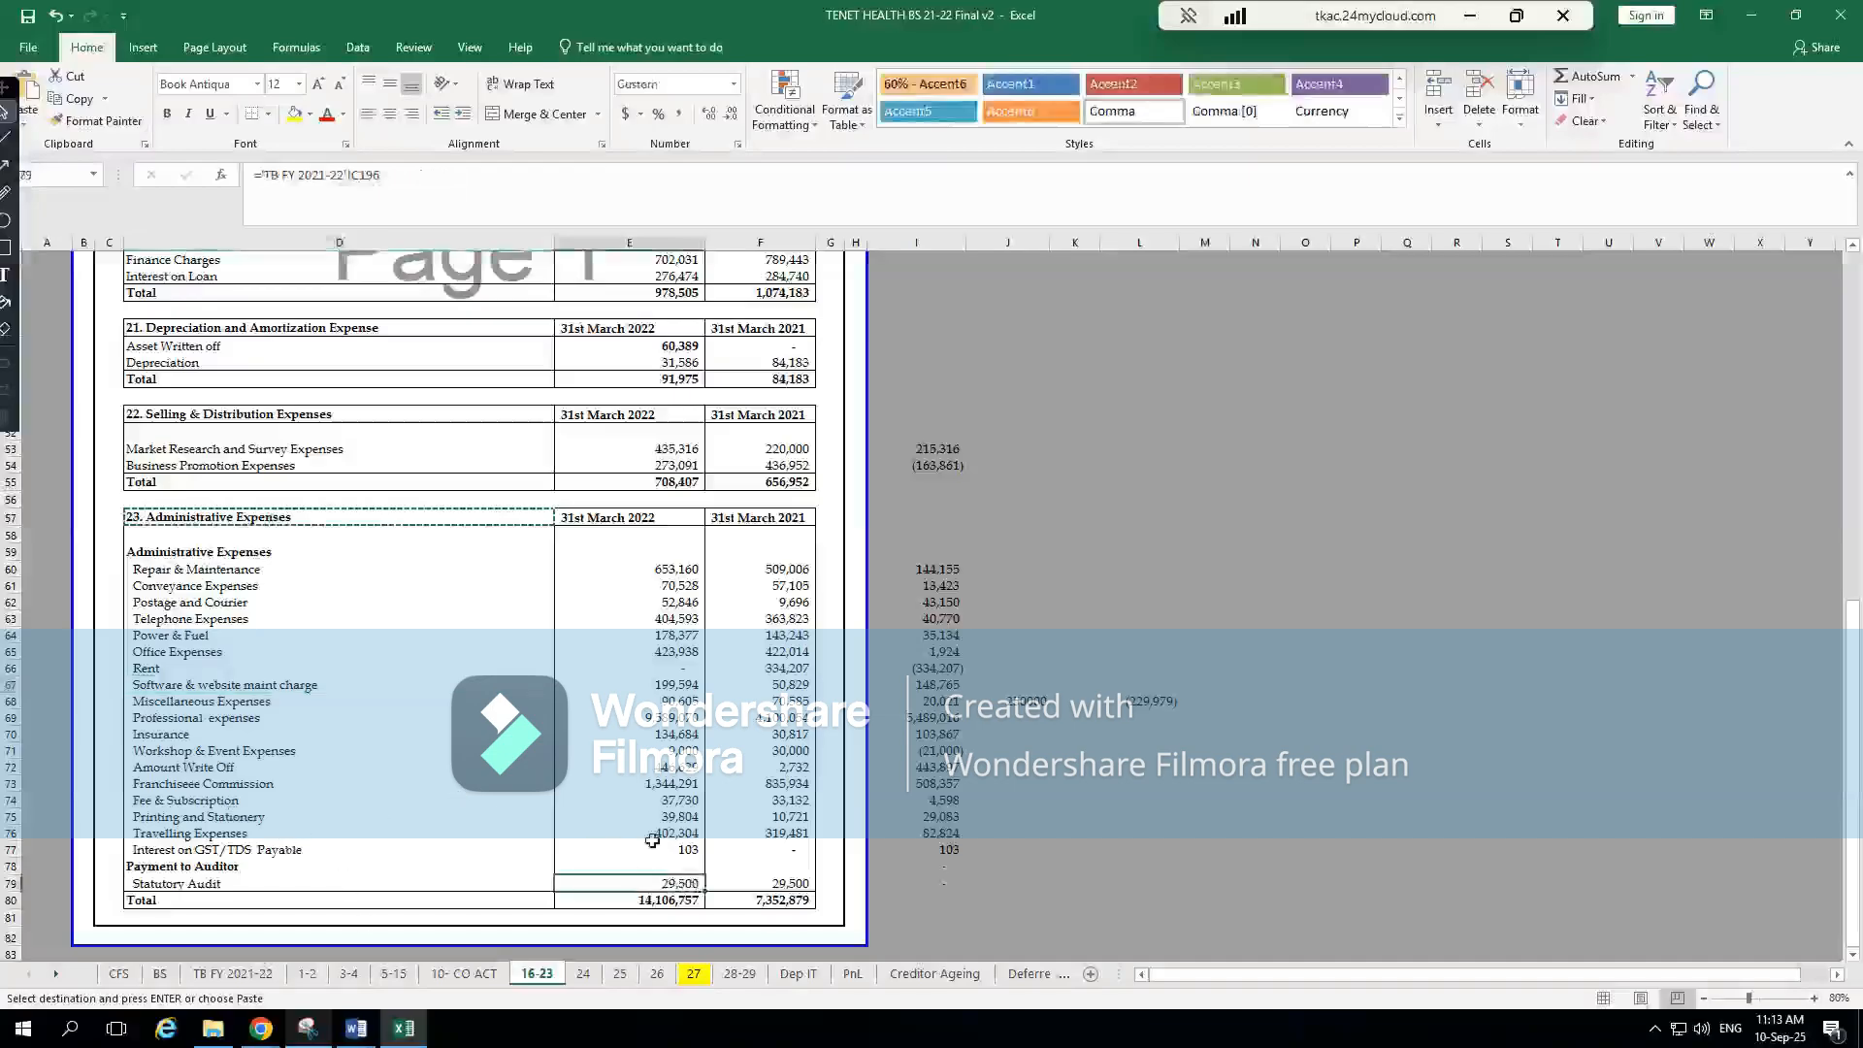
left_click(668, 901)
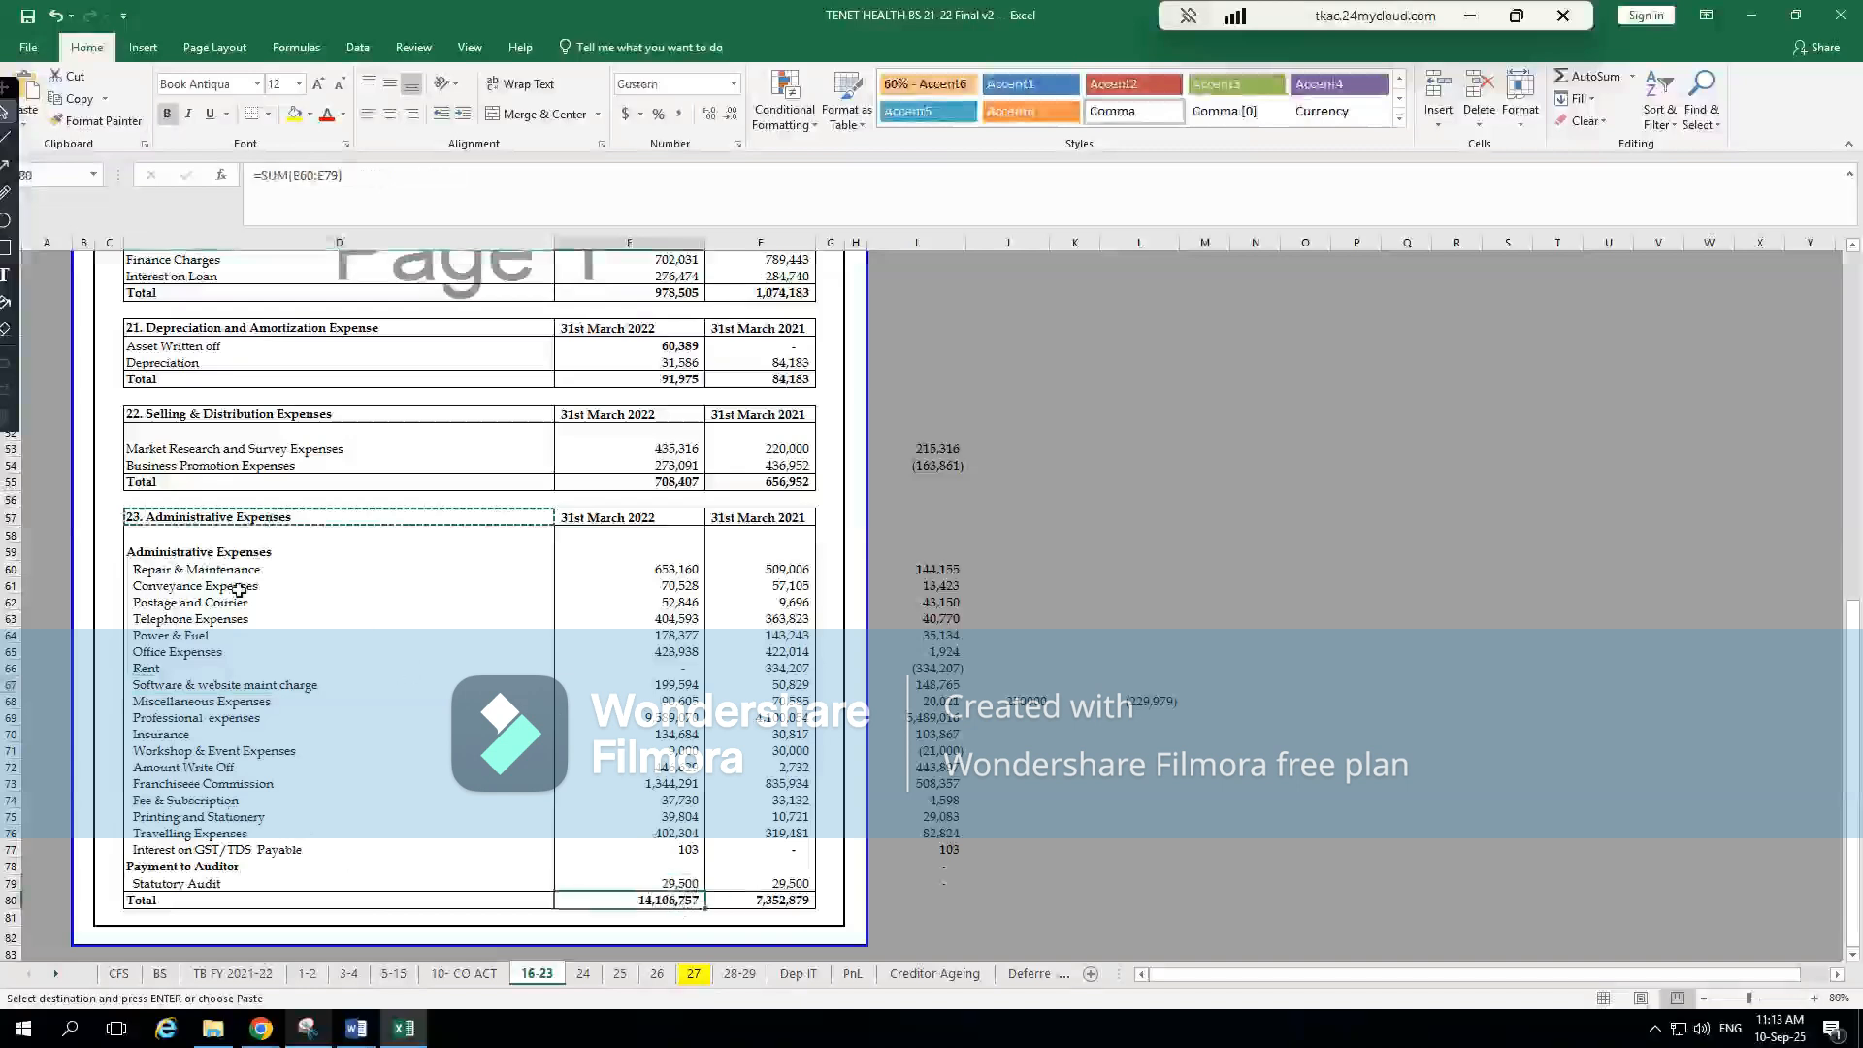
left_click(196, 571)
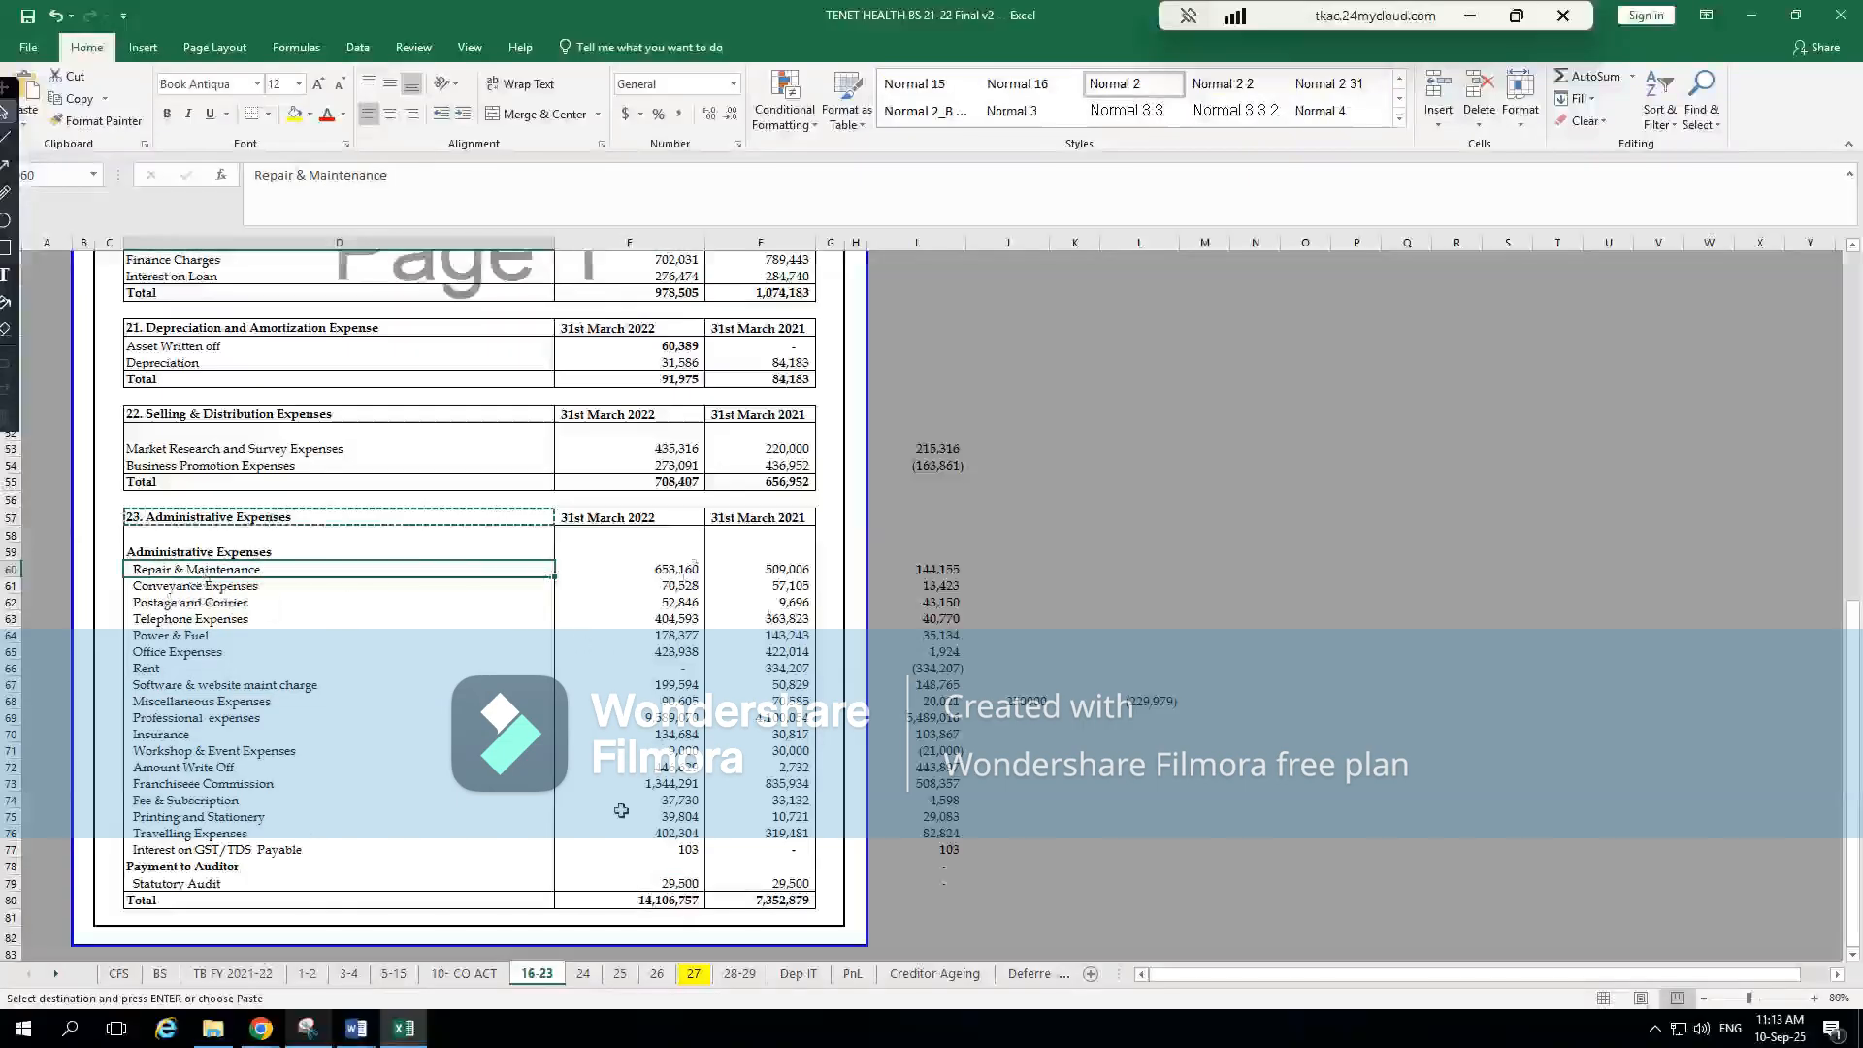
Copy note 23's current-year total from Excel and enter it without commas as 14106757 for Administrative Expenses
left_click(696, 900)
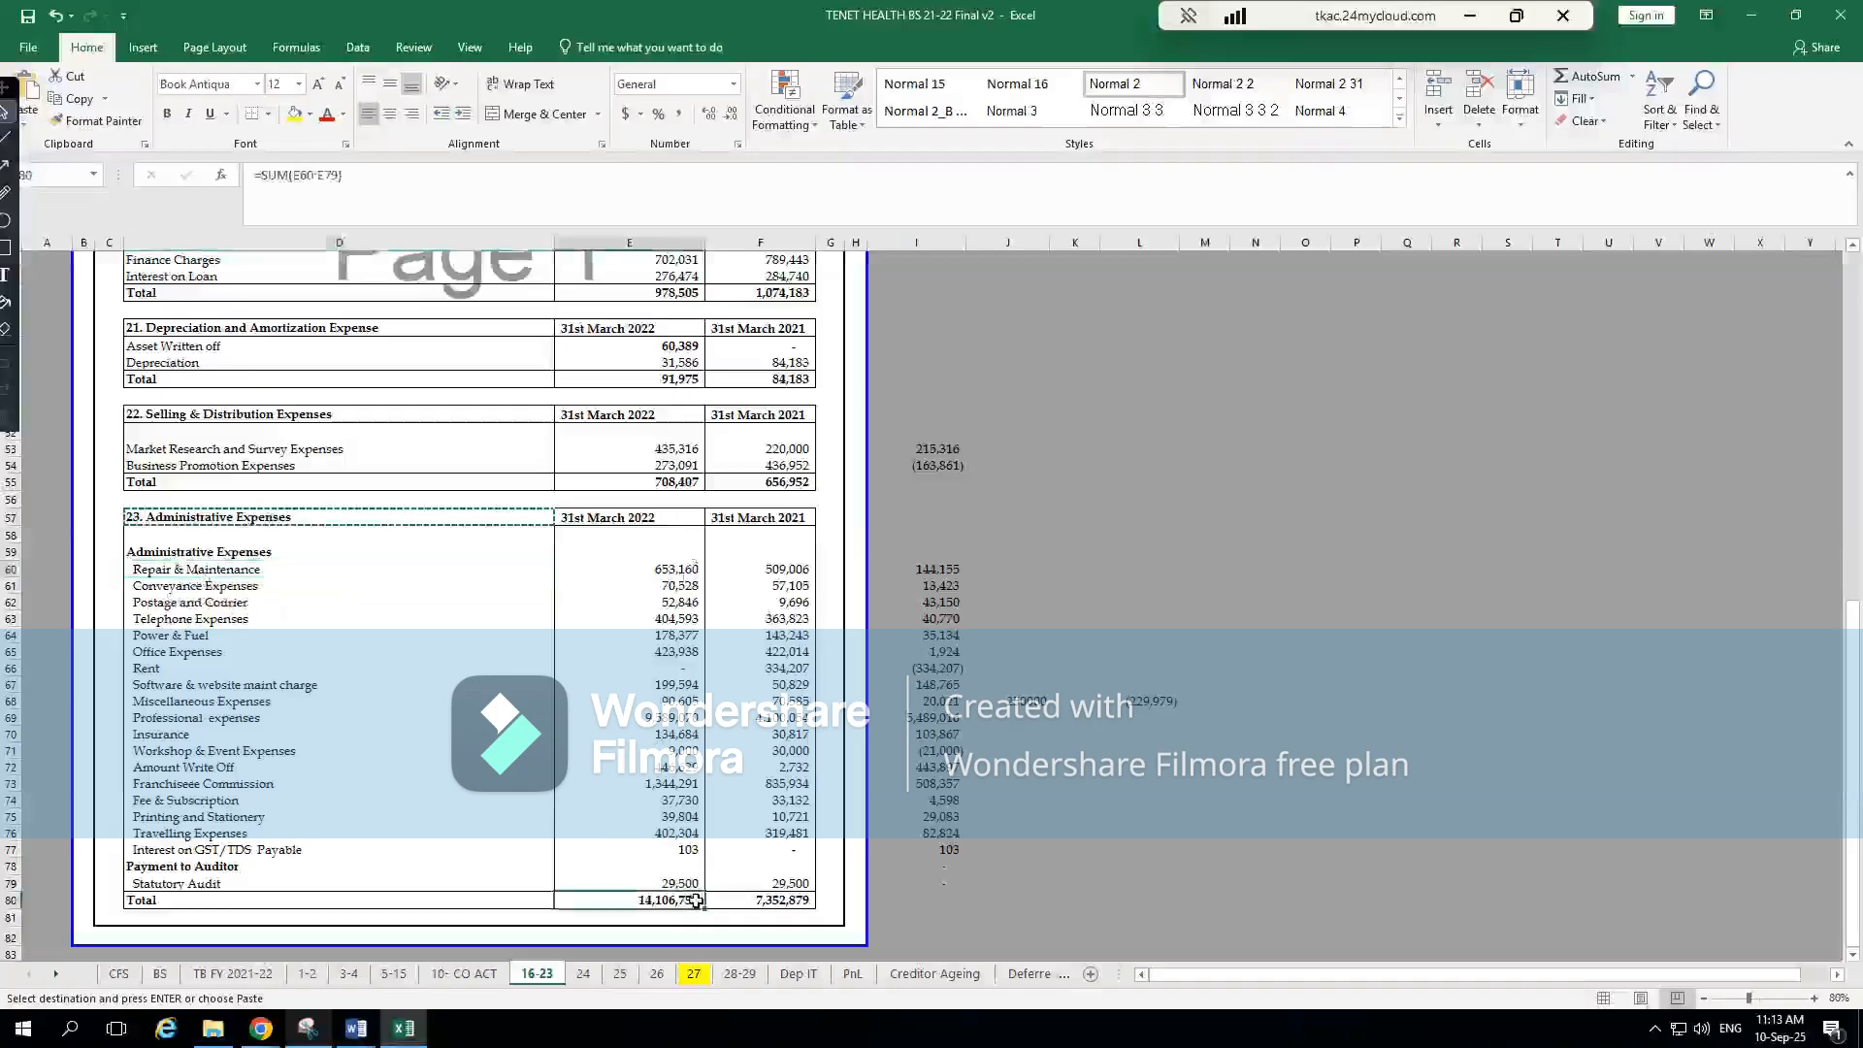
key("ctrl+c")
key("alt+Tab")
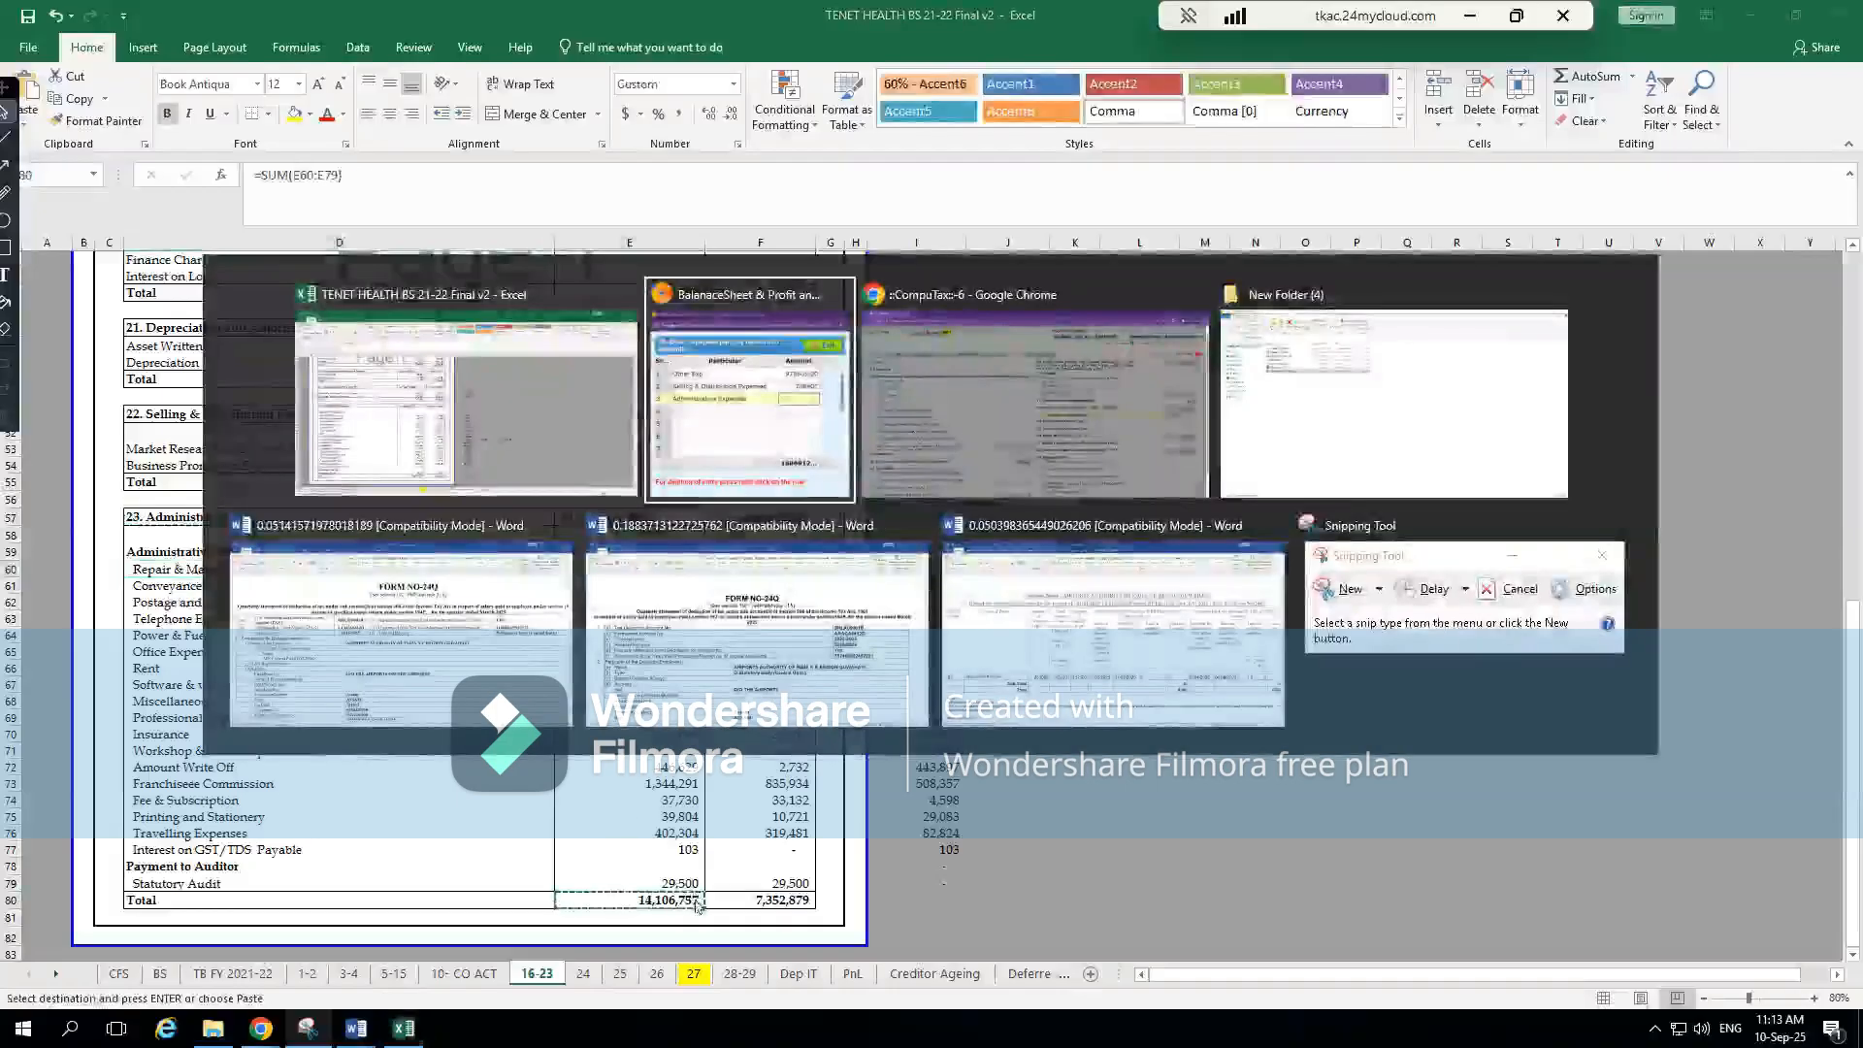
key("ctrl+v")
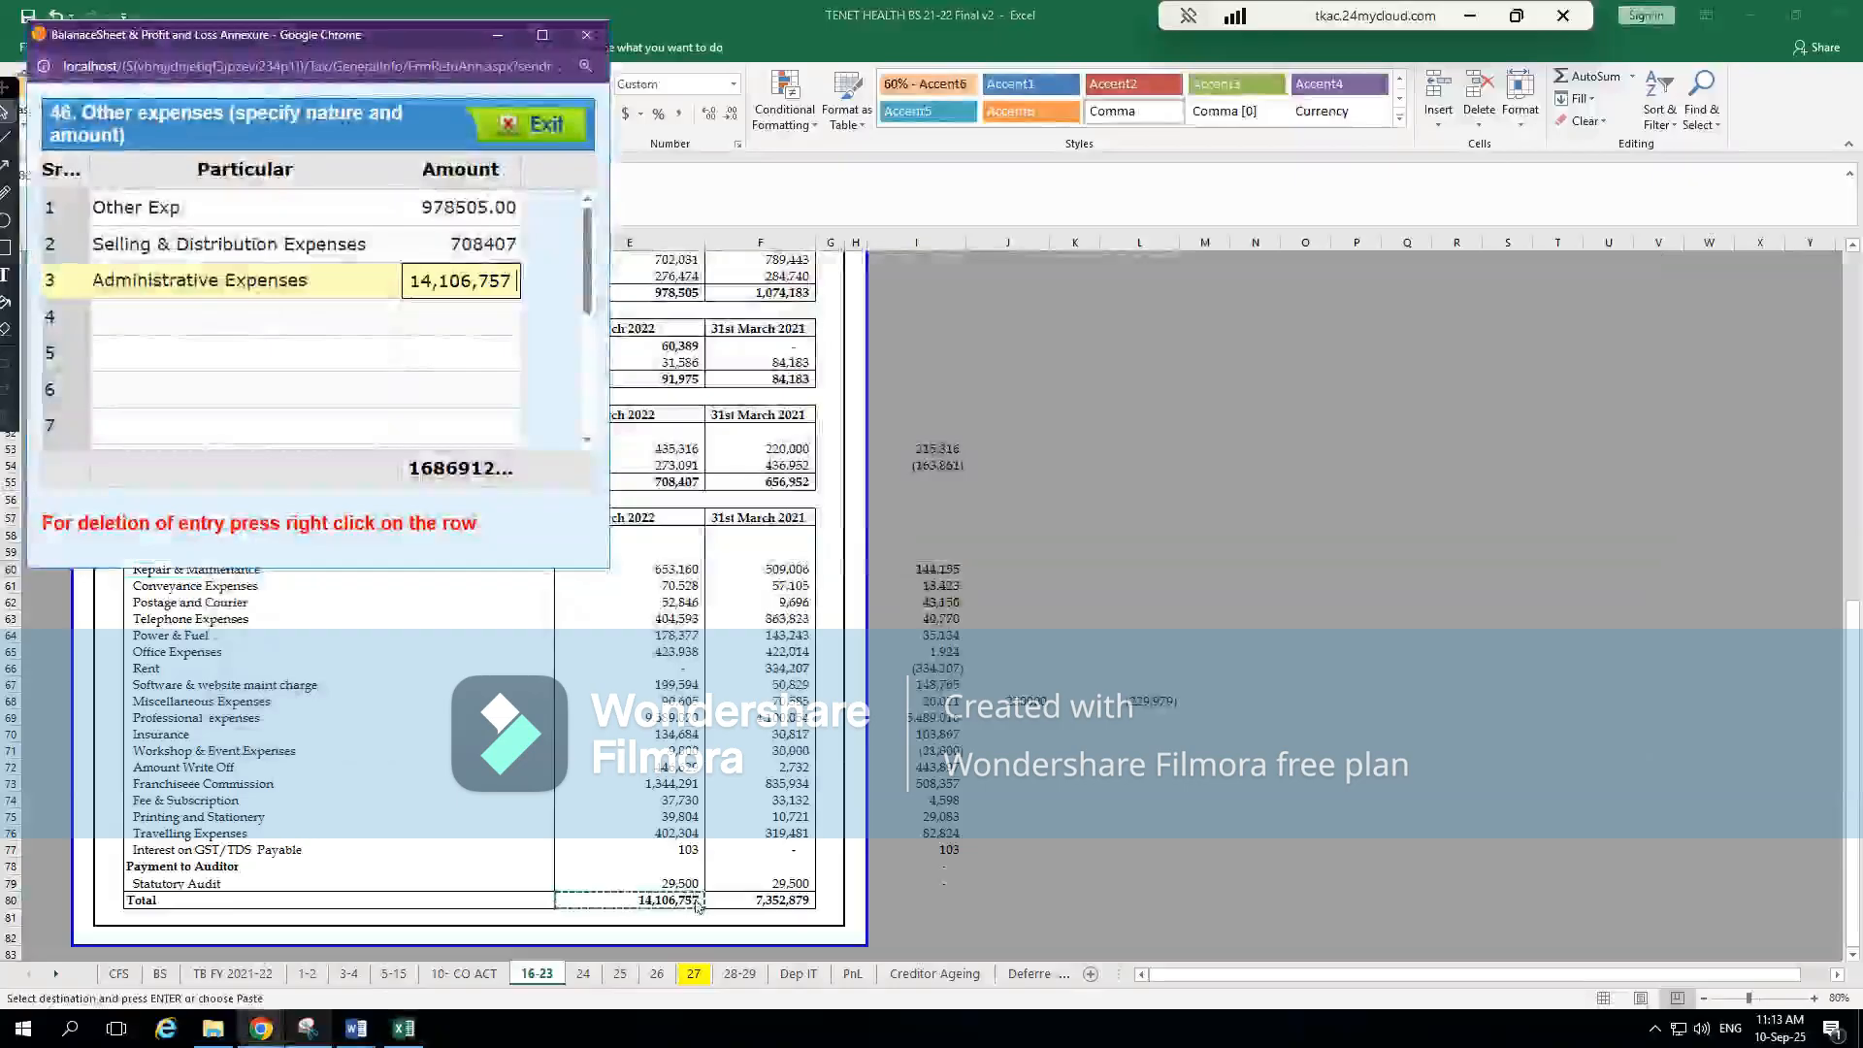
left_click(479, 287)
key("BackSpace")
left_click(446, 281)
key("BackSpace")
left_click(469, 353)
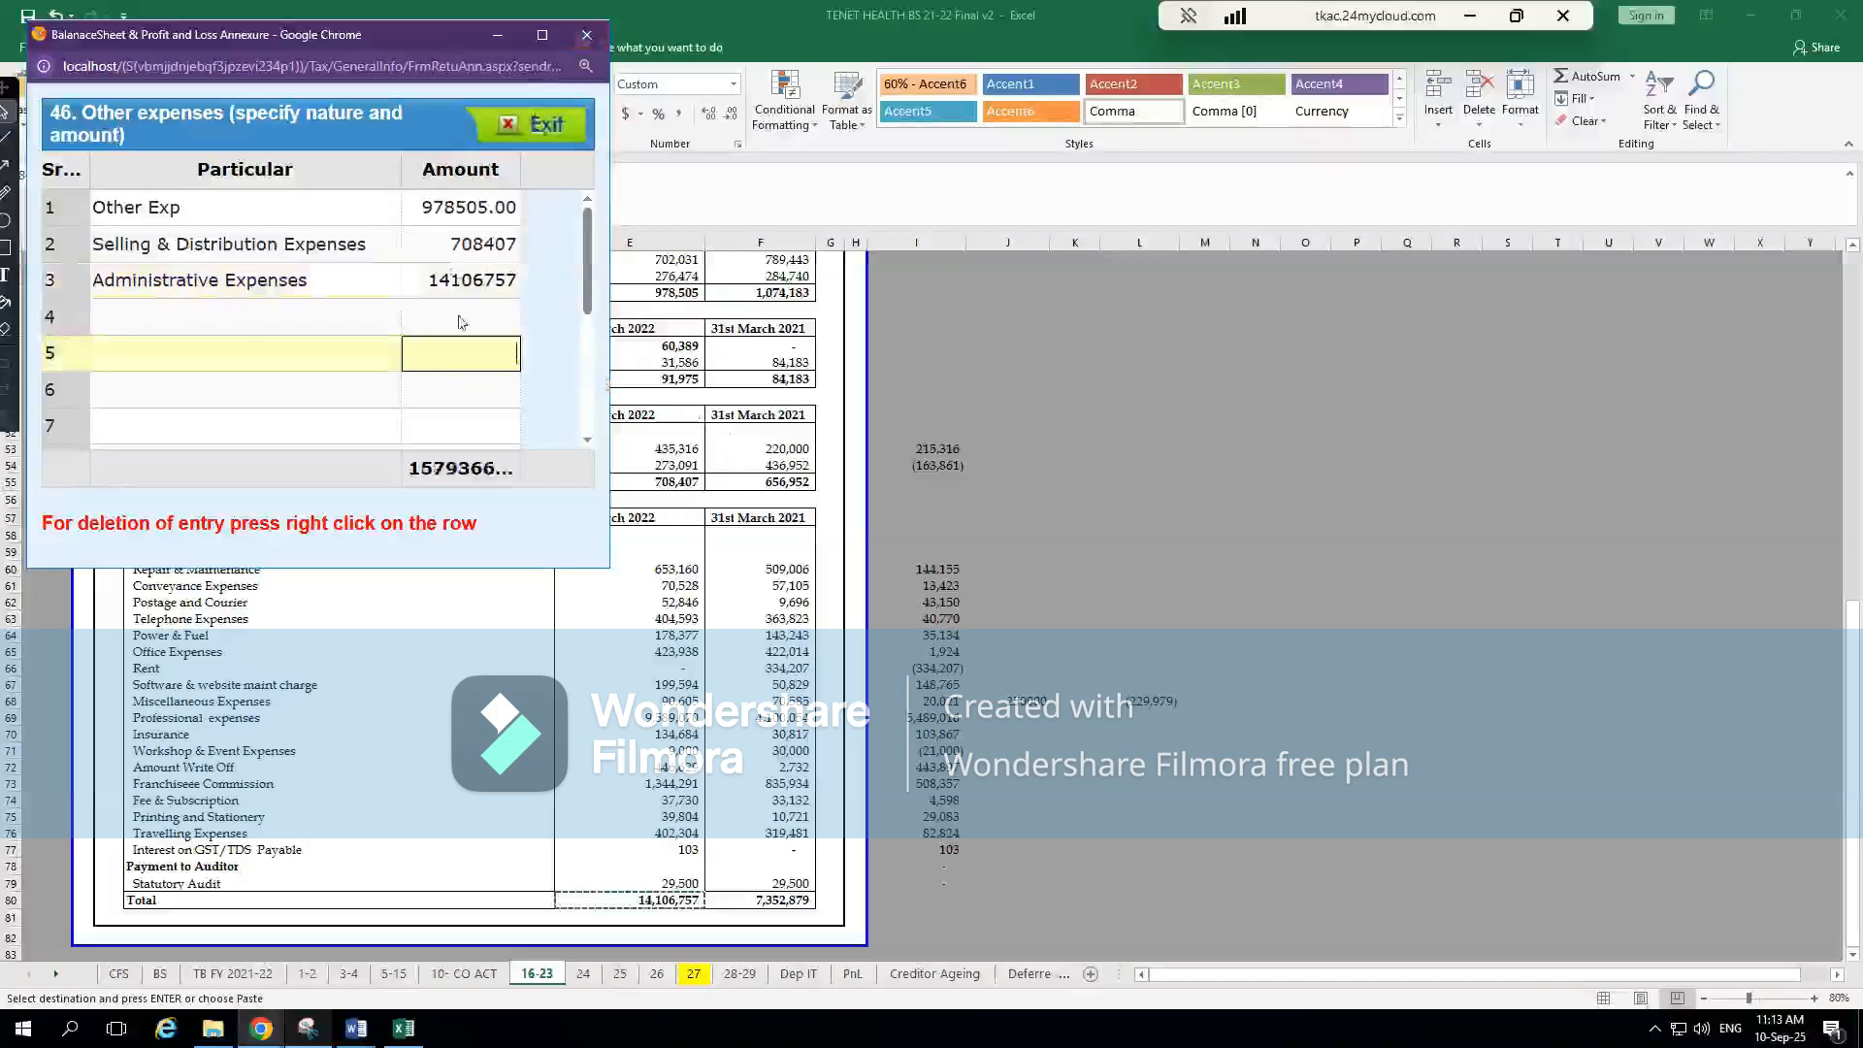
left_click(518, 318)
left_click(257, 352)
left_click(437, 362)
left_click(179, 397)
left_click(464, 383)
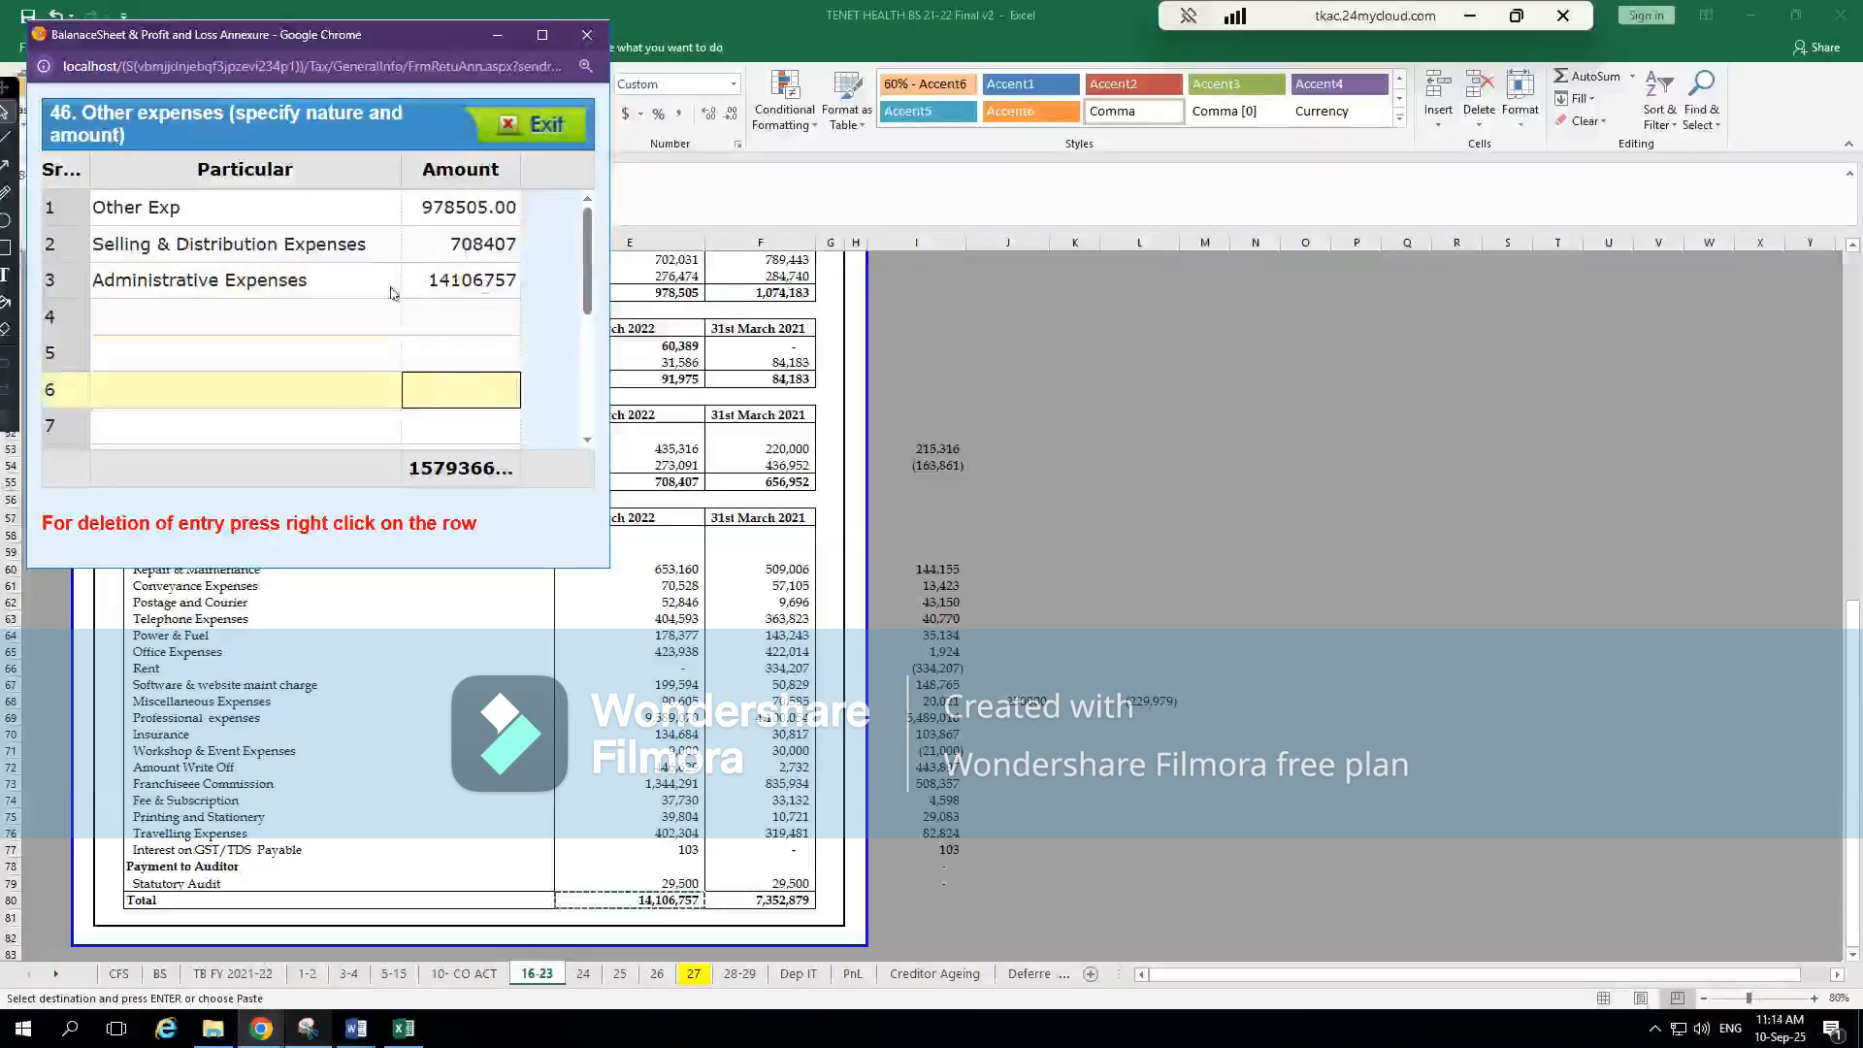
Close the Other expenses annexure and return to the last P & L section in CompuTax
left_click(521, 135)
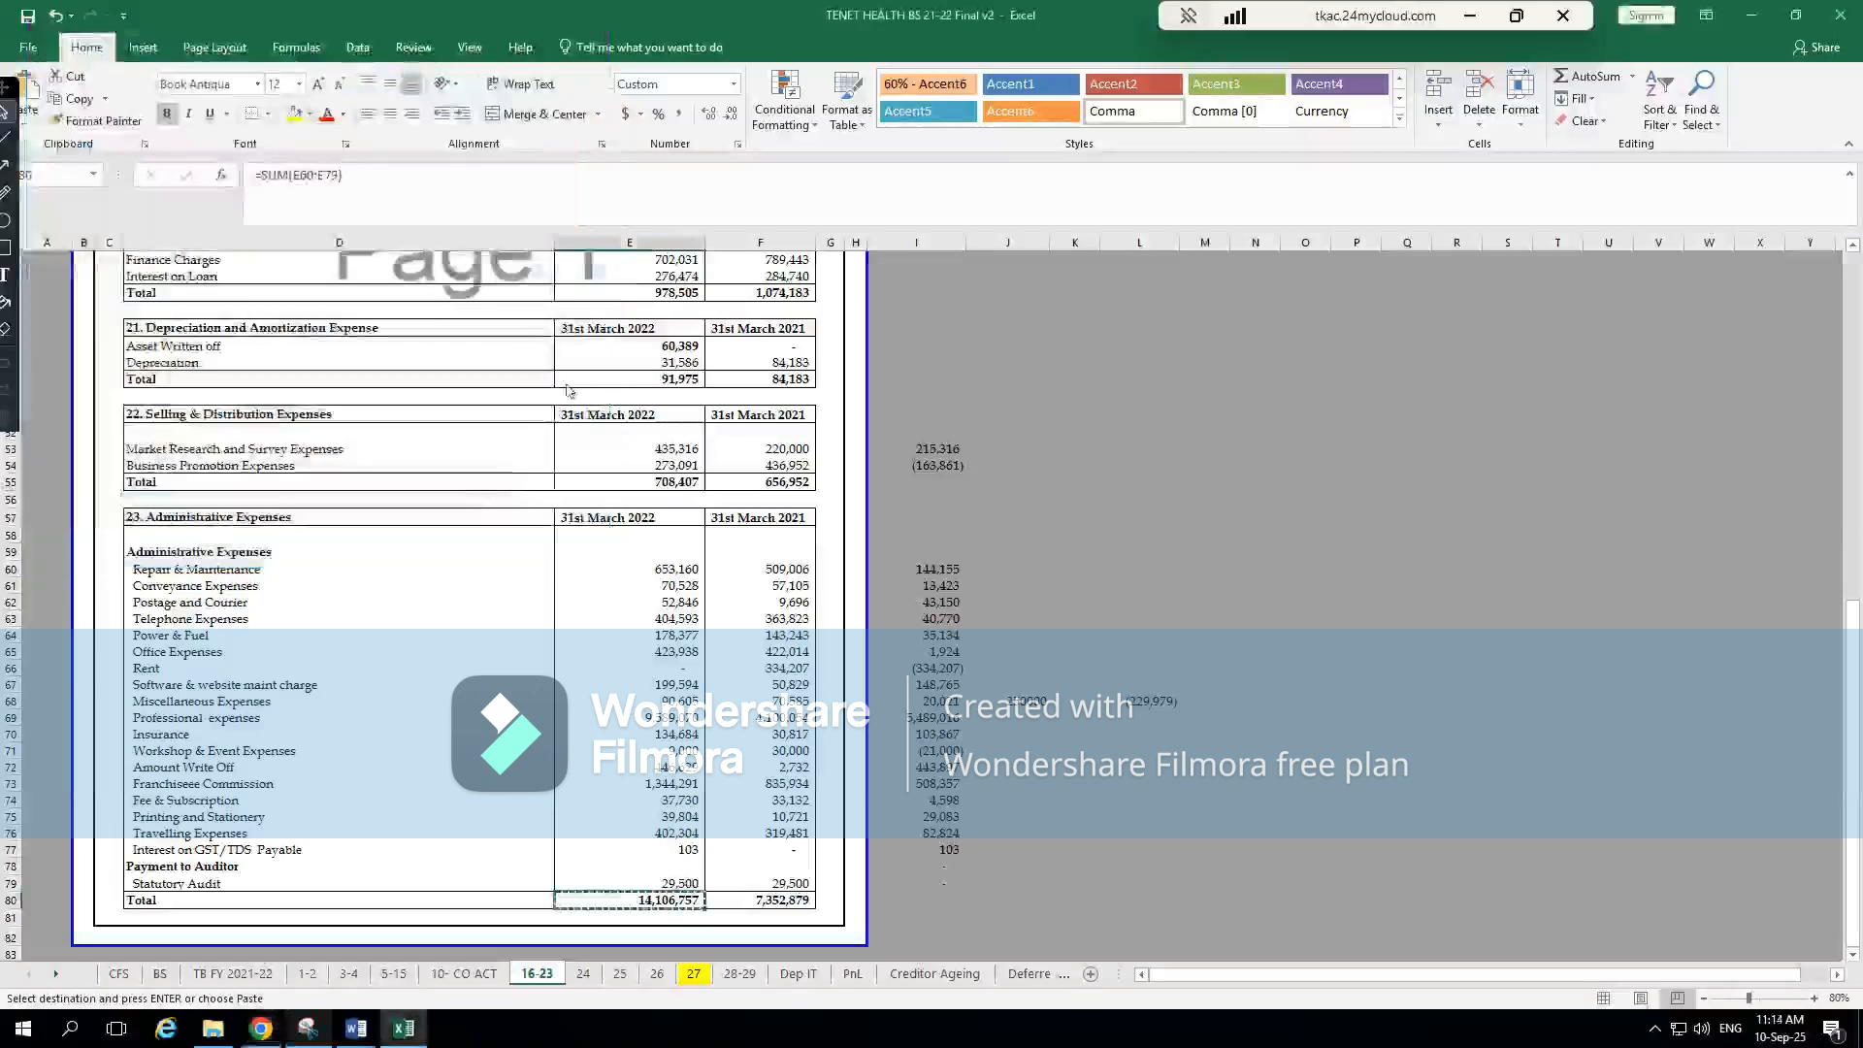
left_click(724, 856)
key("alt+Tab")
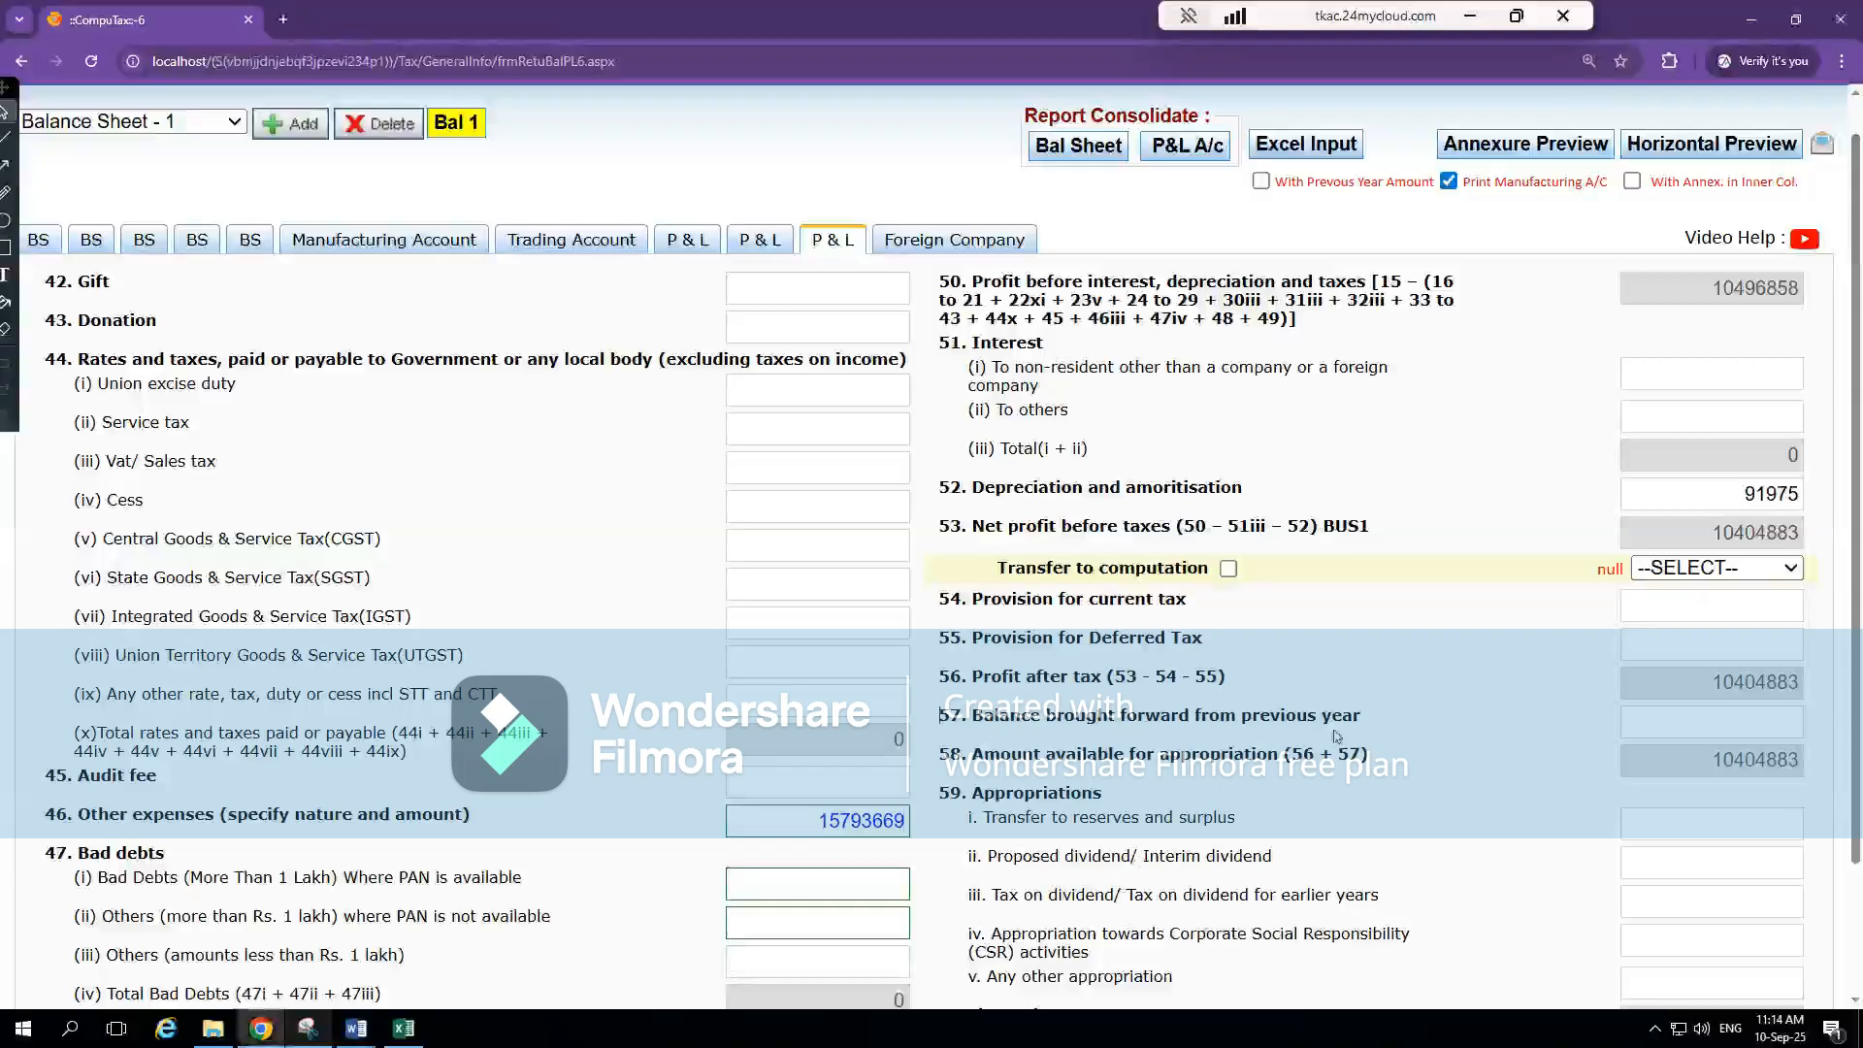
Check total expenses and profit before tax in Excel's PnL sheet against item 53 Net profit before taxes in CompuTax
key("alt+Tab")
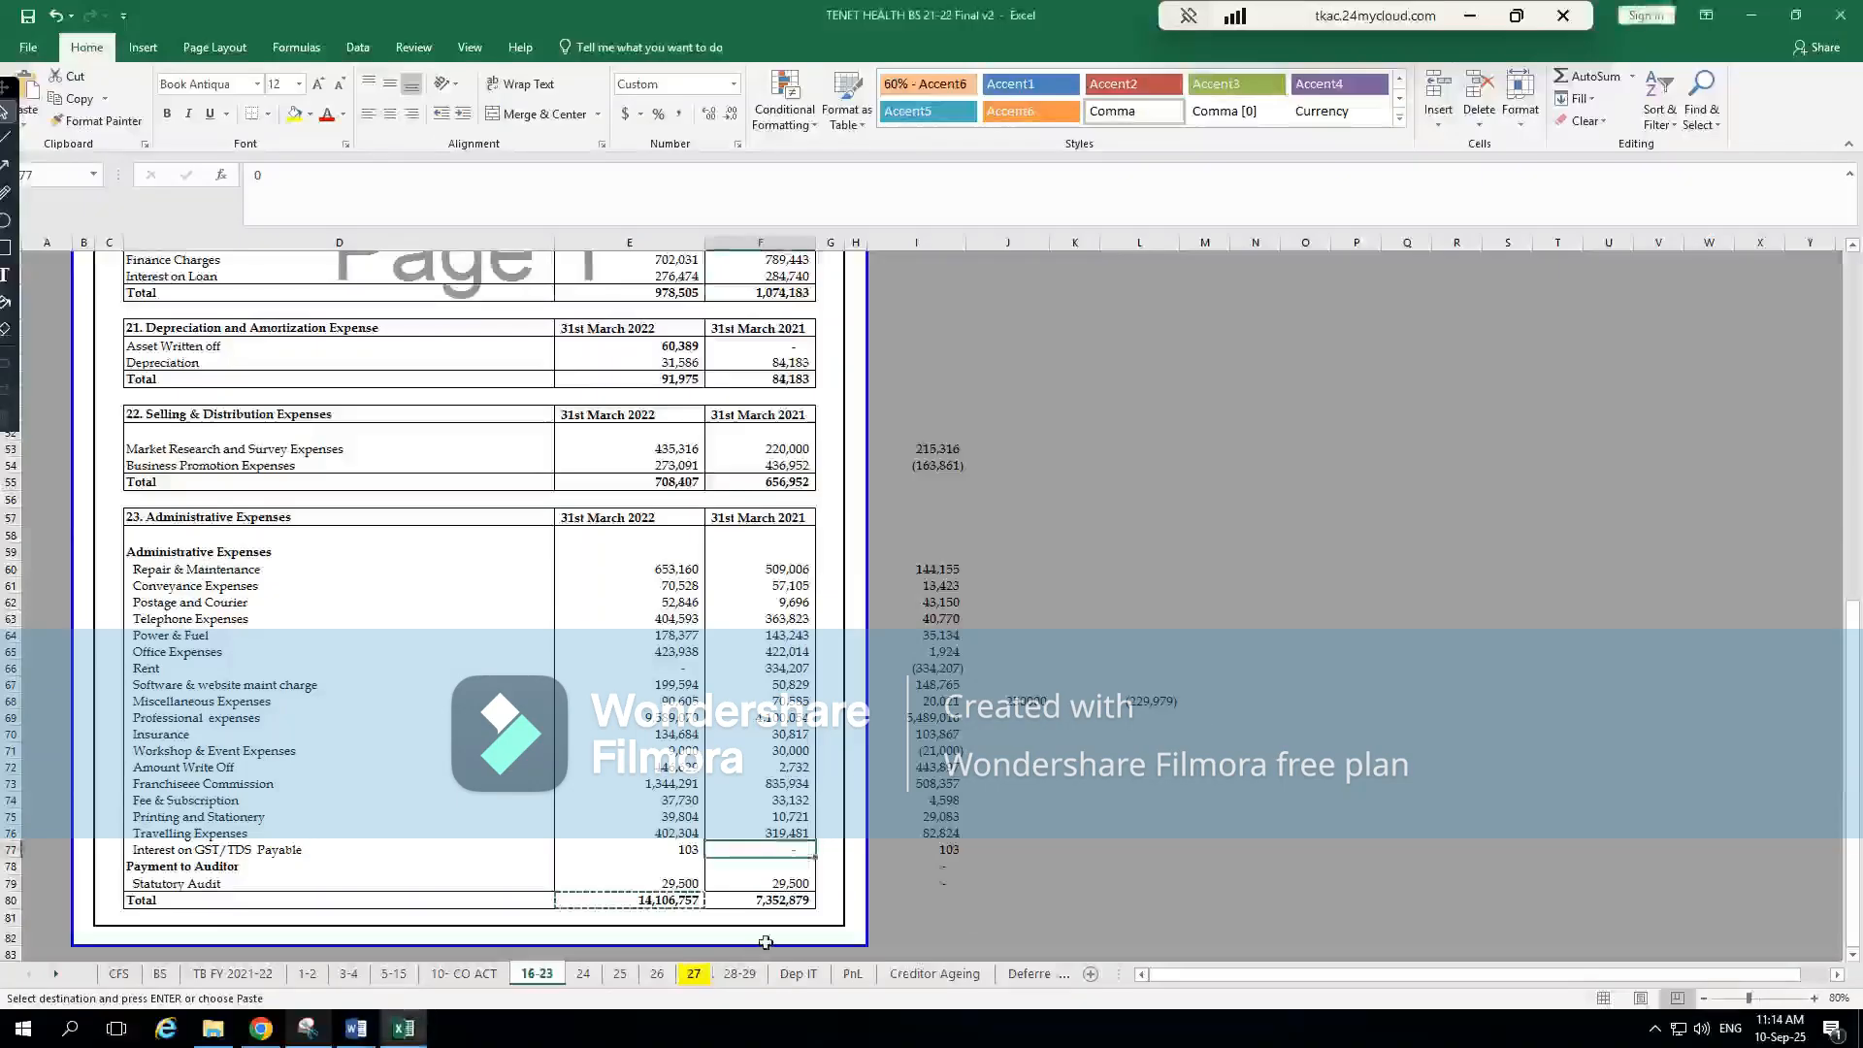
left_click(852, 973)
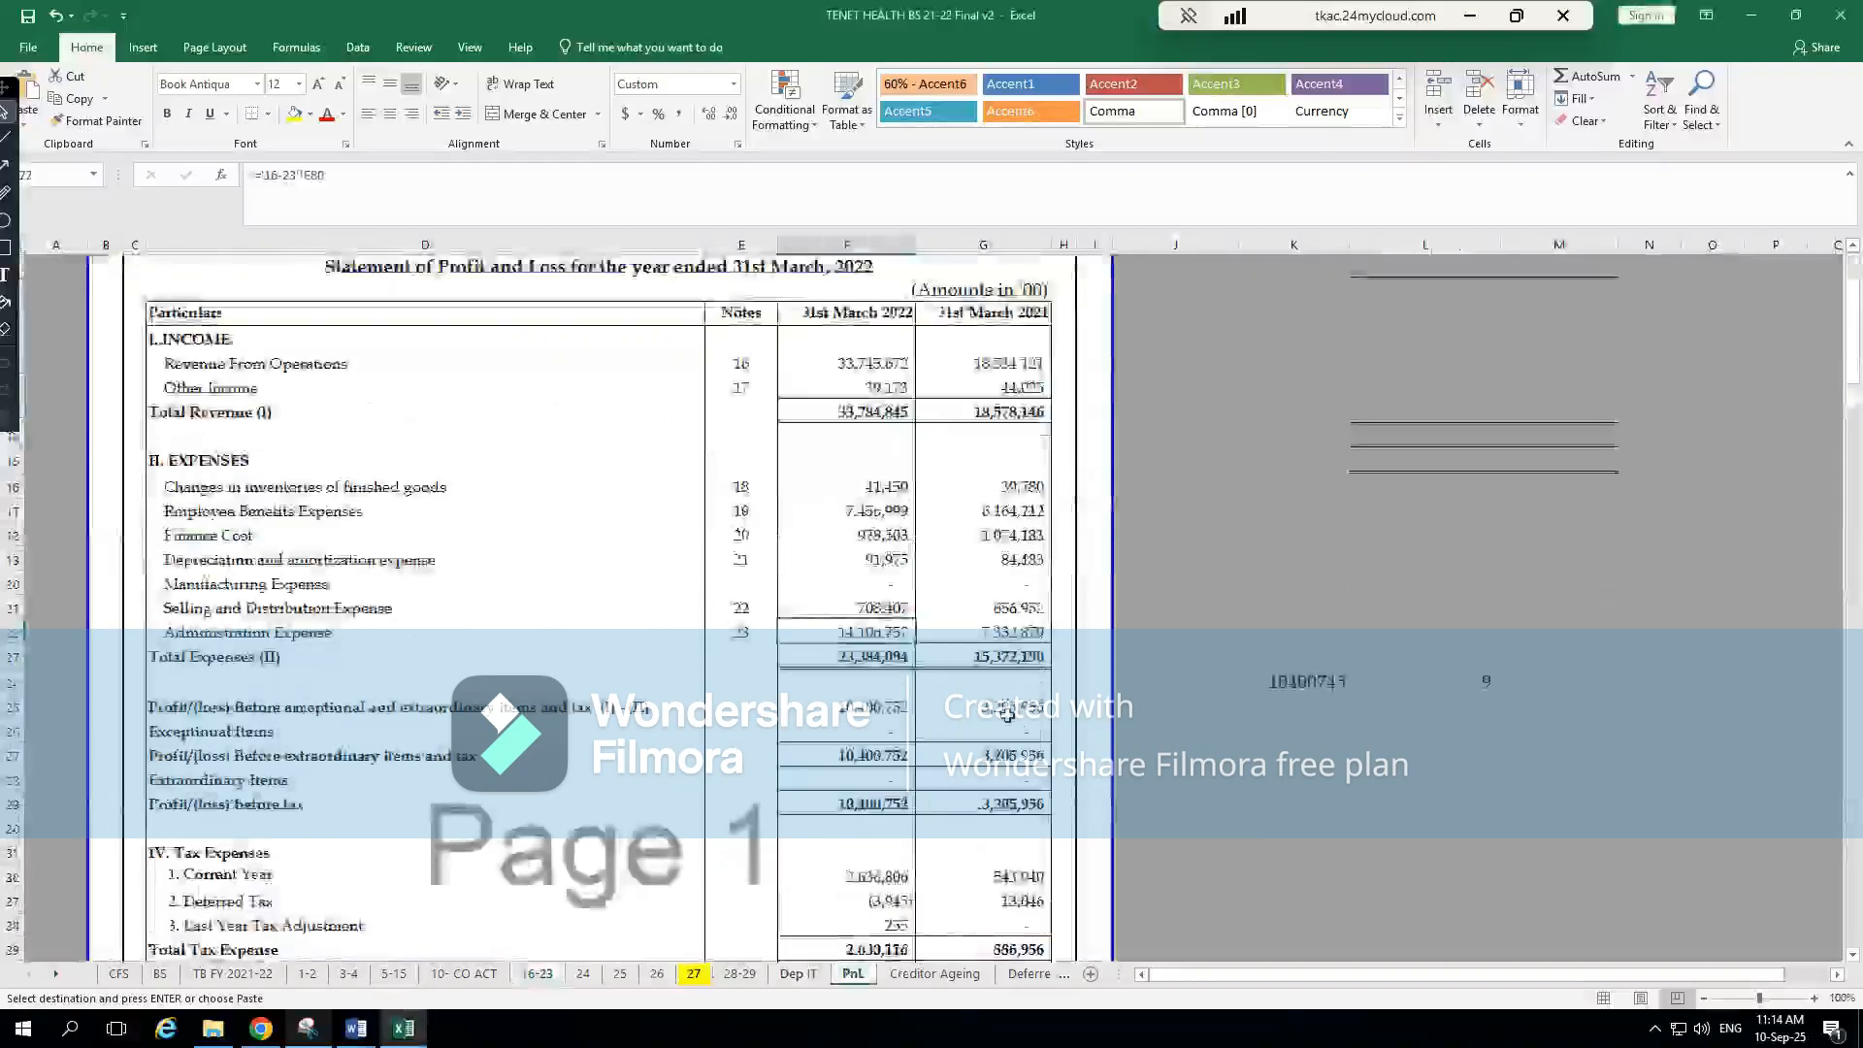
key("Down")
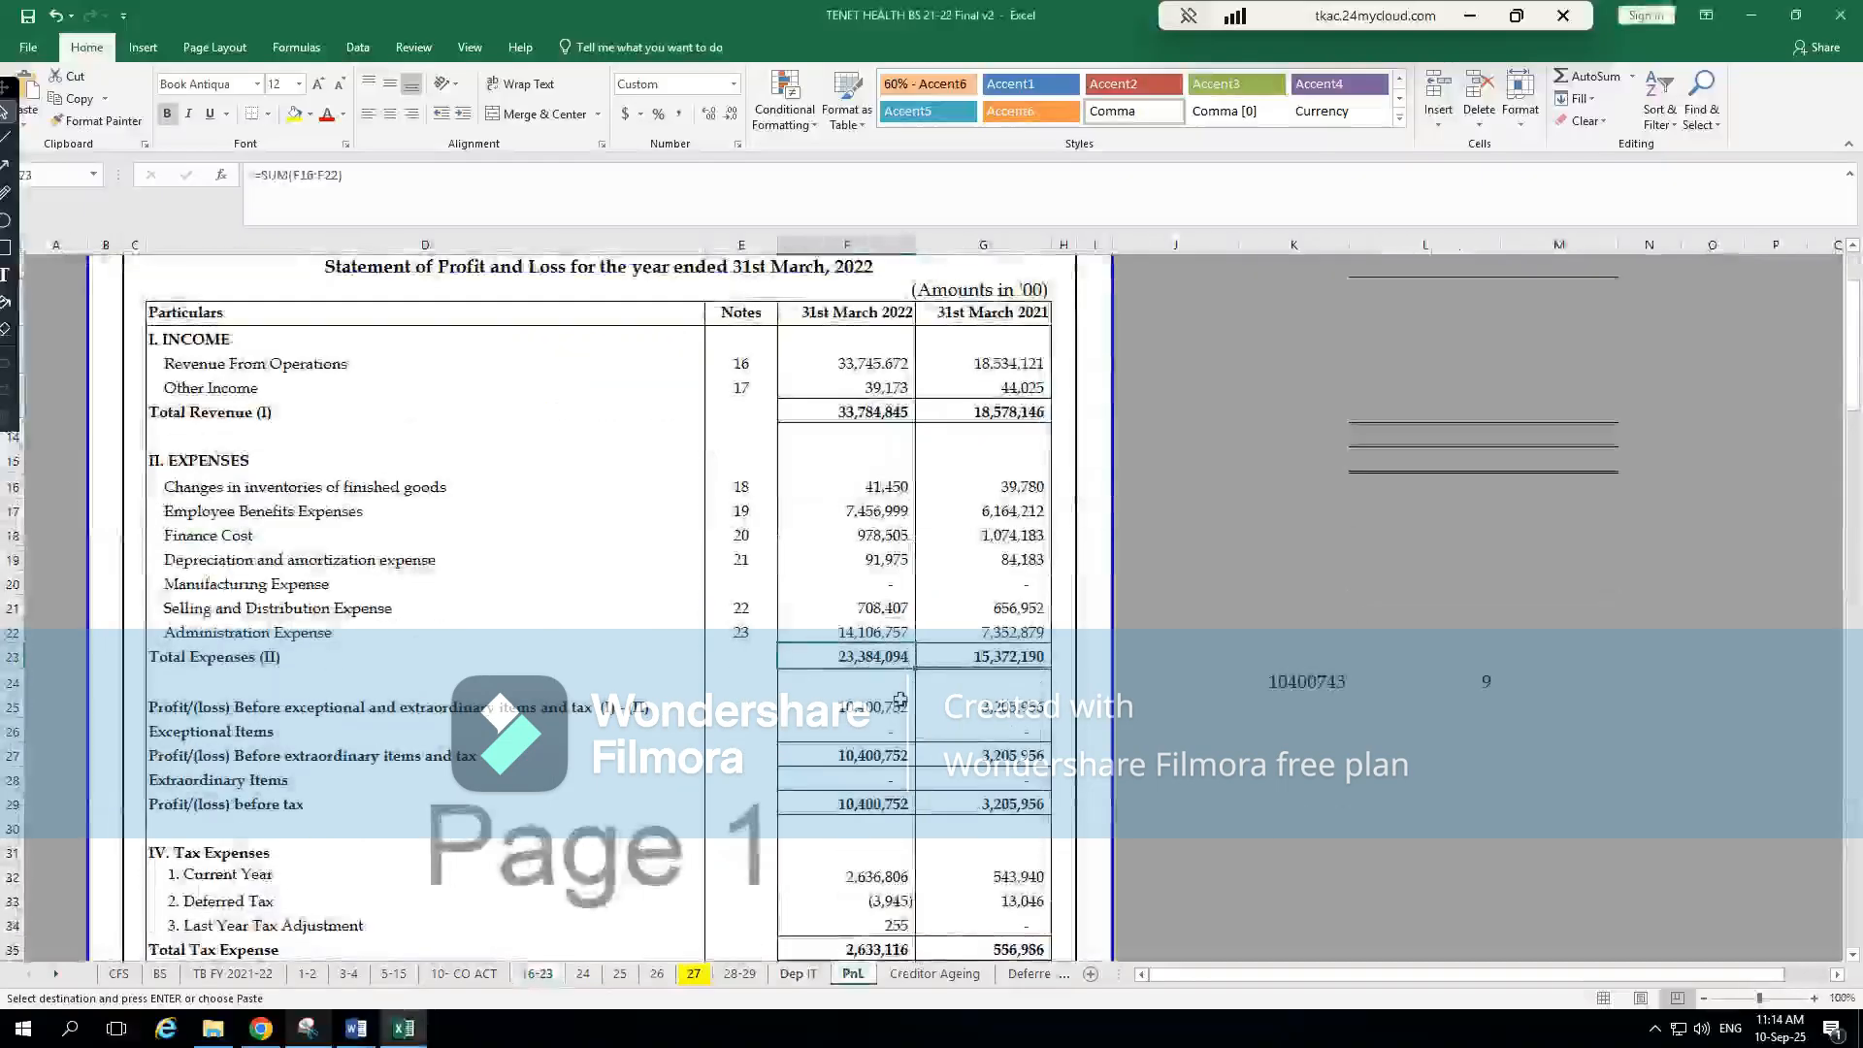
double_click(871, 656)
key("Return")
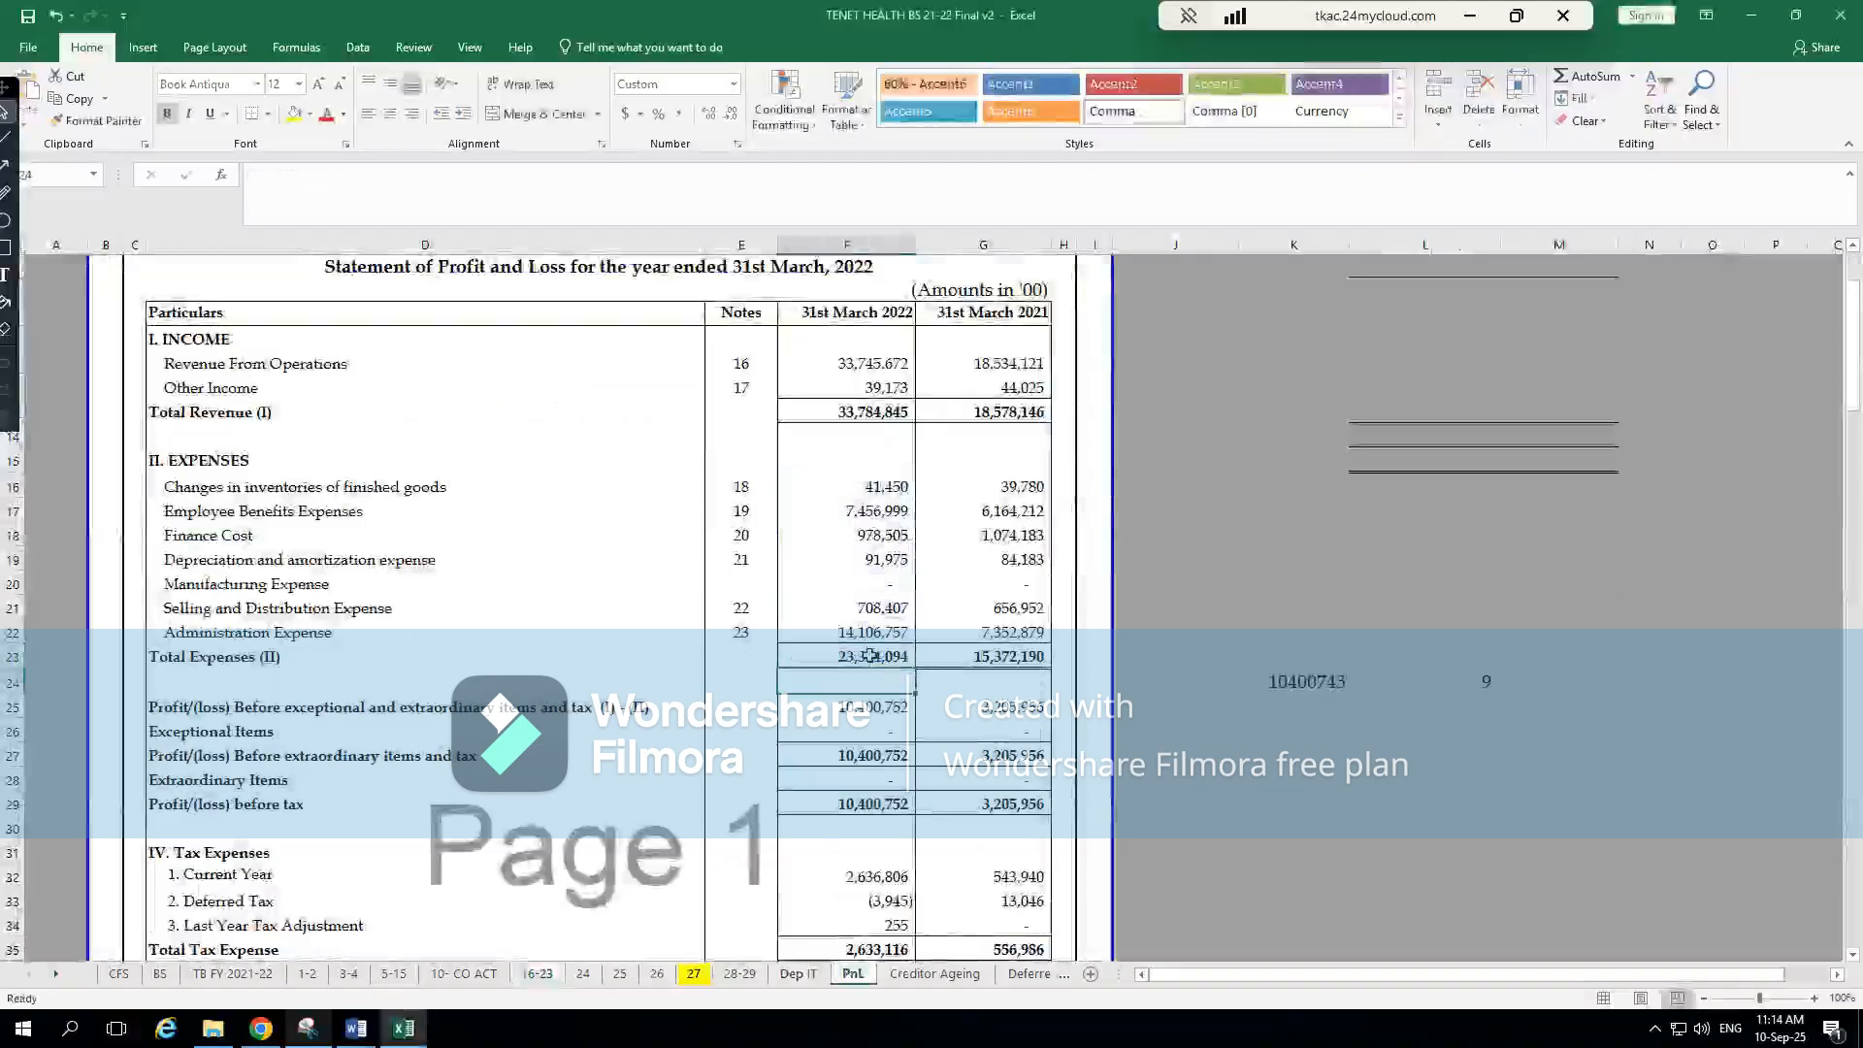
left_click(877, 708)
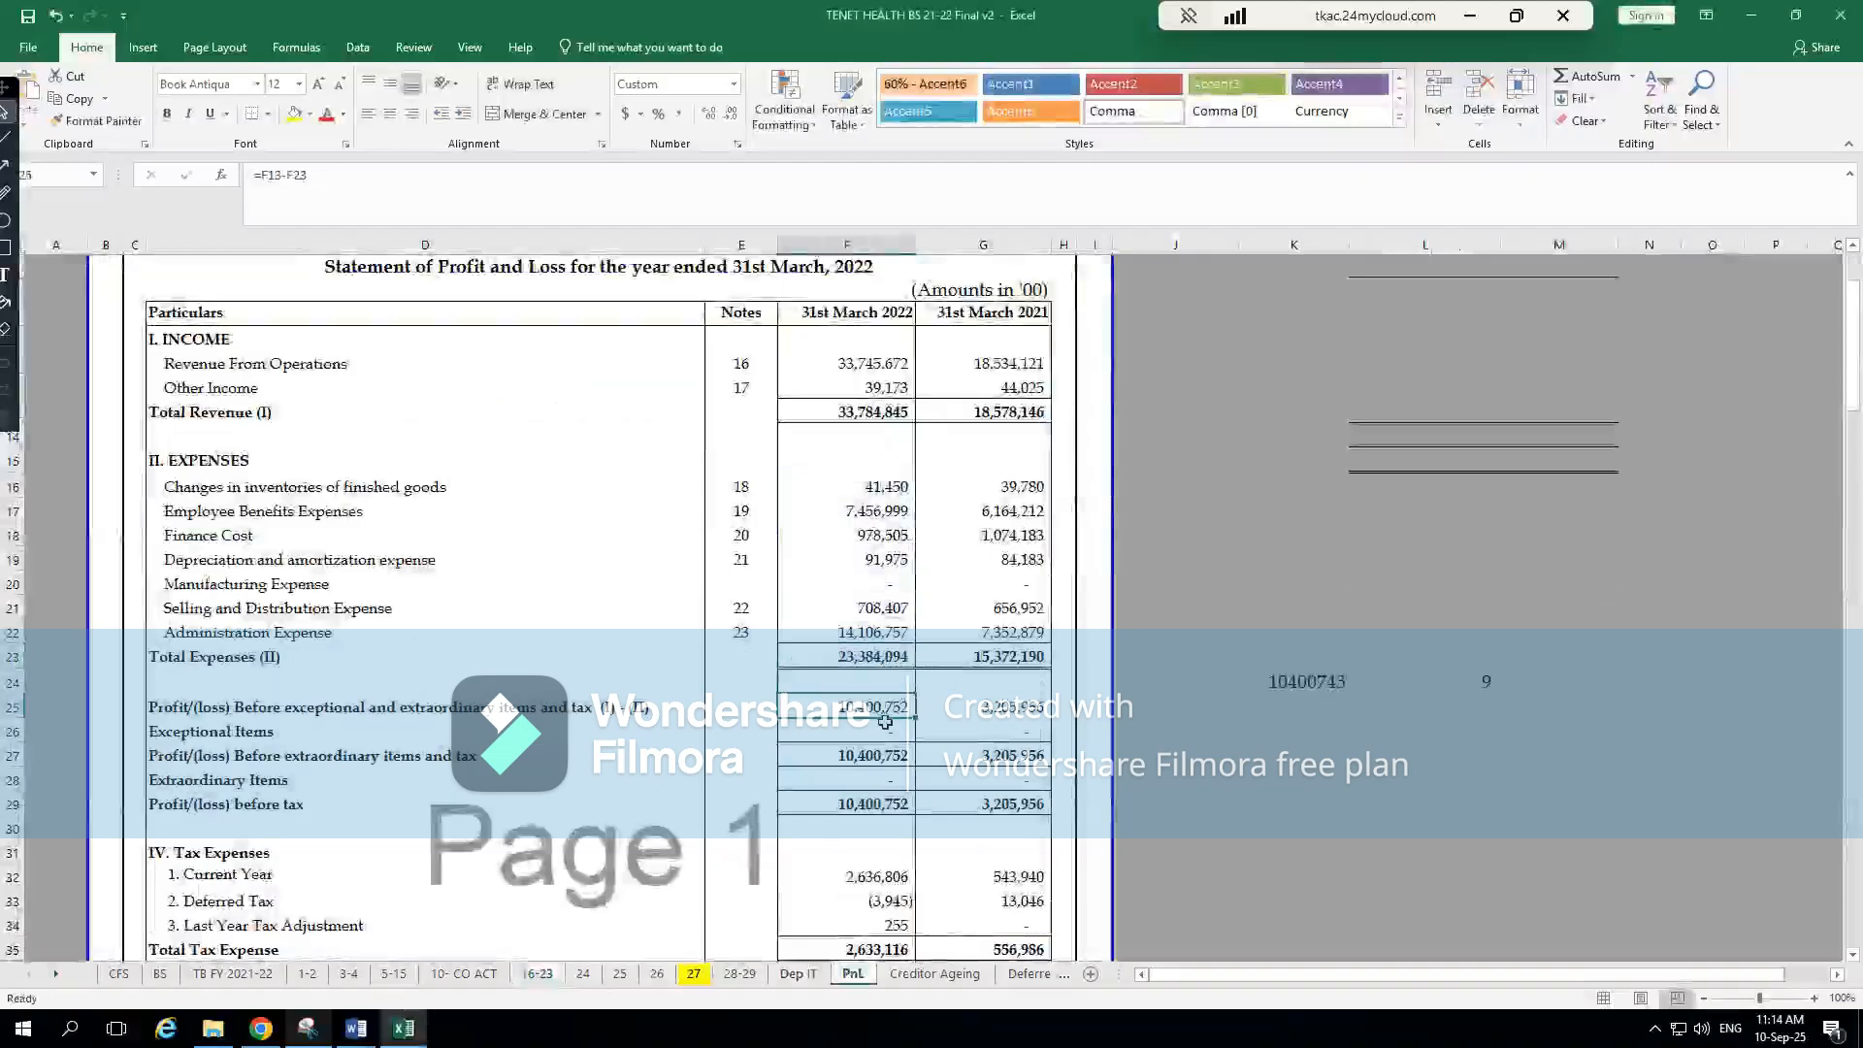
key("alt+Tab")
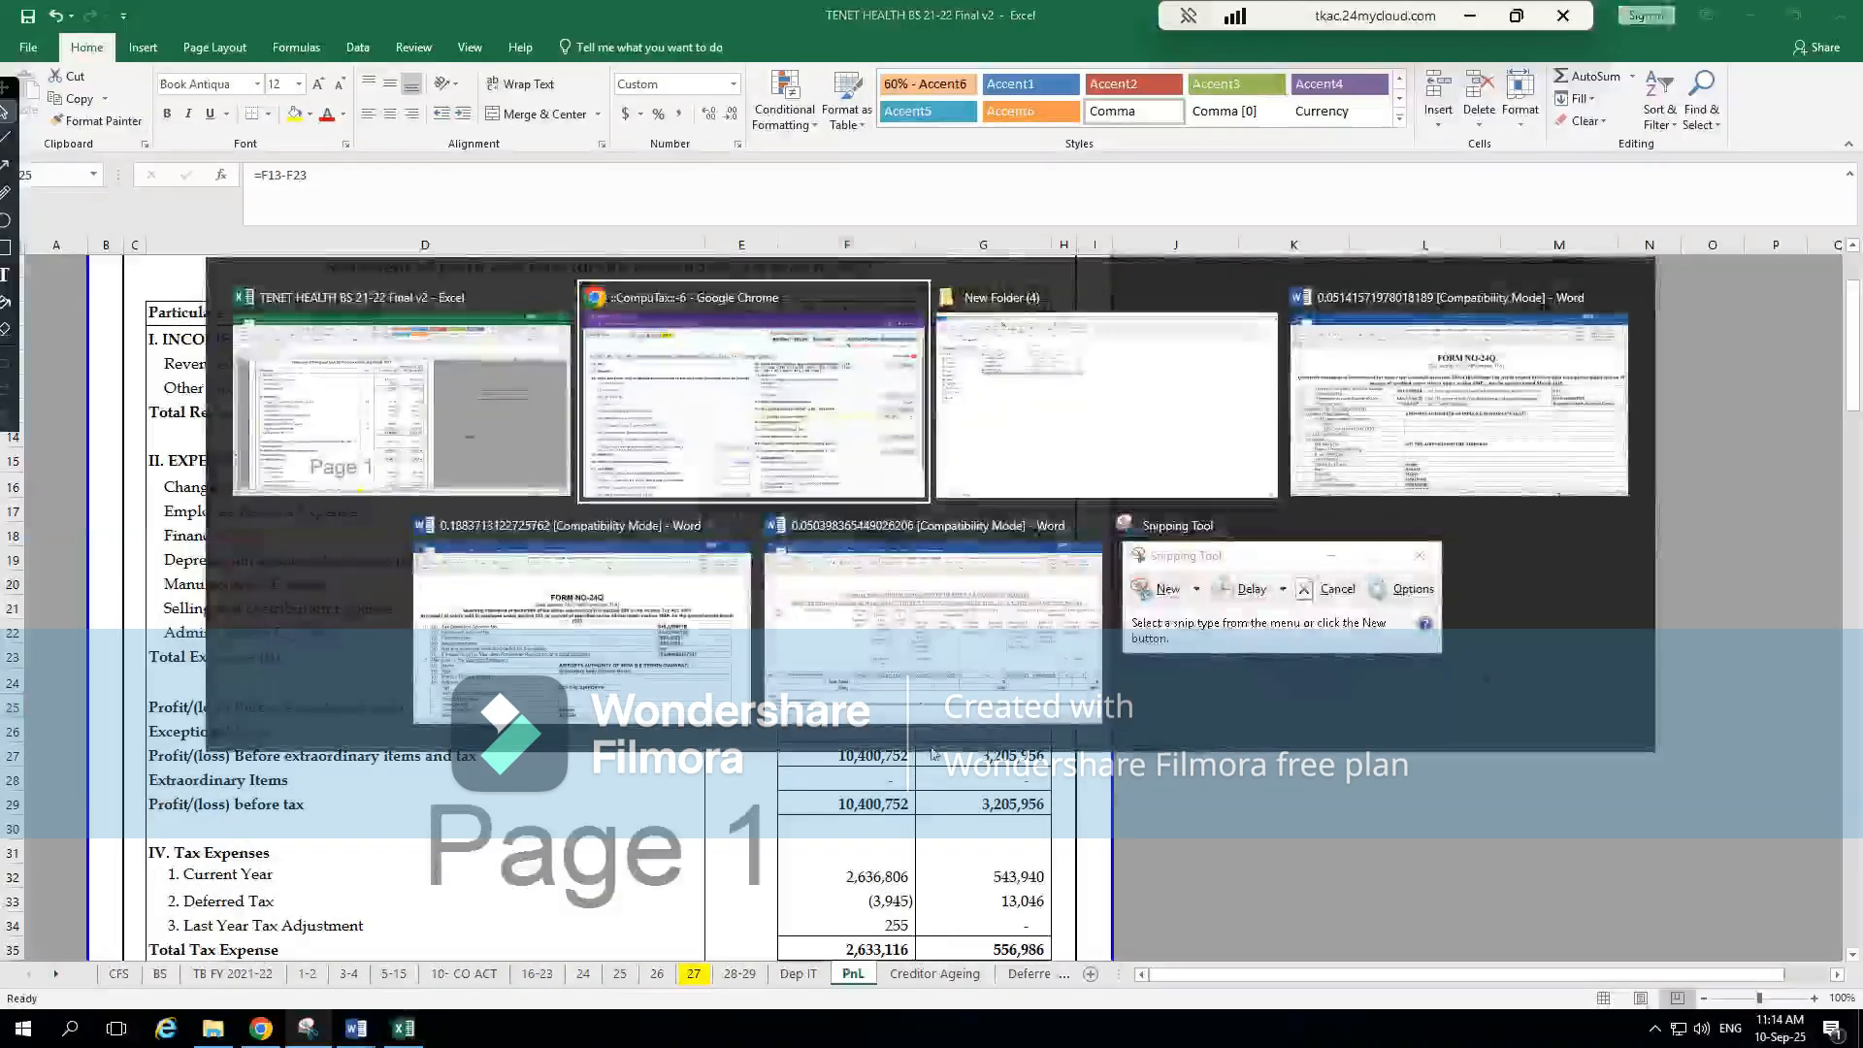
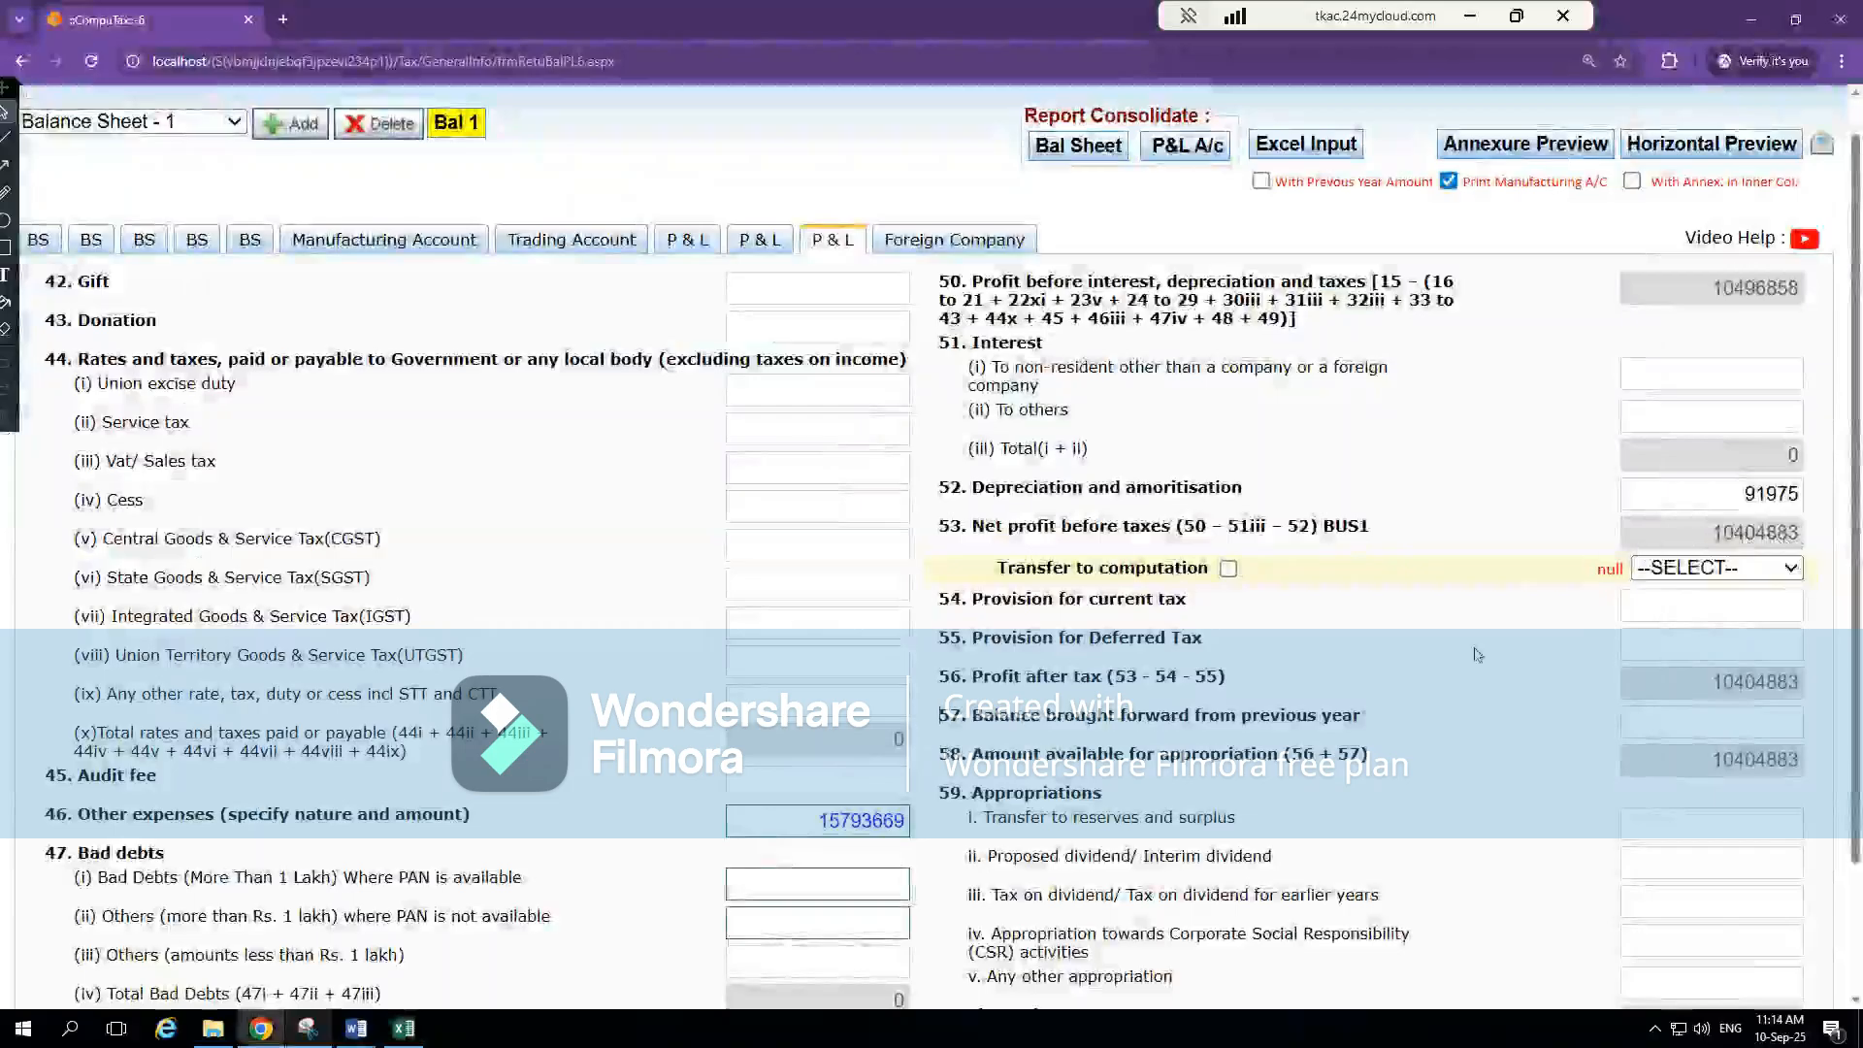
Open Calculator and enter item 53's net profit before taxes, 10404883, as the amount to subtract from
scroll(1476, 654, "down", 2)
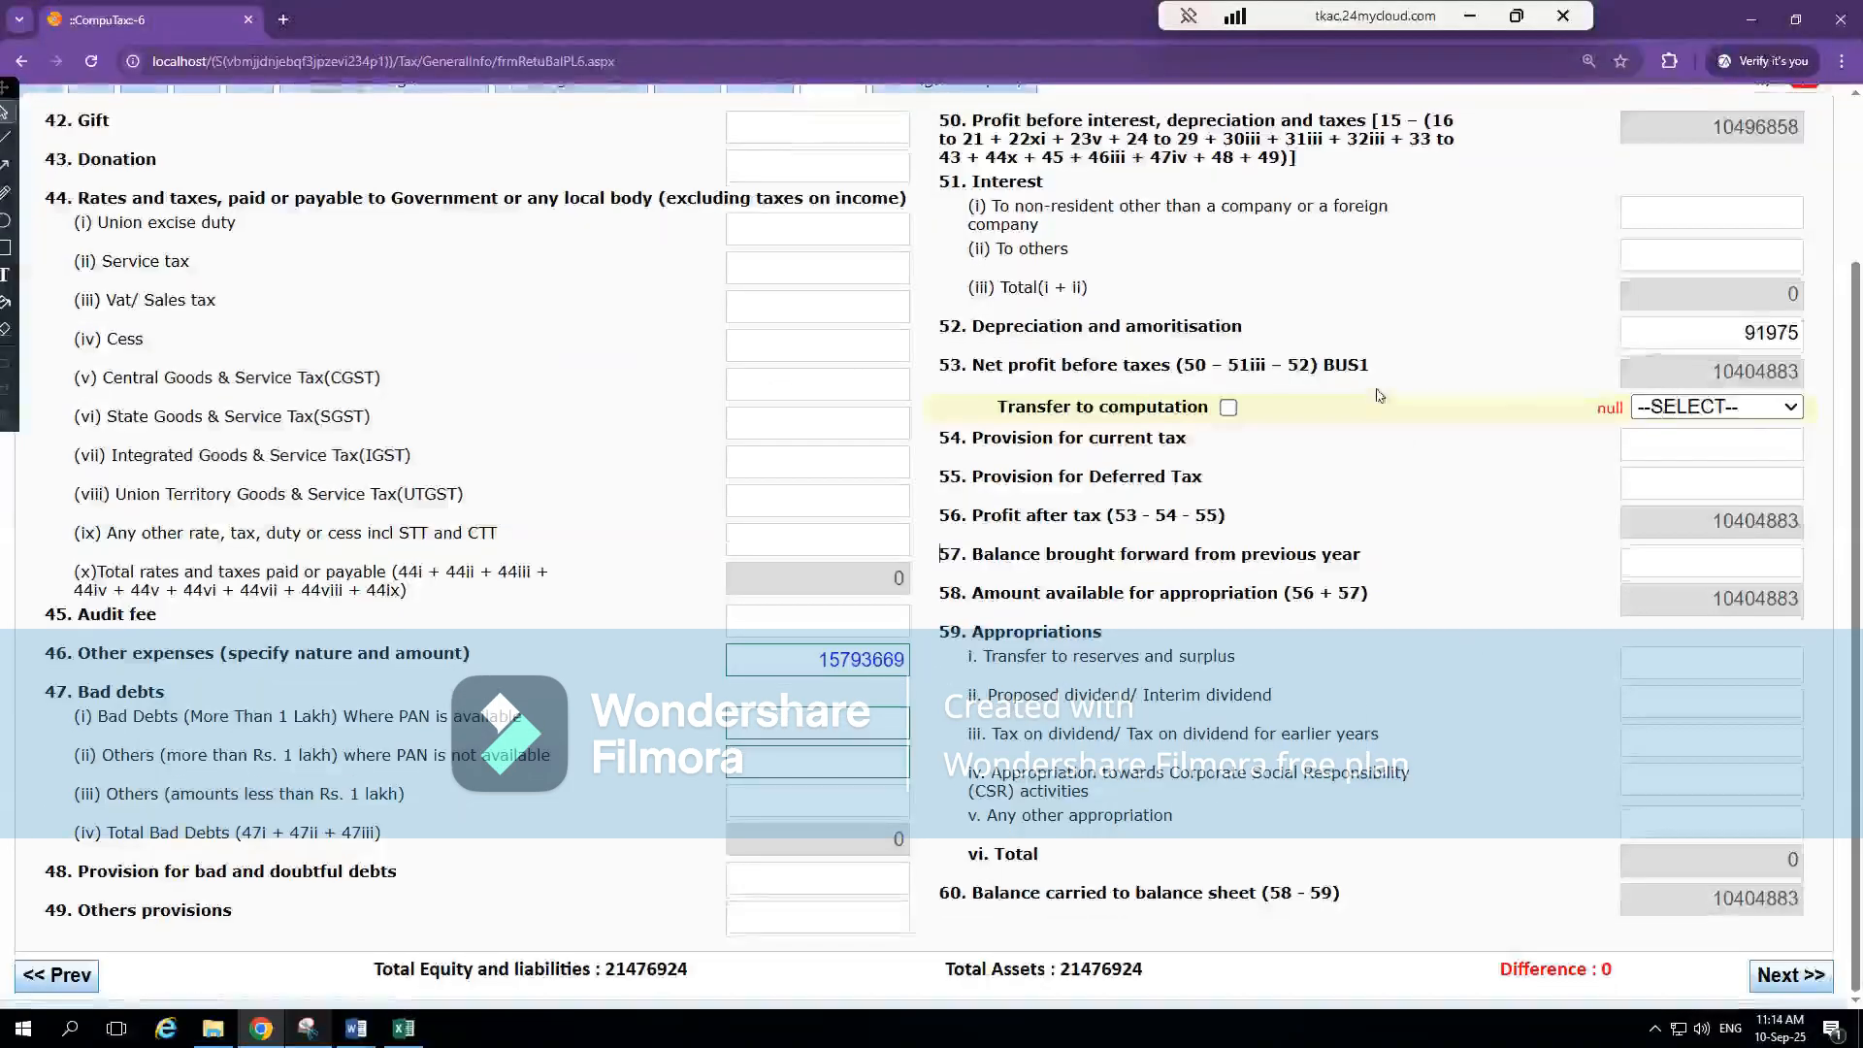
key("super")
type("calc")
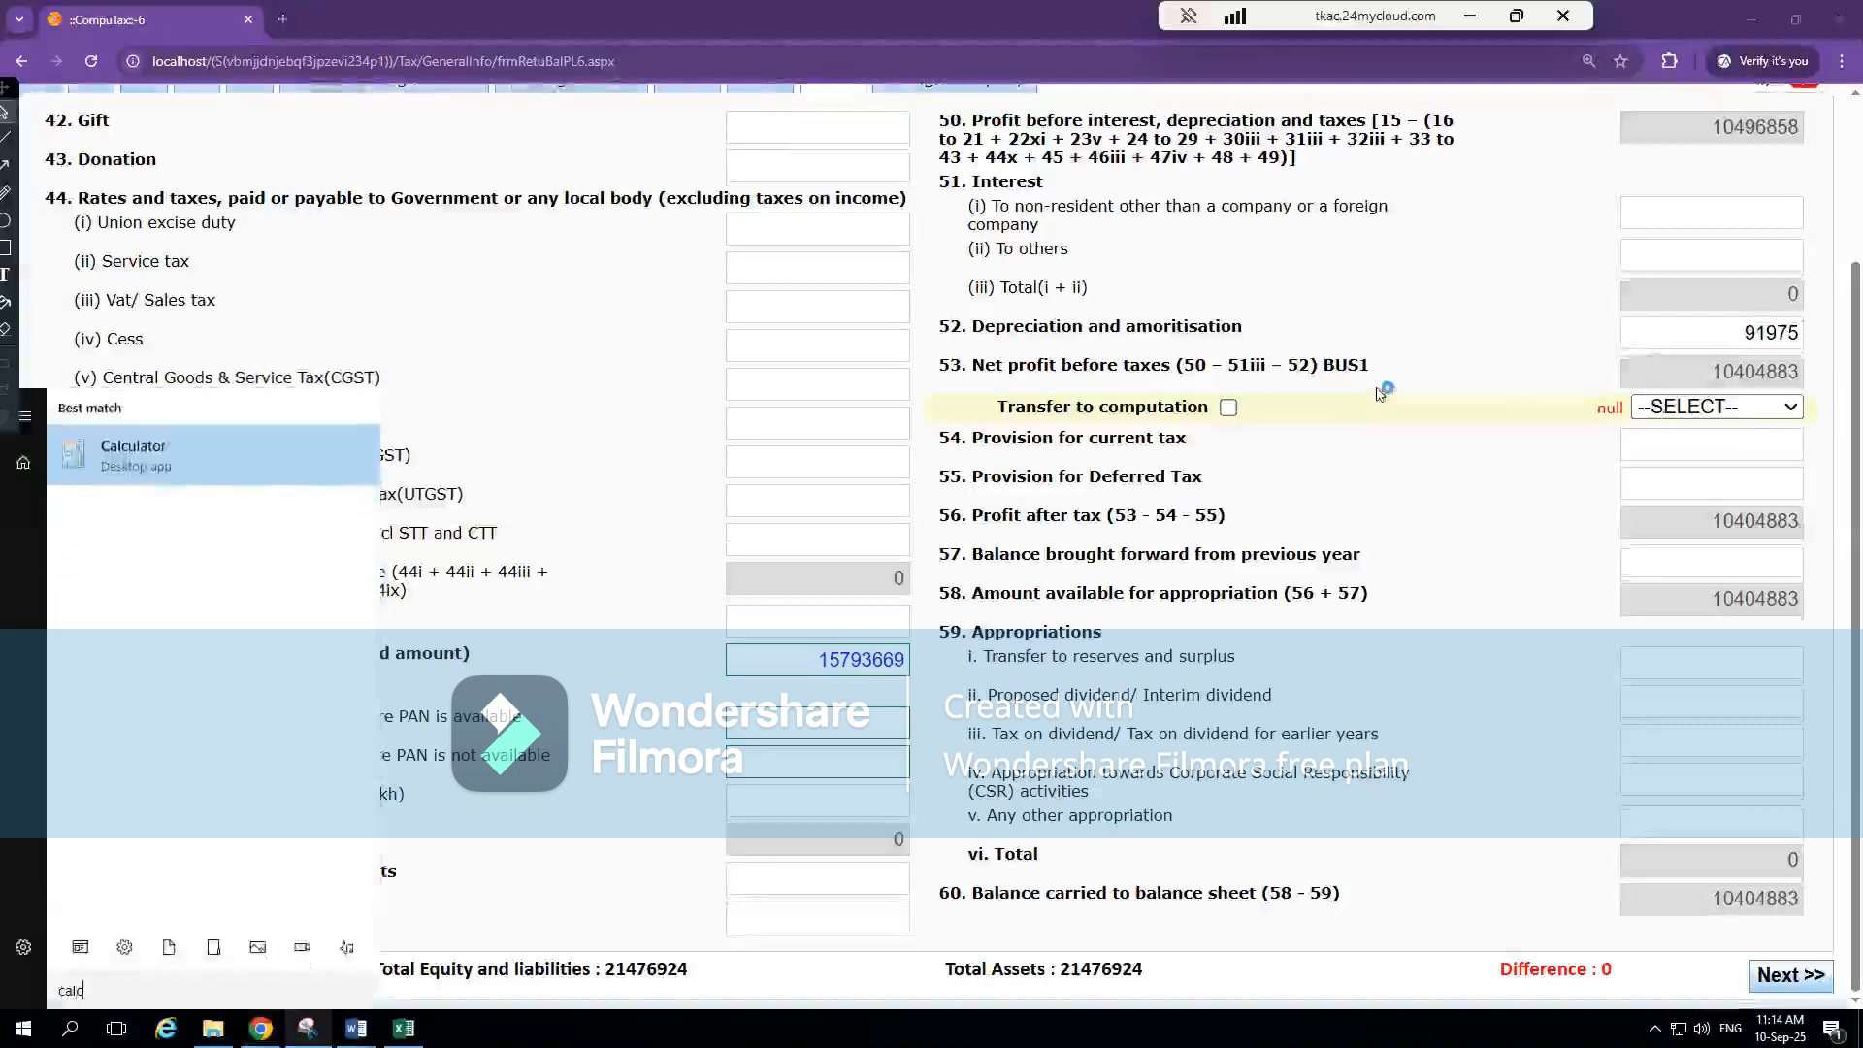
key("Return")
type("104")
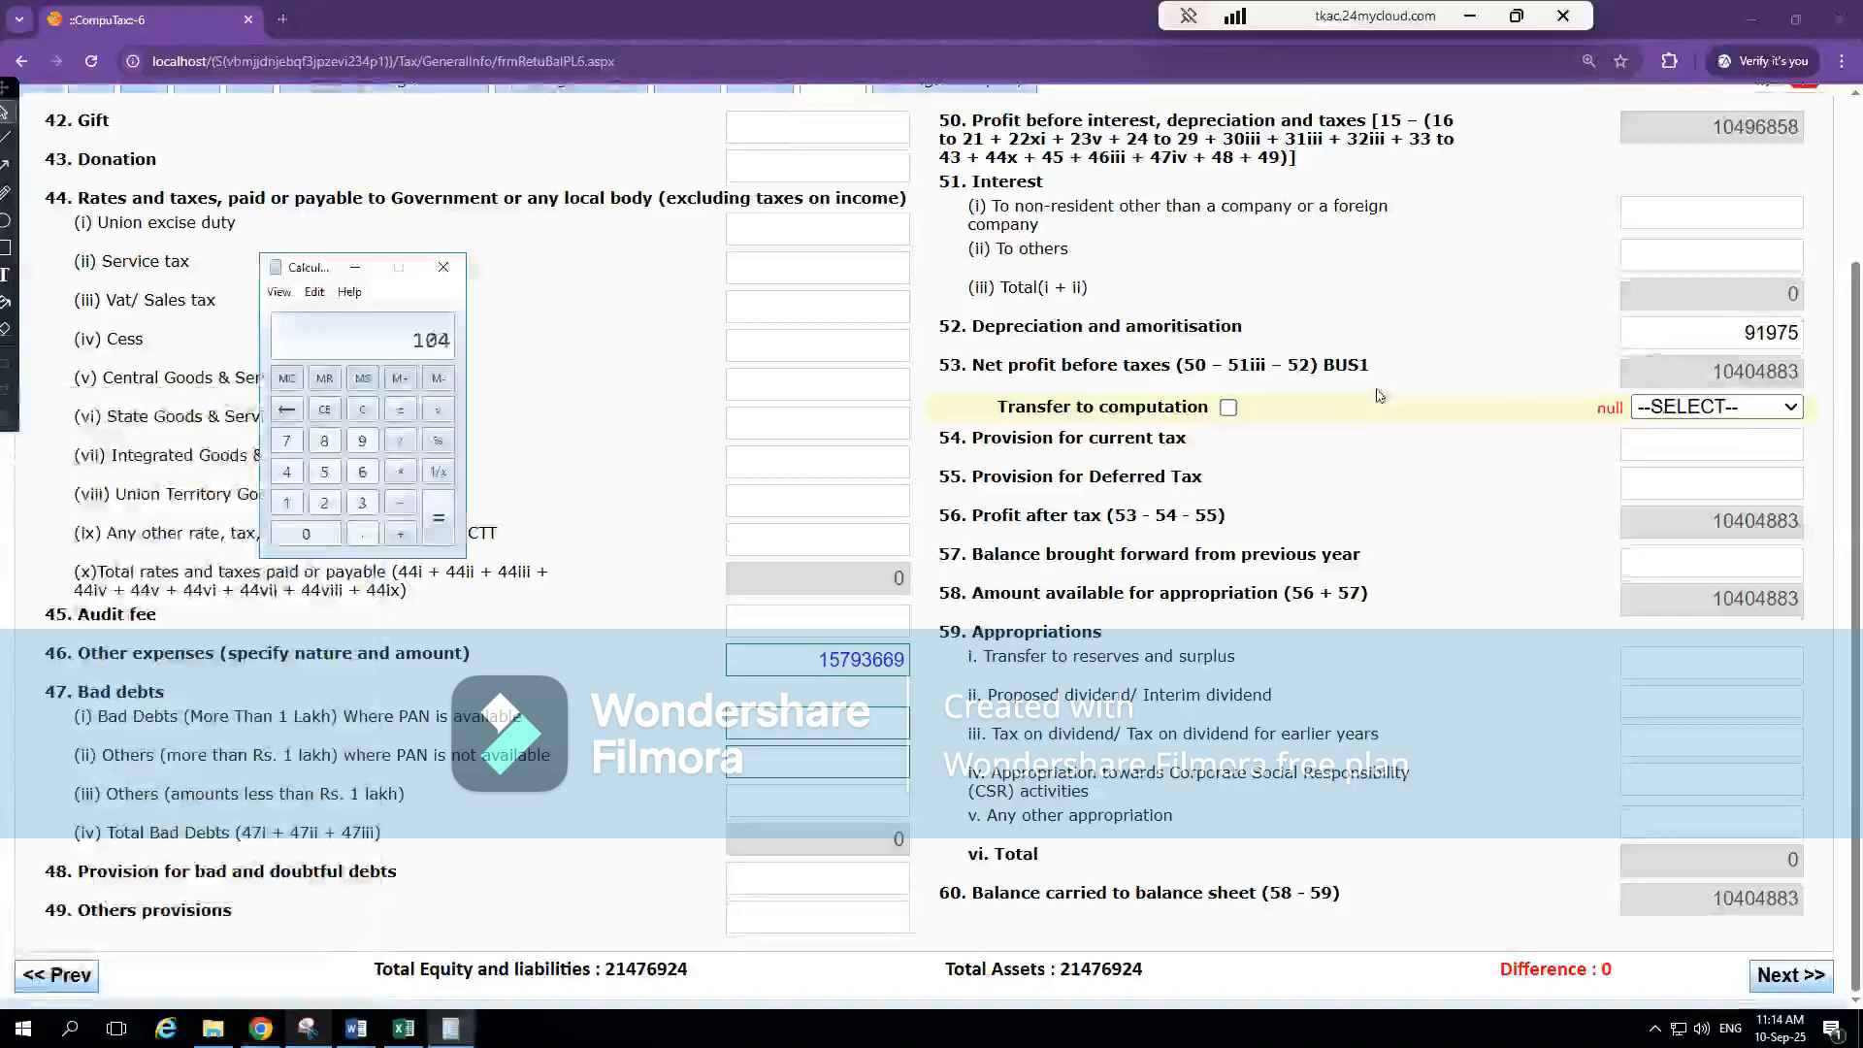
type("04883")
key("minus")
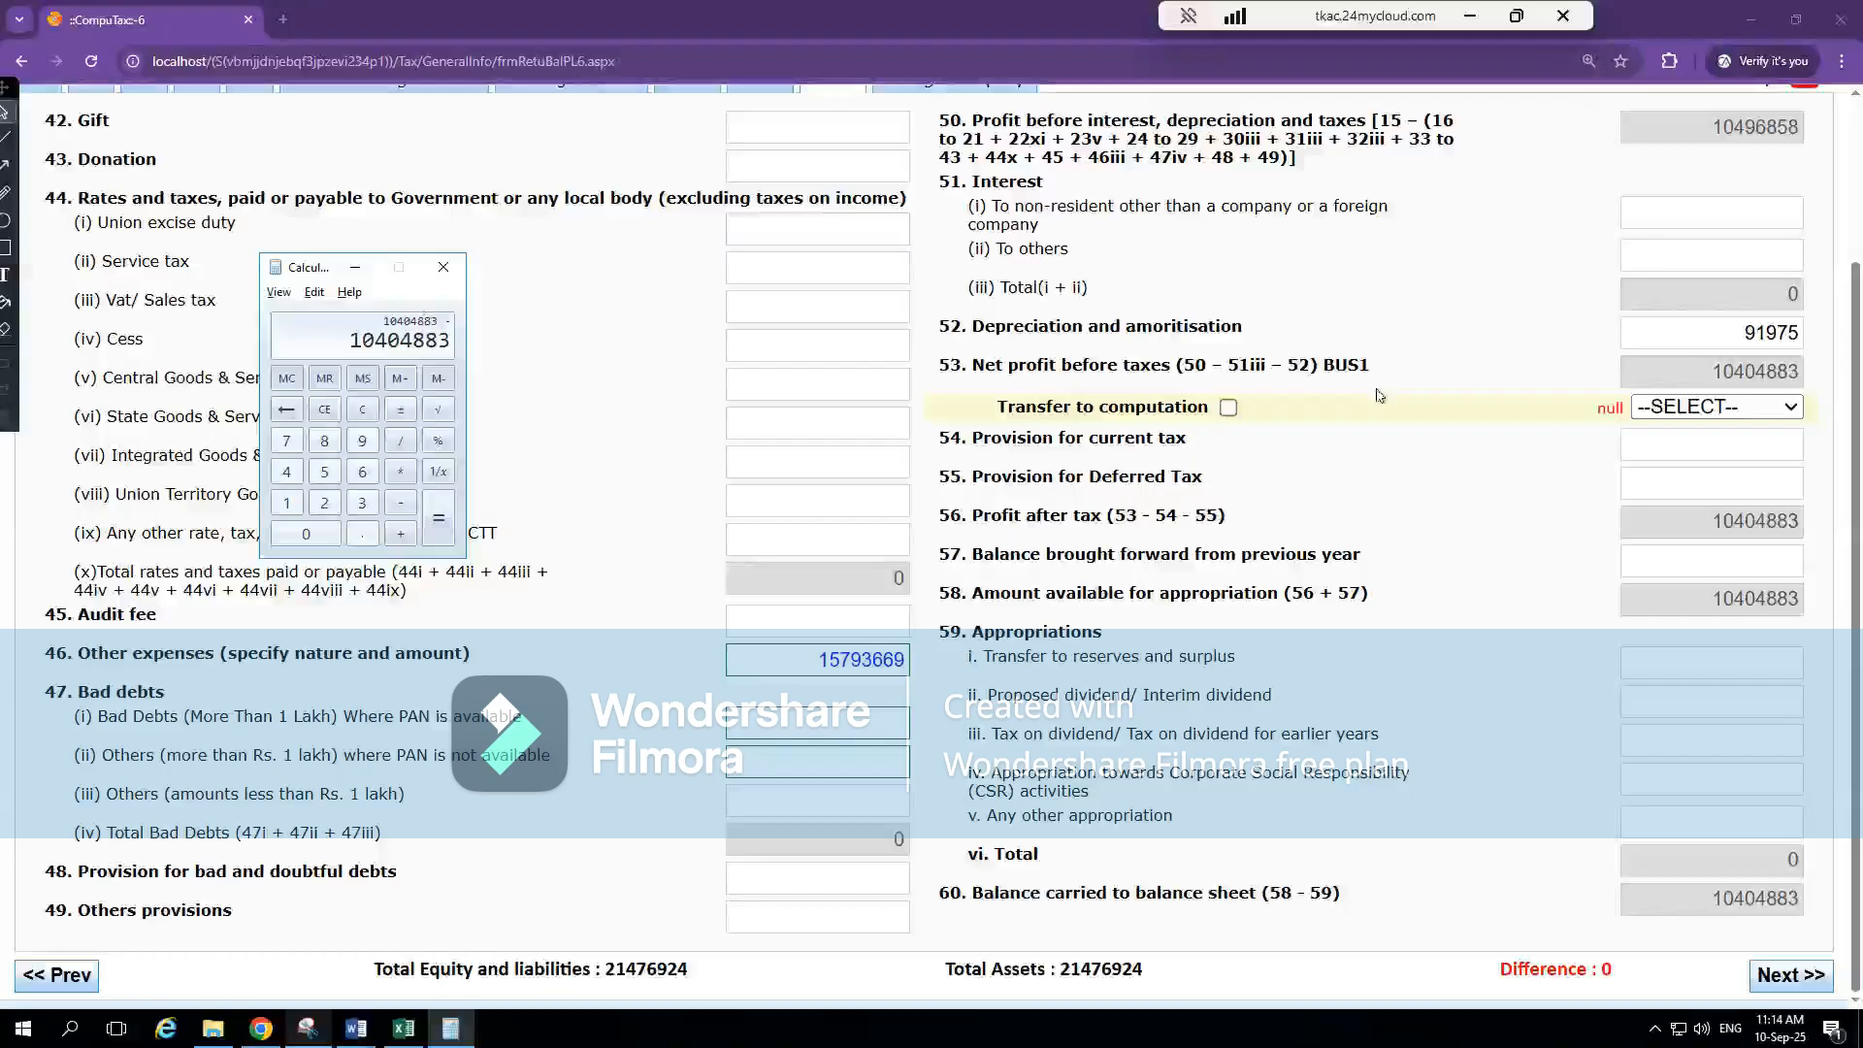
Subtract the profit before tax in Excel's PnL sheet, 10400752, in Calculator, and close it
key("alt+Tab")
key("alt+Tab")
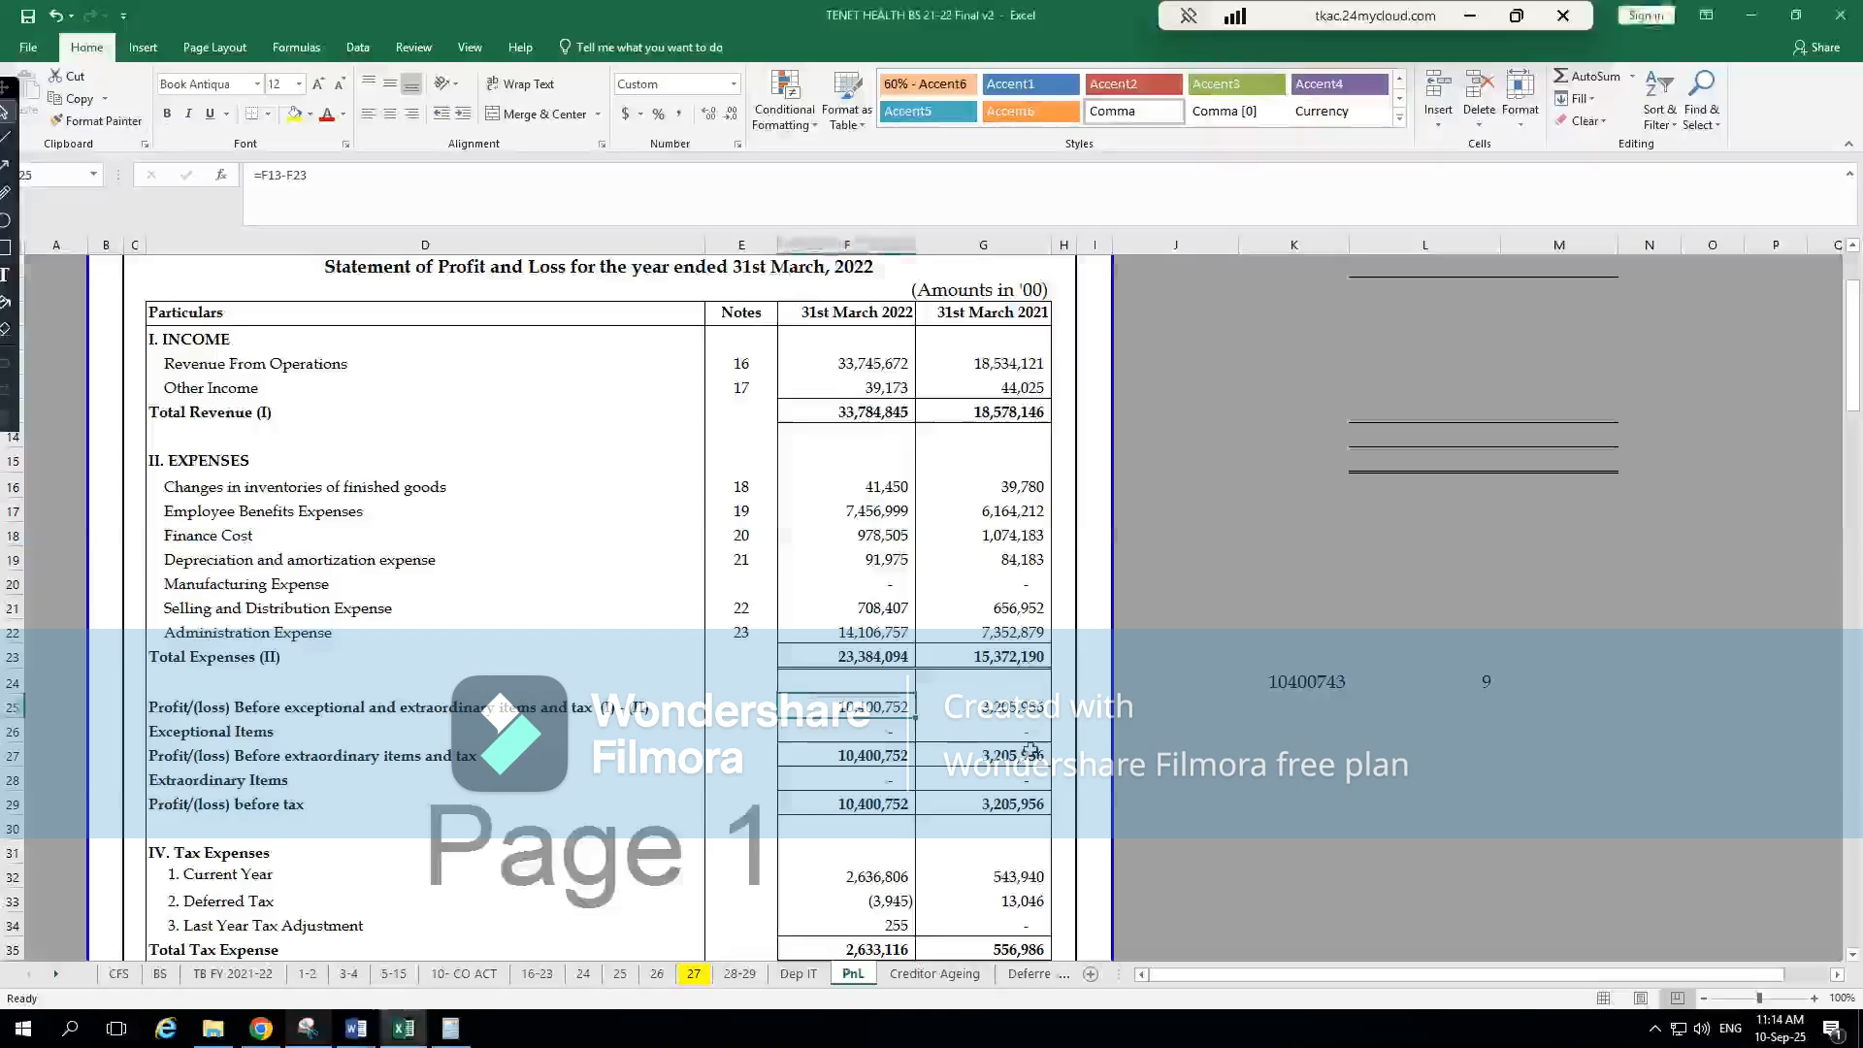
key("alt+Tab")
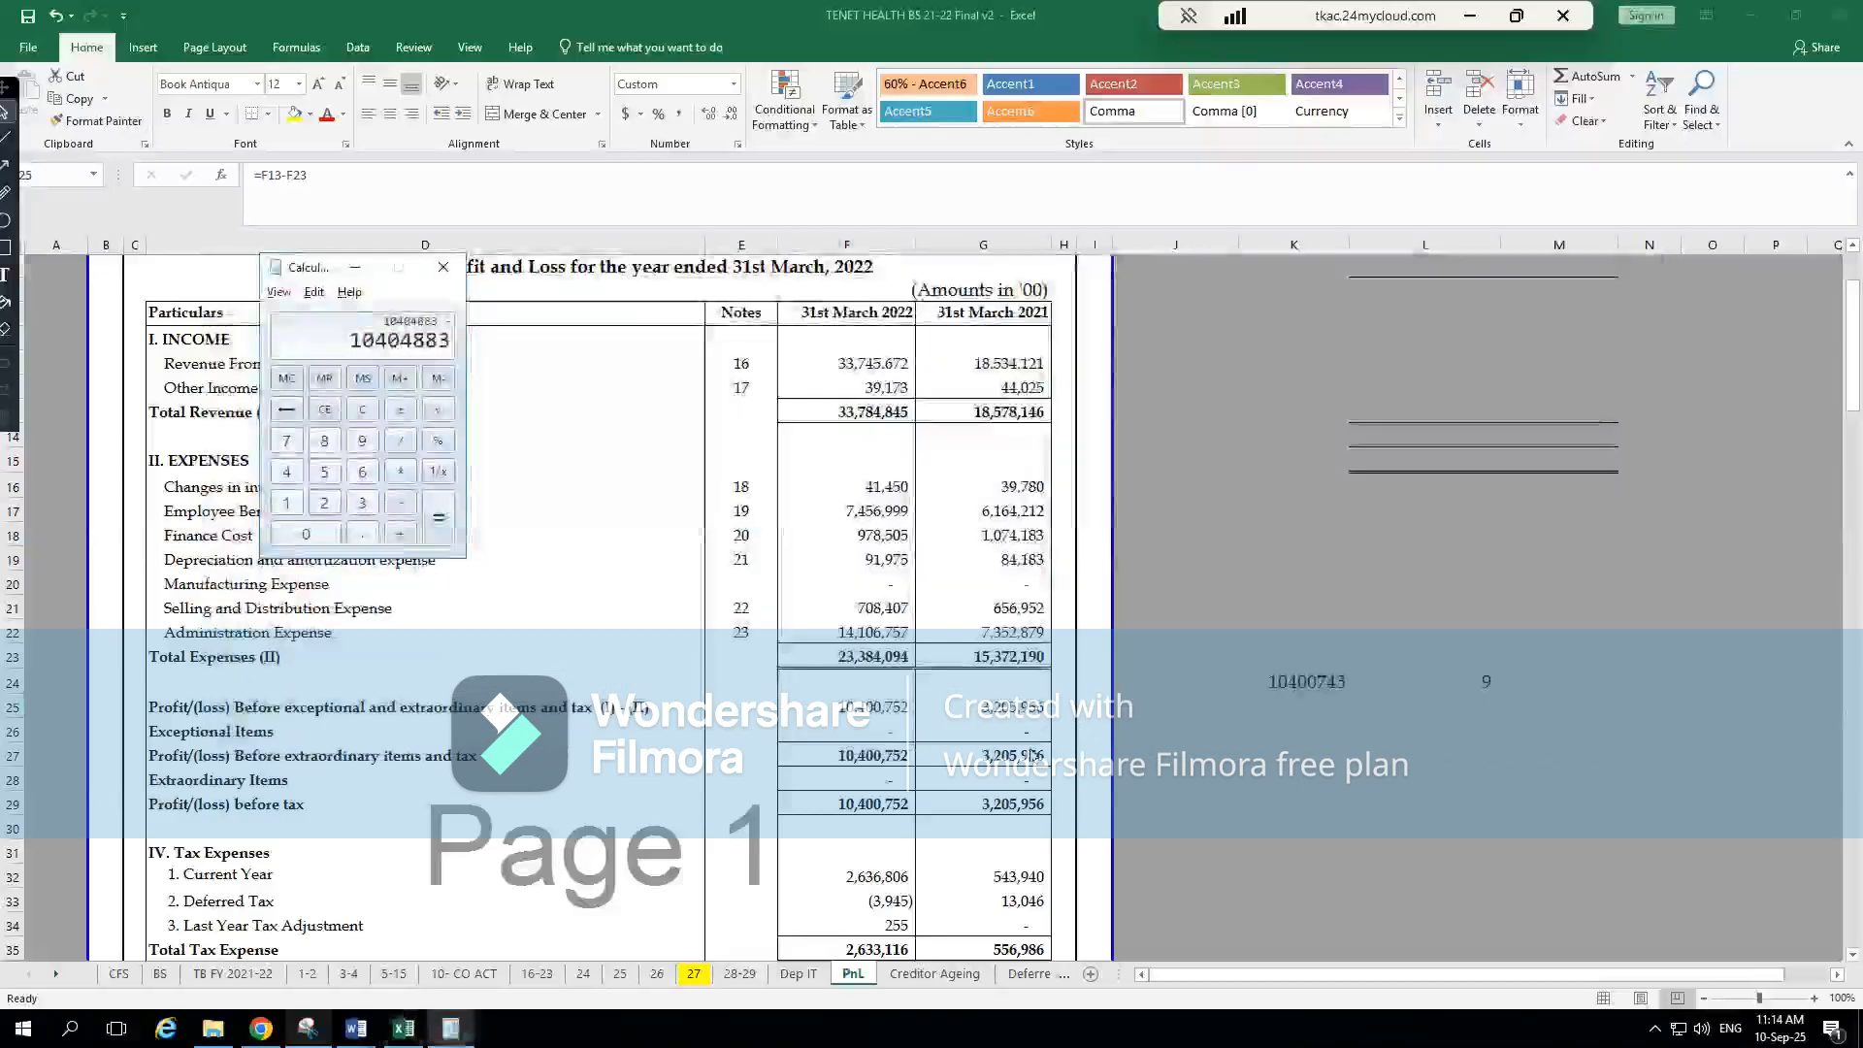
key("Escape")
type("10400752")
key("Return")
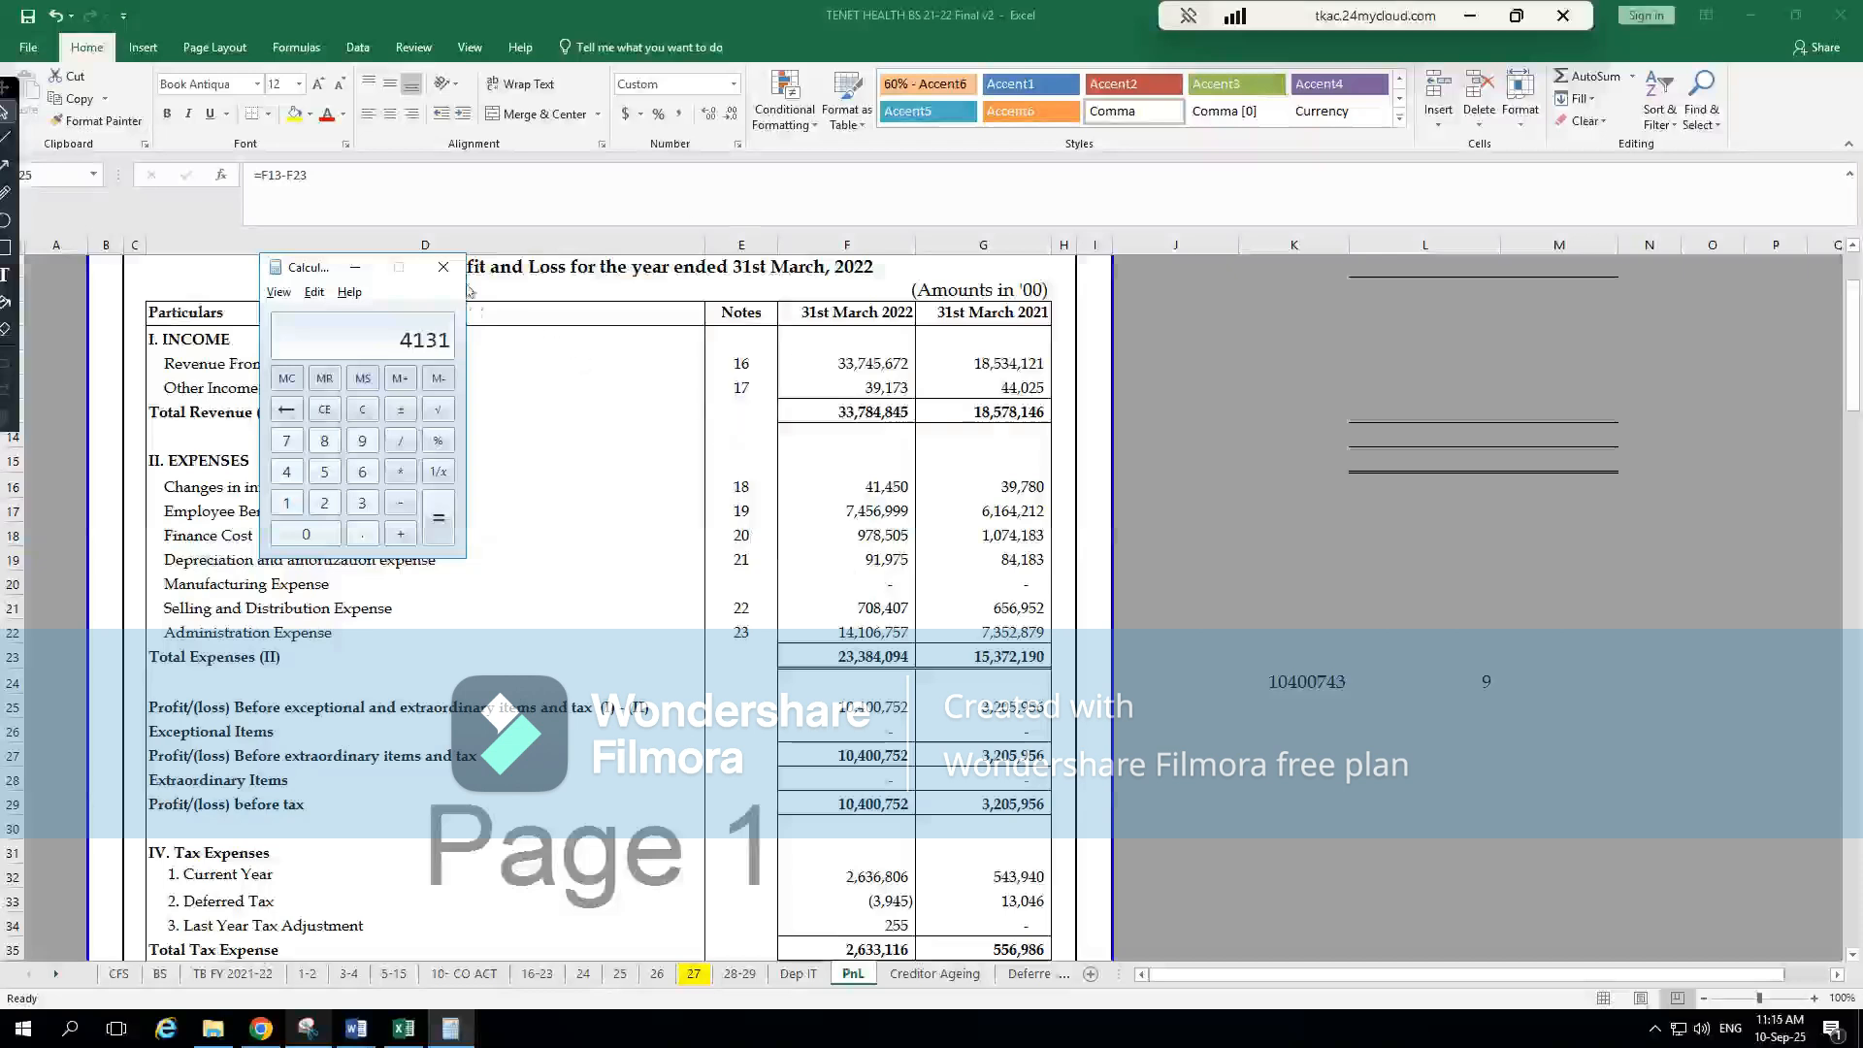
left_click(444, 267)
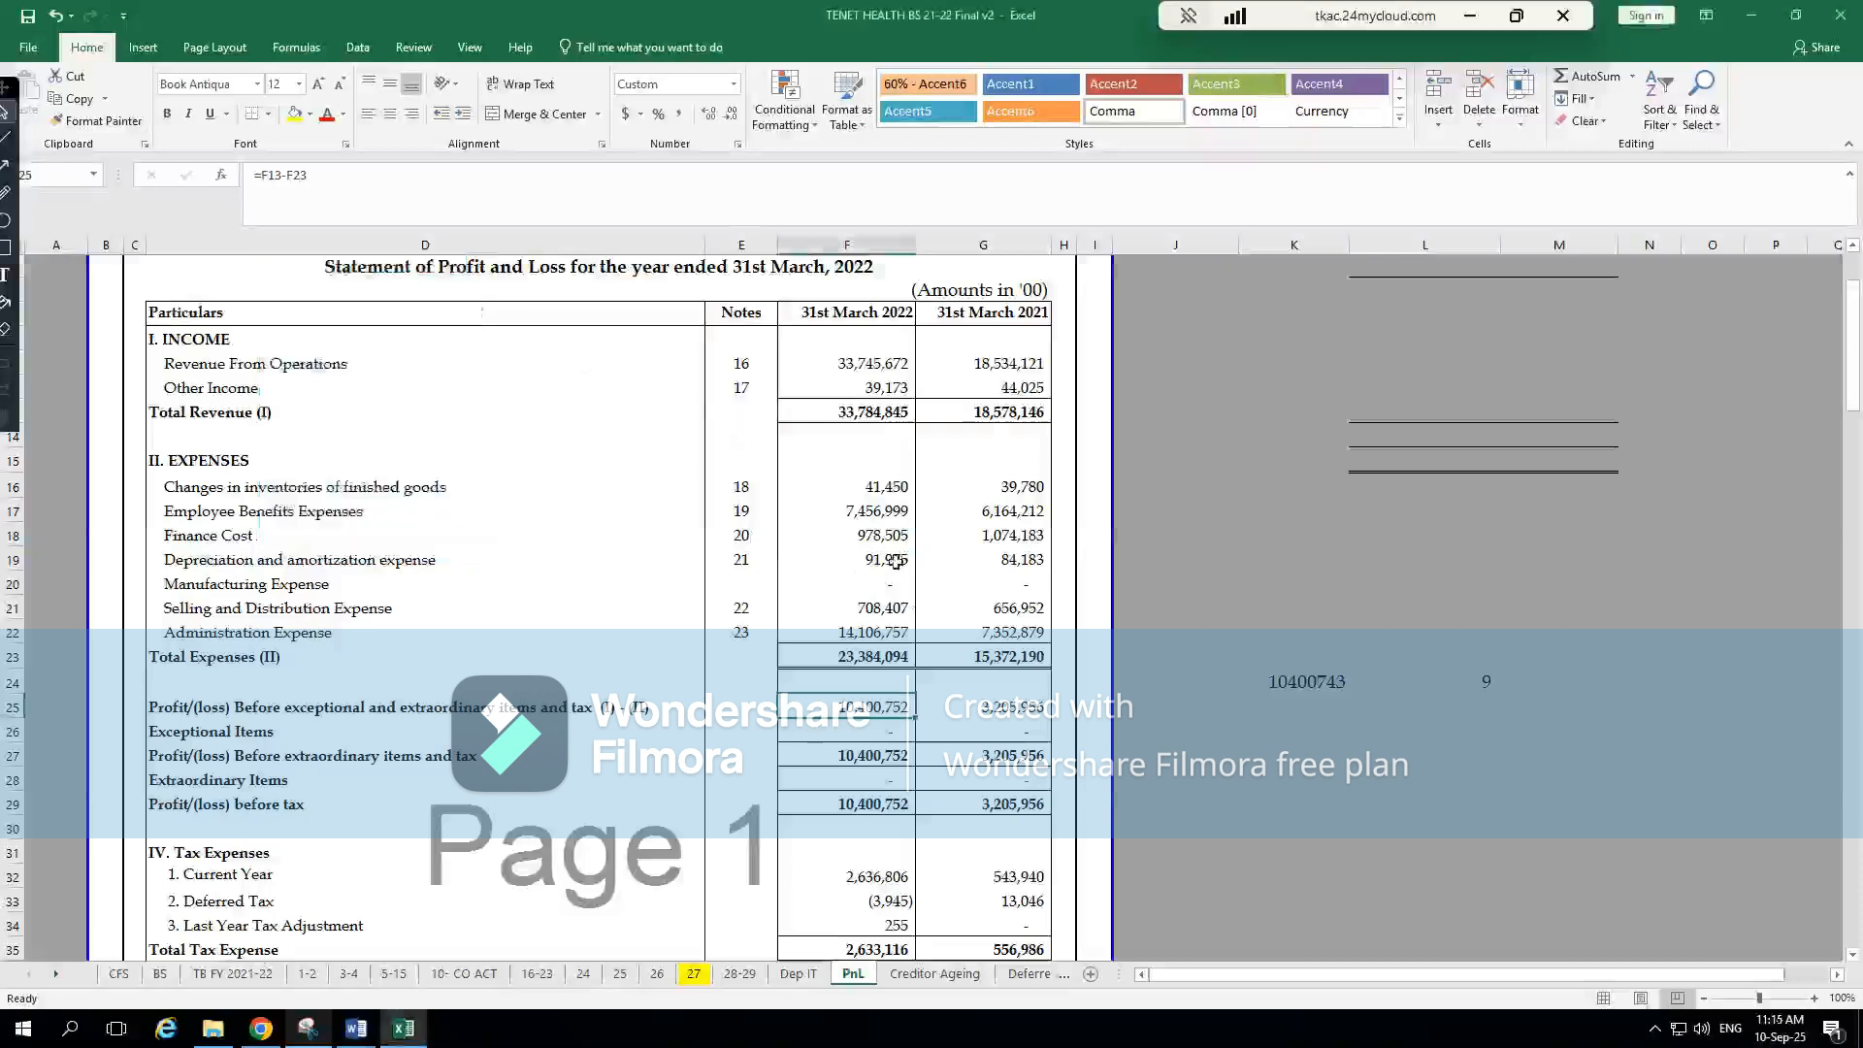
Compare revenue, closing stock and opening stock in CompuTax's Trading Account with the income and inventory lines in Excel's PnL sheet
key("alt+Tab")
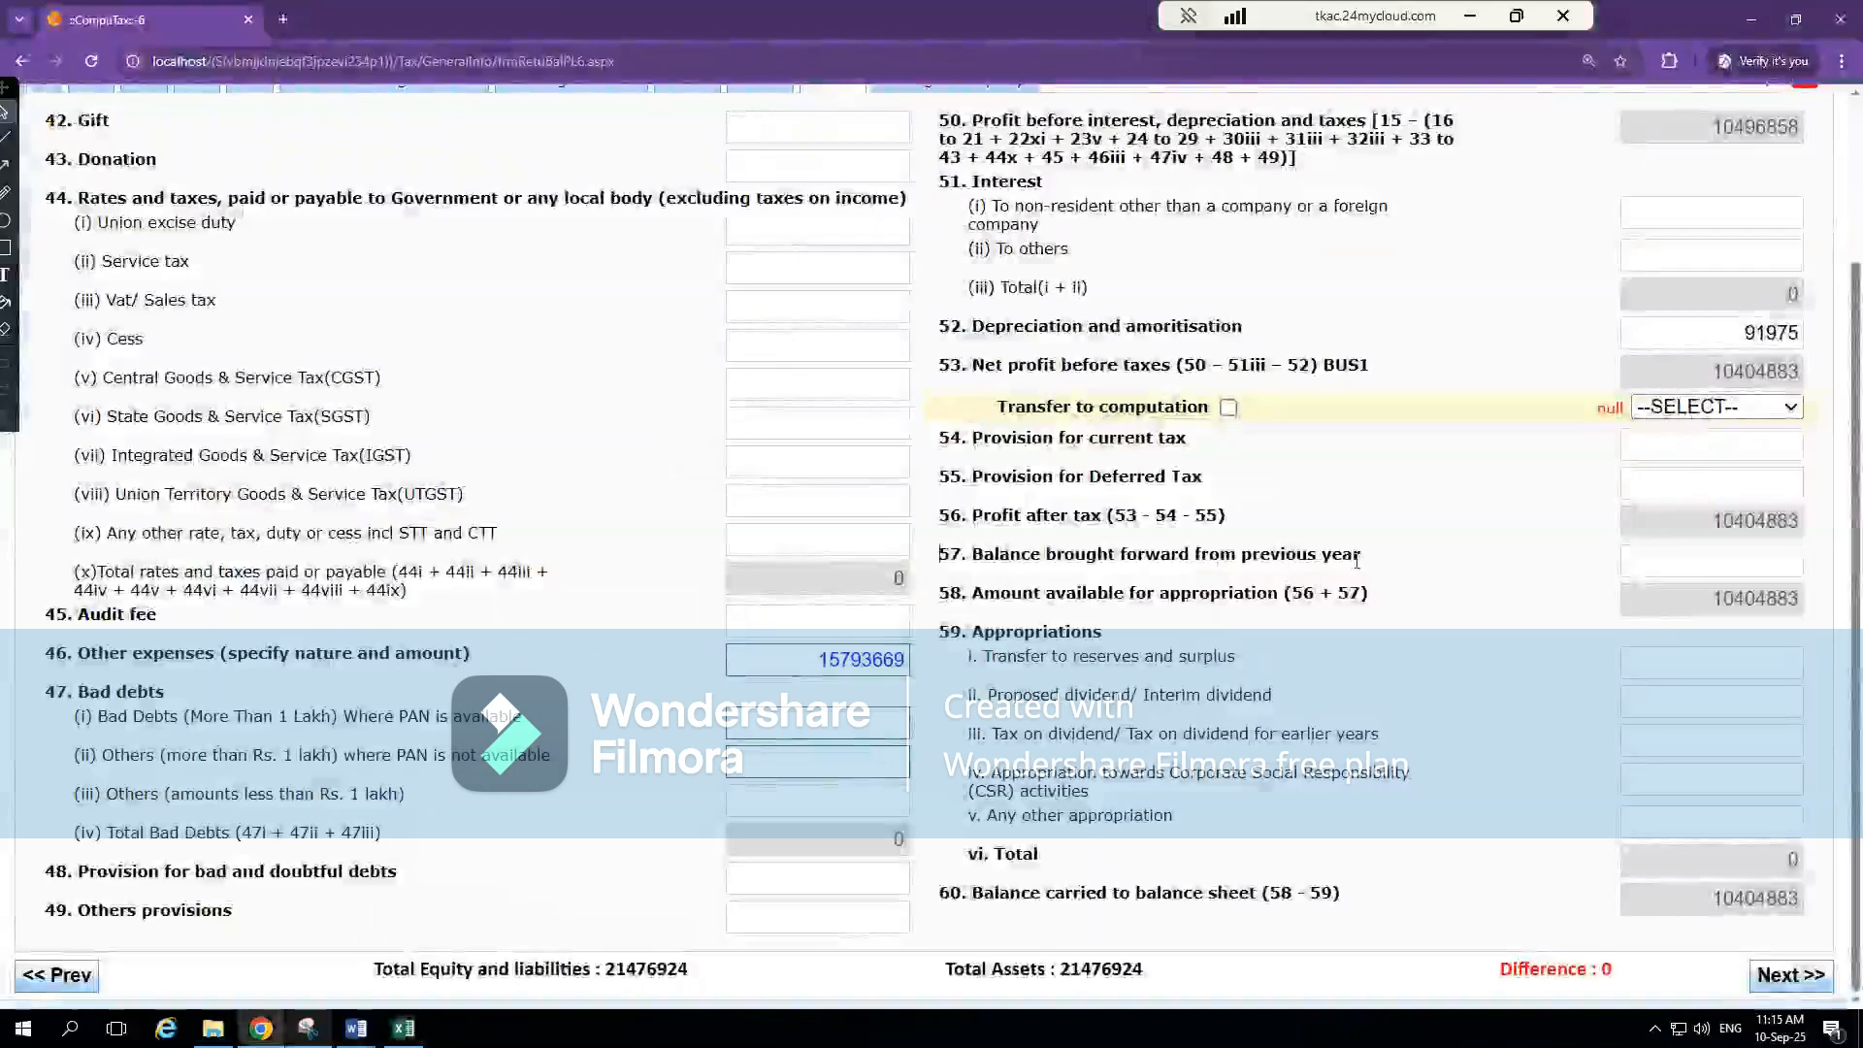
scroll(1357, 337, "up", 3)
left_click(691, 280)
left_click(577, 281)
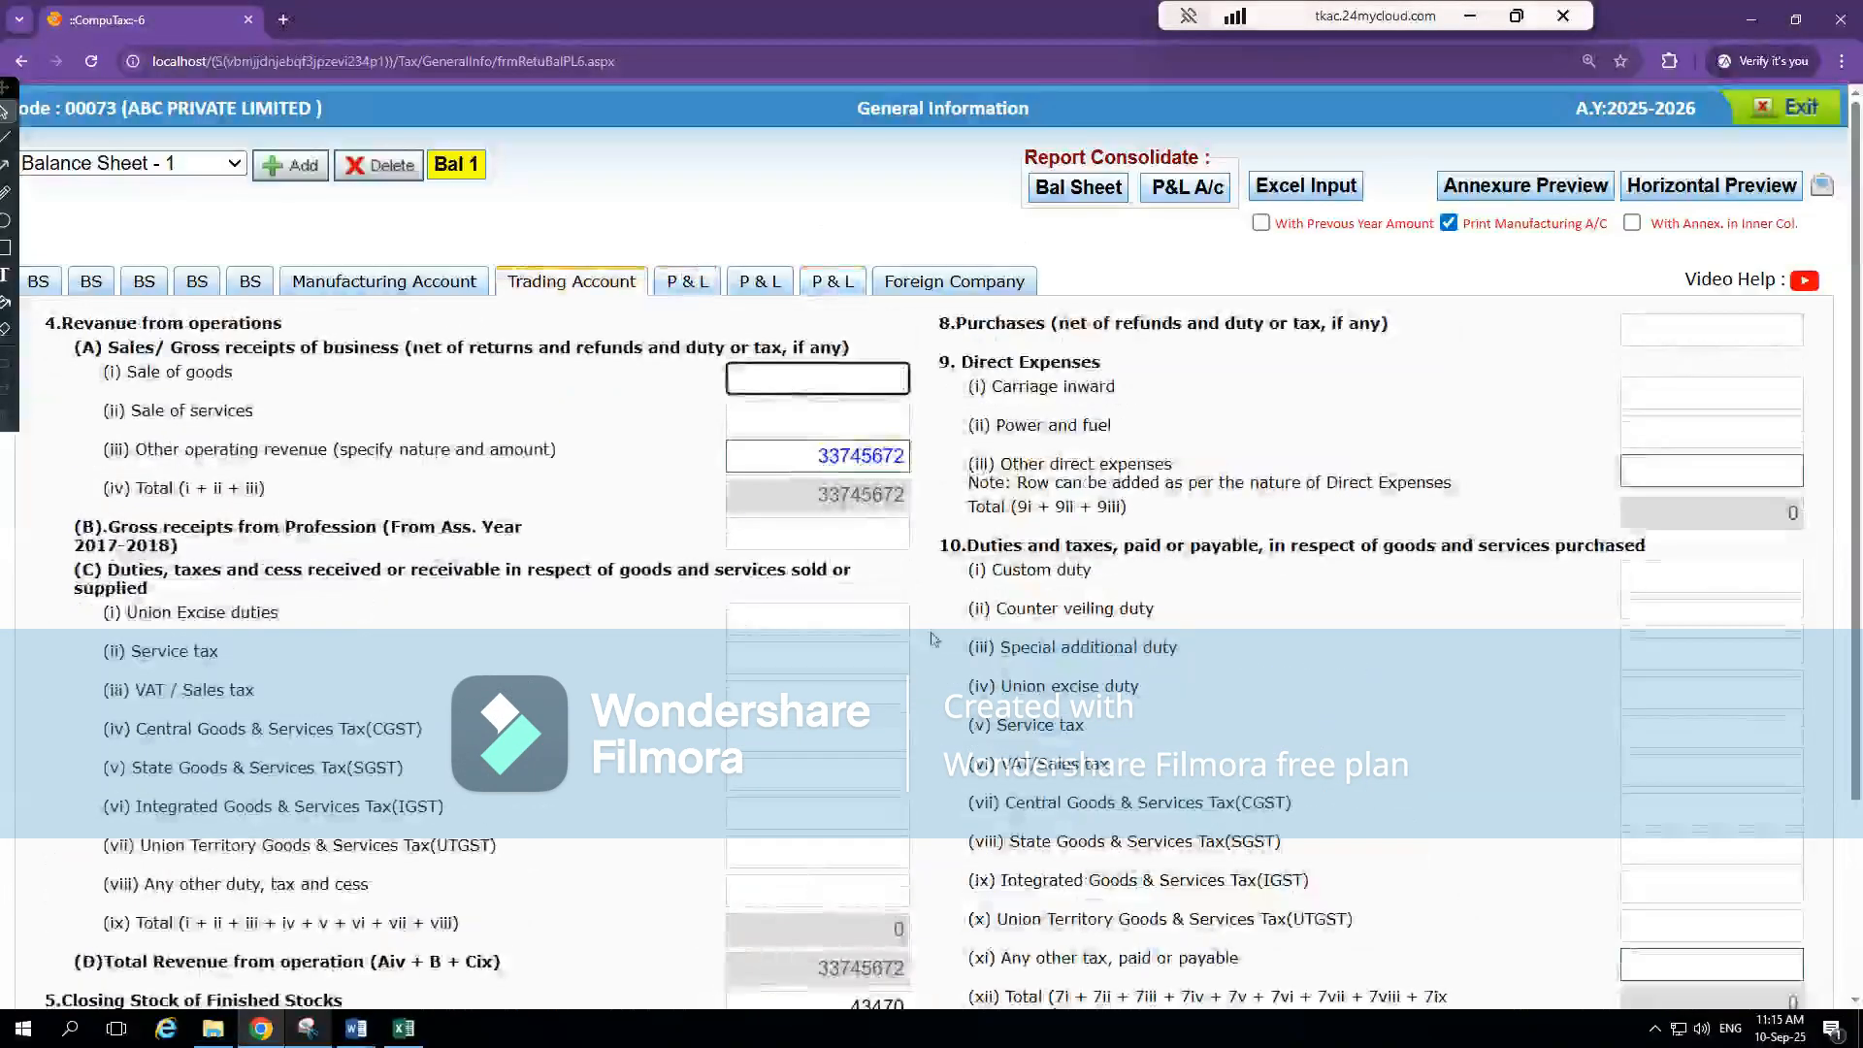
scroll(922, 645, "down", 3)
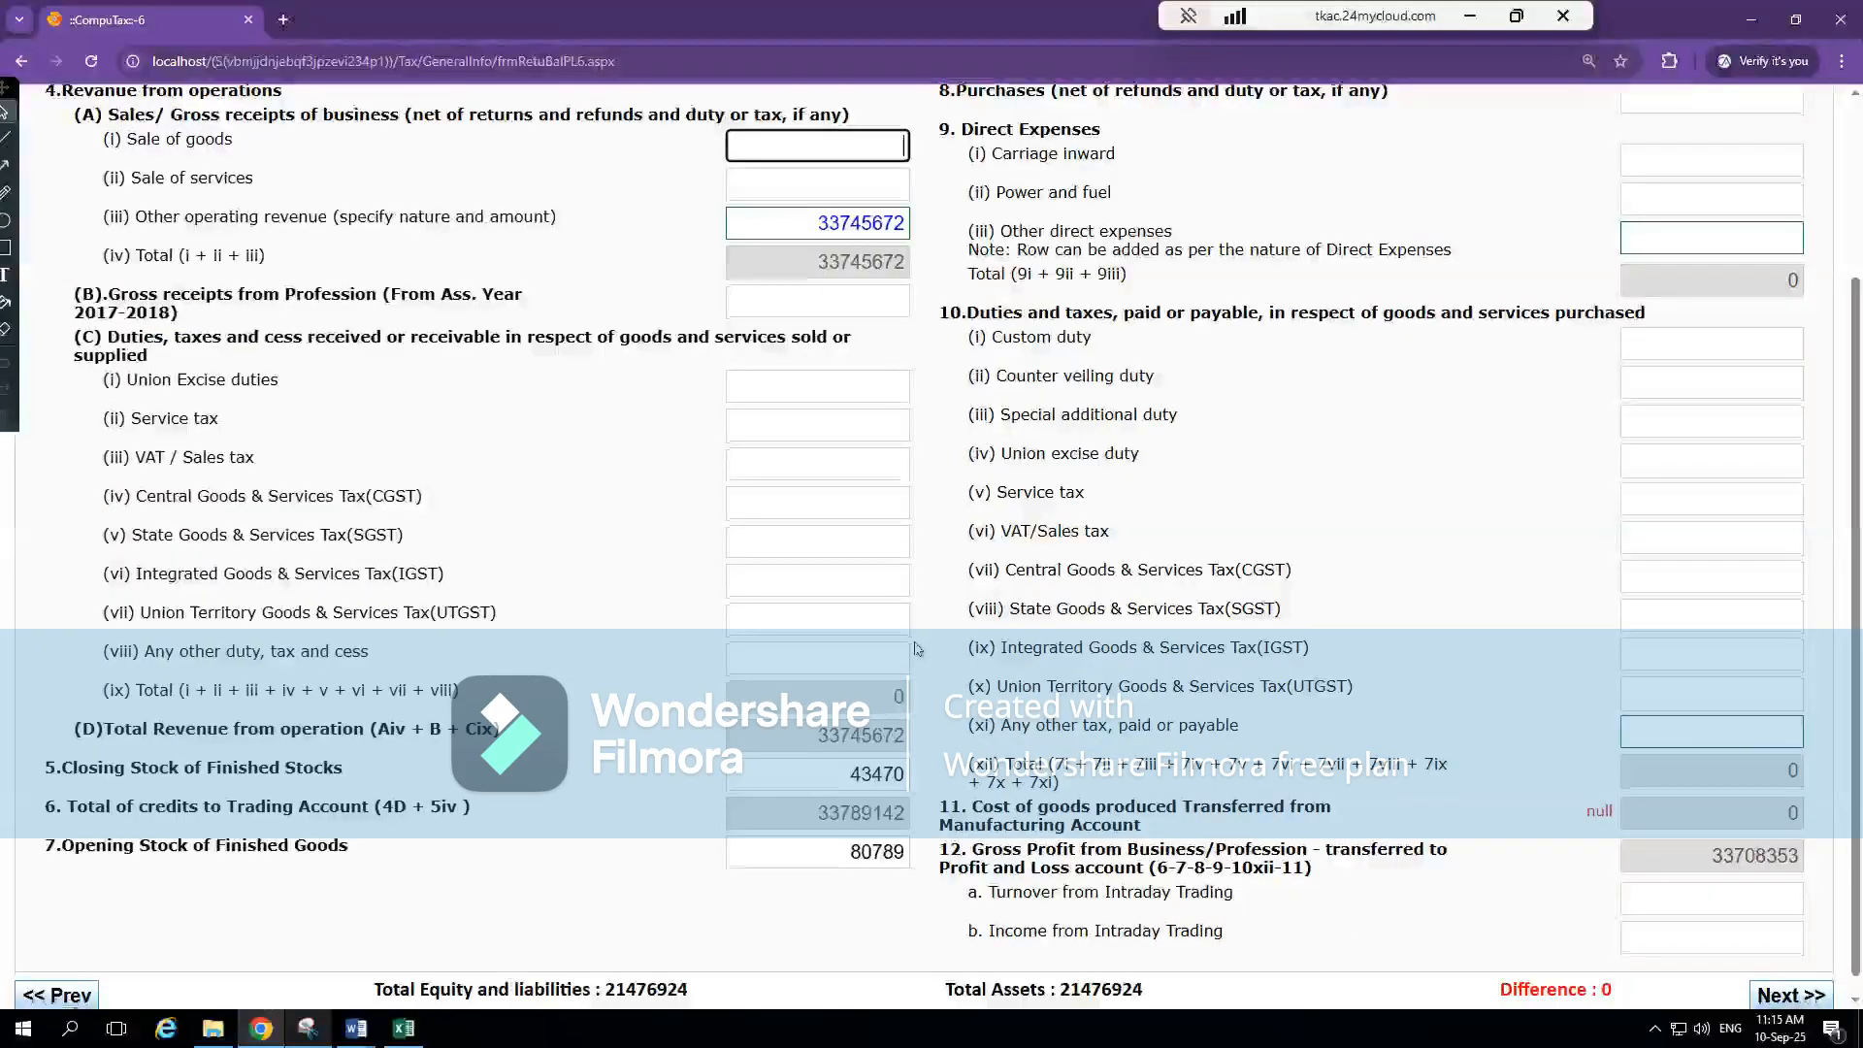
key("alt+Tab")
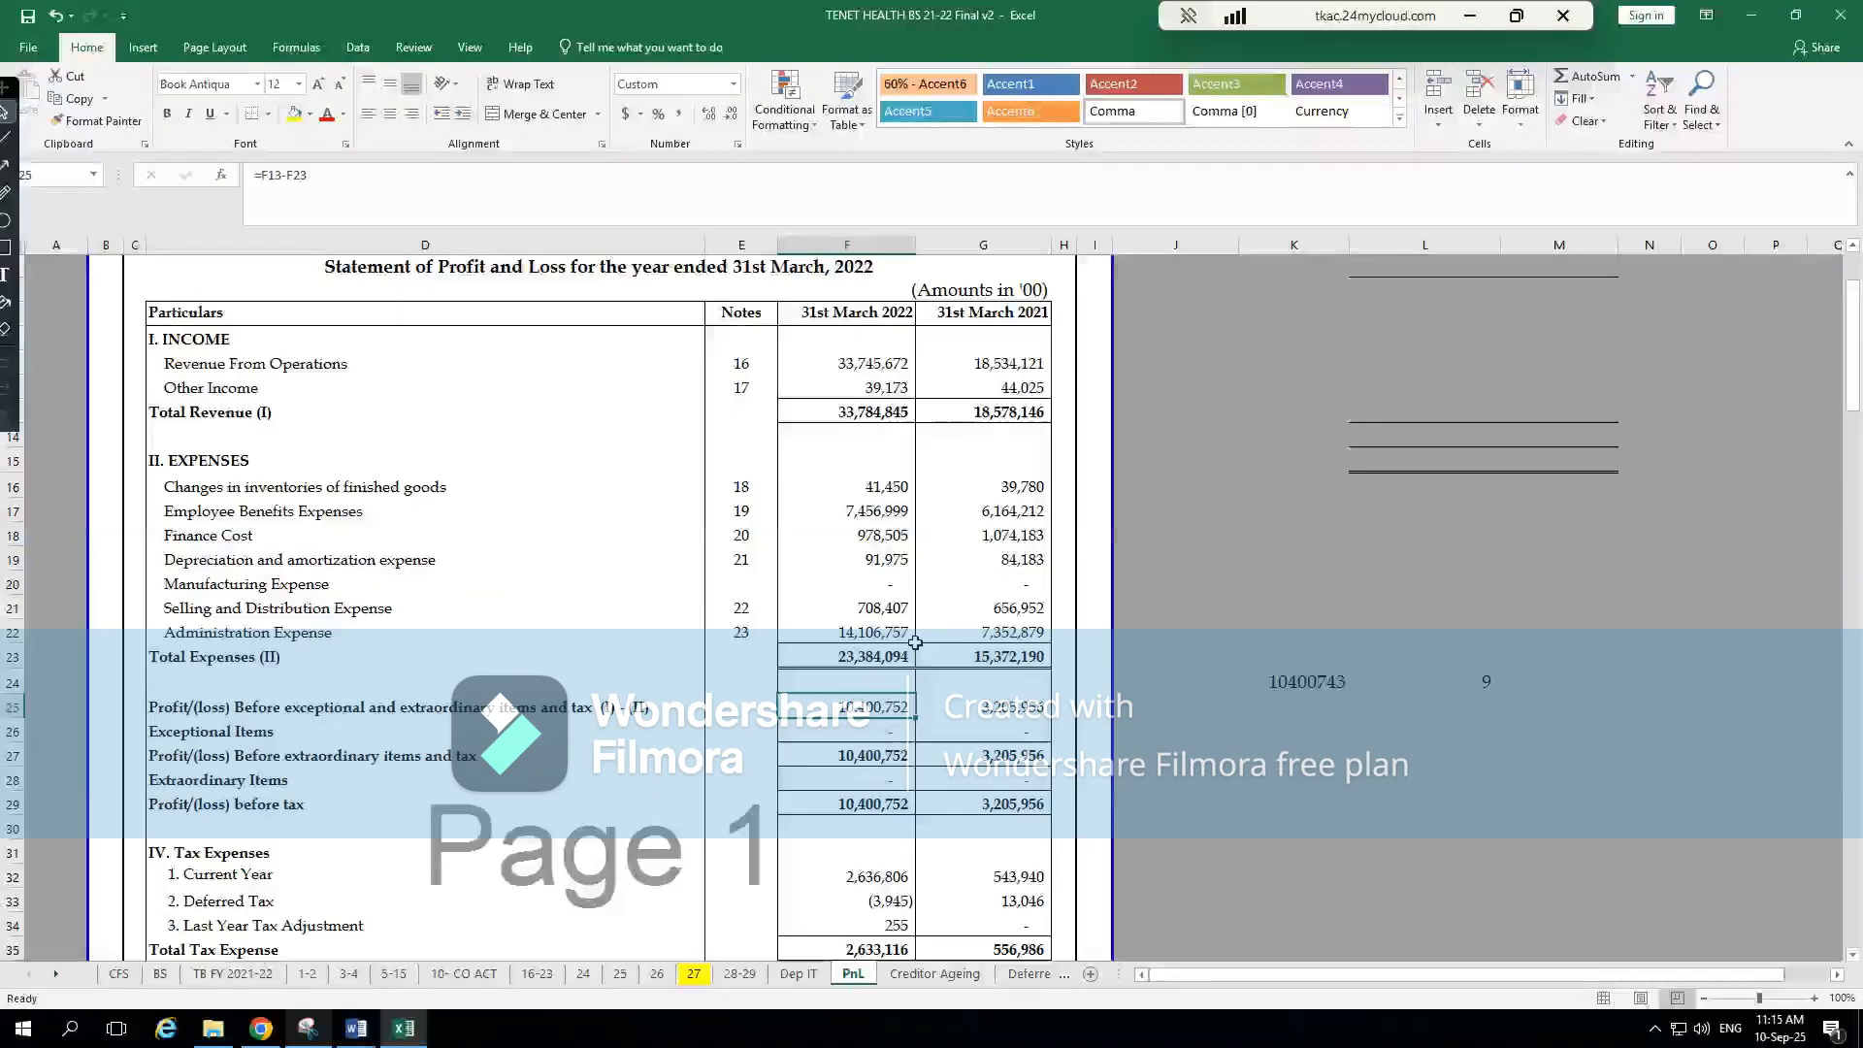
key("alt+Tab")
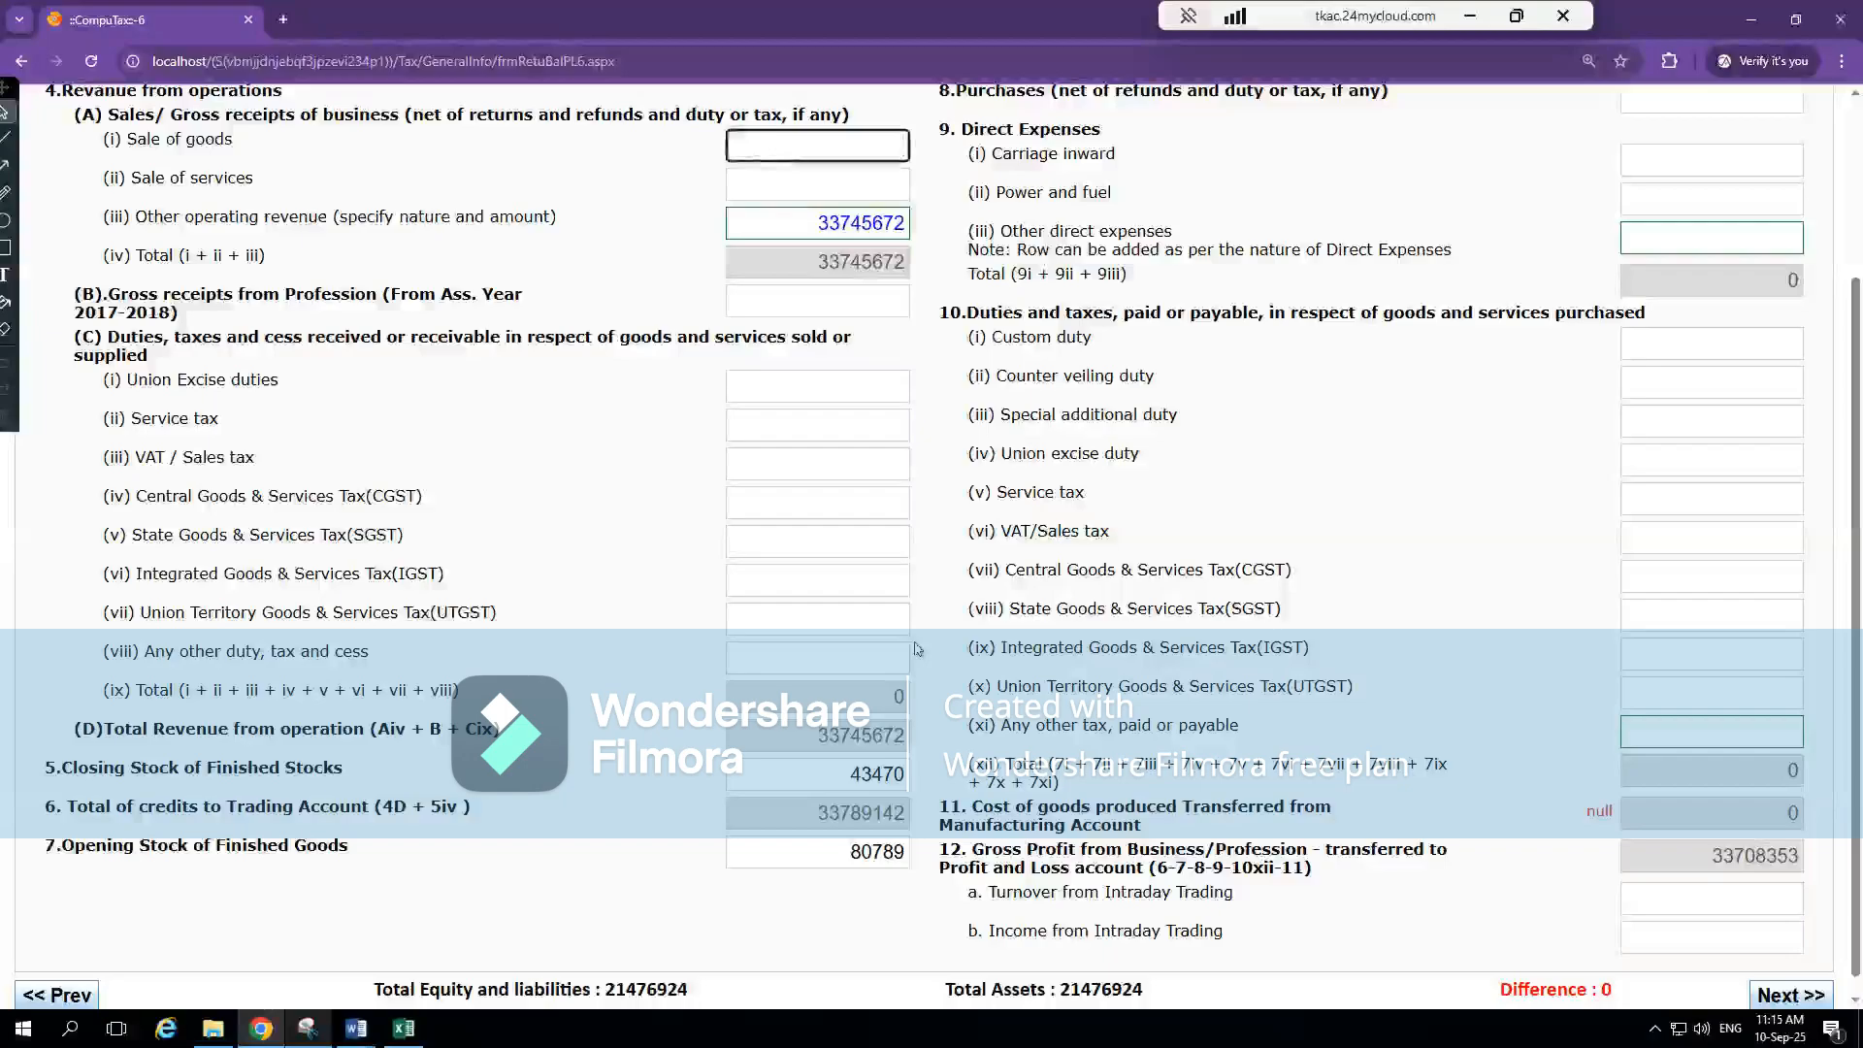
key("alt+Tab")
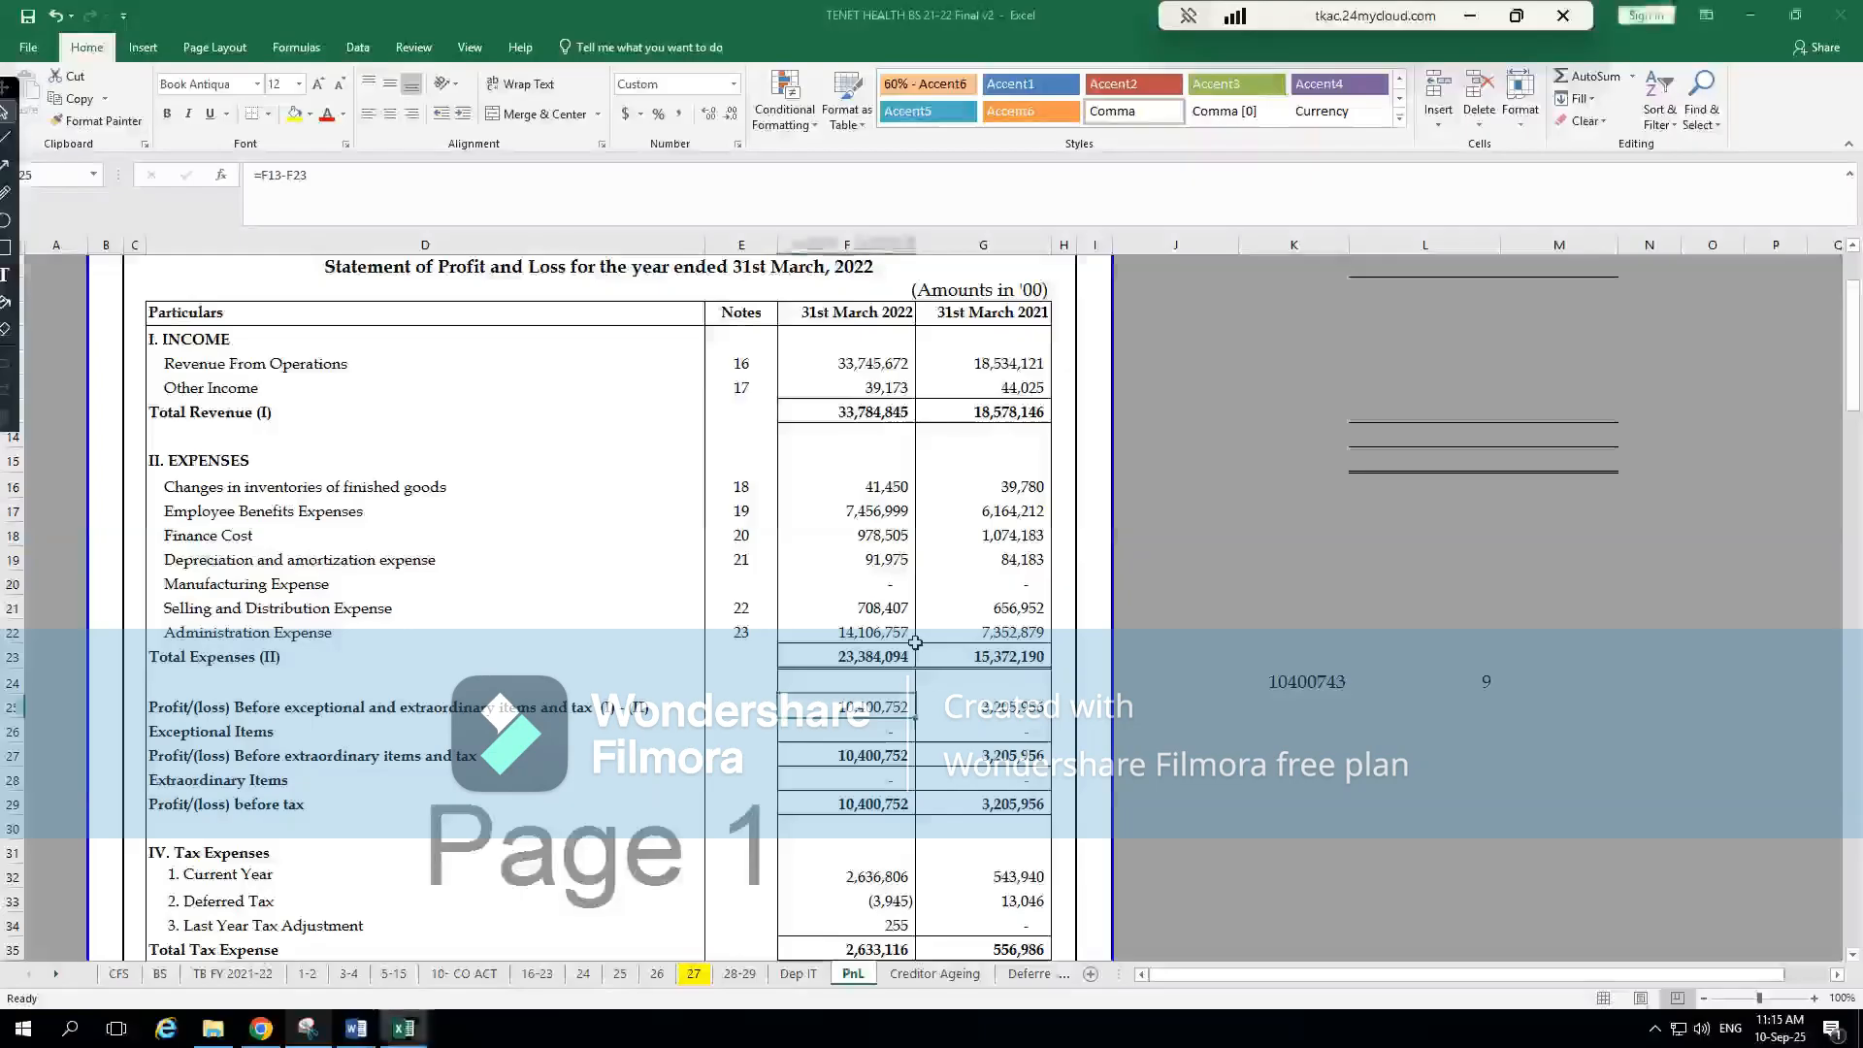
key("alt+Tab")
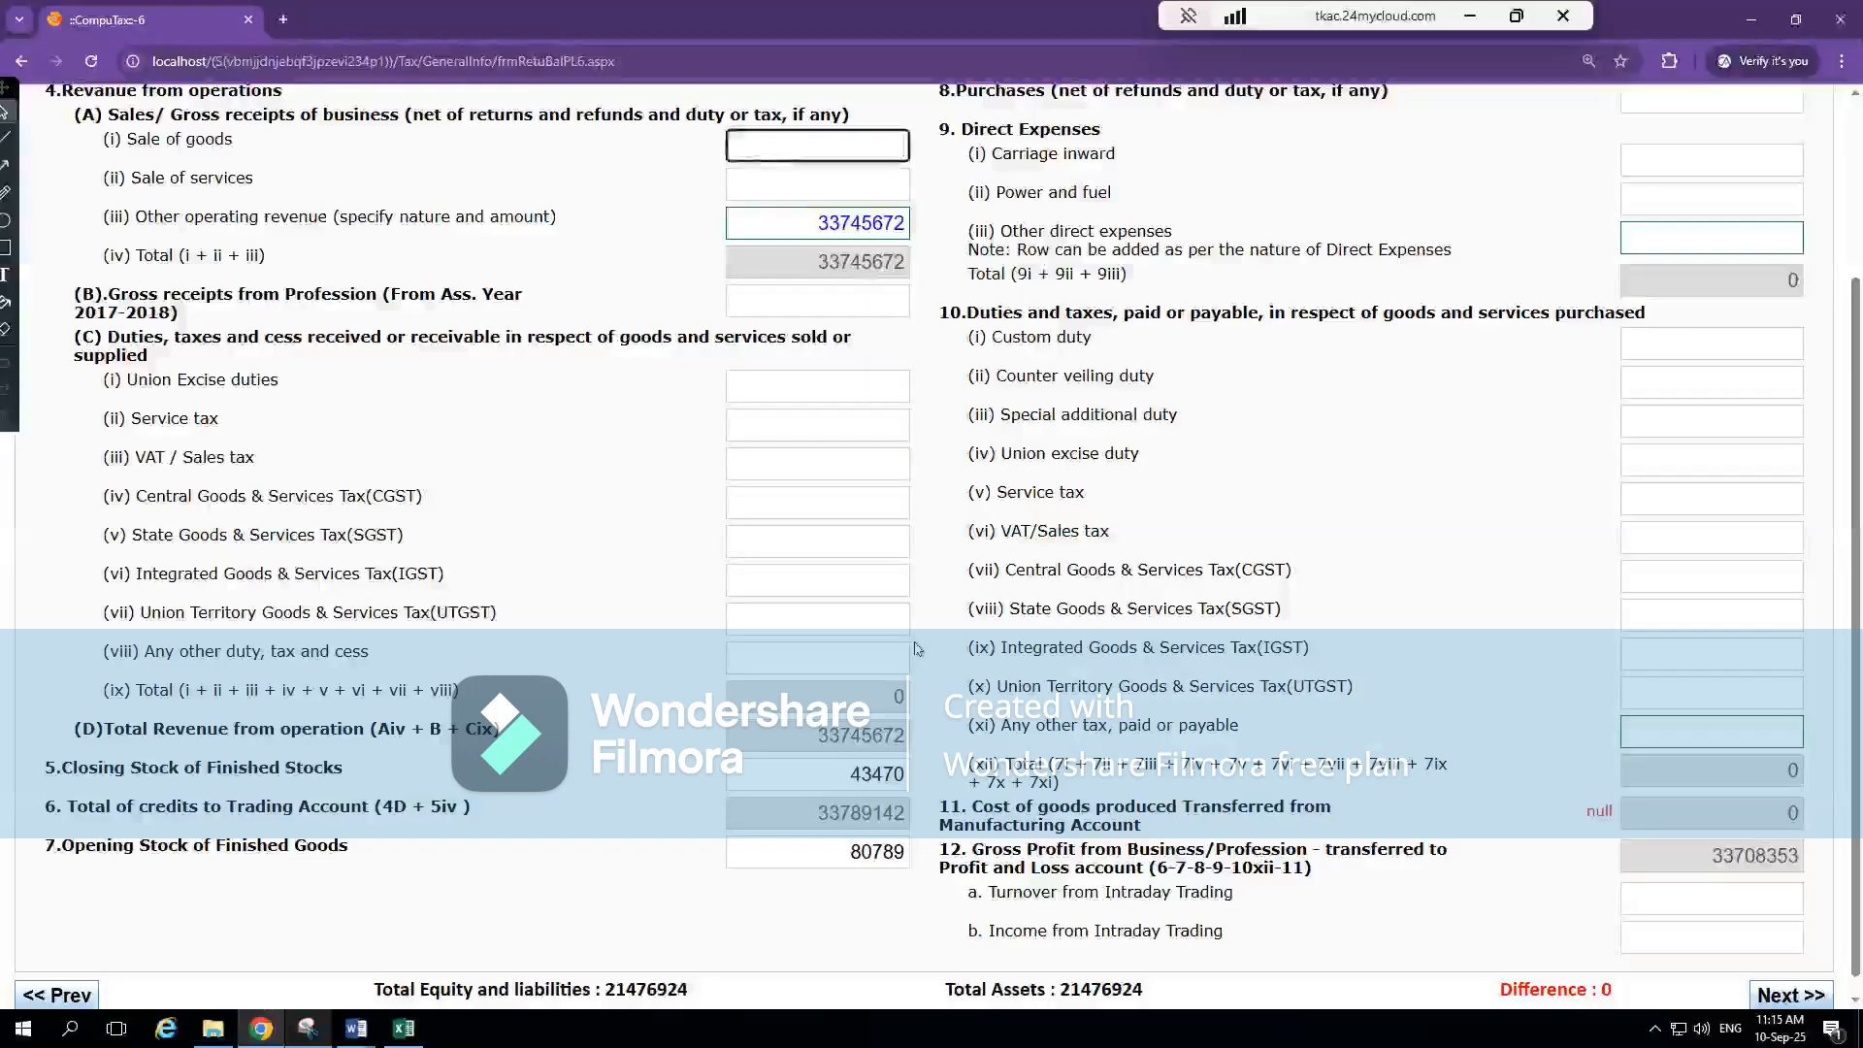
key("alt+Tab")
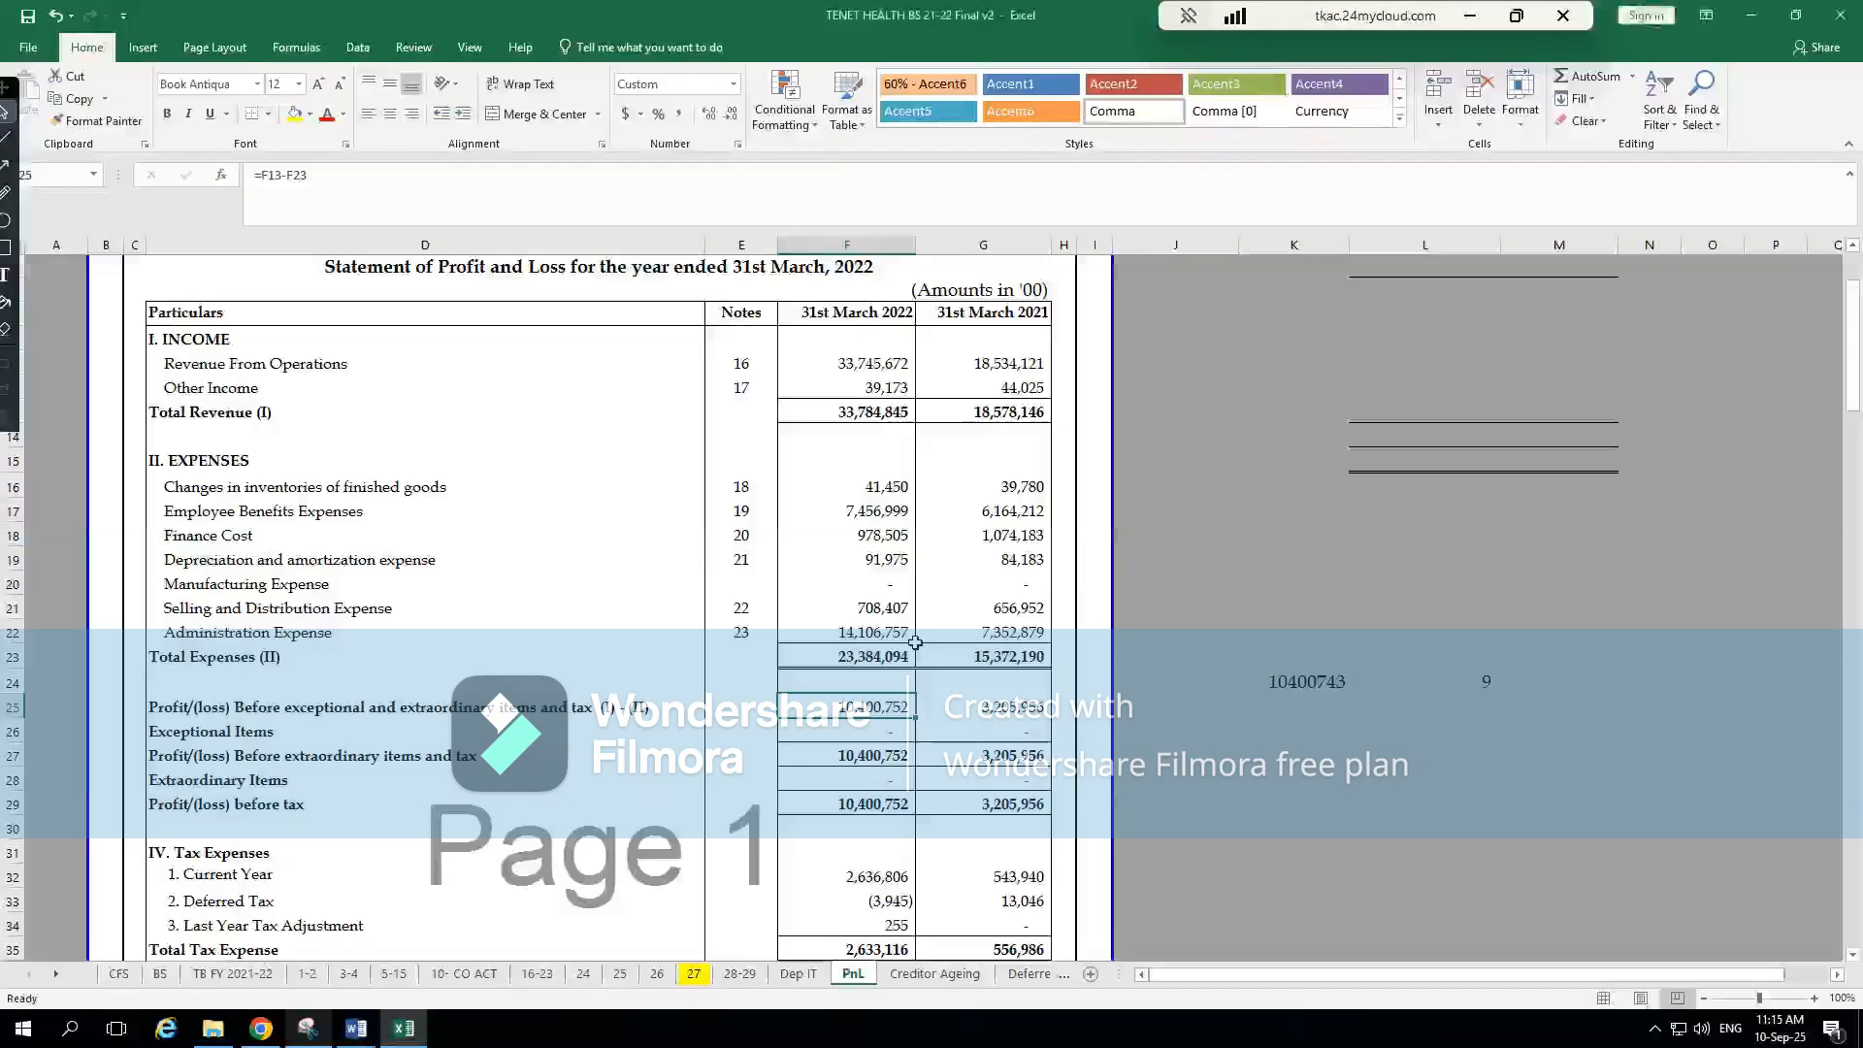
key("alt+Tab")
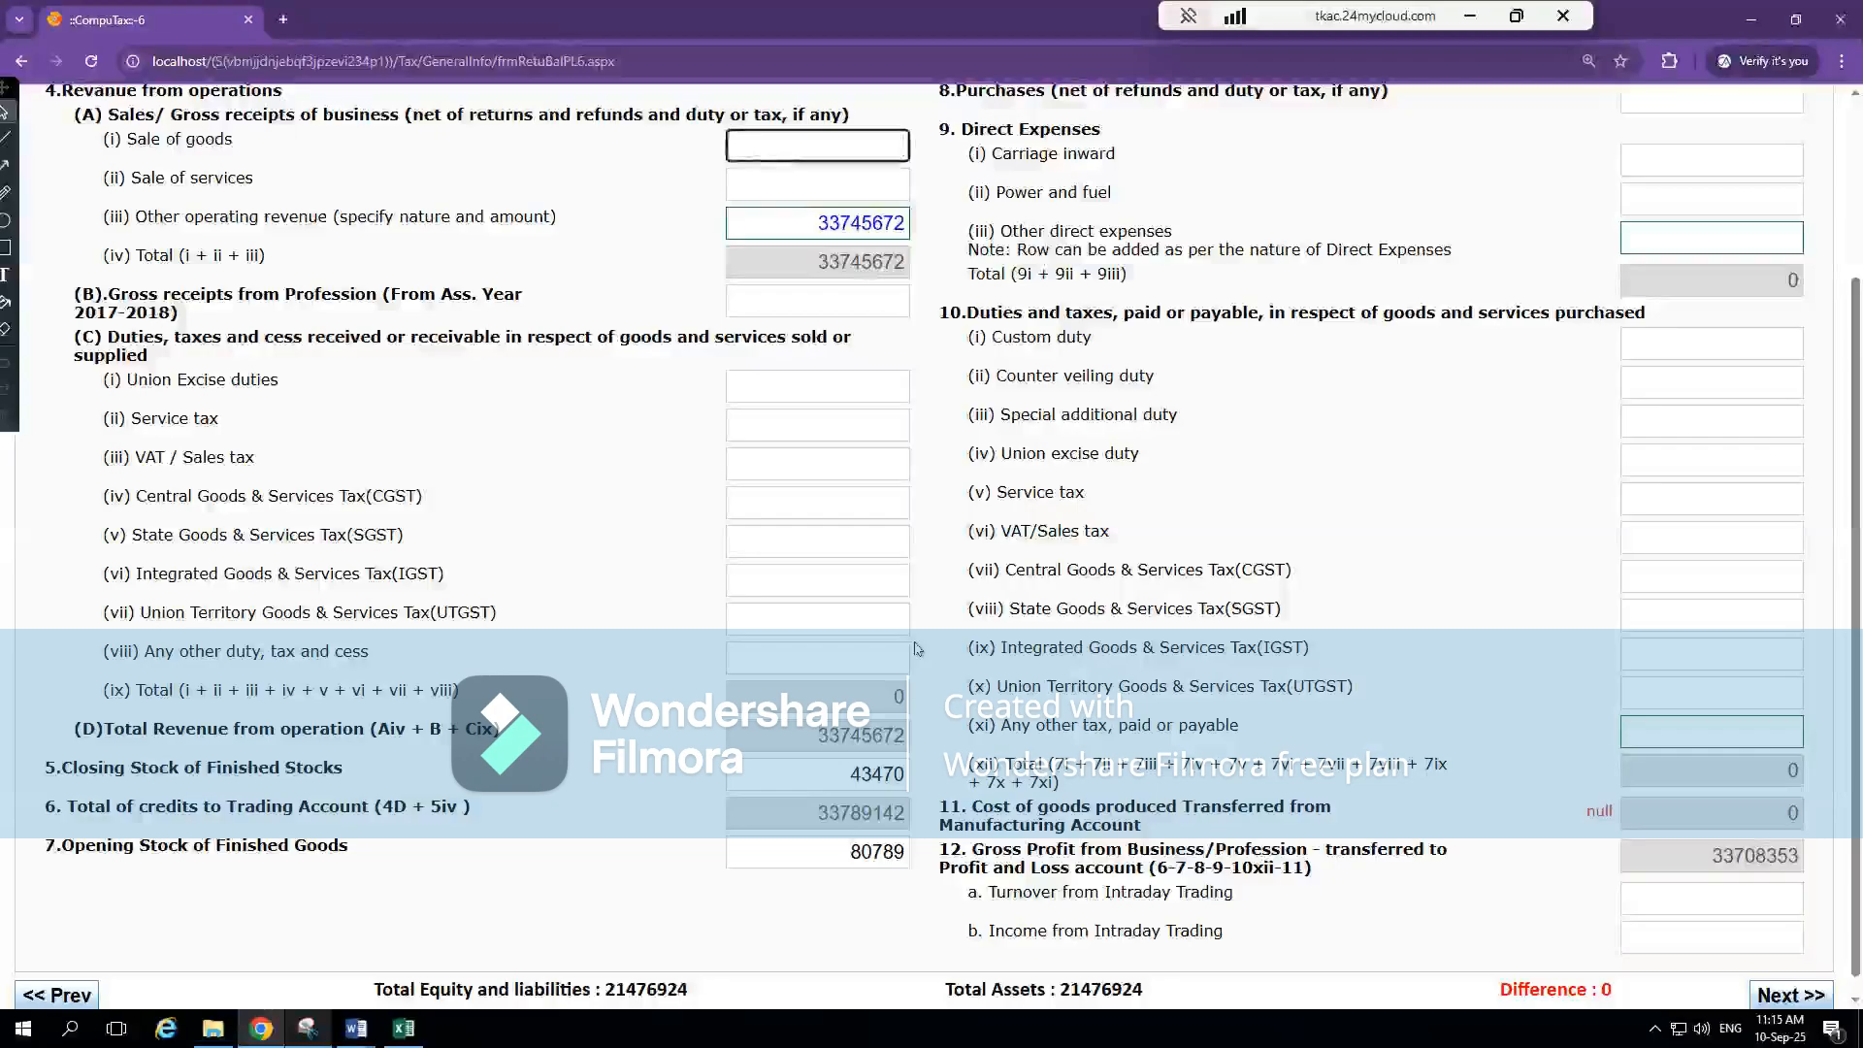
Check other income and compensation to employees in CompuTax's first P & L section against Excel's PnL sheet
scroll(916, 648, "up", 3)
left_click(705, 291)
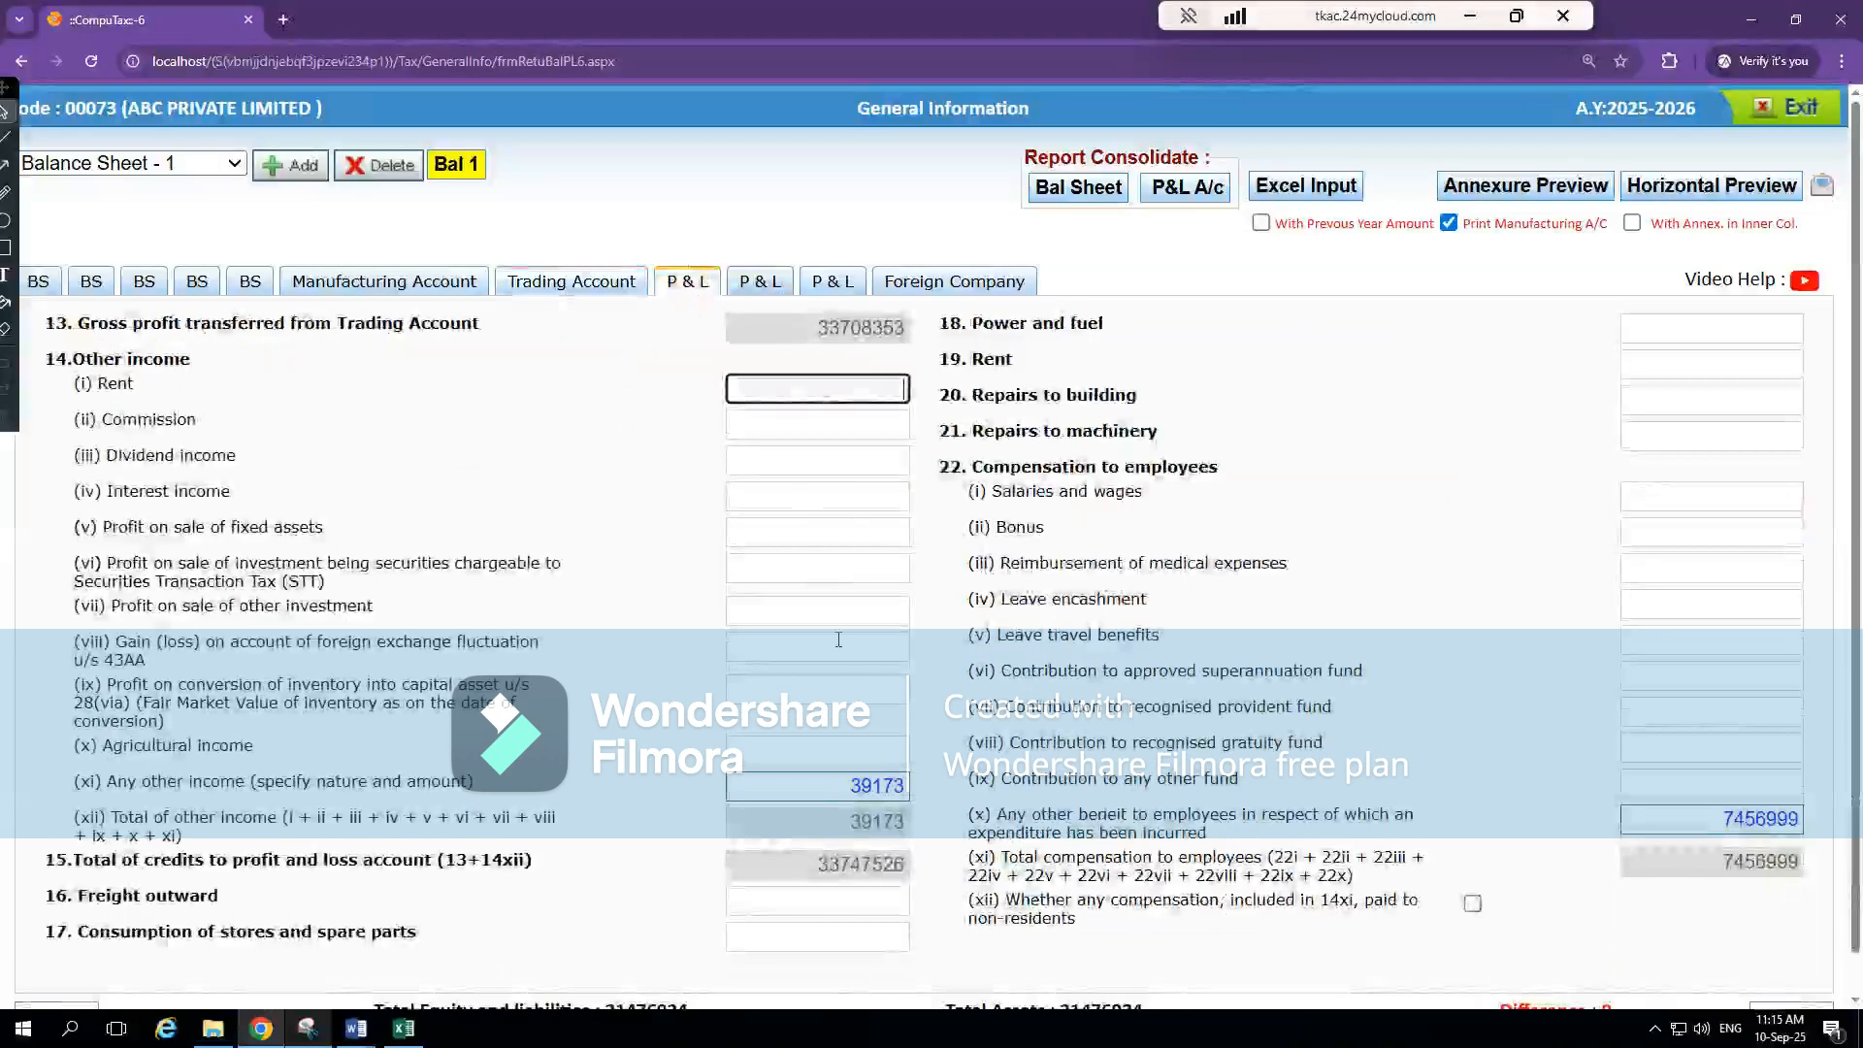
key("alt+Tab")
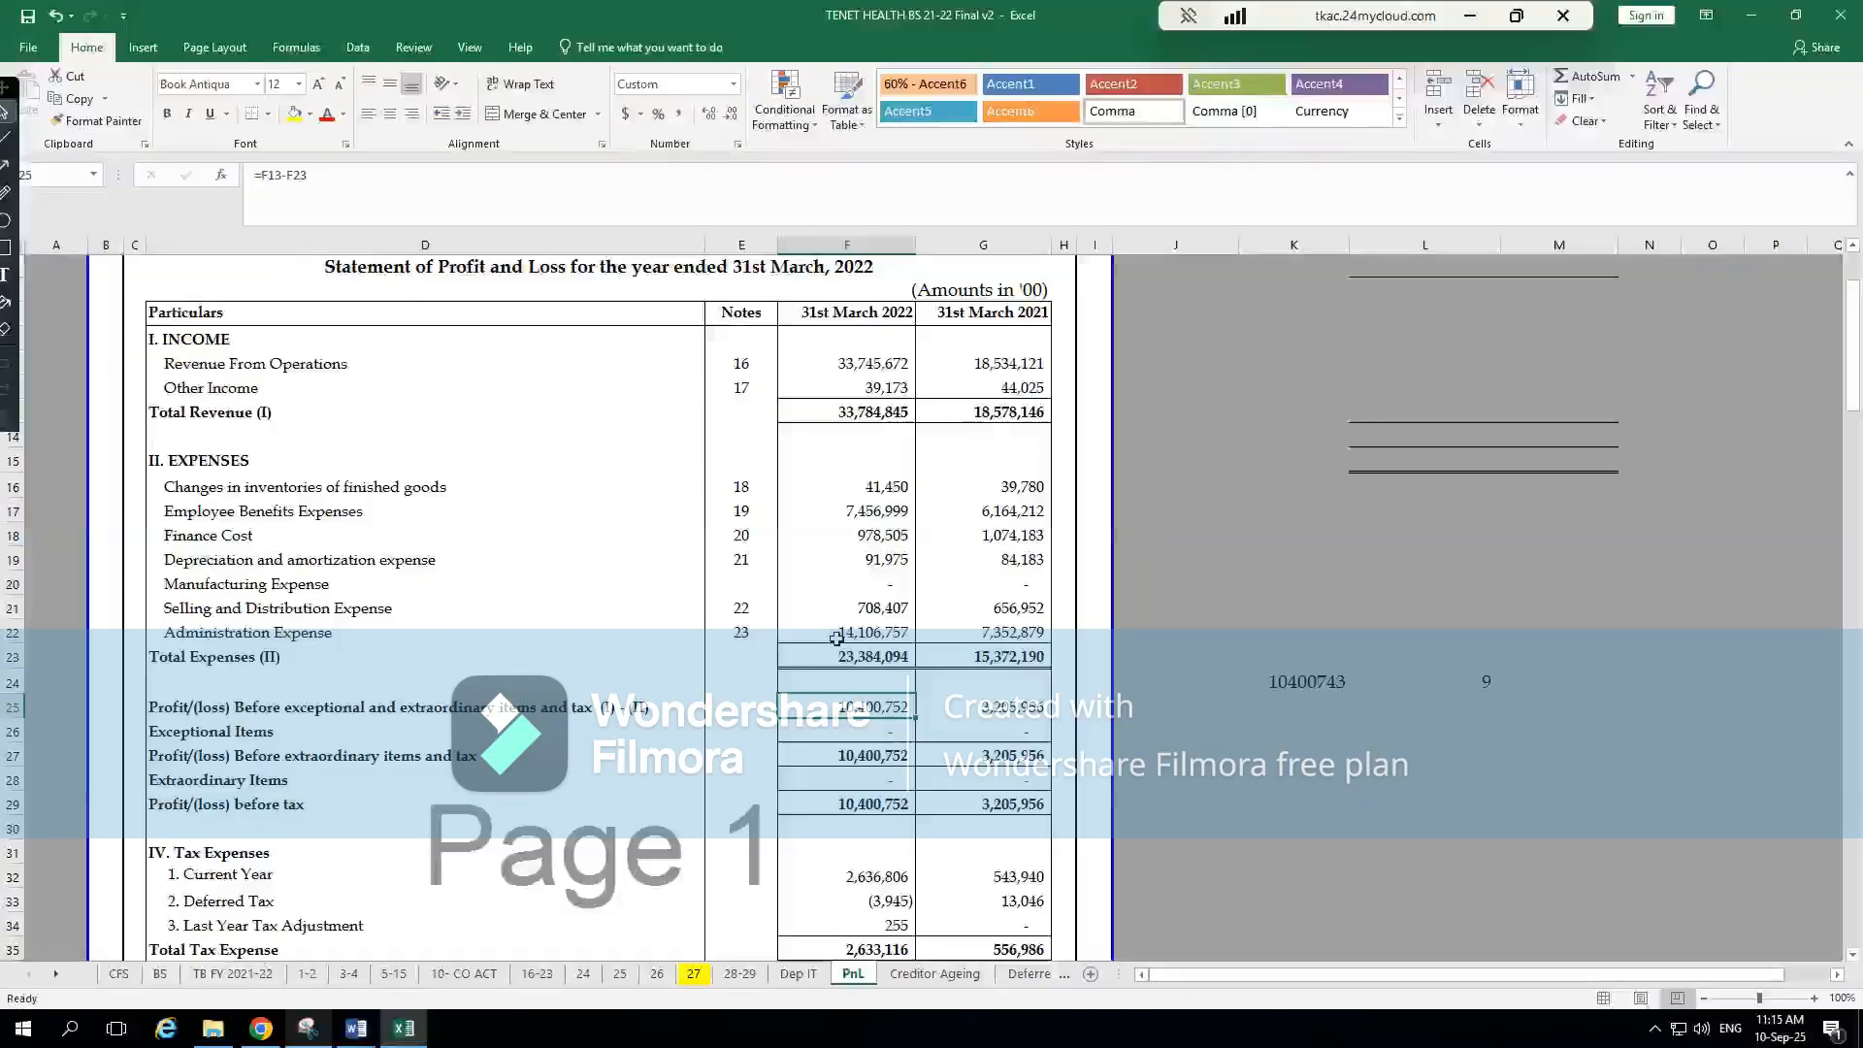
key("alt+Tab")
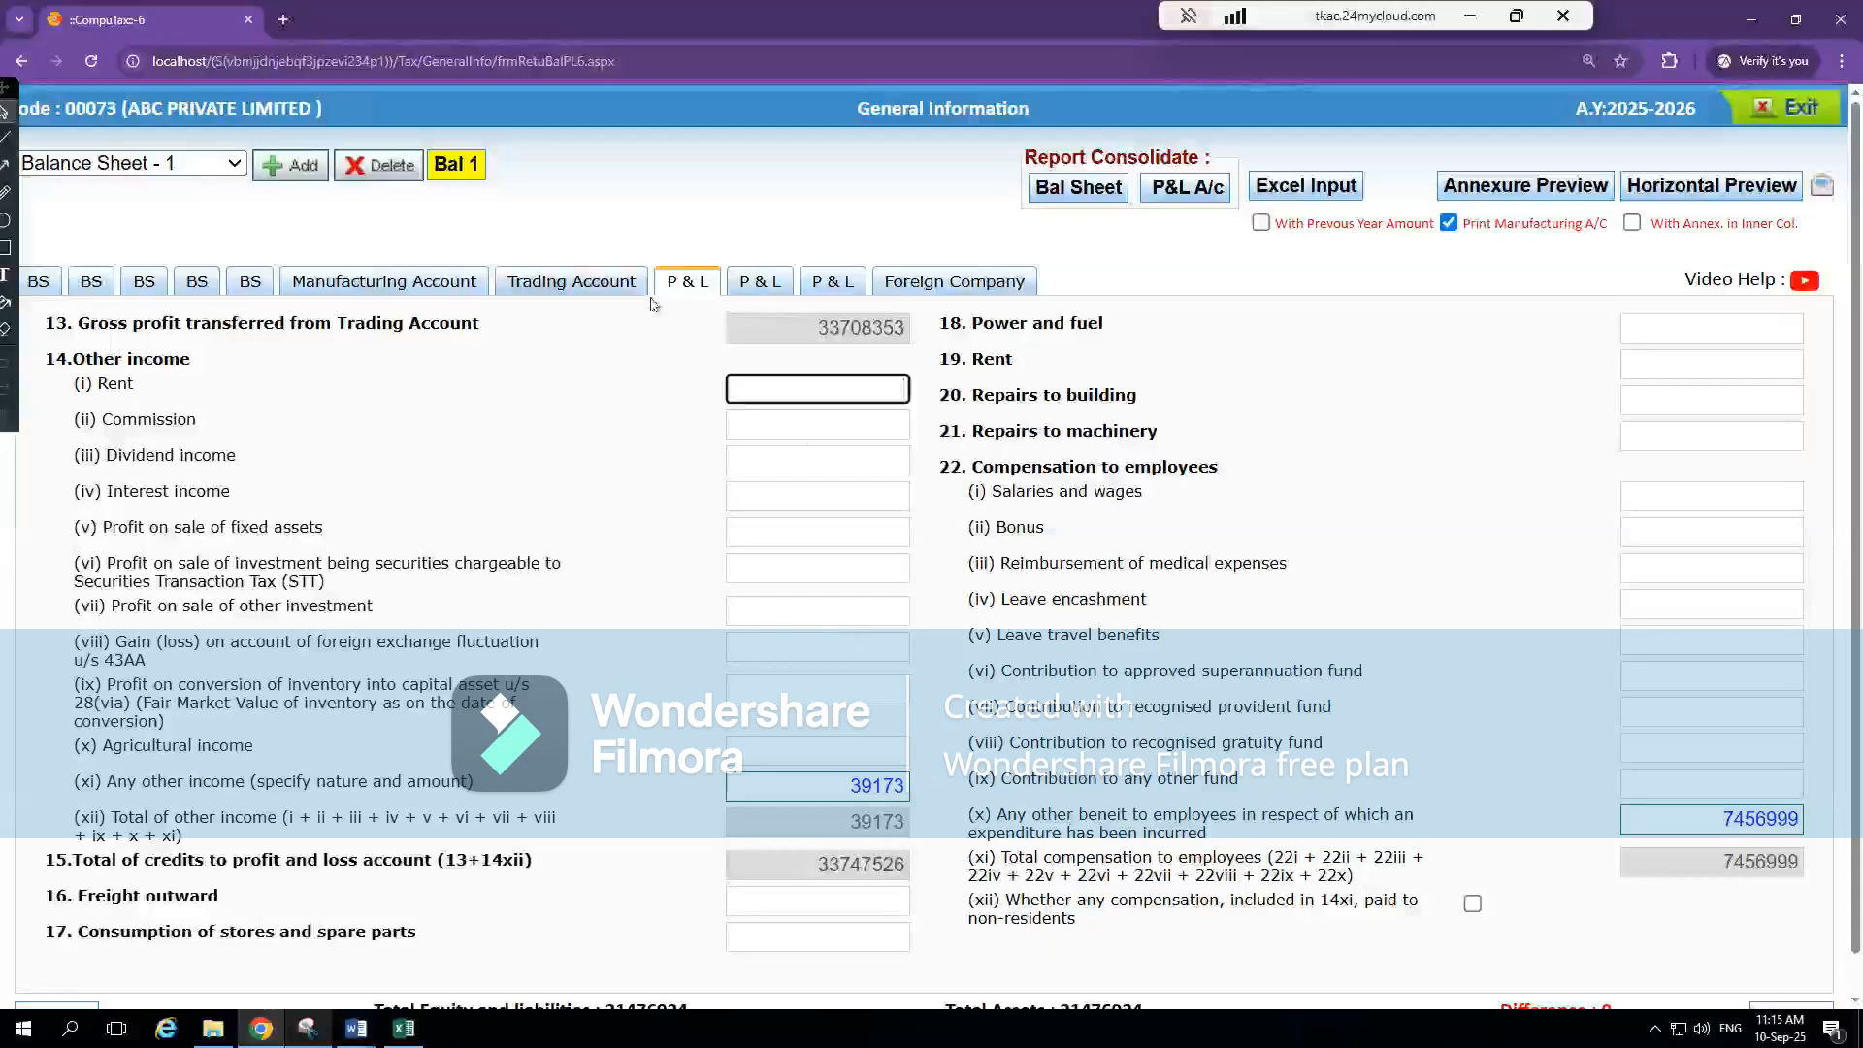
Recheck the Trading Account's stock figures and gross profit in CompuTax against the Excel financial statements
left_click(588, 292)
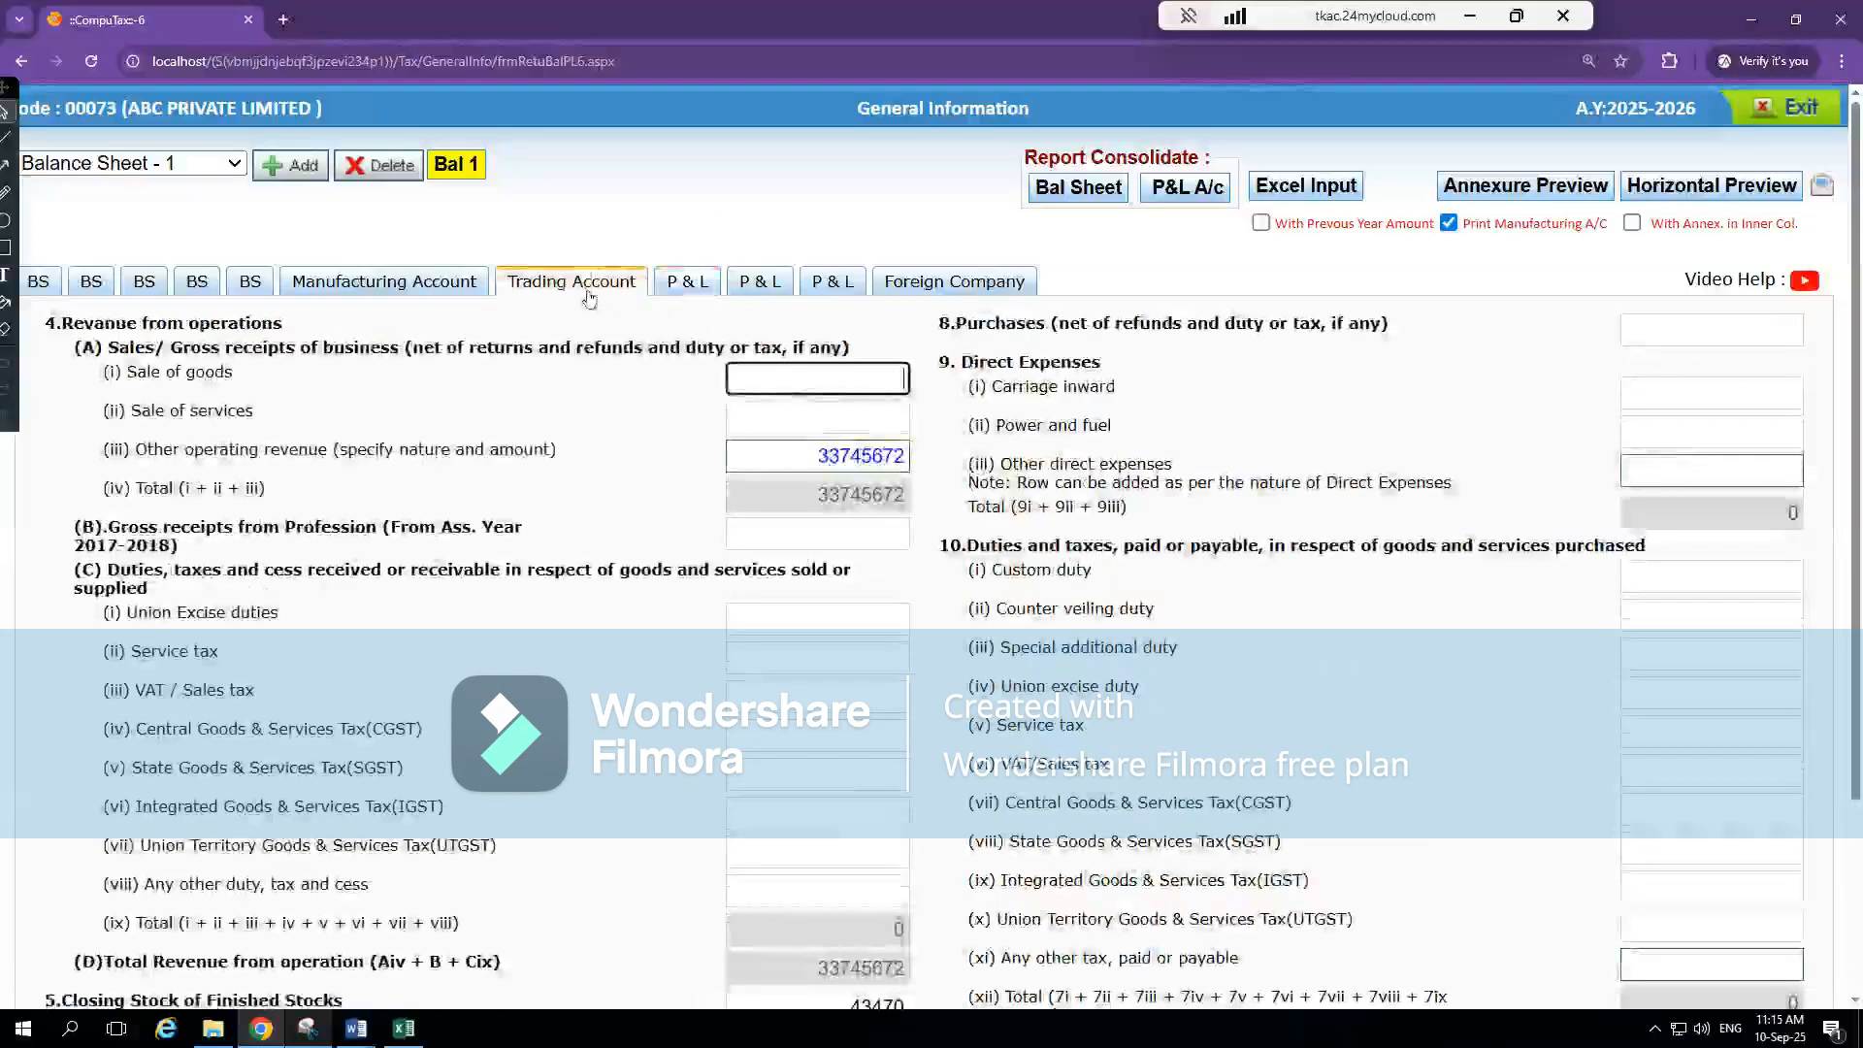
scroll(1088, 796, "down", 3)
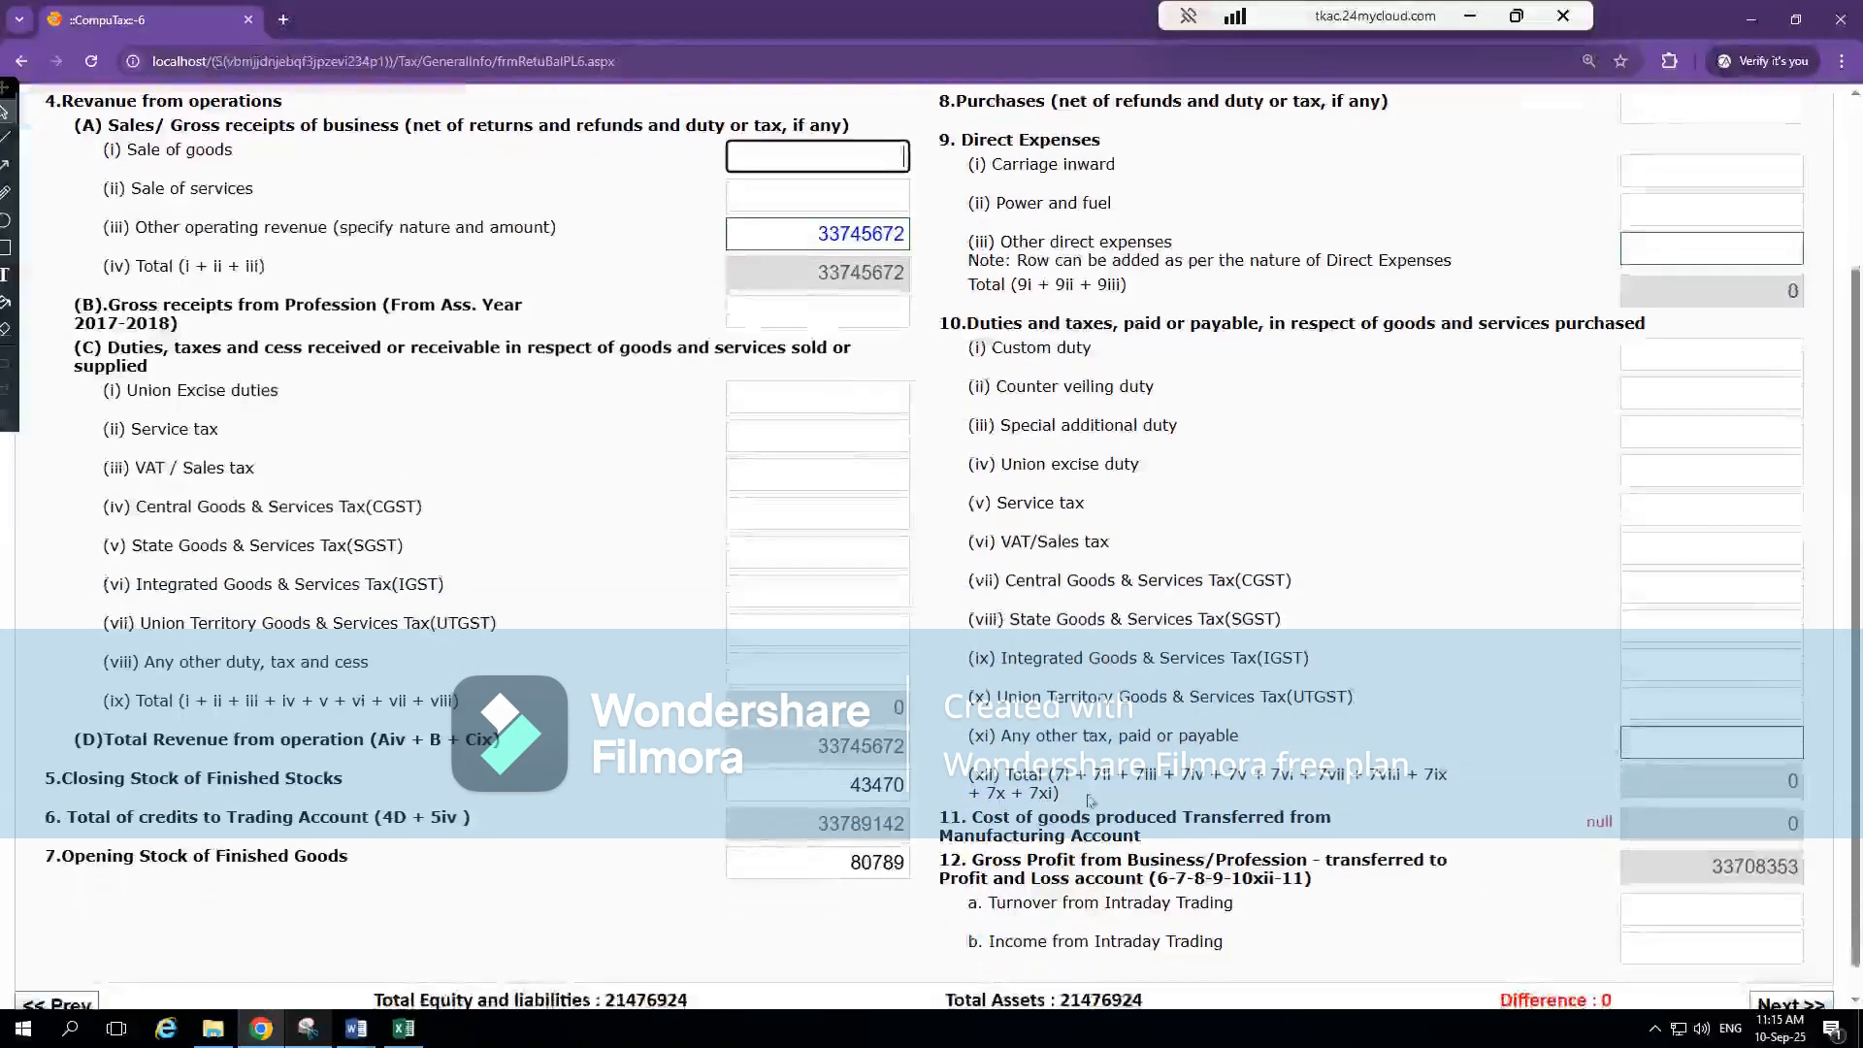
key("alt+Tab")
key("alt+Tab")
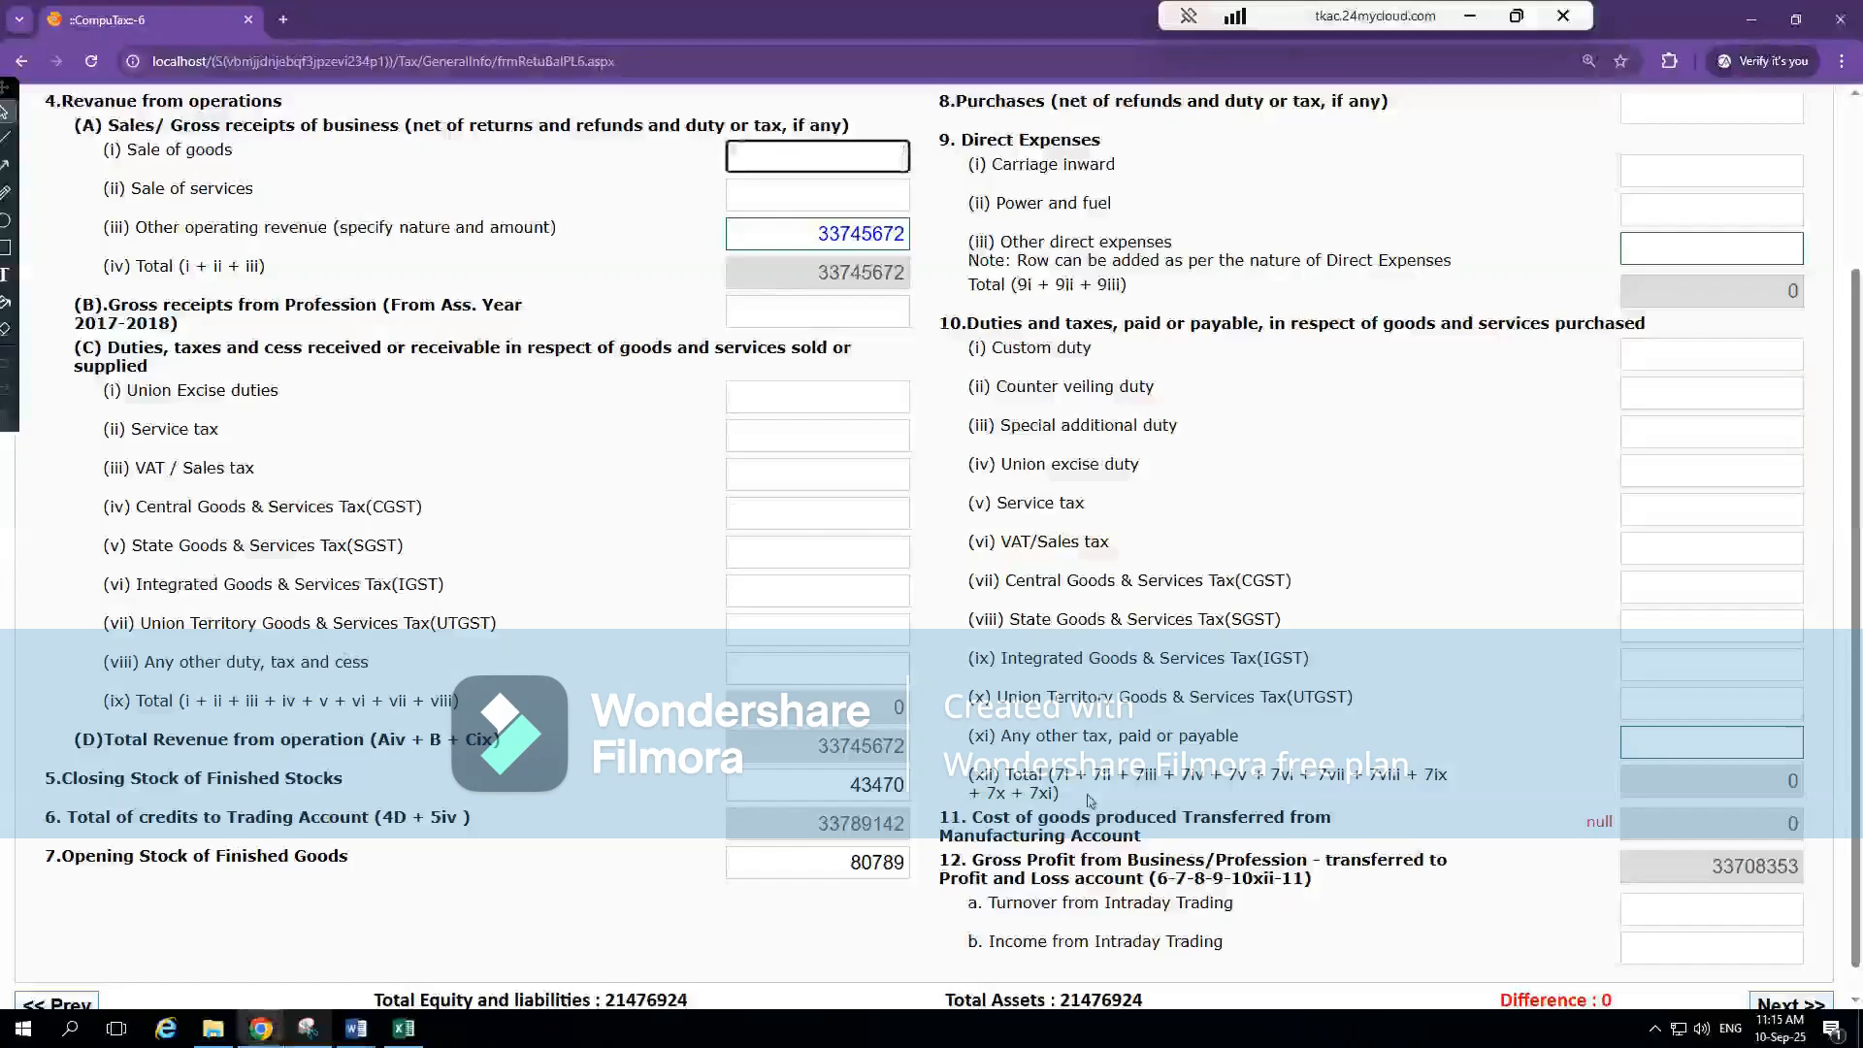
key("alt+Tab")
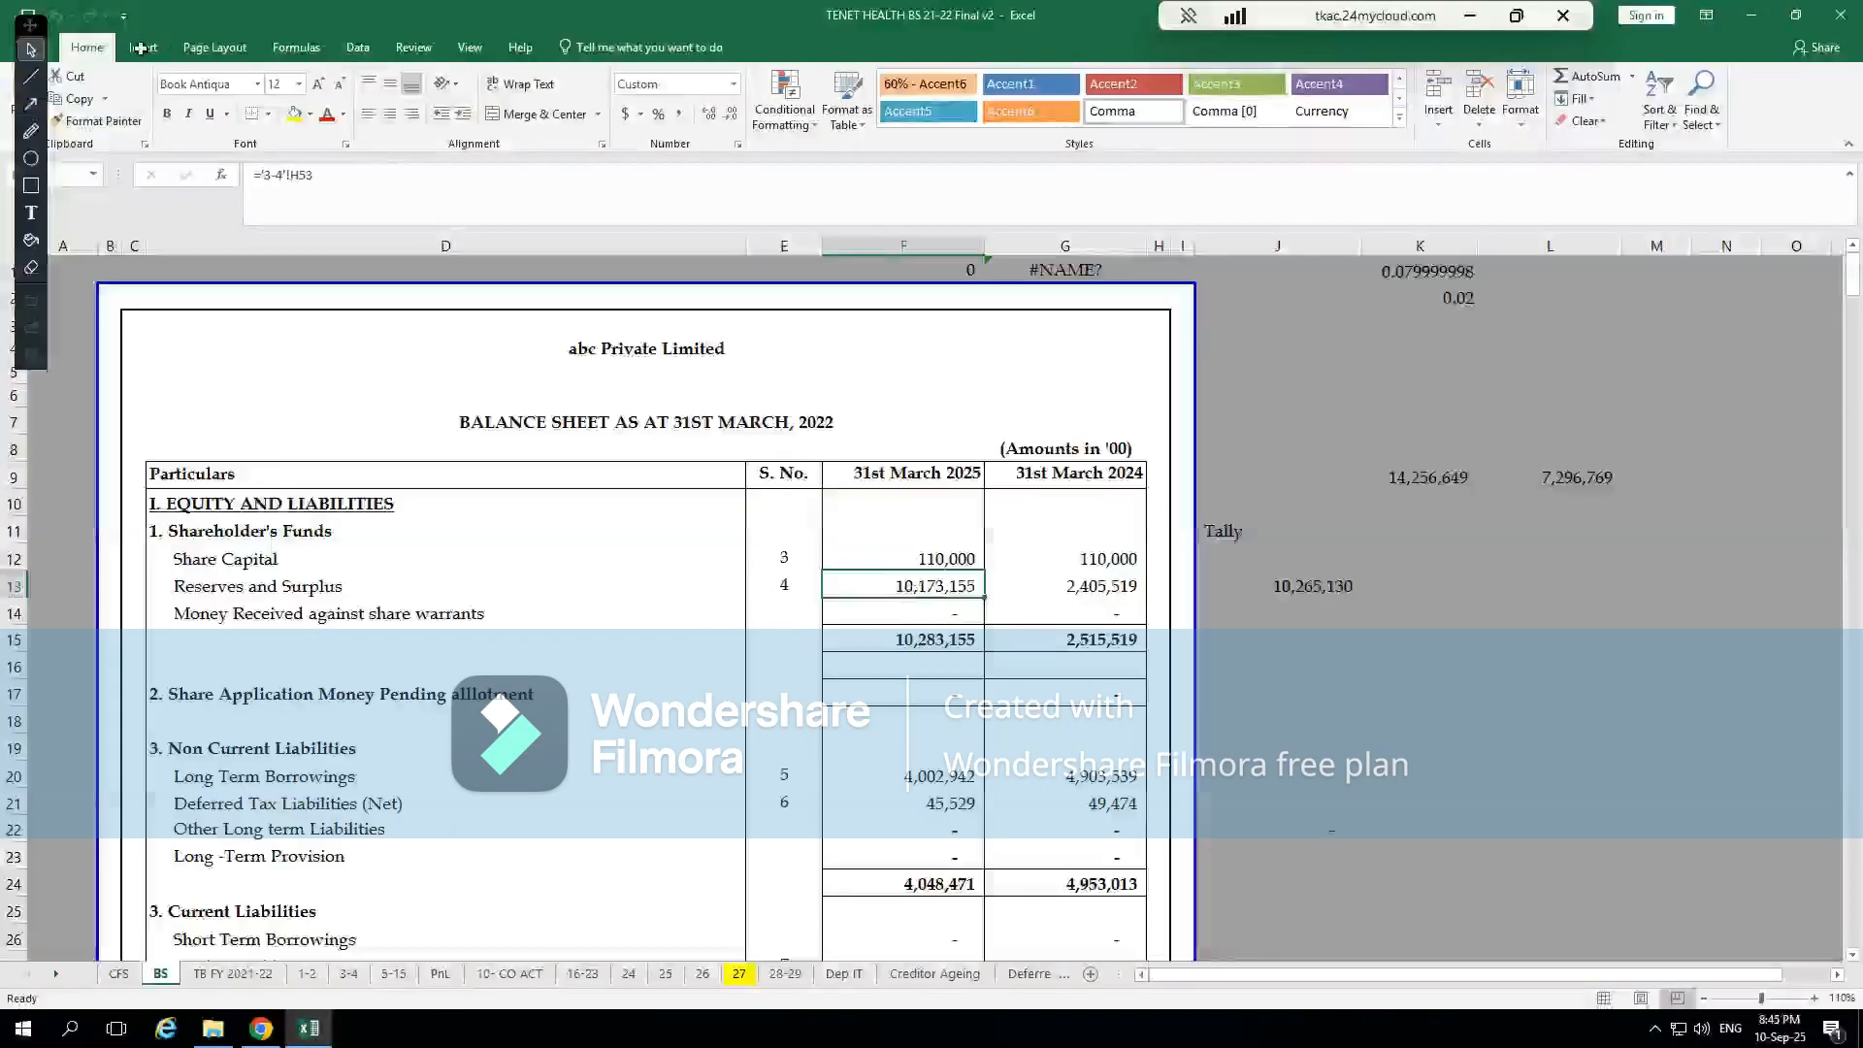
Review CompuTax's last and first P & L sections and the Opening Stock of Finished Goods in the Trading Account
left_click(31, 48)
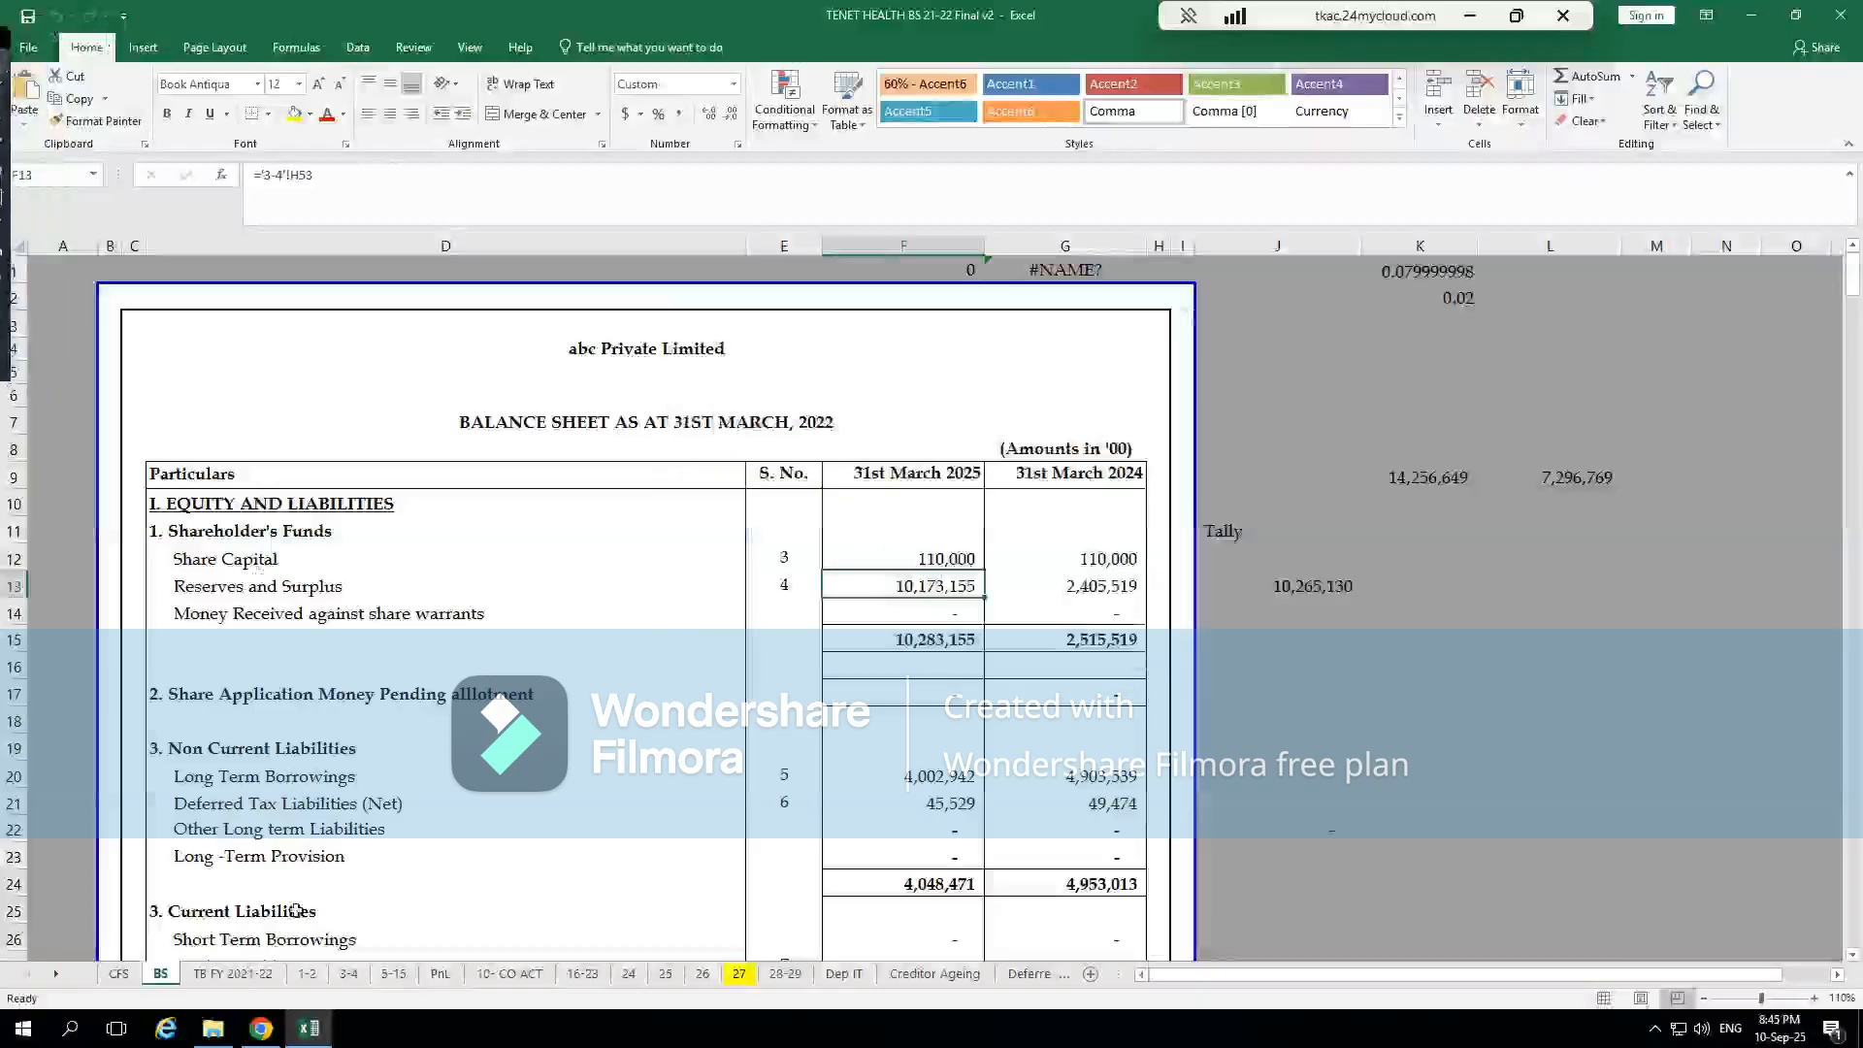
key("alt+Tab")
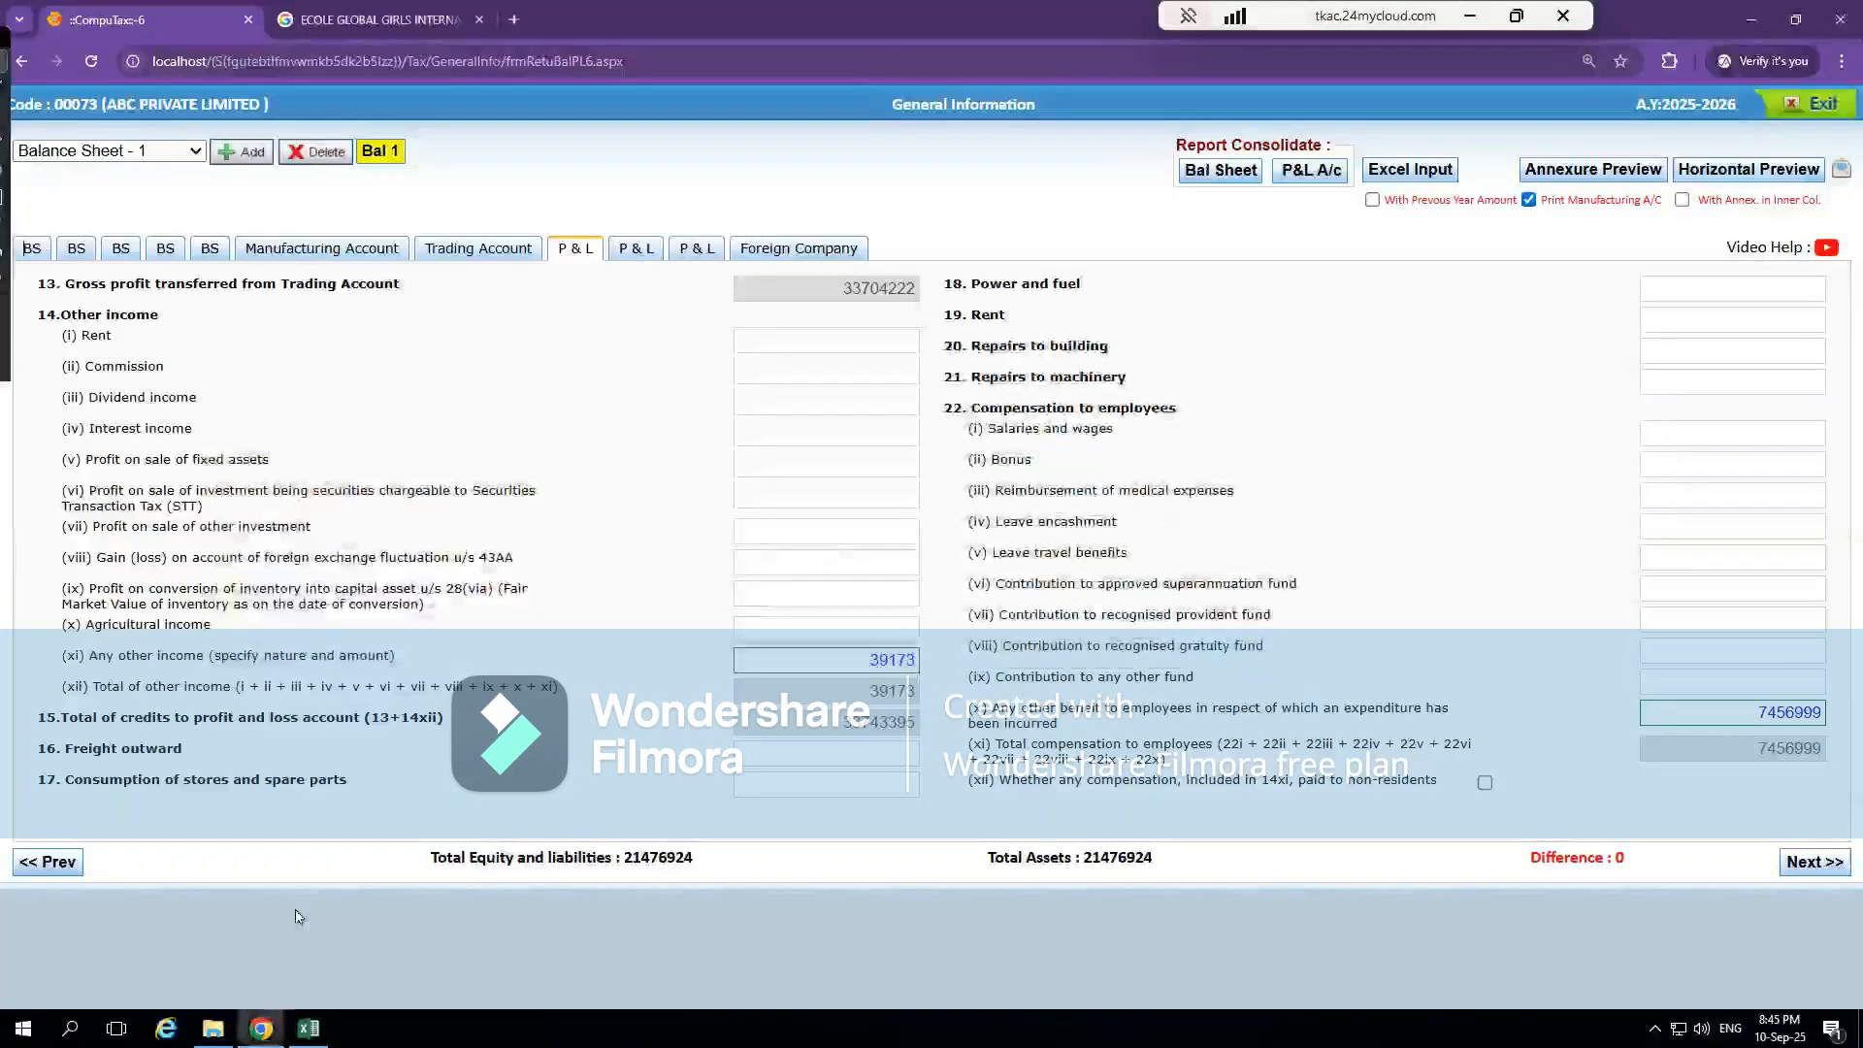
left_click(697, 253)
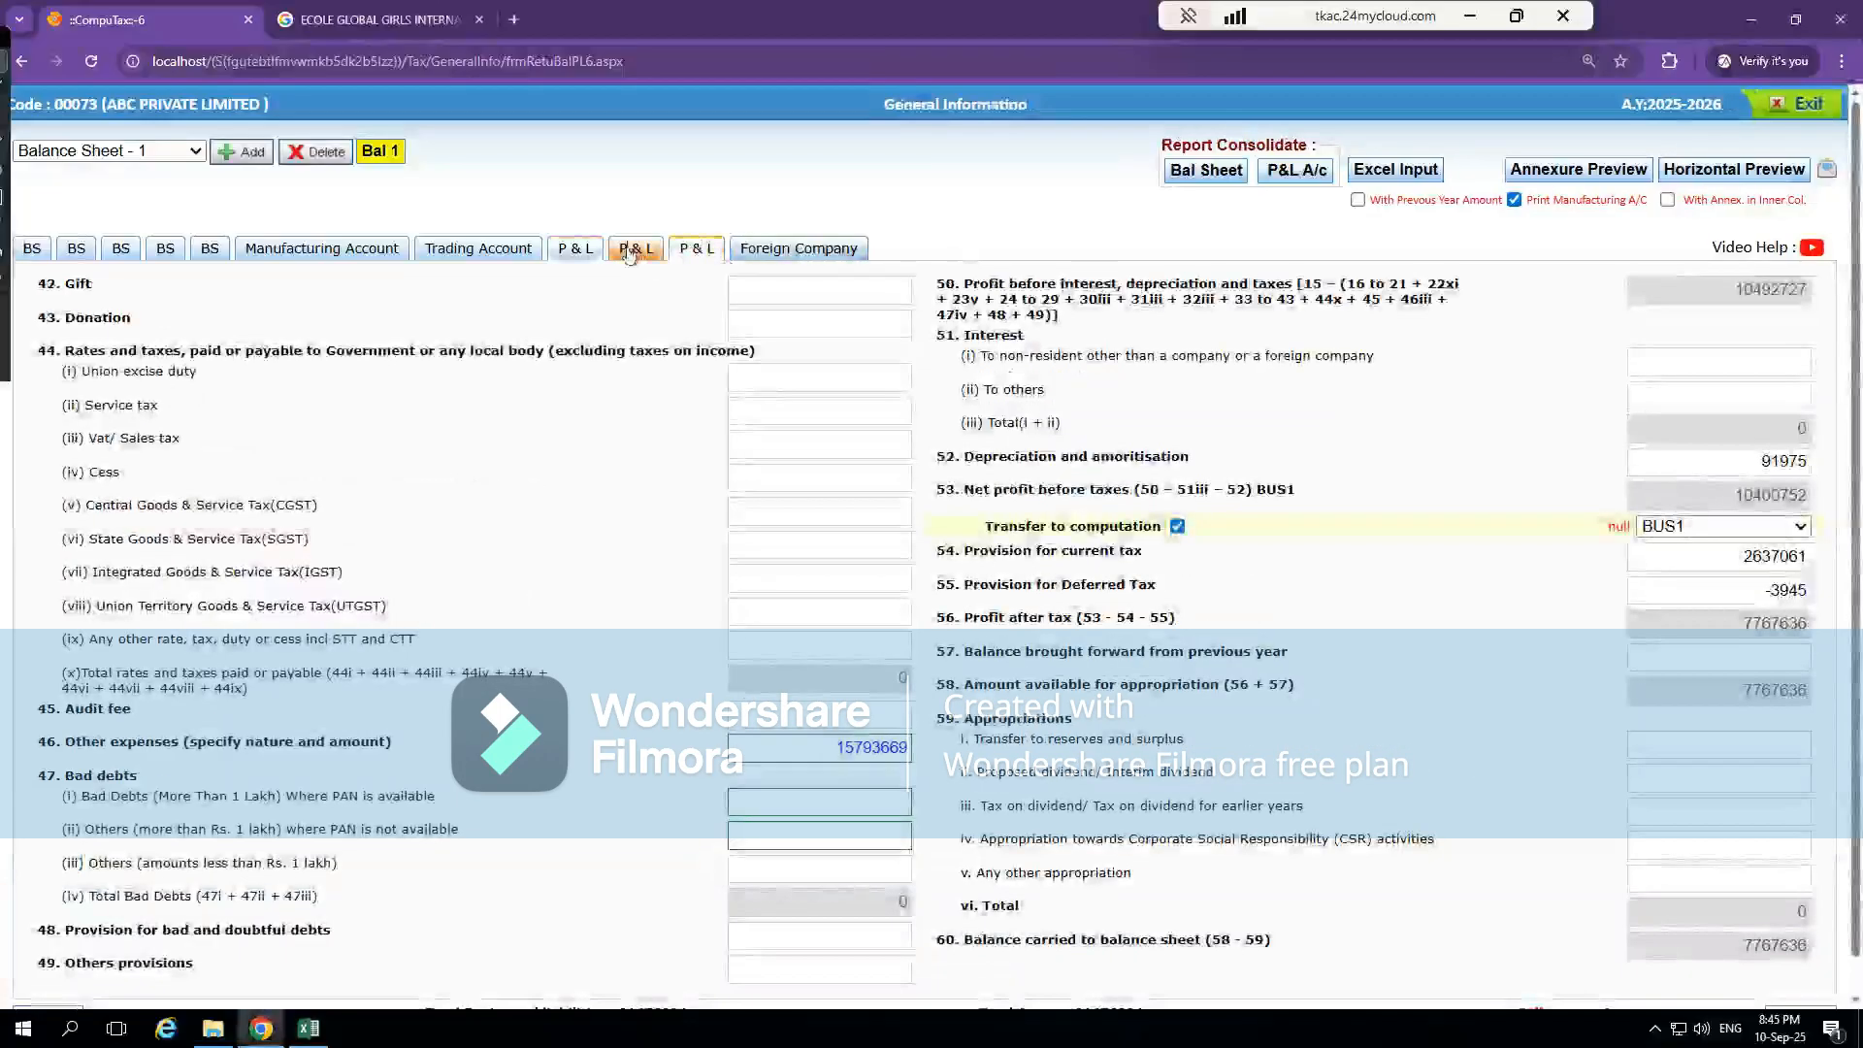
left_click(636, 250)
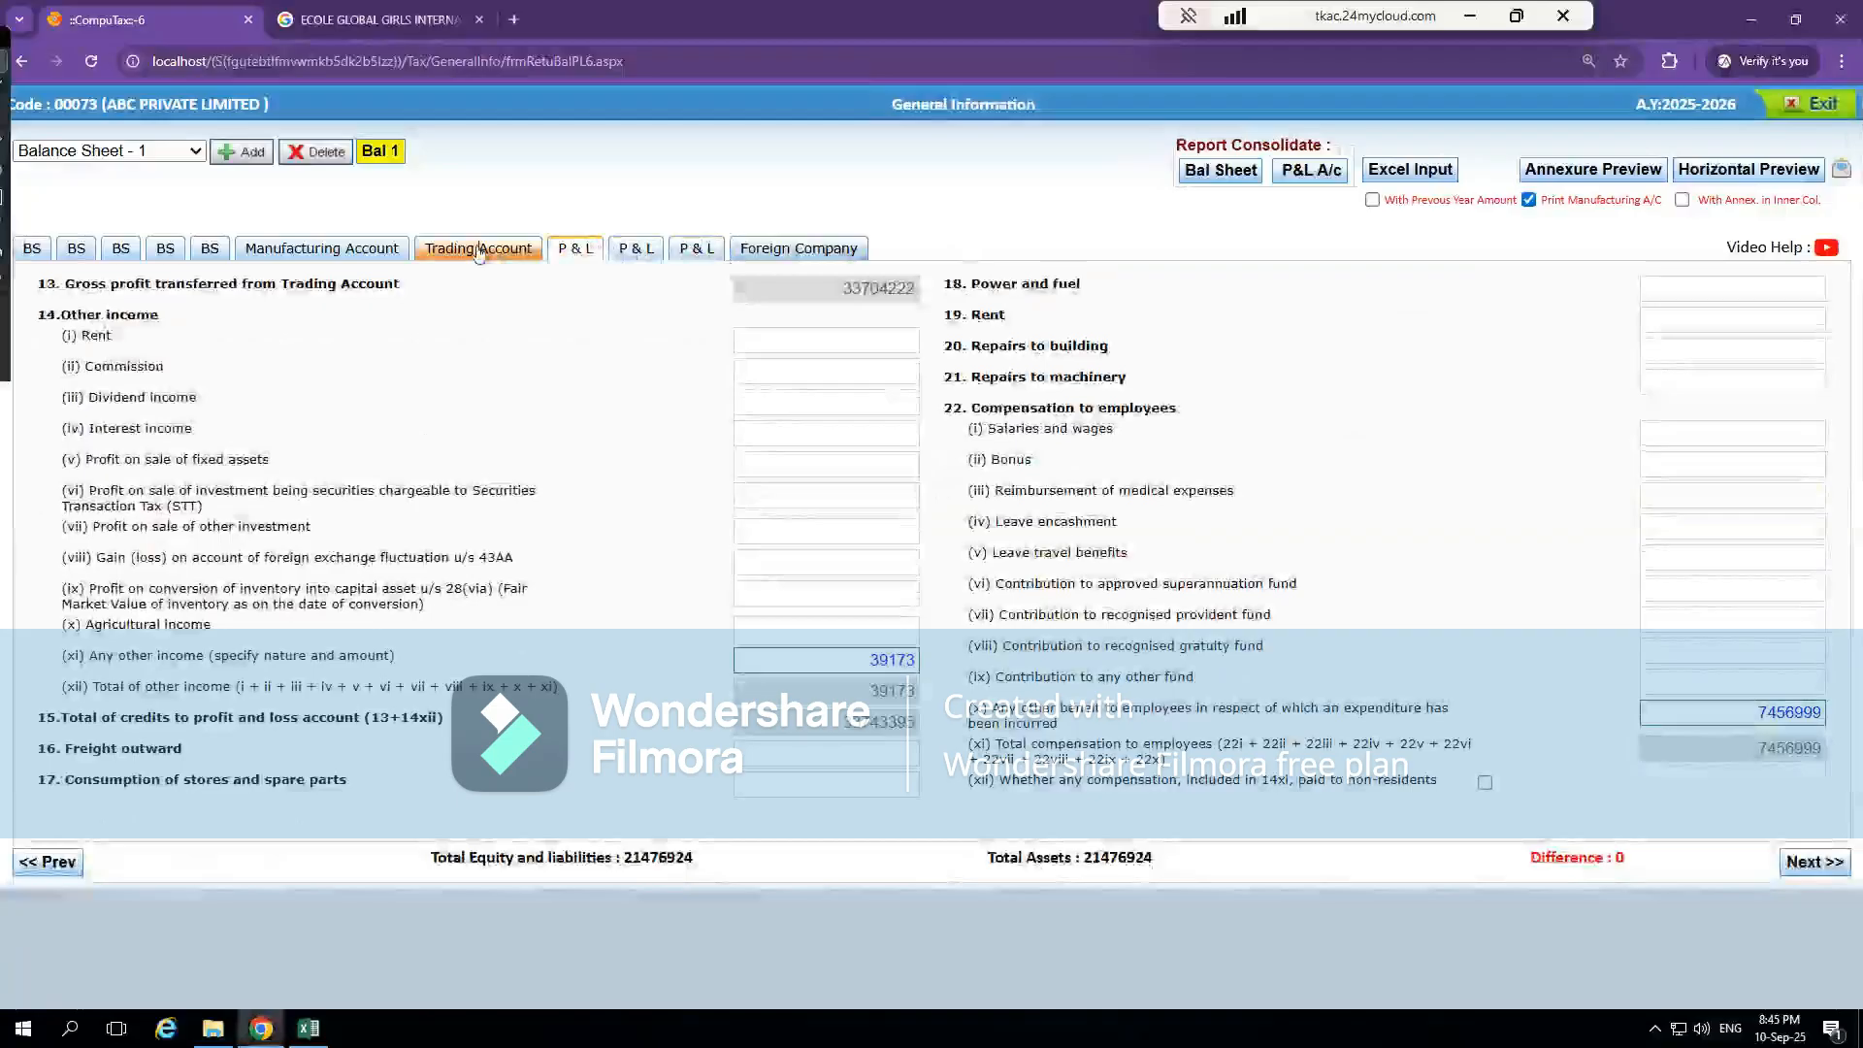
left_click(480, 250)
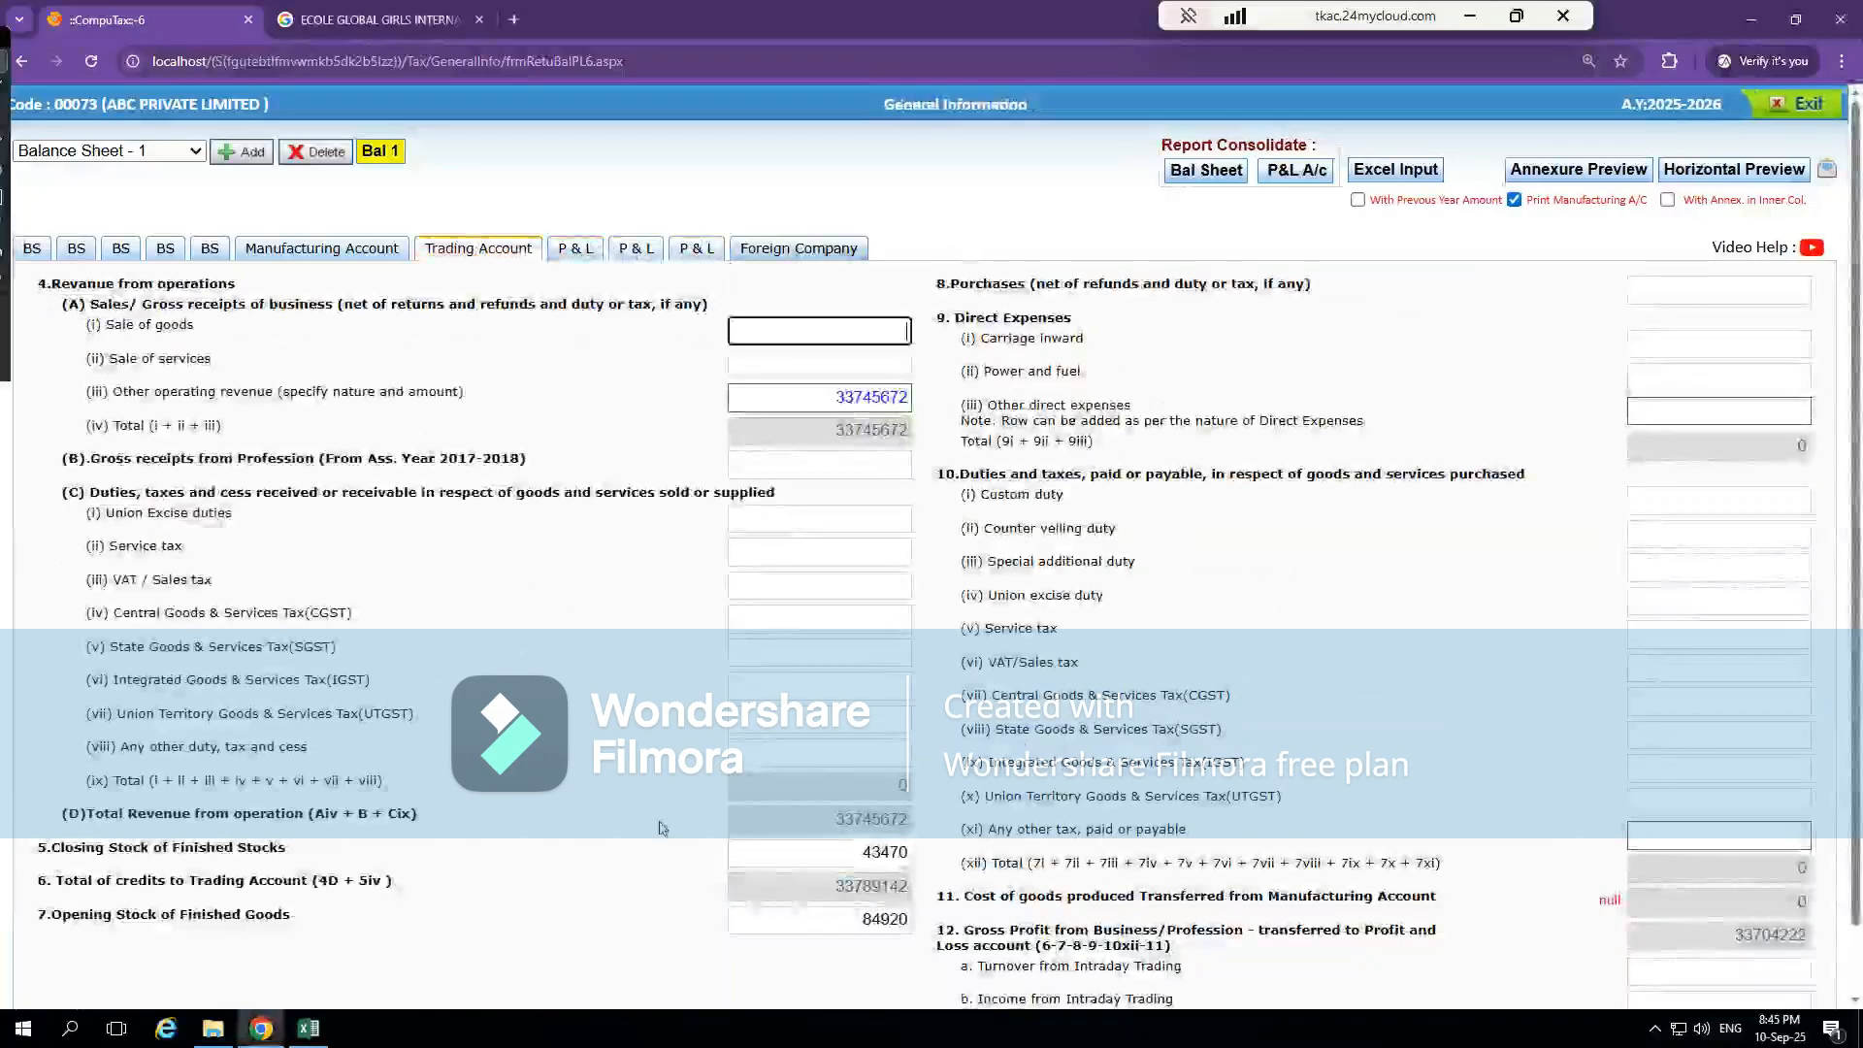
left_click(848, 924)
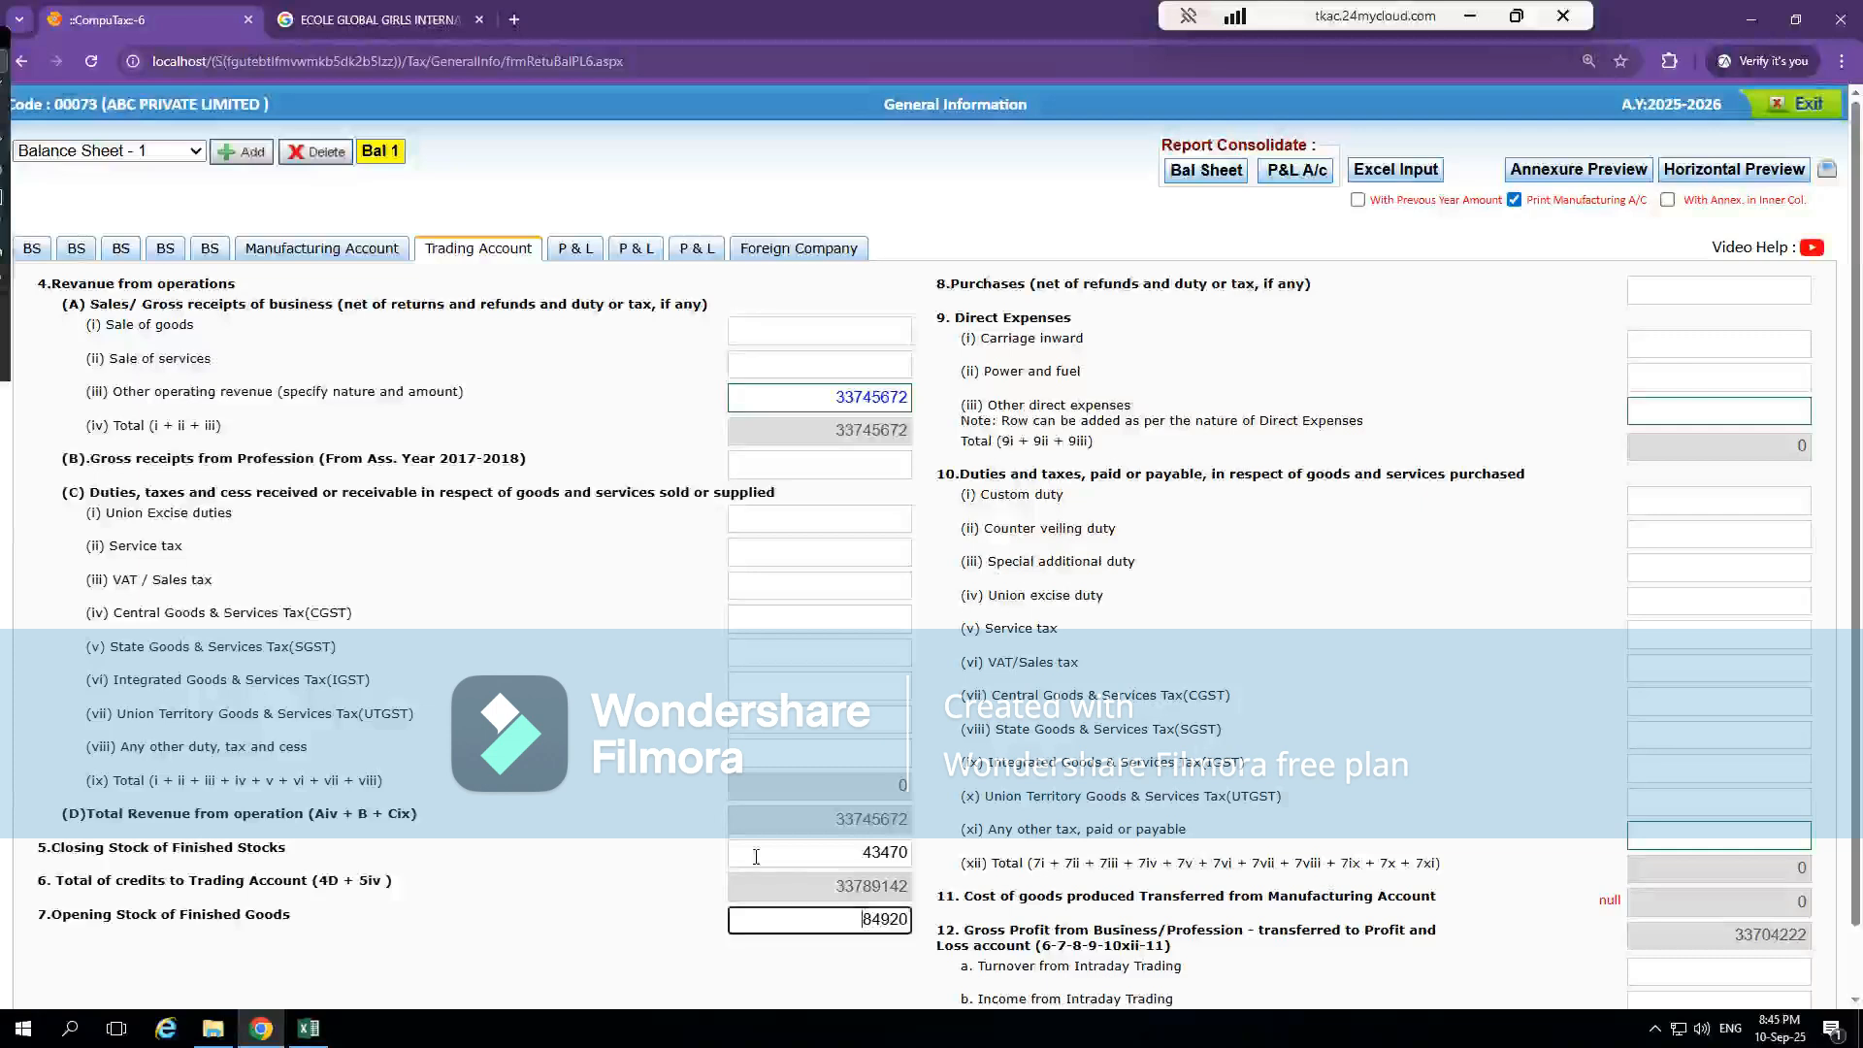
left_click(669, 802)
Trace the current-year Changes in inventories of finished goods from Excel's PnL sheet to its source in note 18
key("alt+Tab")
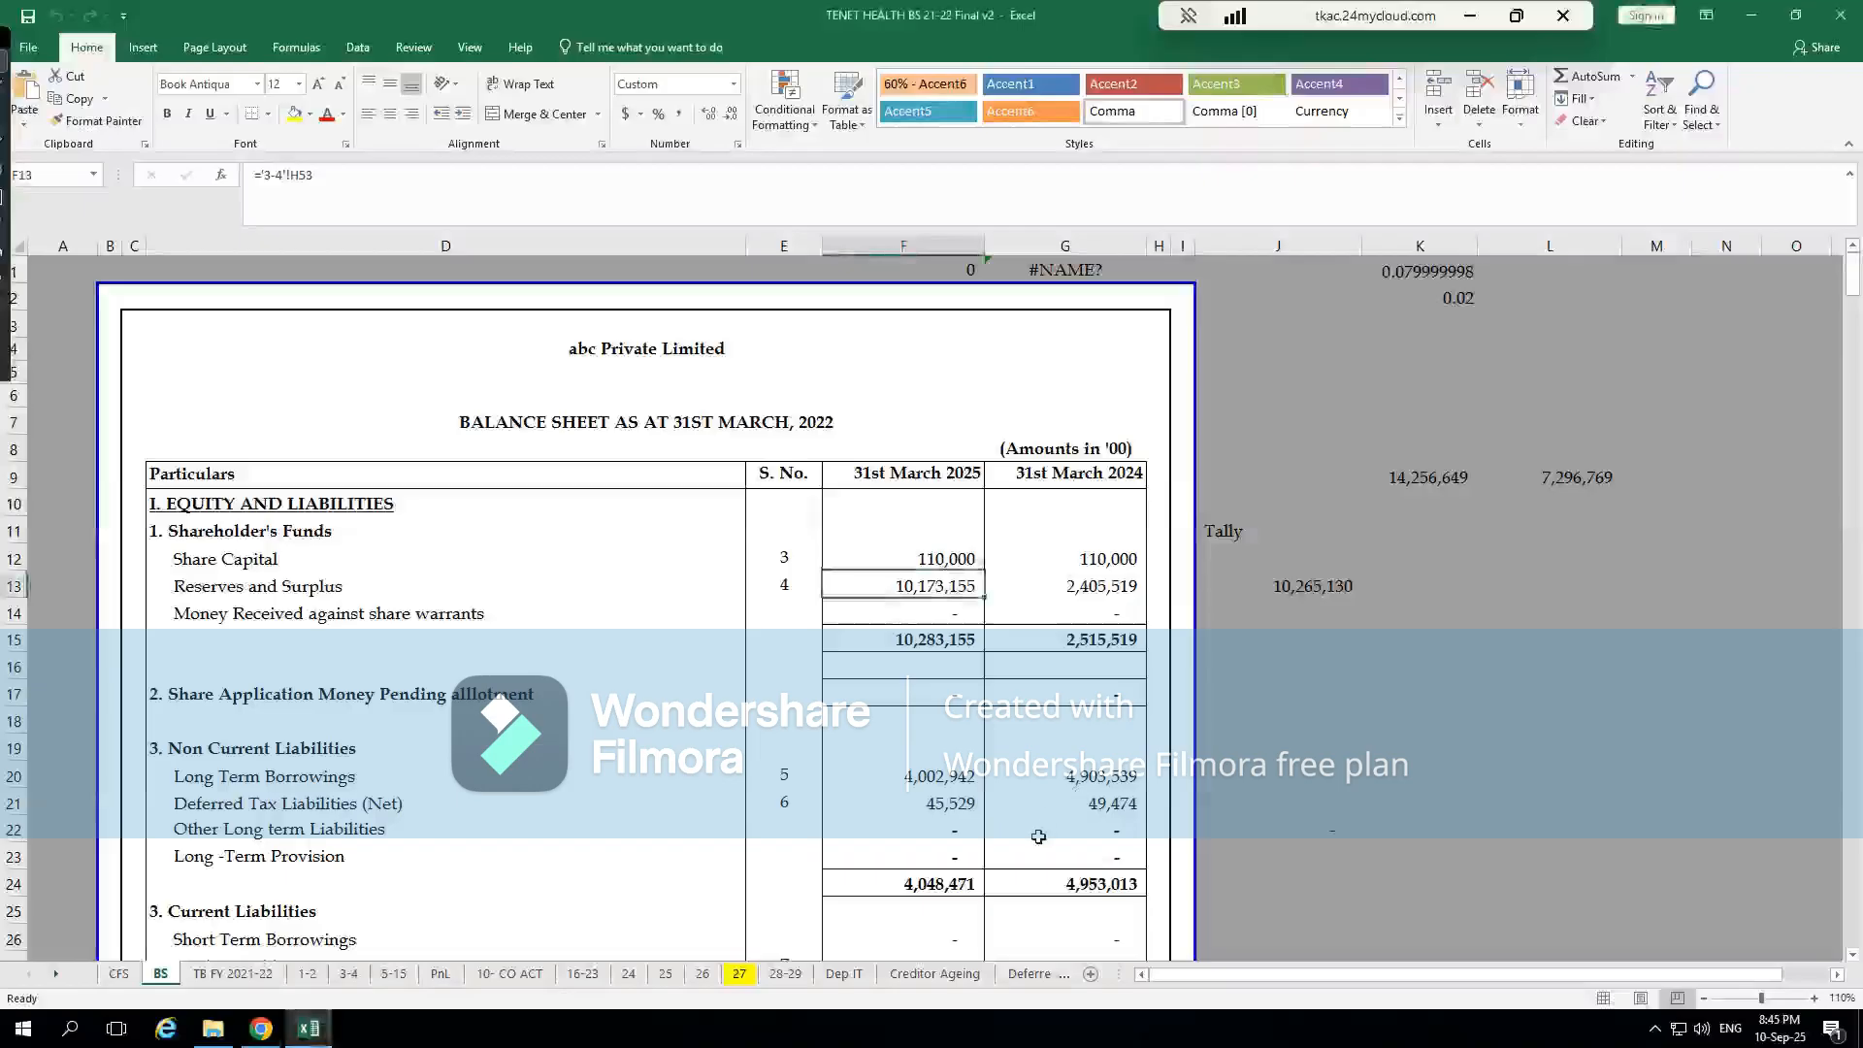
scroll(1039, 836, "down", 3)
scroll(1033, 642, "down", 2)
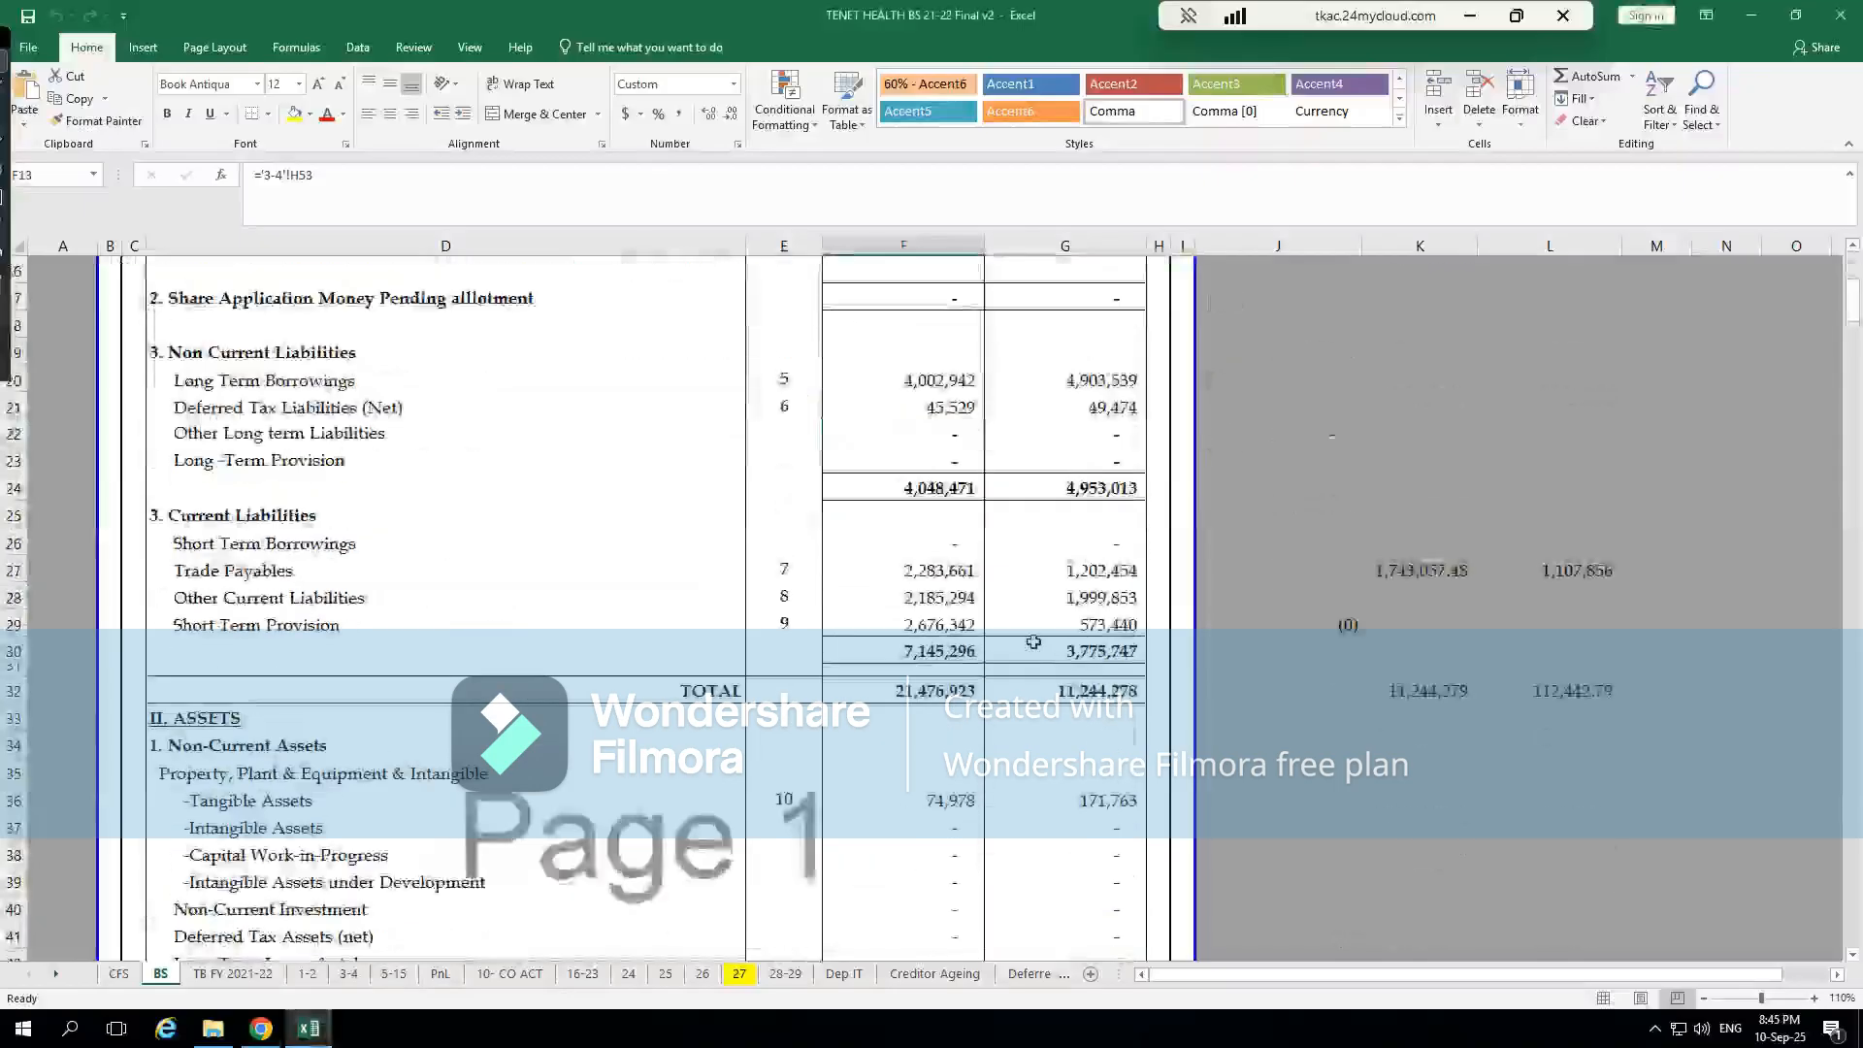
left_click(442, 972)
left_click(965, 493)
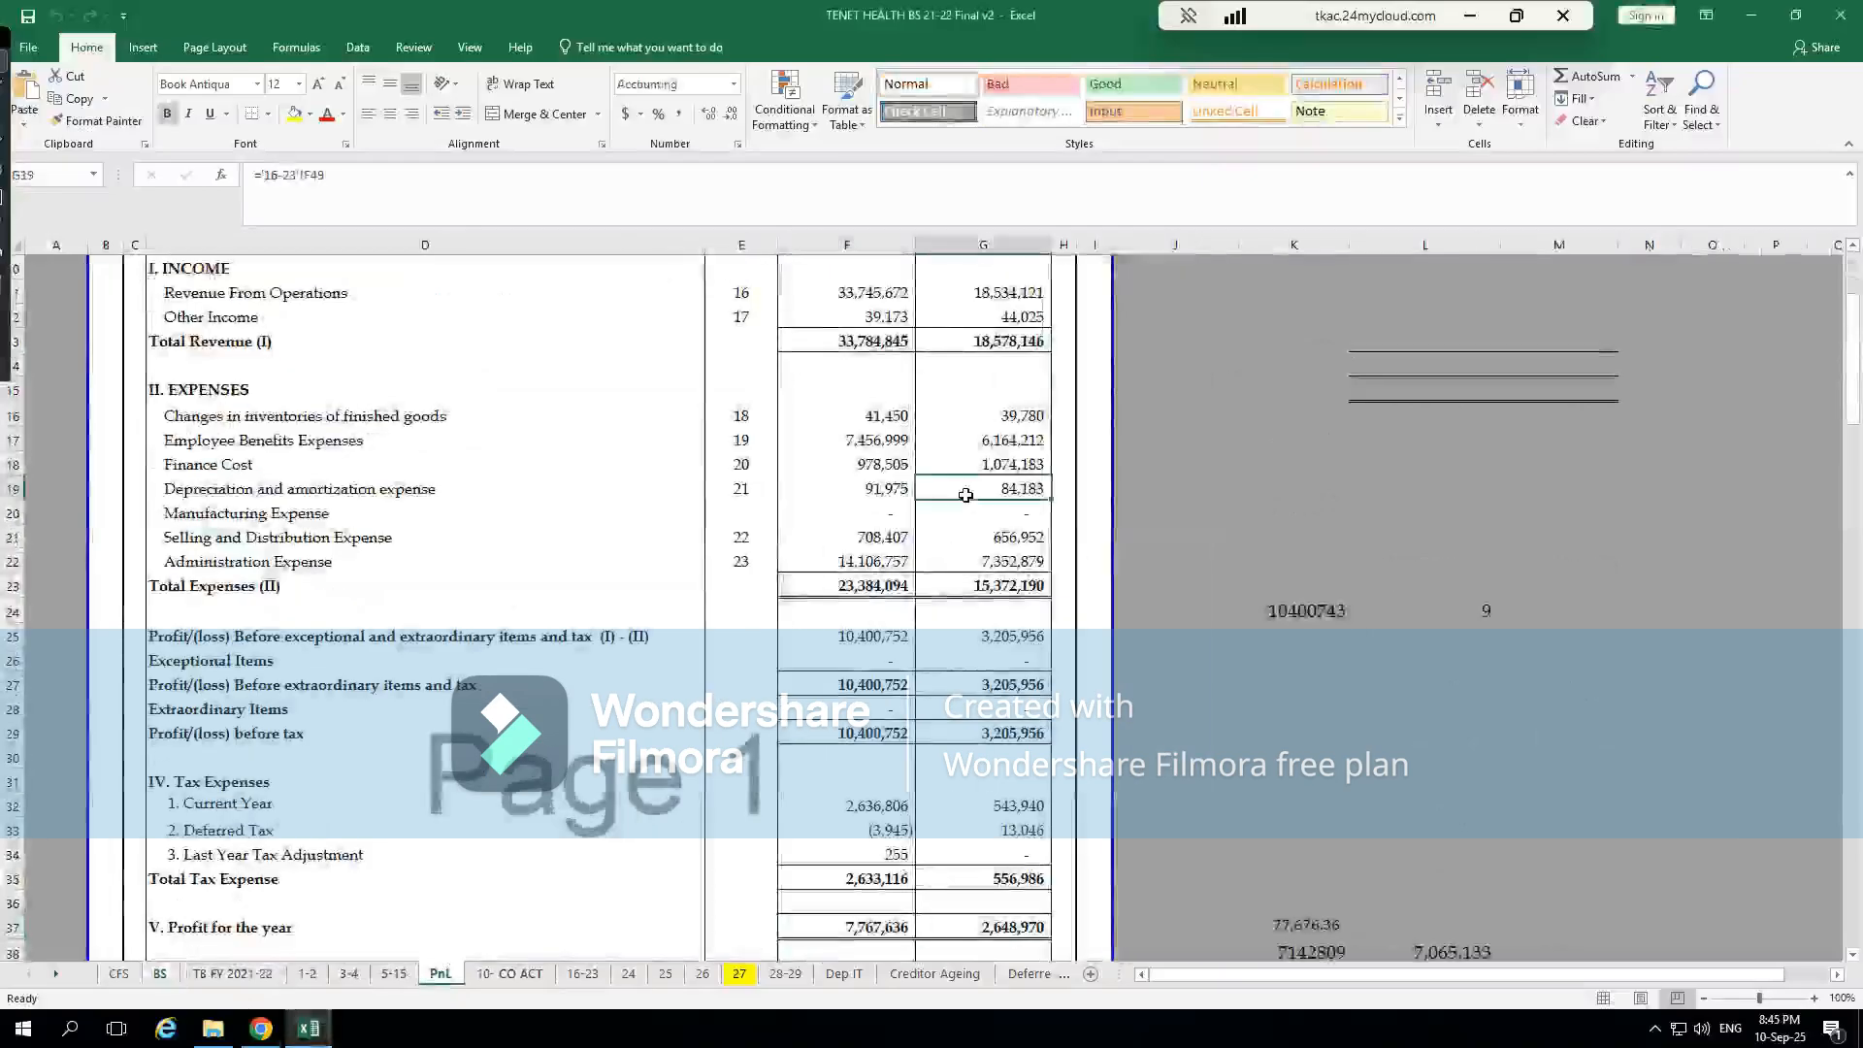
left_click(876, 490)
left_click(894, 419)
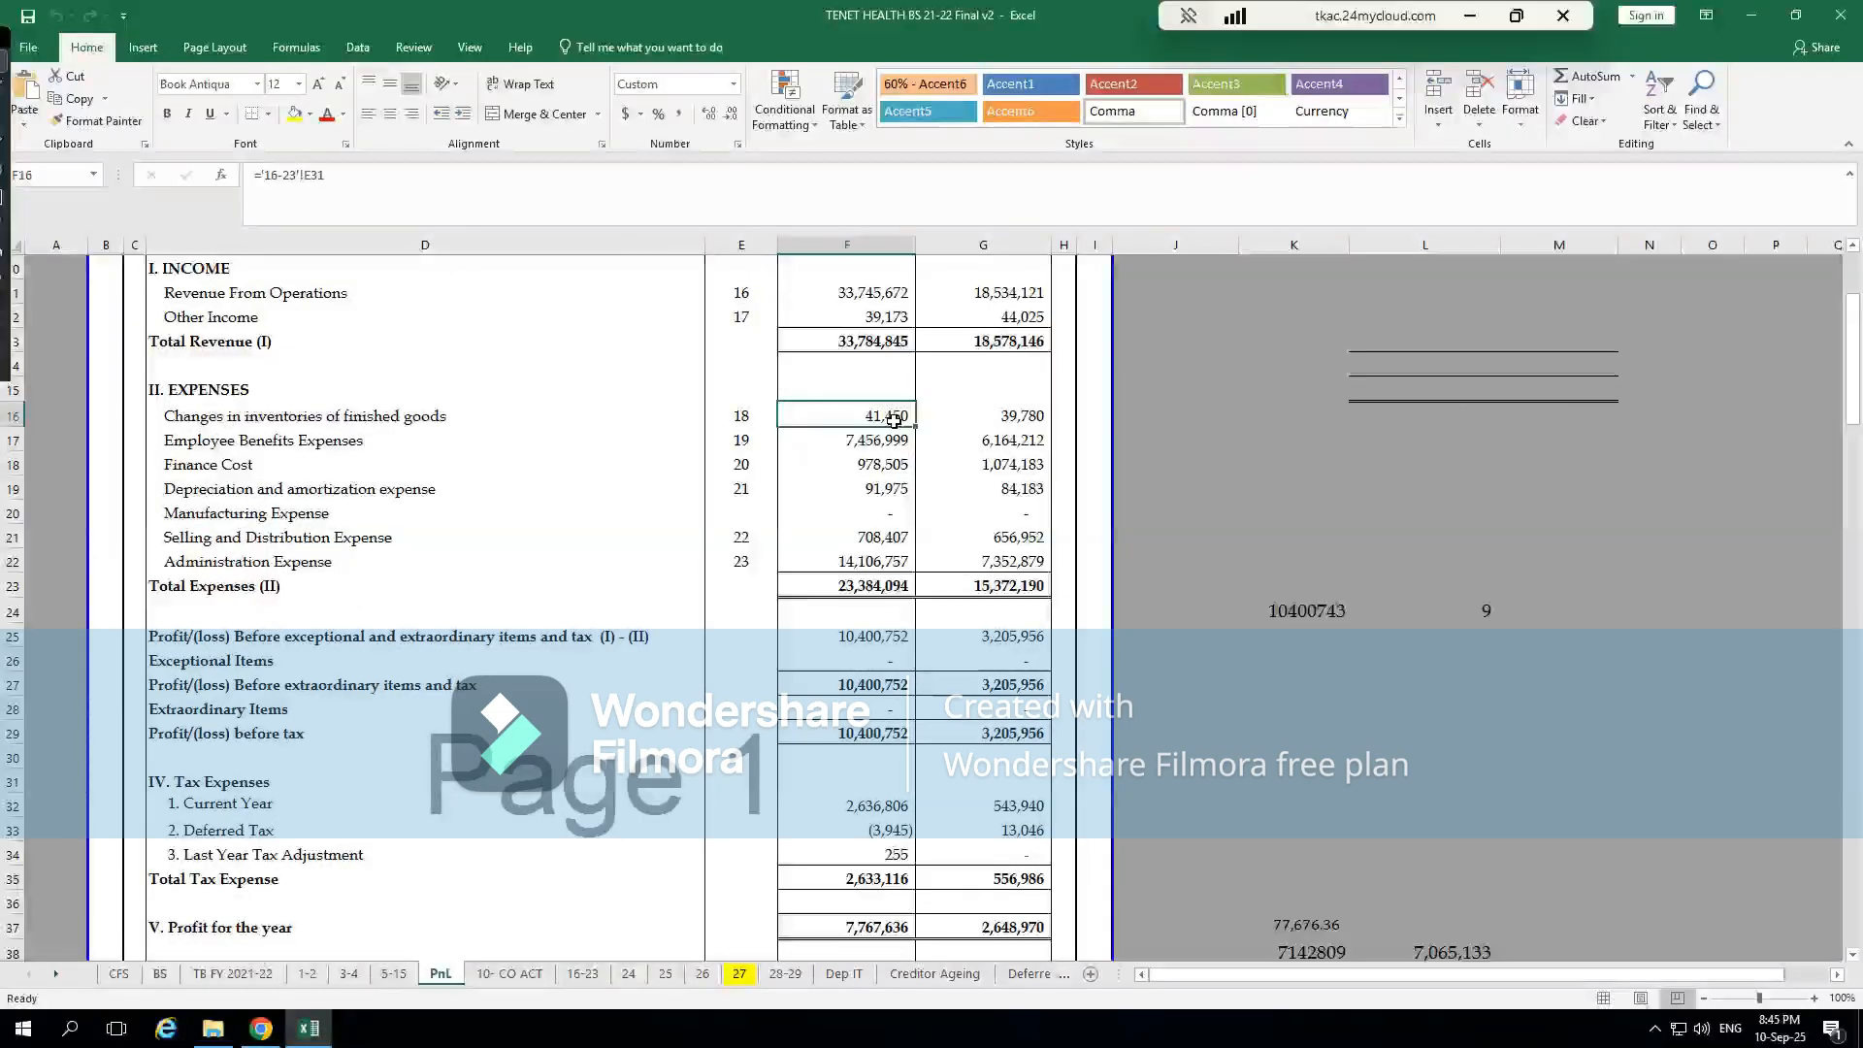
key("ctrl+bracketleft")
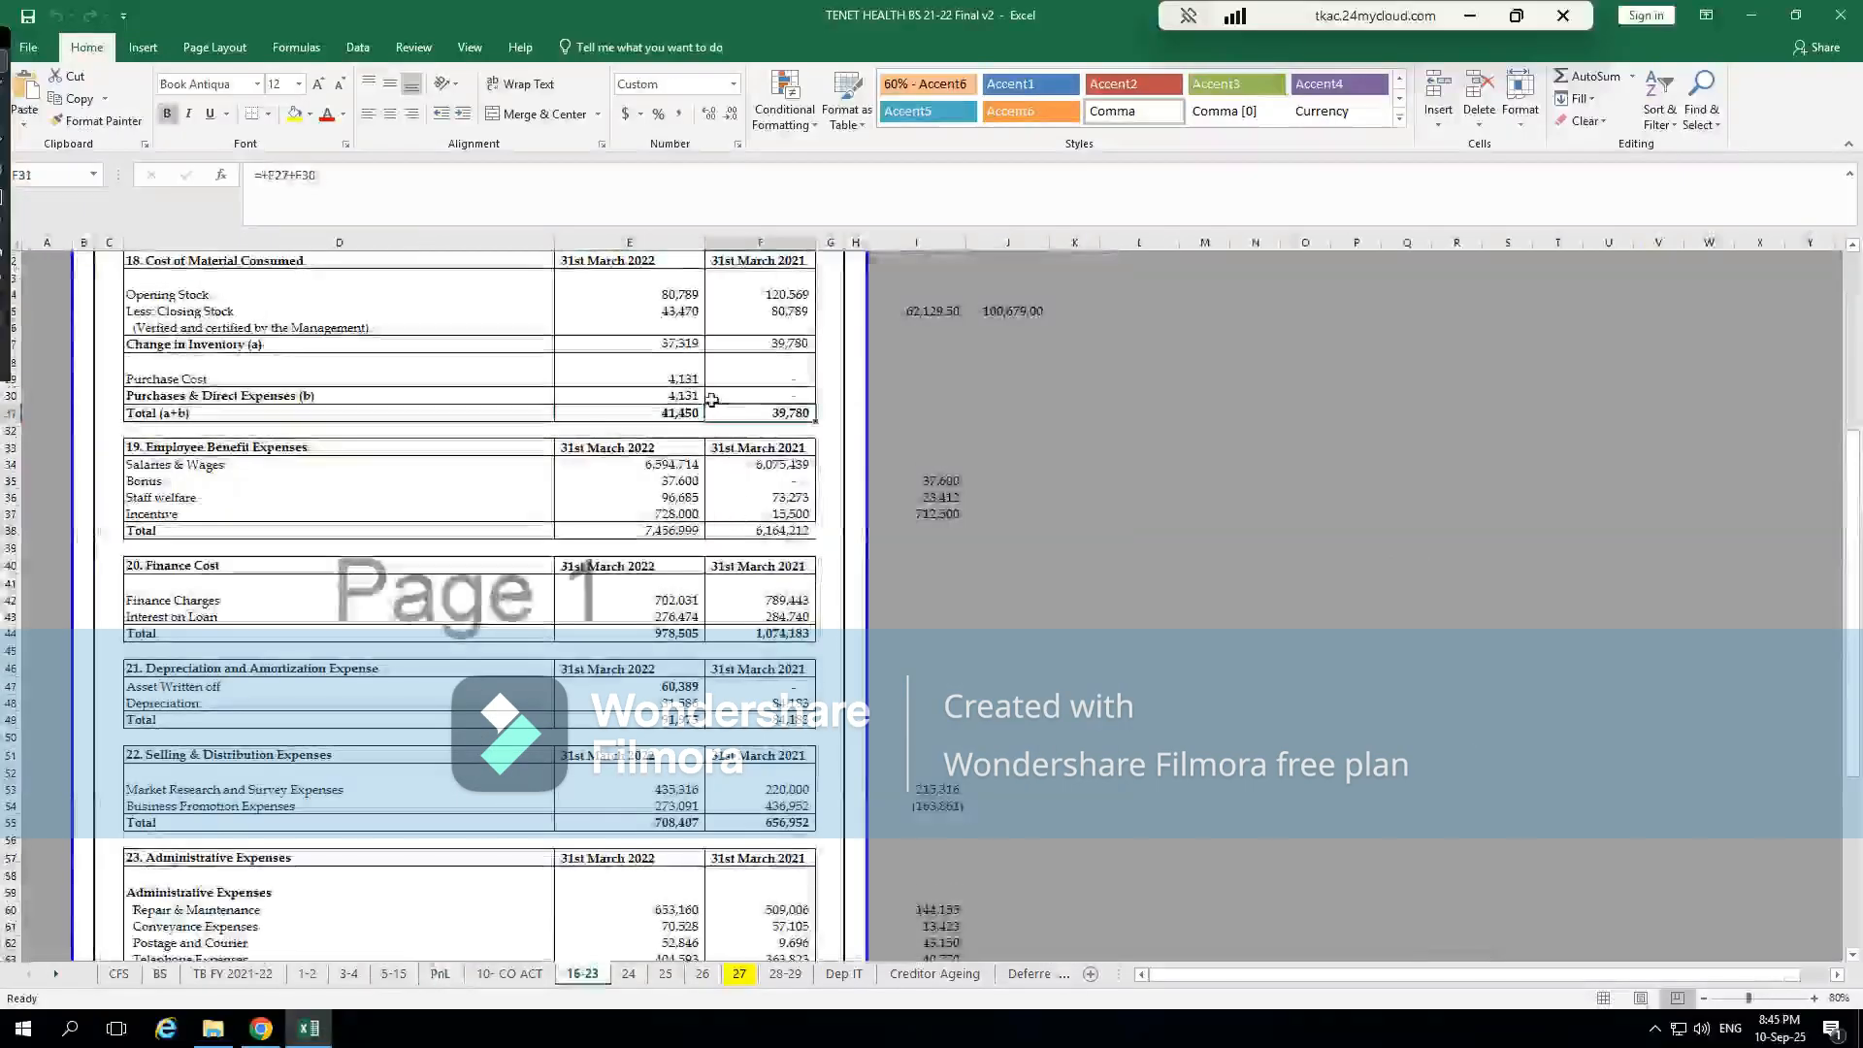
Examine the Purchase Cost and Purchases & Direct Expenses figures and their formulas in note 18 of the Excel workbook
left_click(682, 381)
left_click(699, 395)
left_click(655, 386)
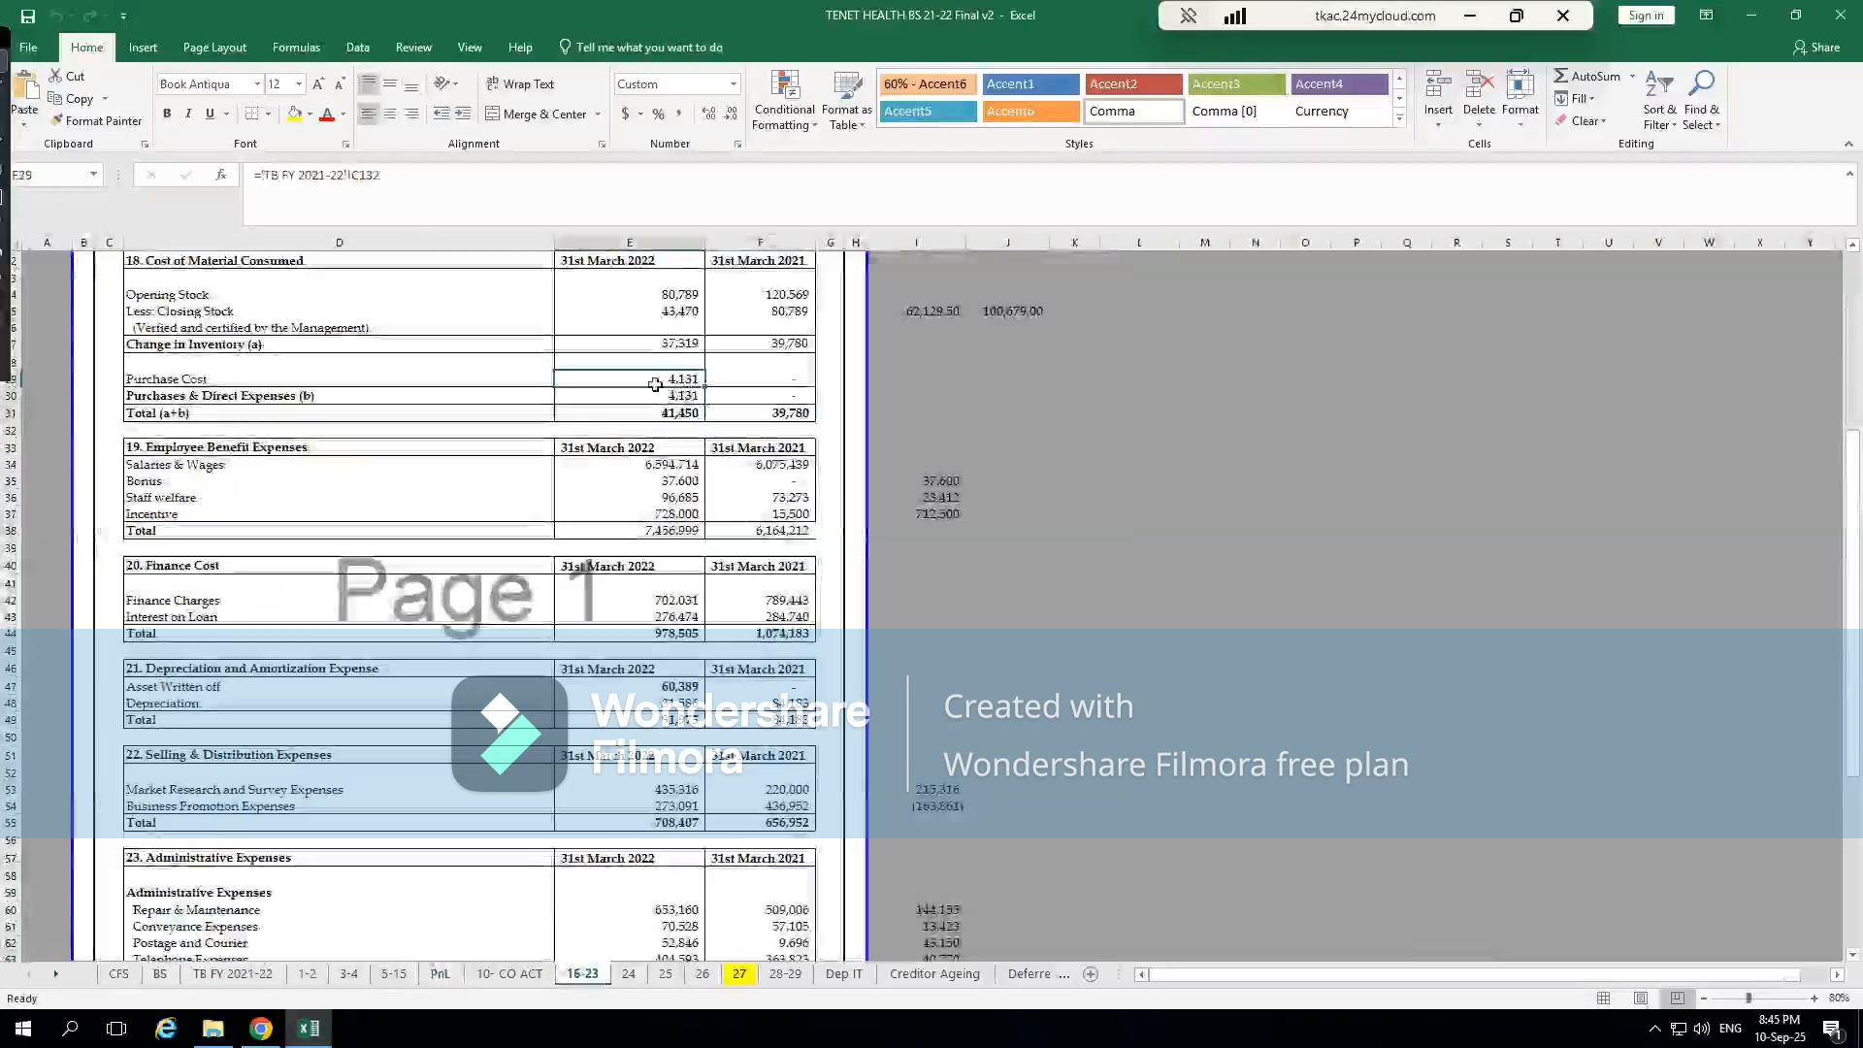
left_click(256, 396)
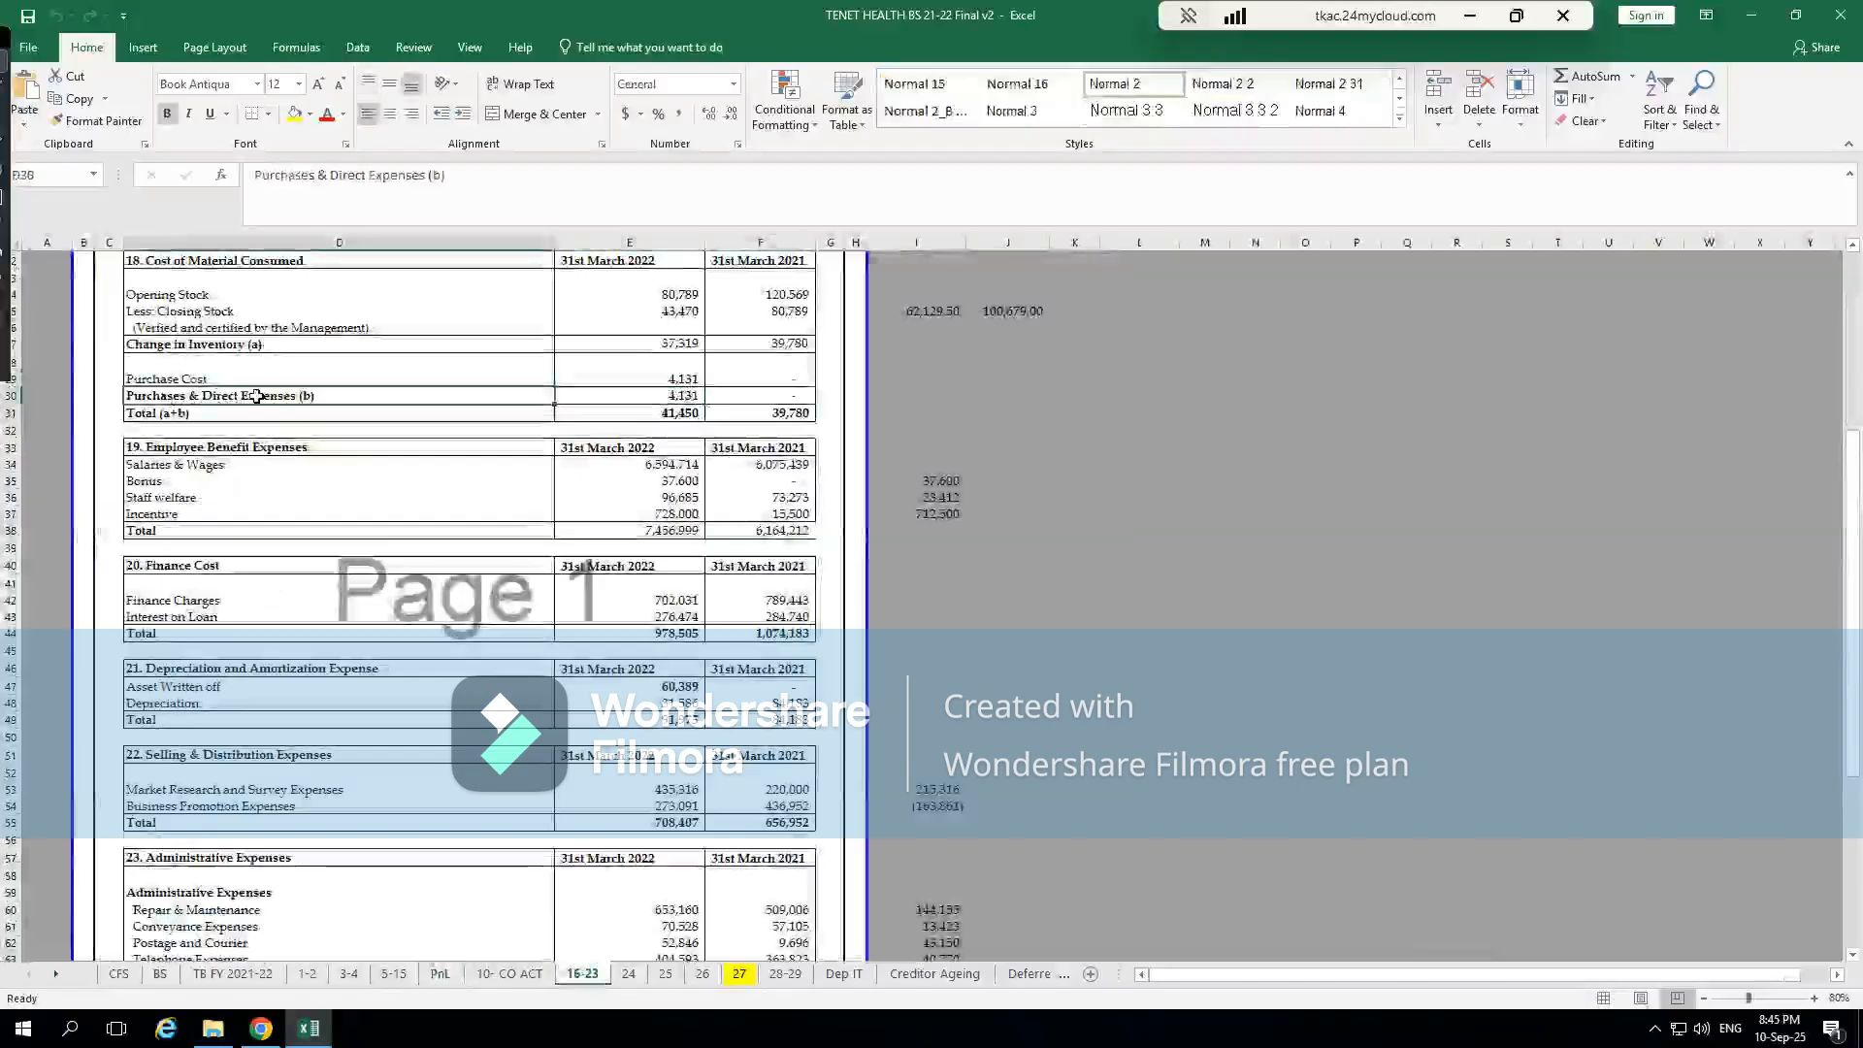
left_click(685, 390)
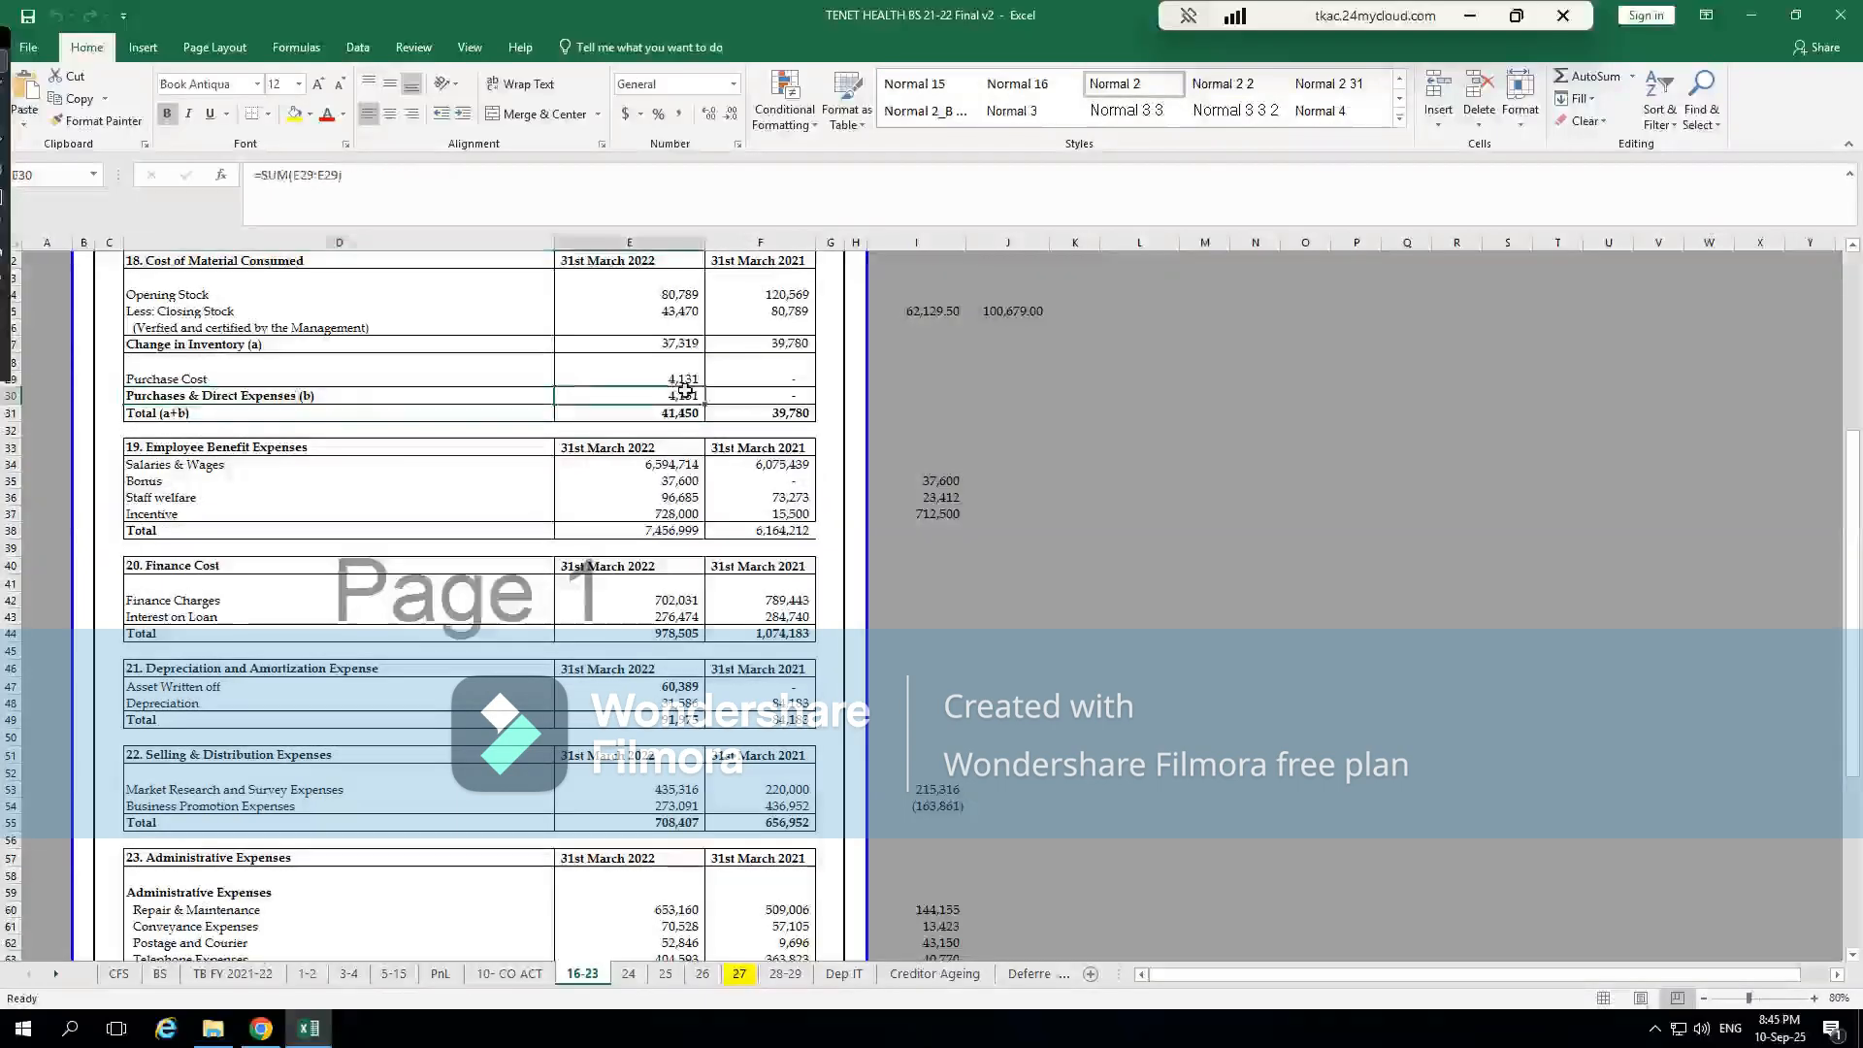
left_click(647, 378)
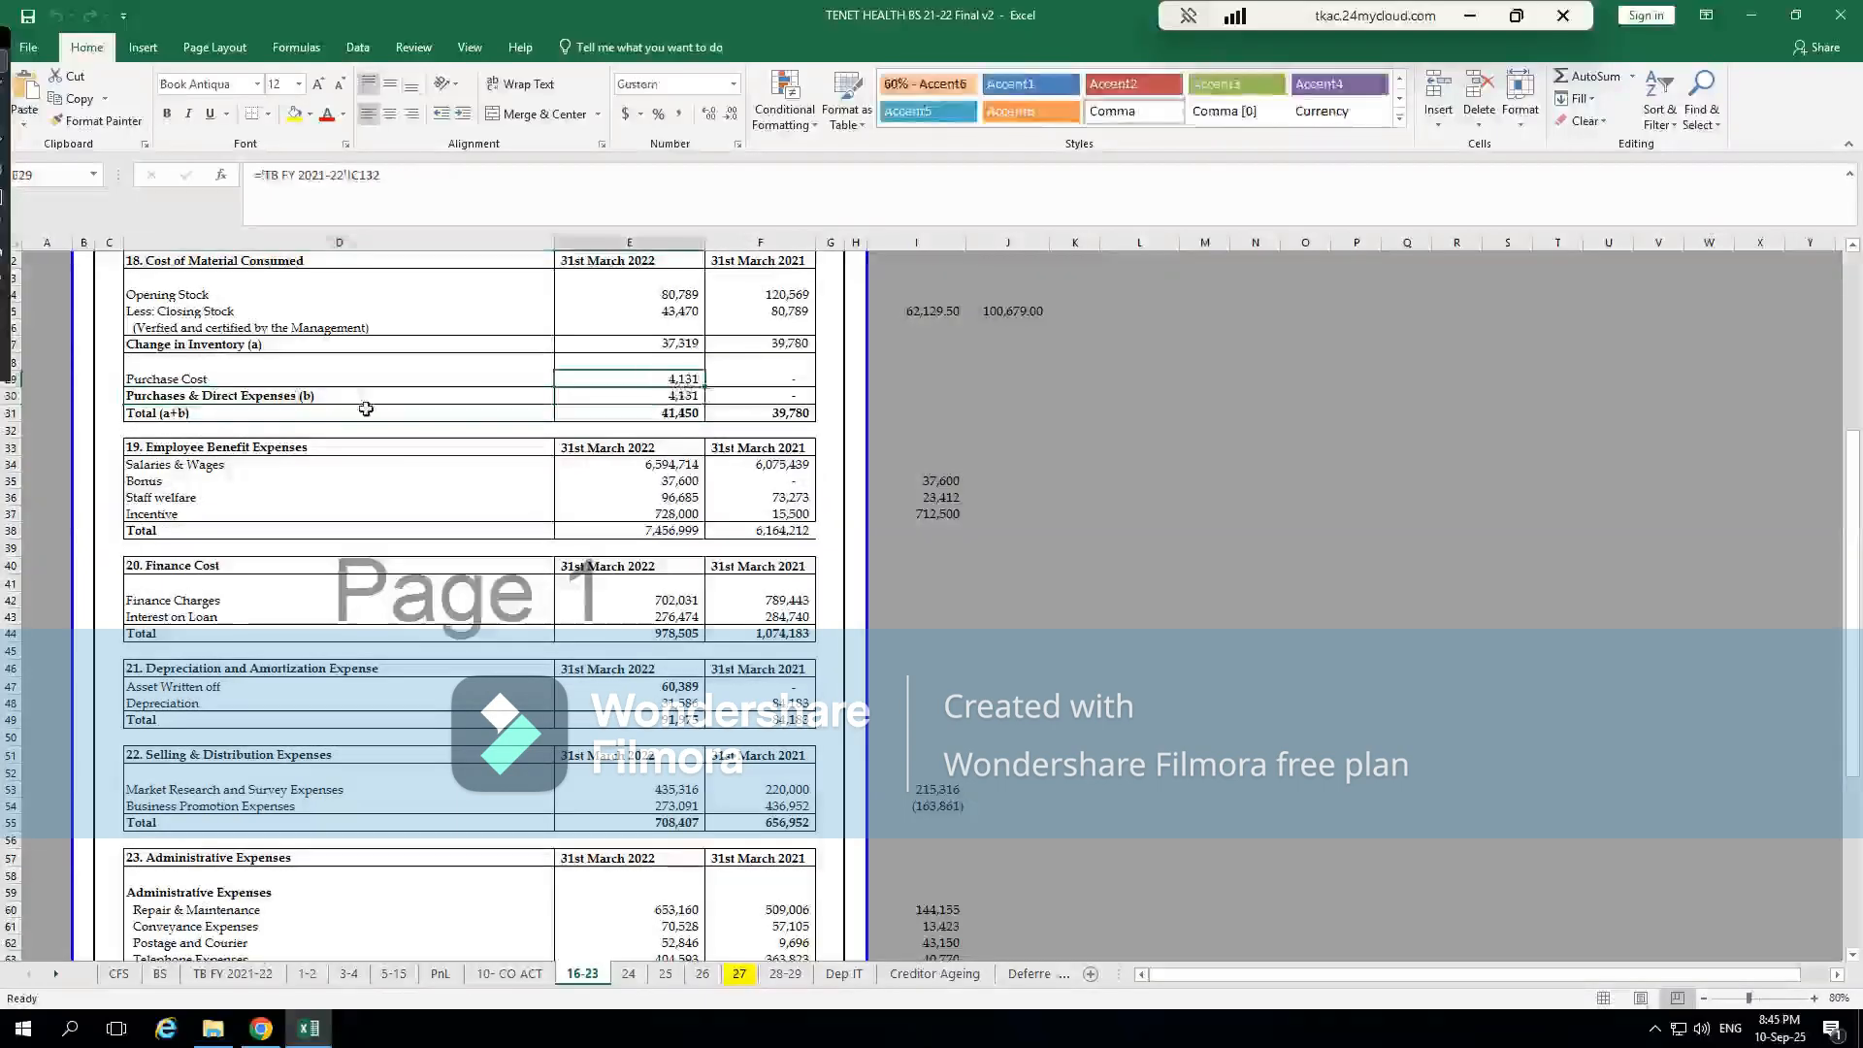
left_click(182, 393)
left_click(218, 360)
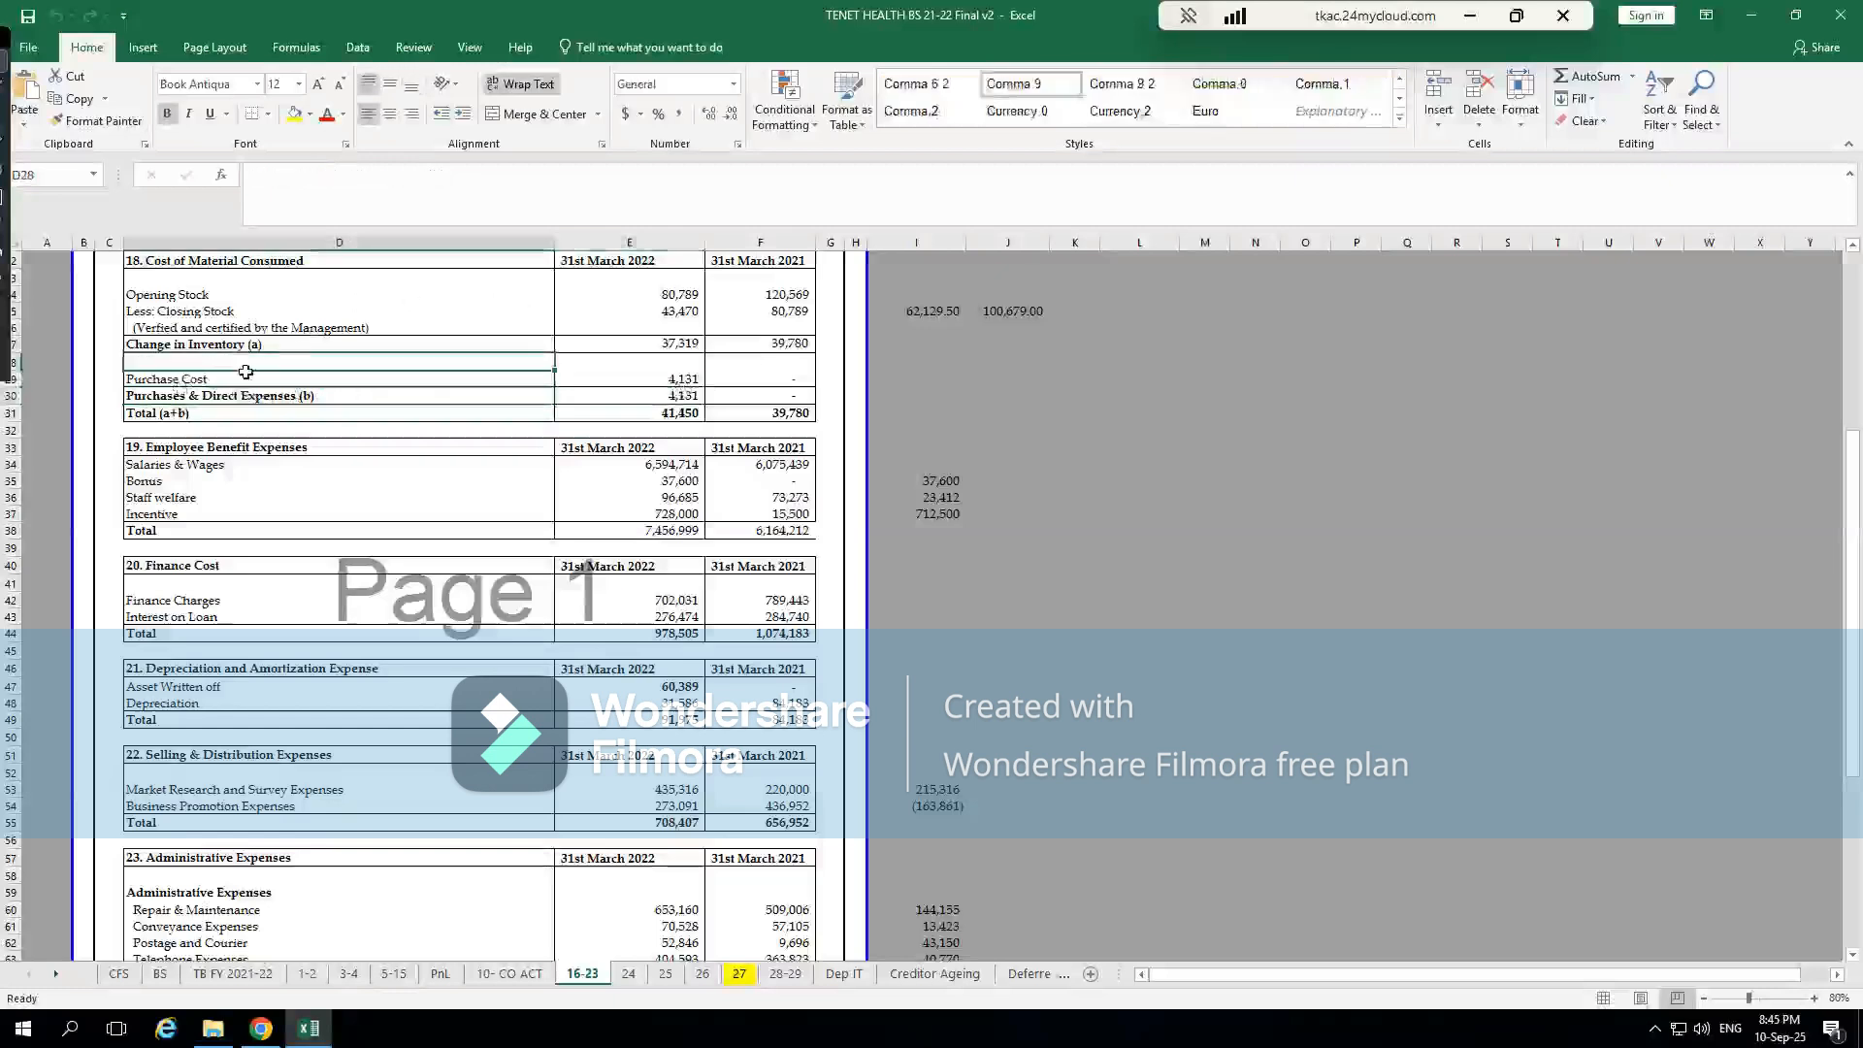
left_click(223, 392)
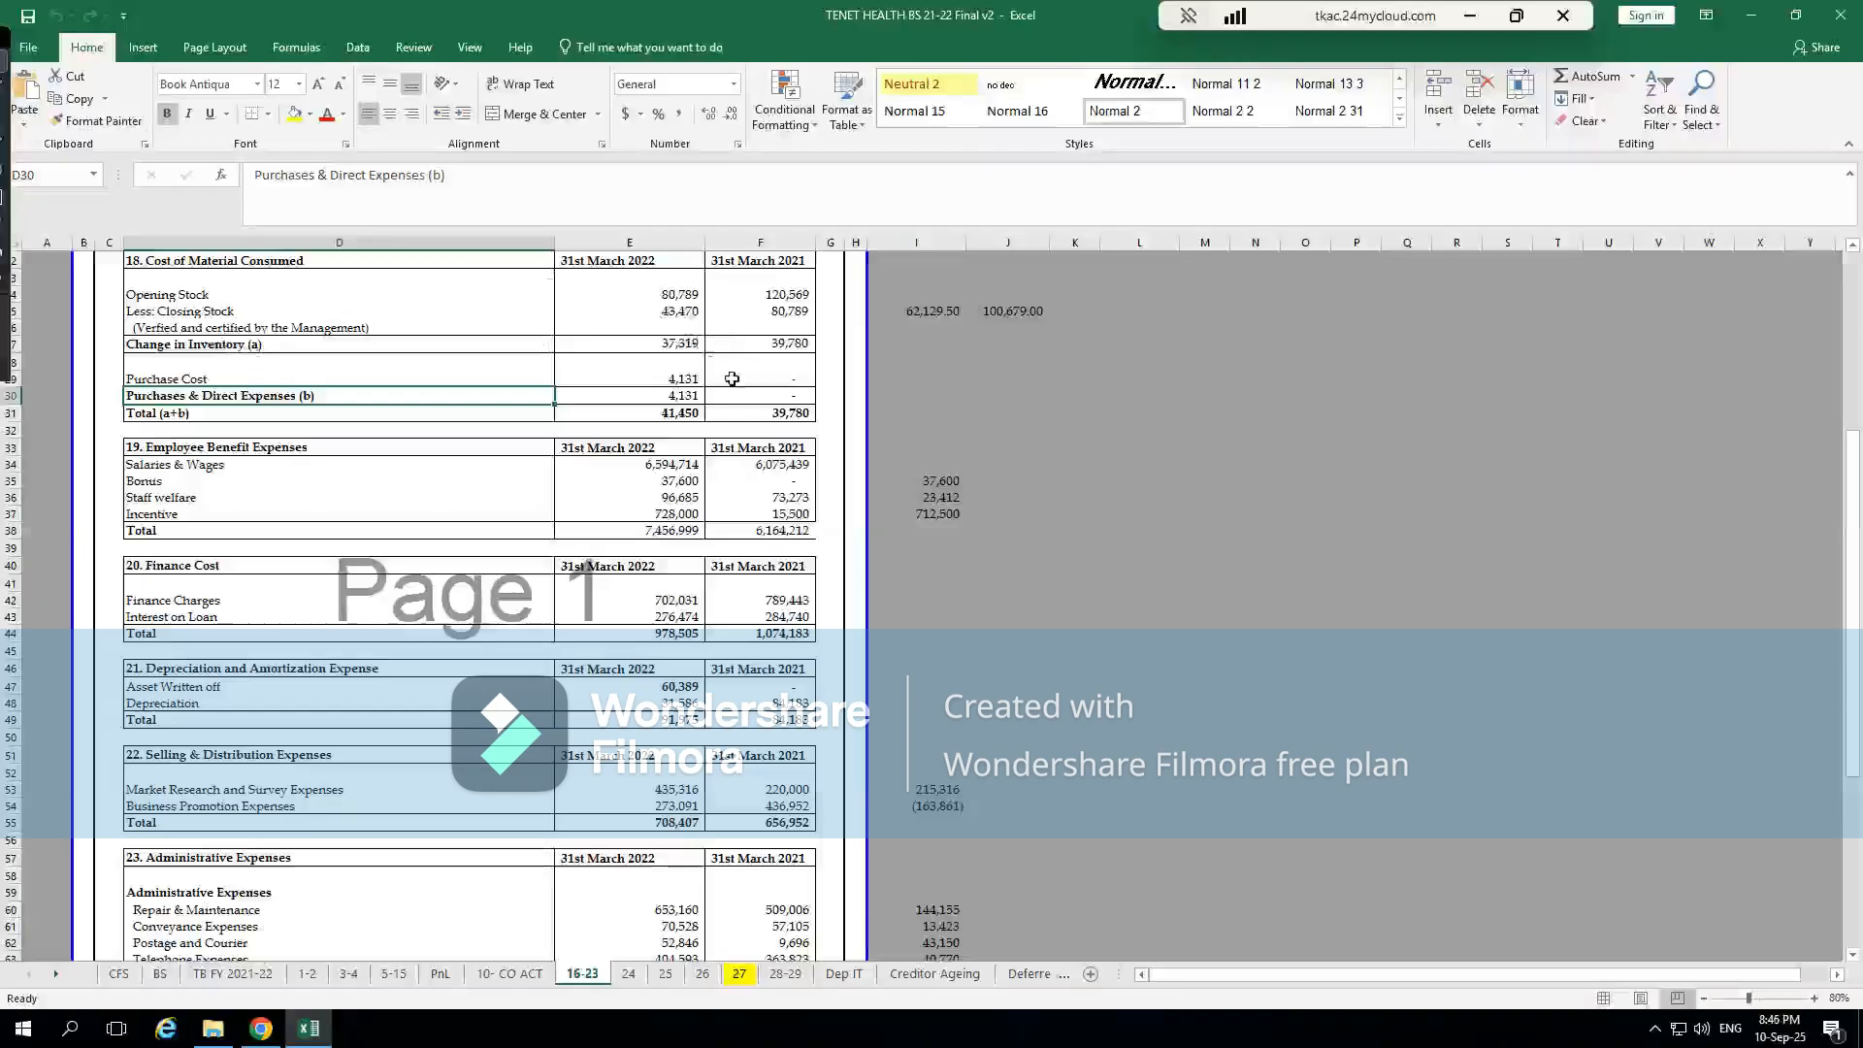
Switch to CompuTax and, in the last P & L section, transfer net profit before taxes to the computation under BUS1
key("alt+Tab")
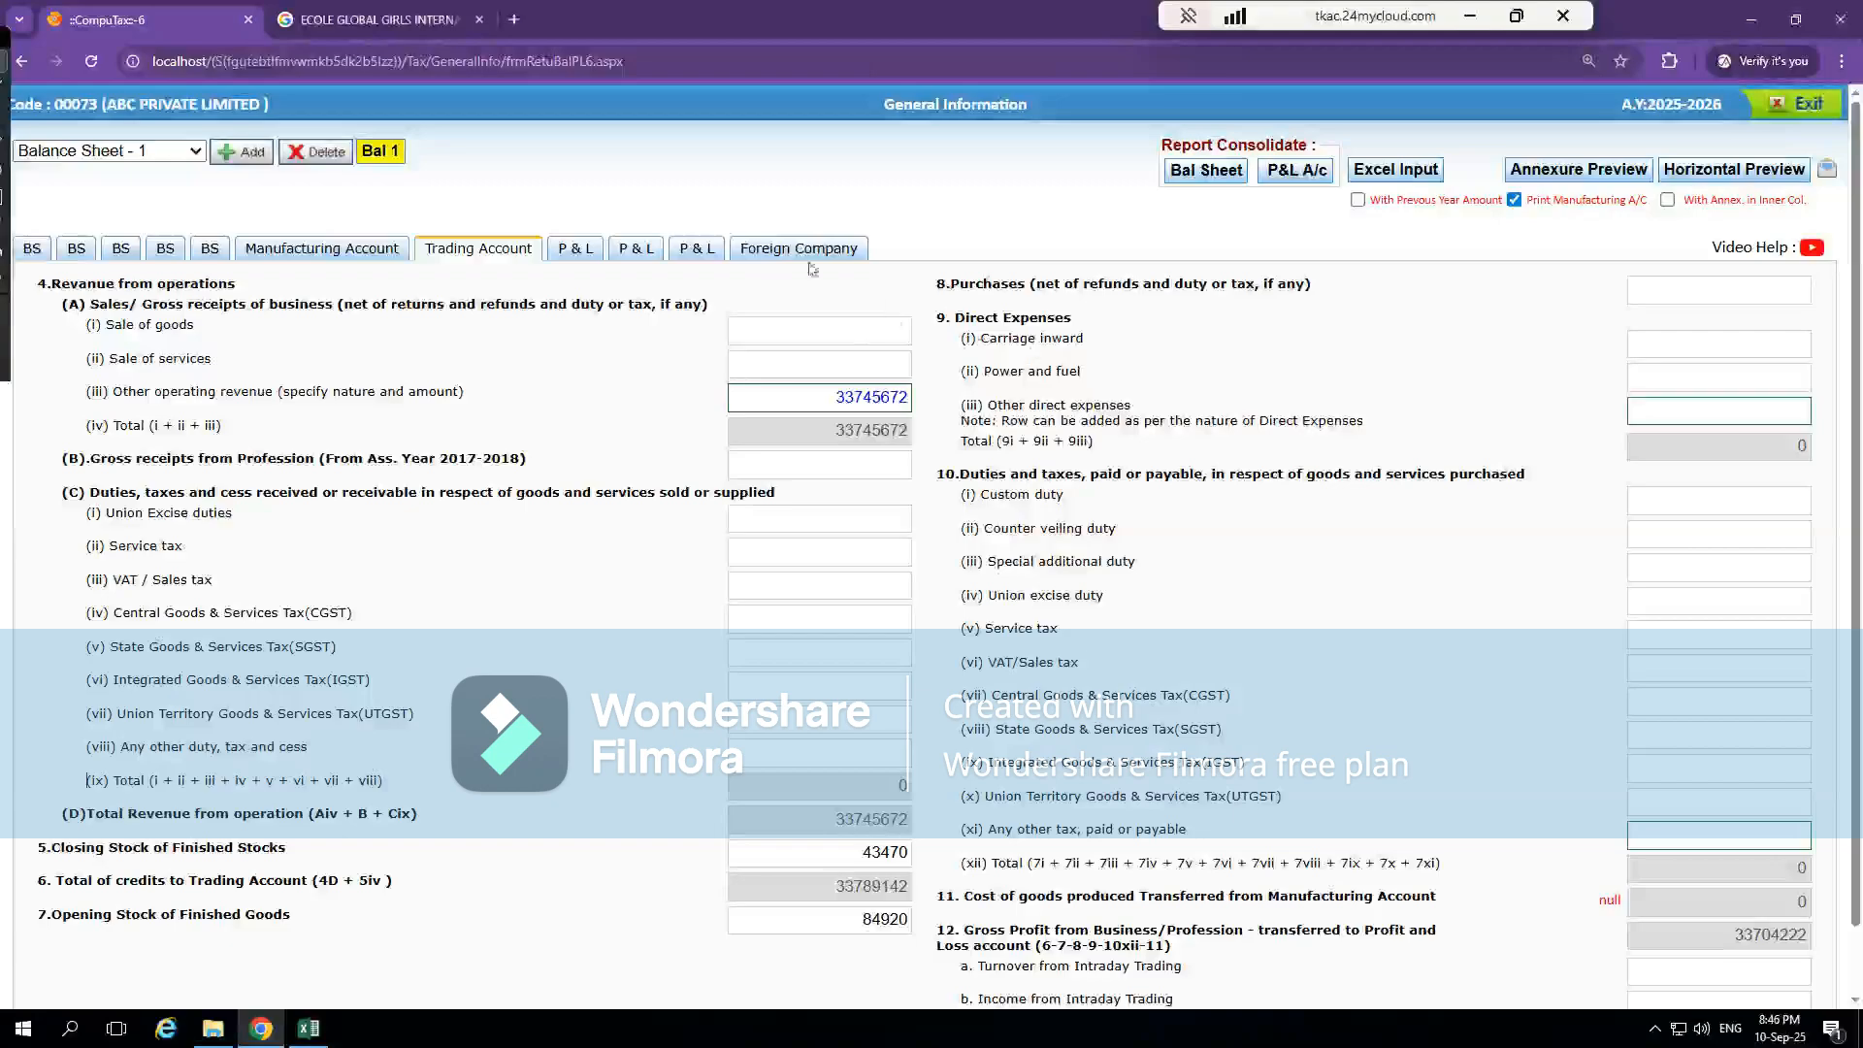
left_click(691, 249)
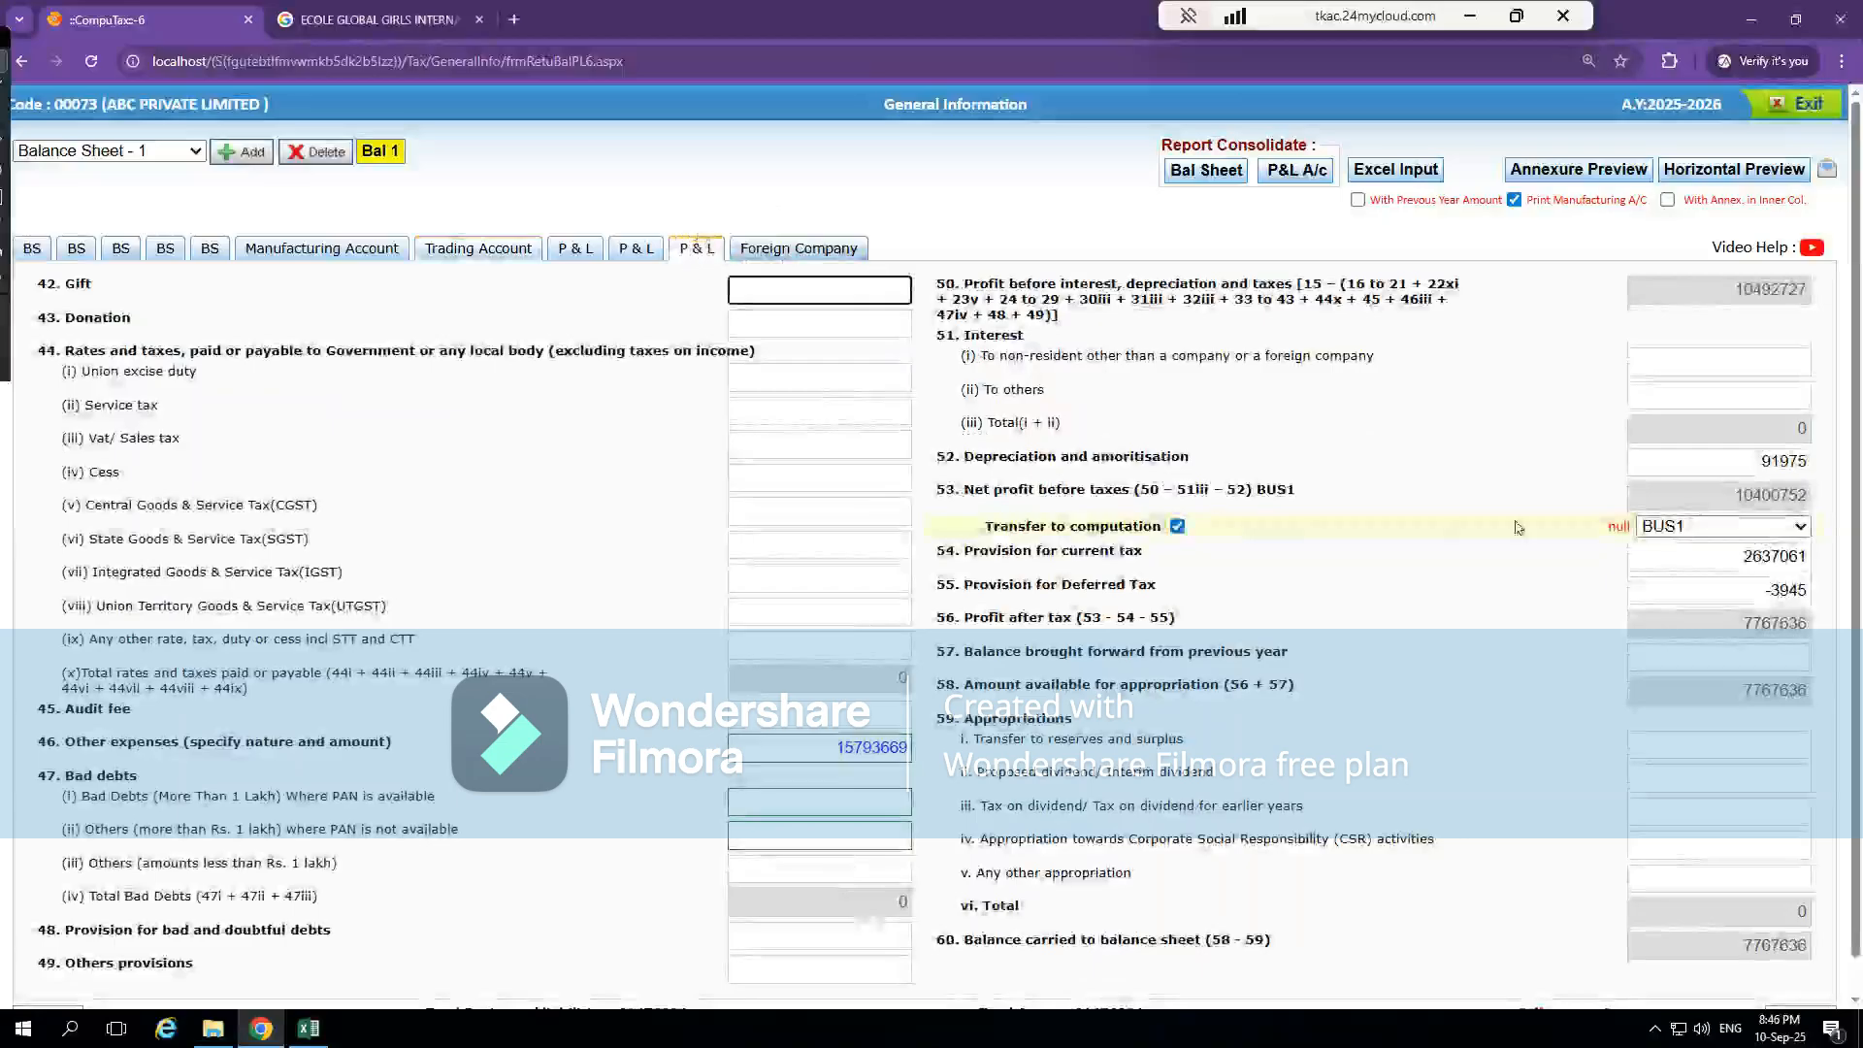
left_click(1177, 527)
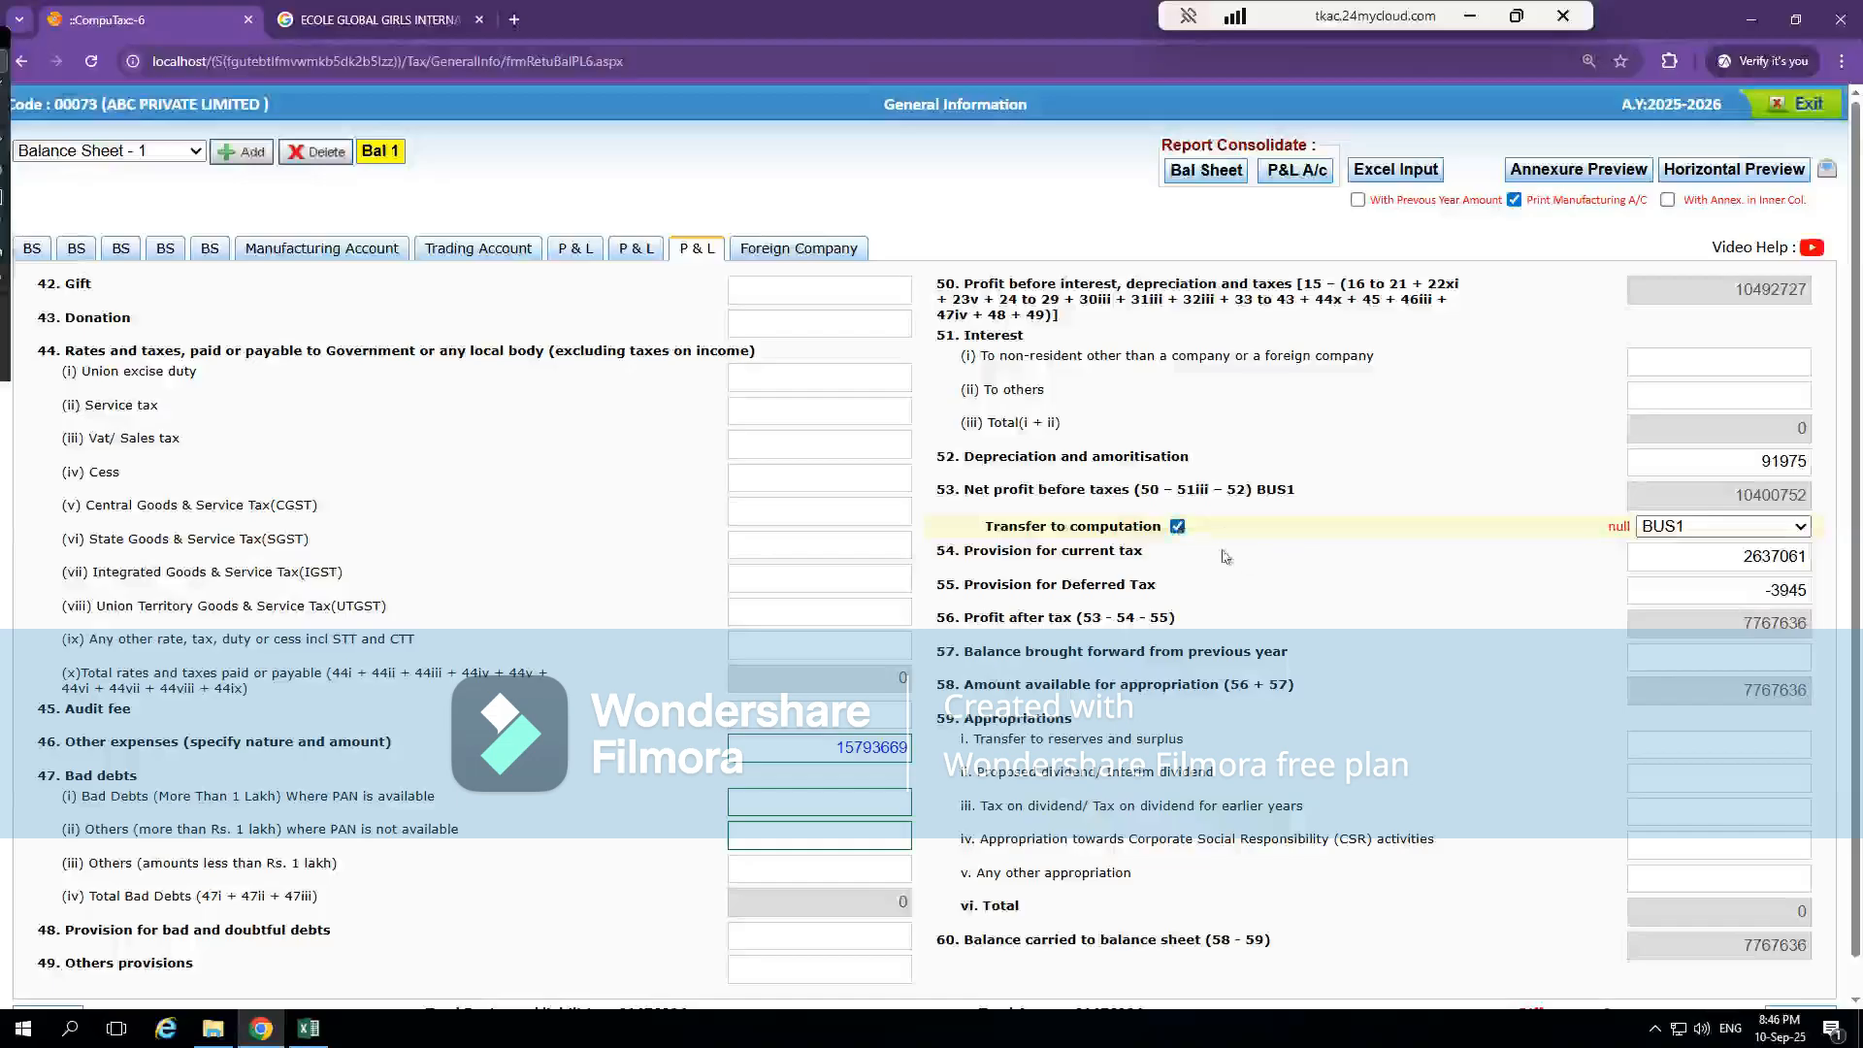
left_click(1717, 527)
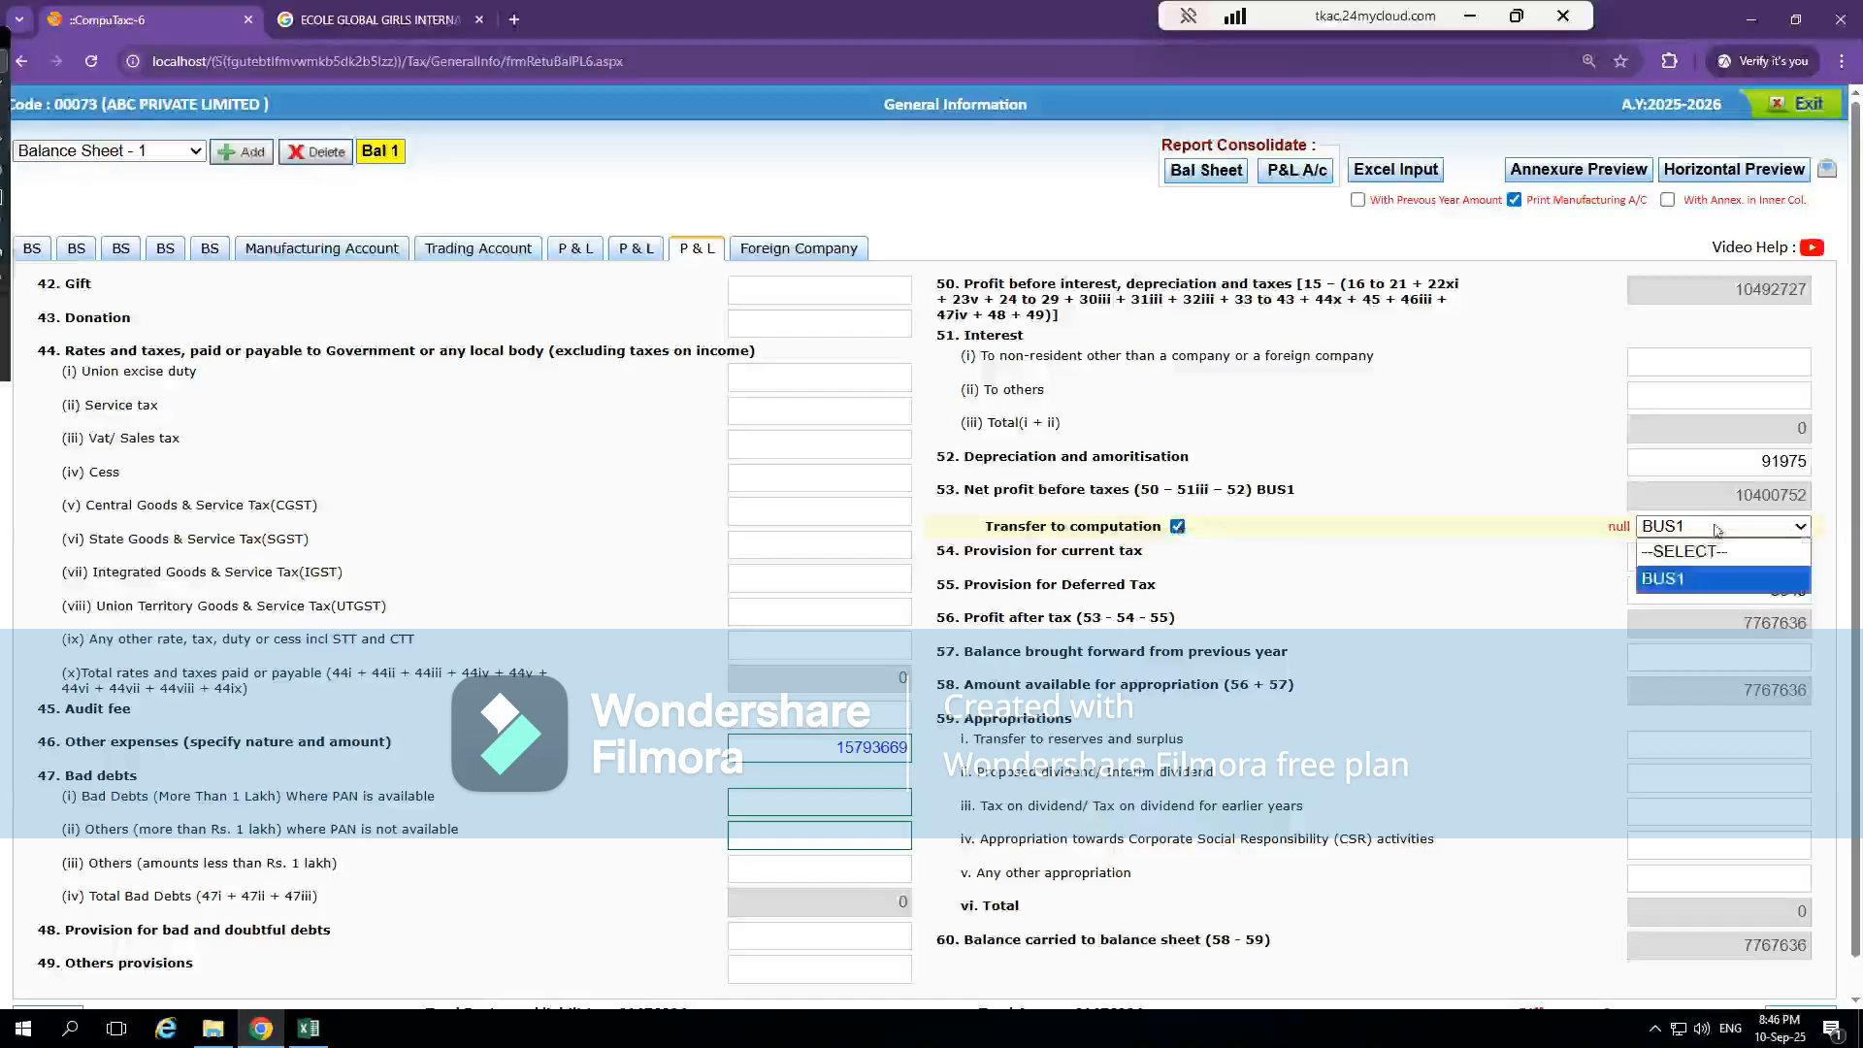
left_click(1694, 588)
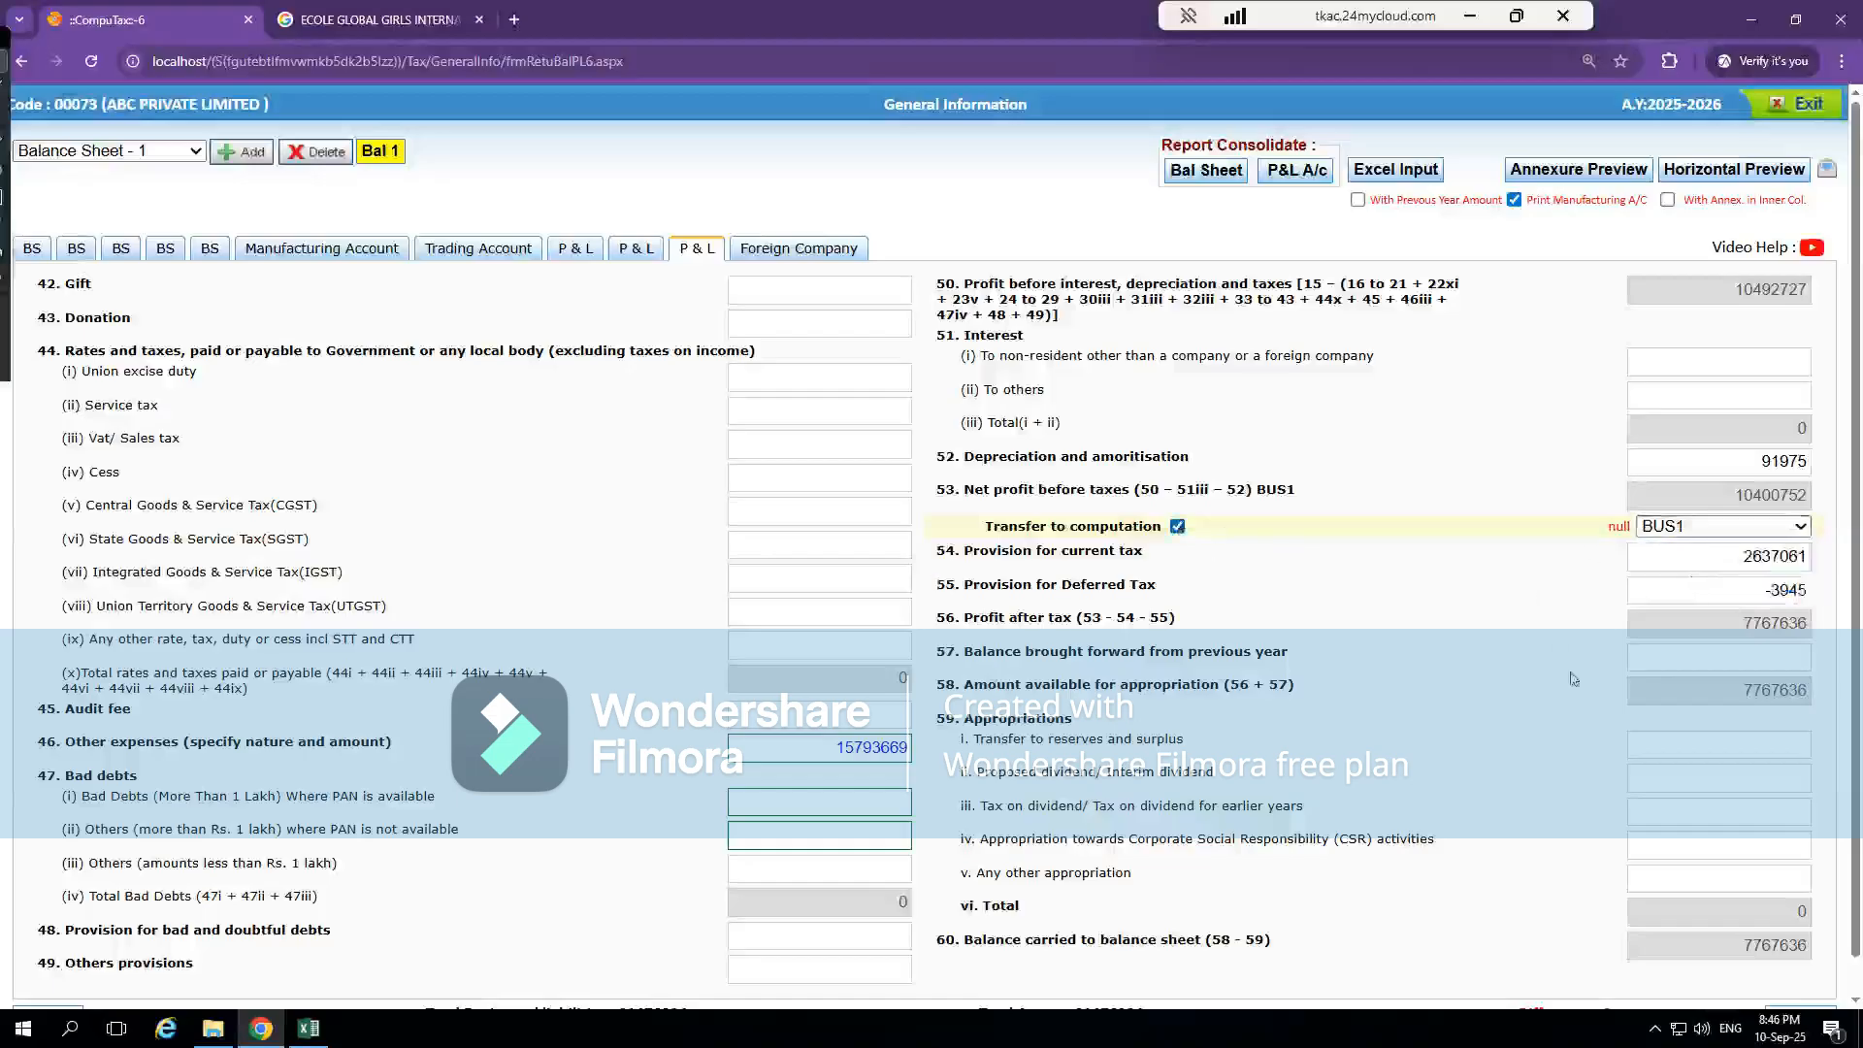
scroll(1573, 679, "down", 1)
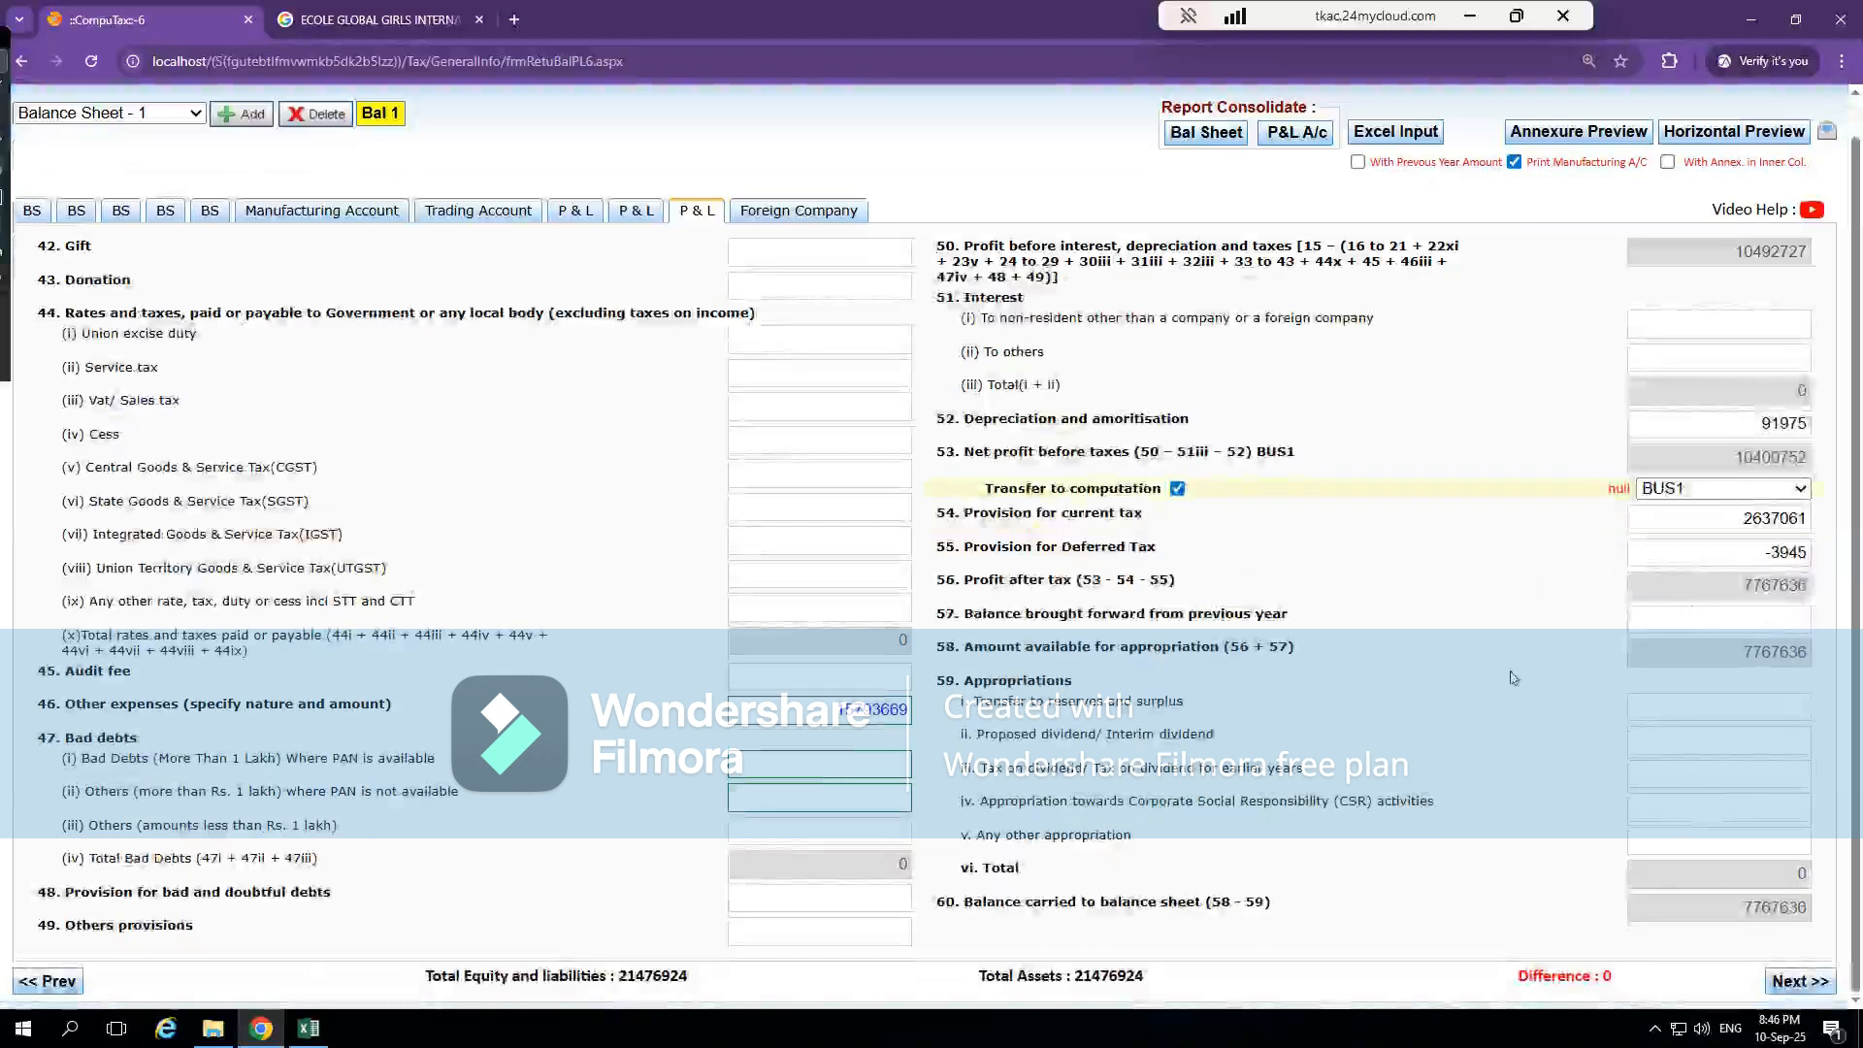
scroll(1515, 678, "up", 1)
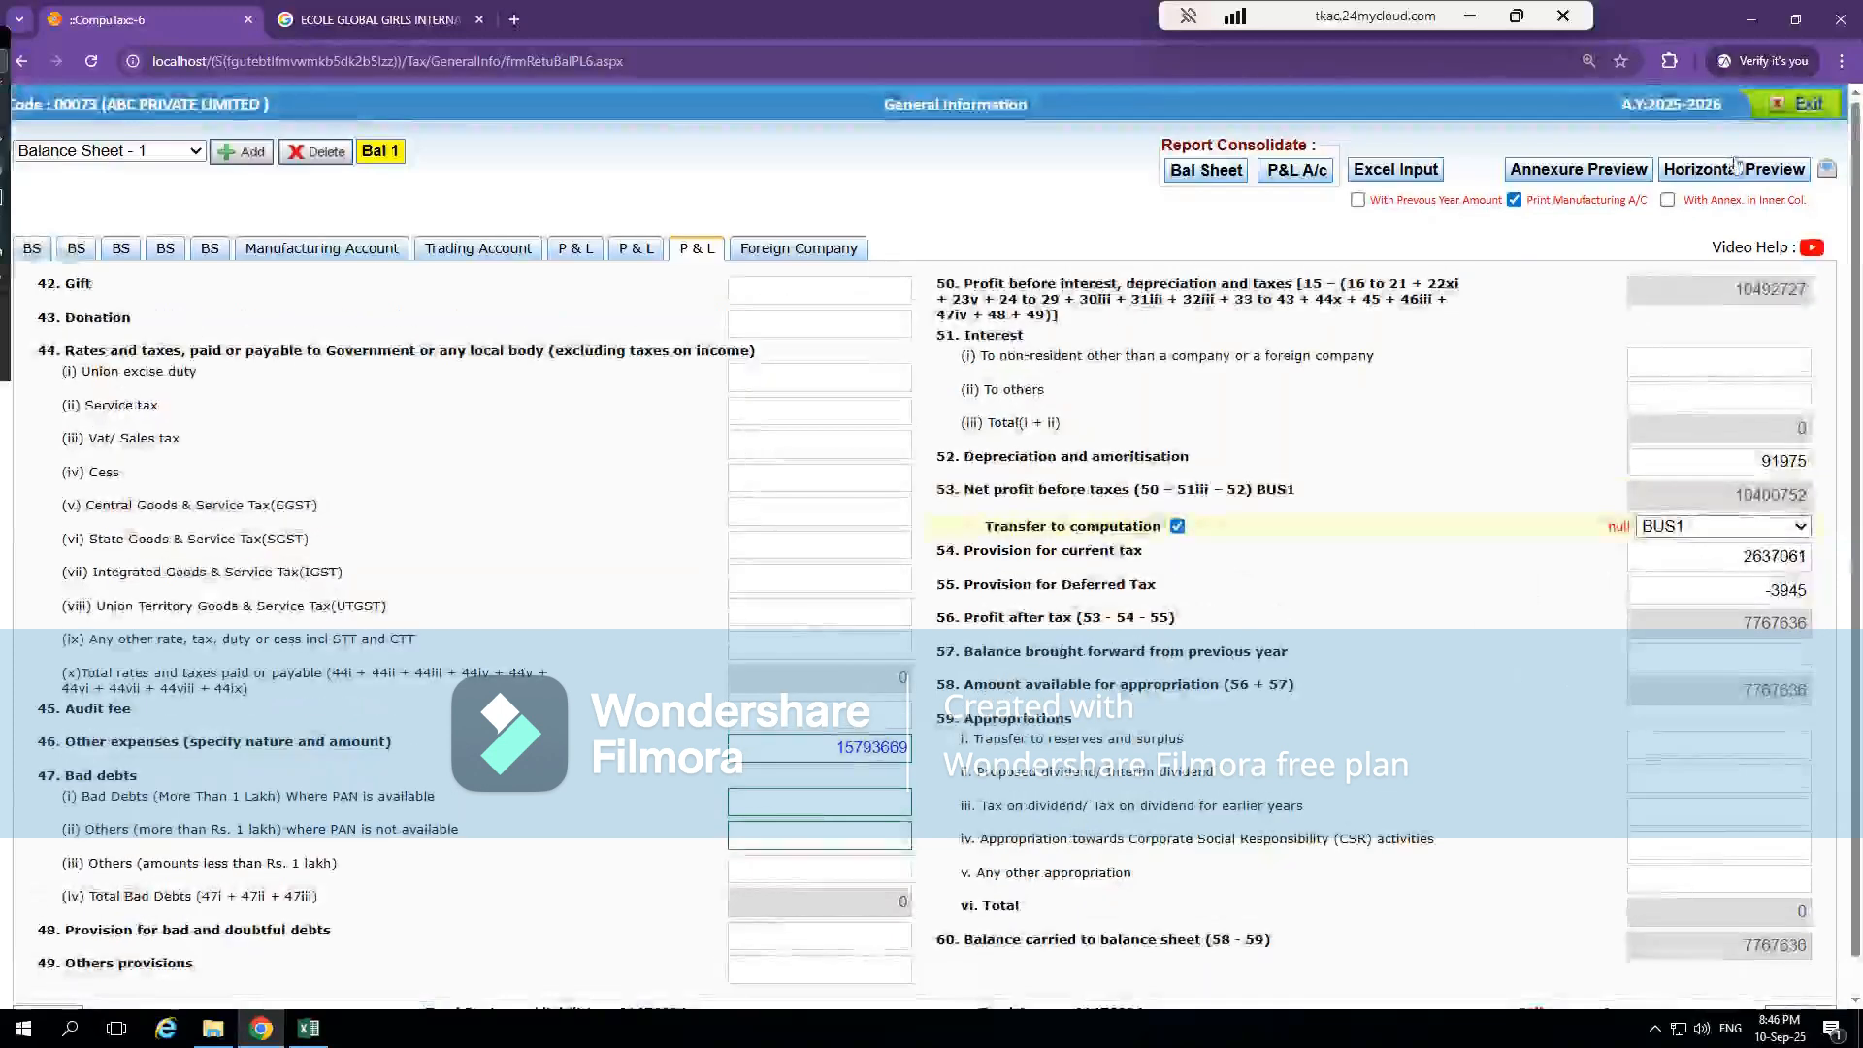
Exit the balance sheet and P & L form without correcting the closing stock mismatch, and reopen it at the Trading Account
left_click(1784, 112)
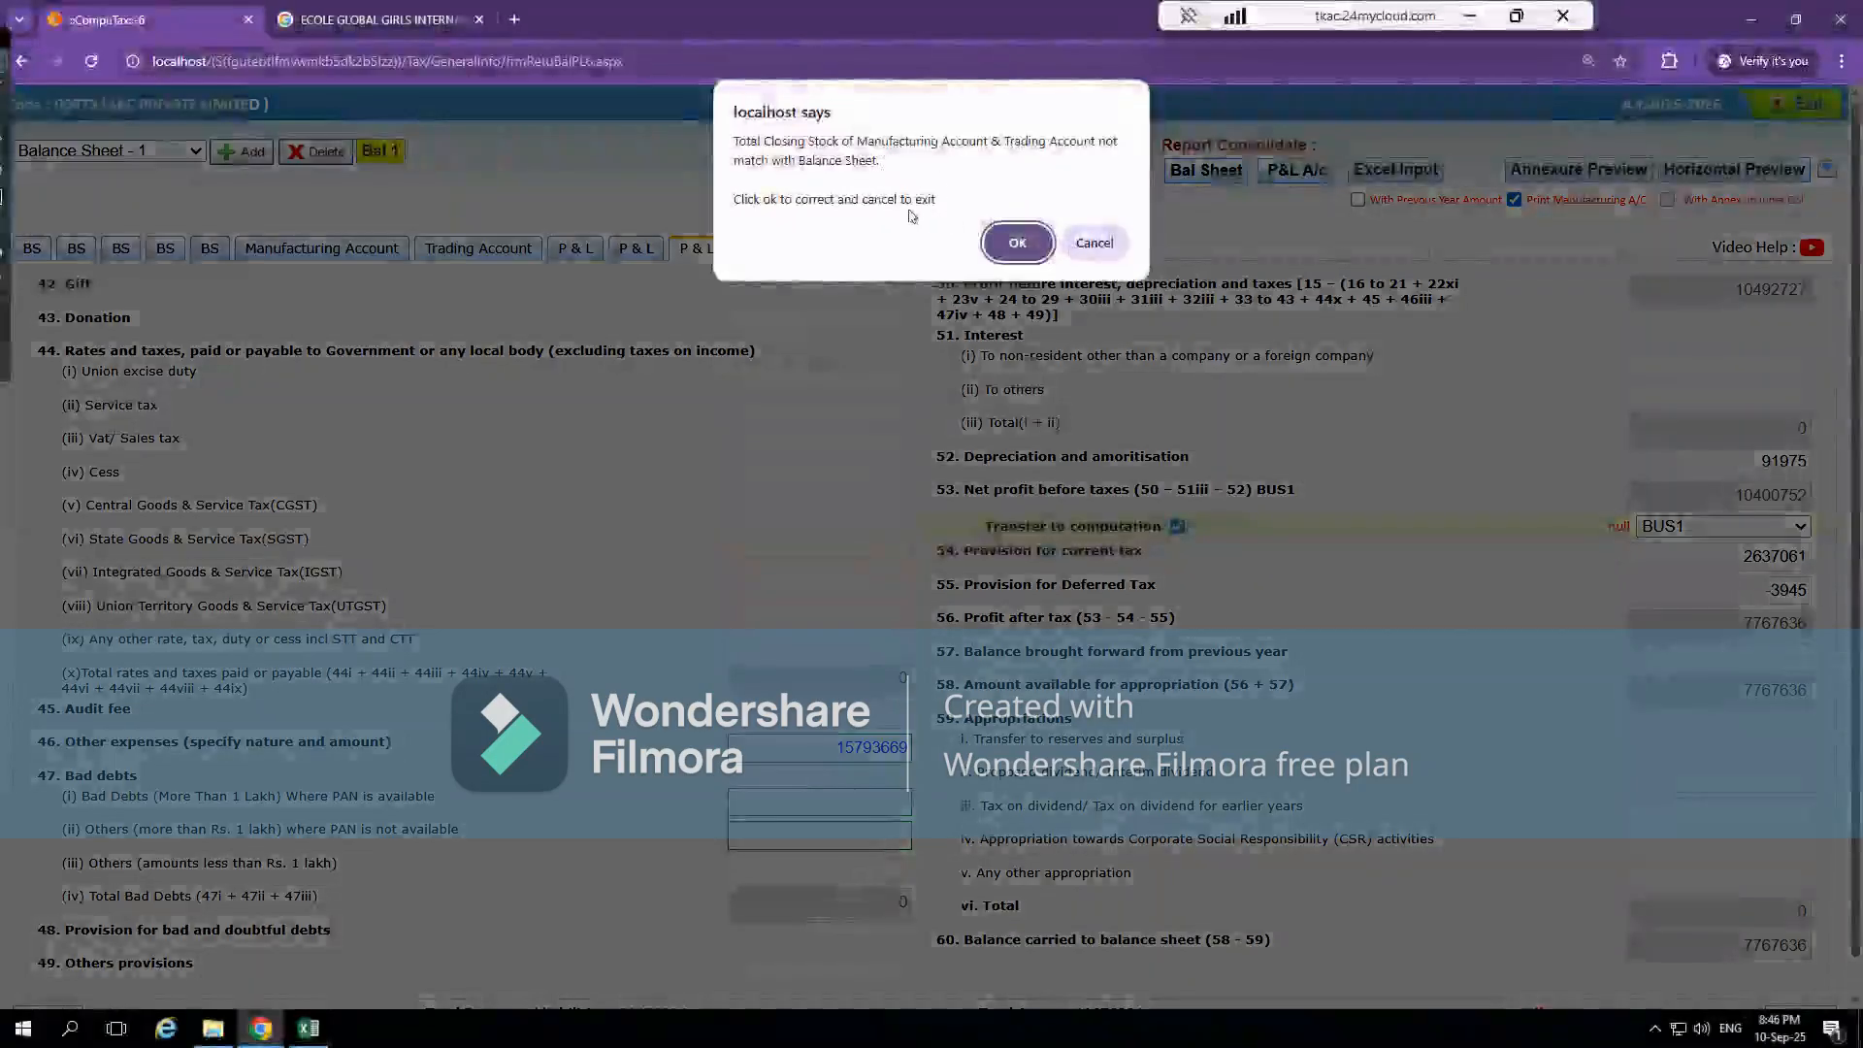
left_click(1093, 243)
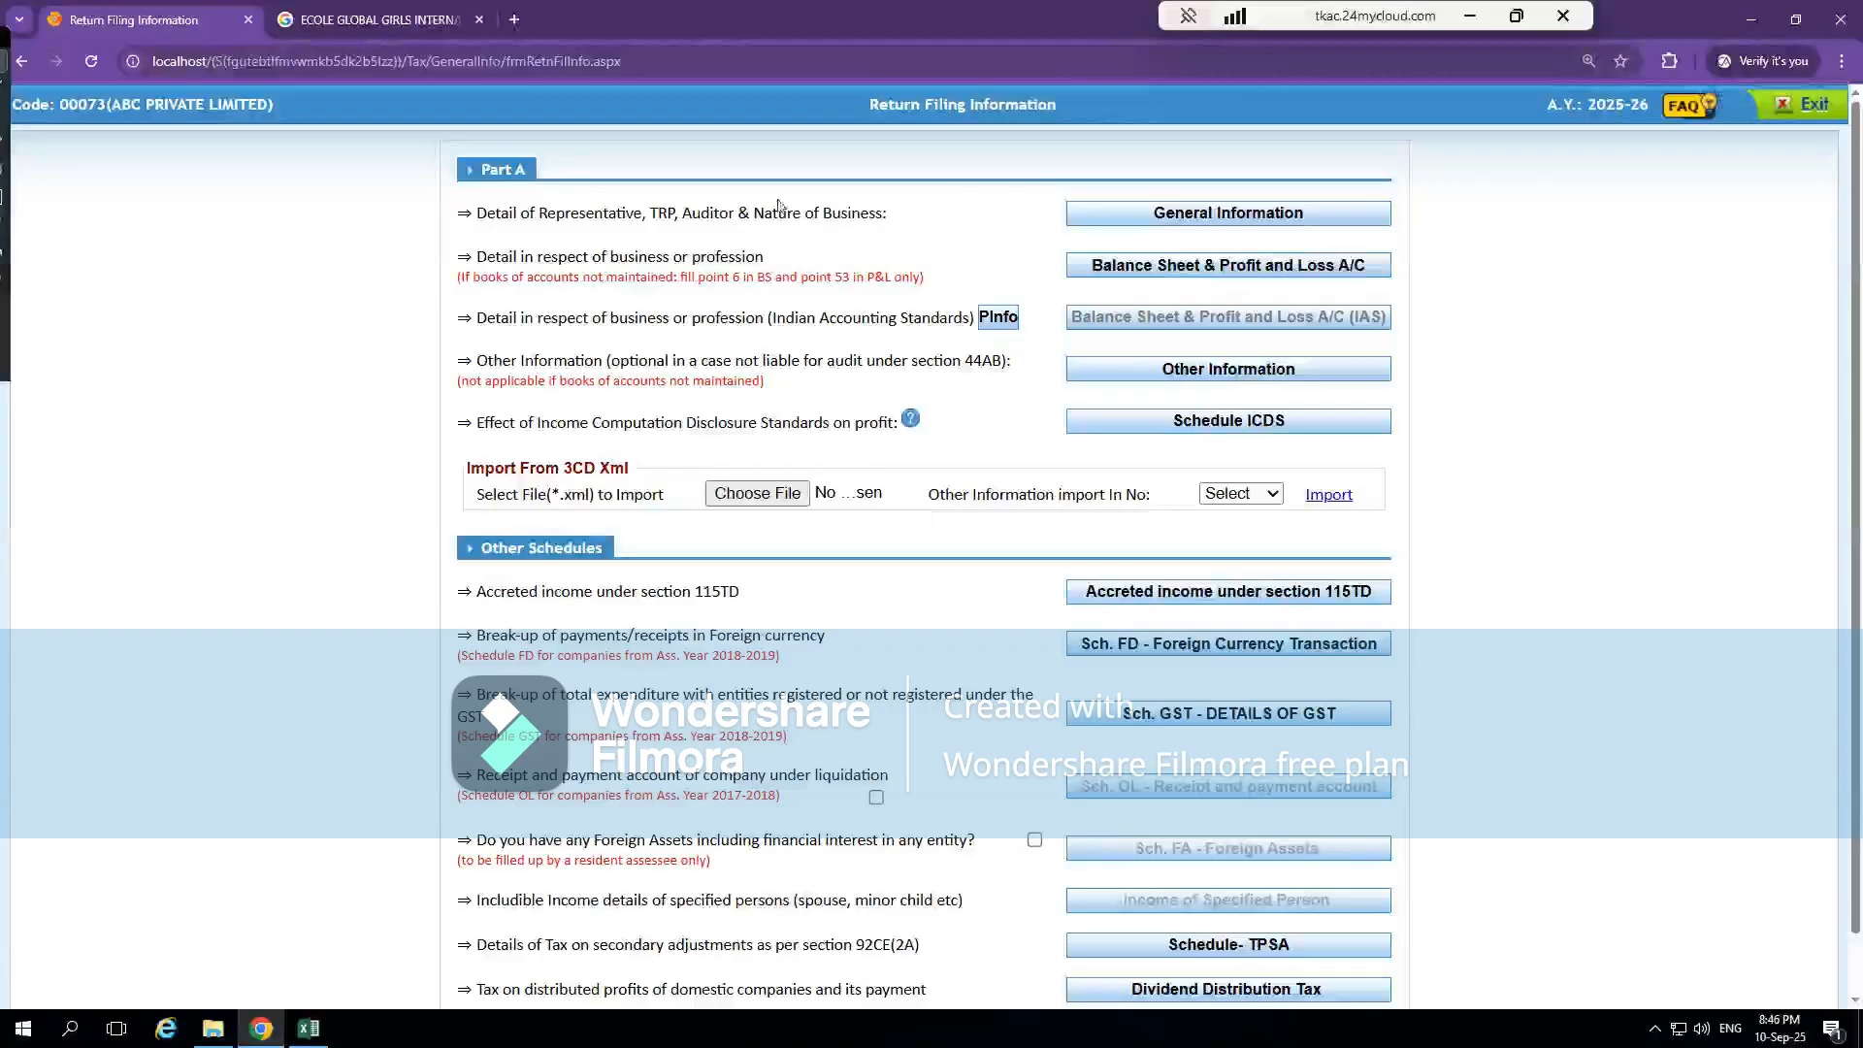
left_click(1209, 273)
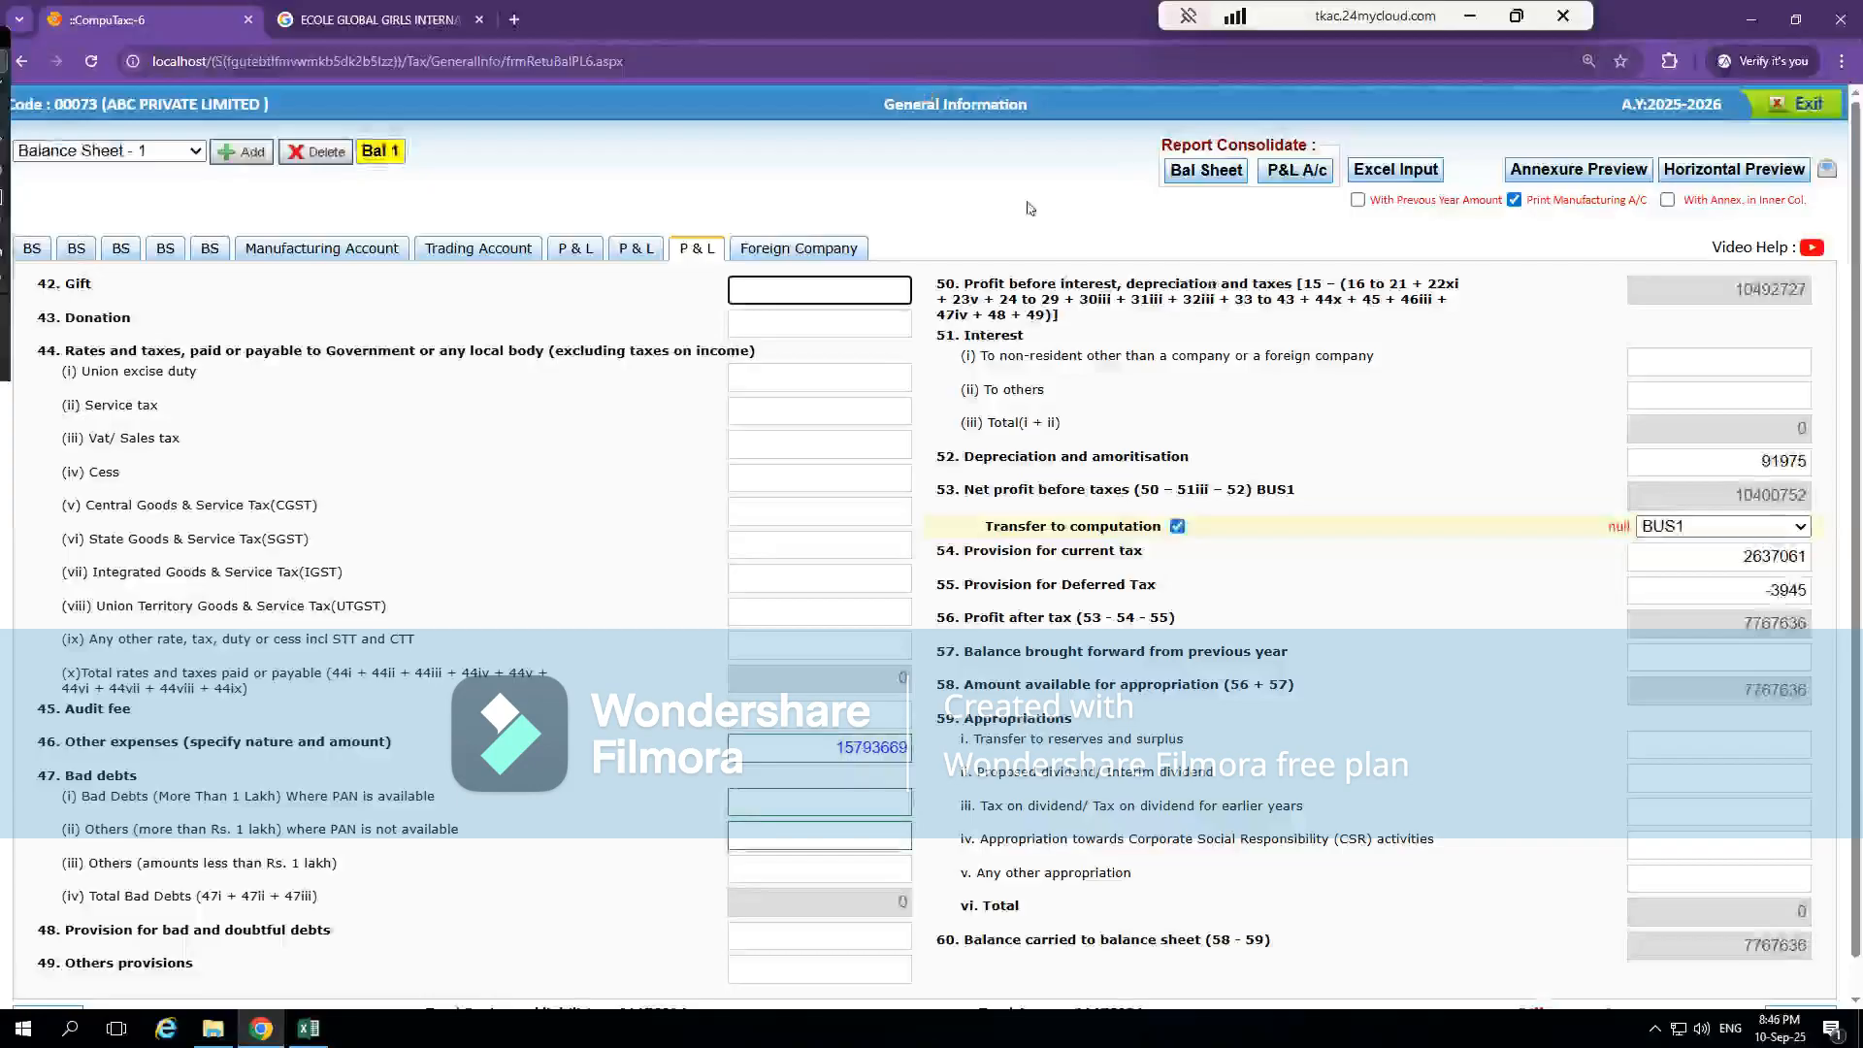
left_click(582, 252)
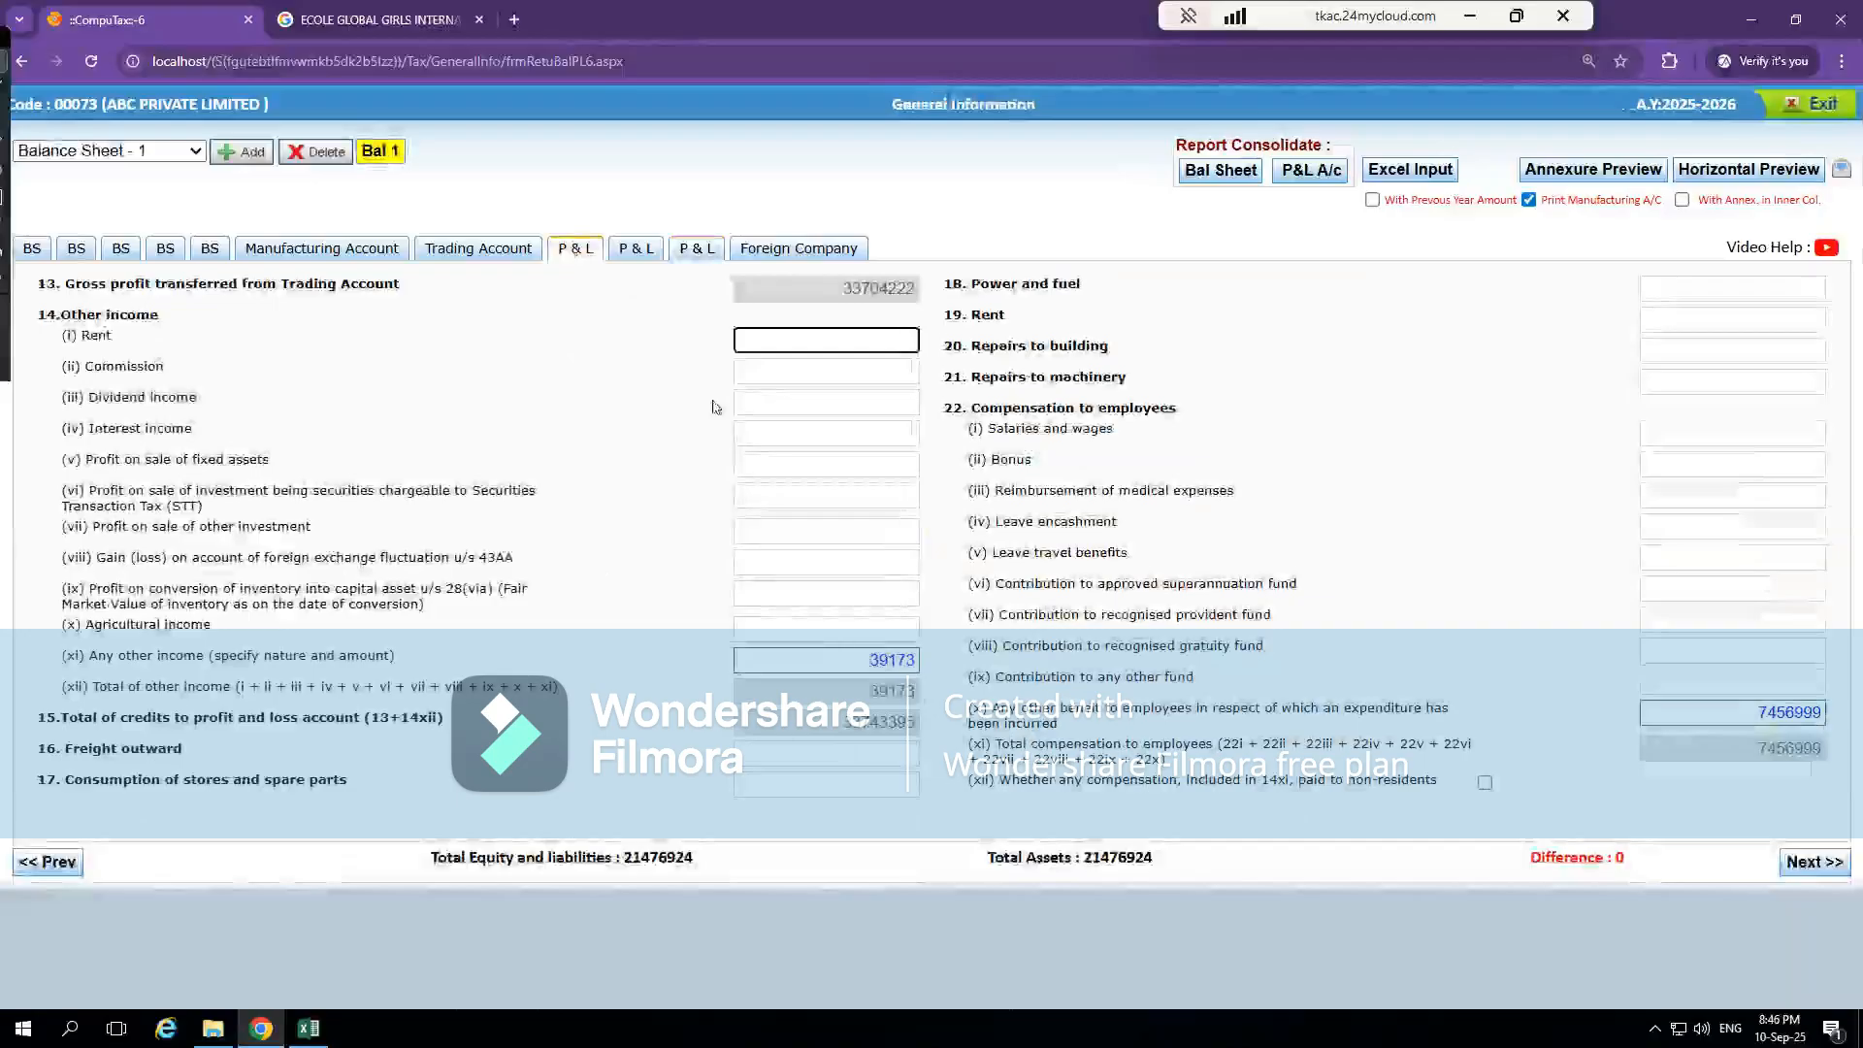
left_click(497, 254)
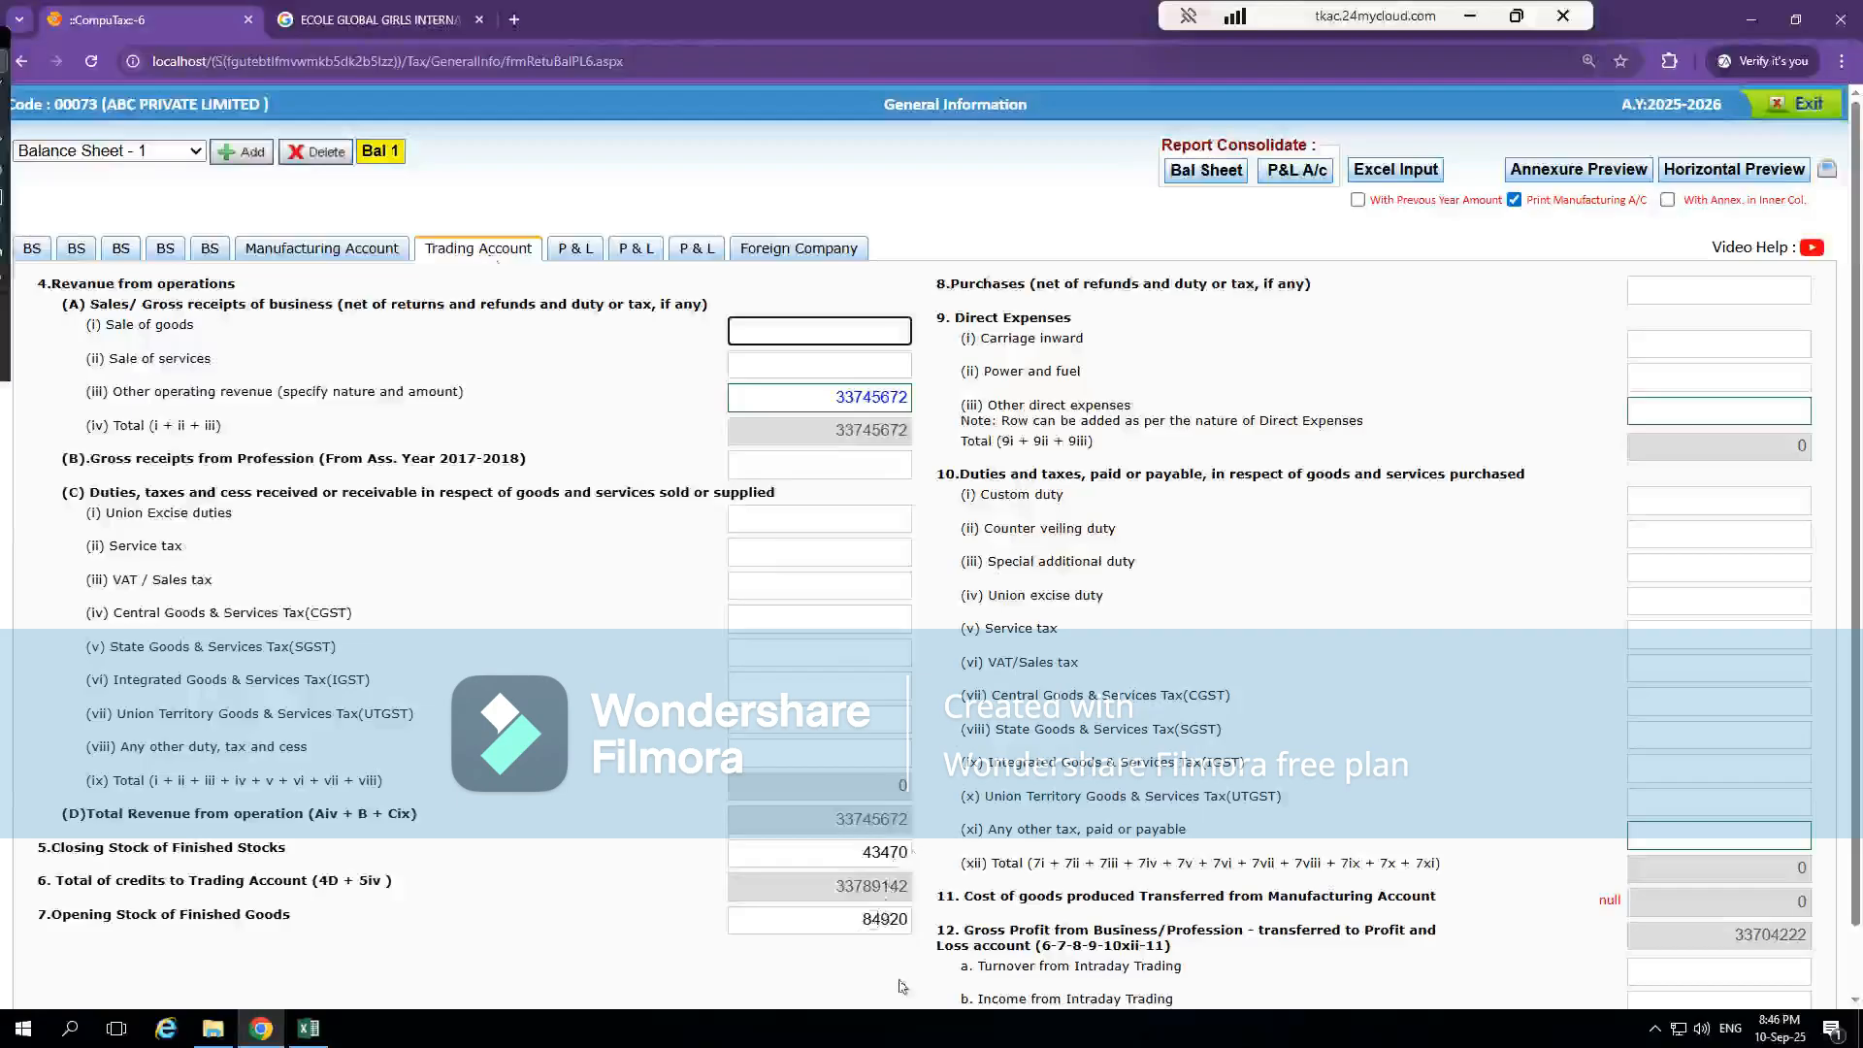
key("super")
type("ca")
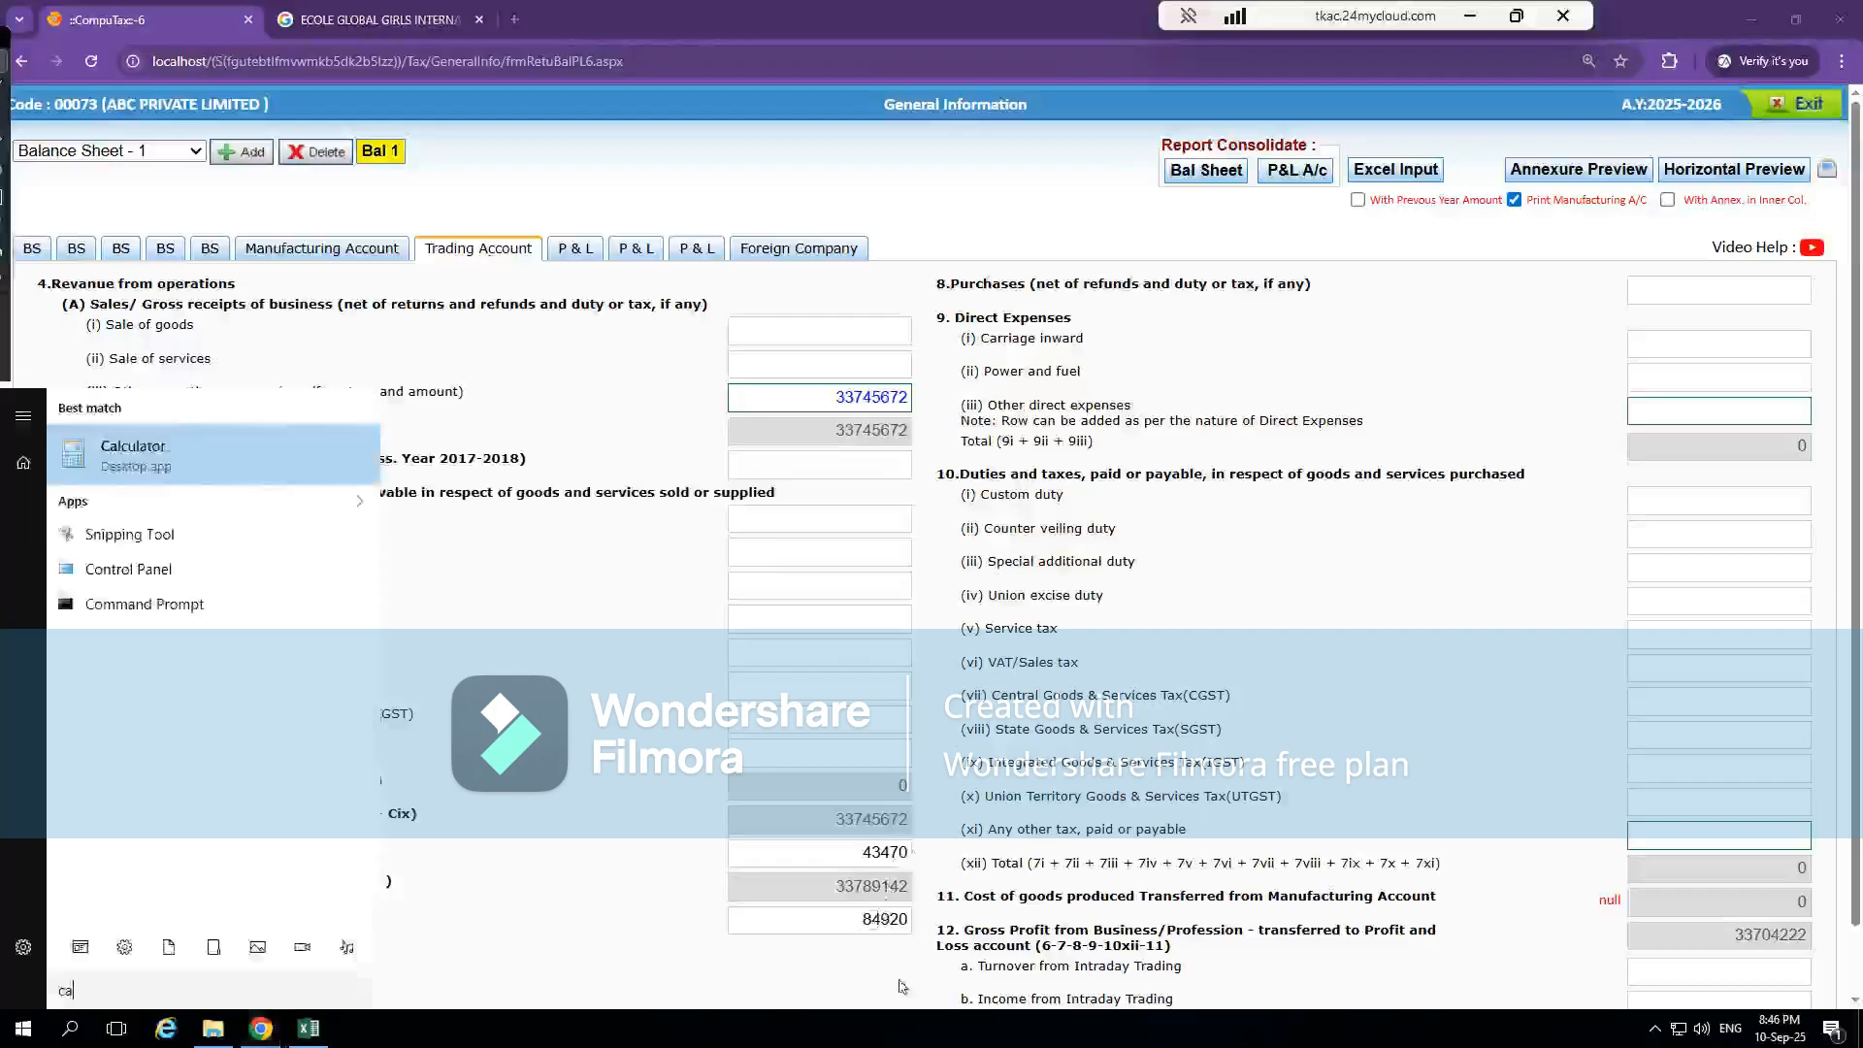
type("lc")
key("Return")
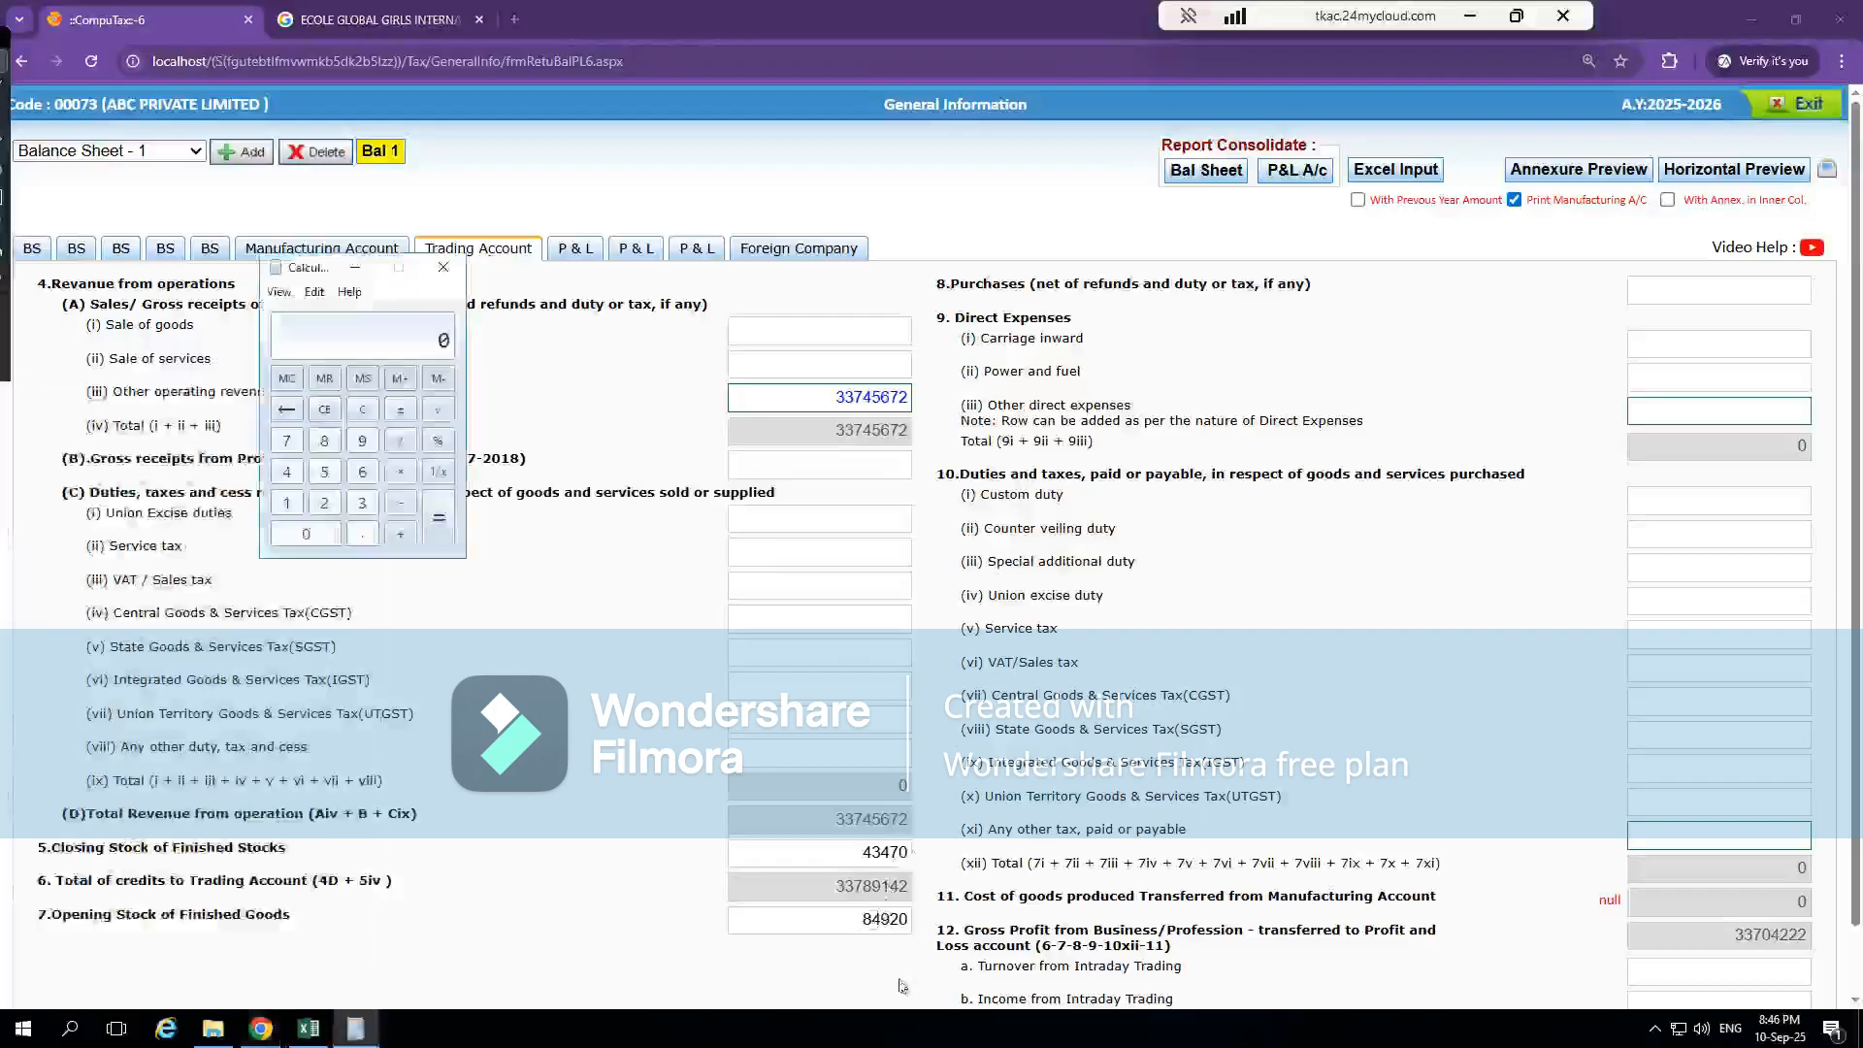
left_click(443, 266)
Compare the Trading Account's Closing Stock of Finished Stocks with the inventories in the last balance sheet sections
left_click(211, 248)
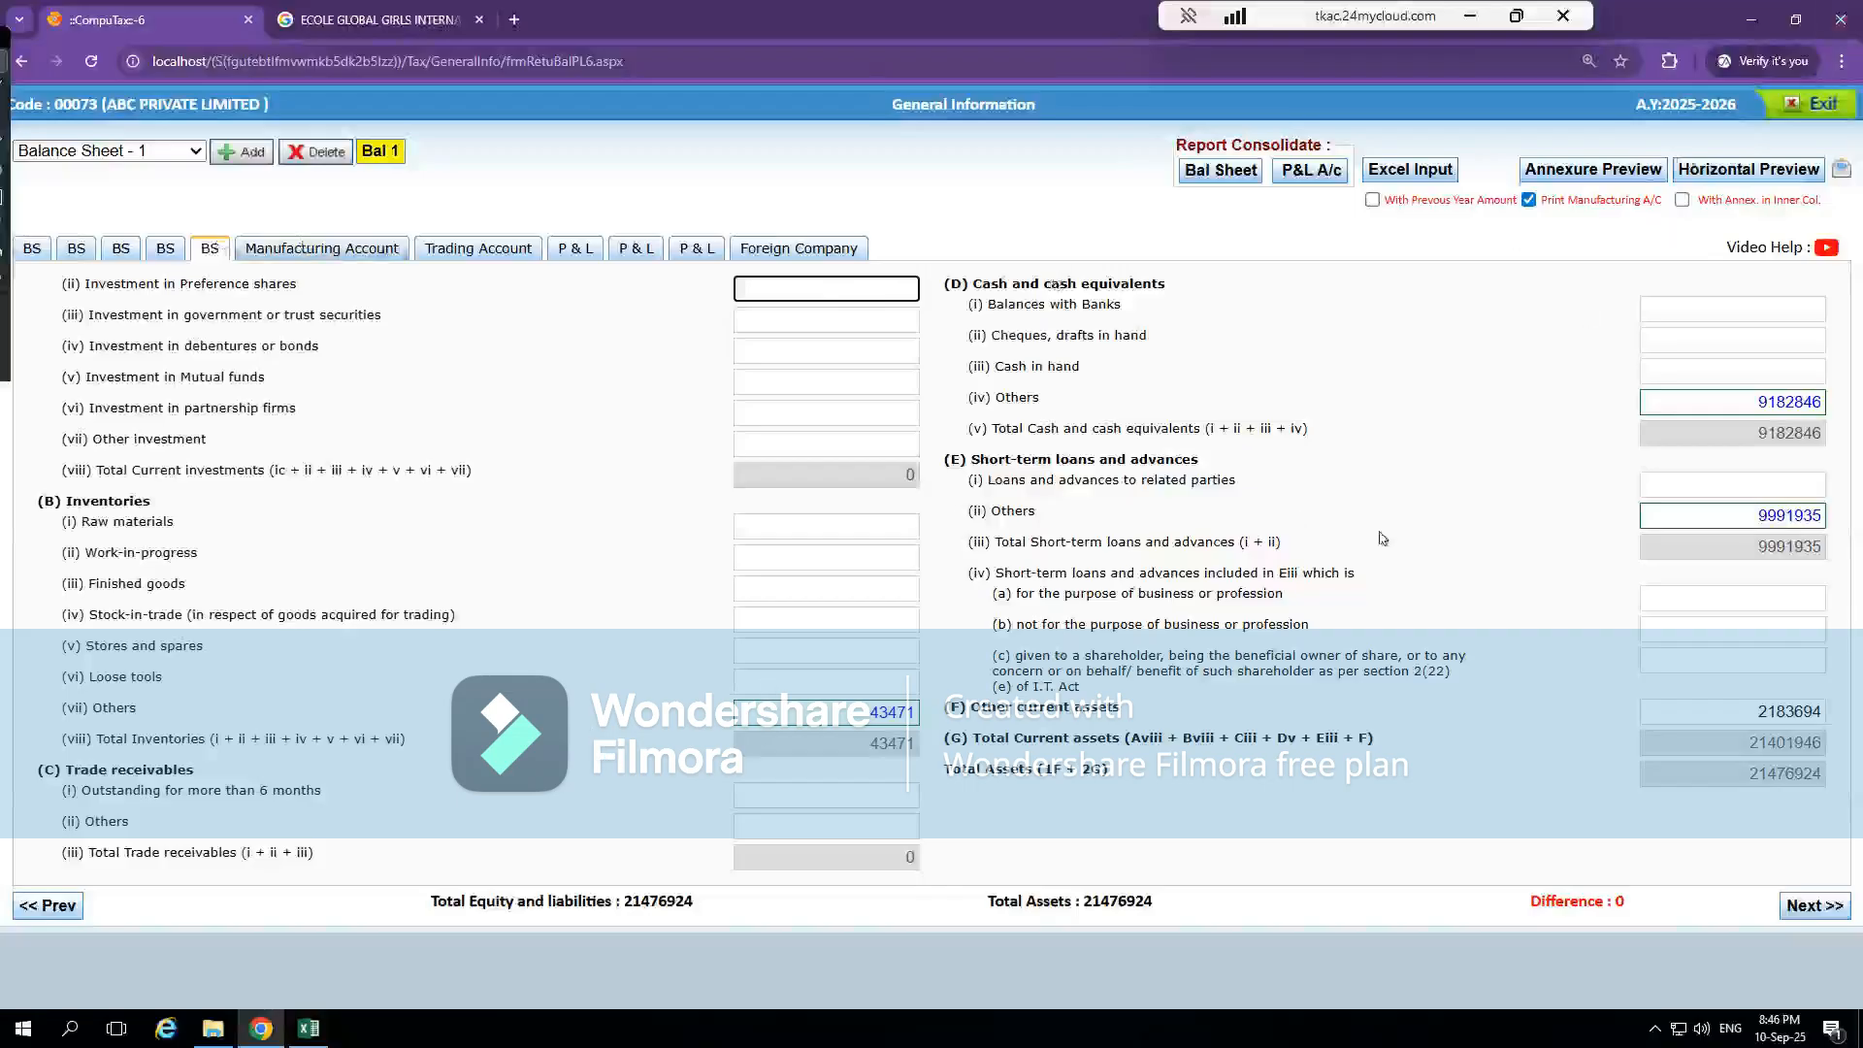
left_click(678, 251)
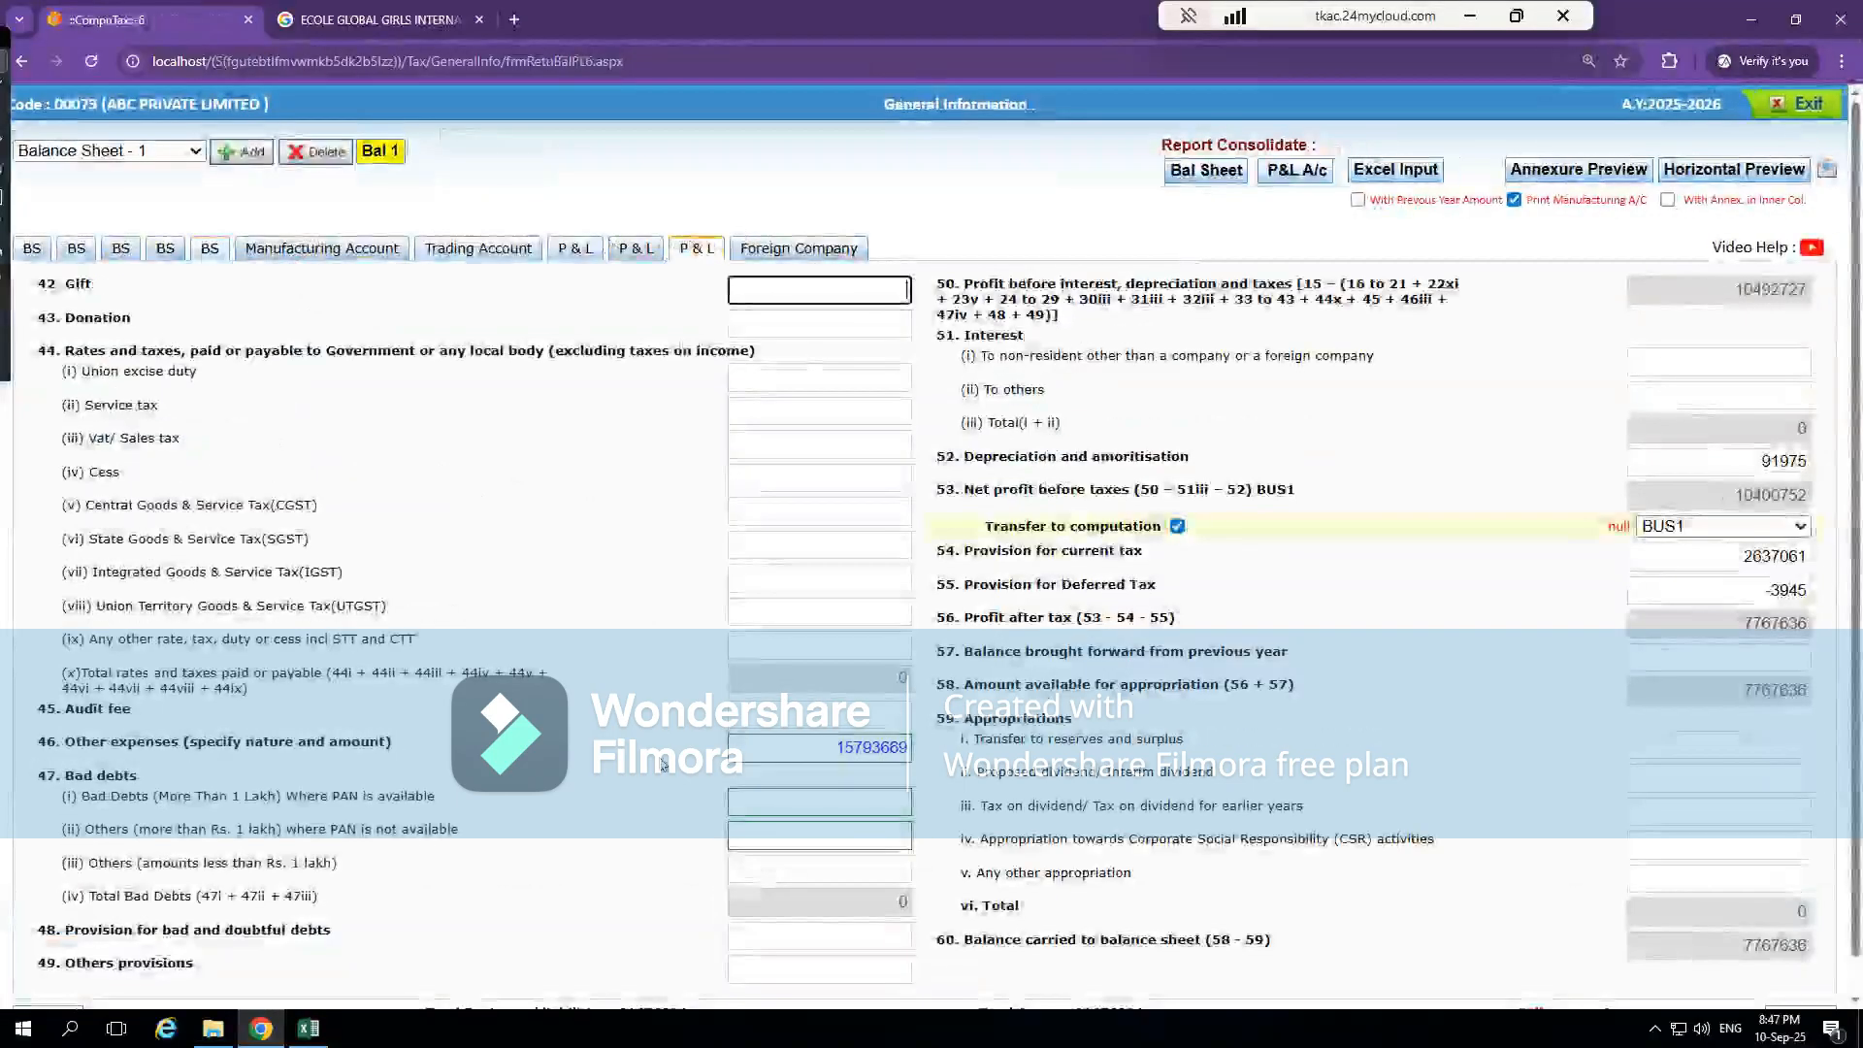
left_click(477, 249)
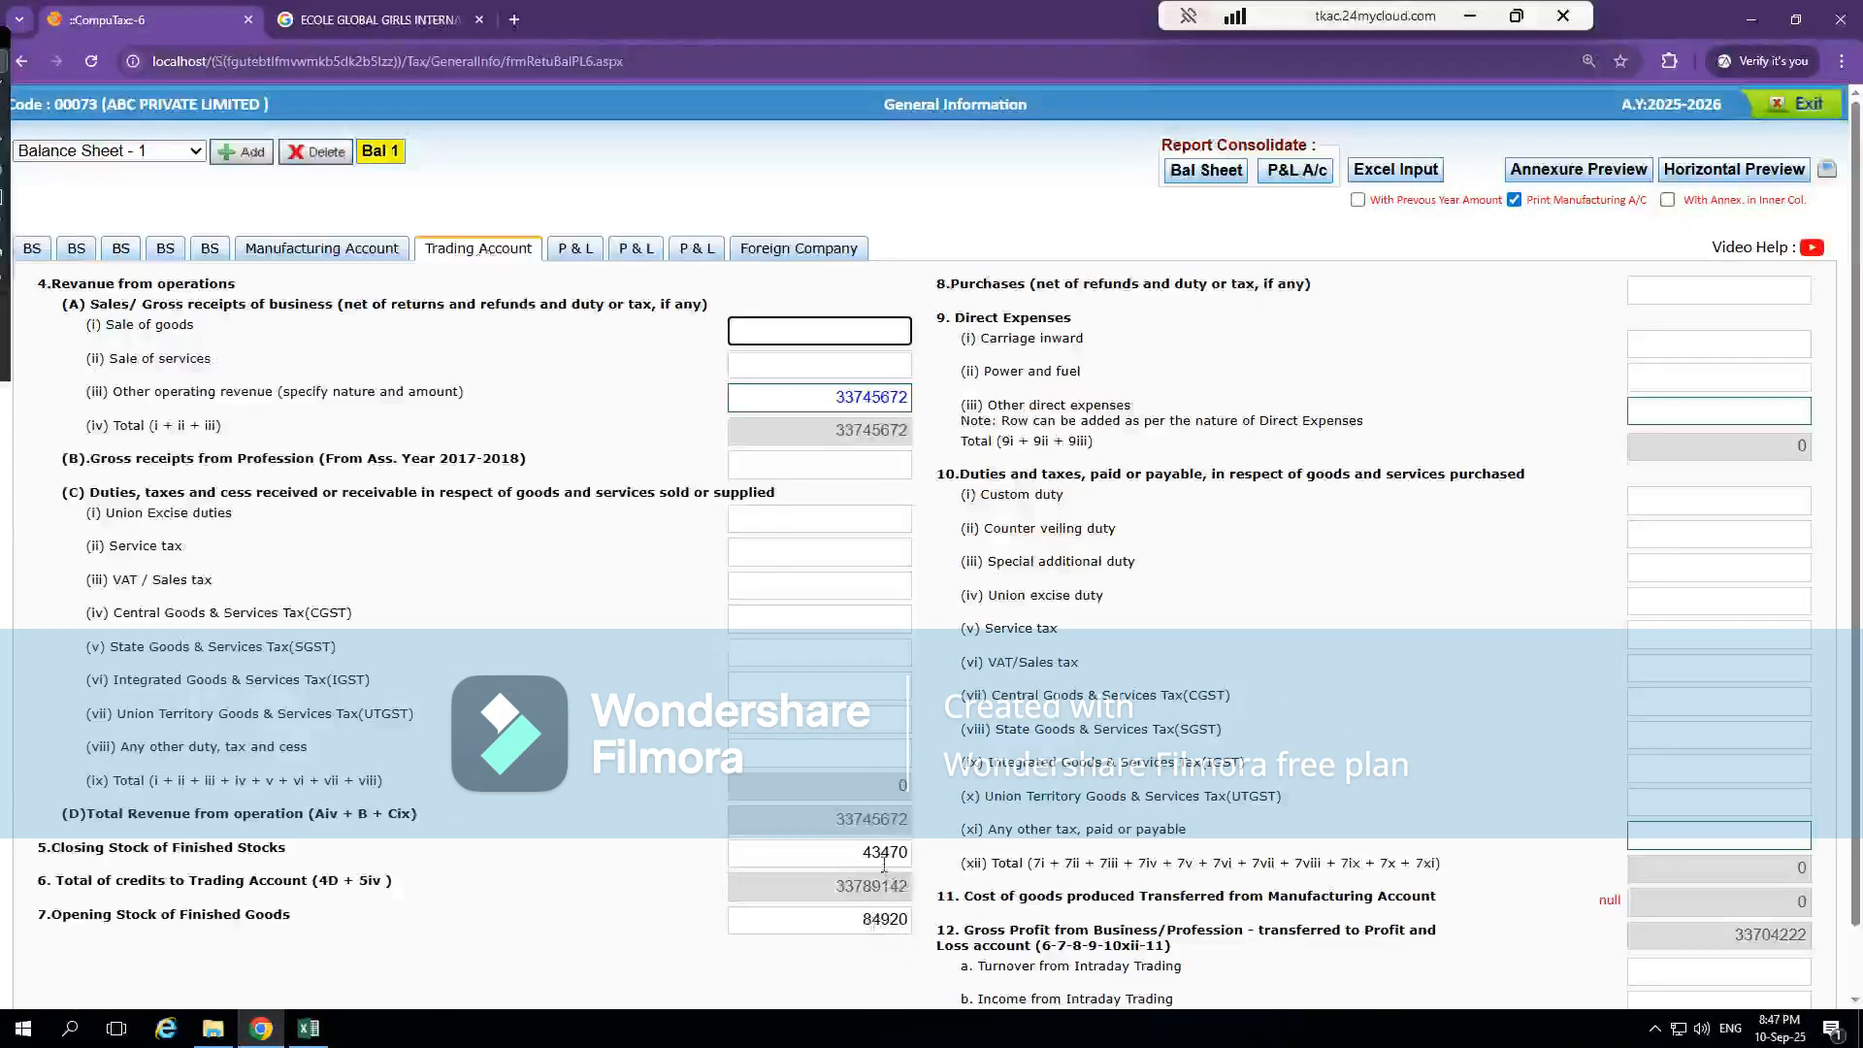
left_click(209, 250)
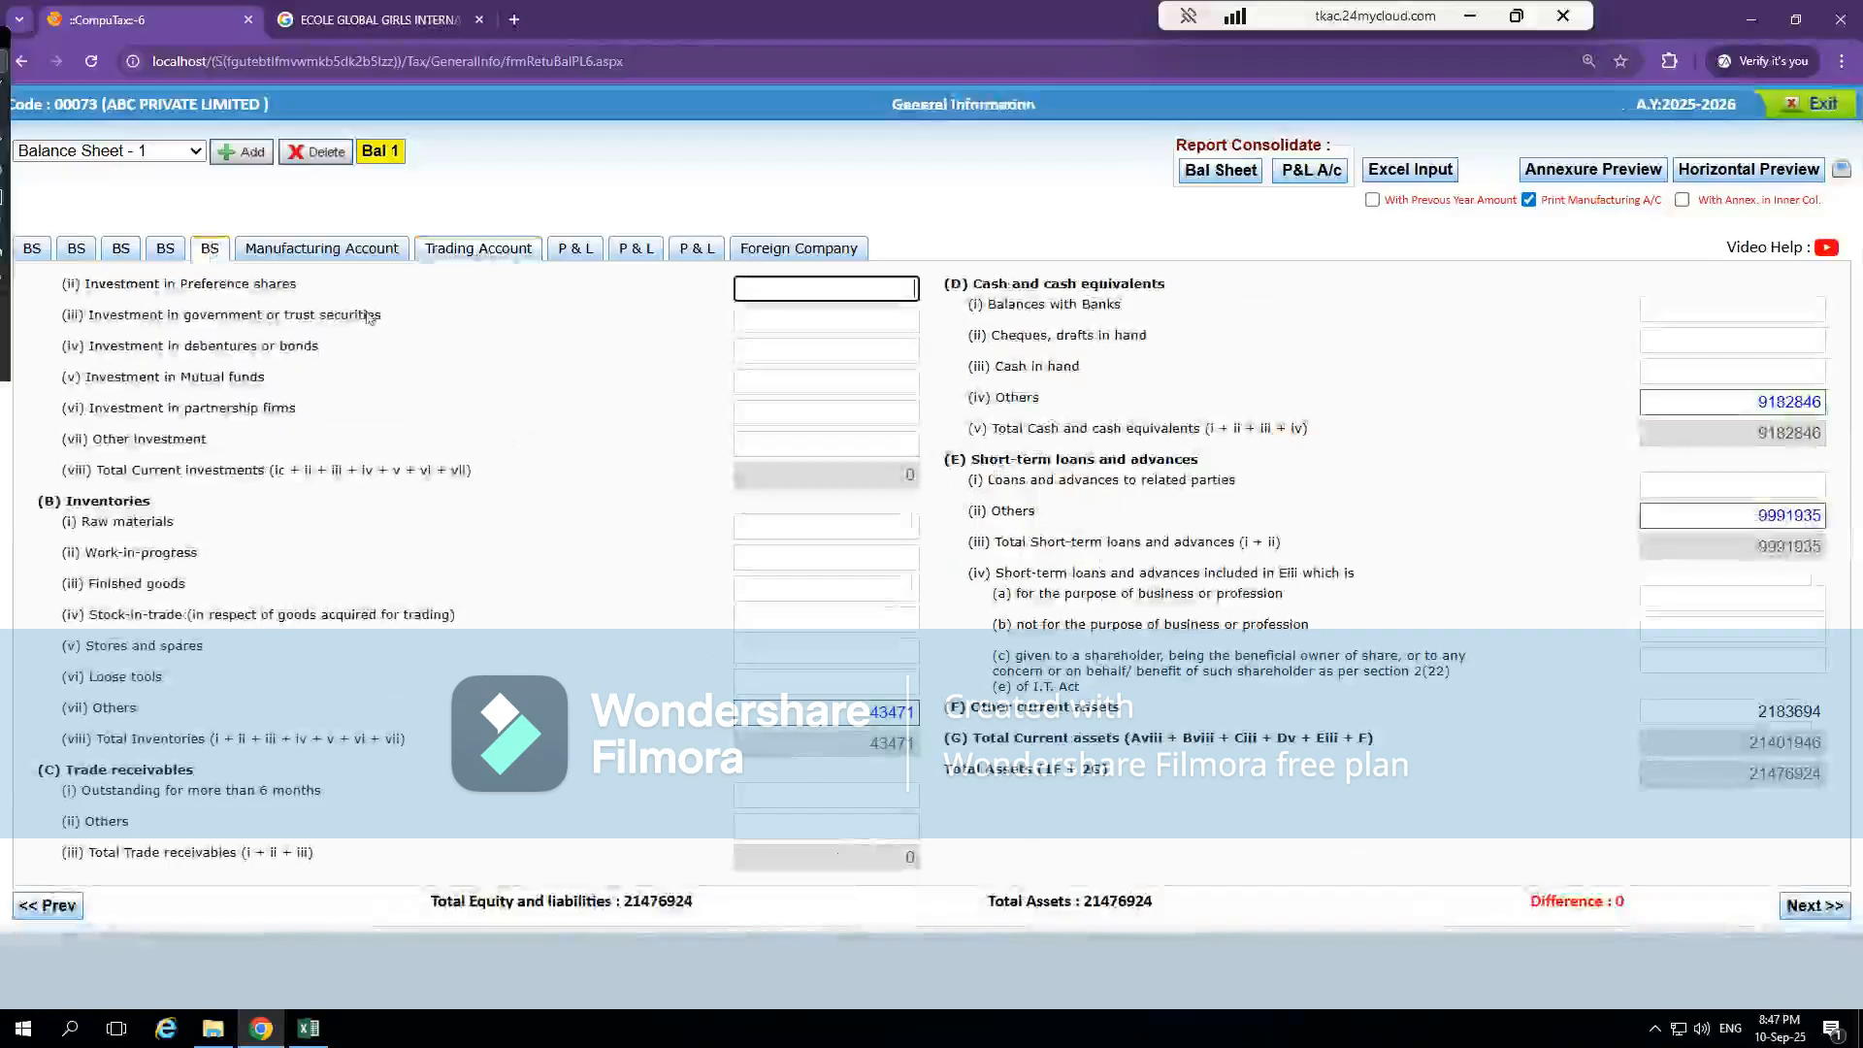
left_click(163, 249)
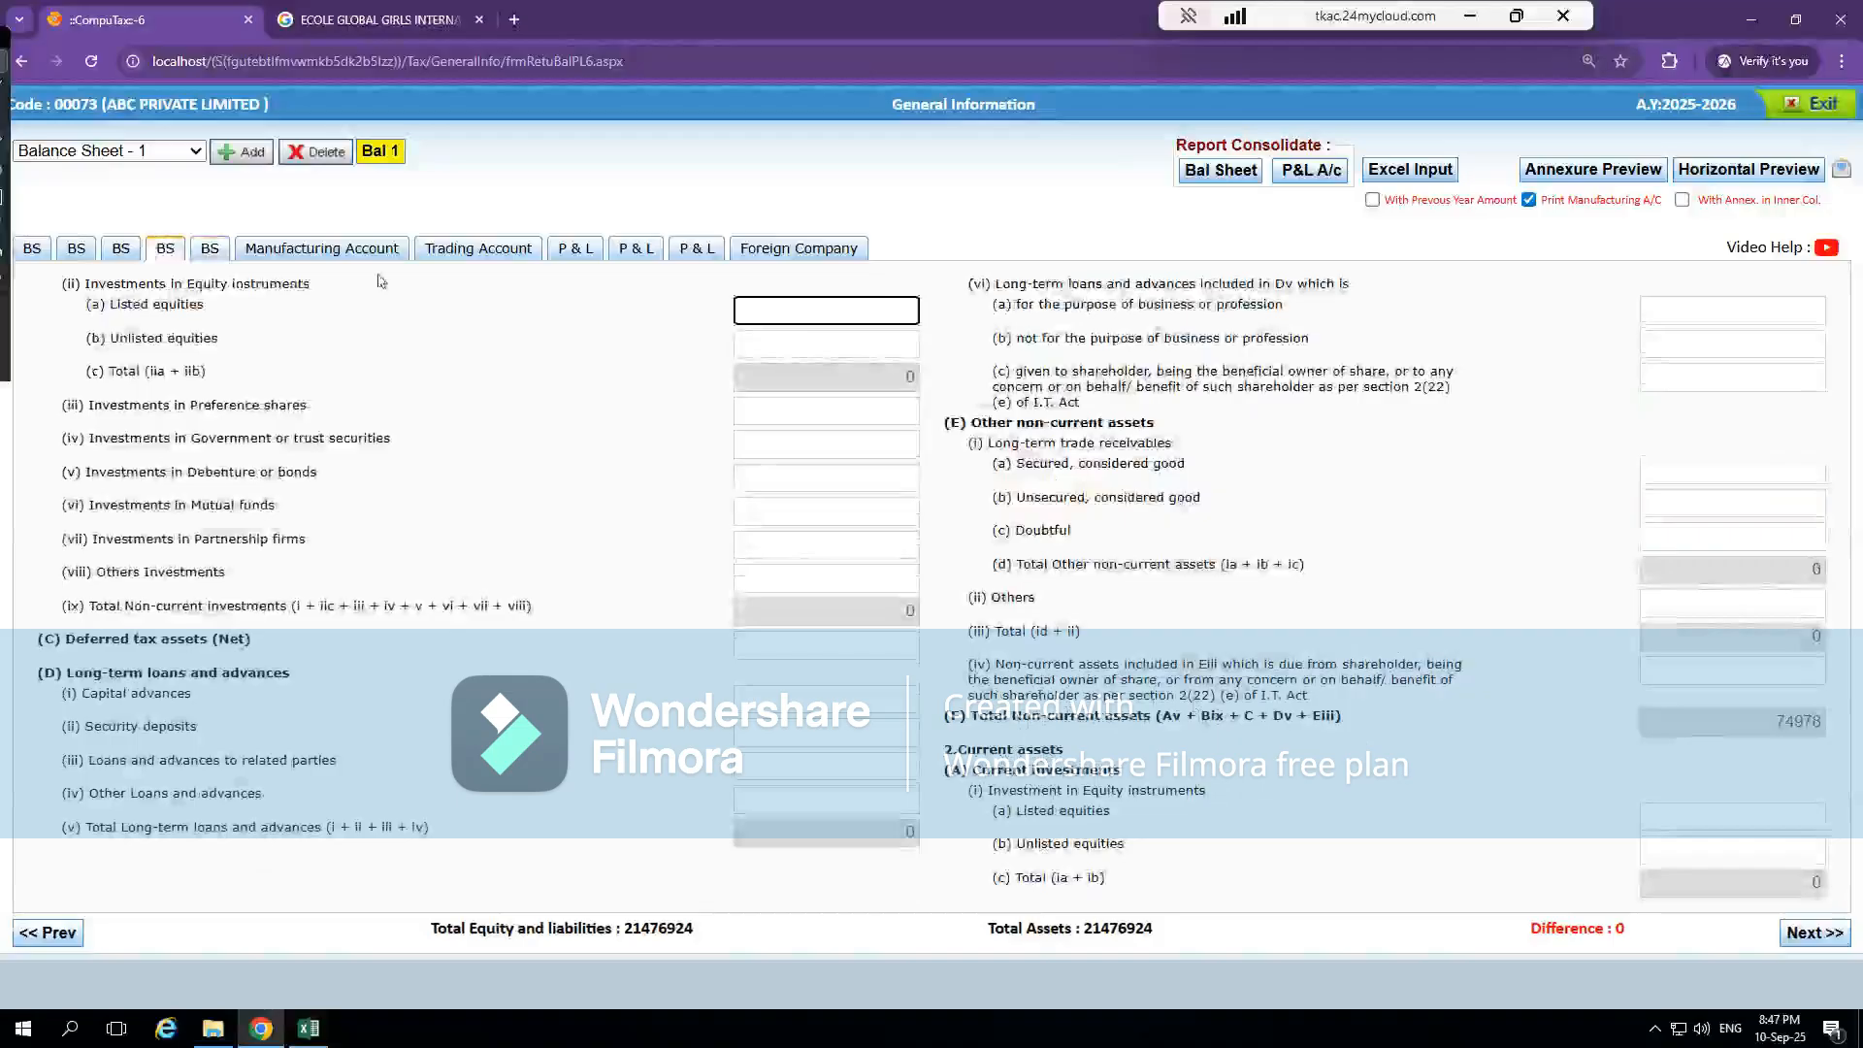
left_click(210, 249)
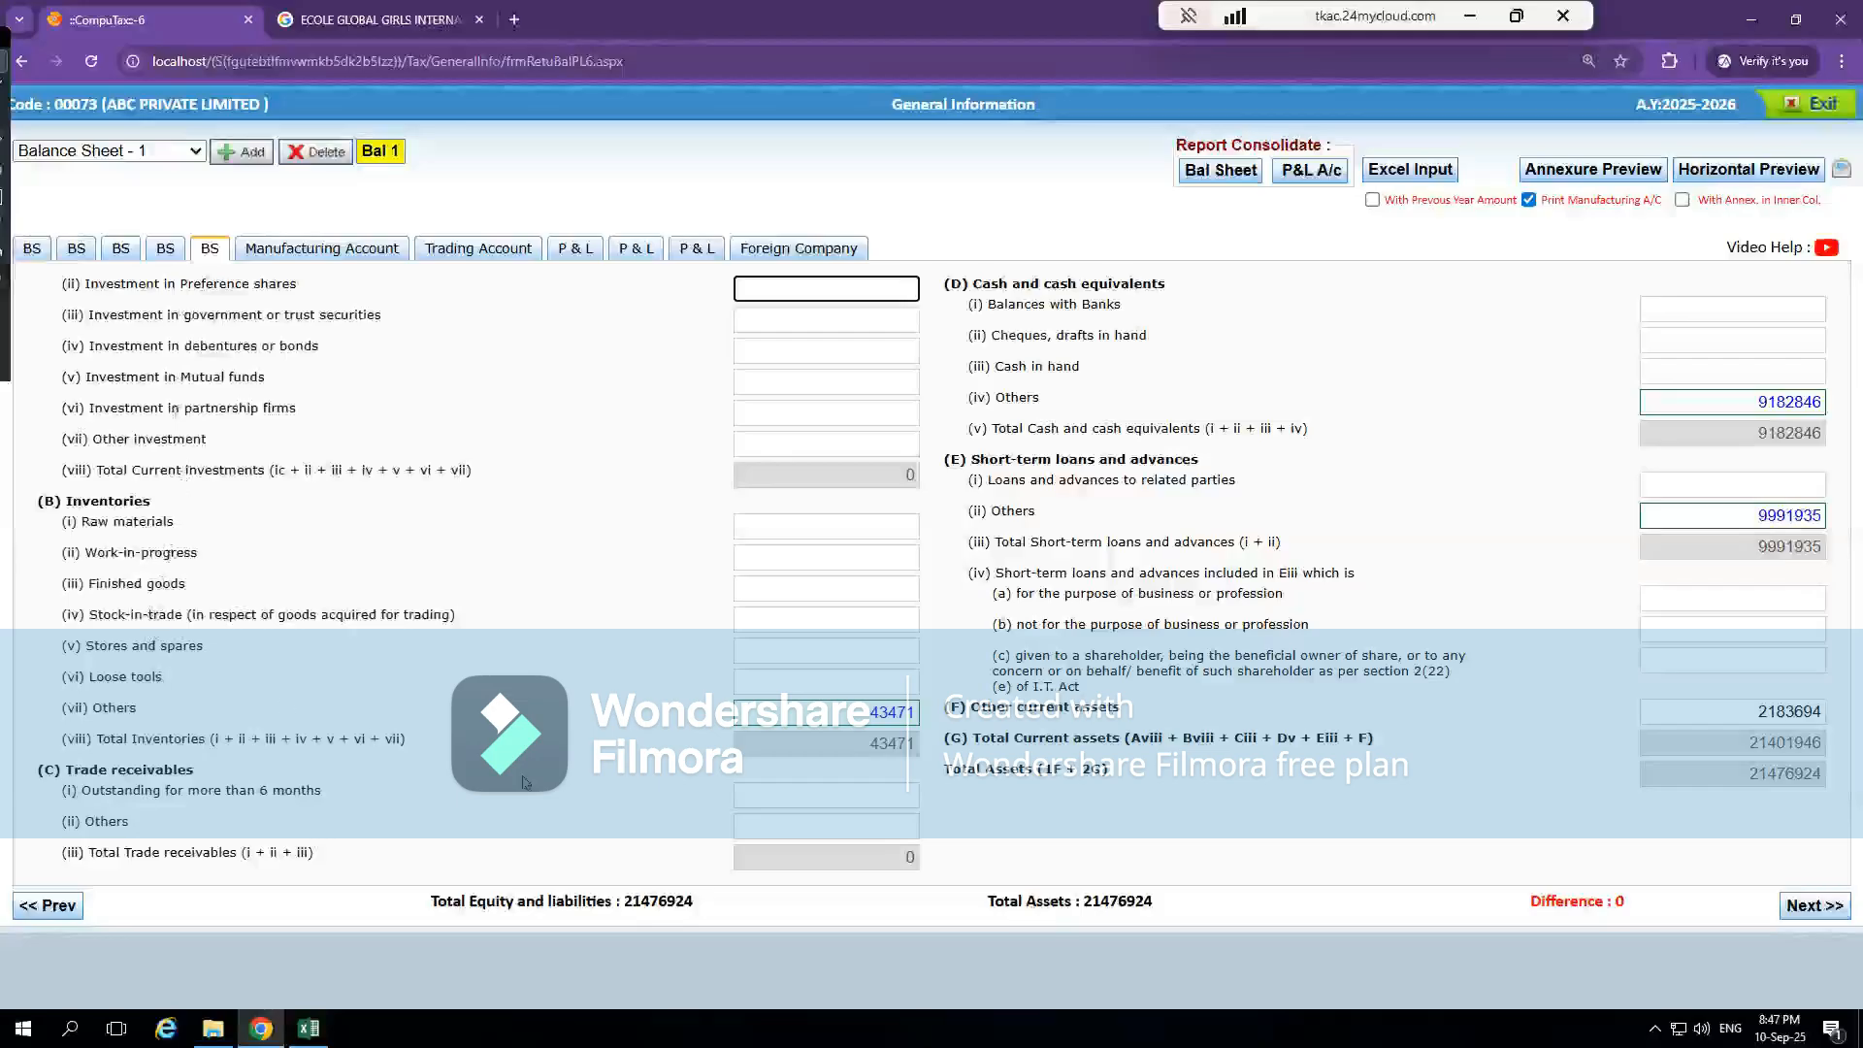
Rename the entry under Inventories, Others in the last balance sheet section as Stock
double_click(865, 712)
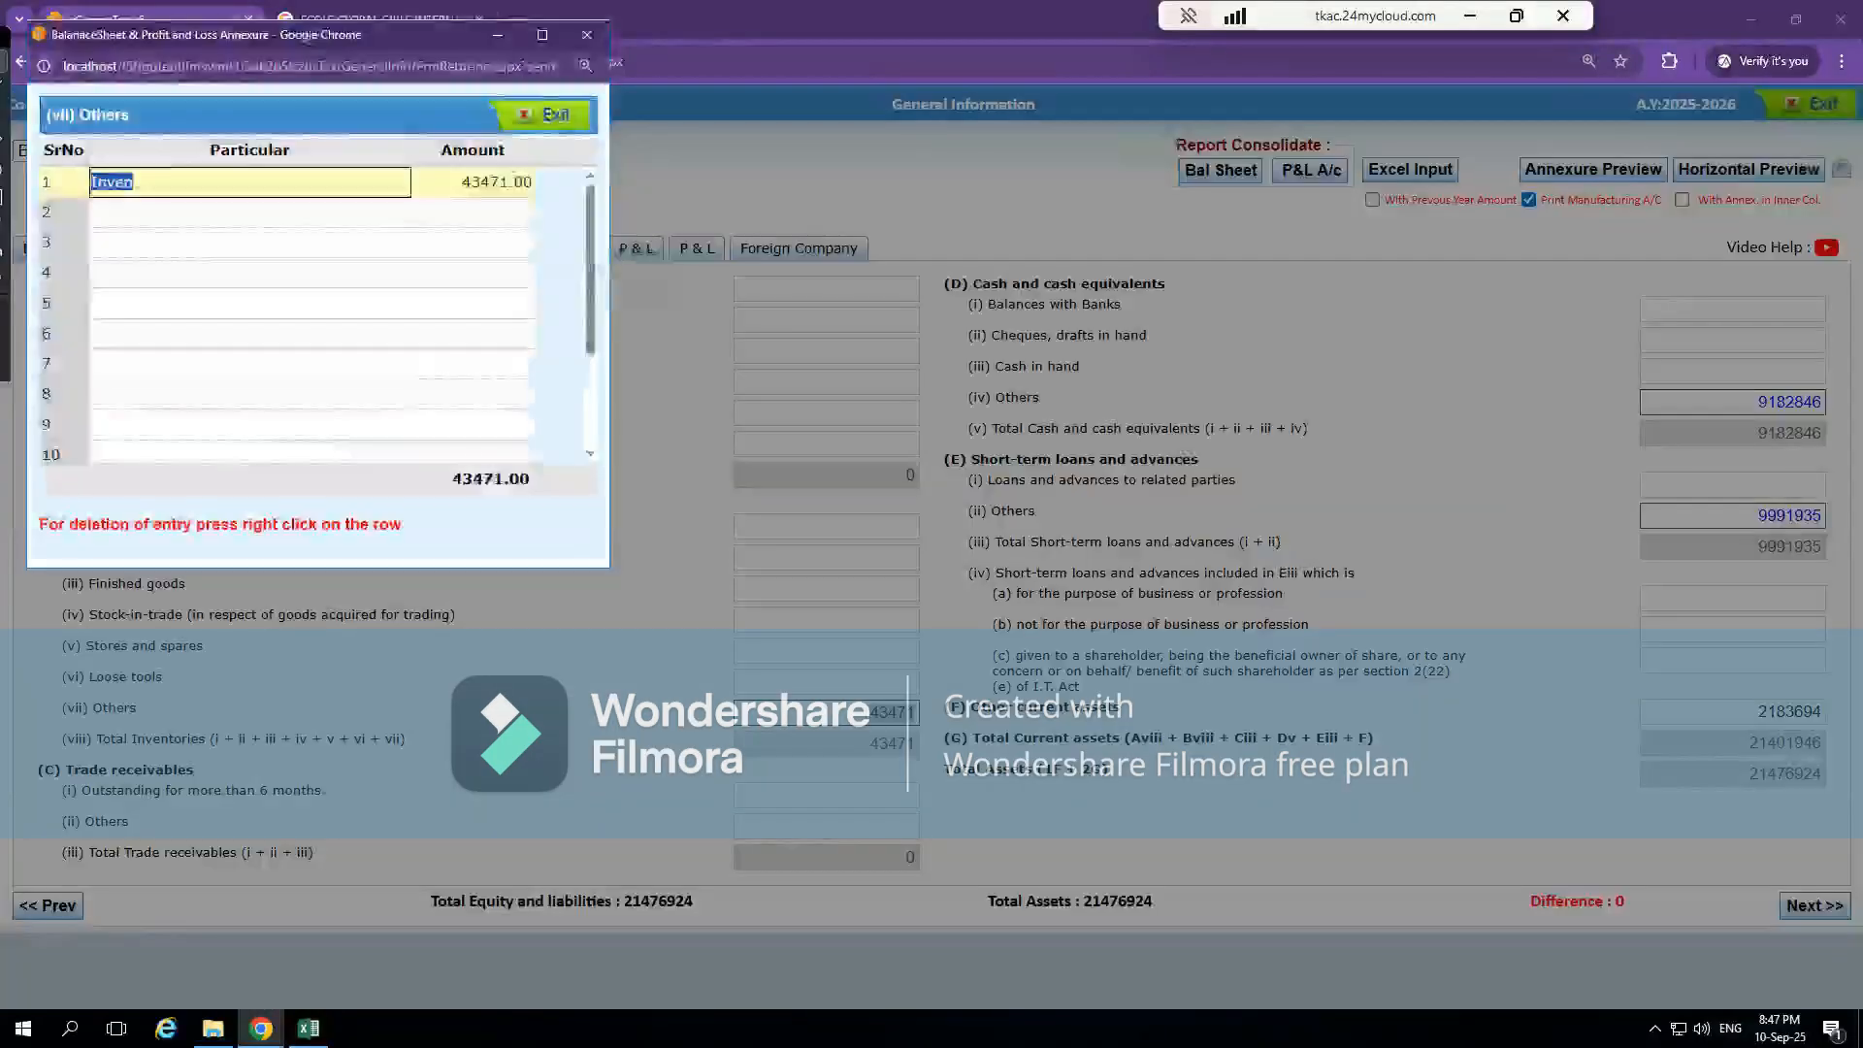
left_click(345, 275)
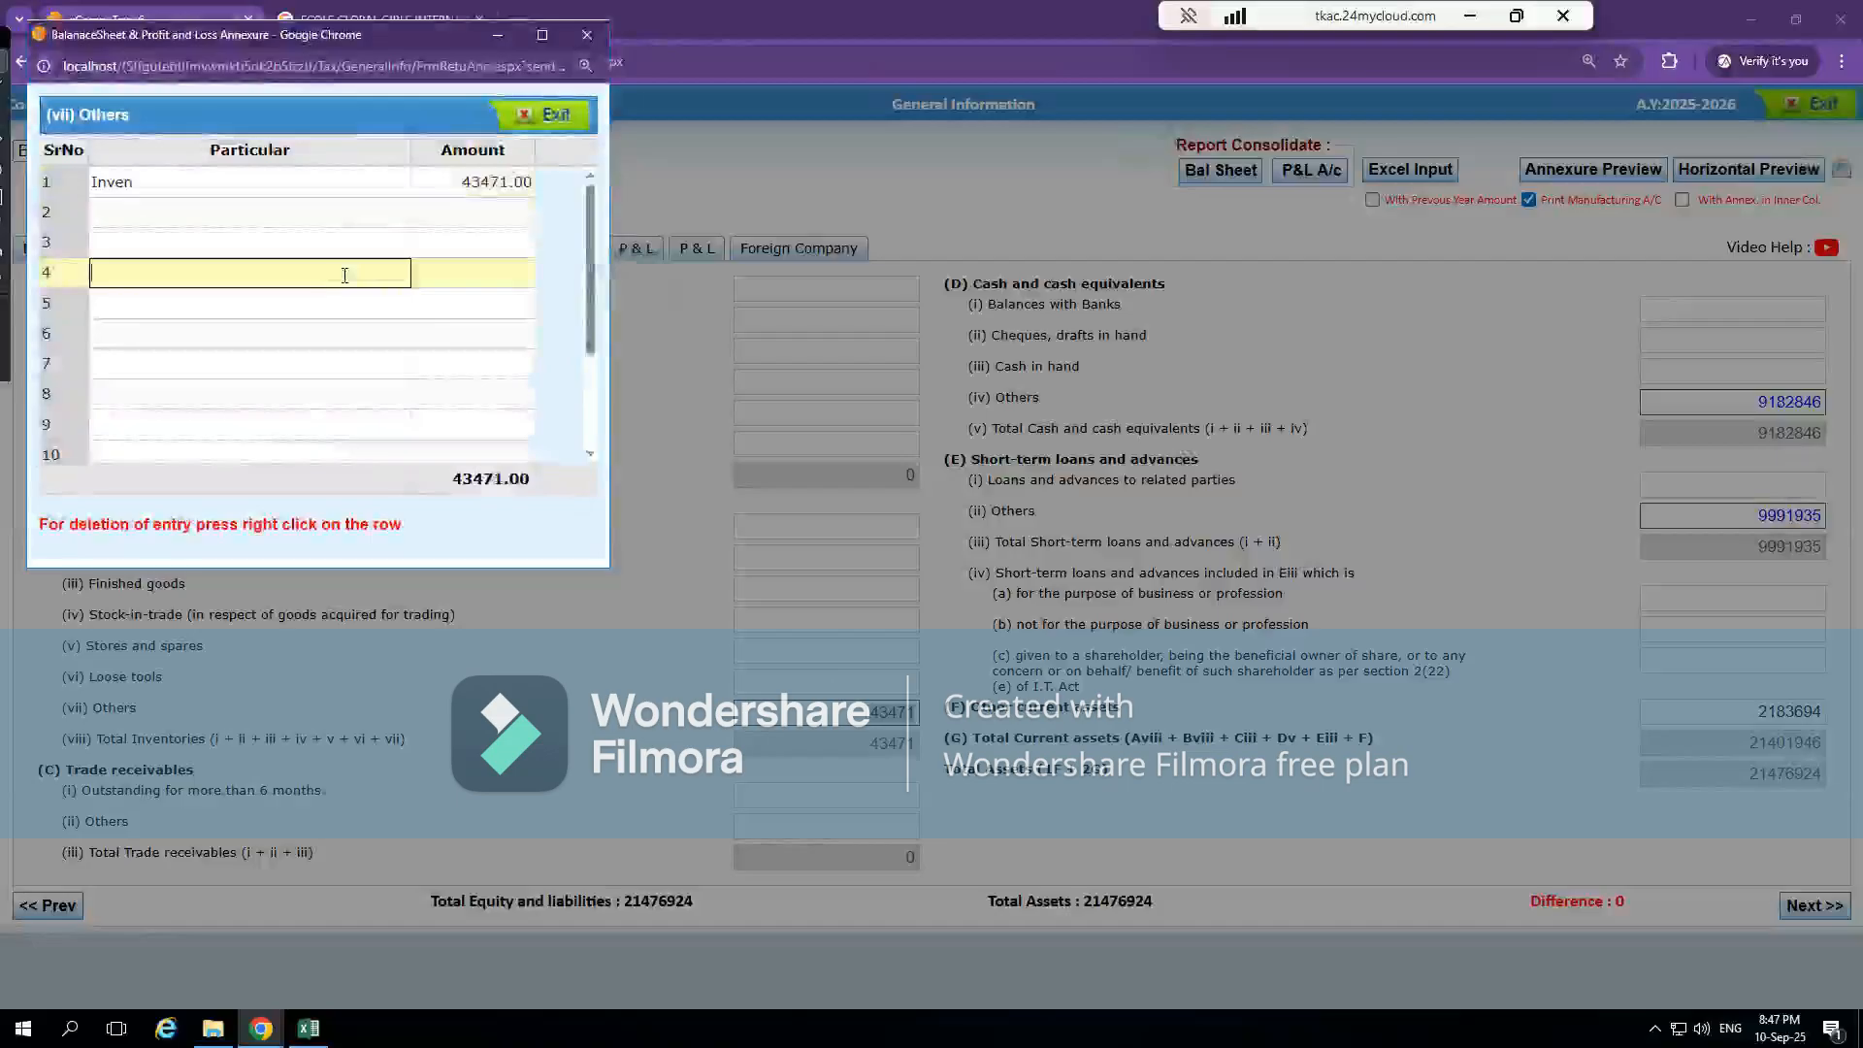
left_click(259, 183)
type("Stock")
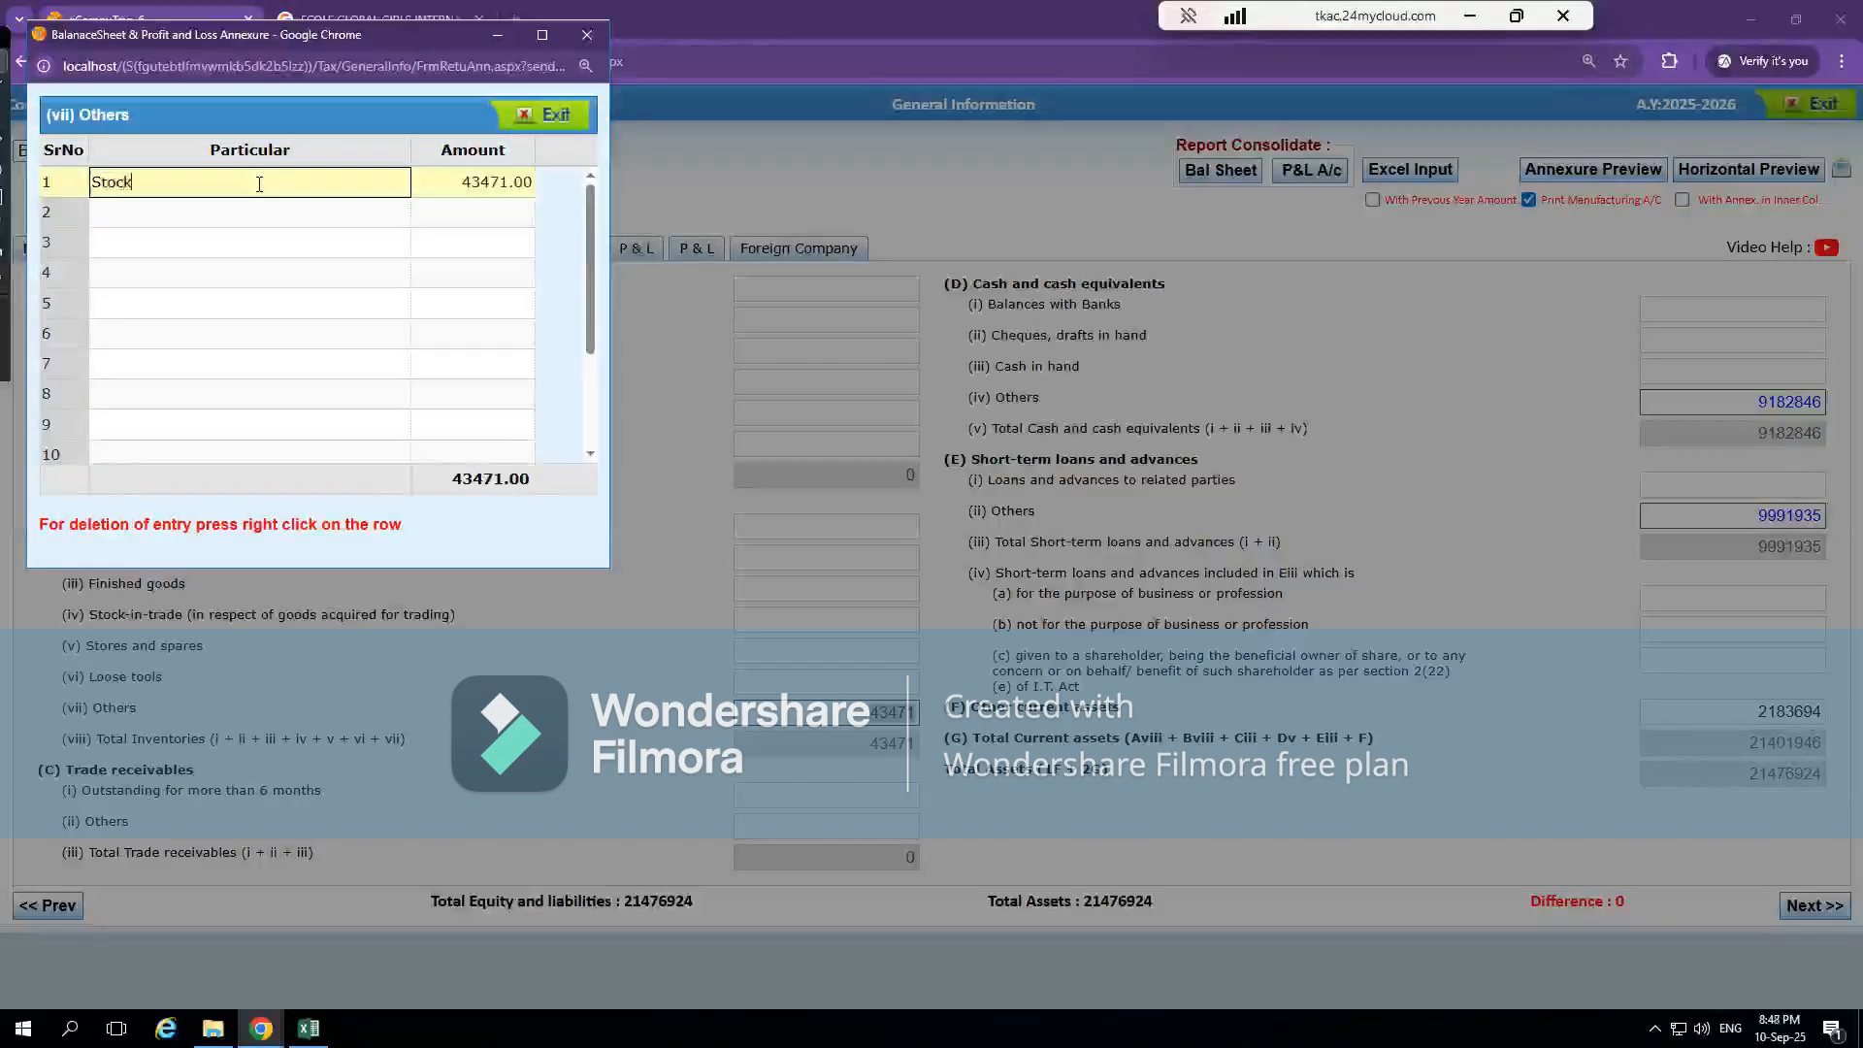
left_click(560, 118)
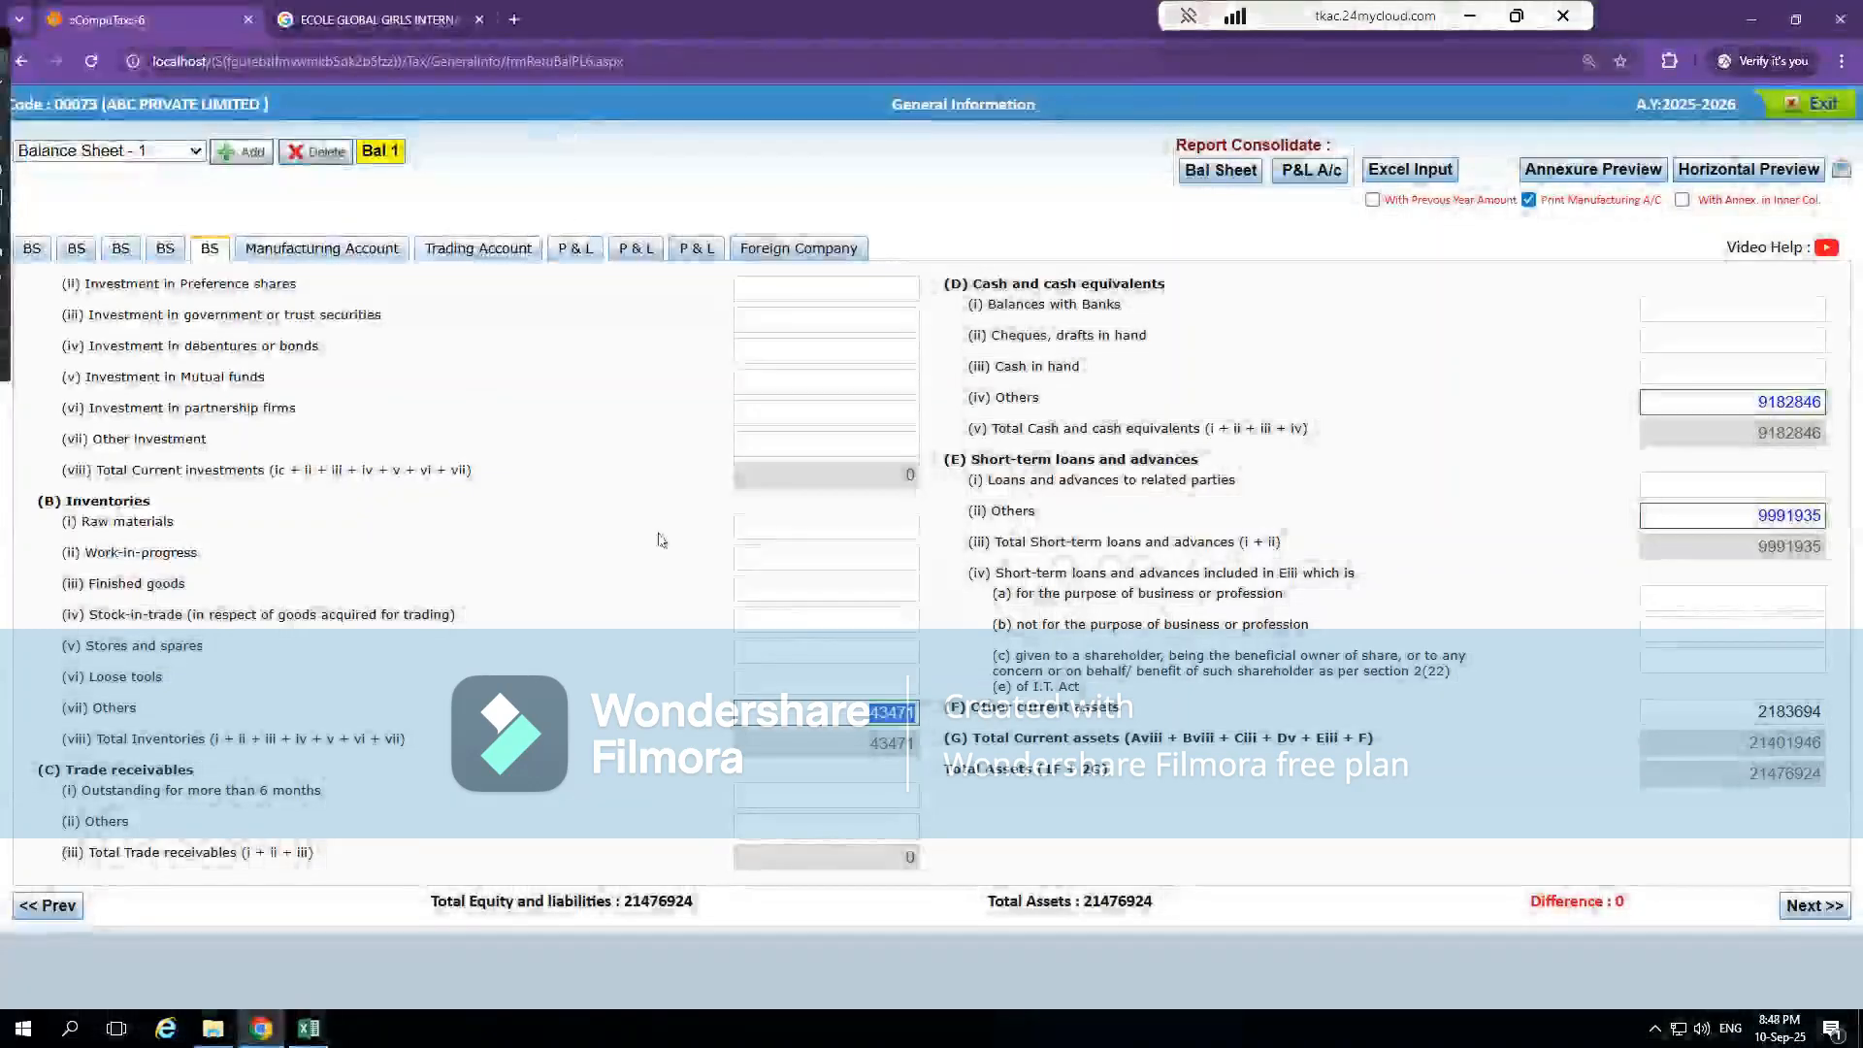
Recheck the Trading Account's closing stock and set the Stock entry under Inventories, Others in the balance sheet to 43470
left_click(519, 249)
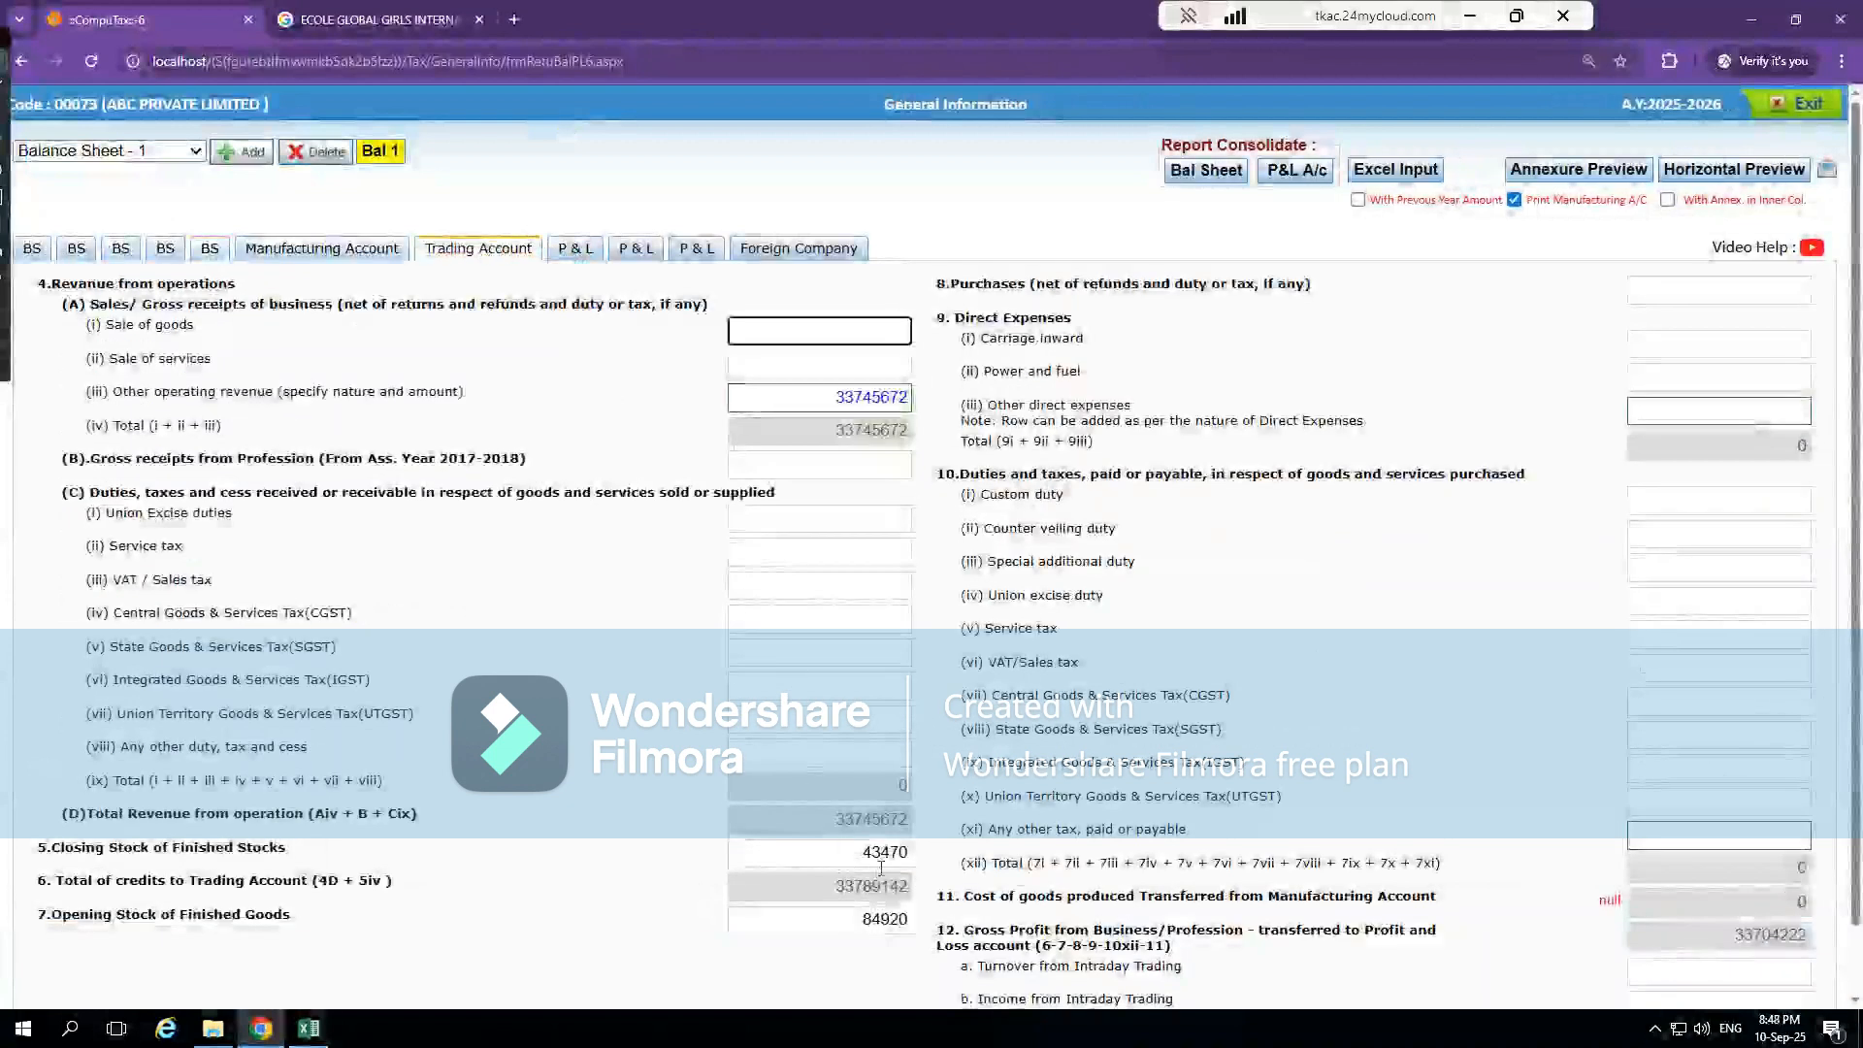
left_click(208, 250)
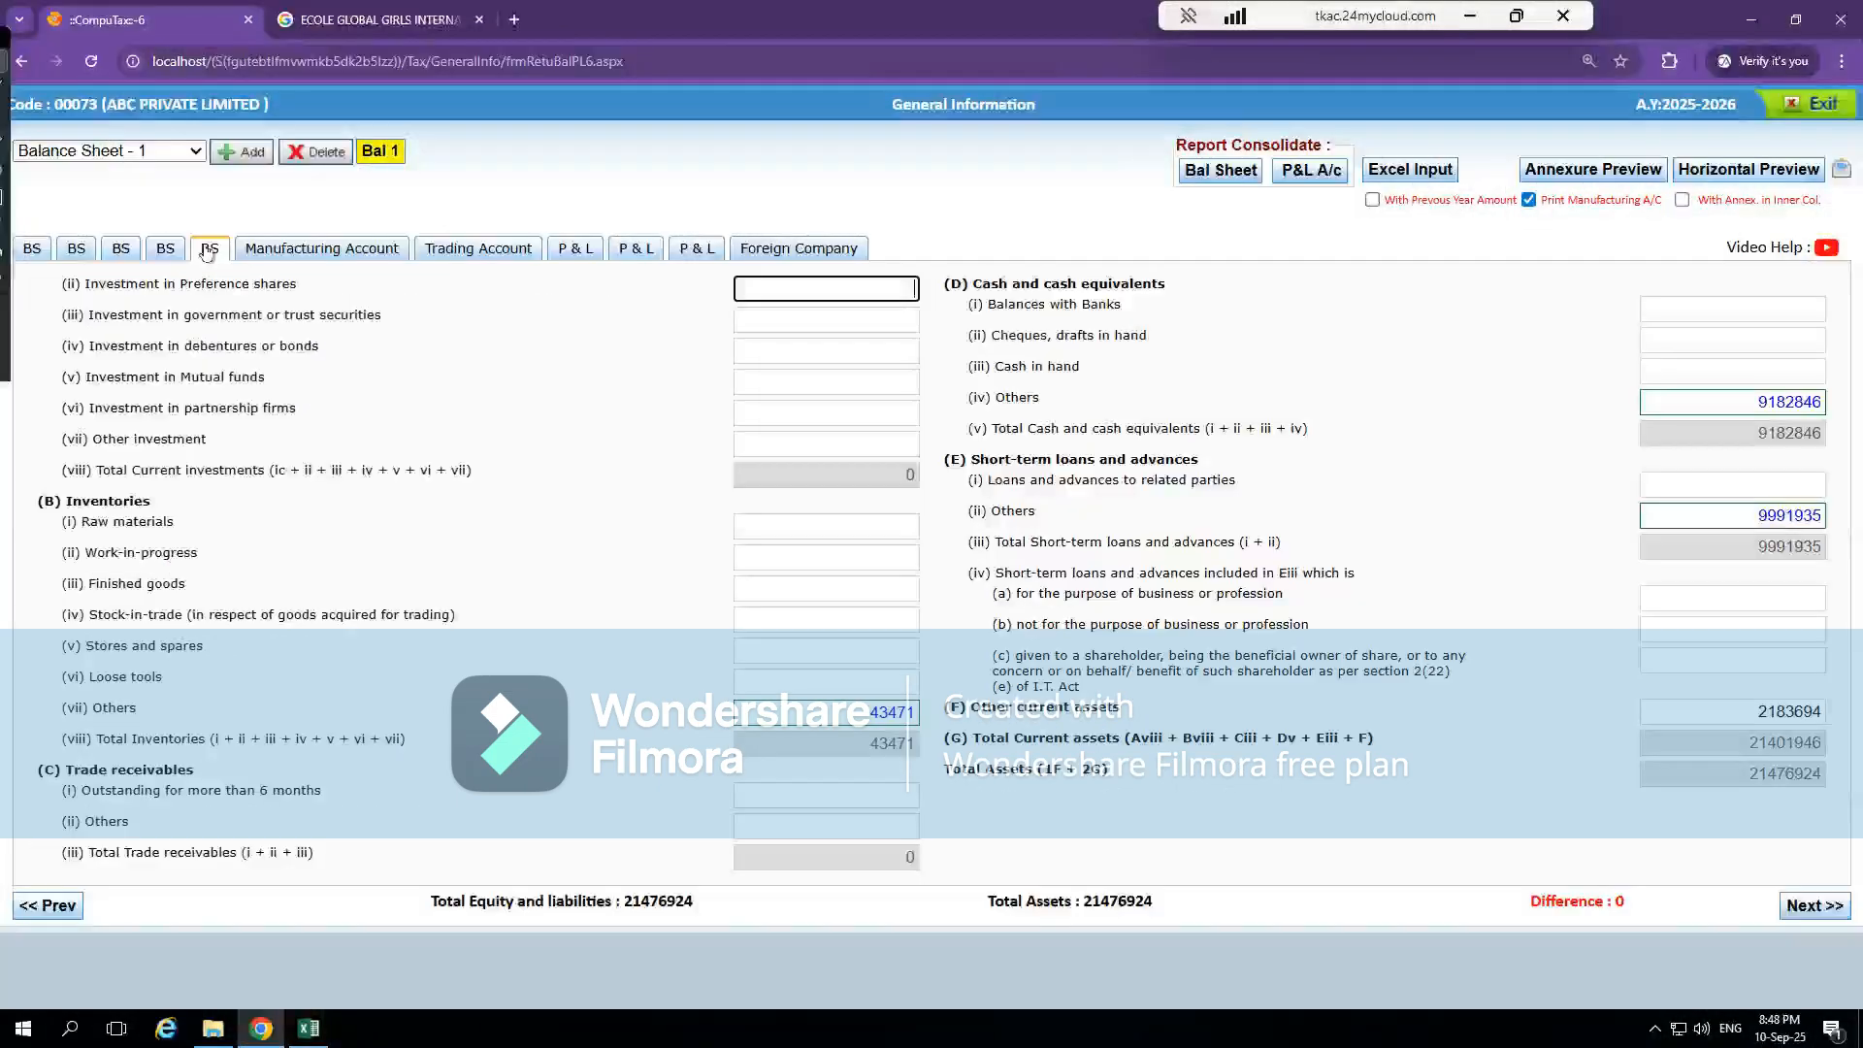
double_click(875, 711)
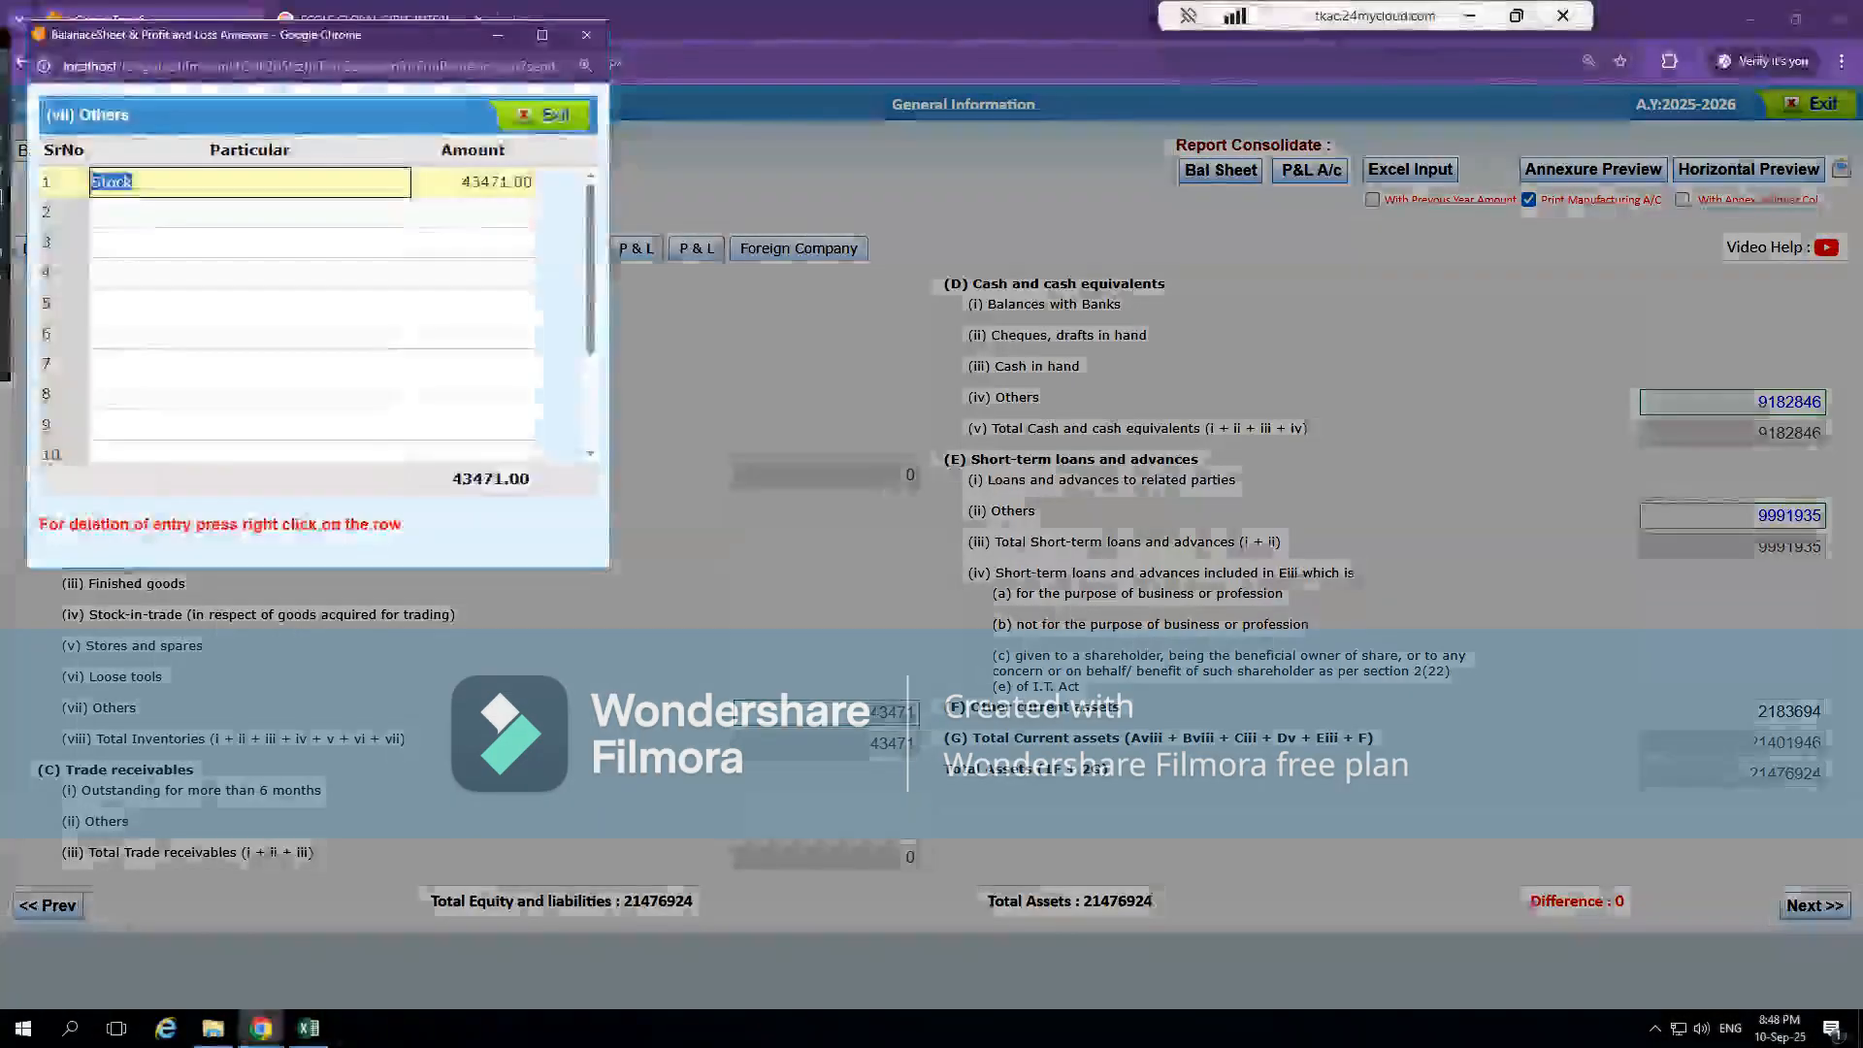
left_click(488, 182)
type("43470")
left_click(528, 301)
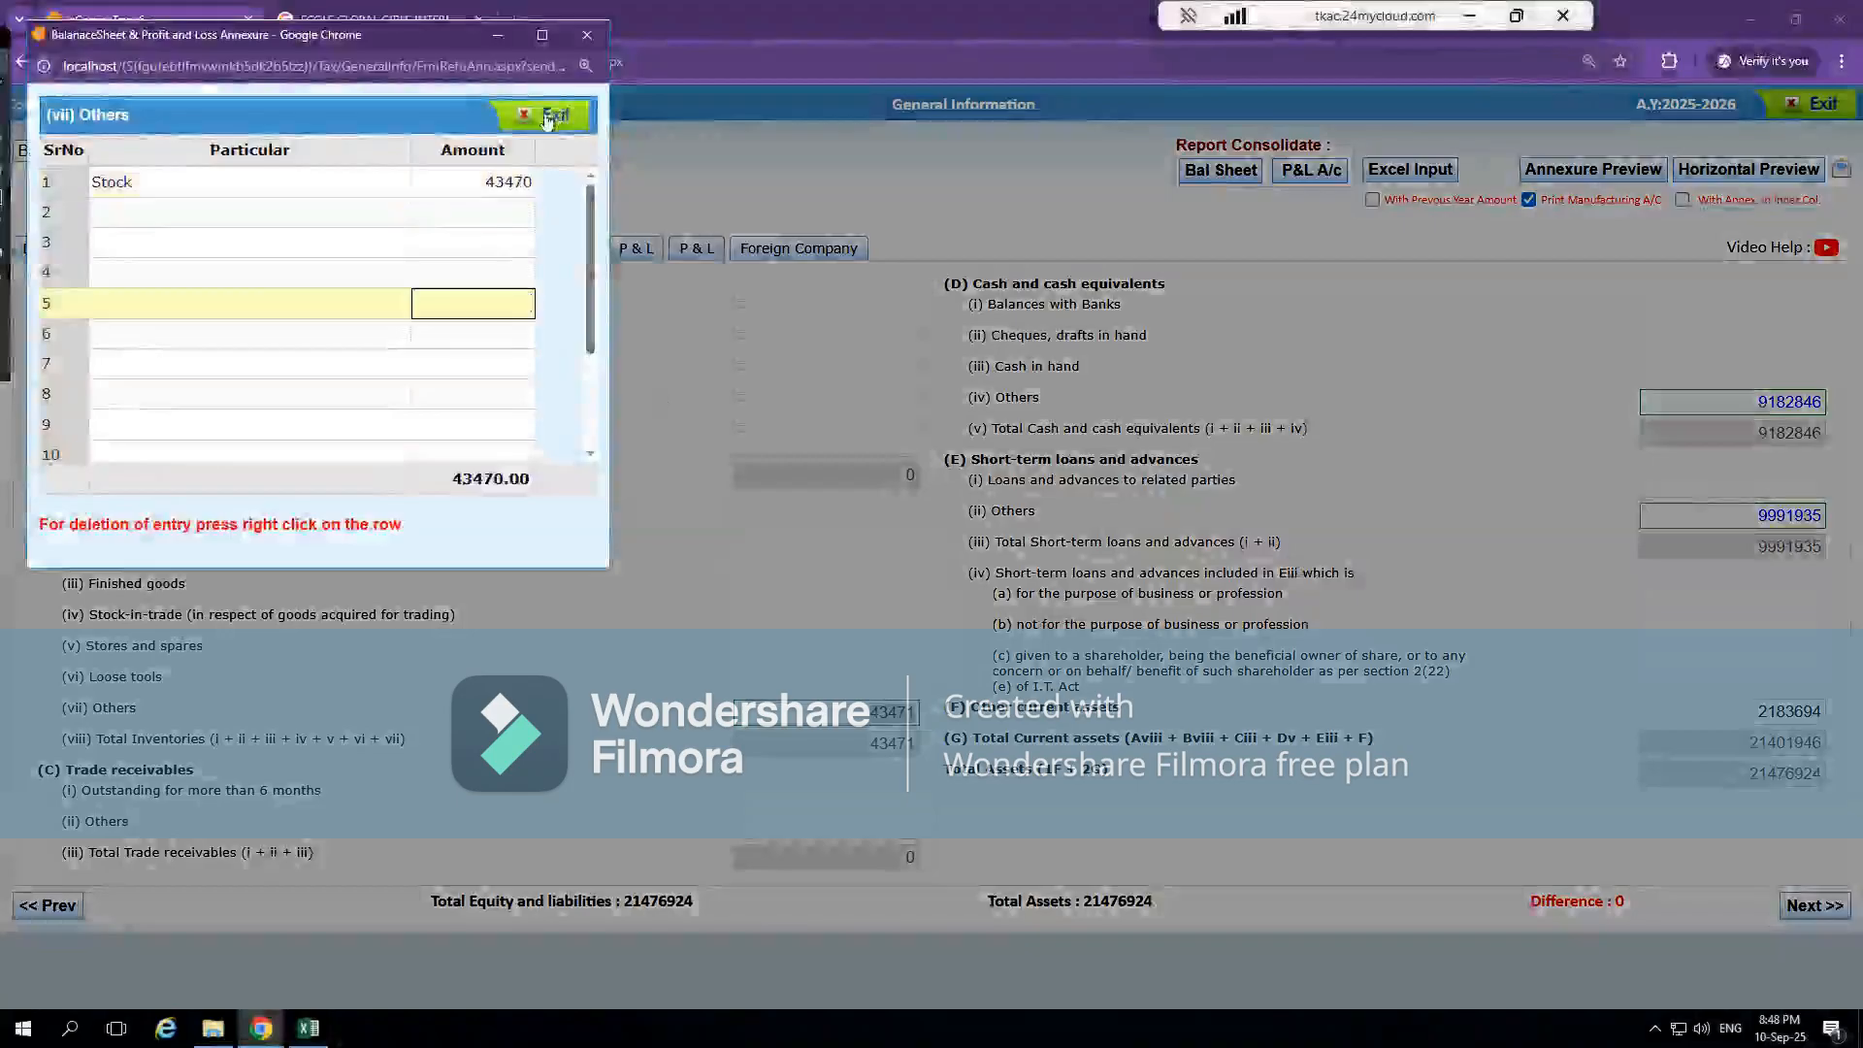
left_click(549, 117)
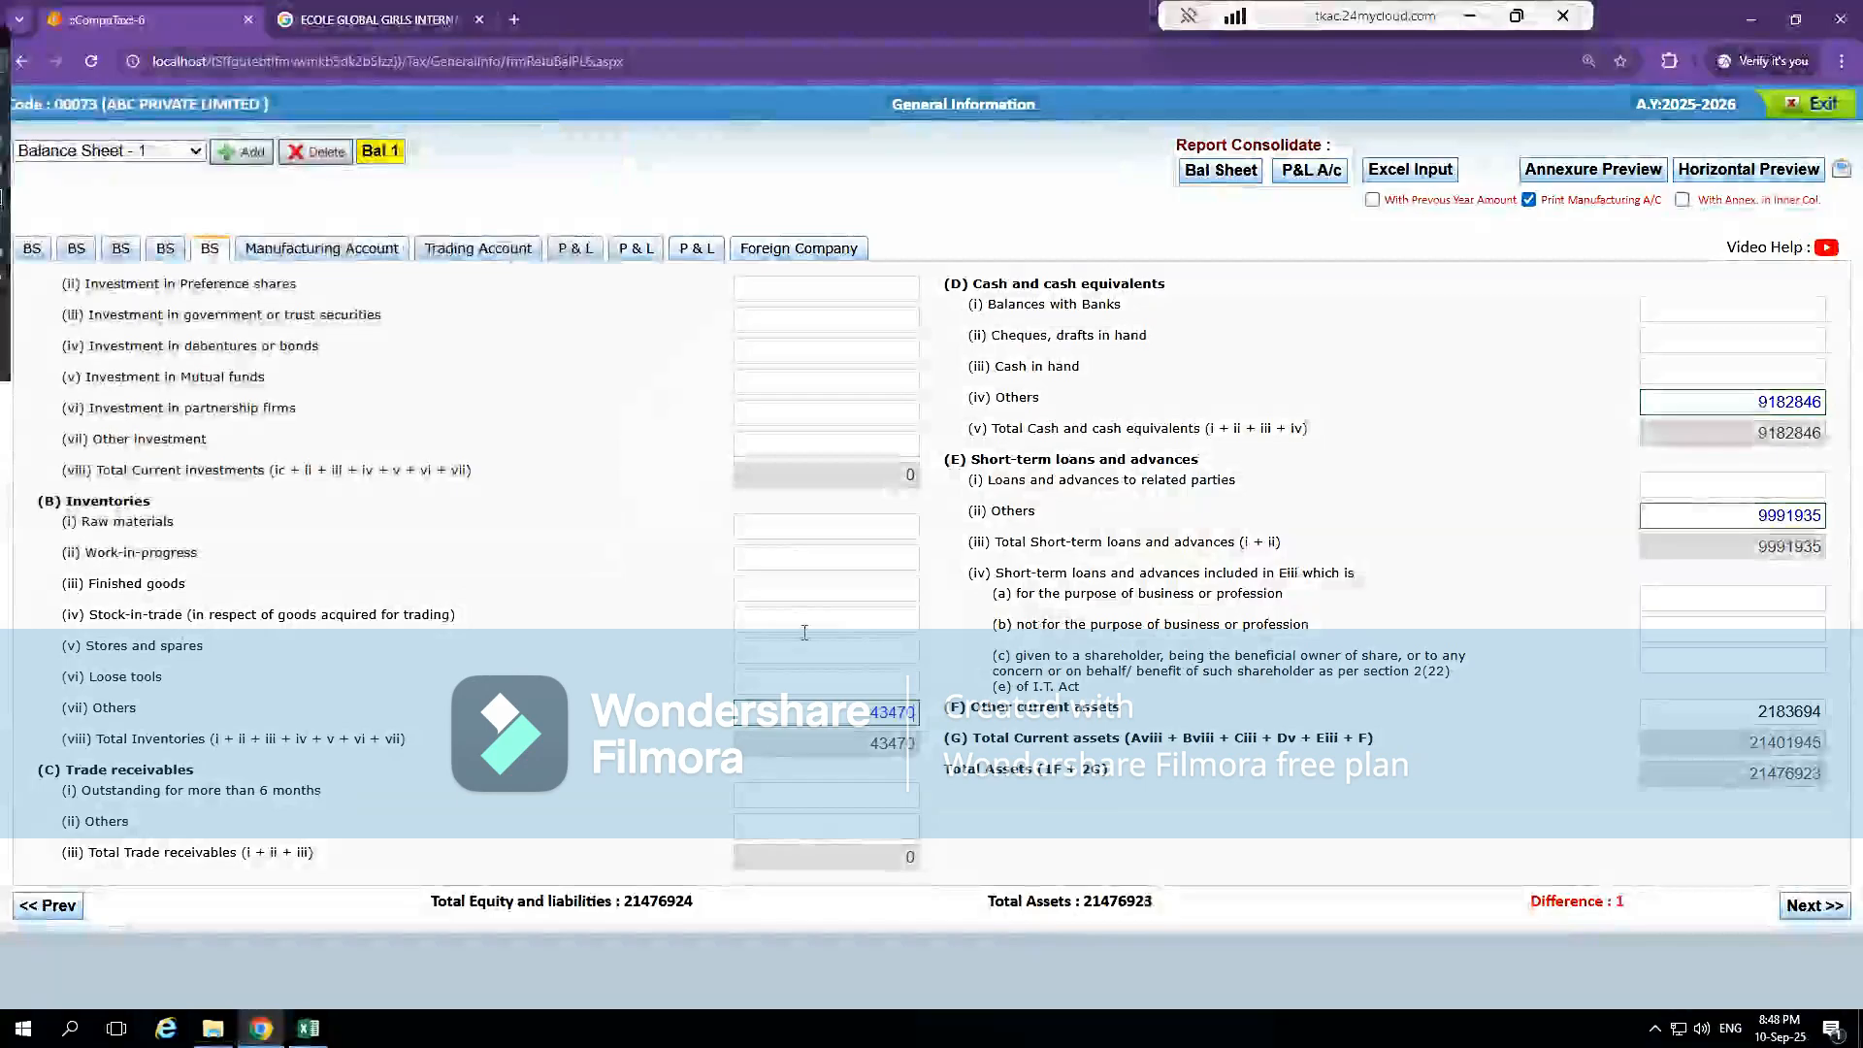
Set the Short term entry under Short-term loans and advances, Others to 9991936, and exit the form from the last P & L section
double_click(1807, 514)
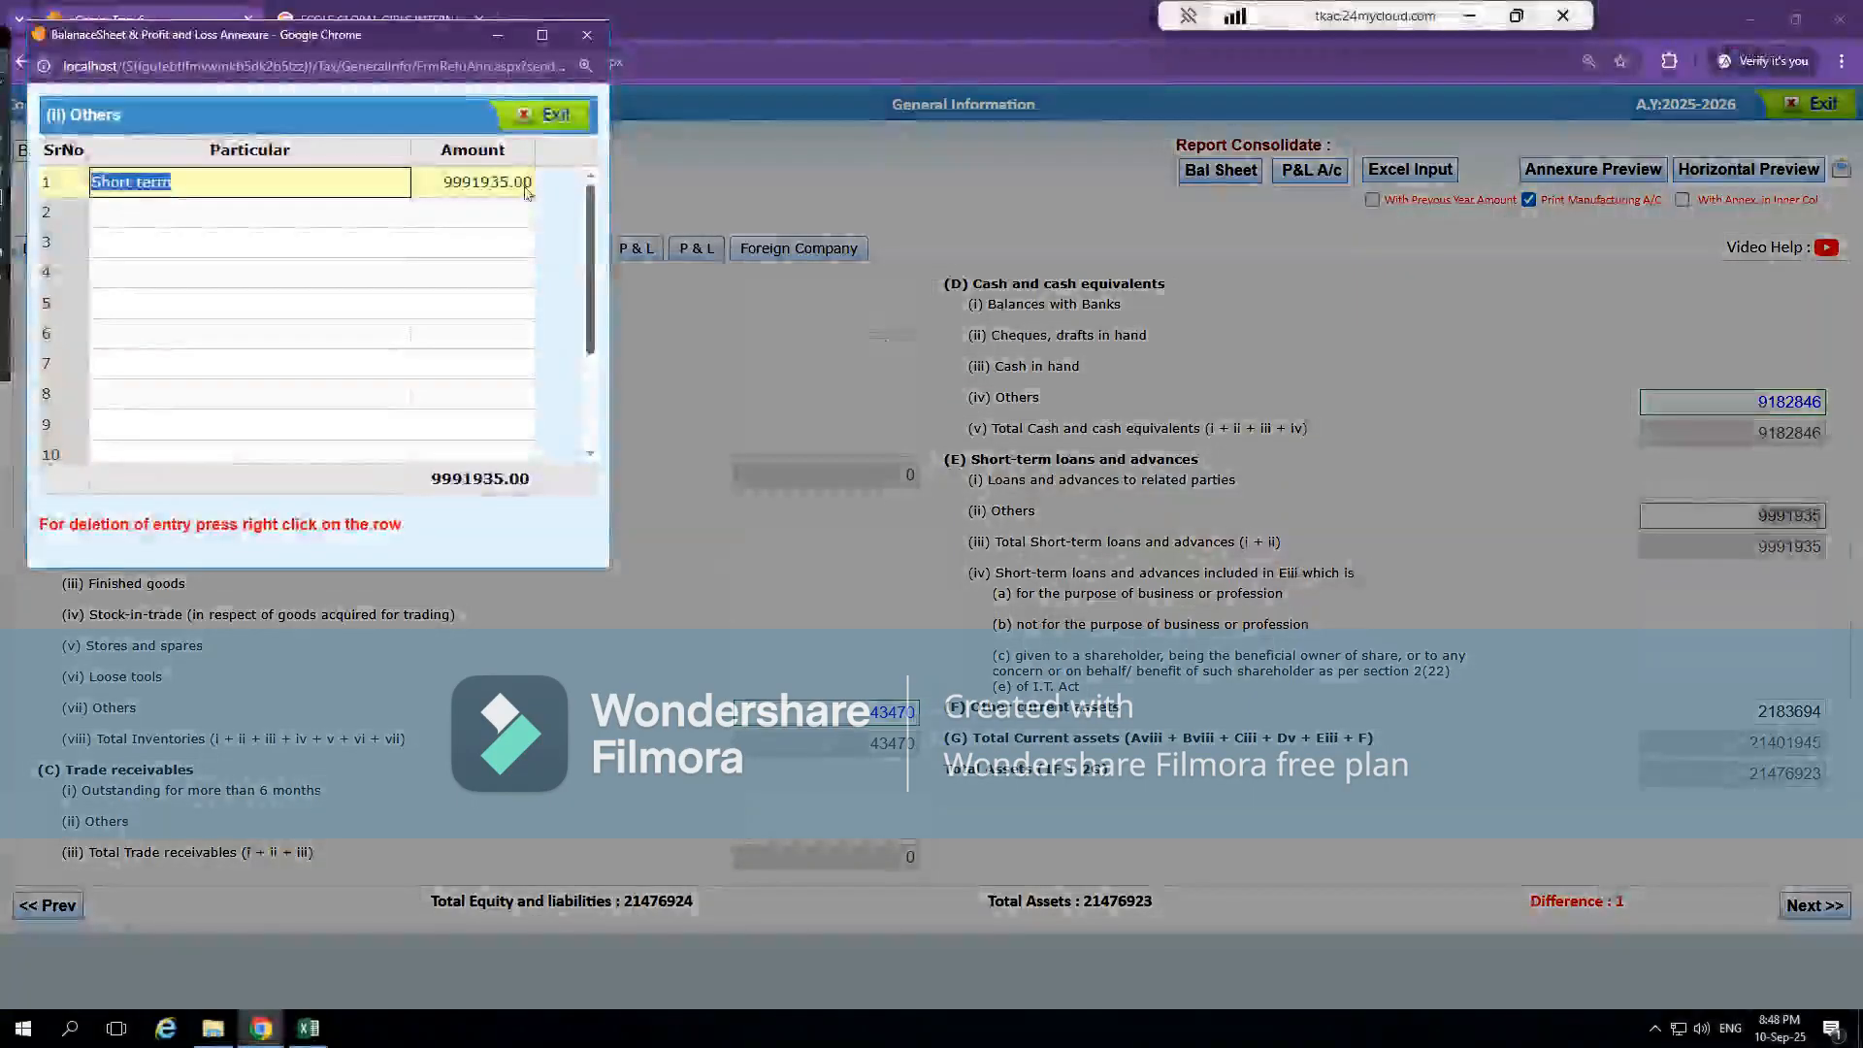
left_click(509, 184)
type("9991936")
key("Return")
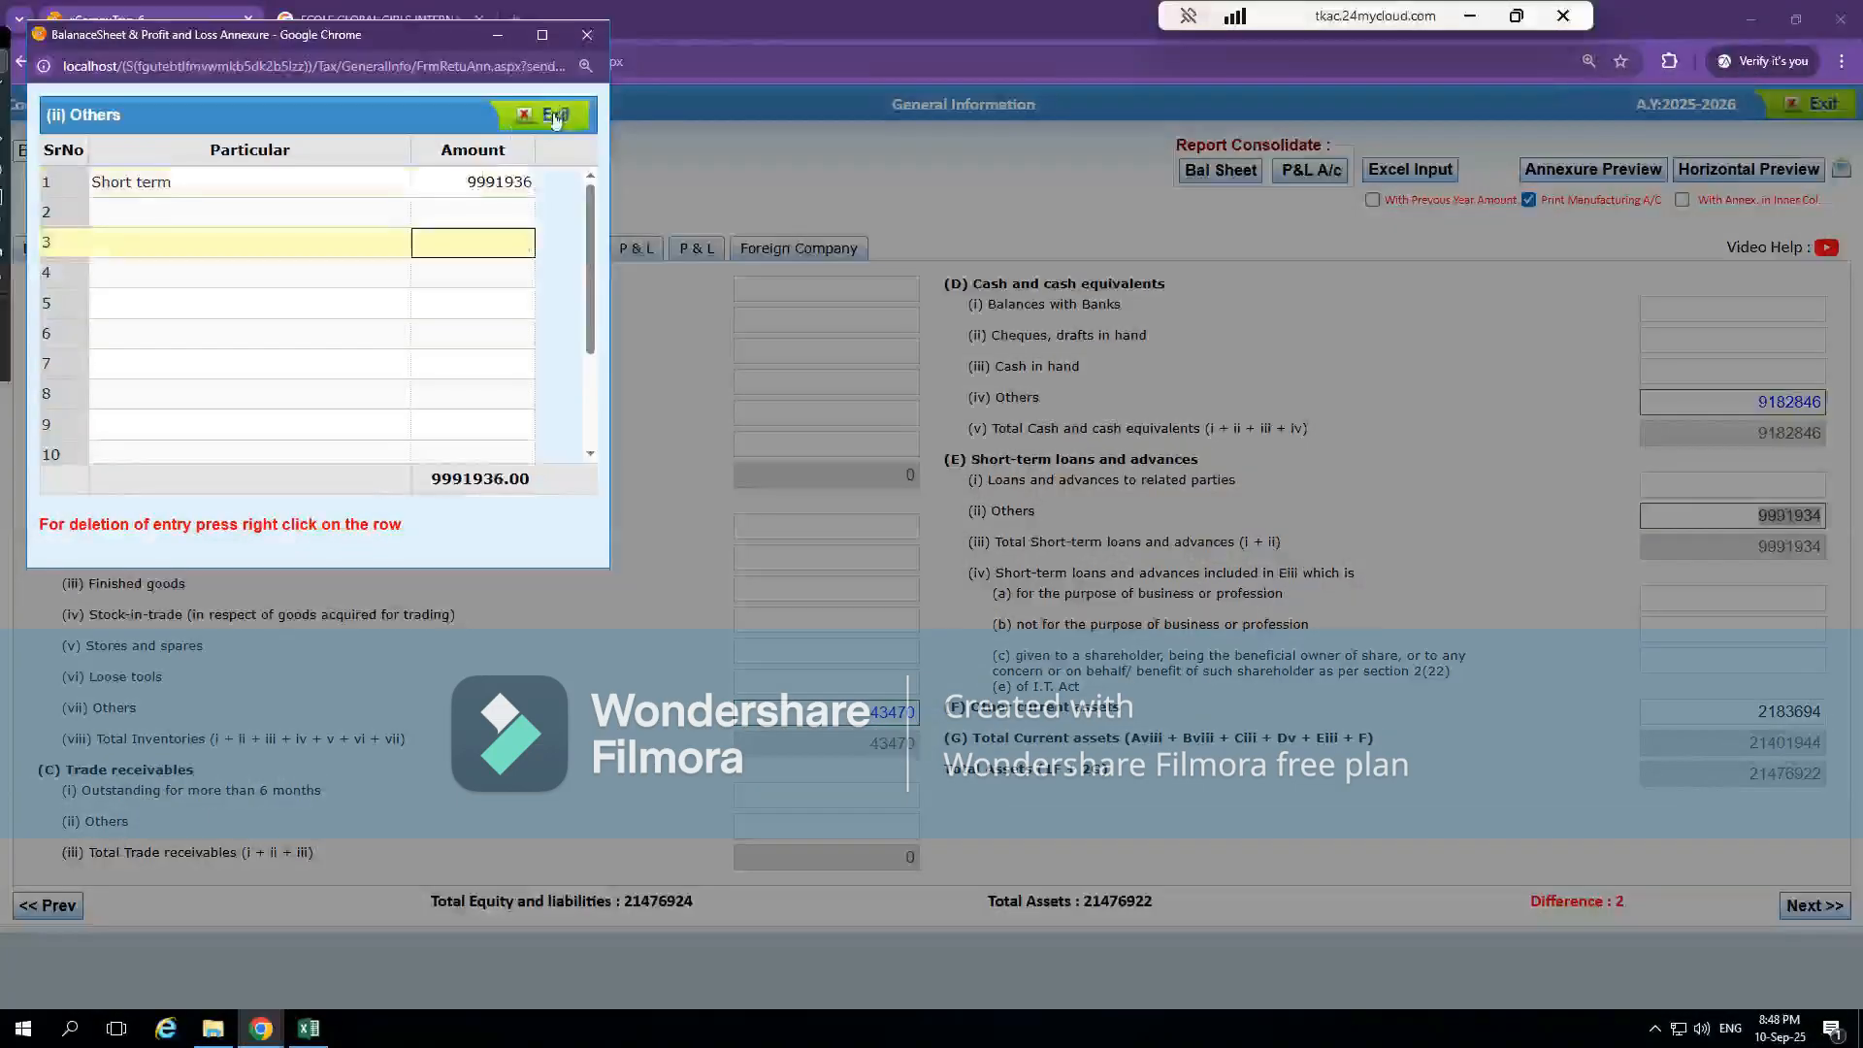
left_click(557, 116)
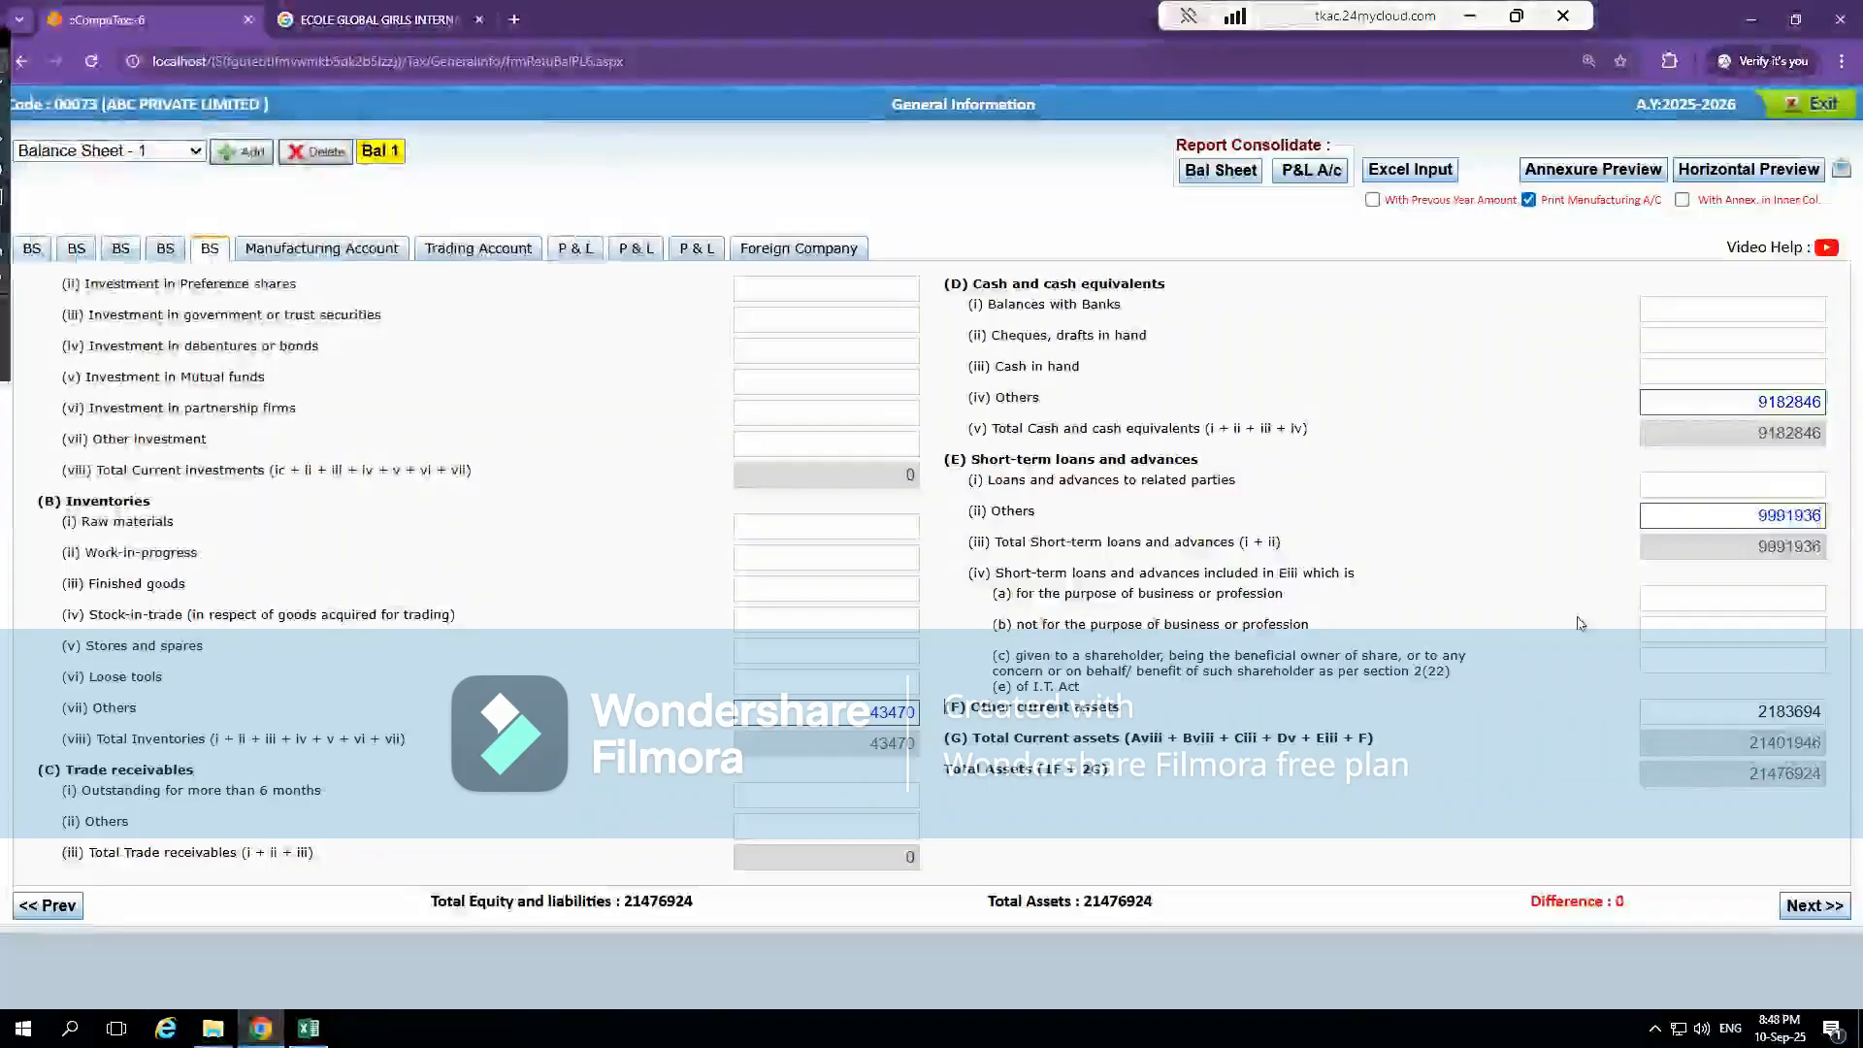
left_click(695, 251)
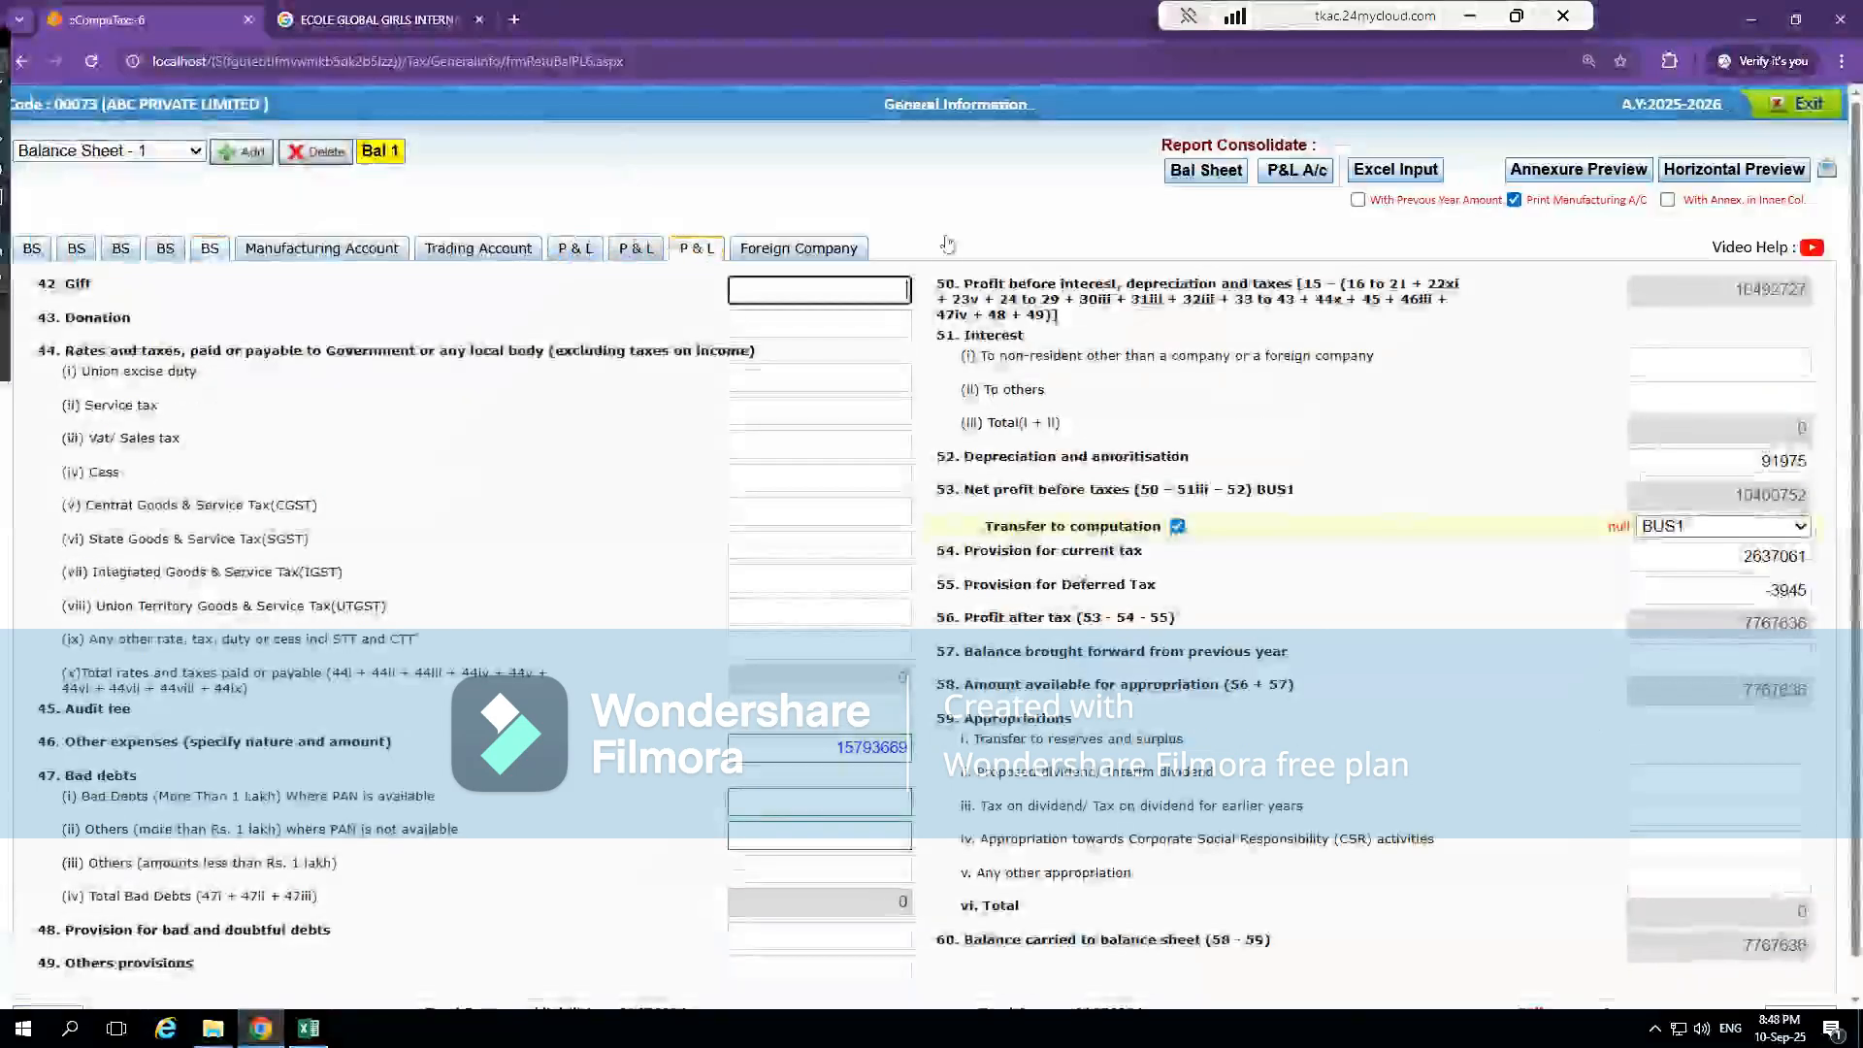
left_click(1793, 114)
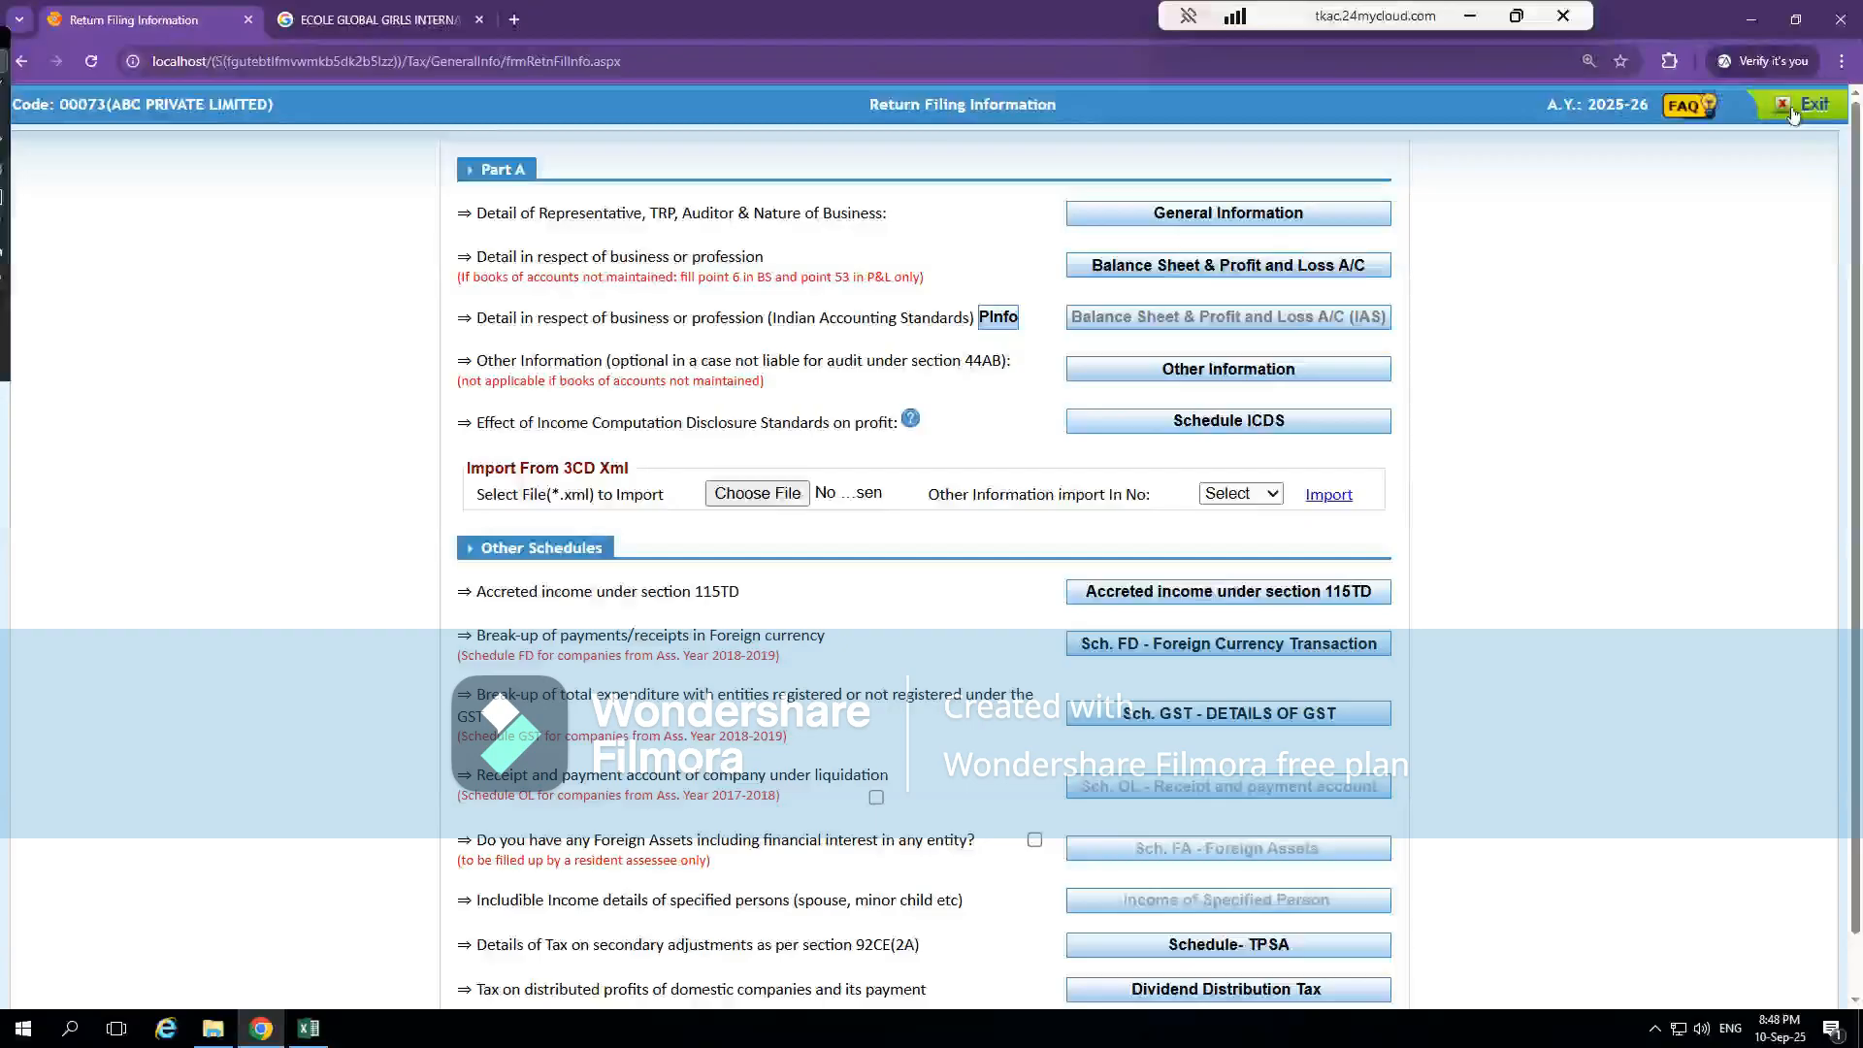
Reopen the balance sheet and P & L form, compare the Trading Account's closing stock with the balance sheet inventories, and return to the computation
left_click(1196, 269)
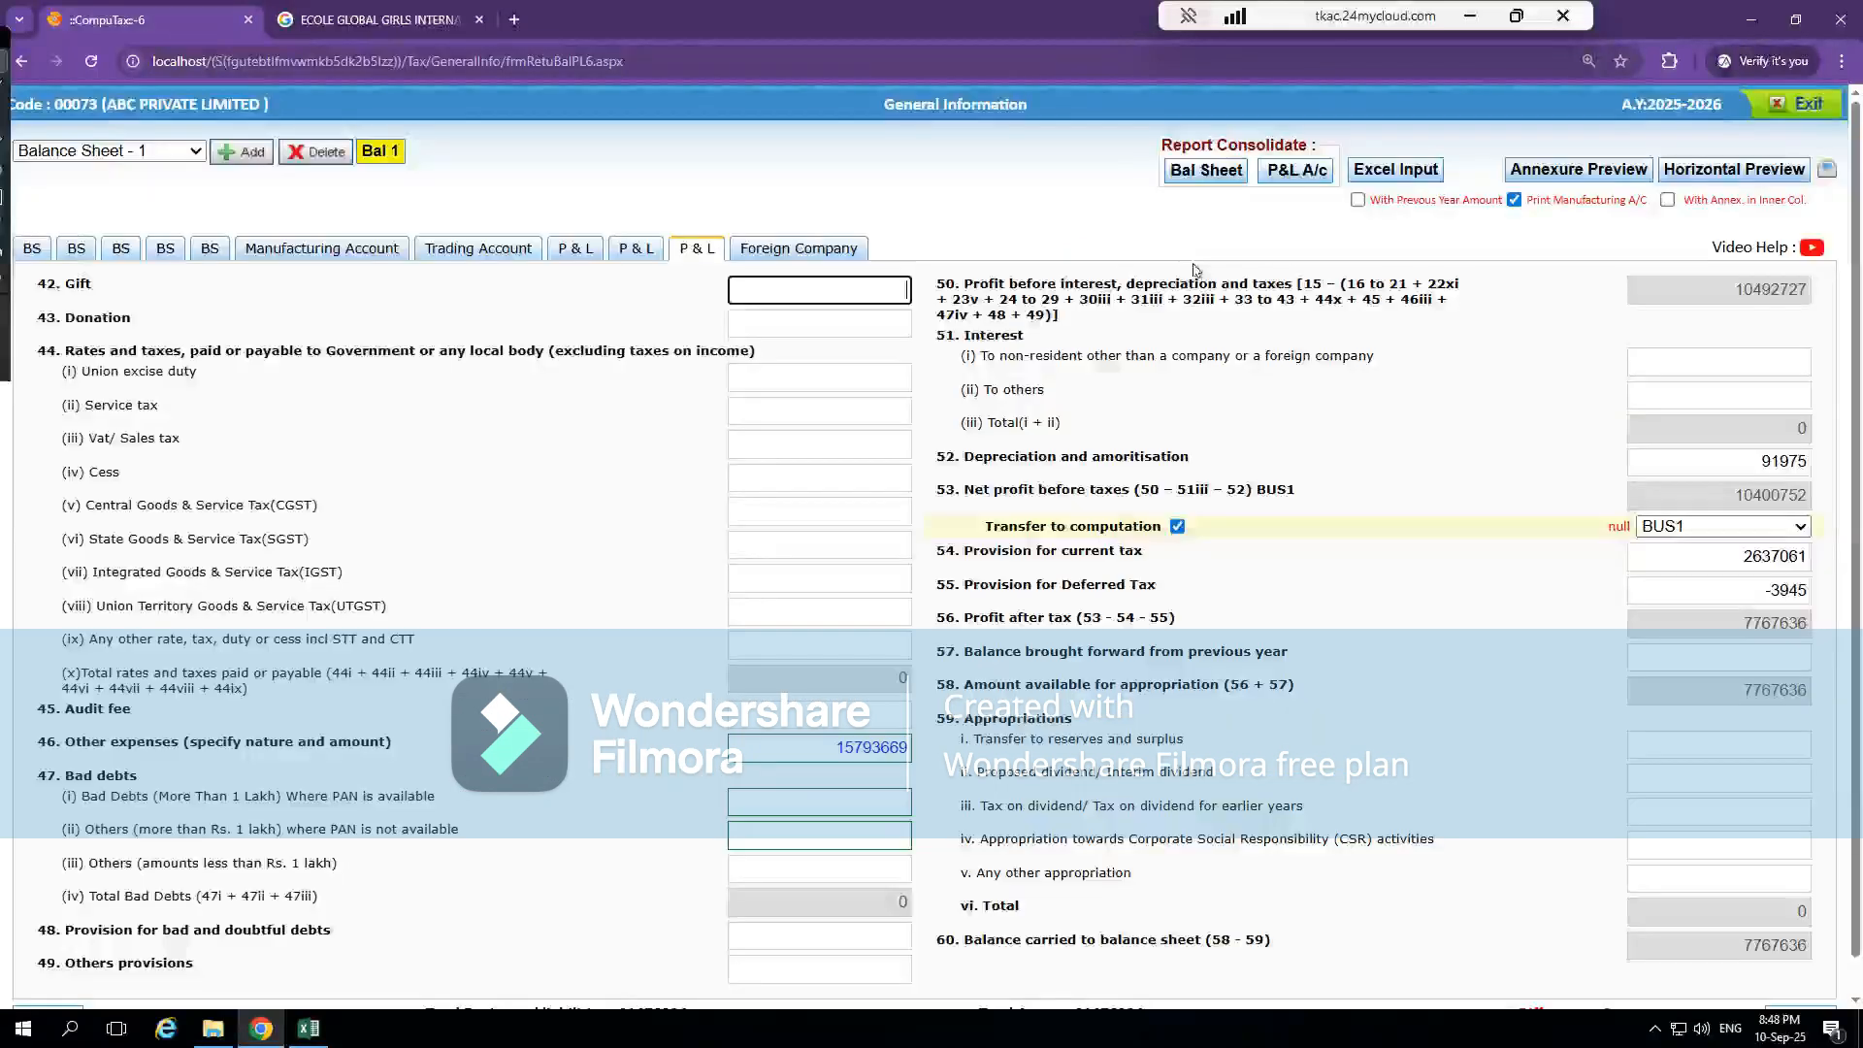
left_click(485, 250)
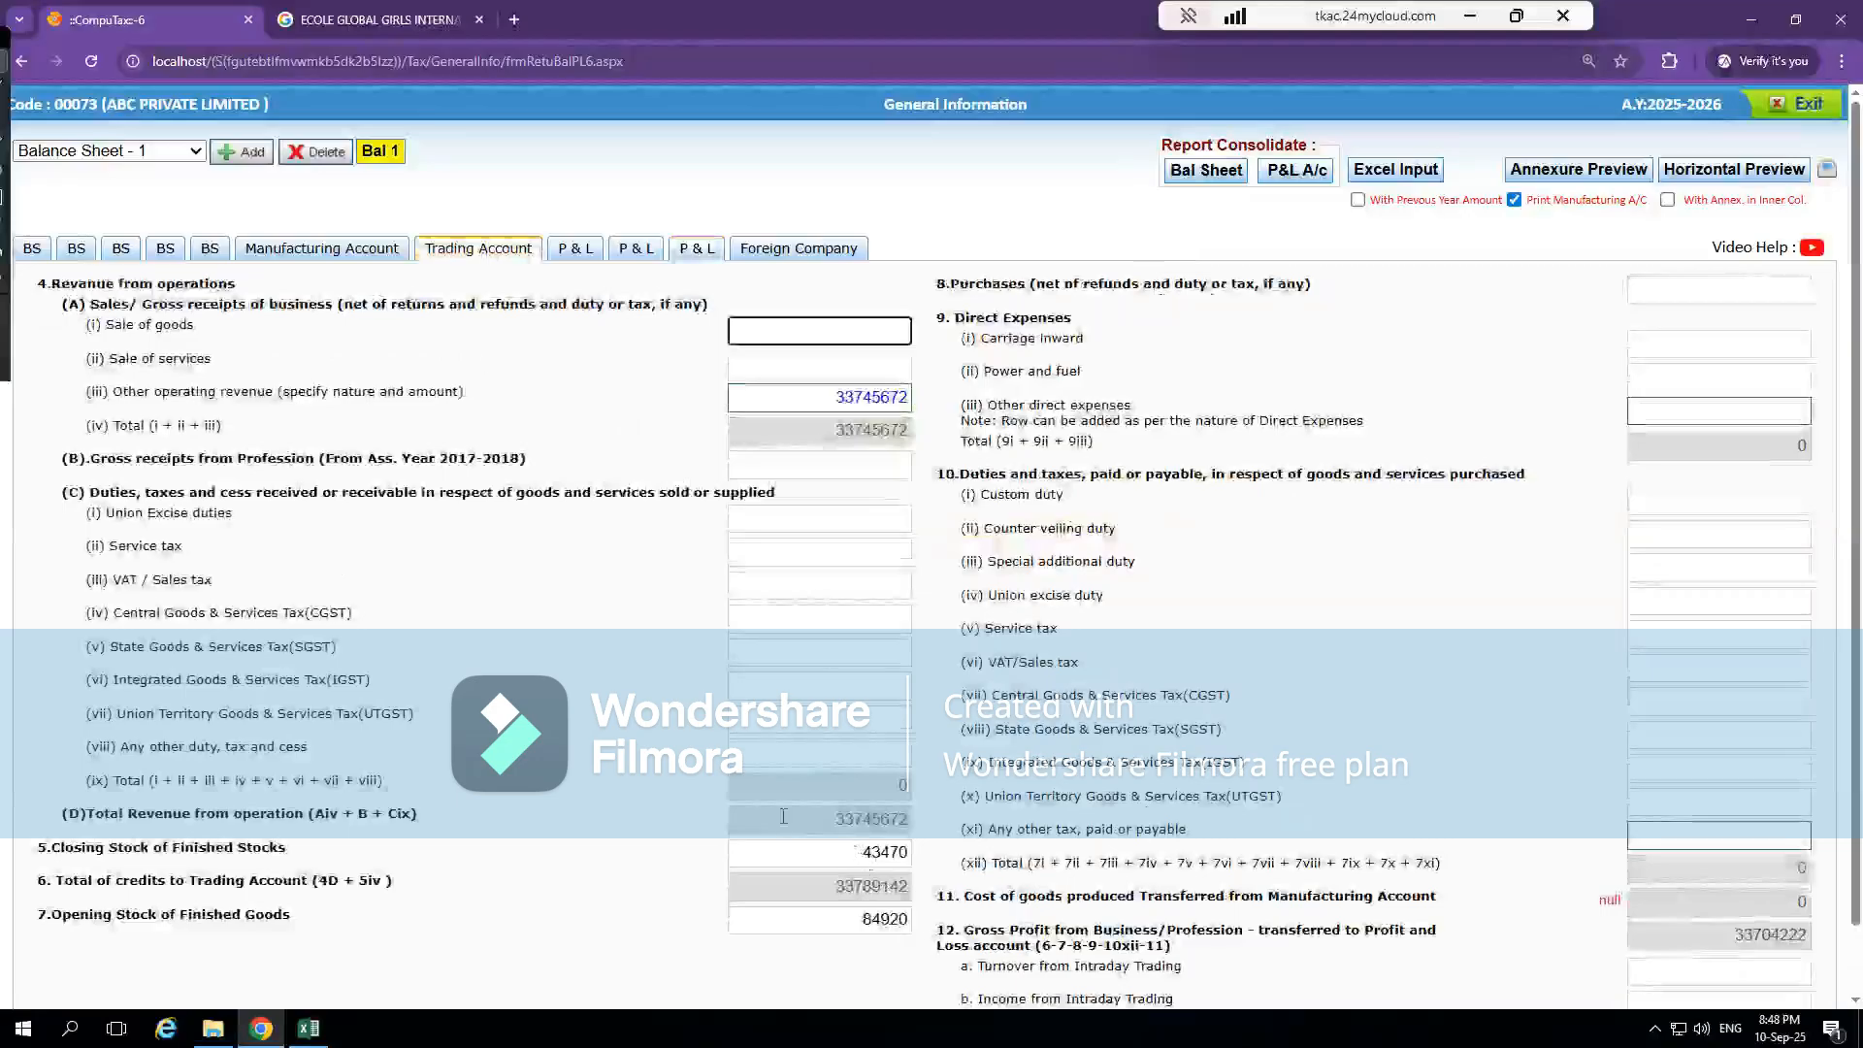
left_click(209, 248)
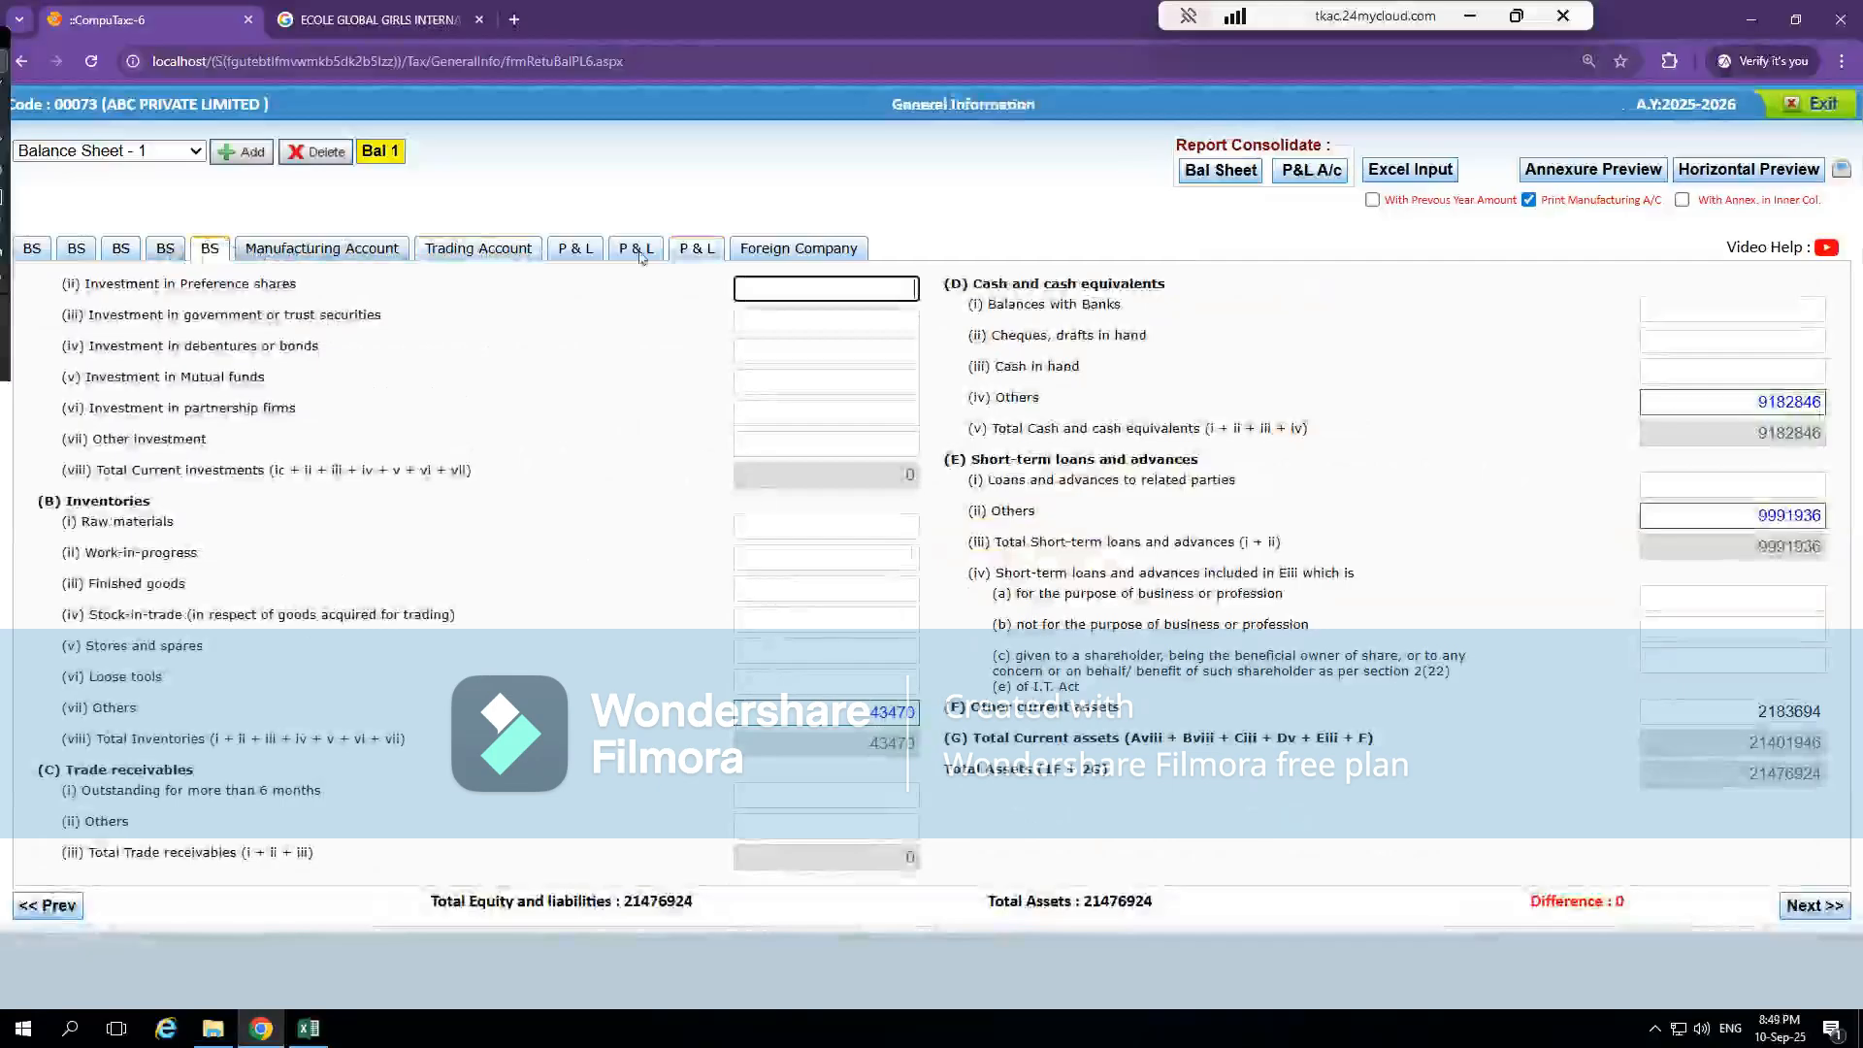
left_click(507, 252)
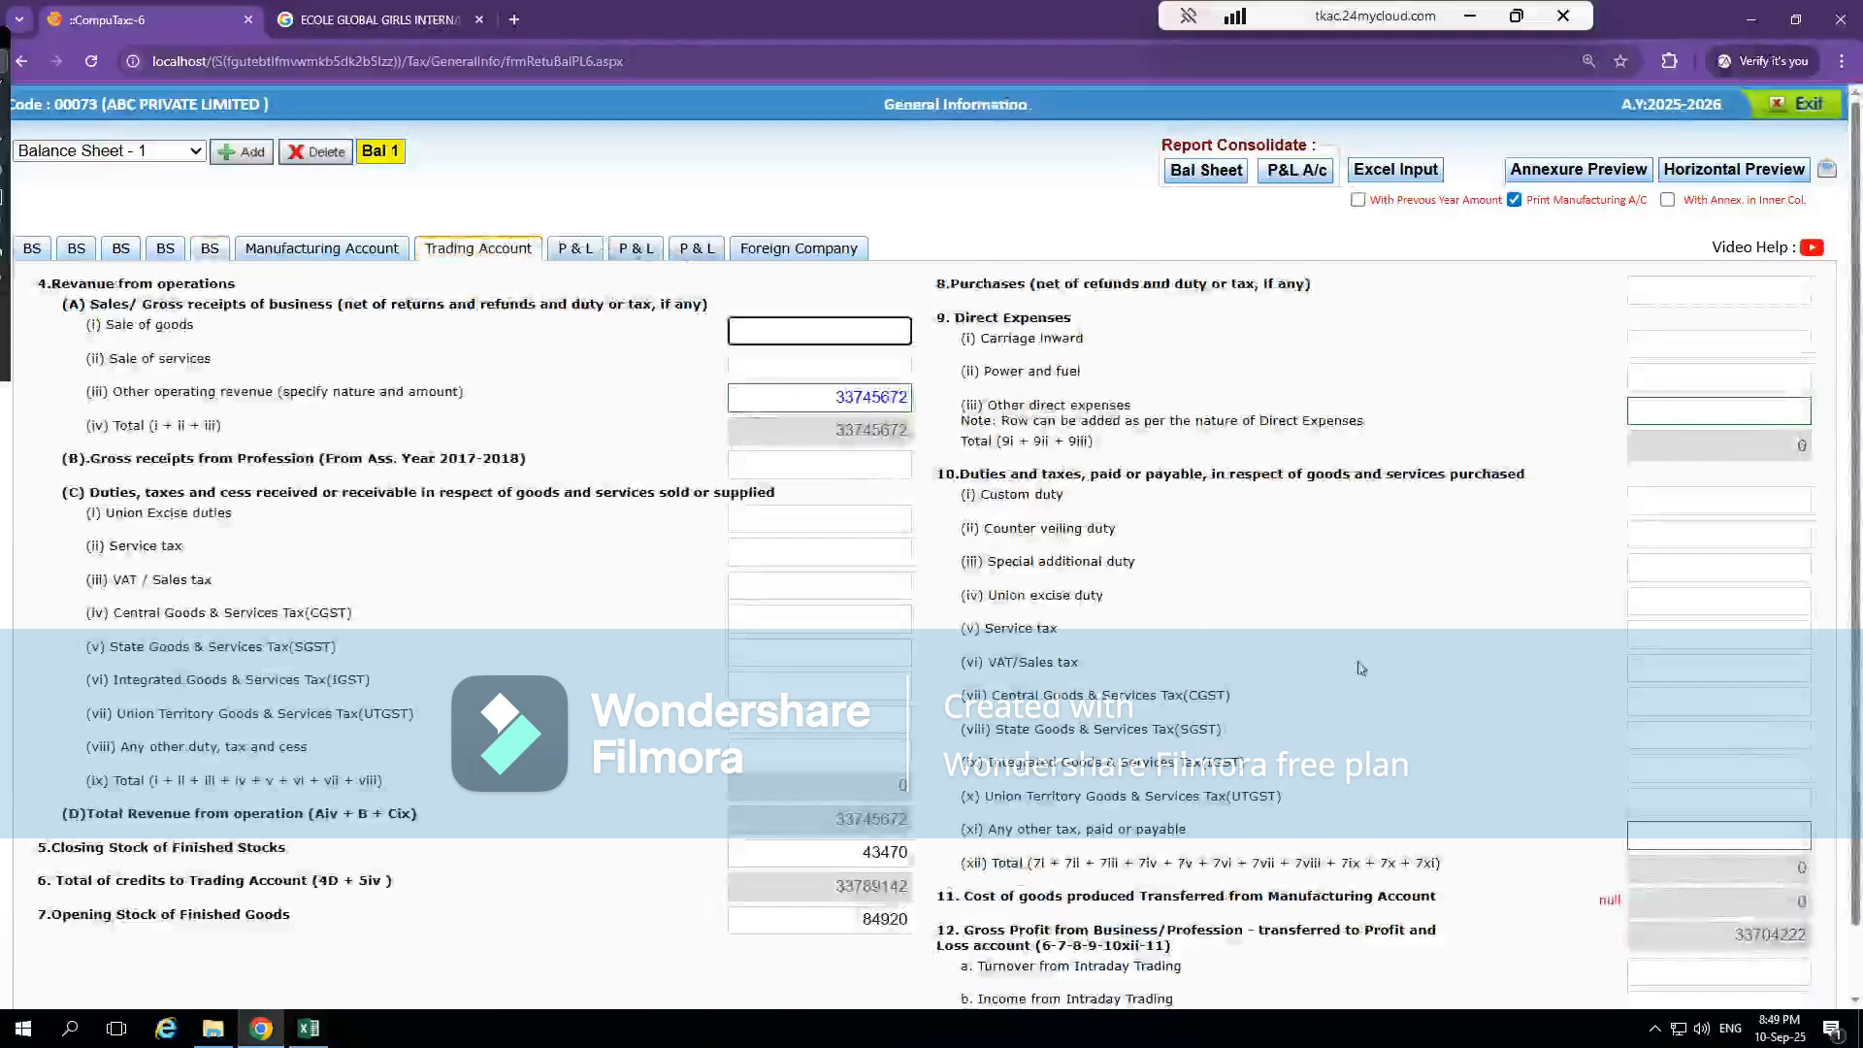
left_click(1790, 107)
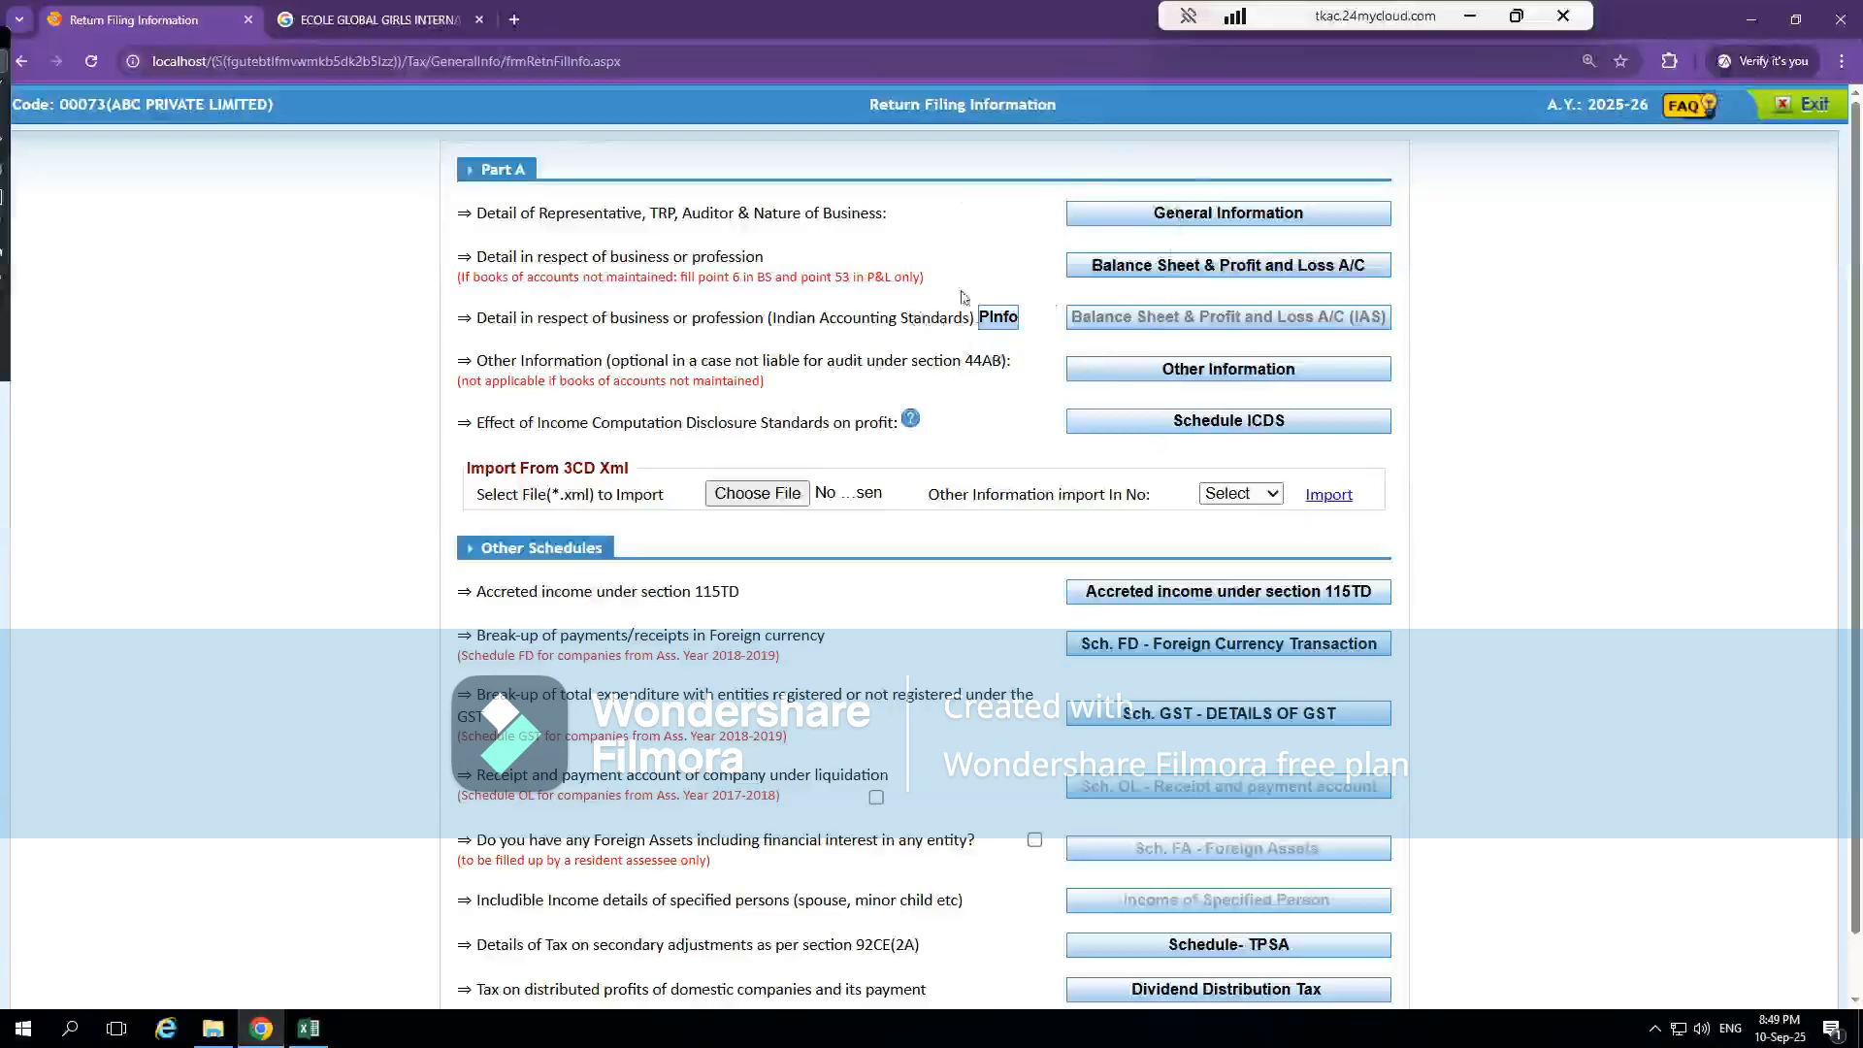
left_click(1790, 108)
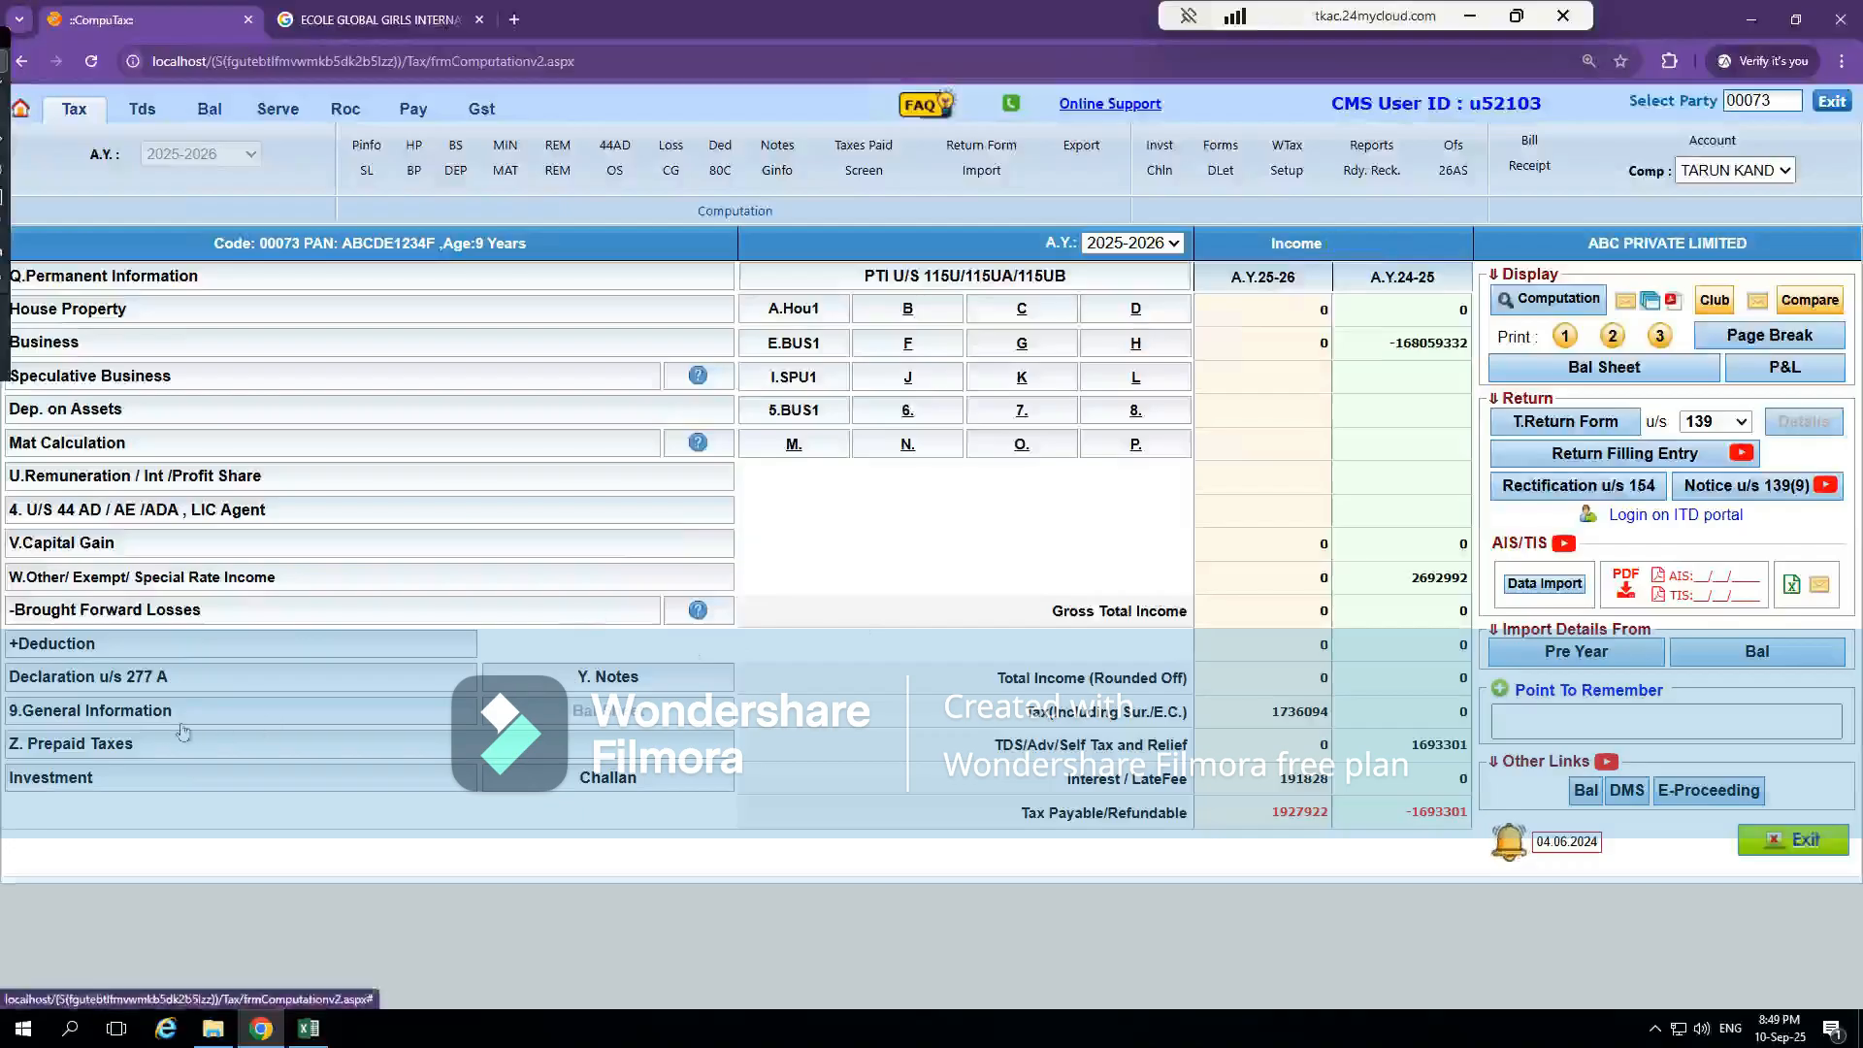
left_click(130, 718)
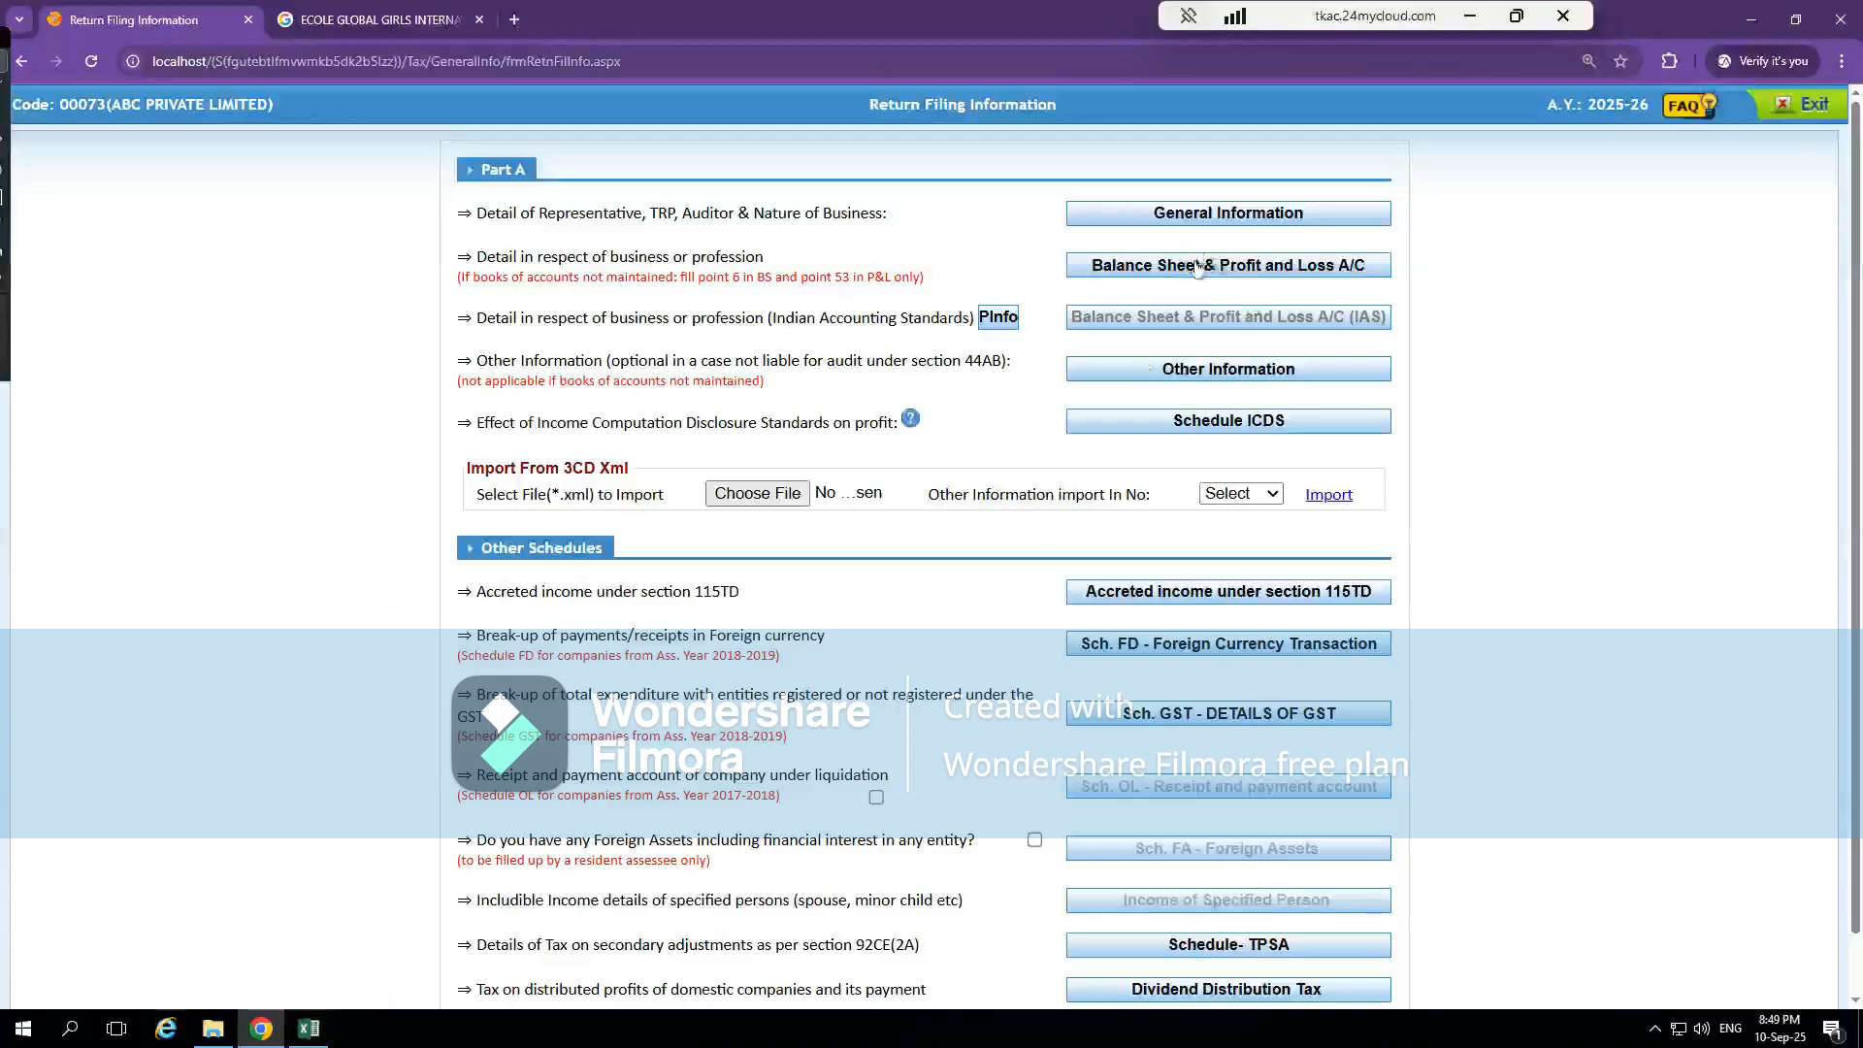
left_click(1793, 106)
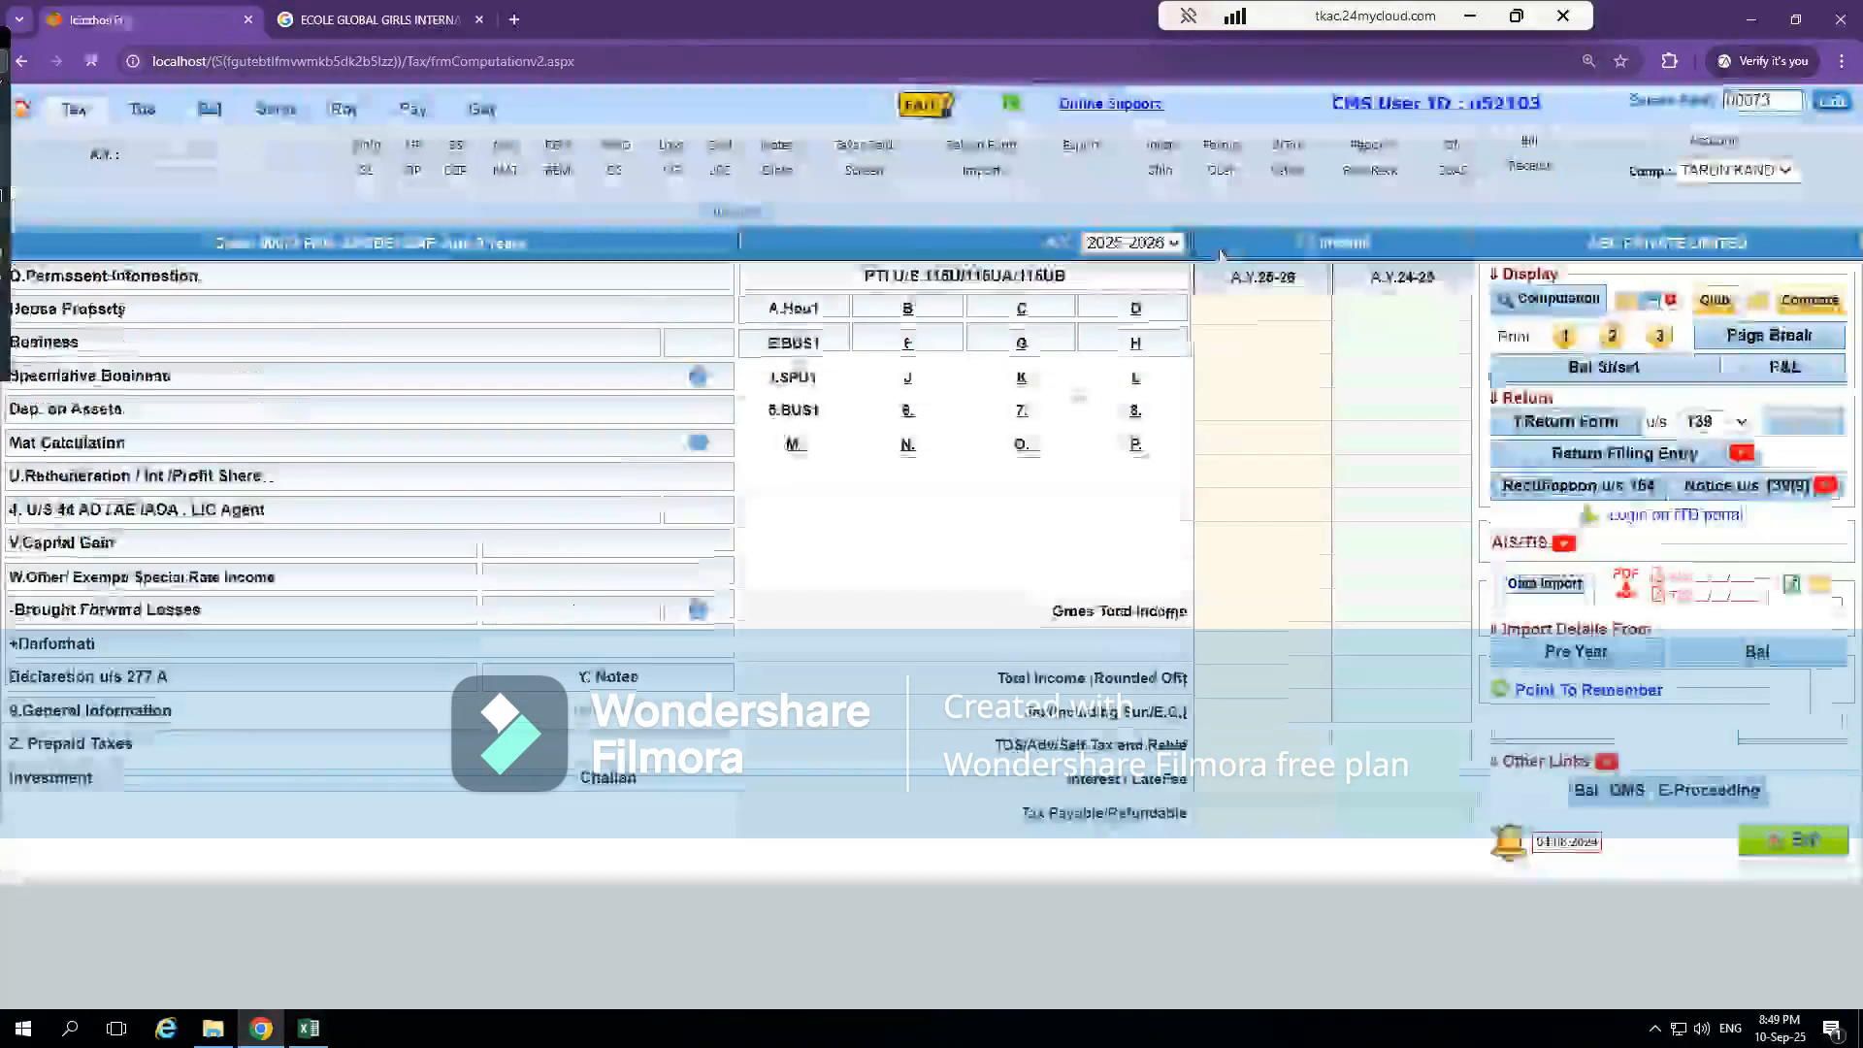
left_click(88, 745)
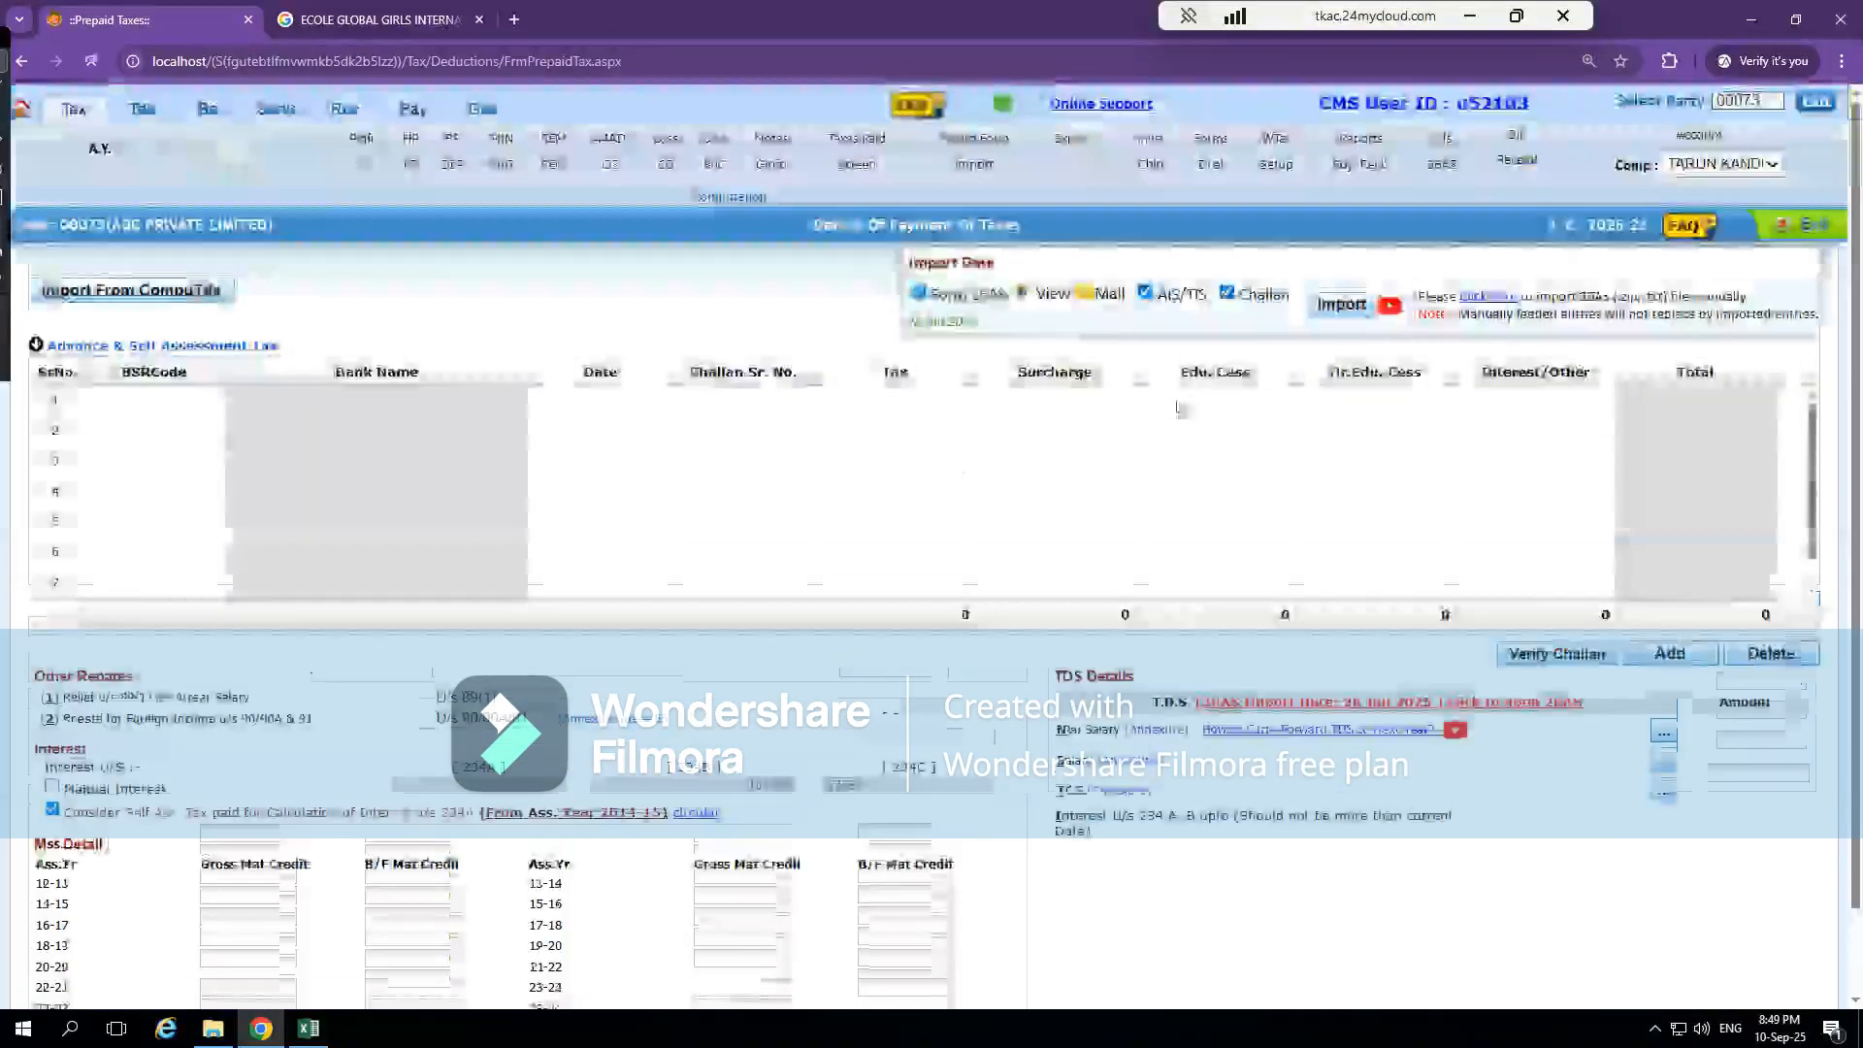
left_click(1228, 294)
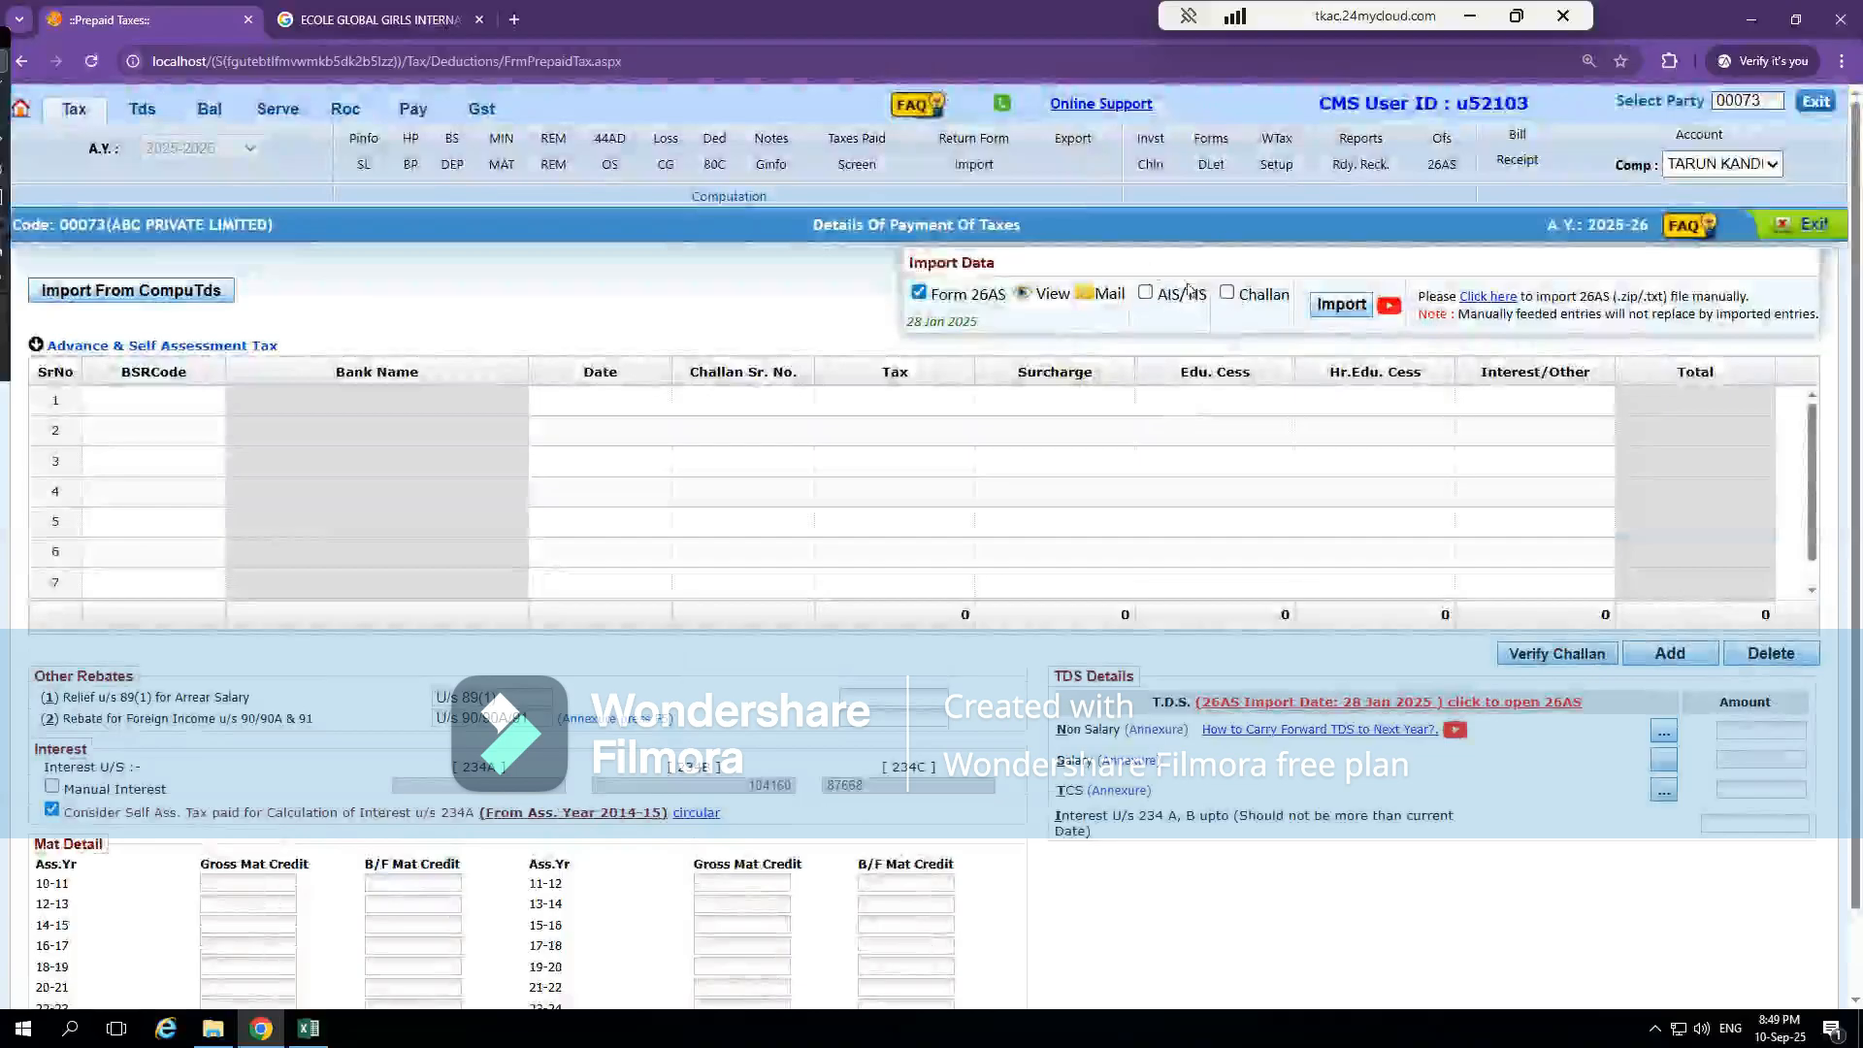
left_click(1785, 222)
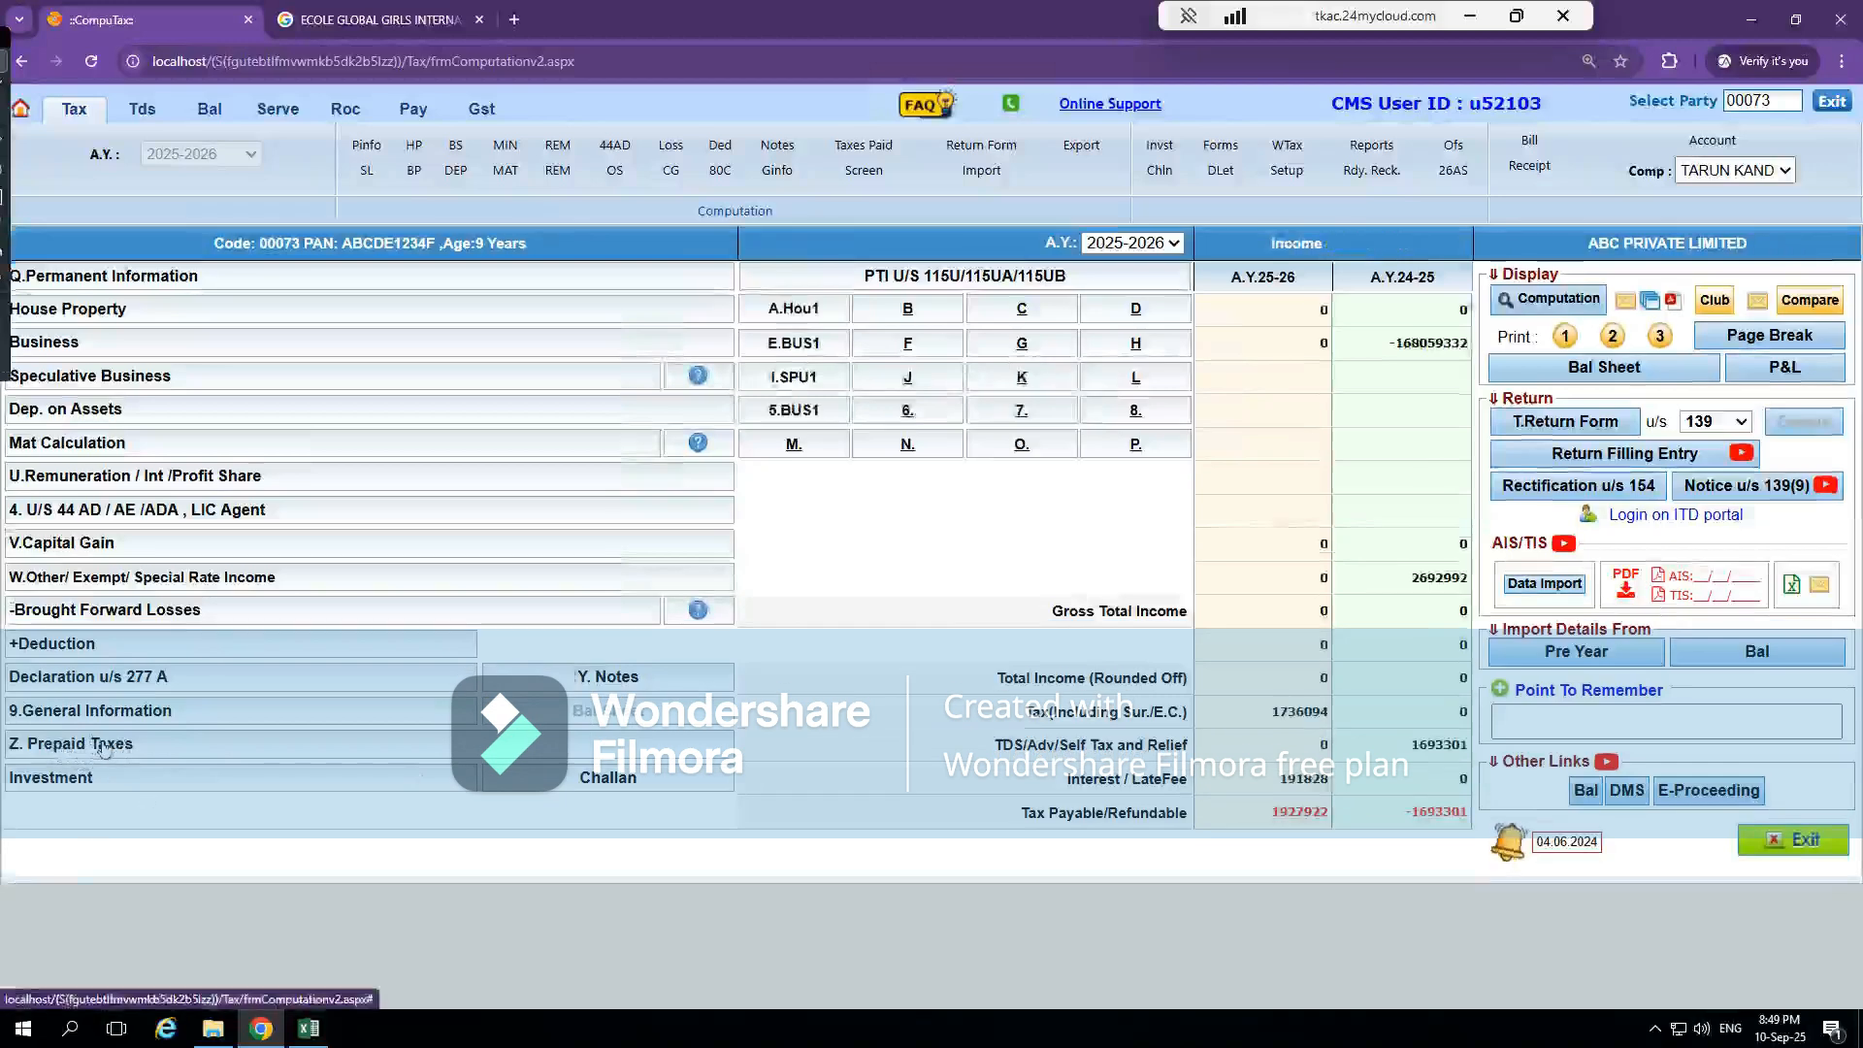
In Prepaid Taxes, try to import only Form 26AS without AIS/TIS and Challan, and view the TRACES request form without submitting a request
left_click(105, 745)
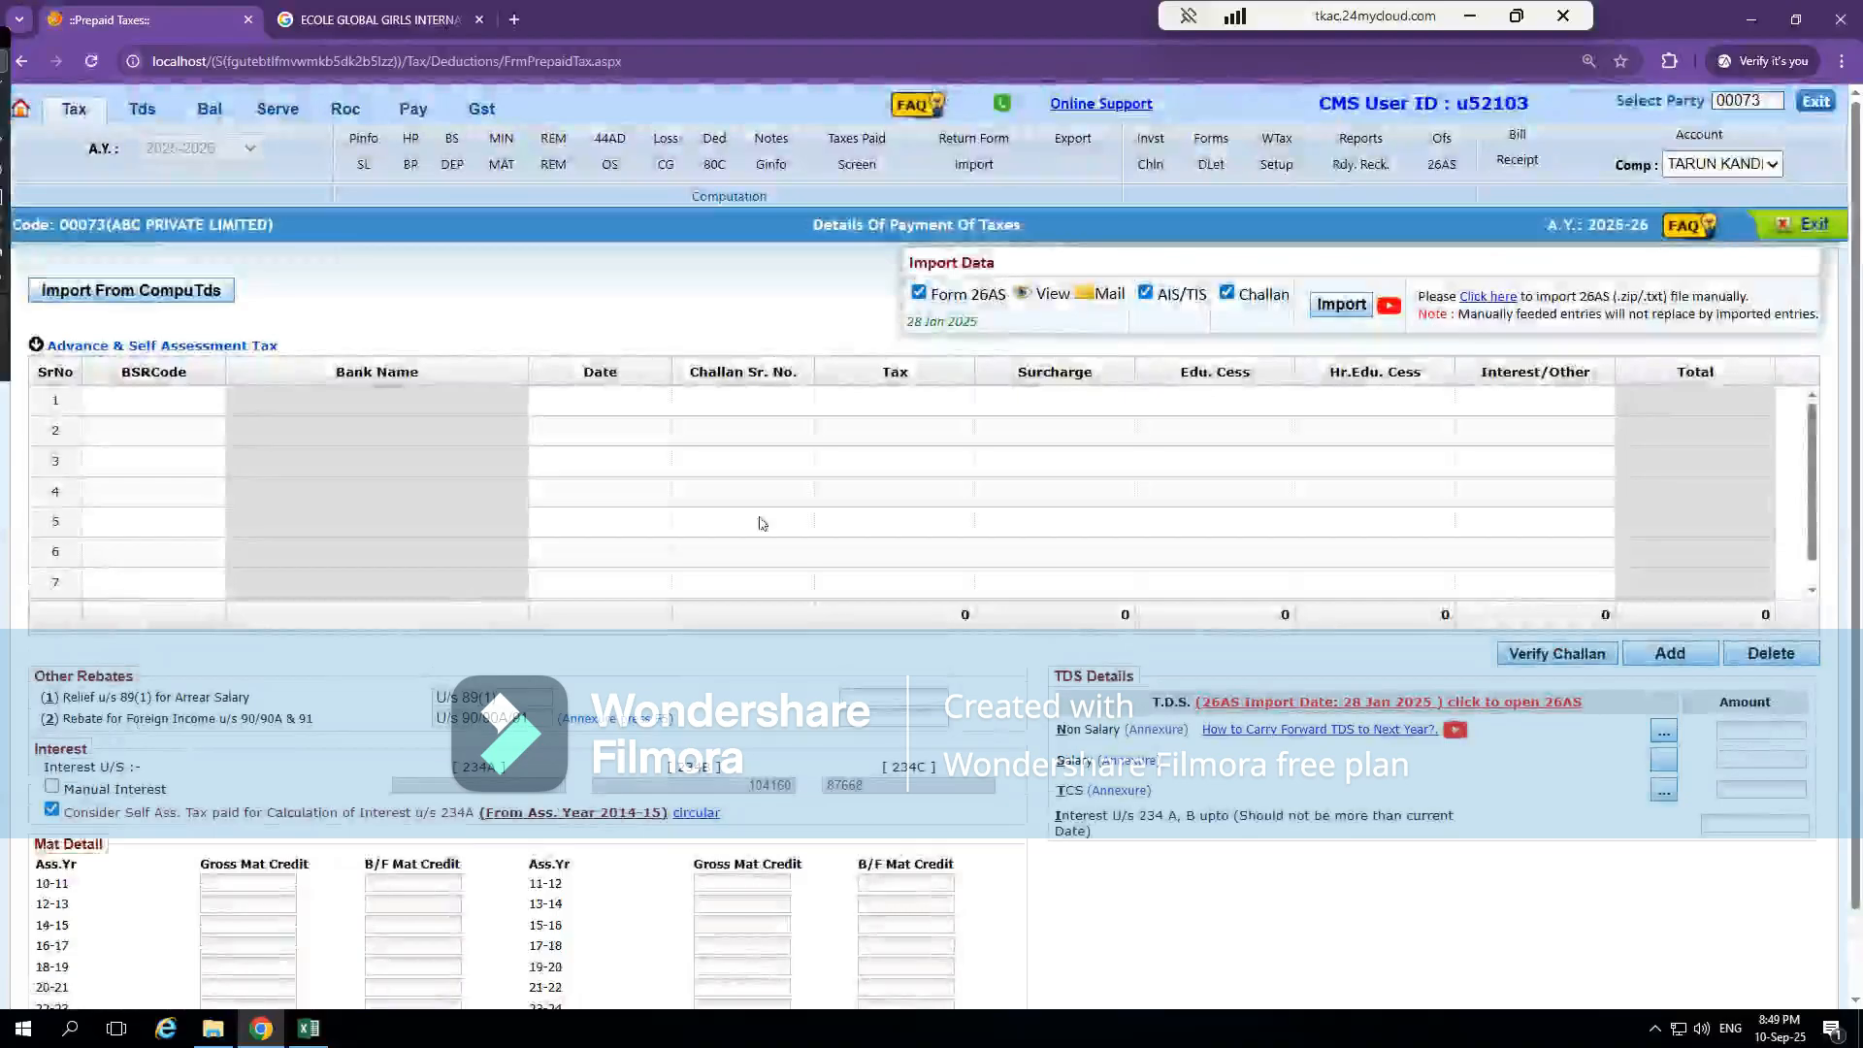
left_click(1227, 293)
left_click(1148, 294)
left_click(1333, 317)
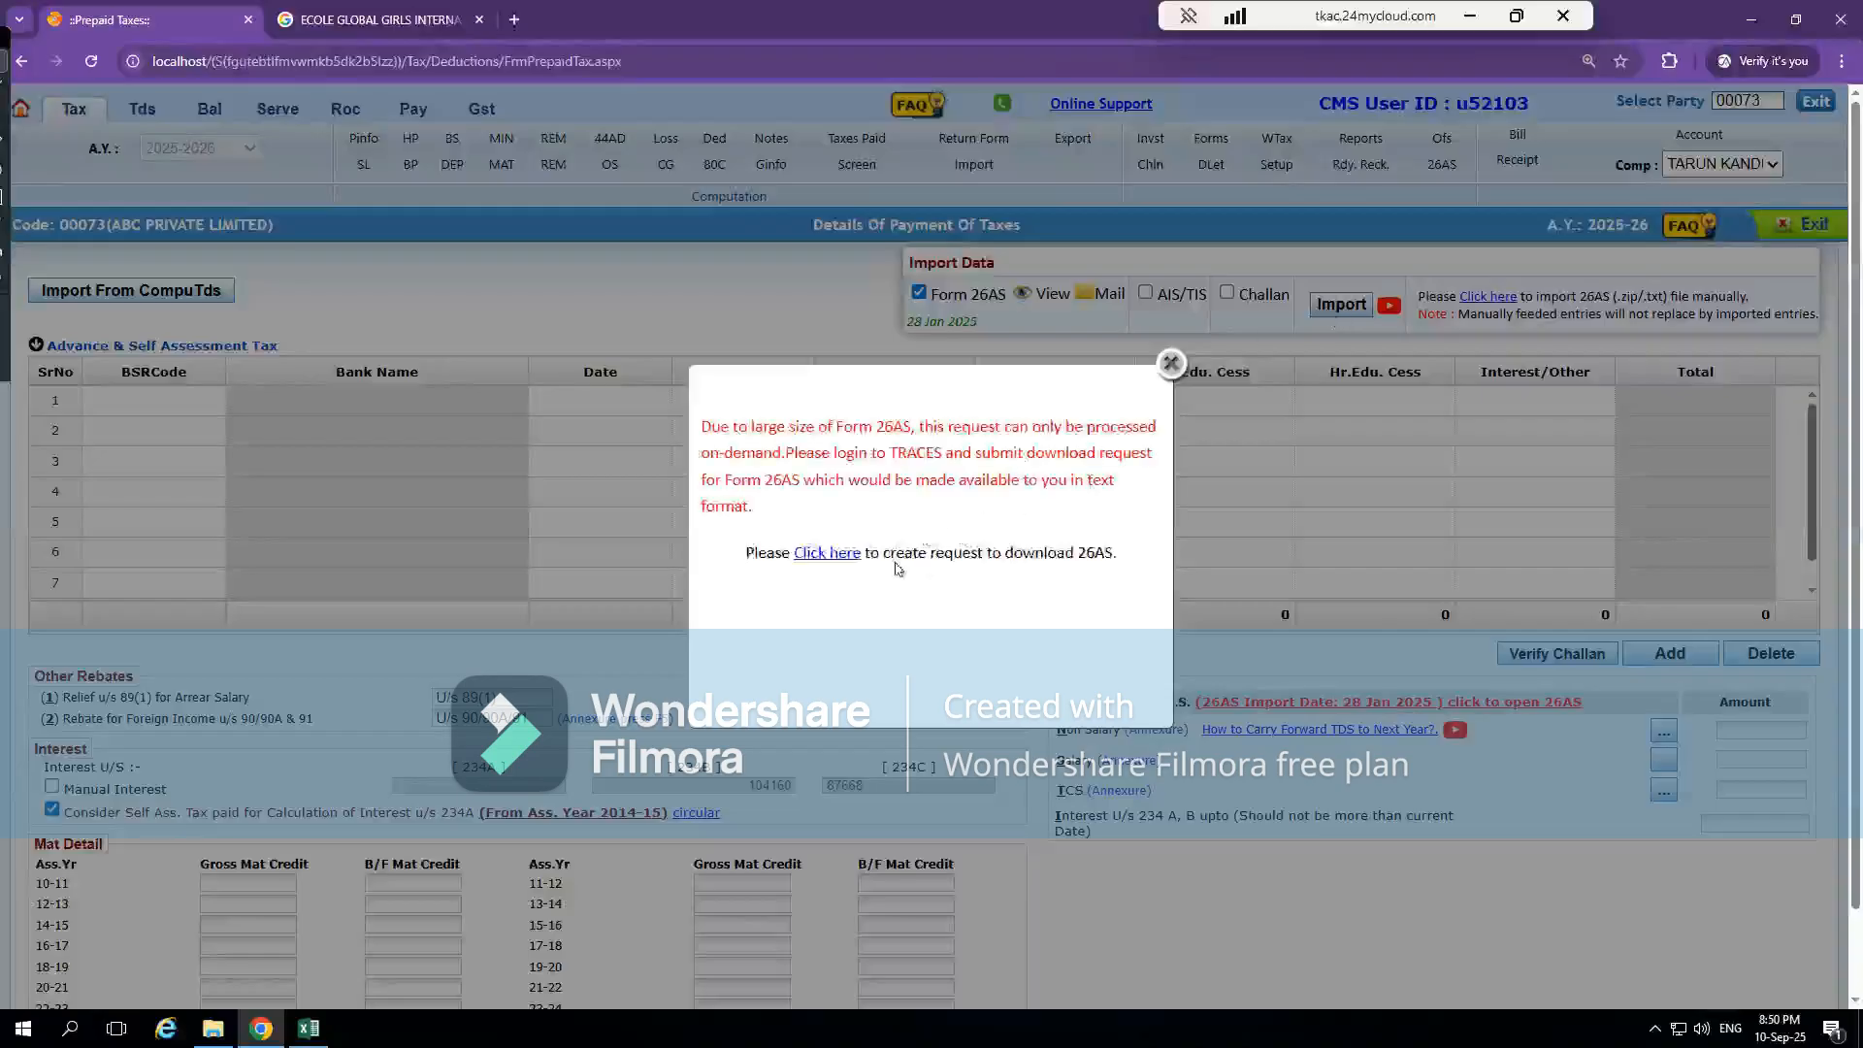
left_click(832, 554)
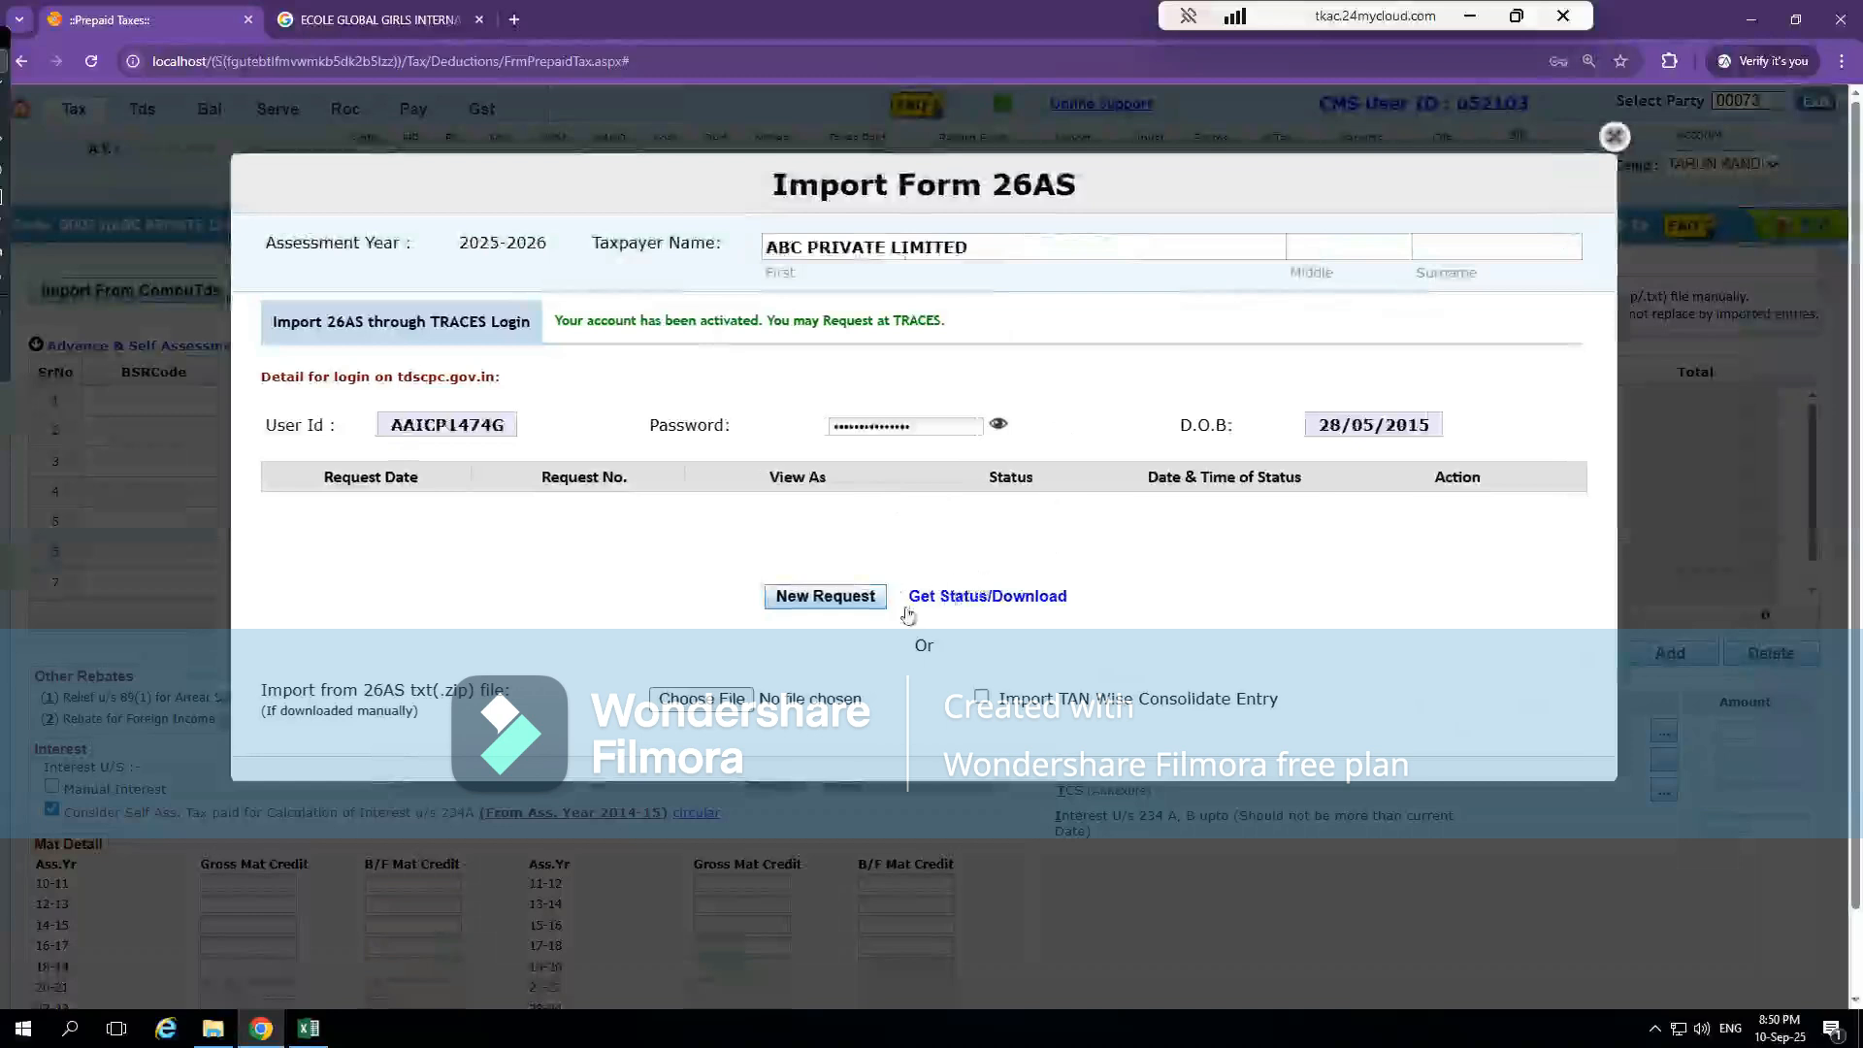
left_click(1613, 139)
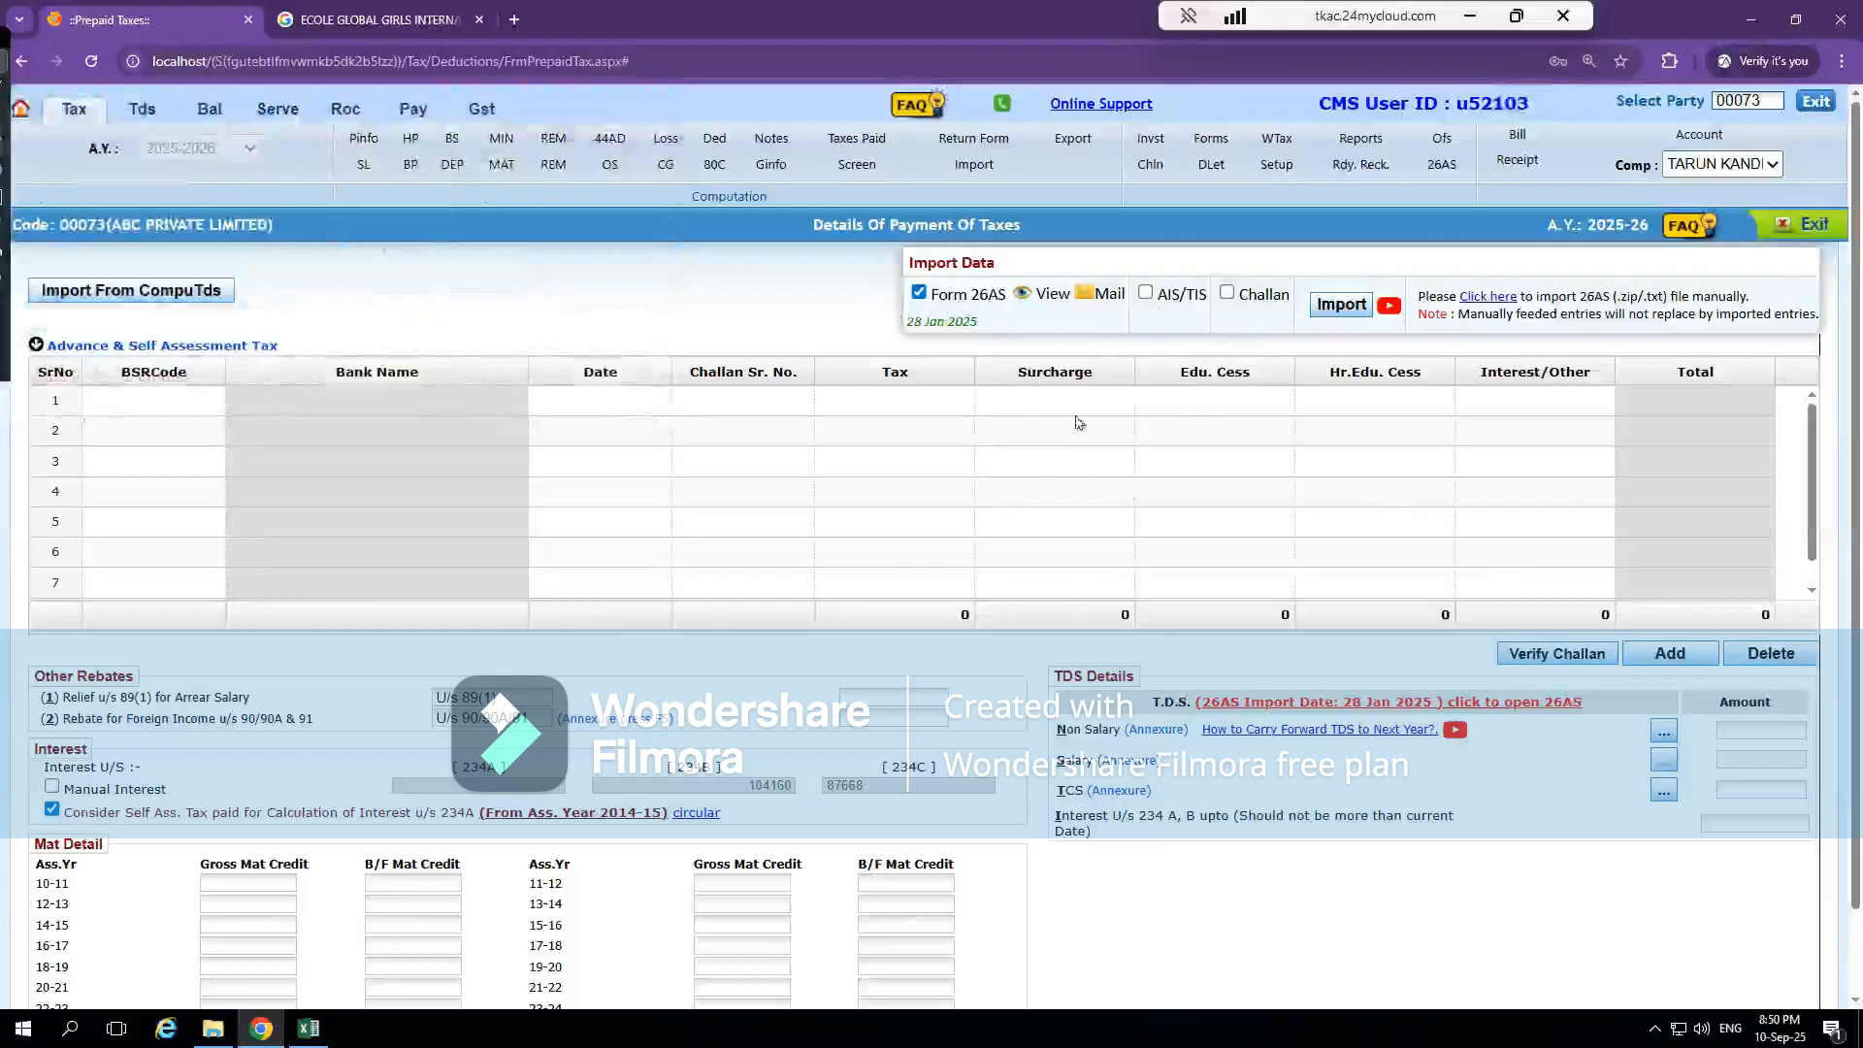
Start the Form 26AS import again and close the TRACES request form without submitting it
left_click(1340, 305)
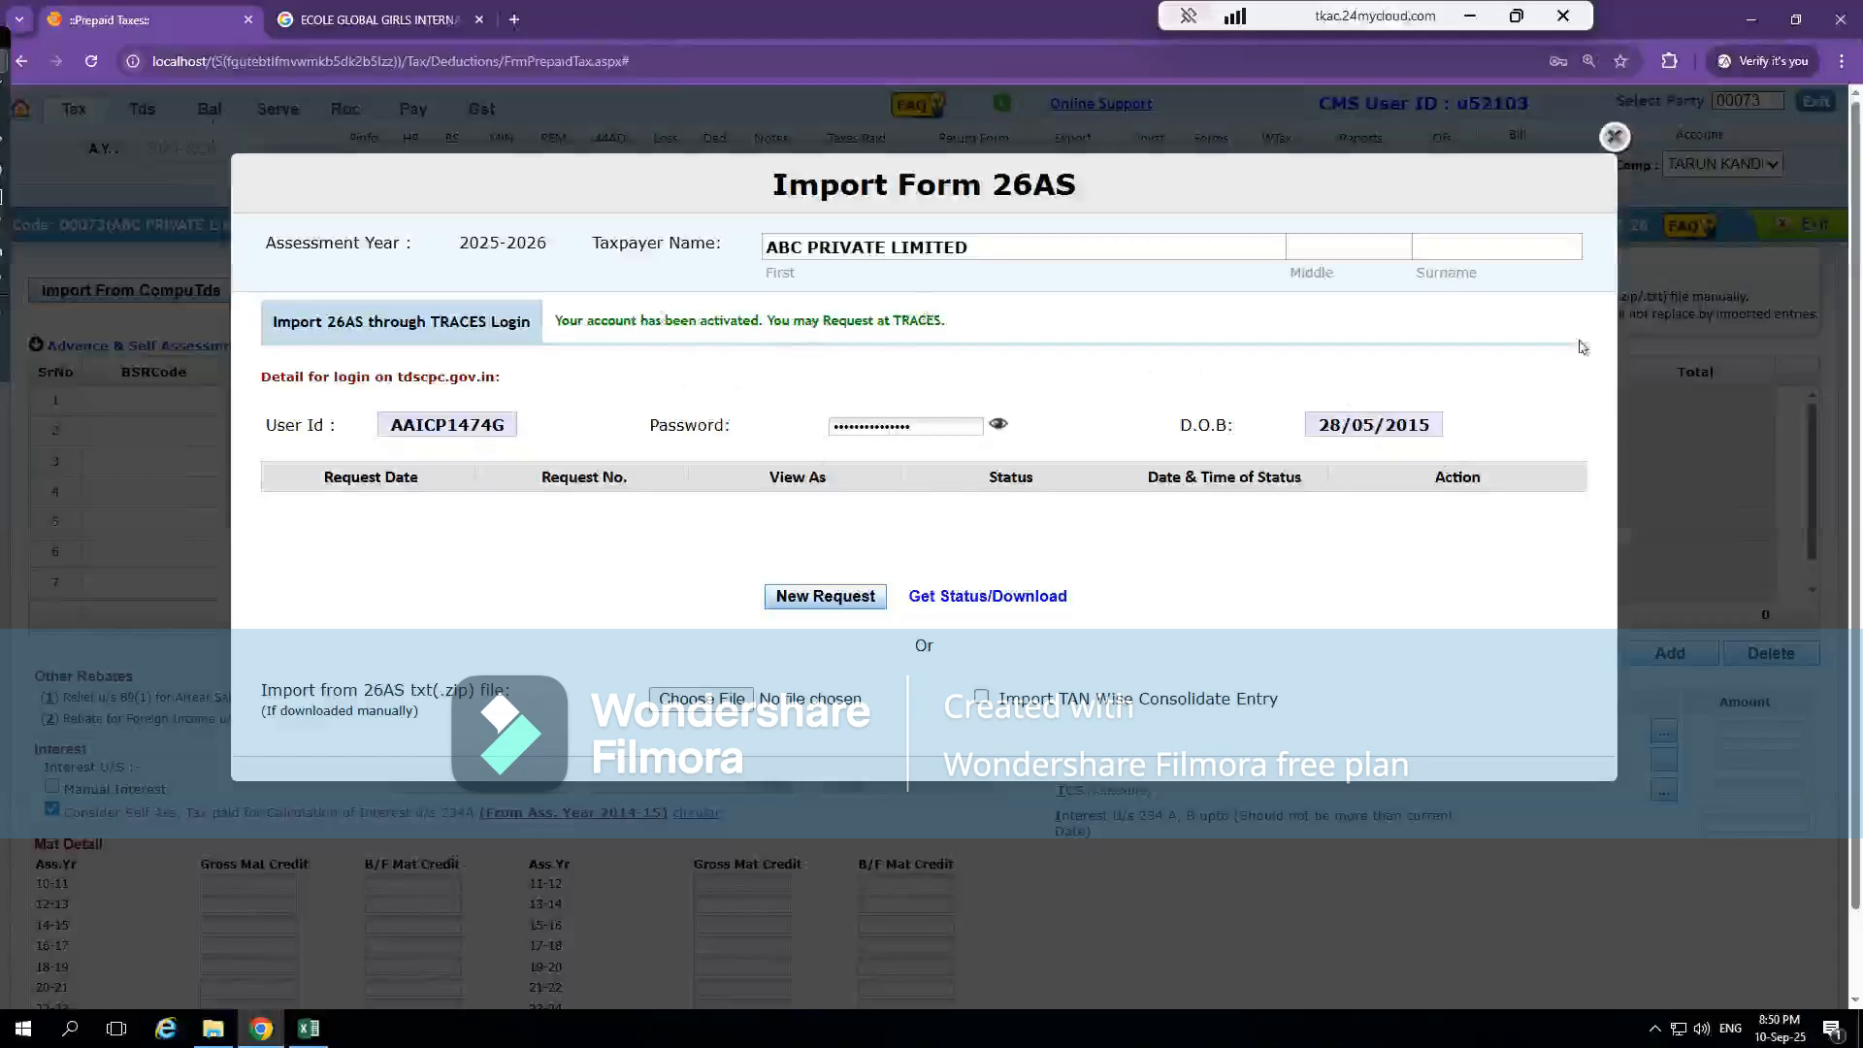
left_click(1614, 136)
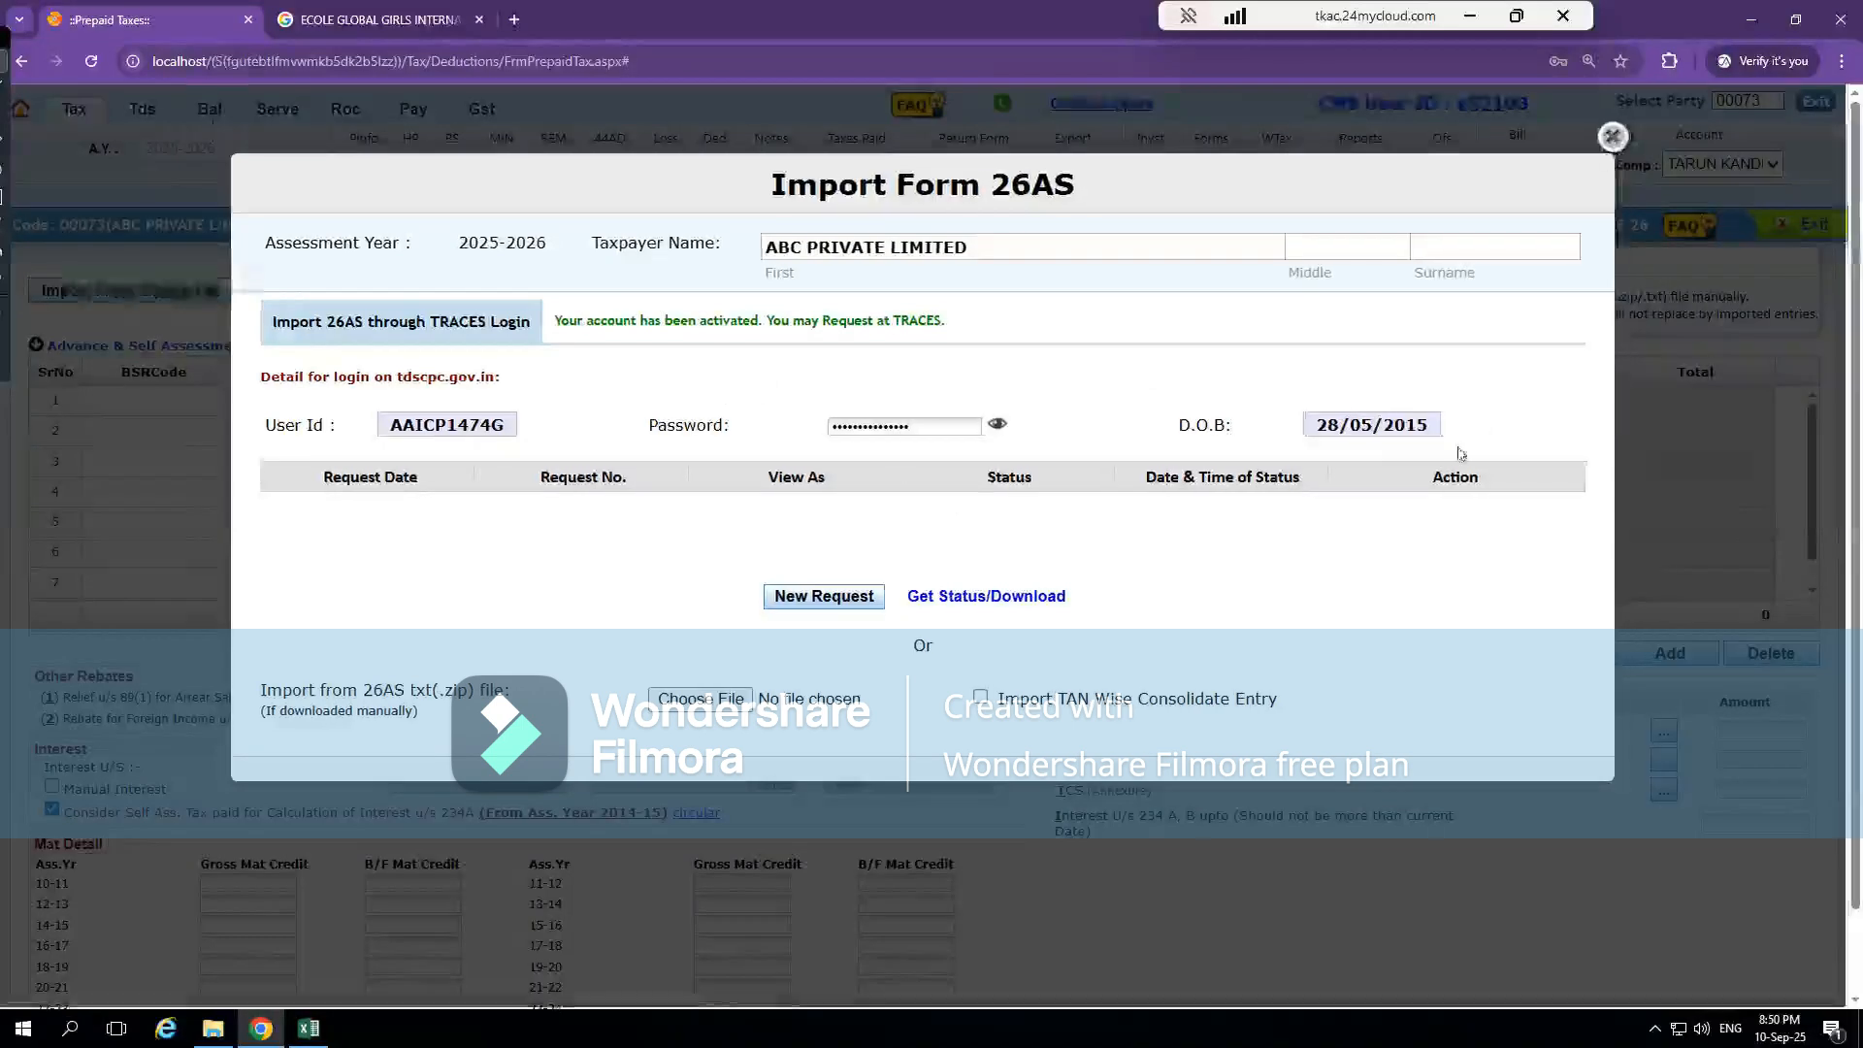
left_click(1344, 499)
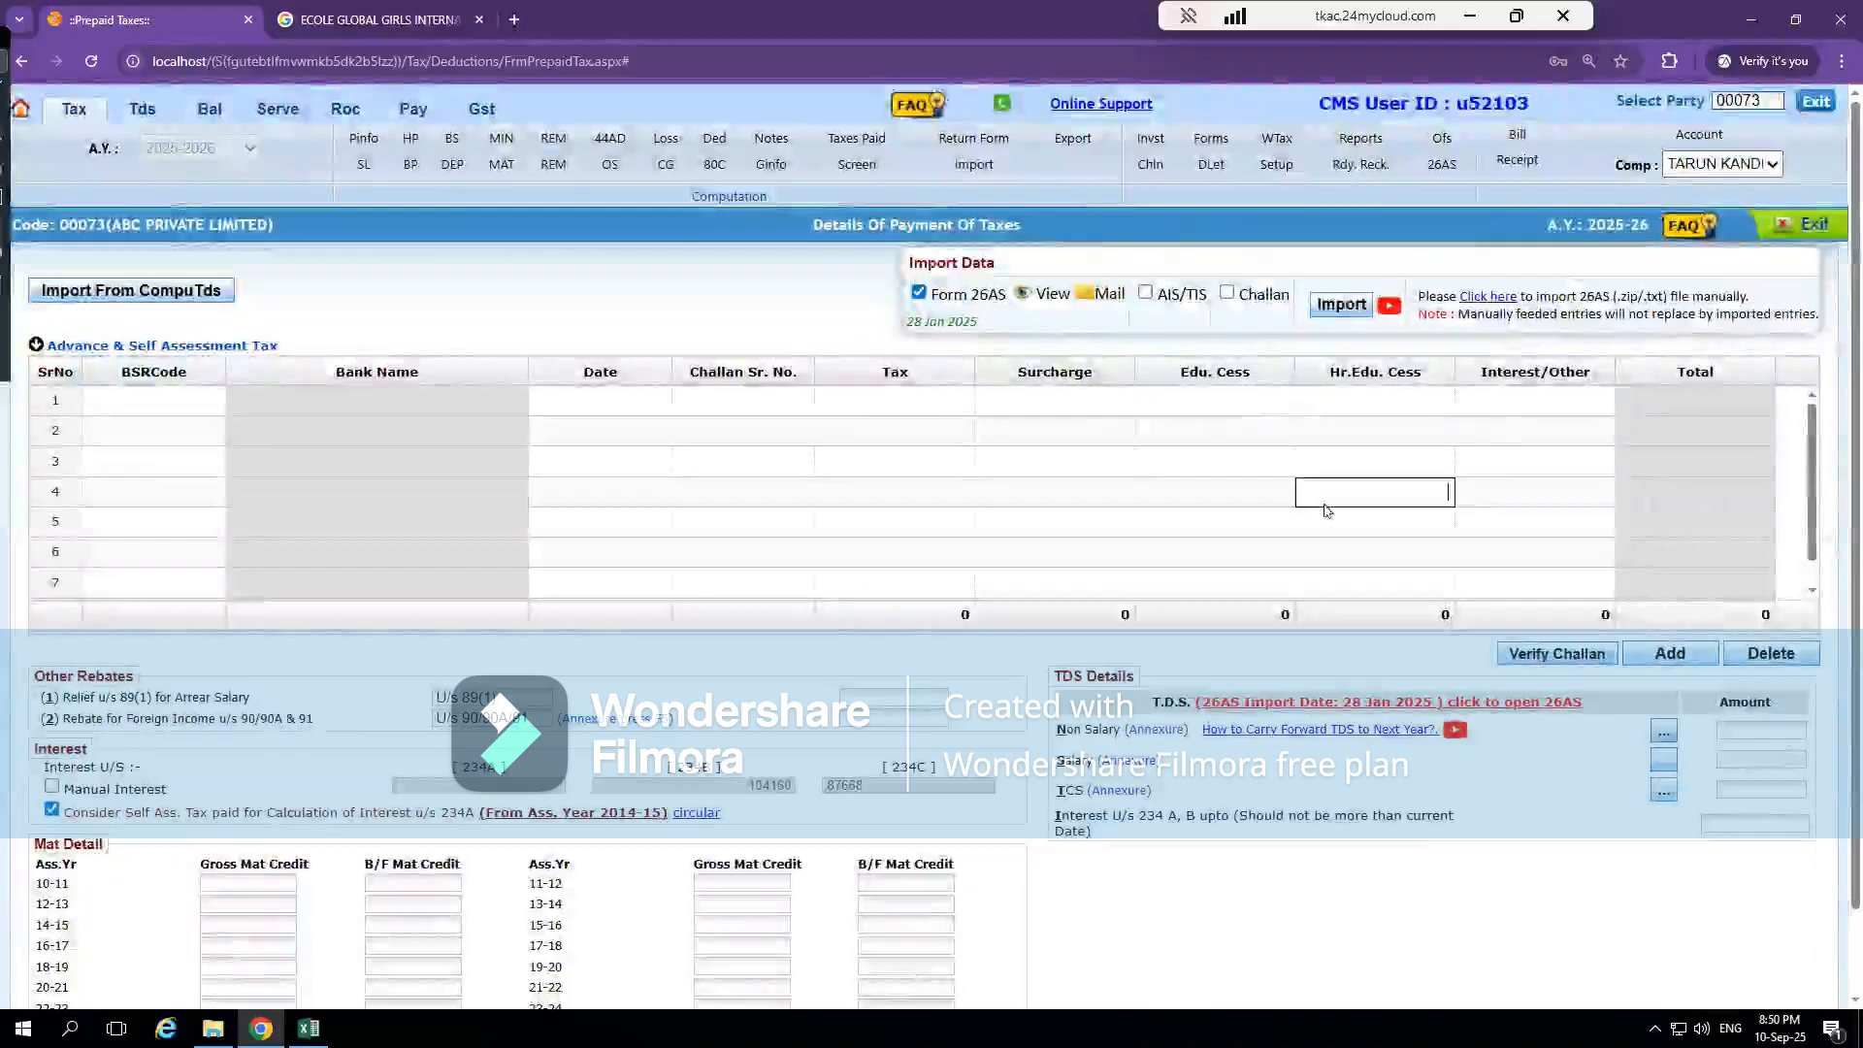
Open the Non Salary TDS annexure from the TDS Details and look through its deductor entries
left_click(1771, 732)
left_click(1602, 762)
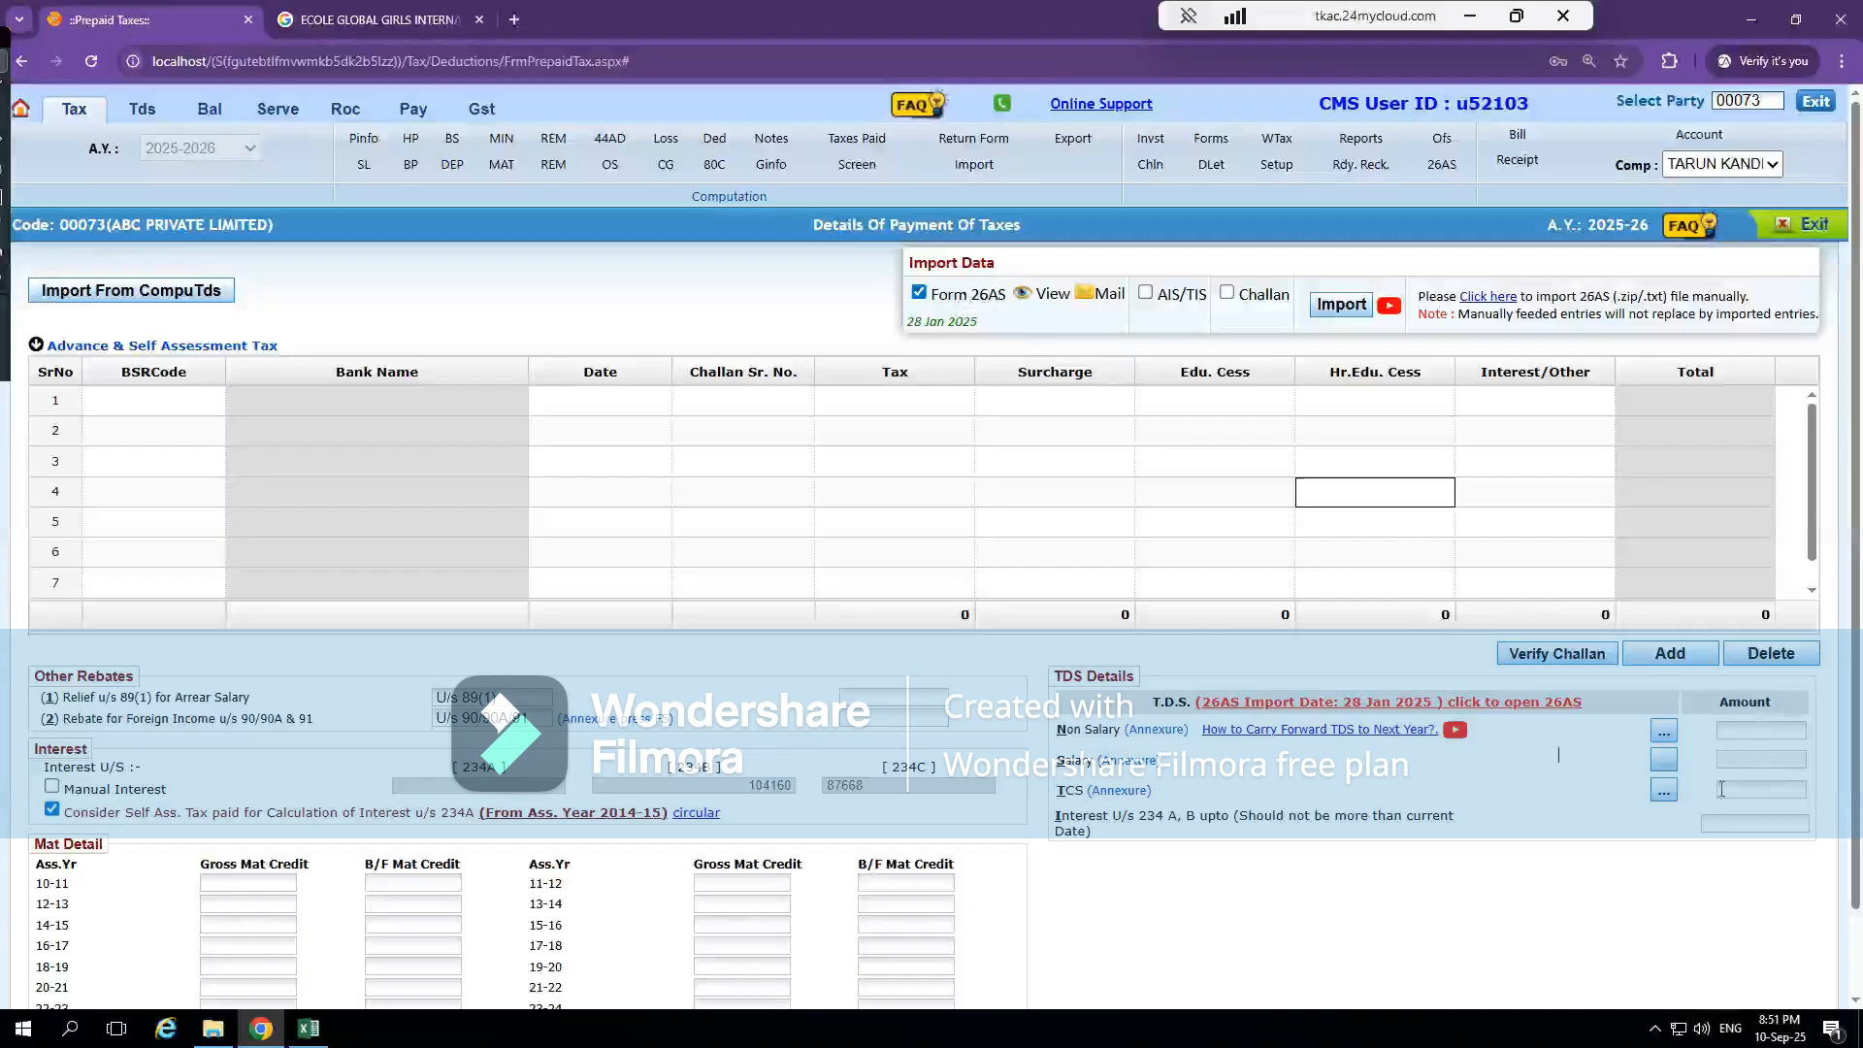
left_click(1746, 730)
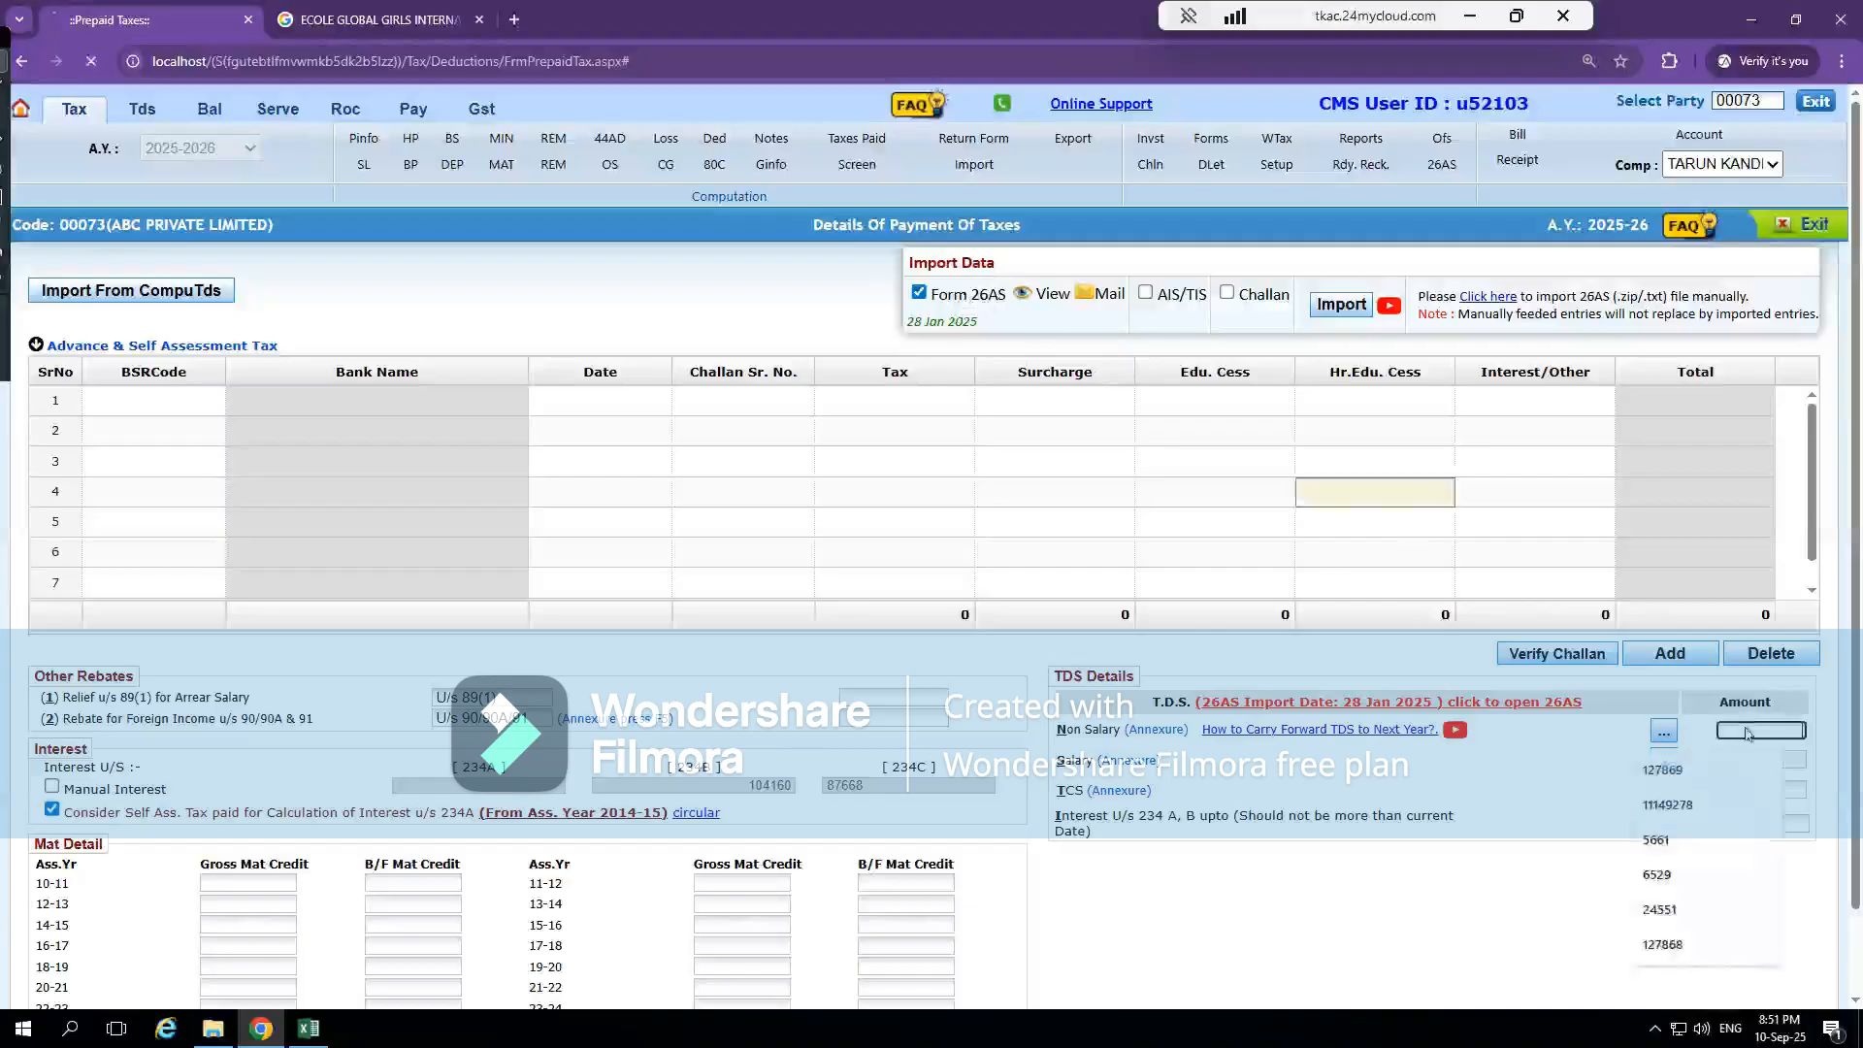
scroll(585, 589, "down", 10)
scroll(585, 589, "down", 20)
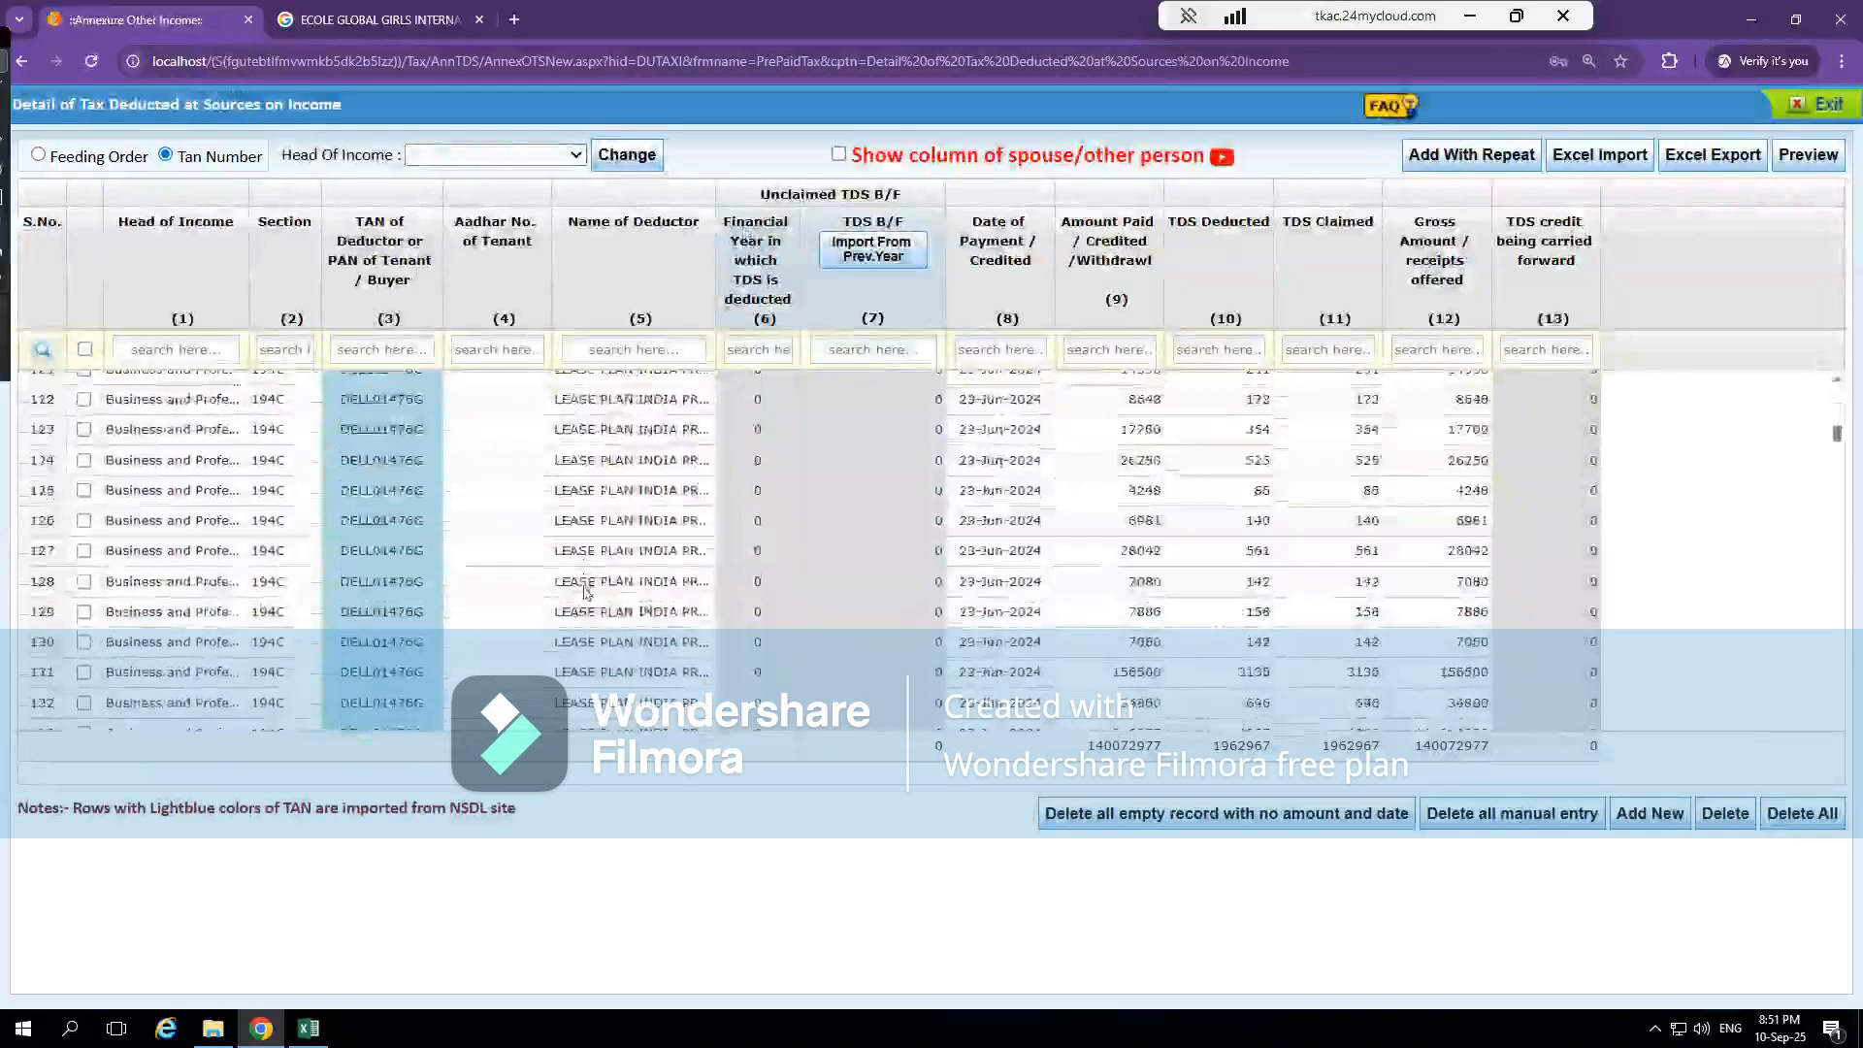
Try to exit the TDS annexure without filling the missing credit amounts, and go back to Details Of Payment Of Taxes
left_click(1817, 114)
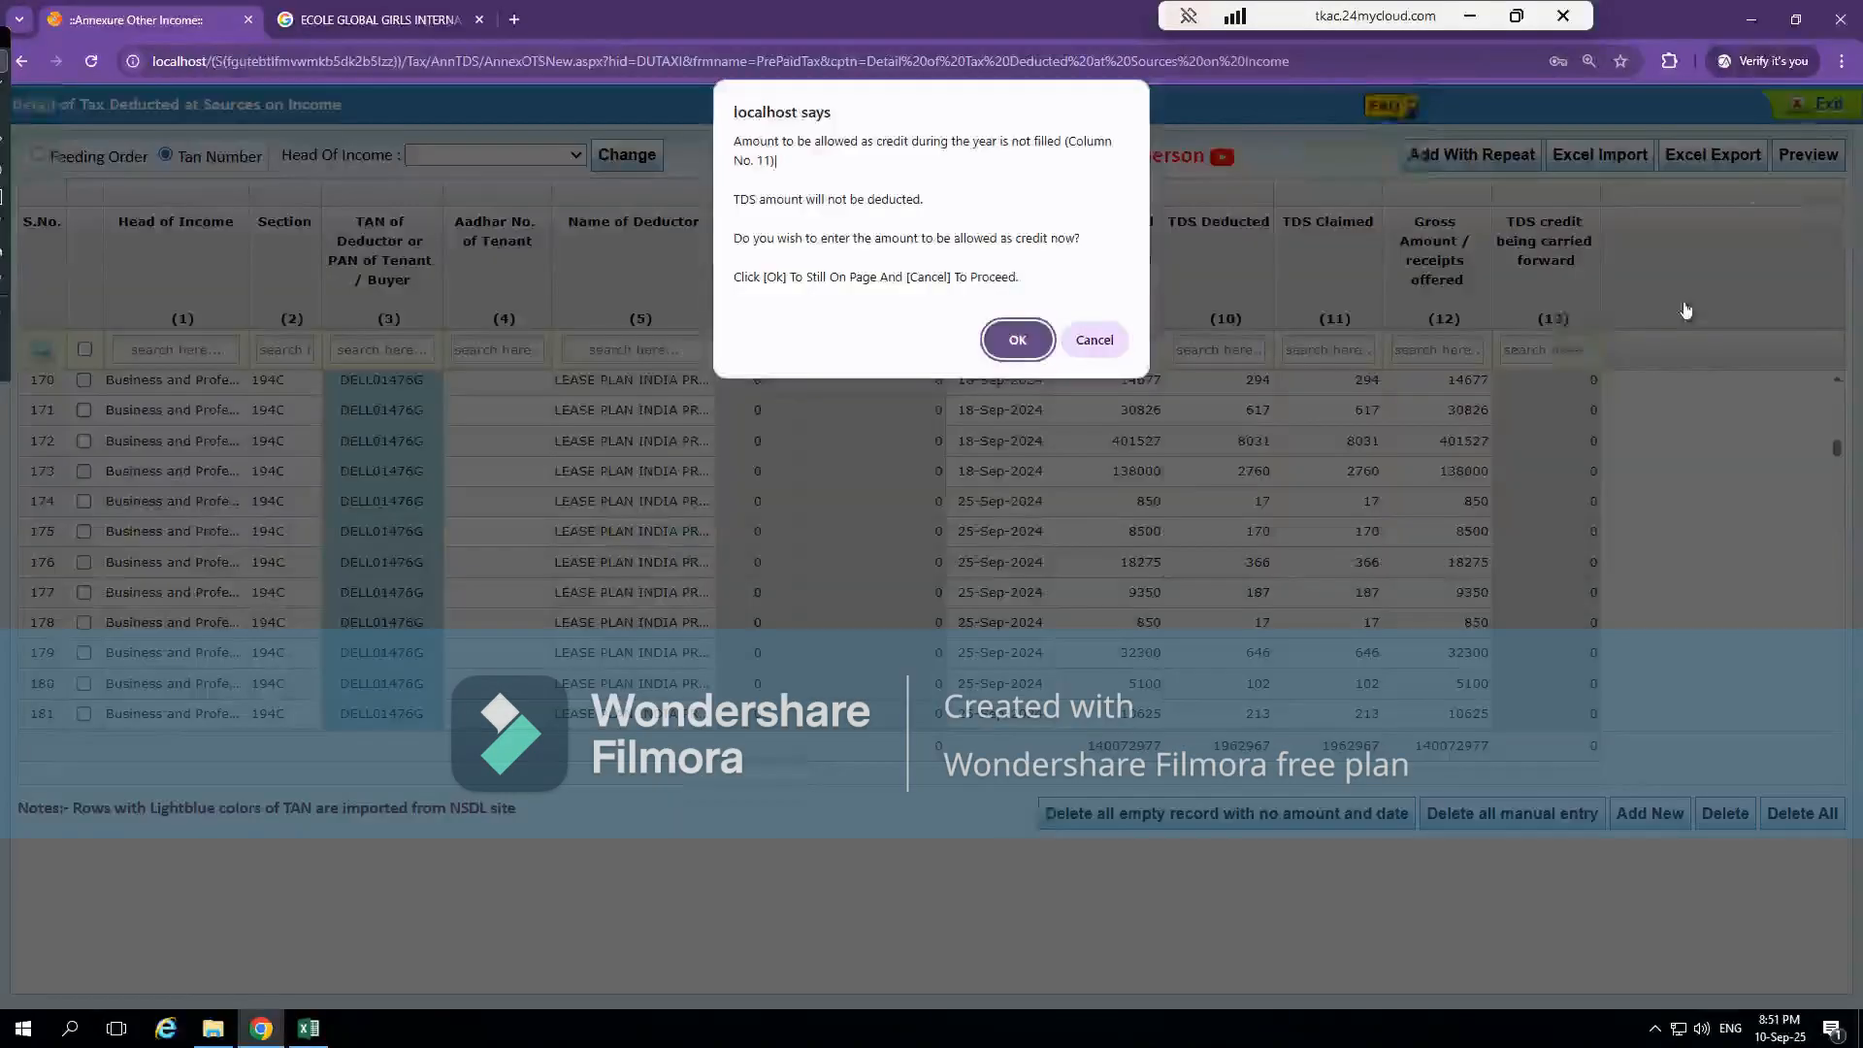
left_click(1103, 337)
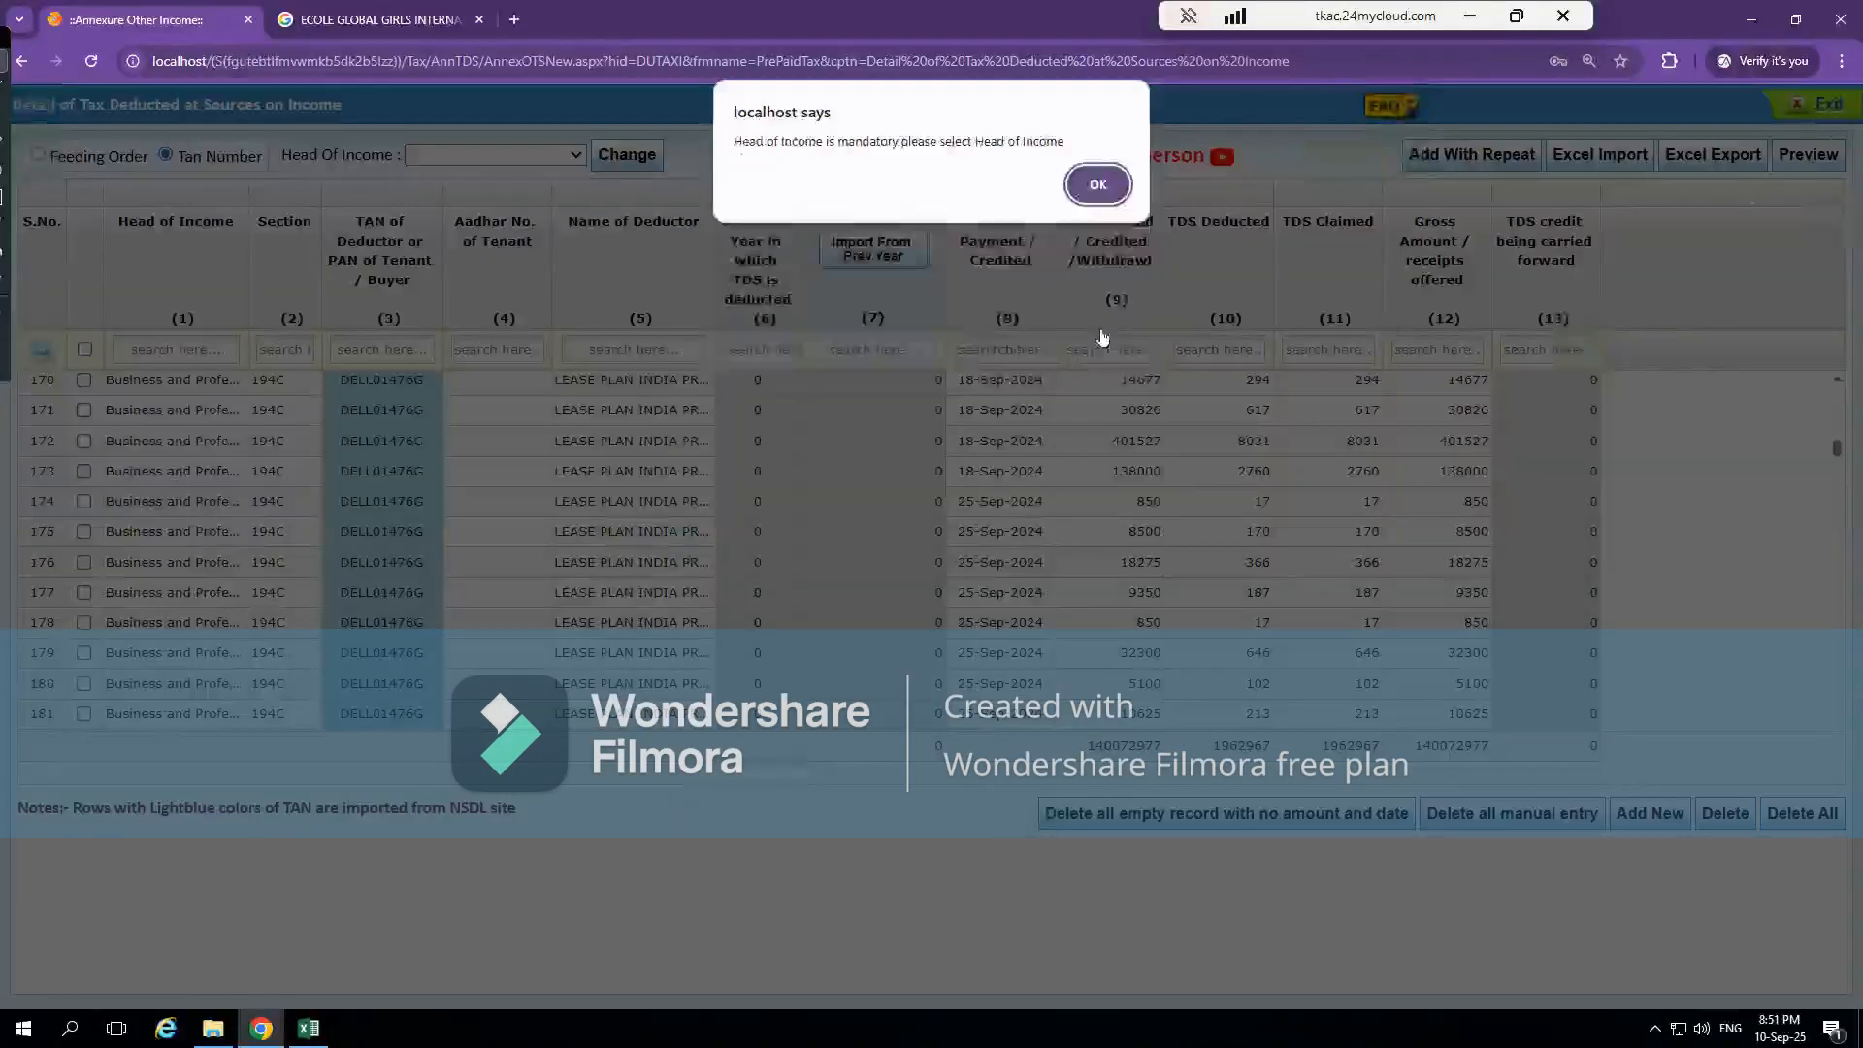
left_click(1098, 184)
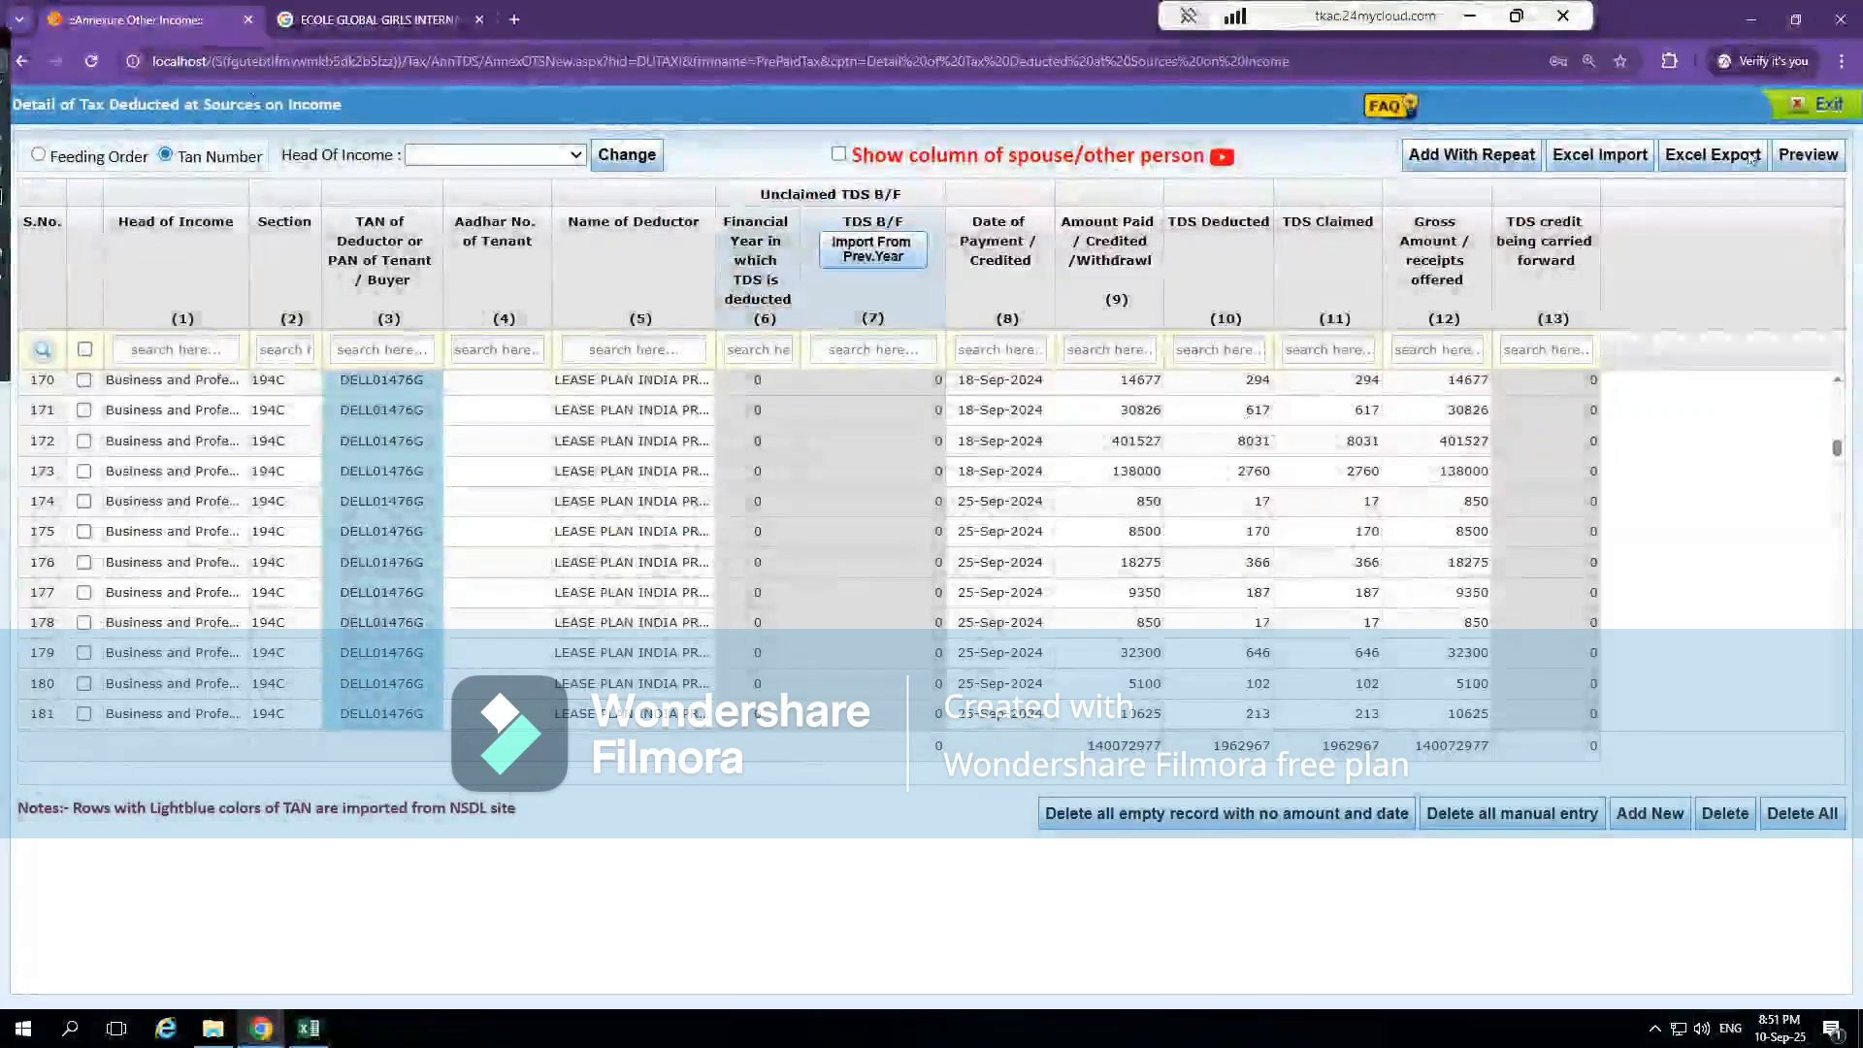
left_click(1824, 111)
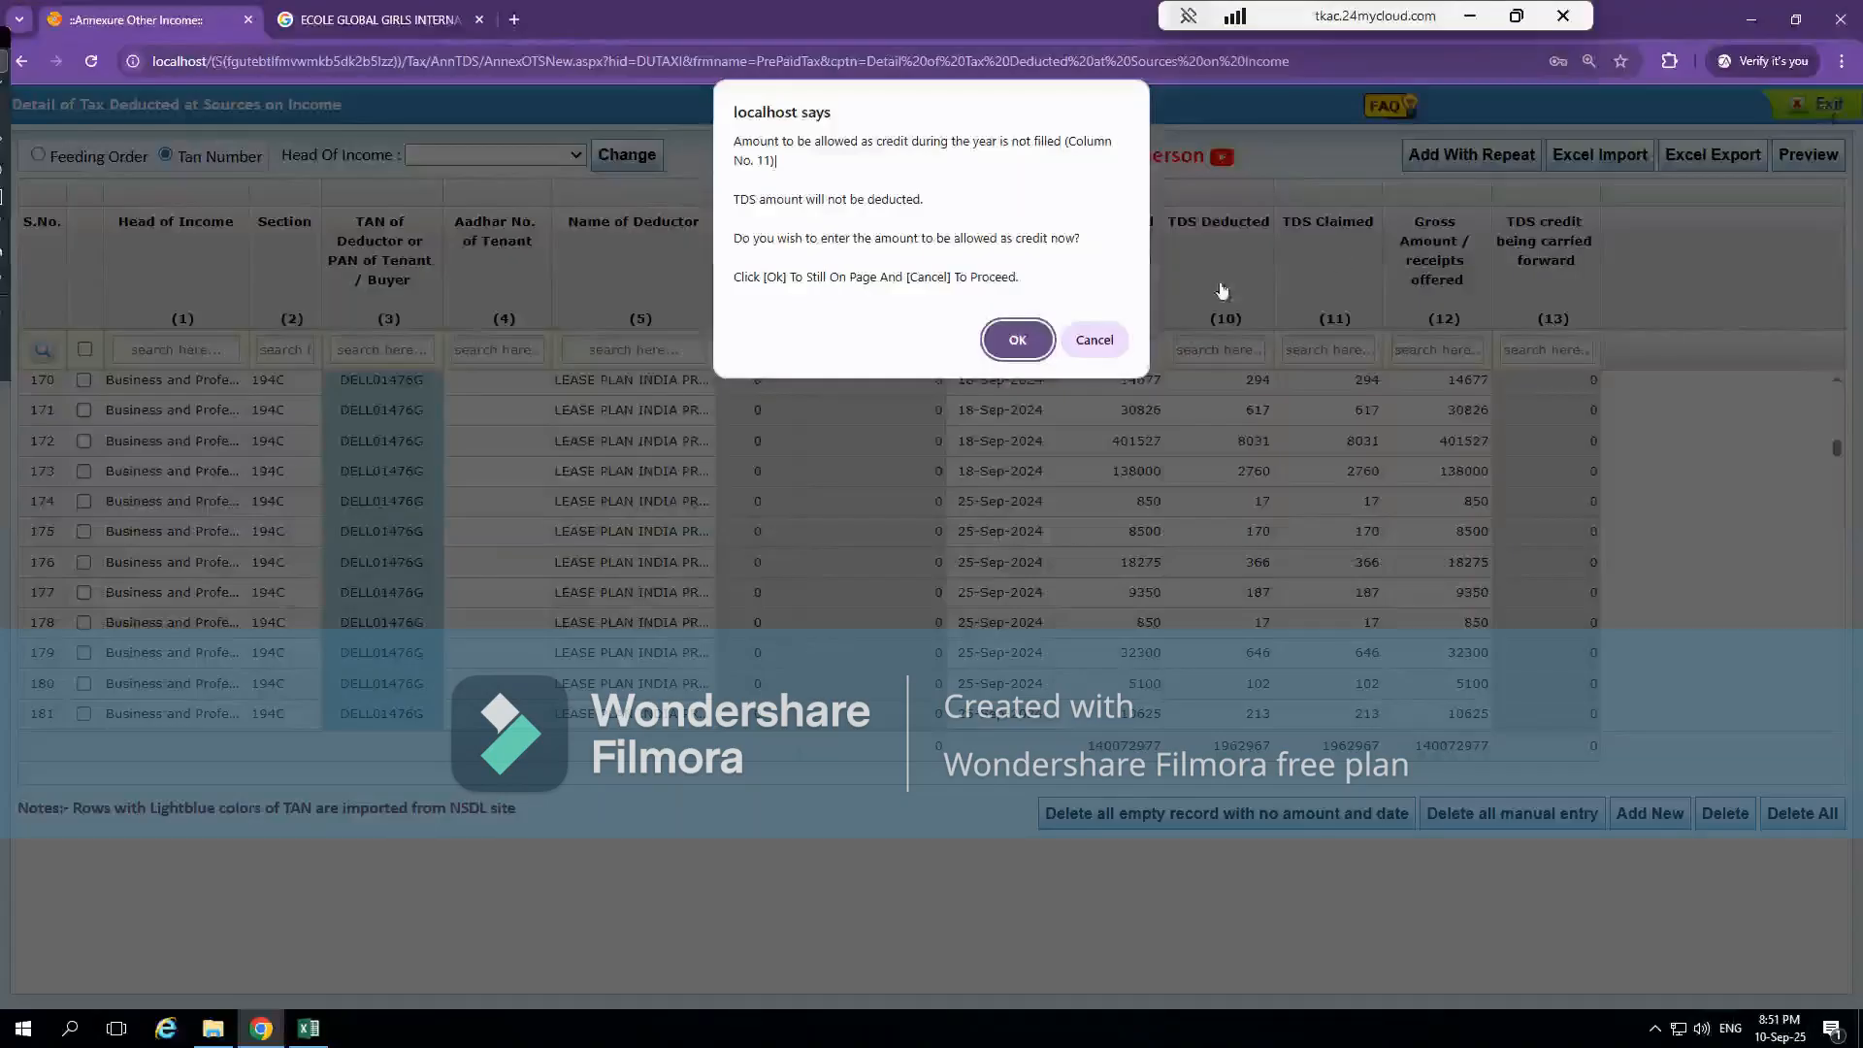
left_click(1109, 335)
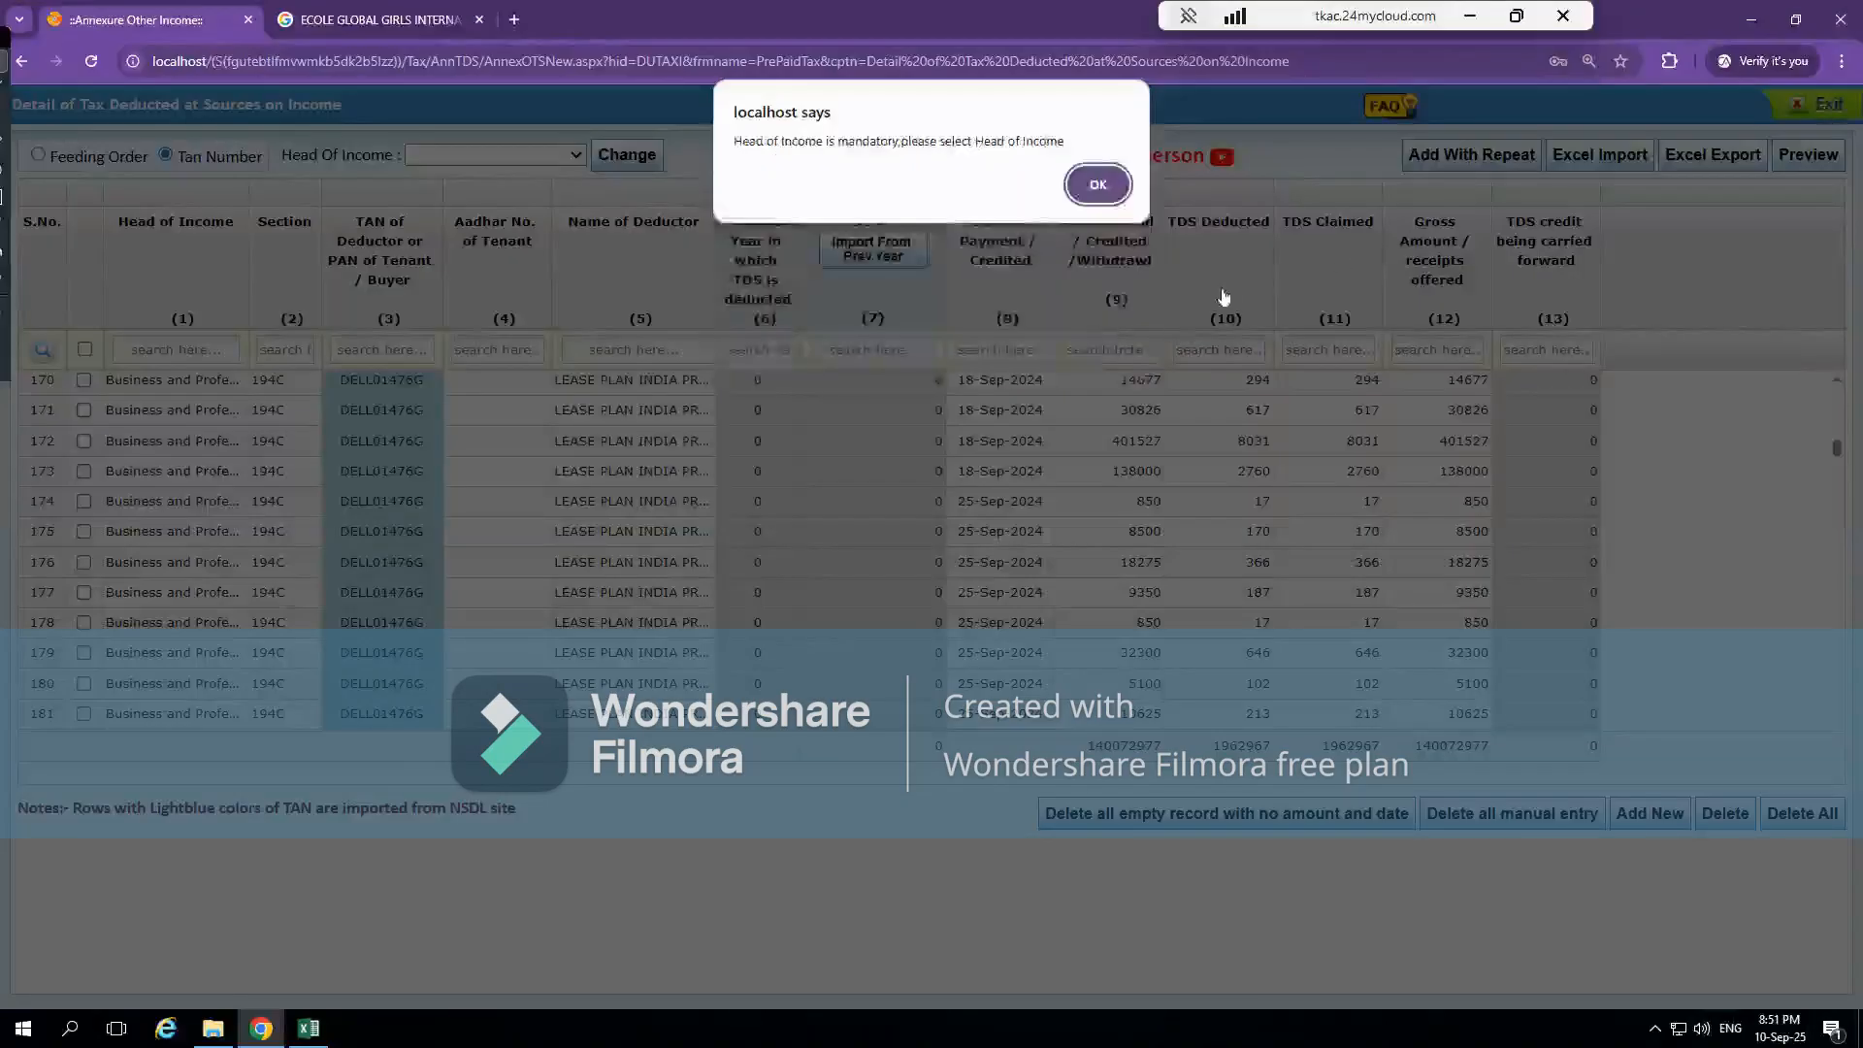
left_click(1111, 182)
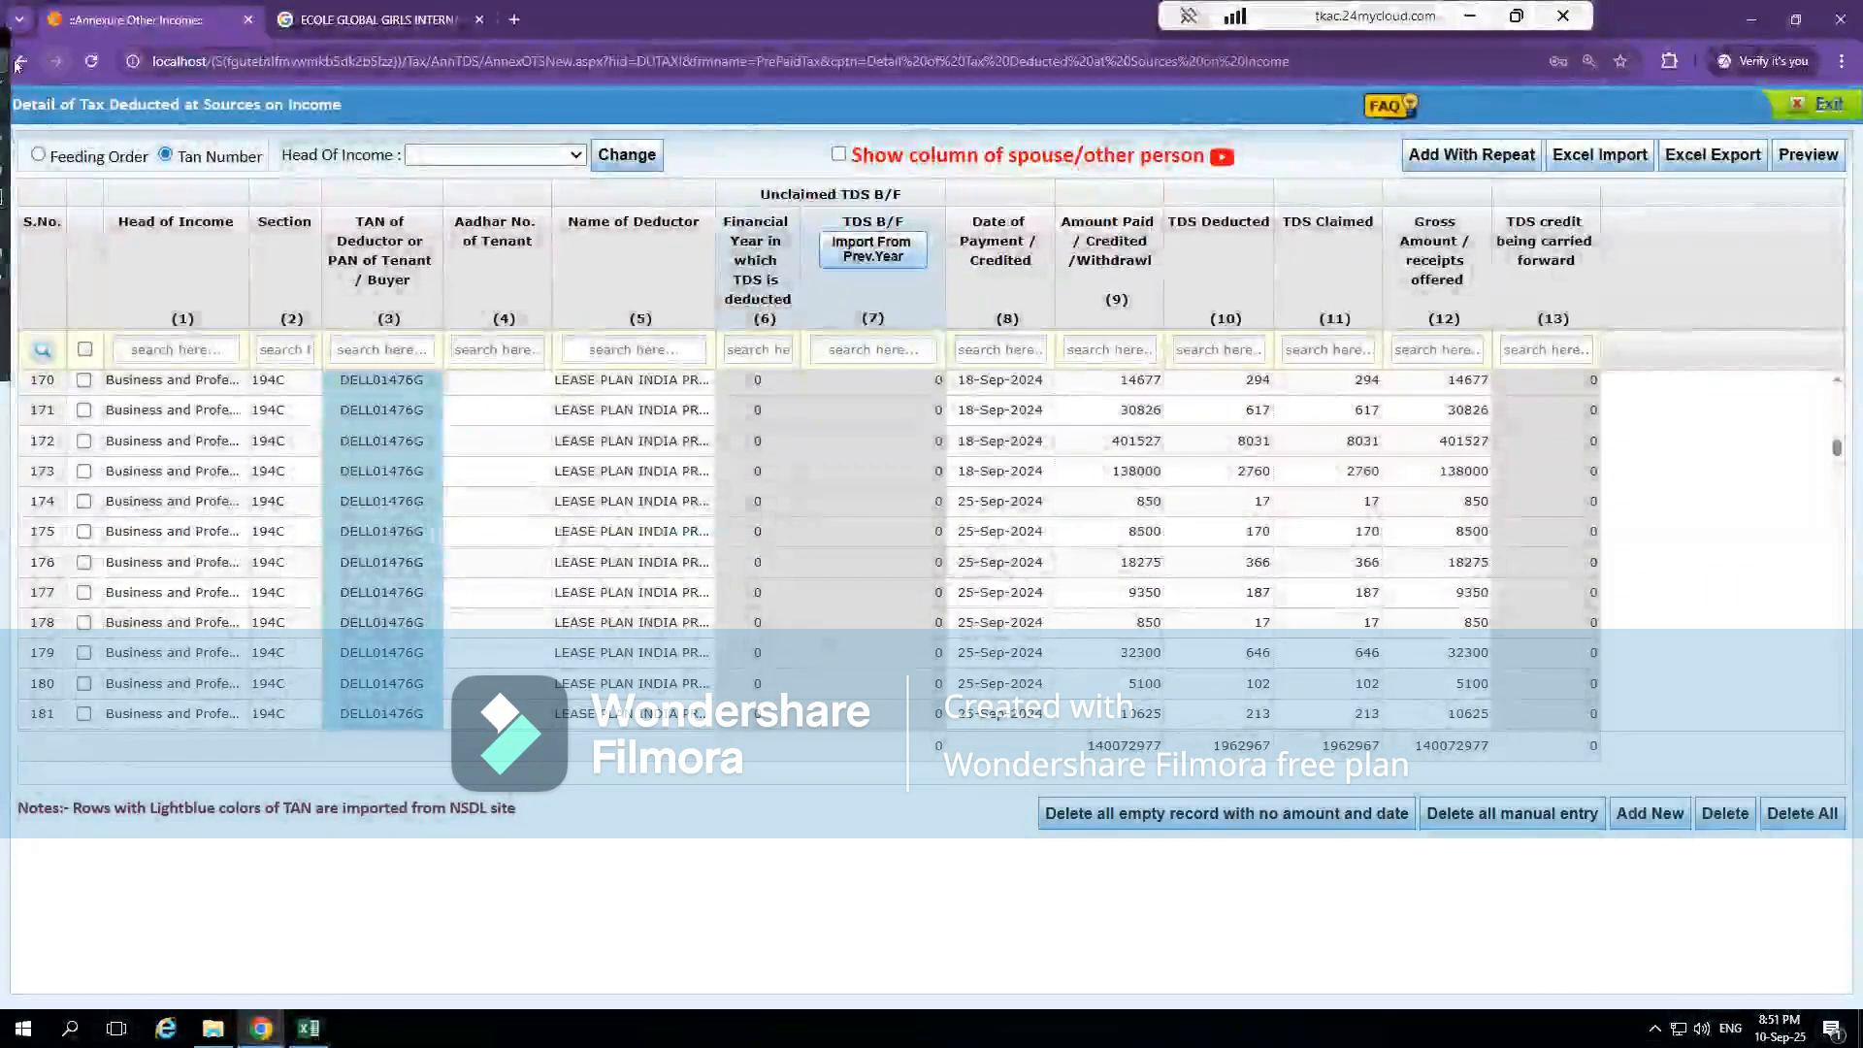
left_click(19, 62)
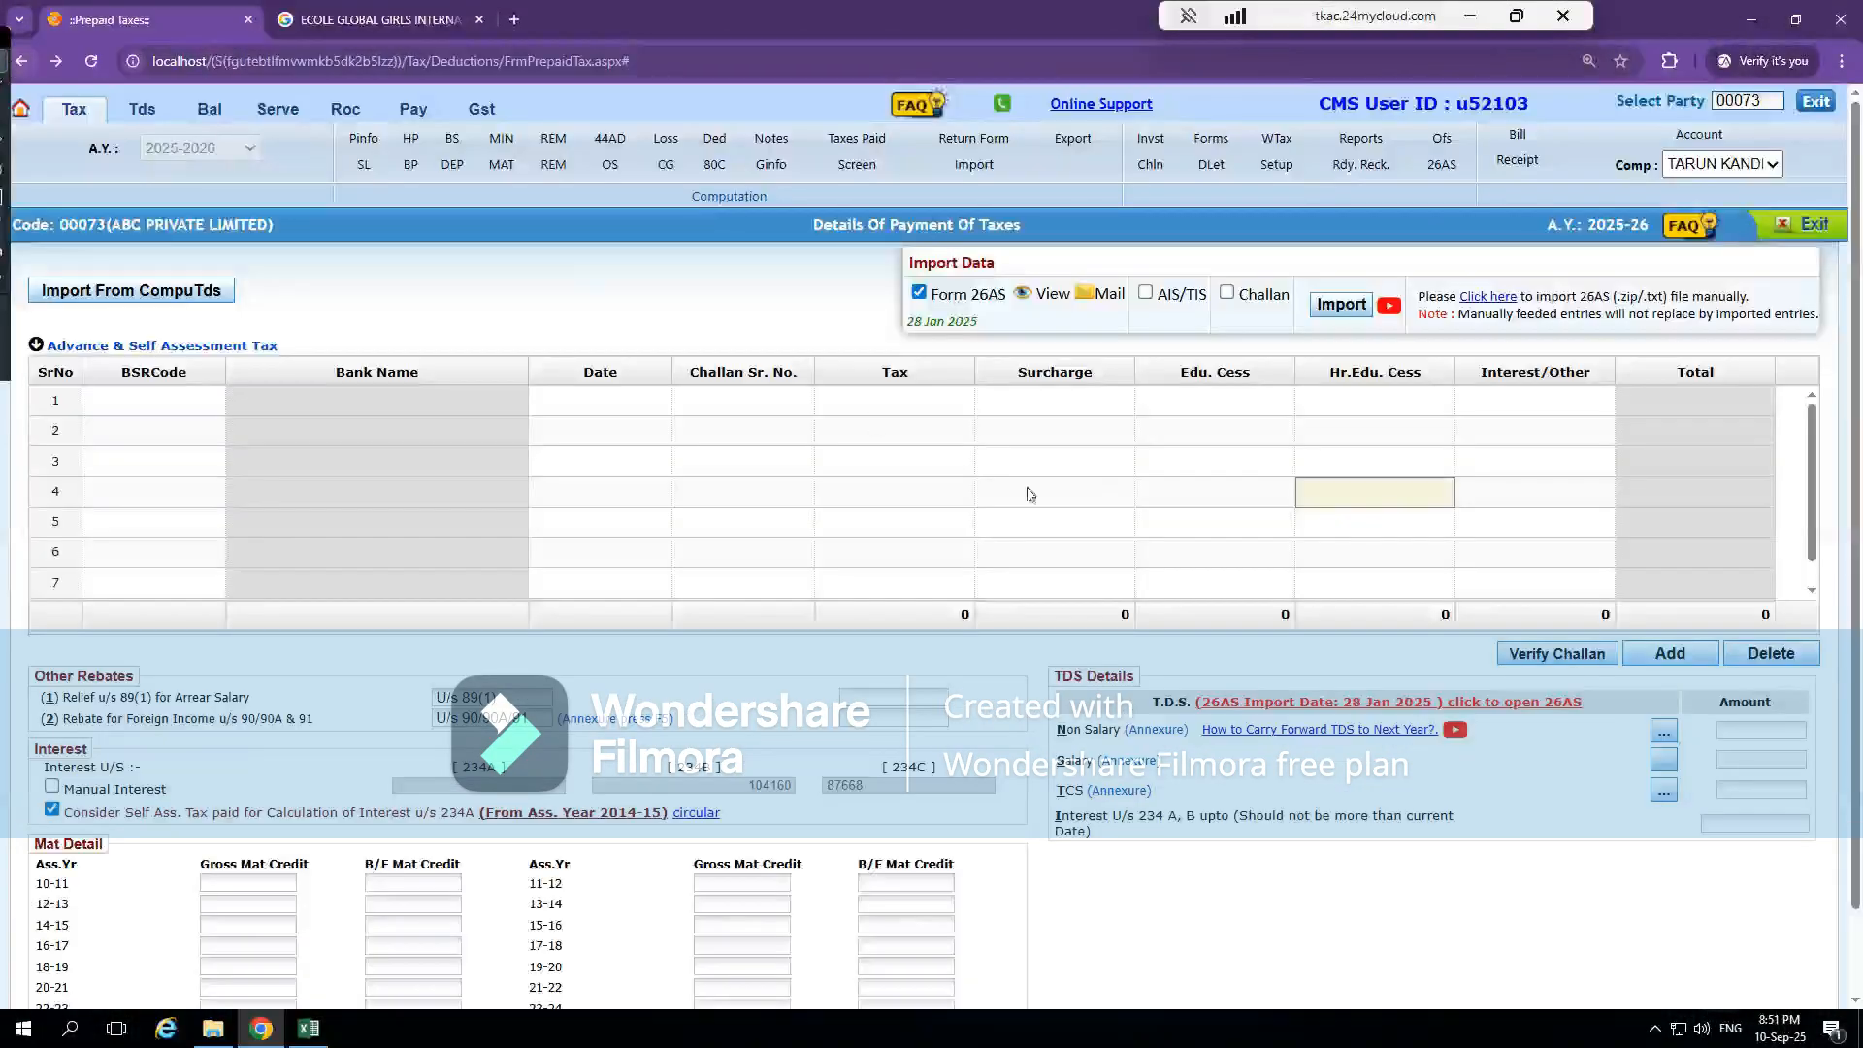
Reopen the Non Salary TDS annexure and examine the TDS Claimed entries and their total
double_click(1773, 732)
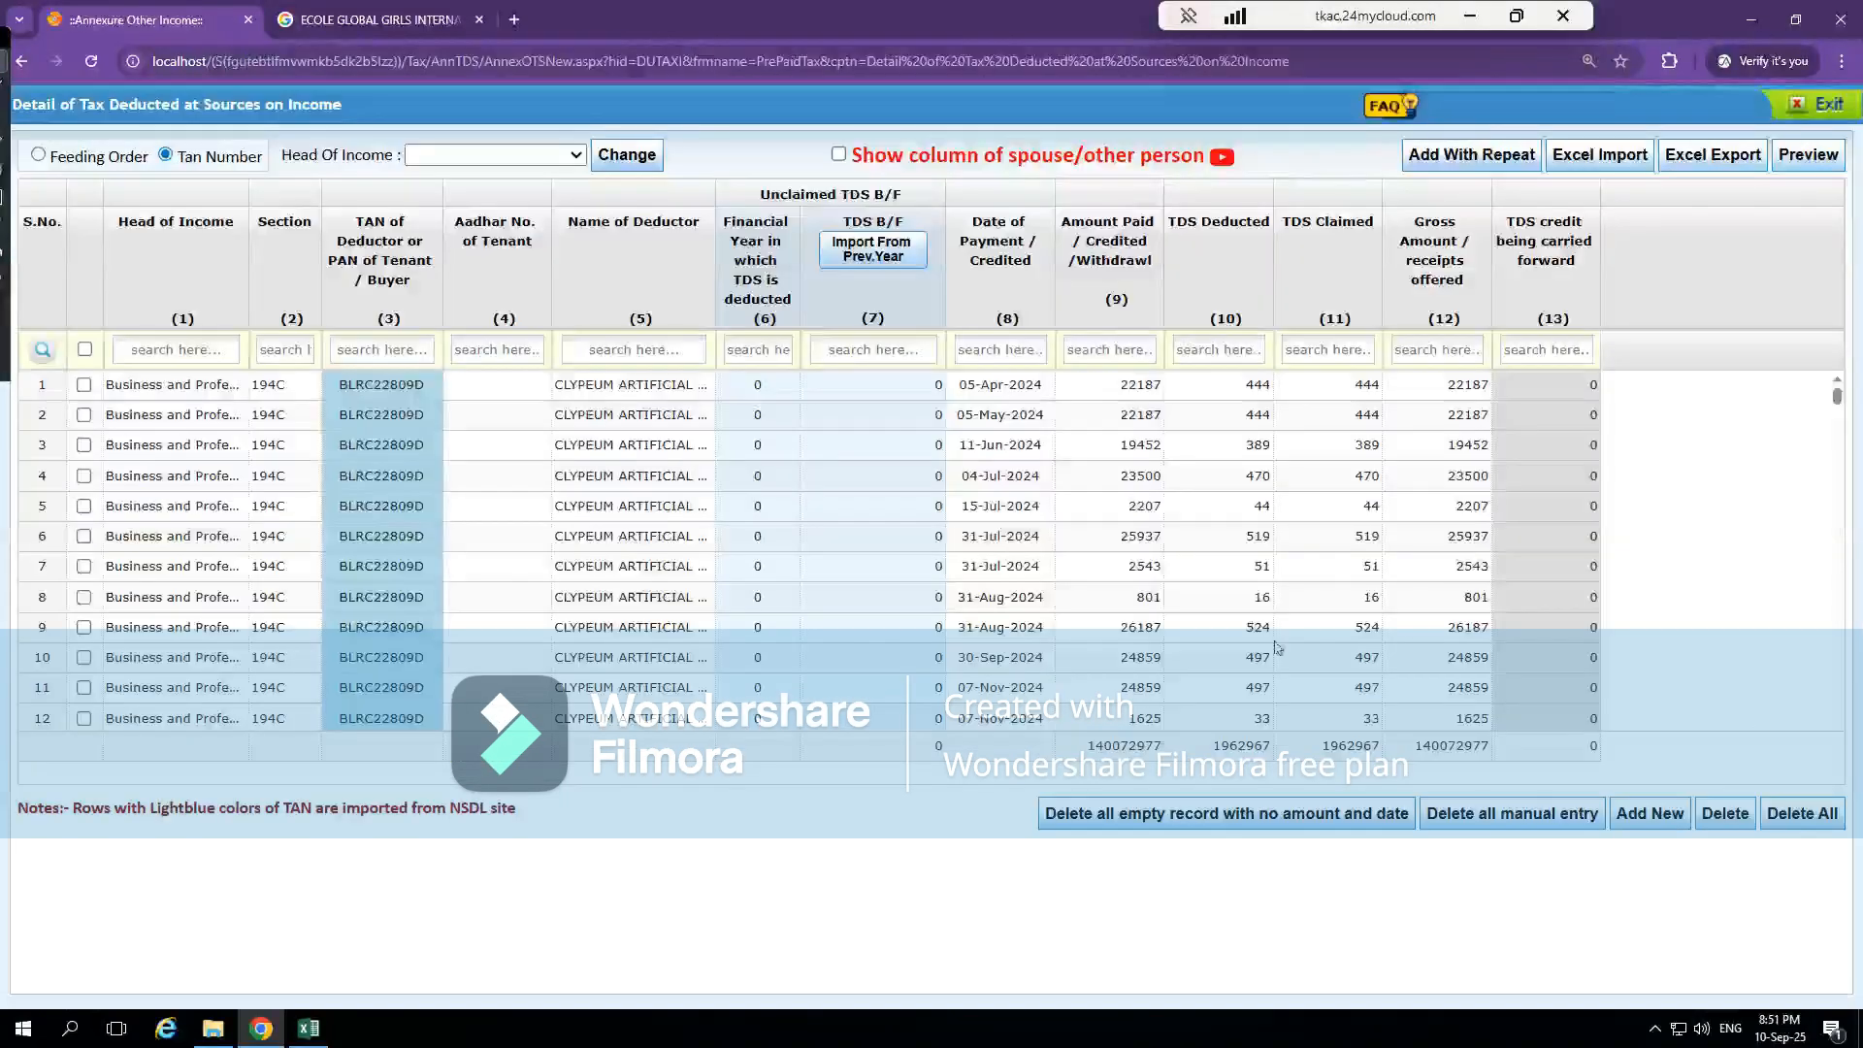
scroll(1261, 635, "down", 10)
scroll(1276, 647, "up", 10)
left_click(1327, 627)
left_click(1333, 757)
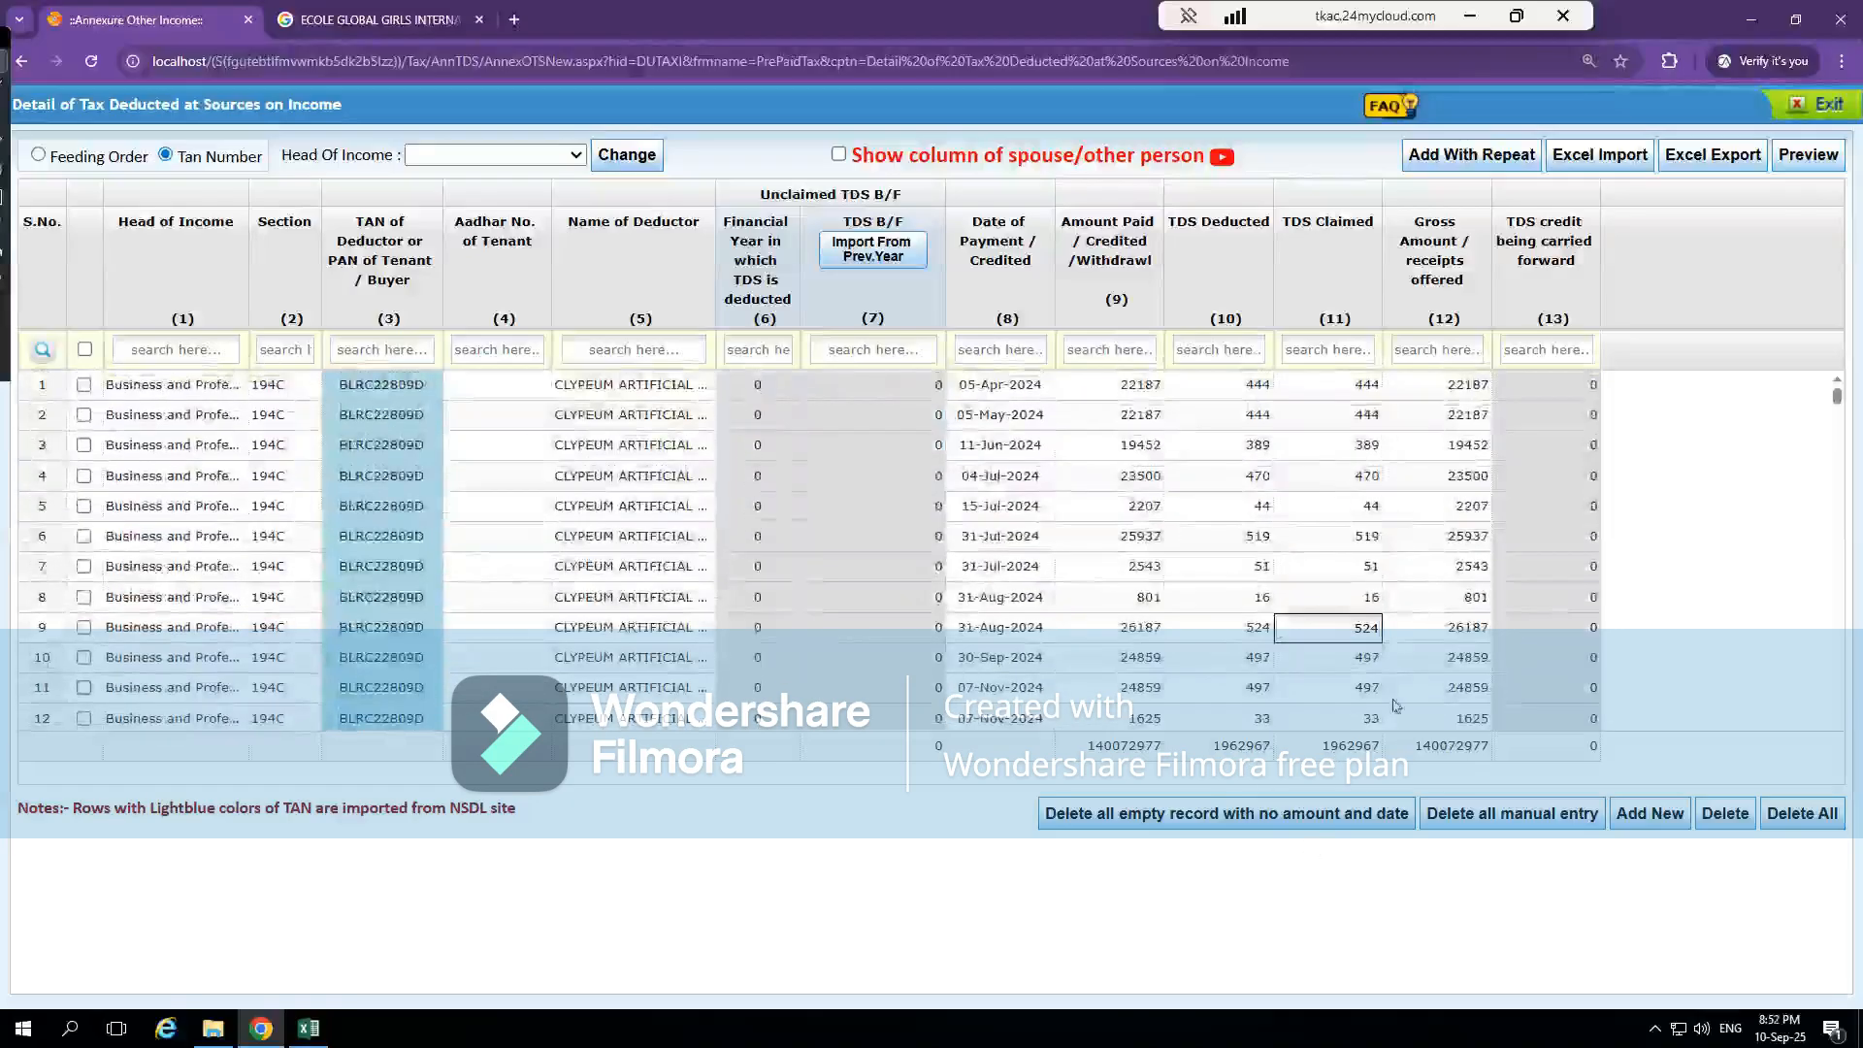
Delete all deductor records from the Non Salary TDS annexure and go back to Details Of Payment Of Taxes
left_click(1180, 607)
left_click(1115, 629)
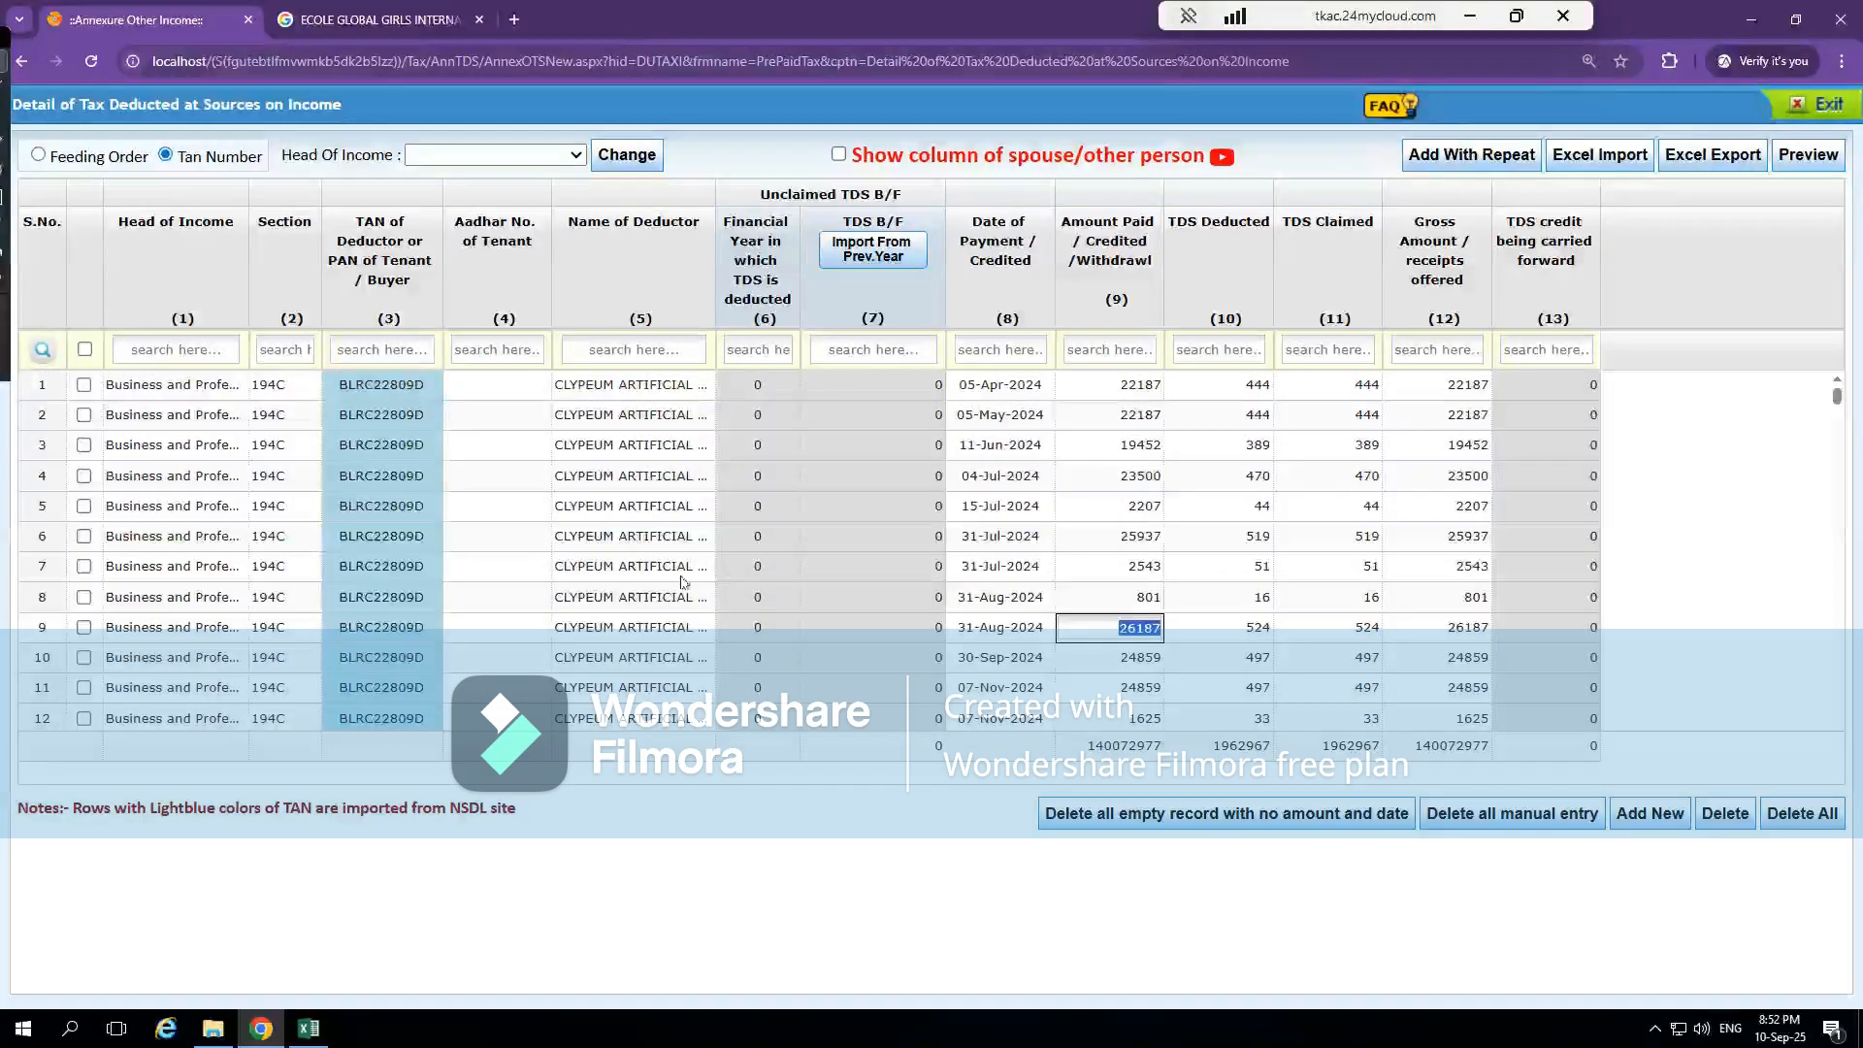
left_click(84, 628)
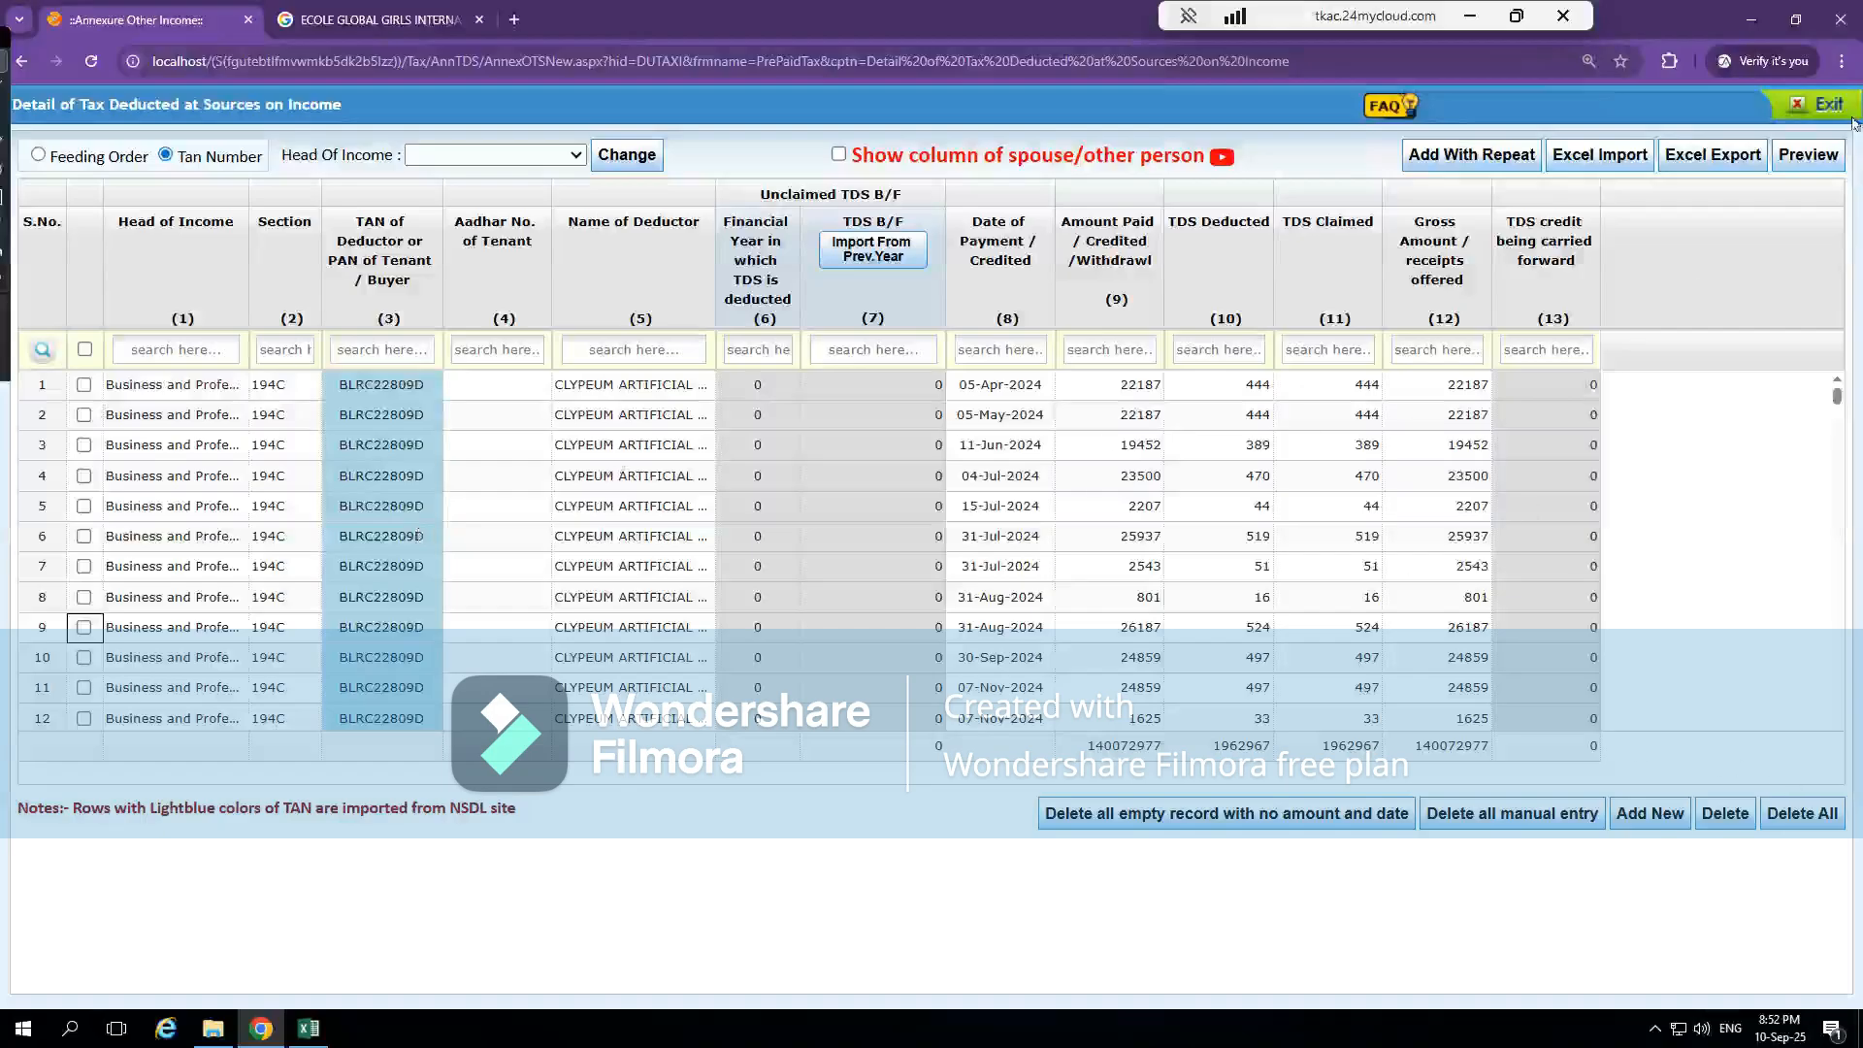
left_click(1803, 815)
left_click(1017, 183)
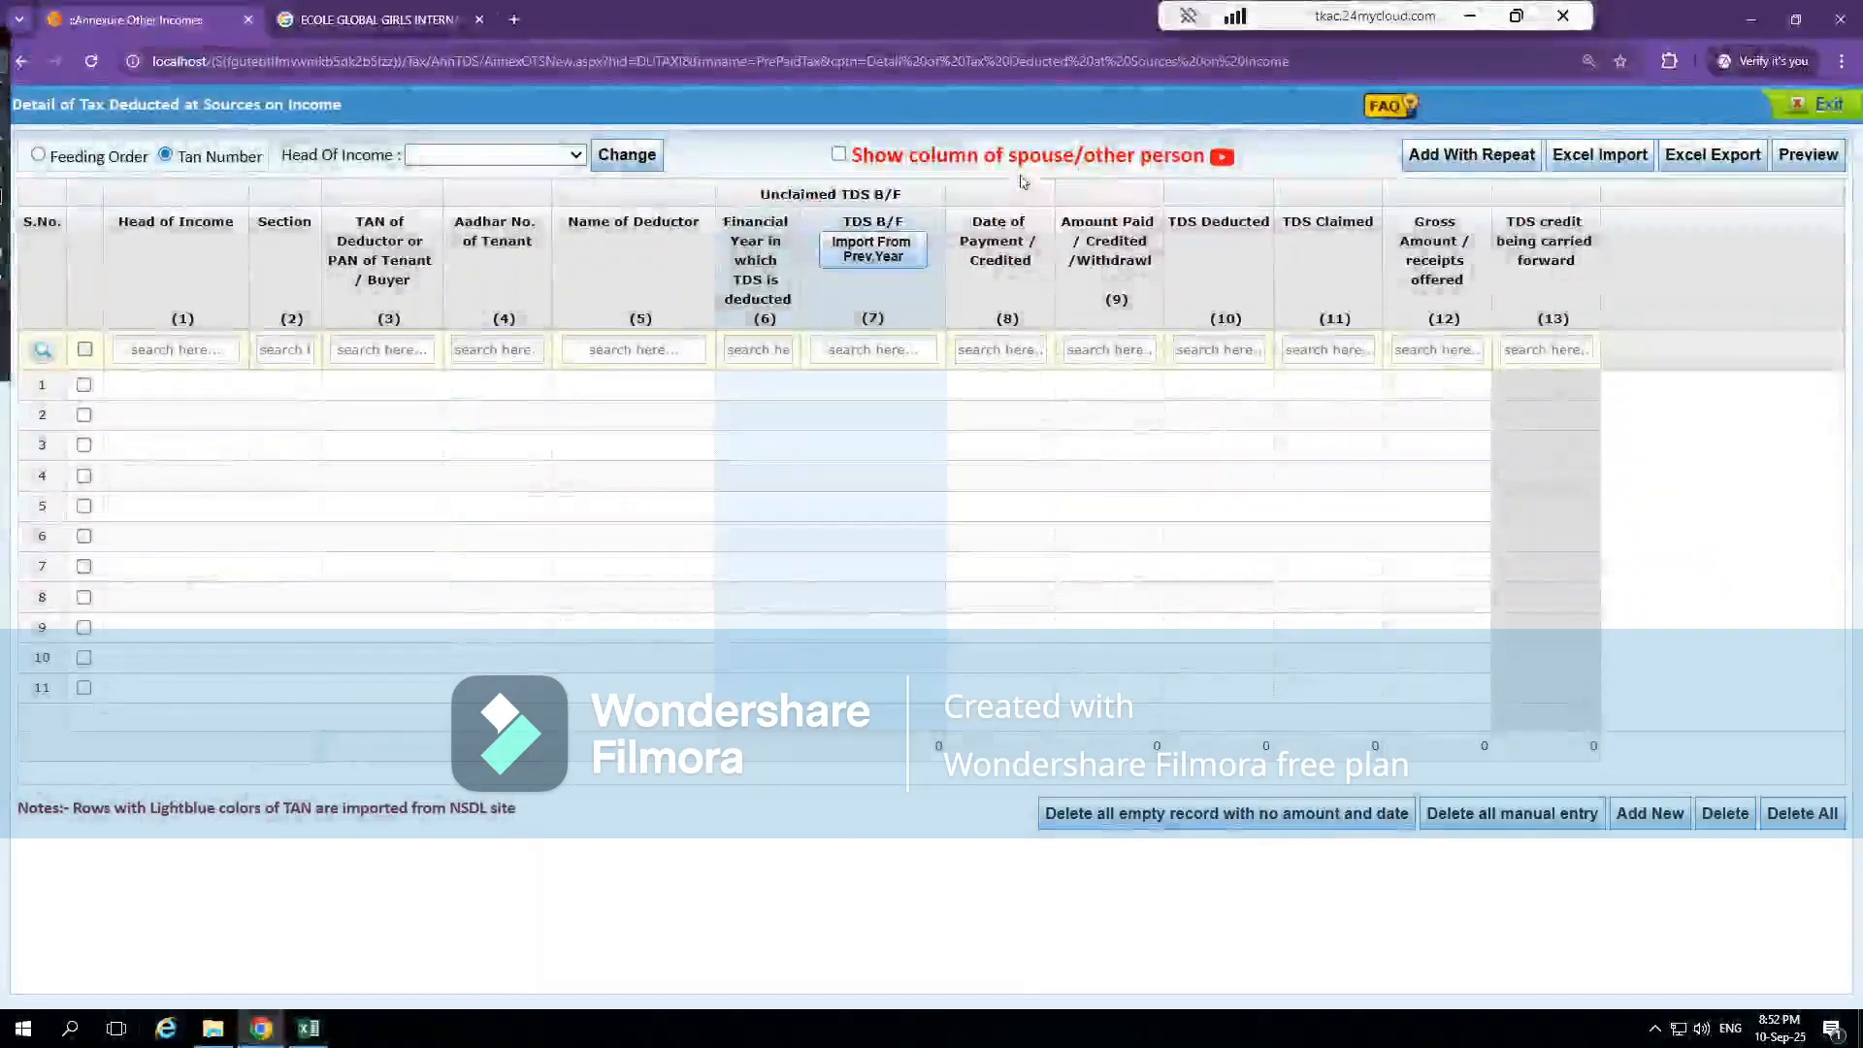
left_click(1805, 107)
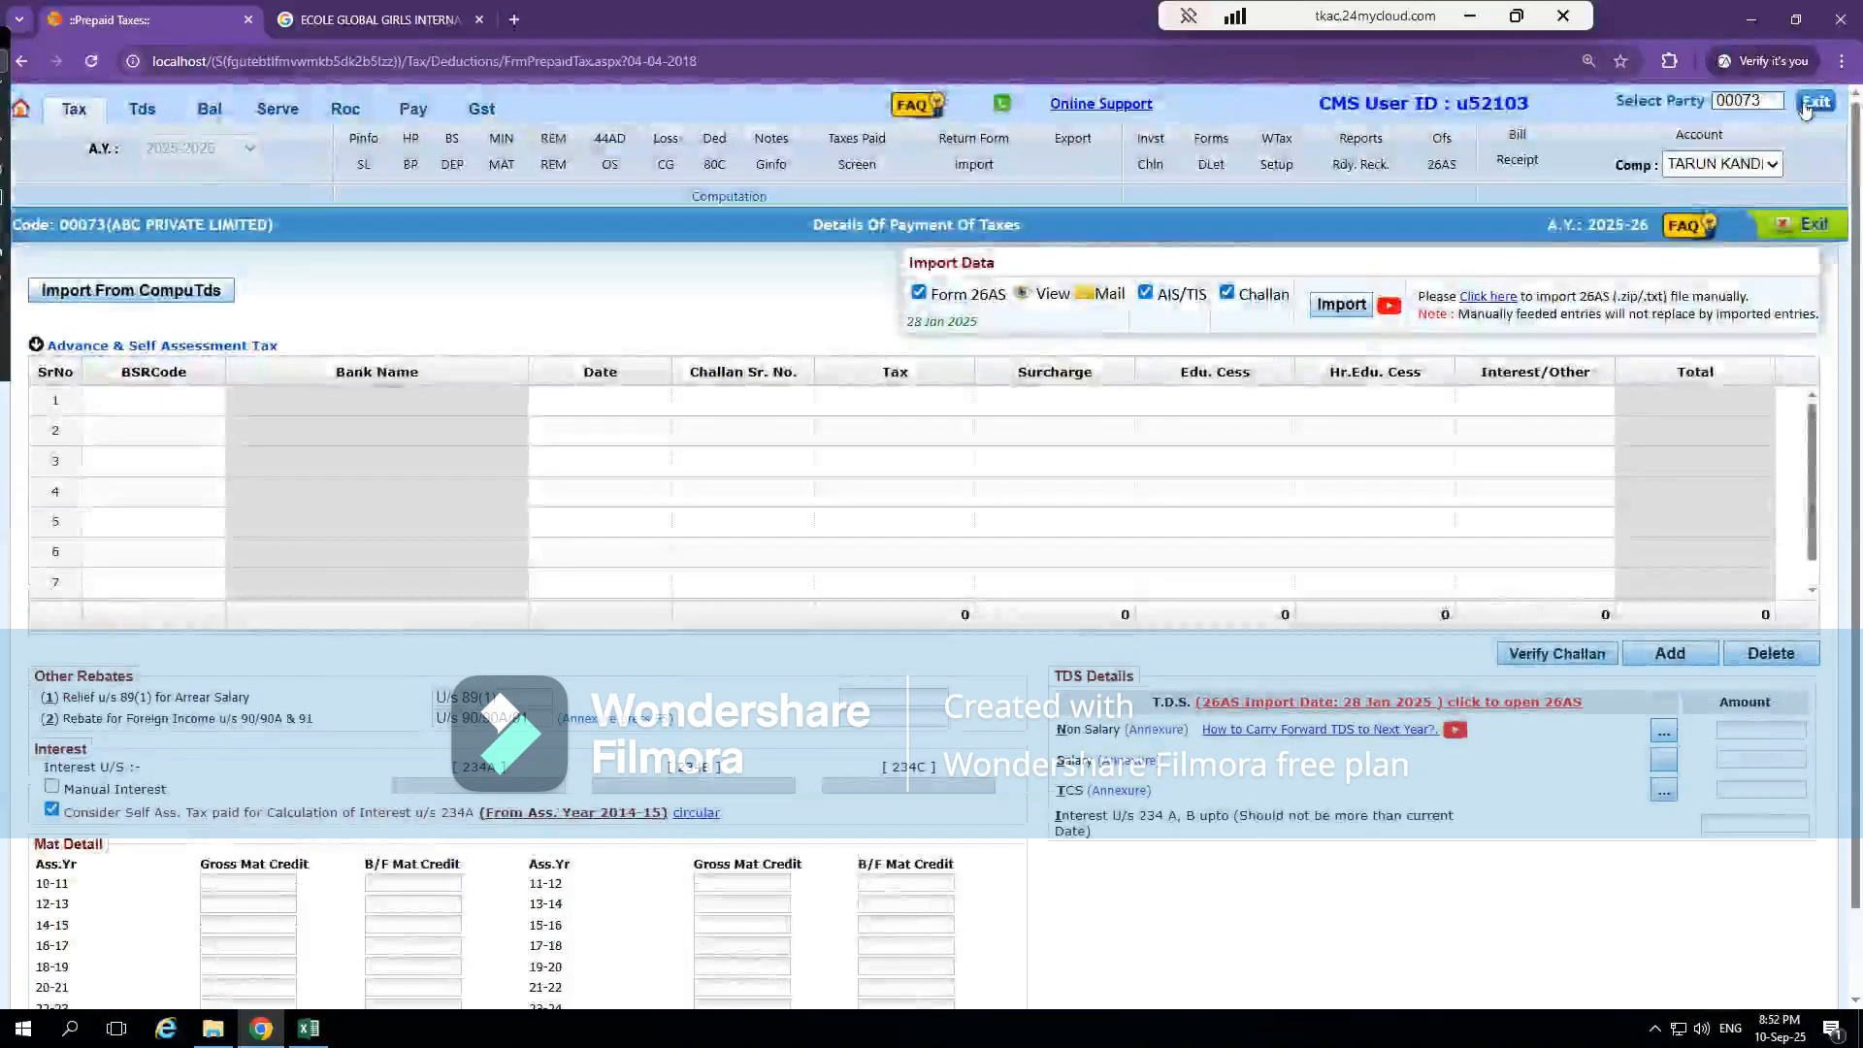
Import only Form 26AS data by submitting a new TRACES request with the captcha code filled in
left_click(1228, 292)
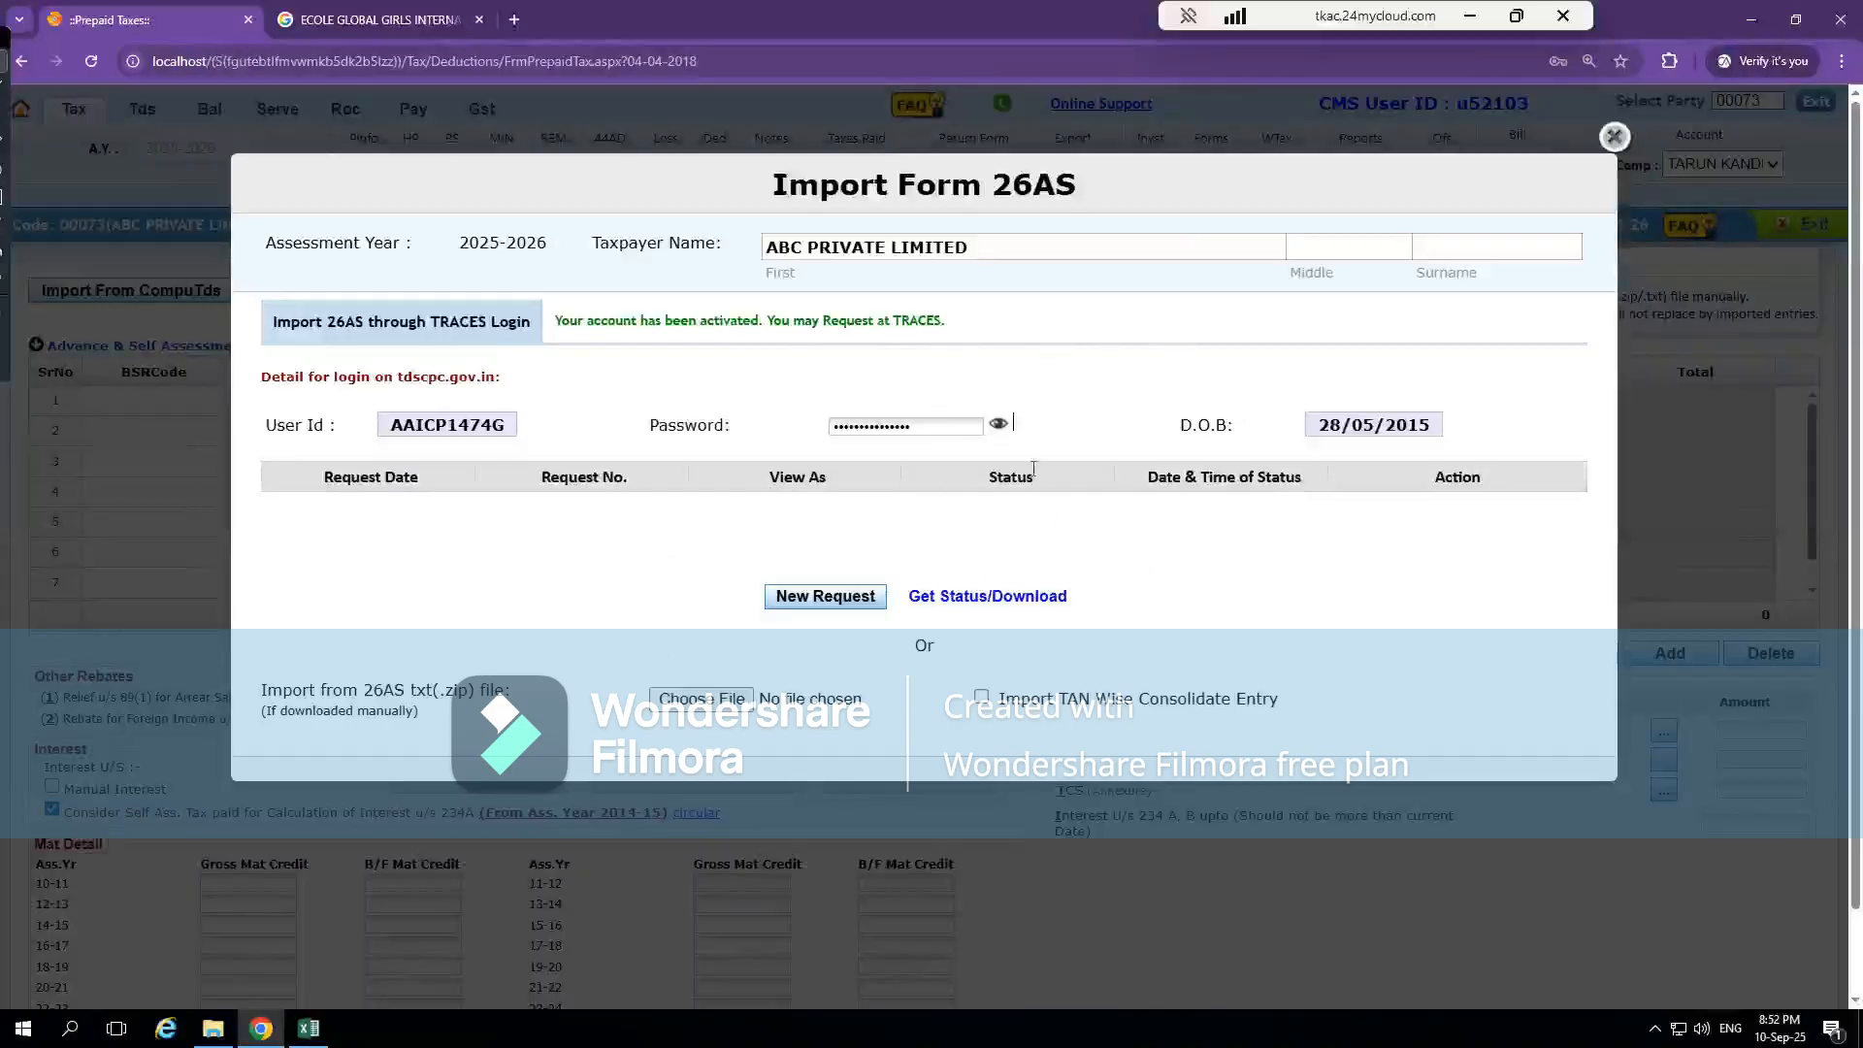
left_click(836, 598)
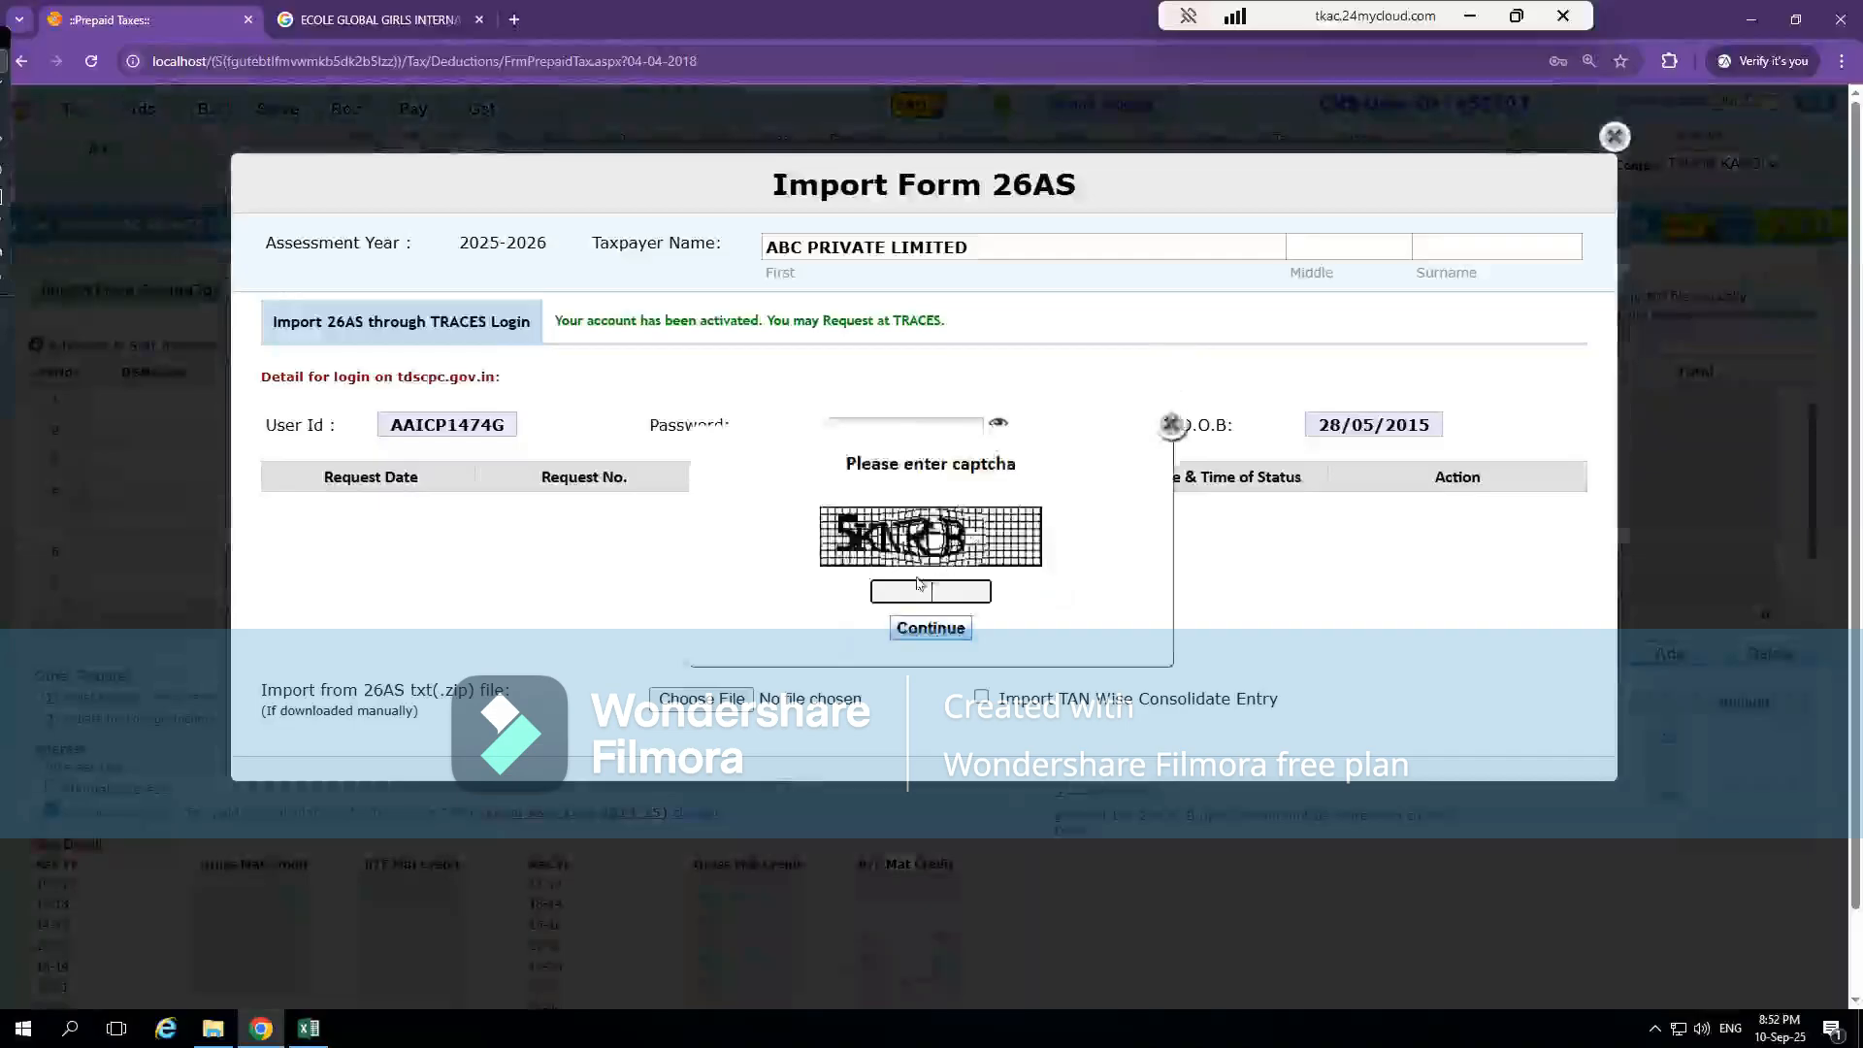
left_click(907, 585)
type("5knrb")
left_click(931, 628)
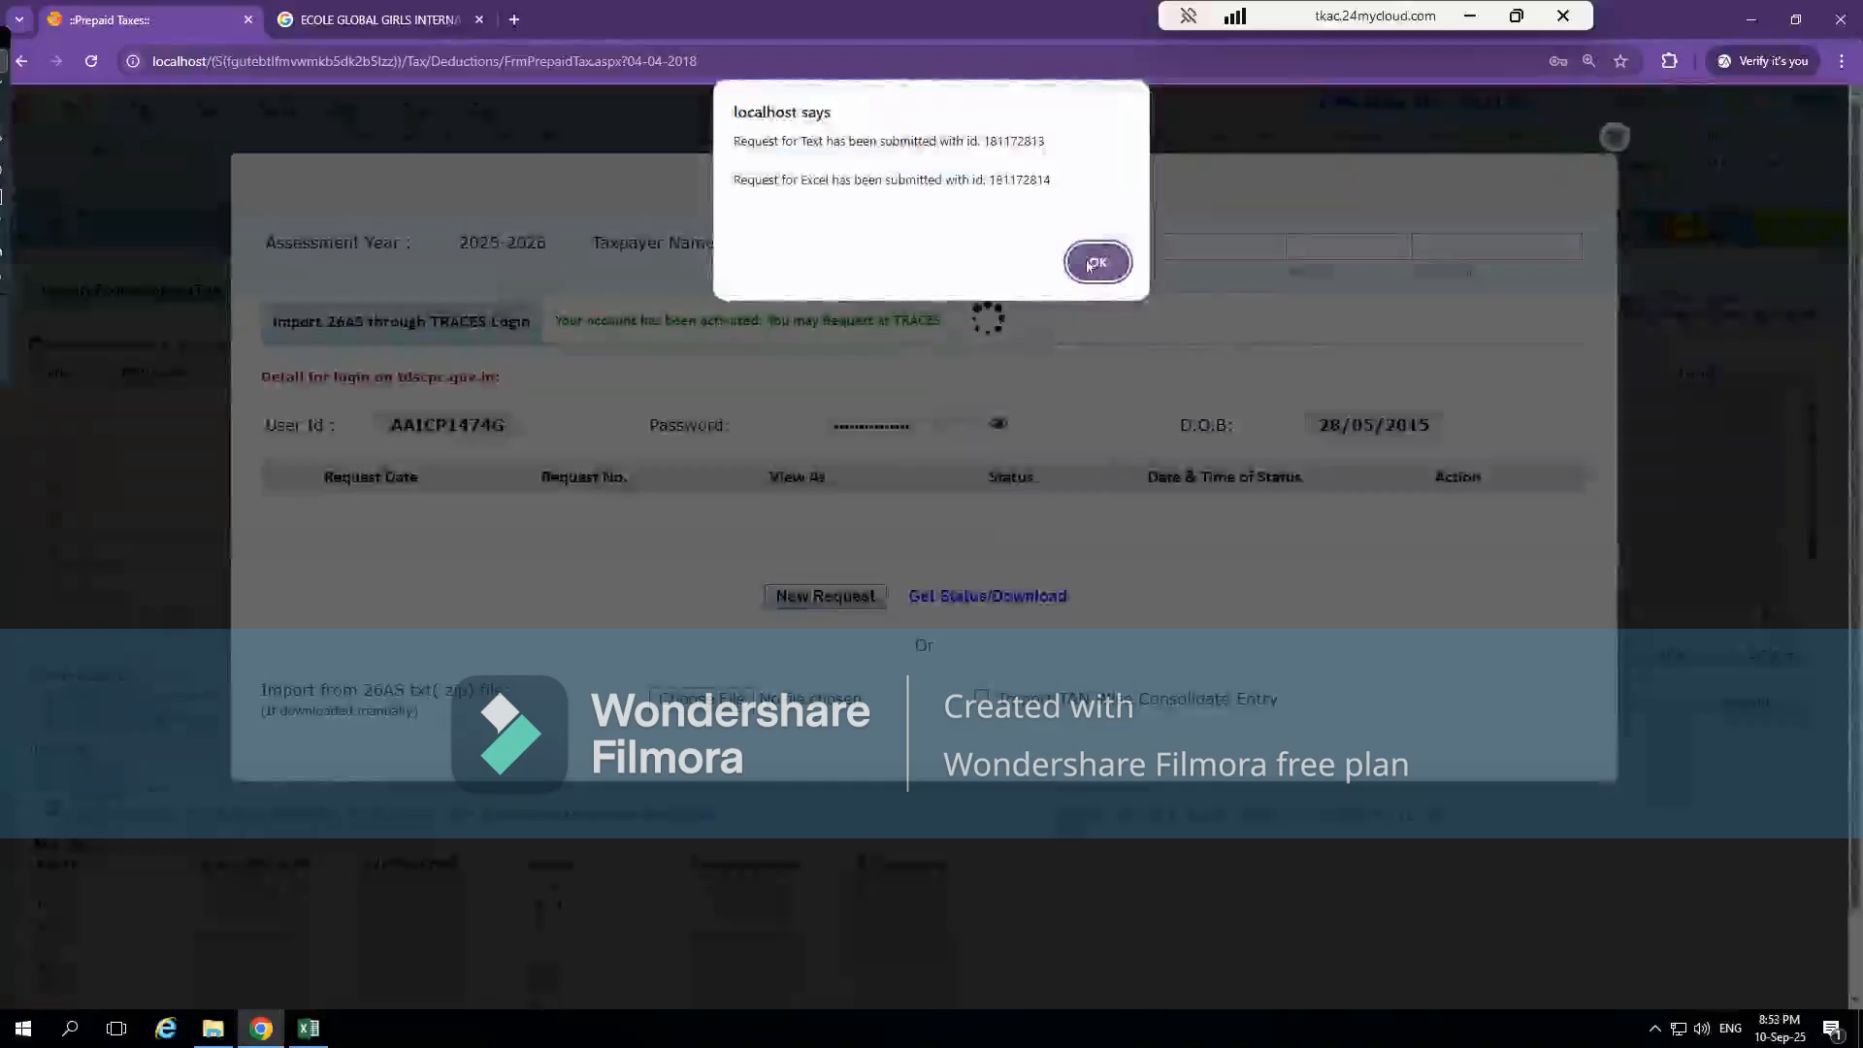
left_click(1096, 263)
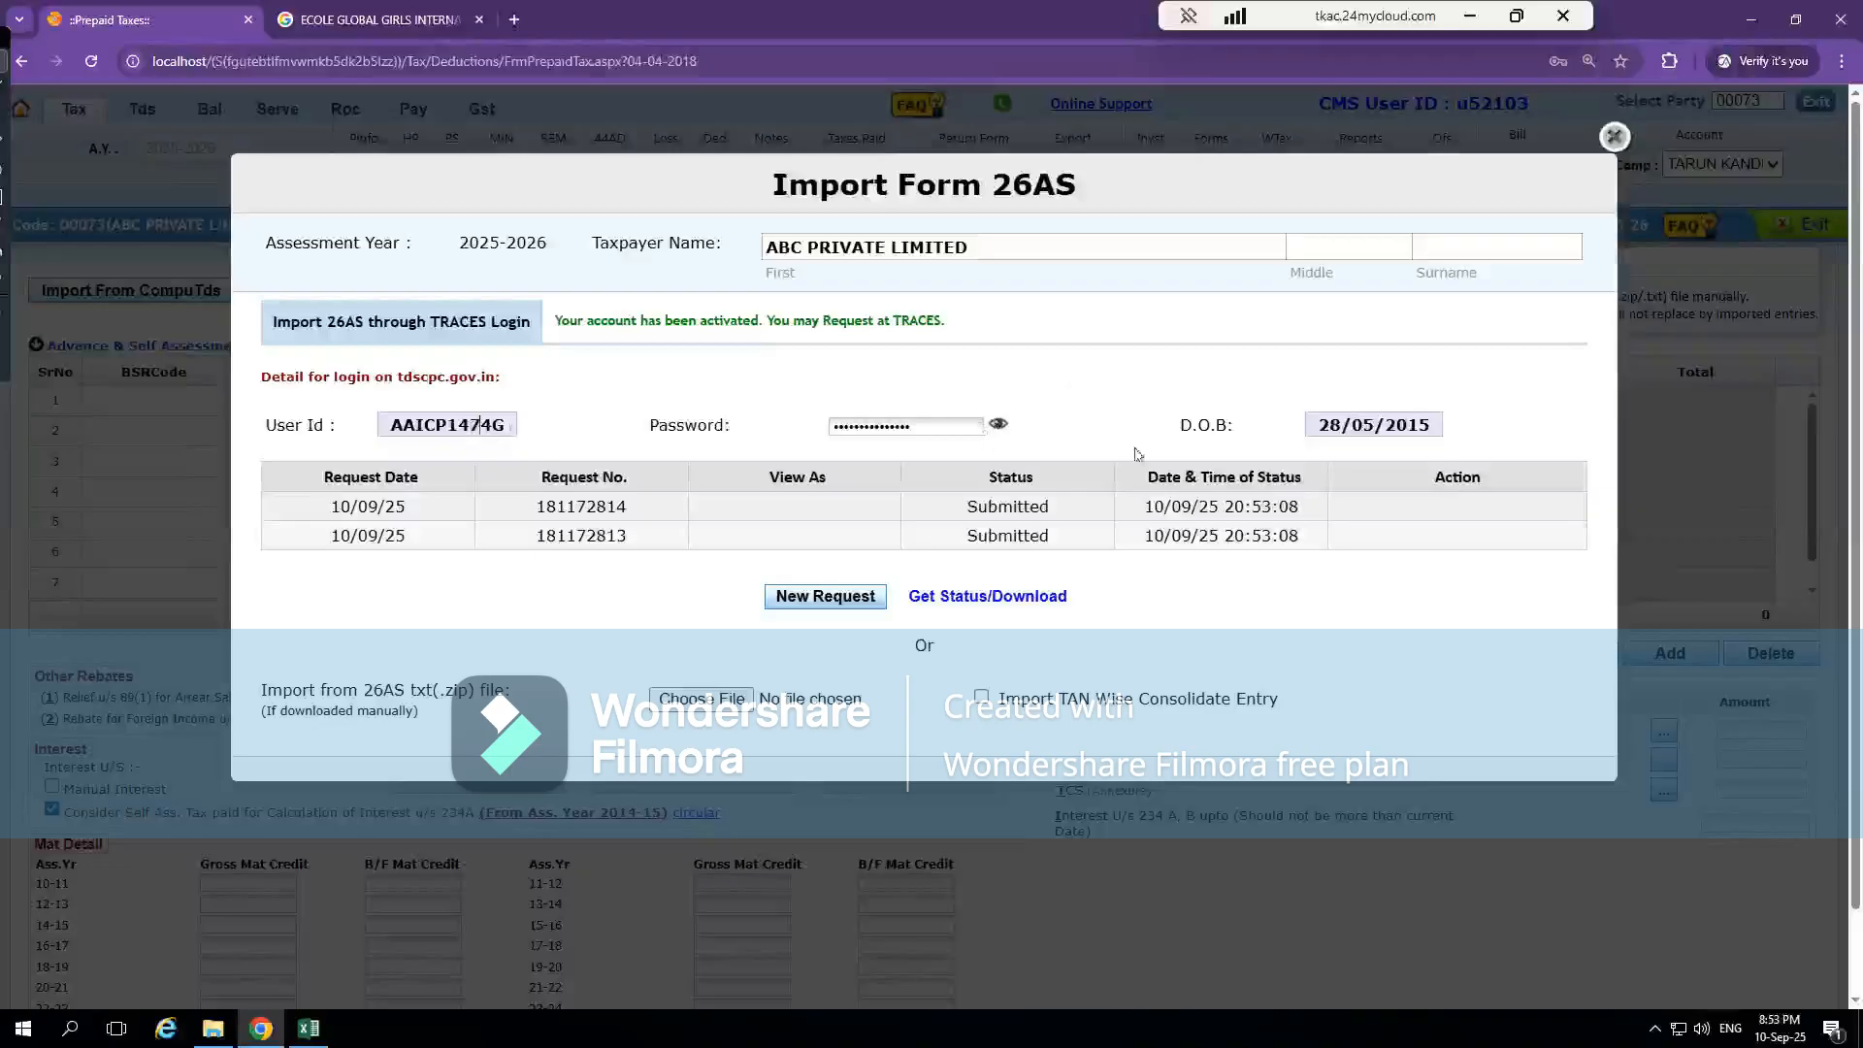
Check the status of the submitted Form 26AS requests twice and close the import form
left_click(988, 599)
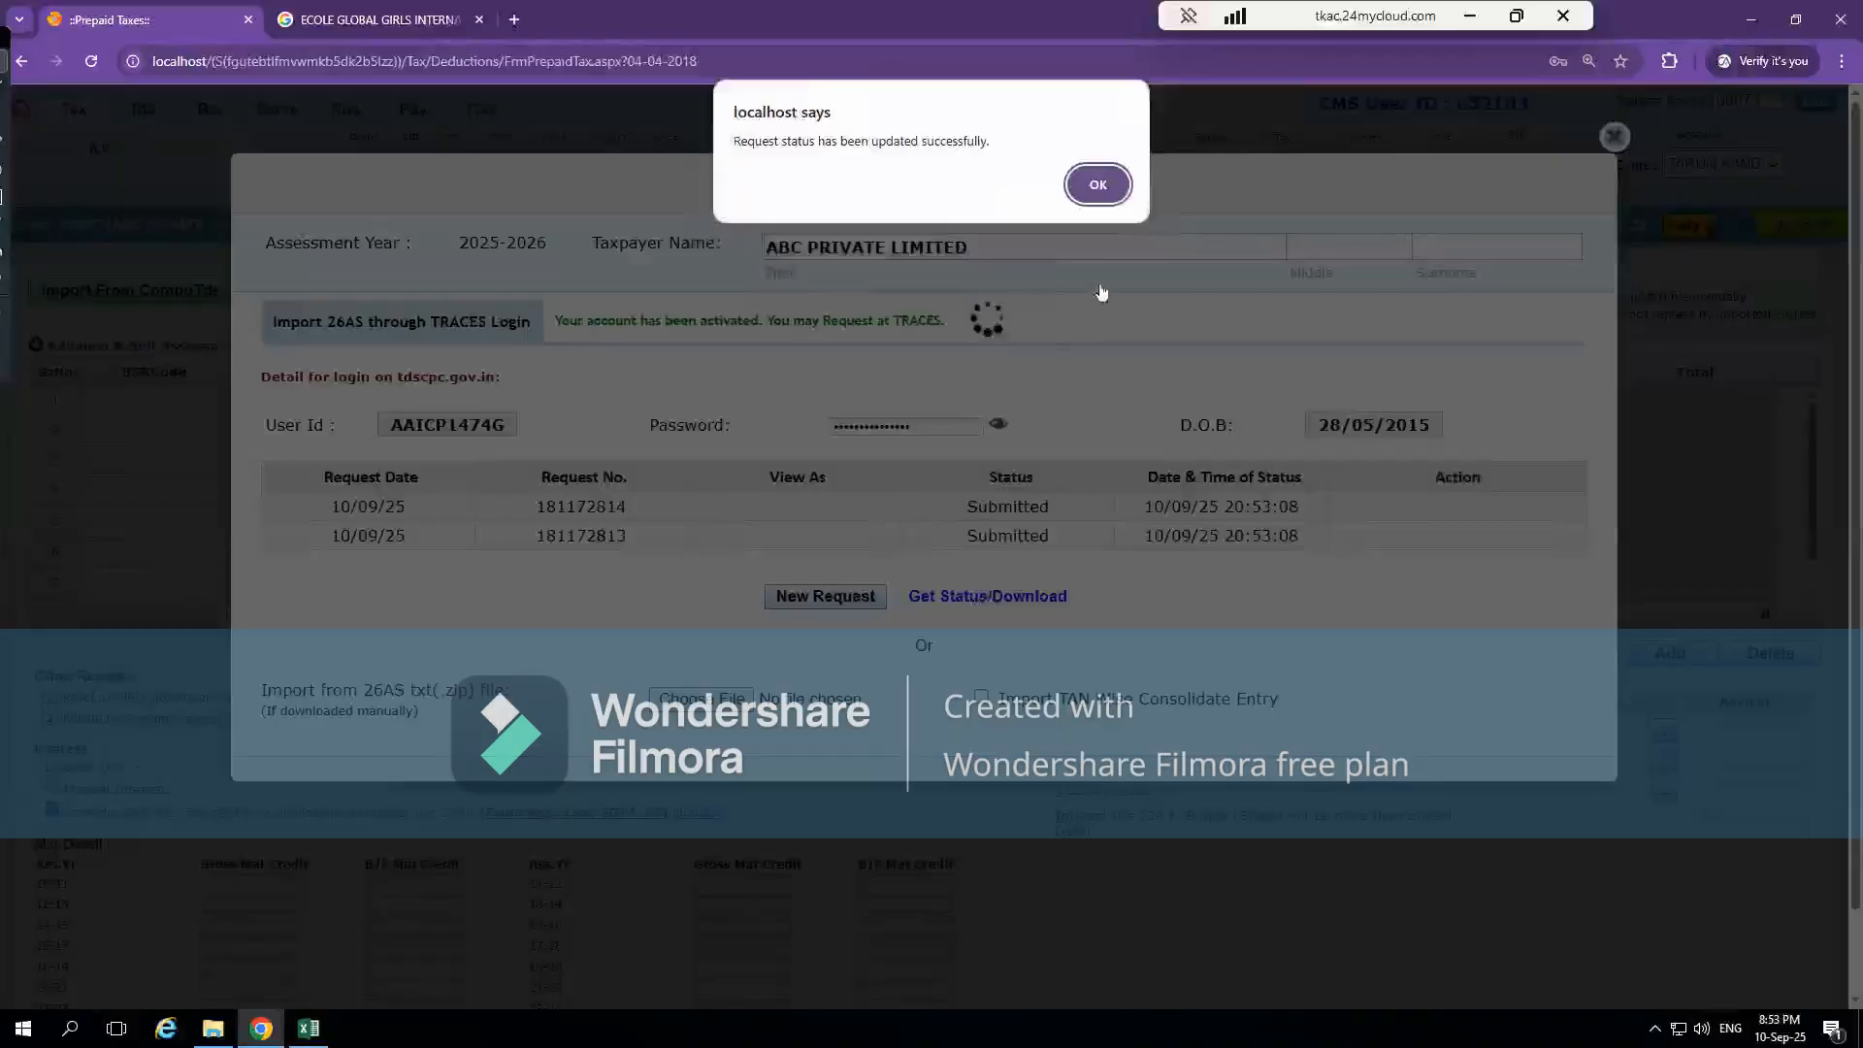
left_click(1106, 194)
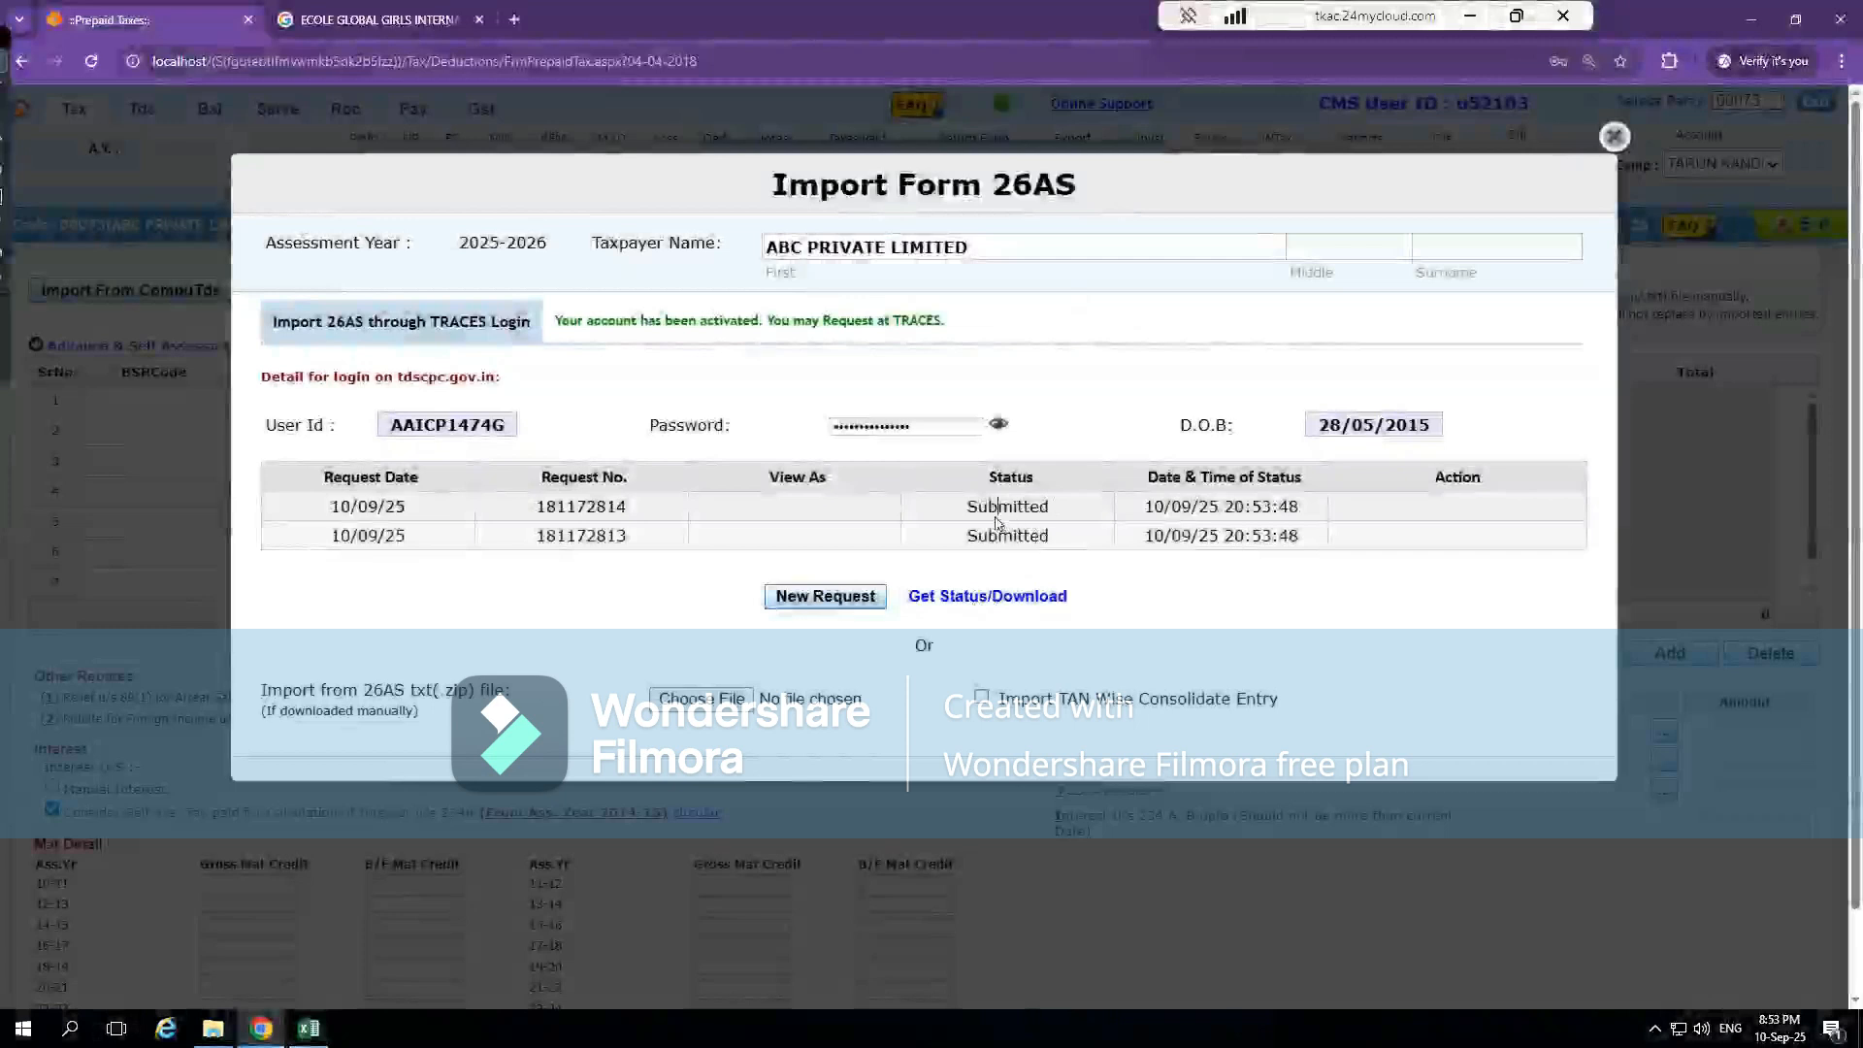
left_click(974, 602)
left_click(1093, 183)
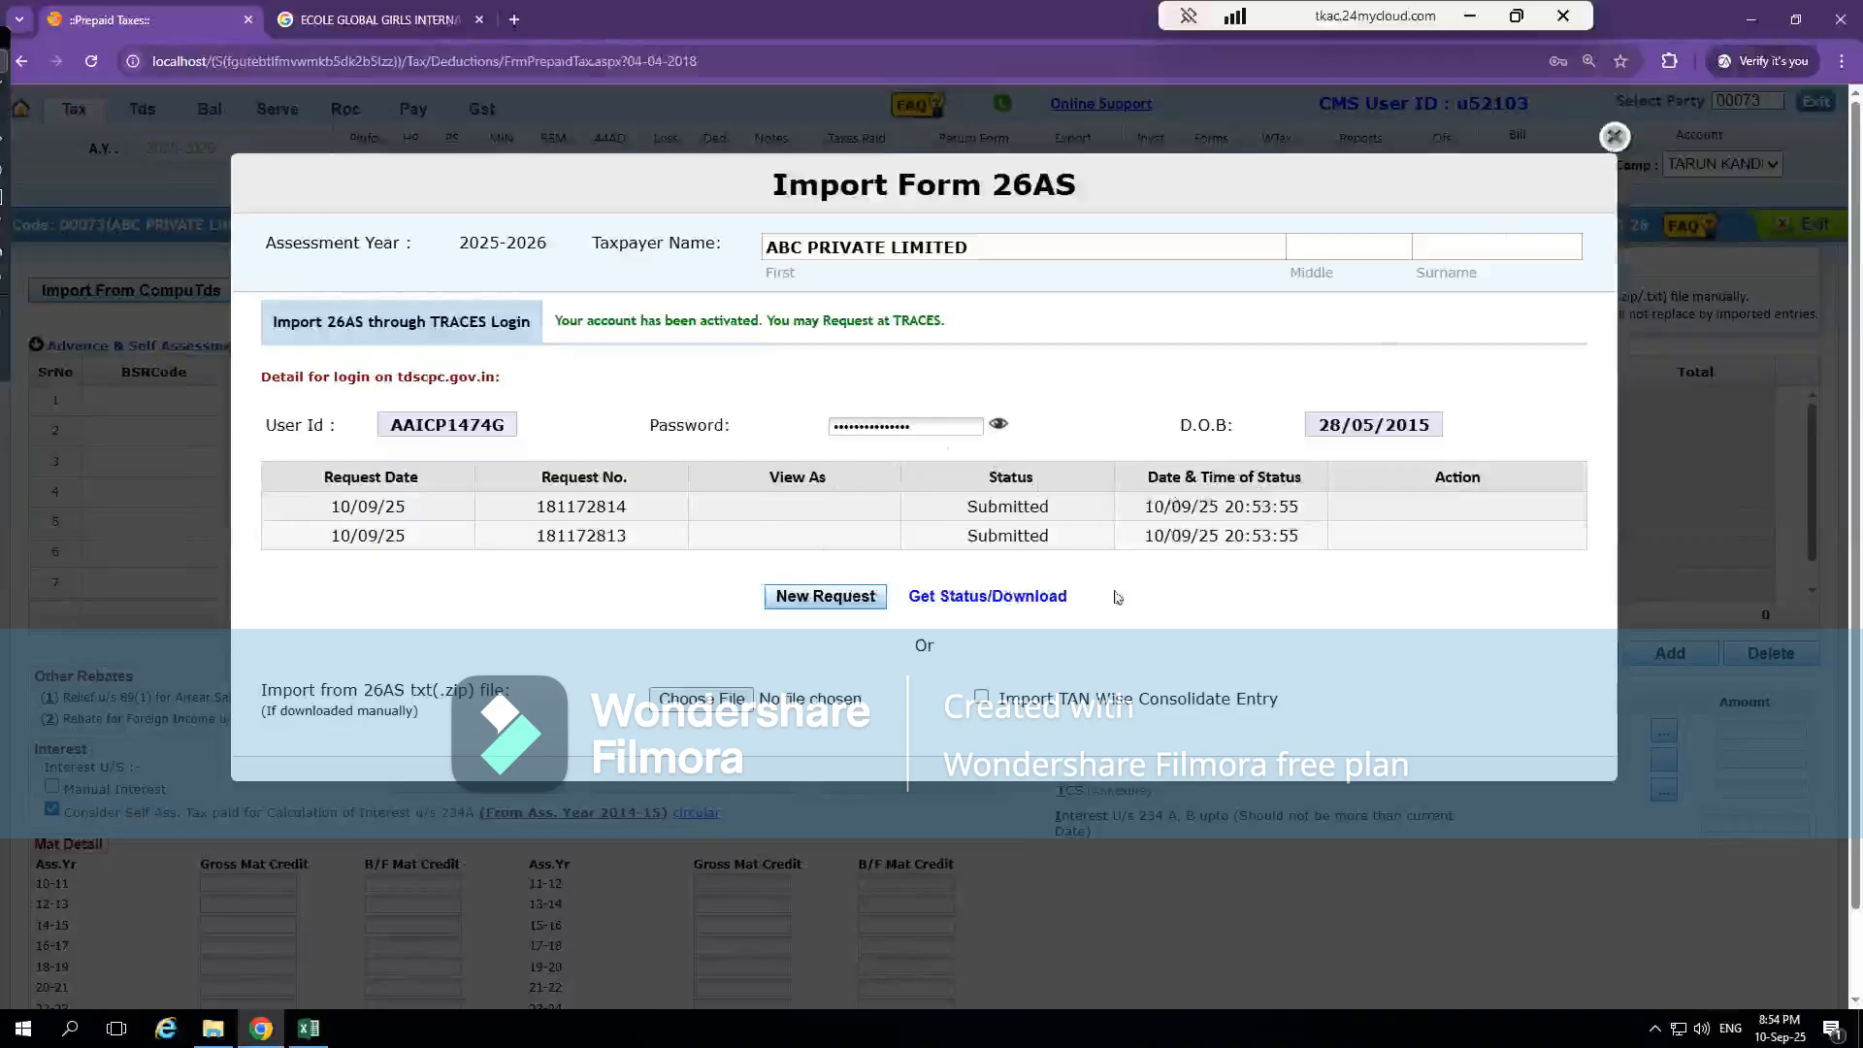
left_click(1612, 139)
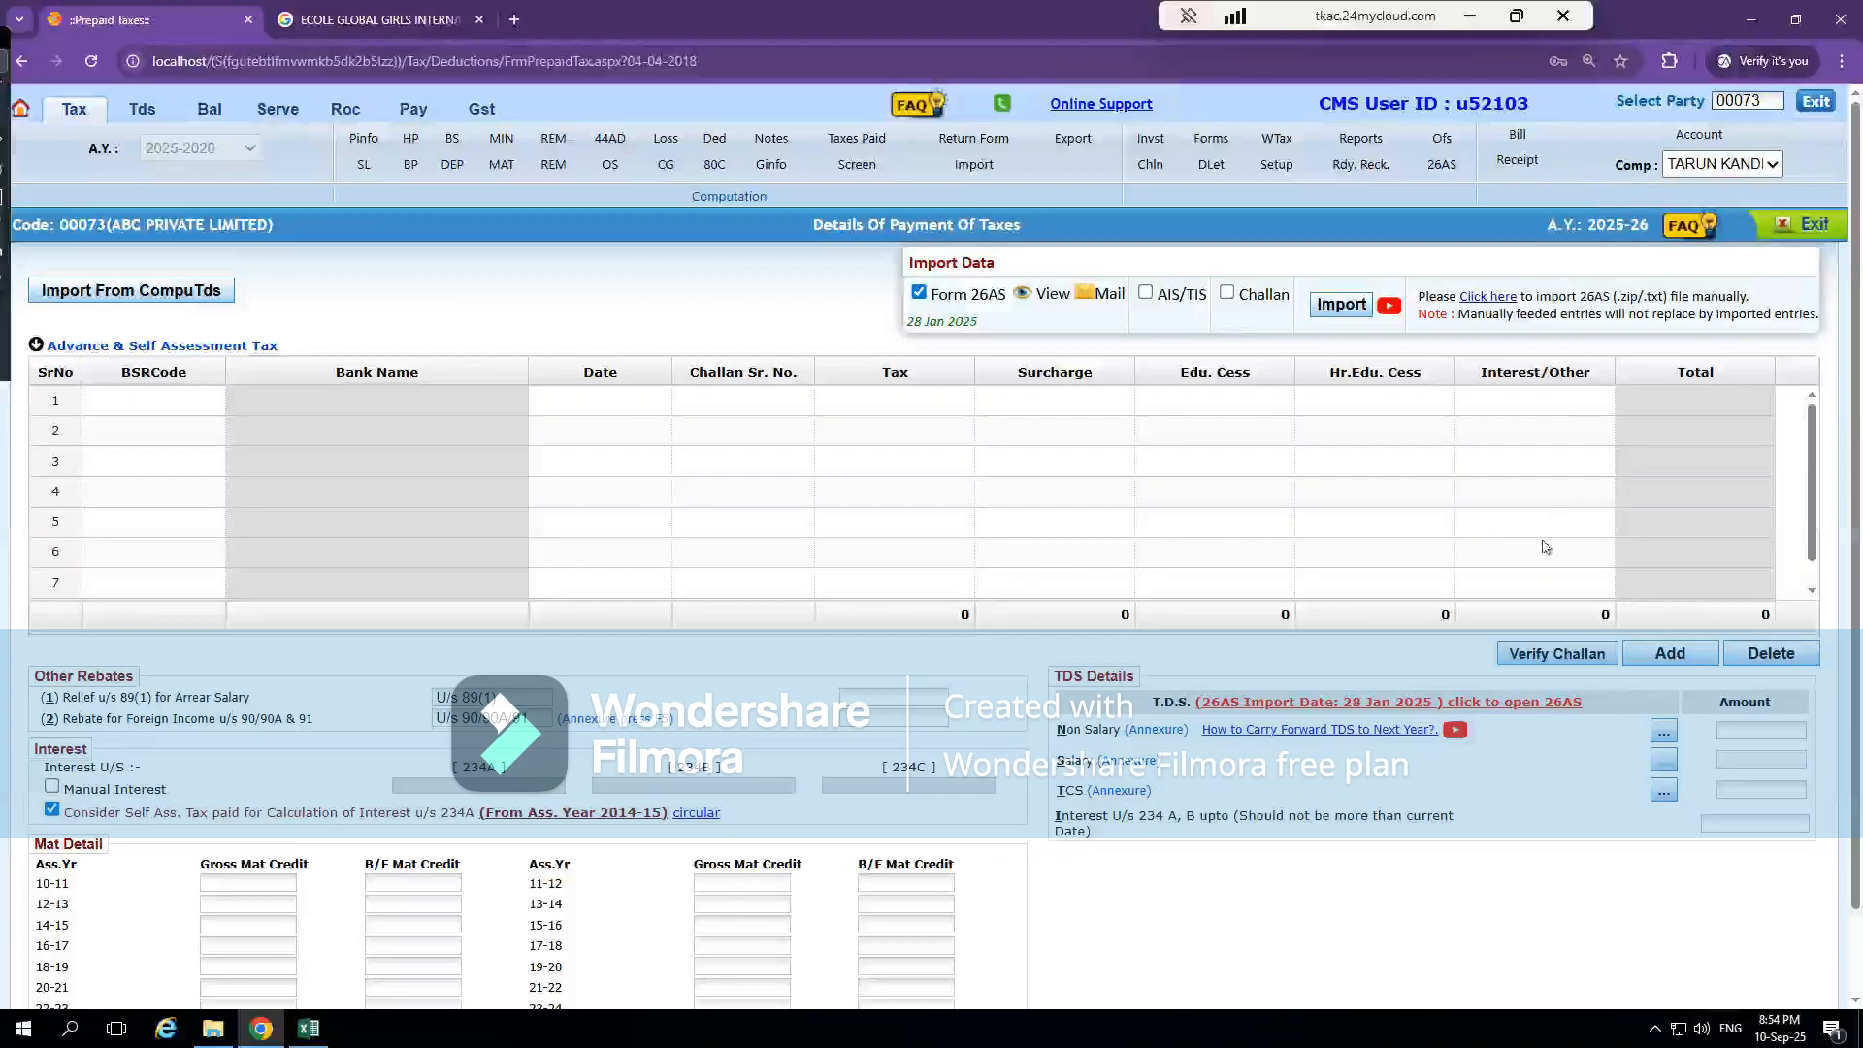
Reopen the Non Salary TDS annexure and set the first row's head of income to Business and Profession and its section to 194
left_click(1752, 738)
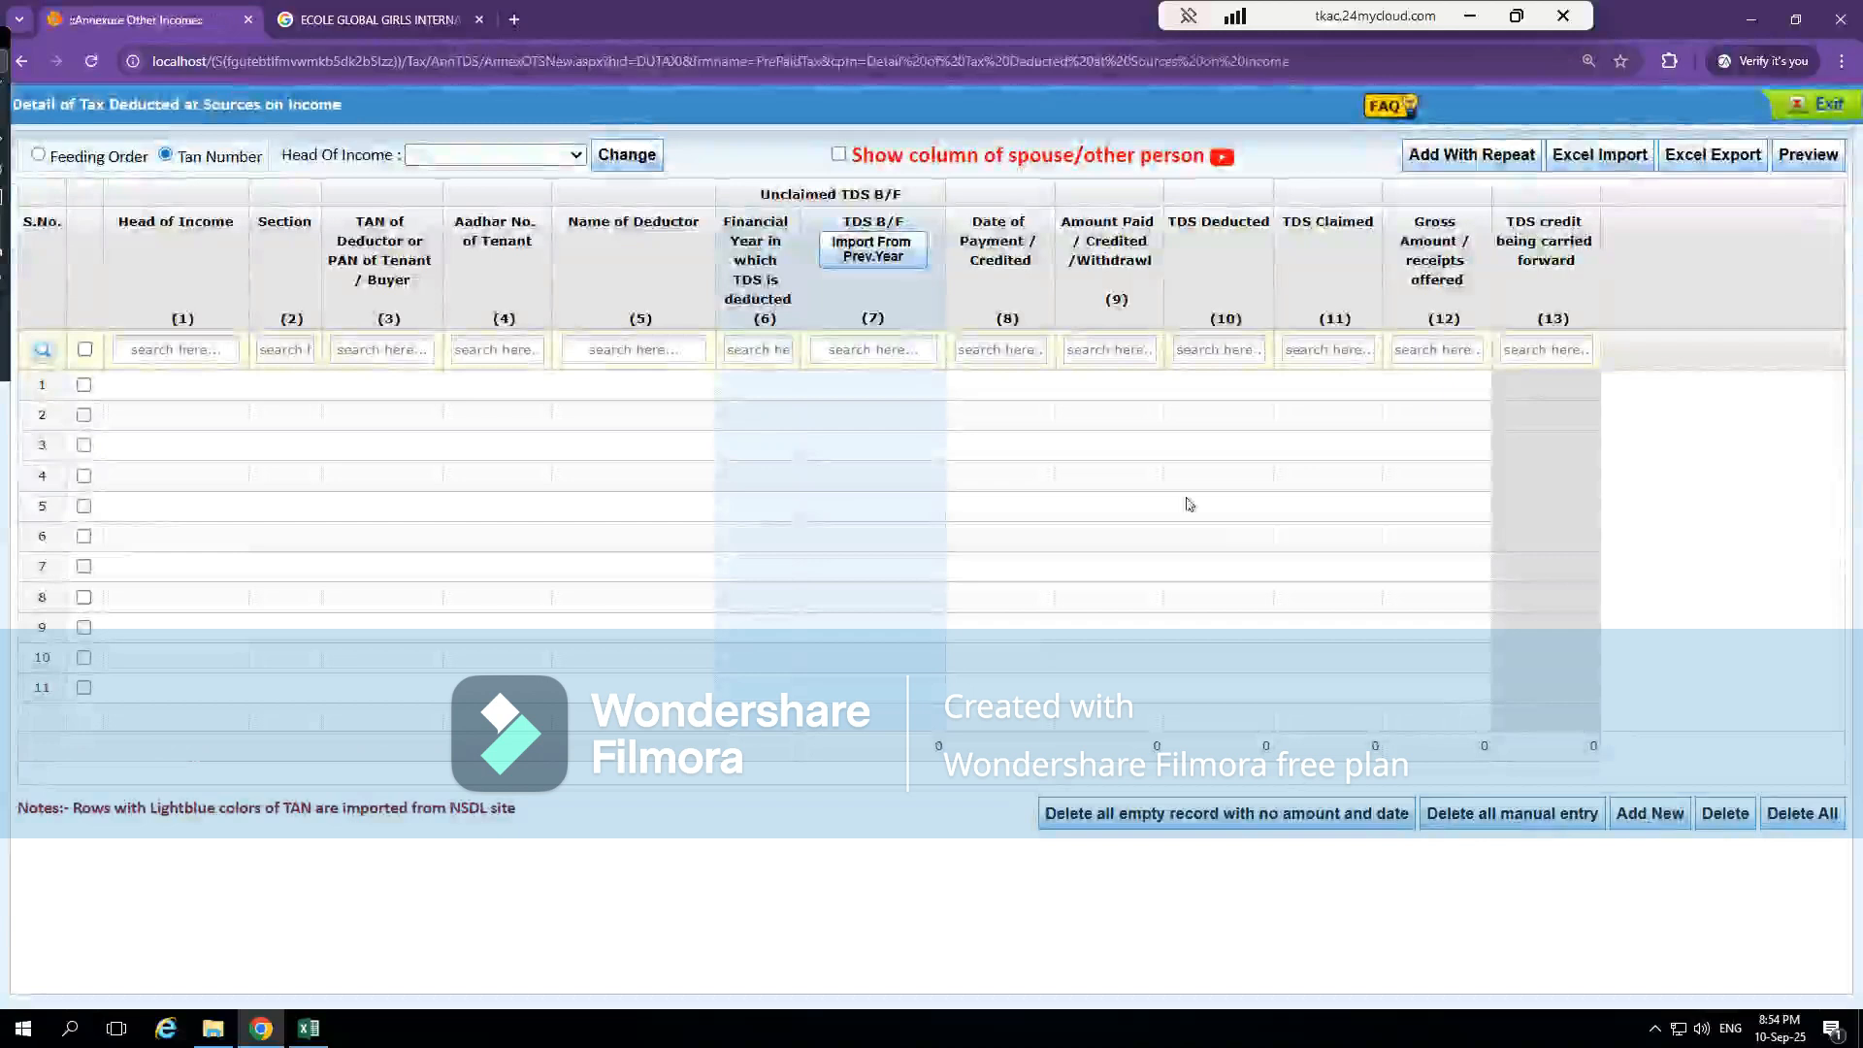
left_click(148, 388)
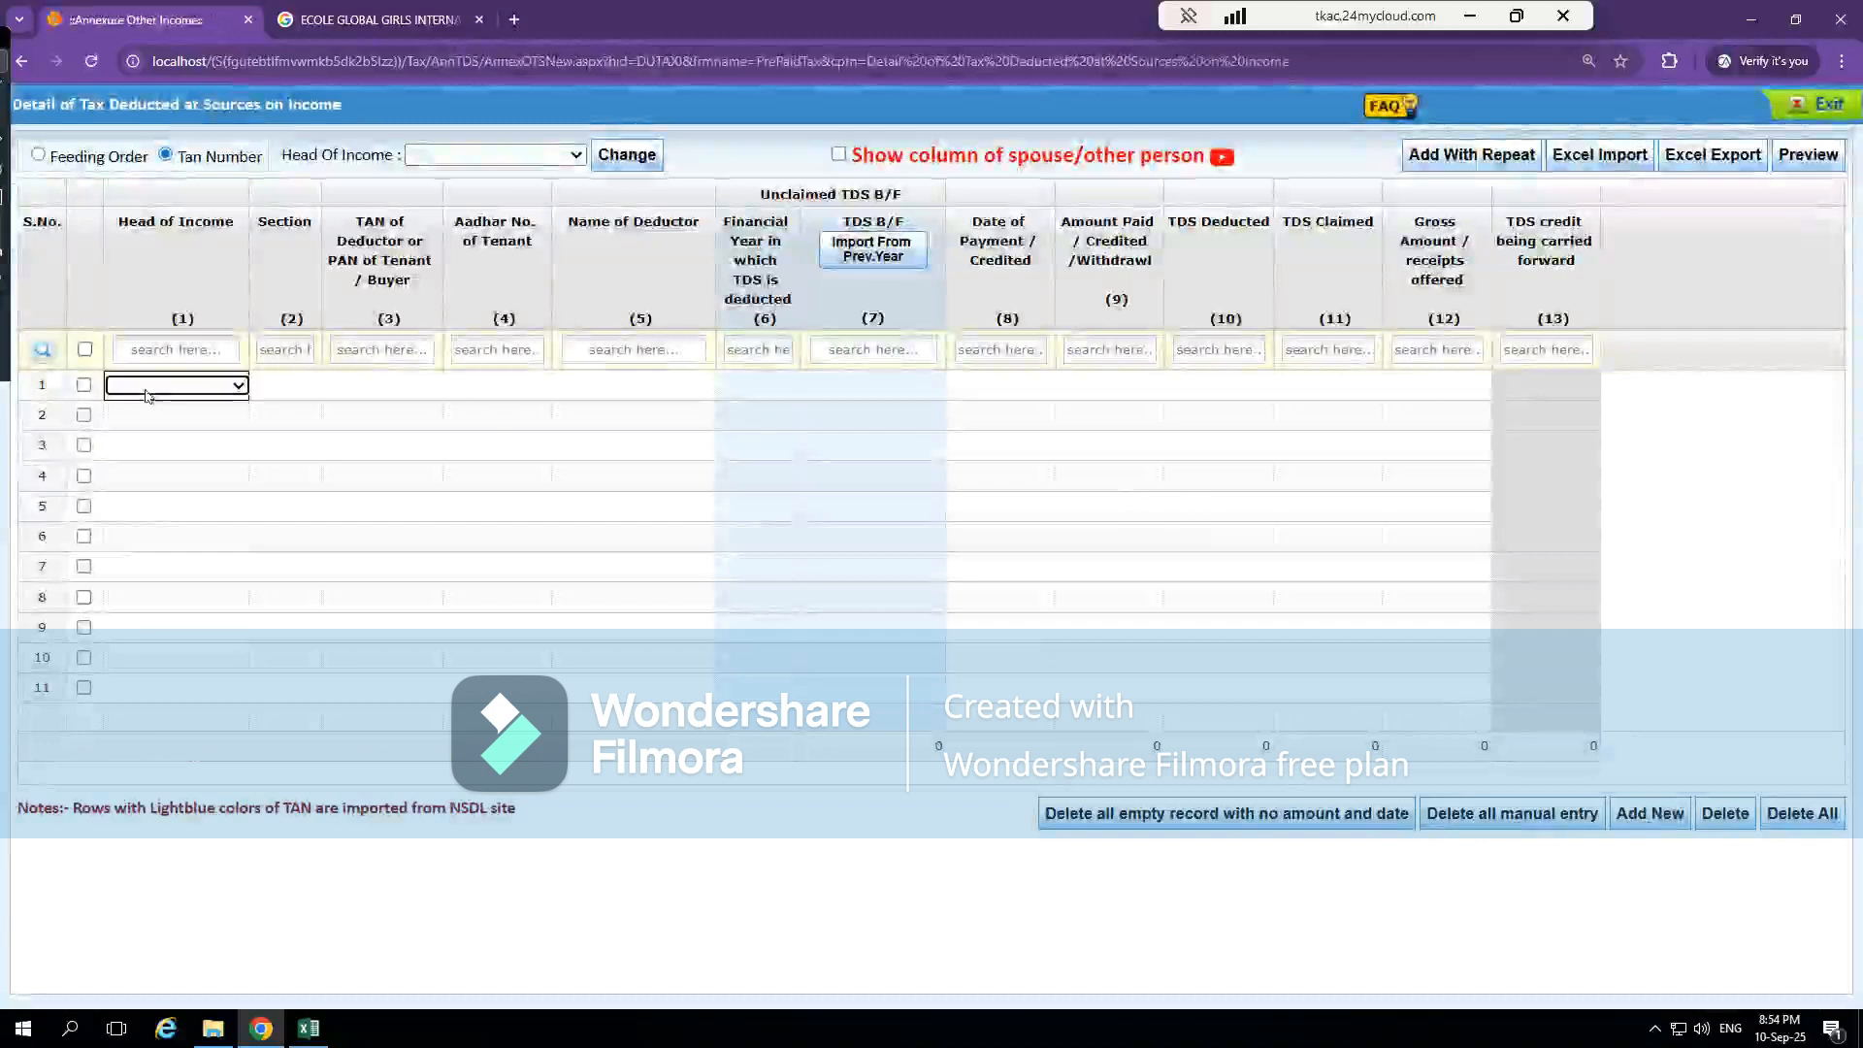
left_click(150, 387)
left_click(150, 428)
left_click(304, 384)
left_click(303, 384)
left_click(323, 477)
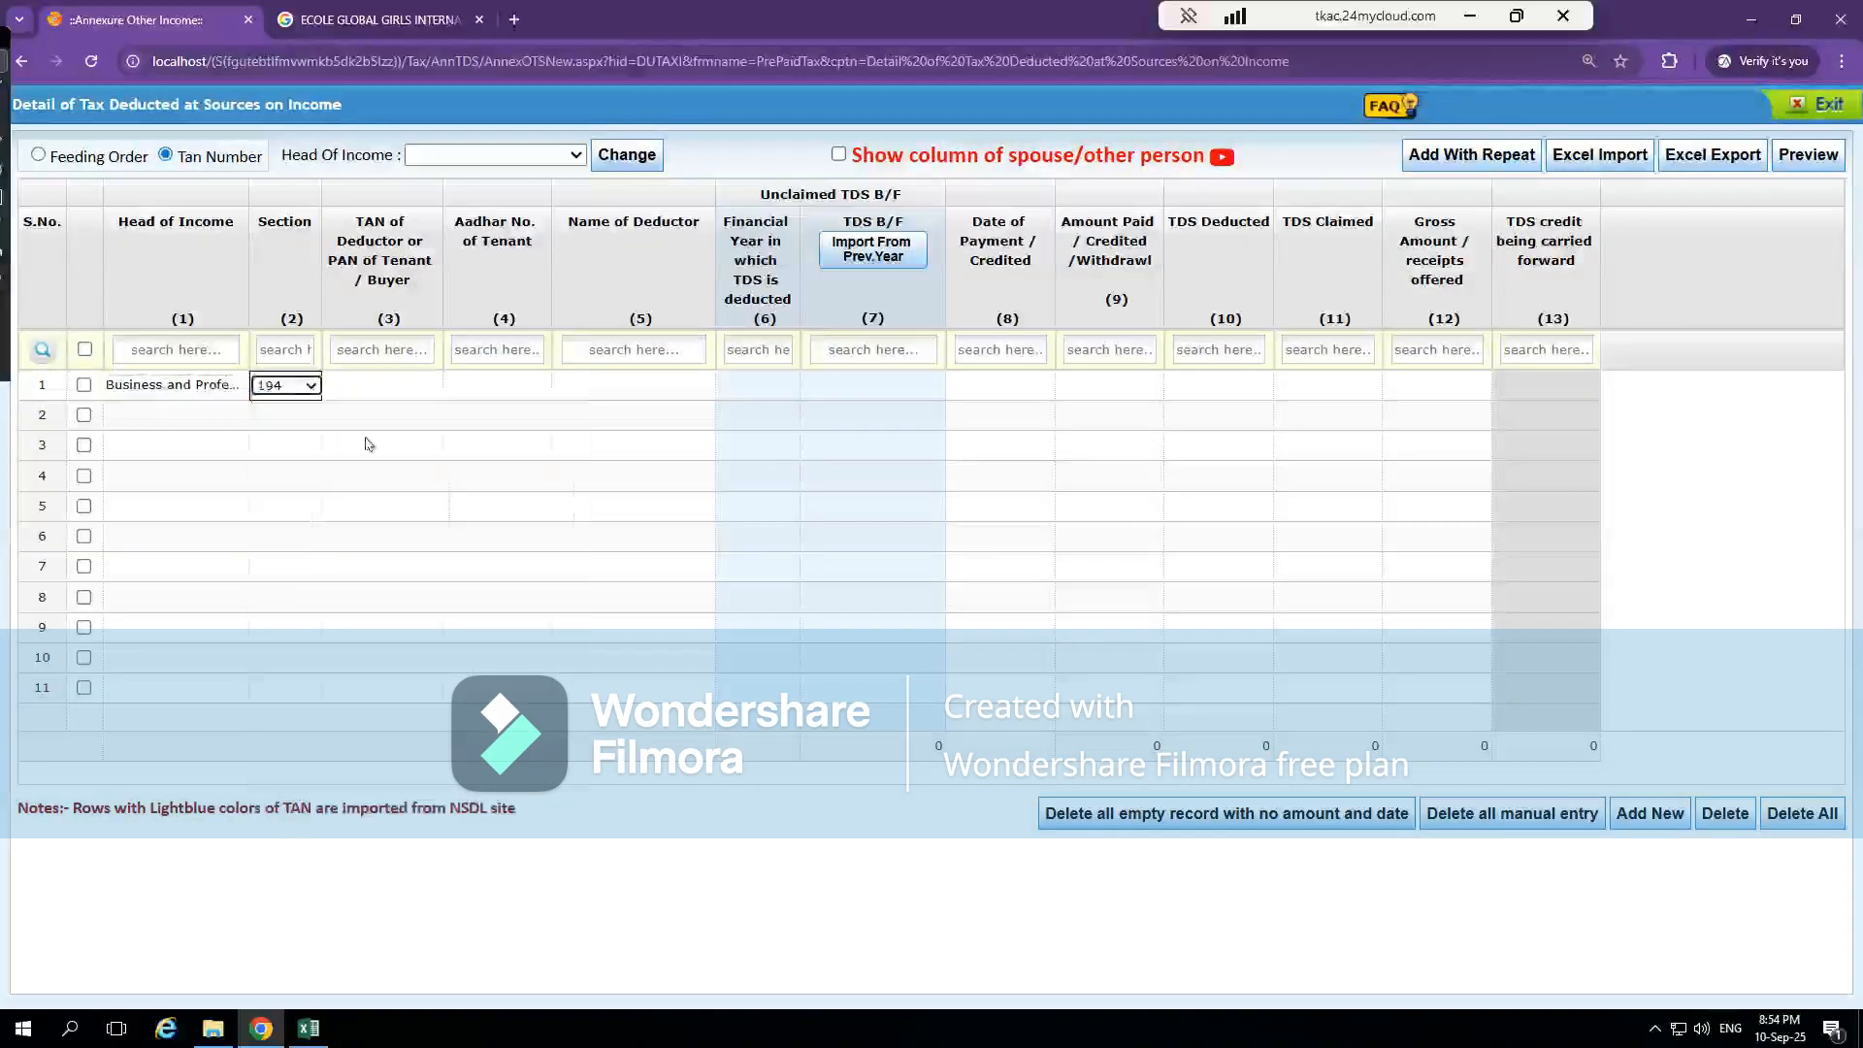
Go through the first row's manual entry fields, from the deductor's TAN to the gross receipts offered, without filling them
left_click(423, 378)
key("Tab")
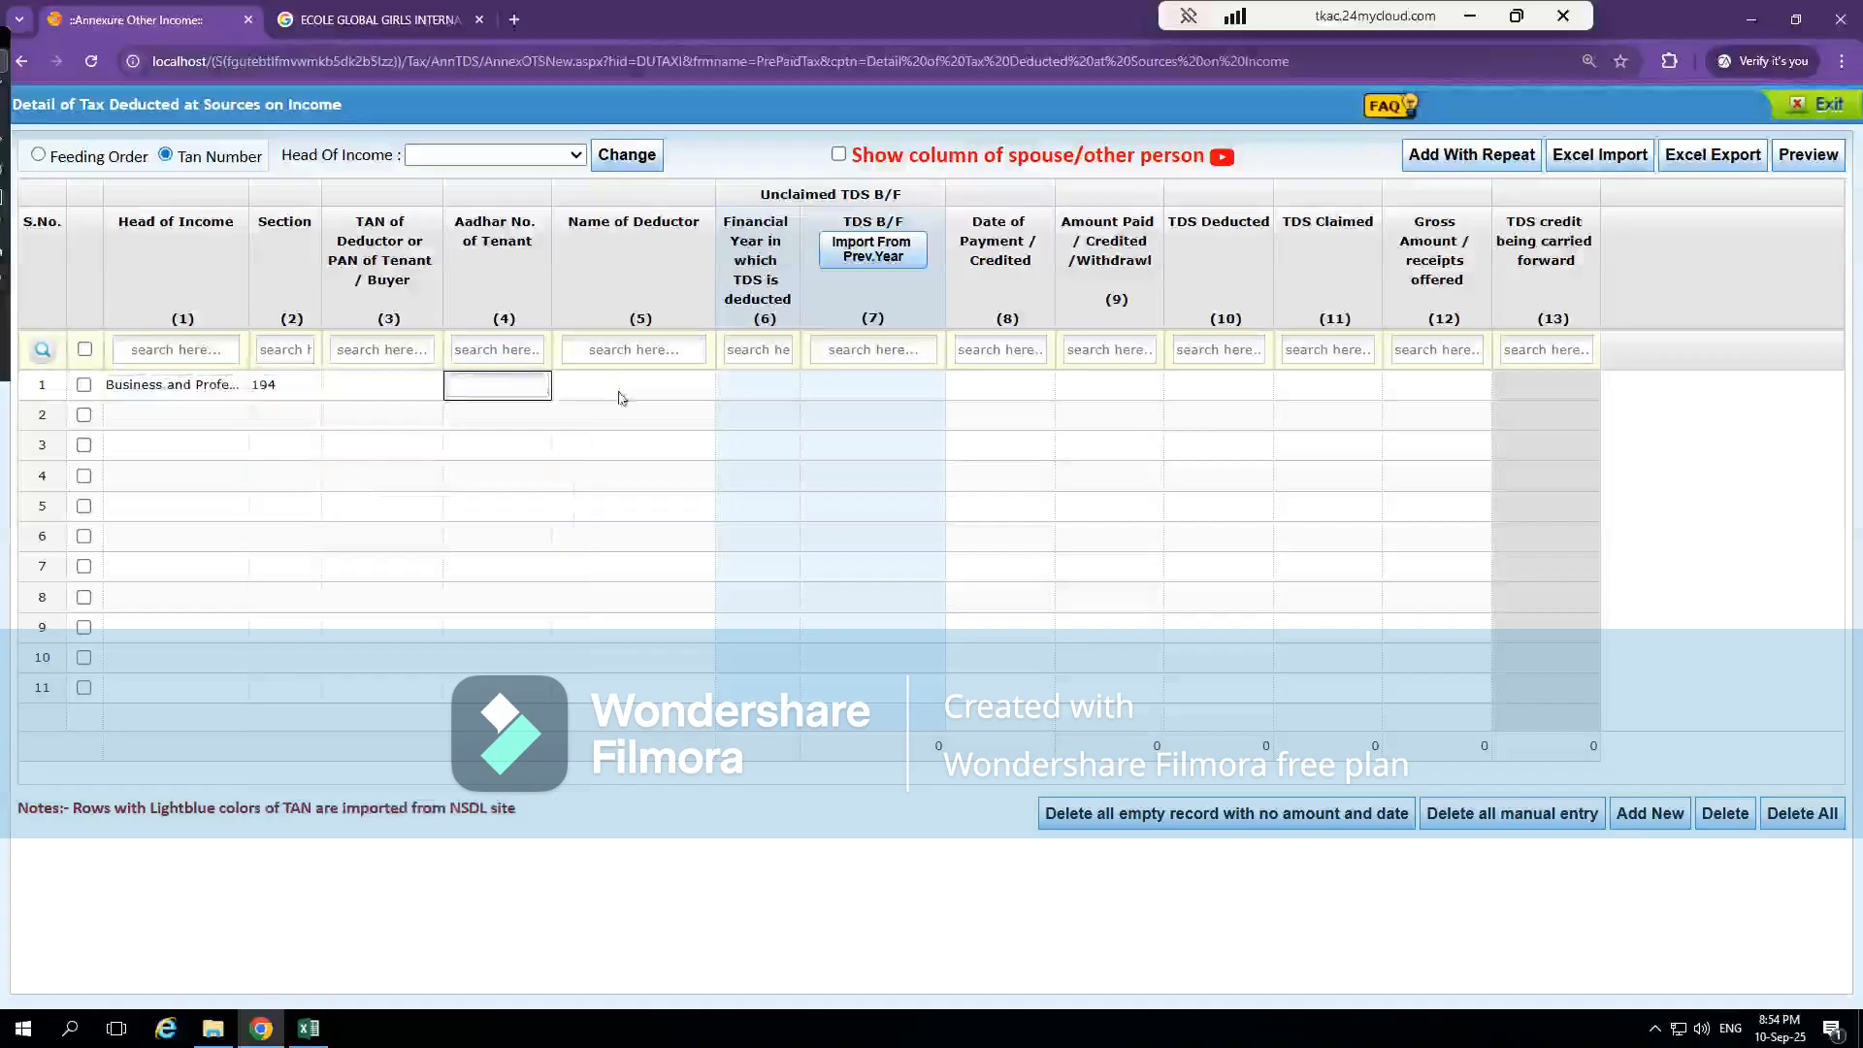
left_click(648, 379)
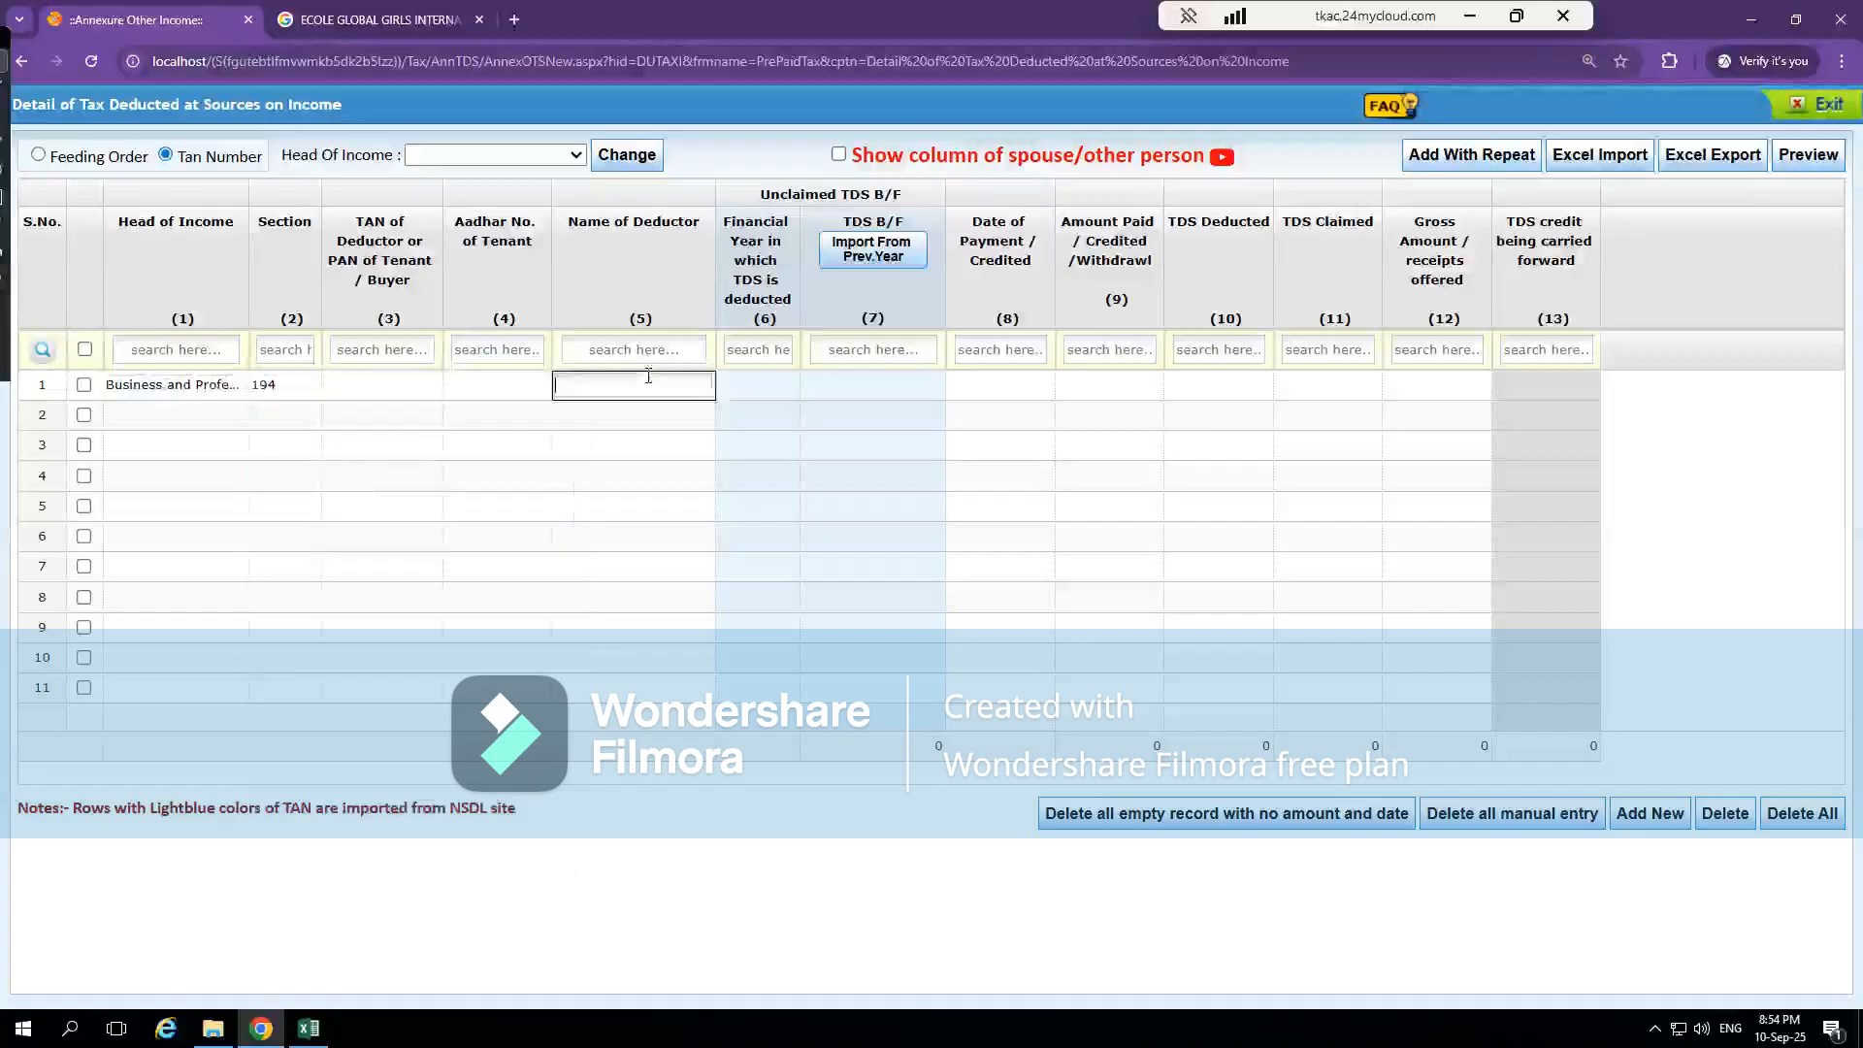
left_click(870, 398)
left_click(1032, 393)
left_click(1135, 387)
left_click(1228, 397)
left_click(1347, 379)
left_click(1434, 379)
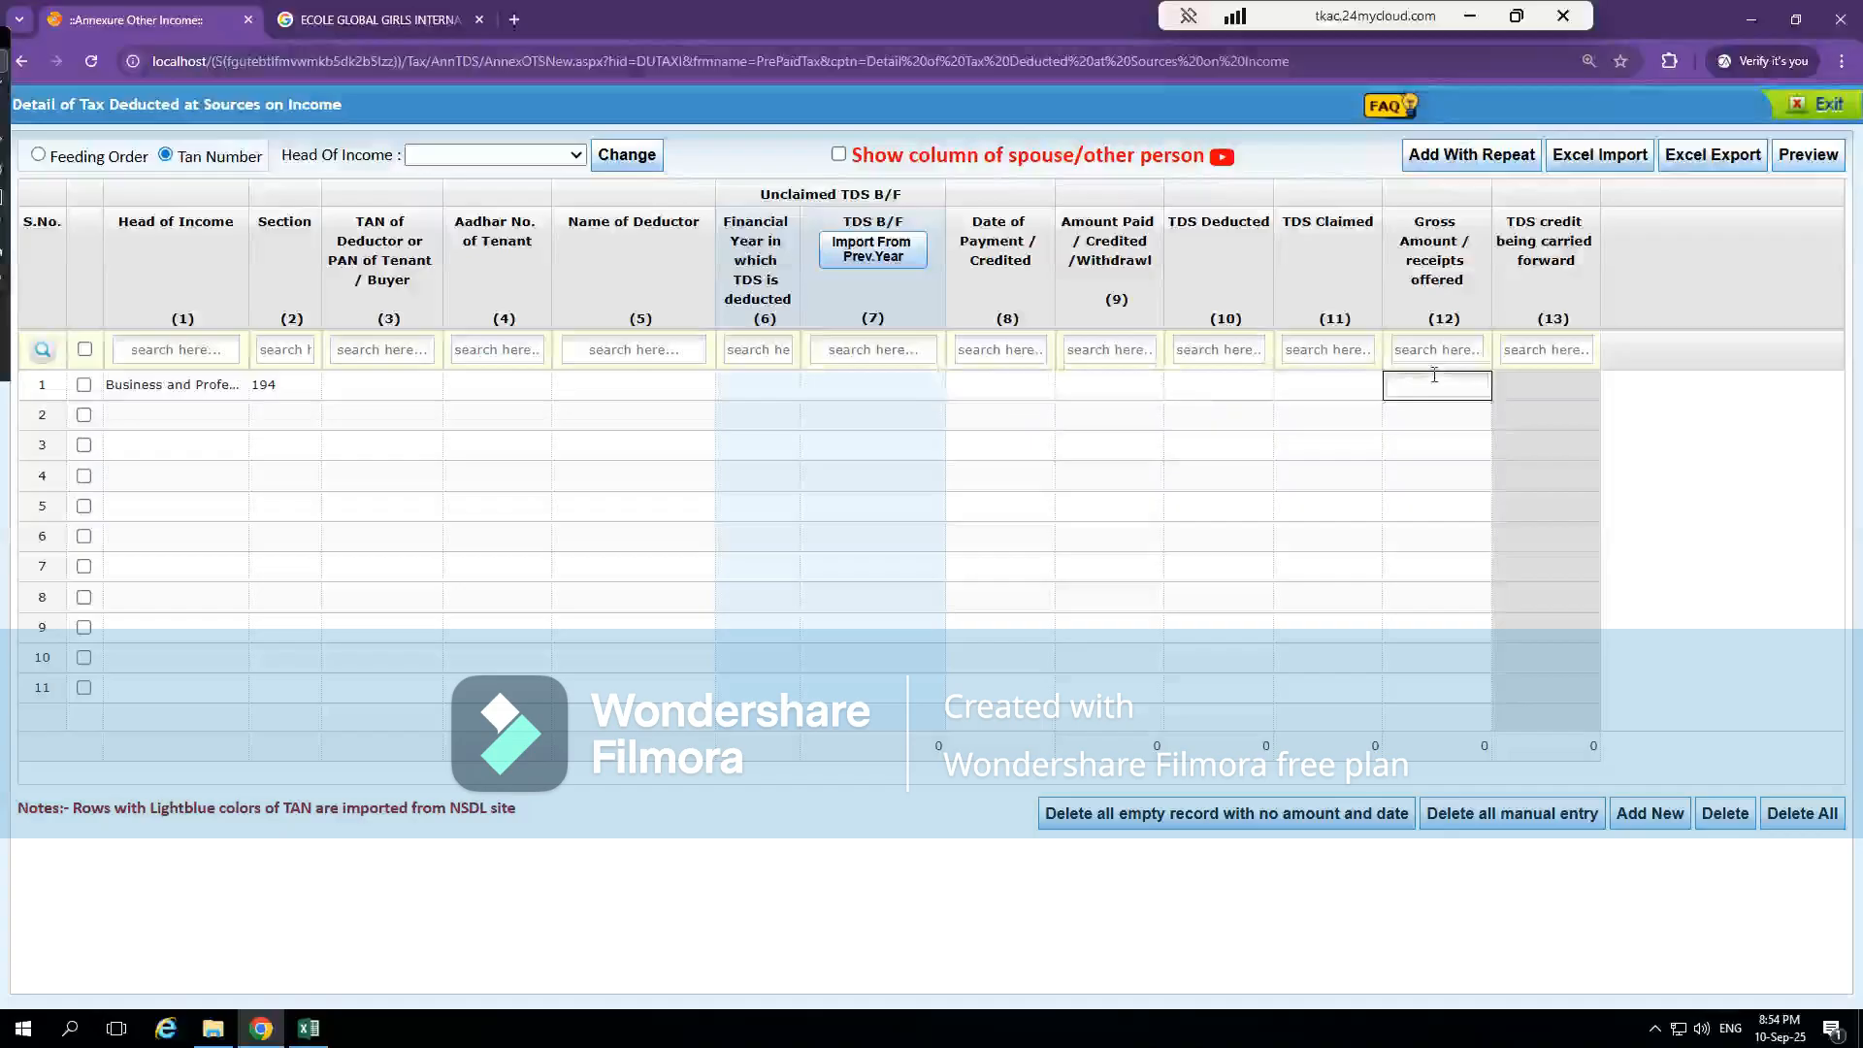
left_click(1328, 386)
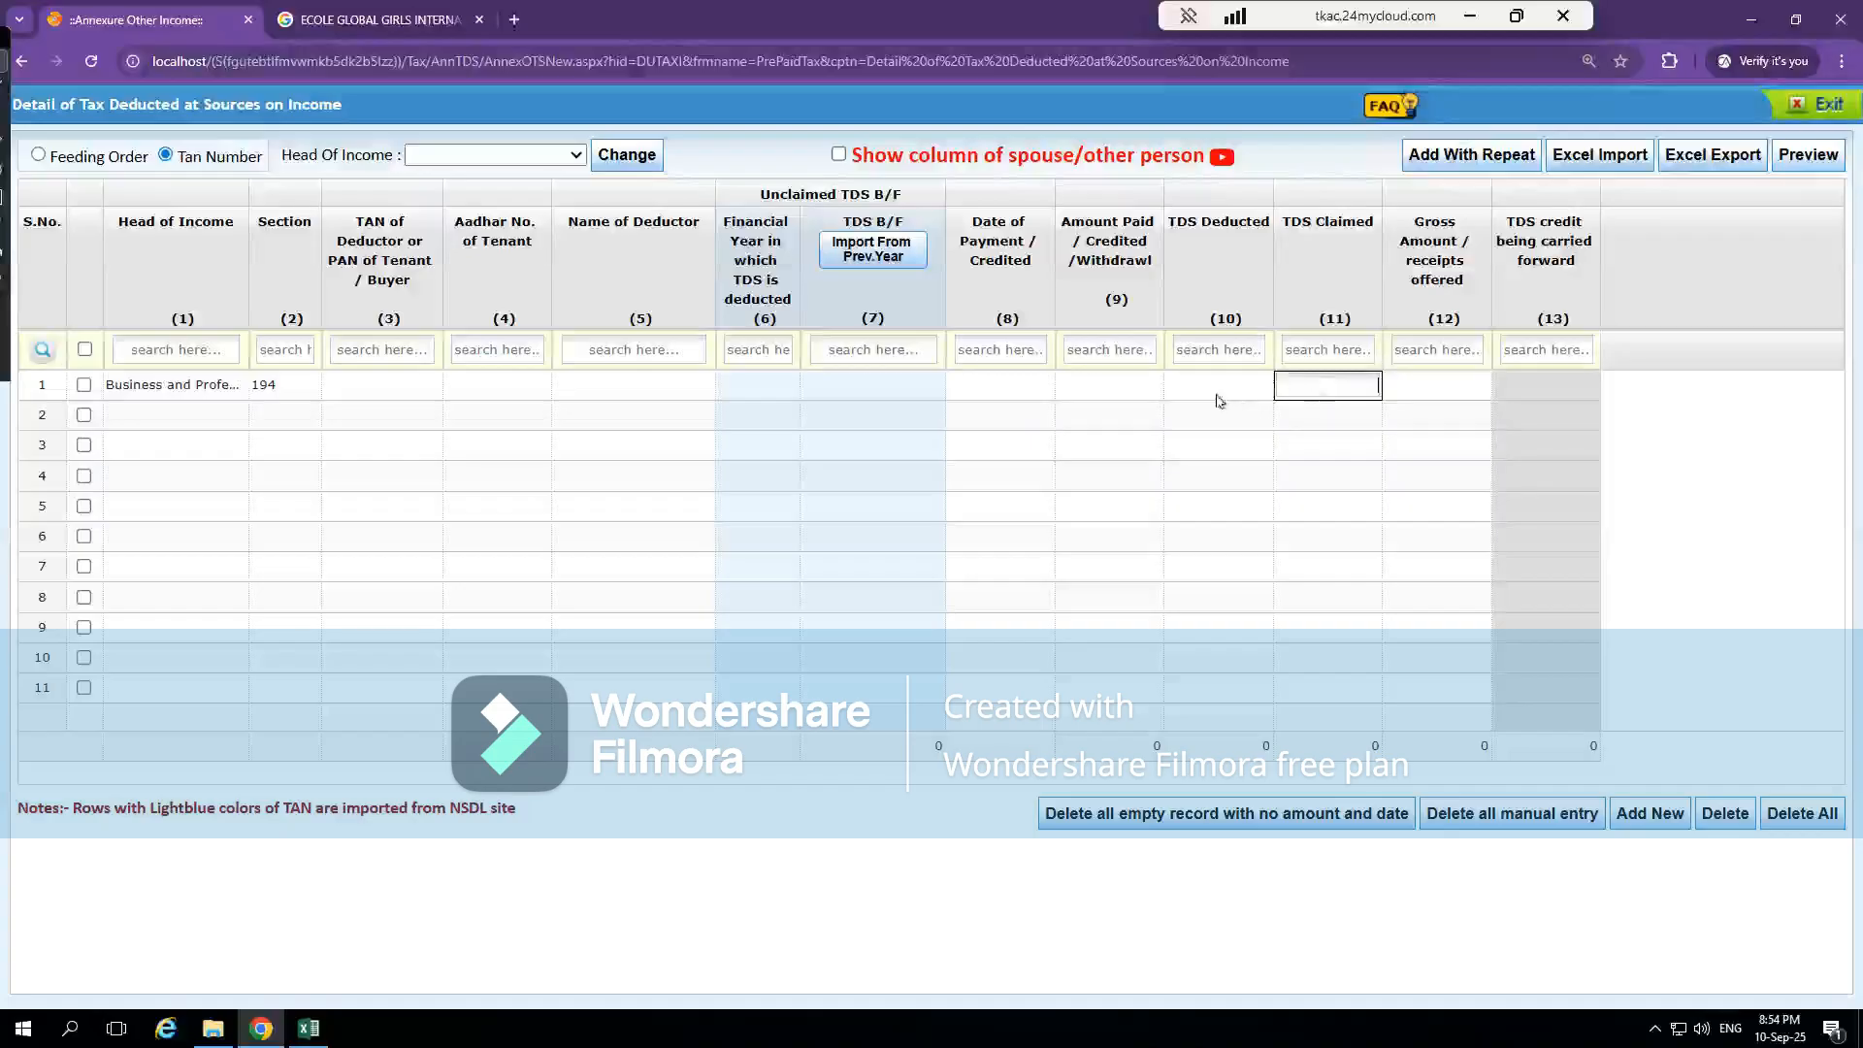
left_click(1439, 392)
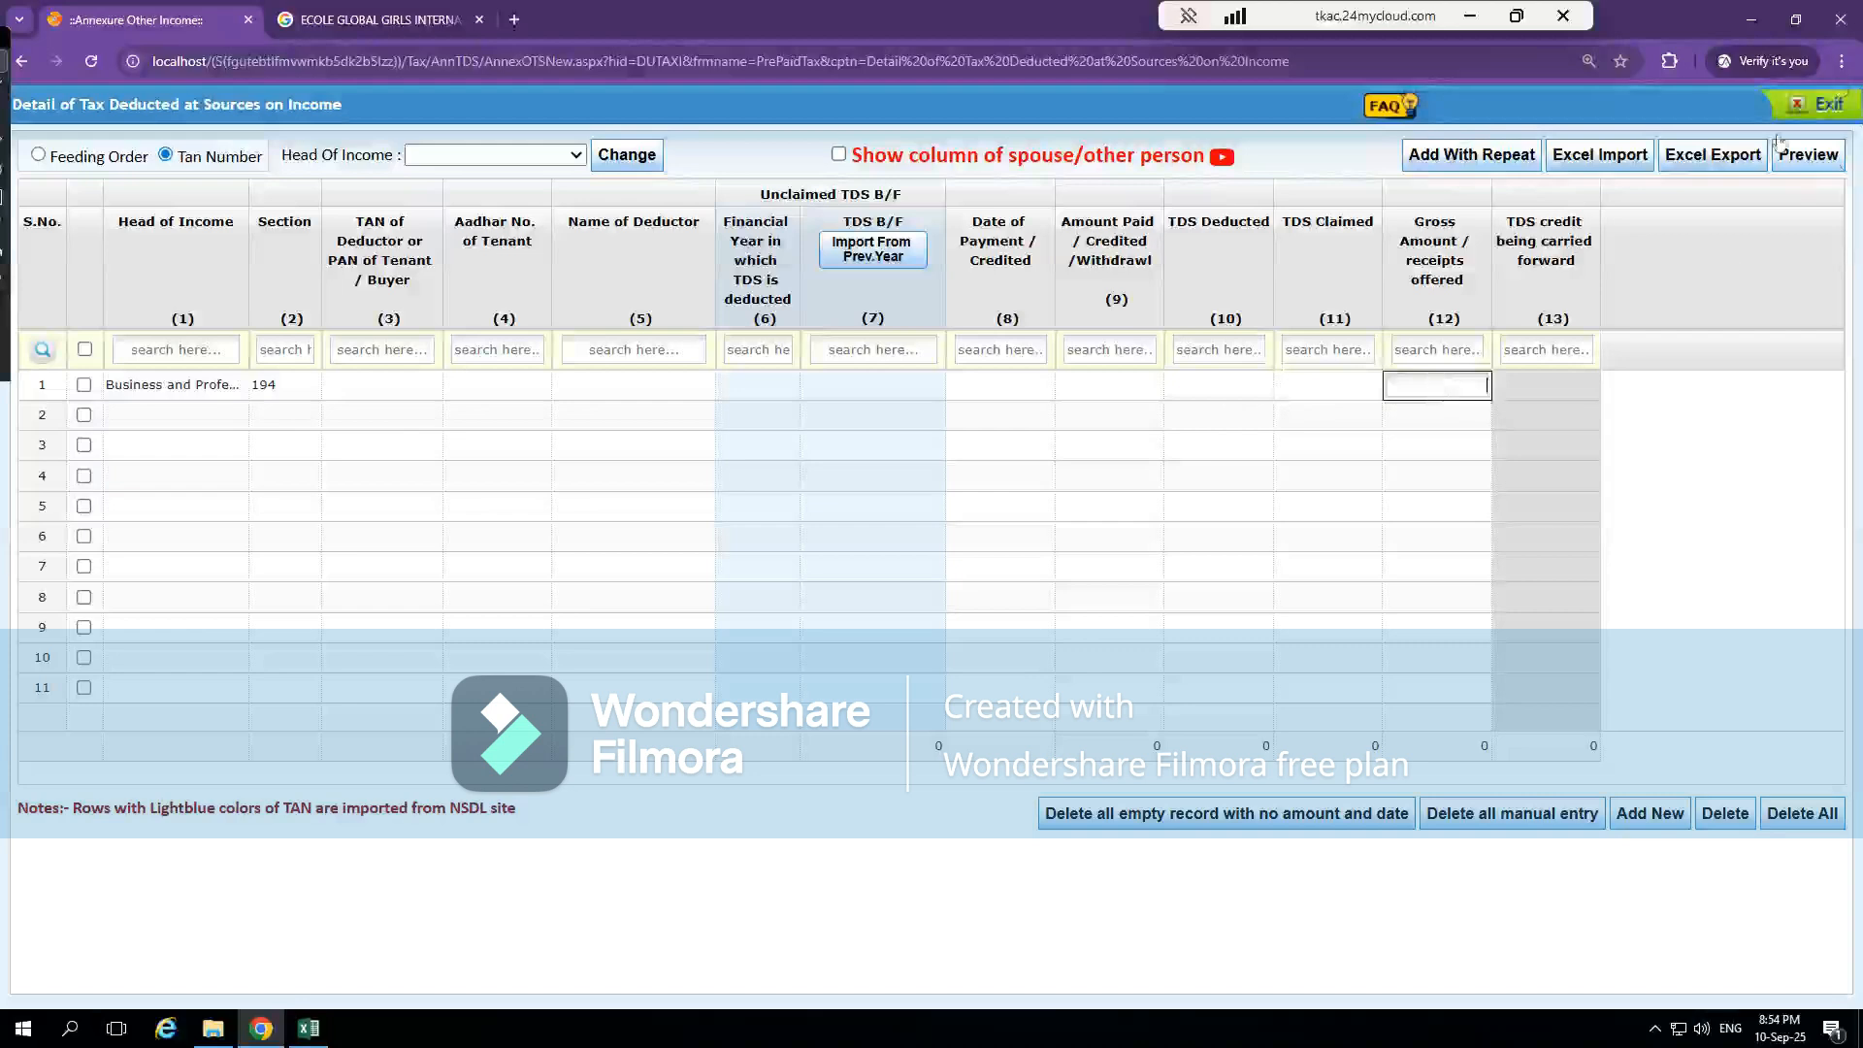
Delete all records of the annexure, including the manual test row, and exit to Details Of Payment Of Taxes
left_click(1788, 815)
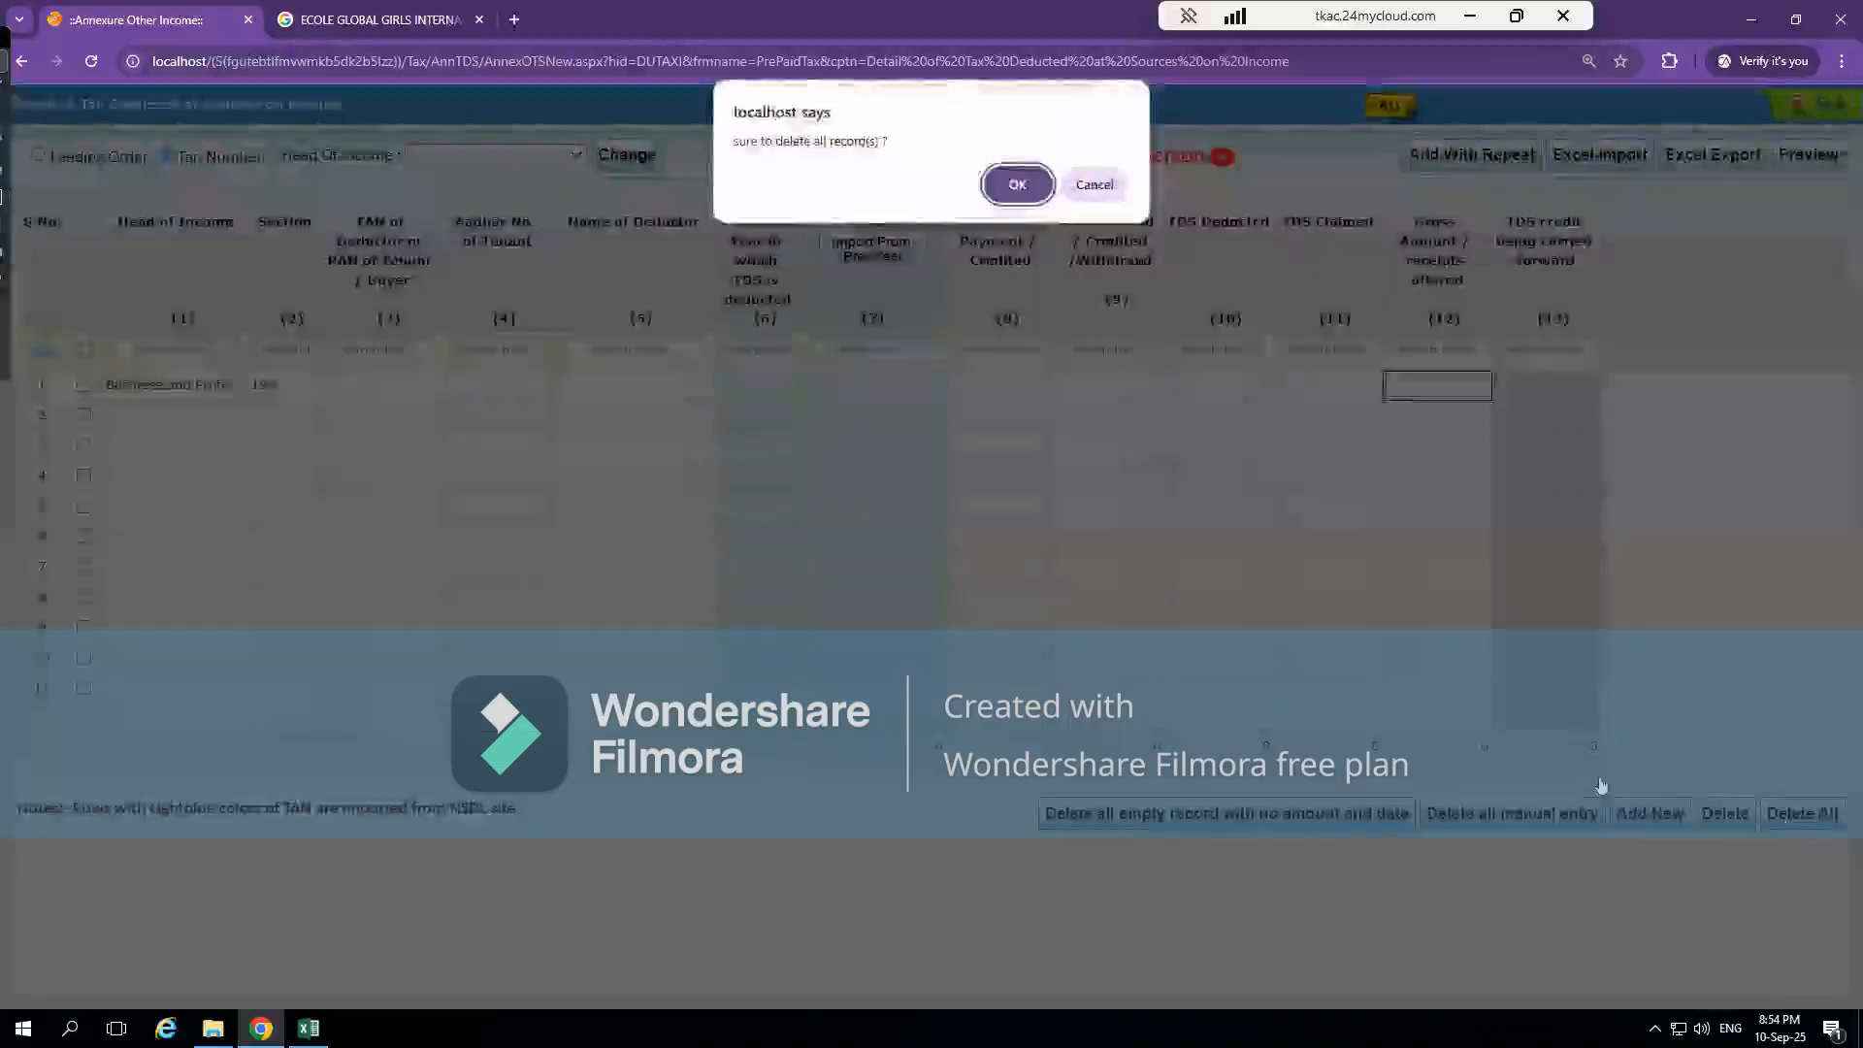
left_click(1009, 184)
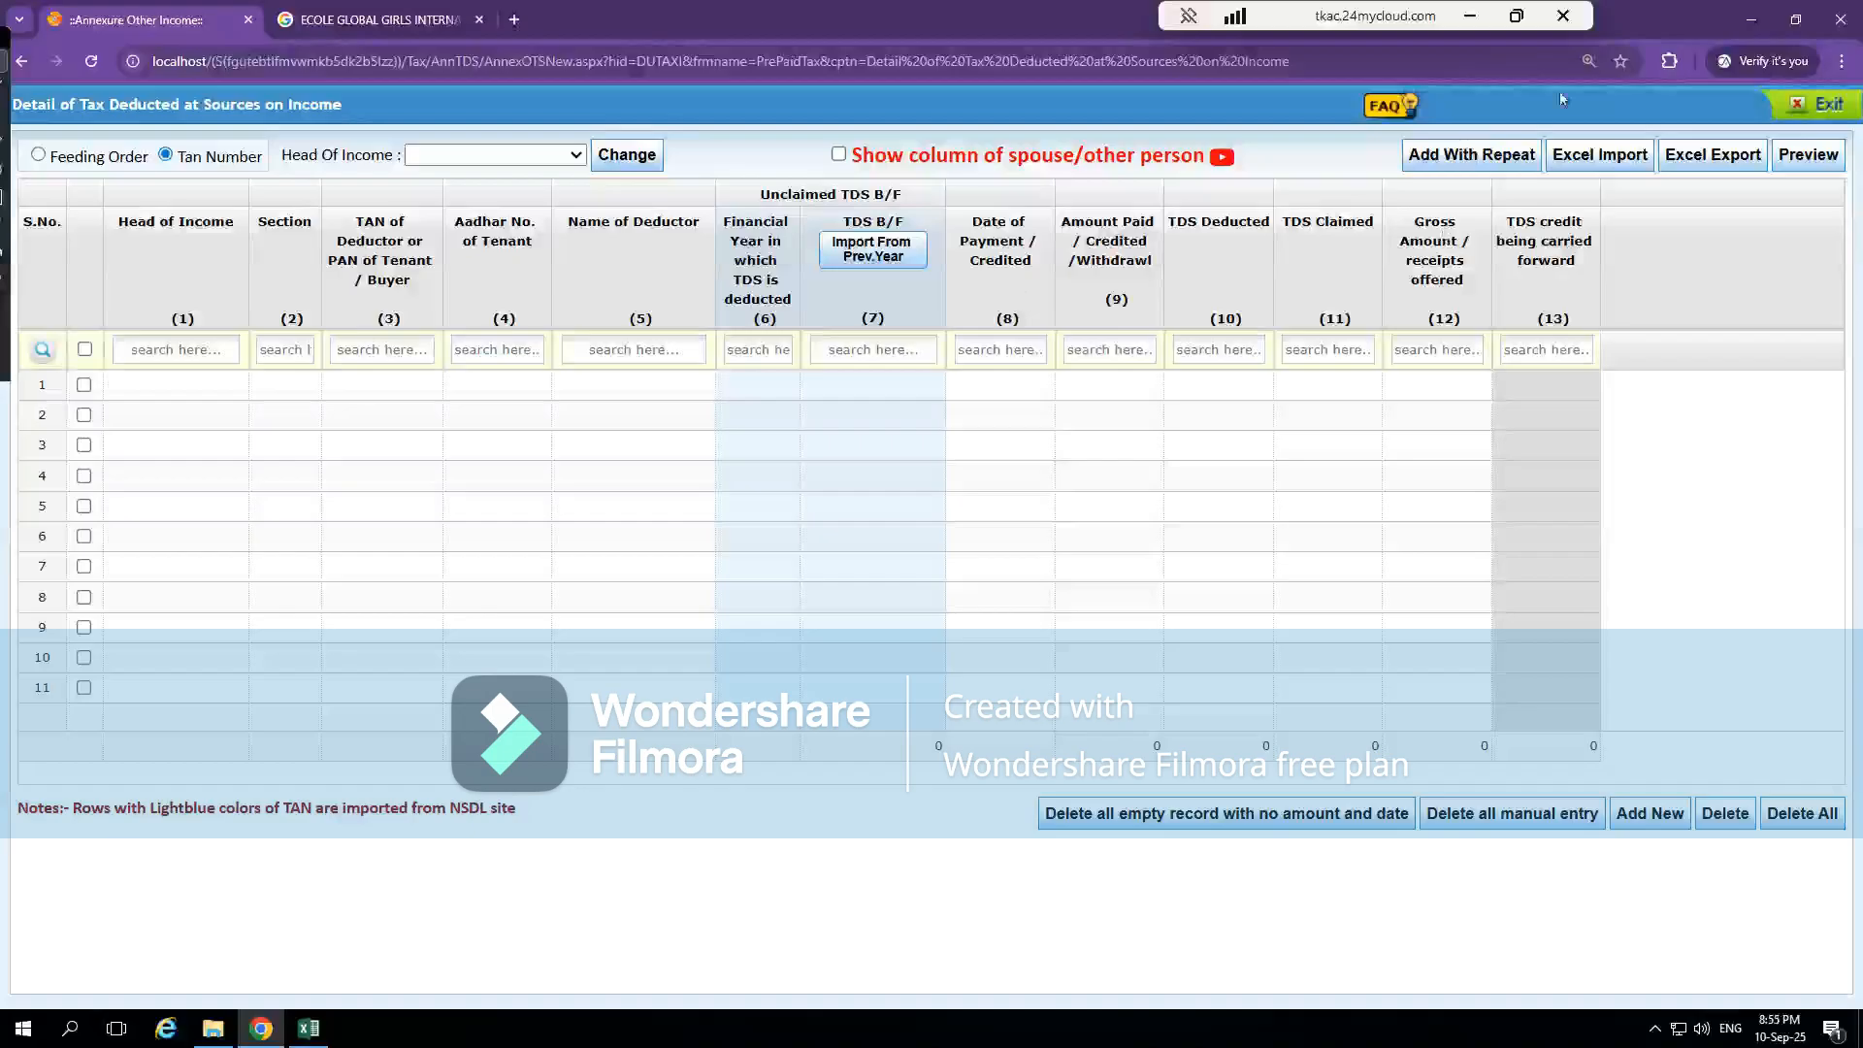
left_click(1805, 107)
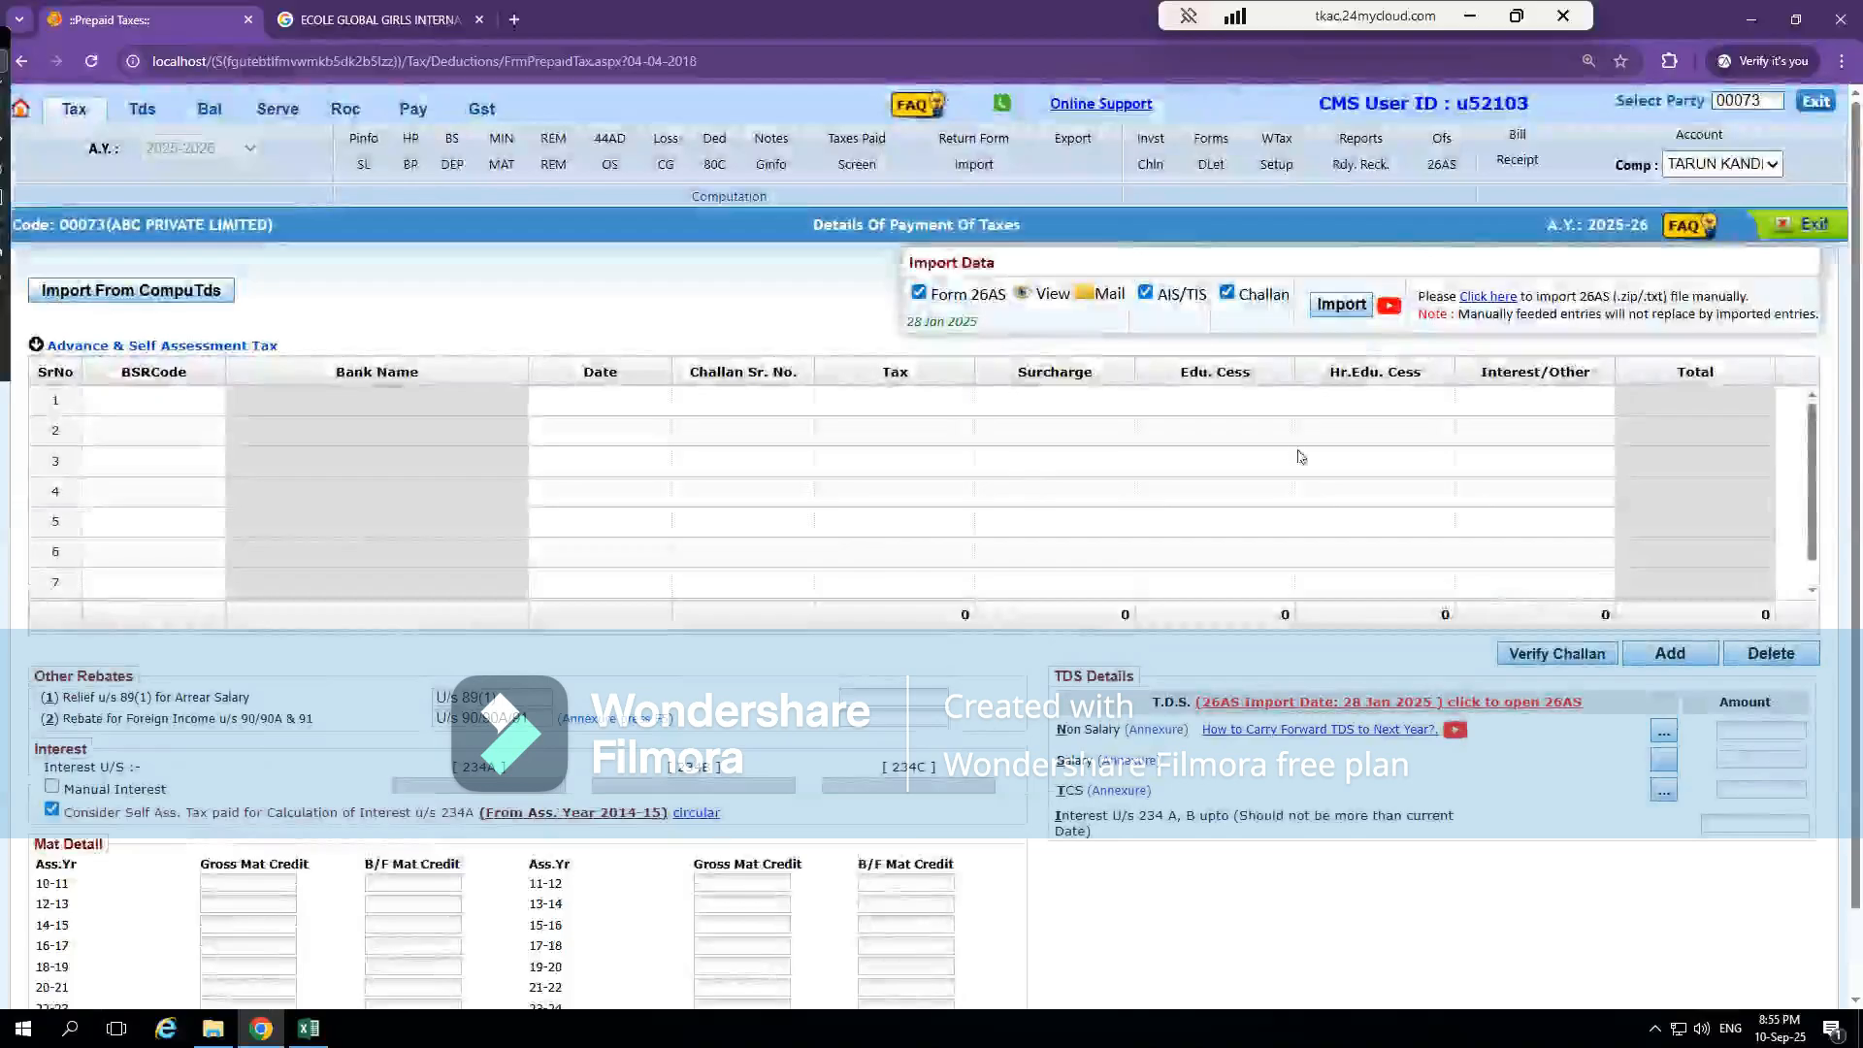
Exclude AIS/TIS and Challan from the data import and return to the computation screen
left_click(1227, 293)
left_click(1145, 292)
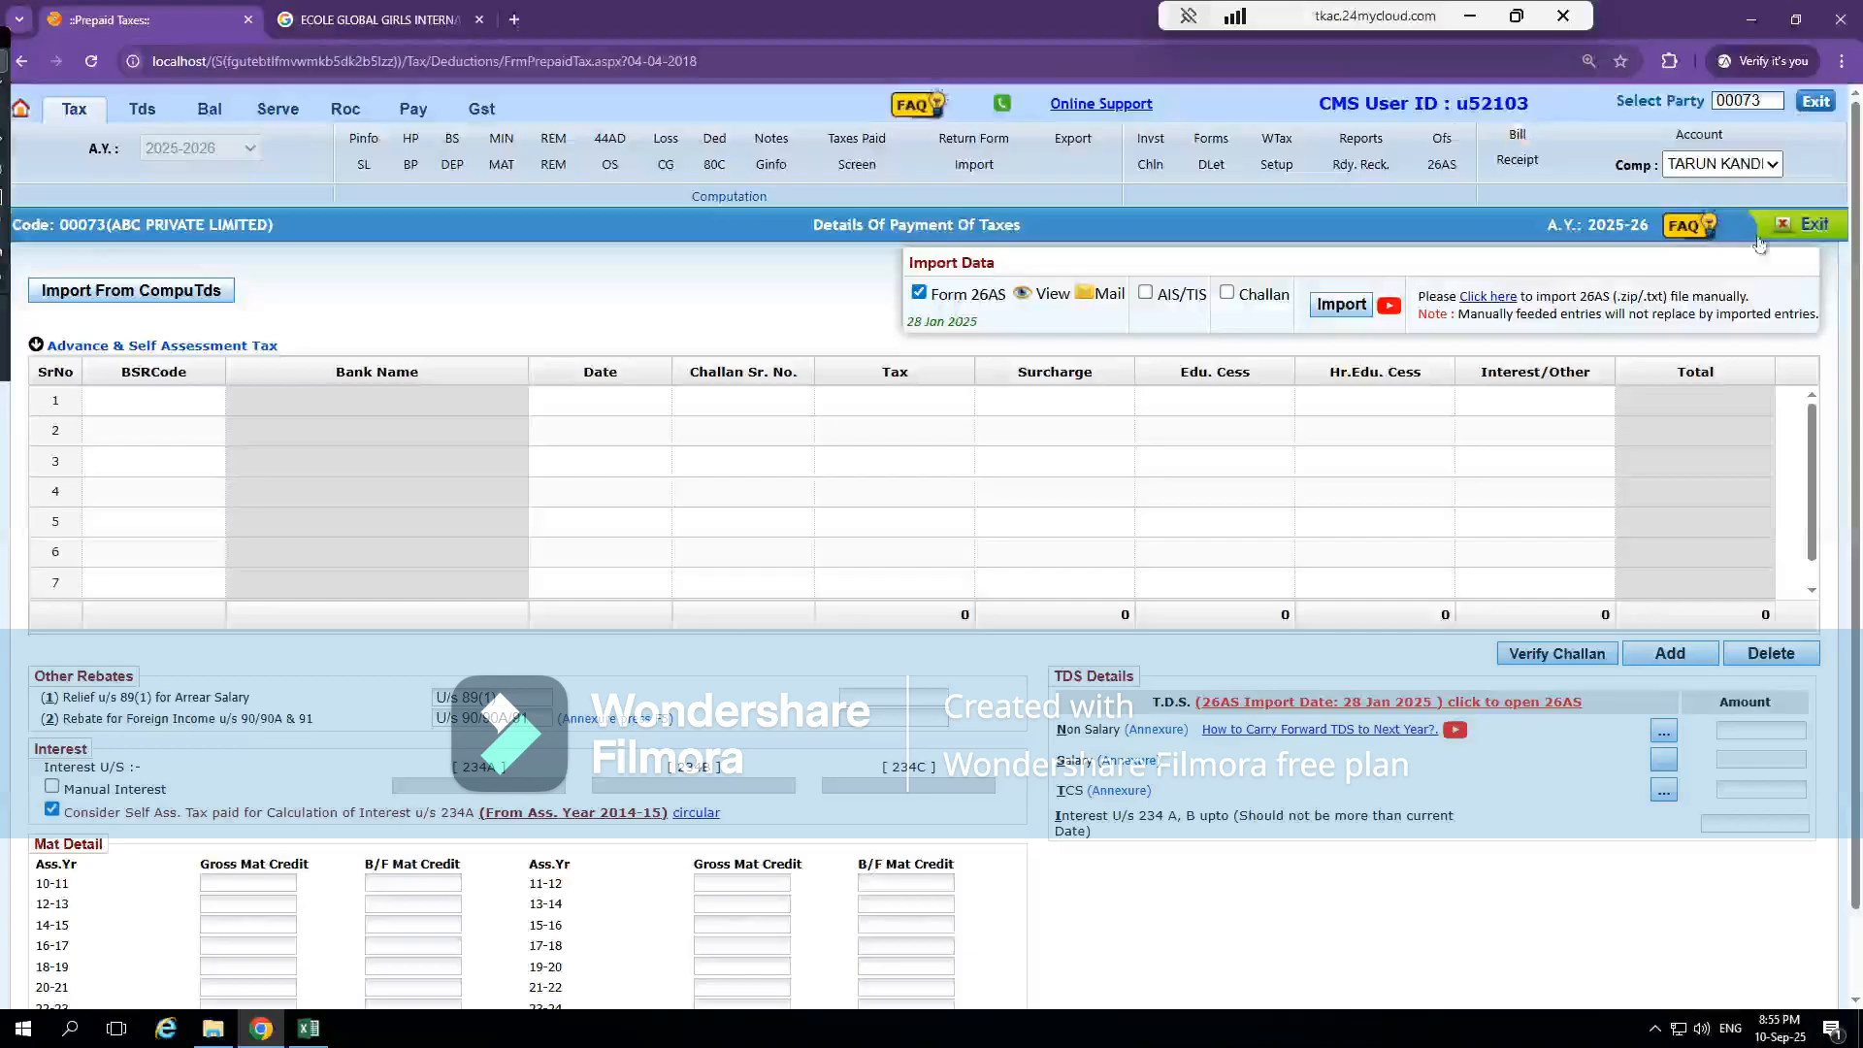
left_click(1796, 236)
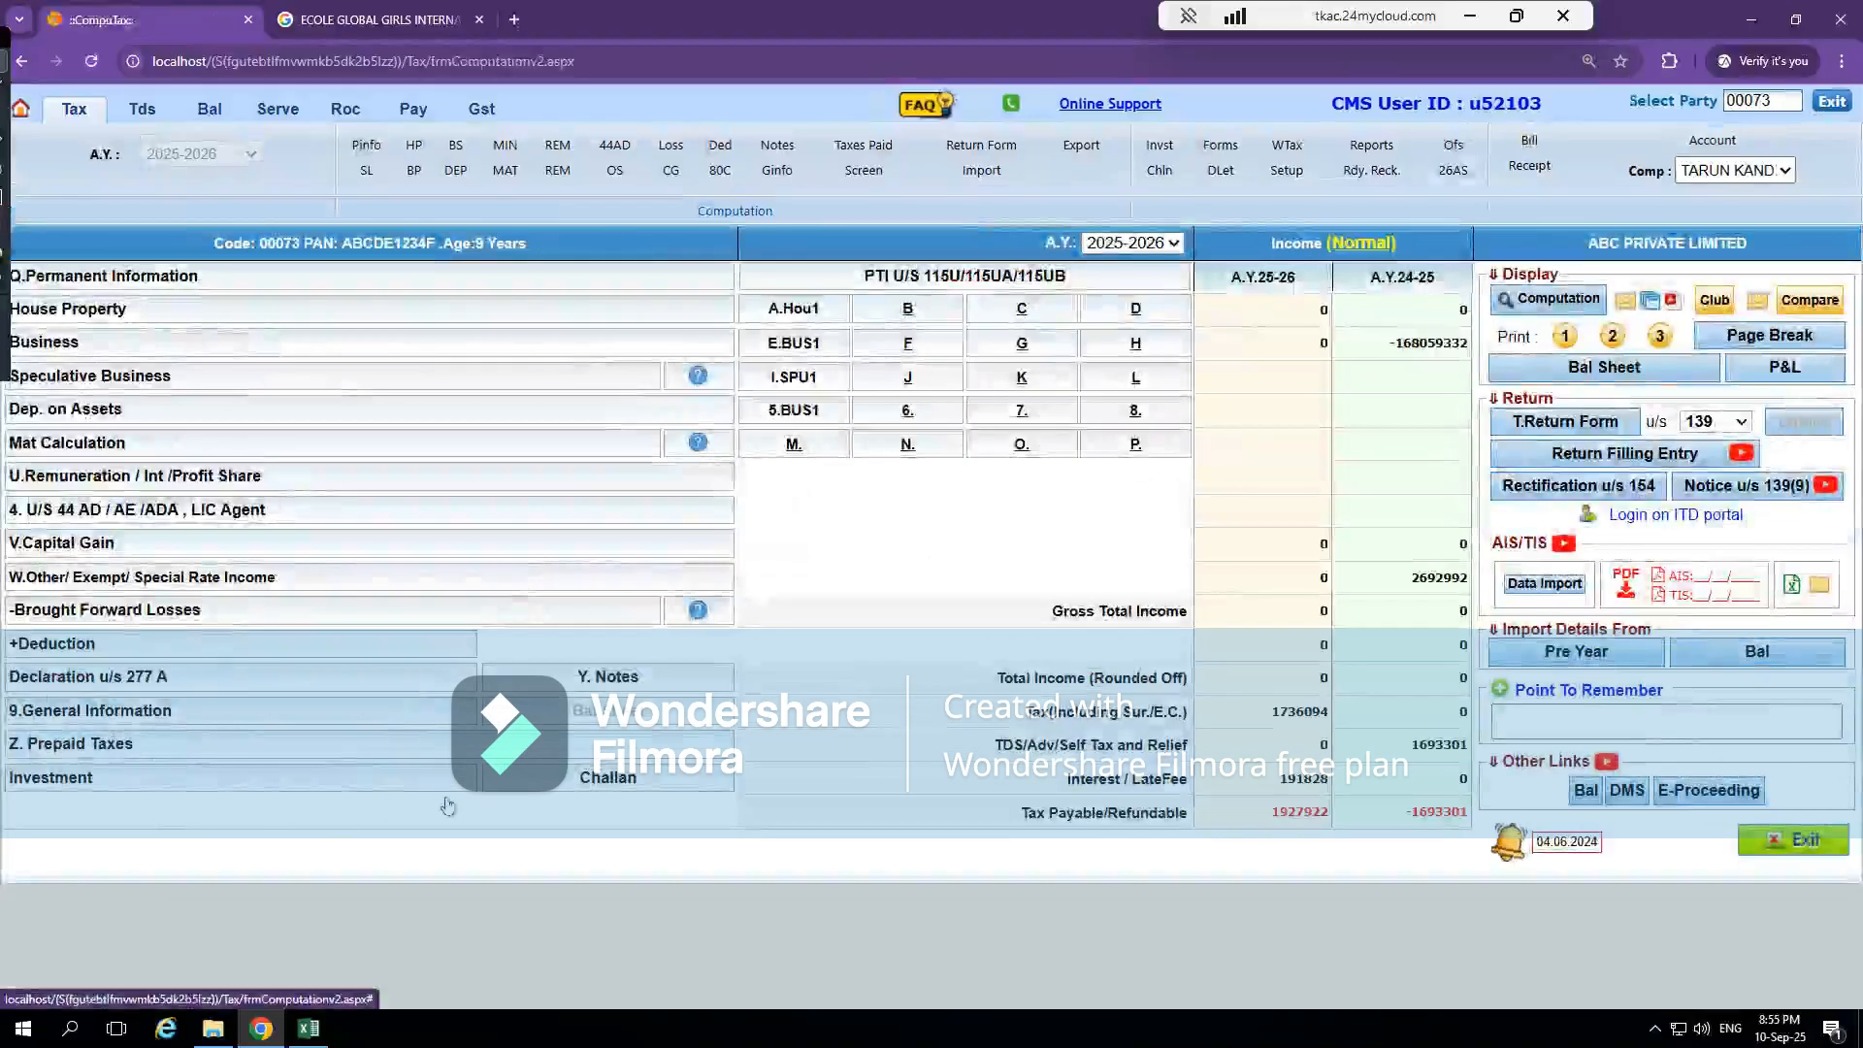
Try to import the company's AIS/TIS data from the computation screen
left_click(1547, 585)
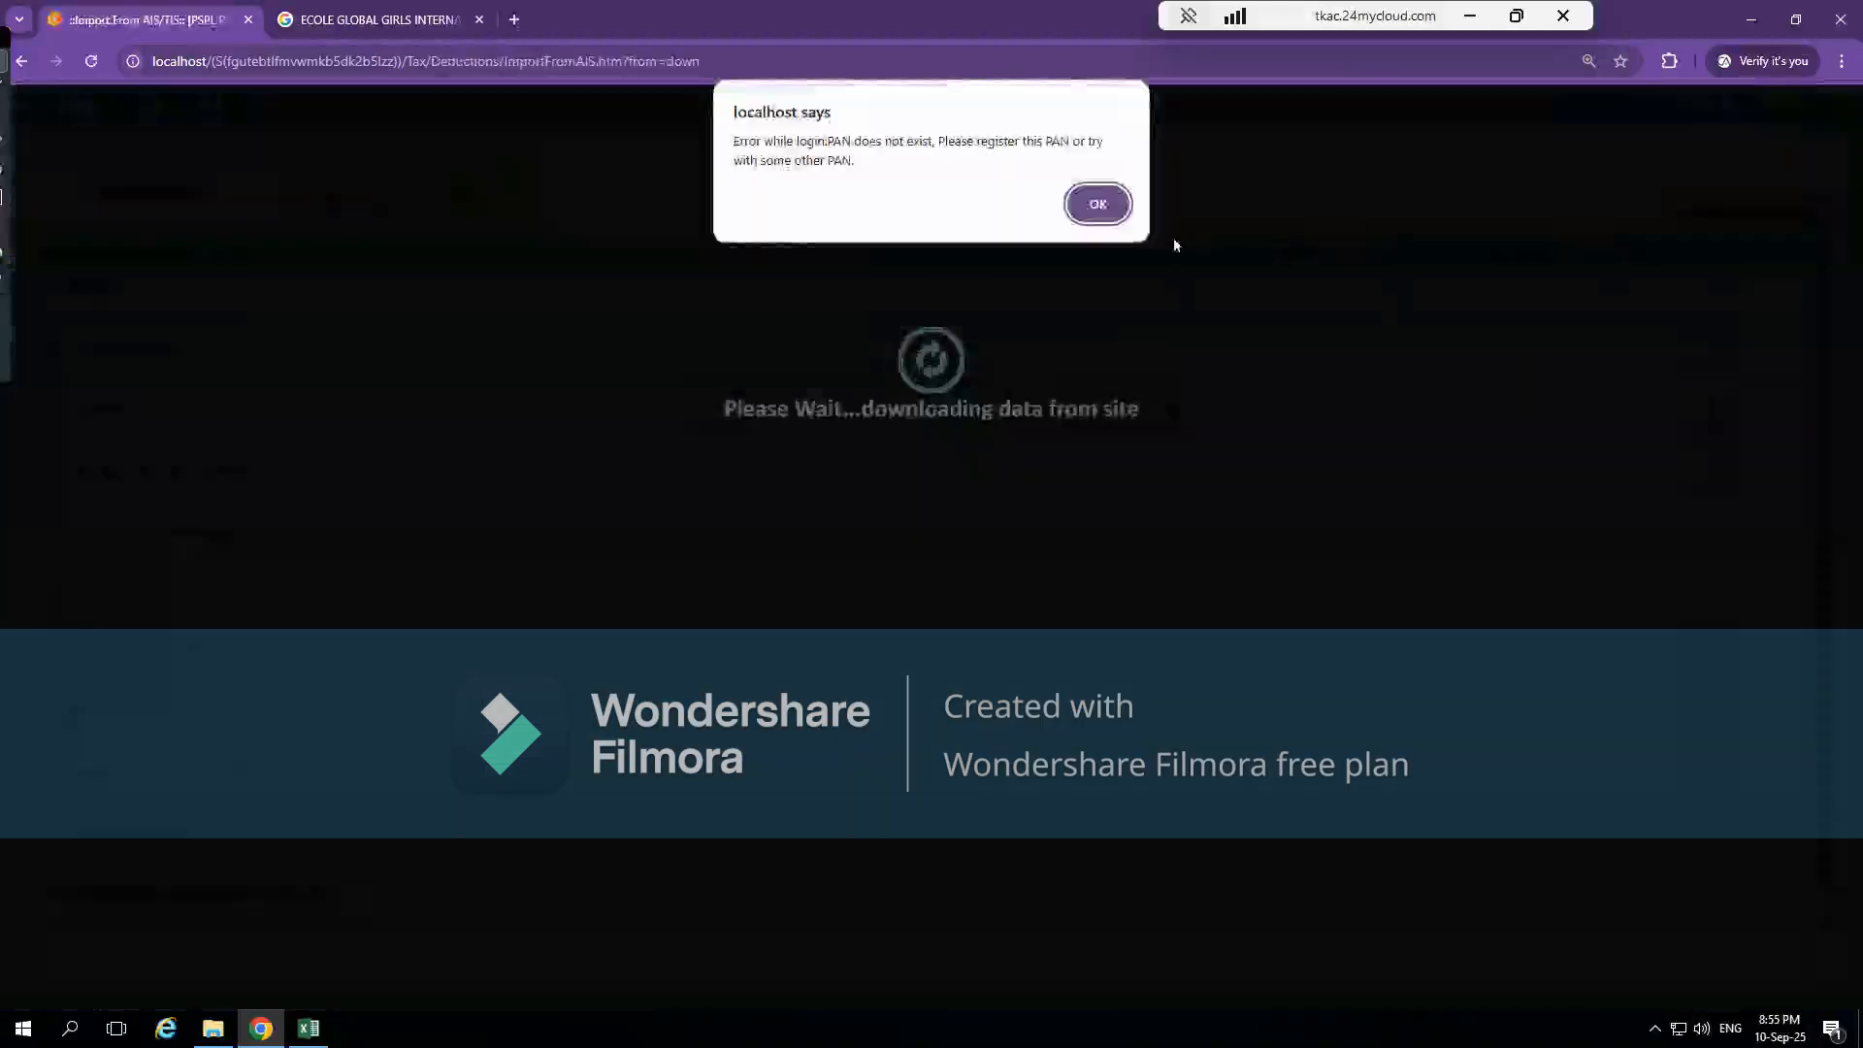
left_click(1111, 210)
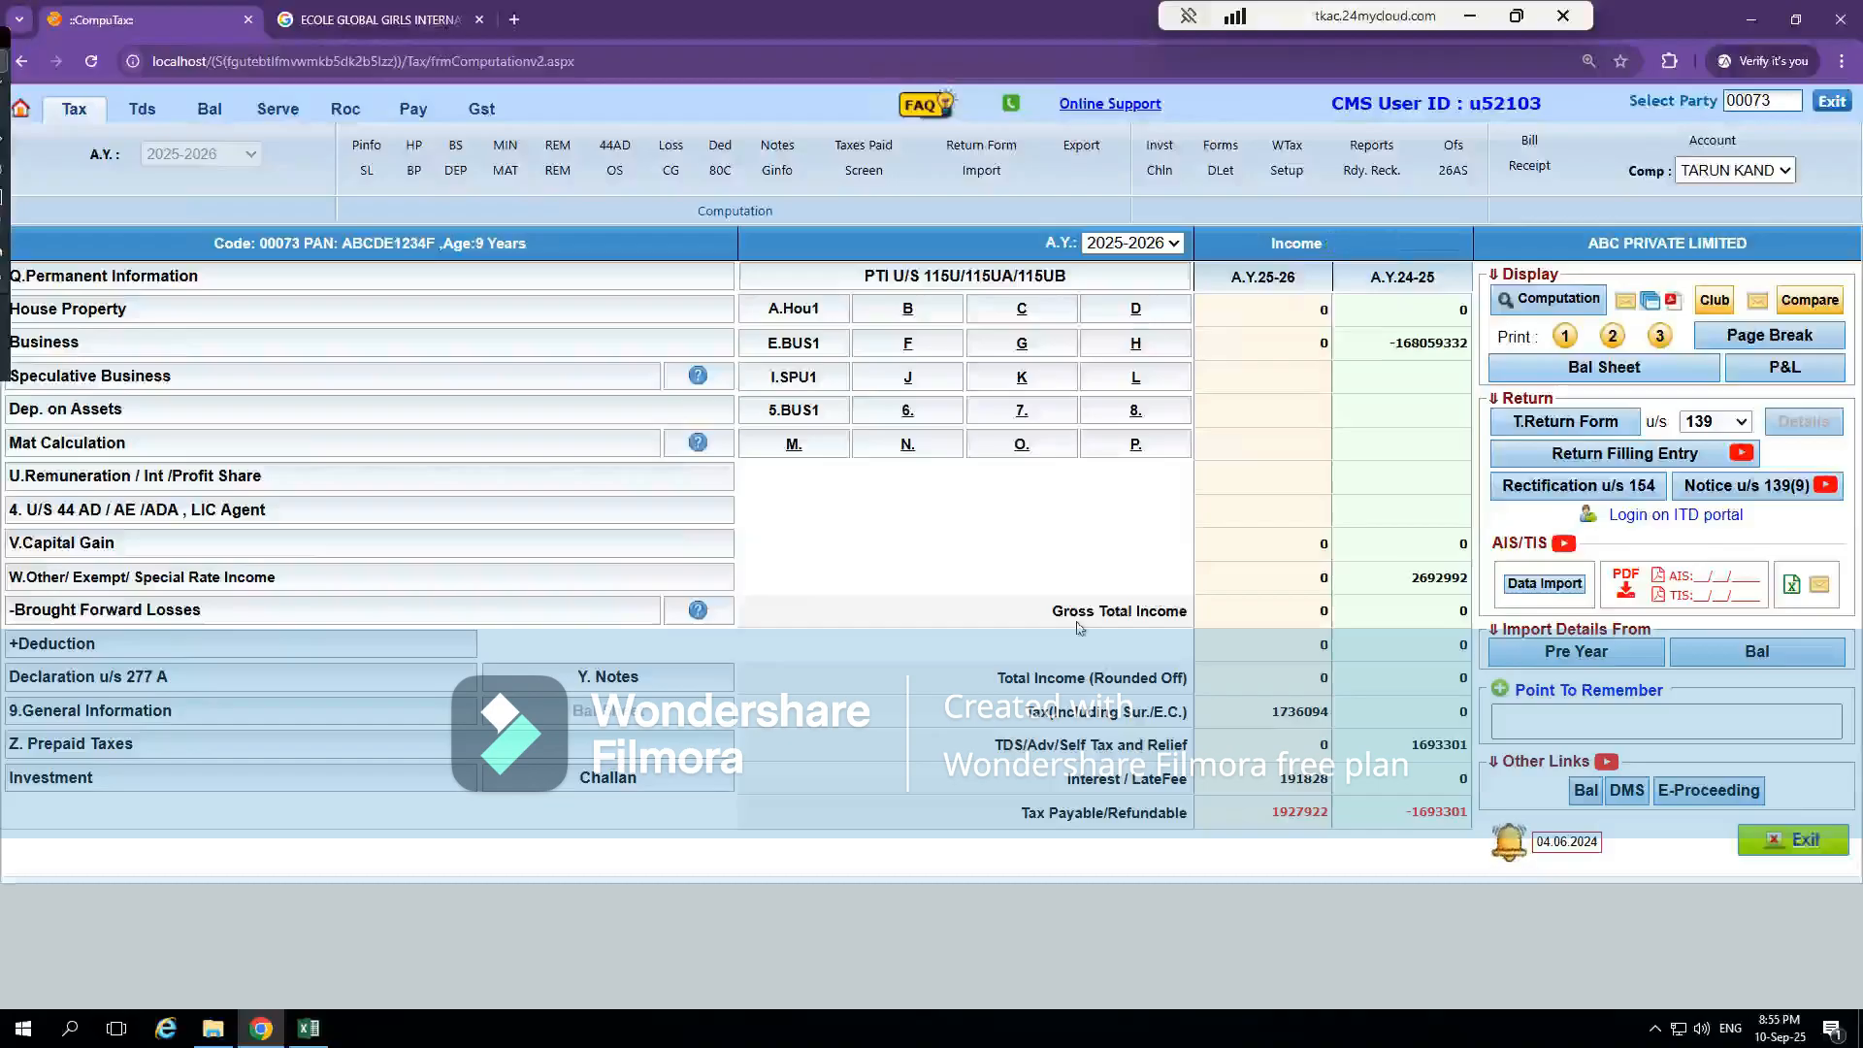
Look through the Income From Other Sources and Permanent Information screens and return to the computation screen
left_click(258, 579)
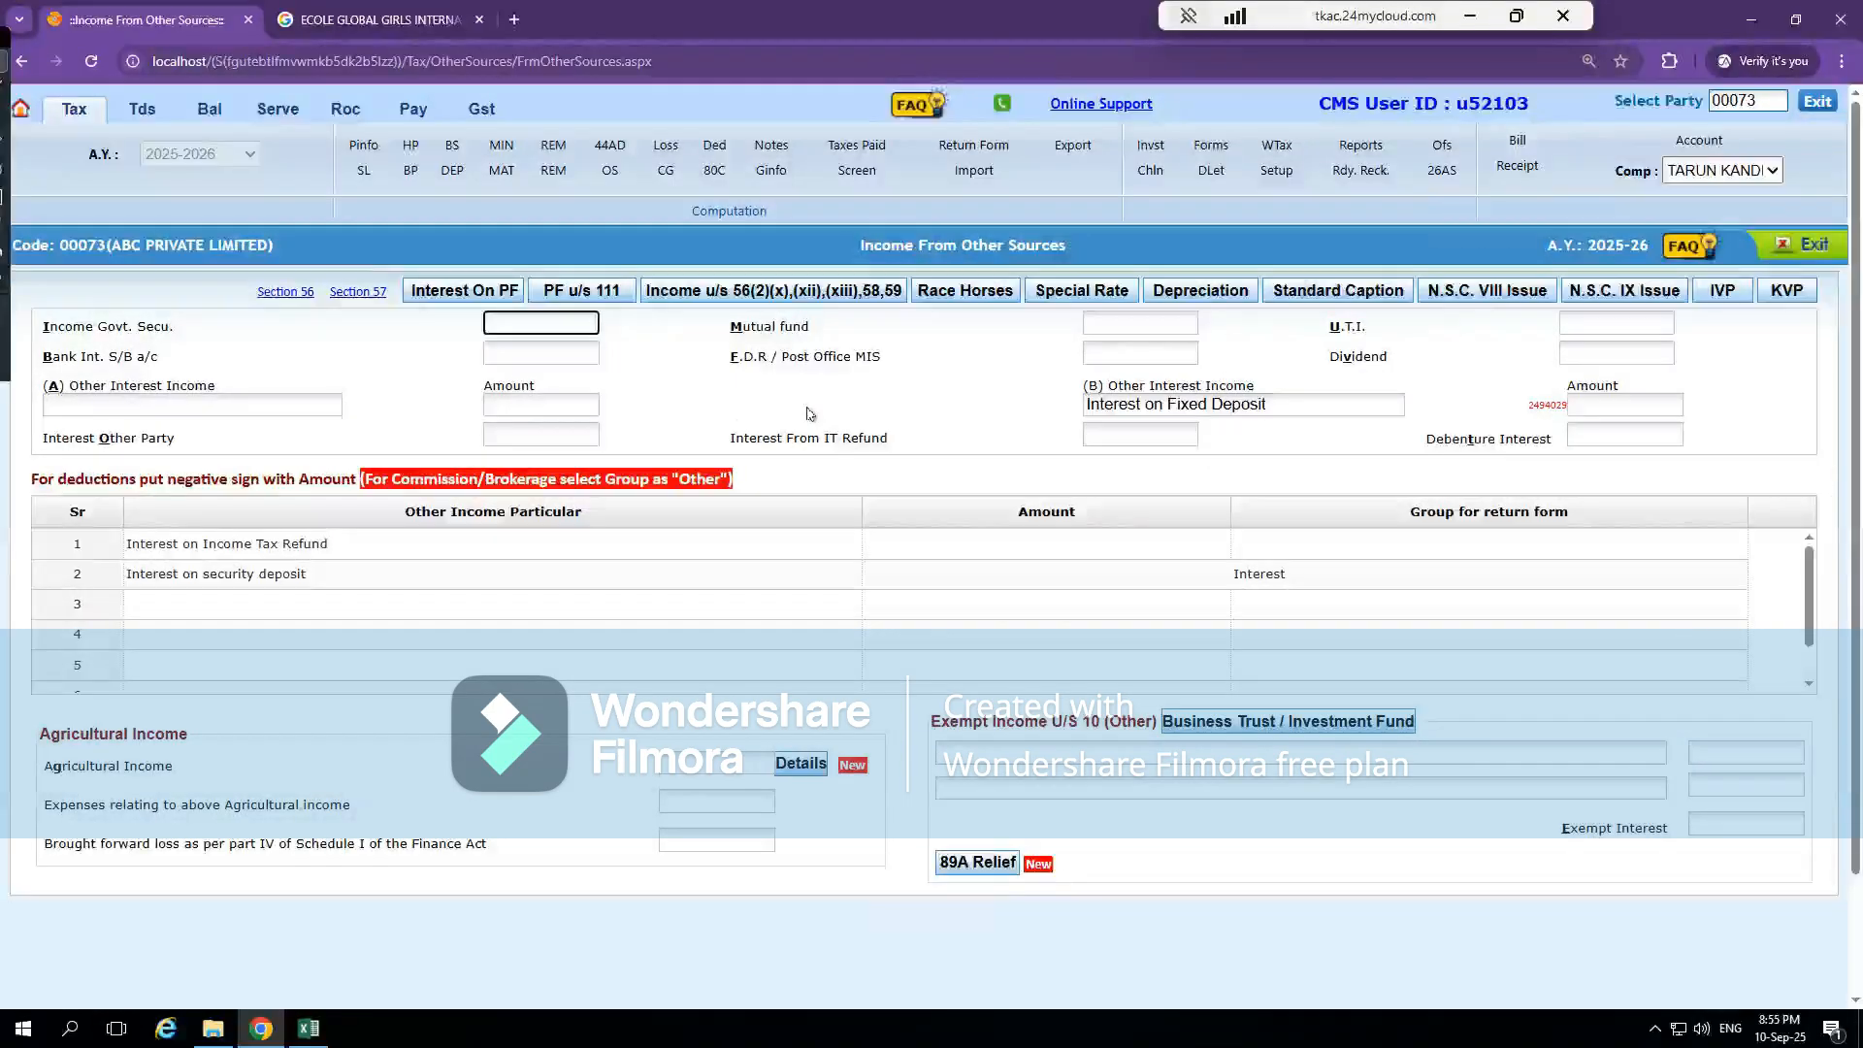
left_click(1797, 244)
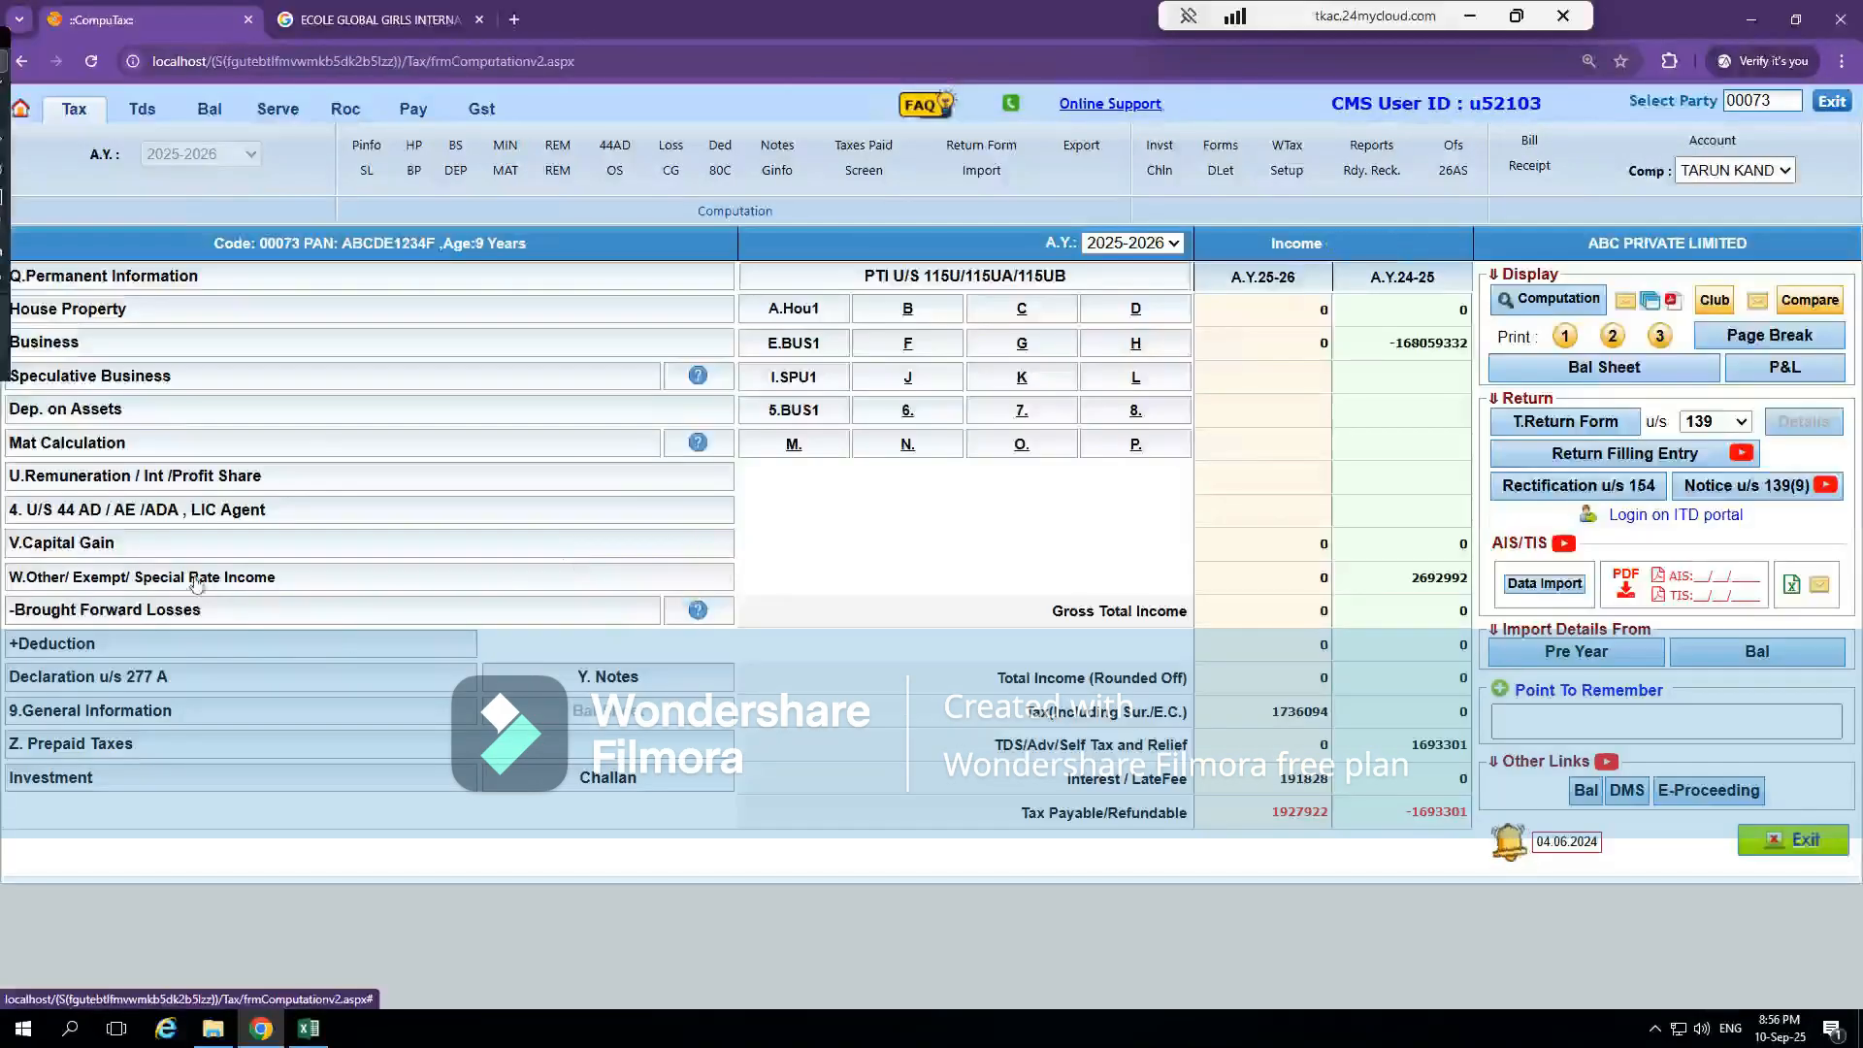
left_click(196, 582)
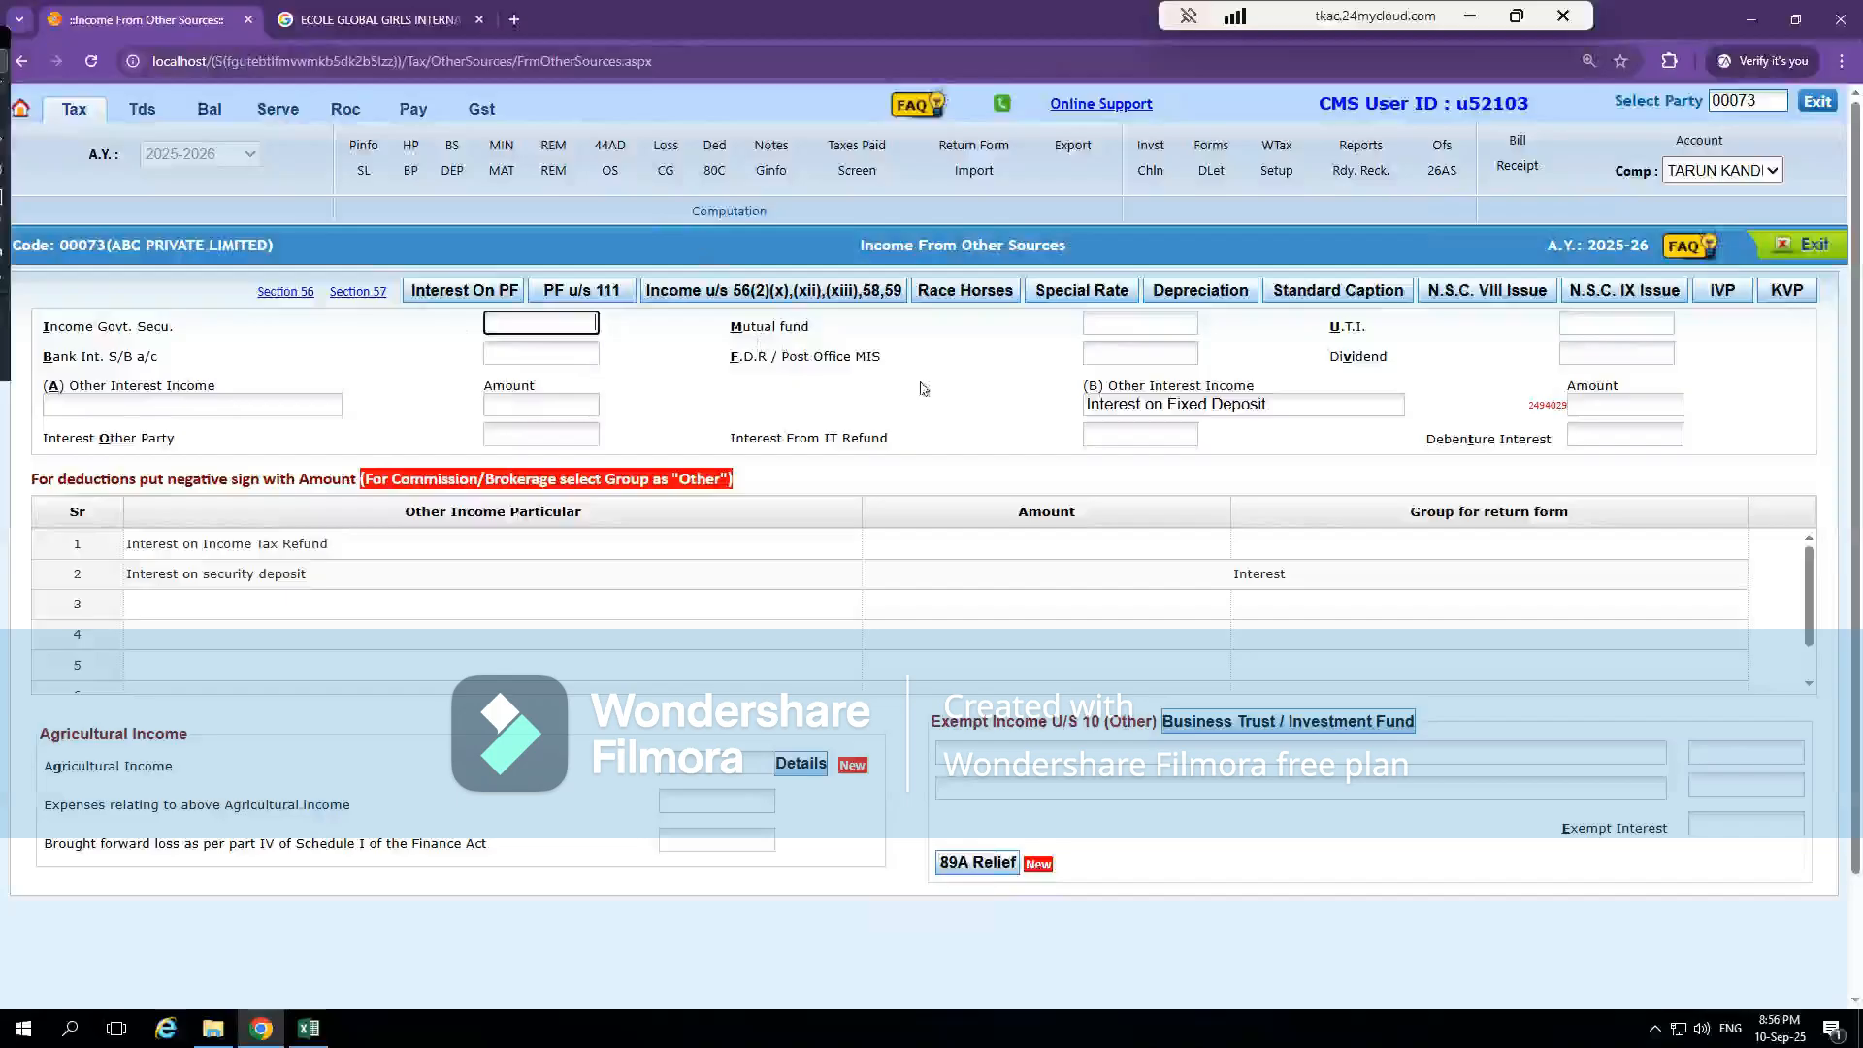
left_click(1792, 248)
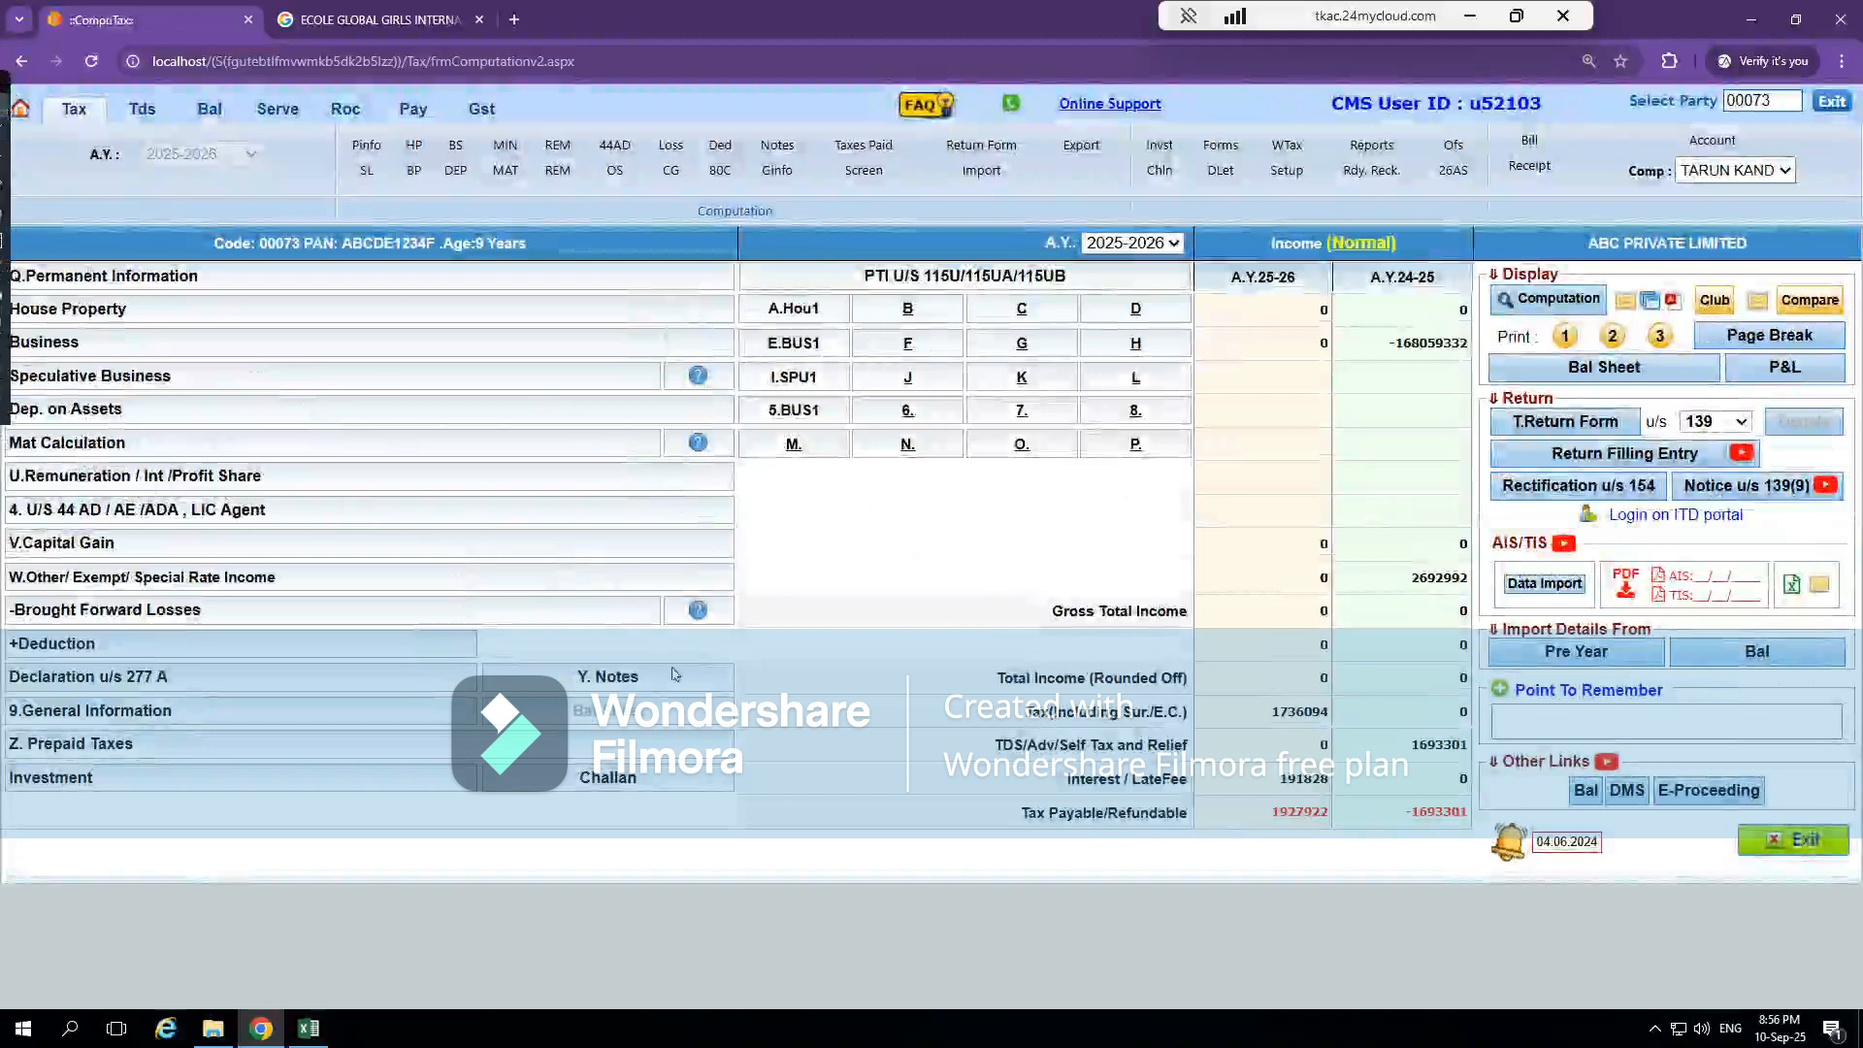
left_click(143, 278)
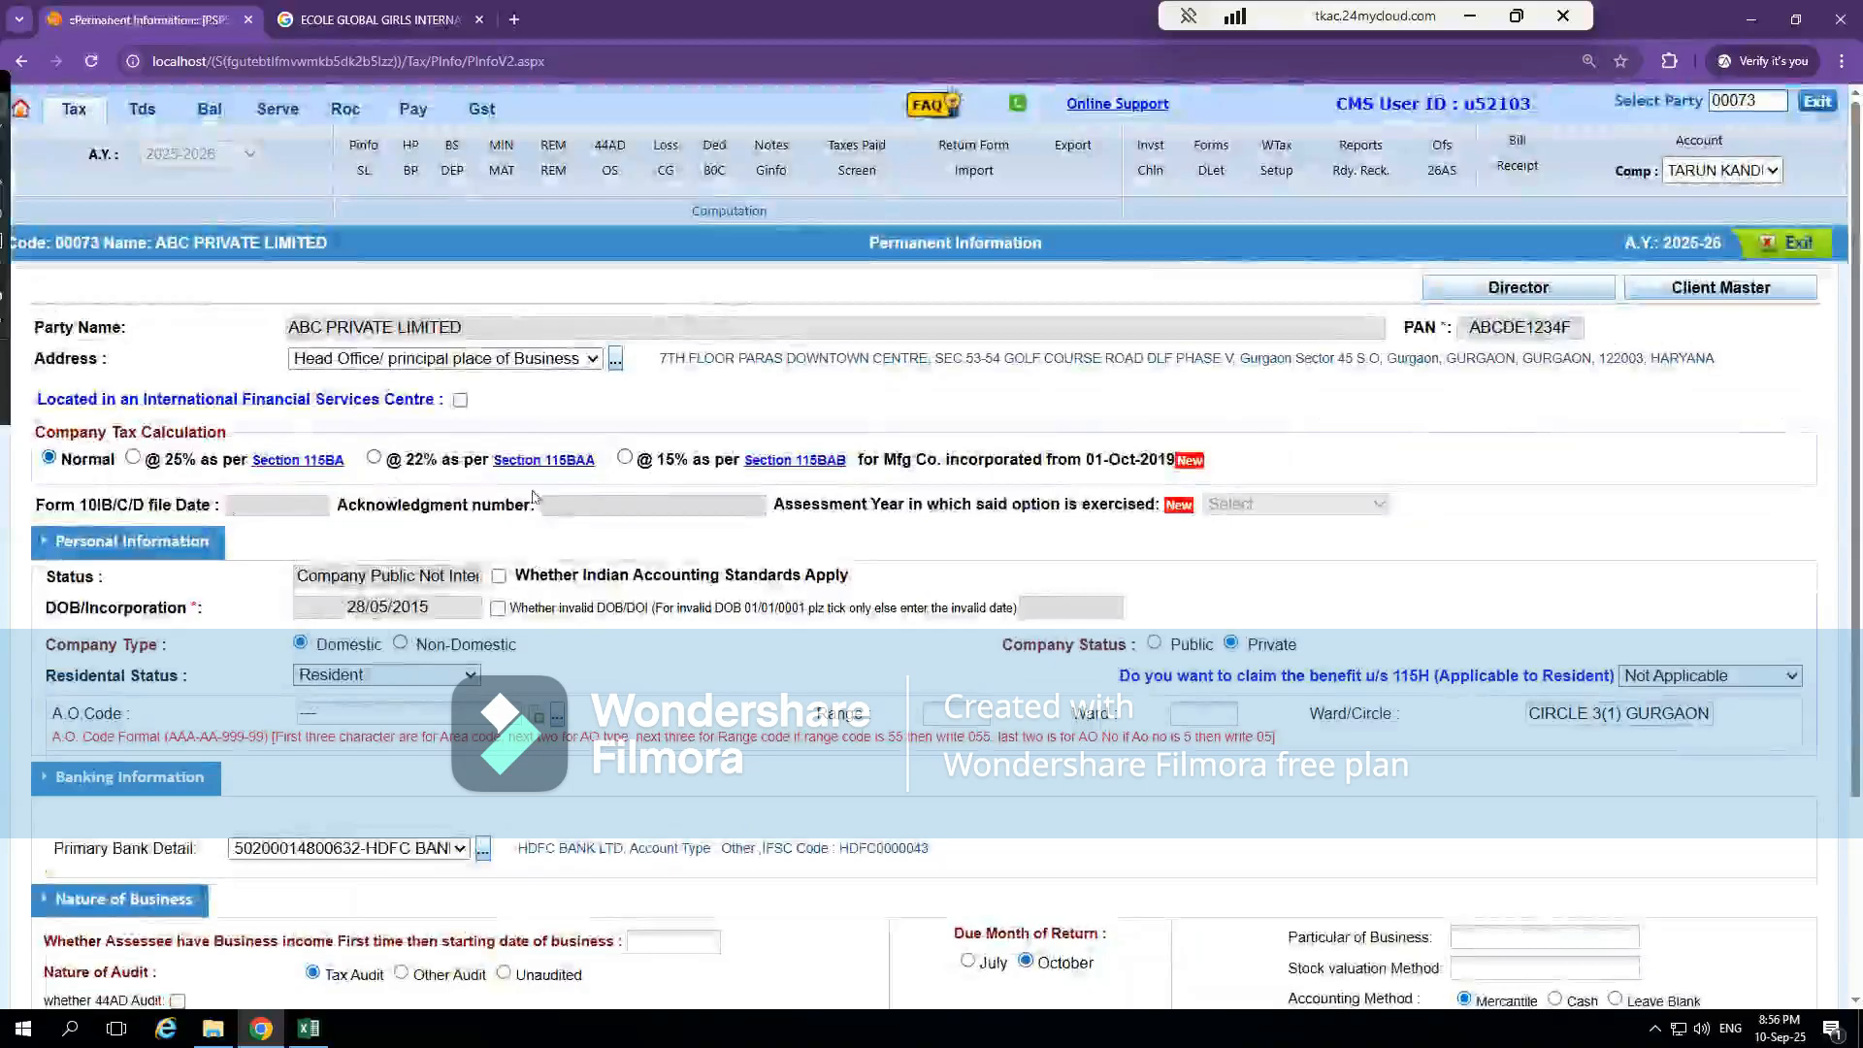
left_click(1792, 248)
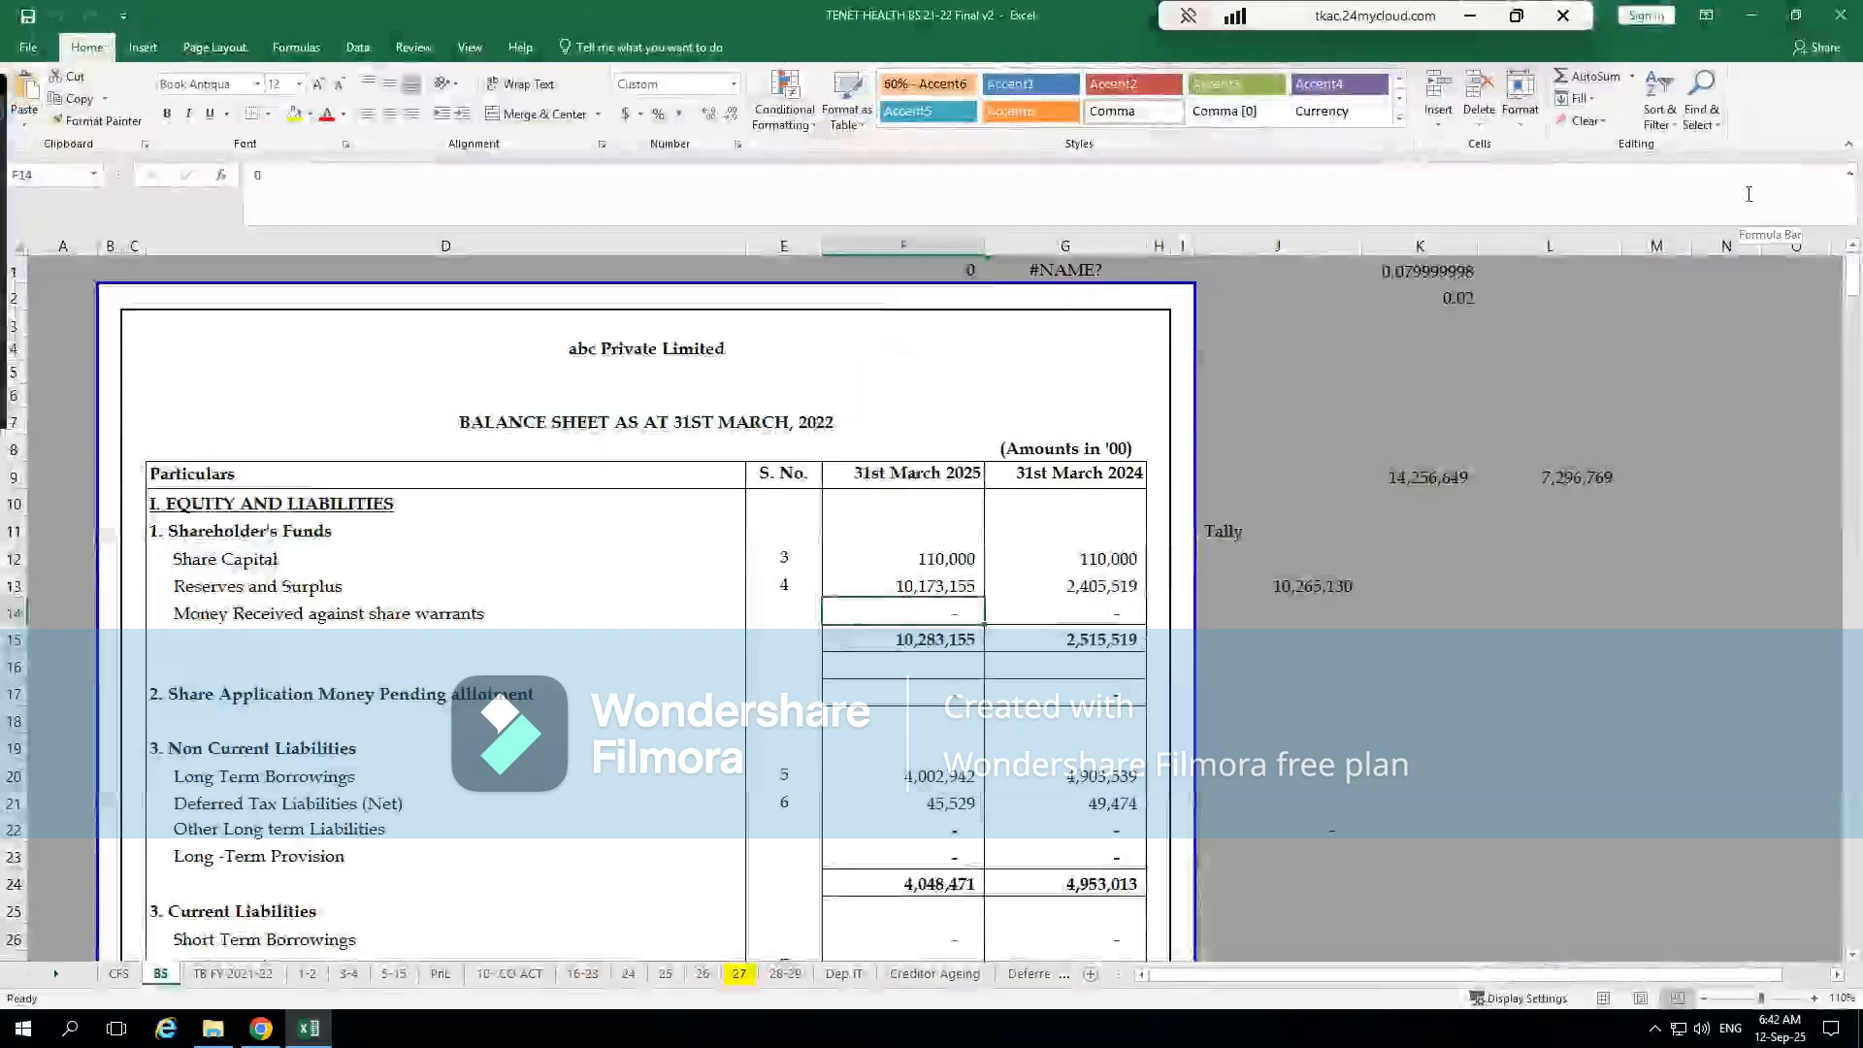
Open the depreciation on assets screen and set the Computer row's group to PLANT - Plant & Machinery
key("alt+Tab")
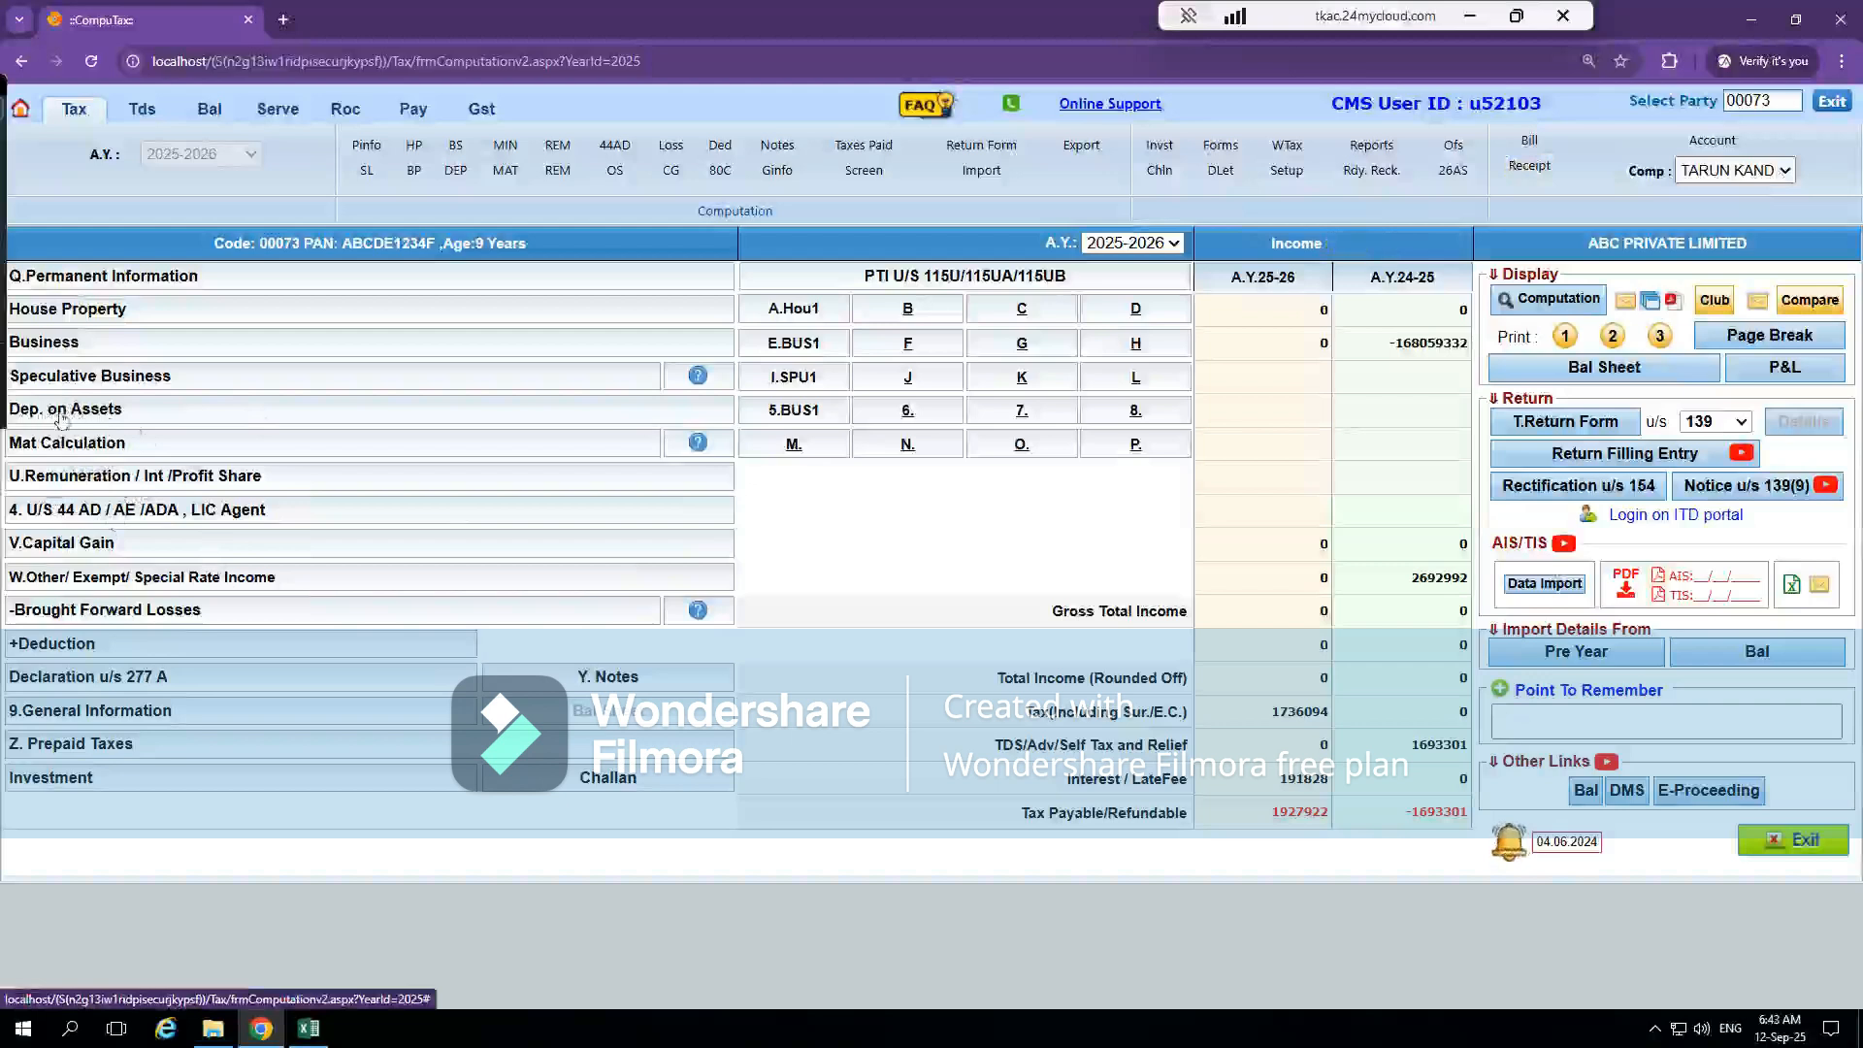
left_click(115, 414)
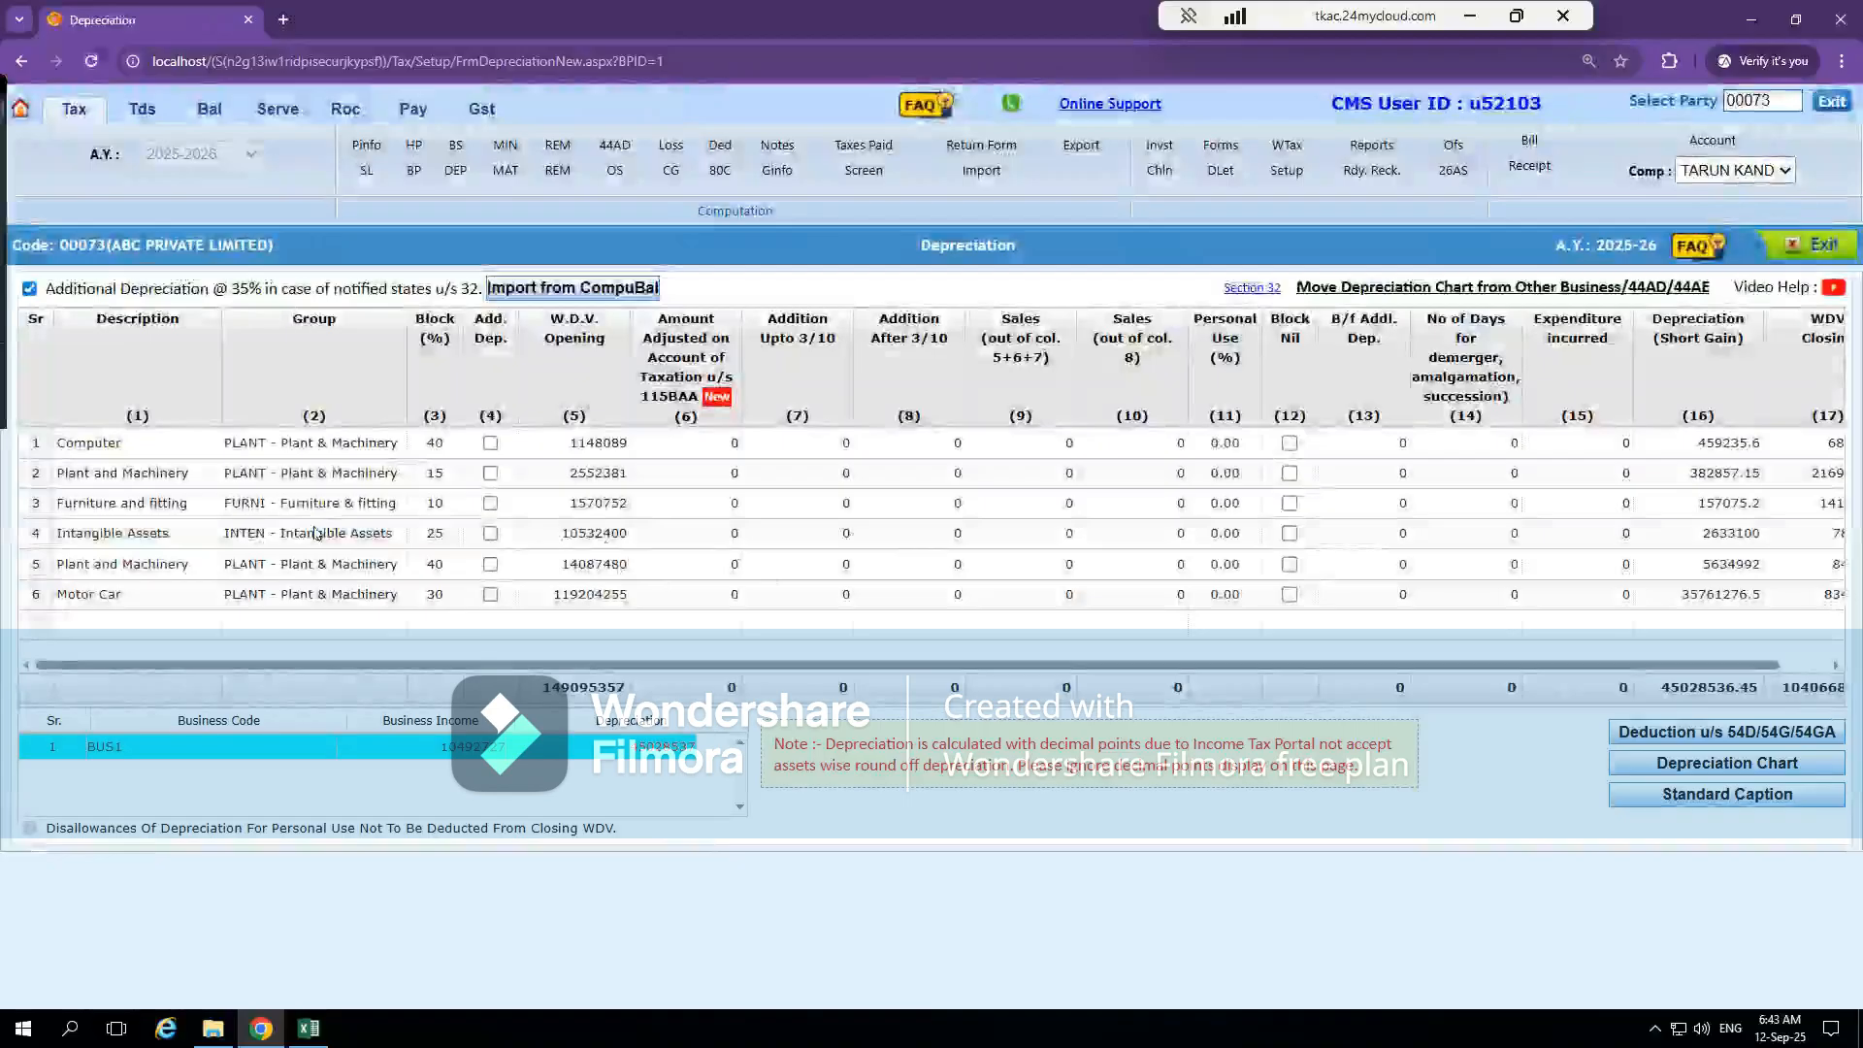
left_click(166, 445)
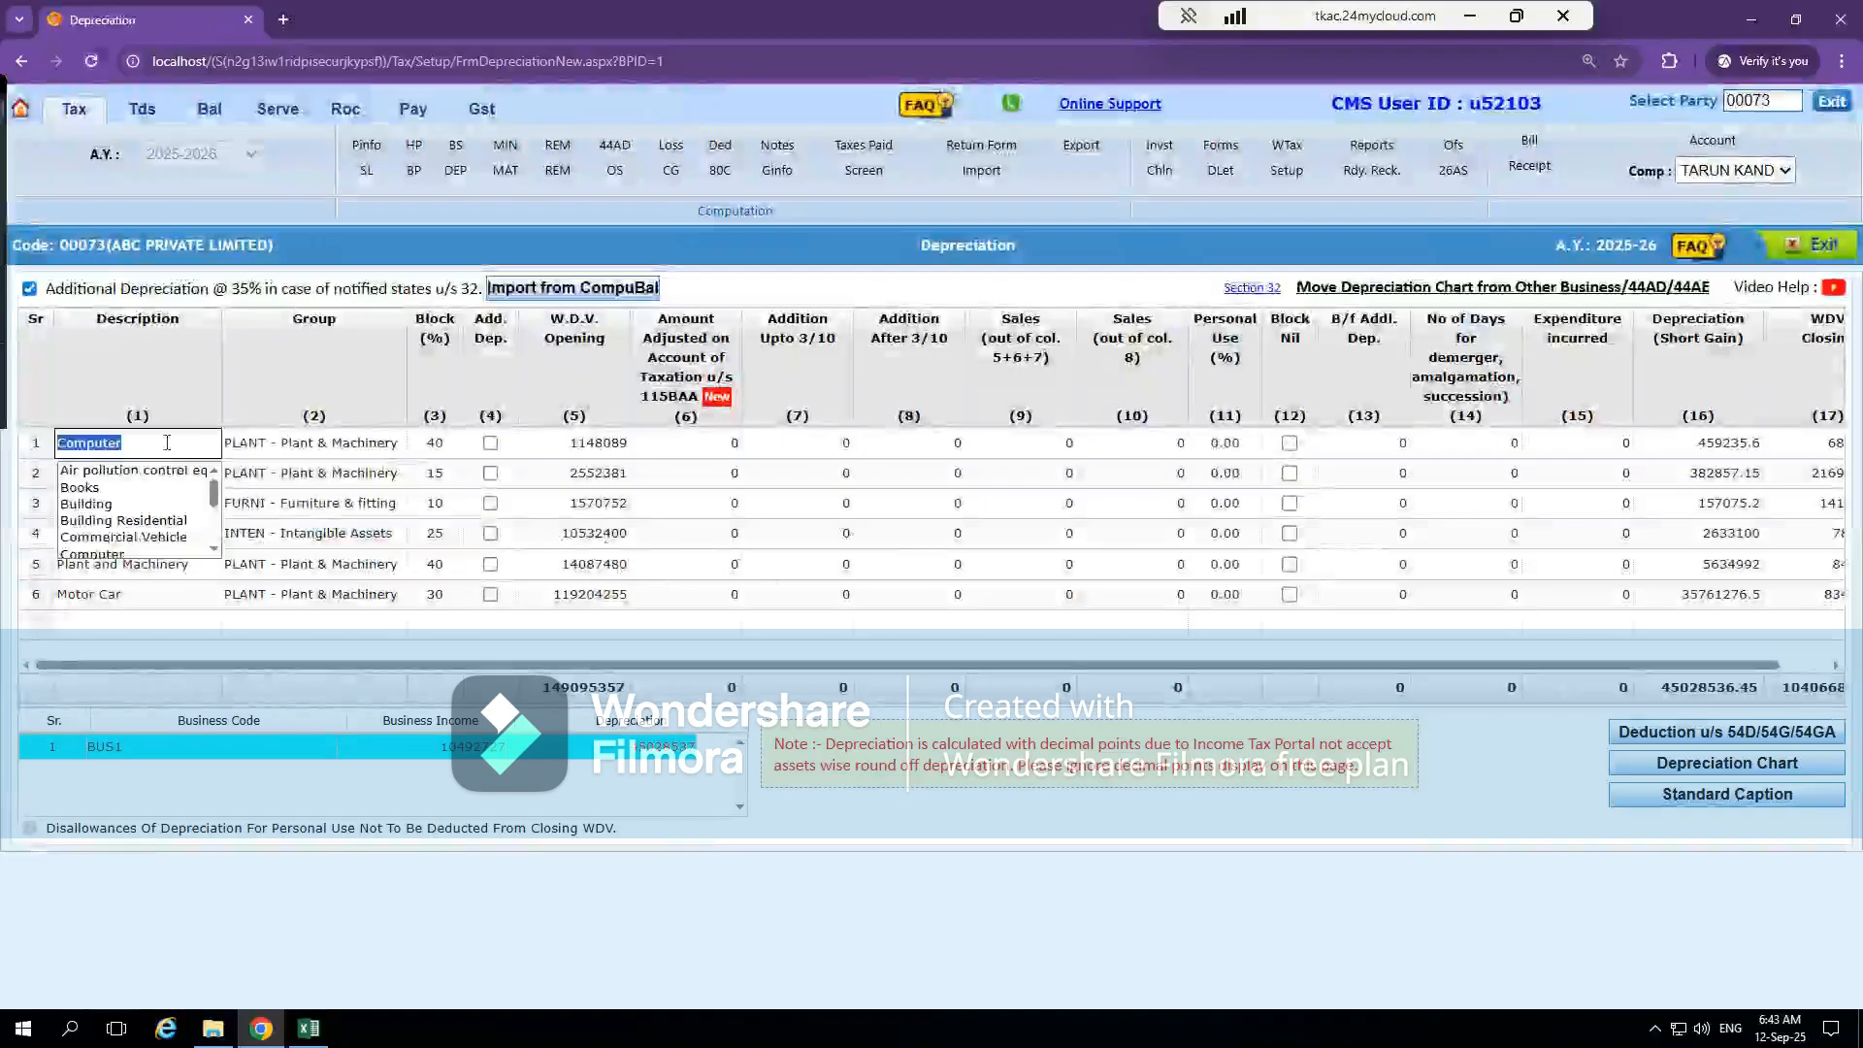
left_click(338, 448)
left_click(338, 448)
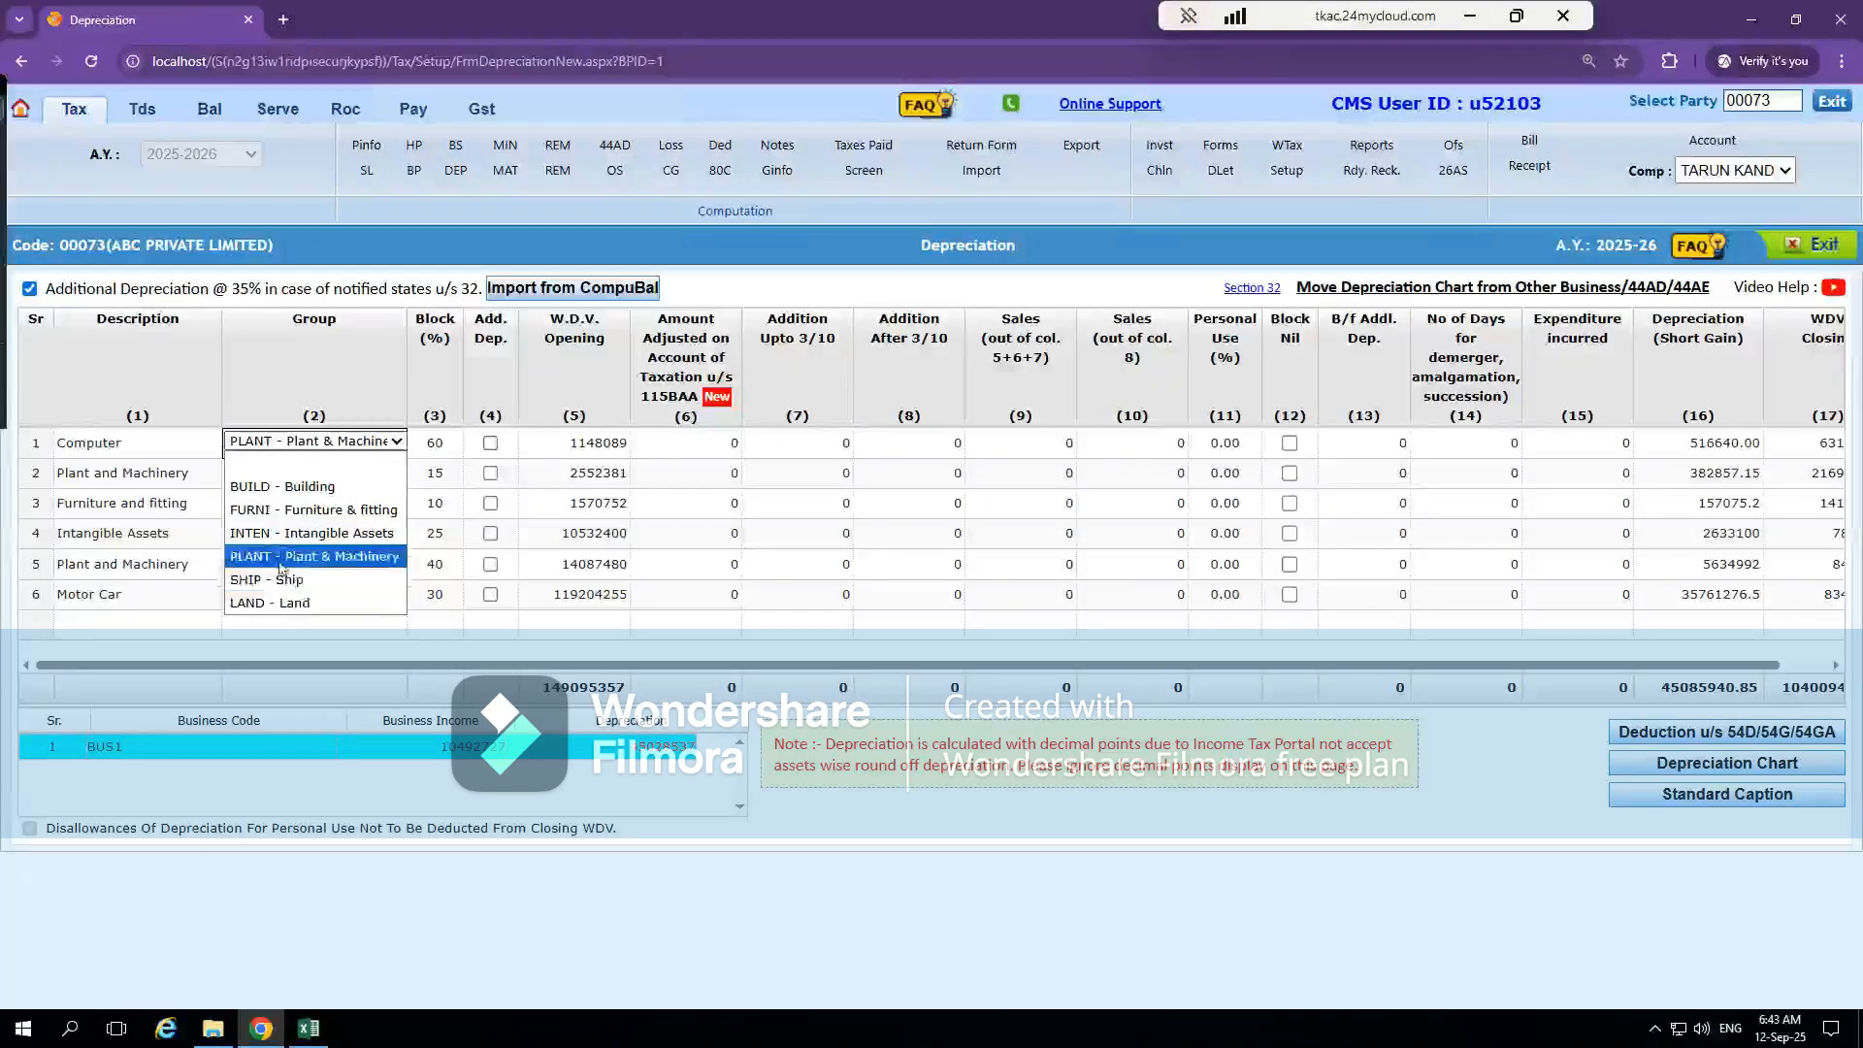
left_click(282, 560)
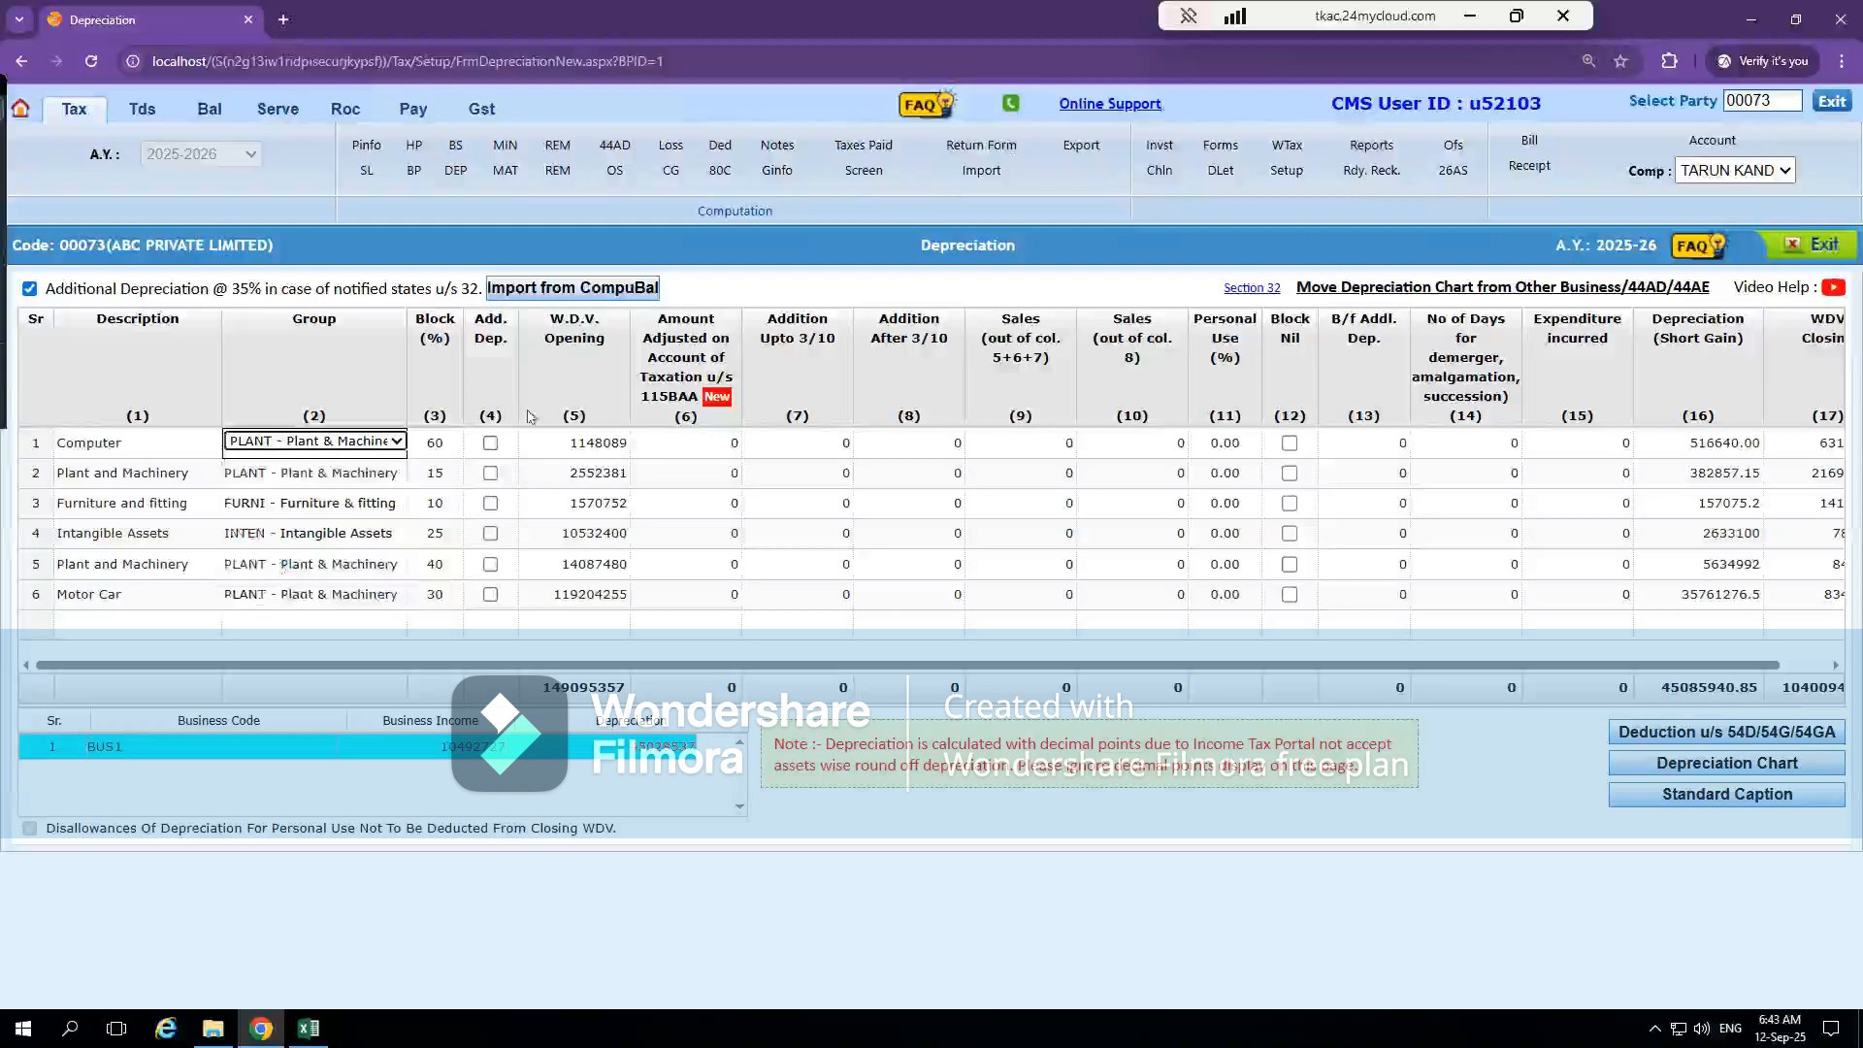
Set the block rate of the Computer row to 40%
left_click(446, 444)
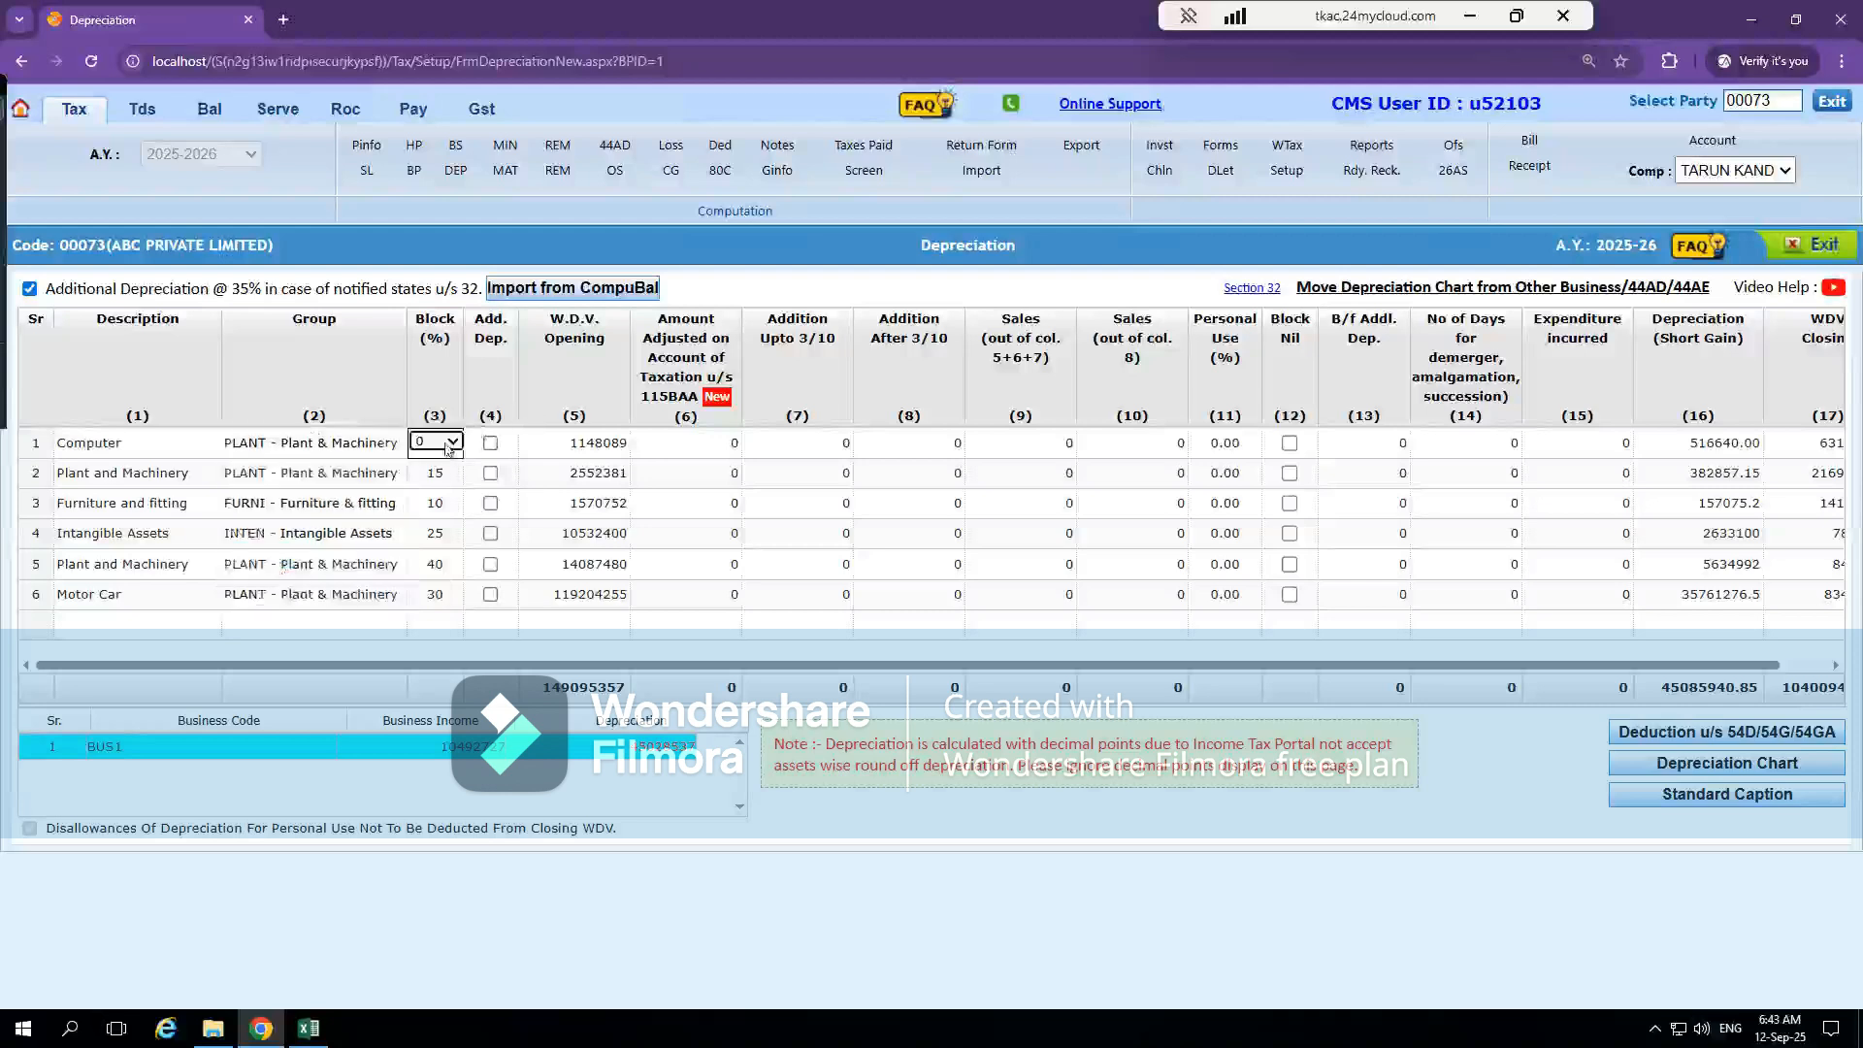
left_click(448, 444)
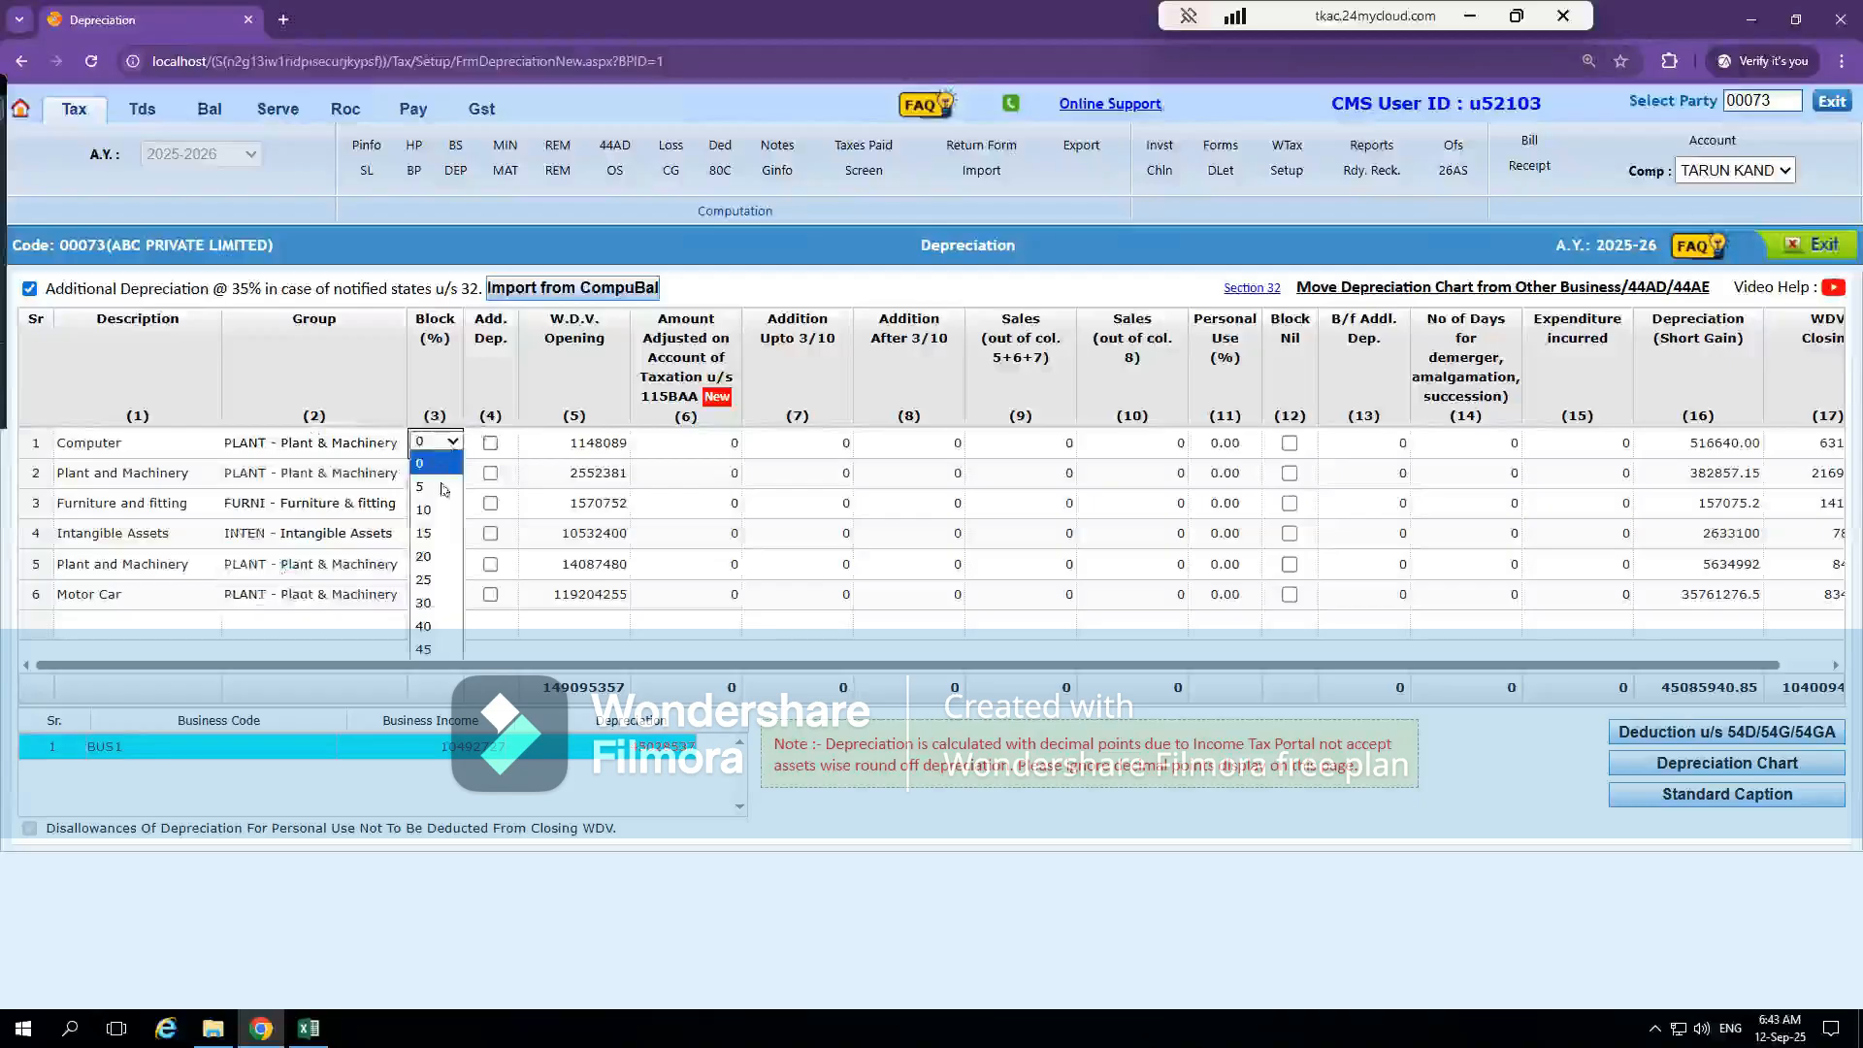
left_click(433, 657)
left_click(454, 445)
left_click(442, 630)
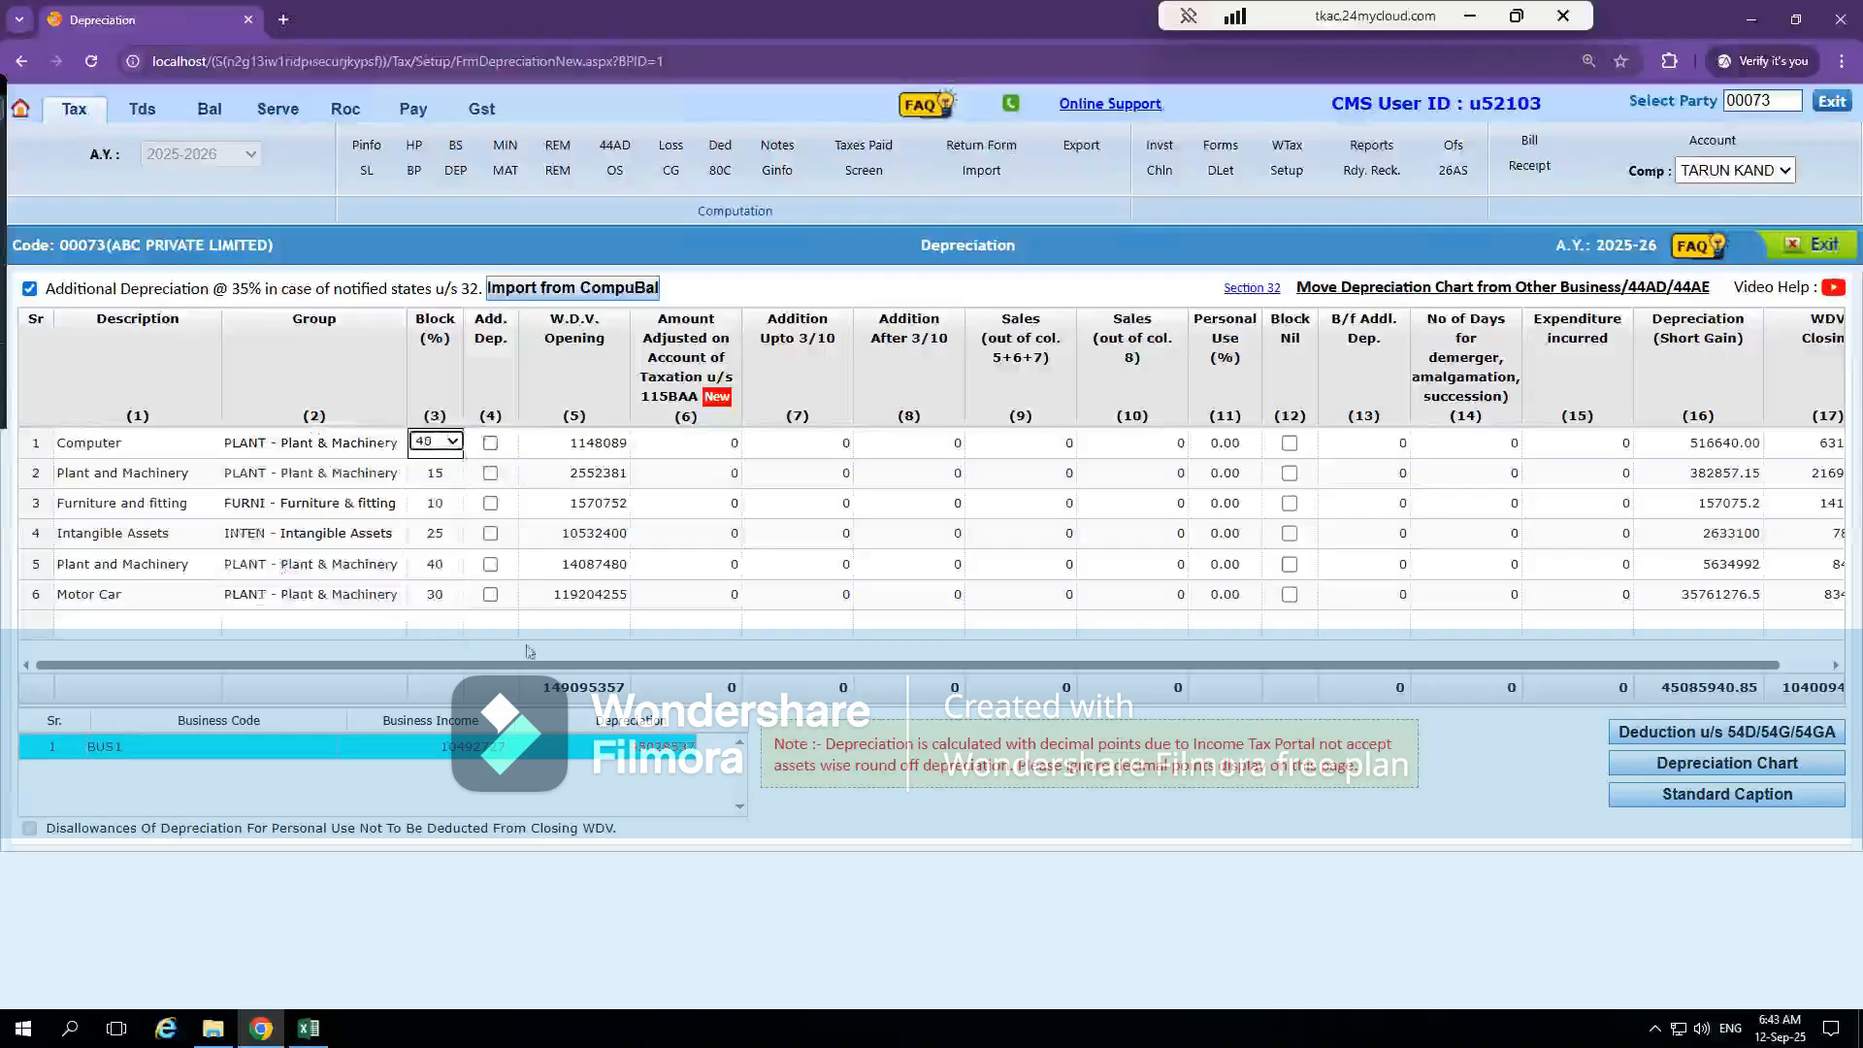
left_click(511, 485)
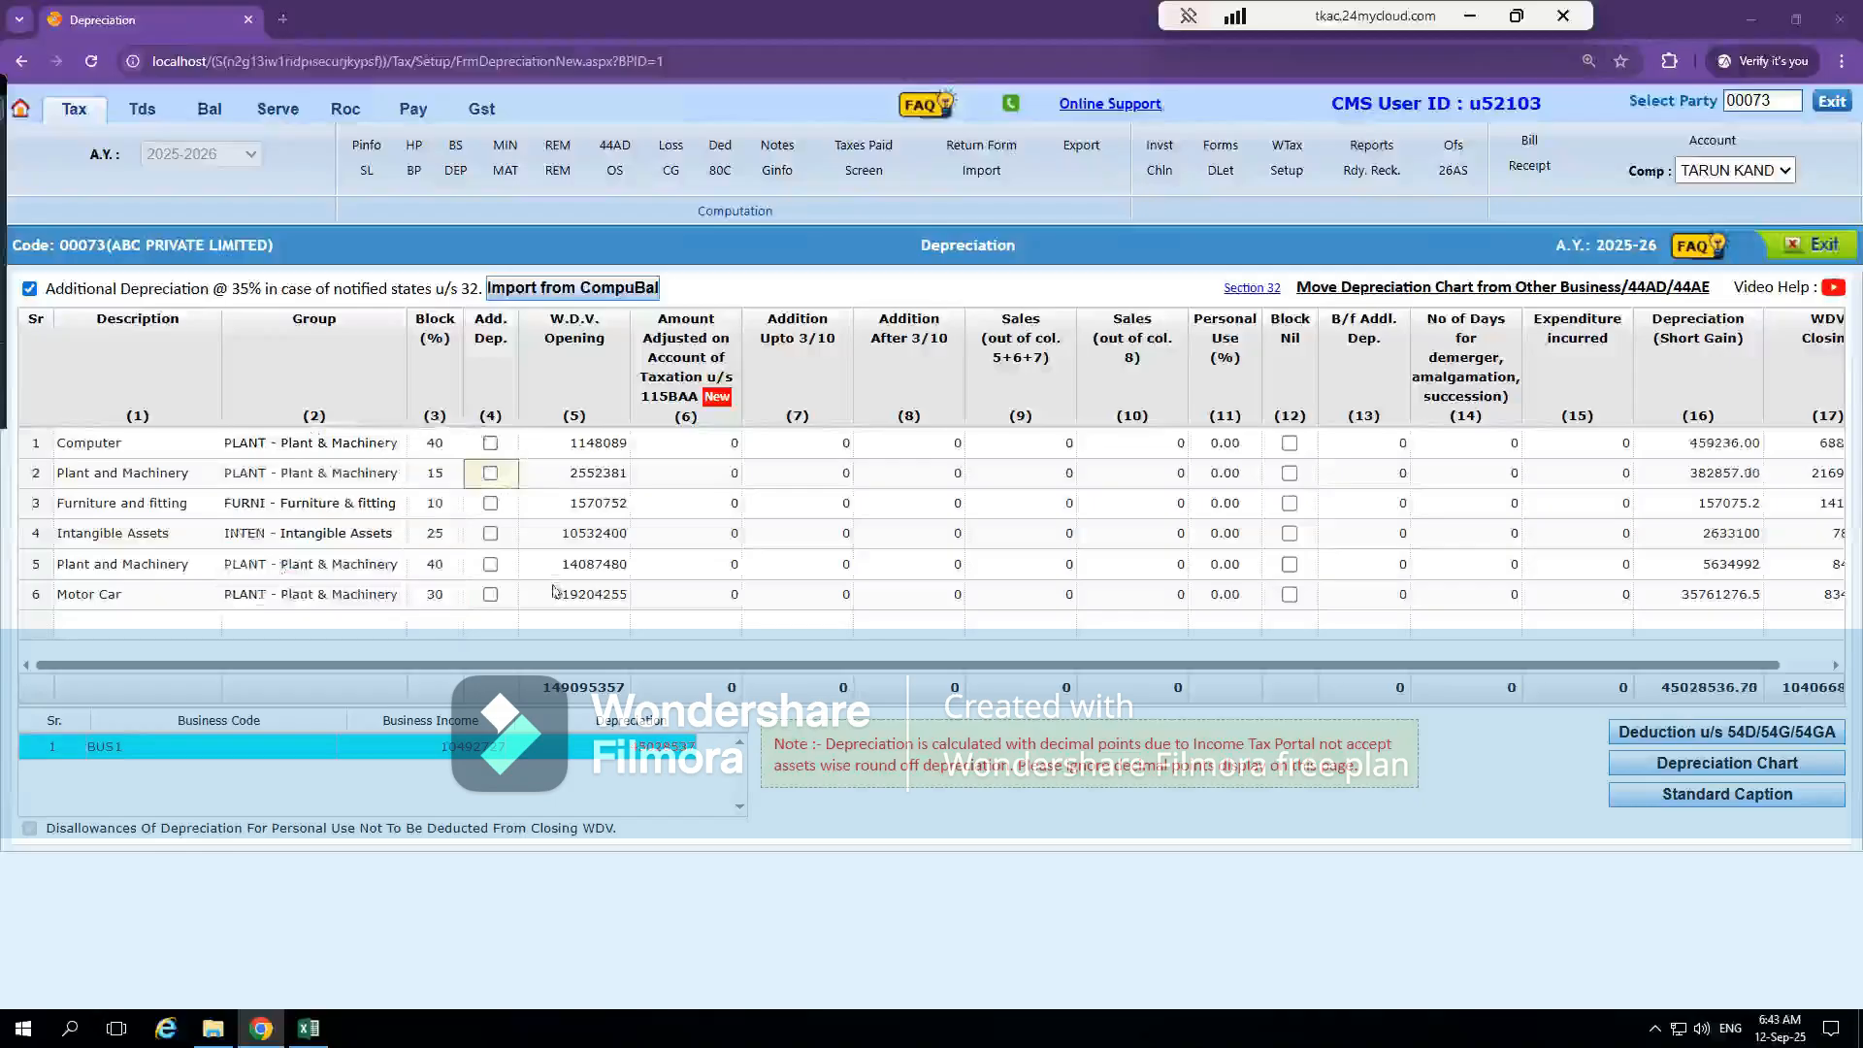
Switch to the Excel balance sheet workbook and check the opening WDV and additions for Computers on the Dep IT sheet
key("alt+Tab")
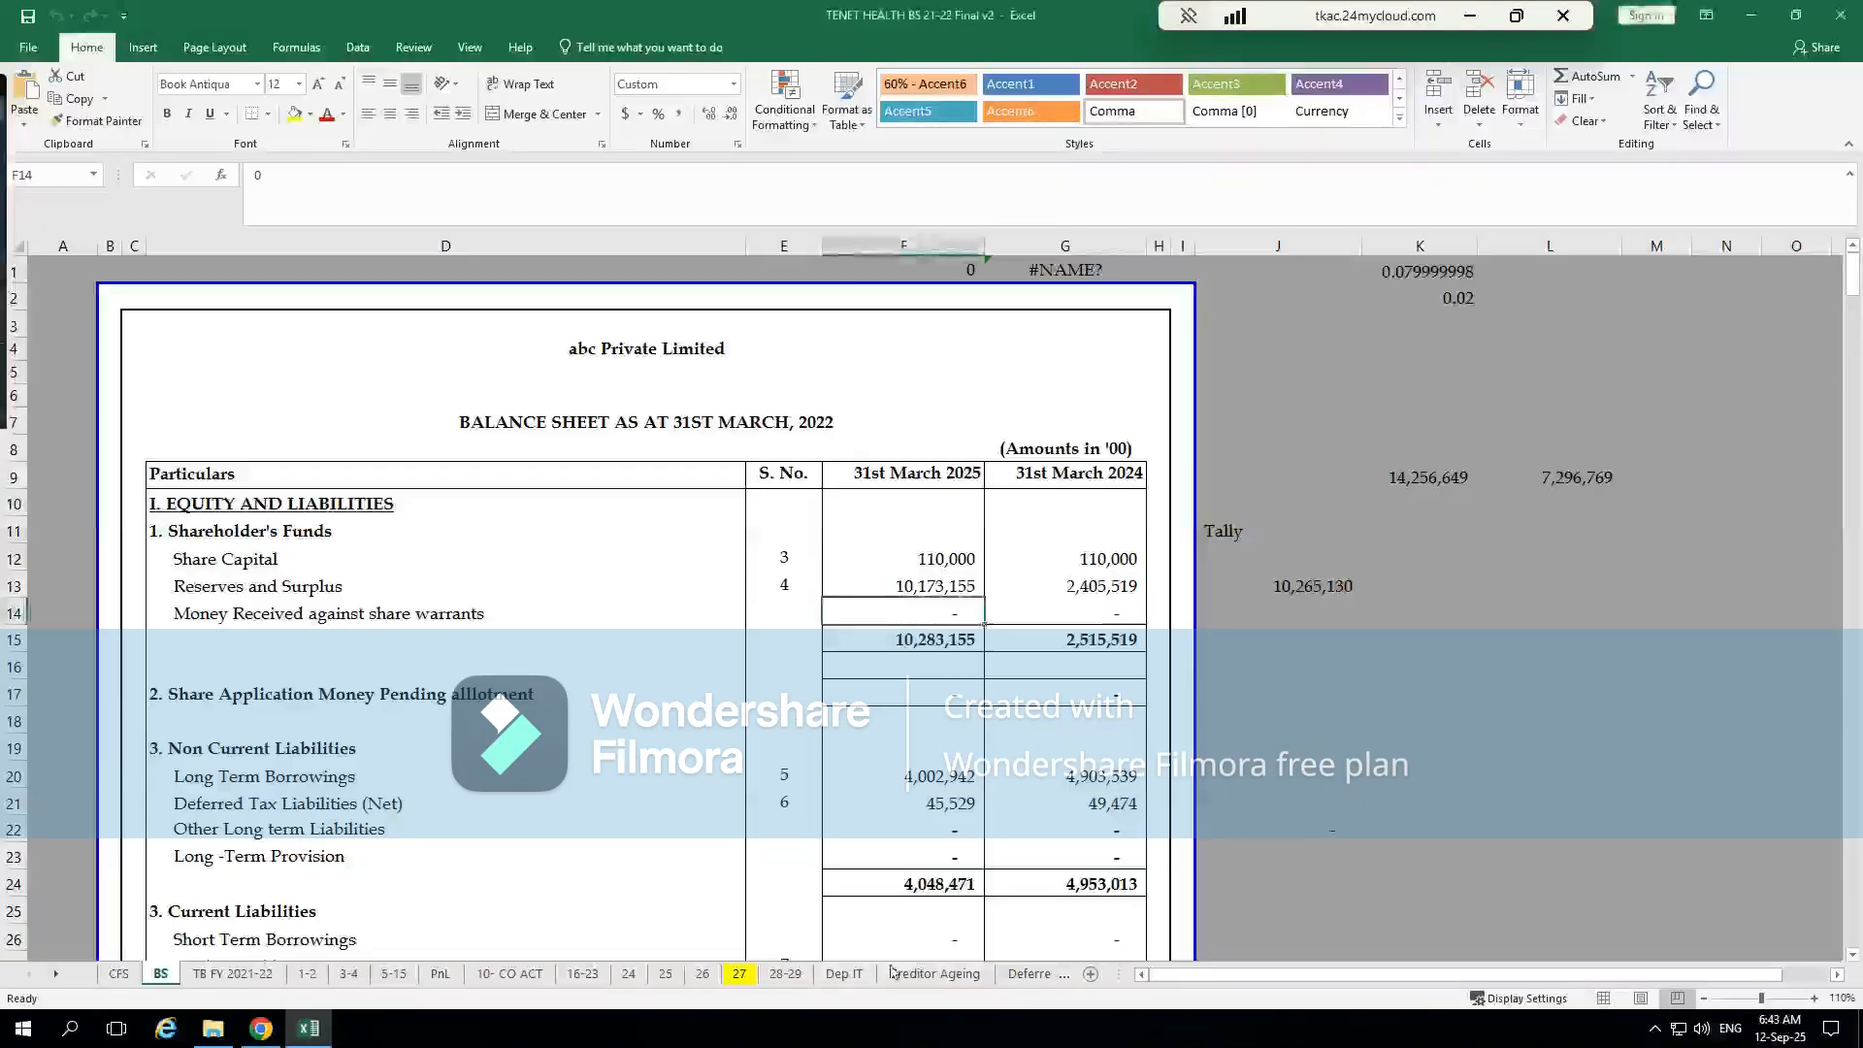
left_click(843, 973)
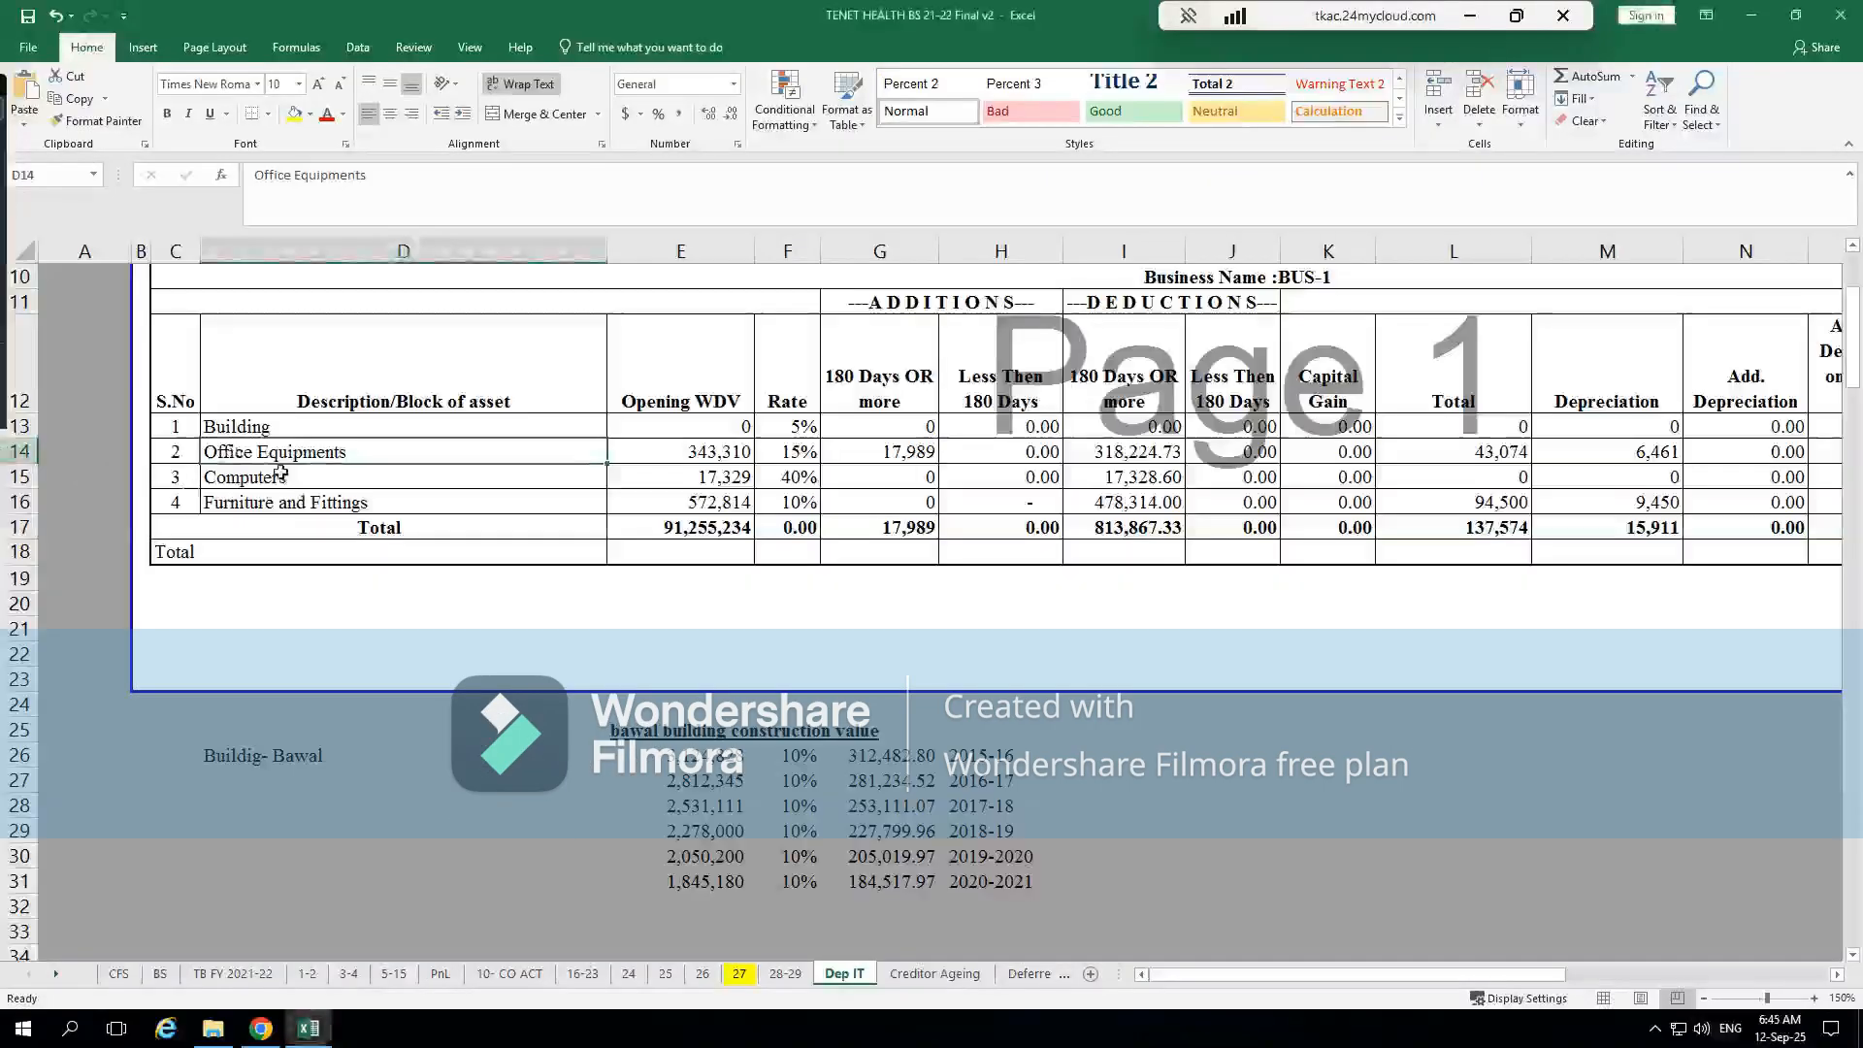
left_click(280, 473)
key("Right")
key("Right")
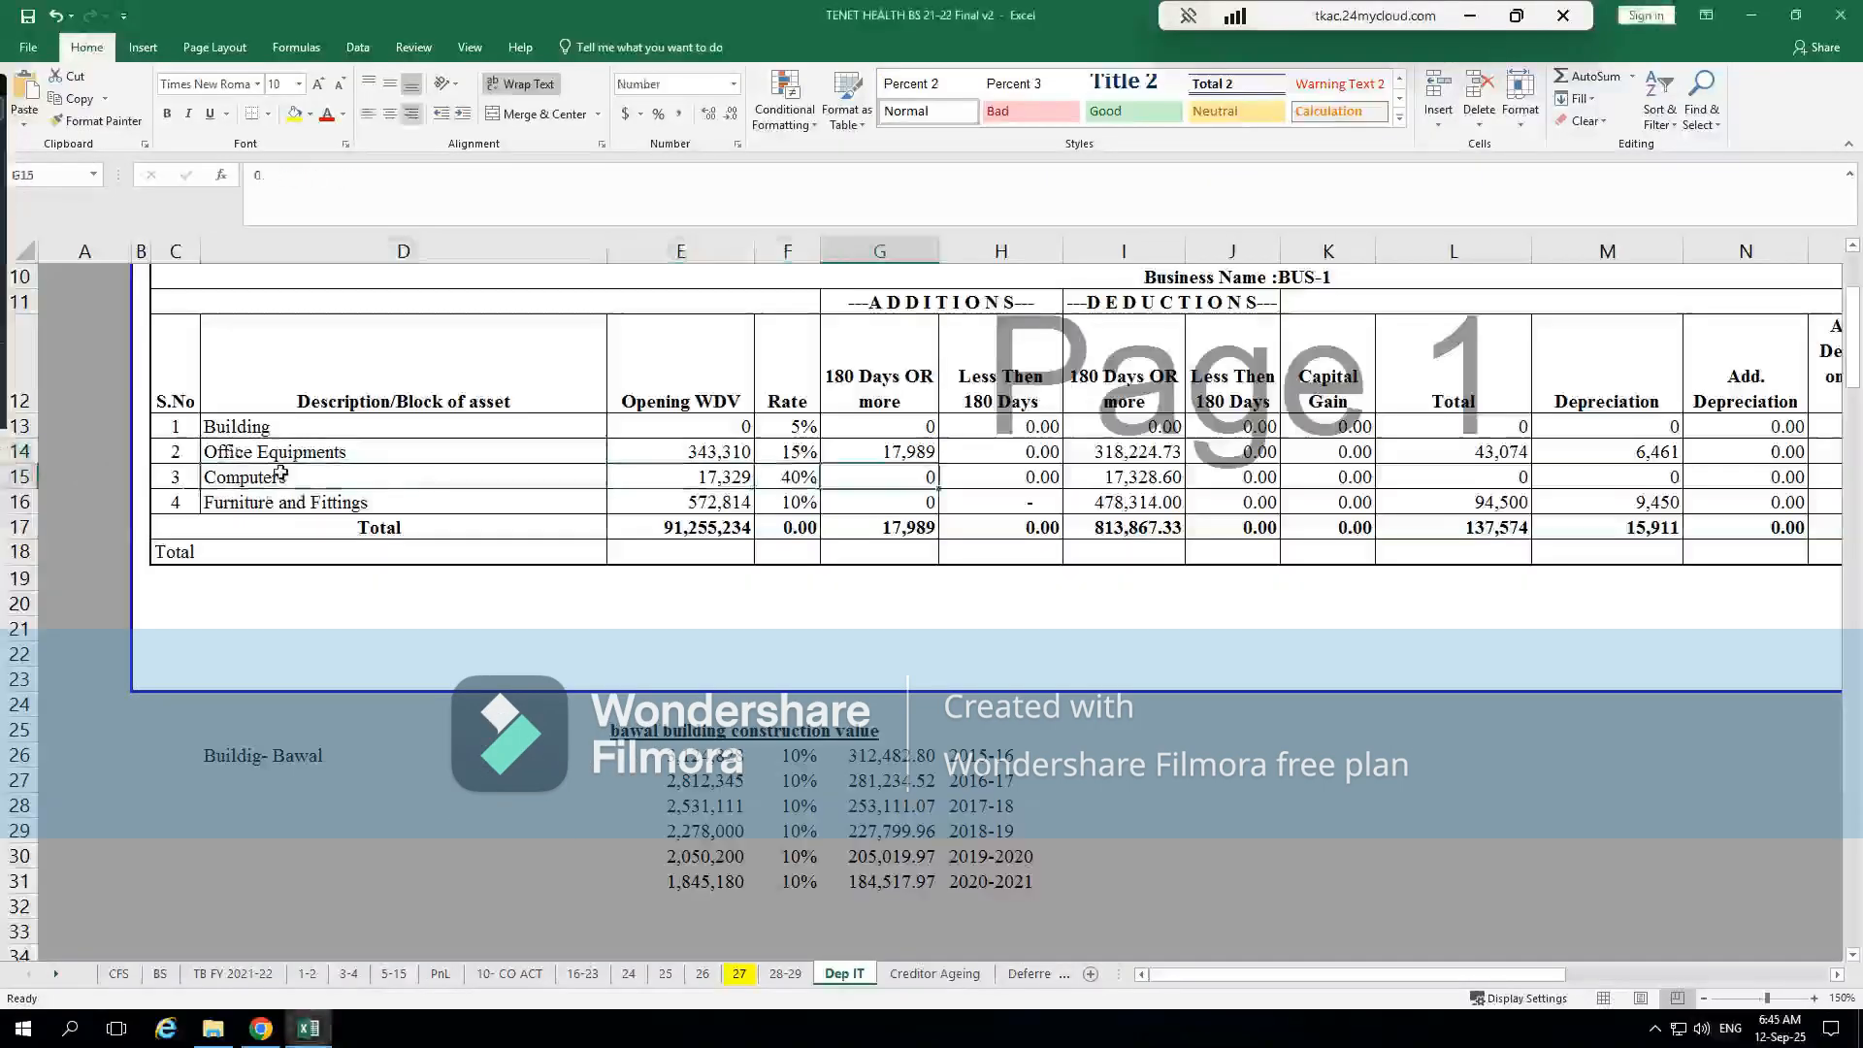
key("Left")
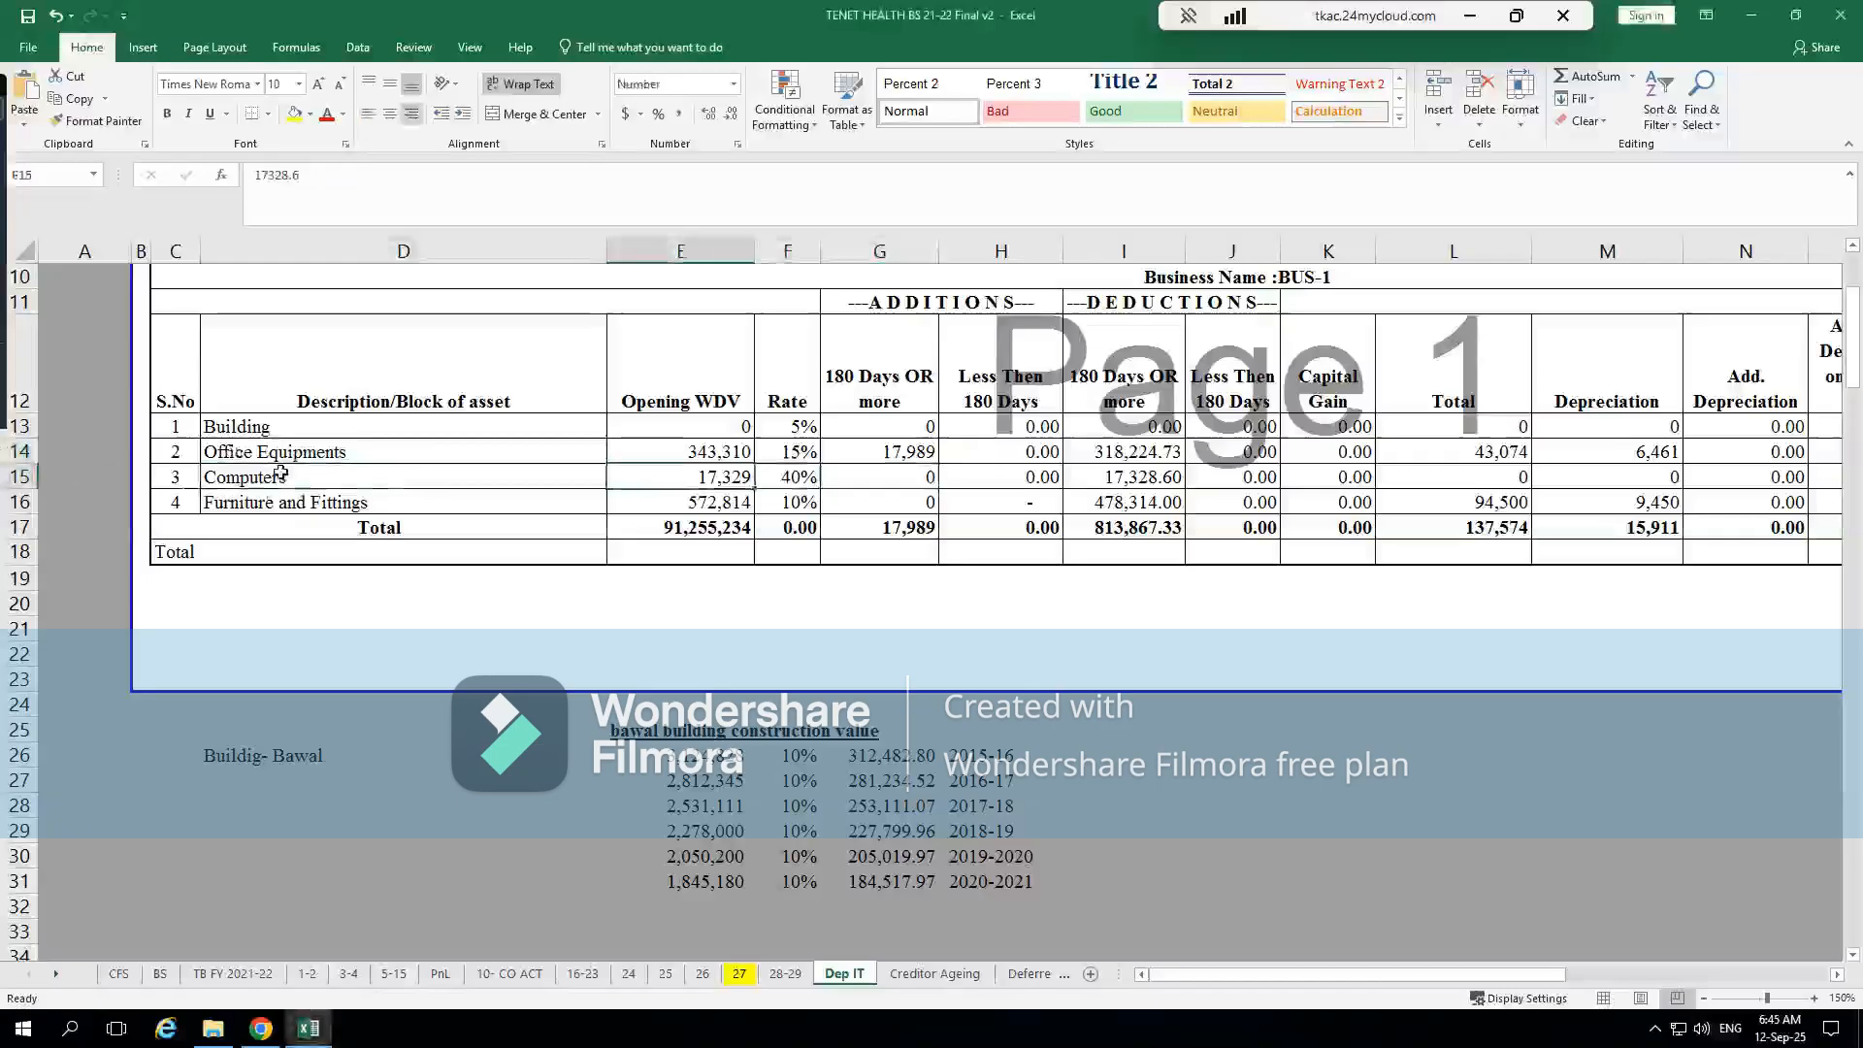
Switch back to CompuTax and set the Computer row's opening W.D.V. to 17329
key("alt+Tab")
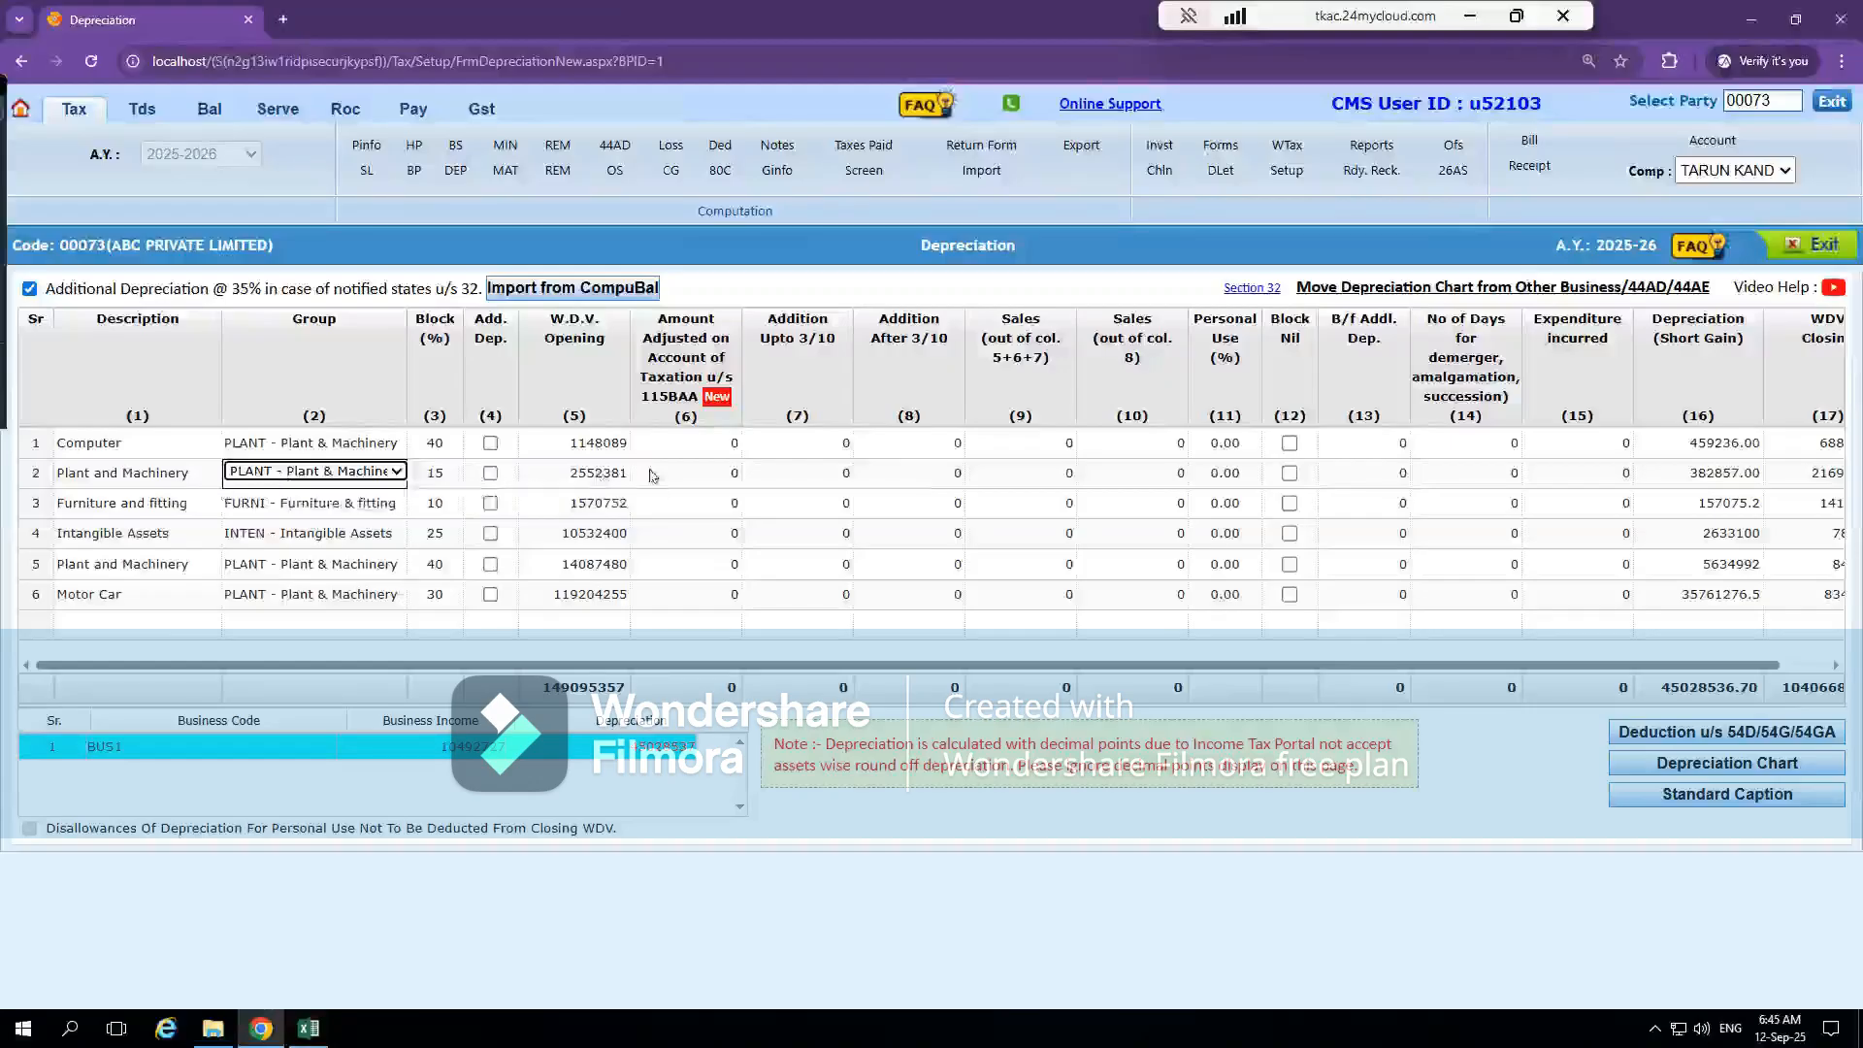
left_click(346, 442)
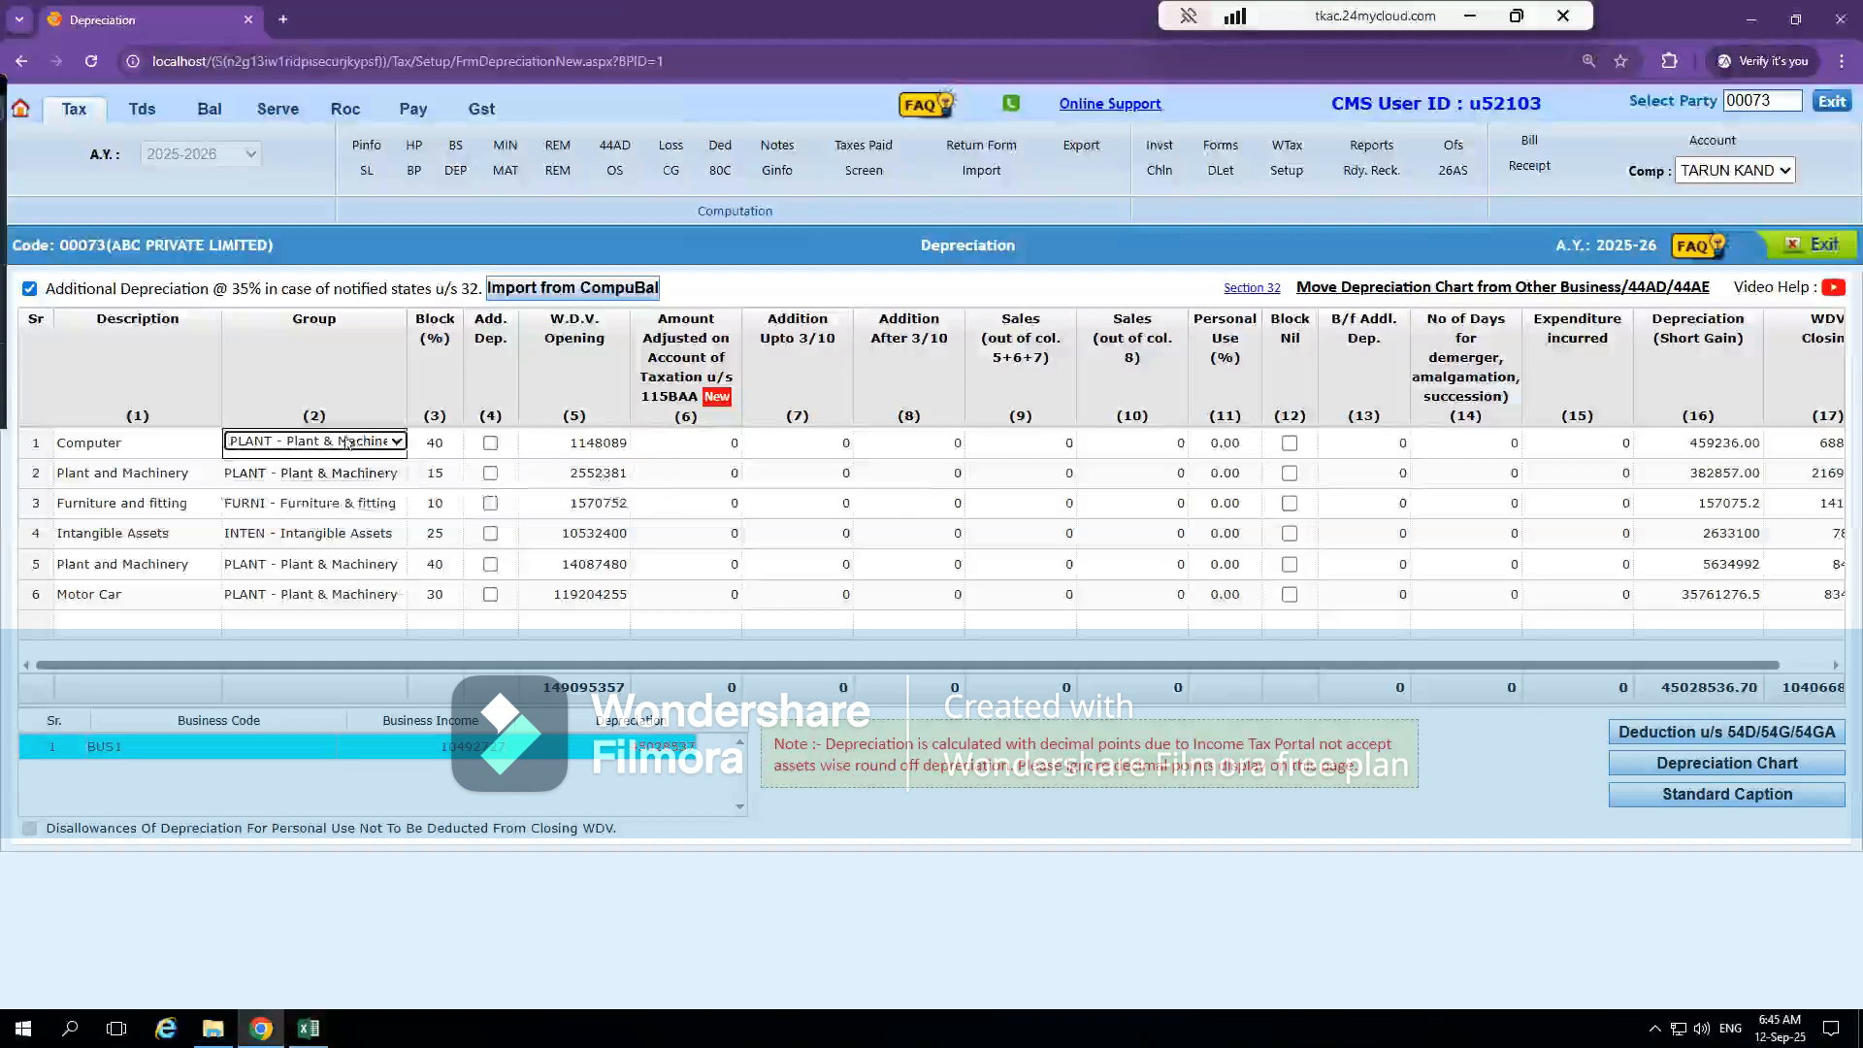
left_click(606, 442)
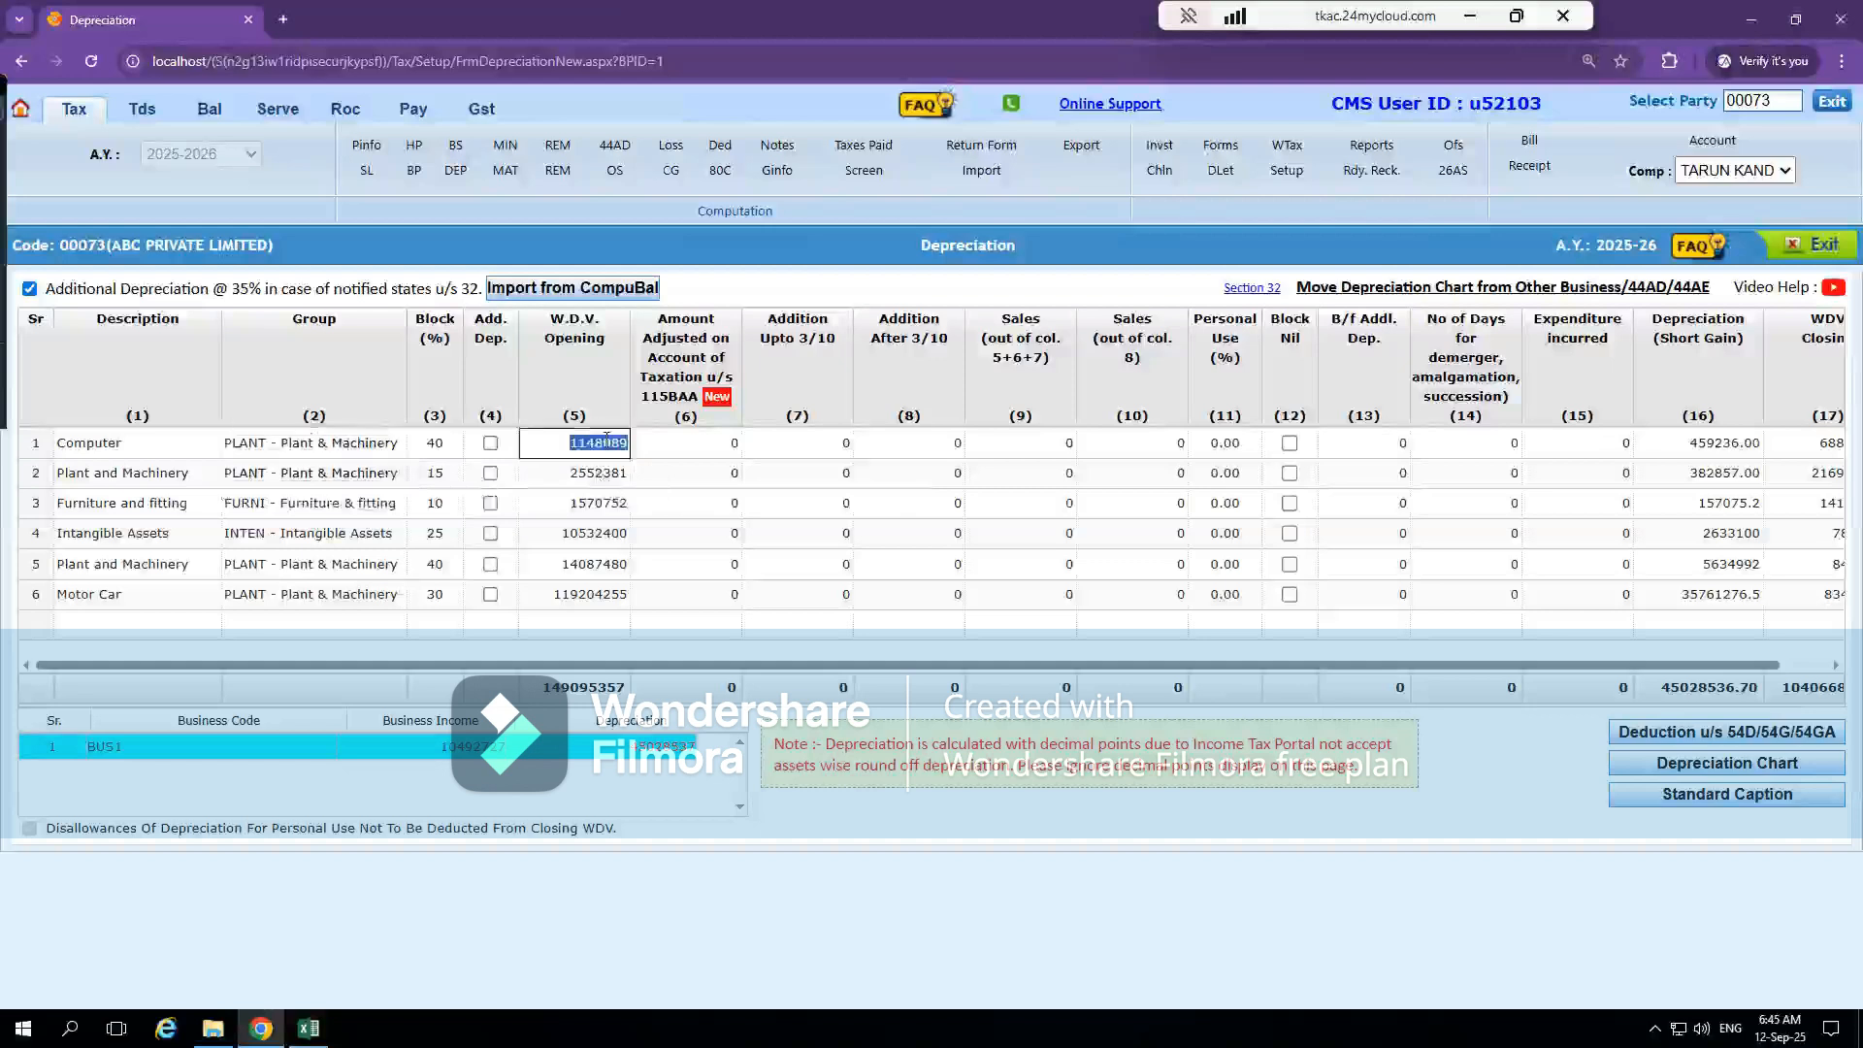
type("17329")
key("Tab")
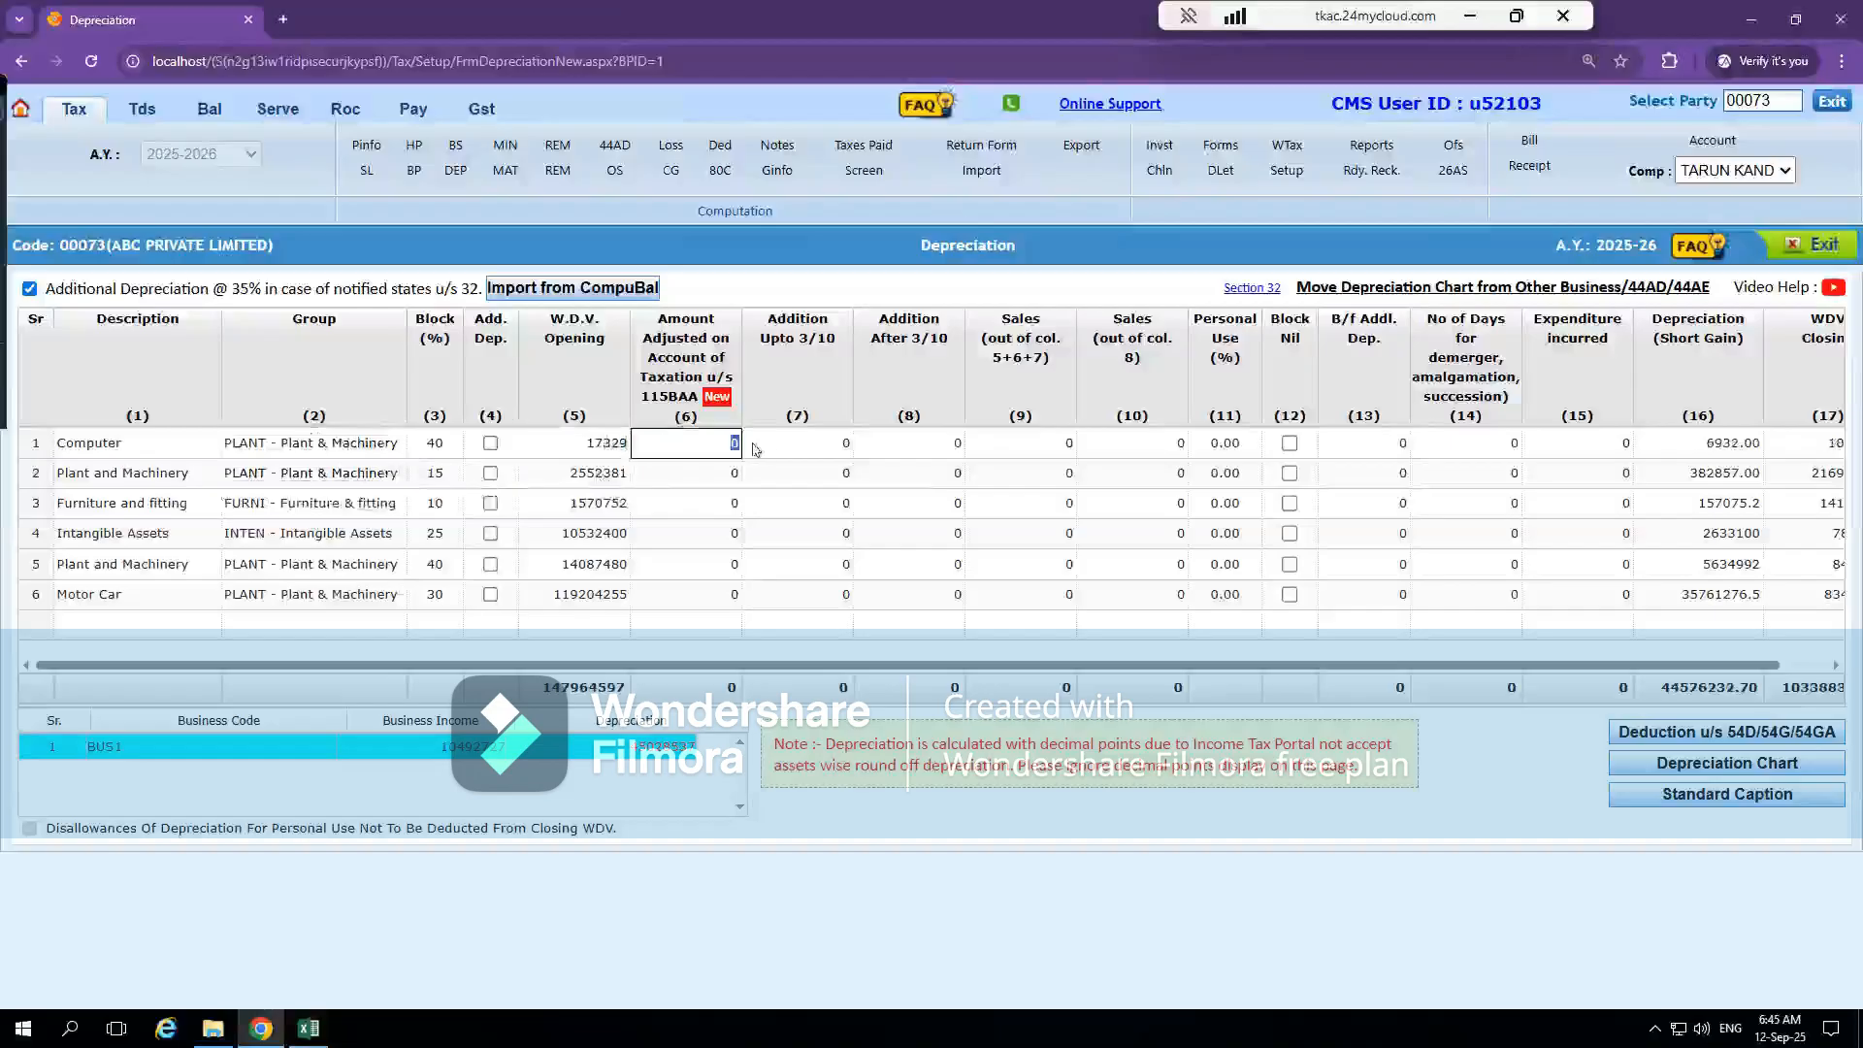
Check the Computers additions on the Excel Dep IT sheet against the Computer row's addition and sales columns in CompuTax
key("alt+Tab")
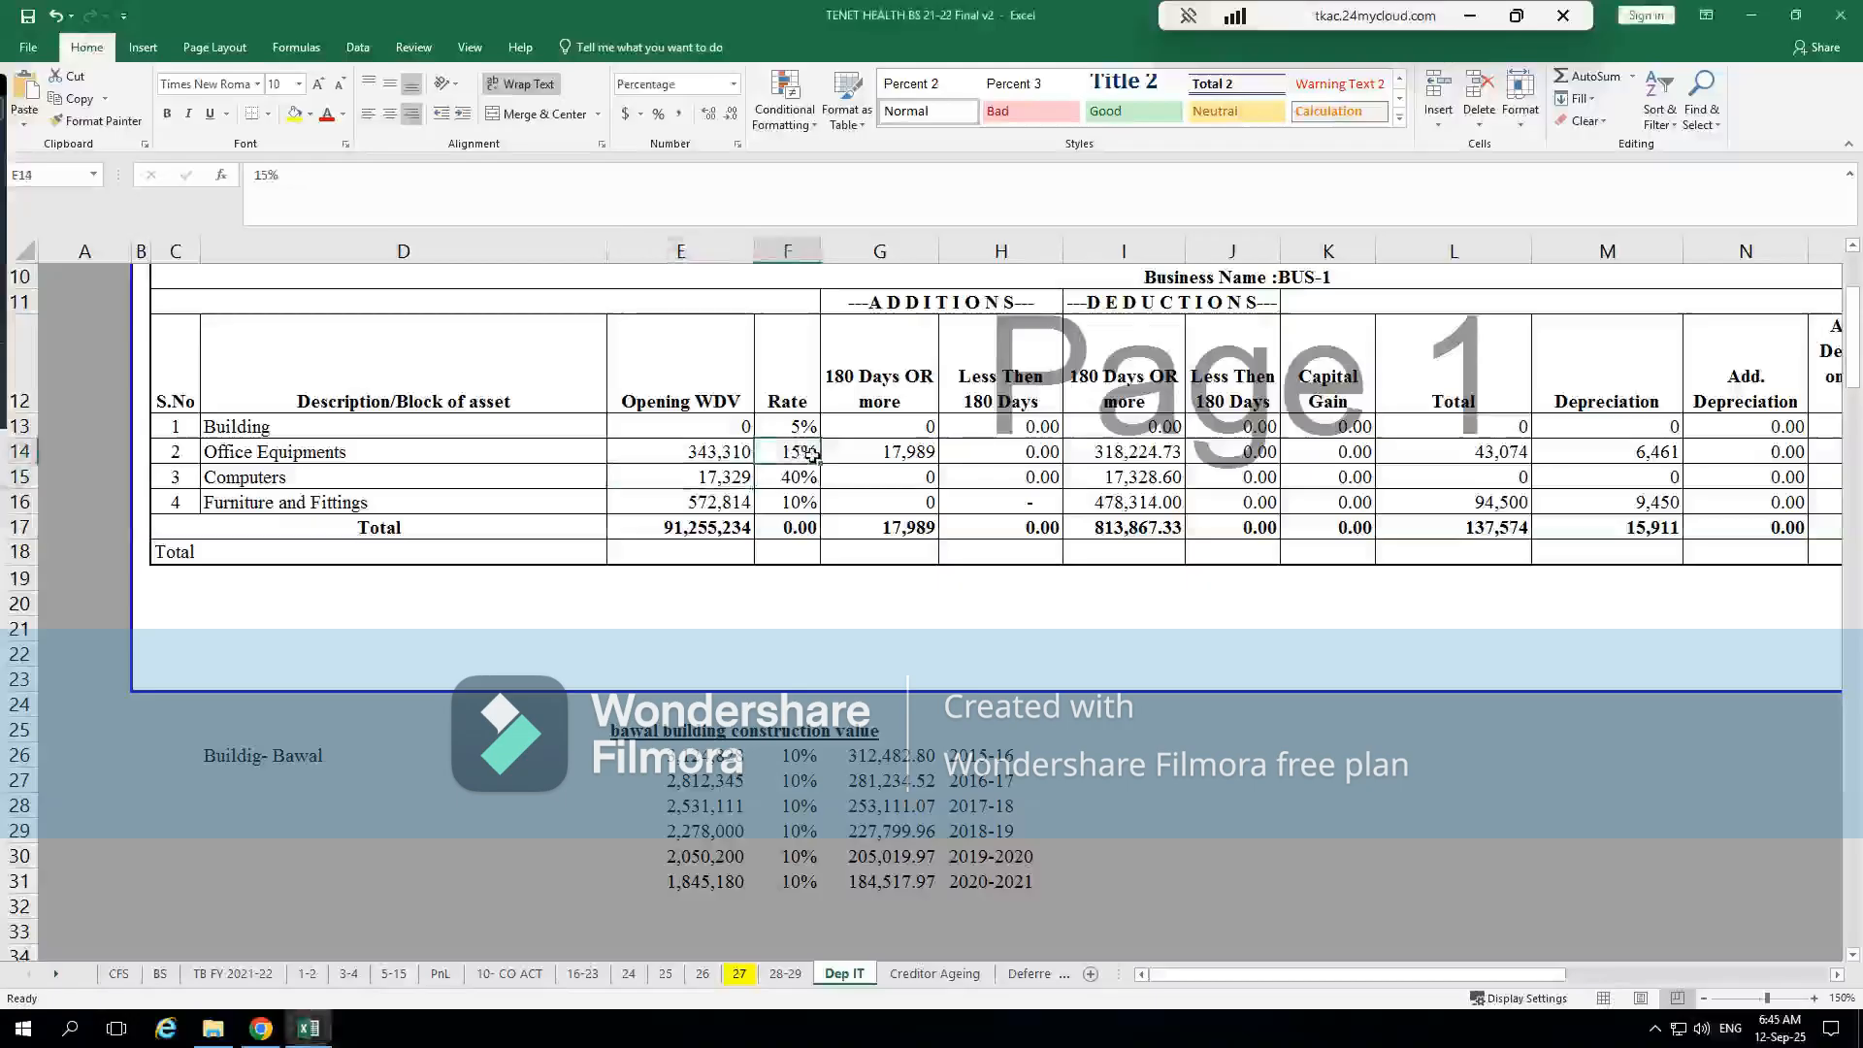
left_click(873, 479)
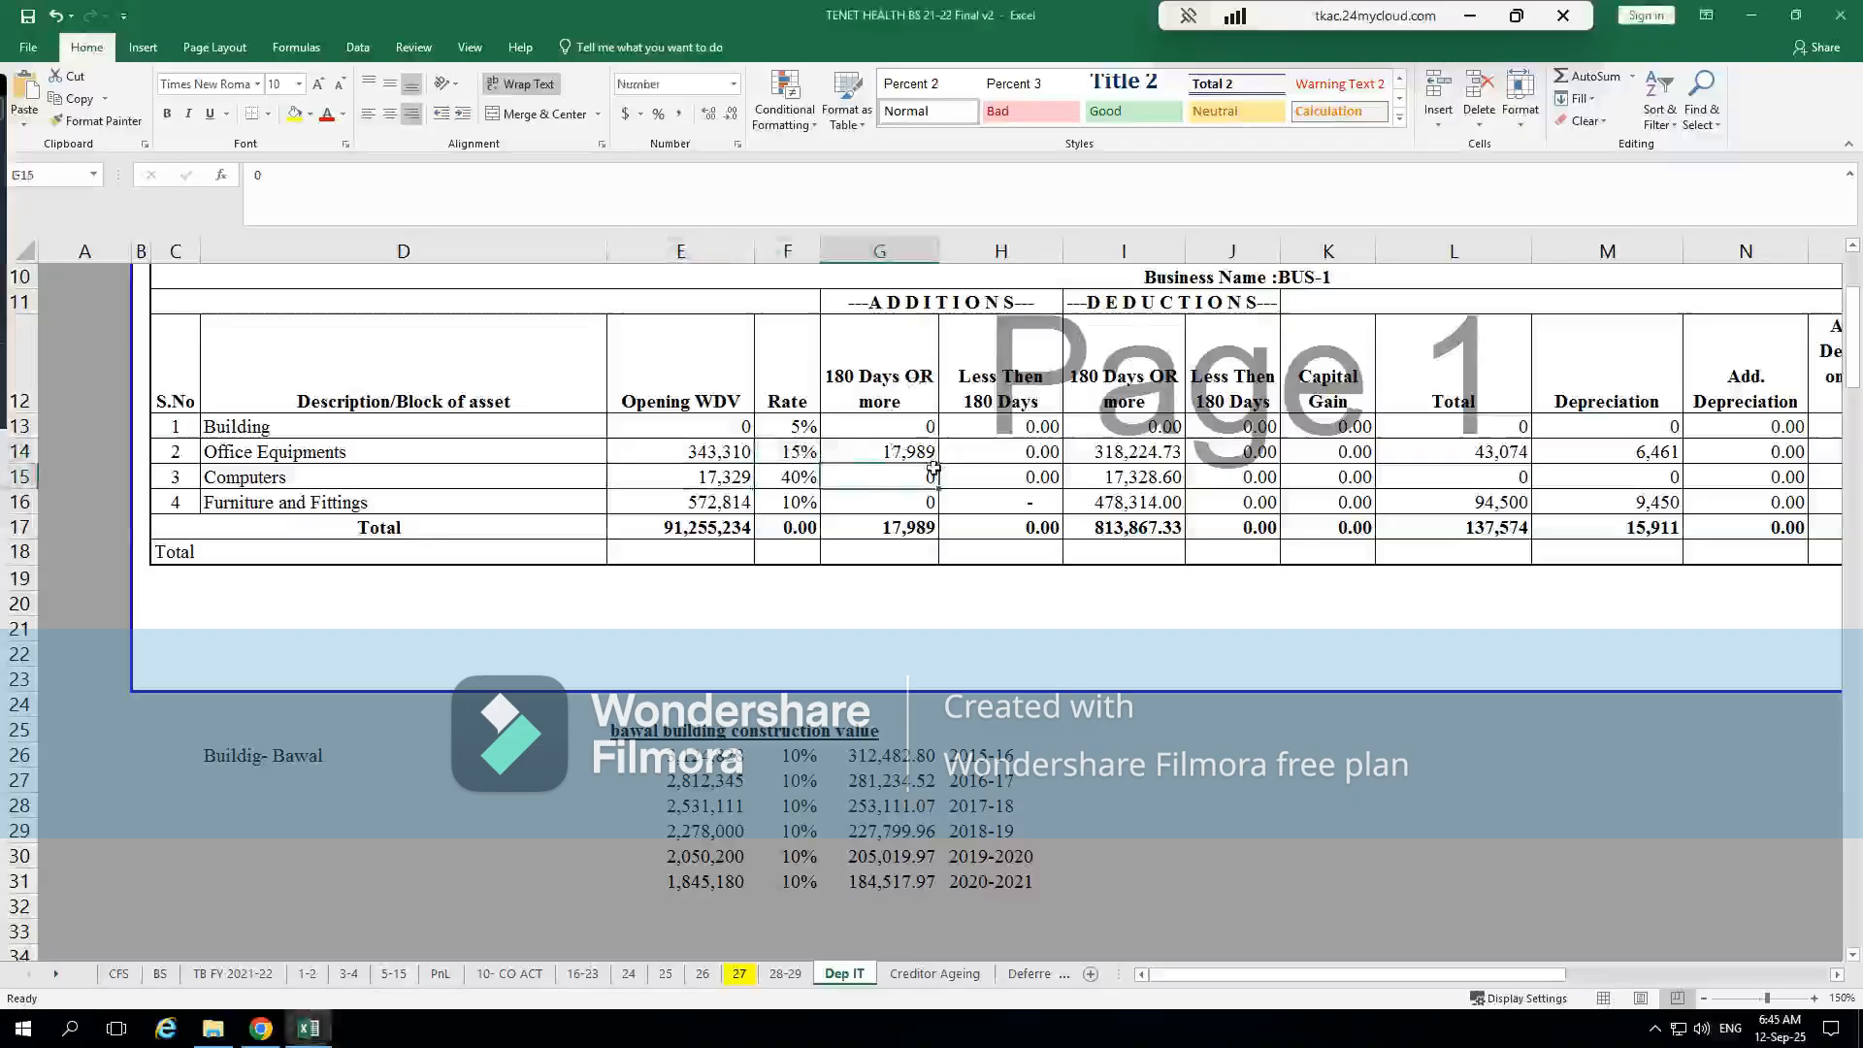
key("alt+Tab")
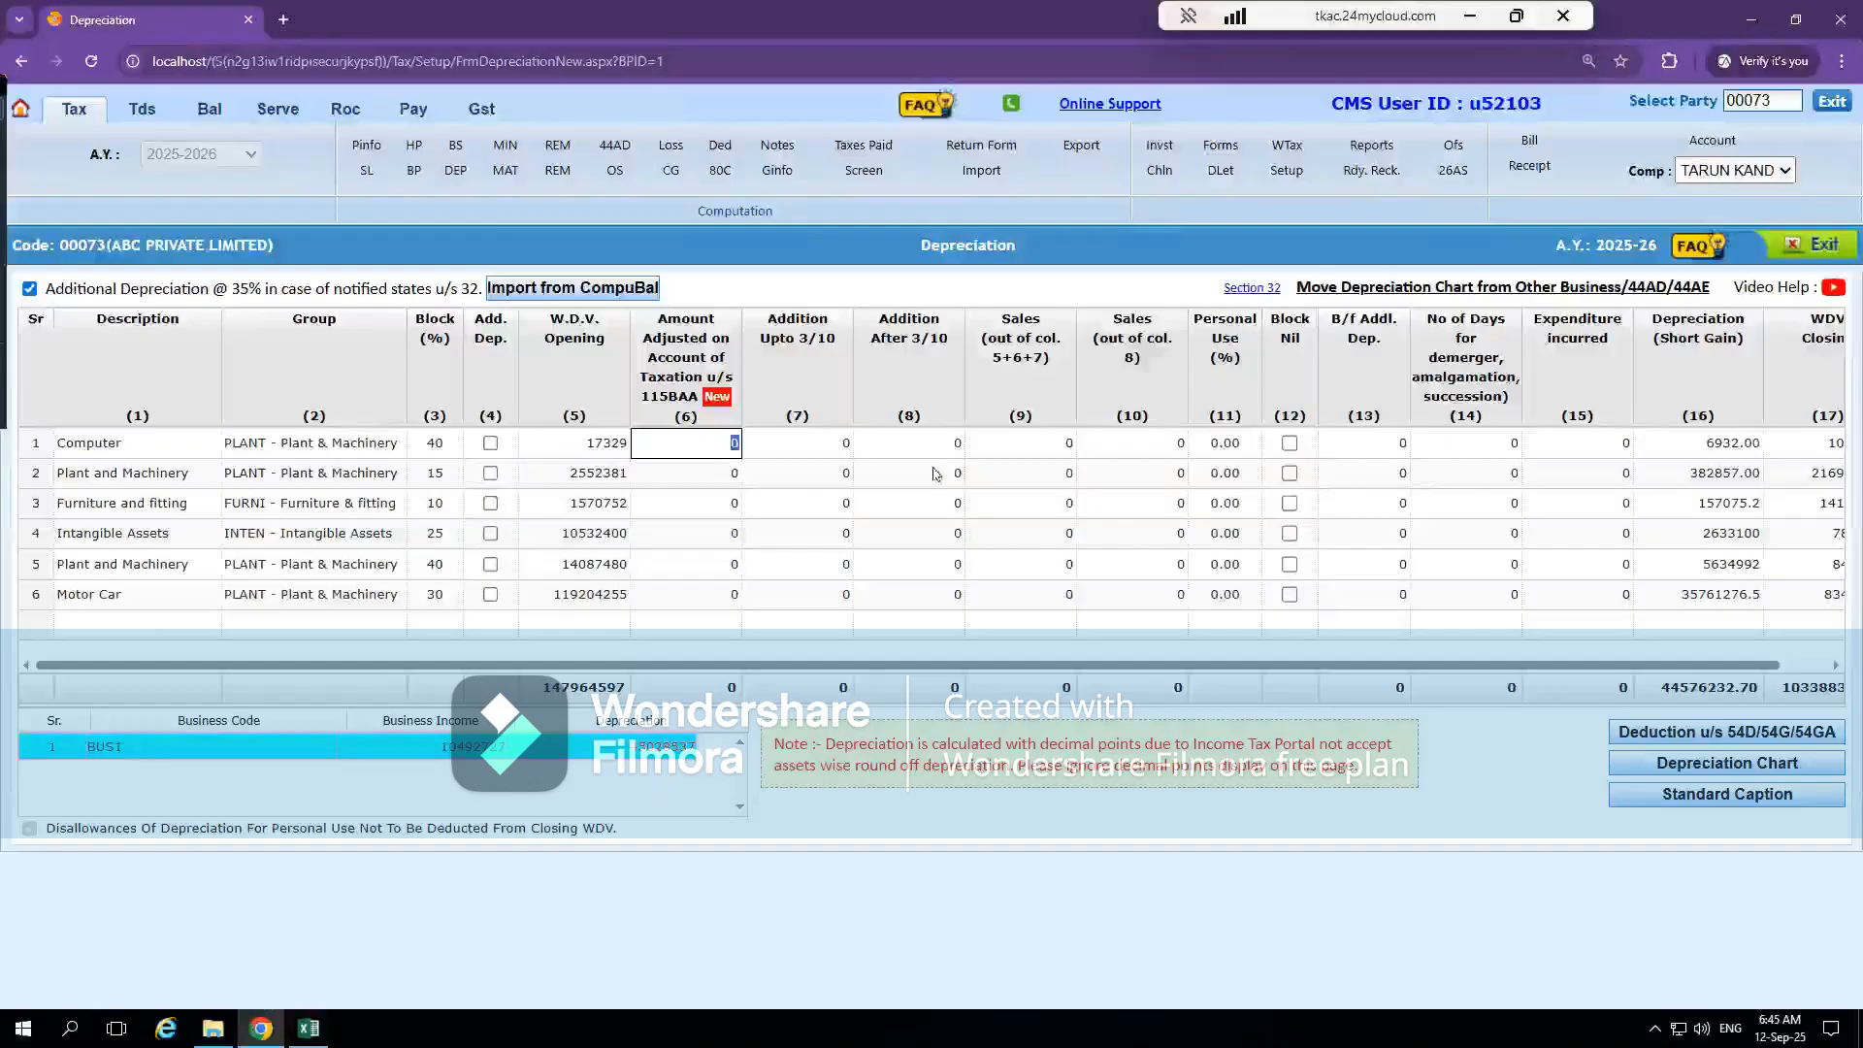
left_click(832, 452)
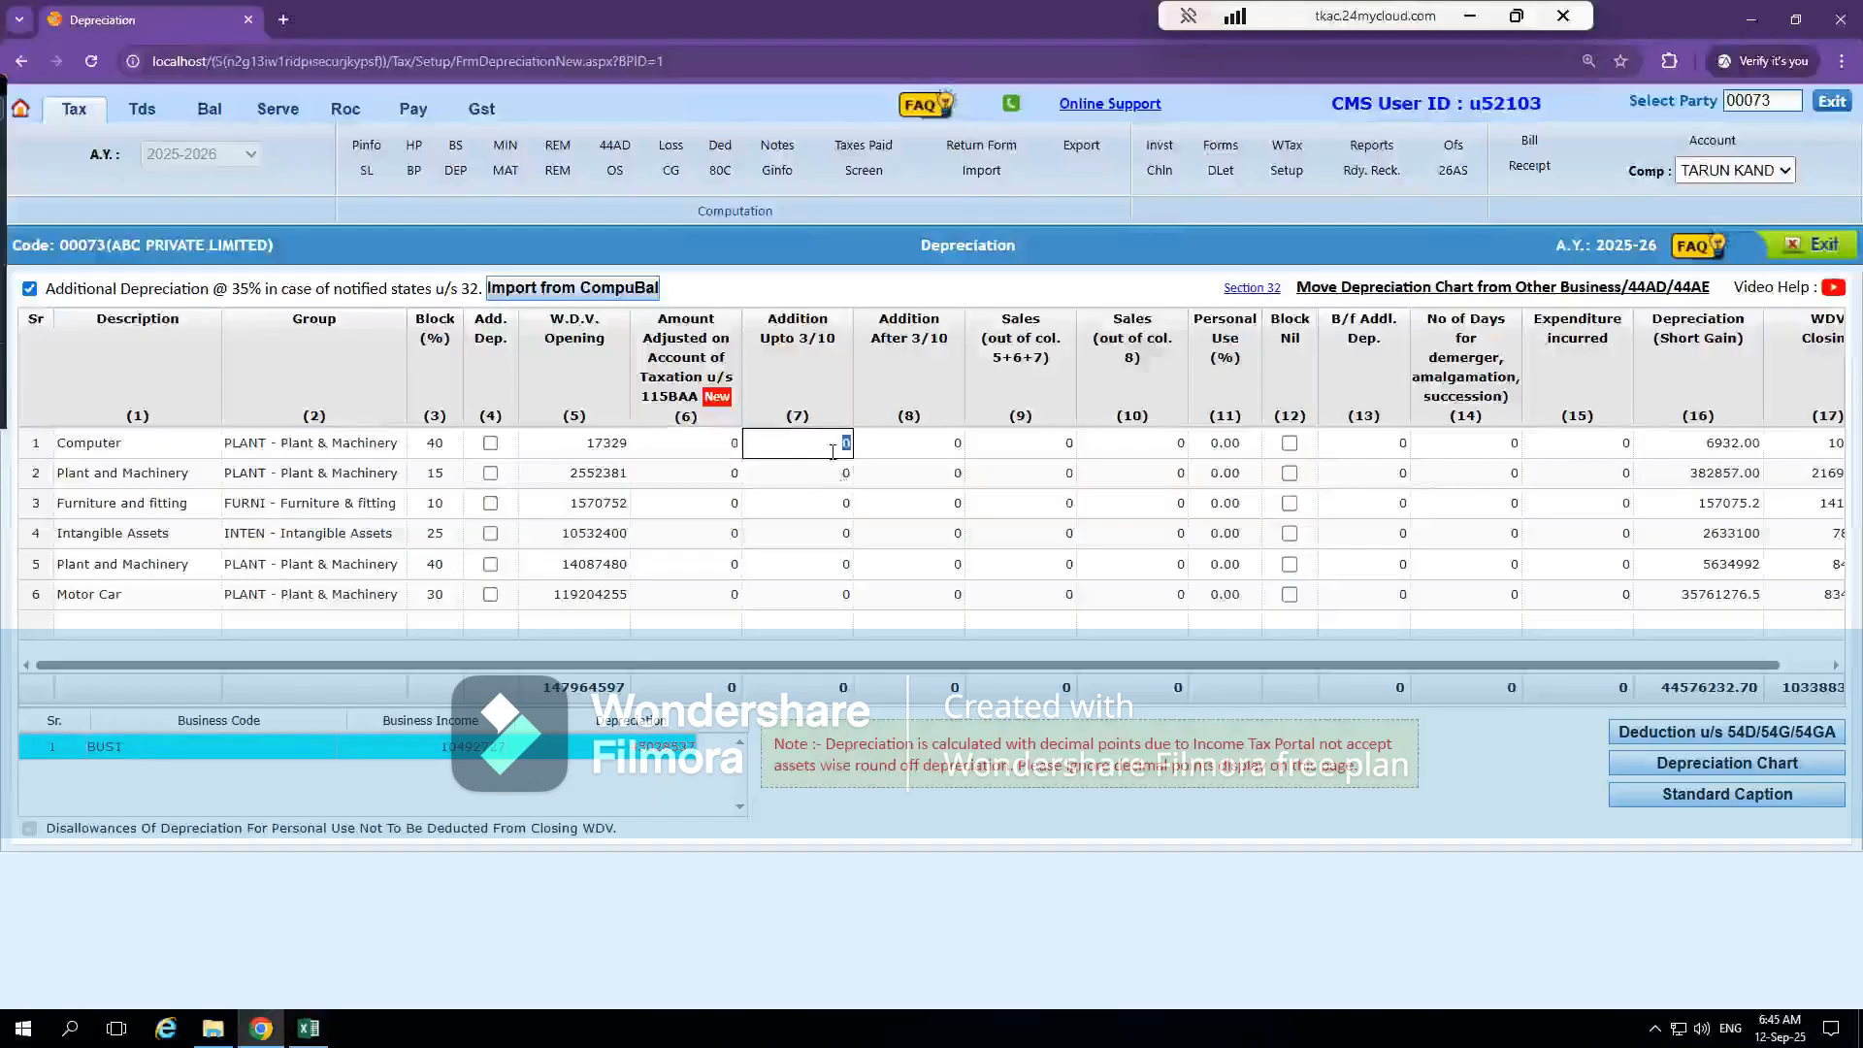
left_click(919, 446)
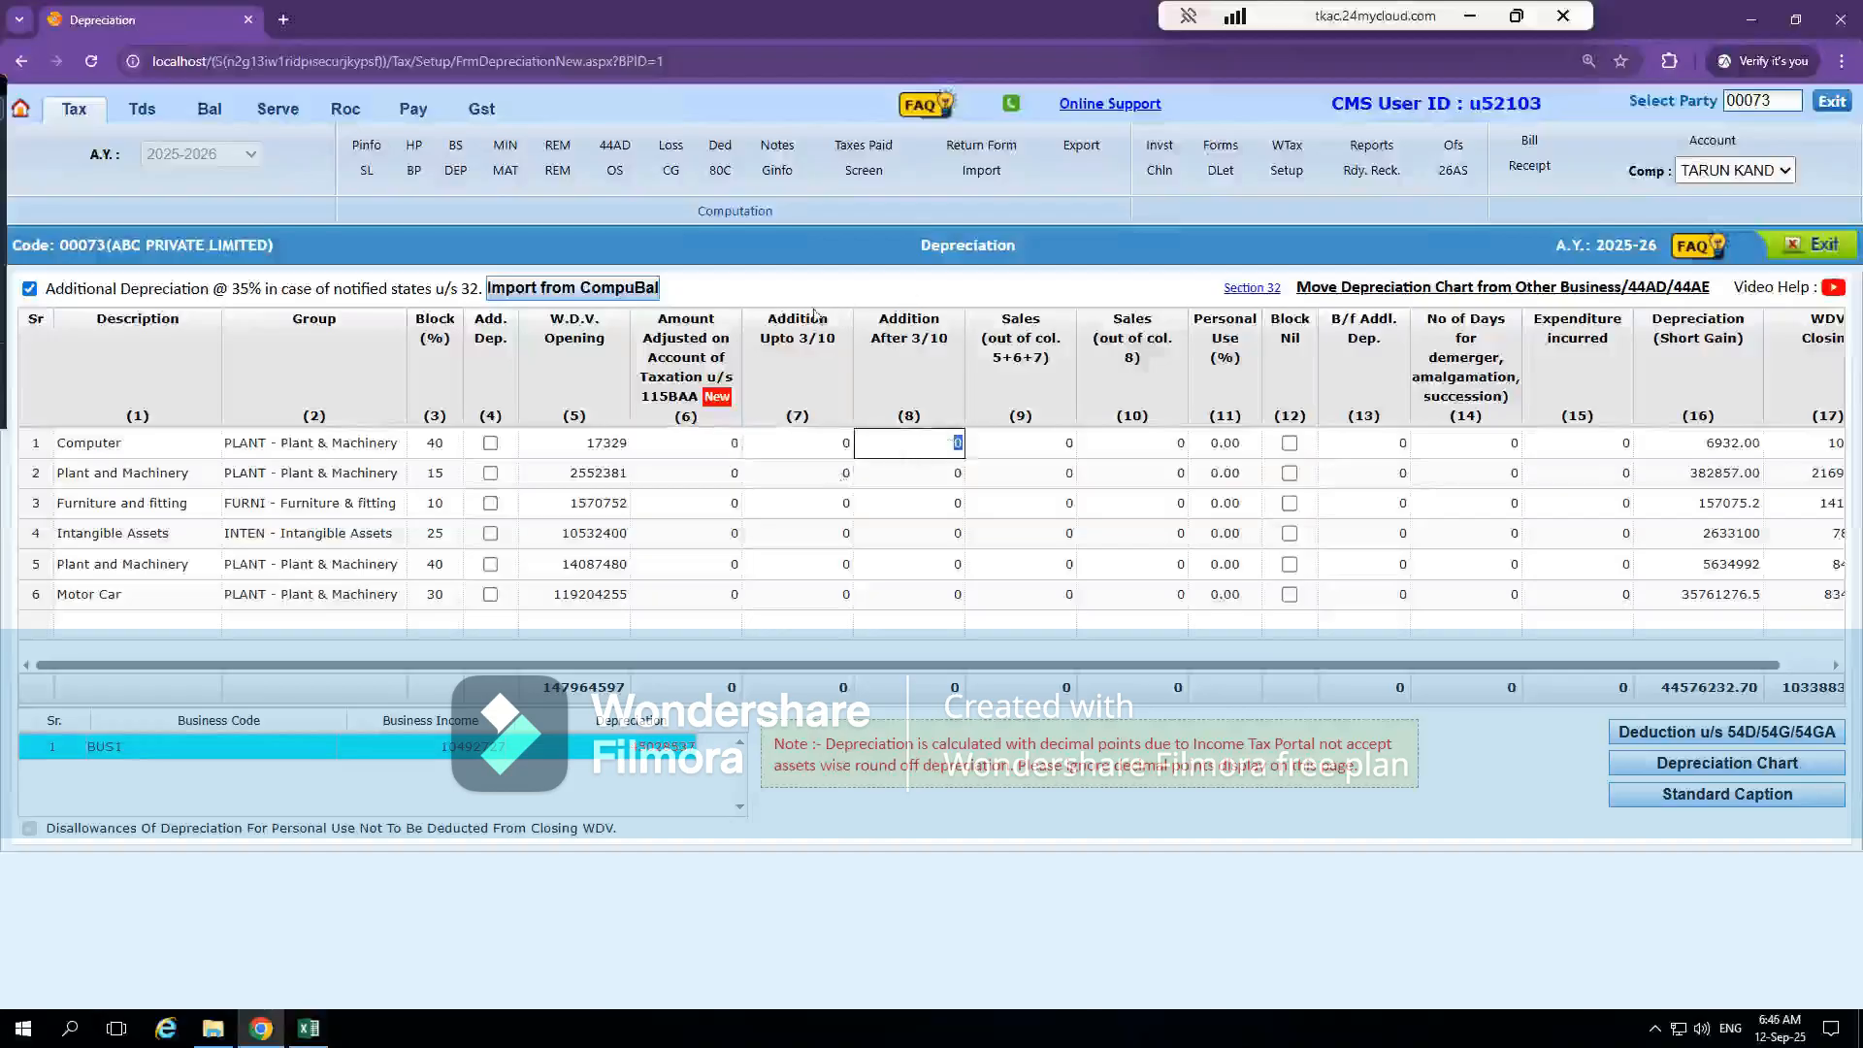
left_click(793, 436)
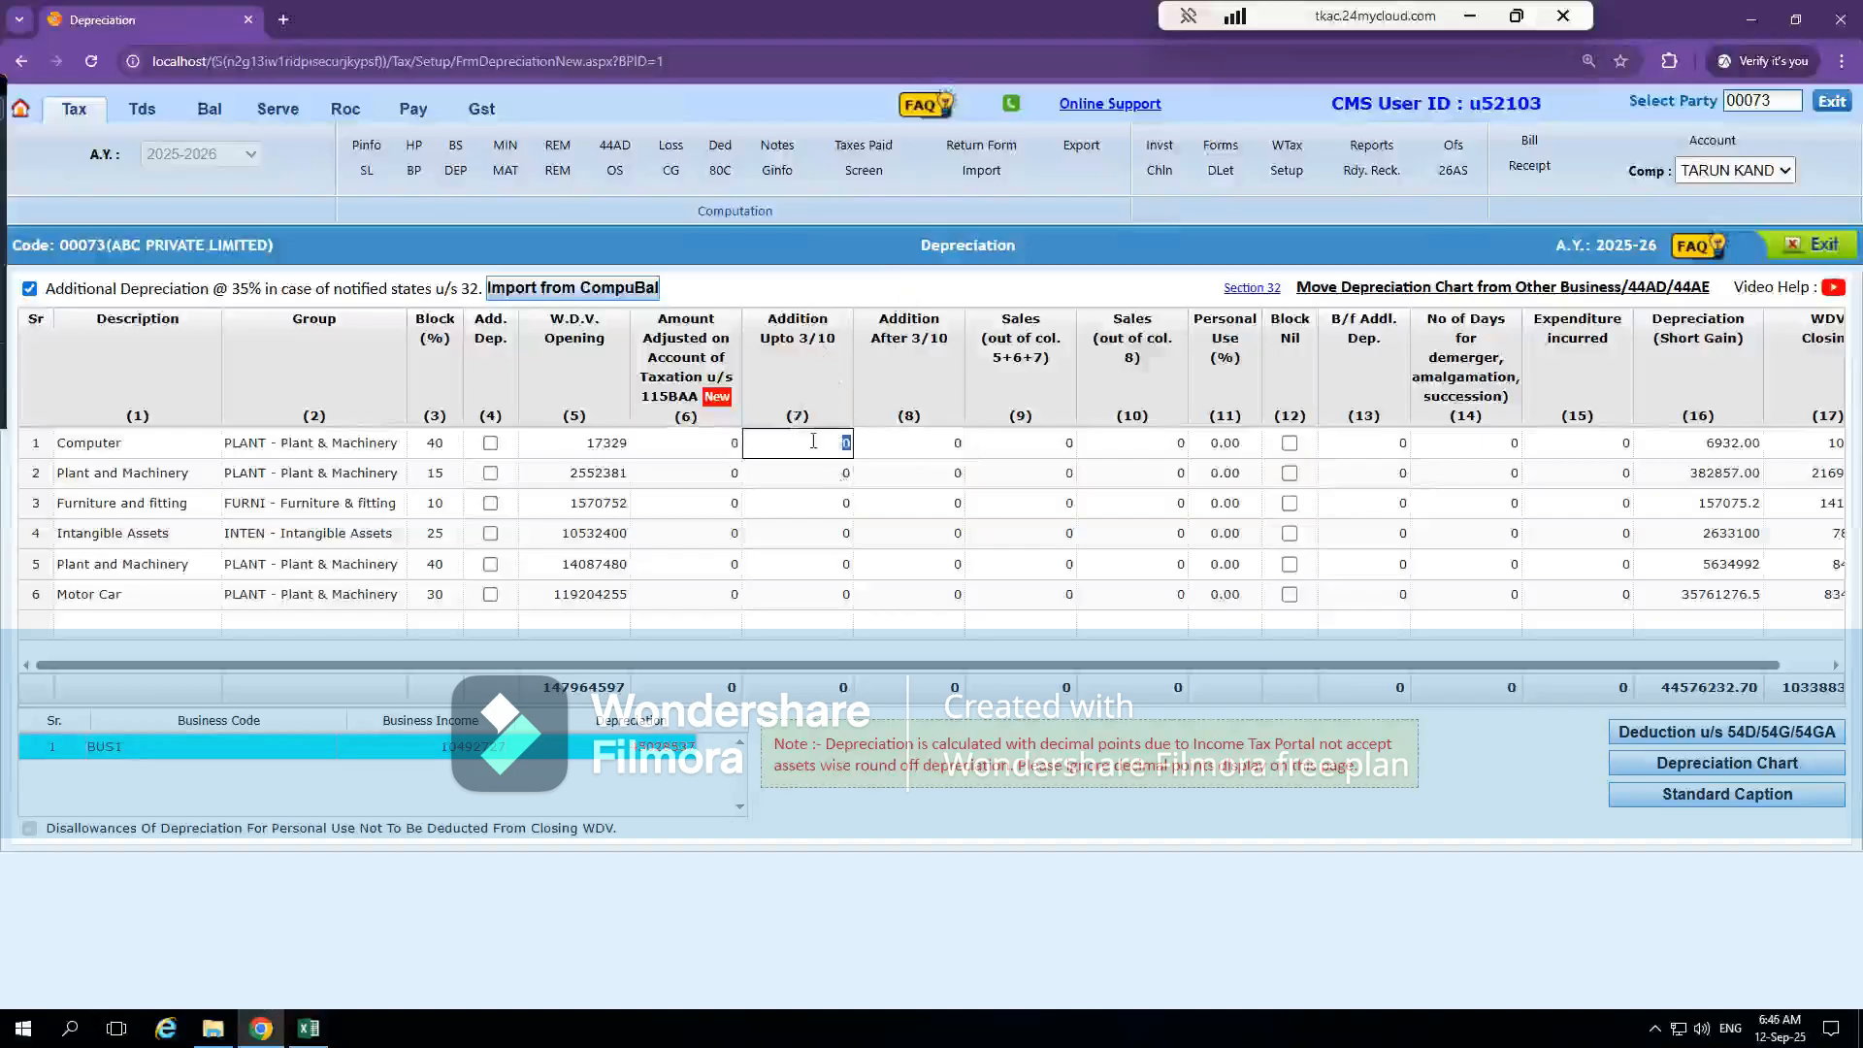
left_click(901, 443)
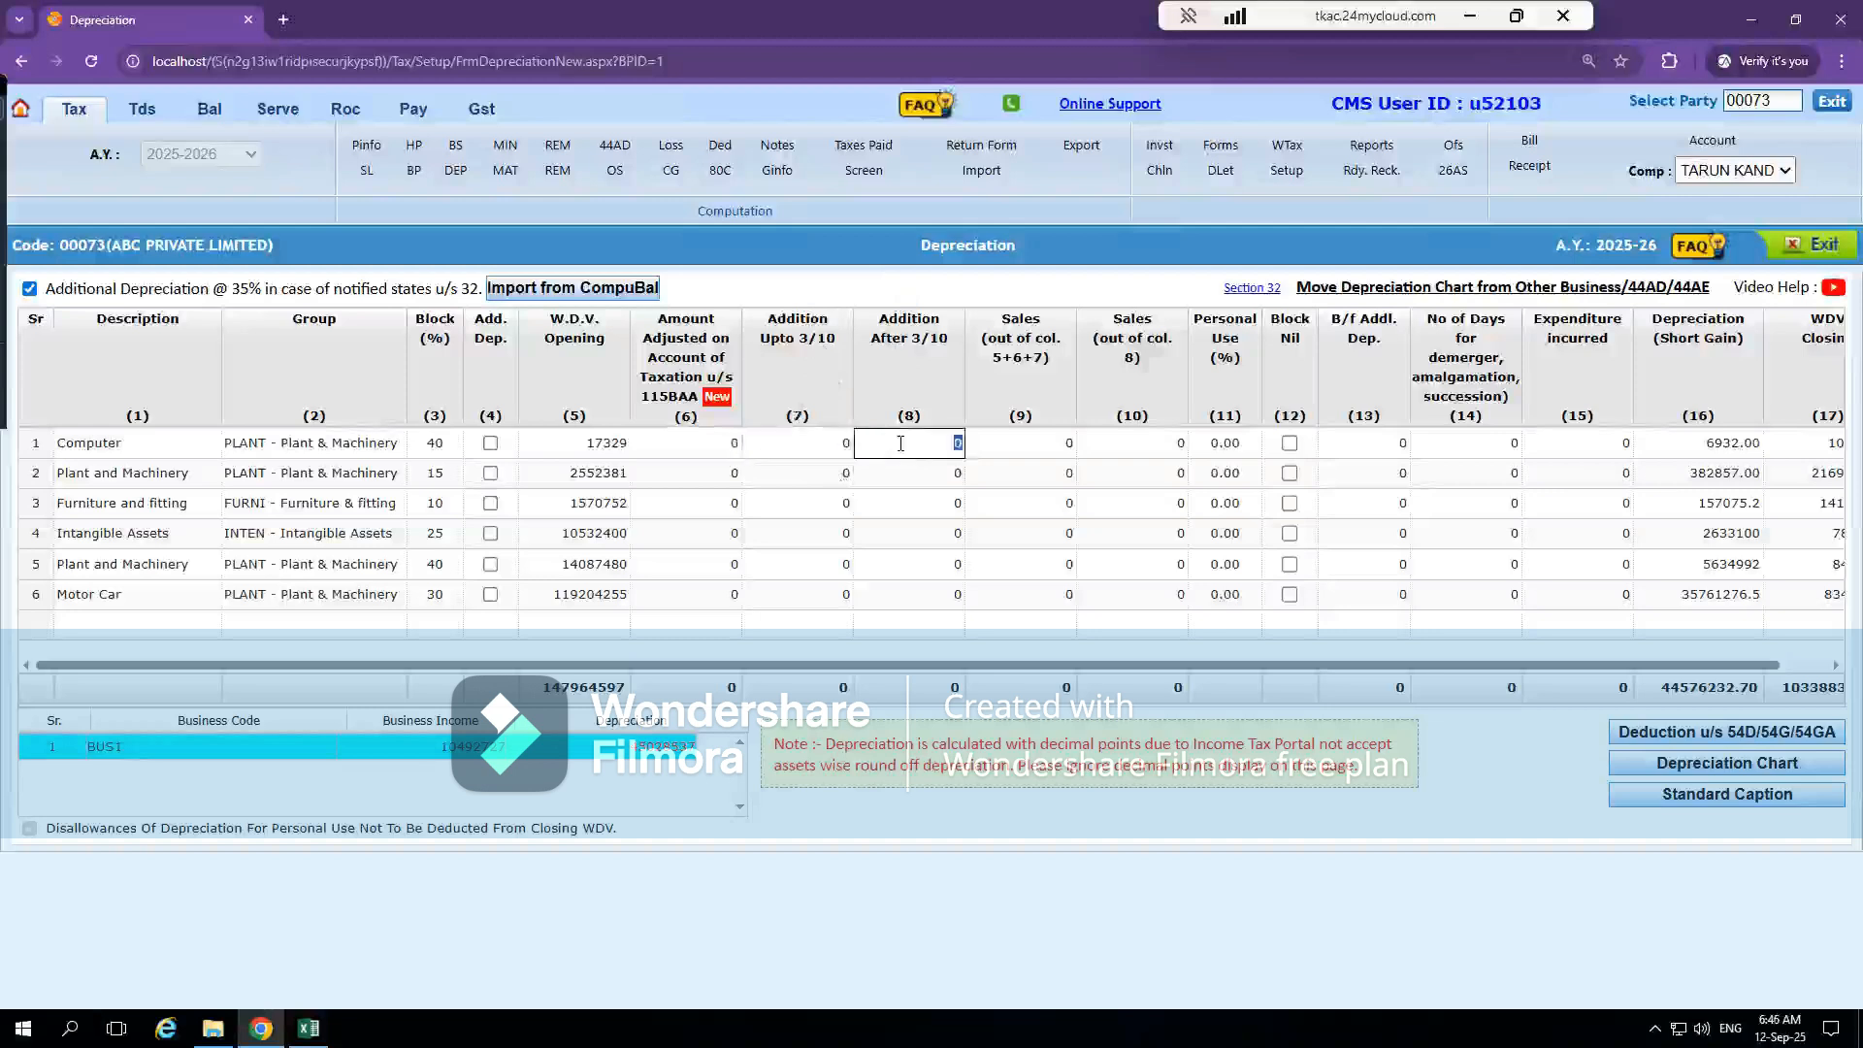
left_click(1012, 450)
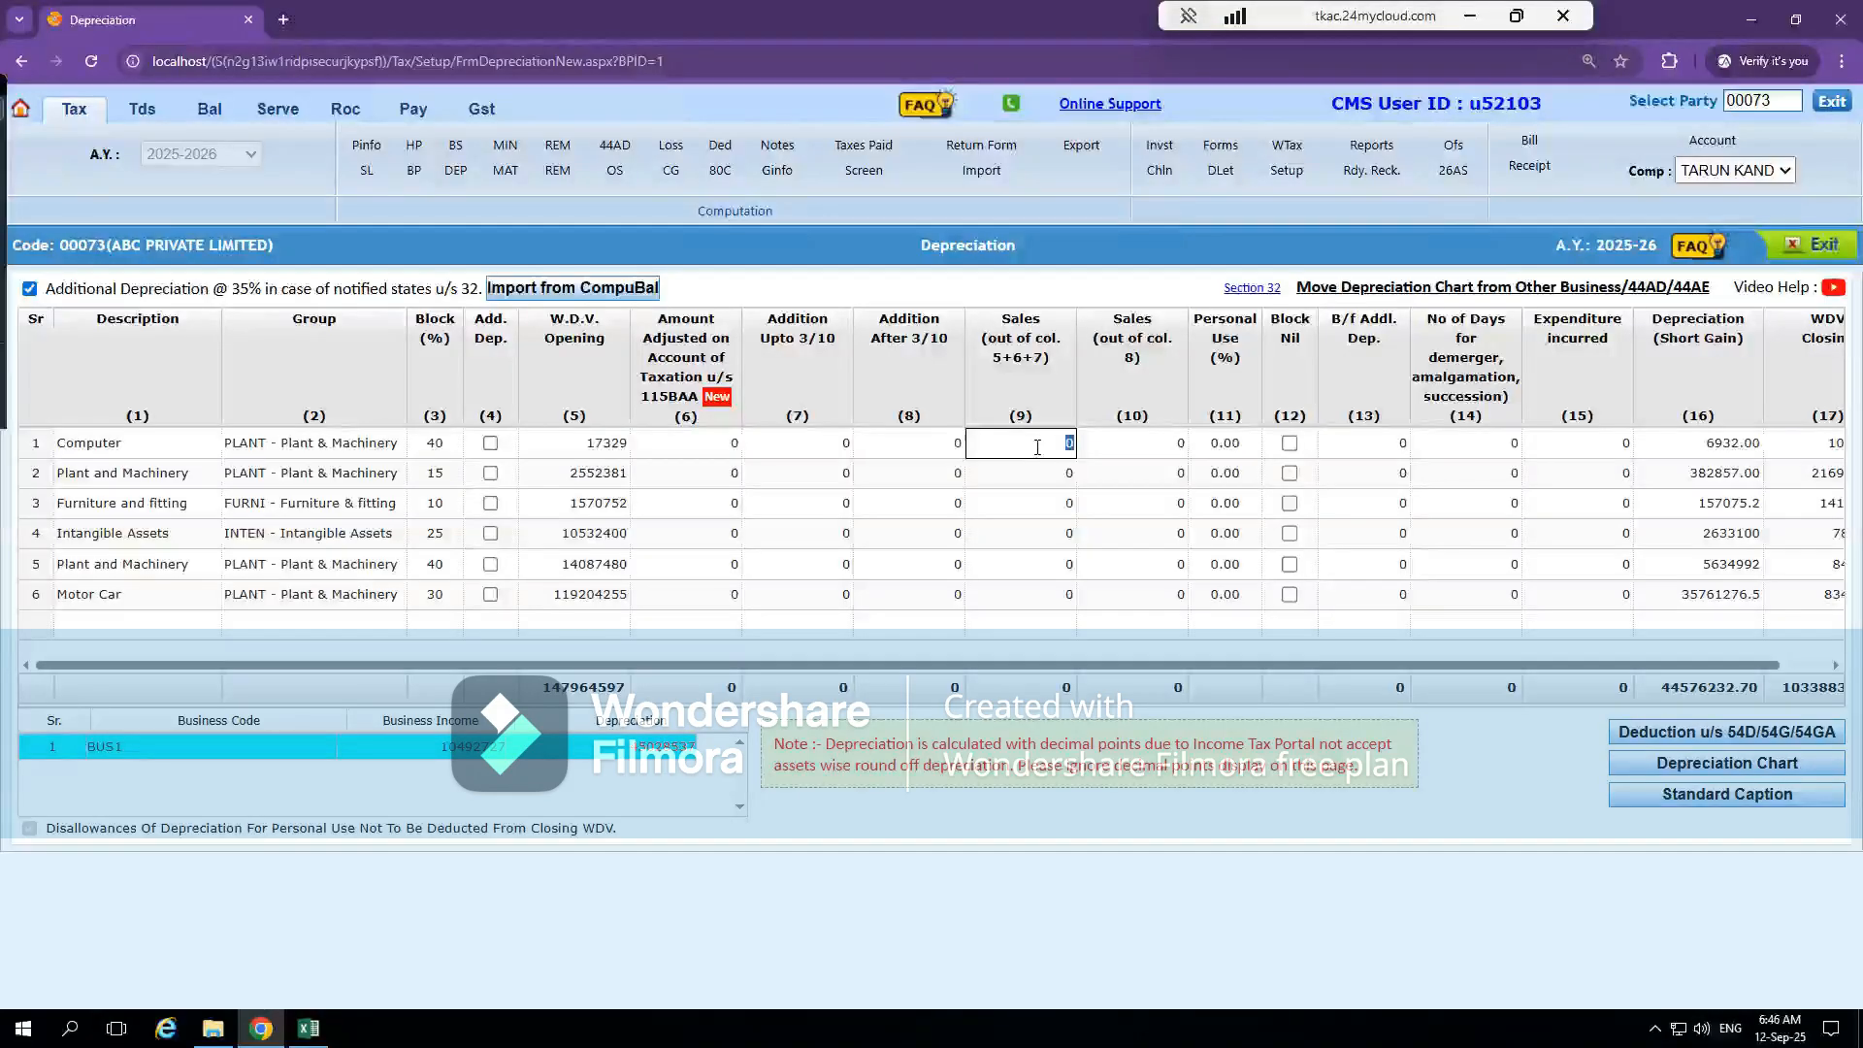
Enter a trial addition of 5000 after 3/10 for the Computer row and examine its depreciation and closing WDV
left_click(881, 448)
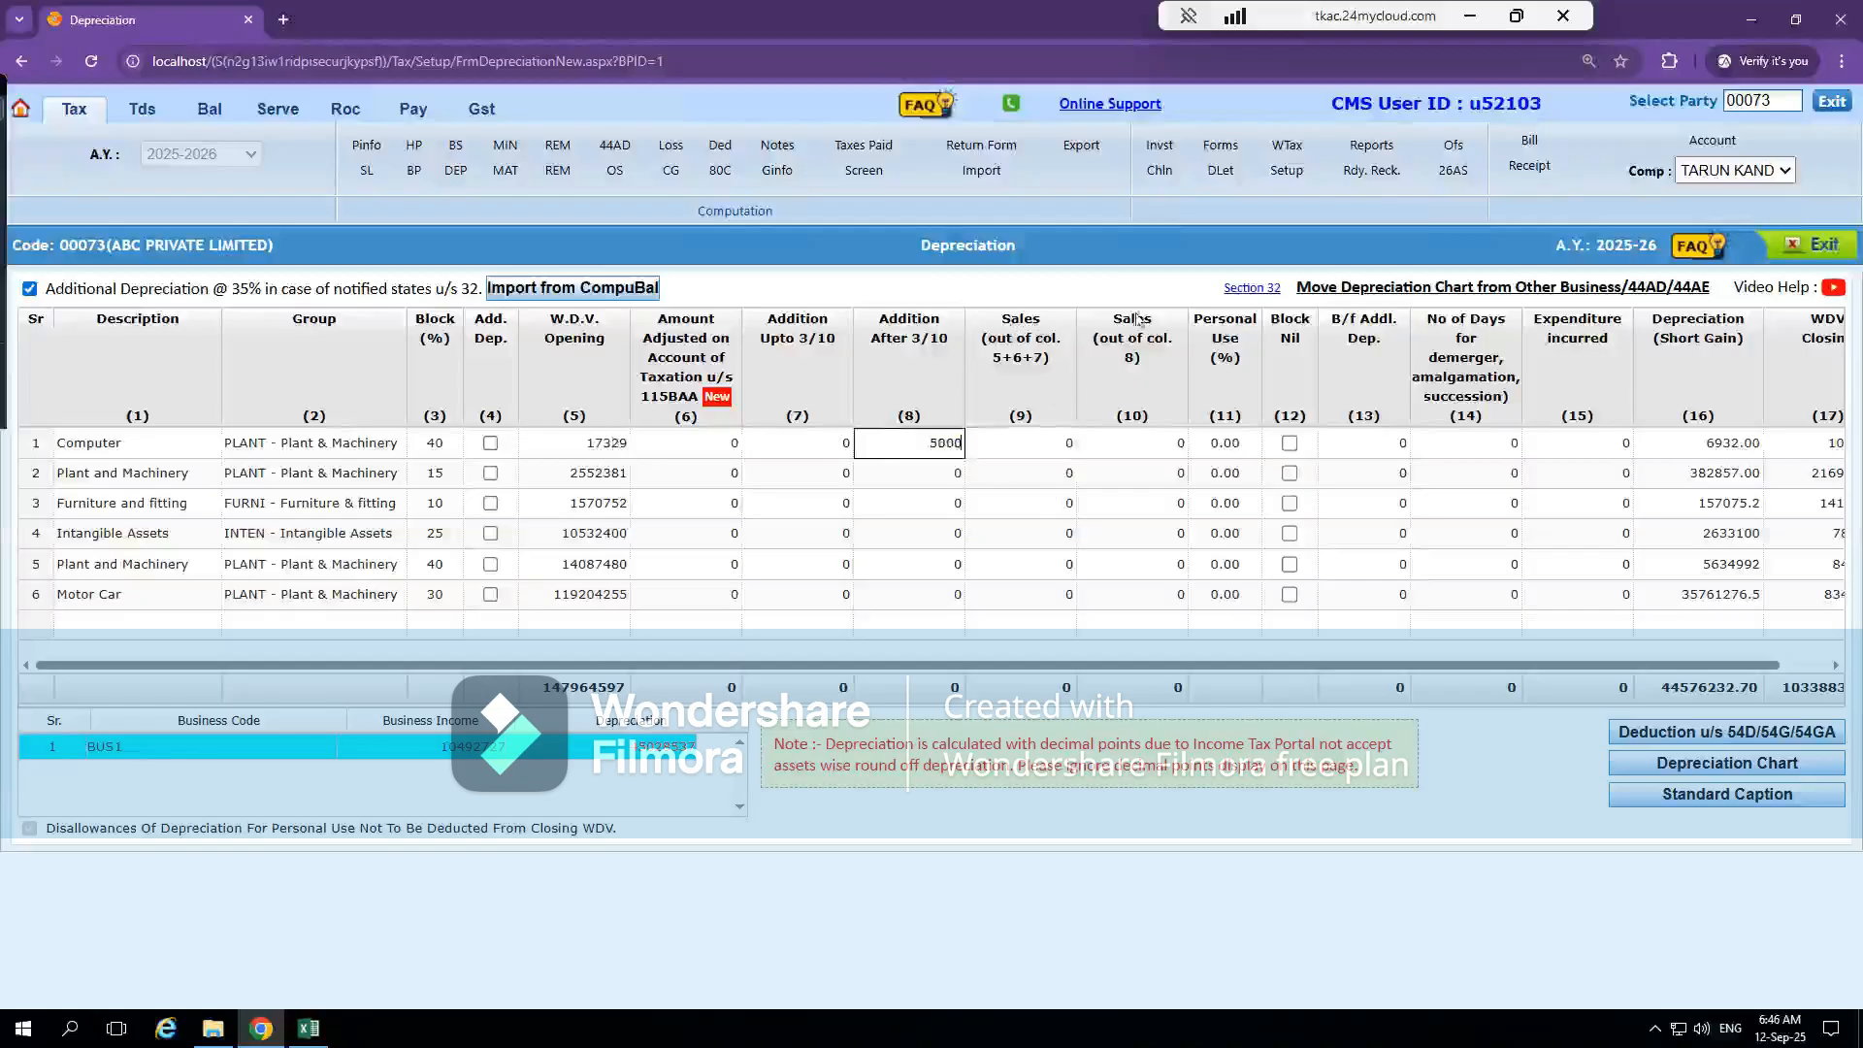
left_click(988, 477)
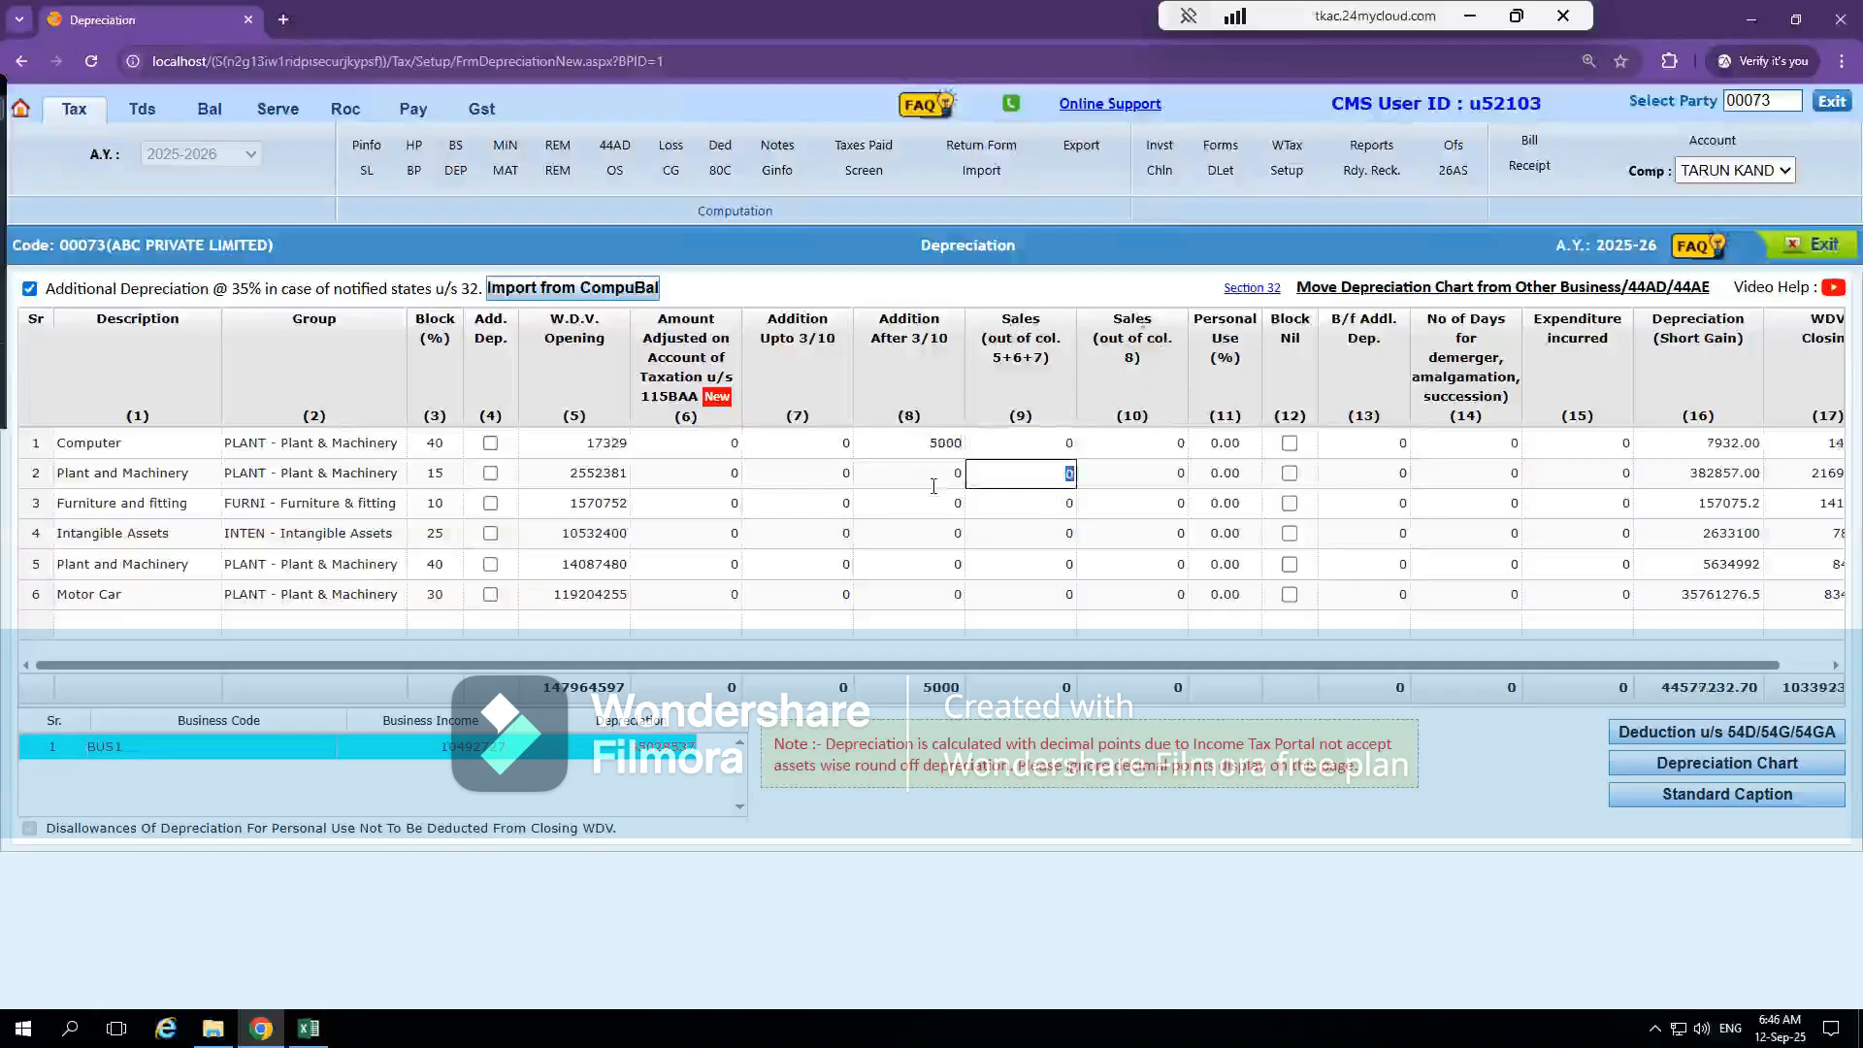
left_click(919, 437)
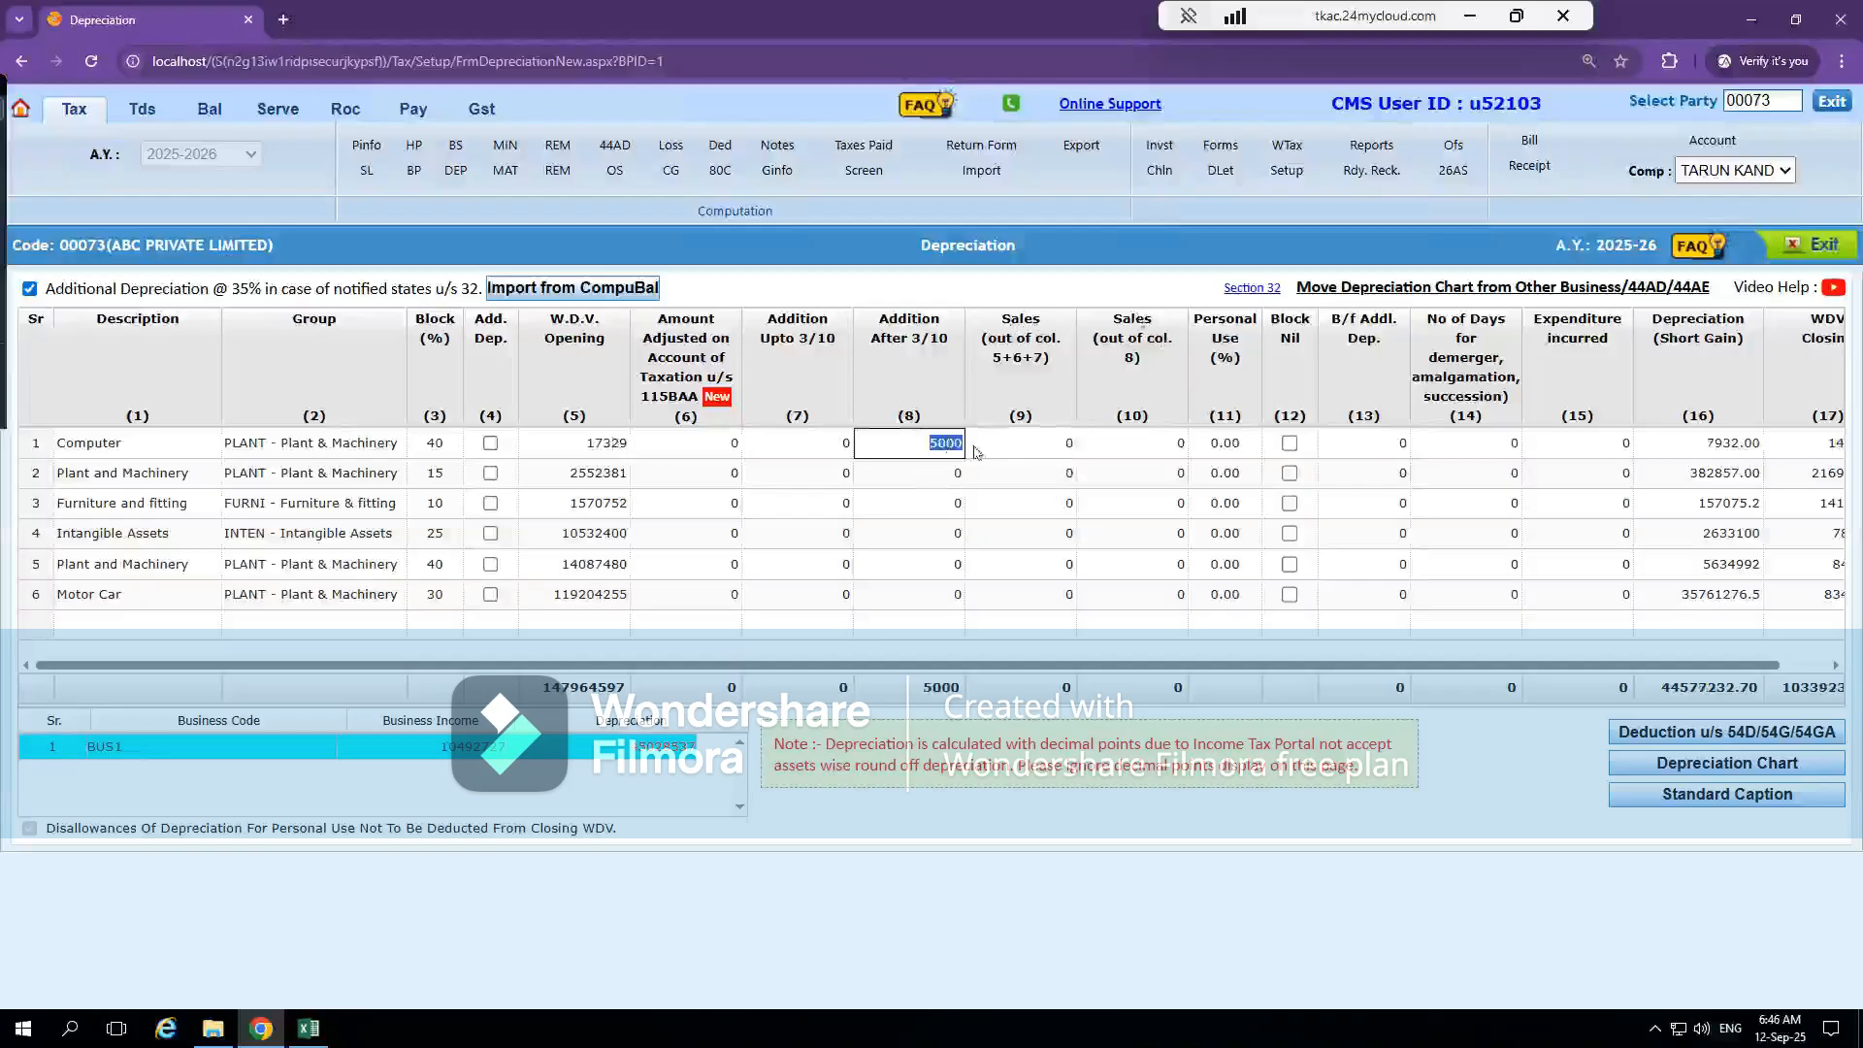
left_click(1009, 447)
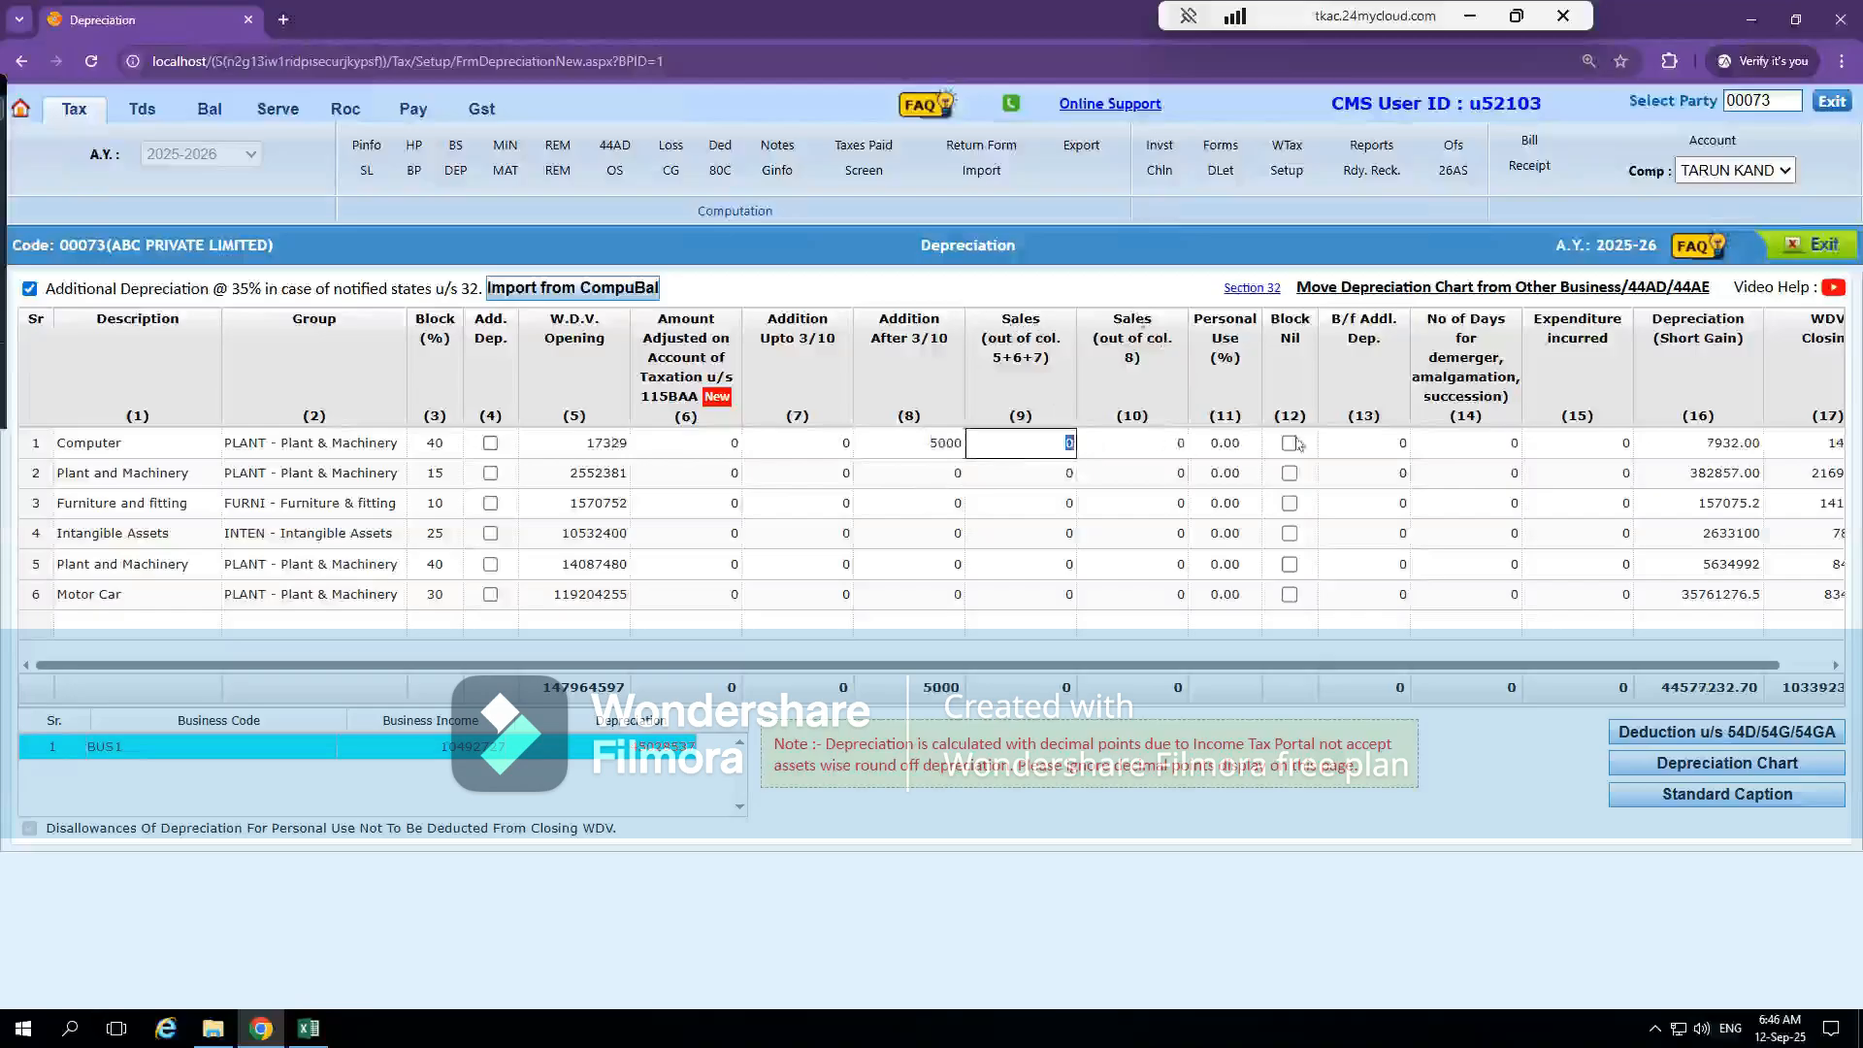
left_click(1490, 455)
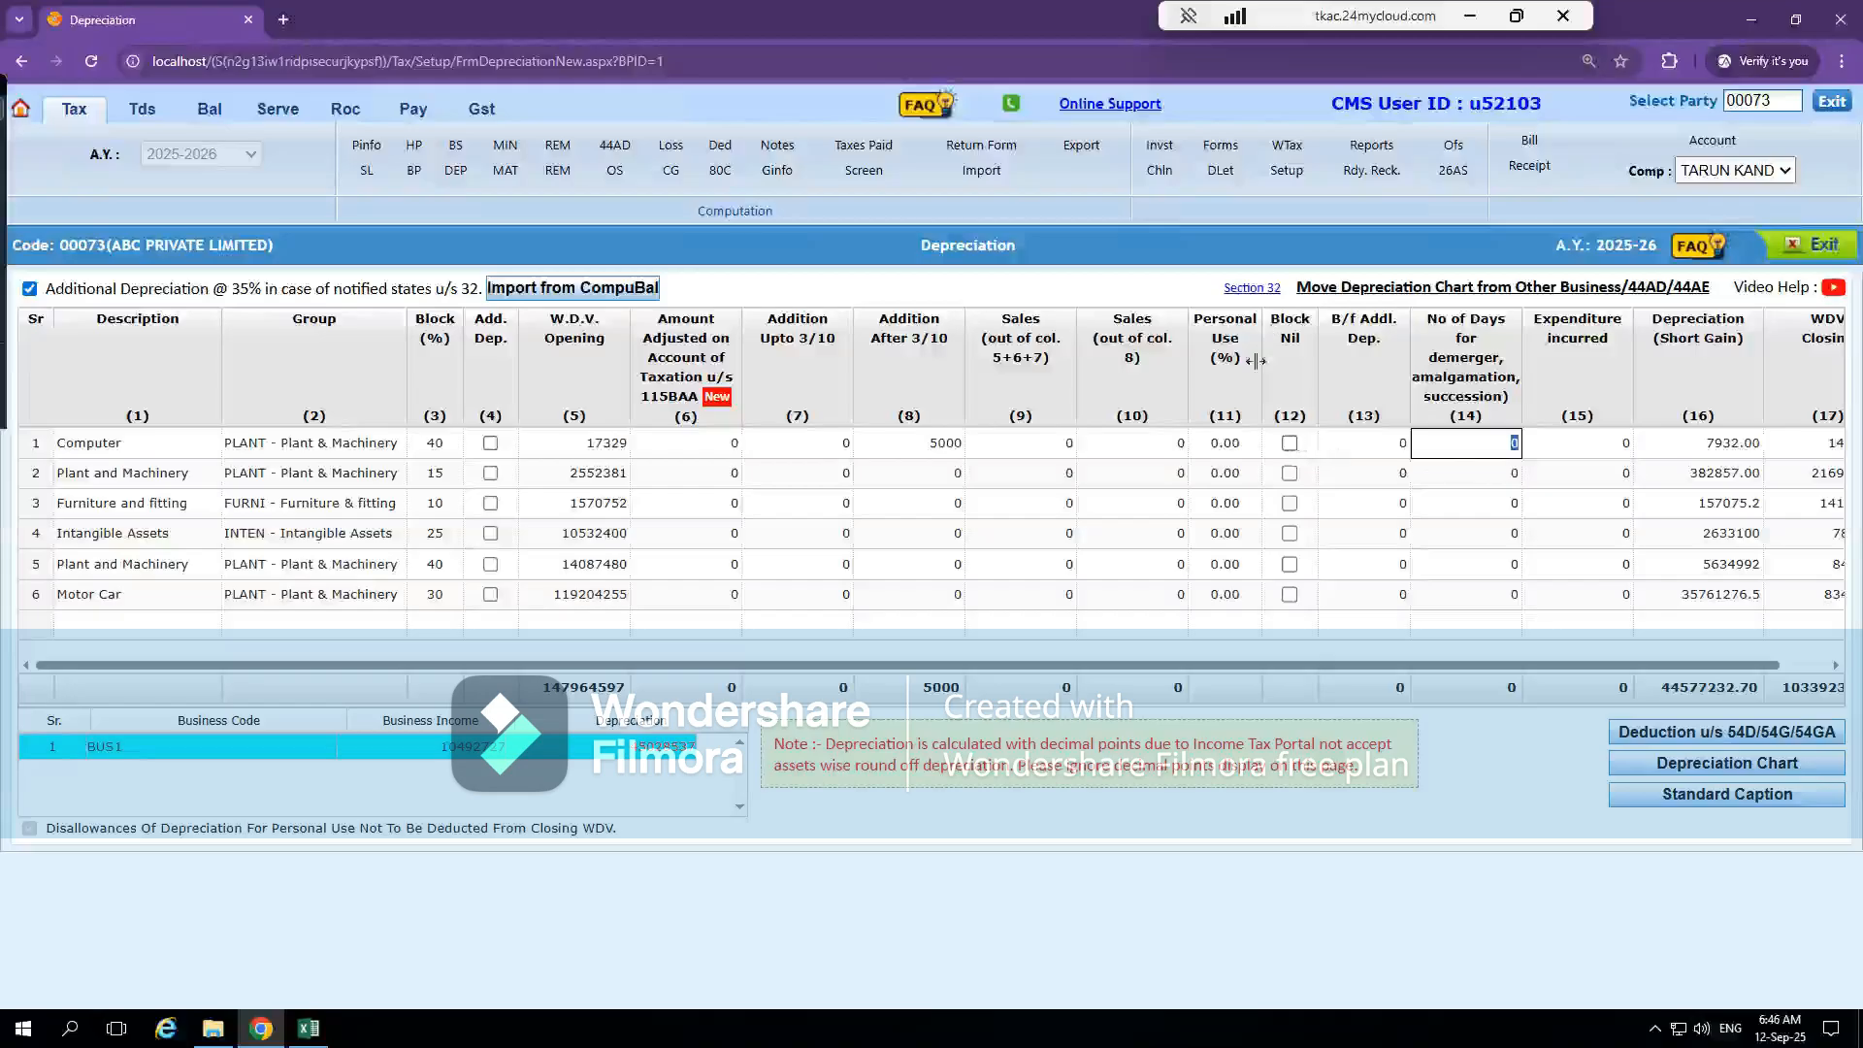
left_click(1715, 447)
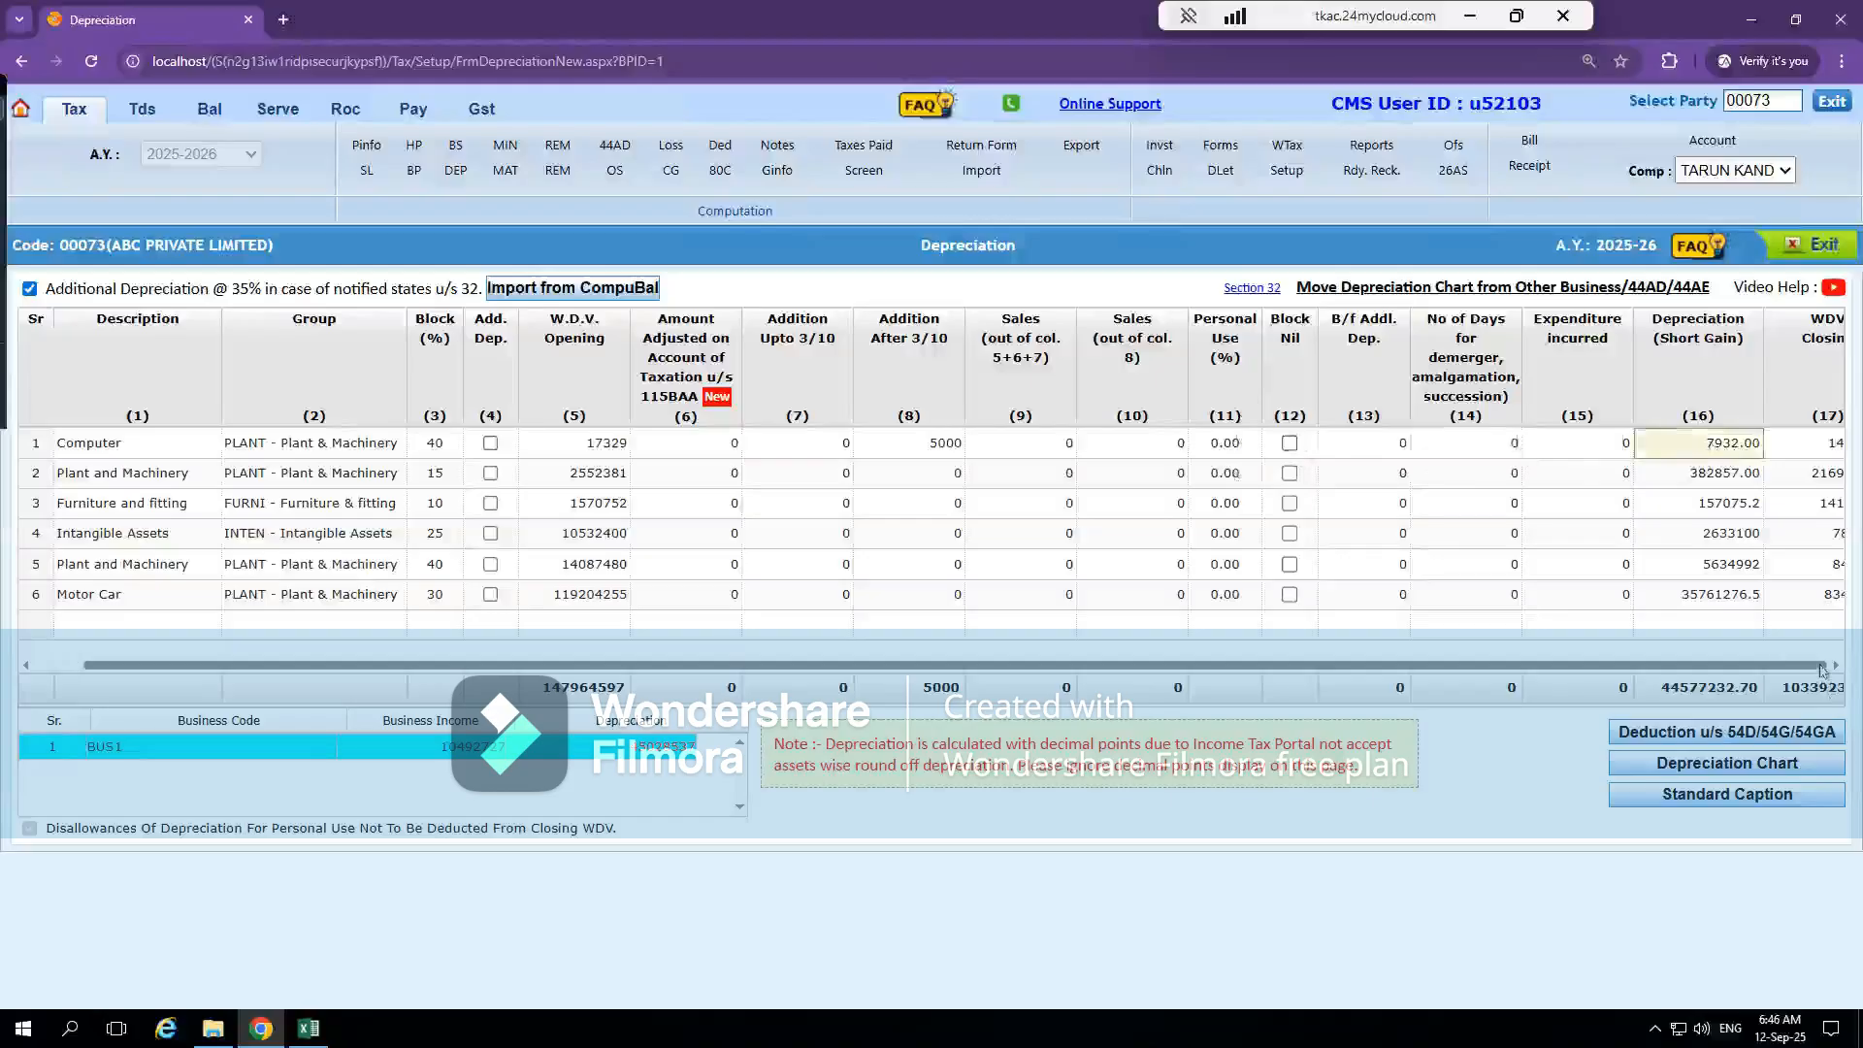
left_click(1820, 666)
left_click(1820, 446)
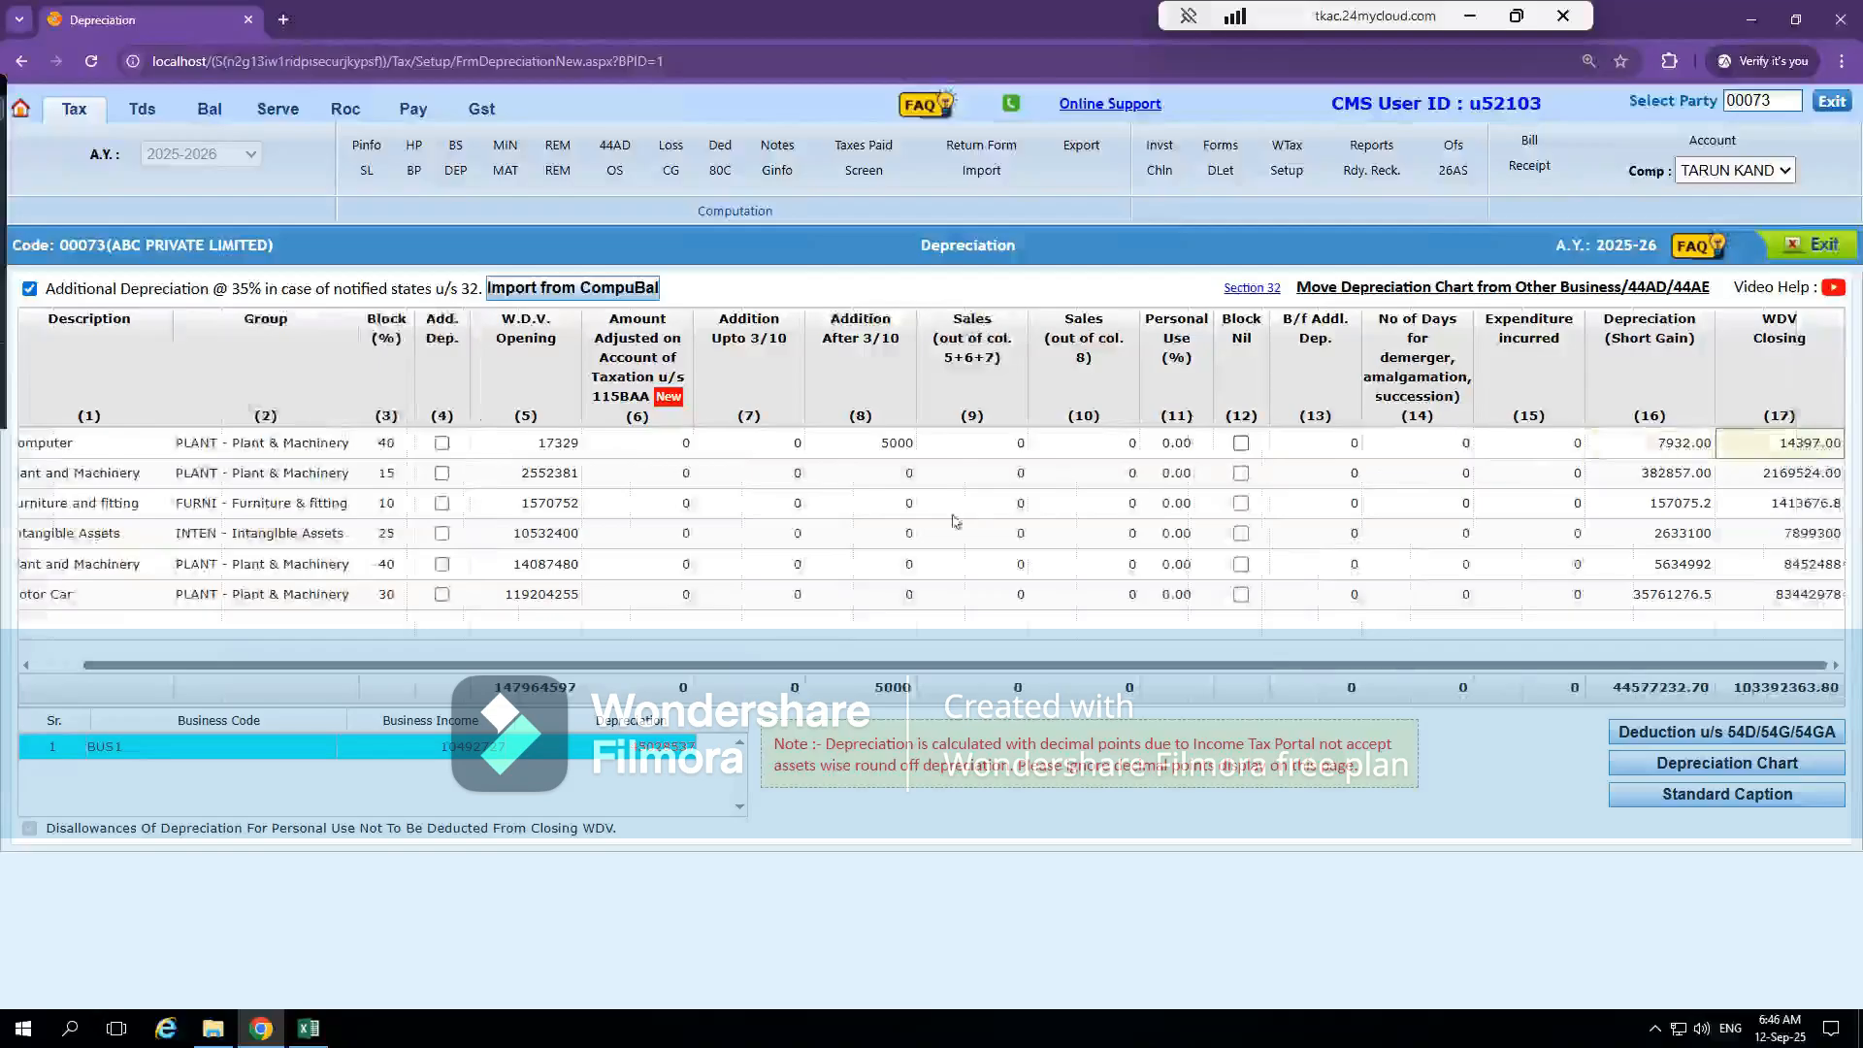
Reset the Computer row's Addition After 3/10 to 0
left_click(890, 439)
type("0")
key("Tab")
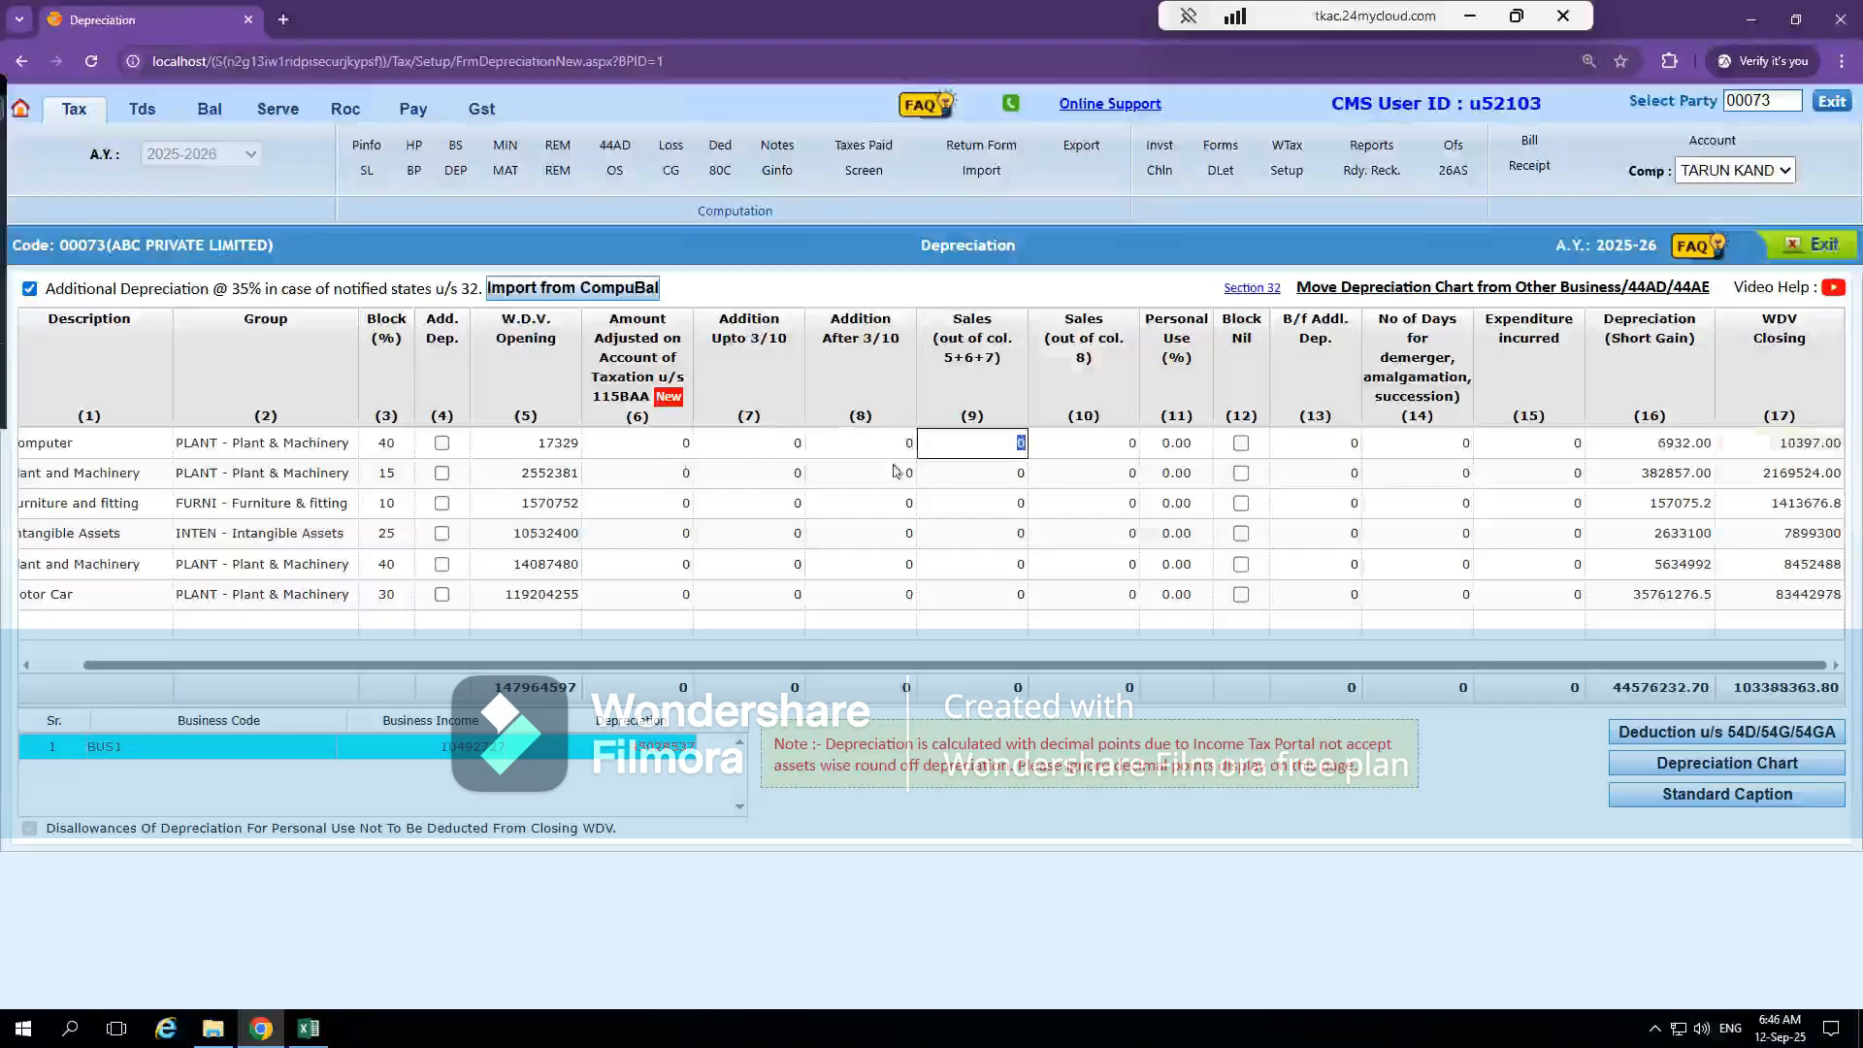
left_click(937, 529)
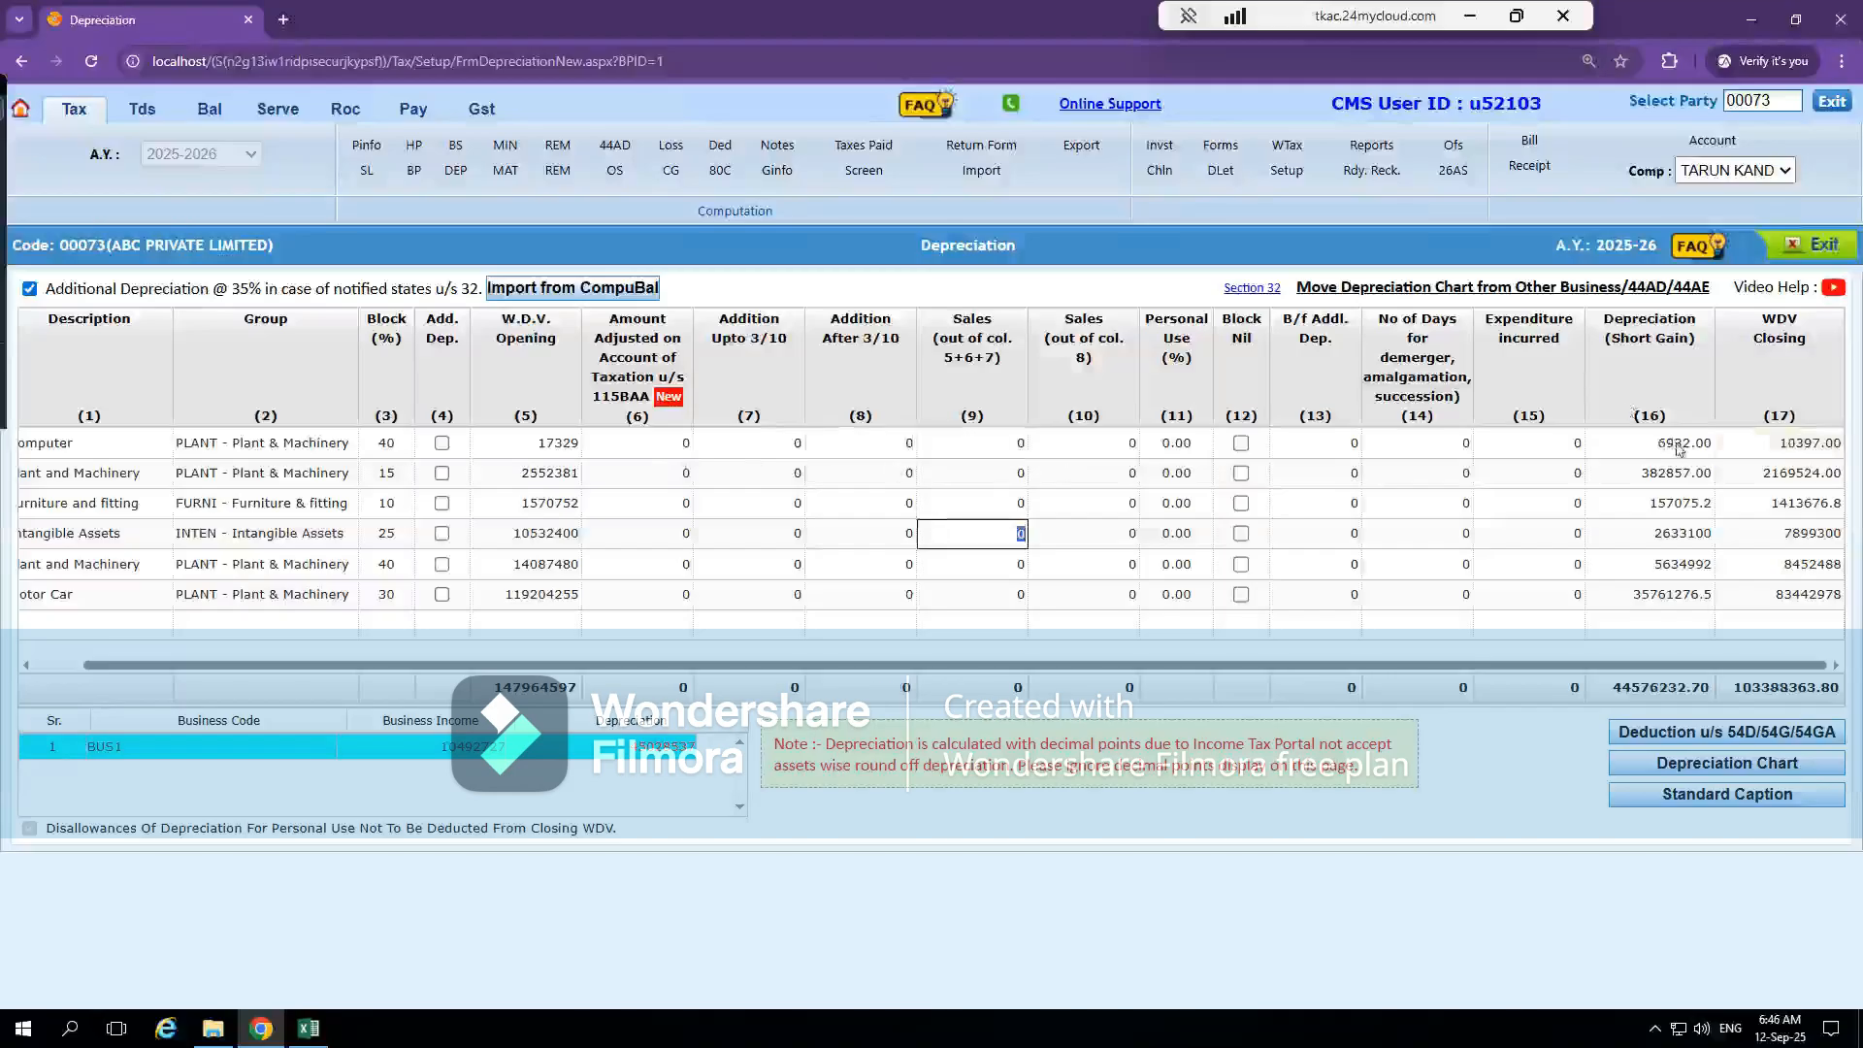
Open Calculator and try to work out 40 percent of the Computer row's opening W.D.V. of 17329
key("super")
type("calc")
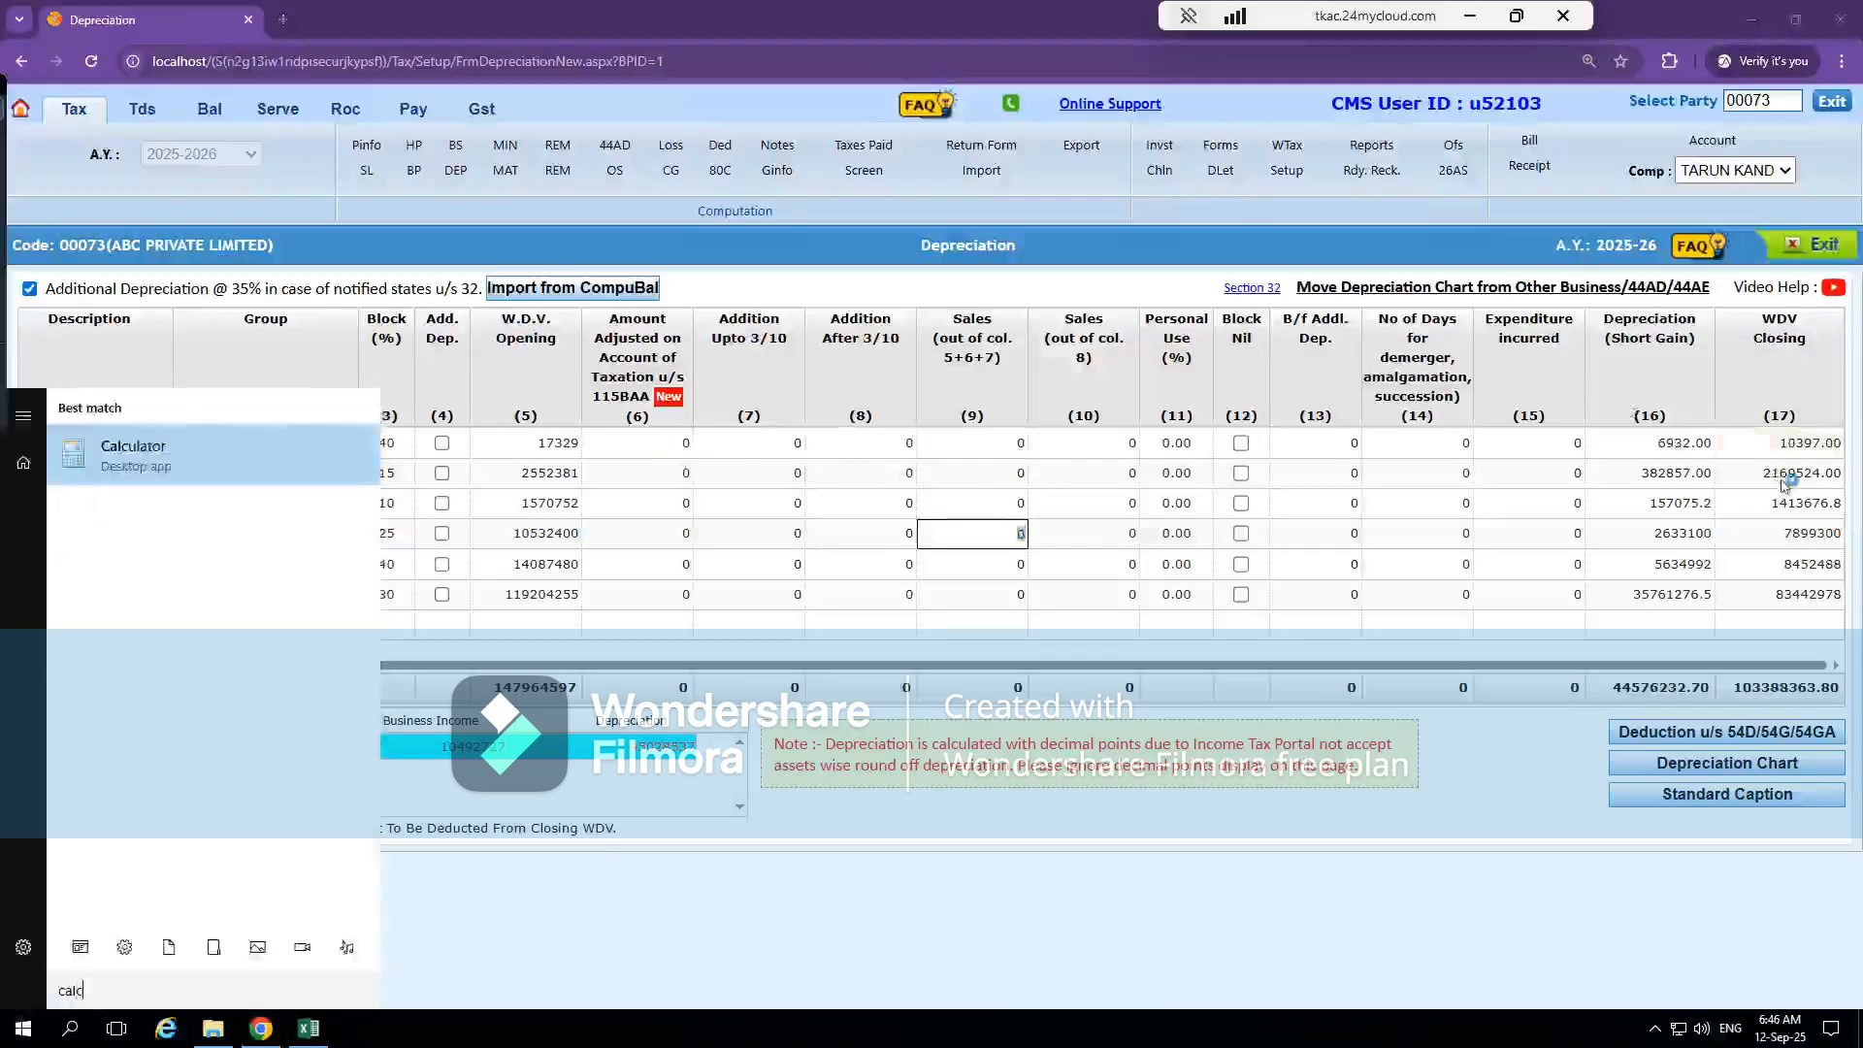
key("Return")
type("17329 * ")
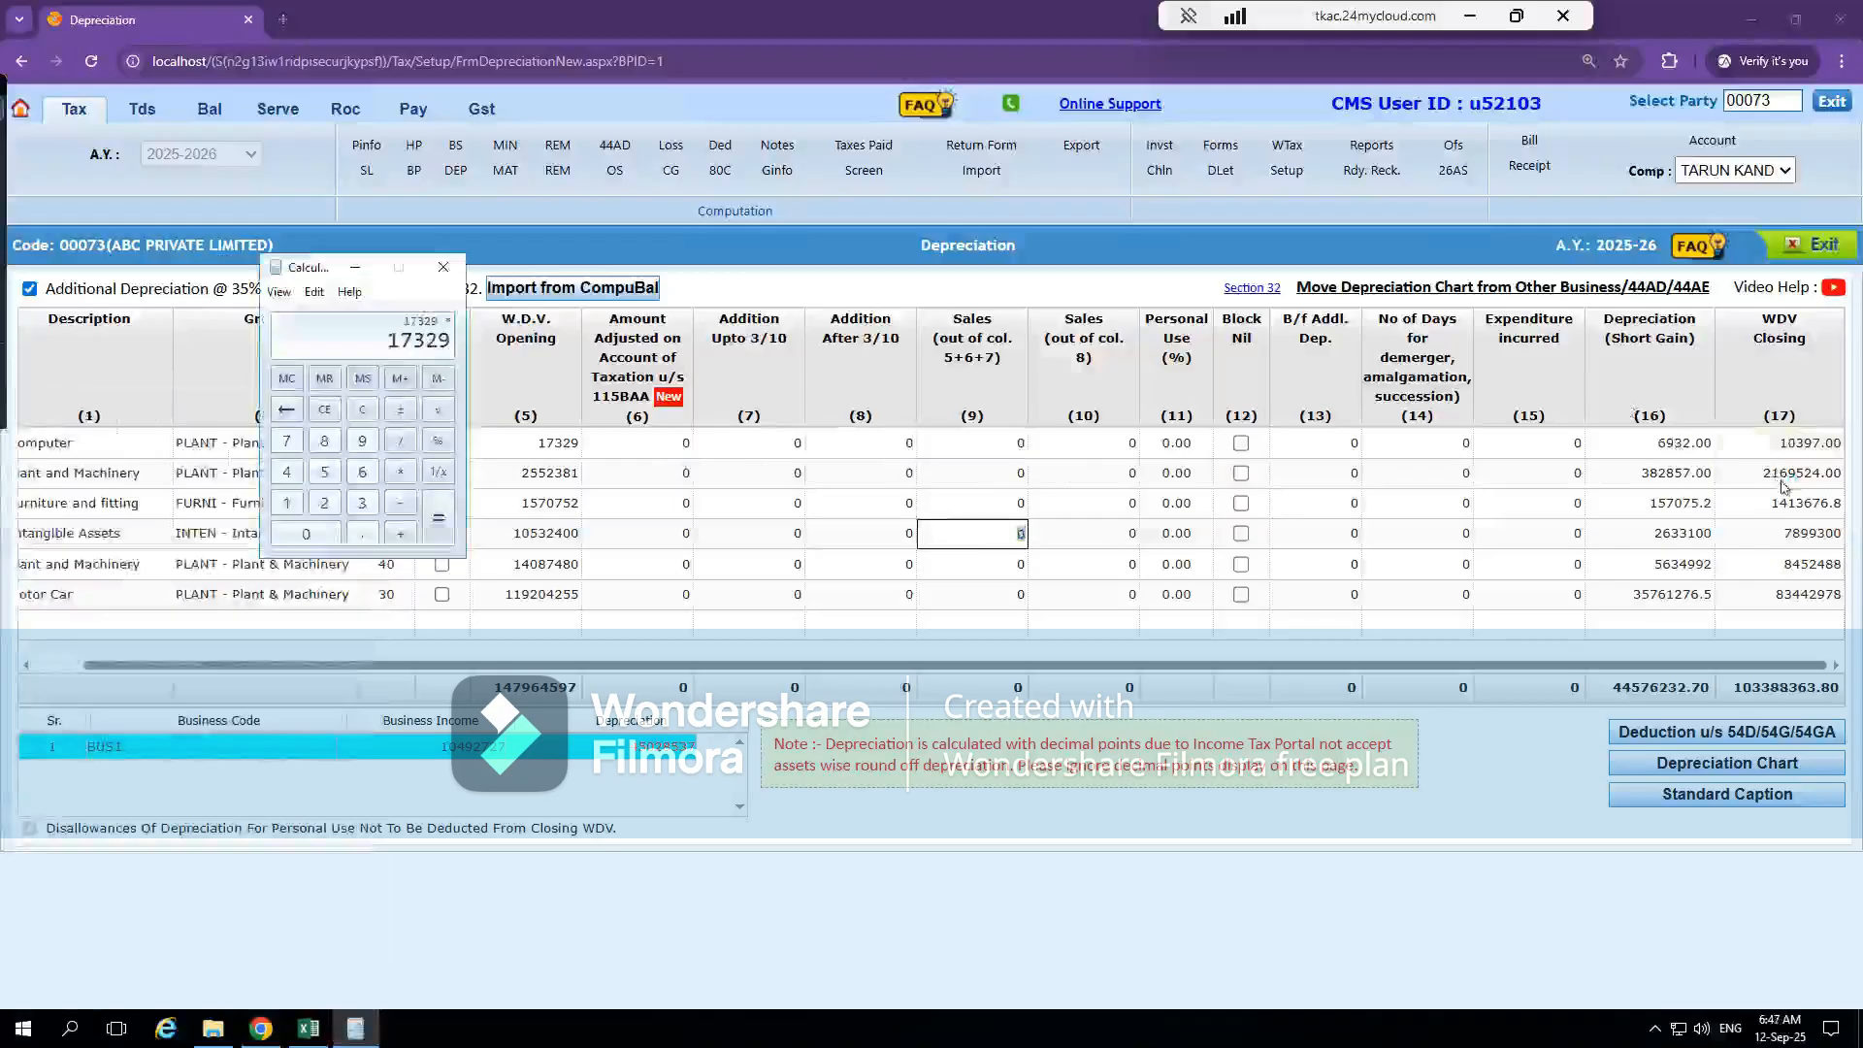
type("40")
key("percent")
key("Return")
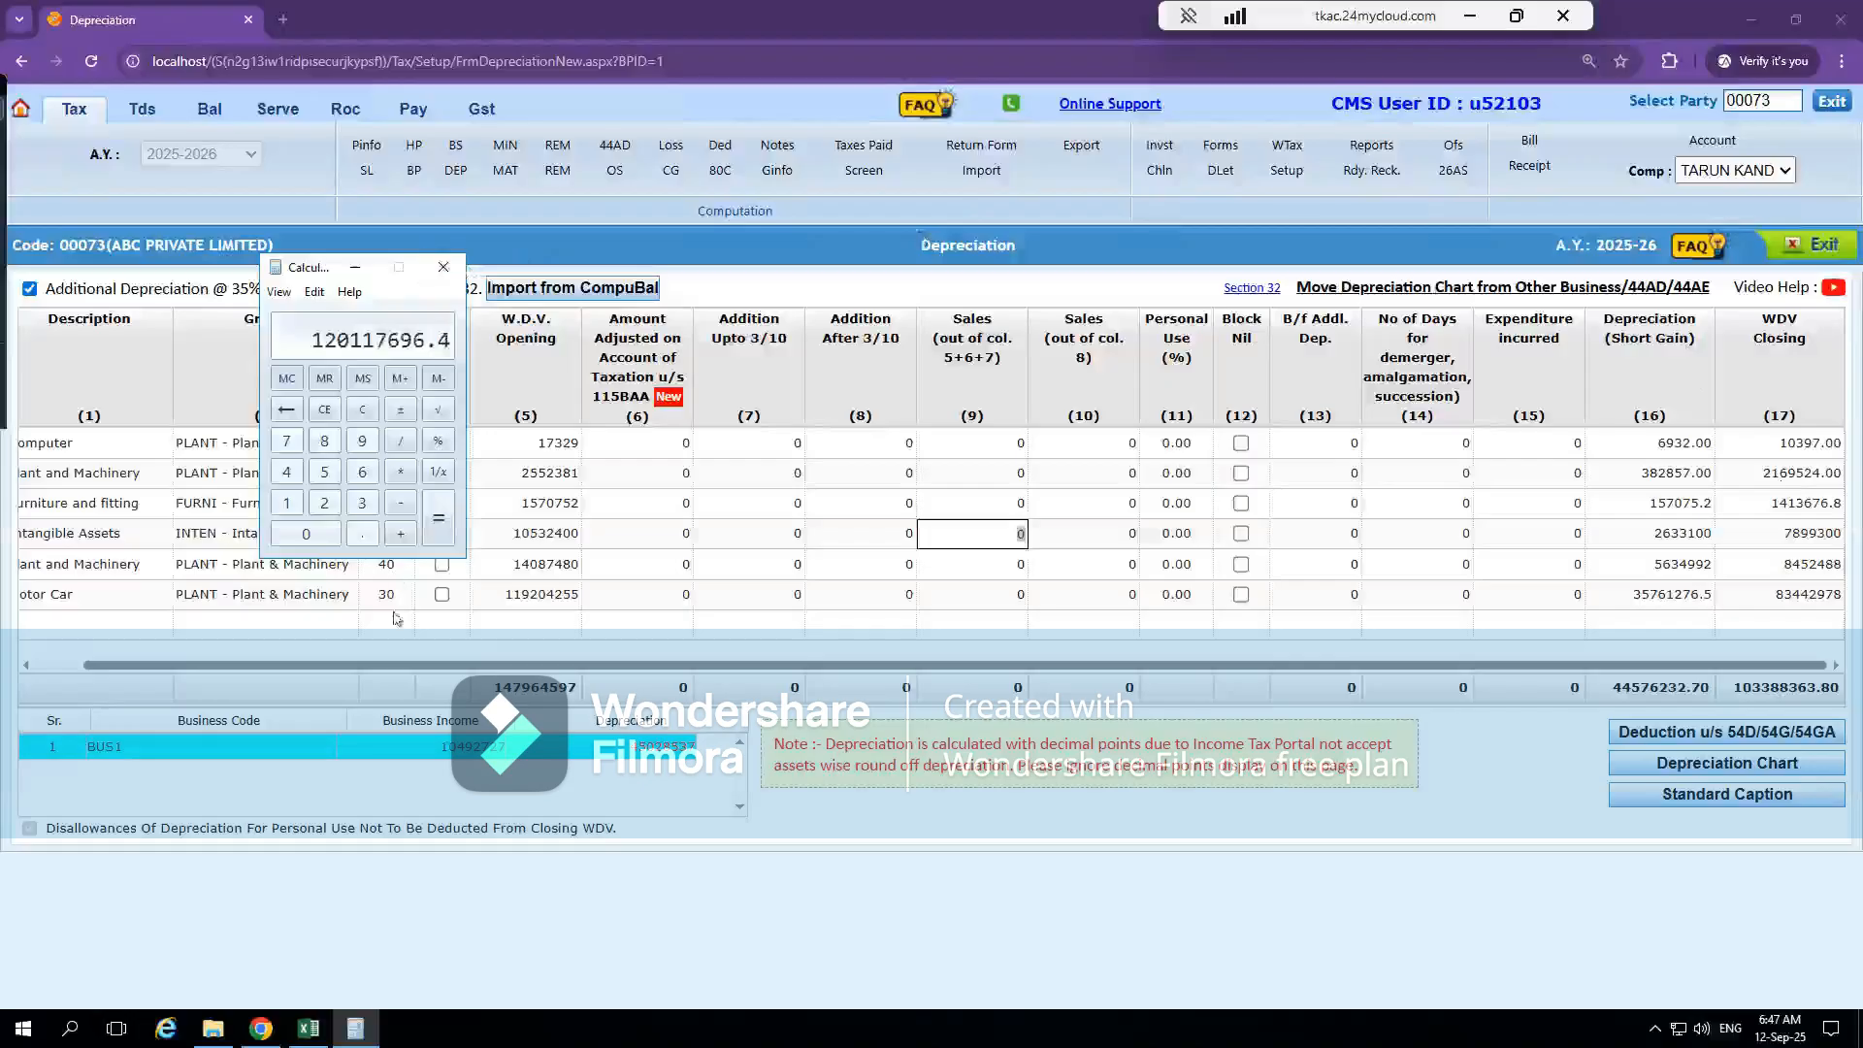
Calculate 17329*40/100 in Calculator and compare the result with the Computer row's depreciation in CompuTax
key("Escape")
type("17329*40/100")
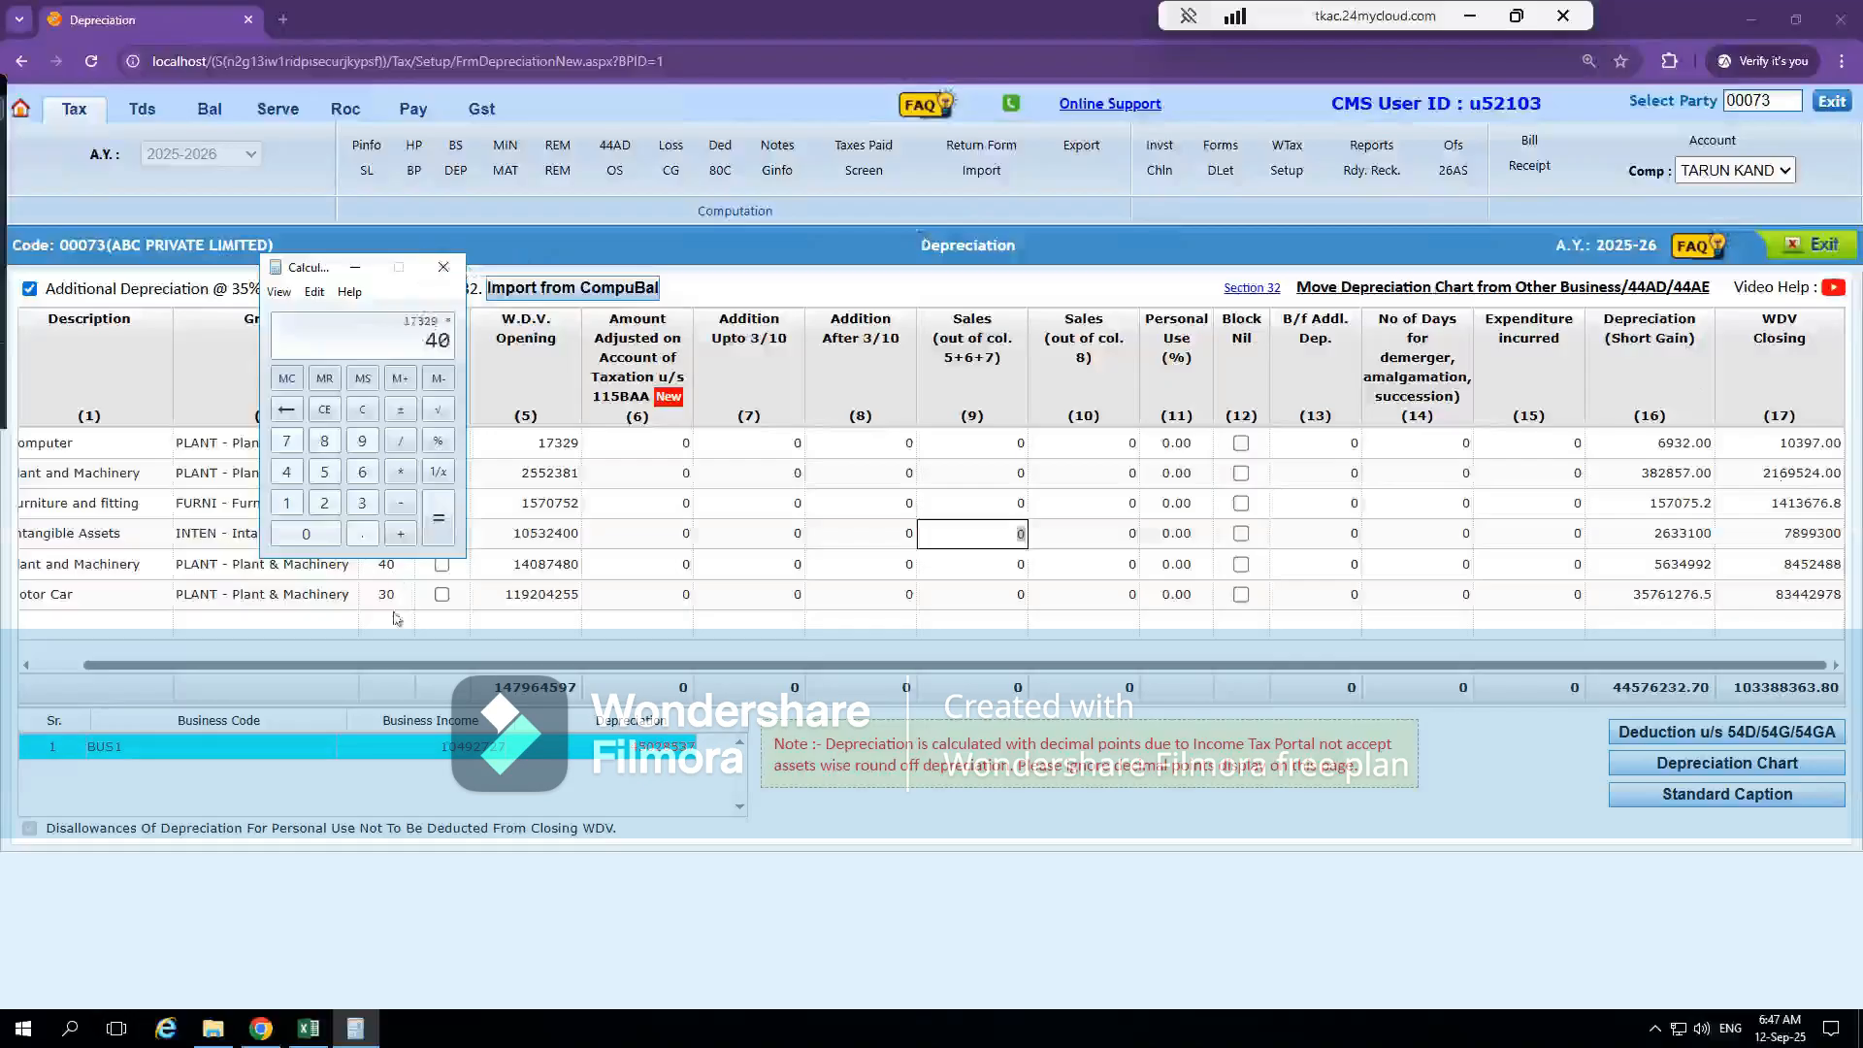
key("Return")
left_click(1688, 443)
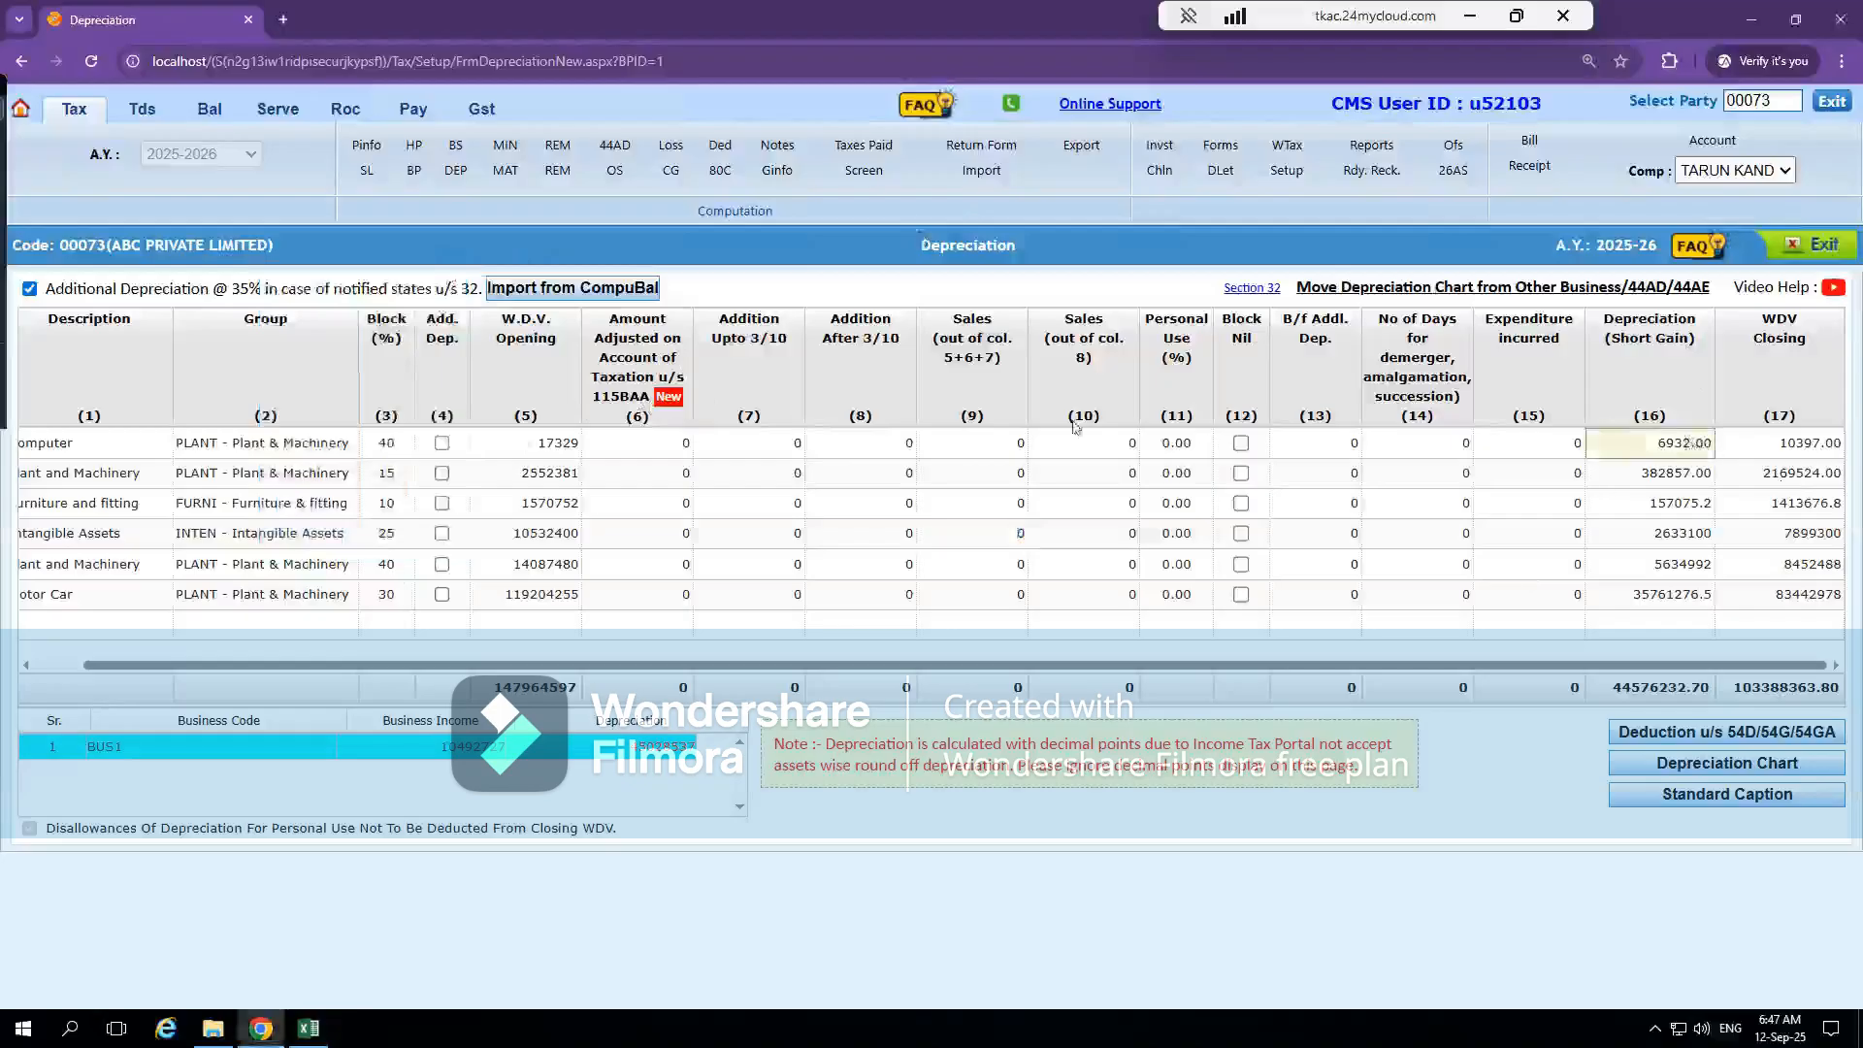
Enter a trial amount of 5000 as the Computer row's Addition After 3/10
left_click(855, 445)
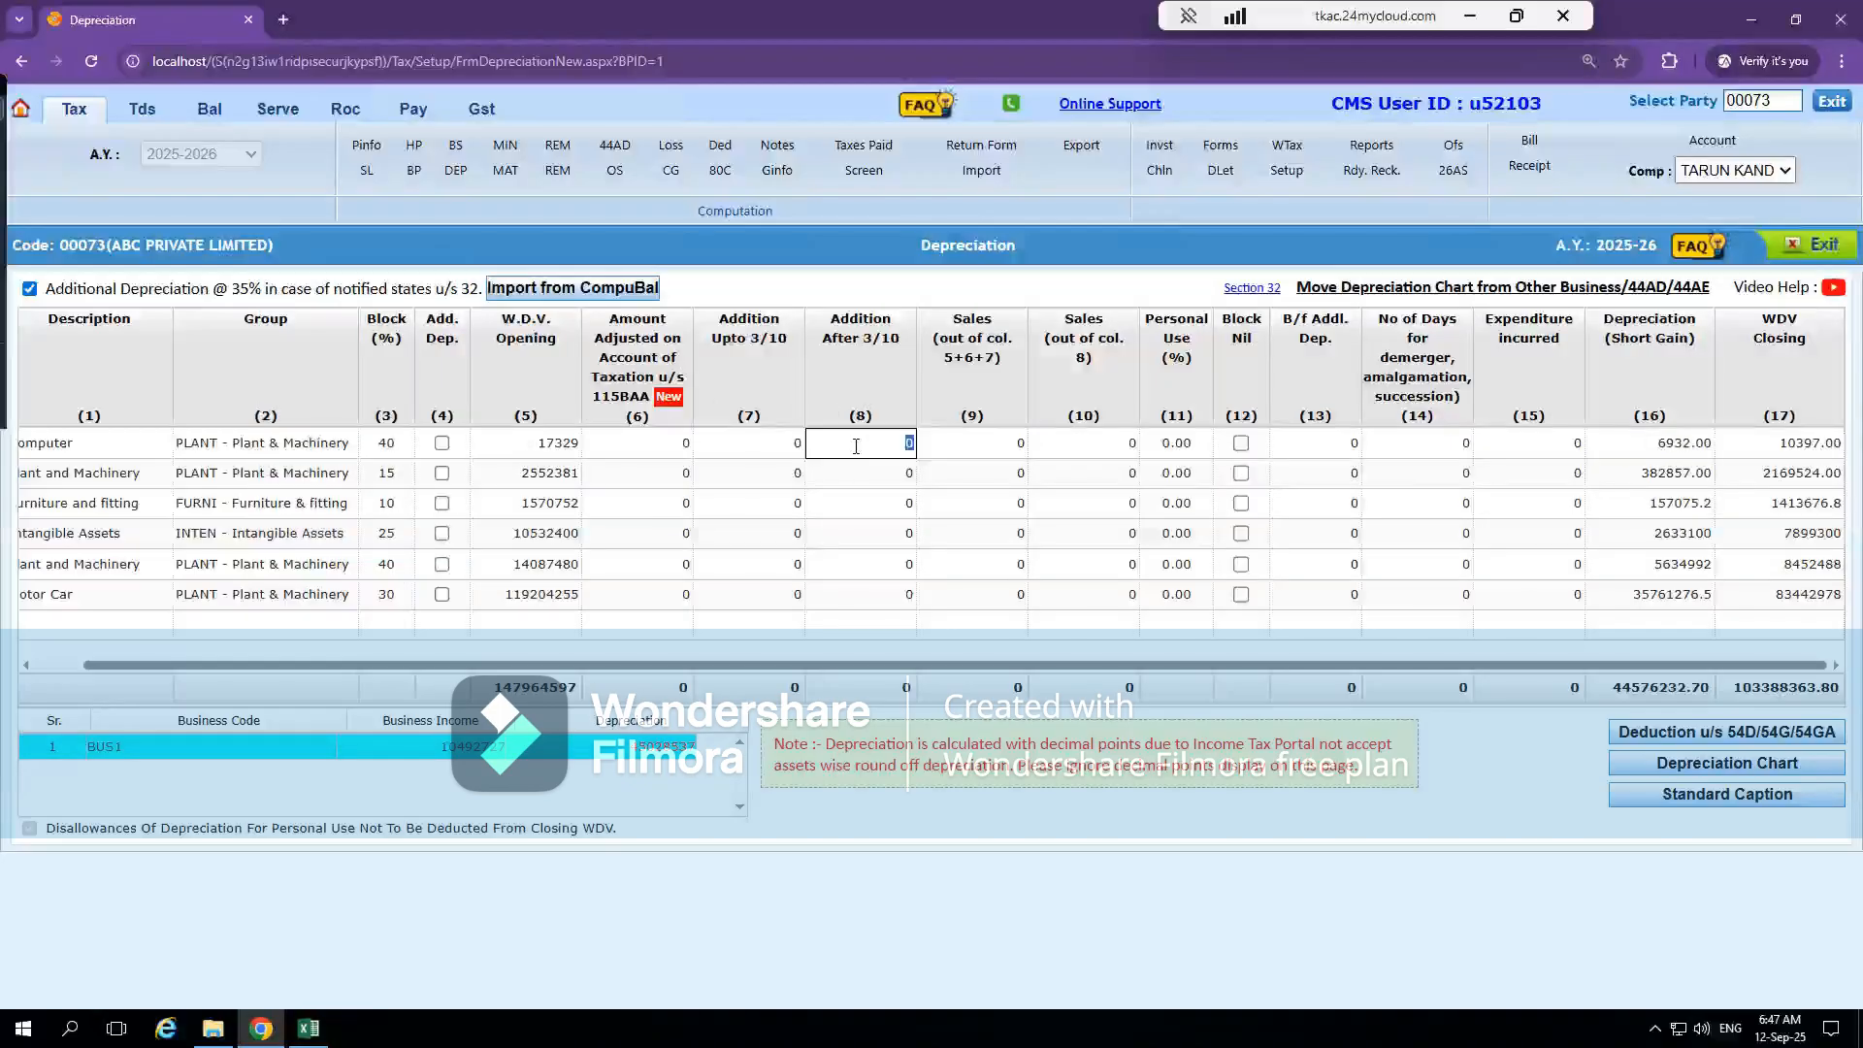
type("5000")
left_click(938, 535)
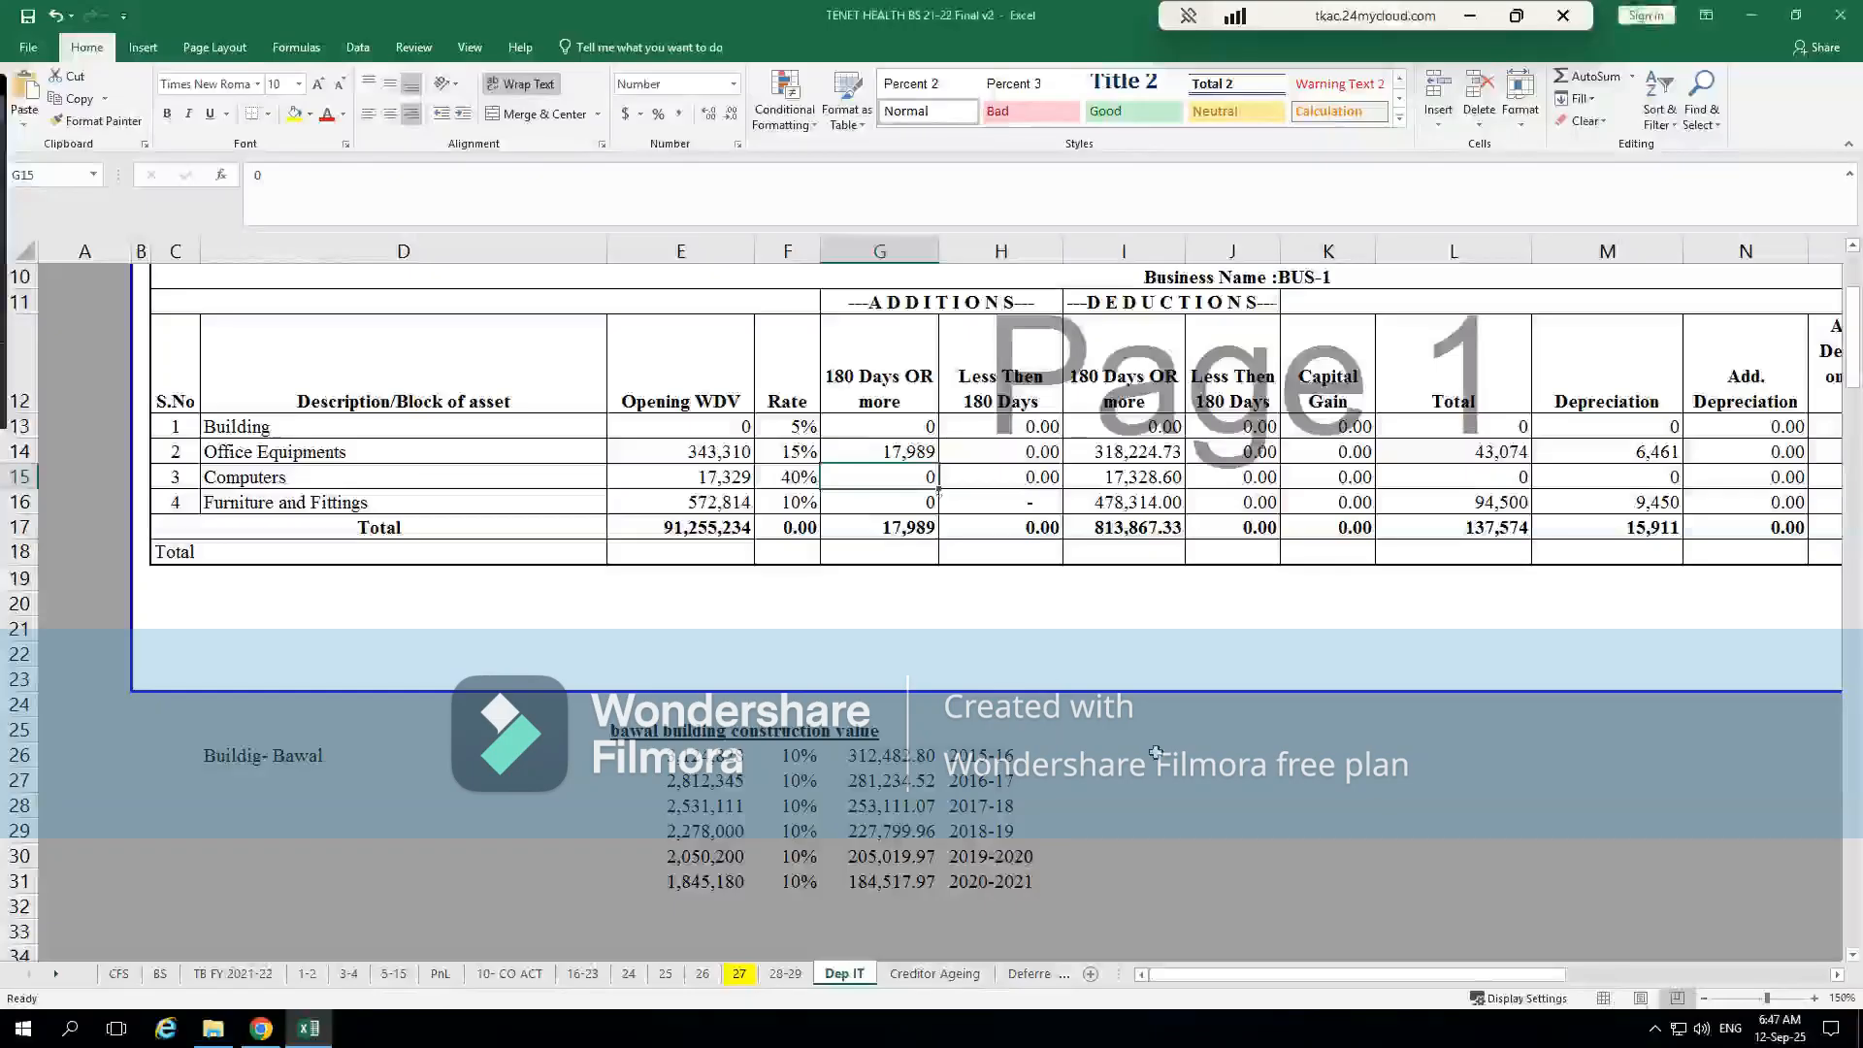
Switch to the Excel Dep IT sheet and add 17329 and 5000 with a formula in cell I26
type("=1")
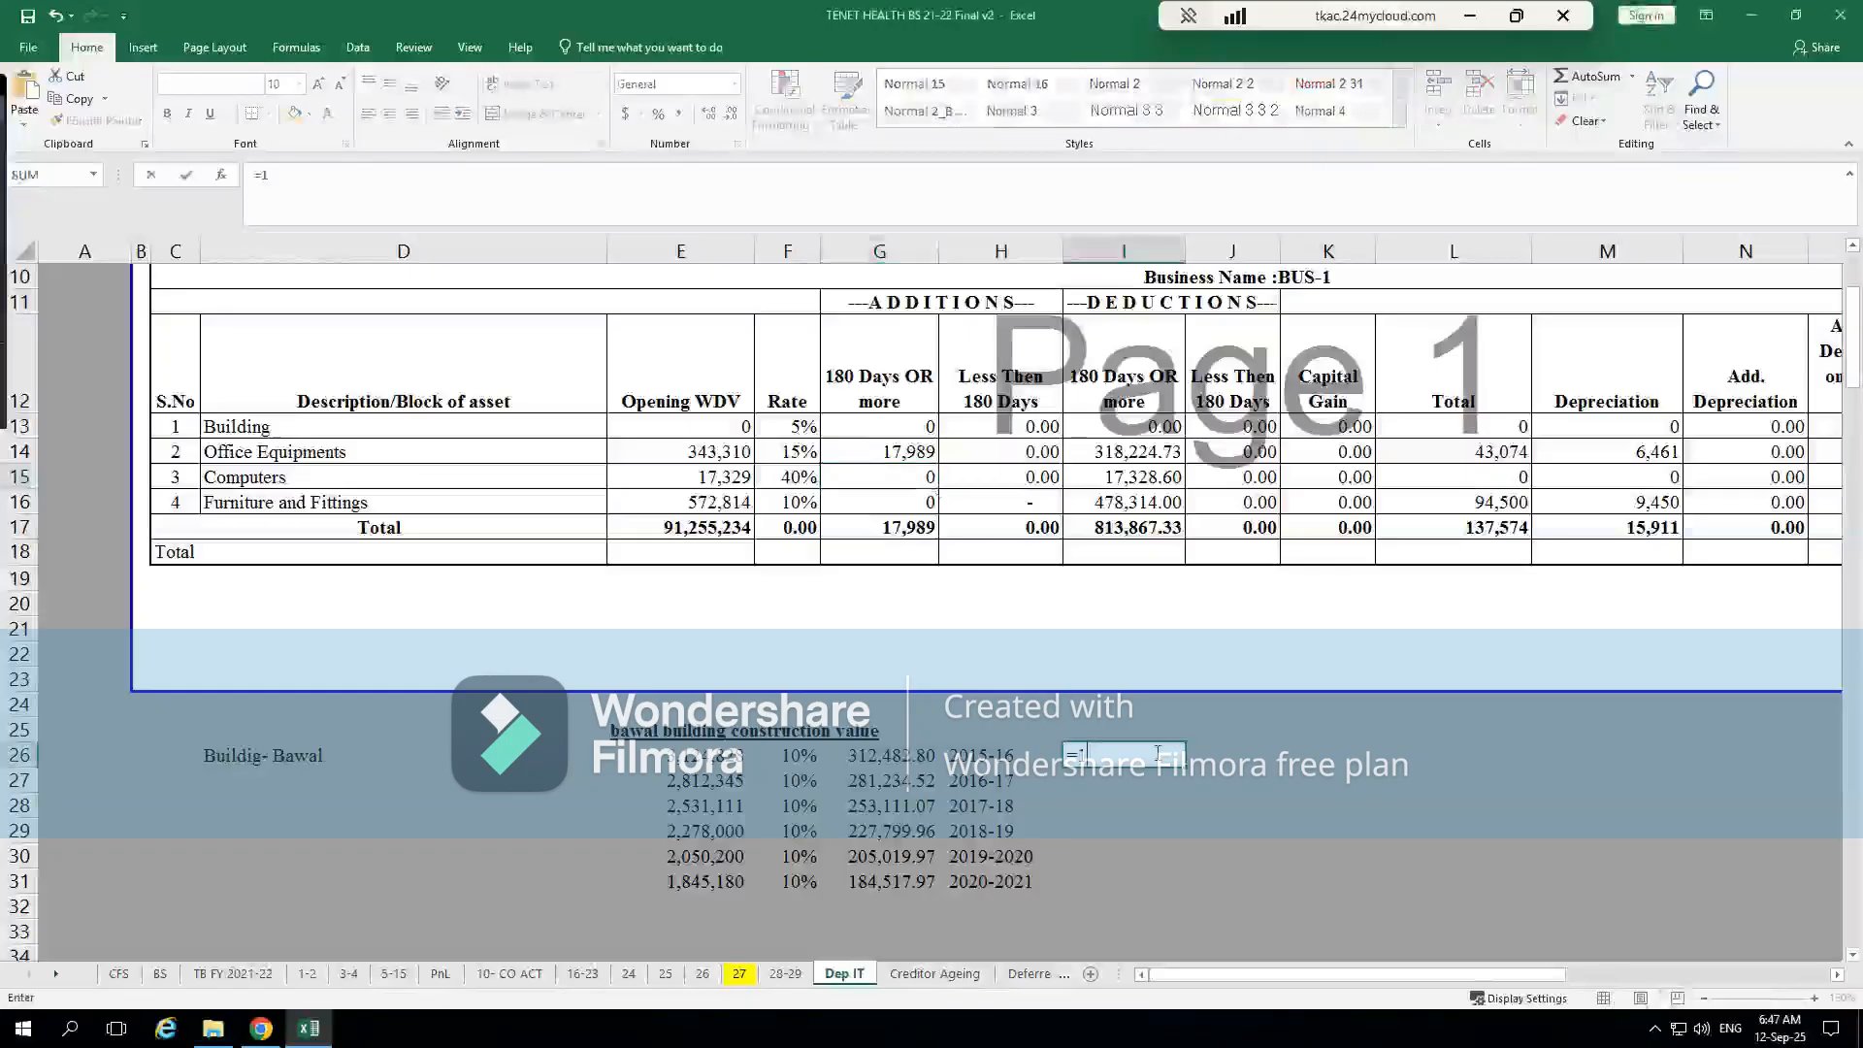
type("7329*40")
key("BackSpace")
key("BackSpace")
key("BackSpace")
type("+5%")
key("Return")
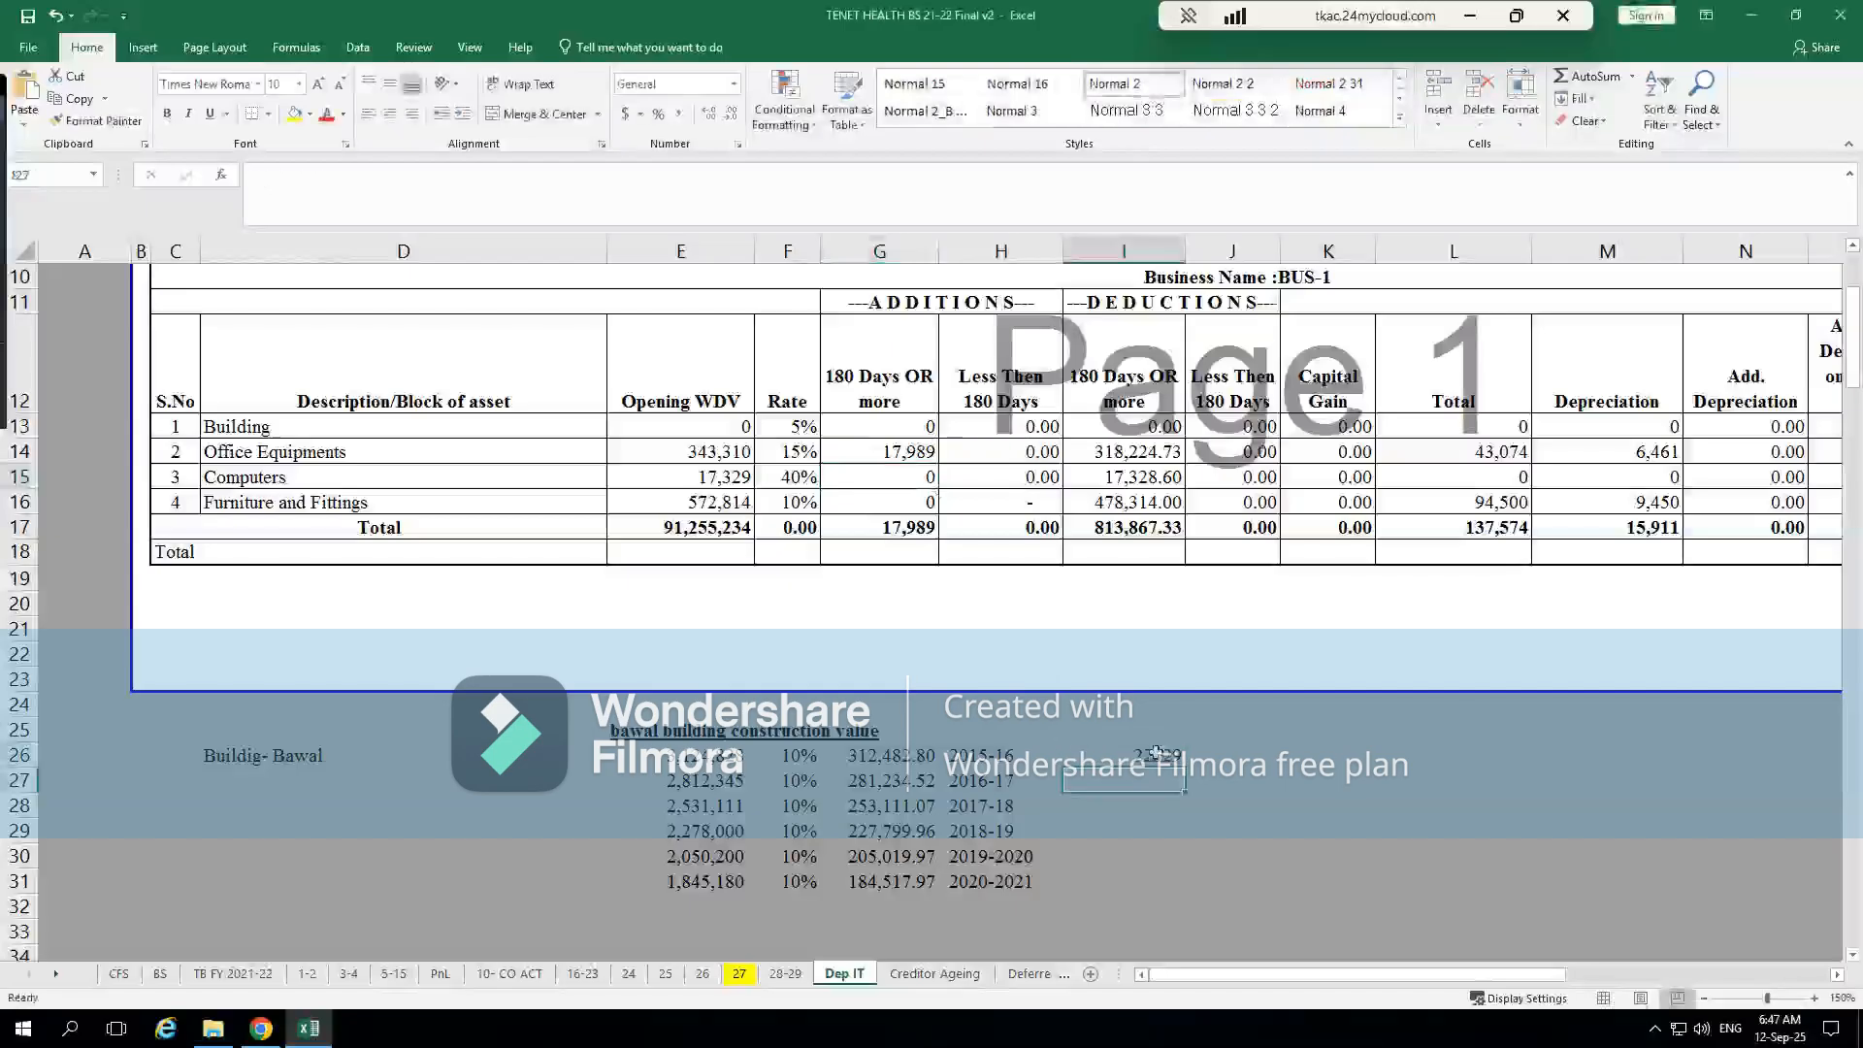
Calculate I26*40/100 in cell I27 and compare the result with the Computer row's depreciation in CompuTax
type("+")
left_click(1156, 753)
type("*")
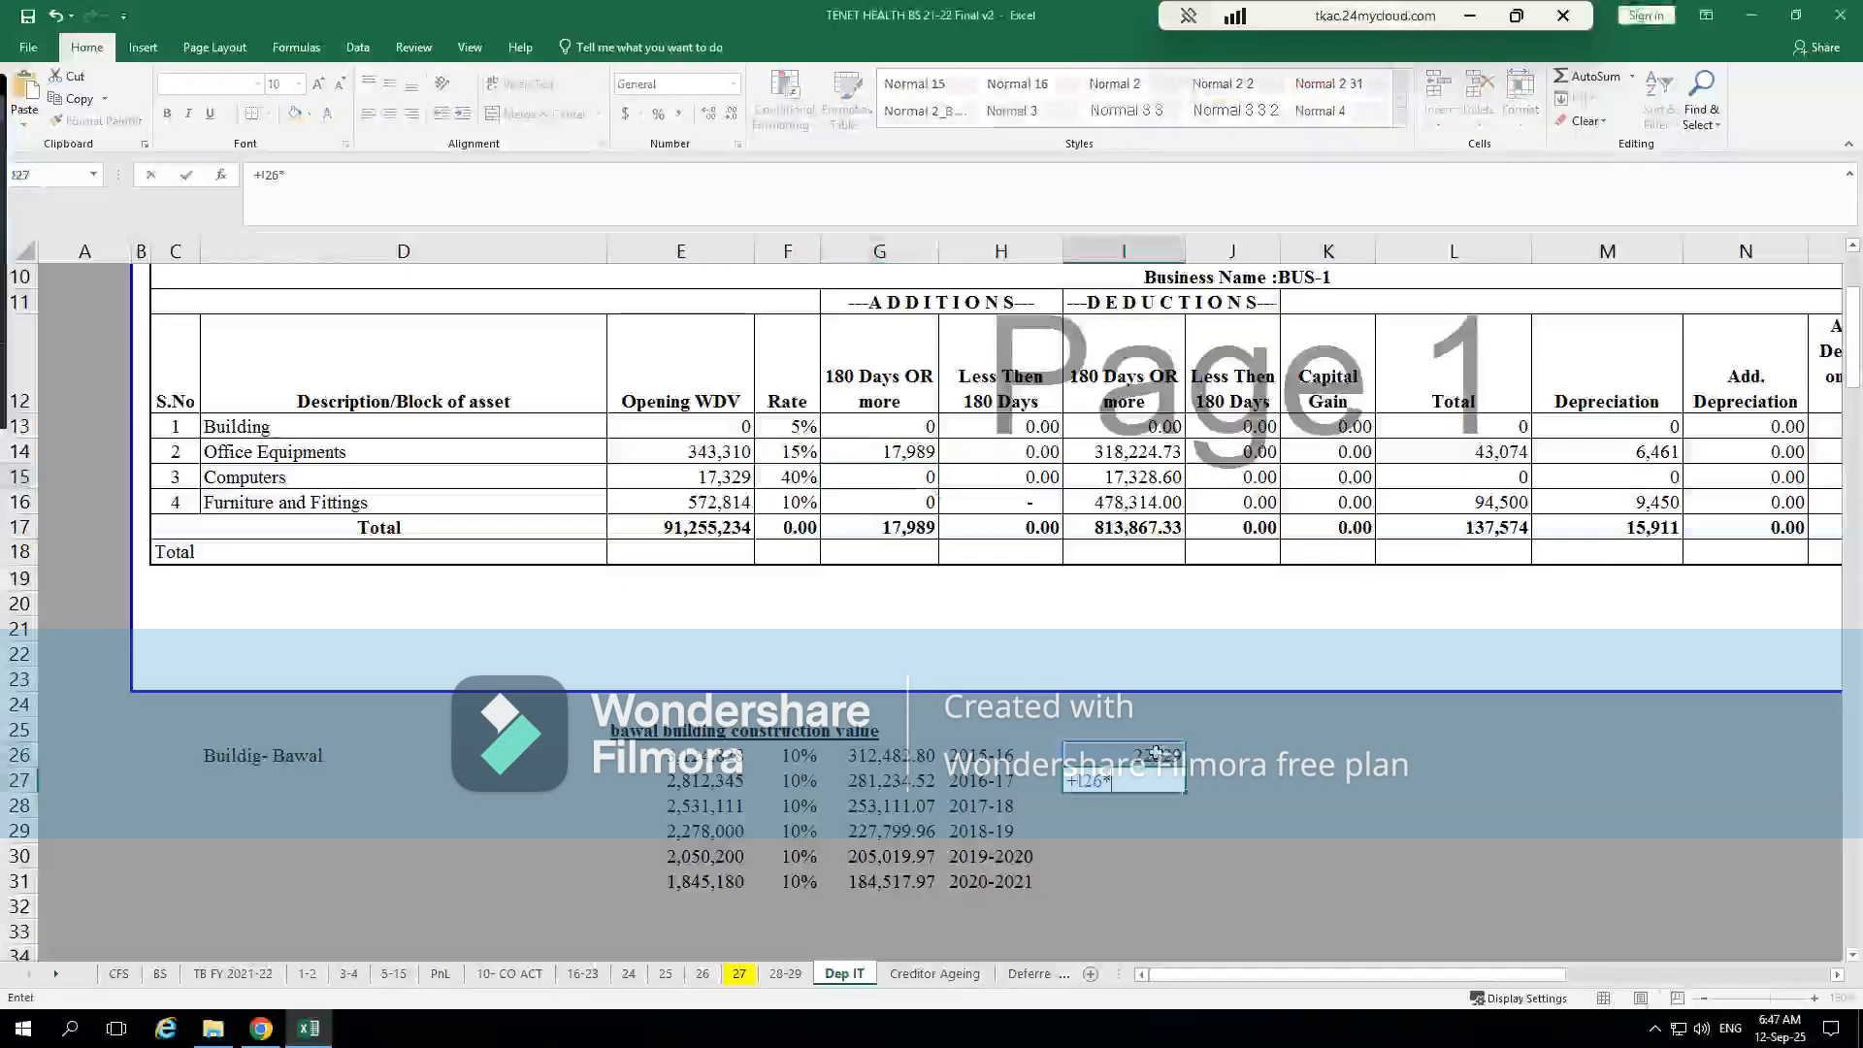
type("40/100")
key("Return")
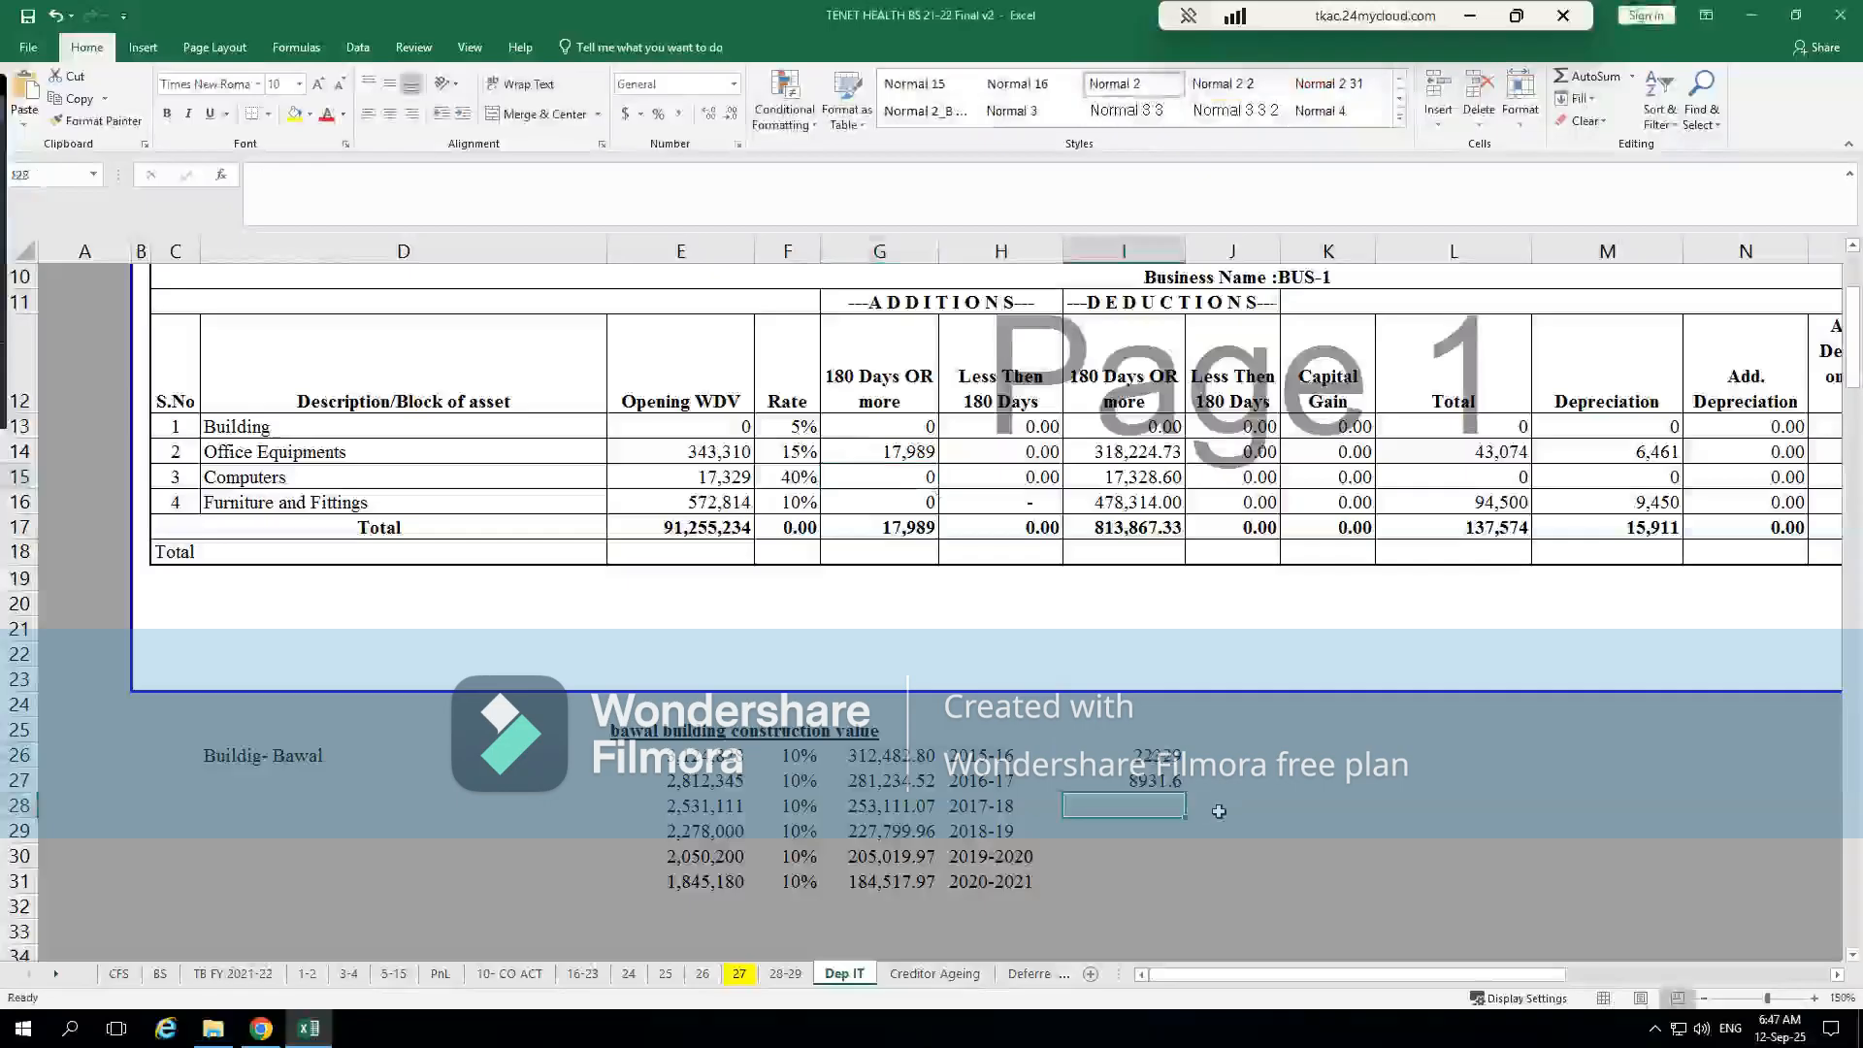
key("alt+Tab")
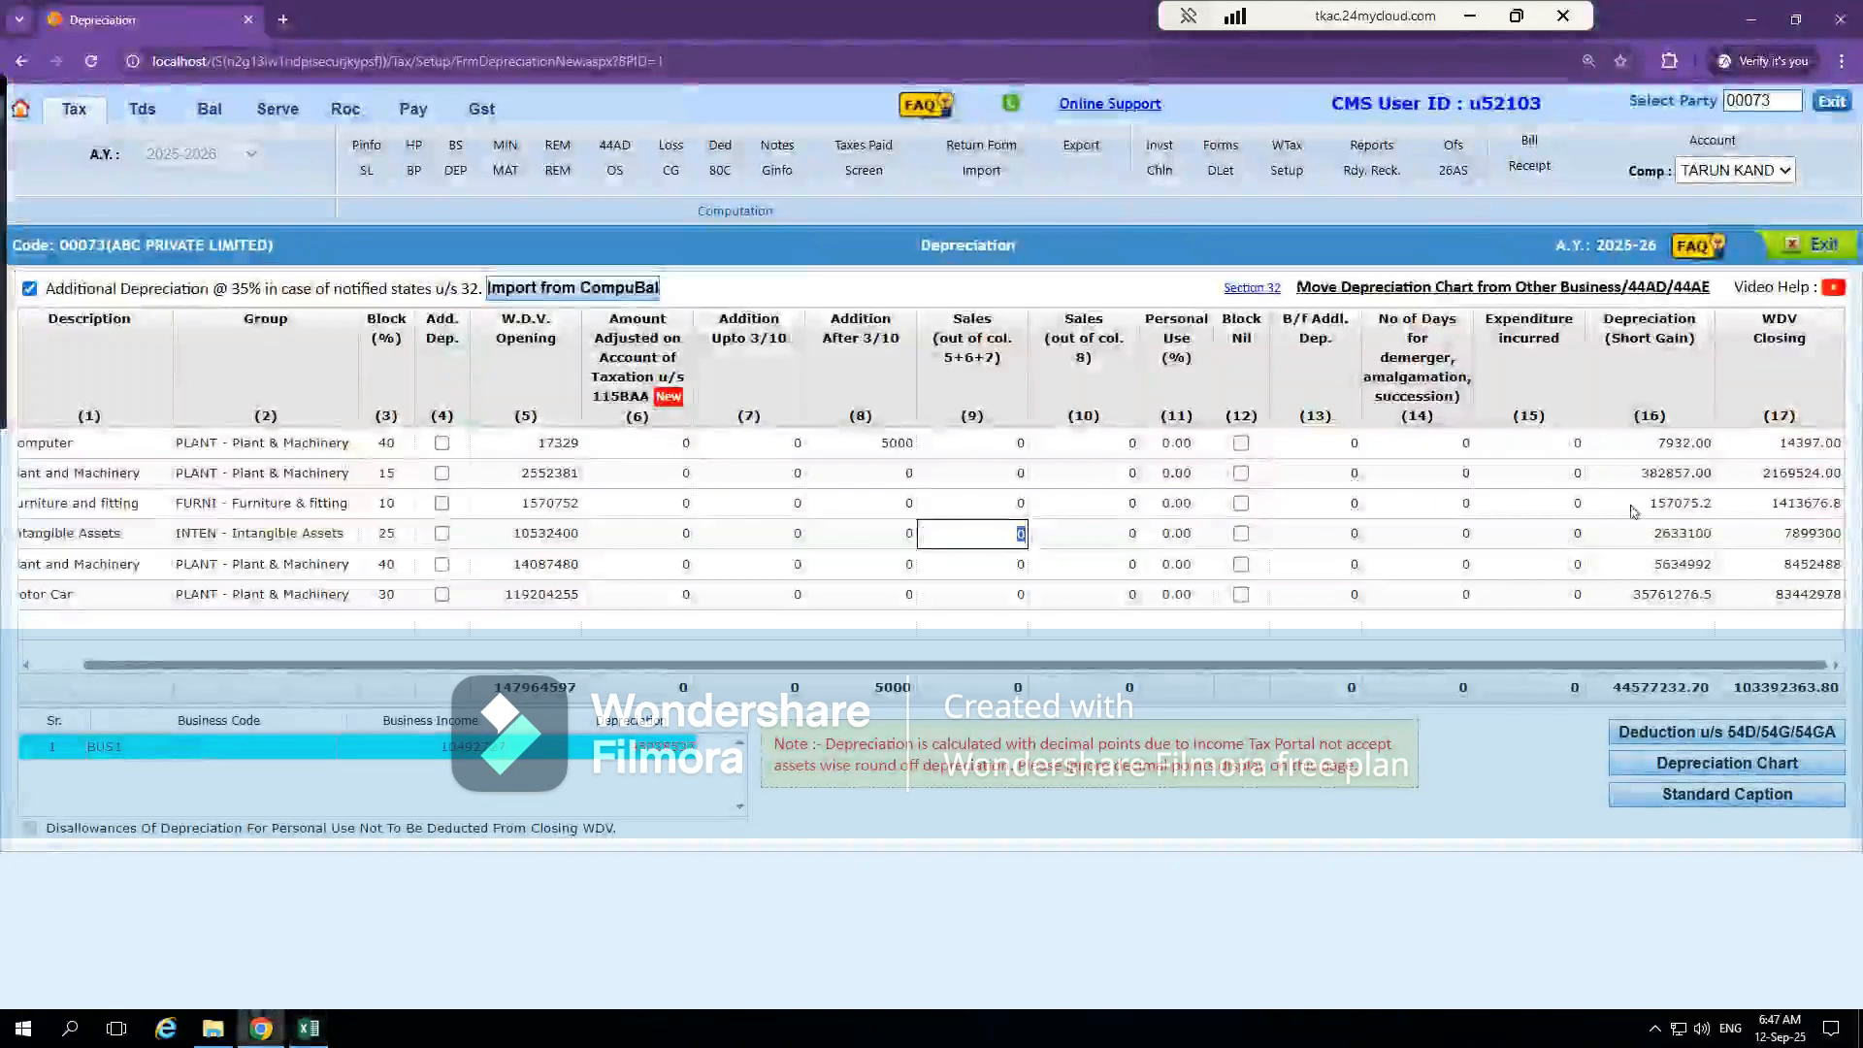
left_click(1665, 443)
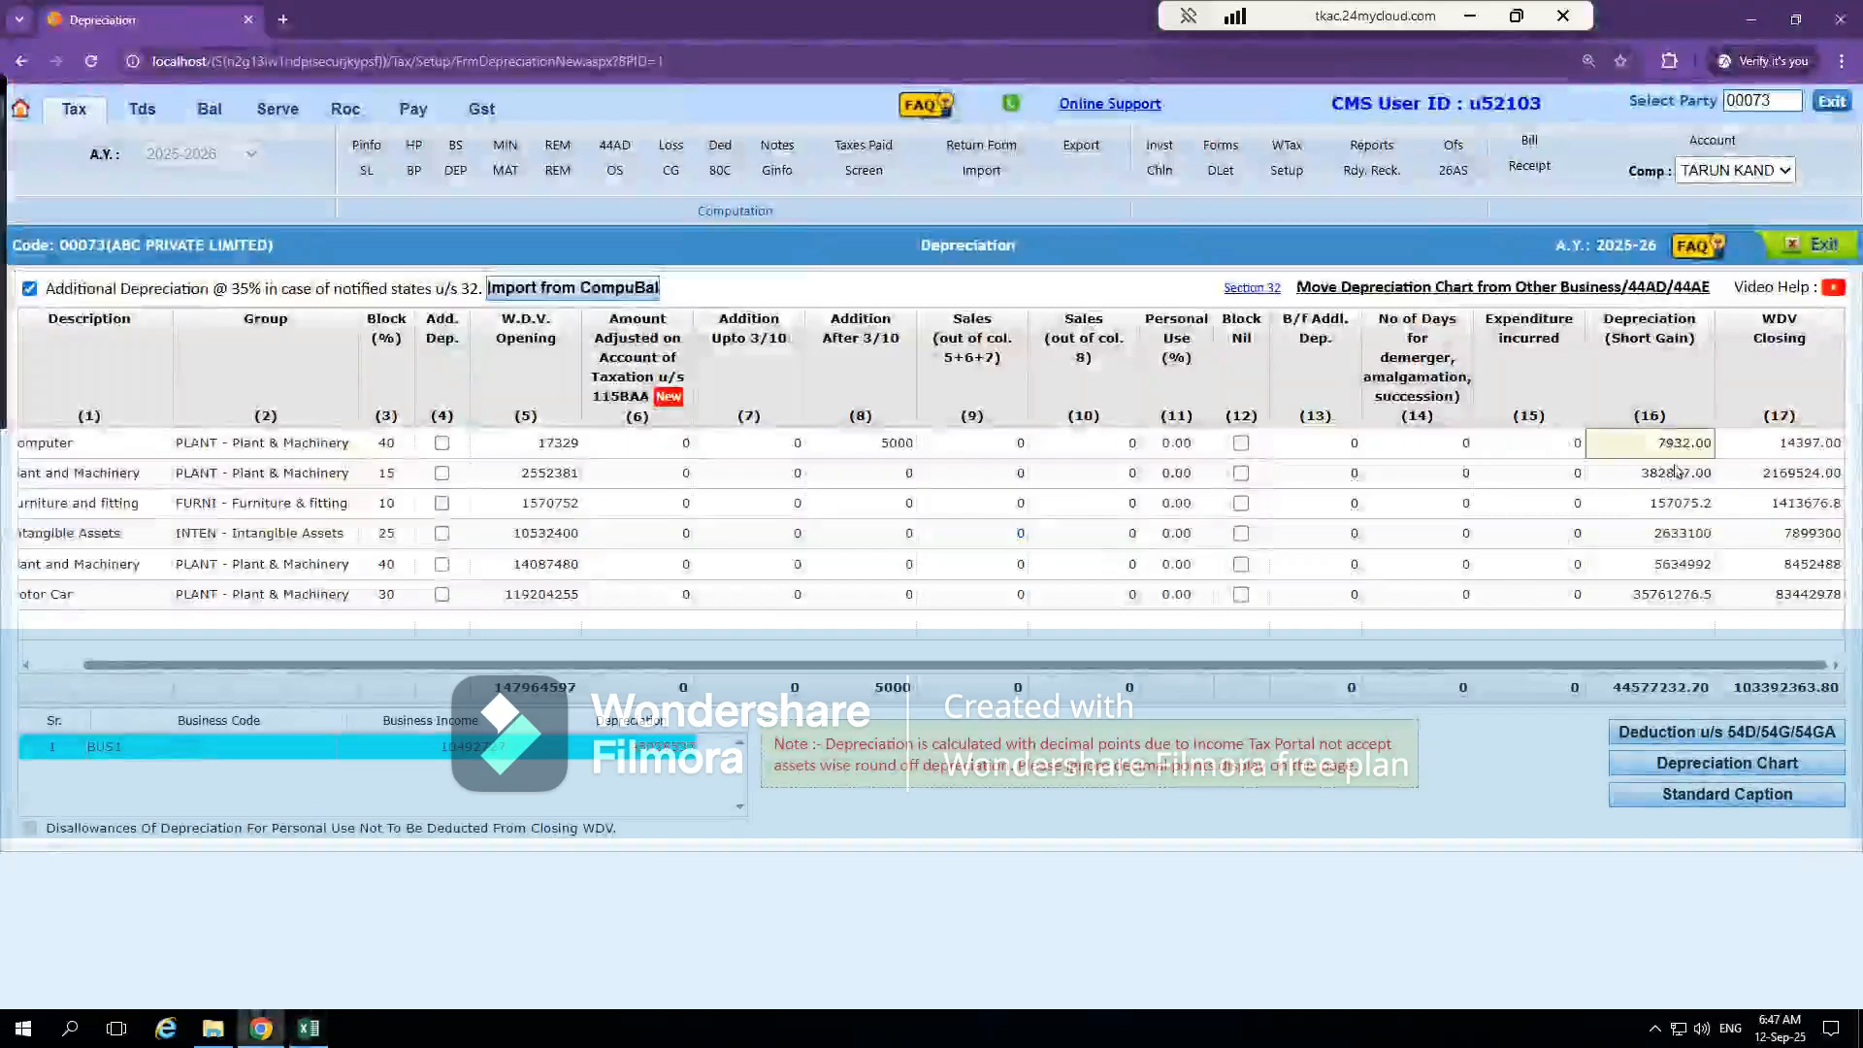
Back in Excel, calculate 5000*40/100 in cell I28 and compare it with the depreciation in cell I27
key("alt+Tab")
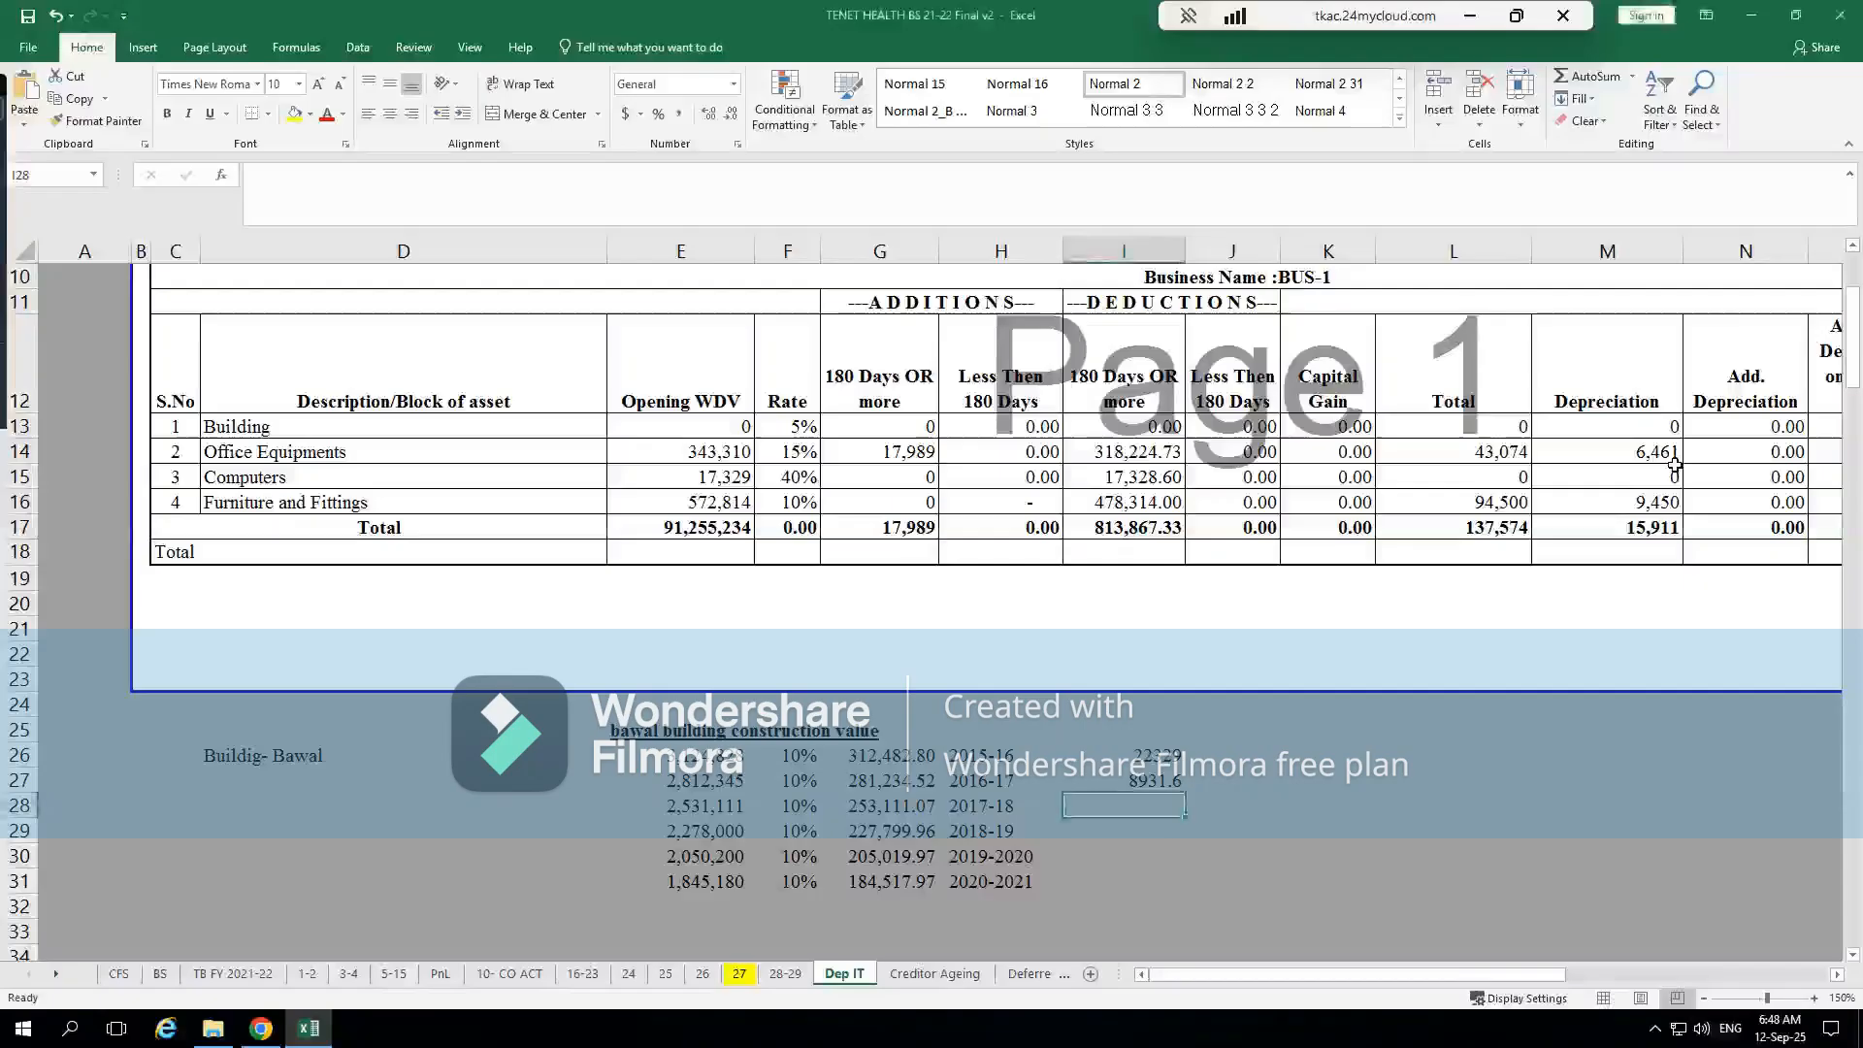
type("+")
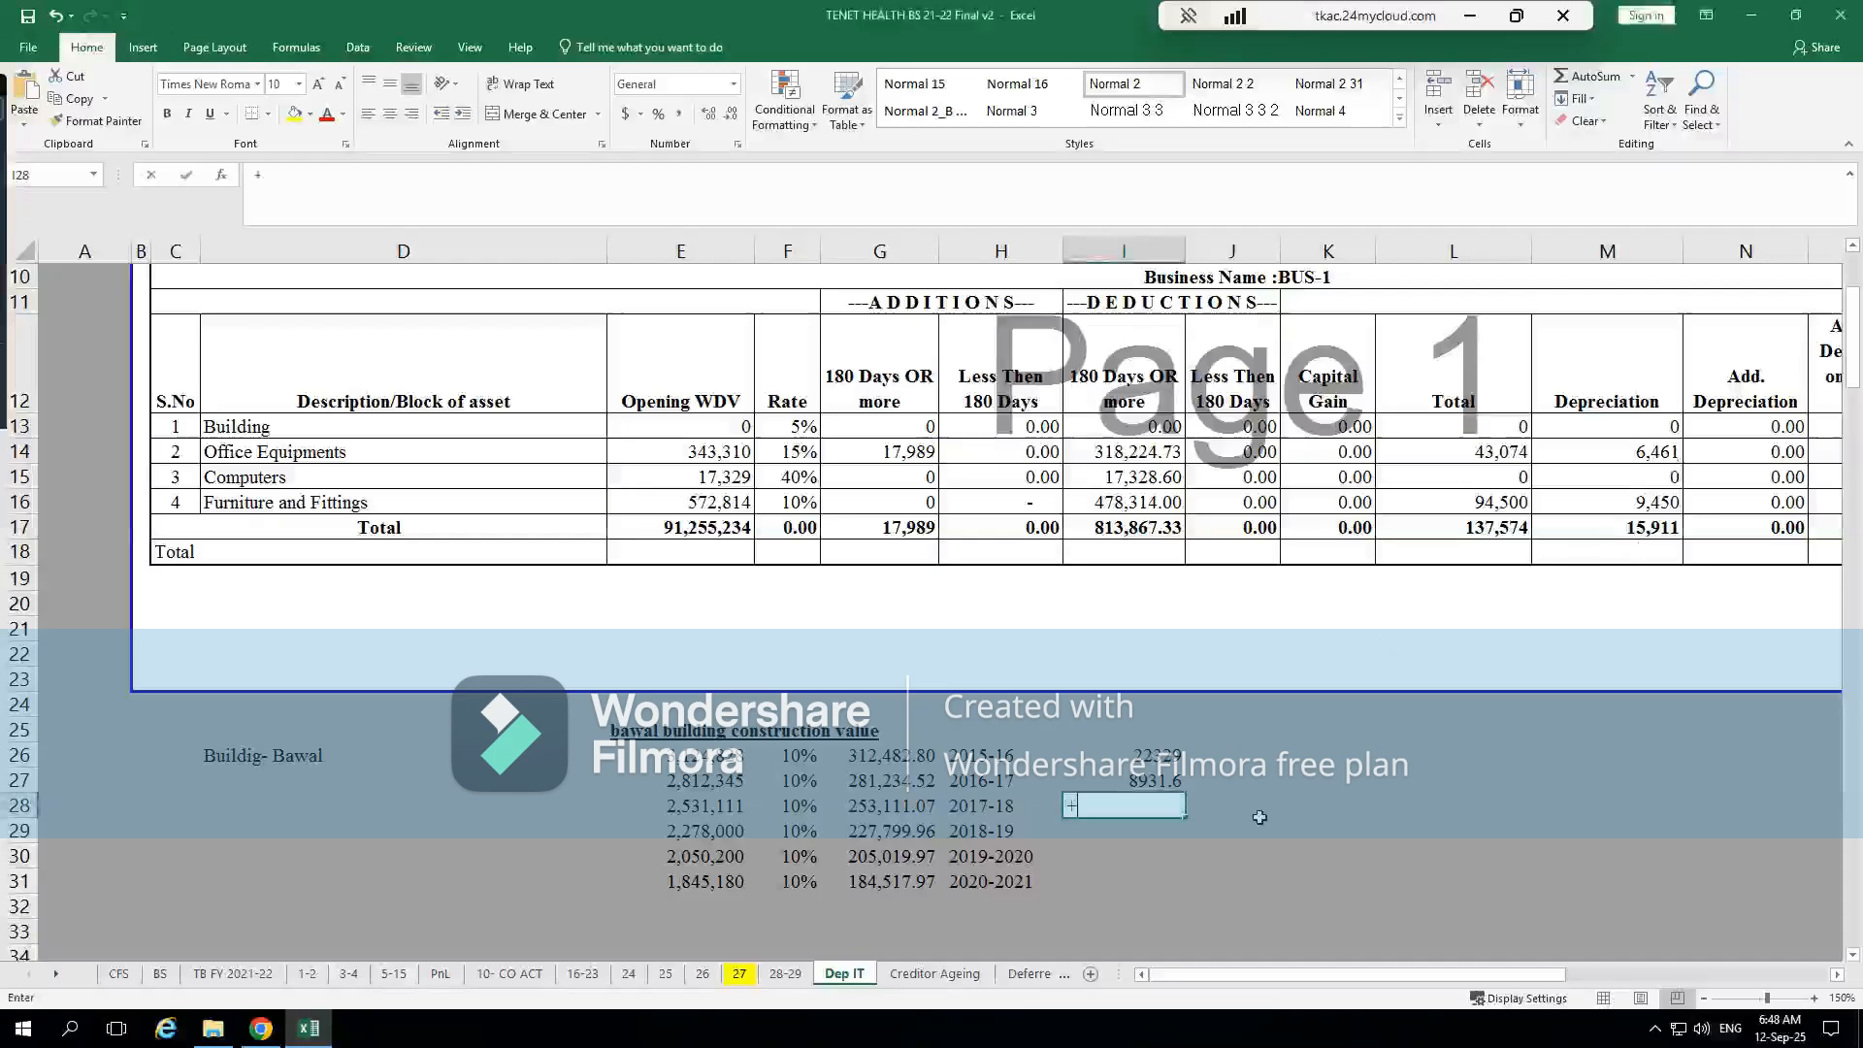
type("5000*")
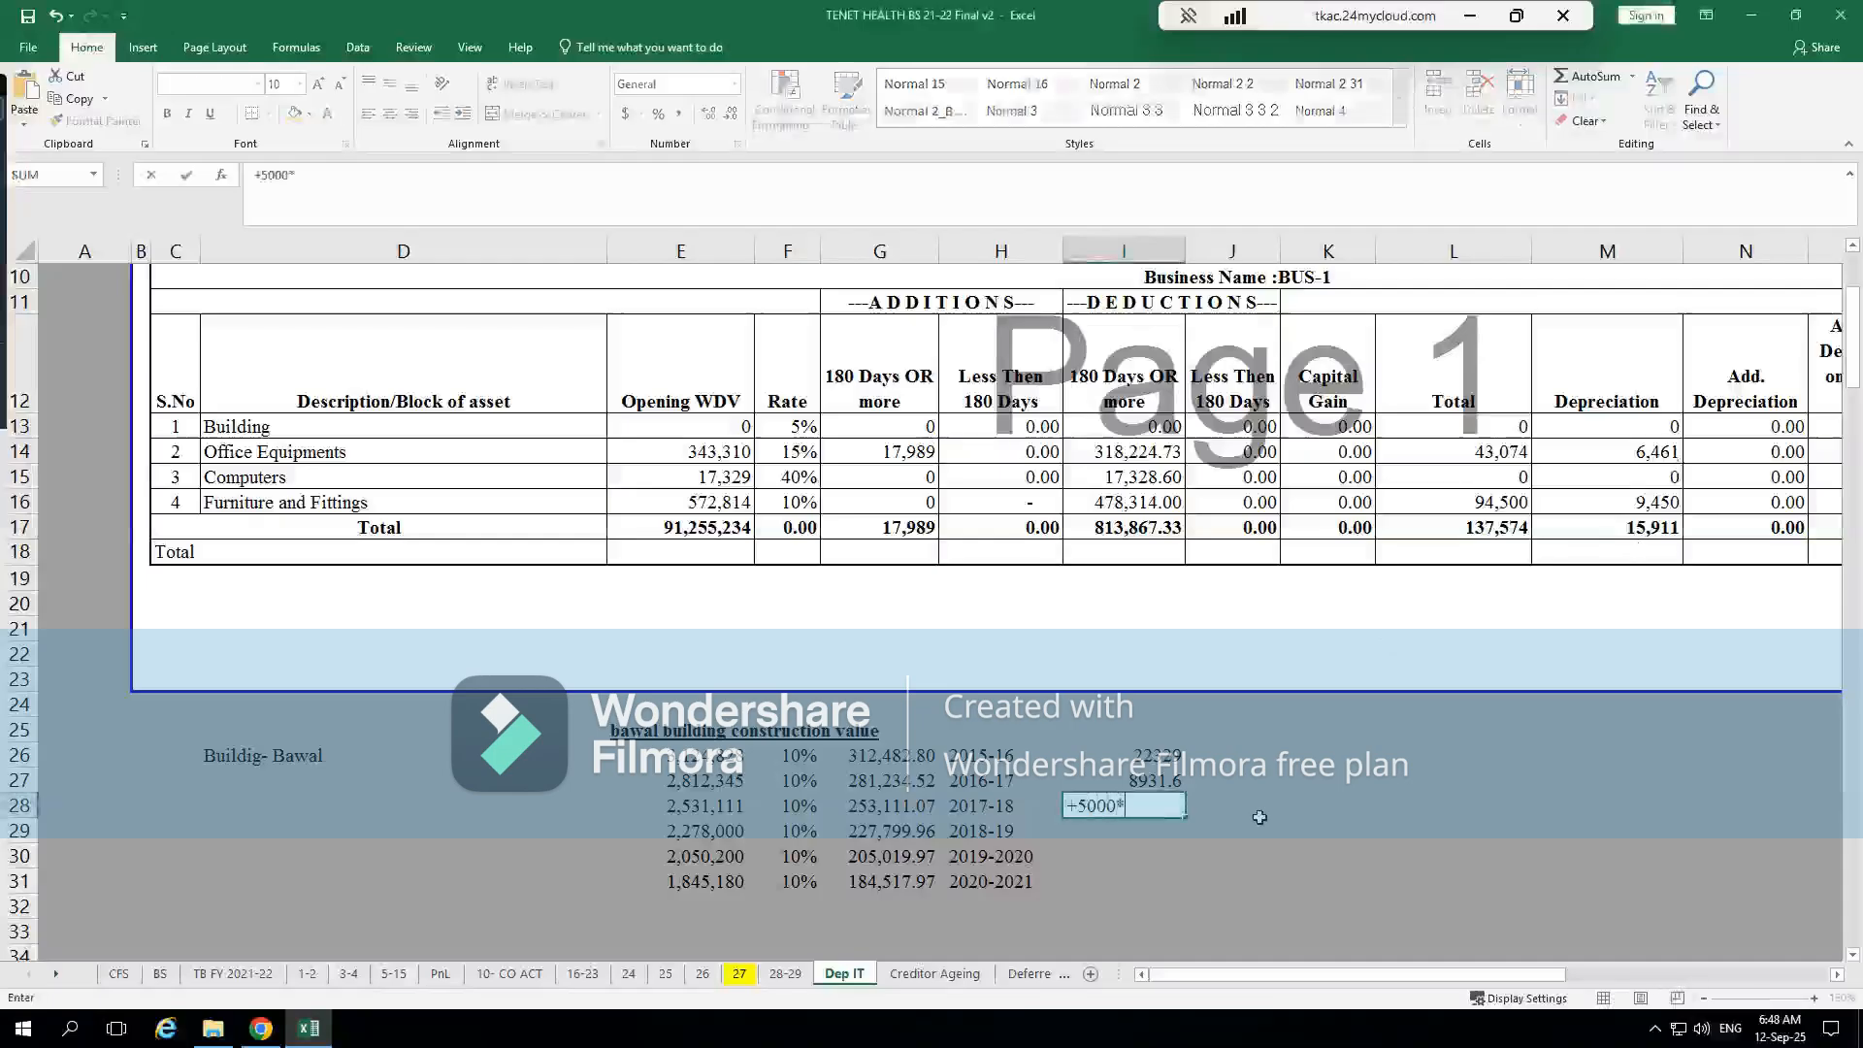
type("40/10")
key("Return")
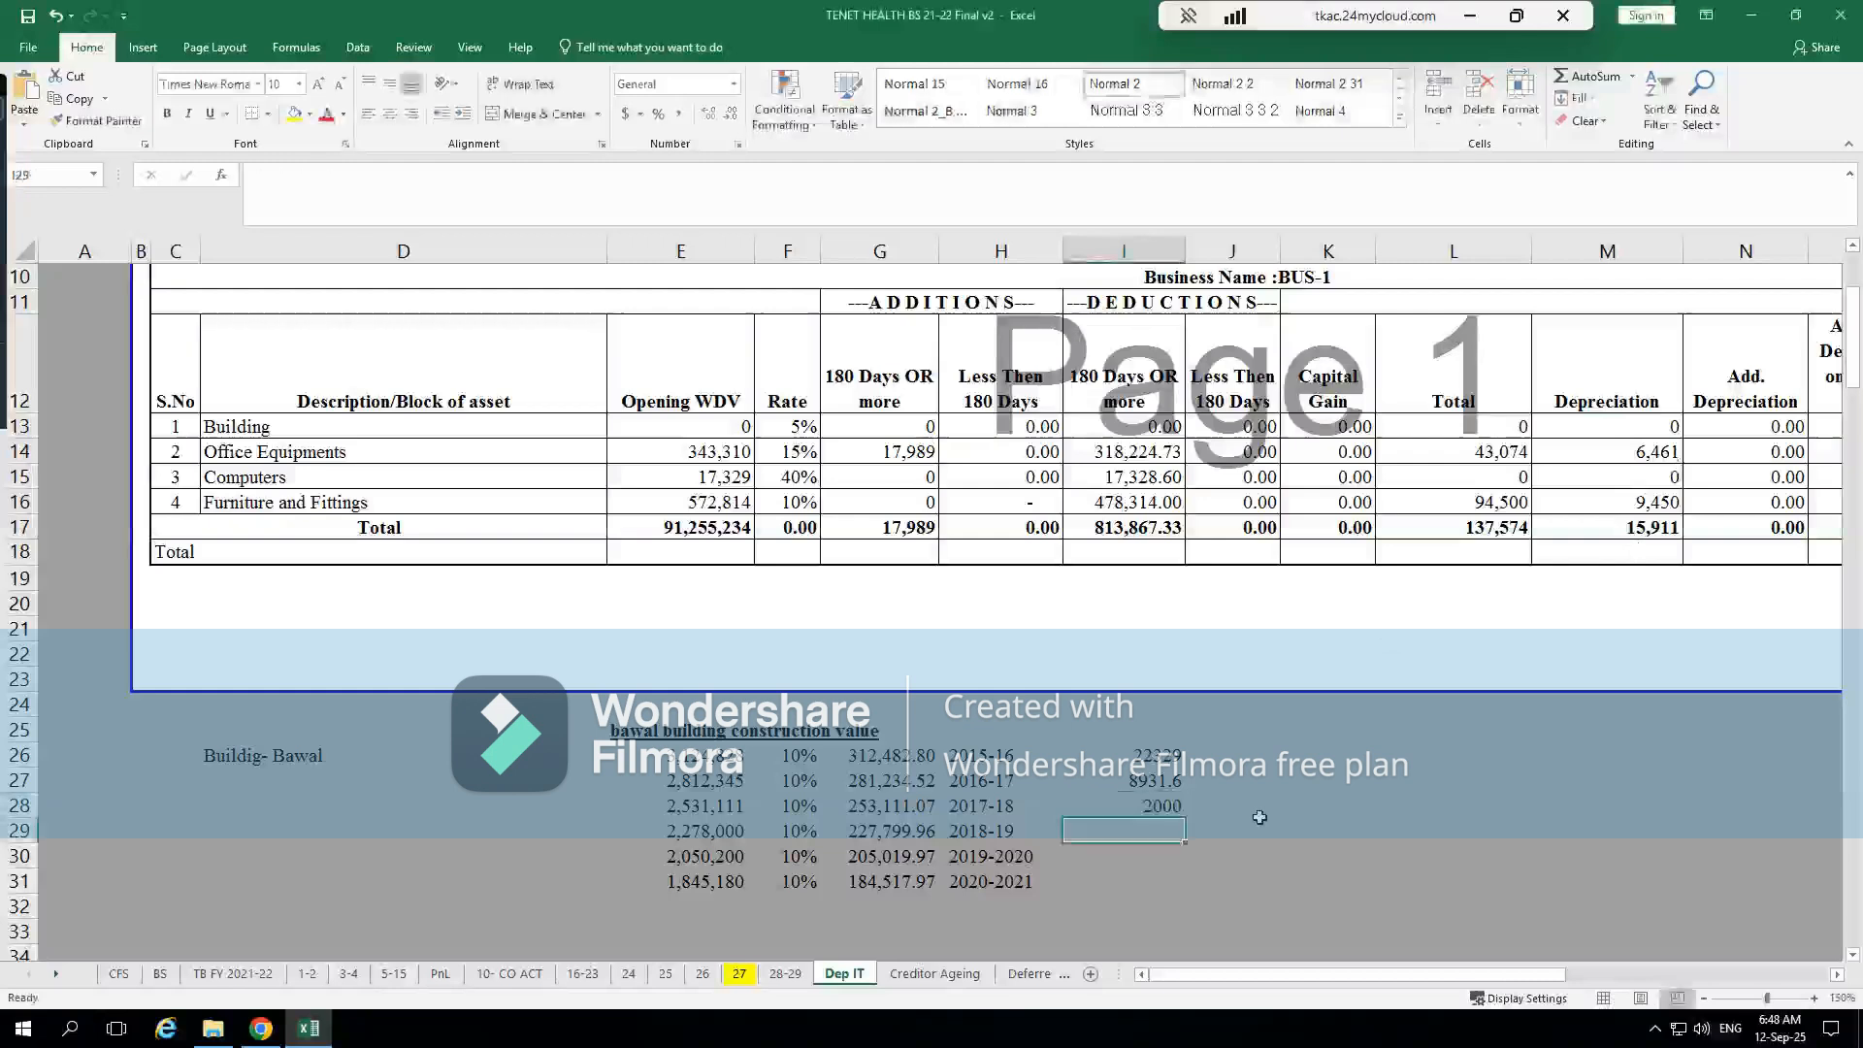
double_click(1171, 808)
type("0/100")
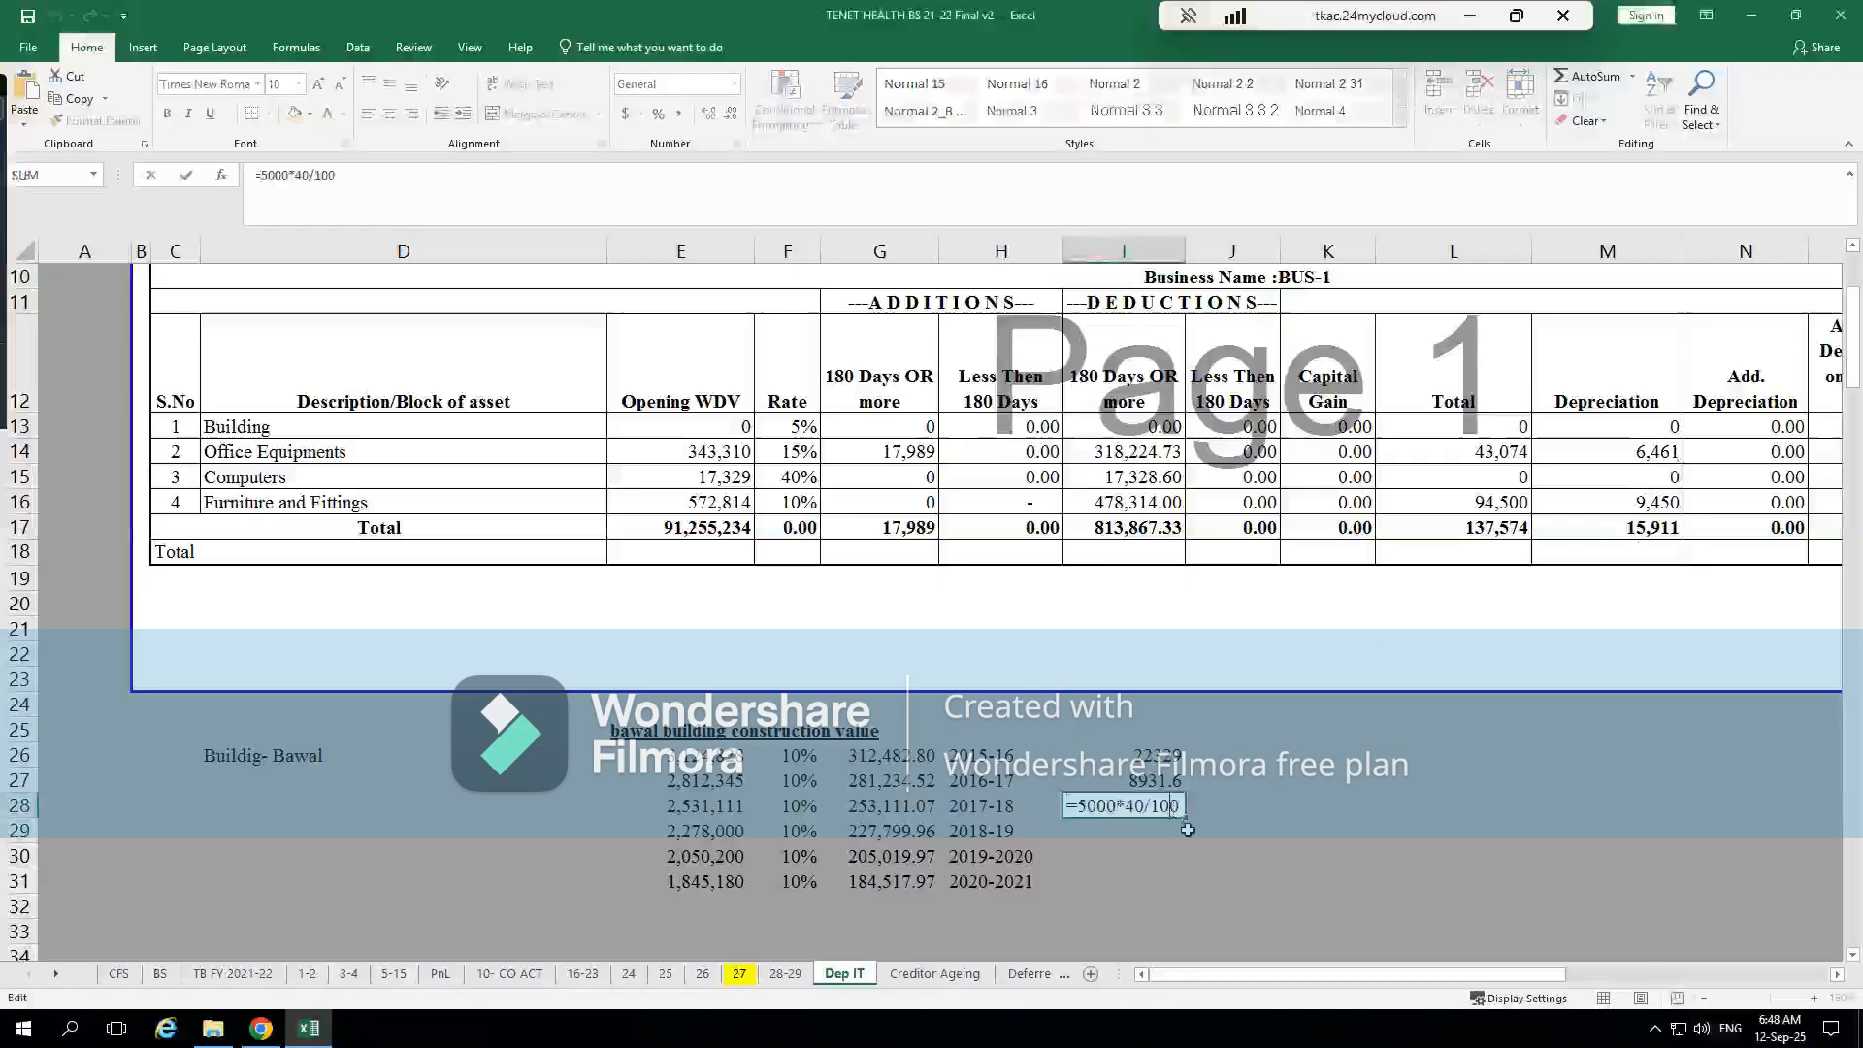
key("Return")
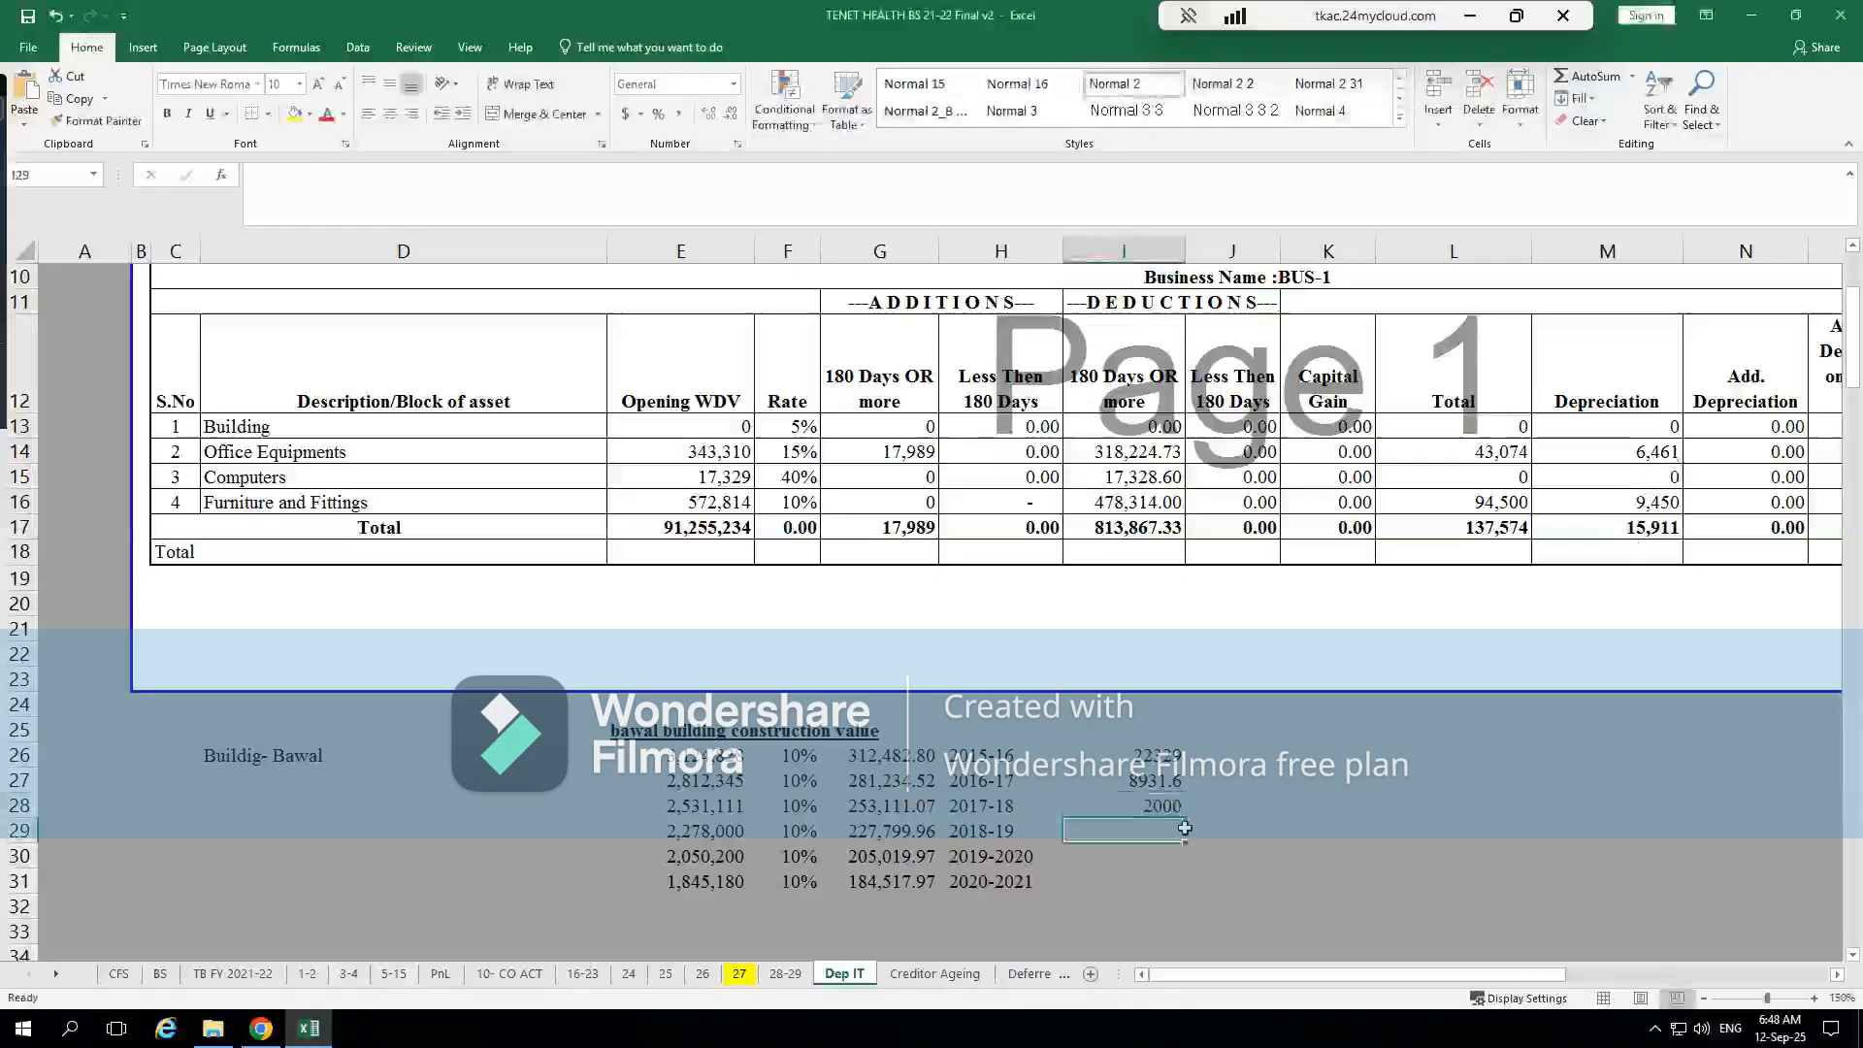
left_click(1162, 780)
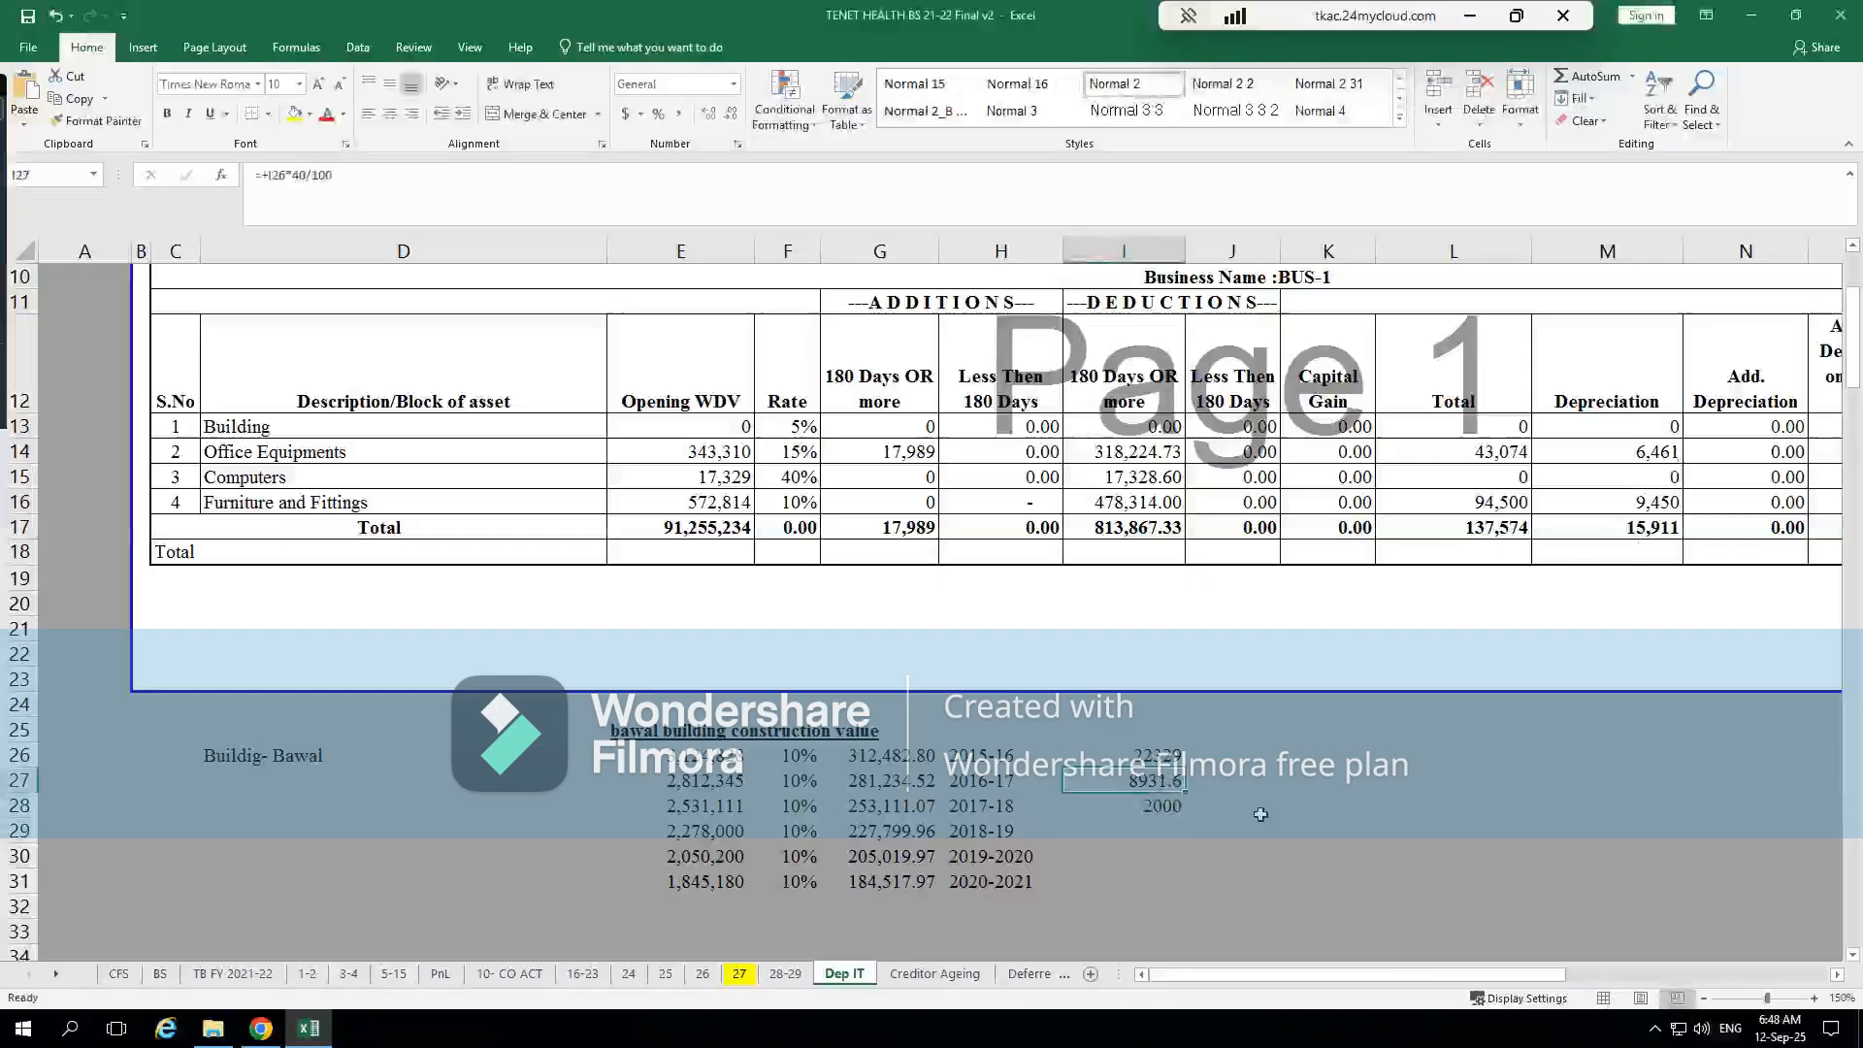
Return to CompuTax and reset the Computer row's Addition After 3/10 to 0
key("alt+Tab")
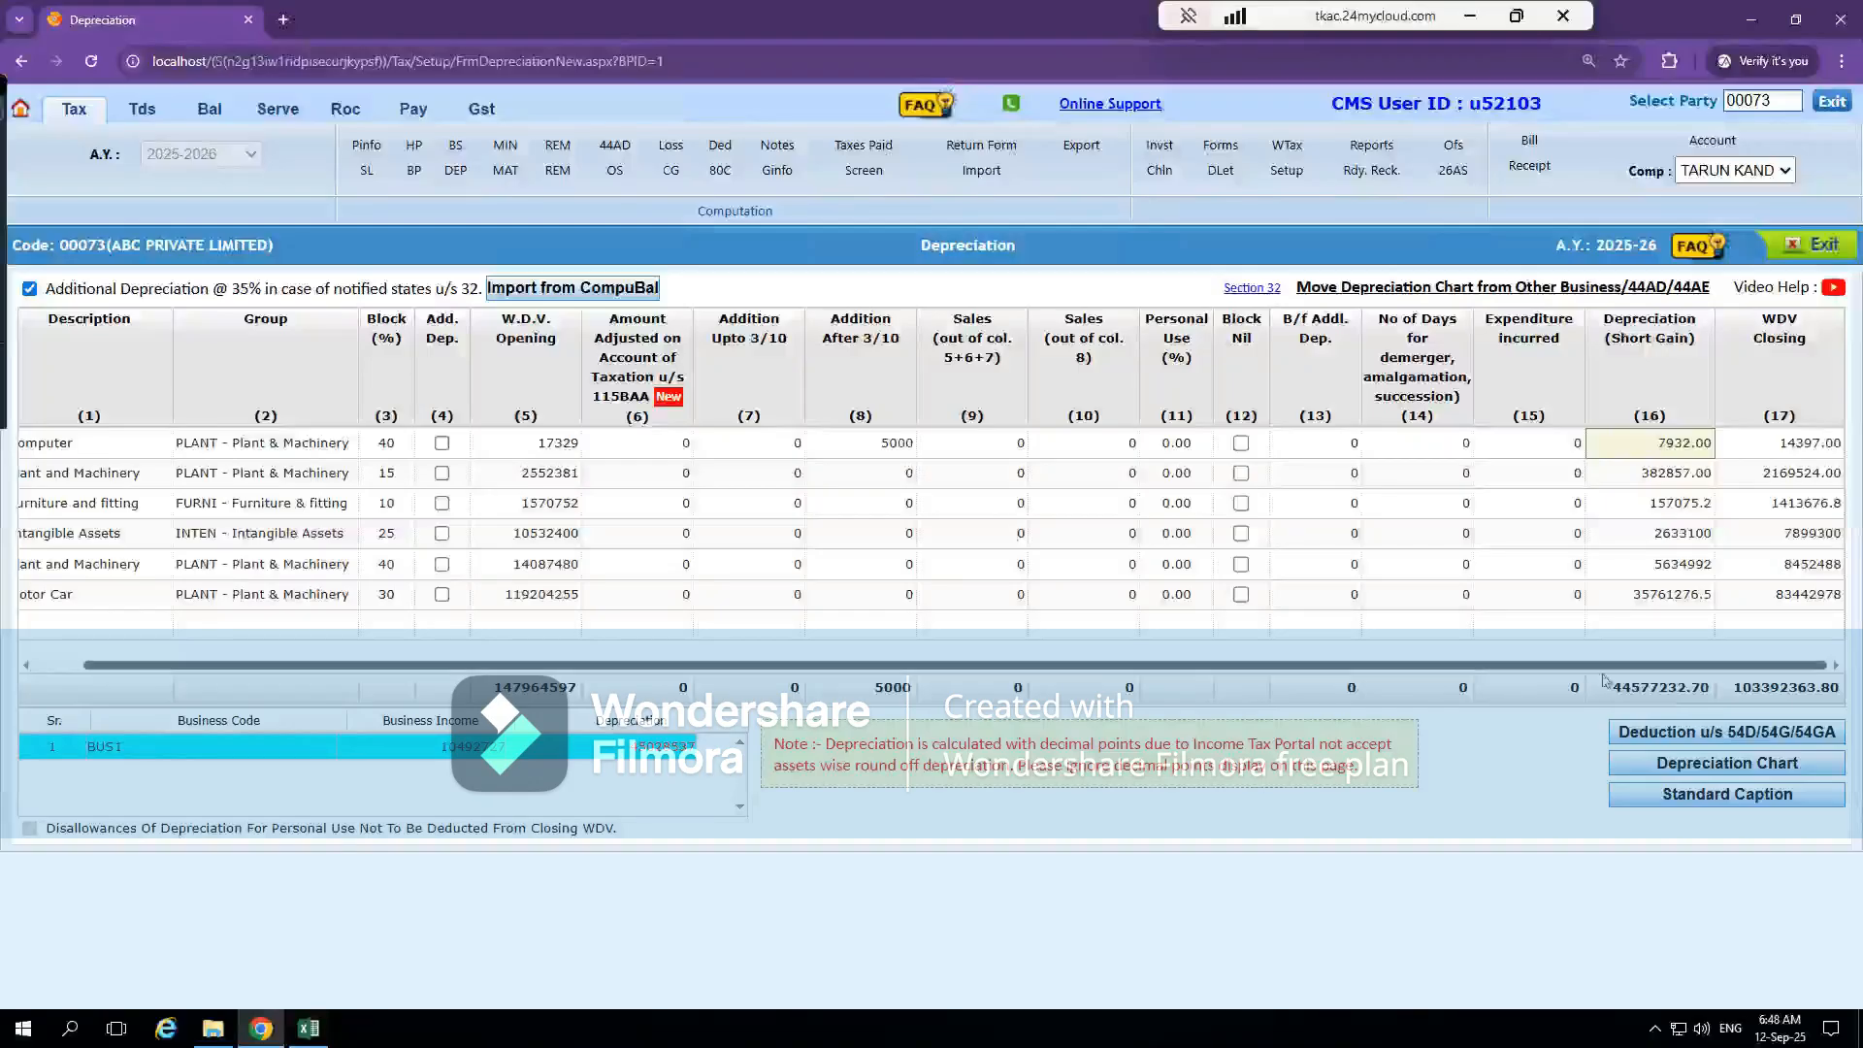
left_click(897, 444)
type("0")
key("Tab")
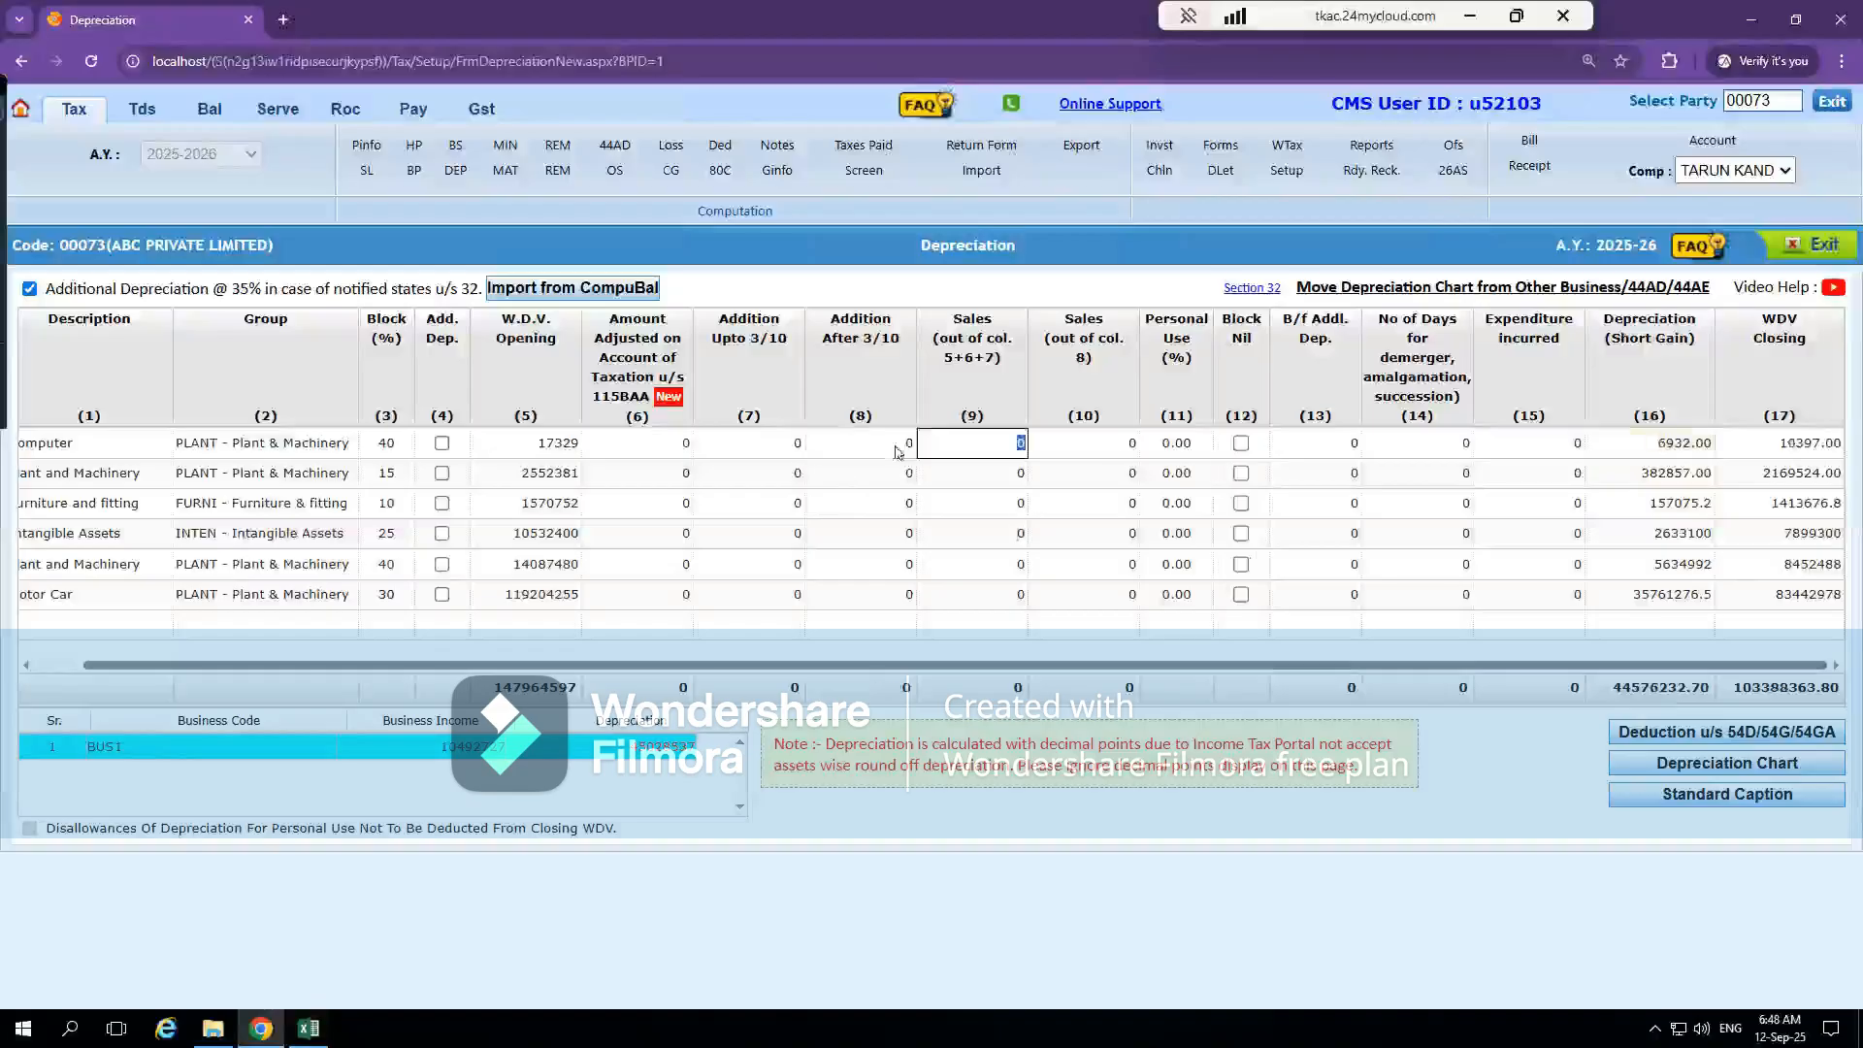
Enter trial sales of 5000 out of columns 5+6+7 for the Computer row, then reset them to 0
left_click(1005, 443)
type("5000")
left_click(1157, 594)
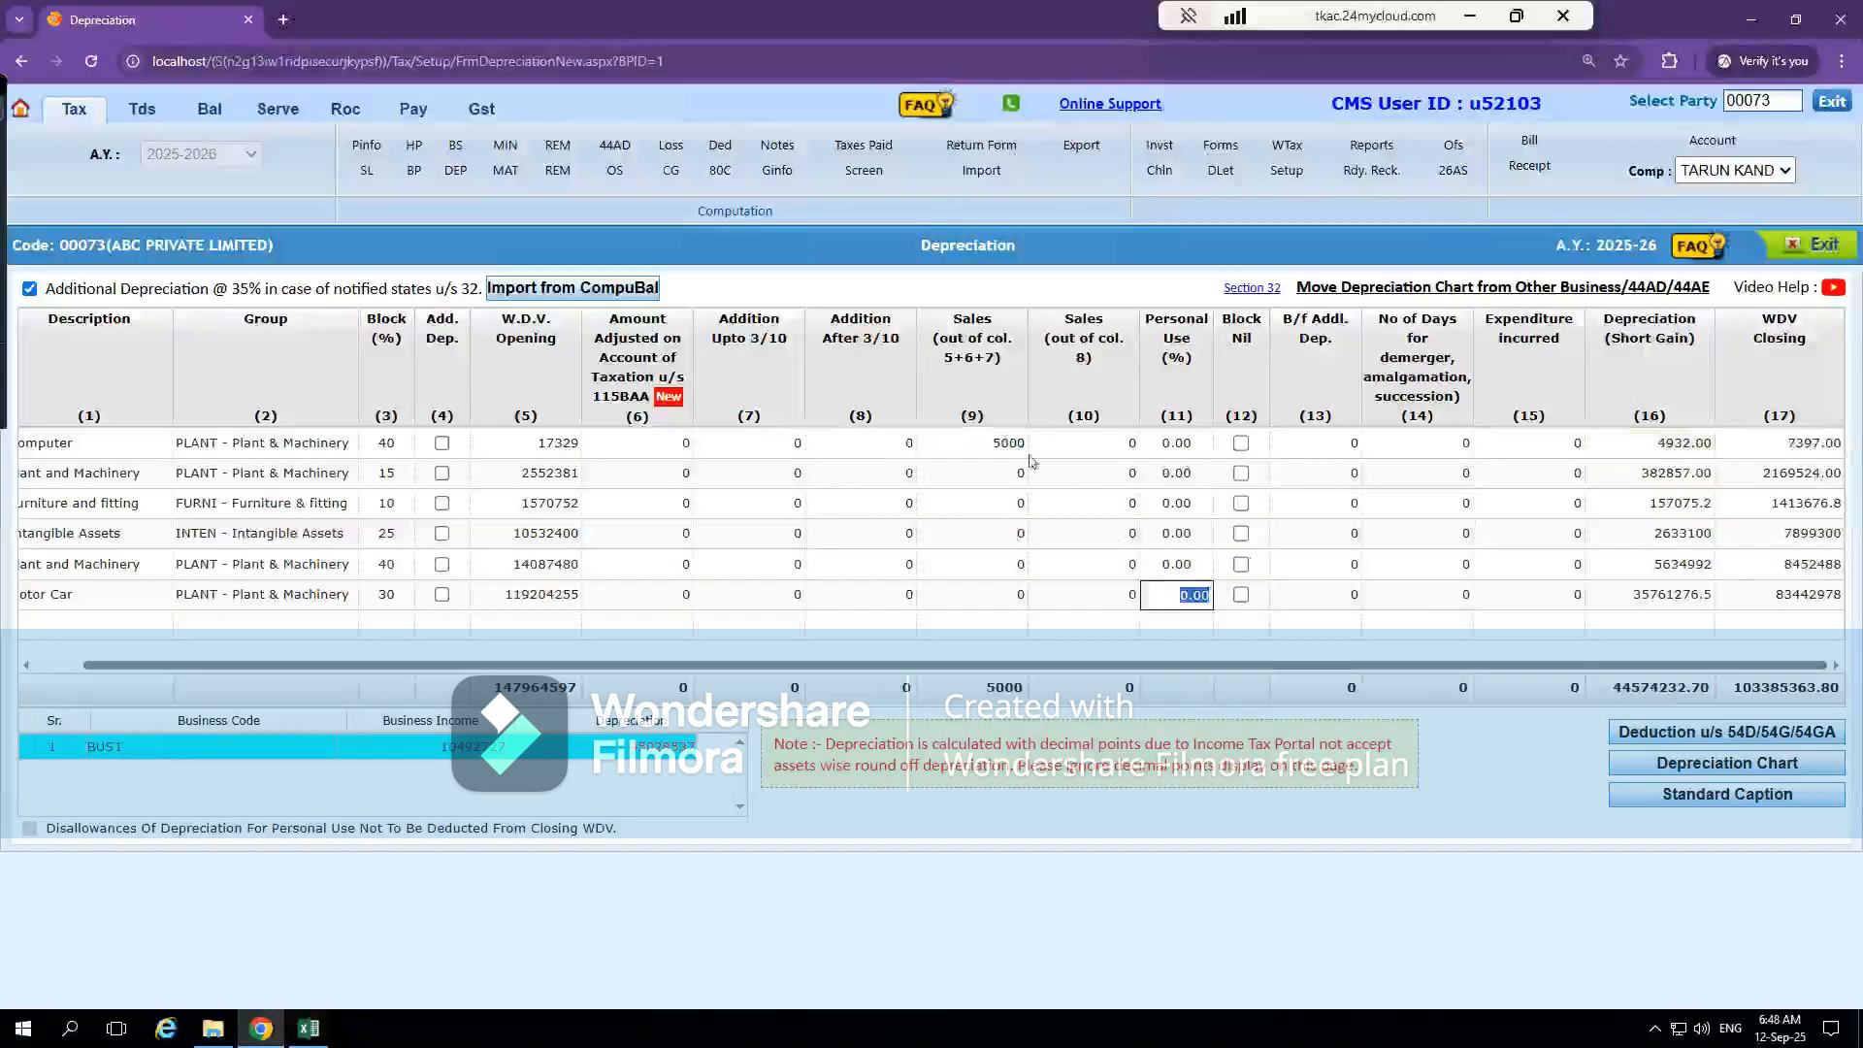
left_click(998, 445)
type("0")
key("Tab")
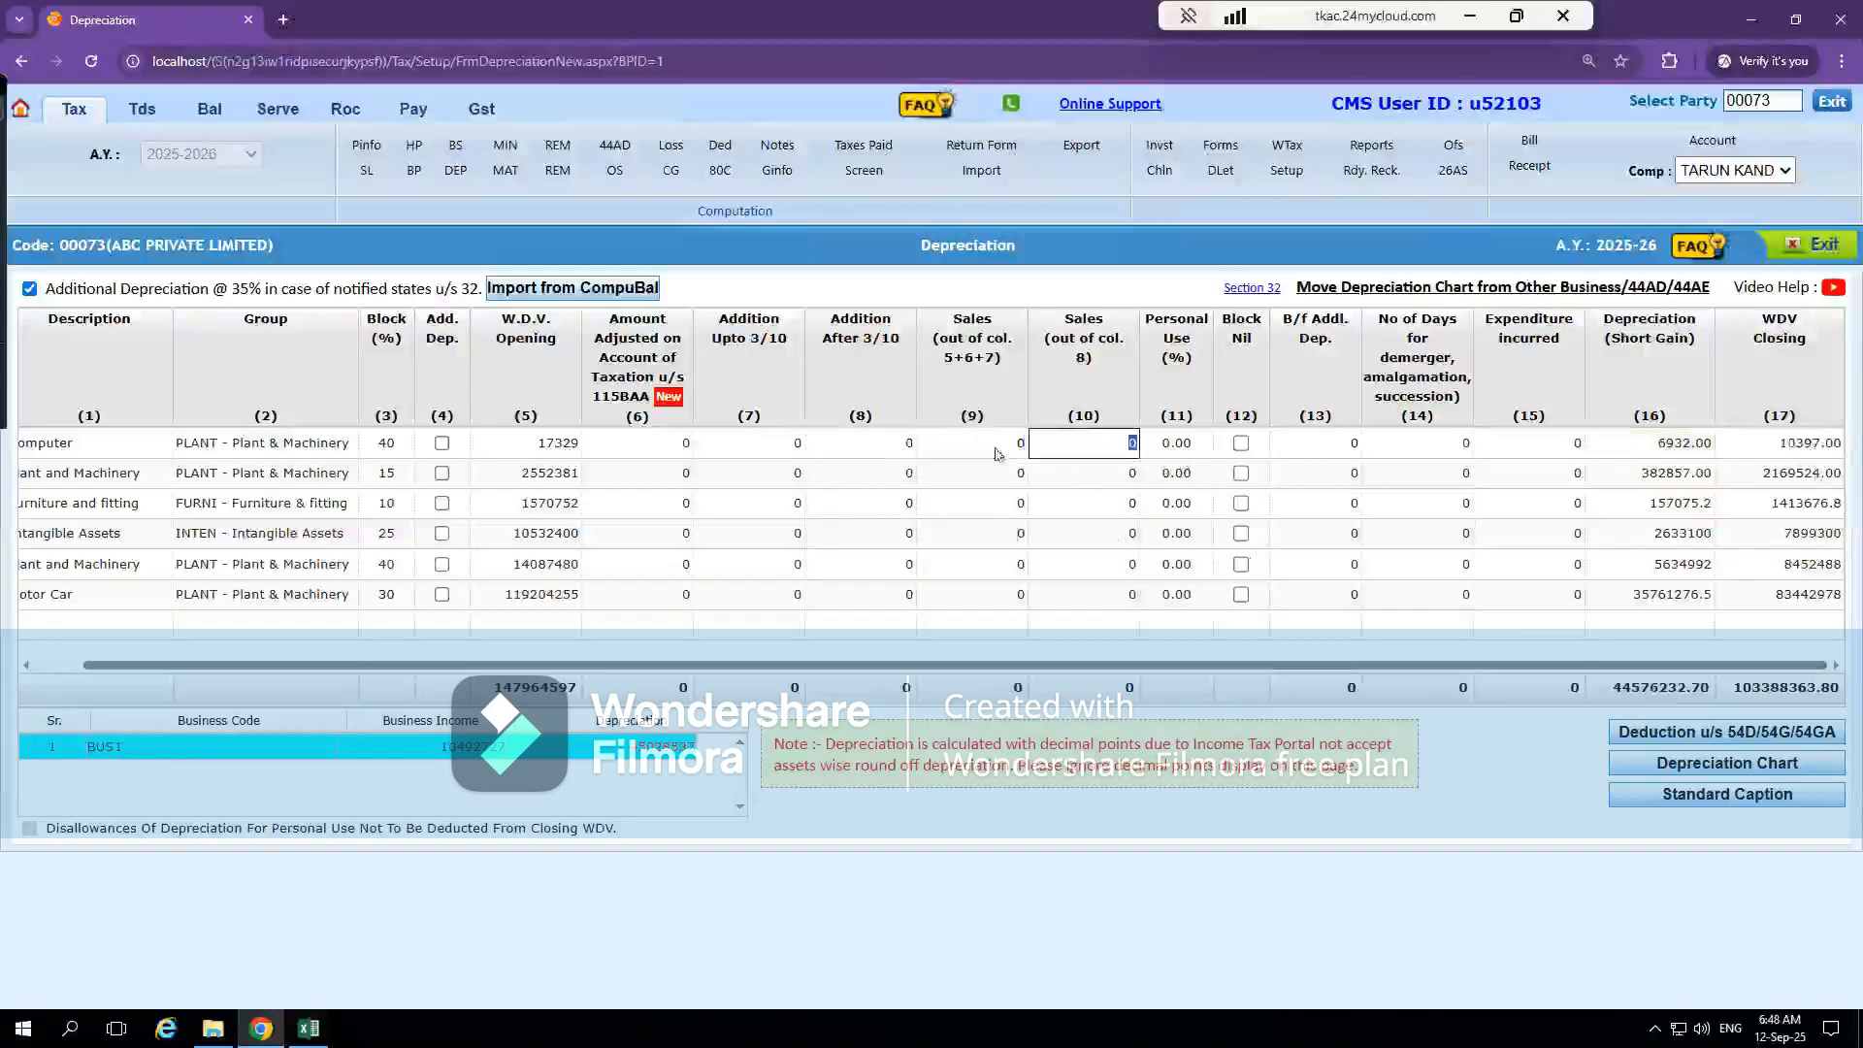
Retry a 5000 addition after 3/10 for the Computer row and set it back to 0
left_click(901, 447)
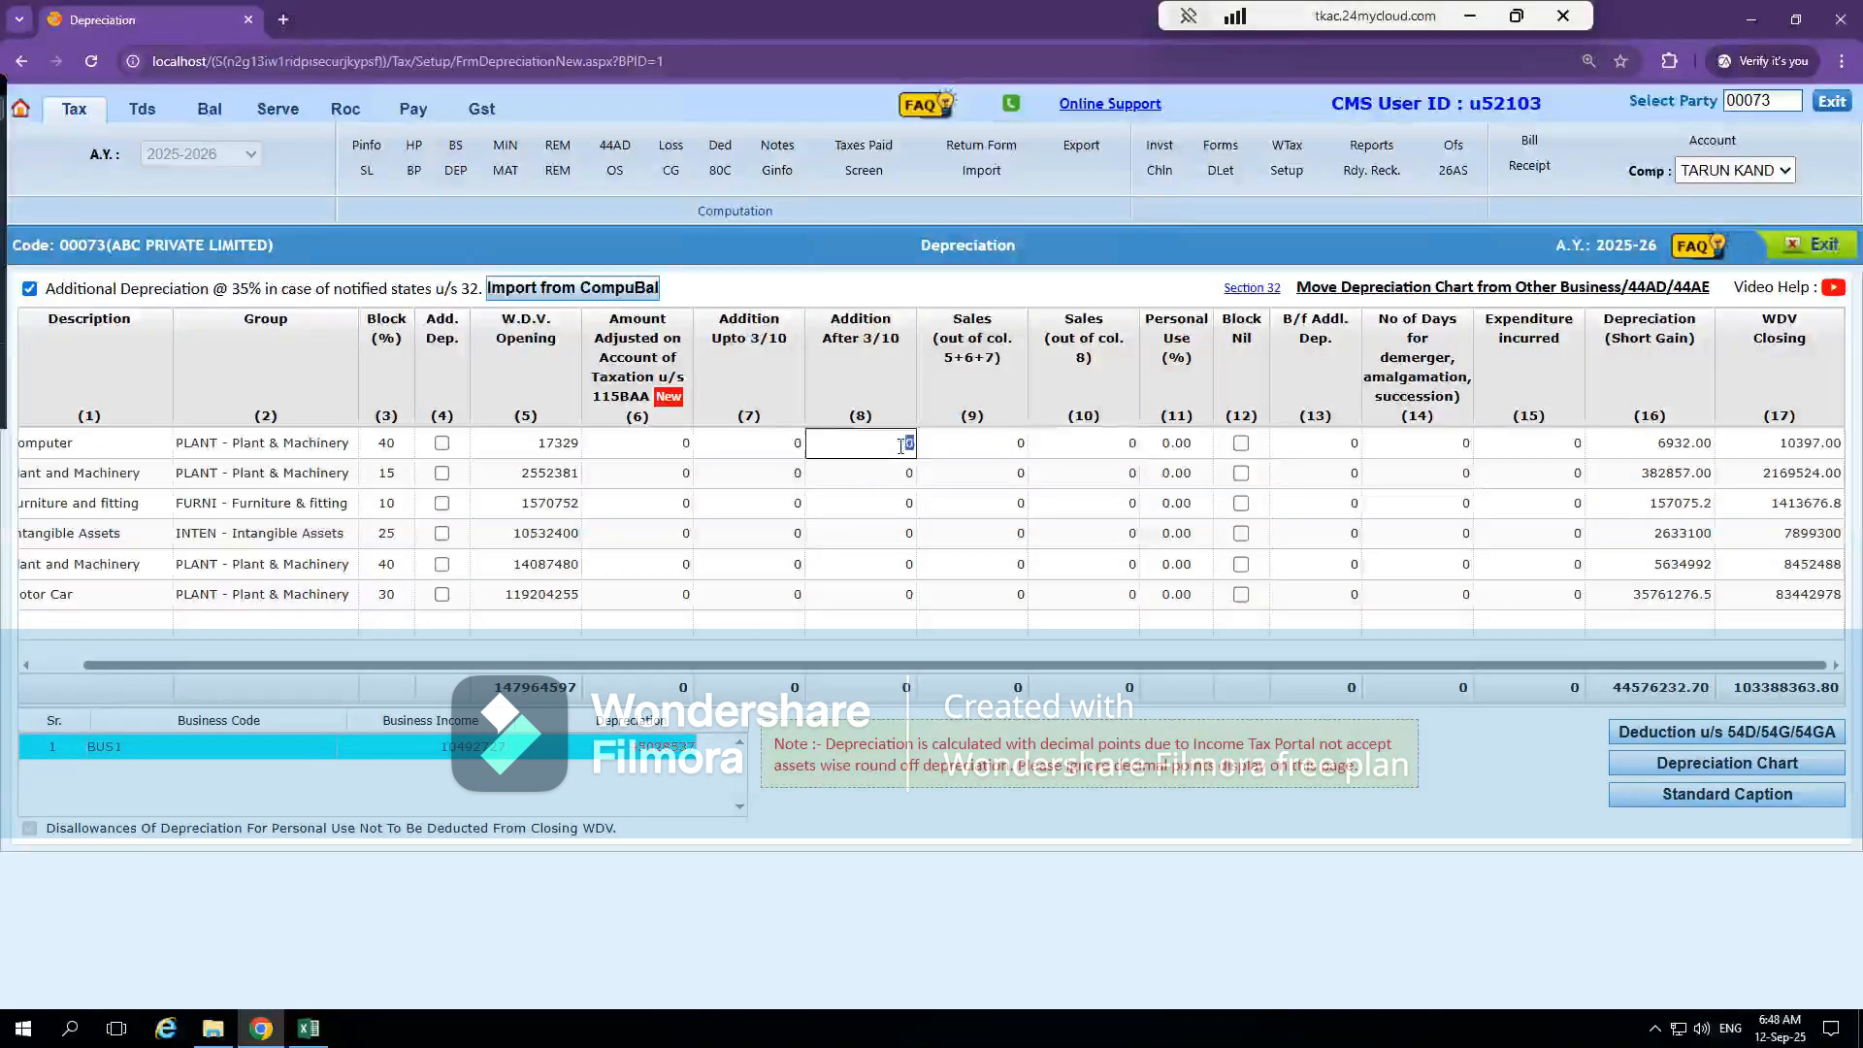
type("5000")
left_click(955, 476)
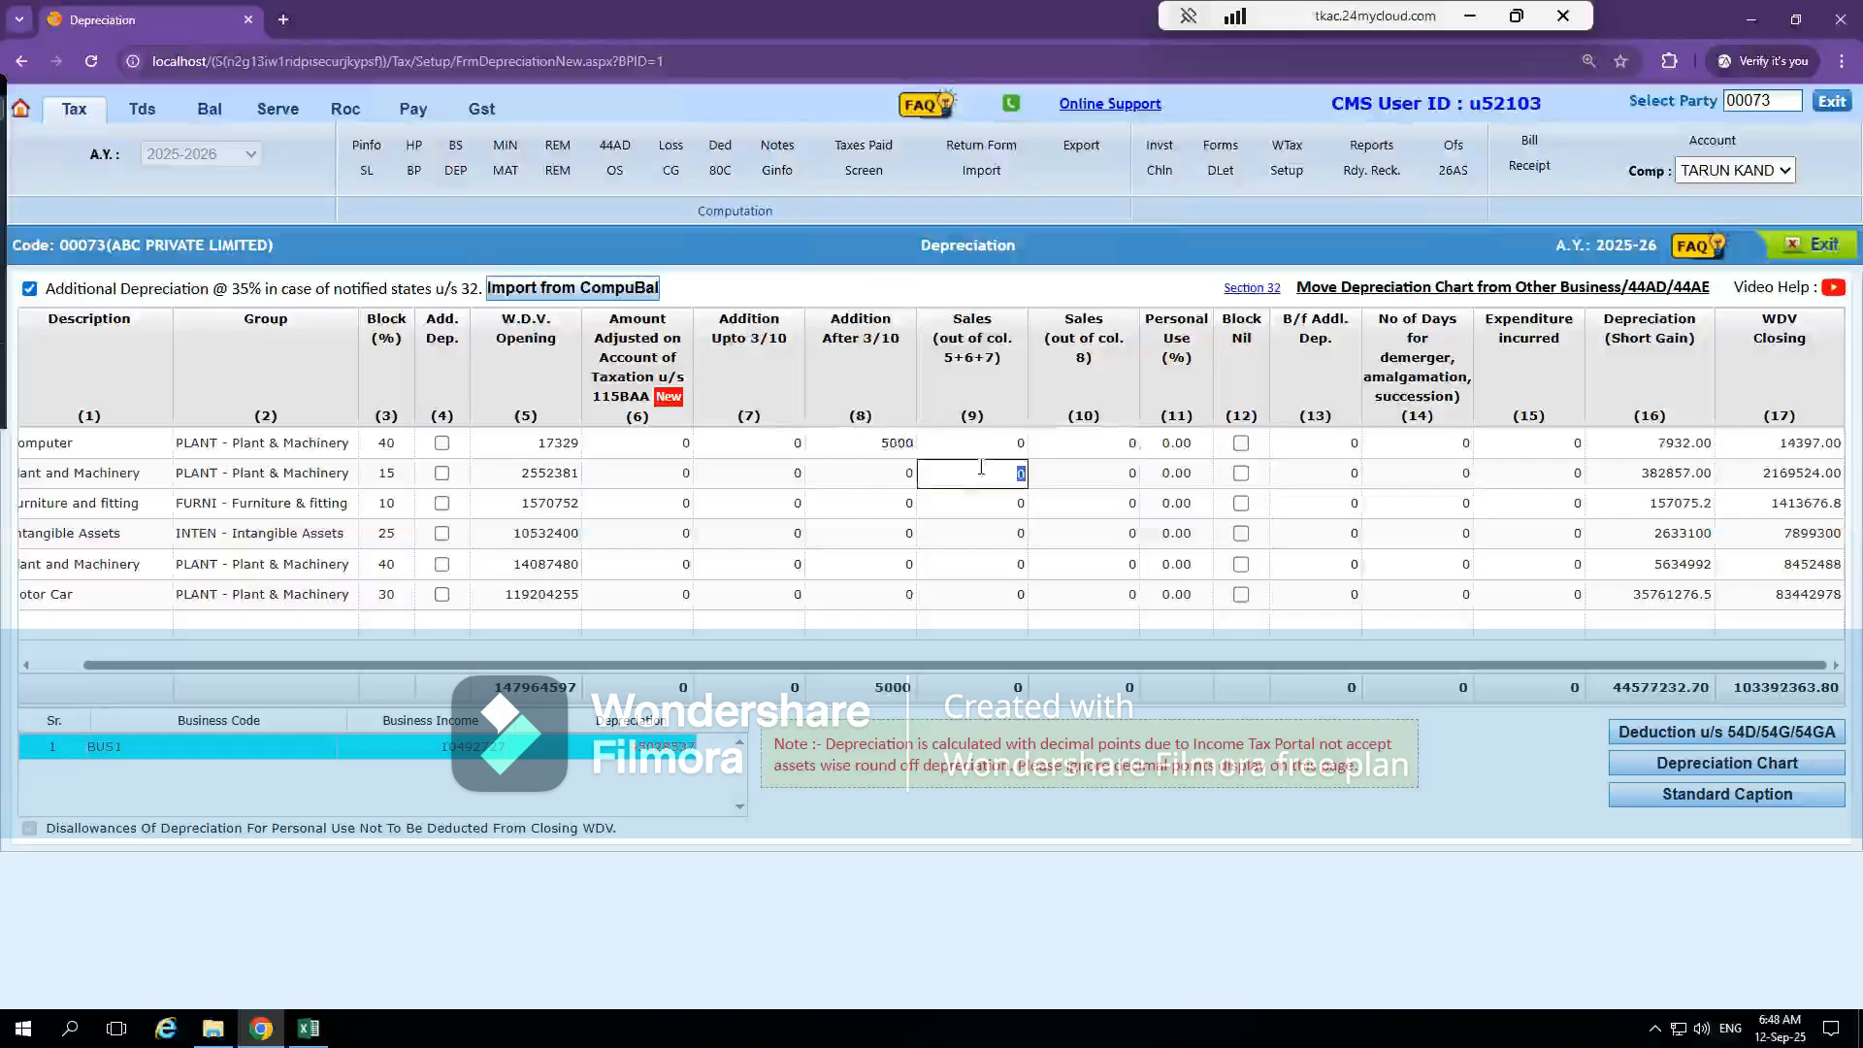
left_click(885, 444)
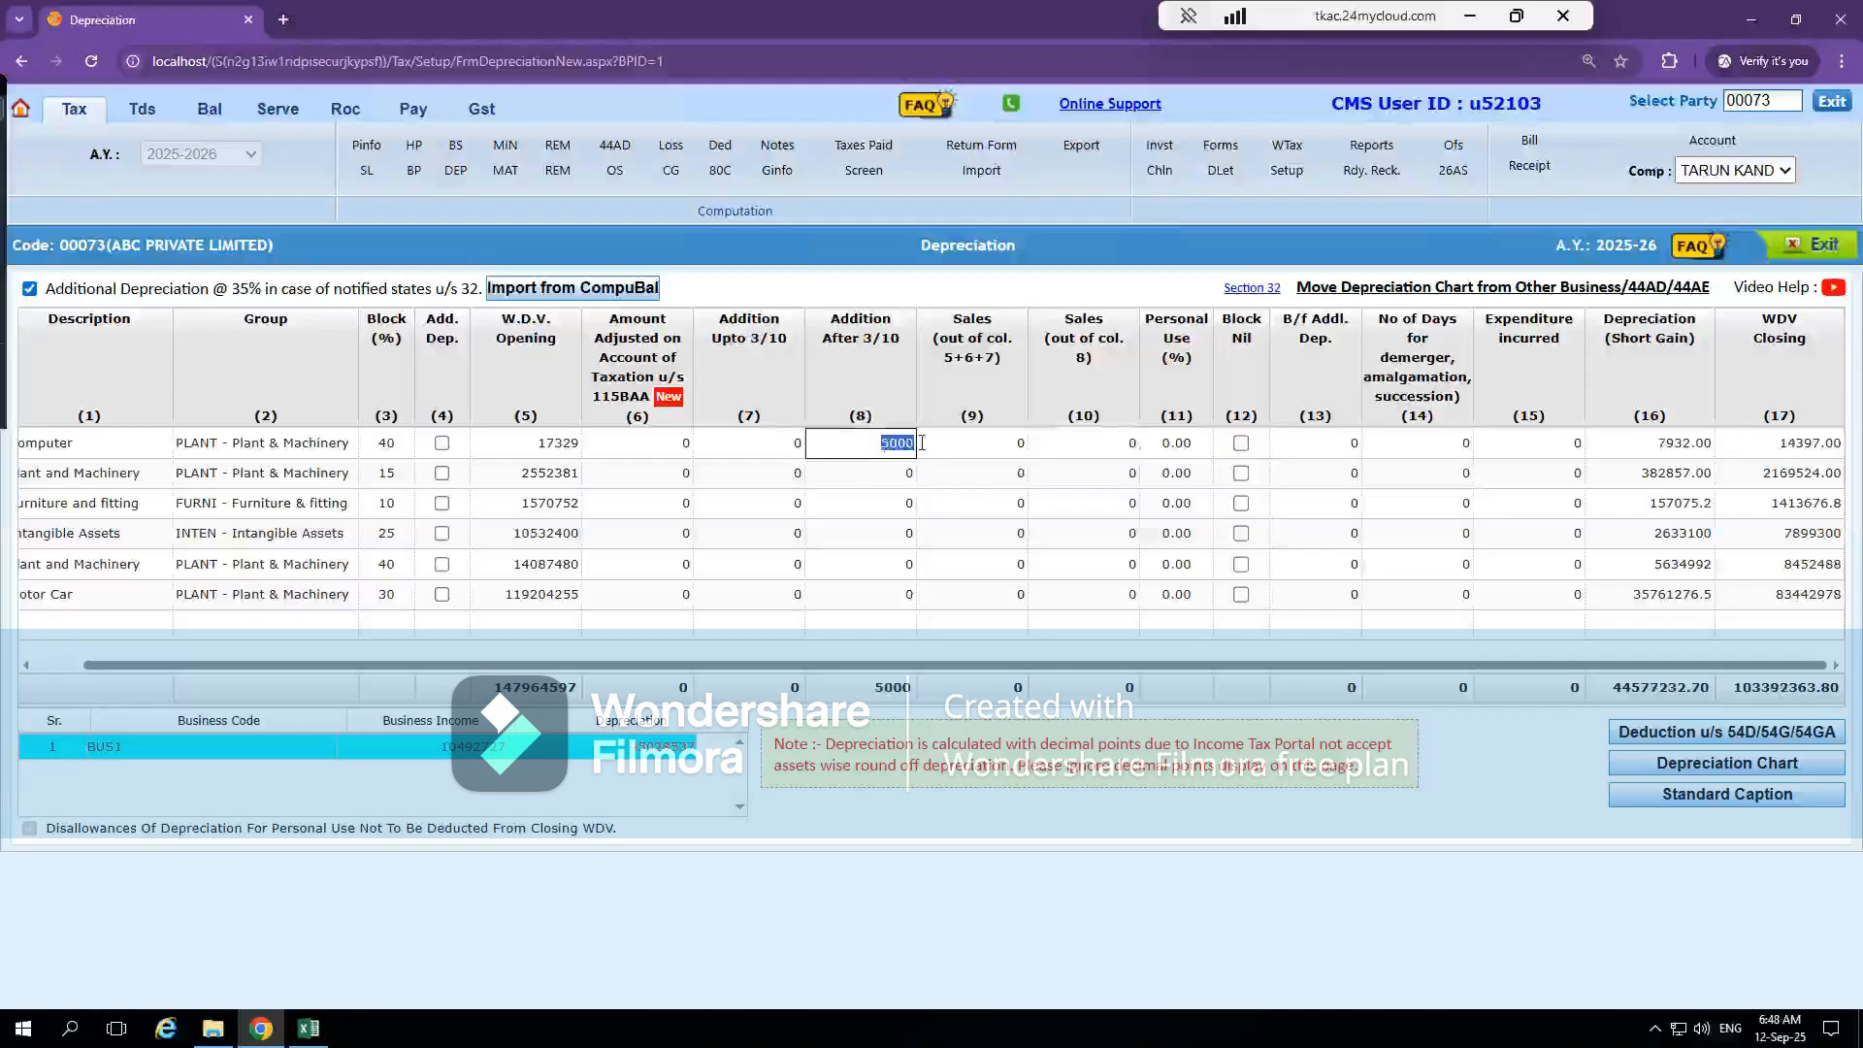
type("0")
key("Tab")
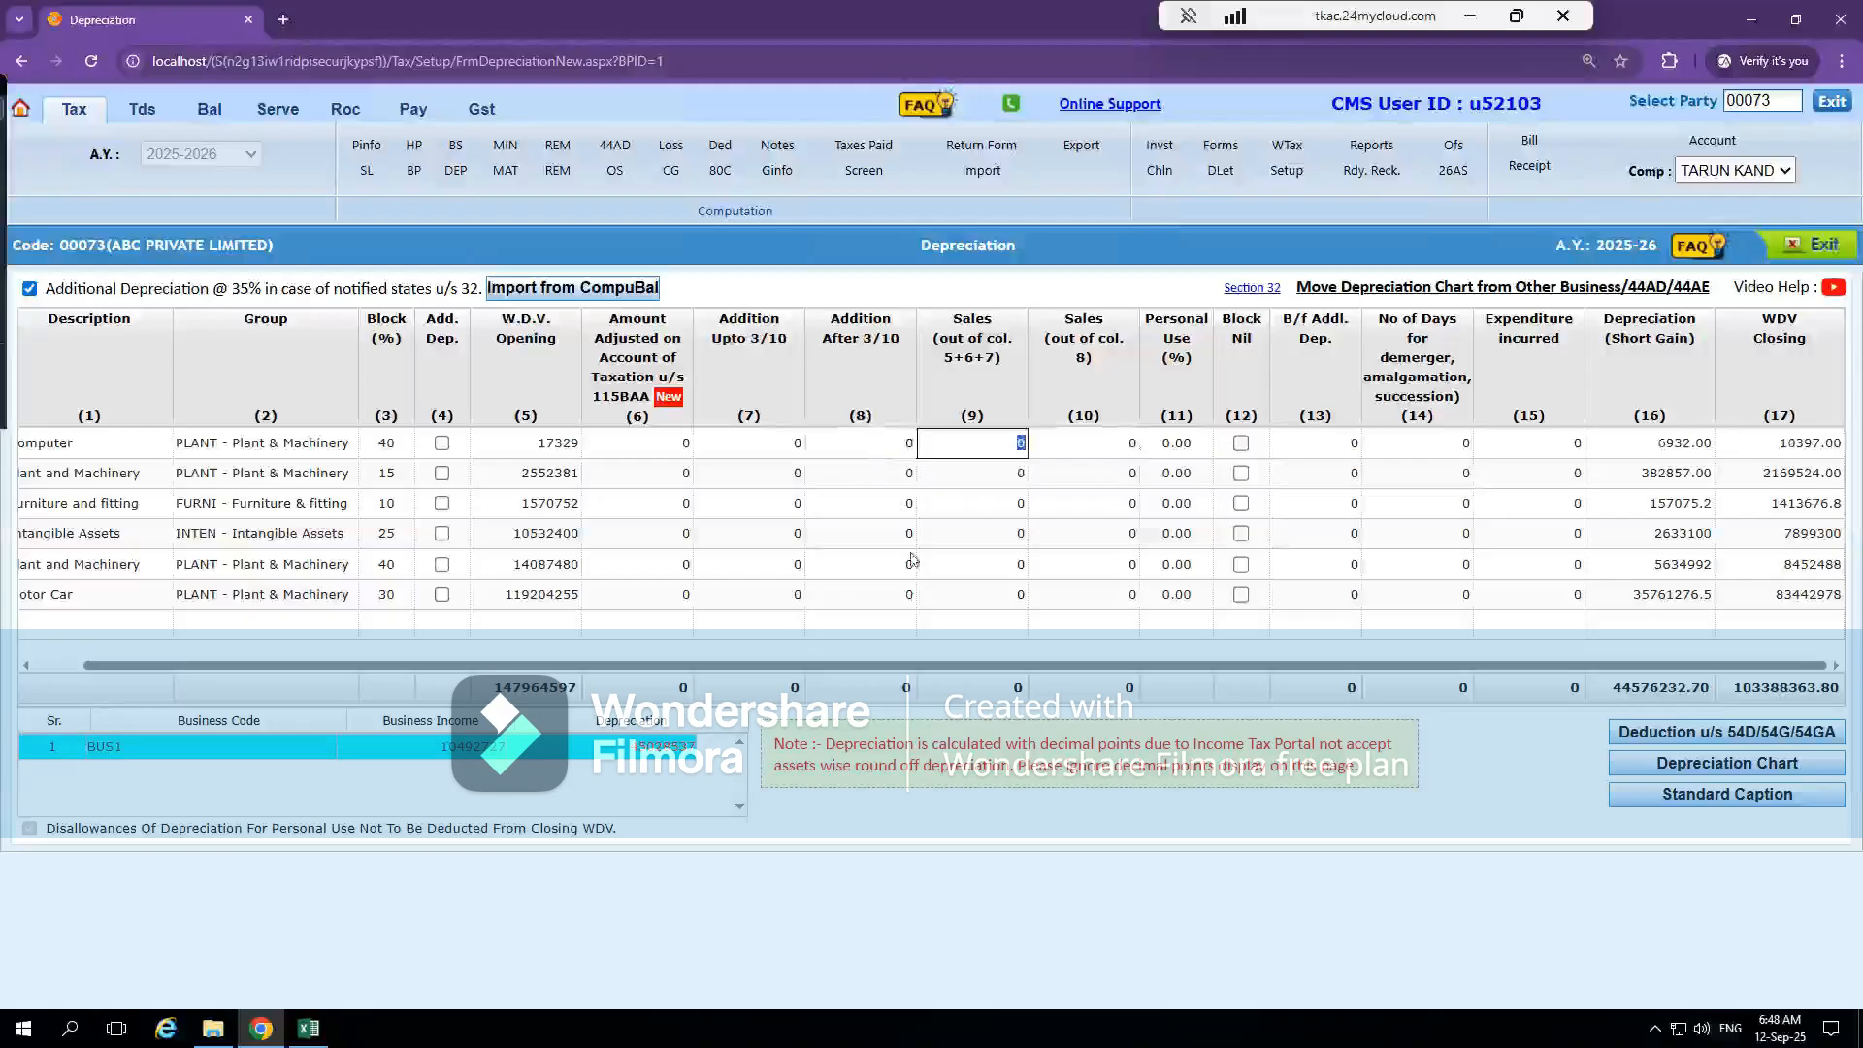
Set the Computer row's Addition Upto 3/10 to 5000
left_click(772, 448)
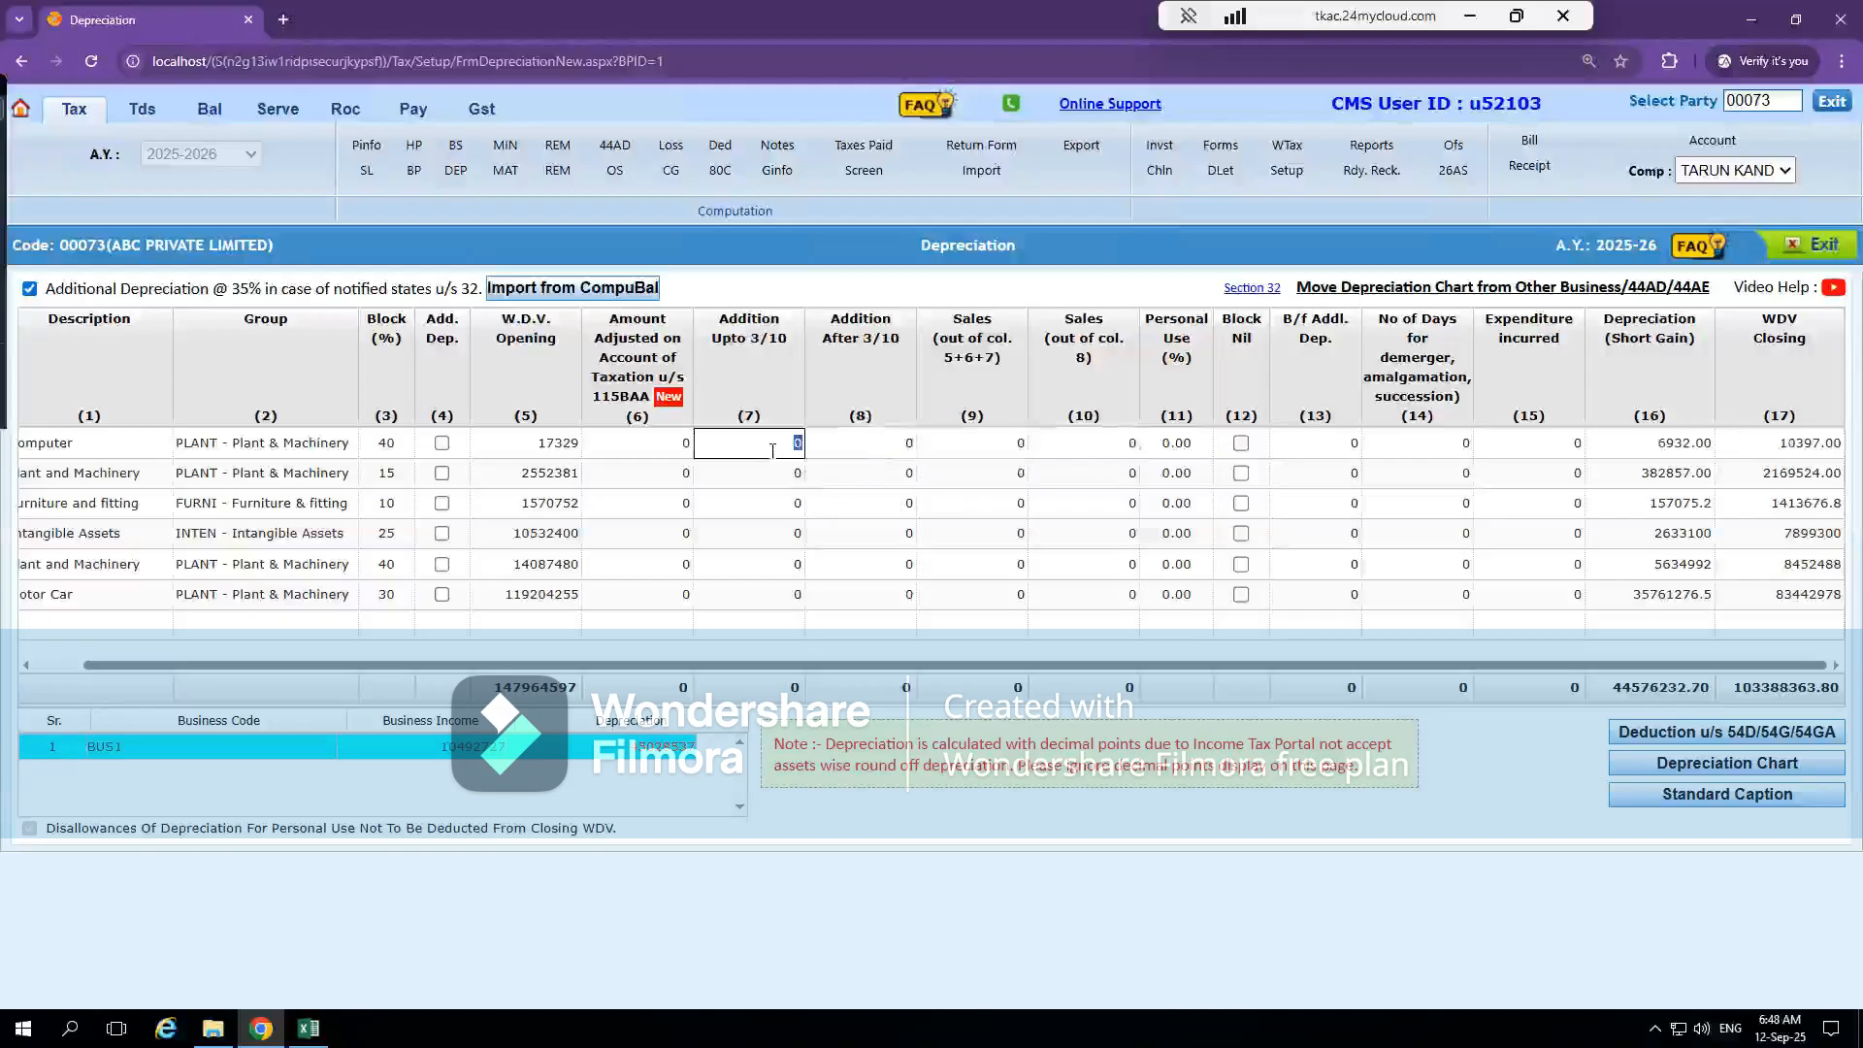
type("5000")
left_click(867, 504)
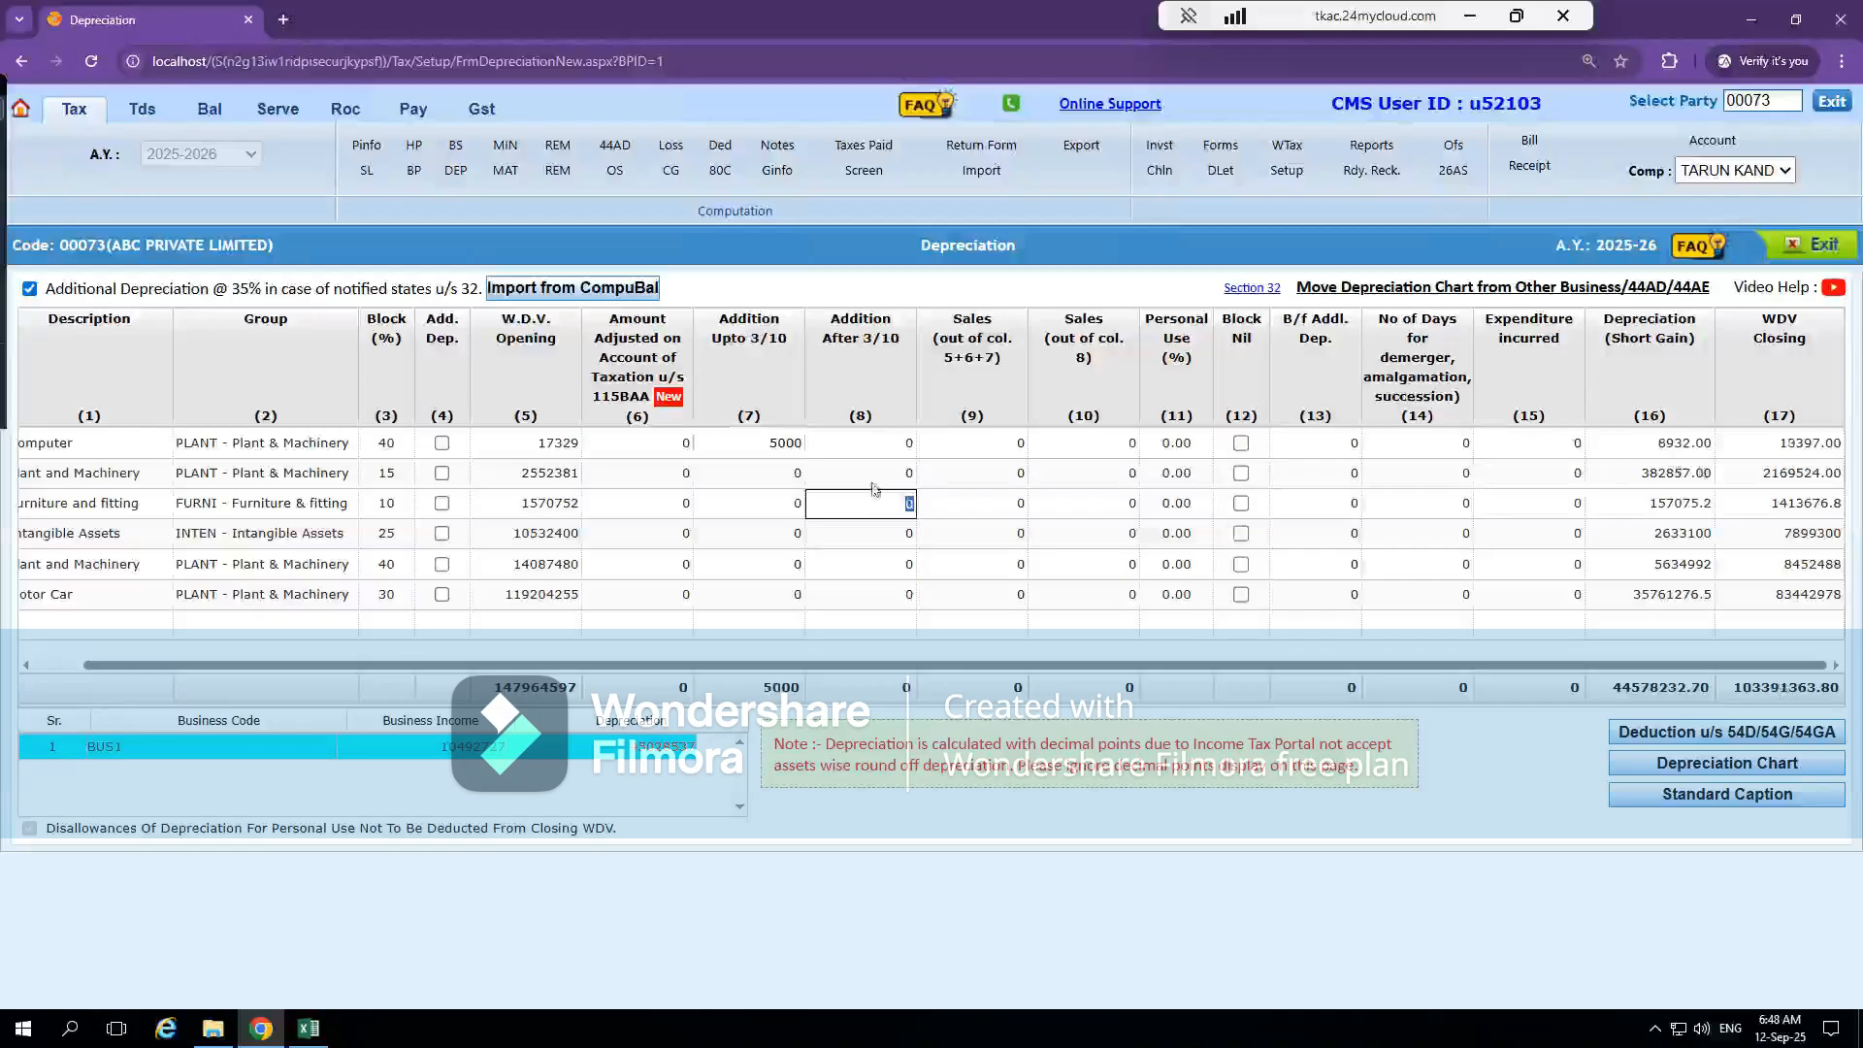
Compare the Computer row's Addition Upto 3/10 and Addition After 3/10 entries against its depreciation and closing WDV
left_click(757, 448)
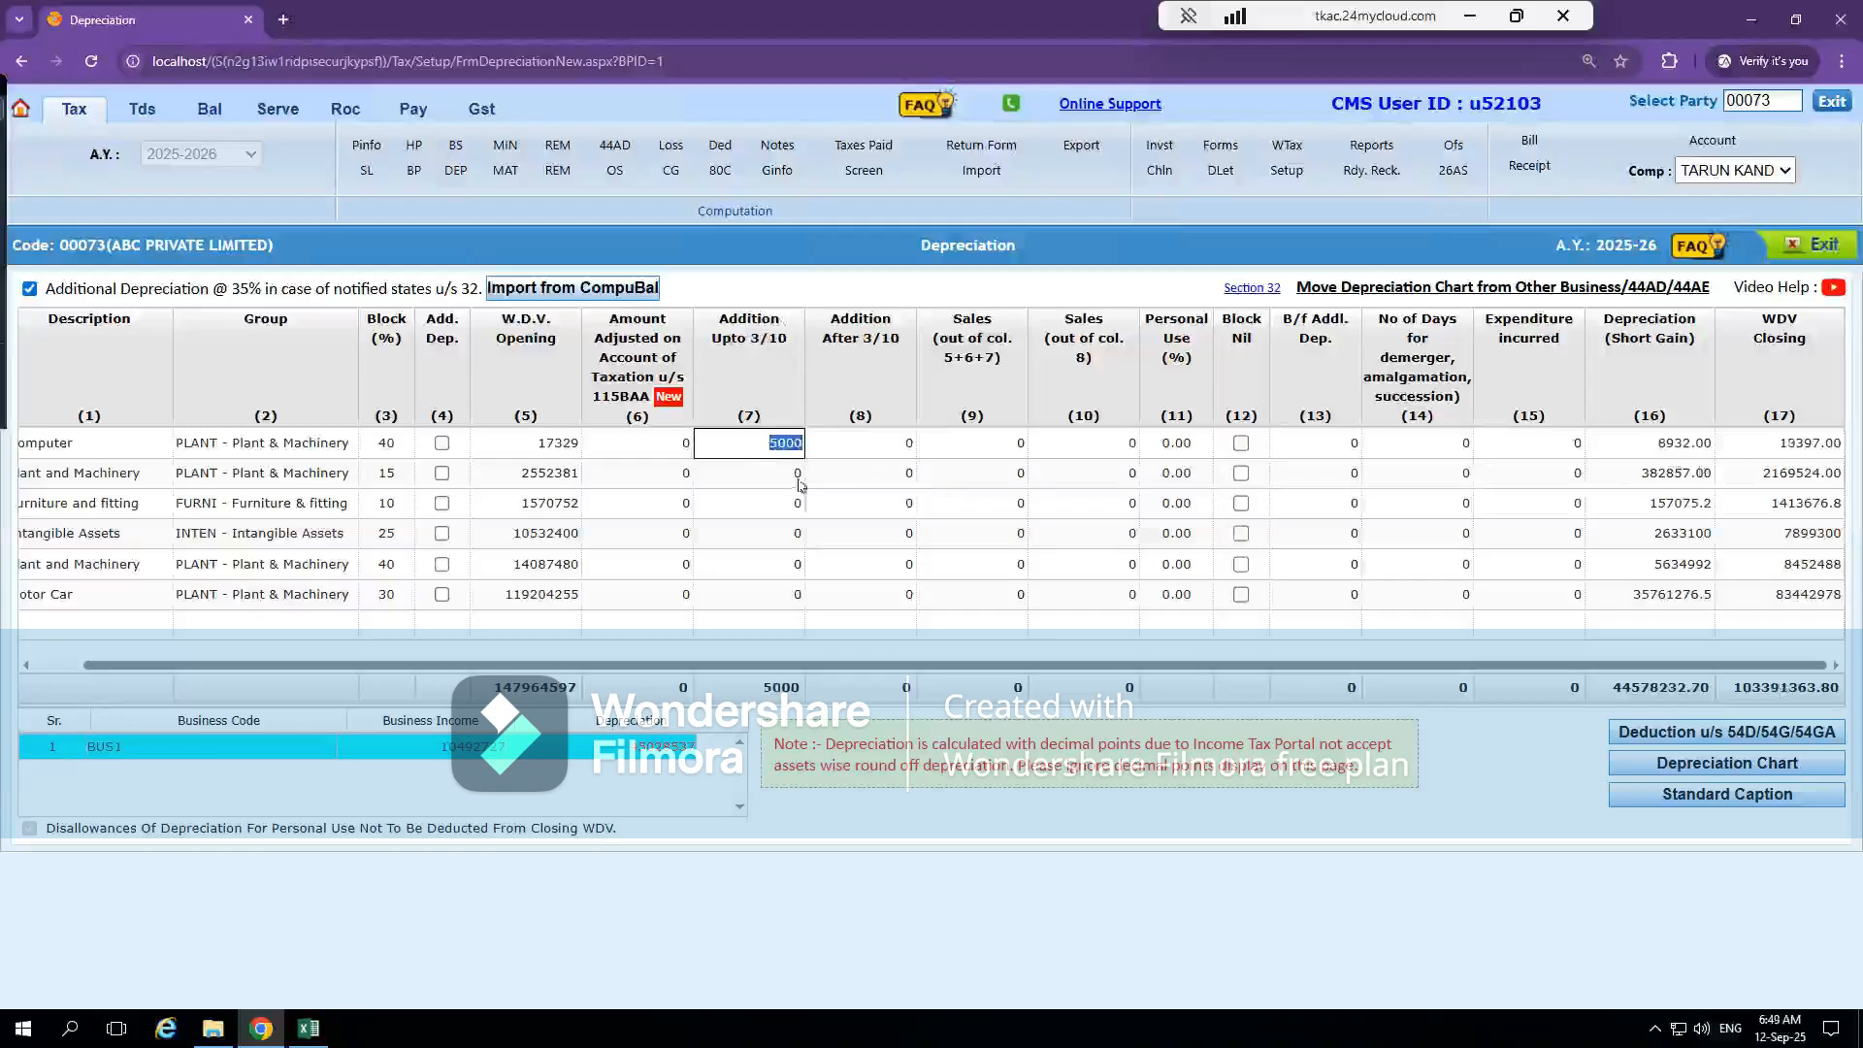
left_click(881, 445)
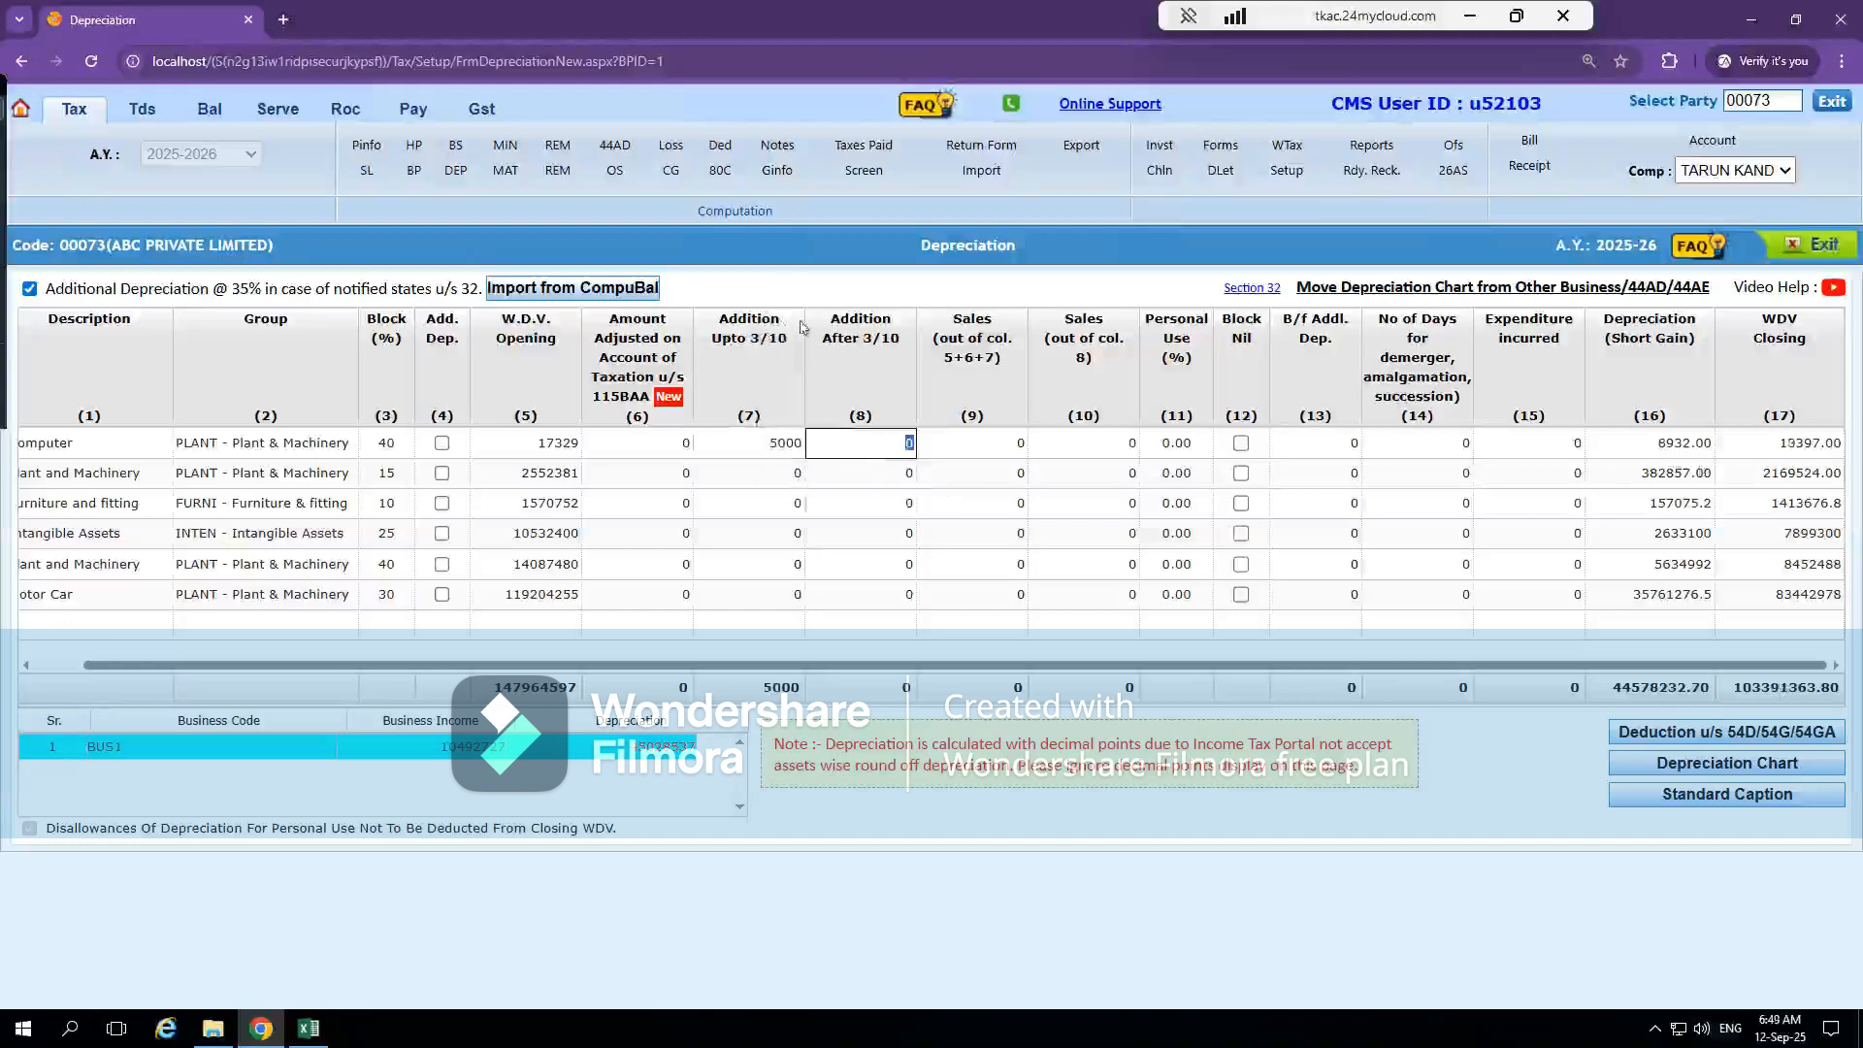
left_click(761, 449)
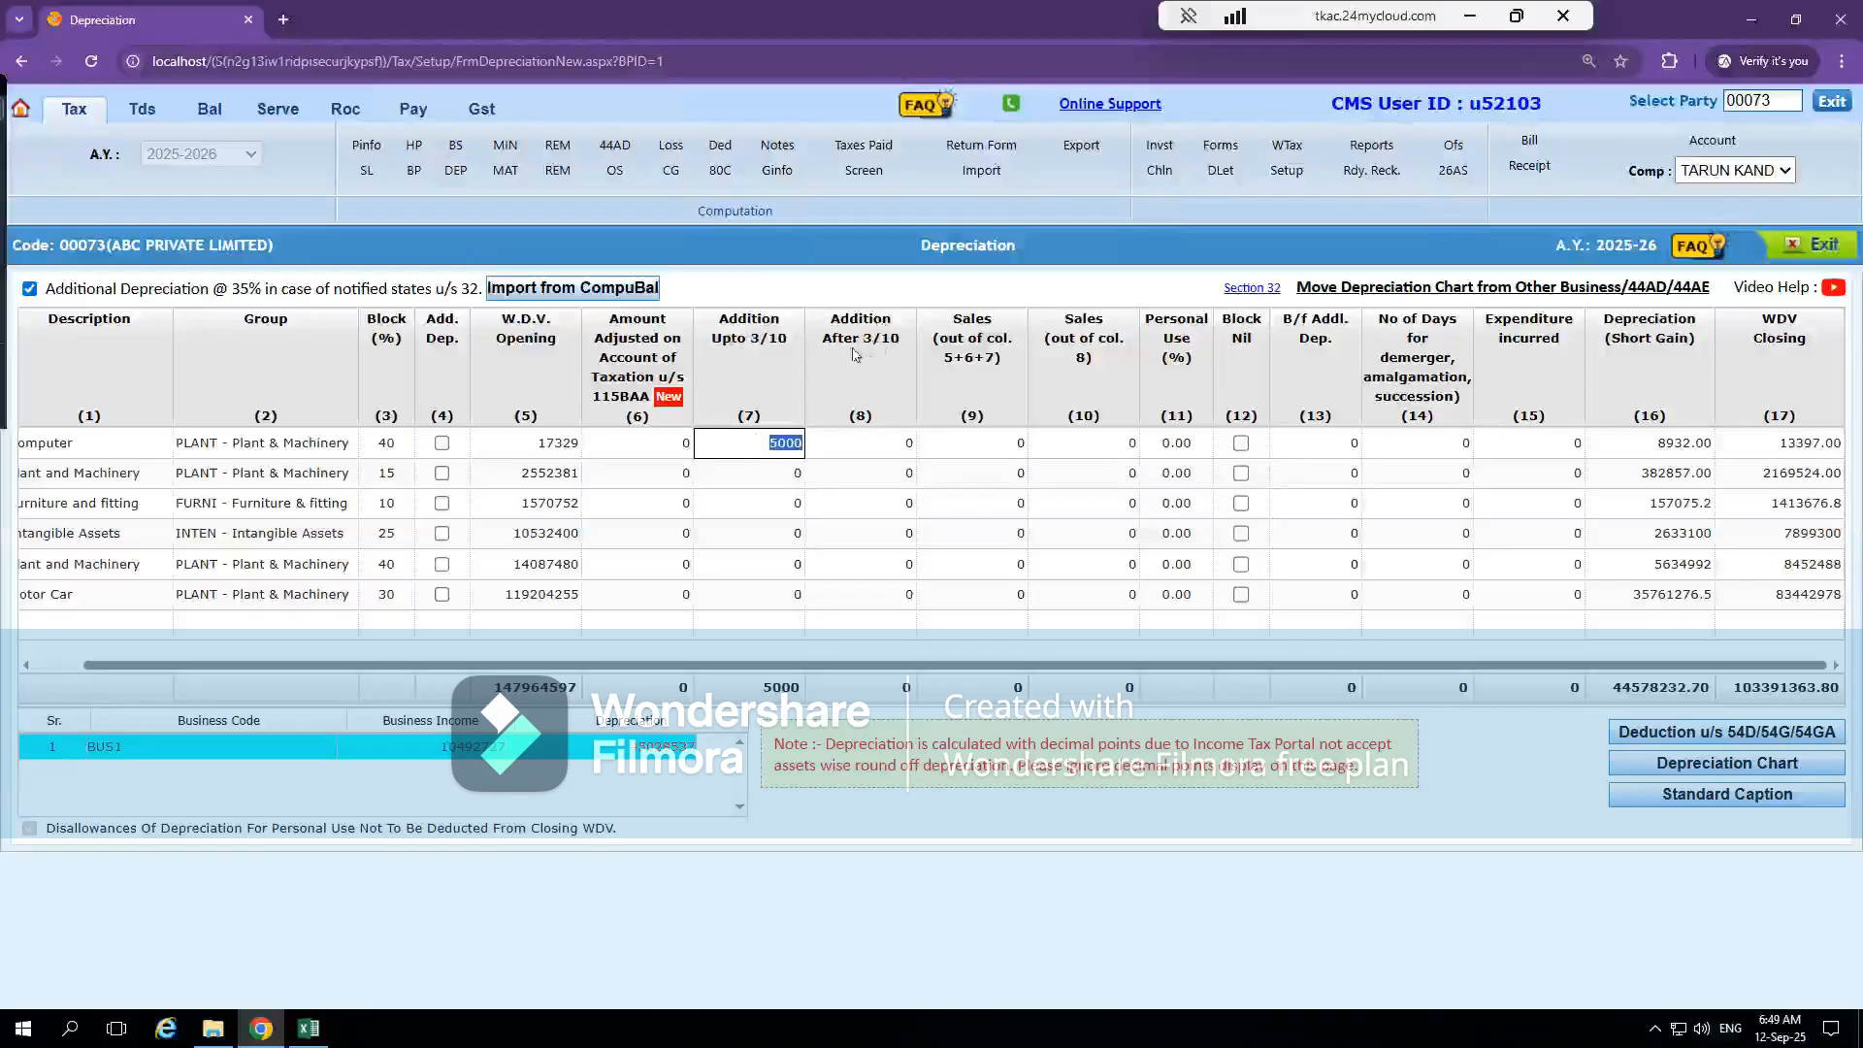
left_click(871, 440)
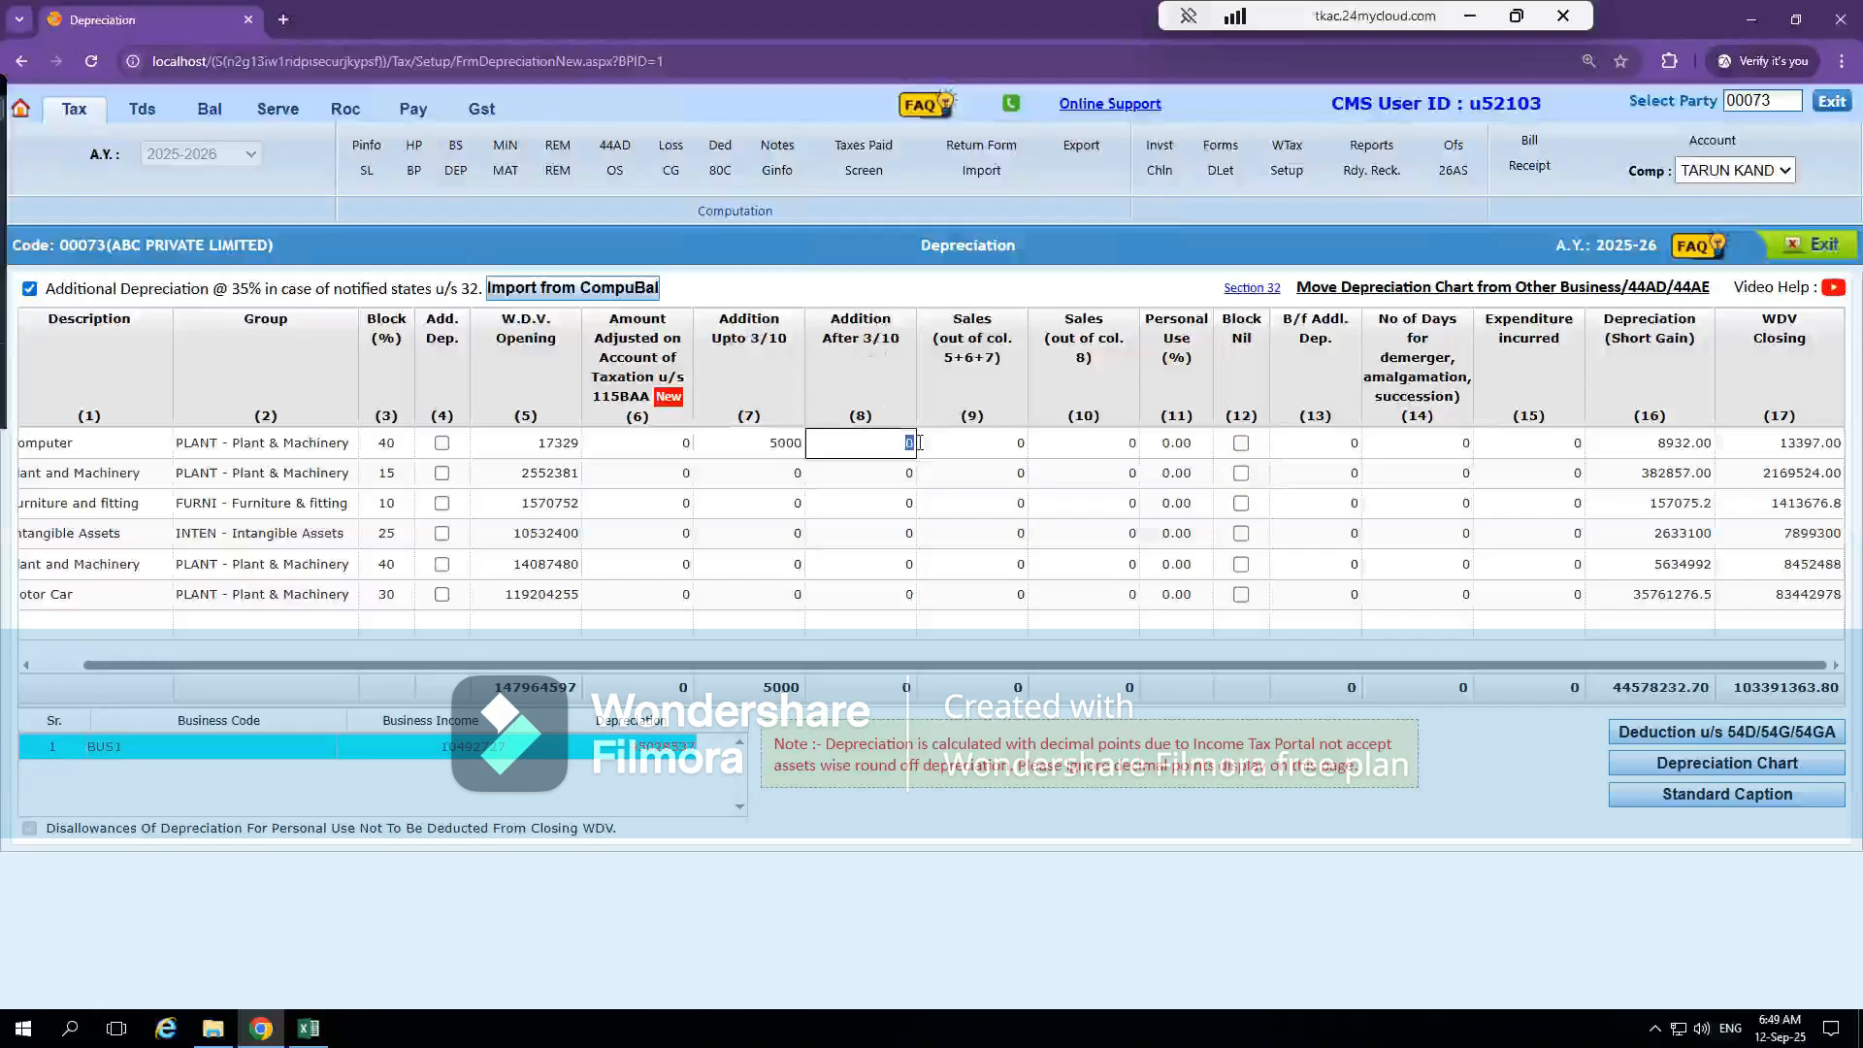
Review the Computer row's additions up to and after 3/10 together with its sales out of columns 5+6+7
left_click(976, 443)
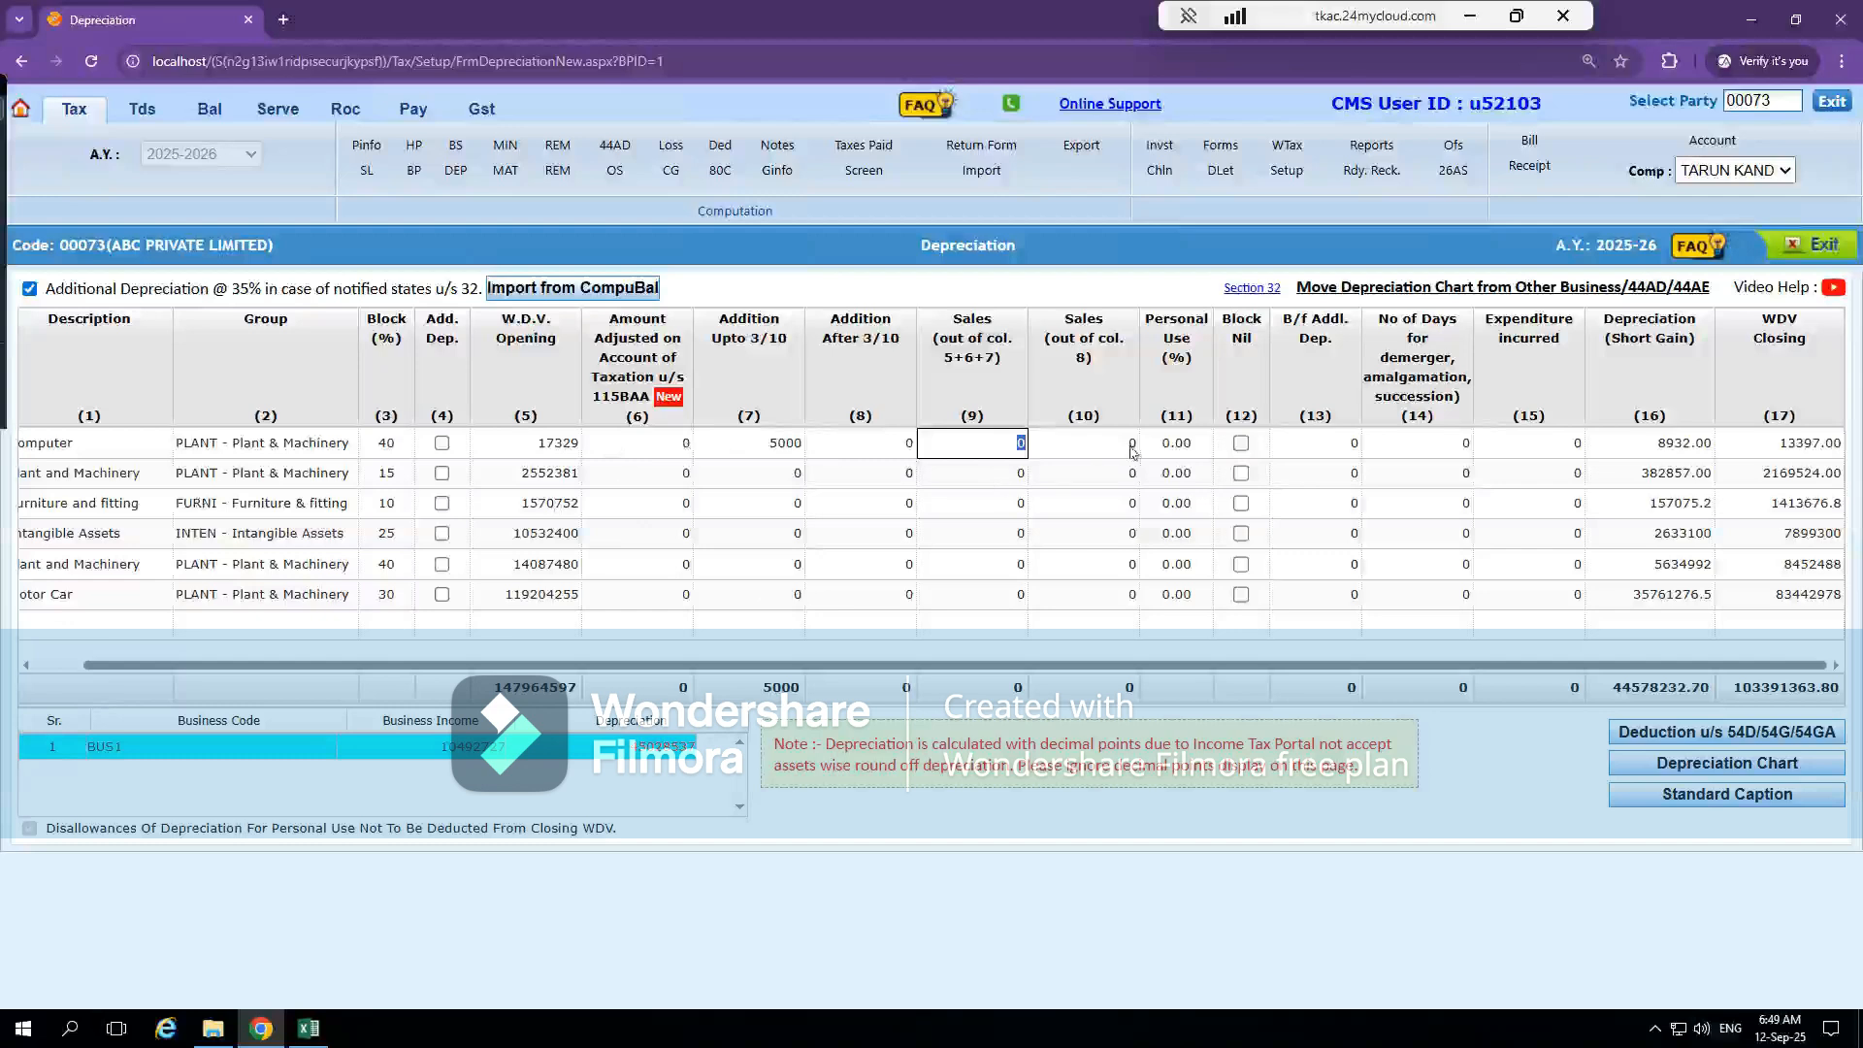
left_click(741, 446)
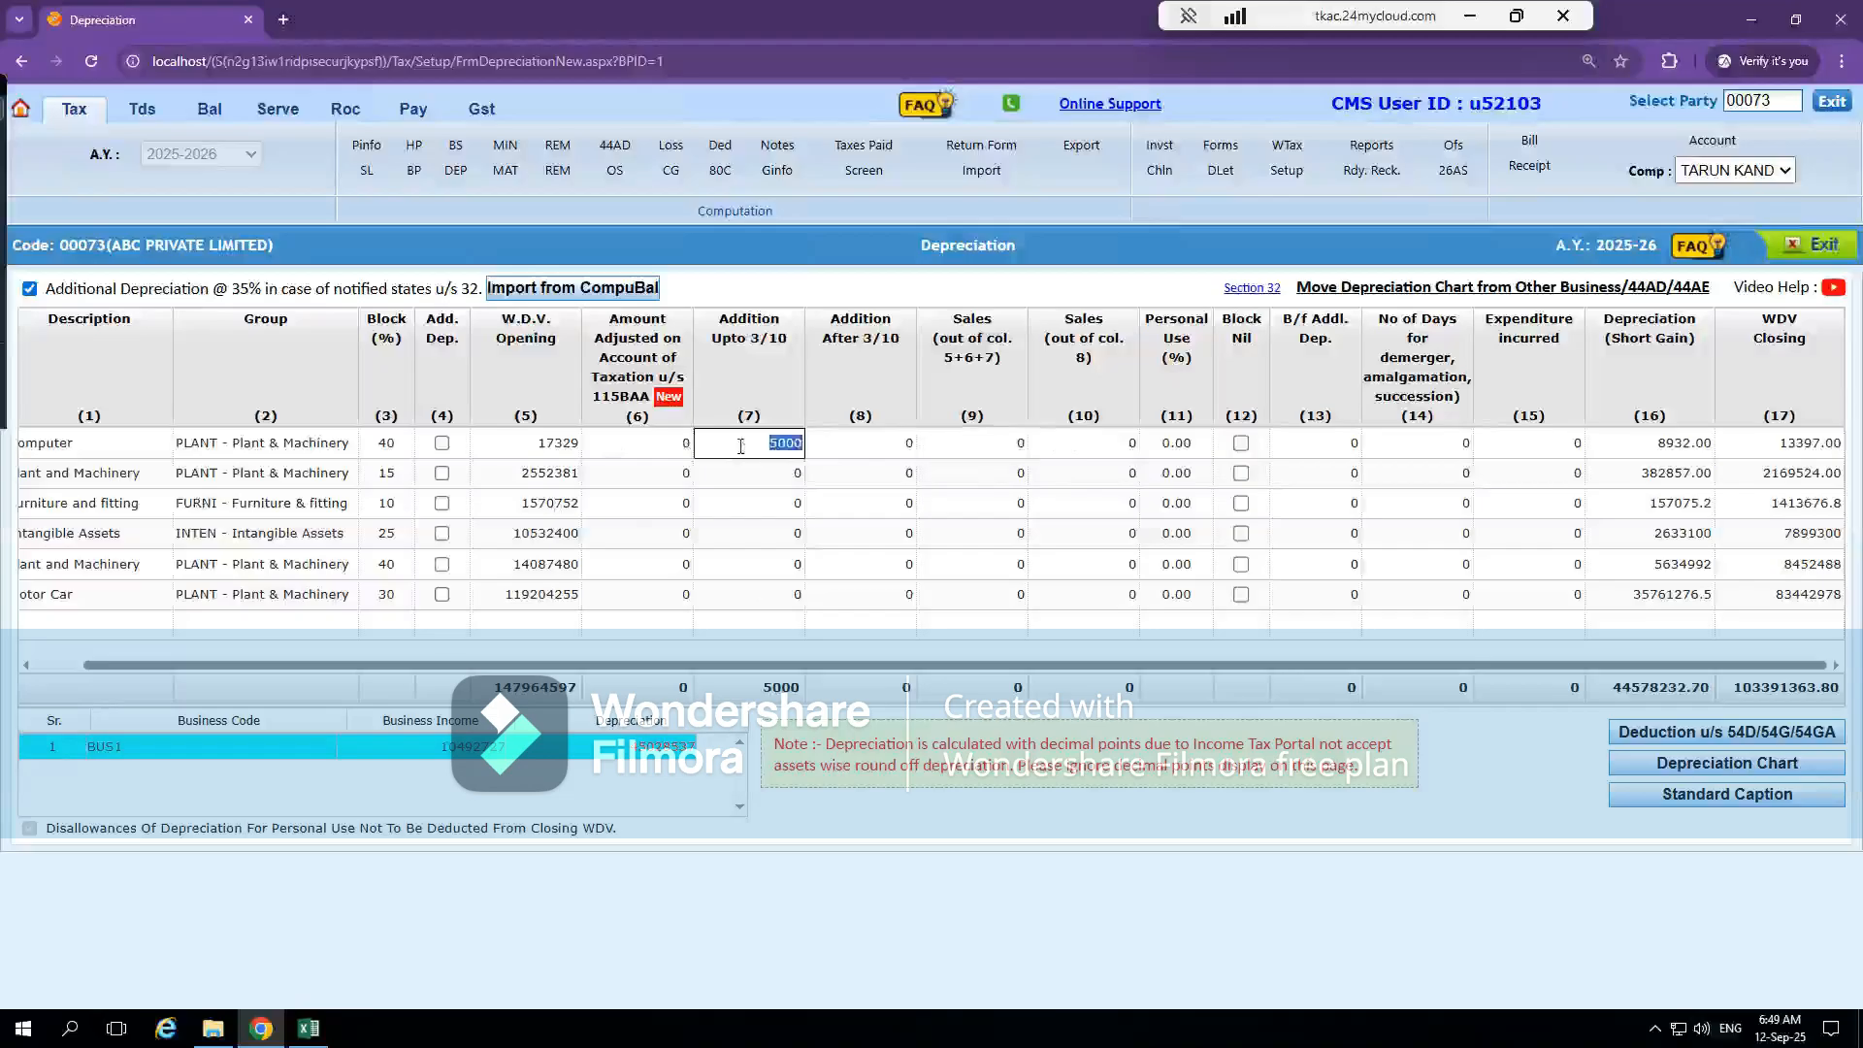
left_click(866, 445)
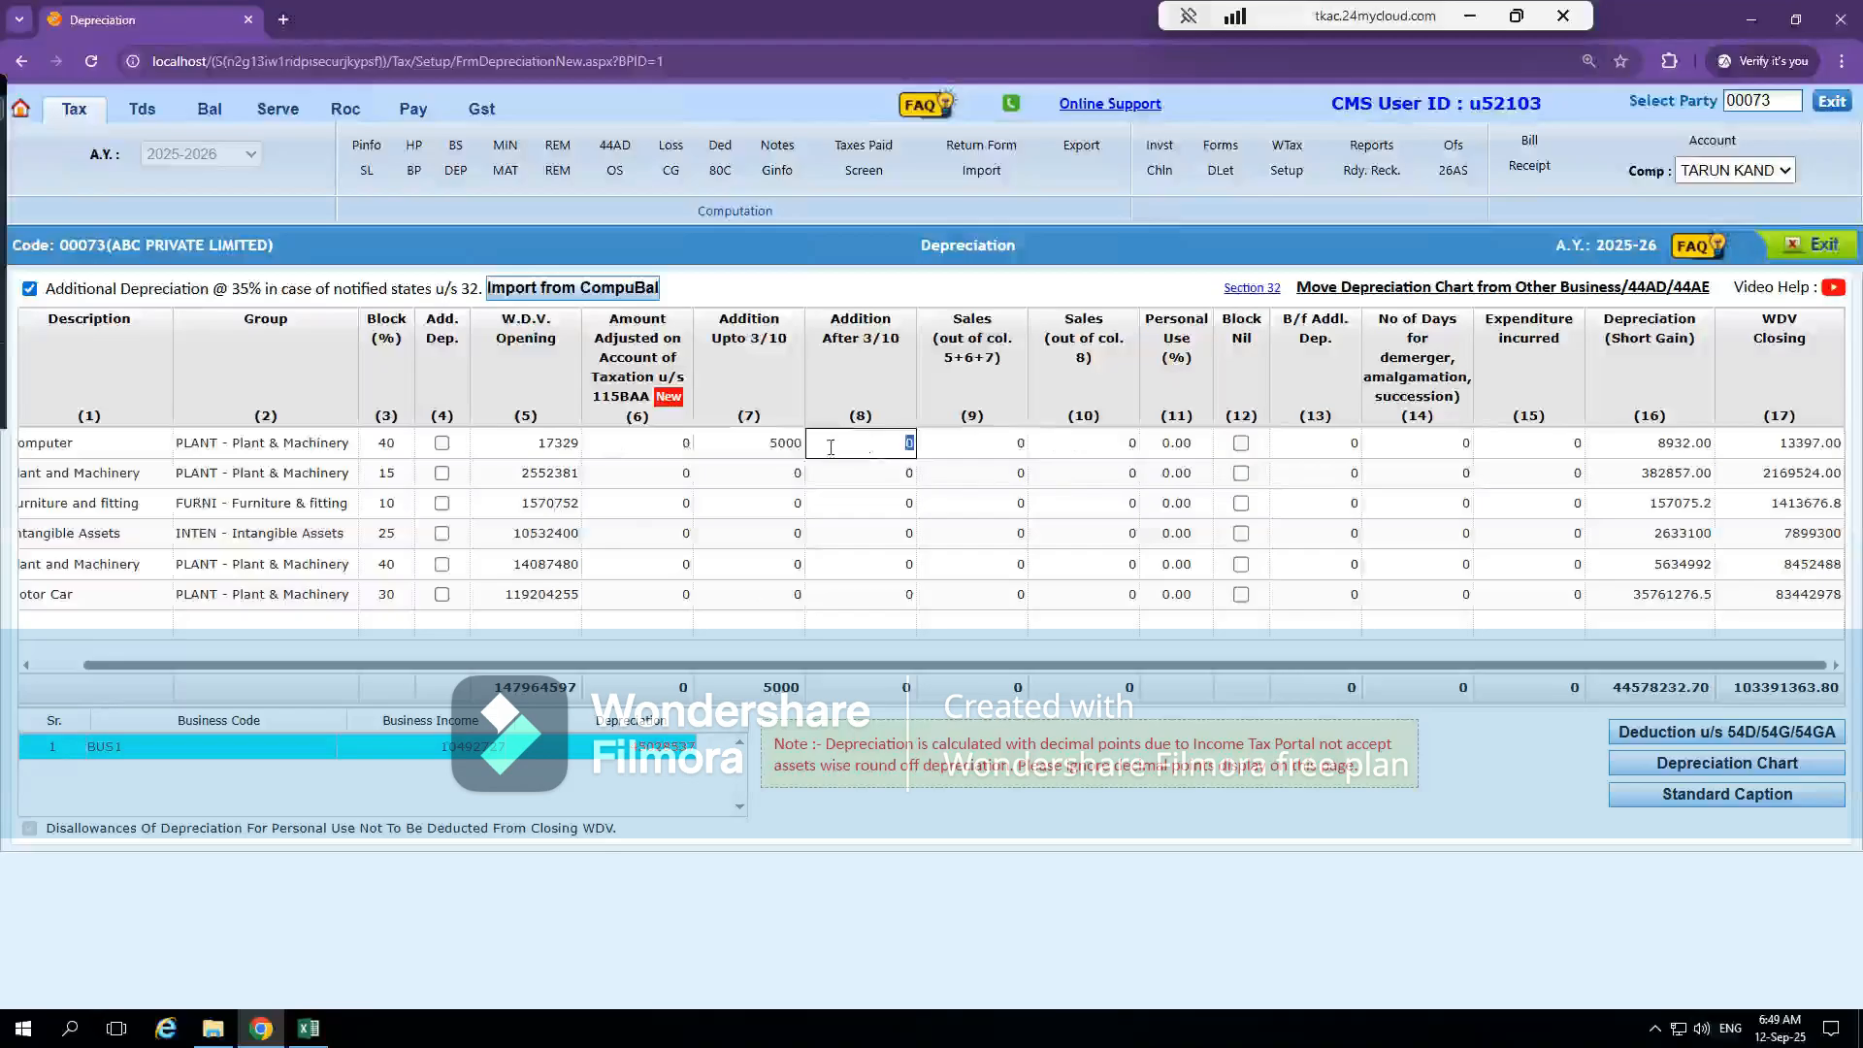
left_click(763, 449)
left_click(875, 438)
left_click(887, 435)
left_click(735, 439)
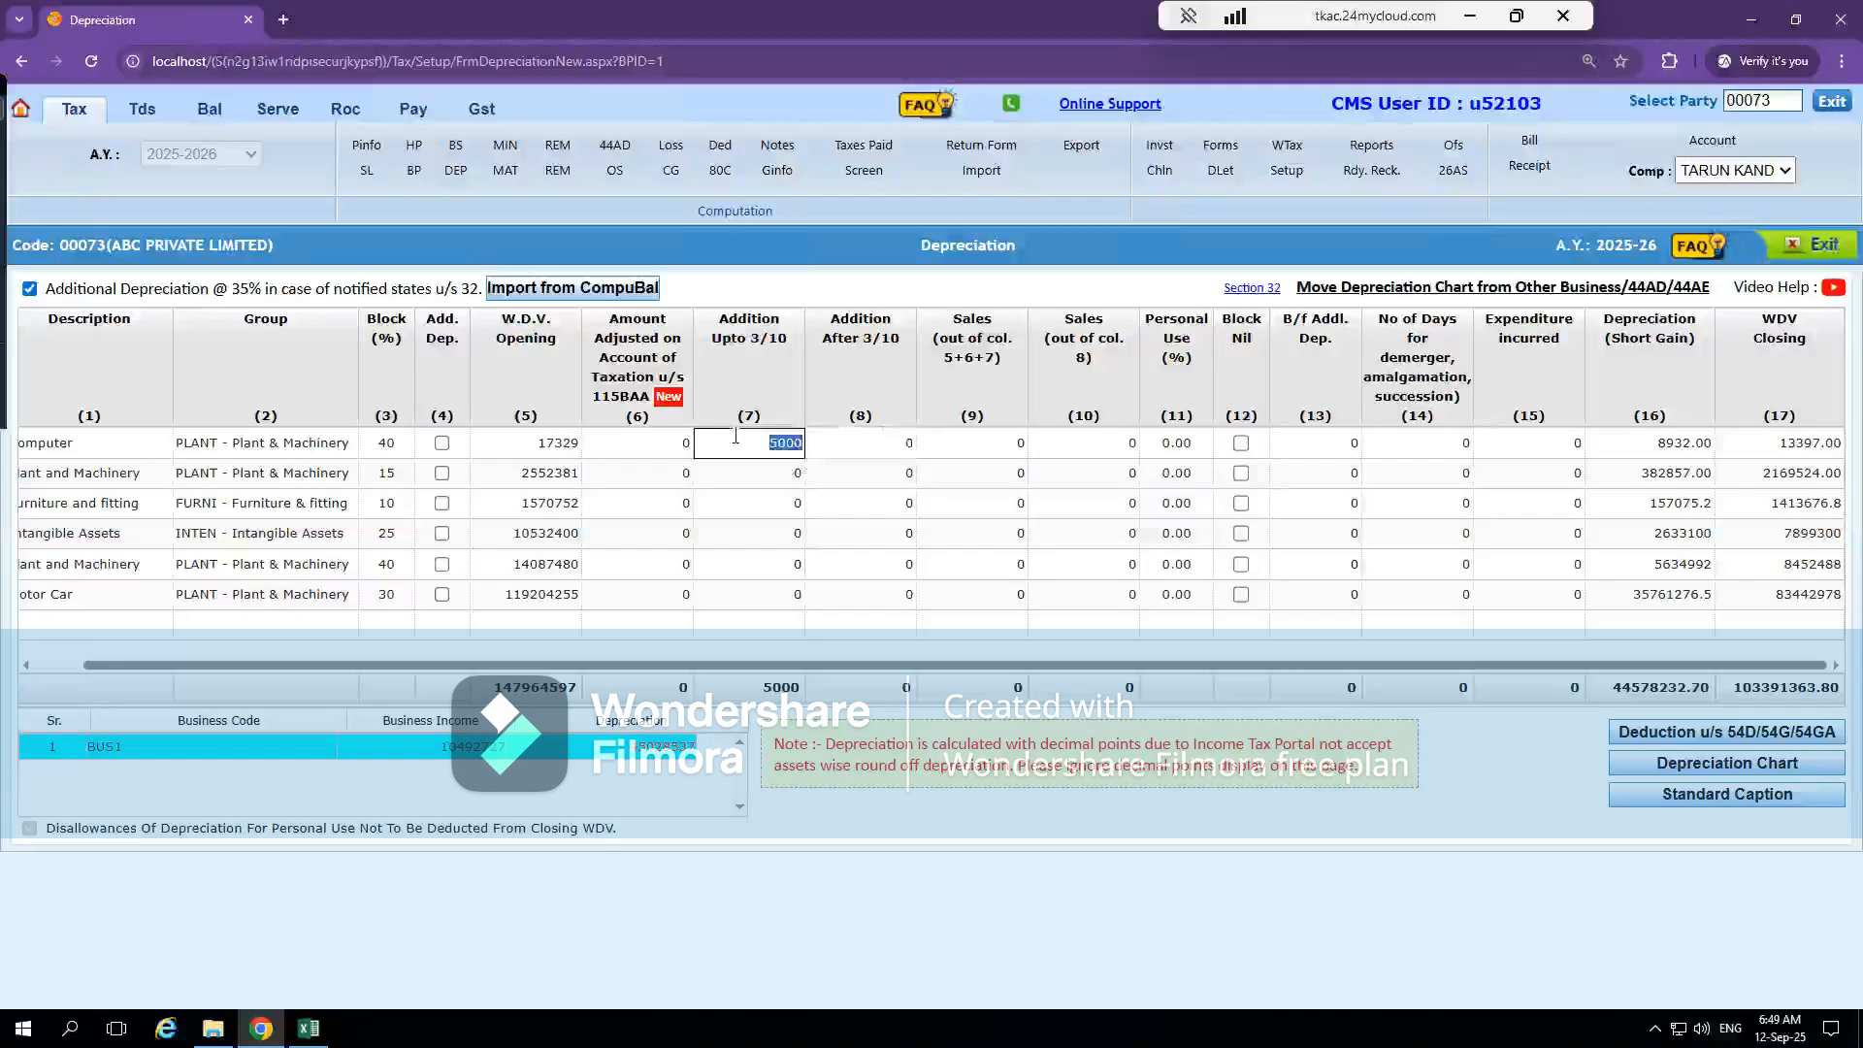
left_click(966, 448)
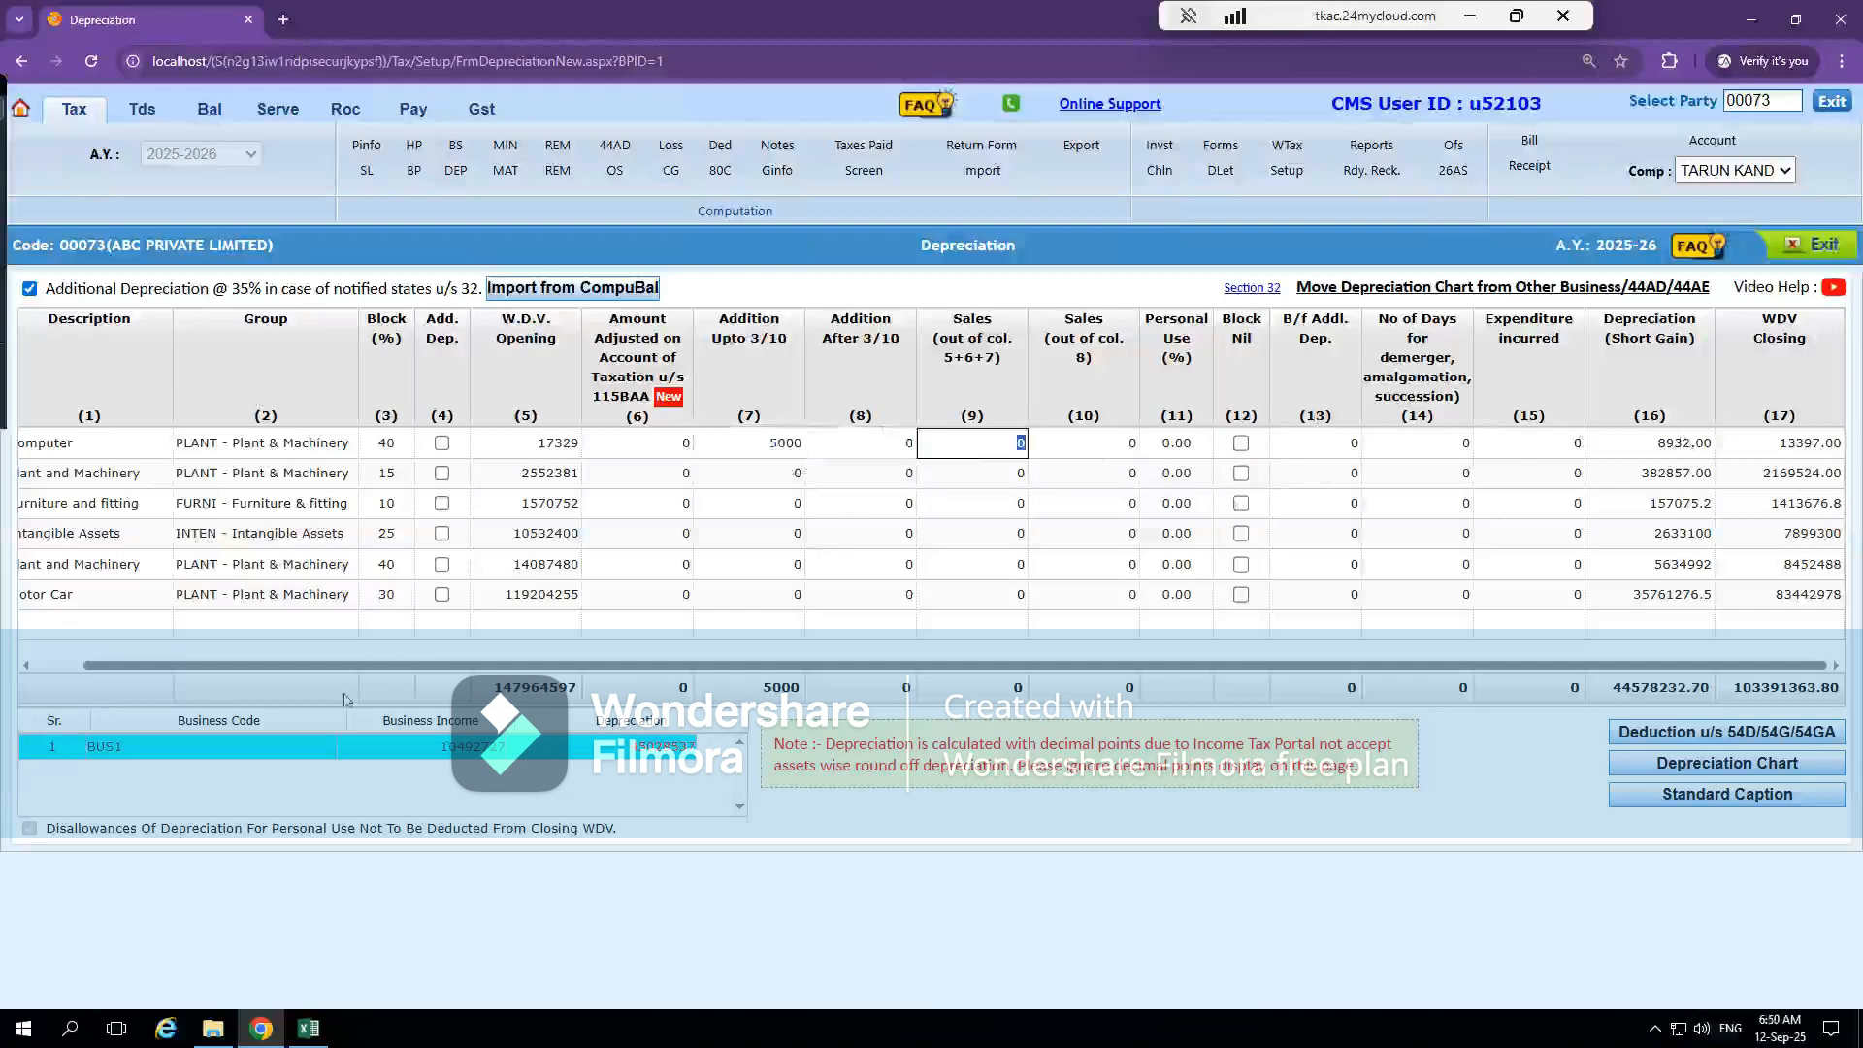
Compare the Computers block in the Excel Dep IT sheet with the Computer row of the CompuTax depreciation chart
key("alt+Tab")
left_click(354, 473)
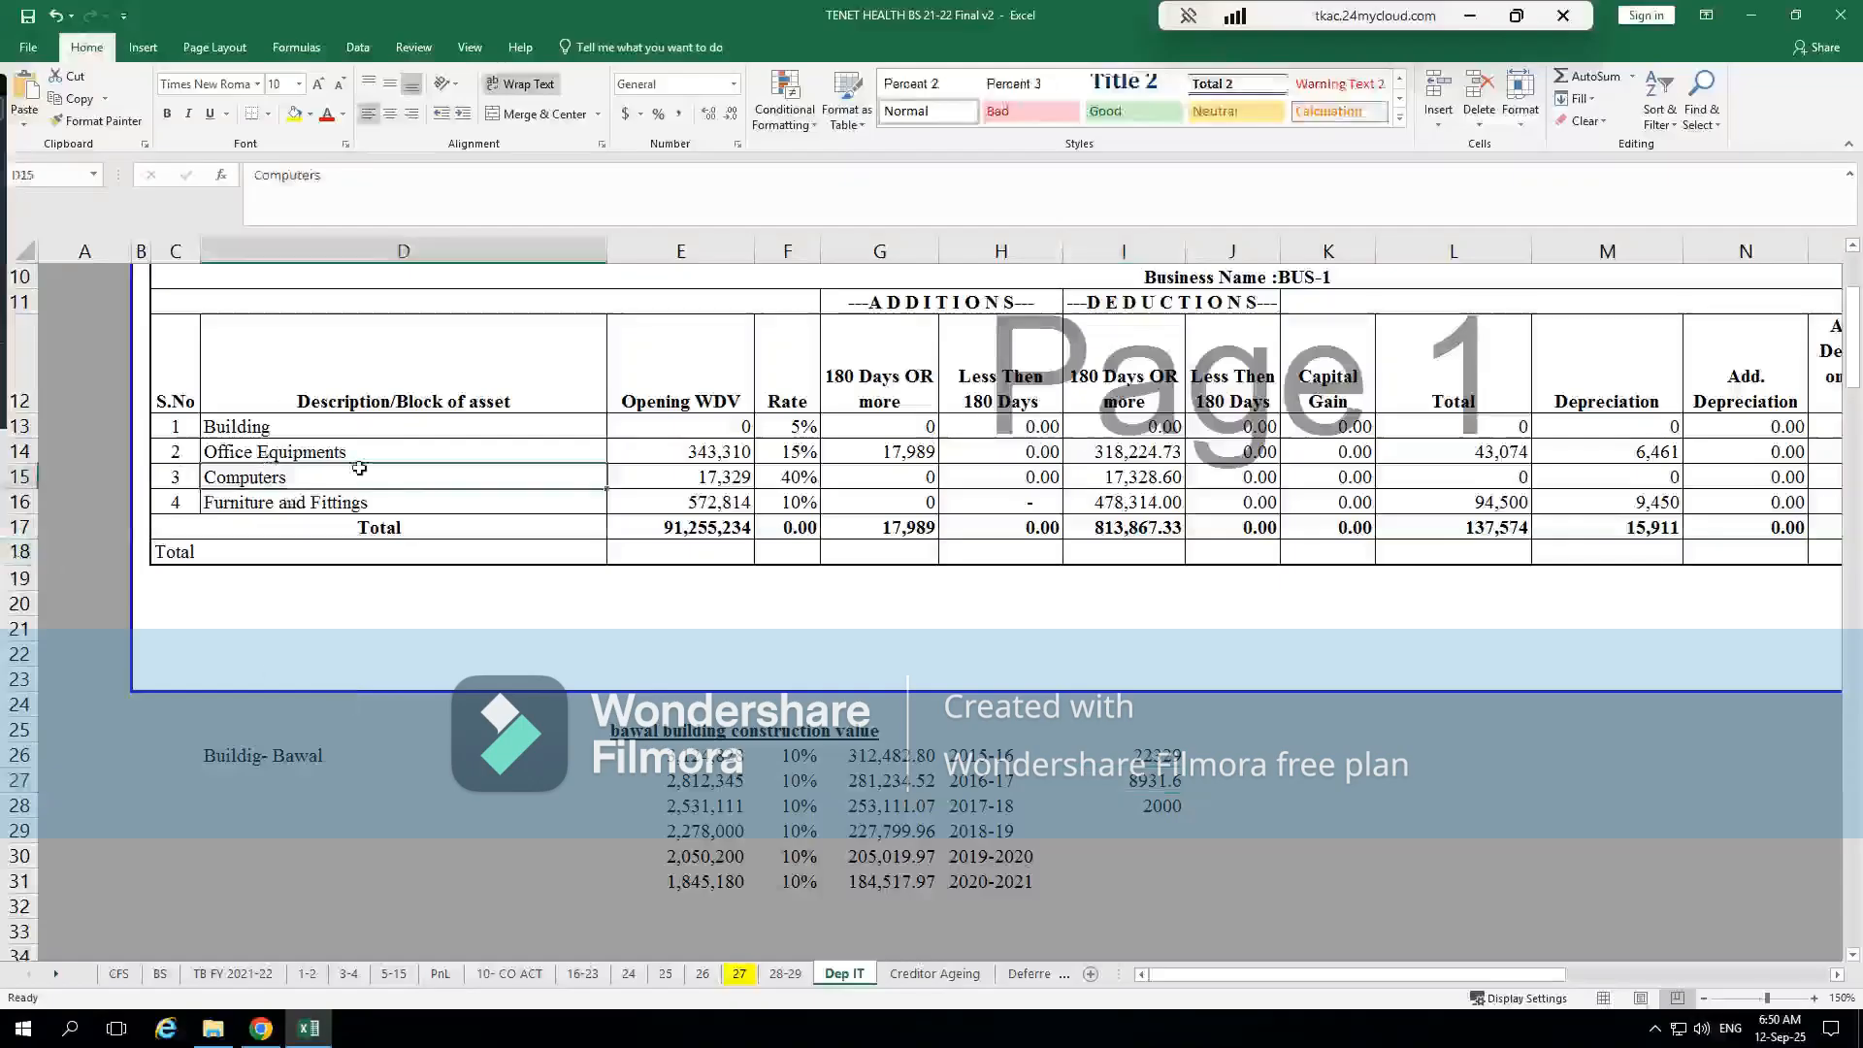
key("alt+Tab")
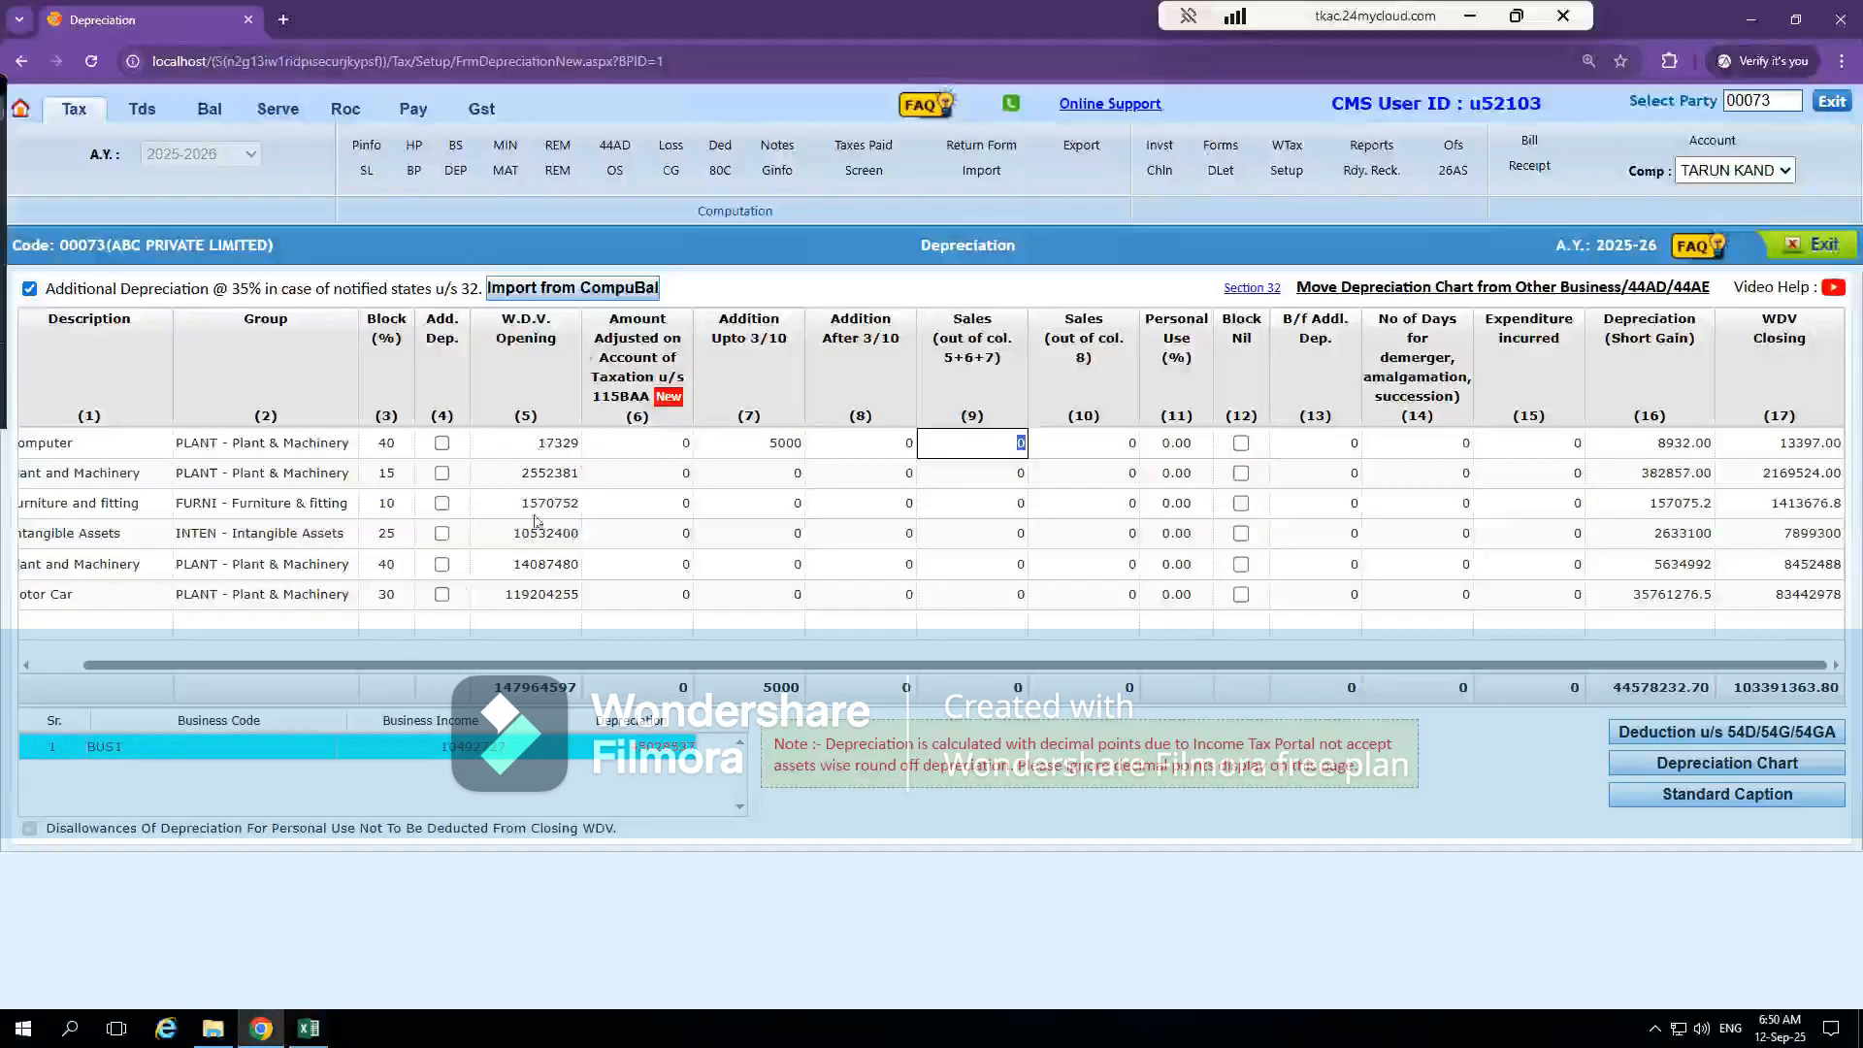
key("alt+Tab")
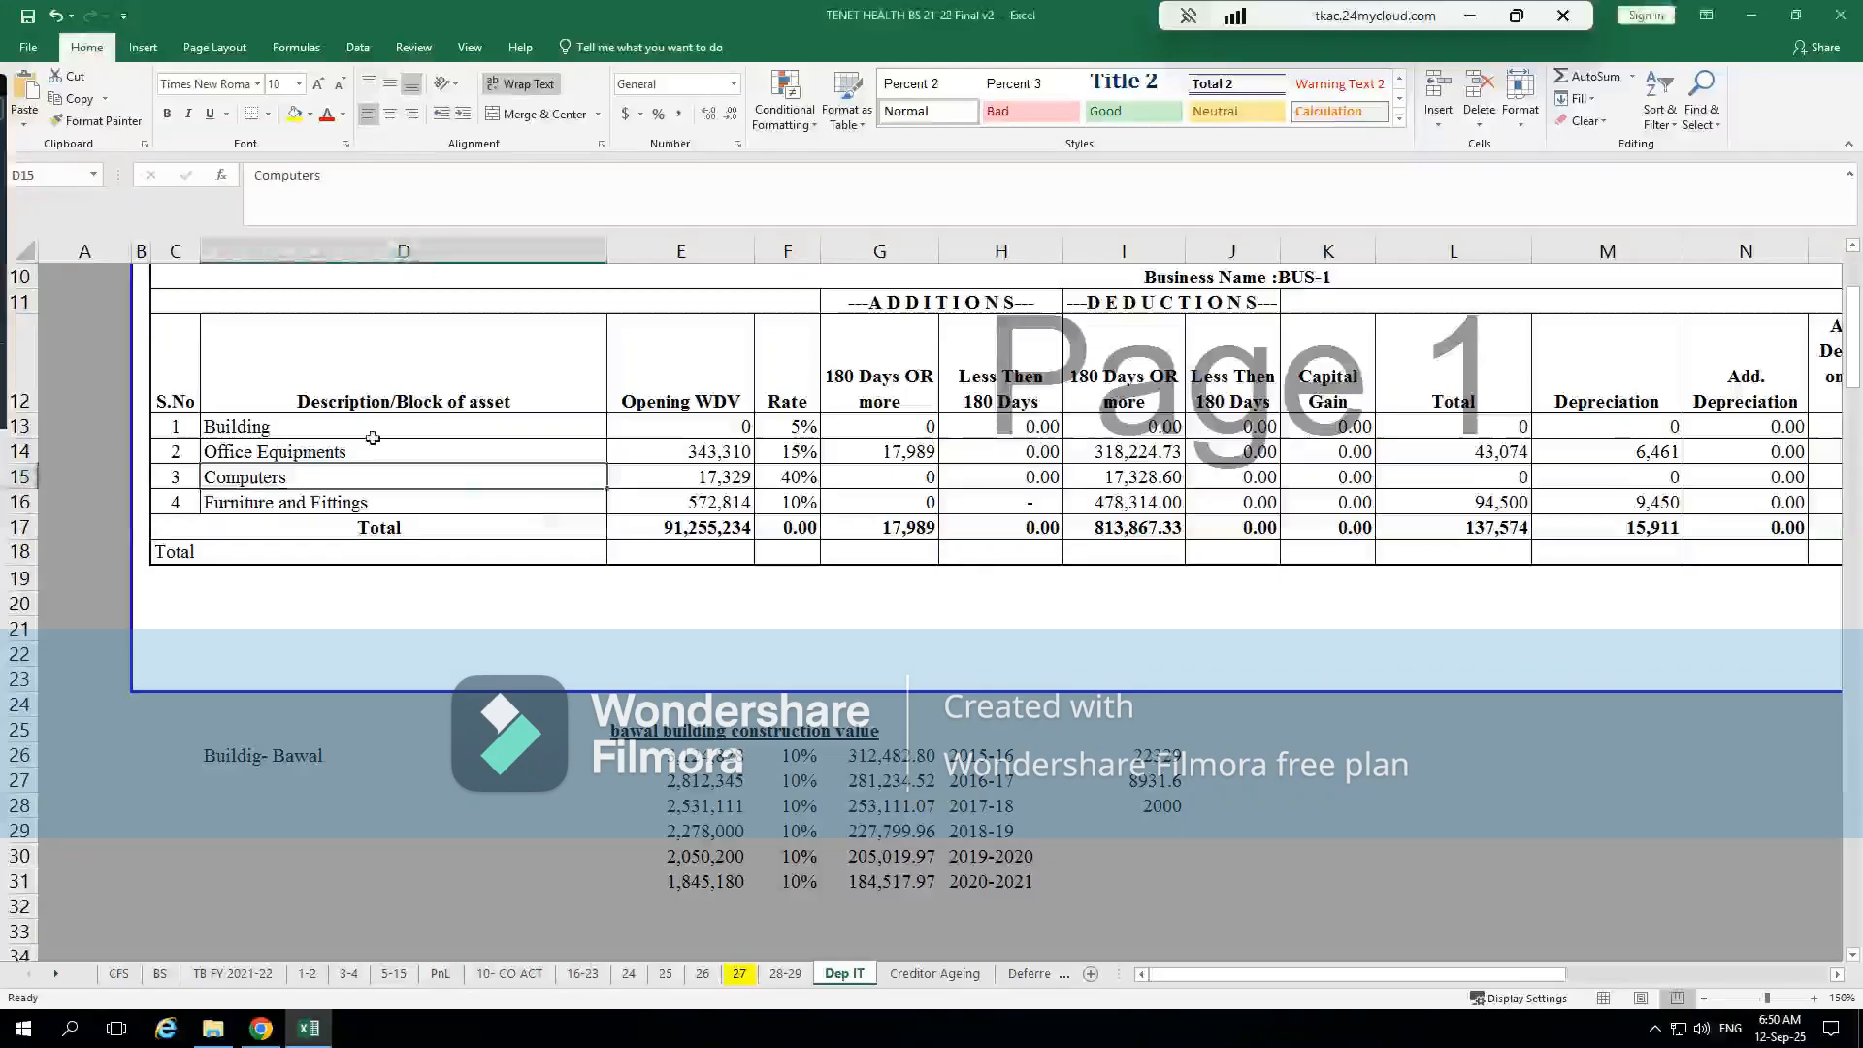
key("alt")
key("alt+Tab")
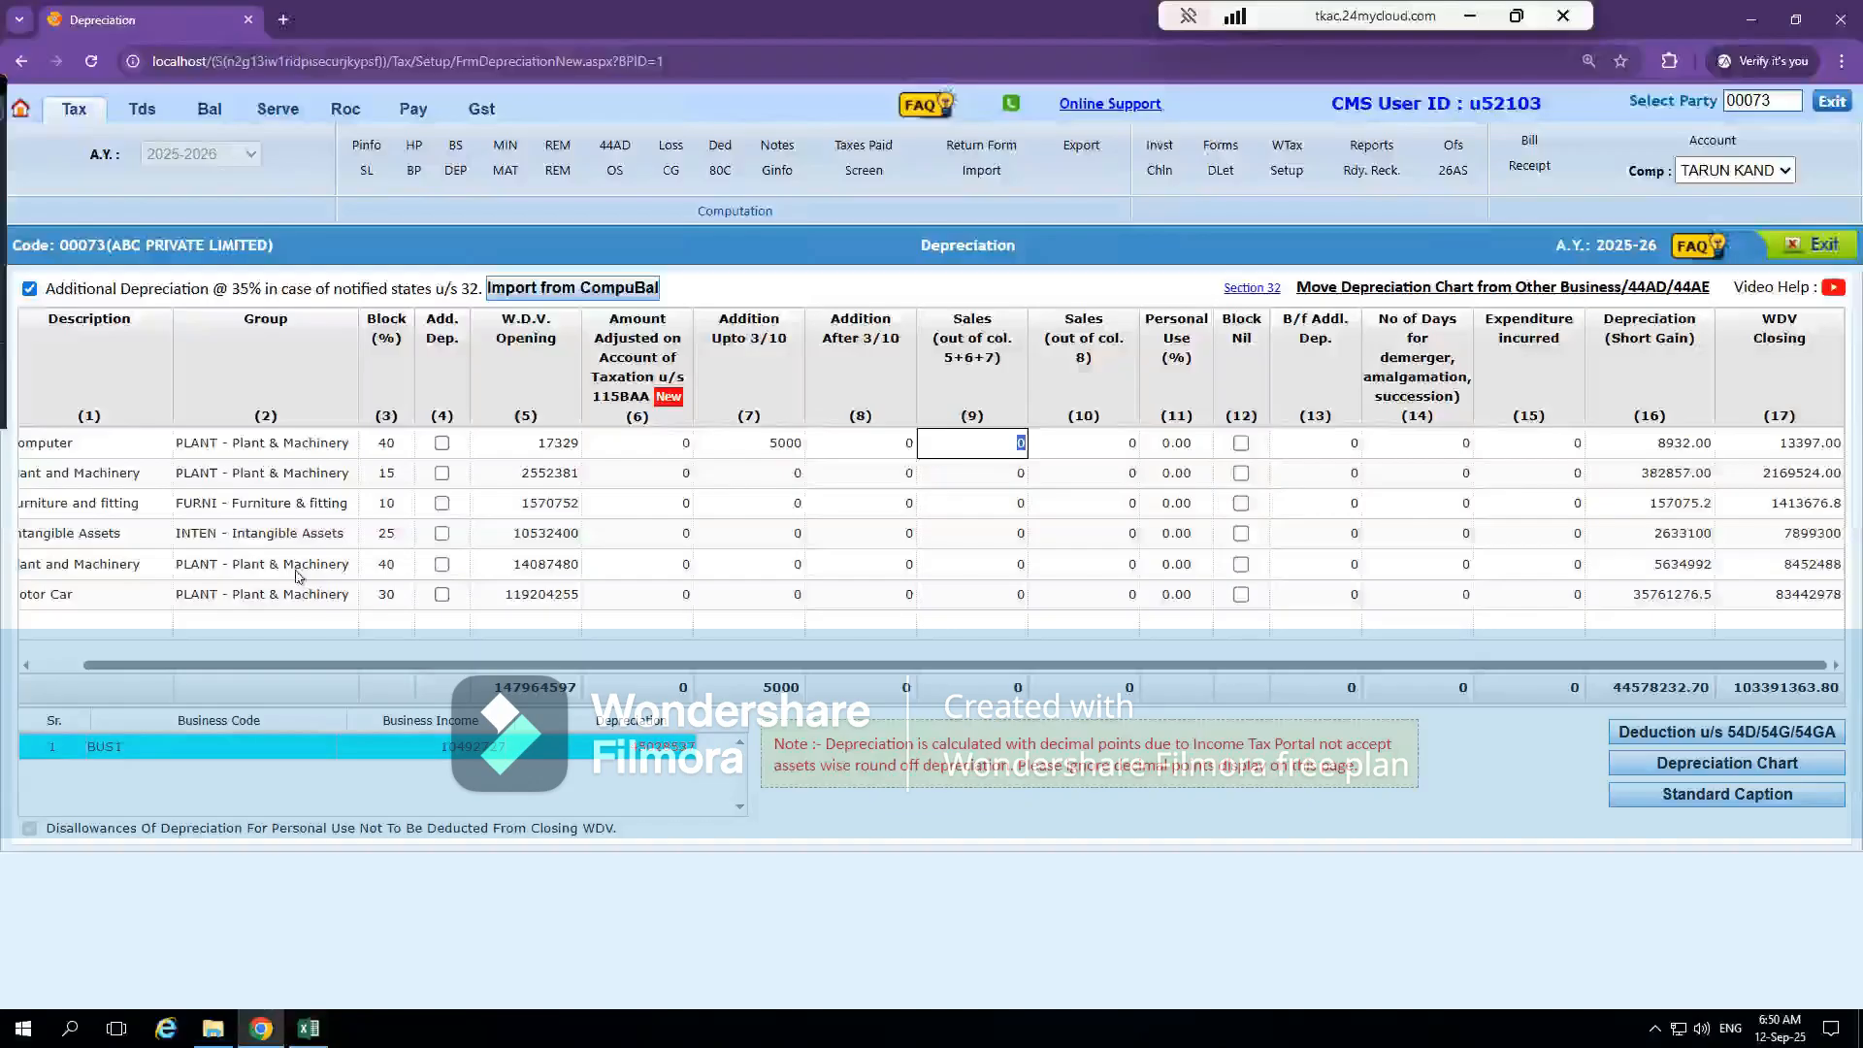
left_click(587, 452)
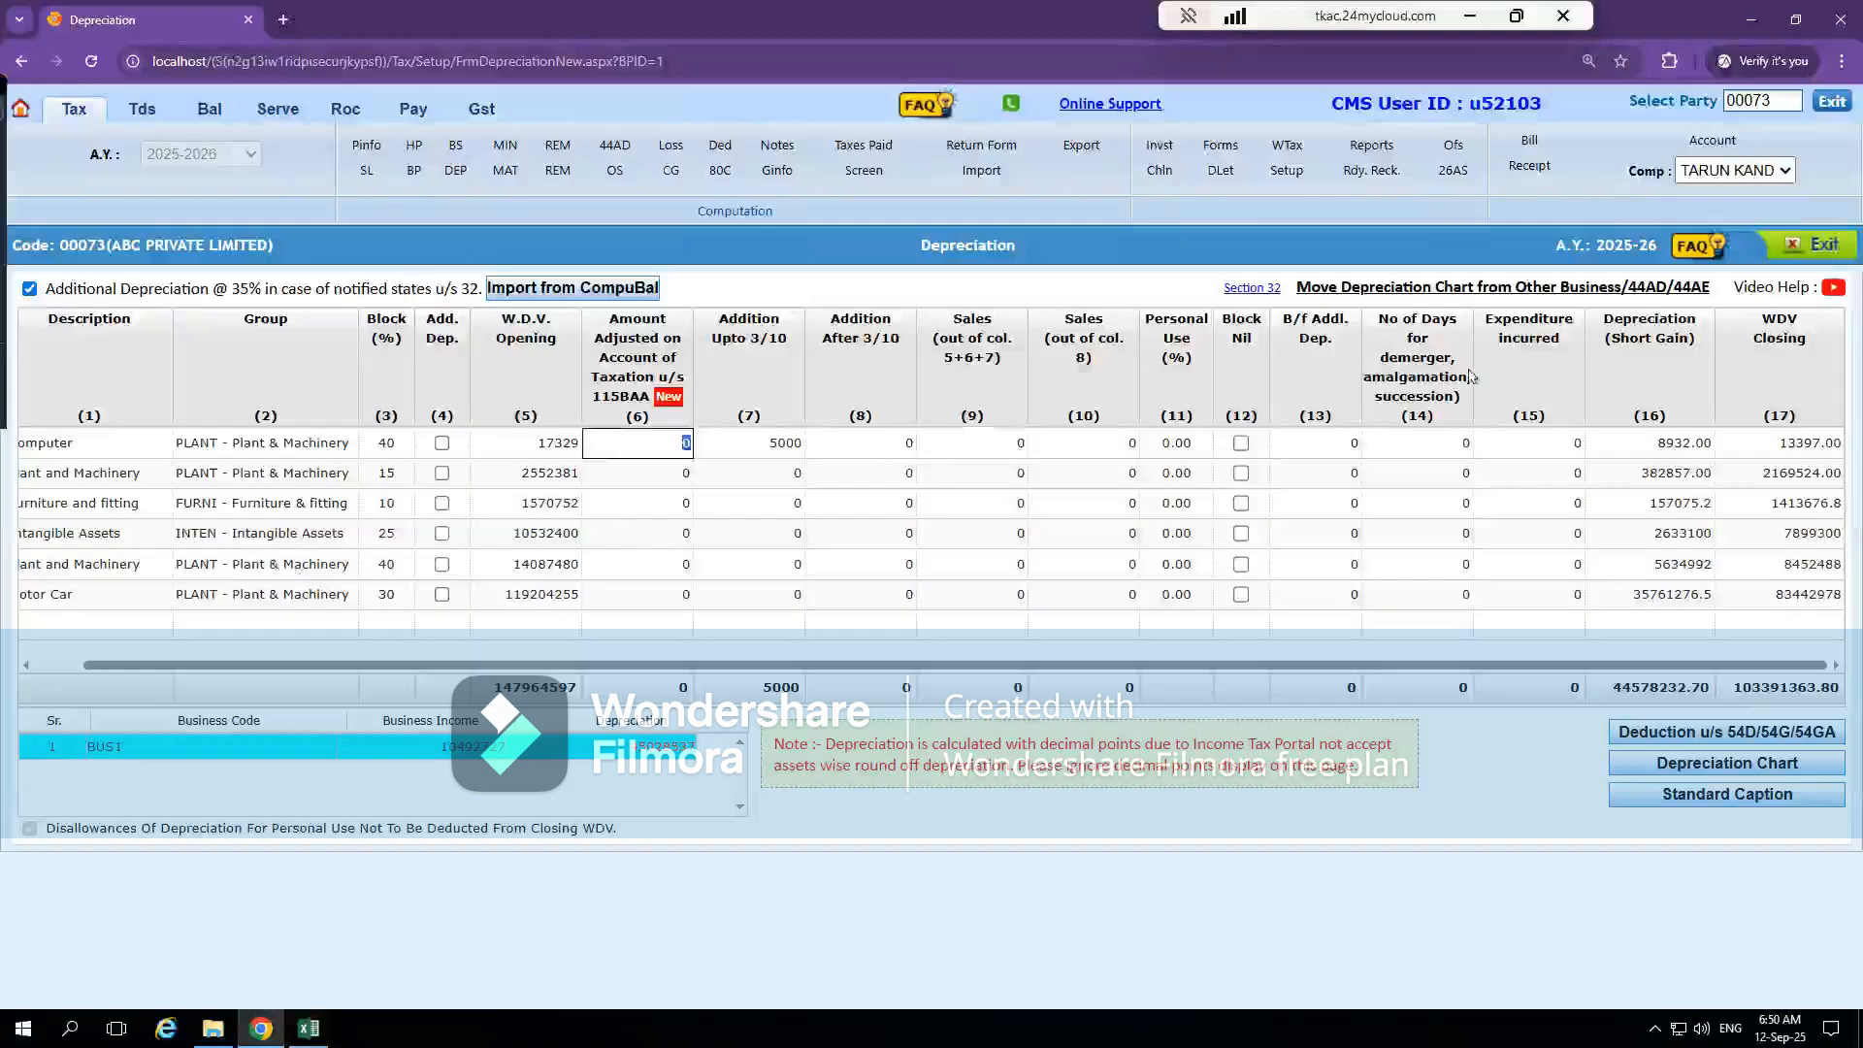
Leave the depreciation chart, switch to the company's balance sheet module and open Form 3CD for e-filing
left_click(1807, 249)
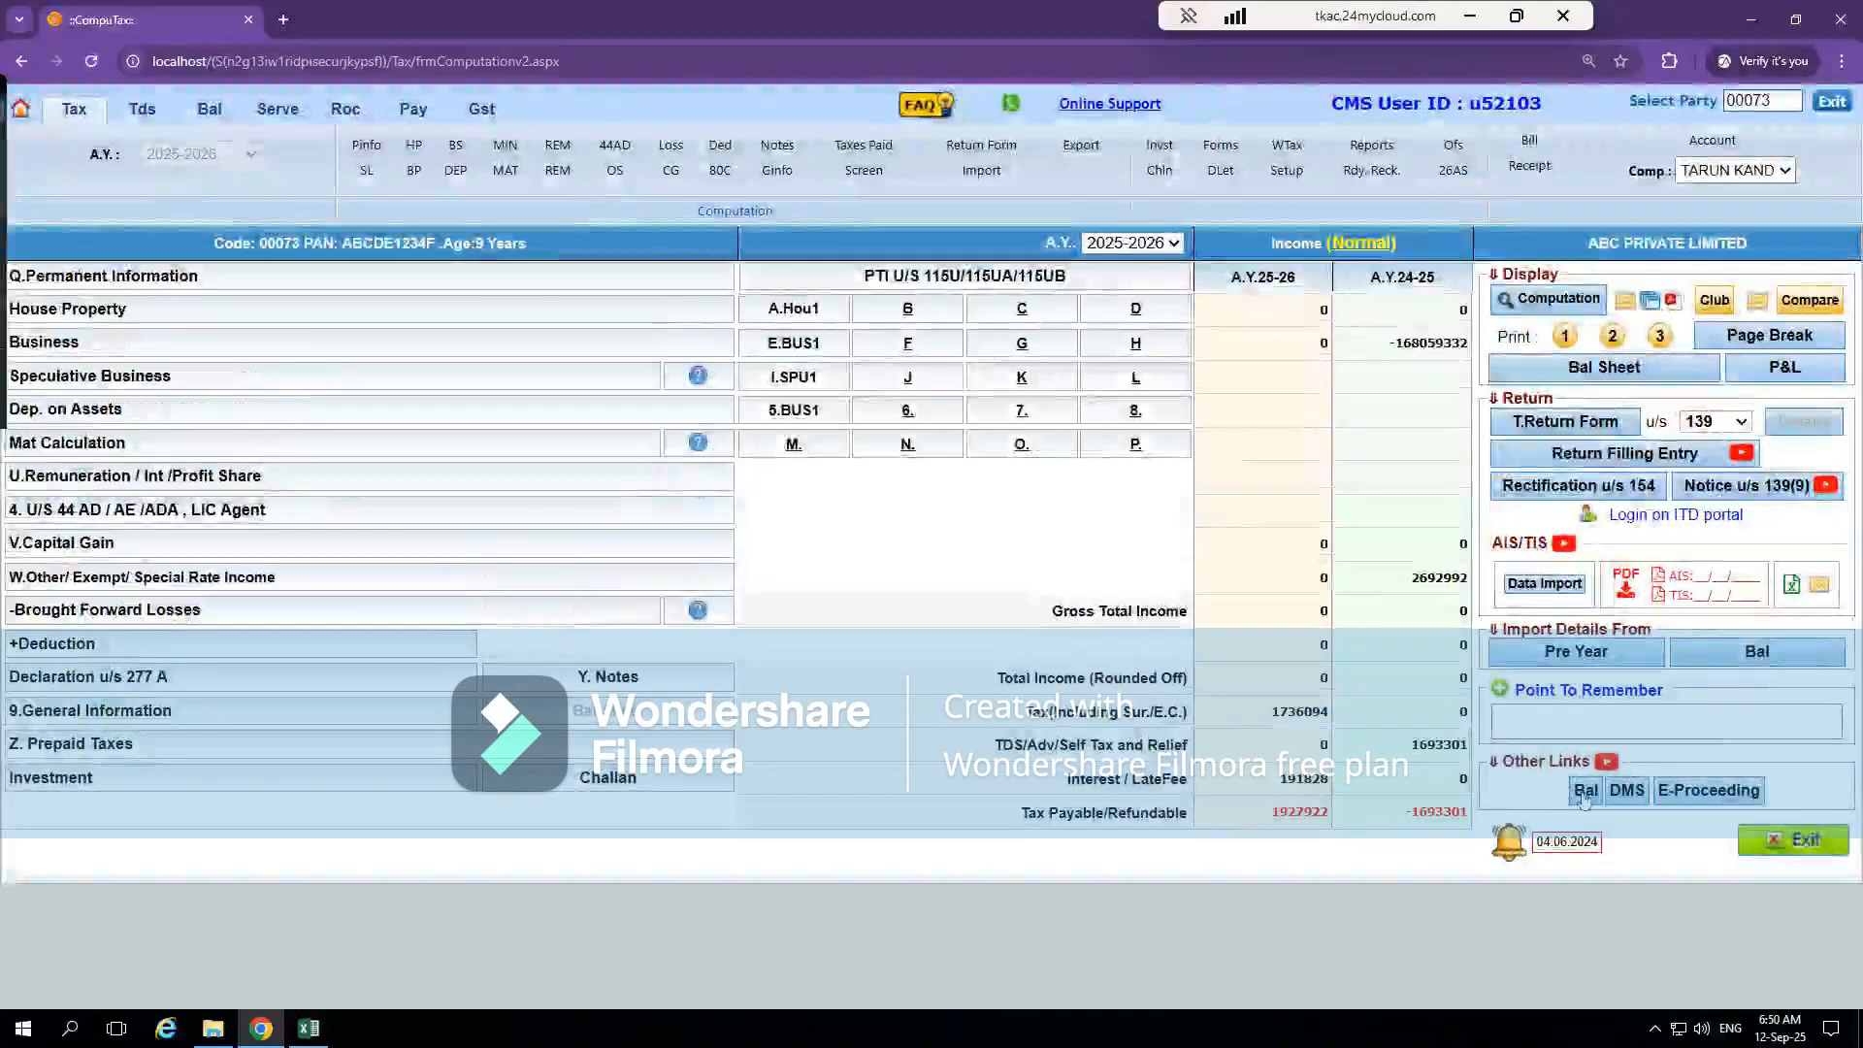
left_click(1582, 793)
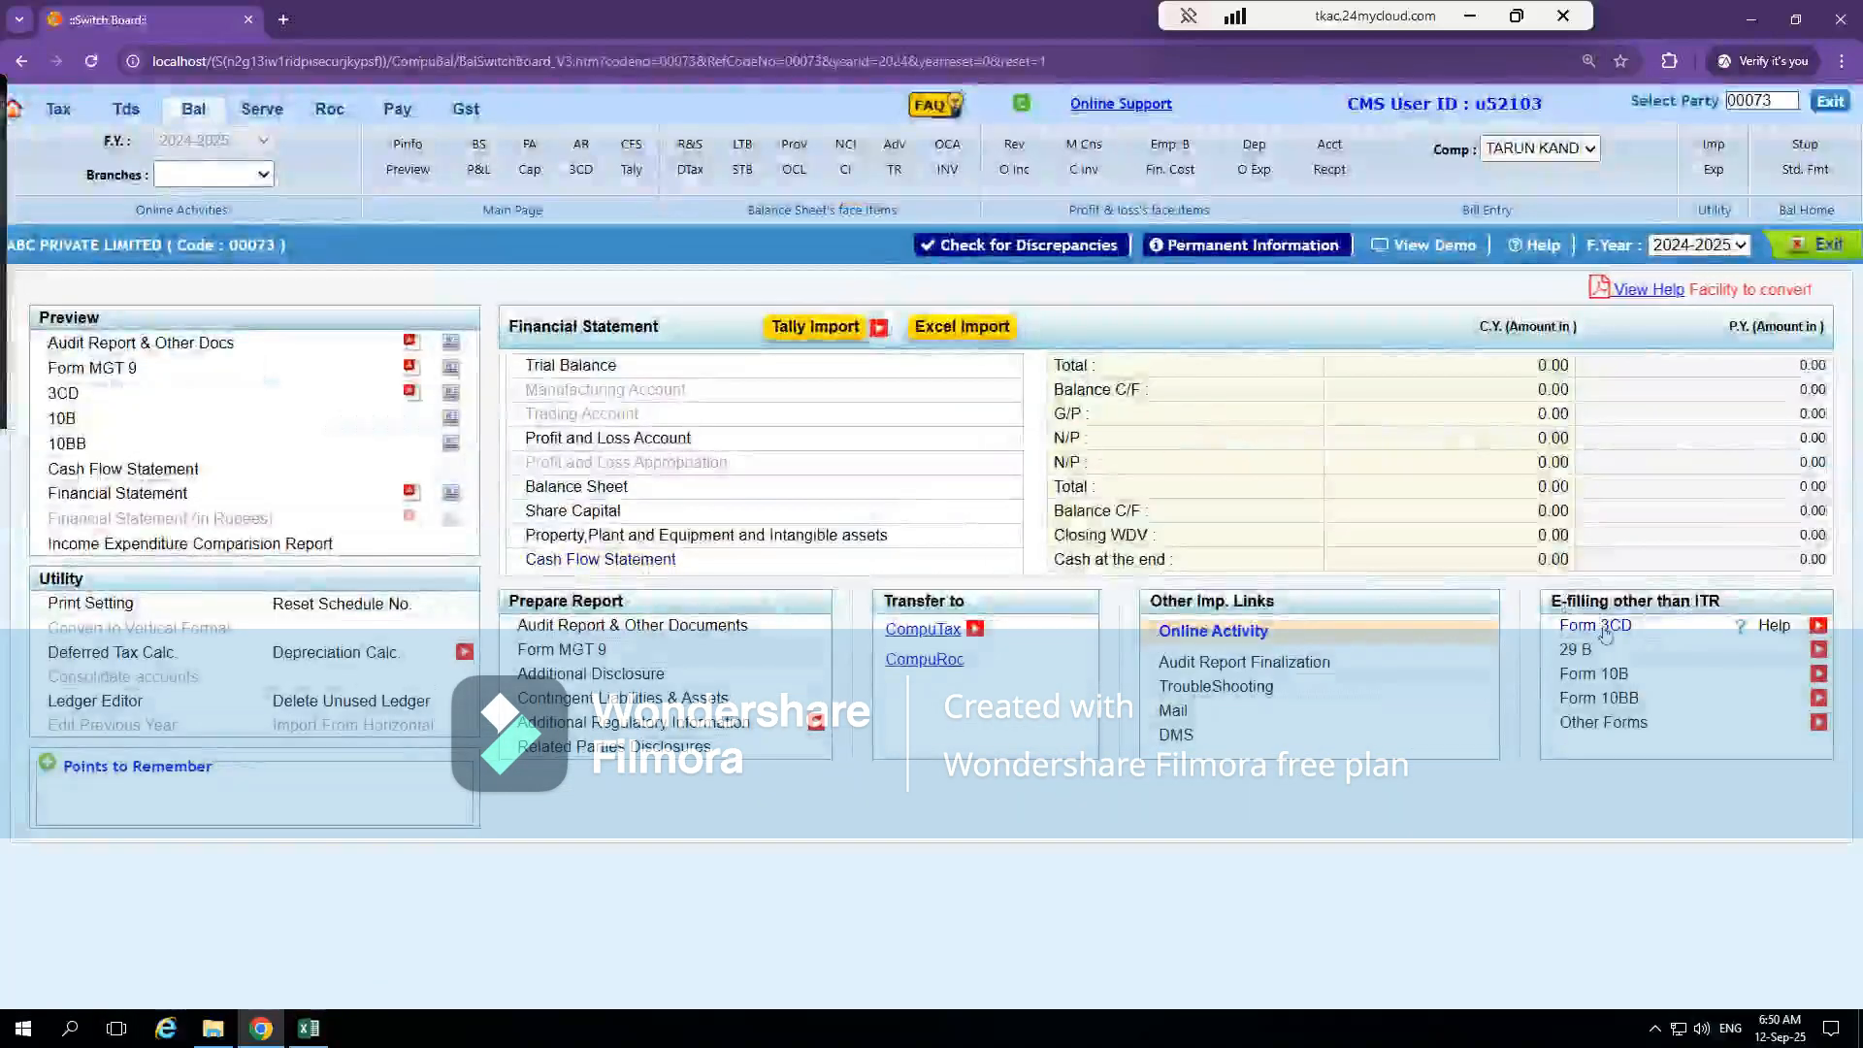
double_click(1607, 627)
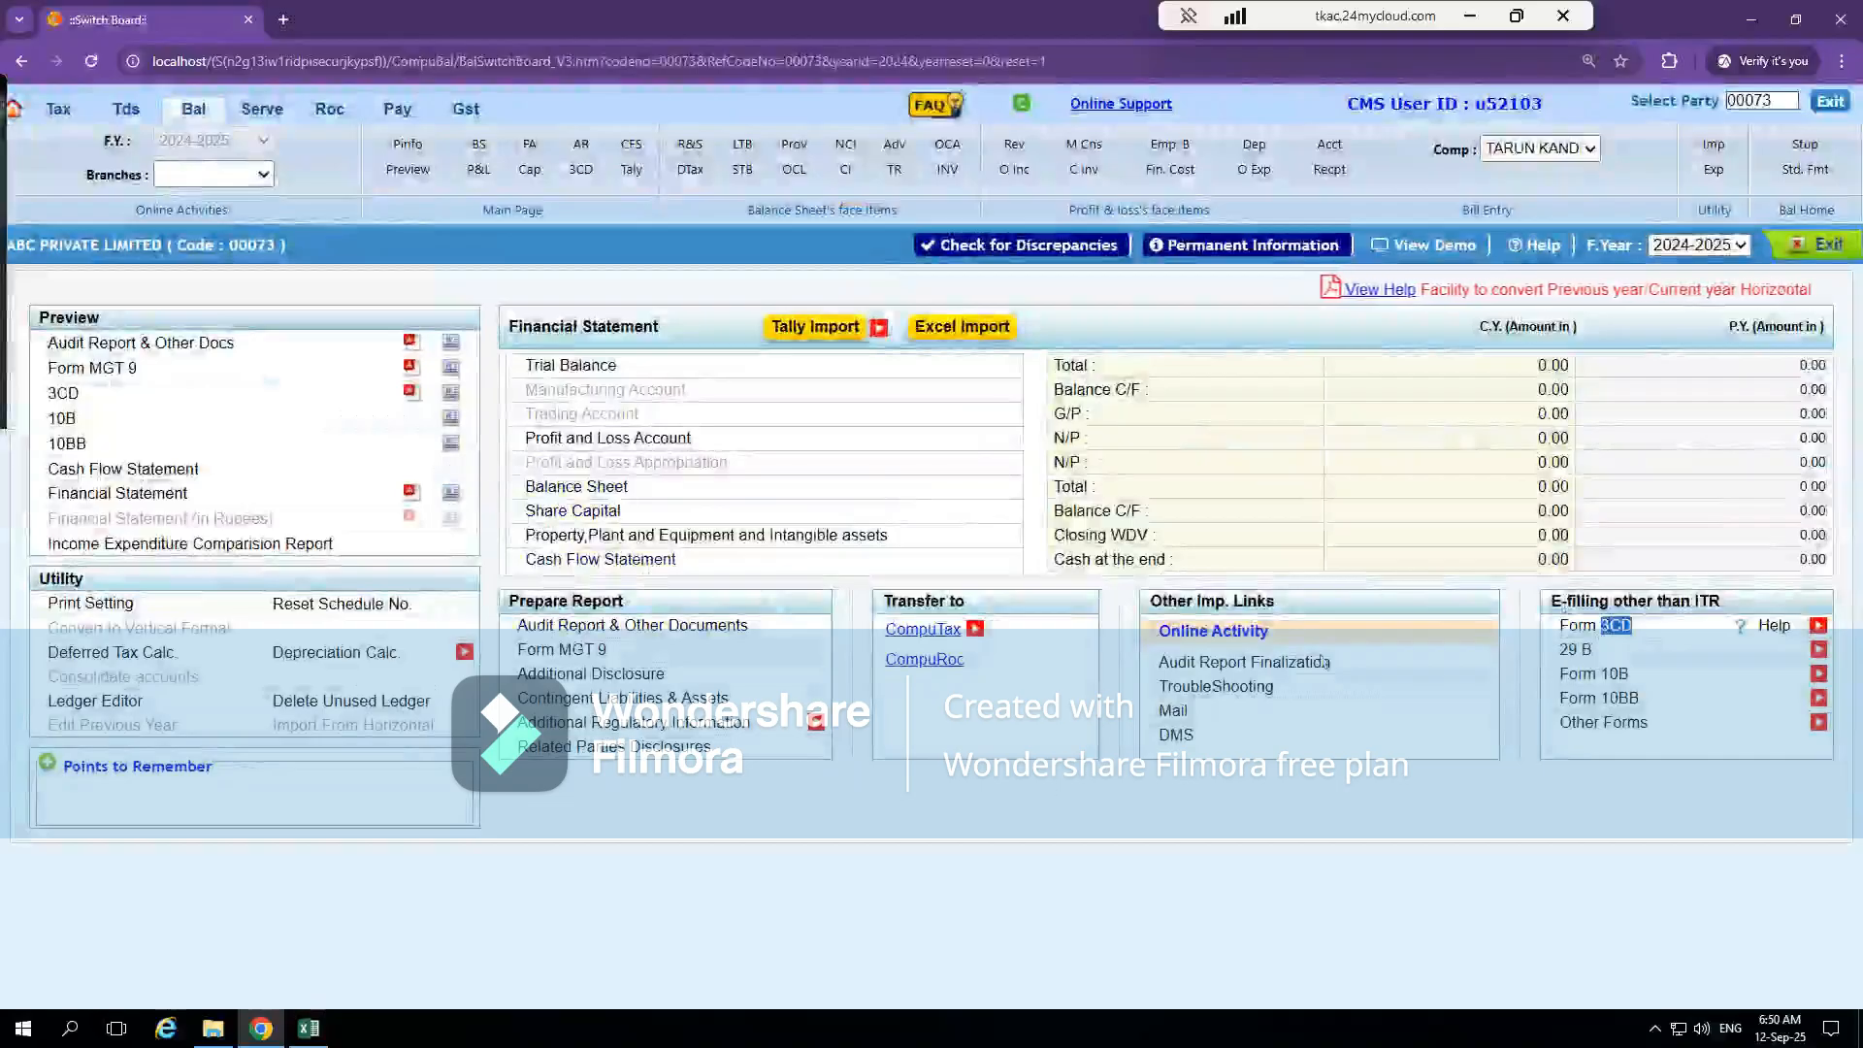
double_click(1574, 627)
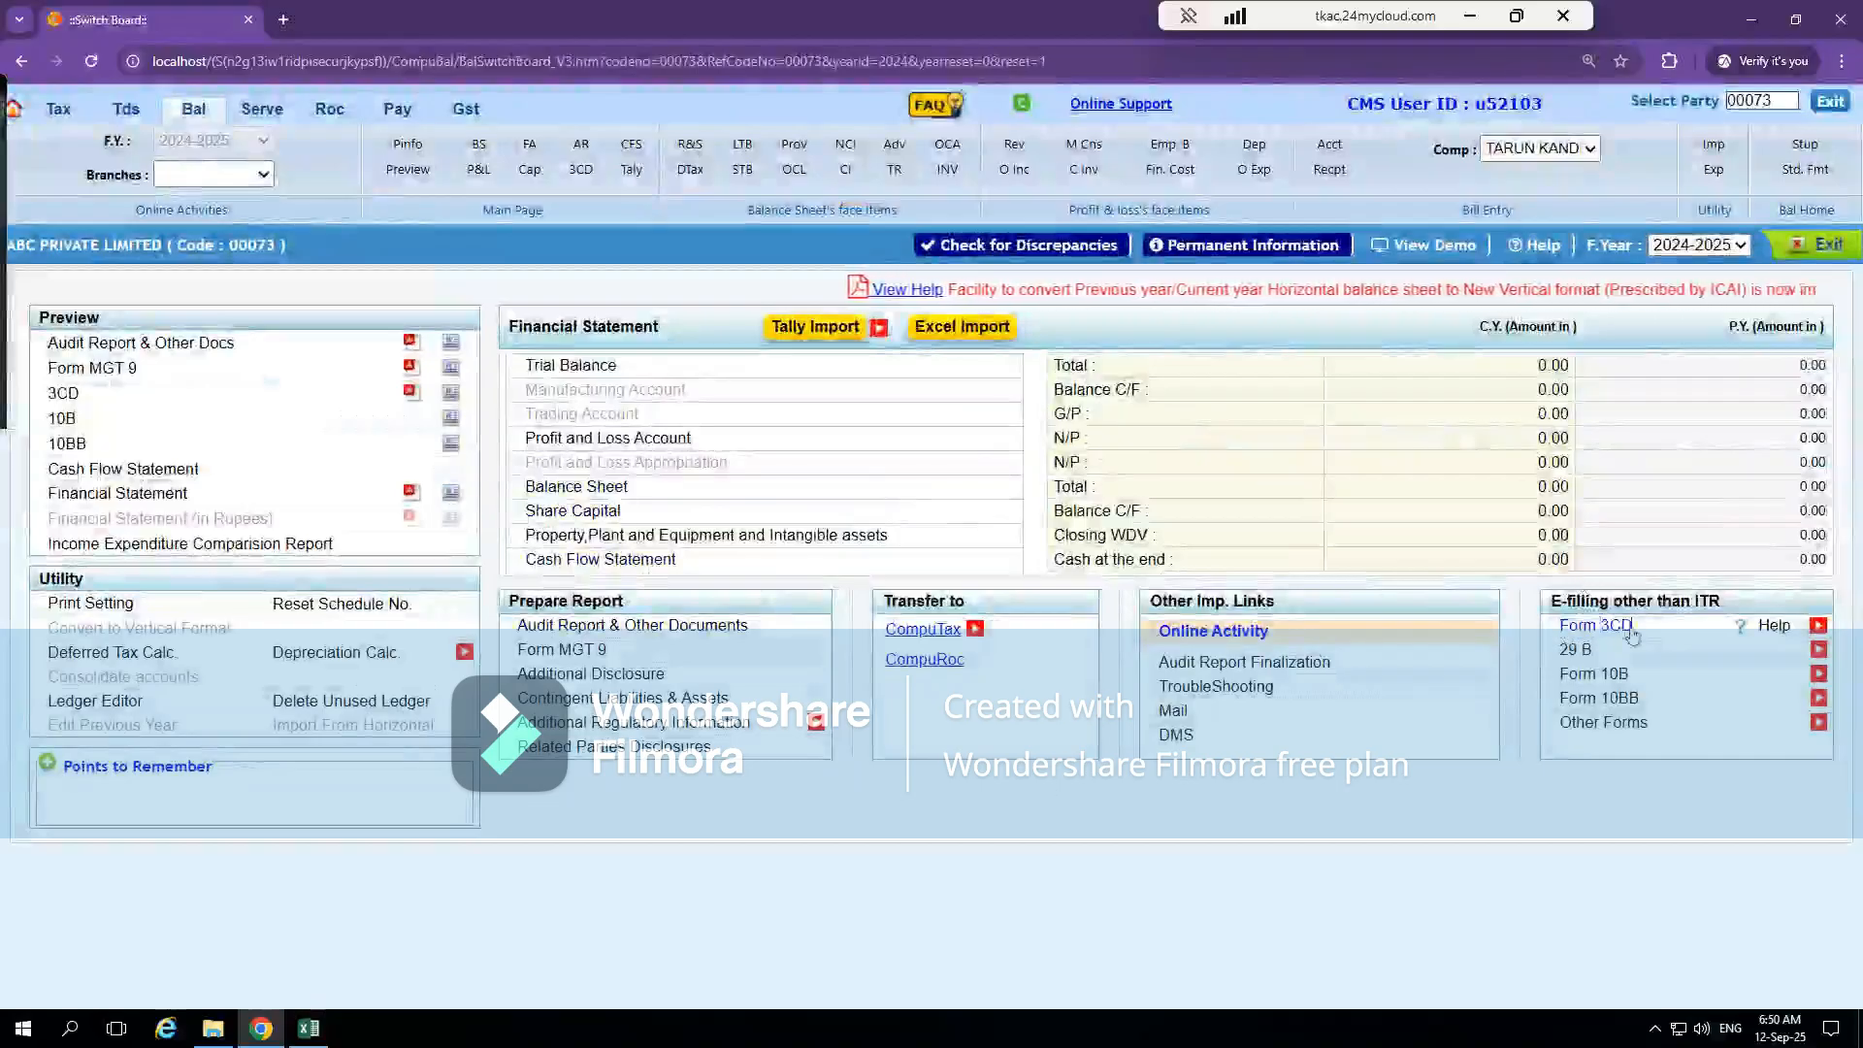
left_click(1615, 629)
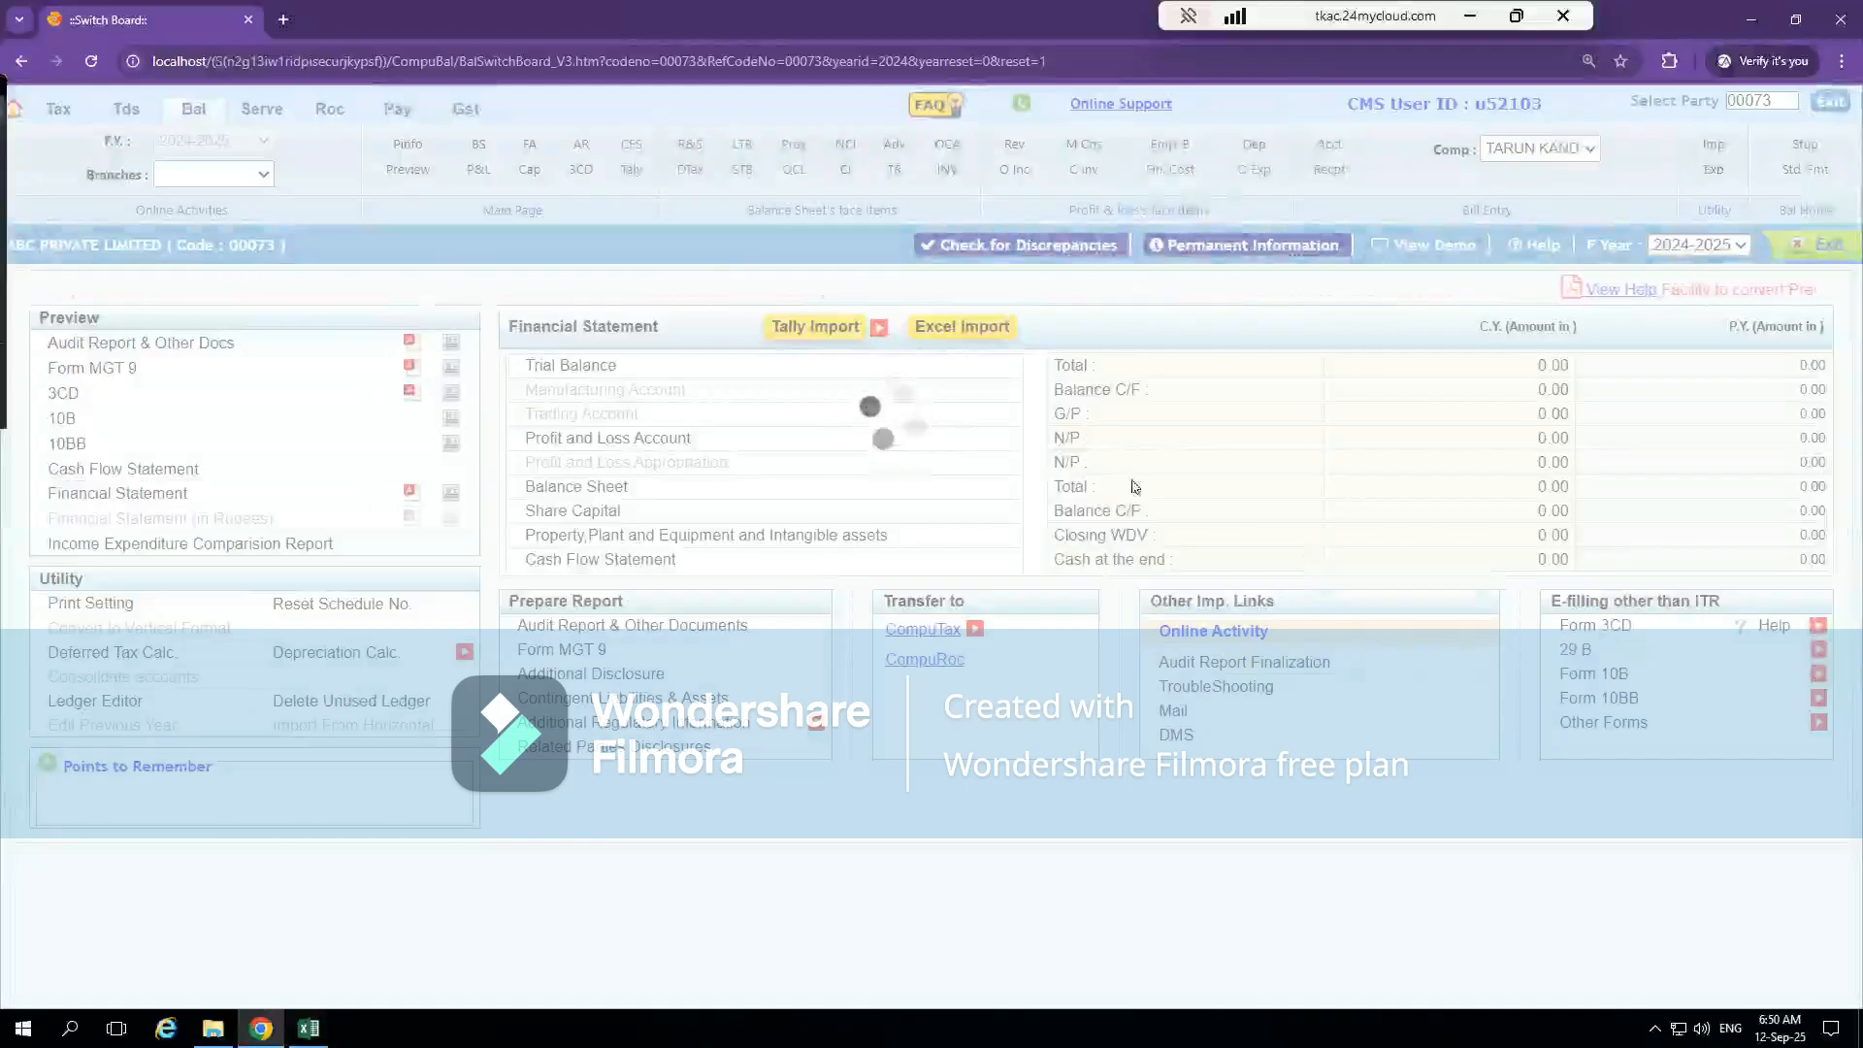
left_click(92, 62)
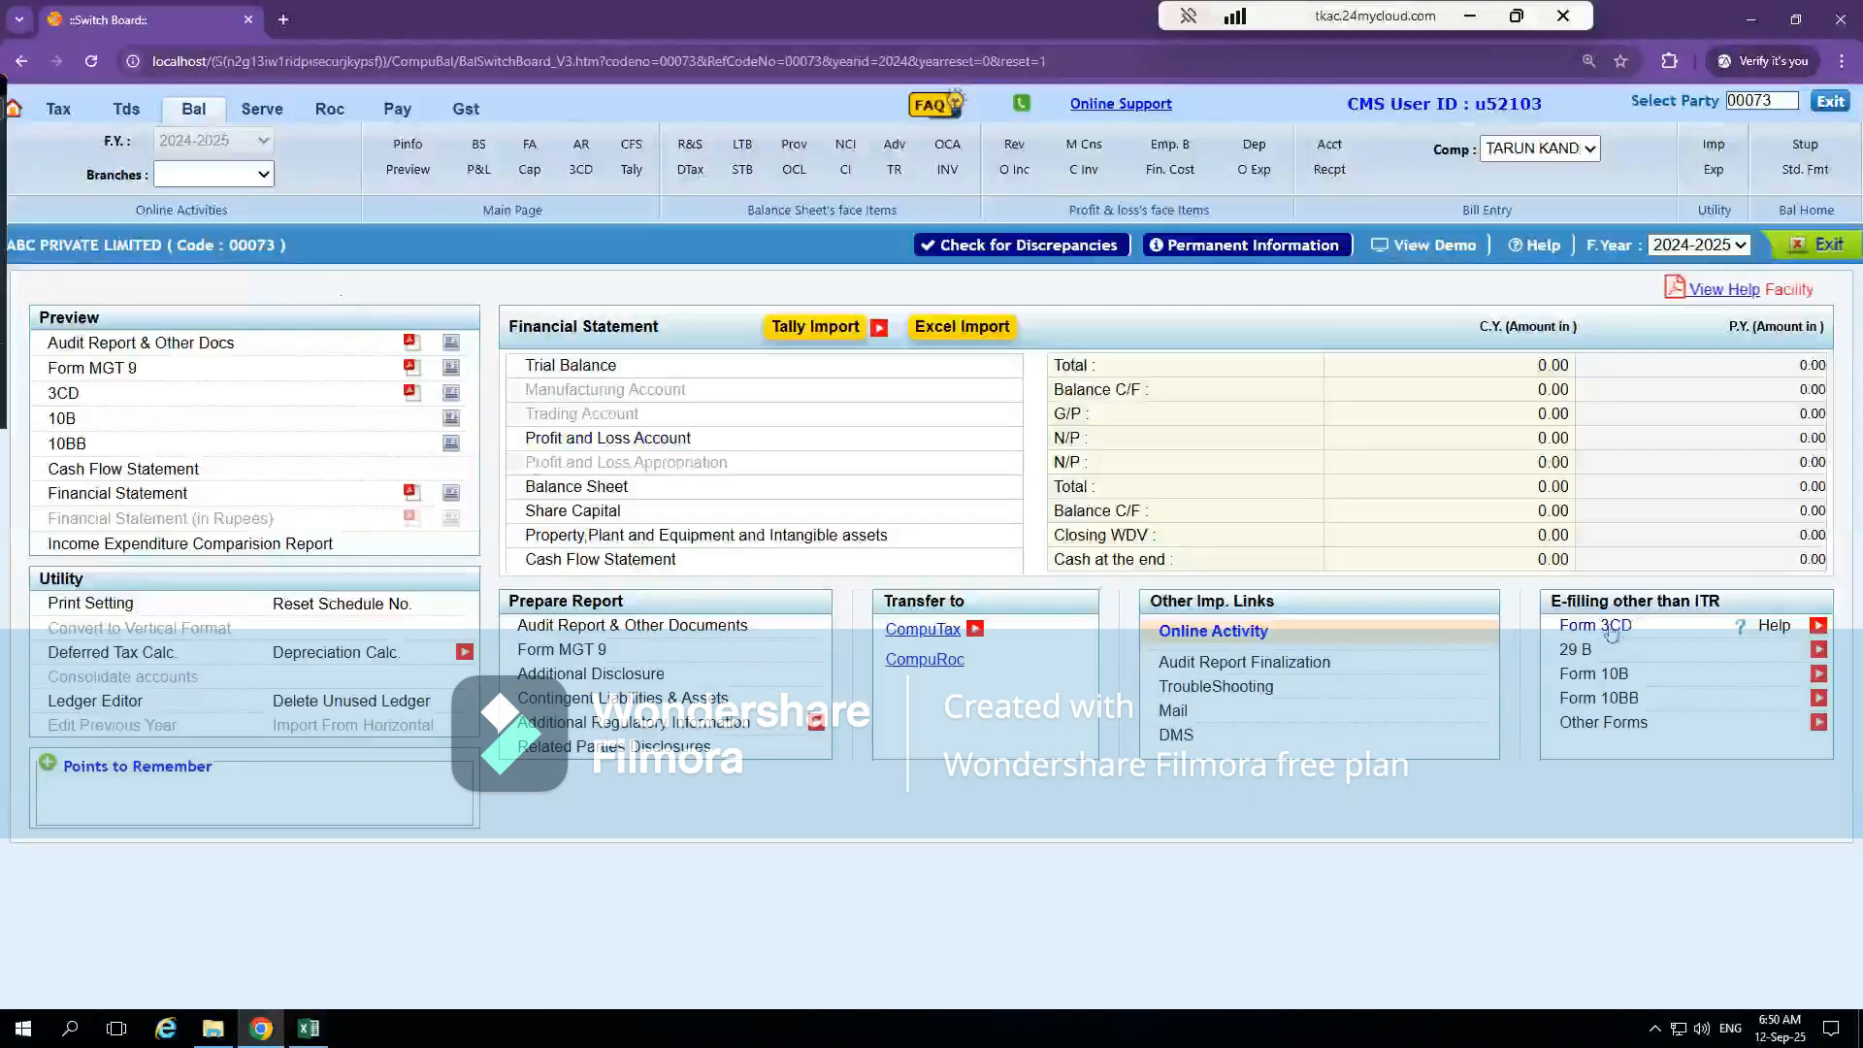
left_click(1609, 628)
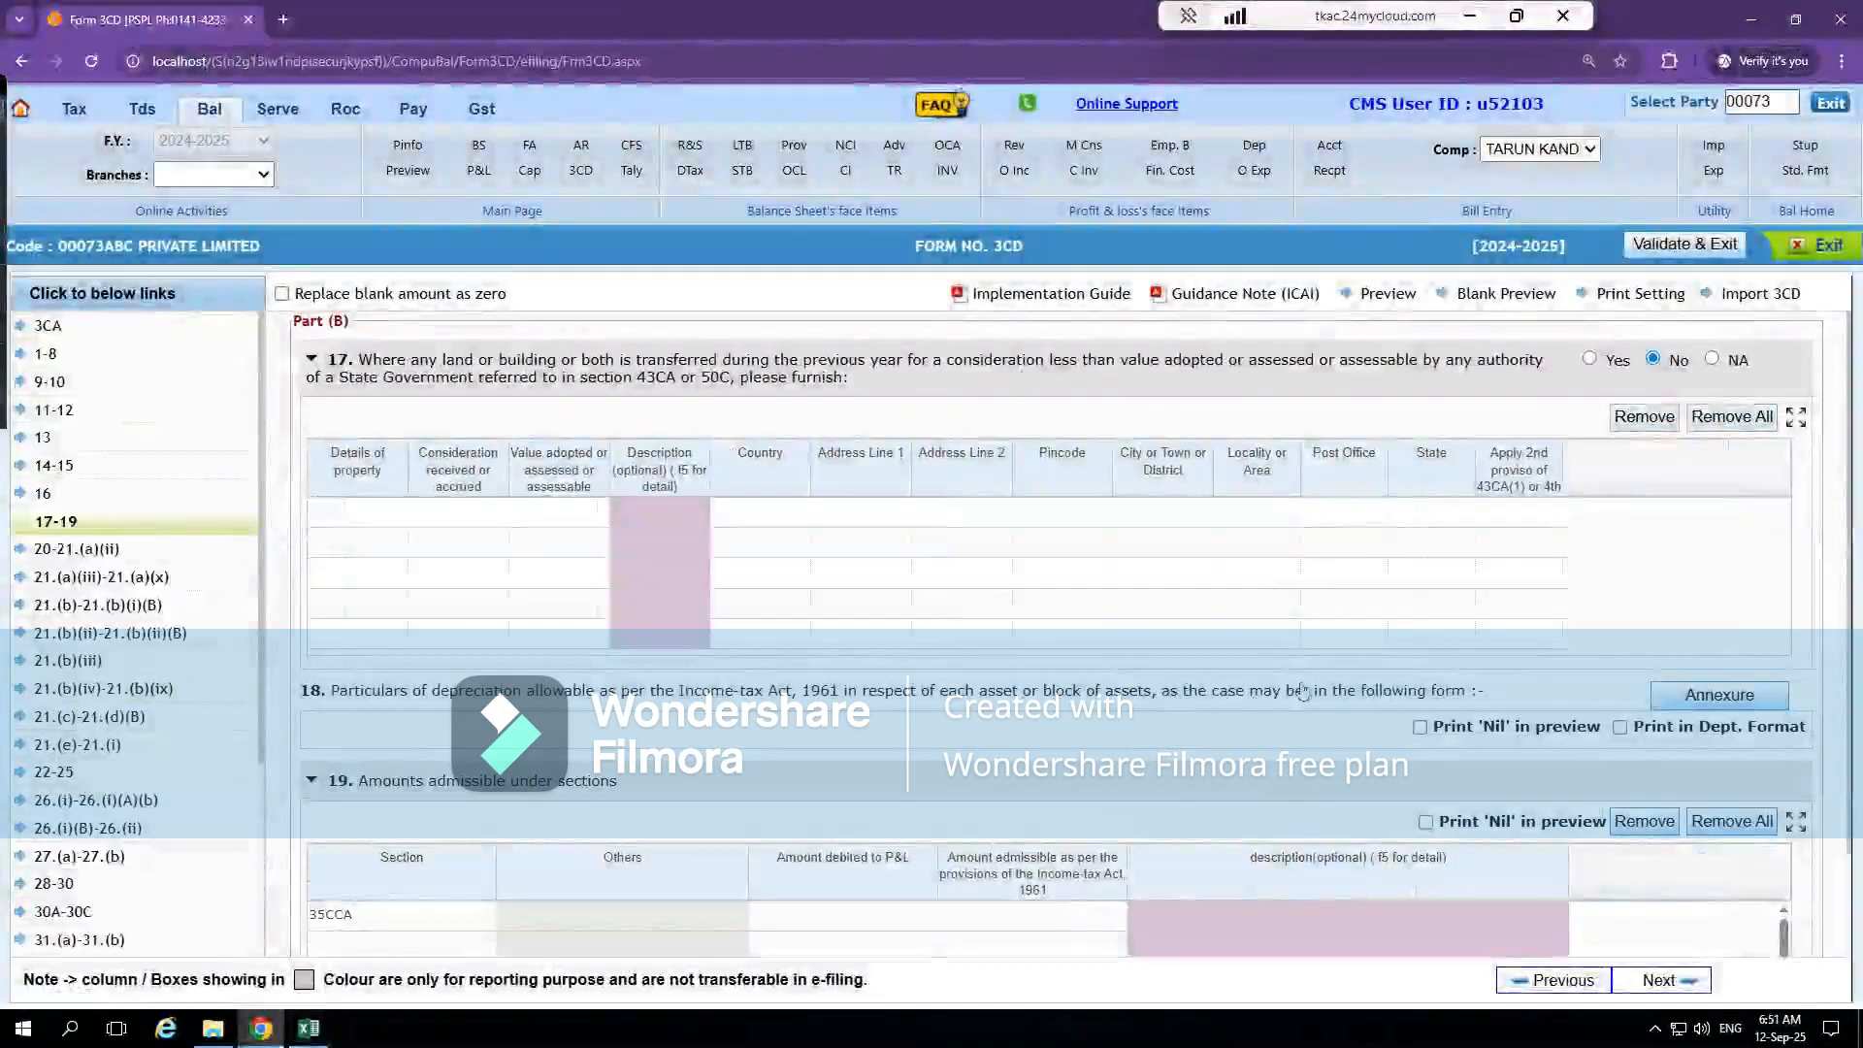
Open the clause 18 depreciation annexure and examine its additions of less than 180 days and sales entries per block
left_click(1704, 699)
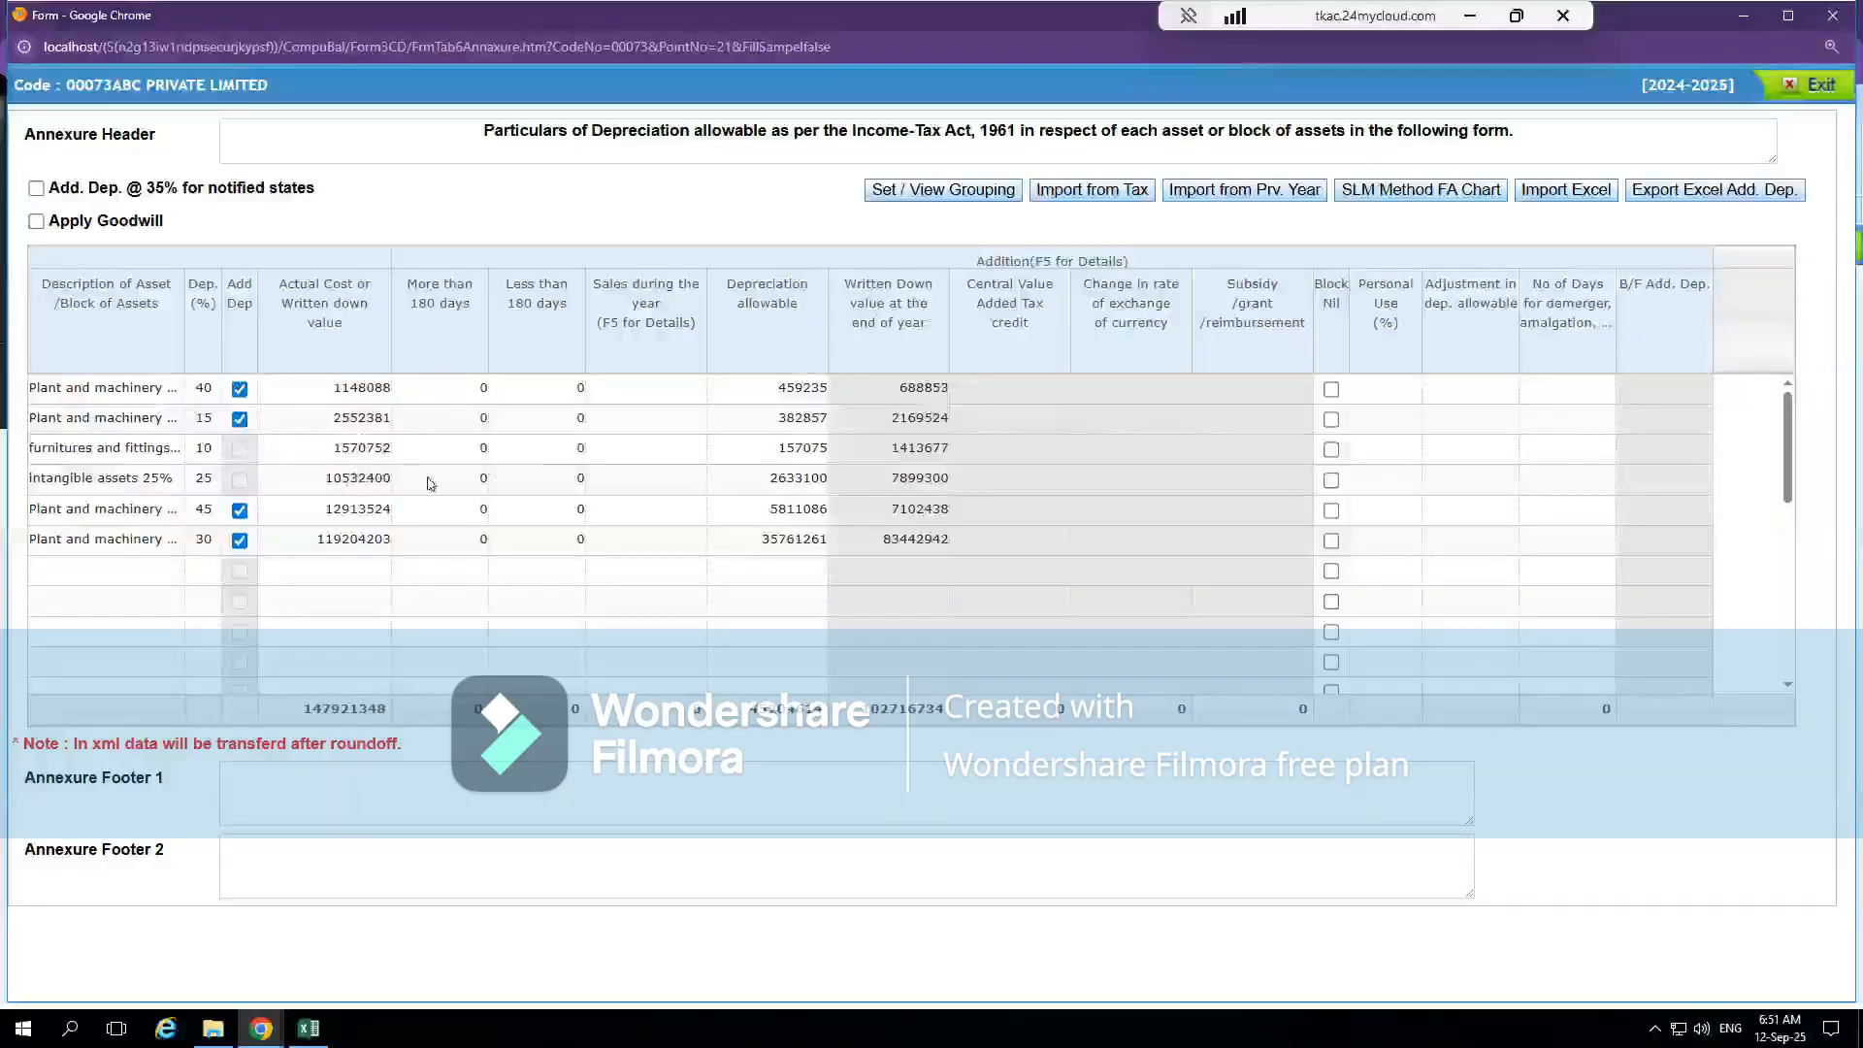
left_click(549, 462)
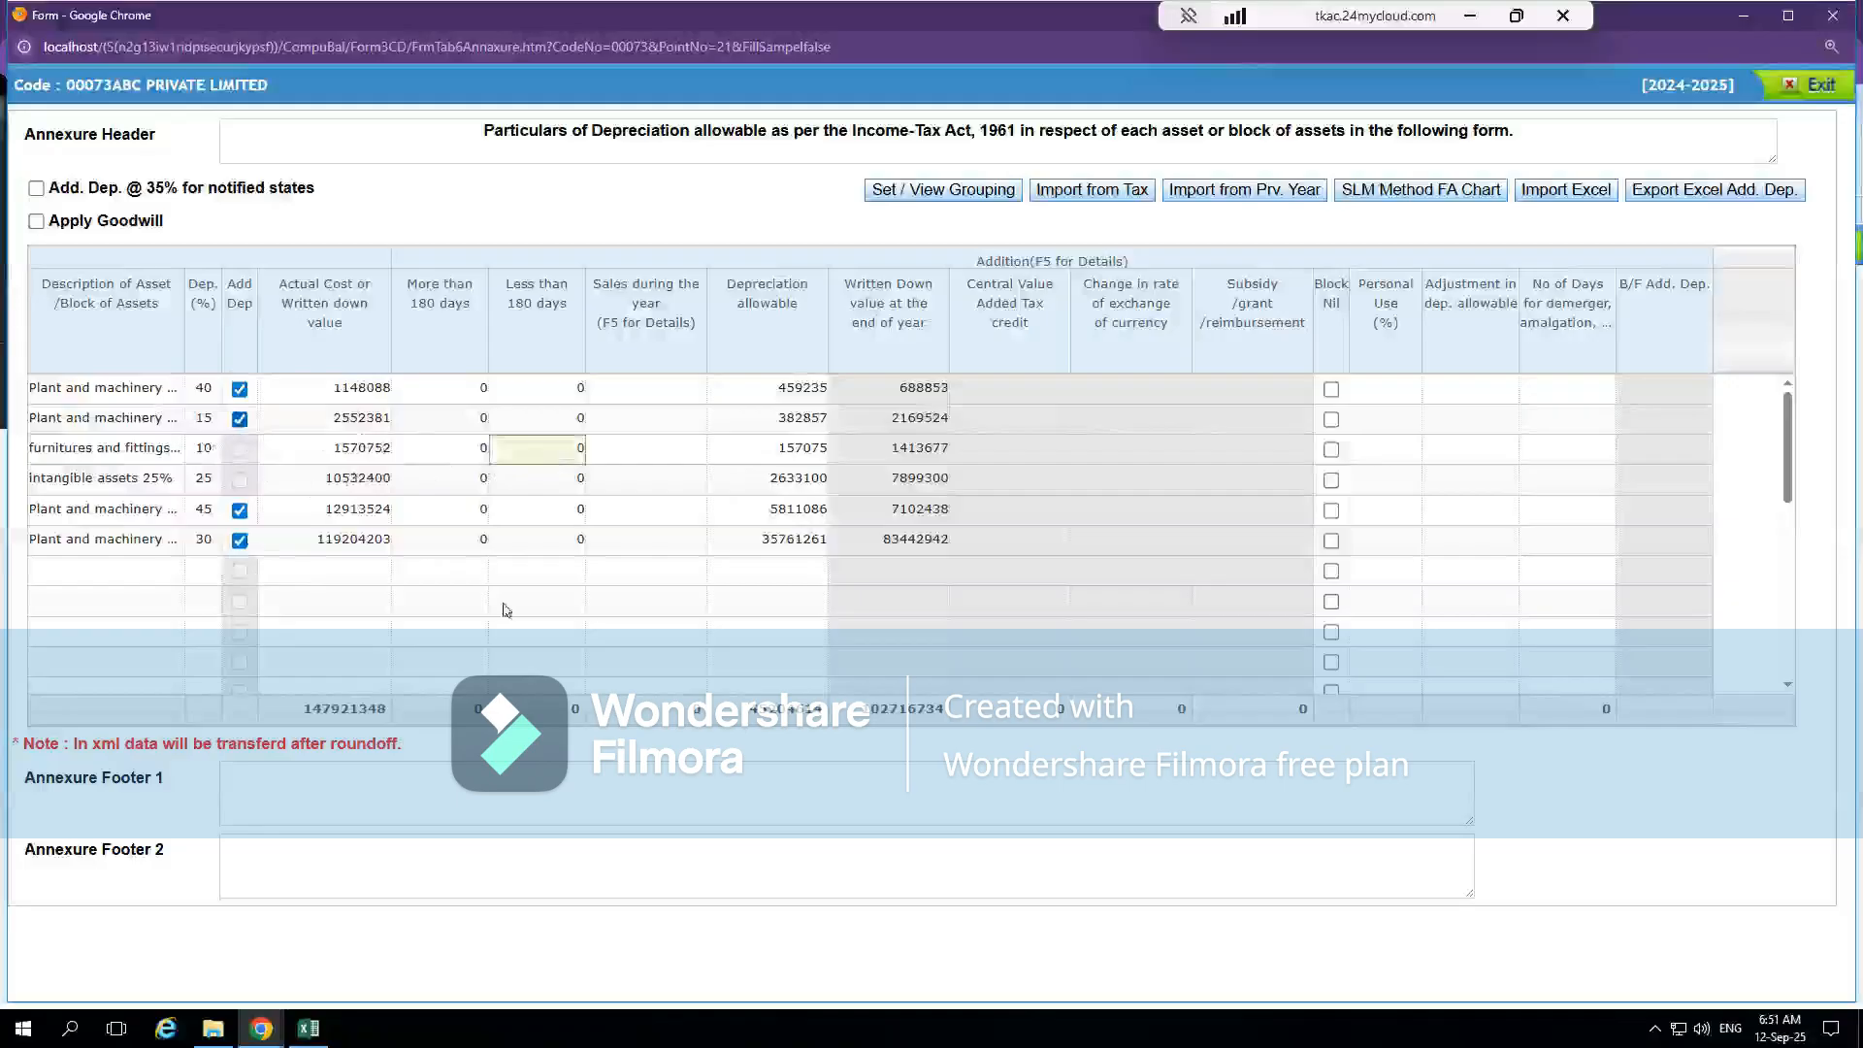
left_click(656, 476)
left_click(543, 486)
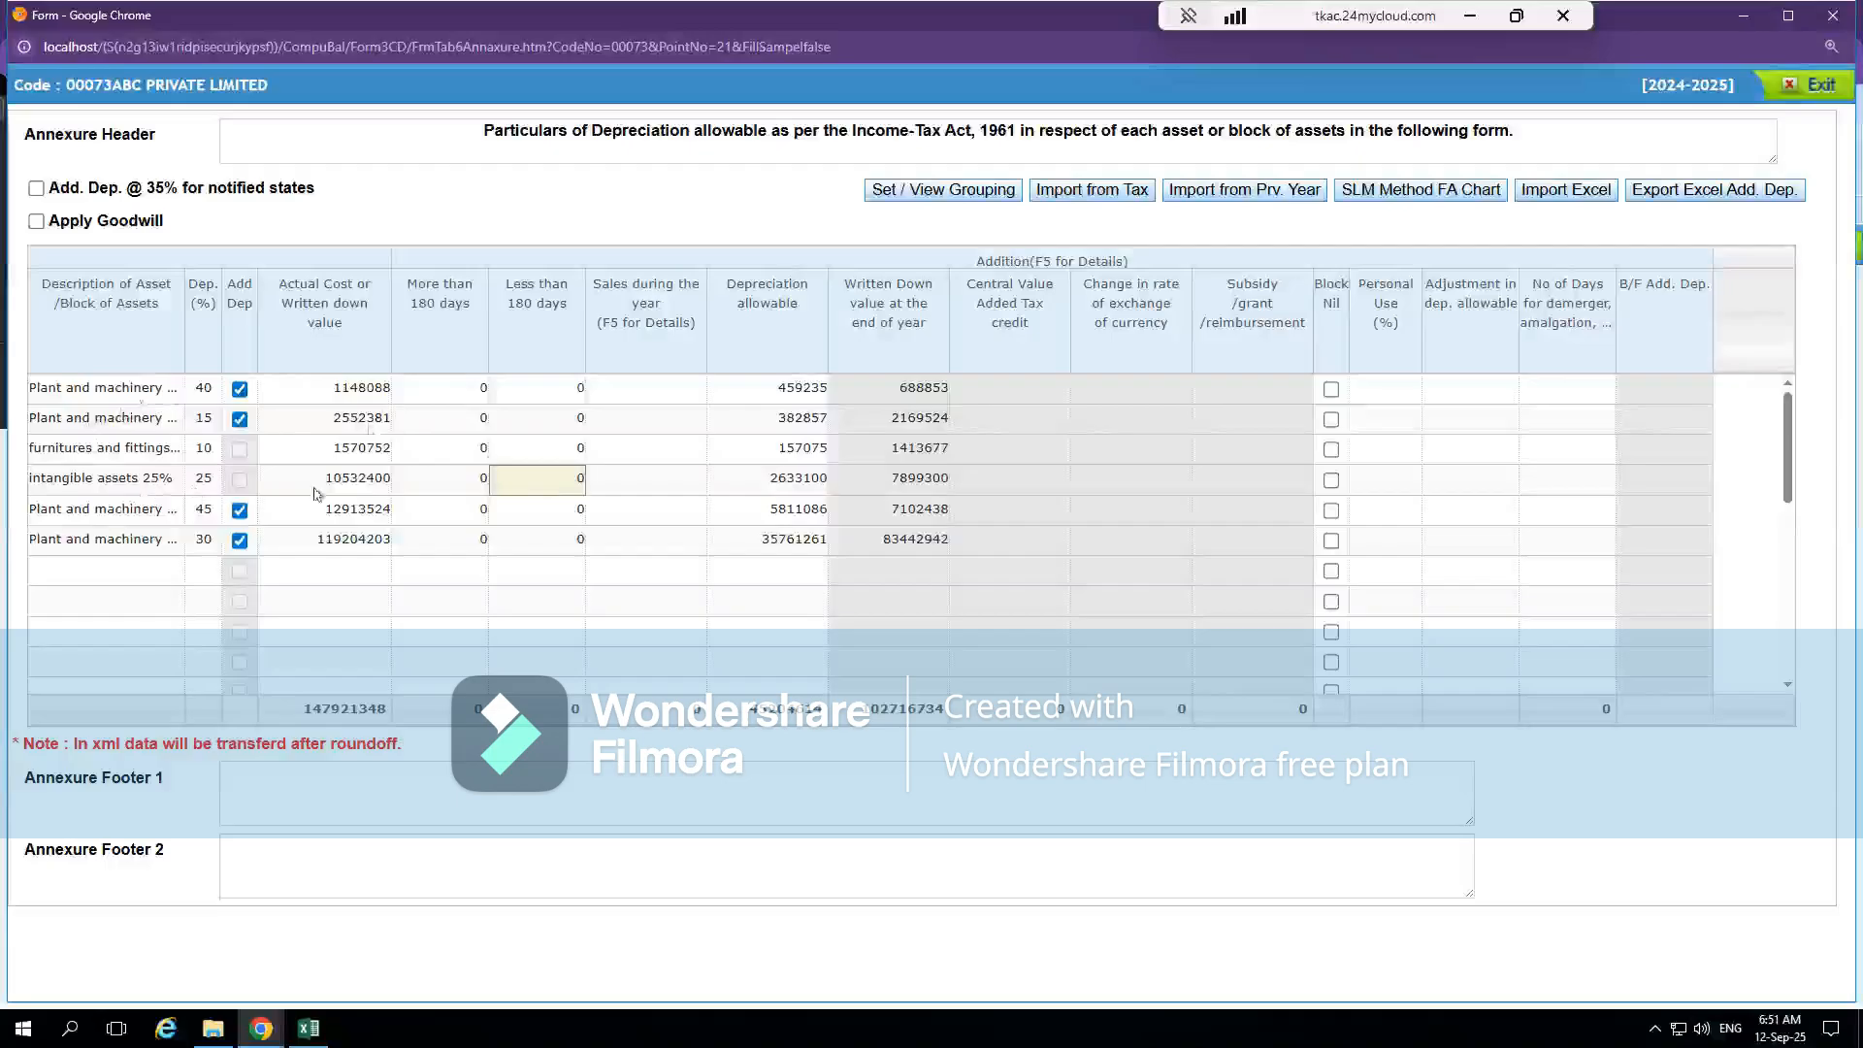
left_click(625, 482)
left_click(519, 425)
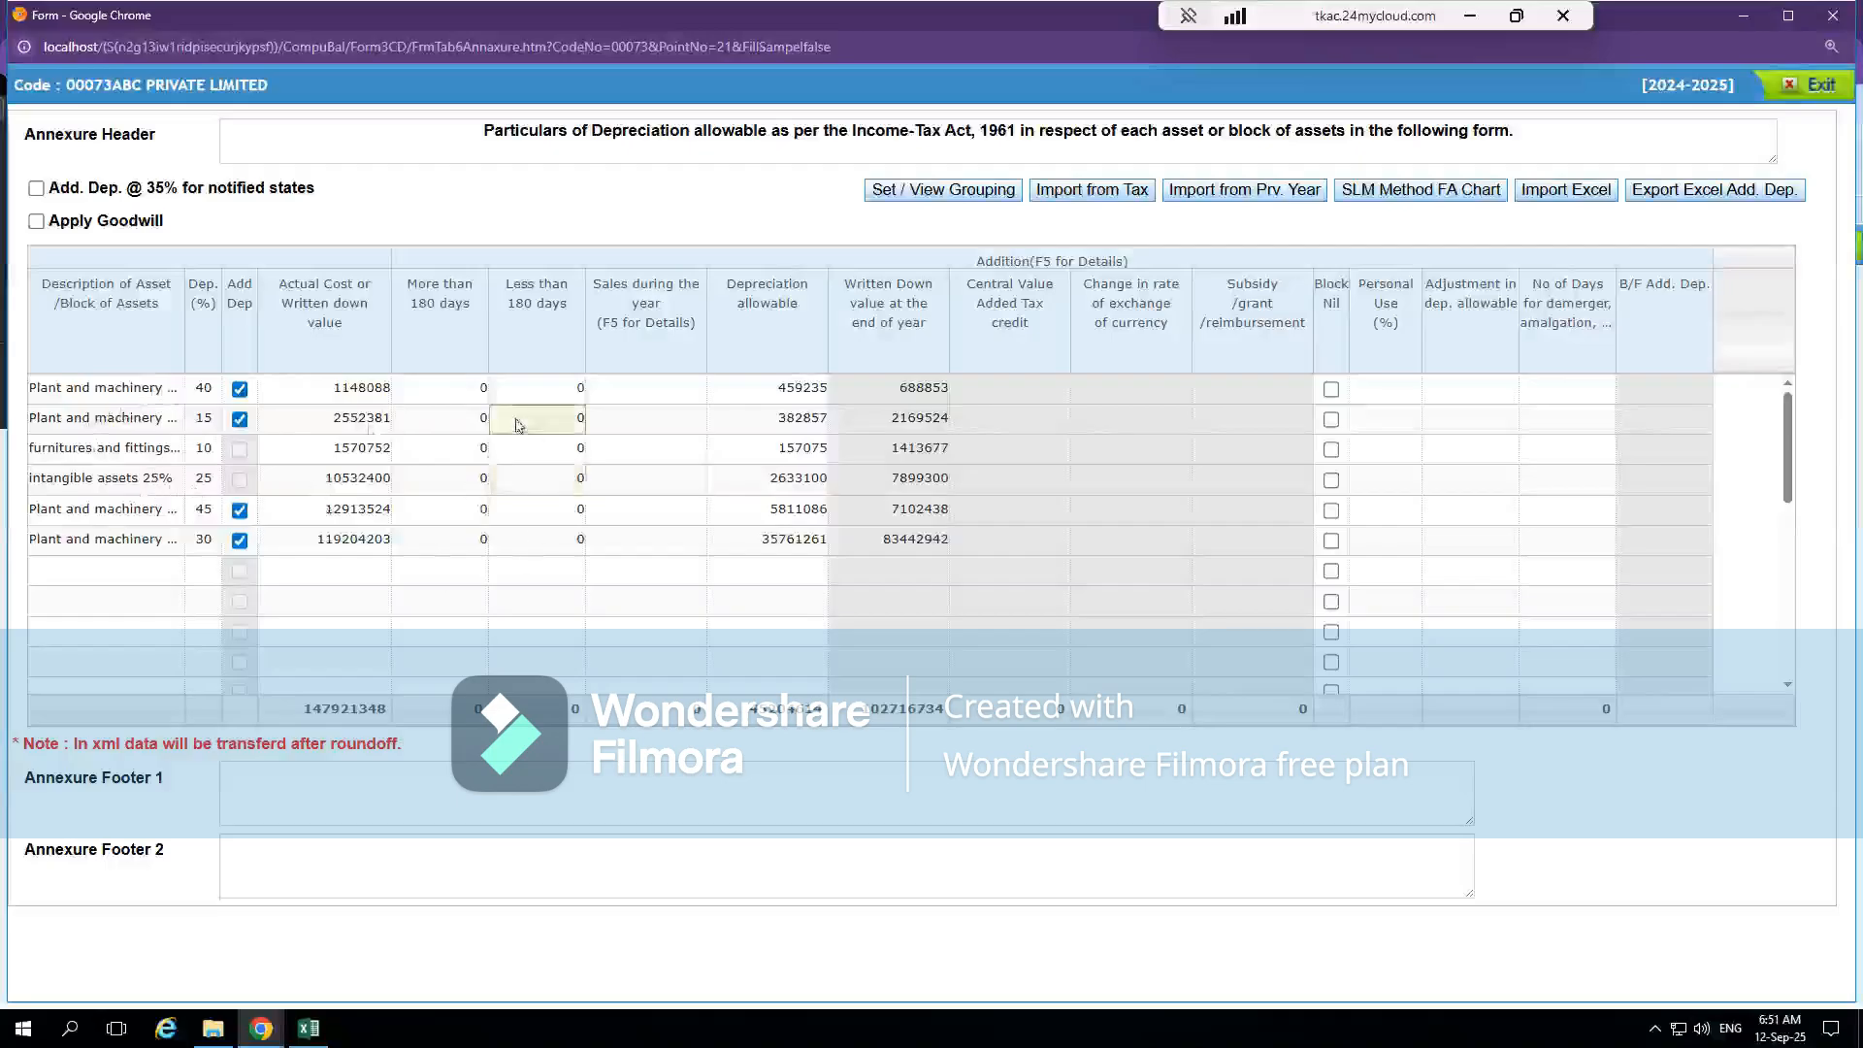
Close the depreciation annexure and Form 3CD, and transfer the company's data to CompuTax
left_click(1823, 86)
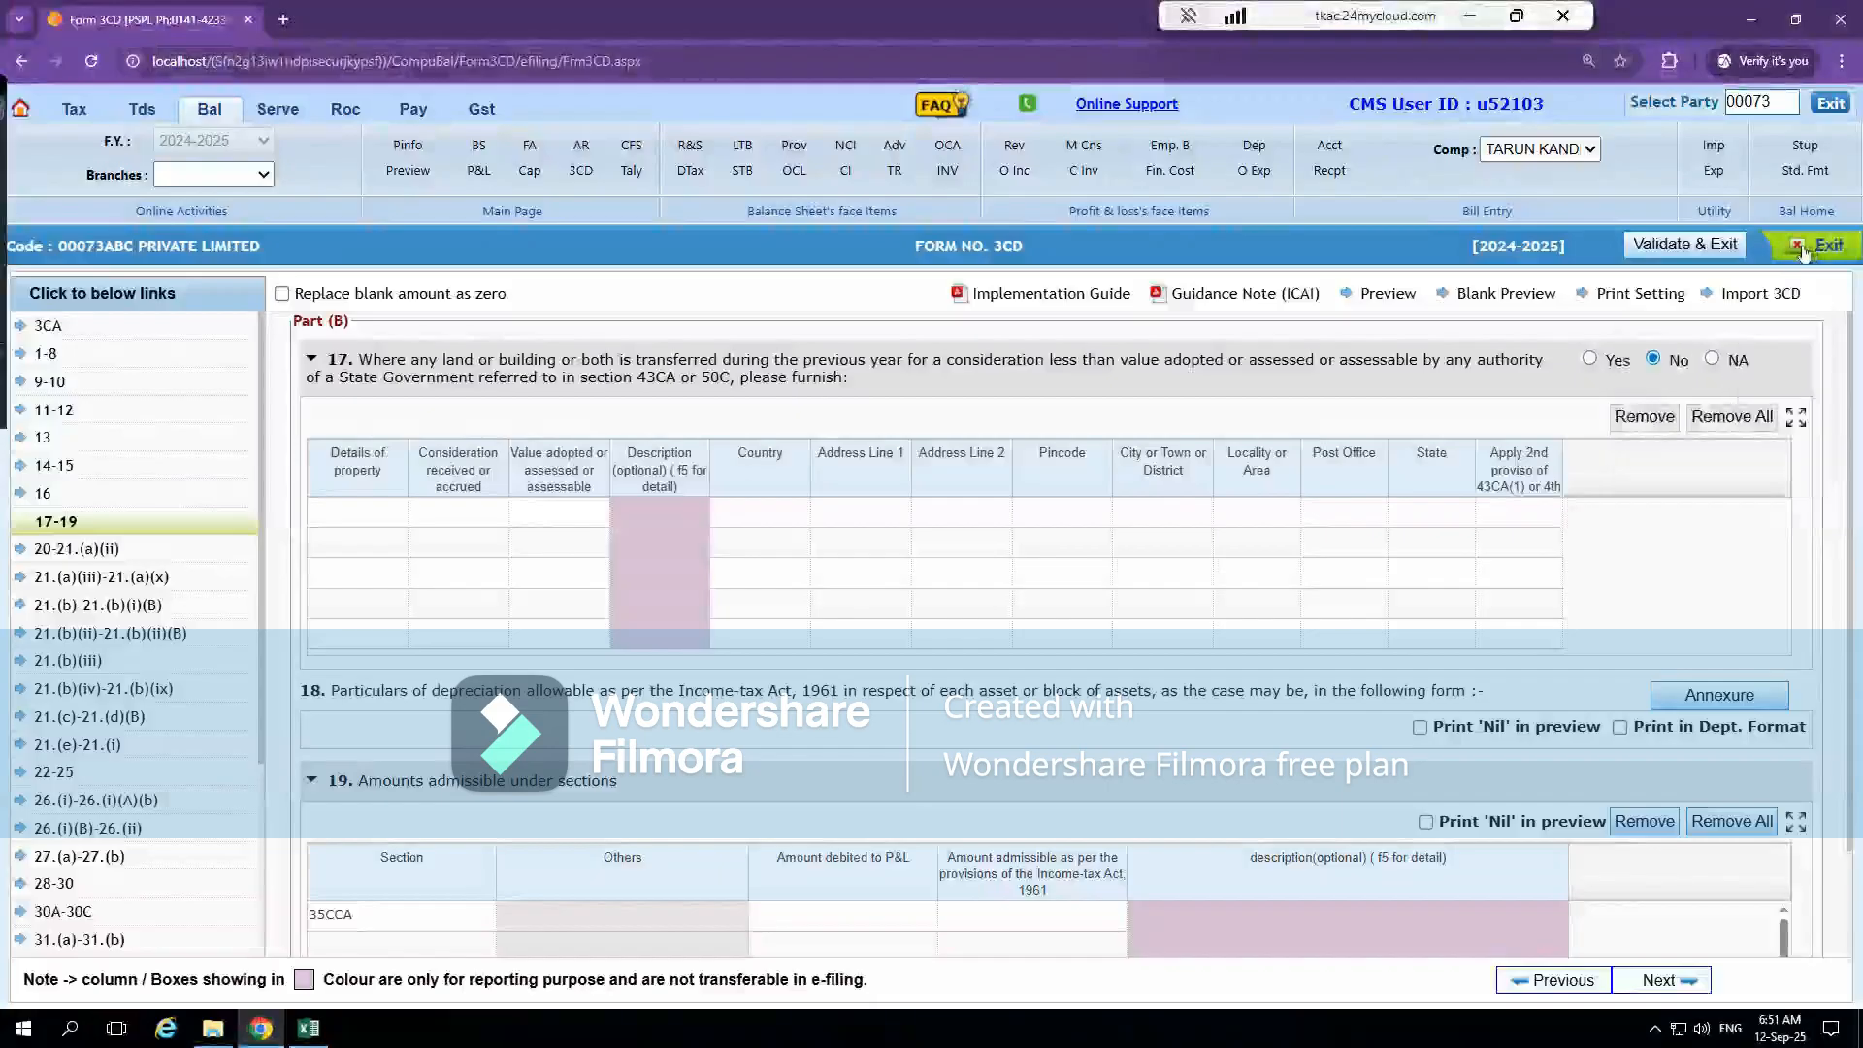
left_click(1778, 256)
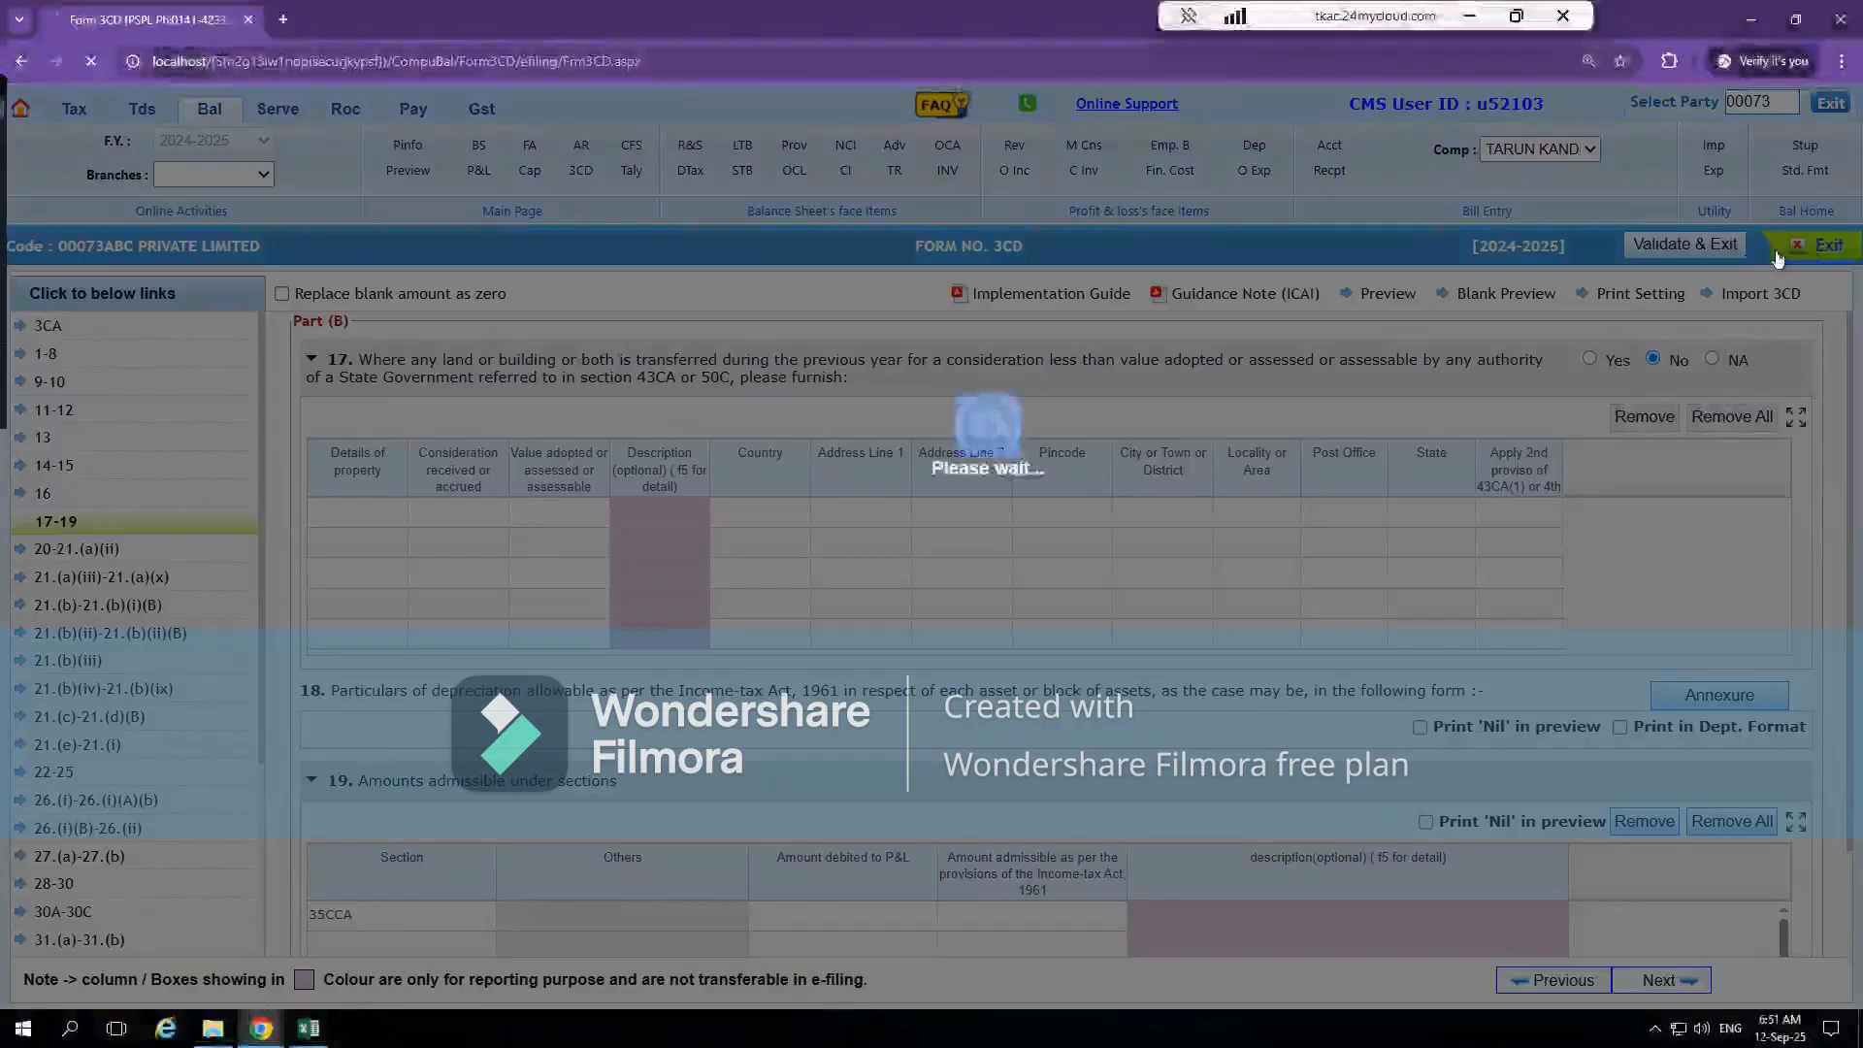
left_click(914, 635)
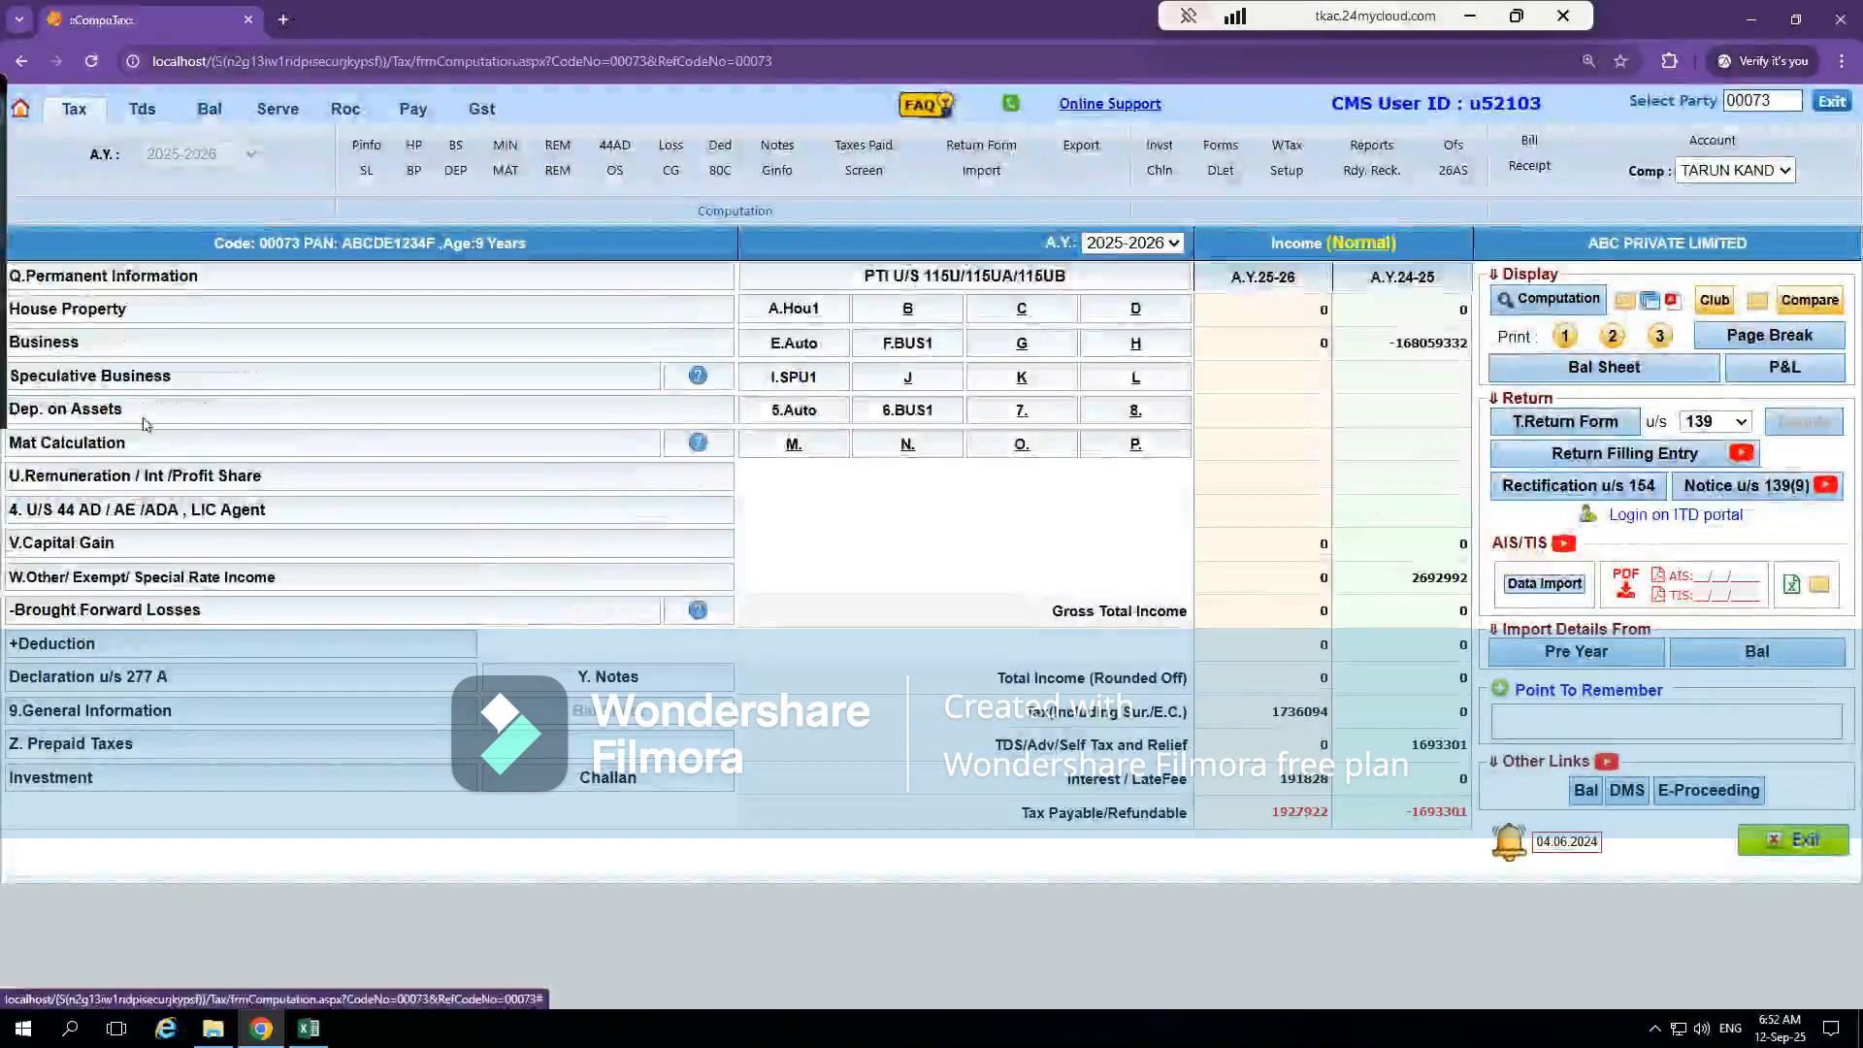
Compare the depreciation charts of the Auto and BUS1 businesses under Dep. on Assets
left_click(118, 417)
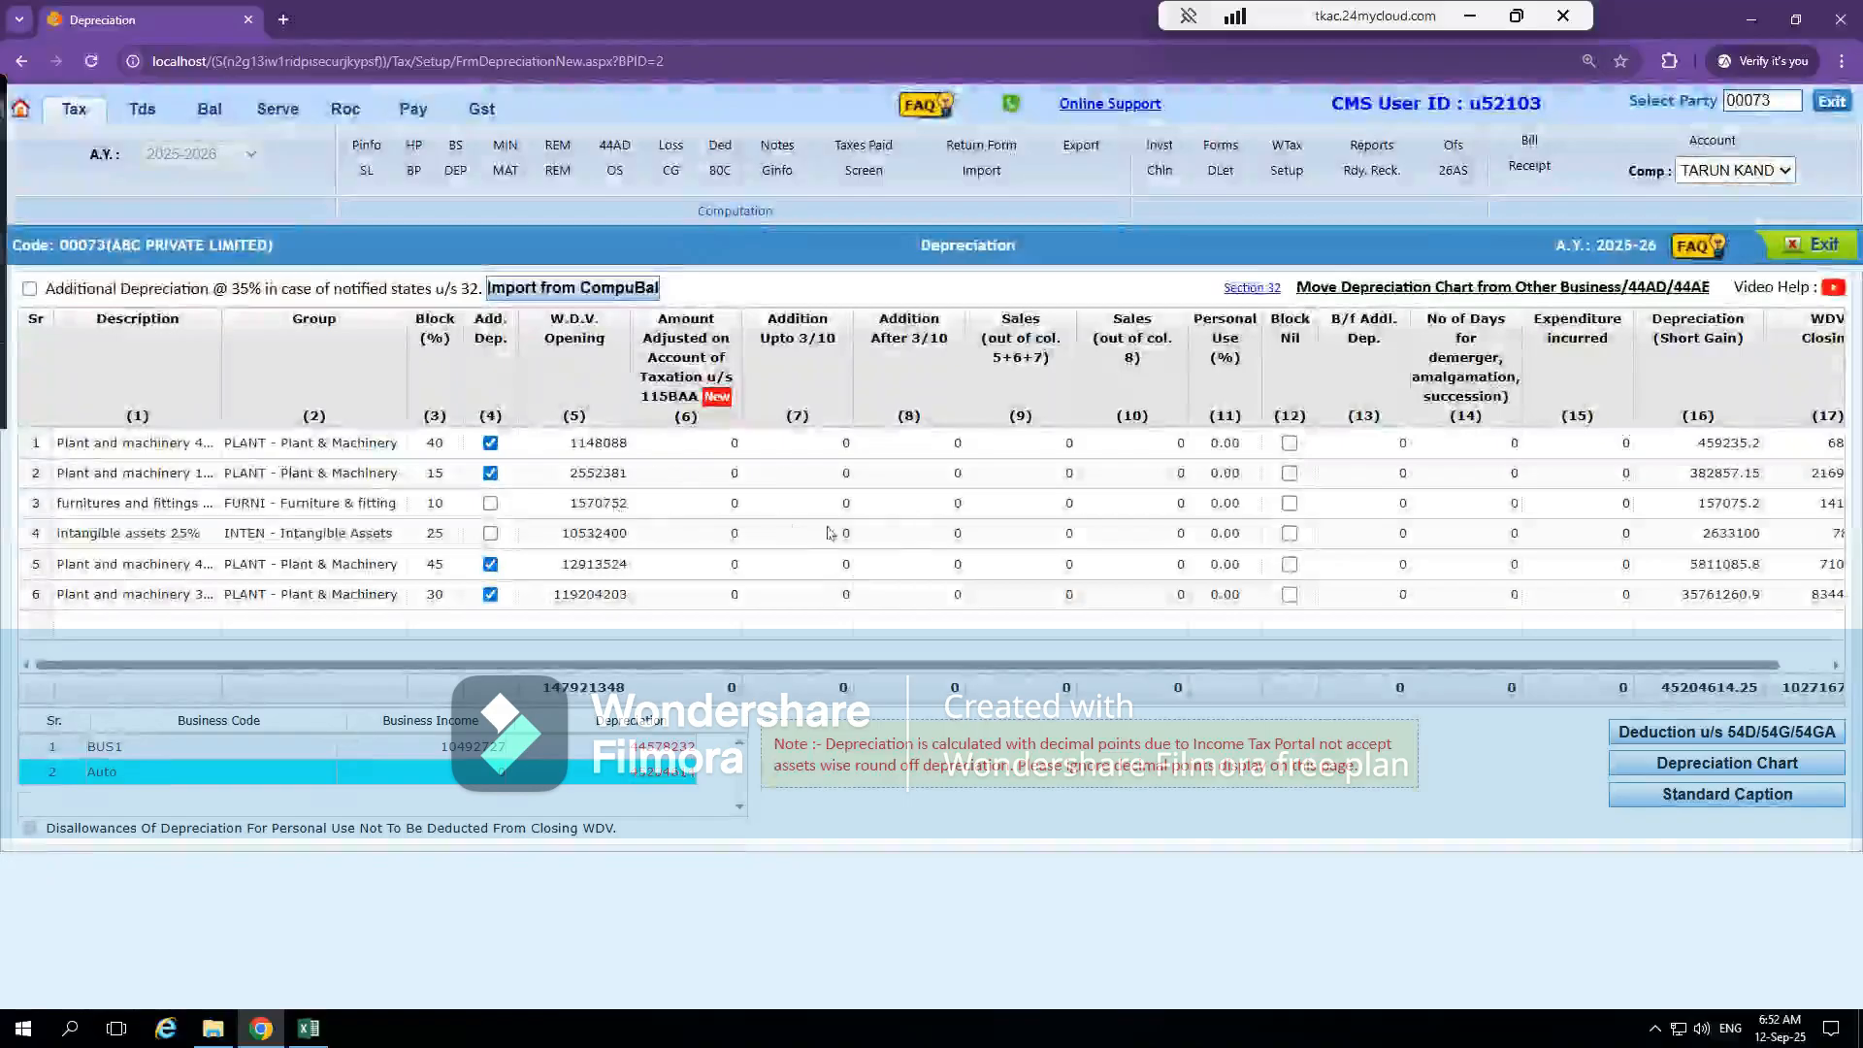
left_click(598, 745)
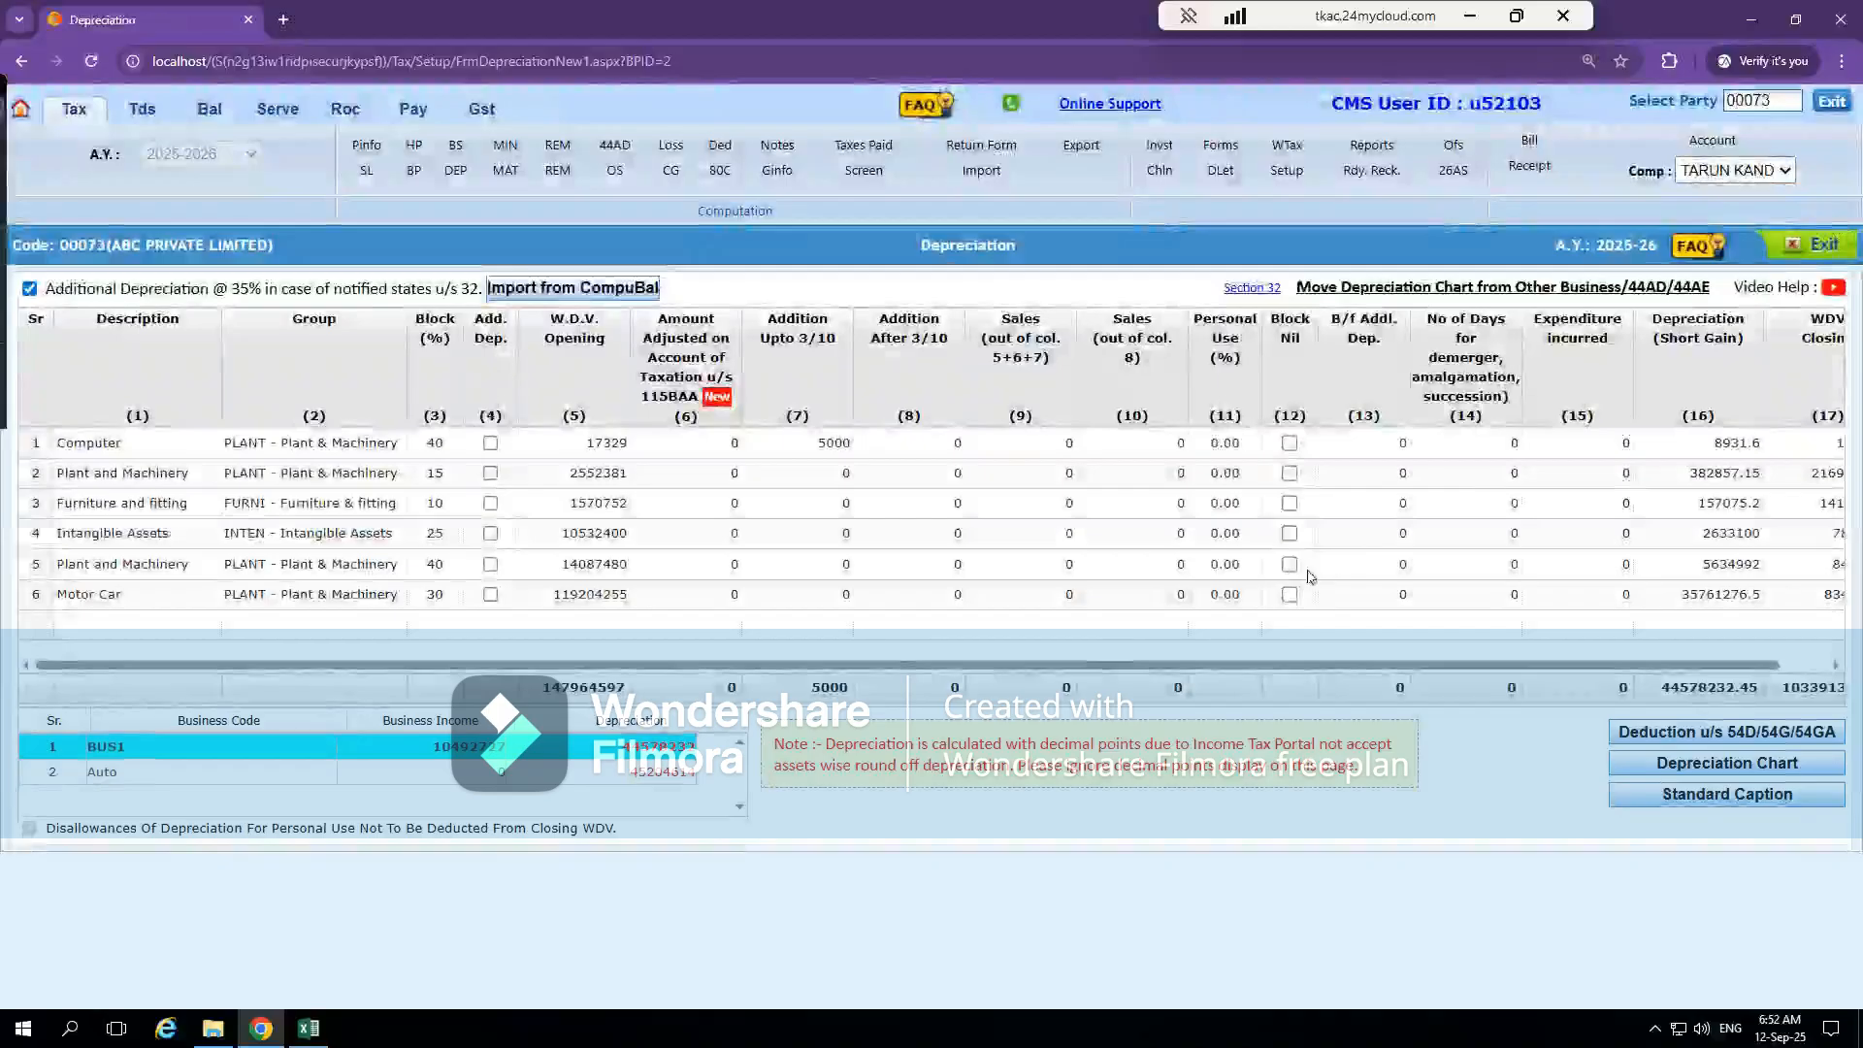
left_click(1802, 249)
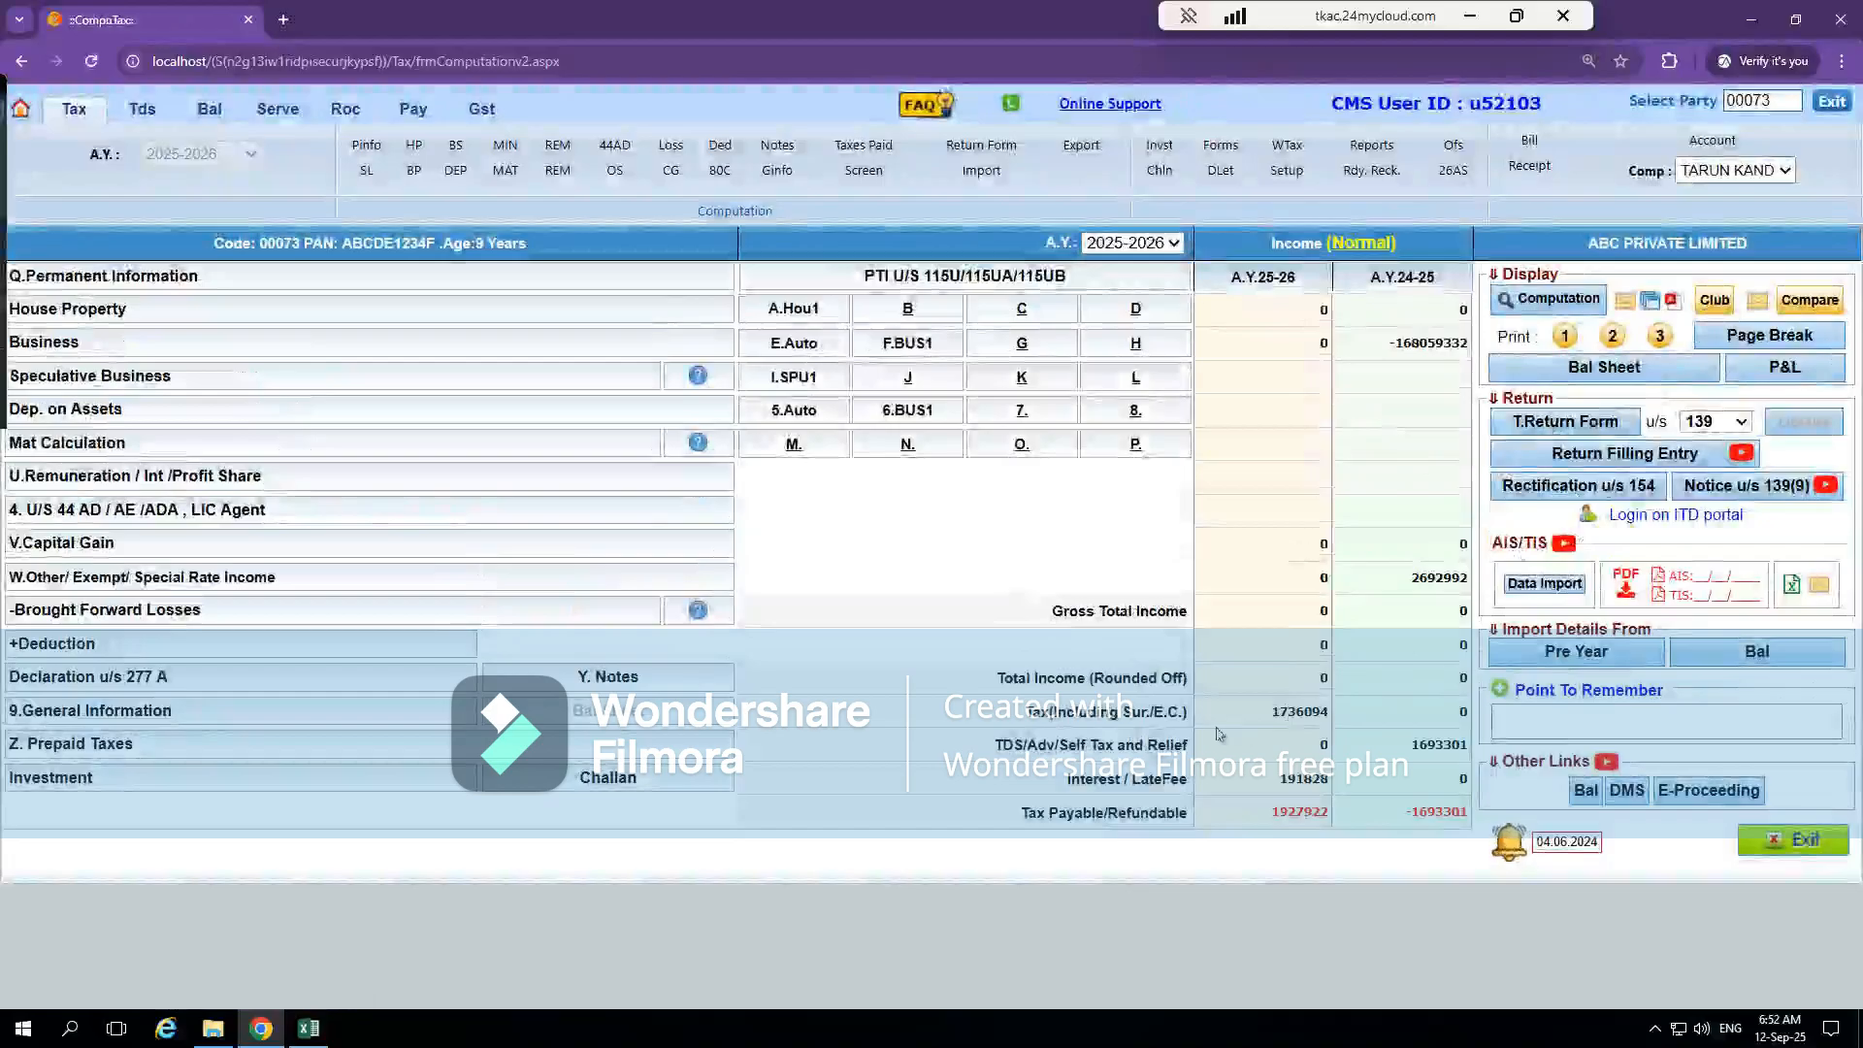
left_click(124, 415)
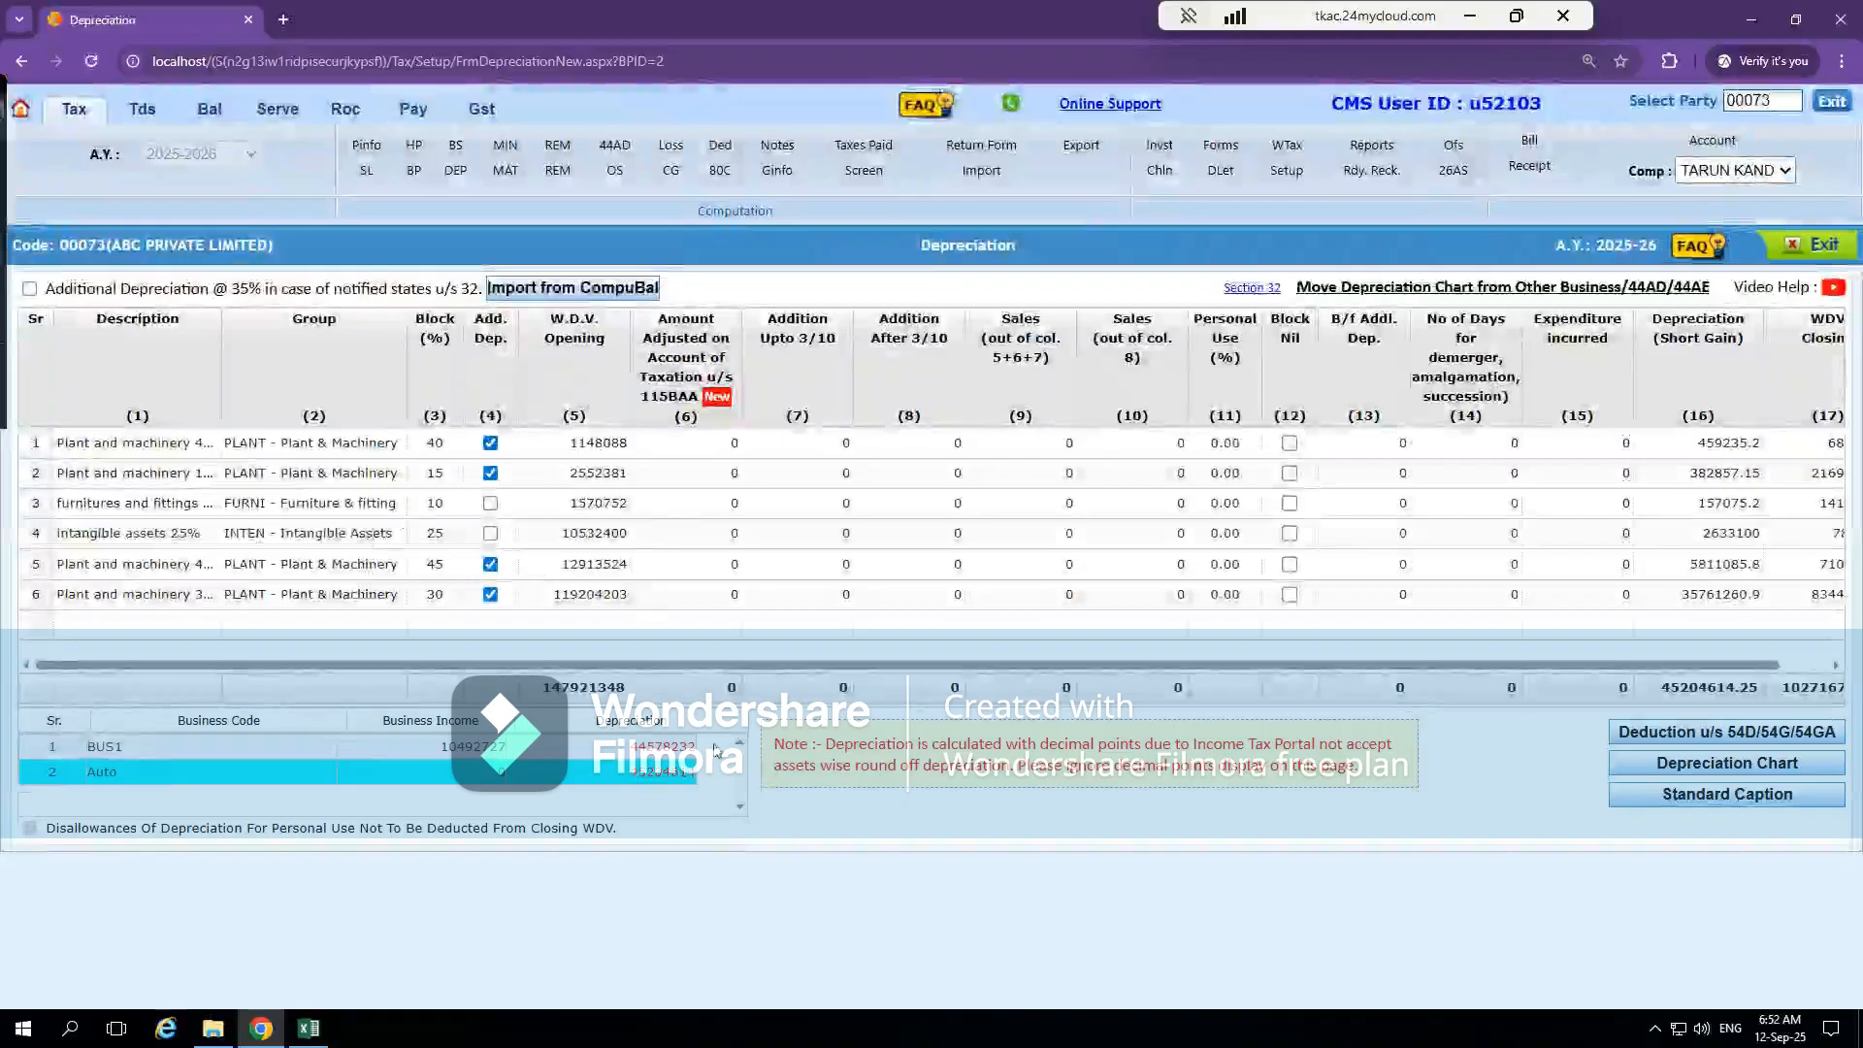
Review the Excel depreciation chart for the year ending FY 2021-2022, including its asset blocks, additions and deductions, then return to CompuTax
key("alt+Tab")
left_click(462, 497)
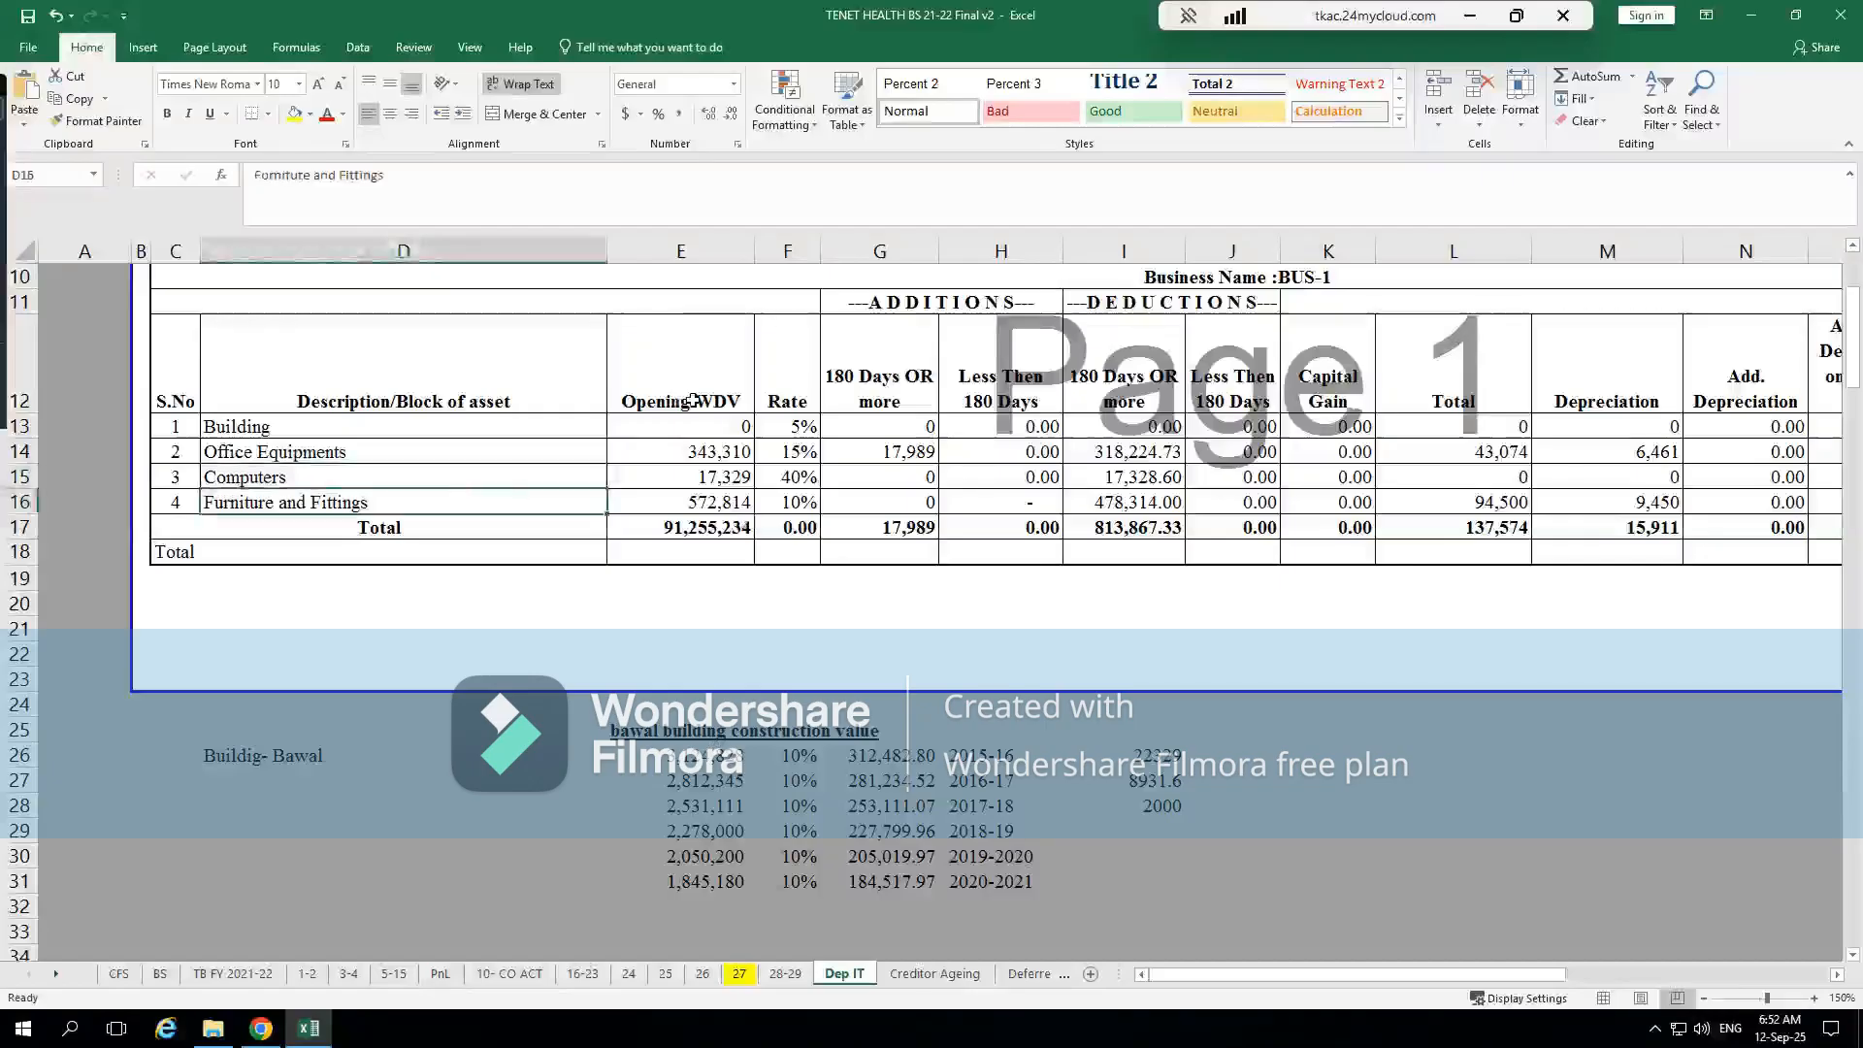
left_click(617, 367)
left_click(885, 538)
scroll(885, 538, "up", 3)
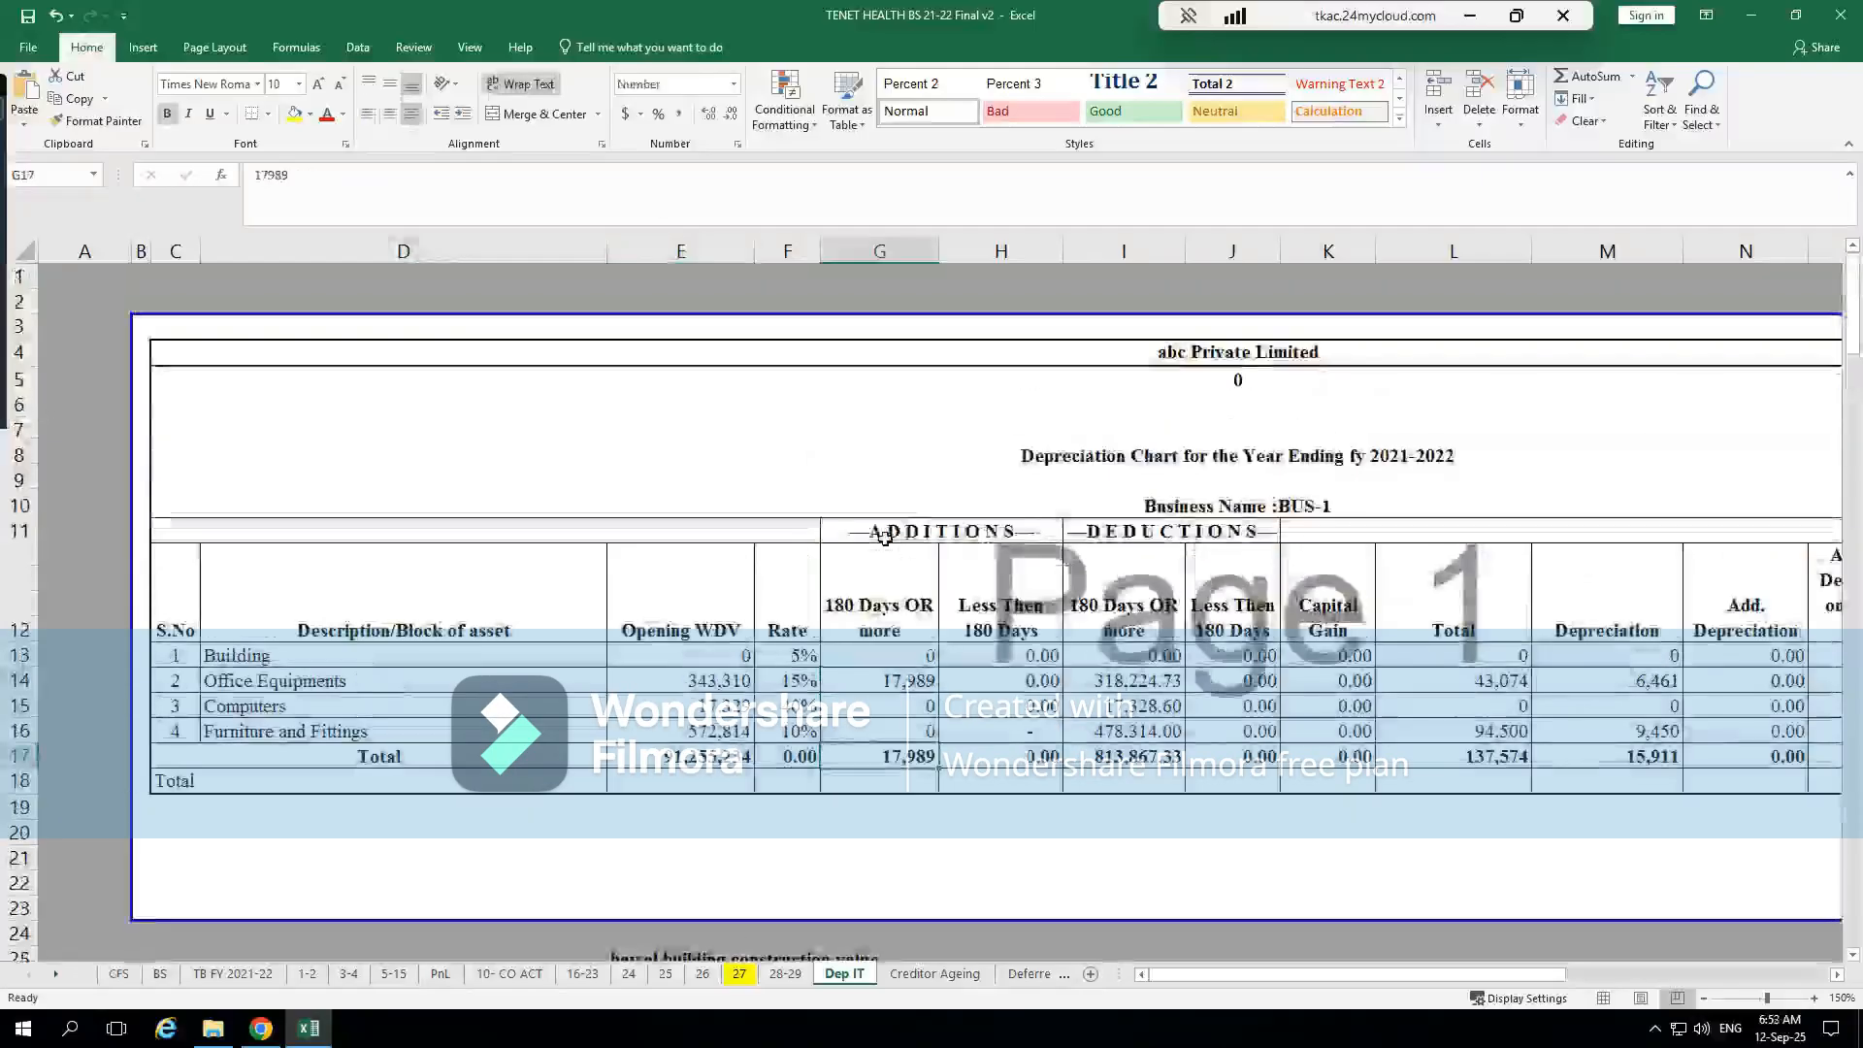
left_click(1345, 453)
scroll(1203, 602, "down", 2)
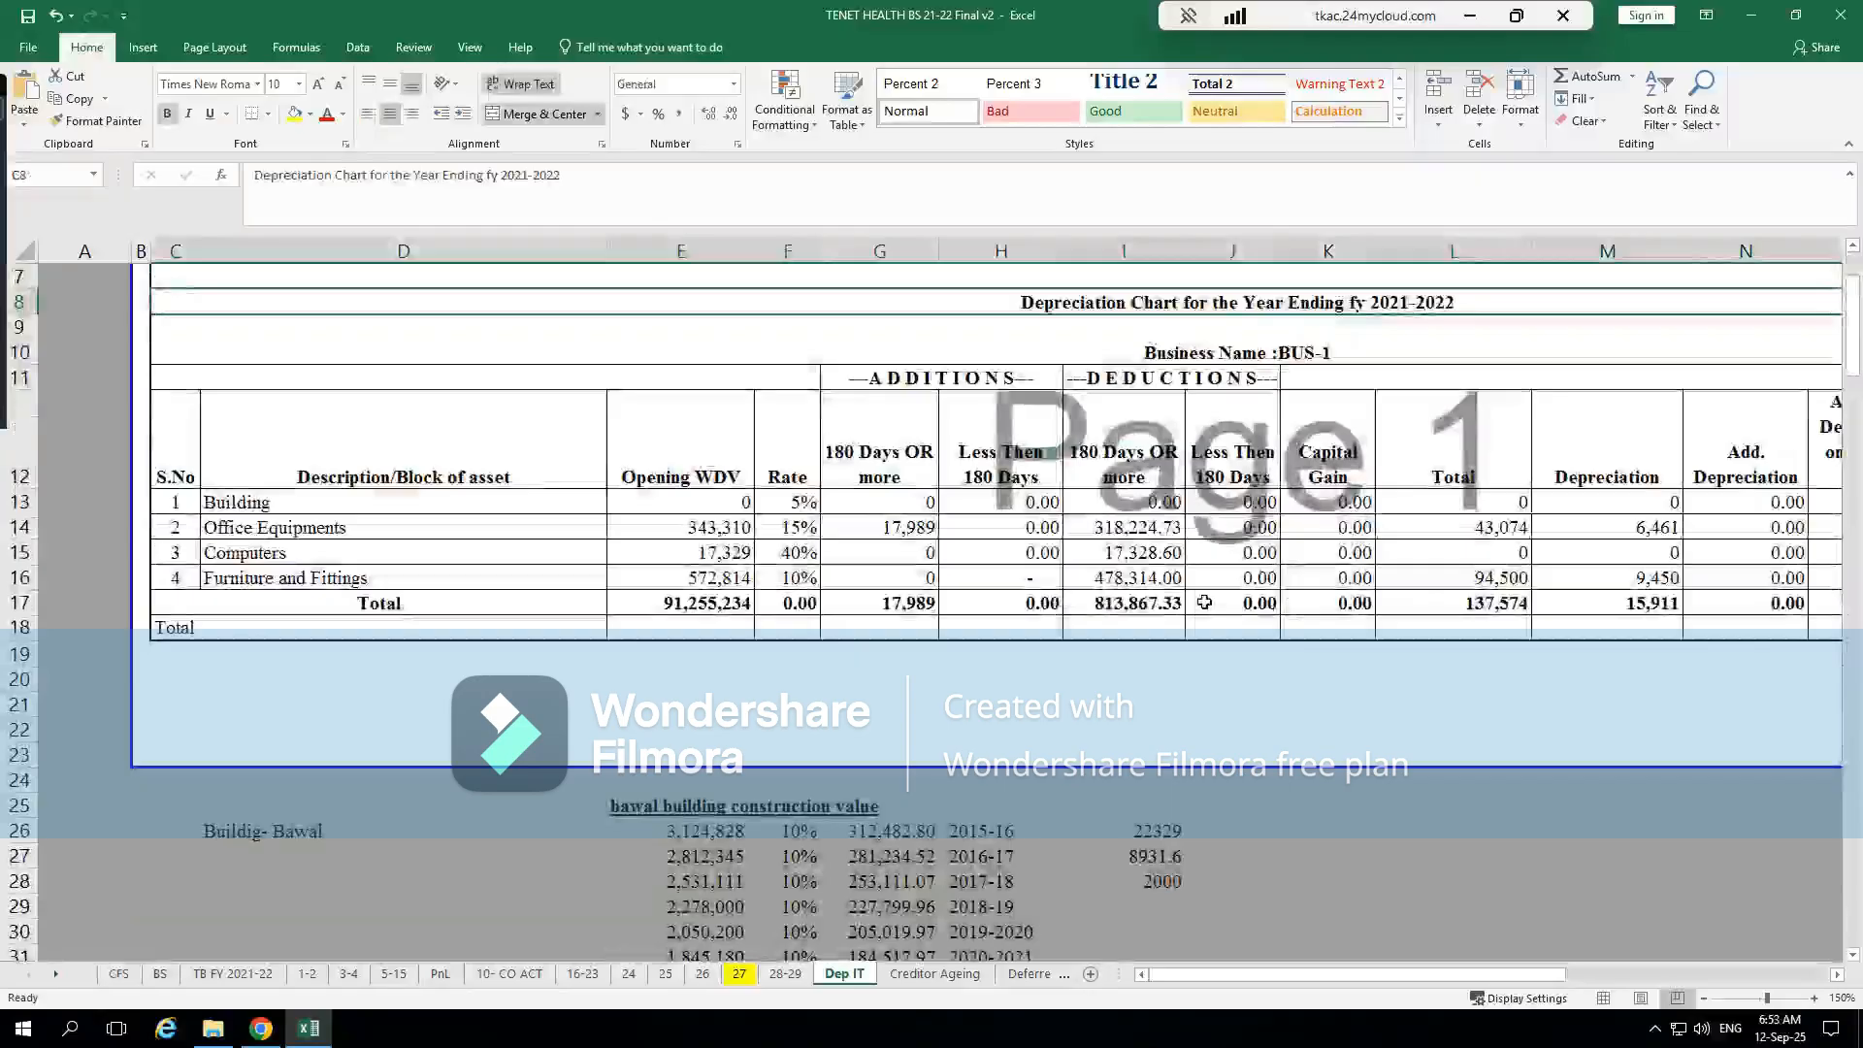
key("alt+Tab")
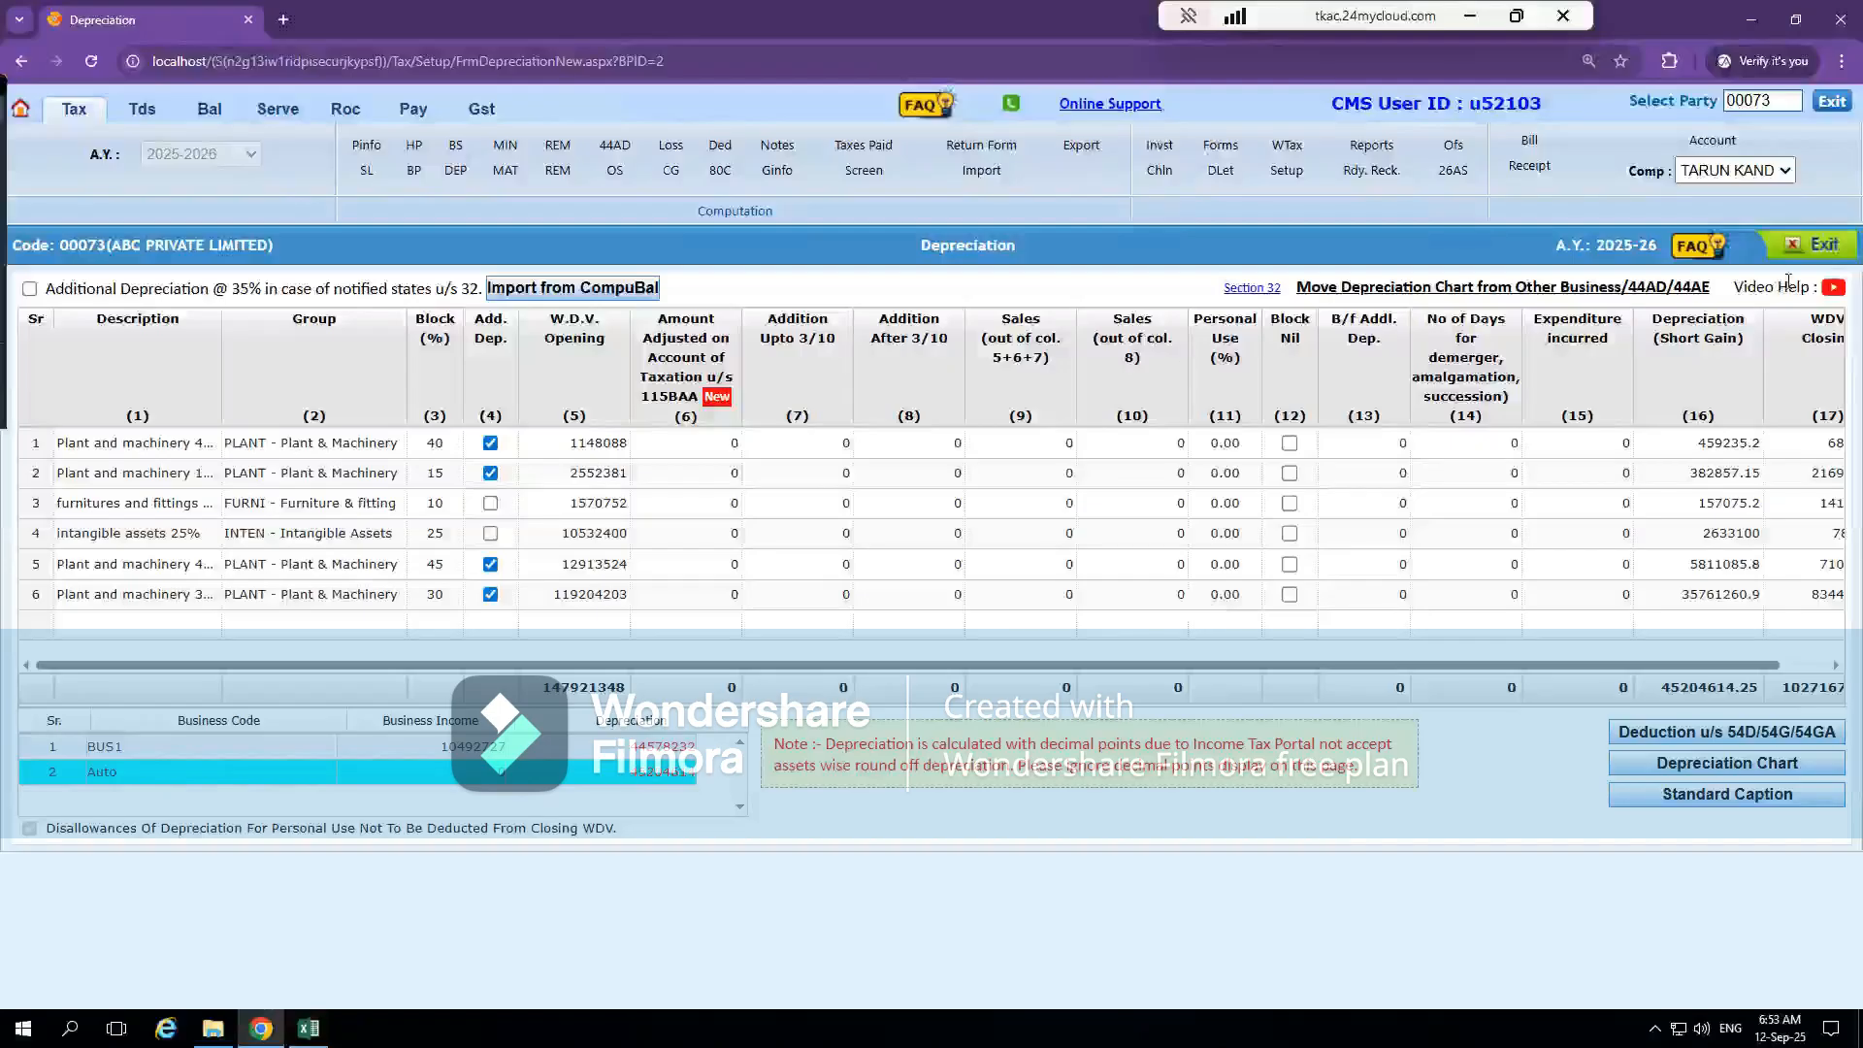
Close the depreciation chart, open the remuneration, interest and profit share from firms, and examine the first row's firm code and name fields
left_click(1805, 239)
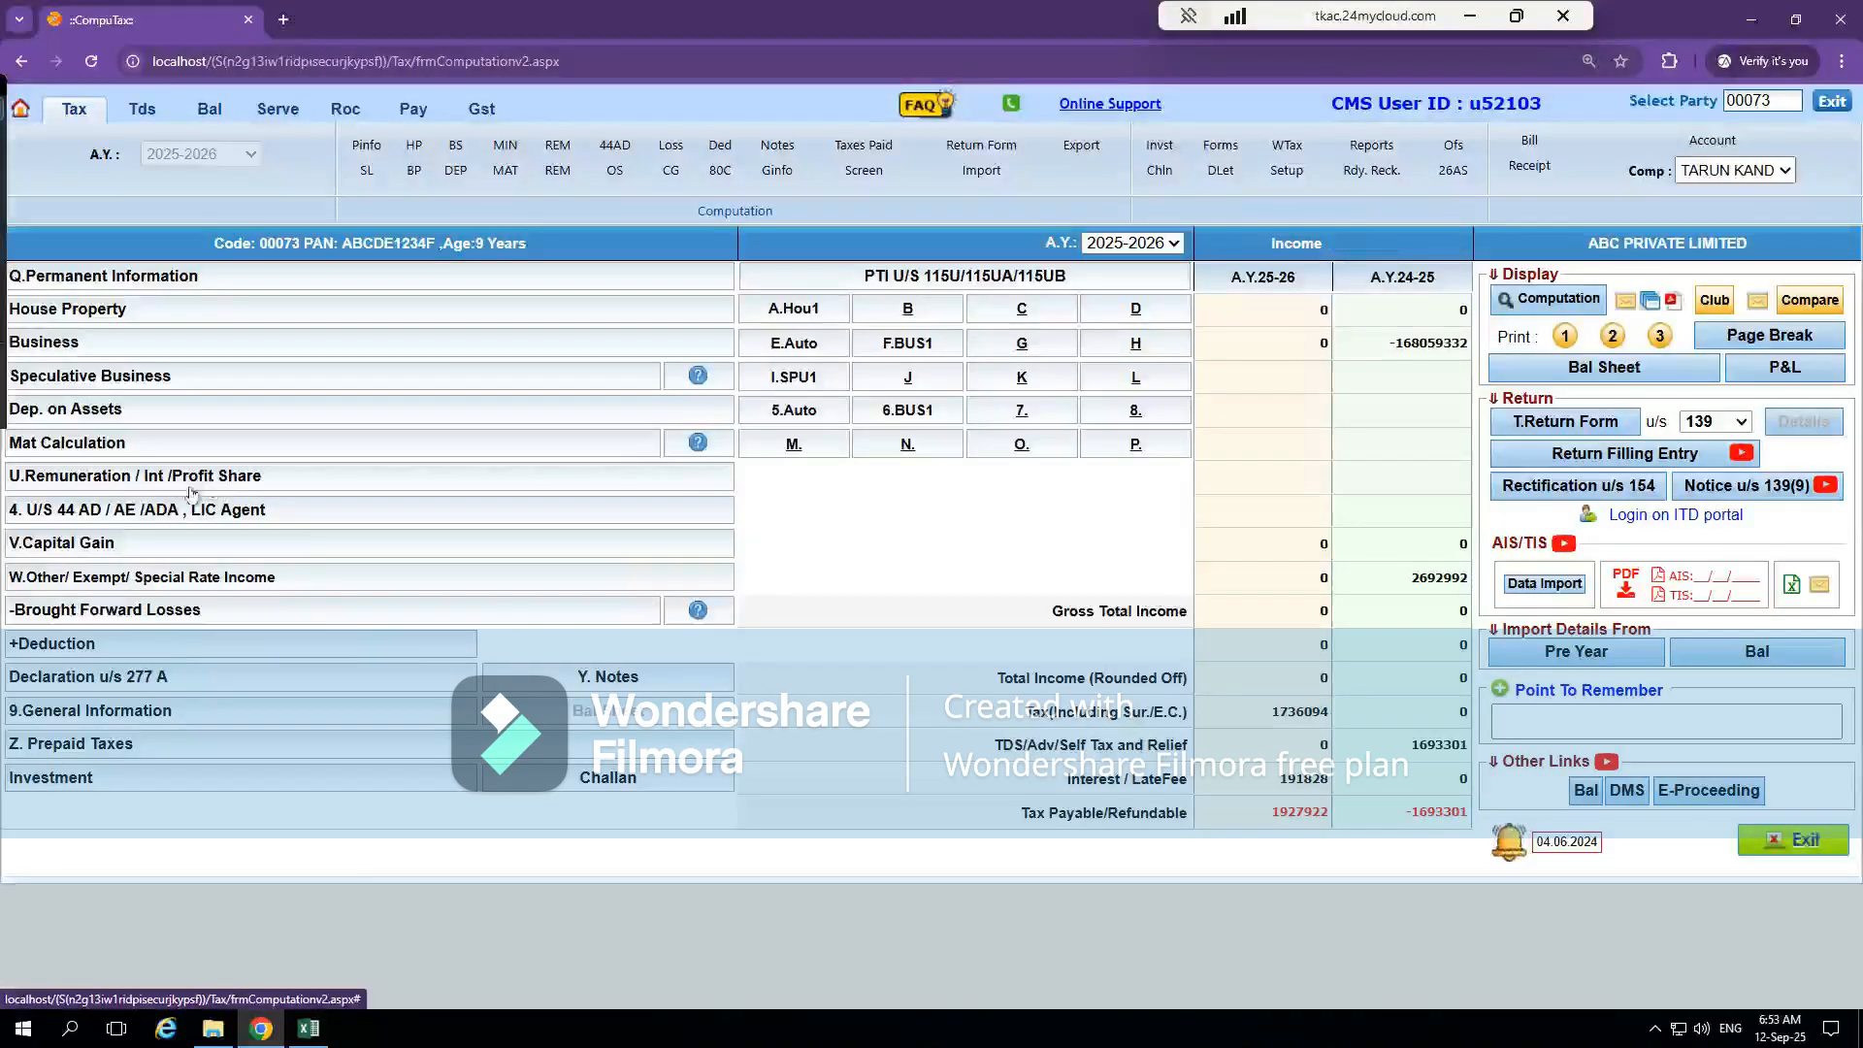
left_click(155, 482)
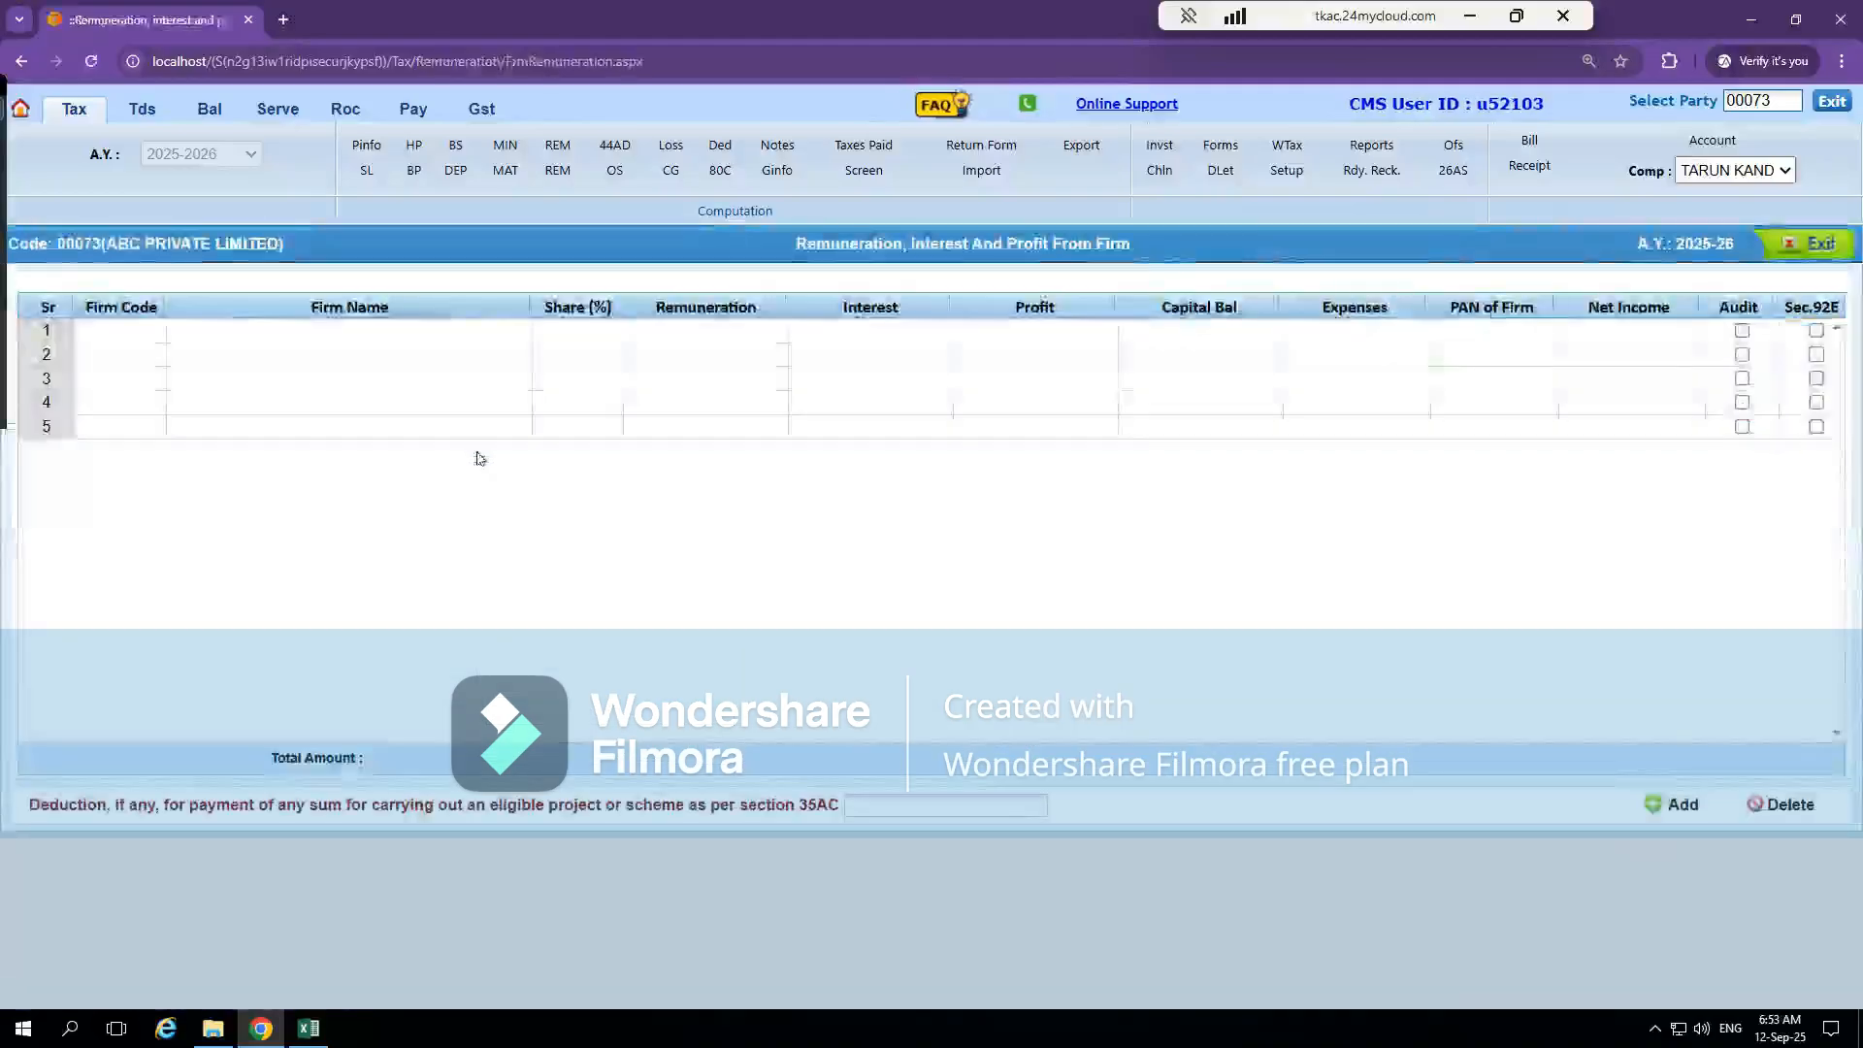
left_click(129, 338)
left_click(321, 330)
left_click(581, 337)
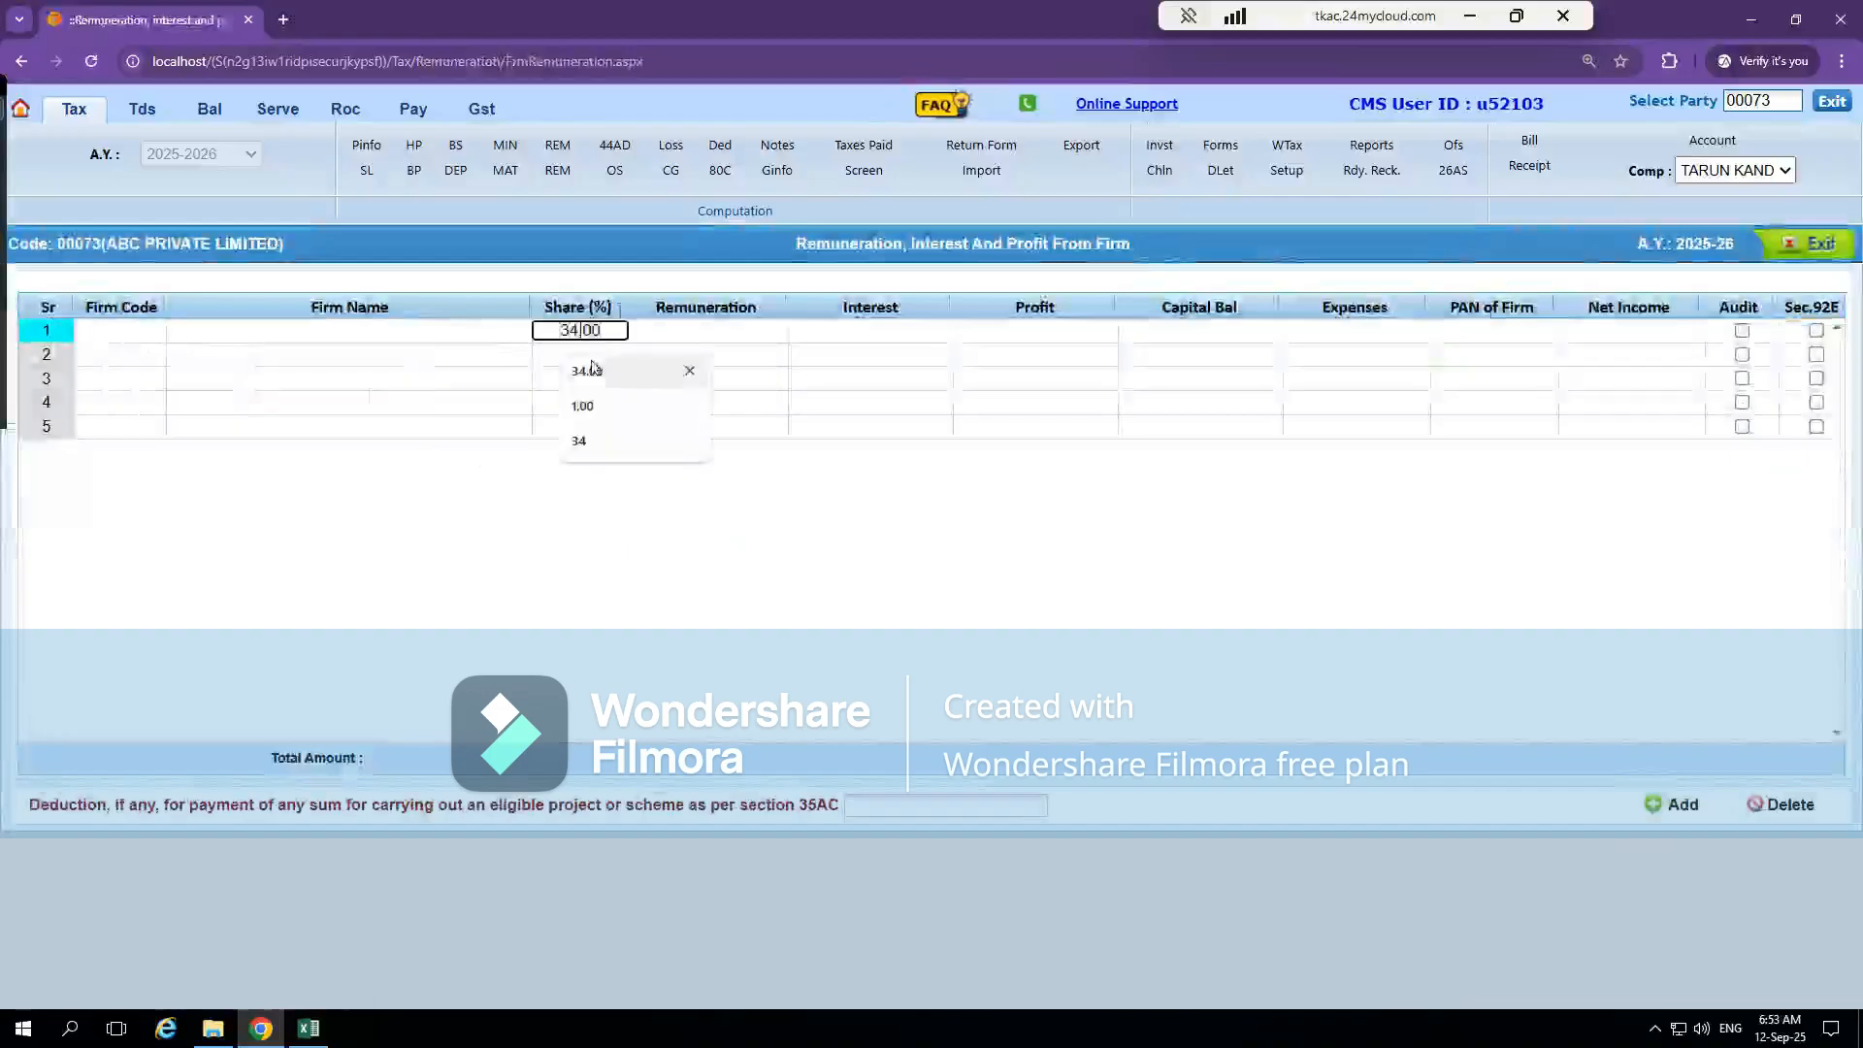
left_click(587, 371)
key("BackSpace")
key("BackSpace")
key("BackSpace")
key("BackSpace")
key("BackSpace")
Go through the first firm row's remuneration, interest, profit, expenses, PAN and net income fields, then return to the computation
left_click(725, 340)
left_click(873, 330)
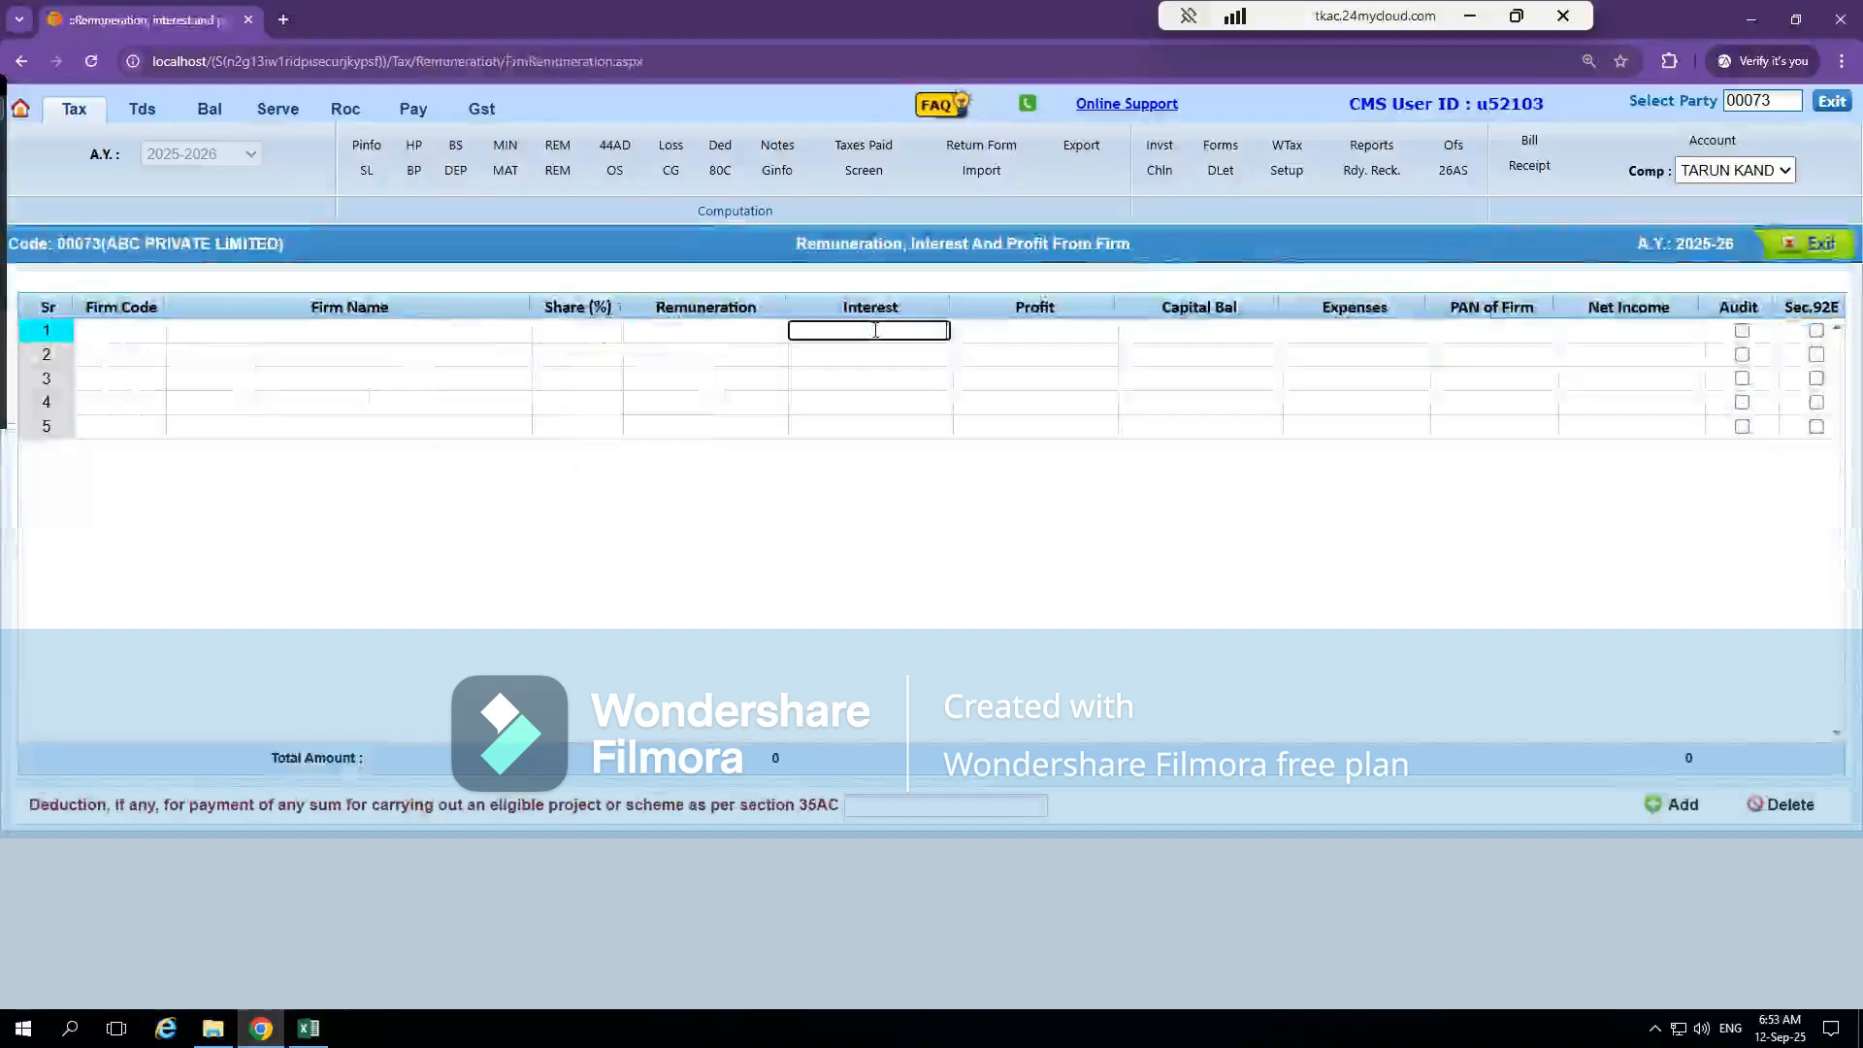
left_click(1021, 328)
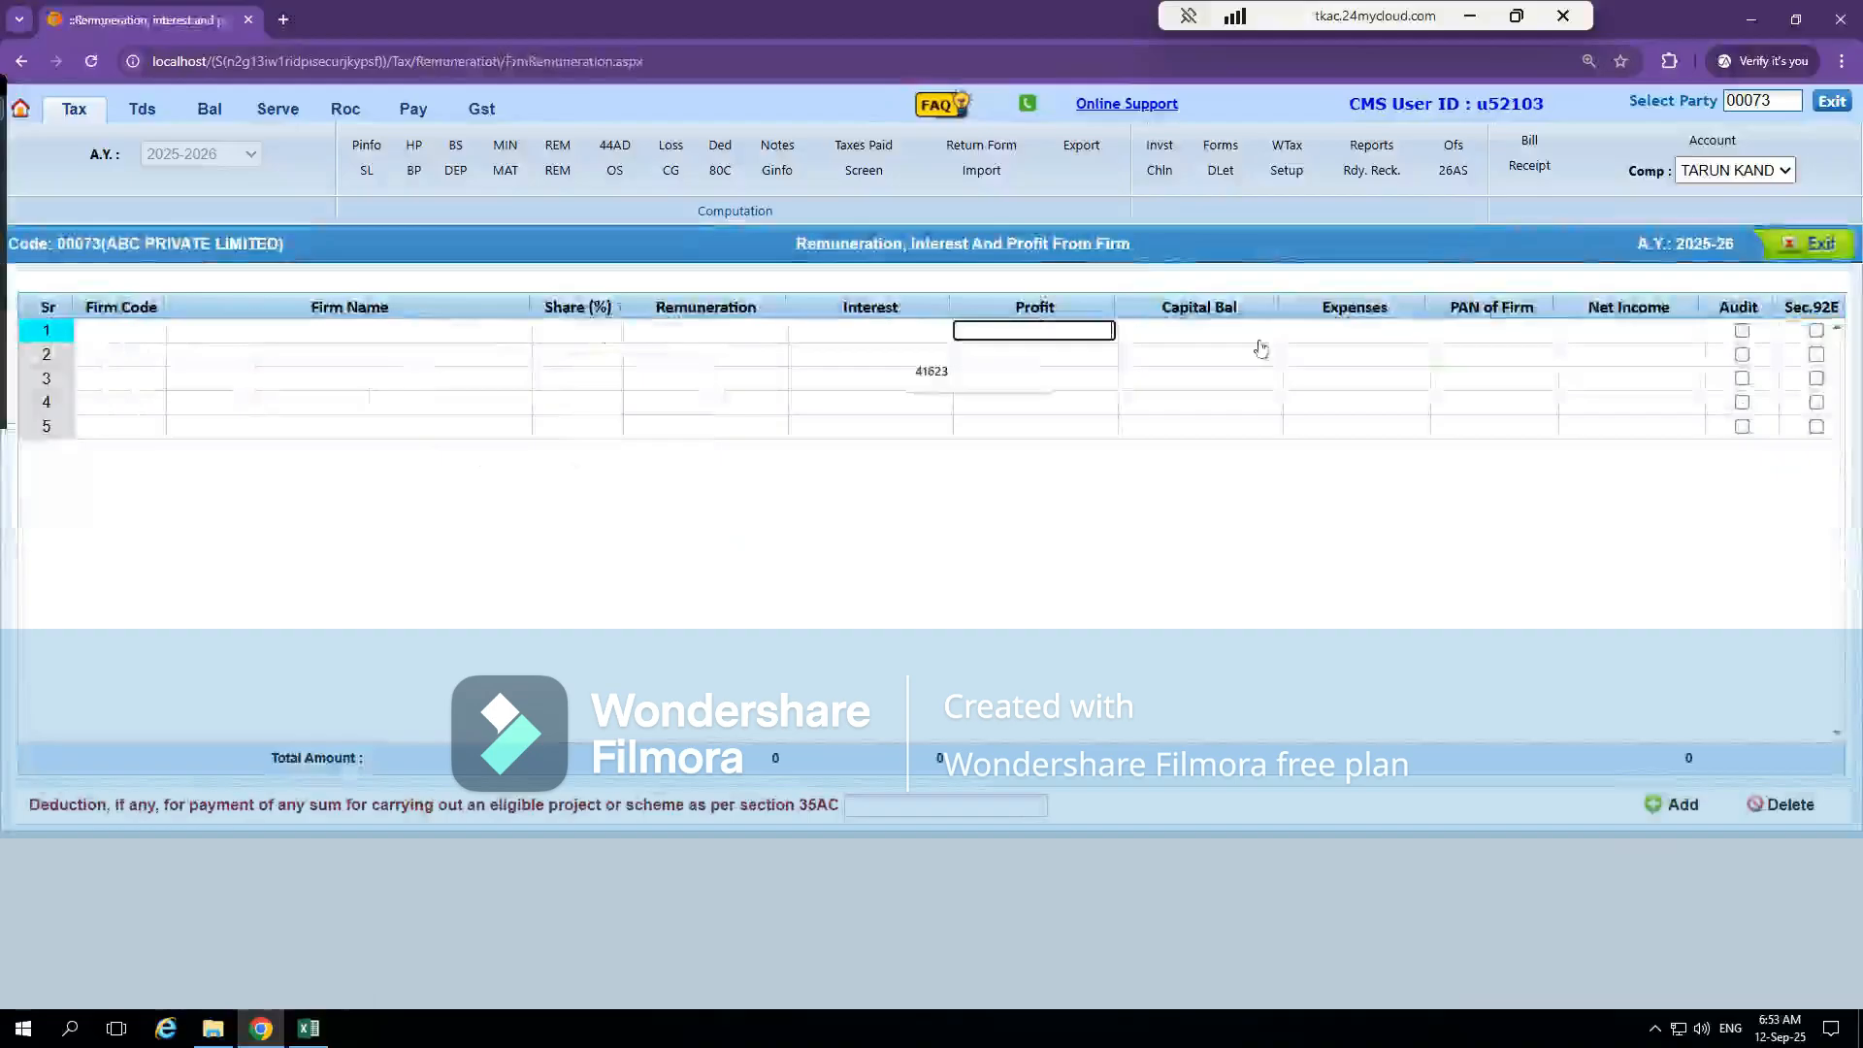
left_click(1349, 324)
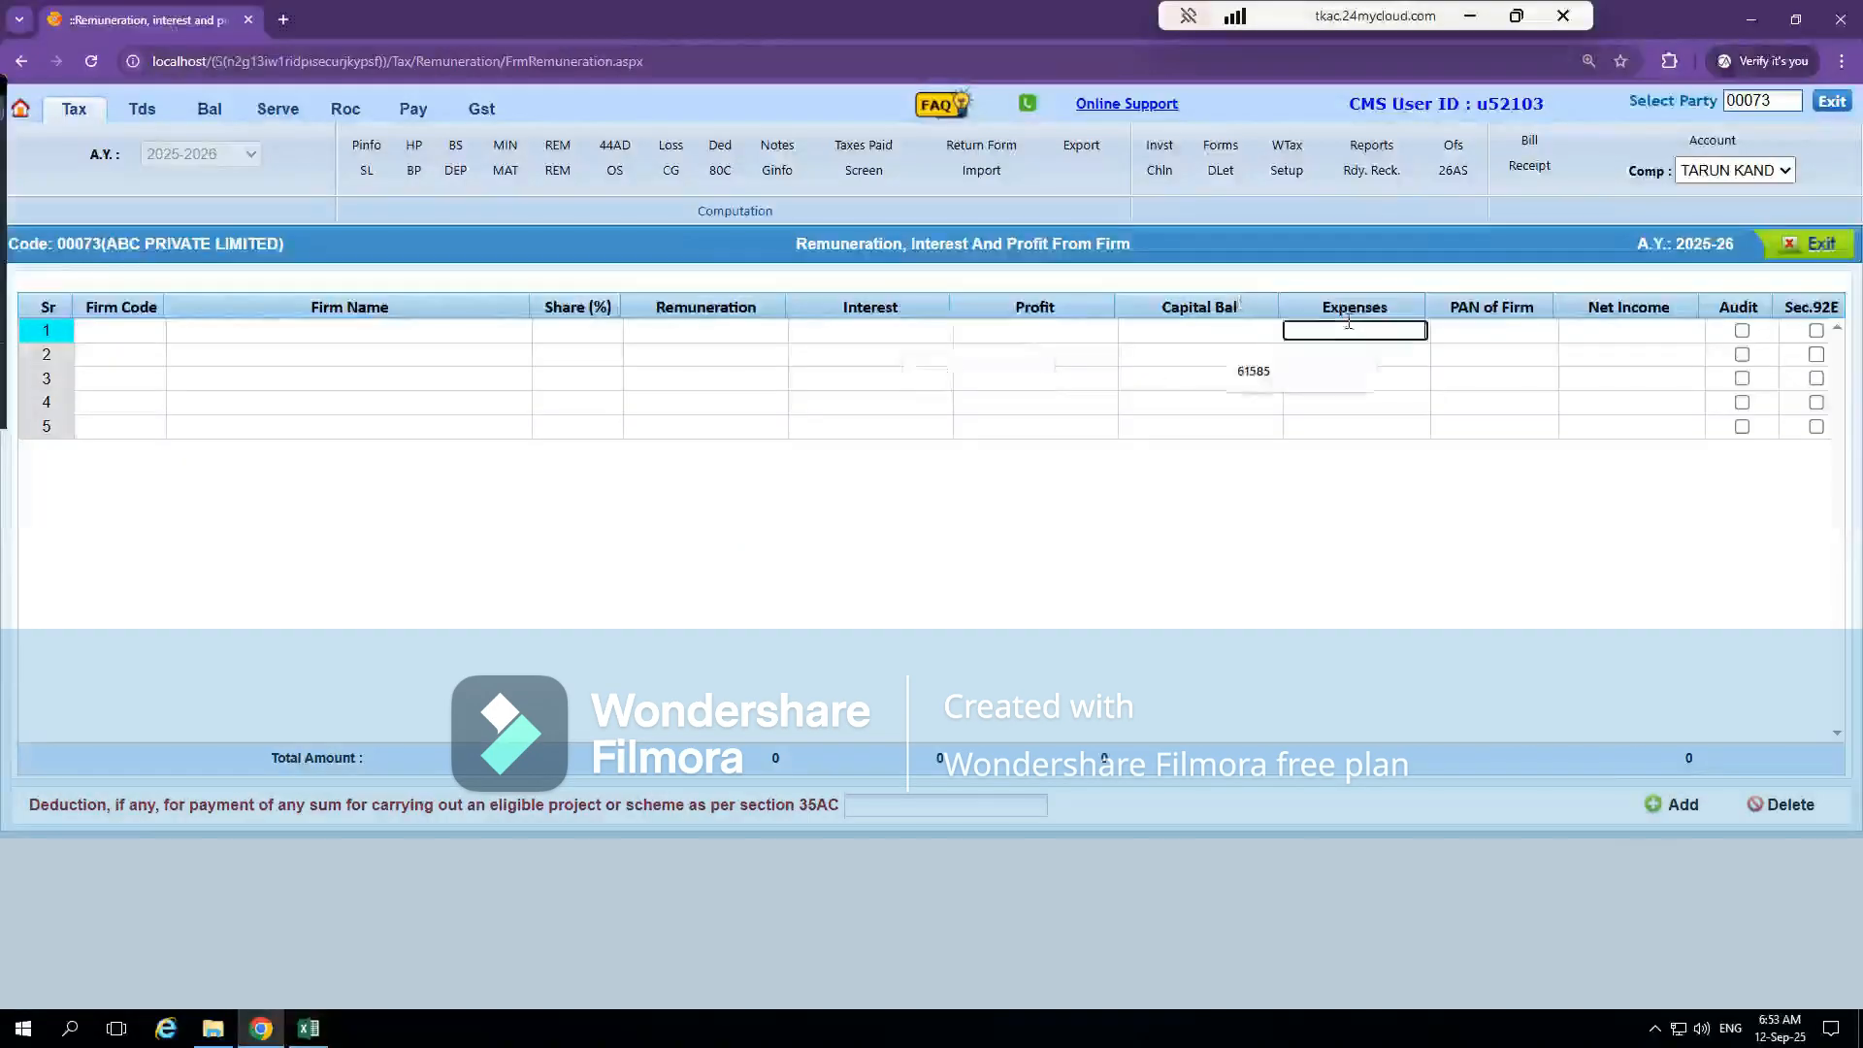
left_click(1525, 326)
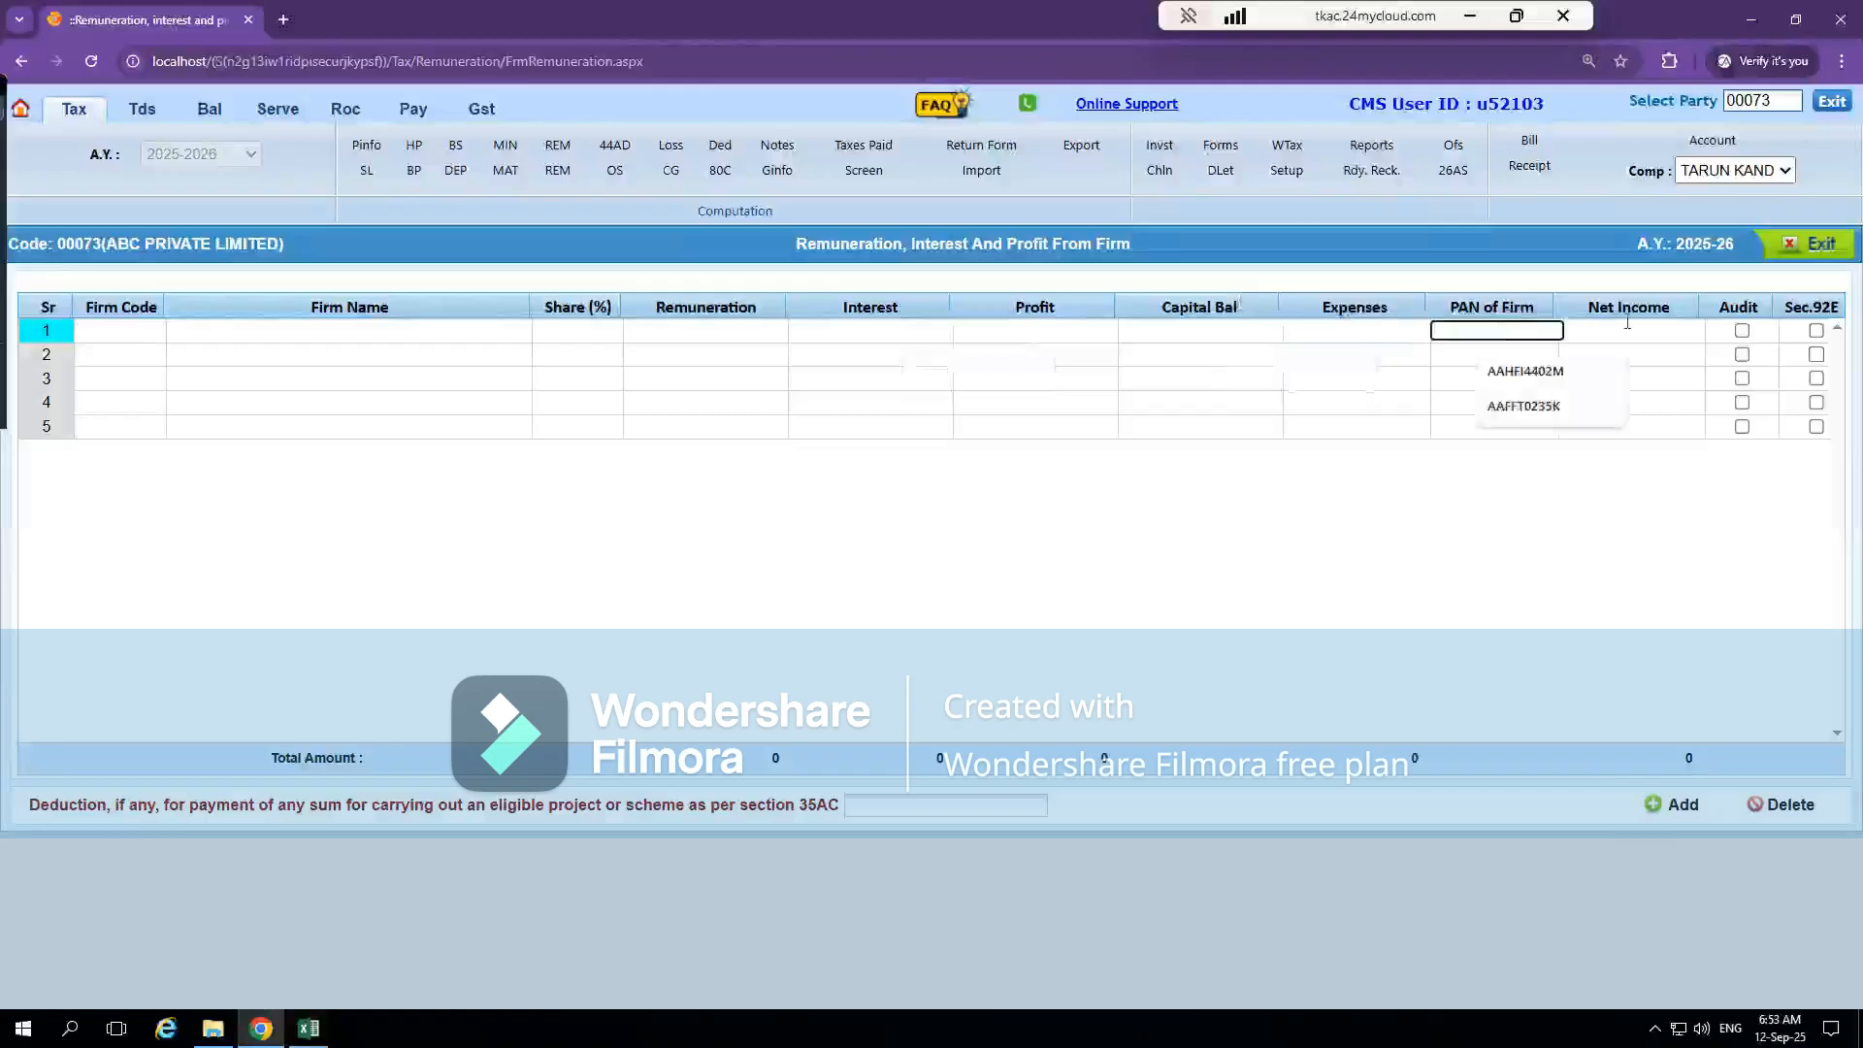
left_click(1659, 328)
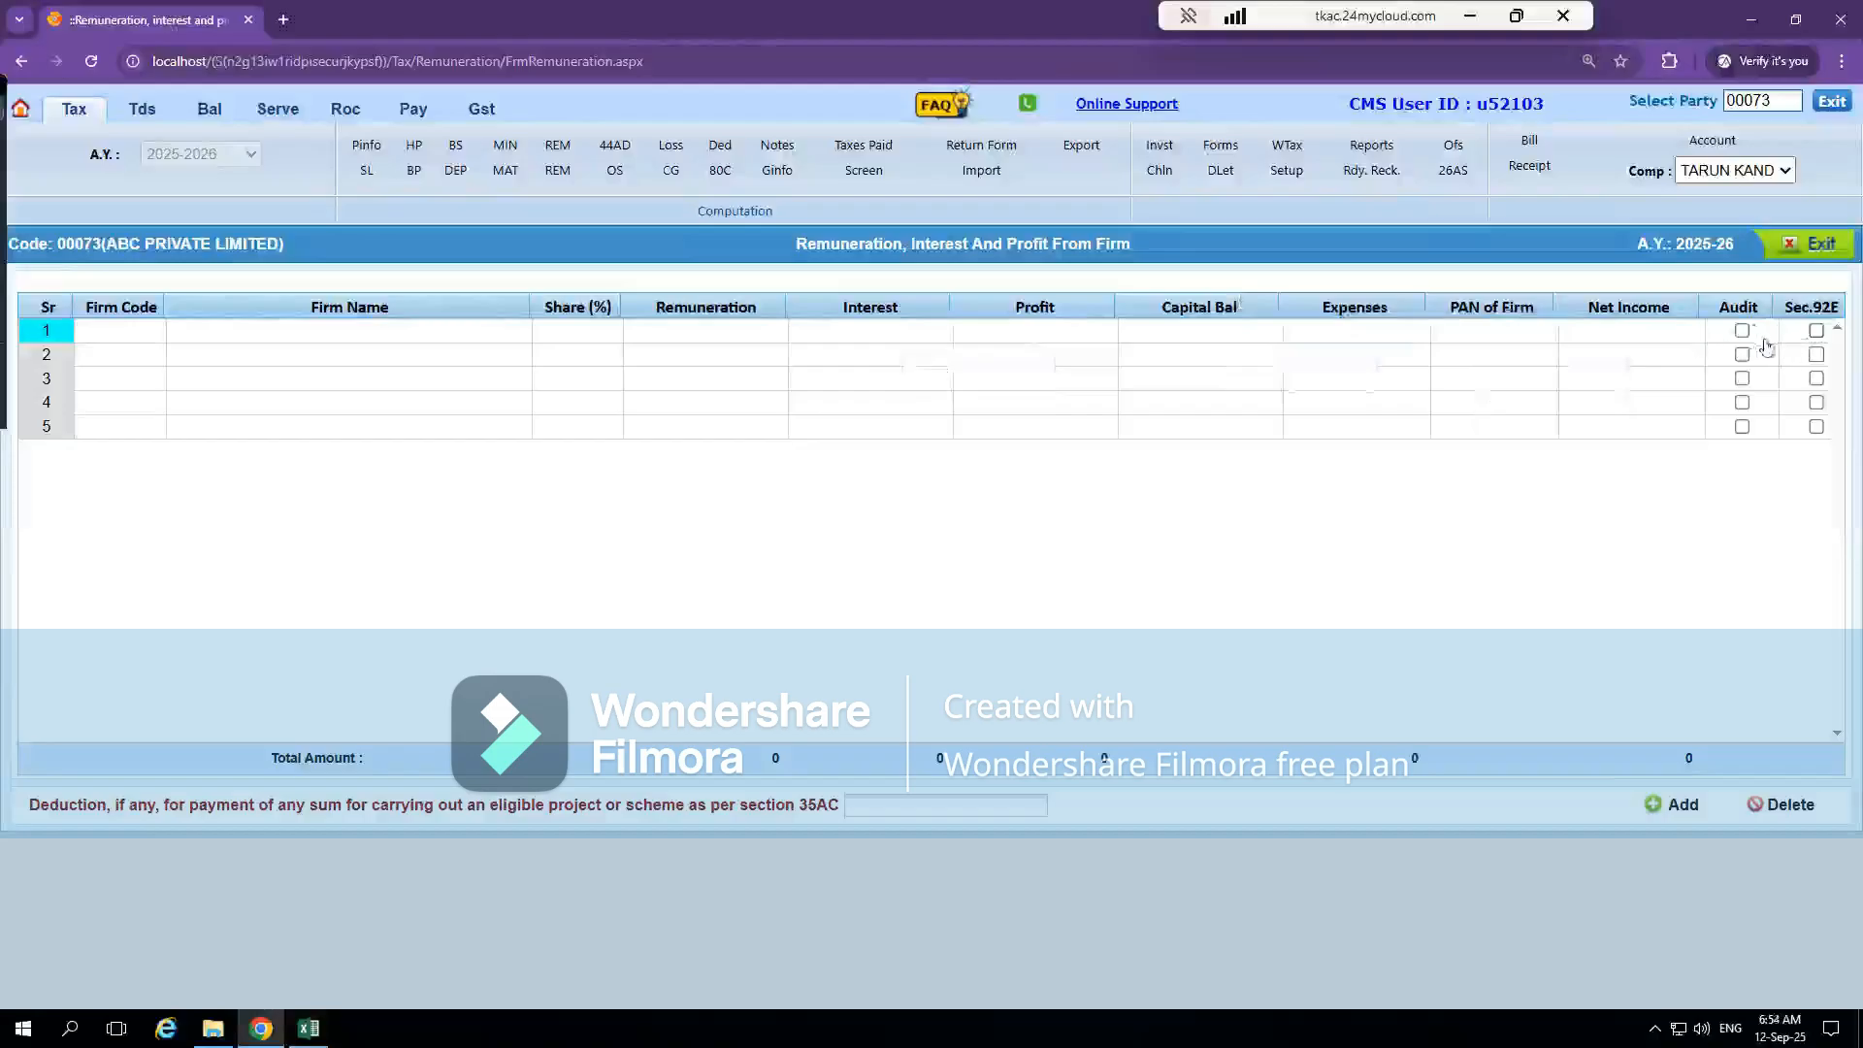
left_click(1812, 246)
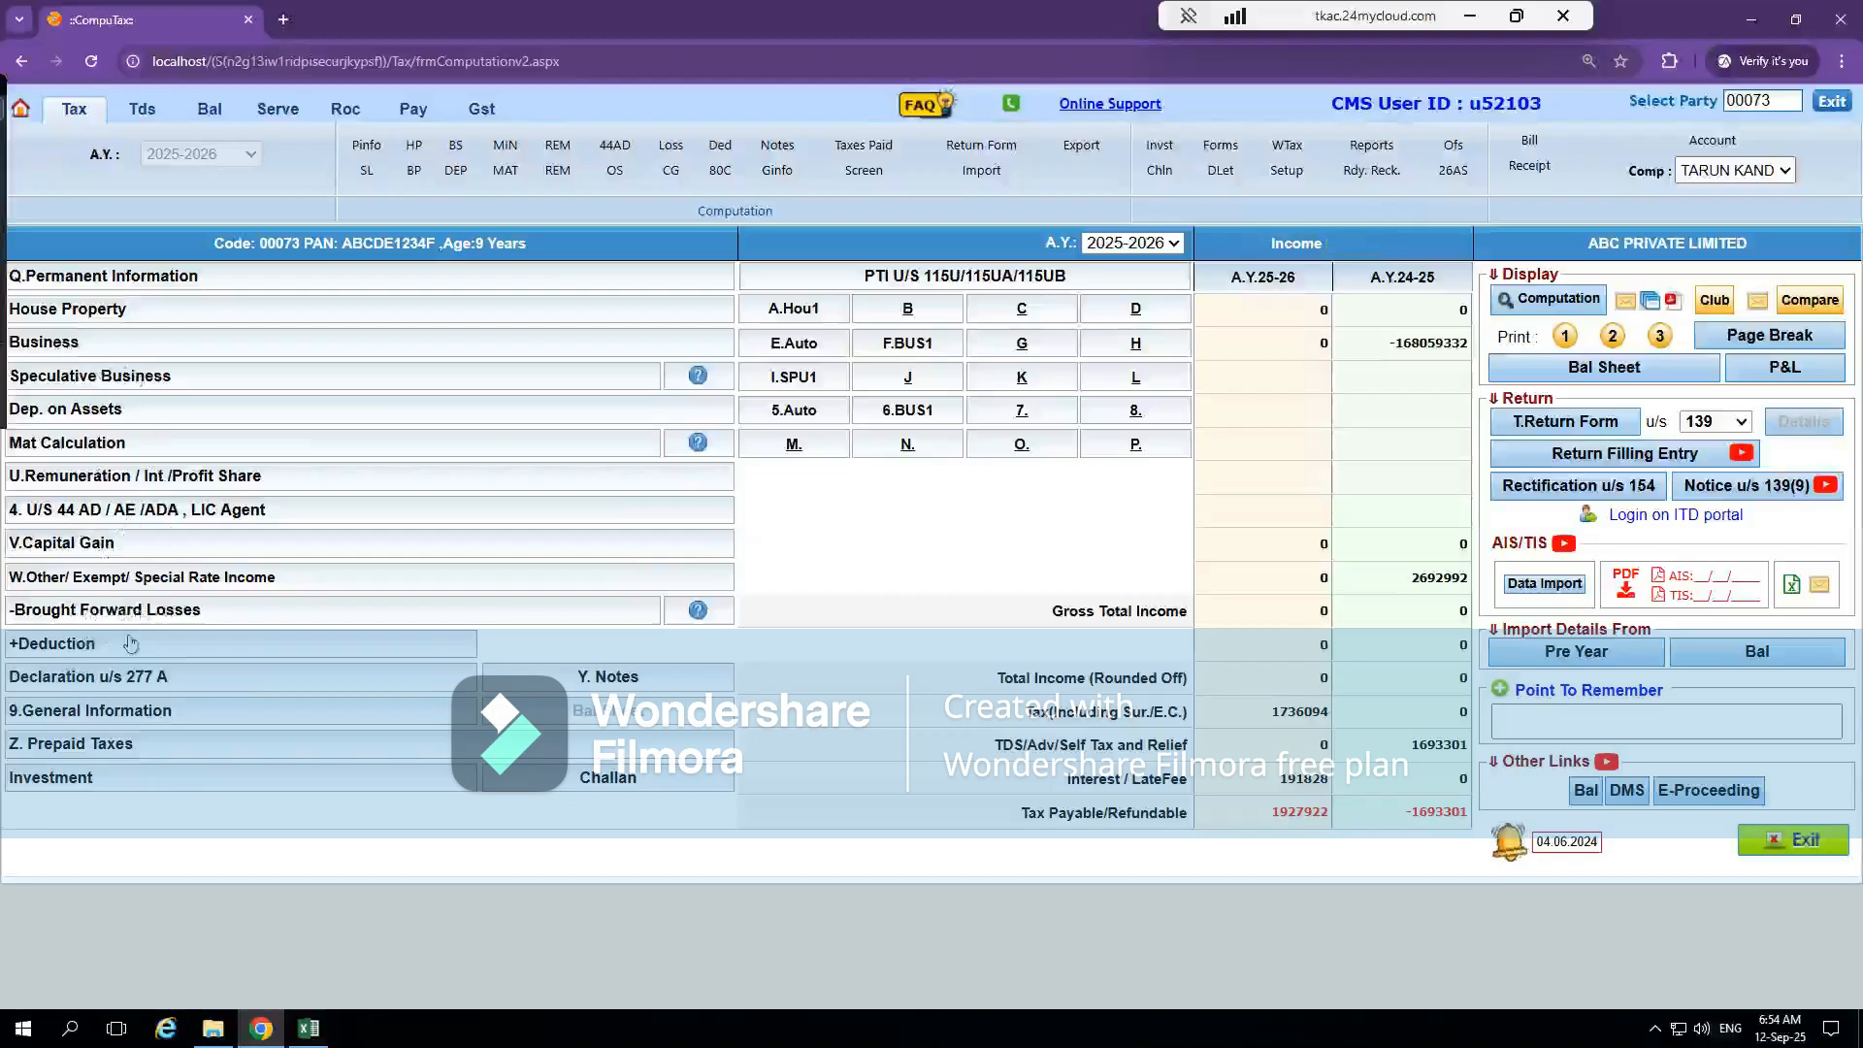
Open the company's deductions and examine the 80G donation field and the deduction sections available for the first additional row
left_click(62, 650)
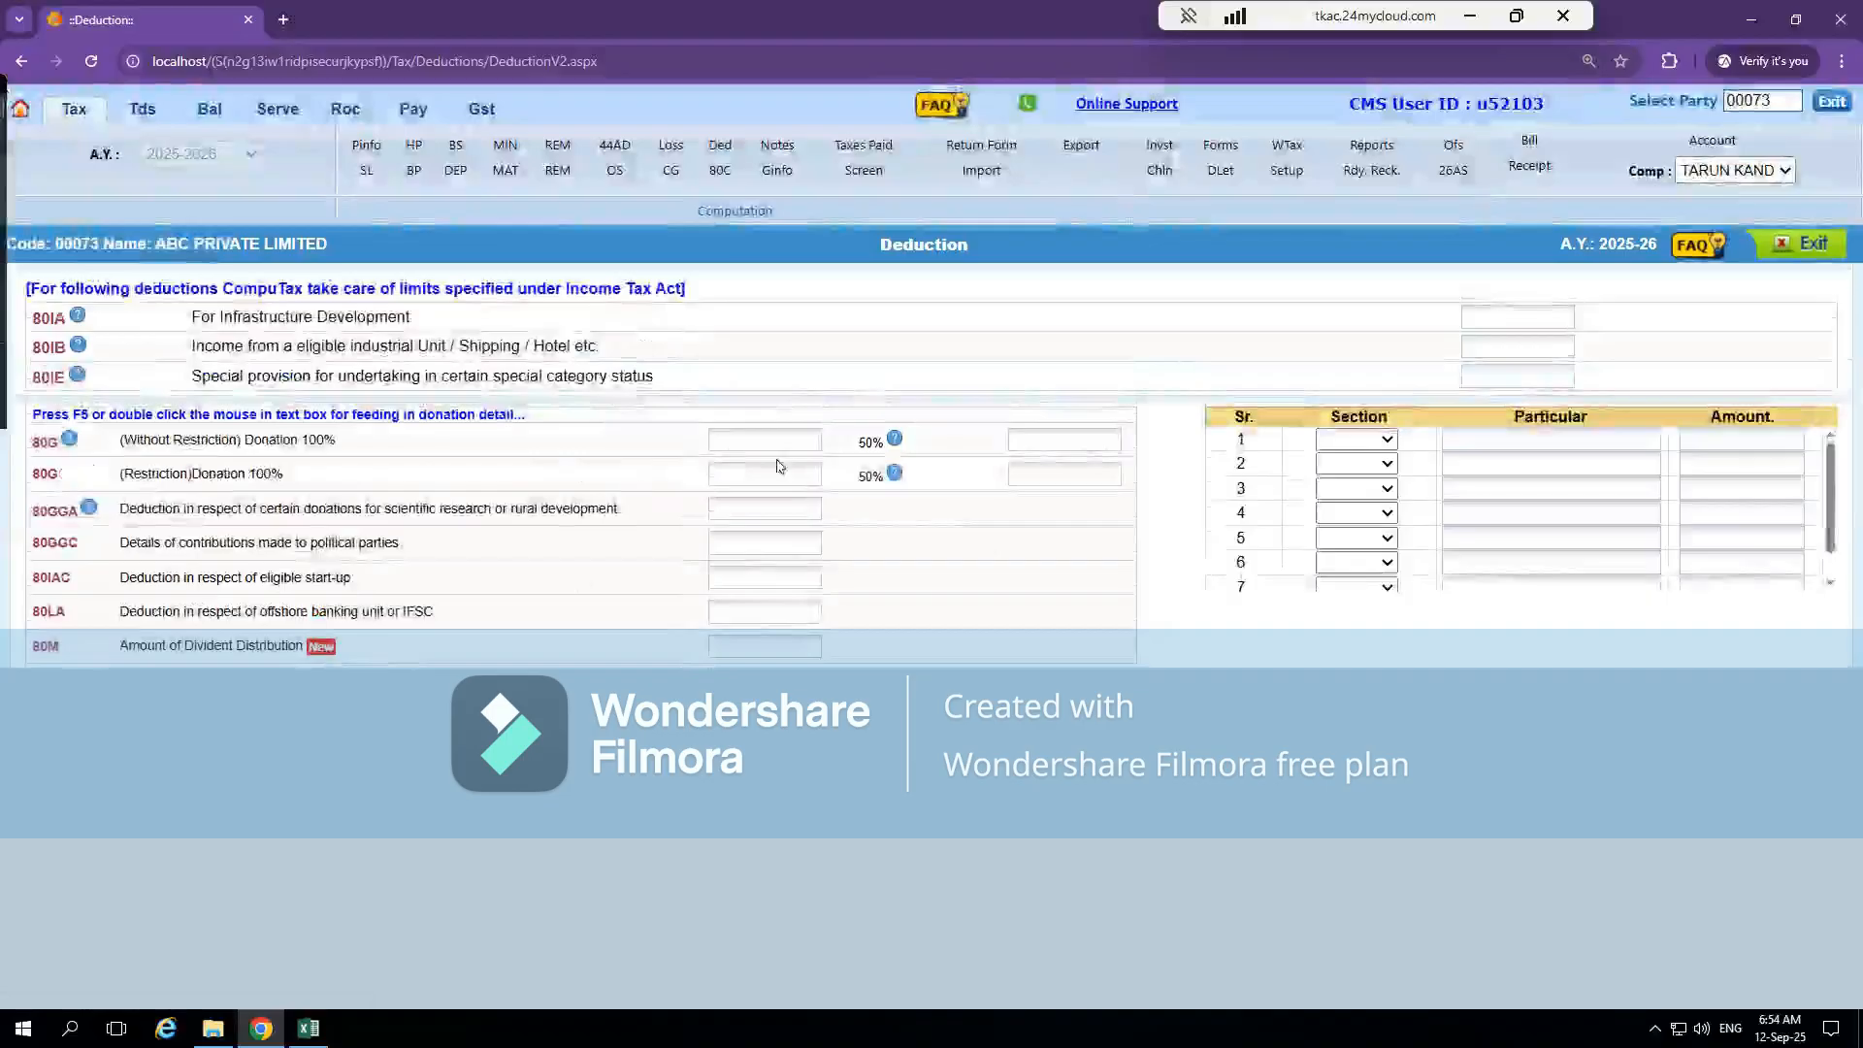
left_click(770, 439)
left_click(1386, 440)
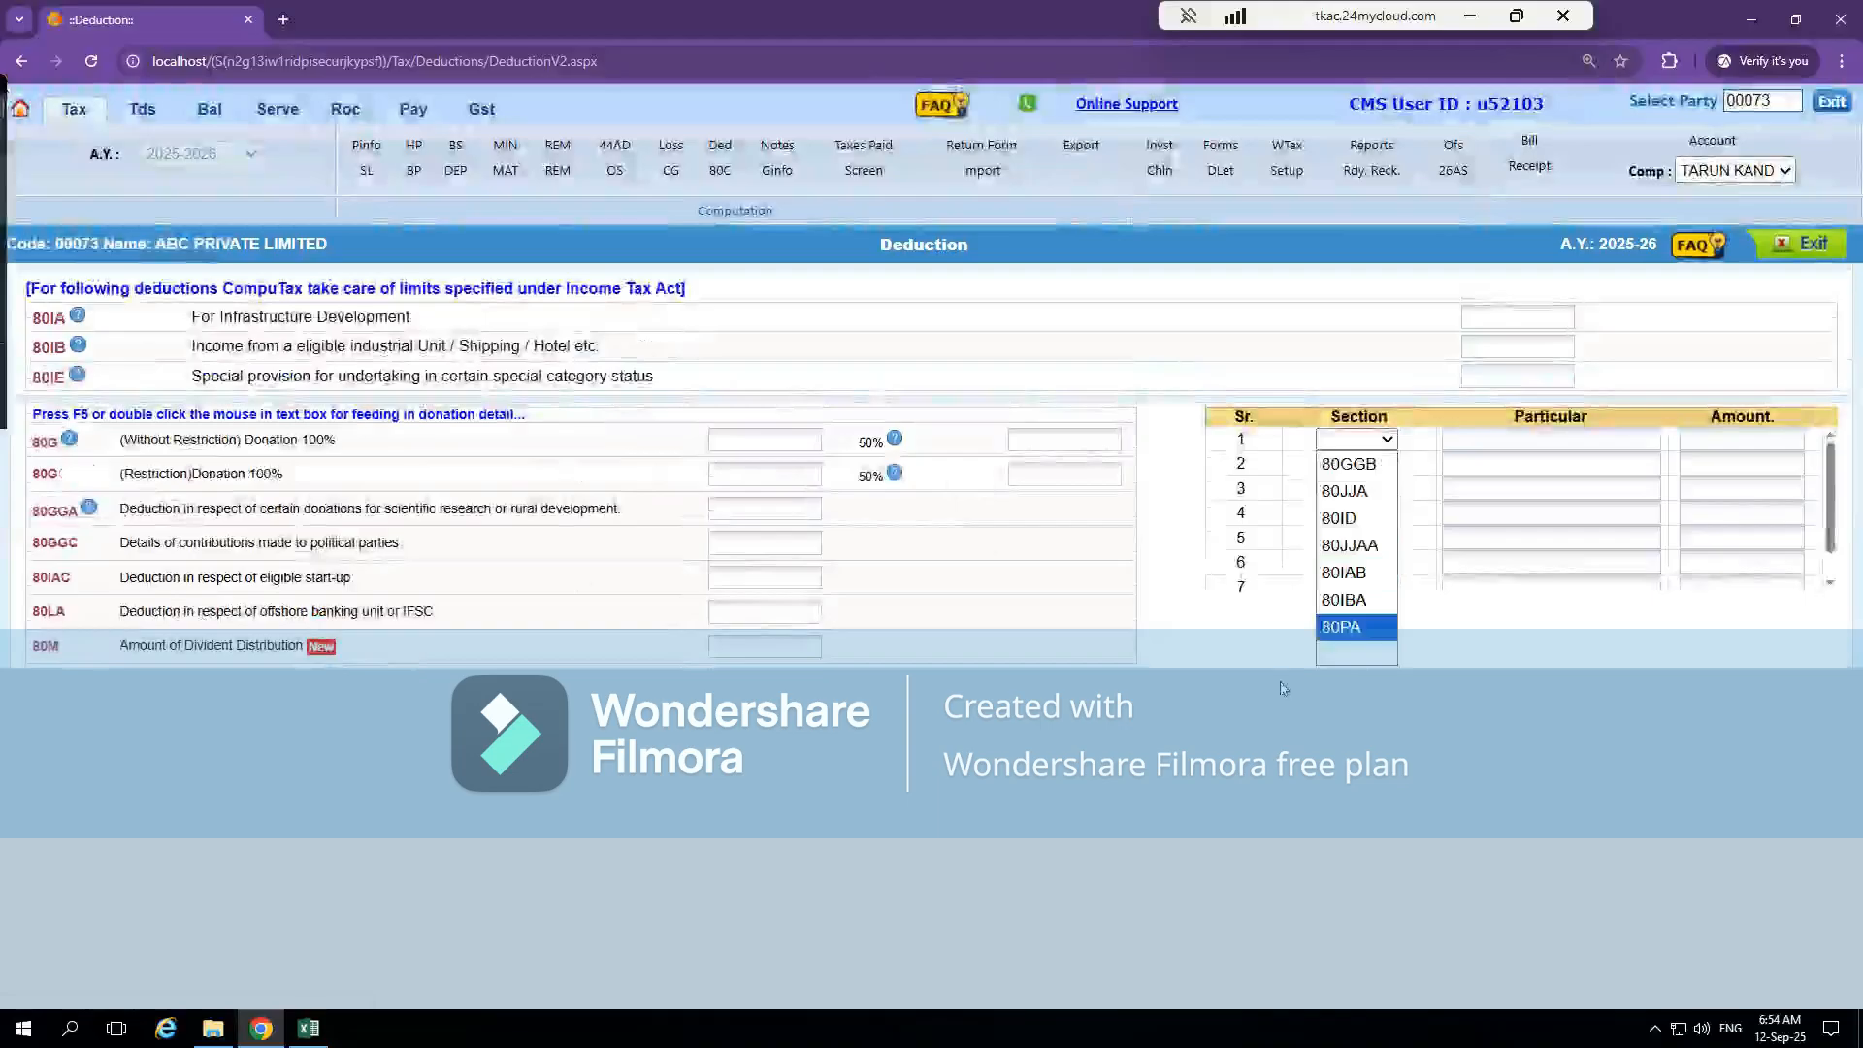
left_click(1213, 714)
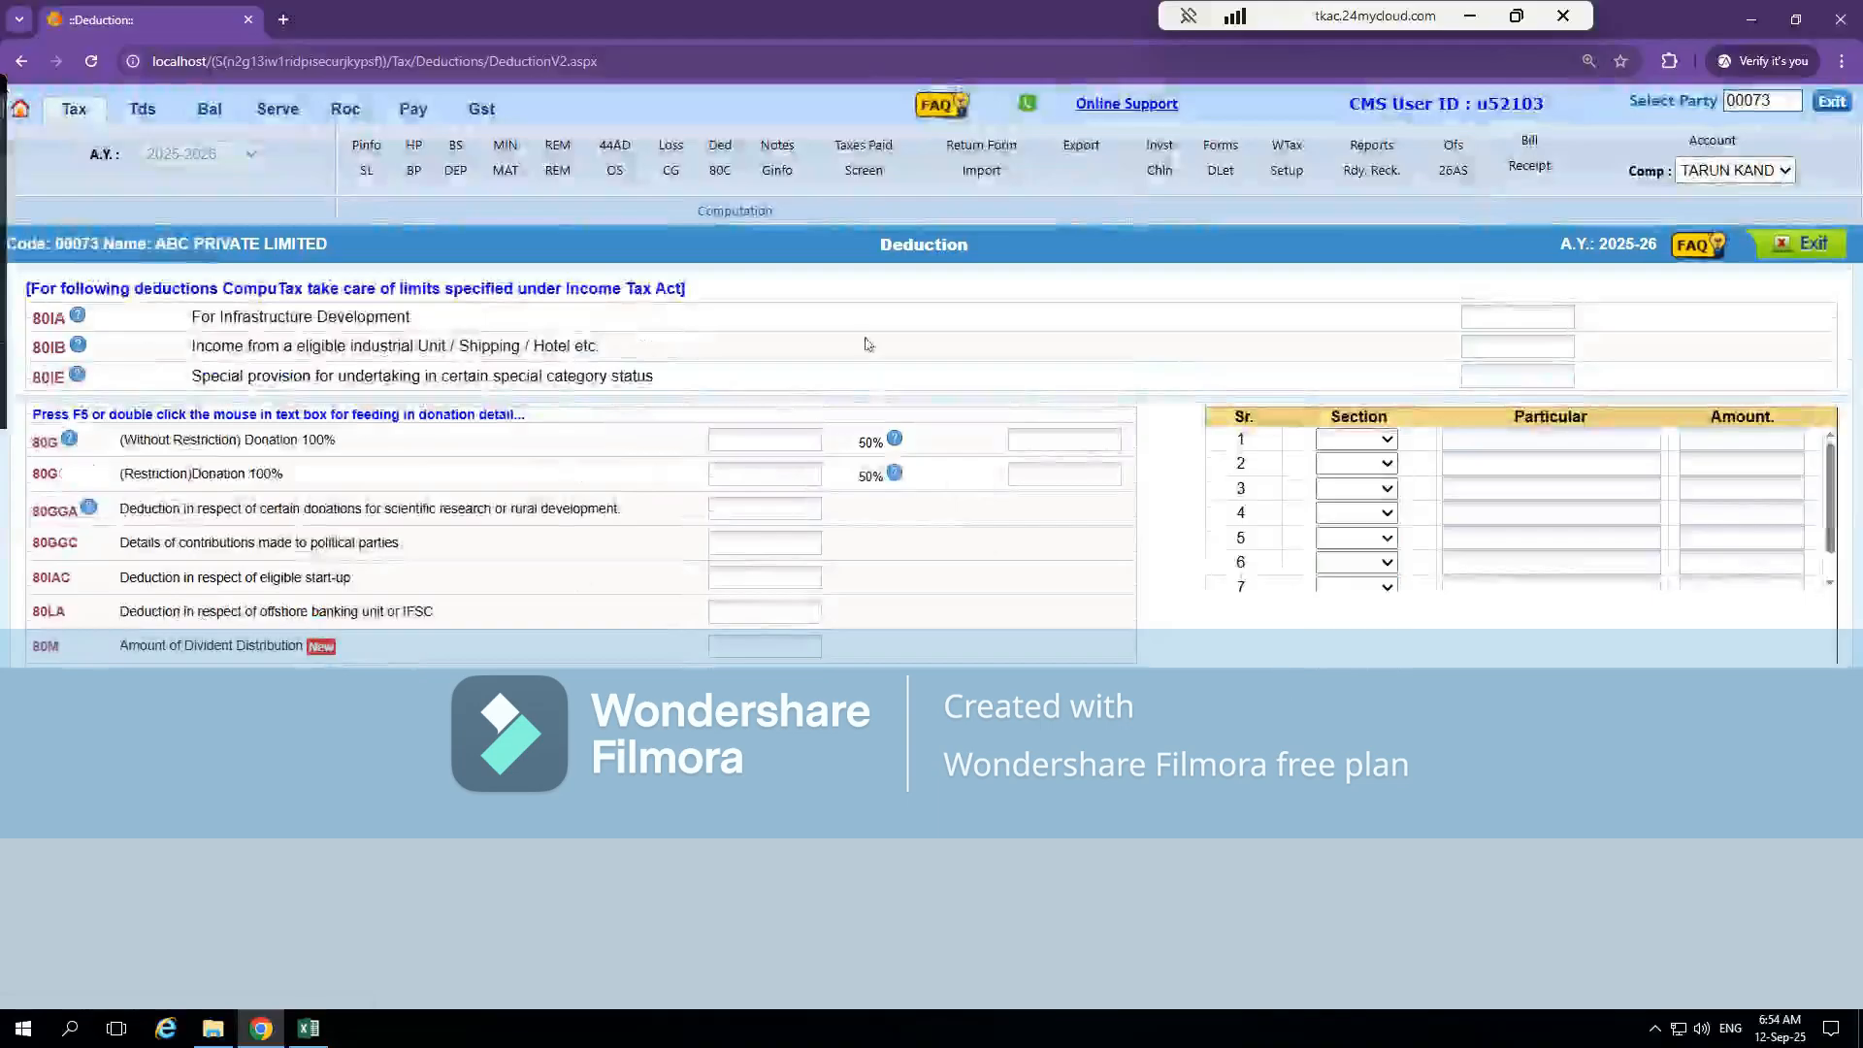